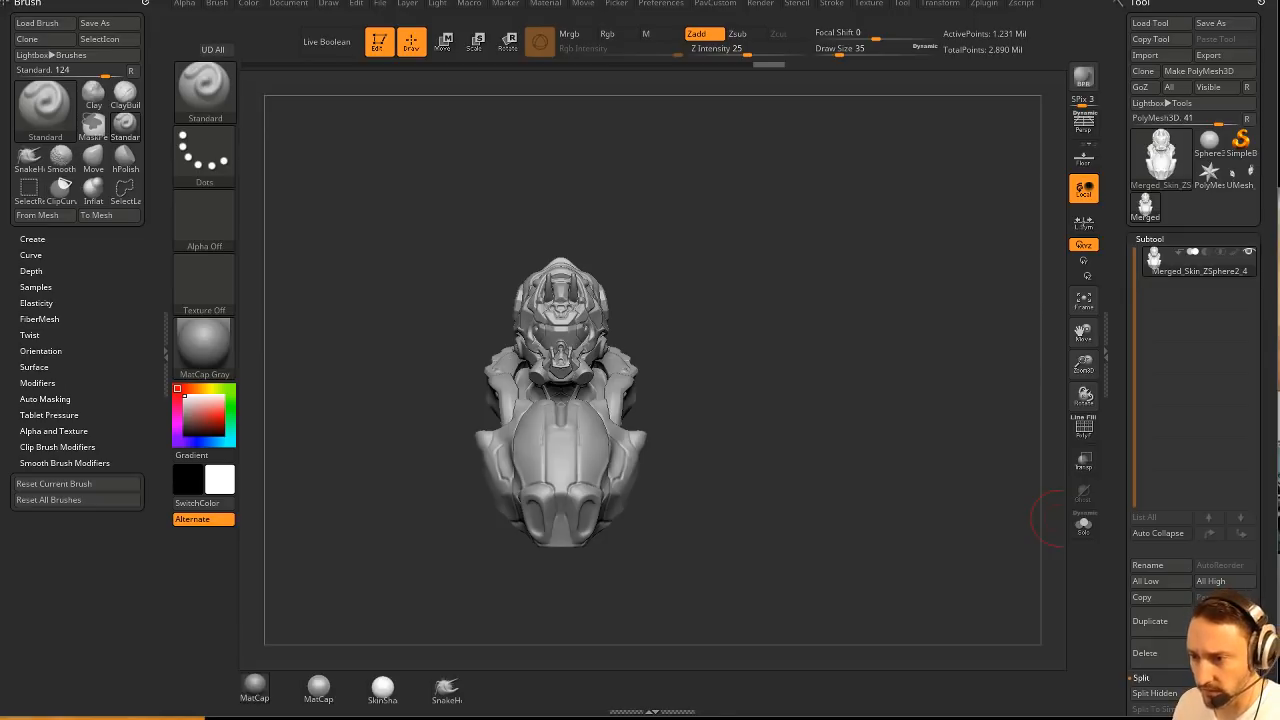
Examine the merged armoured bust from the front, side and back, and switch to the tech suit helmet tool to view it.
drag(661, 464, 672, 424)
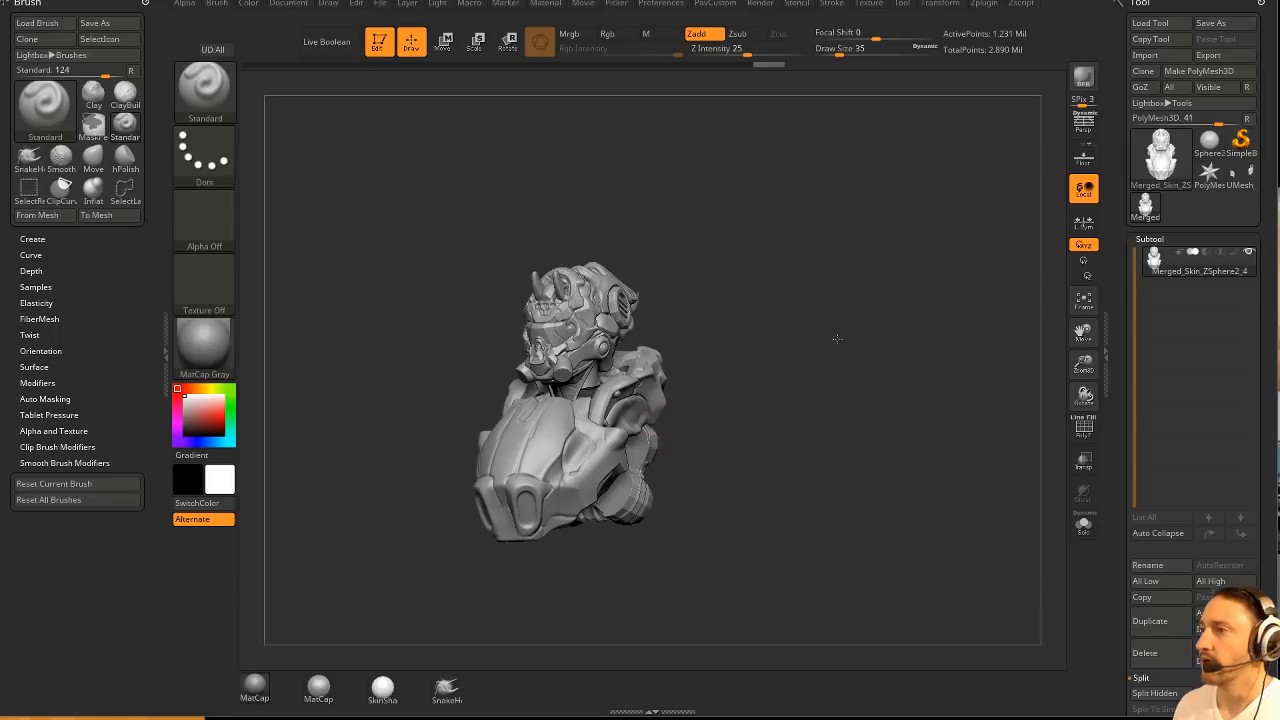
mouse_move(836, 338)
alt+mouse_down()
mouse_move(914, 326)
mouse_move(865, 331)
alt+mouse_up()
key(s)
mouse_move(938, 296)
mouse_down()
mouse_move(864, 300)
mouse_move(952, 311)
mouse_up()
key(s)
mouse_move(952, 311)
mouse_down()
mouse_move(864, 351)
mouse_move(886, 354)
mouse_move(903, 320)
mouse_move(893, 317)
mouse_move(899, 329)
mouse_move(943, 294)
mouse_move(869, 274)
mouse_move(966, 300)
mouse_move(915, 321)
mouse_move(974, 291)
mouse_move(946, 277)
mouse_move(957, 277)
mouse_move(920, 285)
mouse_up()
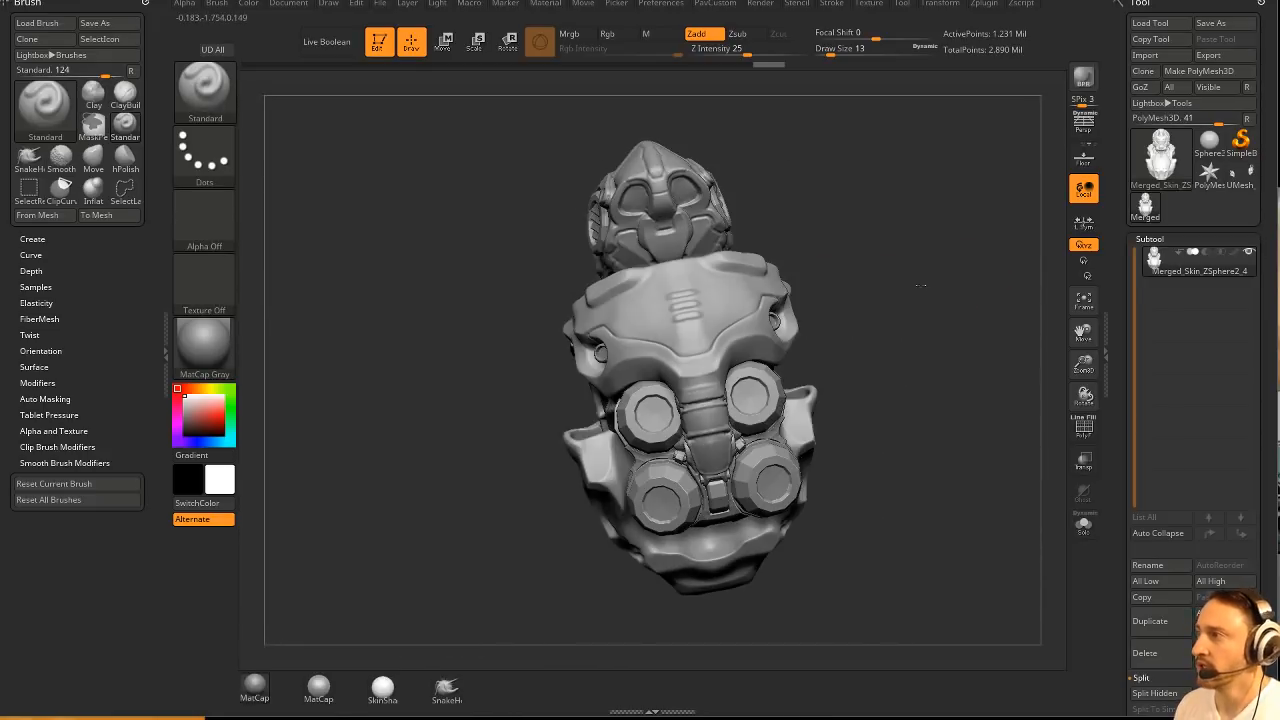
click(1240, 176)
mouse_move(991, 347)
mouse_down()
mouse_move(983, 296)
mouse_move(932, 338)
mouse_move(1008, 372)
mouse_up()
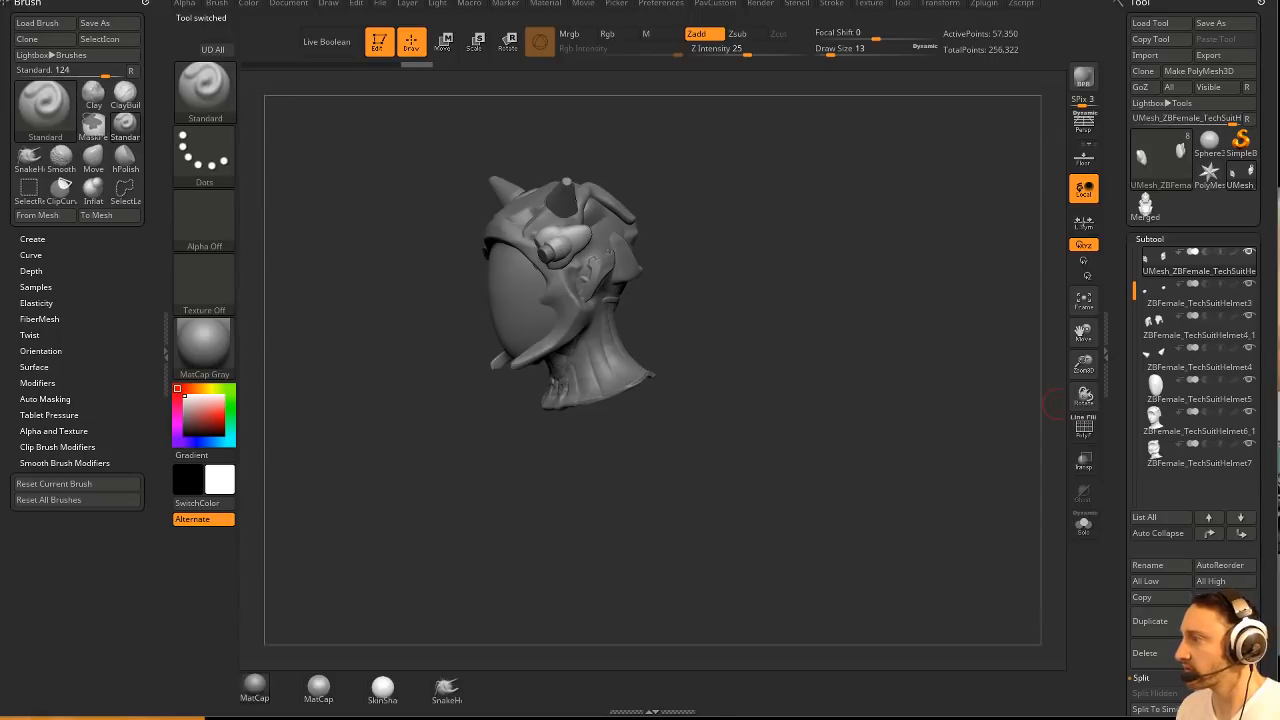
Load the ZBFemale_TechSuitDetails010.ZTL tool in place of the helmet tool.
click(1209, 172)
click(1150, 23)
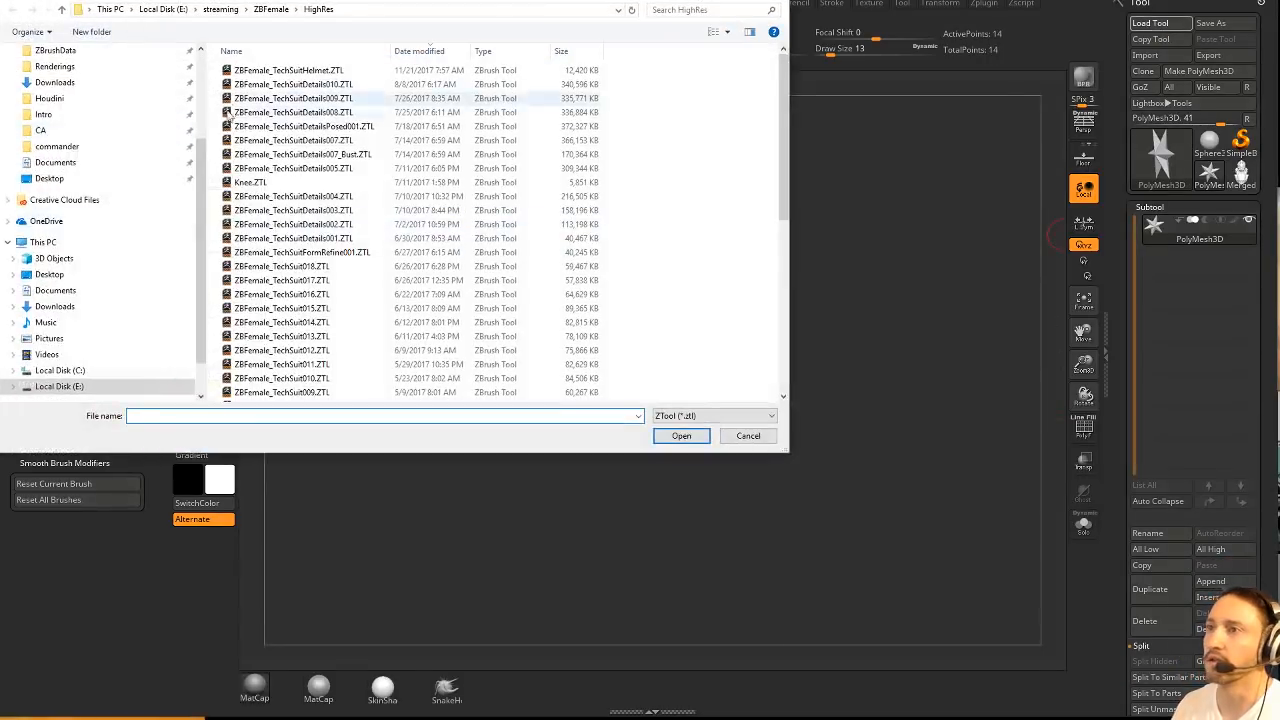
double_click(336, 86)
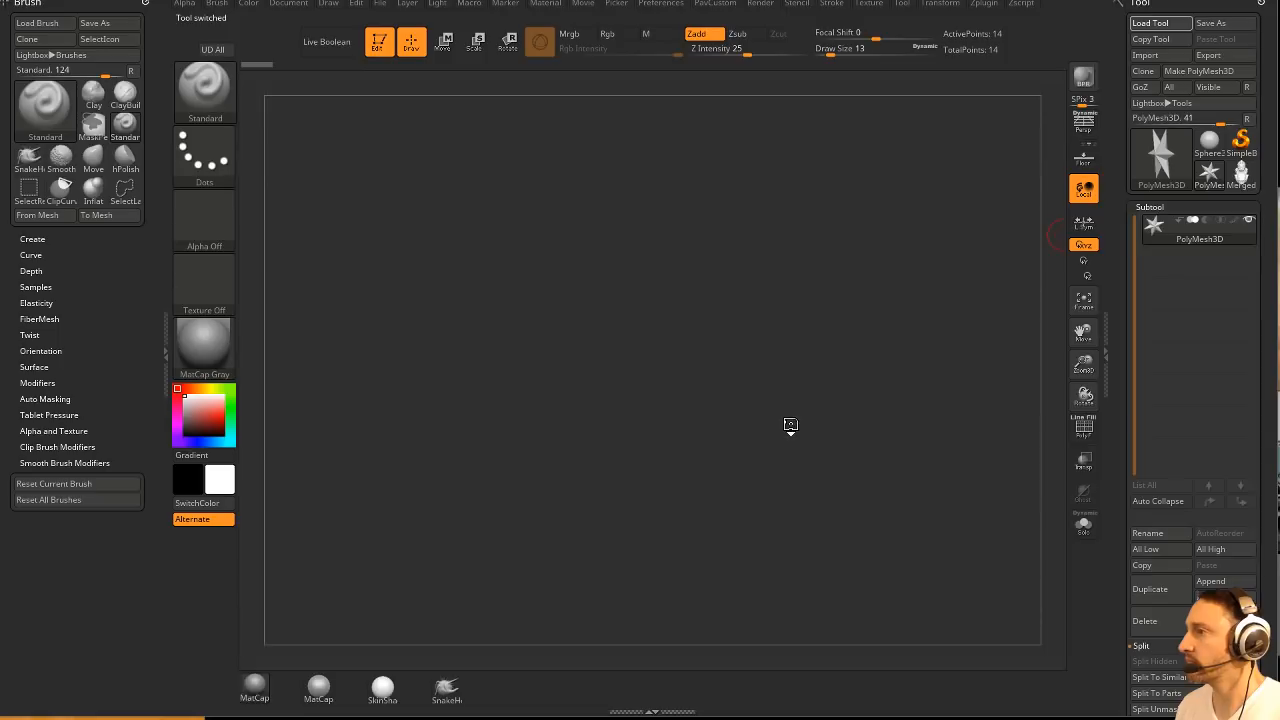
Delete the curved headpiece subtool that runs over the top of the female figure's head.
mouse_move(791, 372)
mouse_down()
mouse_move(814, 334)
mouse_move(940, 309)
mouse_move(808, 312)
mouse_move(934, 334)
mouse_move(920, 95)
mouse_move(902, 365)
mouse_move(862, 350)
mouse_up()
key(s)
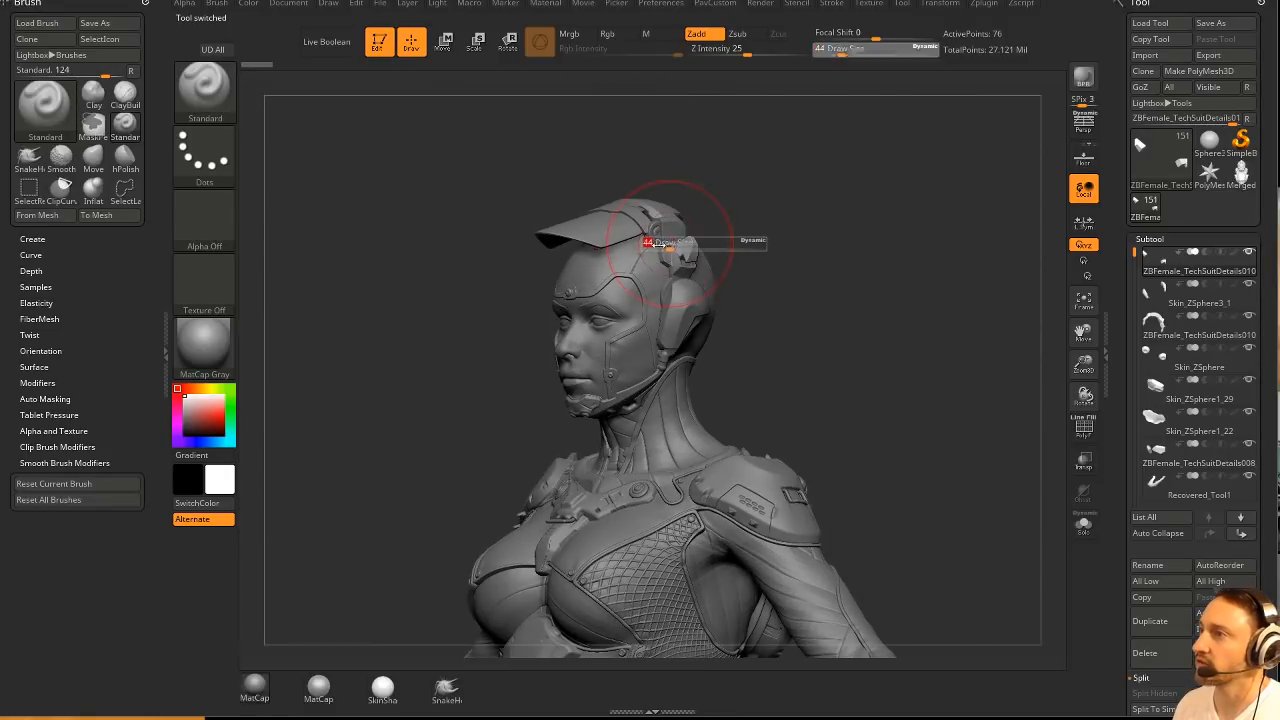
alt+click(646, 243)
mouse_move(854, 229)
alt+mouse_down()
mouse_move(865, 294)
mouse_move(836, 314)
alt+mouse_up()
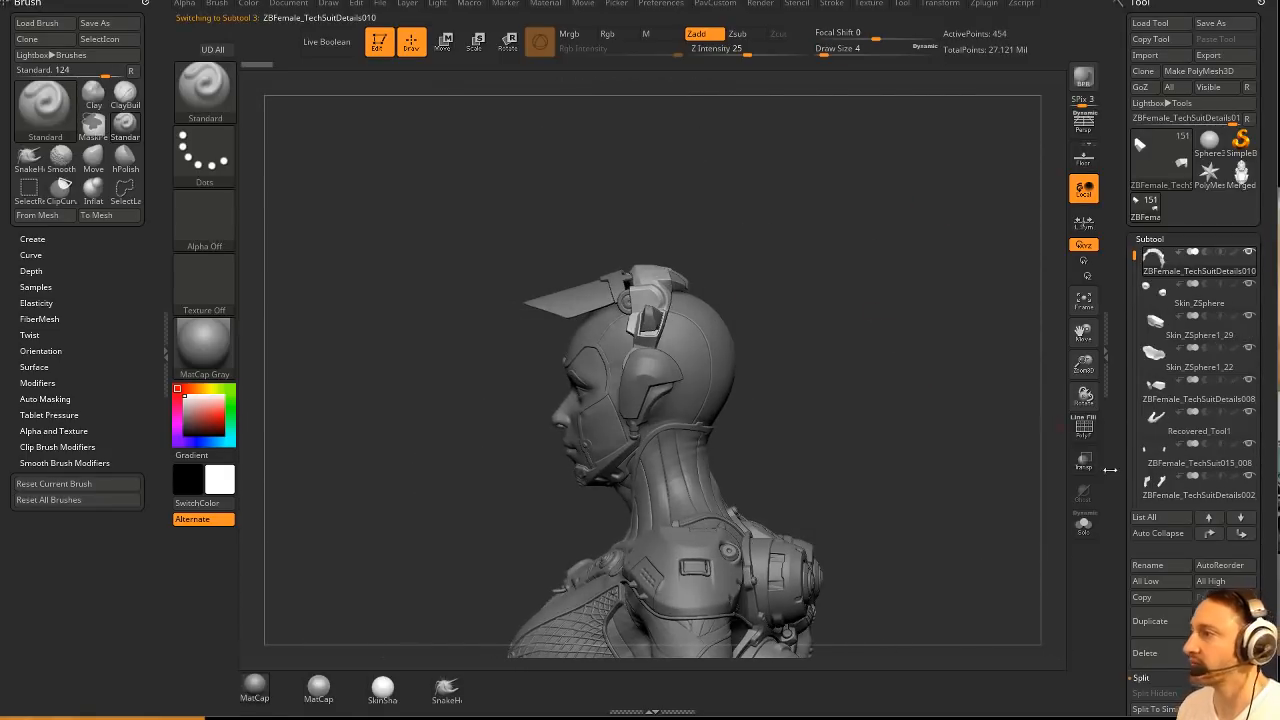
drag(1116, 525, 1117, 350)
click(1154, 403)
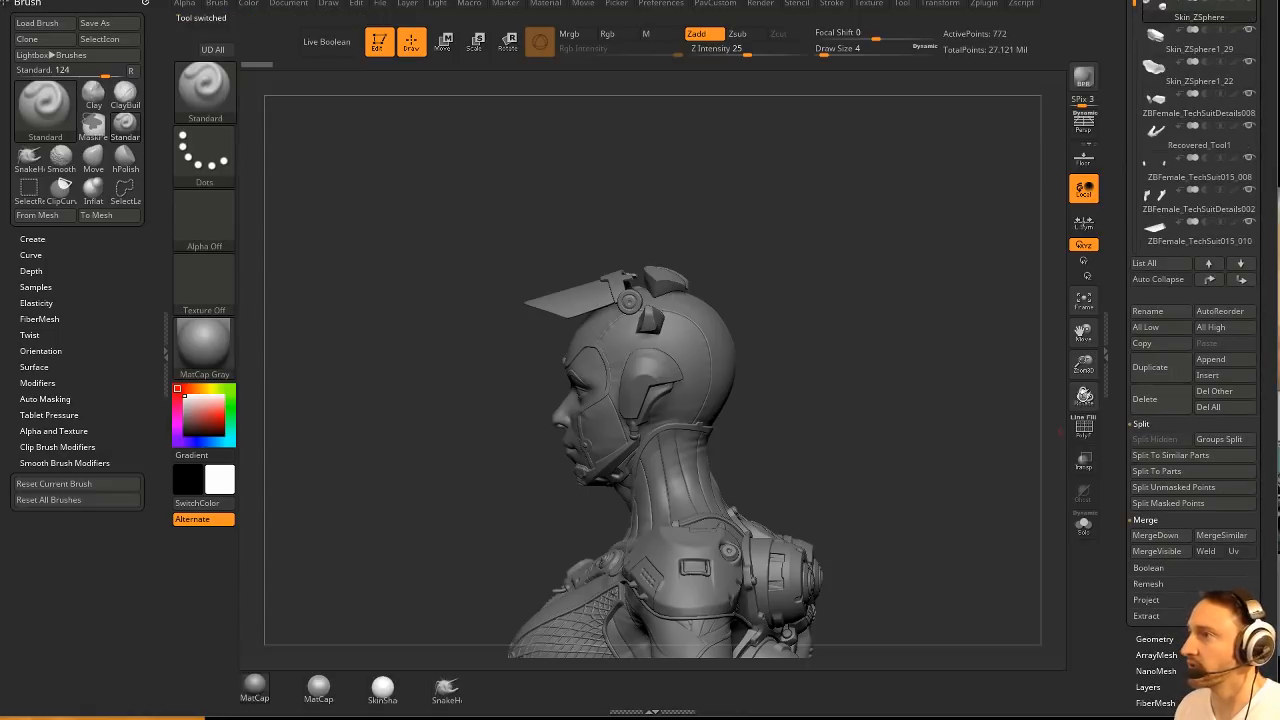
Delete the fin on top of the head and the small block on the side of the skull.
alt+click(670, 285)
click(1137, 400)
alt+click(655, 321)
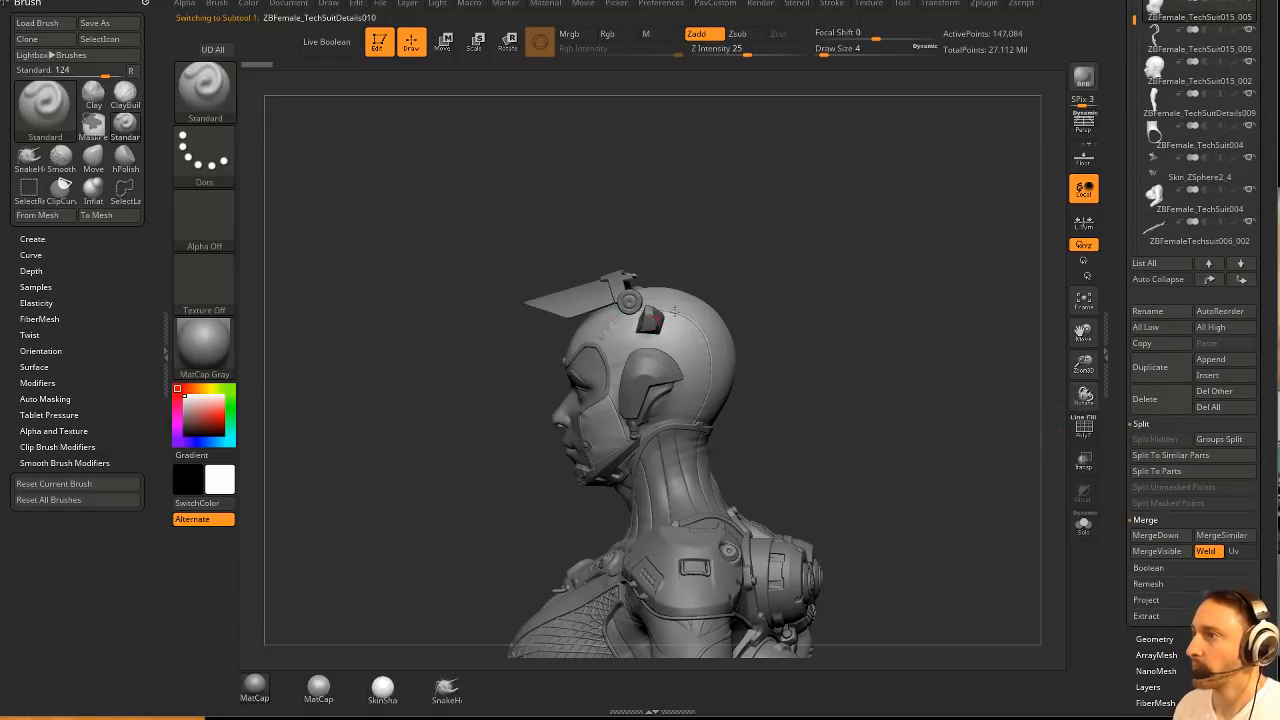
click(1177, 405)
Delete the remaining visor parts from the head: the hinge discs, the visor plate and the curved band above the forehead.
alt+click(638, 299)
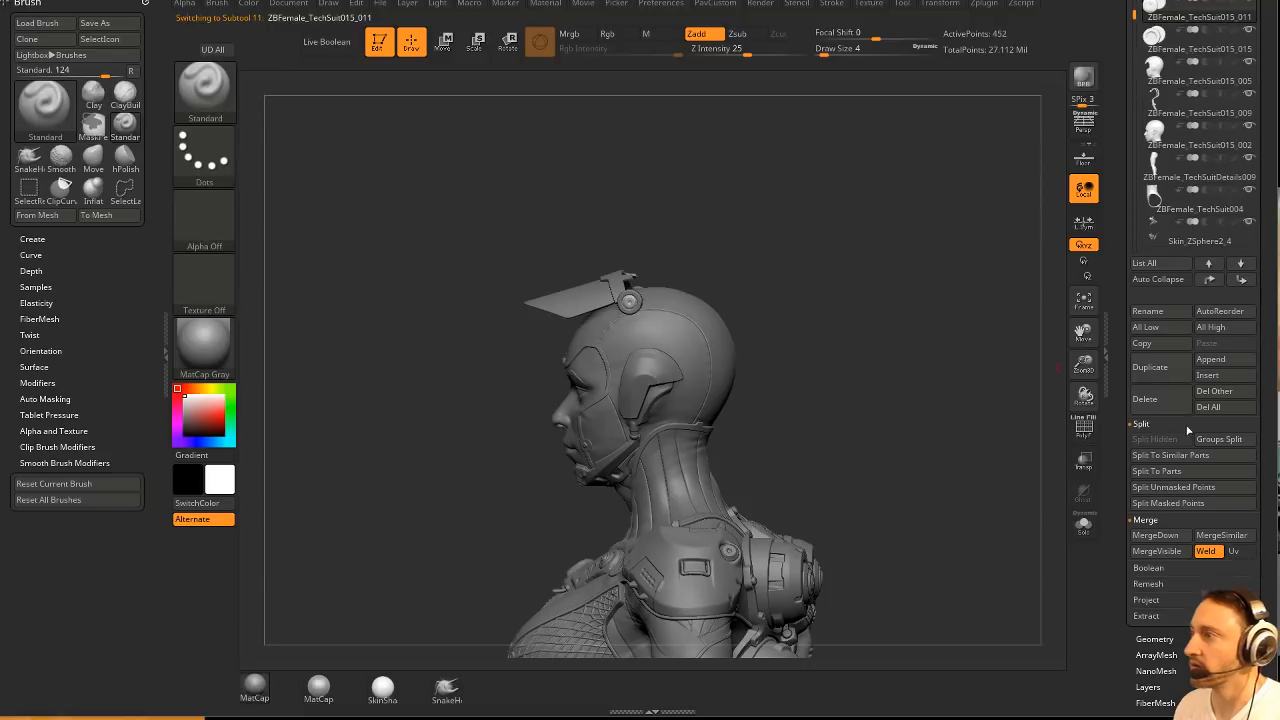
click(1165, 402)
drag(831, 343, 886, 340)
click(1145, 400)
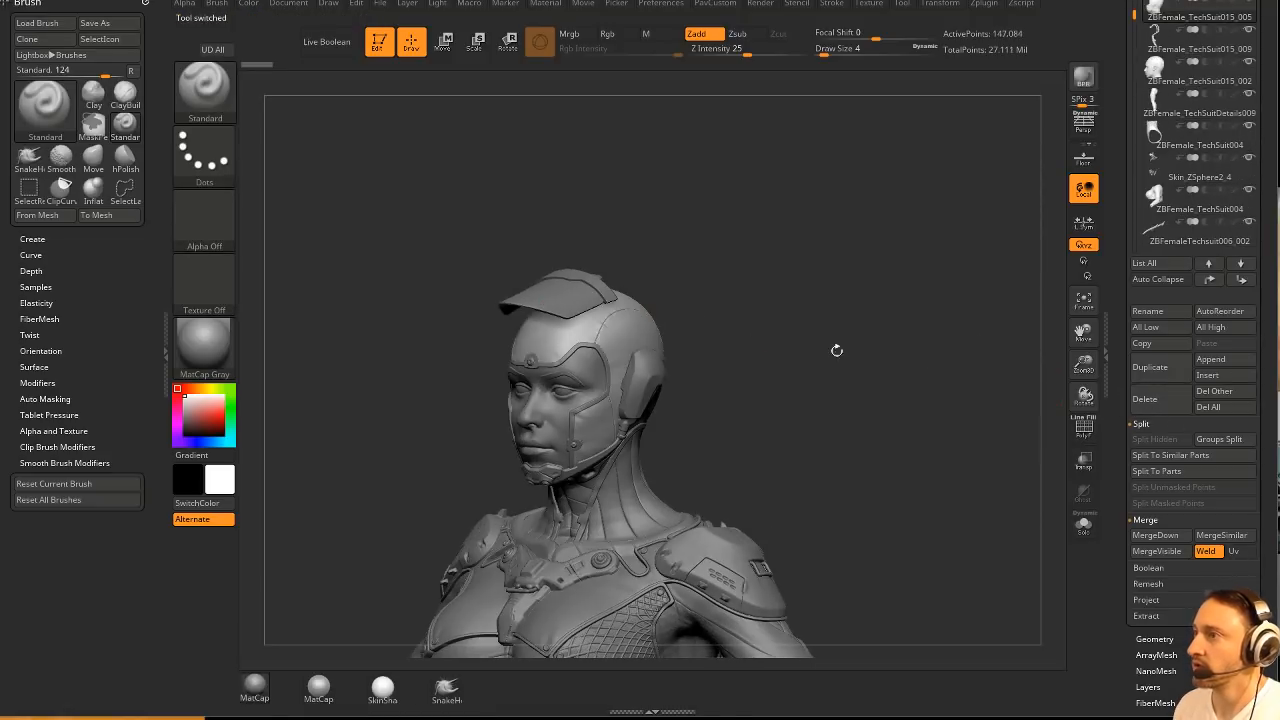
alt+click(592, 313)
click(1157, 402)
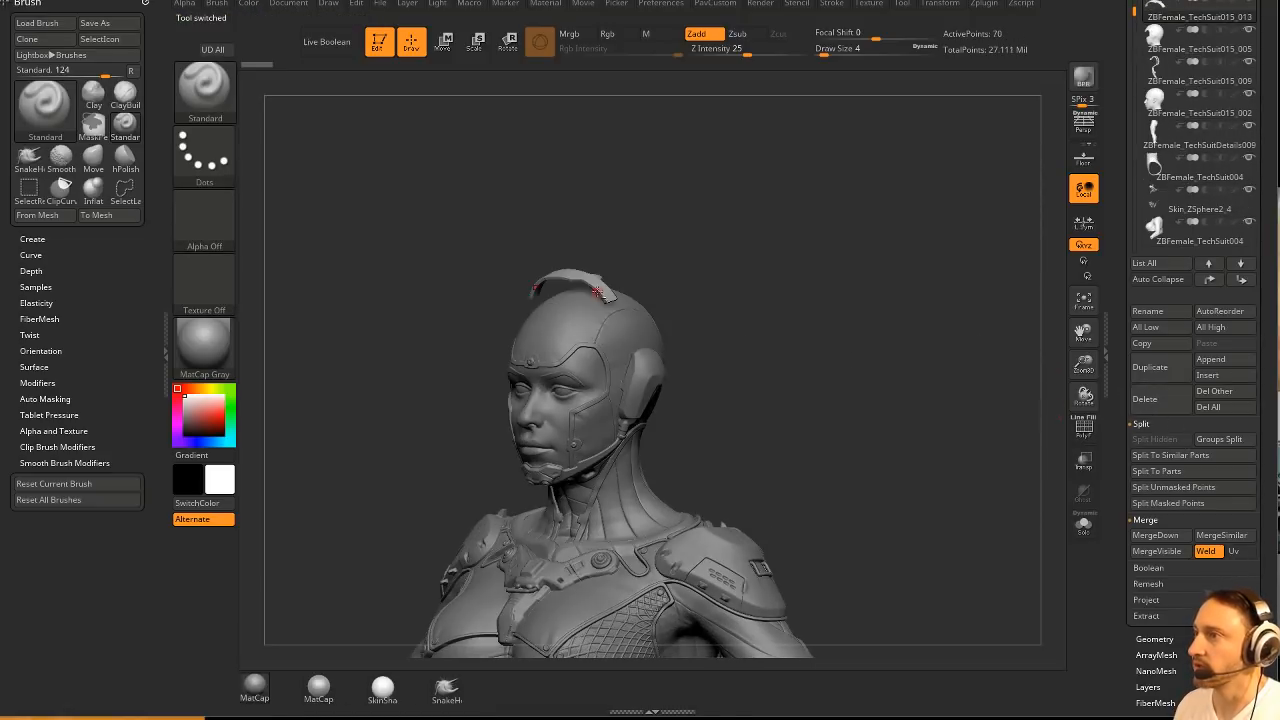
click(1144, 401)
Merge all visible subtools of the suit figure into one tool with Weld on, waiting for the program to respond.
drag(895, 362, 880, 340)
mouse_move(968, 240)
mouse_down()
mouse_move(1005, 330)
mouse_move(839, 324)
mouse_move(891, 337)
mouse_move(873, 316)
mouse_move(714, 346)
mouse_move(941, 329)
mouse_move(874, 344)
mouse_up()
key(s)
mouse_move(874, 344)
mouse_down()
mouse_move(820, 346)
mouse_move(895, 326)
mouse_move(880, 326)
mouse_up()
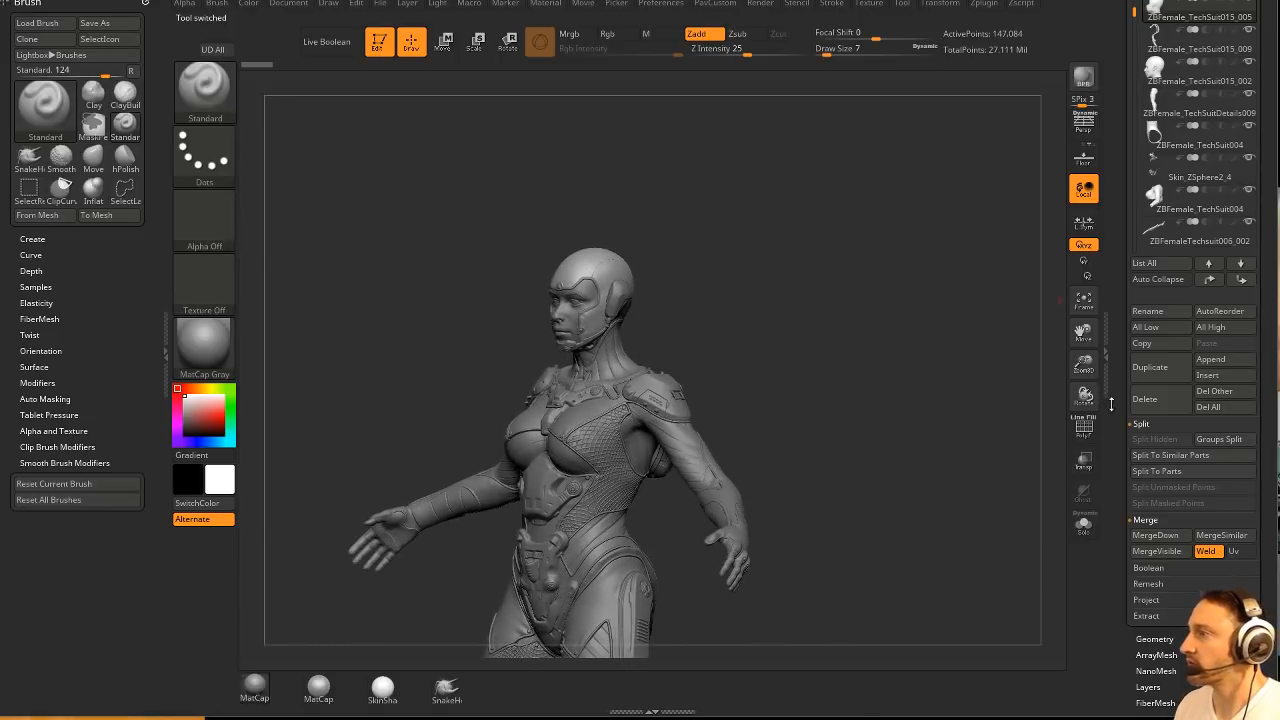
scroll(1130, 410, down, 1)
click(1155, 541)
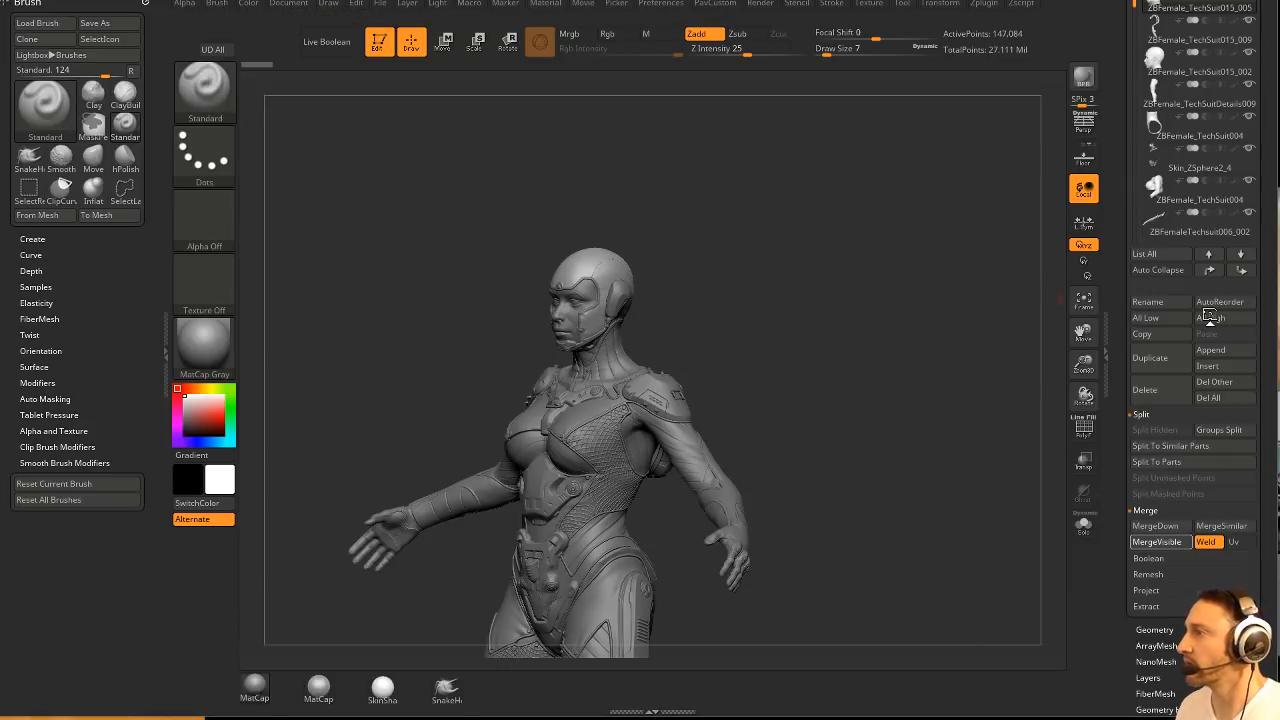
click(1210, 397)
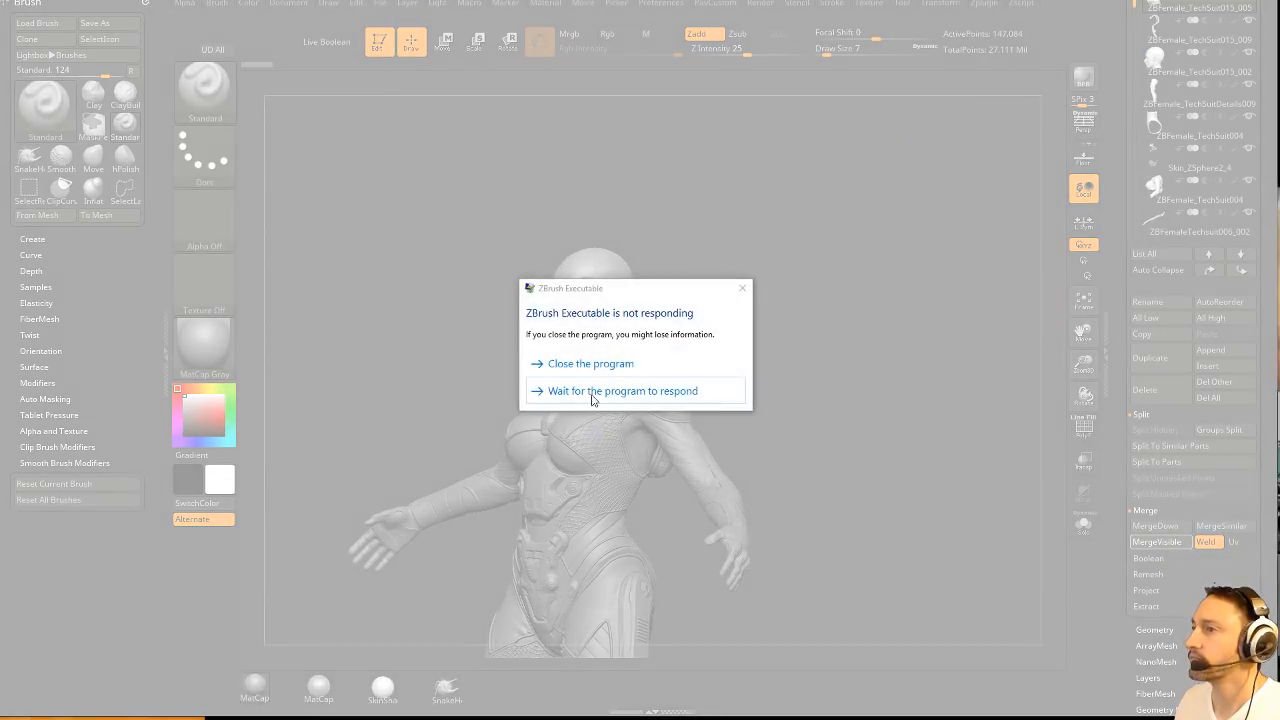
click(592, 391)
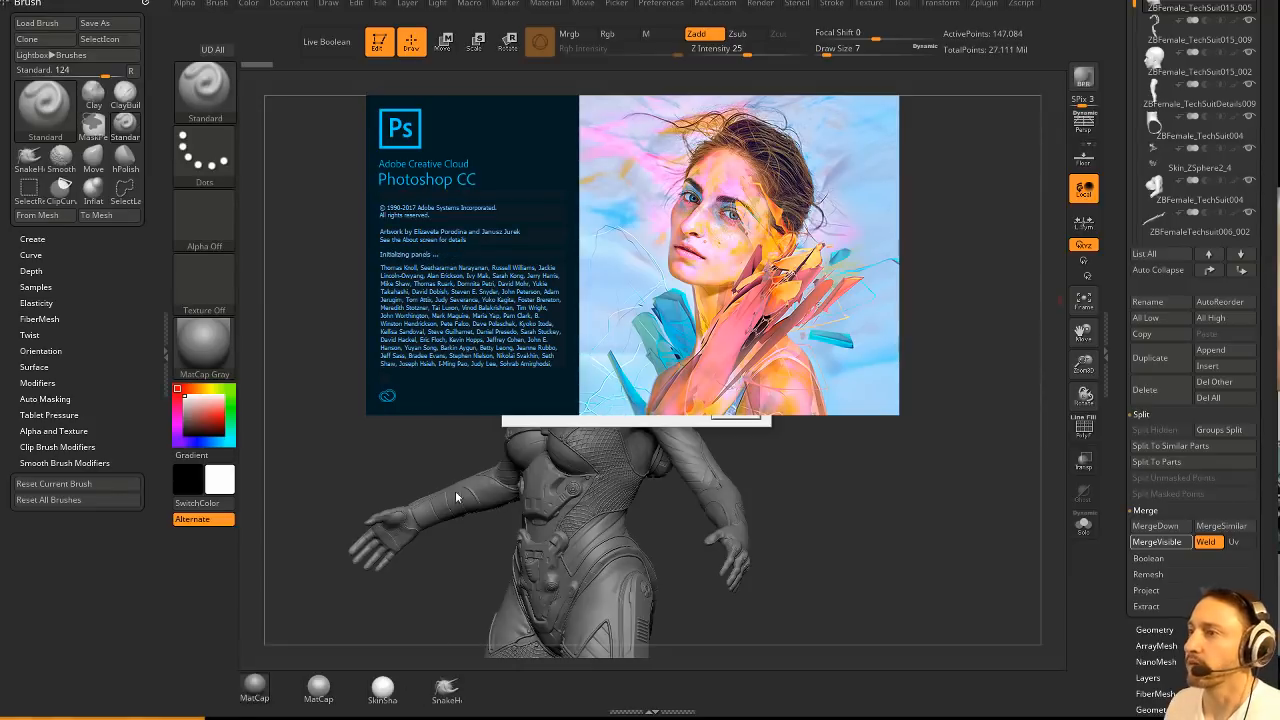
click(734, 412)
click(734, 403)
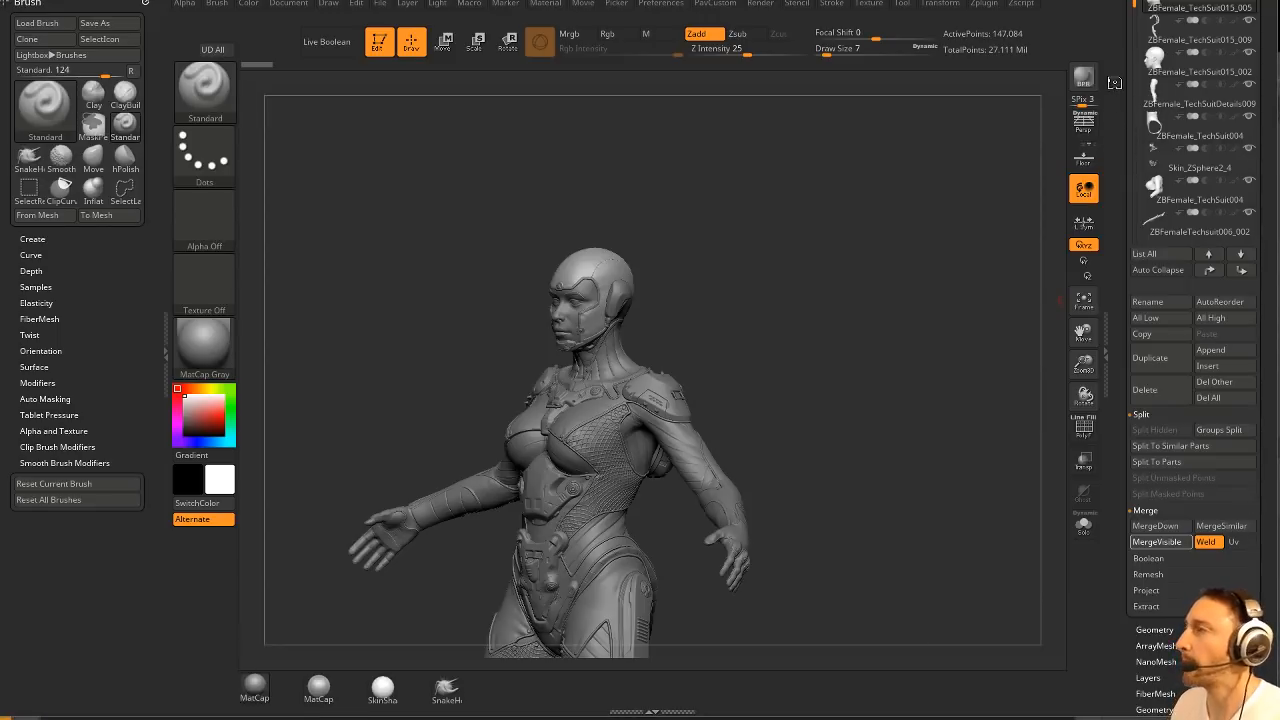
Quick save the project and switch to the merged full-body figure in place of the original multi-subtool version.
key(ctrl+s)
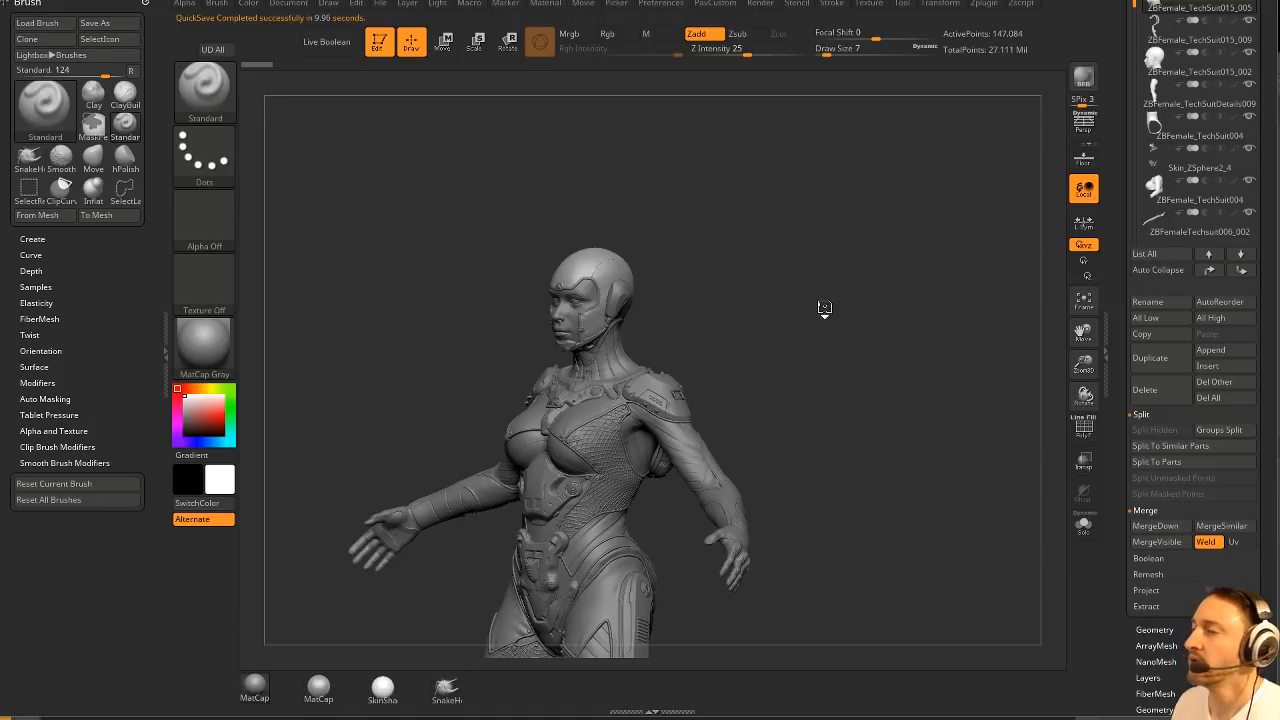
shift+drag(820, 306, 826, 294)
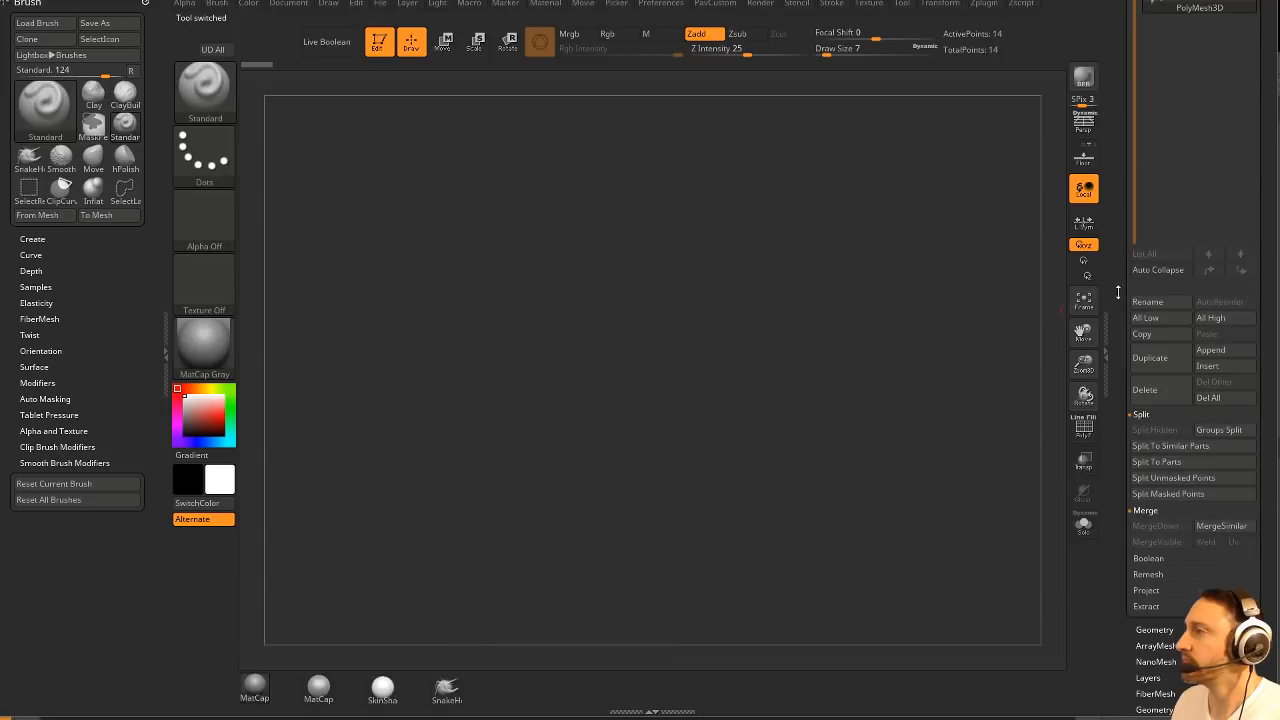
drag(1119, 297, 1147, 545)
click(1145, 208)
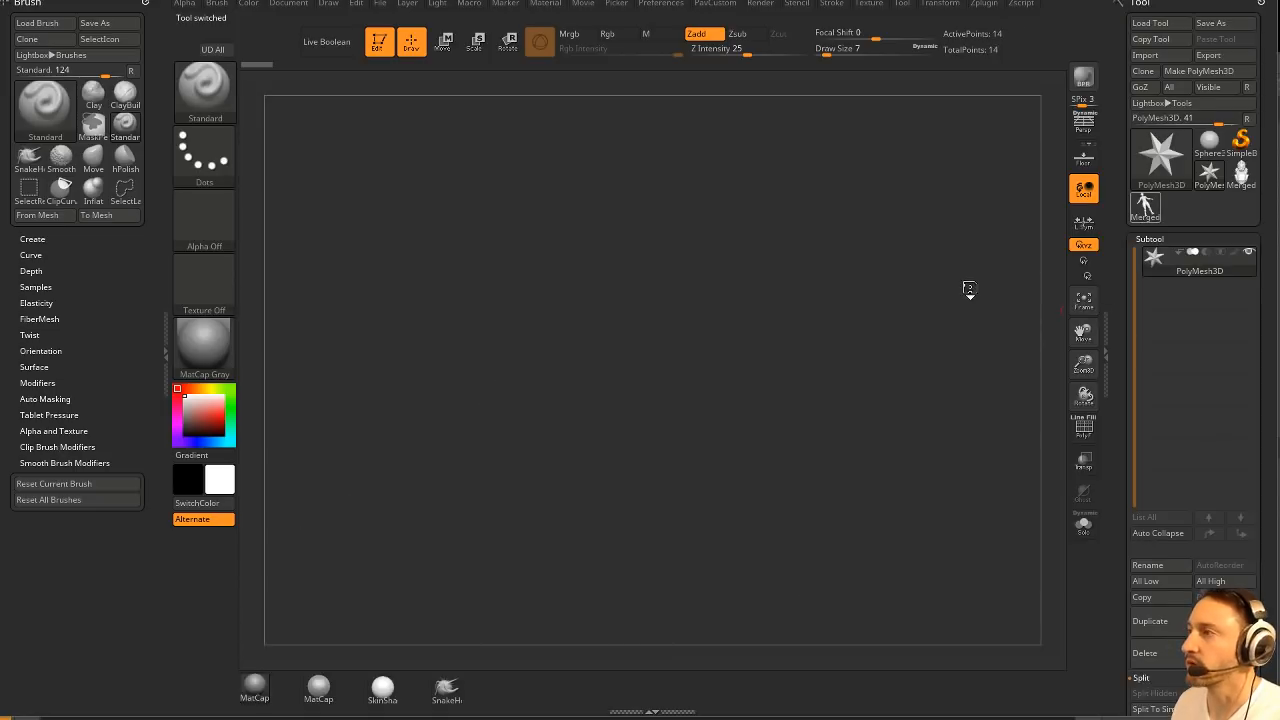
drag(843, 272, 814, 264)
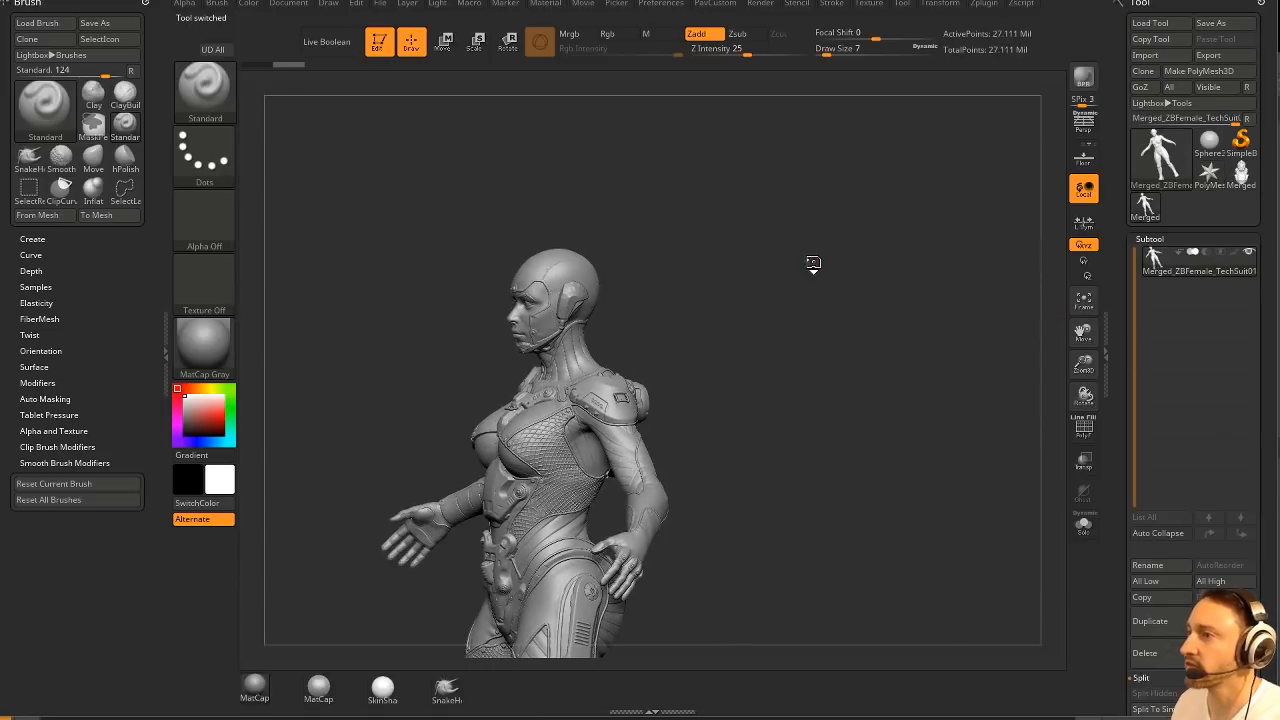
Isolate the head, shoulders and upper torso of the merged figure from the front with the SelectLasso brush.
key(space)
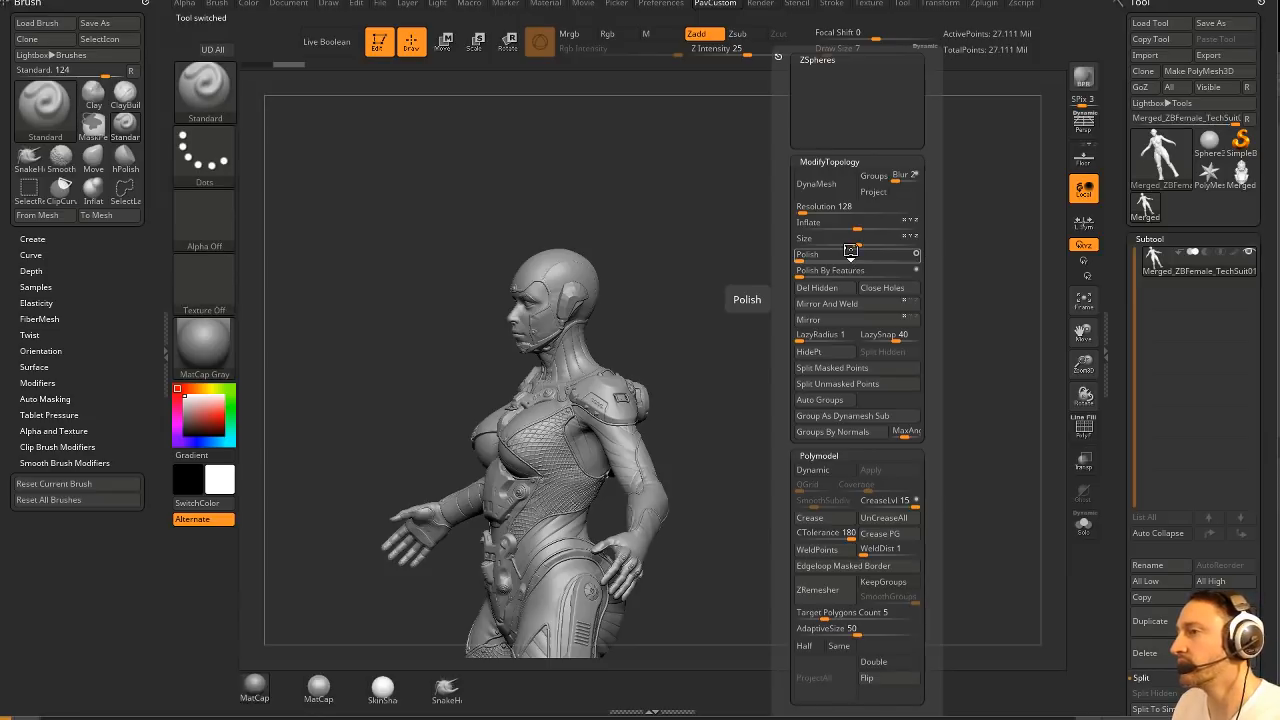
key(space)
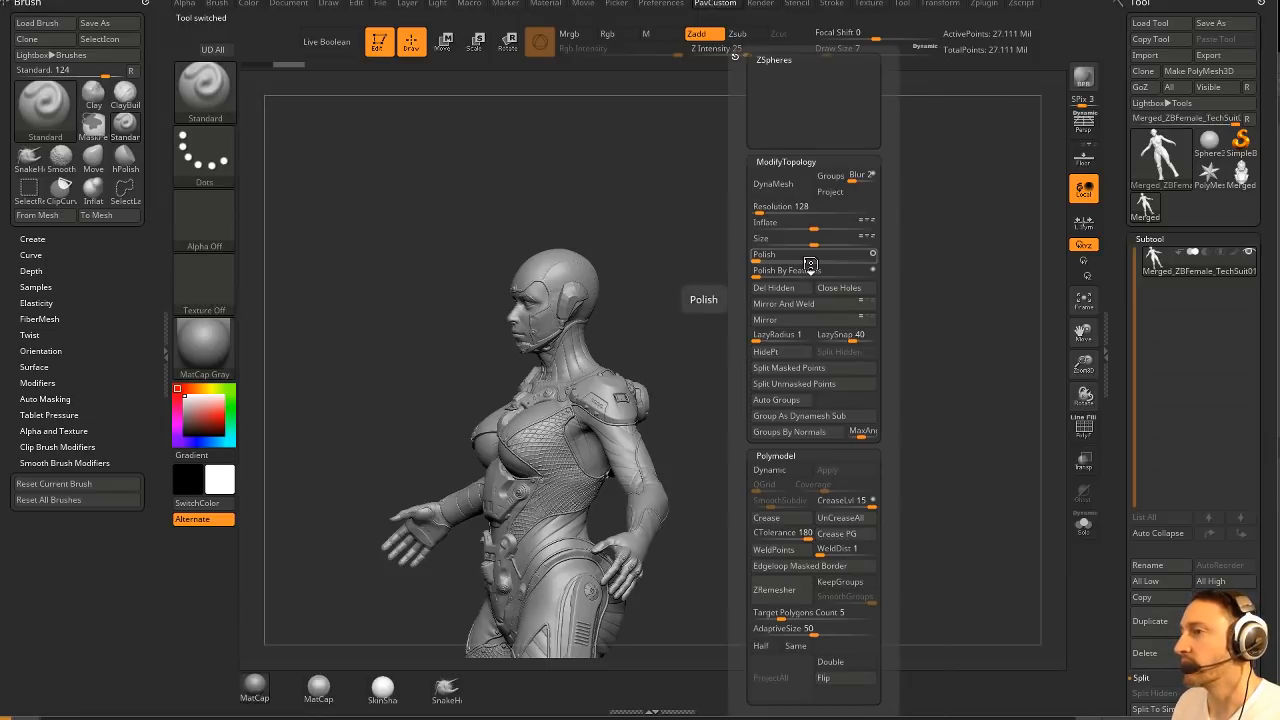
mouse_move(691, 232)
mouse_down()
mouse_move(788, 244)
mouse_move(781, 320)
mouse_move(821, 414)
mouse_move(826, 72)
mouse_move(824, 119)
mouse_up()
ctrl+shift+click(214, 80)
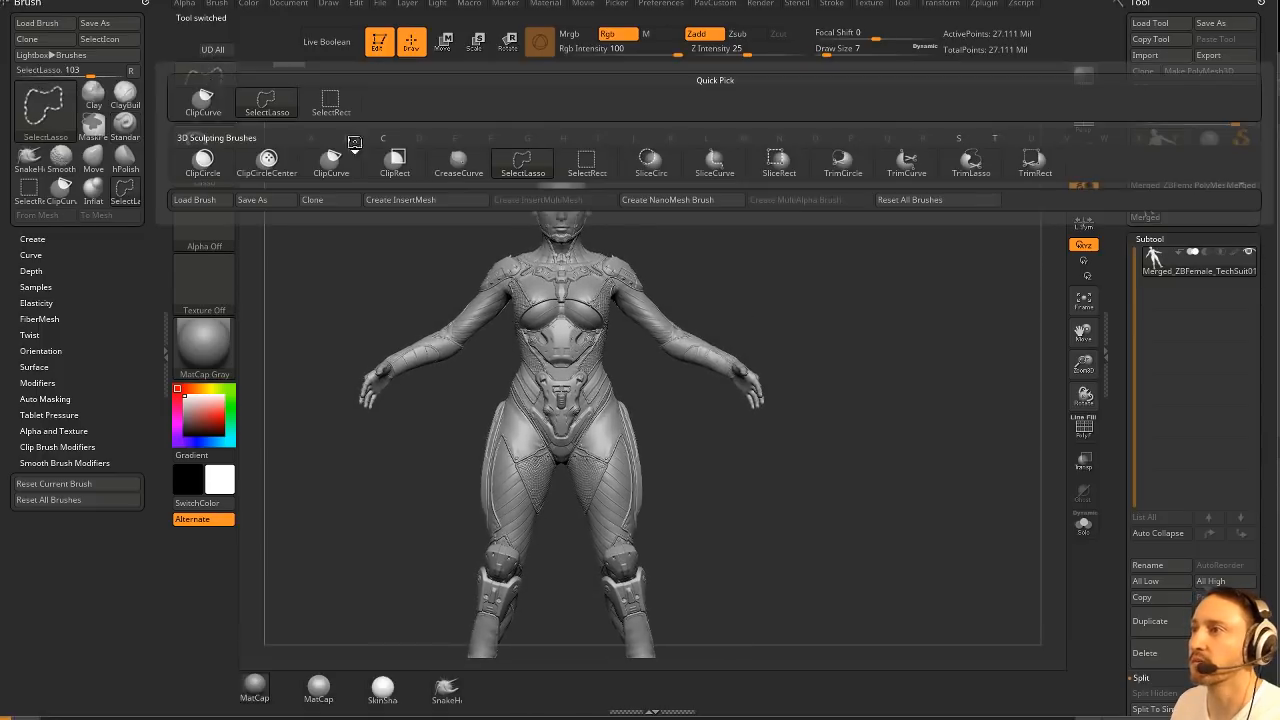
mouse_move(667, 195)
ctrl+shift+mouse_down()
mouse_move(651, 166)
mouse_move(565, 142)
mouse_move(487, 215)
mouse_move(462, 302)
mouse_move(525, 371)
mouse_move(622, 364)
mouse_move(648, 342)
ctrl+shift+mouse_up()
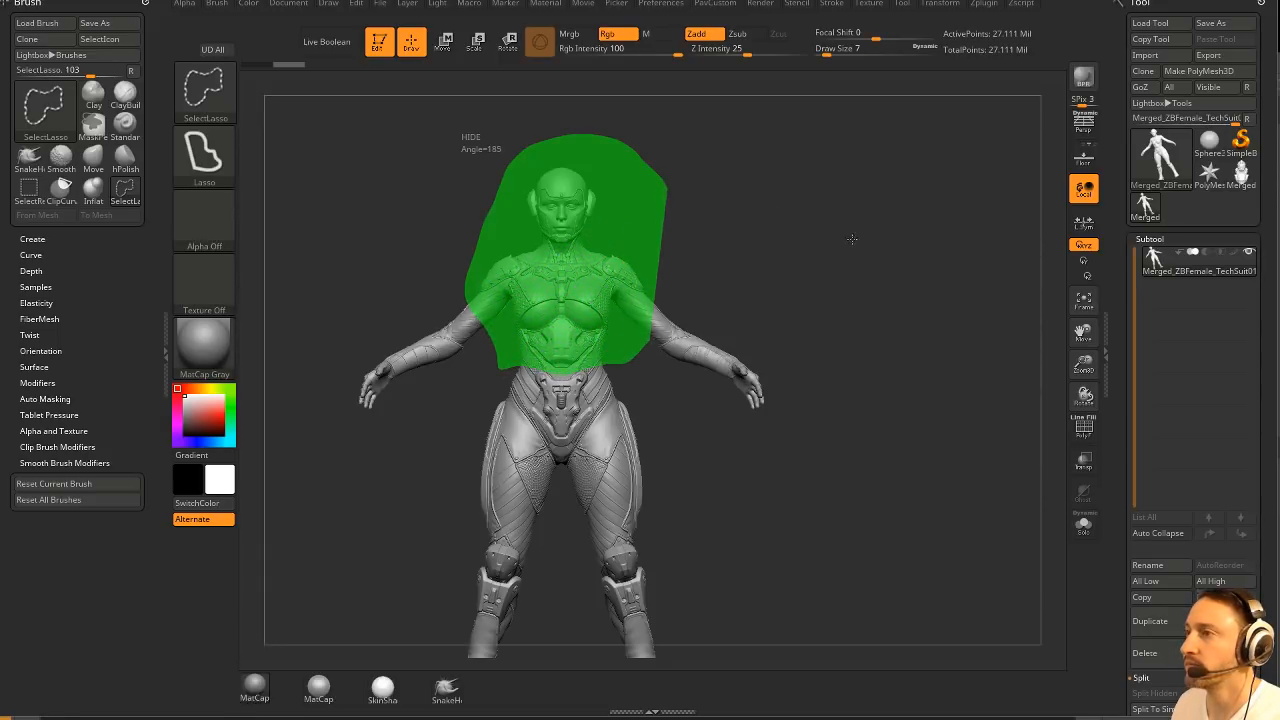
drag(896, 274, 840, 286)
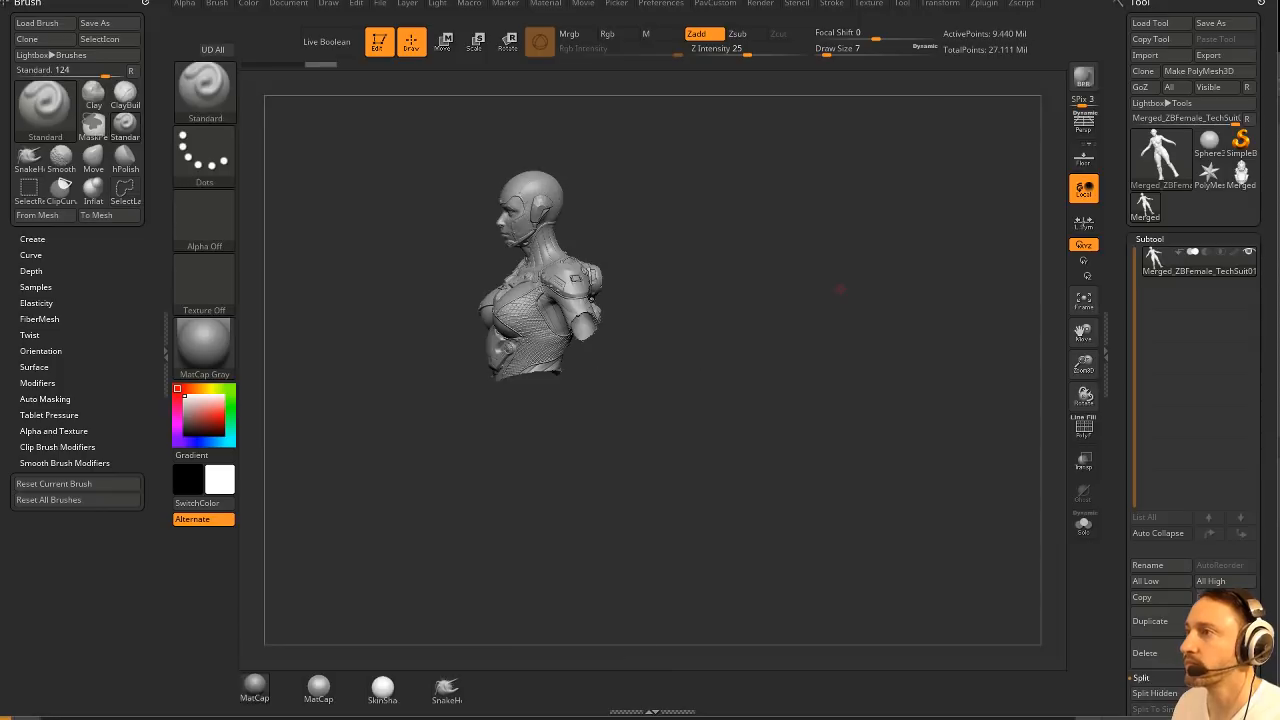
Delete the hidden geometry so only the bust remains, and quick save the project.
key(grave)
click(804, 288)
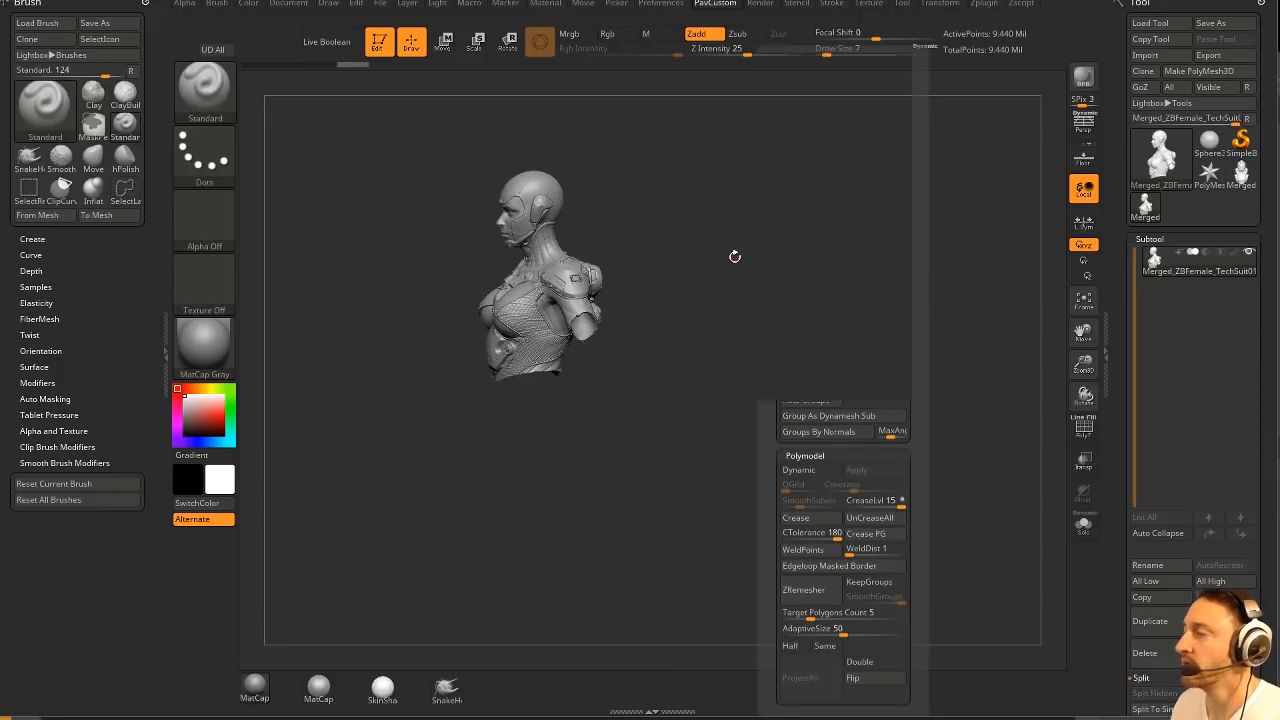
drag(787, 225, 917, 340)
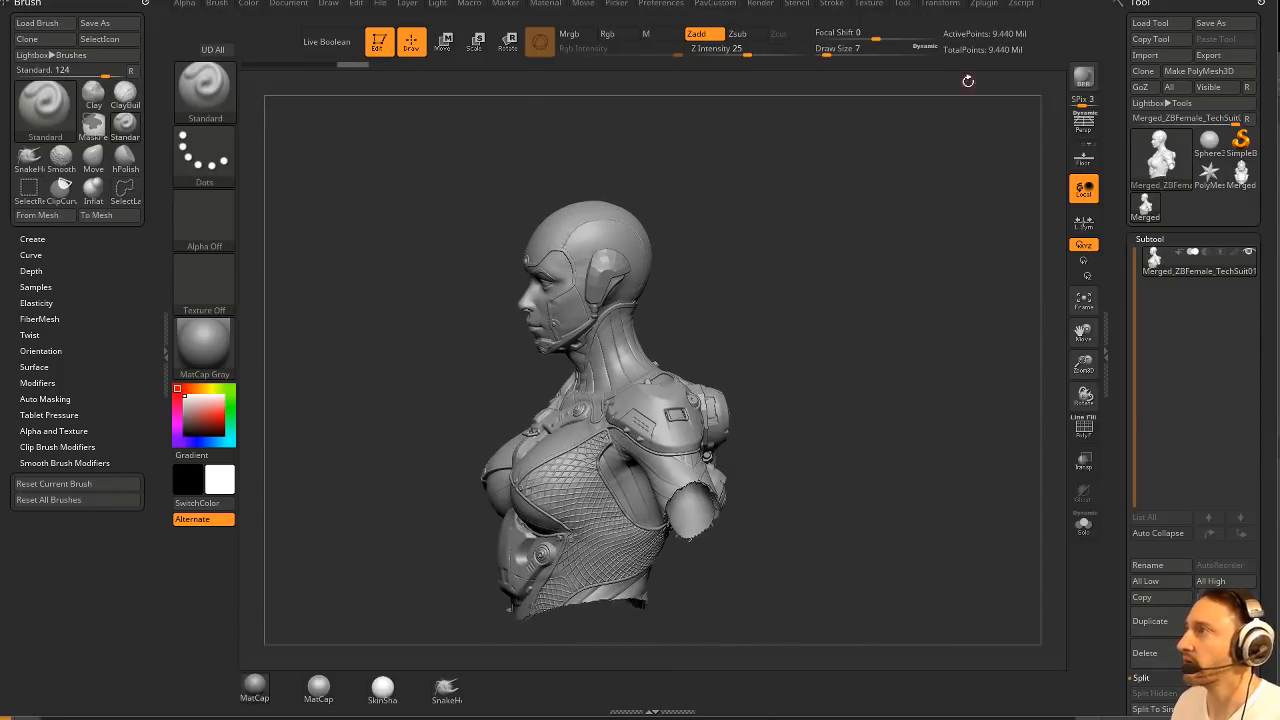
key(ctrl+s)
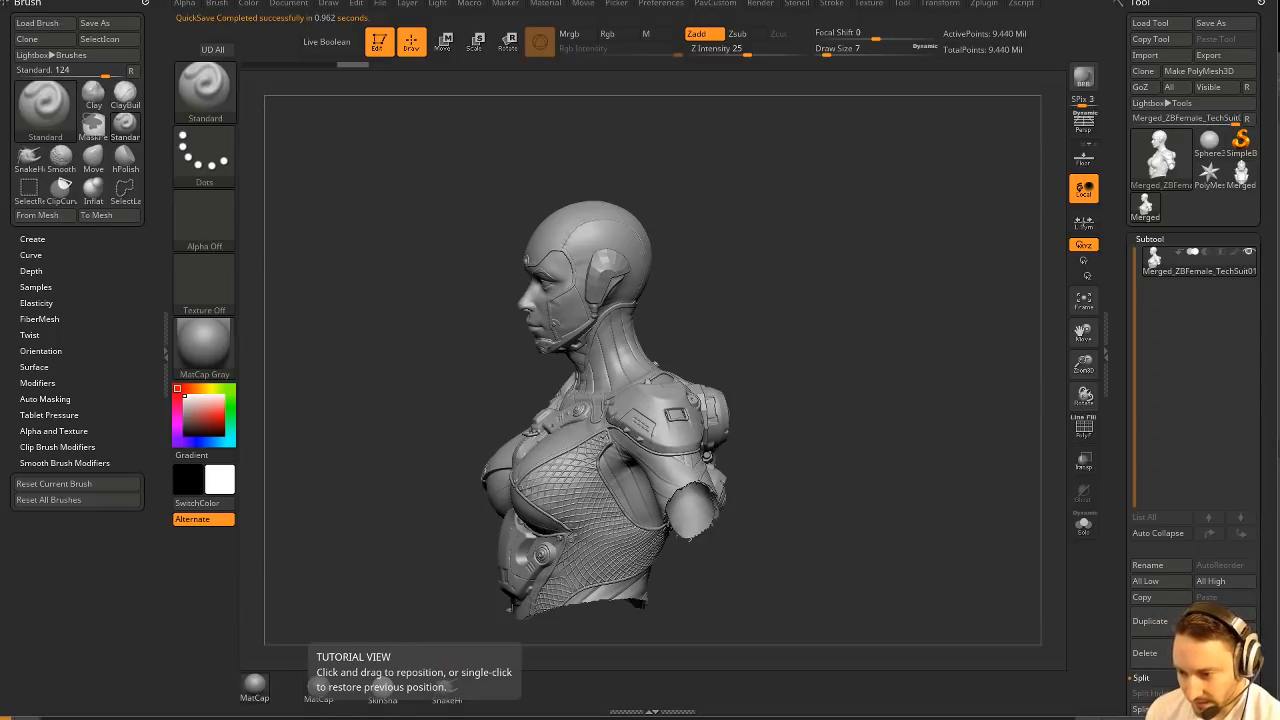
Switch to Chrome to look at the Gumroad page and the workshop playlist on YouTube, and return to ZBrush.
drag(743, 294, 867, 300)
key(space)
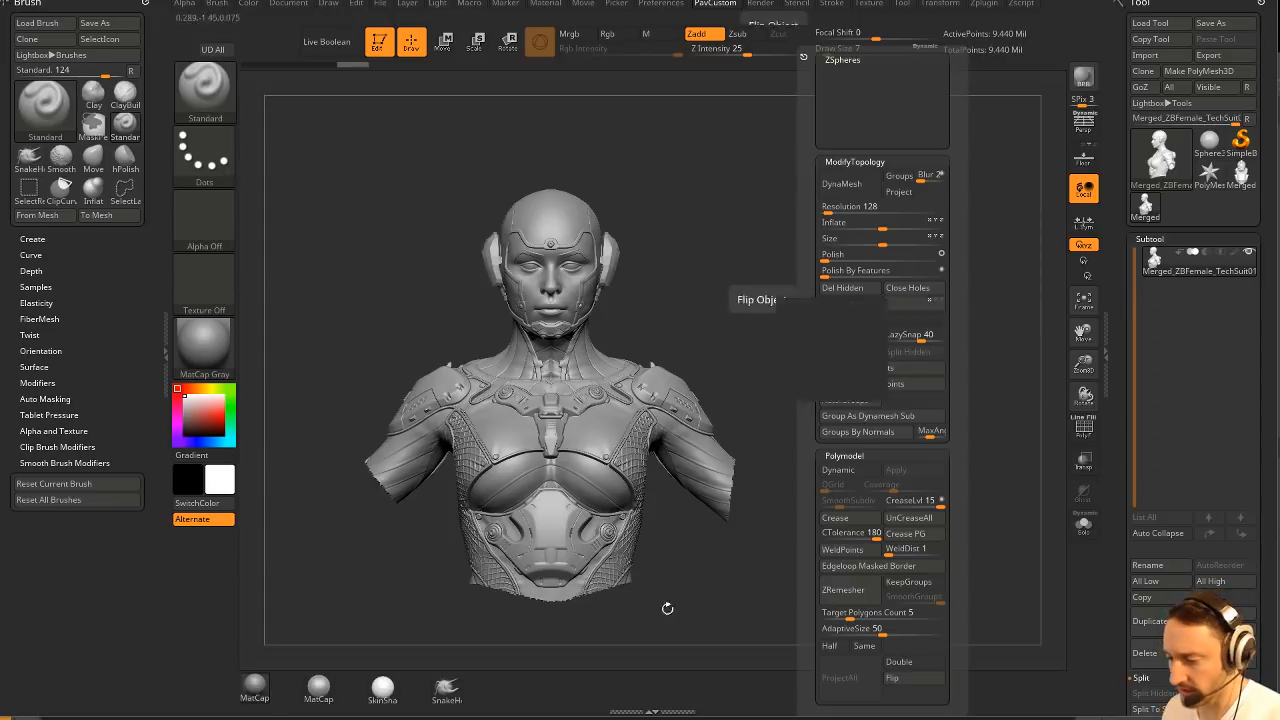
key(alt+Tab)
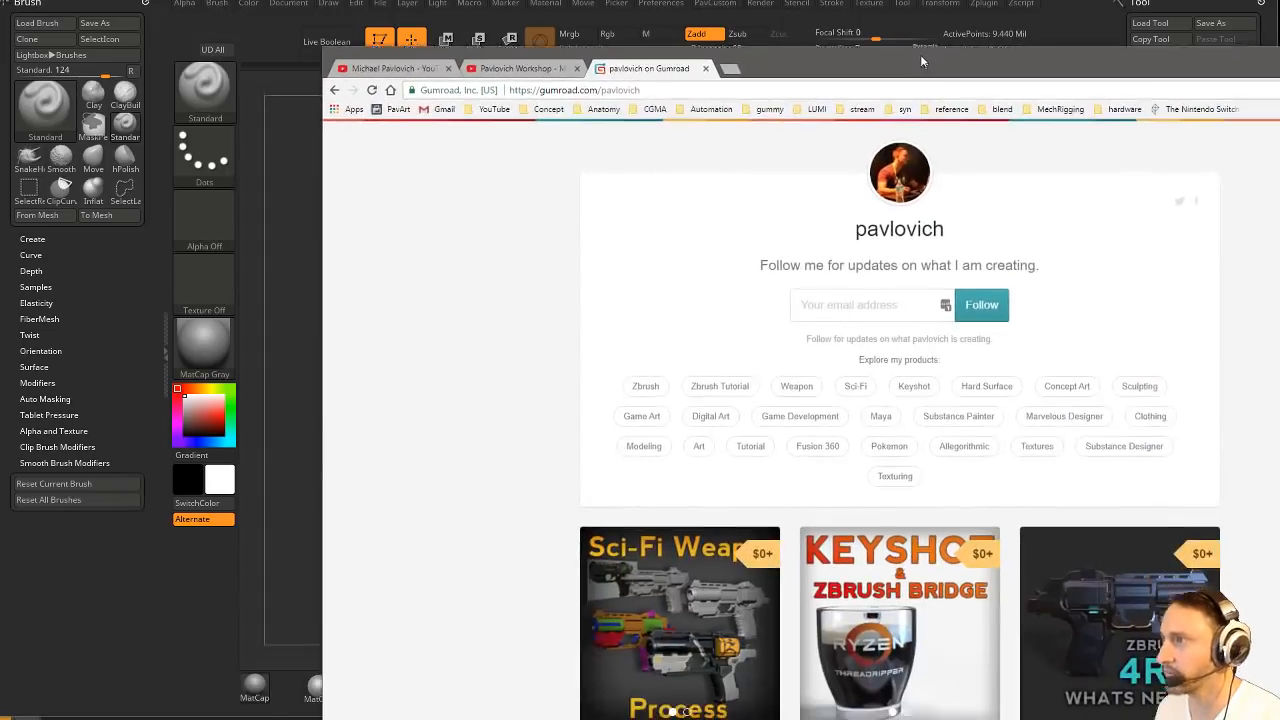
click(510, 53)
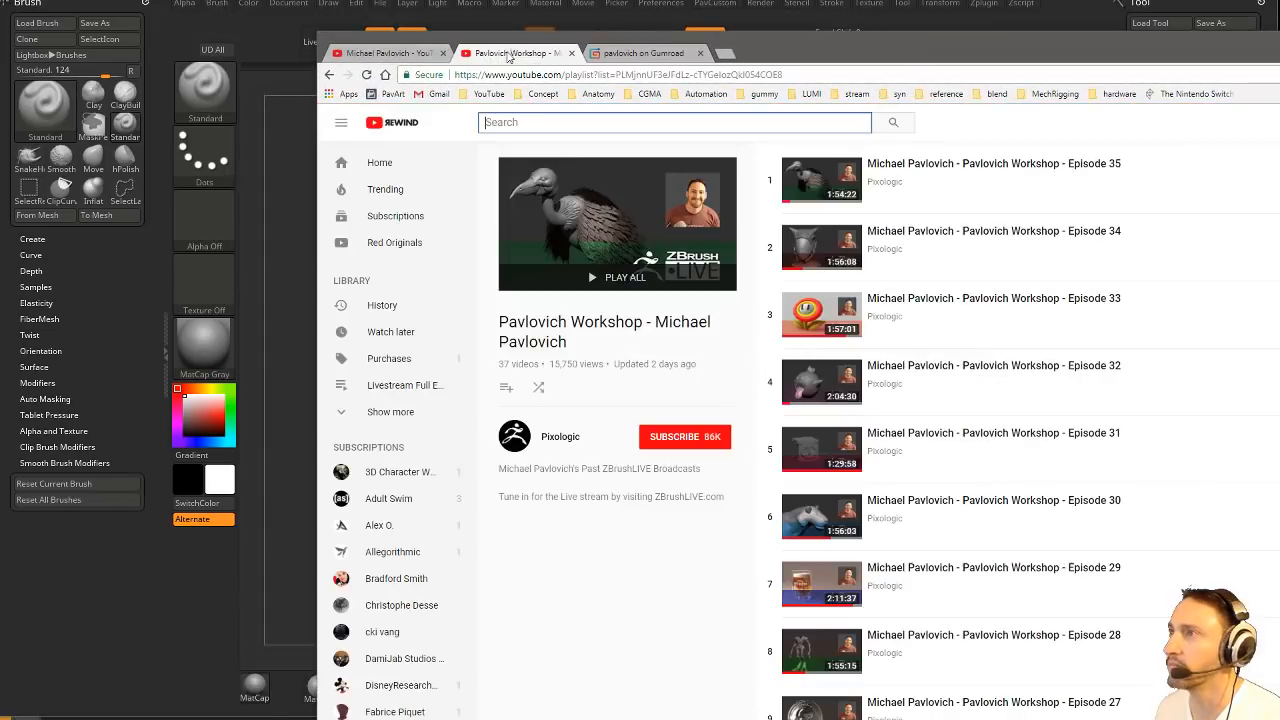
click(601, 75)
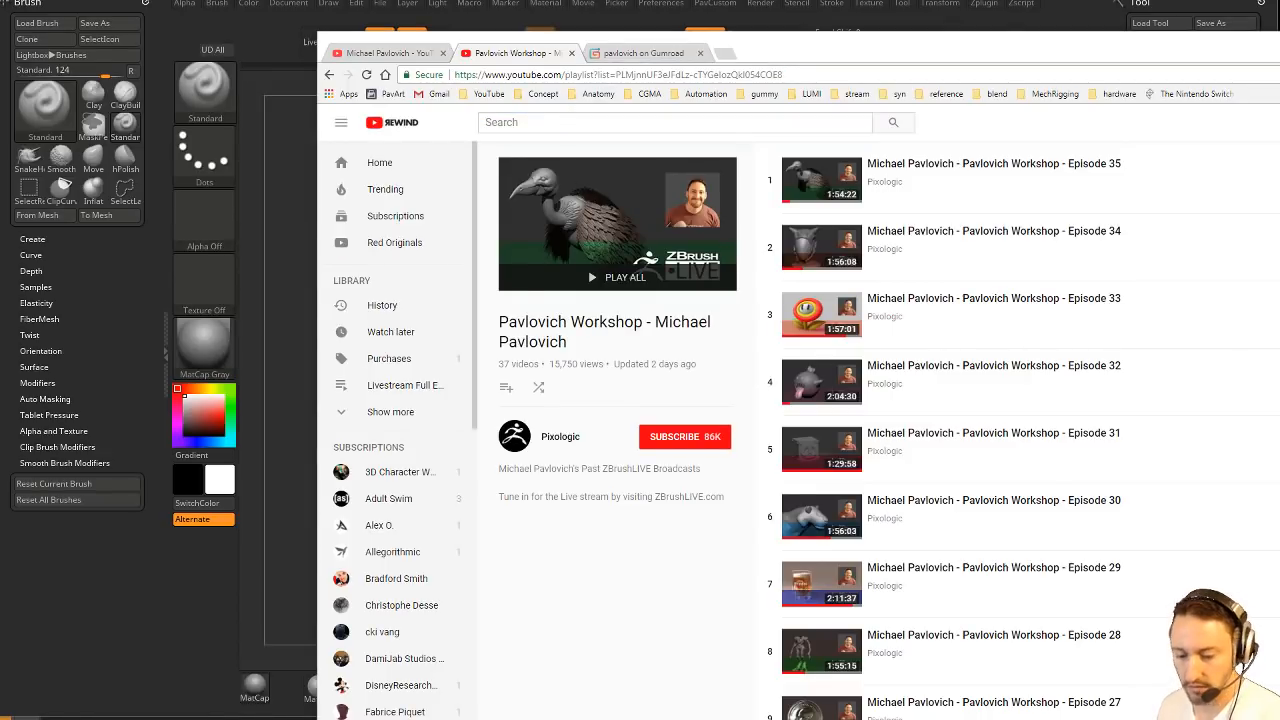
key(super+Down)
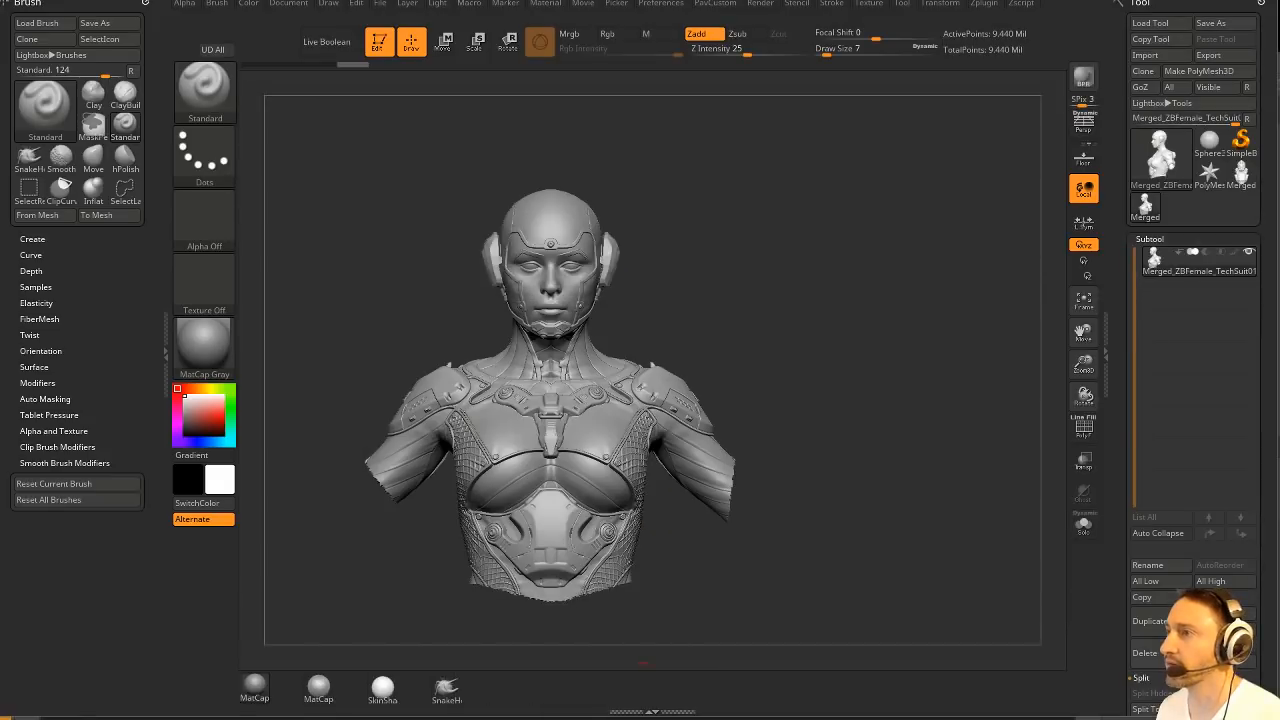
Mirror and weld the bust across the X axis so both sides match.
key(g)
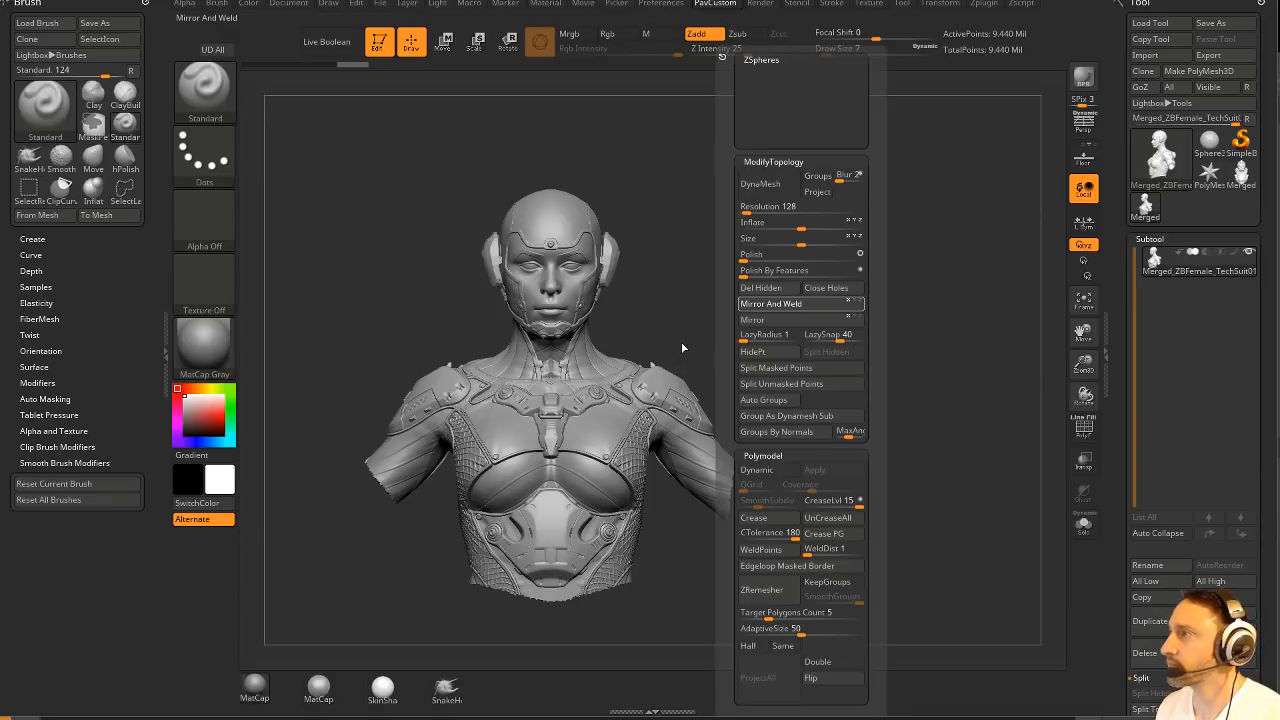
click(765, 306)
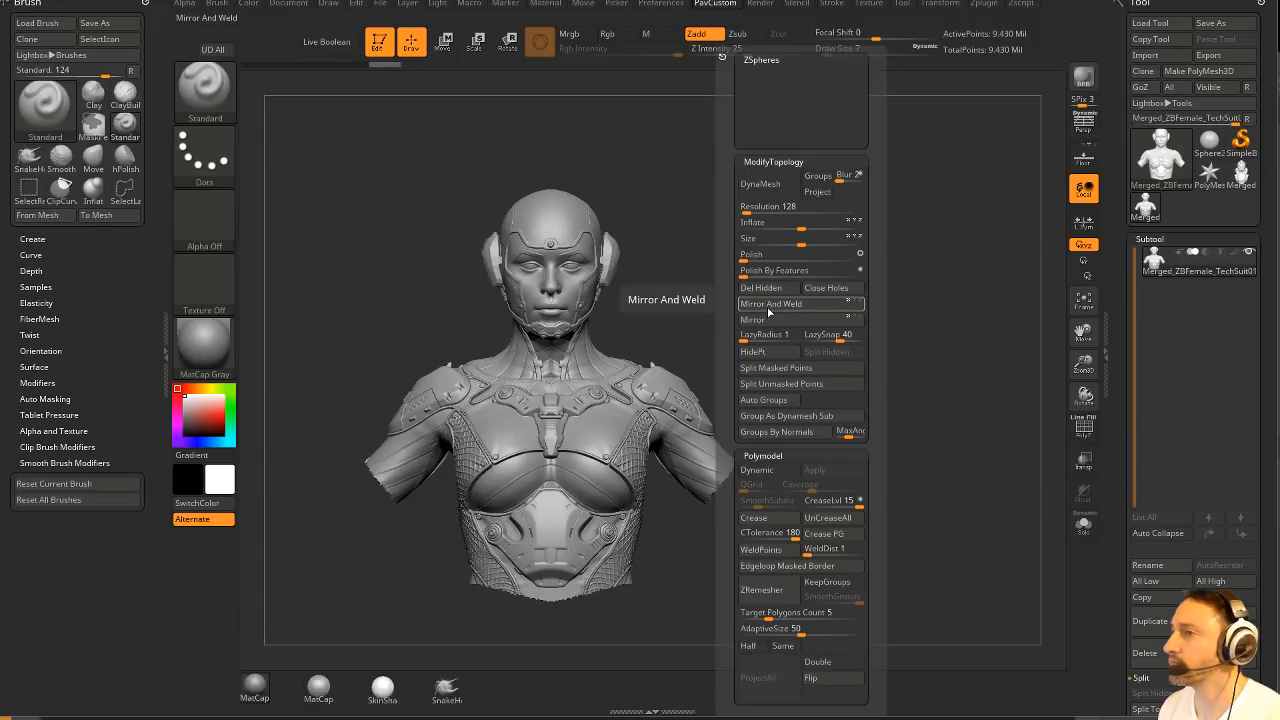
drag(765, 302, 909, 294)
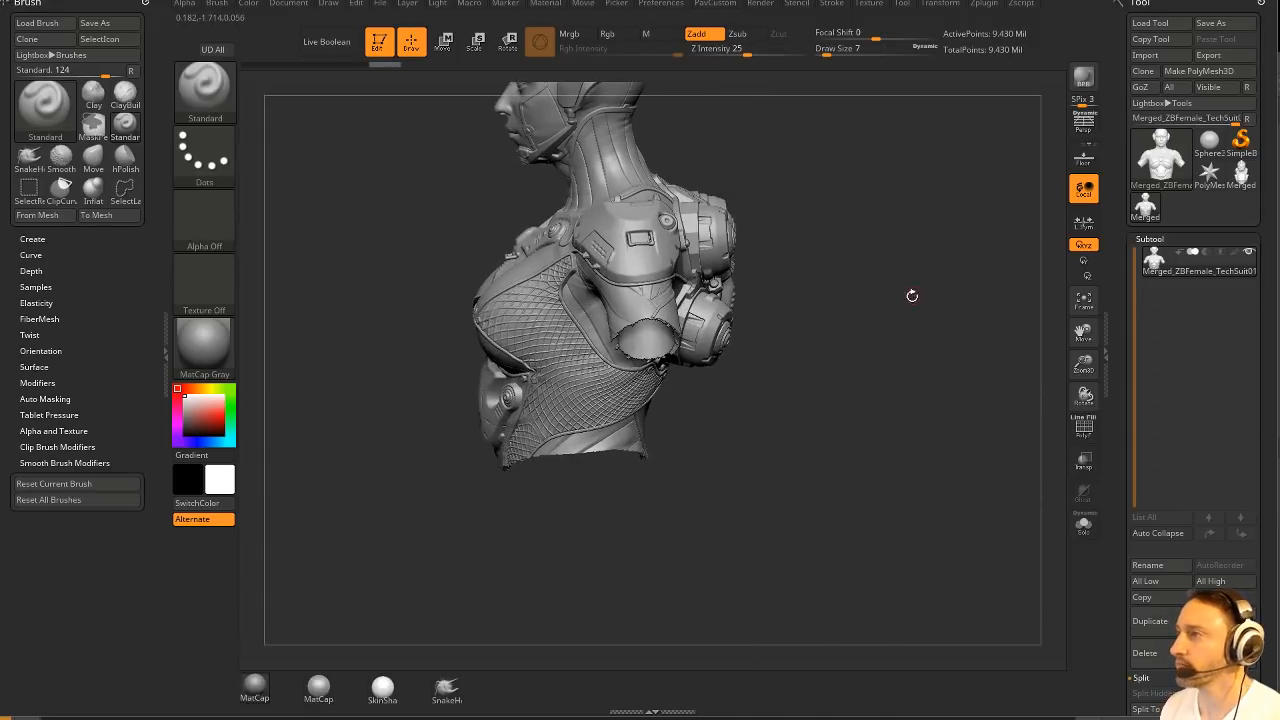
Frame the bust, fold the docked Draw palette away and set the brush's draw size to 18.
key(s)
key(f)
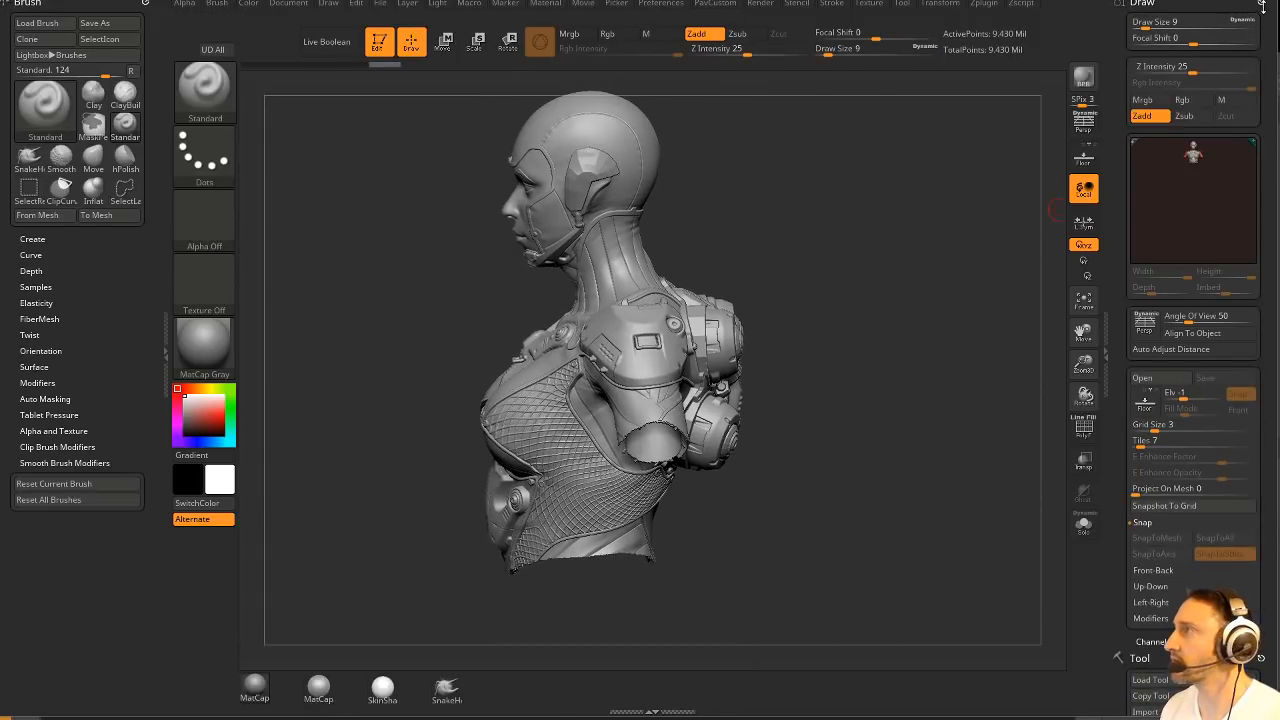
click(1261, 4)
drag(994, 160, 880, 205)
key(s)
drag(697, 332, 703, 334)
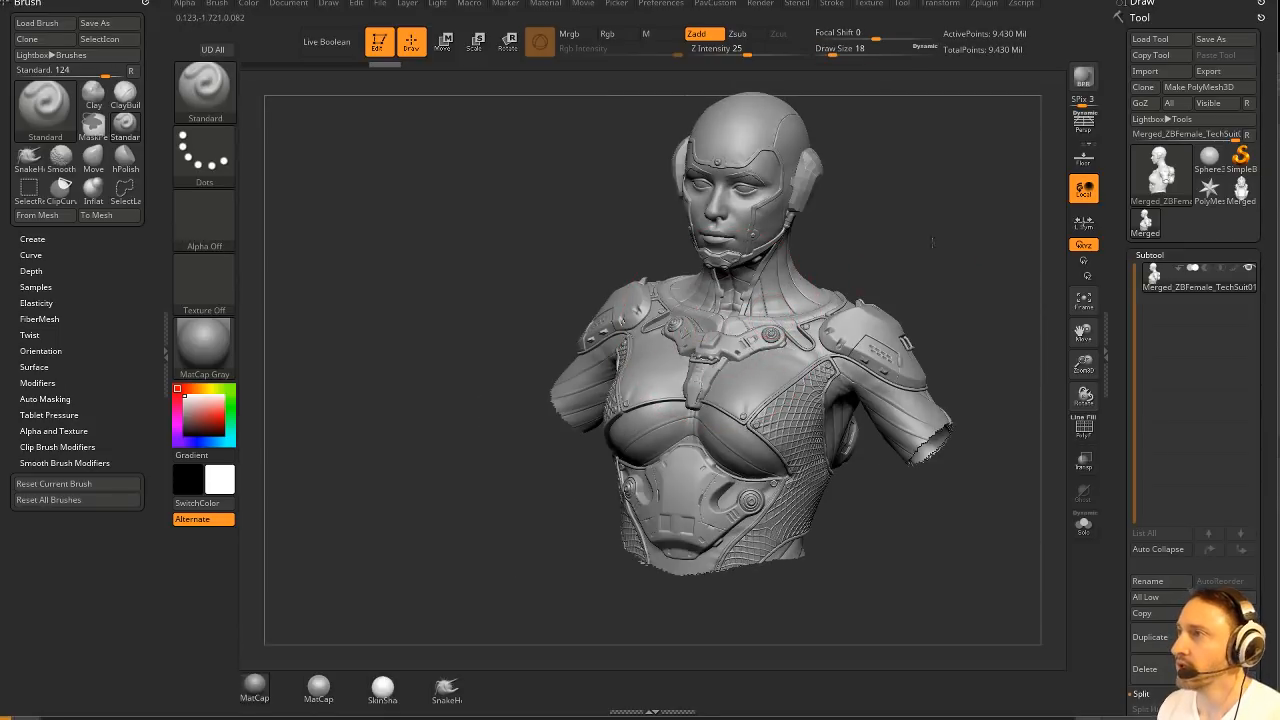
mouse_move(888, 272)
mouse_down()
mouse_move(914, 274)
mouse_move(680, 210)
mouse_up()
Remove the two ear pieces from the head by hiding their polygroup with the SelectRect brush and deleting the hidden geometry.
key(ctrl+shift)
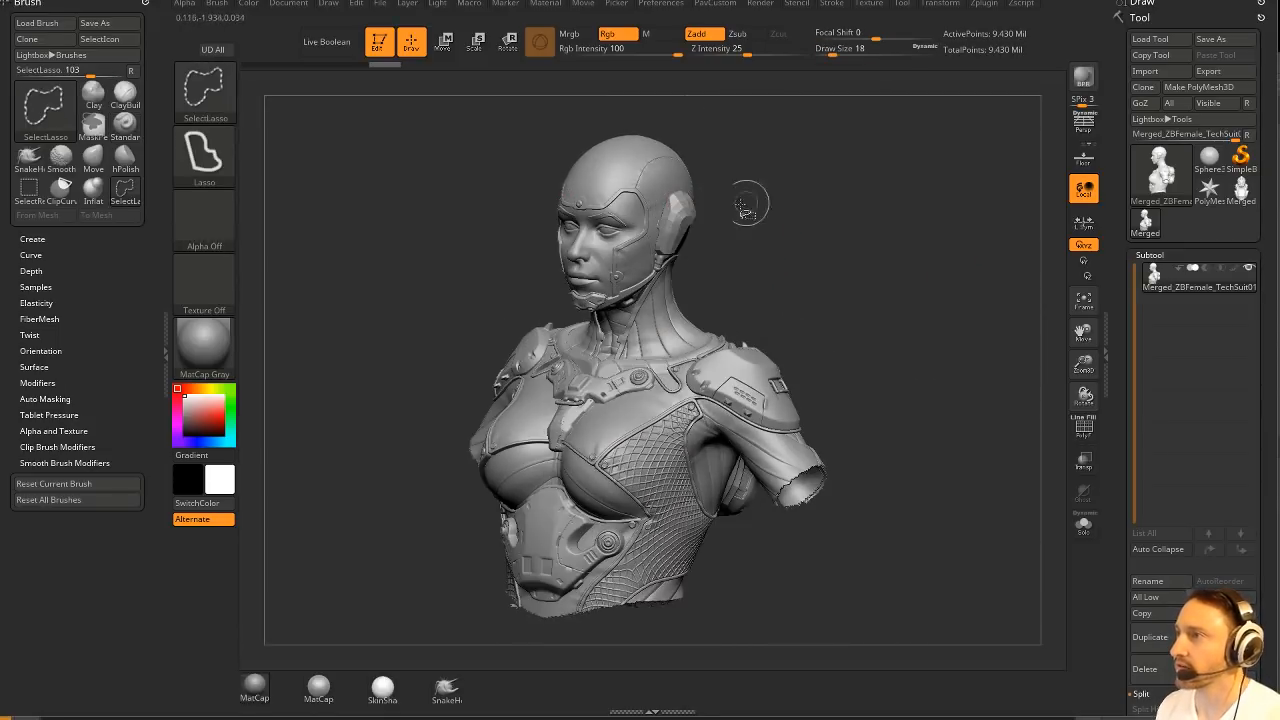
ctrl+shift+click(212, 95)
ctrl+shift+click(335, 104)
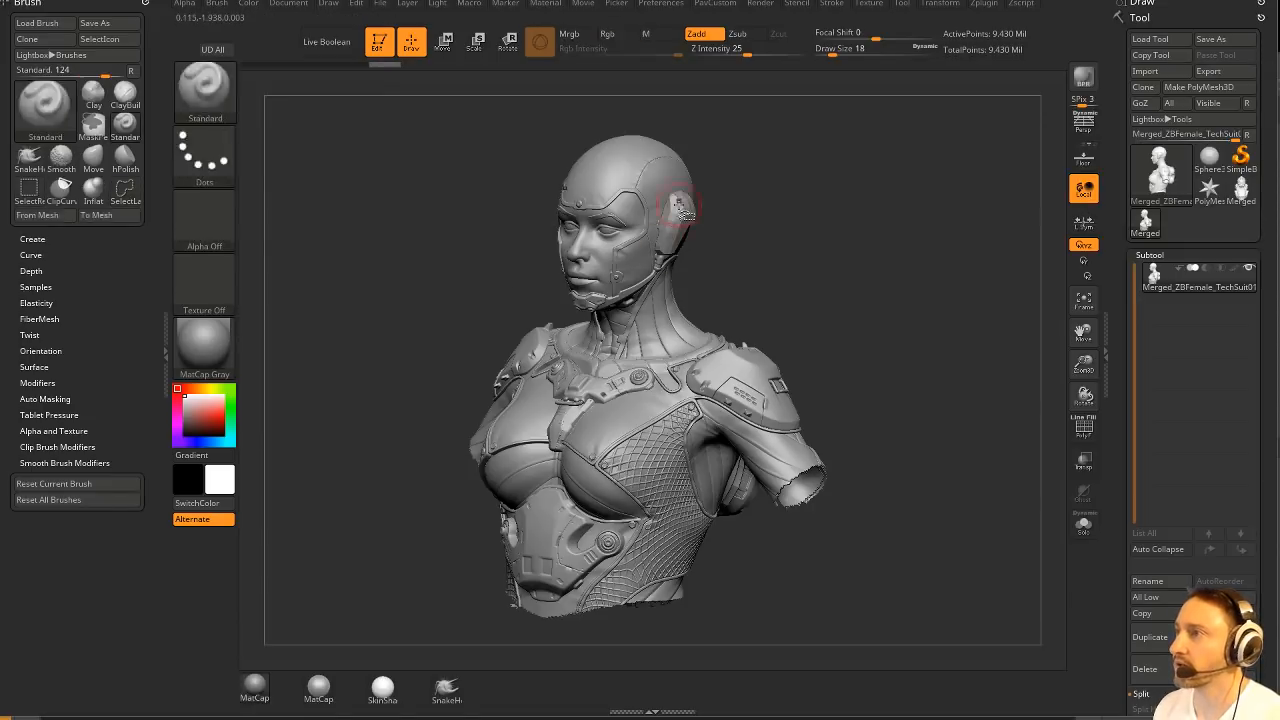
key(ctrl+shift)
mouse_move(858, 244)
ctrl+shift+mouse_down()
mouse_move(890, 270)
mouse_move(704, 224)
ctrl+shift+mouse_up()
ctrl+shift+click(974, 270)
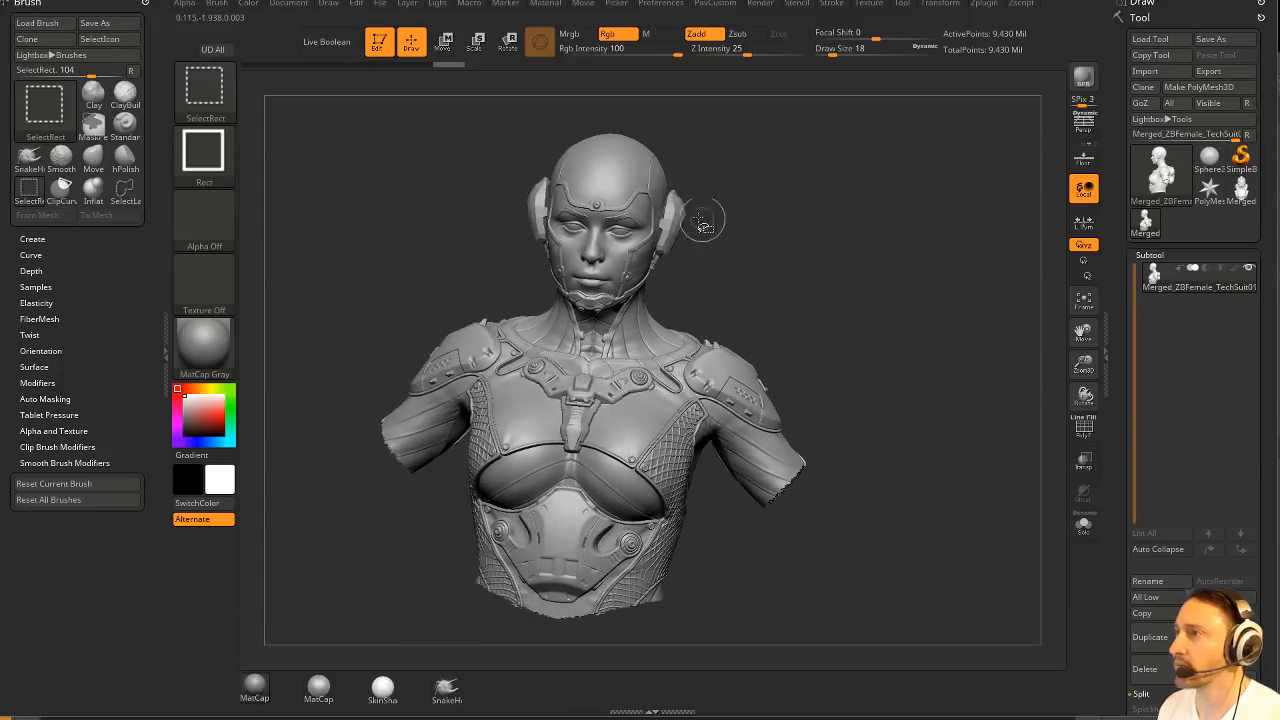
ctrl+shift+click(676, 204)
ctrl+shift+drag(833, 171, 887, 241)
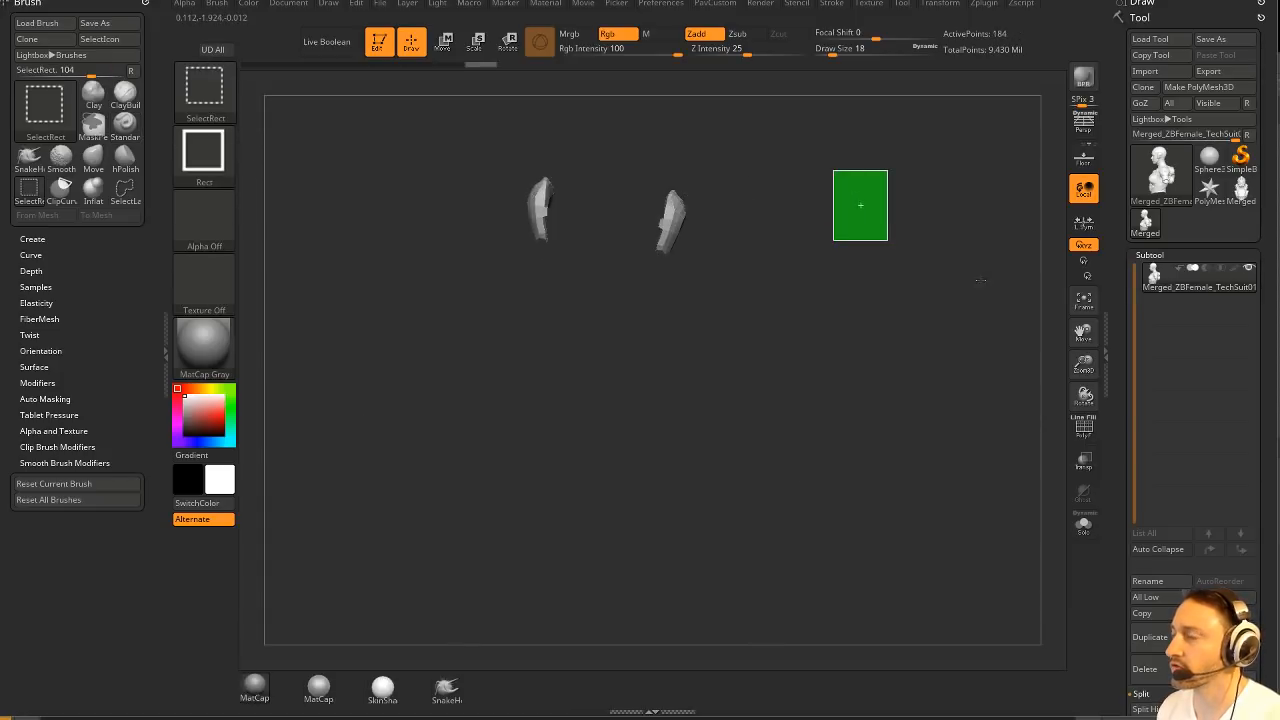
ctrl+shift+click(972, 277)
key(q)
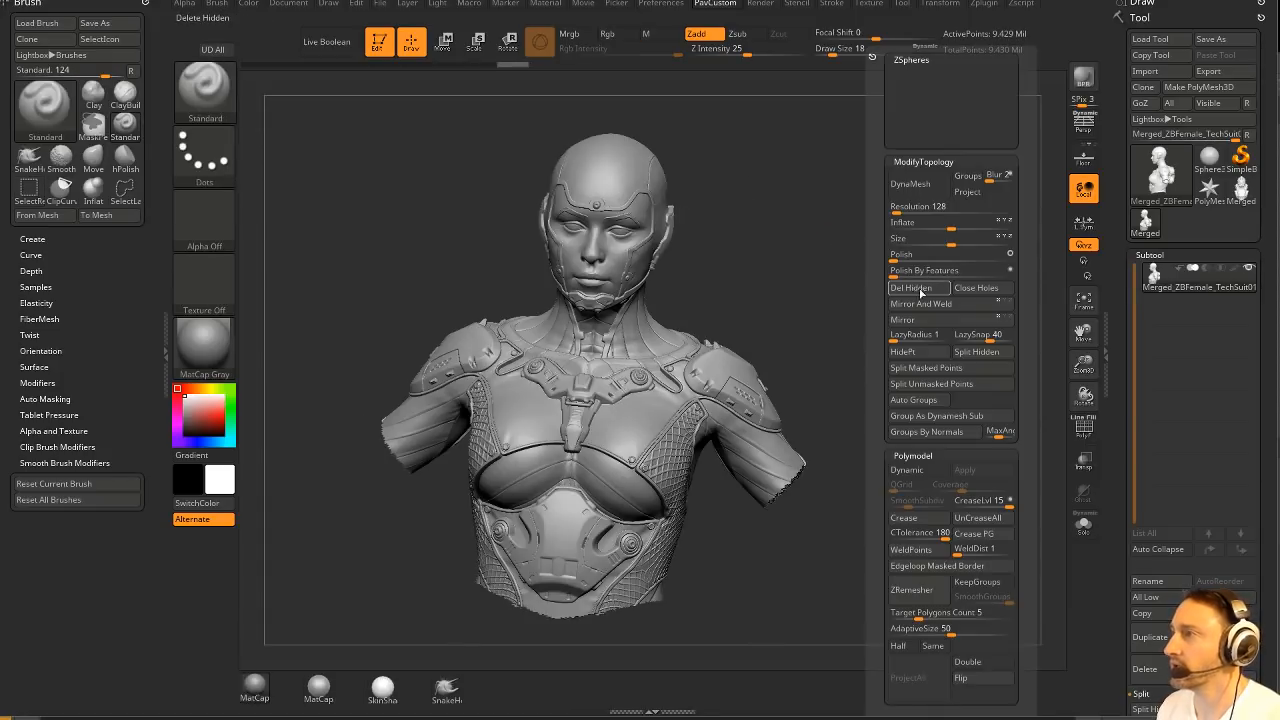
click(920, 288)
drag(903, 360, 944, 346)
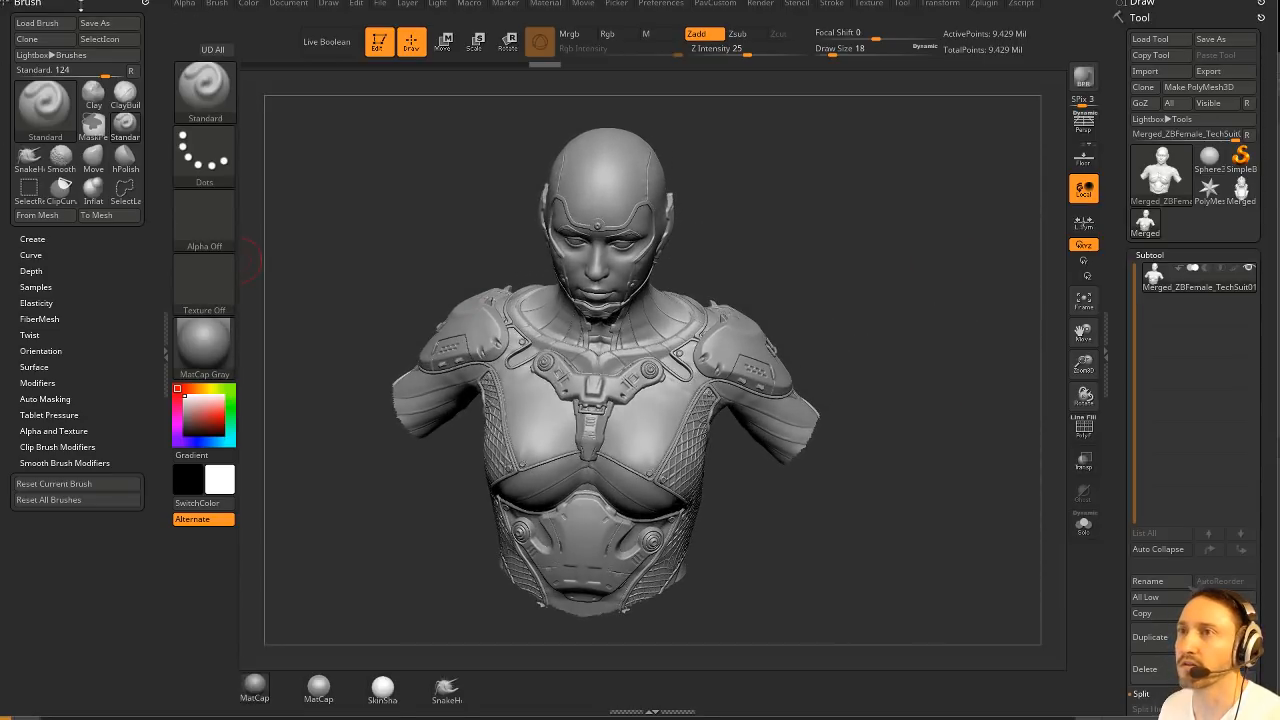
Replace the docked Brush palette with Zplugin and pre-process the current bust in Decimation Master.
click(145, 3)
click(980, 5)
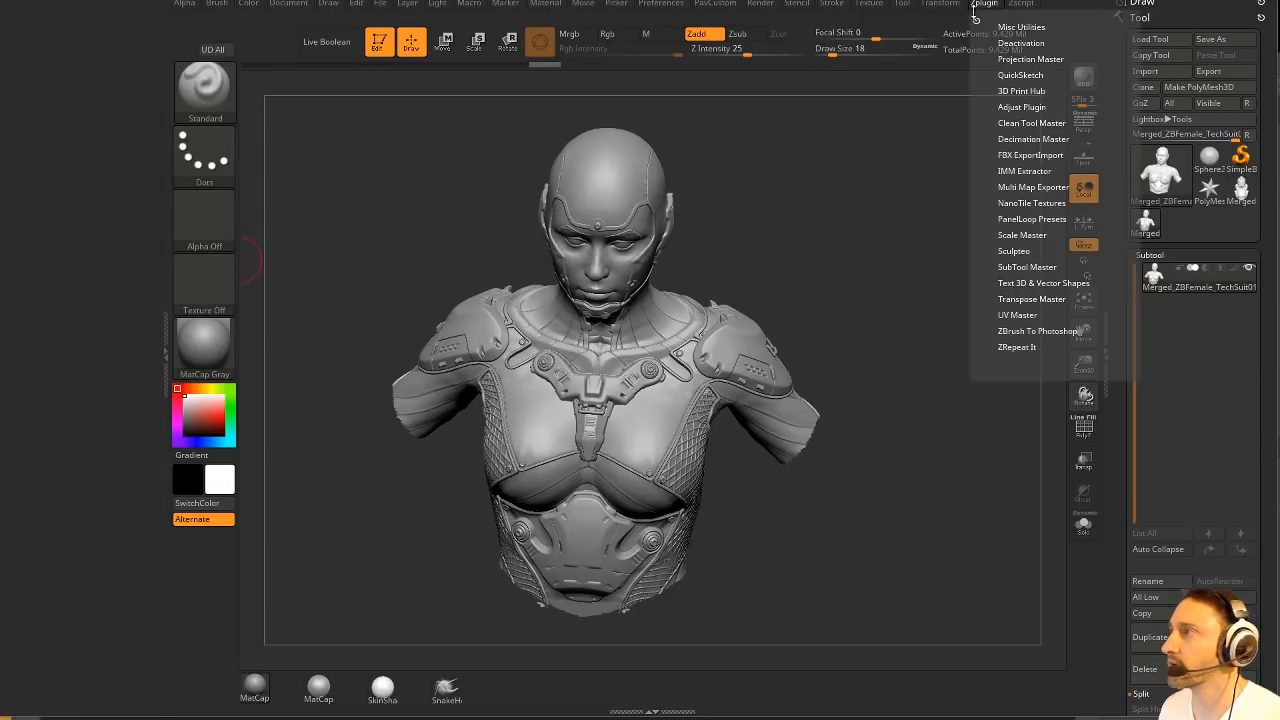
click(976, 20)
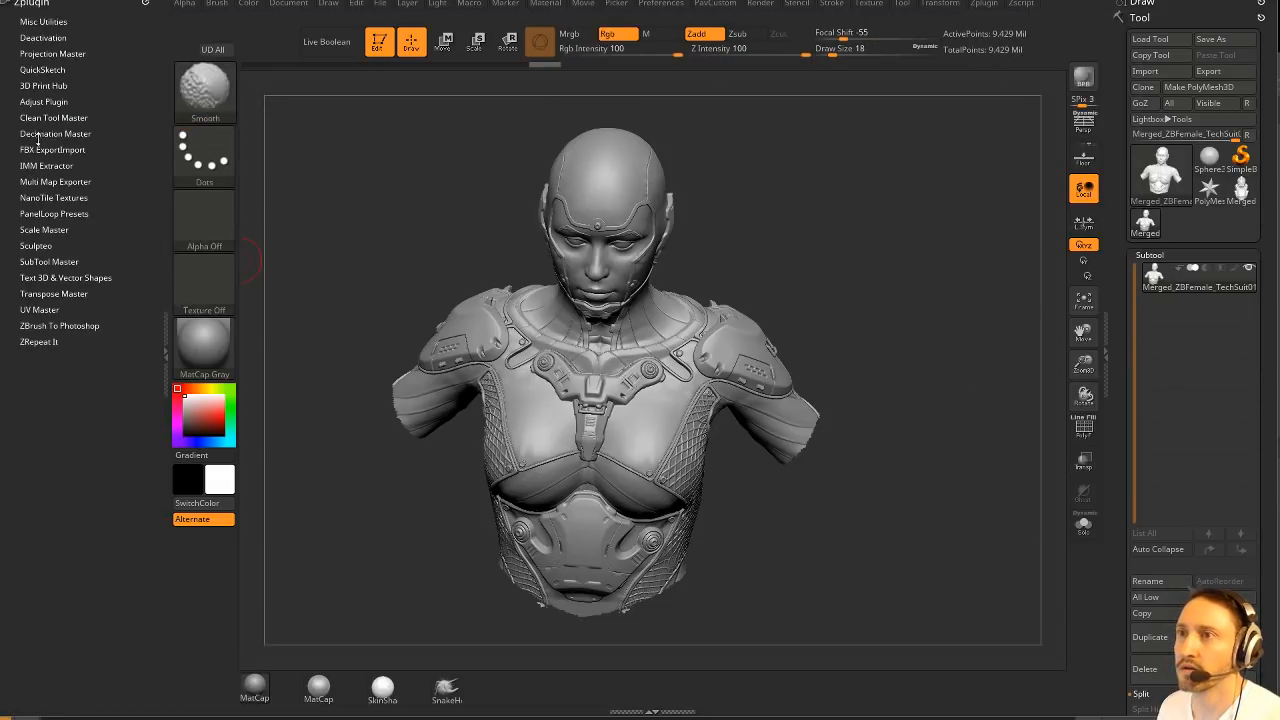
click(45, 133)
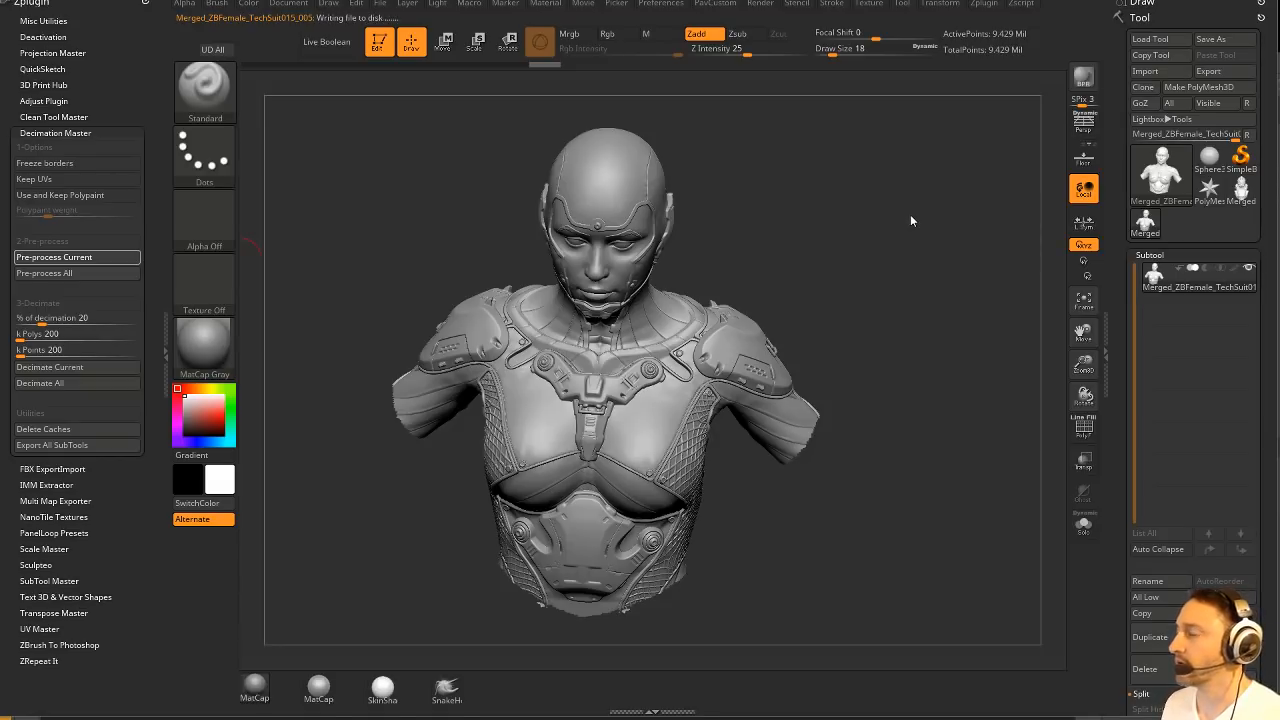
drag(900, 249, 903, 217)
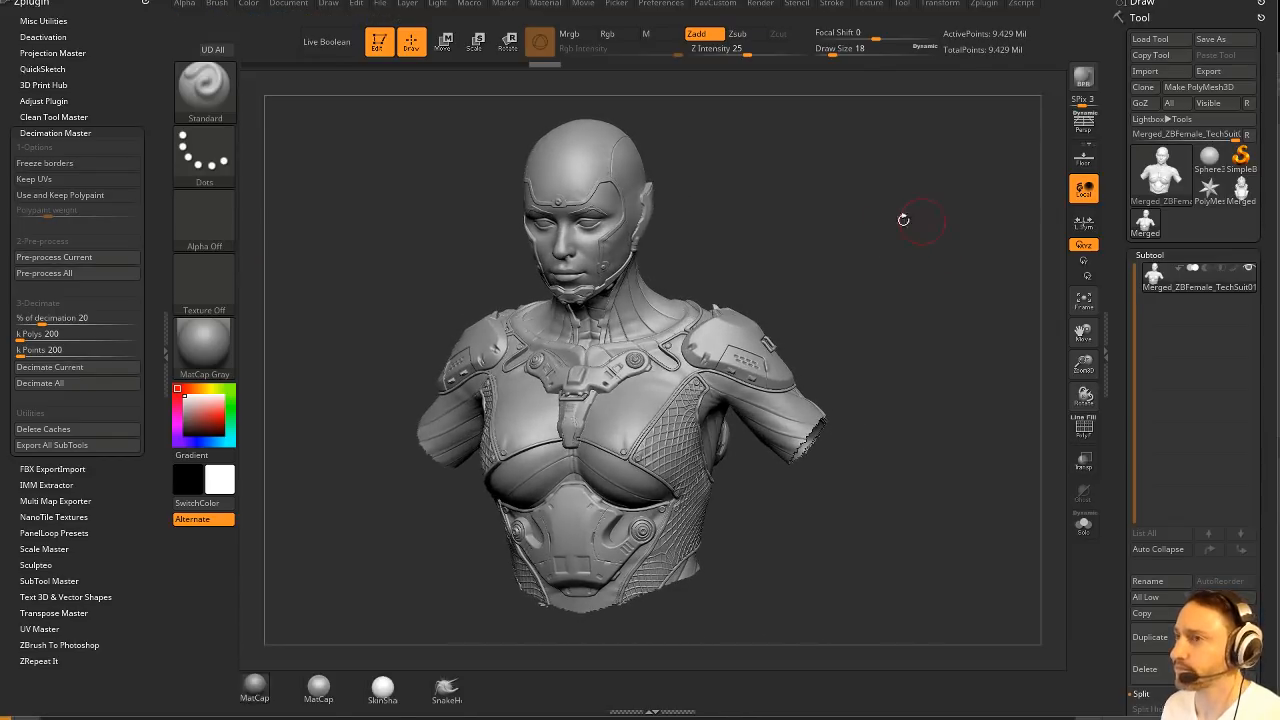
Decimate the current bust to 205 k polys and quick save the project.
click(54, 335)
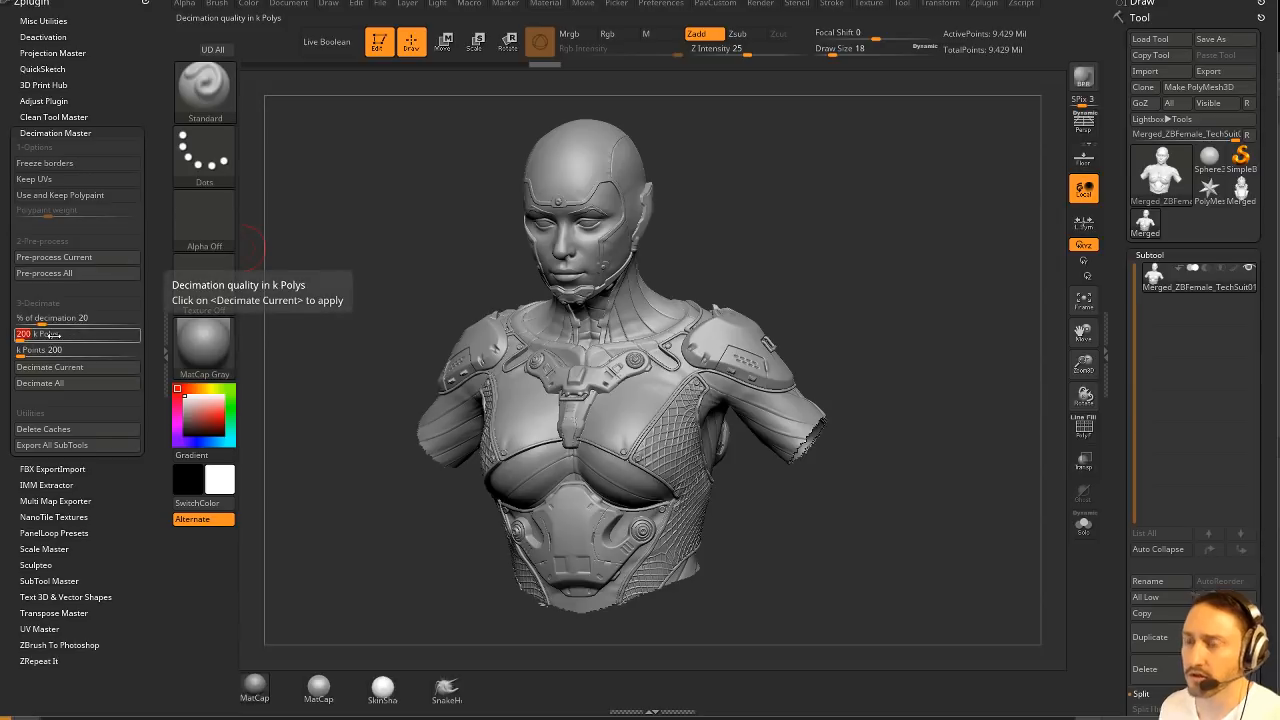
text(205)
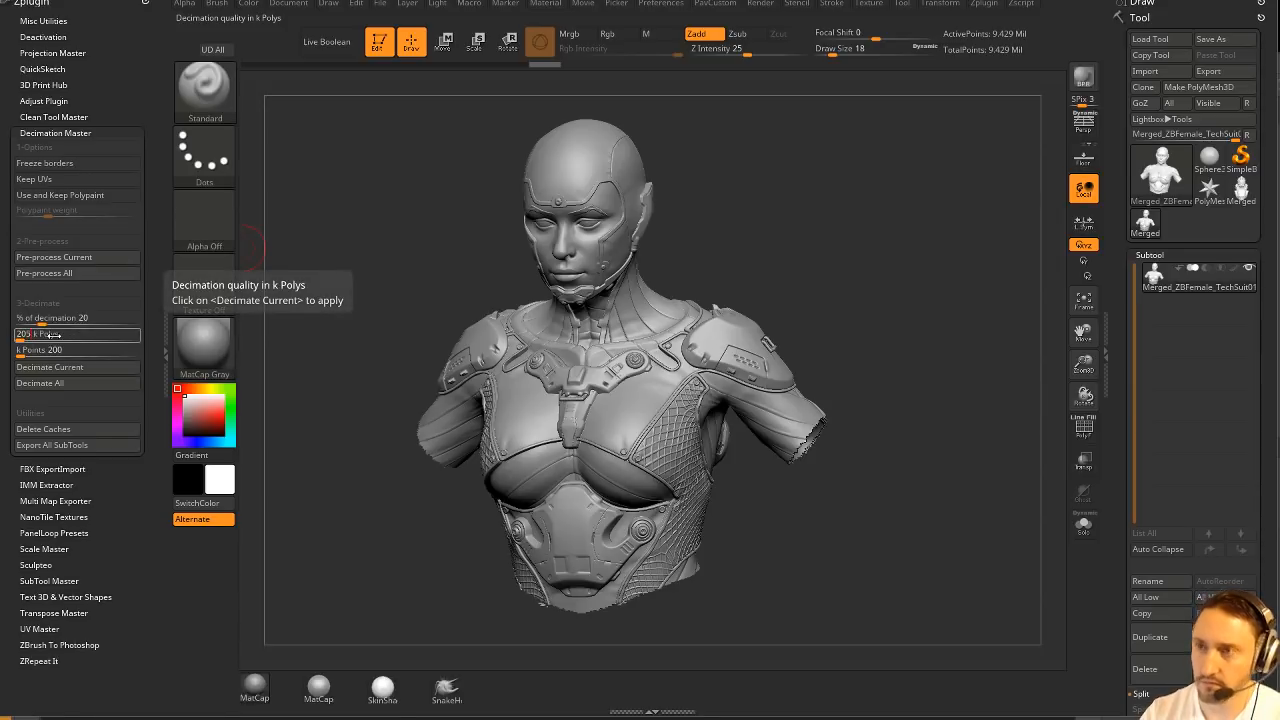
key(Return)
click(50, 367)
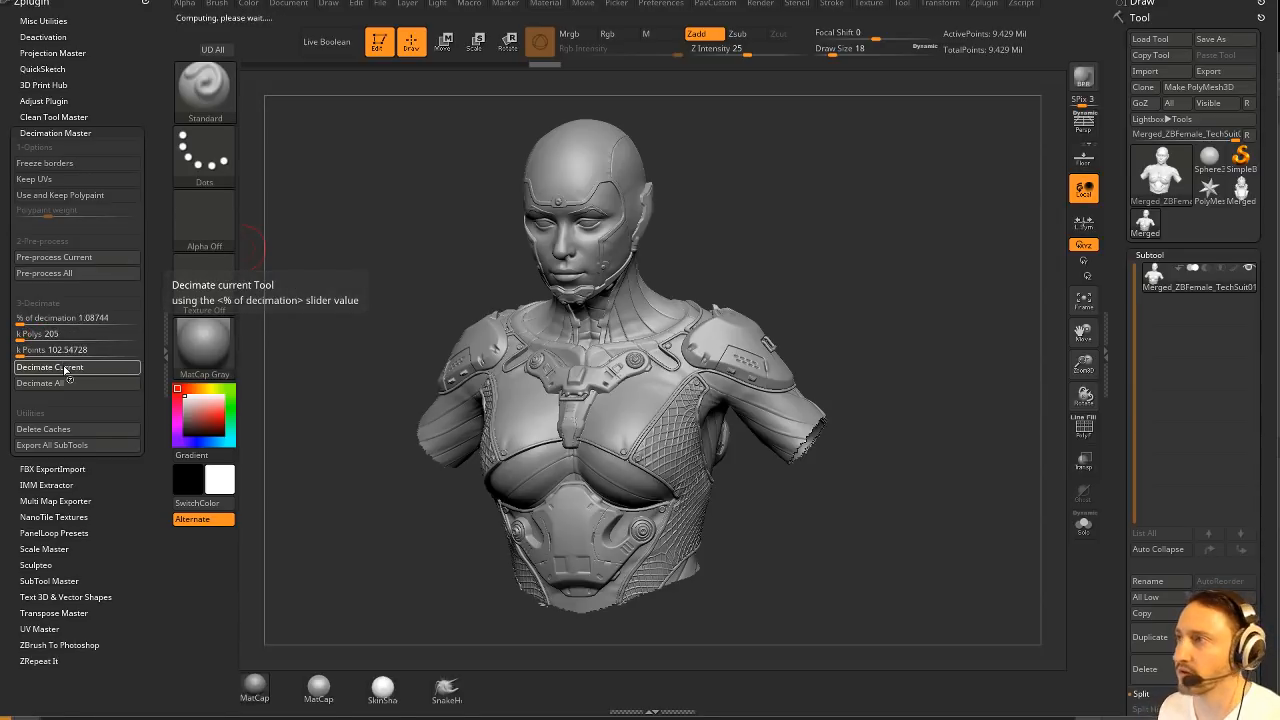
drag(831, 221, 929, 243)
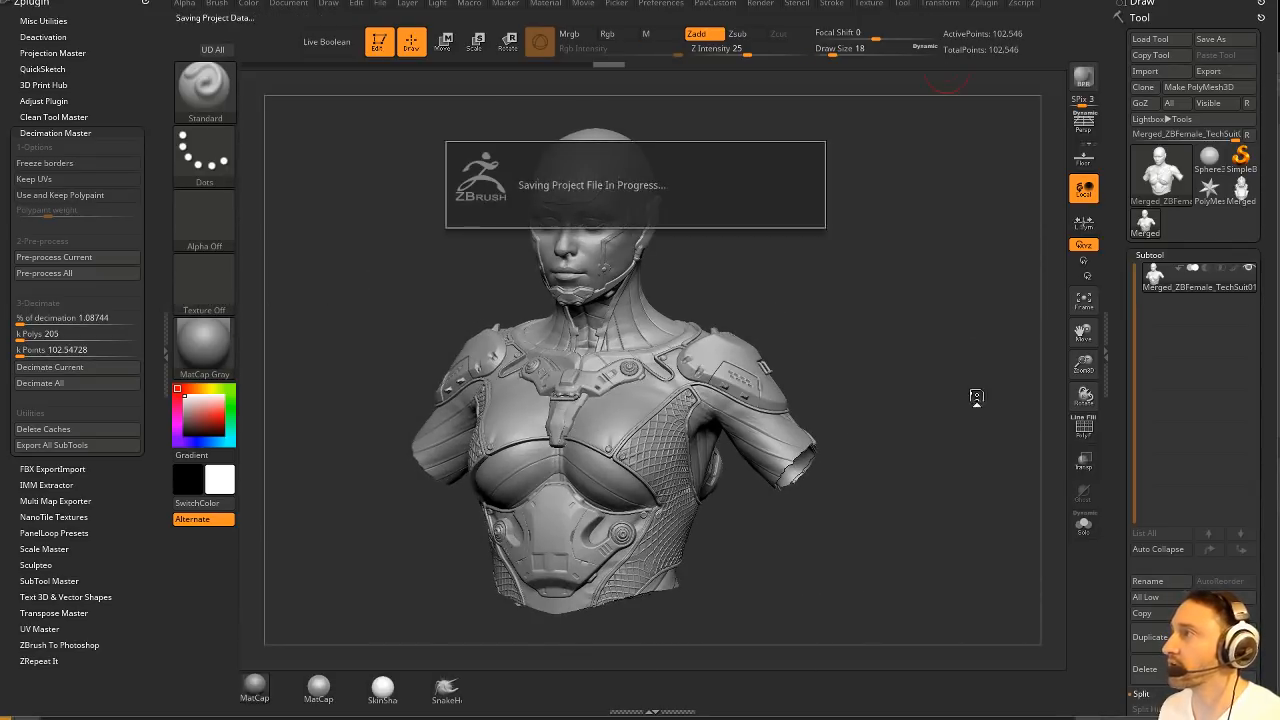
Reload the quick save QS_3349.ZPR from LightBox.
key(comma)
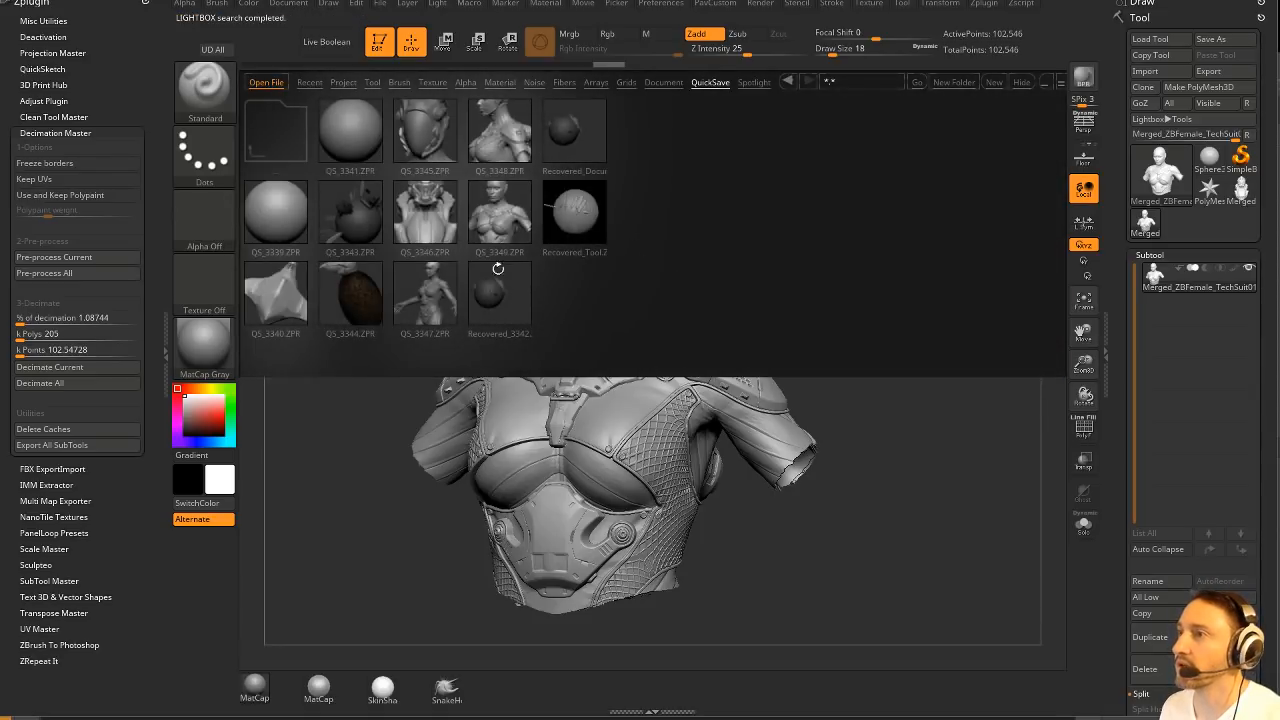
double_click(503, 220)
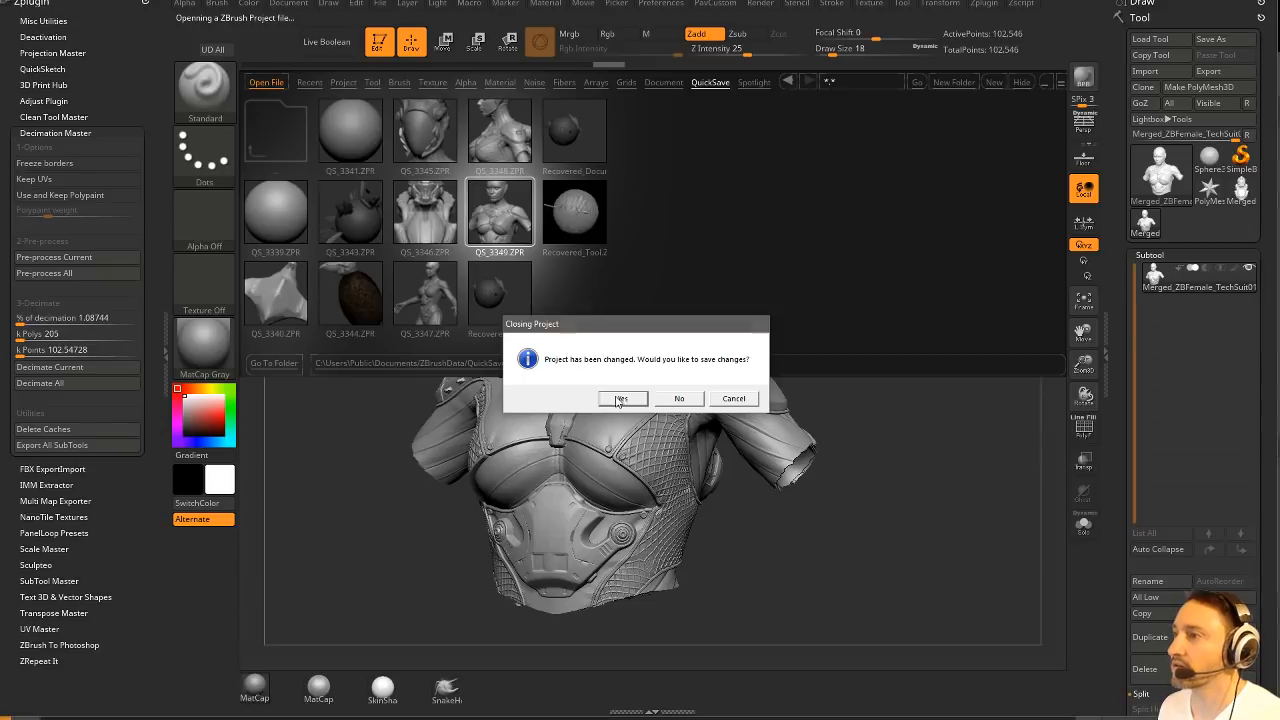
click(622, 398)
click(748, 437)
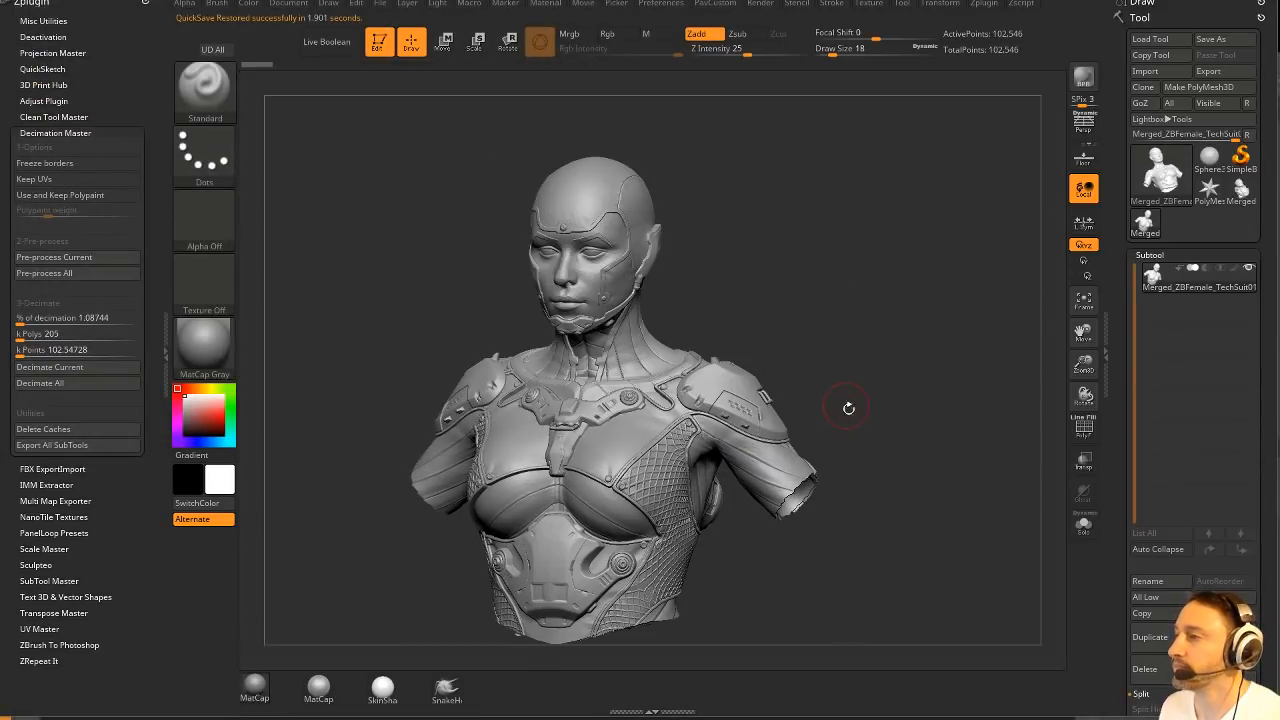
Close the open holes at the bust's cut edges, and mirror and weld the mesh.
drag(846, 406, 920, 325)
key(g)
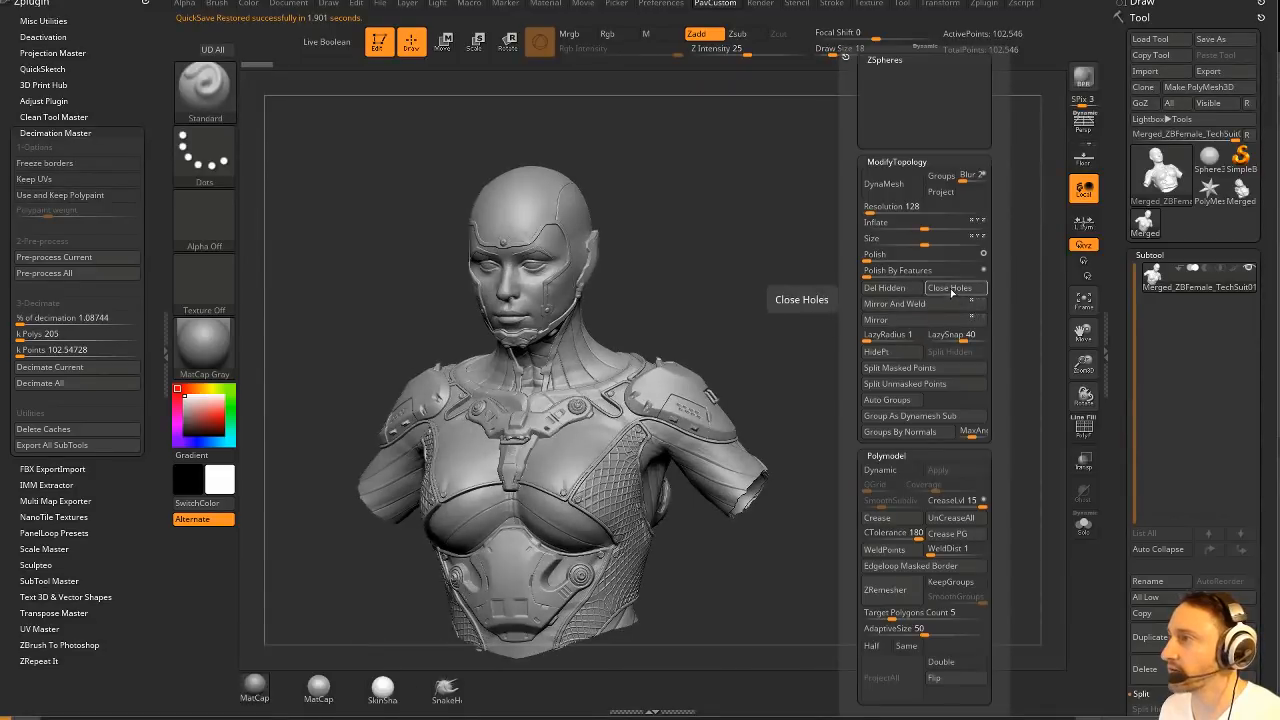
click(951, 290)
key(g)
click(762, 303)
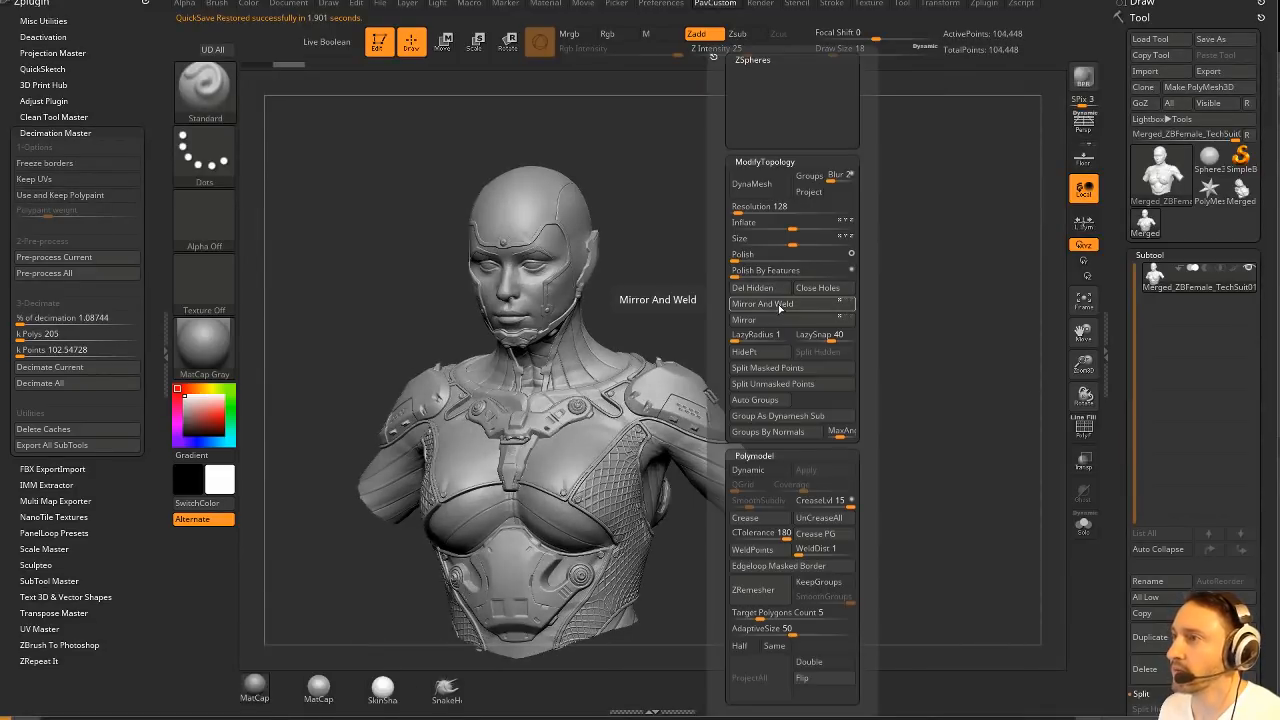
Try to DynaMesh the bust at resolution 128 with blur set to 0, and undo it.
click(832, 179)
text(0)
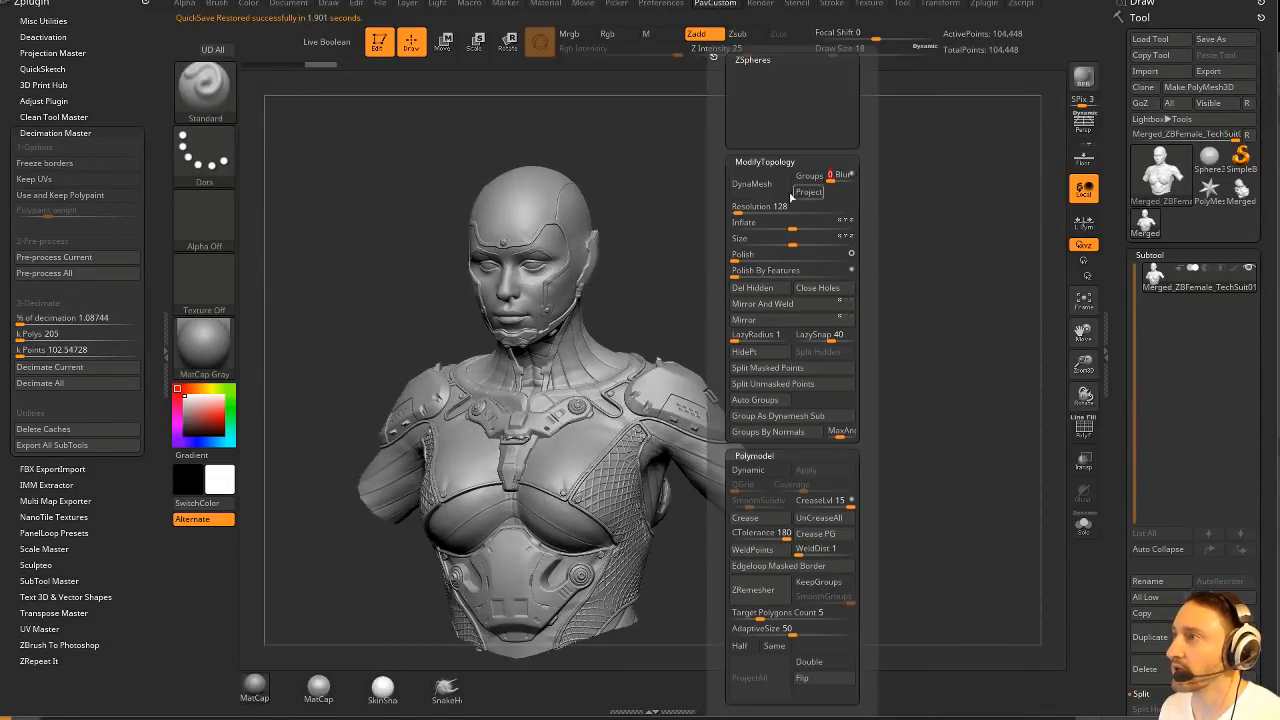
click(748, 189)
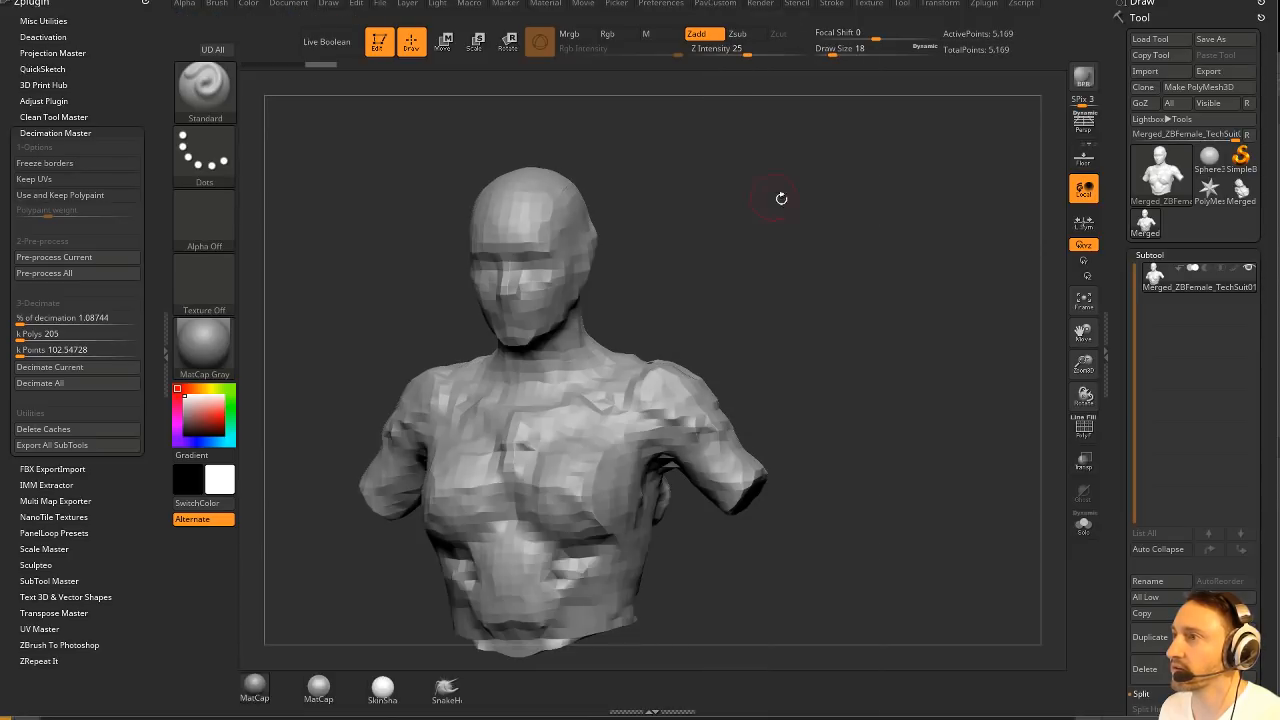
key(ctrl+z)
Try to DynaMesh the bust at resolution 968, and undo it.
key(g)
click(764, 213)
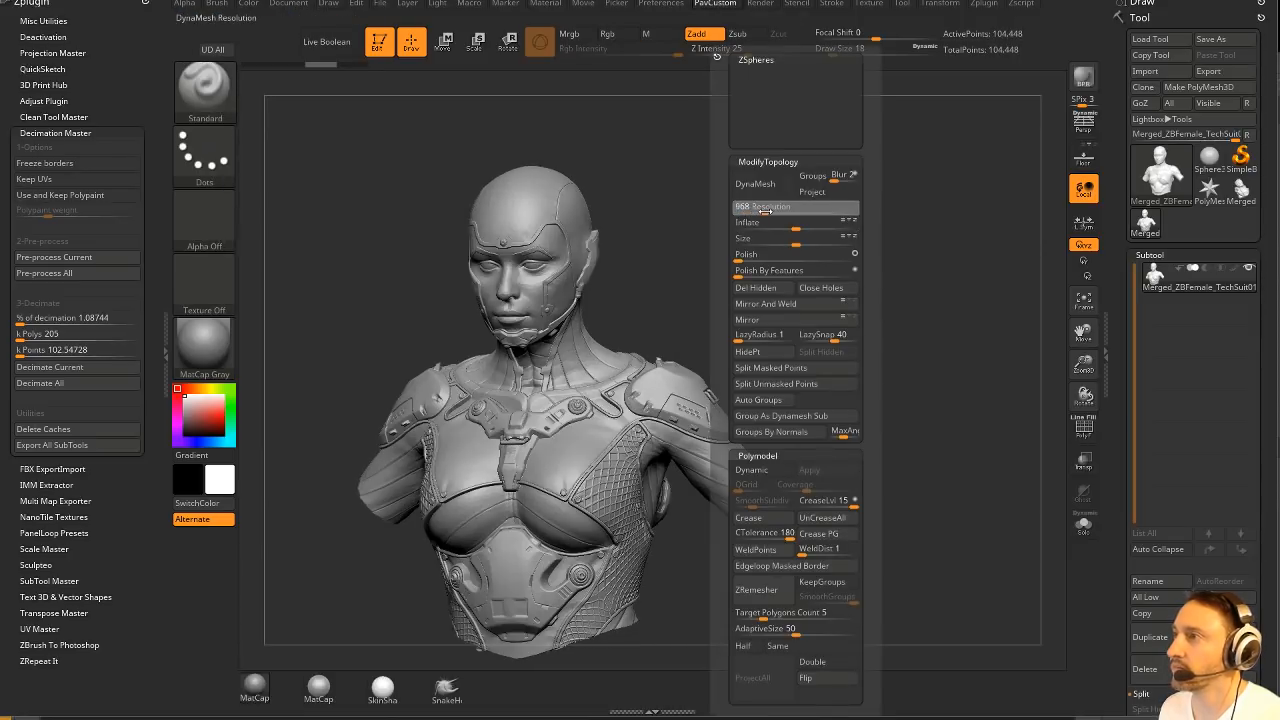
click(829, 181)
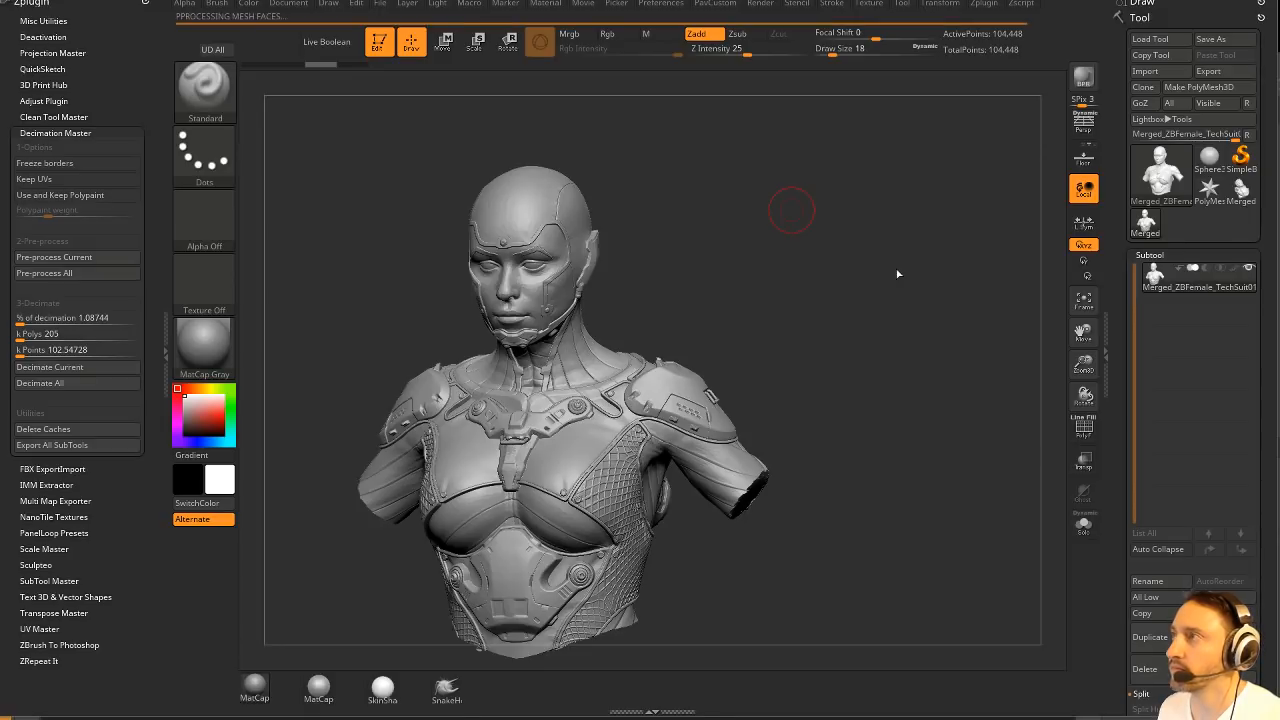
key(ctrl+z)
Switch to the Merged_Skin_ZSphere2_4 tool, bring its helmeted bust into view and turn on its polyframe display.
drag(897, 267, 908, 235)
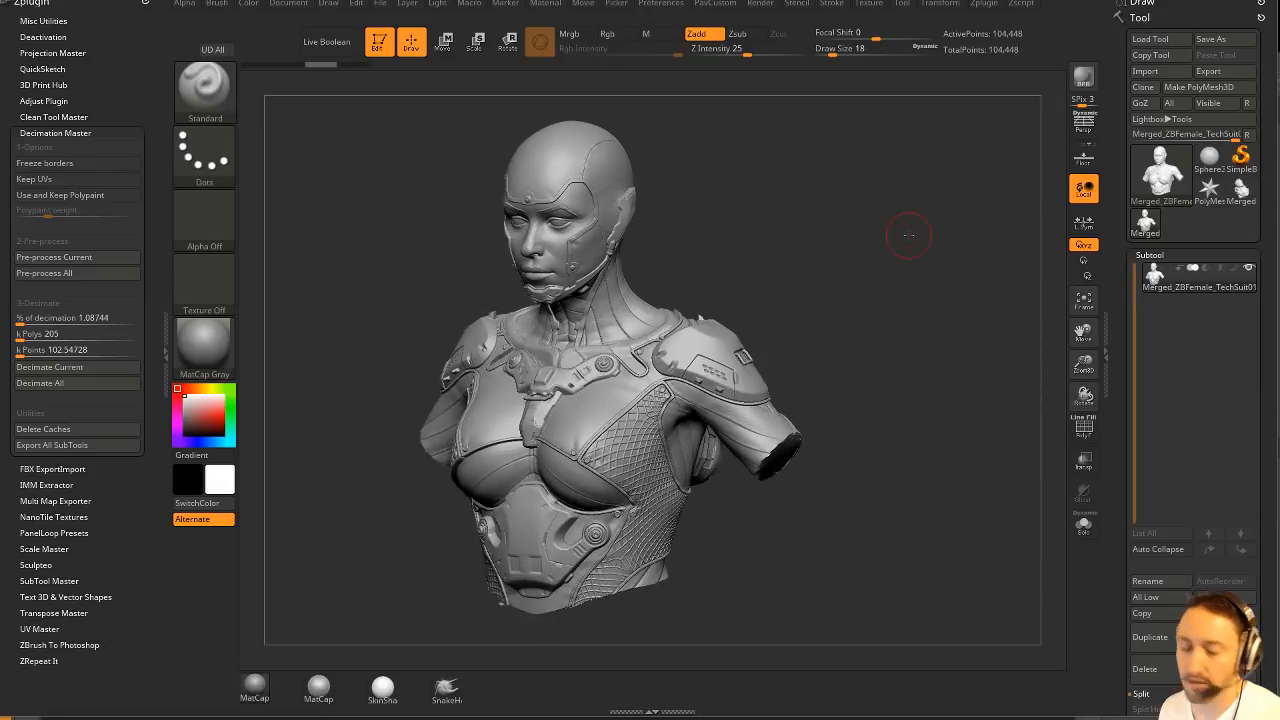
shift+drag(803, 340, 886, 303)
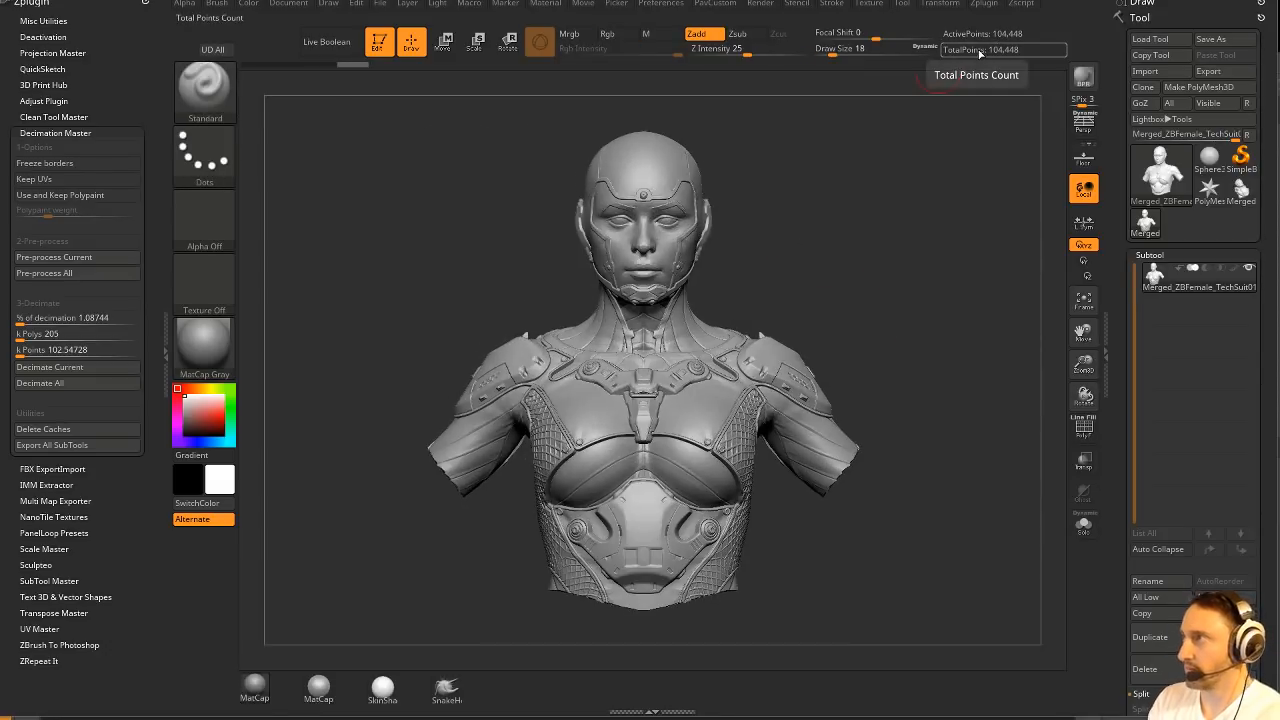
drag(903, 240, 1052, 262)
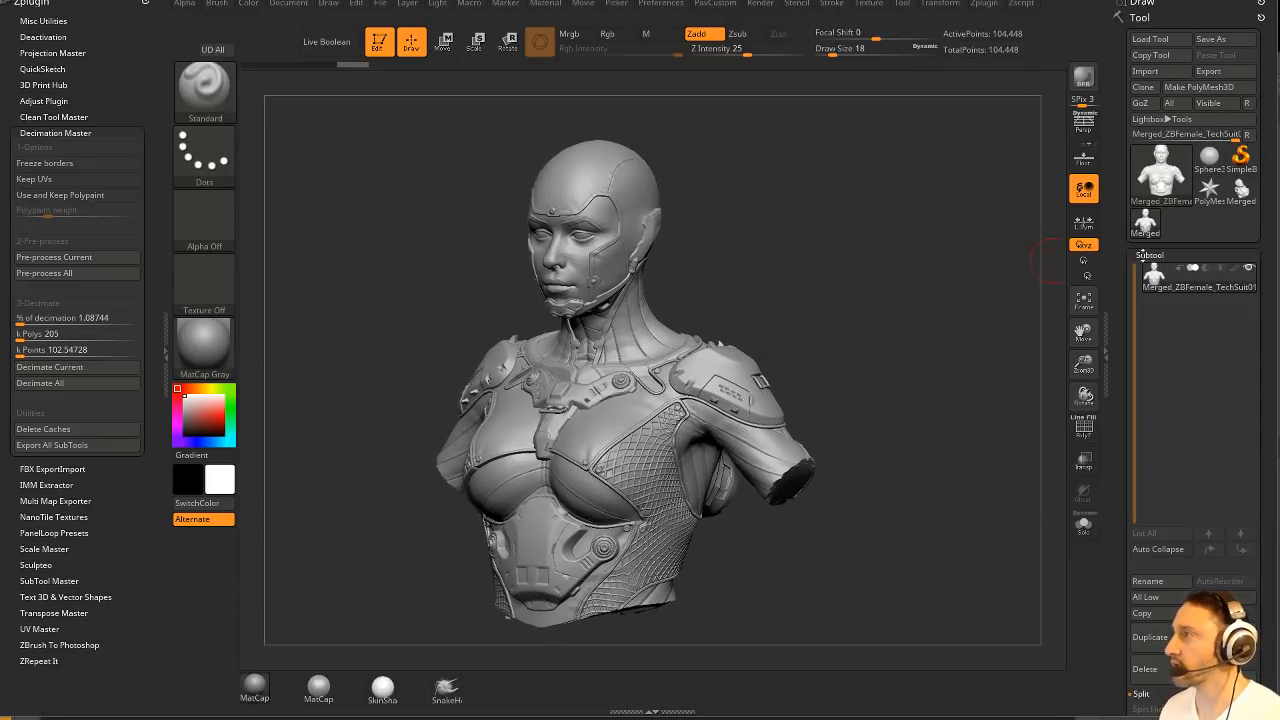
click(1145, 222)
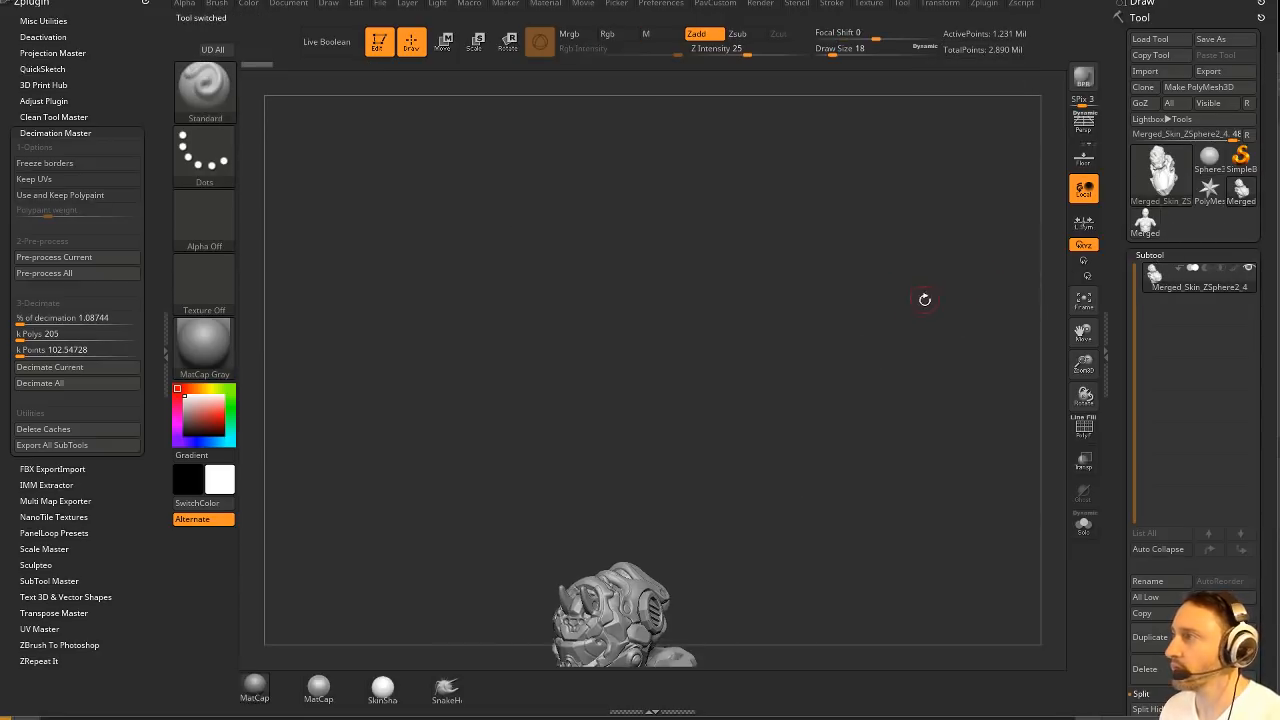
drag(925, 299, 1009, 255)
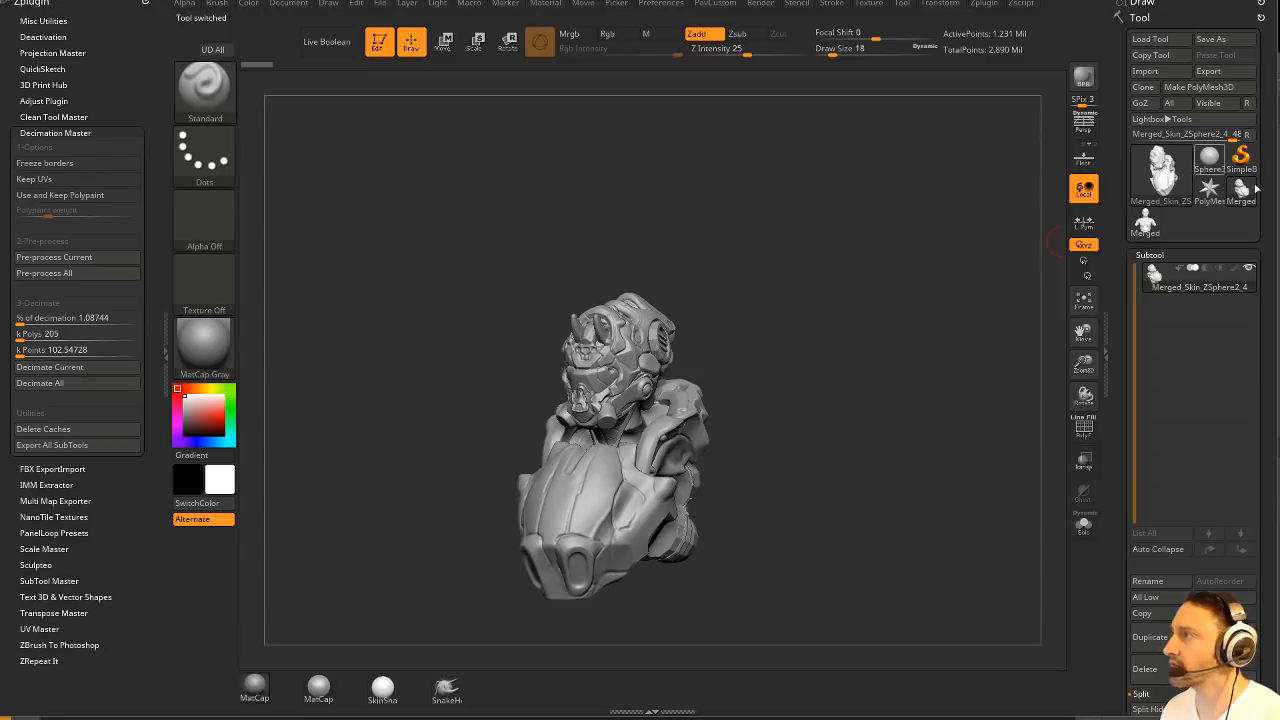
scroll(1125, 515, down, 2)
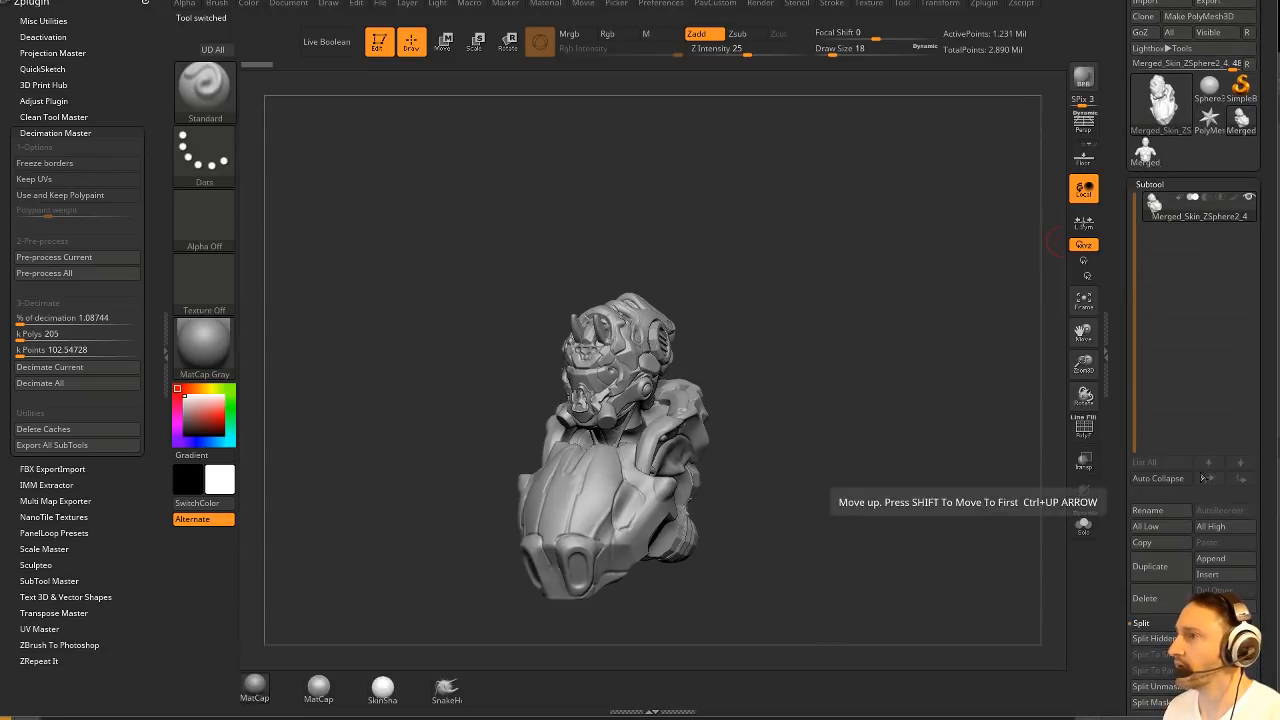
click(1084, 427)
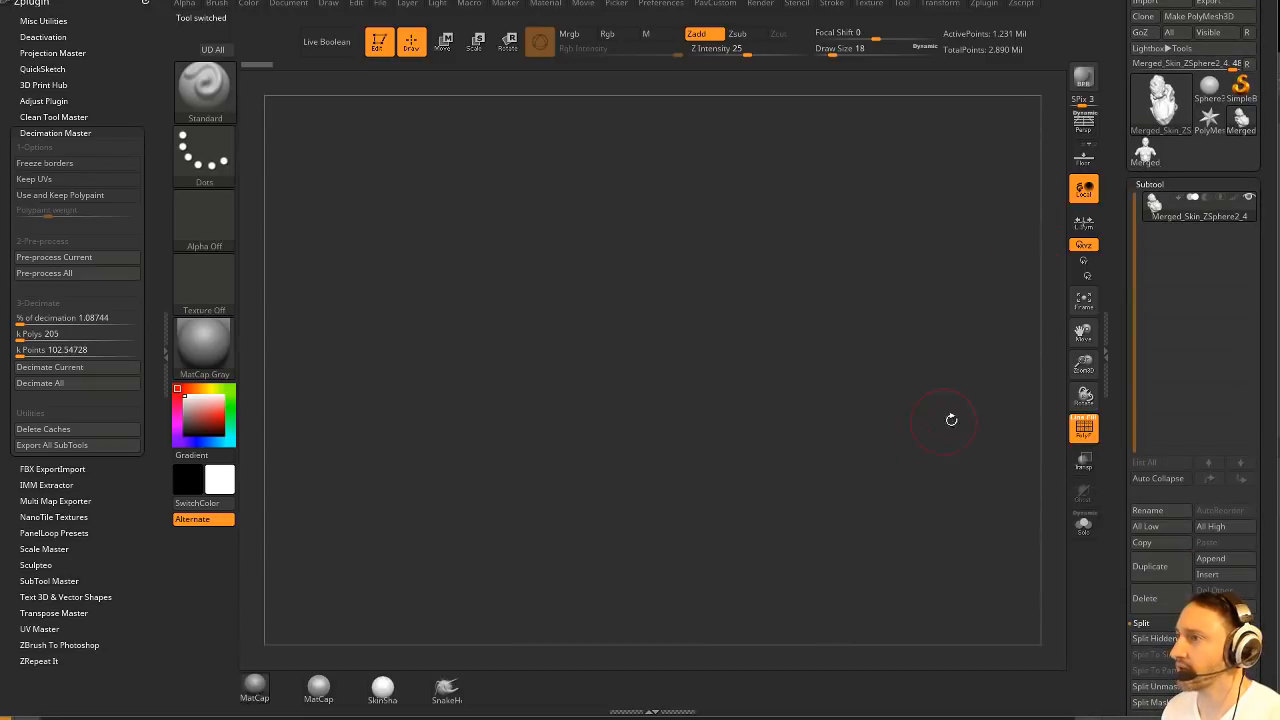
Split the merged helmeted bust into separate subtools using Split To Similar Parts, accepting the non-undoable operation.
drag(955, 340, 948, 410)
scroll(1160, 310, down, 5)
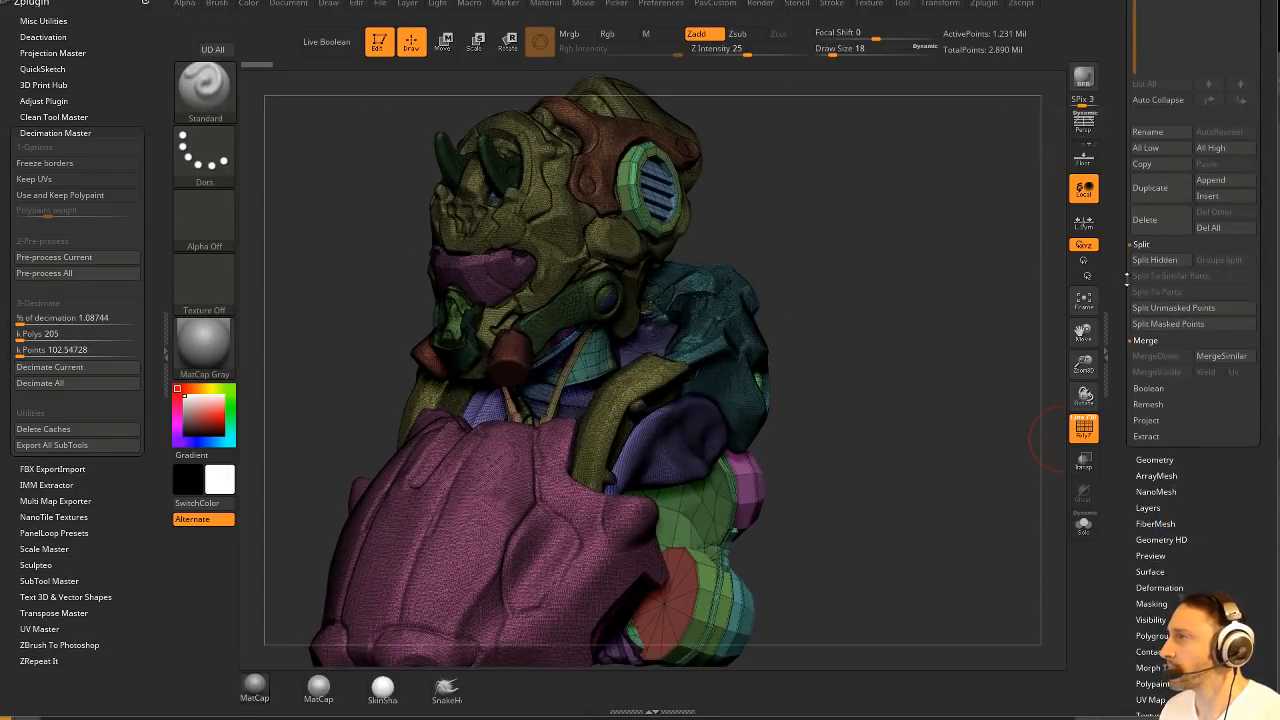
scroll(1128, 380, up, 6)
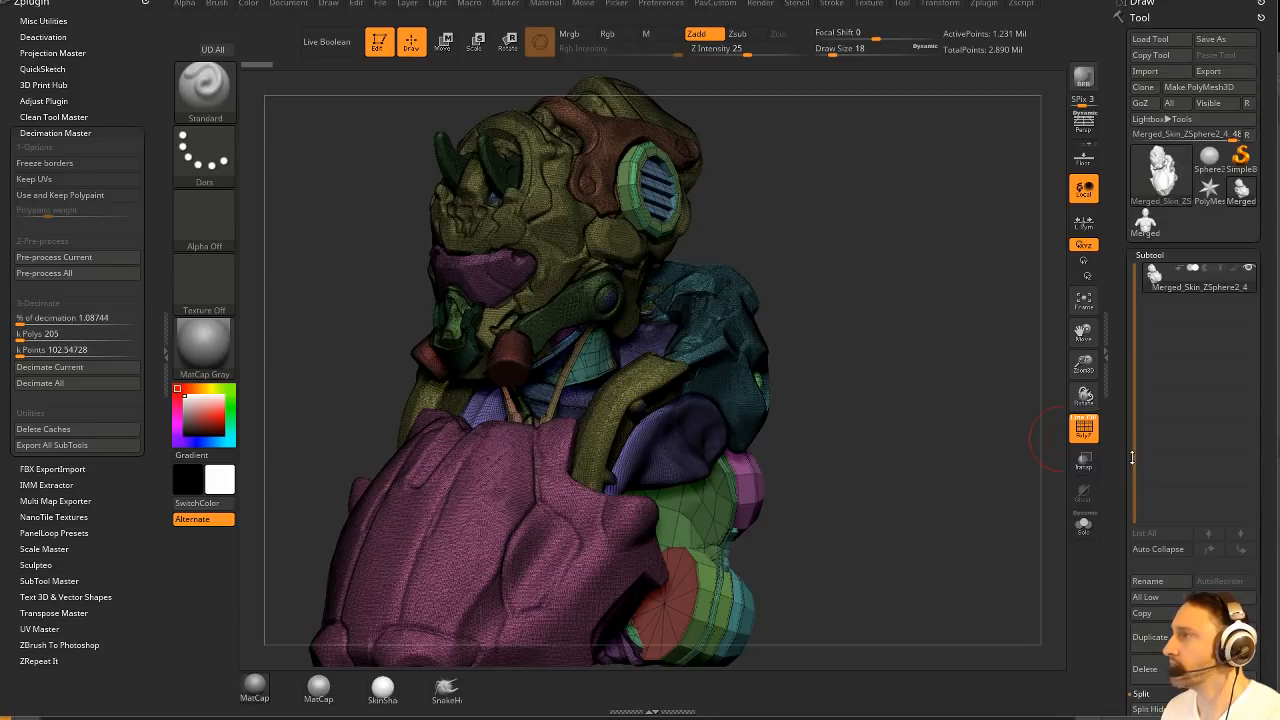
scroll(1135, 455, down, 6)
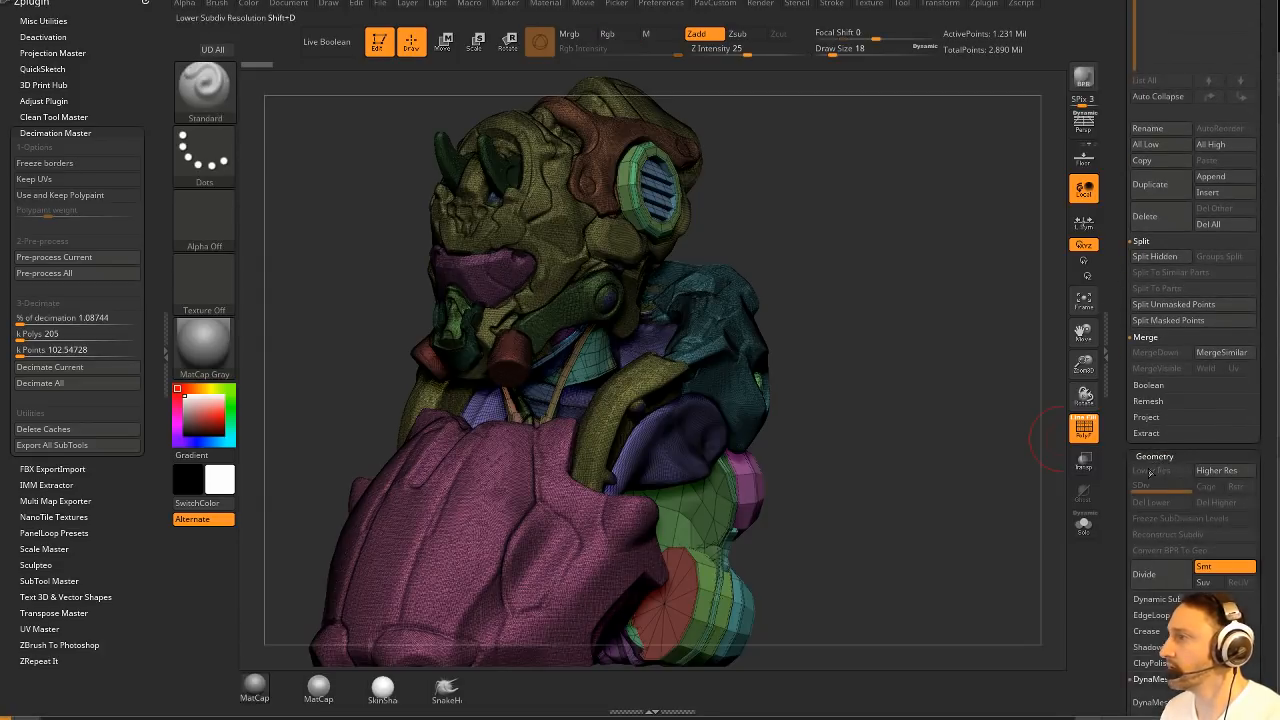
scroll(1150, 470, up, 6)
drag(950, 350, 926, 276)
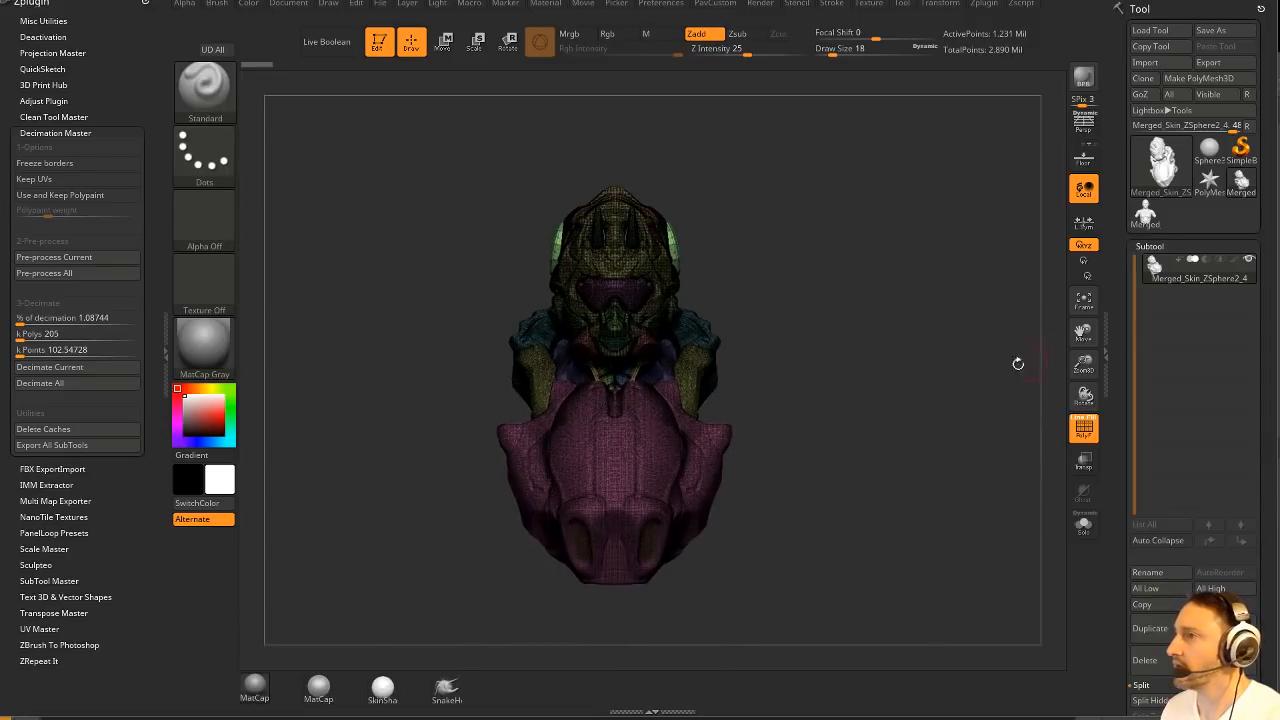
drag(820, 337, 1150, 429)
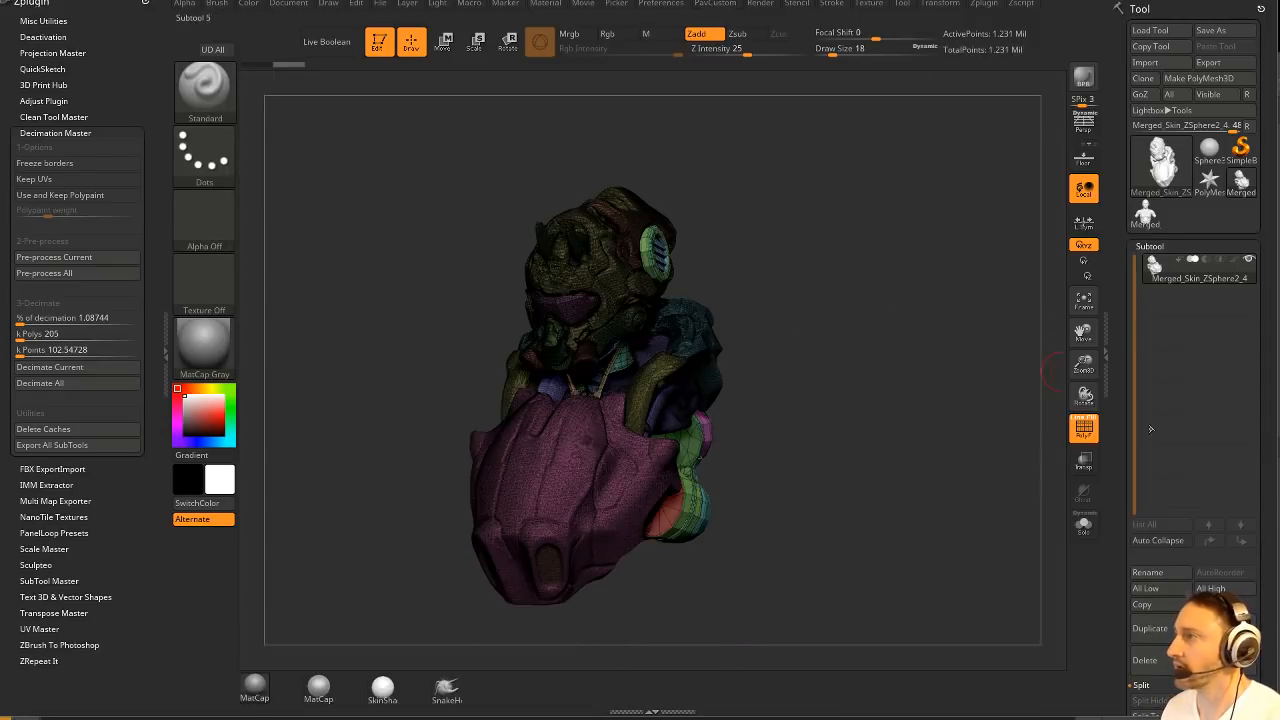
scroll(1150, 429, down, 5)
drag(1040, 351, 960, 395)
click(1170, 365)
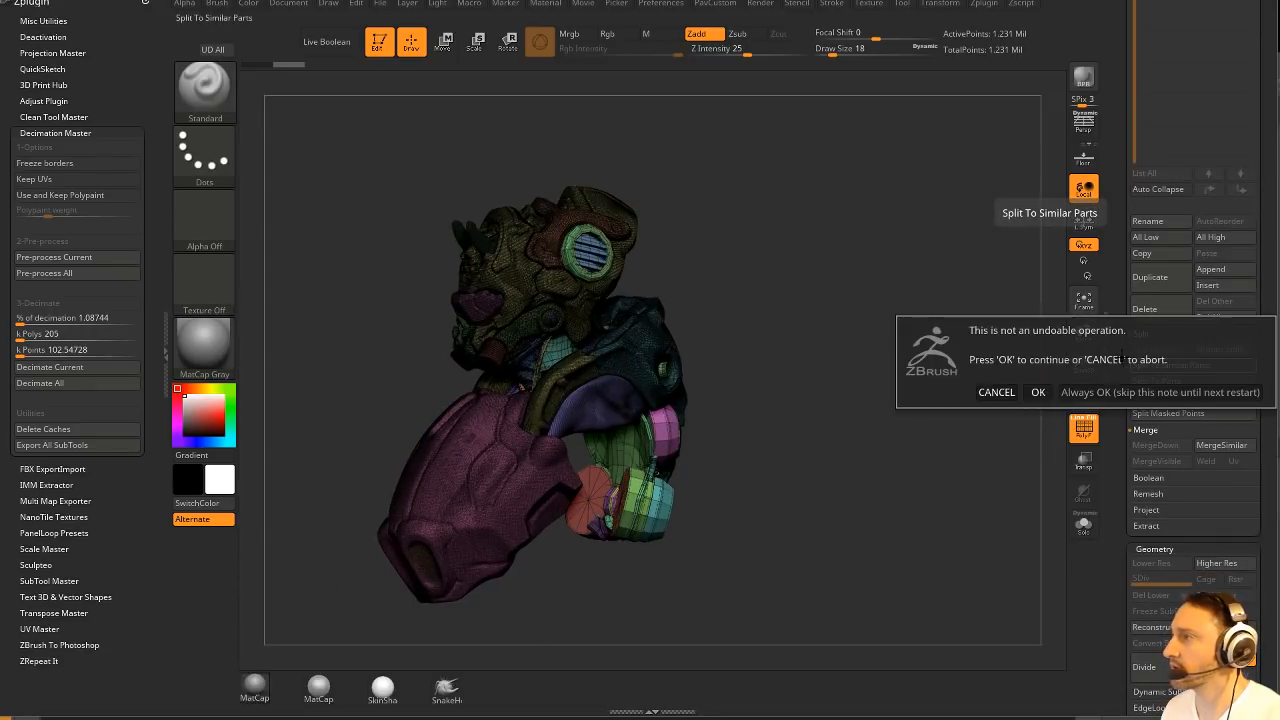
click(1120, 392)
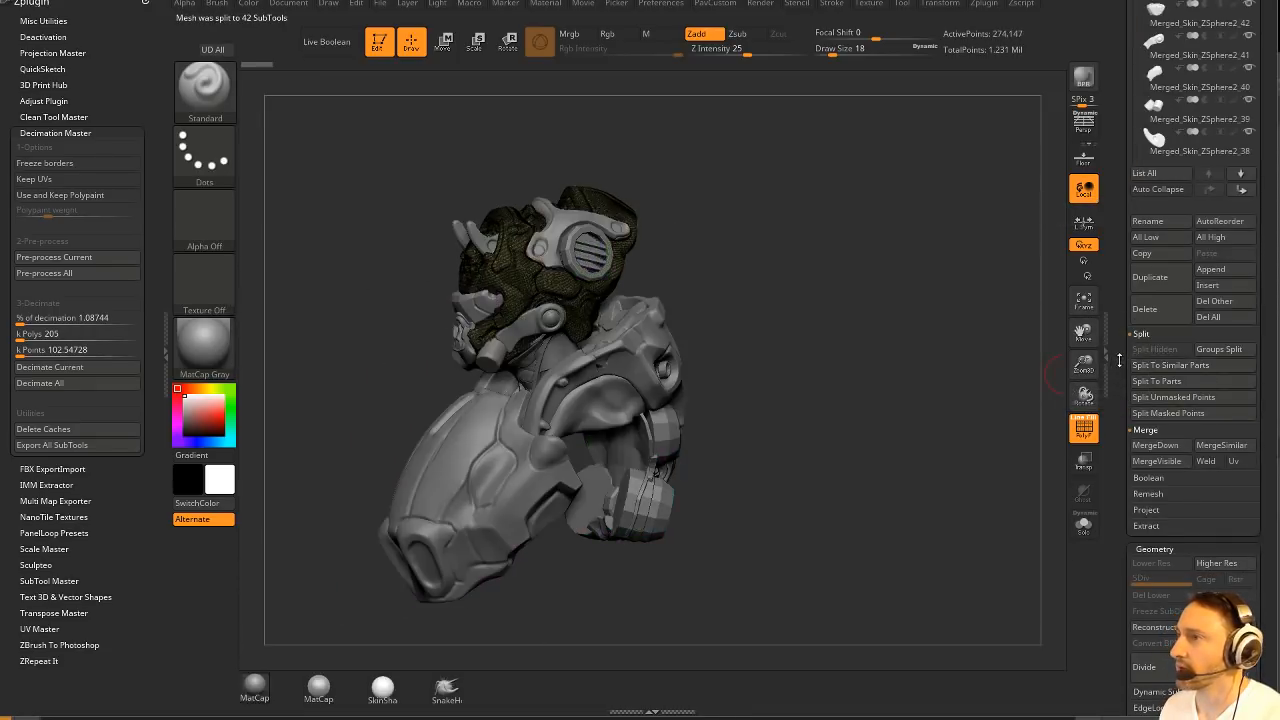
Merge the separate vent slats on the helmet's ear covers into one subtool.
scroll(1119, 358, up, 5)
alt+click(588, 248)
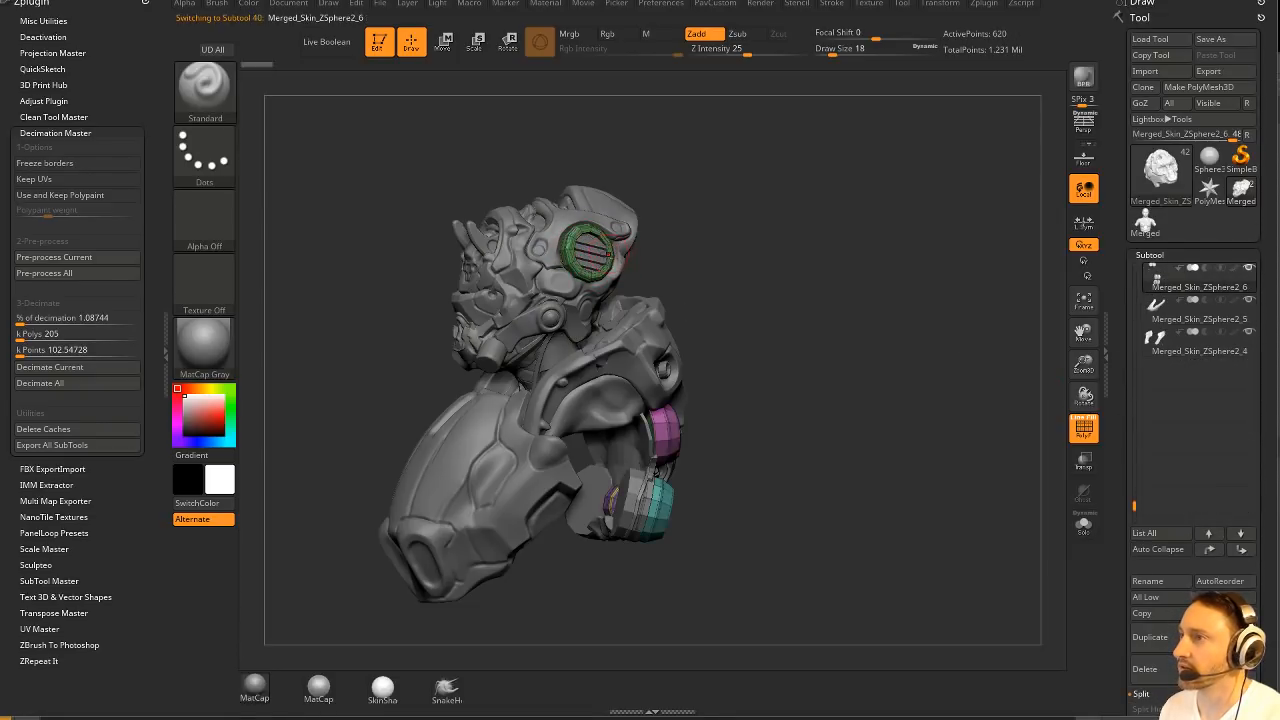
key(f)
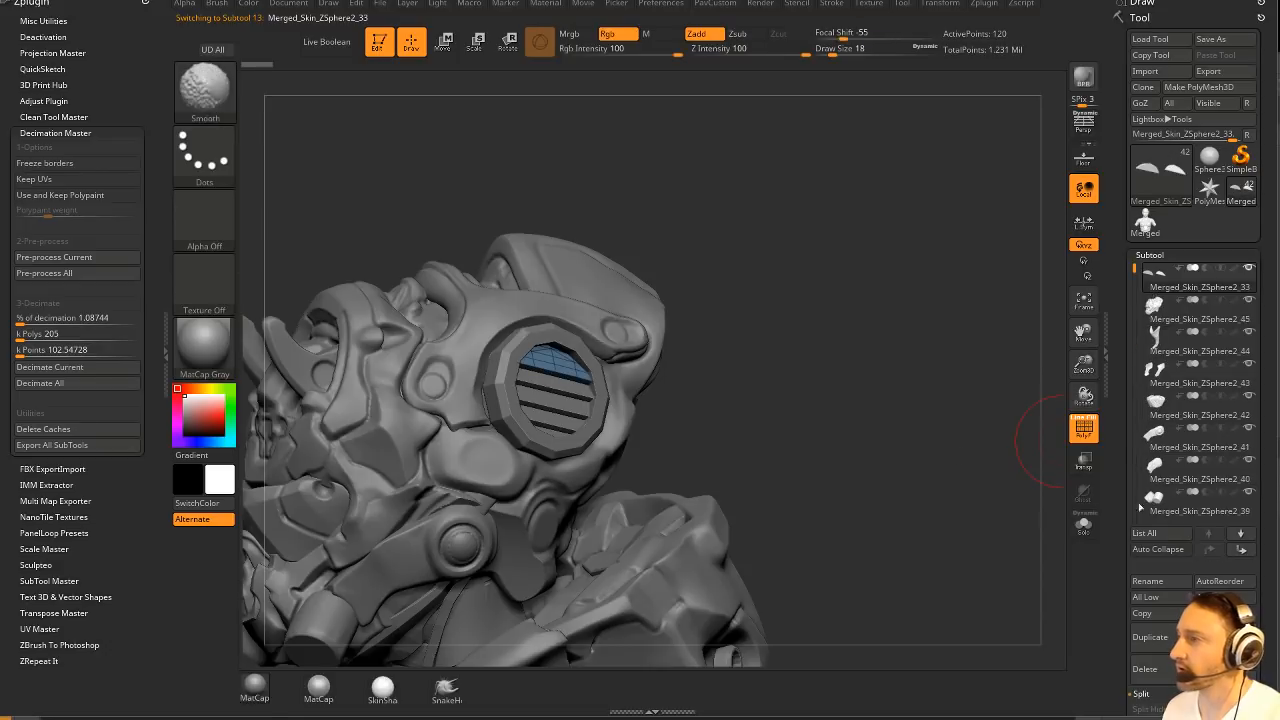
drag(955, 335, 930, 325)
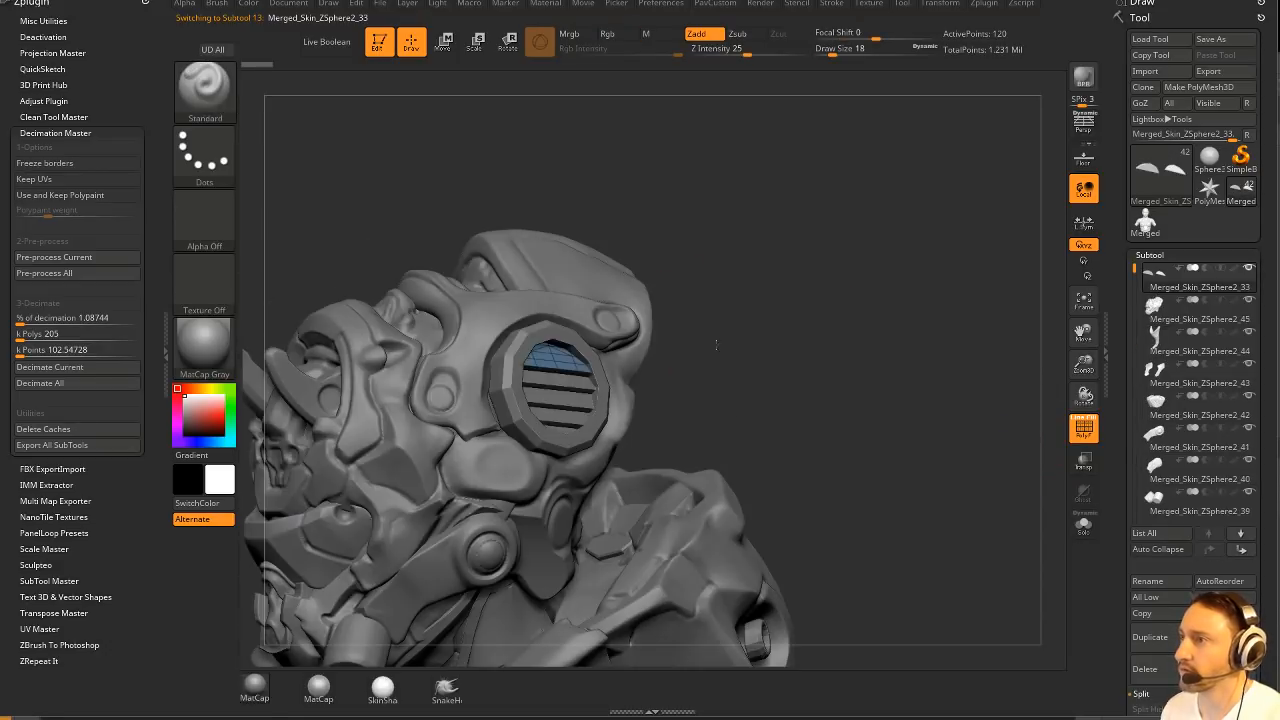
drag(592, 333, 572, 367)
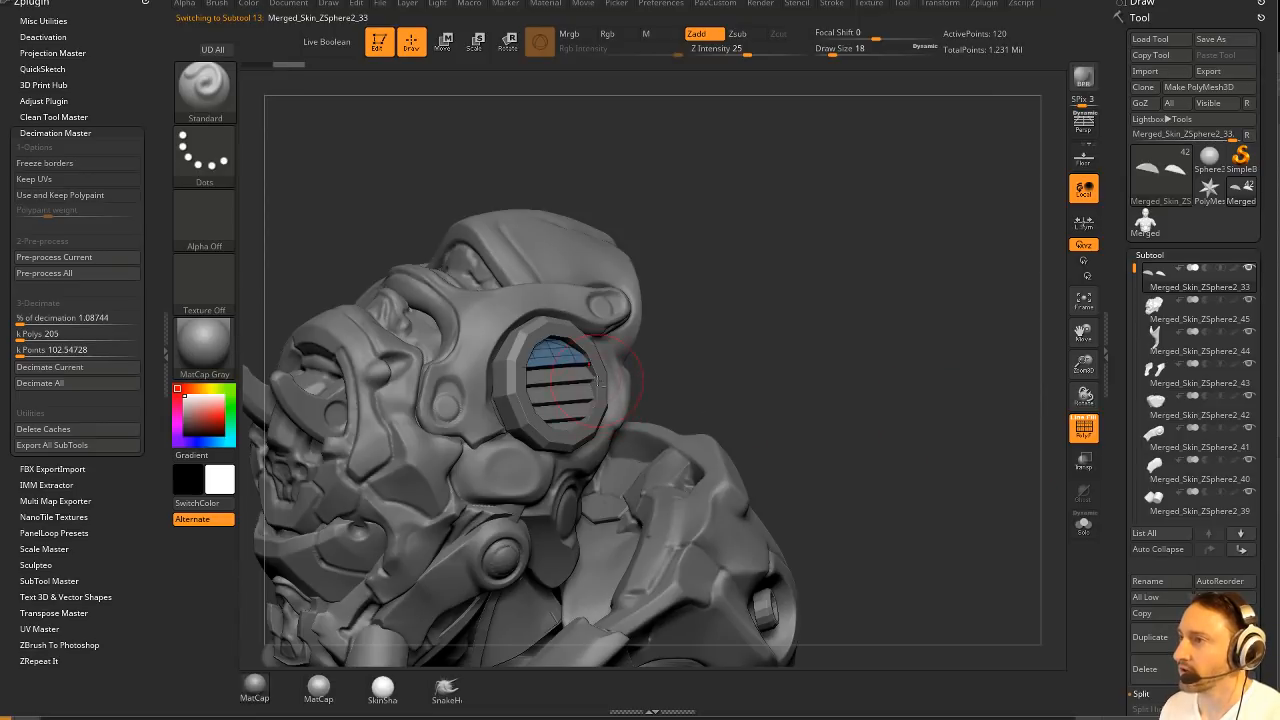
alt+click(590, 383)
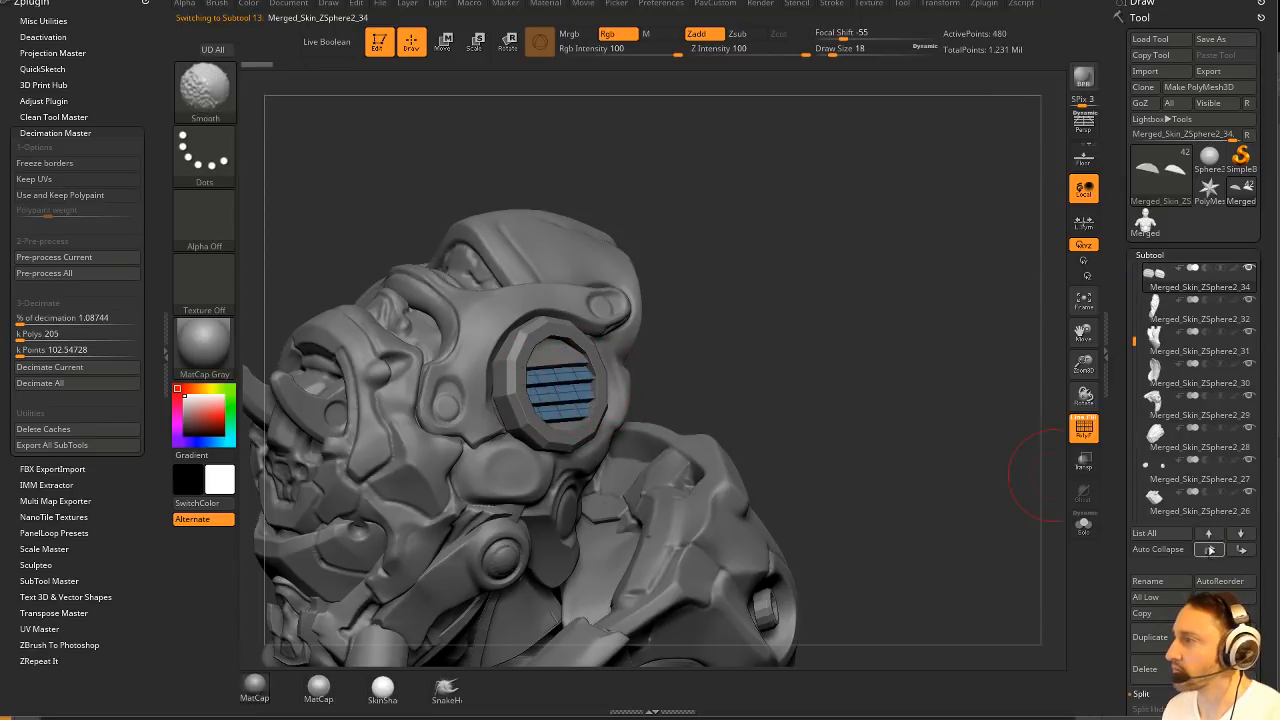
key(ctrl+shift+d)
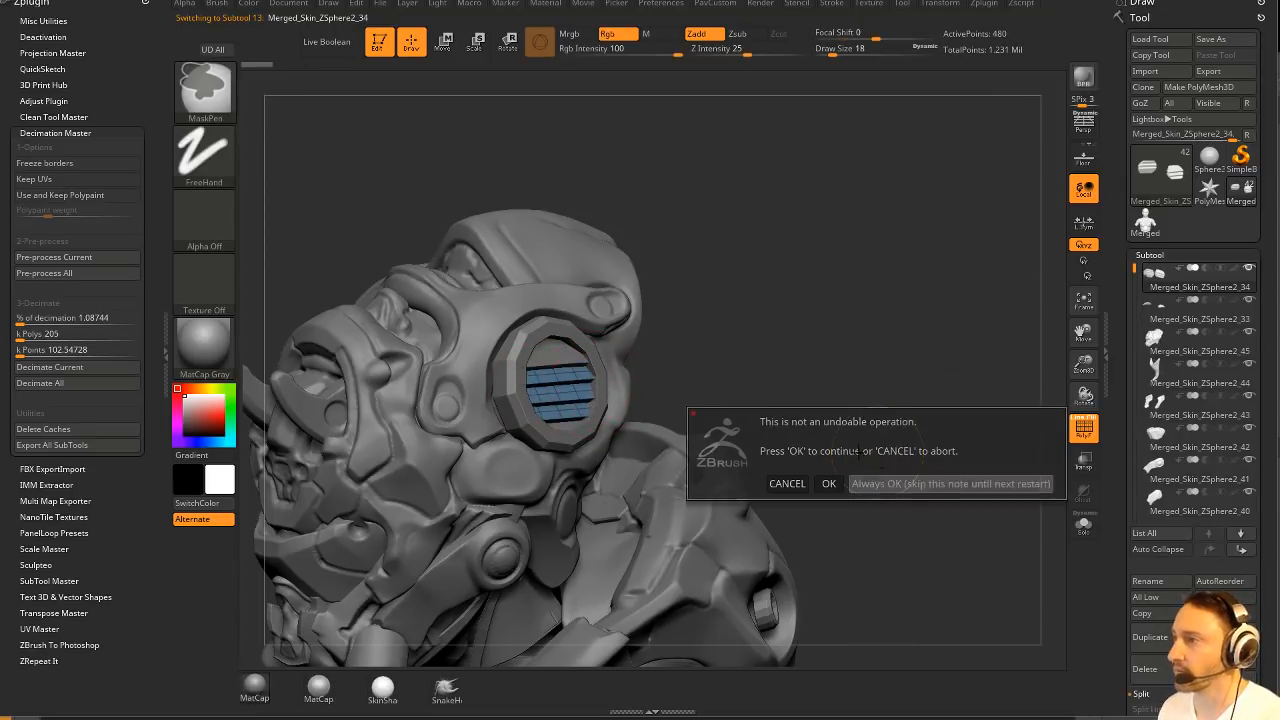
key(Return)
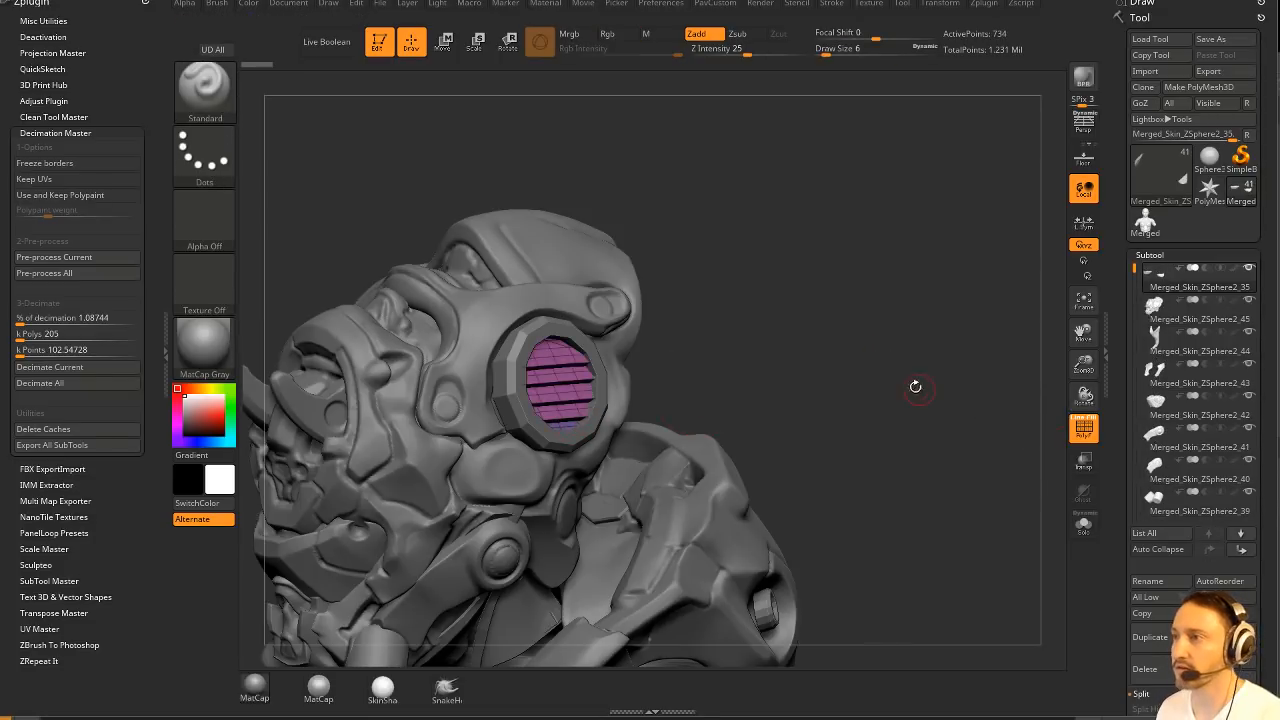
mouse_move(915, 386)
mouse_down()
mouse_move(950, 383)
mouse_move(866, 380)
mouse_up()
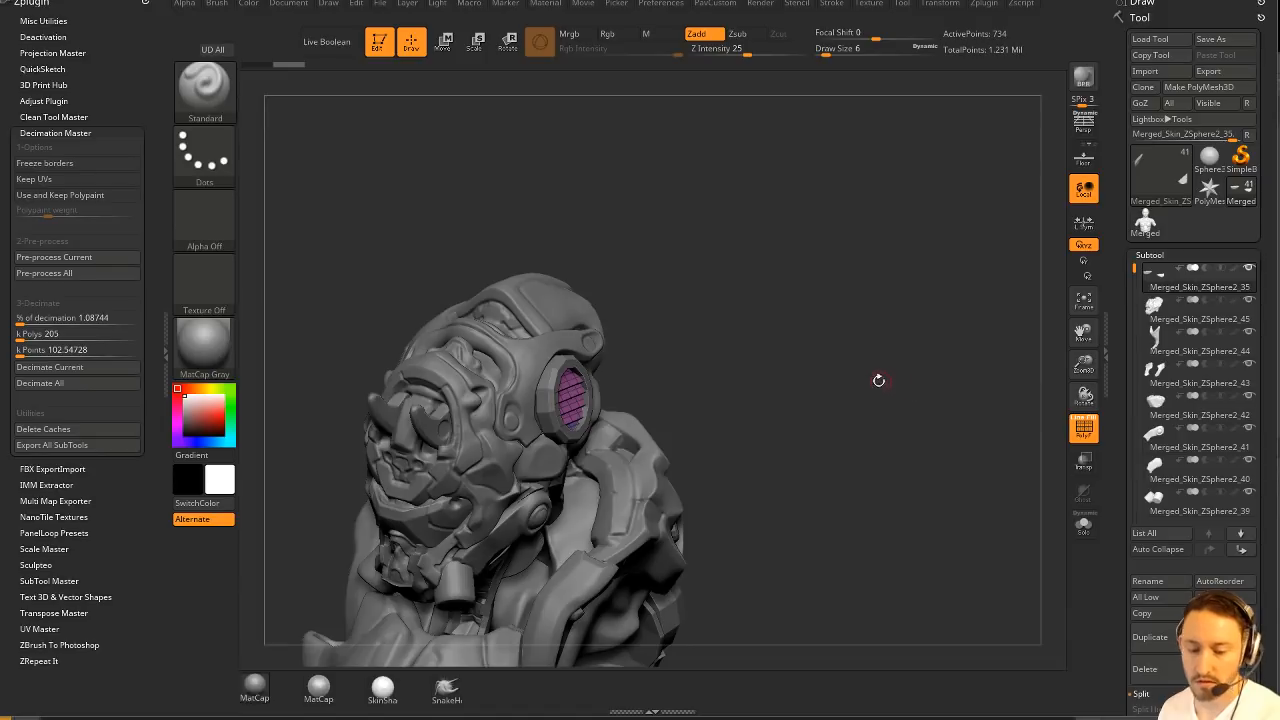
mouse_move(725, 376)
mouse_down()
mouse_move(845, 340)
mouse_move(894, 350)
mouse_move(585, 408)
mouse_up()
Set the draw size to 14 and delete the neck cords and the inner head mesh beneath the helmet.
key(s)
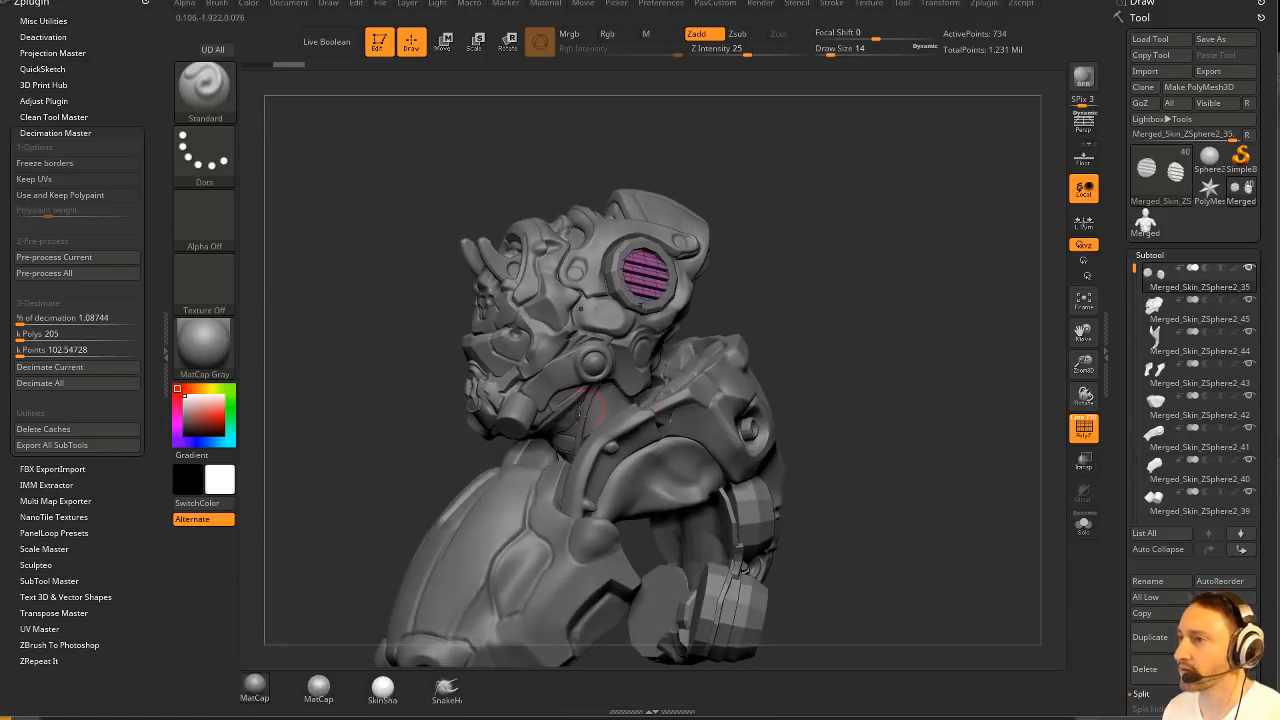
alt+click(571, 423)
mouse_move(831, 374)
mouse_down()
mouse_move(908, 370)
mouse_move(845, 393)
mouse_up()
drag(842, 393, 987, 411)
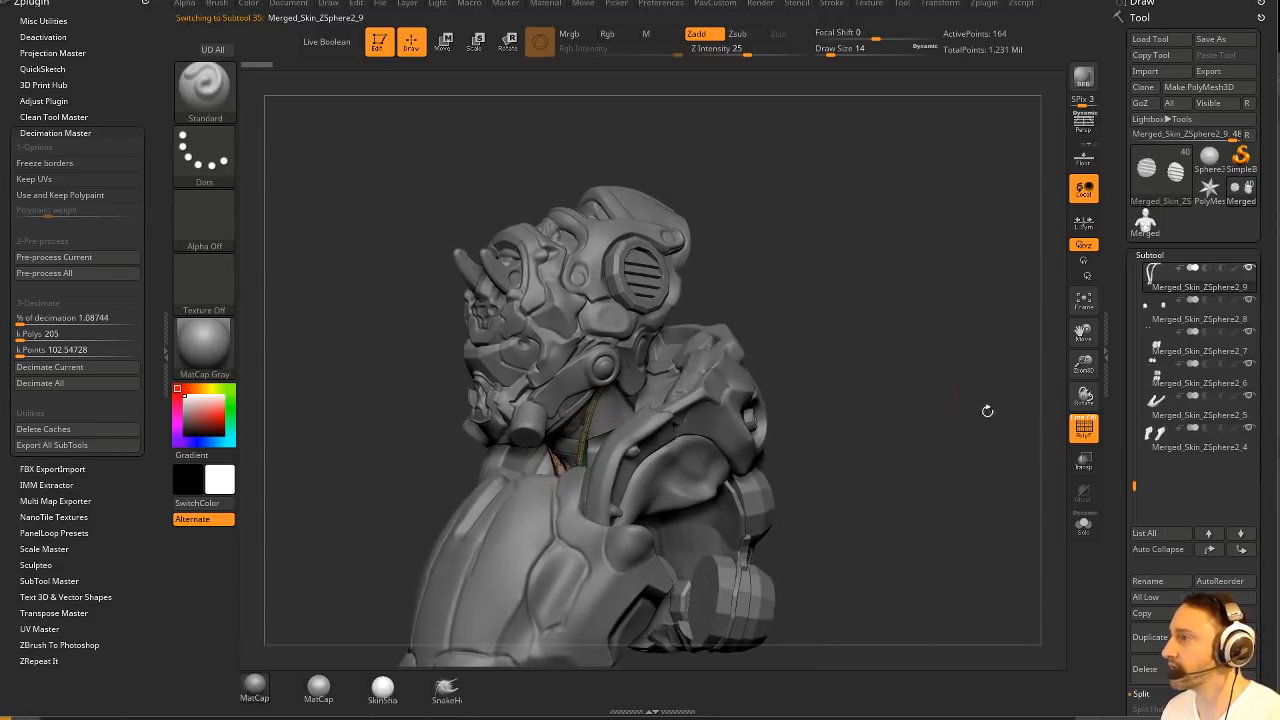
click(1147, 675)
alt+click(609, 428)
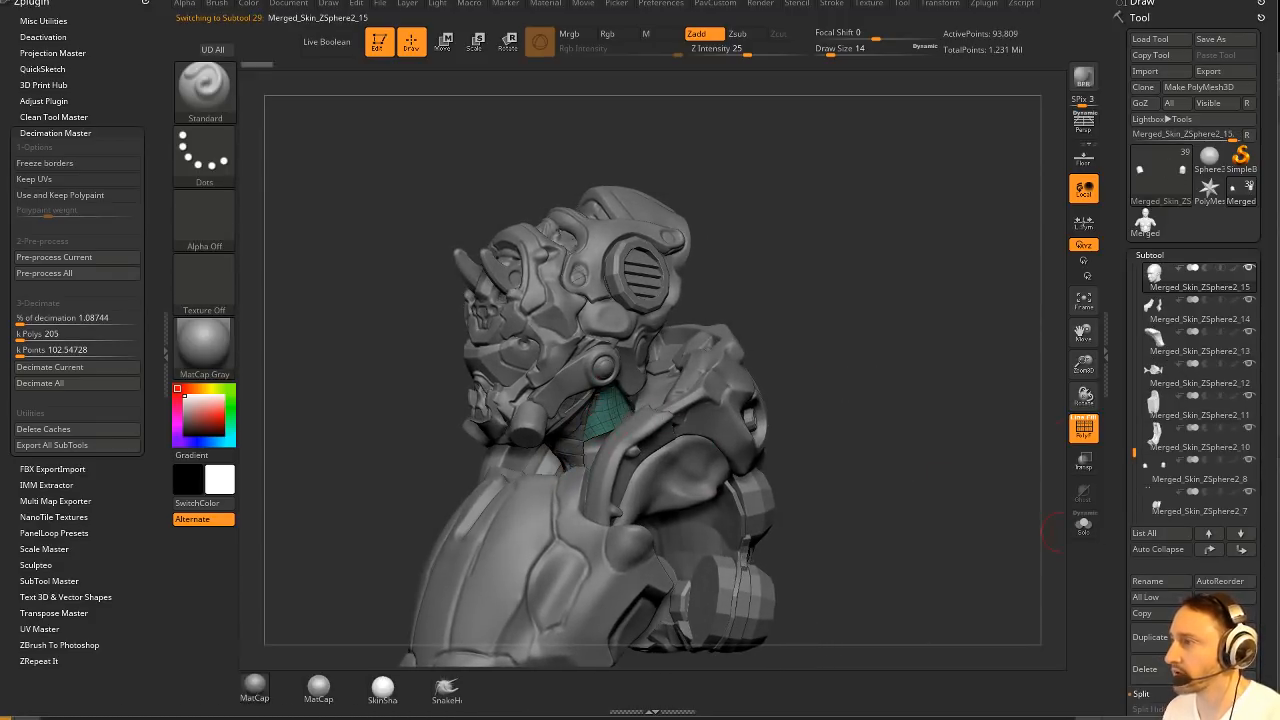
click(1150, 674)
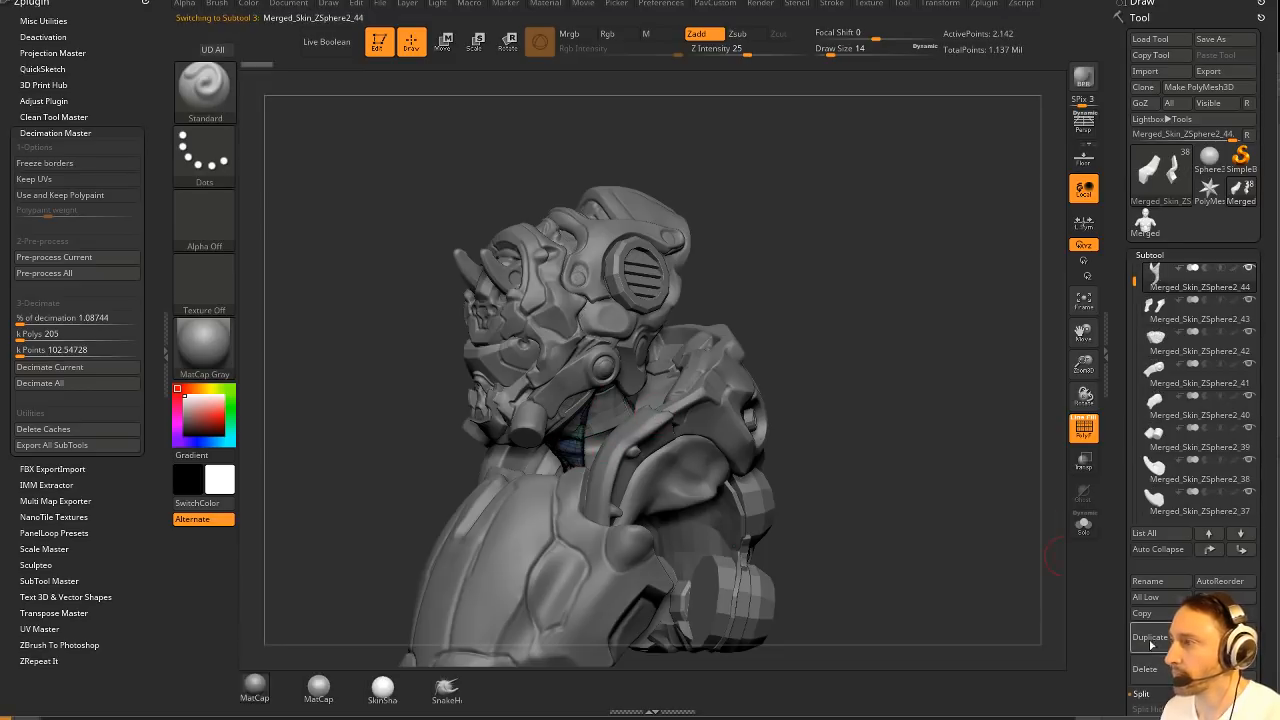
Delete the remaining small neck pieces under the helmet, including Merged_Skin_ZSphere2_44 and Merged_Skin_ZSphere2_19.
alt+click(623, 405)
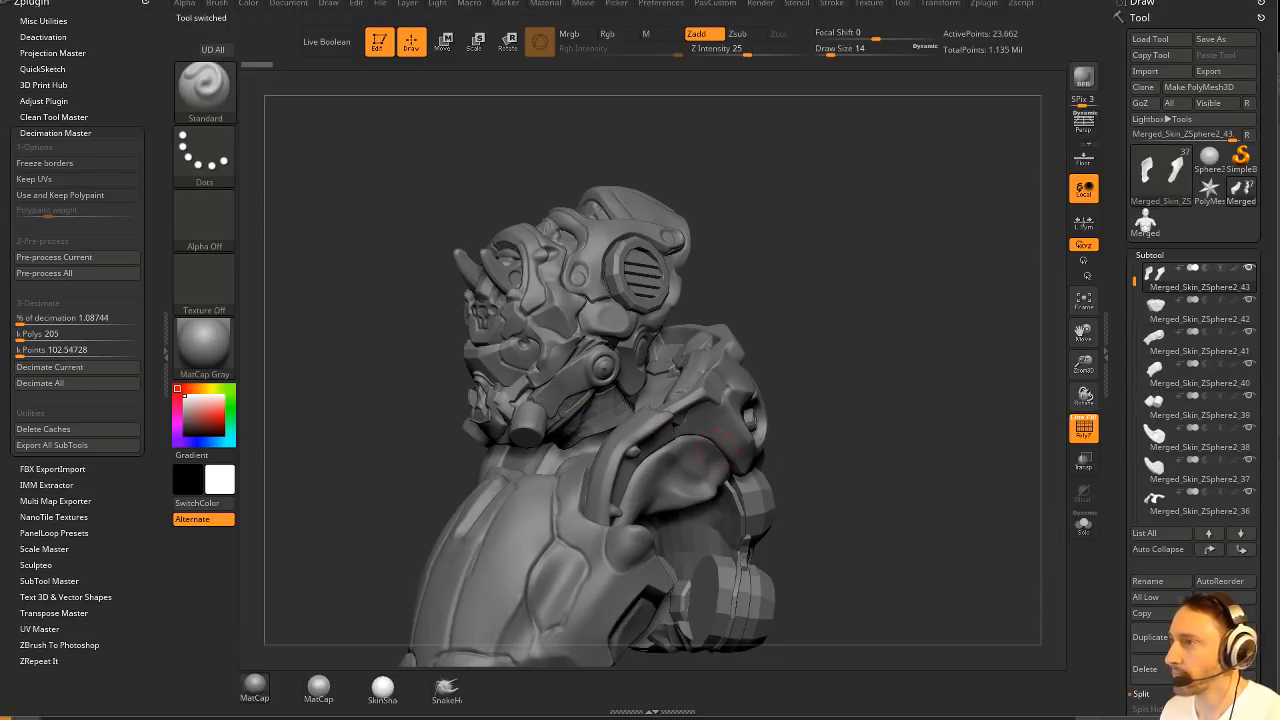
click(1136, 671)
alt+click(630, 429)
click(1145, 670)
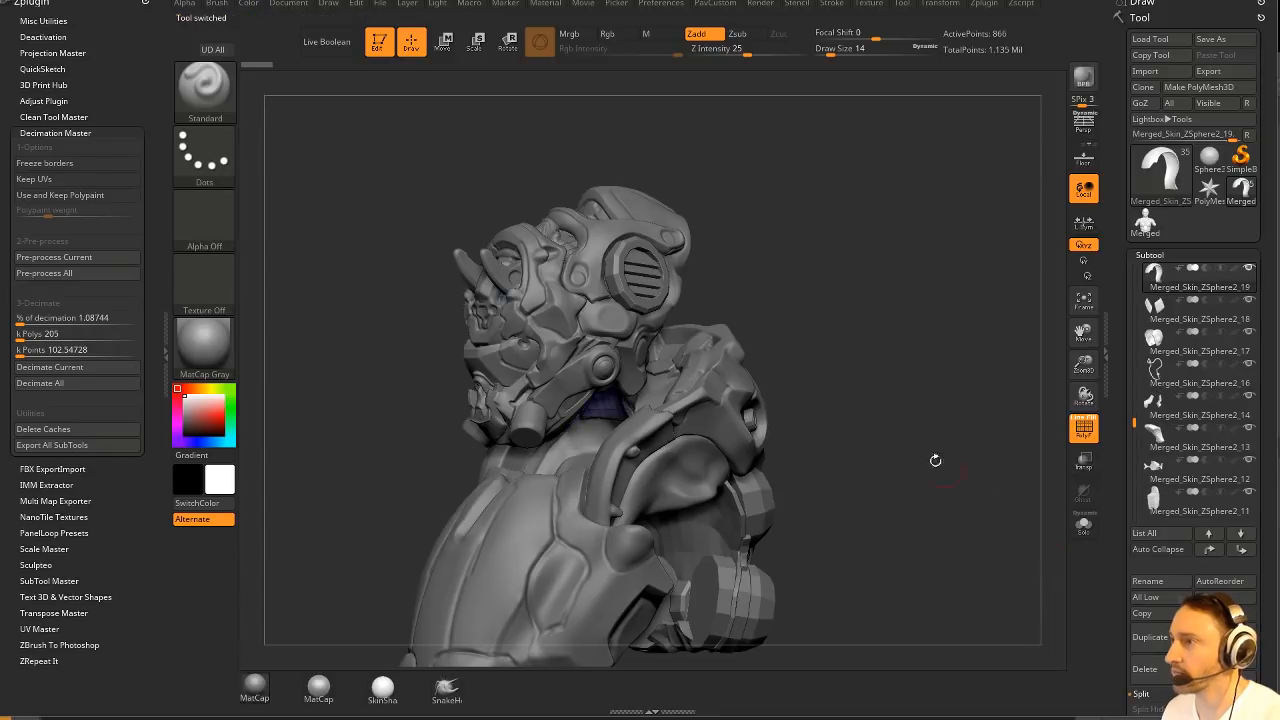
drag(934, 460, 740, 398)
click(1158, 678)
Check the next hidden part in isolation and delete subtools Merged_Skin_ZSphere2_18, 17 and 16.
drag(875, 360, 1013, 473)
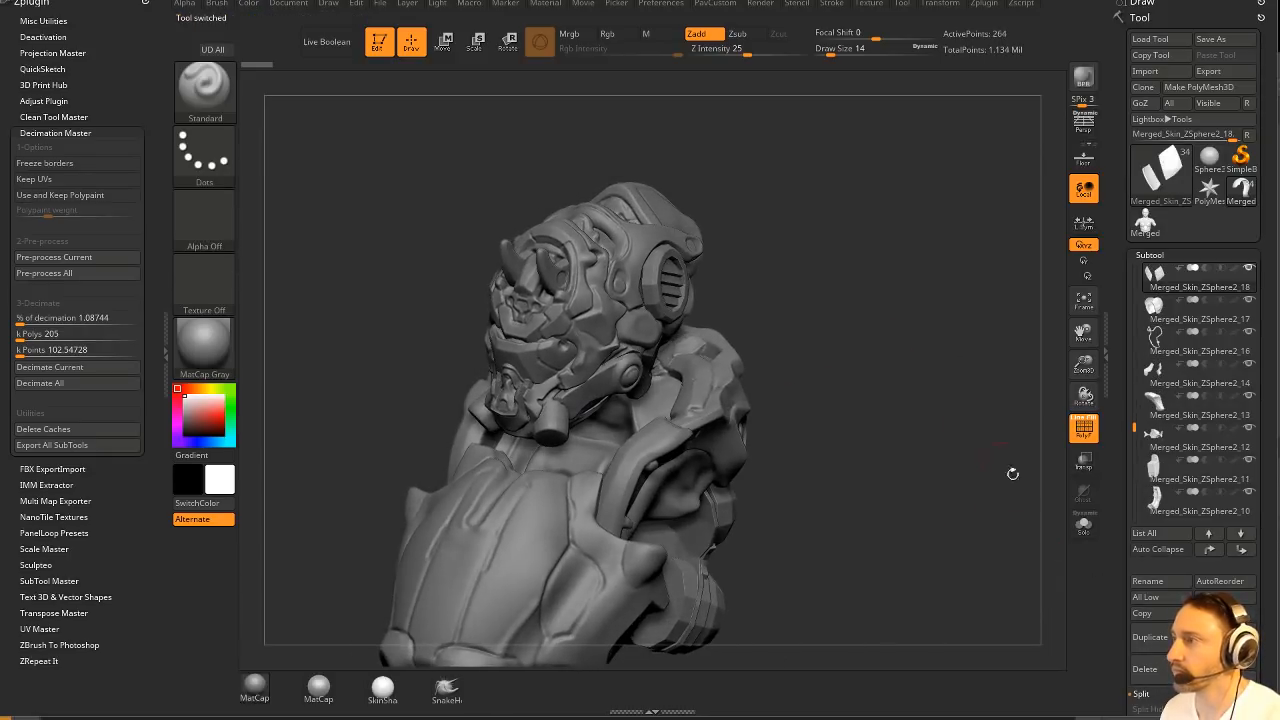
click(1084, 525)
click(1084, 525)
click(1145, 670)
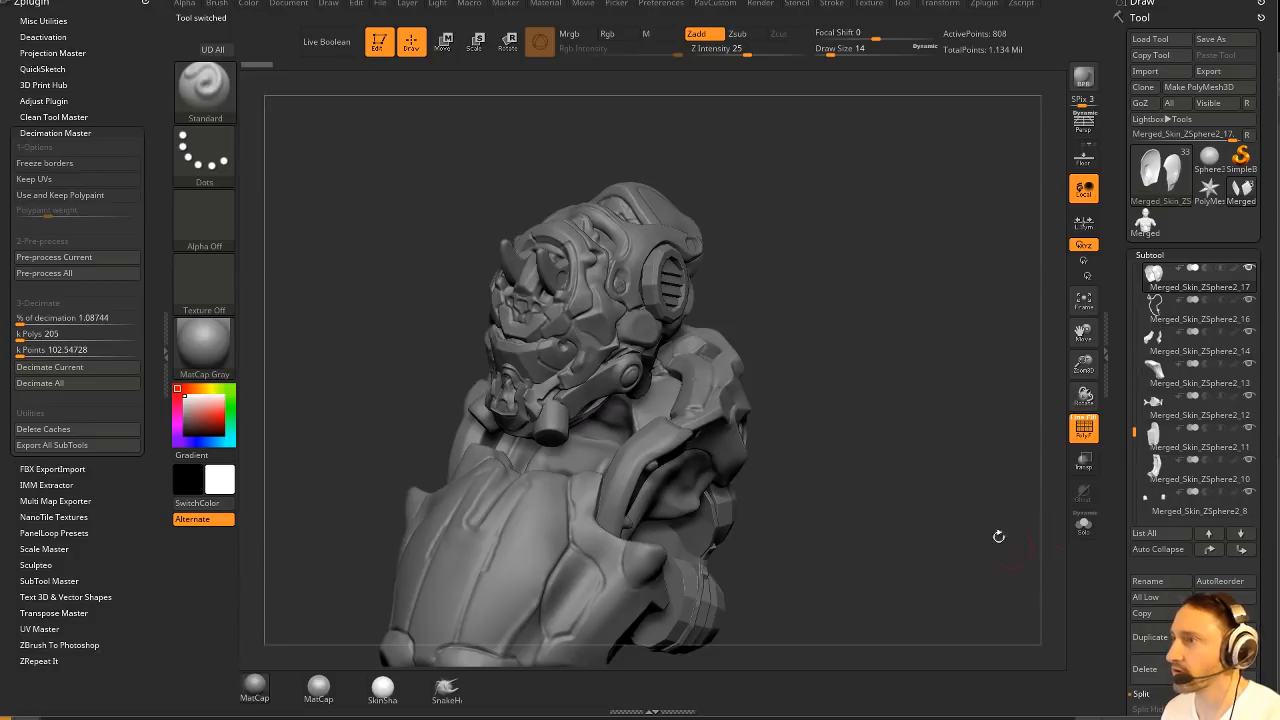
drag(1000, 529, 878, 409)
click(1145, 670)
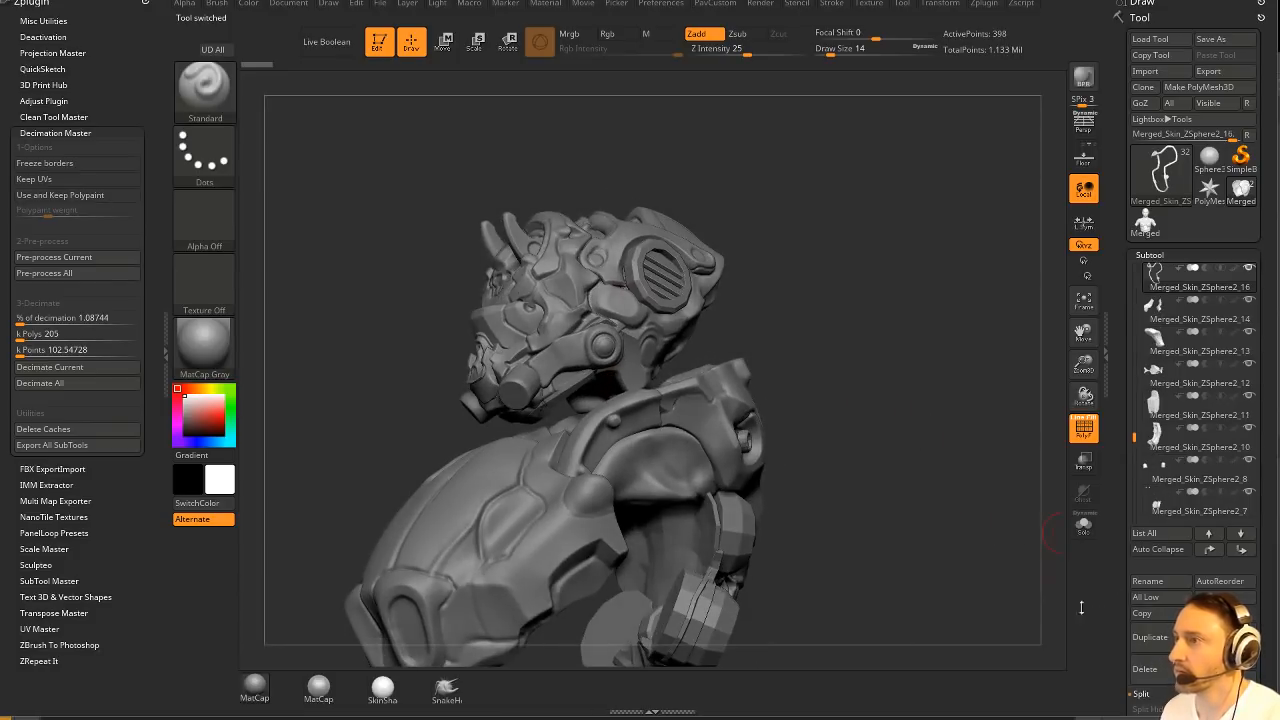
drag(954, 383, 969, 412)
click(1156, 669)
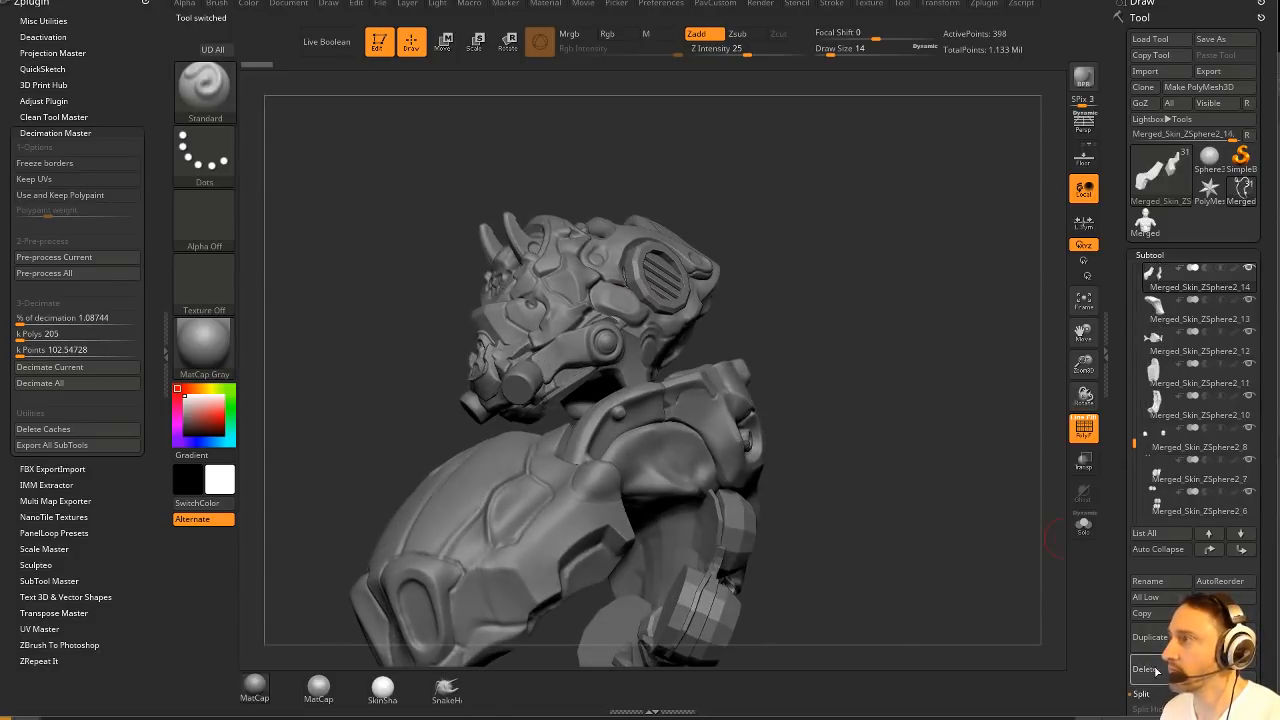
Inspect Merged_Skin_ZSphere2_14 in isolation, and delete it along with the cylindrical parts on the bust's back.
mouse_move(1173, 268)
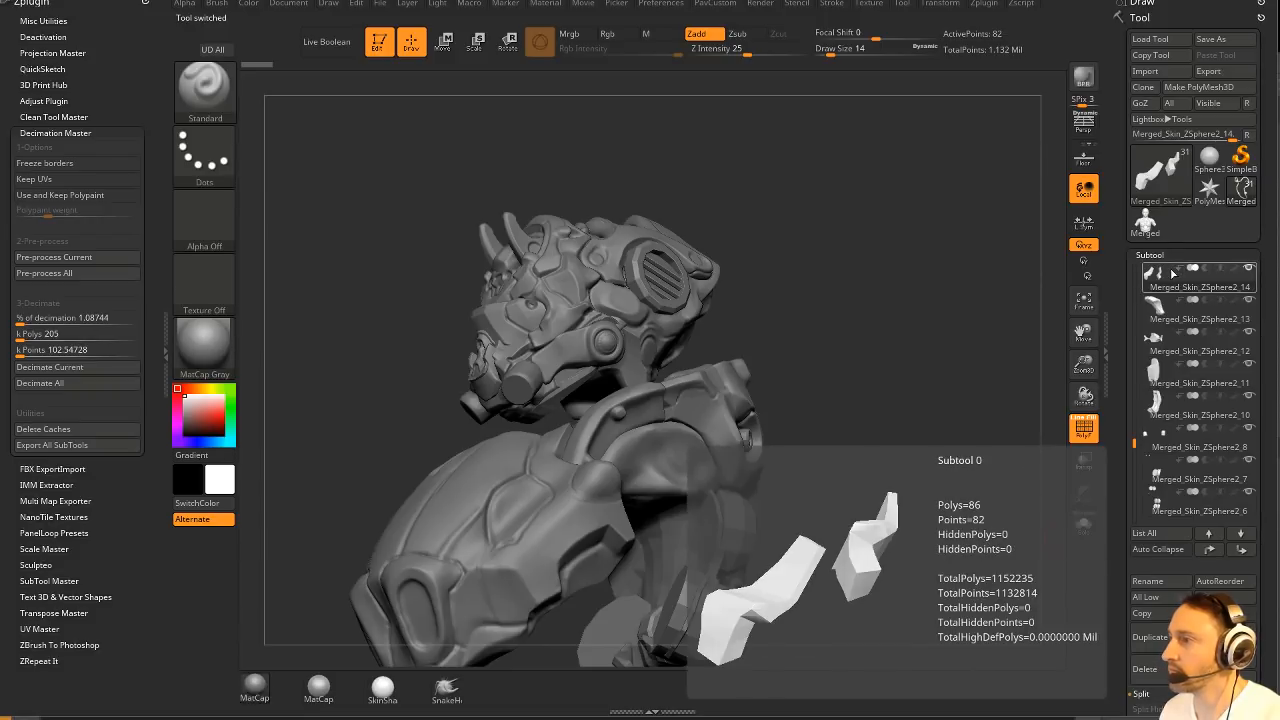
click(1084, 525)
click(1084, 525)
mouse_move(1040, 515)
mouse_down()
mouse_move(865, 505)
mouse_move(1010, 512)
mouse_up()
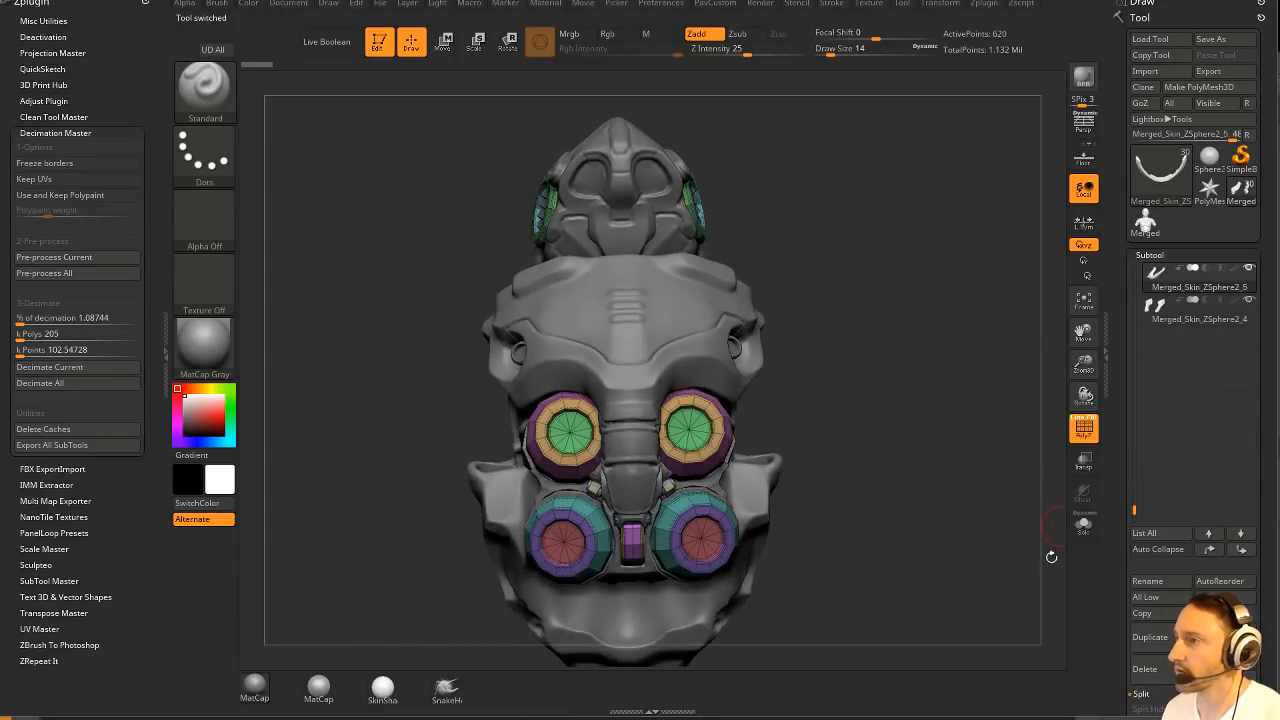
drag(1051, 556, 731, 463)
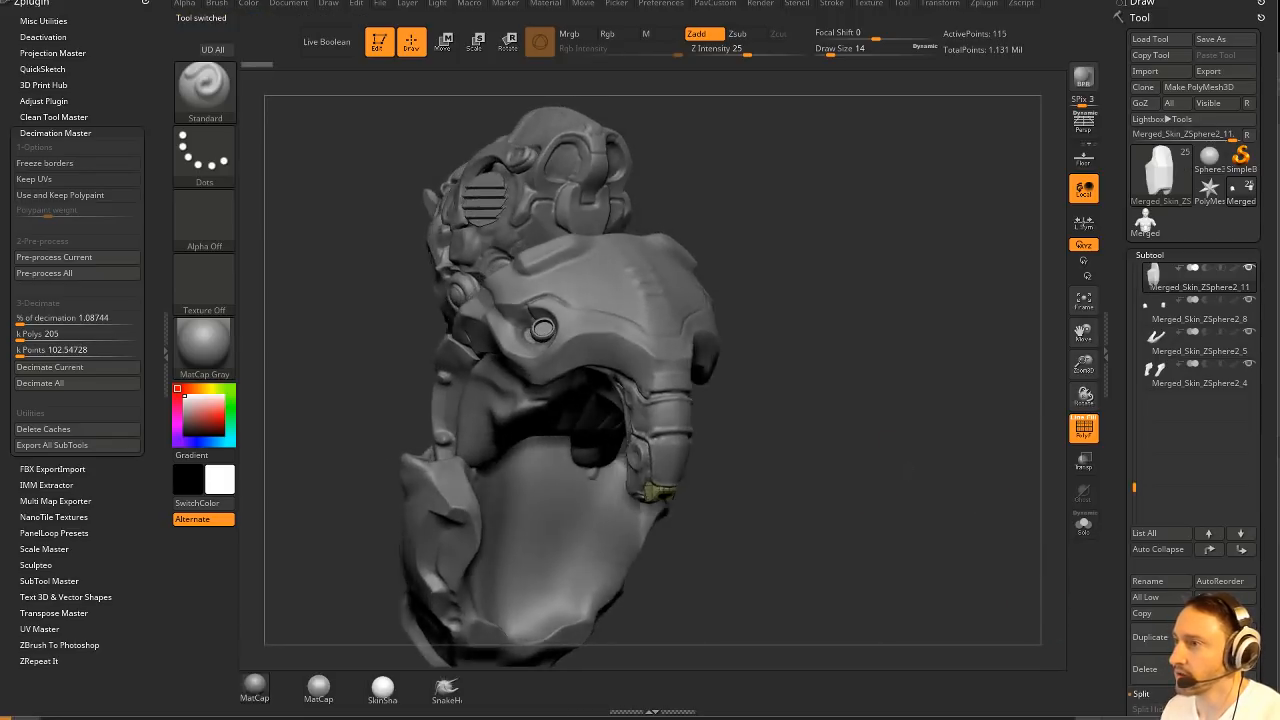
Delete the thin curved strip beneath the helmet's jaw.
drag(895, 480, 931, 442)
alt+click(548, 474)
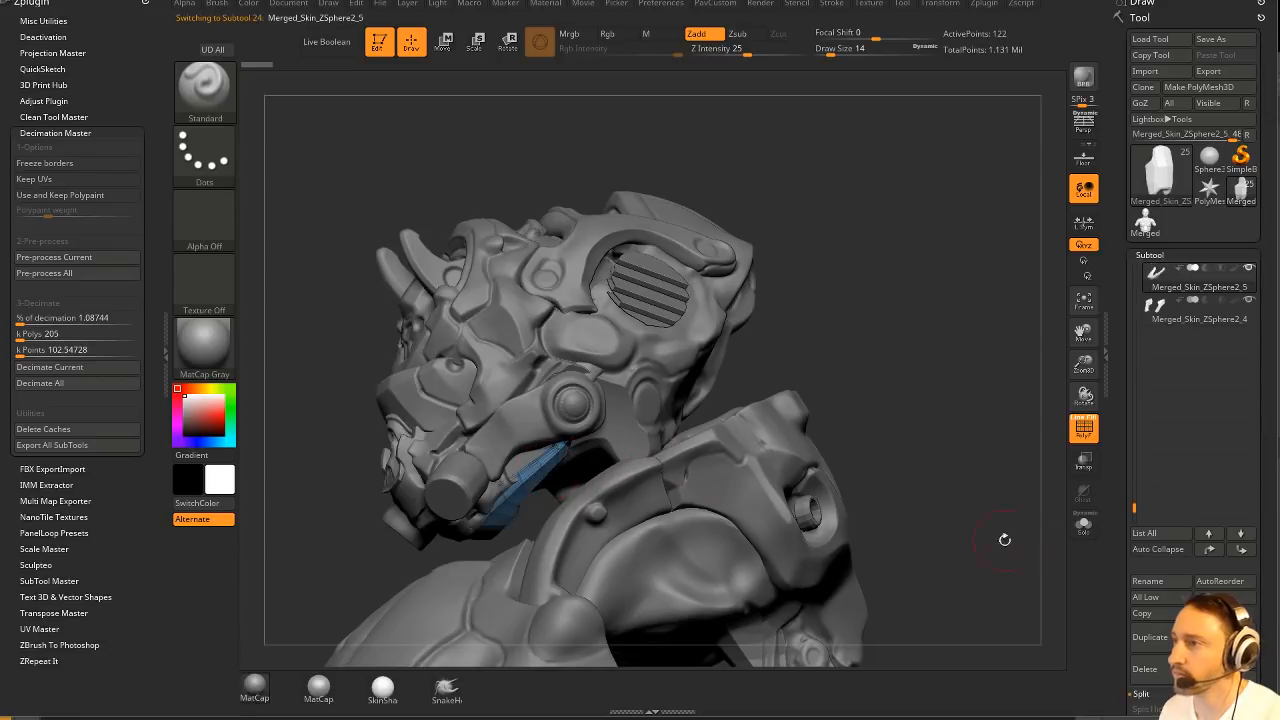
click(1142, 673)
Hide the main helmet shell and delete the Merged_Skin_ZSphere2_43 subtool.
alt+click(553, 474)
drag(895, 386, 1020, 435)
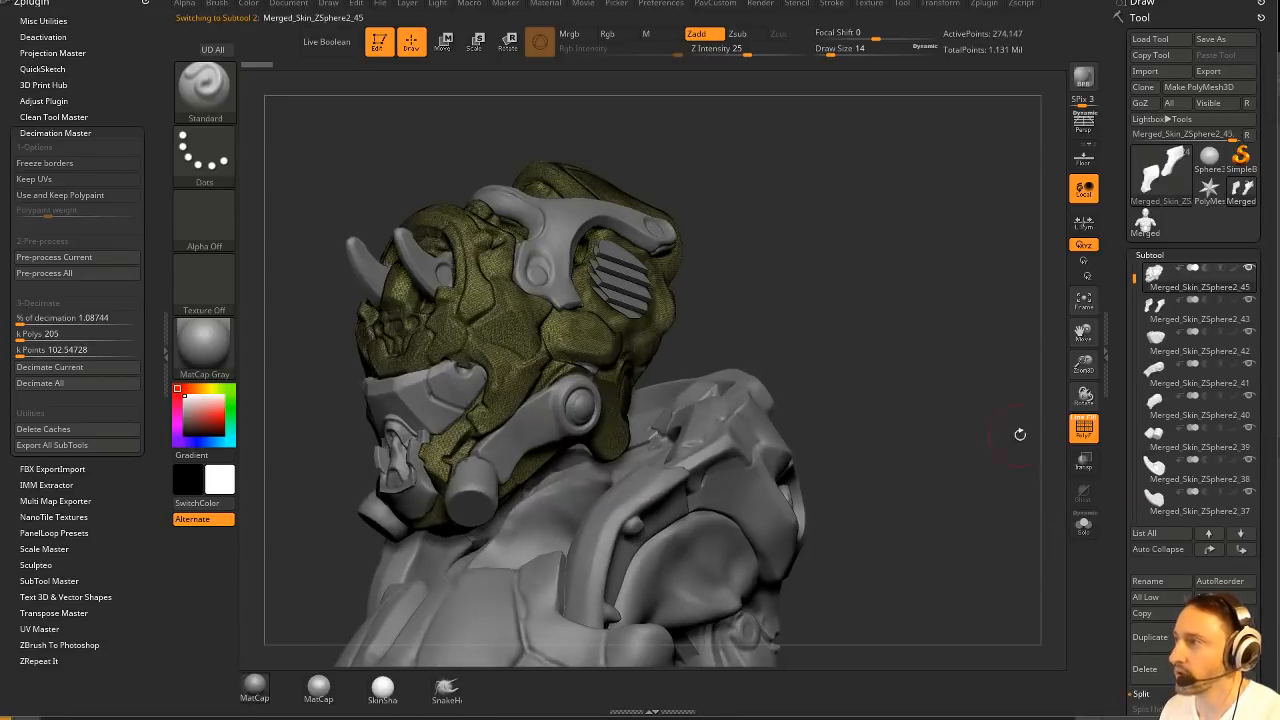
click(1214, 319)
click(1248, 268)
drag(826, 369, 1058, 508)
click(1143, 670)
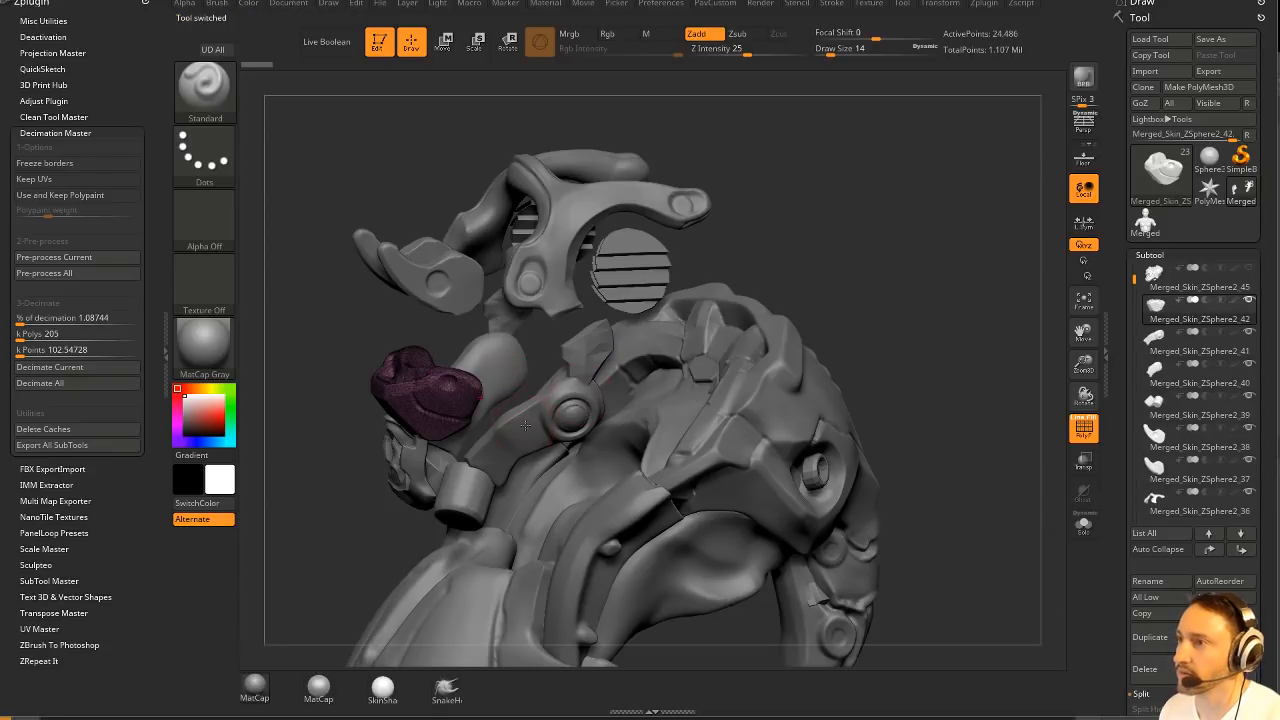
Delete the small piece under the chin and the blocky parts behind the jaw hinge.
drag(900, 240, 668, 286)
alt+click(416, 520)
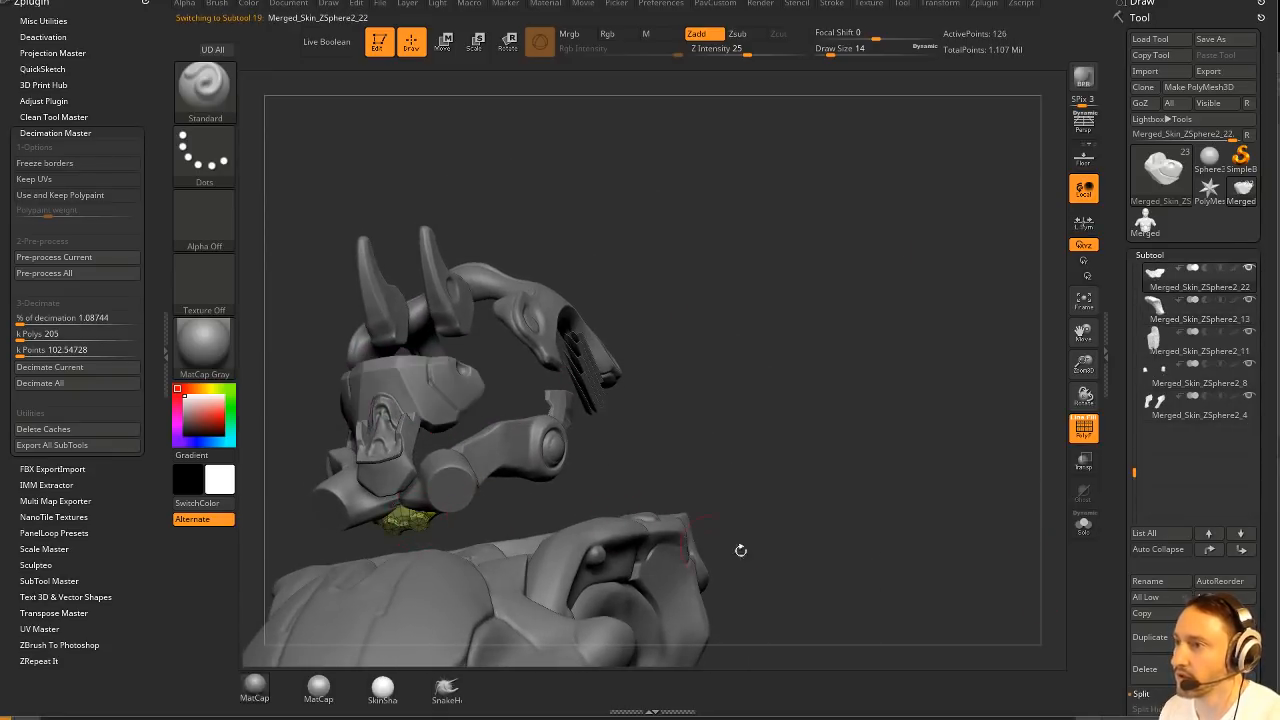
click(1149, 673)
drag(885, 360, 715, 440)
alt+click(588, 359)
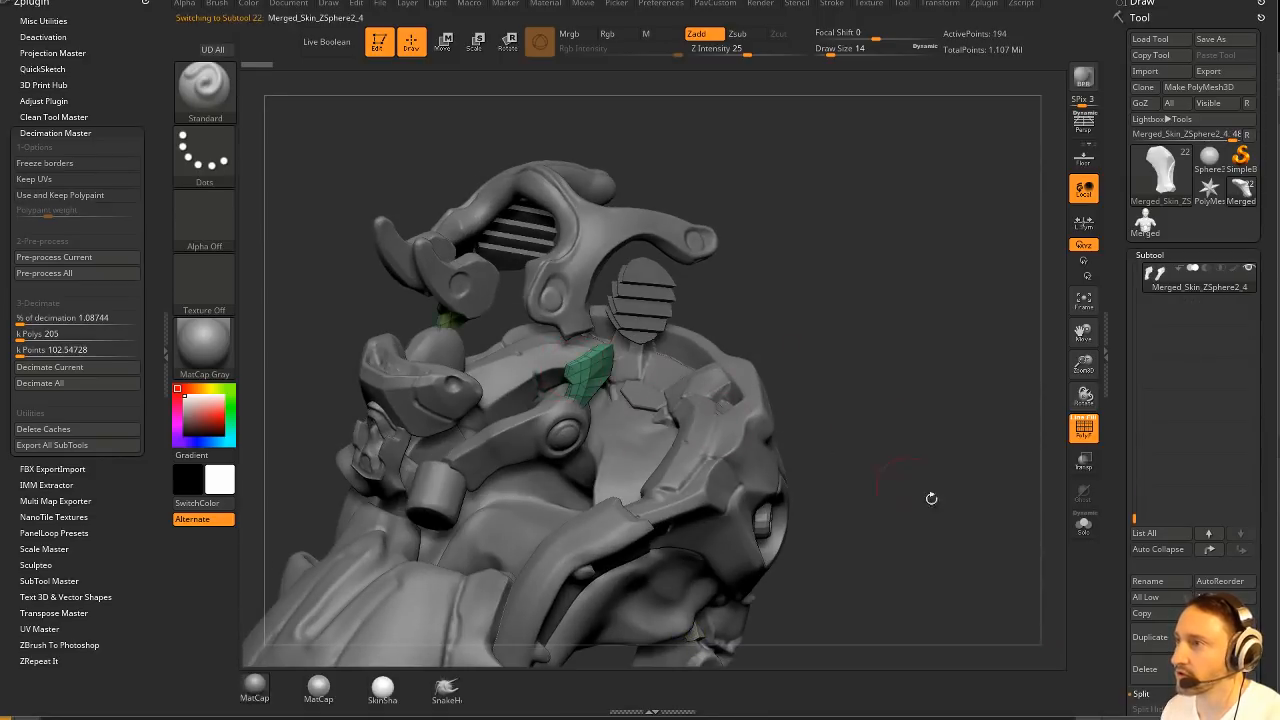
click(1149, 670)
Append the Merged_ZBFemale_TechSuit015_006 body as a subtool and move it to the top of the subtool list.
mouse_move(1000, 470)
mouse_down()
mouse_move(978, 447)
mouse_move(957, 363)
mouse_move(900, 394)
mouse_move(814, 353)
mouse_move(857, 357)
mouse_move(917, 397)
mouse_move(960, 340)
mouse_move(843, 366)
mouse_move(895, 338)
mouse_move(832, 392)
mouse_move(880, 383)
mouse_move(1044, 232)
mouse_up()
key(s)
alt+click(708, 350)
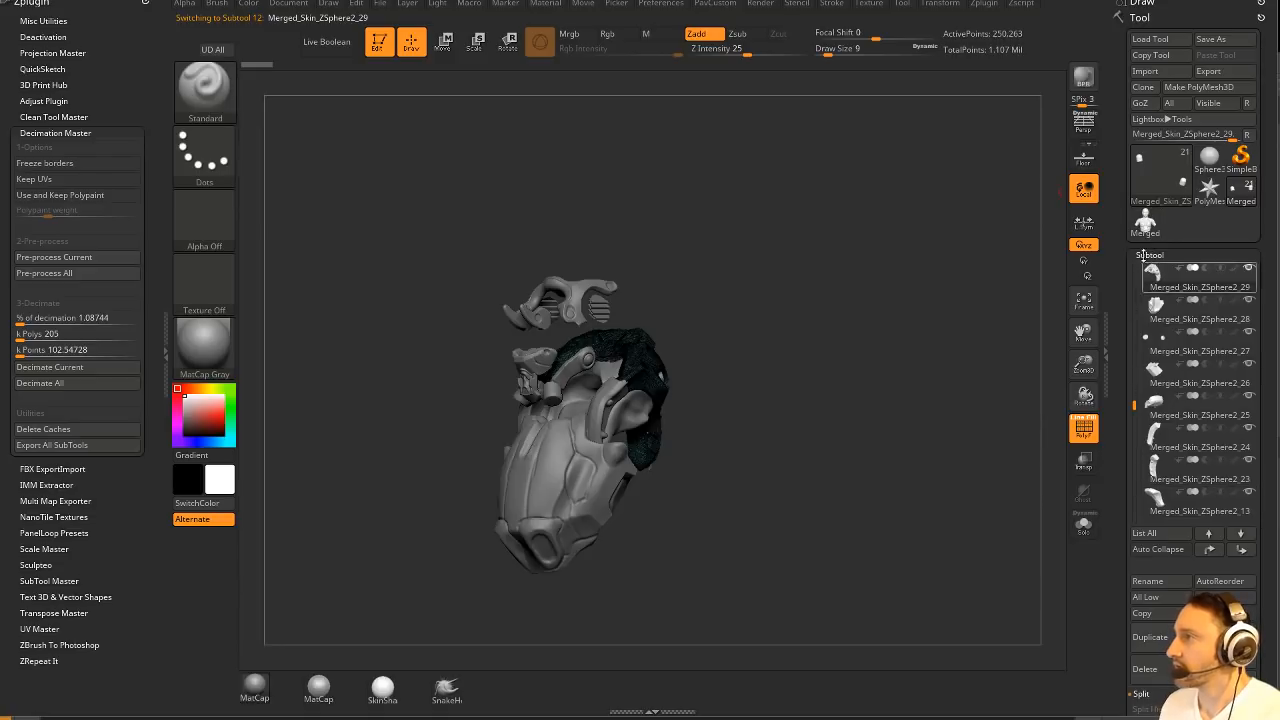
click(1215, 637)
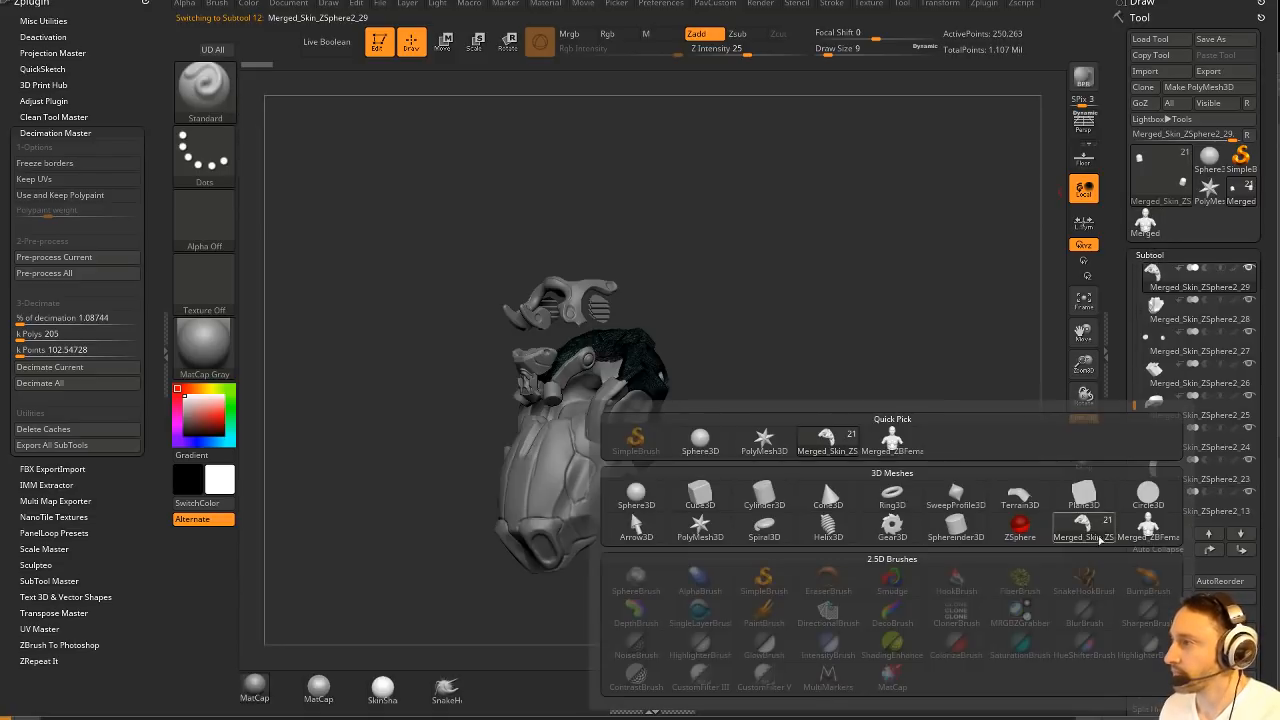
click(1100, 538)
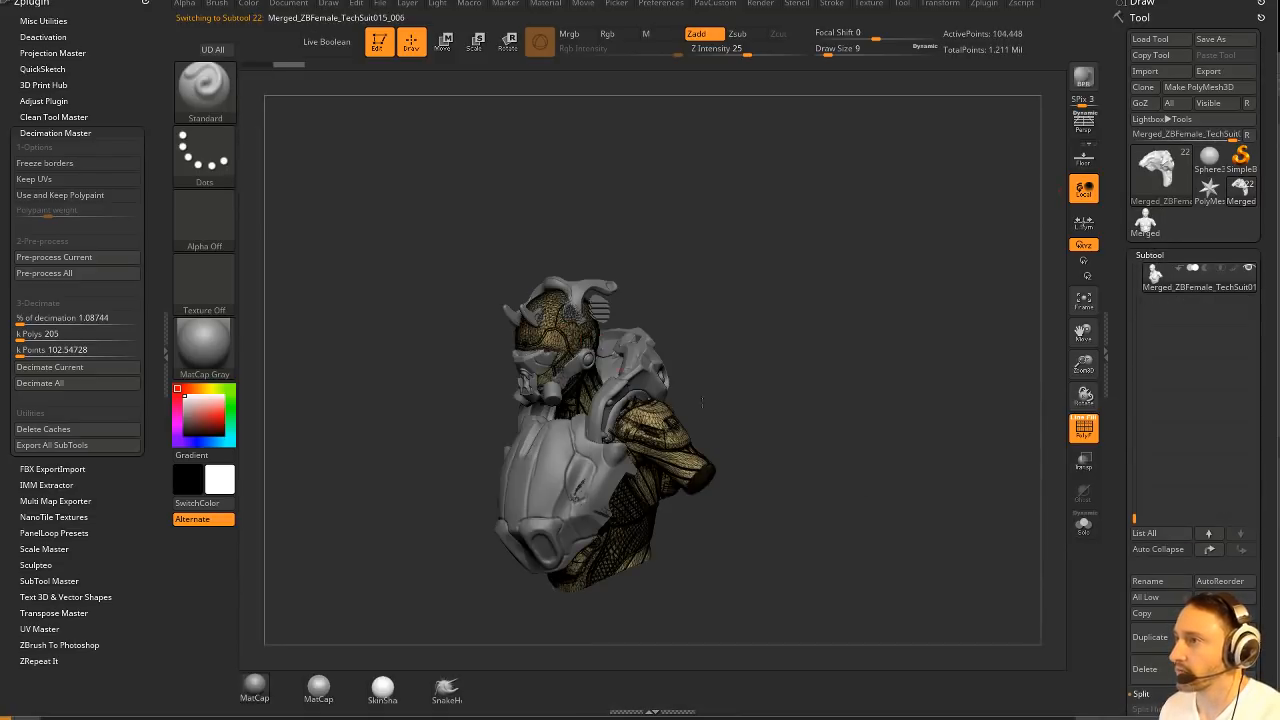
shift+click(1209, 550)
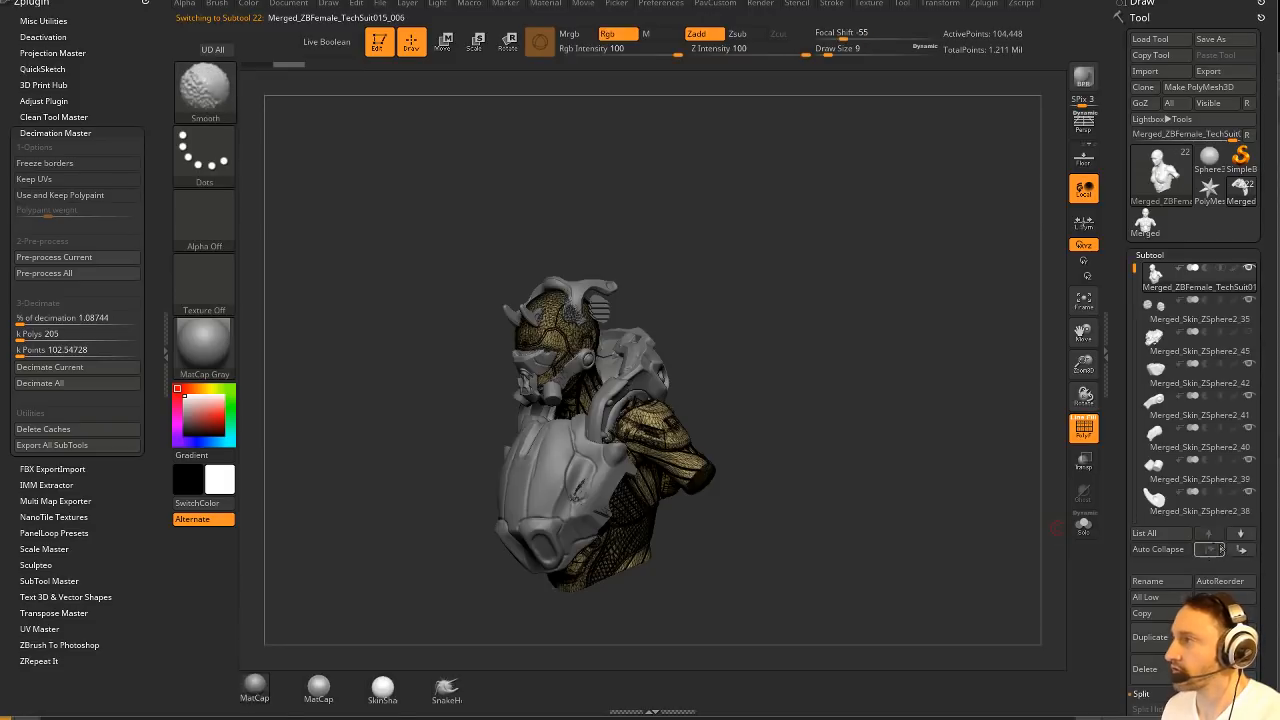
Check the appended body alone from the front, switch off the polyframe and show all subtools again.
click(1248, 269)
shift+drag(907, 365, 956, 352)
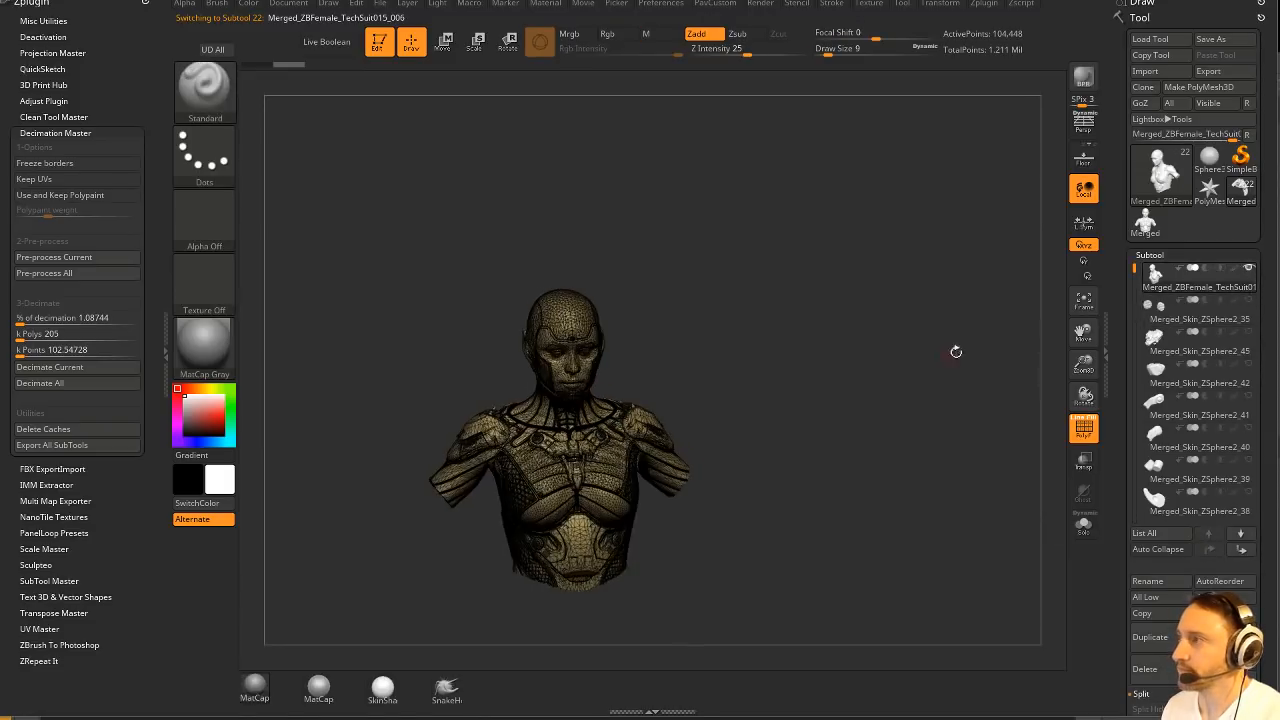
click(1090, 430)
shift+click(1252, 270)
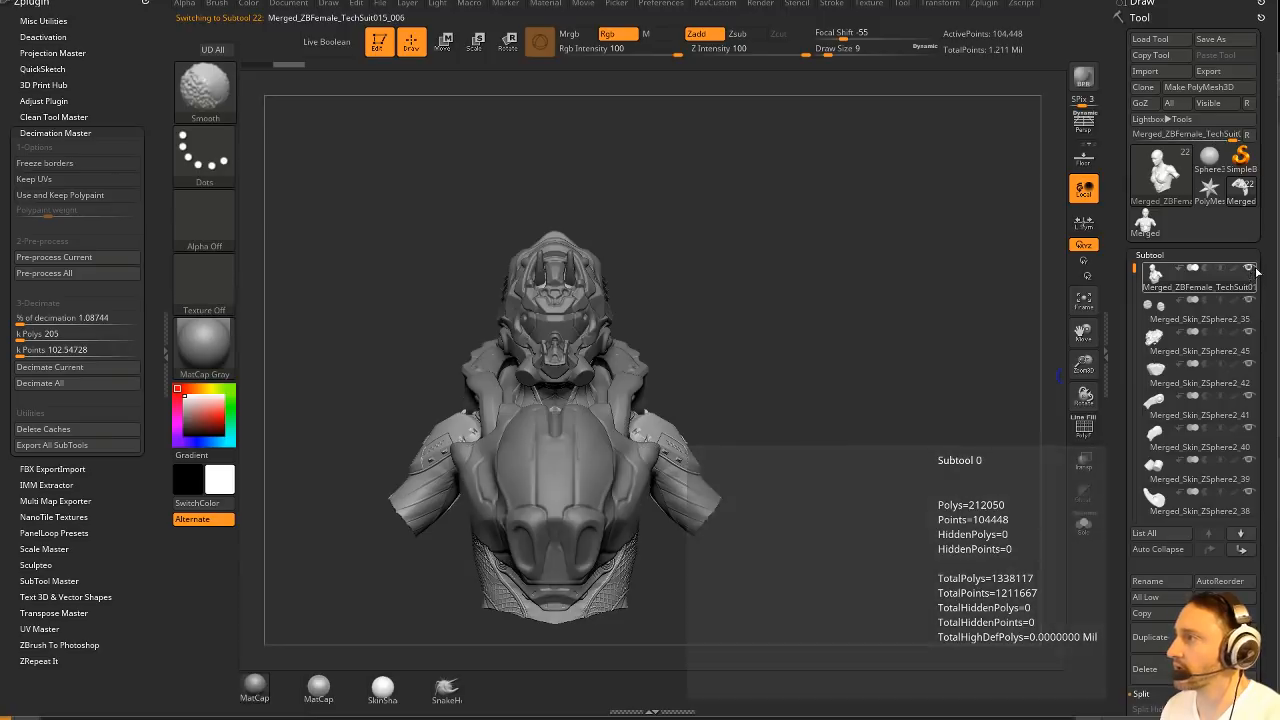
Save the tool over the existing ZBFemale_TechSuitHelmet.ZTL file.
click(1224, 39)
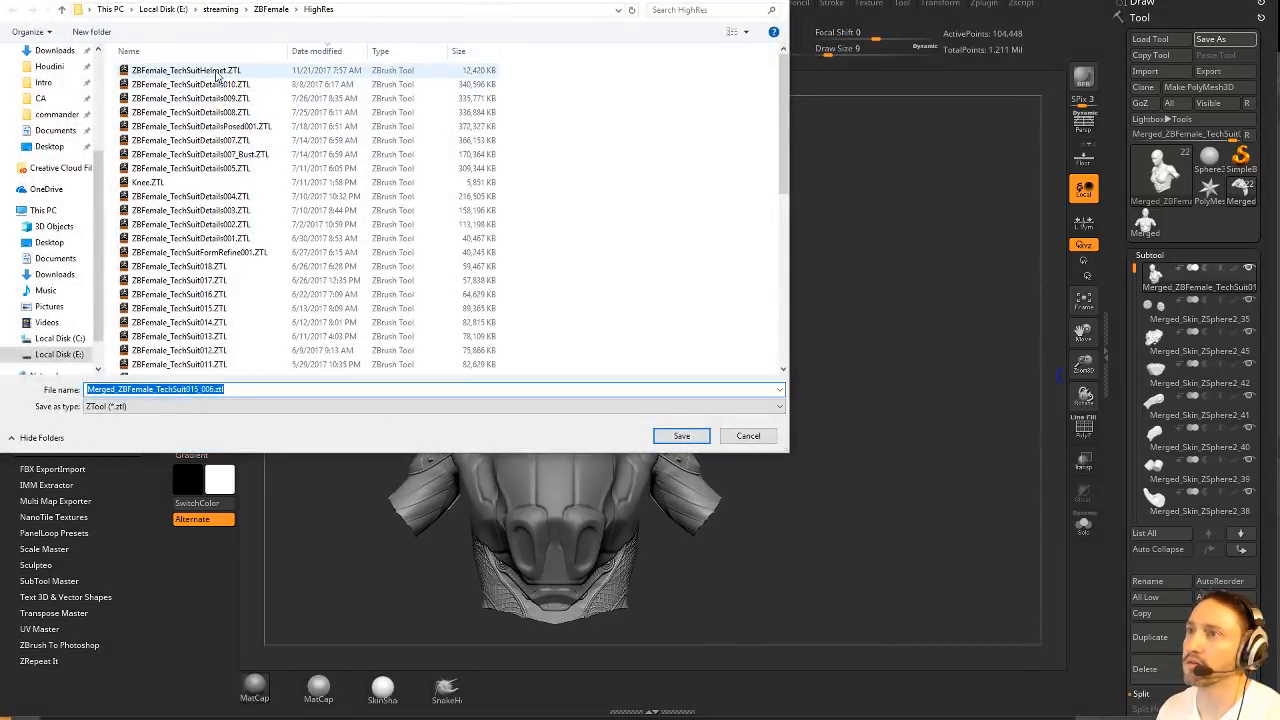
click(217, 71)
click(681, 436)
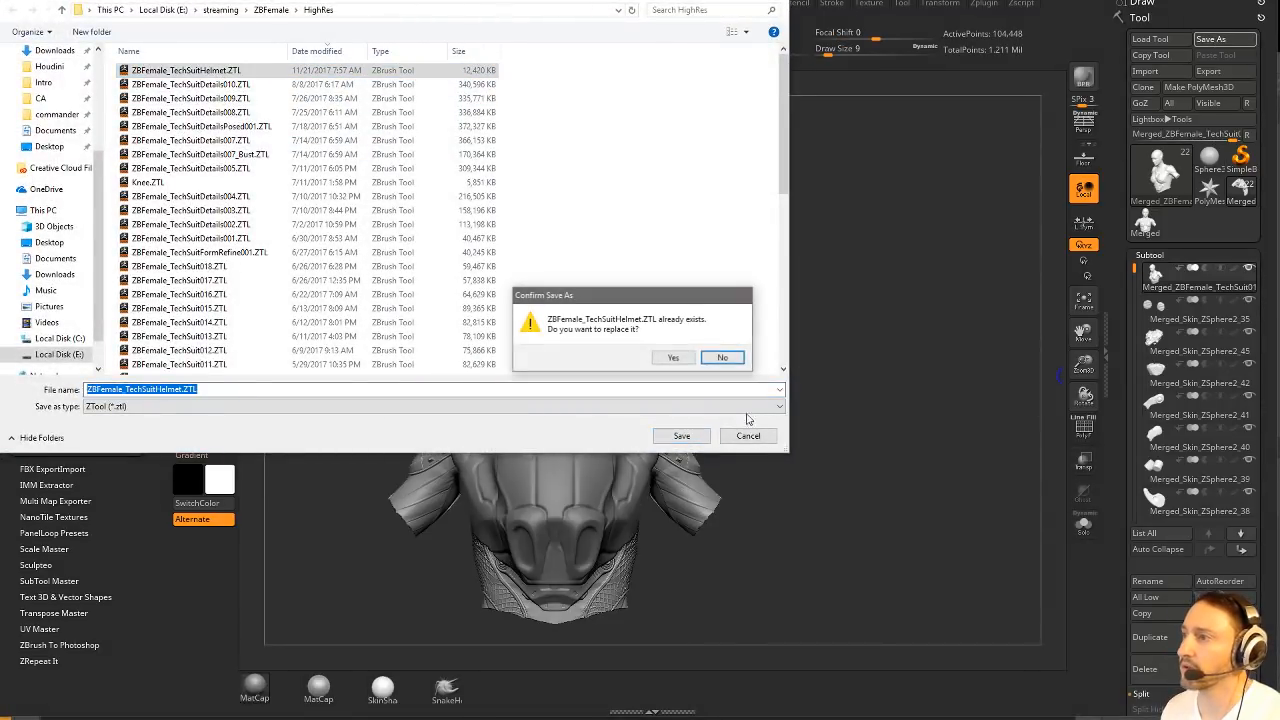
click(676, 356)
Select the Merged_Skin_ZSphere2_42 face plate below the eyes and place the move gizmo on it.
drag(936, 364, 525, 366)
key(s)
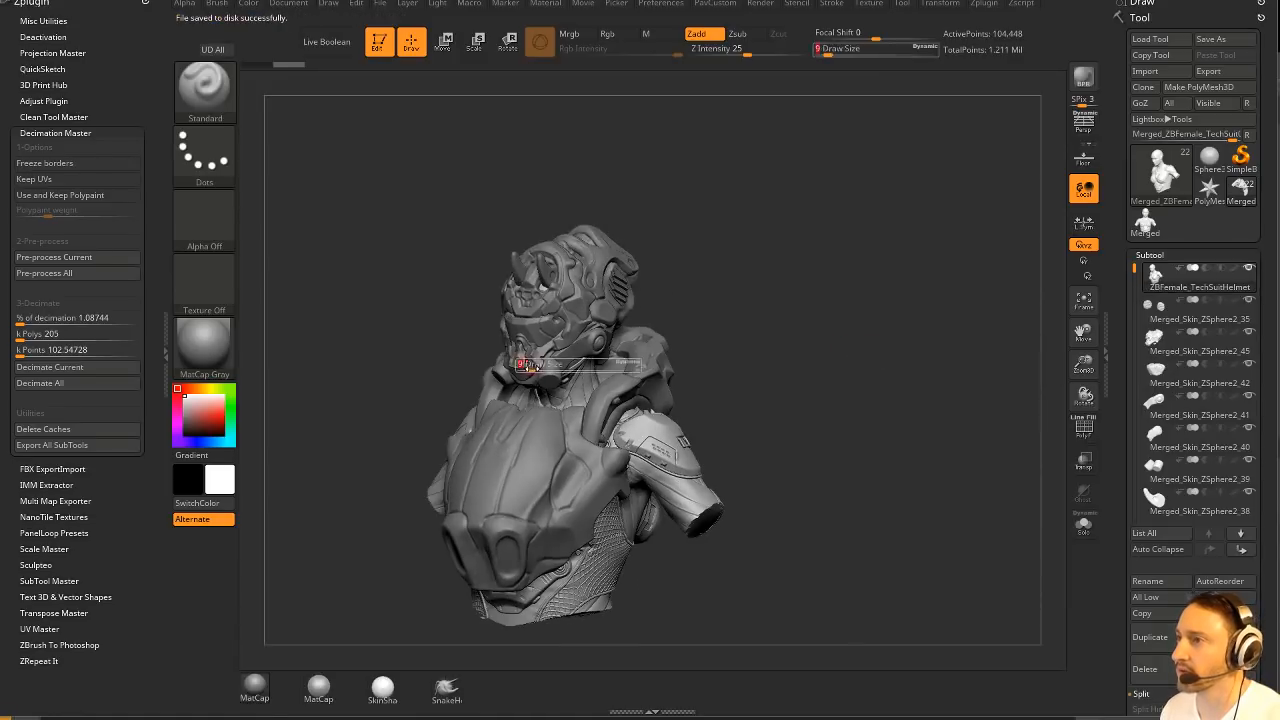
alt+click(535, 337)
mouse_move(825, 306)
alt+mouse_down()
mouse_move(829, 320)
mouse_move(860, 266)
mouse_move(800, 345)
mouse_move(867, 350)
mouse_move(850, 354)
alt+mouse_up()
key(s)
mouse_move(965, 350)
mouse_down()
mouse_move(740, 360)
mouse_move(917, 369)
mouse_up()
drag(906, 501, 1015, 480)
key(w)
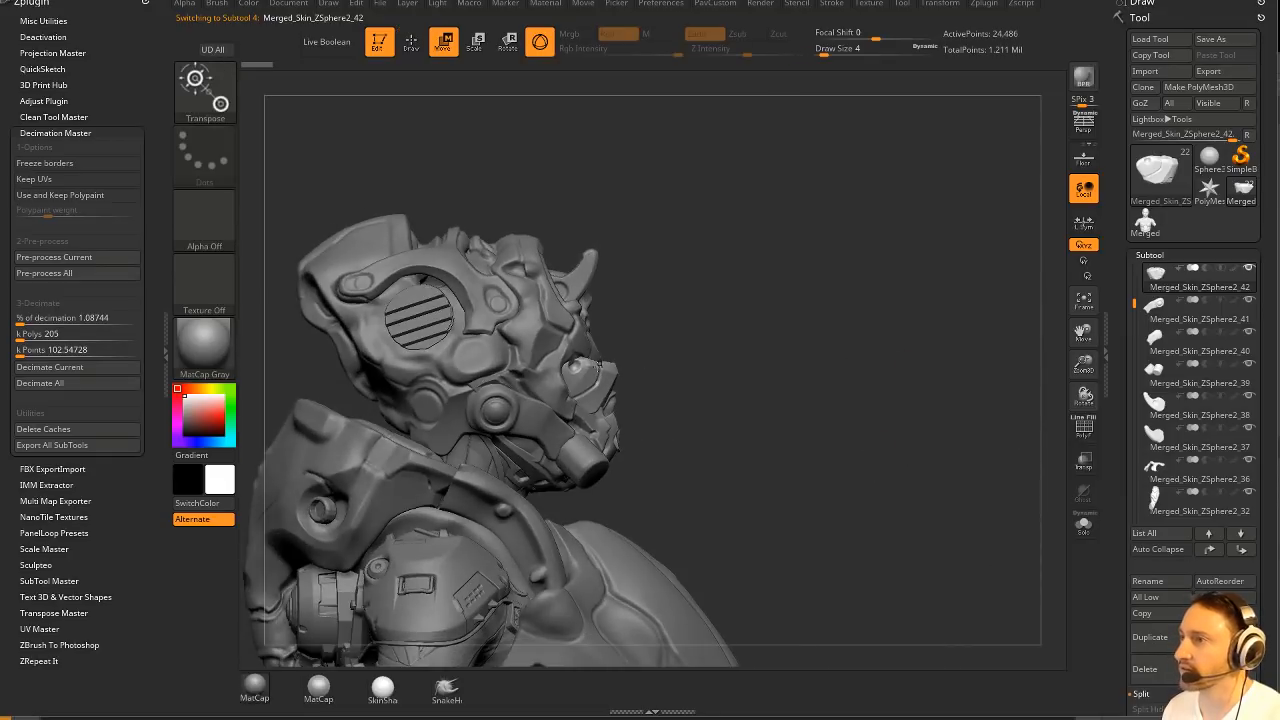
click(562, 372)
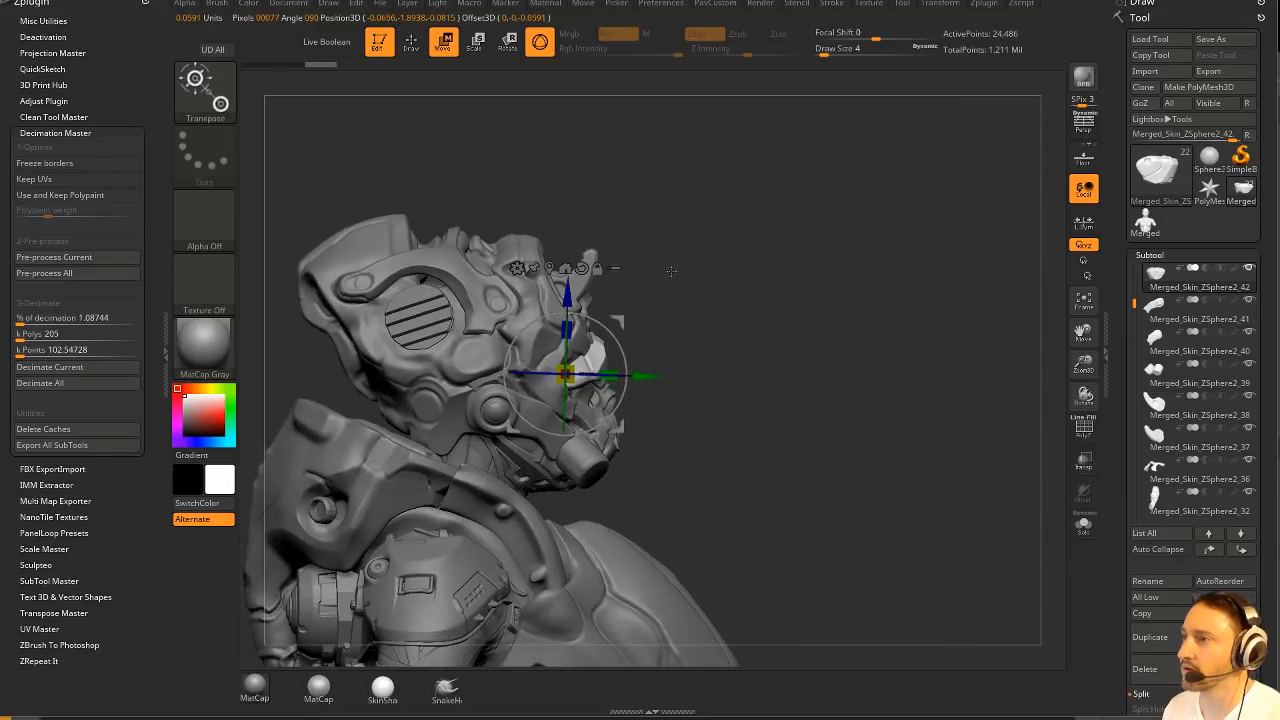
Try to reposition the Merged_Skin_ZSphere2_42 face plate with the move gizmo, checking it from the side and front.
key(q)
mouse_move(780, 285)
mouse_down()
mouse_move(590, 300)
mouse_move(840, 308)
mouse_up()
key(ctrl+z)
key(w)
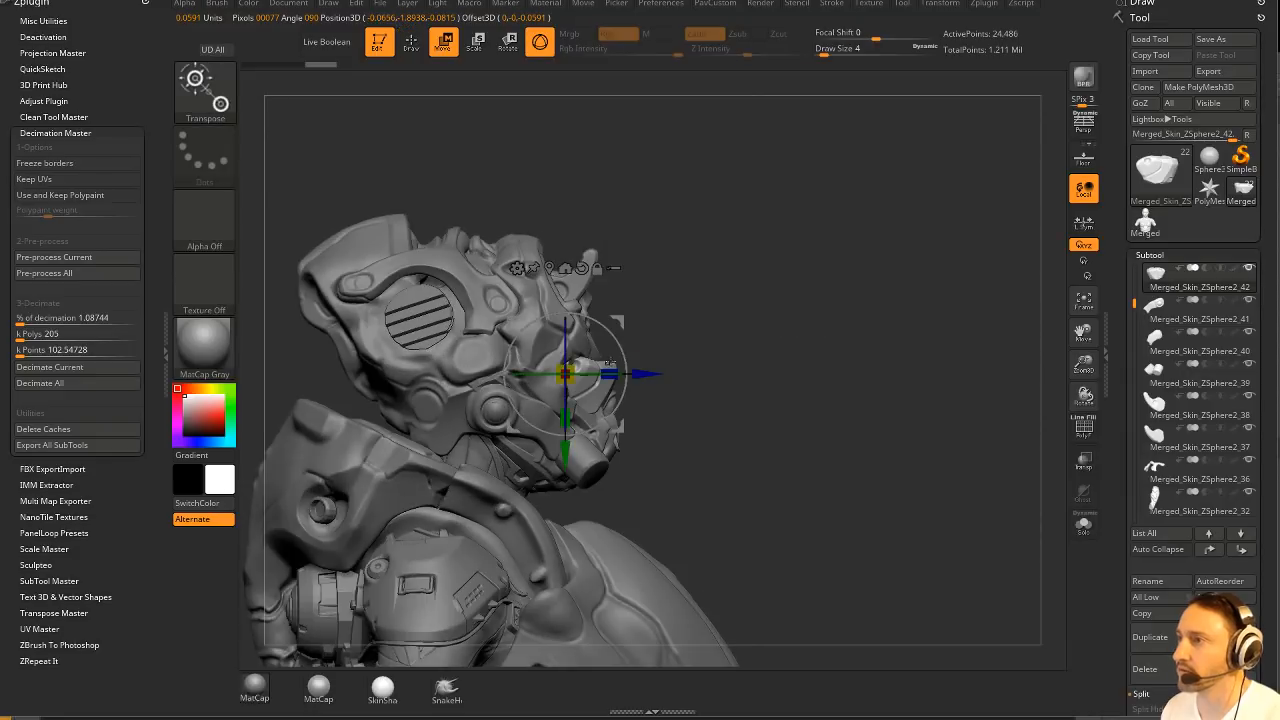
key(q)
mouse_move(842, 357)
mouse_down()
mouse_move(685, 365)
mouse_move(761, 365)
mouse_up()
key(w)
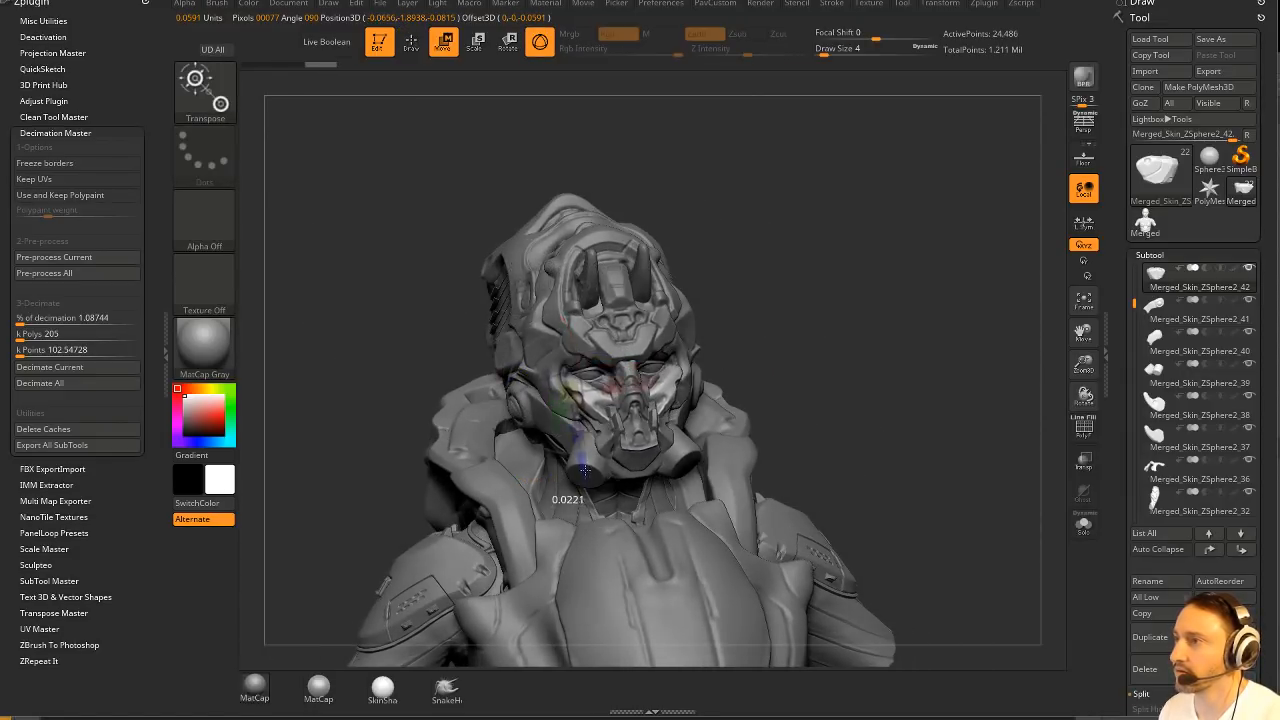
key(q)
mouse_move(860, 366)
mouse_down()
mouse_move(750, 366)
mouse_move(866, 363)
mouse_move(947, 315)
mouse_move(927, 357)
mouse_up()
Delete the Merged_Skin_ZSphere2_42 face plate and the central nose piece Merged_Skin_ZSphere2_32.
key(b)
key(z)
key(m)
mouse_move(900, 360)
mouse_down()
mouse_move(800, 375)
mouse_move(934, 395)
mouse_move(915, 313)
mouse_move(898, 303)
mouse_up()
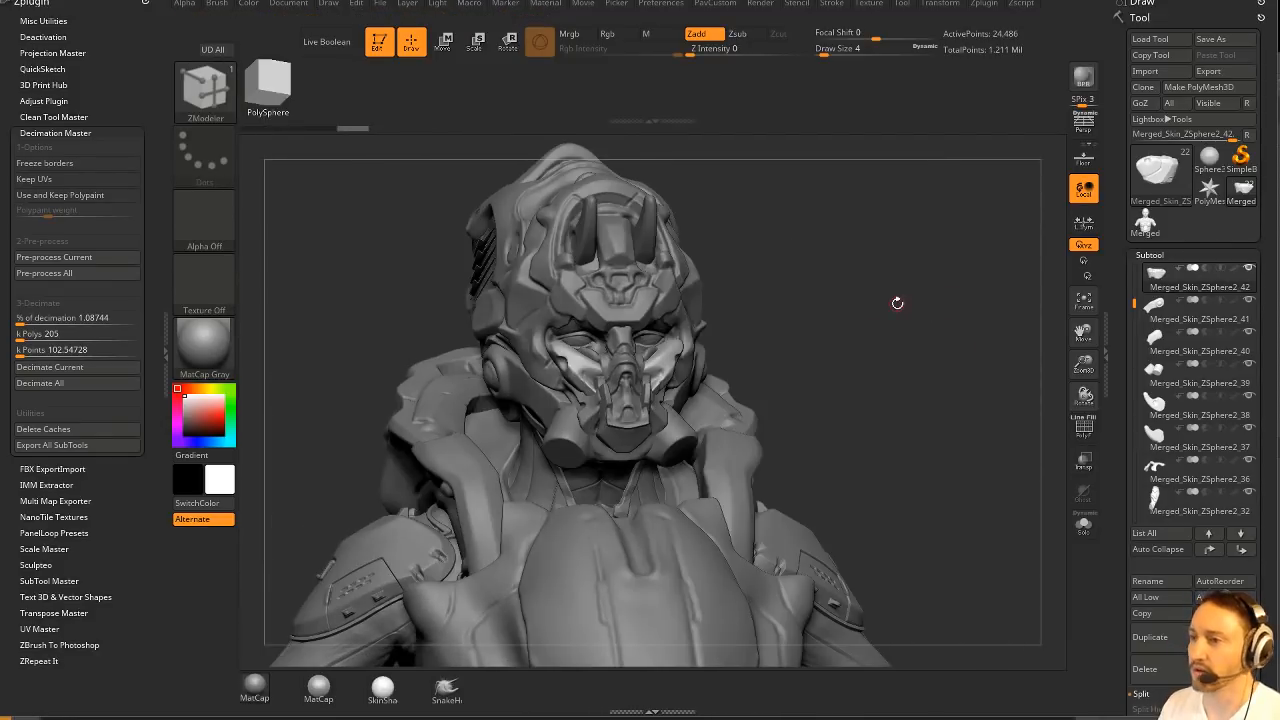
drag(1000, 362, 1056, 421)
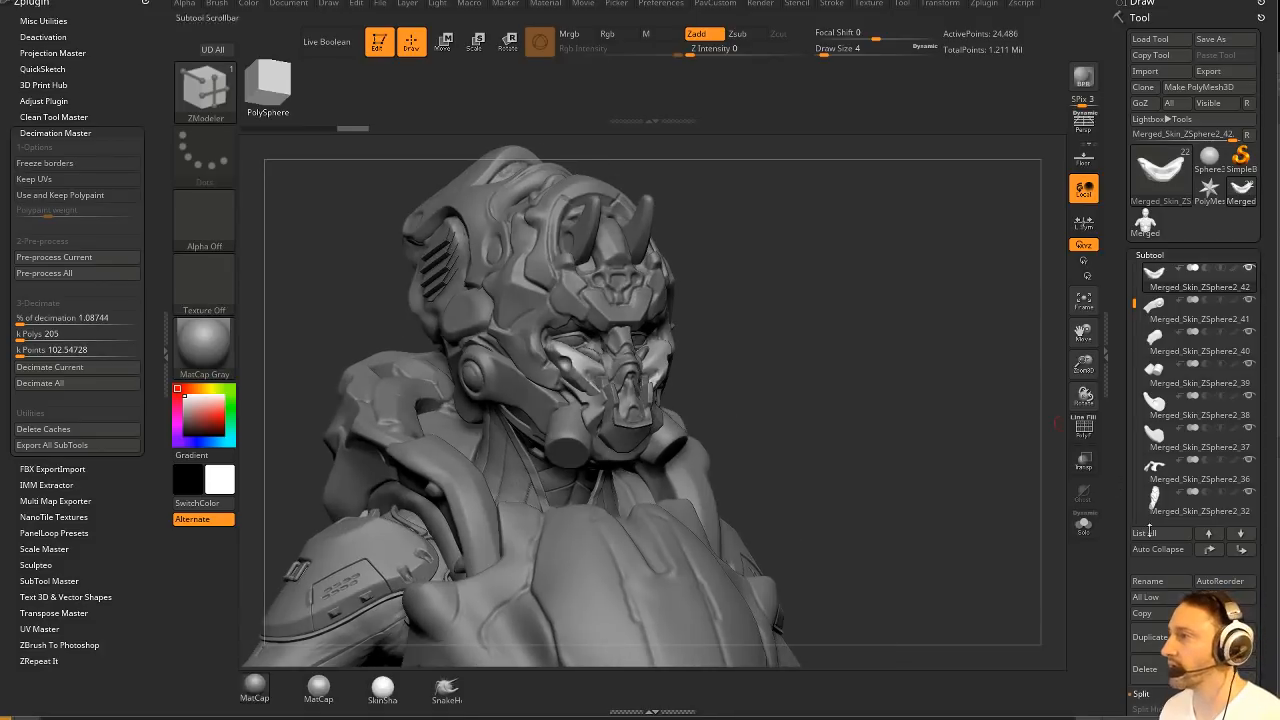
click(1154, 678)
drag(832, 446, 772, 400)
alt+click(650, 422)
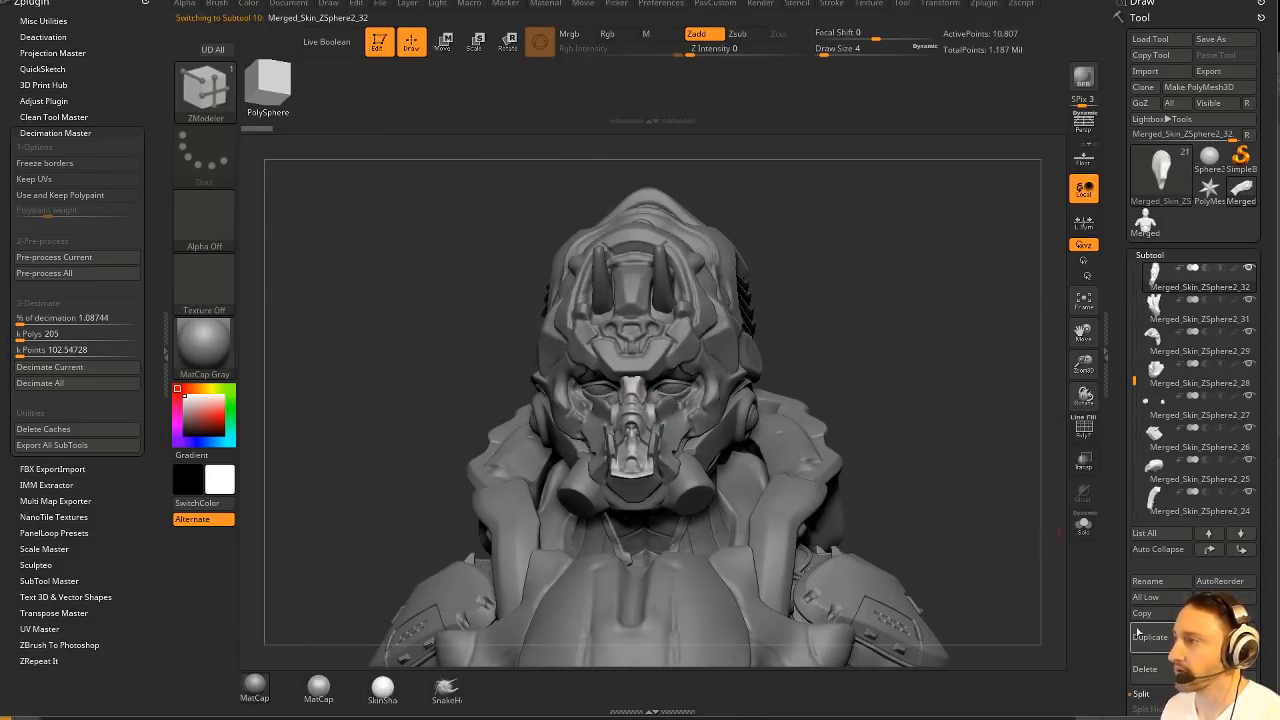
click(1148, 673)
Select the helmet shell Merged_Skin_ZSphere2_45, combine it into a single polygroup and check it in isolation.
drag(877, 382, 928, 390)
alt+click(658, 435)
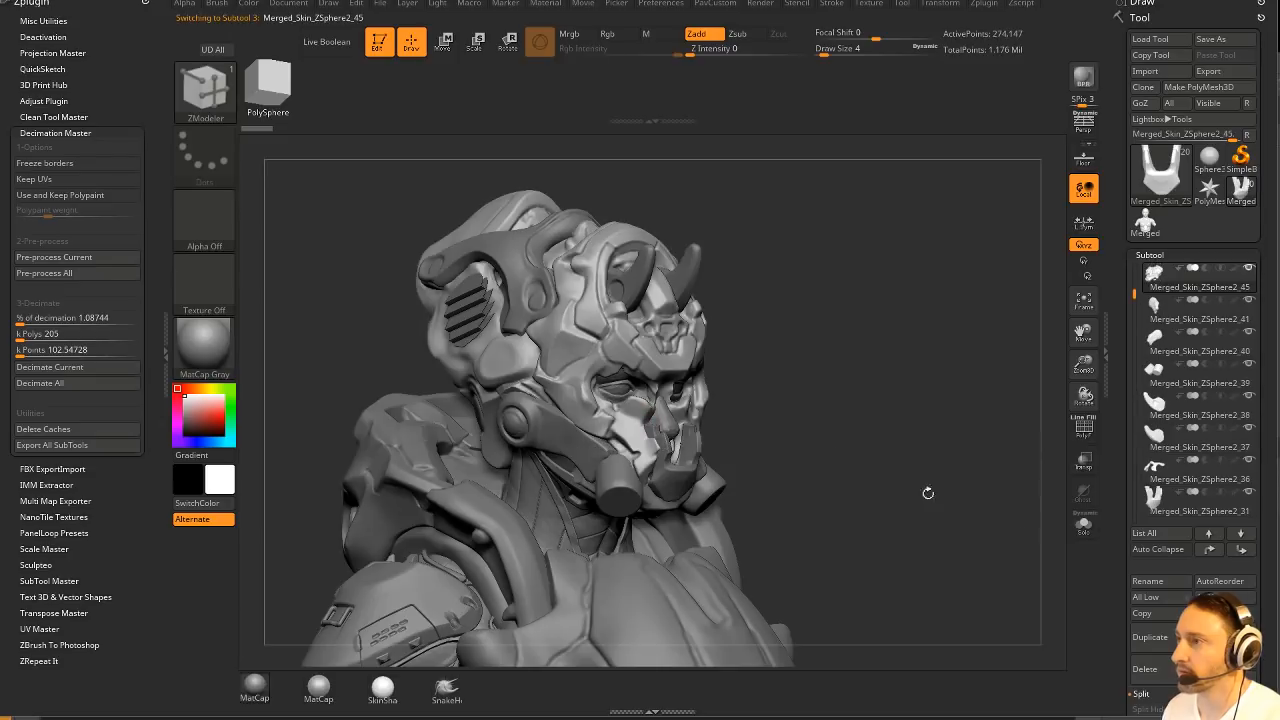
click(1084, 432)
mouse_move(985, 446)
mouse_down()
mouse_move(866, 440)
mouse_move(980, 446)
mouse_up()
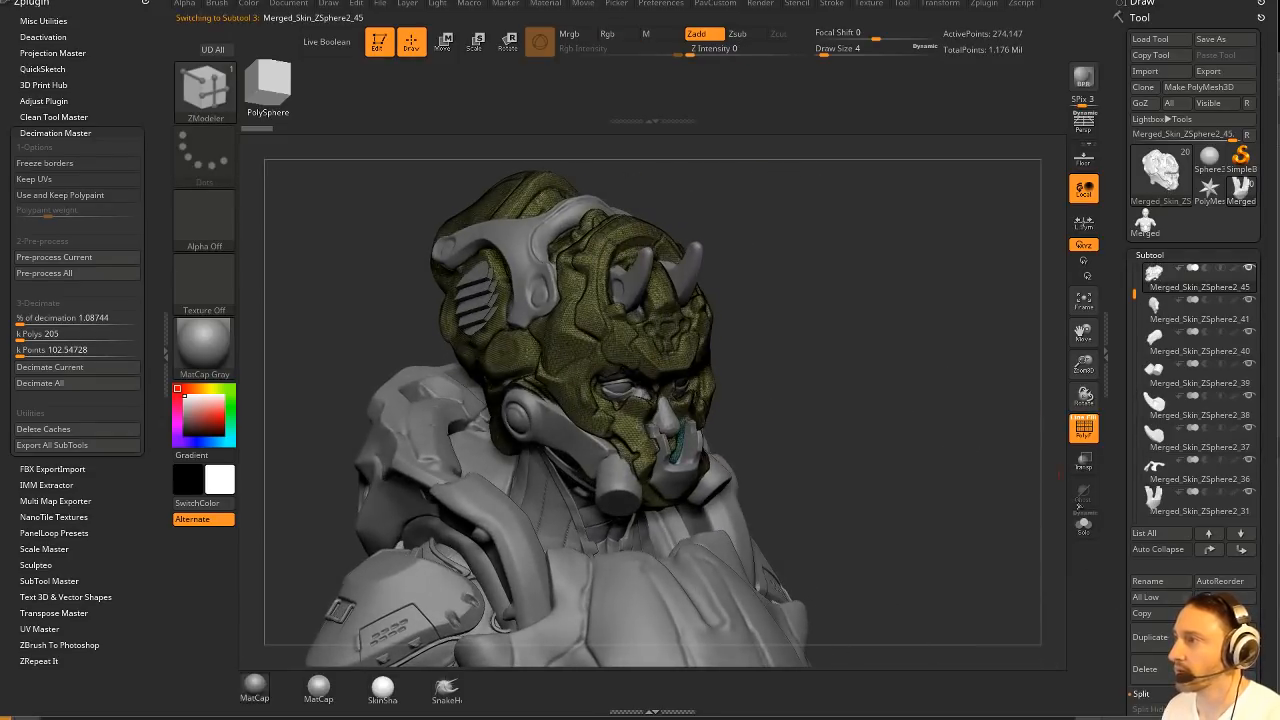
key(grave)
click(947, 400)
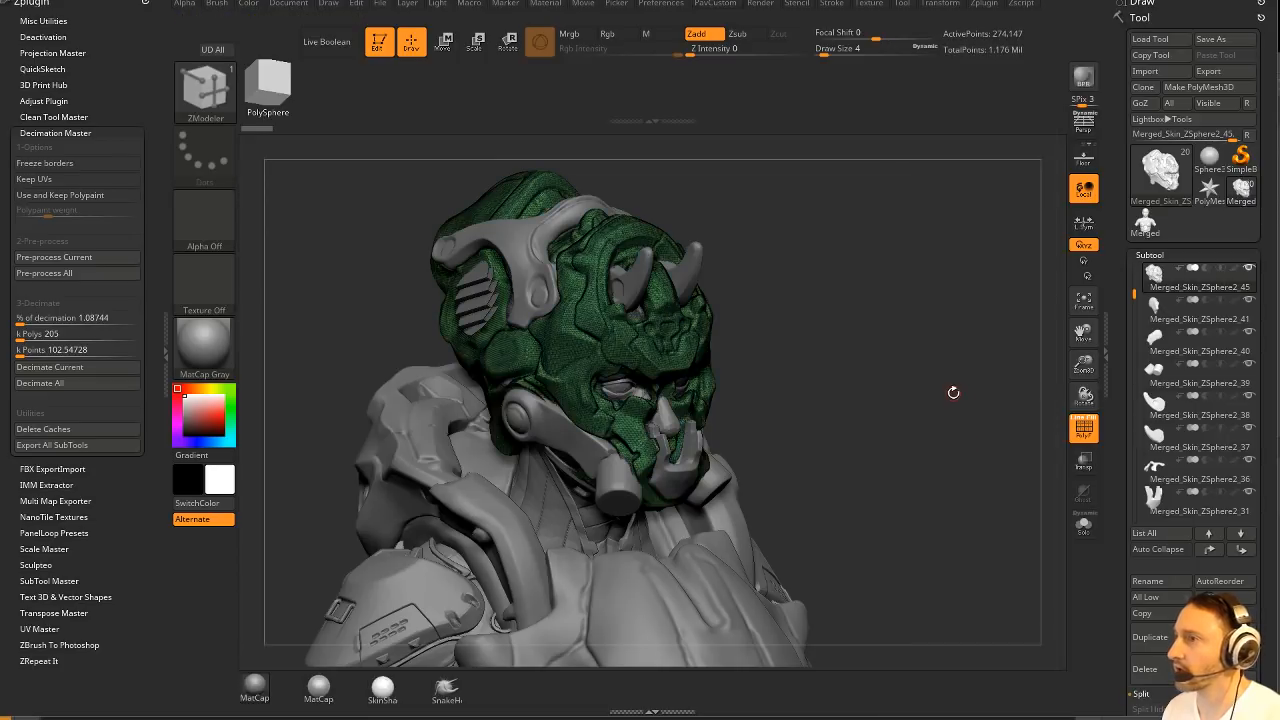
key(grave)
click(1084, 525)
drag(964, 435, 1028, 431)
click(1084, 525)
click(1082, 440)
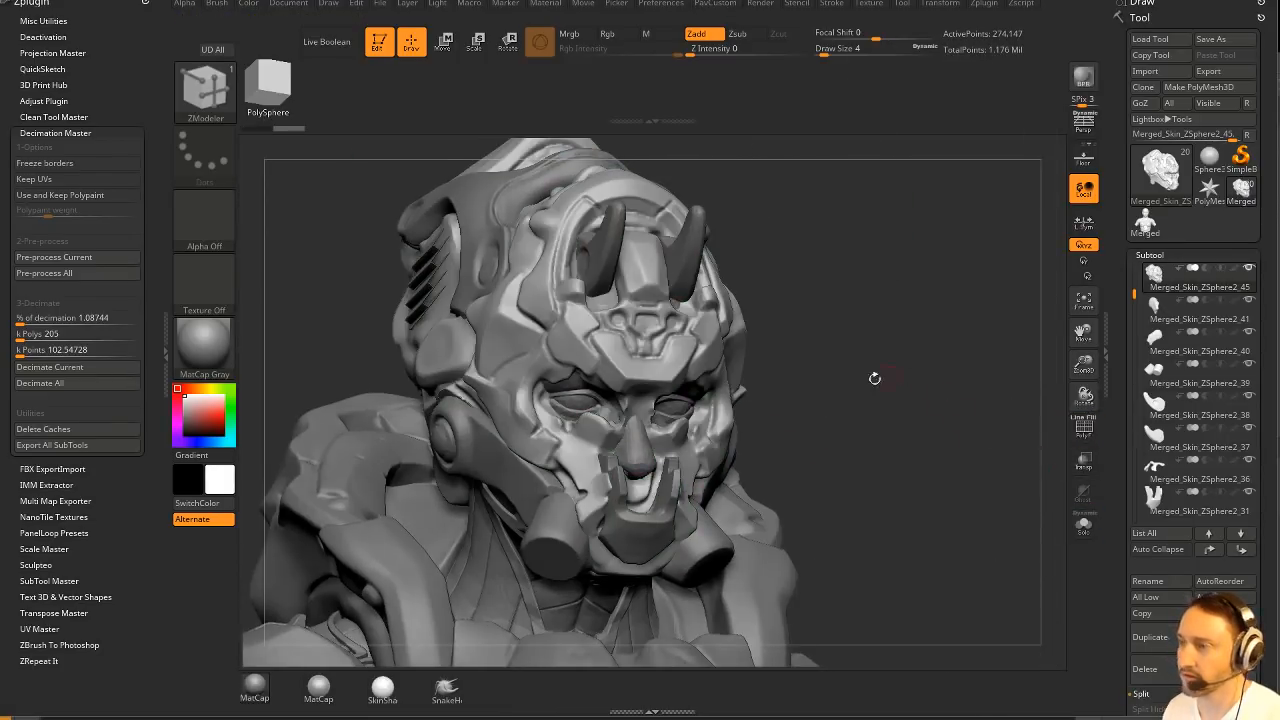
Switch to the Clay brush and set its draw size to 17 for working on the helmet's cheek area.
key(b)
key(c)
key(l)
drag(844, 403, 850, 440)
key(s)
drag(597, 418, 563, 414)
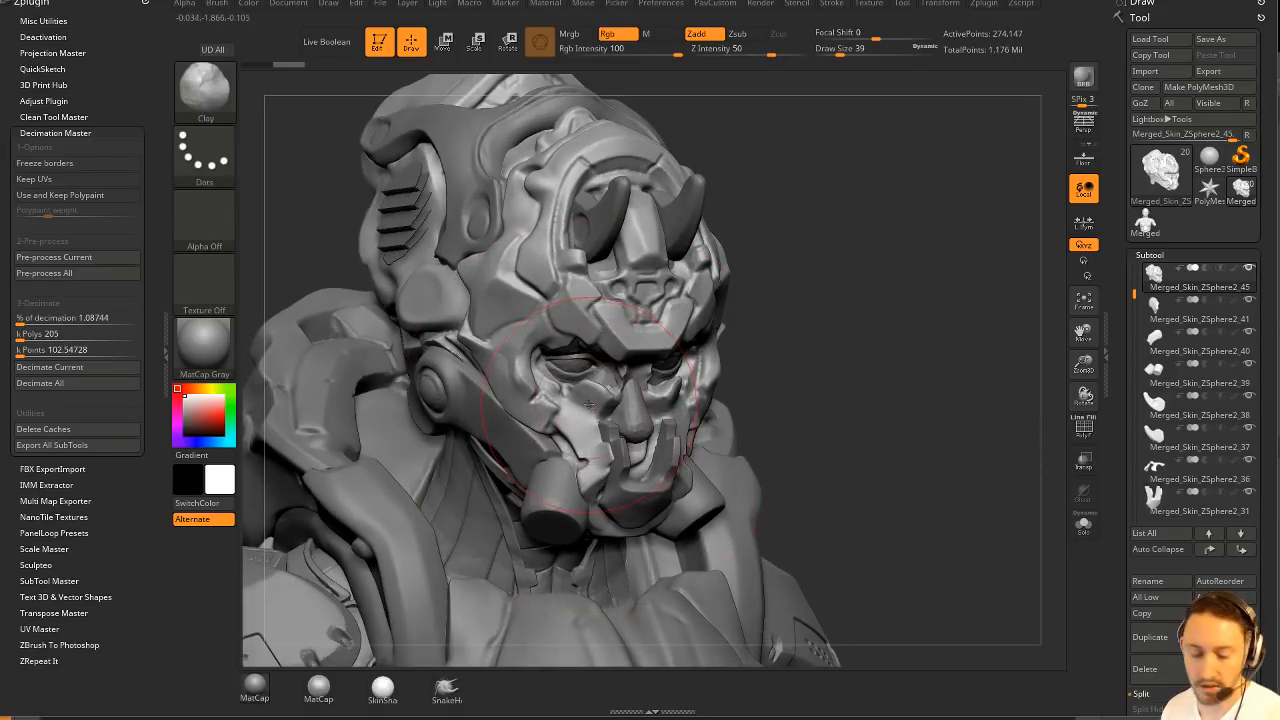
drag(850, 408, 800, 408)
key(s)
mouse_move(620, 406)
mouse_down()
mouse_move(576, 408)
mouse_move(596, 414)
mouse_move(600, 390)
mouse_up()
drag(925, 328, 880, 310)
Try to DynaMesh the helmet shell at resolution 128.
key(2)
drag(962, 182, 803, 246)
key(2)
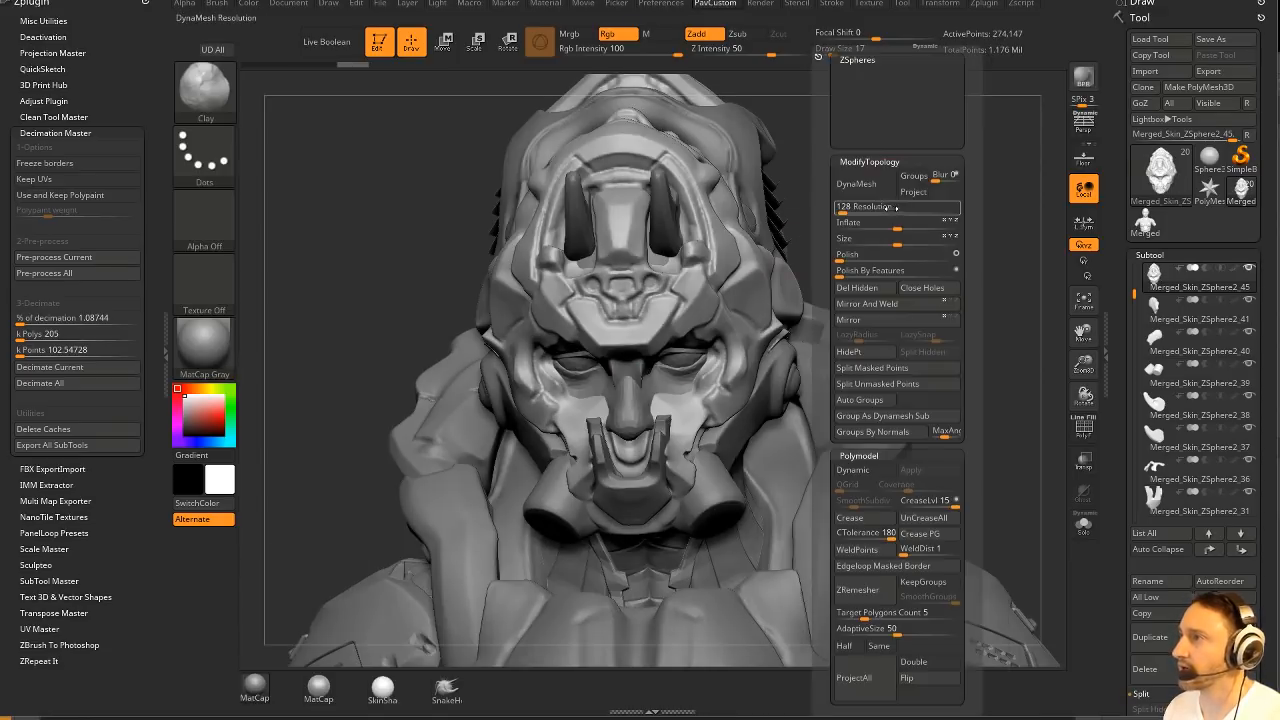
click(867, 185)
alt+drag(945, 235, 917, 240)
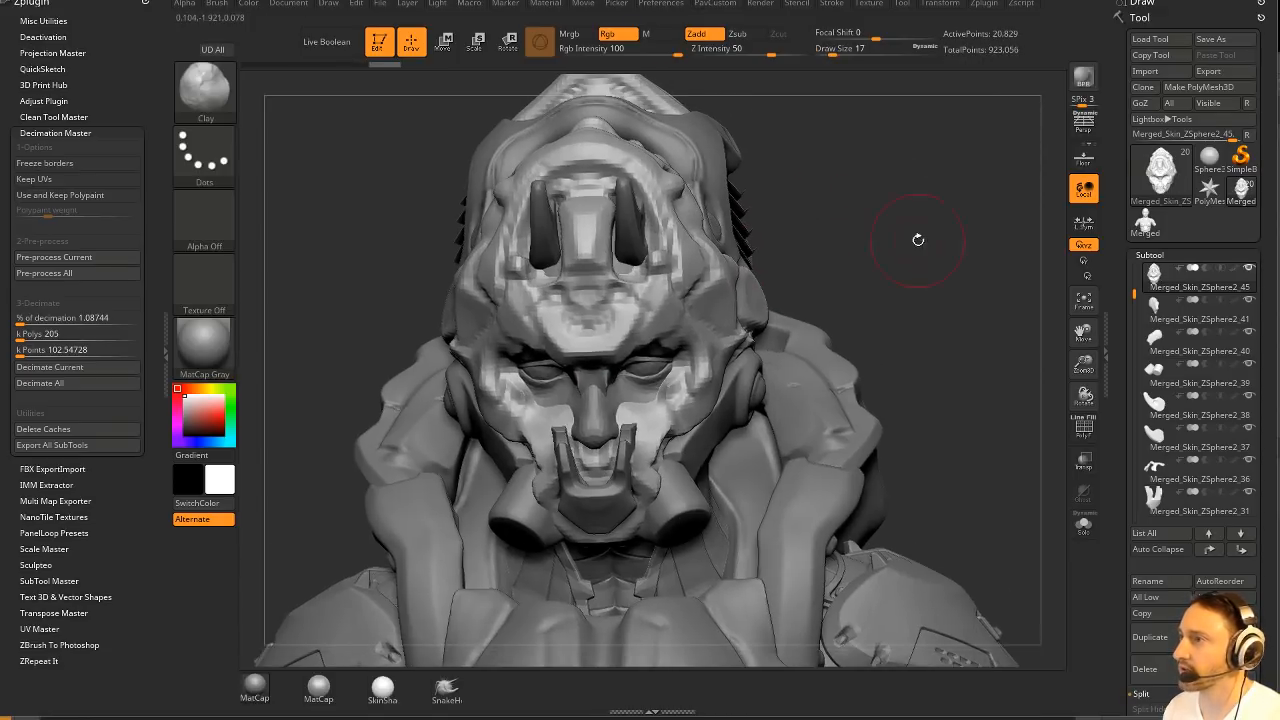
key(2)
key(ctrl+z)
DynaMesh the helmet shell at resolution 1792.
click(882, 210)
click(897, 188)
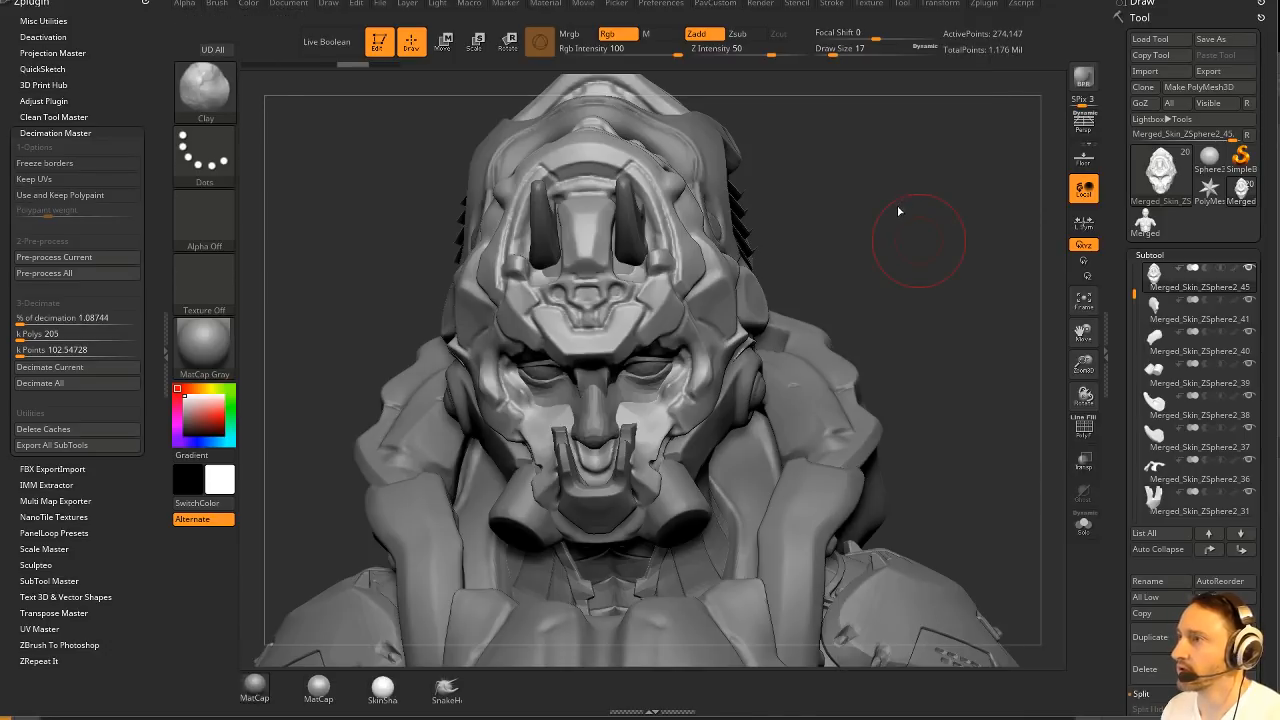
key(2)
click(867, 186)
Carve away the helmet shell's cheek plates beside the nose and mouth with the Clay brush and update the DynaMesh.
drag(811, 279, 893, 283)
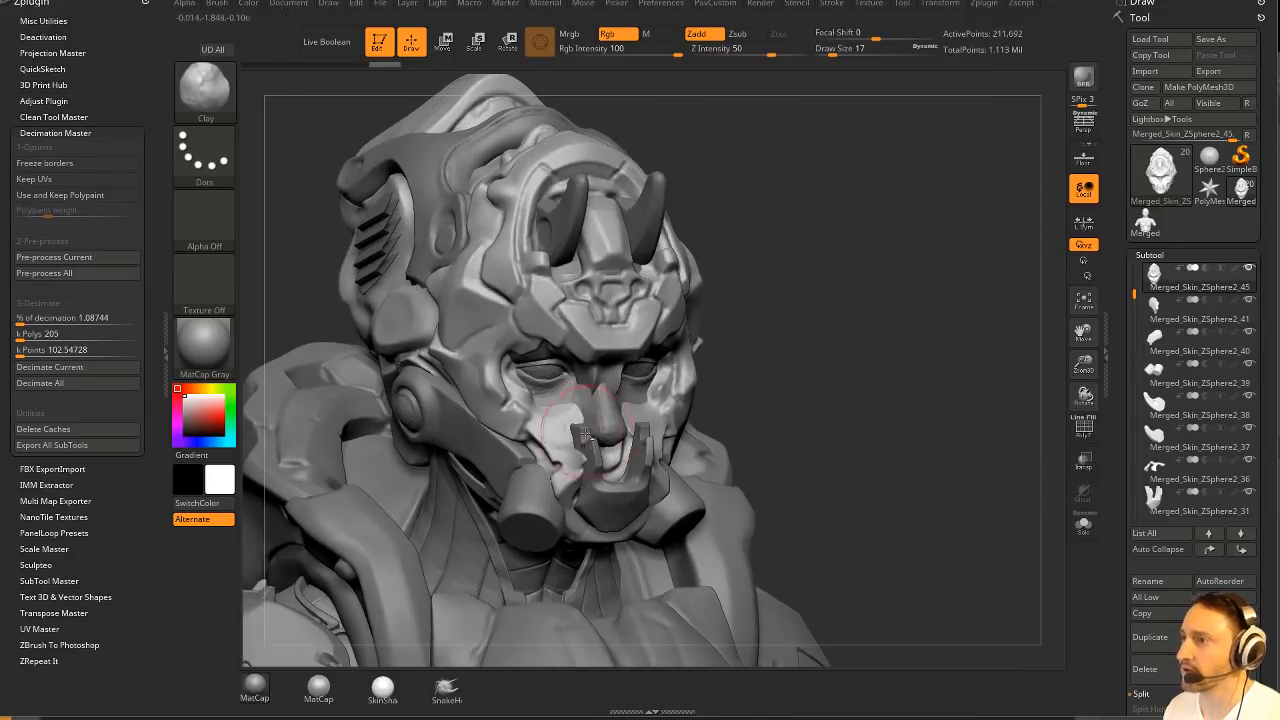
alt+drag(575, 453, 548, 420)
mouse_move(564, 455)
alt+mouse_down()
mouse_move(535, 424)
mouse_move(575, 487)
mouse_move(612, 452)
alt+mouse_up()
alt+drag(572, 456, 574, 500)
mouse_move(820, 380)
mouse_down()
mouse_move(745, 365)
mouse_move(830, 330)
mouse_up()
ctrl+drag(909, 281, 930, 378)
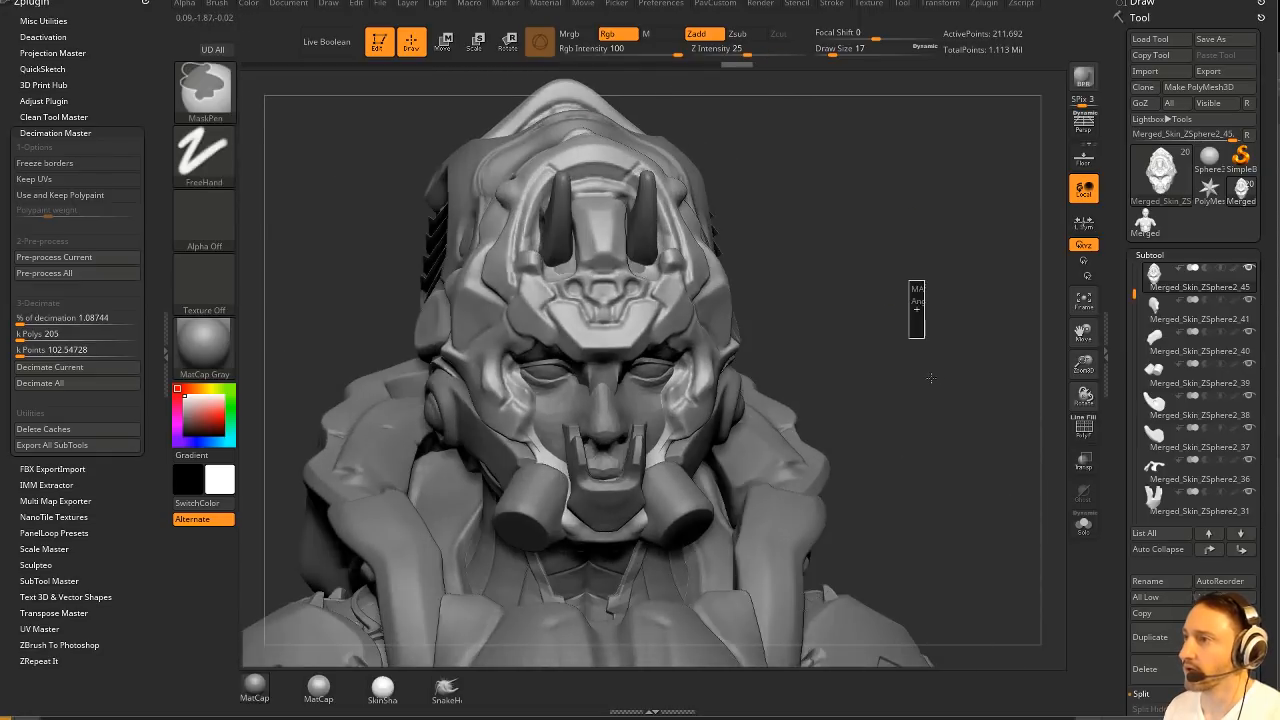
Carve the helmet shell away around the eyes to open up the face, and smooth the opening's edge.
drag(848, 365, 885, 285)
mouse_move(500, 398)
alt+mouse_down()
mouse_move(492, 416)
mouse_move(508, 402)
mouse_move(510, 422)
mouse_move(495, 425)
alt+mouse_up()
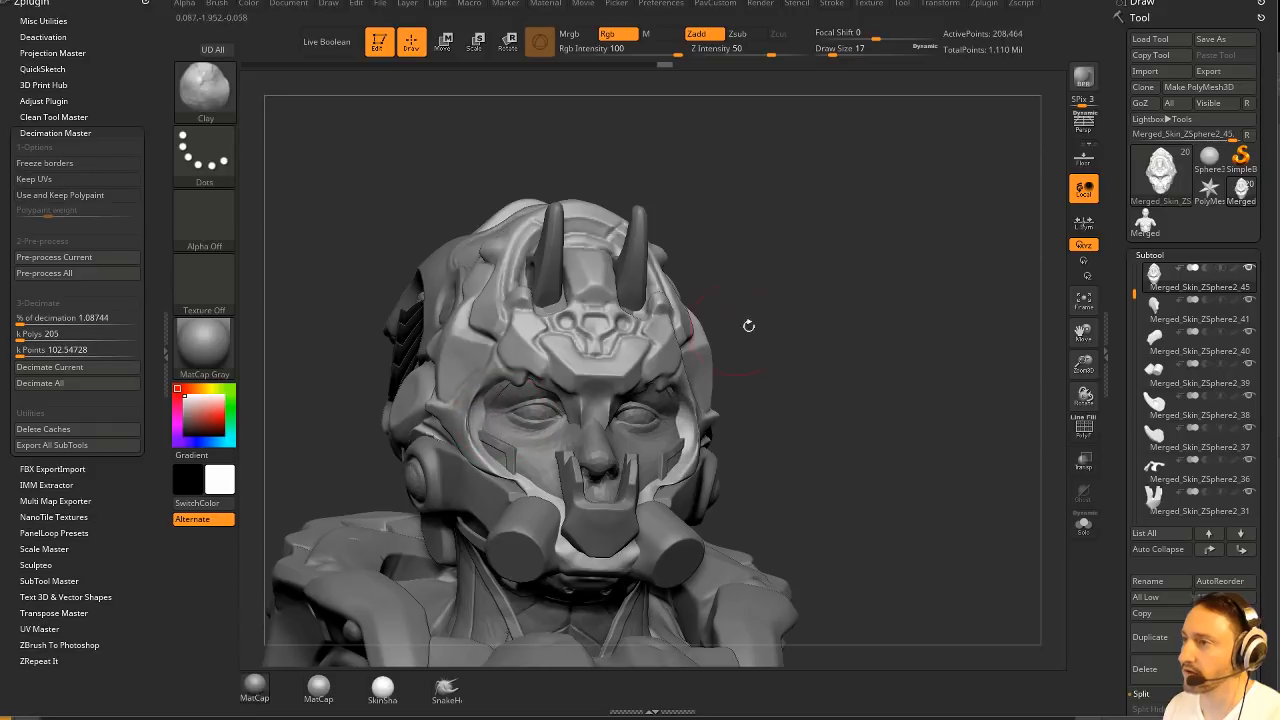
drag(746, 323, 814, 271)
shift+drag(517, 380, 598, 418)
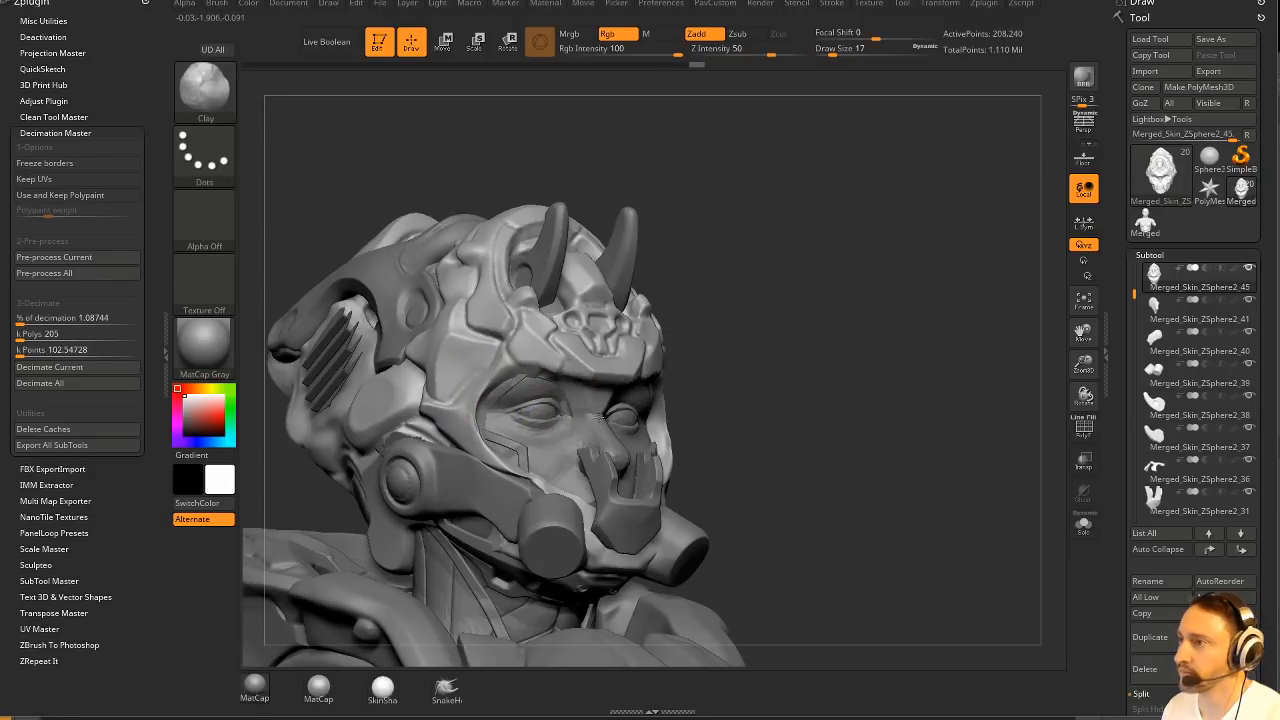
mouse_move(760, 330)
mouse_down()
mouse_move(800, 344)
mouse_move(843, 329)
mouse_up()
Switch to the Standard brush with draw size 5 and Z intensity 36.
text(bst)
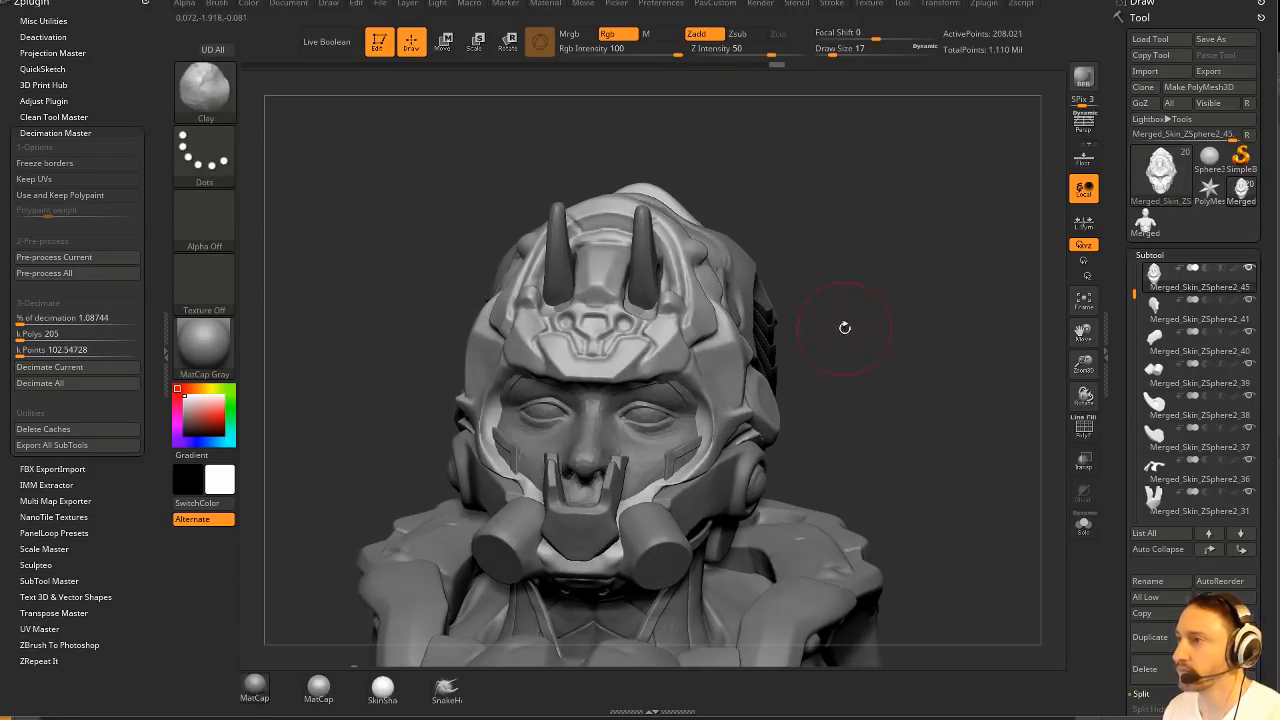
text(s5)
key(Return)
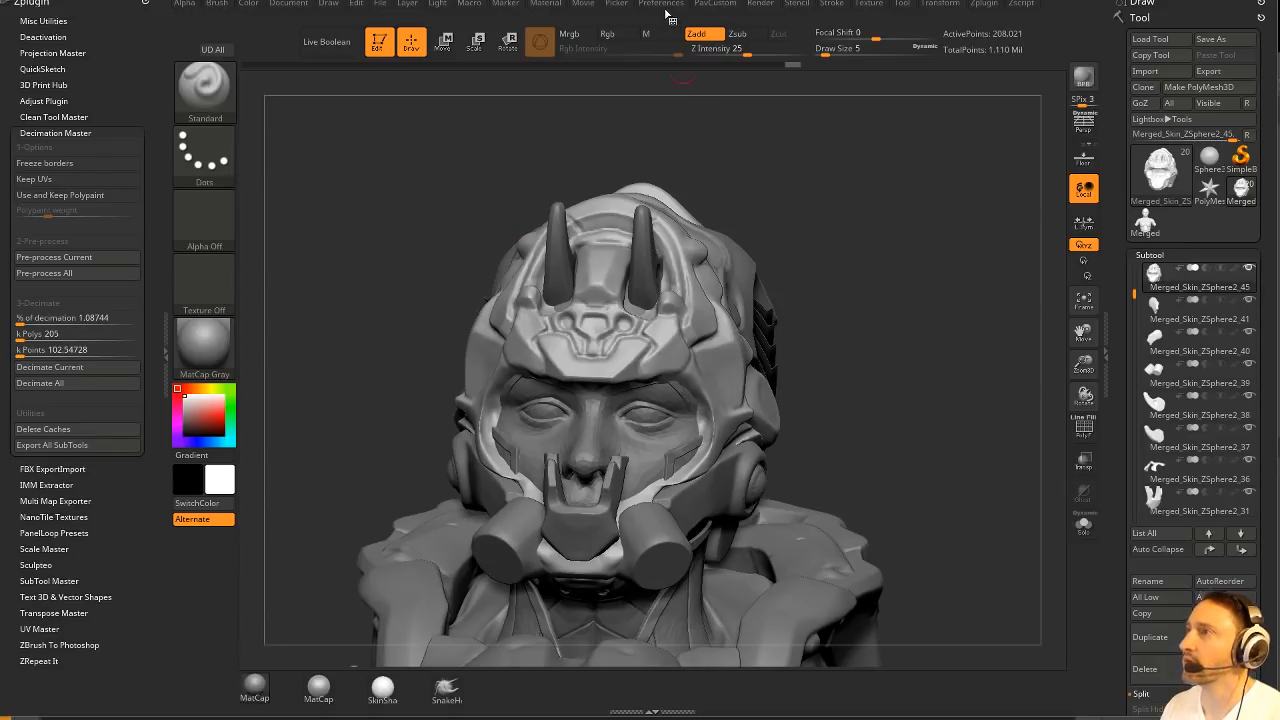
key(m)
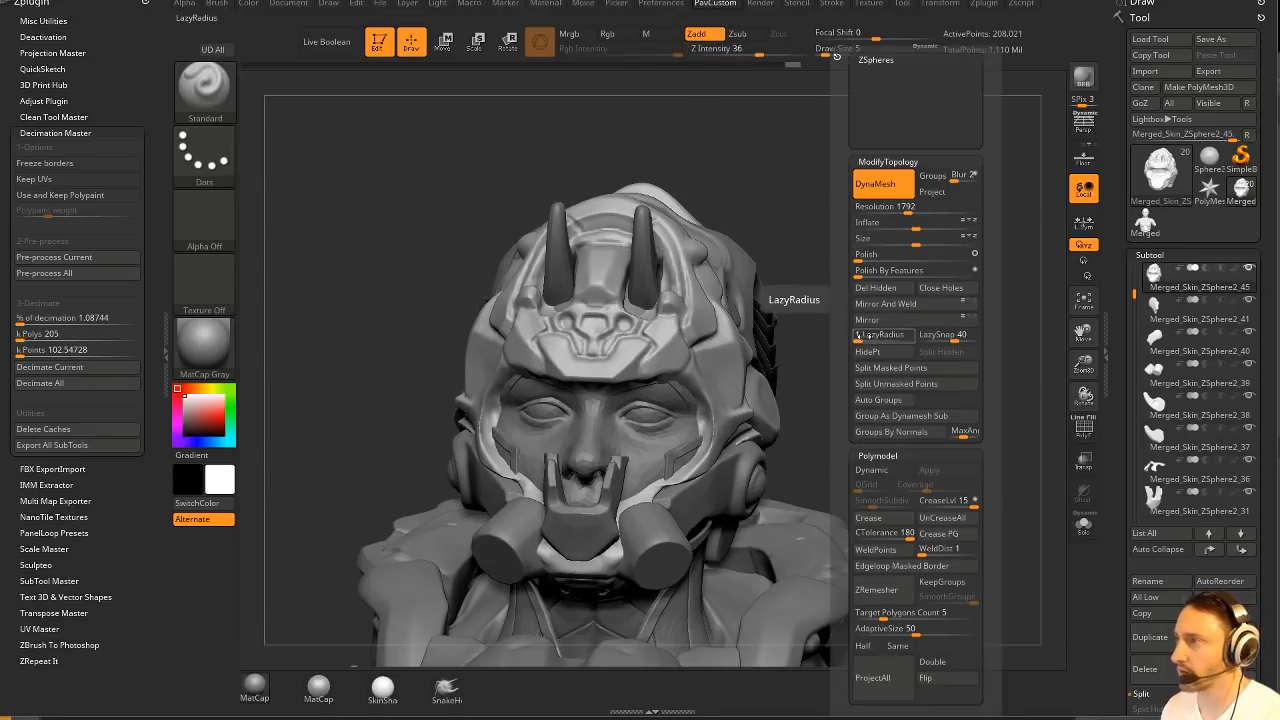
Select the tusked guard in front of the mouth and try moving it with the Transpose line.
drag(300, 220, 429, 294)
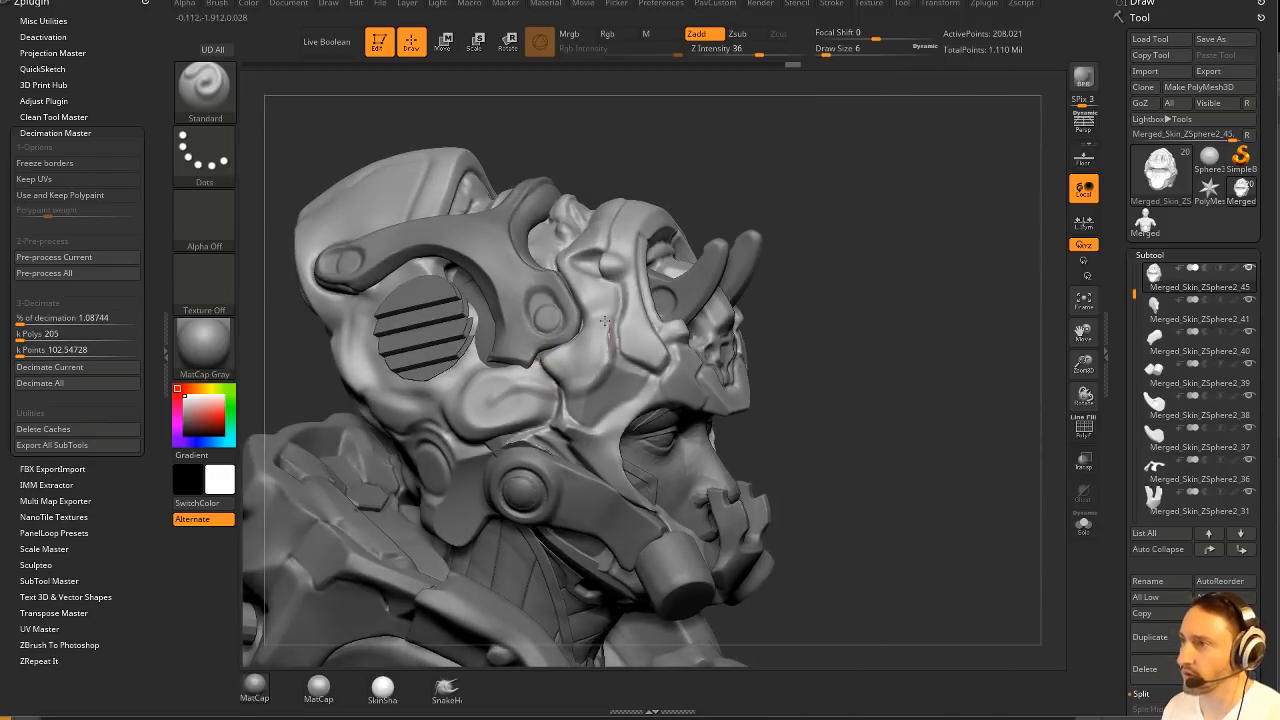
mouse_move(780, 385)
mouse_down()
mouse_move(934, 346)
mouse_move(628, 402)
mouse_up()
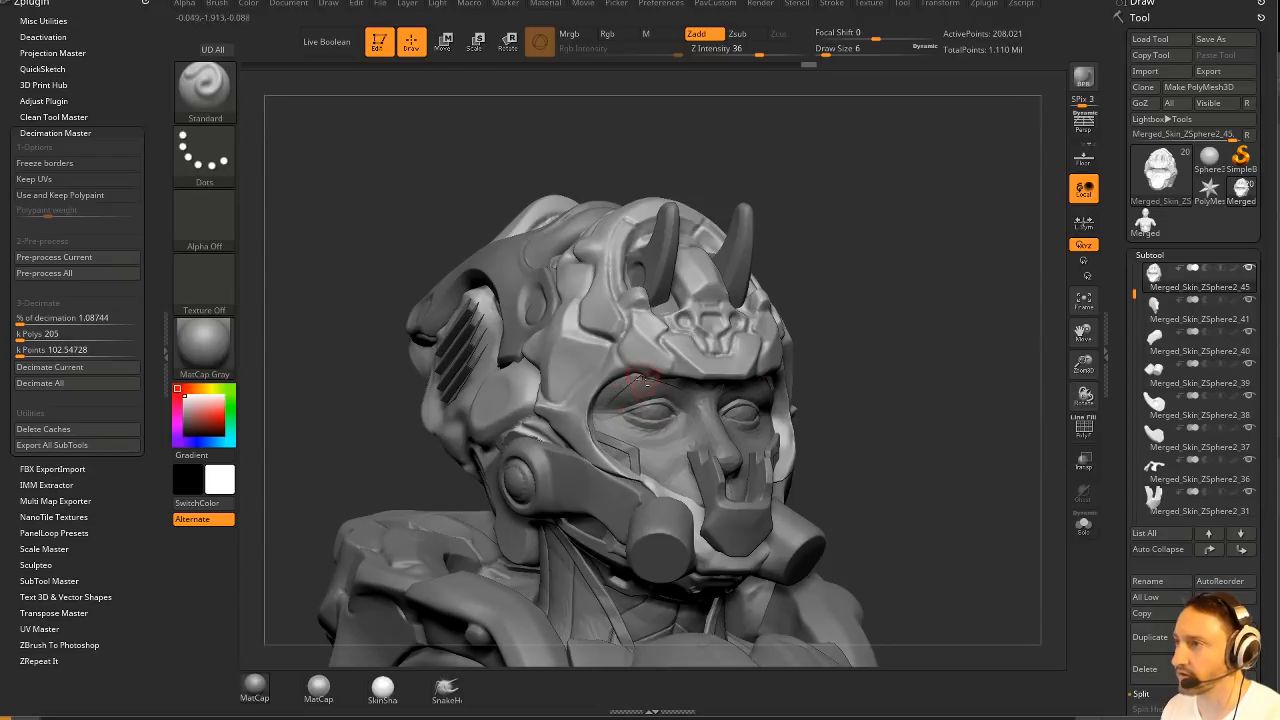
drag(825, 327, 638, 450)
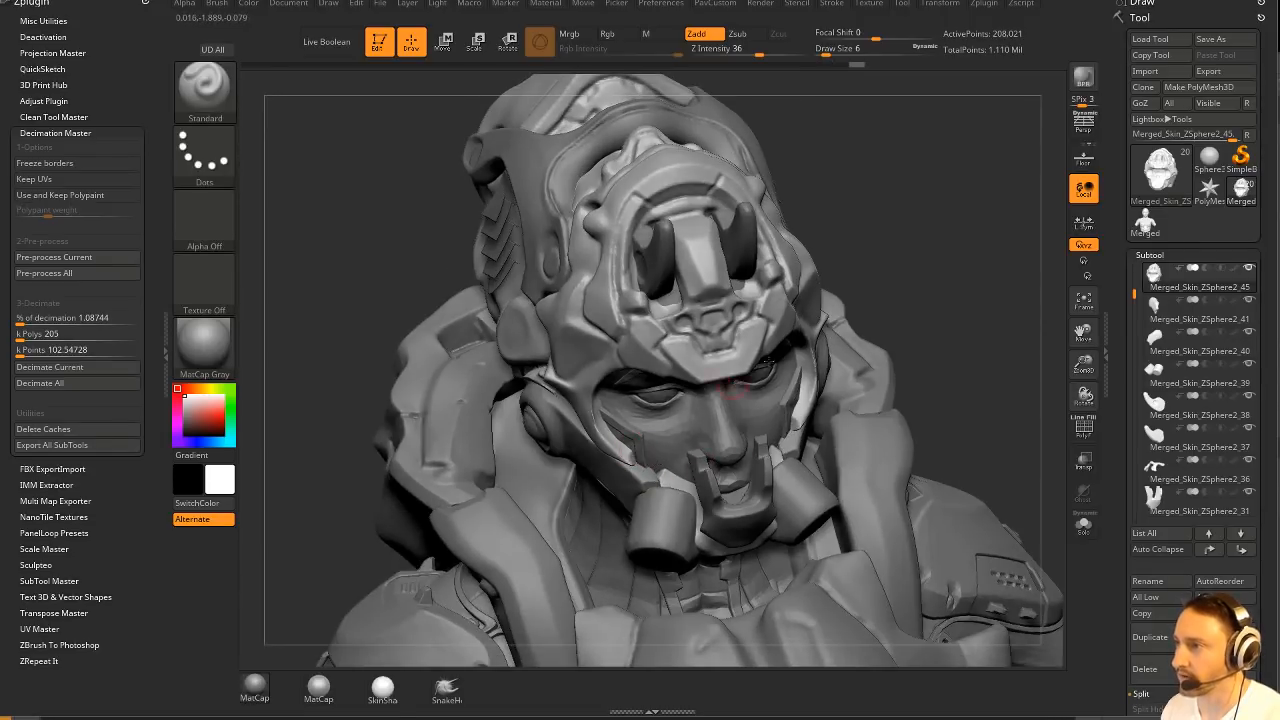
mouse_move(733, 388)
mouse_down()
mouse_move(976, 329)
mouse_move(690, 345)
mouse_move(965, 350)
mouse_up()
alt+click(708, 479)
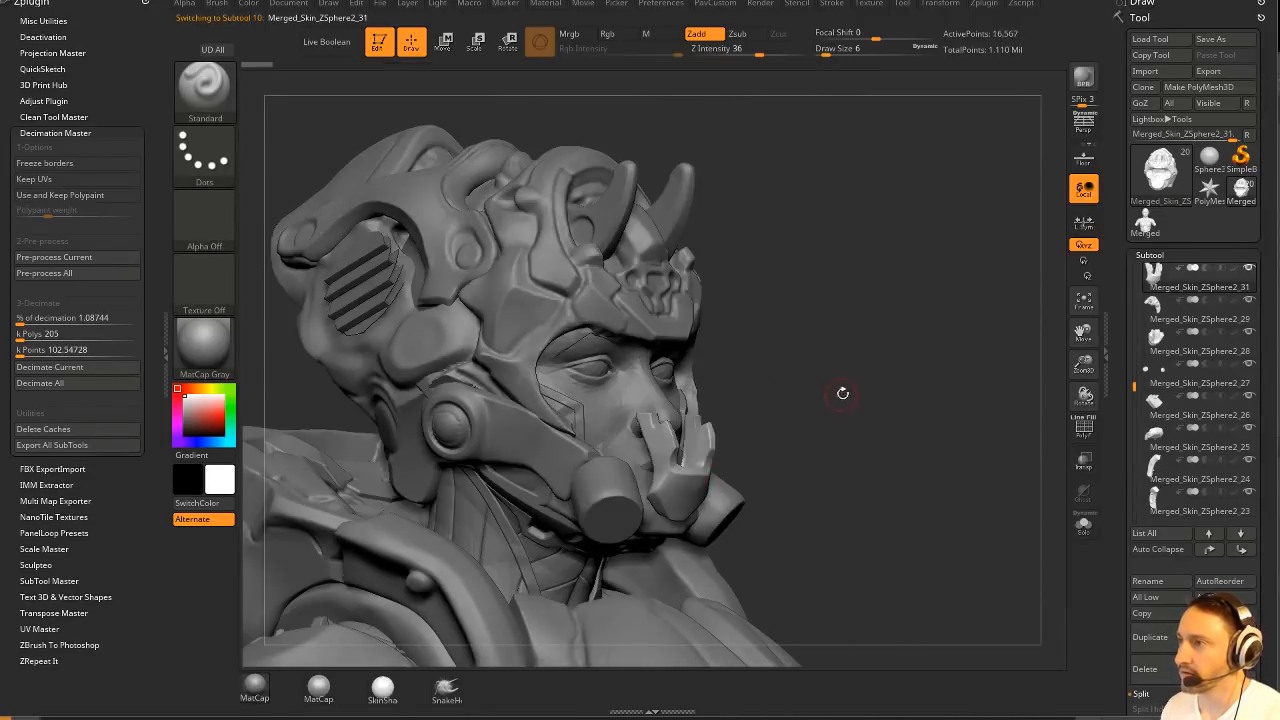
mouse_move(843, 393)
mouse_down()
mouse_move(1014, 490)
mouse_move(866, 402)
mouse_up()
key(w)
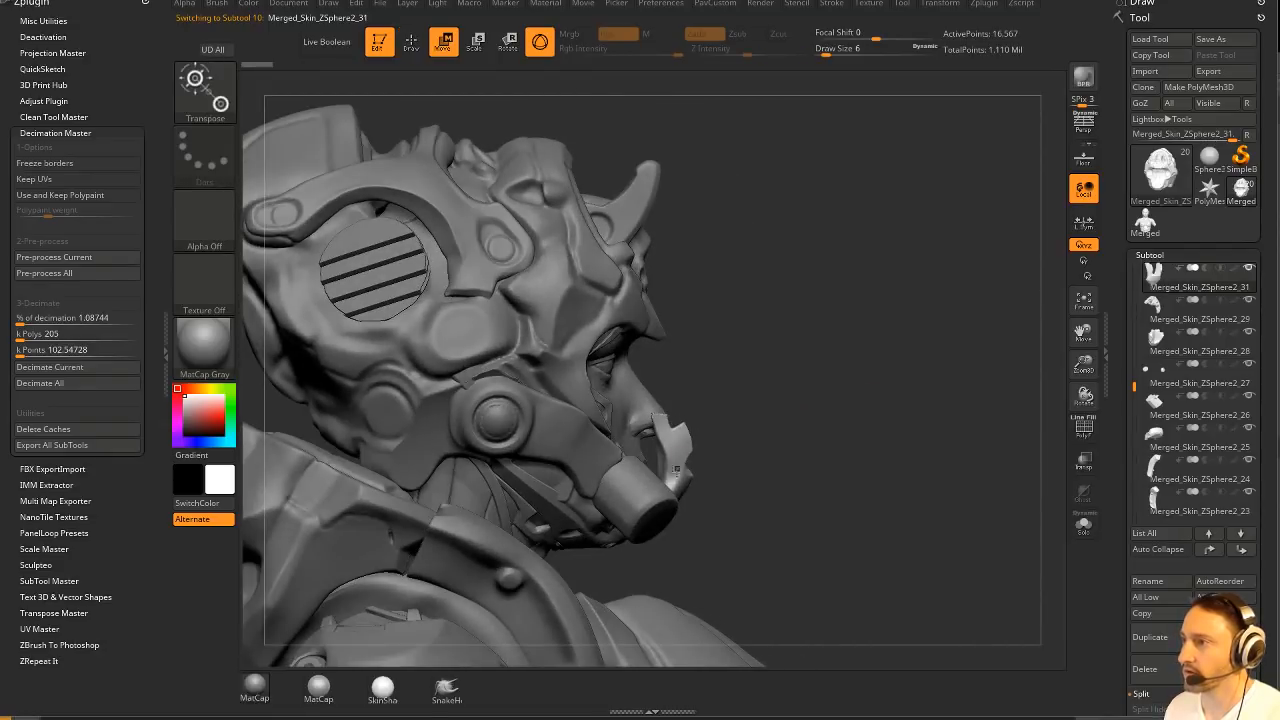
mouse_move(733, 445)
mouse_down()
mouse_move(708, 410)
mouse_move(907, 396)
mouse_up()
key(ctrl+z)
key(q)
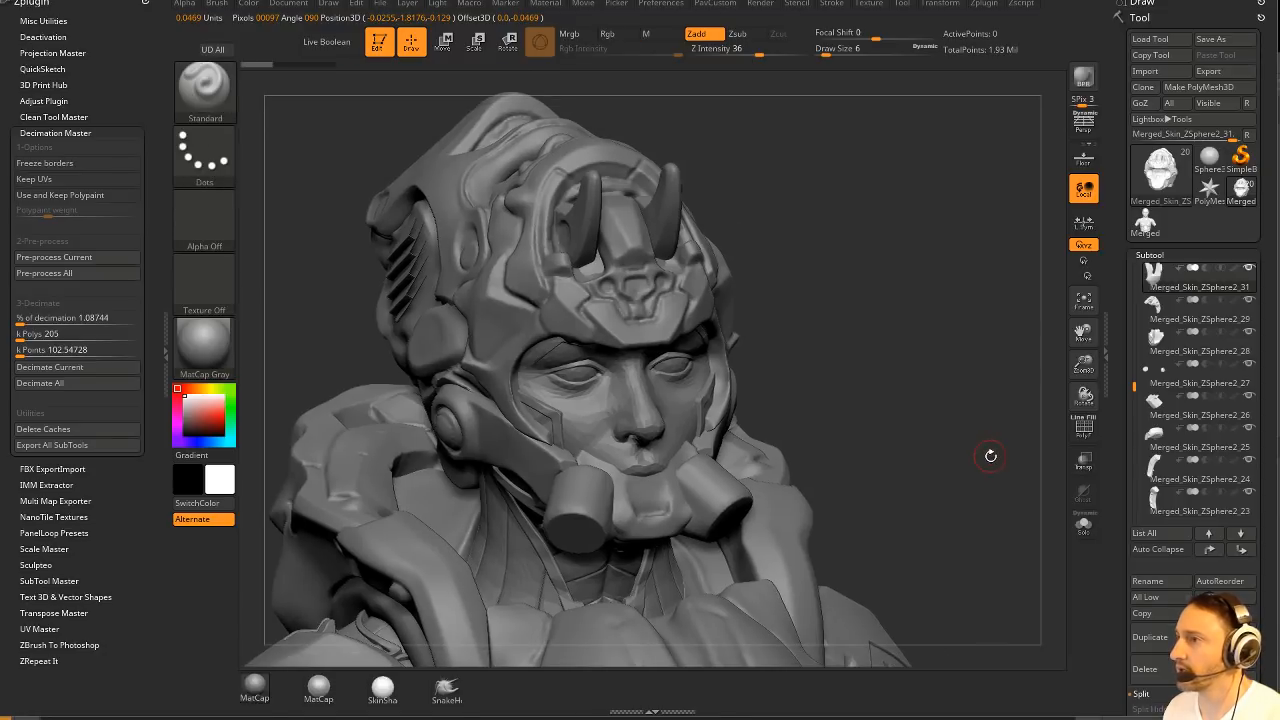
Delete the tusked mouth guard subtool and quick-save the project.
mouse_move(989, 449)
mouse_down()
mouse_move(924, 413)
mouse_move(951, 399)
mouse_up()
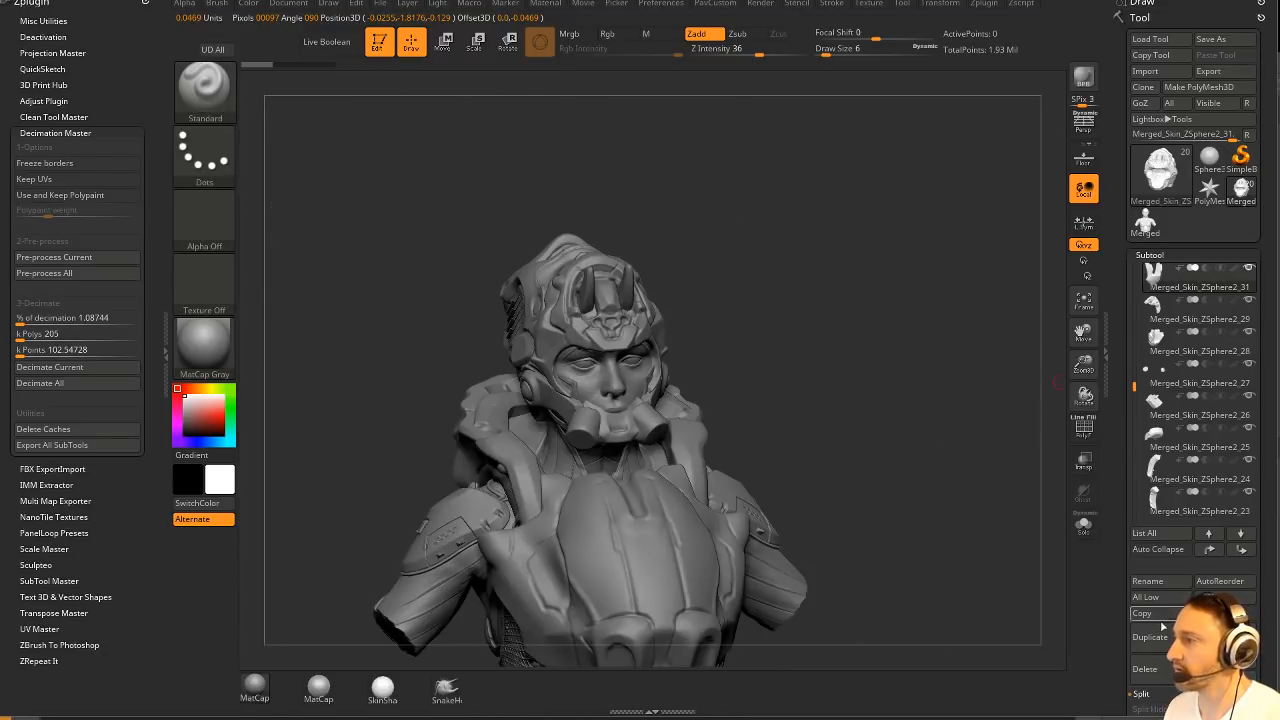
click(1156, 668)
drag(874, 257, 801, 129)
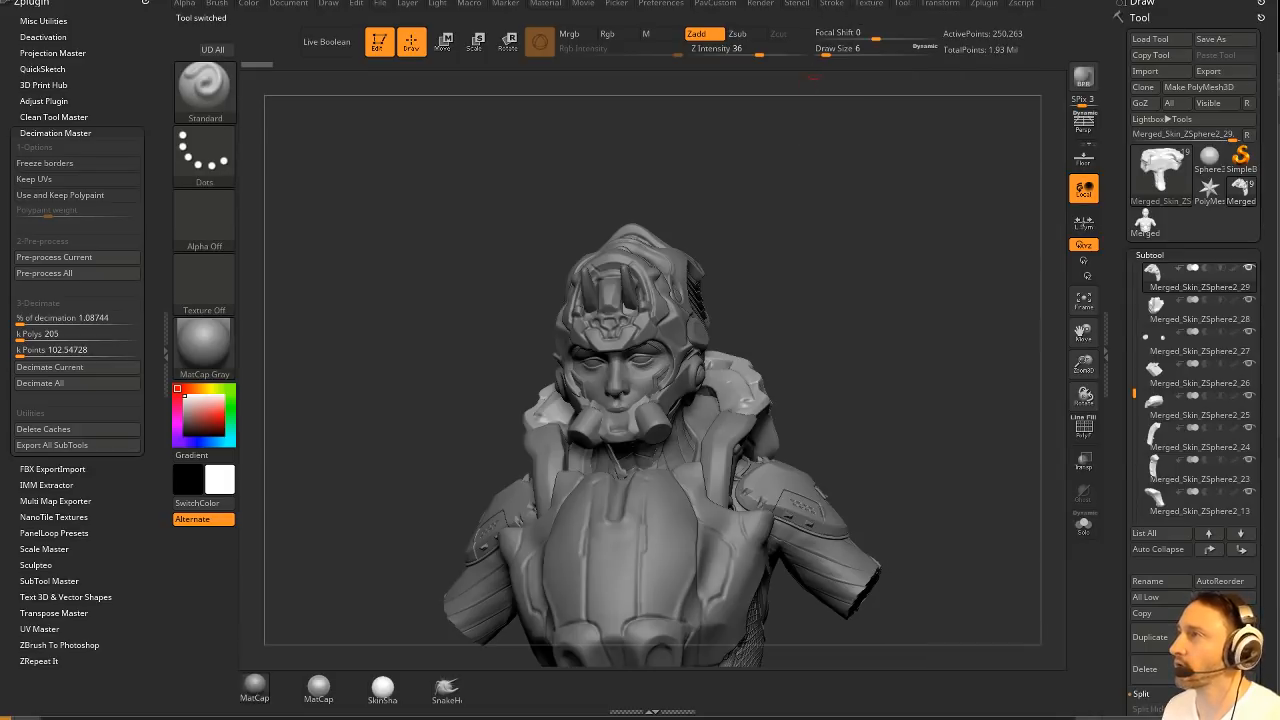
key(ctrl+s)
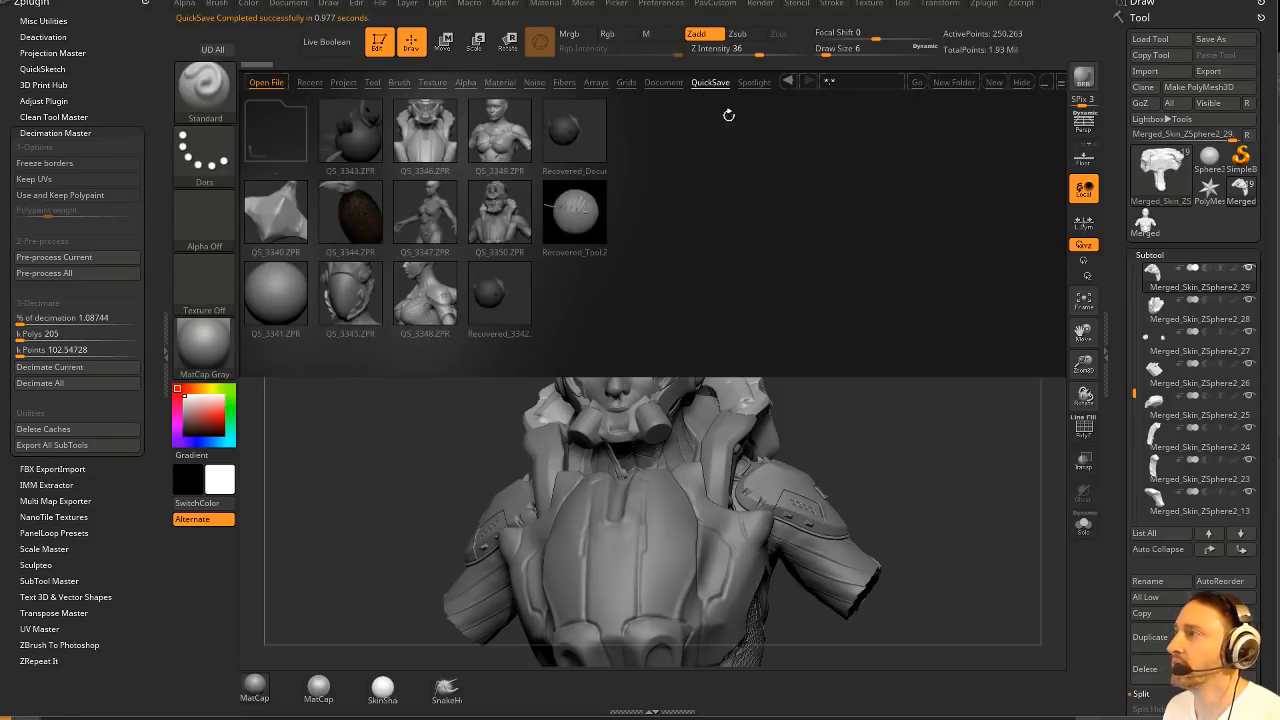
Delete the Merged_ZBFemale_TechSuit01 tool from the project and make the helmeted bust the active tool again.
click(1145, 224)
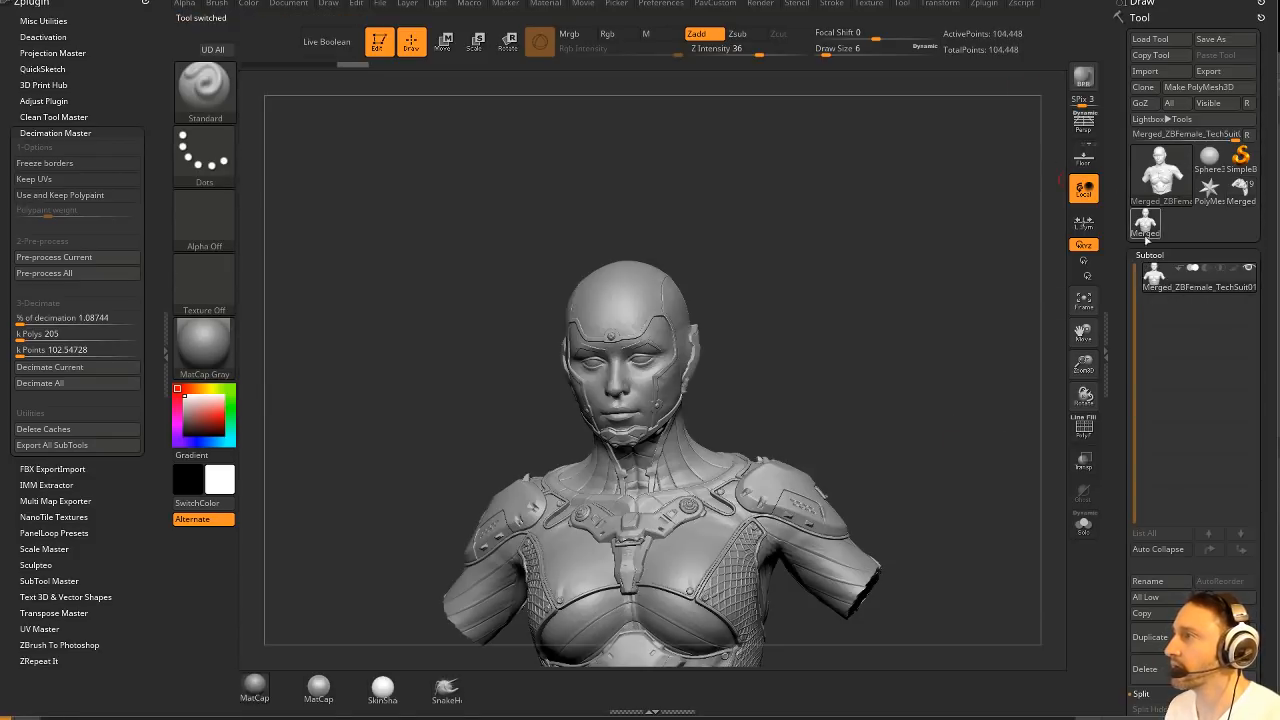
click(1138, 672)
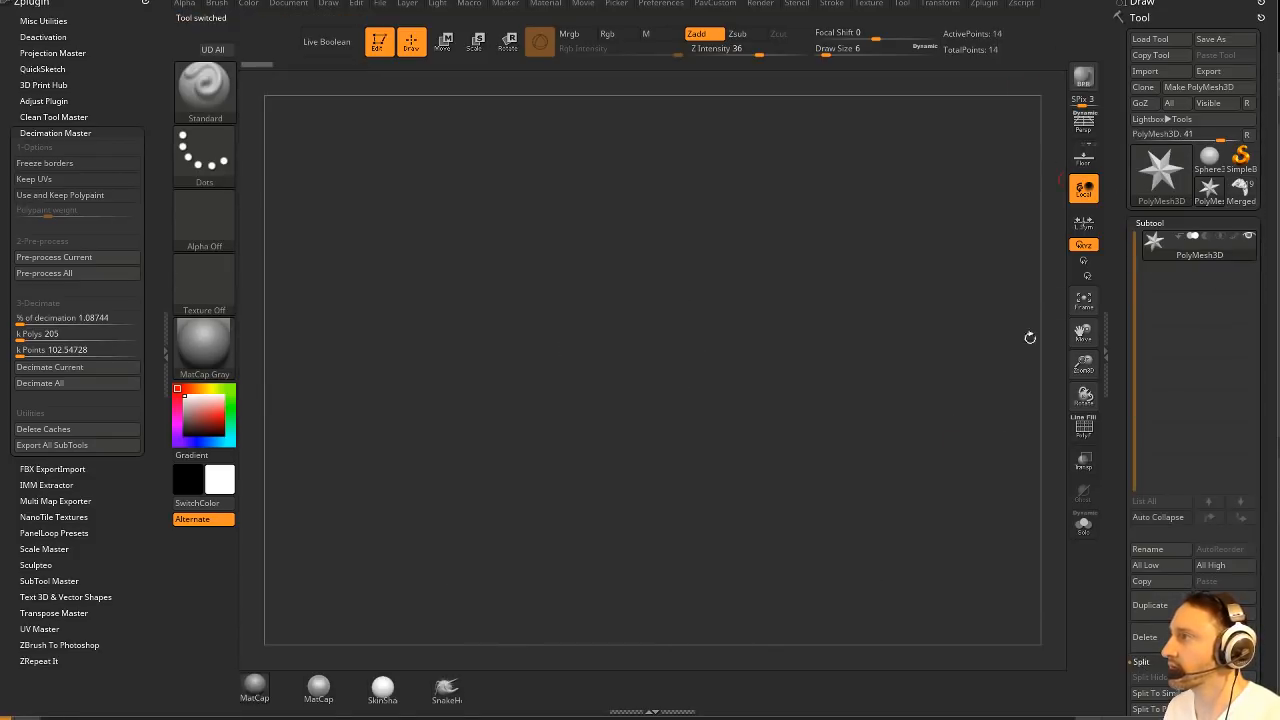
click(1230, 192)
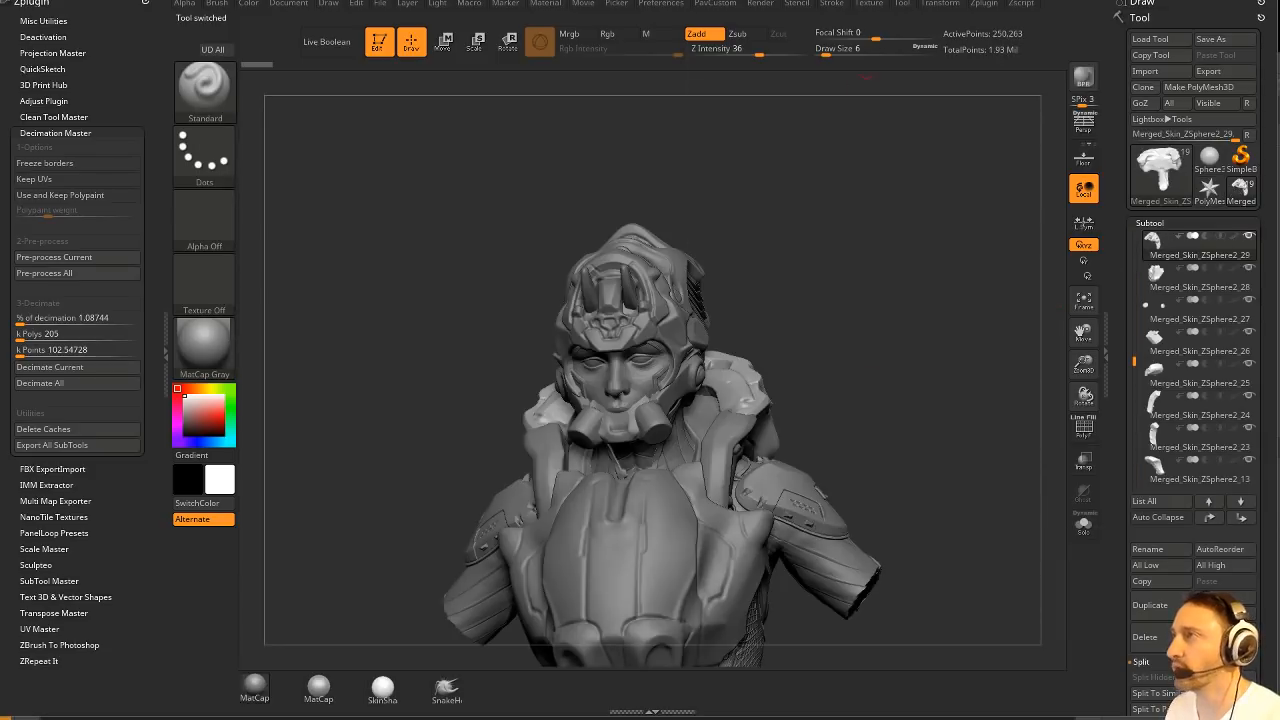
Quick-save the project and reopen the QS_3351.ZPR quick save, discarding changes to the current project.
key(ctrl+s)
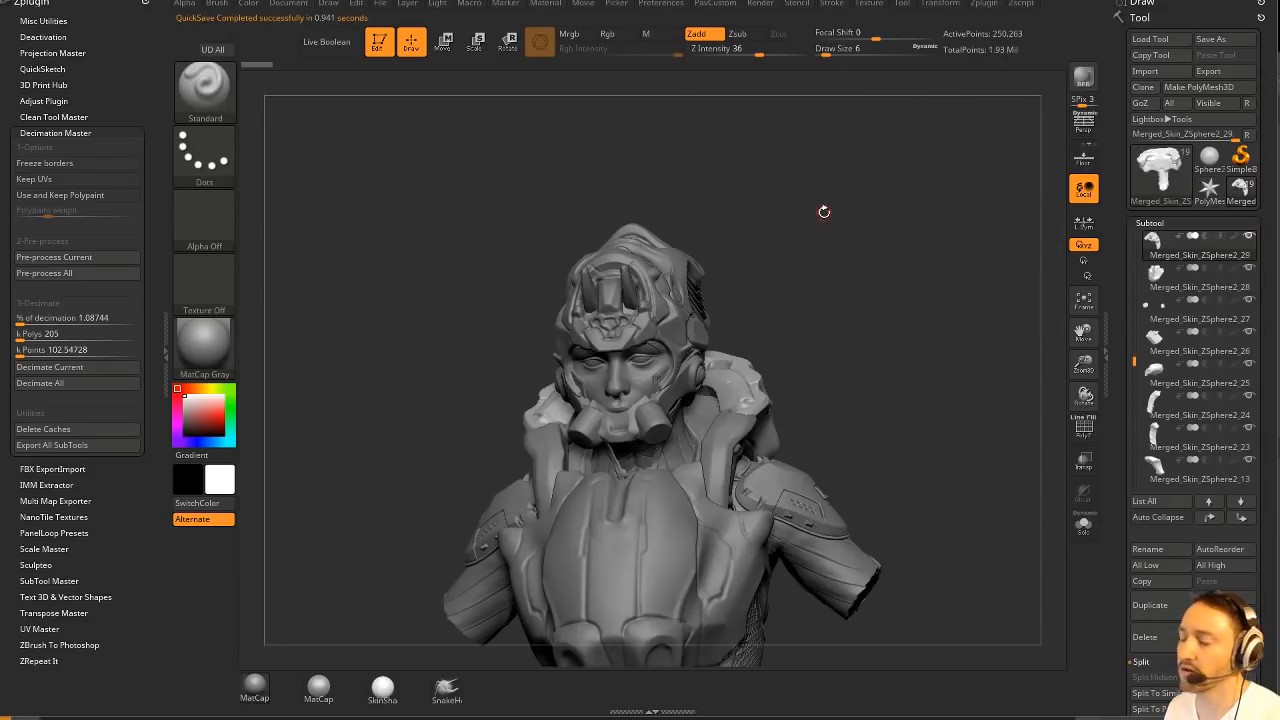
key(comma)
click(703, 80)
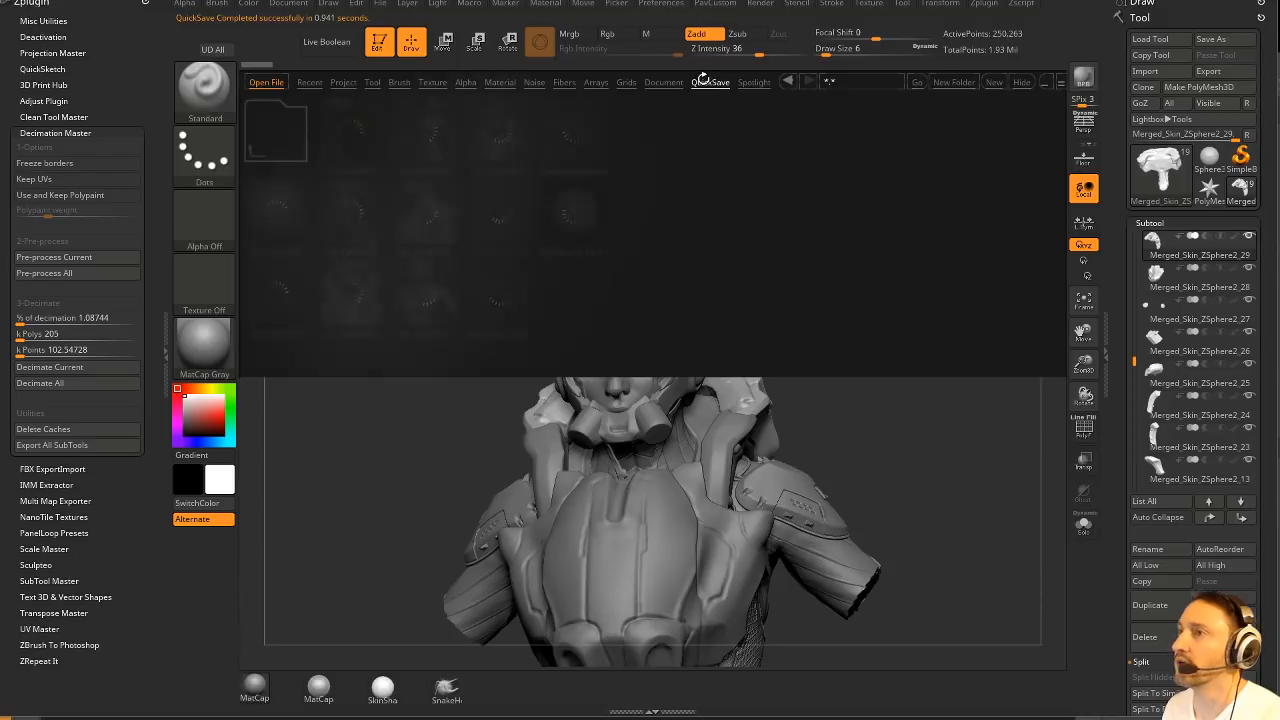
double_click(496, 232)
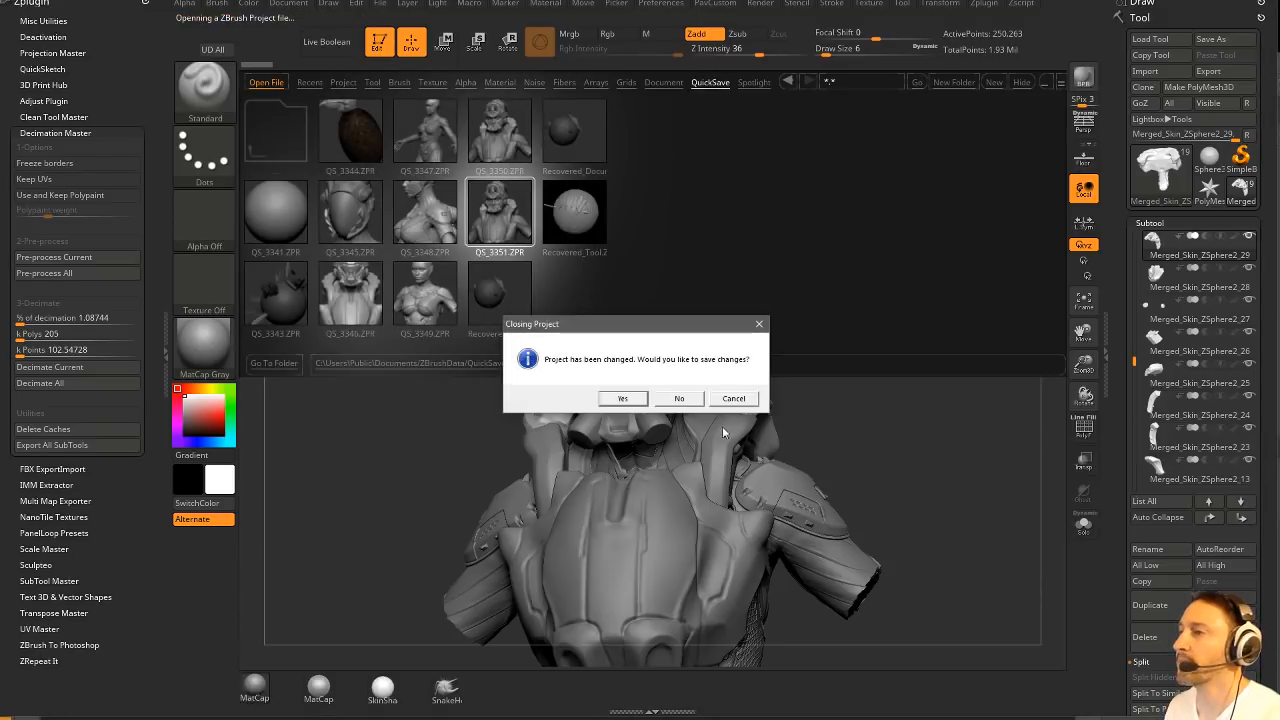
click(680, 399)
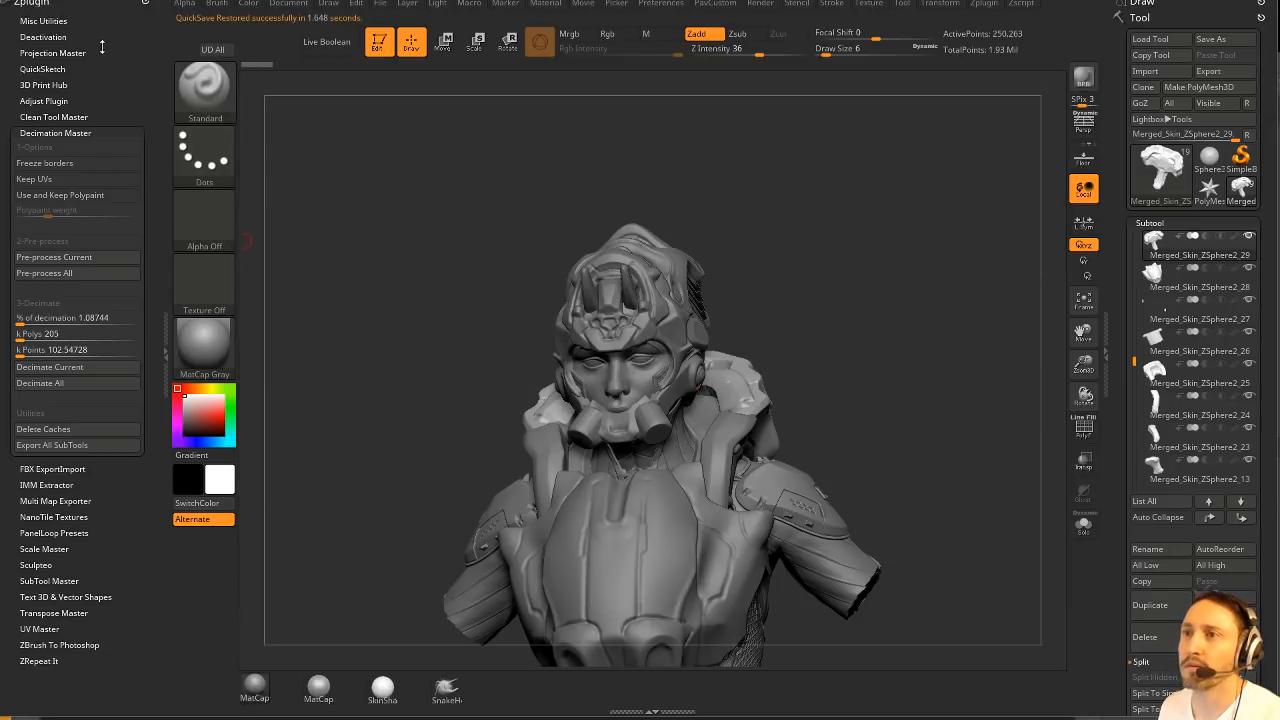
Show the Clean Tool Master plugin's options in place of Decimation Master's.
click(70, 131)
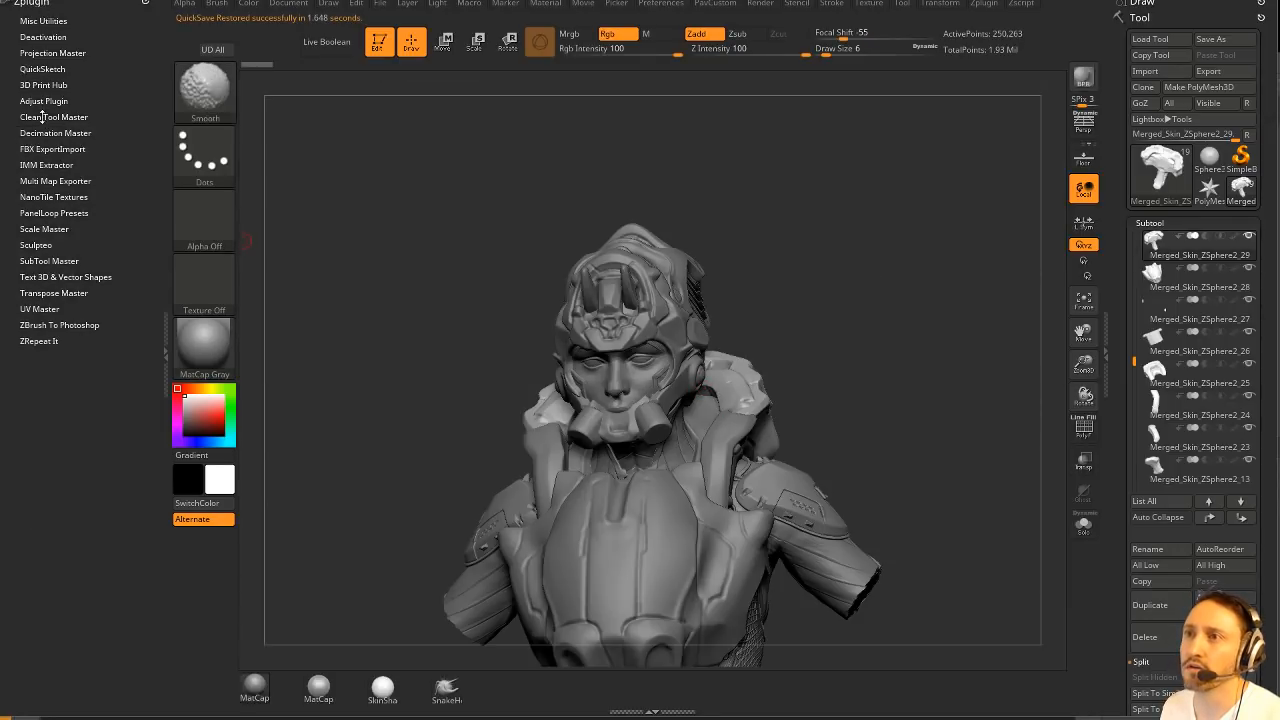
click(43, 117)
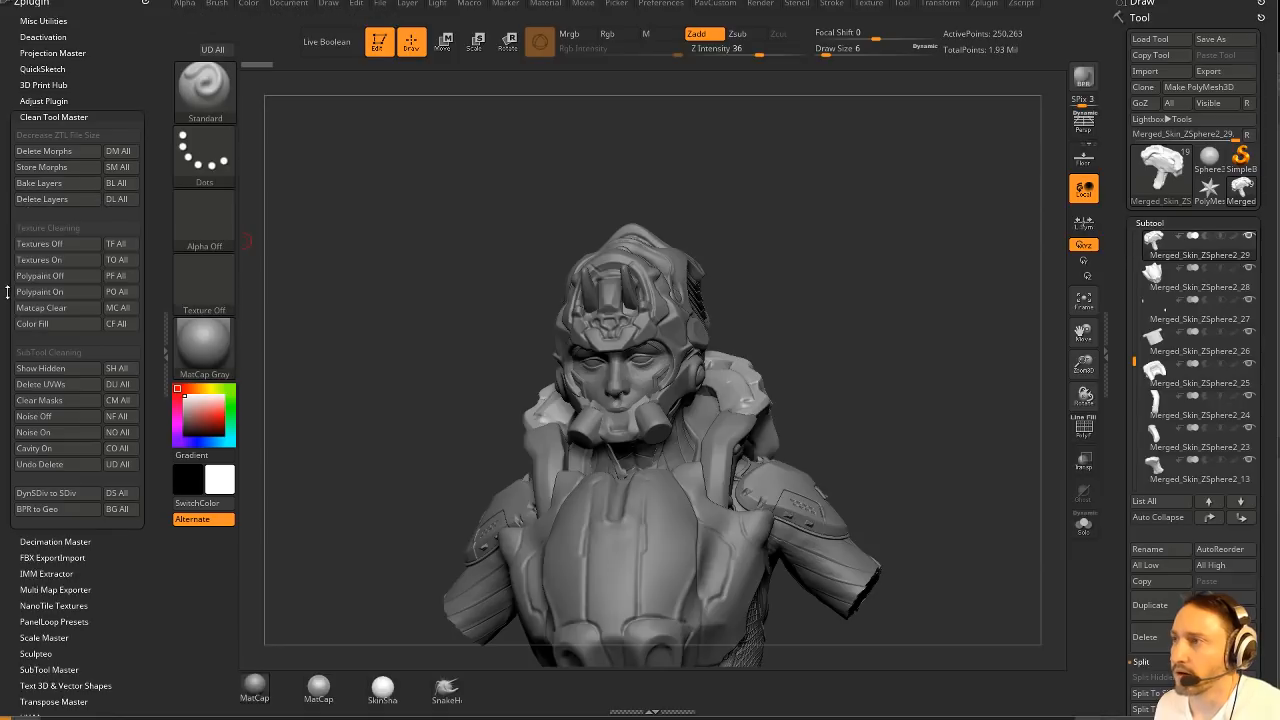
Pick the unneeded piece at the front of the helmet and delete its subtool.
mouse_move(1010, 292)
mouse_down()
mouse_move(799, 325)
mouse_move(990, 309)
mouse_move(860, 314)
mouse_move(949, 431)
mouse_up()
alt+click(631, 329)
click(1144, 637)
mouse_move(920, 390)
mouse_down()
mouse_move(865, 300)
mouse_move(930, 308)
mouse_move(850, 314)
mouse_move(922, 299)
mouse_move(949, 335)
mouse_up()
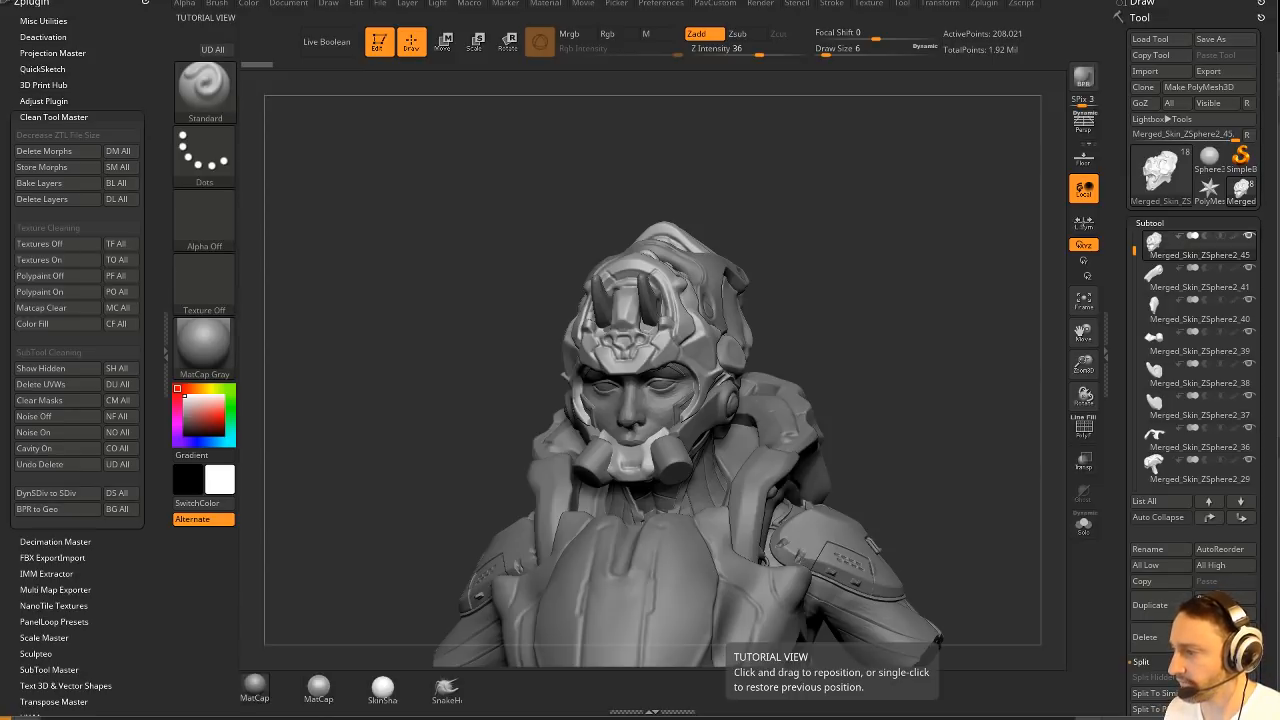
Switch to Chrome, open the Pixologic Download Center's plugins page and highlight its Employee-Created Plugins heading.
key(alt+Tab)
click(334, 217)
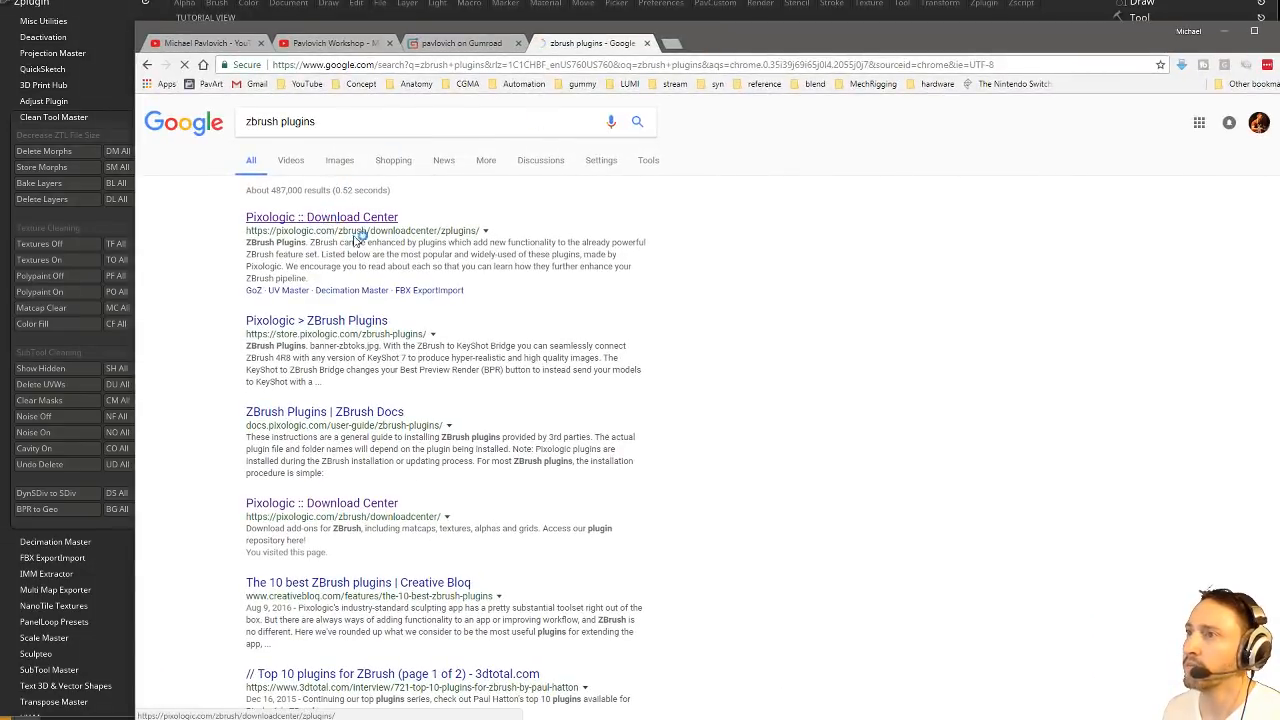
scroll(560, 391, down, 15)
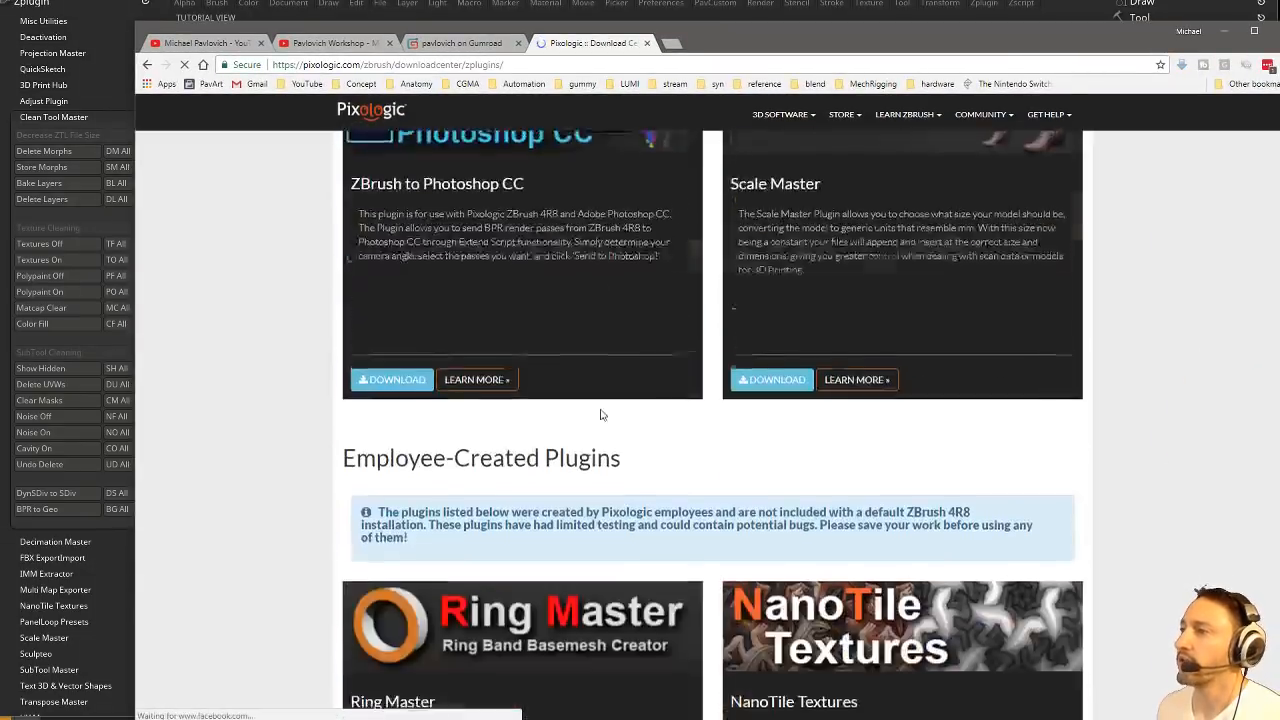
scroll(601, 415, down, 4)
scroll(396, 240, up, 2)
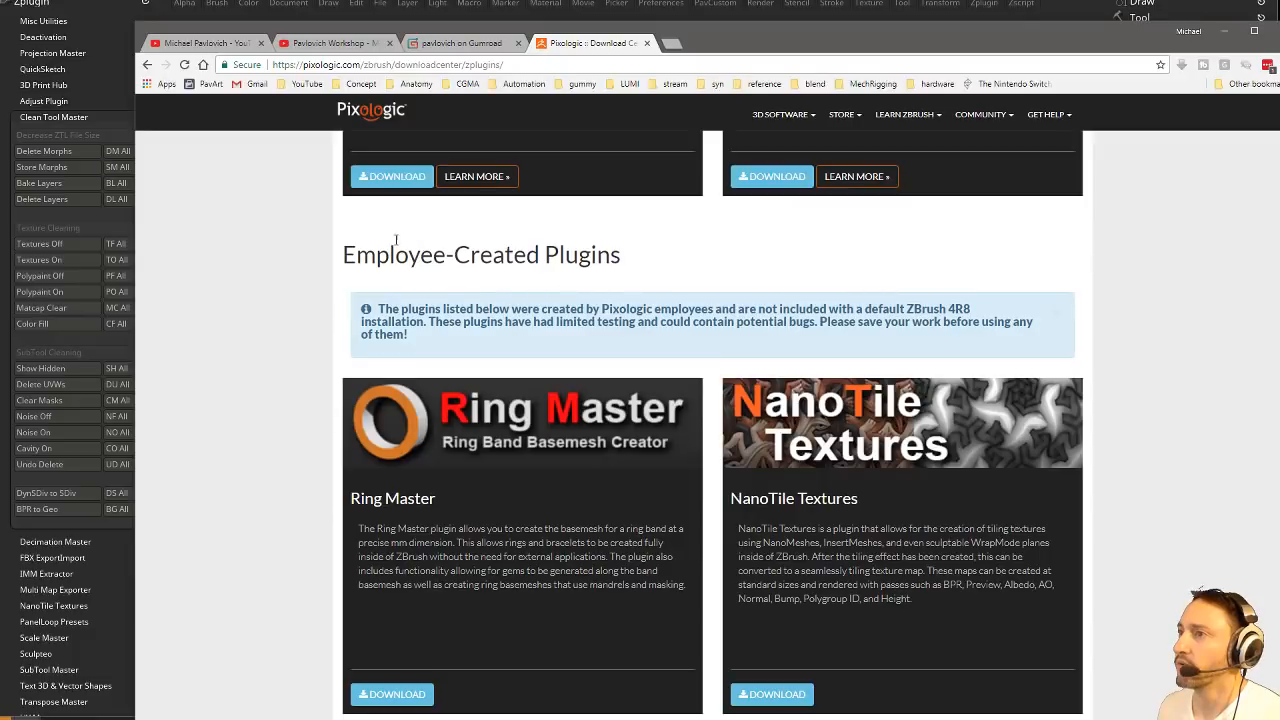
drag(343, 256, 640, 264)
Find Clean Tool Master among the employee-created plugins and switch back to ZBrush.
scroll(630, 300, down, 5)
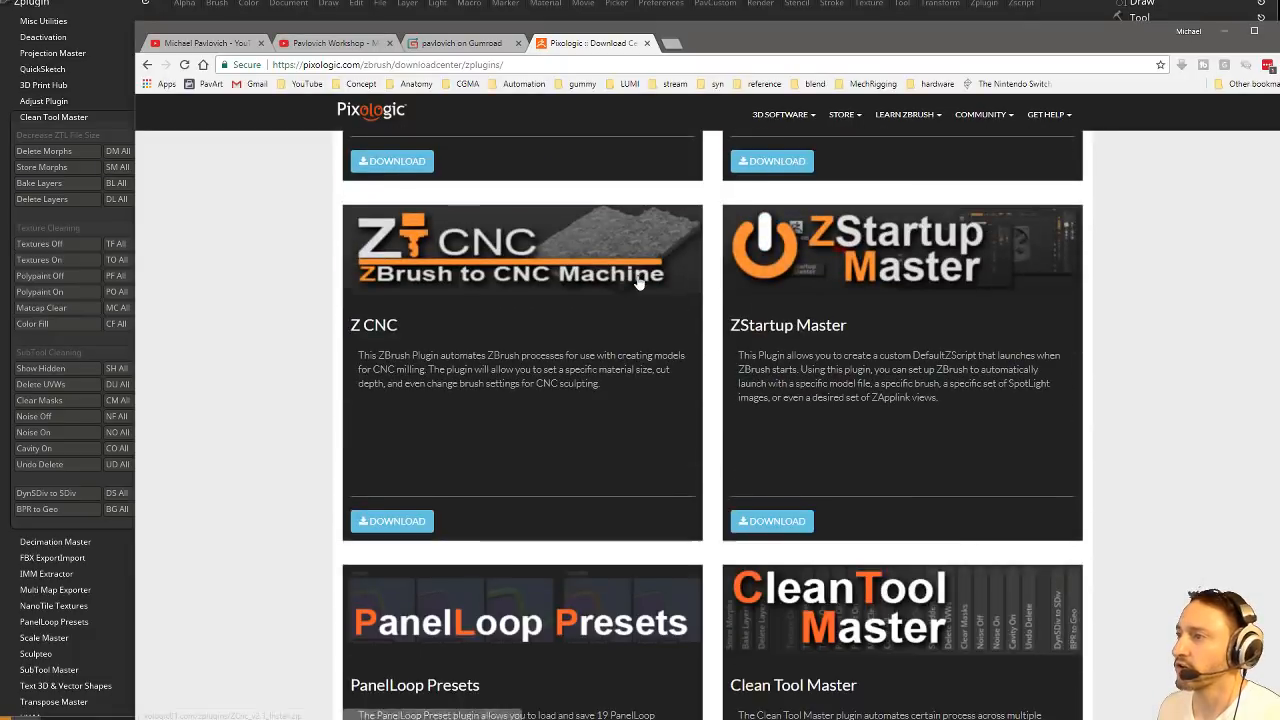
scroll(624, 330, down, 4)
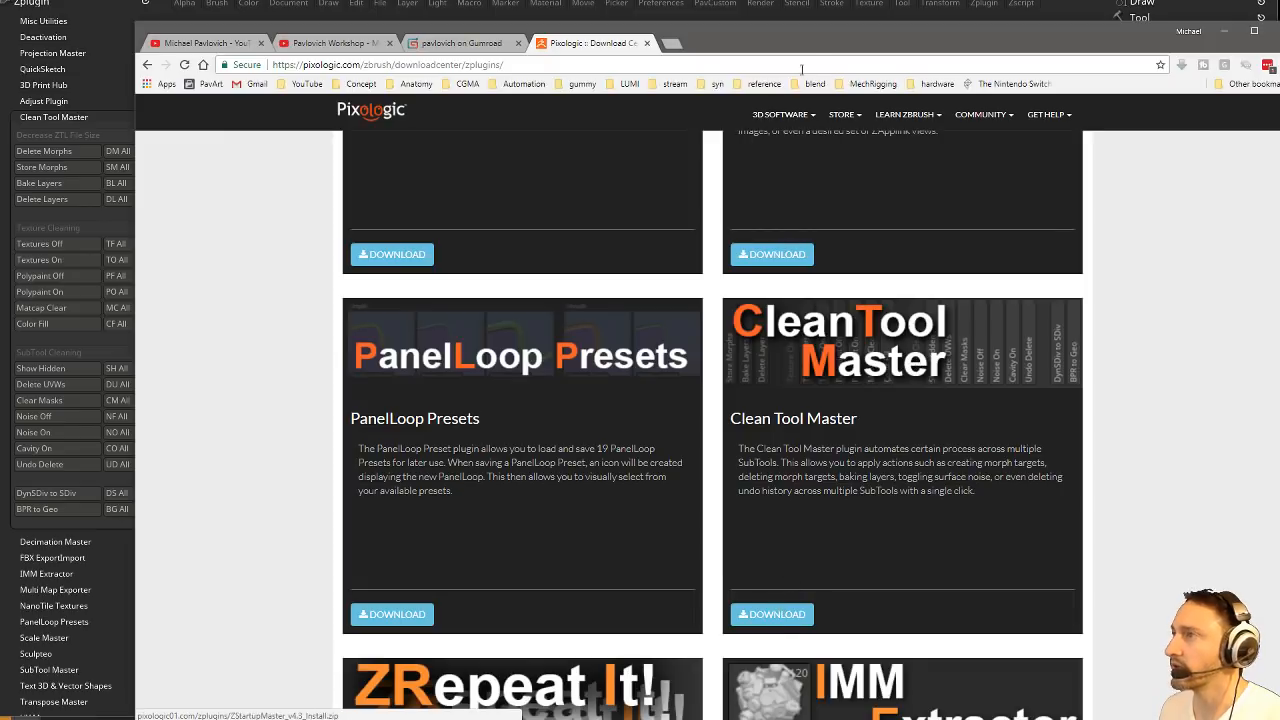
key(alt+Tab)
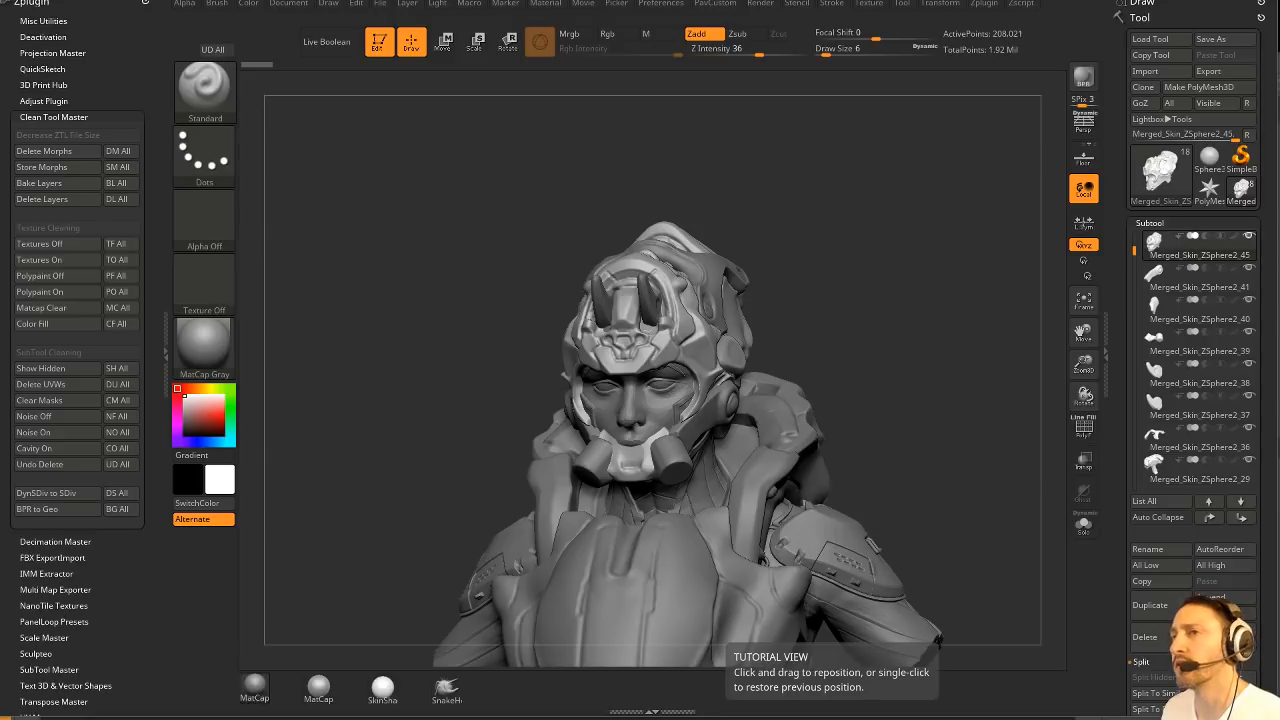
Close the Clean Tool Master options and examine the FBX ExportImport plugin's import and export settings.
click(61, 117)
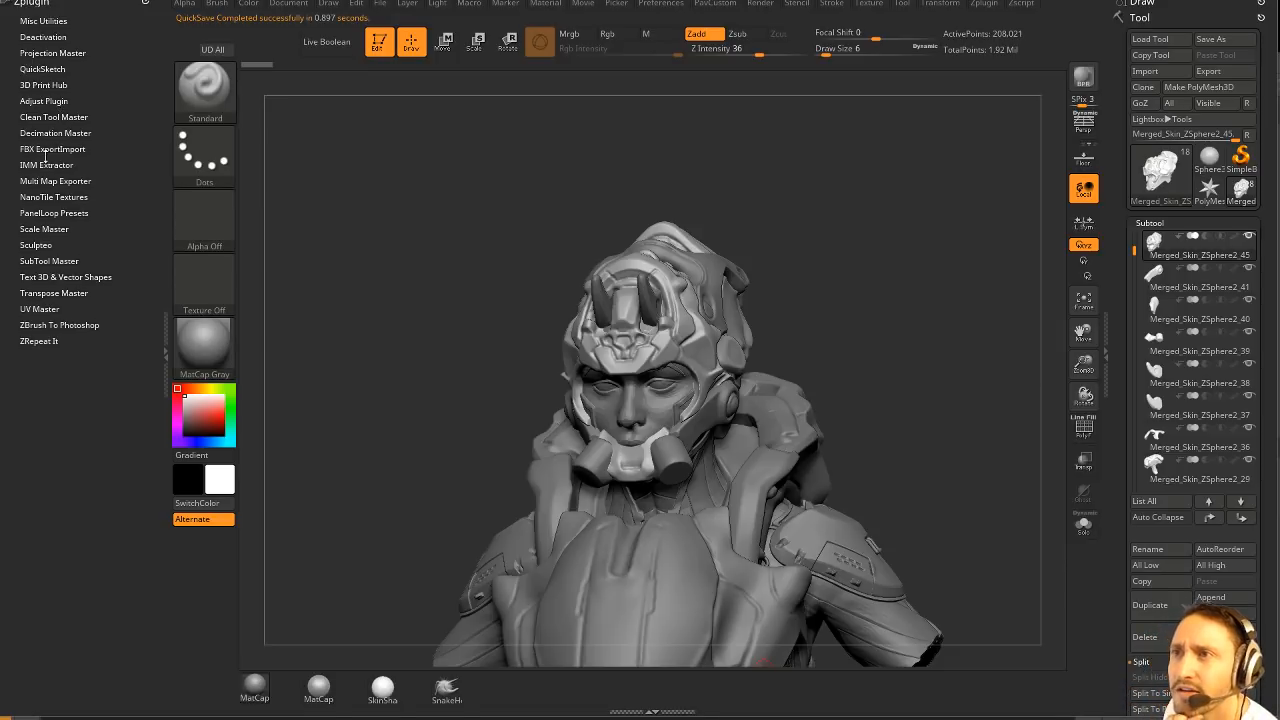
click(46, 150)
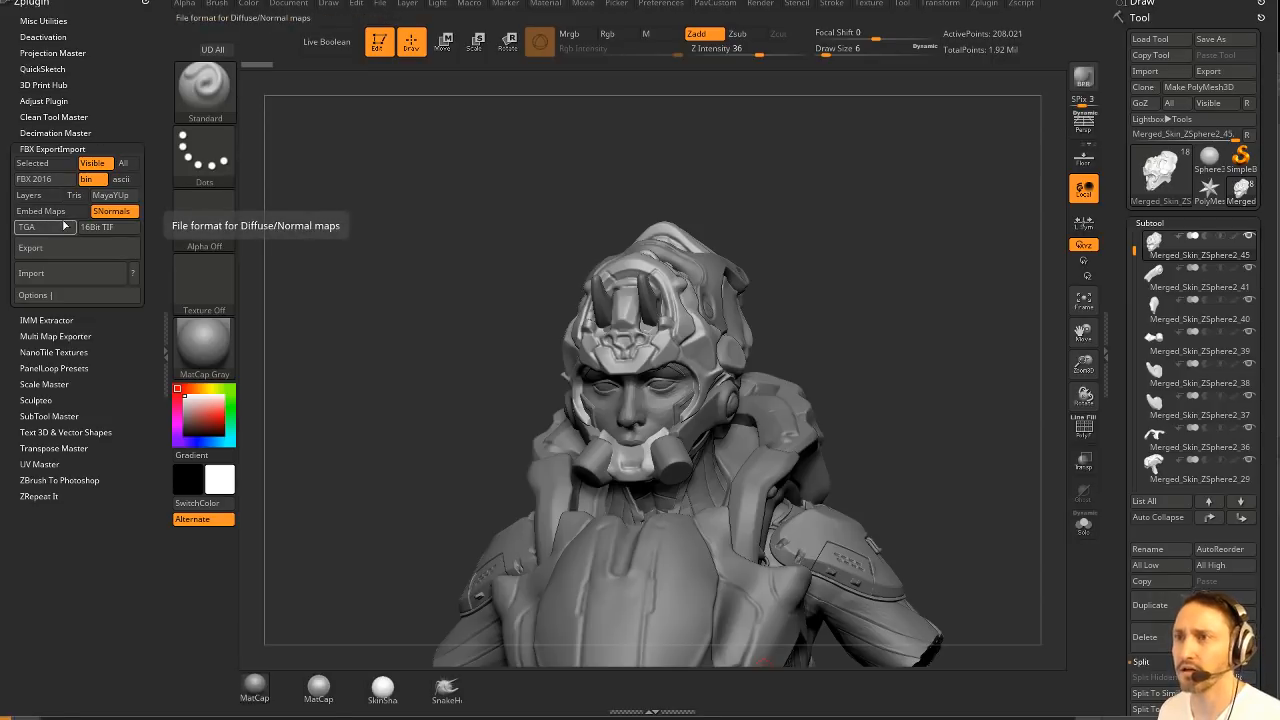
drag(829, 120, 826, 177)
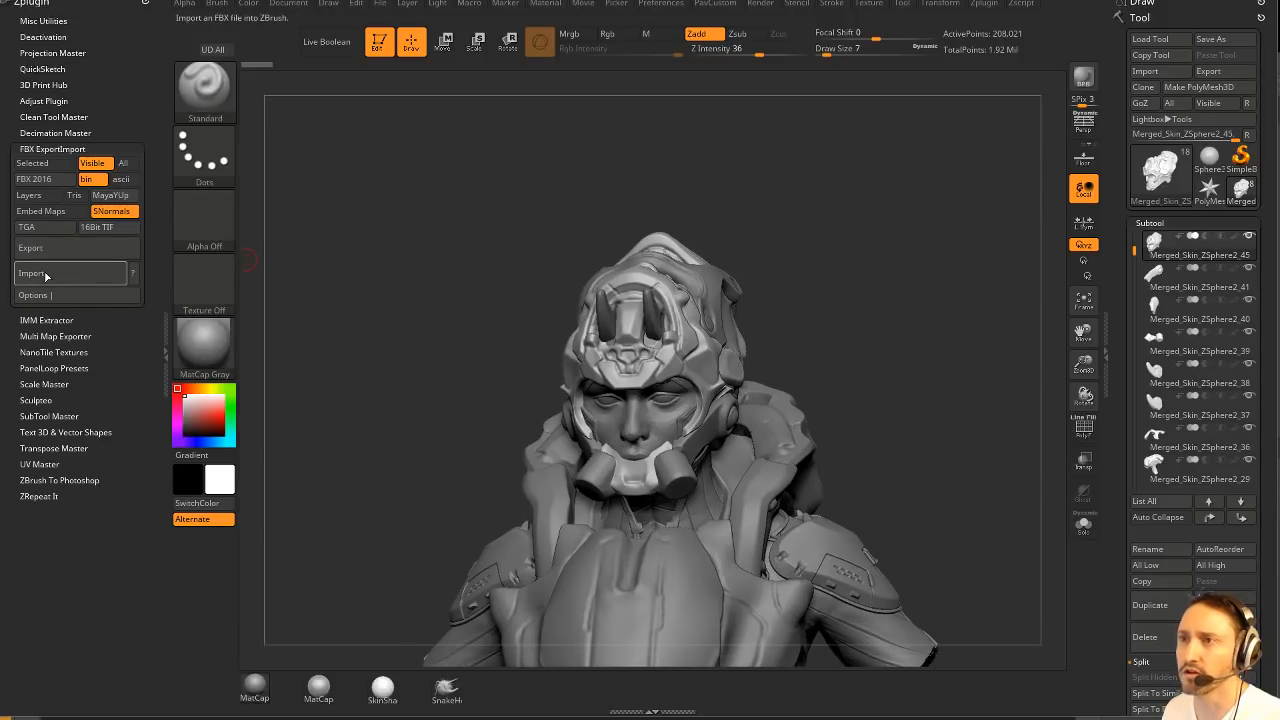
Examine the 3D Print Hub's file options, then open its STL import and cancel it.
key(shift)
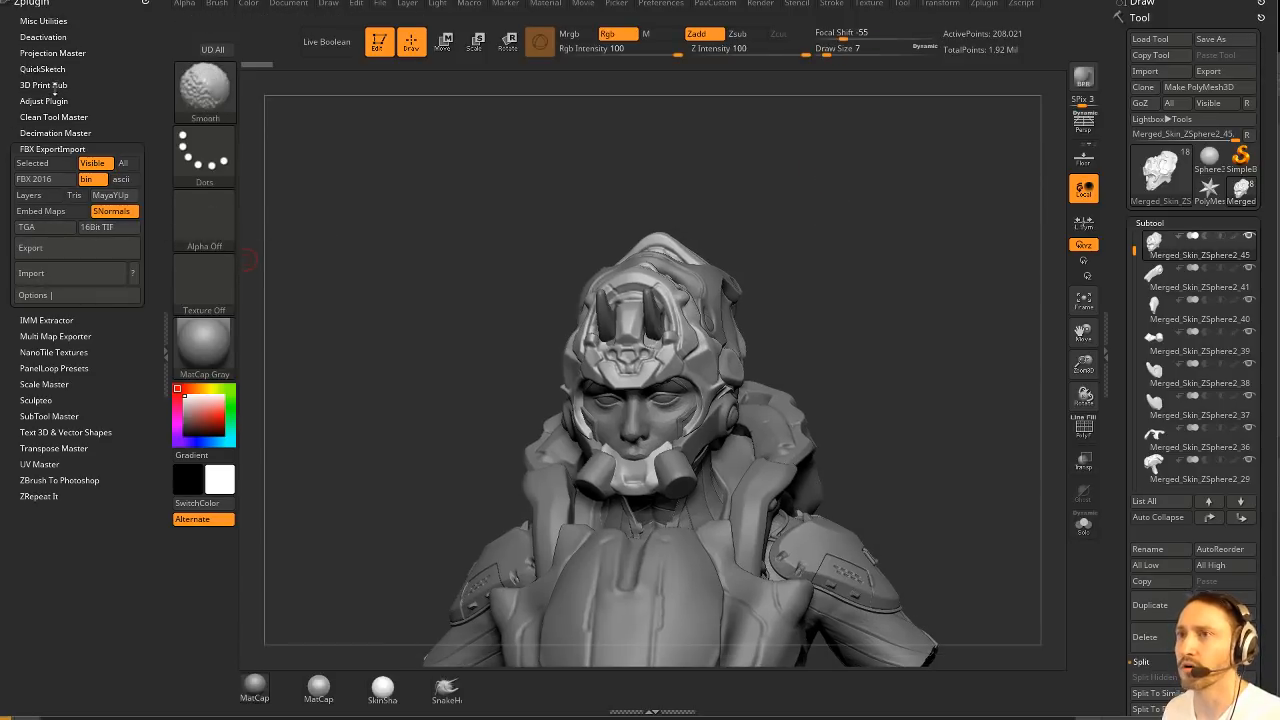
click(46, 86)
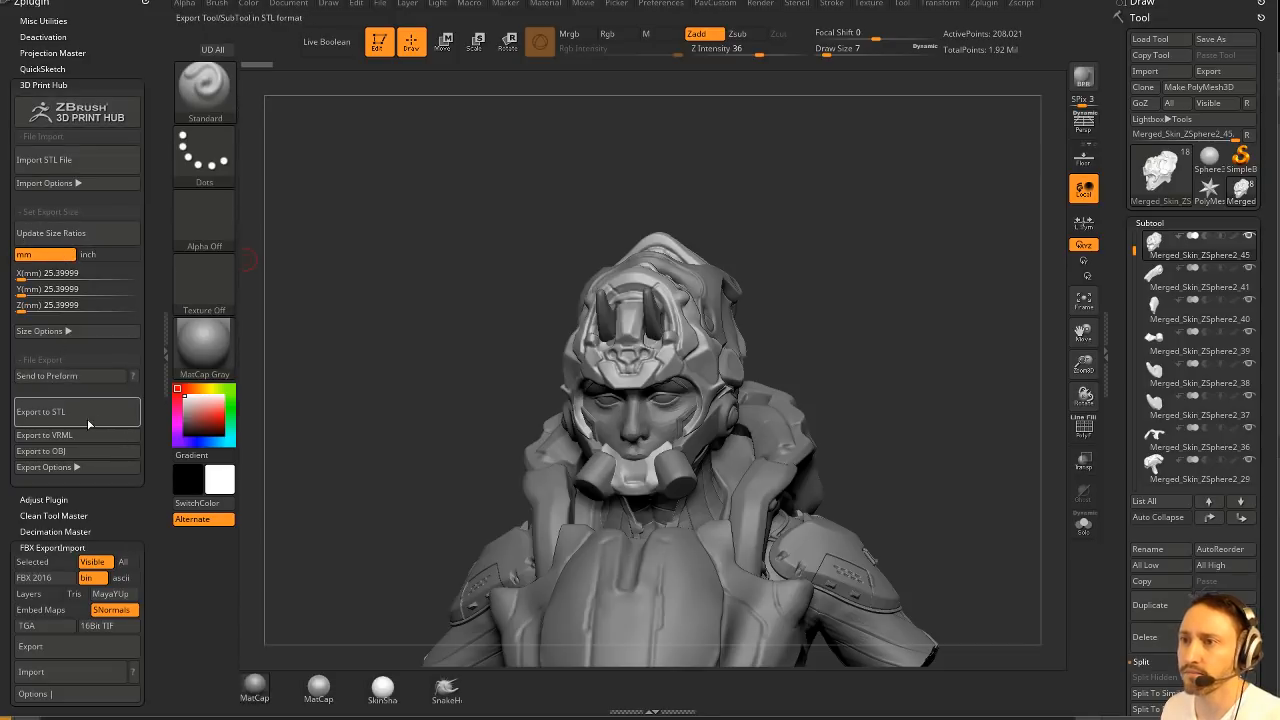
click(62, 158)
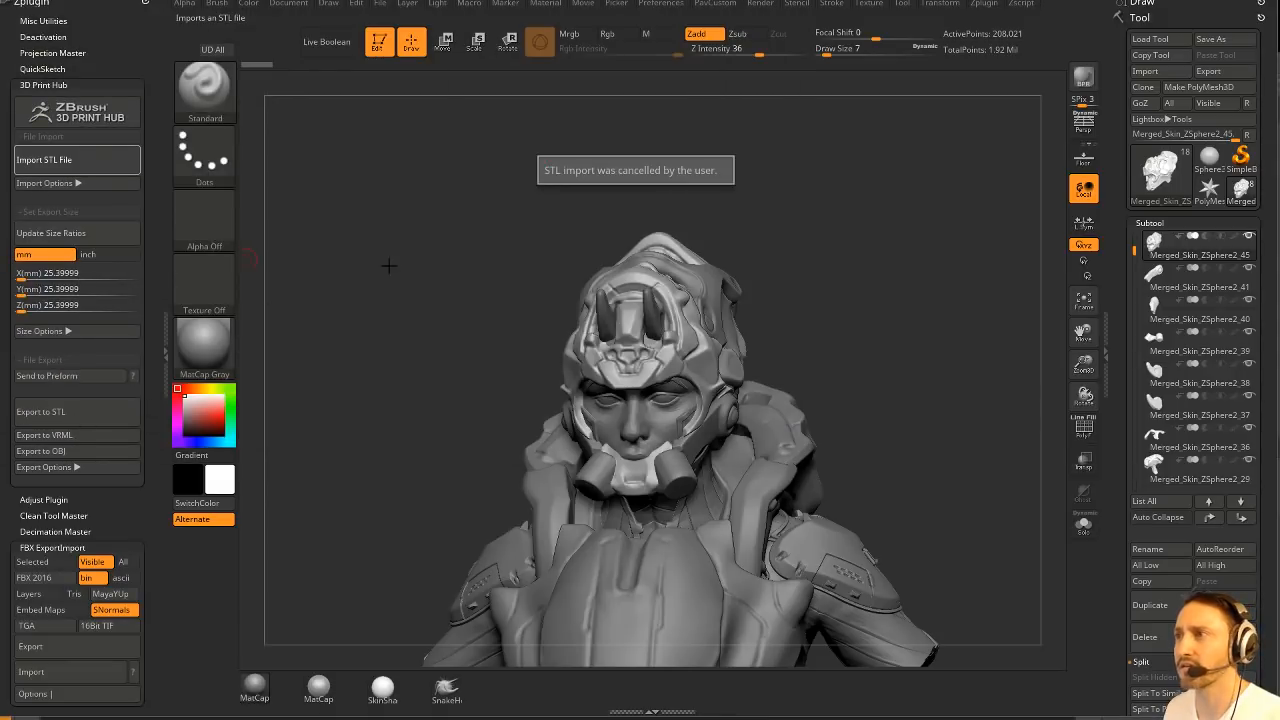
Expand the Scale Master plugin's options and open its information page with the usage video and download link.
drag(147, 408, 154, 220)
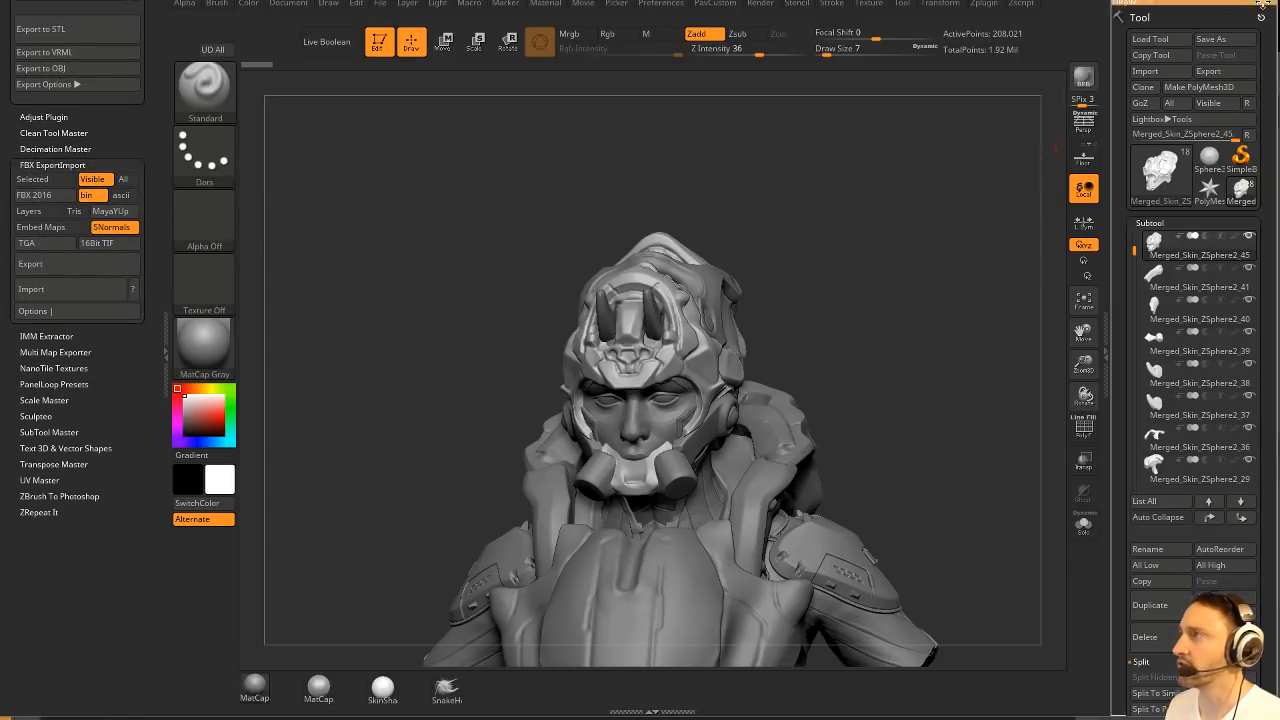
scroll(1238, 6, down, 1)
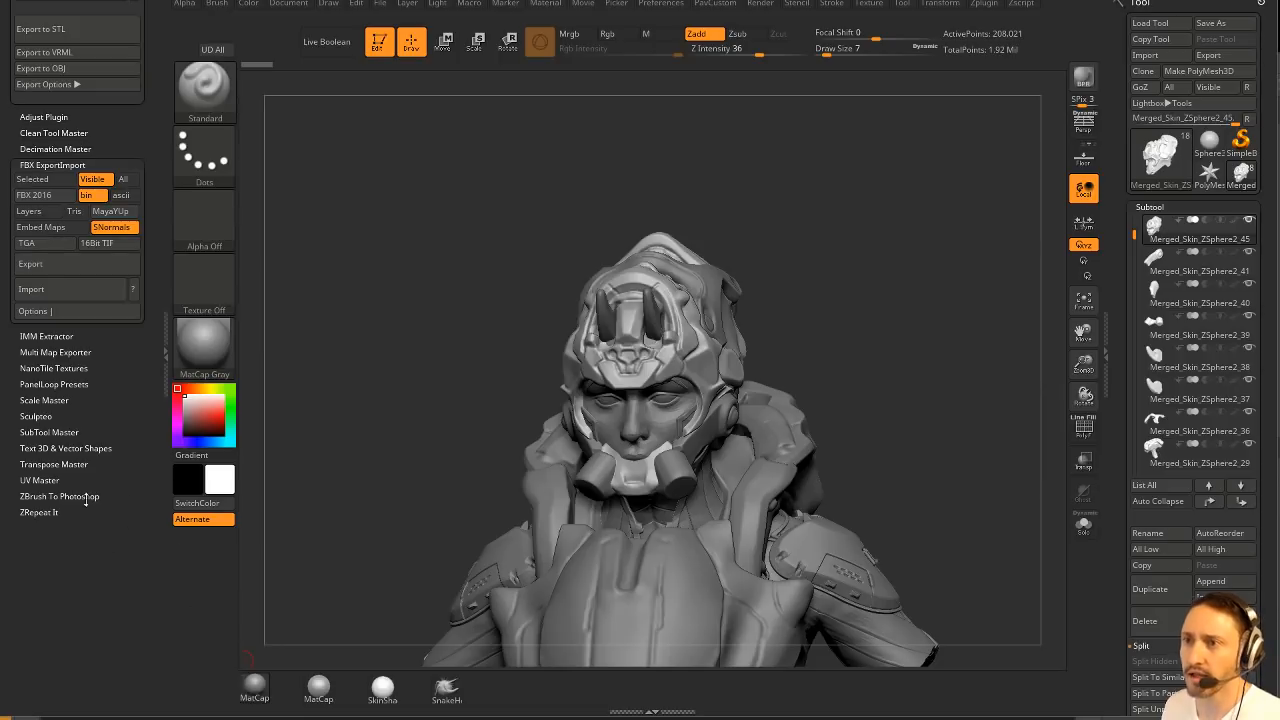
click(43, 400)
scroll(88, 300, down, 2)
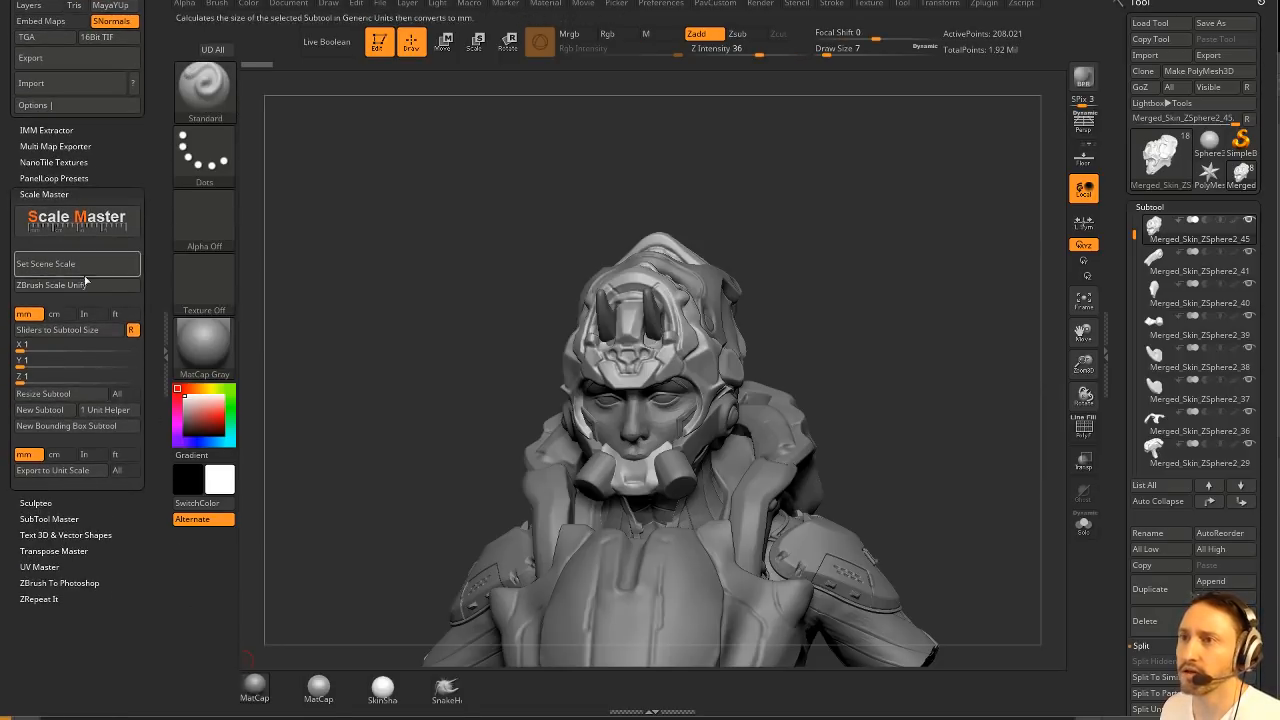
click(95, 228)
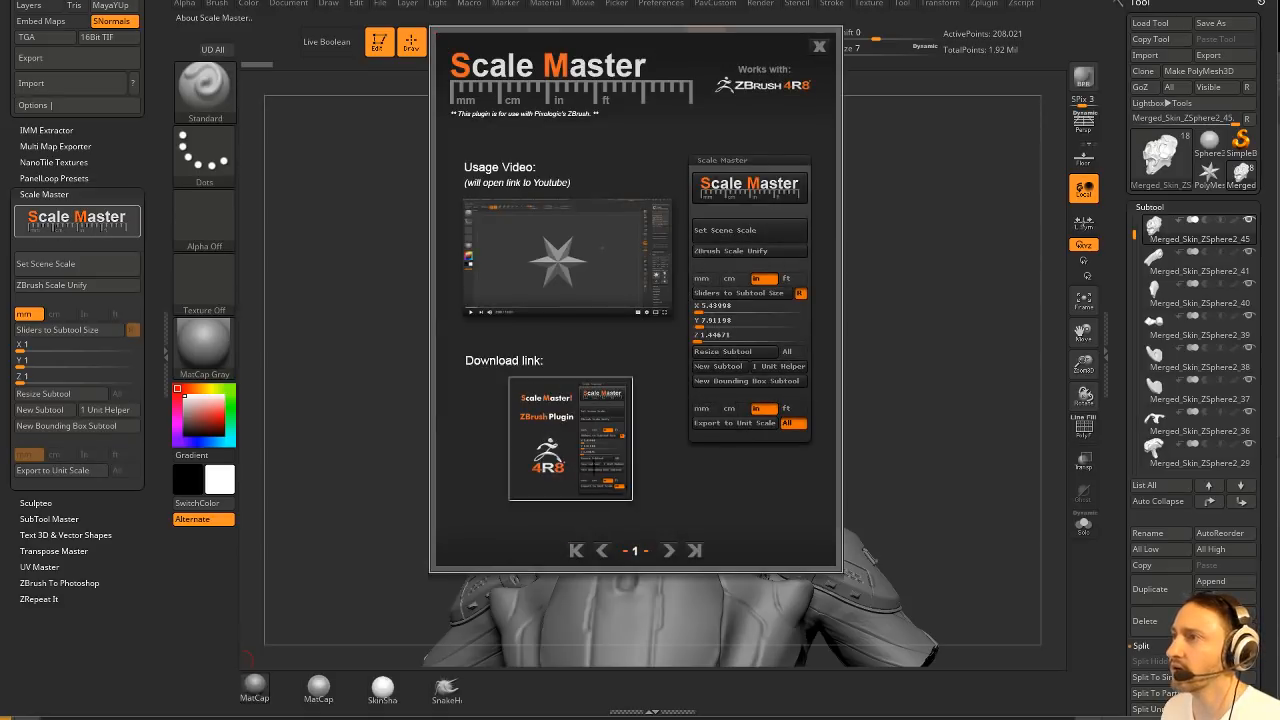
Open the Scale Master usage video from the plugin's information page, then go to Pixologic's YouTube channel.
click(575, 250)
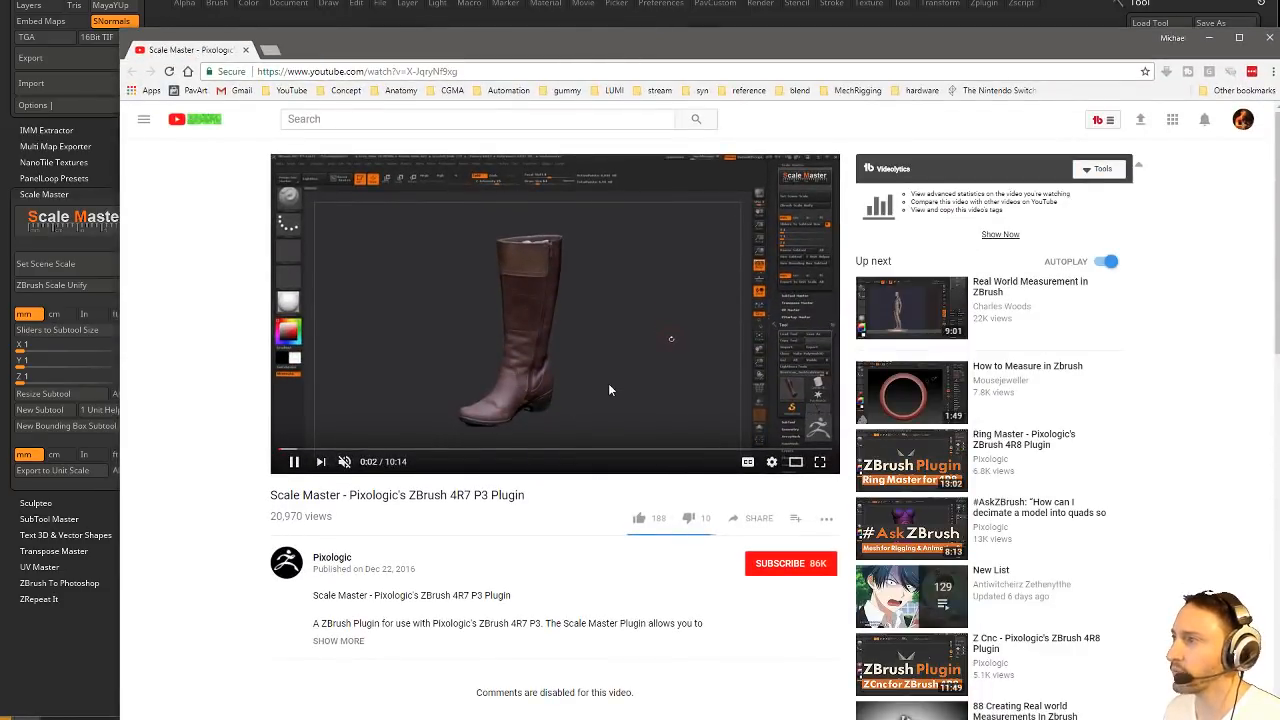
scroll(632, 420, down, 3)
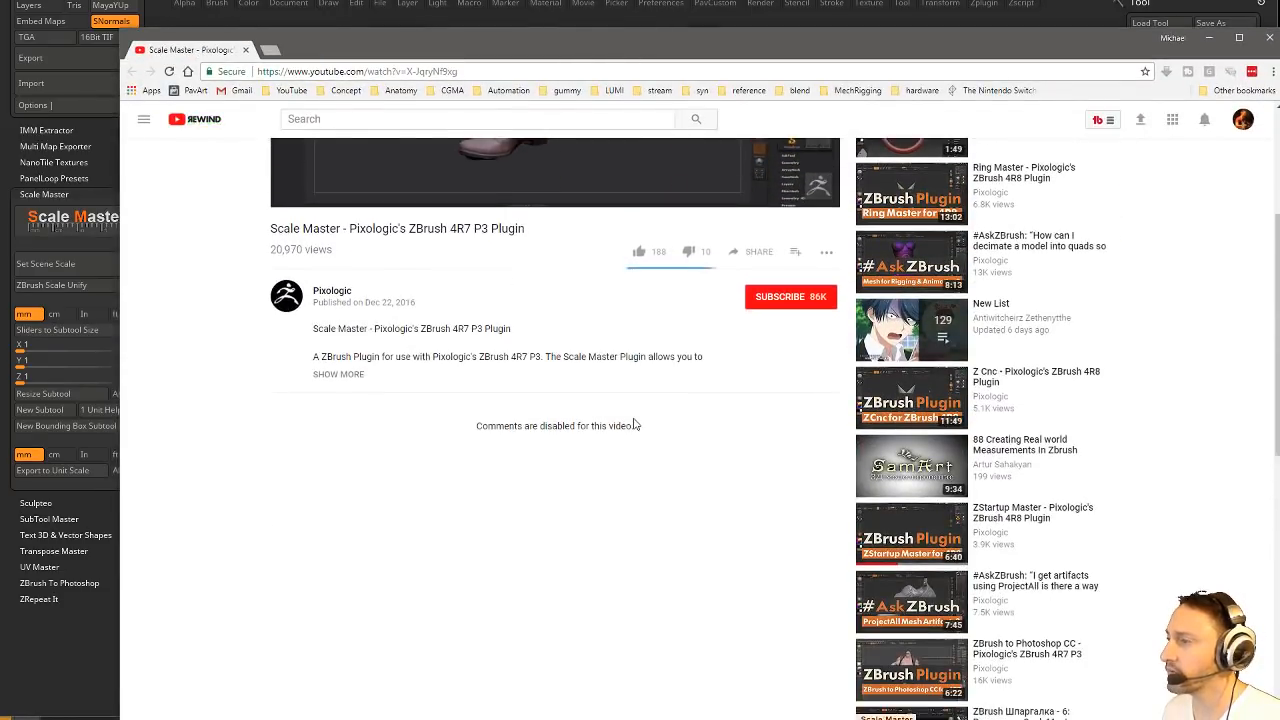
scroll(633, 424, down, 3)
scroll(633, 424, up, 6)
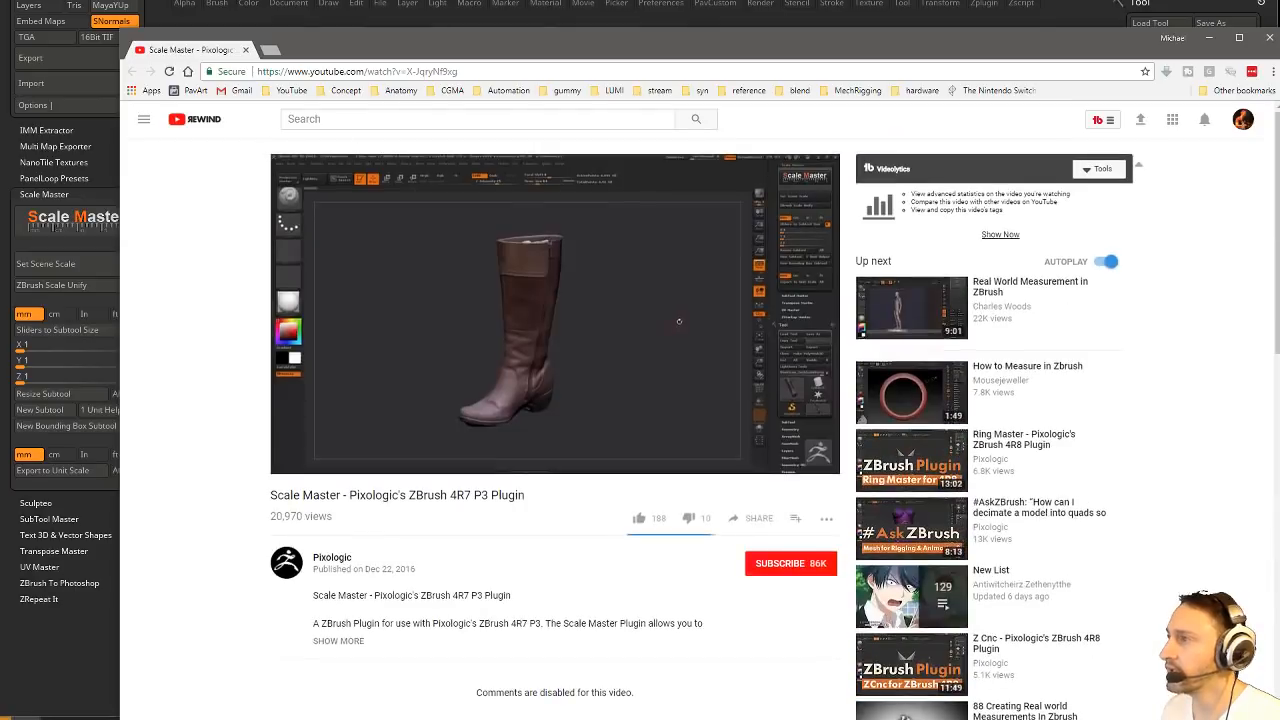
click(331, 557)
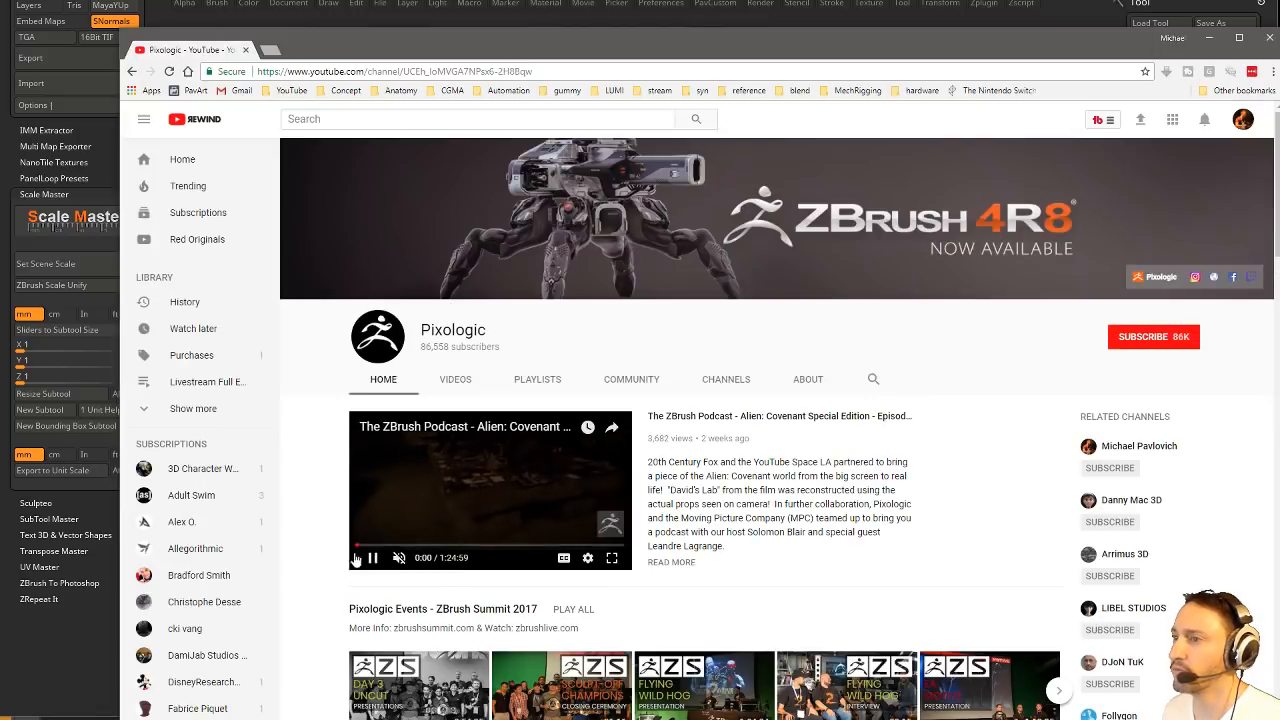
scroll(310, 527, down, 3)
scroll(314, 517, up, 3)
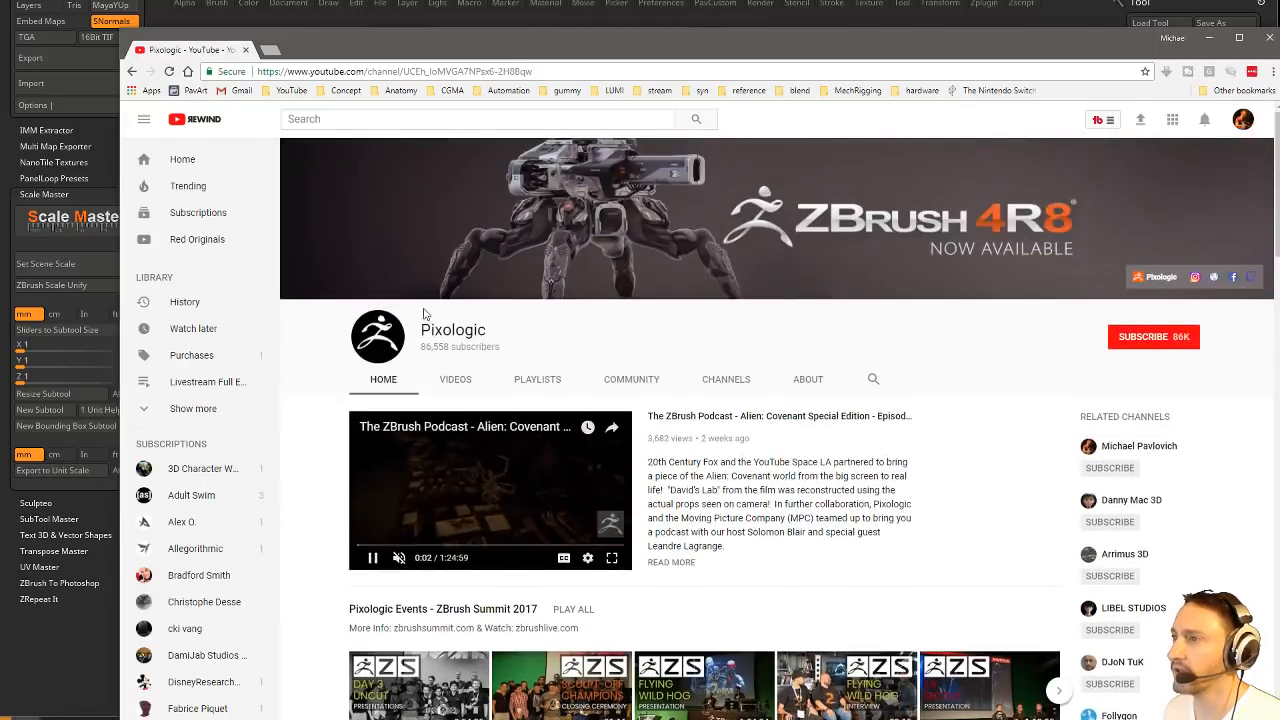
click(462, 380)
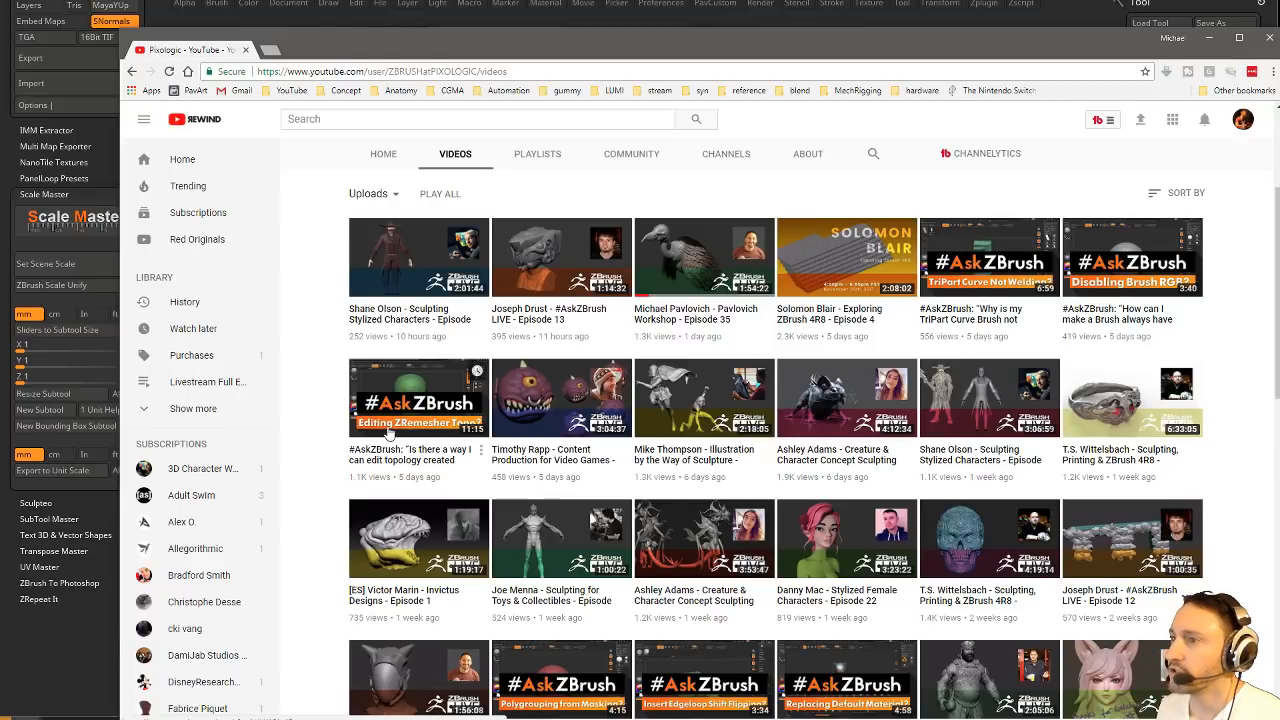
scroll(381, 430, down, 1)
scroll(360, 430, down, 3)
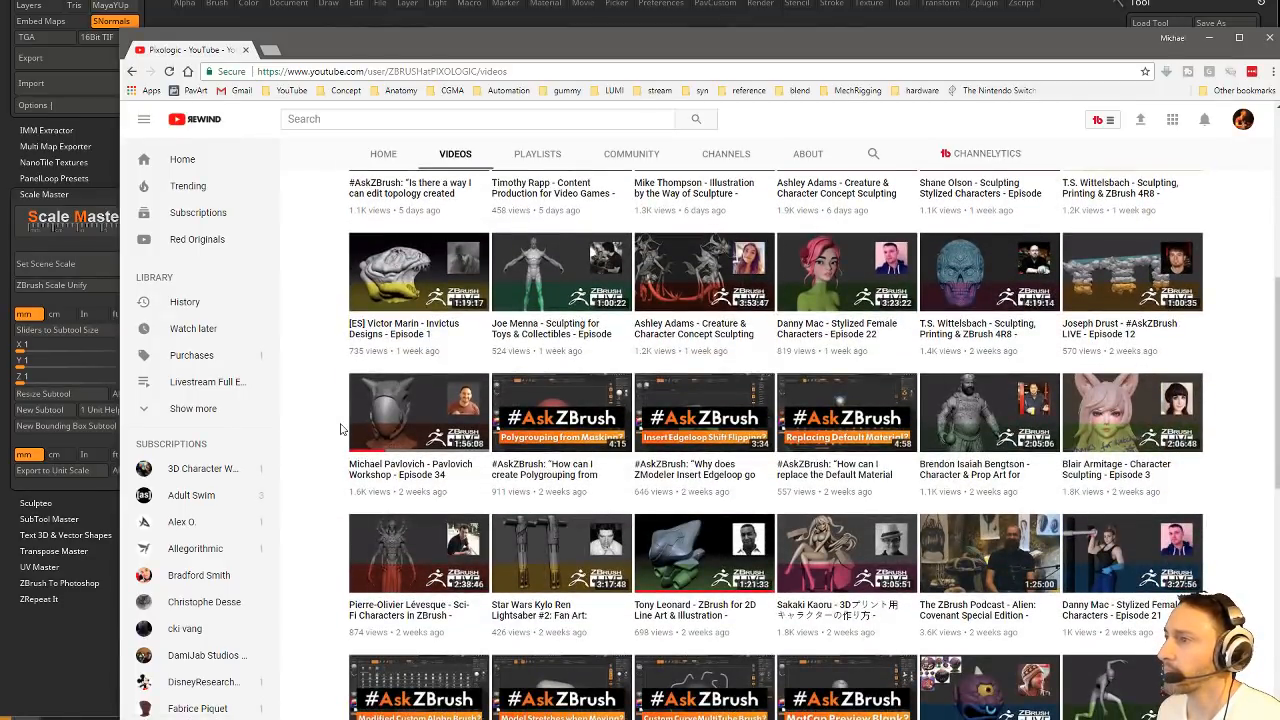
scroll(340, 430, down, 4)
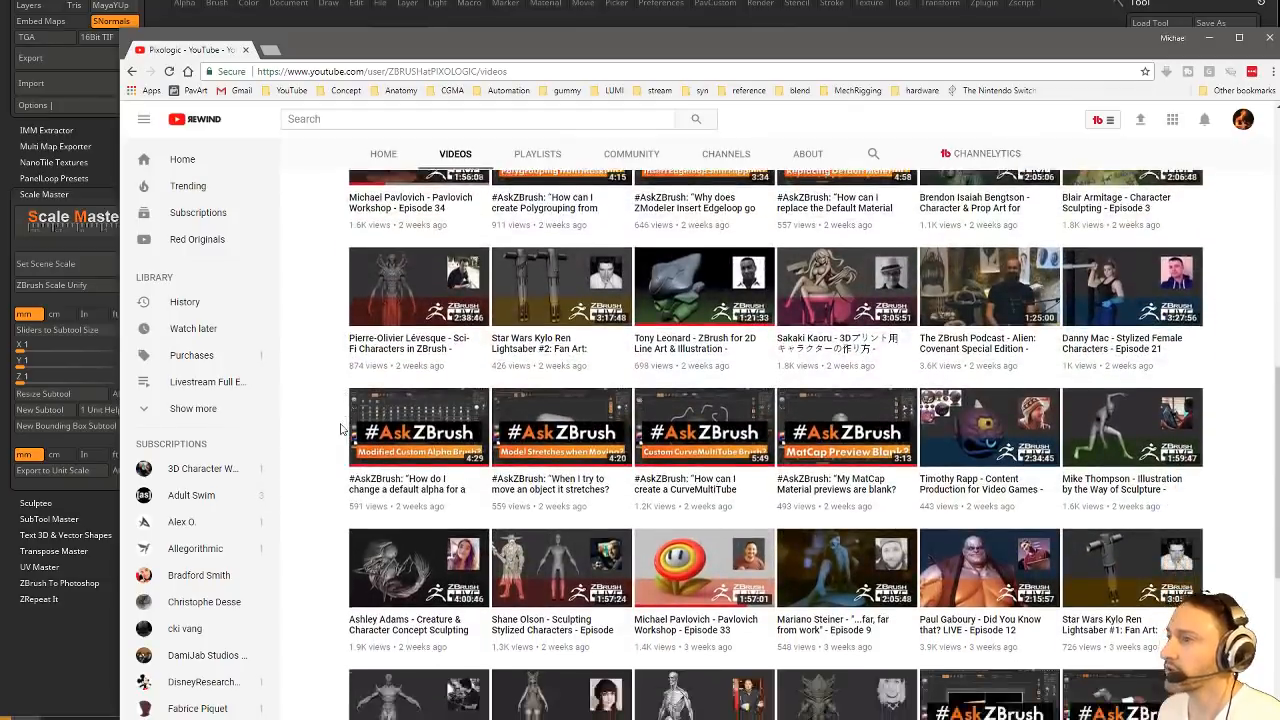
scroll(340, 430, down, 1)
scroll(340, 430, down, 1)
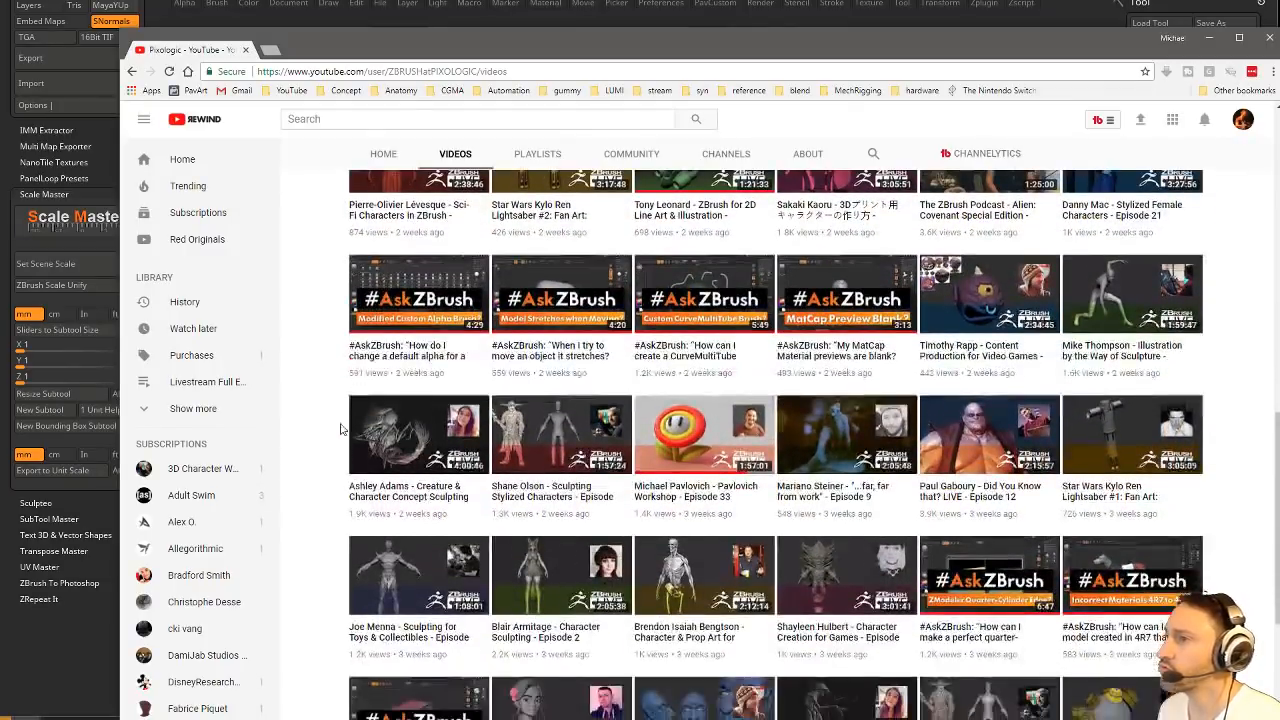
scroll(340, 430, down, 1)
scroll(340, 430, down, 1)
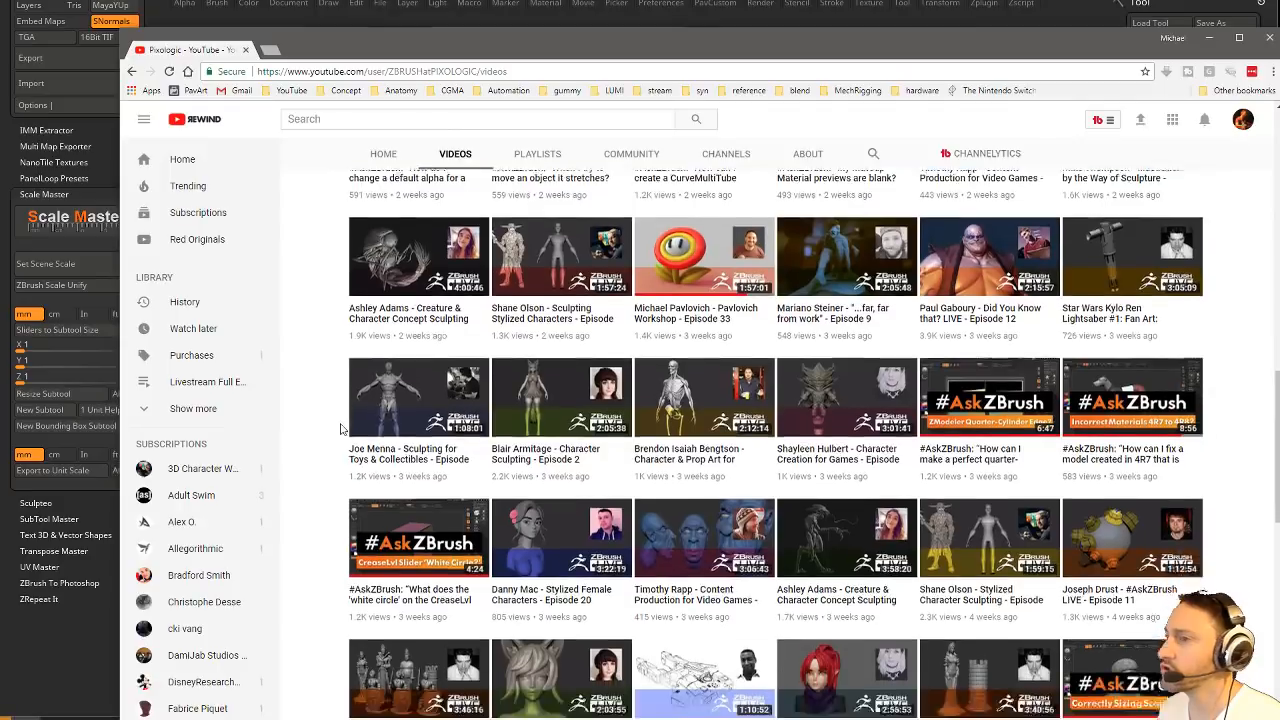
scroll(340, 430, down, 1)
scroll(340, 430, down, 1)
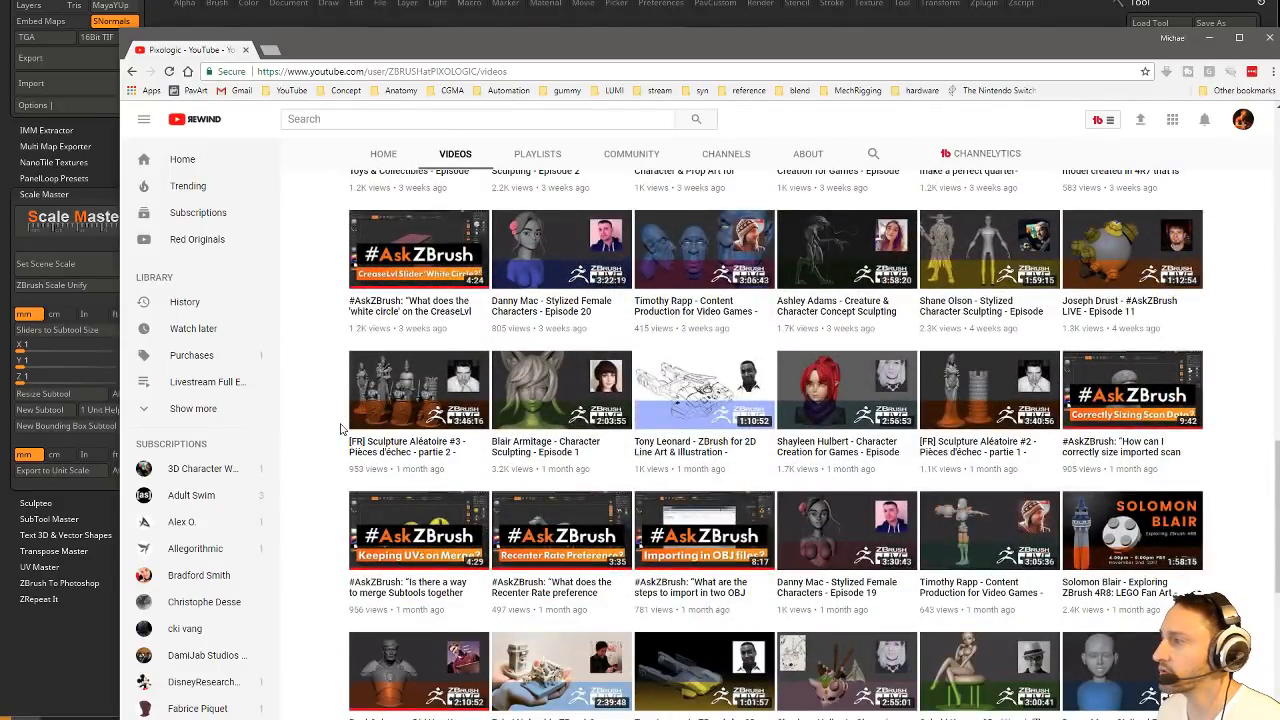
scroll(340, 430, up, 10)
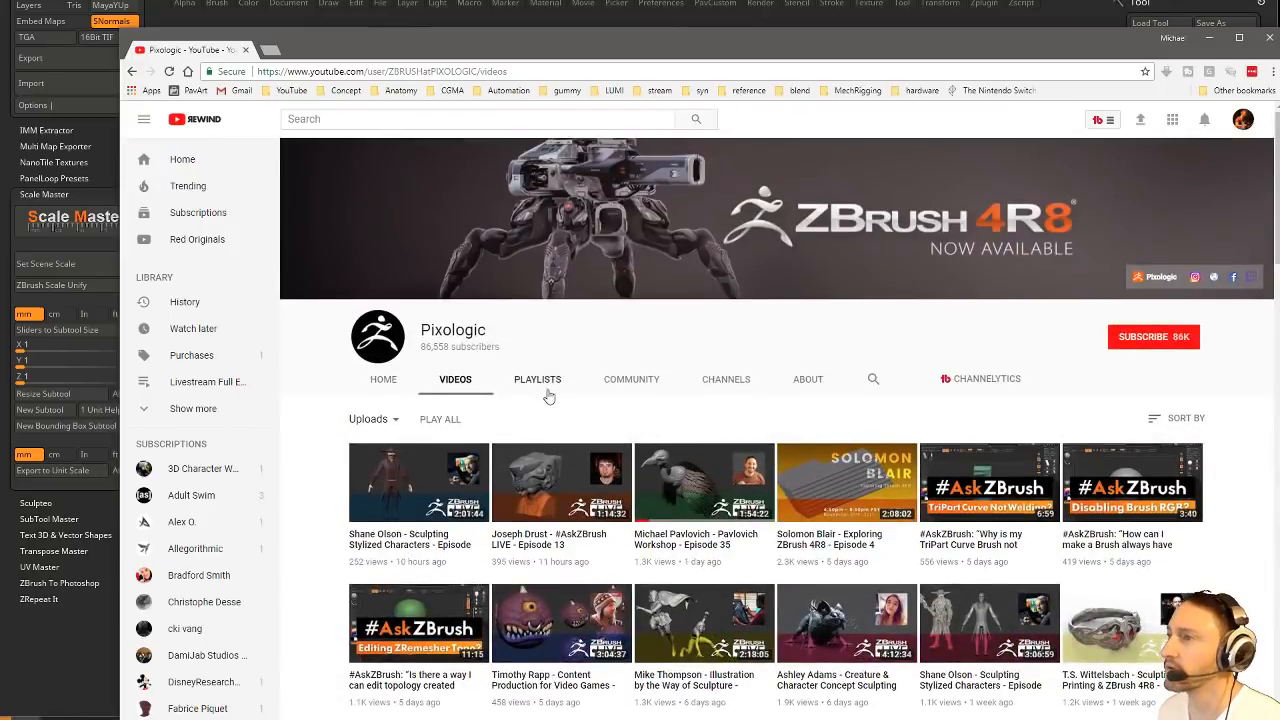
Find the video "How can I correctly size imported scan data?" in the #AskZBrush Vol. 2 playlist and select its web address.
click(540, 382)
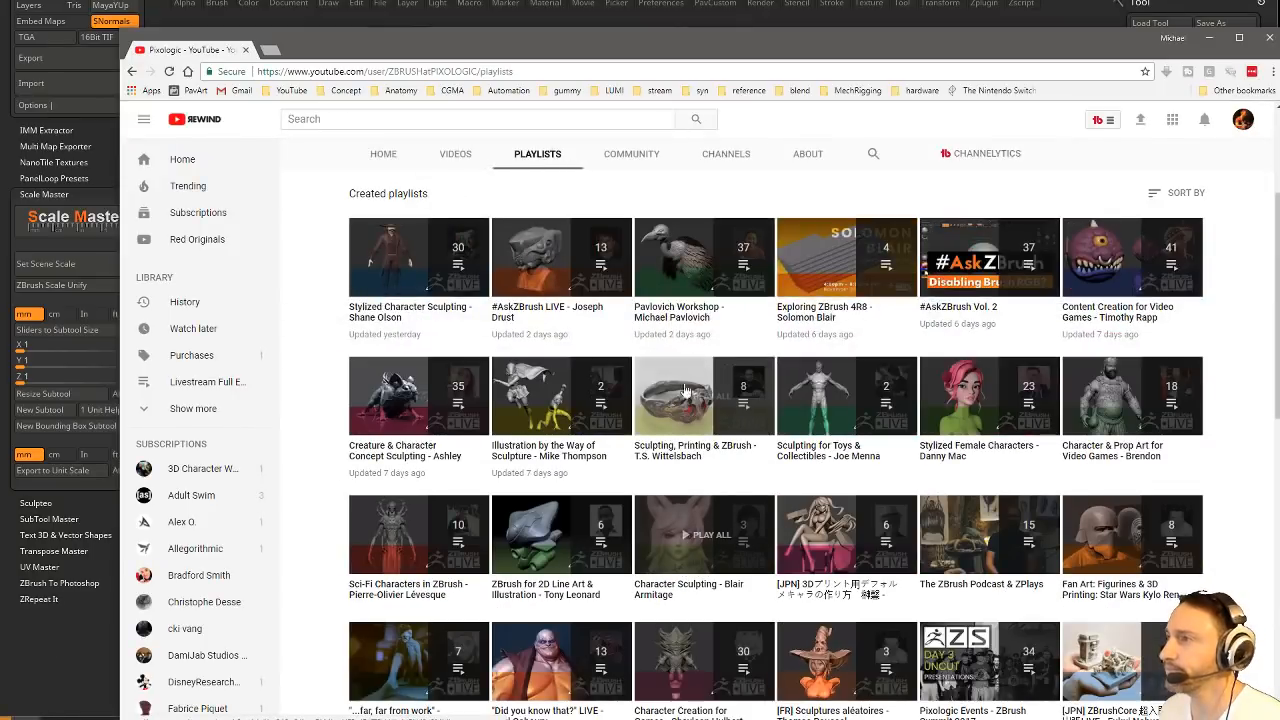
click(955, 312)
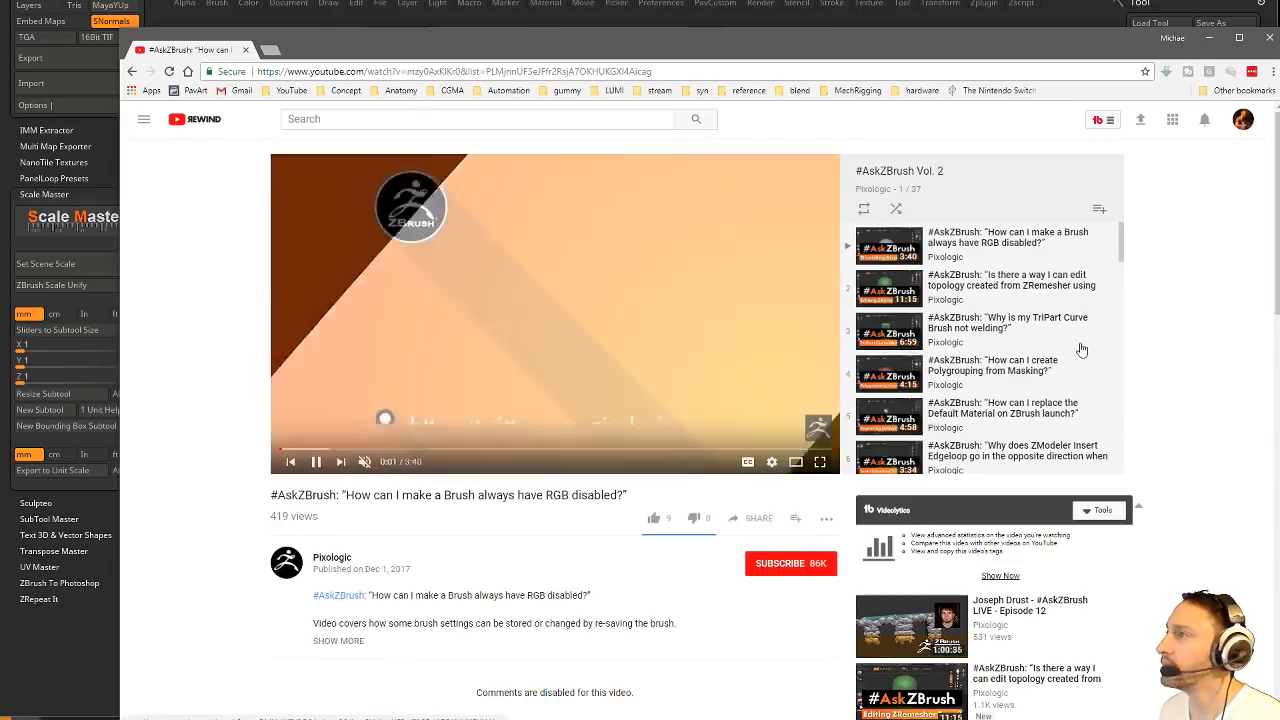
scroll(1064, 311, down, 4)
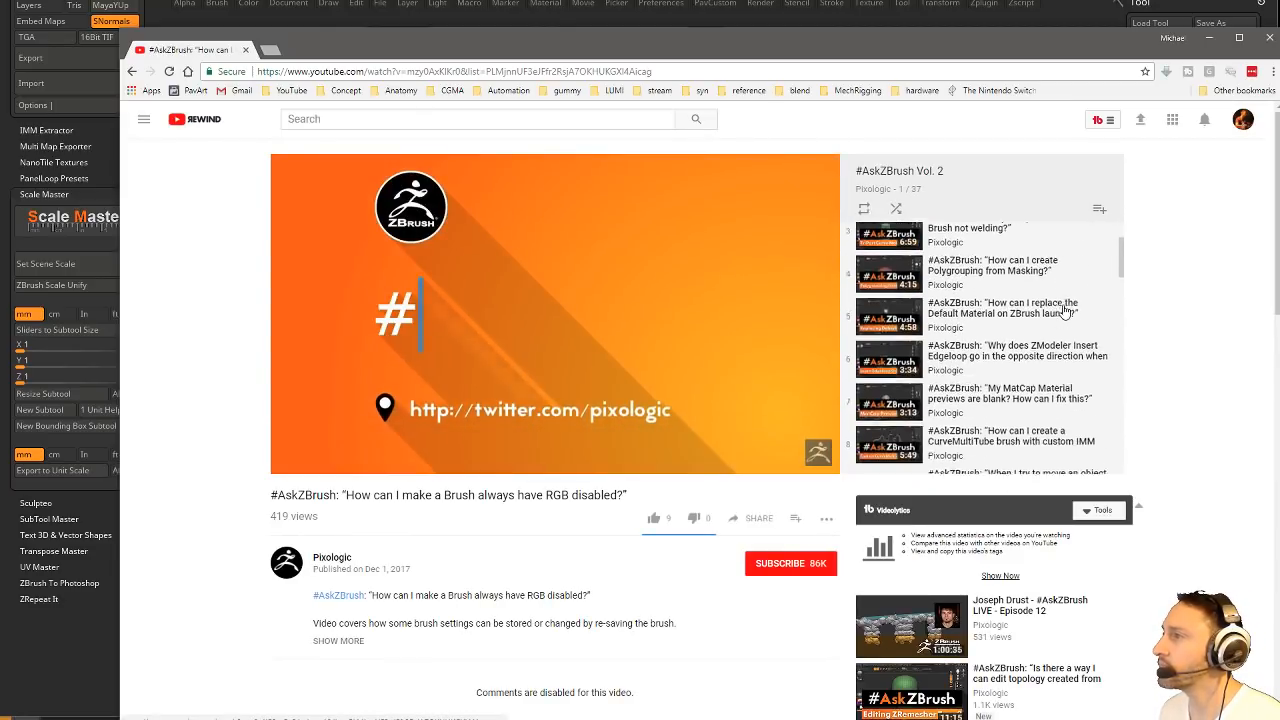
scroll(1064, 311, down, 5)
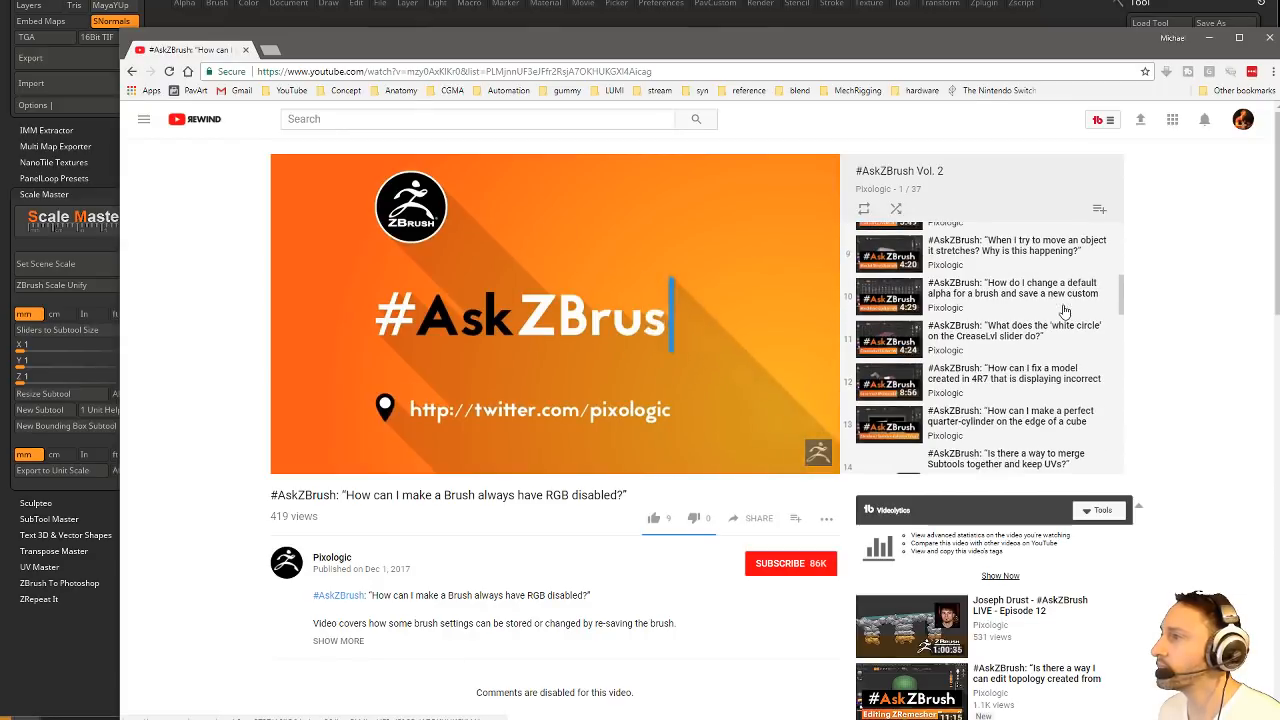
scroll(1064, 311, down, 3)
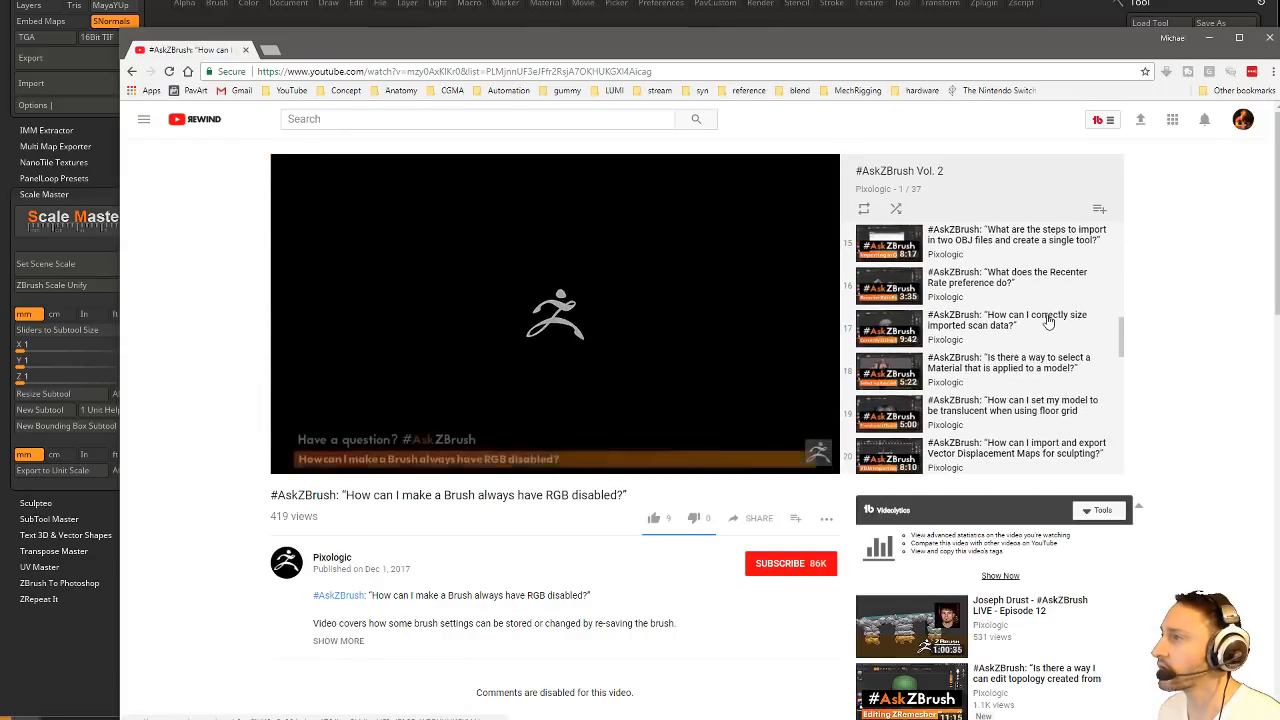
click(1062, 316)
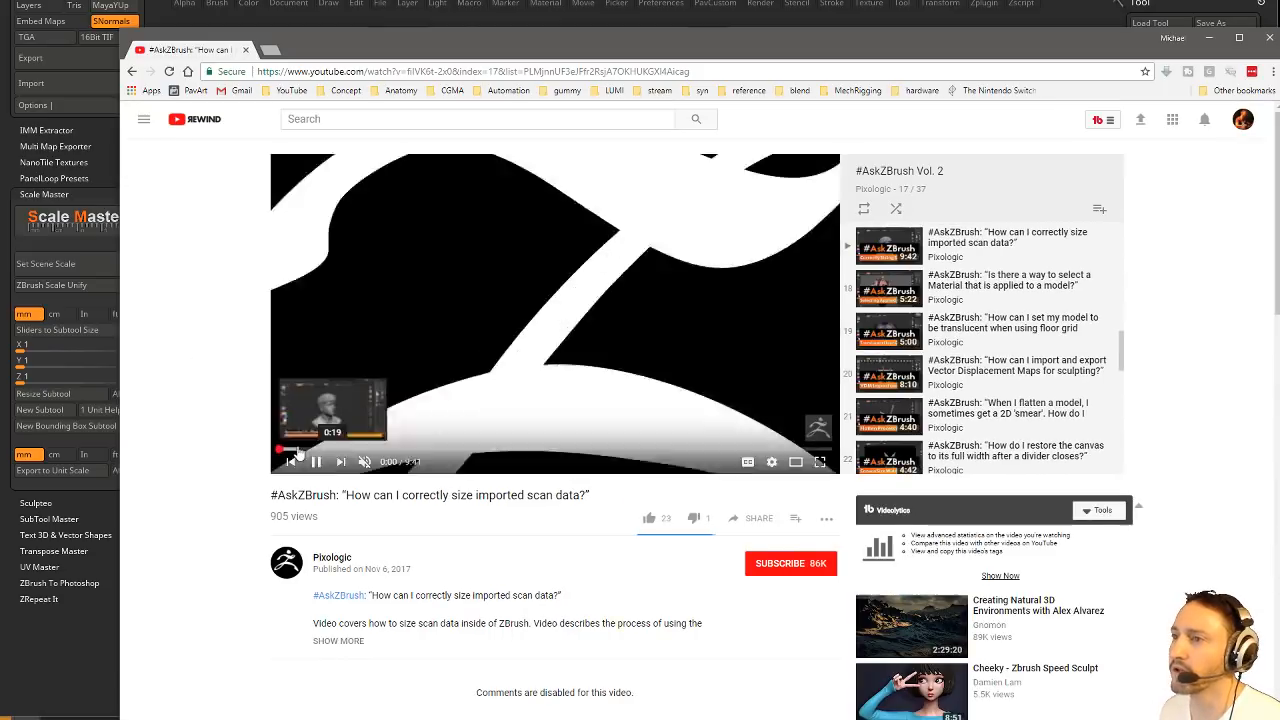
click(422, 71)
key(alt+Tab)
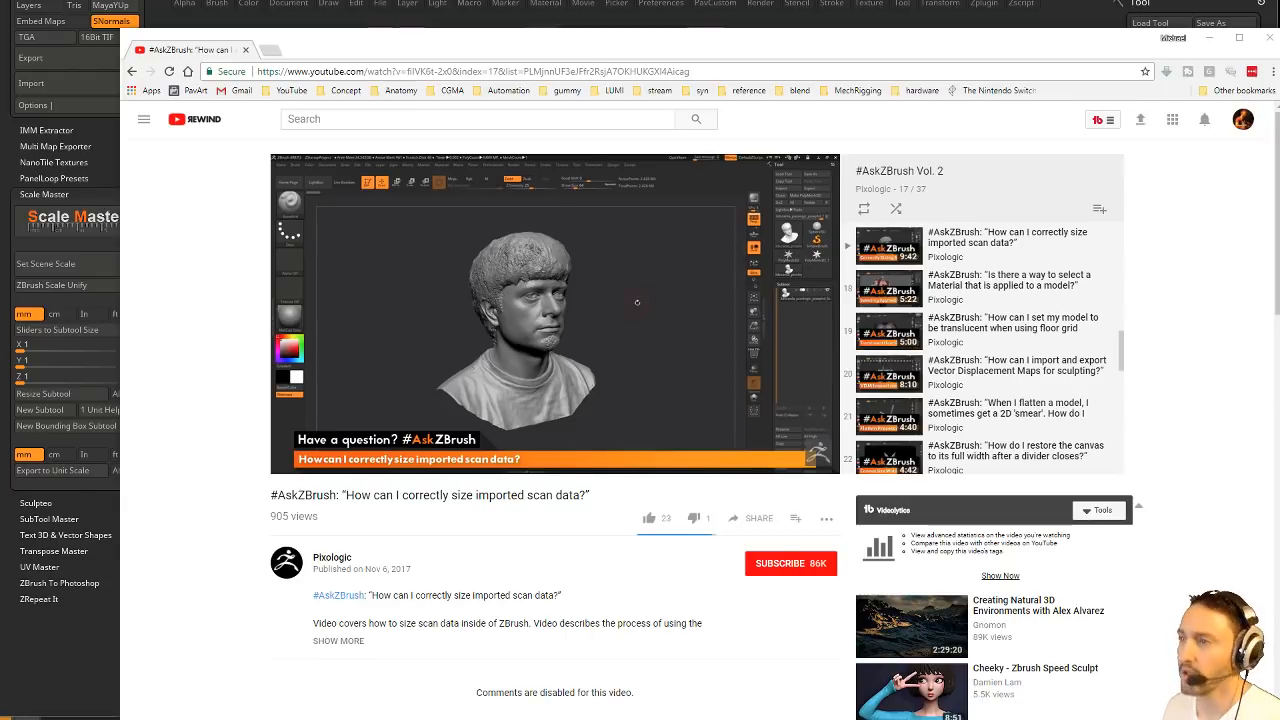
Skim the scan data sizing video through to its end, then close it to return to ZBrush.
click(334, 451)
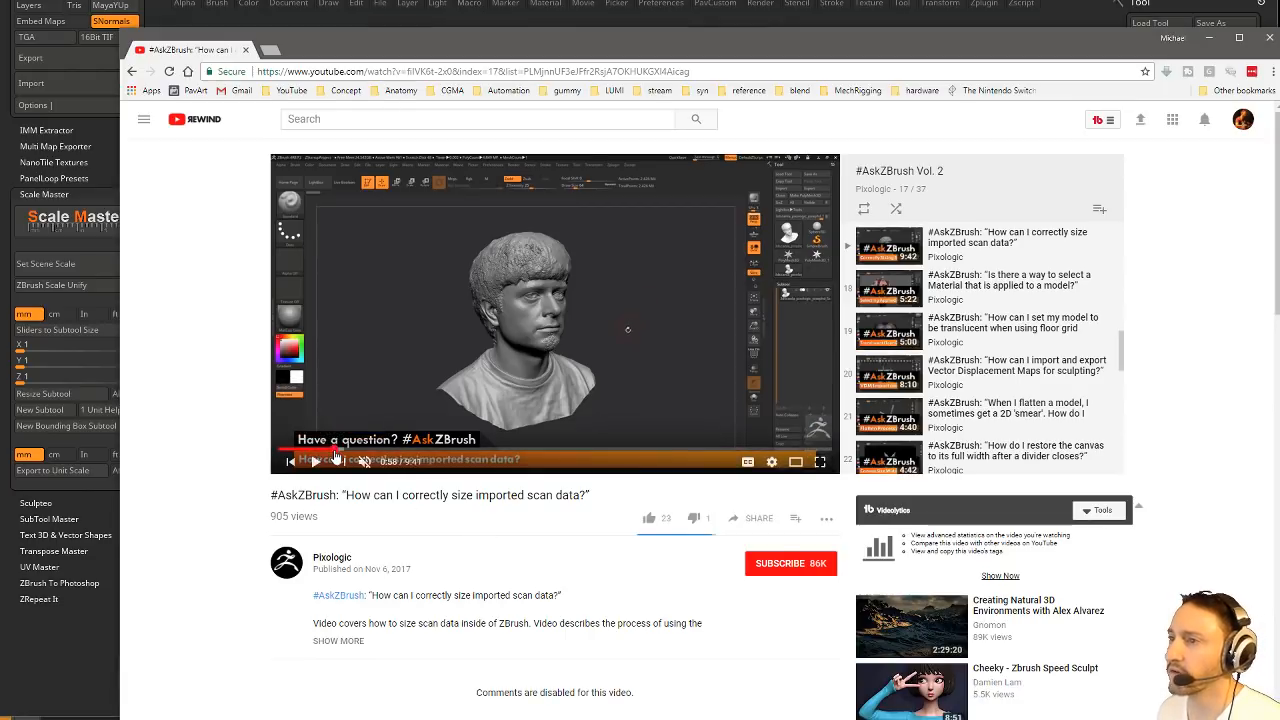
click(437, 451)
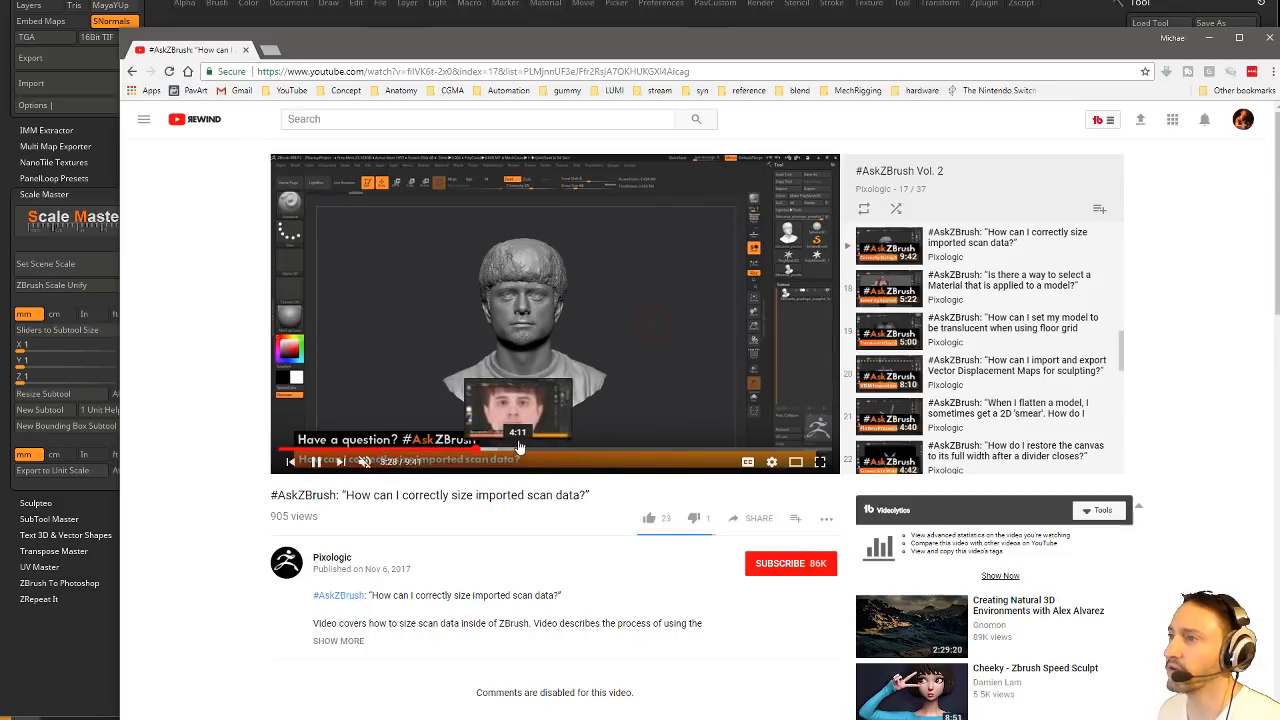
click(519, 451)
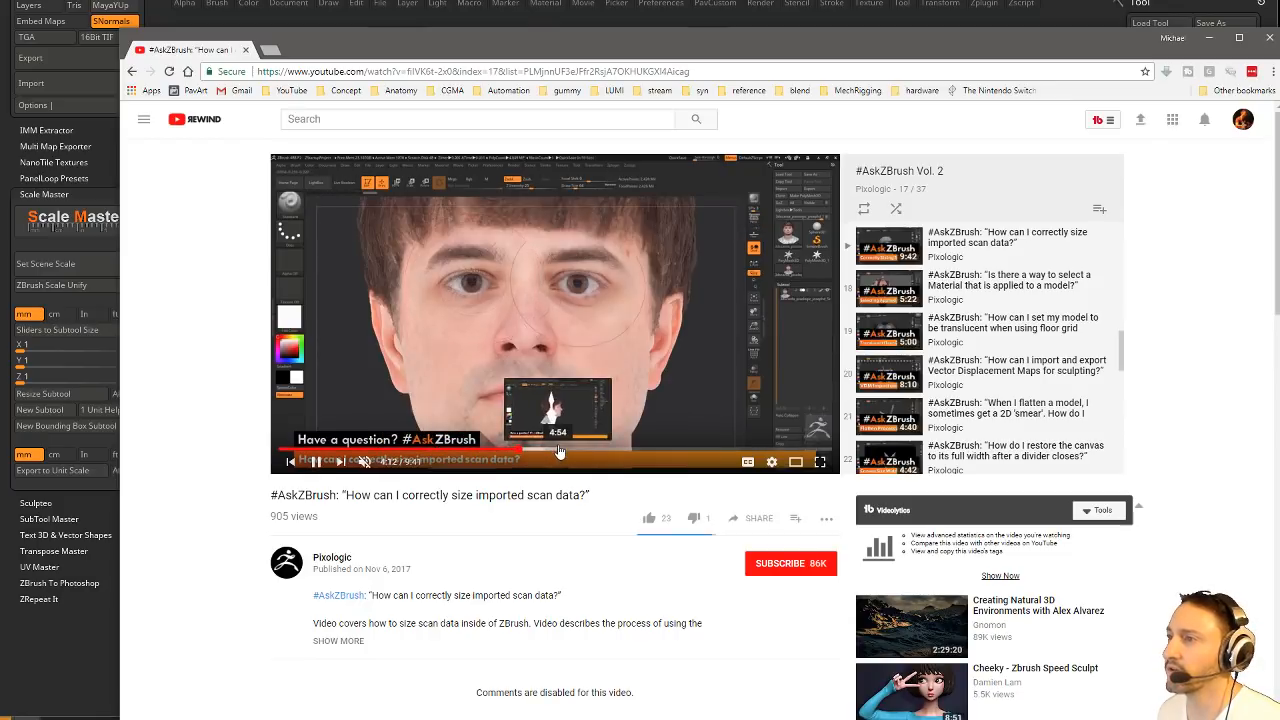
click(559, 451)
click(613, 451)
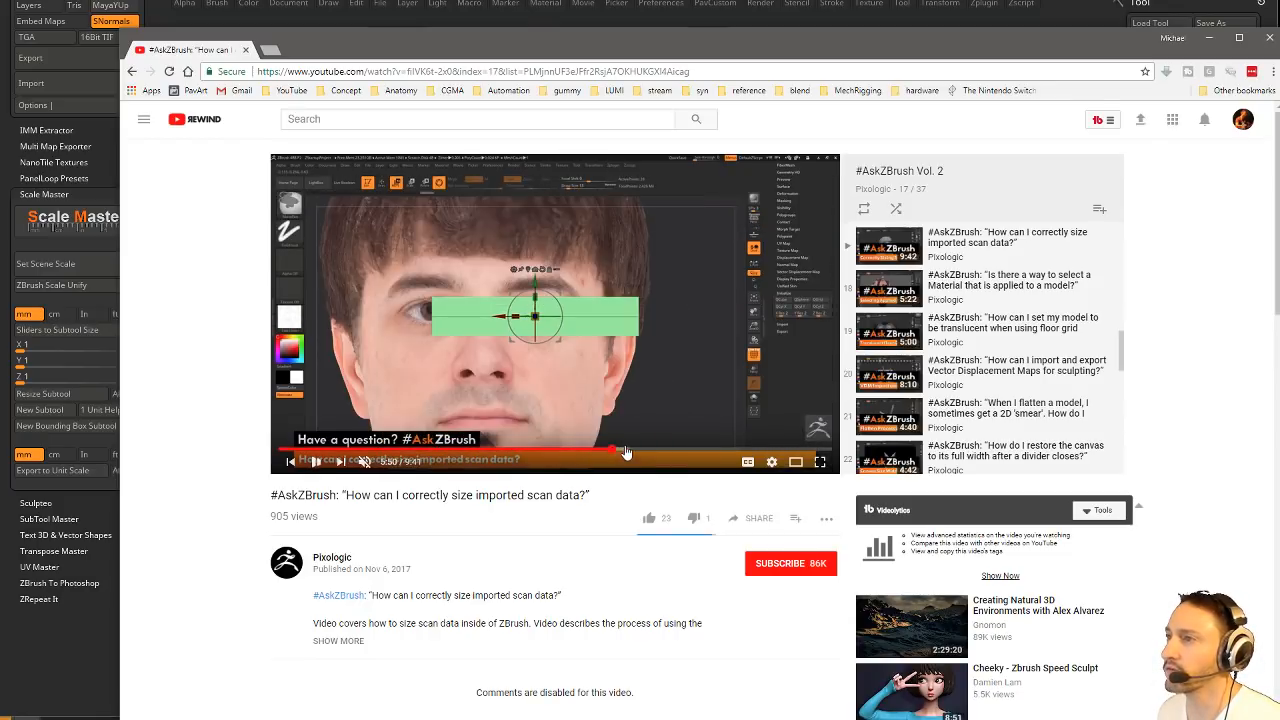
click(625, 453)
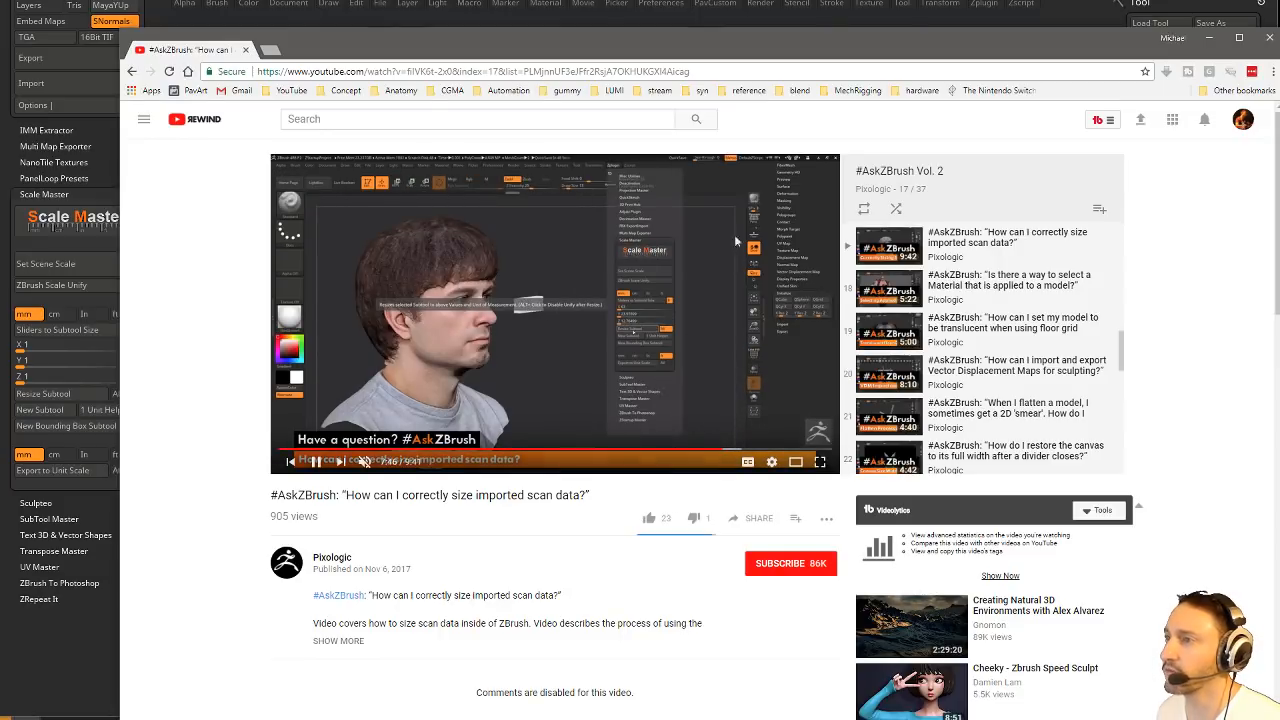
click(778, 452)
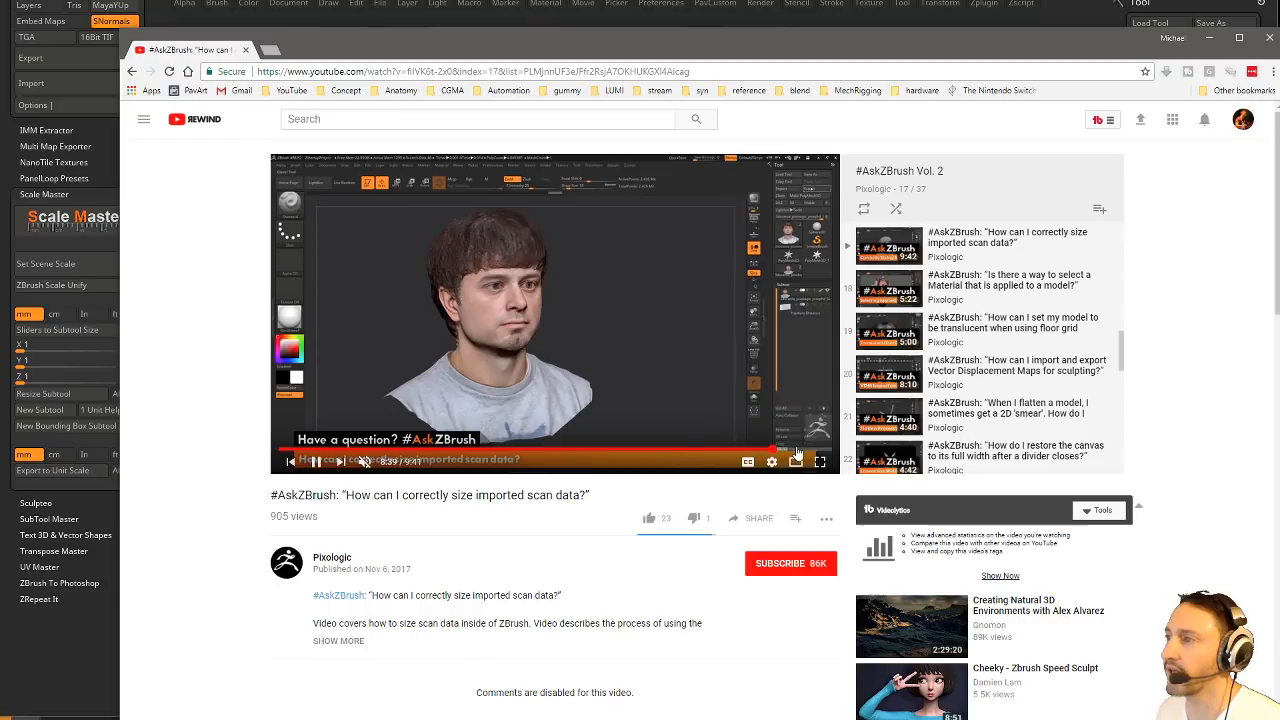
click(813, 452)
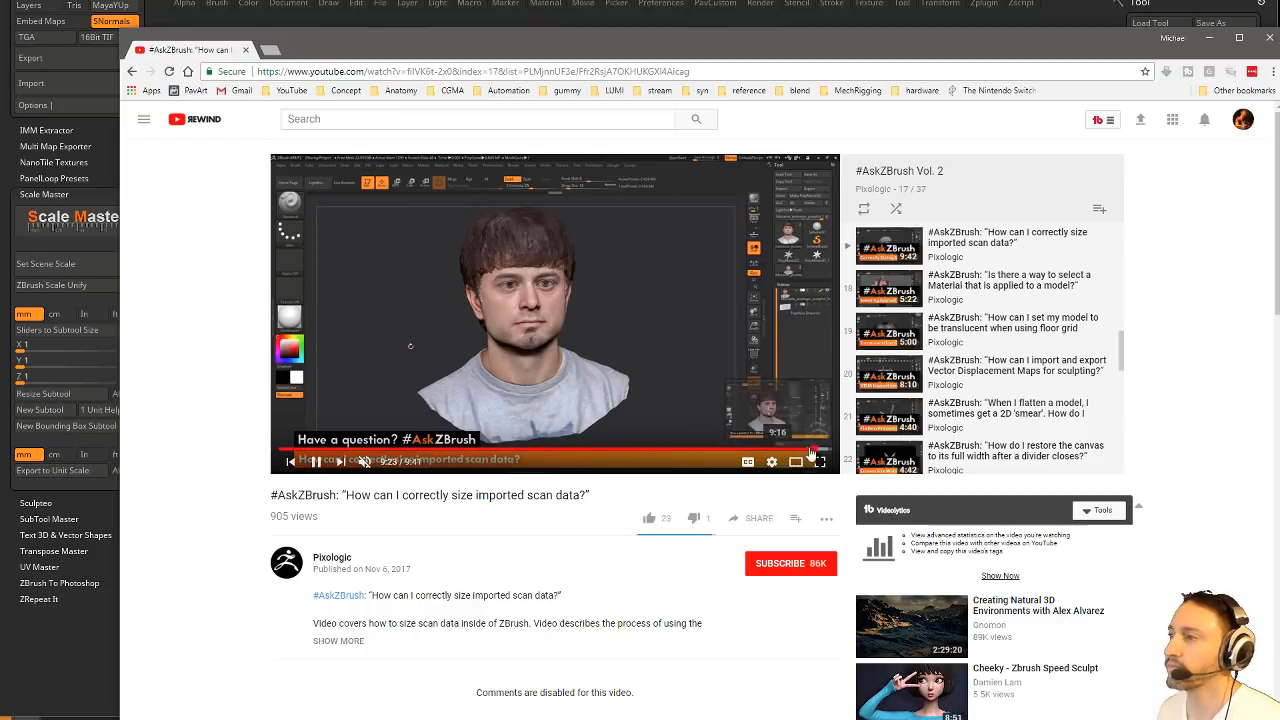
click(245, 50)
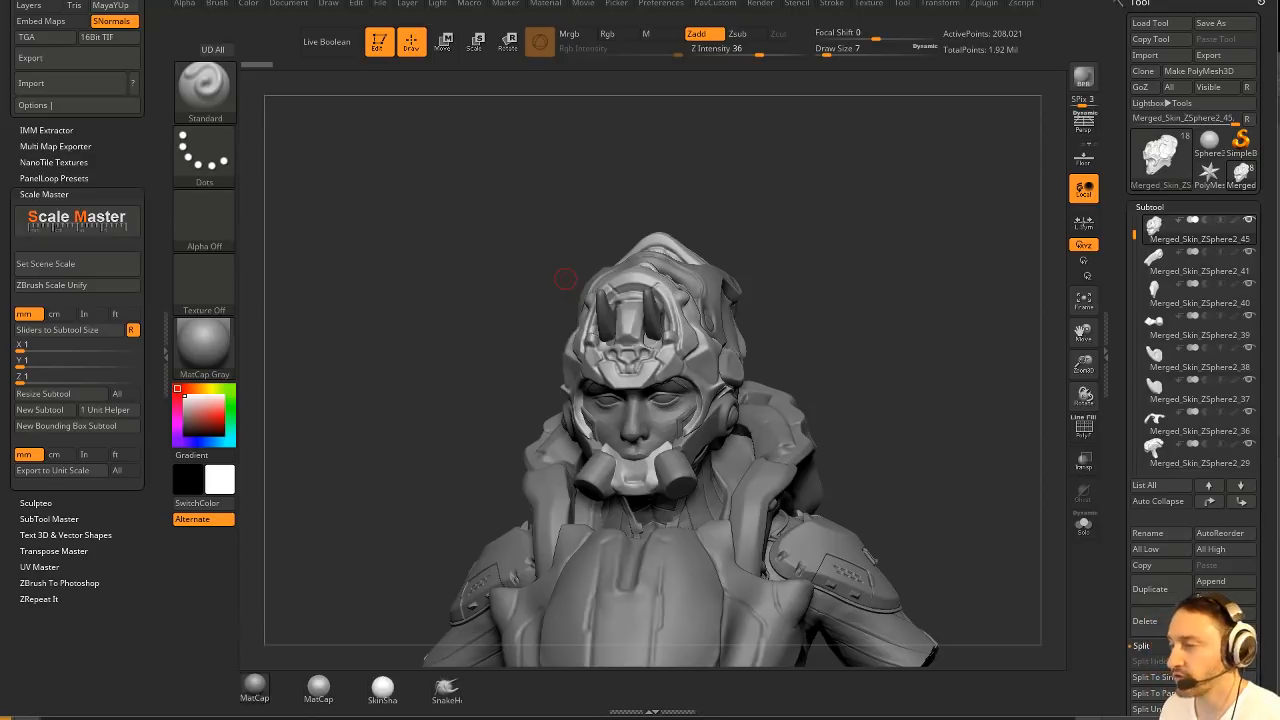
Collapse the 3D Print Hub and Scale Master plugin sections.
drag(1023, 243, 997, 240)
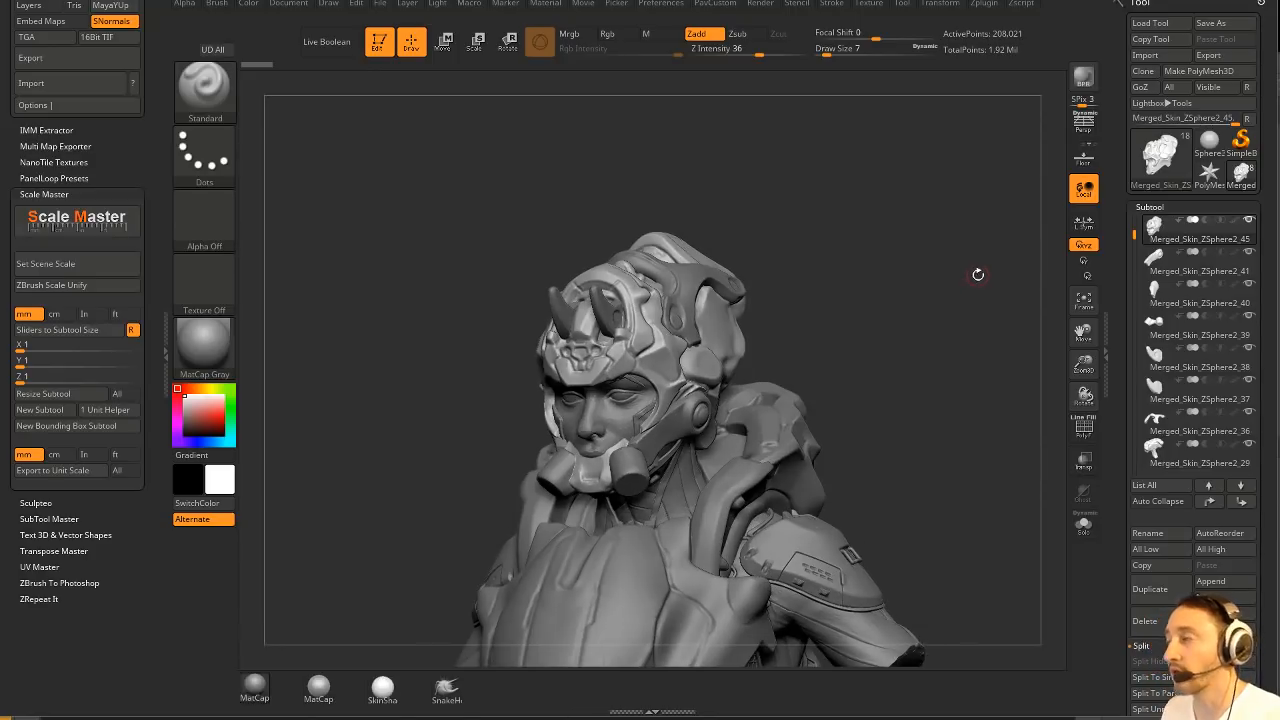
drag(130, 125, 130, 706)
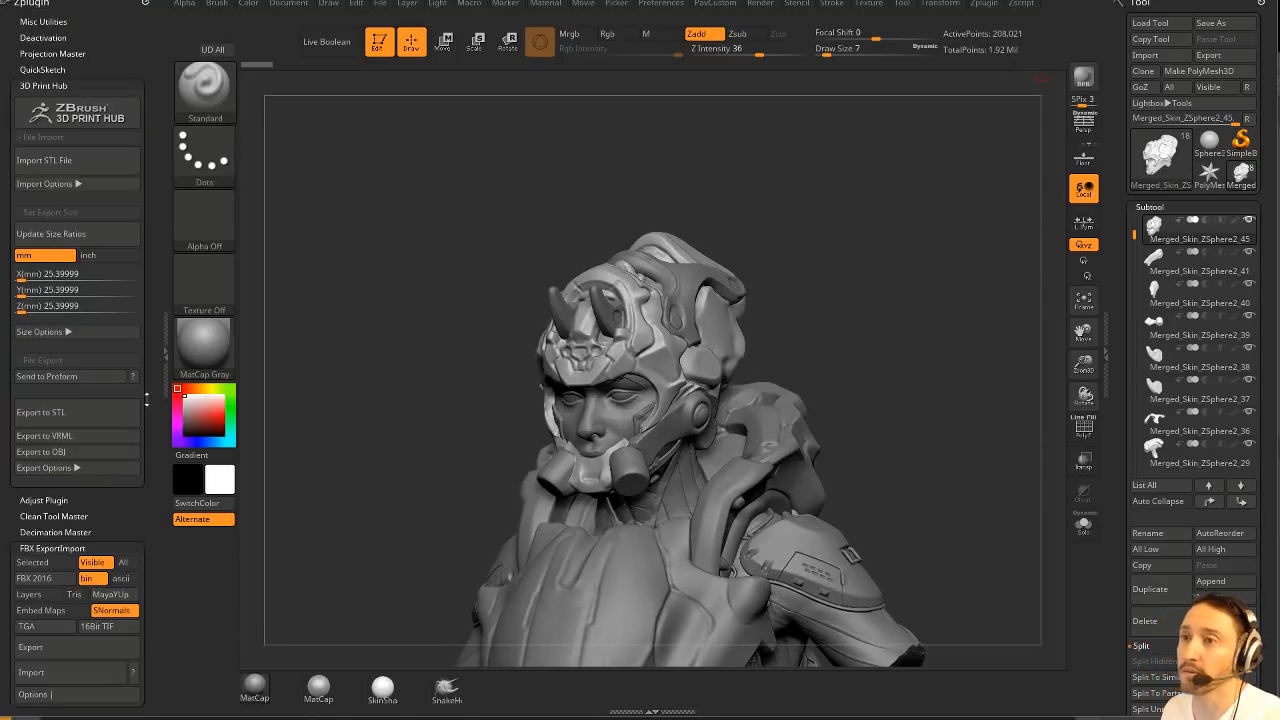
click(52, 86)
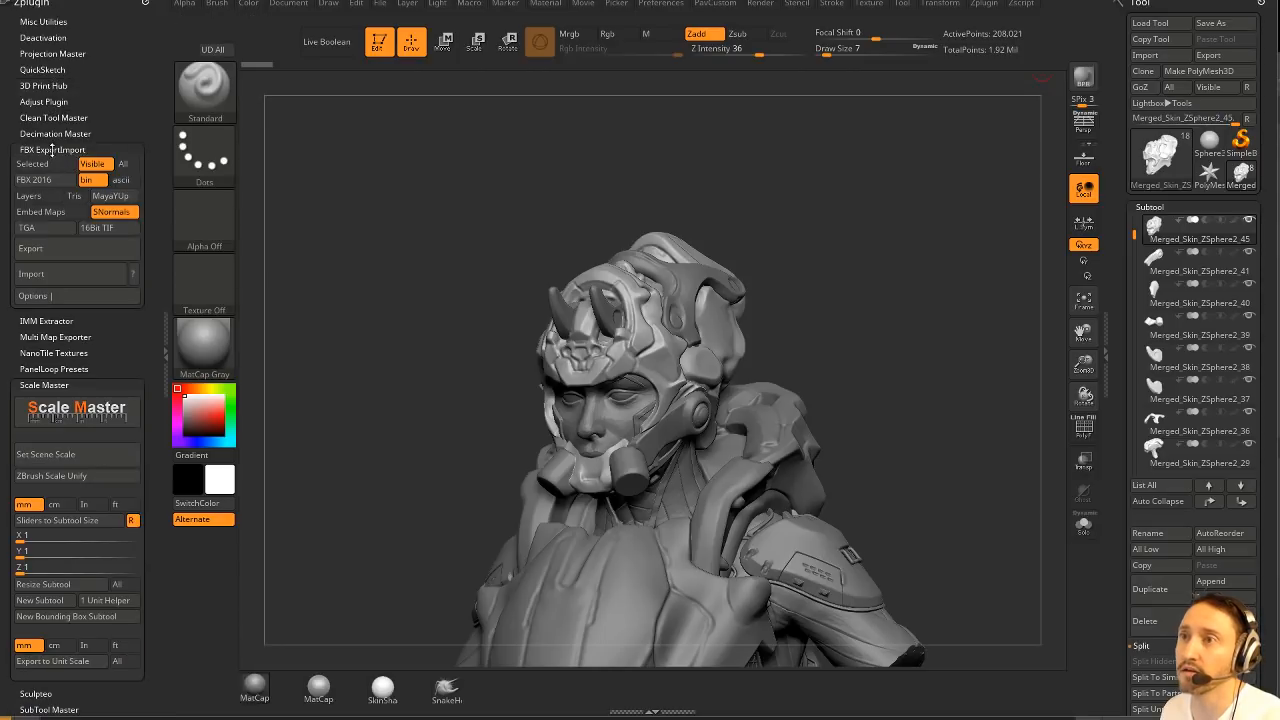
click(44, 385)
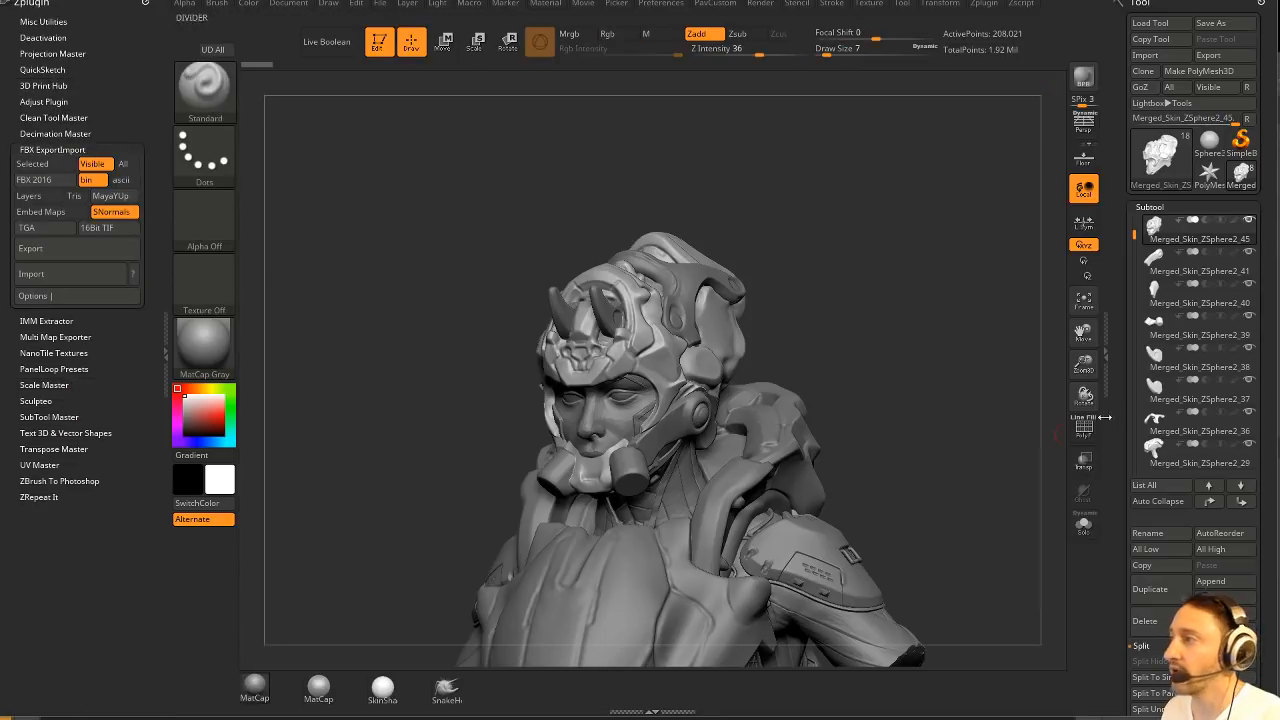
drag(1117, 405, 1114, 69)
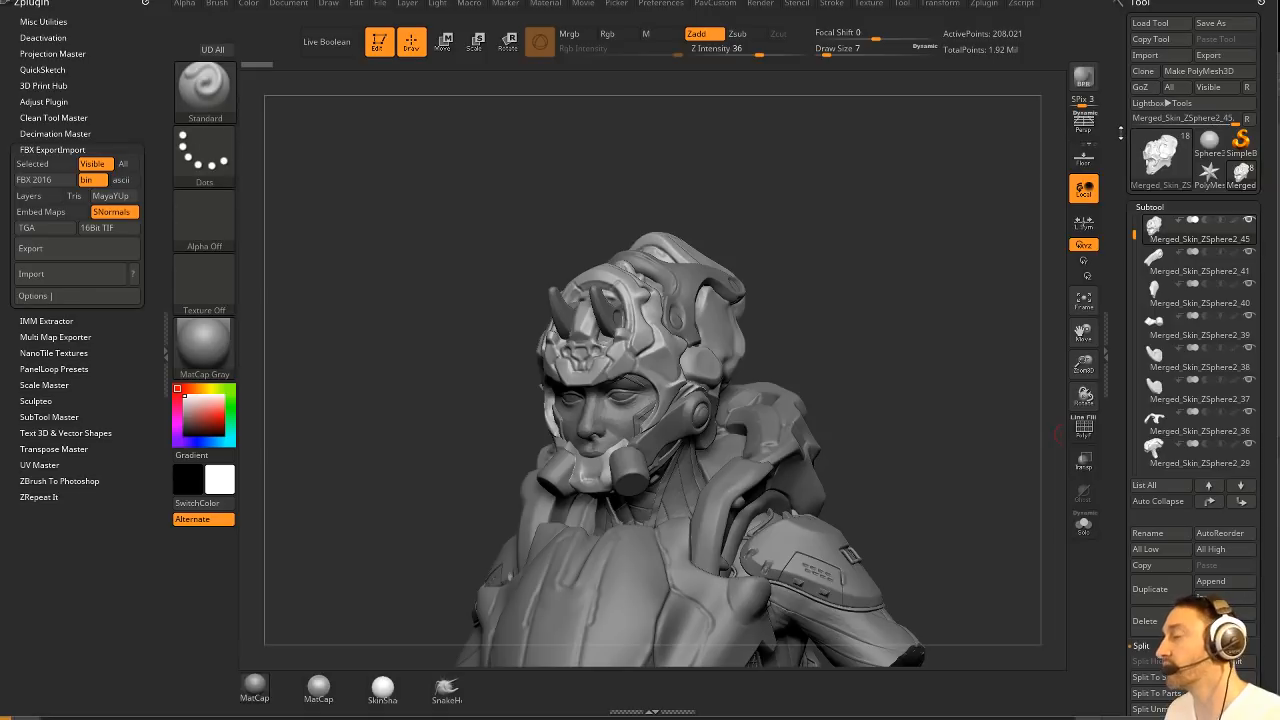
drag(1112, 226, 1271, 159)
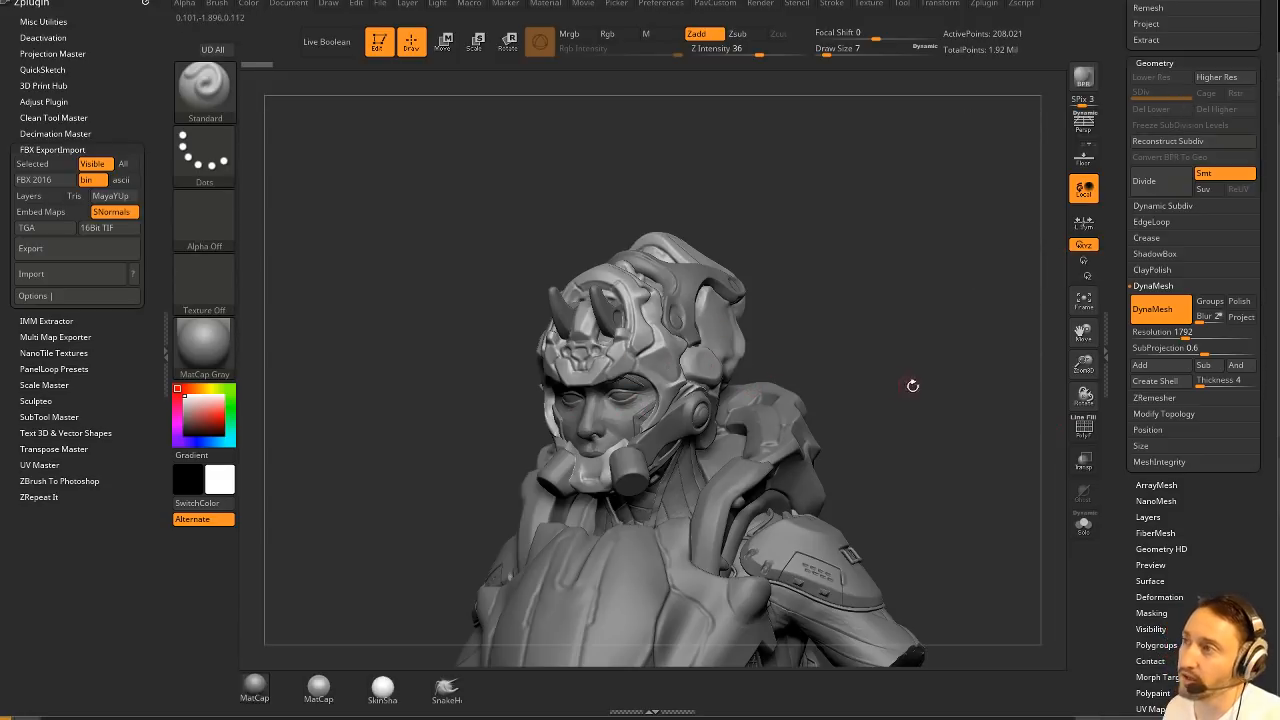
click(1122, 265)
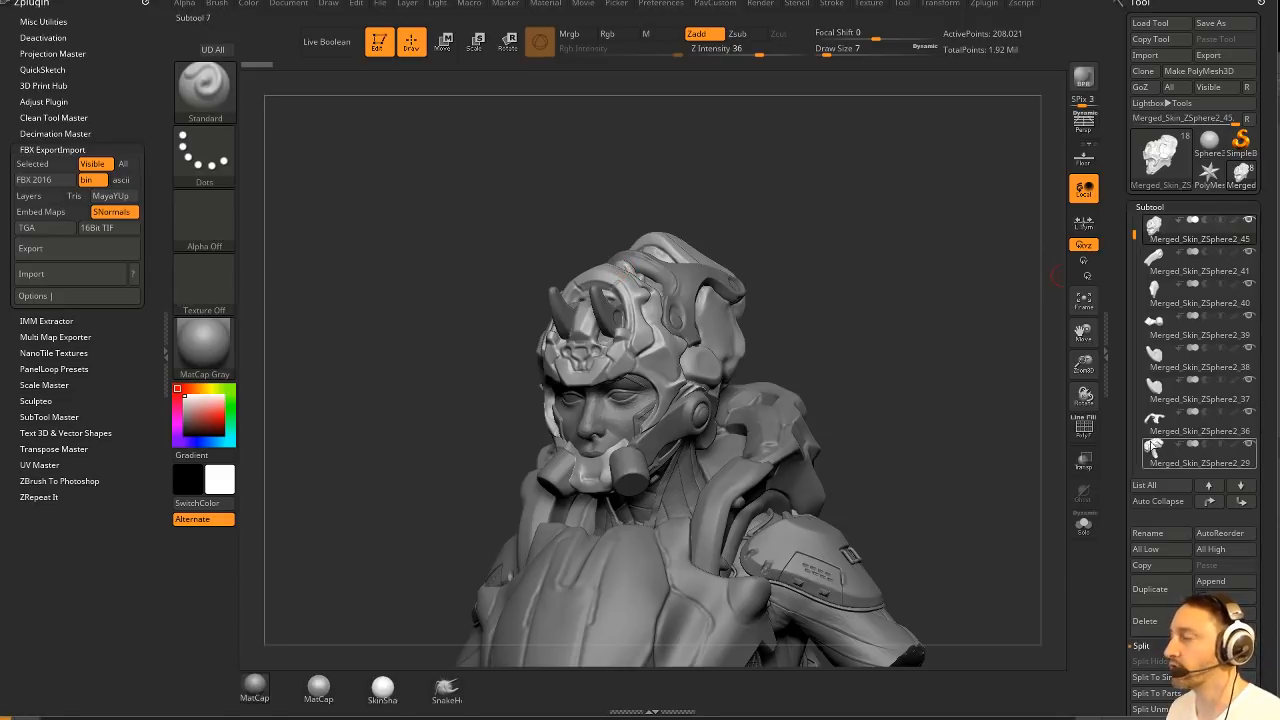
mouse_move(1172, 258)
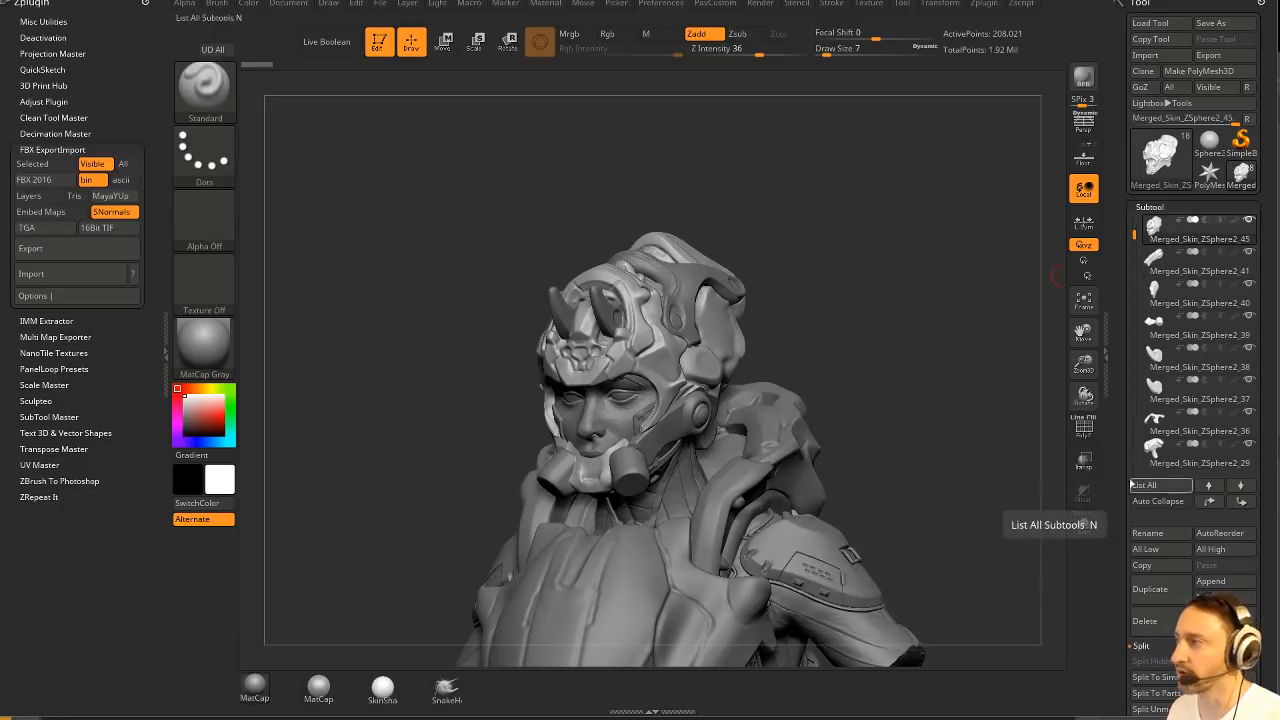
Set the draw size to 9 and make the curved trim piece wrapping over the helmet the active subtool.
drag(1175, 501, 1175, 268)
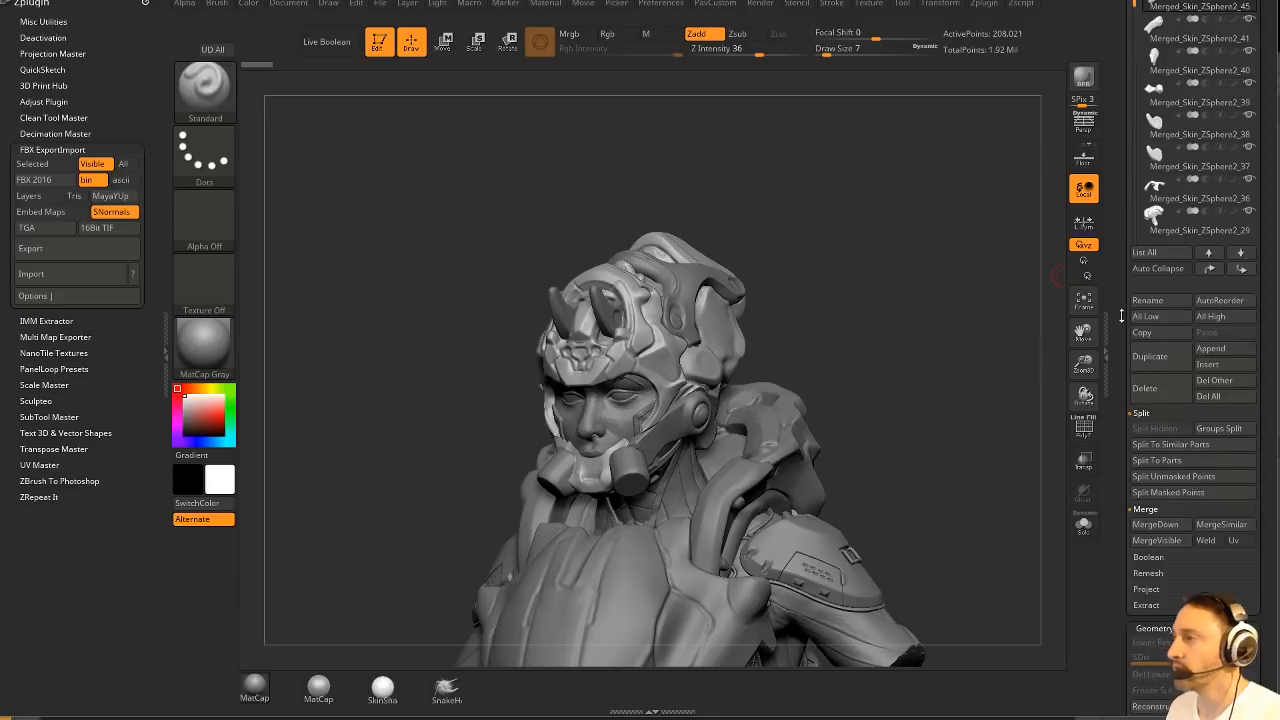
drag(1122, 314, 1122, 547)
drag(825, 241, 863, 228)
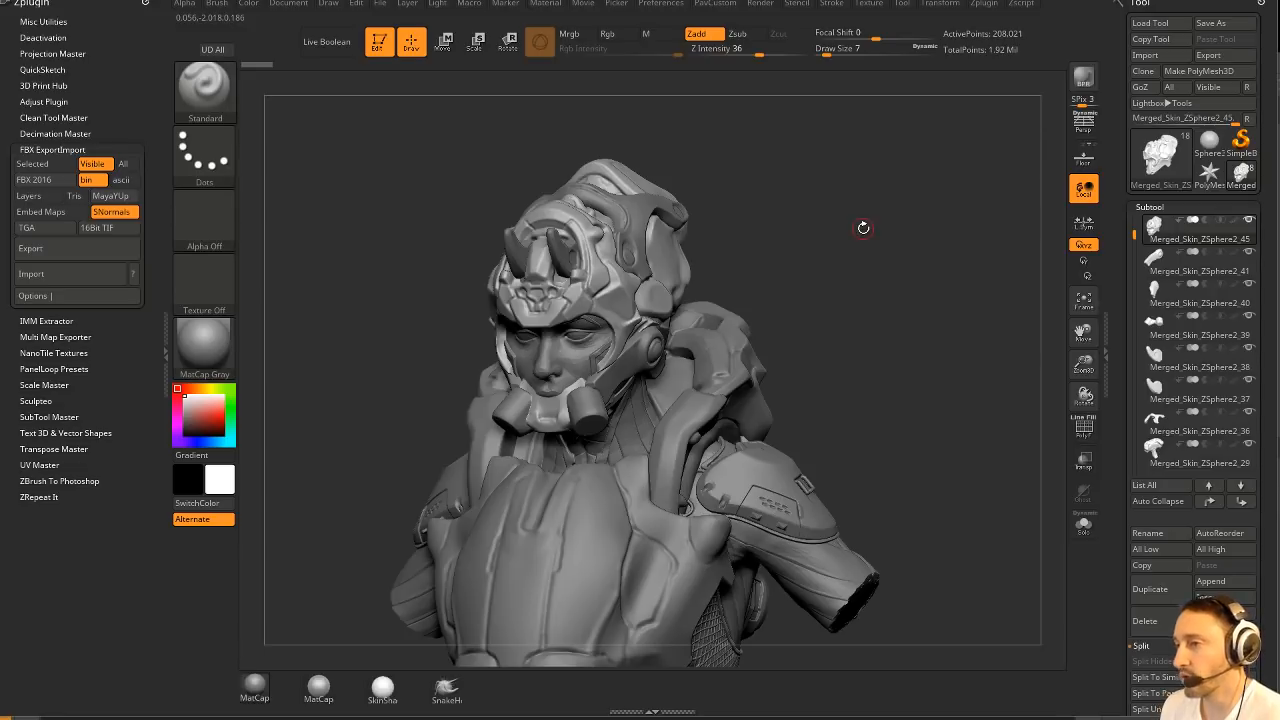
mouse_move(863, 228)
mouse_down()
mouse_move(836, 200)
mouse_move(886, 211)
mouse_up()
key(s)
drag(896, 213, 770, 228)
alt+click(770, 228)
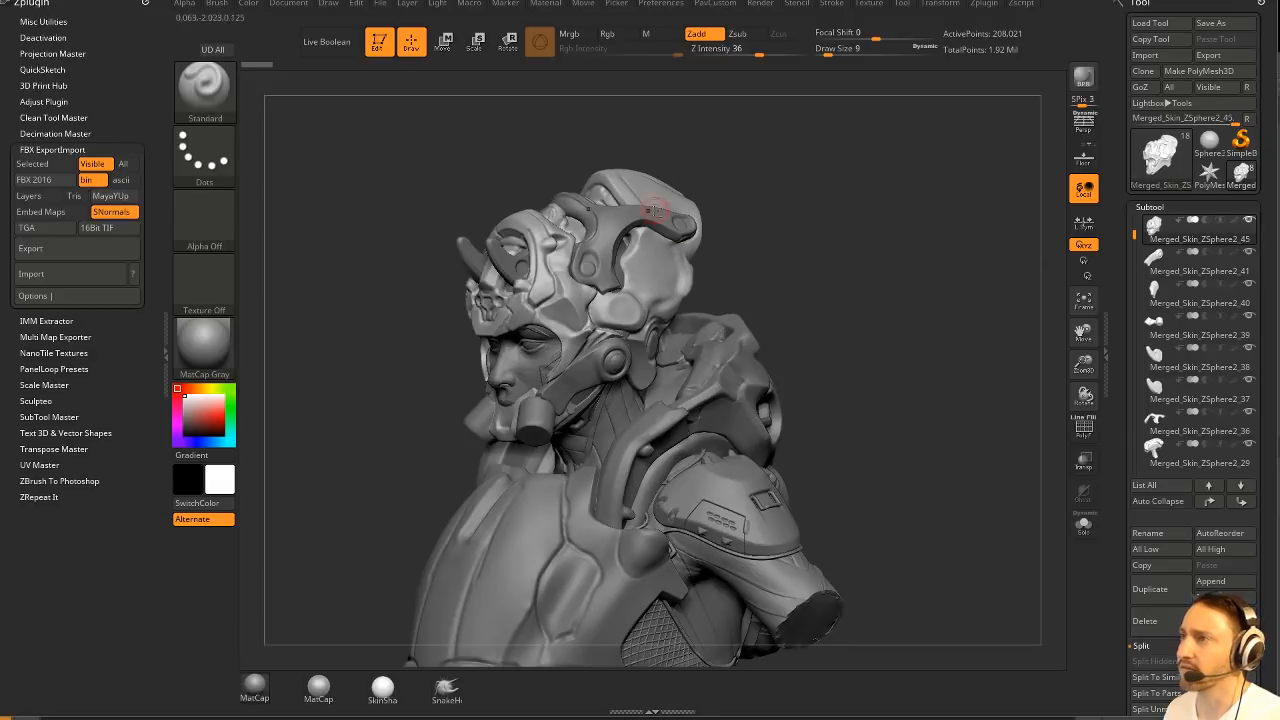
drag(886, 189, 940, 180)
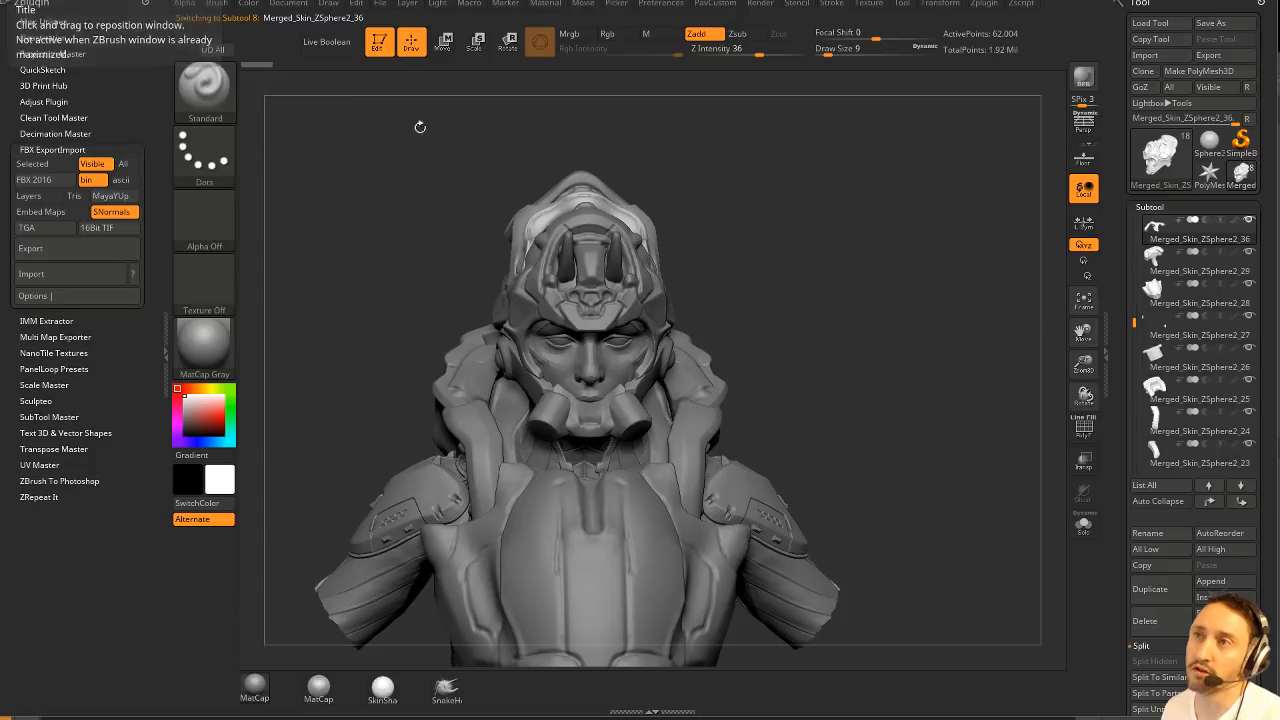
drag(923, 158, 880, 171)
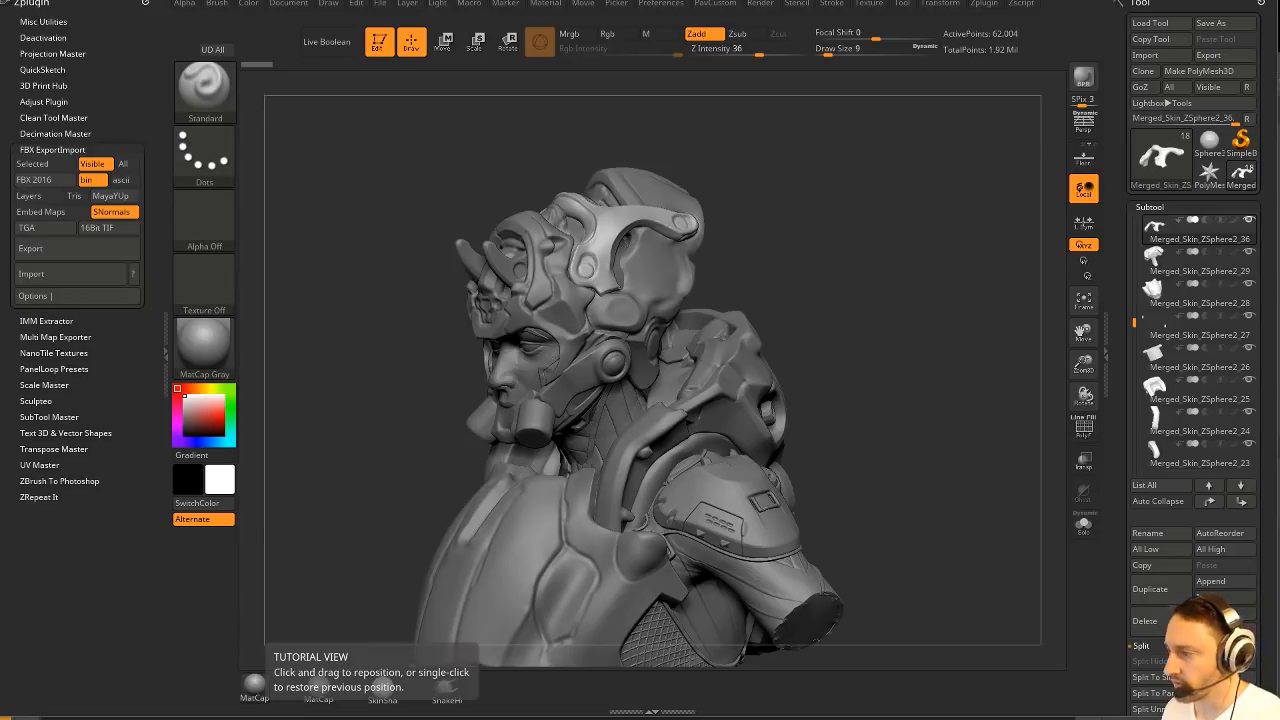
Switch to the browser, look through the tutorial channel's created playlists, and return to ZBrush.
key(alt+Tab)
scroll(910, 583, down, 3)
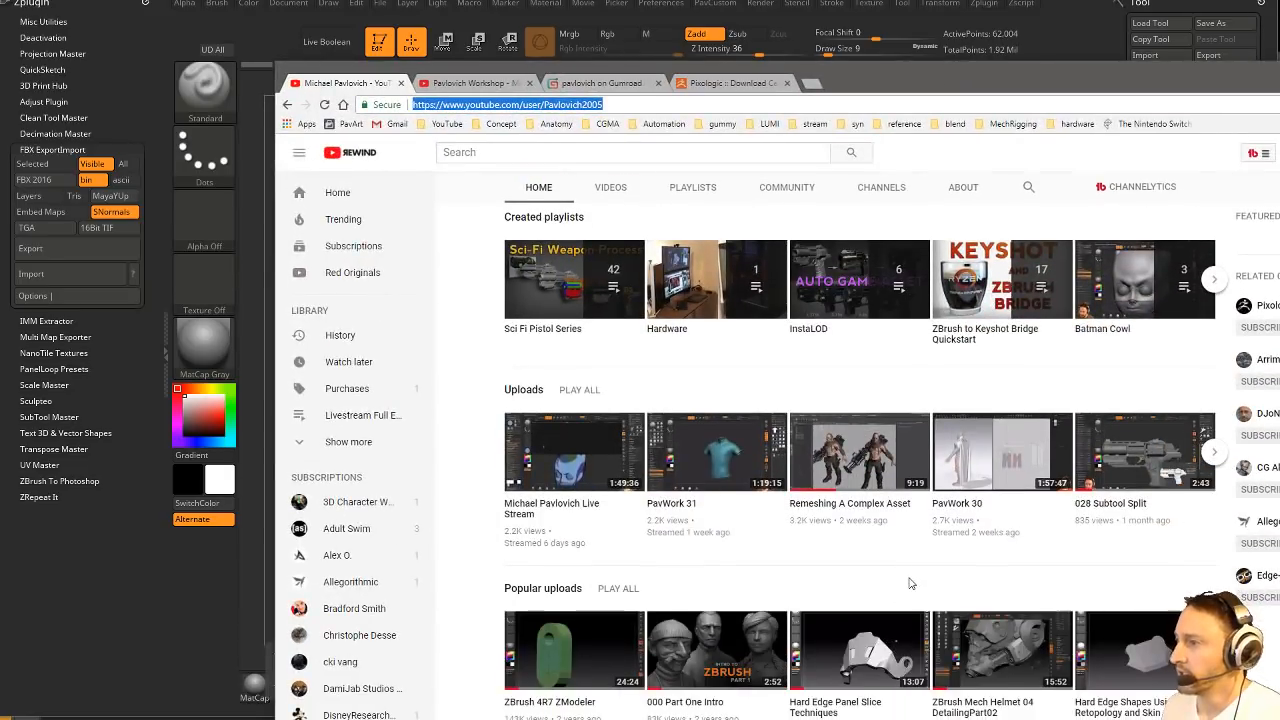
scroll(835, 572, up, 3)
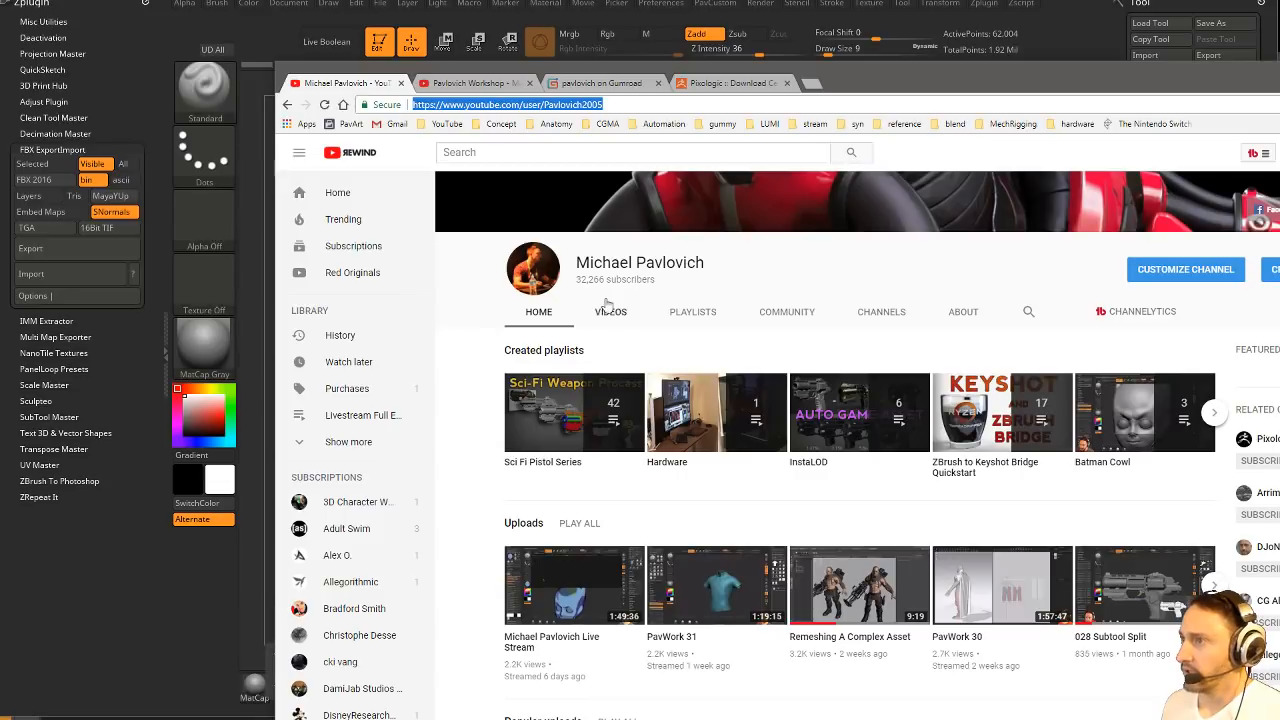
click(693, 311)
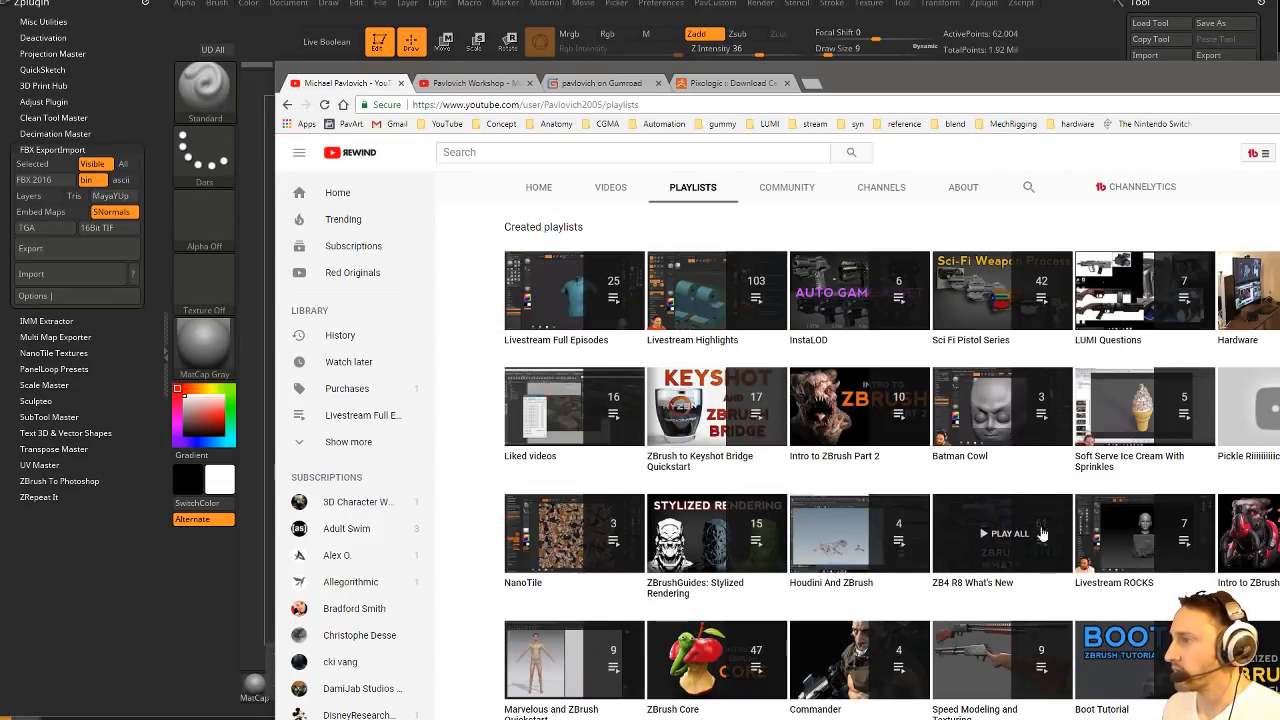
click(930, 74)
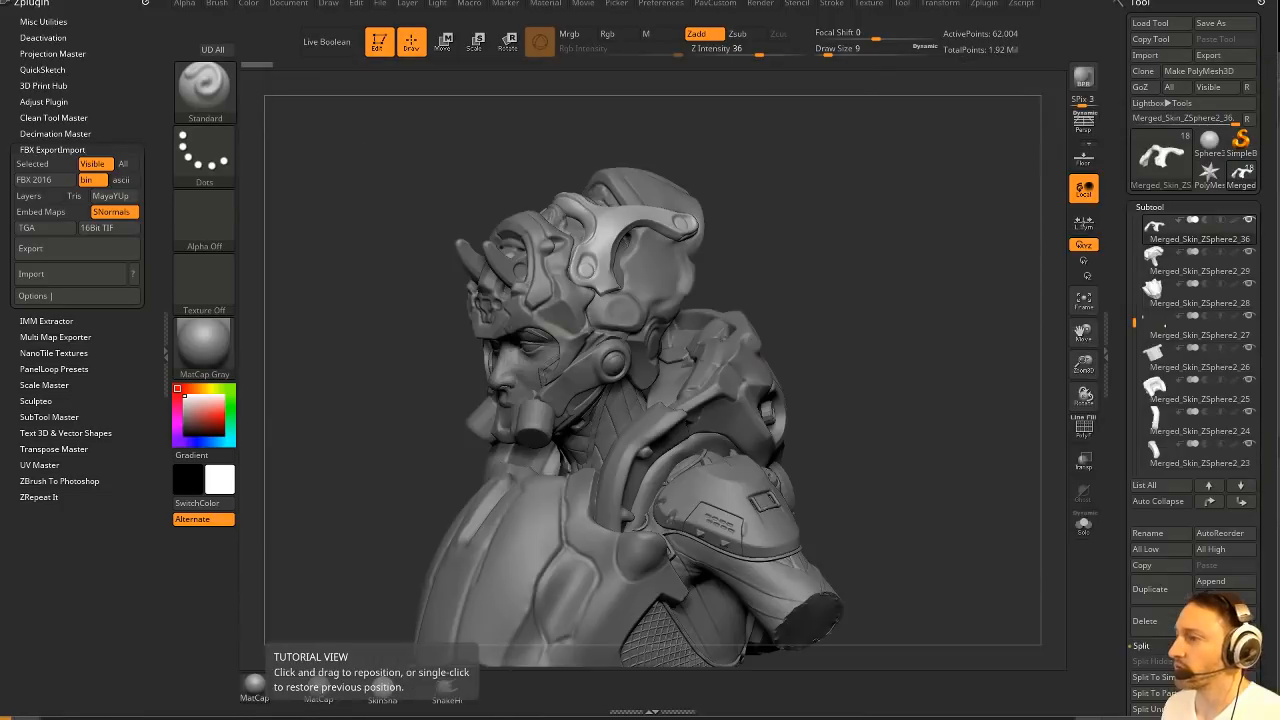
click(810, 240)
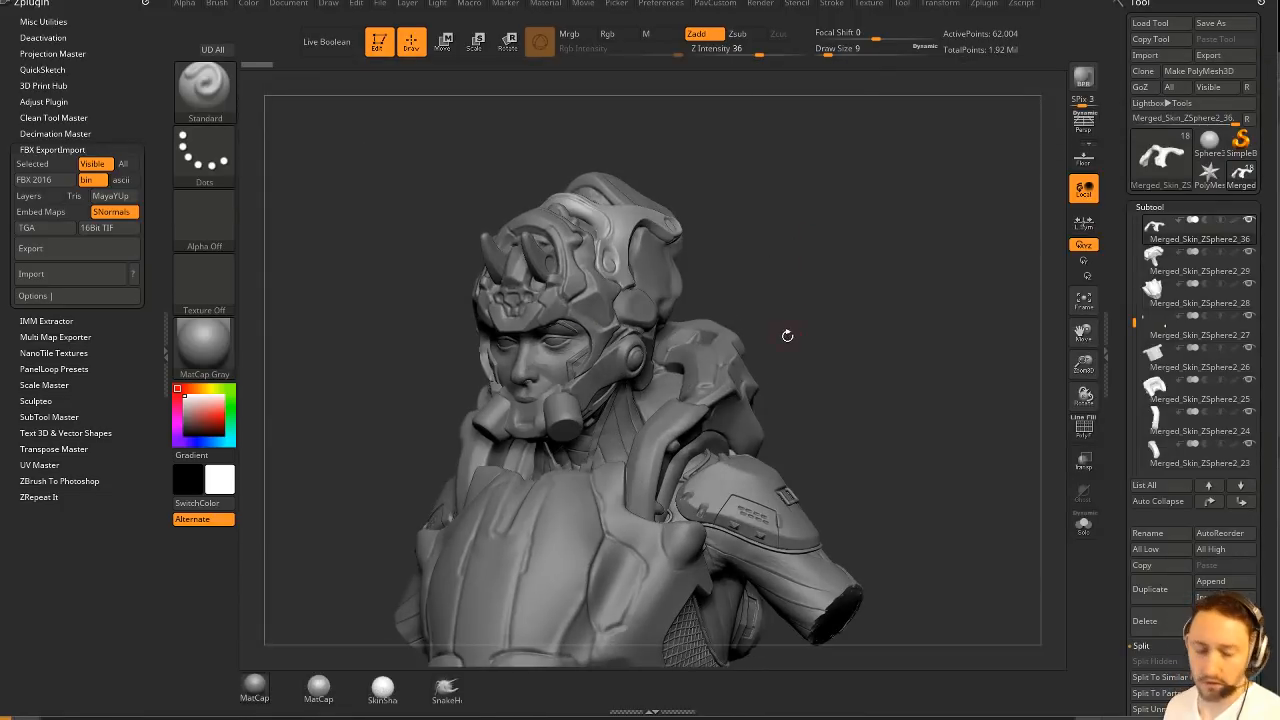
key(w)
key(y)
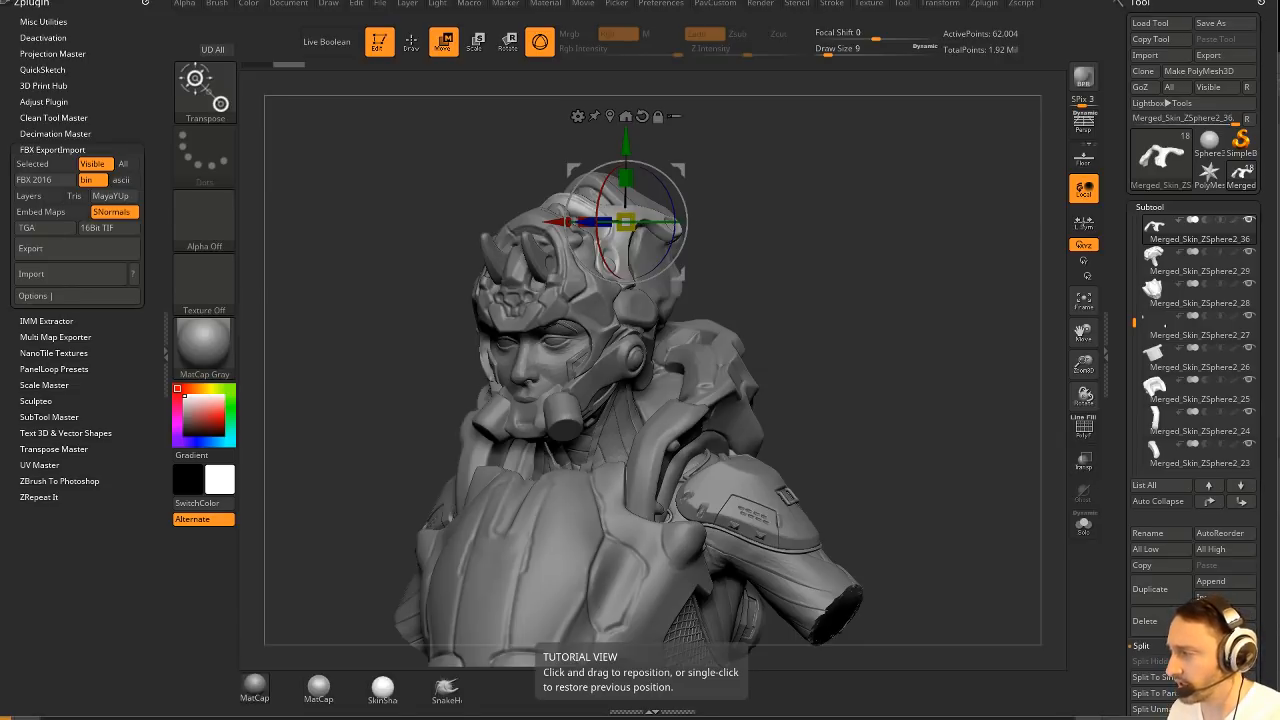
shift+drag(852, 338, 866, 324)
key(q)
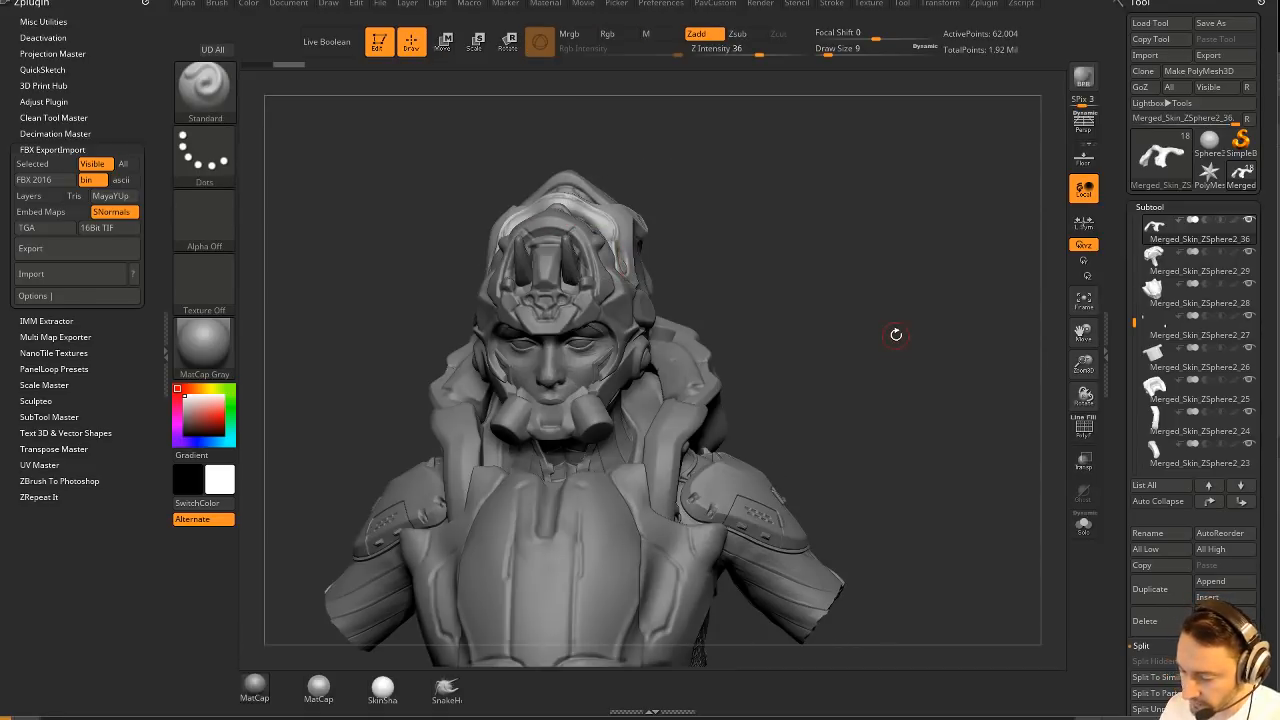
Set the draw size to 16 and examine the whole bust from the front and side.
key(s)
drag(850, 219, 838, 231)
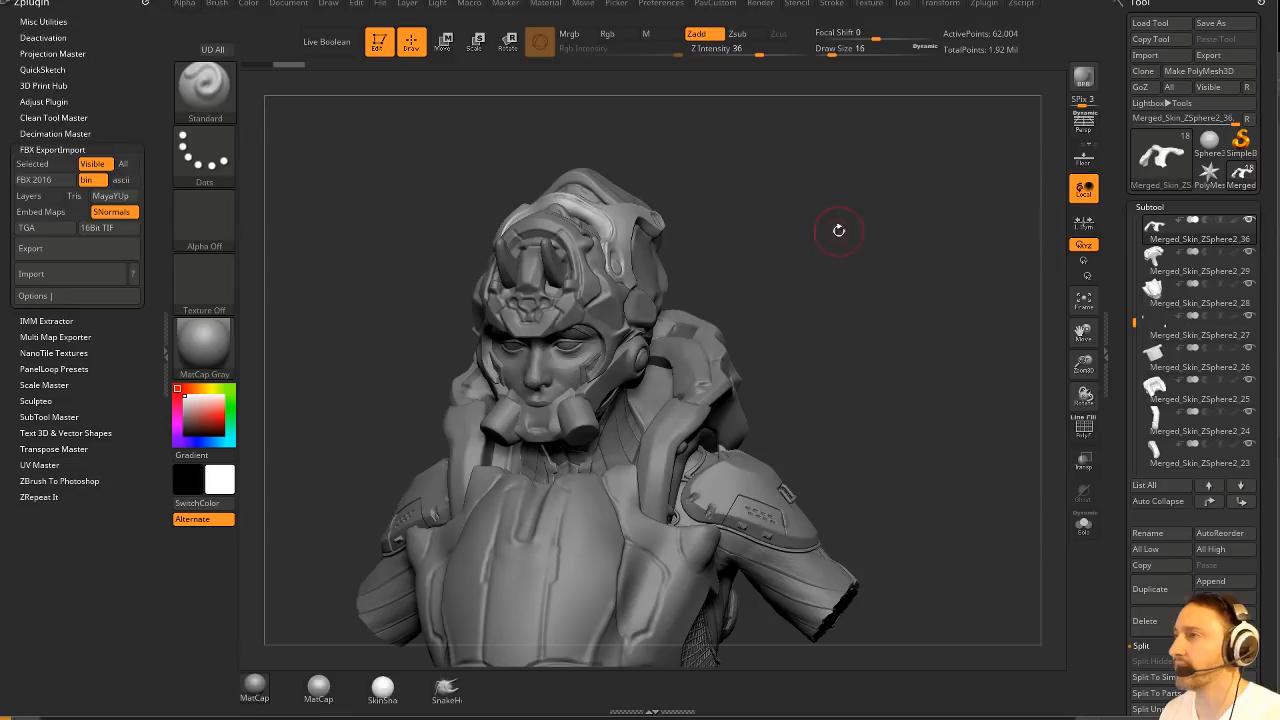
mouse_move(704, 219)
alt+mouse_down()
mouse_move(738, 251)
mouse_move(783, 238)
mouse_move(770, 246)
alt+mouse_up()
key(s)
drag(800, 250, 775, 240)
shift+drag(851, 349, 899, 337)
mouse_move(809, 296)
mouse_down()
mouse_move(764, 335)
mouse_move(788, 336)
mouse_up()
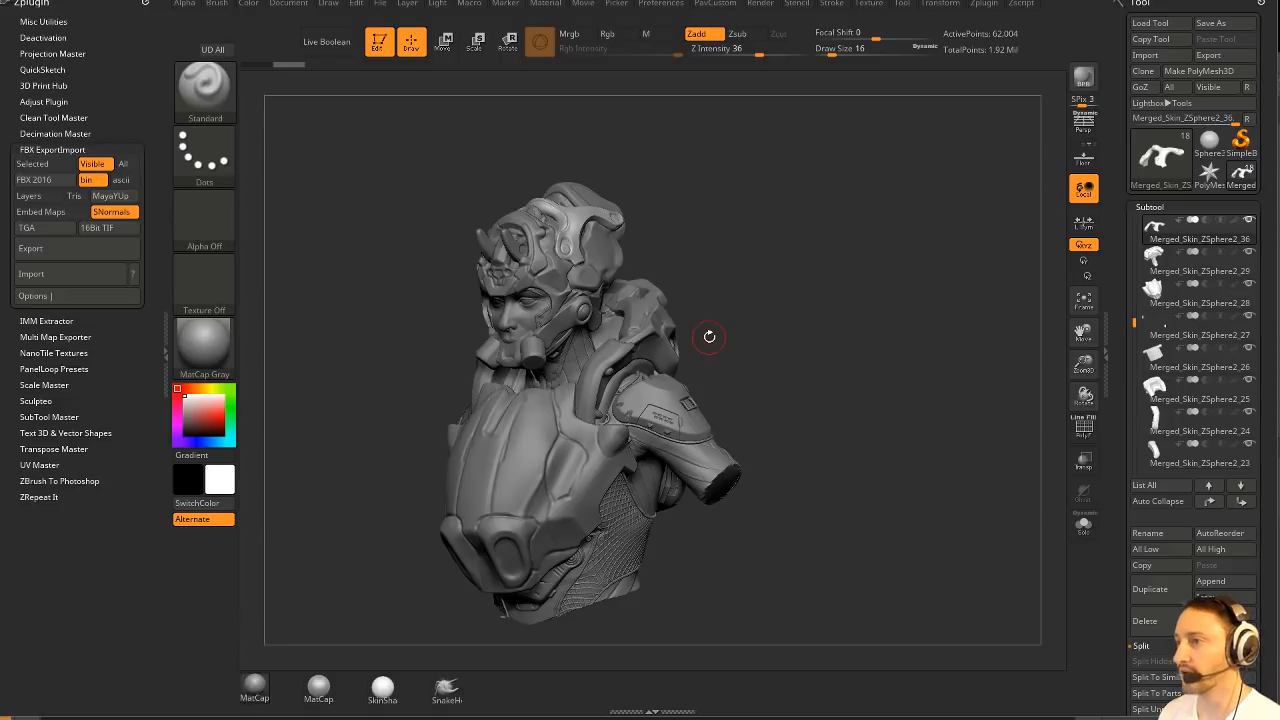
drag(733, 267, 798, 242)
Browse the HardSurface brush folder in LightBox, return to the main brush folders, and close LightBox.
key(comma)
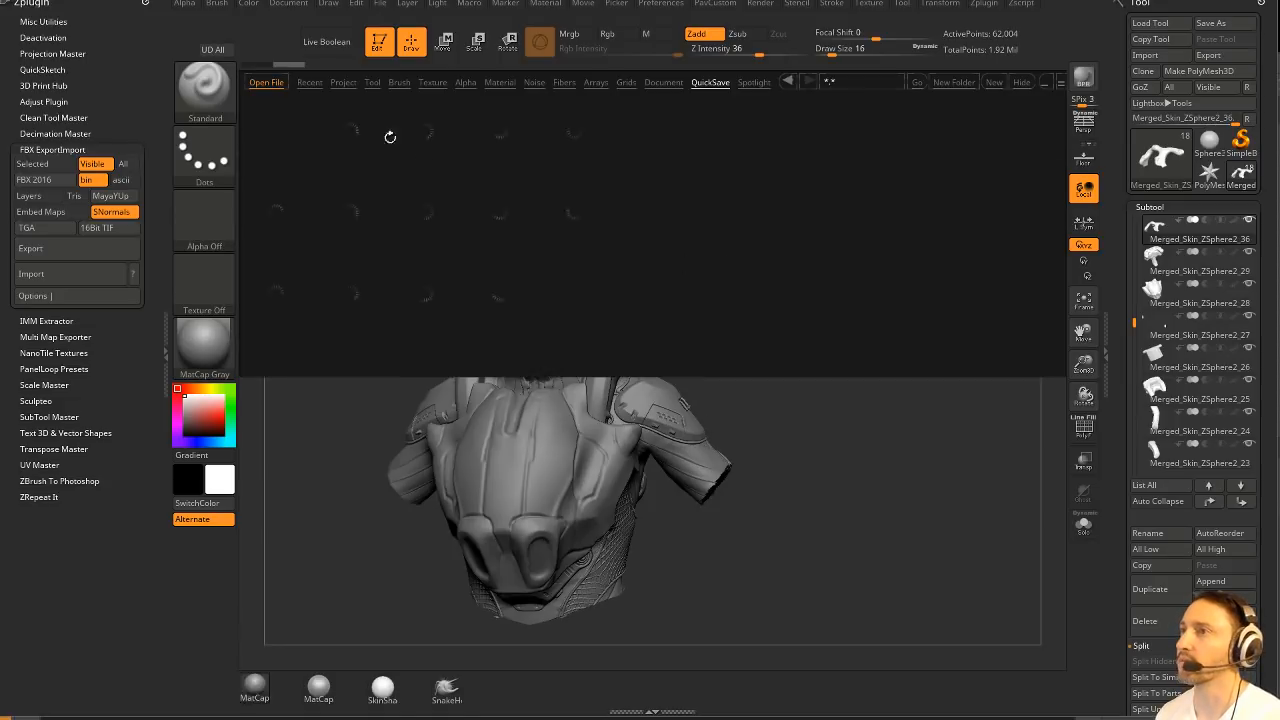
click(399, 82)
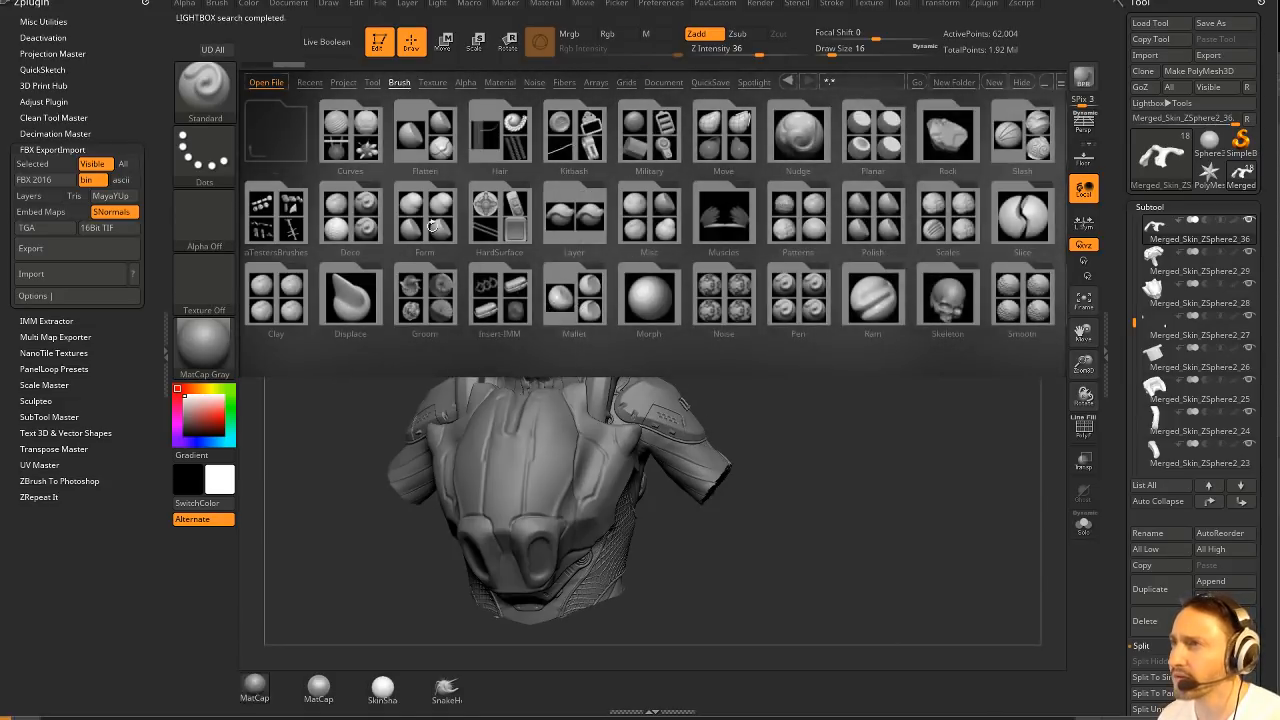
click(505, 222)
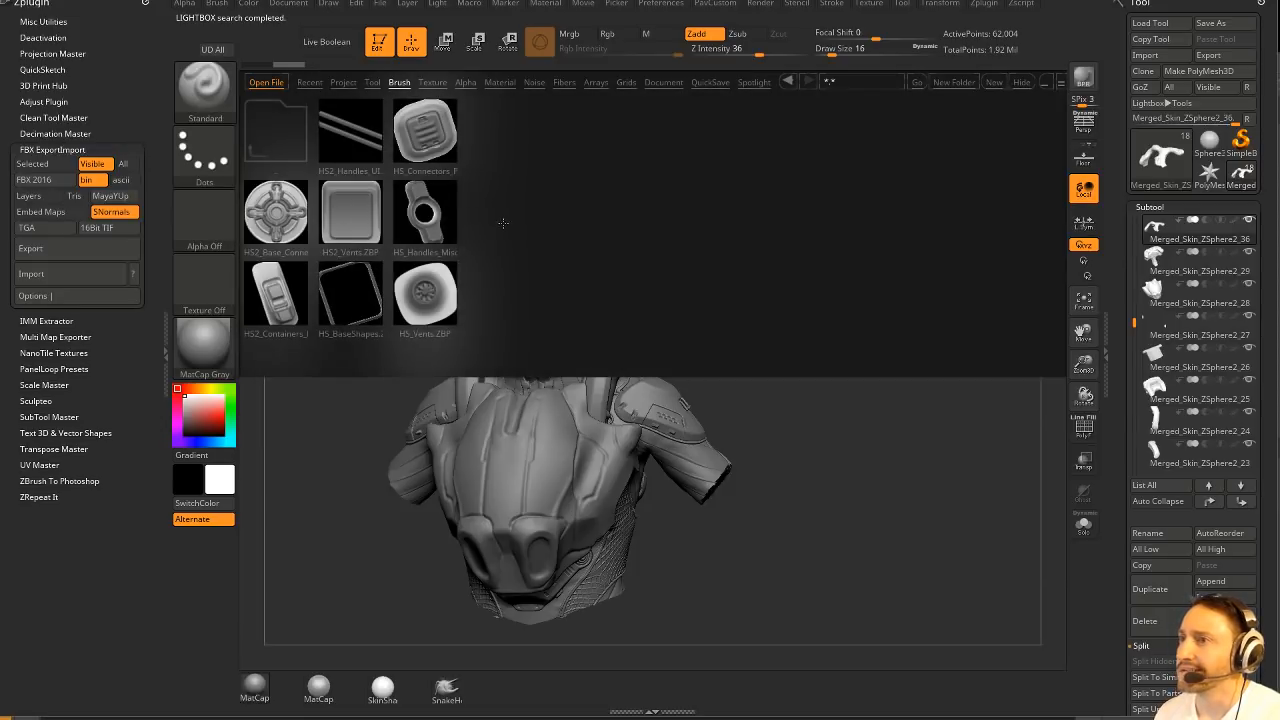
click(397, 84)
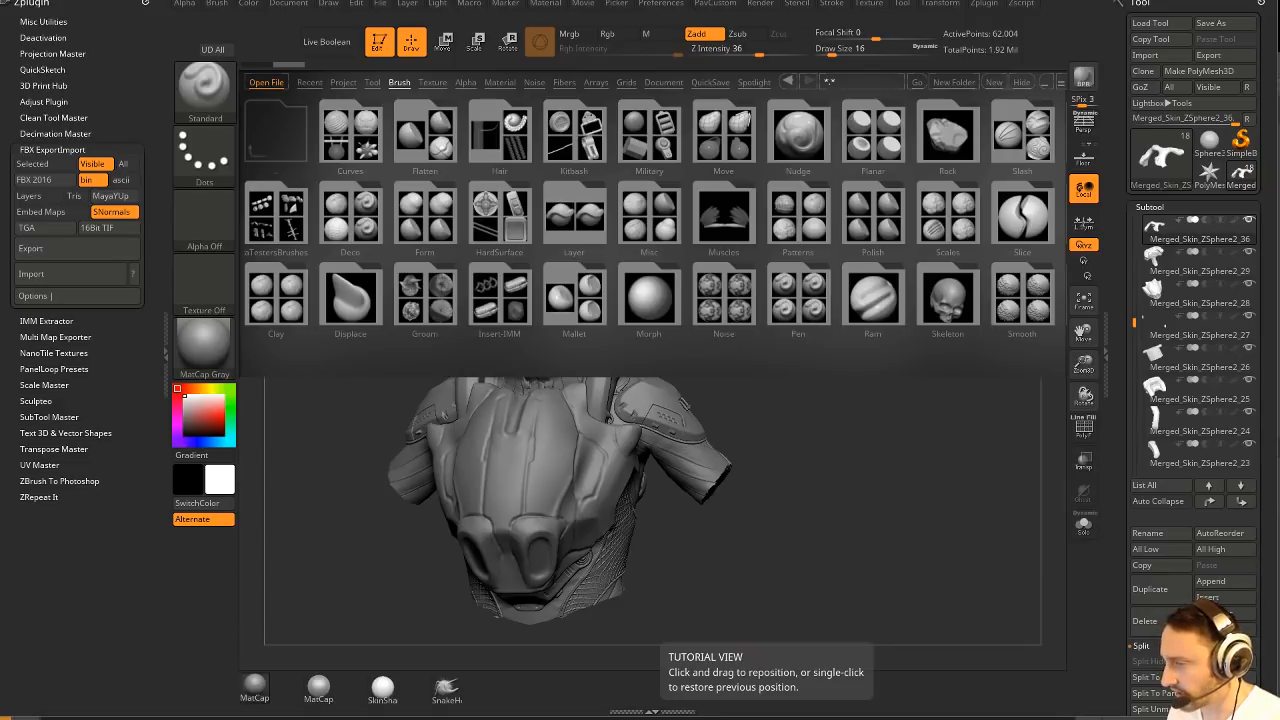
click(748, 598)
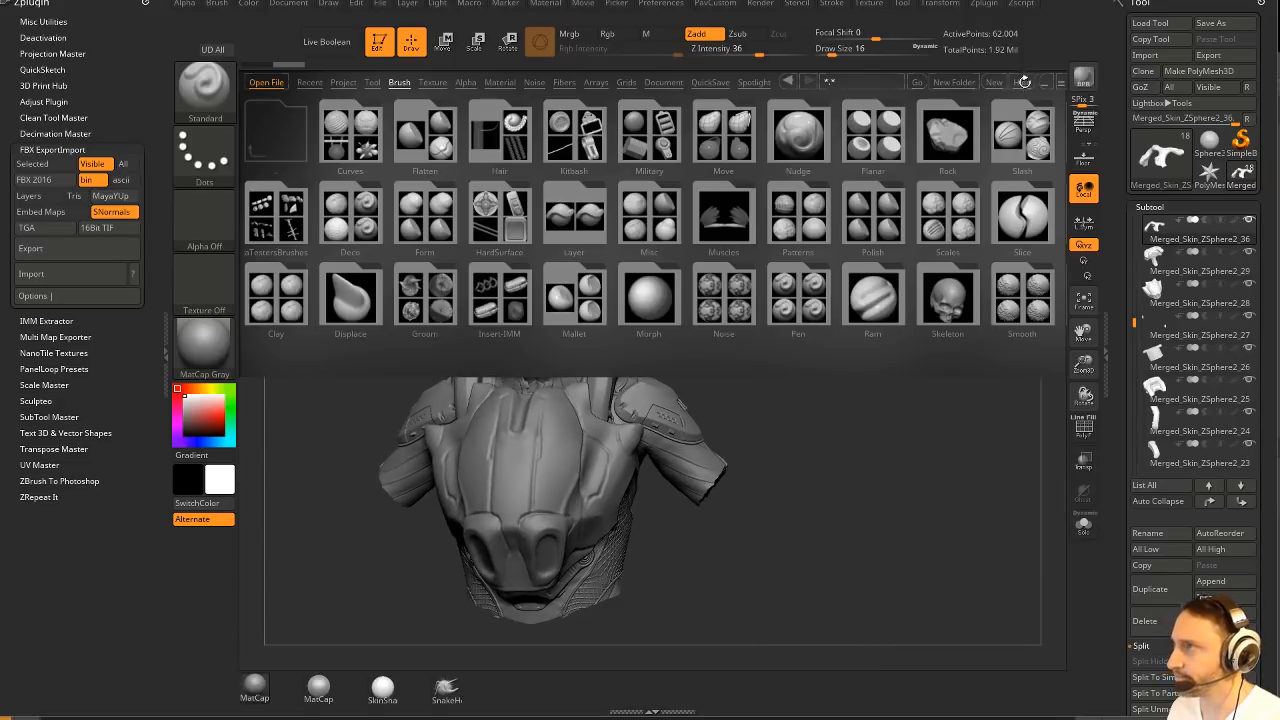
key(comma)
Set the draw size to 22, activate the tube over the shoulder to inspect it, and switch to the main helmet shell.
mouse_move(1000, 250)
mouse_down()
mouse_move(857, 262)
mouse_move(871, 249)
mouse_up()
key(])
drag(794, 243, 720, 303)
key([)
alt+click(640, 321)
drag(827, 298, 749, 362)
alt+click(605, 388)
drag(871, 309, 800, 301)
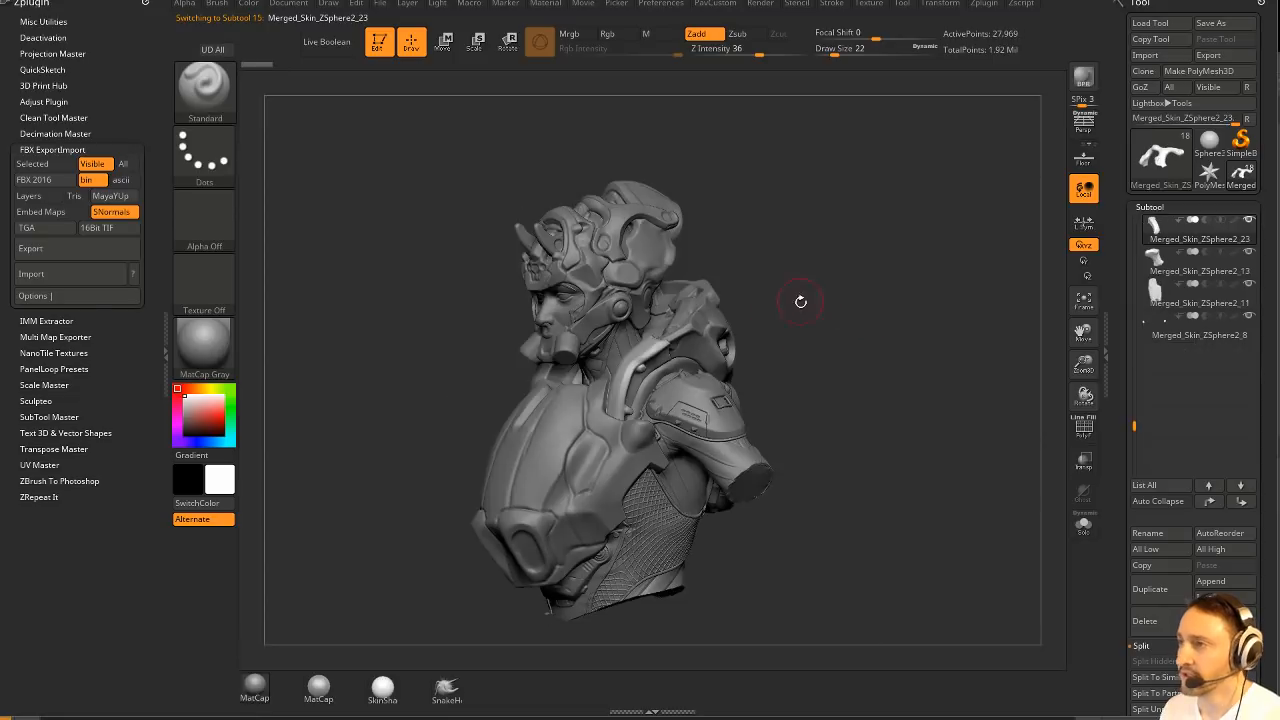
alt+click(588, 266)
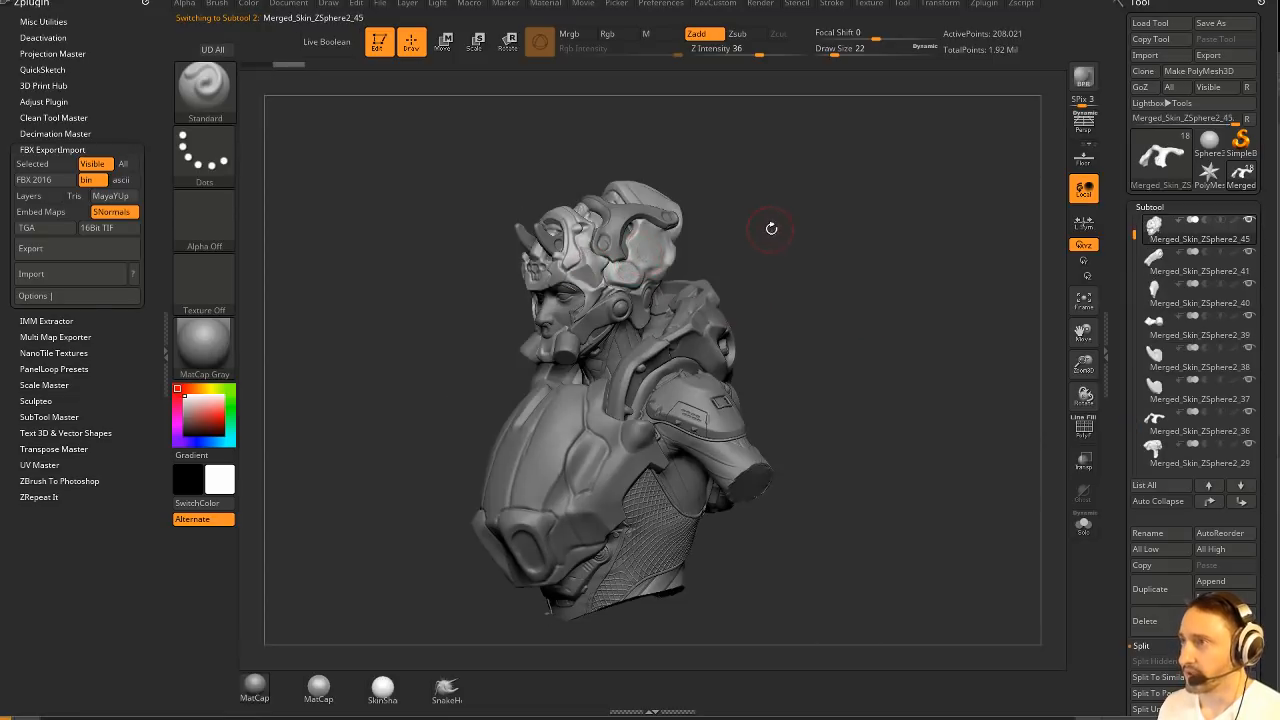
Set the draw size to 17, activate the back armour subtool for inspection, and switch back to the main helmet shell.
mouse_move(771, 228)
mouse_down()
mouse_move(763, 260)
mouse_move(792, 314)
mouse_move(860, 290)
mouse_move(877, 343)
mouse_move(886, 305)
mouse_move(823, 346)
mouse_move(845, 338)
mouse_move(828, 476)
mouse_move(855, 295)
mouse_move(889, 351)
mouse_move(894, 334)
mouse_move(540, 438)
mouse_move(678, 249)
mouse_up()
text(s17)
key(Return)
alt+click(678, 249)
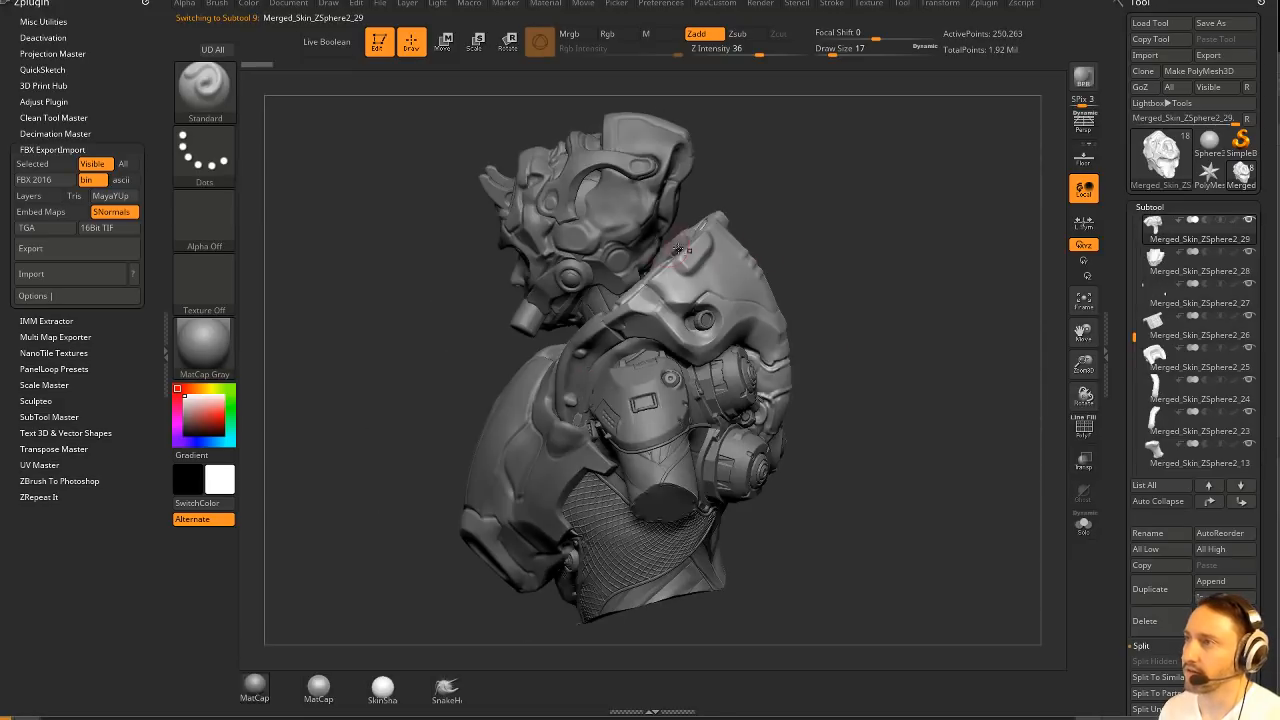
alt+click(597, 198)
drag(886, 214, 827, 237)
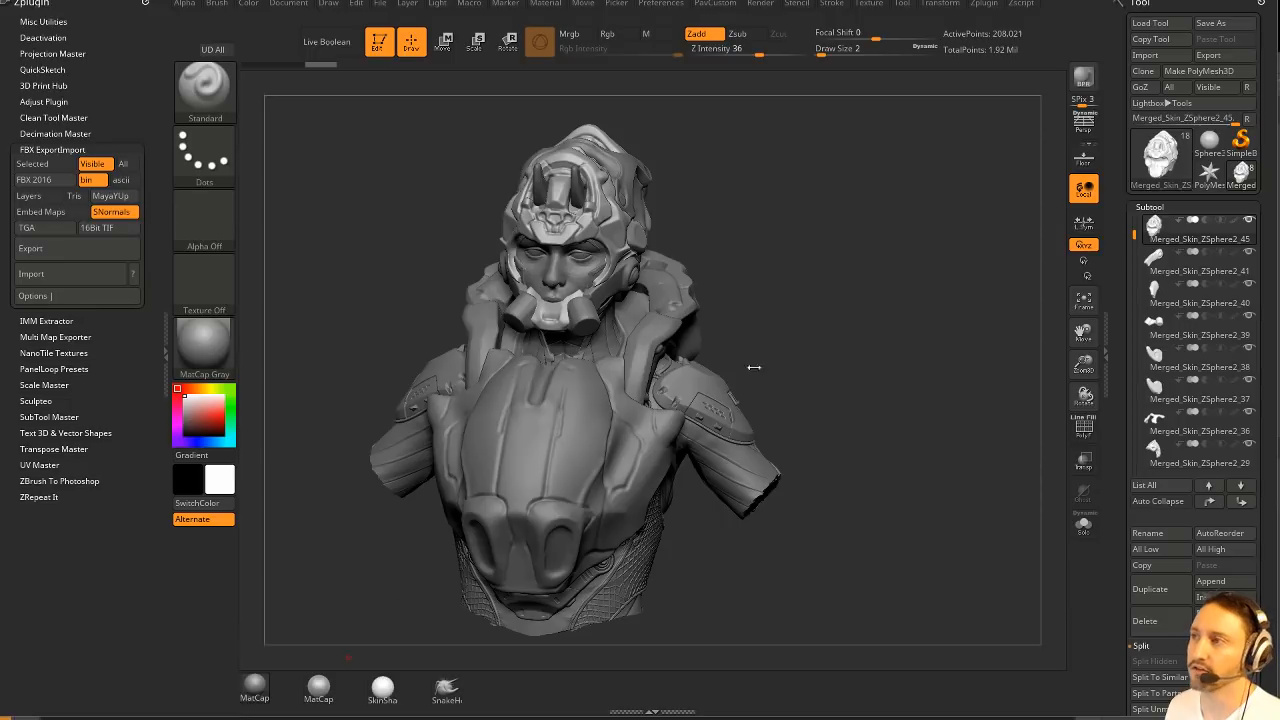
Set the draw size to 9 and inspect the head parts by activating them in turn, ending on the main helmet shell.
mouse_move(752, 366)
mouse_down()
mouse_move(871, 252)
mouse_move(868, 283)
mouse_up()
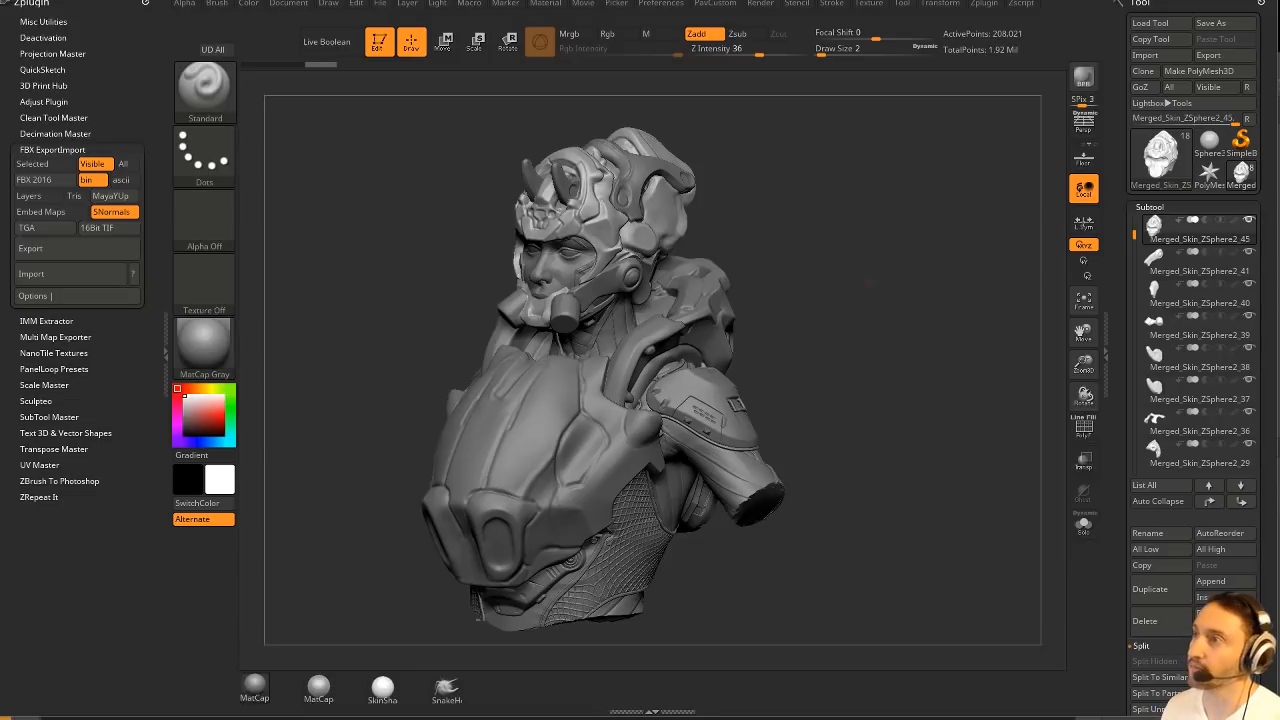
mouse_move(830, 232)
mouse_down()
mouse_move(917, 200)
mouse_move(855, 240)
mouse_move(889, 217)
mouse_move(649, 265)
mouse_move(679, 322)
mouse_move(834, 202)
mouse_move(660, 262)
mouse_up()
key(s)
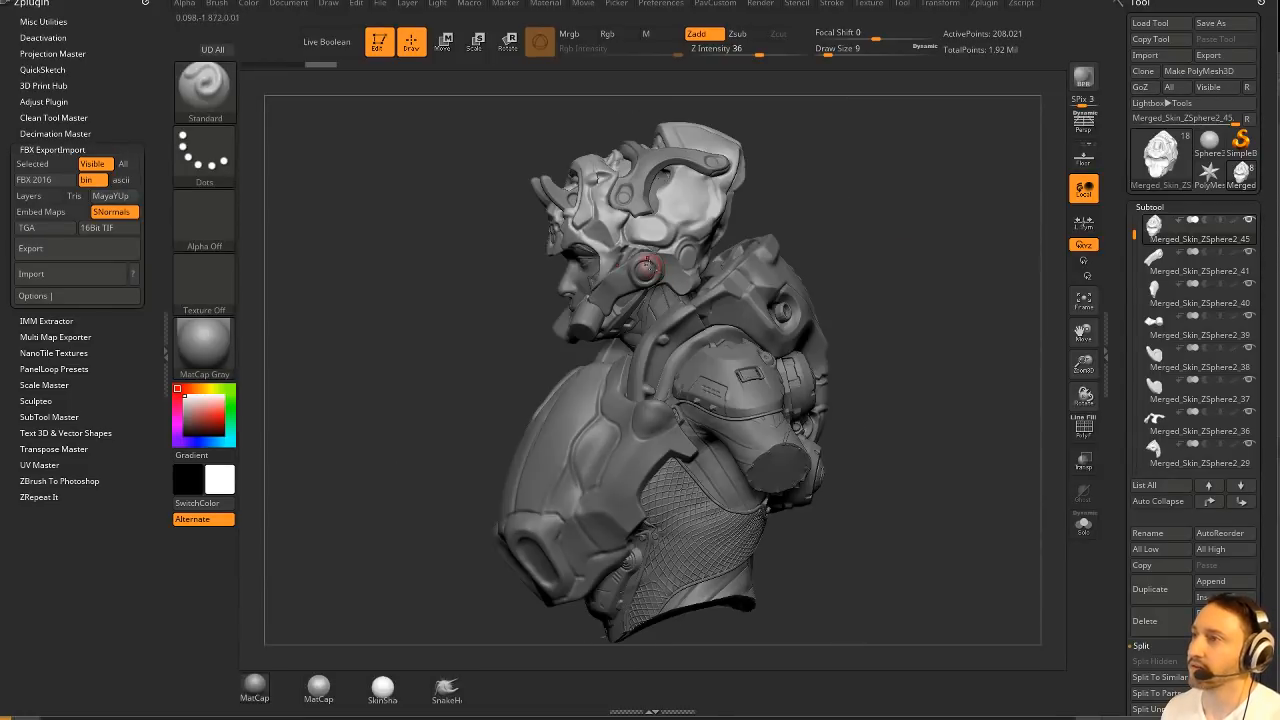
alt+click(618, 252)
drag(876, 231, 918, 229)
alt+click(605, 322)
drag(818, 245, 896, 243)
alt+click(580, 202)
drag(790, 199, 757, 211)
alt+click(660, 226)
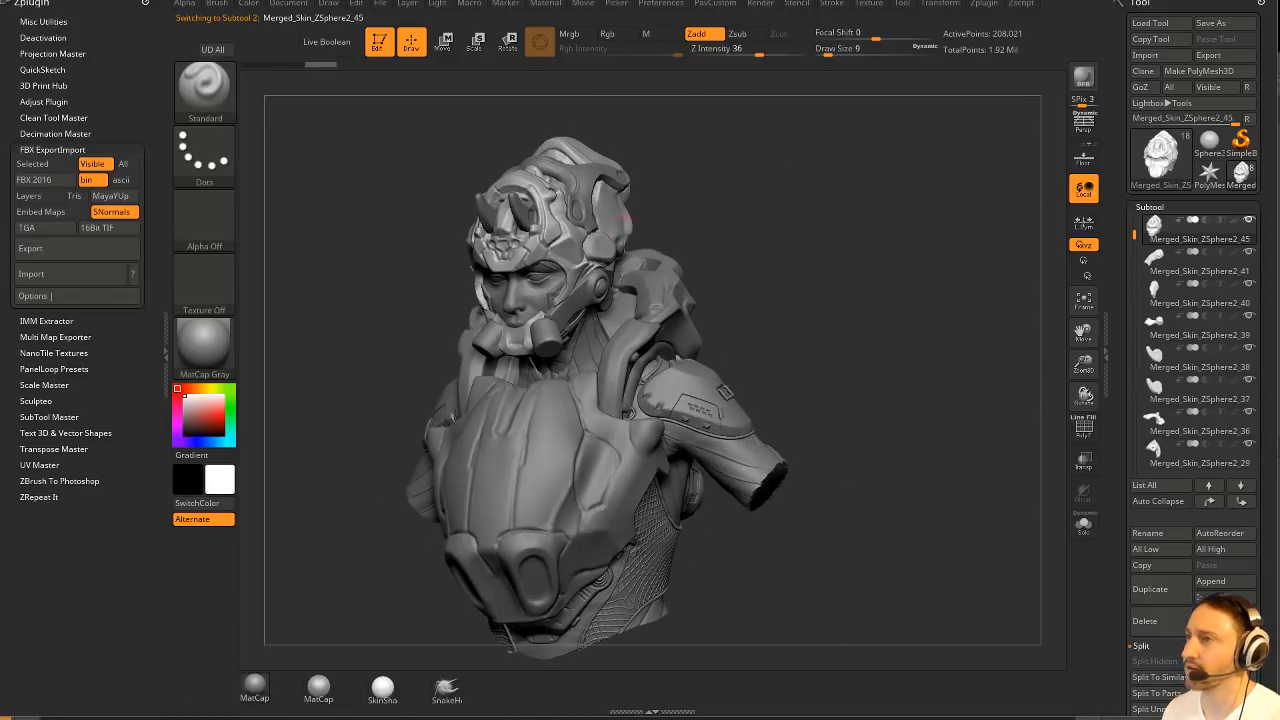
Inspect the body armour behind the helmet and make the chest armour the active subtool.
drag(738, 318, 652, 329)
drag(710, 172, 665, 248)
drag(738, 222, 690, 276)
drag(831, 267, 736, 292)
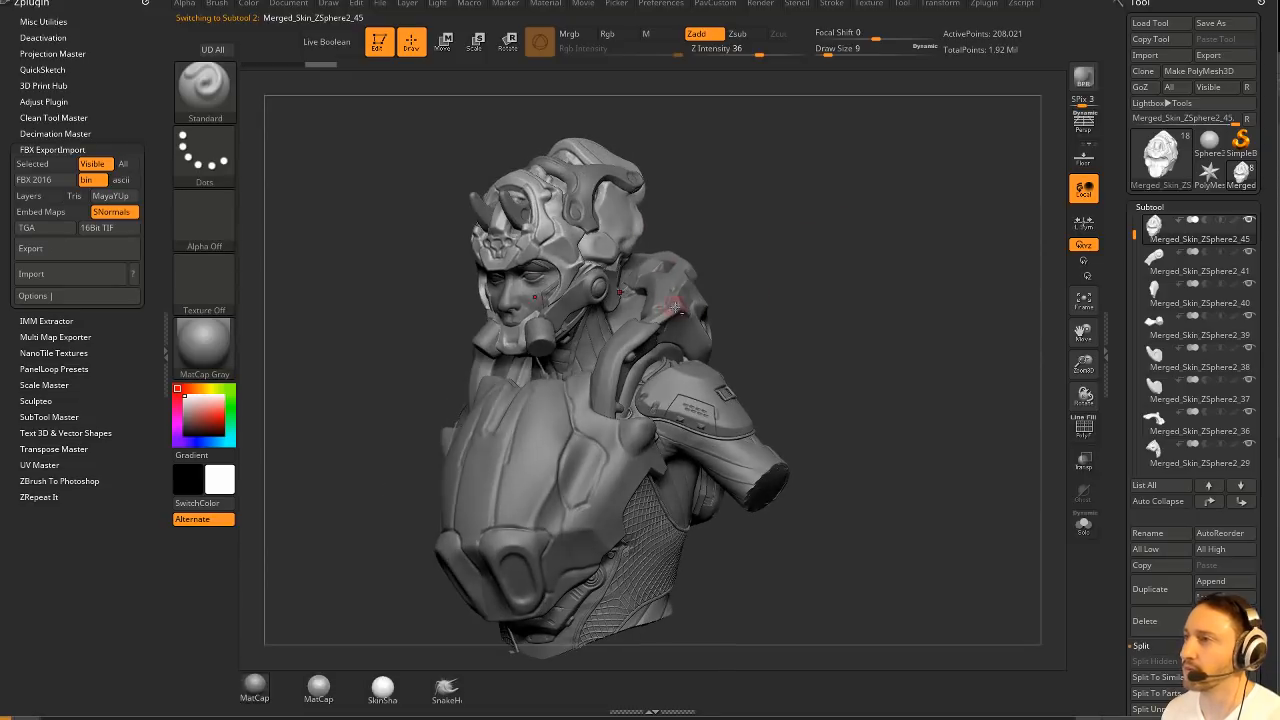
alt+click(678, 307)
alt+click(705, 320)
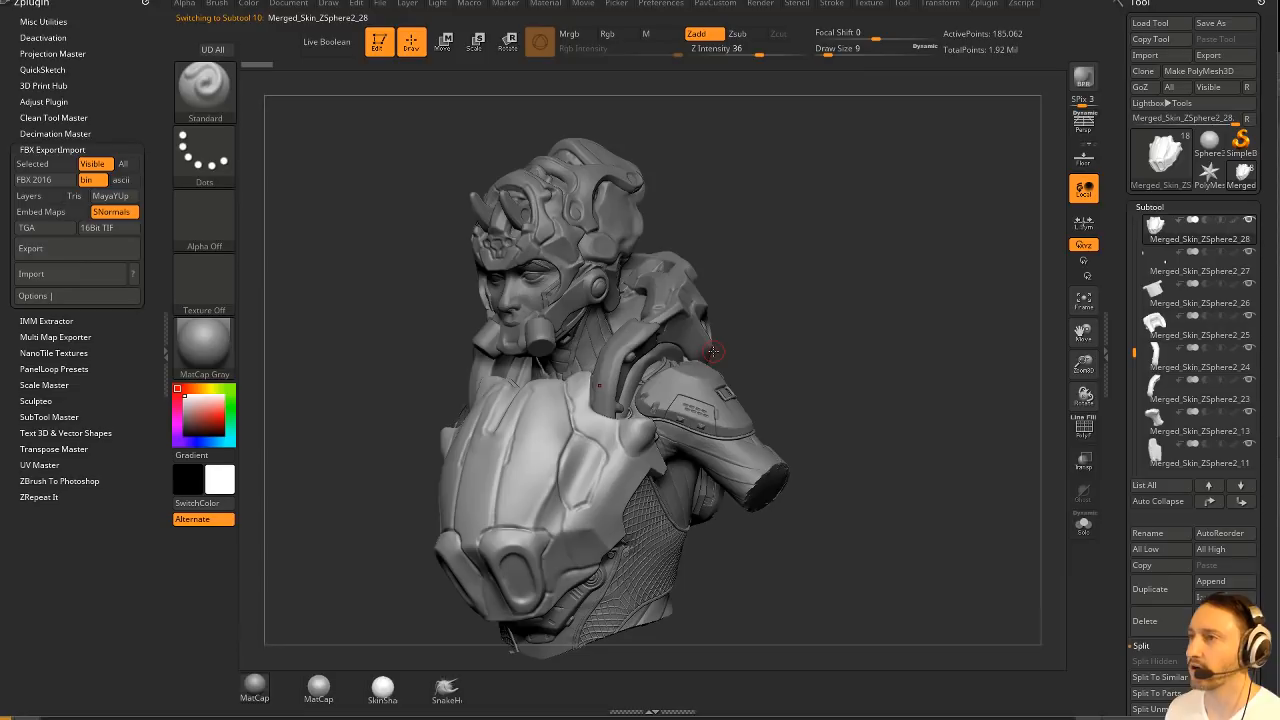
Reactivate the curved helmet trim subtool and turn the bust to a three-quarter view.
drag(718, 229, 779, 191)
alt+click(568, 306)
alt+click(797, 214)
alt+click(627, 203)
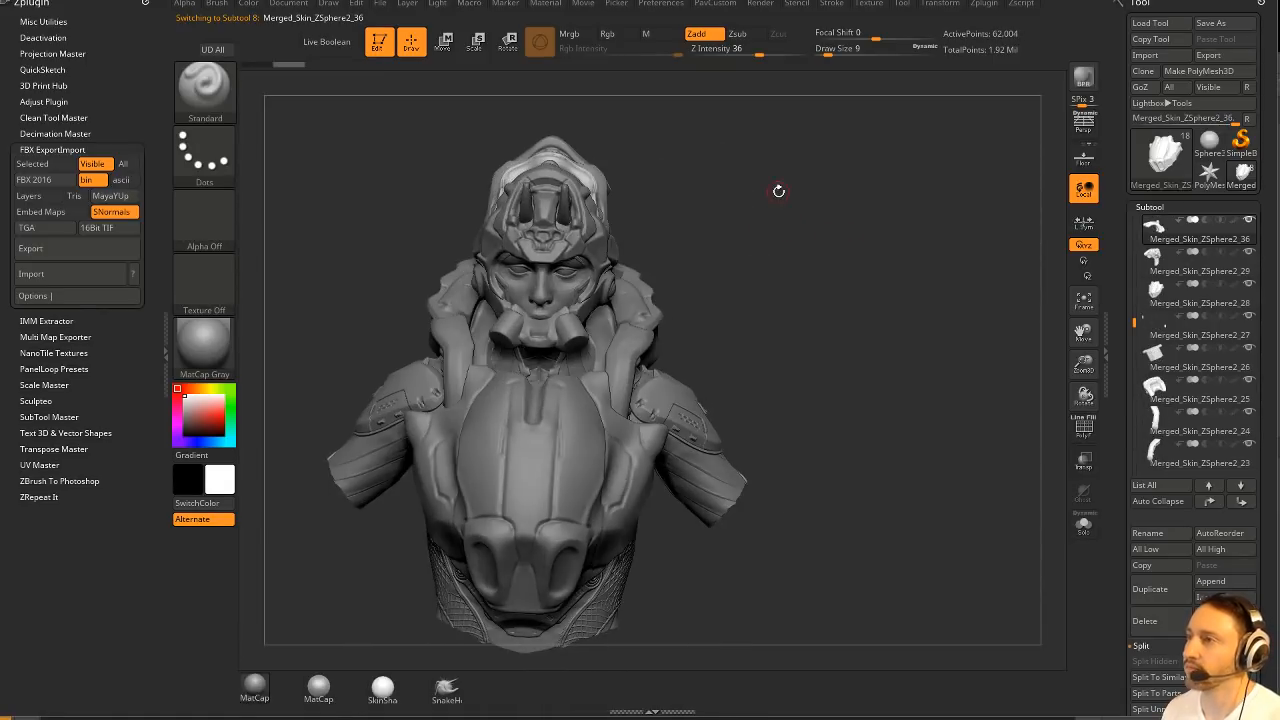
drag(722, 285, 872, 284)
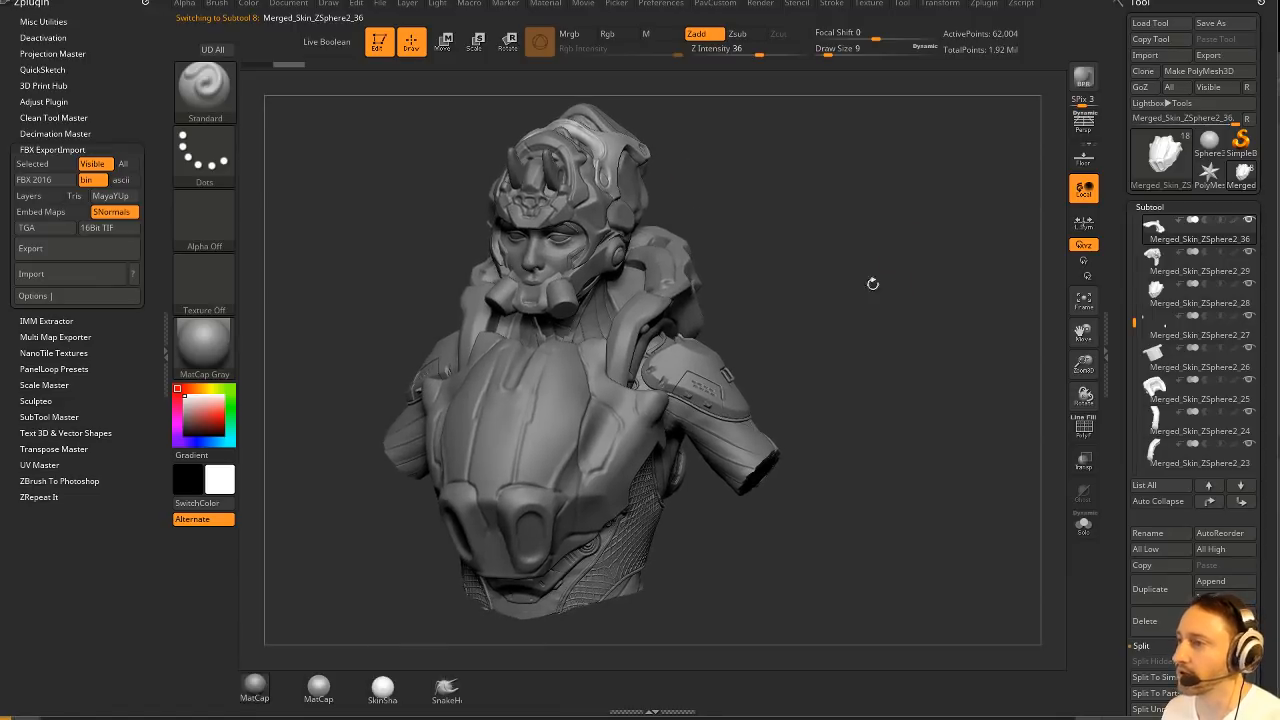
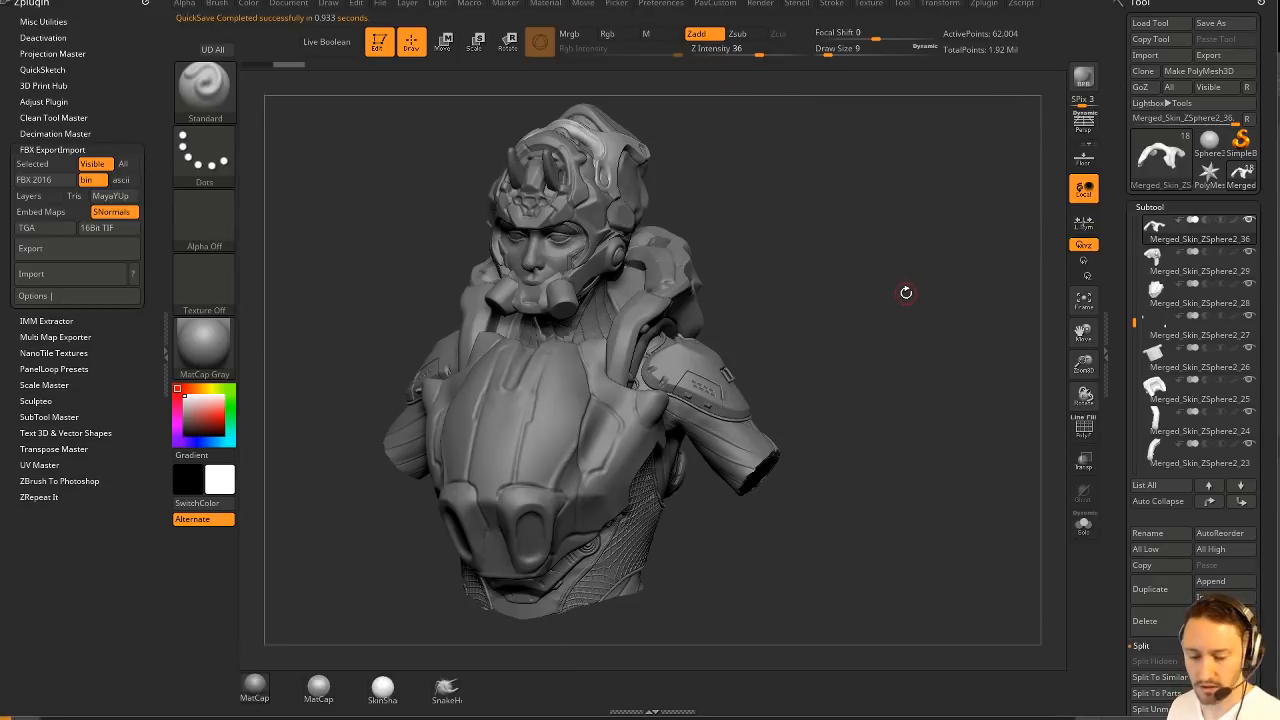
Review the tool's load and save commands and the project's Save As option.
click(1140, 103)
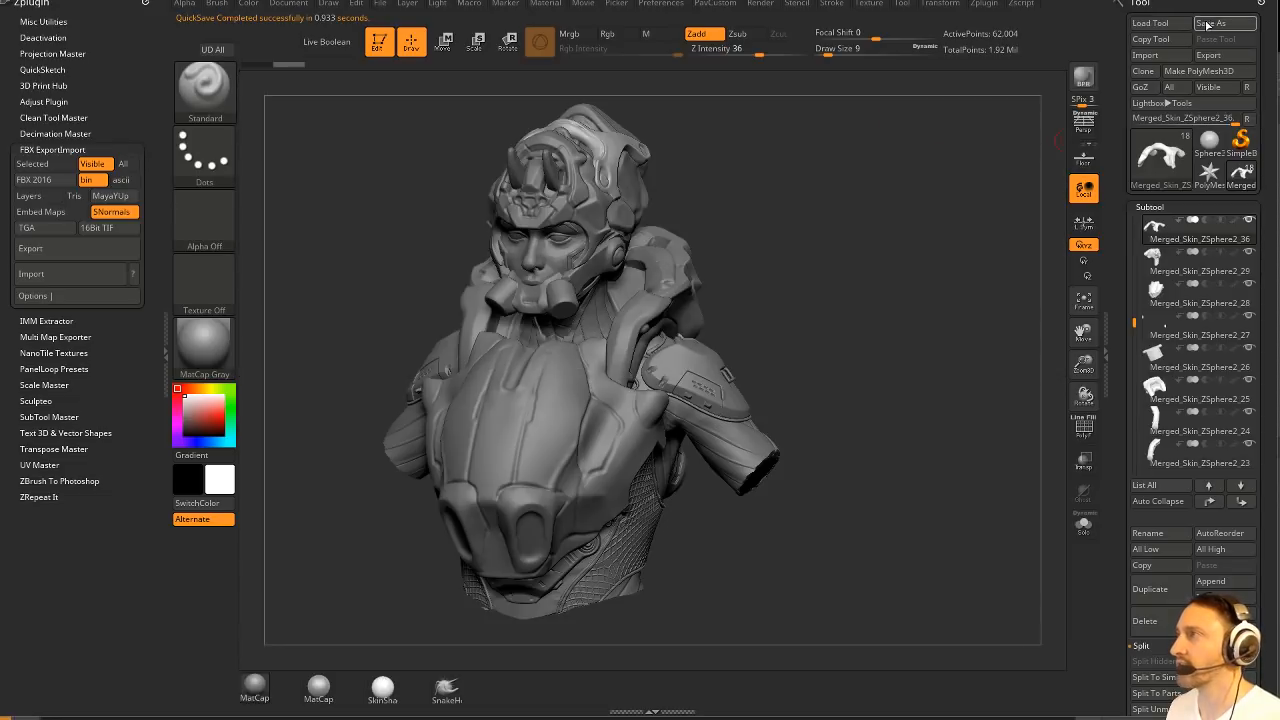
click(1150, 22)
click(766, 441)
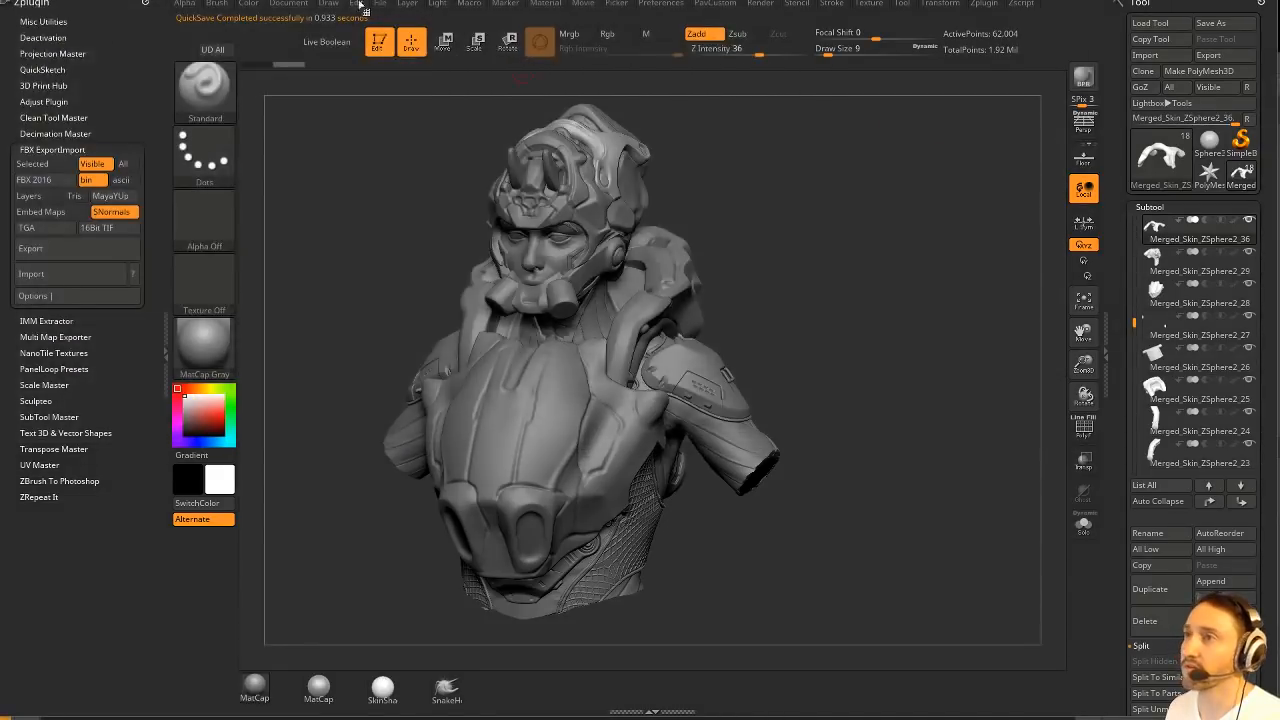
click(380, 4)
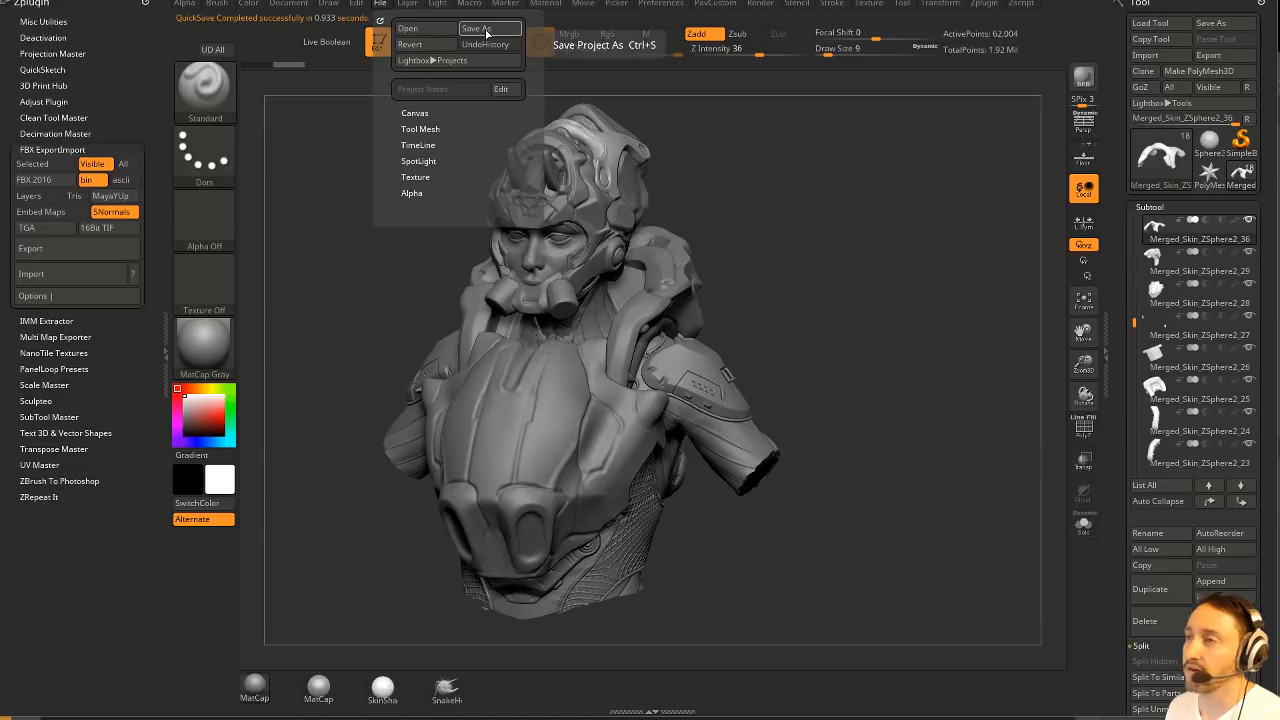
click(420, 129)
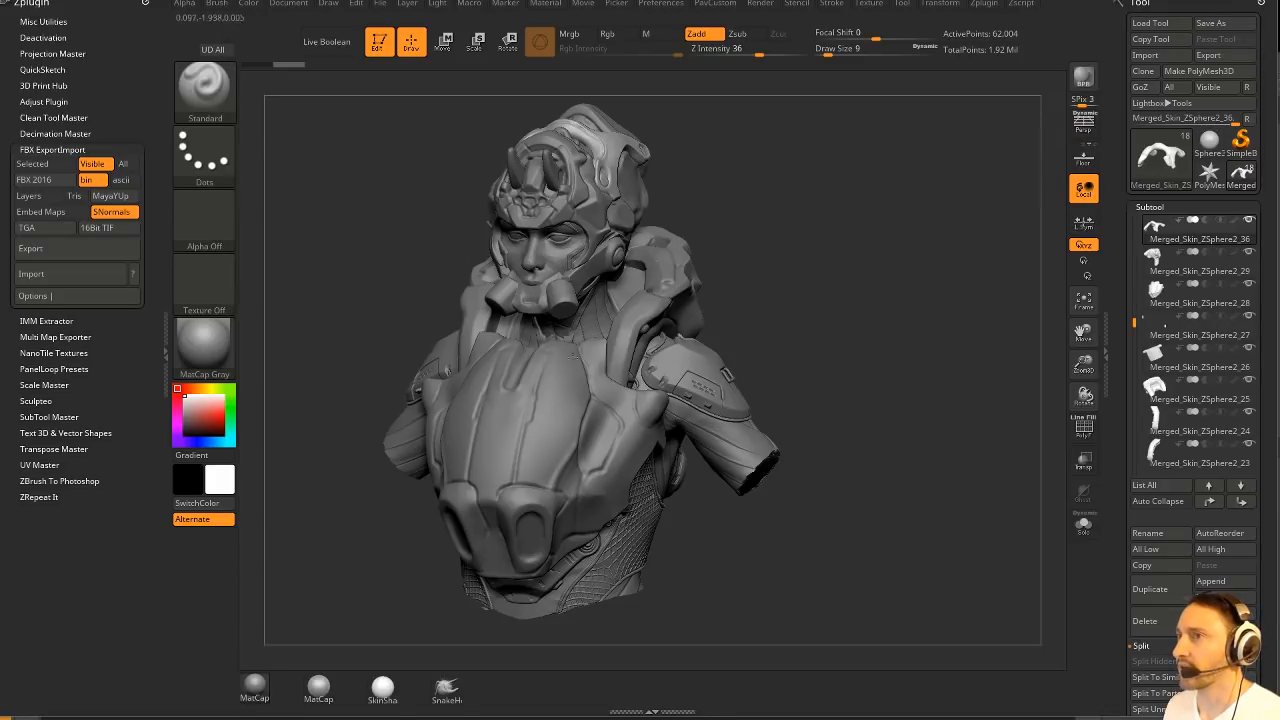
Collapse the FBX ExportImport plugin options and look over the list of installed plugins.
mouse_move(829, 268)
mouse_down()
mouse_move(893, 272)
mouse_move(808, 266)
mouse_up()
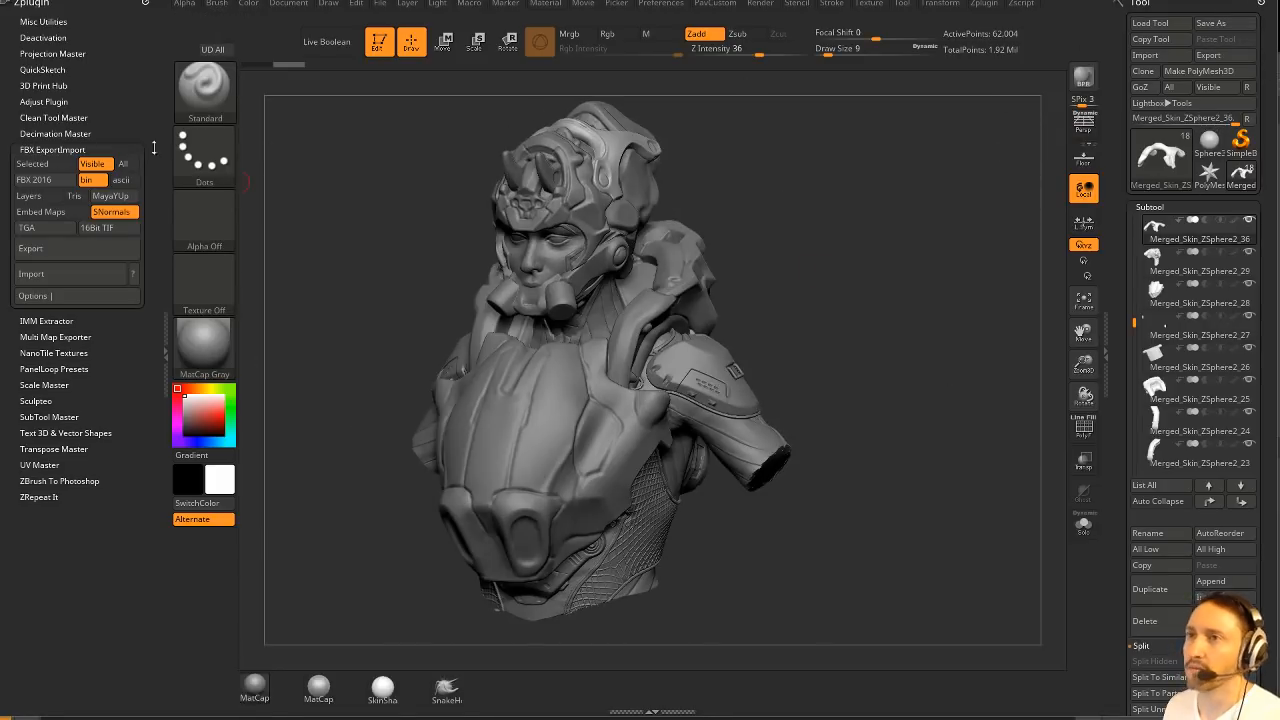
key(shift)
click(17, 152)
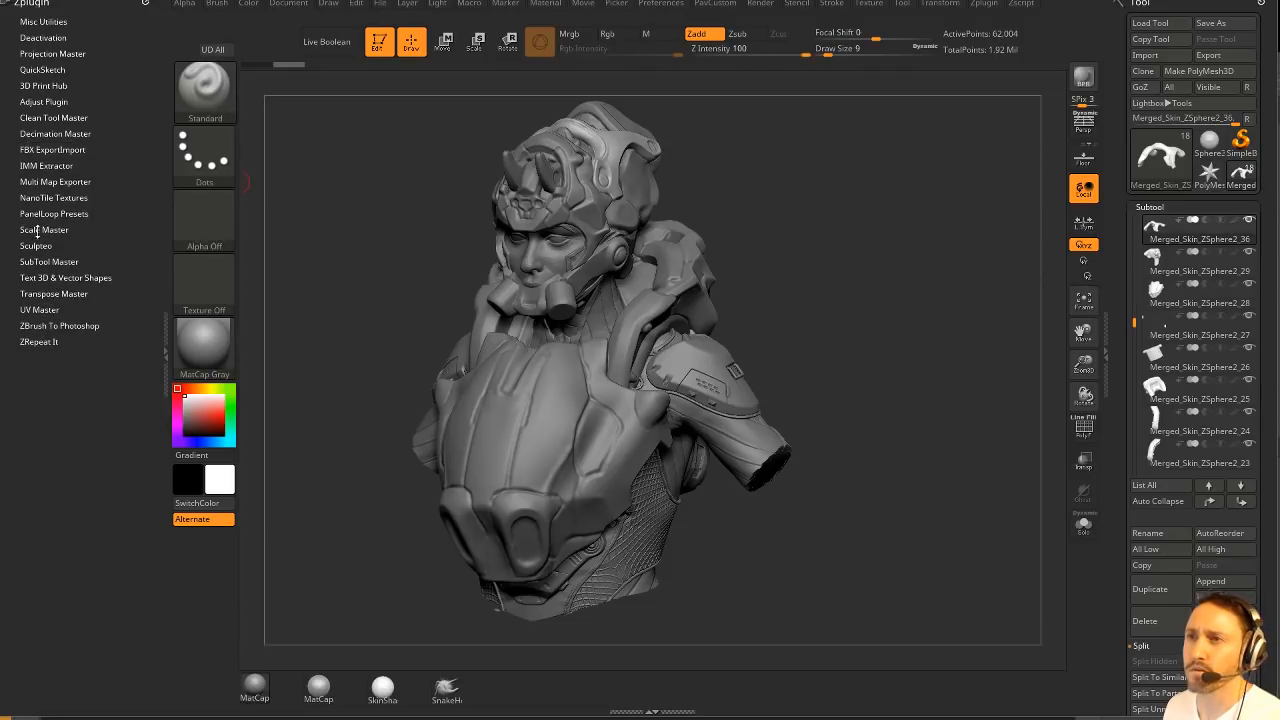
key(shift)
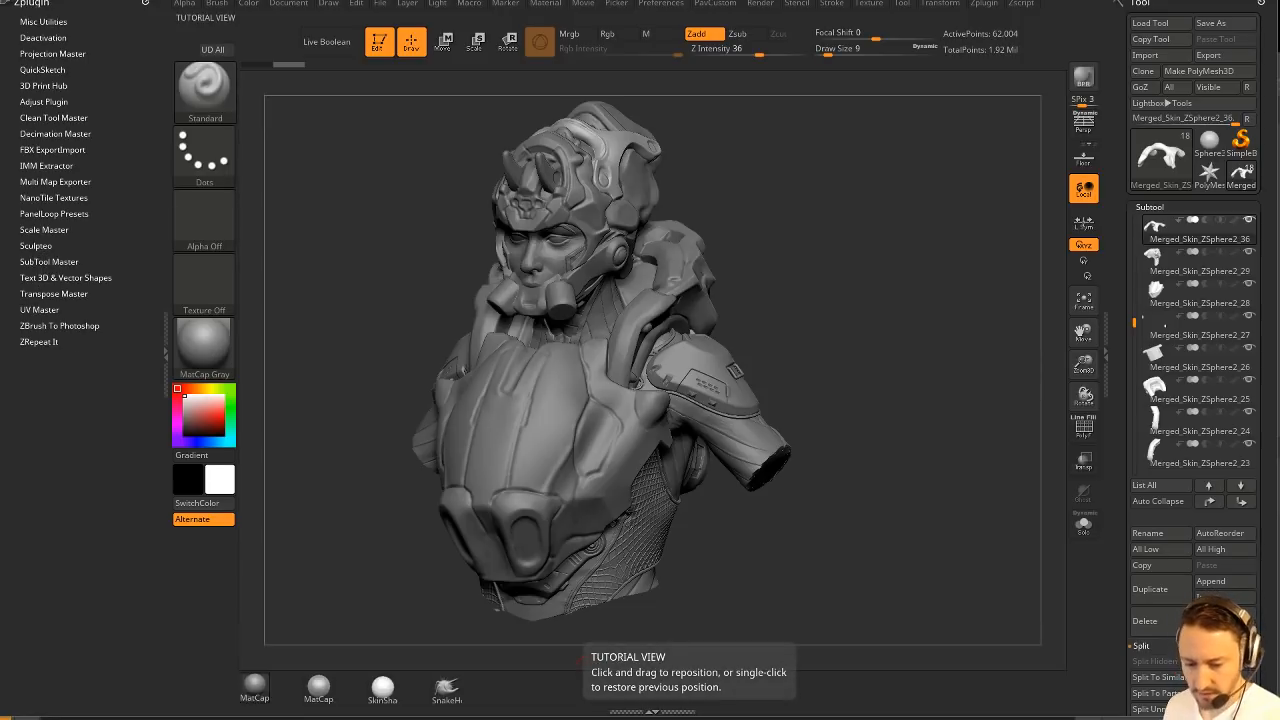
Switch to the browser, browse Pixologic's ZBrush plugin download page, and return to ZBrush.
key(alt+Tab)
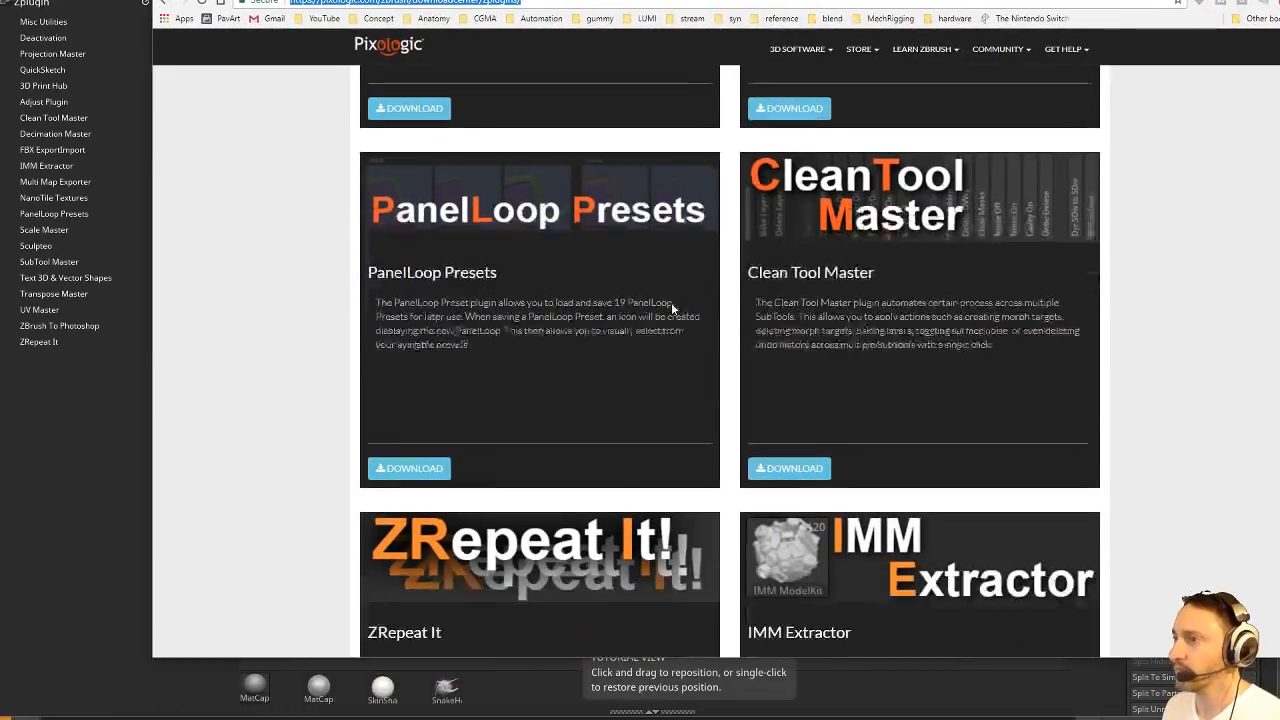
scroll(598, 406, down, 7)
scroll(553, 499, up, 10)
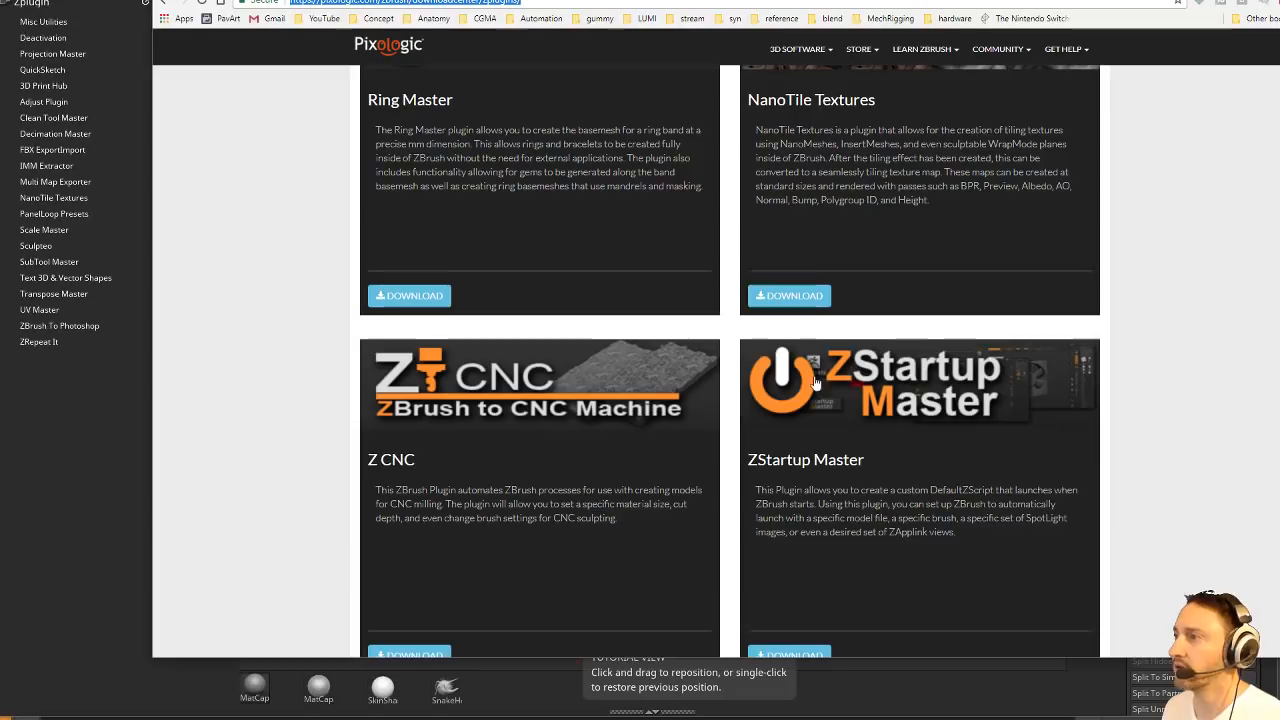
key(alt+Tab)
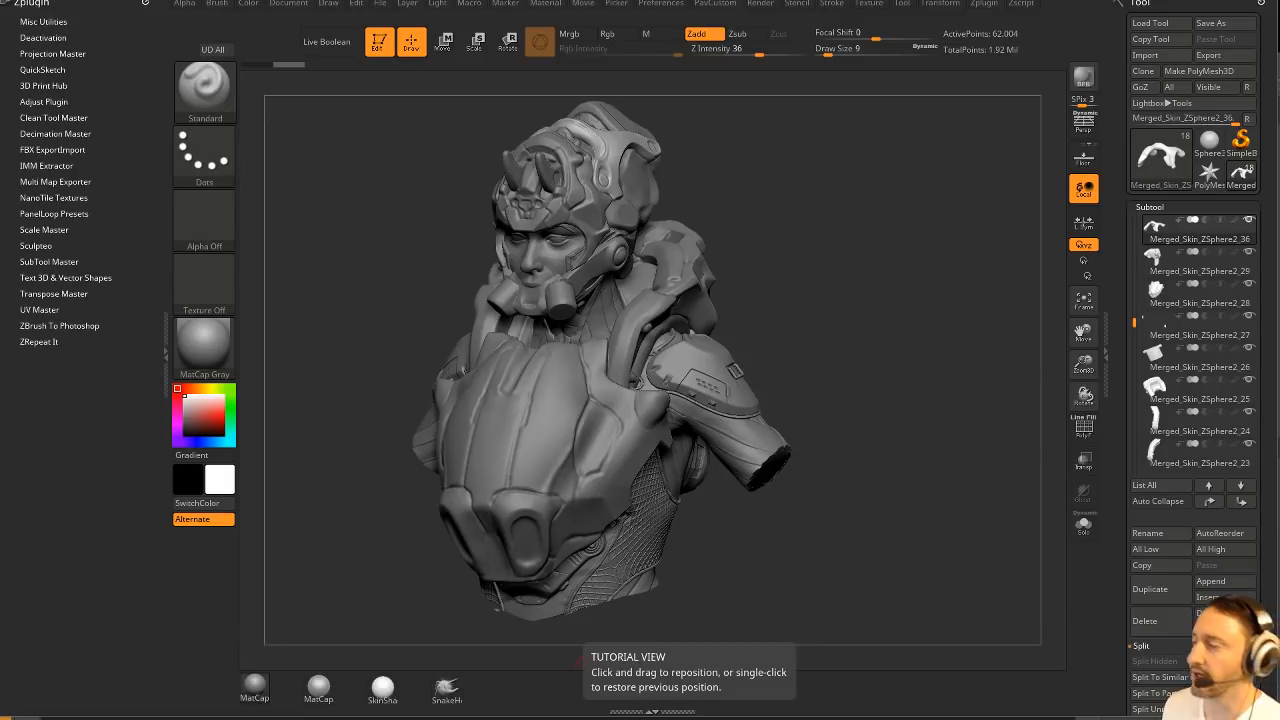
Inspect the torso pieces by activating the chest armour, the curved shoulder tube and the large back collar in turn.
mouse_move(864, 227)
mouse_down()
mouse_move(843, 223)
mouse_move(647, 355)
mouse_move(640, 385)
mouse_up()
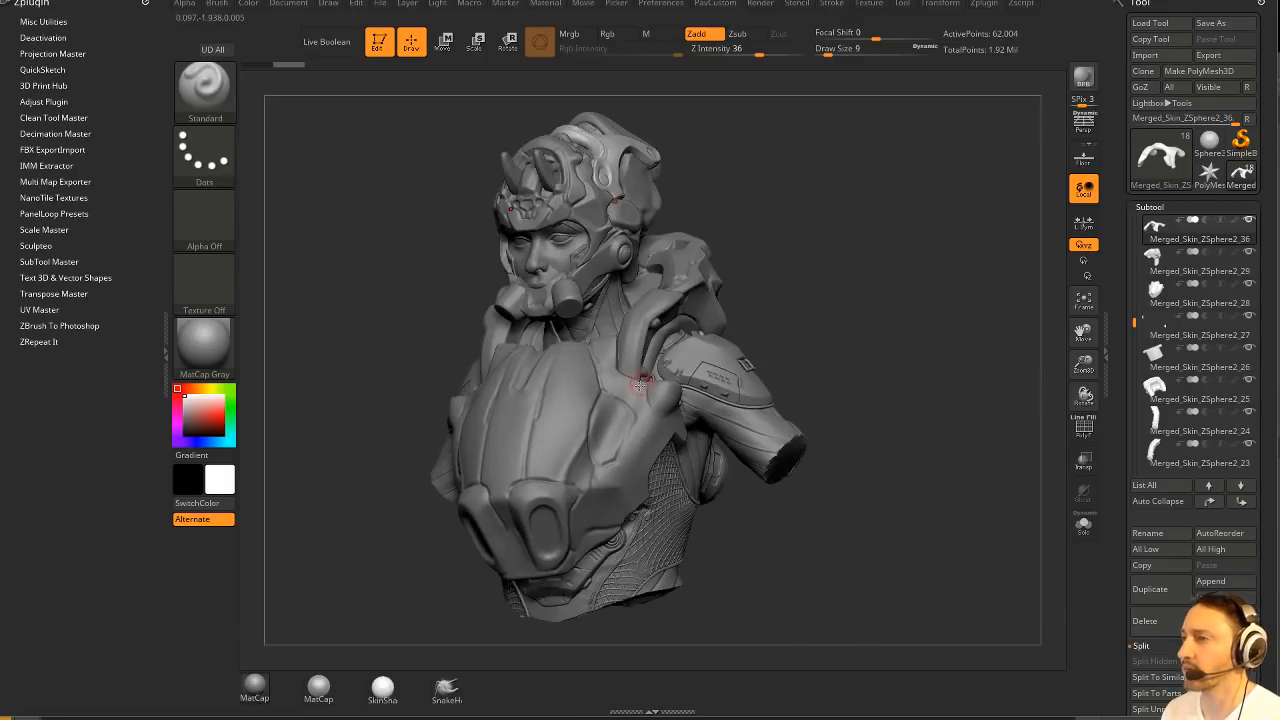
alt+click(625, 366)
drag(791, 280, 600, 363)
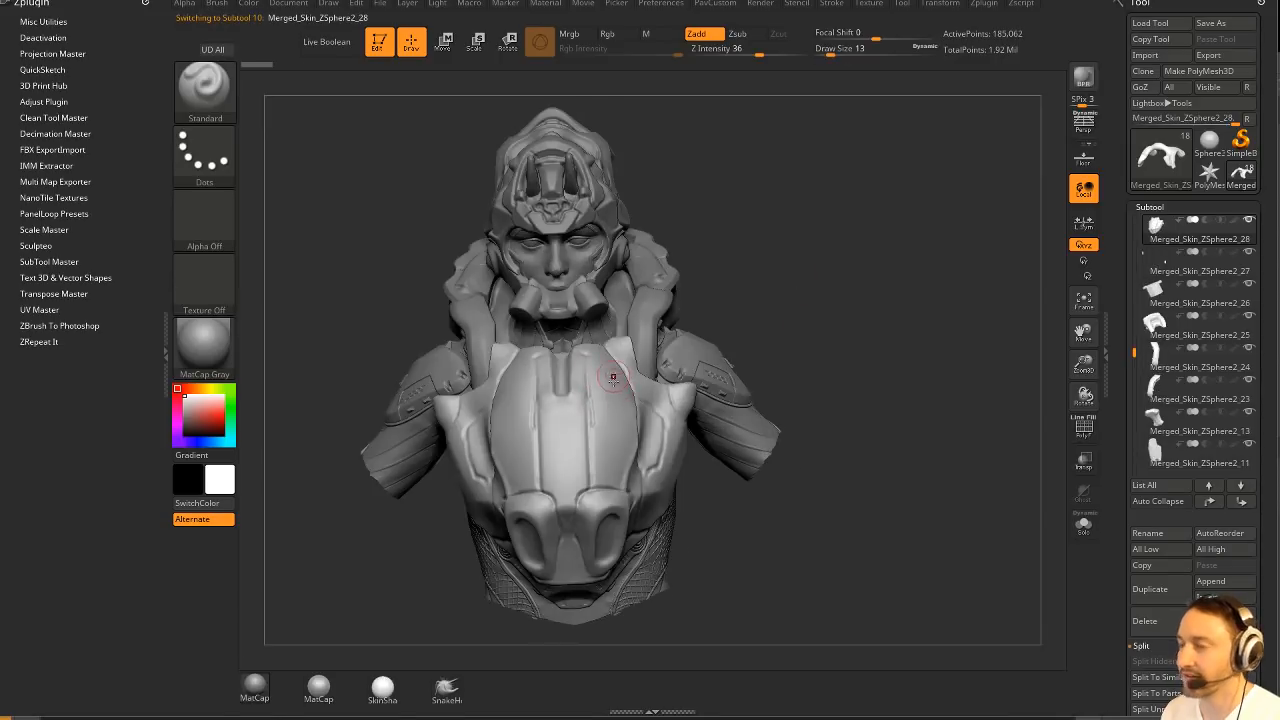
mouse_move(822, 305)
mouse_down()
mouse_move(652, 298)
mouse_move(612, 310)
mouse_up()
alt+click(626, 322)
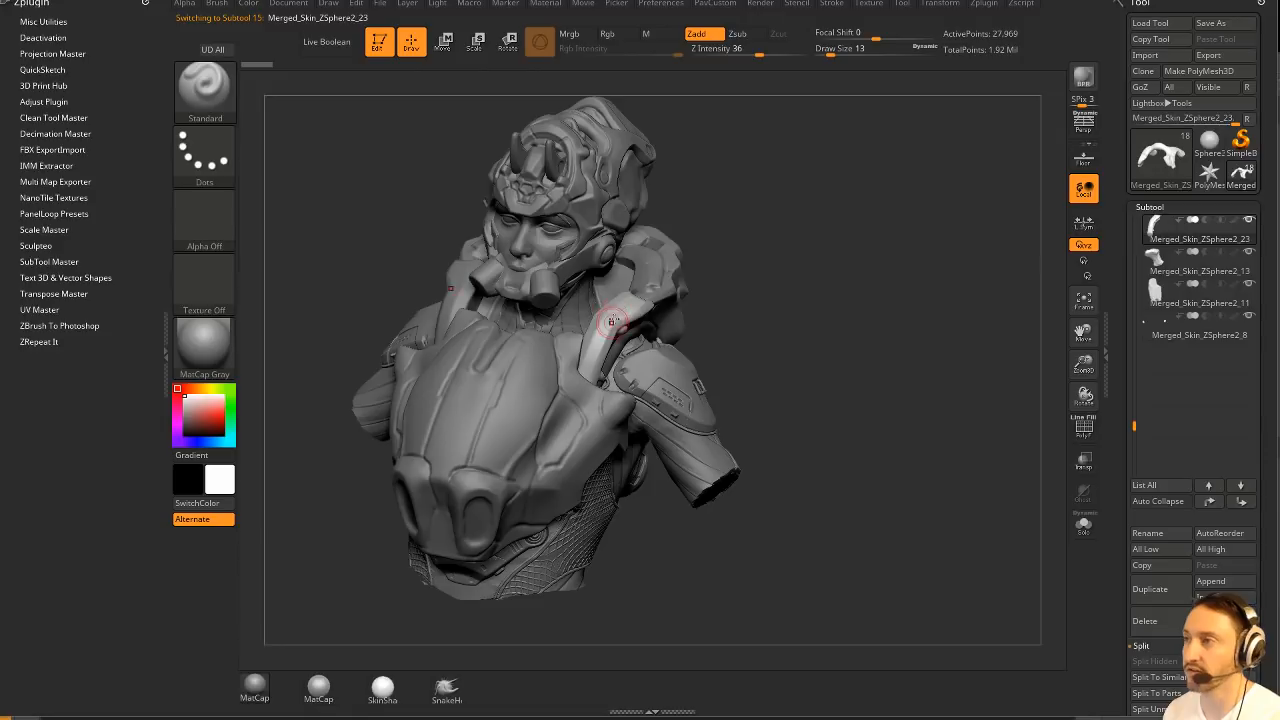
alt+click(611, 321)
drag(774, 211, 660, 372)
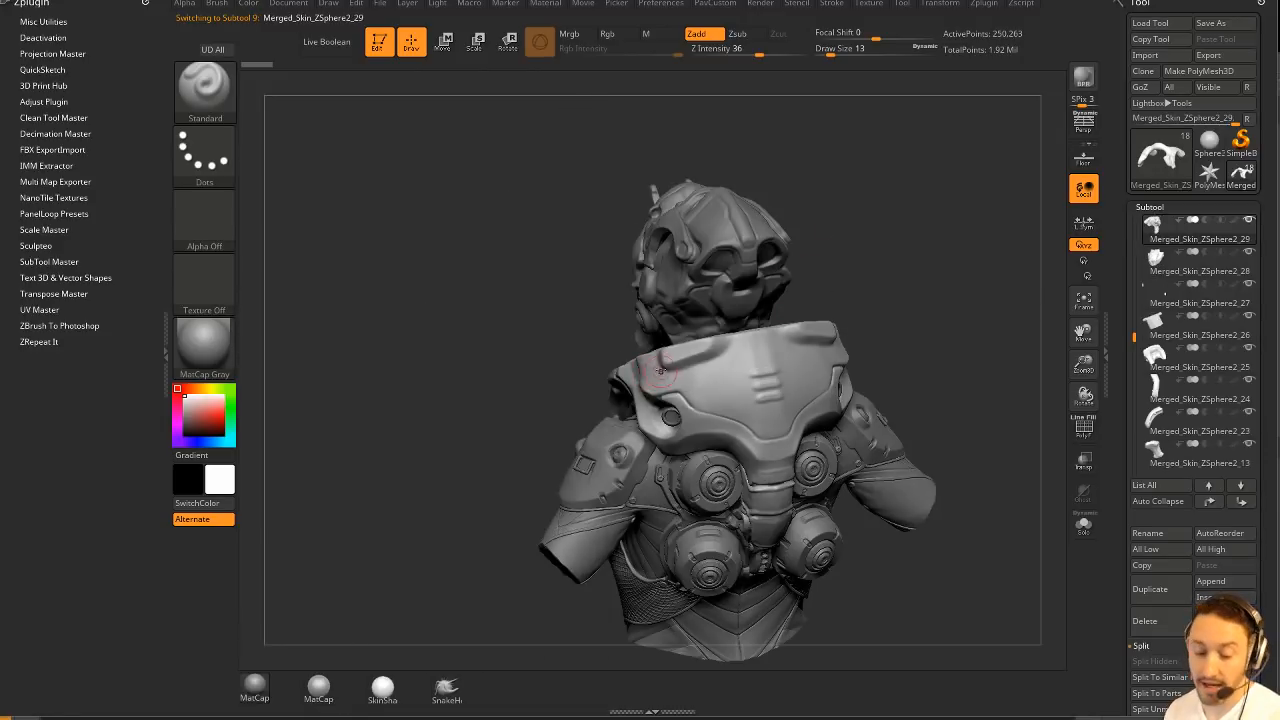
Inspect the small collar inserts and the back parts as separate subtools, ending on the helmet shell from the front.
alt+drag(931, 323, 899, 312)
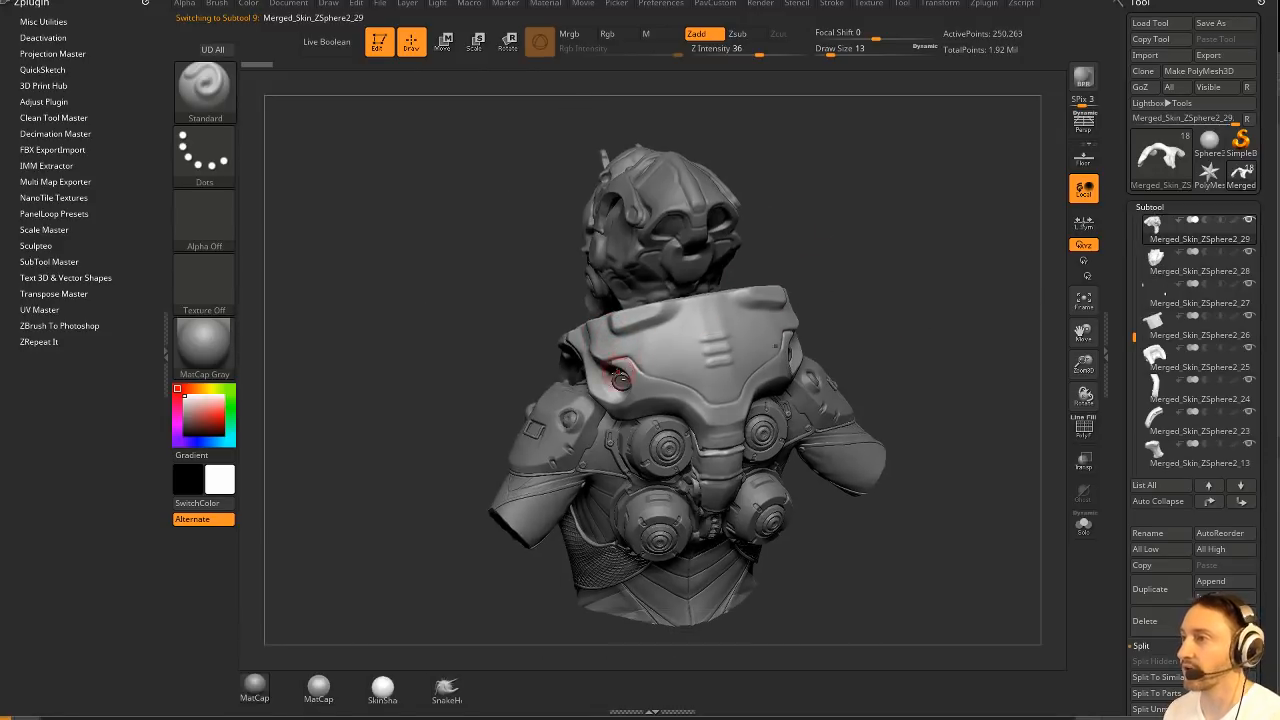
alt+click(620, 378)
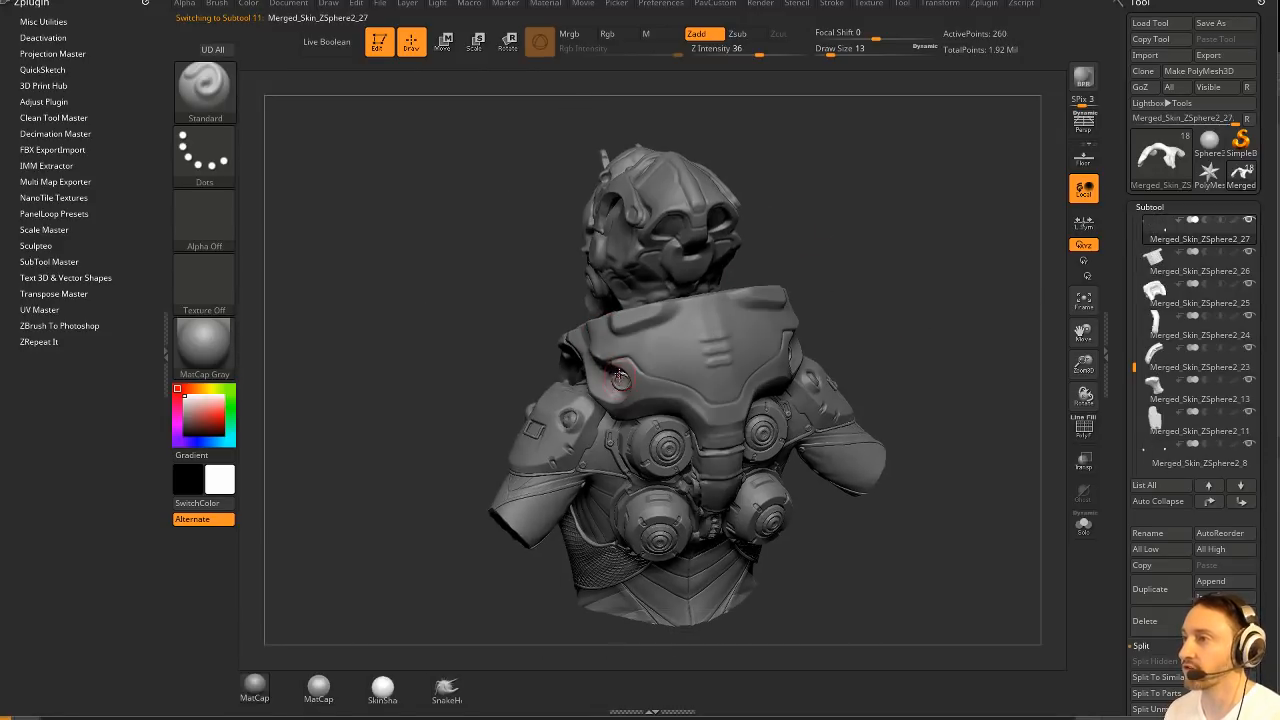
alt+click(690, 413)
drag(862, 372, 812, 368)
alt+click(703, 527)
drag(815, 530, 785, 327)
alt+click(776, 300)
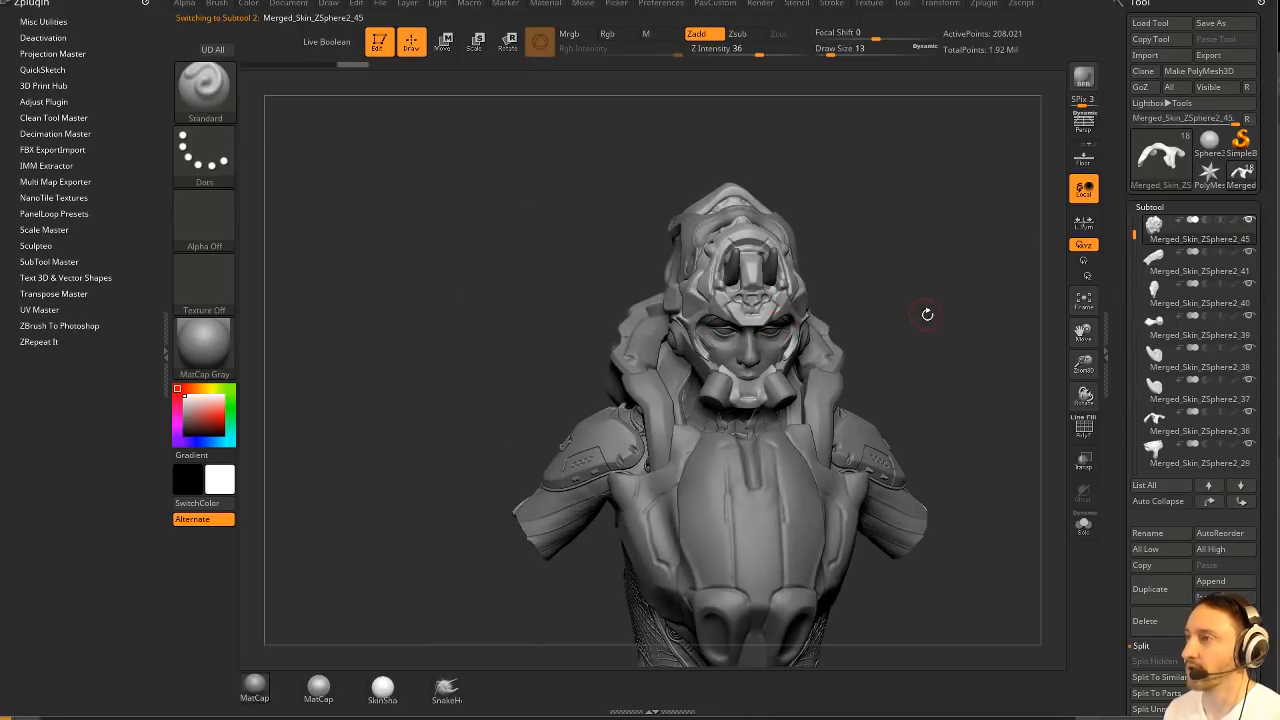
Inspect the helmet's upper parts from several angles and activate the round ear piece beside the cheek.
drag(927, 314, 891, 323)
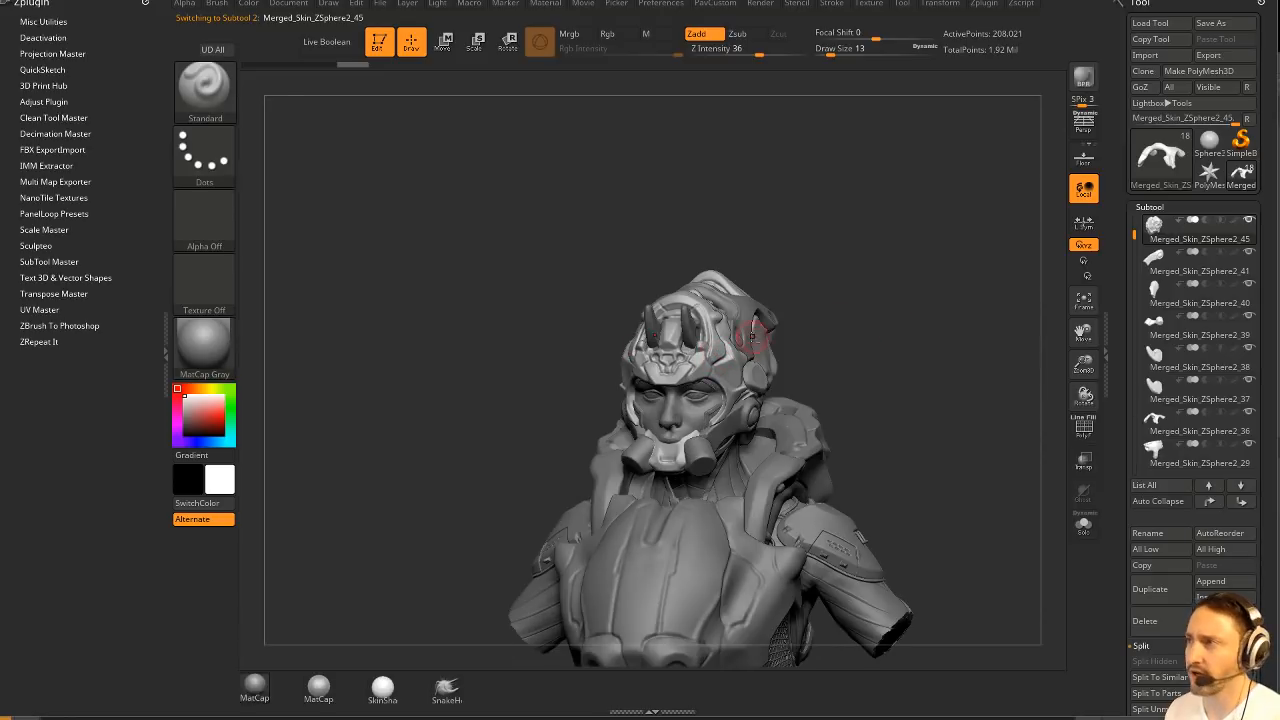
alt+click(752, 337)
drag(739, 250, 735, 275)
alt+click(740, 271)
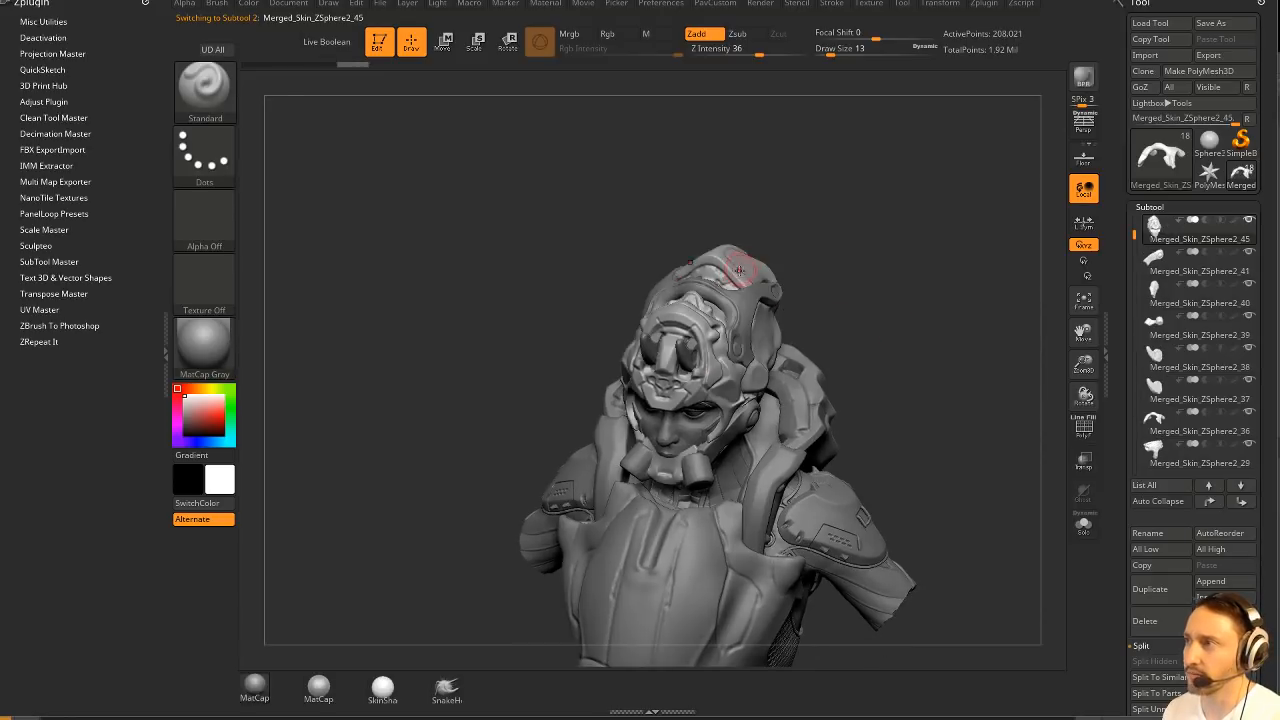
drag(837, 289, 779, 322)
alt+click(740, 413)
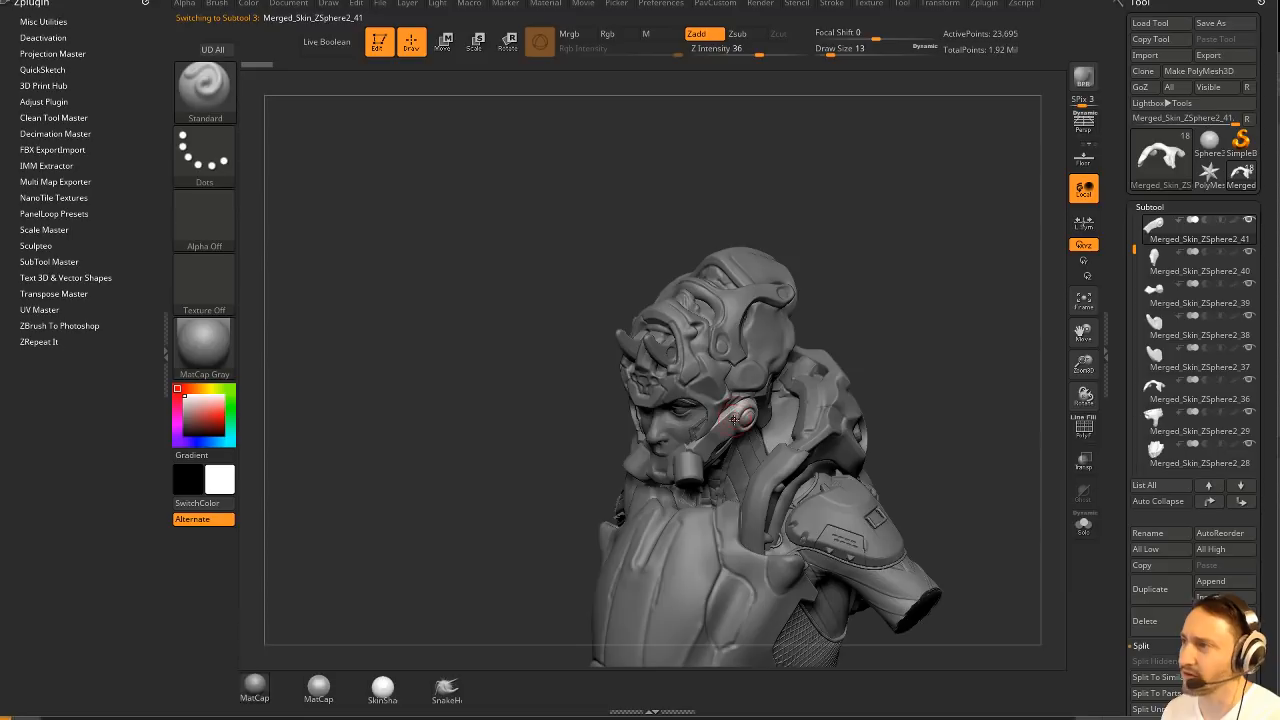
shift+drag(880, 360, 863, 330)
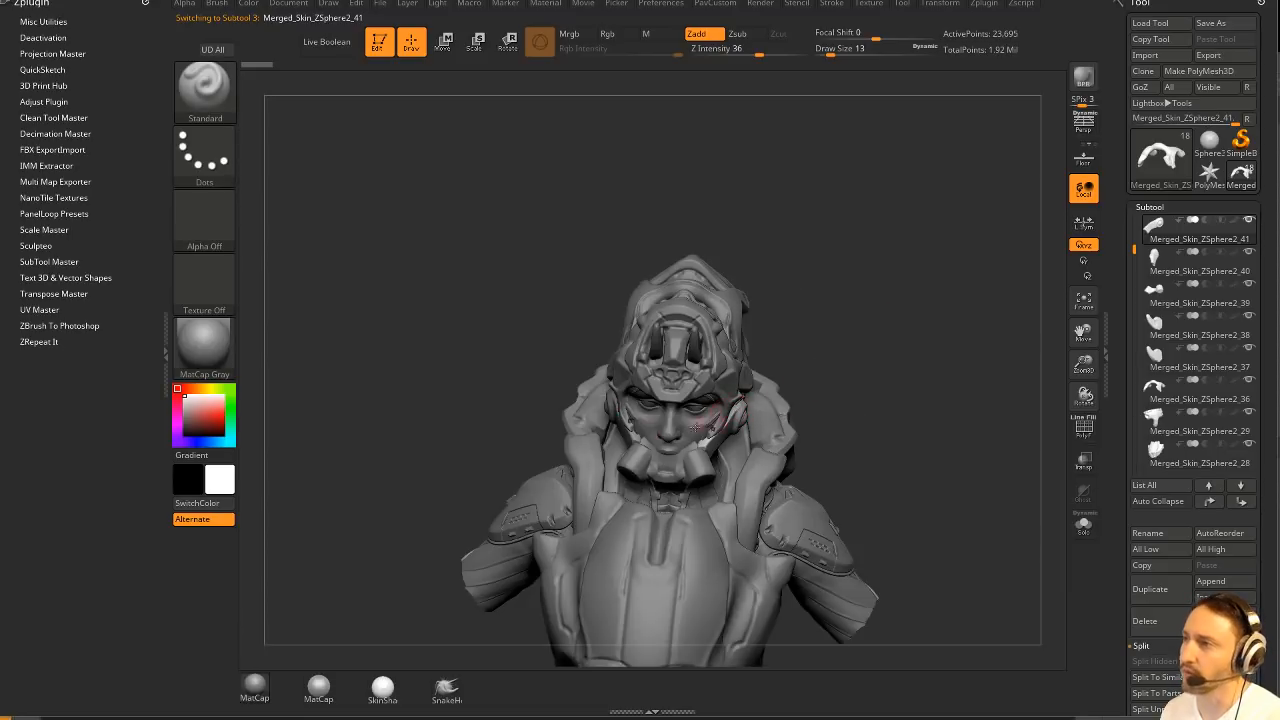
Activate the respirator canisters, the helmet shell and the back collar in turn while viewing the bust from both sides.
alt+click(705, 462)
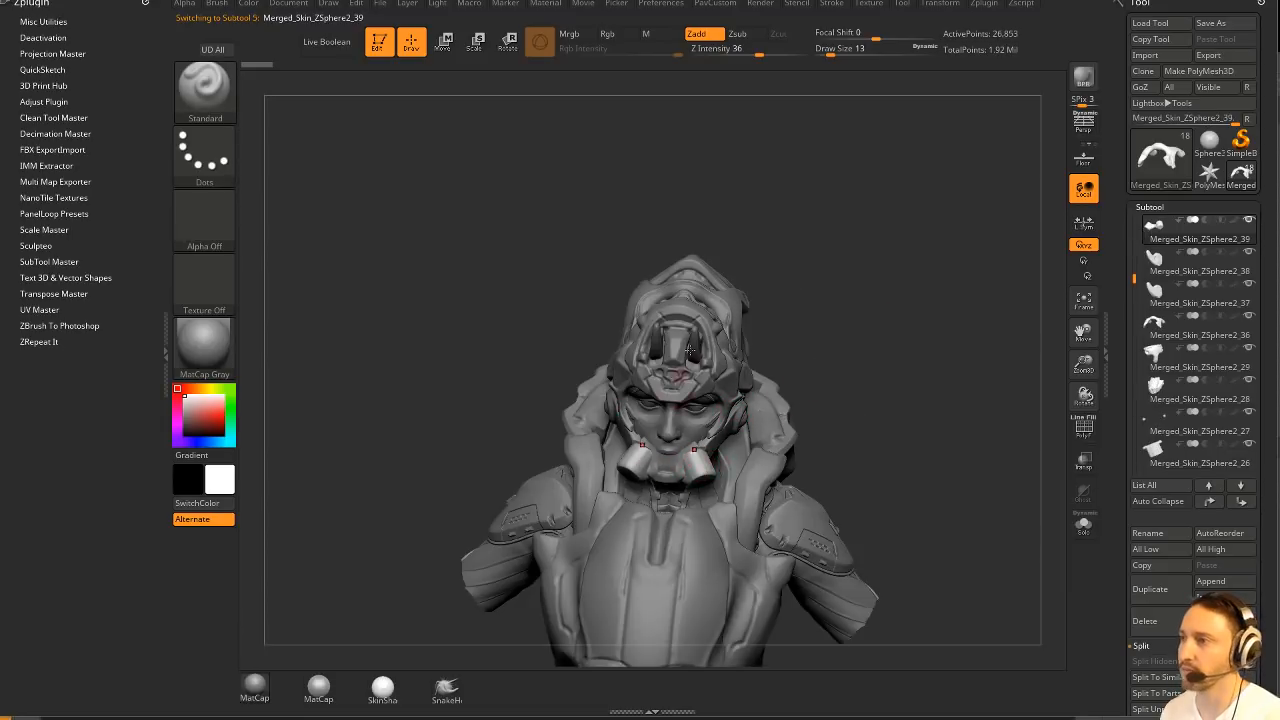
drag(885, 352, 784, 370)
alt+click(634, 367)
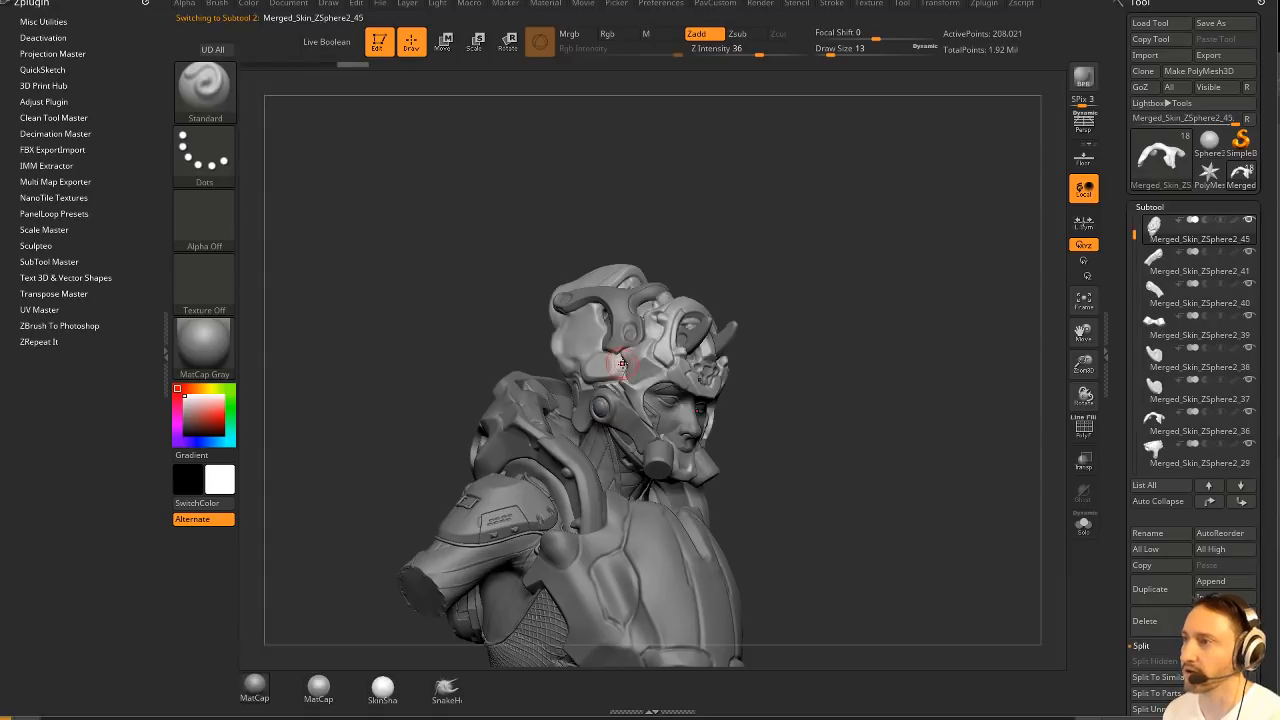
drag(838, 316, 686, 383)
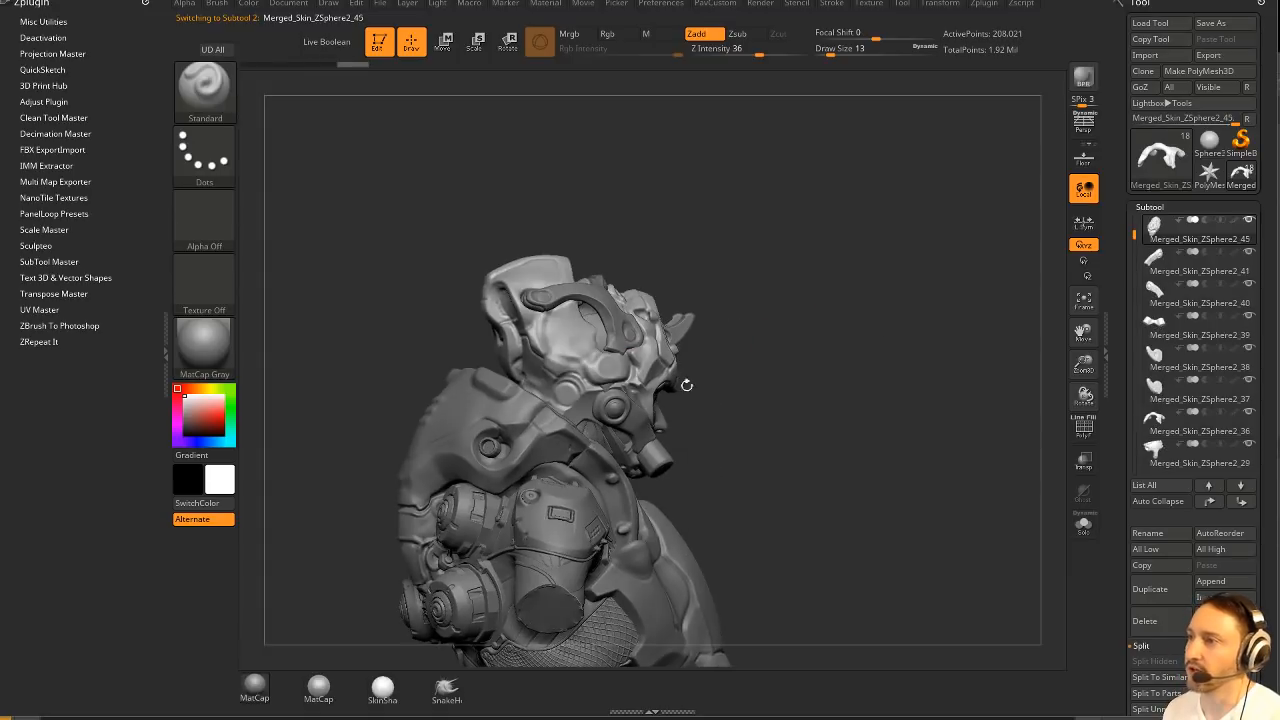
alt+click(520, 415)
mouse_move(829, 330)
mouse_down()
mouse_move(560, 400)
mouse_move(817, 346)
mouse_up()
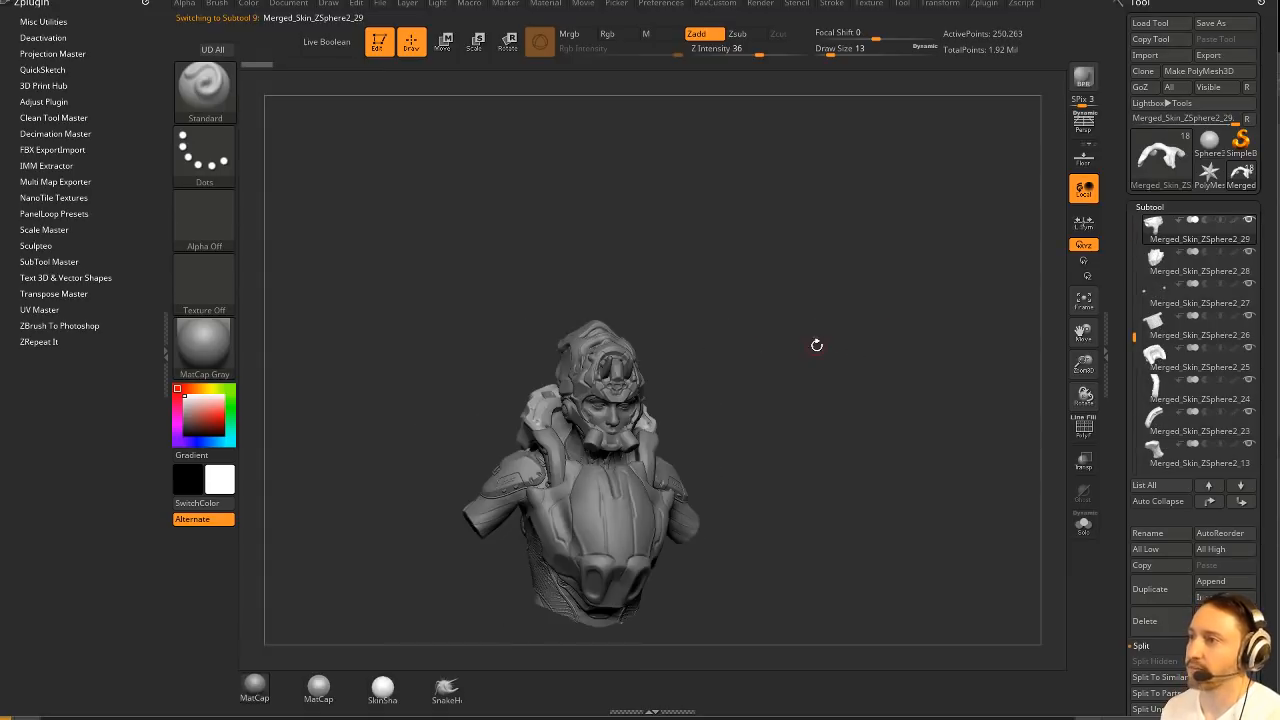
Make the helmet shell the active subtool and frame the head close up.
alt+drag(824, 402, 839, 331)
alt+click(580, 337)
alt+drag(850, 420, 888, 333)
key(bracketright)
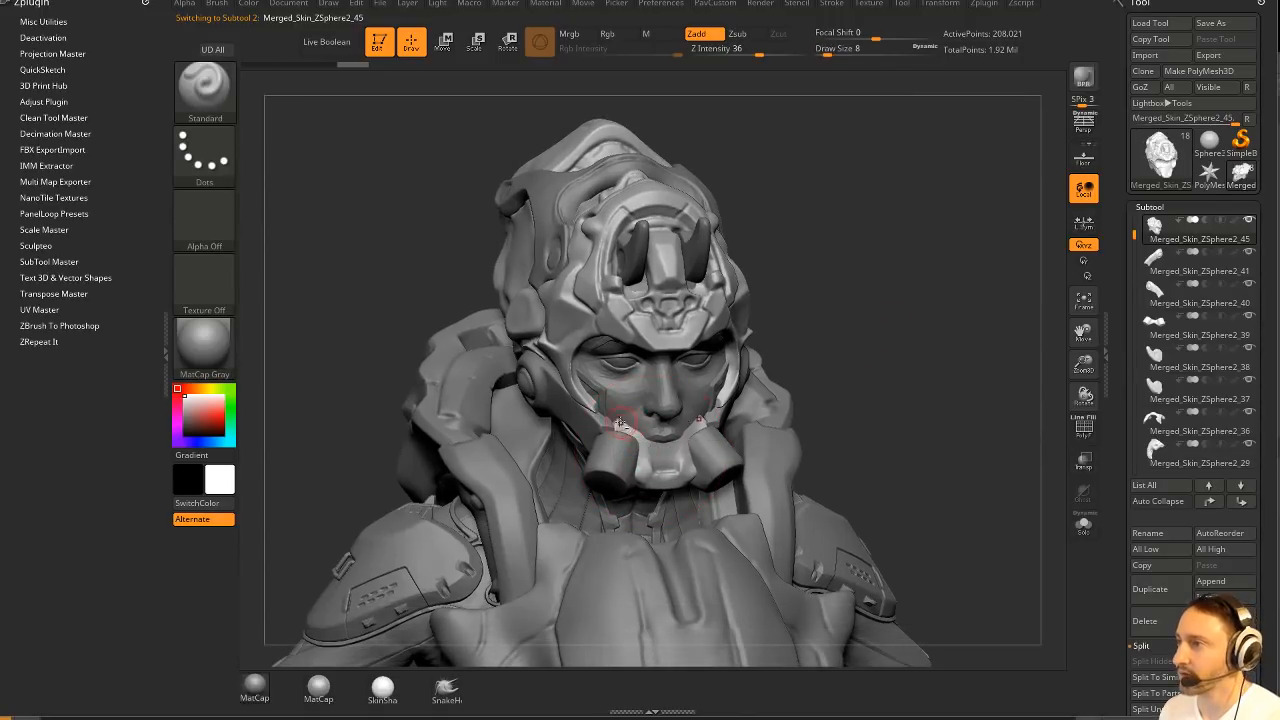
mouse_move(960, 300)
mouse_down()
mouse_move(1010, 300)
mouse_move(970, 300)
mouse_up()
Activate the respirator canister subtool and shift it with the Move gizmo, checking its fit against the face.
drag(987, 343, 652, 410)
key(w)
alt+click(652, 410)
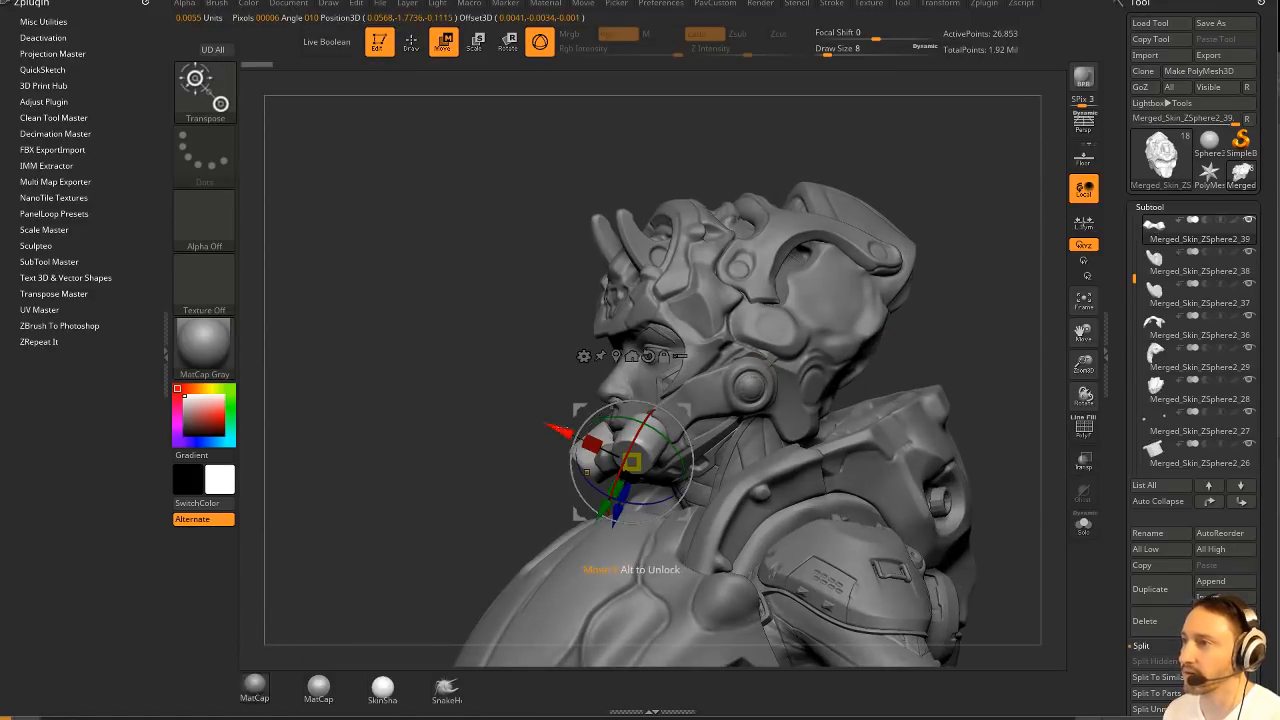
drag(626, 470, 262, 292)
drag(1010, 334, 1050, 305)
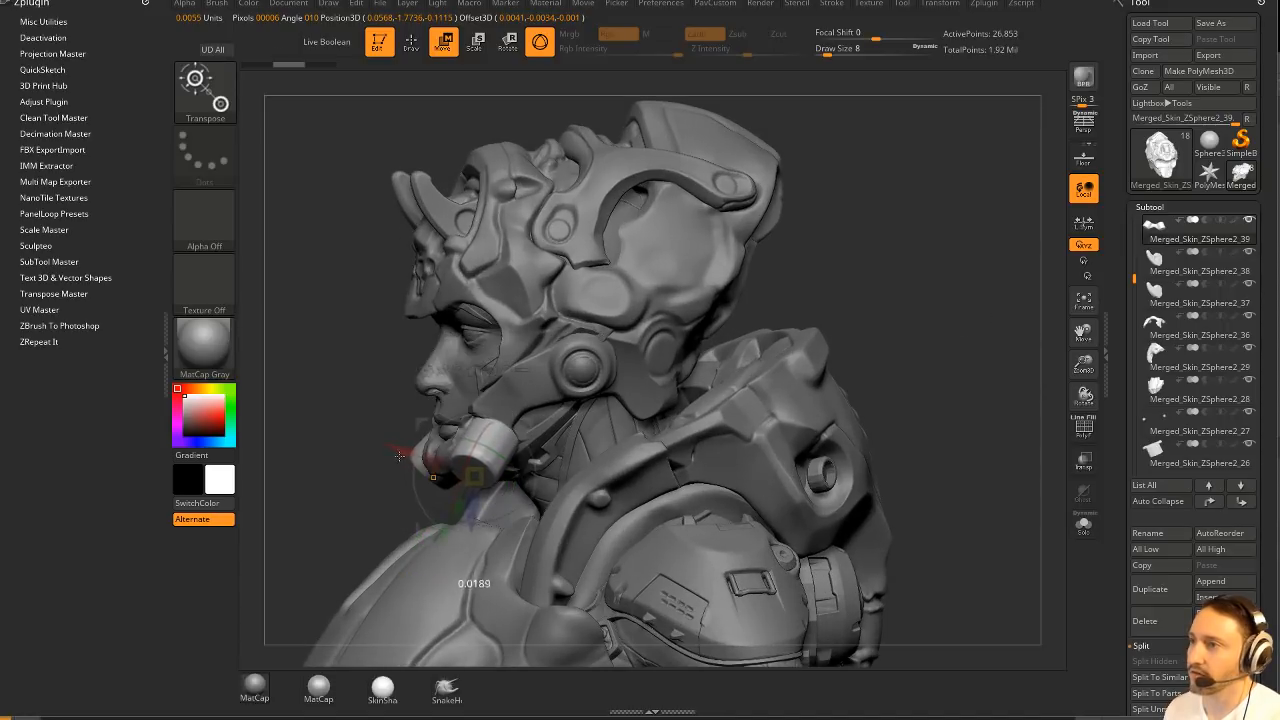
drag(865, 283, 660, 412)
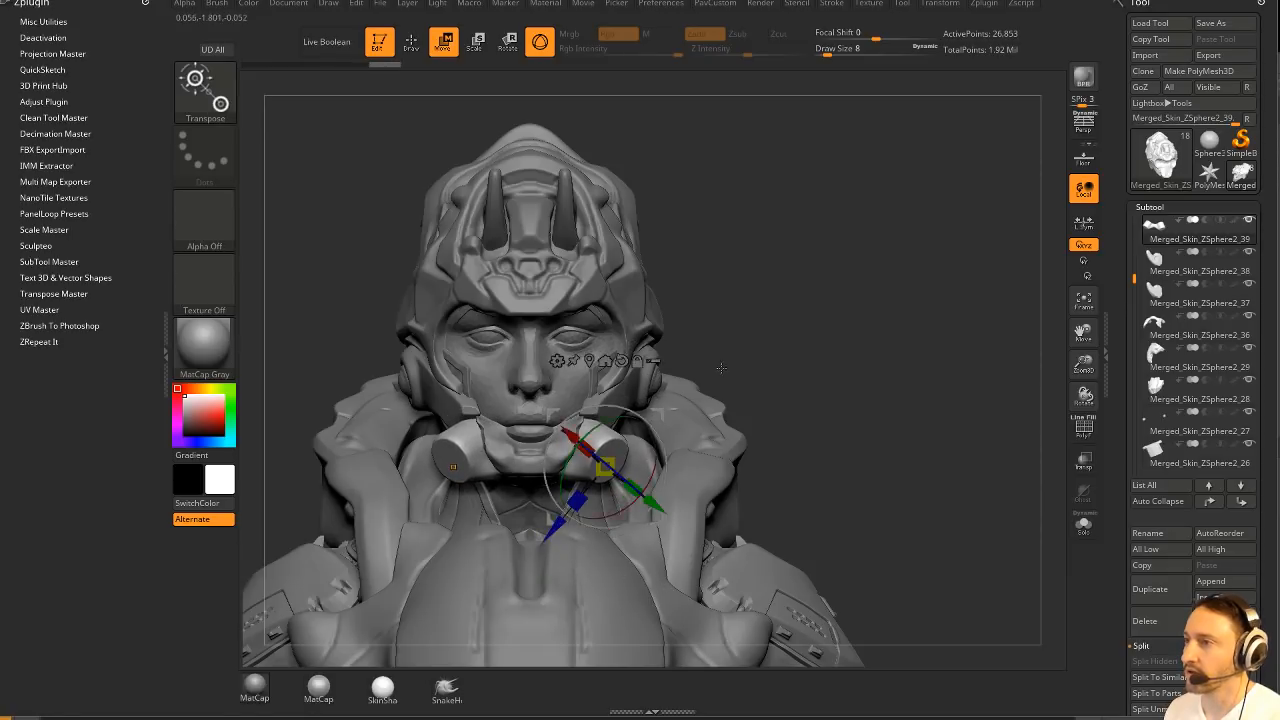
Isolate the respirator canister subtool, try a small gizmo adjustment on it and undo that adjustment.
key(q)
mouse_move(755, 385)
mouse_down()
mouse_move(834, 354)
mouse_move(800, 420)
mouse_move(808, 336)
mouse_up()
key(w)
key(q)
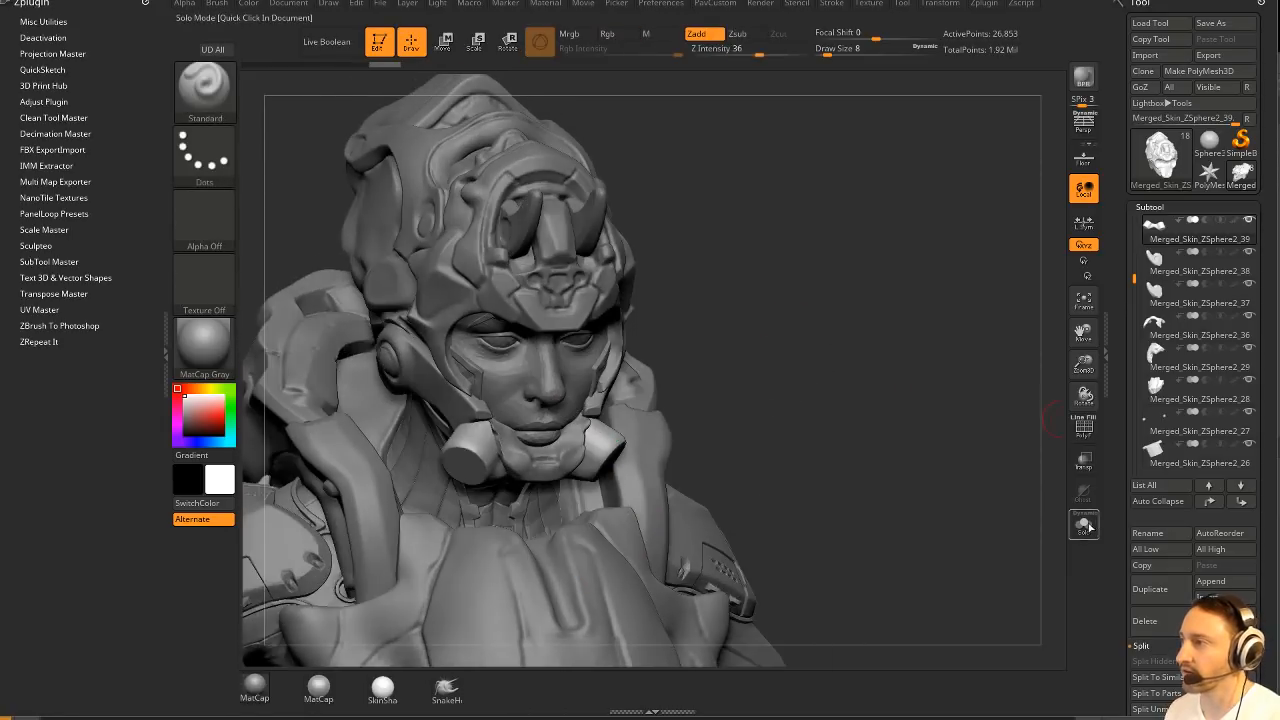
click(1084, 525)
key(w)
mouse_move(660, 414)
mouse_down()
mouse_move(613, 410)
mouse_move(669, 409)
mouse_up()
key(ctrl+z)
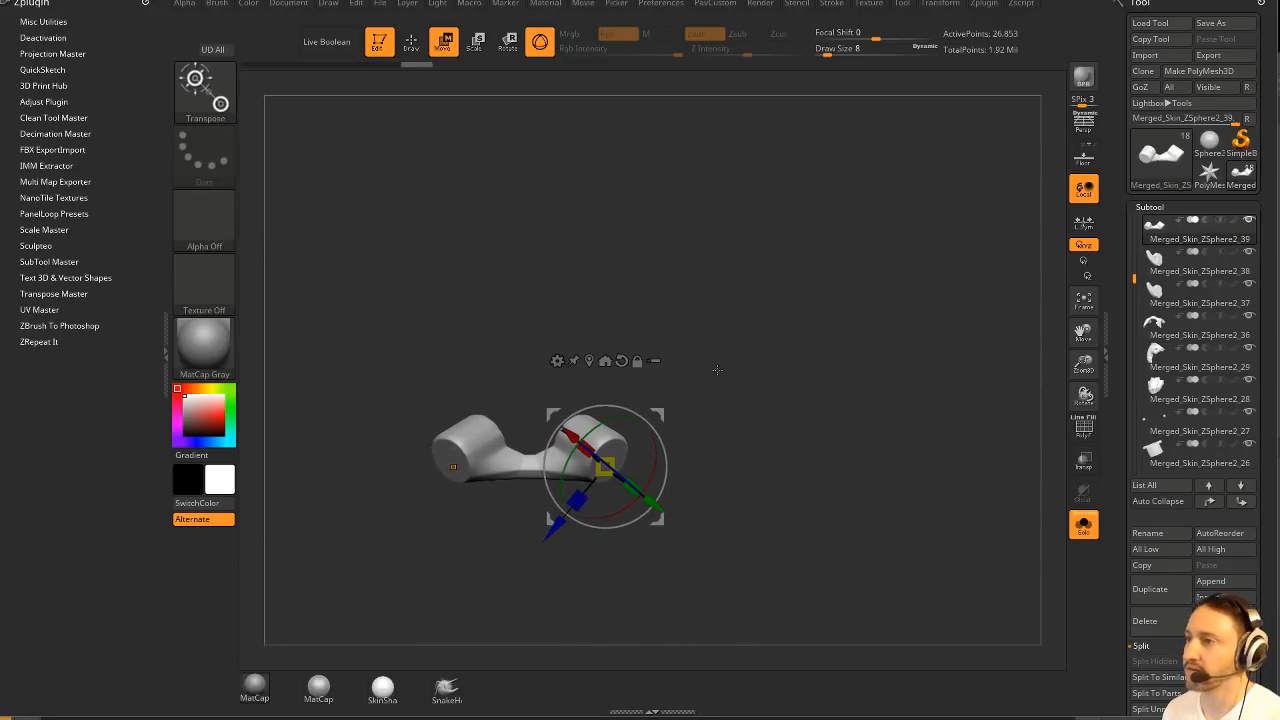
Hide the bridge between the two respirator canisters with SelectLasso and delete the hidden geometry, undoing the trial Close Holes.
key(q)
ctrl+shift+click(208, 94)
ctrl+shift+click(522, 166)
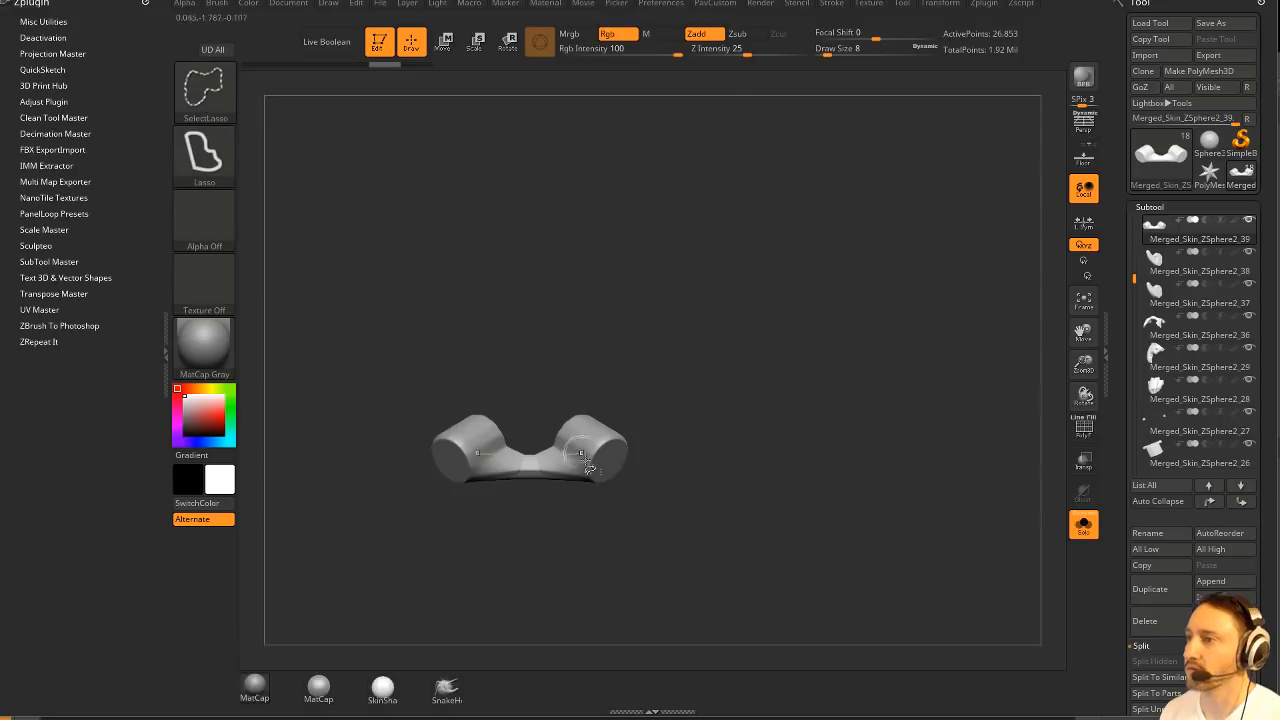
mouse_move(602, 513)
ctrl+alt+shift+mouse_down()
mouse_move(517, 434)
mouse_move(474, 484)
mouse_move(510, 510)
ctrl+alt+shift+mouse_up()
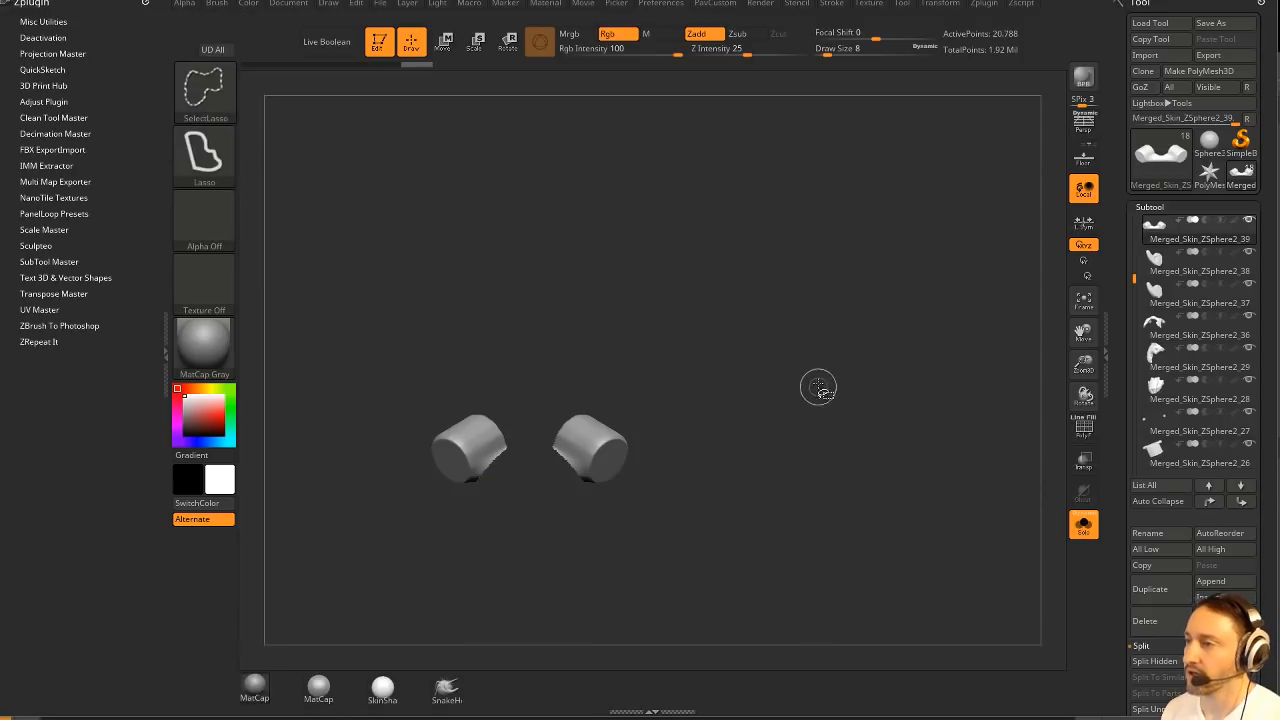
key(space)
click(811, 290)
click(857, 293)
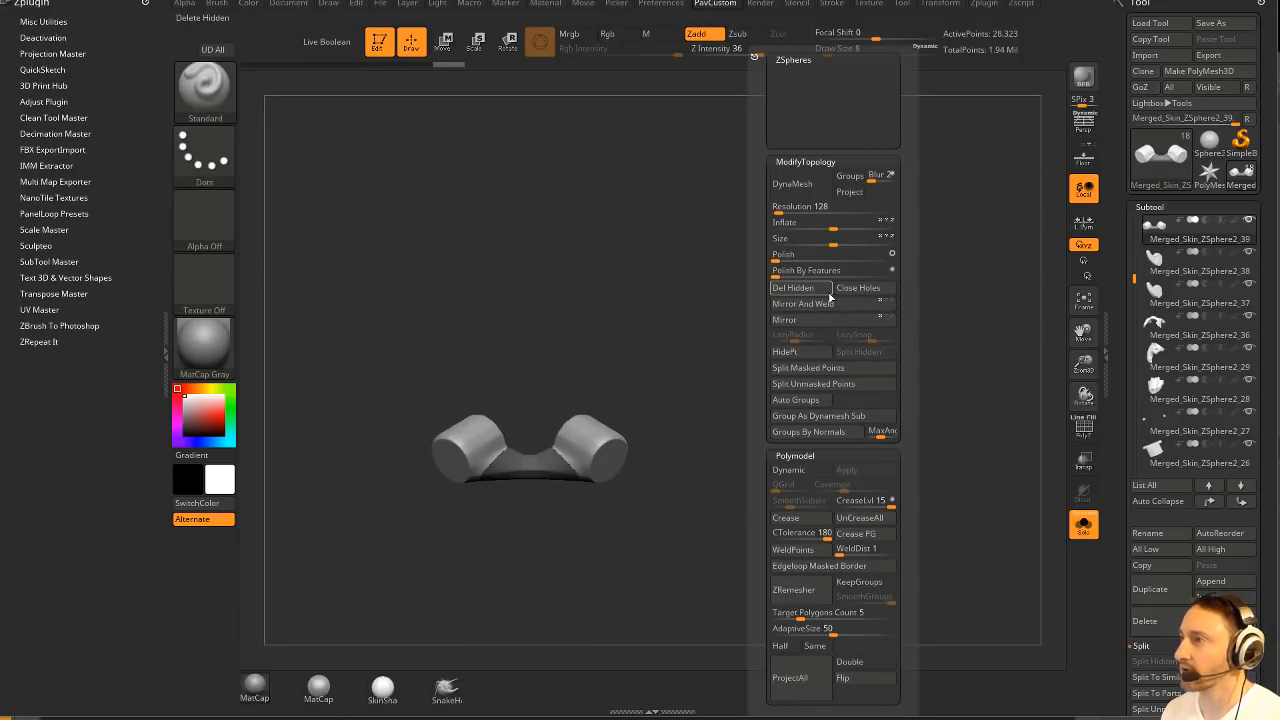
key(ctrl+z)
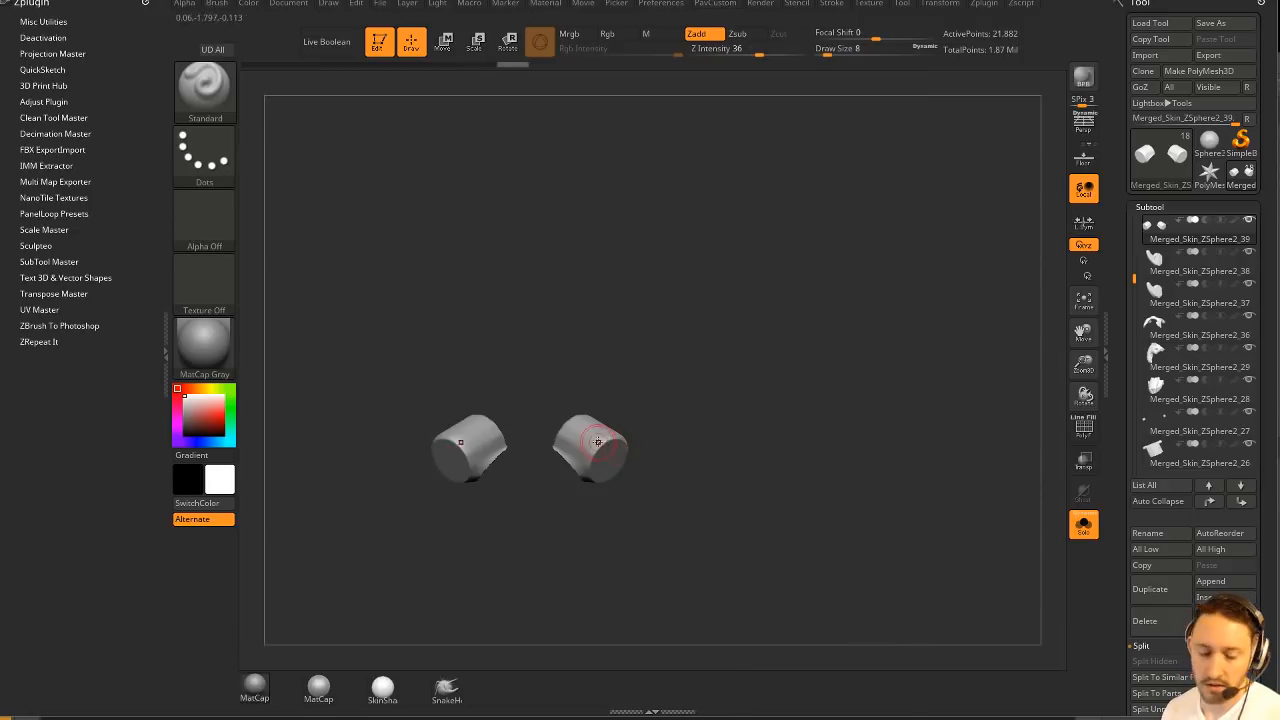
Show all subtools again and choose the Cylinder16 primitive from the IMM primitives brush.
drag(674, 397, 848, 384)
click(1084, 524)
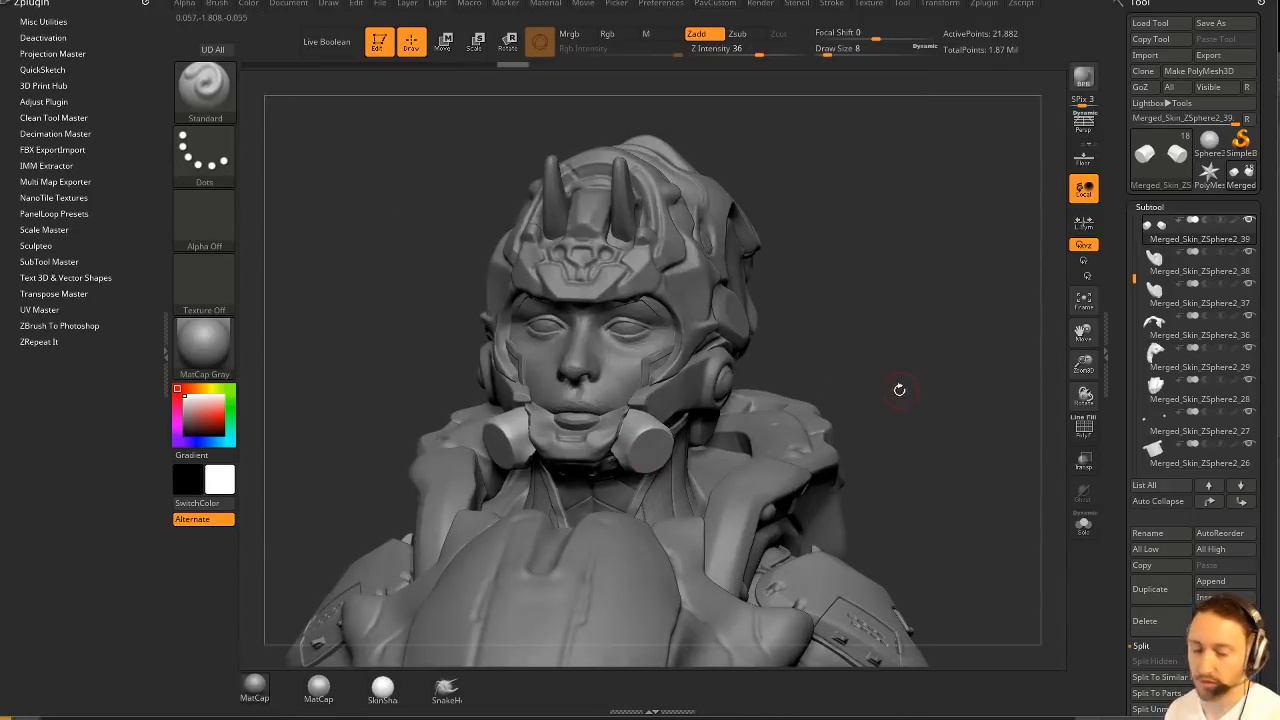
key(6)
key(m)
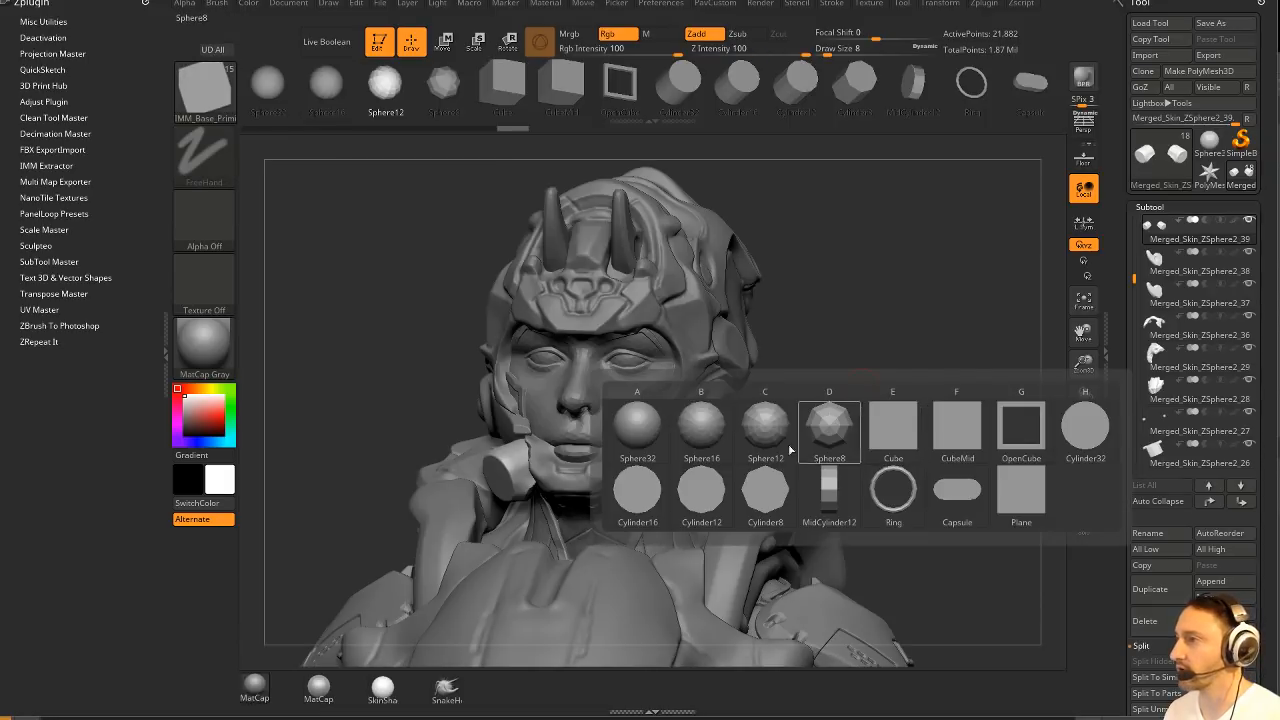
click(658, 509)
alt+right_drag(656, 486, 648, 466)
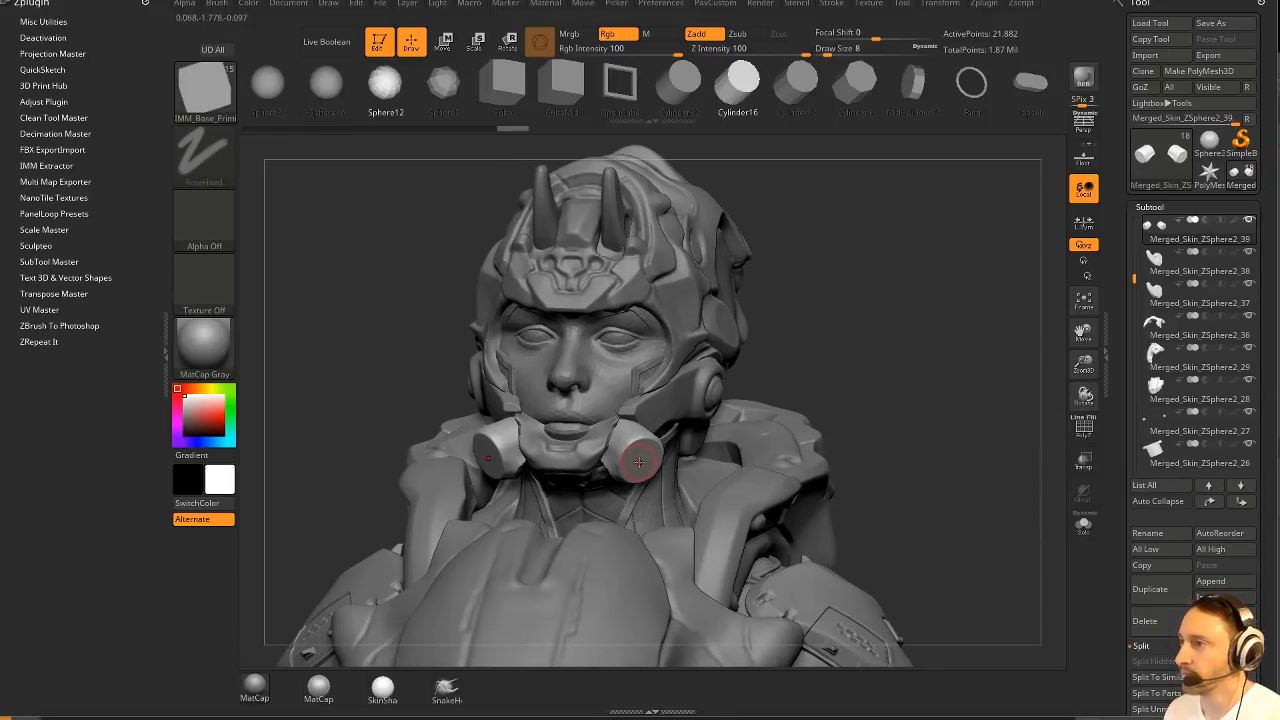
Insert a Cylinder16 primitive on the front of the respirator canisters and adjust its placement with the Move gizmo.
drag(638, 462, 670, 480)
right_drag(672, 480, 709, 497)
key(w)
drag(686, 516, 611, 485)
key(q)
Split the masked points from the inserted cylinders and delete the subtool holding the old canisters.
key(grave)
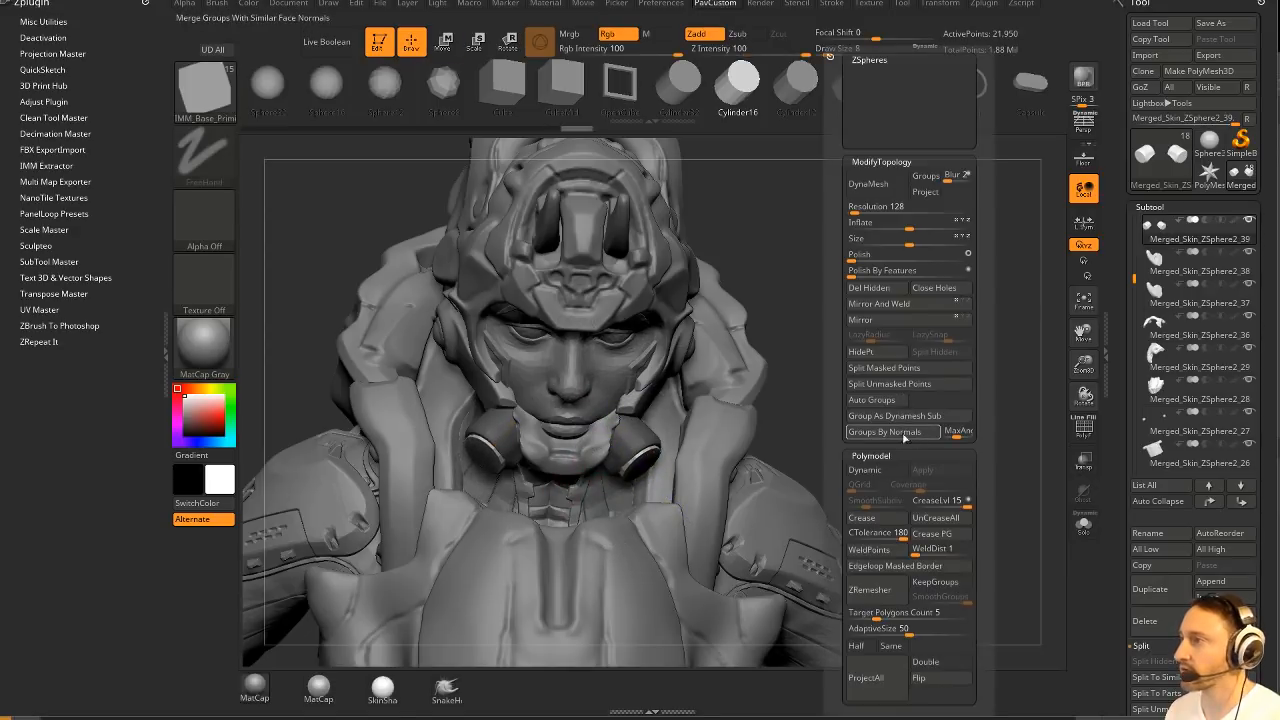
click(885, 368)
click(1146, 620)
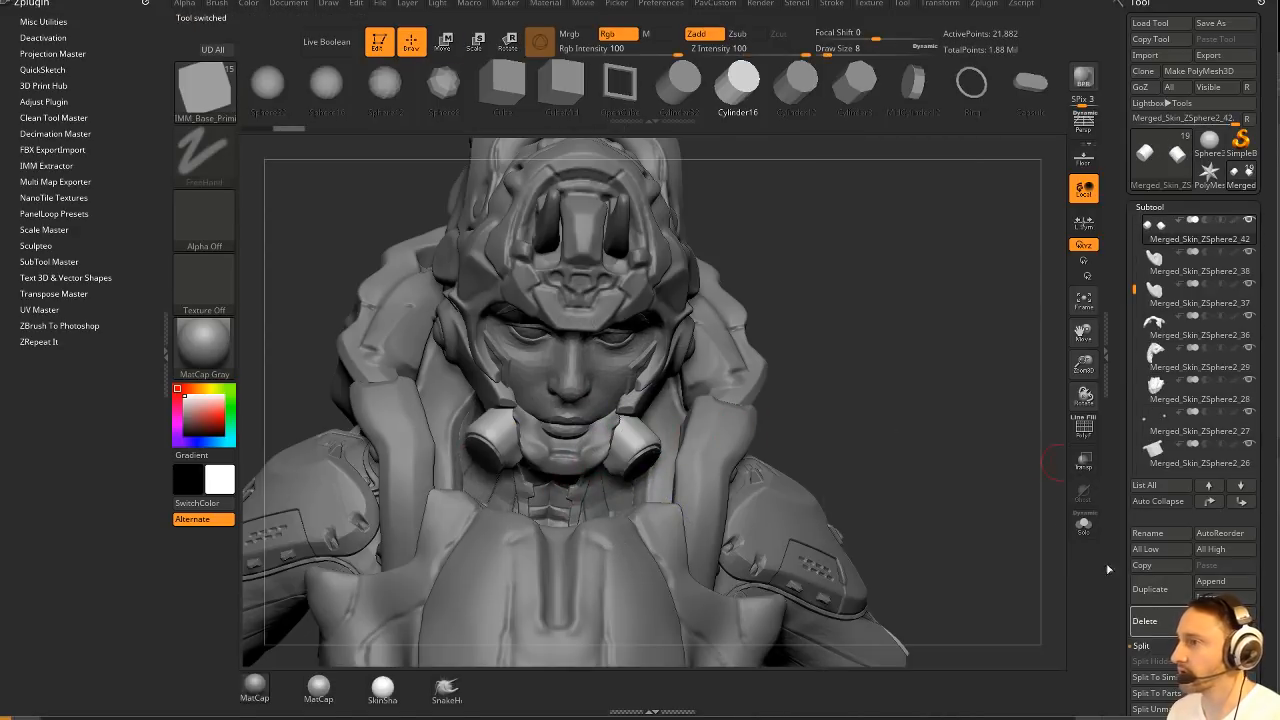
Activate the cylinder canister subtool and try scaling the cylinders uniformly with the gizmo, undoing the attempt.
right_drag(835, 402, 760, 357)
key(w)
alt+click(645, 452)
right_drag(940, 343, 988, 296)
key(ctrl)
key(ctrl+z)
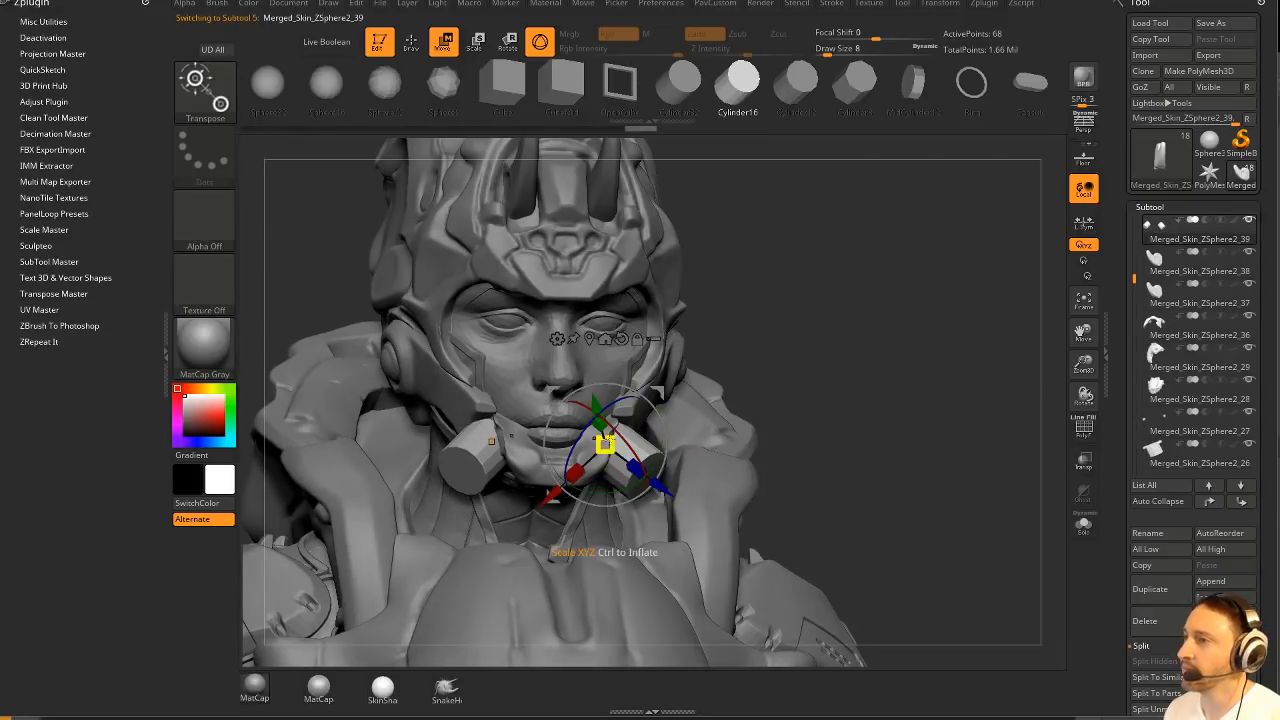
drag(607, 440, 832, 369)
key(ctrl+z)
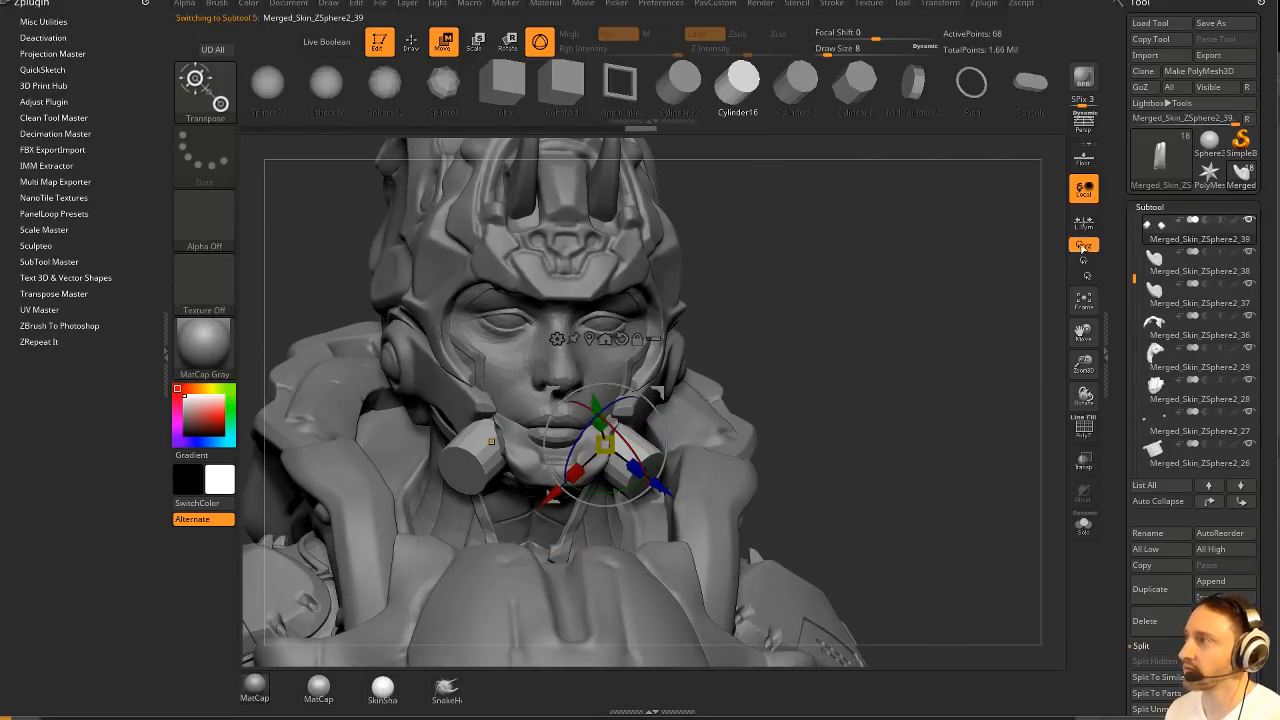
Turn on Local Symmetry, enlarge both canister cylinders uniformly and shift them along their axis with the gizmo.
click(1083, 223)
mouse_move(605, 444)
mouse_down()
mouse_move(631, 428)
mouse_move(610, 441)
mouse_up()
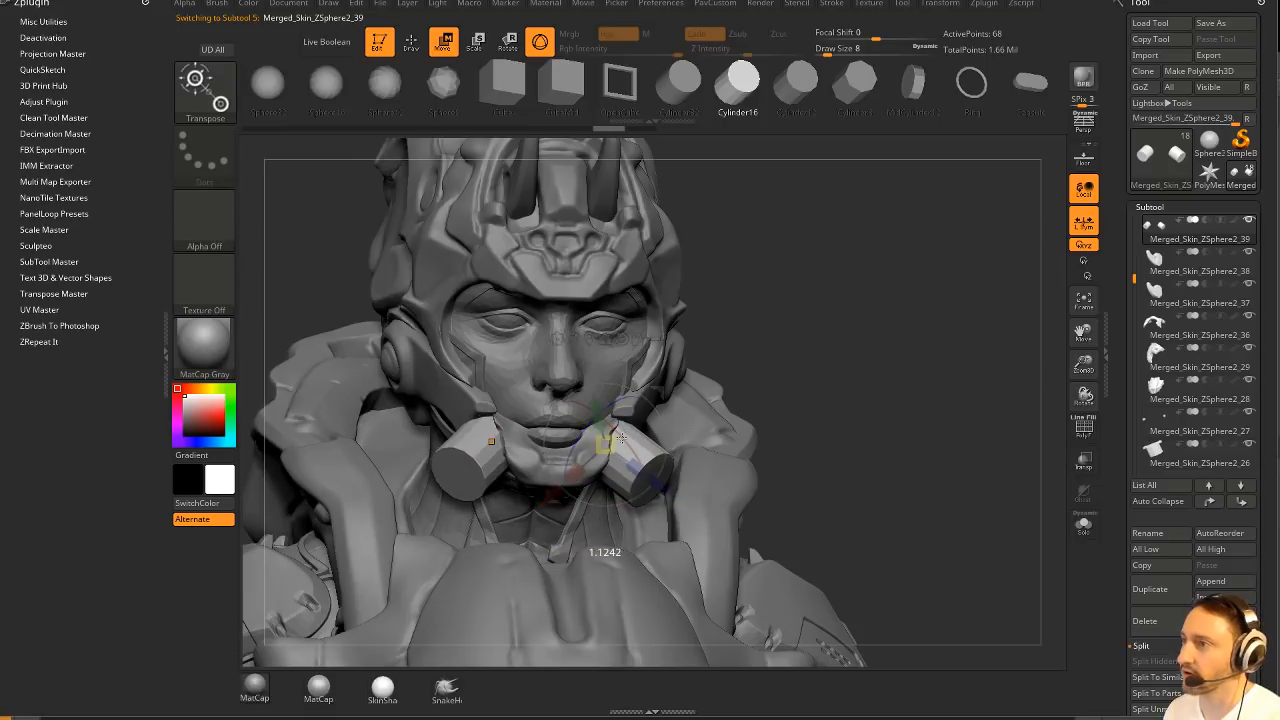
drag(657, 488, 645, 479)
key(q)
Show the polyframe and bevel the outer rim of the canister cylinders with the ZModeler Bevel edge action.
mouse_move(952, 352)
right_down()
mouse_move(905, 359)
mouse_move(994, 422)
mouse_move(976, 397)
mouse_move(930, 440)
right_up()
key(shift+f)
key(b)
key(z)
key(m)
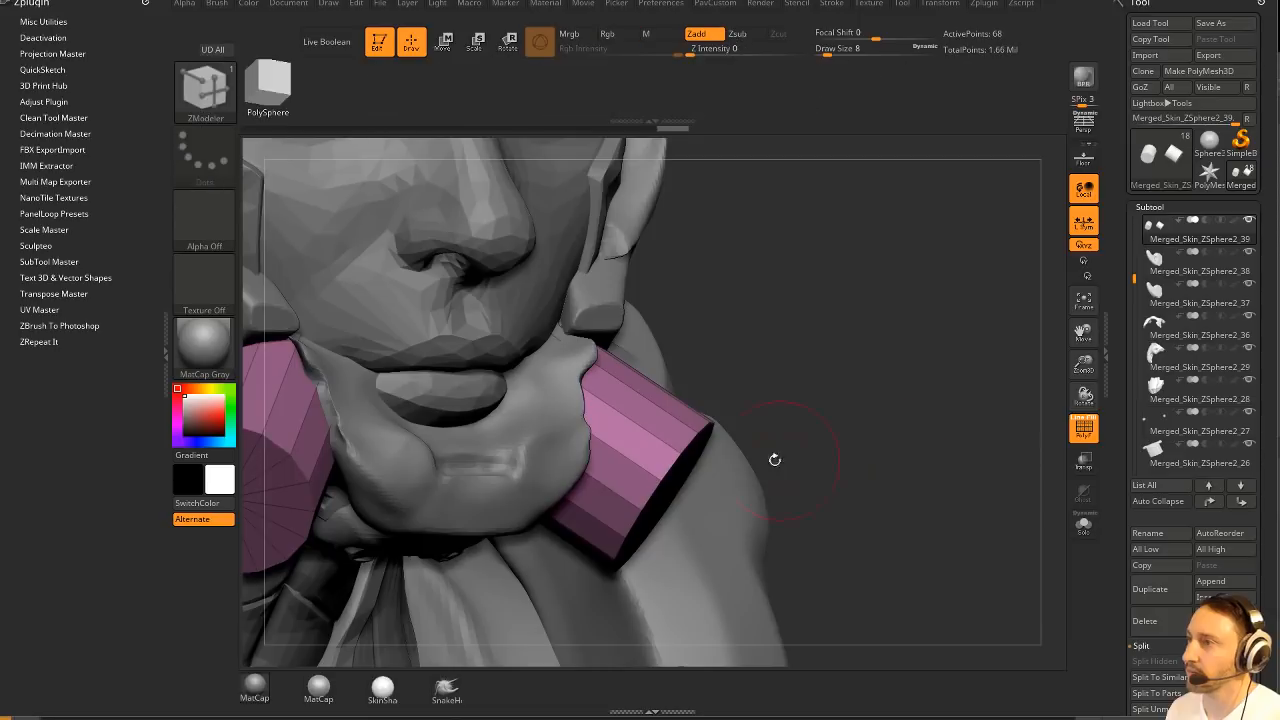
key(space)
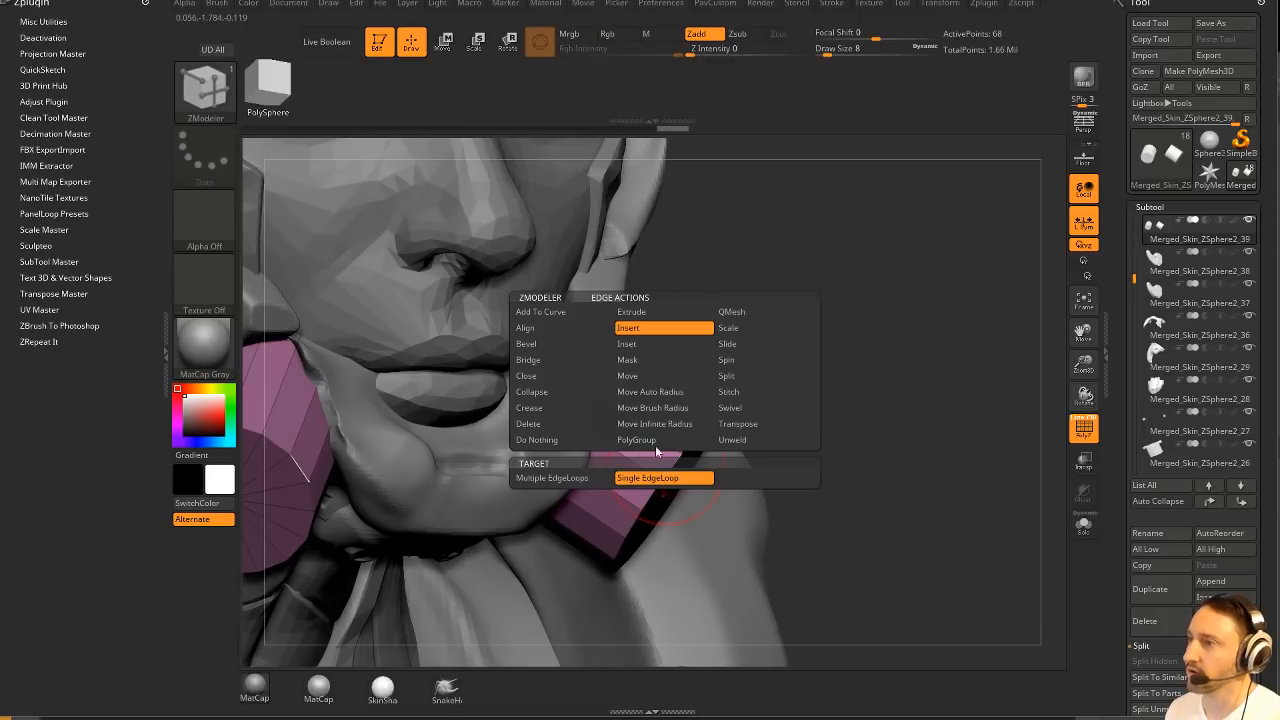
click(526, 343)
click(652, 490)
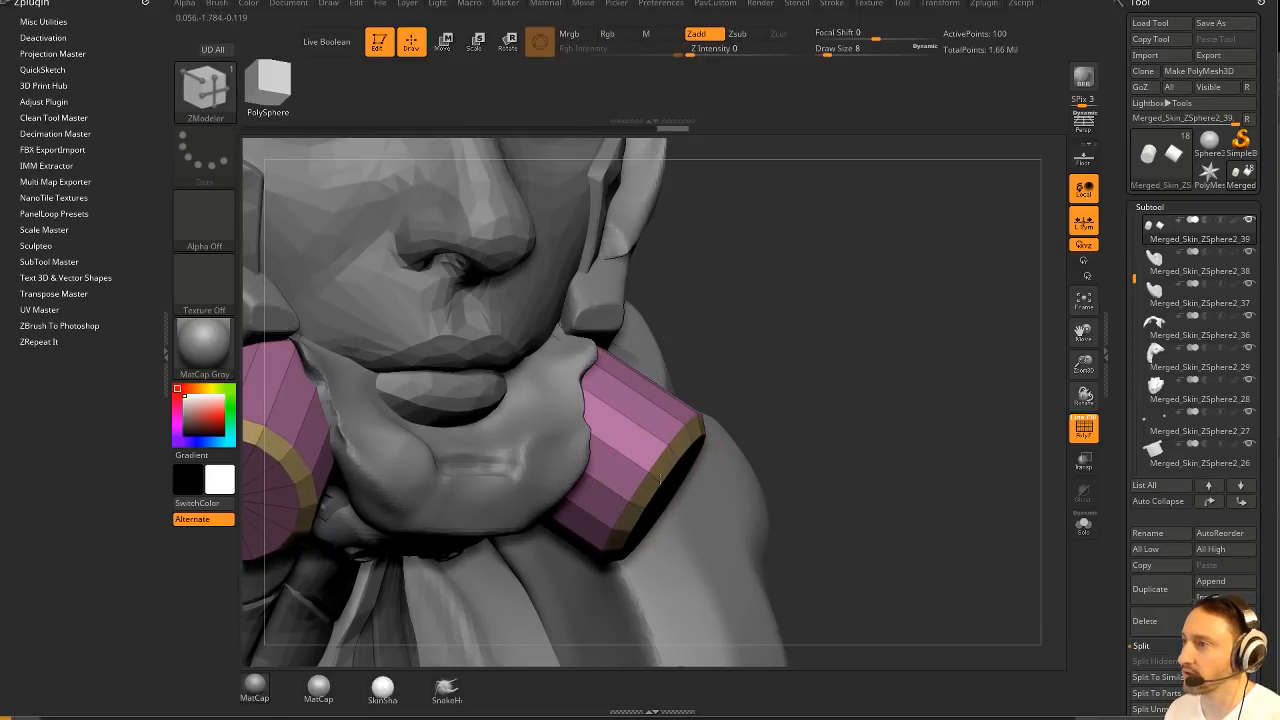
right_drag(943, 423, 872, 372)
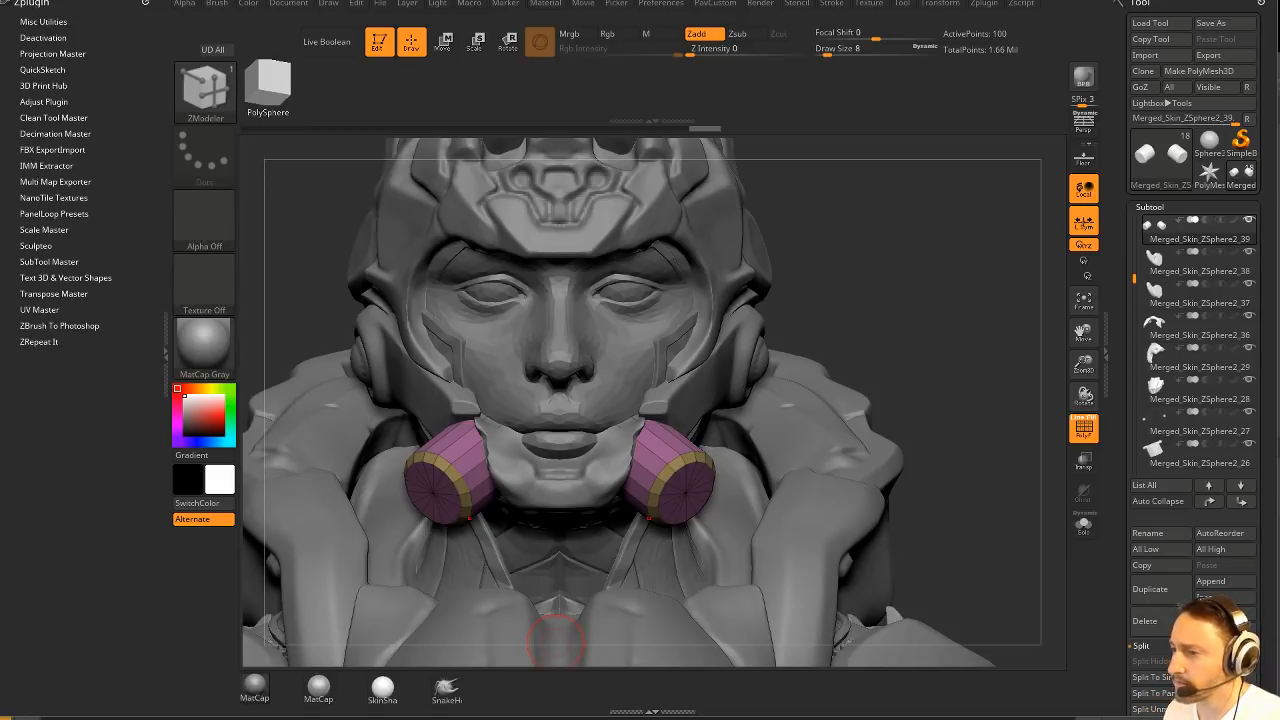
Switch to the browser, look through the YouTube channel's playlists and open ZBrush to Keyshot Bridge Quickstart.
drag(898, 719, 768, 40)
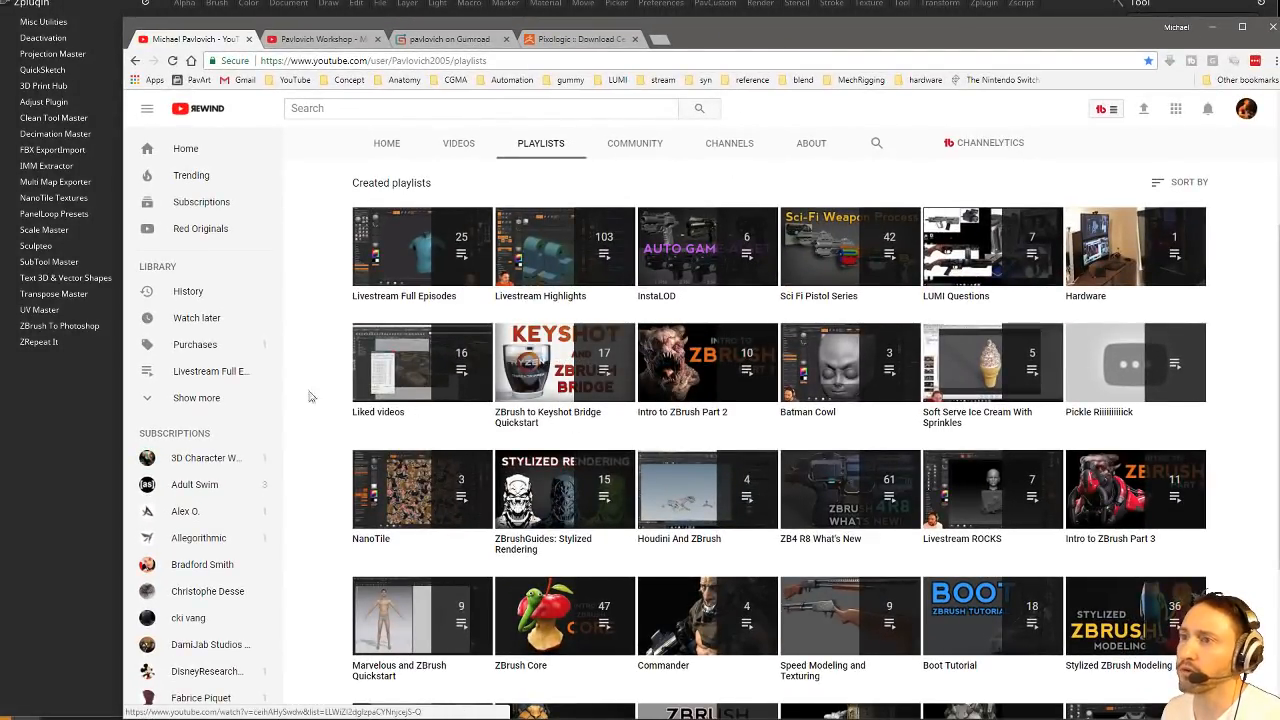
click(178, 399)
scroll(222, 443, down, 5)
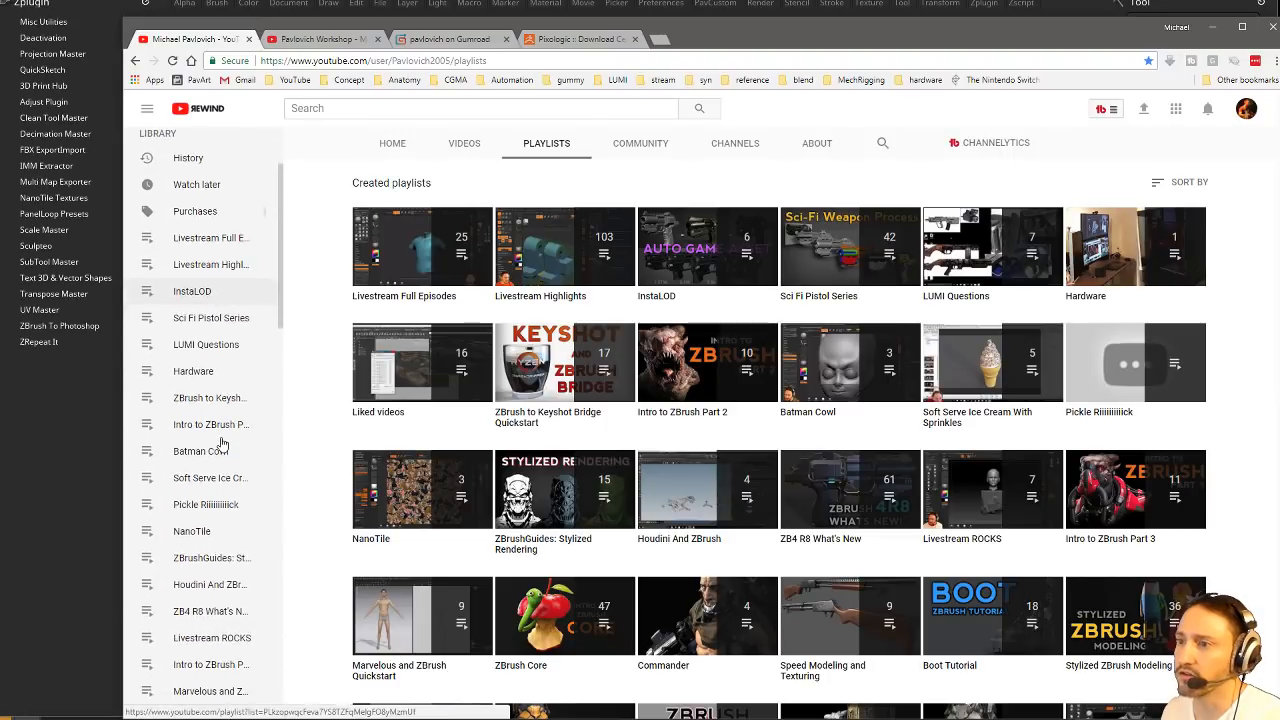
scroll(222, 443, down, 1)
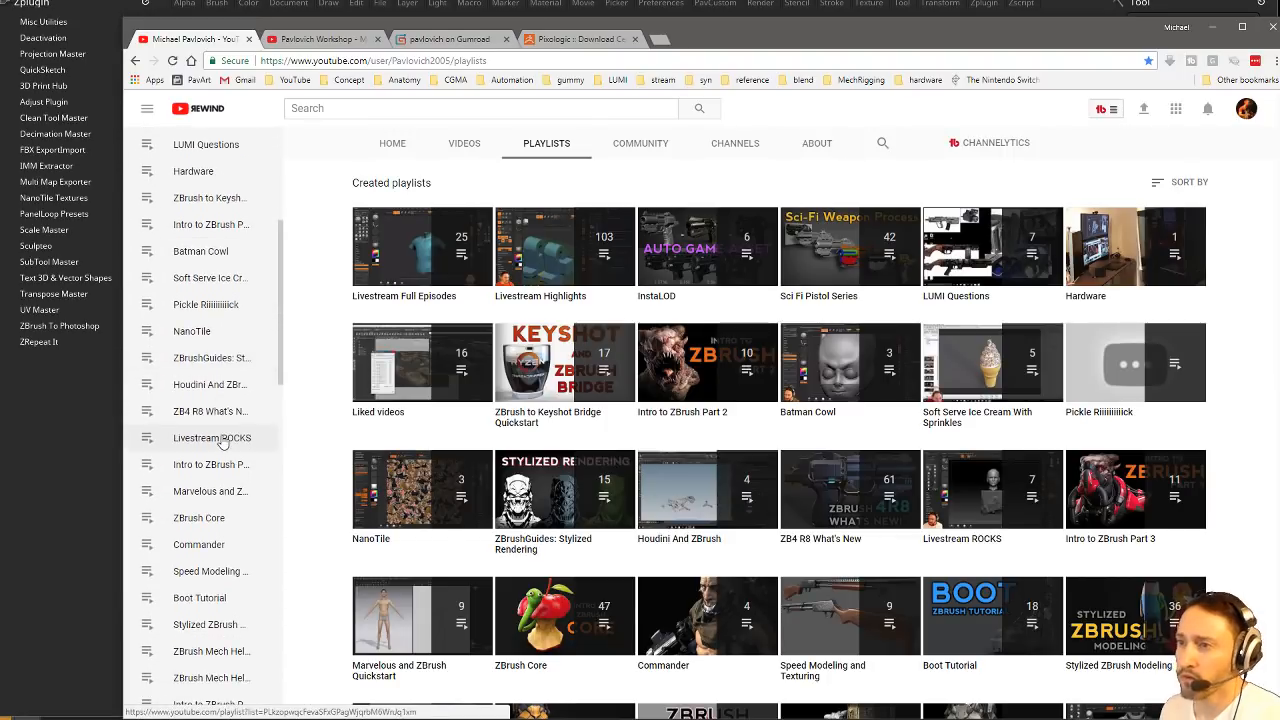
scroll(220, 445, down, 4)
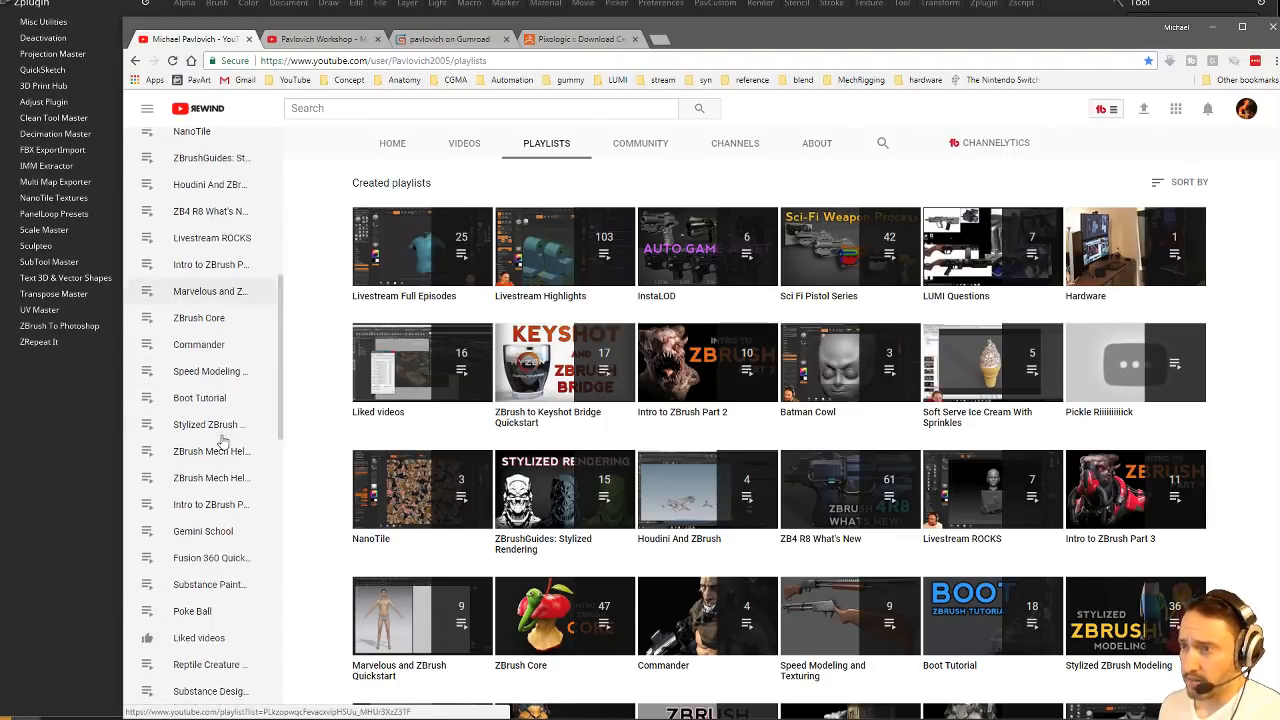
scroll(218, 430, up, 8)
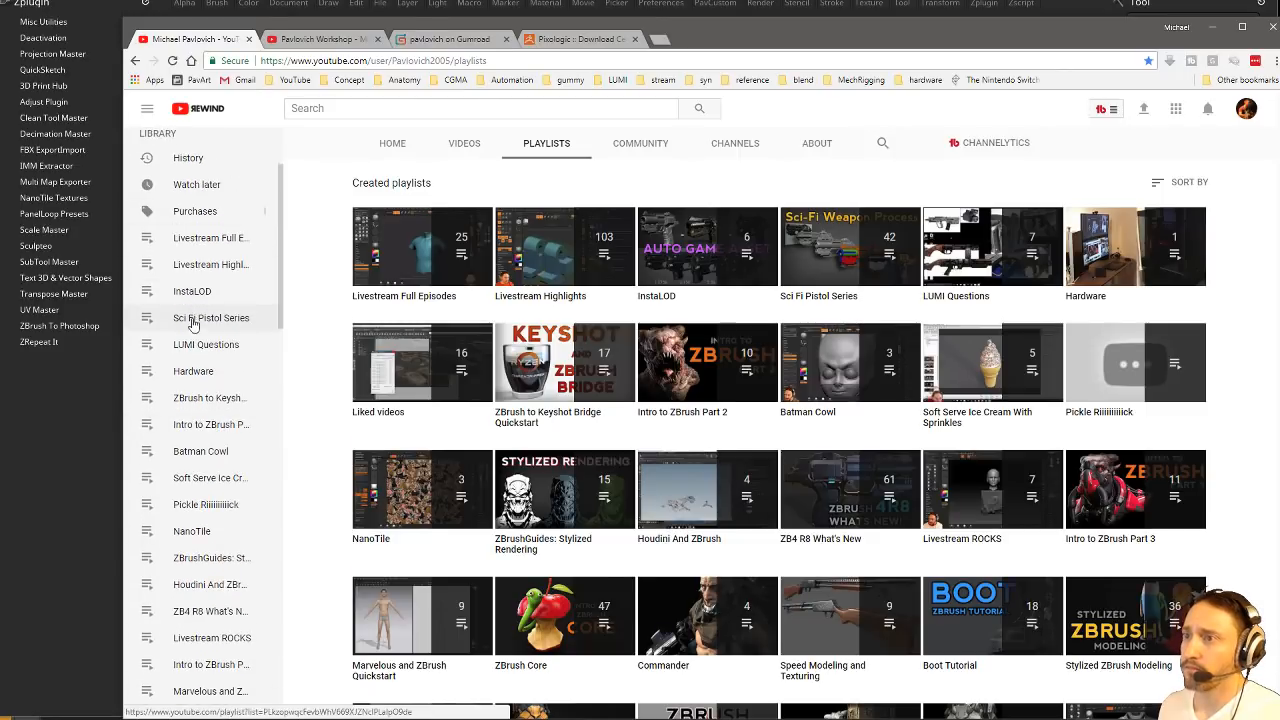
click(203, 405)
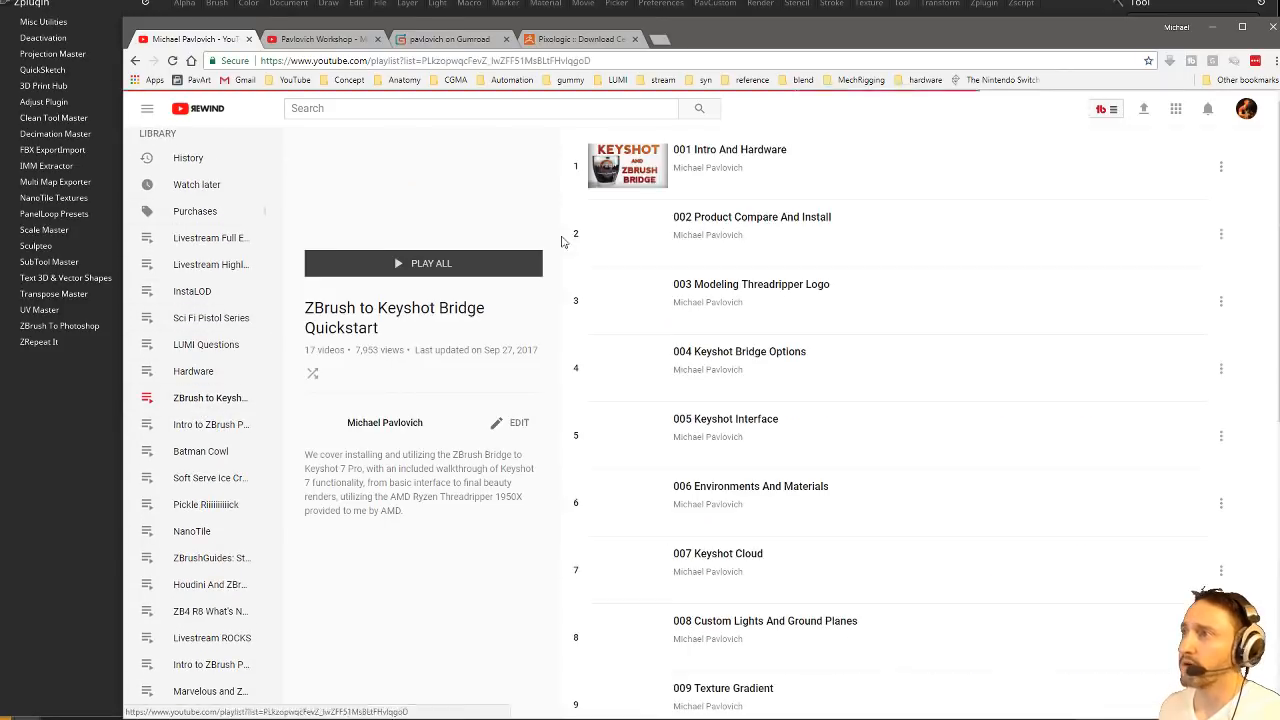
Select the Keyshot playlist's web address, look through its videos and return to ZBrush.
click(607, 60)
scroll(808, 457, down, 5)
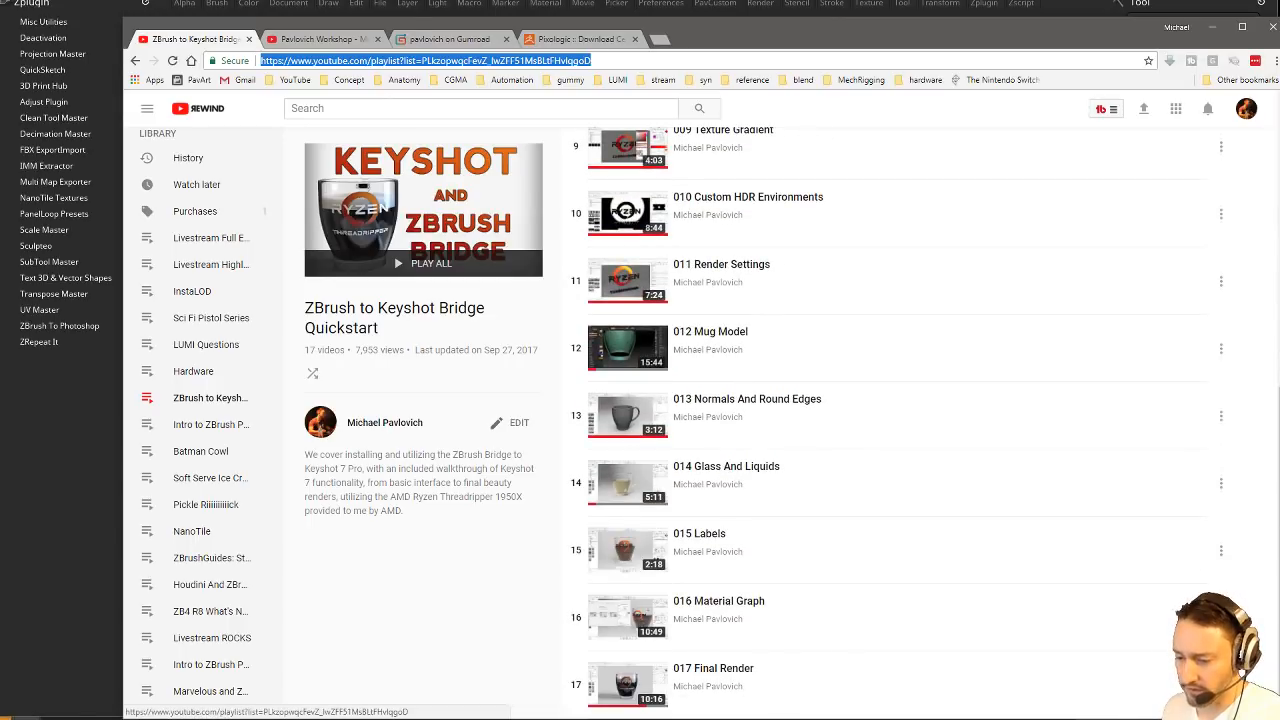
key(alt+Tab)
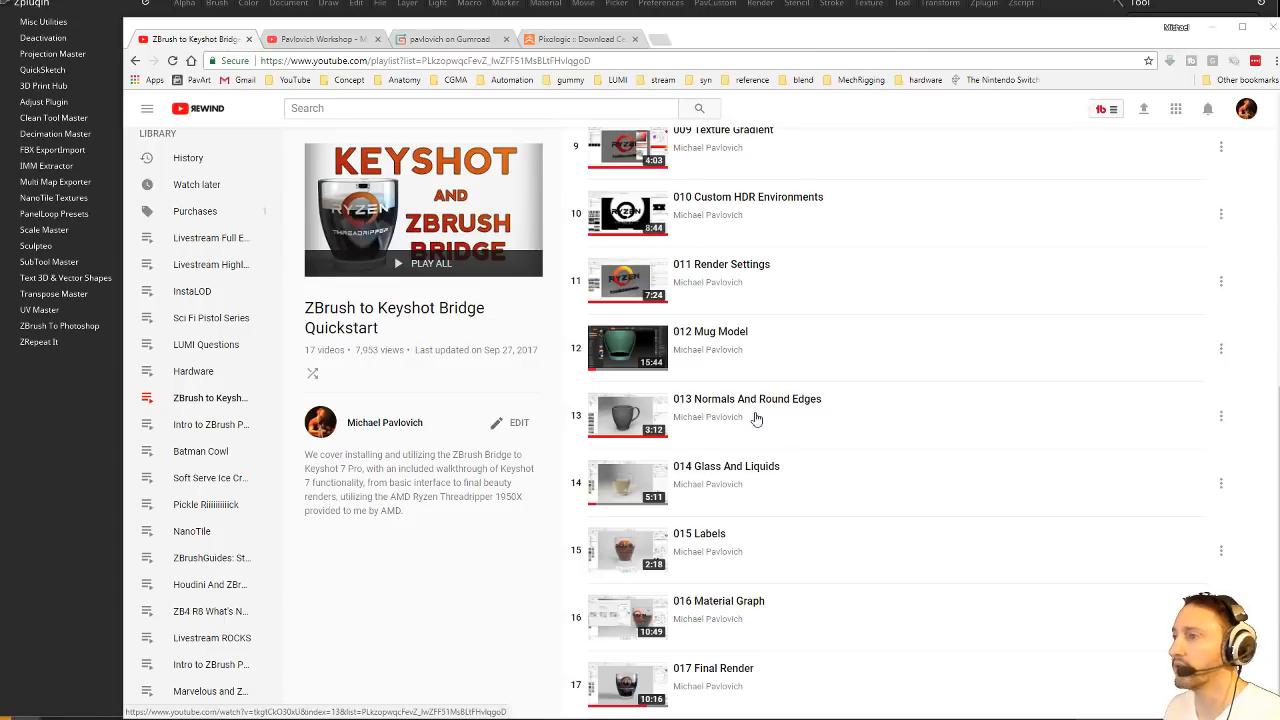
scroll(760, 418, up, 3)
scroll(760, 418, up, 1)
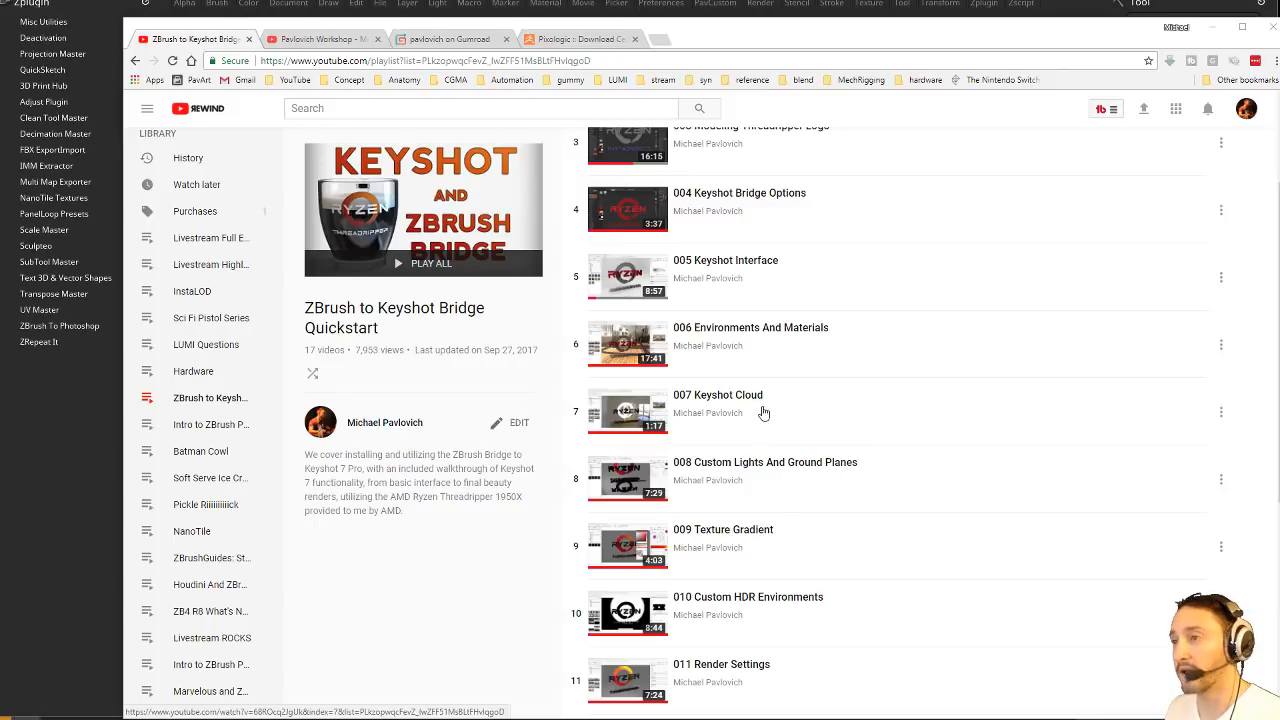
drag(735, 30, 740, 0)
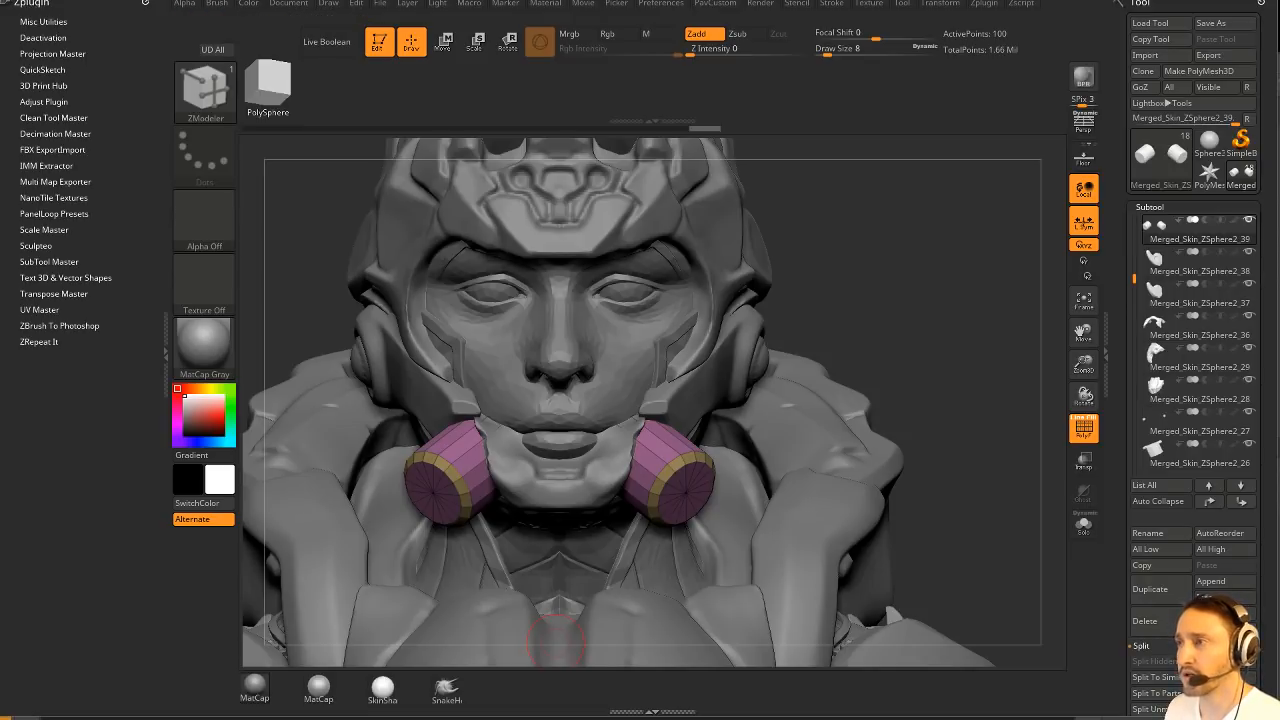
Turn the whole bust to a three-quarter view and capture it as an alpha with GrabDoc.
drag(887, 627, 900, 320)
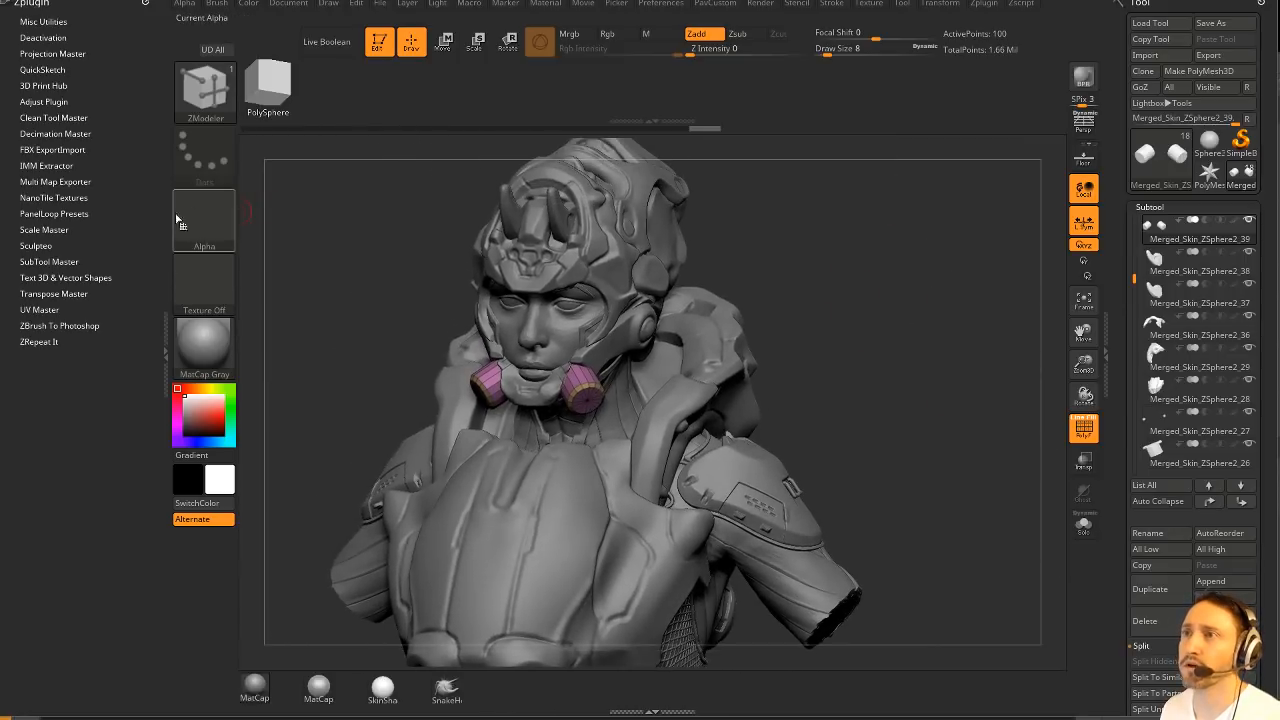
click(229, 234)
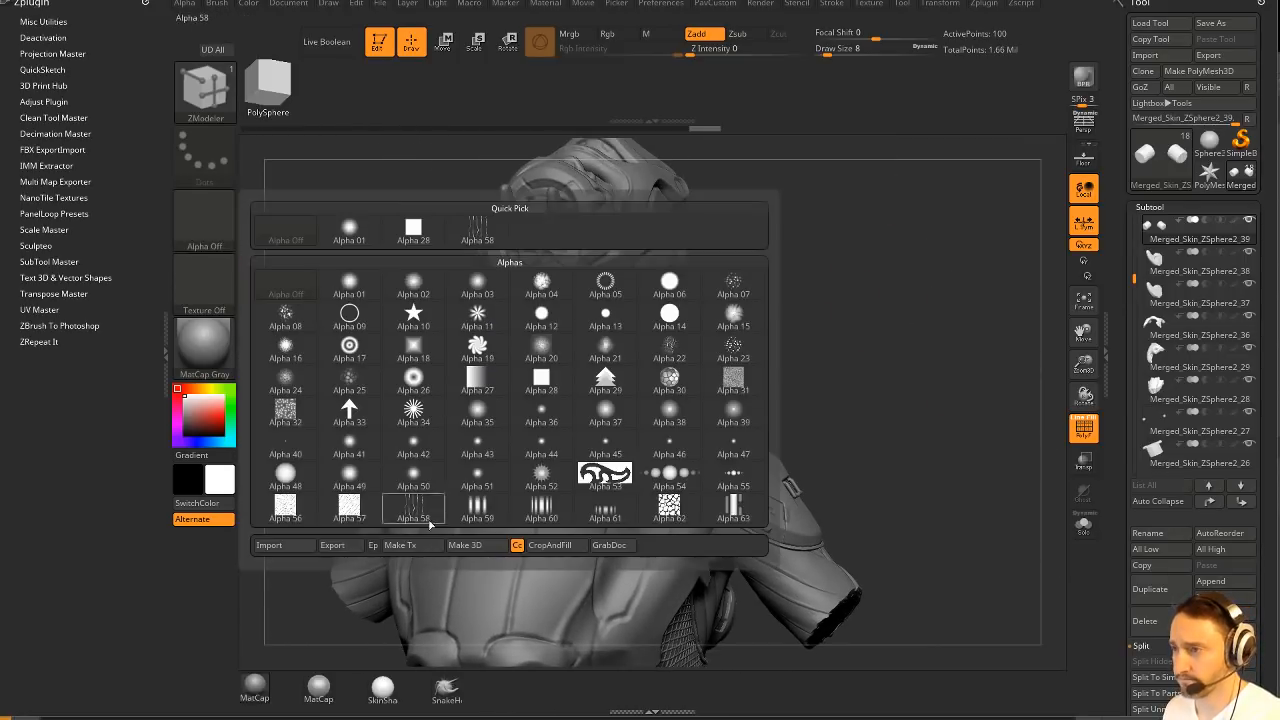
click(605, 545)
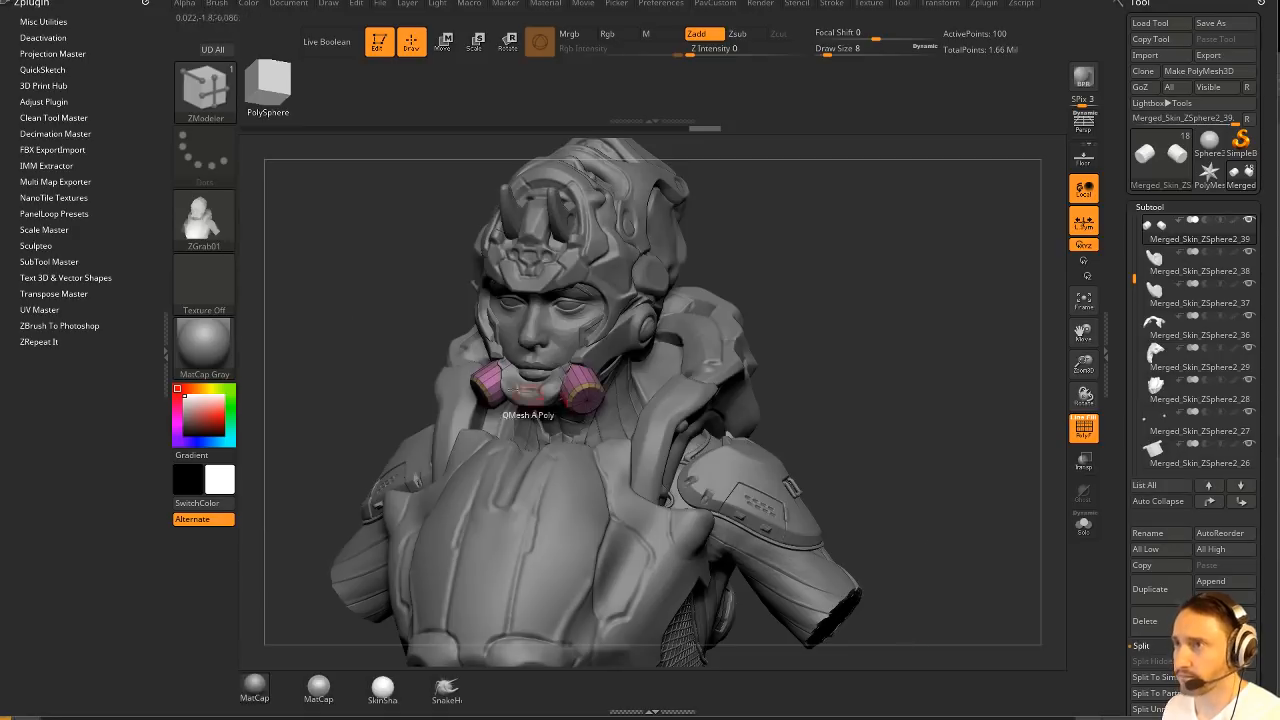
mouse_move(205, 222)
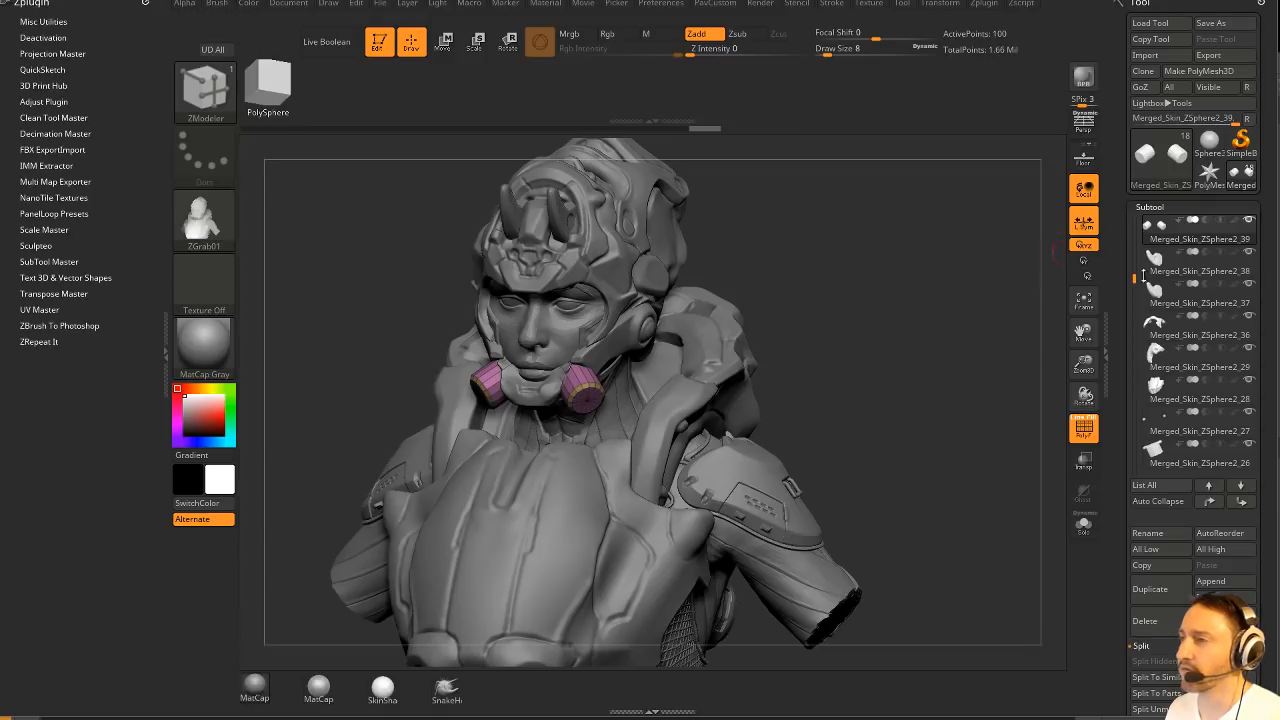
click(203, 225)
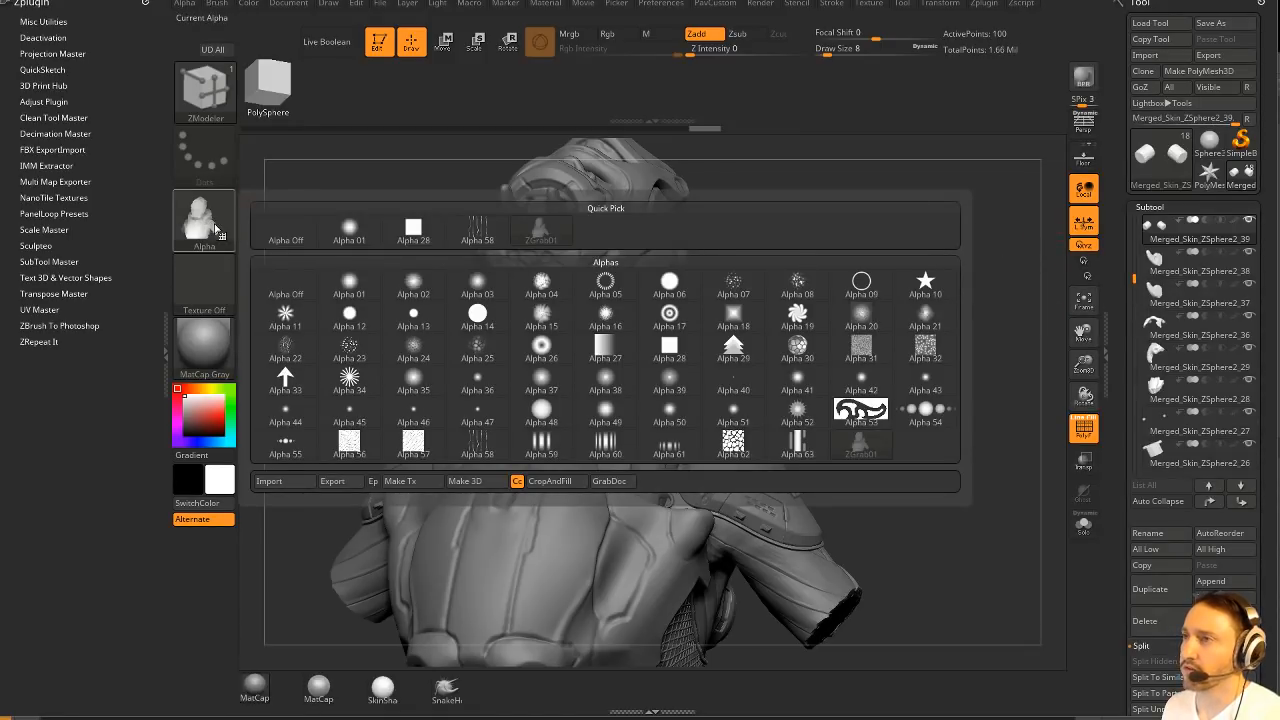
mouse_move(200, 224)
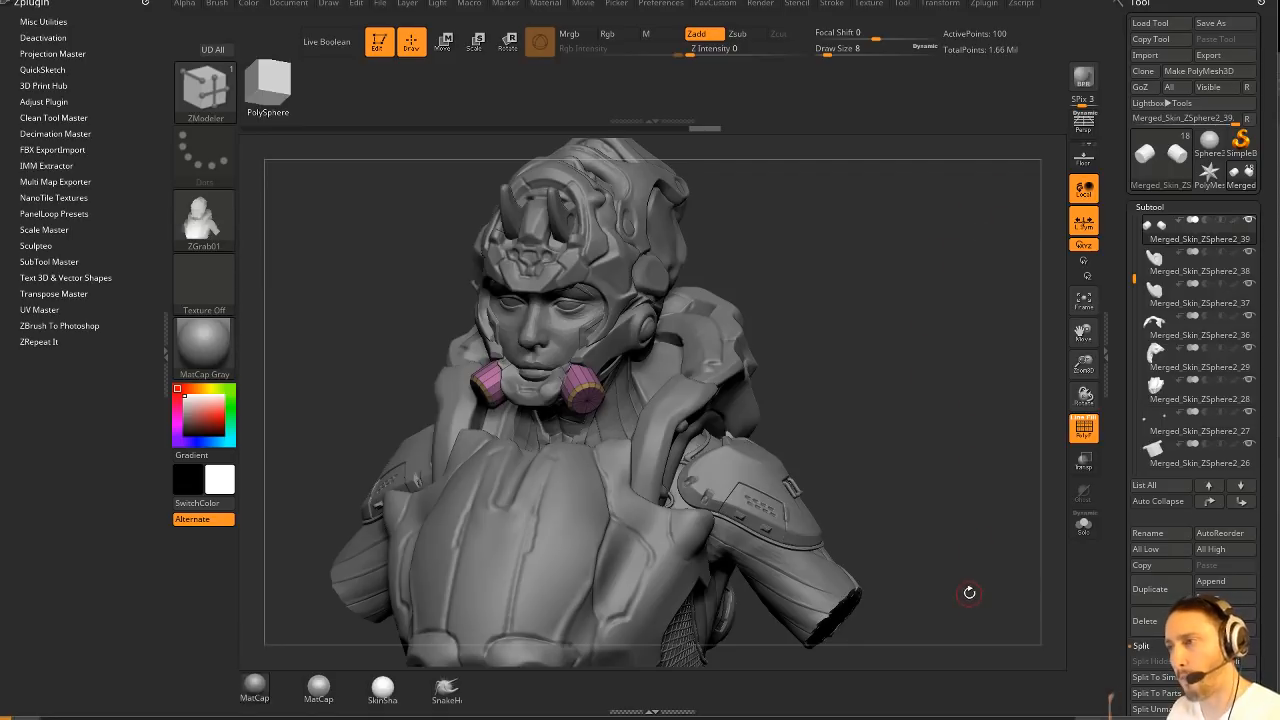
mouse_move(935, 411)
shift+mouse_down()
mouse_move(952, 387)
mouse_move(971, 403)
mouse_move(958, 403)
shift+mouse_up()
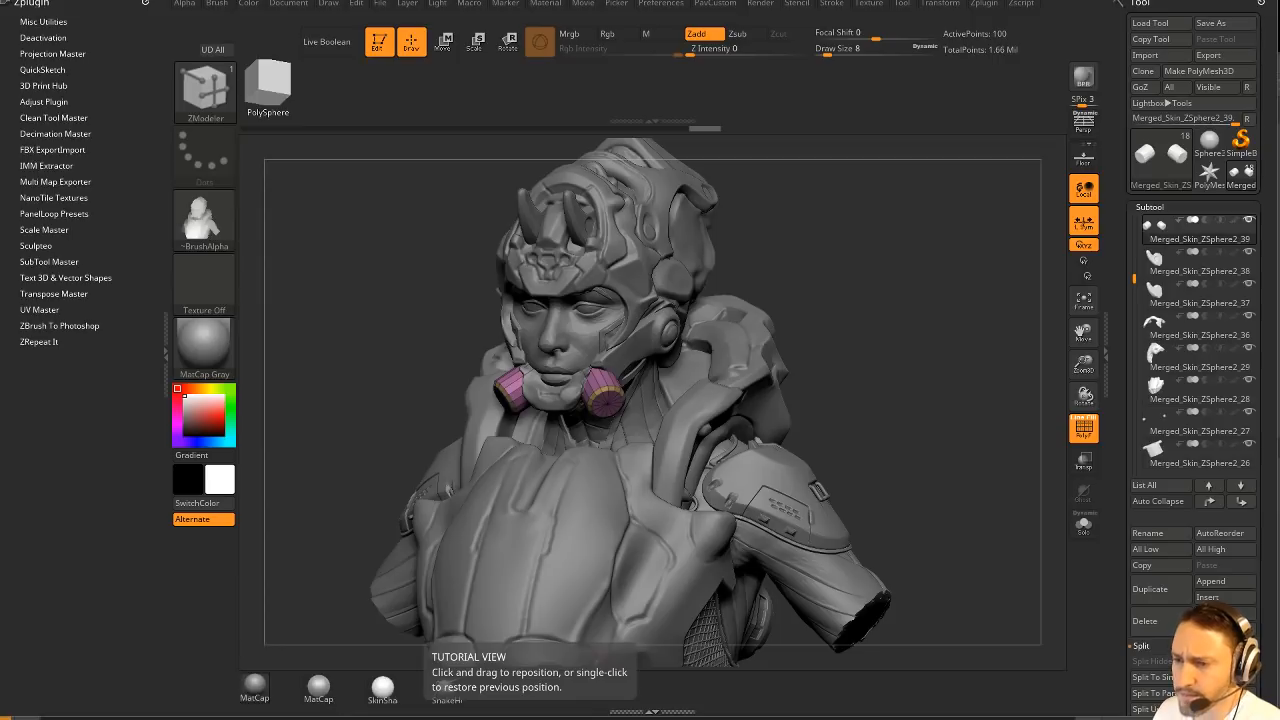
Choose the Standard brush, activate the helmet subtool and turn off the polyframe display.
mouse_move(820, 271)
mouse_down()
mouse_move(877, 289)
mouse_move(897, 325)
mouse_move(880, 330)
mouse_move(905, 357)
mouse_move(880, 330)
mouse_up()
key(b)
key(s)
key(t)
key(s)
key(s)
key(s)
drag(595, 470, 598, 470)
alt+click(588, 462)
alt+drag(763, 363, 800, 415)
click(1084, 428)
alt+drag(1032, 412, 1024, 402)
Carve along the inner edge of the helmet's mouth guard with the Standard brush at draw size 6.
key(s)
mouse_move(508, 434)
alt+mouse_down()
mouse_move(563, 467)
mouse_move(538, 464)
alt+mouse_up()
drag(831, 346, 812, 366)
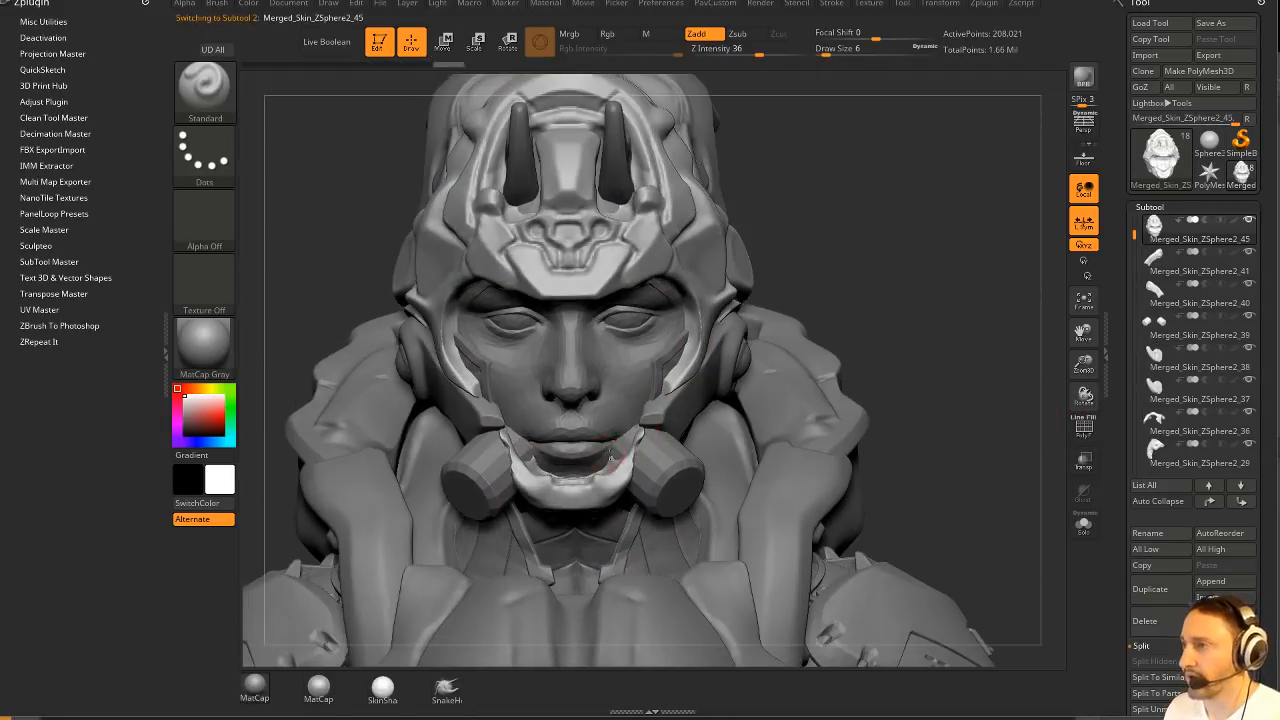
alt+drag(530, 459, 550, 473)
Choose the ClayTubes brush with a draw size of 13 and isolate the helmet subtool to inspect its jaw.
key(b)
key(c)
key(t)
drag(857, 294, 645, 432)
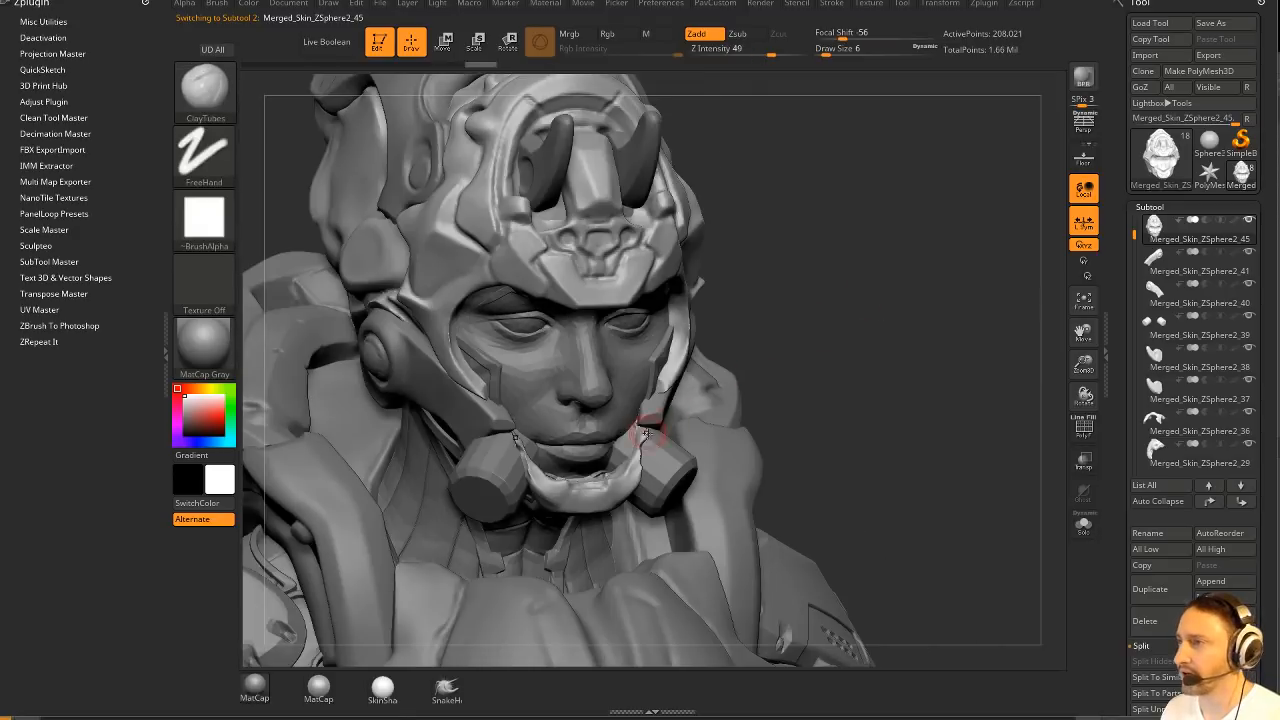
click(1084, 524)
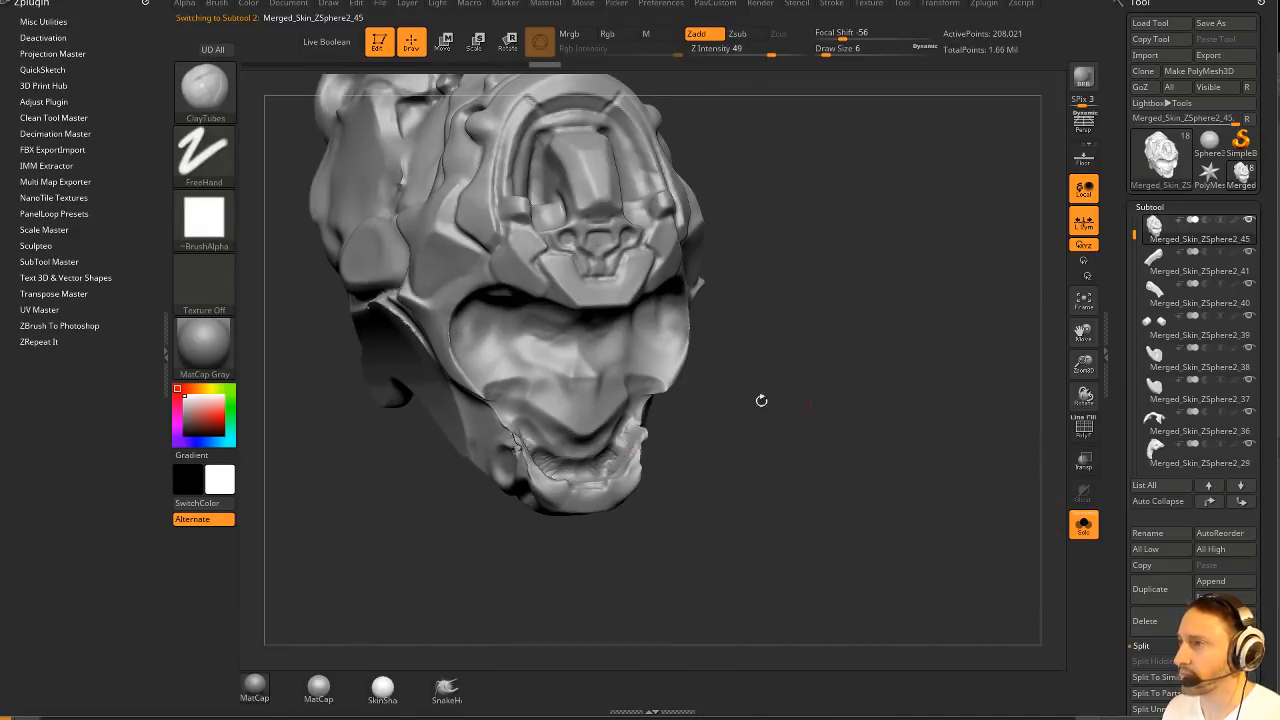
key(ctrl)
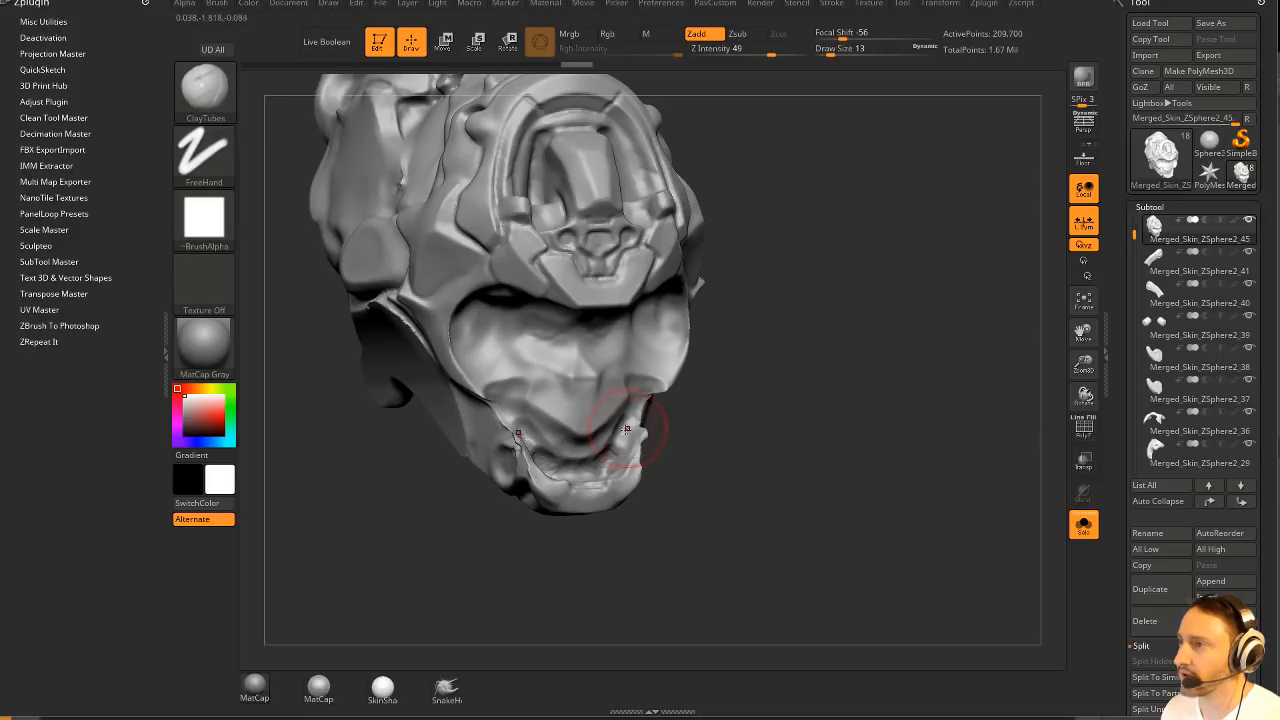
drag(746, 400, 622, 445)
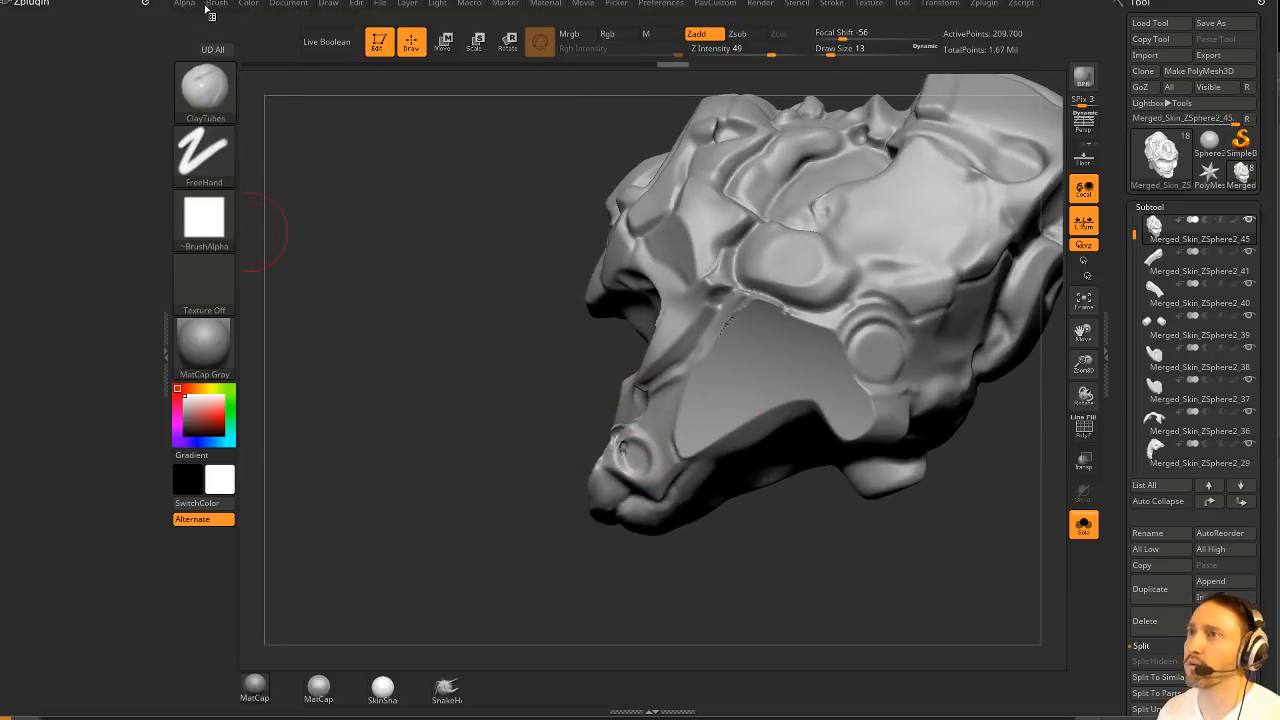
Turn on backface masking in the ClayTubes brush's auto masking settings.
click(145, 6)
click(146, 6)
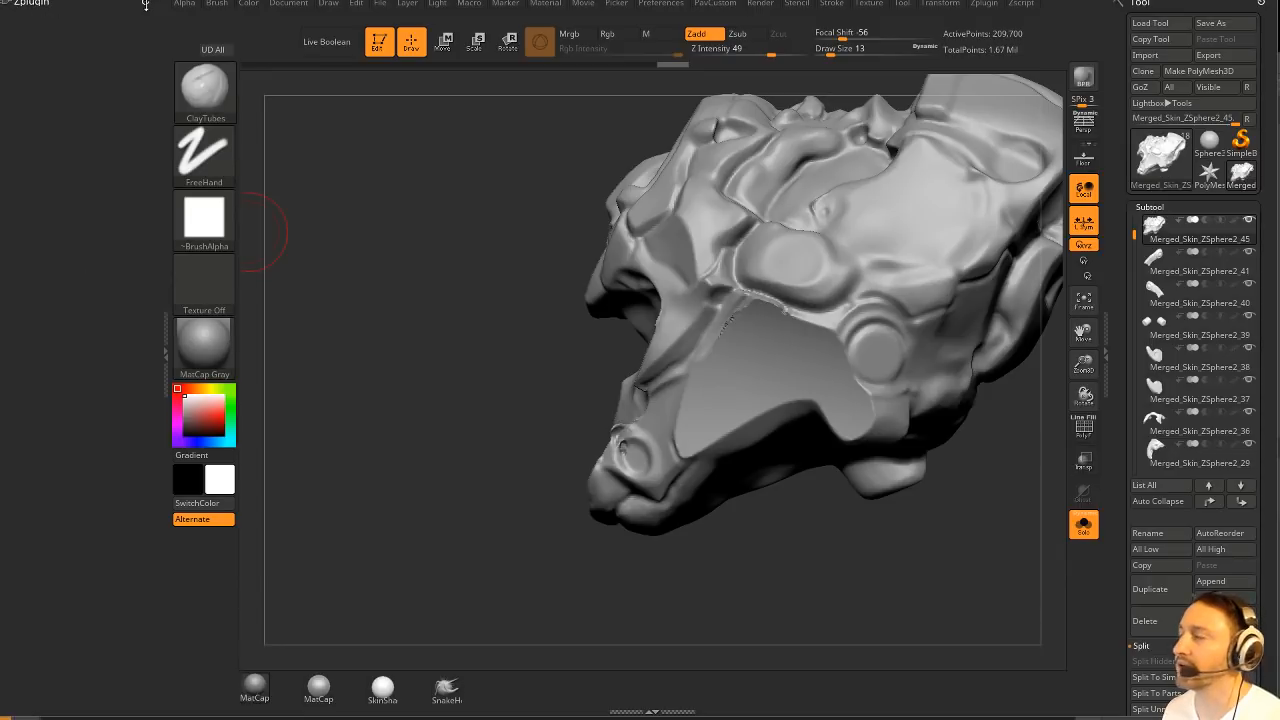
click(146, 4)
click(145, 4)
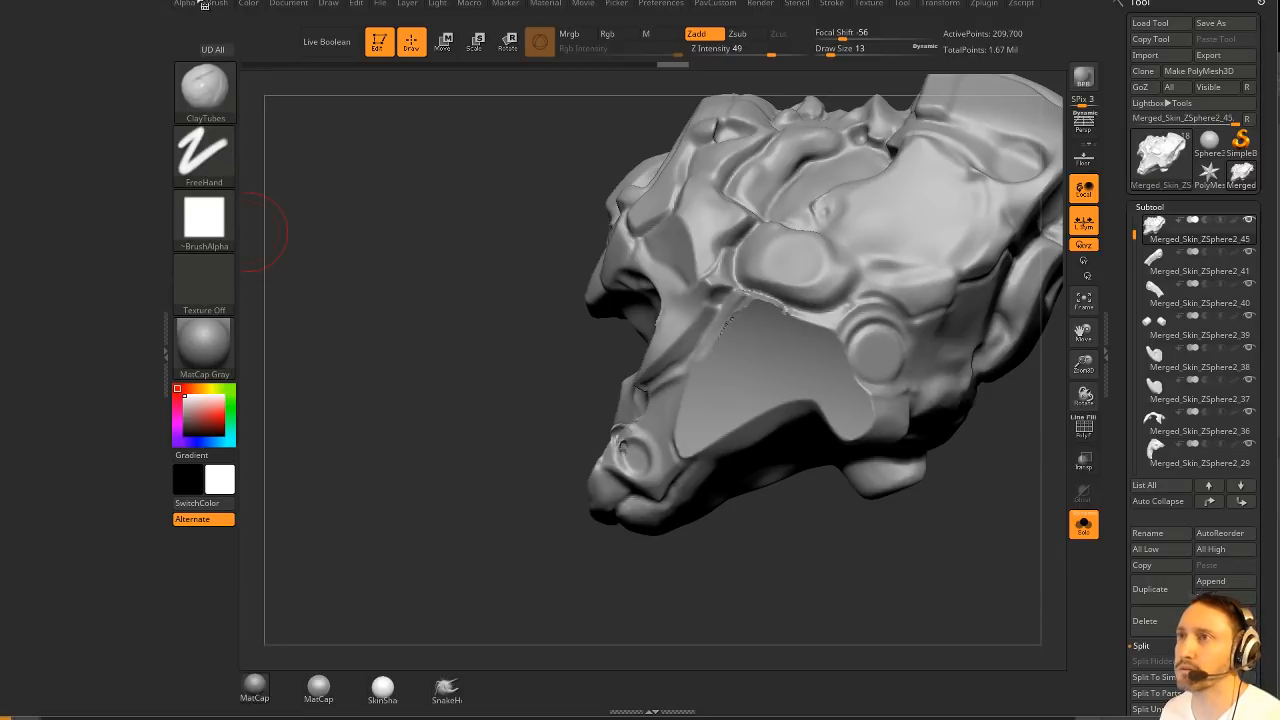
click(217, 6)
drag(212, 22, 145, 62)
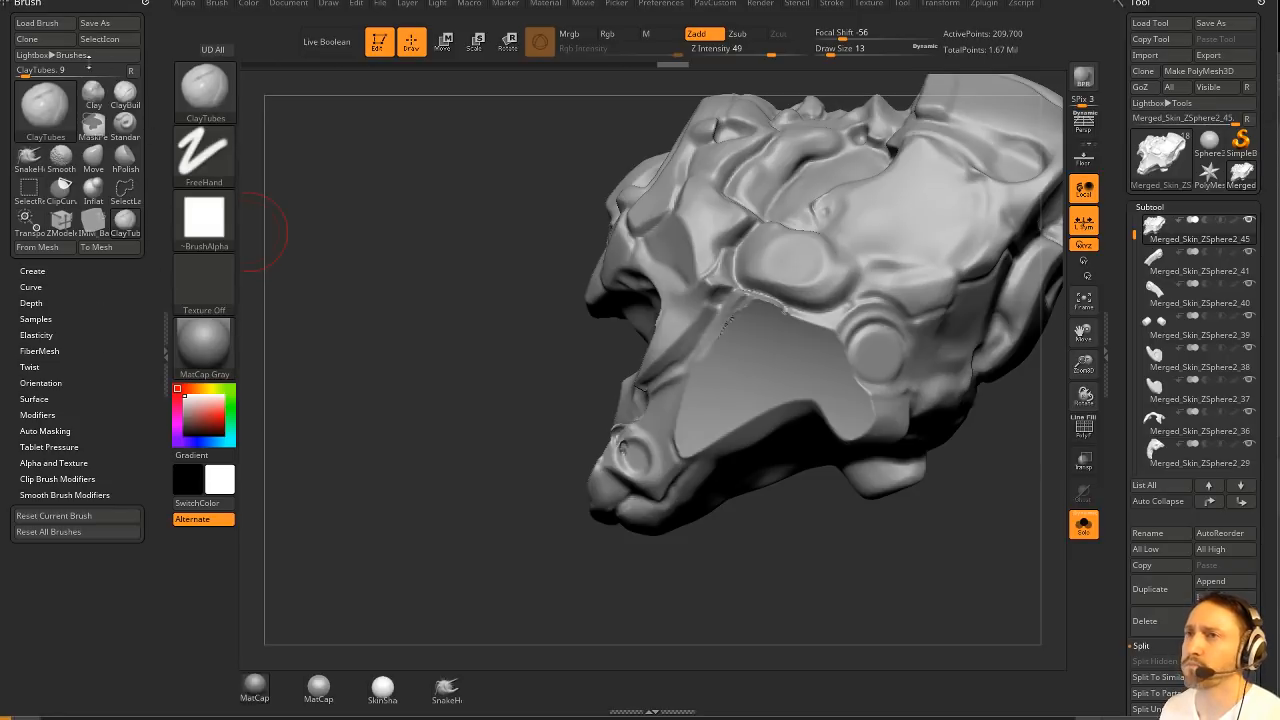
click(39, 430)
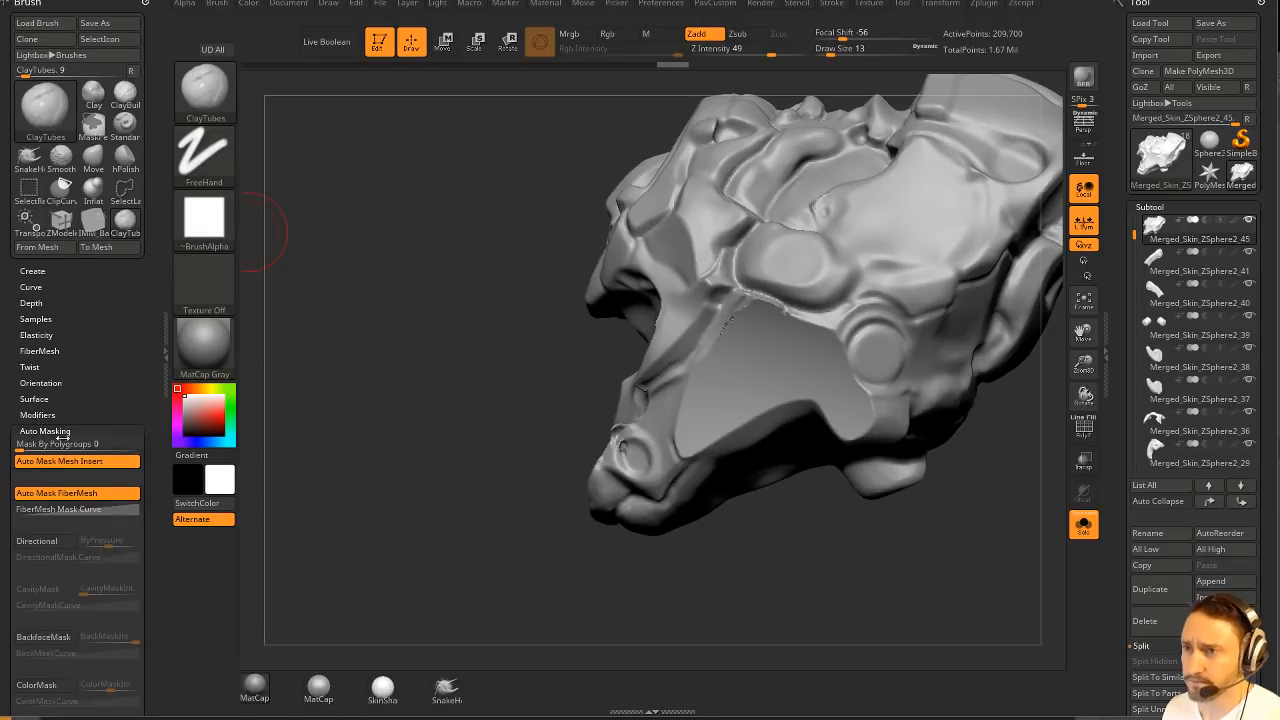
click(44, 640)
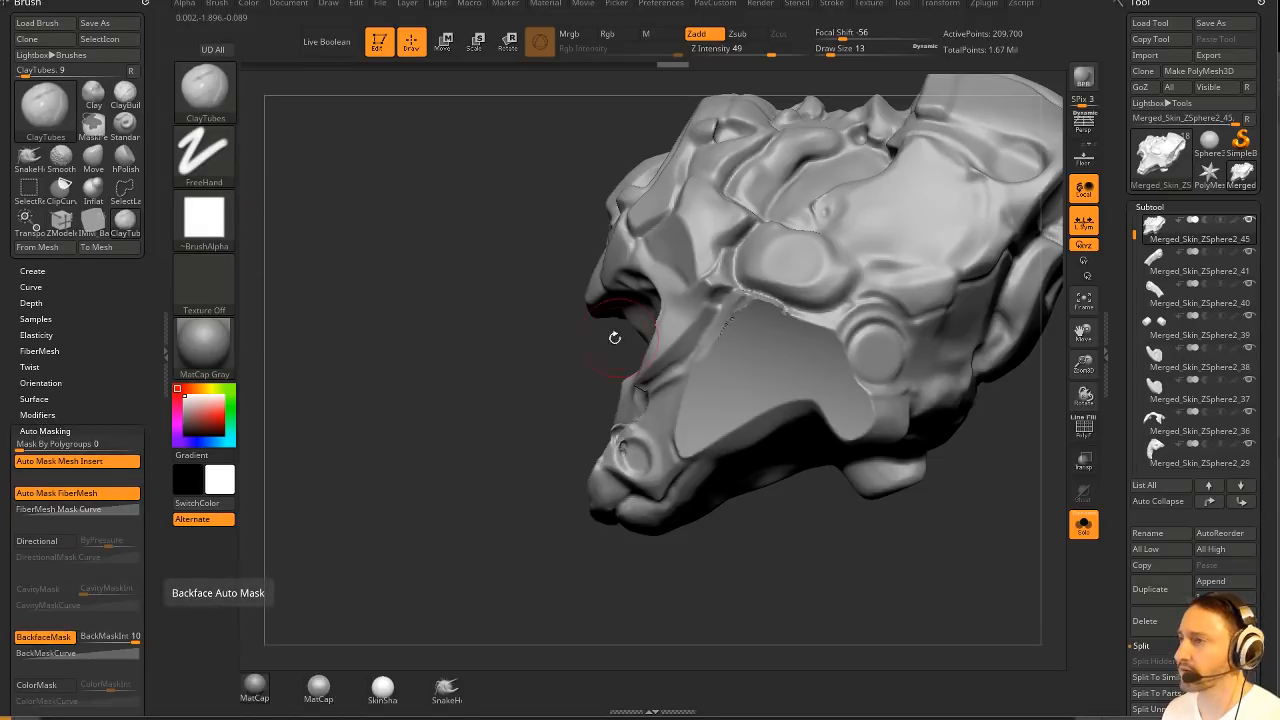
Build up the round canister mount on the helmet's jaw with the Clay brush at draw size 13 and remesh the helmet.
mouse_move(613, 338)
mouse_down()
mouse_move(730, 400)
mouse_move(677, 434)
mouse_up()
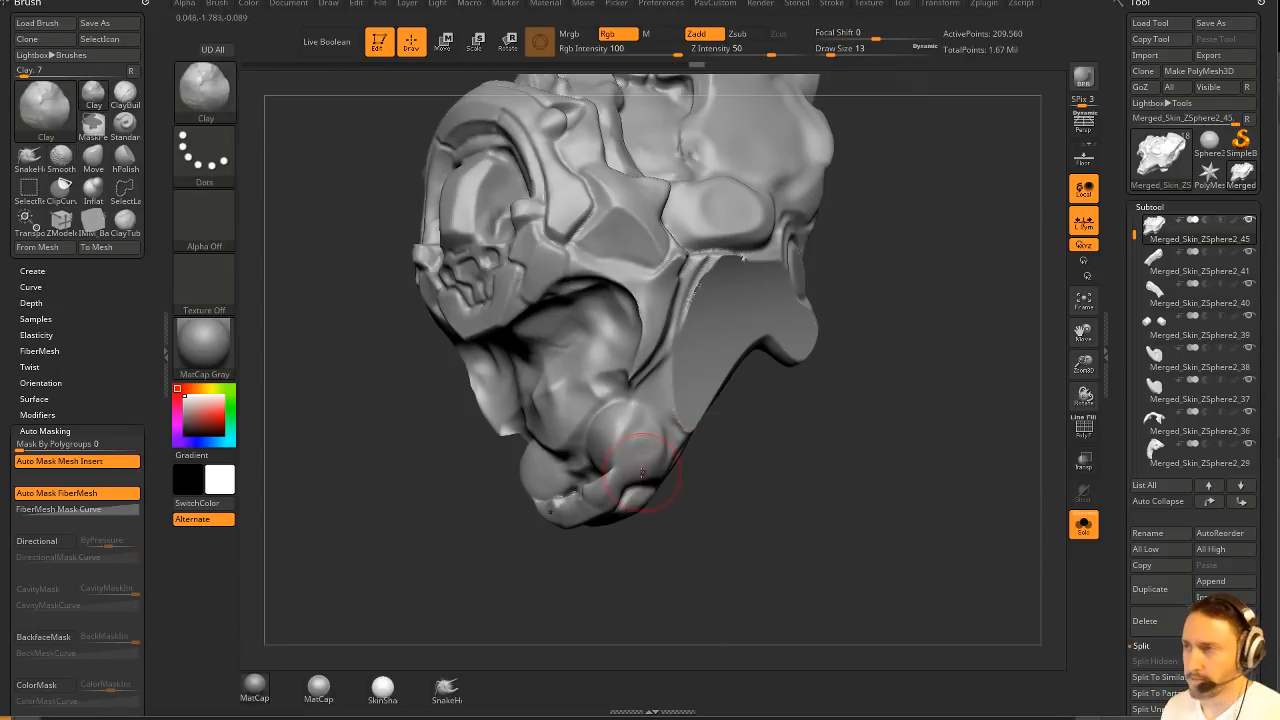
drag(642, 444, 644, 462)
ctrl+drag(784, 454, 914, 463)
Clean up the rough seam along the cheek recess's upper edge with the Clay brush at draw size 7, remeshing the helmet.
mouse_move(789, 463)
mouse_down()
mouse_move(843, 483)
mouse_move(684, 393)
mouse_up()
key(s)
key(ctrl)
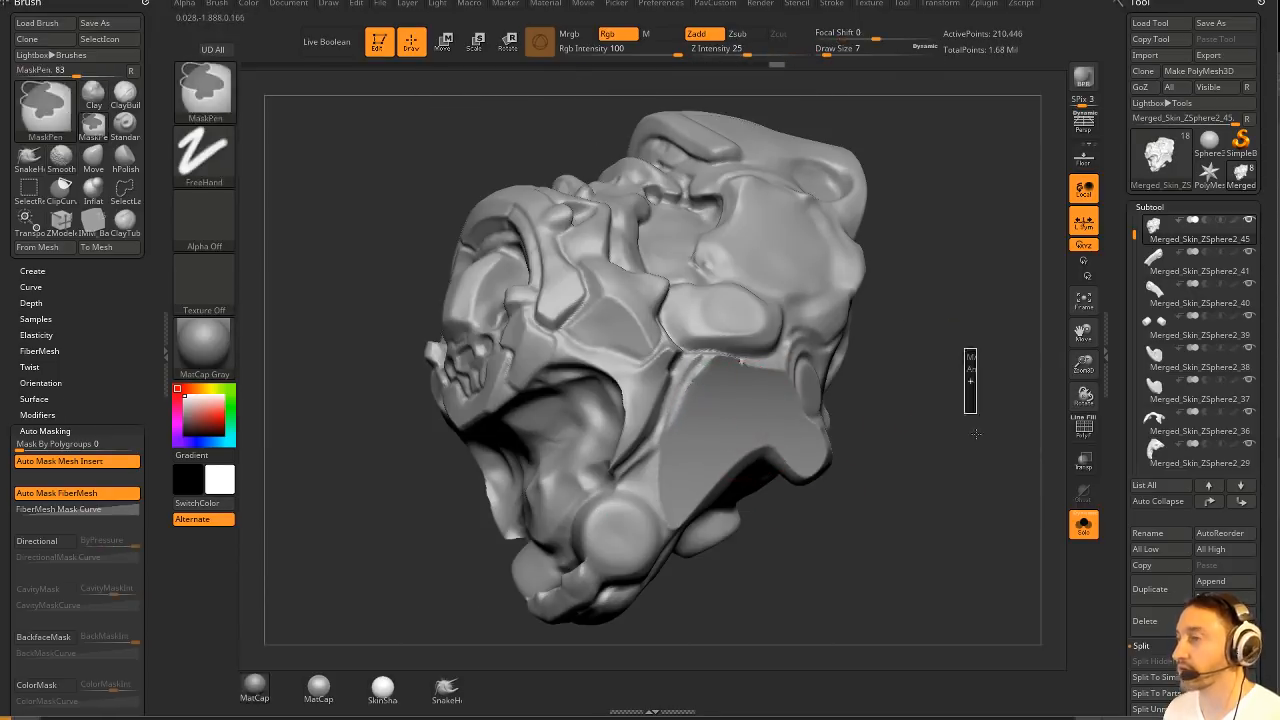
ctrl+drag(976, 412, 976, 414)
drag(722, 356, 732, 364)
ctrl+drag(947, 361, 965, 417)
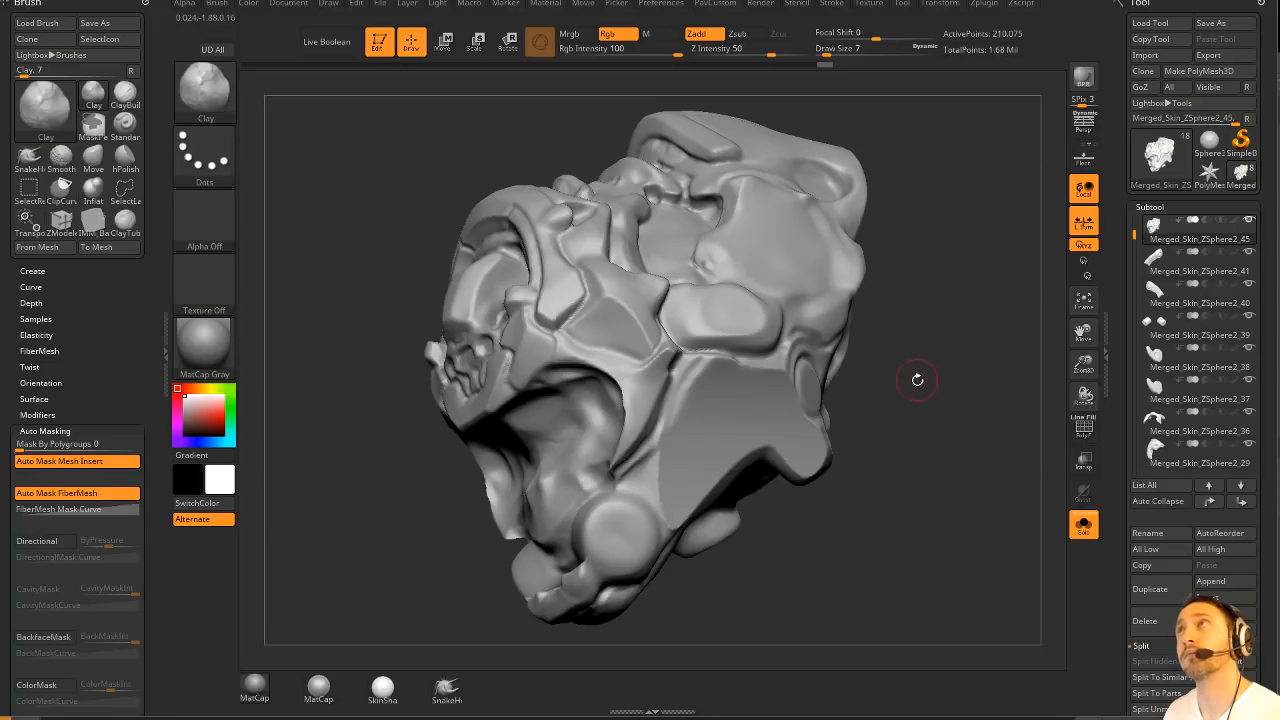
Smooth the mouth guard around the chin, remesh the helmet and show all subtools again.
drag(902, 336, 940, 471)
drag(793, 462, 708, 545)
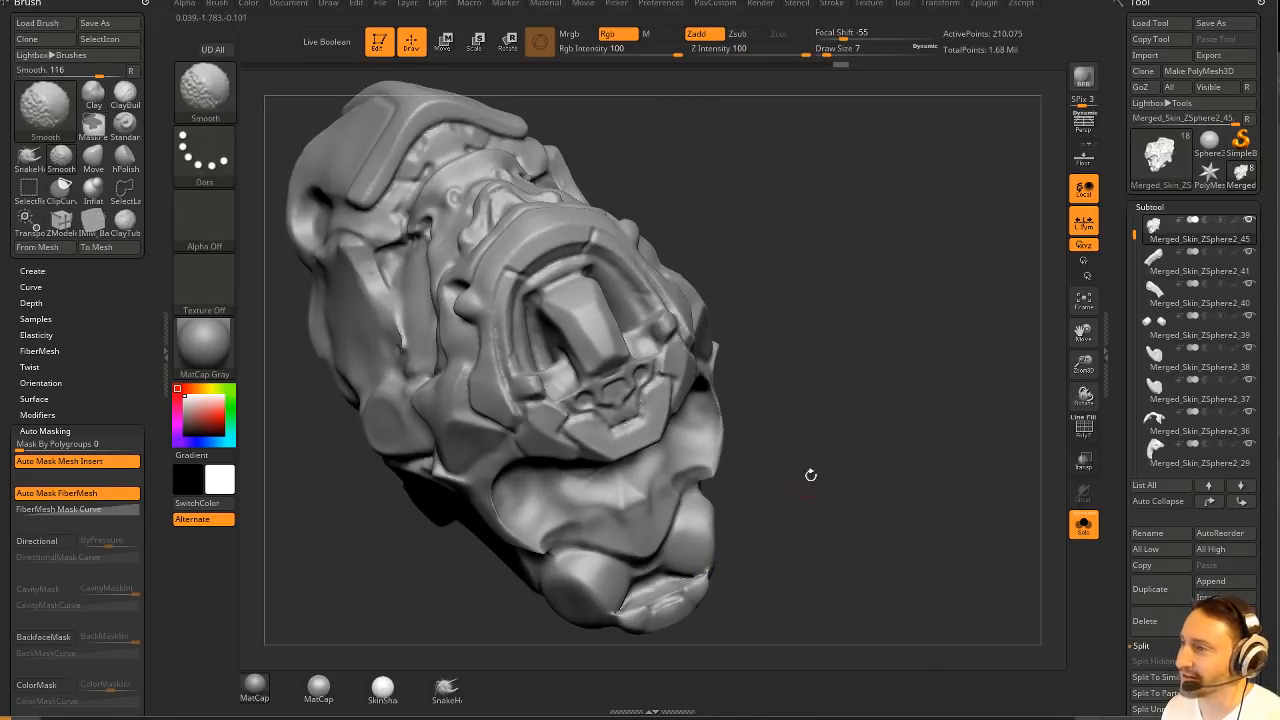
ctrl+drag(866, 421, 904, 497)
click(1085, 525)
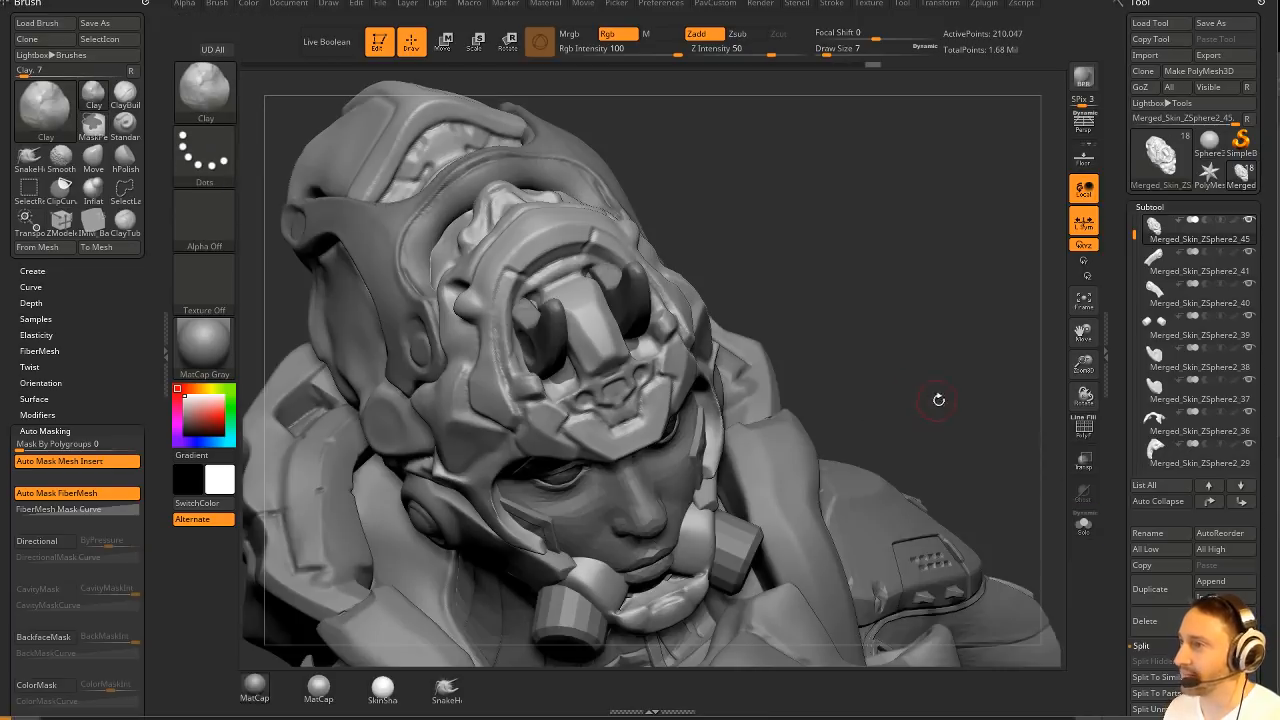
Turn the bust to a three-quarter view and choose the Move brush with a draw size of 18.
mouse_move(938, 400)
shift+mouse_down()
mouse_move(943, 380)
mouse_move(845, 405)
shift+mouse_up()
key(s)
drag(683, 507, 708, 507)
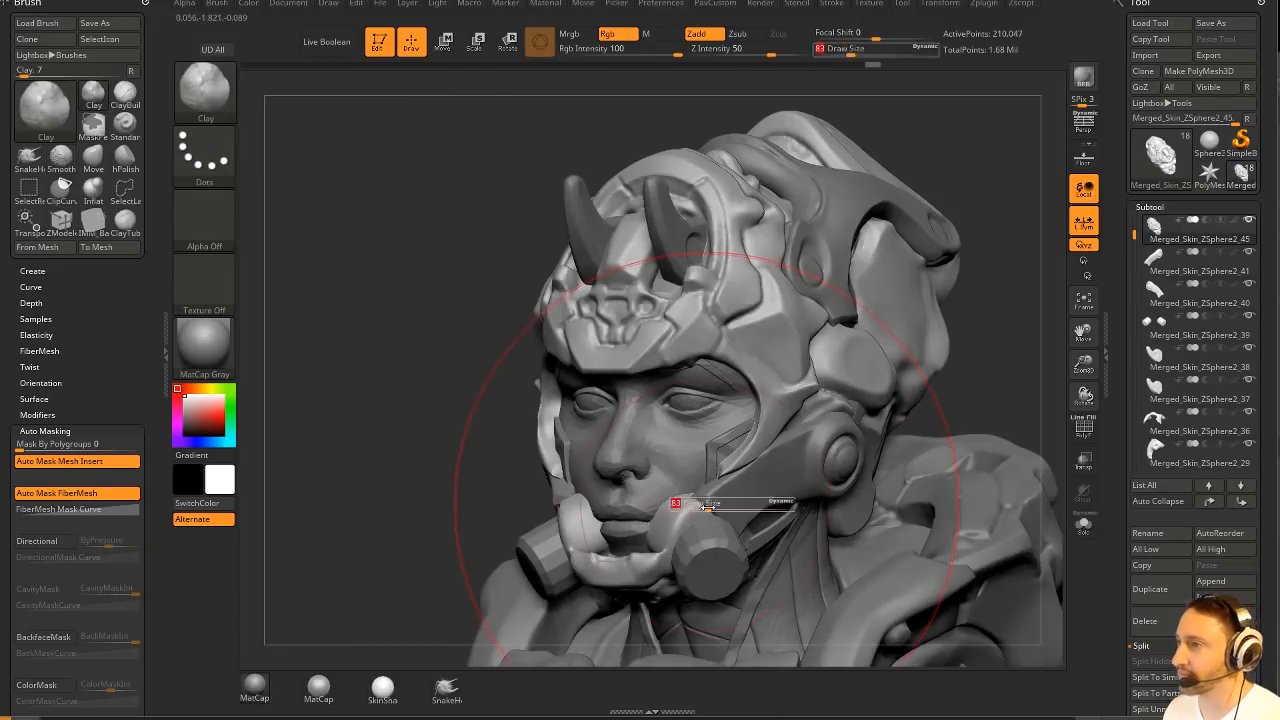
key(b)
key(m)
key(v)
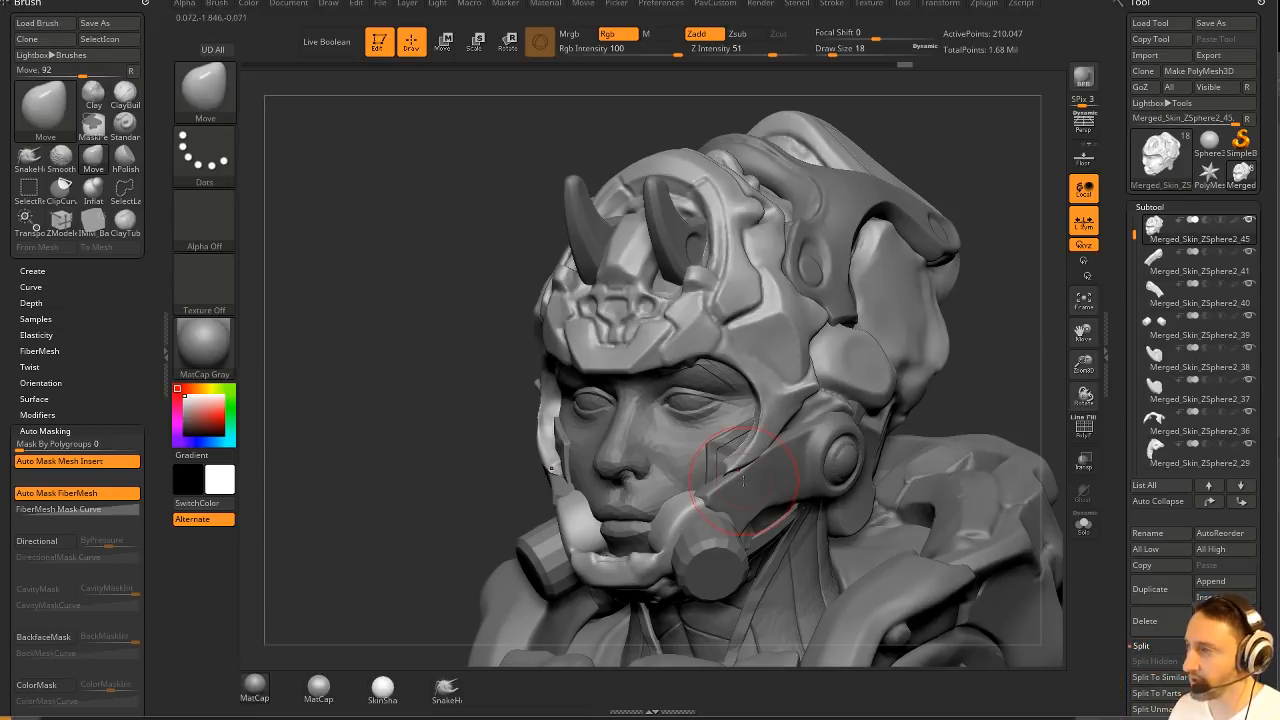
Isolate the helmet and flatten the outer face of its round canister mount with the hPolish brush at draw size 18.
drag(990, 328, 1043, 402)
click(1085, 524)
drag(1036, 470, 966, 428)
key(b)
key(h)
key(p)
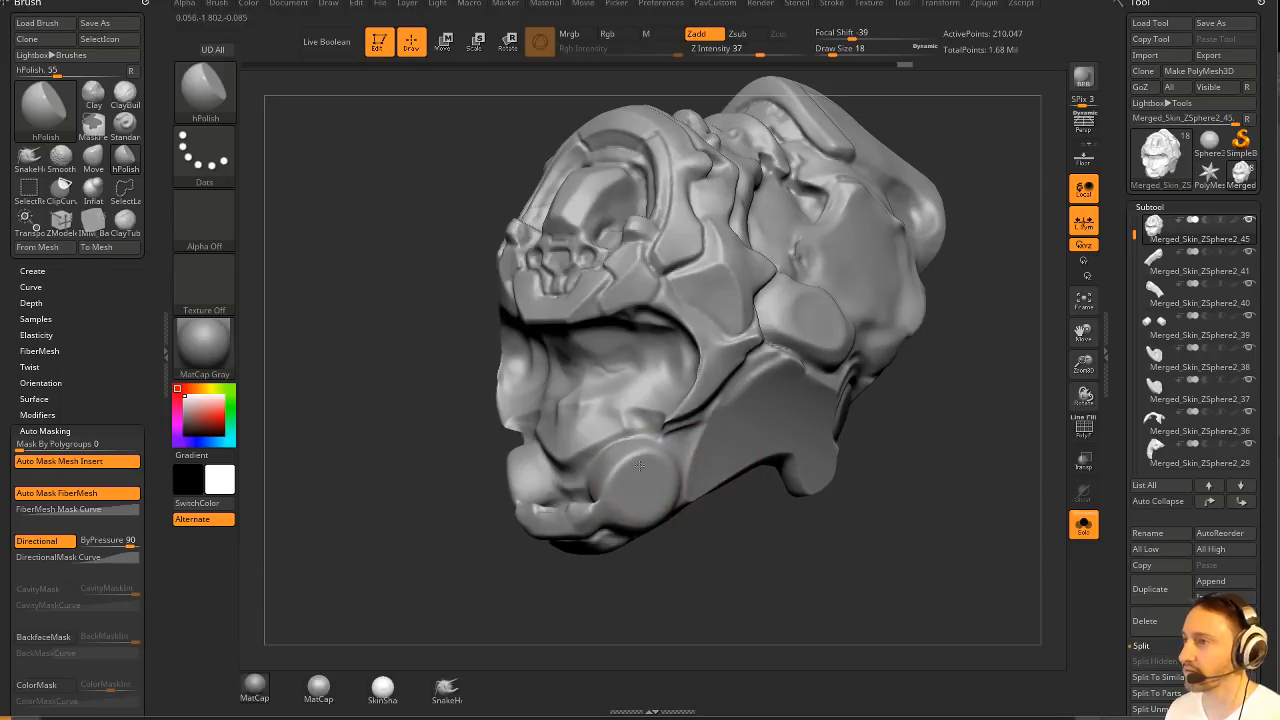
drag(675, 508, 628, 457)
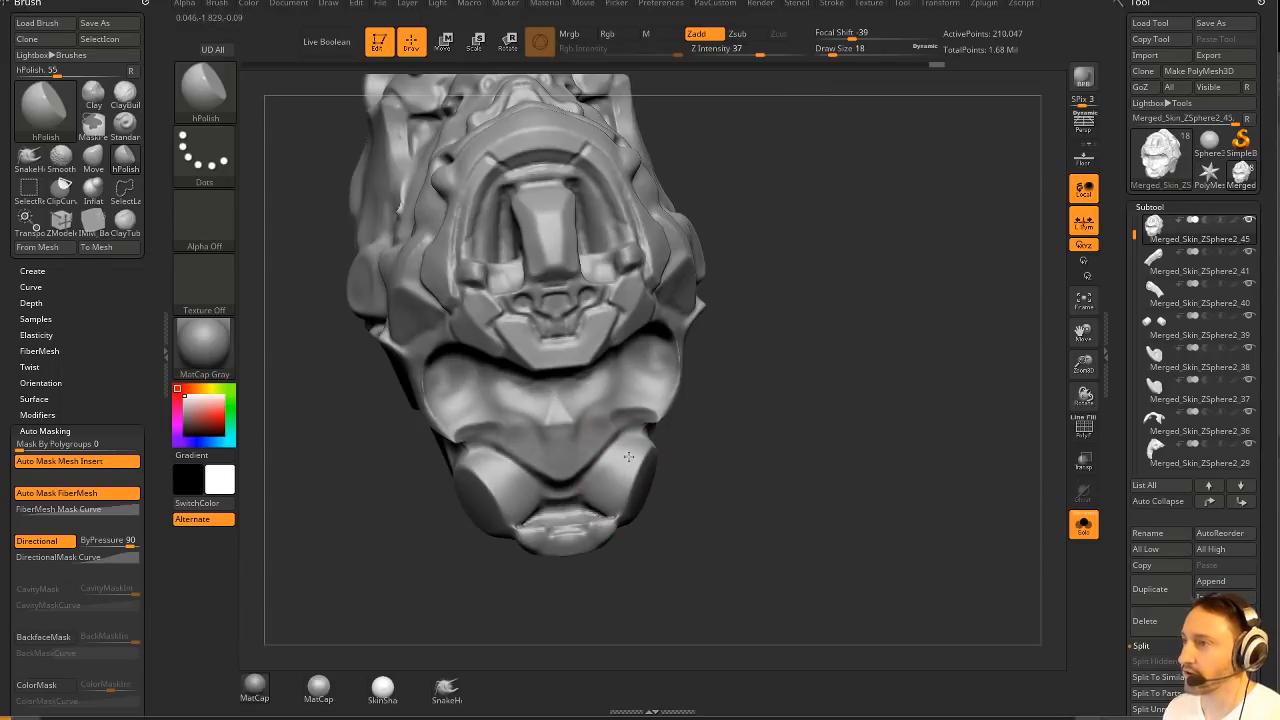
drag(596, 507, 634, 491)
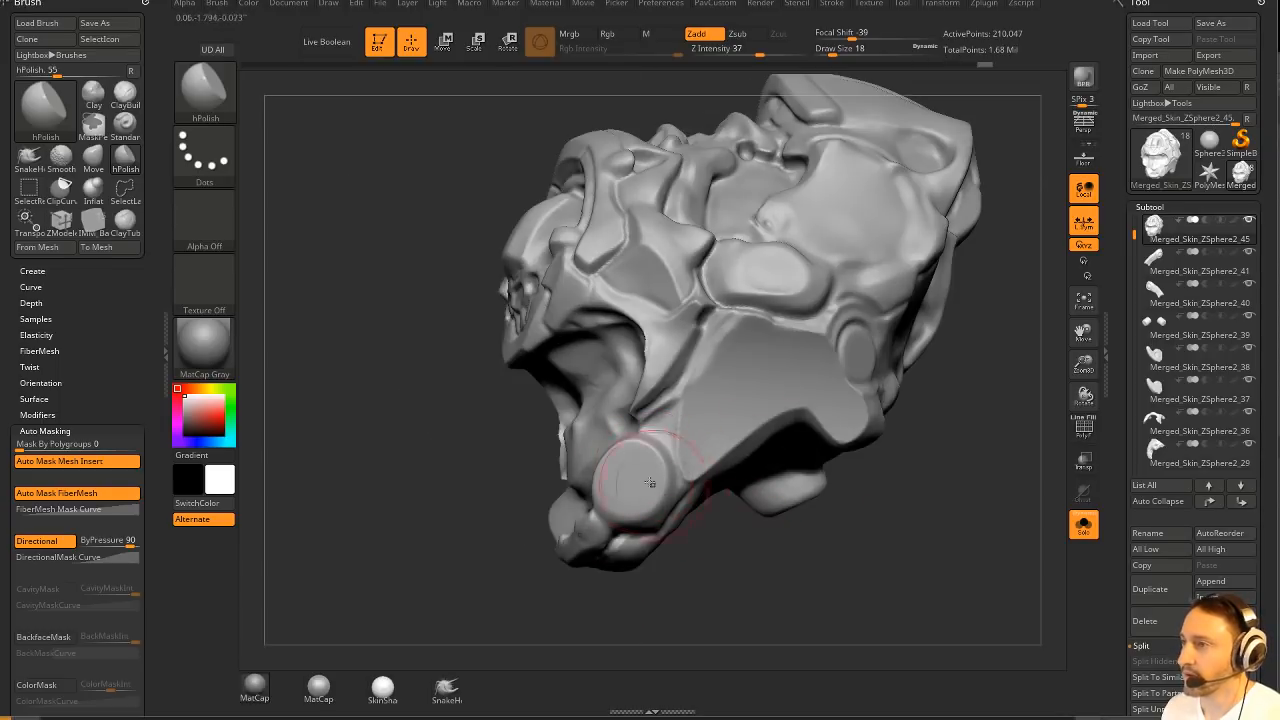
Reshape the flattened canister mount's outline with the Move brush at draw size 16 and show the whole bust again.
key(b)
key(m)
key(v)
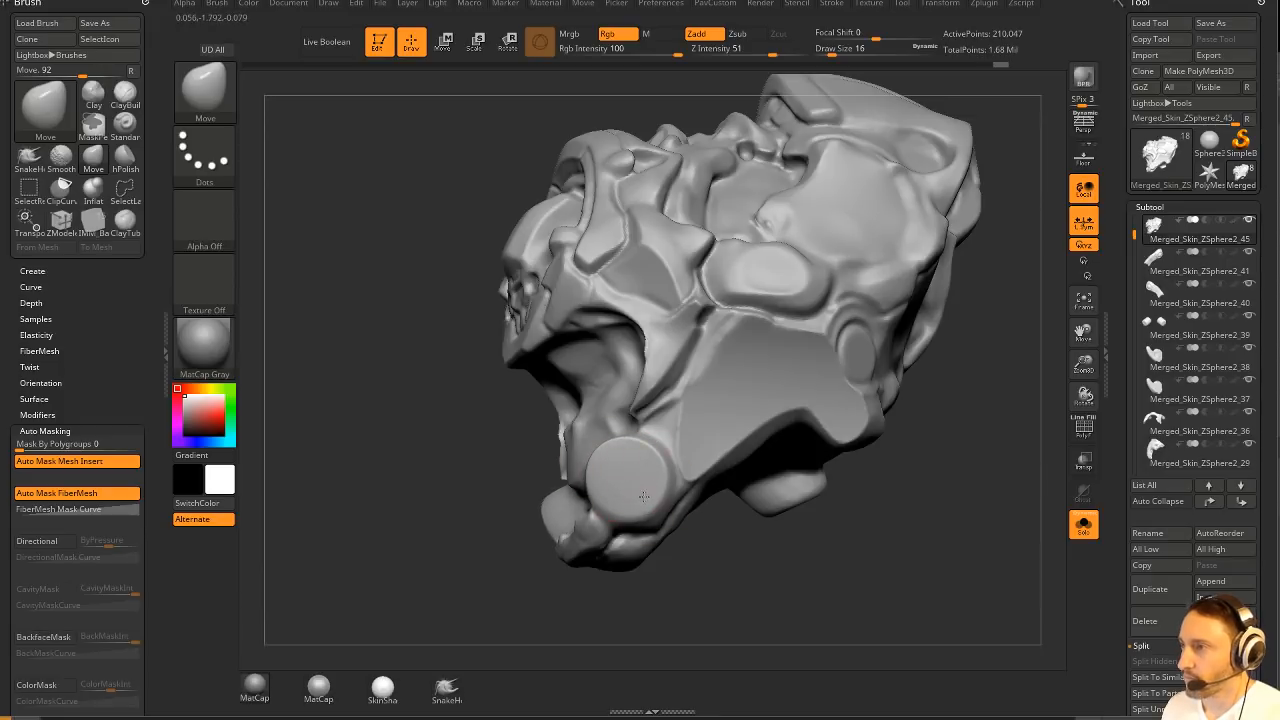
drag(853, 580, 1036, 568)
click(1084, 524)
Adjust the shape of the canister mounts beside the mouth with the Move brush at draw size 25.
shift+drag(962, 402, 951, 446)
mouse_move(928, 384)
alt+mouse_down()
mouse_move(907, 412)
mouse_move(646, 500)
alt+mouse_up()
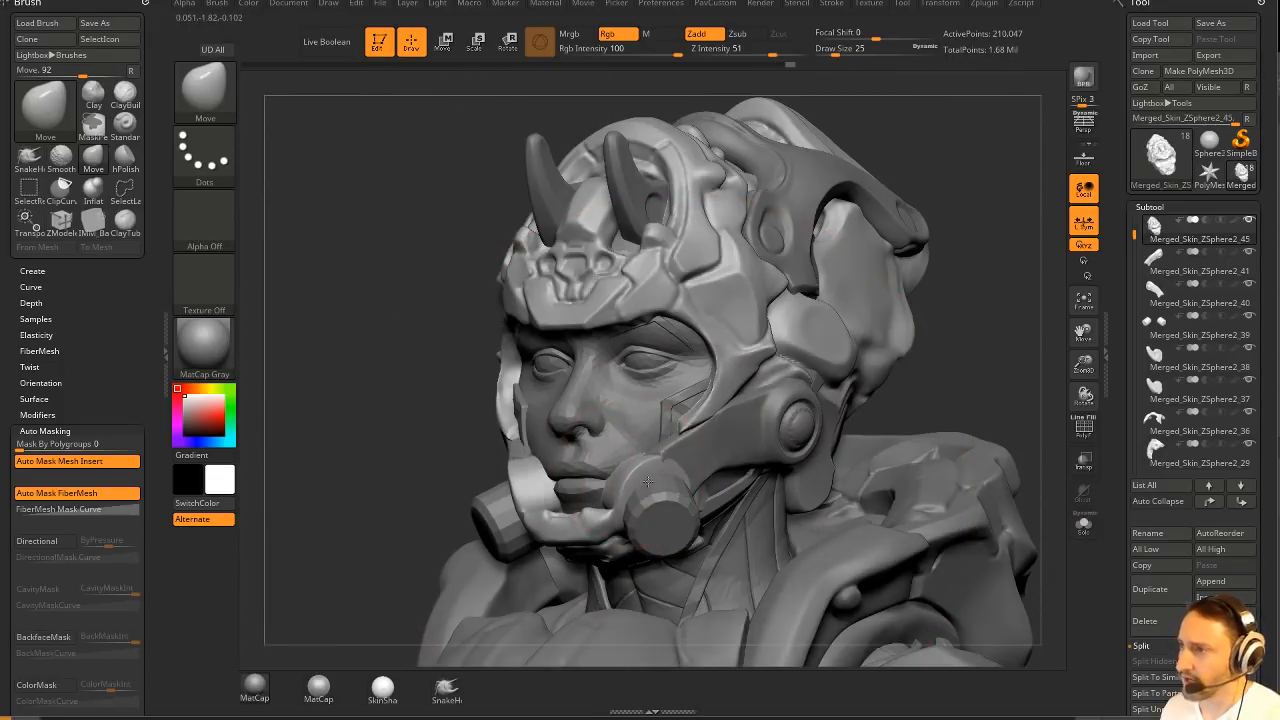
shift+drag(982, 361, 1000, 368)
drag(652, 468, 622, 508)
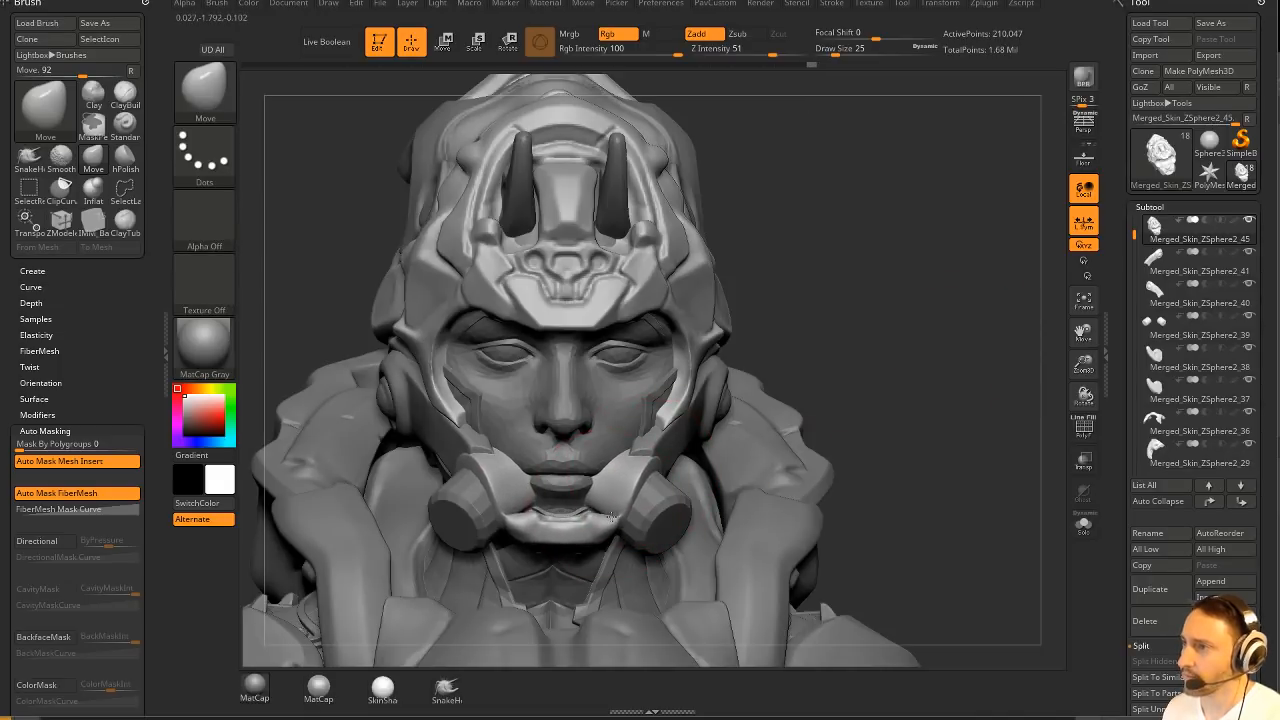
Refine the mouth guard's fit against the canisters from several angles with the Move brush at draw sizes 20 and 18.
drag(1010, 350, 794, 408)
drag(667, 463, 662, 473)
key([)
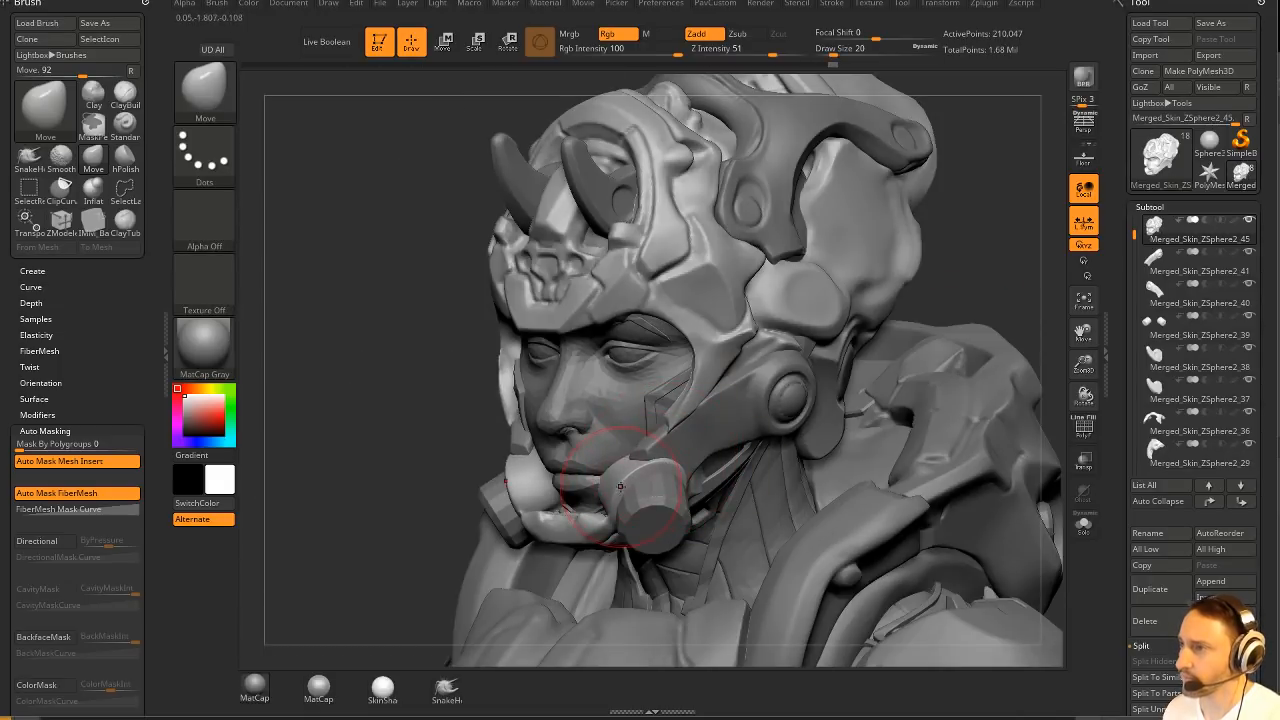
mouse_move(978, 283)
mouse_down()
mouse_move(688, 470)
mouse_move(707, 496)
mouse_up()
key([)
right_drag(704, 530, 703, 495)
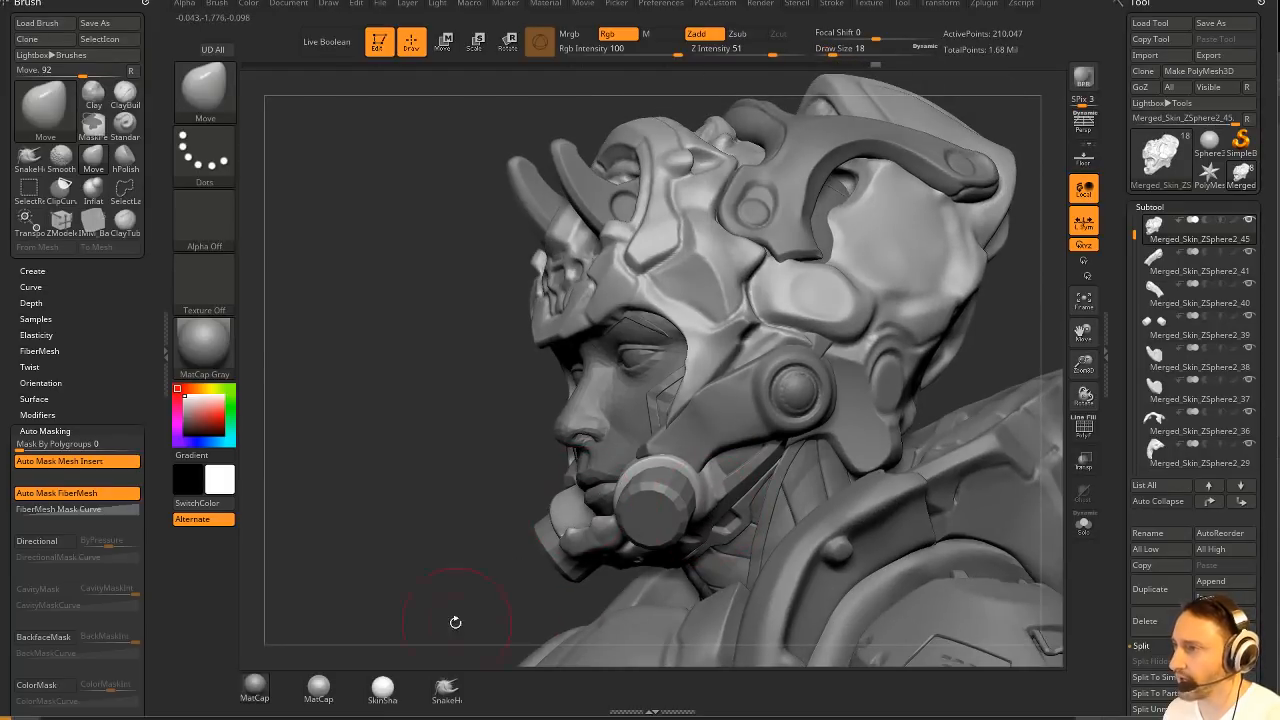
drag(457, 620, 573, 566)
drag(874, 373, 906, 394)
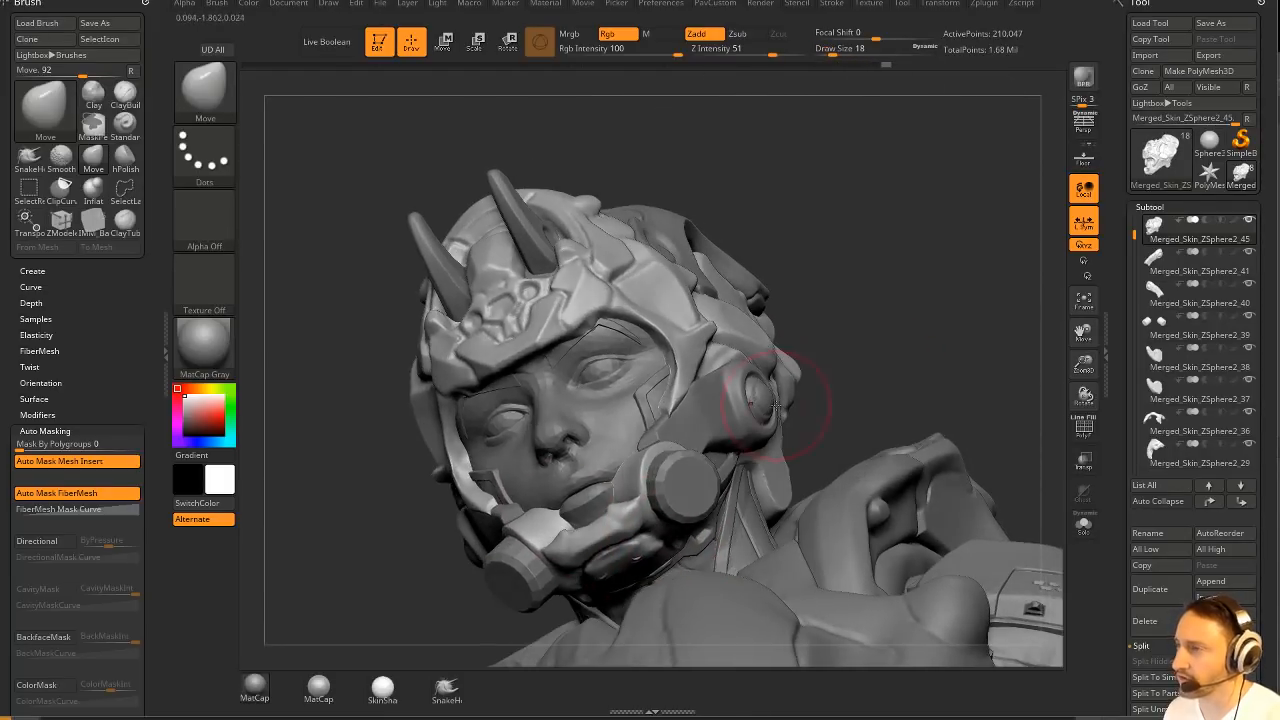
drag(577, 293, 564, 300)
Reduce the draw size to 1 and remesh the helmet from a near-front view.
key(s)
click(837, 341)
mouse_move(842, 342)
shift+mouse_down()
mouse_move(917, 343)
mouse_move(913, 329)
shift+mouse_up()
drag(861, 365, 905, 321)
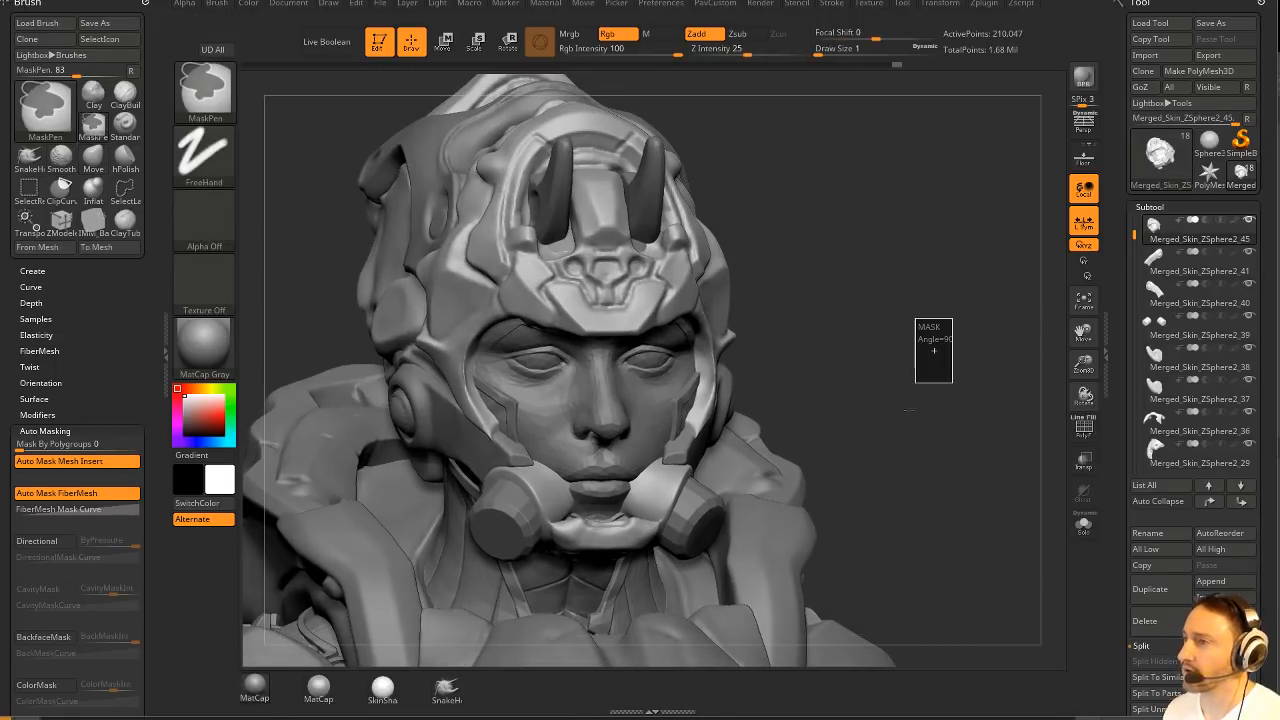
ctrl+drag(908, 404, 830, 440)
Define the edges of the canister mounts beside the mouth with the Standard brush, using draw sizes 3 and 7.
key(b)
key(s)
key(t)
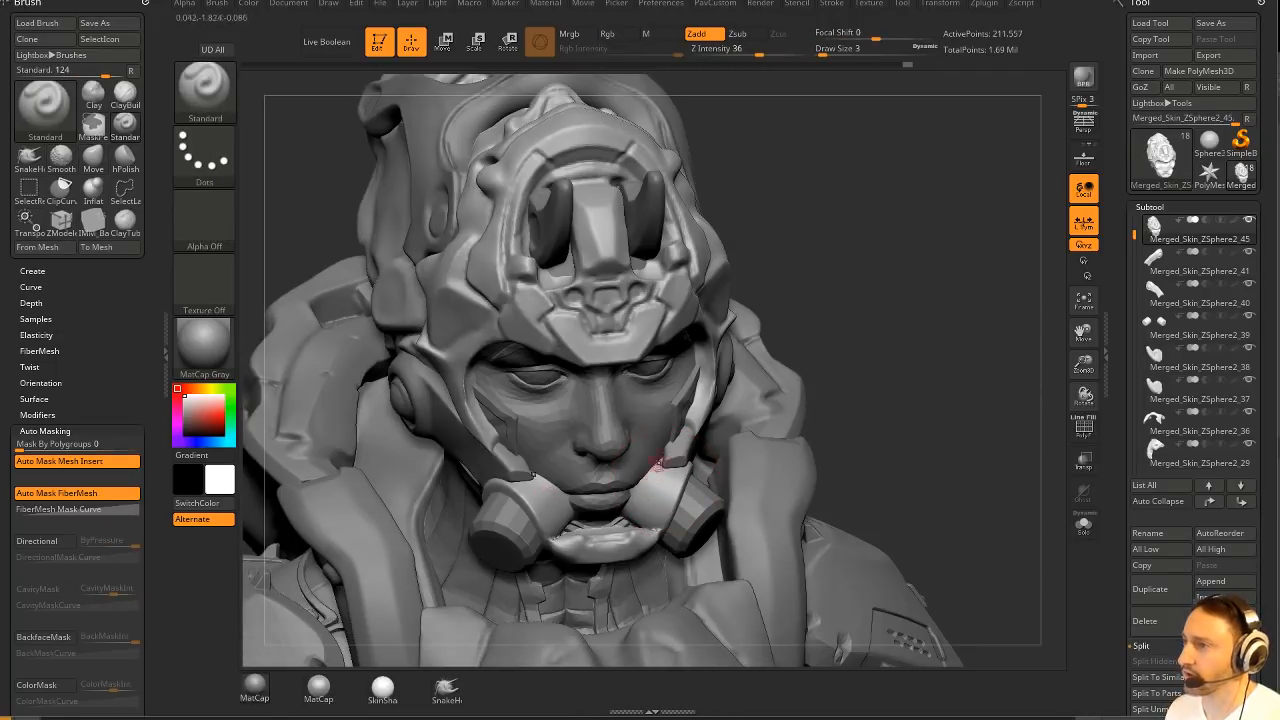
drag(912, 380, 910, 334)
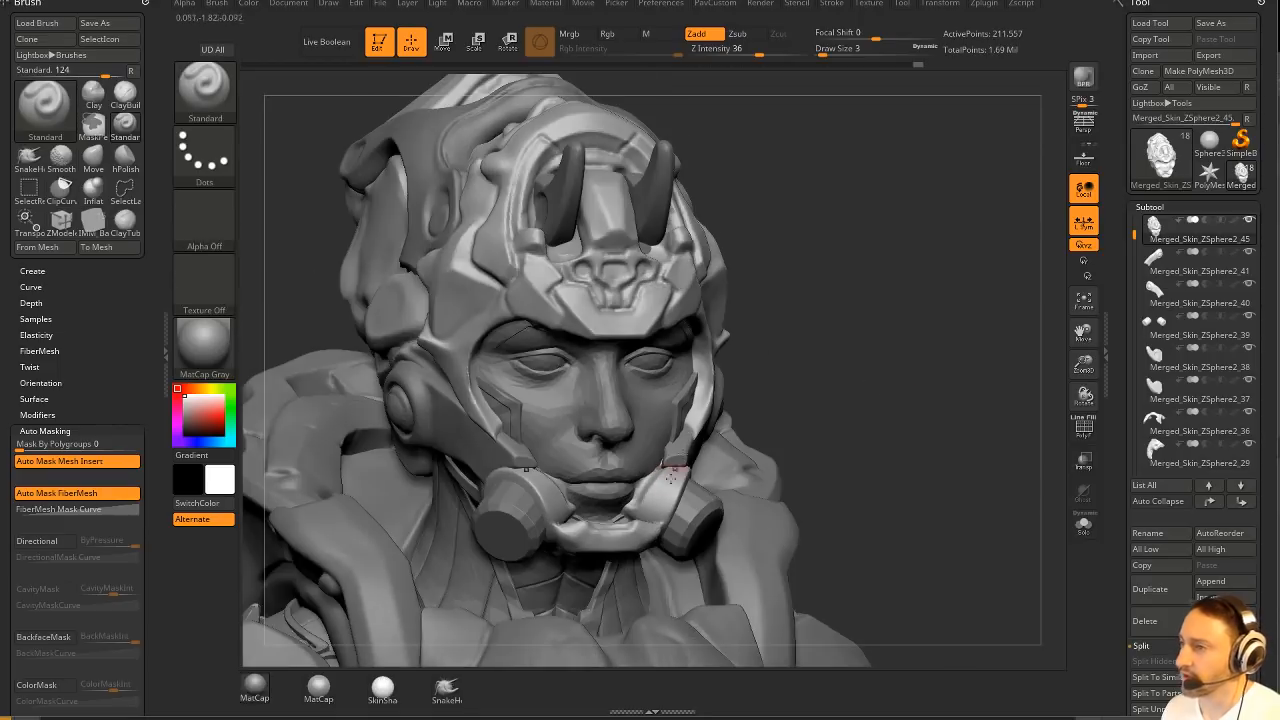
key(s)
click(672, 489)
key(s)
click(654, 490)
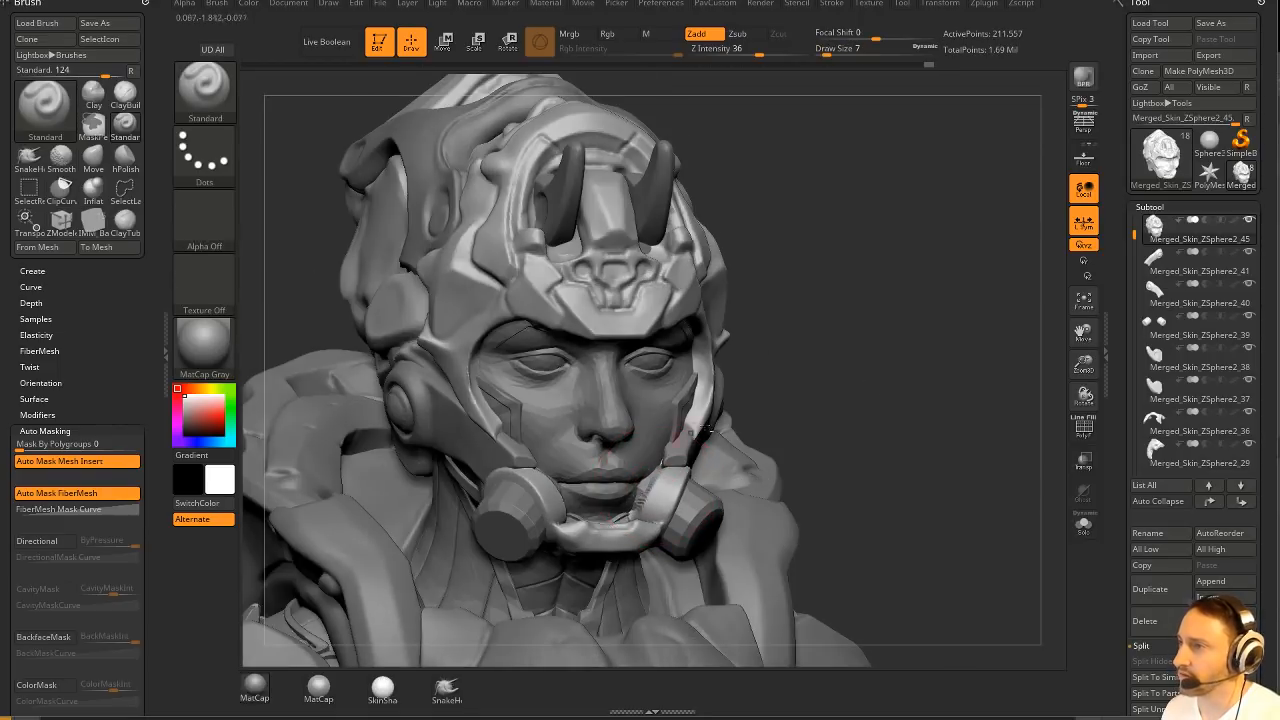
drag(794, 408, 878, 365)
drag(625, 472, 648, 476)
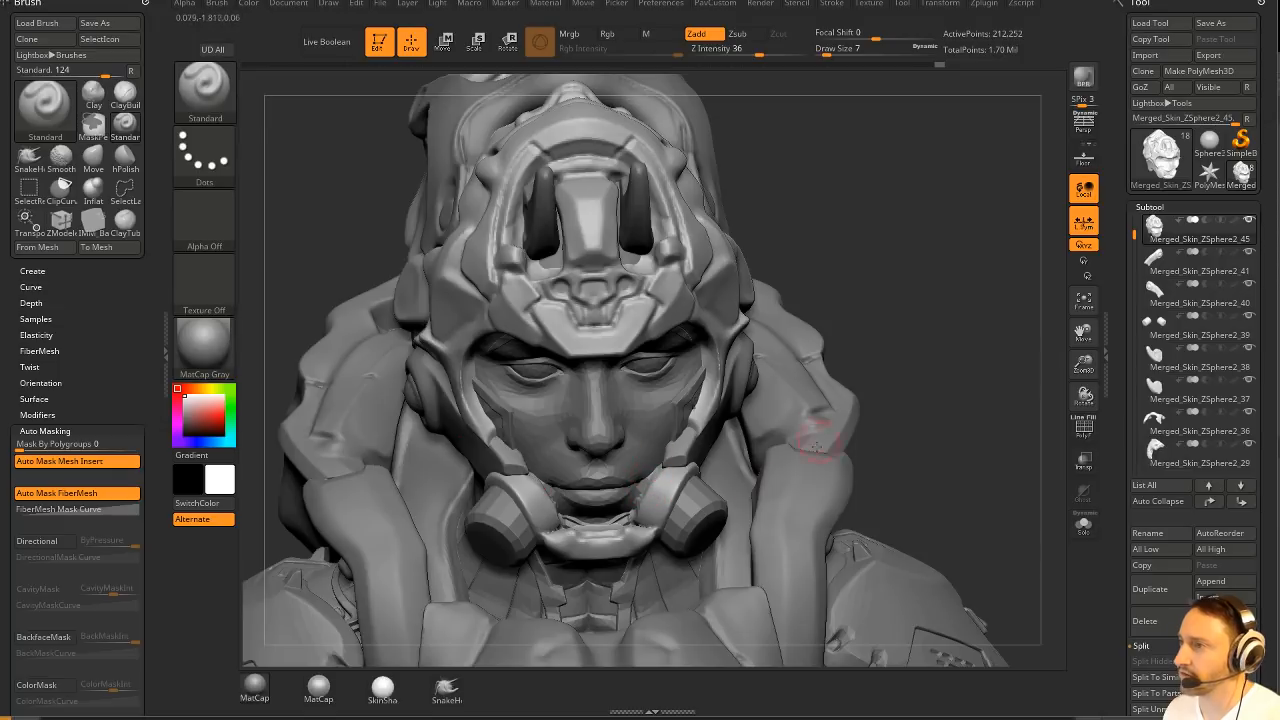
Activate the respirator canister subtool and nudge the canisters against their mounts with the Move gizmo.
drag(880, 430, 743, 491)
key(w)
click(656, 508)
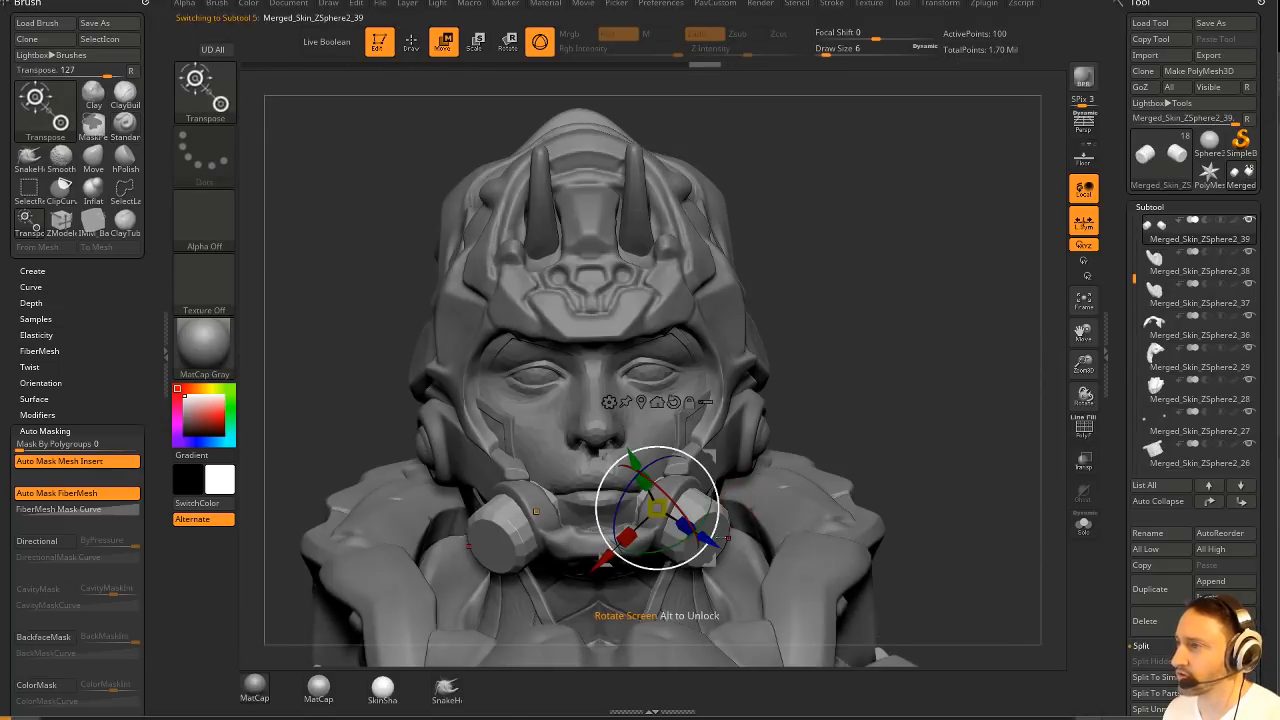
scroll(656, 508, up, 5)
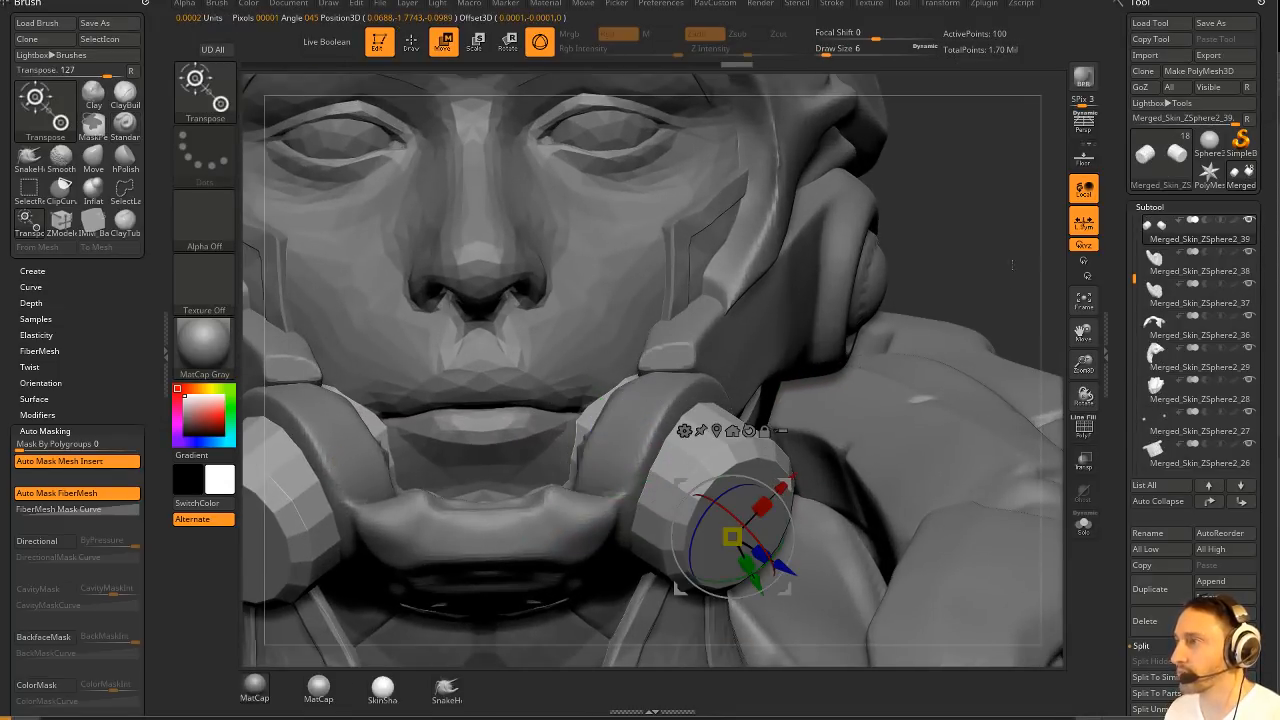
scroll(753, 548, down, 5)
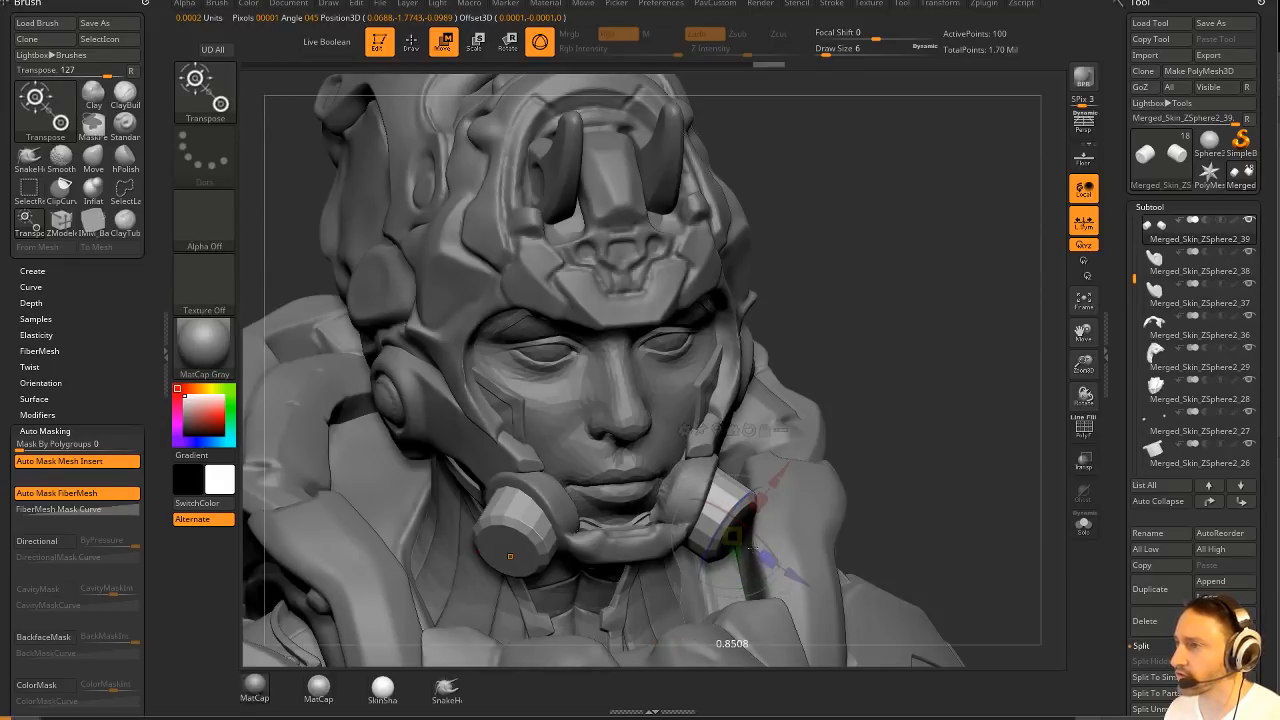
Refine the mount's inner edge on the helmet subtool with the Standard brush at draw size 6, remesh and view the full bust.
key(q)
drag(693, 470, 671, 486)
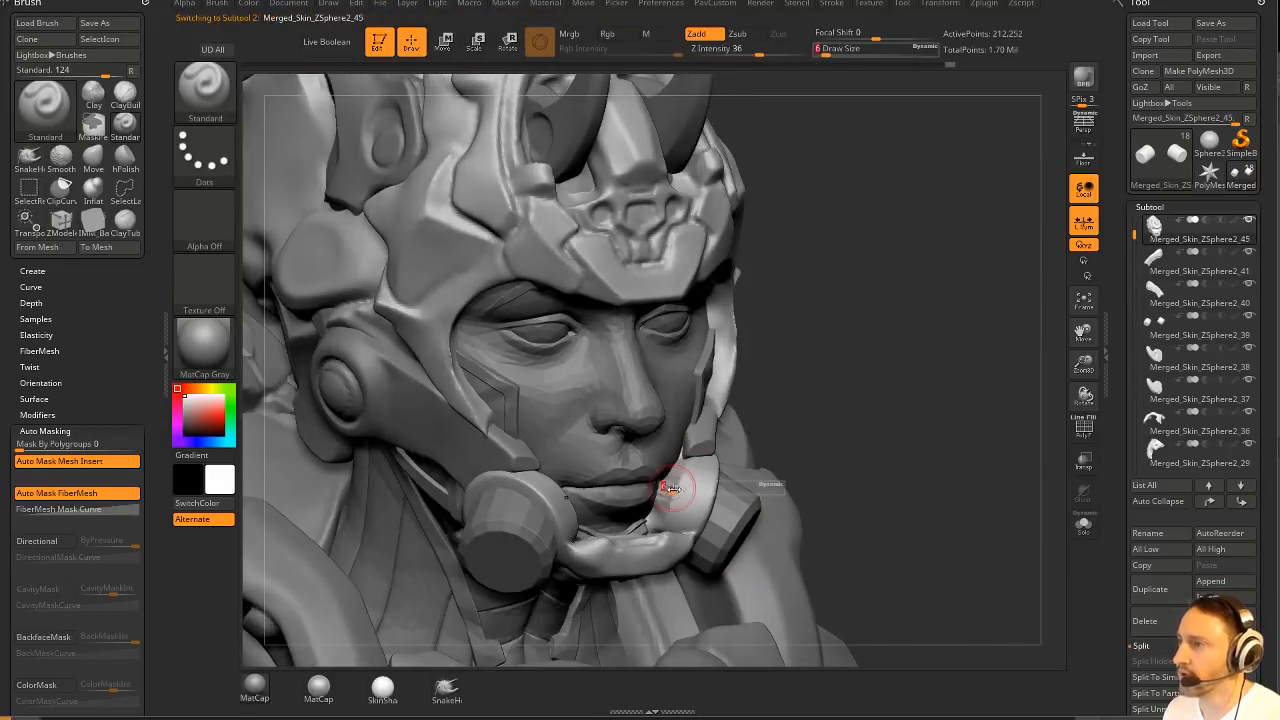
alt+click(671, 488)
ctrl+drag(906, 357, 910, 429)
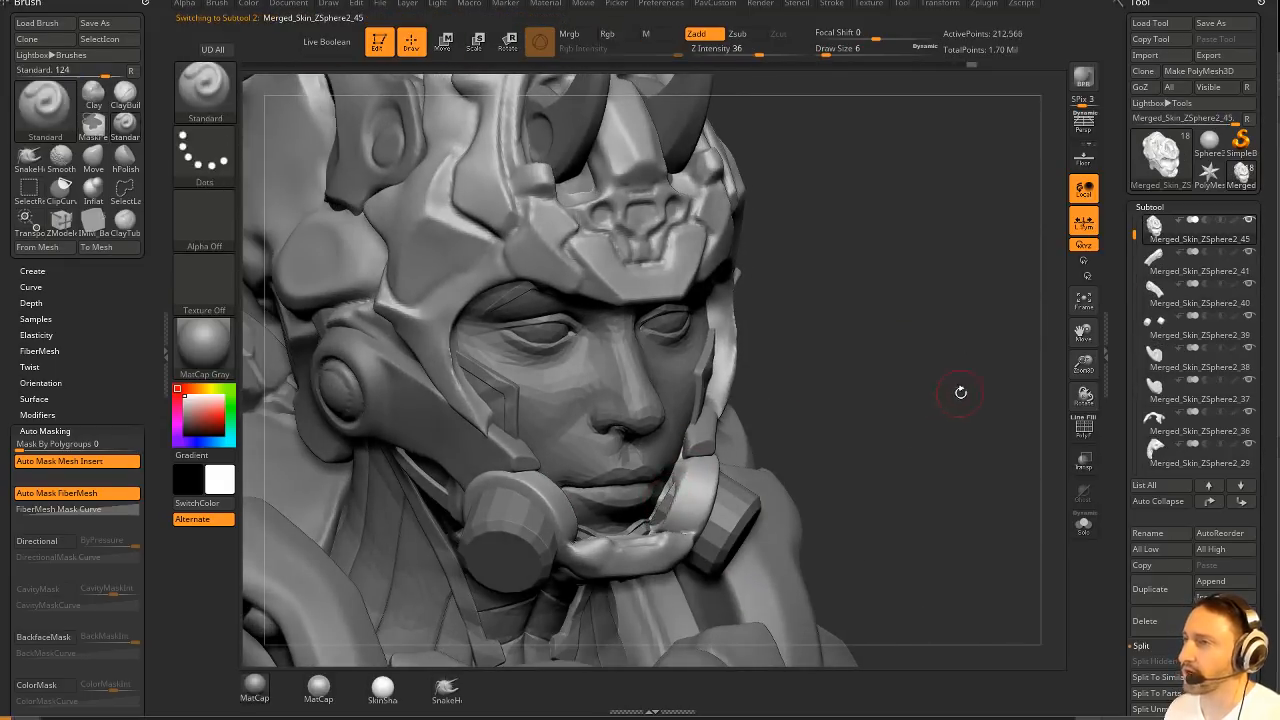
mouse_move(960, 394)
alt+mouse_down()
mouse_move(883, 330)
mouse_move(937, 408)
mouse_move(916, 388)
mouse_move(832, 384)
mouse_move(931, 393)
mouse_move(888, 399)
mouse_move(894, 380)
mouse_move(929, 461)
alt+mouse_up()
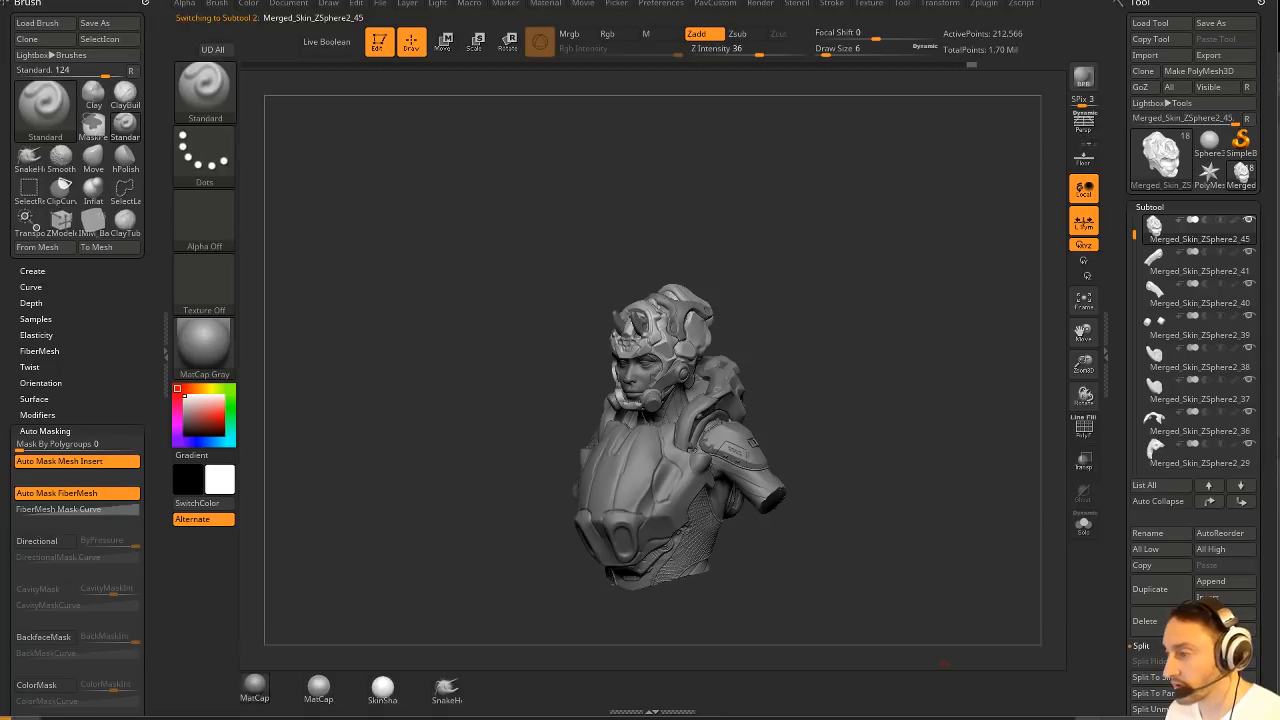
Switch to the browser, search for the artist's GDC 2015 talk, open the Halo 2 remake video and select its web address.
drag(787, 719, 787, 58)
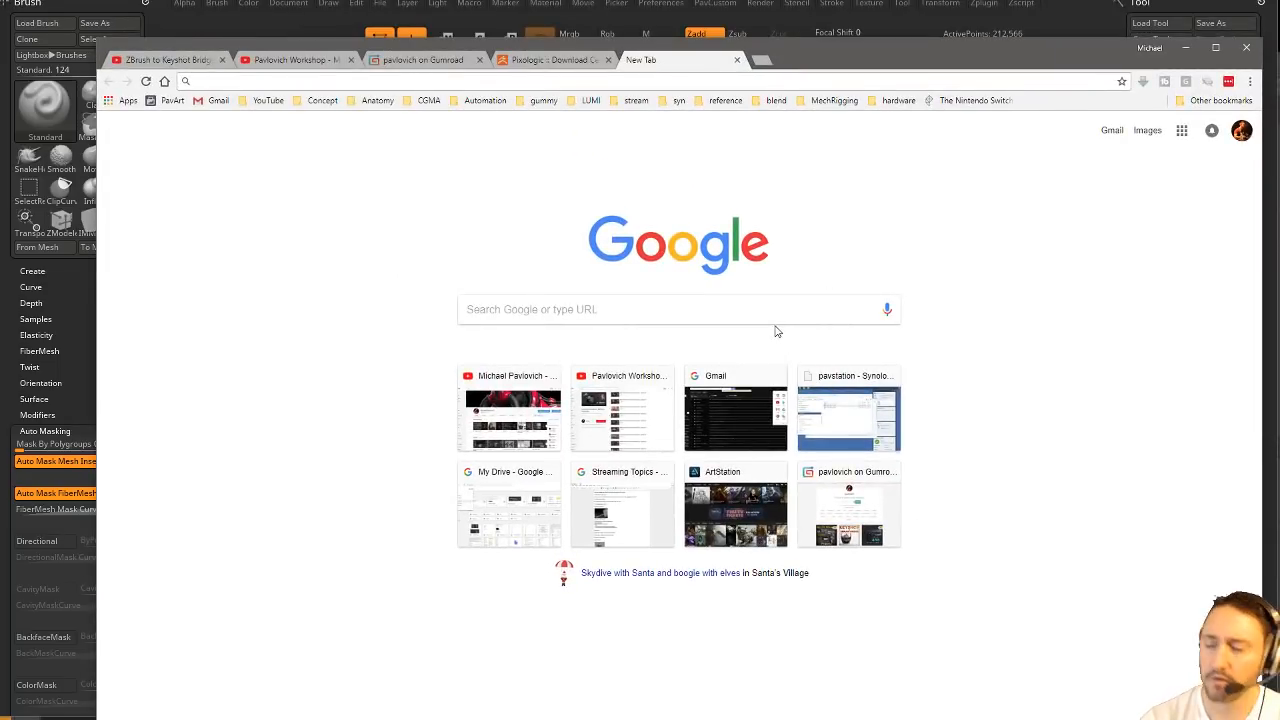
text(pavl)
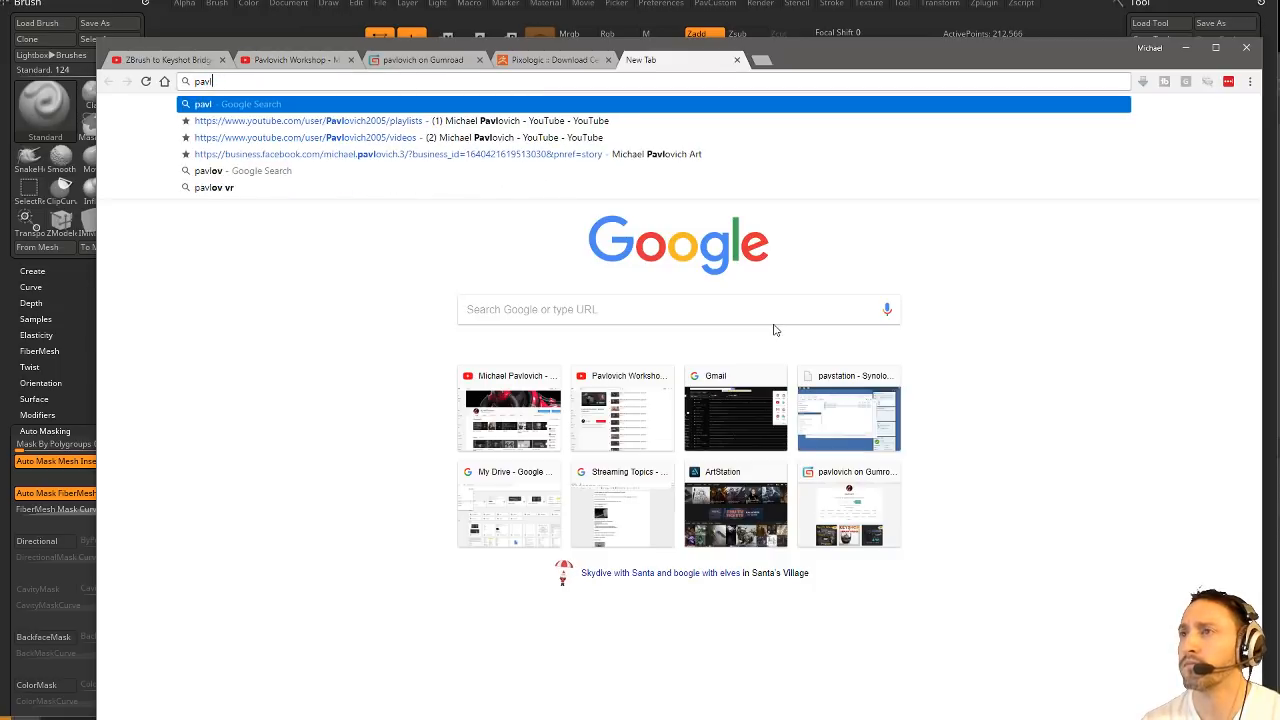
text(ovich g)
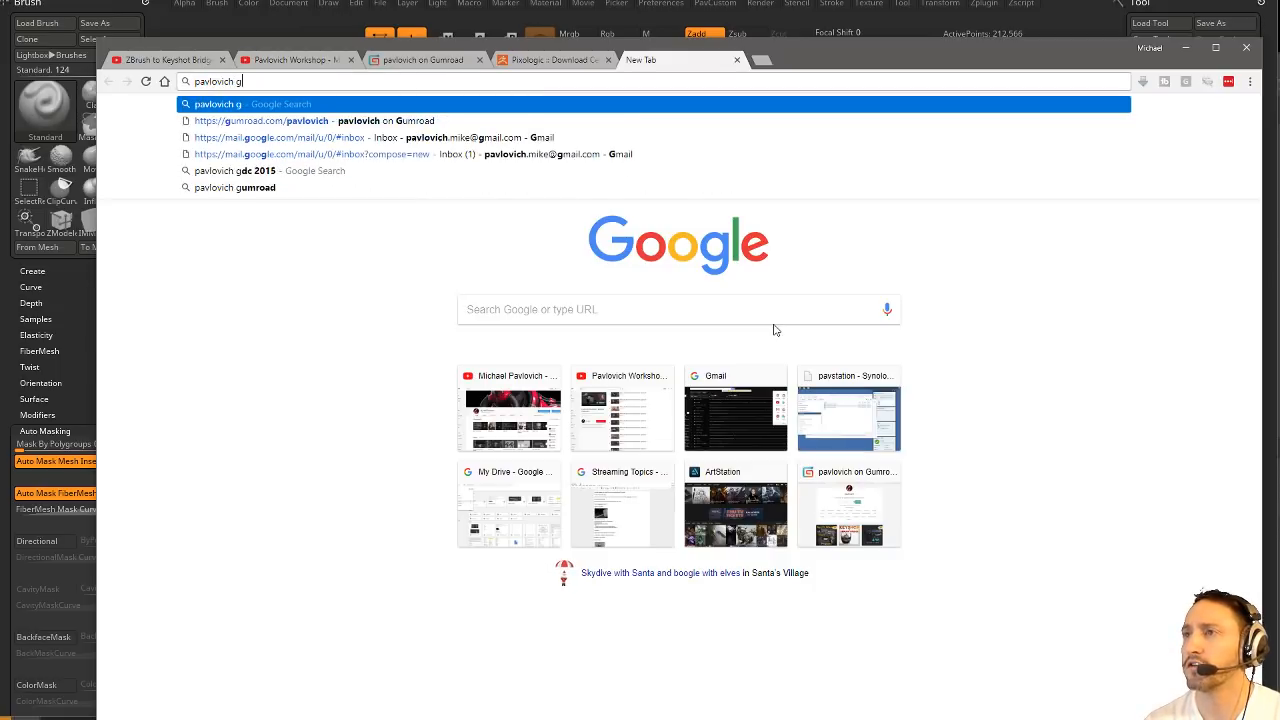
text(dc 201)
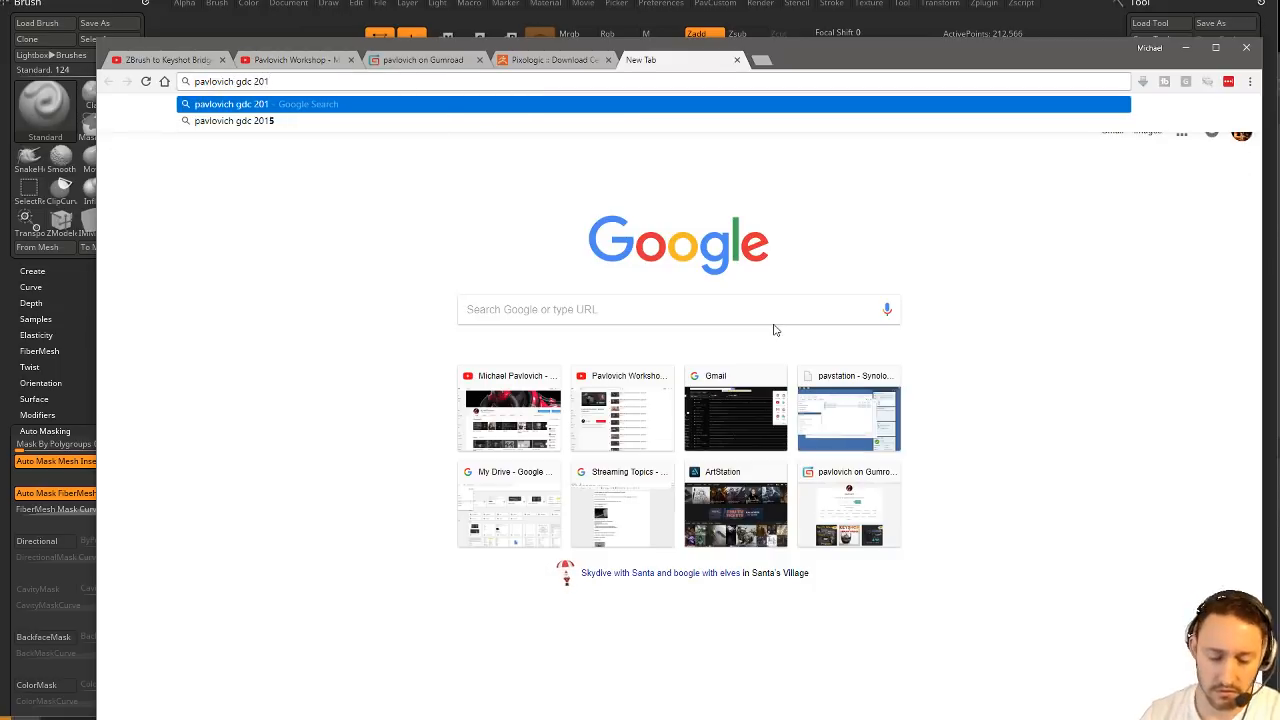
text(5)
key(Return)
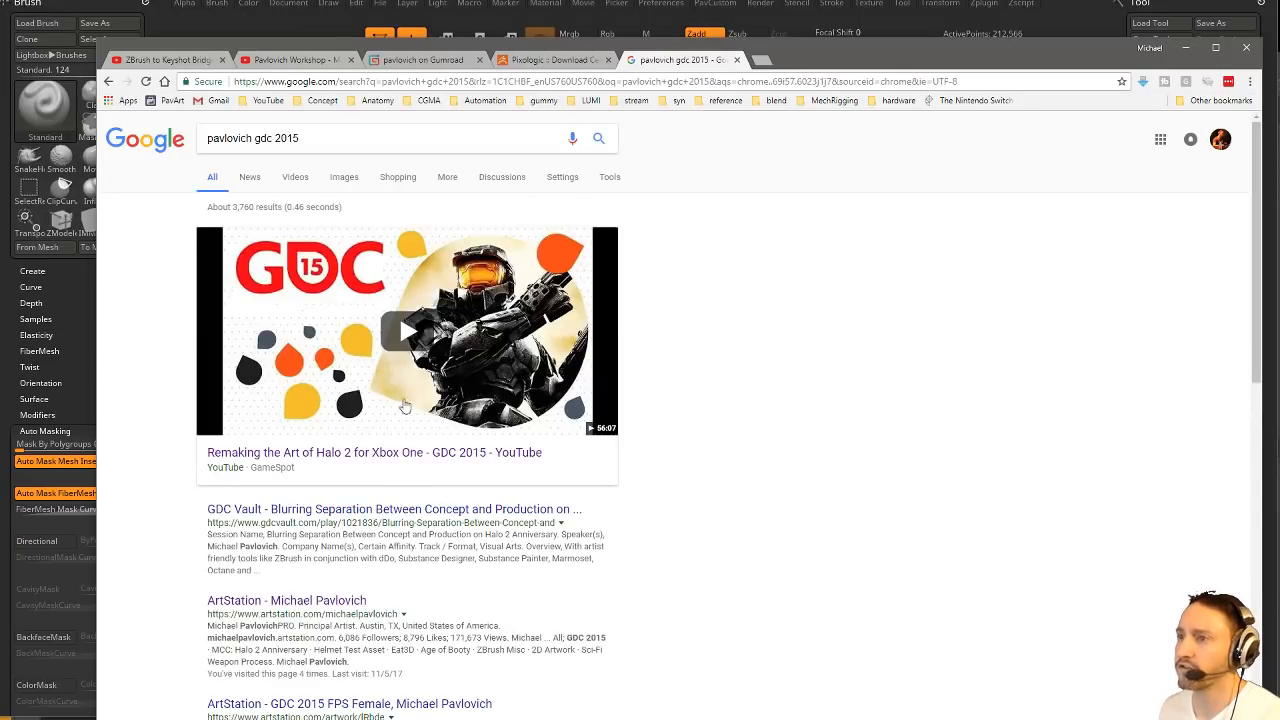
click(393, 420)
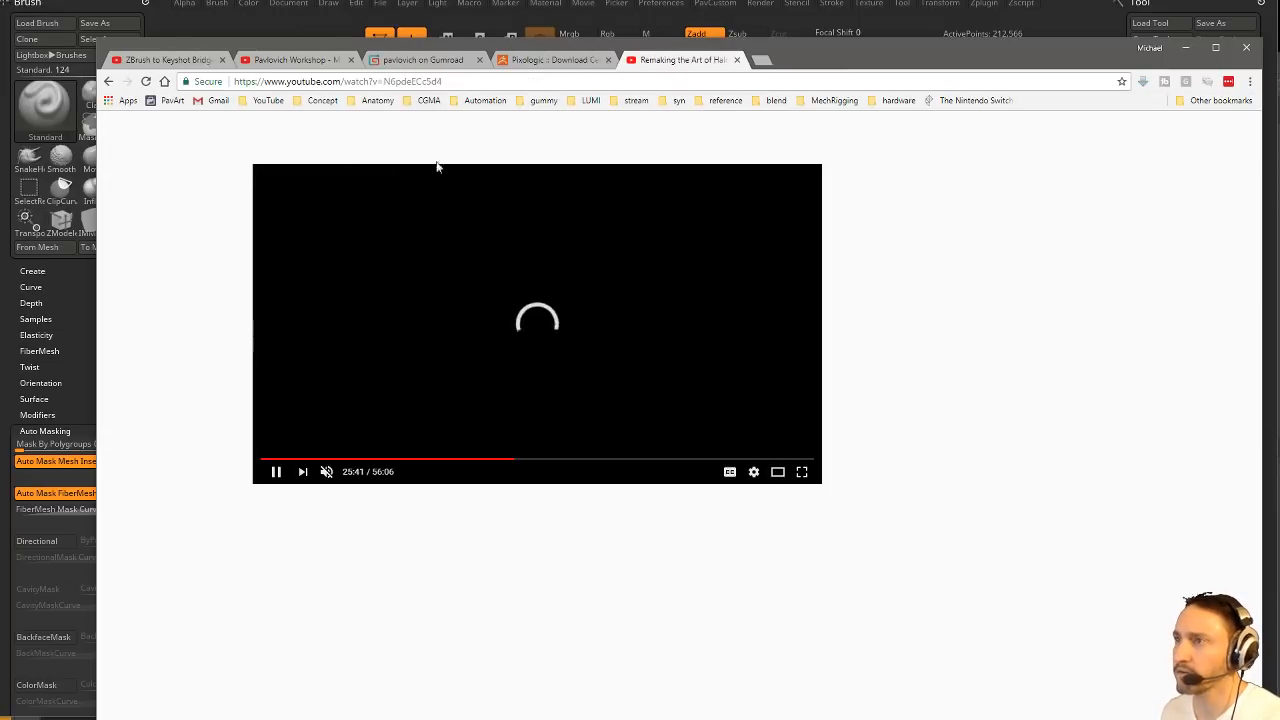
click(461, 81)
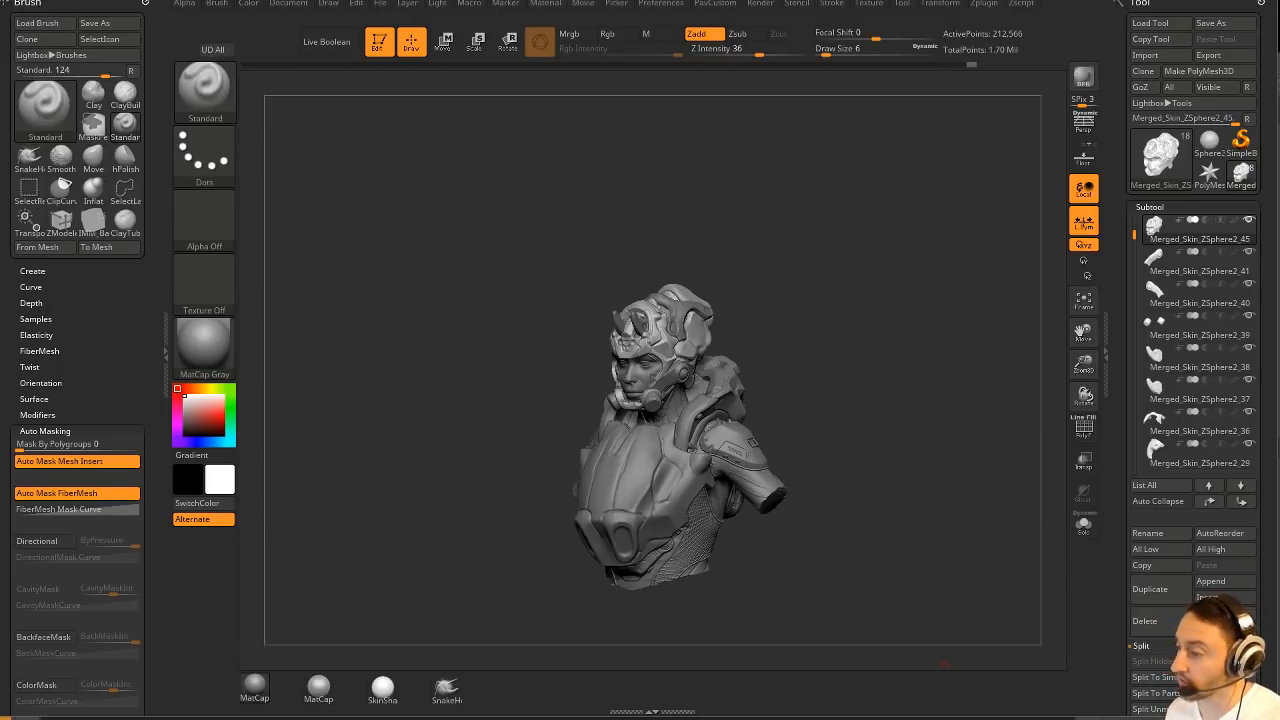
Switch back to ZBrush, isolate the helmet, delete the mouth guard geometry between the canister mounts, close the holes and remesh.
alt+drag(868, 205, 943, 258)
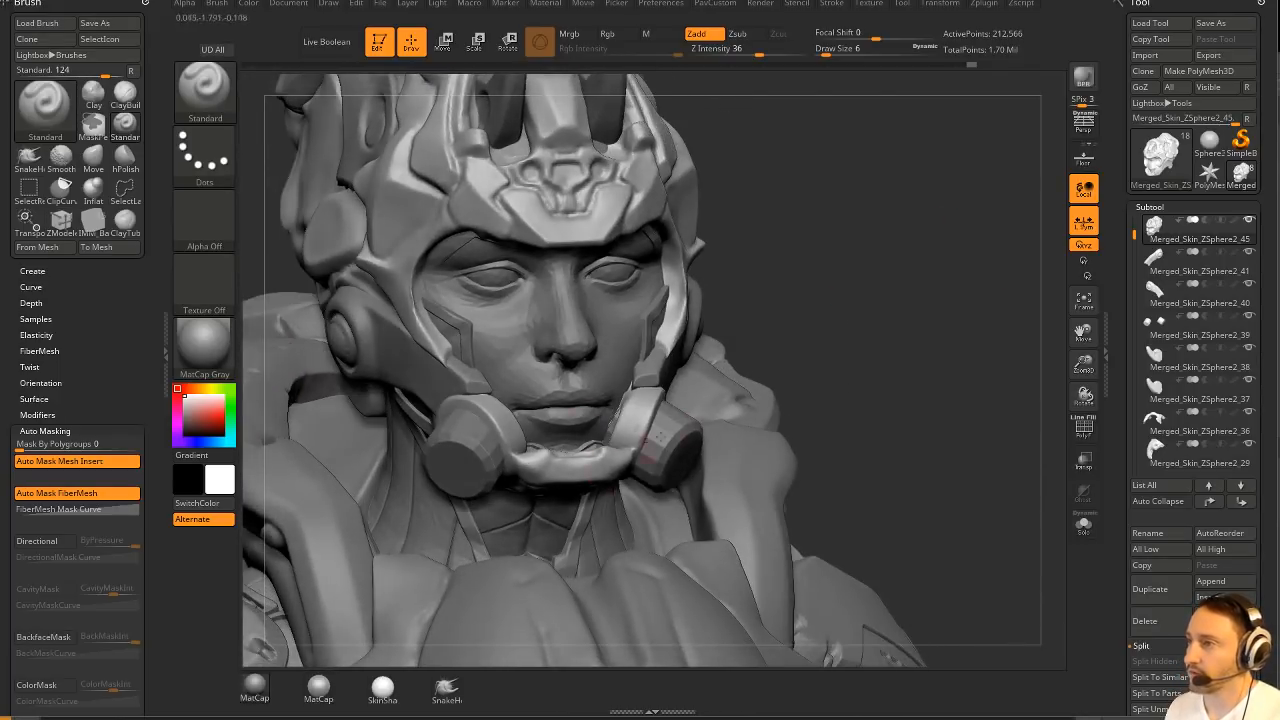
click(1088, 524)
drag(921, 400, 902, 491)
mouse_move(653, 508)
ctrl+shift+mouse_down()
mouse_move(651, 460)
mouse_move(541, 432)
mouse_move(562, 494)
mouse_move(606, 540)
ctrl+shift+mouse_up()
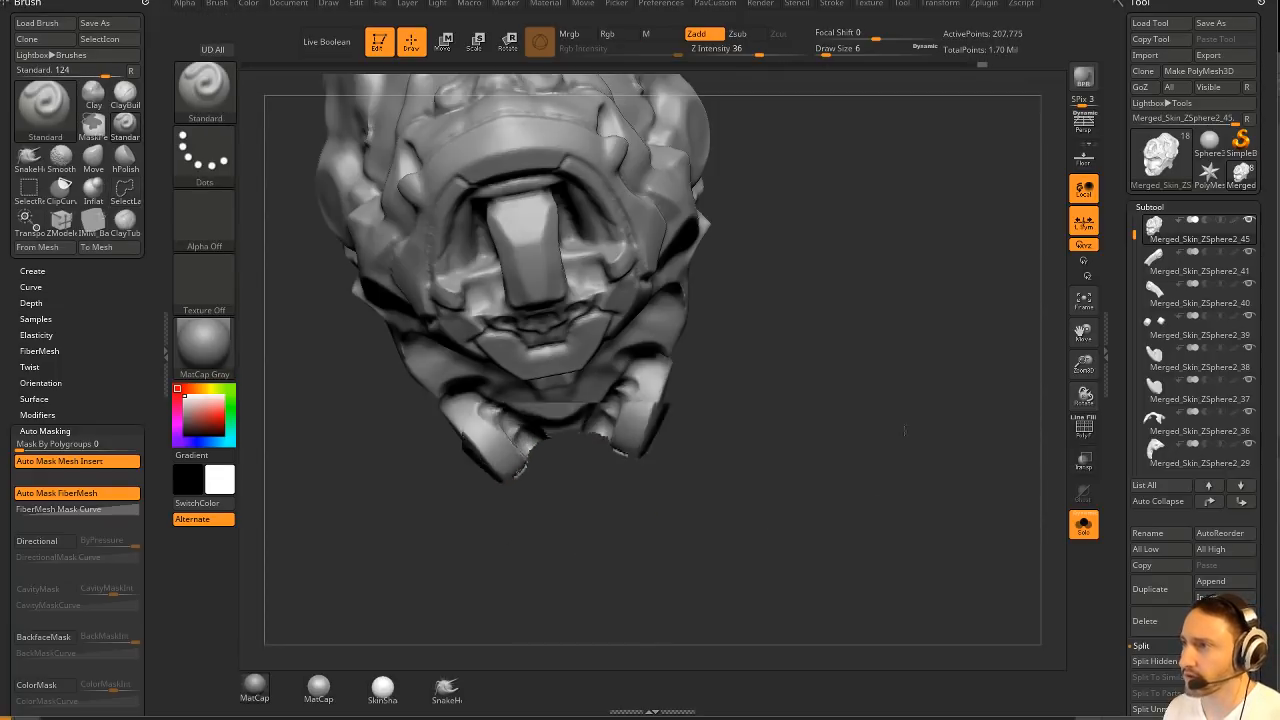
drag(903, 429, 954, 292)
key(space)
click(935, 289)
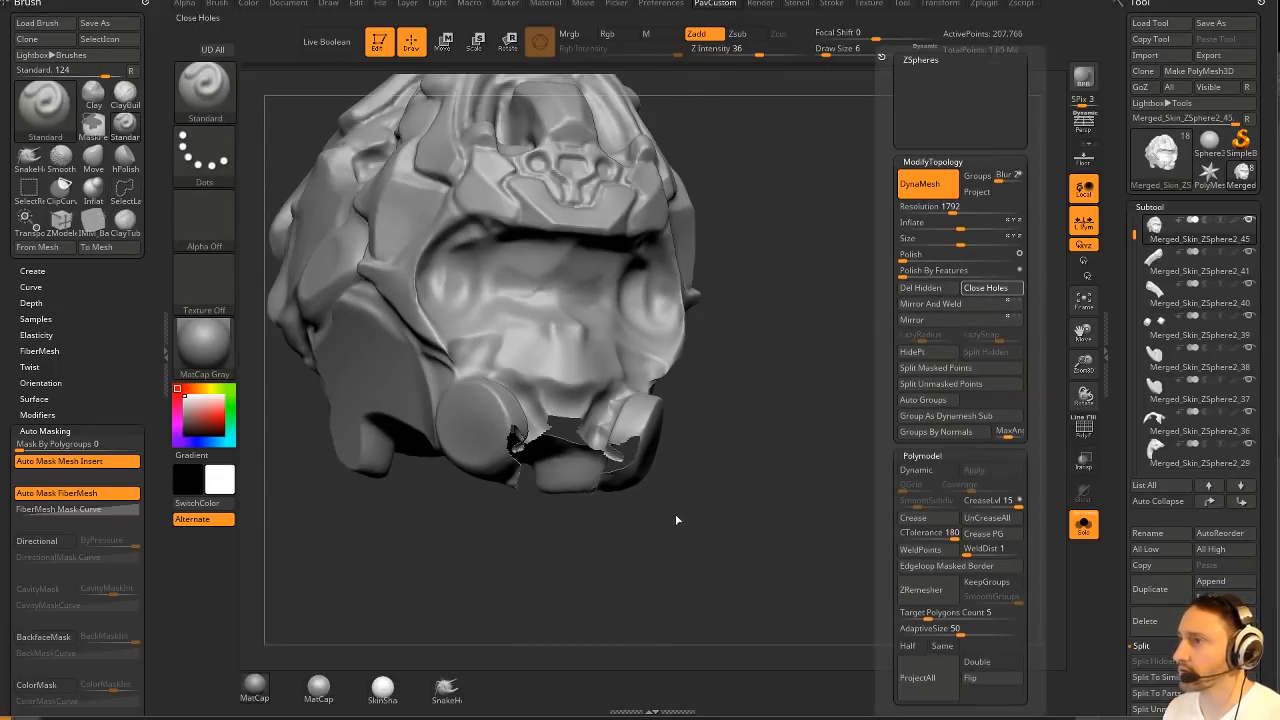
mouse_move(808, 460)
mouse_down()
mouse_move(854, 349)
mouse_move(835, 418)
mouse_move(914, 397)
mouse_move(590, 445)
mouse_up()
key(ctrl)
Smooth the closed underside of the mouth guard with the Smooth Stronger brush at draw size 5 and remesh the helmet.
key(s)
key(shift)
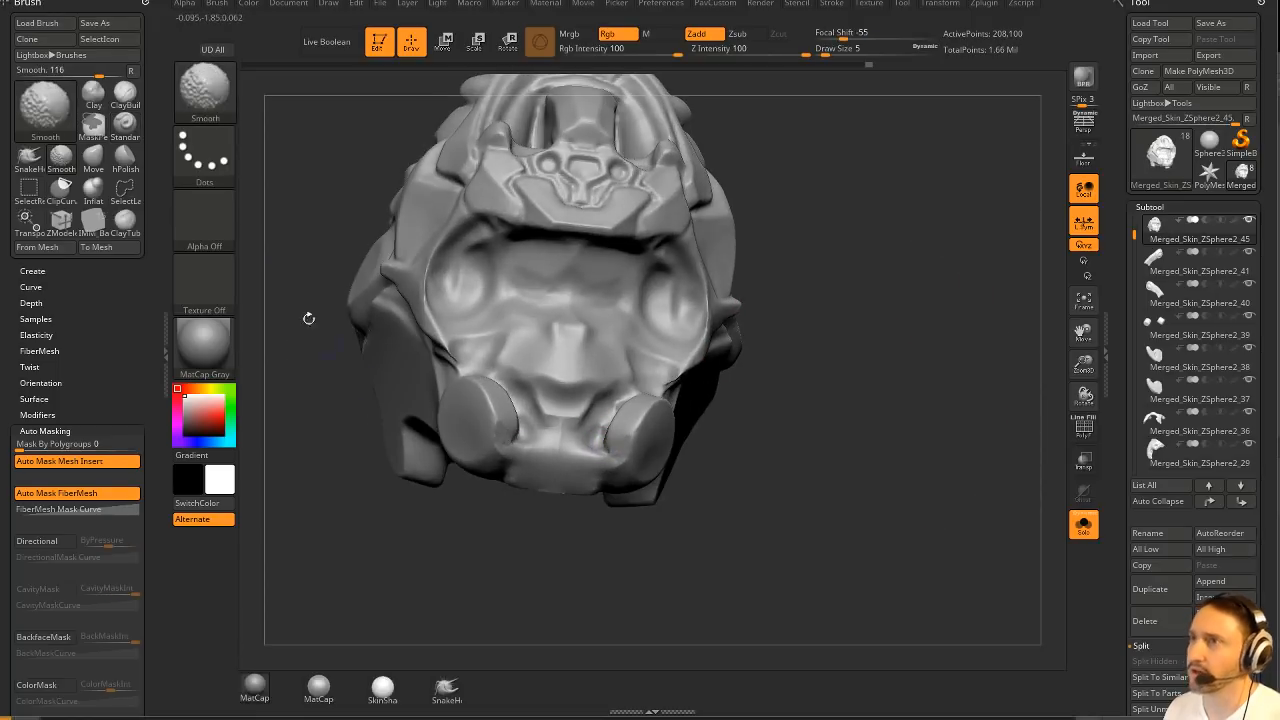
key(b)
key(s)
key(t)
drag(760, 450, 618, 521)
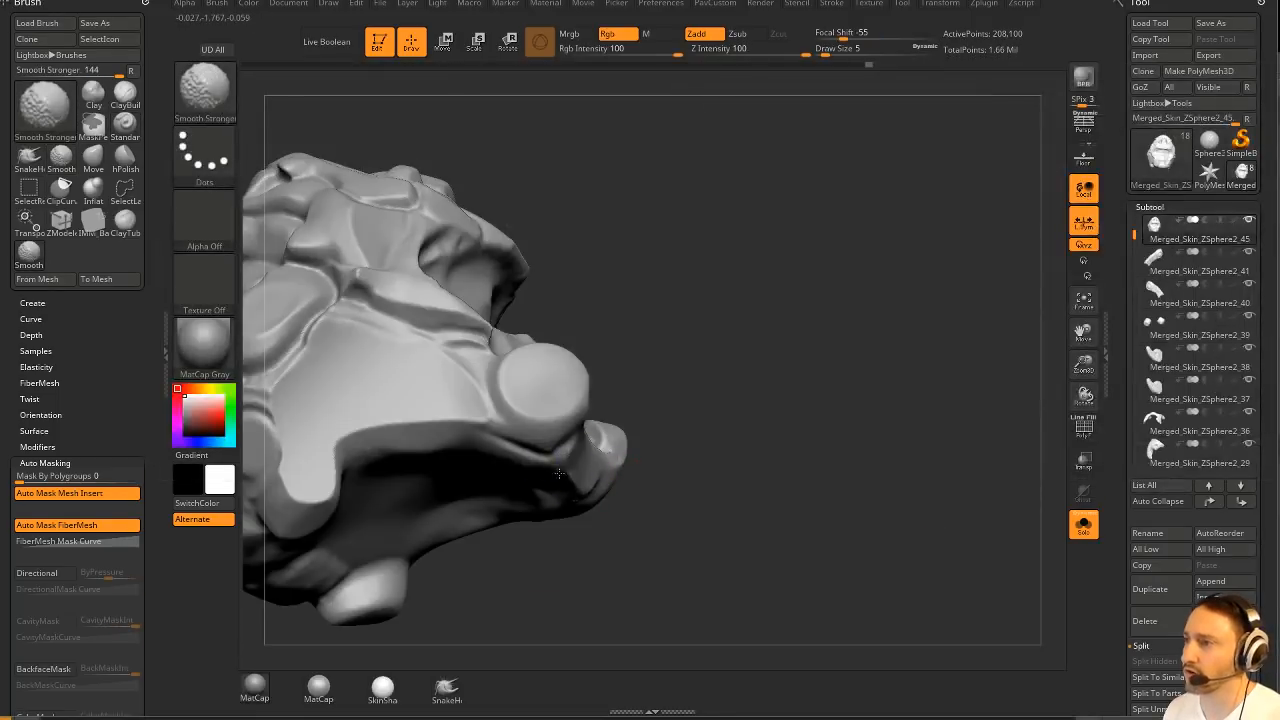
drag(746, 320, 680, 409)
ctrl+click(680, 409)
mouse_move(760, 300)
ctrl+mouse_down()
mouse_move(780, 360)
mouse_move(848, 343)
ctrl+mouse_up()
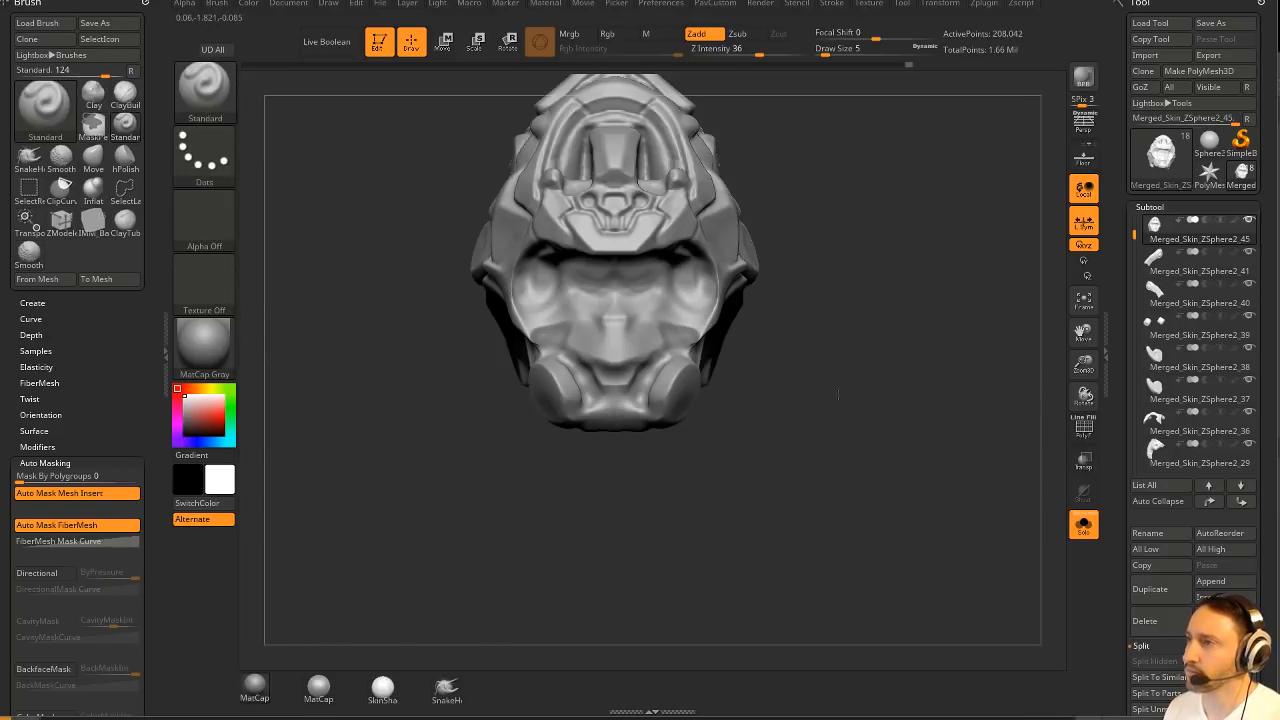
Show the full bust, activate the respirator canister subtool and reposition the canisters beside the mouth with the Move gizmo.
alt+drag(906, 415, 999, 523)
click(1084, 525)
mouse_move(898, 303)
alt+mouse_down()
mouse_move(917, 312)
mouse_move(921, 292)
mouse_move(914, 330)
mouse_move(910, 304)
alt+mouse_up()
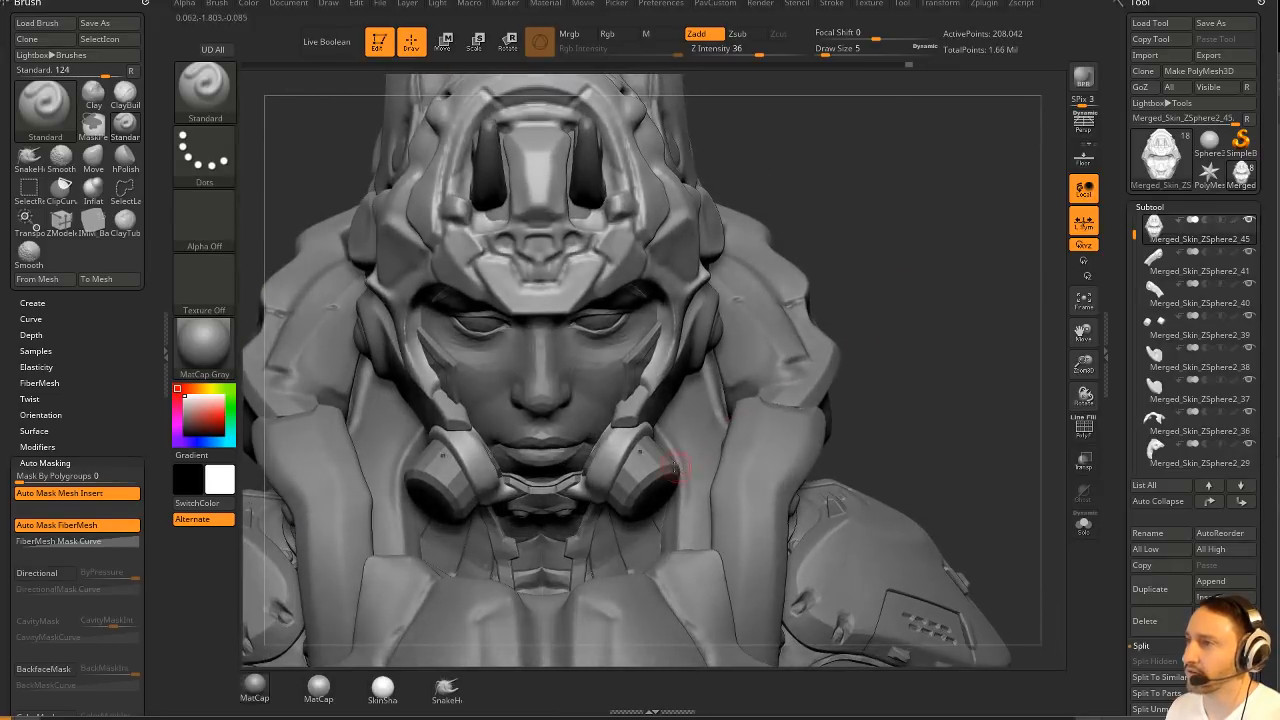
alt+click(668, 458)
alt+drag(968, 346, 930, 336)
key(w)
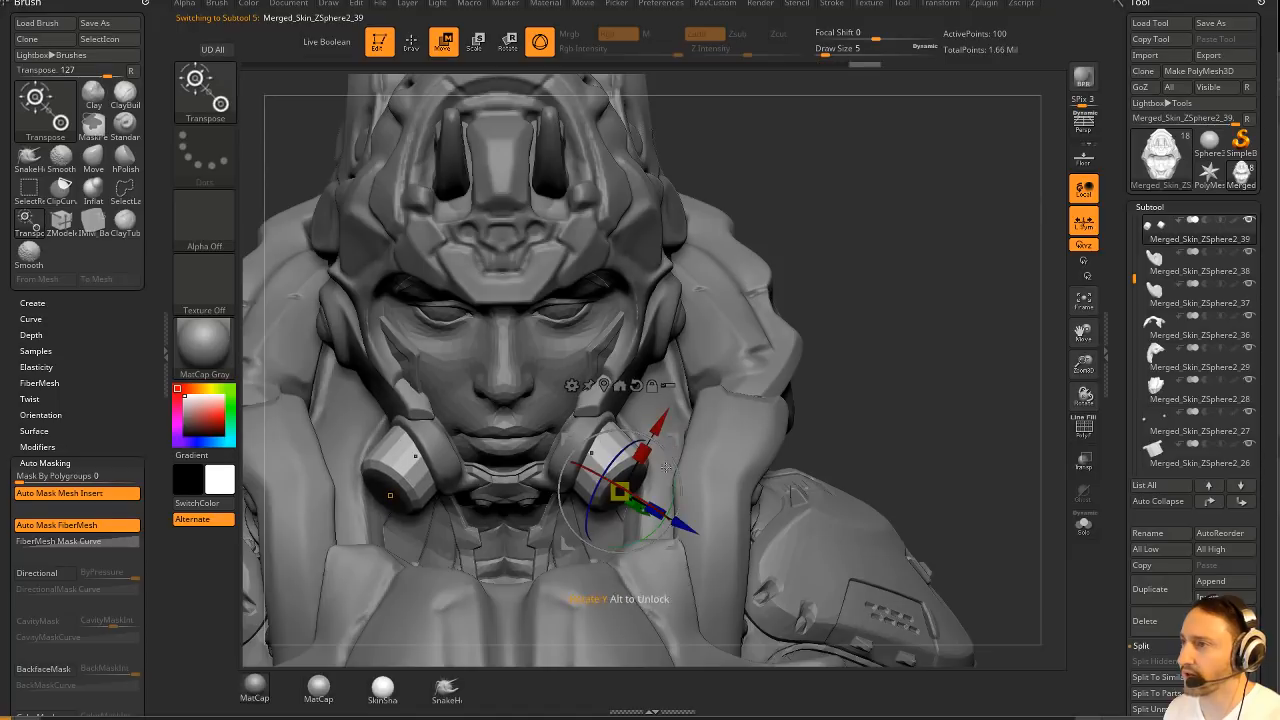
drag(901, 353, 899, 290)
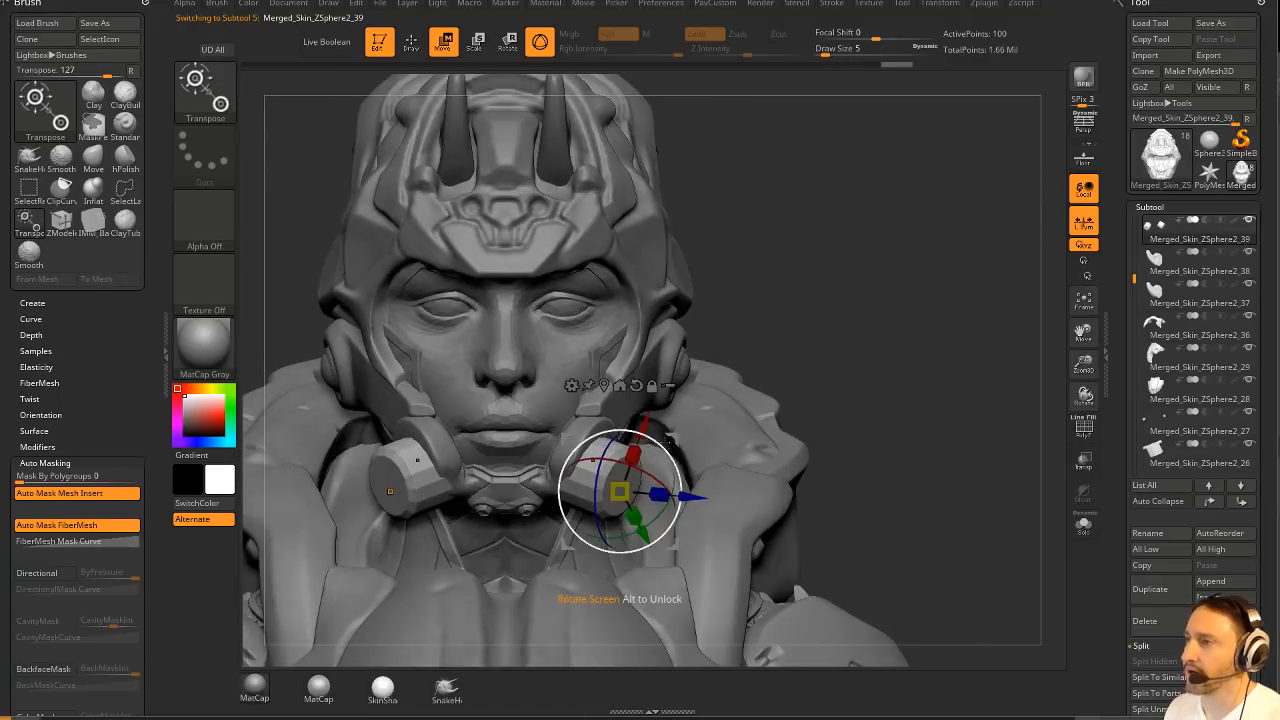
drag(671, 436, 682, 420)
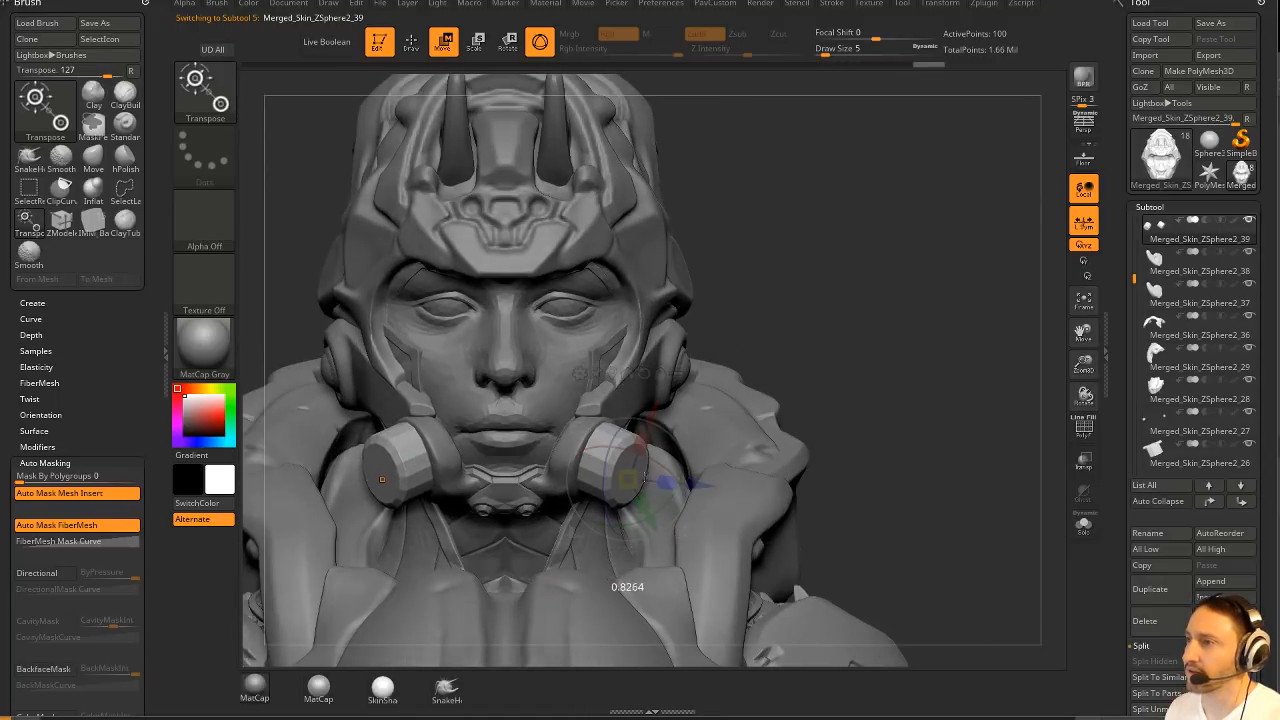
drag(860, 420, 799, 407)
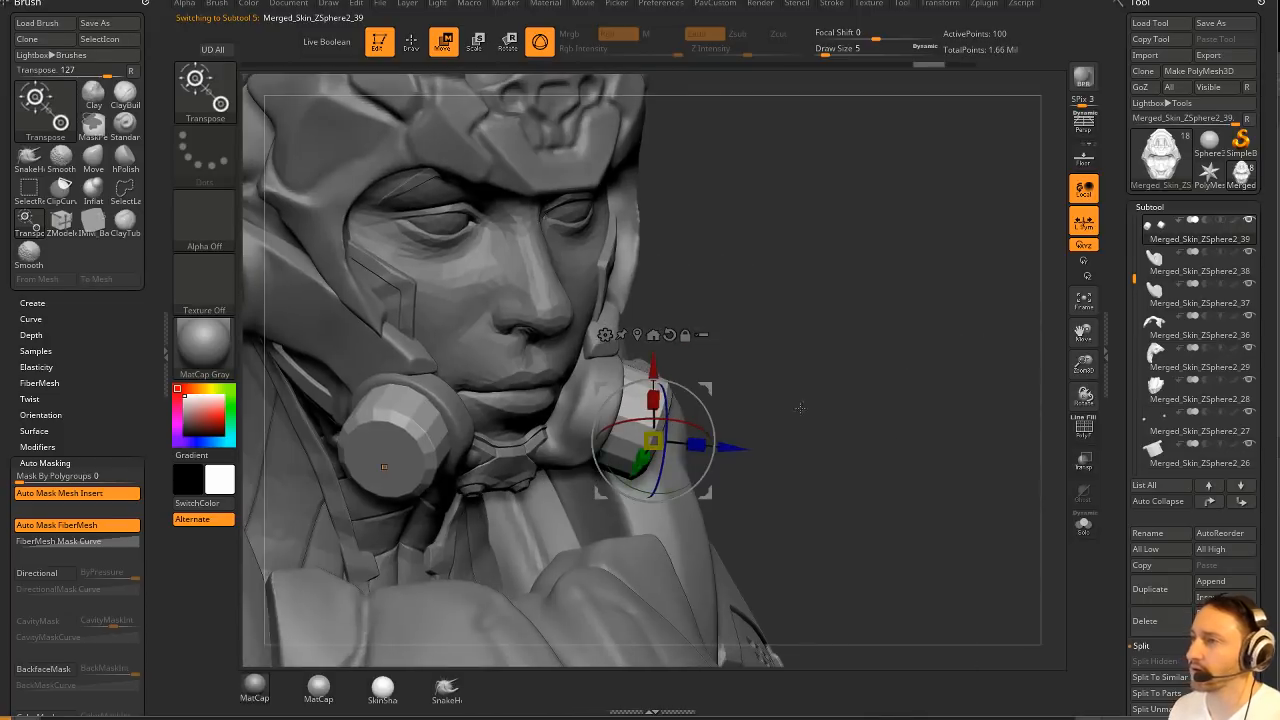
drag(740, 447, 593, 413)
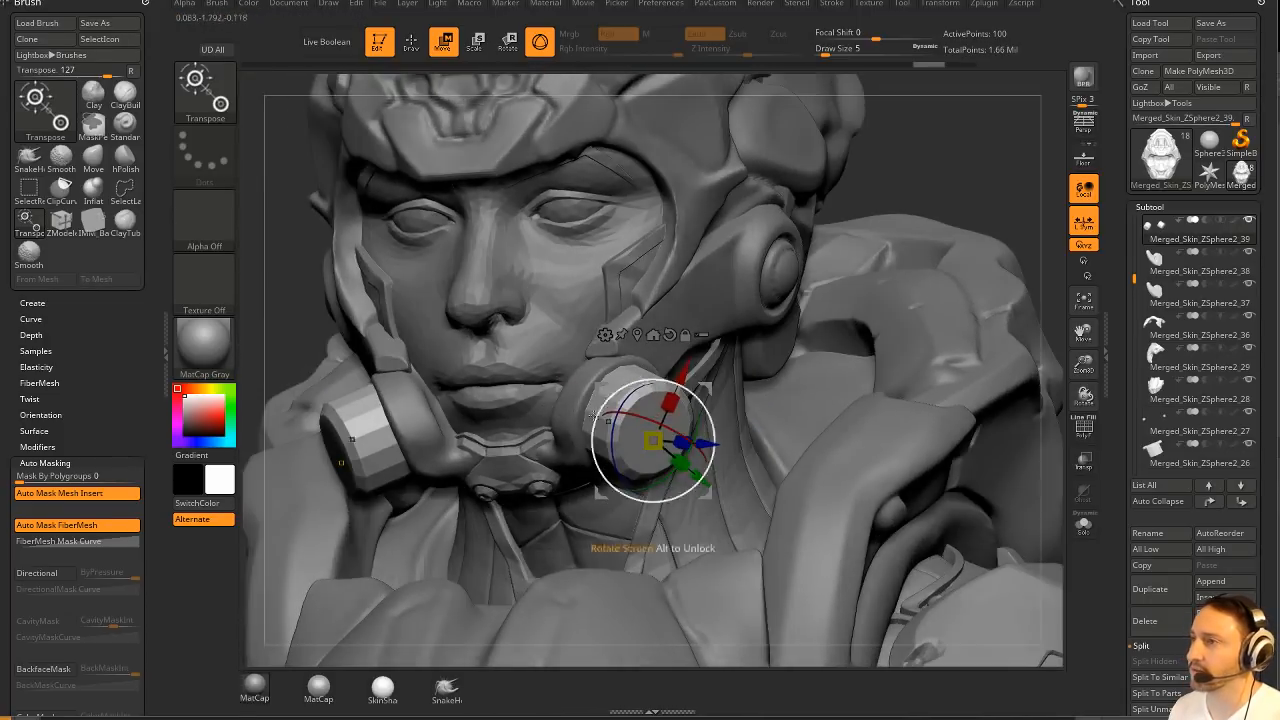
Align the gizmo with the canister's outer end face and try scaling the canister along its axis.
alt+click(565, 437)
alt+click(649, 432)
right_drag(651, 430, 728, 382)
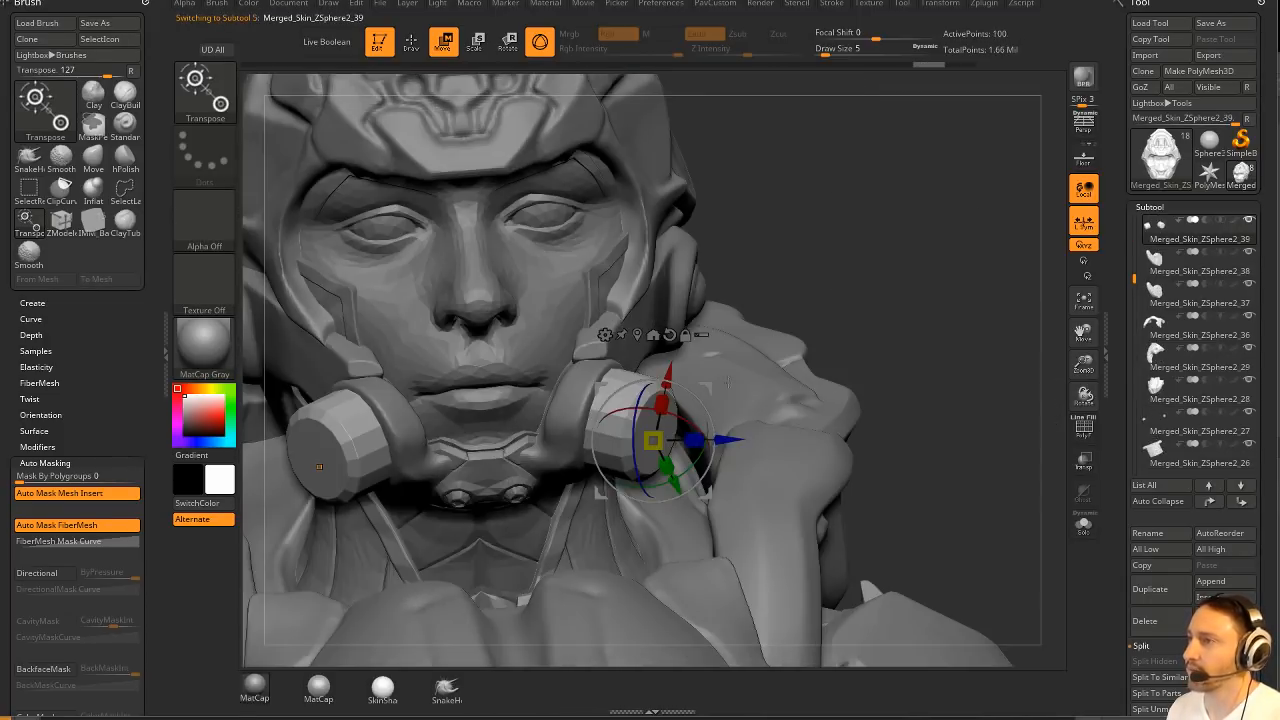
alt+click(318, 462)
right_drag(318, 462, 716, 424)
drag(388, 437, 428, 433)
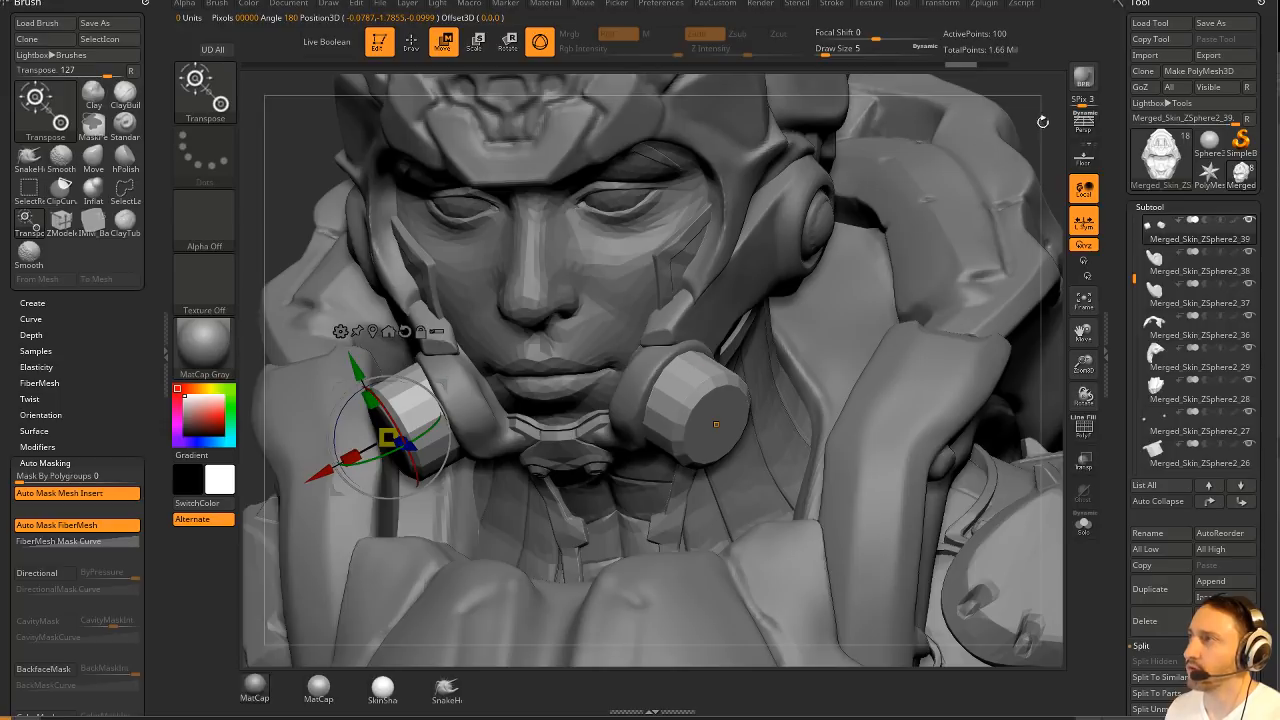
drag(1042, 122, 815, 360)
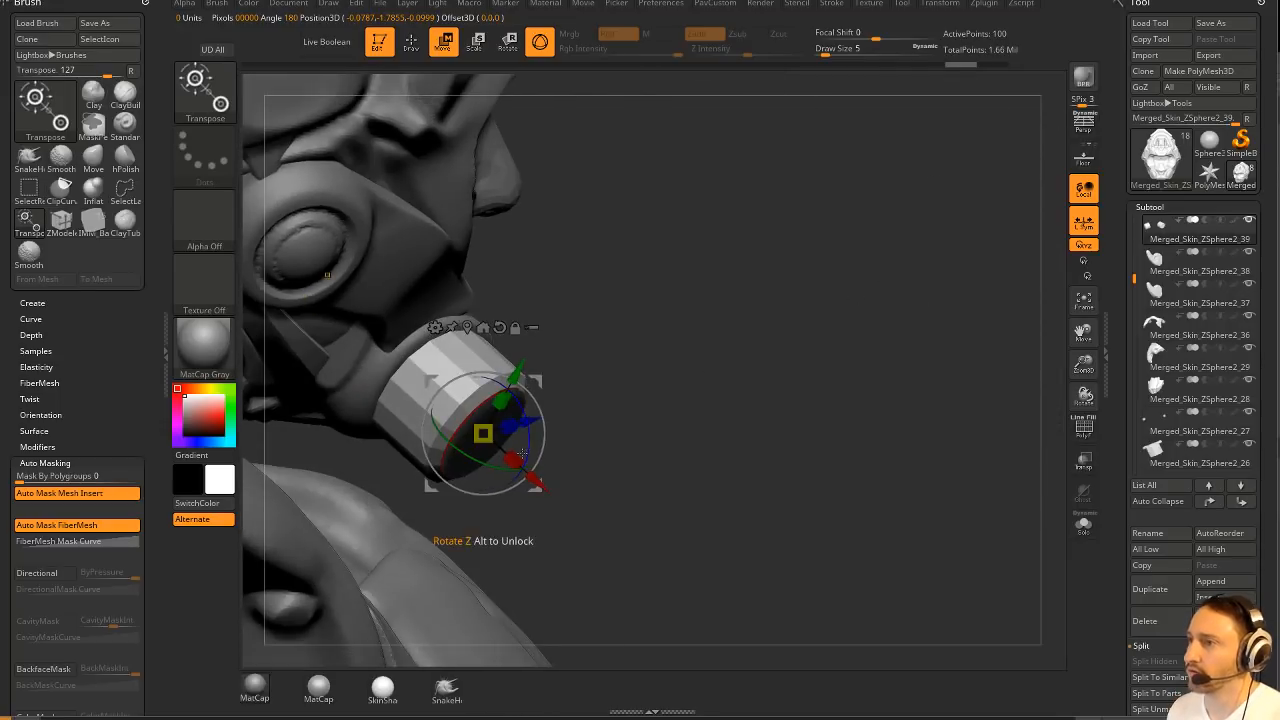
drag(515, 460, 466, 422)
key(ctrl+z)
Isolate the canisters and mask their outer ends with the MaskLasso brush.
key(q)
click(1007, 460)
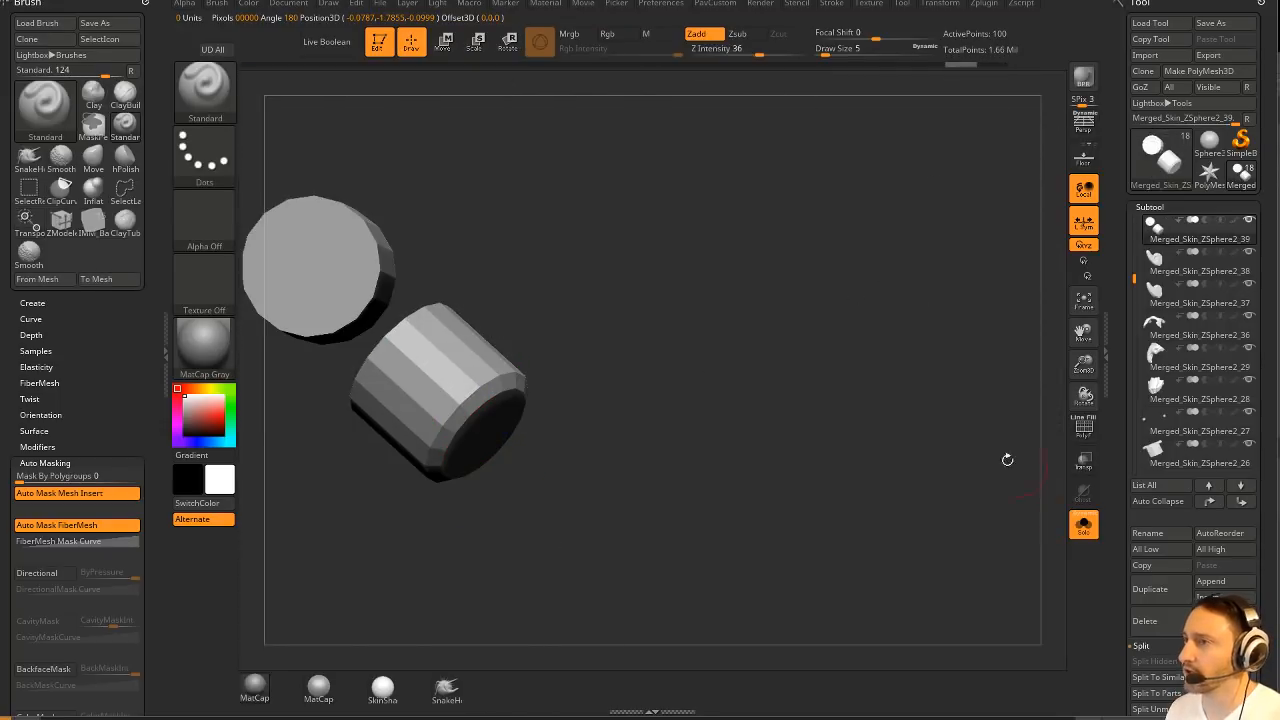
mouse_move(1007, 460)
mouse_down()
mouse_move(777, 369)
mouse_move(800, 429)
mouse_up()
key(ctrl)
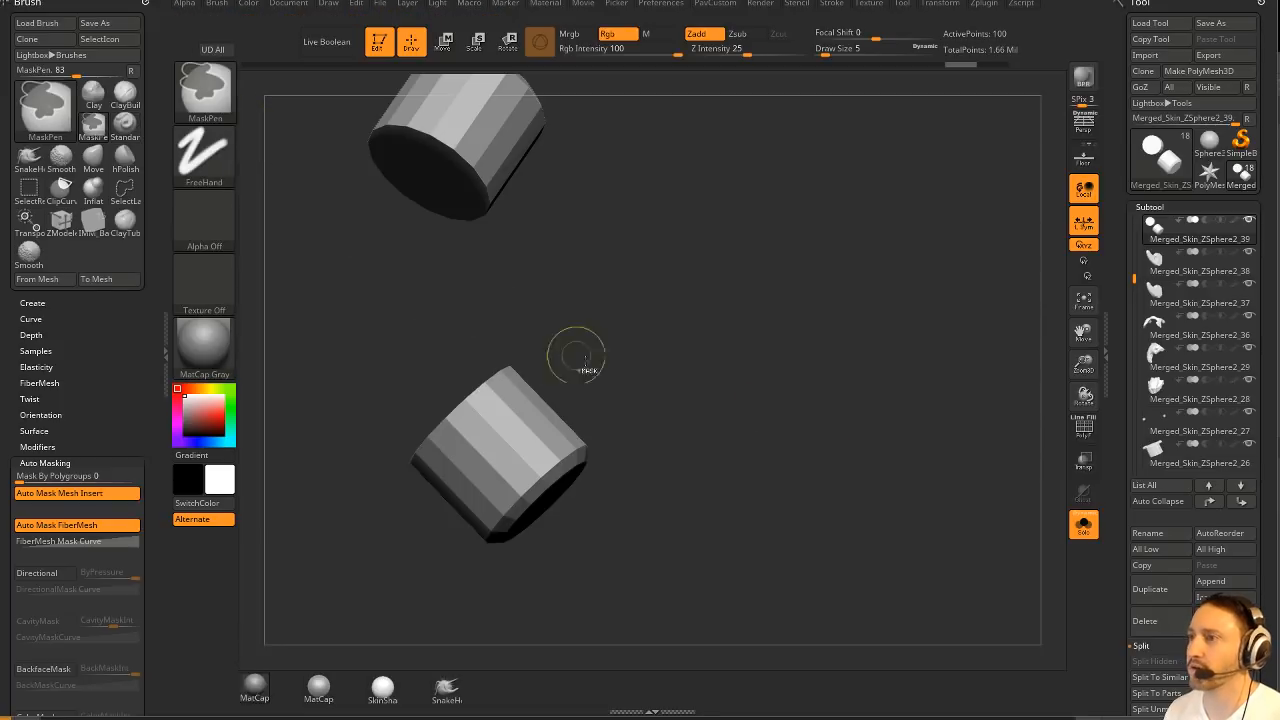
mouse_move(586, 361)
mouse_down()
mouse_move(600, 360)
mouse_move(446, 343)
mouse_move(405, 390)
mouse_up()
key(b)
key(m)
key(l)
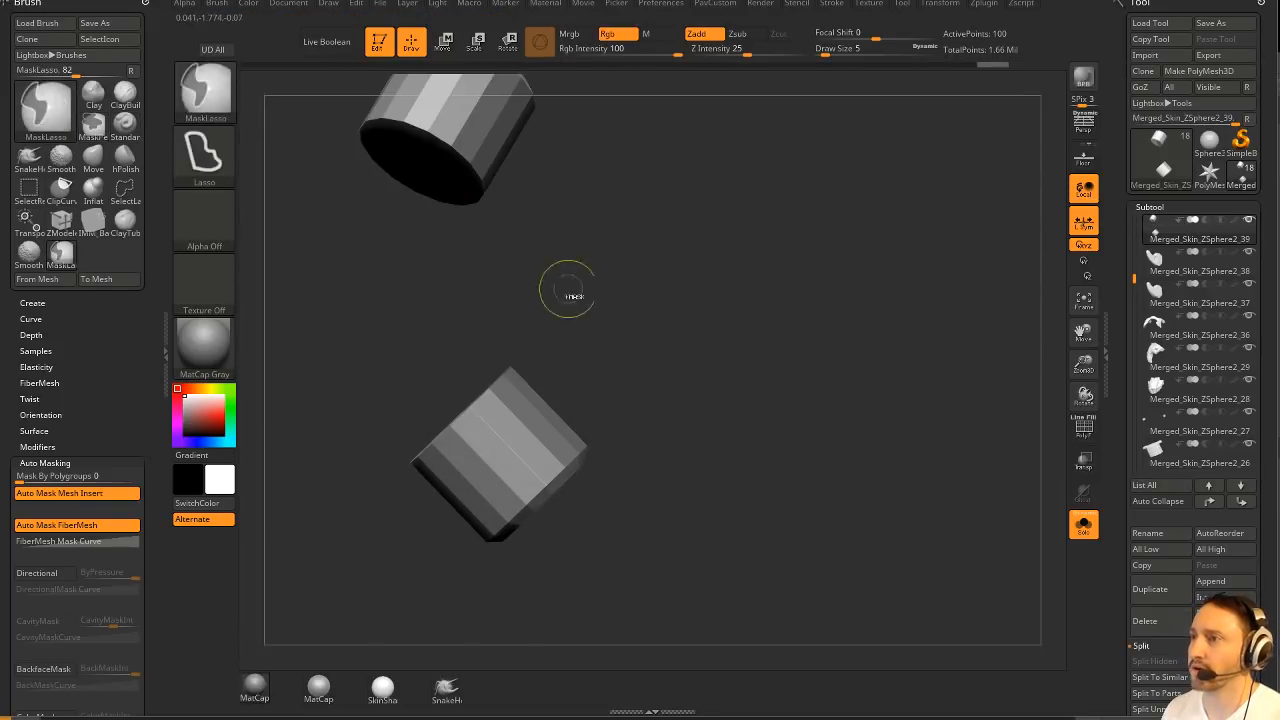
mouse_move(556, 276)
ctrl+alt+mouse_down()
mouse_move(408, 510)
mouse_move(667, 265)
ctrl+alt+mouse_up()
Scale the unmasked part of the canisters along the X axis to flatten them into thin discs.
key(w)
mouse_move(815, 338)
mouse_down()
mouse_move(801, 371)
mouse_move(760, 390)
mouse_up()
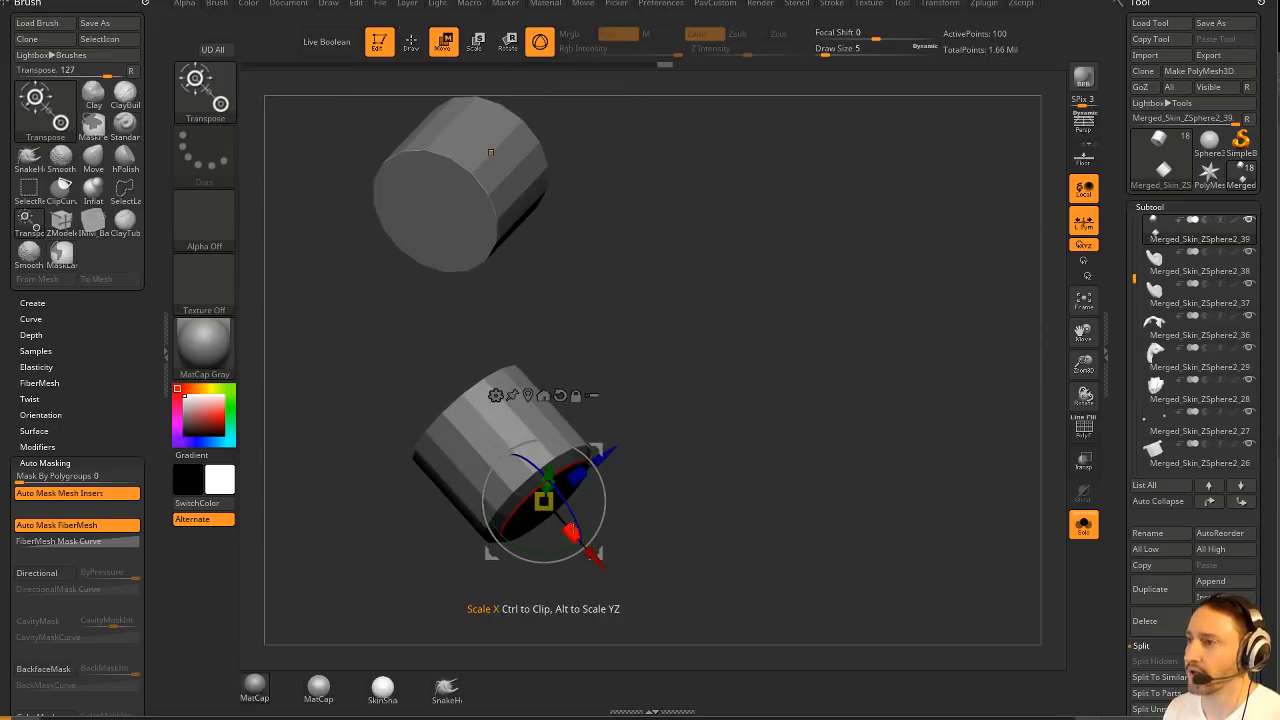
mouse_move(572, 530)
mouse_down()
mouse_move(508, 464)
mouse_move(524, 481)
mouse_up()
key(q)
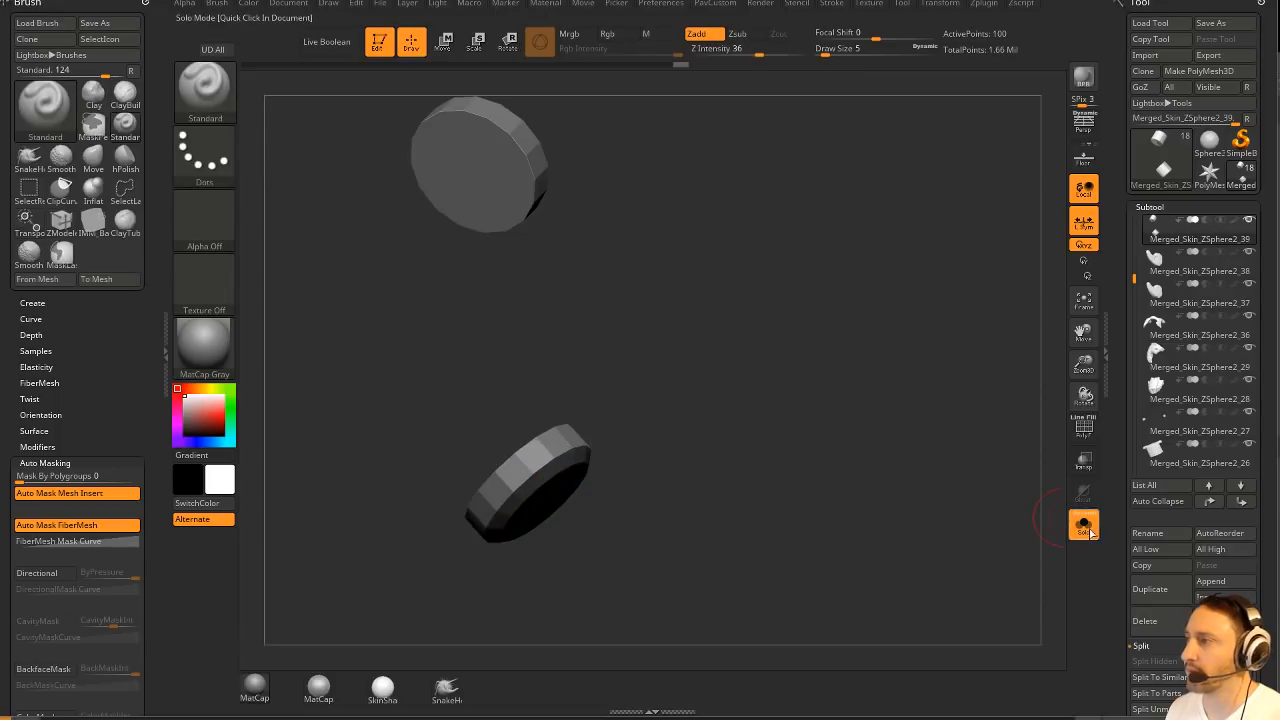
Show the full bust and push the flattened canisters inward against their mounts with the Move gizmo.
click(1085, 526)
drag(931, 317, 771, 443)
key(w)
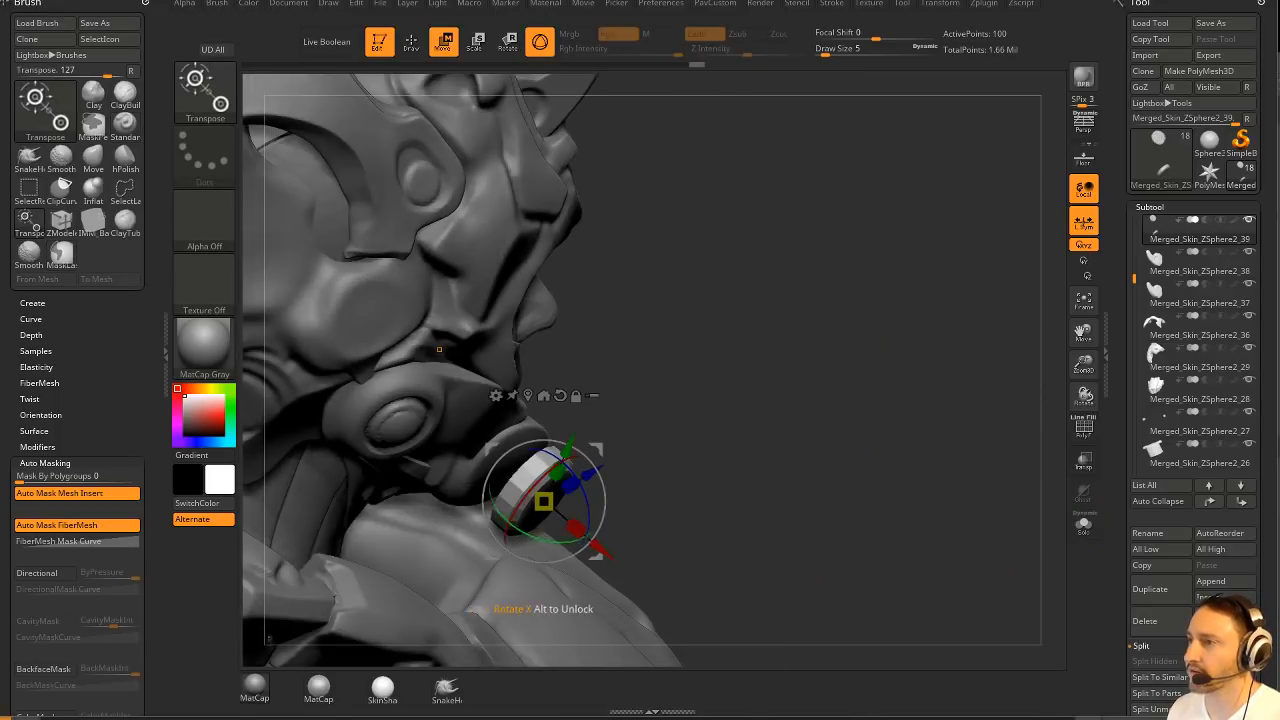
drag(866, 443, 645, 503)
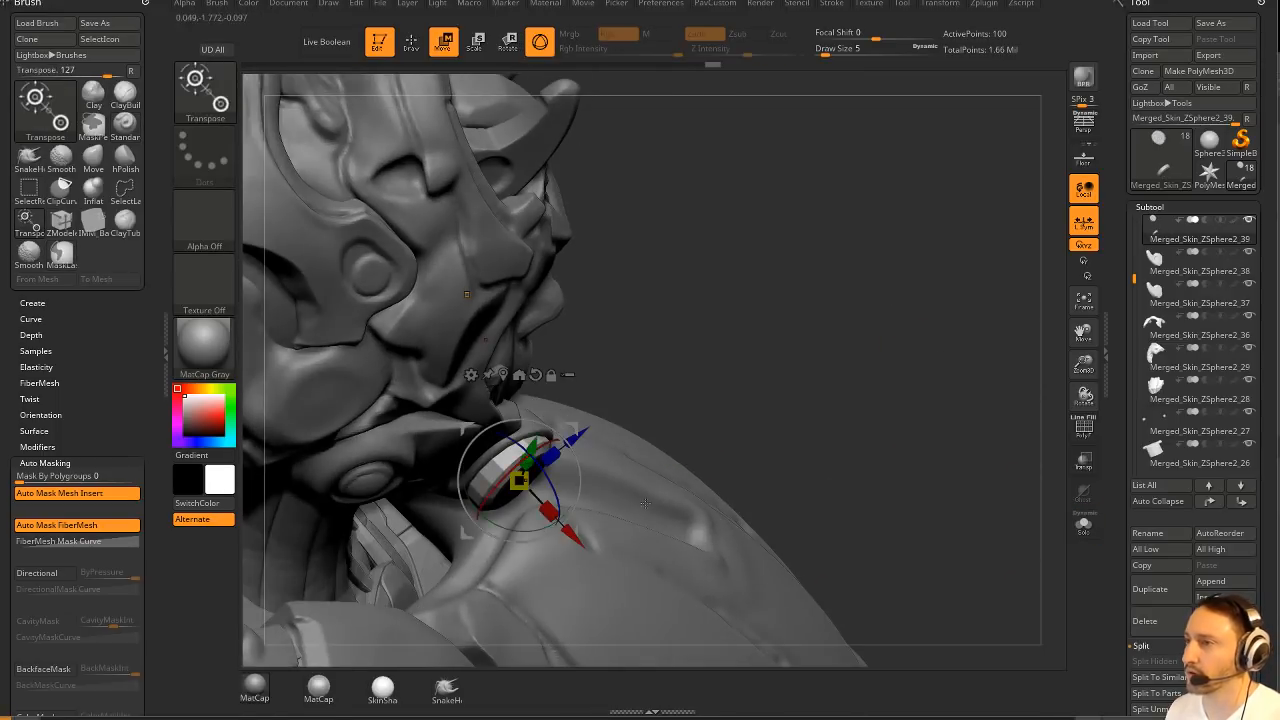
key(q)
mouse_move(686, 429)
mouse_down()
mouse_move(983, 349)
mouse_move(983, 337)
mouse_up()
Reduce the draw size to 2, activate the helmet subtool and view it from a three-quarter angle.
key(s)
drag(571, 464, 557, 465)
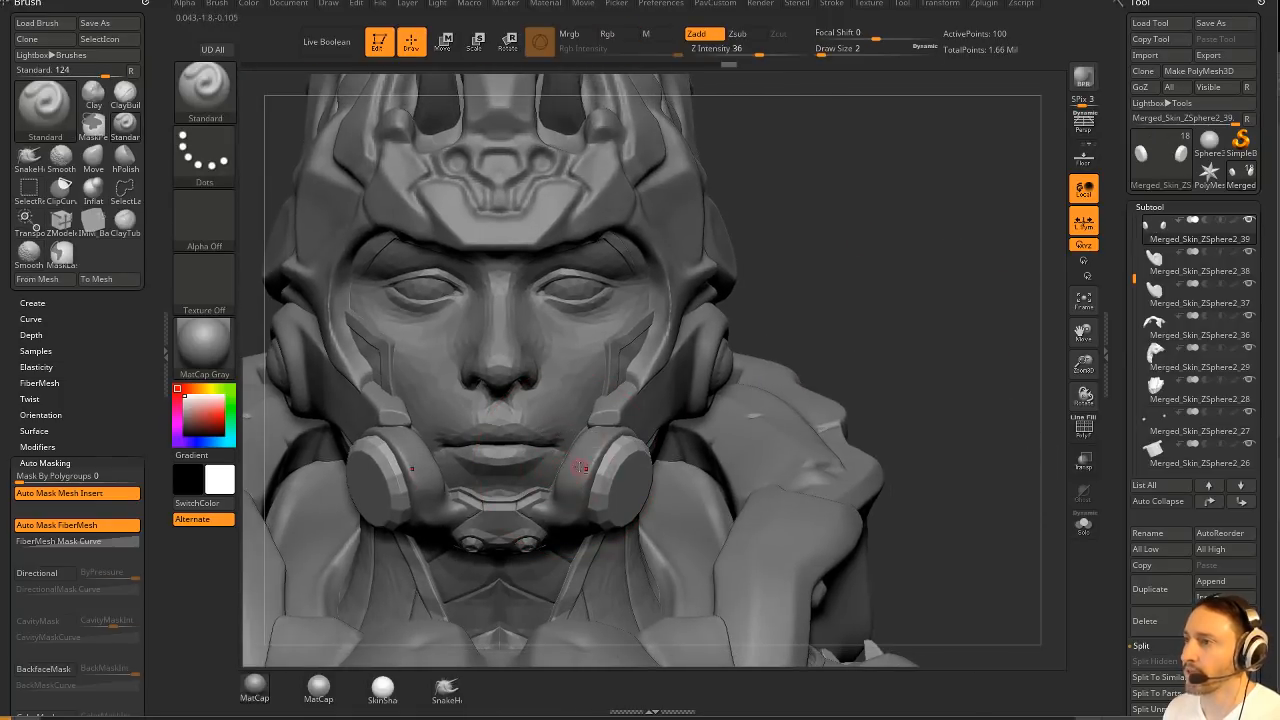
alt+click(584, 466)
mouse_move(775, 287)
mouse_down()
mouse_move(930, 292)
mouse_move(905, 295)
mouse_move(920, 289)
mouse_move(895, 373)
mouse_up()
click(1072, 520)
drag(814, 314, 738, 407)
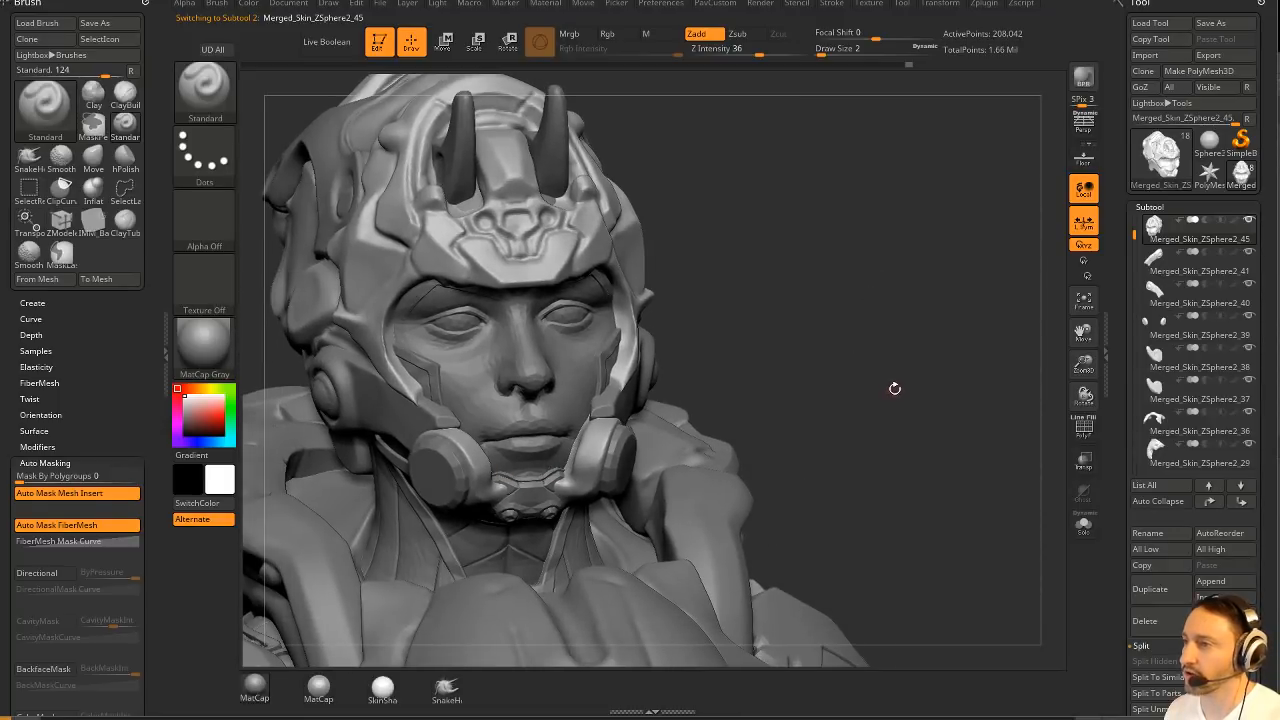
Solo the helmet and isolate the mouth guard with its canister mounts using the SelectLasso brush.
click(1087, 528)
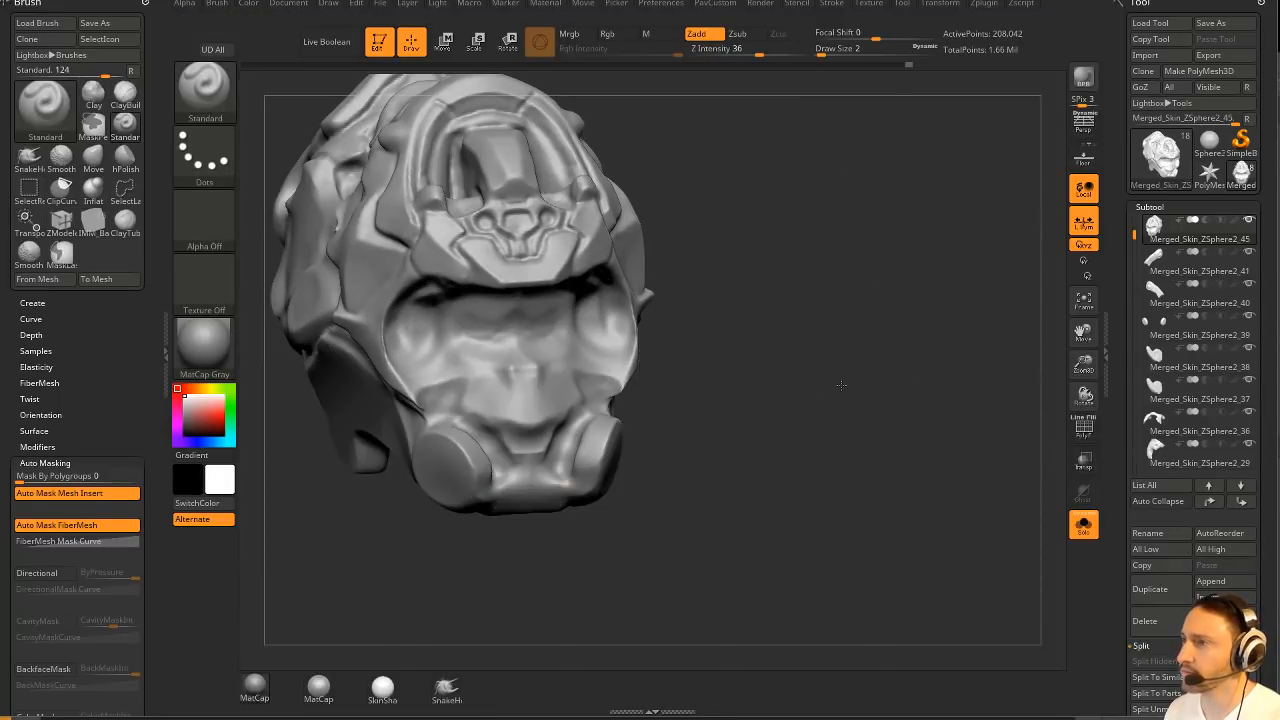
mouse_move(838, 384)
mouse_down()
mouse_move(791, 426)
mouse_move(700, 400)
mouse_up()
key(ctrl+shift)
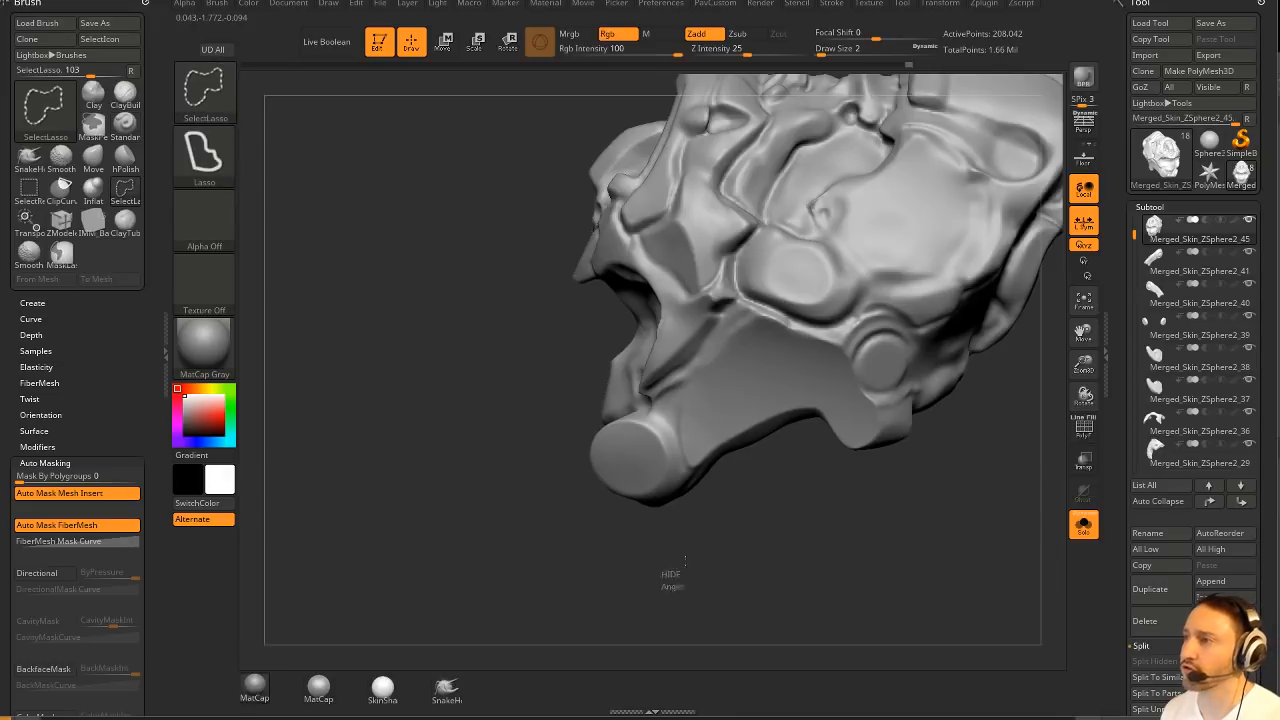
ctrl+shift+drag(645, 410, 560, 425)
mouse_move(771, 571)
mouse_down()
mouse_move(837, 327)
mouse_move(845, 375)
mouse_move(803, 491)
mouse_move(865, 407)
mouse_move(657, 360)
mouse_up()
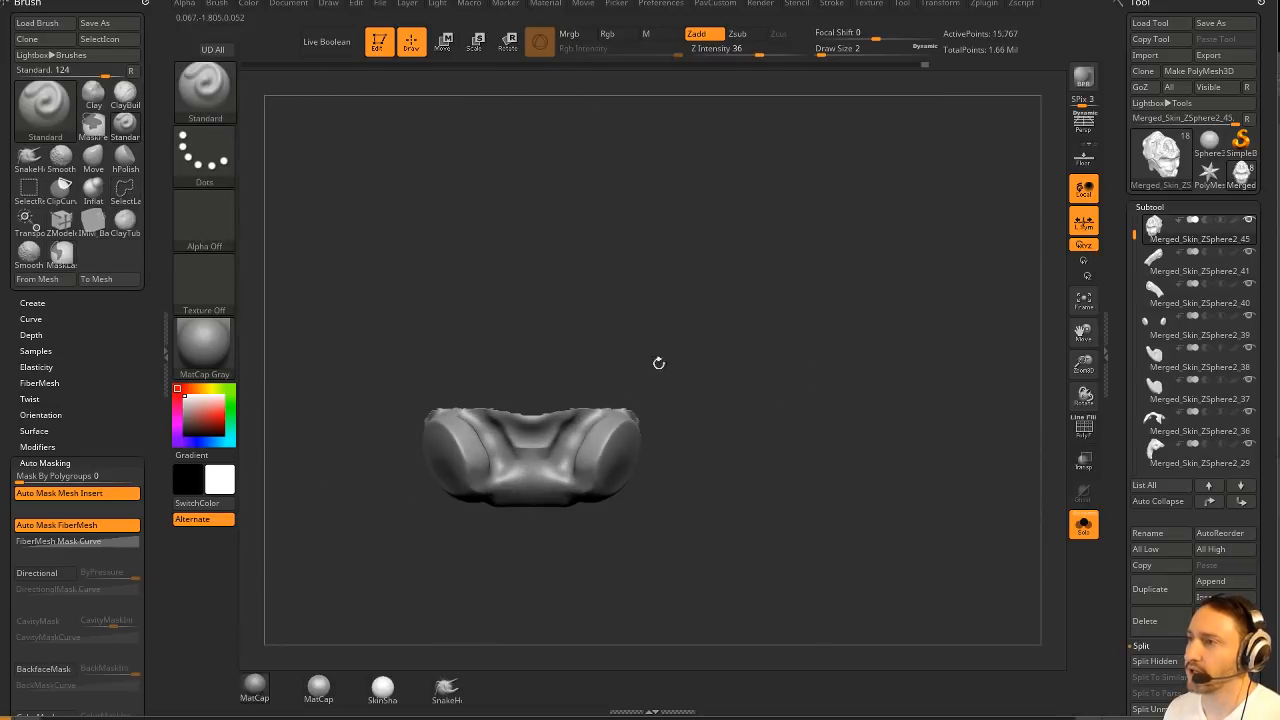
Hide the excess faces above the mouth guard's centre bridge and along its rear with SelectLasso.
key(ctrl+shift)
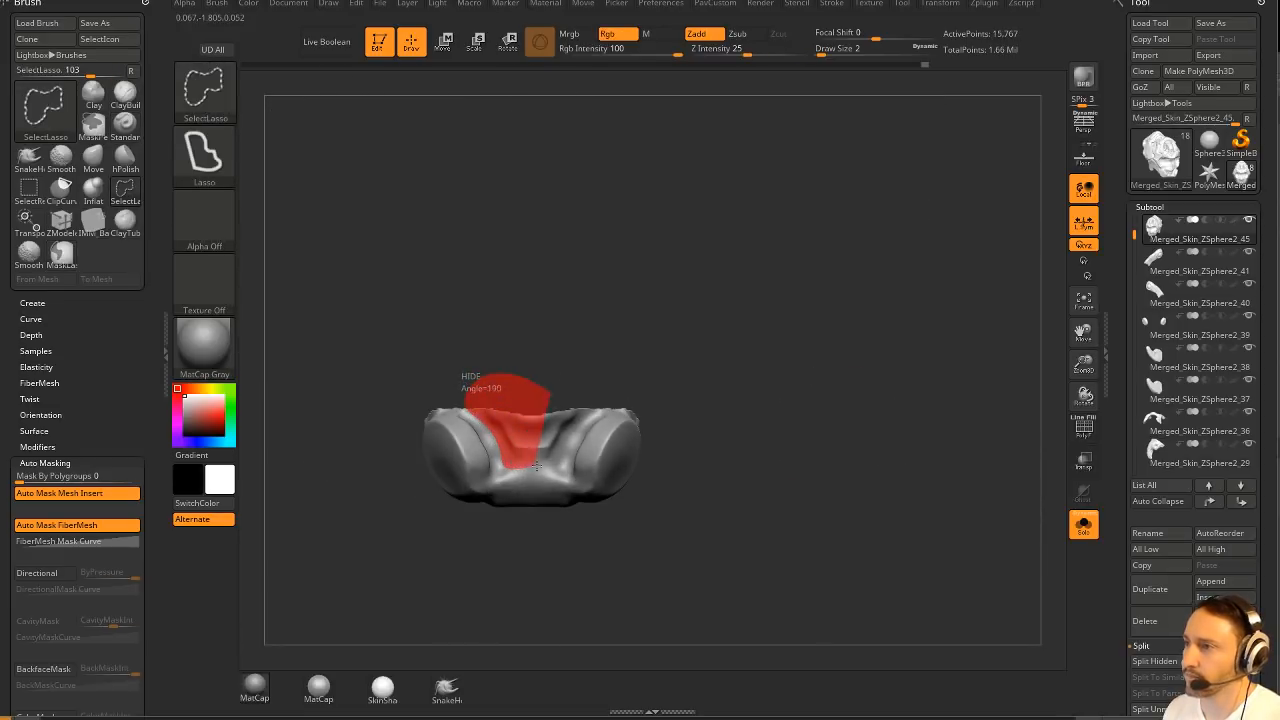
ctrl+shift+drag(578, 430, 572, 436)
mouse_move(937, 294)
mouse_down()
mouse_move(890, 350)
mouse_move(854, 326)
mouse_move(894, 334)
mouse_move(760, 480)
mouse_up()
key(ctrl+shift)
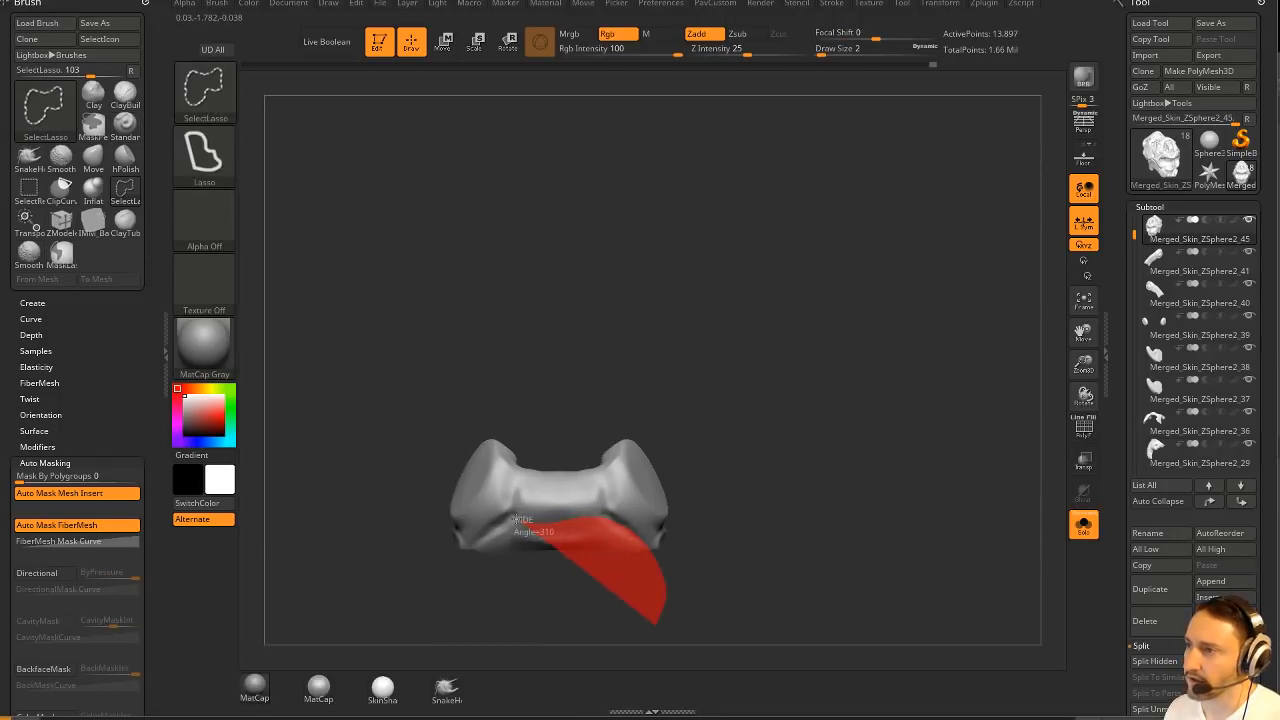
mouse_move(516, 520)
ctrl+alt+shift+mouse_down()
mouse_move(476, 540)
mouse_move(487, 586)
ctrl+alt+shift+mouse_up()
drag(854, 360, 840, 440)
Split off the hidden helmet geometry, apply Mirror And Weld to the mouth guard and check it against the full bust.
key(3)
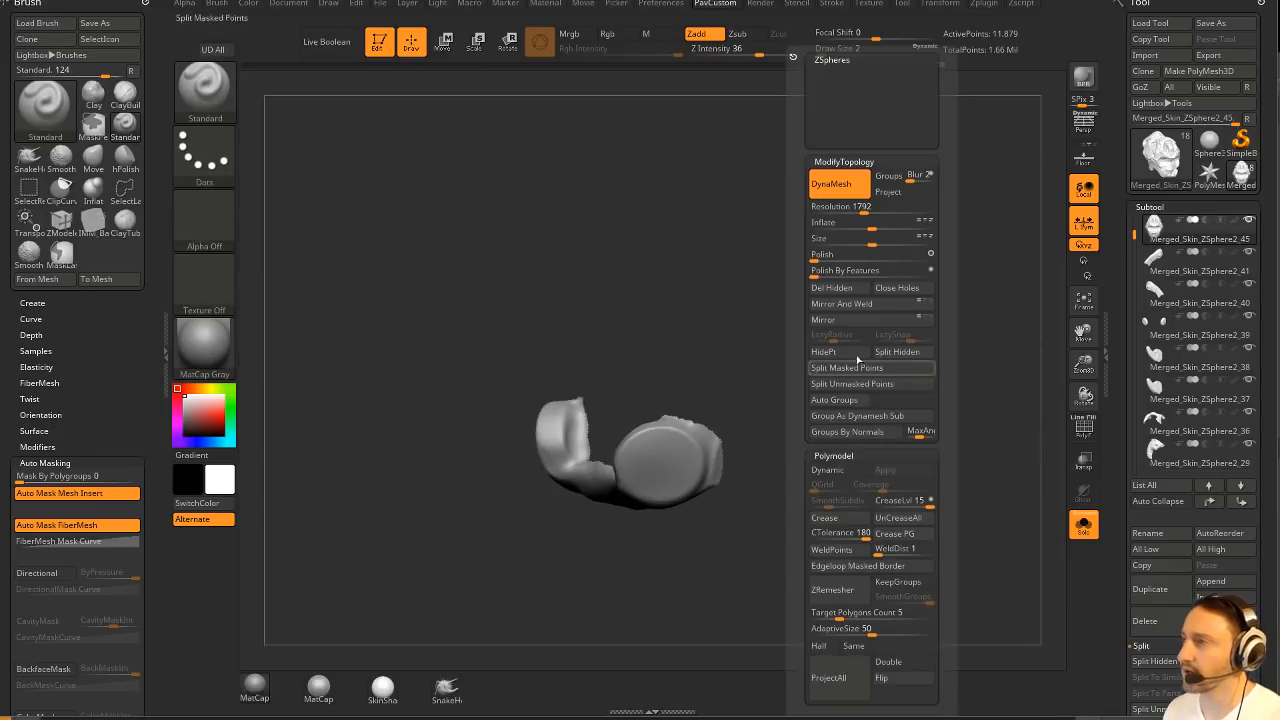
click(898, 352)
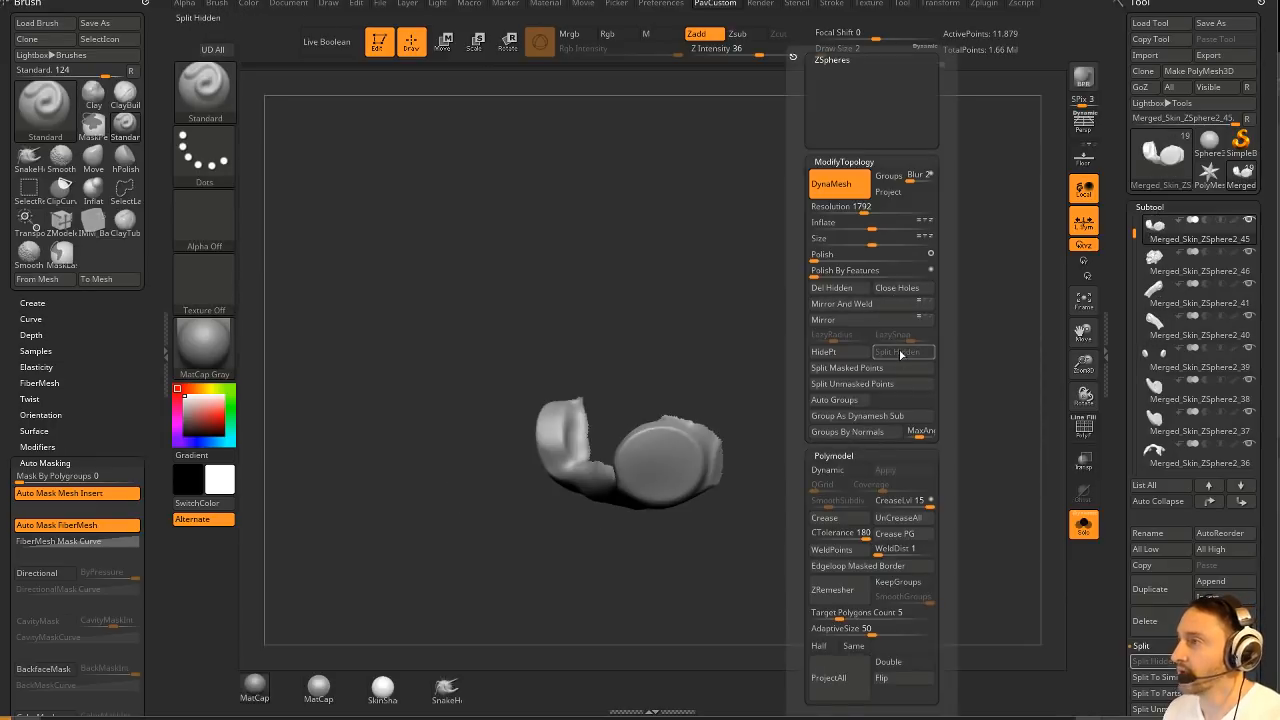
click(878, 305)
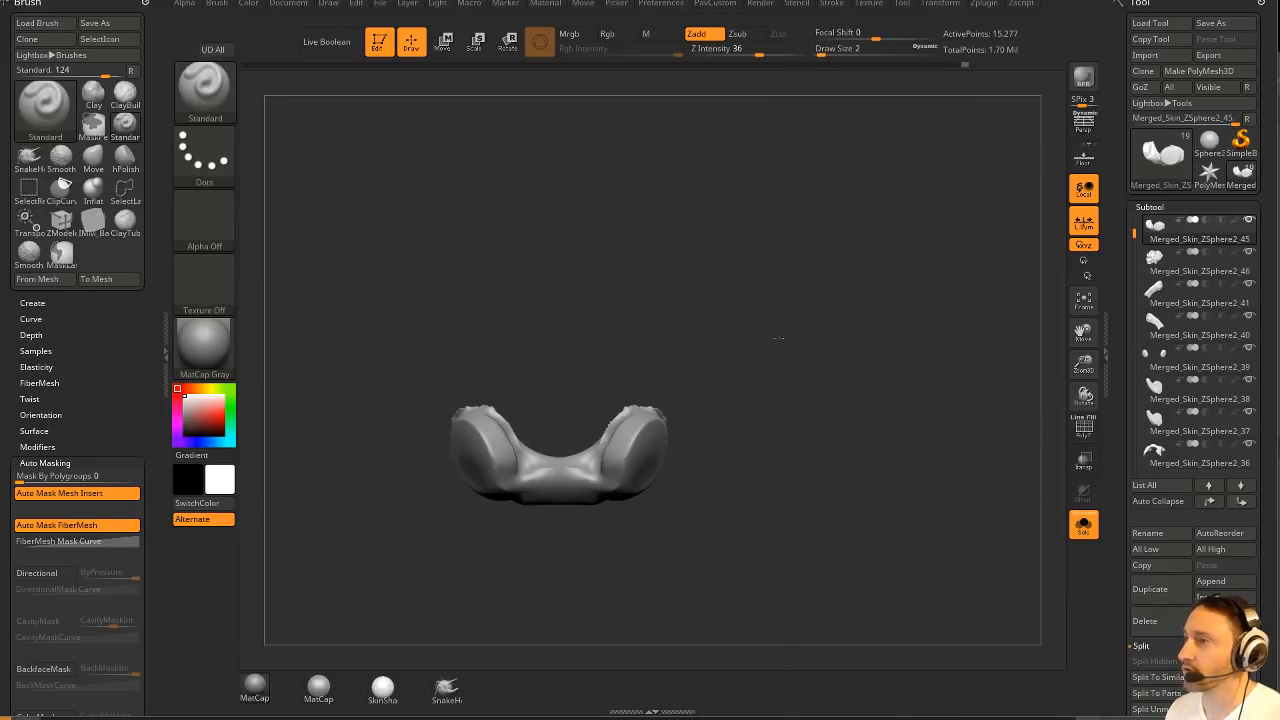
click(1085, 527)
key(3)
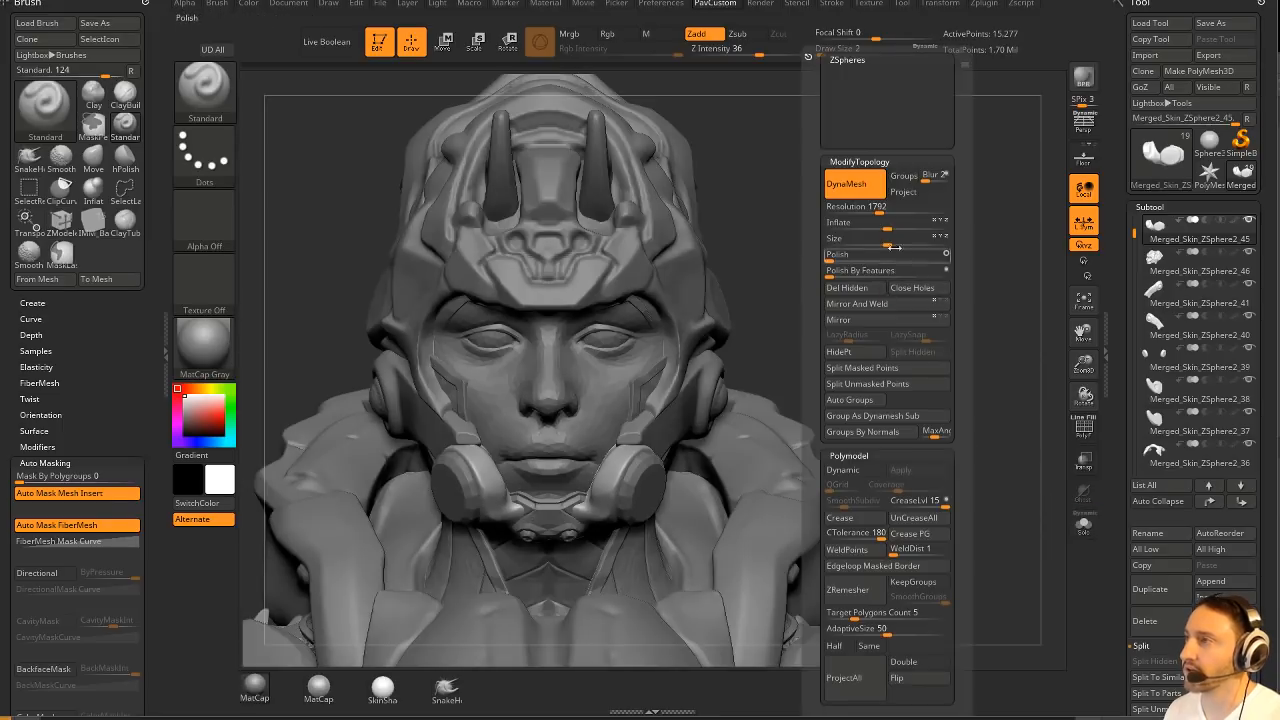
drag(751, 320, 960, 330)
click(1084, 527)
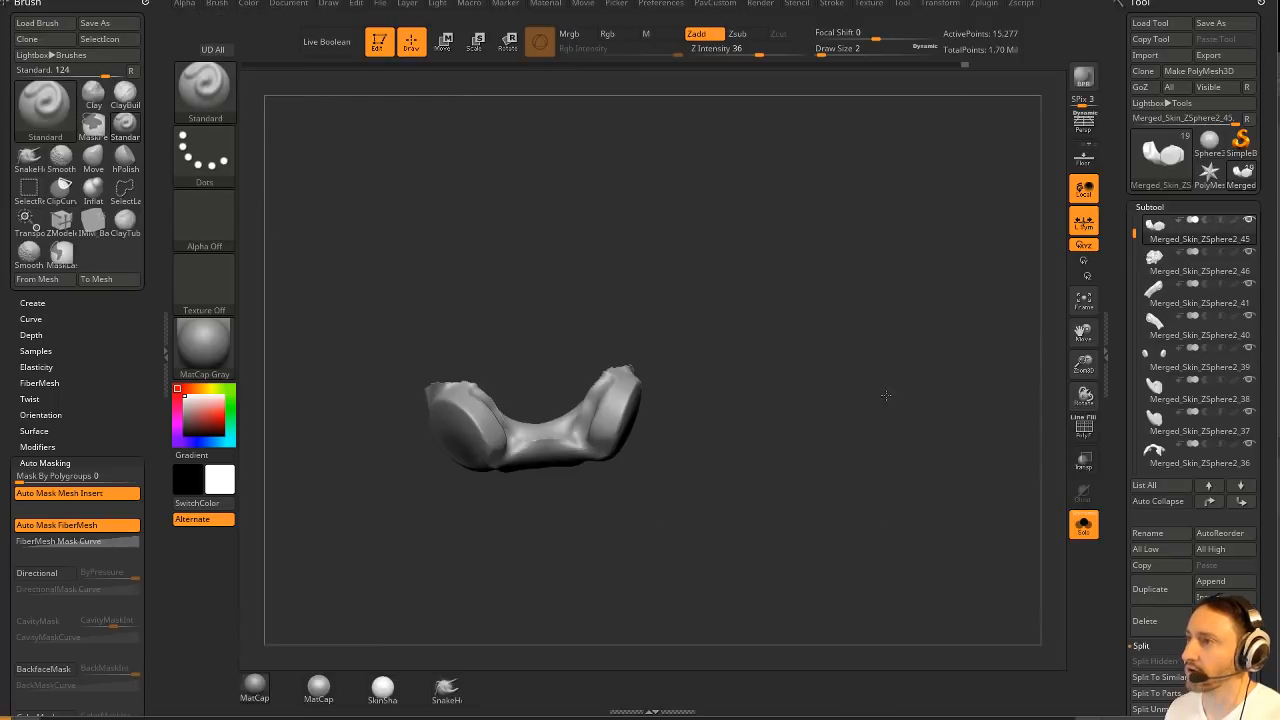
Trim the top of the mouth guard's centre bridge between the two mounts with the ClipCurve brush.
mouse_move(886, 396)
mouse_down()
mouse_move(889, 414)
mouse_move(862, 349)
mouse_move(903, 389)
mouse_move(781, 347)
mouse_move(654, 263)
mouse_up()
key(ctrl+shift)
click(229, 100)
click(330, 163)
ctrl+shift+drag(455, 323, 588, 489)
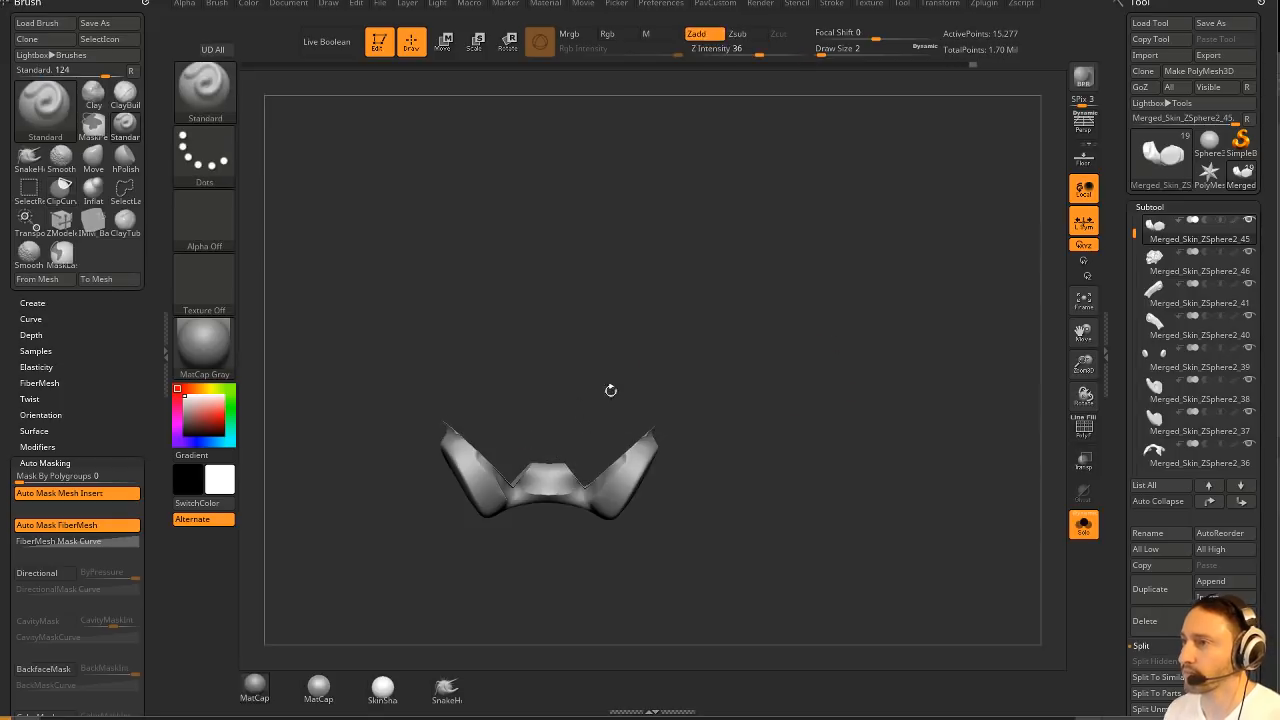
drag(610, 390, 555, 417)
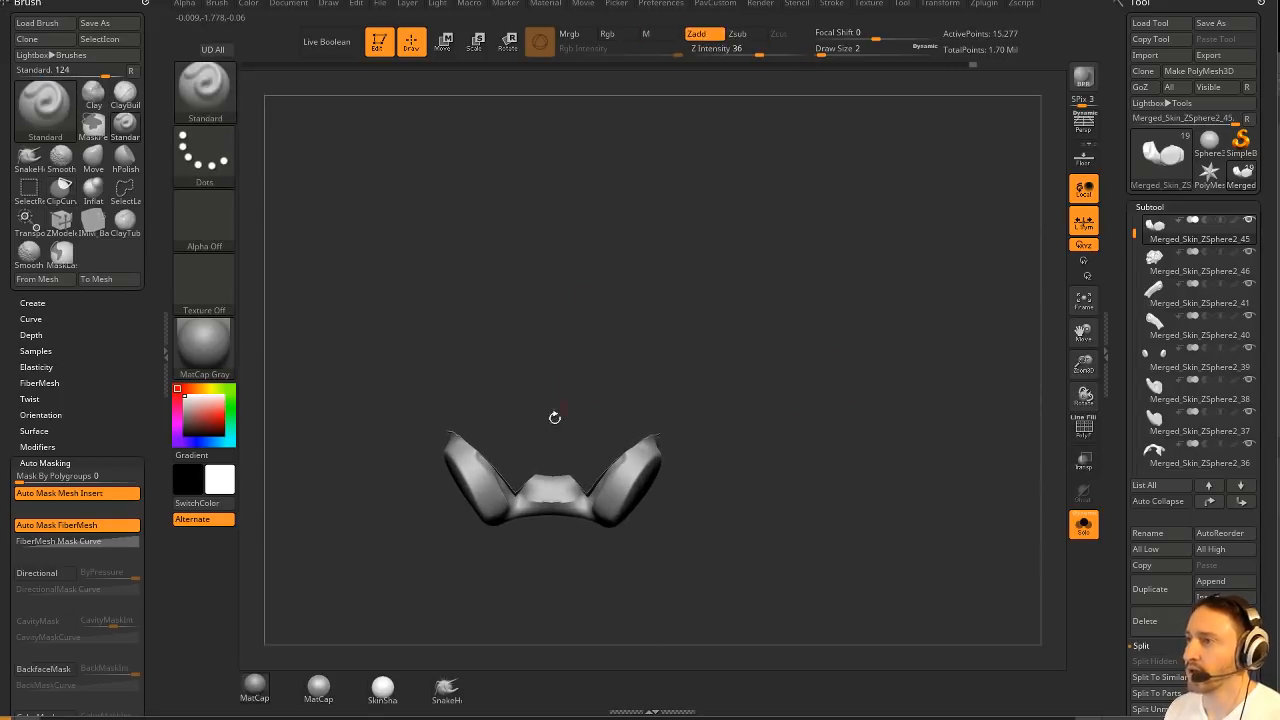
ctrl+shift+drag(505, 479, 600, 470)
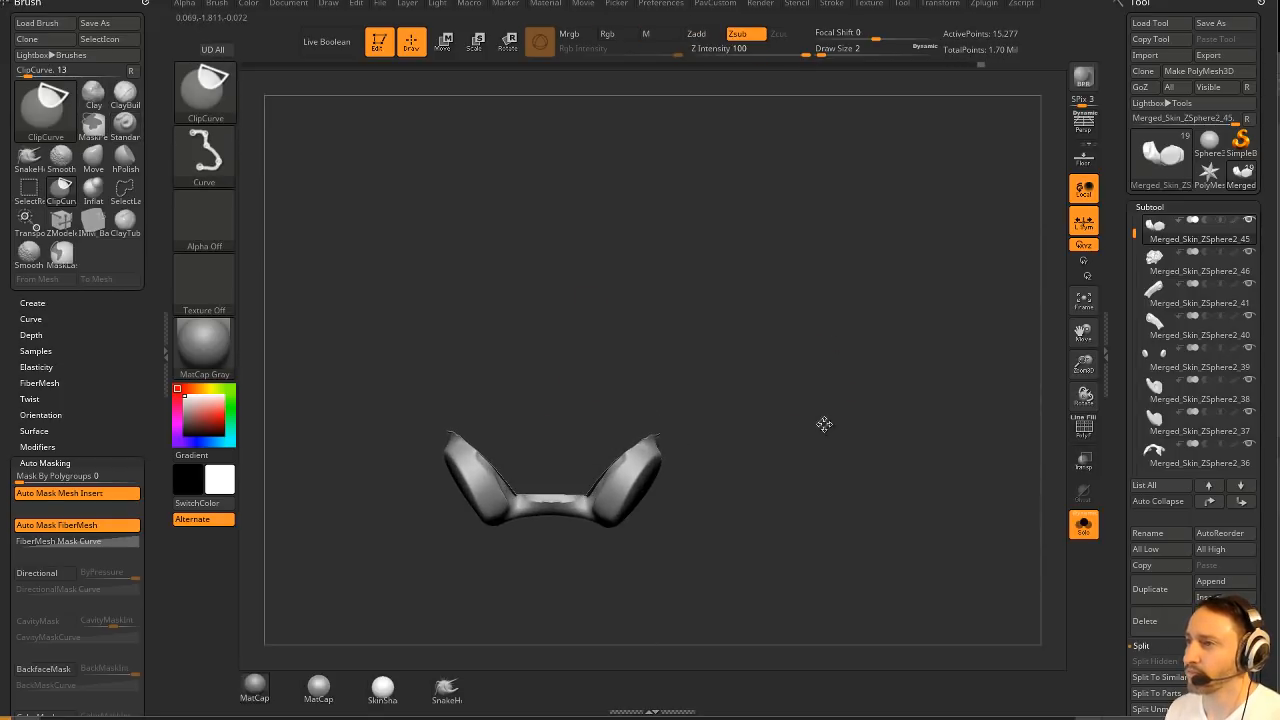
Remesh the mouth guard with DynaMesh and clip the ragged upper edge of the canister mounts along a curve.
mouse_move(824, 424)
ctrl+mouse_down()
mouse_move(783, 366)
mouse_move(807, 386)
mouse_move(757, 364)
mouse_move(788, 395)
mouse_move(651, 433)
ctrl+mouse_up()
drag(777, 443, 760, 397)
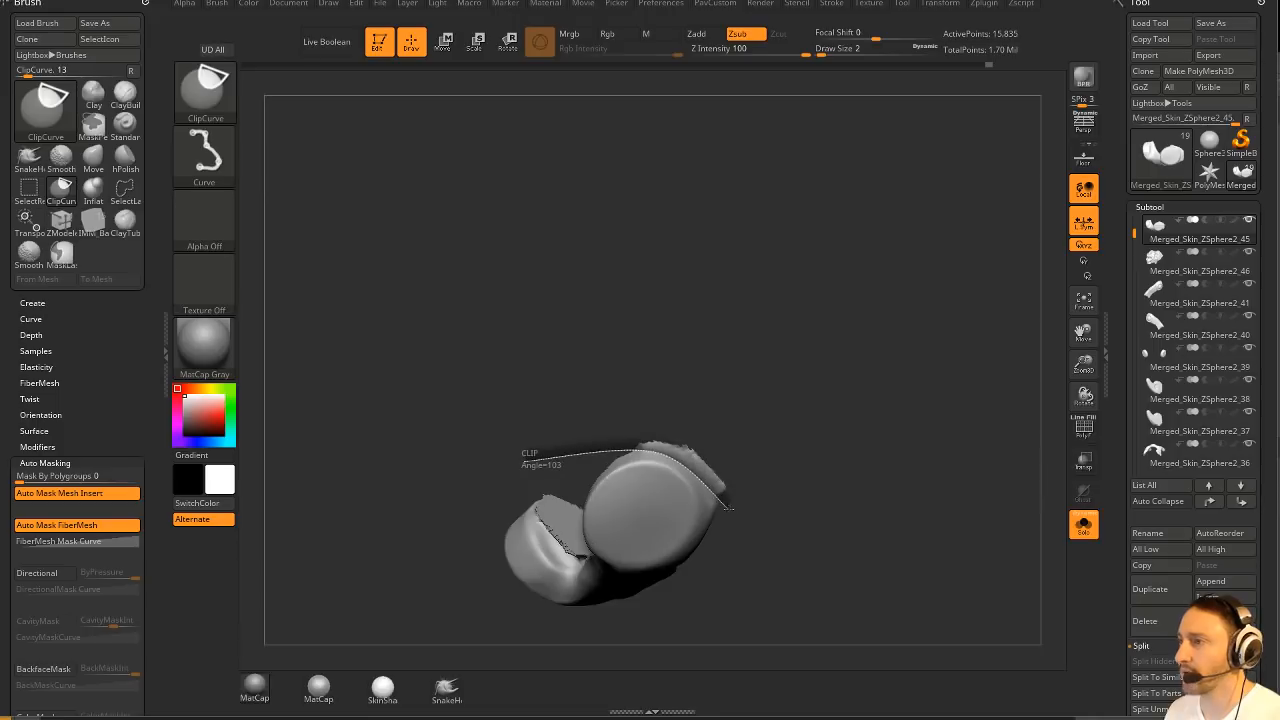
ctrl+shift+drag(730, 508, 740, 505)
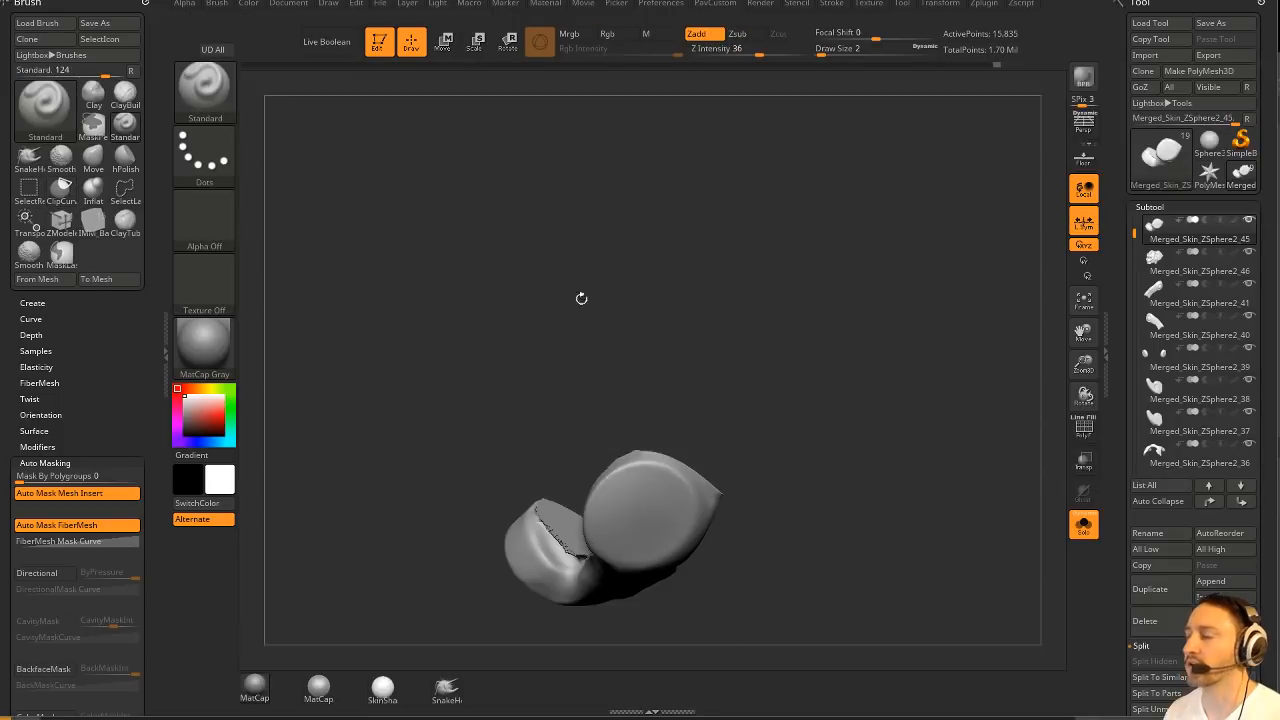
Hide the rear faces behind the mouth guard's centre bridge with SelectLasso and close the holes in the mesh.
drag(581, 298, 734, 355)
drag(763, 477, 740, 396)
alt+drag(792, 488, 775, 425)
ctrl+shift+drag(680, 518, 639, 470)
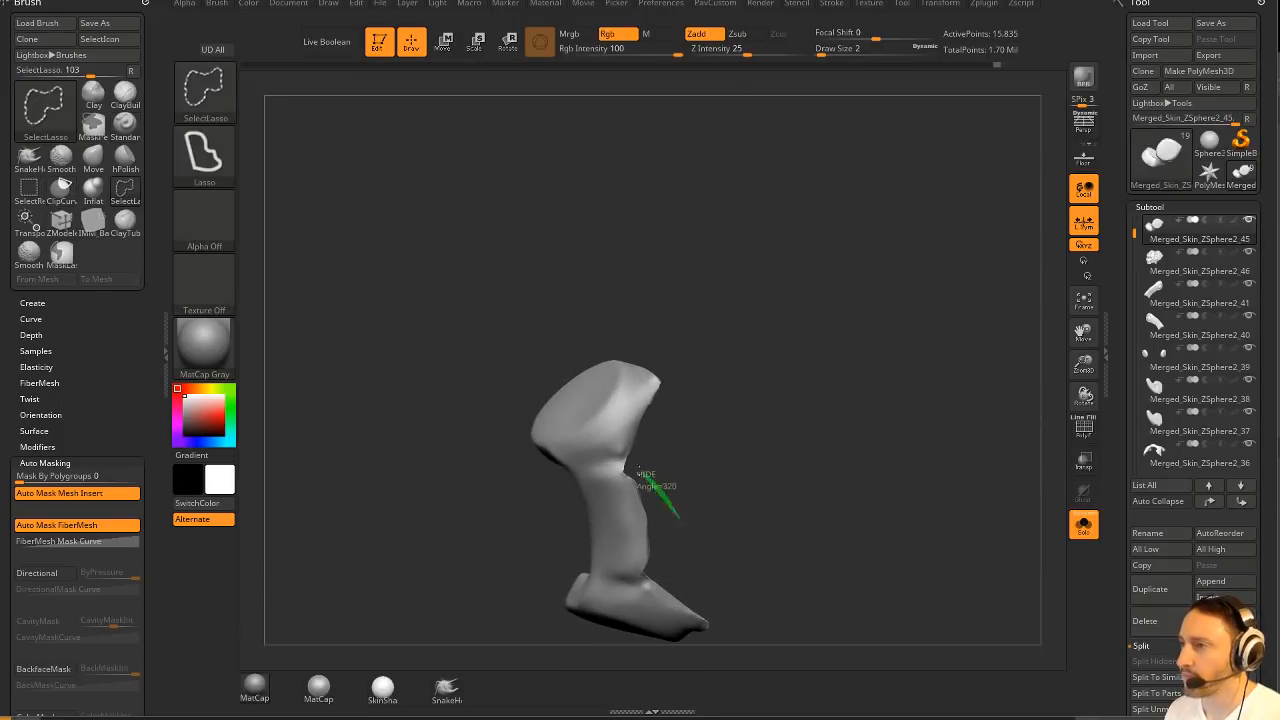
ctrl+alt+shift+drag(640, 520, 648, 564)
mouse_move(828, 320)
ctrl+shift+mouse_down()
mouse_move(914, 406)
mouse_move(877, 370)
ctrl+shift+mouse_up()
key(space)
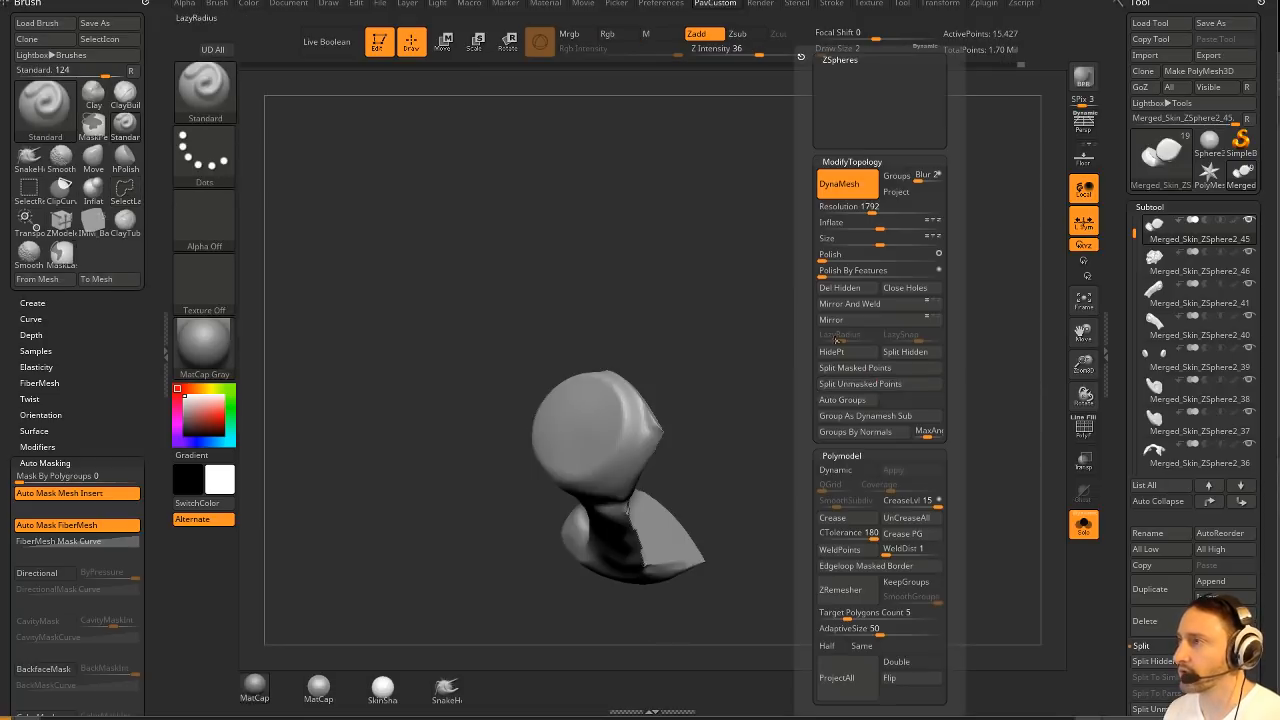
click(902, 290)
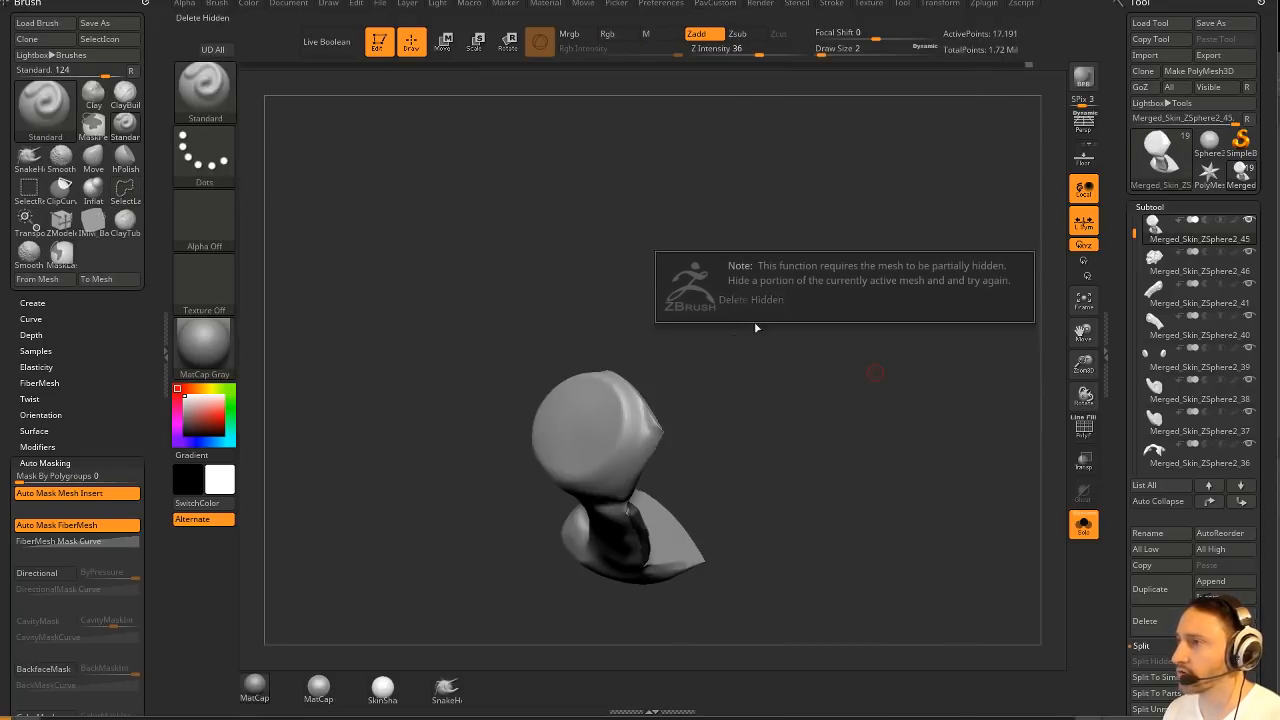
Undo the last change to the mouth guard and turn it to work on the inner side of its mounts.
drag(759, 353, 781, 379)
ctrl+click(861, 365)
mouse_move(876, 326)
mouse_down()
mouse_move(837, 314)
mouse_move(917, 404)
mouse_up()
key(ctrl+z)
drag(887, 346, 914, 372)
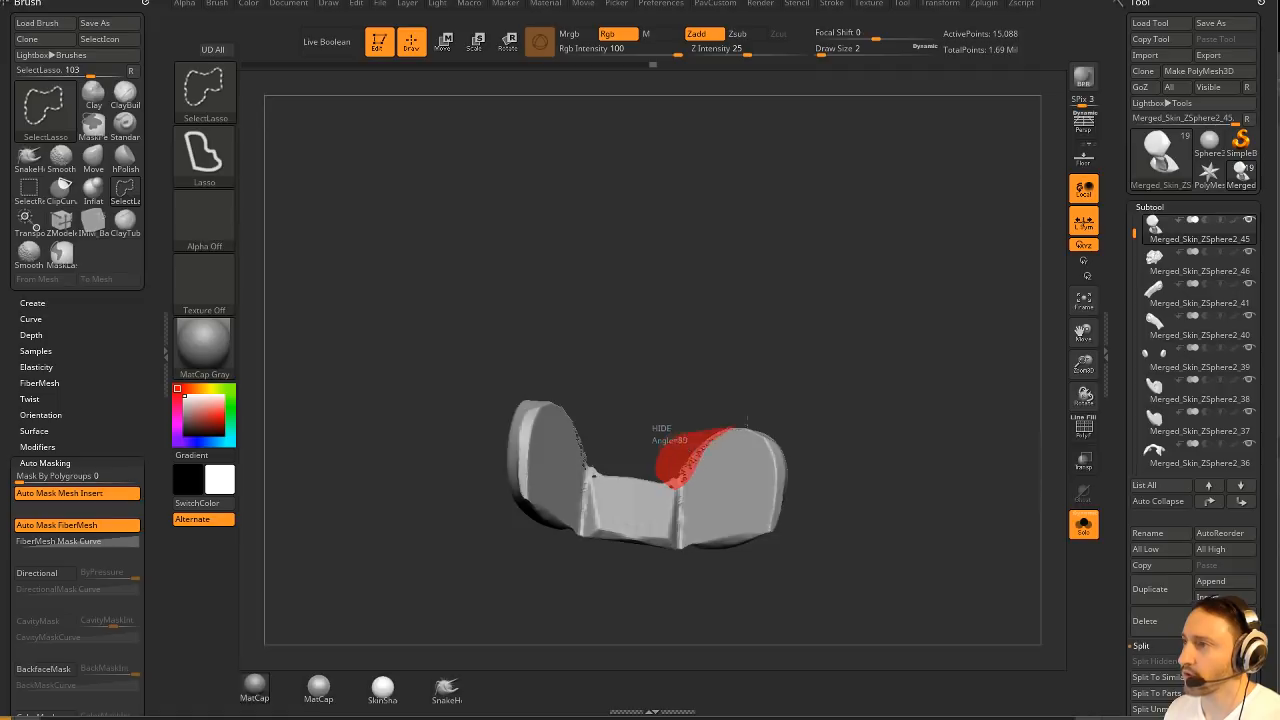
Hide the lassoed upper inner area of the chin piece, delete the hidden geometry and close the resulting holes.
ctrl+alt+shift+drag(747, 421, 747, 423)
mouse_move(912, 441)
mouse_down()
mouse_move(943, 443)
mouse_move(829, 406)
mouse_move(843, 371)
mouse_move(867, 366)
mouse_up()
key(space)
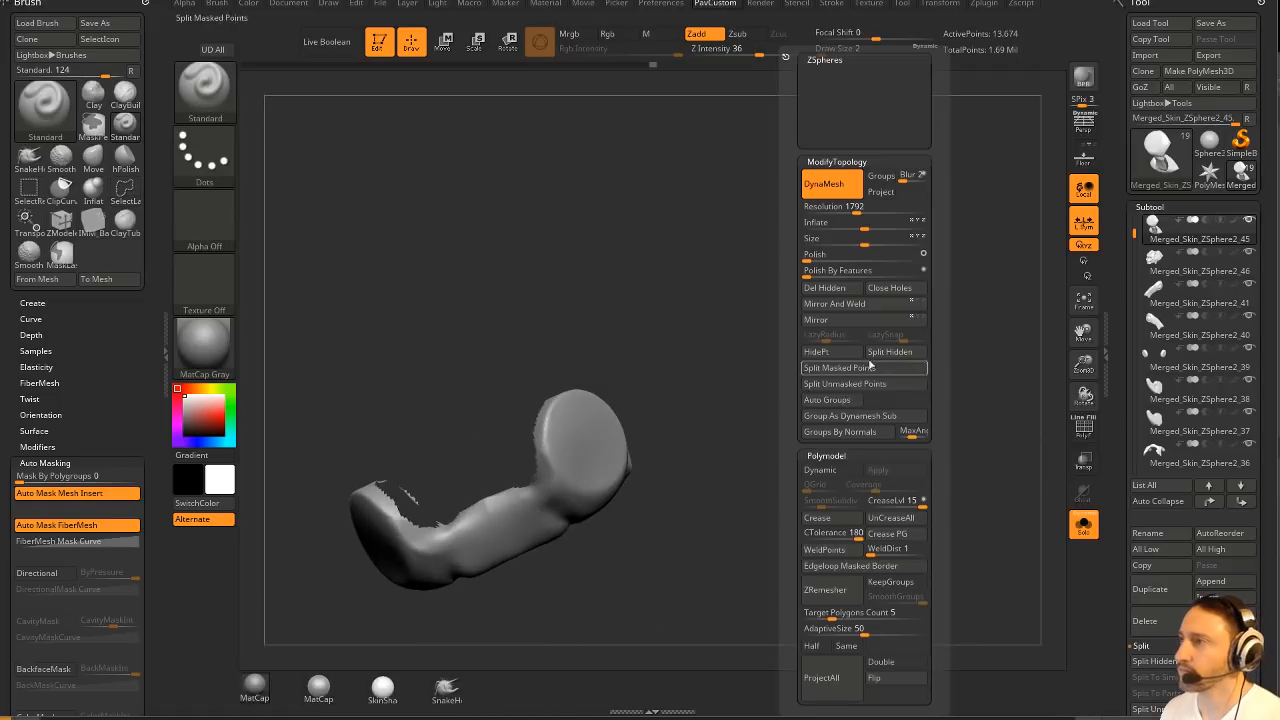
click(888, 289)
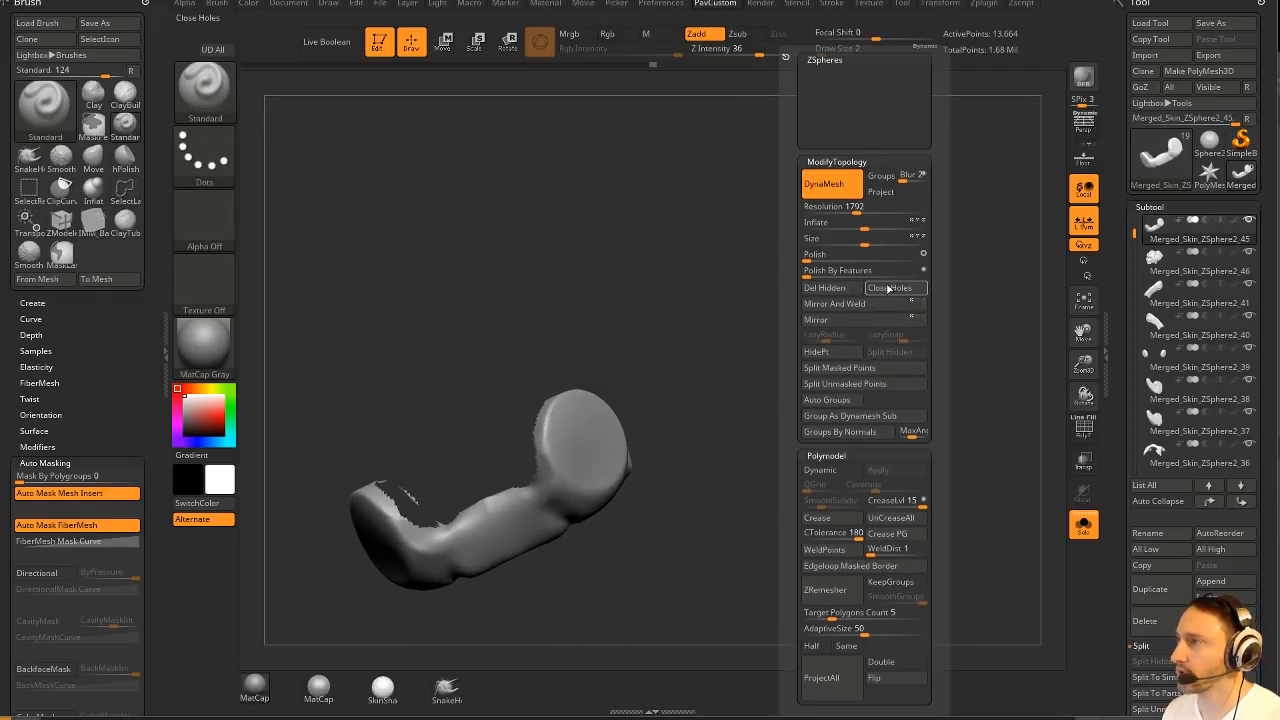
drag(674, 374, 573, 469)
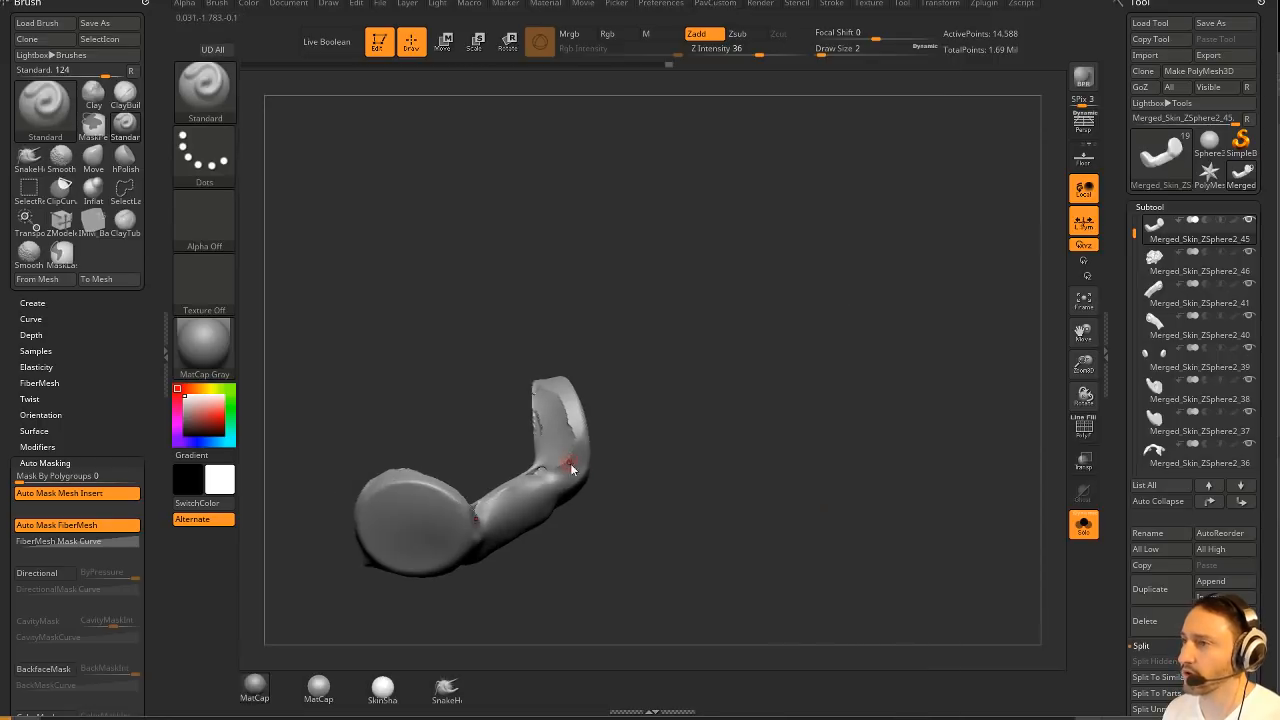
drag(629, 350, 803, 400)
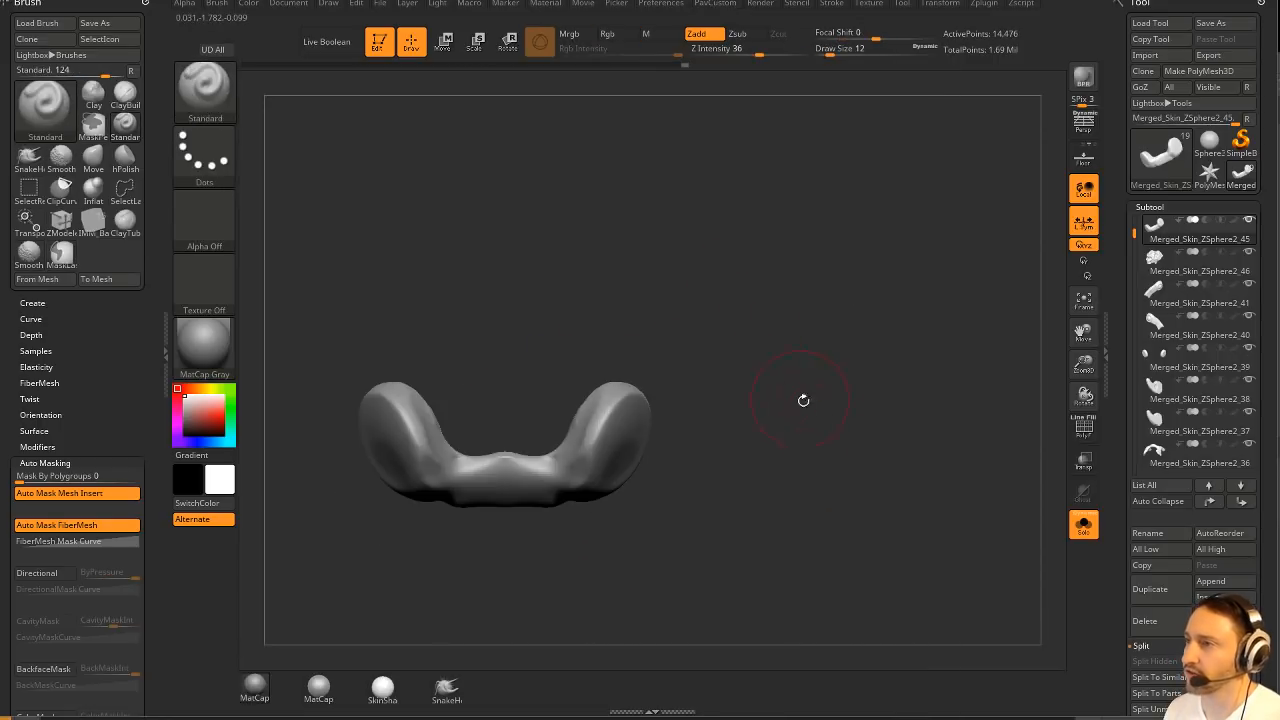
Examine the chin piece alone and within the full helmet by turning Solo off and on.
click(1081, 525)
drag(867, 303, 1008, 432)
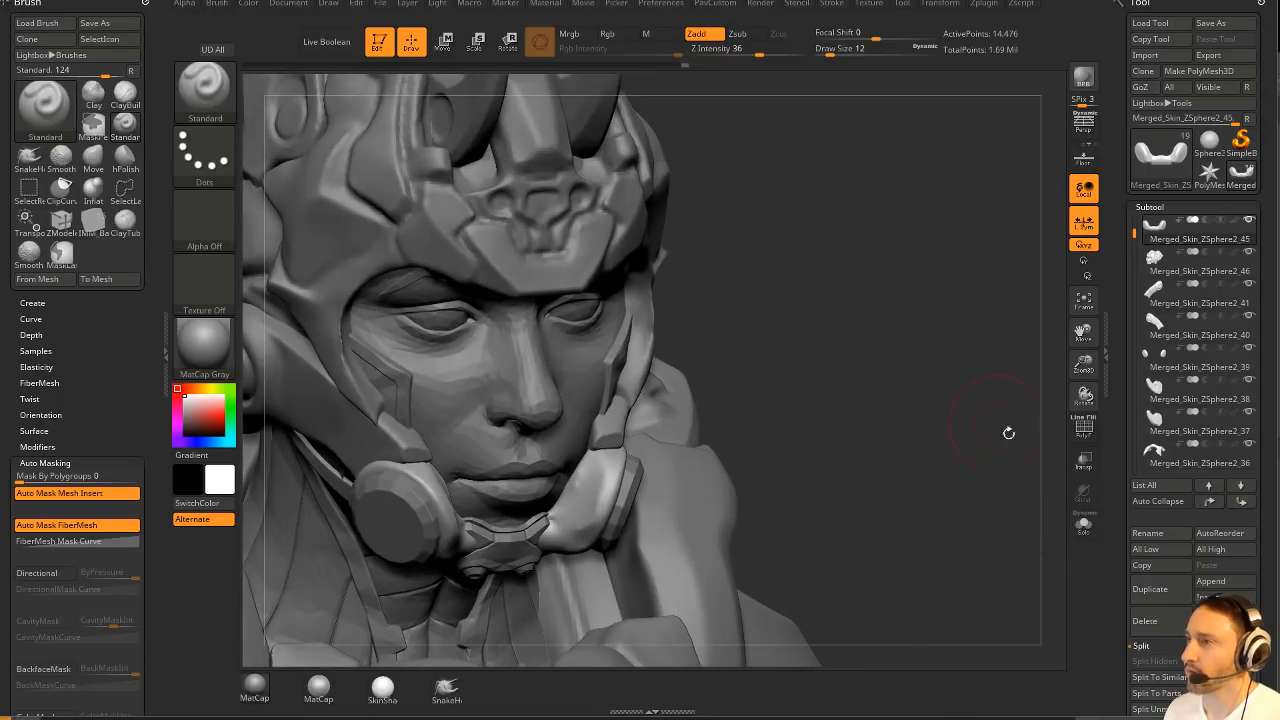
click(1084, 525)
drag(857, 449, 915, 318)
click(1083, 525)
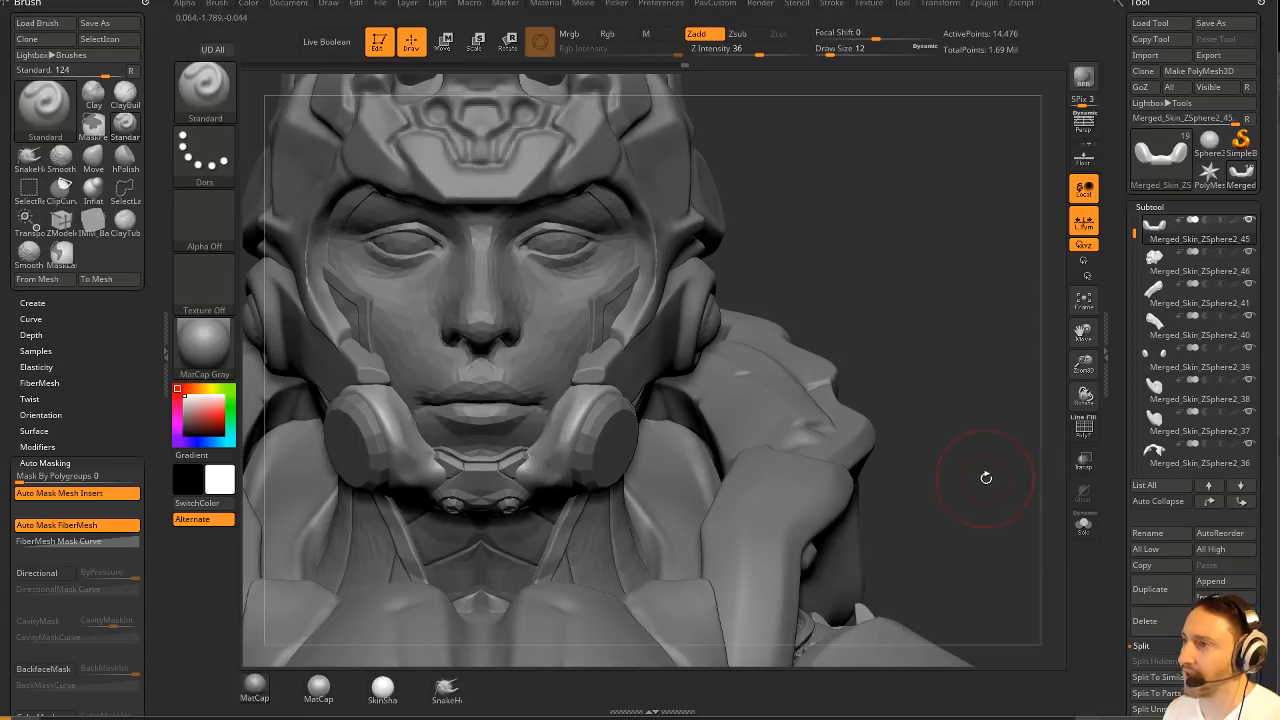
Isolate the chin piece and insert a Cylinder32 primitive on the flat face of its round pad, with symmetry.
click(1084, 525)
drag(1000, 505, 911, 426)
key(m)
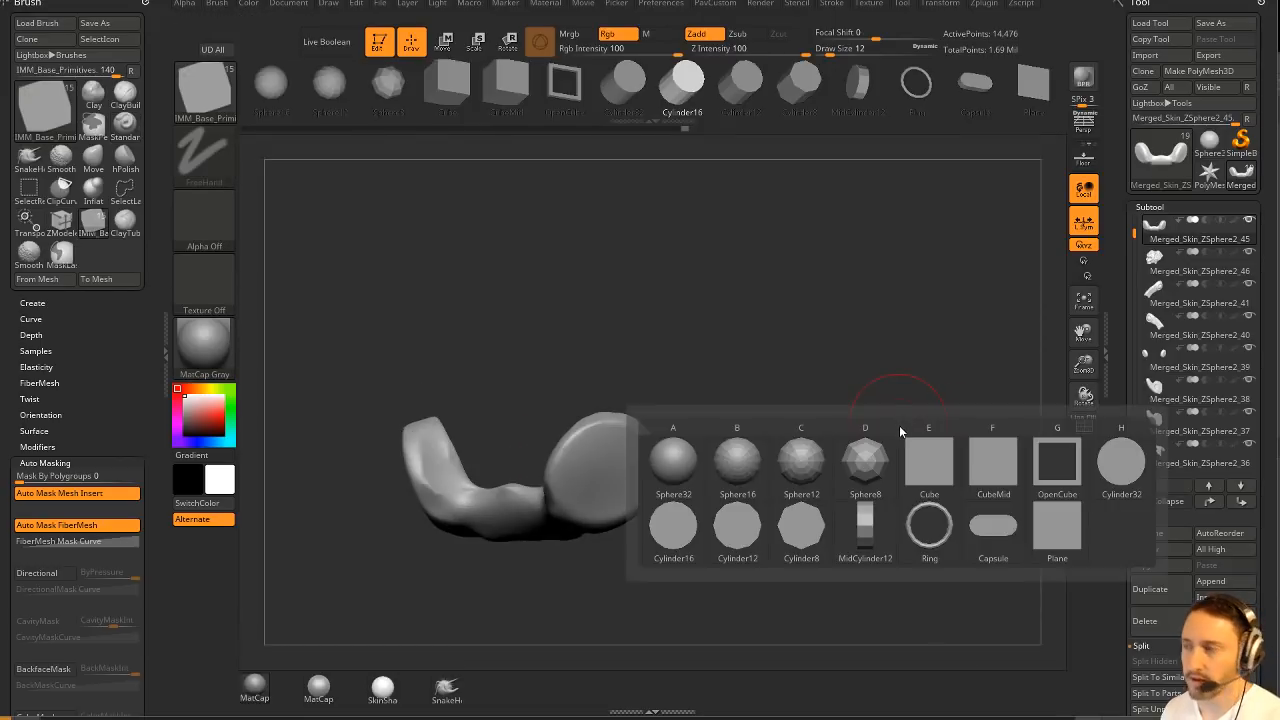
click(1113, 475)
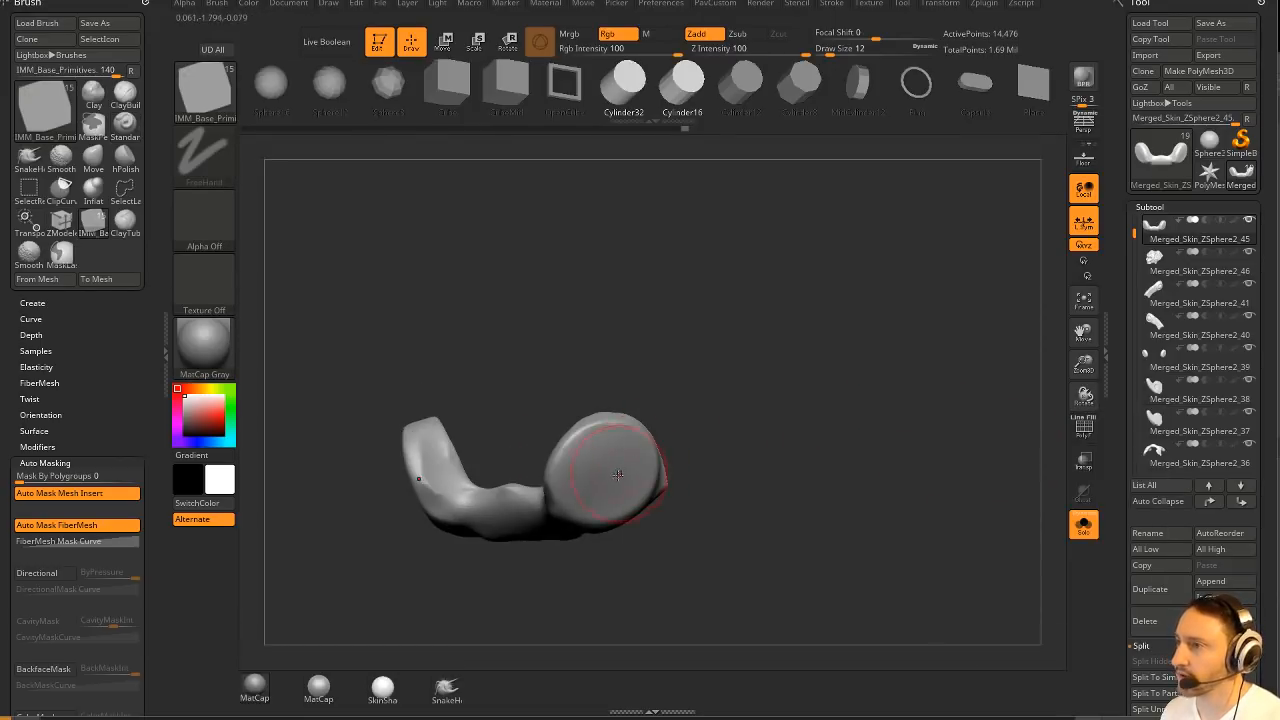
drag(618, 475, 654, 514)
drag(757, 403, 822, 412)
Shorten the inserted cylinders along their axis, sink them into the round pads and merge everything with DynaMesh.
key(w)
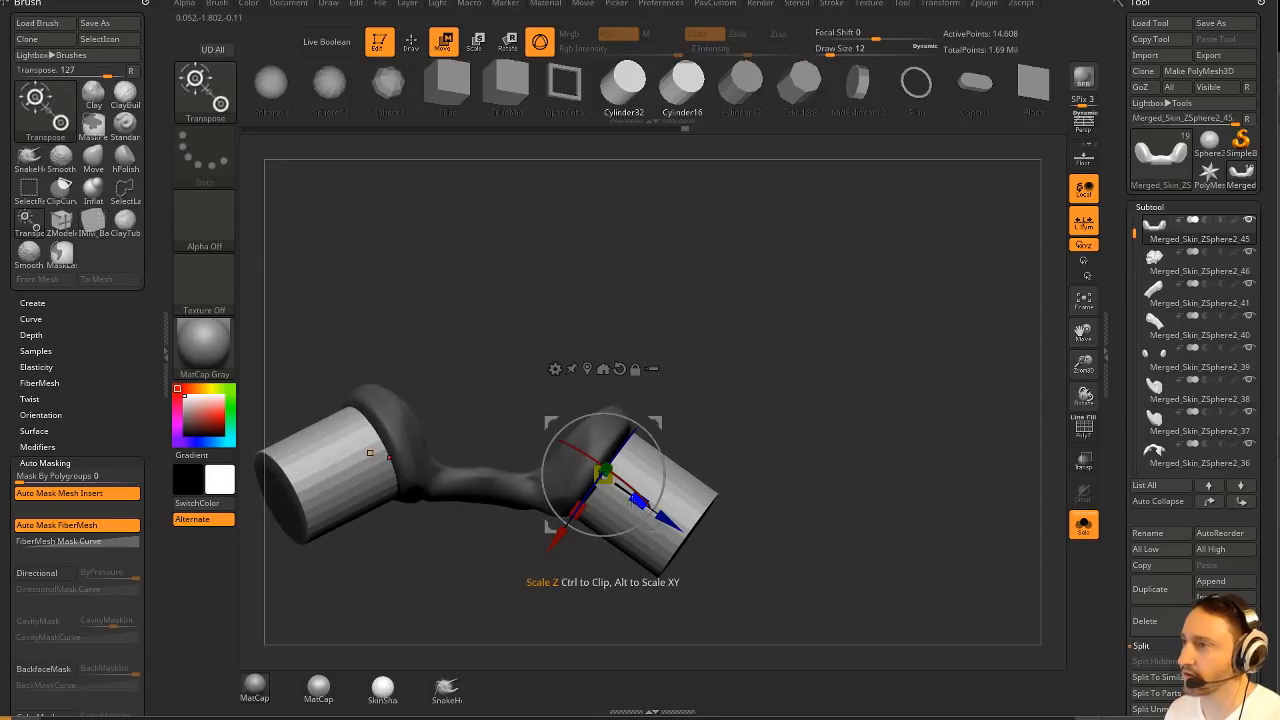
drag(640, 502, 571, 443)
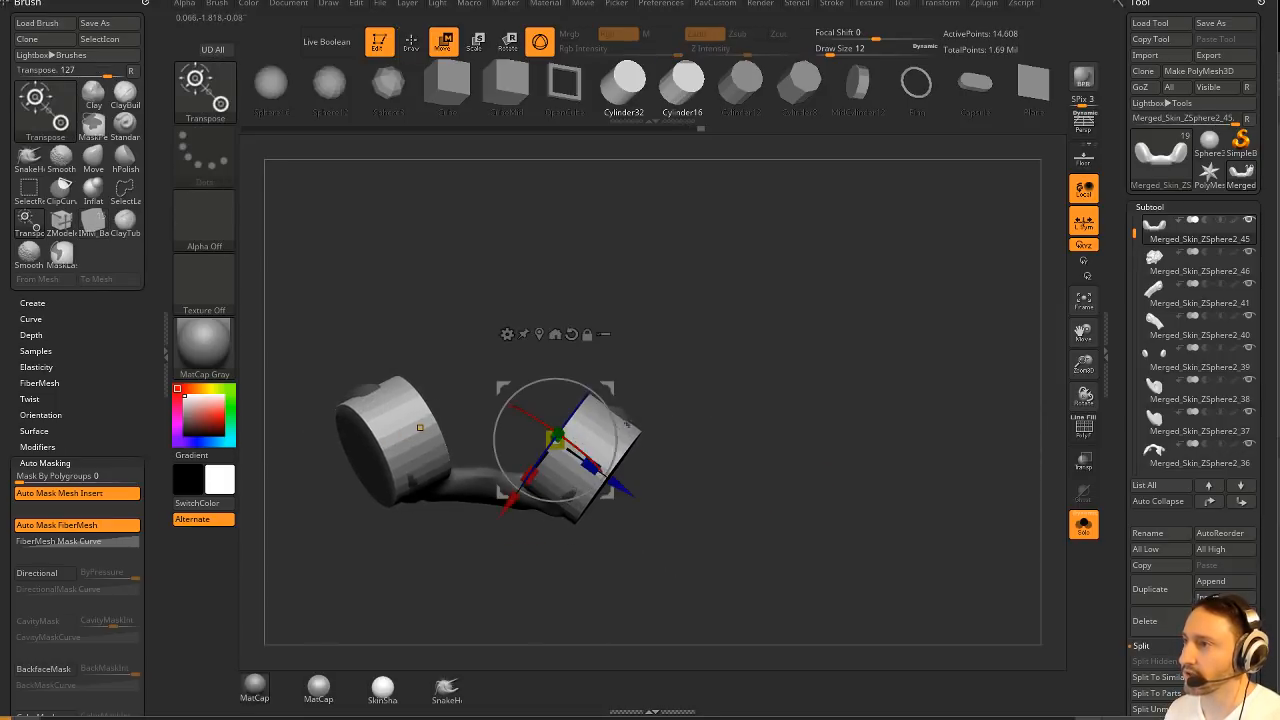
drag(660, 420, 653, 352)
drag(558, 547, 731, 384)
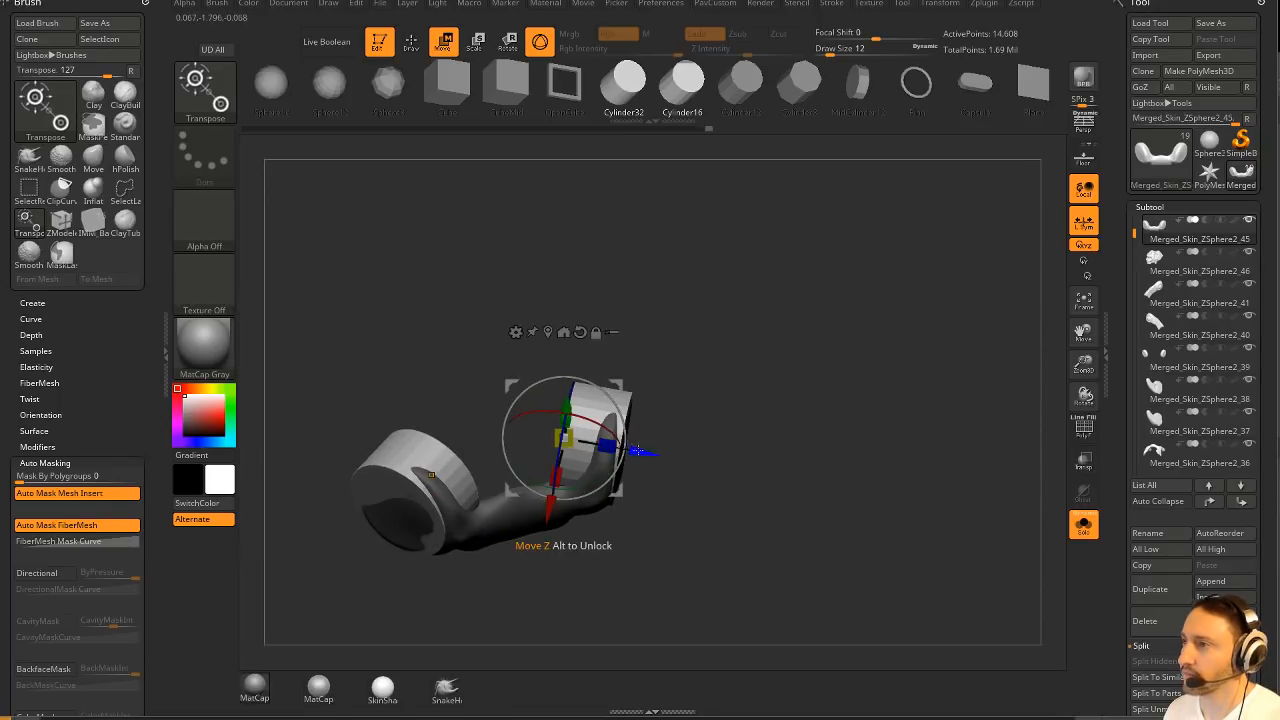
mouse_move(636, 451)
mouse_down()
mouse_move(609, 432)
mouse_move(620, 445)
mouse_up()
key(q)
mouse_move(748, 423)
mouse_down()
mouse_move(794, 343)
mouse_move(897, 413)
mouse_move(700, 414)
mouse_move(627, 378)
mouse_up()
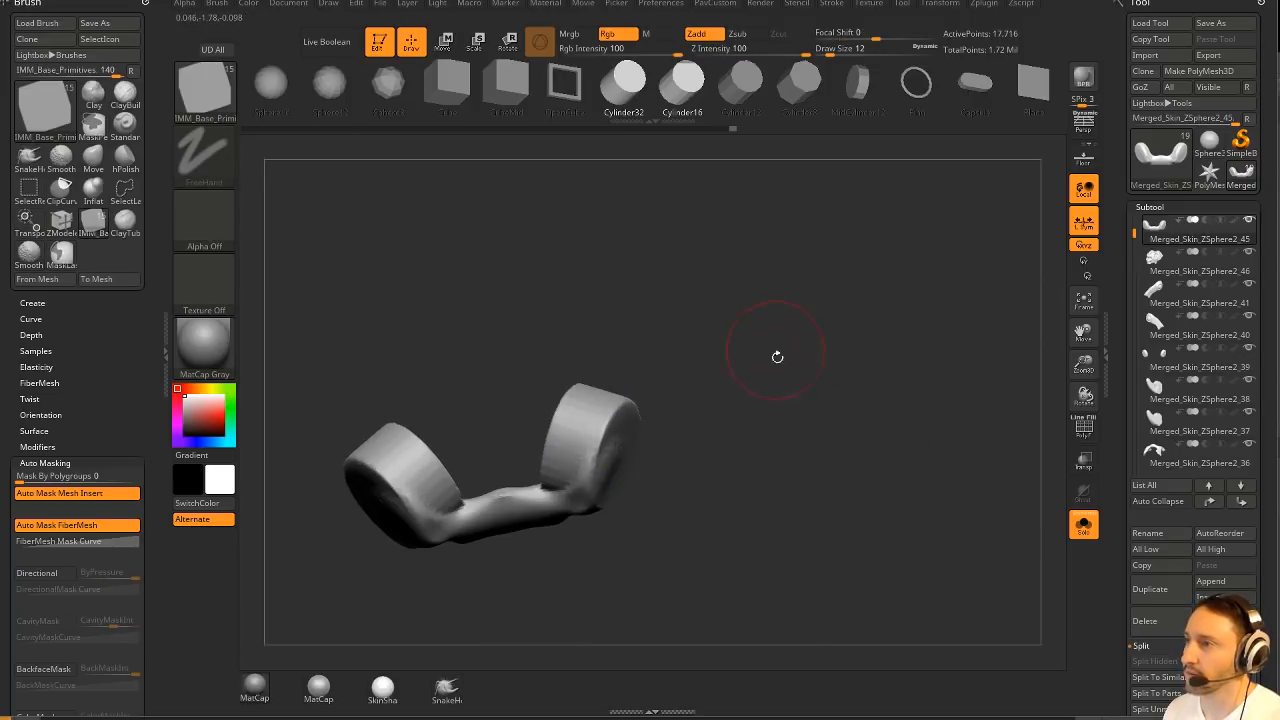
View the chin piece from above and choose the ClipCurve brush for clipping.
mouse_move(777, 354)
mouse_down()
mouse_move(760, 400)
mouse_move(751, 380)
mouse_move(774, 309)
mouse_up()
key(ctrl+shift+b)
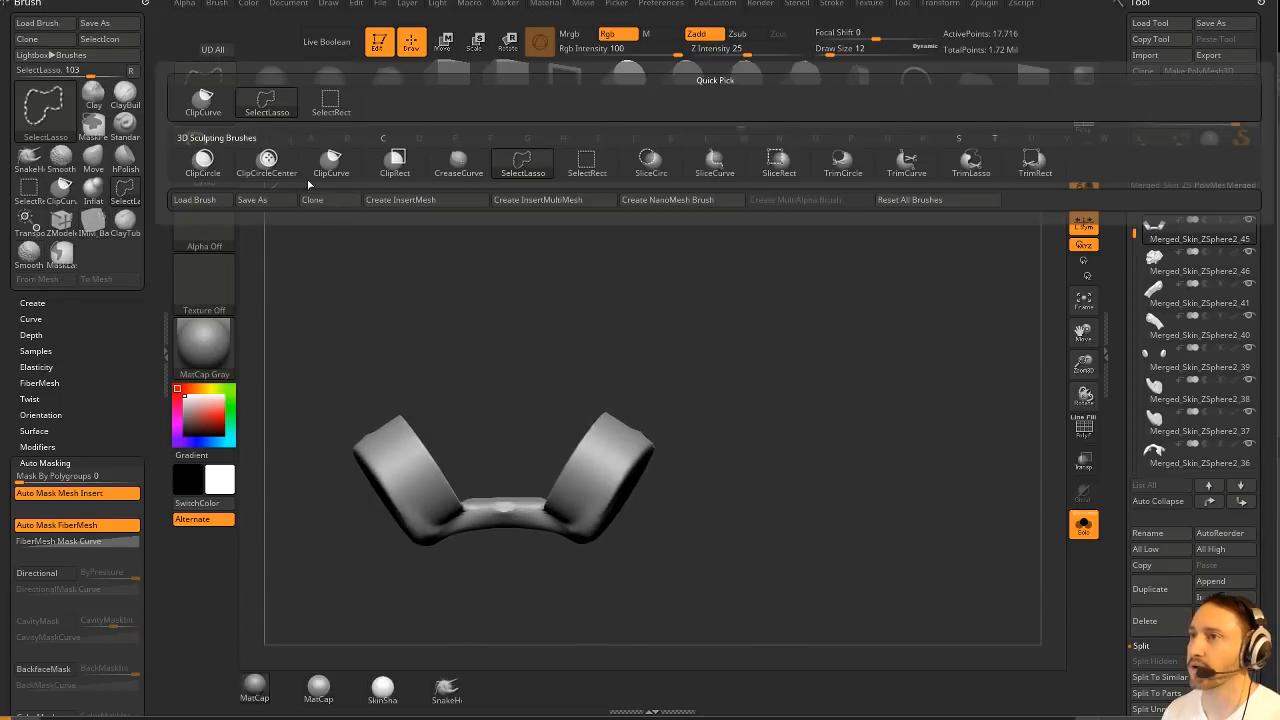
click(328, 165)
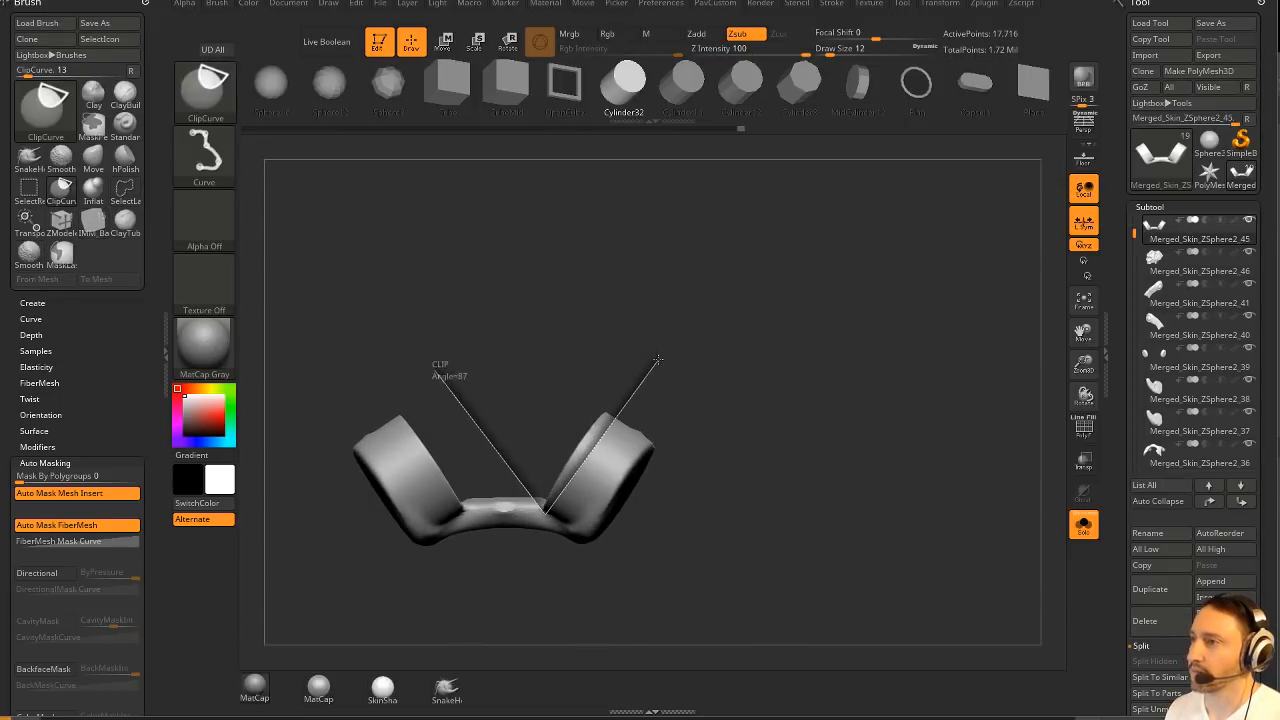
Try to trim the inner faces of the round pads with angled ClipCurve cuts.
ctrl+shift+drag(659, 344, 665, 338)
mouse_move(883, 294)
mouse_down()
mouse_move(839, 347)
mouse_move(886, 418)
mouse_move(829, 337)
mouse_move(820, 380)
mouse_move(682, 456)
mouse_up()
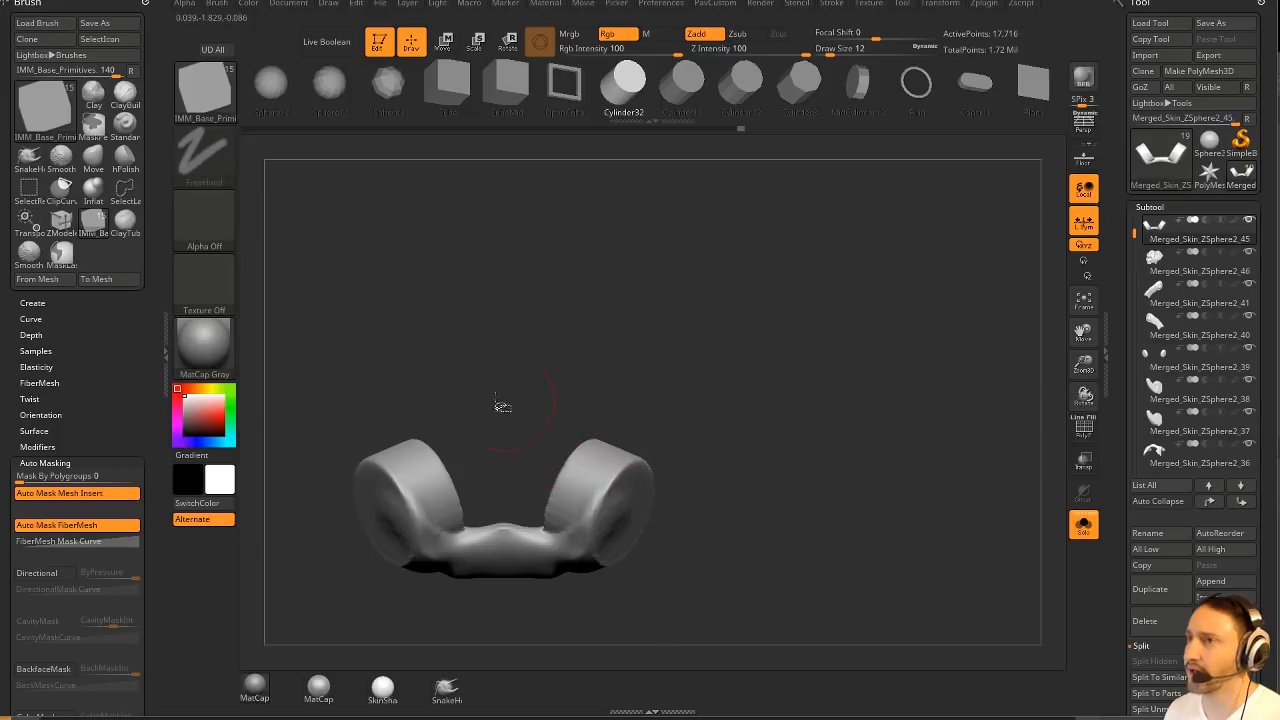
drag(634, 284, 648, 354)
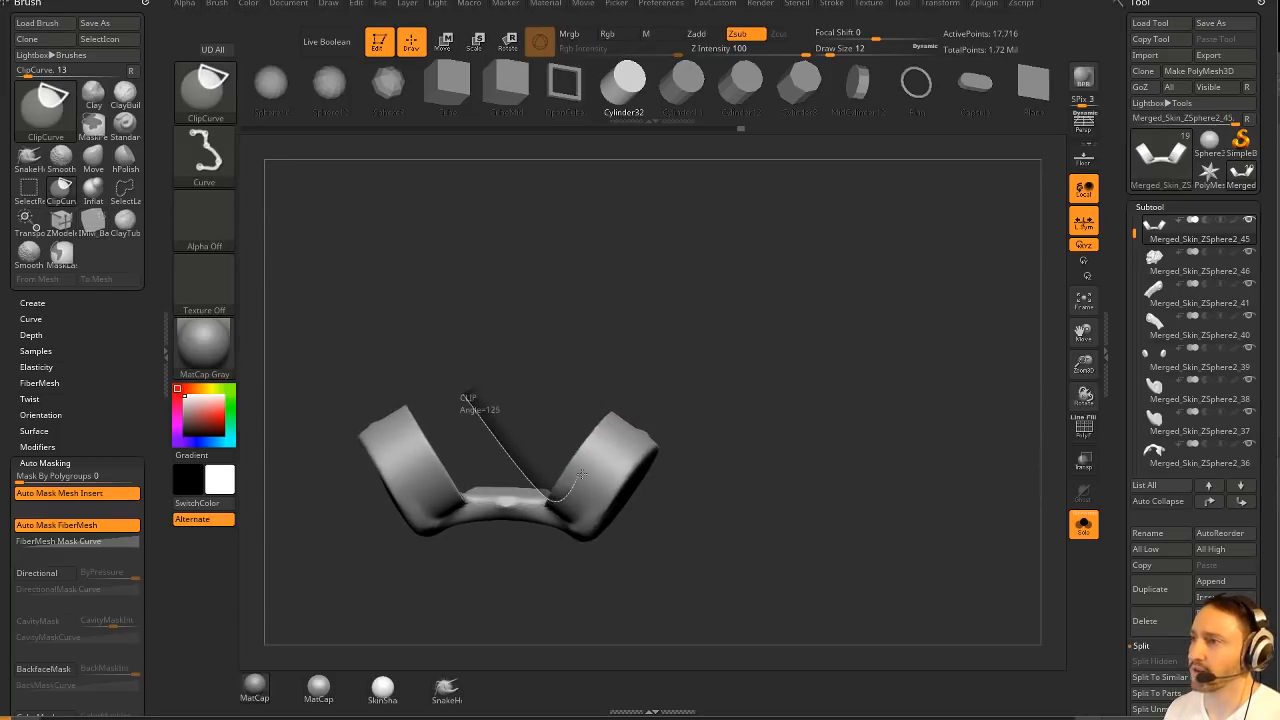
ctrl+shift+drag(582, 474, 586, 476)
mouse_move(381, 403)
mouse_down()
mouse_move(605, 331)
mouse_move(572, 390)
mouse_move(615, 398)
mouse_move(757, 246)
mouse_move(680, 346)
mouse_up()
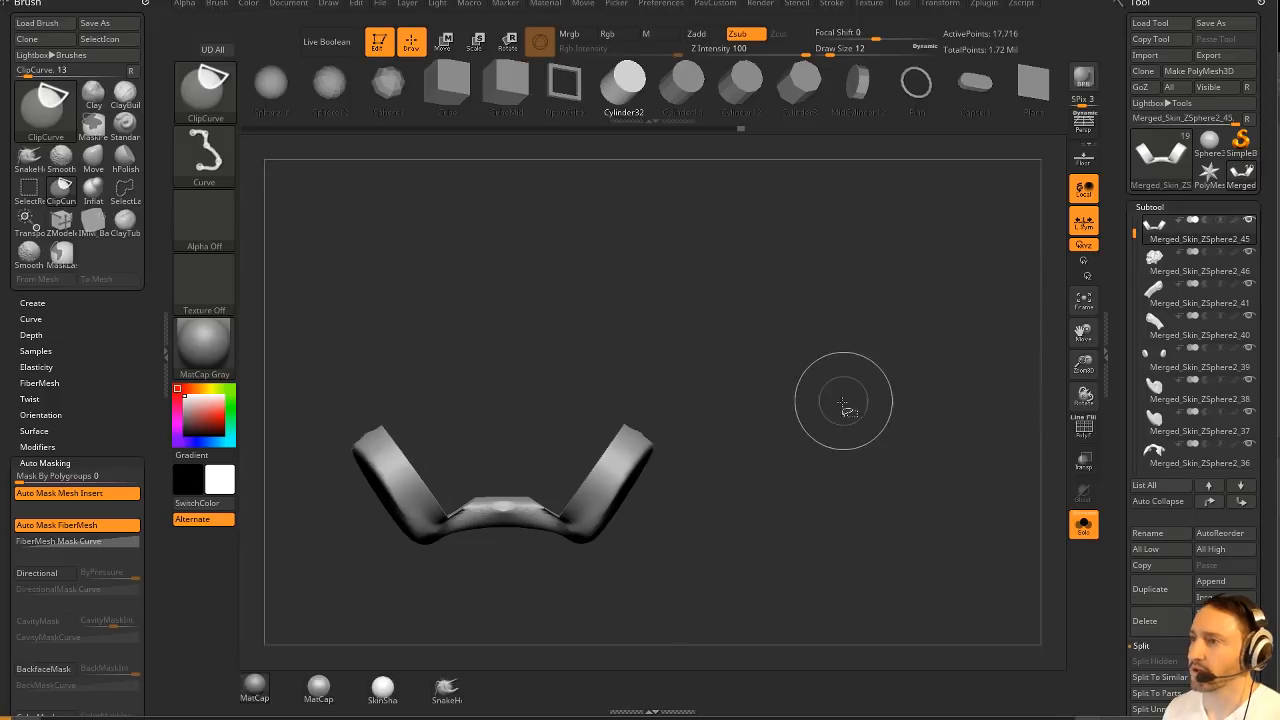
mouse_move(826, 407)
mouse_down()
mouse_move(890, 350)
mouse_move(820, 435)
mouse_move(834, 411)
mouse_move(740, 369)
mouse_move(700, 371)
mouse_move(709, 429)
mouse_move(675, 397)
mouse_up()
mouse_move(572, 268)
ctrl+shift+mouse_down()
mouse_move(579, 518)
mouse_move(690, 505)
ctrl+shift+mouse_up()
Undo the ClipCurve cuts made on the round pads.
key(ctrl+z)
key(ctrl+z)
key(ctrl+z)
key(ctrl+z)
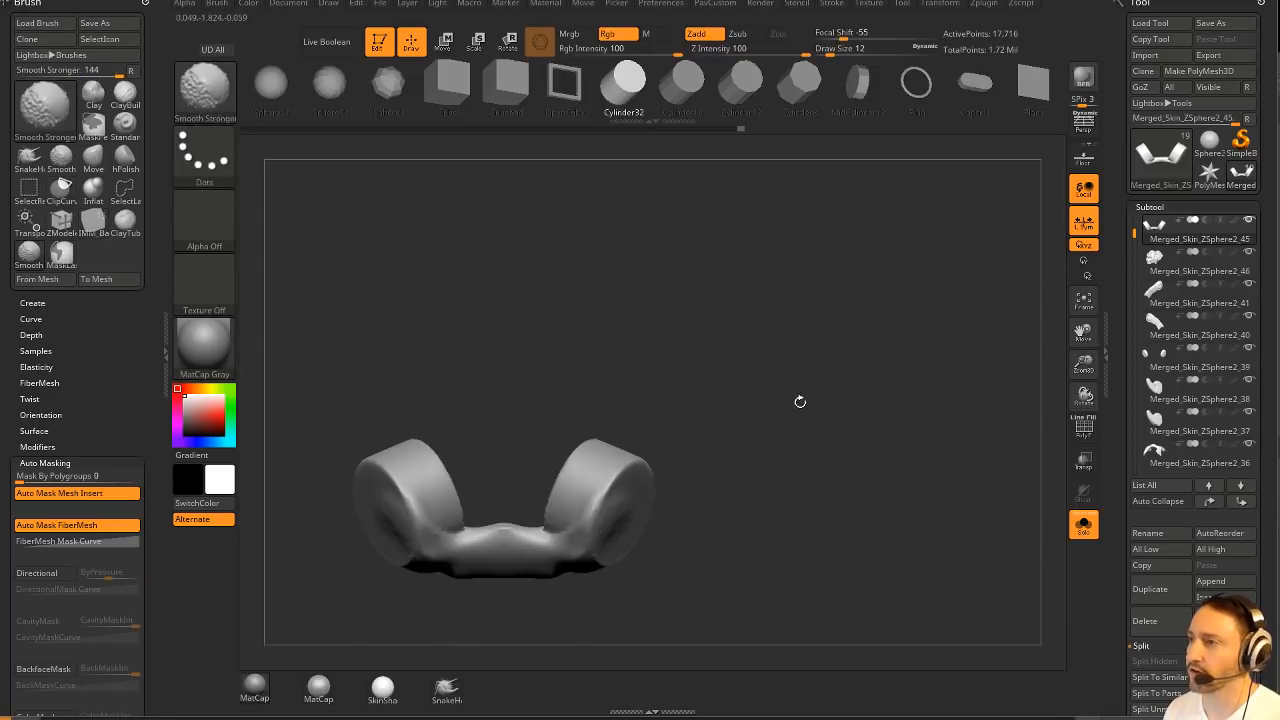
key(ctrl+z)
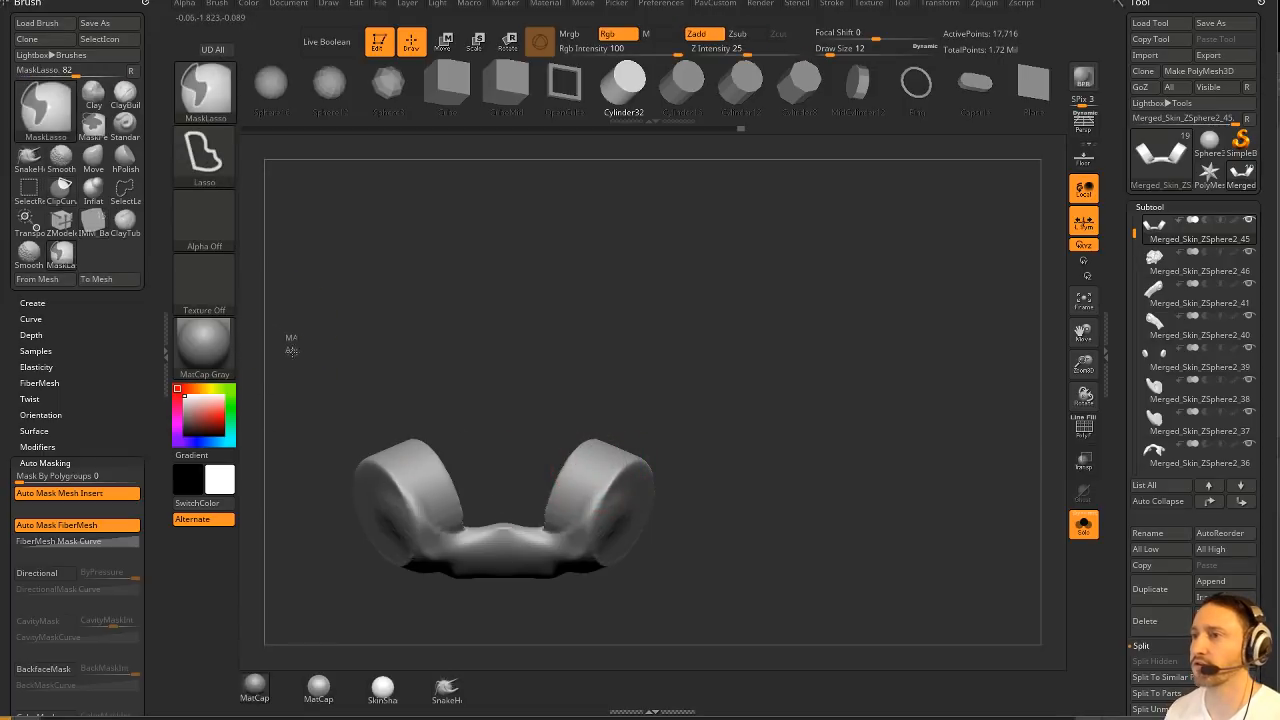
Lasso-mask one half of the chin piece and clip the inner face of the unmasked pad with ClipCurve.
ctrl+drag(291, 350, 450, 600)
mouse_move(310, 390)
ctrl+mouse_down()
mouse_move(423, 571)
mouse_move(506, 646)
ctrl+mouse_up()
mouse_move(676, 332)
mouse_down()
mouse_move(700, 349)
mouse_move(710, 395)
mouse_move(721, 331)
mouse_move(700, 343)
mouse_up()
mouse_move(548, 552)
ctrl+shift+mouse_down()
mouse_move(651, 371)
mouse_move(623, 396)
ctrl+shift+mouse_up()
mouse_move(780, 423)
mouse_down()
mouse_move(777, 343)
mouse_move(793, 348)
mouse_up()
Try the plain Mirror operation on the clipped chin piece and undo it.
key(space)
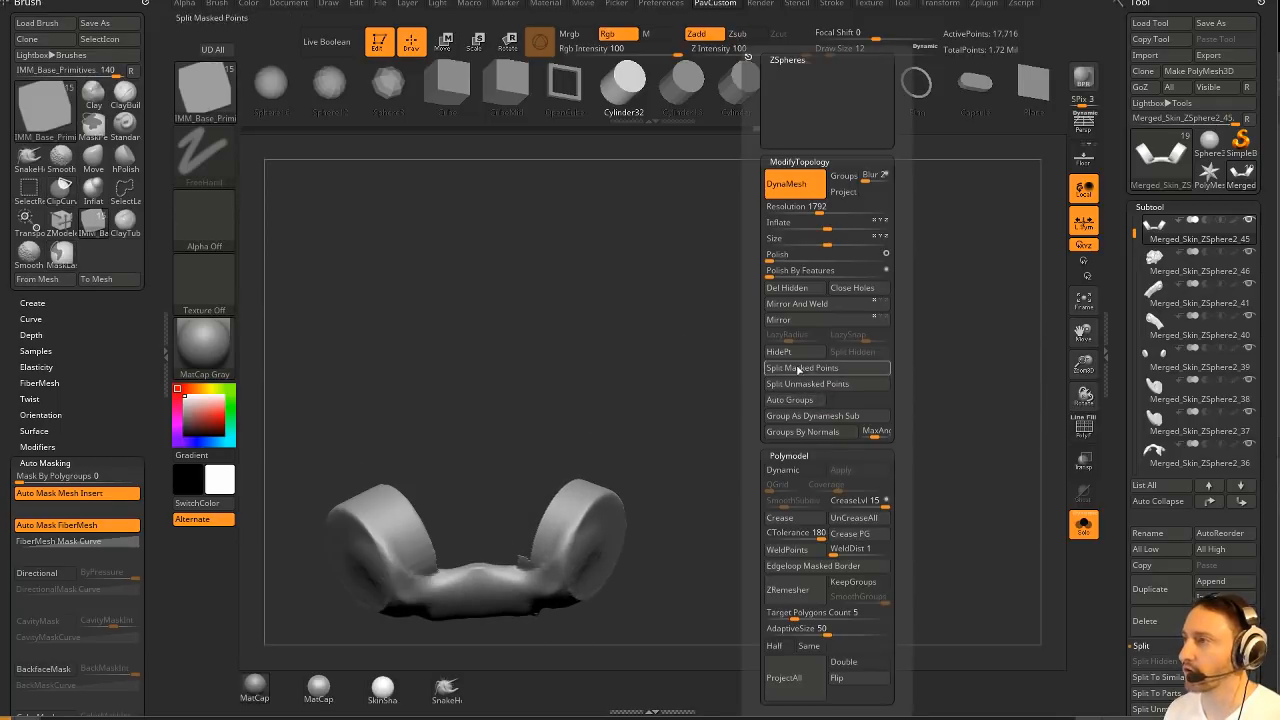
click(806, 320)
drag(660, 414, 798, 336)
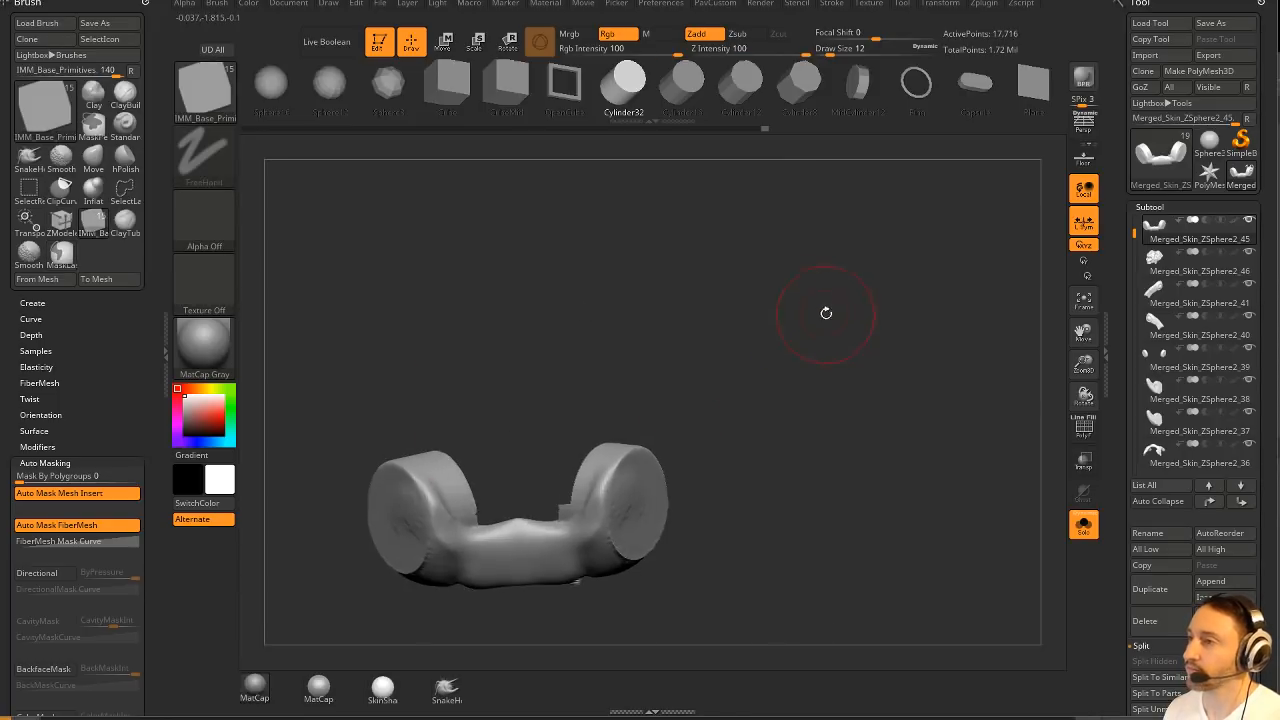
key(ctrl+z)
Copy the clipped pad to the other half of the chin piece with Mirror And Weld.
key(space)
click(828, 313)
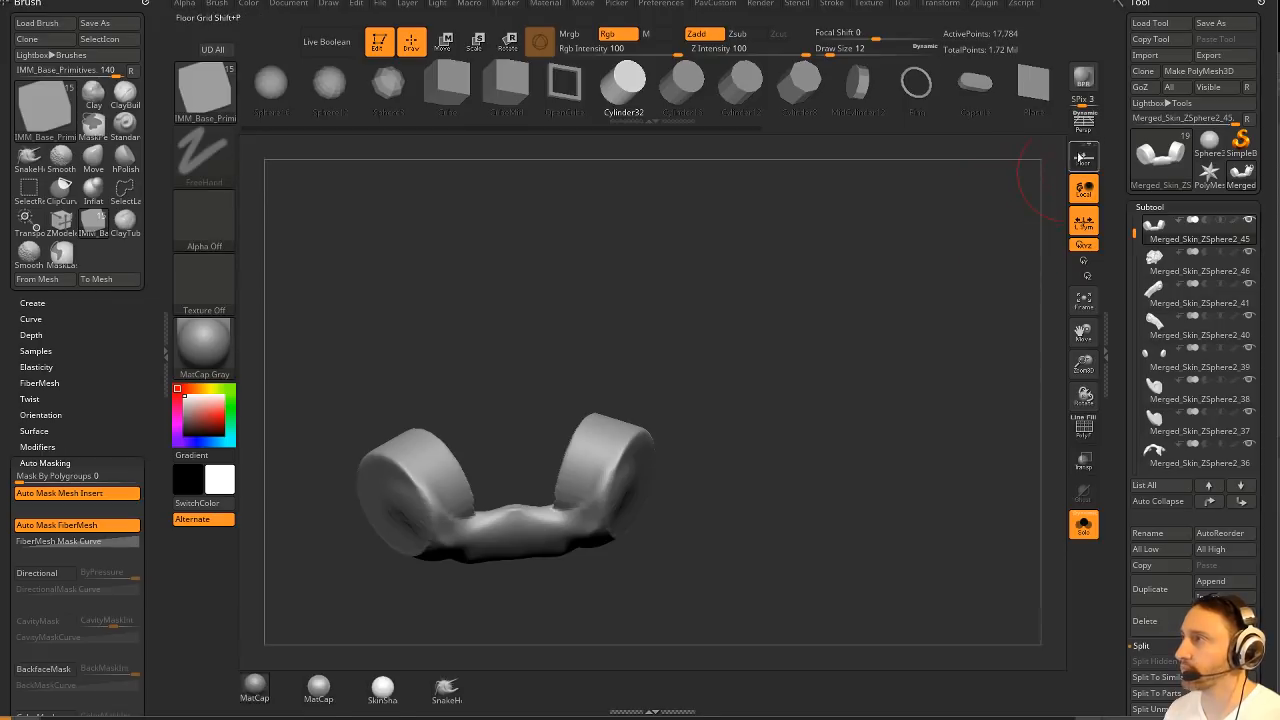
Examine the chin piece's symmetry axis against the floor grid, and hide the grid again.
shift+drag(885, 343, 880, 290)
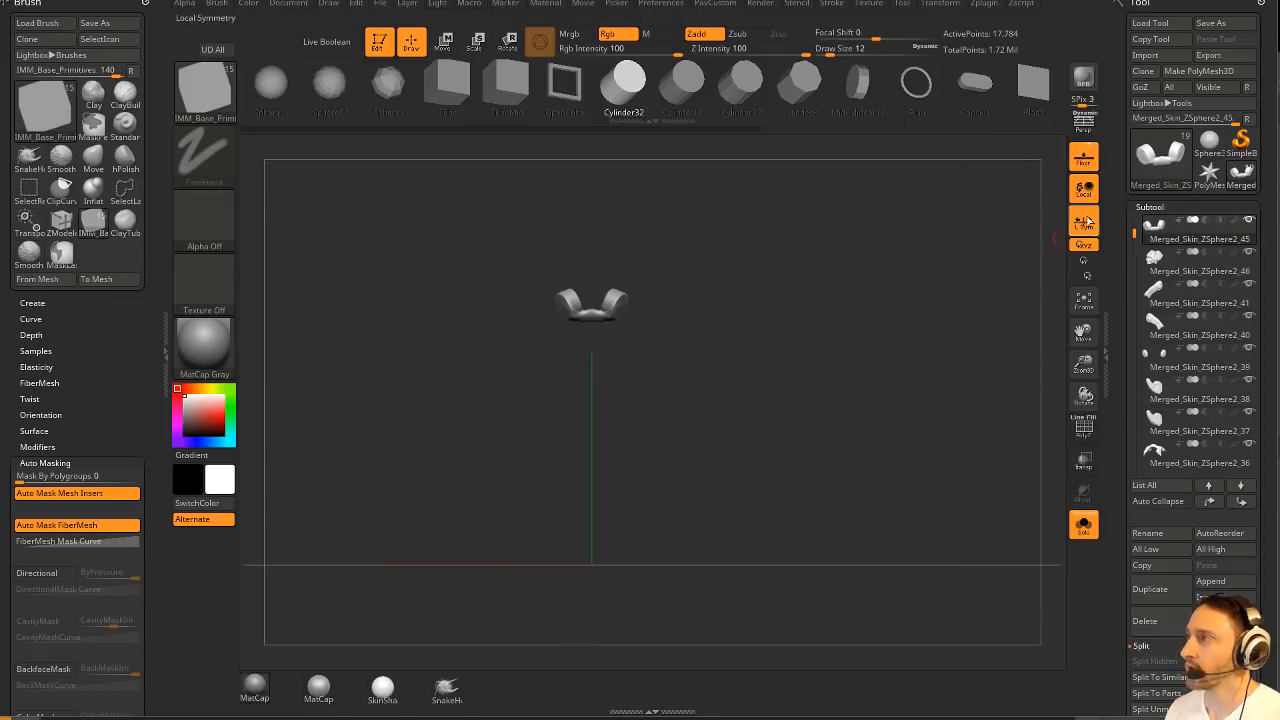
drag(857, 334, 827, 361)
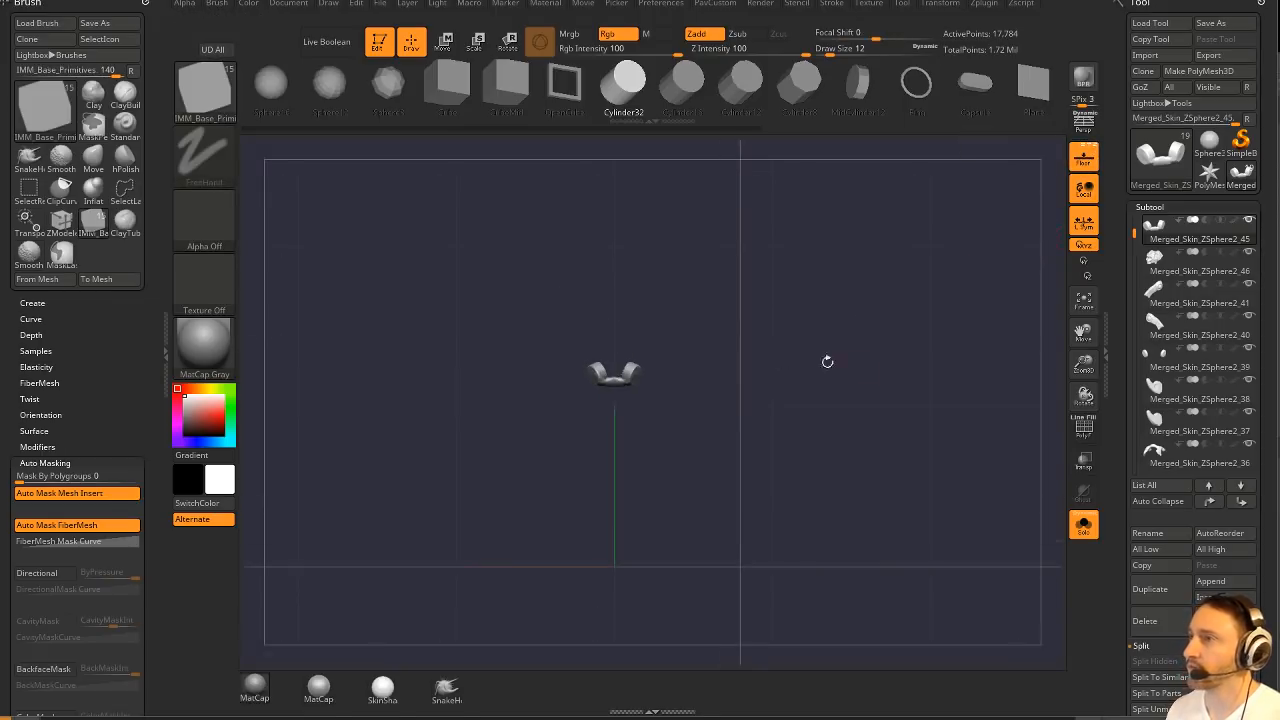
alt+drag(665, 384, 965, 378)
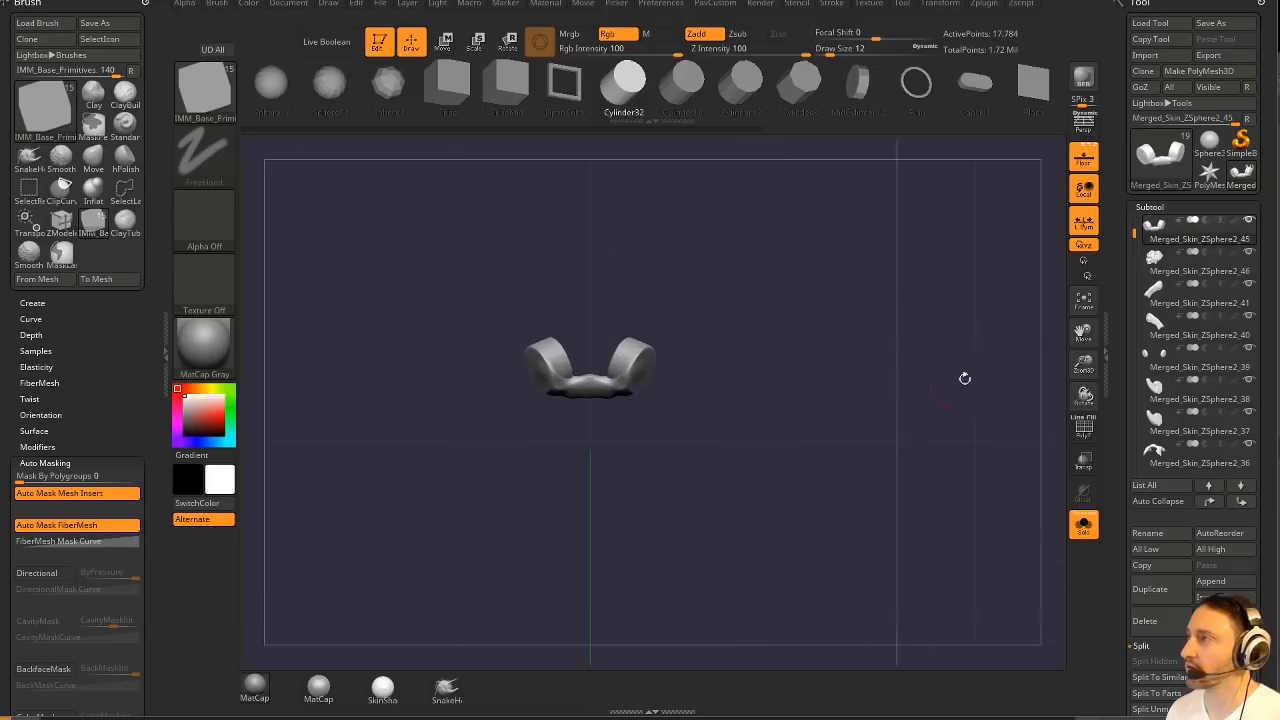
click(1081, 162)
drag(883, 334, 883, 323)
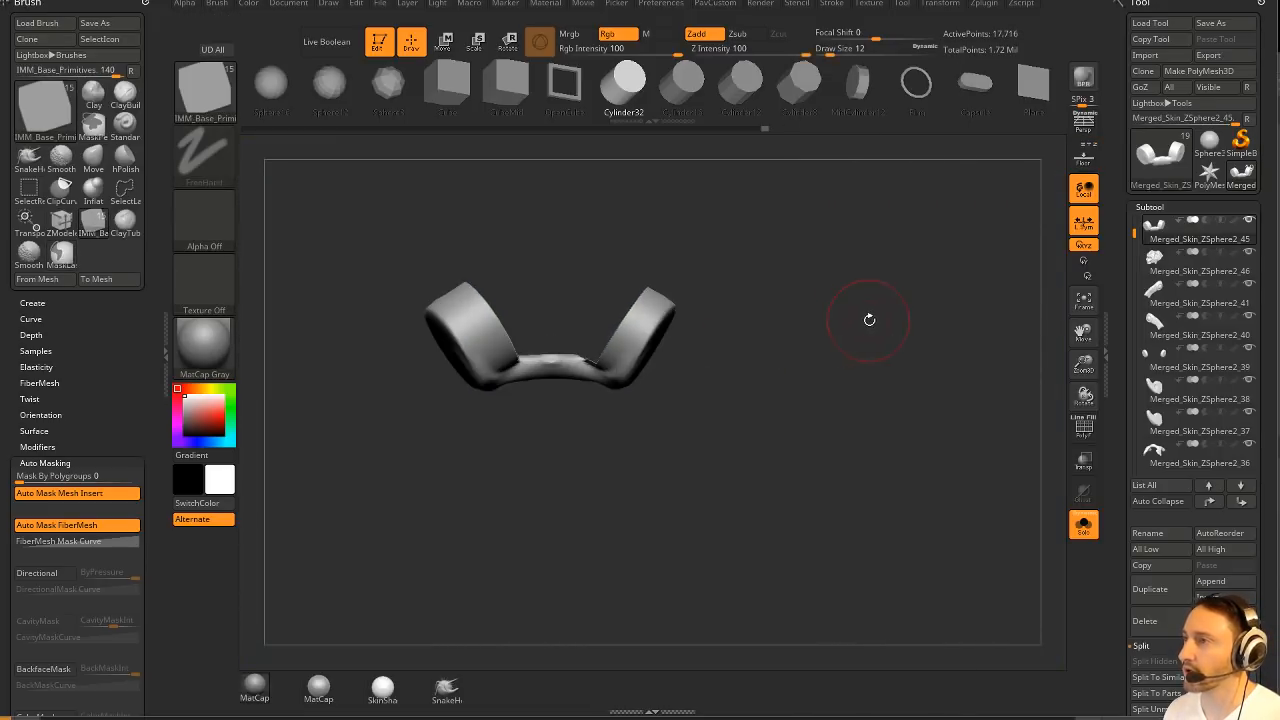
Examine where the mirroring commands are found among the deformation and Modify Topology options of the tool.
key(space)
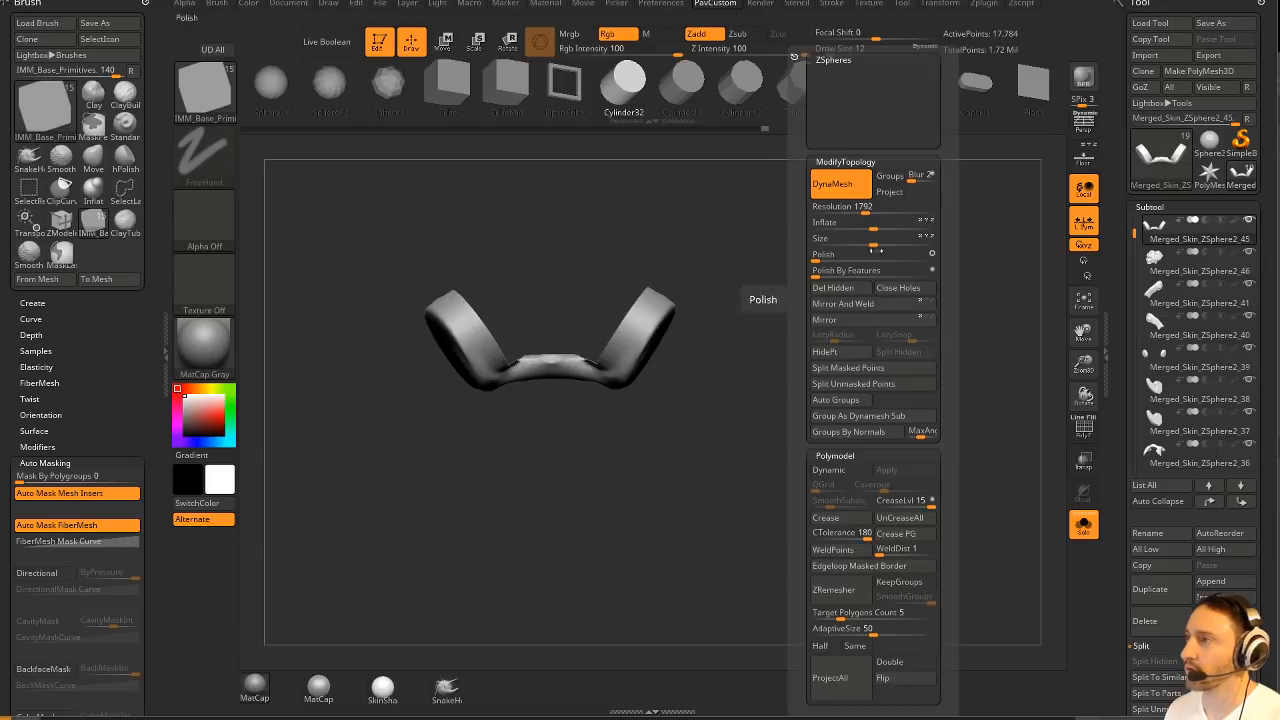
scroll(1109, 220, down, 10)
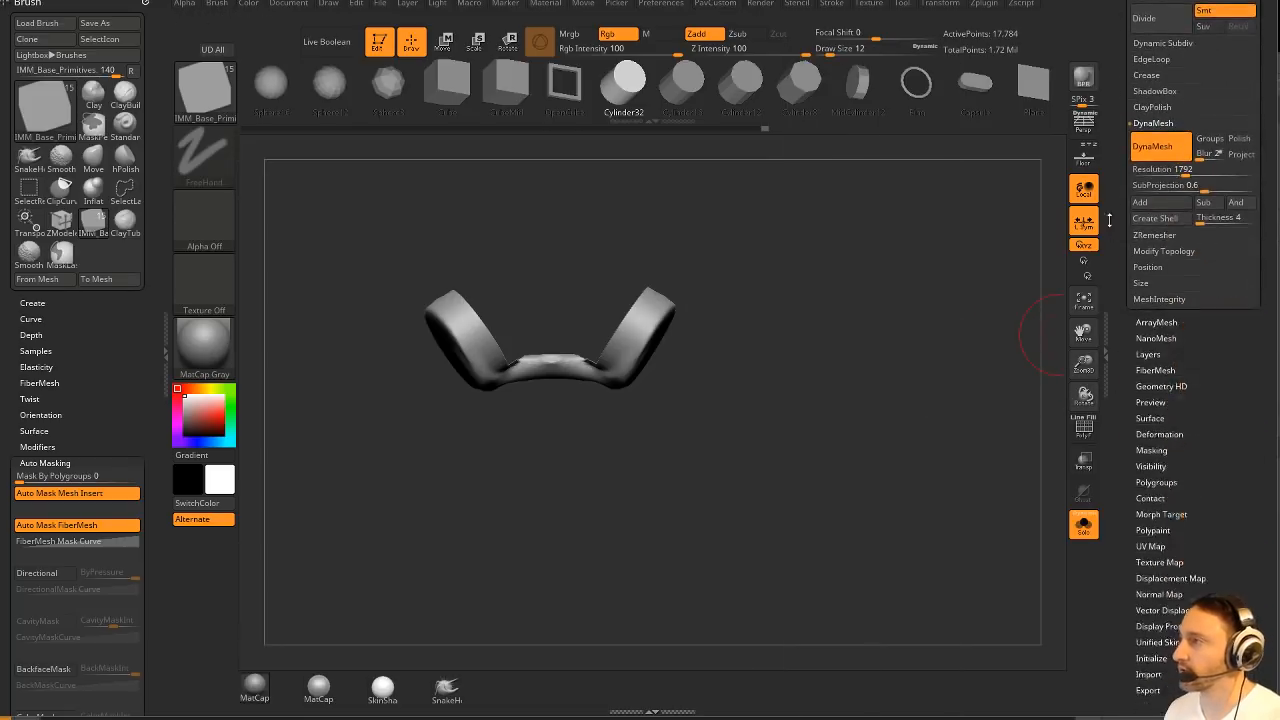
drag(1109, 220, 1110, 190)
shift+click(1150, 369)
drag(1123, 311, 1133, 422)
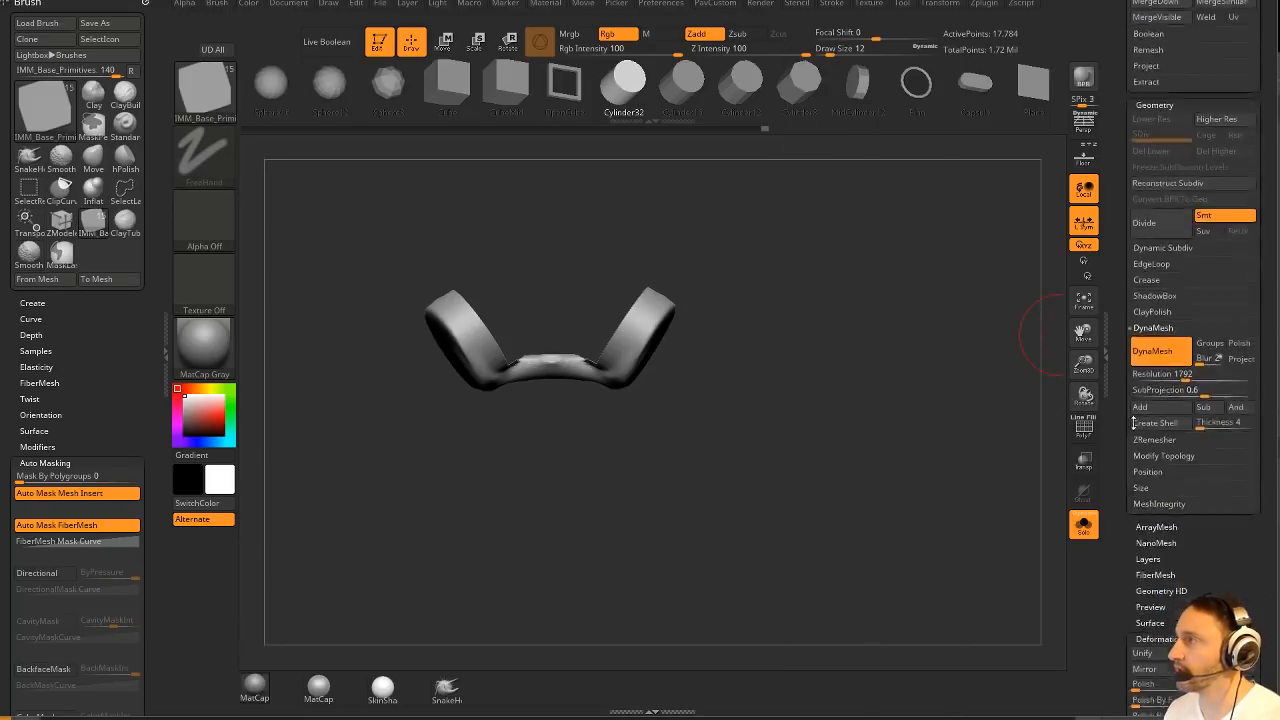
scroll(1137, 418, up, 3)
shift+click(1168, 490)
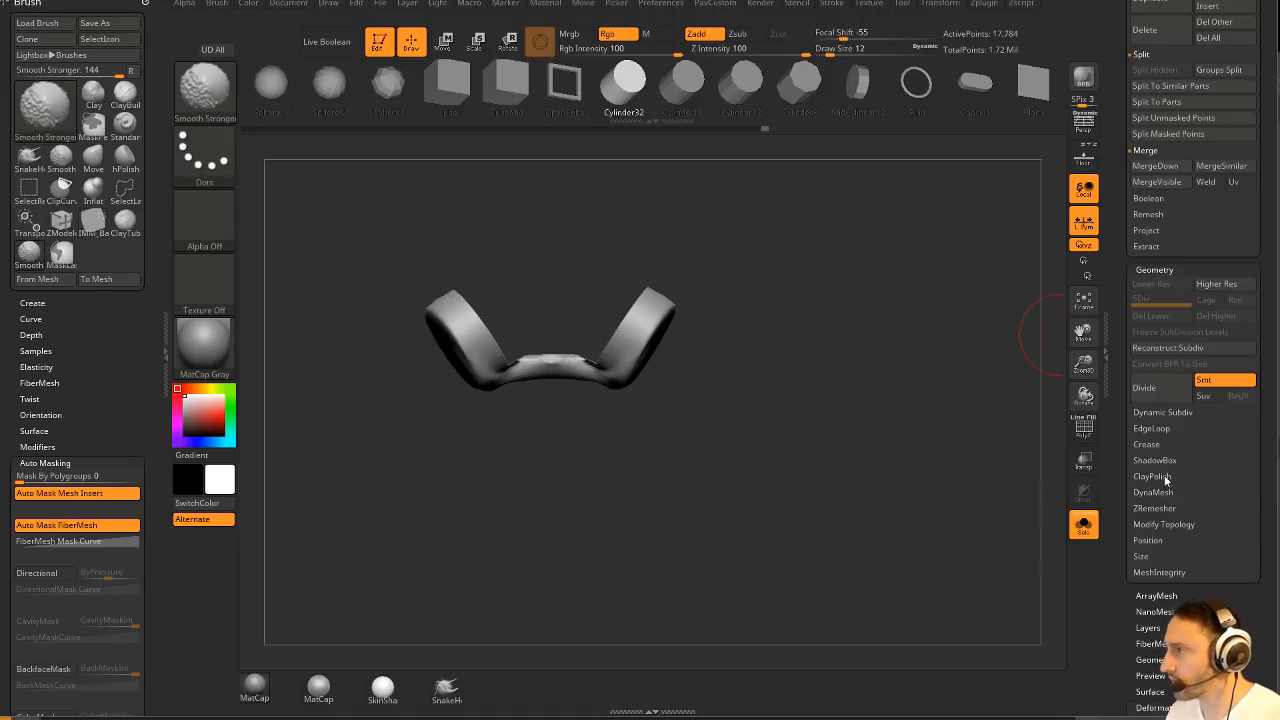
shift+click(1164, 524)
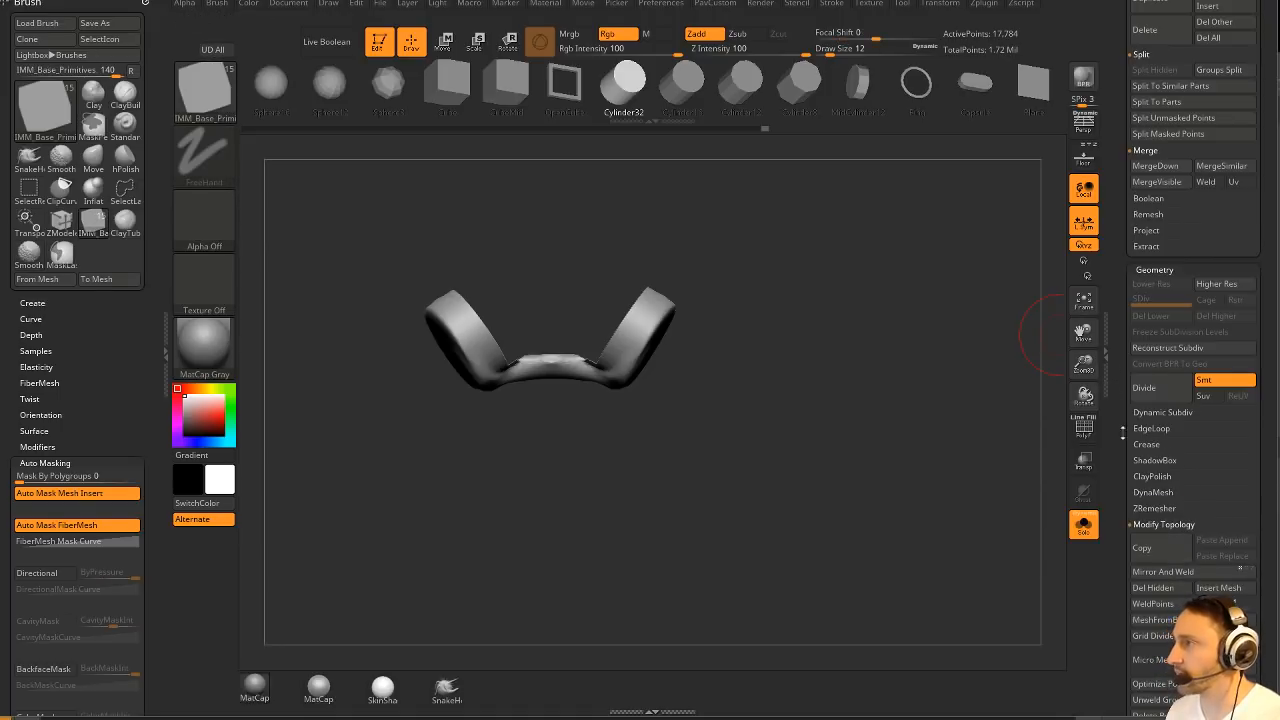
mouse_move(1122, 433)
mouse_down()
mouse_move(1114, 320)
mouse_move(1118, 430)
mouse_up()
key(space)
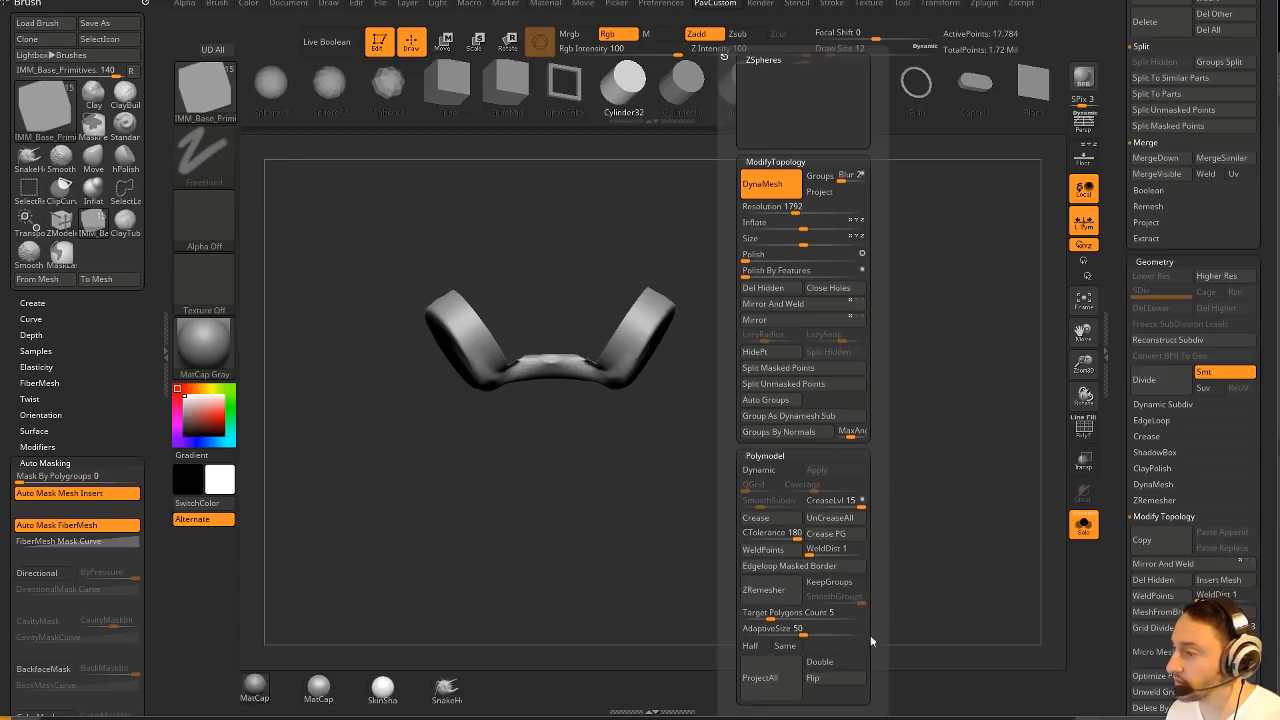
Switch to the browser, open the Intro to ZBrush Part 2 playlist on YouTube and bring up its address.
key(alt+Tab)
click(217, 108)
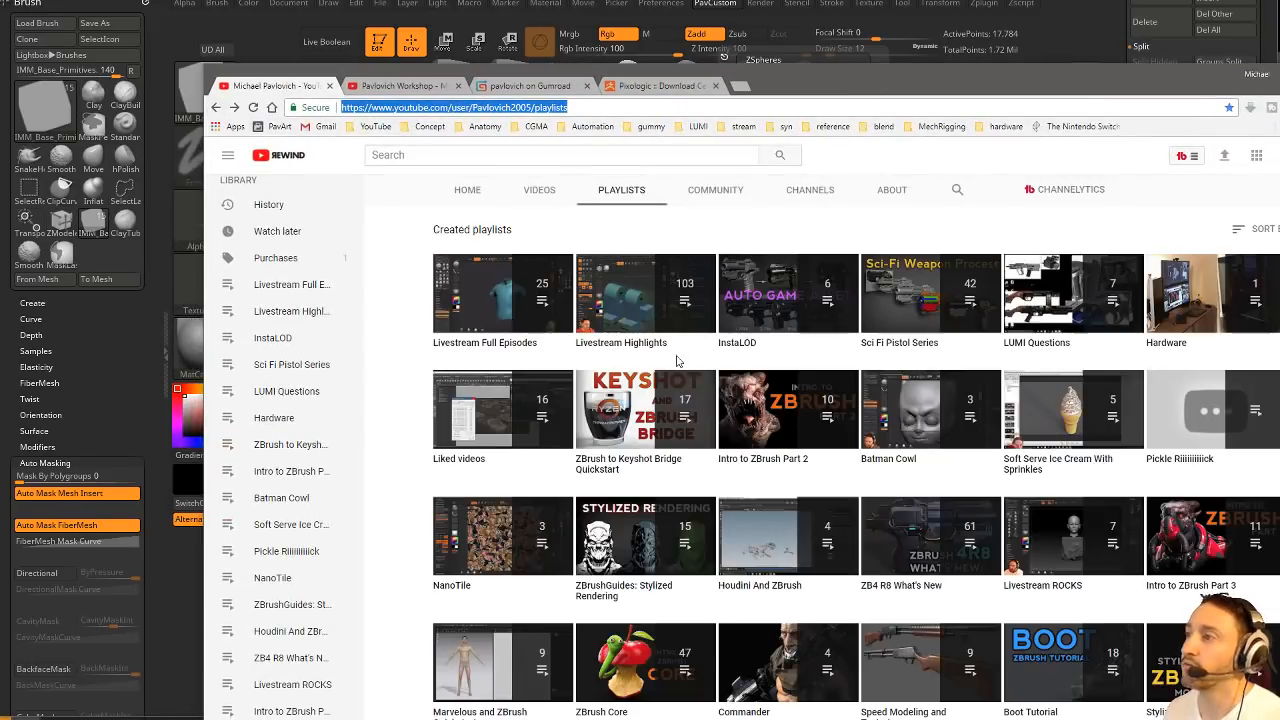
click(778, 452)
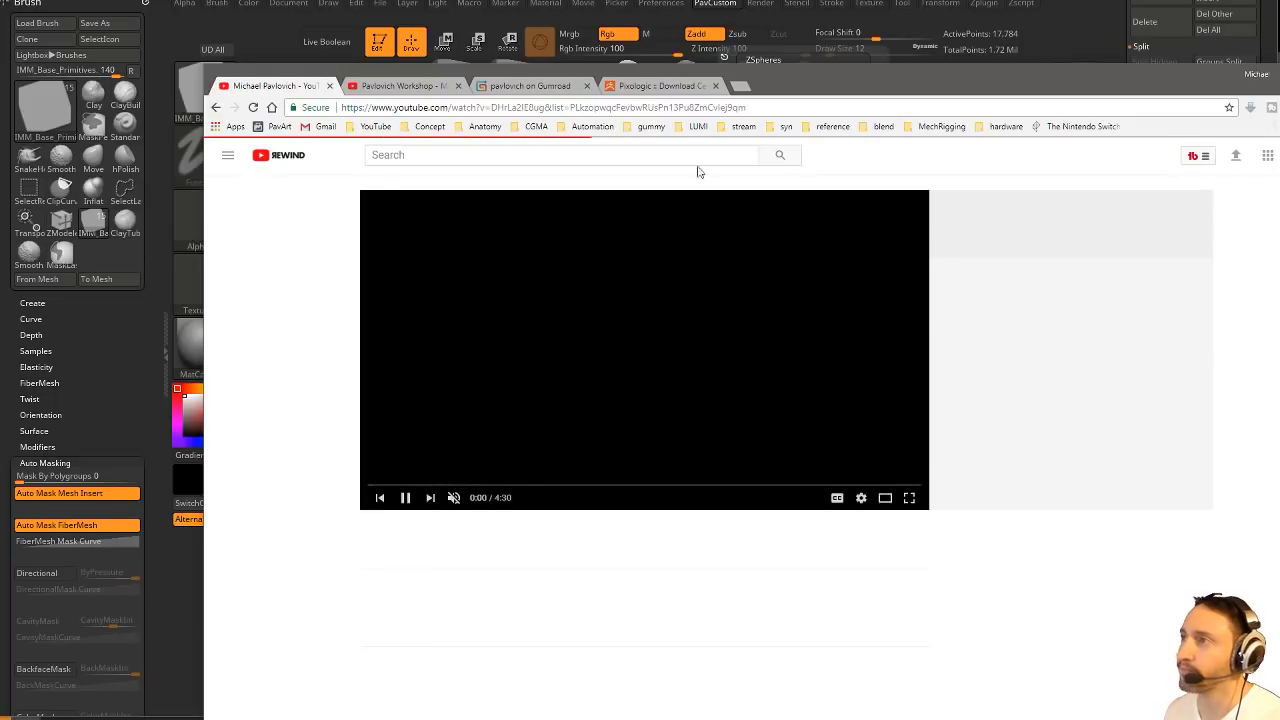
click(722, 109)
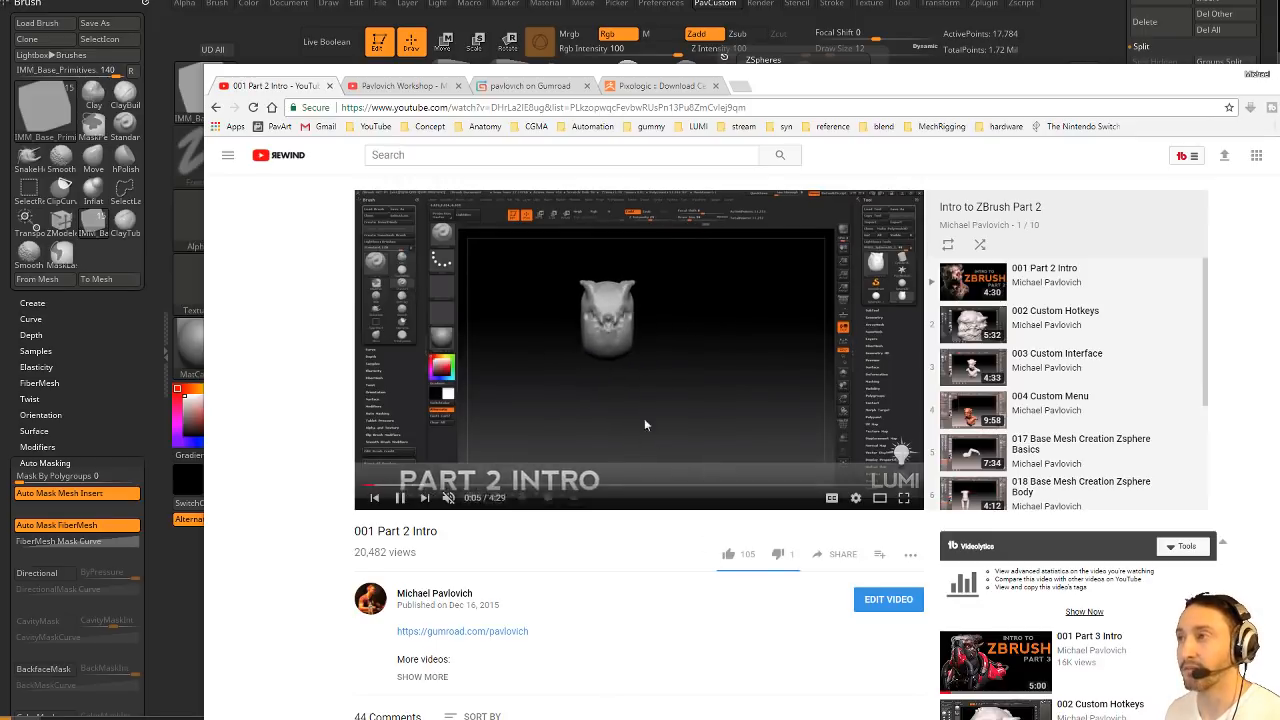
Show the Intro To ZBrush files page in the Gumroad store, close it and return to ZBrush.
click(530, 85)
scroll(720, 578, down, 20)
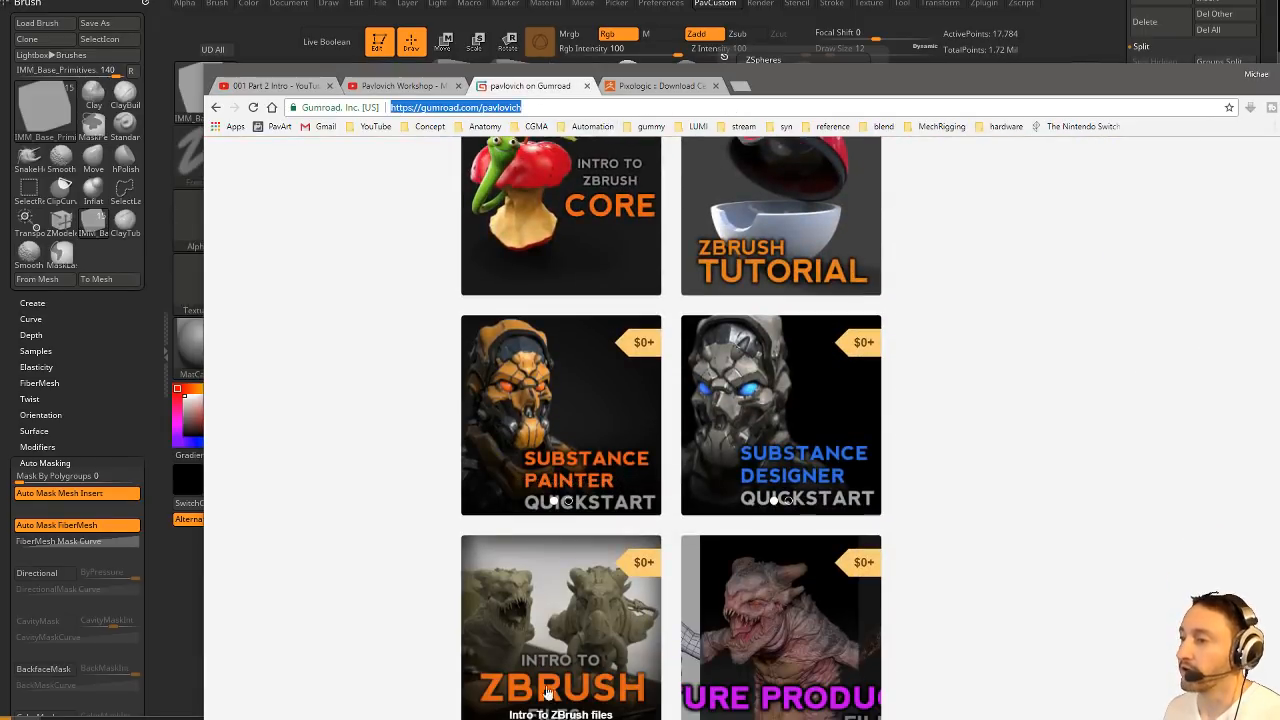
click(473, 558)
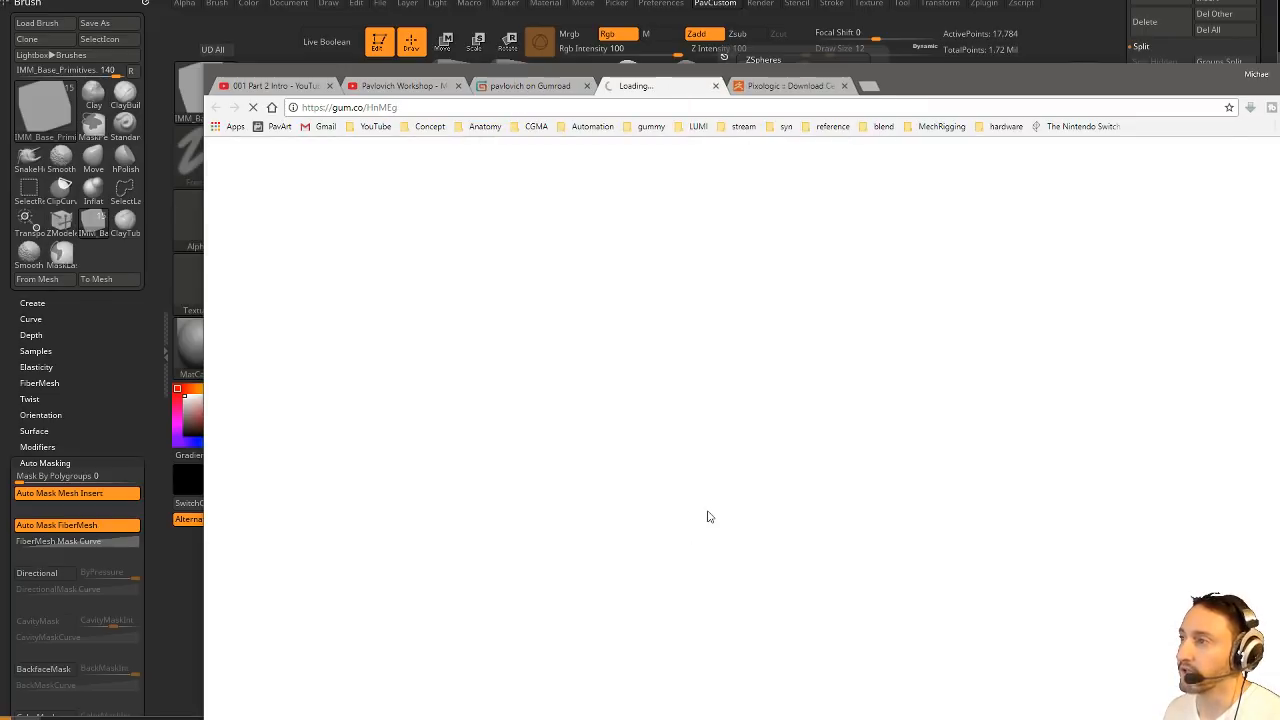
scroll(728, 446, down, 2)
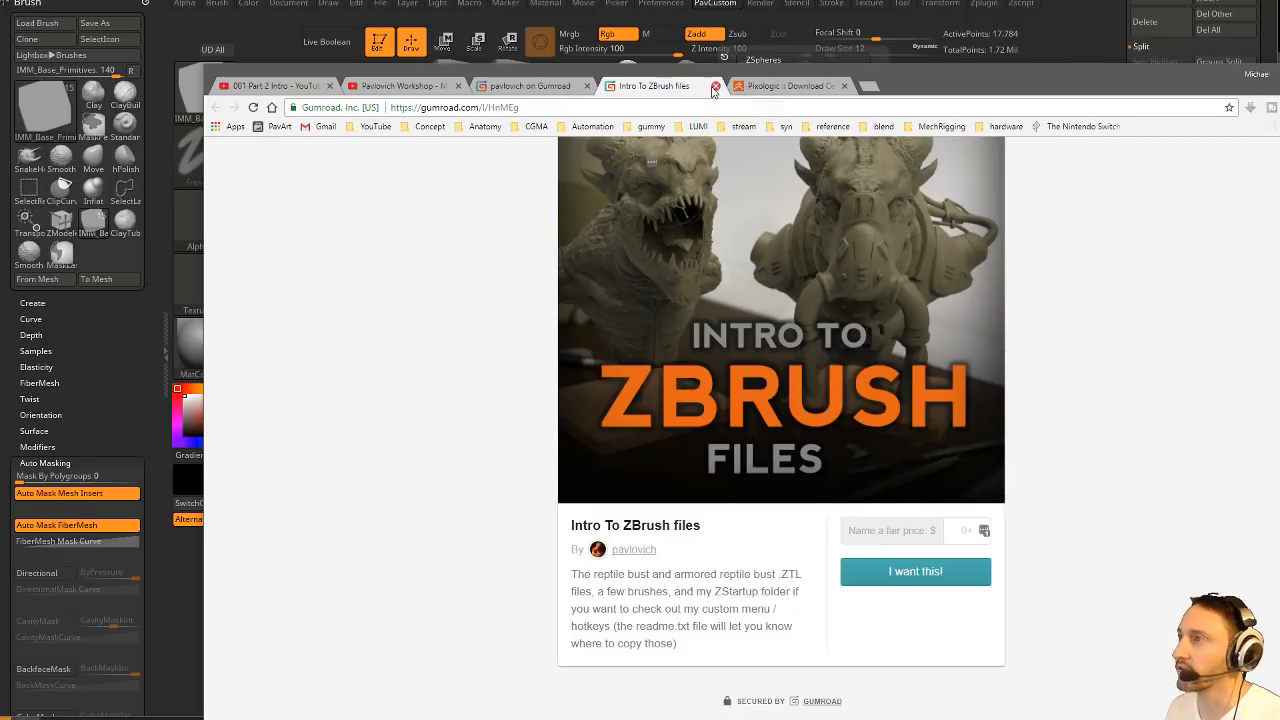
click(715, 87)
scroll(634, 354, up, 15)
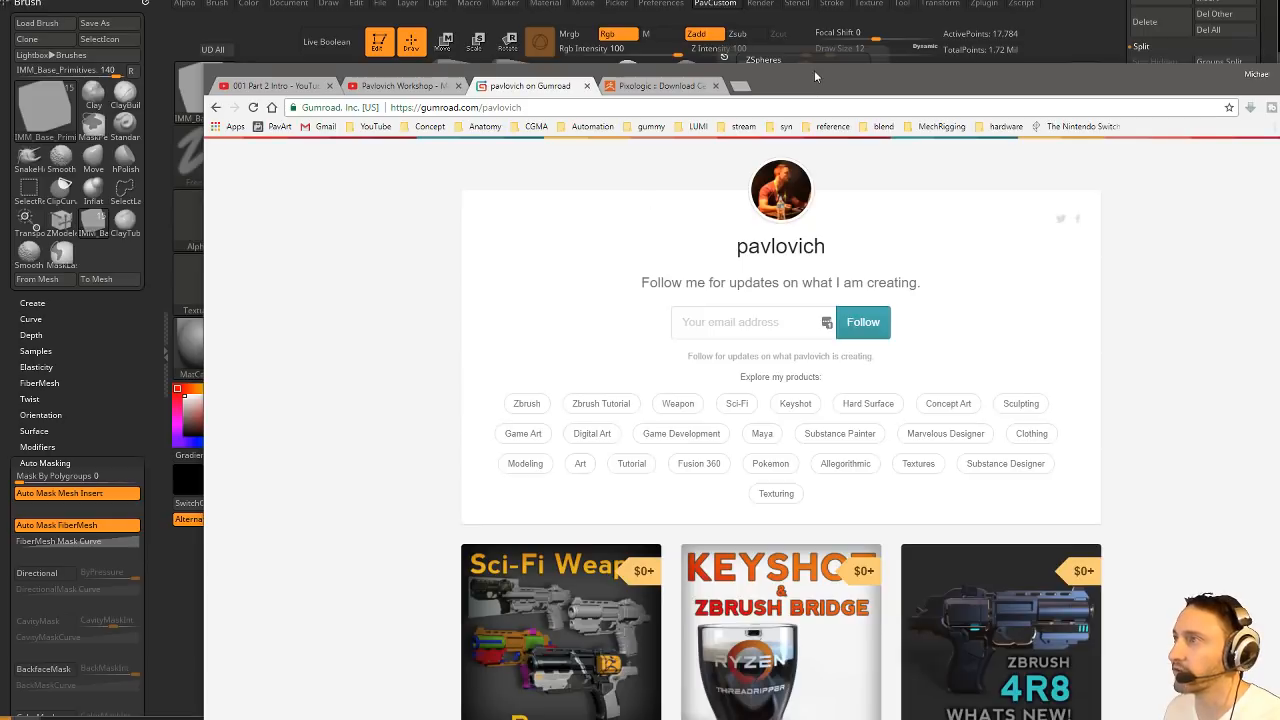
drag(815, 76, 1279, 76)
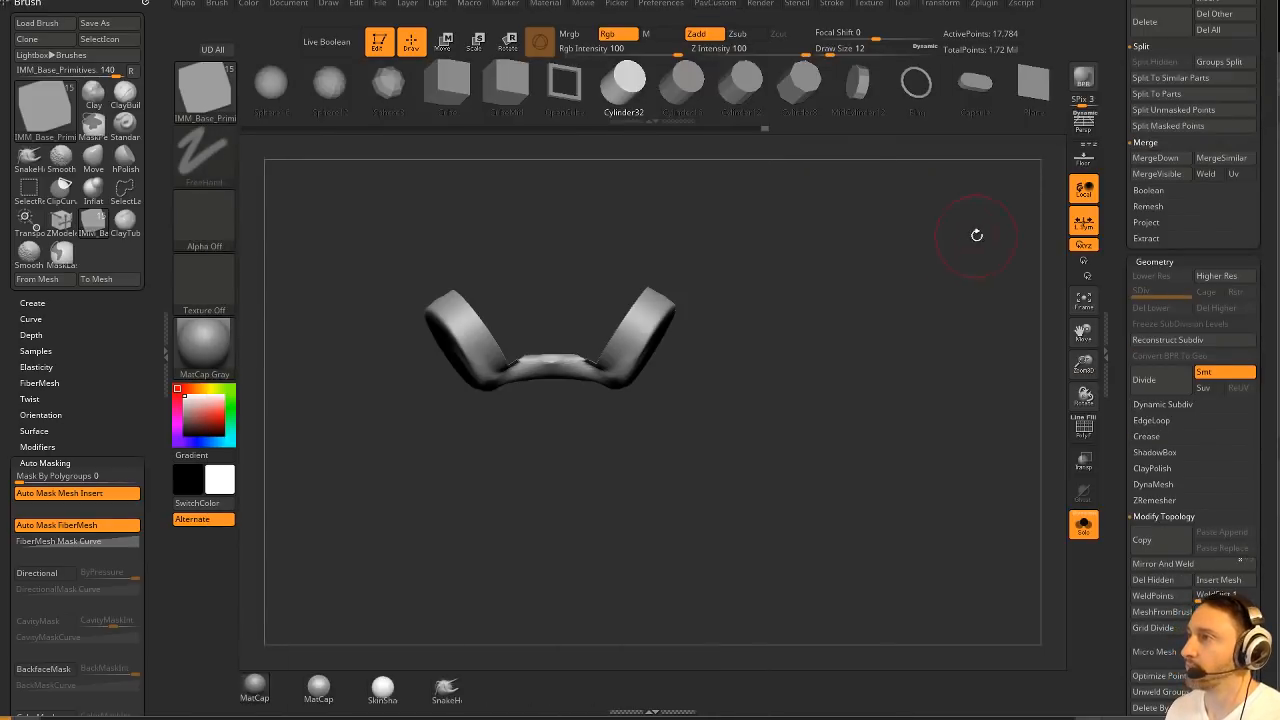
Smooth the inner joint between pad and chin band with the Standard brush and copy it across with Mirror And Weld.
drag(977, 234, 846, 286)
key(s)
alt+drag(736, 267, 837, 375)
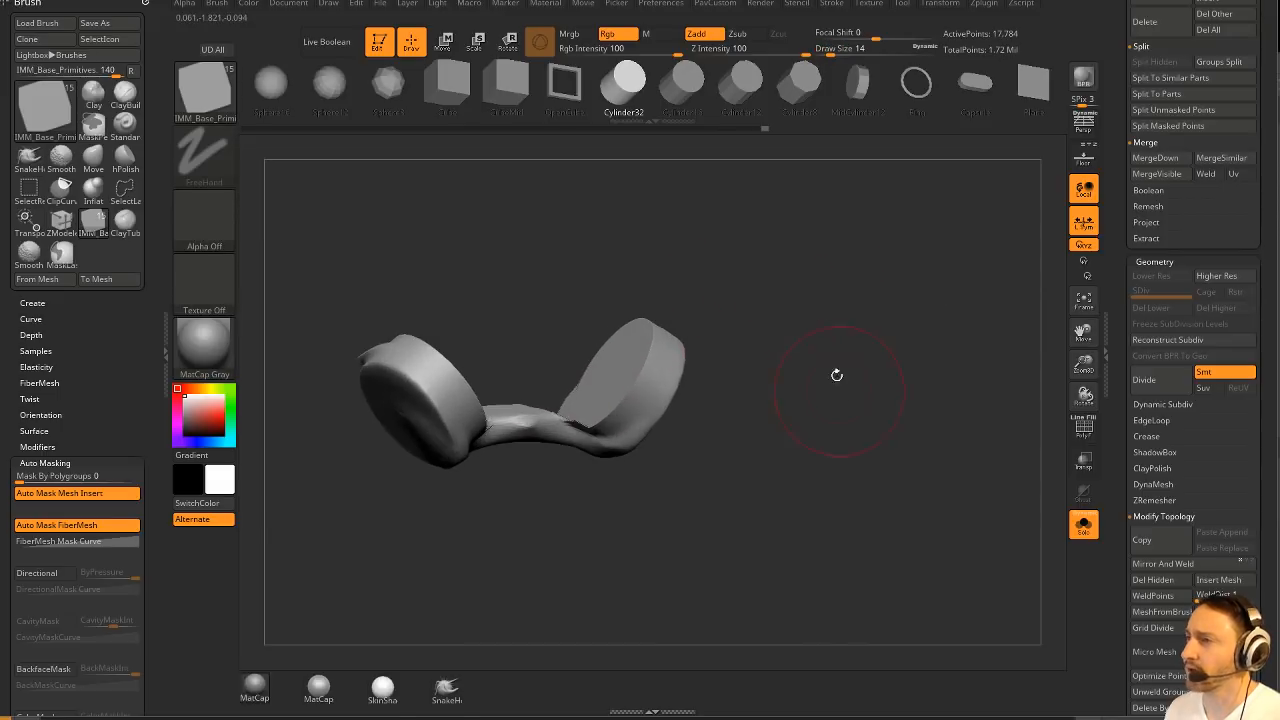
key(b)
key(s)
key(t)
key(s)
click(584, 416)
shift+drag(565, 393, 605, 370)
mouse_move(778, 289)
alt+mouse_down()
mouse_move(913, 386)
mouse_move(846, 272)
alt+mouse_up()
key(space)
click(856, 304)
Hide the ragged corner beside the pad with SelectLasso, delete the hidden part and mirror the piece with Mirror And Weld.
ctrl+shift+click(210, 92)
click(522, 163)
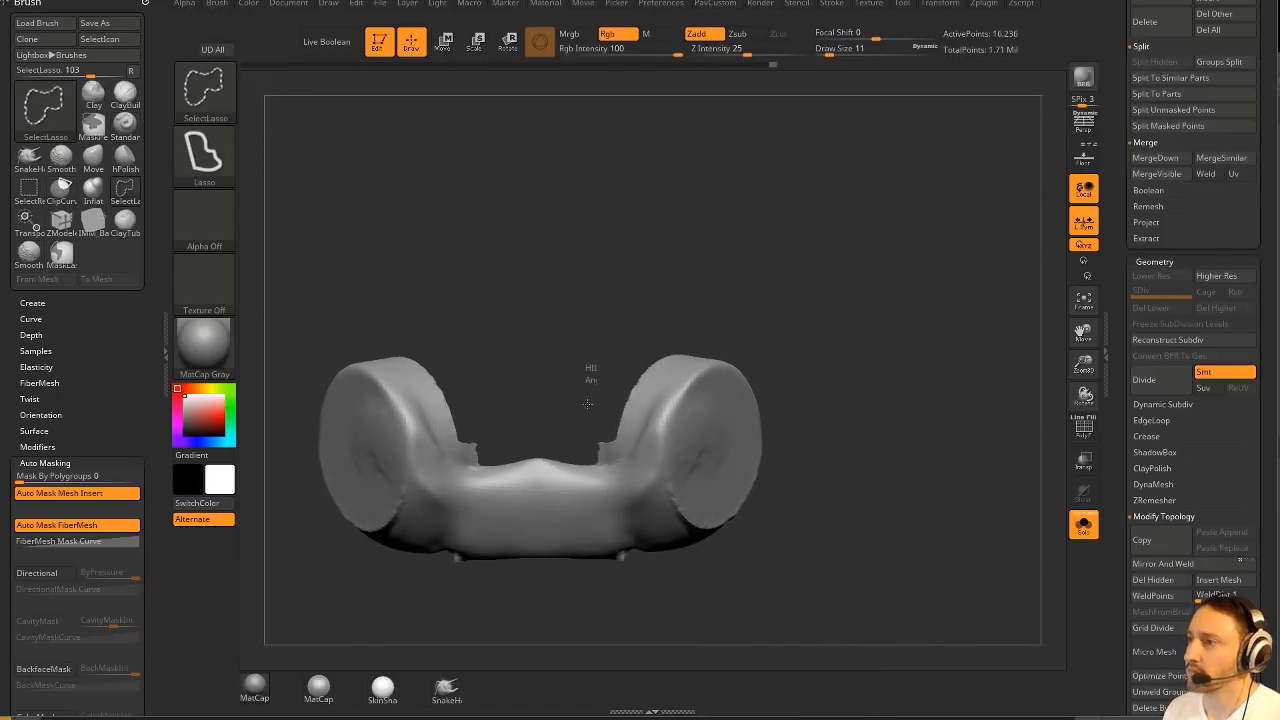
ctrl+alt+shift+drag(596, 466, 612, 386)
key(grave)
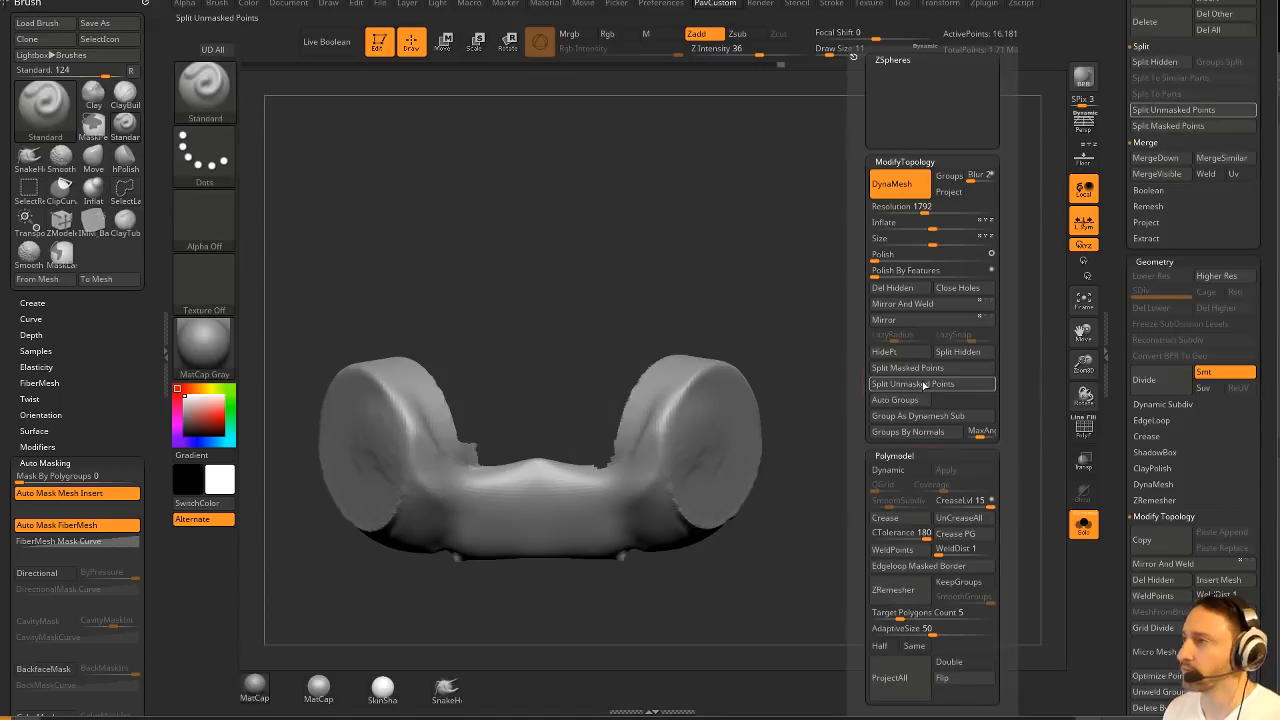
click(912, 289)
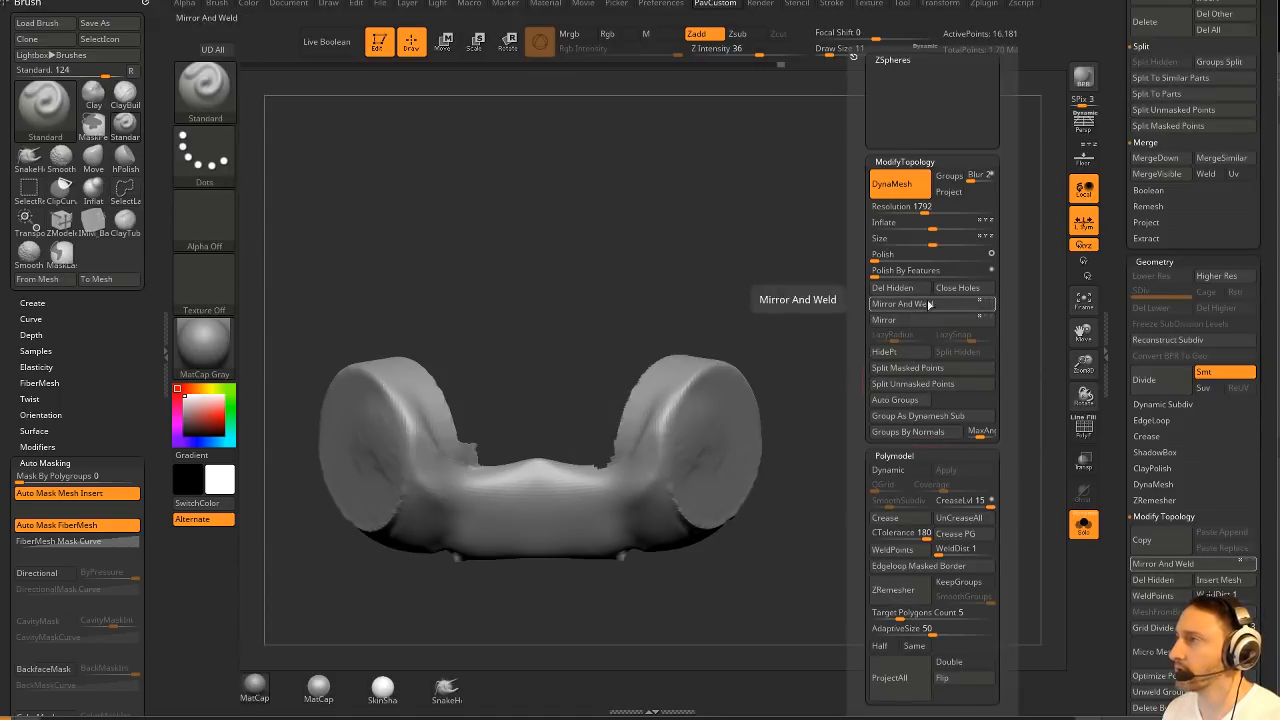
click(917, 303)
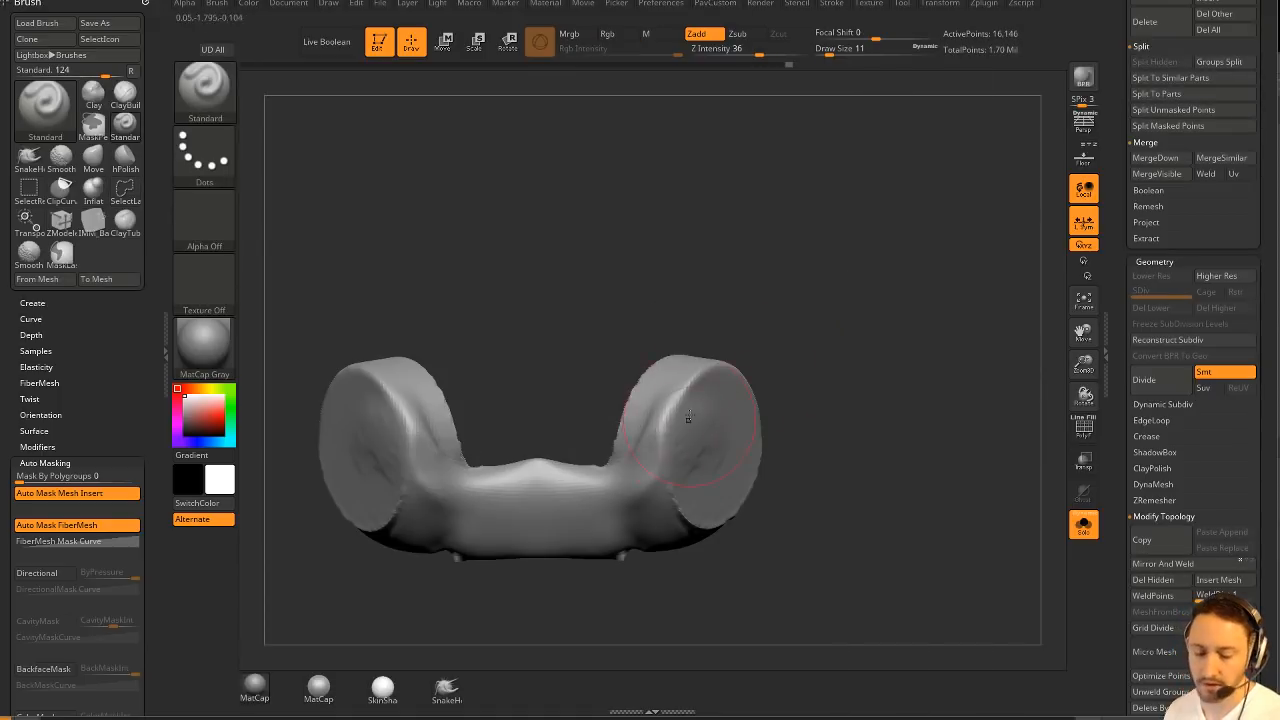
Flatten the round outer faces of the chin pads with the hPolish brush, undoing the last stroke.
mouse_move(895, 387)
alt+mouse_down()
mouse_move(874, 335)
mouse_move(755, 350)
alt+mouse_up()
key(b)
key(h)
key(p)
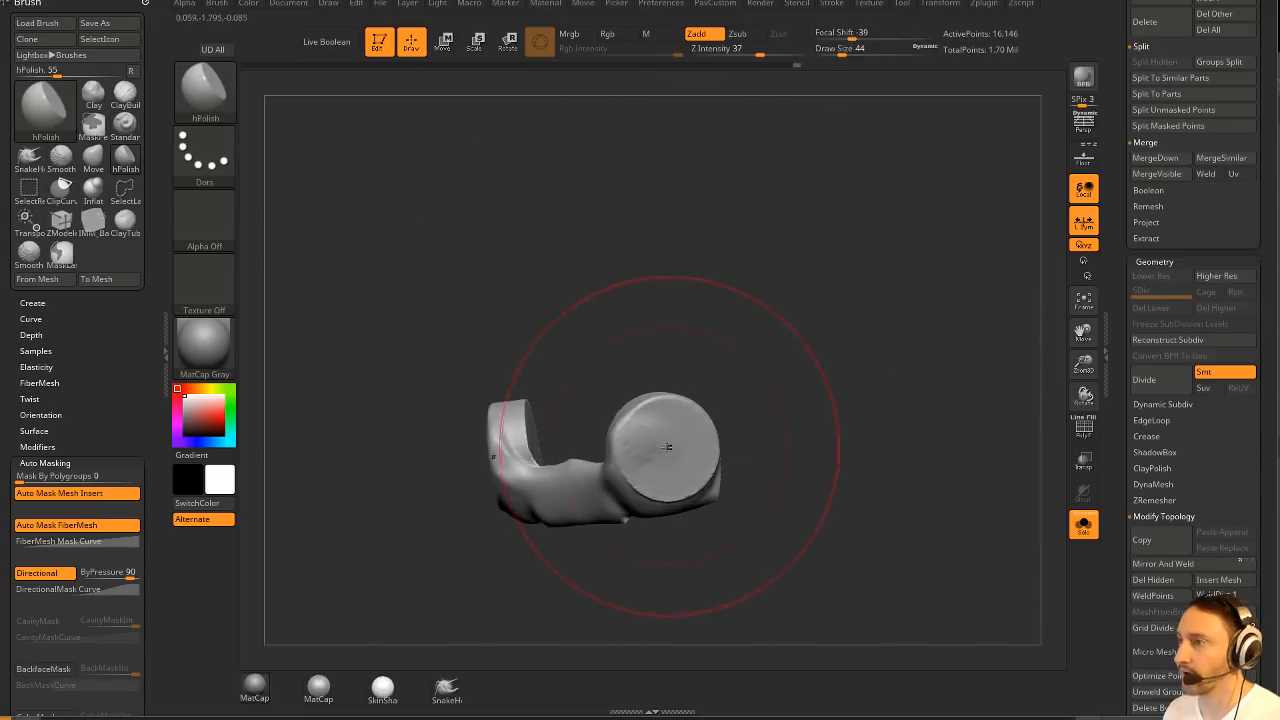
right_drag(657, 461, 644, 428)
key(s)
drag(643, 428, 627, 432)
key(ctrl+z)
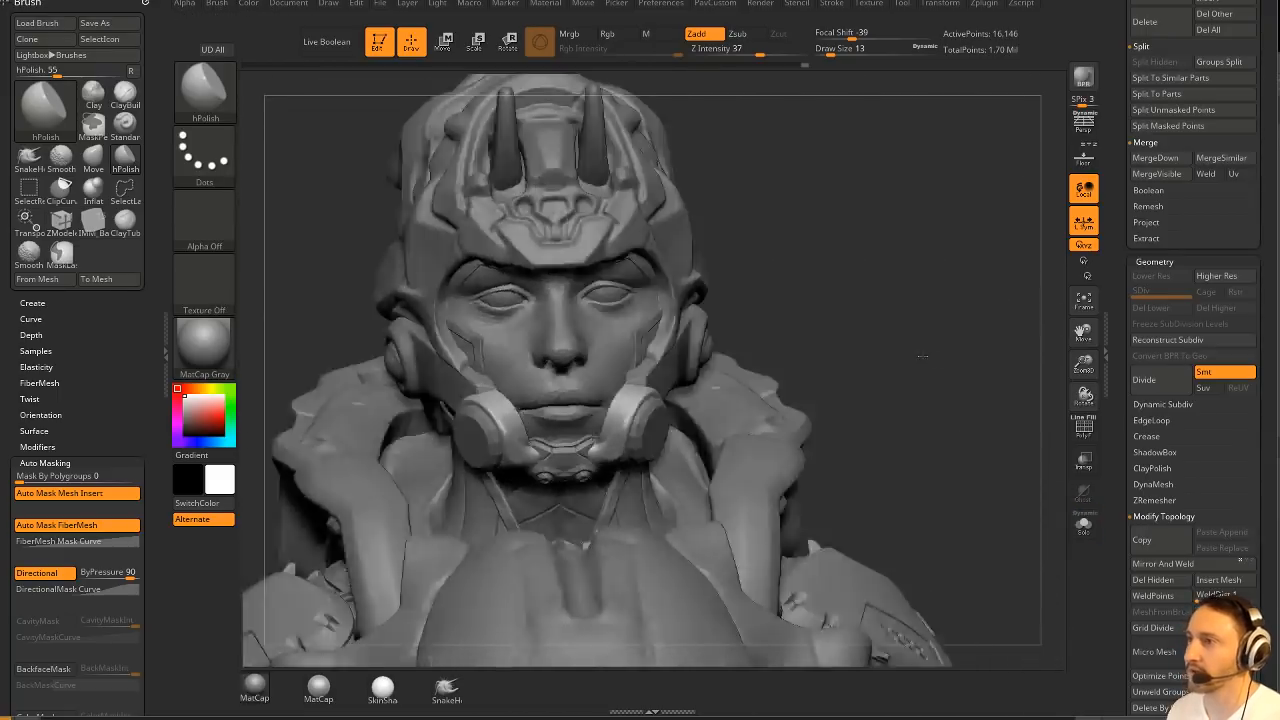
drag(931, 320, 918, 357)
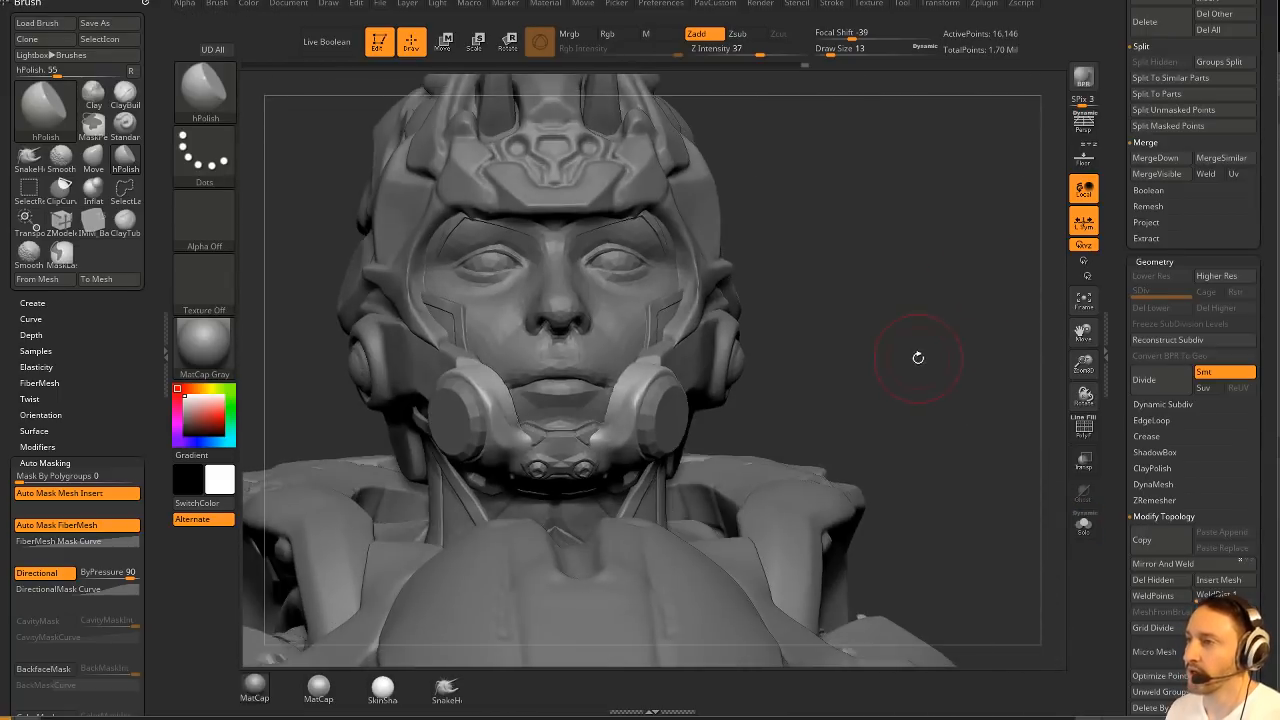
Isolate the chin piece and try a ClayTubes stroke across its front band with BackfaceMask on, checking the reverse side.
key(b)
key(c)
key(t)
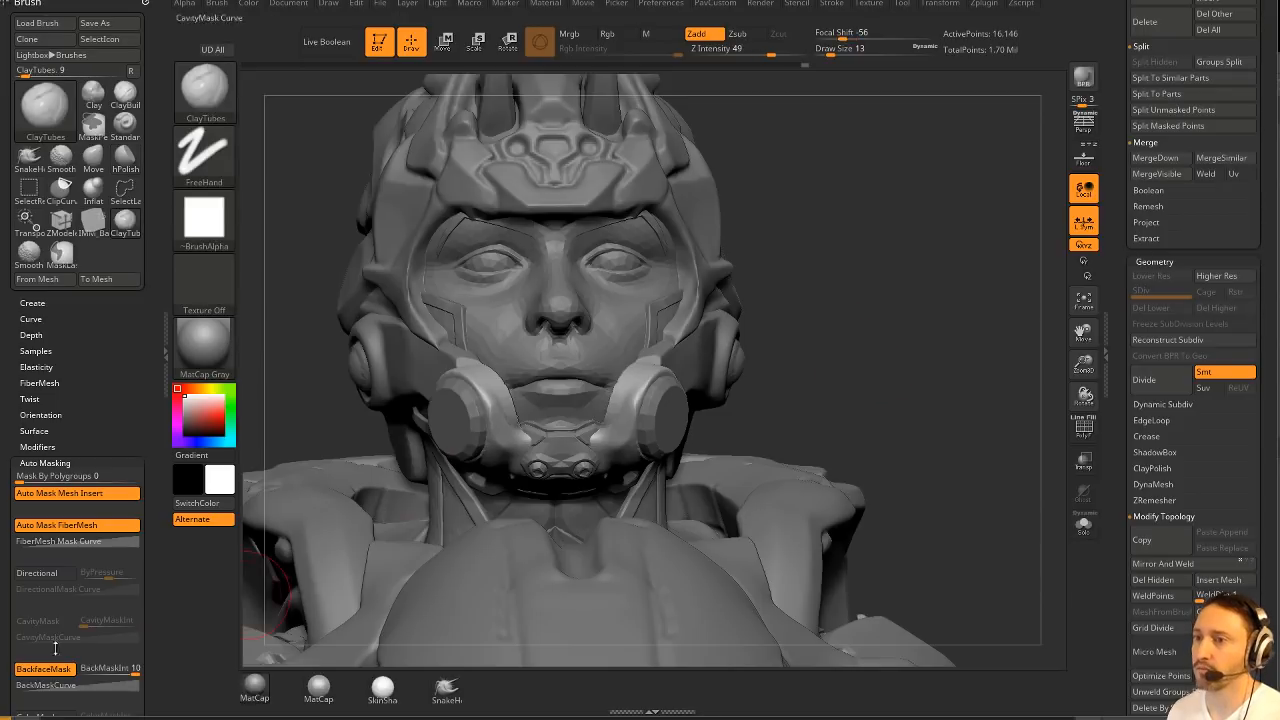
alt+drag(901, 347, 895, 305)
click(1084, 525)
drag(955, 412, 979, 417)
key(s)
mouse_move(532, 426)
mouse_down()
mouse_move(578, 434)
mouse_move(576, 412)
mouse_up()
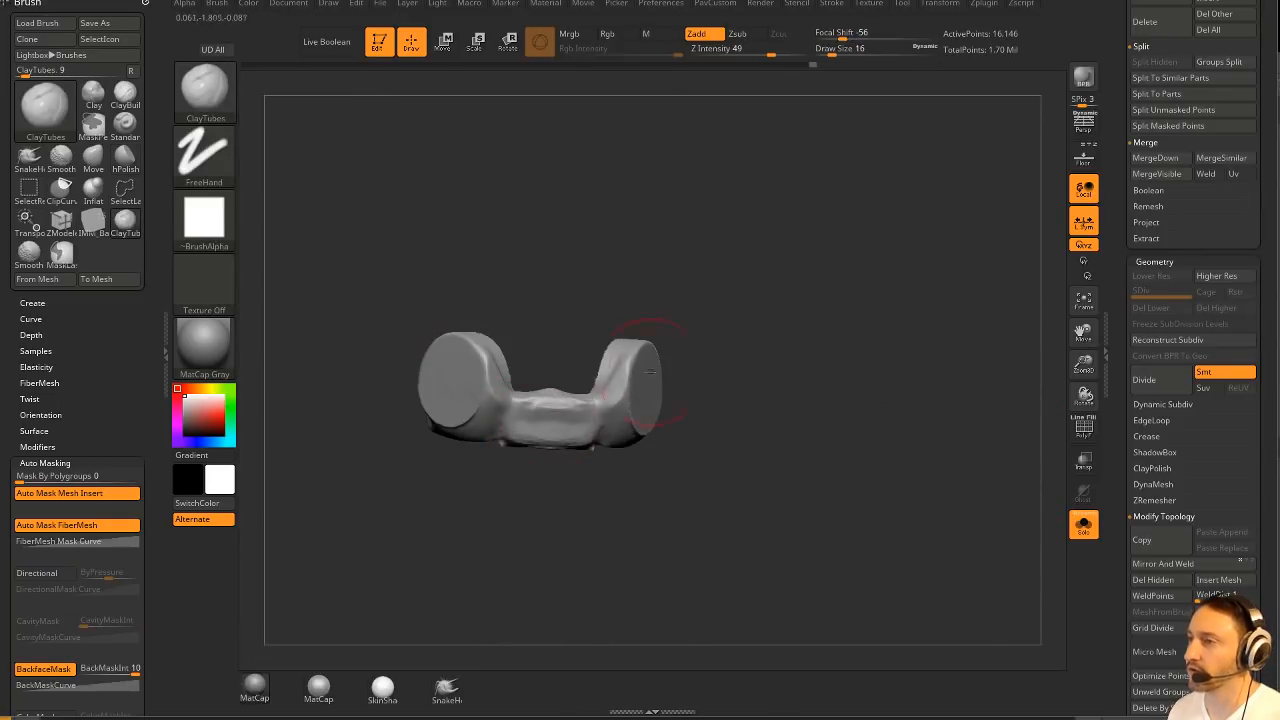
mouse_move(714, 385)
mouse_down()
mouse_move(768, 420)
mouse_move(688, 419)
mouse_up()
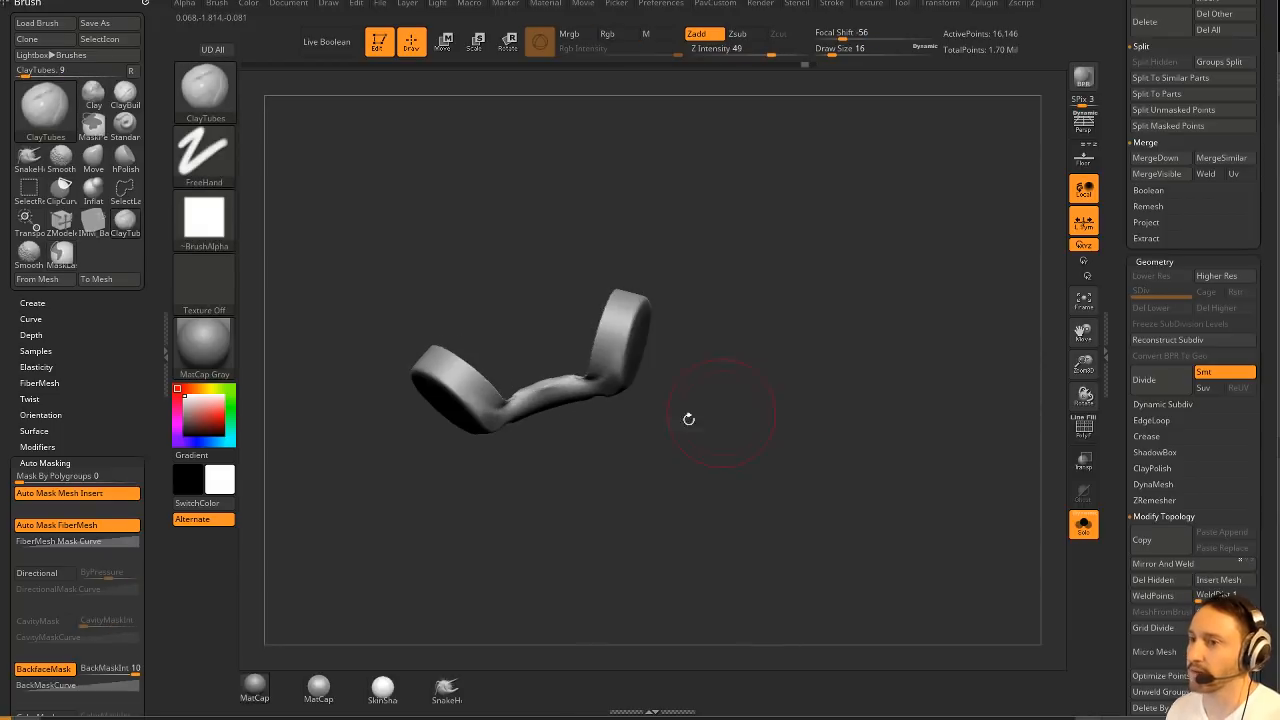
Try ClayTubes strokes on the thin chin band without BackfaceMask, undo them and turn the mask back on.
click(62, 668)
mouse_move(572, 510)
mouse_down()
mouse_move(556, 416)
mouse_move(578, 396)
mouse_up()
drag(722, 313, 803, 363)
drag(823, 420, 814, 269)
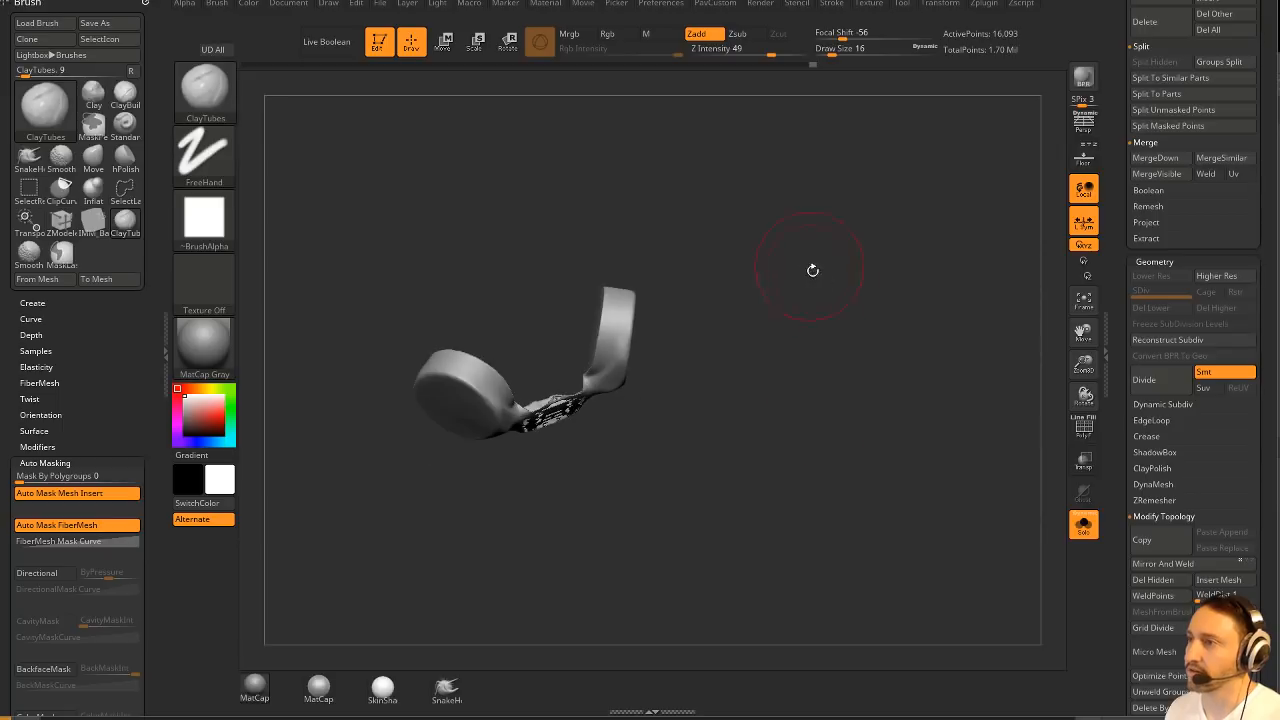
drag(857, 423, 286, 543)
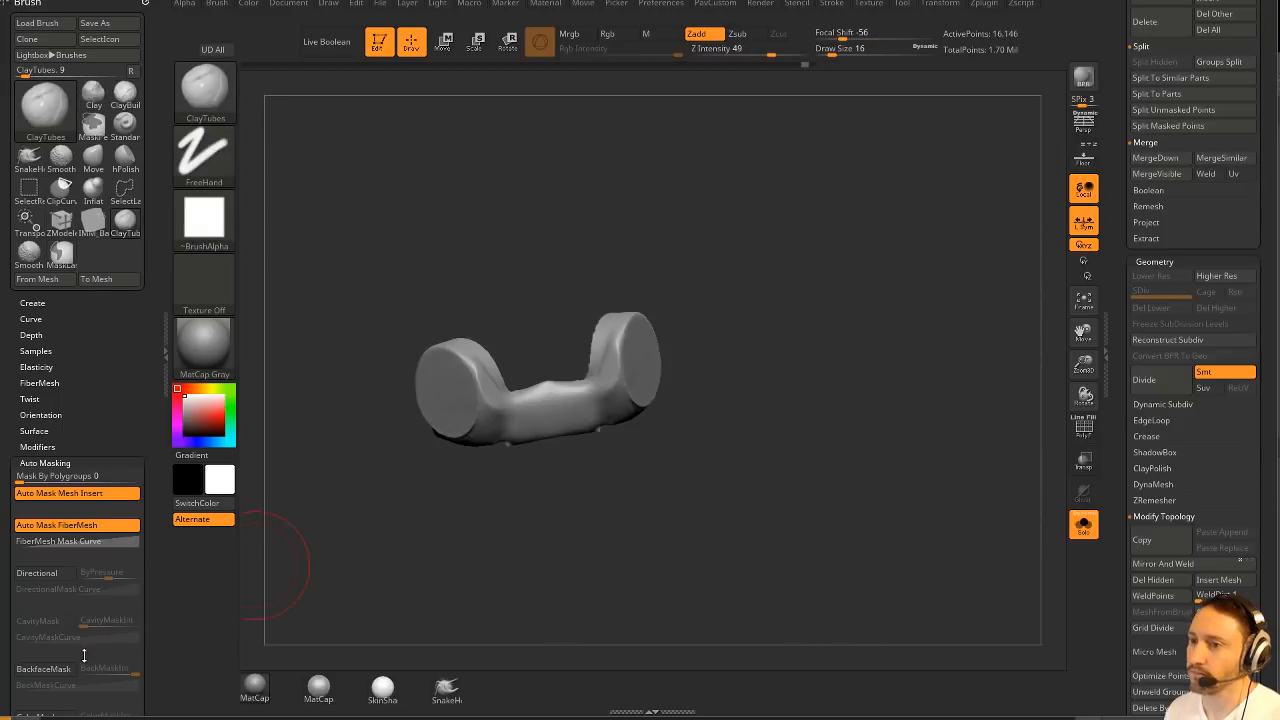
click(43, 668)
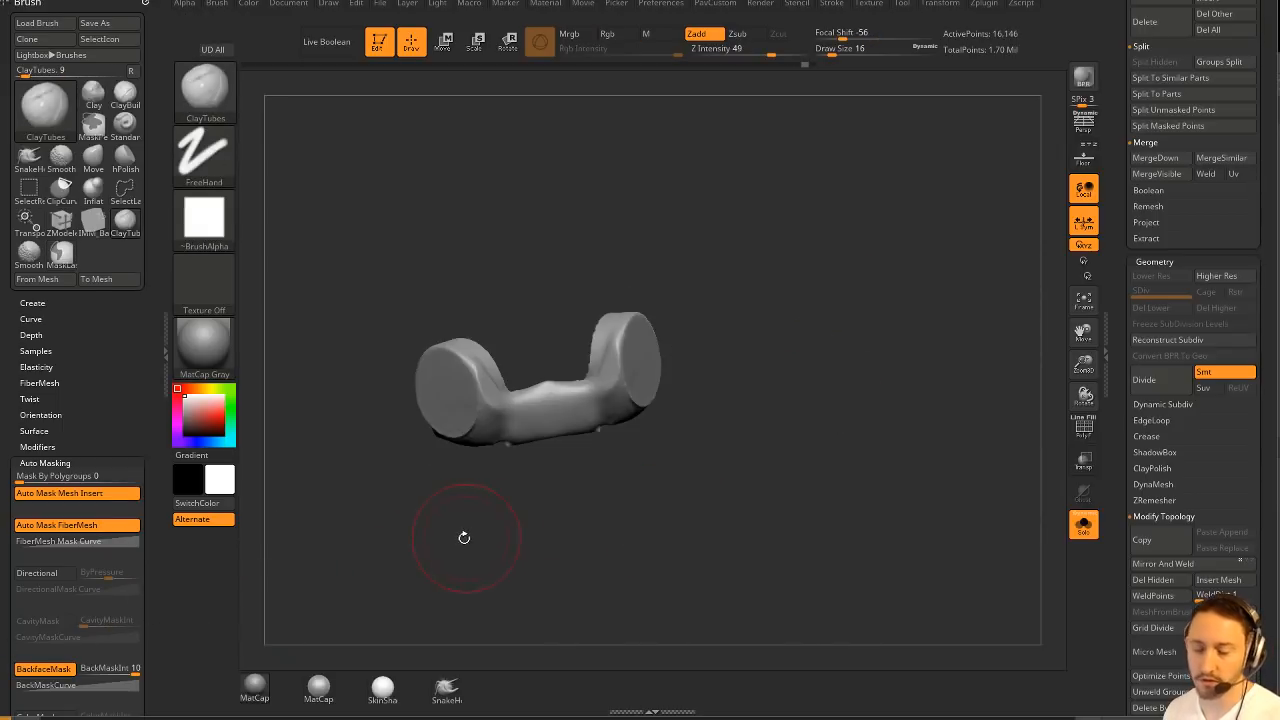
Enable BackfaceMask for the Clay, Standard, TrimDynamic and hPolish brushes.
key(b)
key(c)
key(l)
click(66, 671)
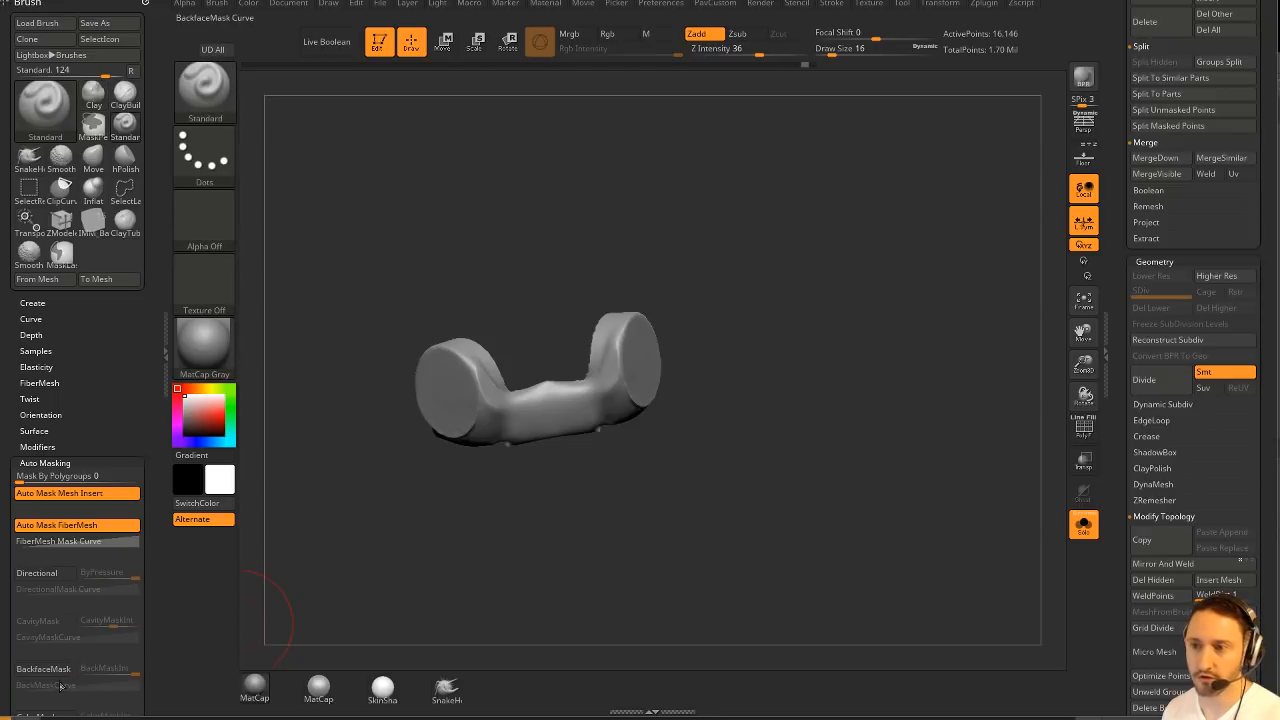
key(b)
key(t)
key(d)
click(43, 668)
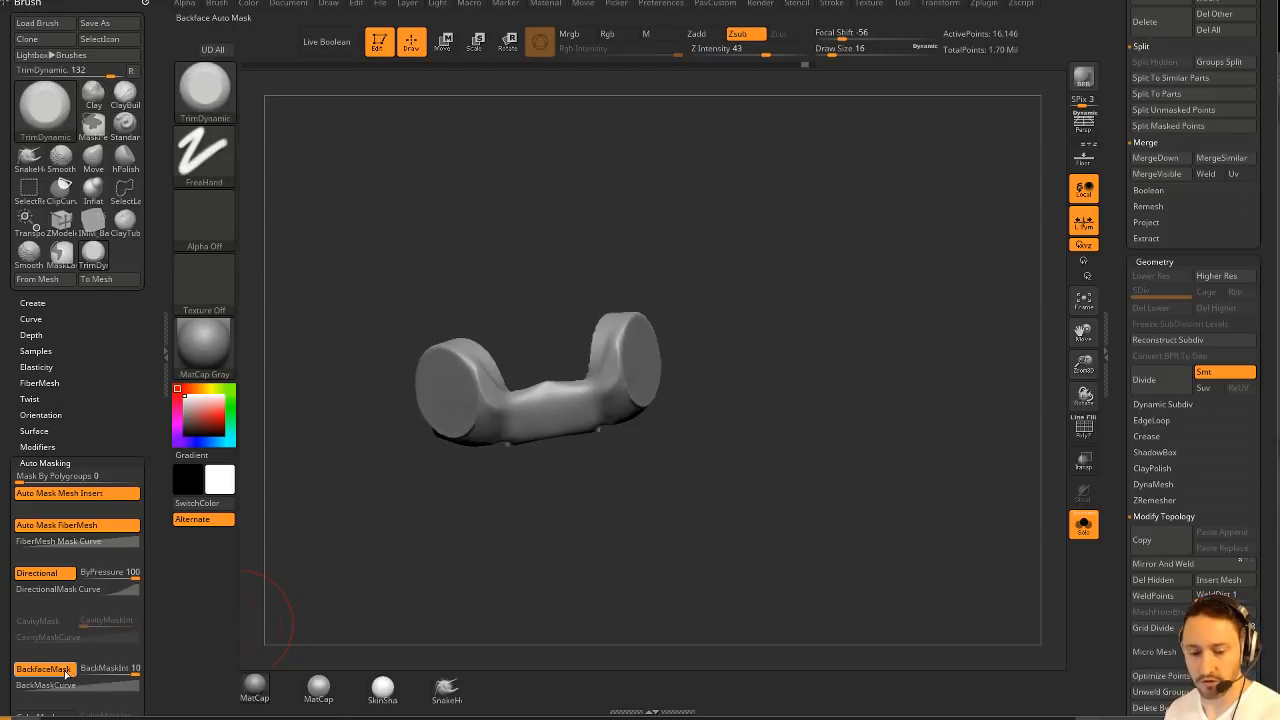
key(b)
key(h)
key(p)
click(43, 668)
Build up the front of the chin band between the pads with the ClayTubes brush.
mouse_move(443, 523)
mouse_down()
mouse_move(729, 414)
mouse_move(789, 409)
mouse_move(734, 345)
mouse_move(505, 455)
mouse_move(560, 430)
mouse_up()
key(b)
key(c)
key(t)
alt+drag(670, 396, 659, 439)
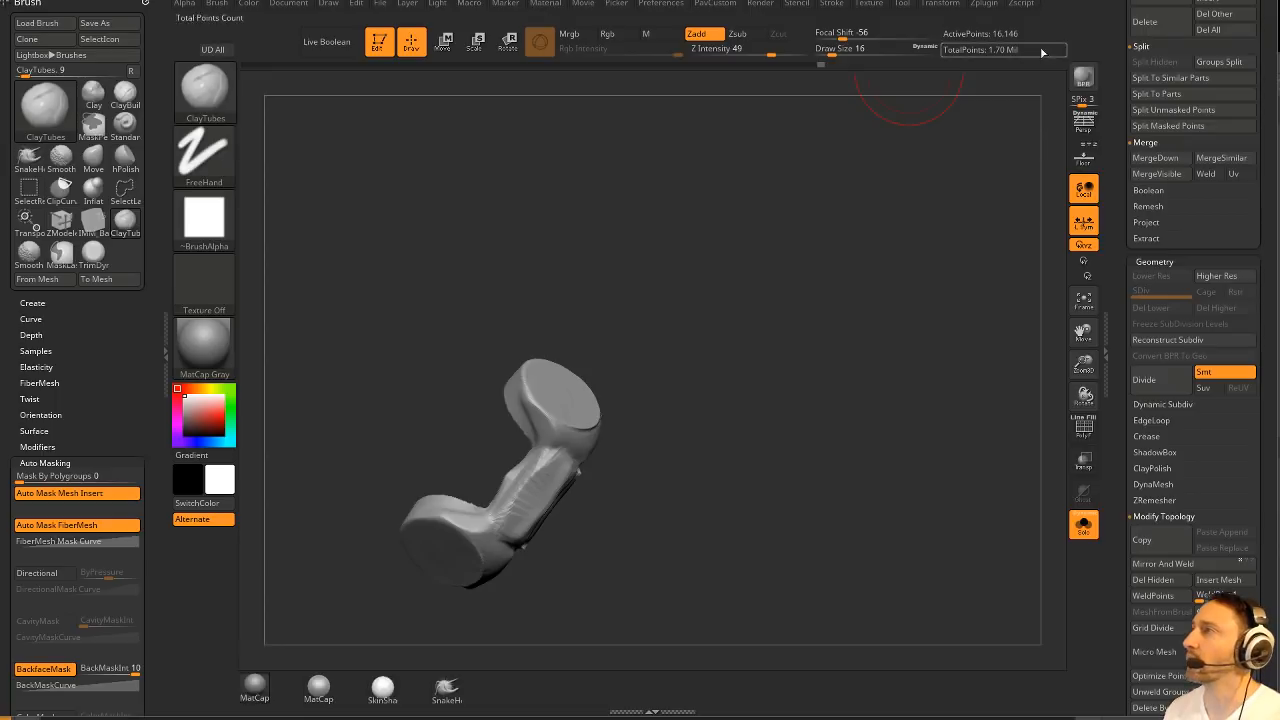
mouse_move(738, 461)
mouse_down()
mouse_move(726, 403)
mouse_move(776, 448)
mouse_move(809, 433)
mouse_move(772, 470)
mouse_move(720, 480)
mouse_move(729, 415)
mouse_move(680, 400)
mouse_move(668, 418)
mouse_move(704, 424)
mouse_move(641, 408)
mouse_move(654, 389)
mouse_move(960, 489)
mouse_up()
Refine the chin piece with the hPolish and Clay brushes and show the whole figure again.
key(b)
key(h)
key(p)
key(b)
key(c)
key(l)
click(1083, 524)
drag(838, 160, 860, 200)
alt+drag(994, 309, 1044, 325)
drag(1044, 325, 978, 317)
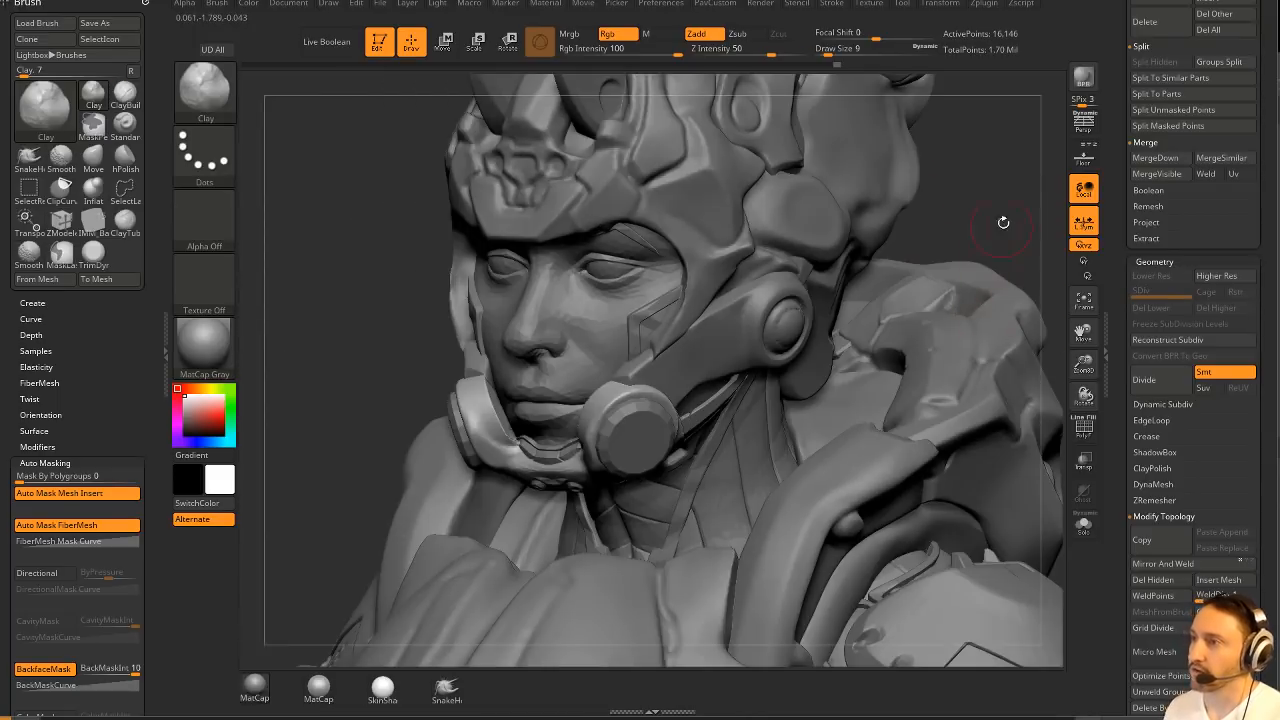
Pull the lower edge of the chin band downward with the Move brush.
mouse_move(1003, 222)
alt+mouse_down()
mouse_move(1008, 200)
mouse_move(1030, 245)
alt+mouse_up()
key(s)
click(519, 477)
key(b)
key(m)
key(v)
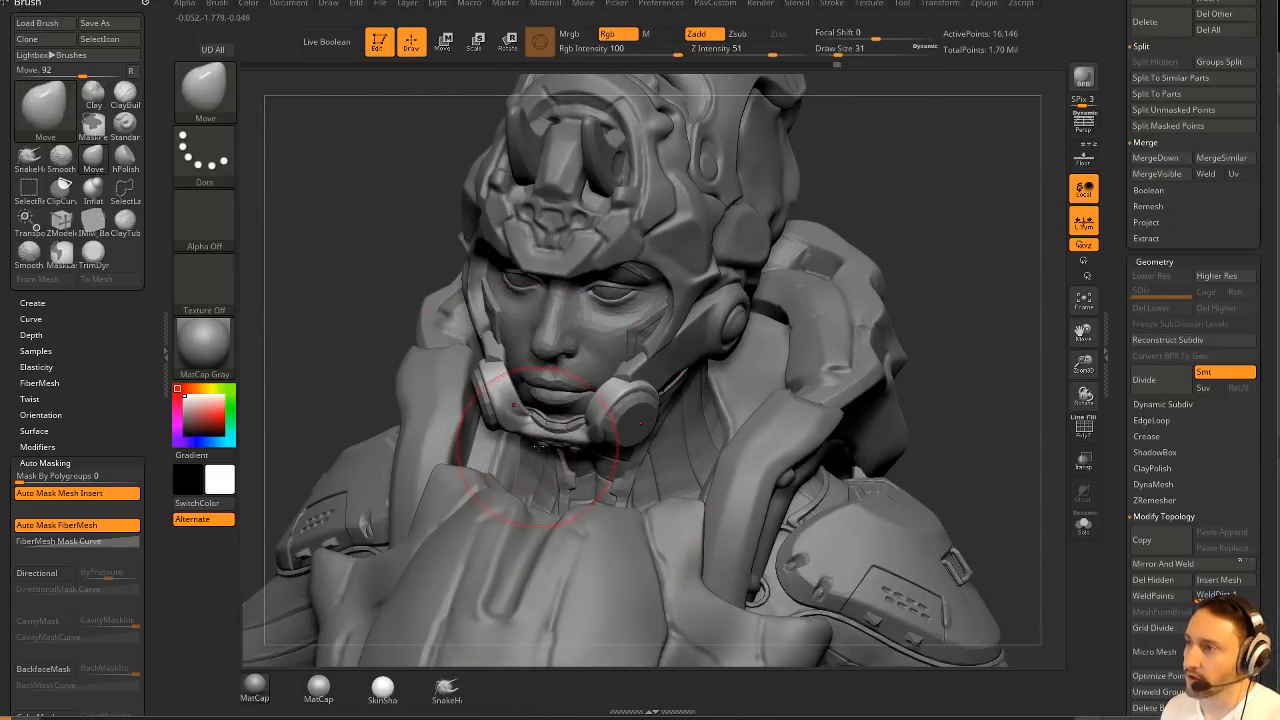
mouse_move(538, 445)
mouse_down()
mouse_move(537, 458)
mouse_move(528, 432)
mouse_up()
key(s)
click(530, 454)
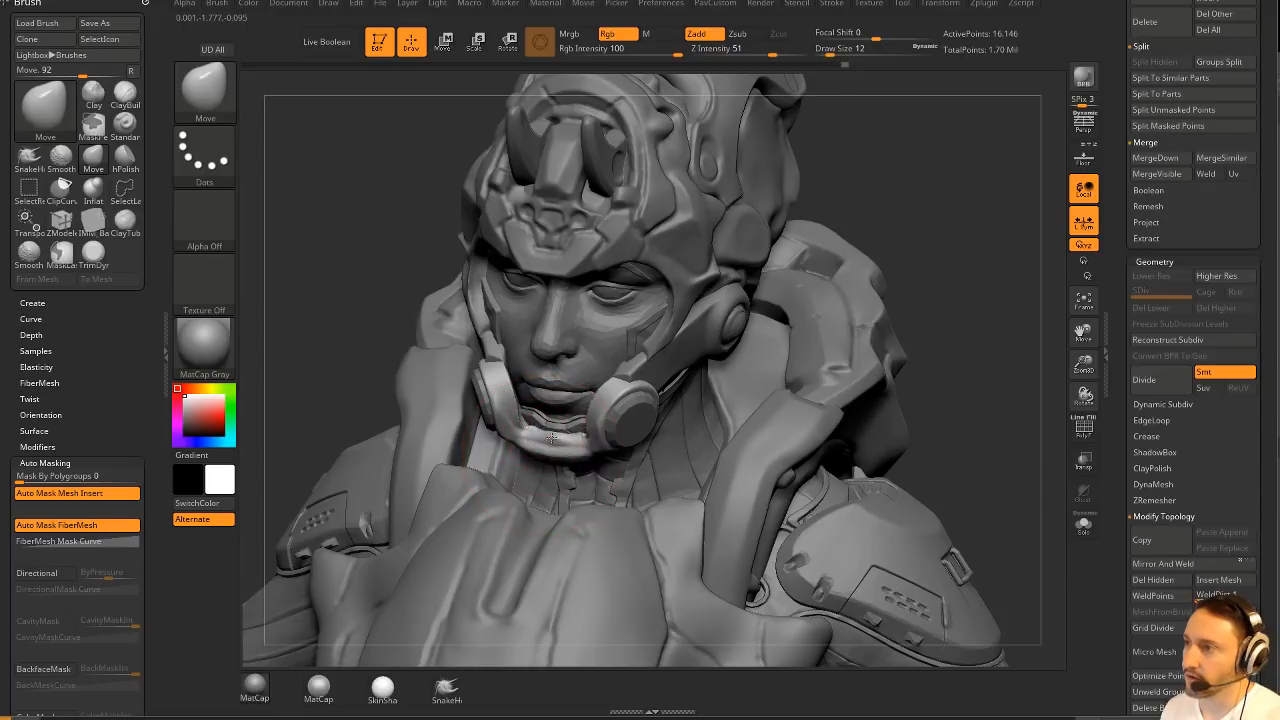
Isolate the suited head to examine the chin area, show all parts again and reselect the chin piece.
alt+click(588, 342)
click(1084, 524)
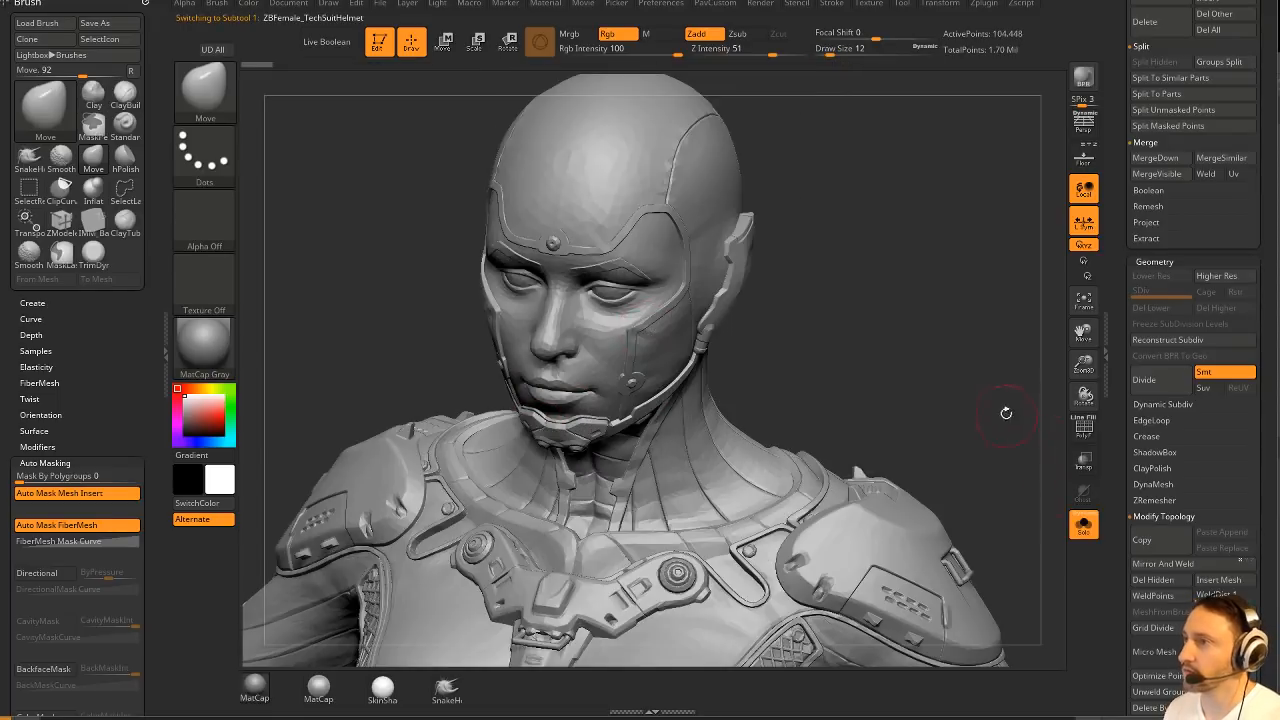
mouse_move(1006, 414)
mouse_down()
mouse_move(1075, 355)
mouse_move(1010, 395)
mouse_up()
click(1075, 522)
drag(1020, 470, 740, 370)
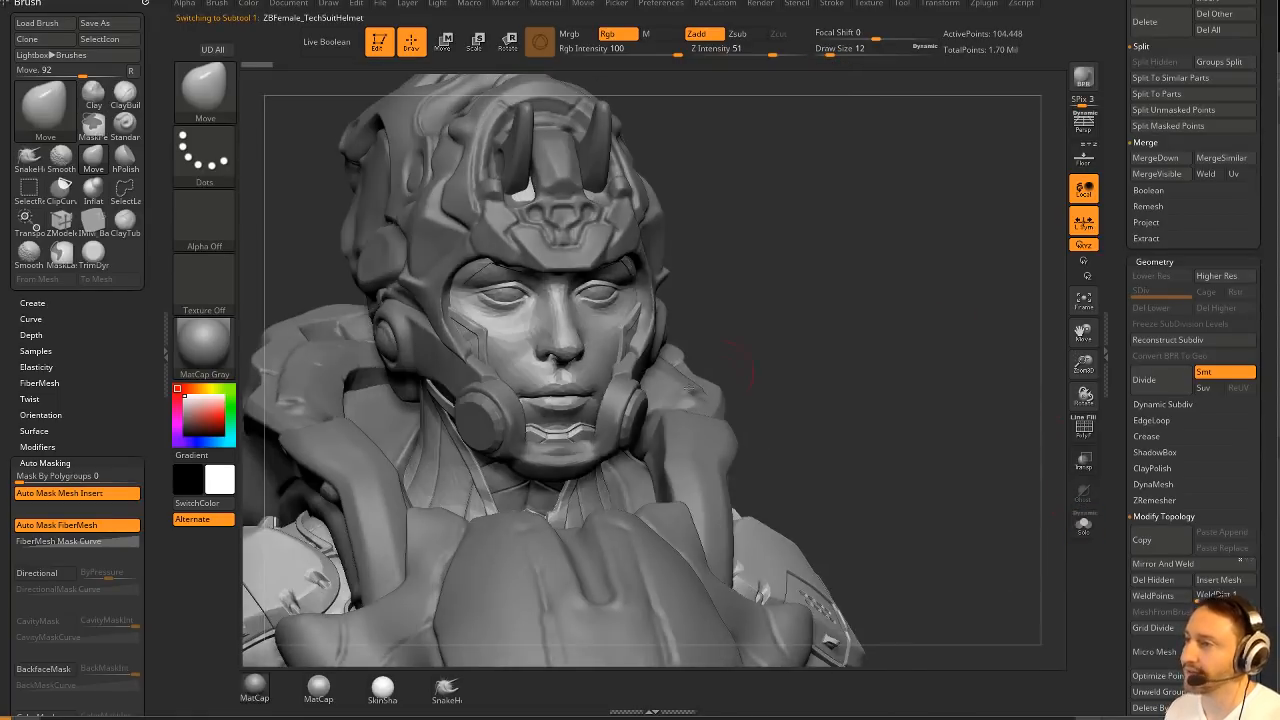
alt+click(554, 422)
mouse_move(849, 317)
mouse_down()
mouse_move(911, 334)
mouse_move(900, 322)
mouse_up()
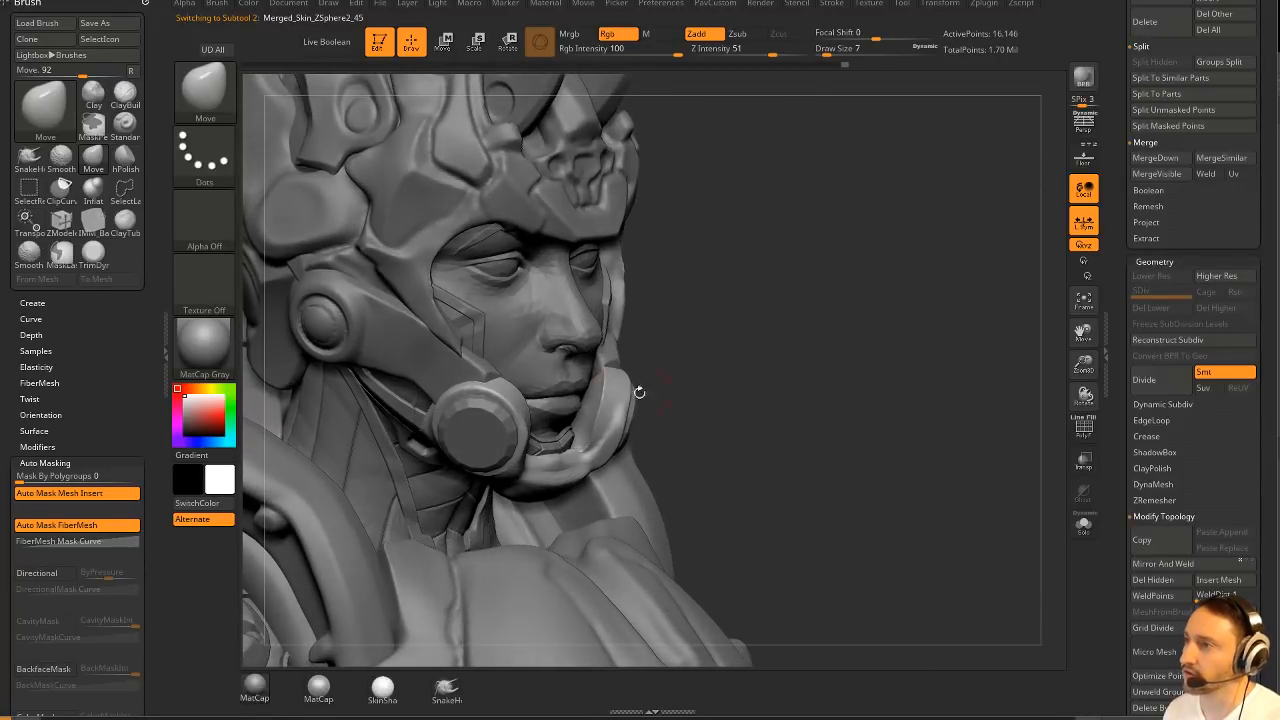
Build up the inner side of the chin pads with the Standard brush and remesh the chin piece with DynaMesh.
key(b)
key(s)
key(t)
key(s)
drag(597, 404, 600, 404)
drag(800, 230, 800, 286)
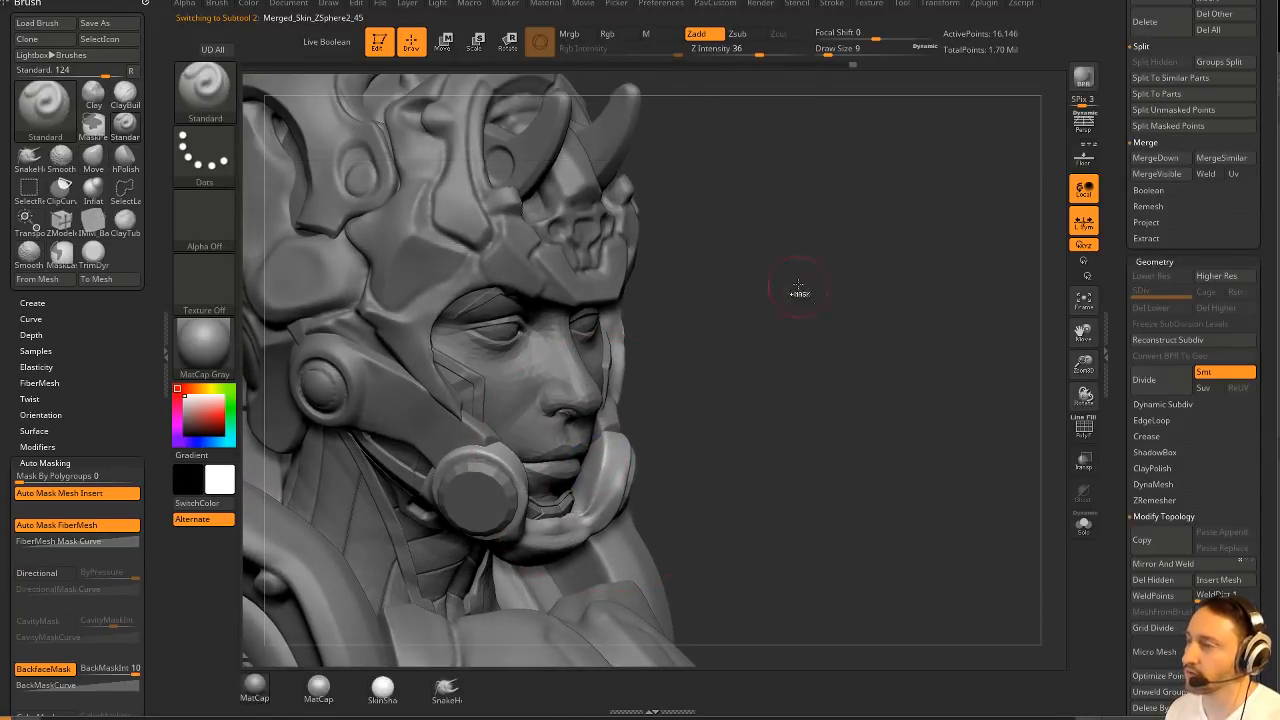
drag(800, 398, 860, 318)
key(space)
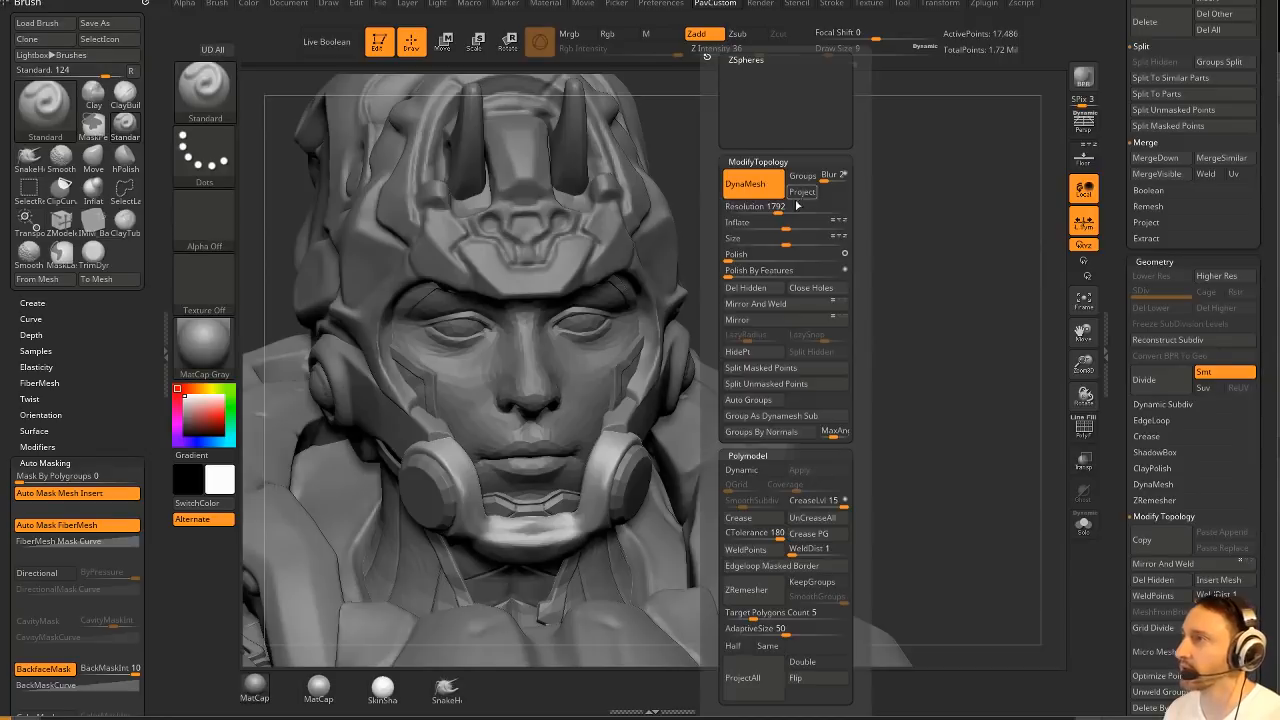
key(ctrl)
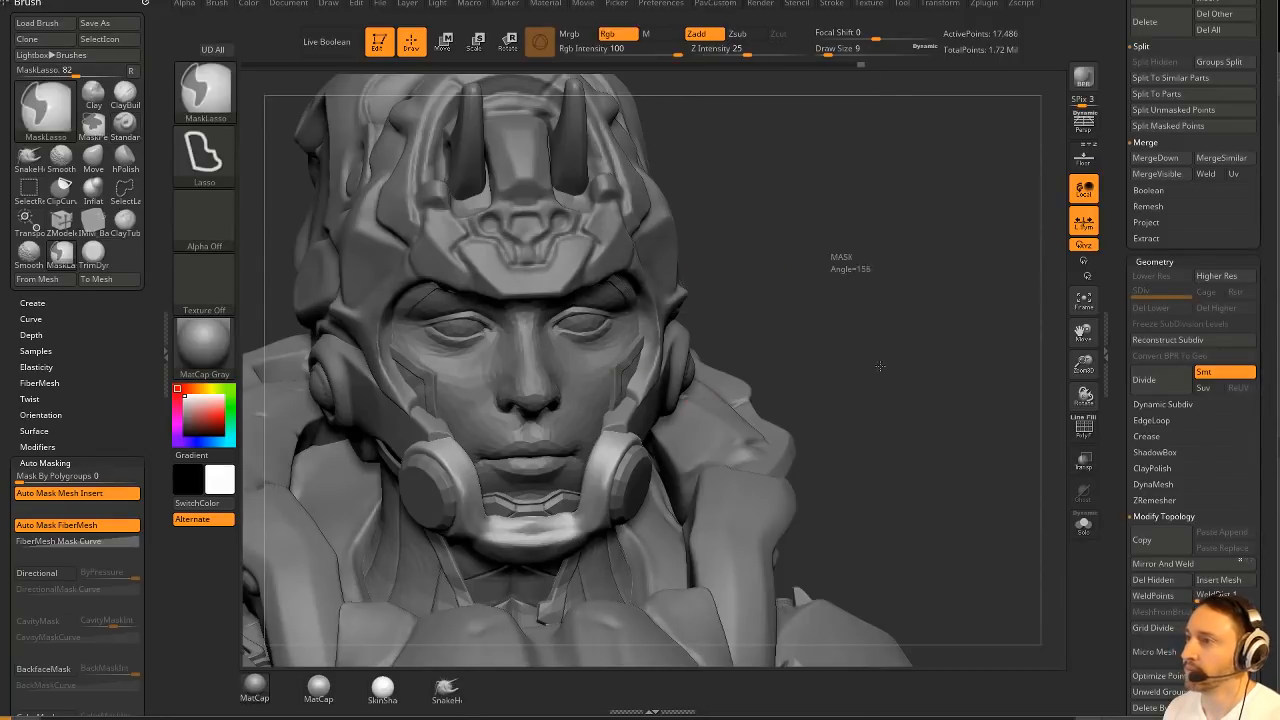
key(space)
Select the low-poly disc set into the chin pad, crease its edges with a tolerance of 45 and subdivide it.
mouse_move(877, 363)
alt+mouse_down()
mouse_move(877, 321)
mouse_move(560, 380)
mouse_move(379, 481)
mouse_move(484, 465)
alt+mouse_up()
alt+click(560, 380)
drag(678, 414, 975, 323)
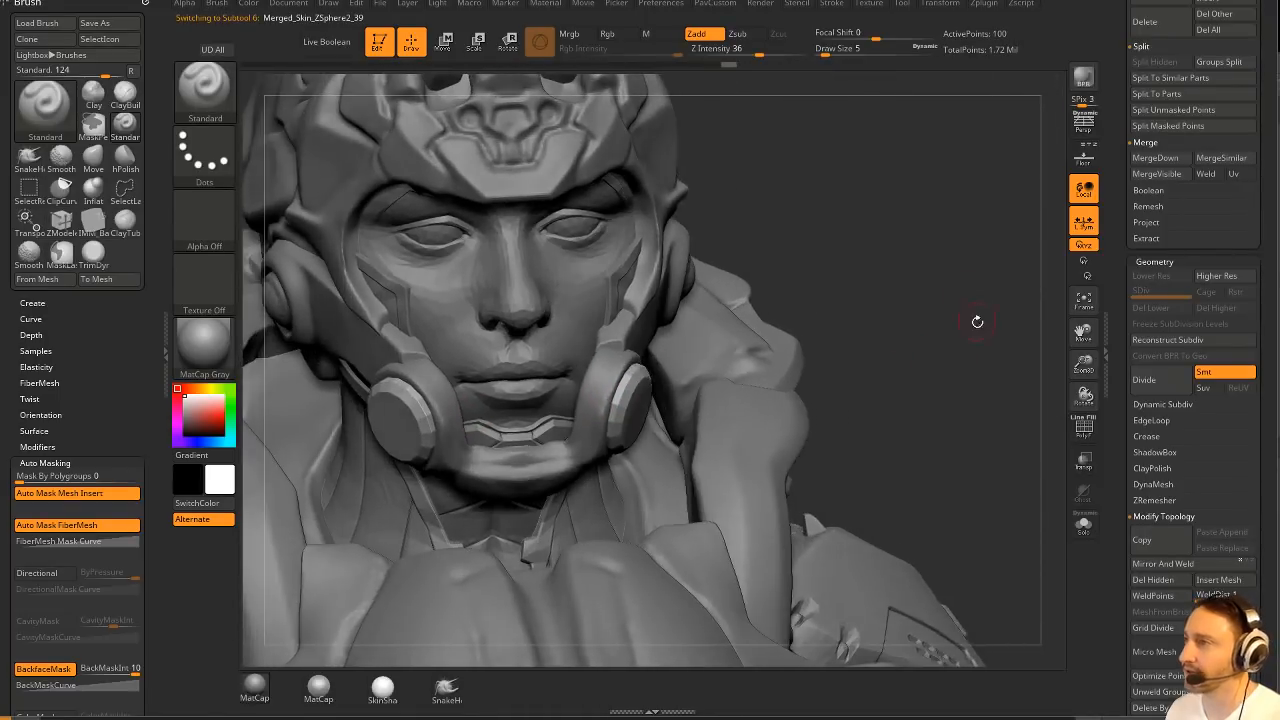
key(space)
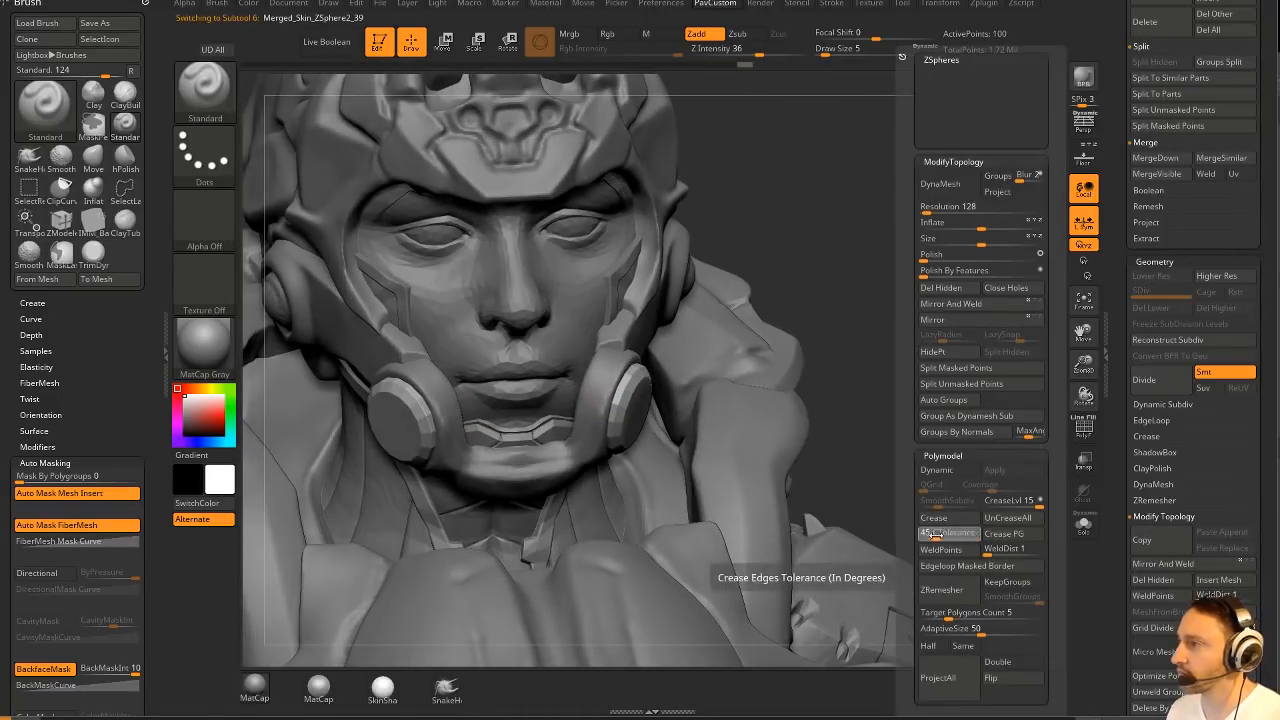
drag(809, 267, 716, 320)
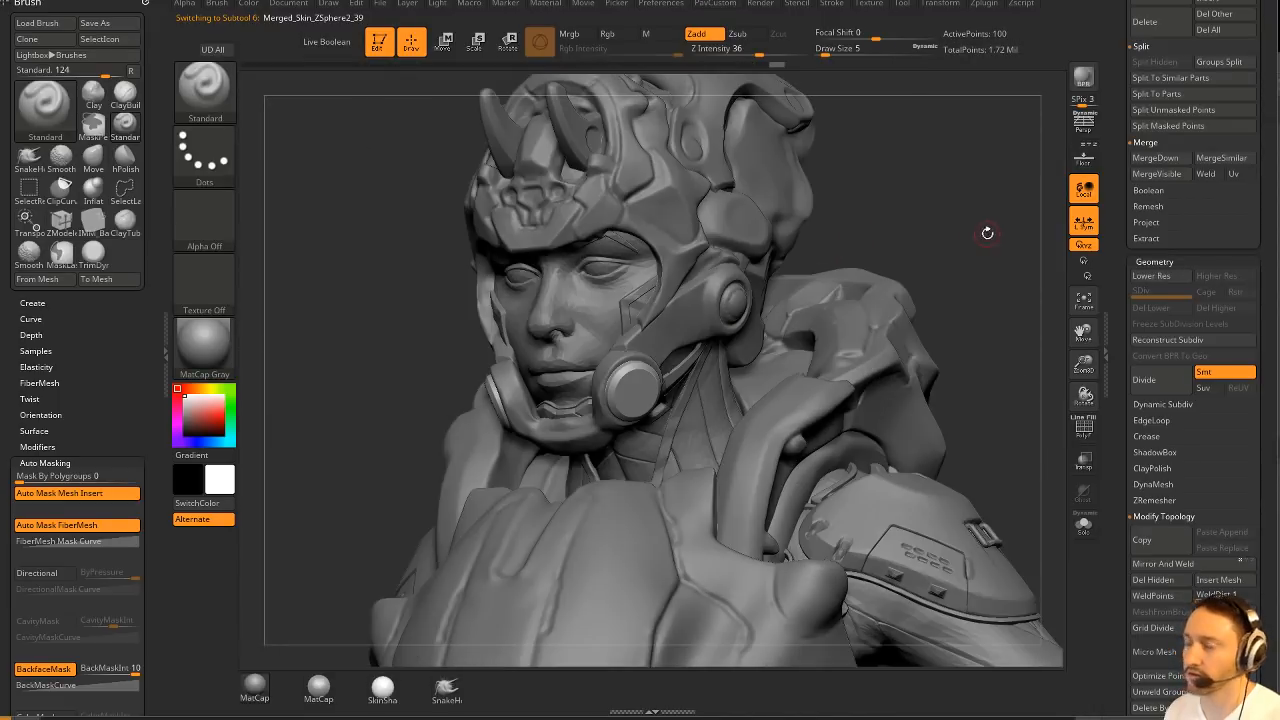
key(shift)
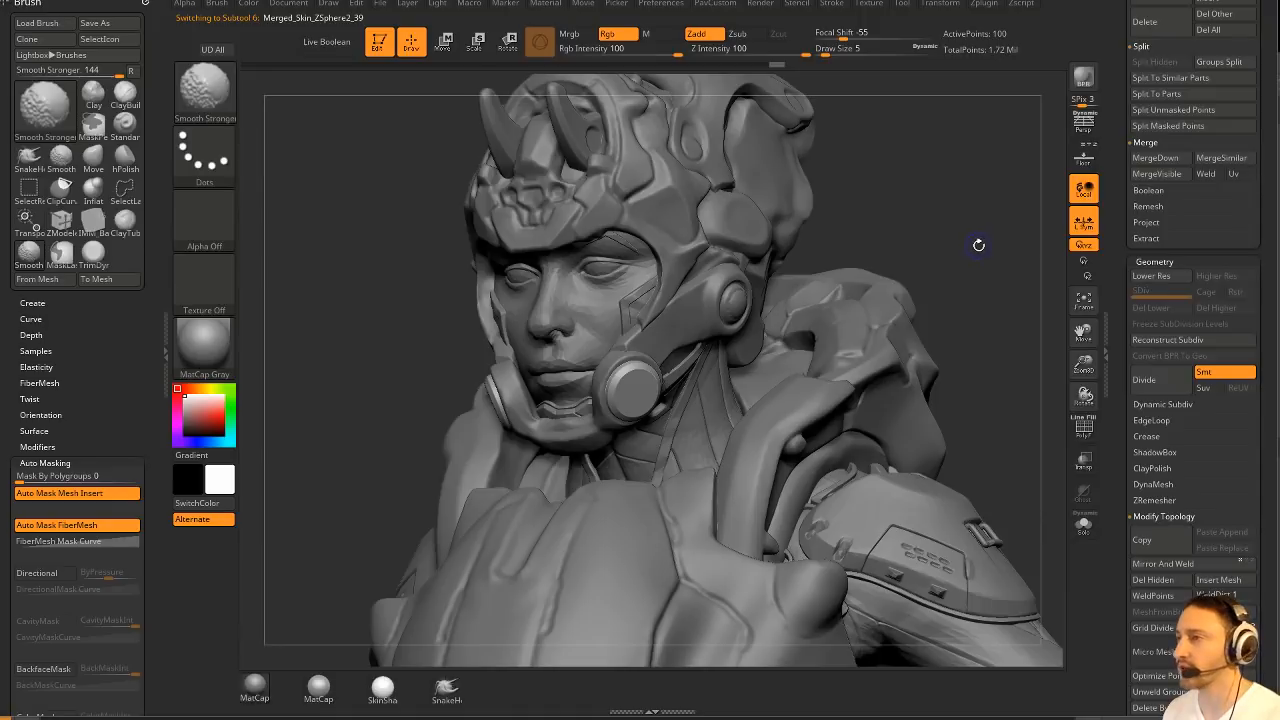
Activate Dynamic Subdiv on the chin pad disc, always allowing its automatic activation, and toggle it off and on.
key(d)
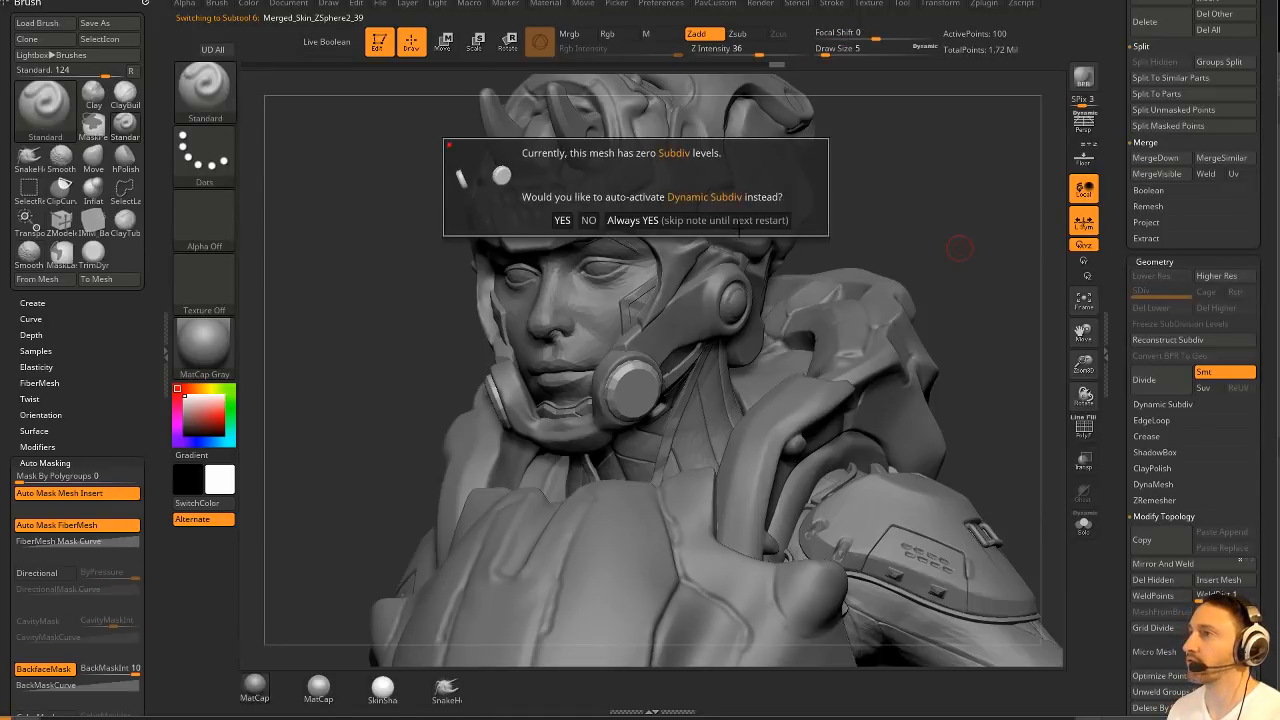
click(739, 225)
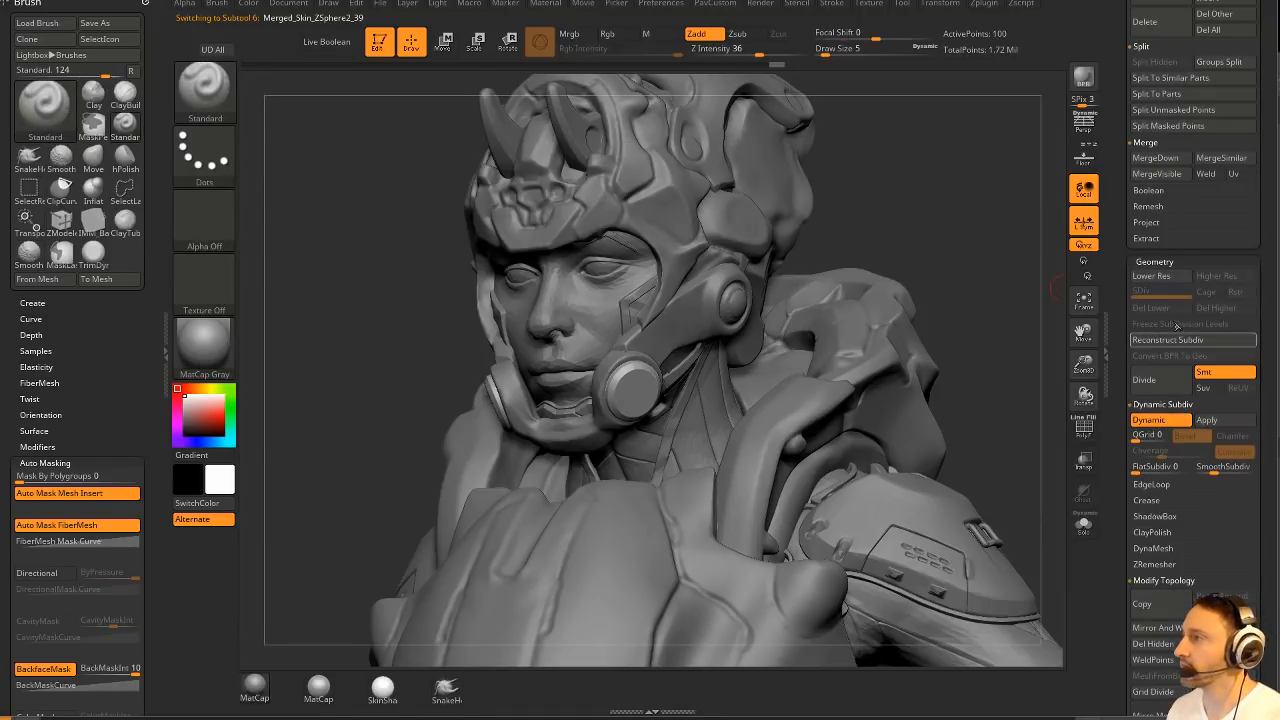
key(shift+d)
key(d)
Select the strap on the character's left cheek and nudge it upward with the Move brush.
drag(931, 320, 900, 400)
alt+click(615, 515)
mouse_move(840, 340)
mouse_down()
mouse_move(880, 300)
mouse_move(938, 287)
mouse_move(870, 280)
mouse_move(929, 260)
mouse_move(782, 368)
mouse_move(738, 372)
mouse_up()
alt+click(668, 405)
key(s)
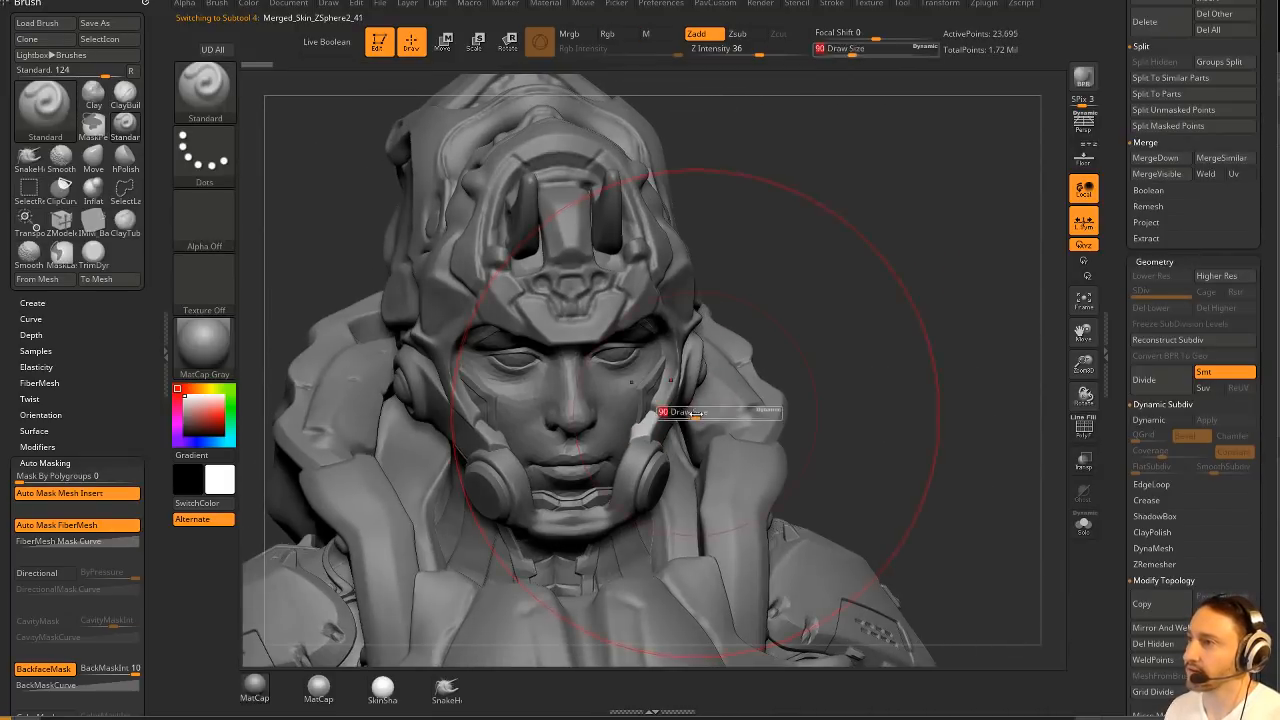
key(b)
key(m)
key(v)
mouse_move(667, 412)
mouse_down()
mouse_move(680, 413)
mouse_move(679, 386)
mouse_up()
drag(826, 345, 735, 368)
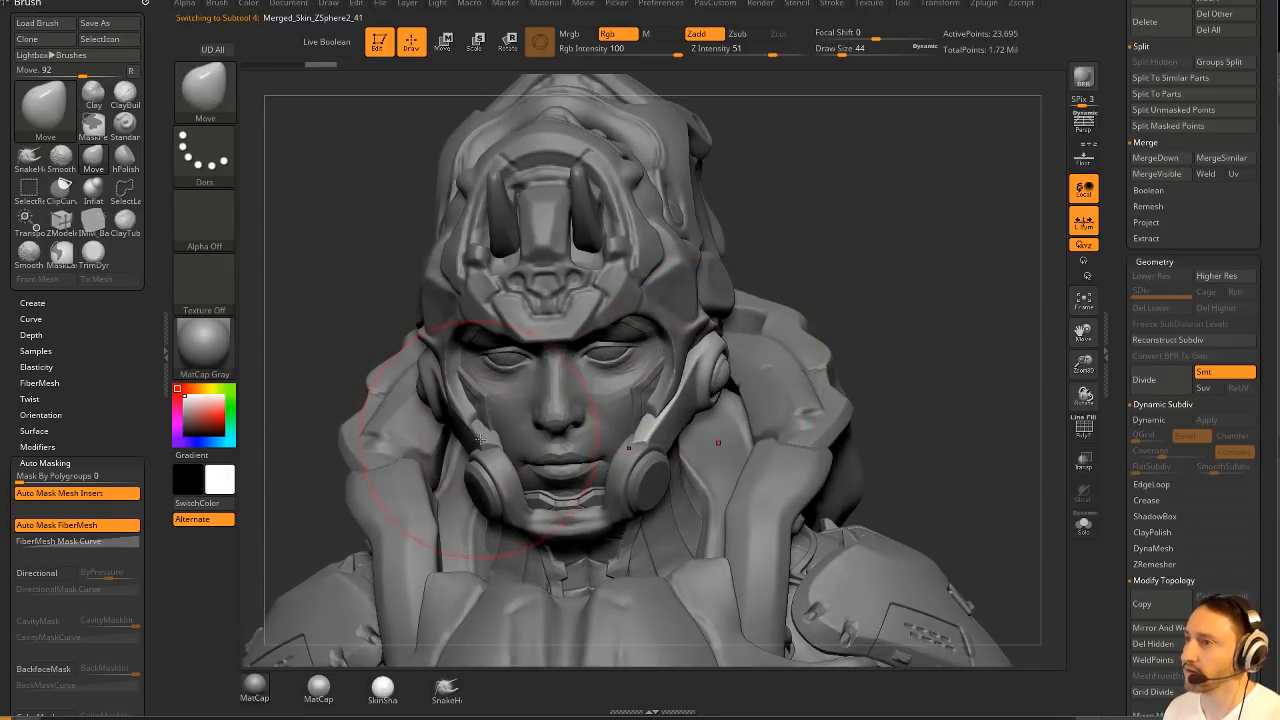
Set the Standard brush to draw size 11 and delete the strap on the character's left cheek.
alt+click(604, 372)
drag(1118, 283, 1118, 600)
key(b)
key(s)
key(t)
key(s)
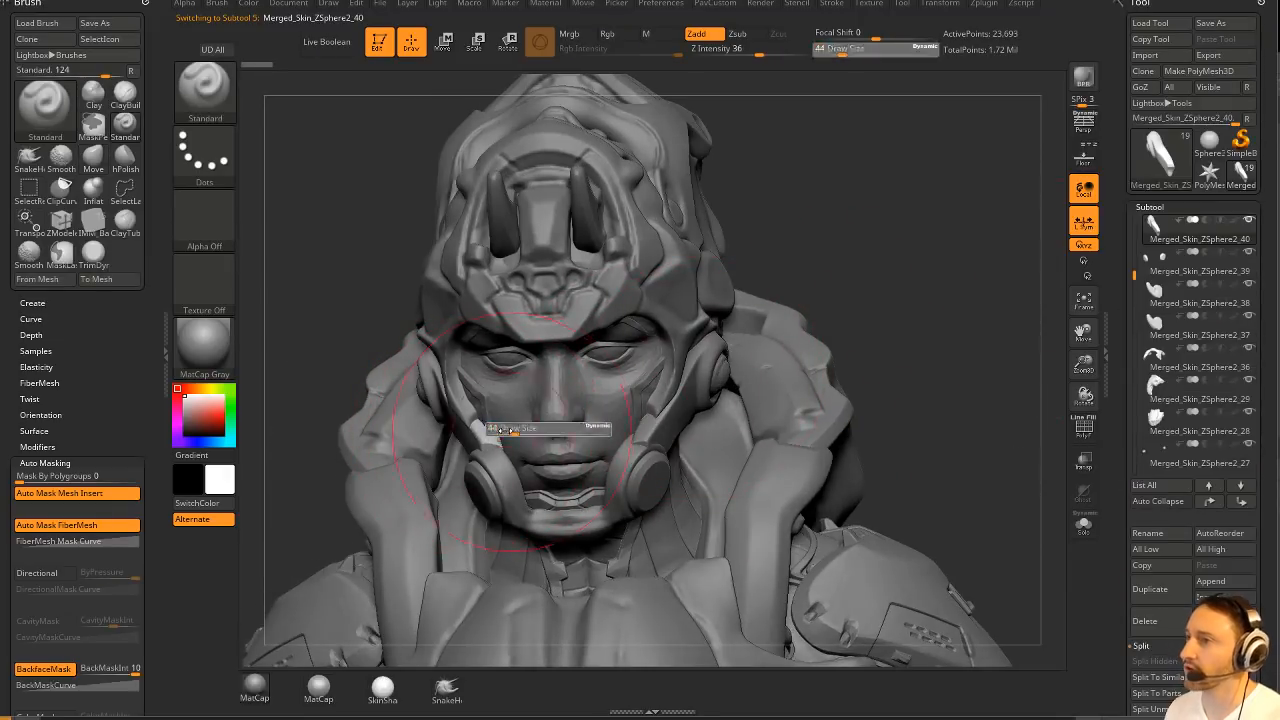
drag(518, 431, 502, 431)
alt+click(686, 403)
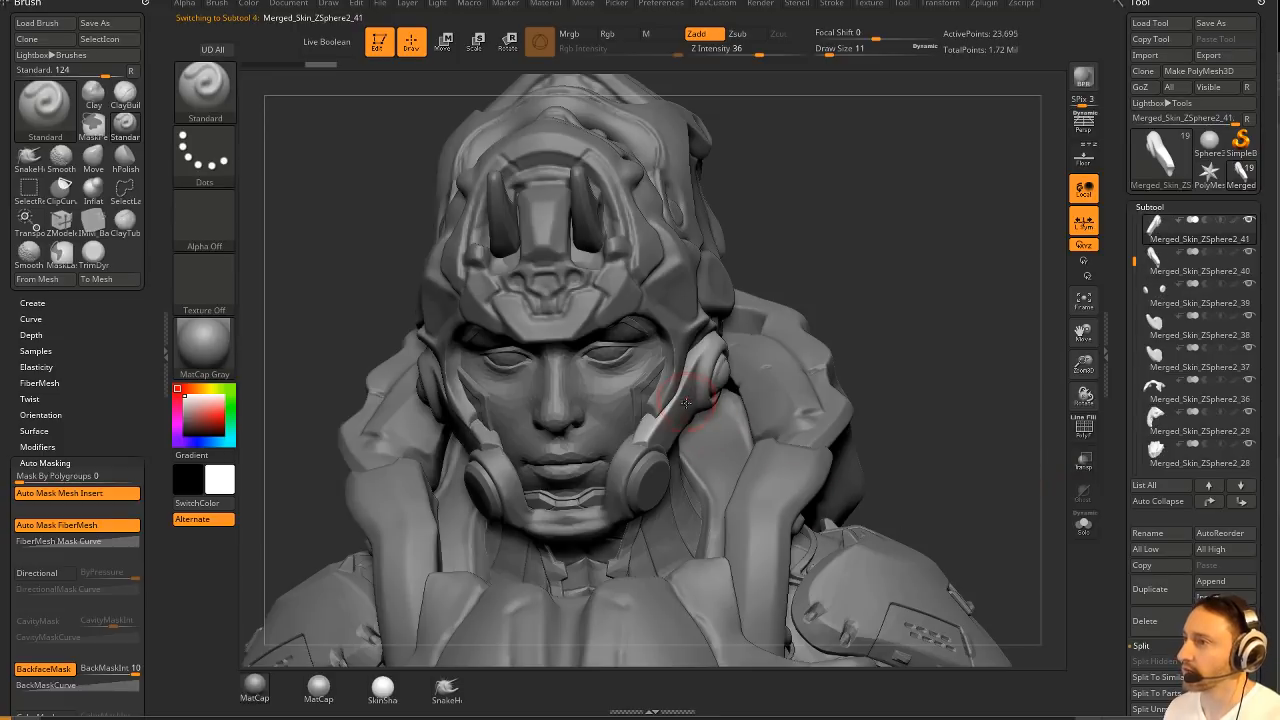
click(1145, 620)
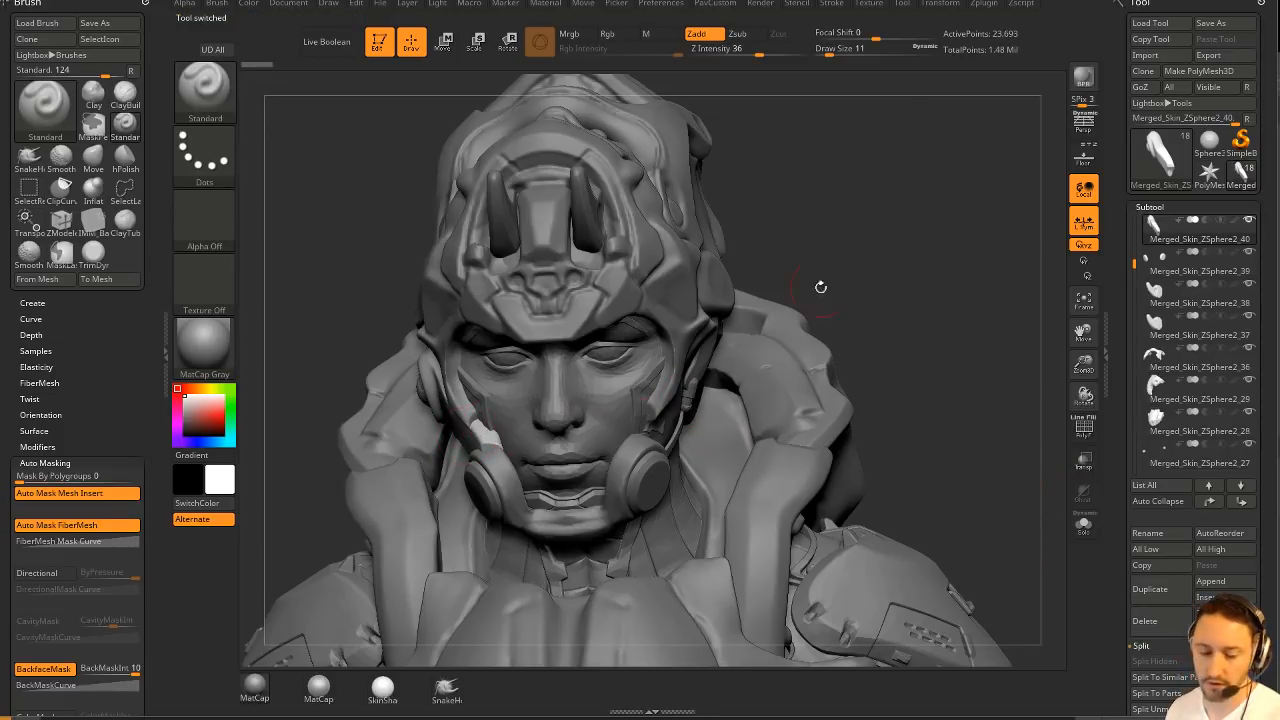
Isolate the remaining cheek strap, try Mirror And Weld with local symmetry on, and undo it.
key(g)
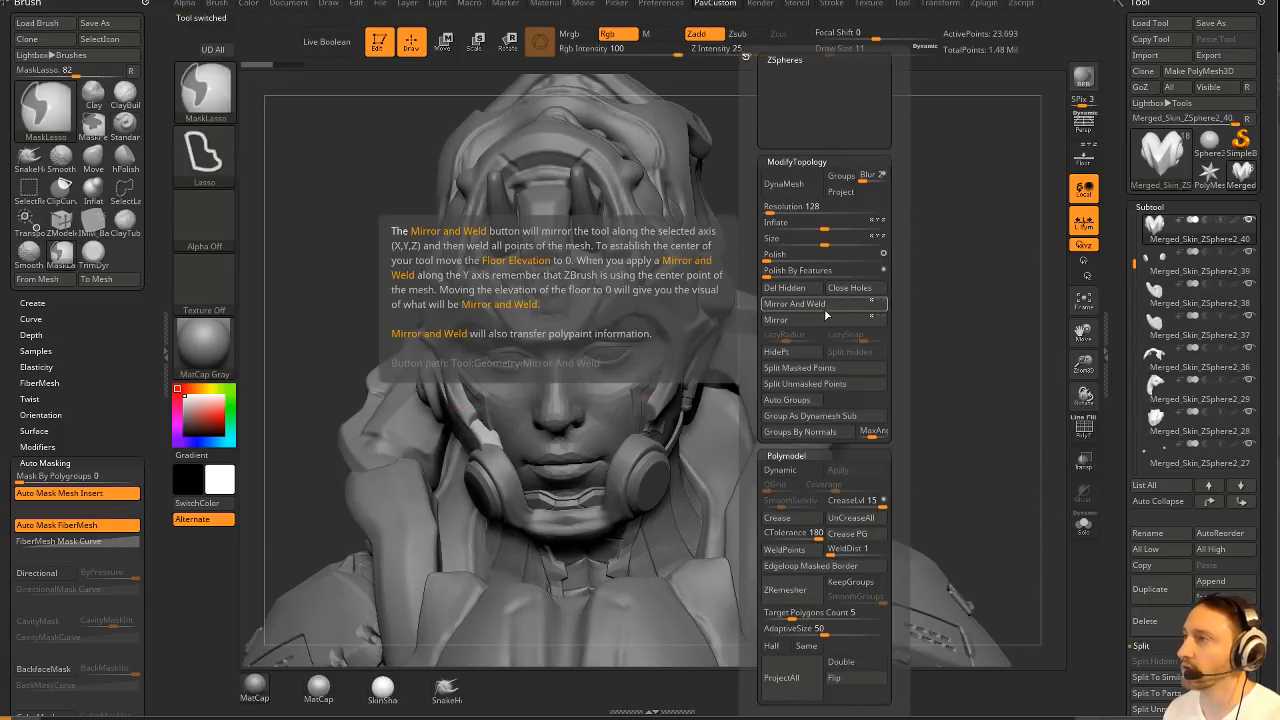
click(1084, 524)
shift+drag(1026, 454, 1006, 427)
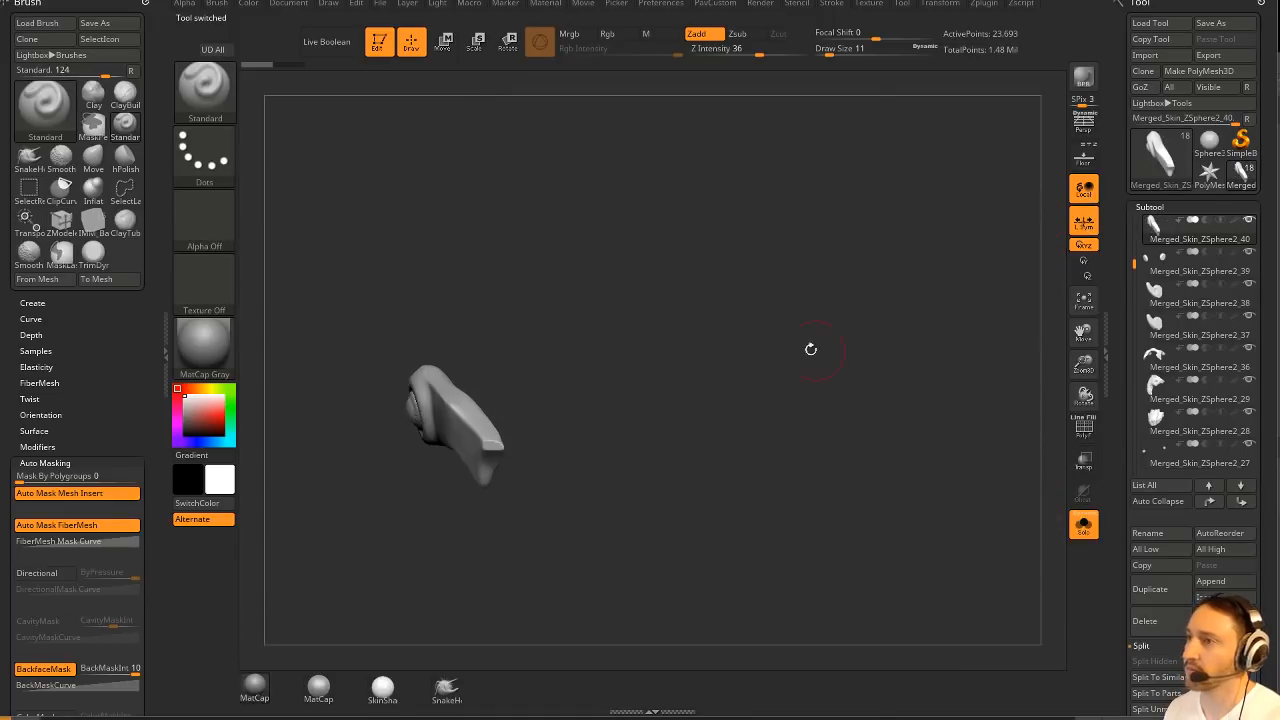
key(g)
click(778, 306)
key(ctrl+z)
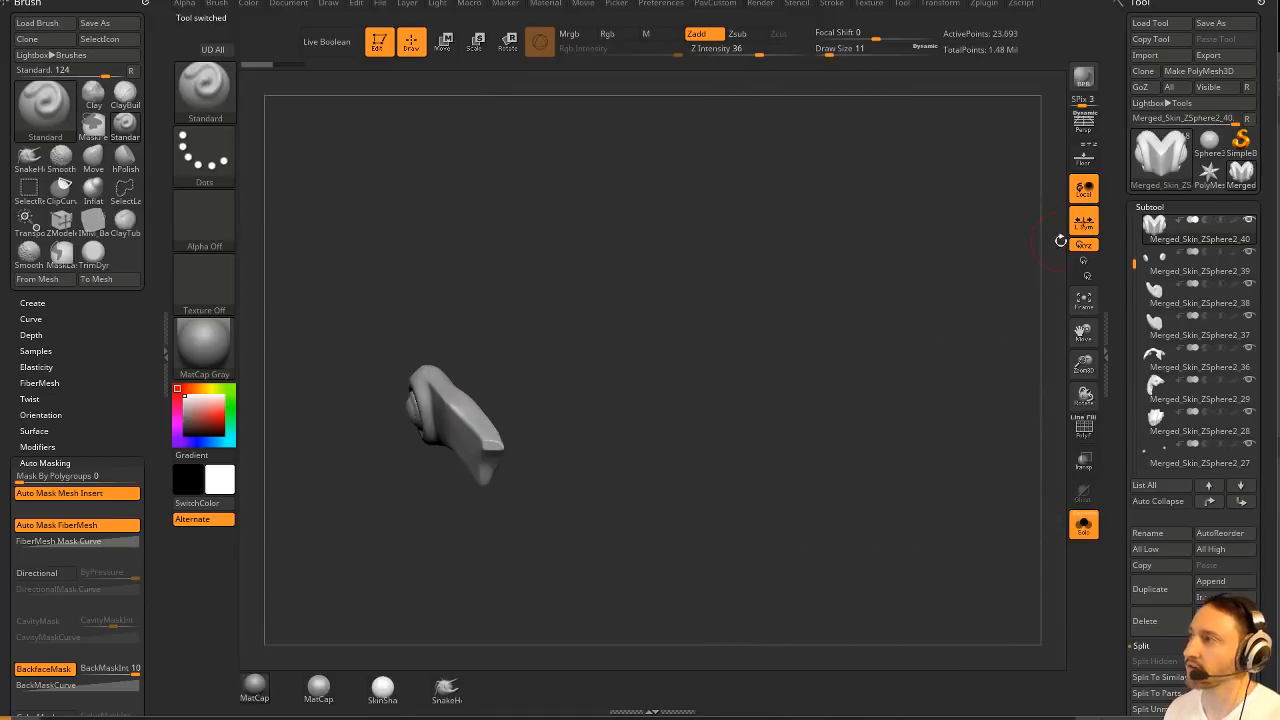
Turn off local symmetry, apply Mirror And Weld to duplicate the cheek strap on the other side, and restore local symmetry.
click(1084, 222)
key(g)
click(848, 320)
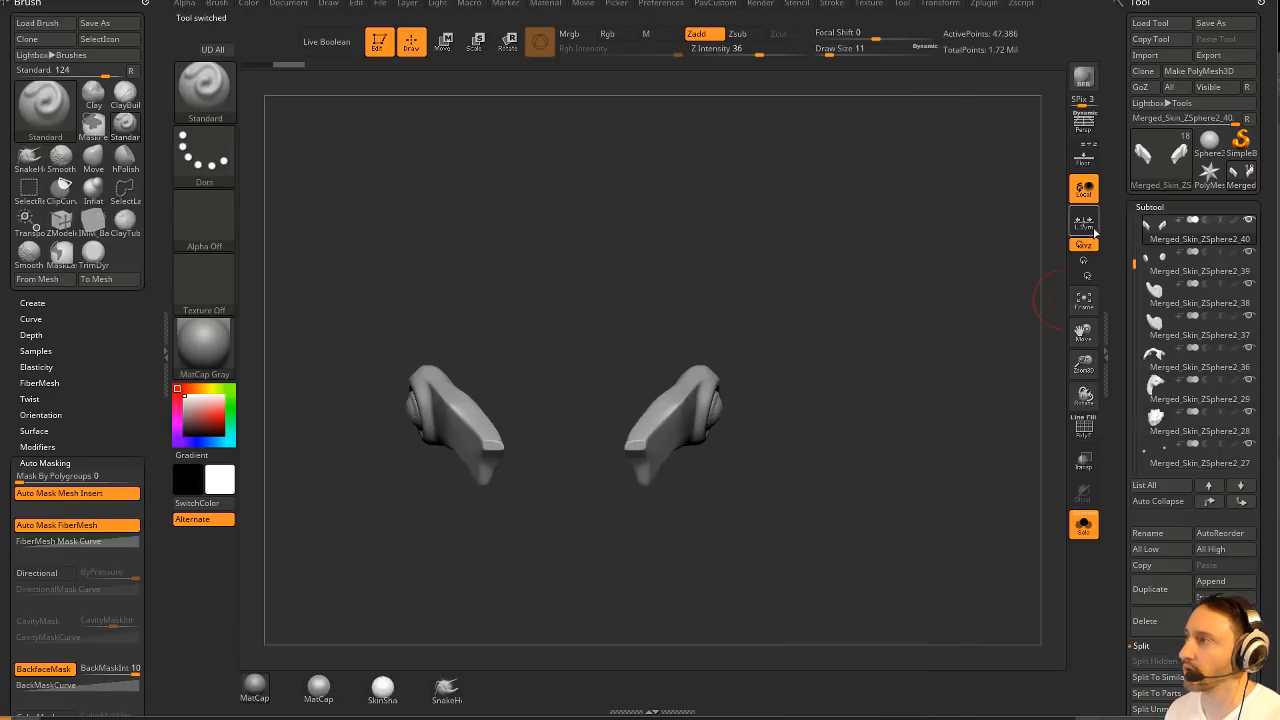
Place the gizmo on the mirrored straps, show all parts again and shift the straps slightly along X.
key(w)
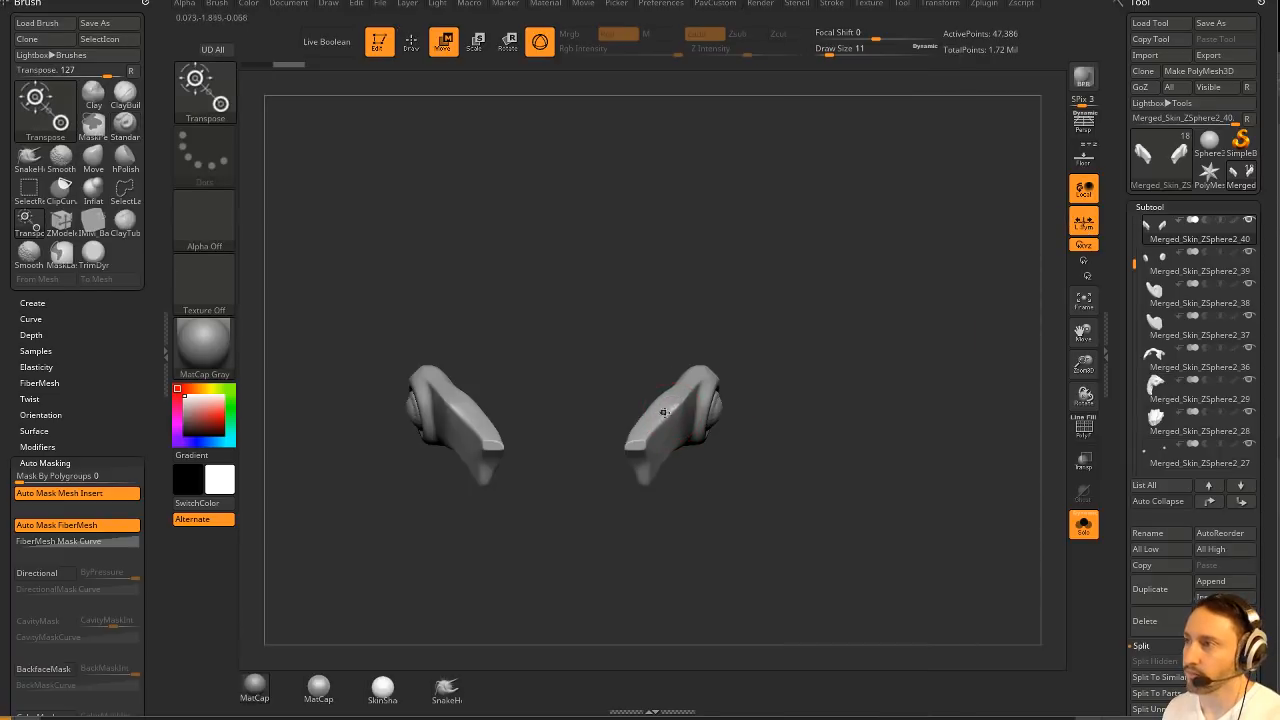
drag(770, 395, 800, 375)
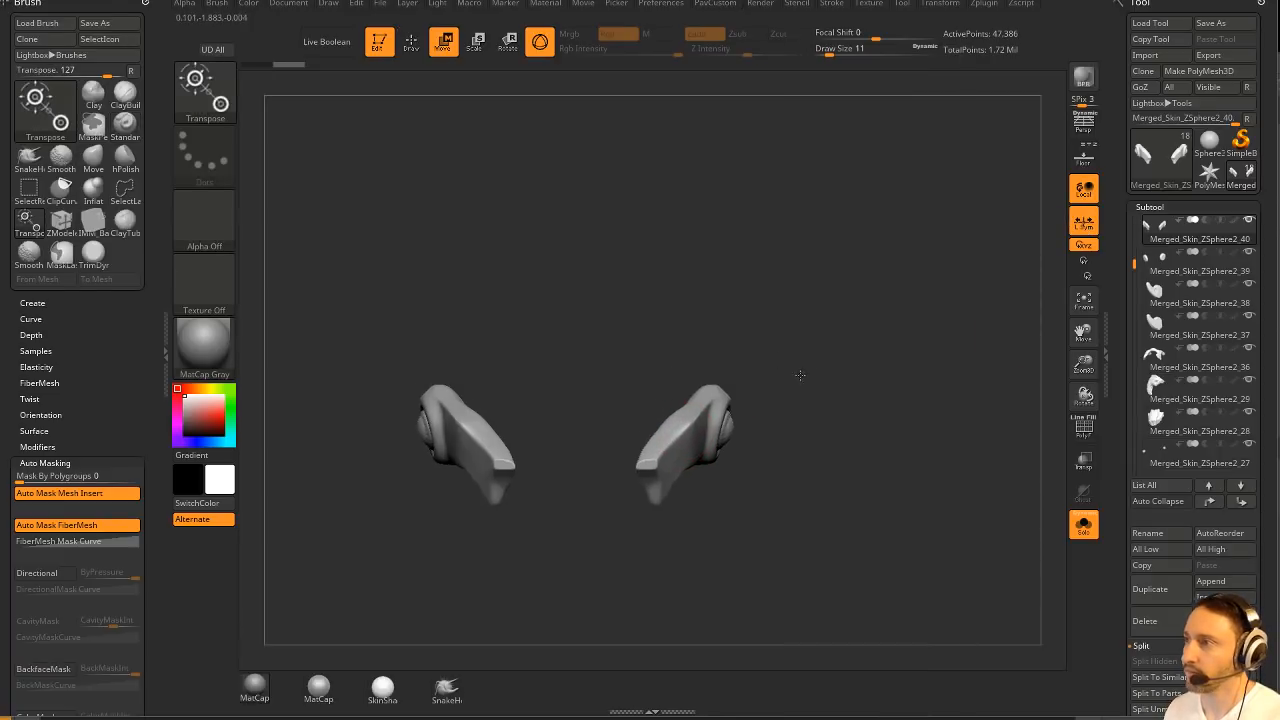
click(691, 438)
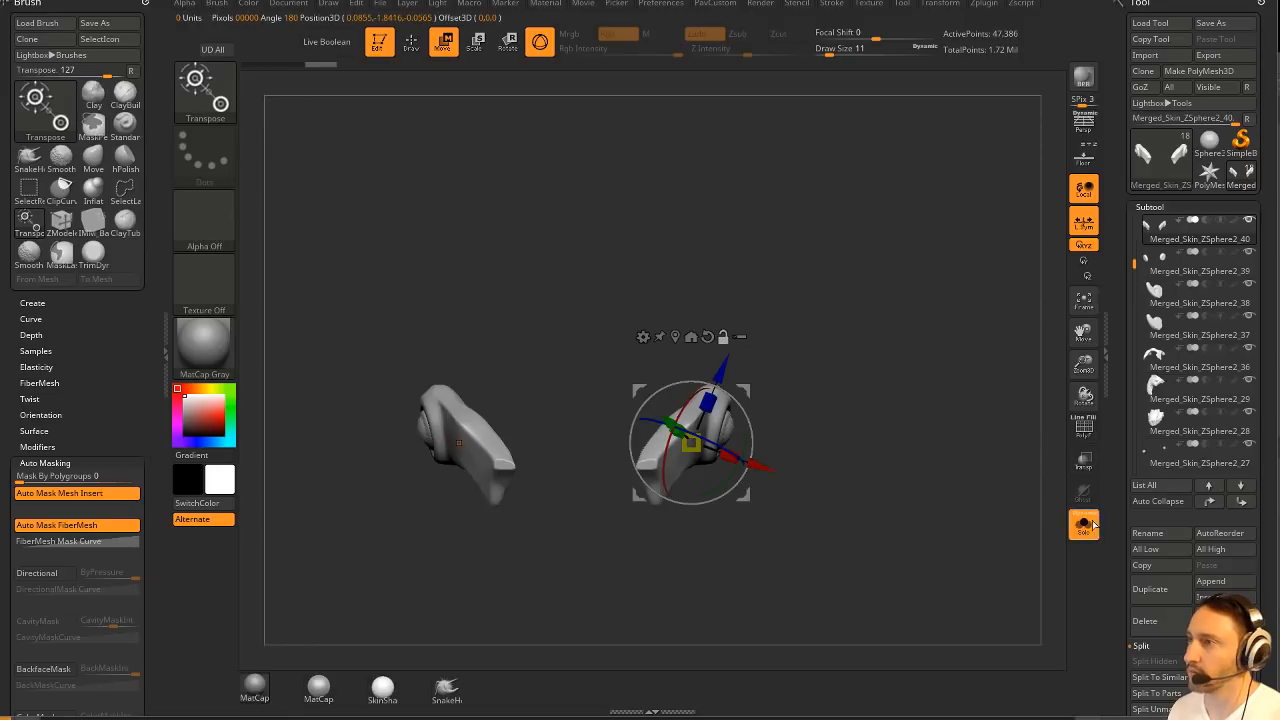
click(1090, 524)
key(q)
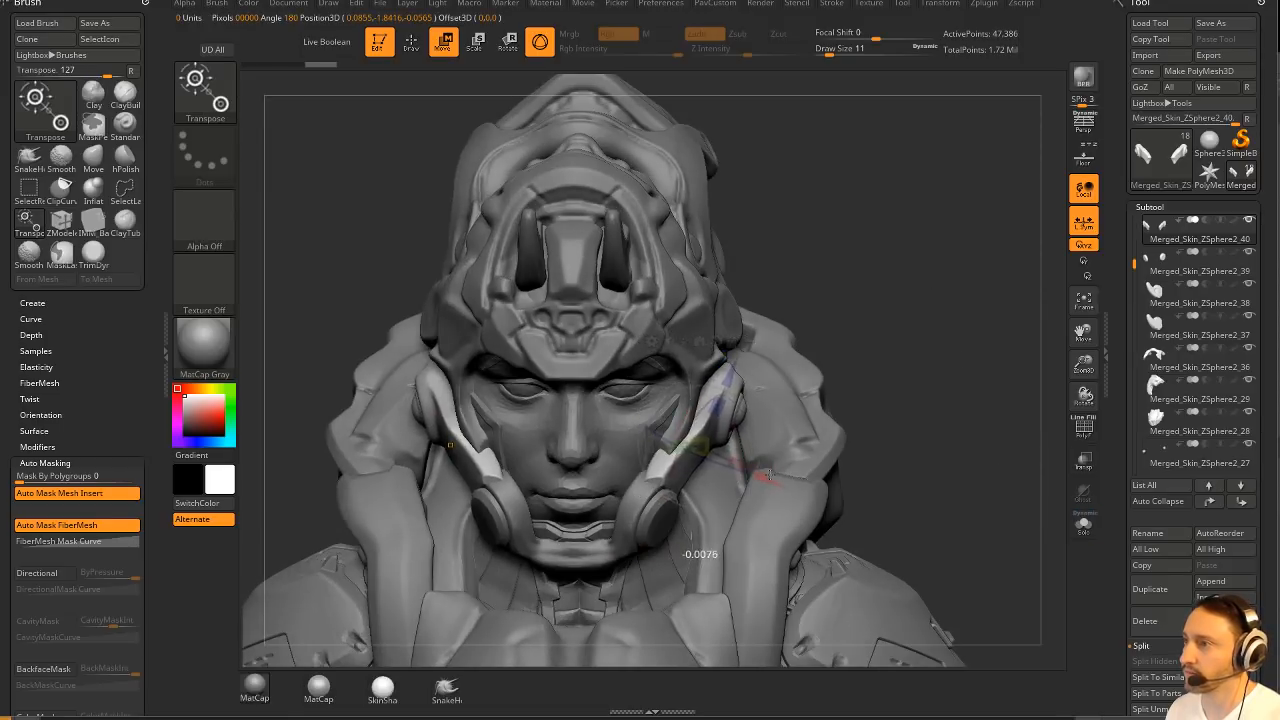
right_drag(691, 440, 706, 490)
Reshape the upper ends of the cheek straps with the Move brush at draw size 51.
key(s)
key(b)
key(m)
key(v)
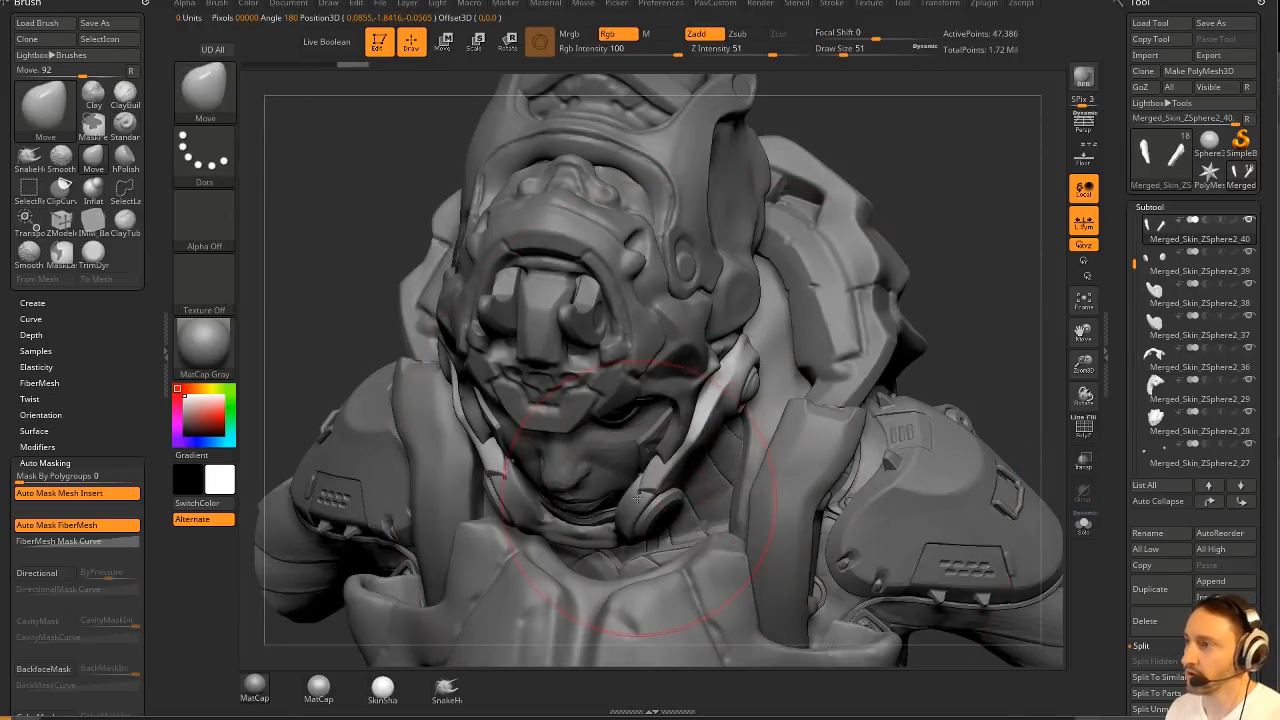
mouse_move(680, 363)
mouse_down()
mouse_move(690, 430)
mouse_move(735, 355)
mouse_up()
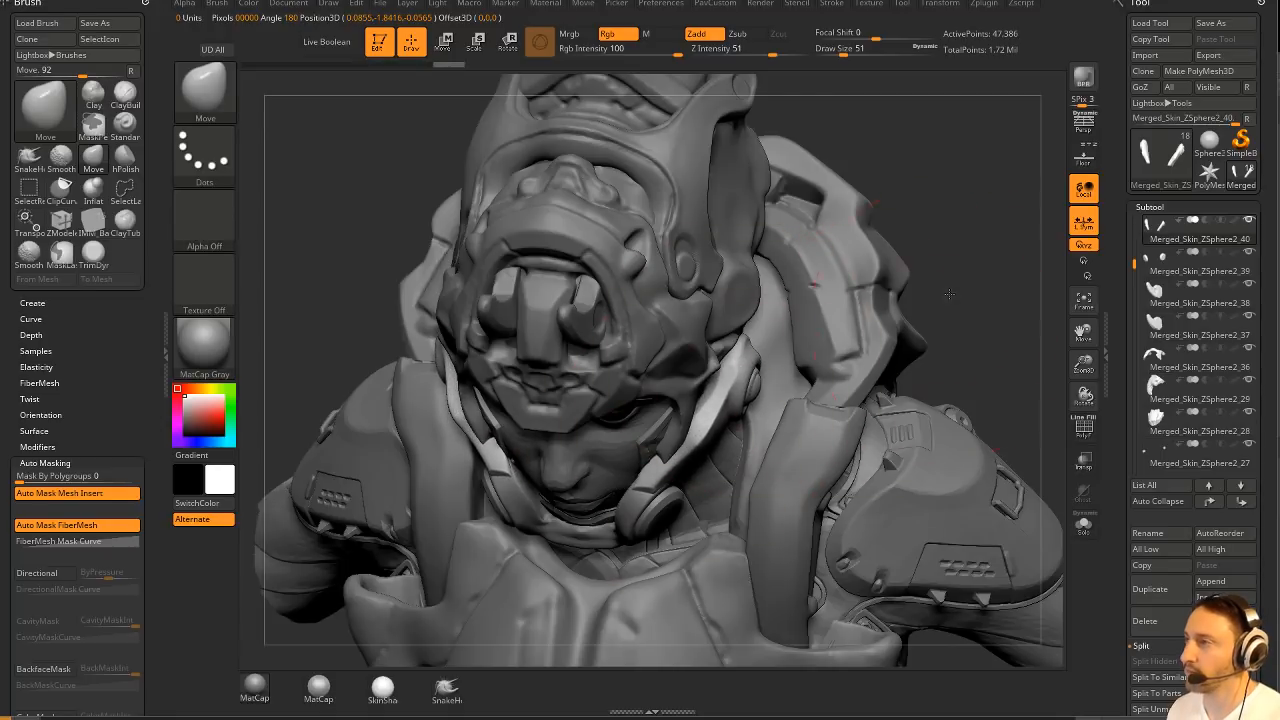
drag(949, 293, 923, 286)
Try the Move brush on the cheek straps with a draw size of 1 and with one of 324.
key(s)
drag(877, 292, 840, 292)
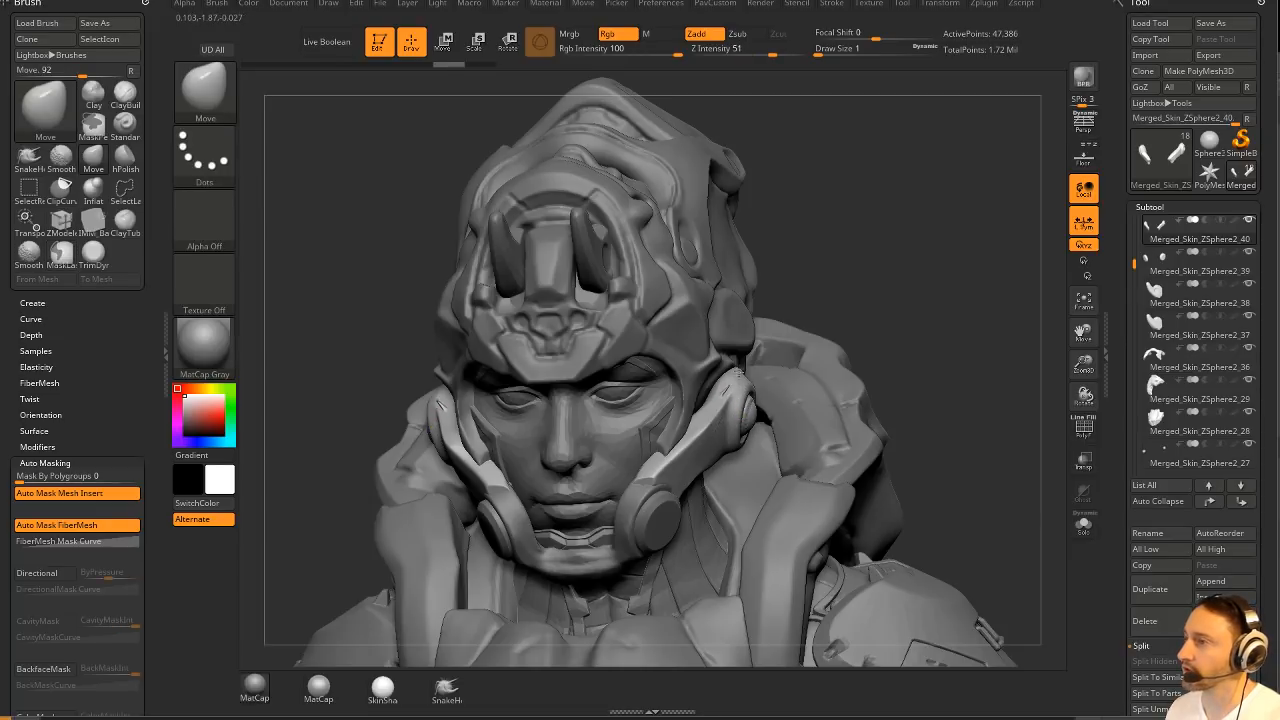
shift+right_drag(738, 375, 891, 320)
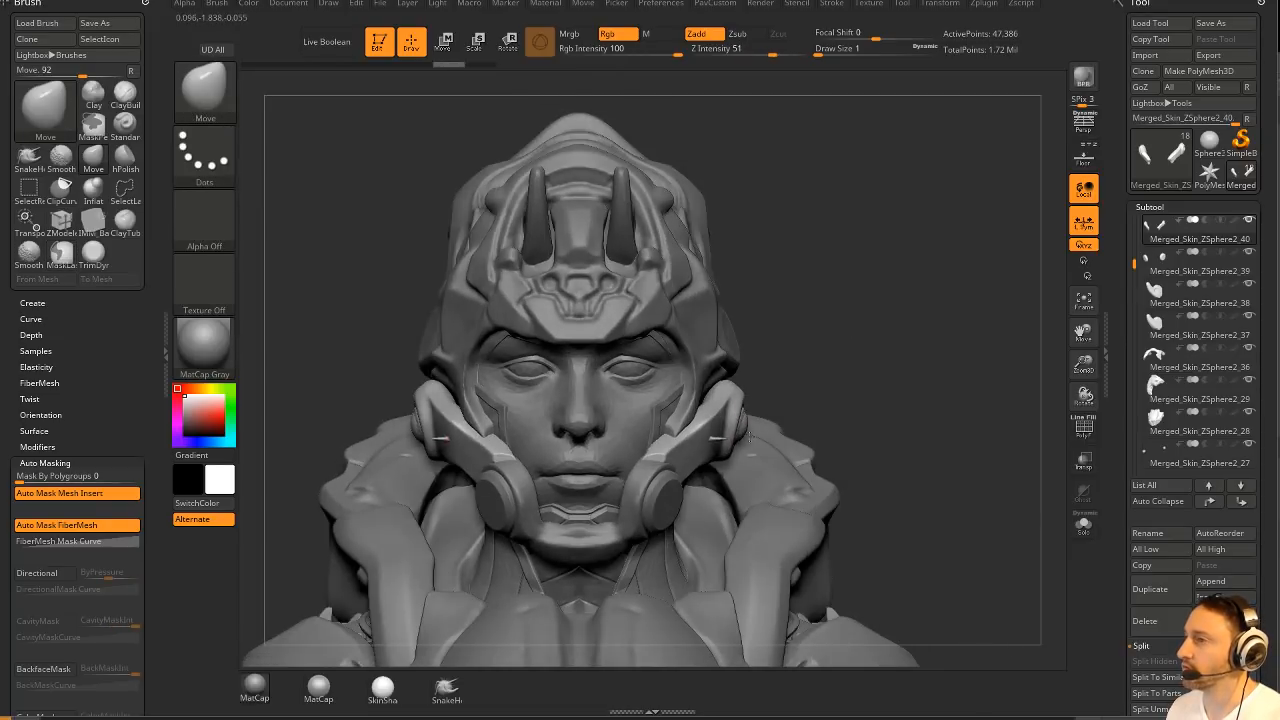
key(s)
drag(846, 391, 884, 391)
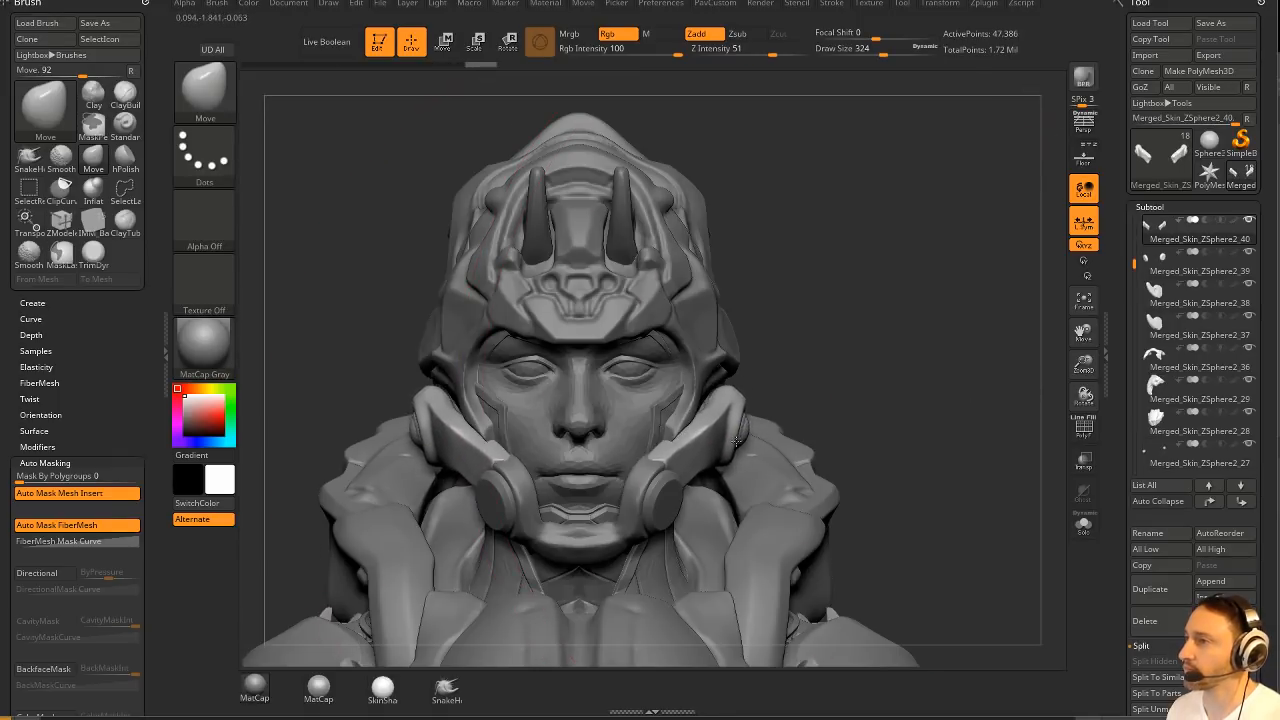
key(s)
Switch the cheek straps' transform control between the gizmo and the transpose line, and return to the Move brush at draw size 25.
key(w)
mouse_move(720, 470)
right_down()
mouse_move(745, 465)
mouse_move(775, 483)
mouse_move(780, 450)
right_up()
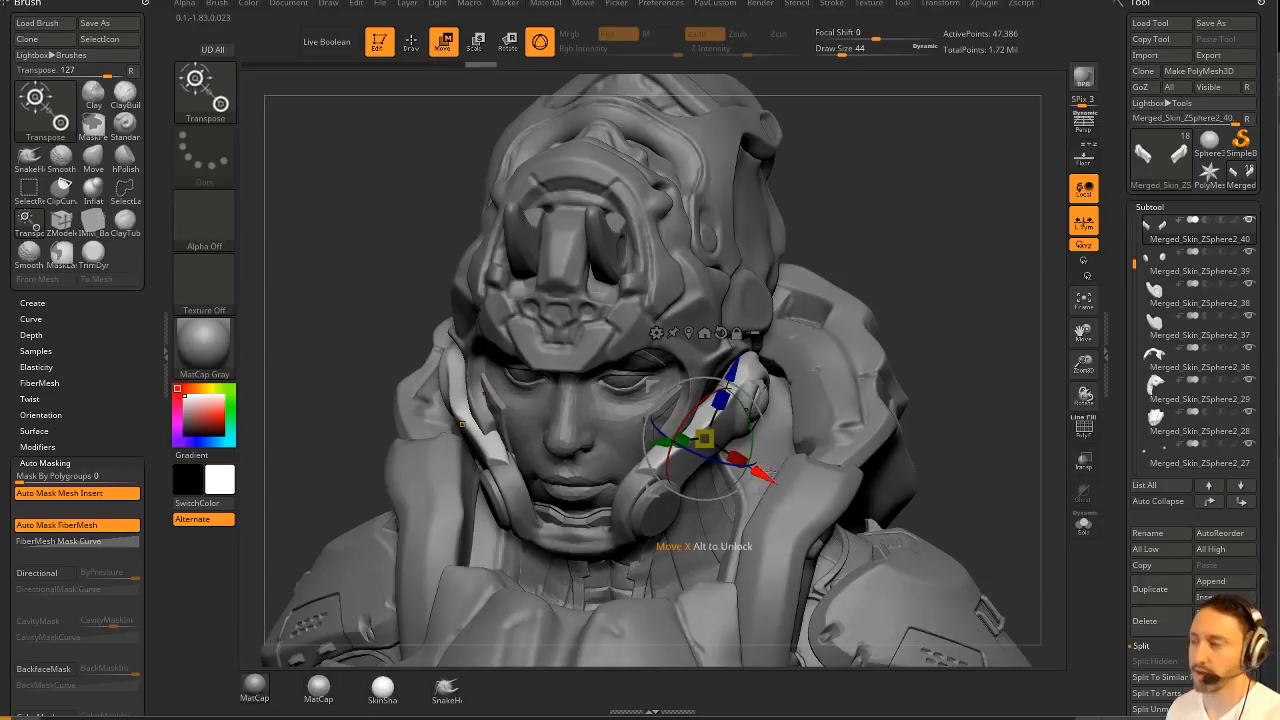
key(y)
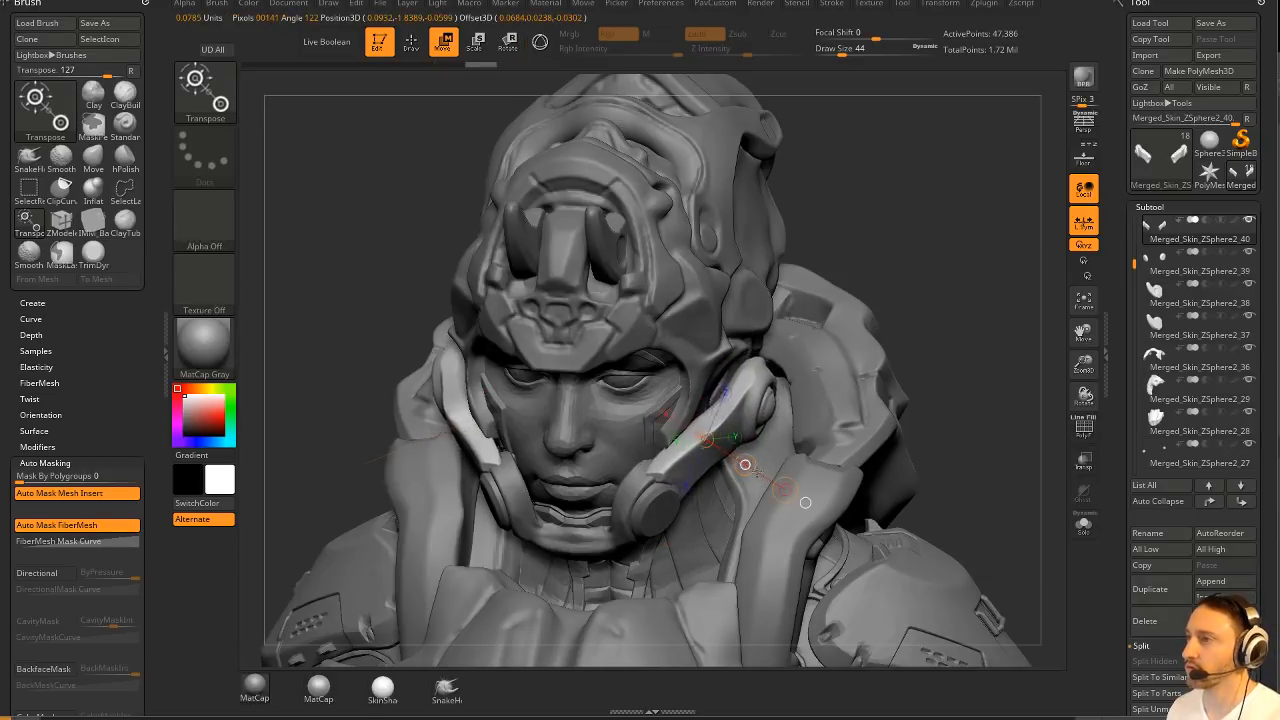
key(q)
drag(947, 295, 766, 377)
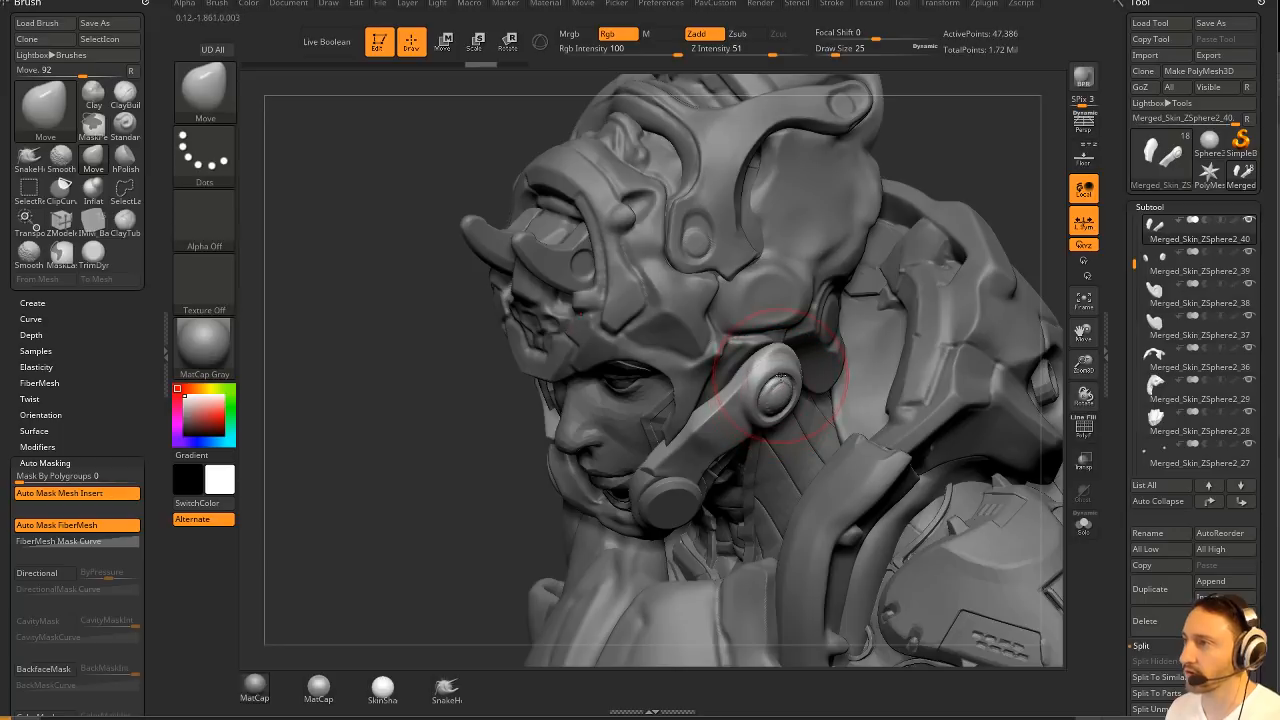
key(w)
key(y)
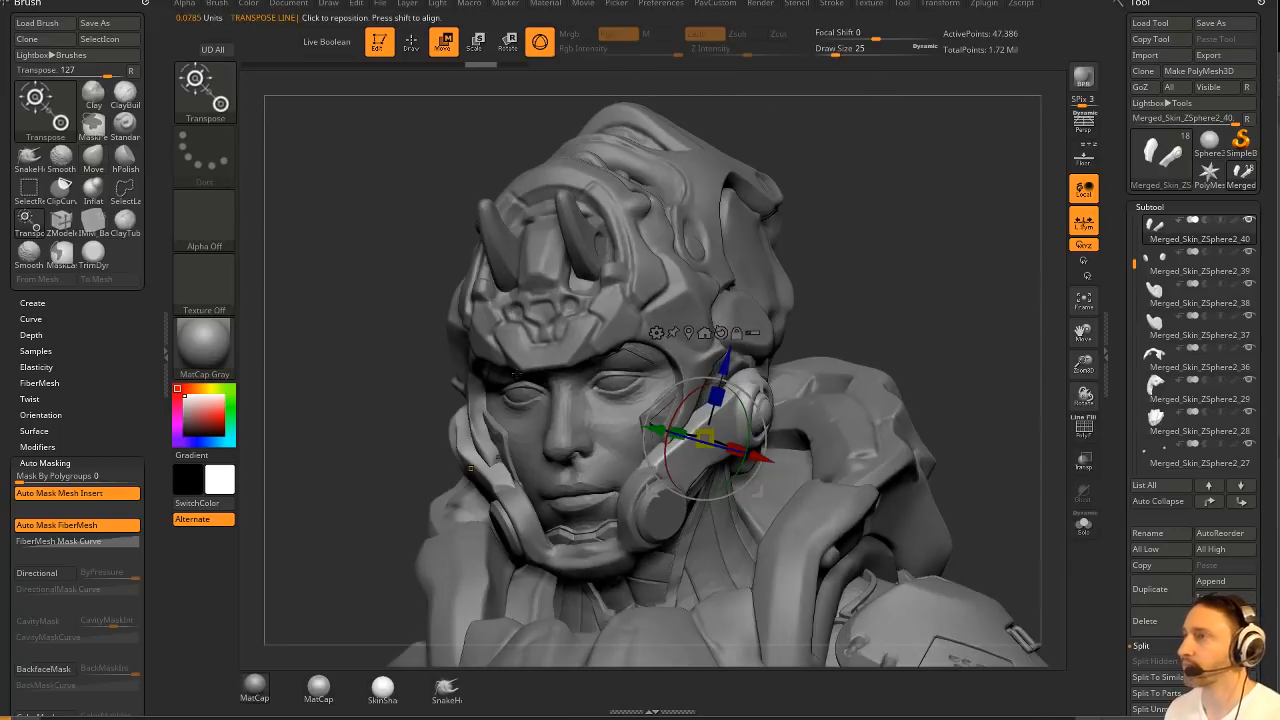
mouse_move(852, 255)
mouse_down()
mouse_move(954, 303)
mouse_move(954, 289)
mouse_up()
key(q)
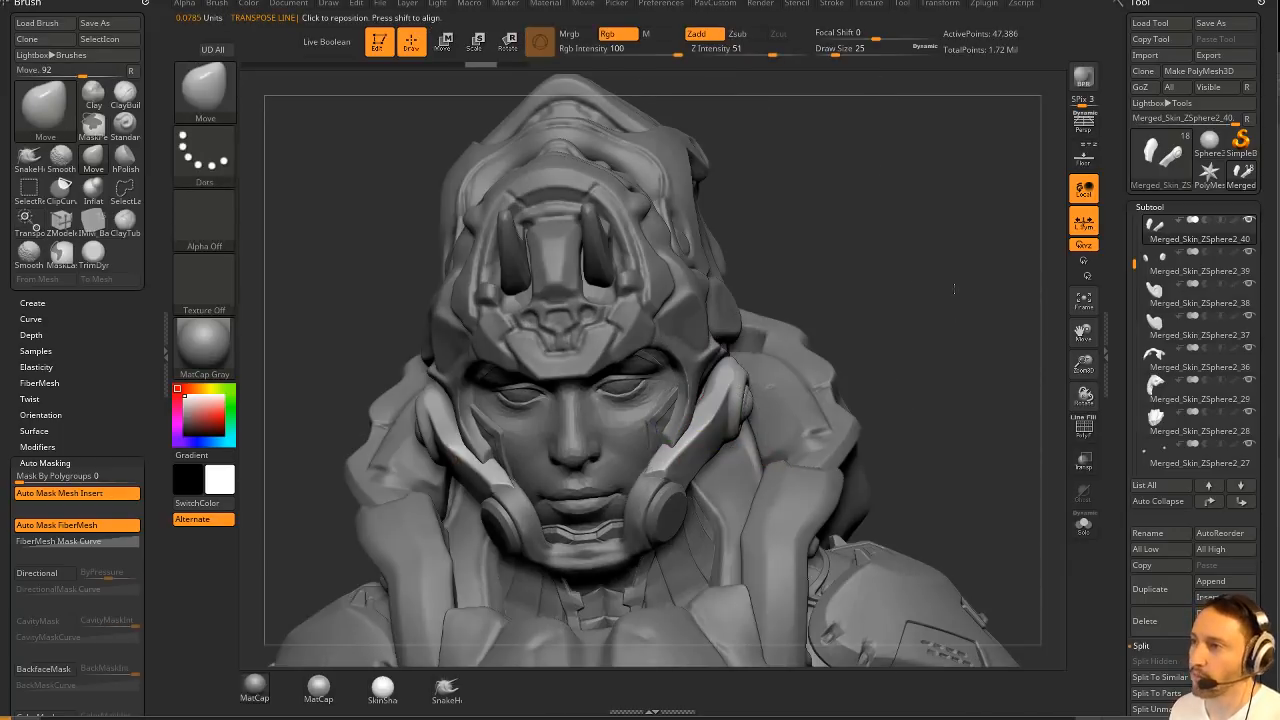
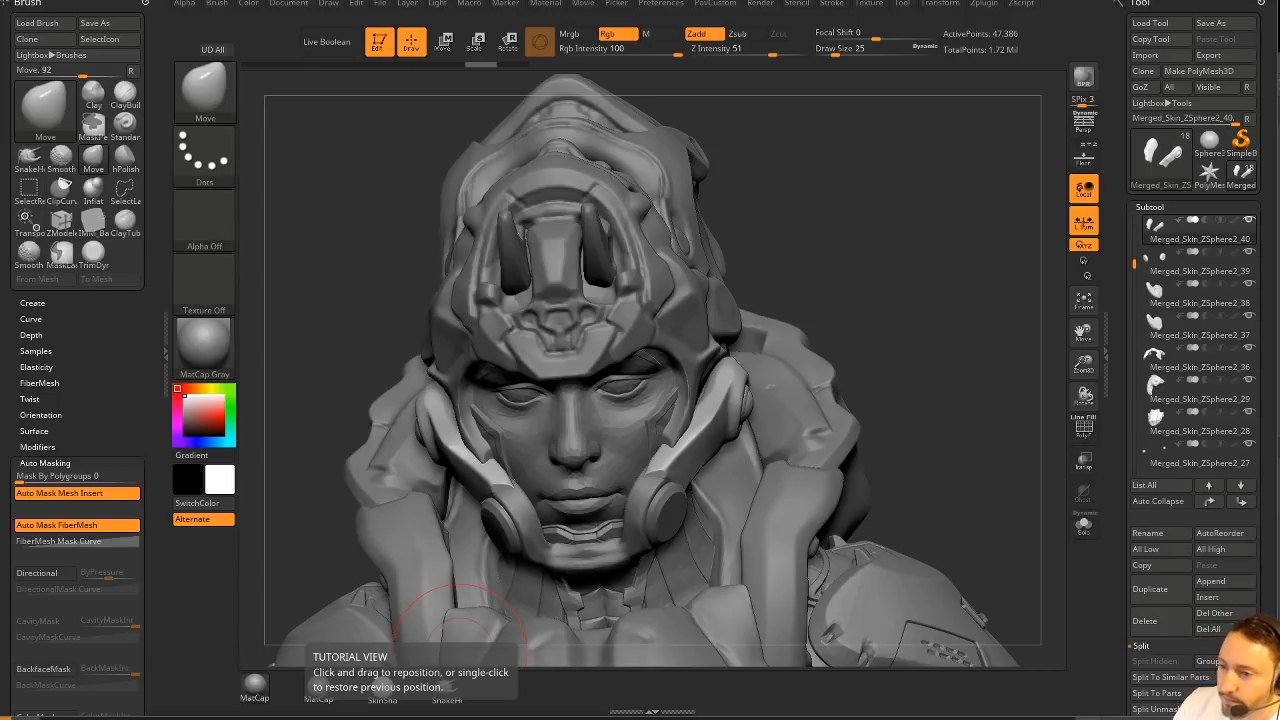
Examine the helmet and the whole bust from the front, three-quarter and more distant views.
mouse_move(902, 246)
mouse_down()
mouse_move(918, 254)
mouse_move(896, 237)
mouse_up()
alt+drag(915, 340, 918, 267)
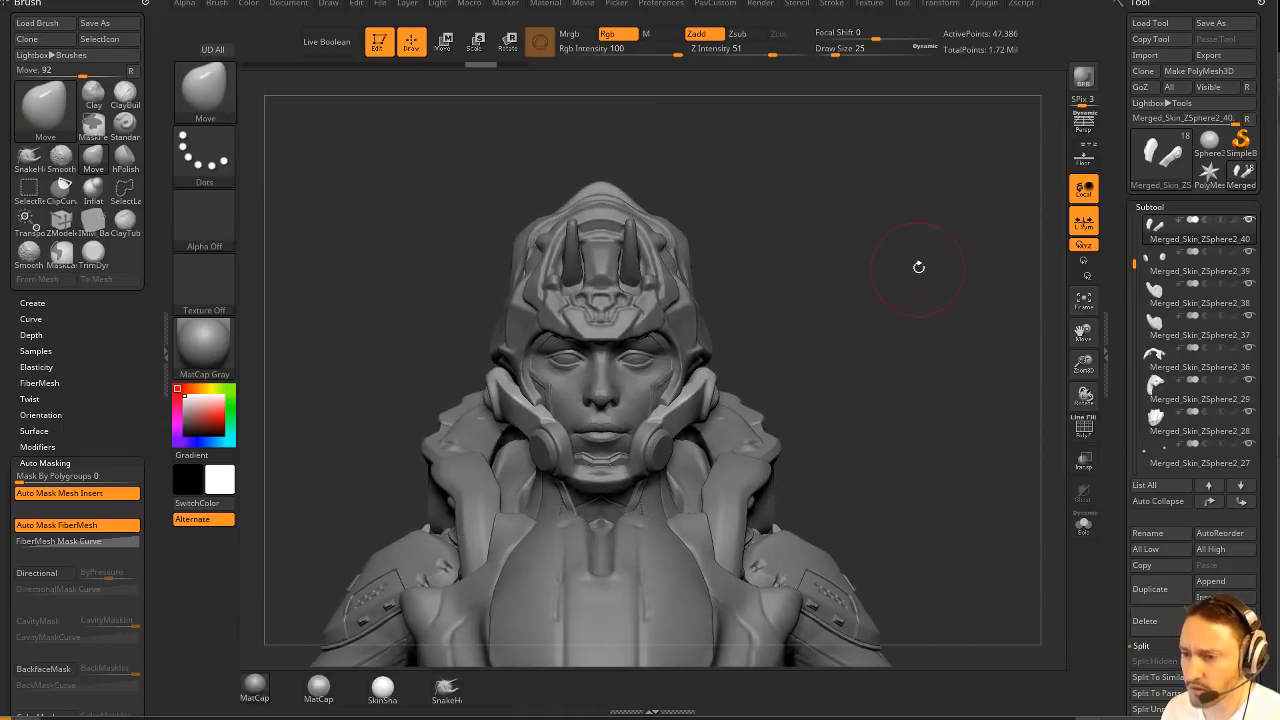
key(s)
drag(914, 311, 894, 316)
mouse_move(905, 262)
alt+mouse_down()
mouse_move(909, 311)
mouse_move(918, 303)
alt+mouse_up()
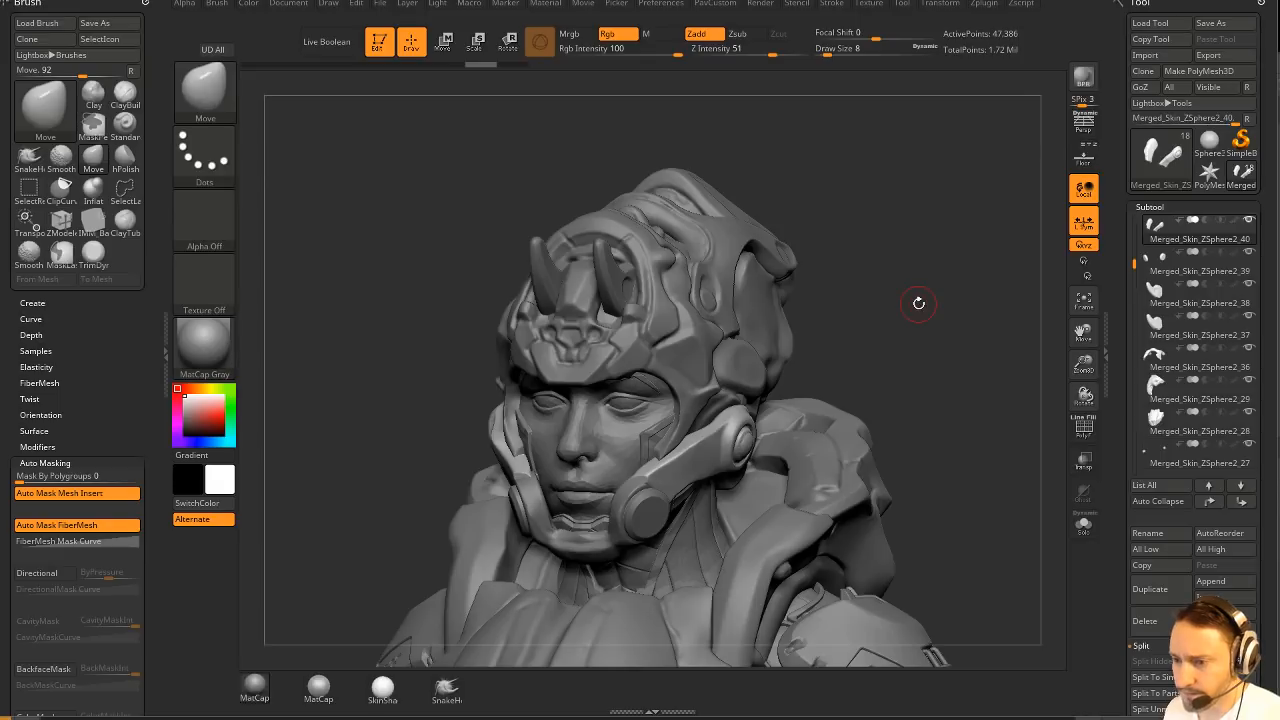
drag(920, 408, 949, 386)
drag(850, 127, 878, 112)
drag(878, 112, 648, 262)
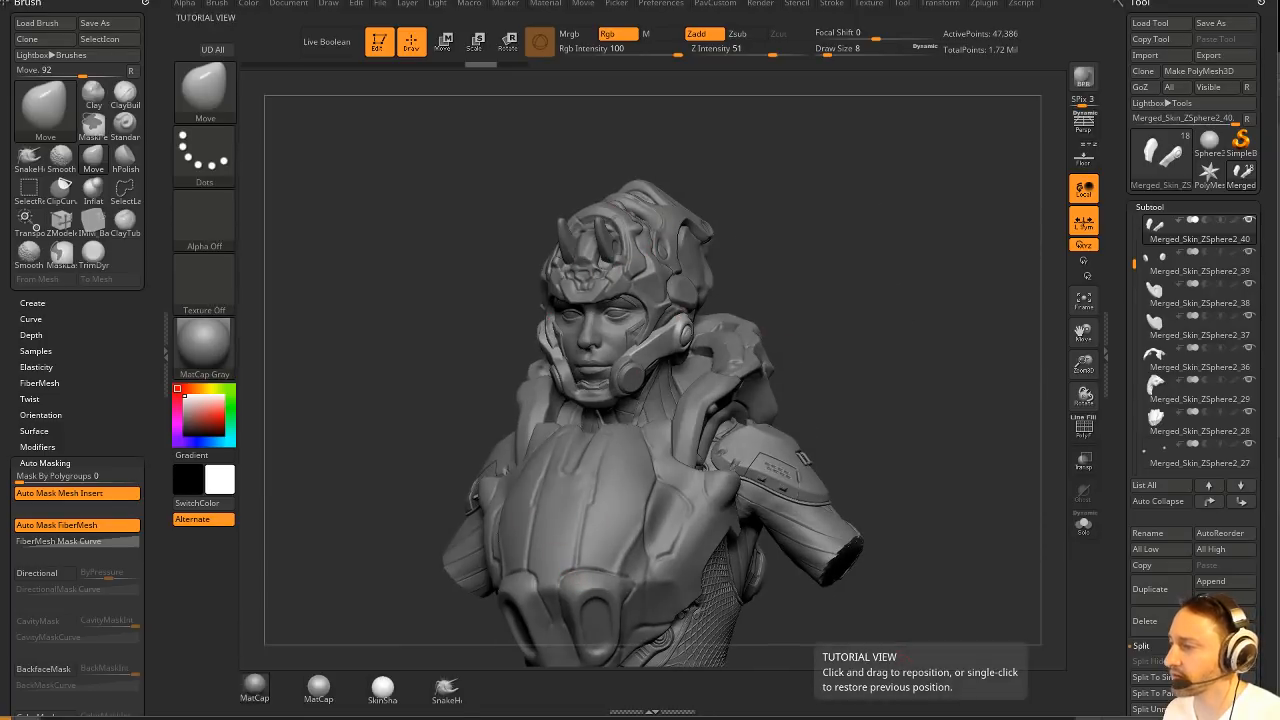
Switch to the browser and open the ZBrush Mech Helmet Concept Sculpt playlist from the YouTube channel's playlists.
drag(700, 719, 777, 55)
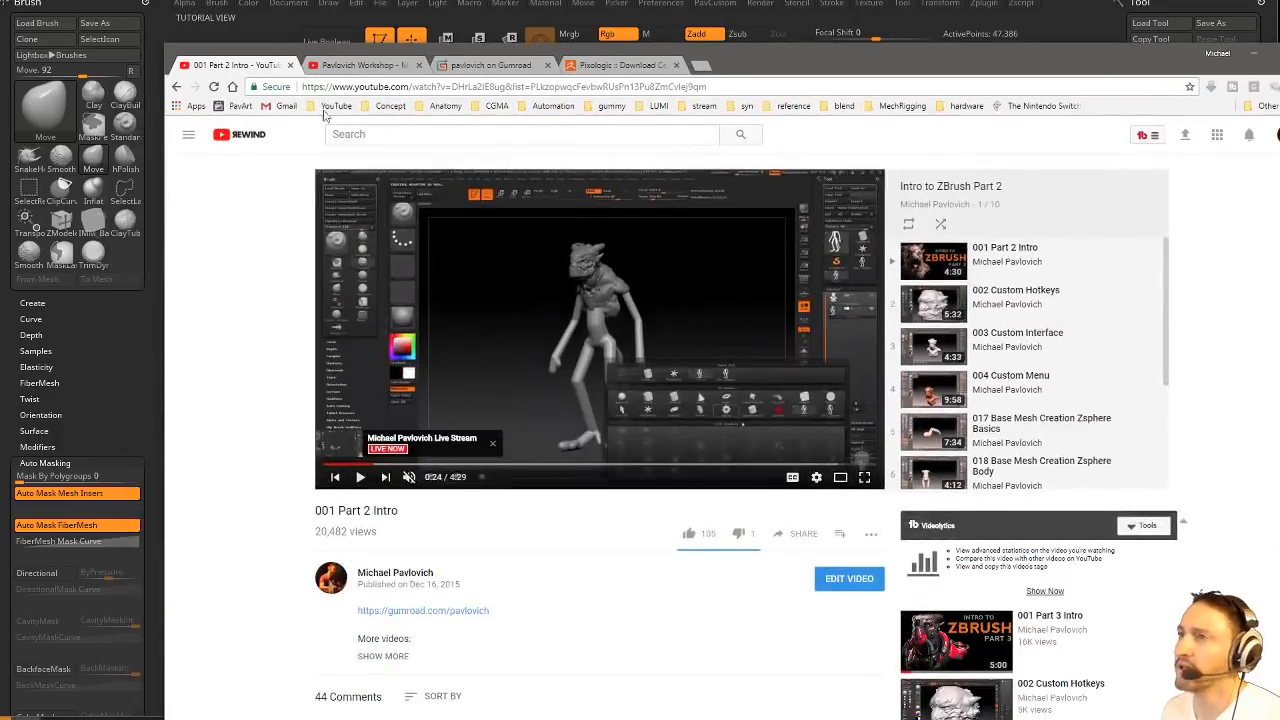
click(177, 88)
scroll(797, 568, down, 3)
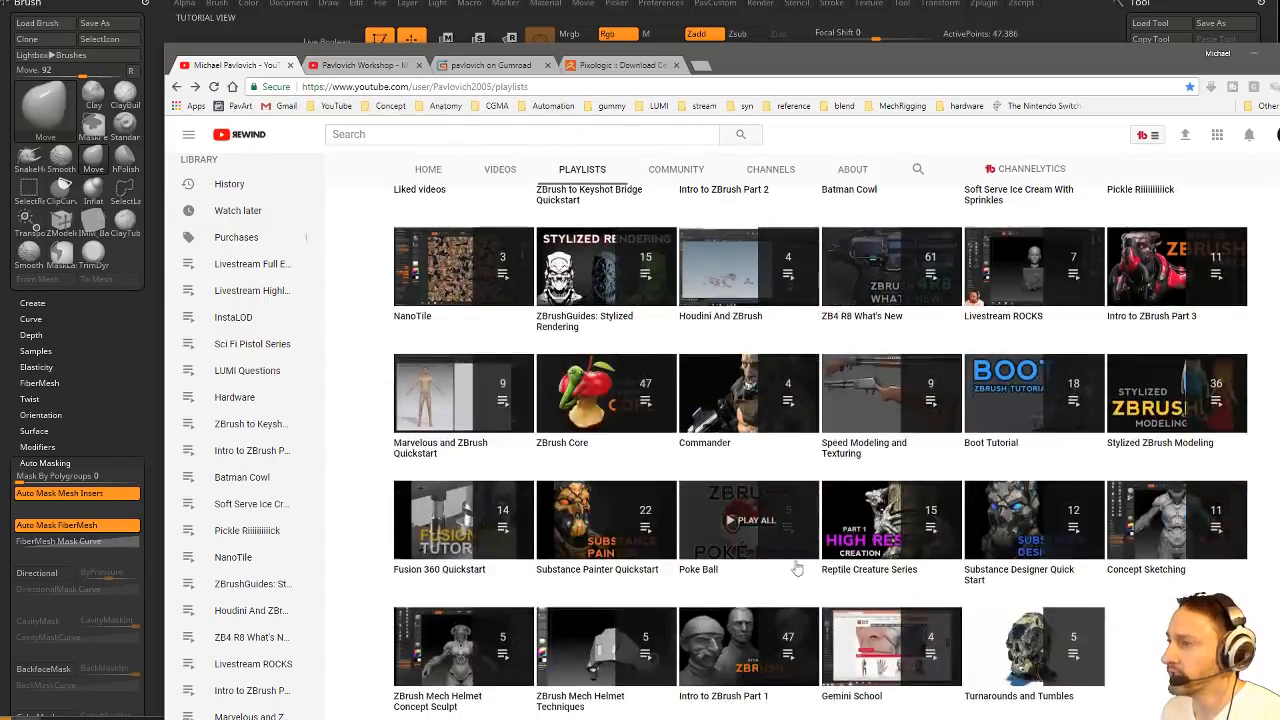
click(443, 703)
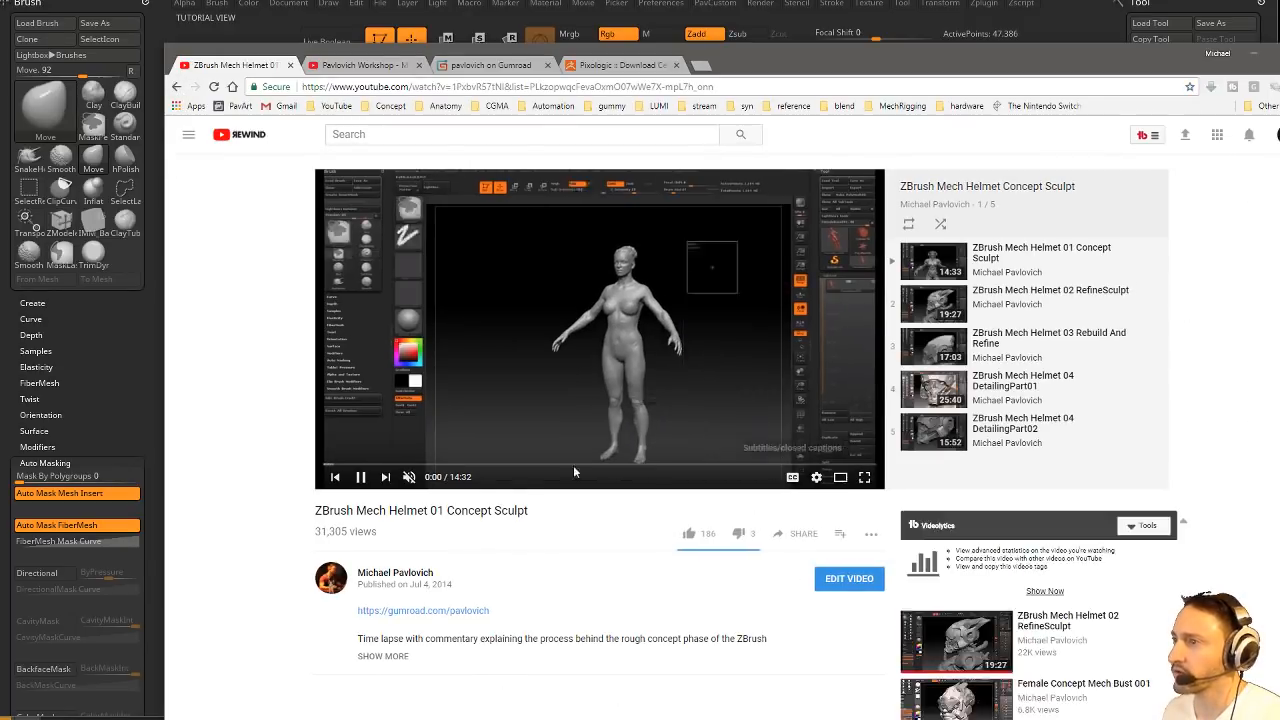
Skim the first helmet video, jump to the end of ZBrush Mech Helmet 04 DetailingPart02, and reopen 01 Concept Sculpt.
click(453, 466)
click(1012, 427)
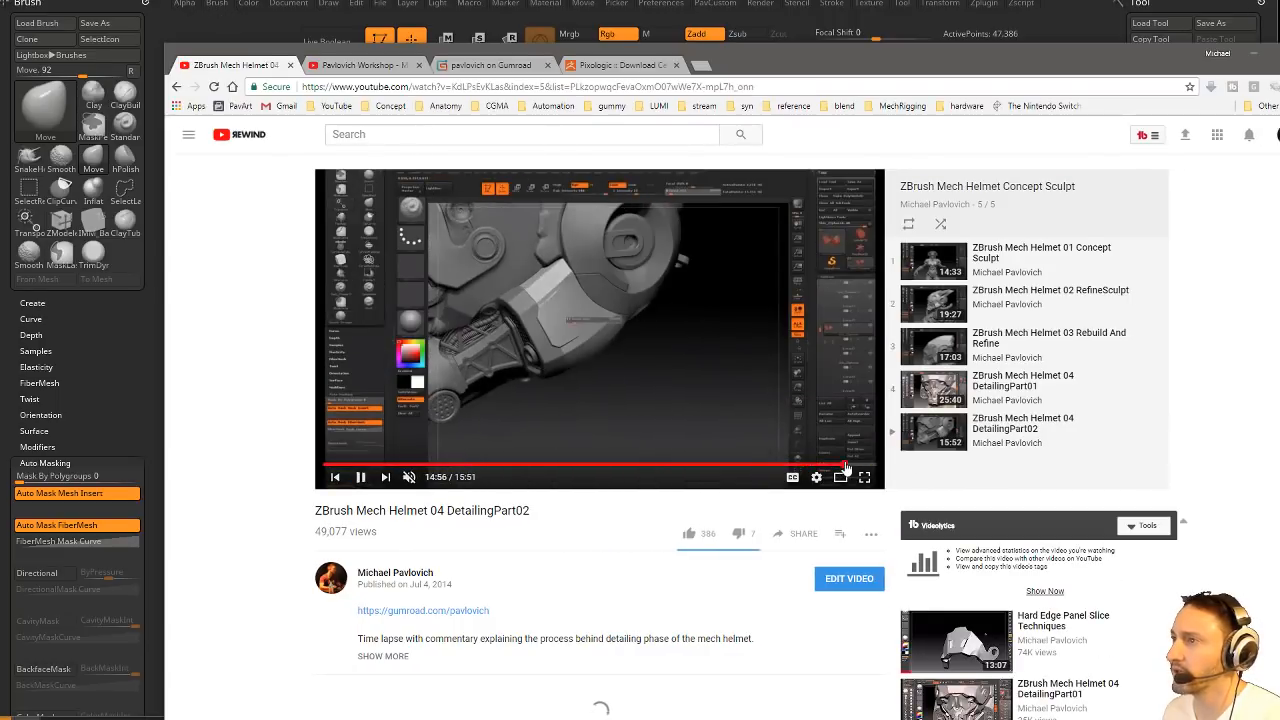
click(861, 466)
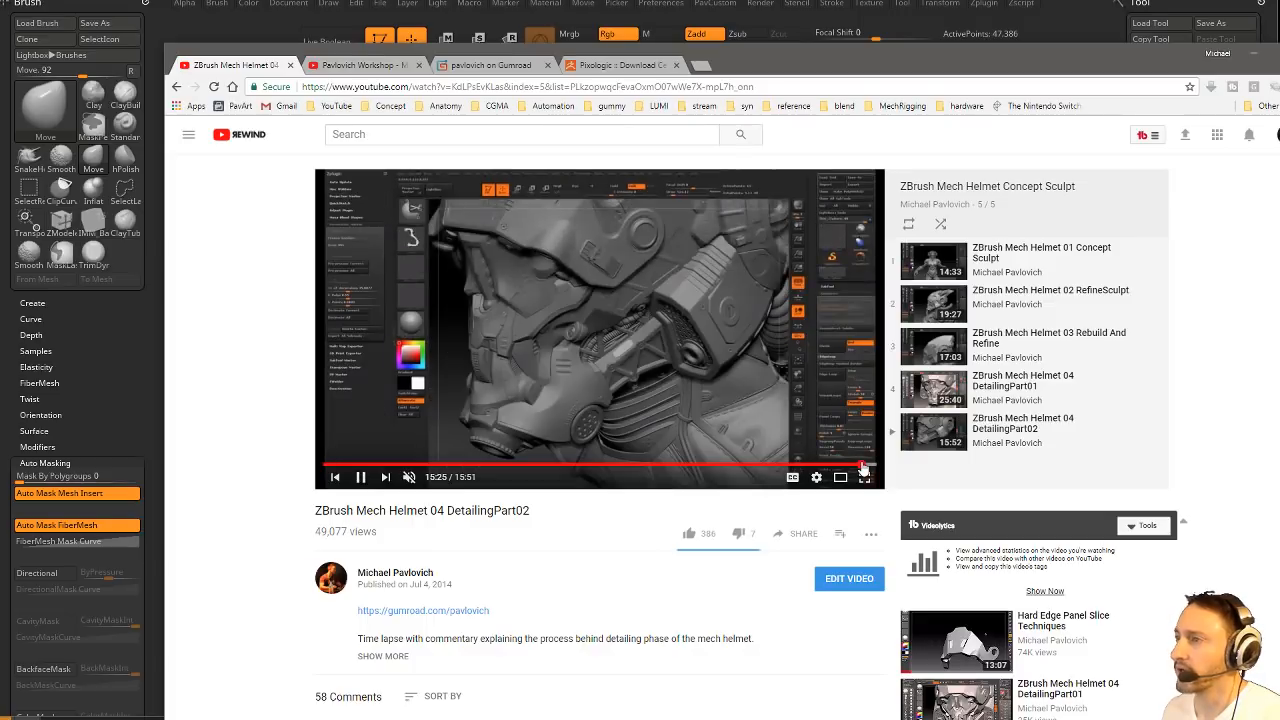
click(1040, 252)
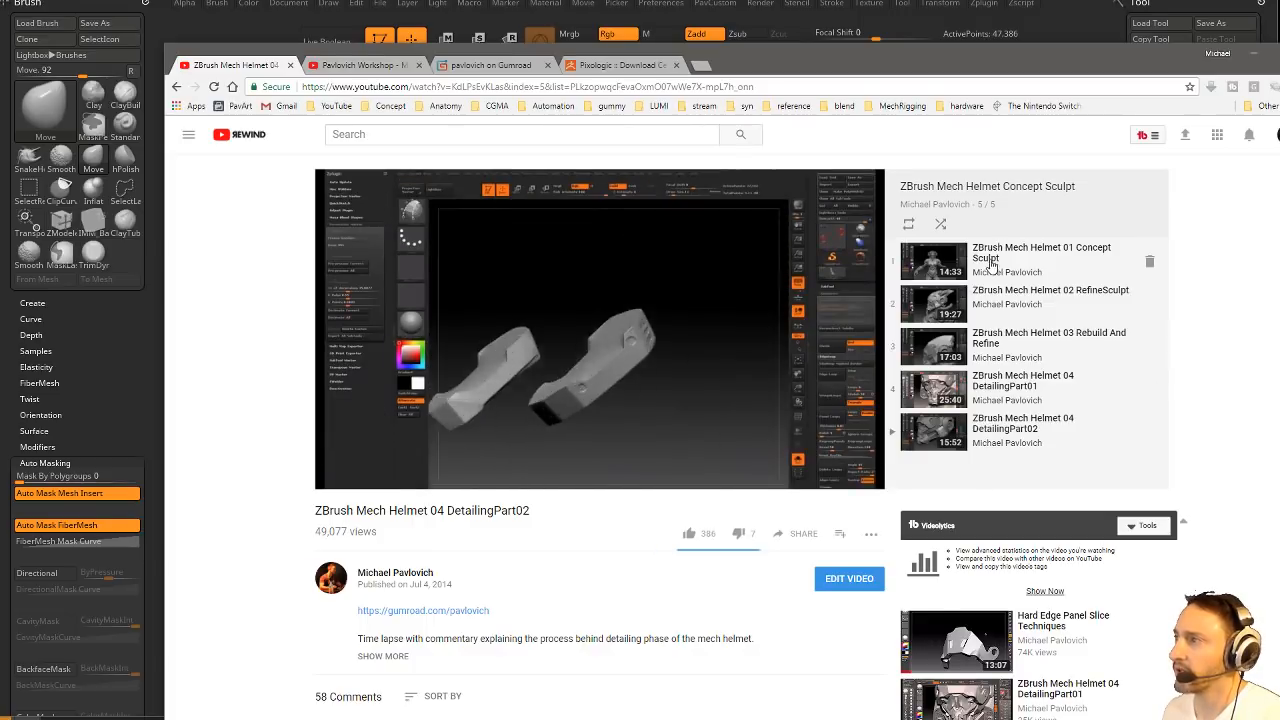
Skim ZBrush Mech Helmet 01 Concept Sculpt to 5:56, and 03 Rebuild And Refine to 13:56.
click(405, 466)
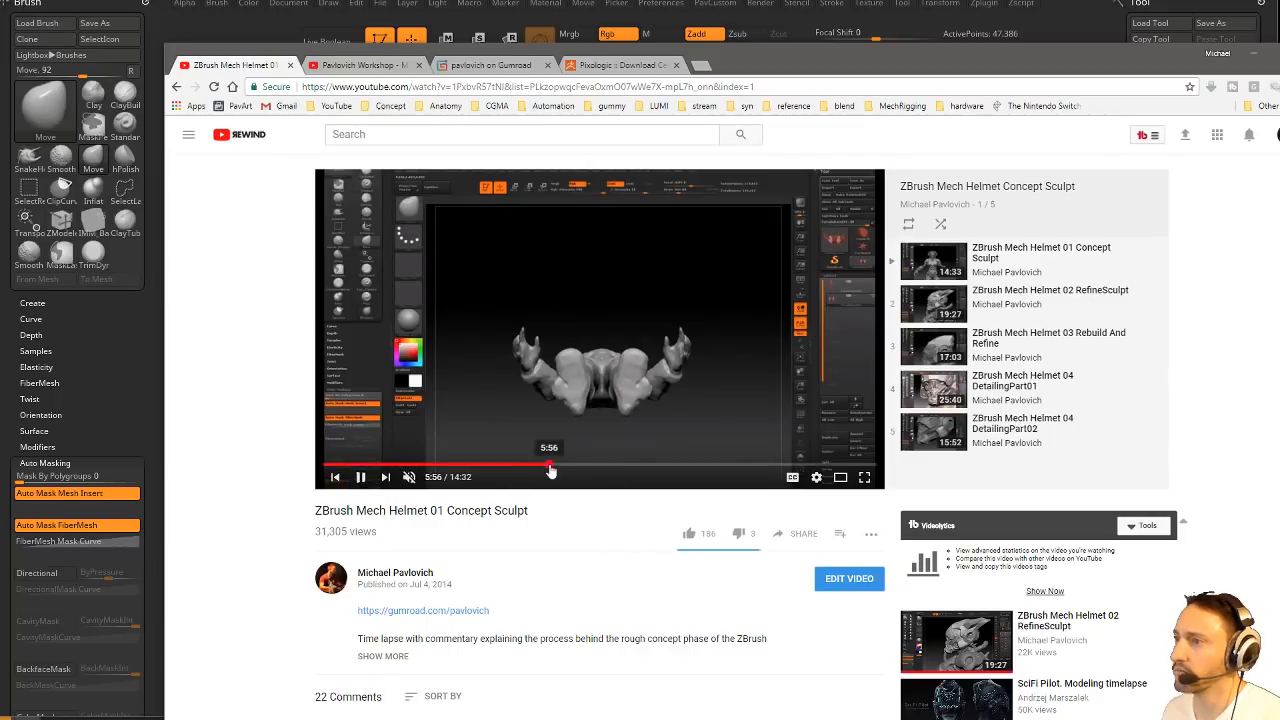
click(549, 466)
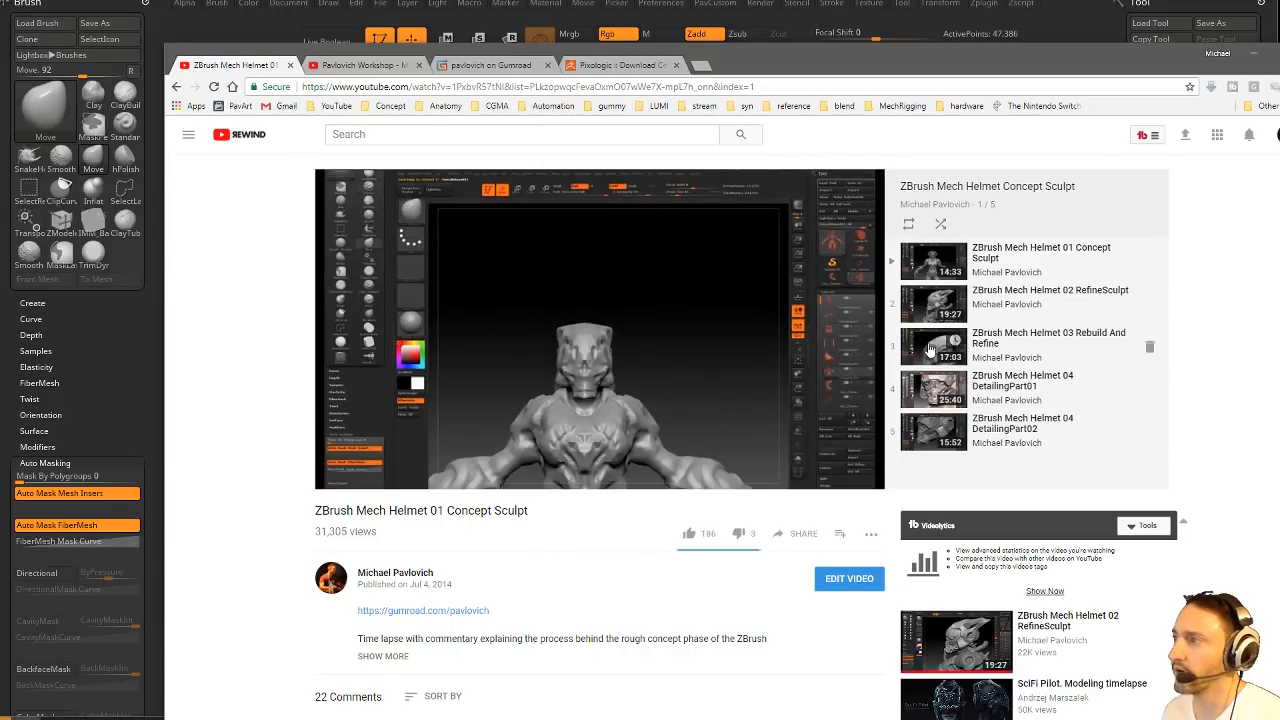
click(950, 341)
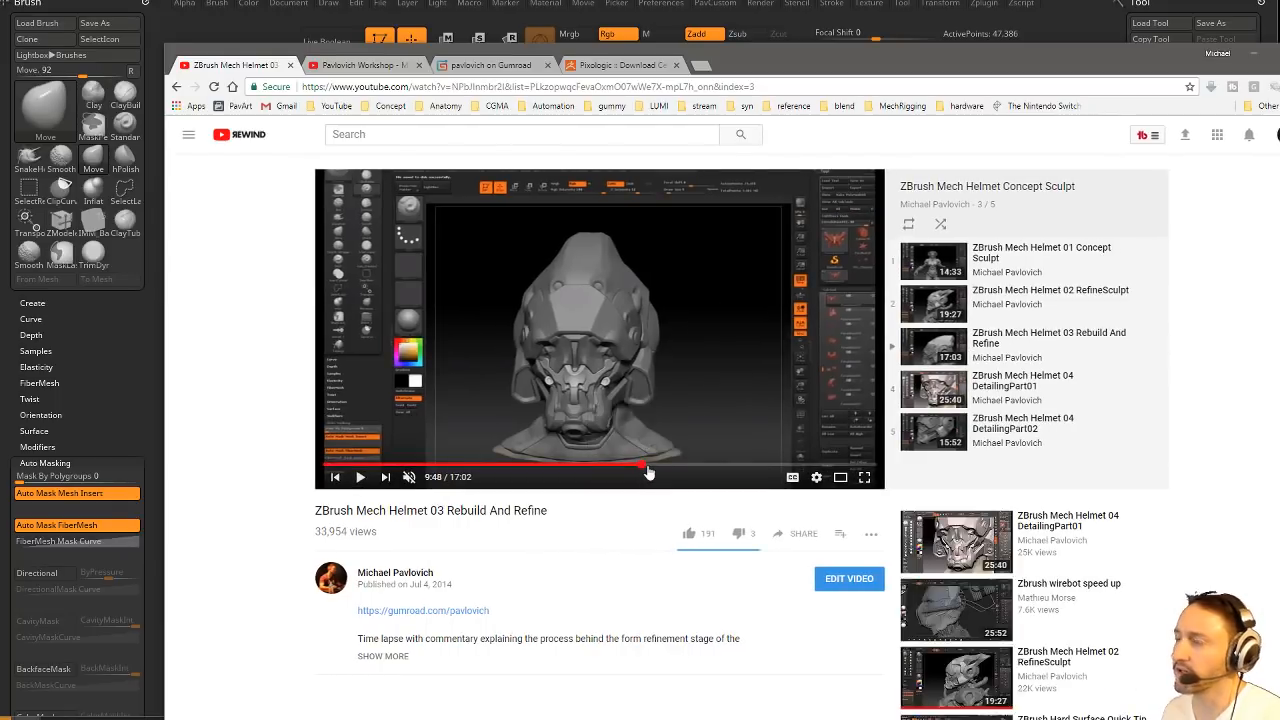
click(645, 466)
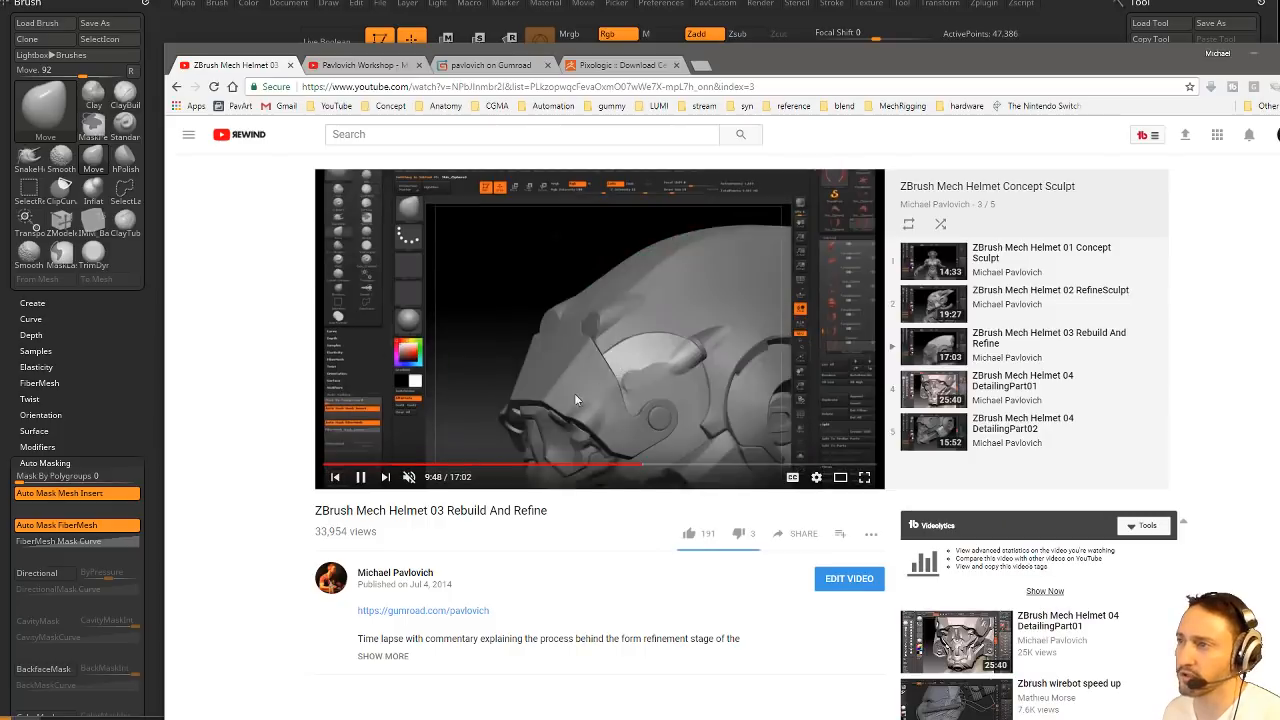
click(776, 467)
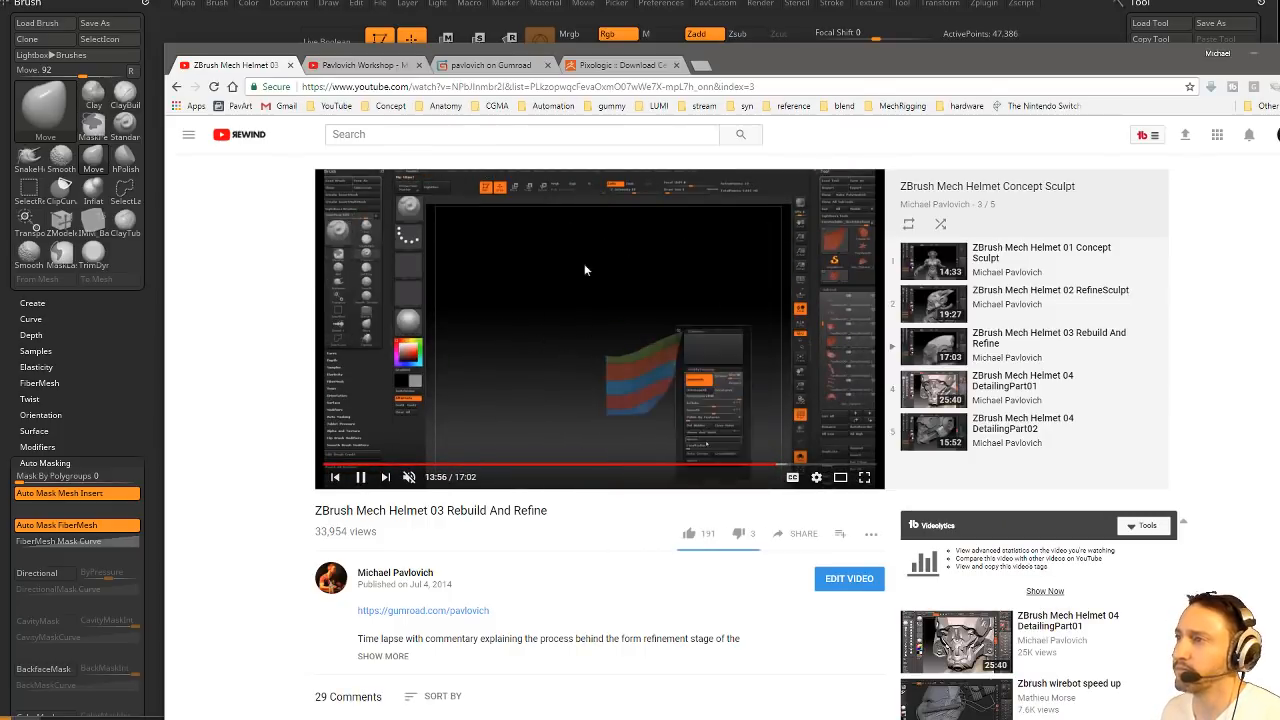
Return to the channel's playlists and open the Concept Sketching playlist.
click(176, 88)
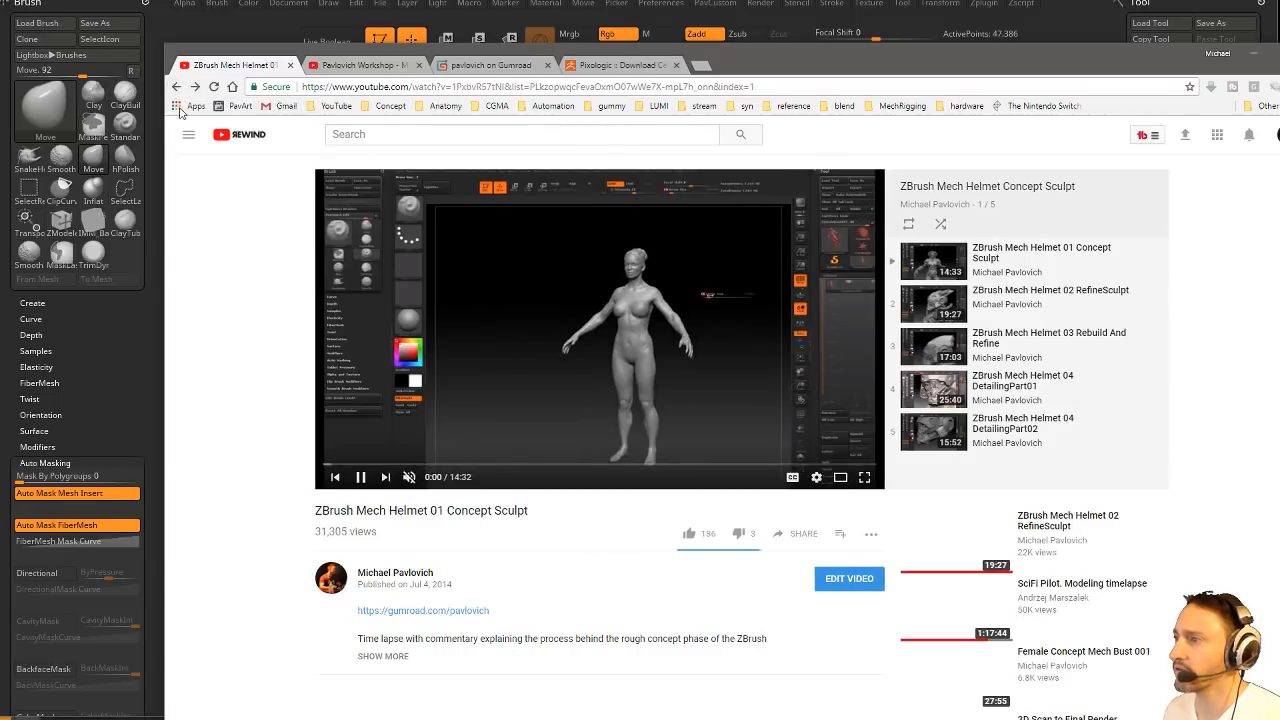
click(178, 91)
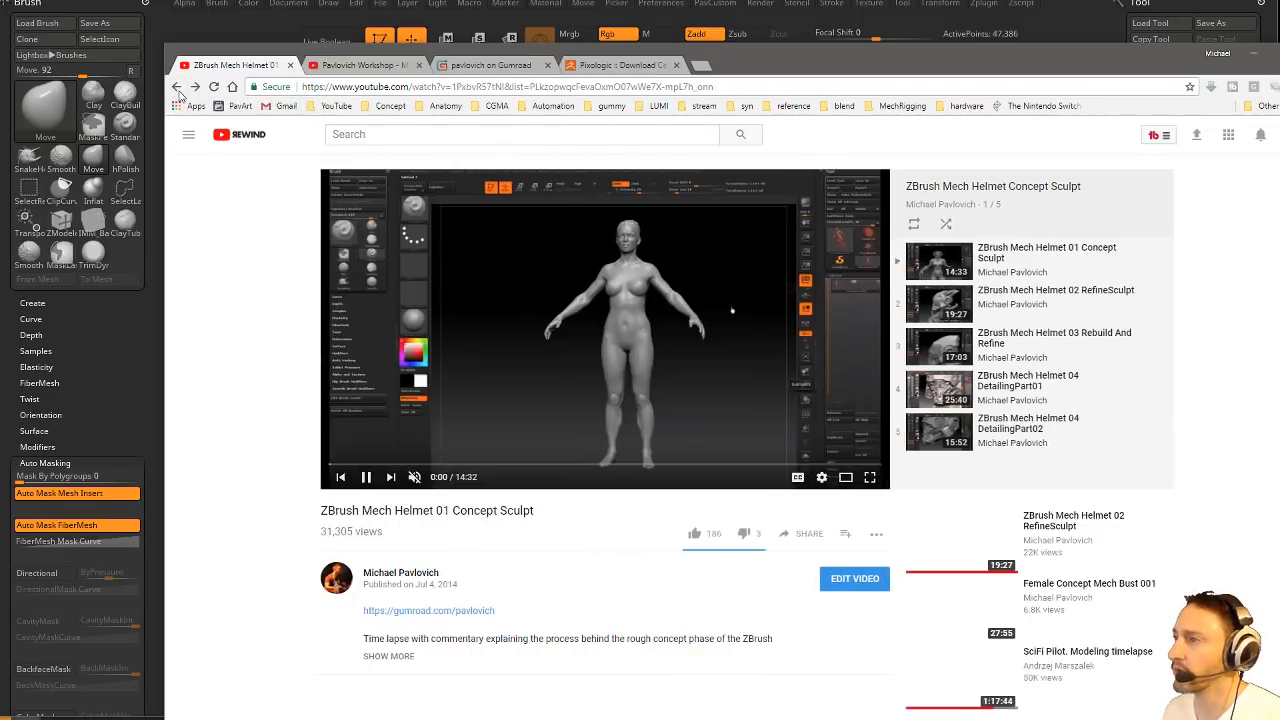
click(178, 91)
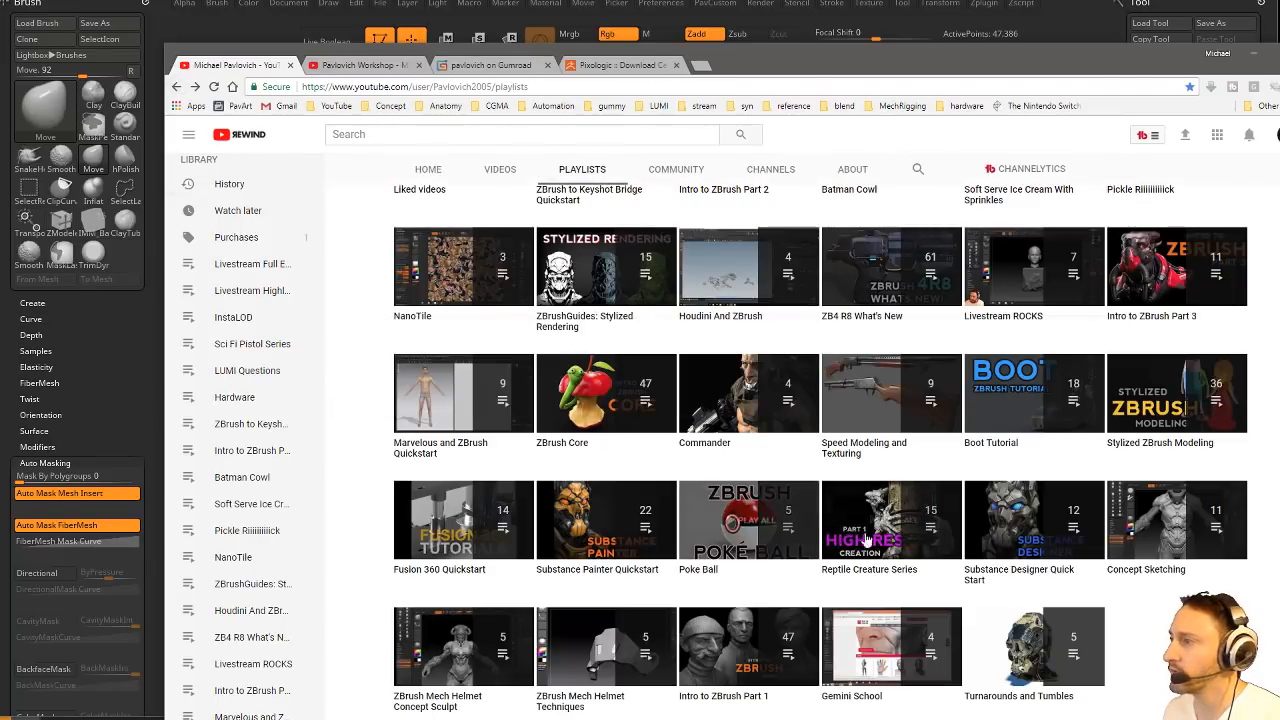
click(1138, 585)
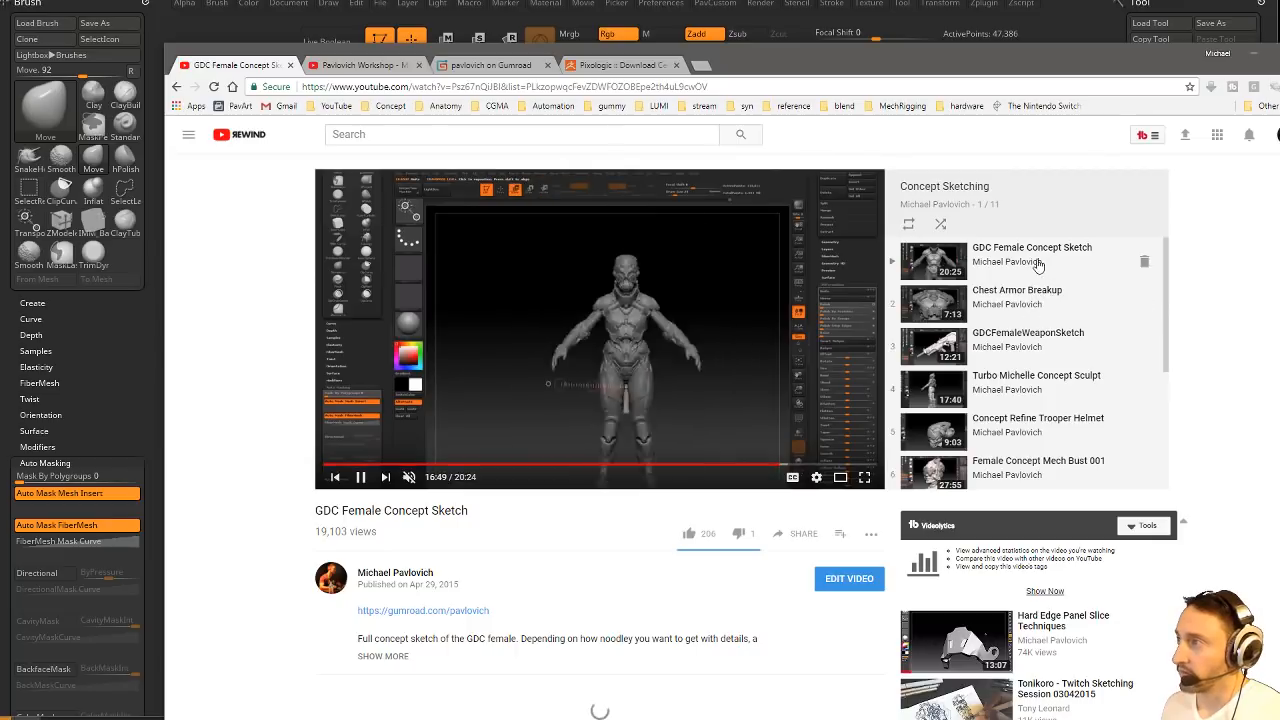
Skim the GDC Female Concept Sketch video in jumps from 4:21 to 18:35.
click(439, 466)
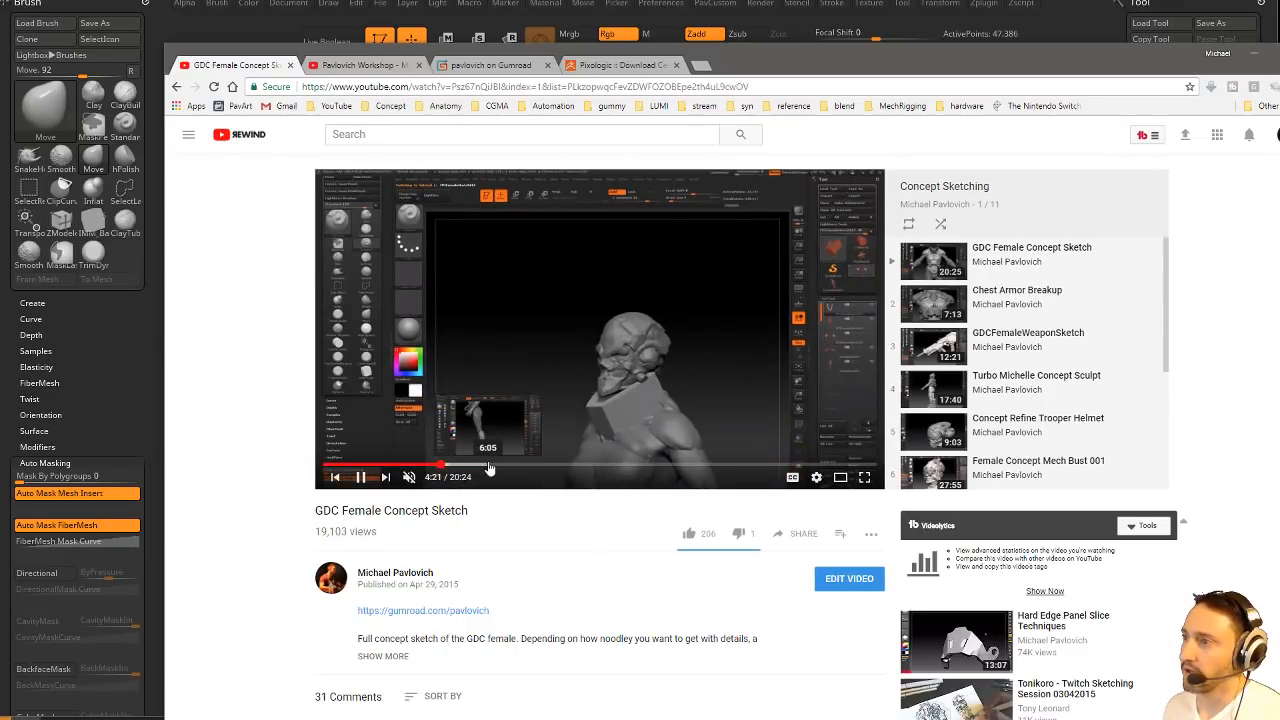
click(488, 468)
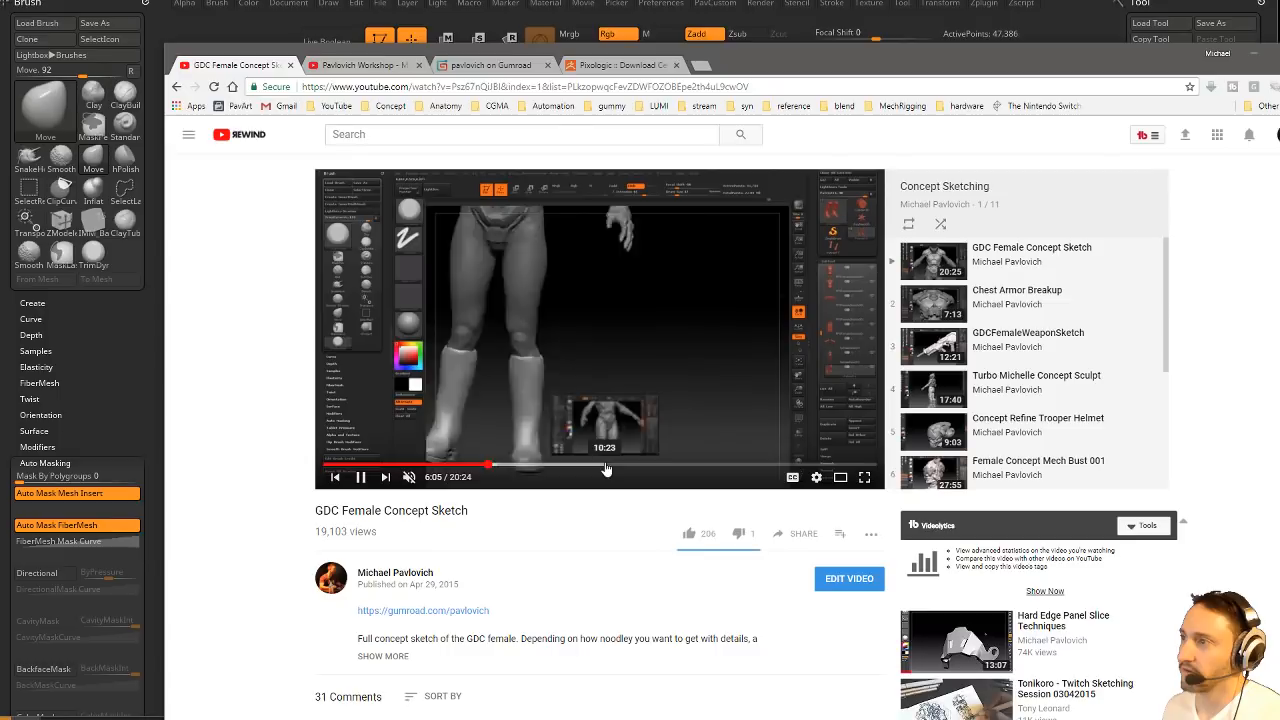
click(605, 468)
click(700, 468)
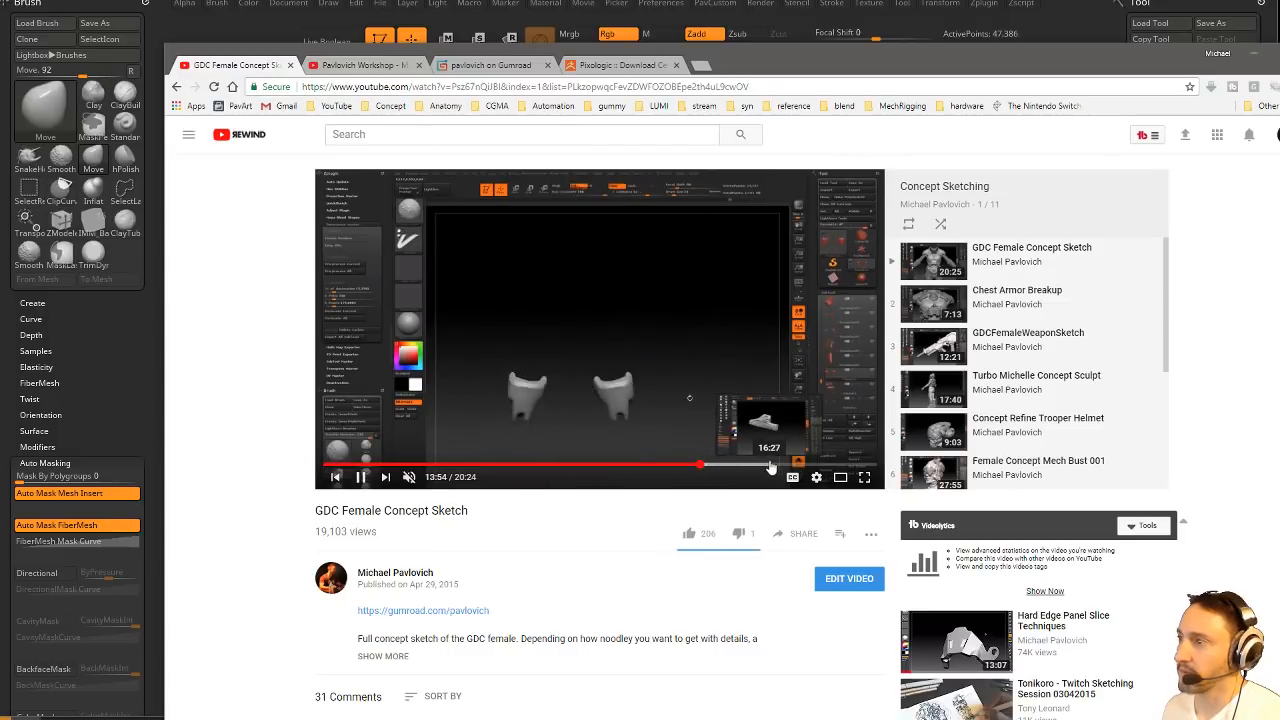
click(770, 467)
click(828, 466)
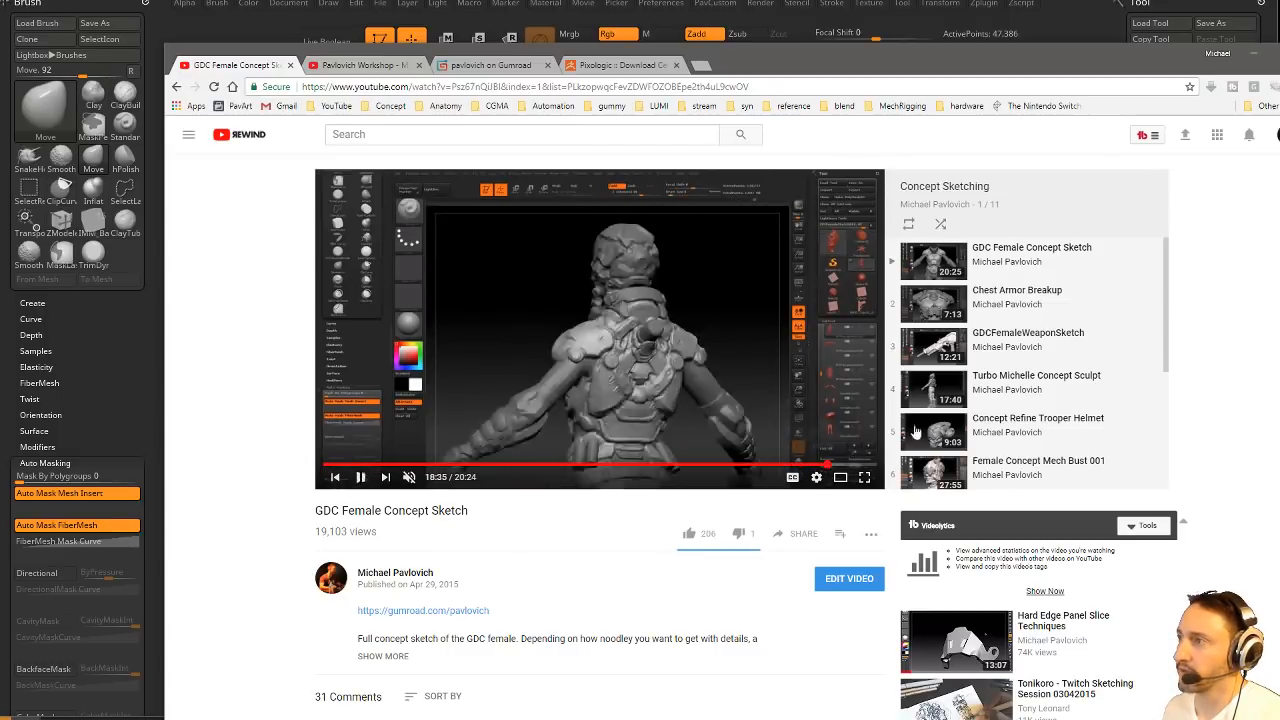
Look through the Concept Sketching video list and jump near the end of Chest Armor Breakup.
scroll(1025, 455, down, 3)
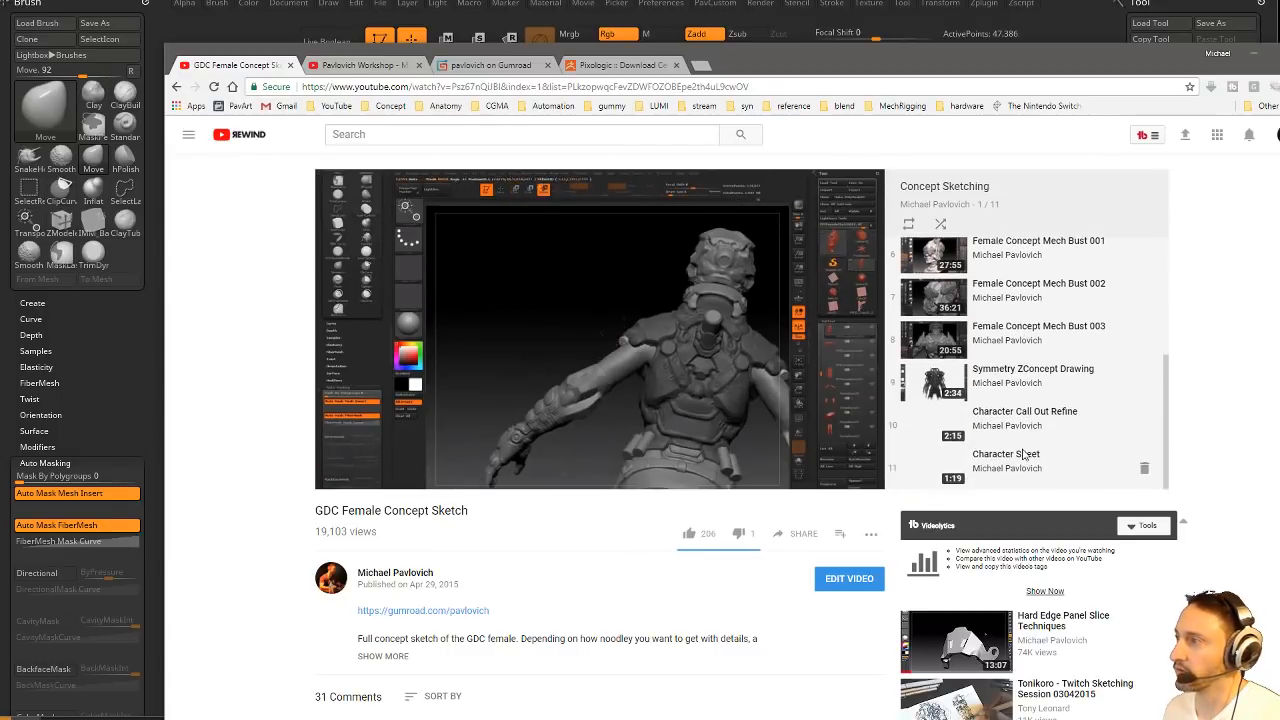
scroll(1025, 455, up, 3)
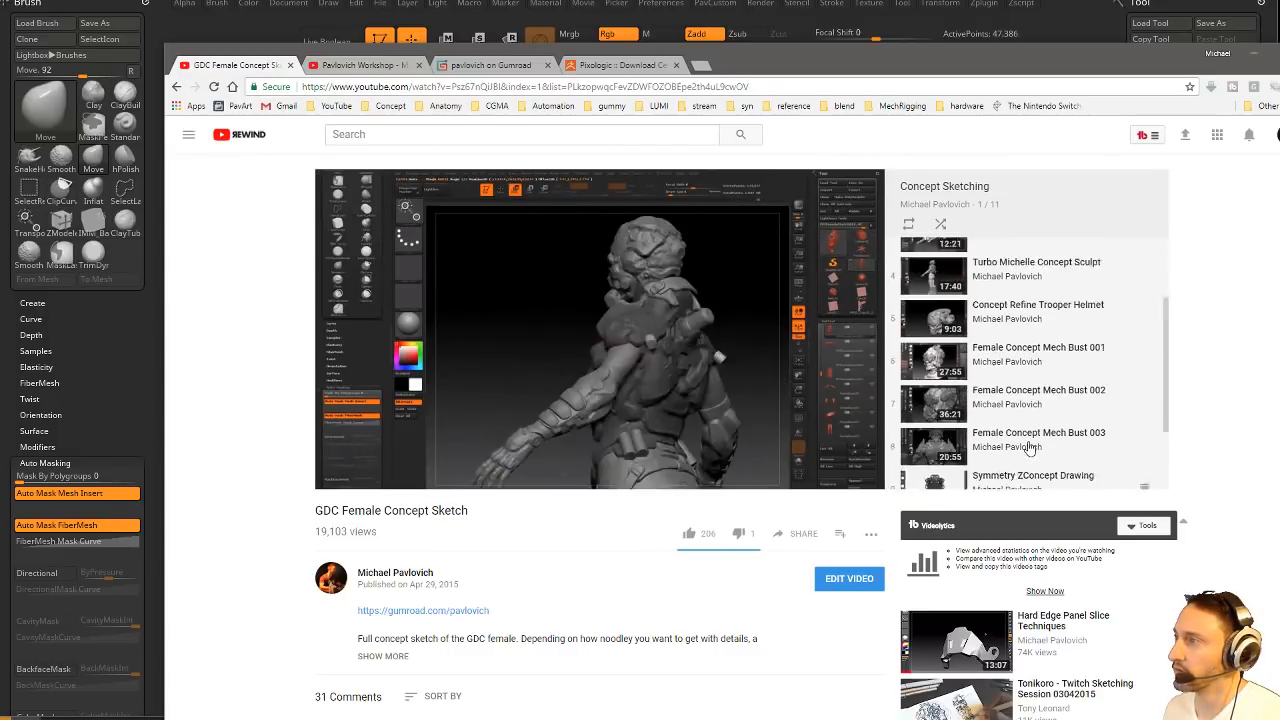
scroll(1030, 444, up, 2)
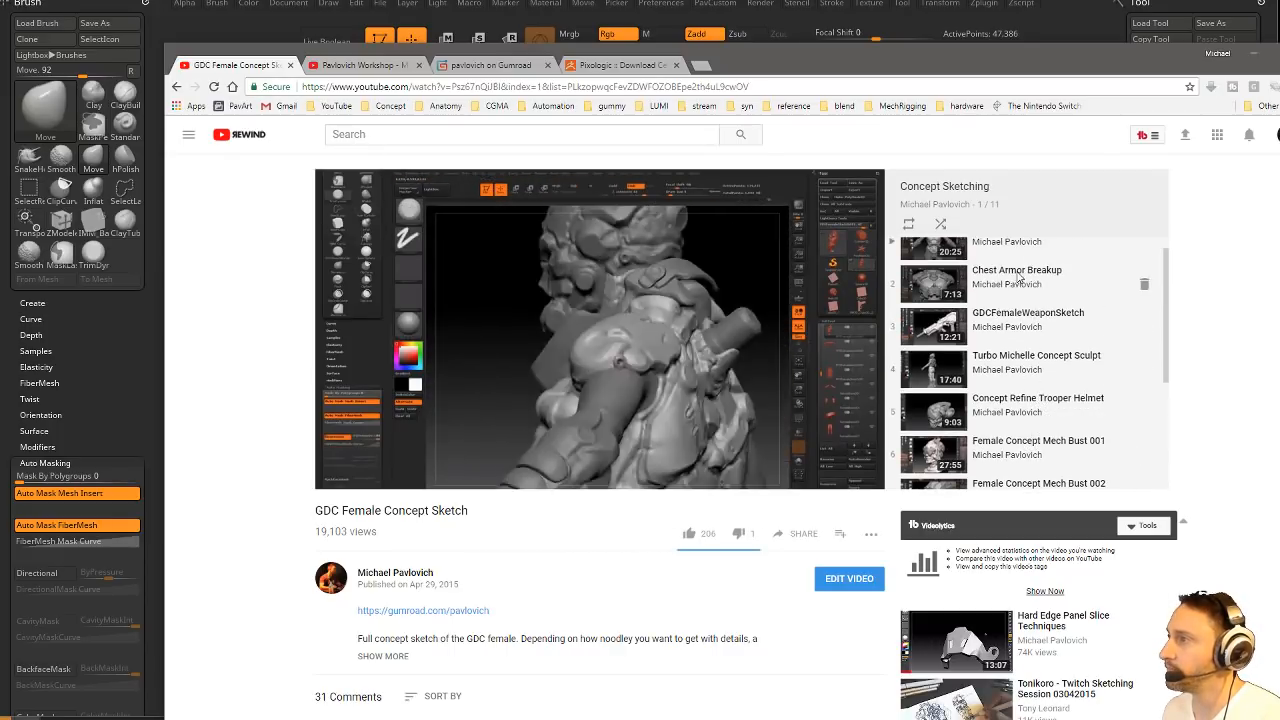
click(815, 465)
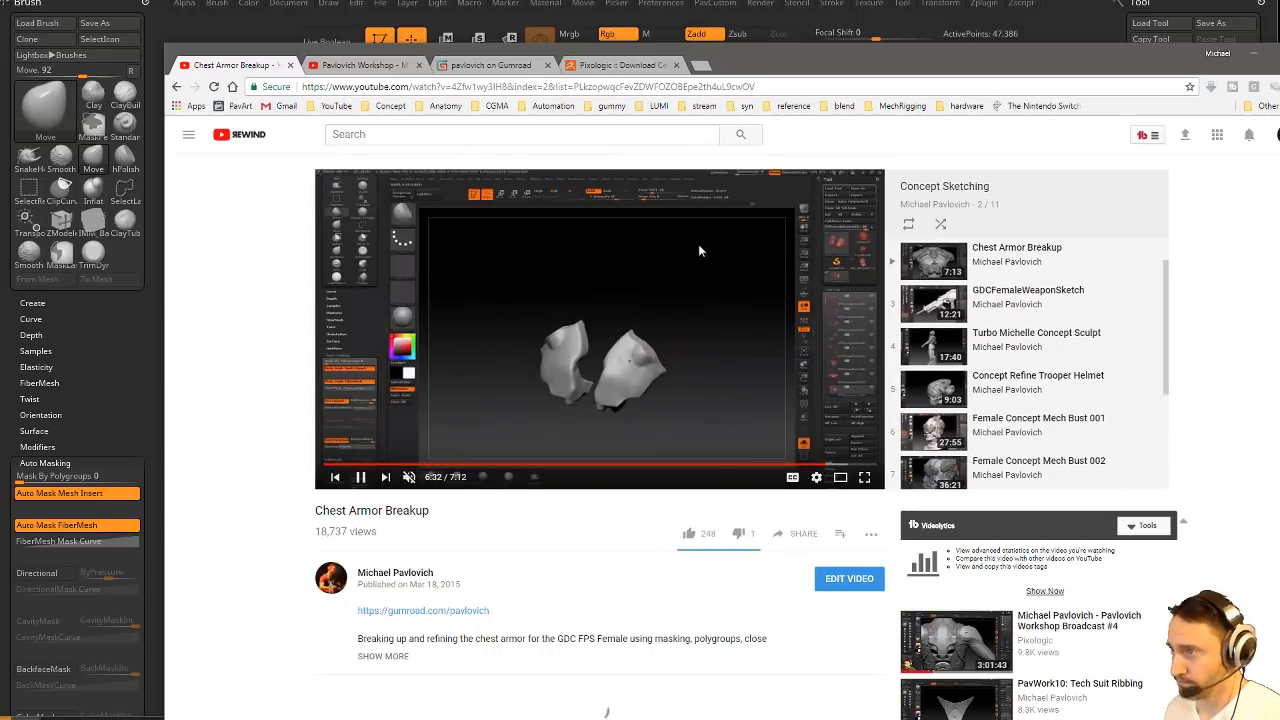
Switch back to ZBrush and make the main helmet shell the active subtool.
key(alt+Tab)
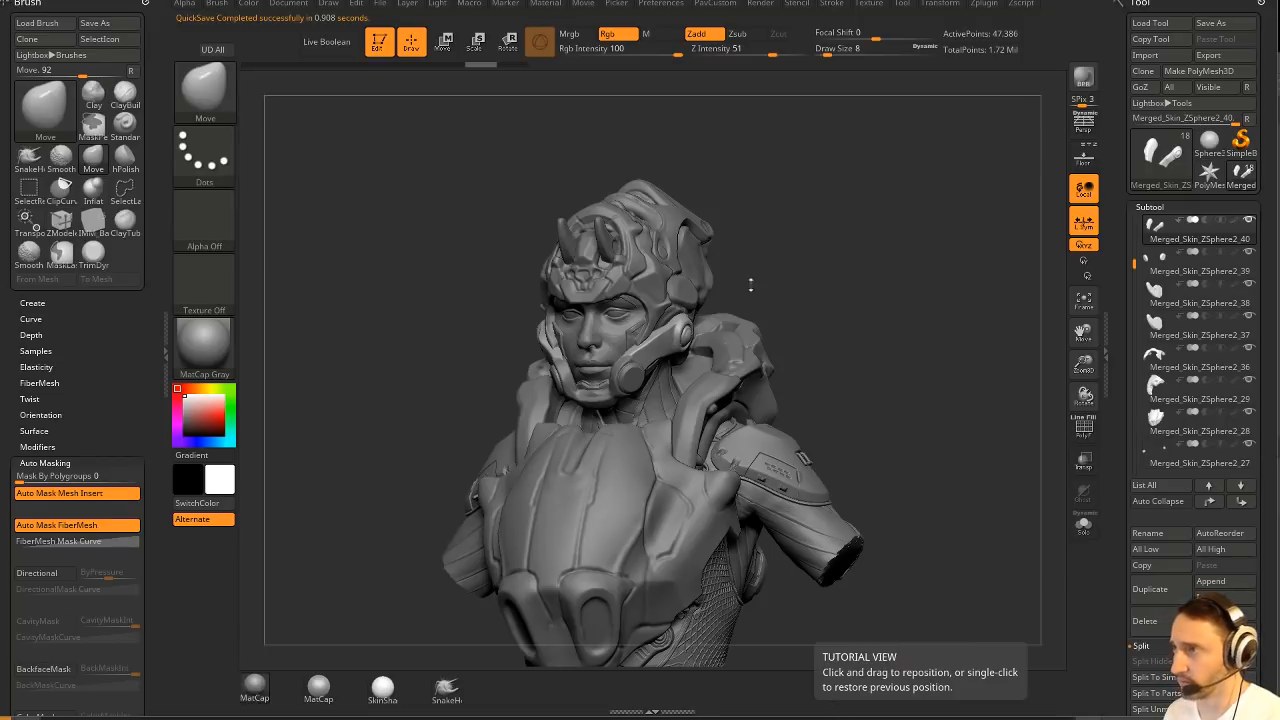
mouse_move(826, 294)
mouse_down()
mouse_move(846, 257)
mouse_move(859, 339)
mouse_move(800, 346)
mouse_up()
key(b)
key(s)
key(t)
key(s)
drag(622, 440, 616, 439)
alt+click(606, 423)
Build up the rim of the helmet's face opening with the Clay brush at draw size 7.
drag(854, 341, 846, 380)
mouse_move(846, 380)
alt+mouse_down()
mouse_move(883, 326)
mouse_move(850, 330)
mouse_move(870, 335)
mouse_move(857, 349)
mouse_move(863, 331)
mouse_move(843, 323)
mouse_move(660, 403)
alt+mouse_up()
key(b)
key(c)
key(l)
key(s)
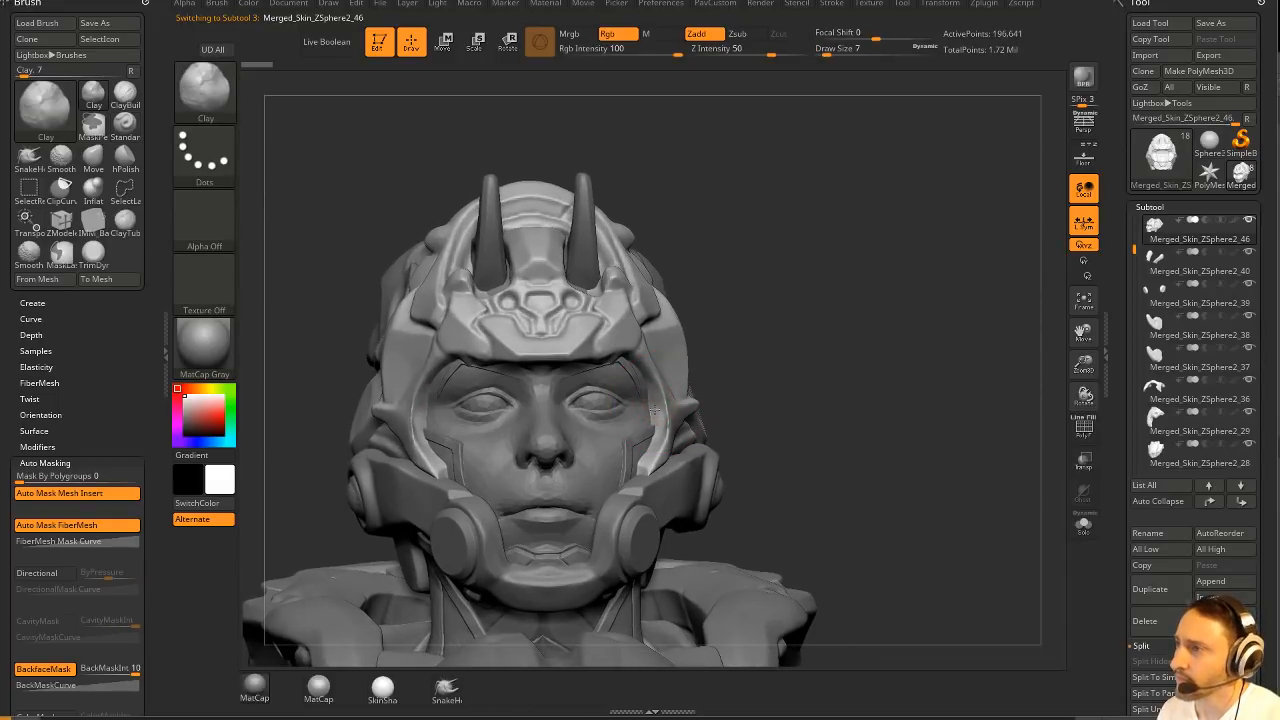
drag(900, 340, 860, 345)
Flatten the face opening's rim with TrimDynamic at draw size 7 and DynaMesh the helmet shell at resolution 1792.
mouse_move(926, 280)
mouse_down()
mouse_move(886, 237)
mouse_move(822, 237)
mouse_up()
key(b)
key(t)
key(d)
drag(660, 401, 651, 383)
key(space)
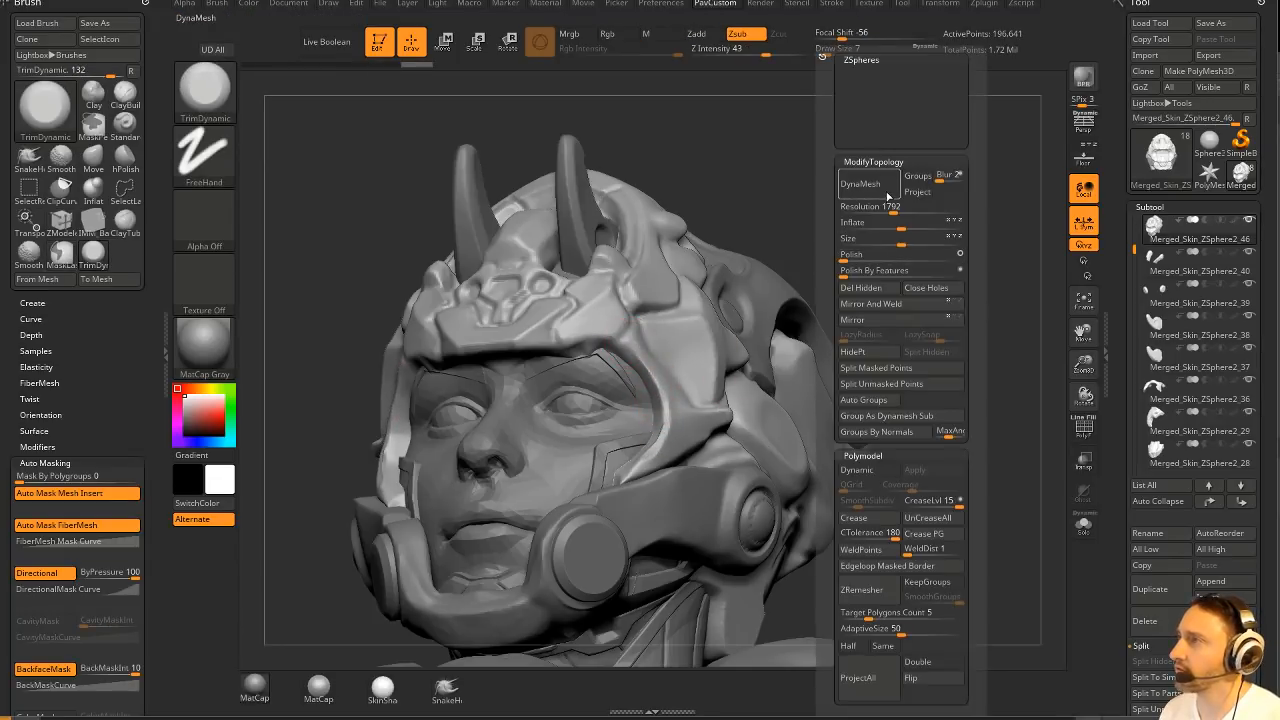
key(space)
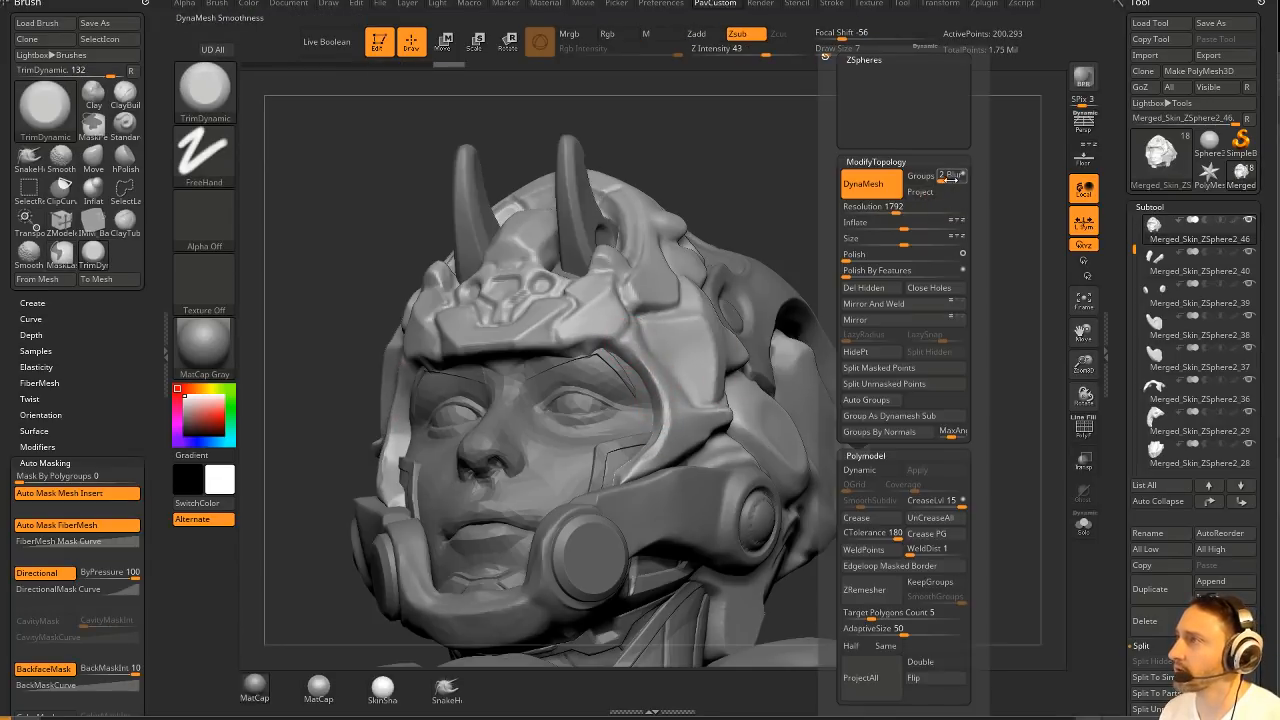
Trim the inner rim planes beside both cheeks with TrimDynamic and refresh the helmet's DynaMesh.
mouse_move(911, 292)
mouse_down()
mouse_move(920, 249)
mouse_move(673, 323)
mouse_up()
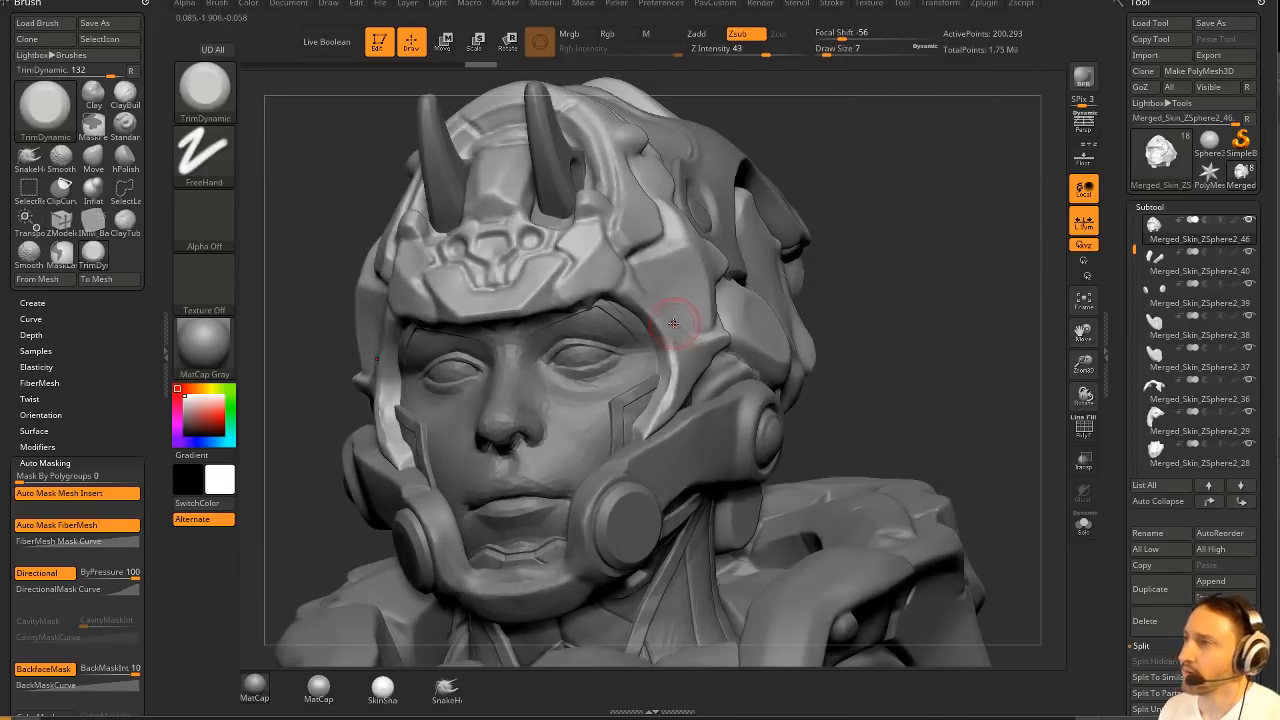
mouse_move(730, 282)
mouse_down()
mouse_move(922, 222)
mouse_move(846, 204)
mouse_move(867, 215)
mouse_up()
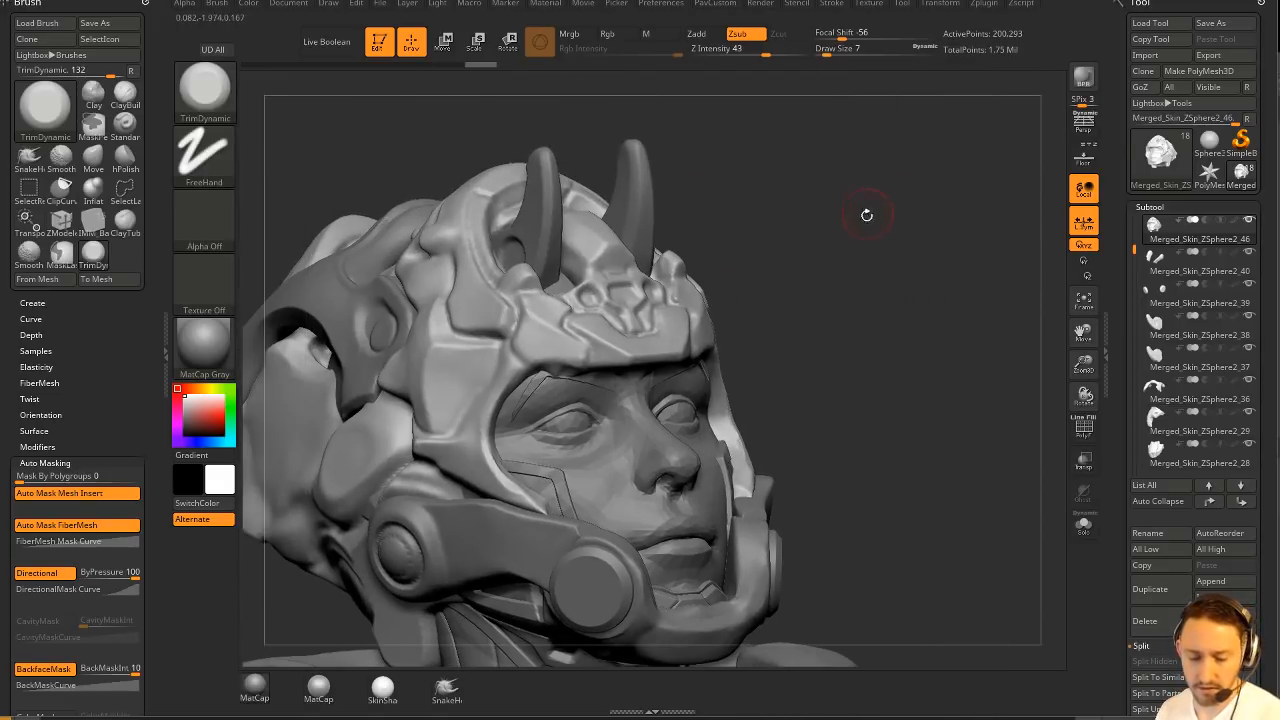
drag(858, 258, 560, 355)
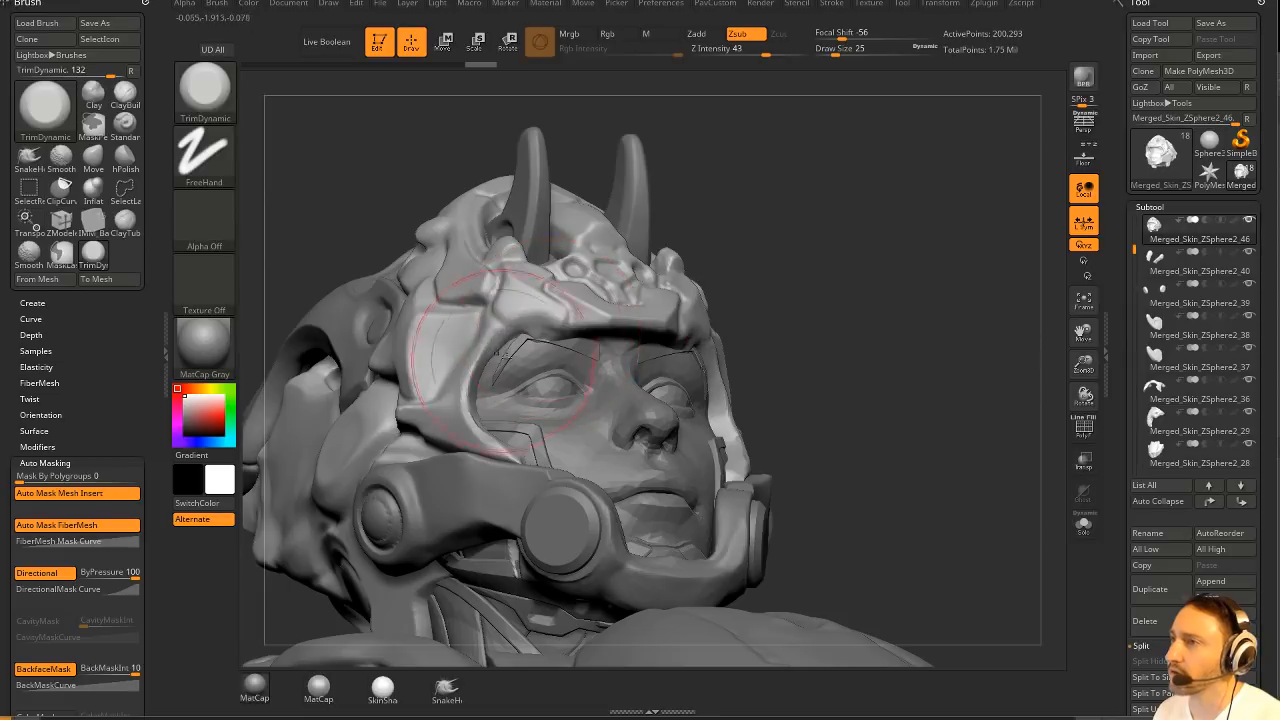
drag(825, 209, 470, 388)
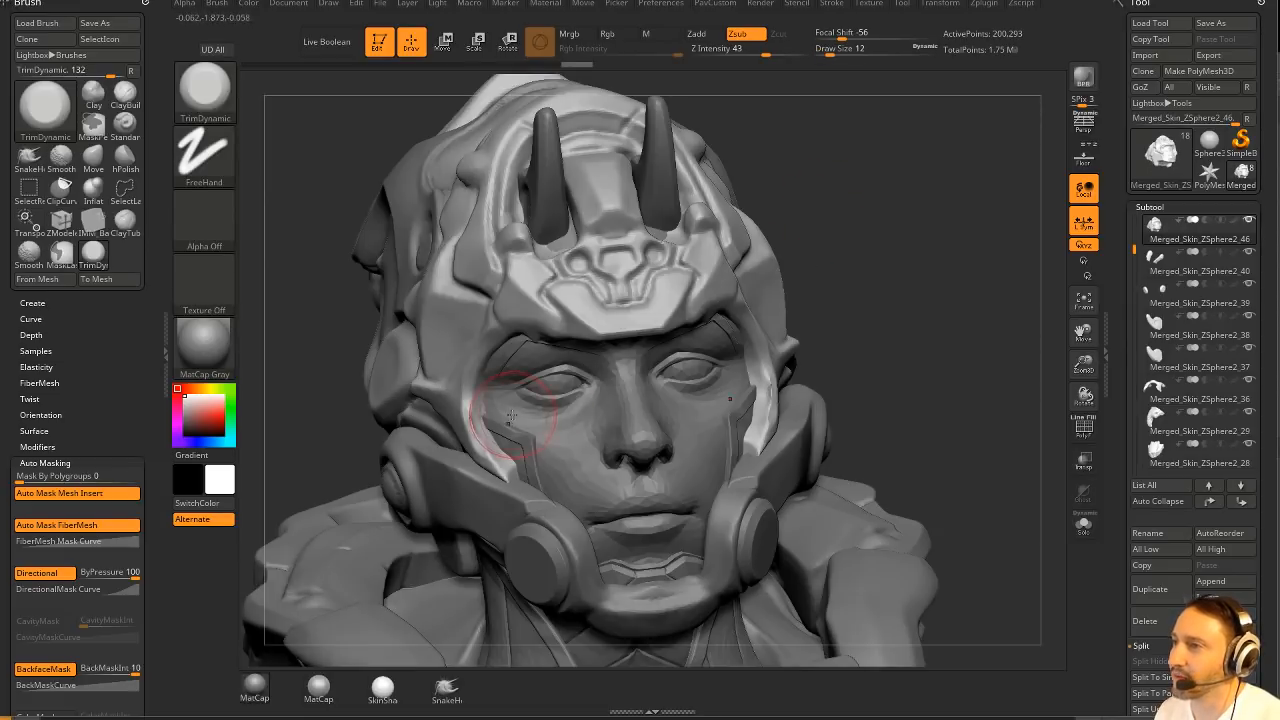
key(ctrl)
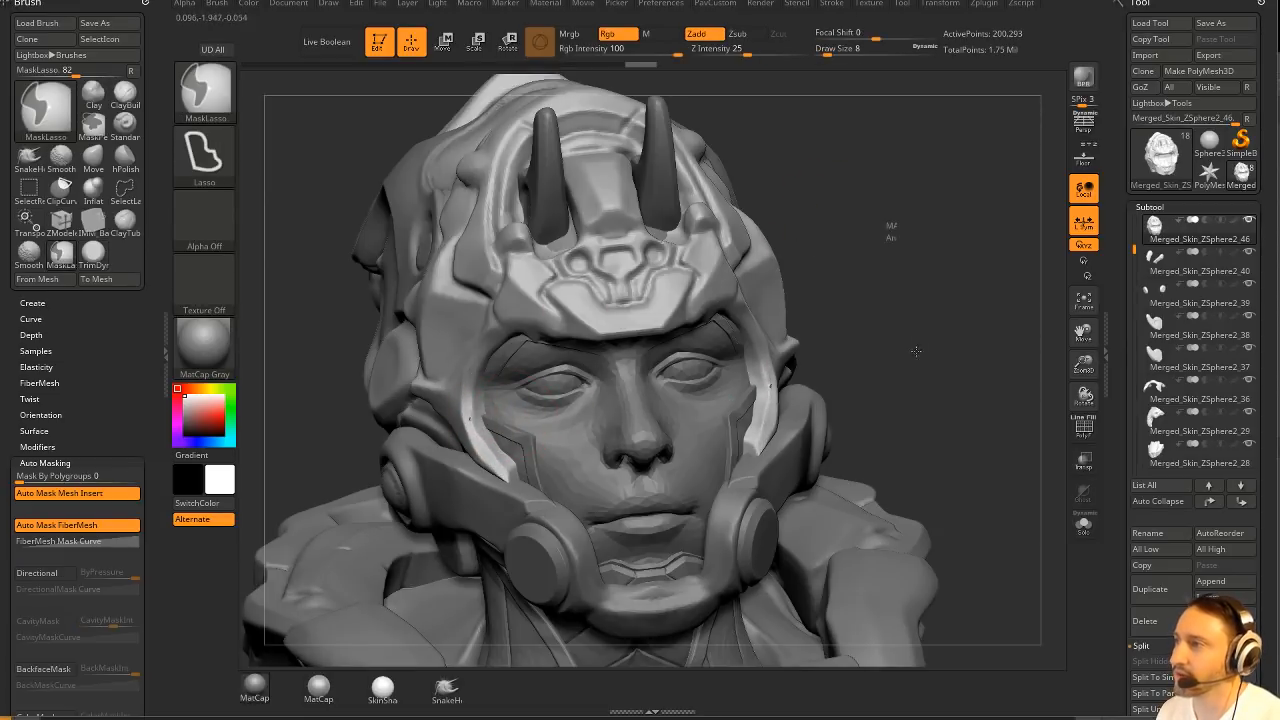
drag(930, 315, 725, 348)
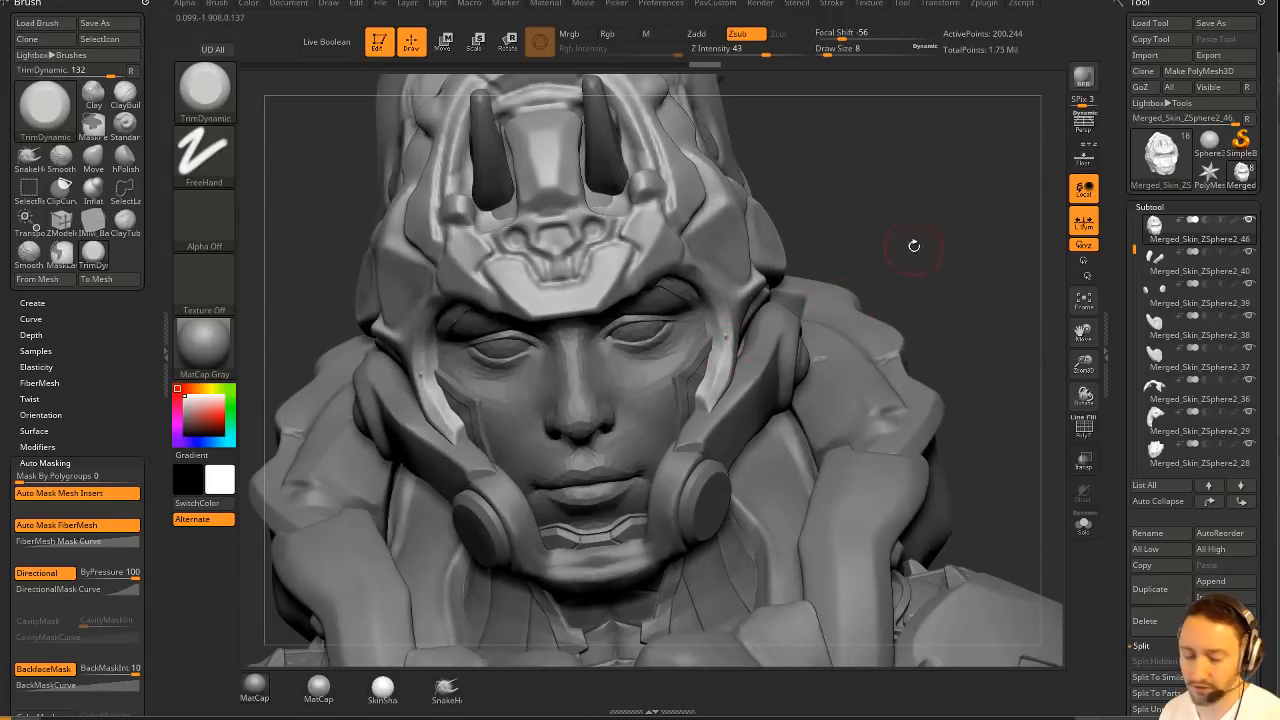
Polish the face opening's side rim with the hPolish brush at draw size 8.
key(b)
key(h)
key(p)
drag(913, 245, 652, 372)
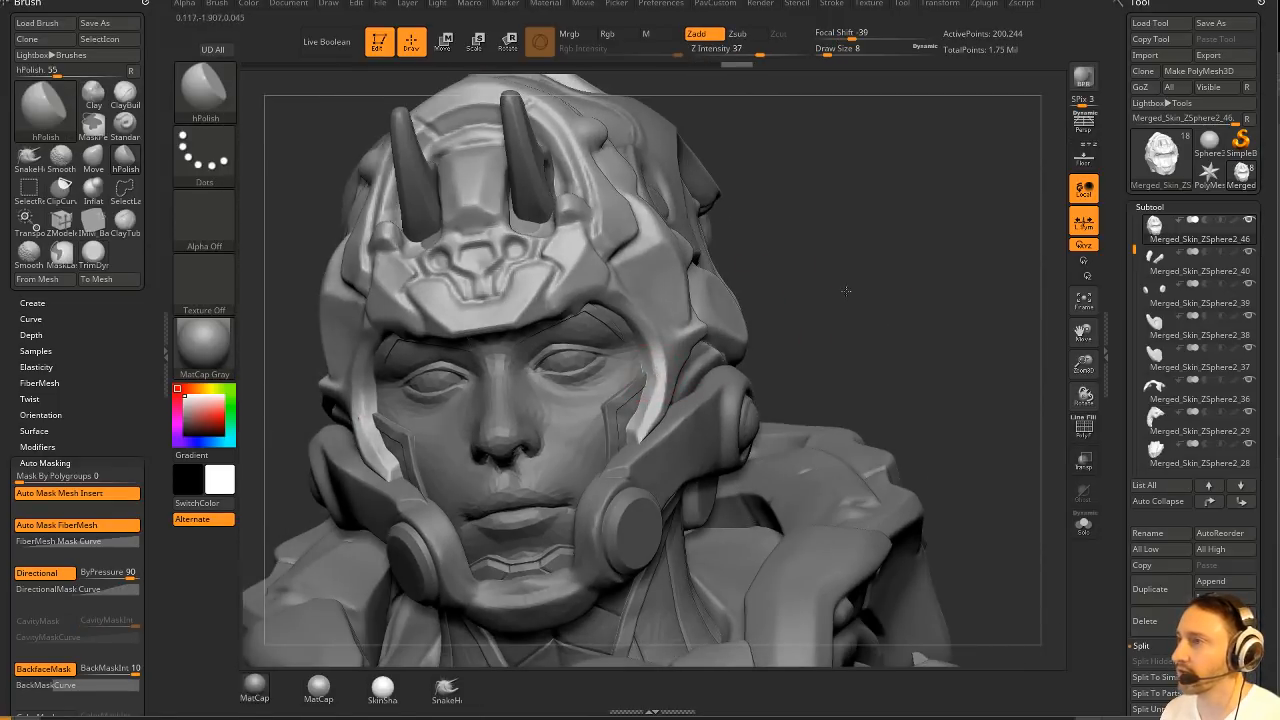
mouse_move(846, 290)
mouse_down()
mouse_move(834, 281)
mouse_move(826, 319)
mouse_move(775, 330)
mouse_up()
Reshape the lower corners of the face opening with the Move brush at draw size 25.
key(s)
drag(622, 443, 640, 443)
key(b)
key(m)
key(v)
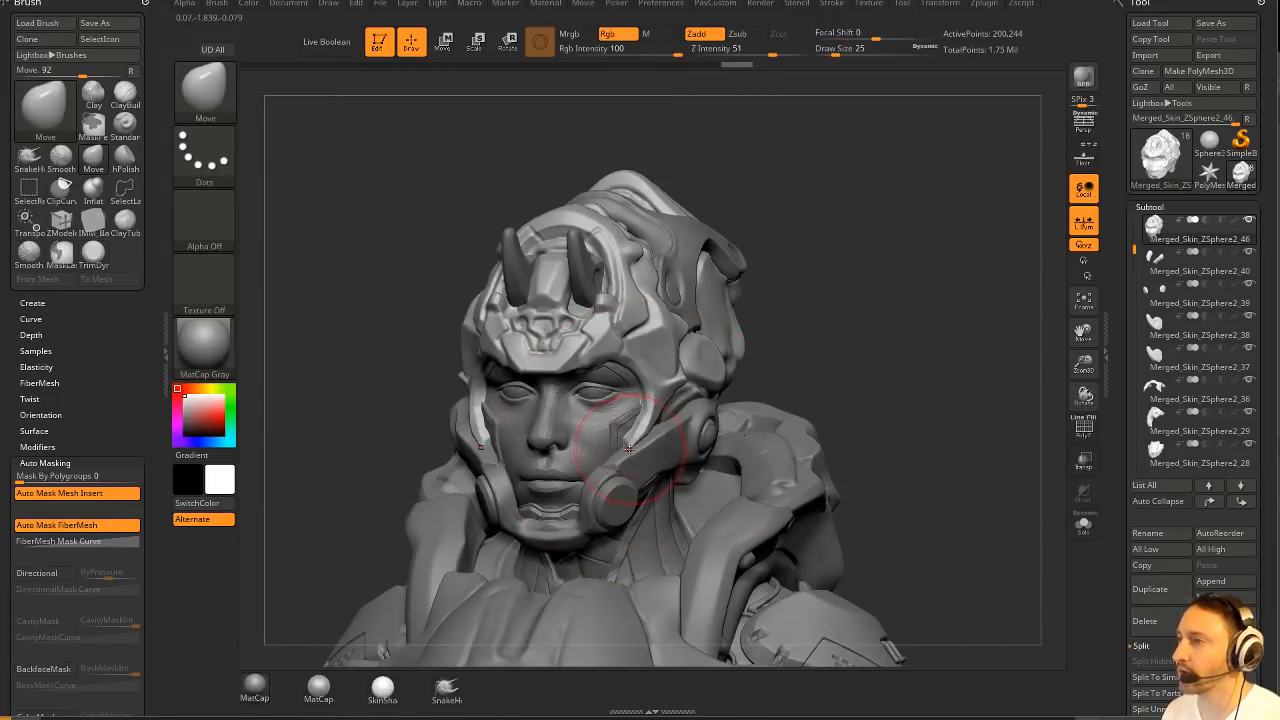
drag(827, 363, 617, 437)
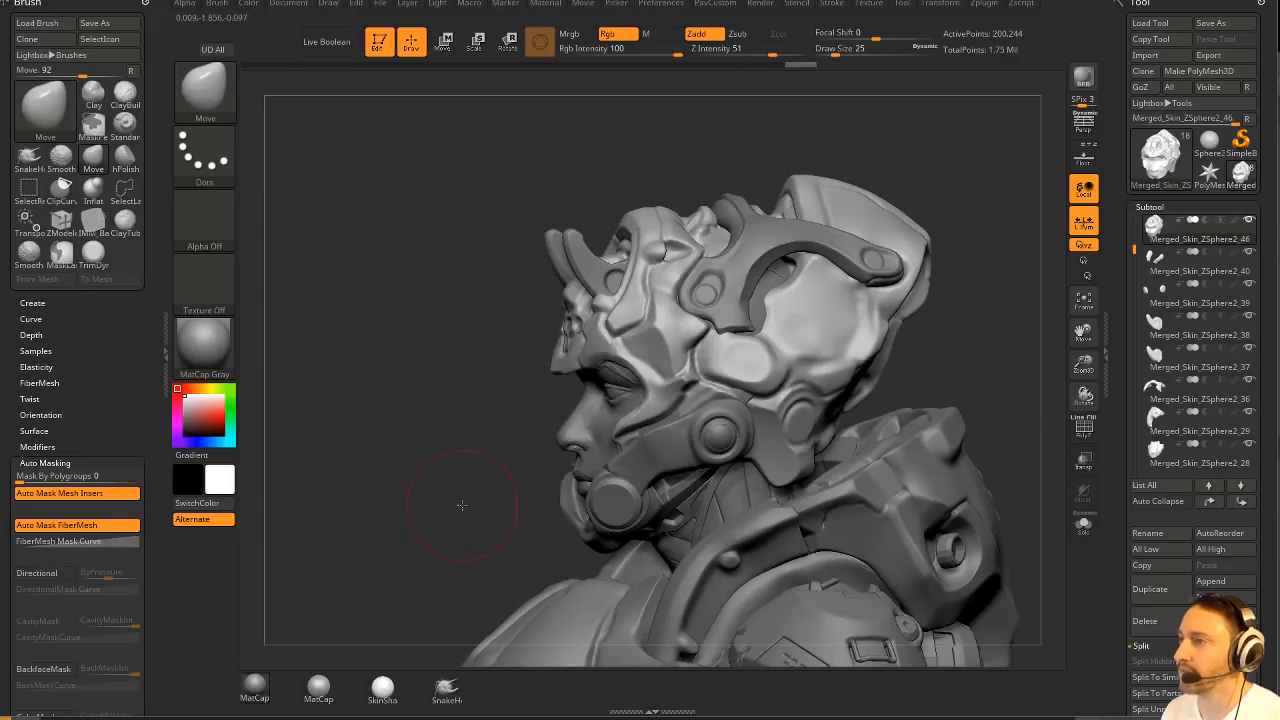
mouse_move(462, 505)
mouse_down()
mouse_move(823, 374)
mouse_move(830, 400)
mouse_up()
Isolate the helmet shell and build up the lower corner of its face opening with the Clay brush at draw size 17.
key(s)
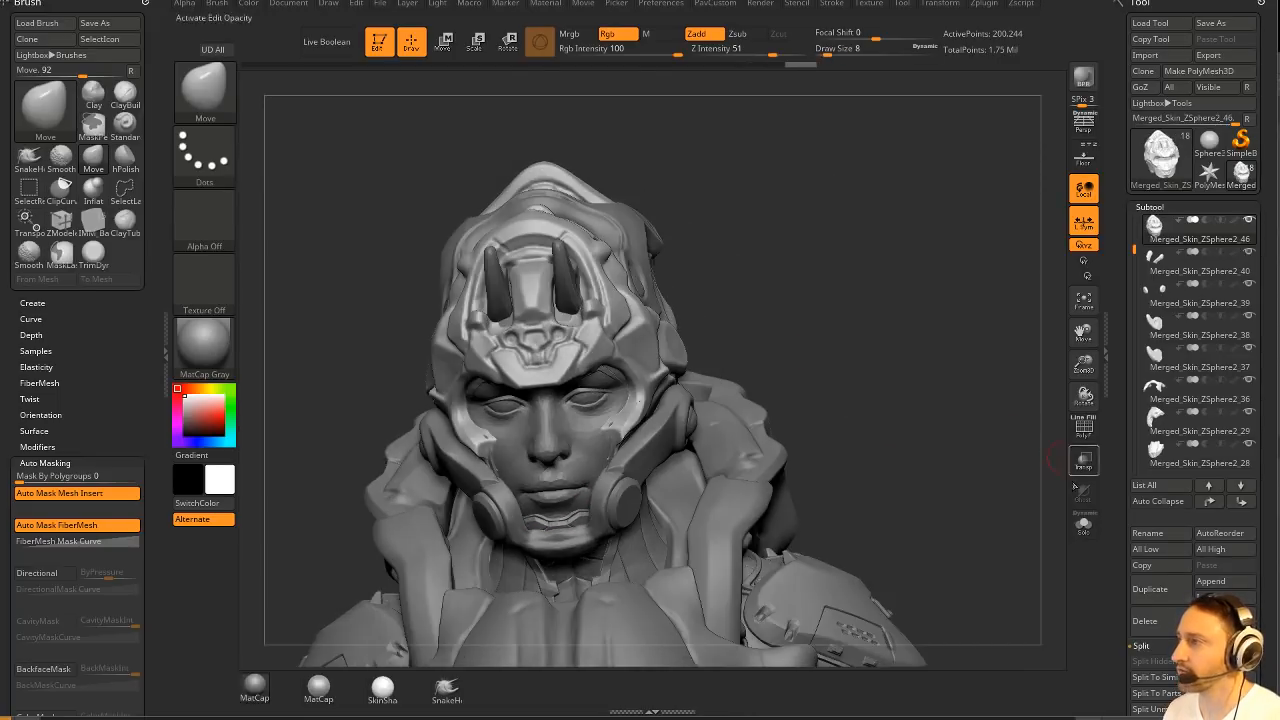
click(1083, 522)
drag(966, 449, 927, 372)
key(b)
key(c)
key(l)
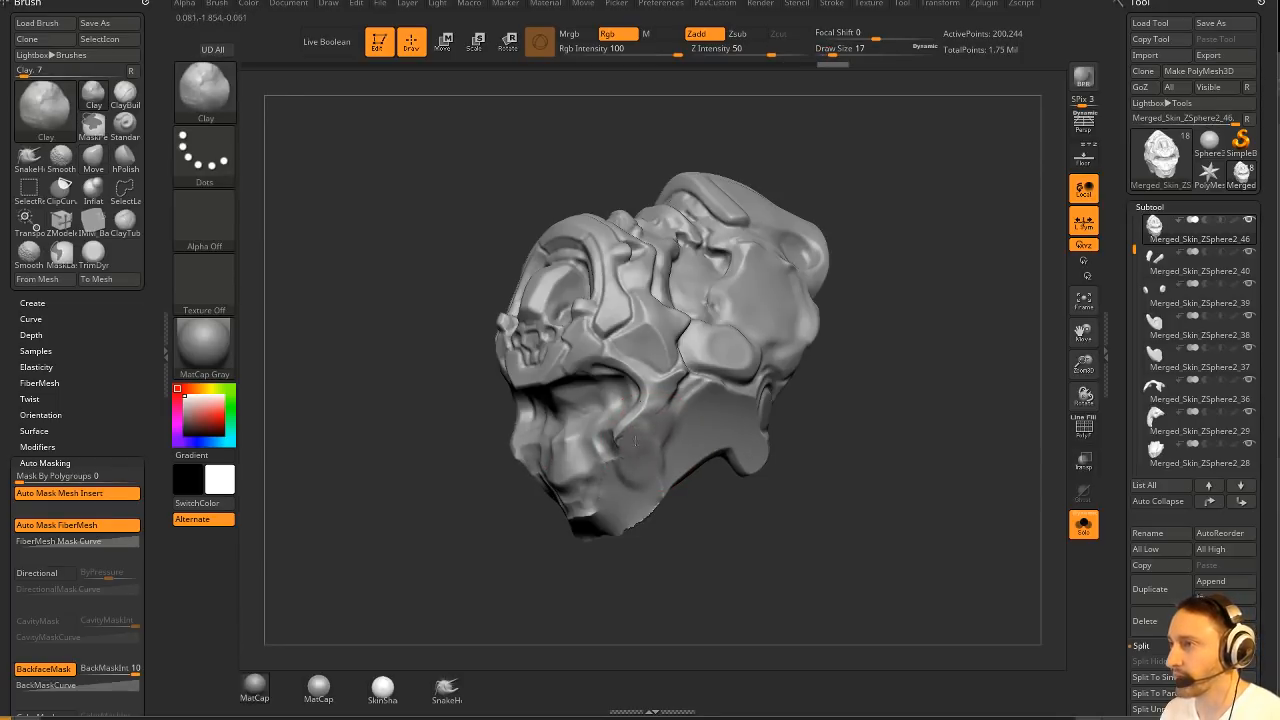
click(1083, 522)
Clear the helmet shell's mask and refresh its DynaMesh.
mouse_move(920, 294)
mouse_down()
mouse_move(935, 290)
mouse_move(926, 278)
mouse_up()
key(ctrl)
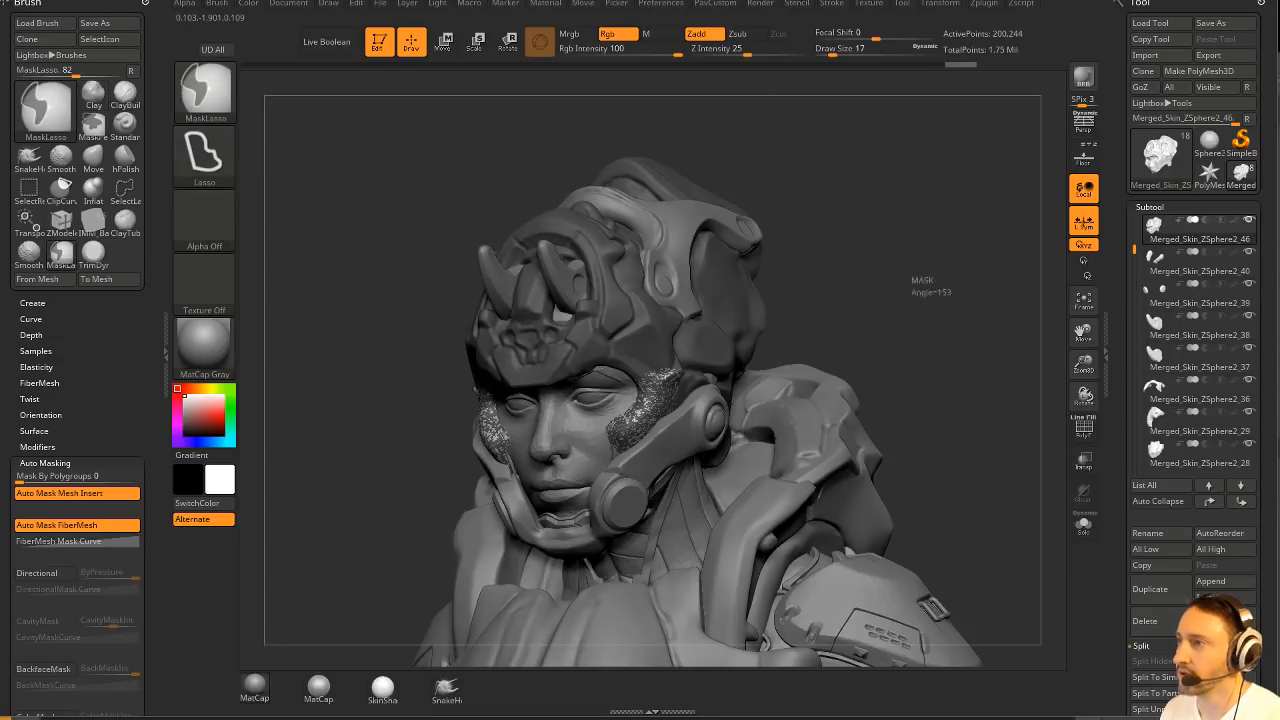
mouse_move(907, 289)
mouse_down()
mouse_move(891, 331)
mouse_move(880, 320)
mouse_up()
Adjust the face opening's rim beside the cheek with the Move brush at draw size 22.
key(s)
key(b)
key(m)
key(v)
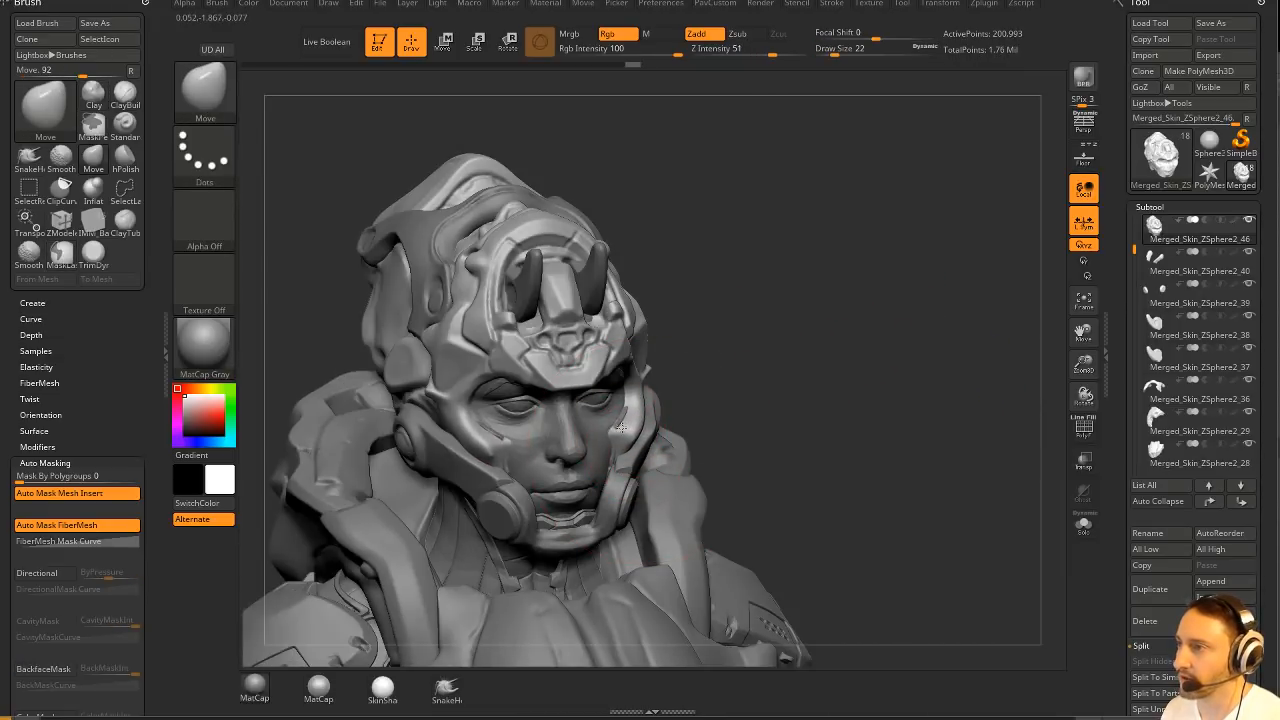
drag(605, 427, 641, 420)
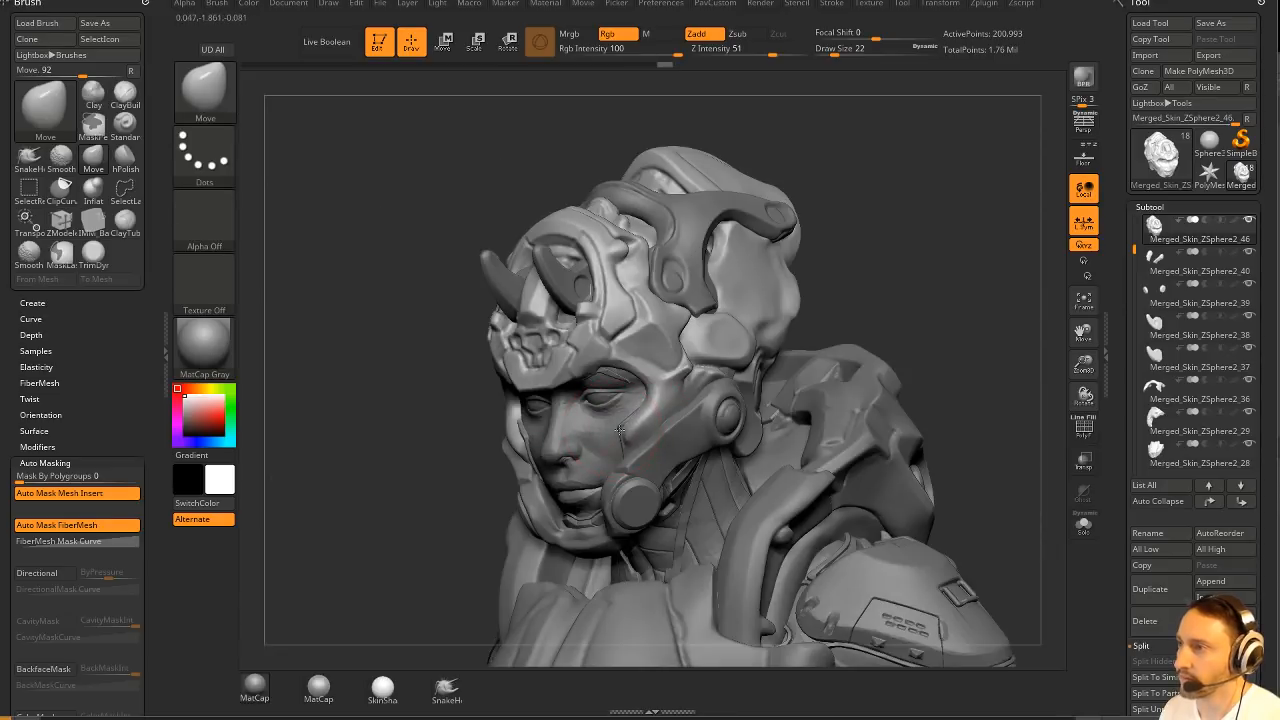
Reshape the upper corners of the helmet shell's face opening with the Move brush at draw size 39.
key(bracketleft)
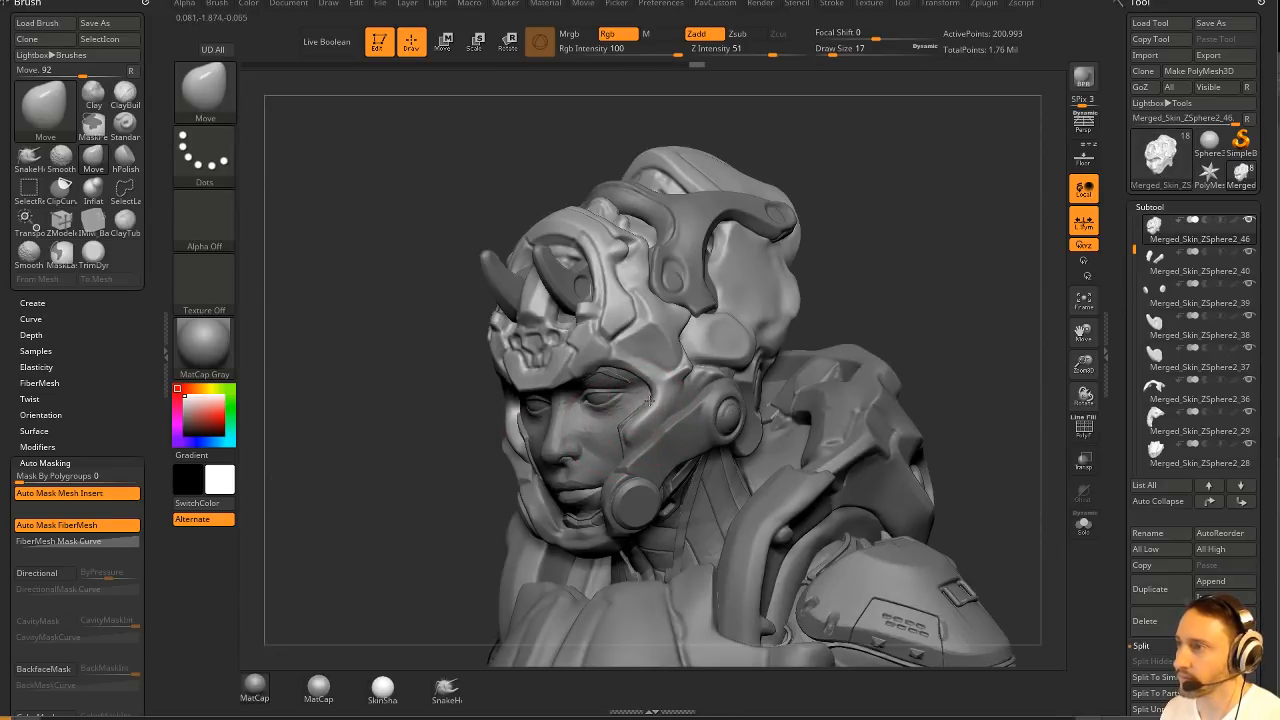
mouse_move(650, 401)
right_down()
mouse_move(644, 369)
mouse_move(676, 322)
right_up()
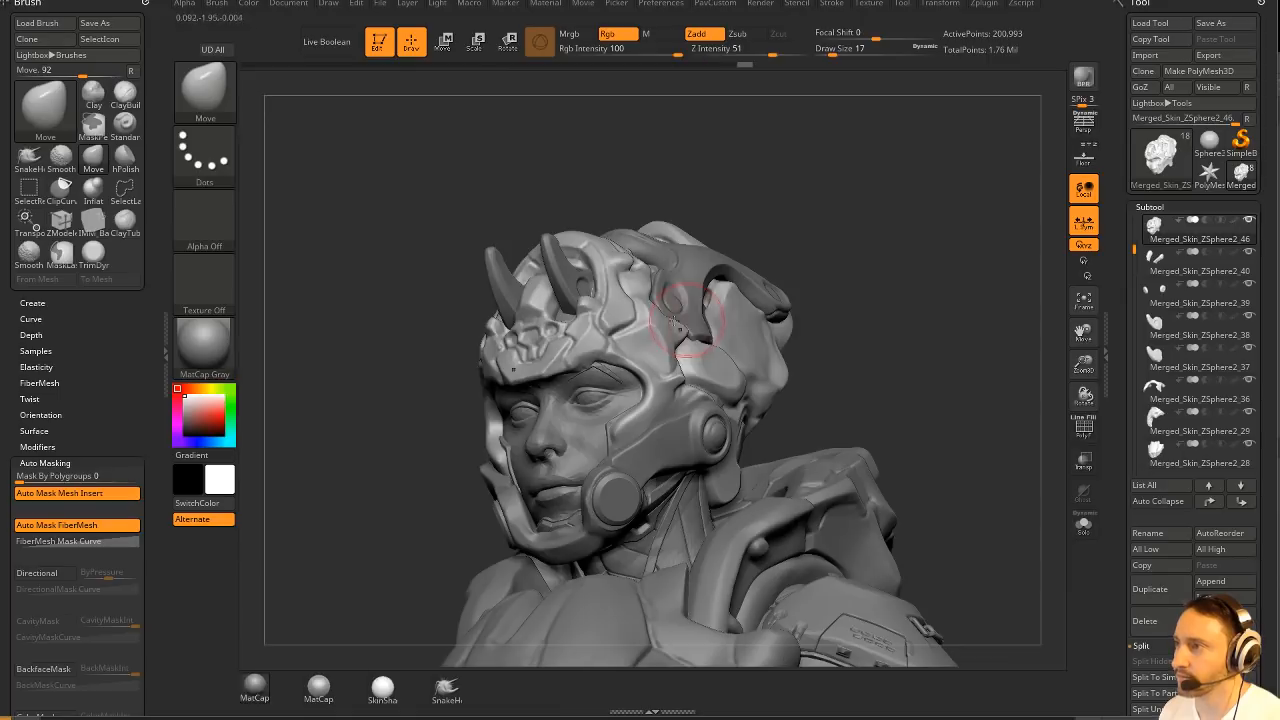
right_drag(585, 365, 732, 288)
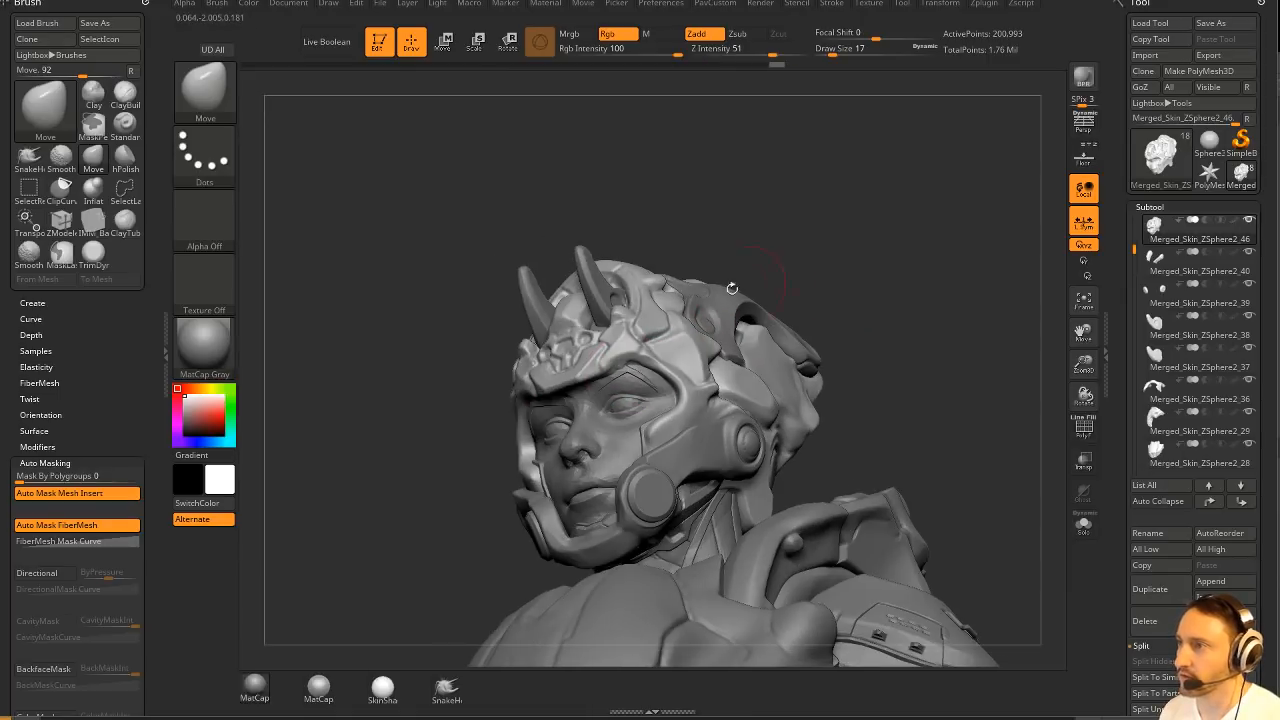
right_drag(836, 297, 695, 335)
key(bracketleft)
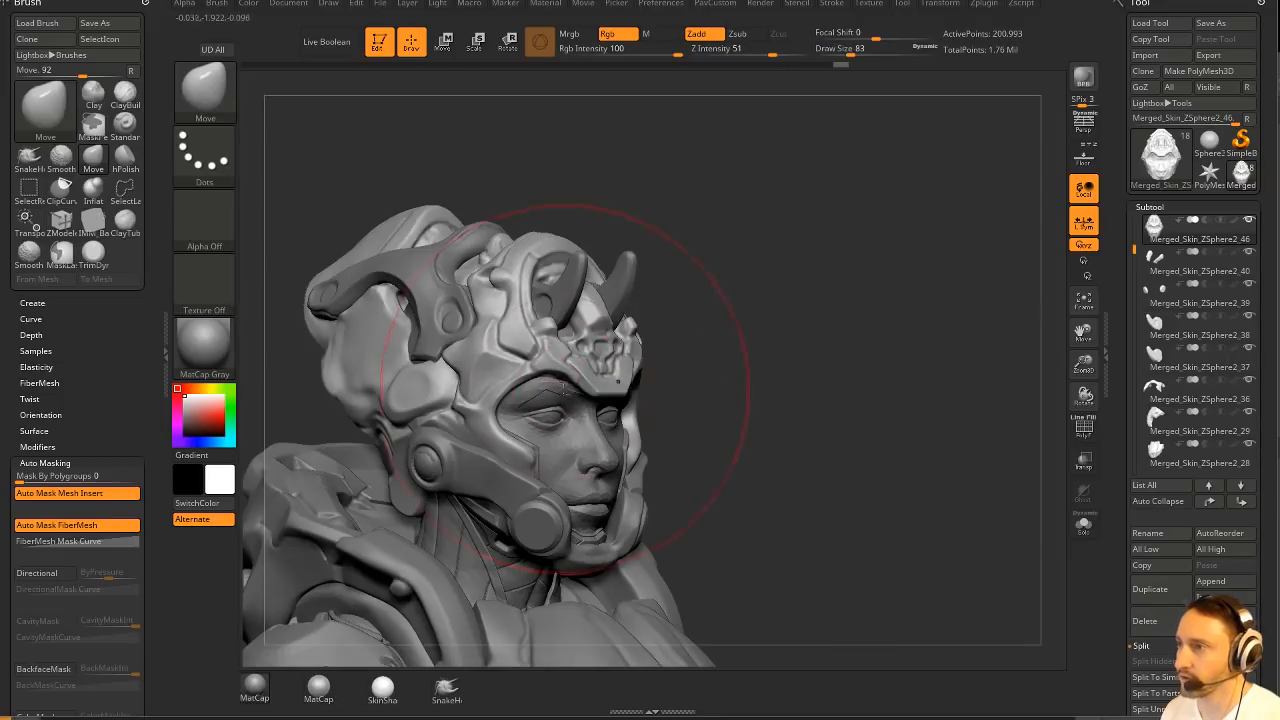
alt+click(545, 370)
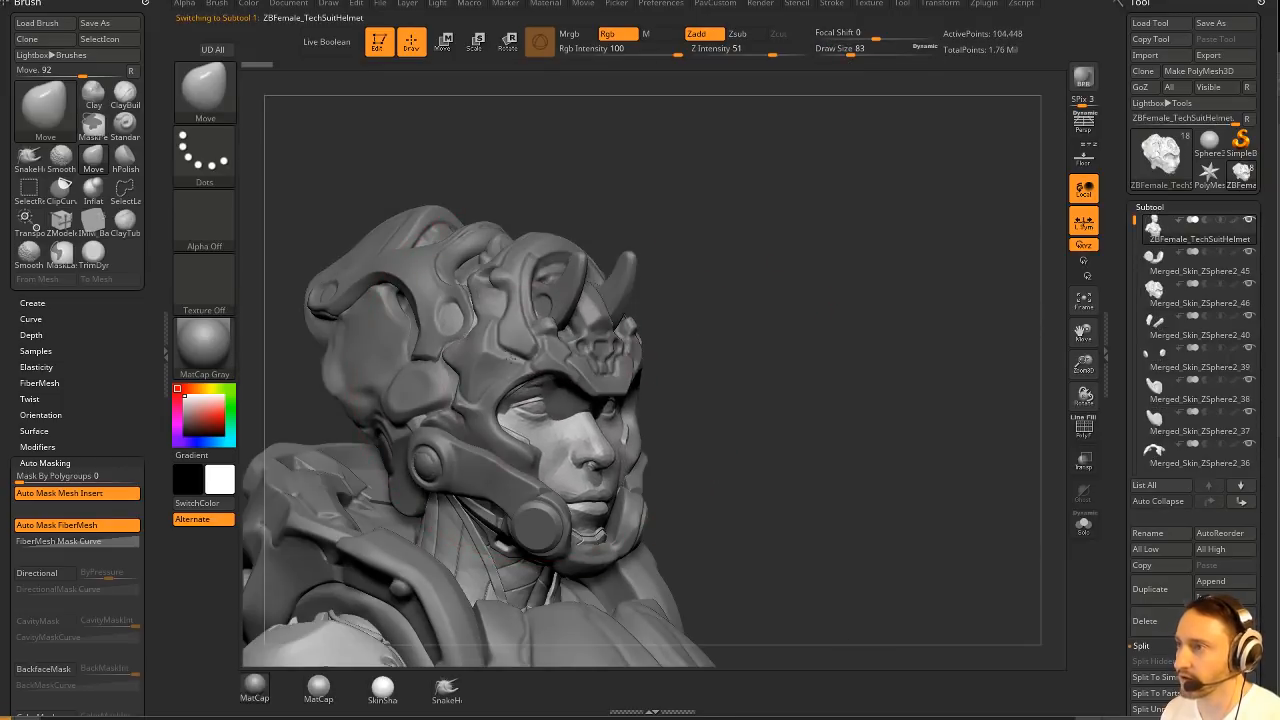
alt+click(490, 345)
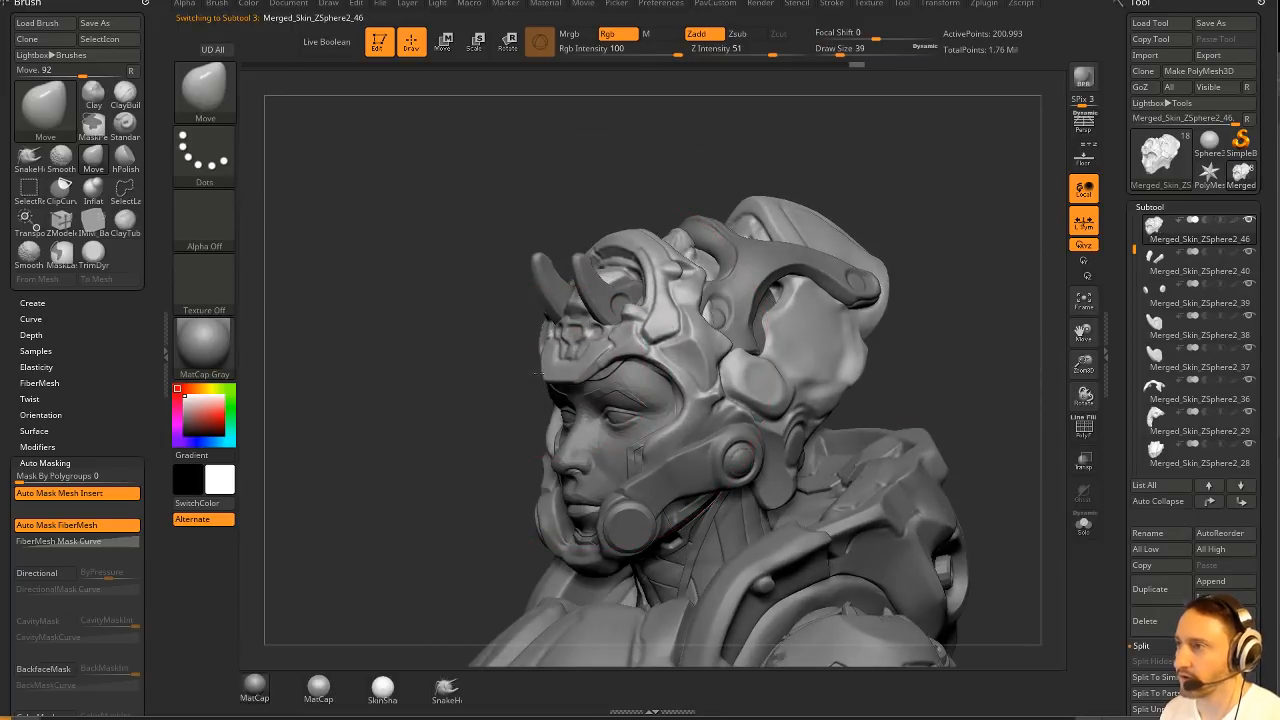
mouse_move(488, 408)
mouse_down()
mouse_move(623, 357)
mouse_move(620, 388)
mouse_up()
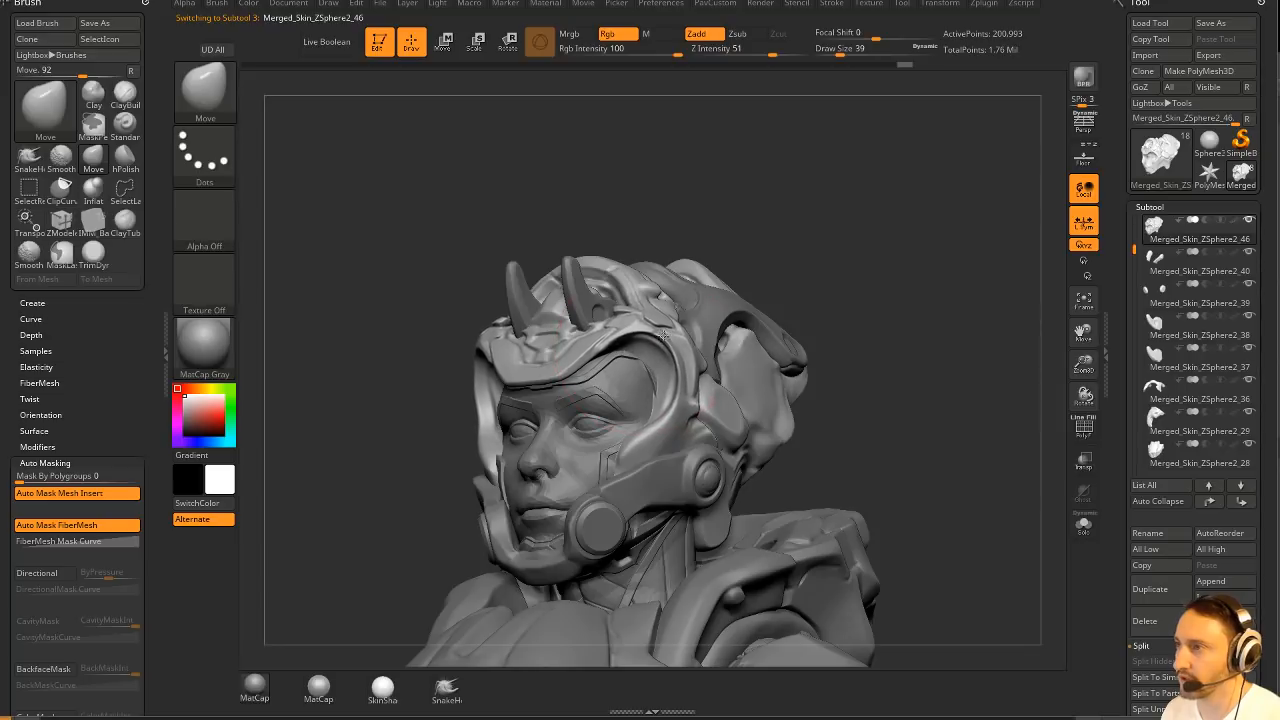
mouse_move(663, 339)
mouse_down()
mouse_move(610, 390)
mouse_move(651, 400)
mouse_up()
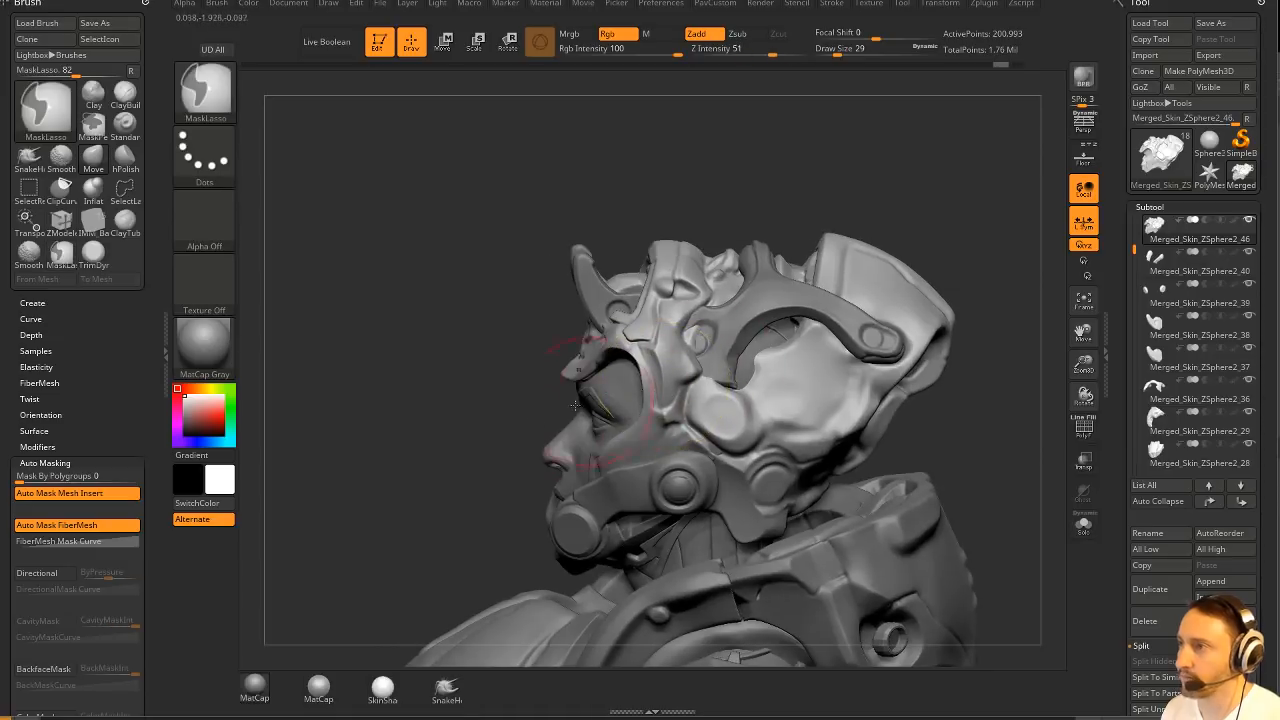
Refine the face opening's rim beside the eye and cheek with the Move brush at draw sizes 29 and 22.
drag(678, 379, 654, 385)
drag(830, 326, 660, 427)
drag(846, 349, 626, 437)
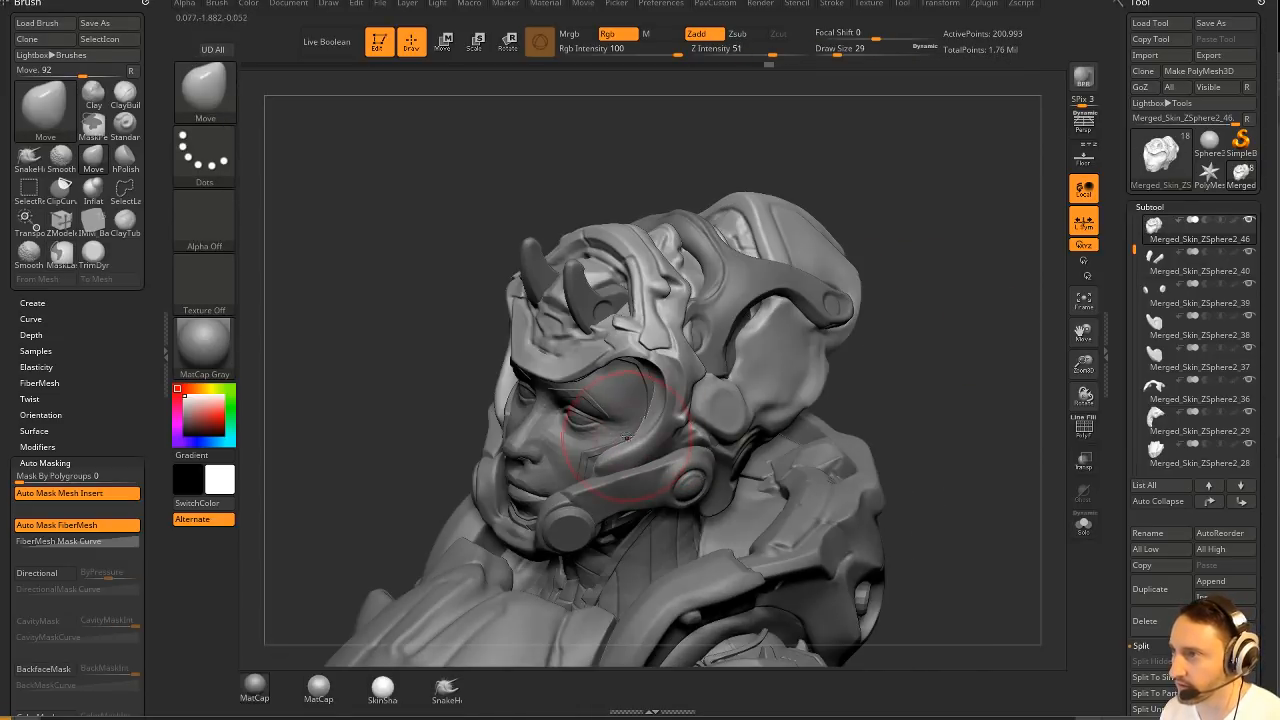
drag(950, 360, 640, 420)
key(bracketleft)
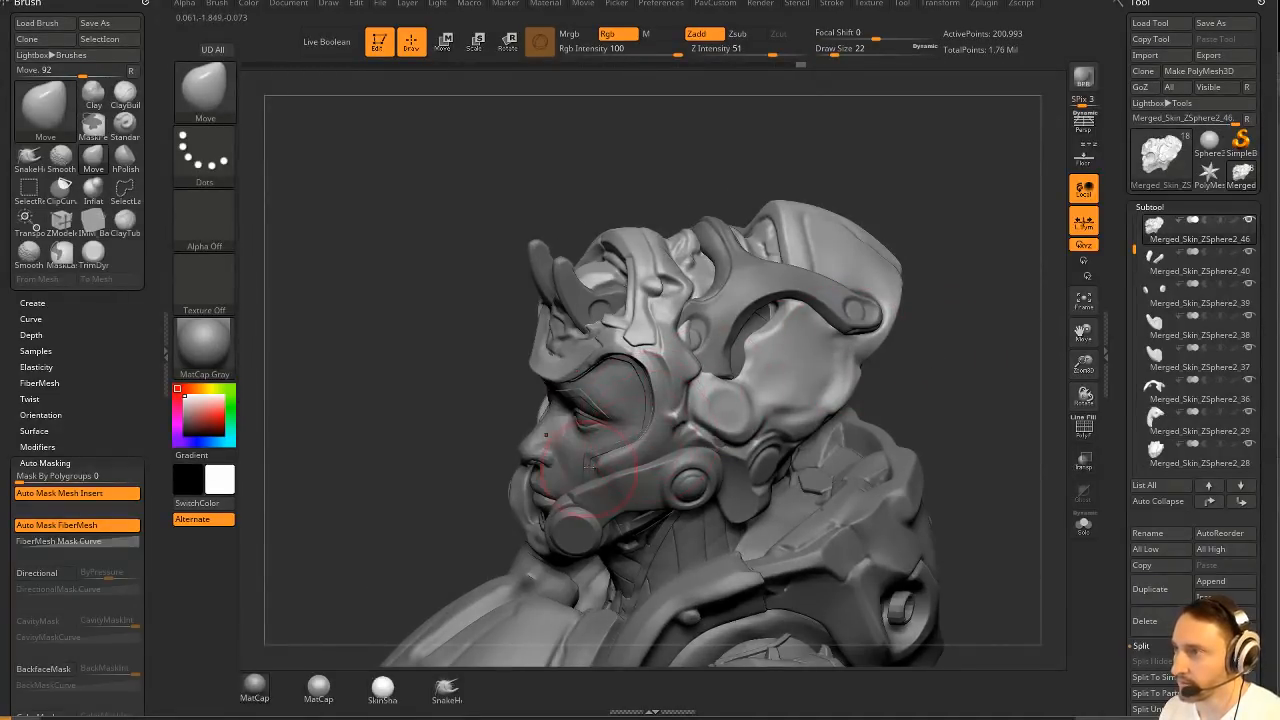
mouse_move(895, 368)
mouse_down()
mouse_move(937, 377)
mouse_move(929, 357)
mouse_move(971, 630)
mouse_move(900, 380)
mouse_move(605, 437)
mouse_up()
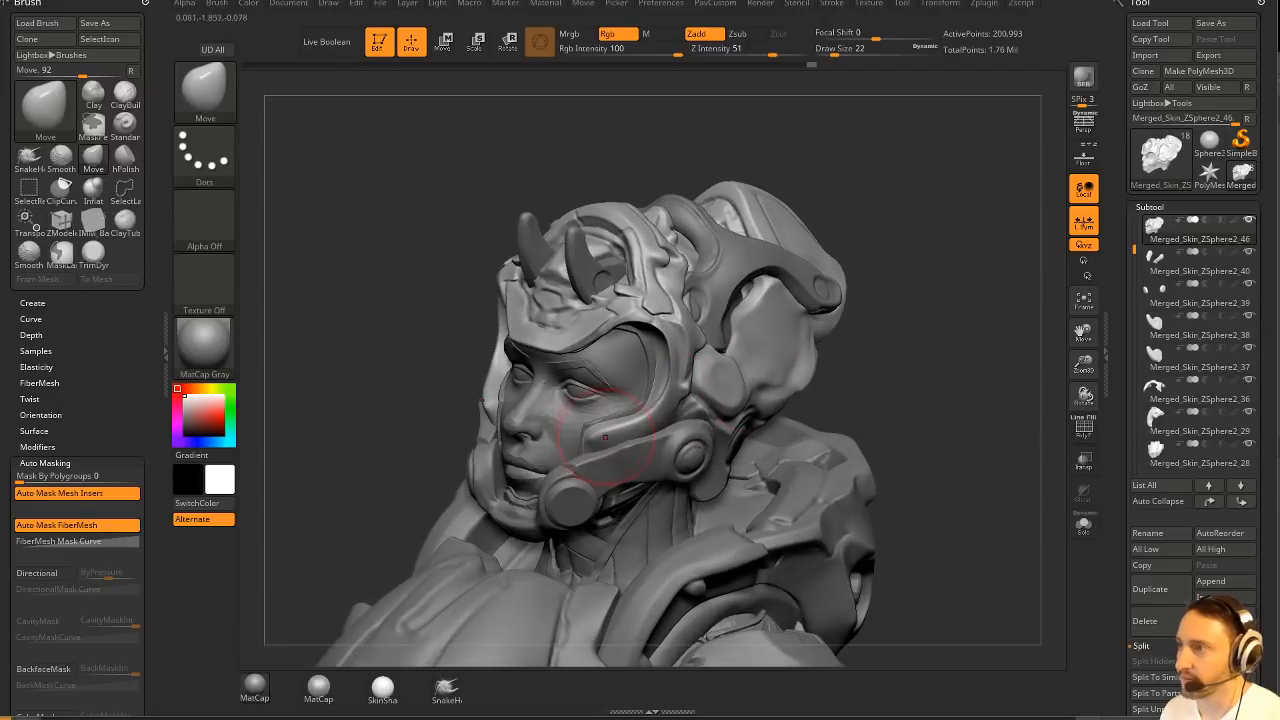
Narrow both sides of the face opening in front view with the Move brush at draw size 29.
shift+drag(1007, 367, 931, 331)
key(b)
key(z)
key(m)
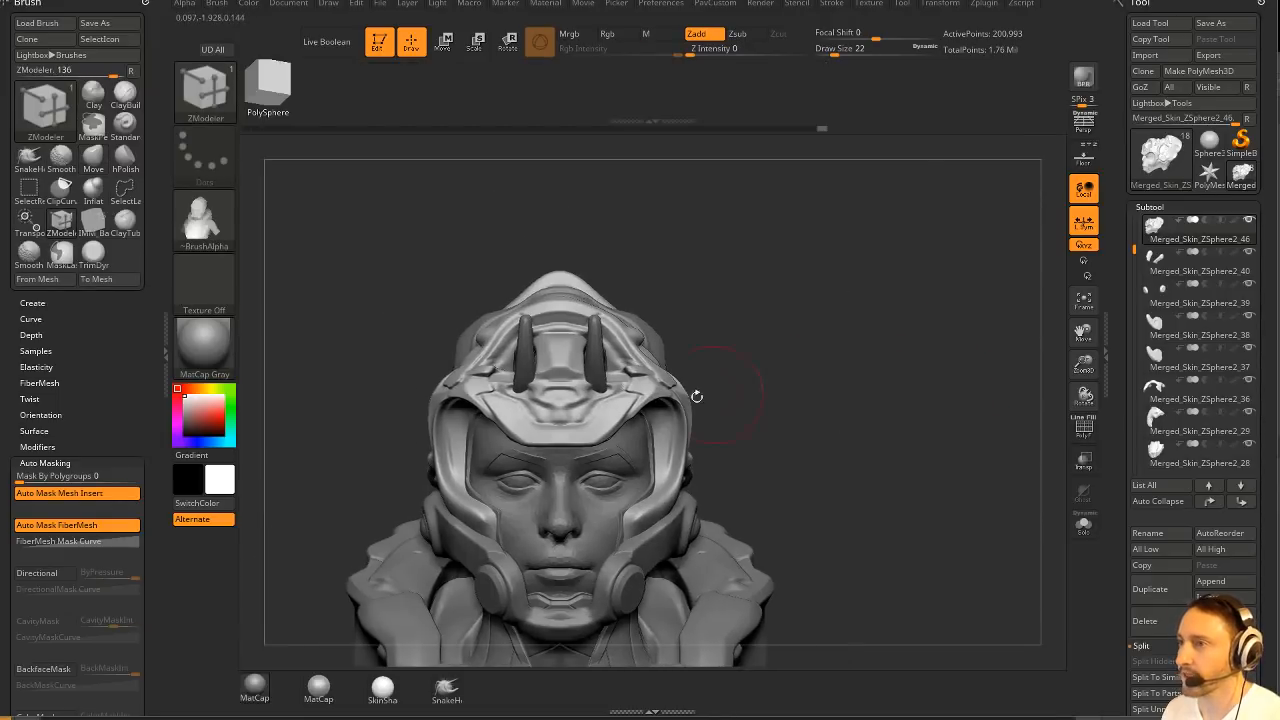
key(b)
key(m)
key(v)
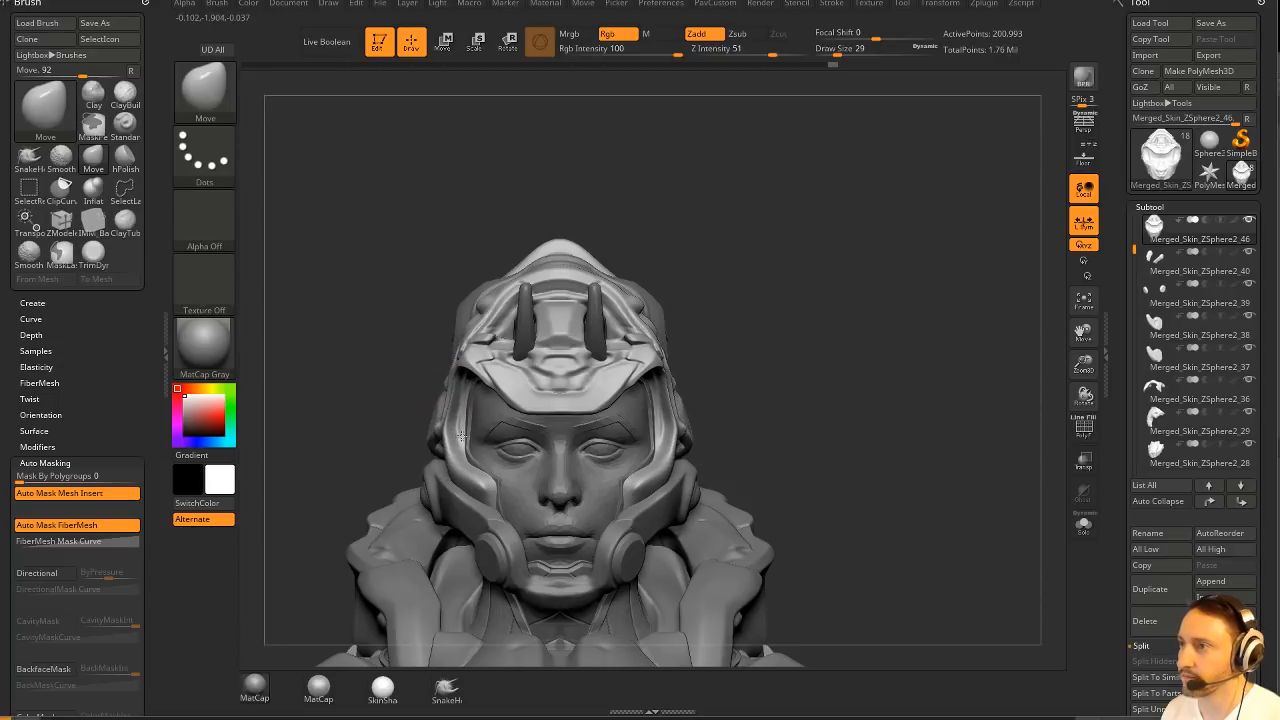
mouse_move(900, 310)
mouse_down()
mouse_move(772, 316)
mouse_move(906, 310)
mouse_move(840, 346)
mouse_up()
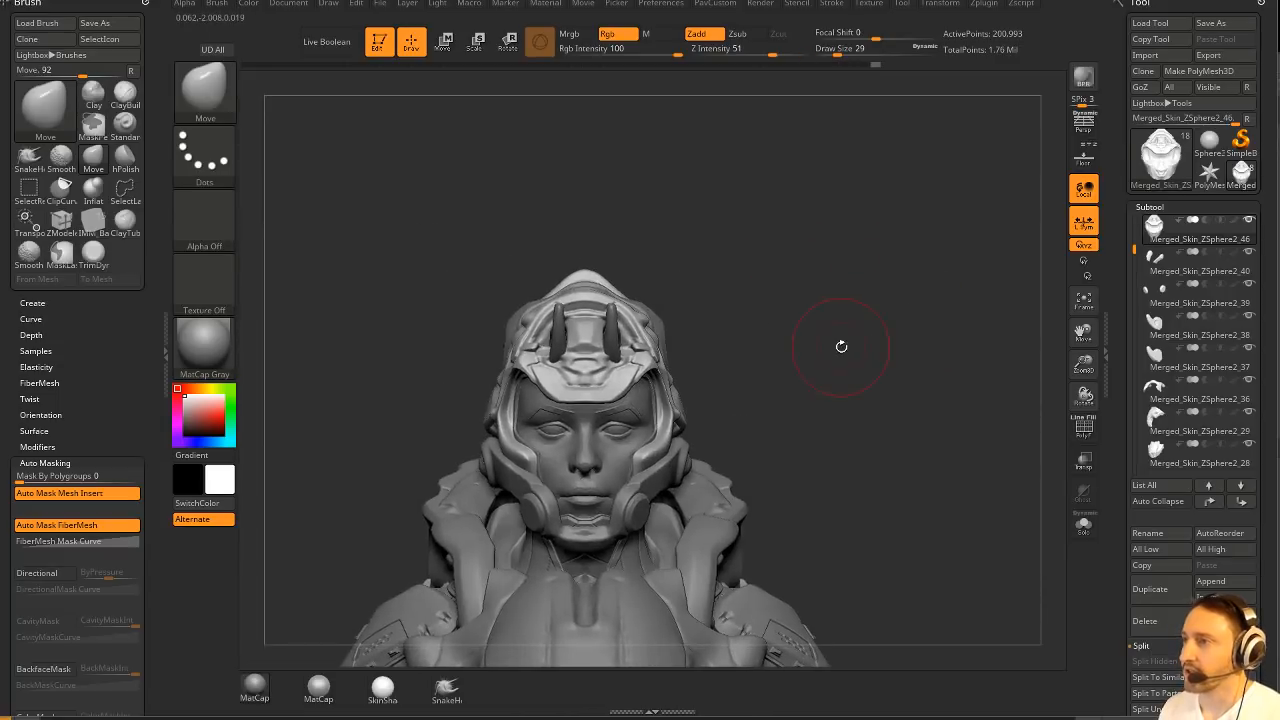
Insert a Sphere16 primitive over the face with the IMM primitives brush.
key(b)
key(i)
key(m)
key(m)
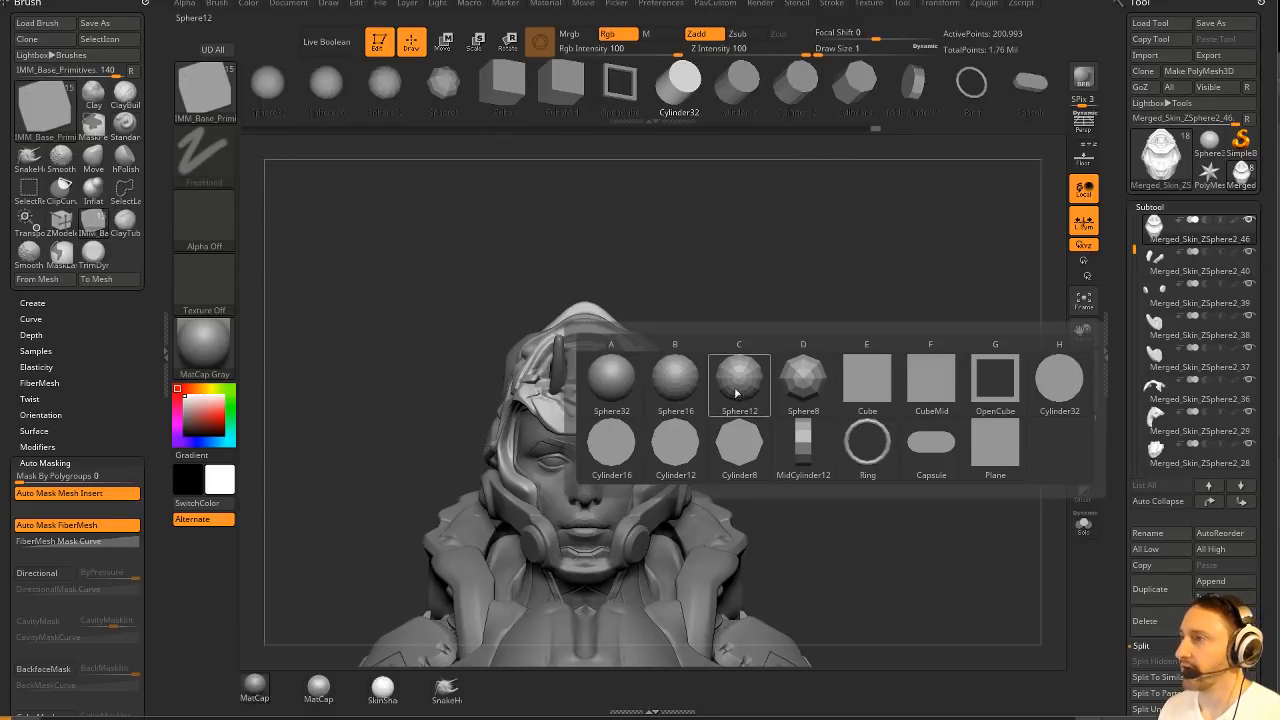
click(677, 391)
alt+right_drag(601, 471, 625, 445)
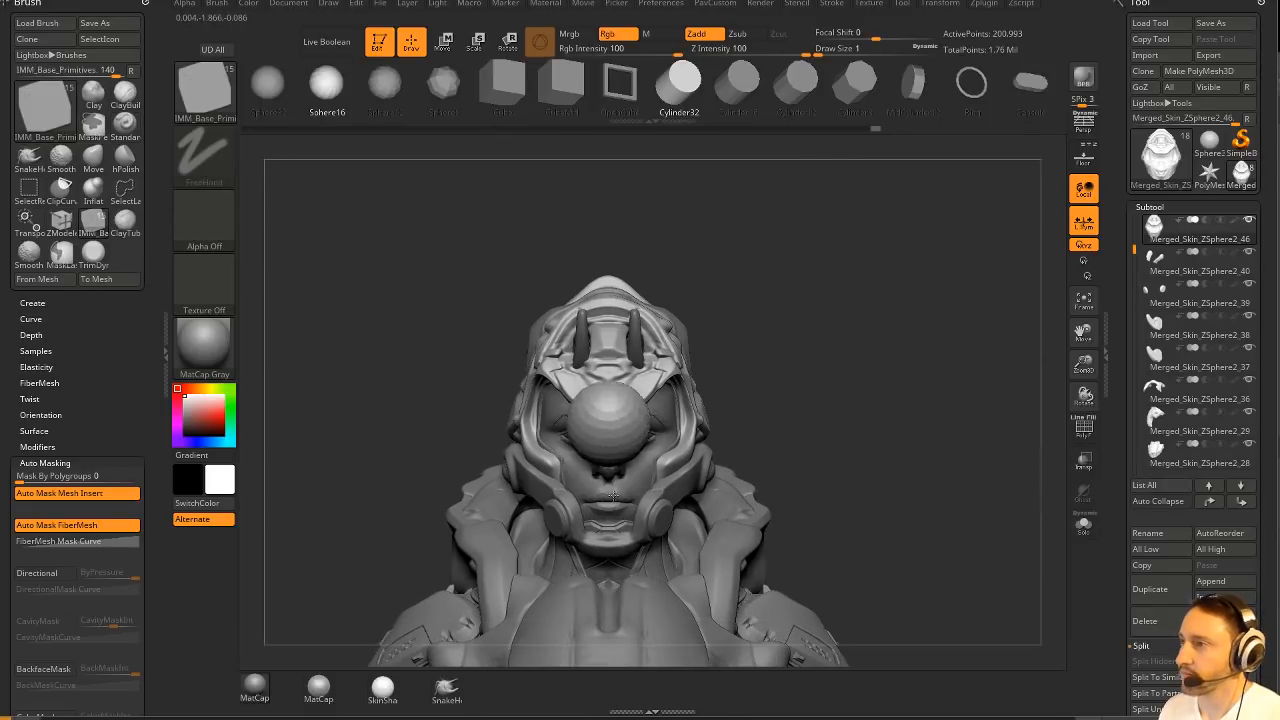
drag(613, 495, 616, 550)
Move and scale the inserted sphere so it fills the helmet's face opening.
right_drag(616, 550, 500, 525)
key(w)
drag(612, 392, 656, 455)
drag(541, 504, 558, 560)
key(q)
Split the inserted sphere into its own subtool and select it.
key(grave)
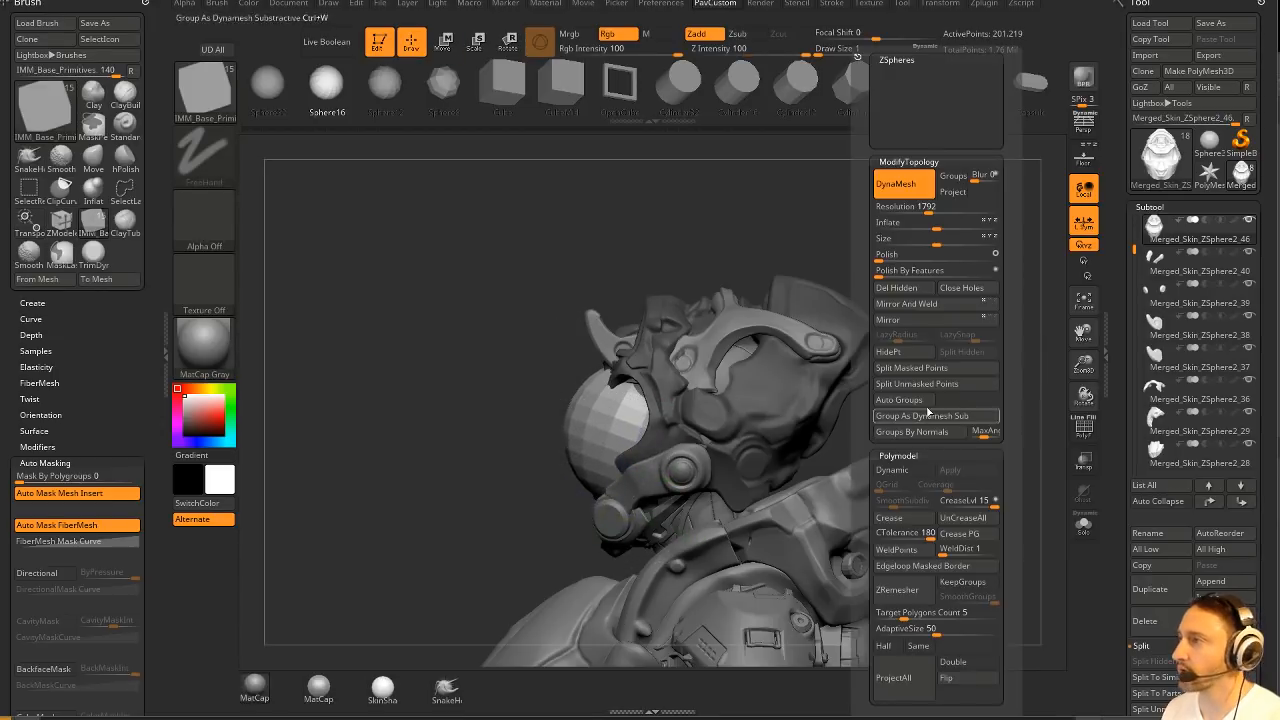
click(928, 413)
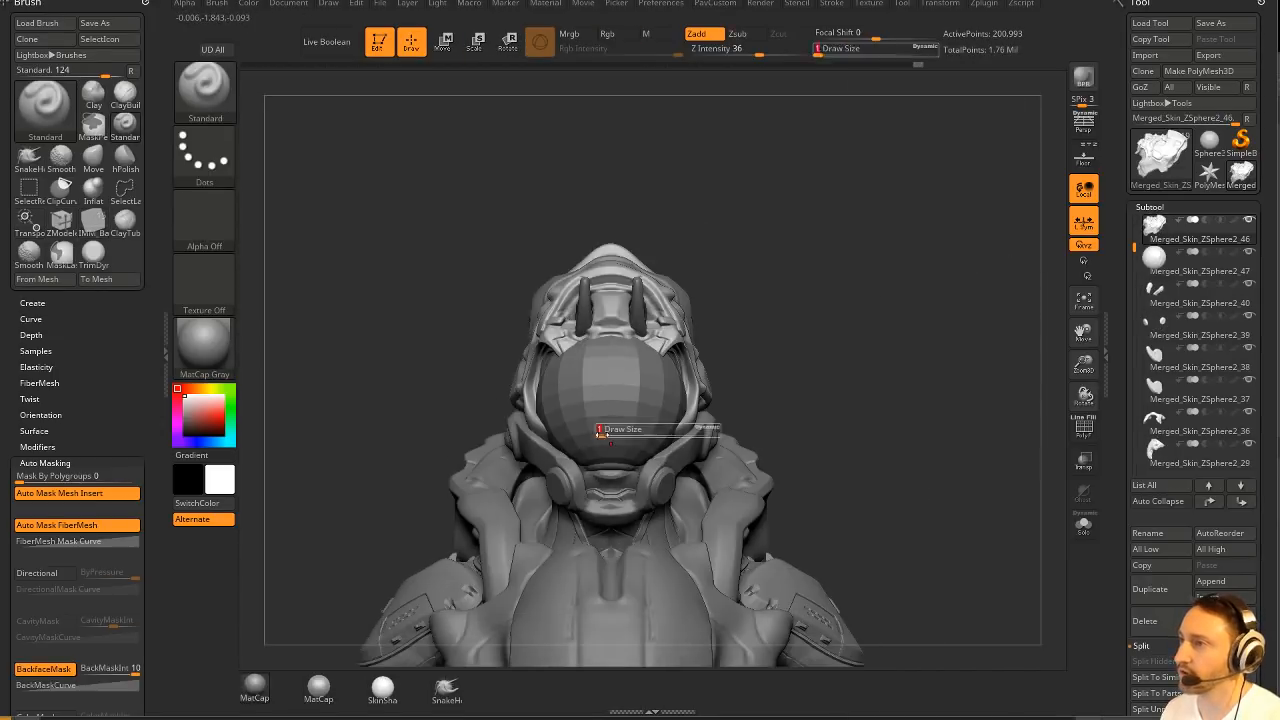
key(s)
alt+click(608, 427)
Smooth the sphere with dynamic subdivision and check its wireframe in PolyFrame display.
mouse_move(896, 354)
ctrl+right_down()
mouse_move(945, 340)
mouse_move(844, 377)
mouse_move(846, 209)
ctrl+right_up()
right_drag(931, 280, 588, 410)
key(shift+f)
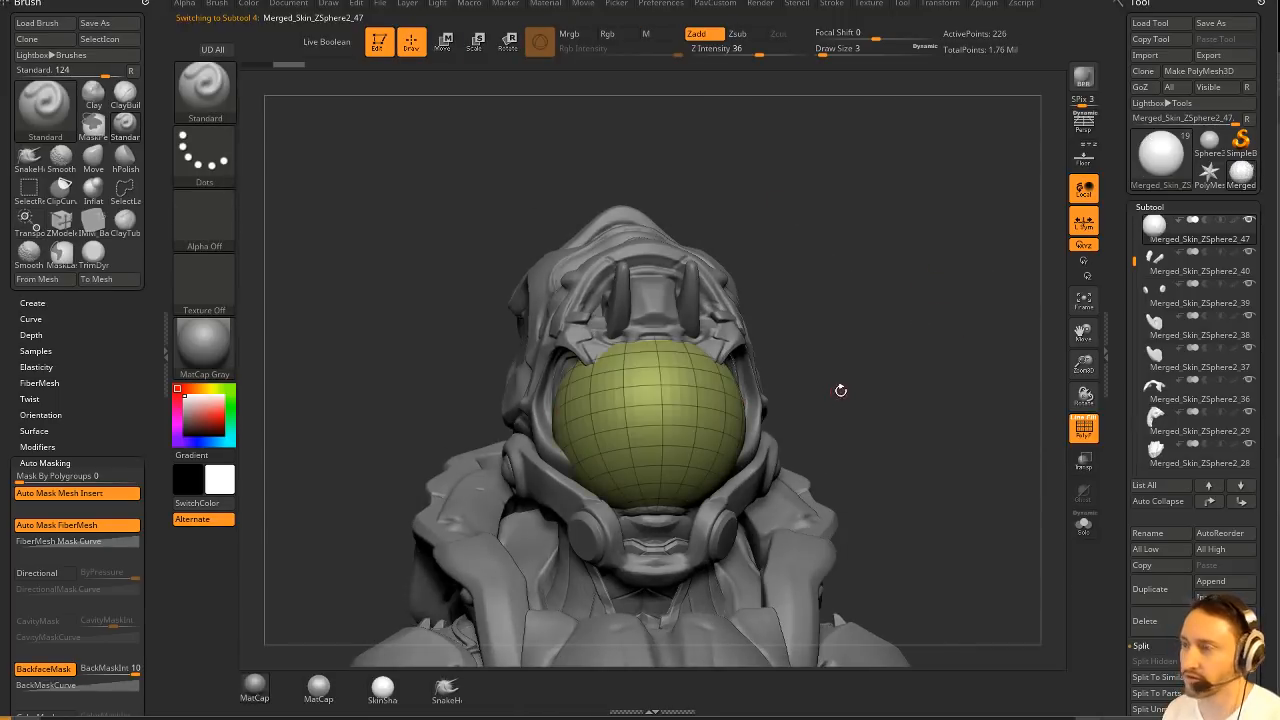
click(1084, 428)
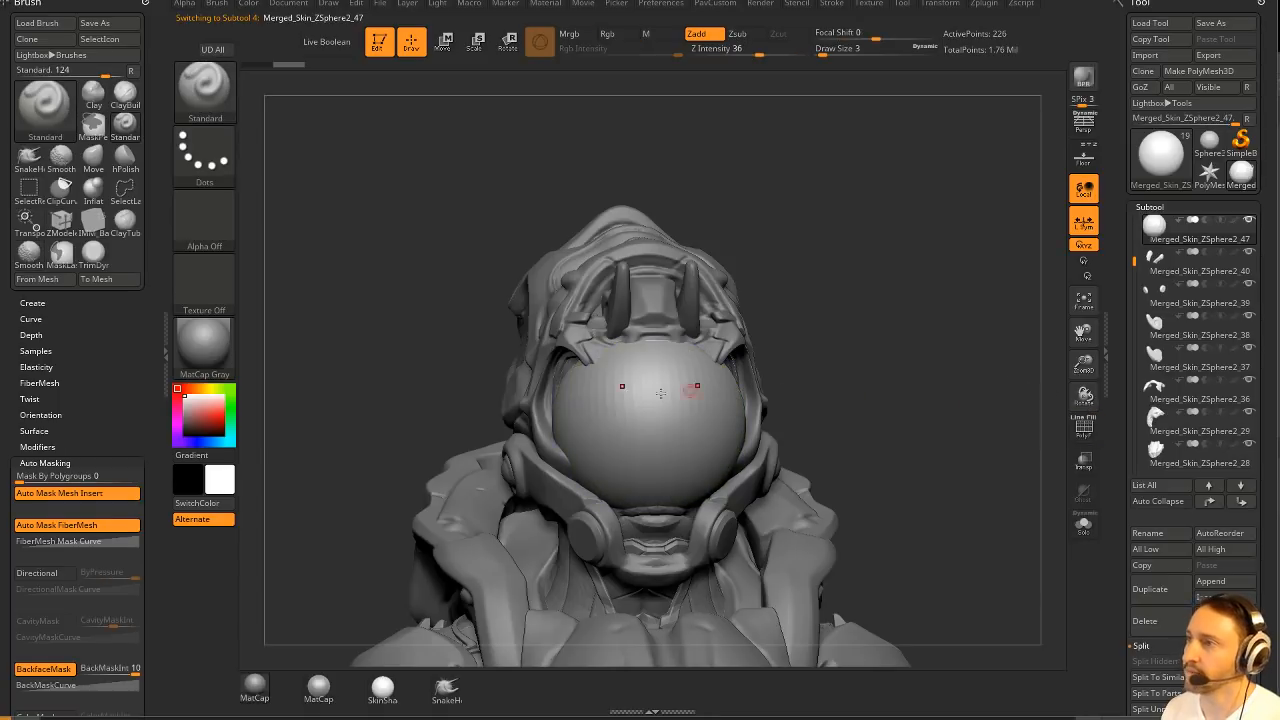
Shape the sphere into a visor reaching from brow to chin with the Move brush at draw sizes 77 and 37.
key(b)
key(m)
key(v)
drag(538, 348, 528, 340)
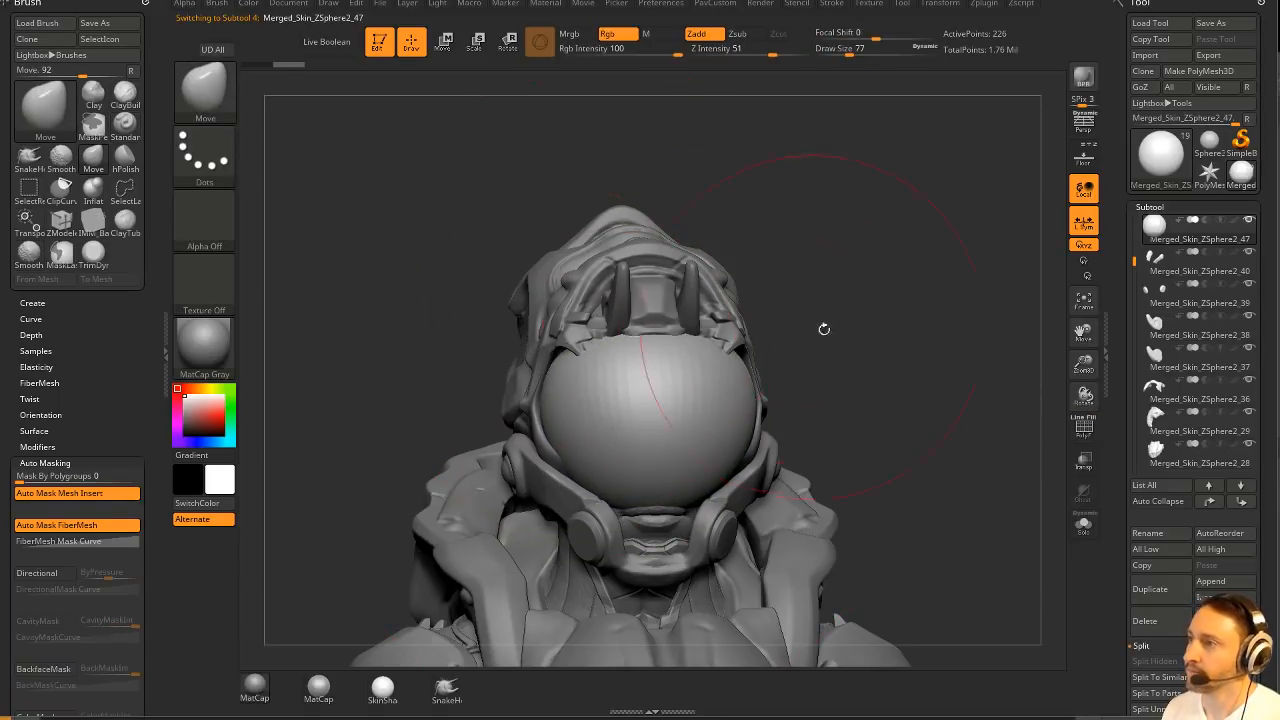
right_drag(825, 328, 990, 338)
drag(668, 532, 656, 583)
right_drag(656, 583, 543, 337)
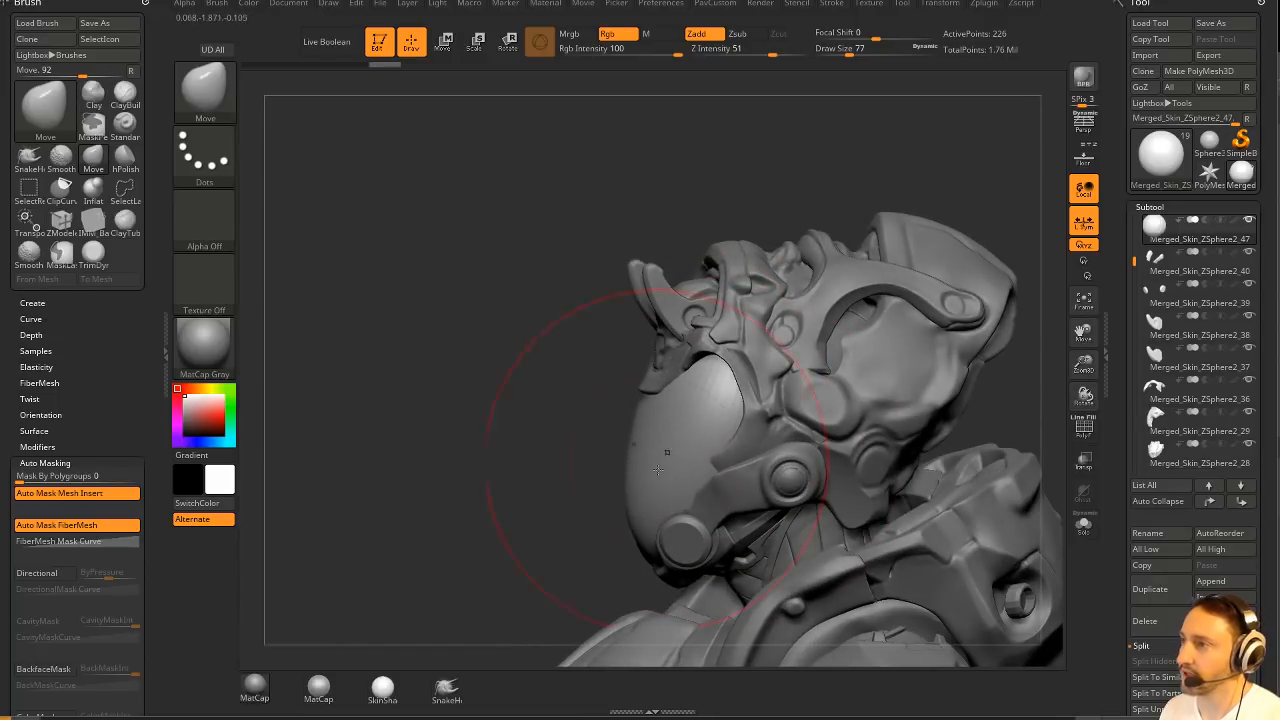
mouse_move(650, 505)
mouse_down()
mouse_move(666, 500)
mouse_move(638, 463)
mouse_up()
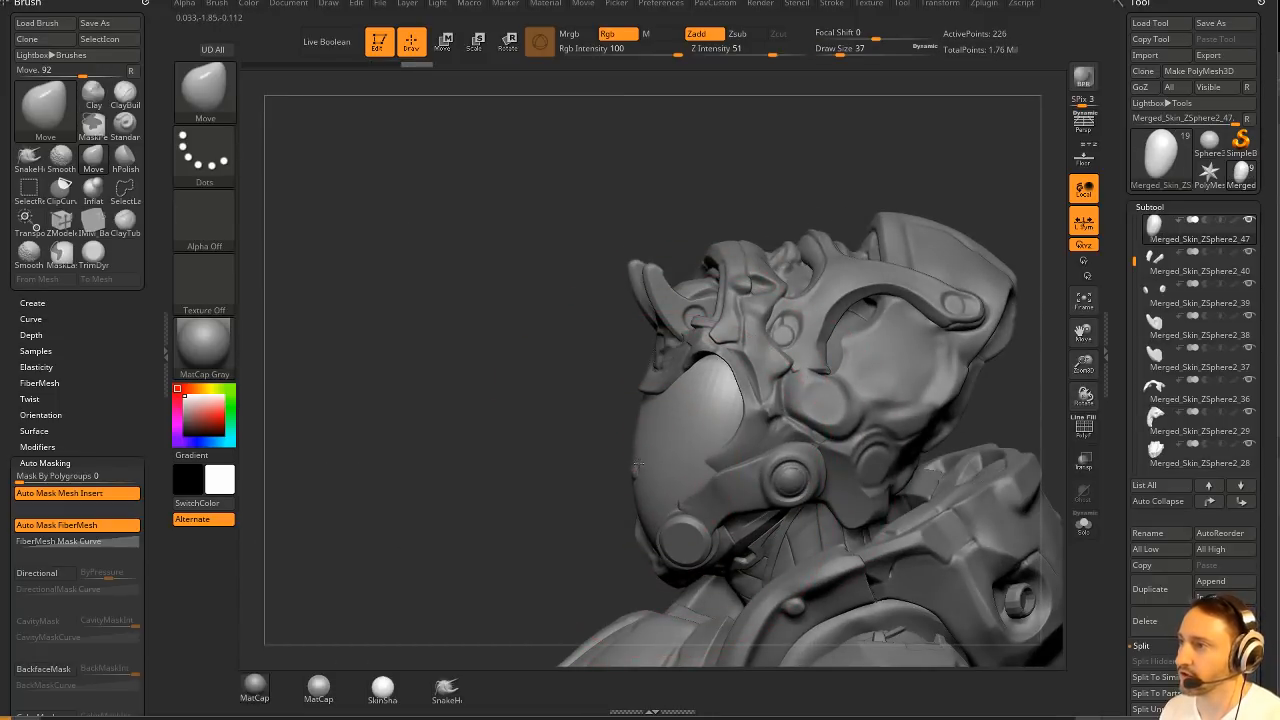
Check the visor's fit in transparent view and tuck its sides behind the helmet rim with the Move brush at draw size 37.
click(1083, 462)
mouse_move(494, 526)
mouse_down()
mouse_move(735, 440)
mouse_move(932, 390)
mouse_up()
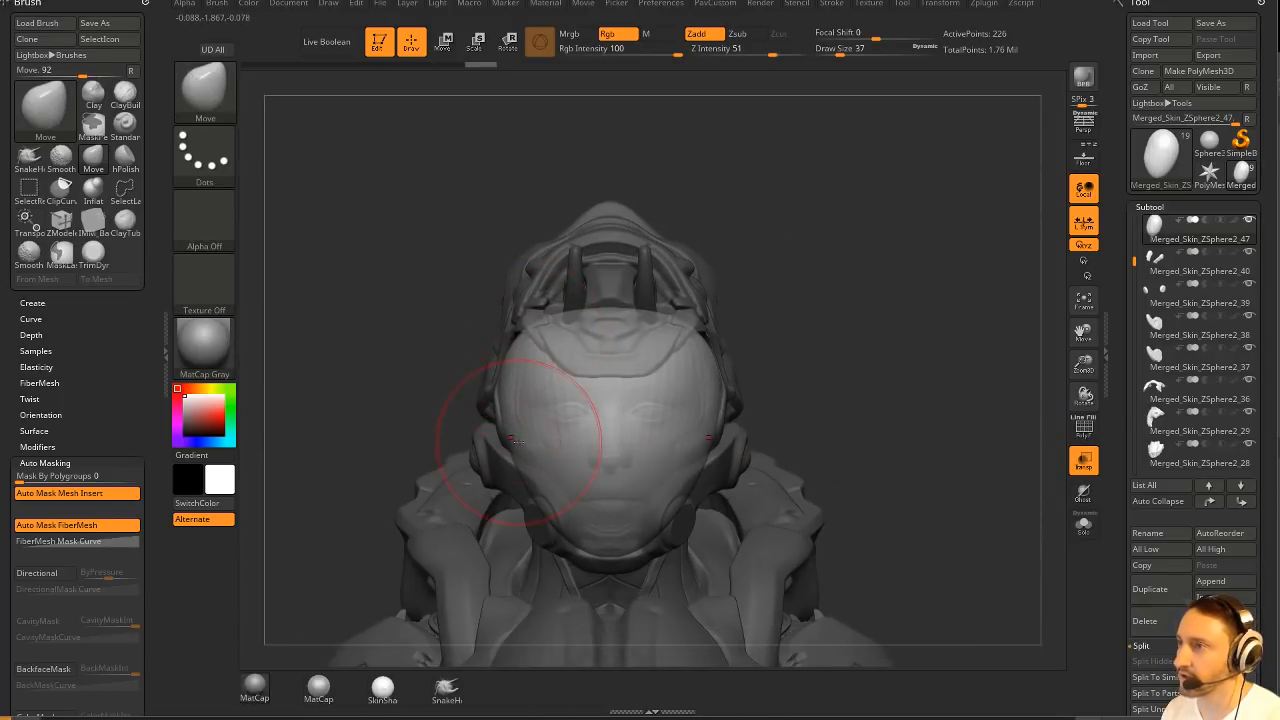
click(1088, 466)
drag(978, 422, 889, 403)
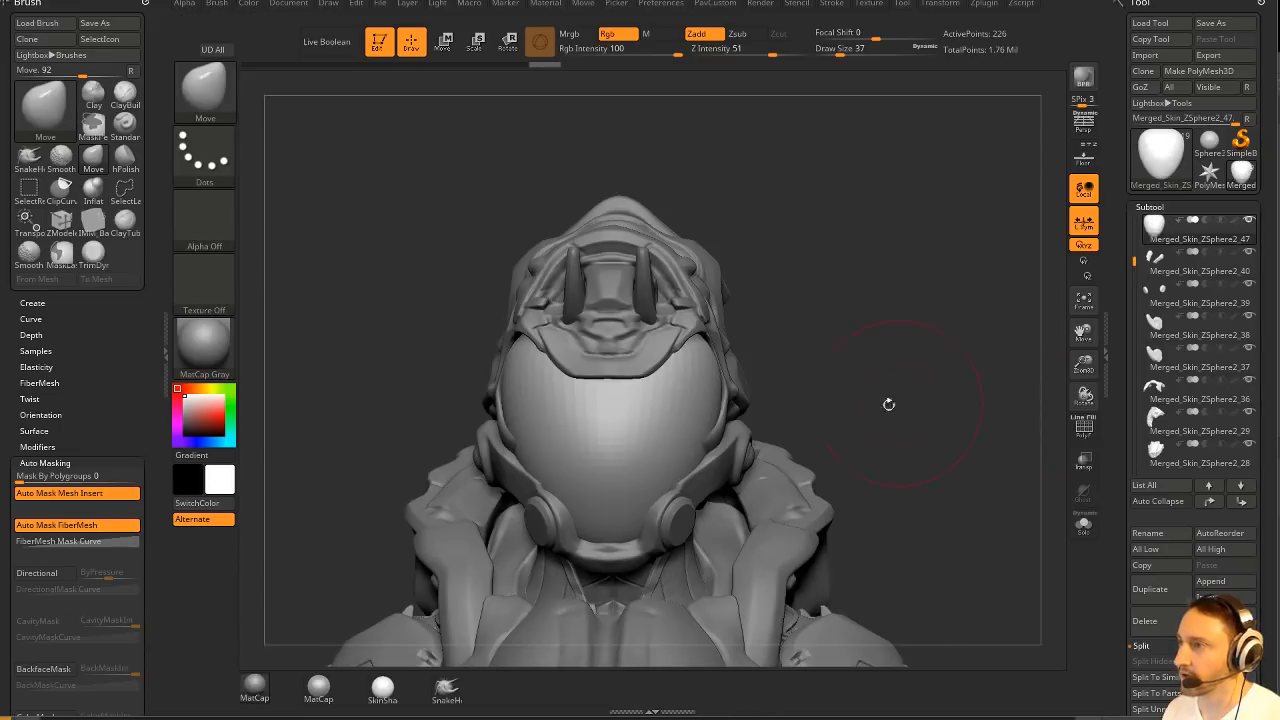
drag(704, 461, 661, 464)
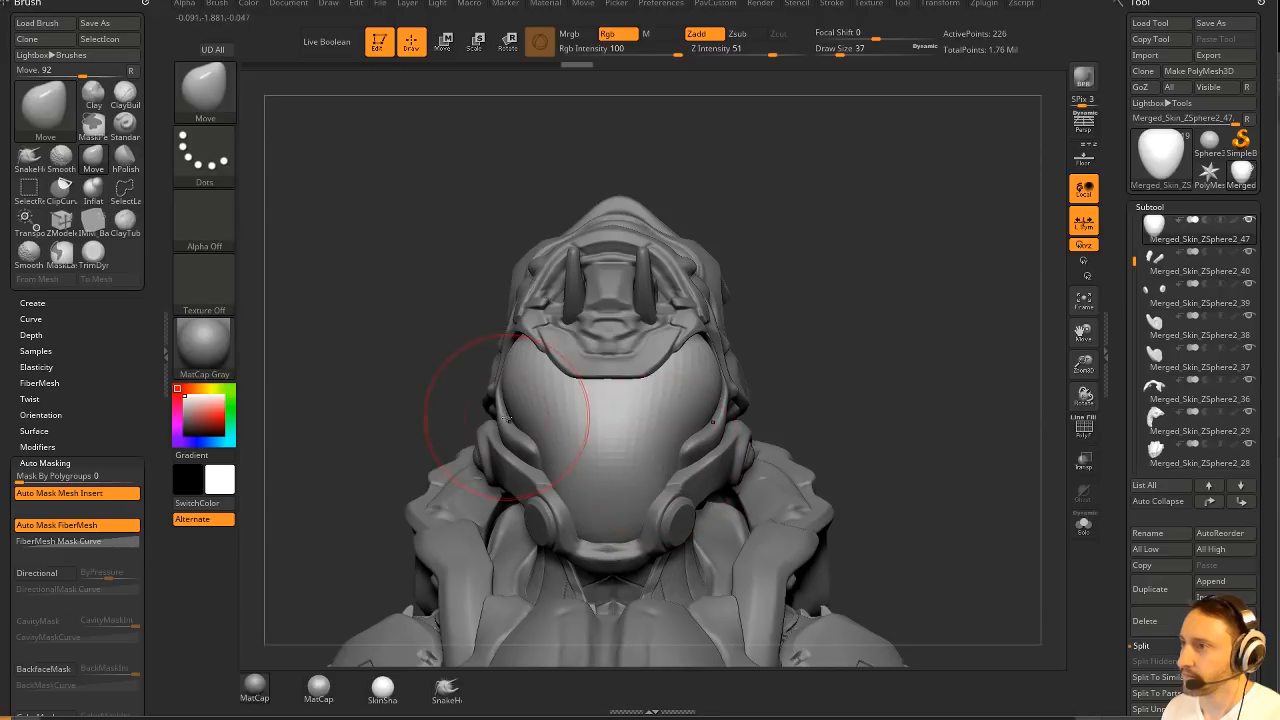
drag(505, 418, 513, 400)
Adjust the visor's chin area with the Move brush and set its smooth subdivision level to 3.
right_drag(665, 500, 605, 525)
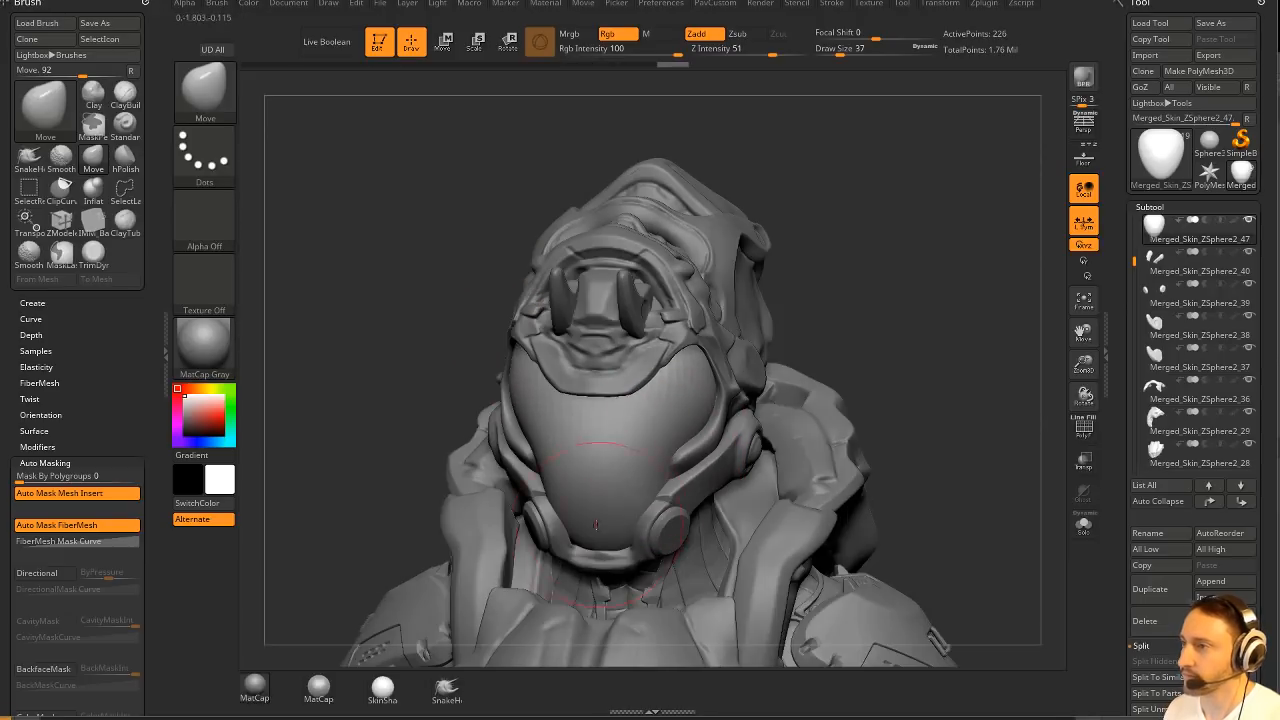
drag(603, 525, 584, 545)
drag(865, 377, 935, 348)
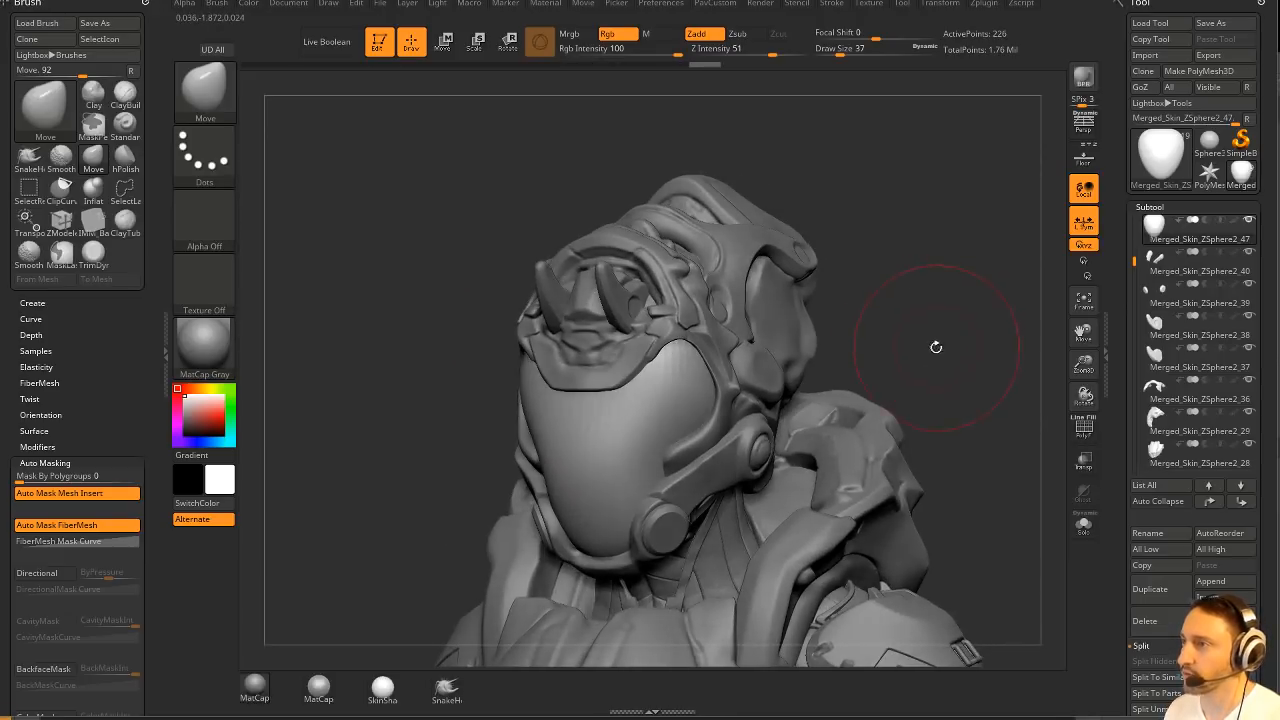
key(2)
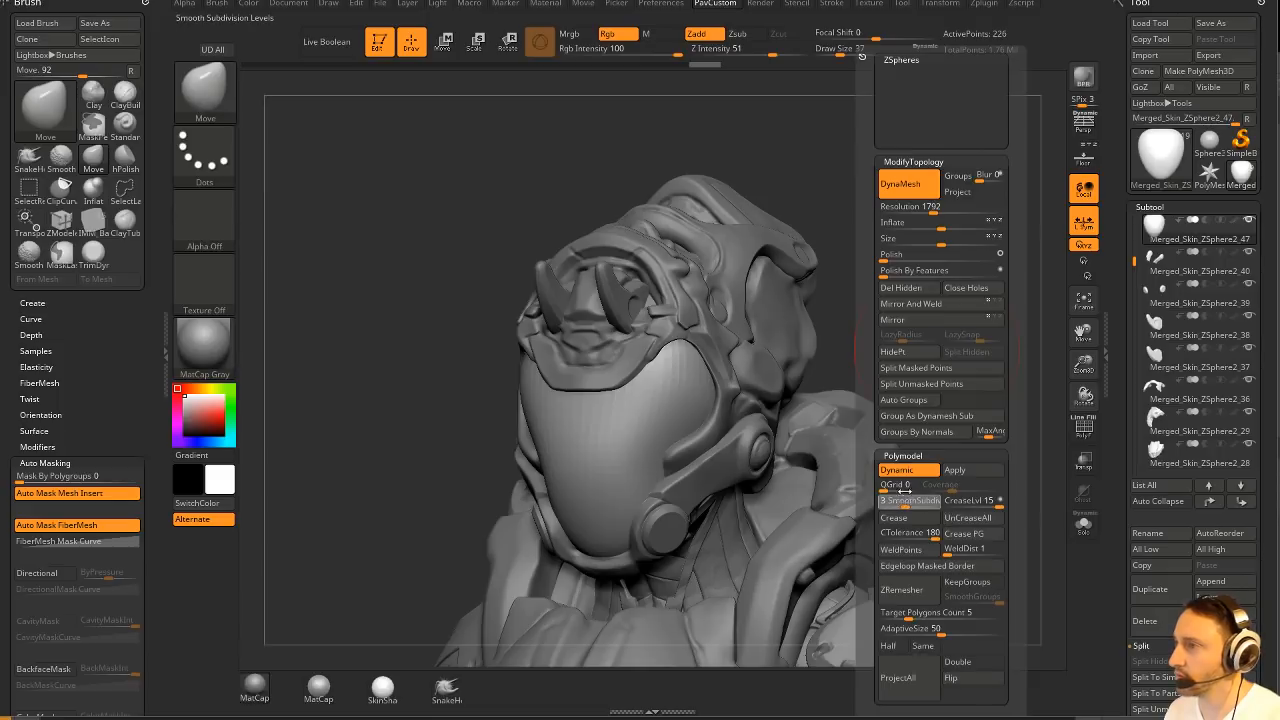
Switch to the Standard brush and select the helmet shell subtool.
mouse_move(934, 334)
mouse_down()
mouse_move(997, 328)
mouse_move(940, 257)
mouse_move(902, 252)
mouse_up()
key(b)
key(s)
key(t)
key(s)
drag(708, 381, 719, 381)
alt+click(722, 374)
drag(829, 326, 762, 340)
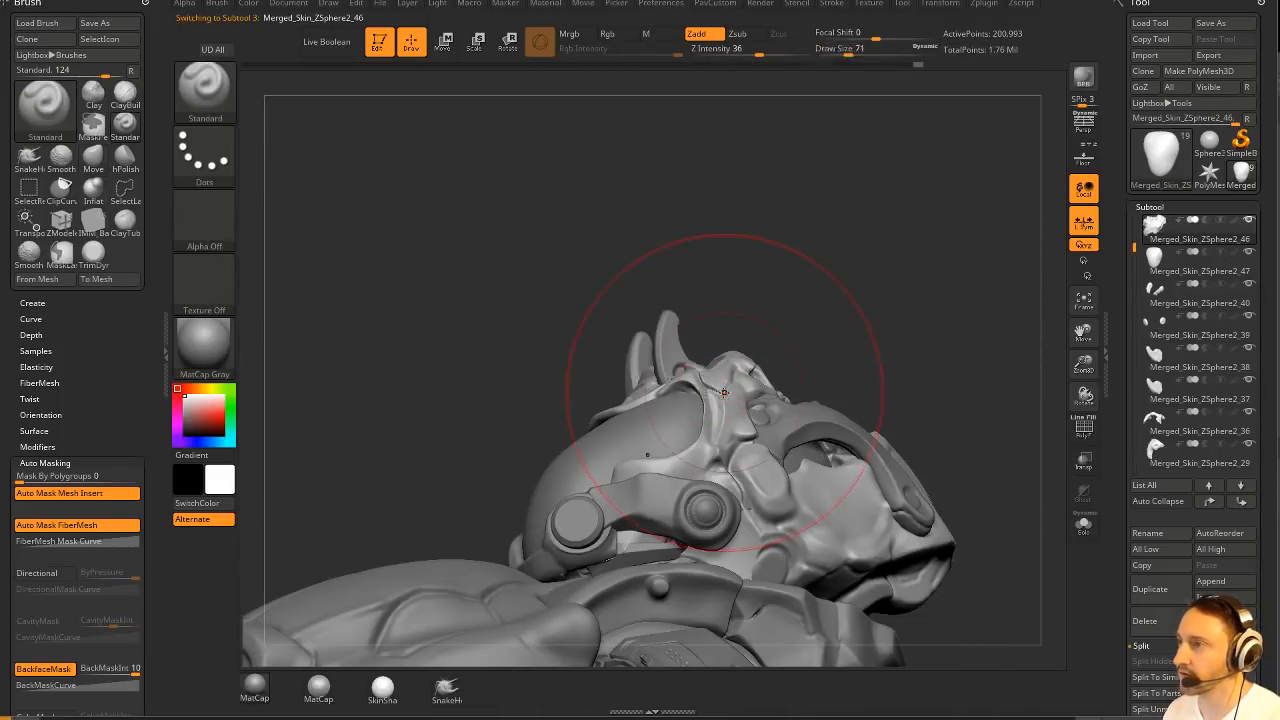
Adjust the helmet shell's brow rim above the visor with the Move brush at draw size 27.
key(s)
drag(712, 386, 698, 382)
key(b)
key(m)
key(v)
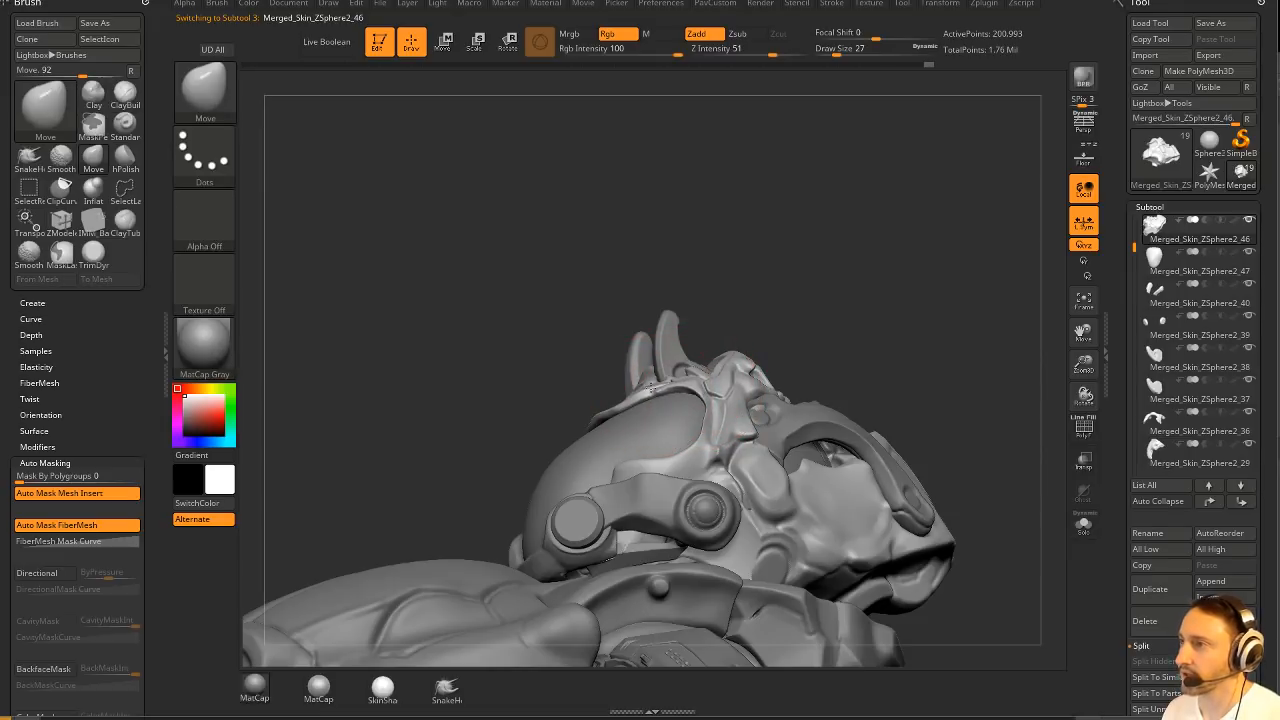
drag(762, 338, 713, 427)
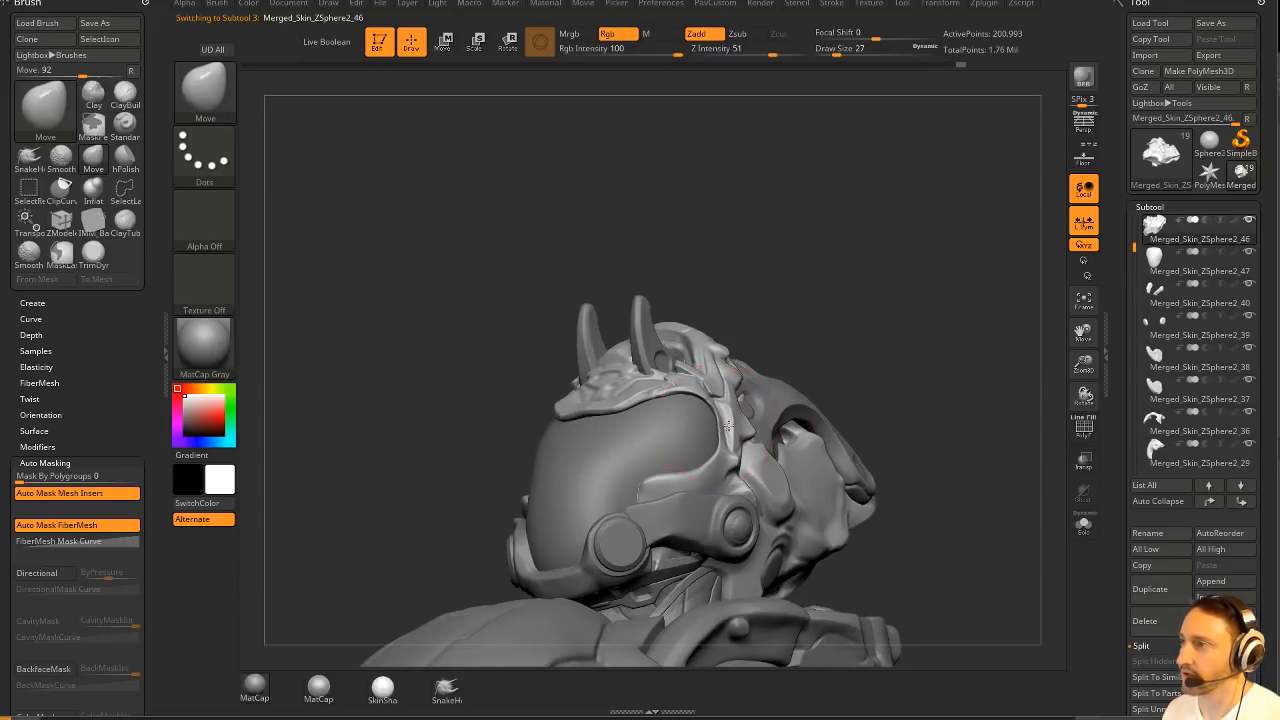
mouse_move(812, 340)
mouse_down()
mouse_move(889, 331)
mouse_move(886, 350)
mouse_move(840, 343)
mouse_move(879, 357)
mouse_move(971, 349)
mouse_move(843, 354)
mouse_move(935, 336)
mouse_move(971, 371)
mouse_move(883, 391)
mouse_move(916, 403)
mouse_up()
Switch to the Standard brush on the helmet shell and set its draw size to 35.
key(b)
key(s)
key(t)
mouse_move(1002, 408)
mouse_down()
mouse_move(863, 363)
mouse_move(1010, 415)
mouse_move(968, 369)
mouse_move(960, 385)
mouse_move(1006, 354)
mouse_move(930, 380)
mouse_up()
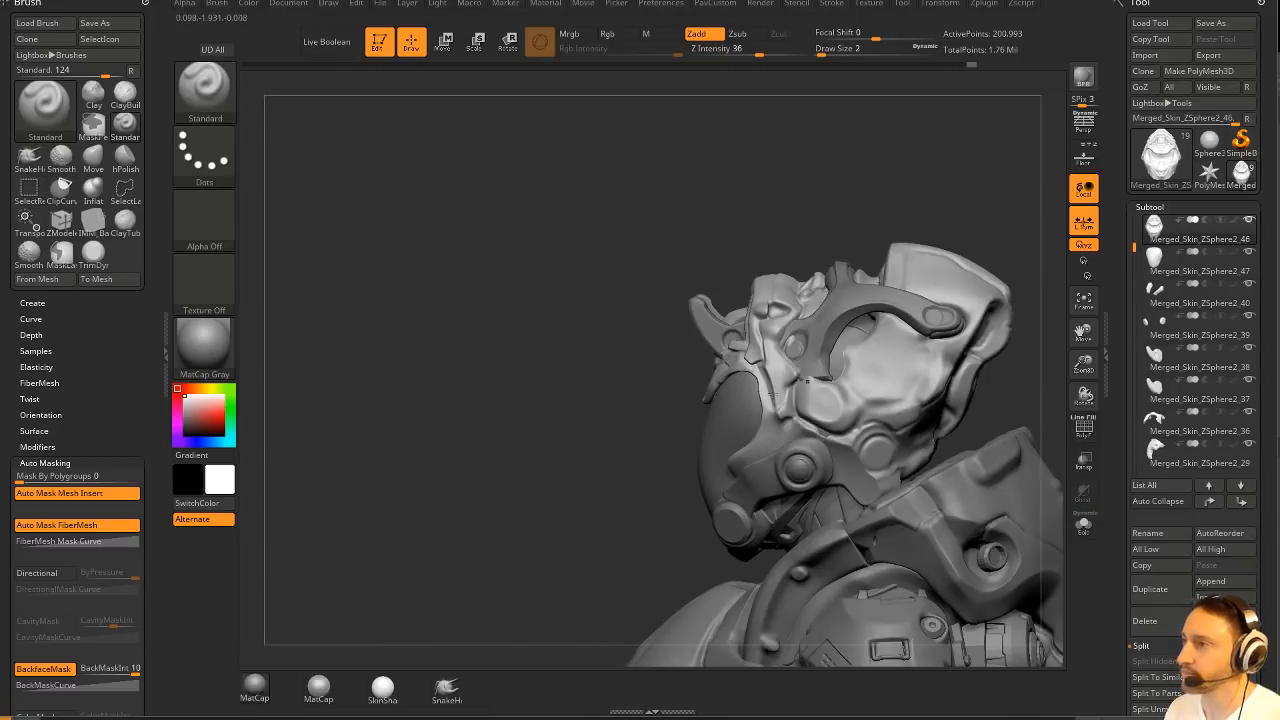
key(s)
drag(796, 400, 749, 384)
Examine in transparent view how the visor sits against the helmet shell and the face.
alt+click(737, 431)
drag(978, 405, 1050, 442)
click(1083, 461)
alt+drag(990, 390, 1000, 425)
drag(1000, 425, 880, 412)
alt+click(838, 404)
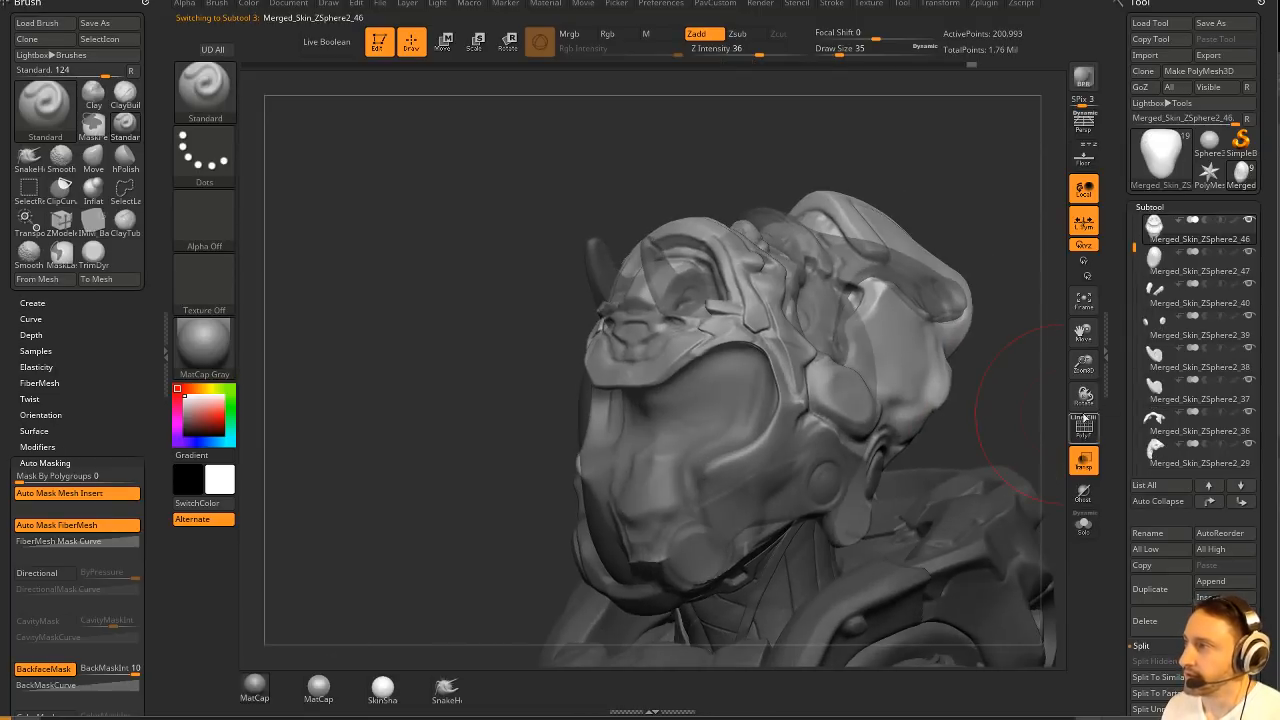
mouse_move(1042, 346)
mouse_down()
mouse_move(1065, 397)
mouse_move(945, 412)
mouse_up()
click(1083, 461)
Reshape the side edges of the helmet shell's face opening around the temples with the Move brush at draw size 18.
key(bracketleft)
key(b)
key(m)
key(v)
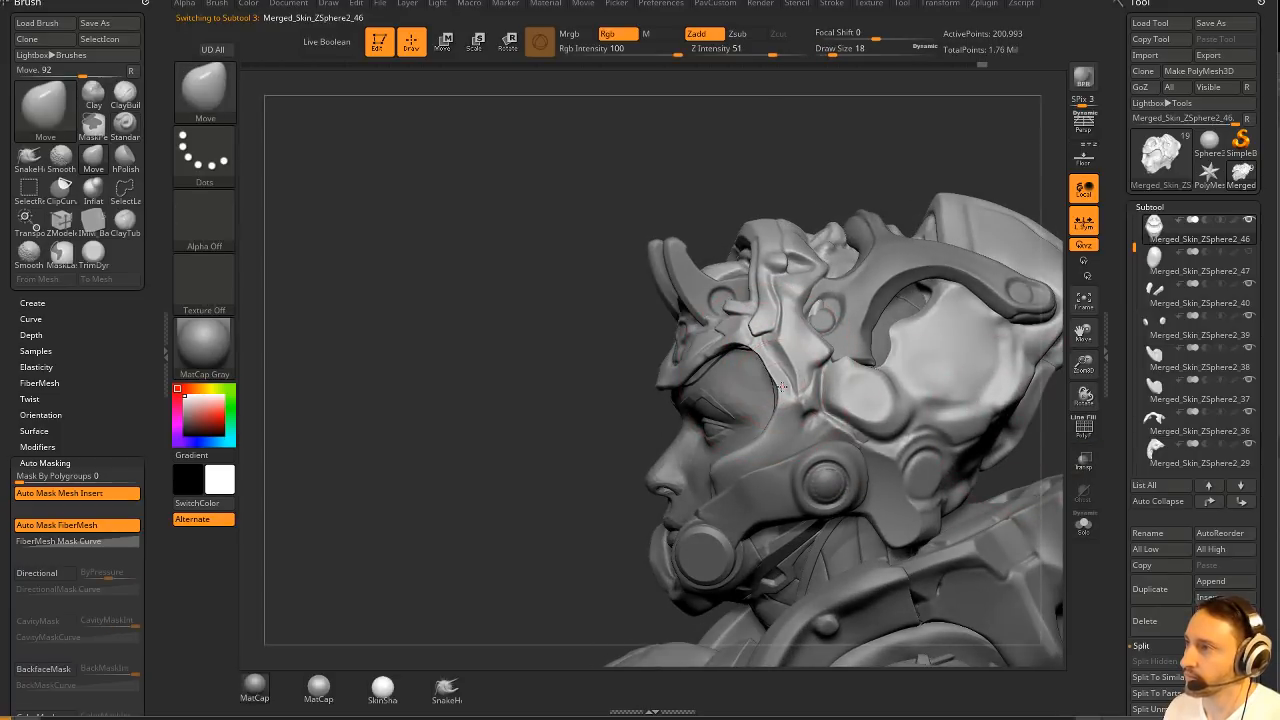
drag(581, 428, 690, 372)
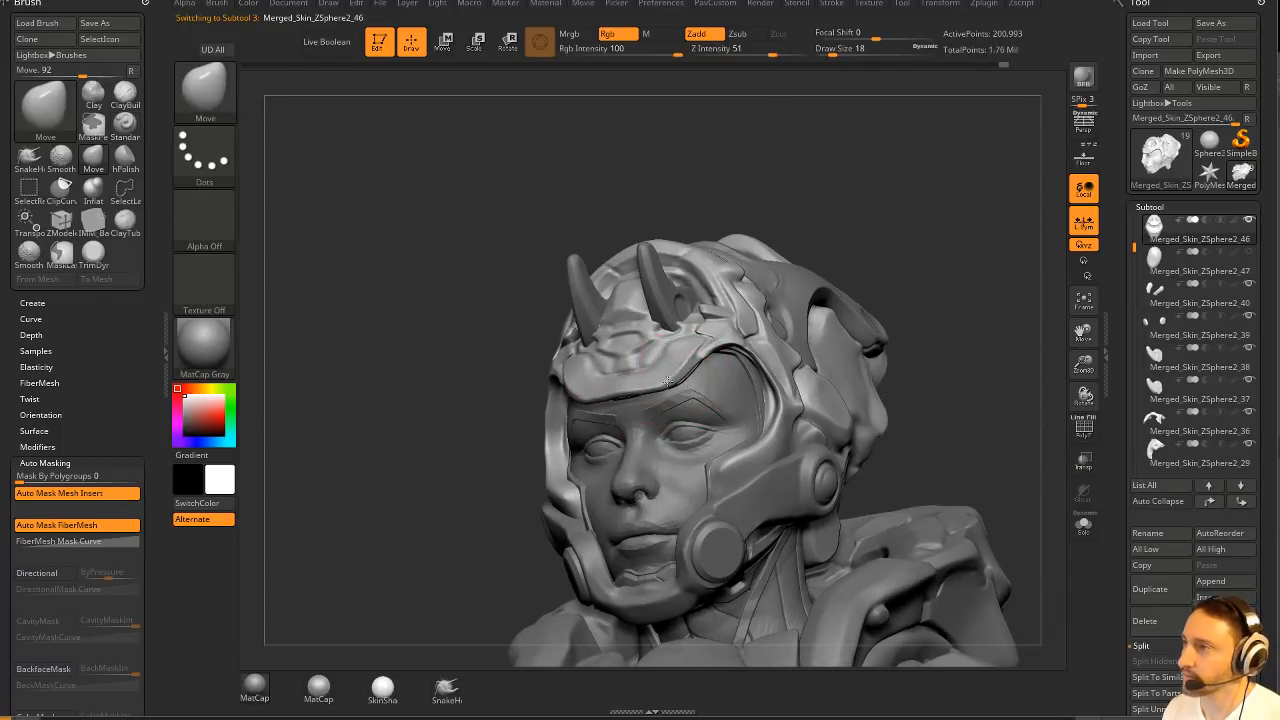
drag(925, 262, 830, 285)
drag(737, 335, 748, 327)
drag(936, 208, 908, 250)
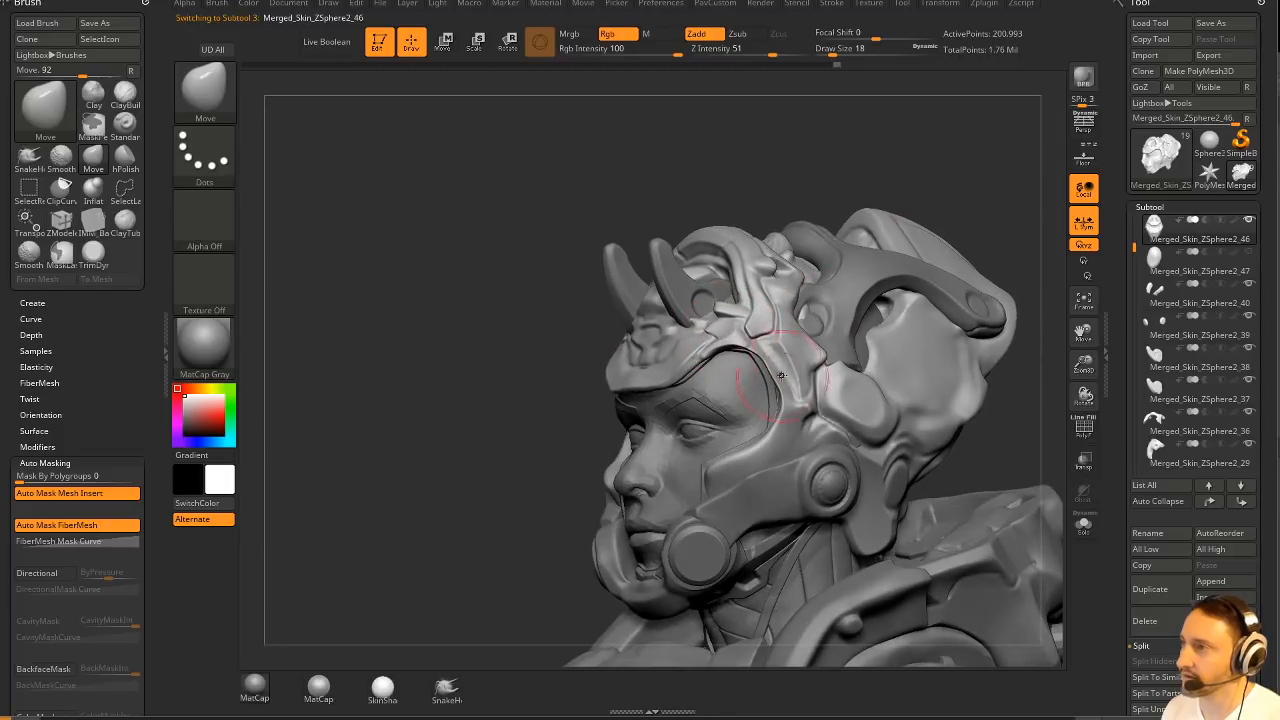
drag(790, 362, 786, 368)
drag(545, 370, 665, 385)
drag(786, 401, 776, 386)
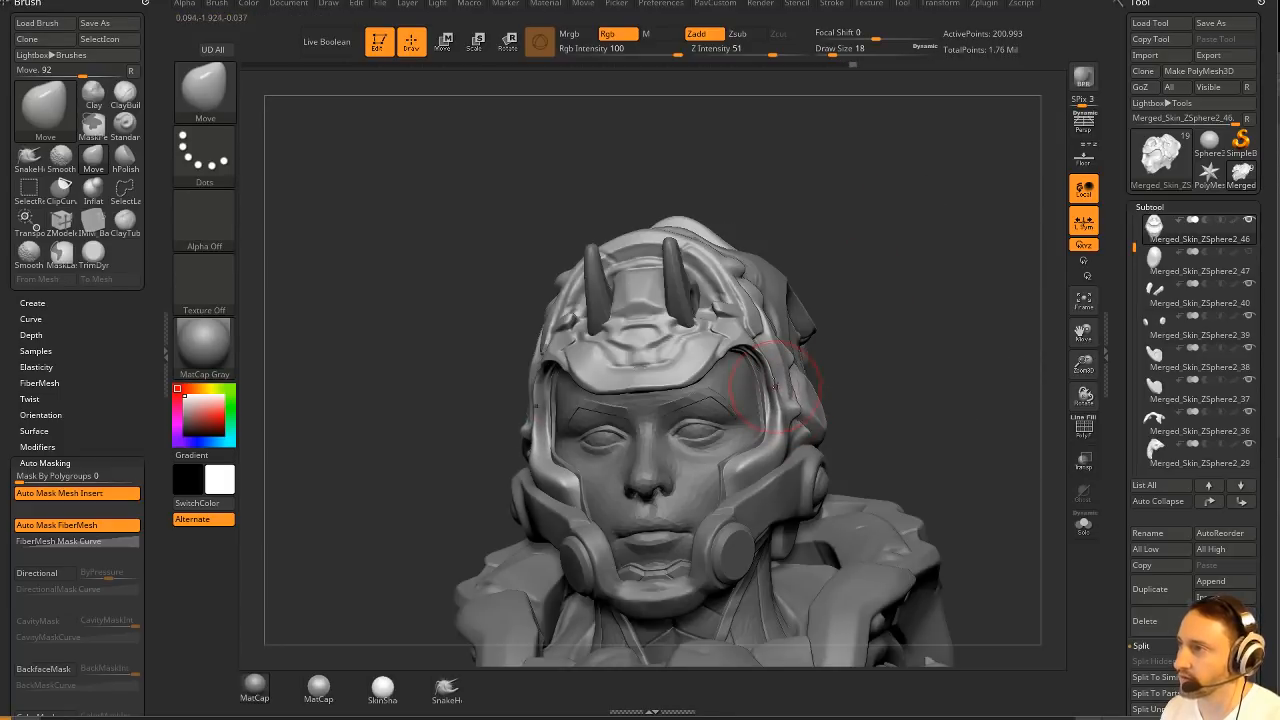
mouse_move(958, 350)
mouse_down()
mouse_move(920, 326)
mouse_move(951, 400)
mouse_move(991, 383)
mouse_move(877, 391)
mouse_move(852, 367)
mouse_move(894, 377)
mouse_move(870, 386)
mouse_up()
Show the hidden visor, select it as the active subtool and choose the Standard brush.
click(1248, 253)
alt+click(643, 420)
key(b)
key(s)
key(t)
Try to remesh the visor with DynaMesh at resolution 1792 and check its wireframe.
key(grave)
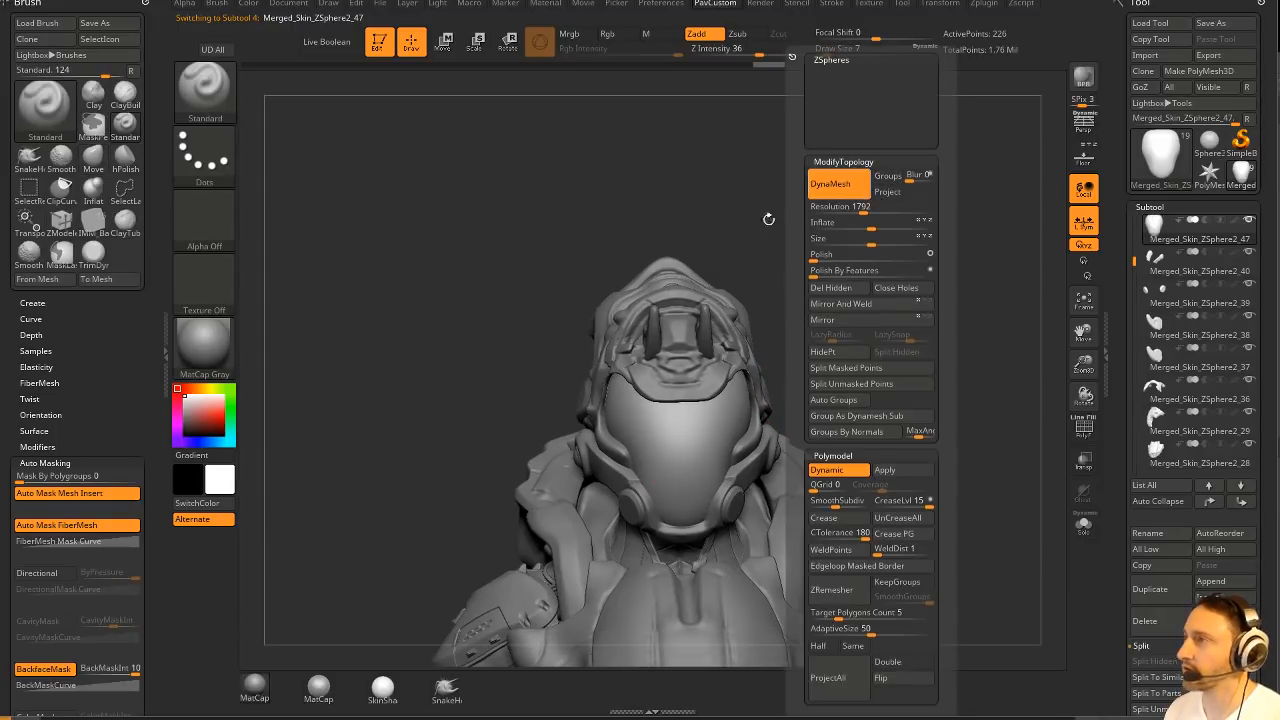
ctrl+drag(848, 216, 862, 223)
mouse_move(954, 453)
mouse_down()
mouse_move(937, 440)
mouse_move(957, 436)
mouse_move(938, 471)
mouse_up()
click(1084, 428)
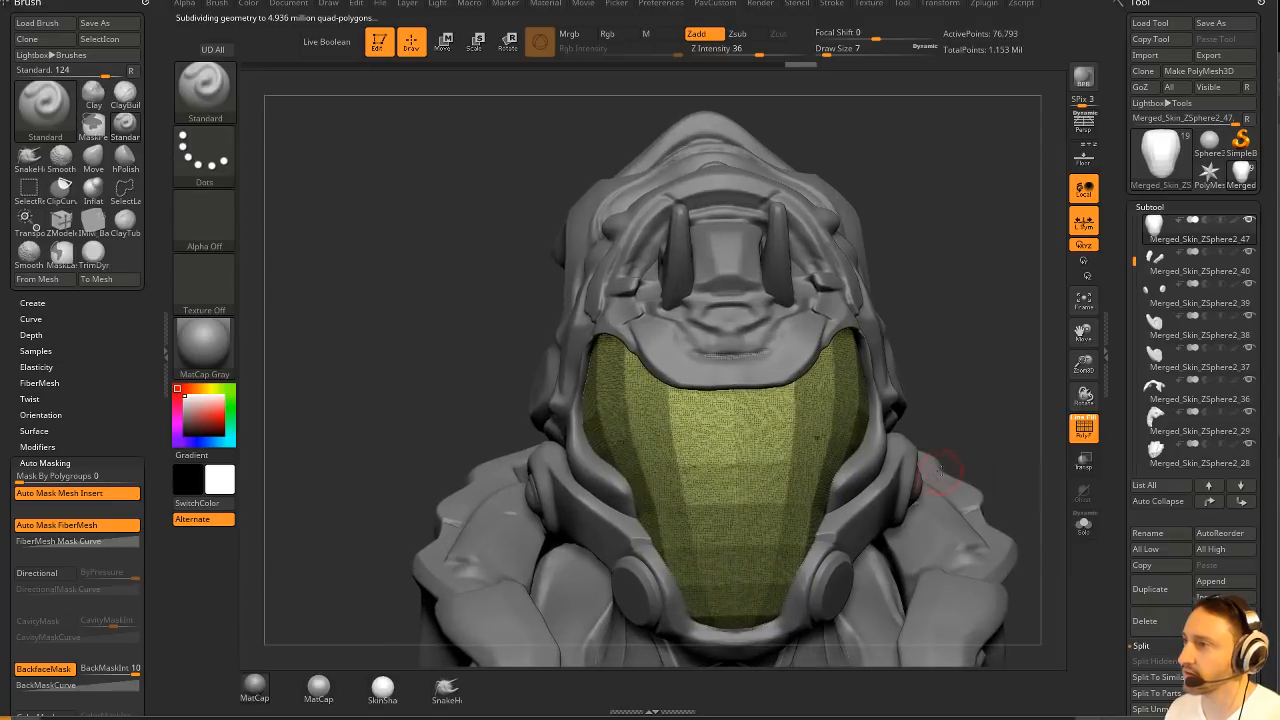
key(ctrl+z)
Apply the visor's dynamic subdivision as real geometry and remesh it with DynaMesh at resolution 1792.
key(grave)
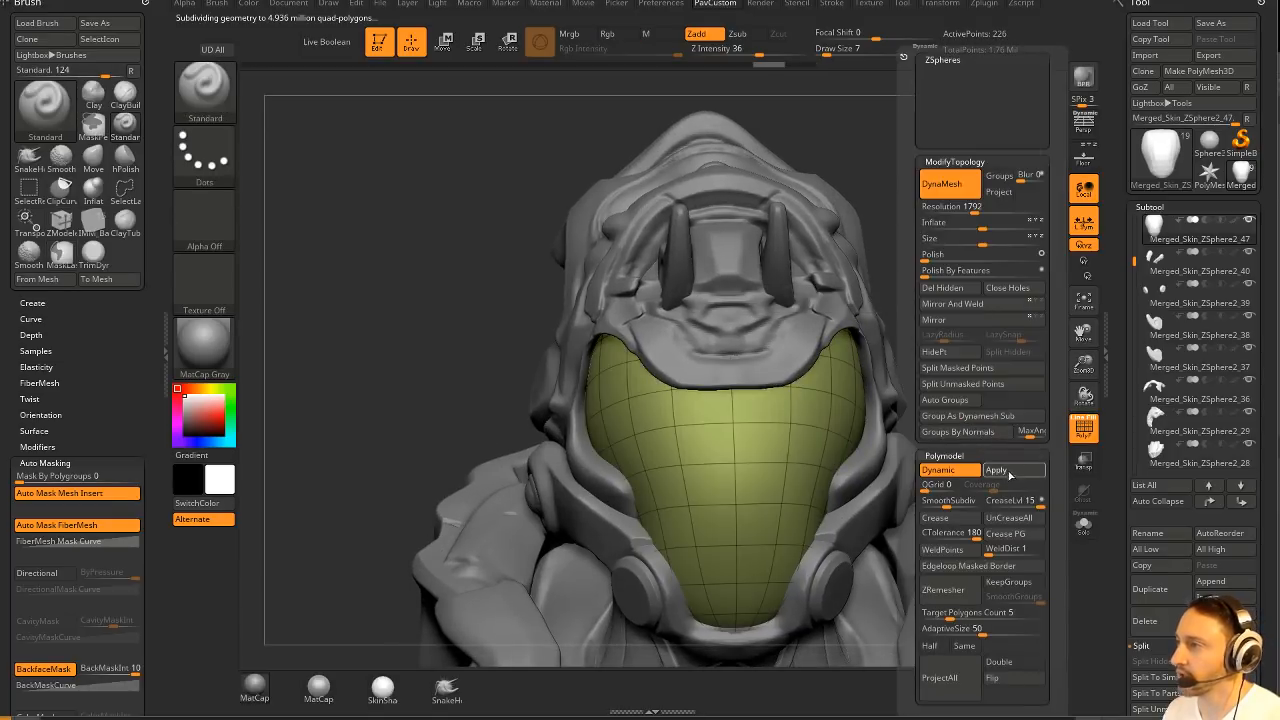
click(996, 469)
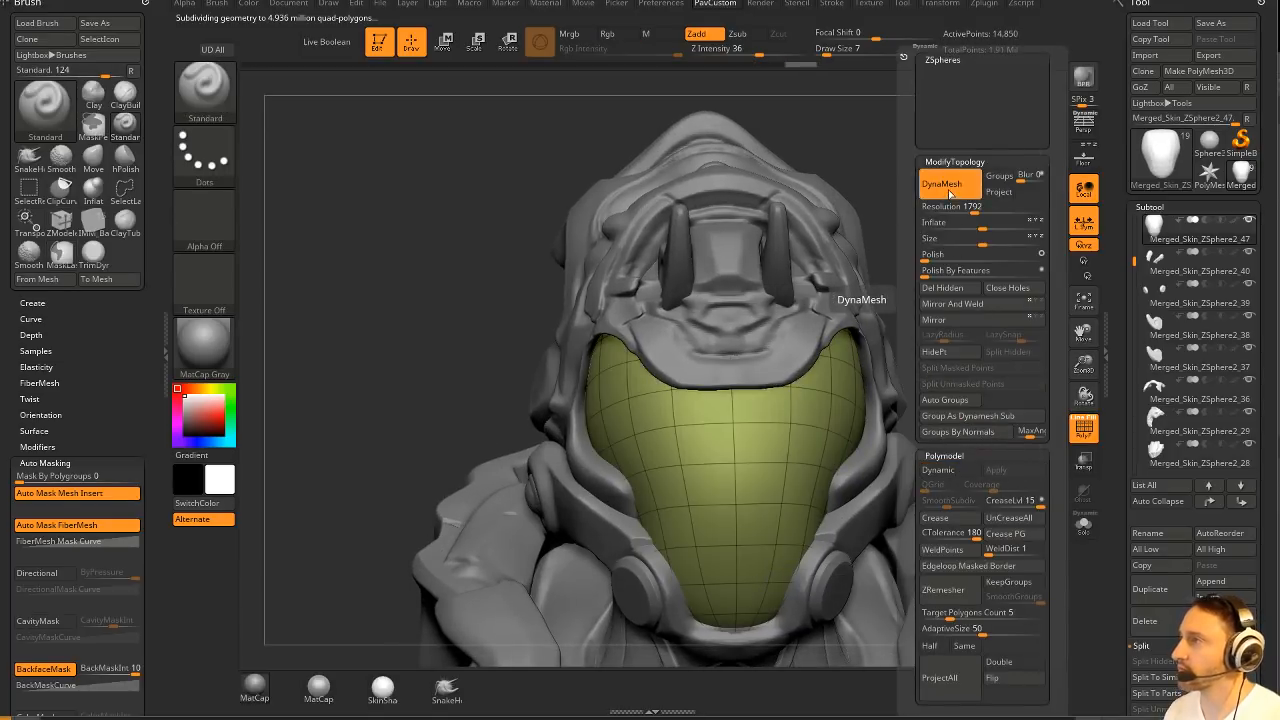
alt+drag(935, 379, 1060, 420)
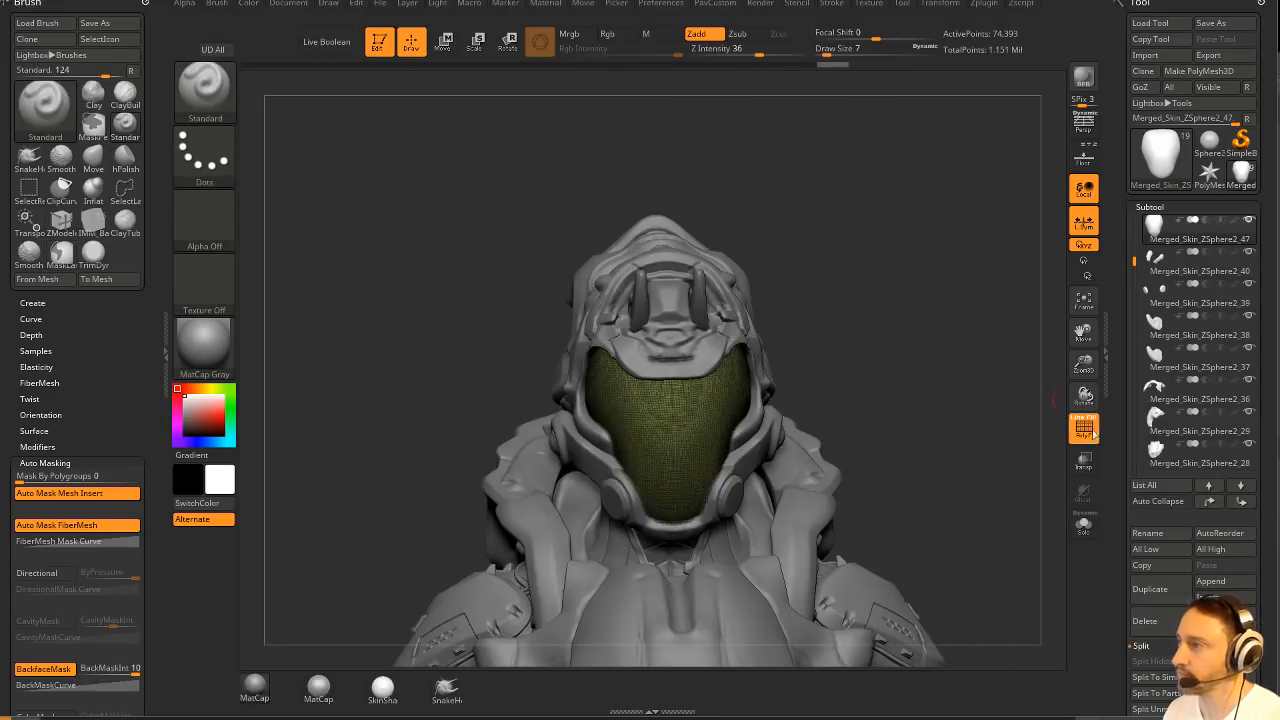
click(1084, 428)
drag(817, 368, 762, 342)
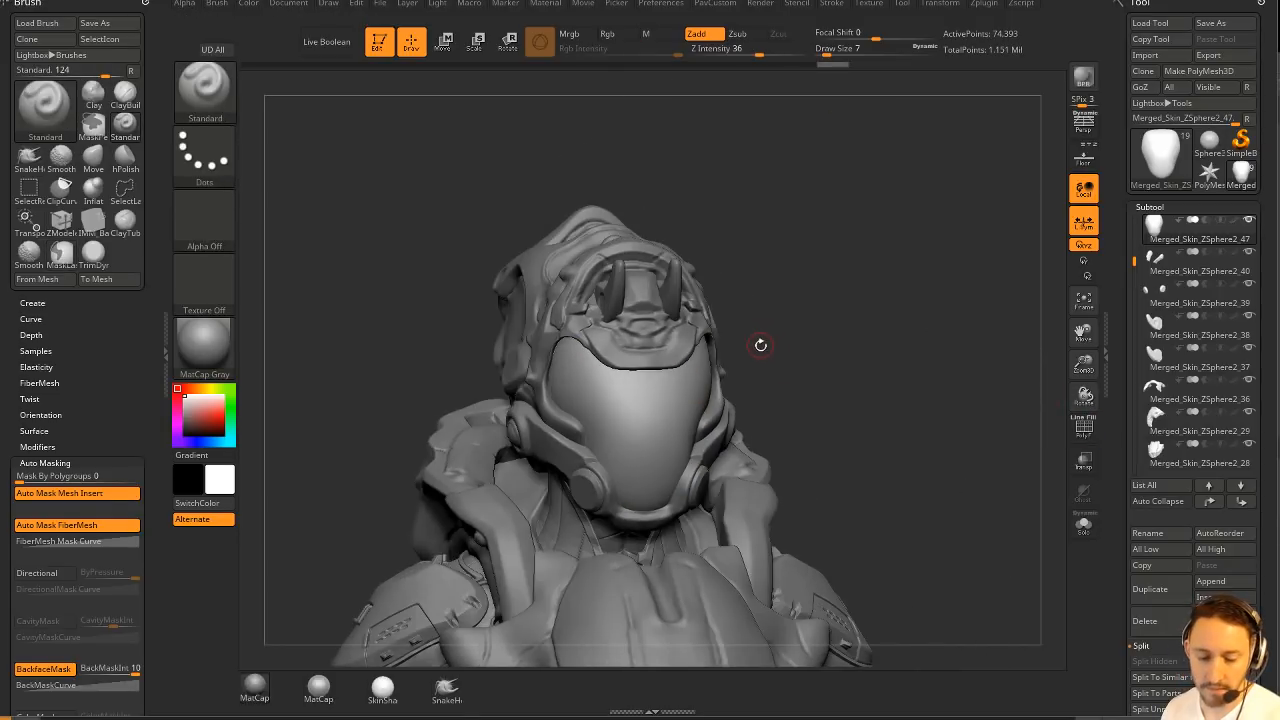
Flatten the visor's surface into broad planes with TrimDynamic at draw size 41, and switch to the Move brush to adjust its shape.
key(b)
key(t)
key(d)
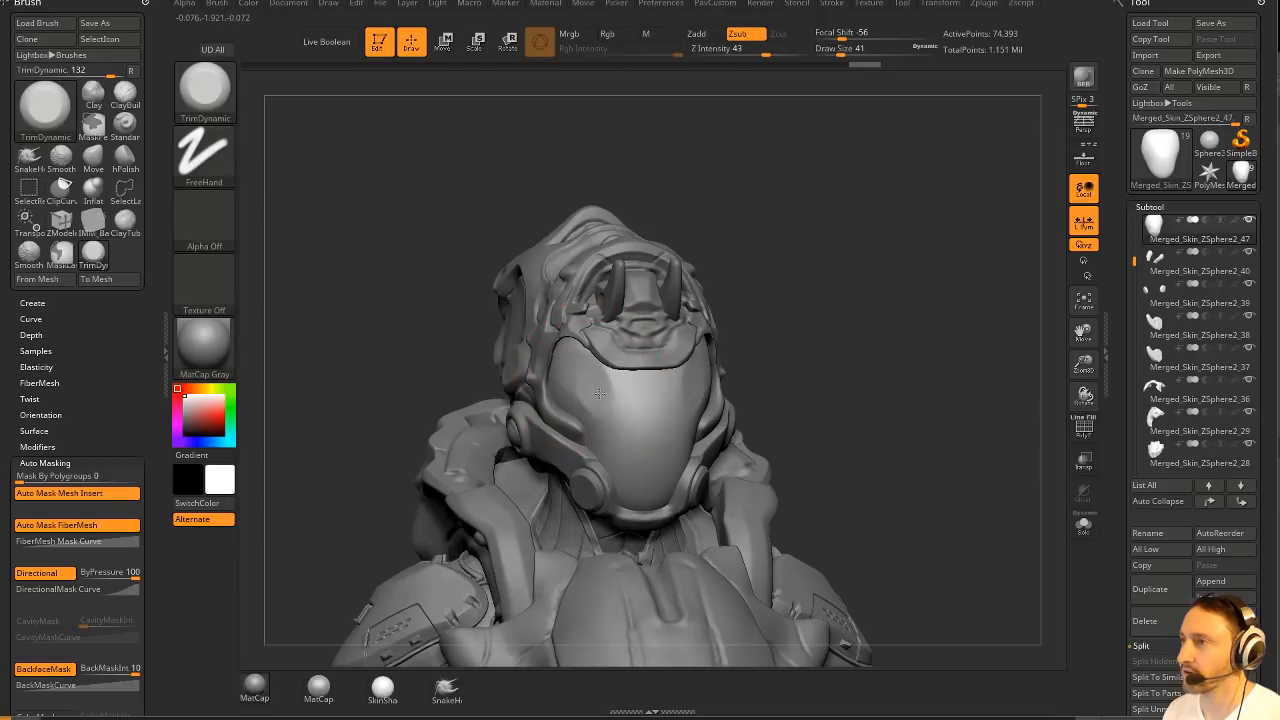
drag(843, 371, 654, 494)
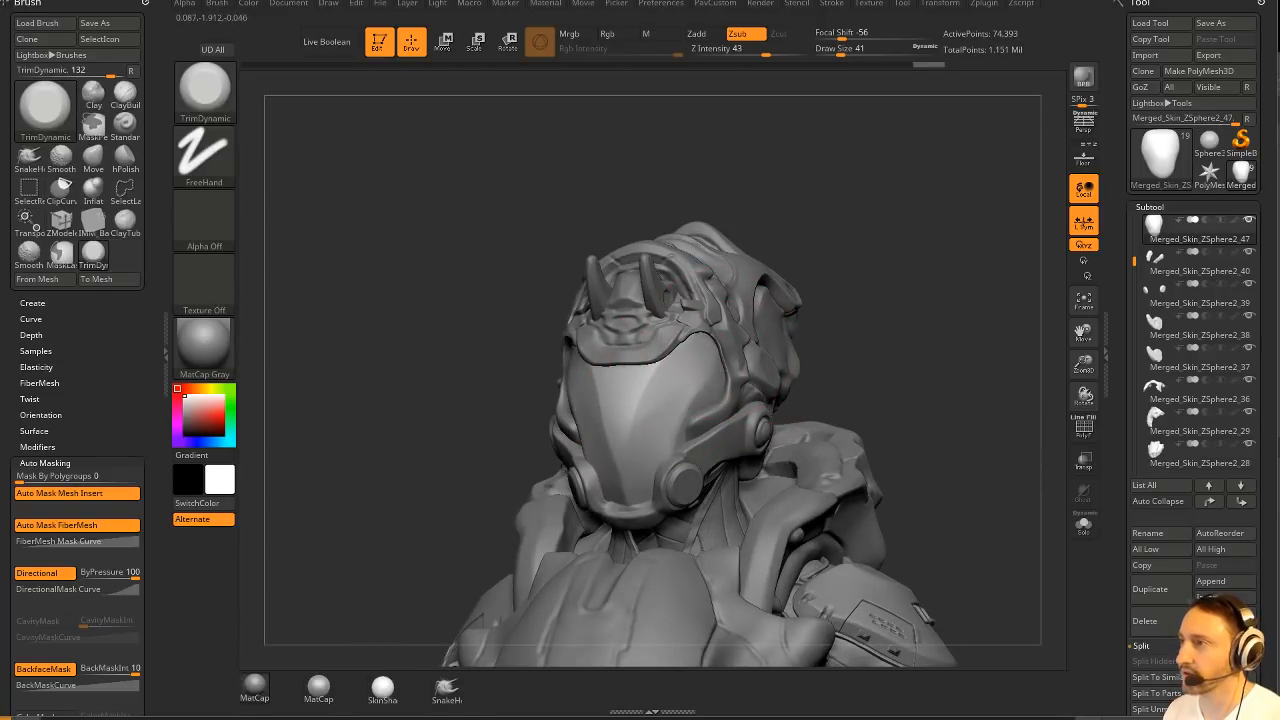
mouse_move(688, 368)
mouse_down()
mouse_move(683, 336)
mouse_move(634, 429)
mouse_move(574, 376)
mouse_up()
key(b)
key(m)
key(v)
Select the helmet shell and work its rim beside the visor with the Inflat brush at draw size 39.
key(b)
key(s)
key(t)
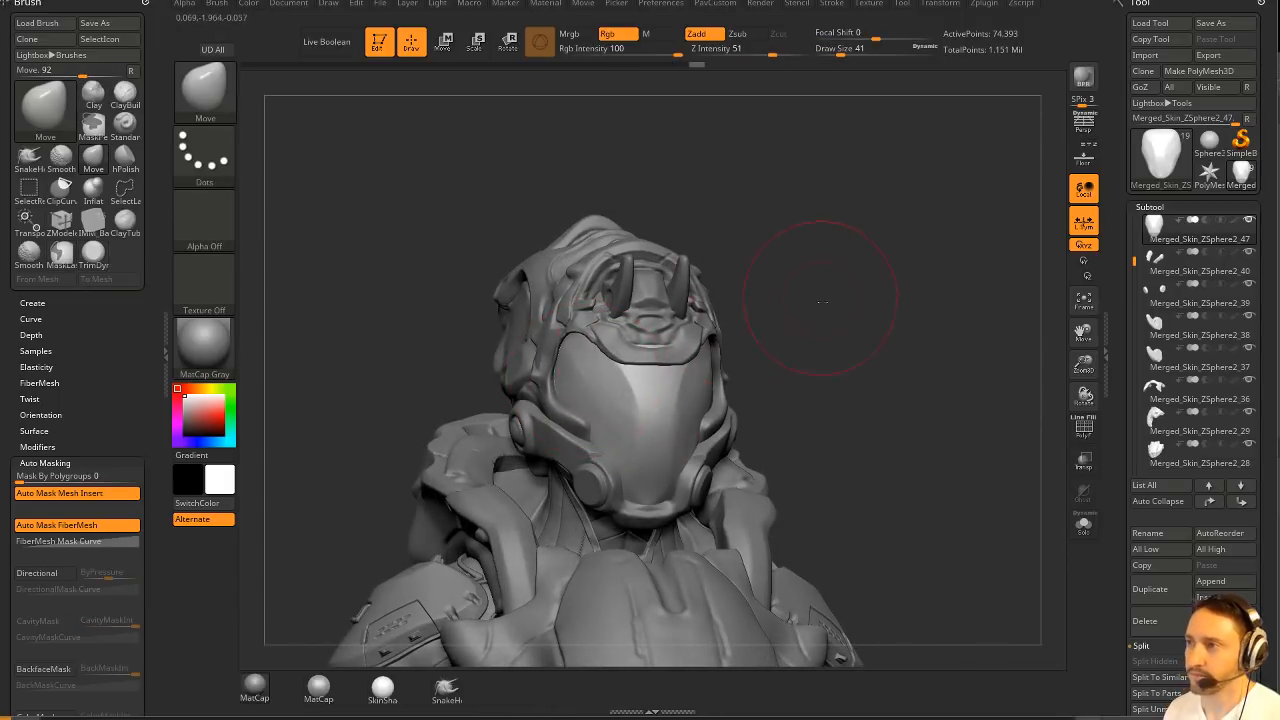
mouse_move(823, 257)
mouse_down()
mouse_move(662, 370)
mouse_move(934, 289)
mouse_move(684, 376)
mouse_up()
alt+click(684, 376)
drag(846, 343, 912, 258)
key(b)
key(i)
key(n)
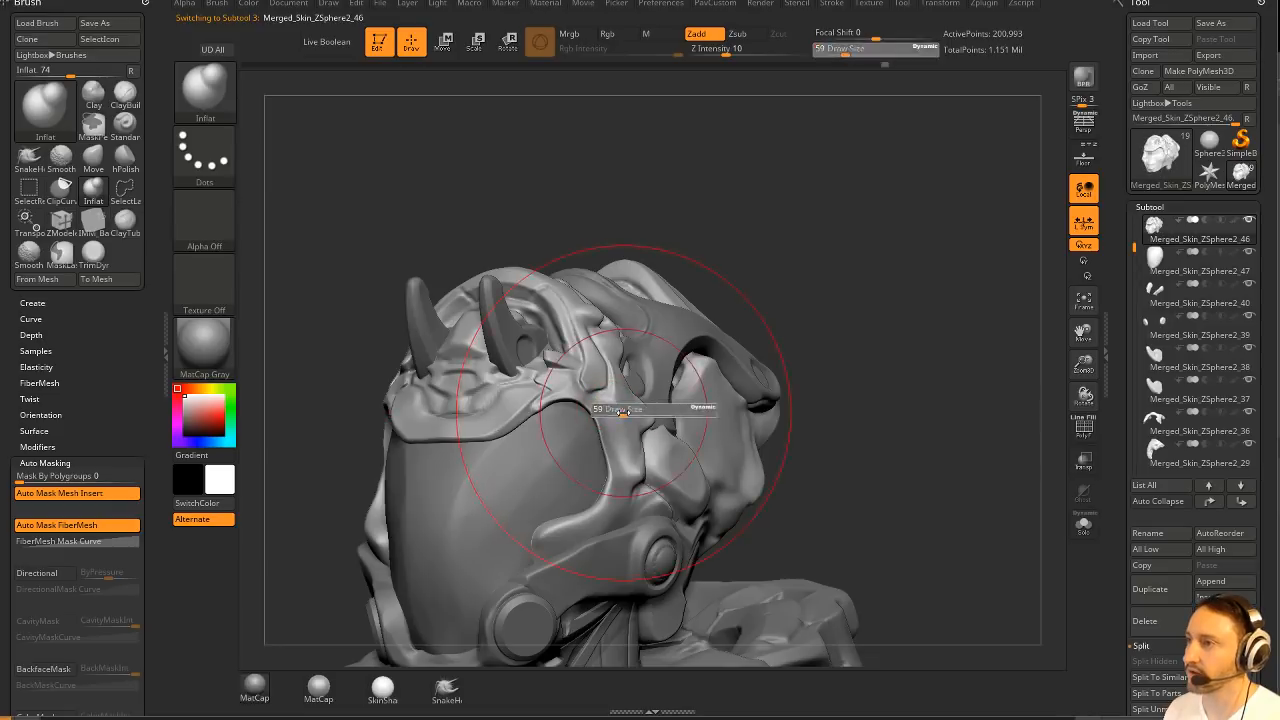
Flatten the helmet shell's surface above the temples on both sides with TrimDynamic at draw size 17.
key(b)
key(t)
key(d)
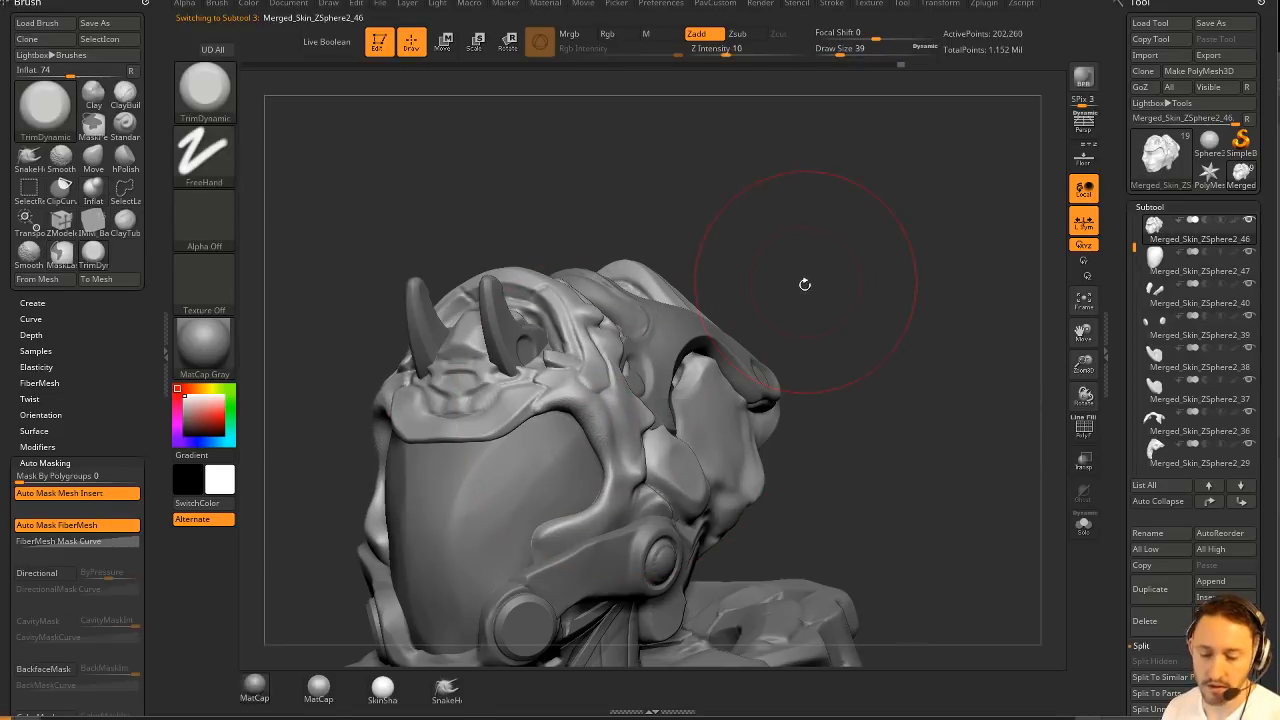
drag(663, 428, 563, 414)
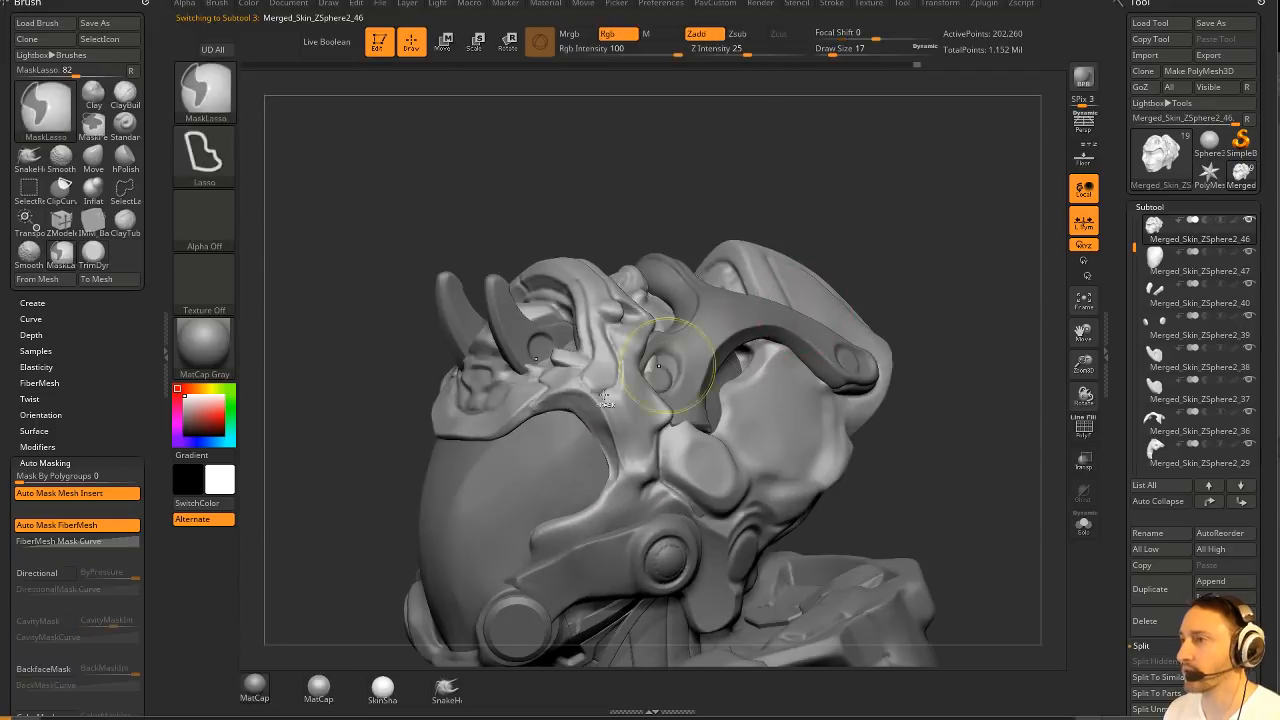
drag(605, 400, 540, 408)
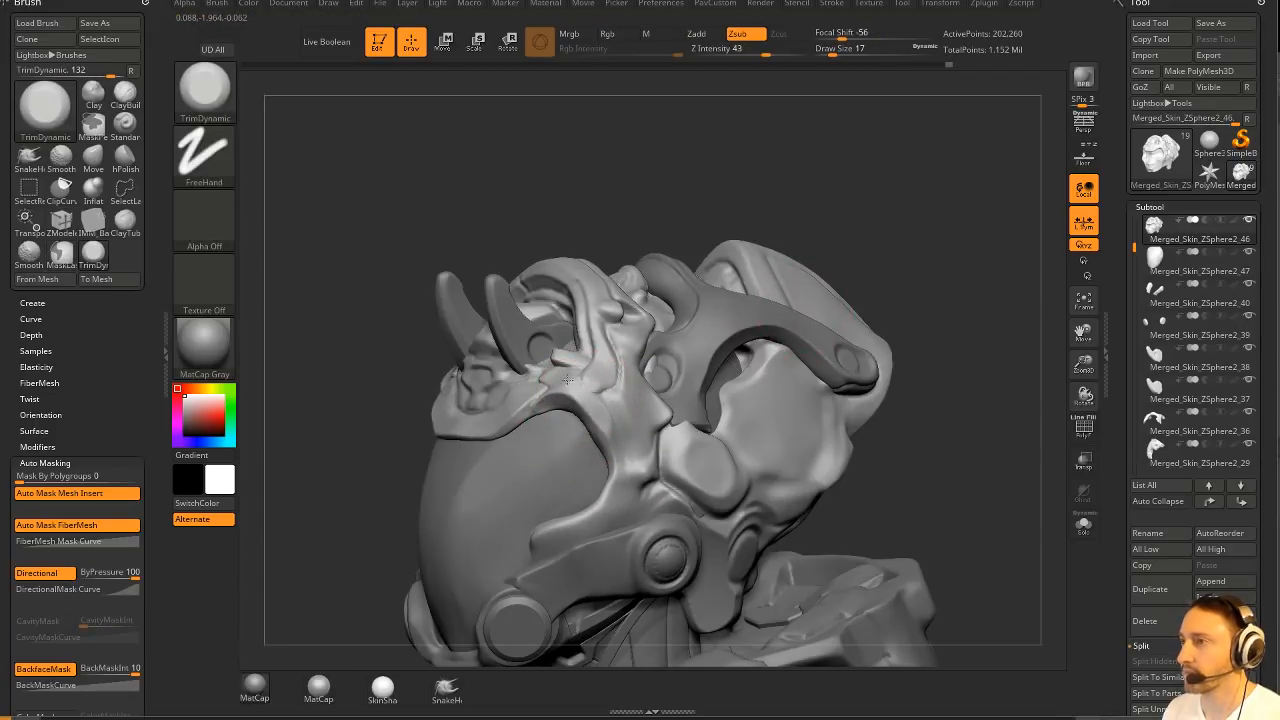
drag(617, 372, 418, 366)
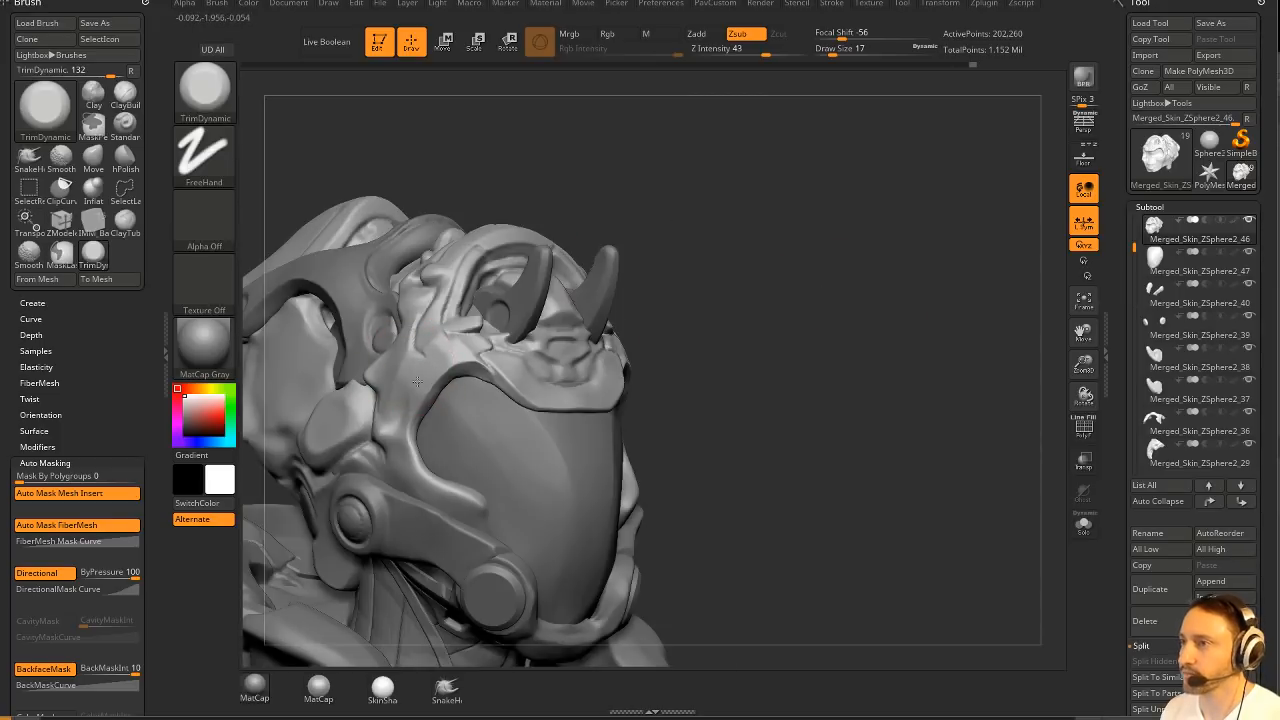
drag(690, 325, 926, 311)
Undo the last masking change and remesh the helmet shell with DynaMesh.
ctrl+click(926, 311)
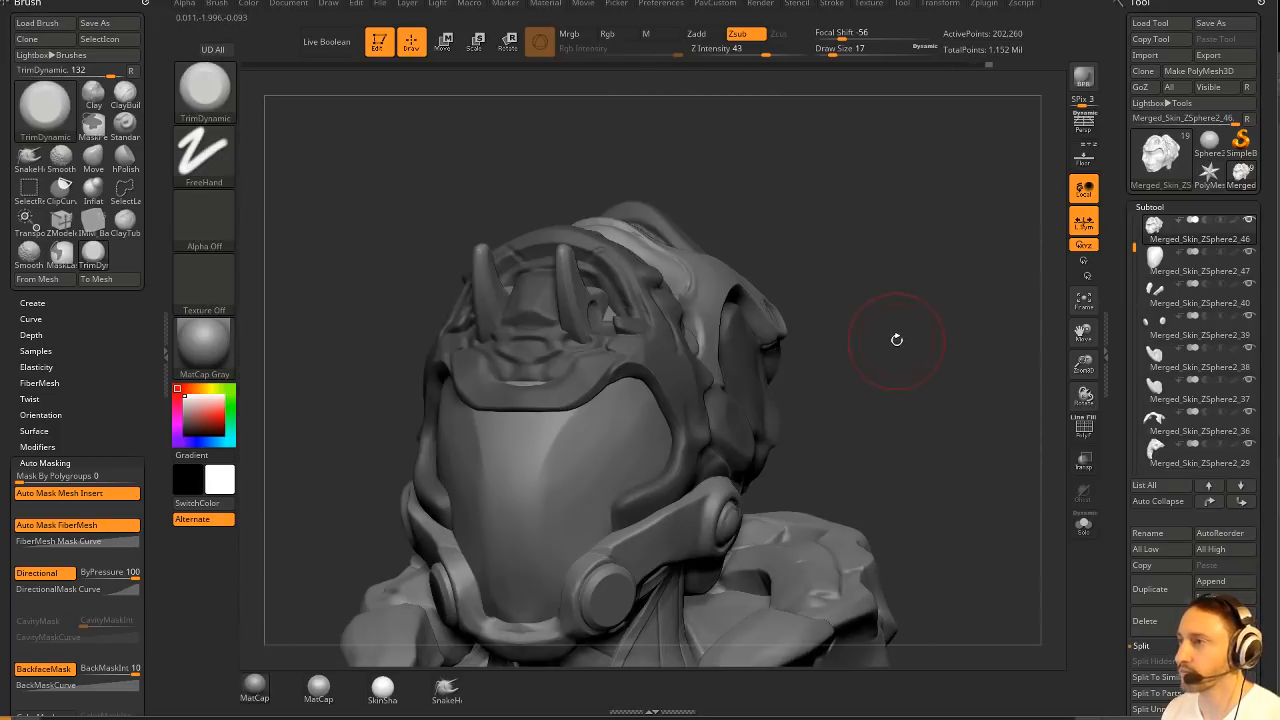
key(ctrl+z)
key(3)
click(890, 184)
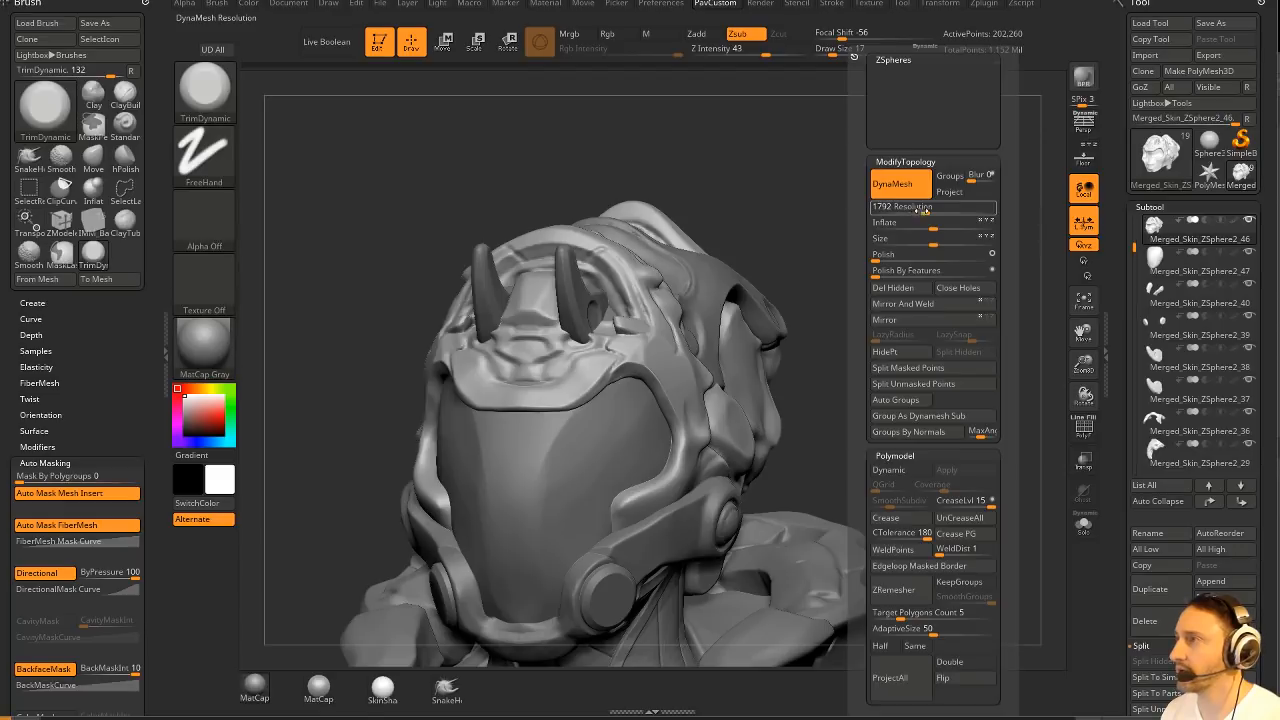
key(ctrl)
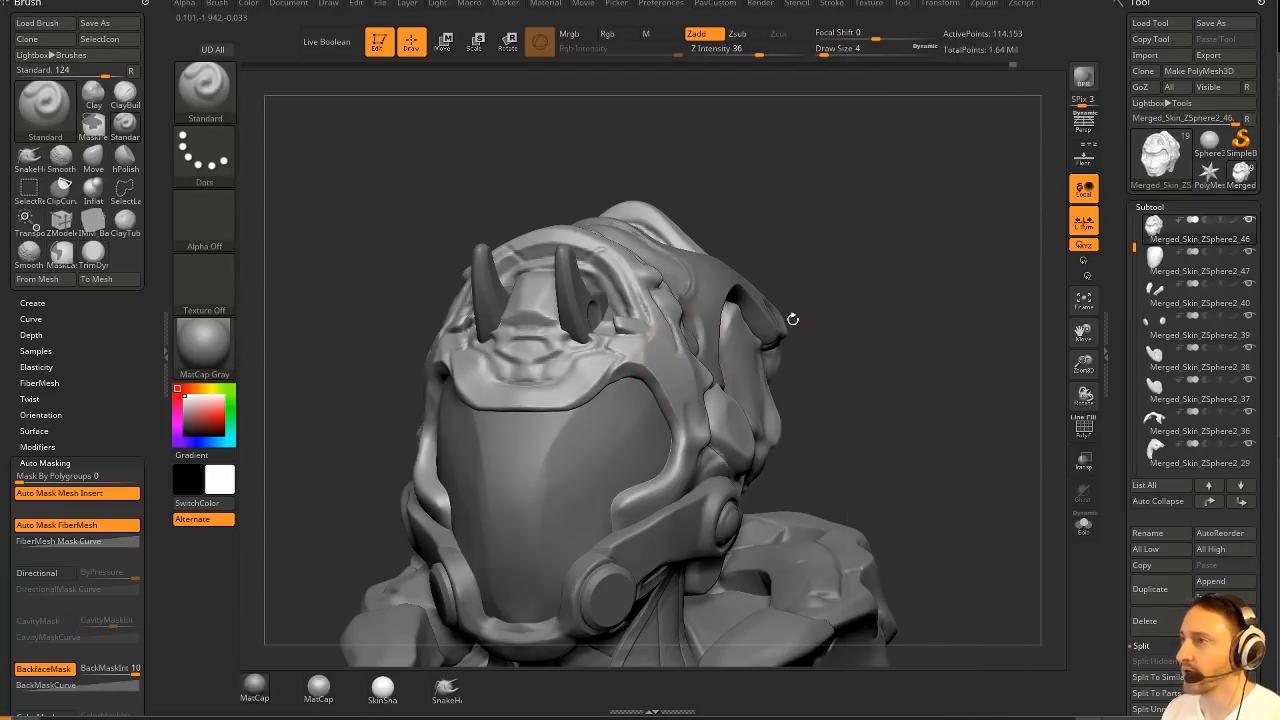
Pull the lower edge of the helmet shell's brow plate into shape over the visor with MoveAccu at draw size 16.
mouse_move(789, 317)
mouse_down()
mouse_move(700, 320)
mouse_move(894, 289)
mouse_move(869, 282)
mouse_move(966, 294)
mouse_move(909, 326)
mouse_move(894, 303)
mouse_move(914, 351)
mouse_move(866, 280)
mouse_move(880, 335)
mouse_up()
key(b)
key(m)
key(a)
key(s)
drag(574, 420, 581, 420)
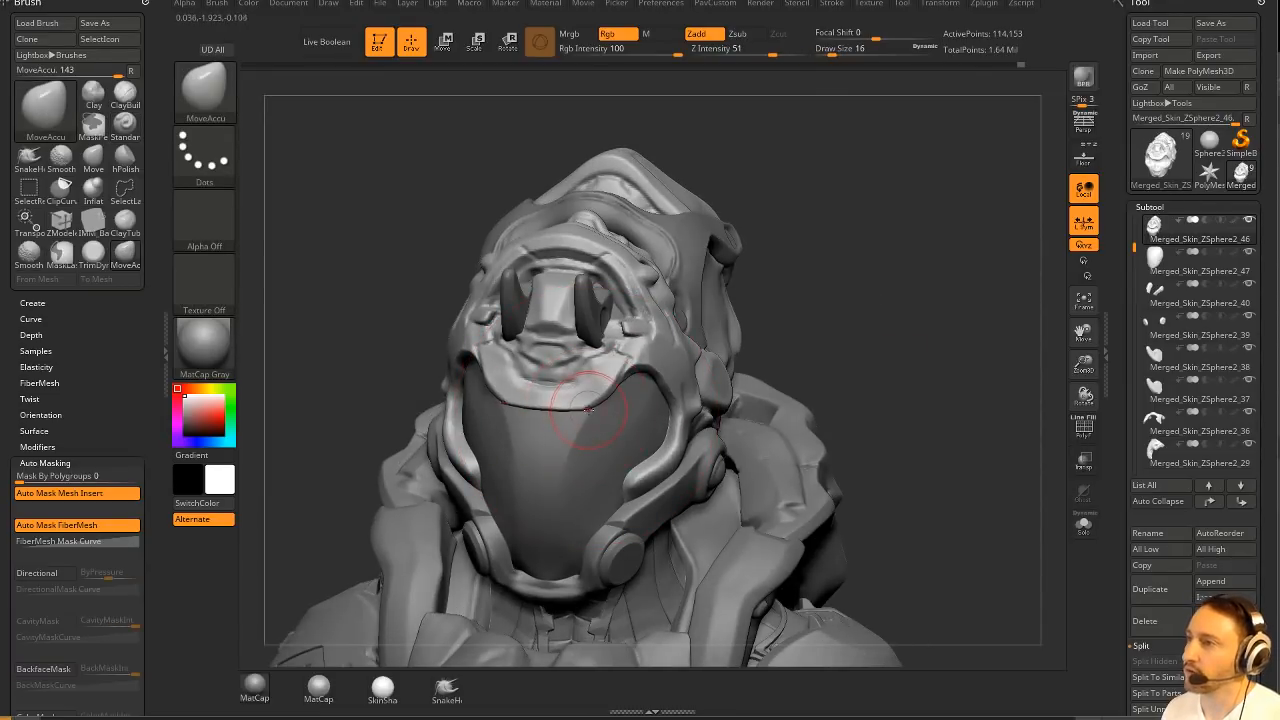
mouse_move(692, 353)
mouse_down()
mouse_move(624, 372)
mouse_move(951, 291)
mouse_move(686, 418)
mouse_up()
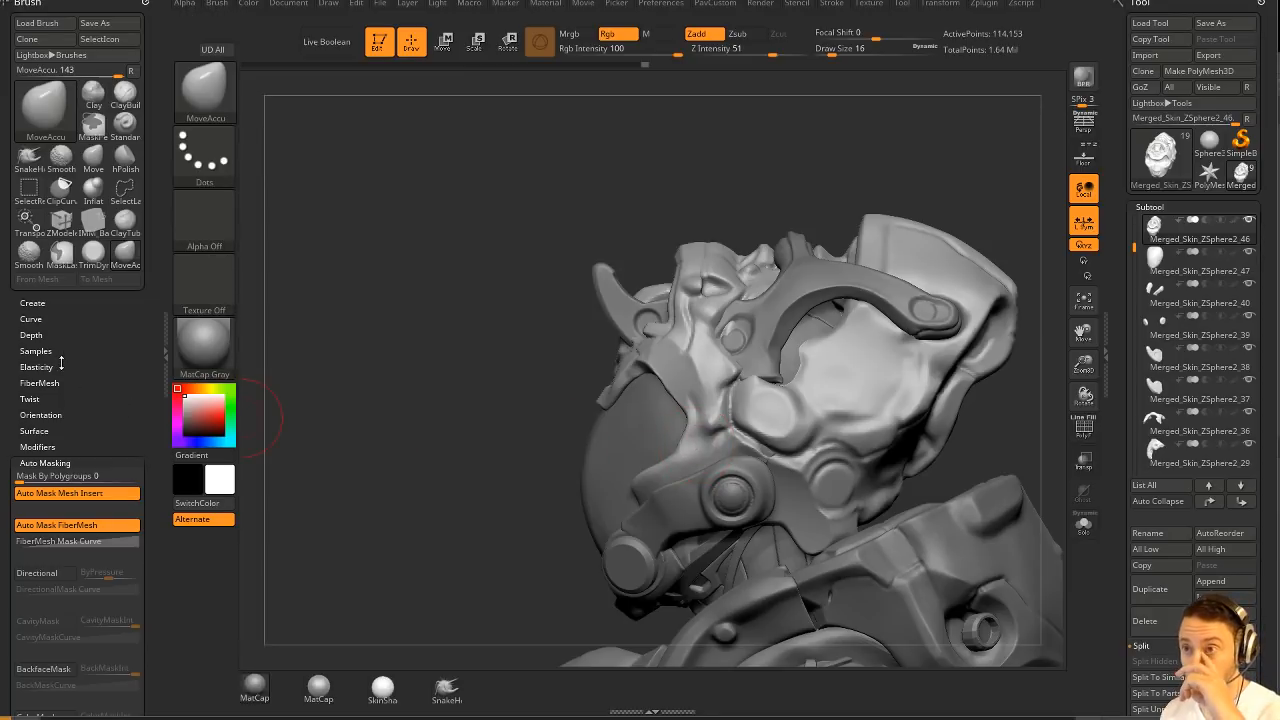
Refine the brow plate and the upper corners of the face opening into an angular outline with MoveAccu.
click(31, 318)
click(31, 318)
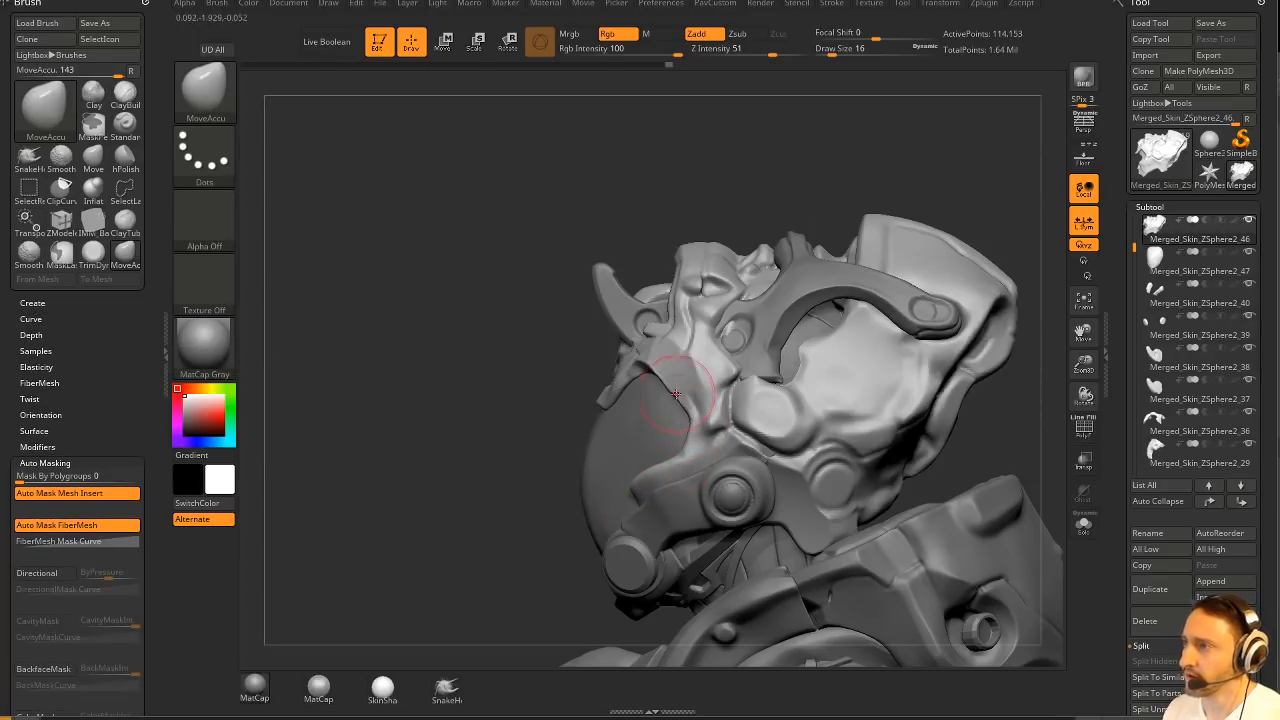
drag(539, 397, 690, 350)
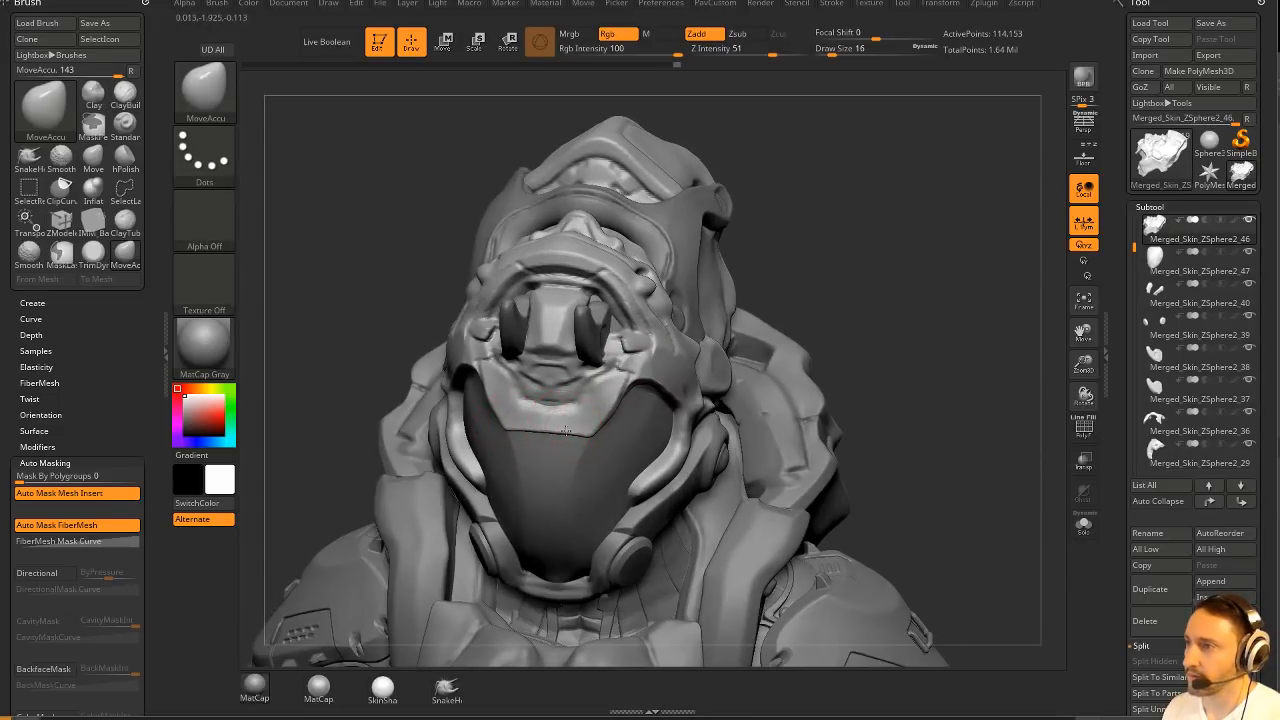
drag(565, 430, 686, 334)
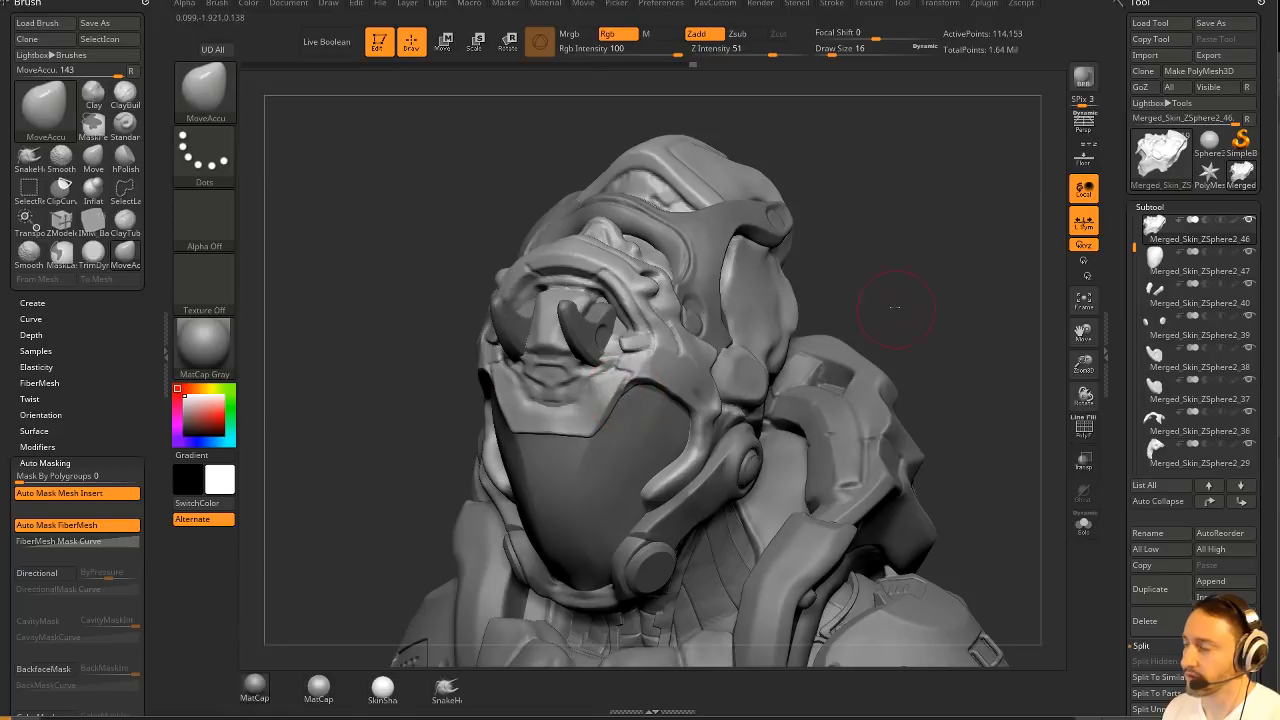
drag(895, 307, 617, 404)
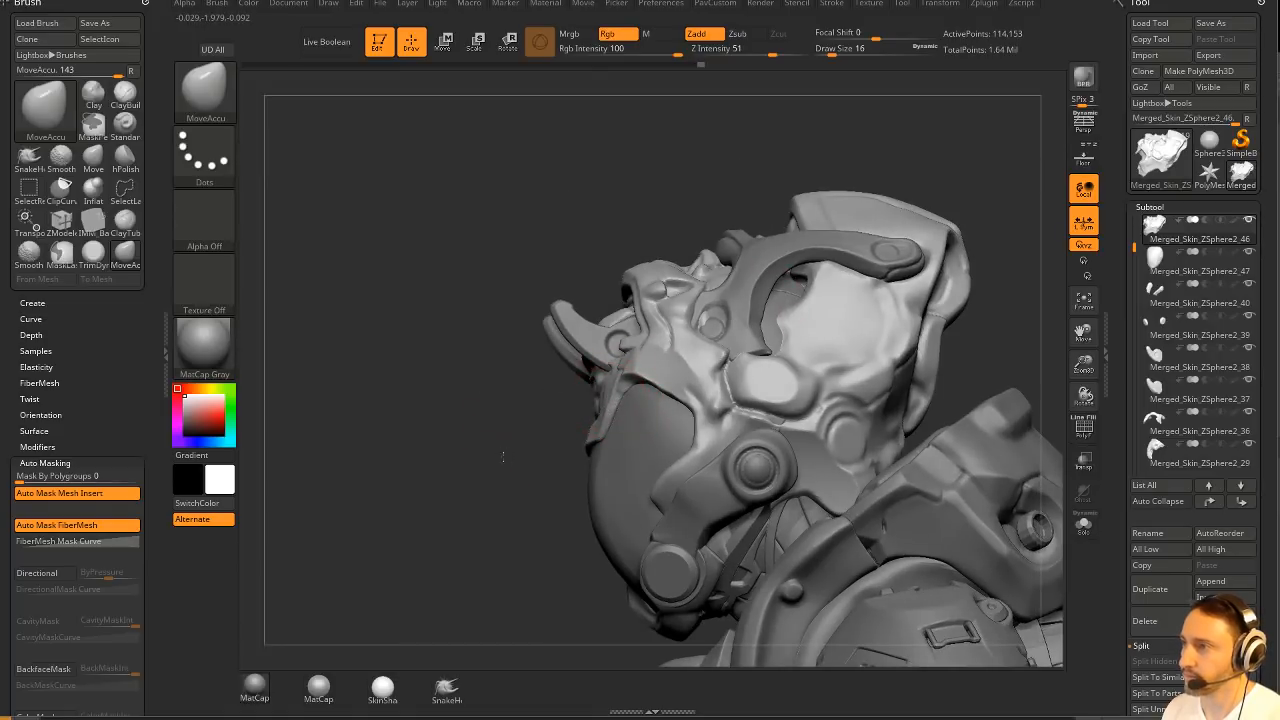
mouse_move(503, 456)
mouse_down()
mouse_move(846, 331)
mouse_move(843, 354)
mouse_up()
Isolate the helmet shell and polish the rim of its face opening with hPolish at draw size 14.
key(b)
key(h)
key(p)
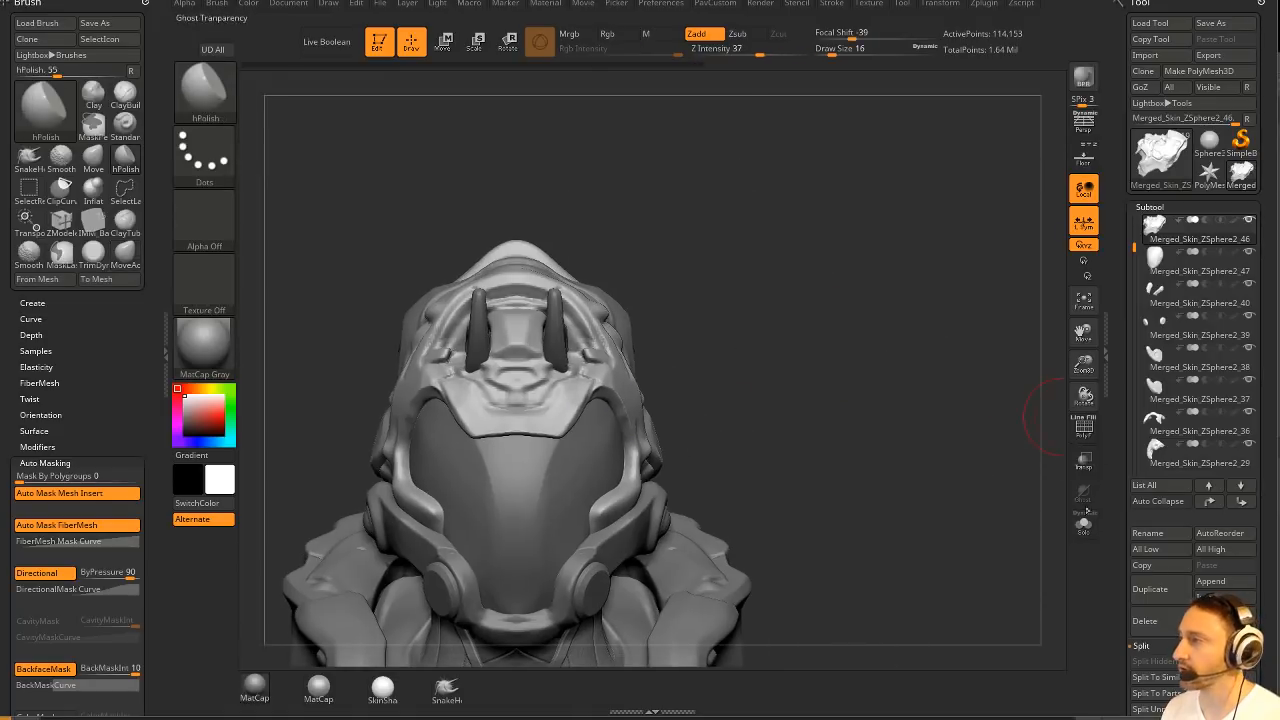
click(1083, 524)
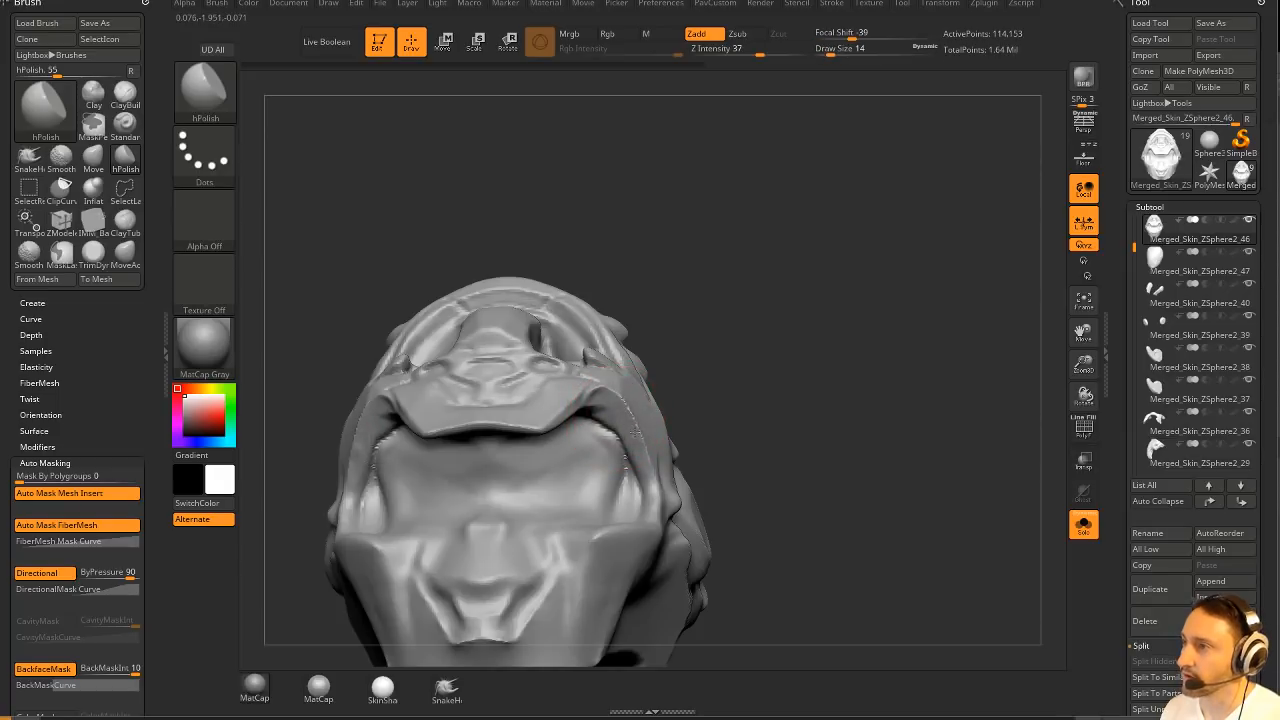
drag(760, 300, 580, 408)
mouse_move(452, 423)
mouse_down()
mouse_move(751, 283)
mouse_move(736, 340)
mouse_move(864, 335)
mouse_up()
Adjust the corner where the brow plate meets the side rim with MoveAccu at draw size 14.
key(b)
key(m)
key(a)
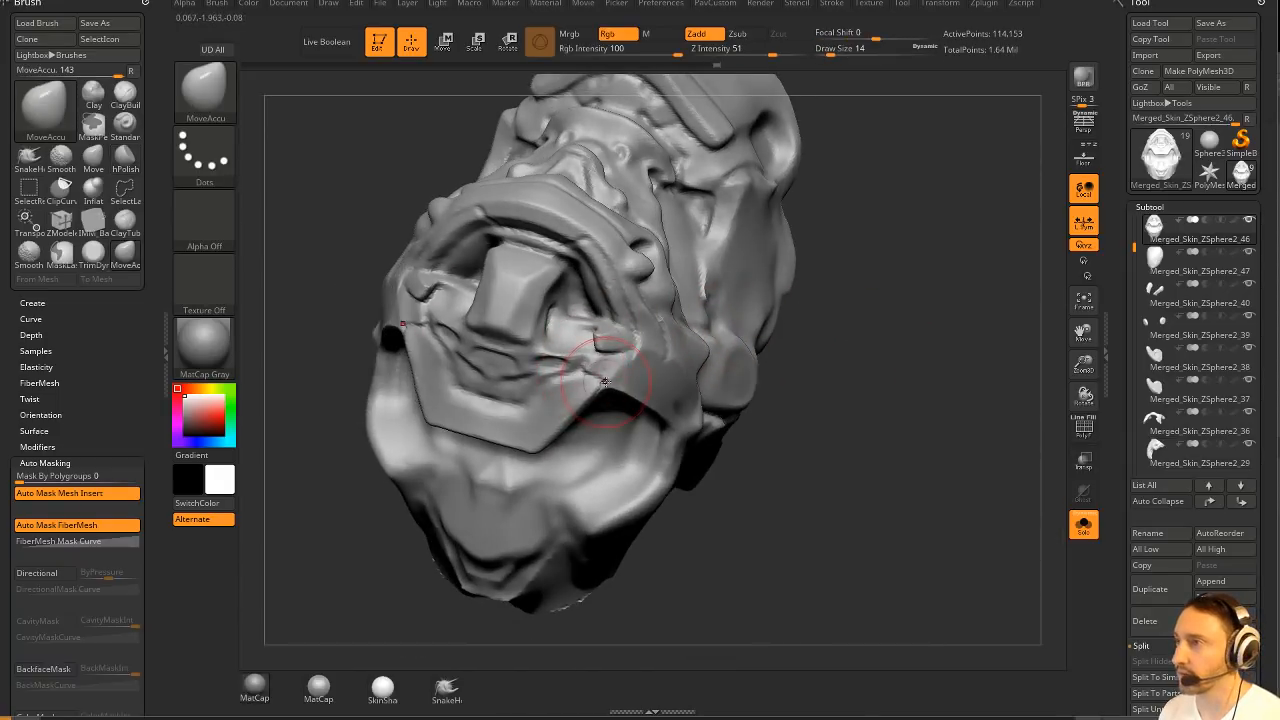
drag(716, 357, 822, 277)
Define the upper corners of the face opening with DamStandard and remesh the helmet shell with DynaMesh.
key(b)
key(d)
key(s)
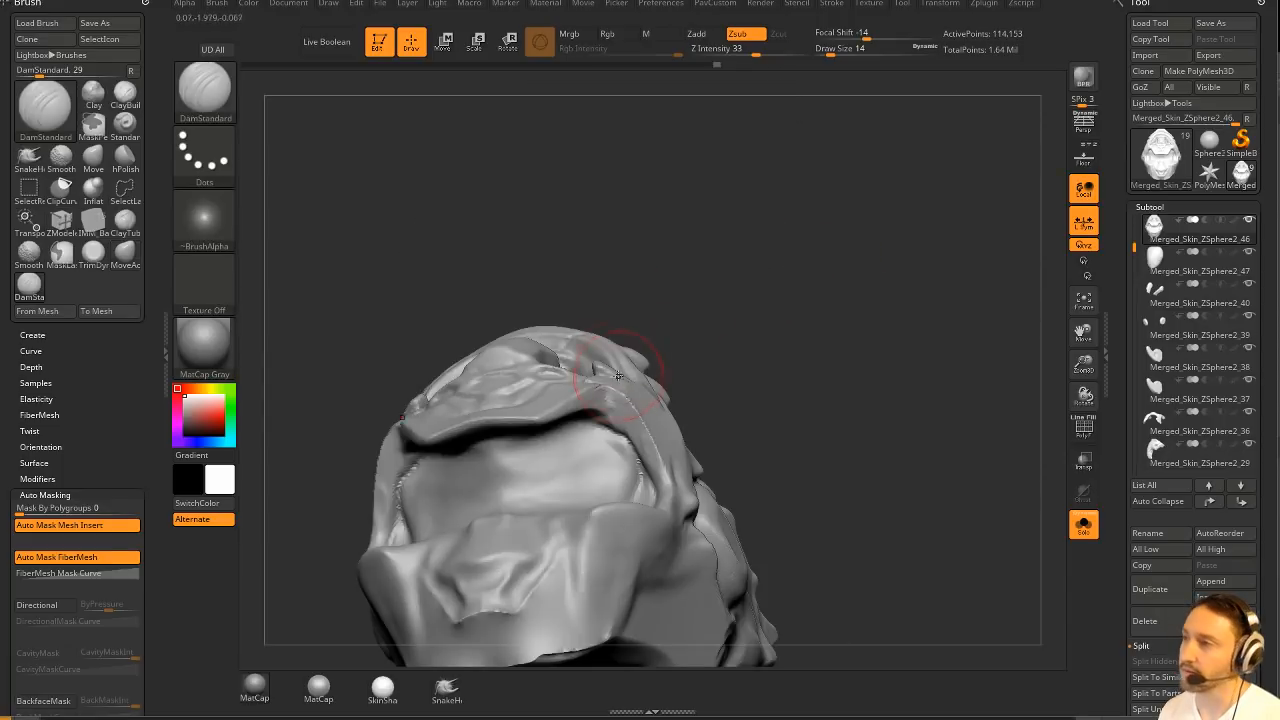
key(ctrl)
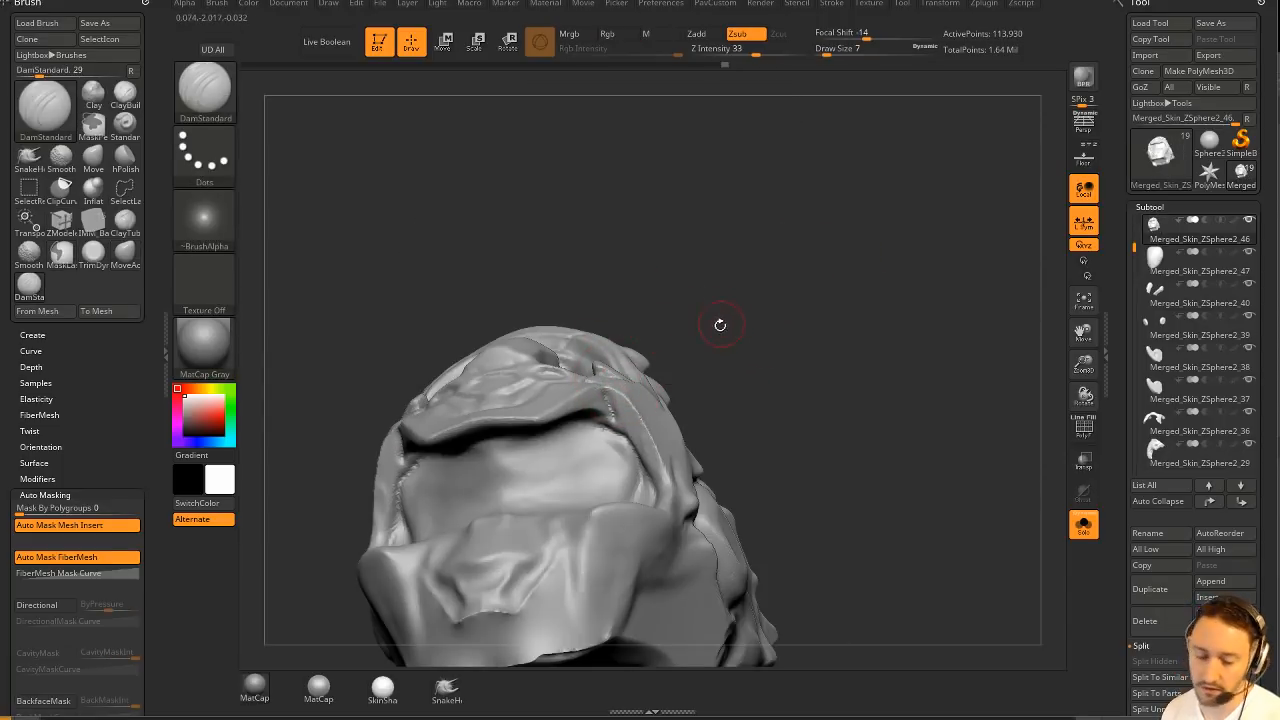
Polish the inner edge of the face opening with hPolish at draw size 7 and show the other subtools again.
key(b)
key(h)
key(p)
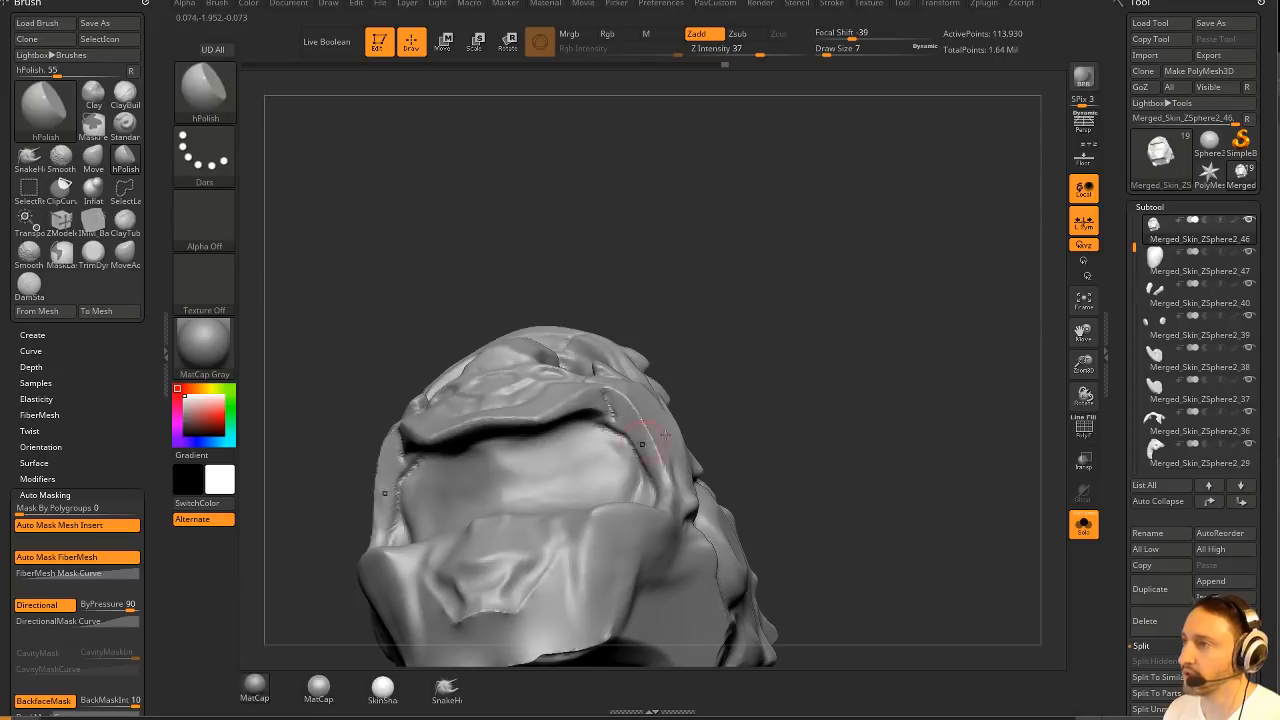
drag(642, 443, 597, 402)
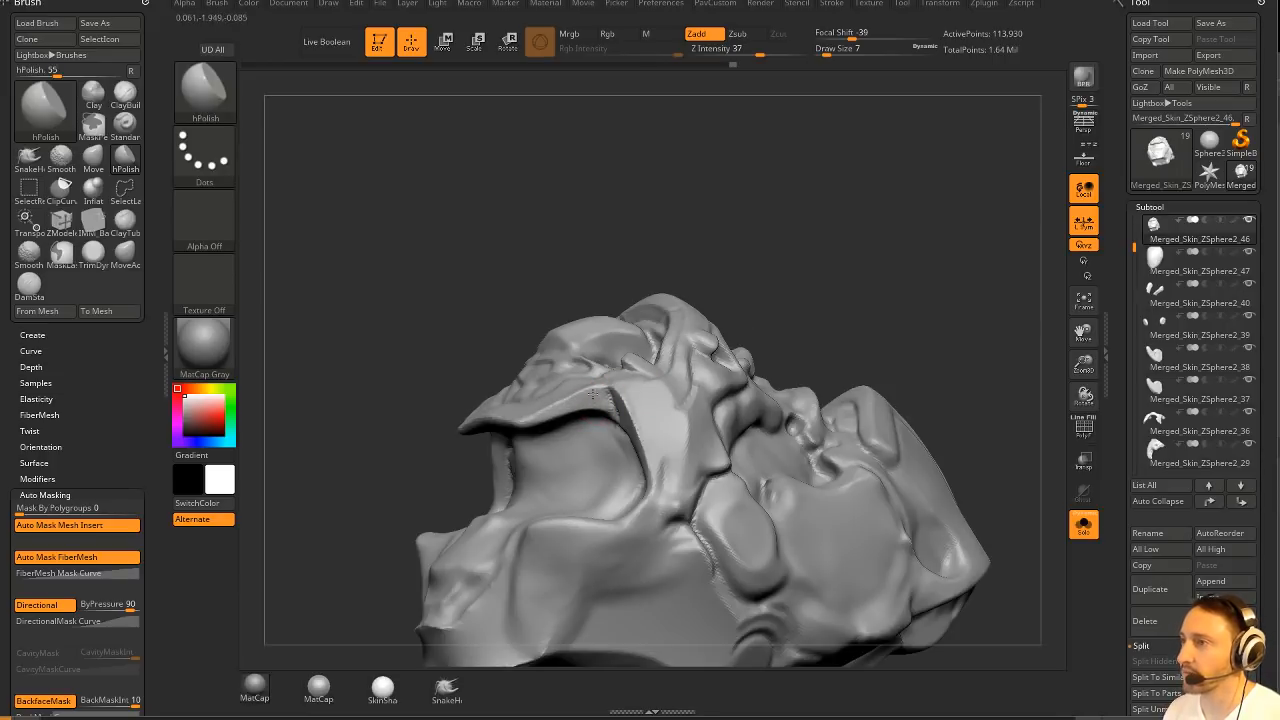
mouse_move(775, 262)
mouse_down()
mouse_move(555, 390)
mouse_move(770, 430)
mouse_move(578, 526)
mouse_up()
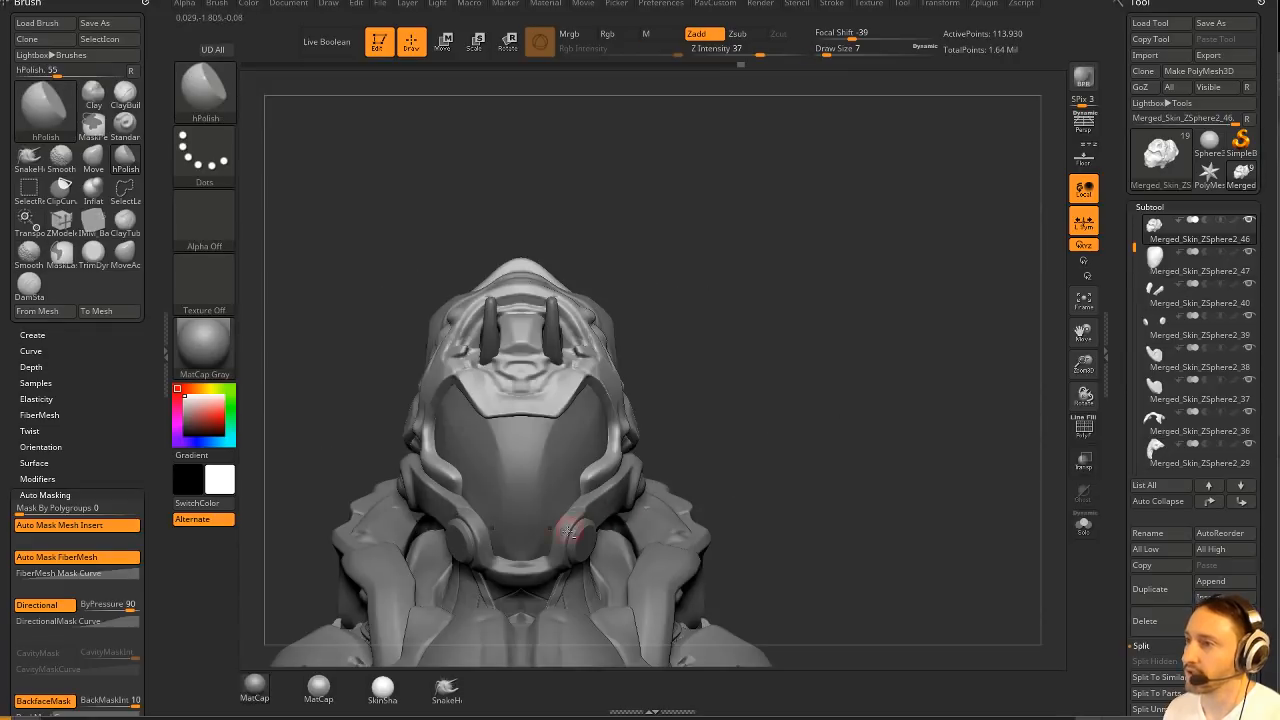
Select the helmet shell and adjust the brow plate above the visor with the Move brush at draw size 35.
alt+click(582, 524)
drag(644, 277, 543, 463)
alt+click(527, 459)
key(b)
key(m)
key(v)
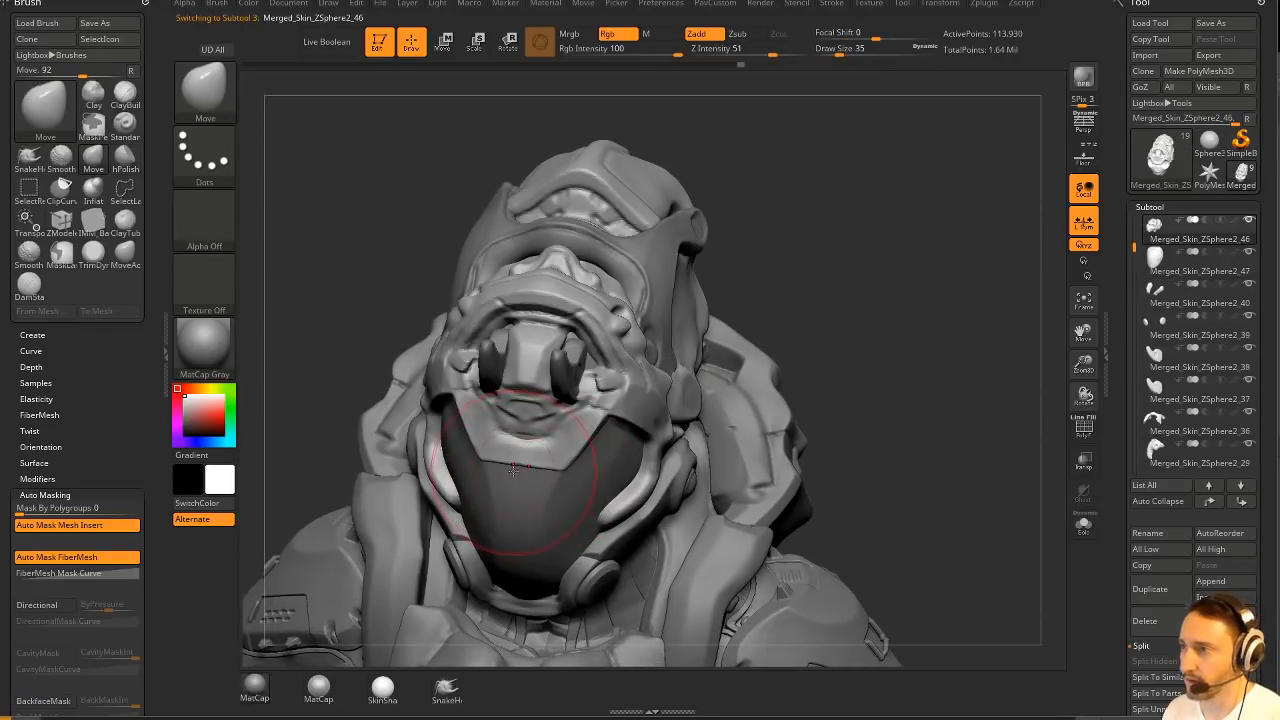
mouse_move(600, 393)
mouse_down()
mouse_move(857, 286)
mouse_move(912, 322)
mouse_move(895, 315)
mouse_move(894, 353)
mouse_move(955, 328)
mouse_move(1002, 341)
mouse_move(889, 345)
mouse_move(938, 360)
mouse_move(922, 361)
mouse_up()
Insert a mirrored pair of Sphere32 primitives at the upper corners of the face opening and split them into their own subtool.
key(b)
key(m)
key(l)
key(b)
key(s)
key(t)
key(i)
key(m)
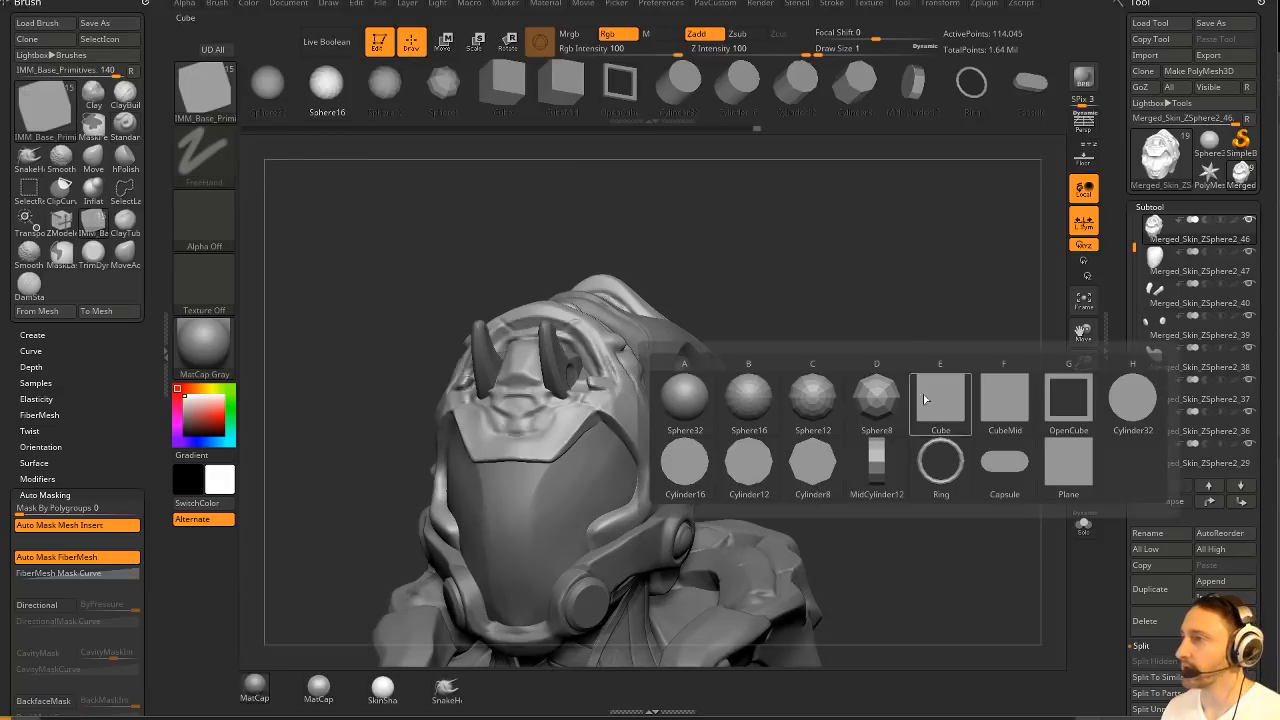
click(684, 410)
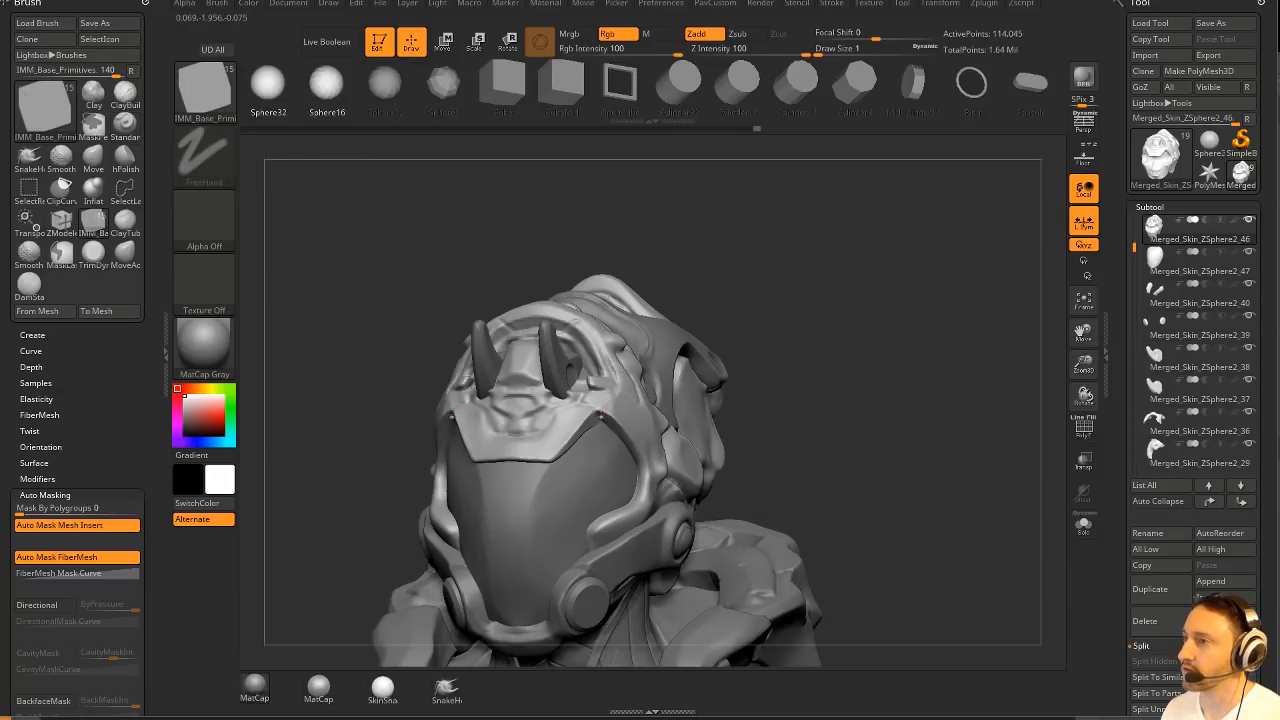
drag(602, 416, 634, 430)
key(5)
click(902, 372)
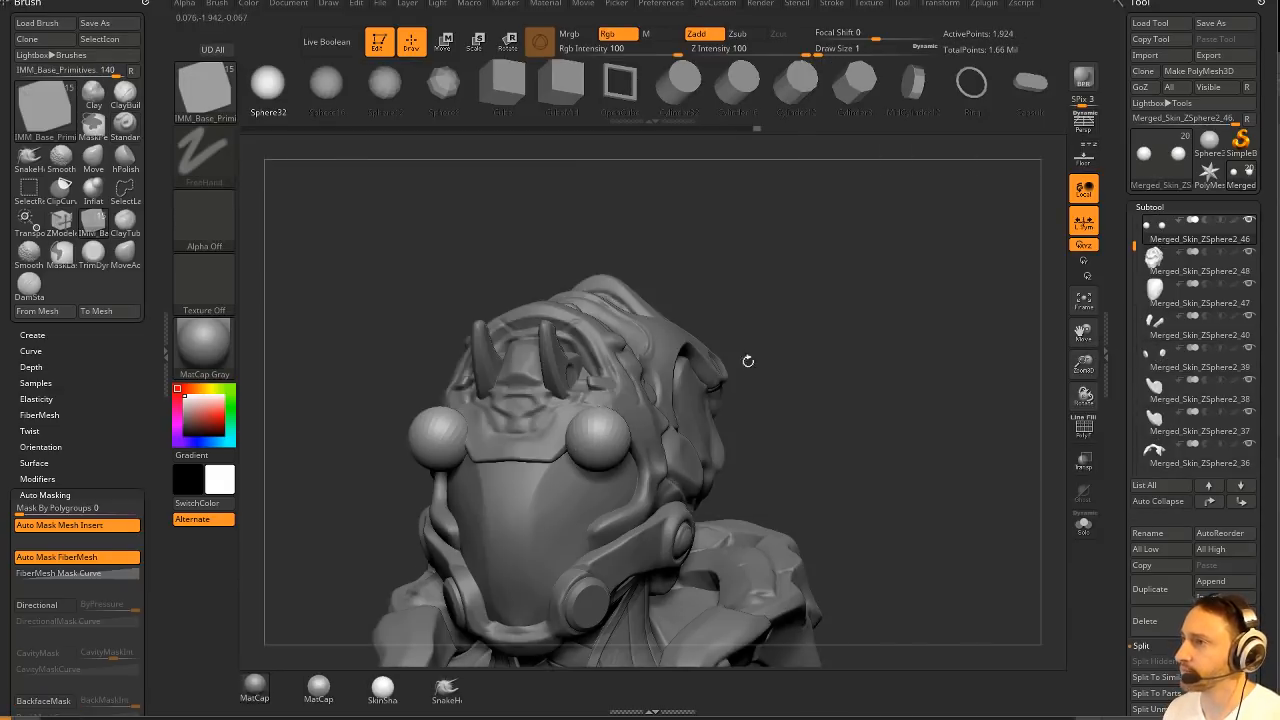
Move the inserted spheres back into the helmet so they sit beneath the brow plate's outer corners.
drag(748, 361, 831, 347)
key(w)
drag(538, 453, 520, 462)
key(q)
drag(848, 374, 676, 382)
key(w)
drag(590, 430, 617, 413)
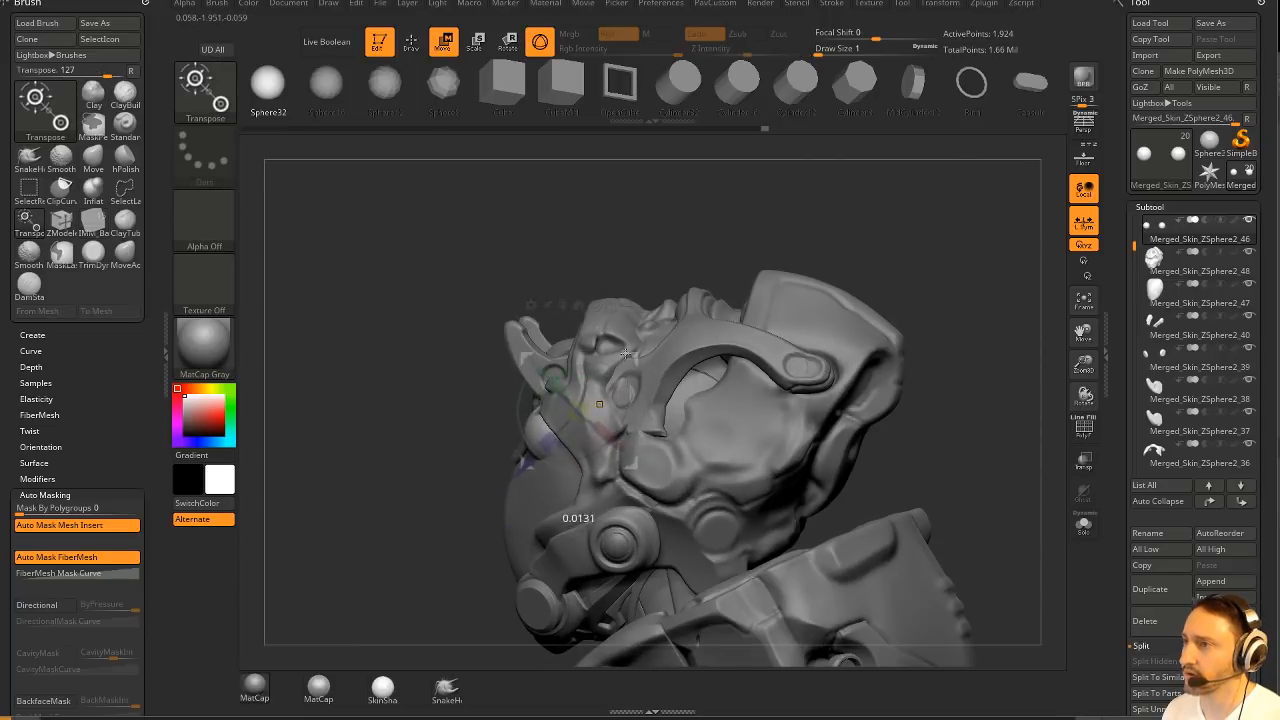
drag(625, 354, 630, 356)
key(q)
mouse_move(768, 239)
mouse_down()
mouse_move(858, 240)
mouse_move(897, 302)
mouse_up()
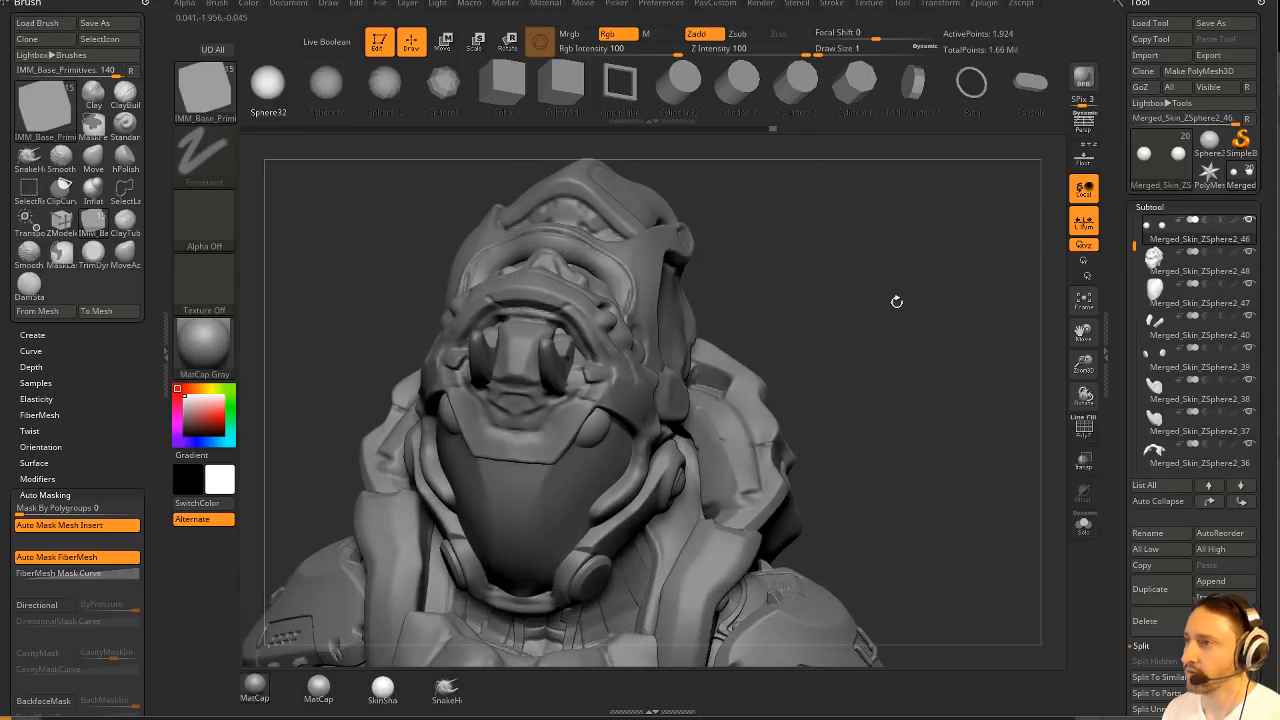
Cut away the lower part of the inserted spheres with ClipCurve, leaving crescents under the brow corners.
ctrl+shift+click(208, 95)
ctrl+shift+click(208, 95)
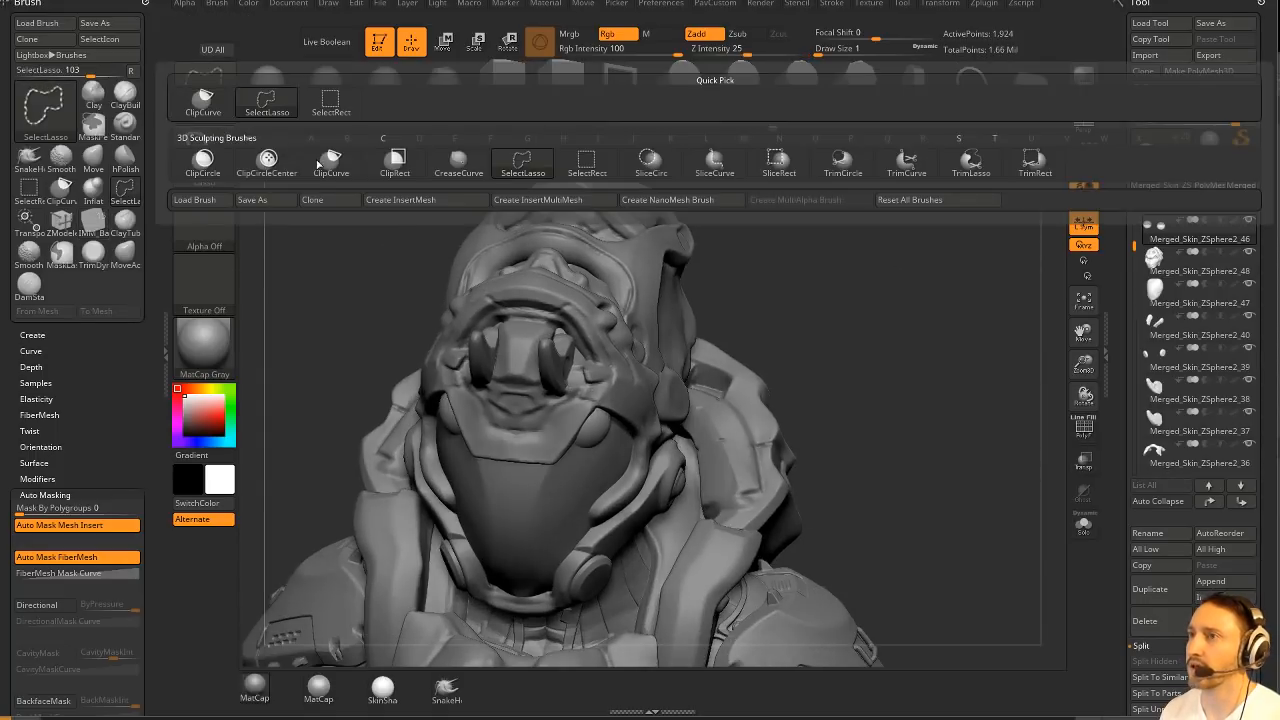
ctrl+shift+click(324, 164)
ctrl+shift+drag(936, 373, 493, 515)
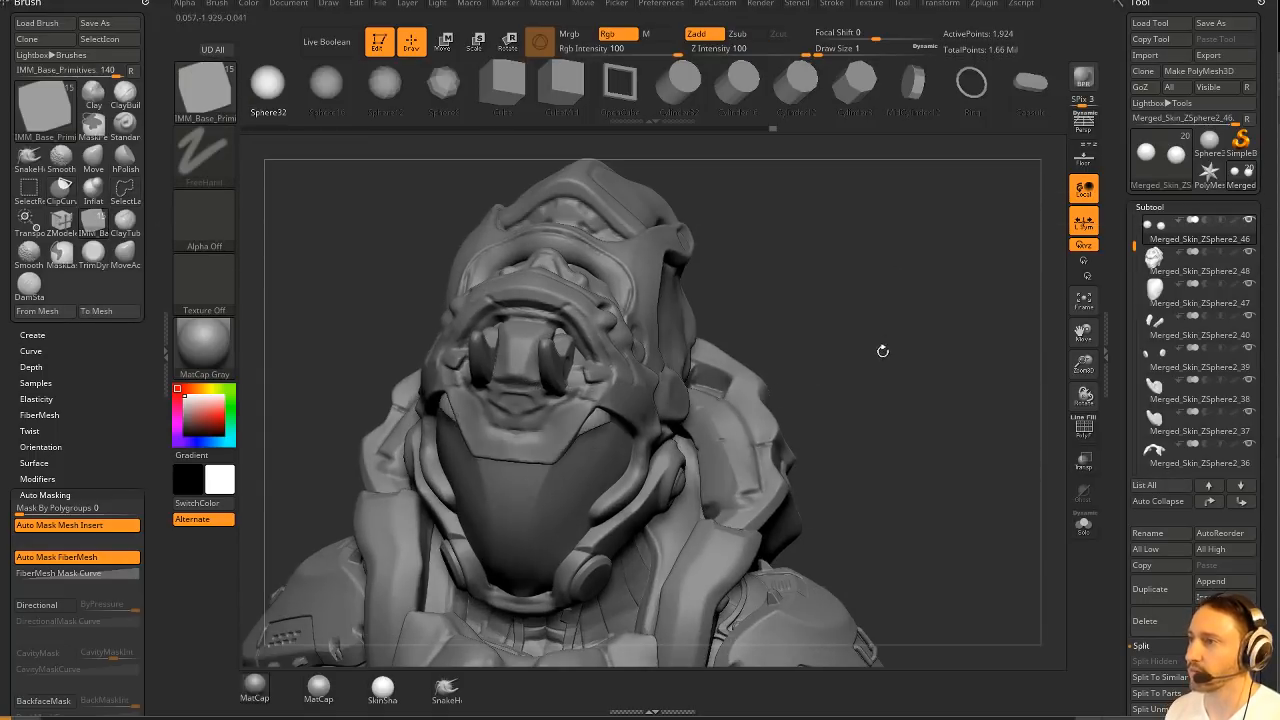
drag(883, 351, 694, 349)
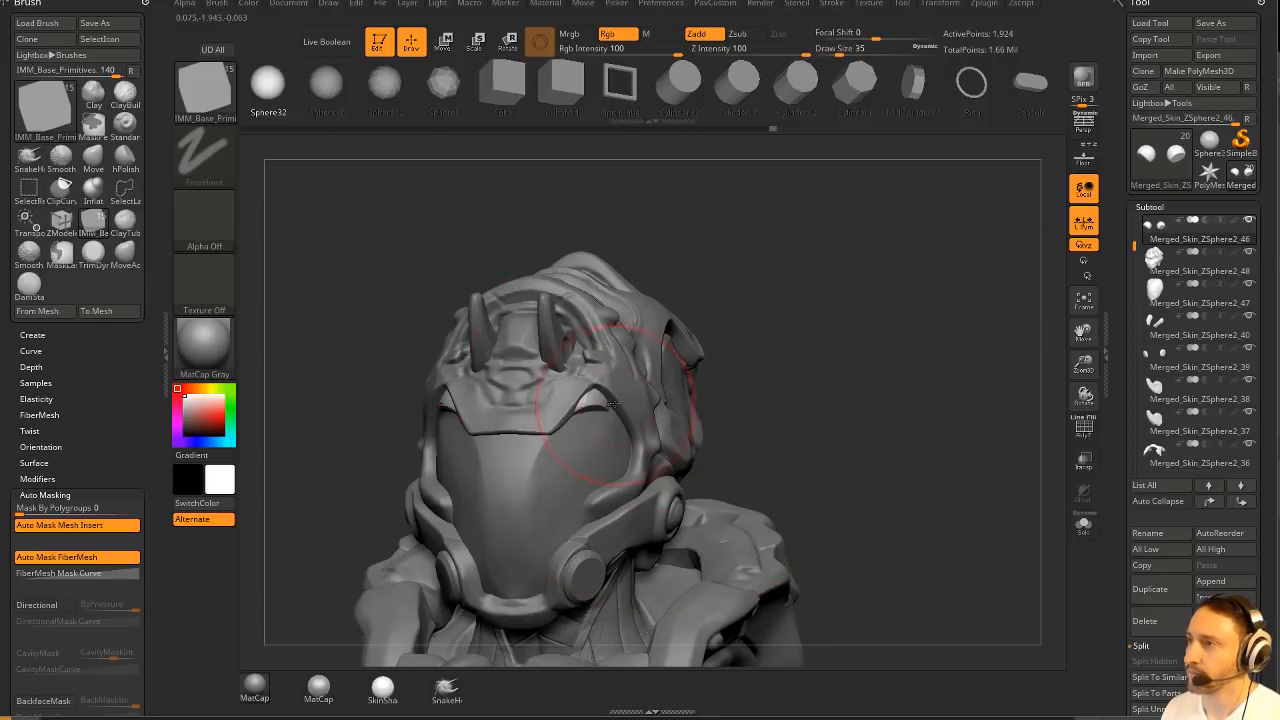
key(ctrl+z)
Reshape the clipped spheres with the Move brush at draw size 31 to fit the gap between brow and visor.
key(b)
key(m)
key(v)
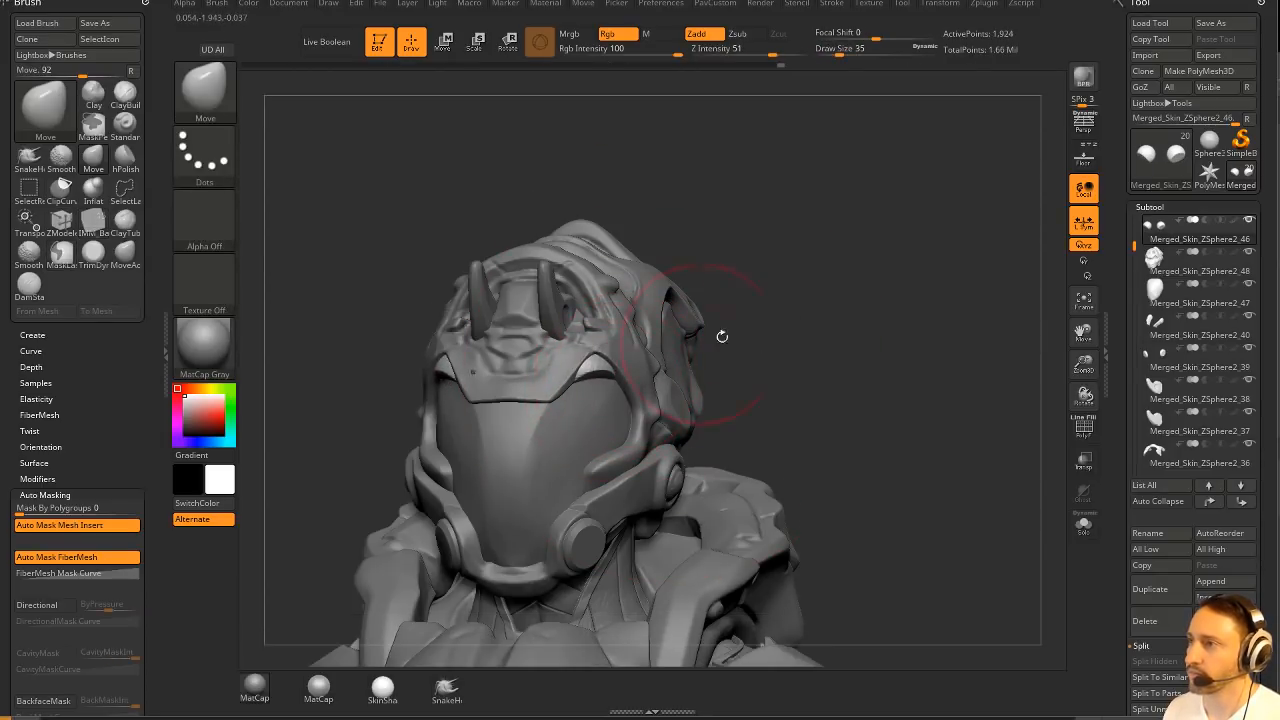
drag(722, 337, 583, 356)
key(bracketleft)
key(bracketleft)
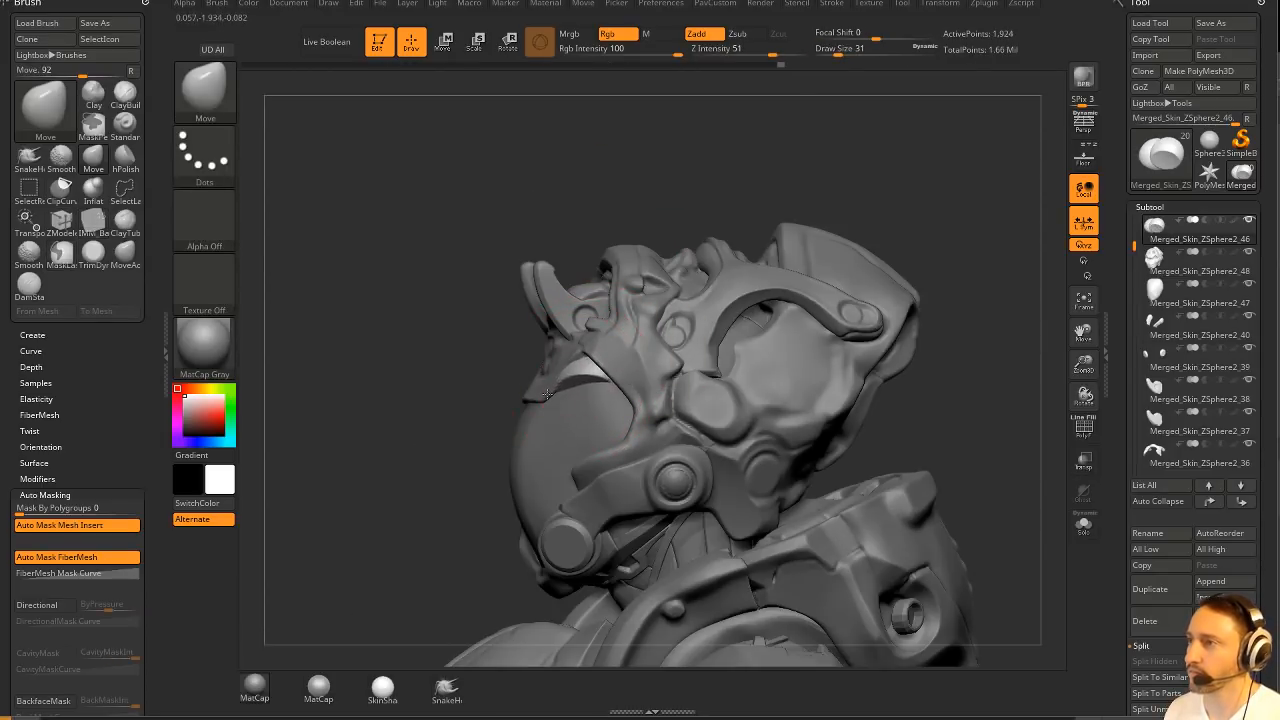
mouse_move(594, 347)
mouse_down()
mouse_move(660, 355)
mouse_move(607, 377)
mouse_up()
mouse_move(833, 309)
mouse_down()
mouse_move(834, 294)
mouse_move(866, 286)
mouse_move(838, 372)
mouse_move(866, 366)
mouse_move(837, 366)
mouse_up()
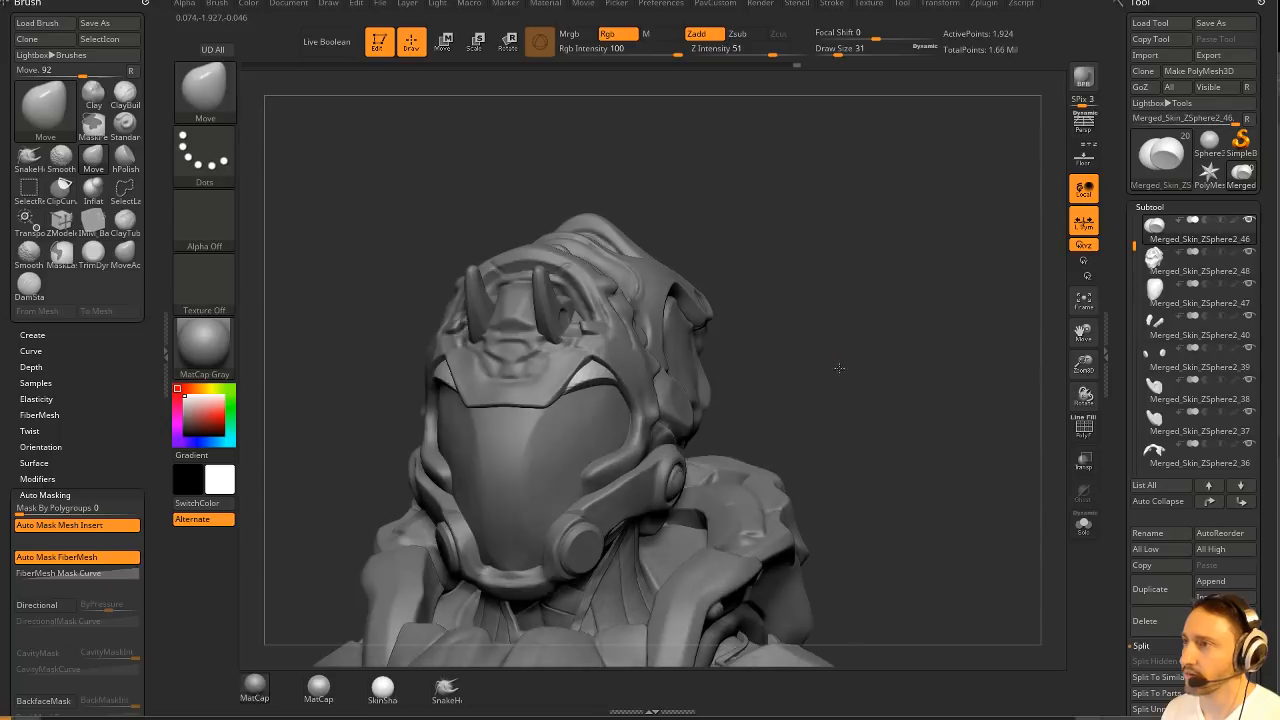
Select the helmet shell and build up the surface of the brow plate with the Clay brush at draw size 7.
key(b)
key(s)
key(t)
key(s)
click(597, 358)
alt+click(596, 354)
drag(833, 282, 556, 424)
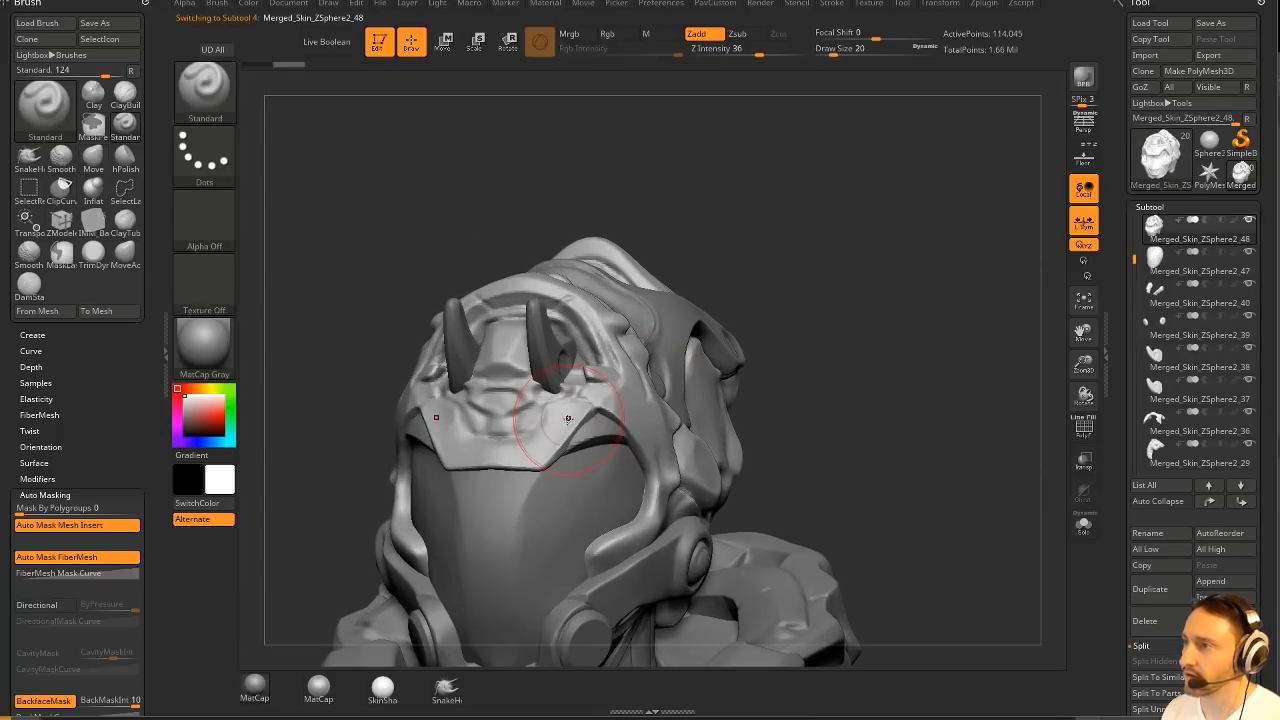
key(b)
key(c)
key(l)
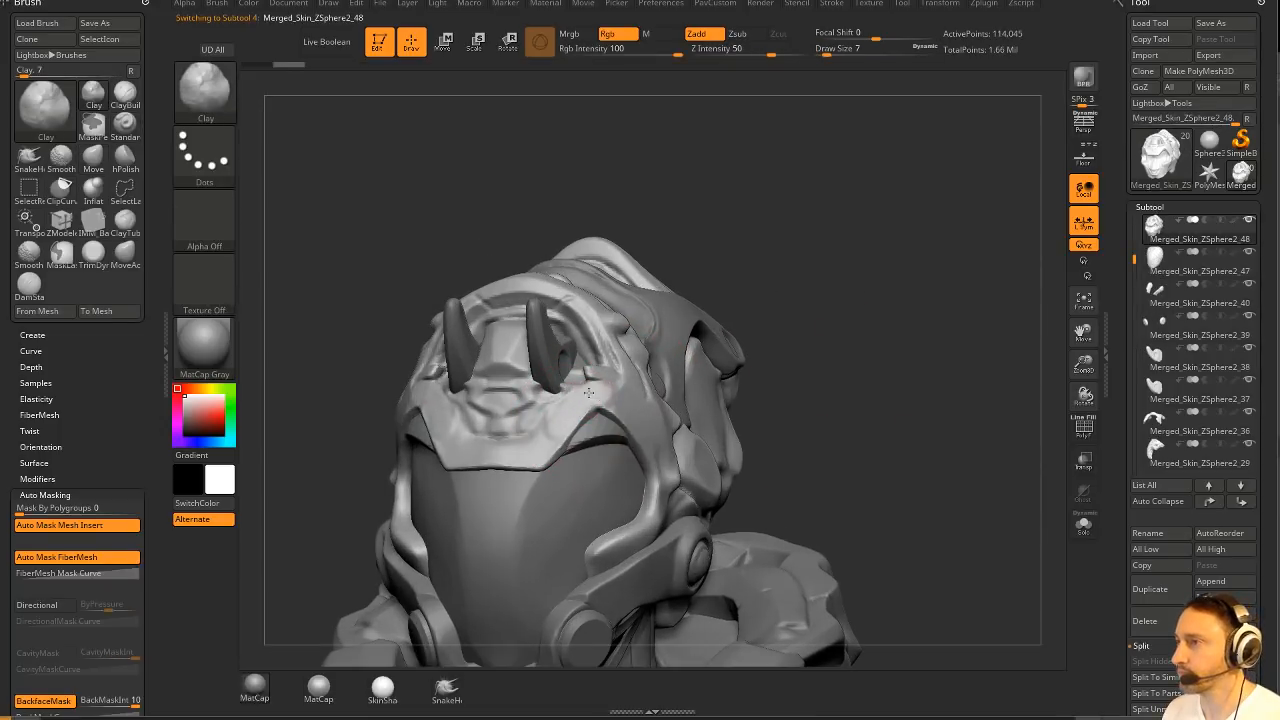
drag(779, 318, 506, 428)
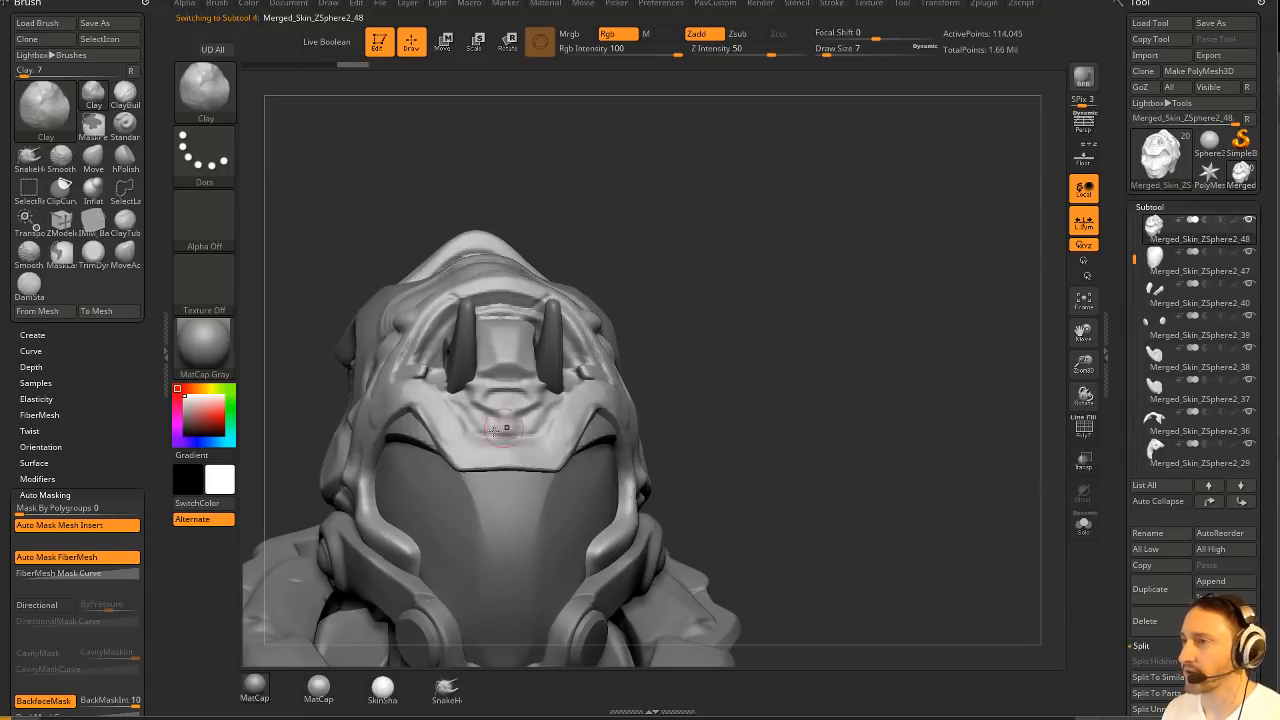
mouse_move(715, 393)
mouse_down()
mouse_move(611, 396)
mouse_move(467, 428)
mouse_move(693, 362)
mouse_up()
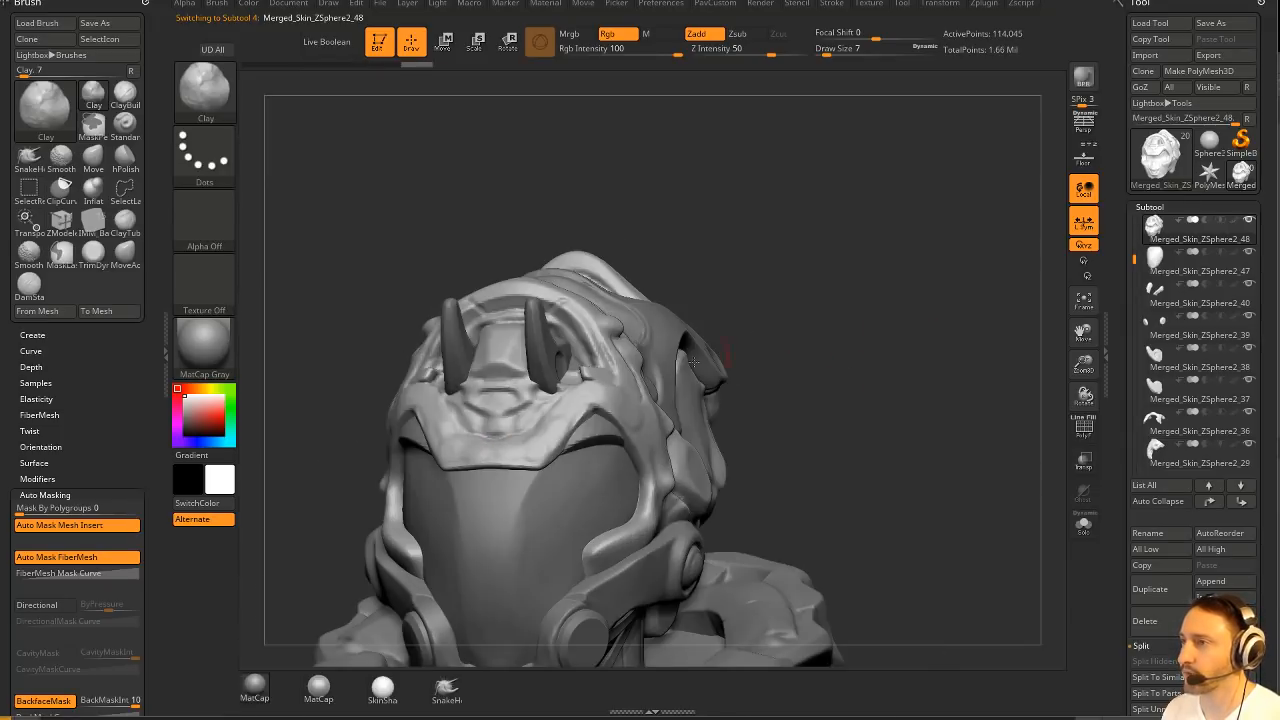
Flatten the built-up brow plate with hPolish at draw size 23.
key(b)
key(h)
key(p)
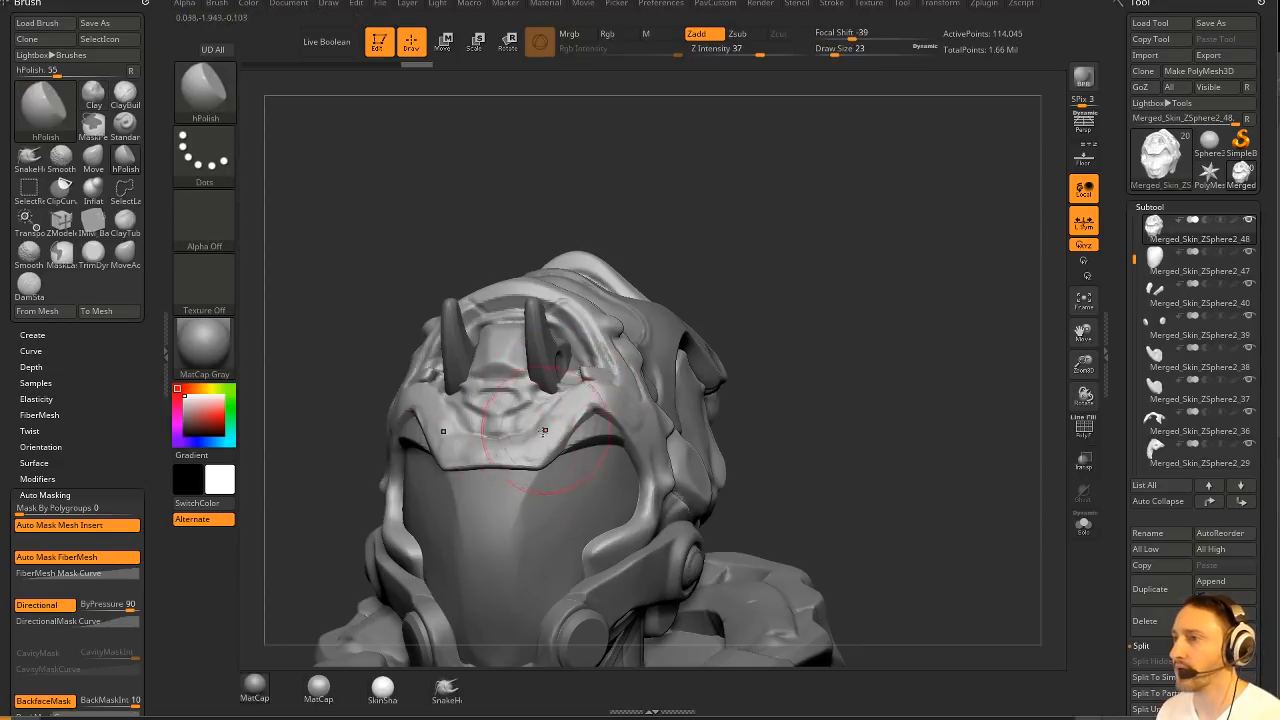
drag(530, 443, 592, 382)
shift+drag(928, 341, 891, 337)
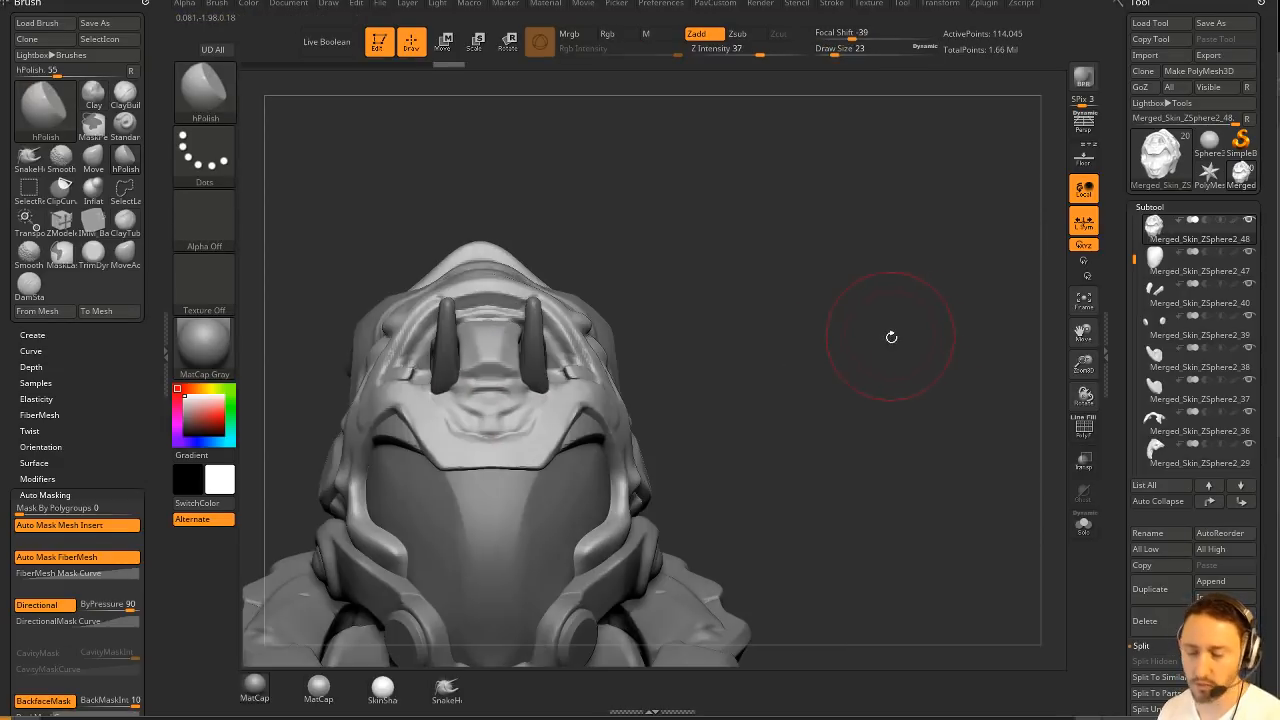
Fill the middle of the brow plate below the horns with ClayTubes at draw size 17.
key(b)
key(c)
key(t)
alt+drag(725, 237, 791, 229)
key(s)
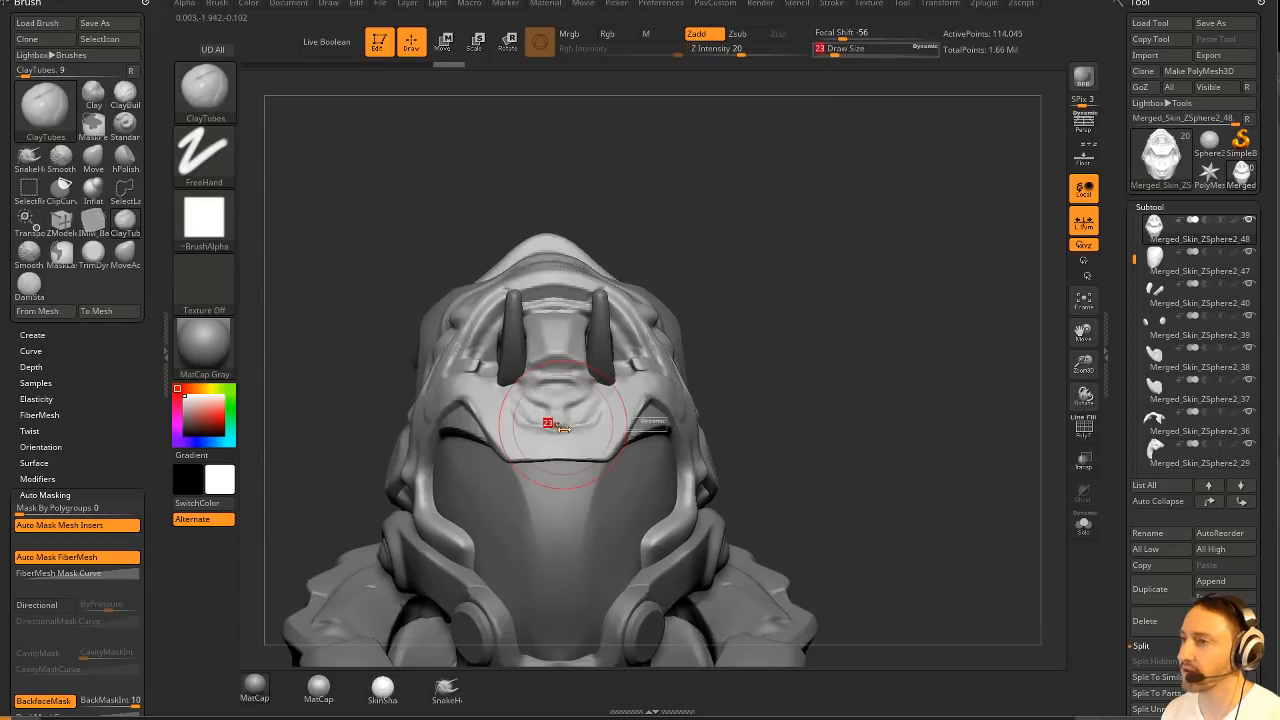
drag(558, 424, 551, 424)
mouse_move(540, 428)
mouse_down()
mouse_move(516, 414)
mouse_move(486, 428)
mouse_up()
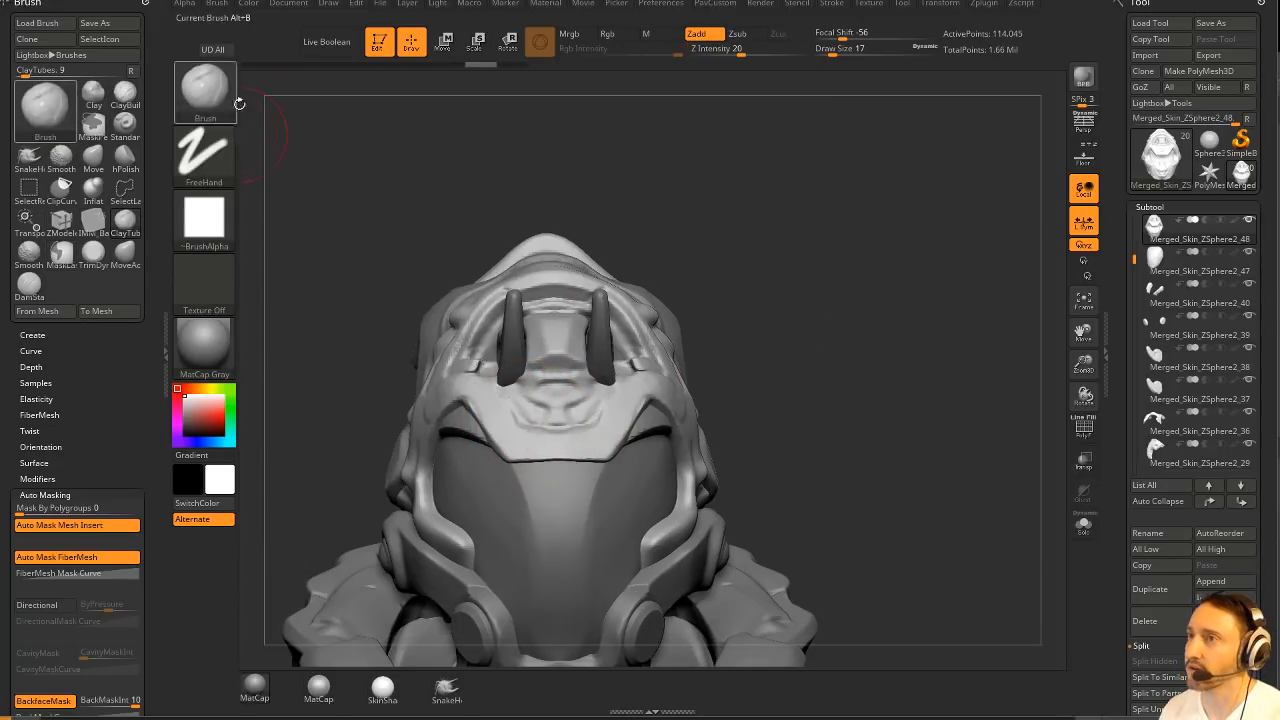
drag(831, 323, 593, 422)
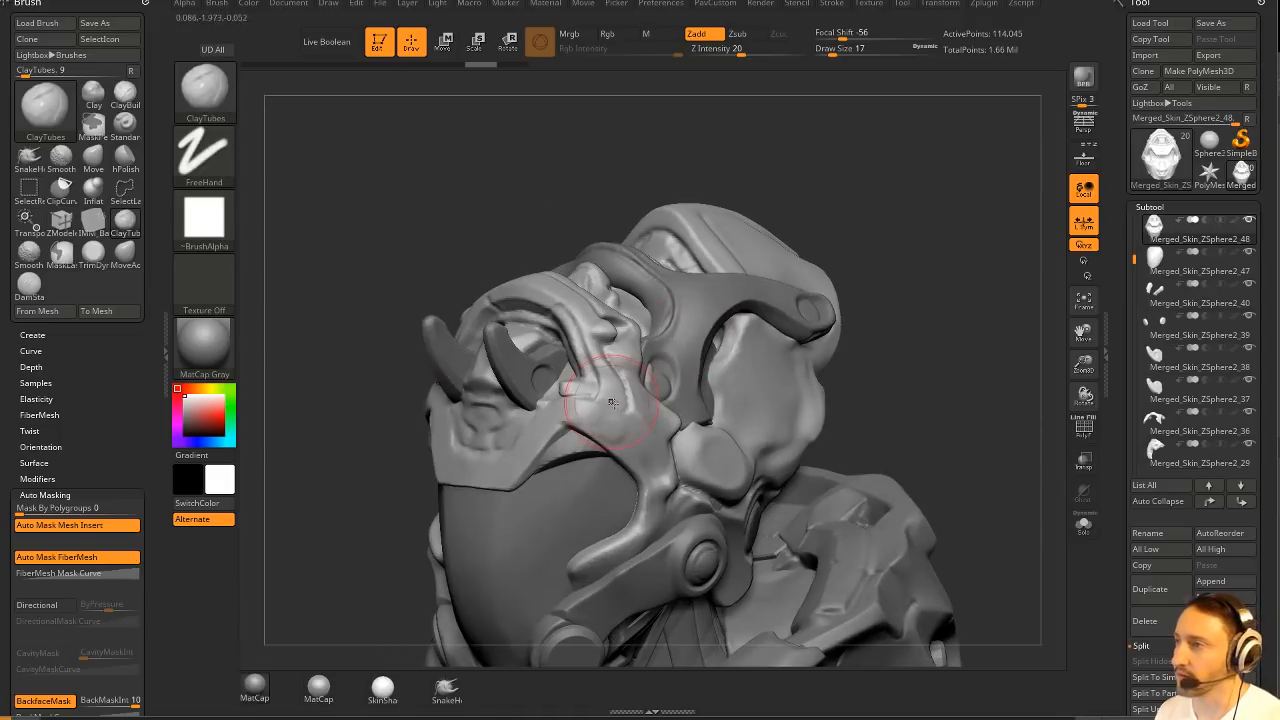
Polish the helmet side above the face opening's upper corner with hPolish at draw sizes 17, 22 and 9.
key(b)
key(h)
key(p)
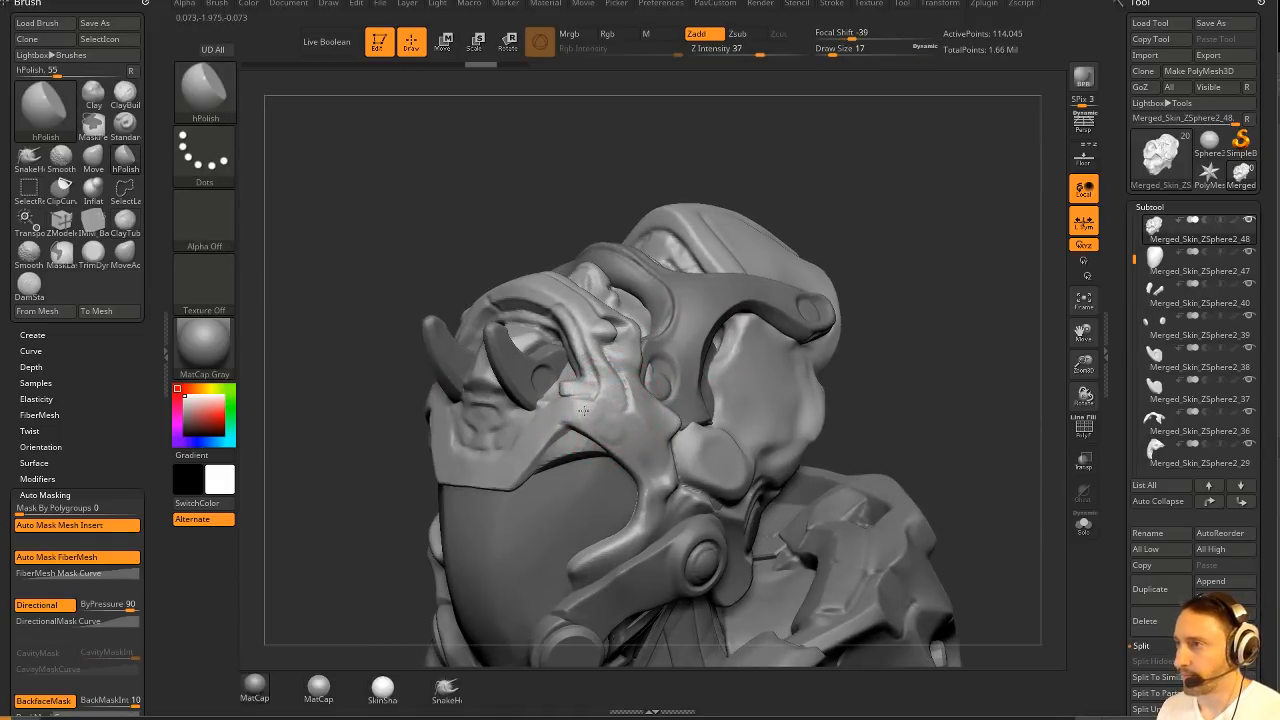
drag(599, 418, 606, 412)
right_drag(606, 412, 765, 337)
key(])
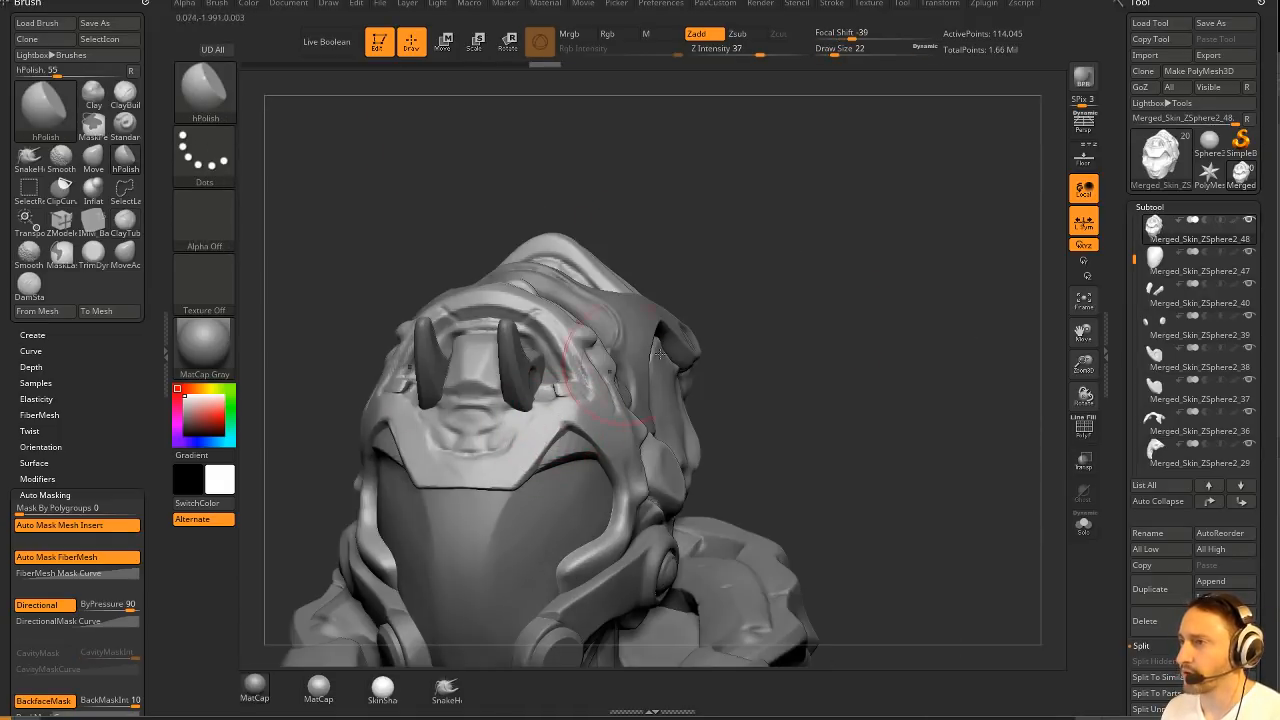
drag(659, 353, 594, 412)
key(s)
click(578, 441)
mouse_move(920, 362)
mouse_down()
mouse_move(889, 349)
mouse_move(697, 366)
mouse_up()
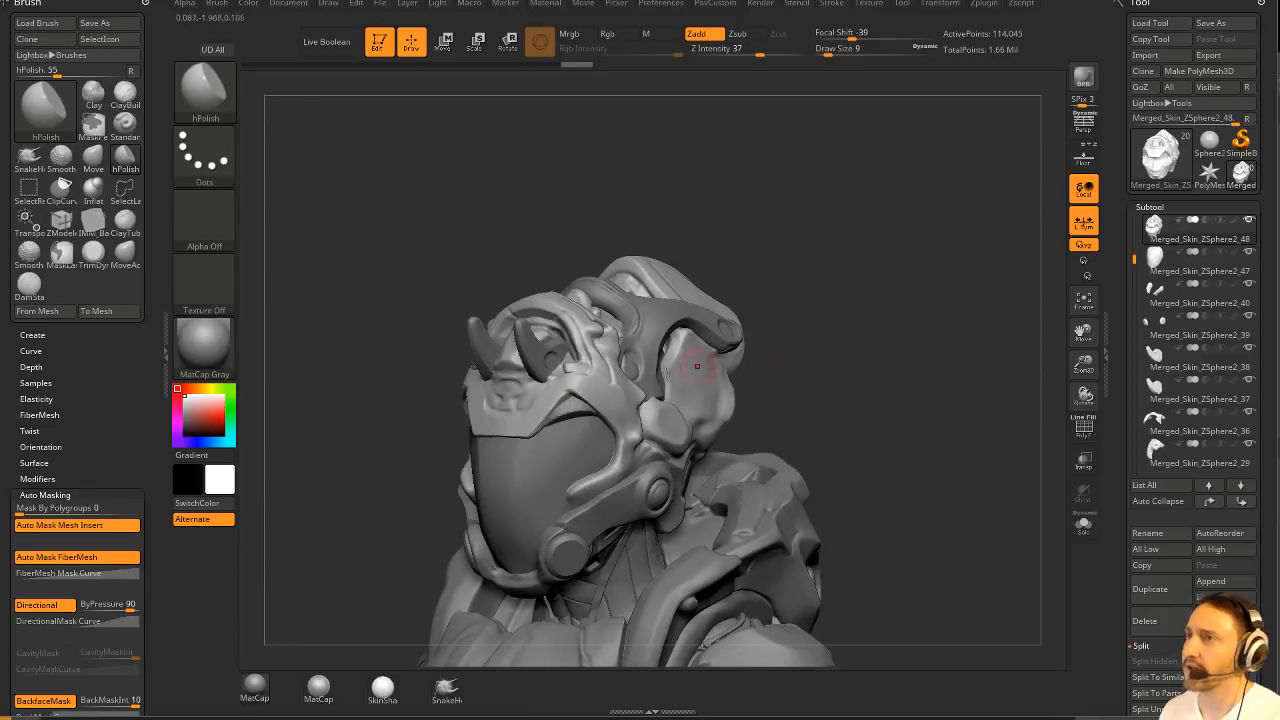
key(b)
key(t)
key(d)
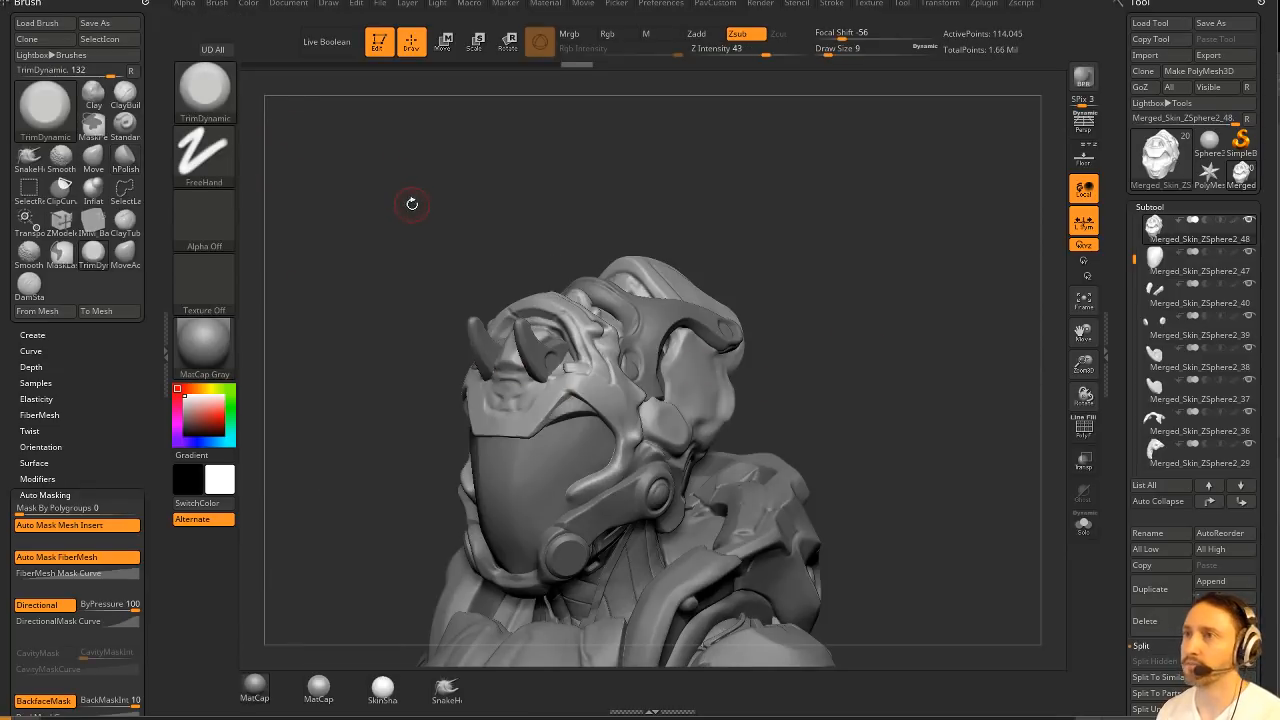
Make ClayTubes the active brush and start saving it as a brush preset file.
key(b)
key(c)
key(t)
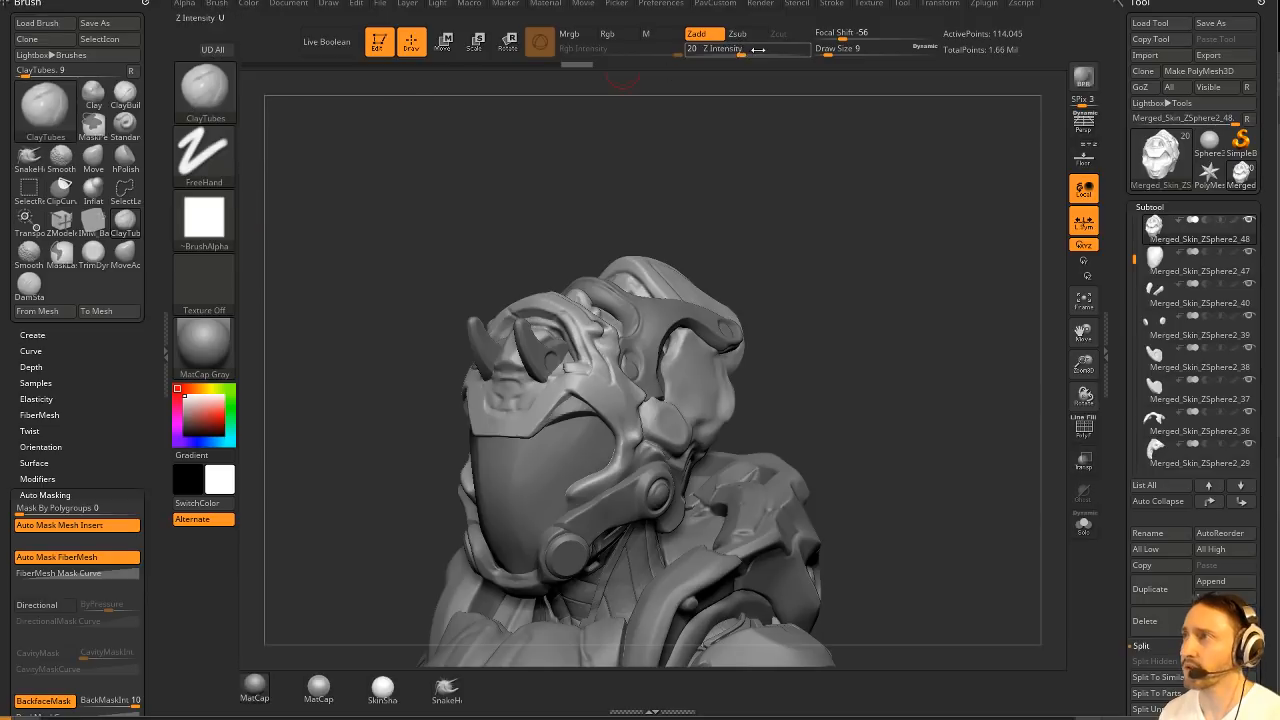
click(216, 4)
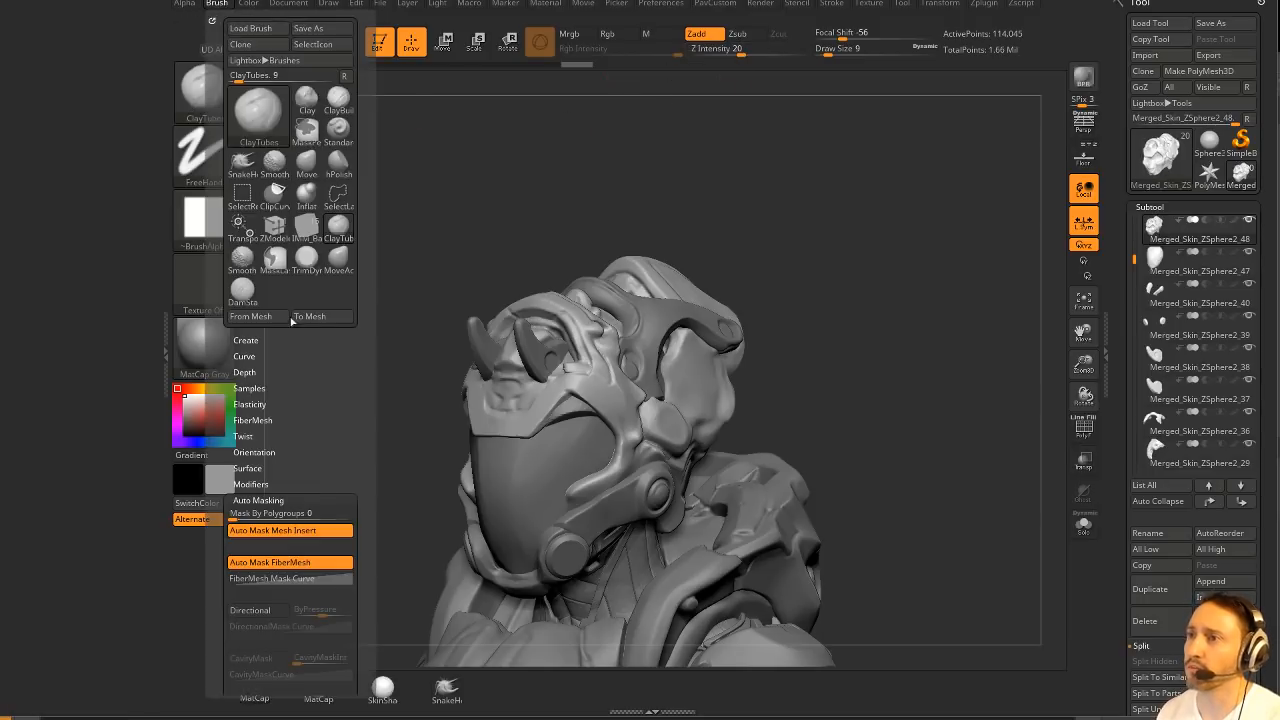
click(345, 32)
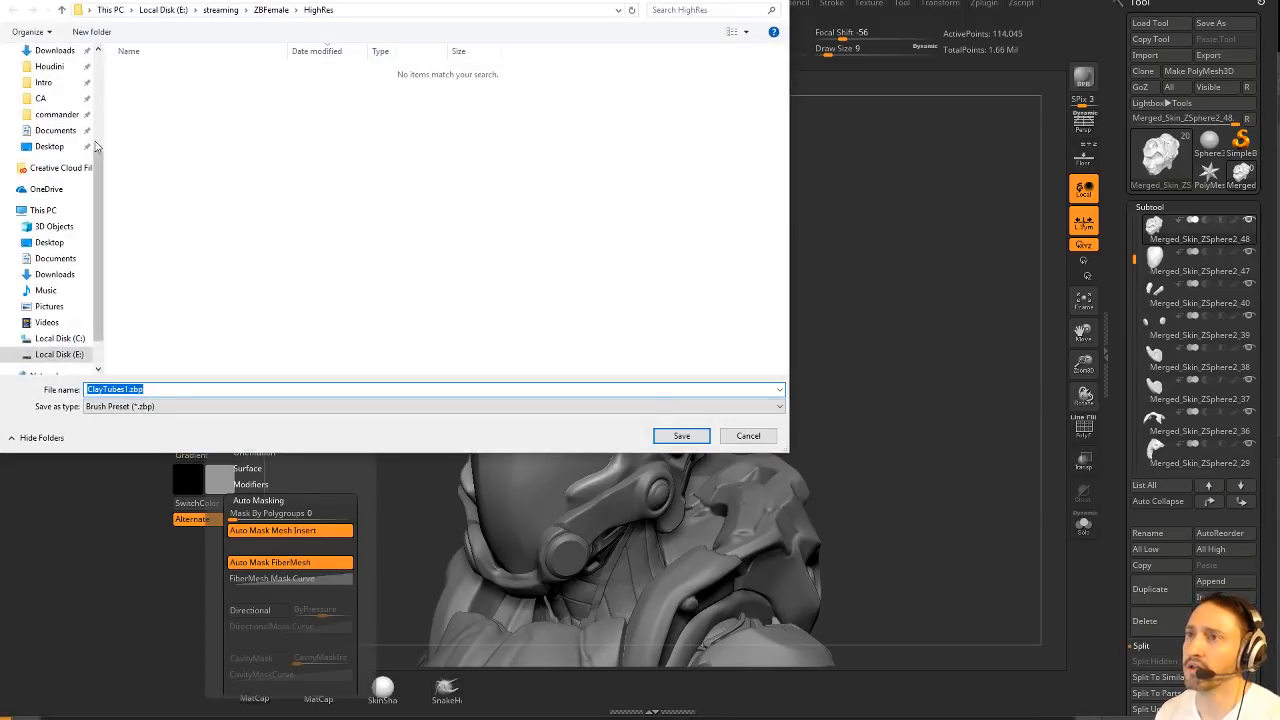
Look through the ZBrushData folder and its ZStartup subfolder for a place to store the ClayTubes preset.
scroll(55, 180, up, 5)
click(55, 174)
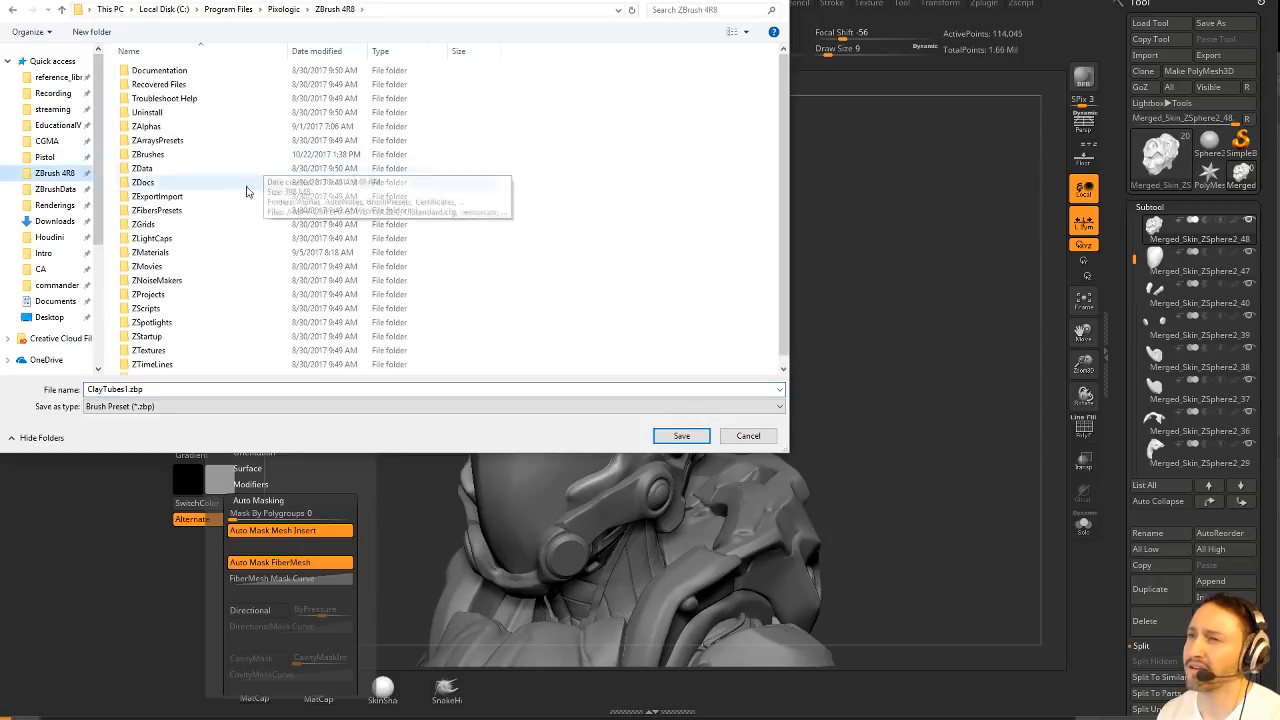
click(55, 189)
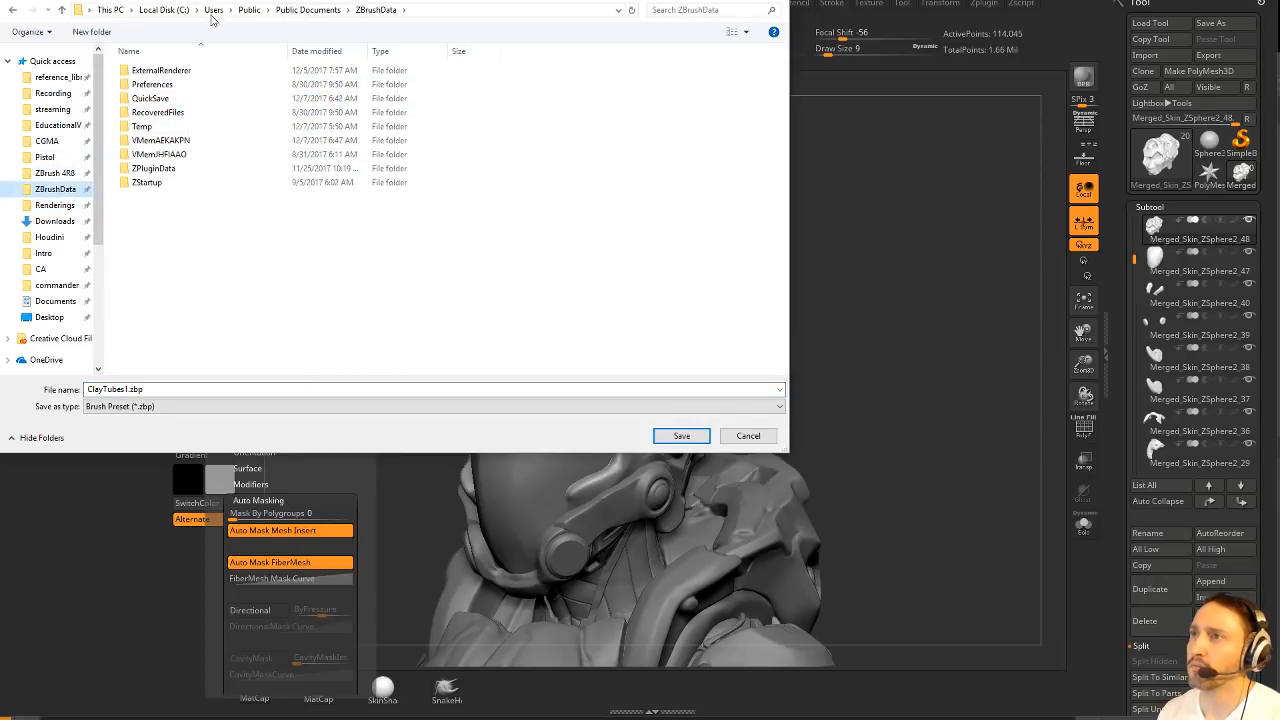
double_click(170, 182)
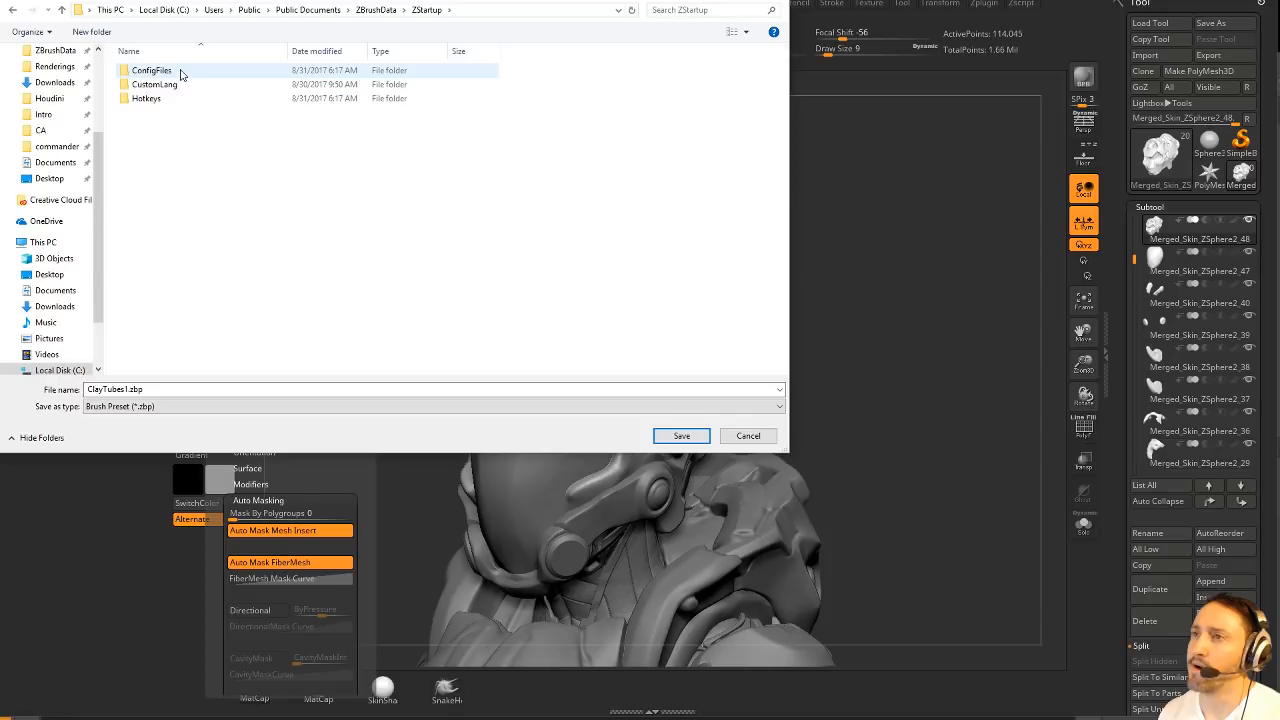
click(368, 10)
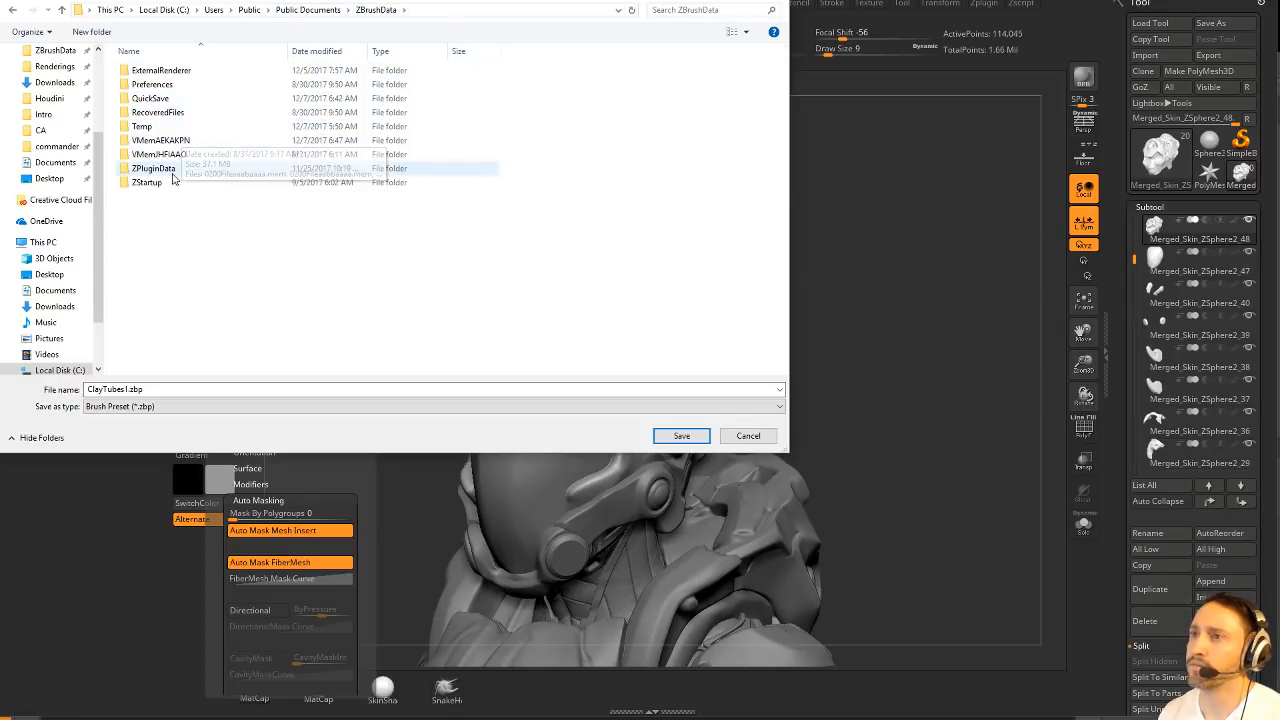
scroll(63, 130, up, 2)
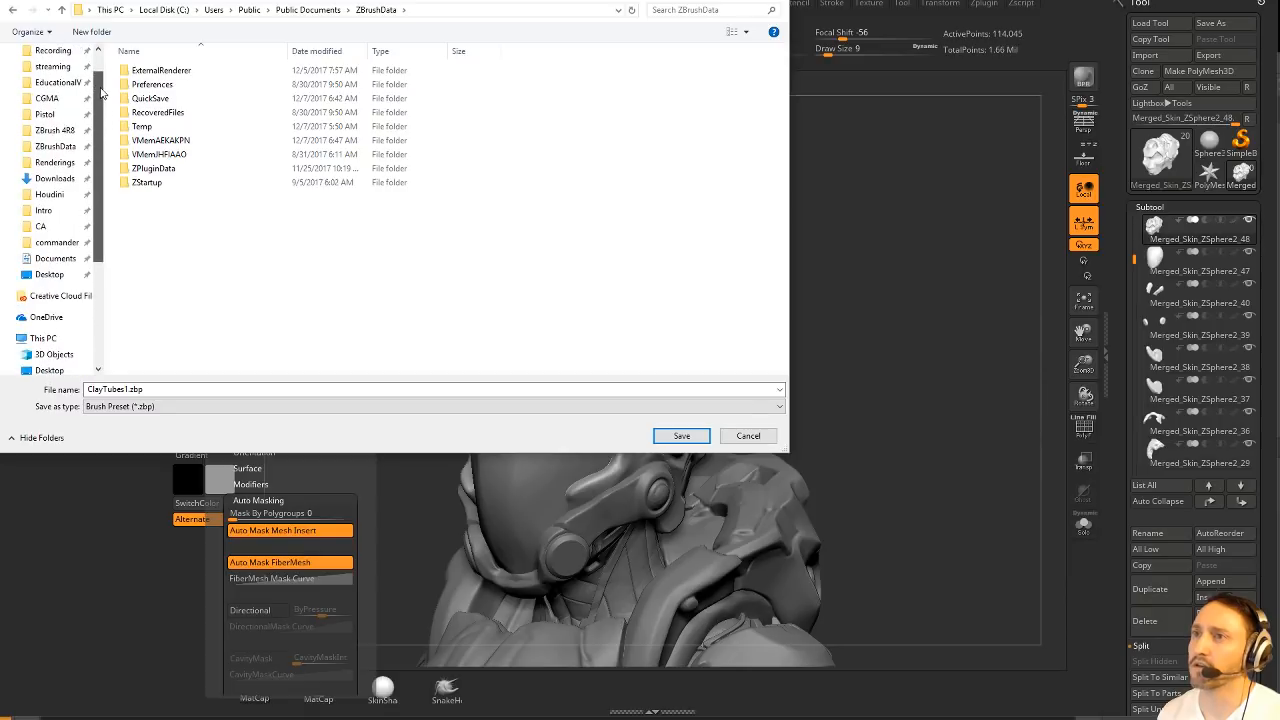
Look through the ZBrush 4R8 program folder, its ZStartup folder and the BrushPresets inside it for a place to store the preset.
click(63, 130)
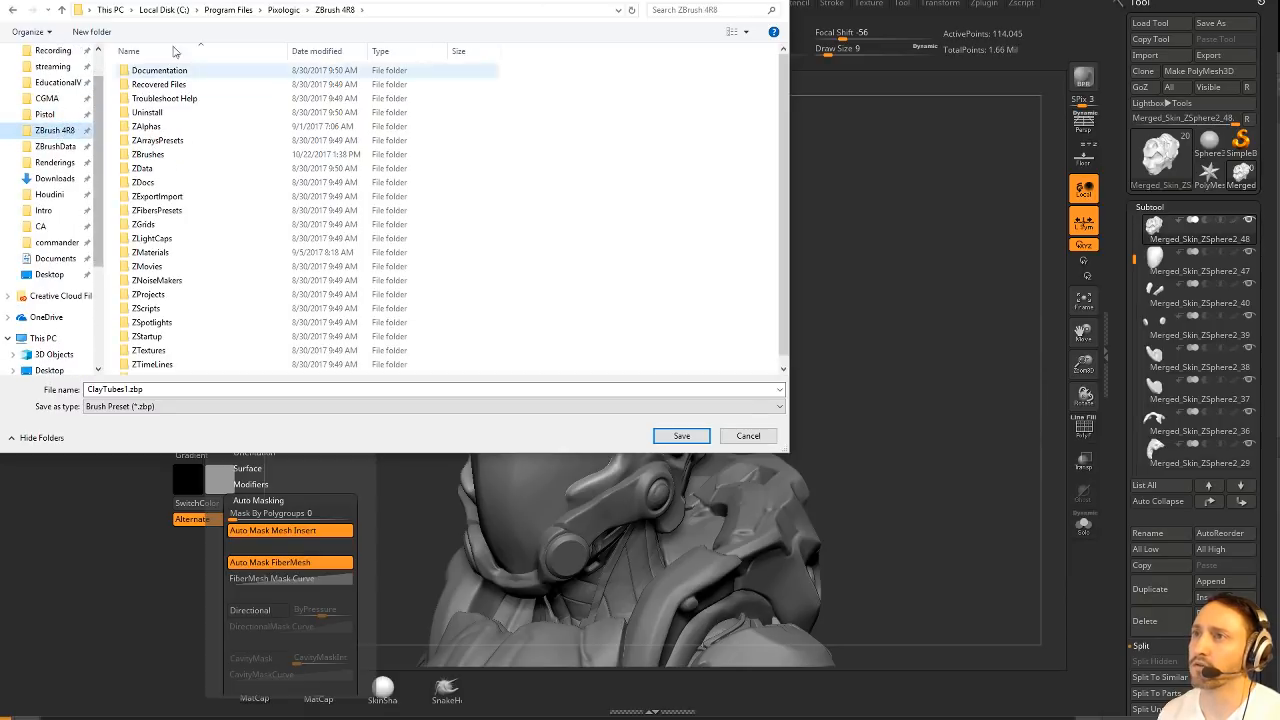
double_click(170, 340)
double_click(243, 86)
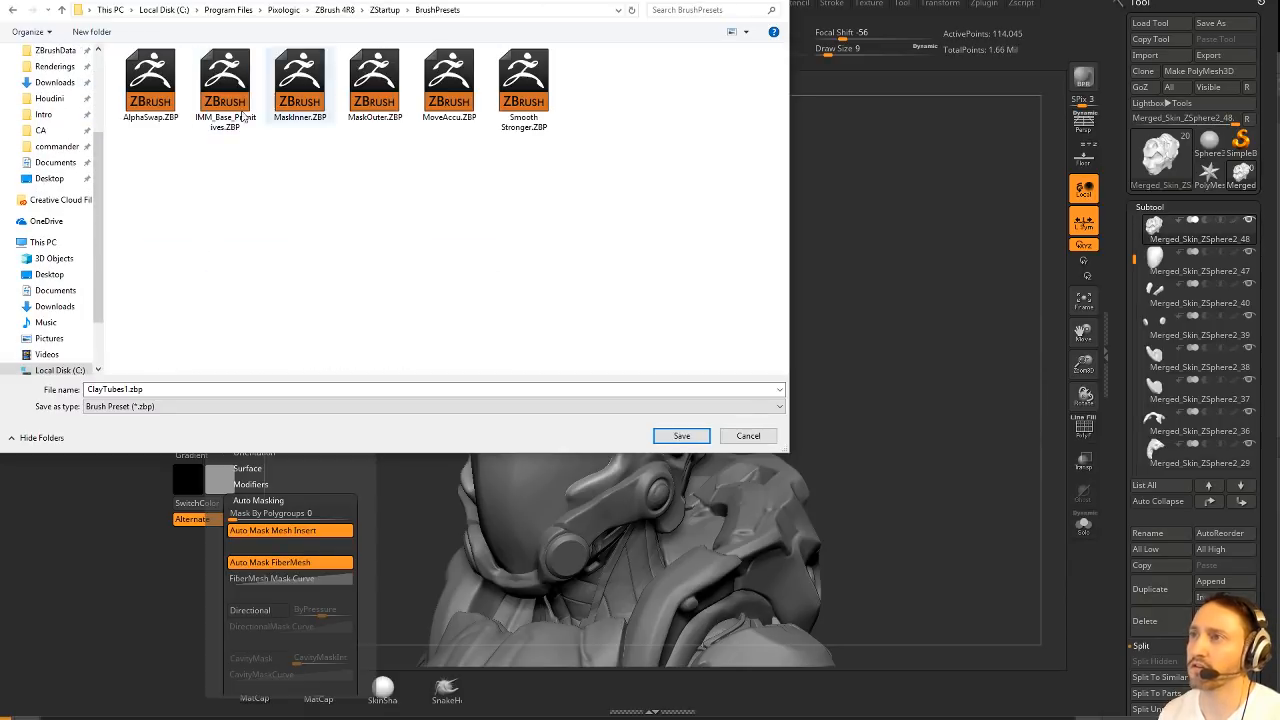
click(362, 14)
click(352, 9)
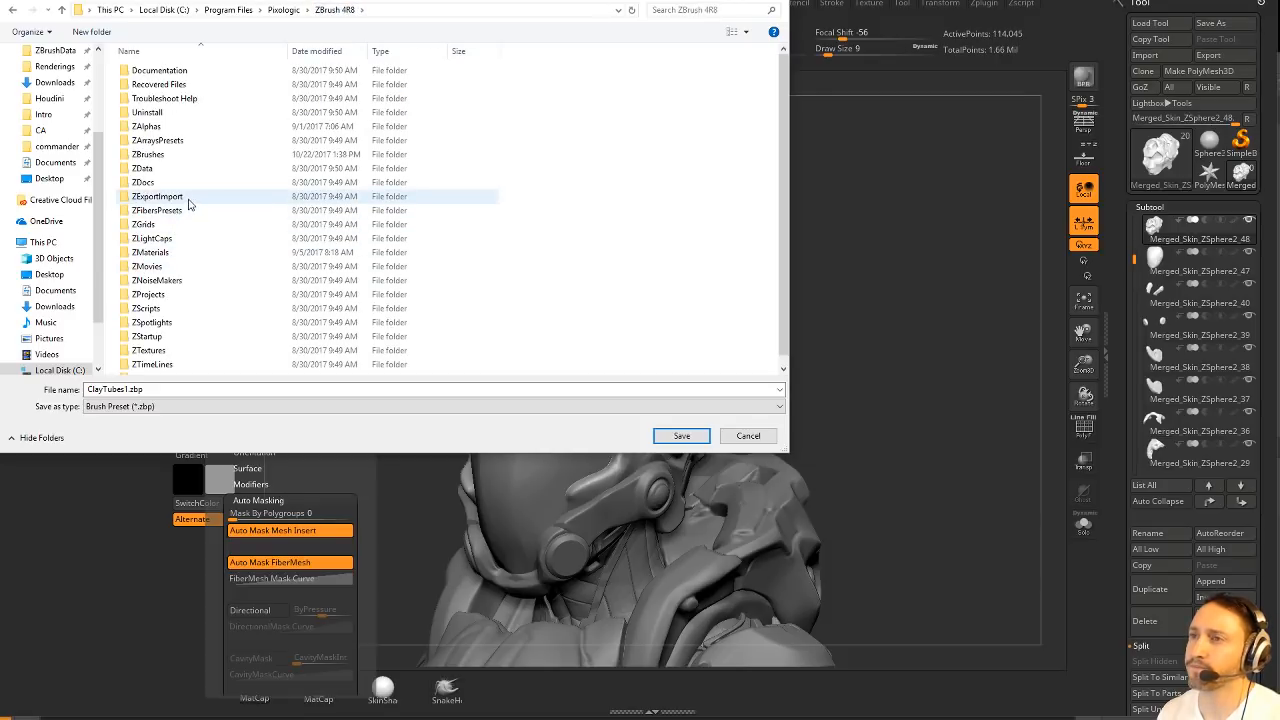
double_click(148, 336)
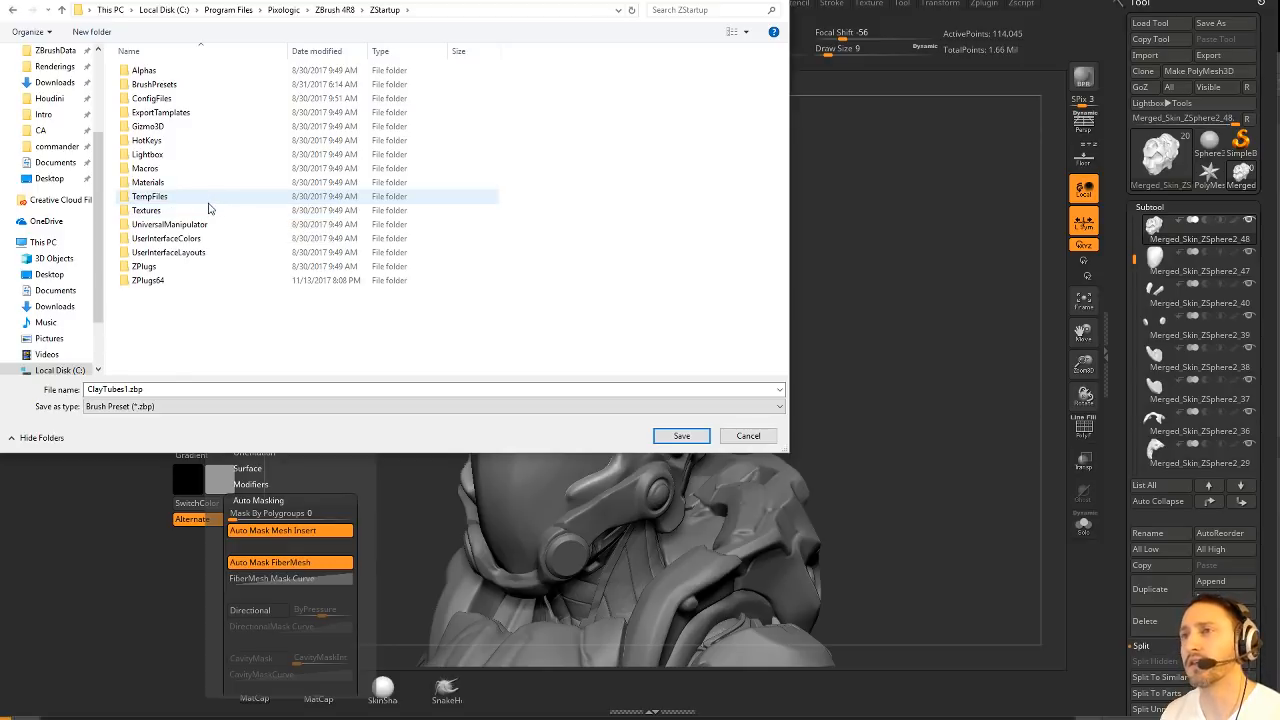
click(336, 12)
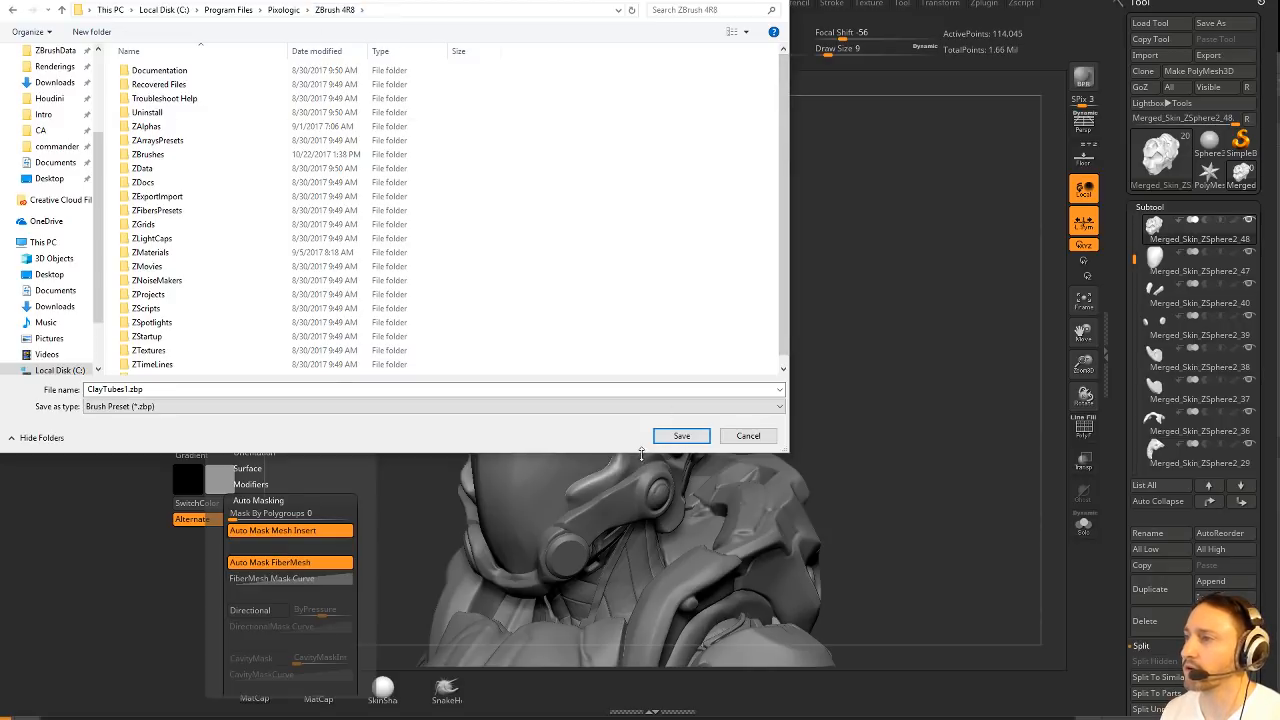
drag(641, 453, 641, 564)
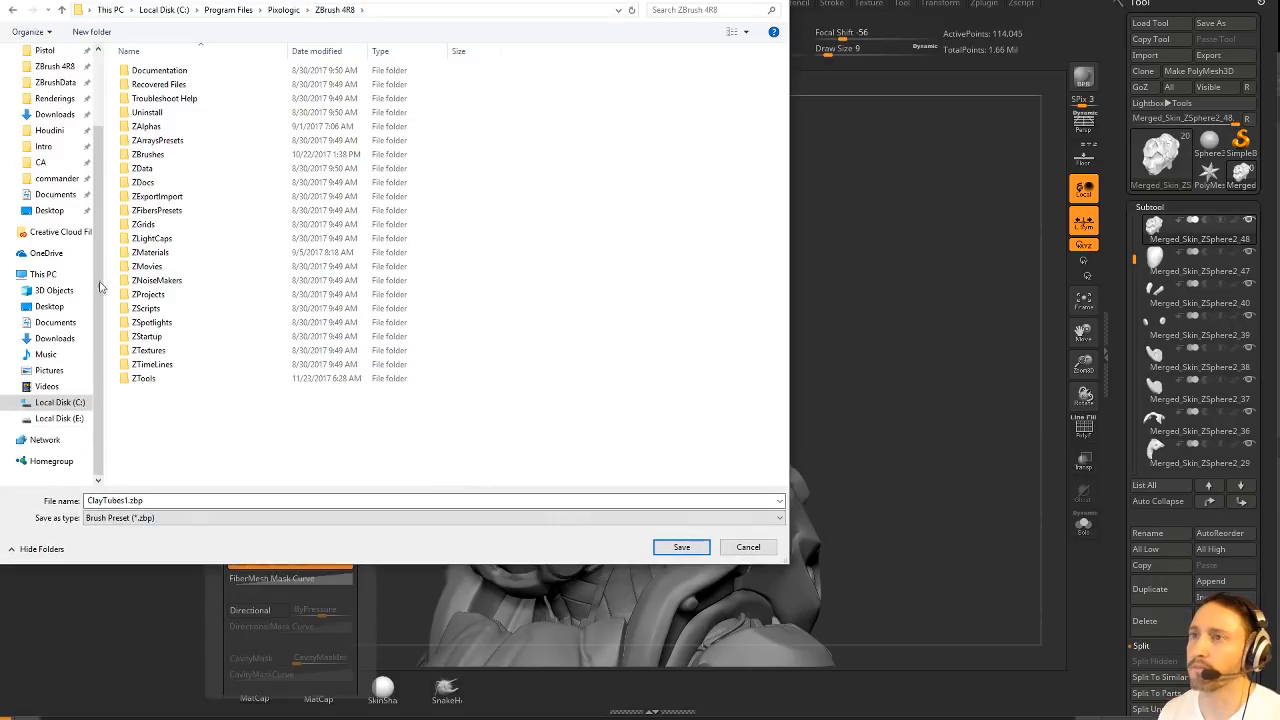
Check the ConfigFiles and Hotkeys subfolders of ZStartup in the ZBrushData folder as possible preset locations.
click(60, 84)
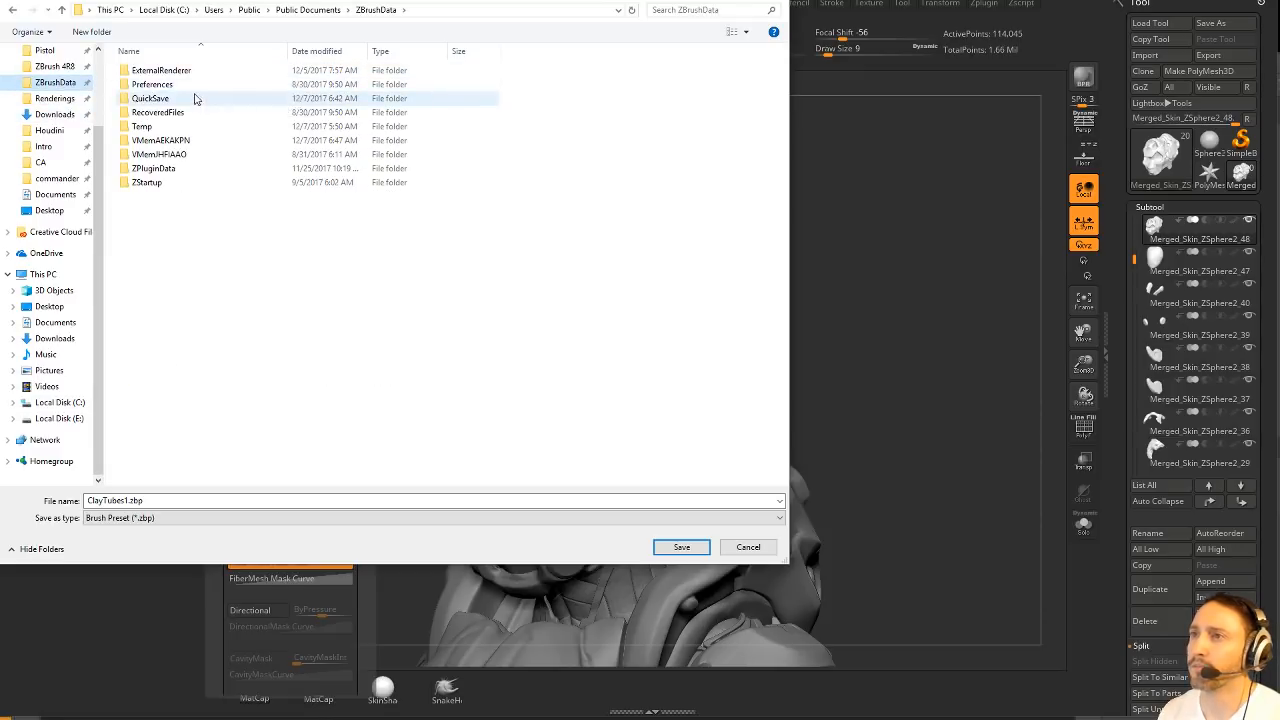
double_click(183, 182)
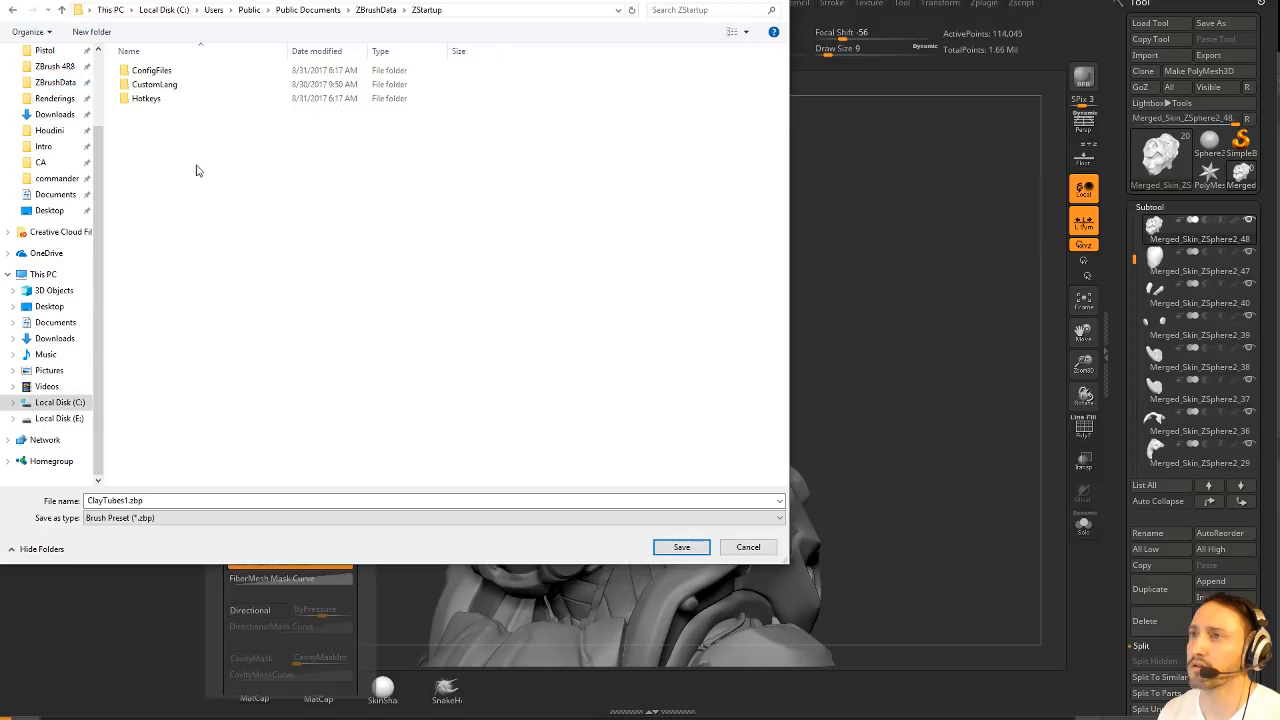
double_click(202, 70)
click(418, 10)
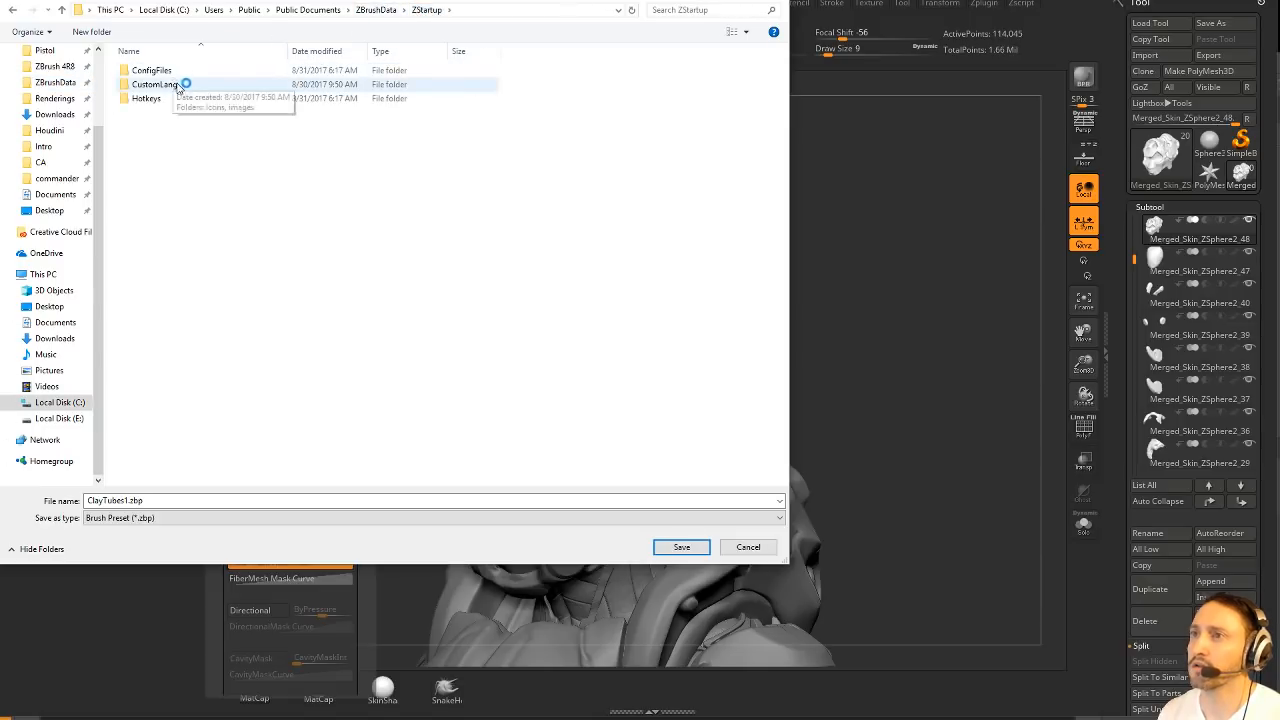
click(175, 100)
double_click(177, 104)
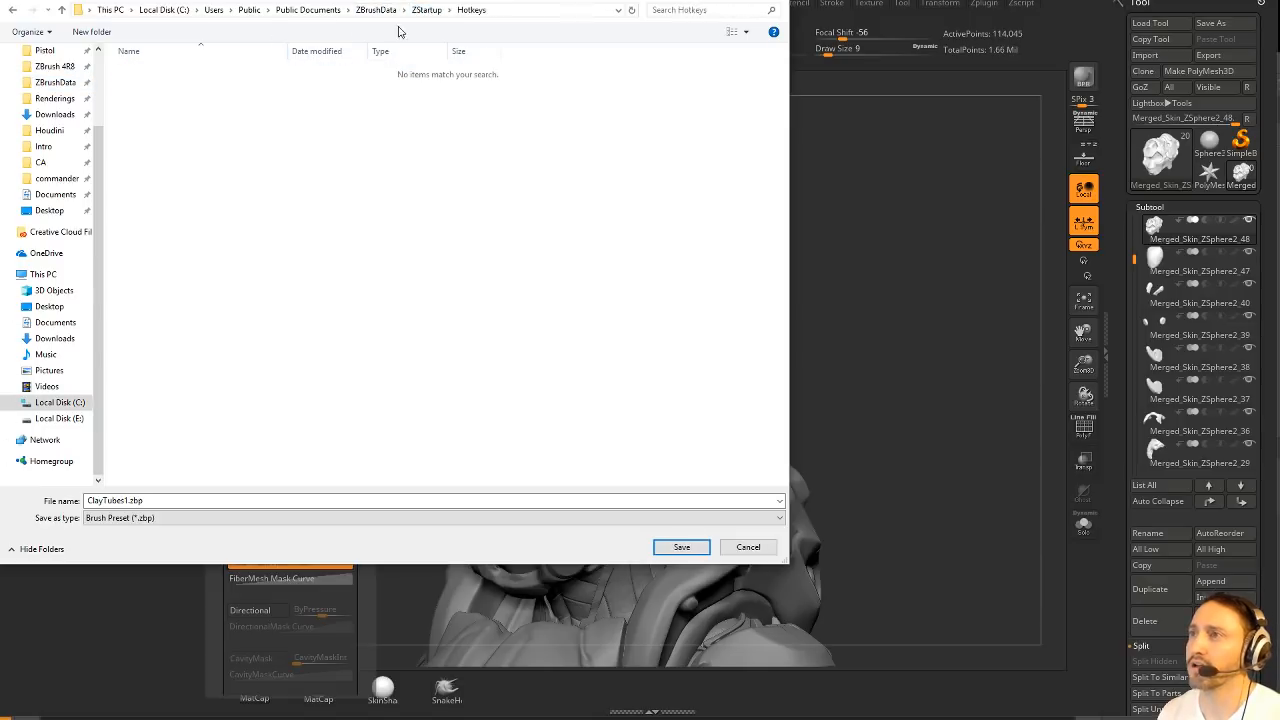
click(427, 10)
click(375, 10)
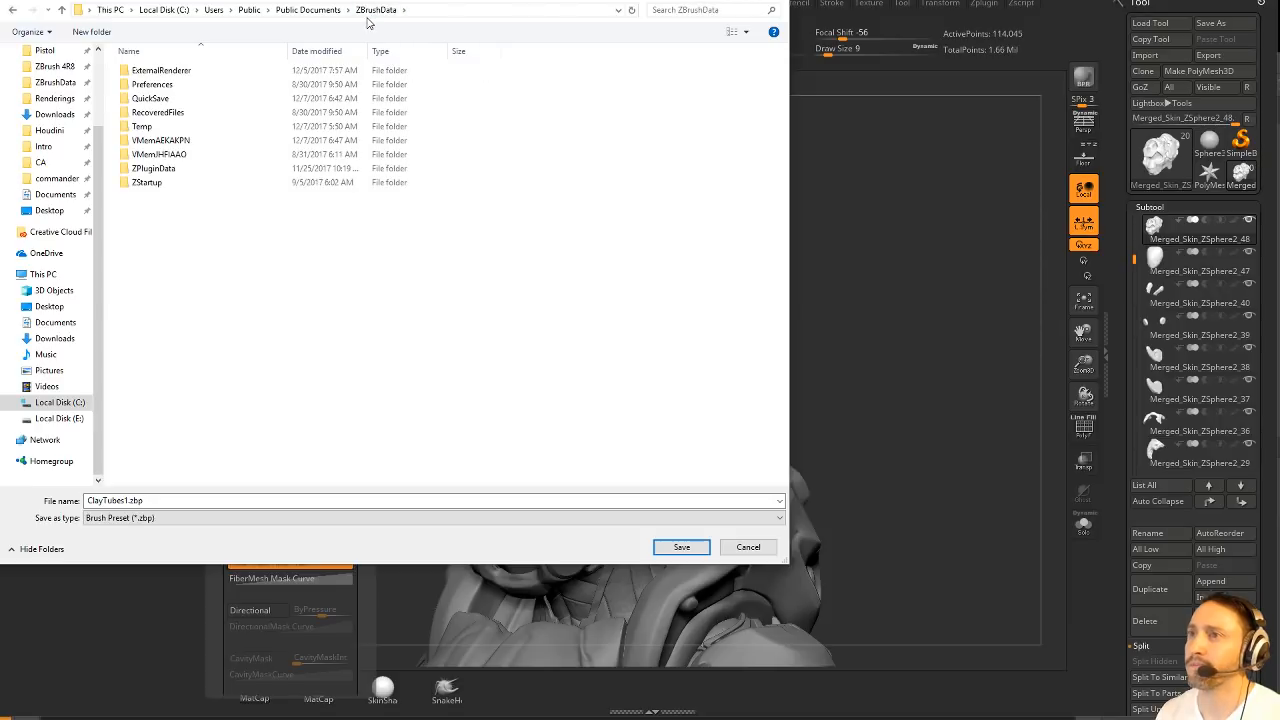
Recheck the ZStartup folder of the ZBrush 4R8 installation for the startup brush location.
click(55, 66)
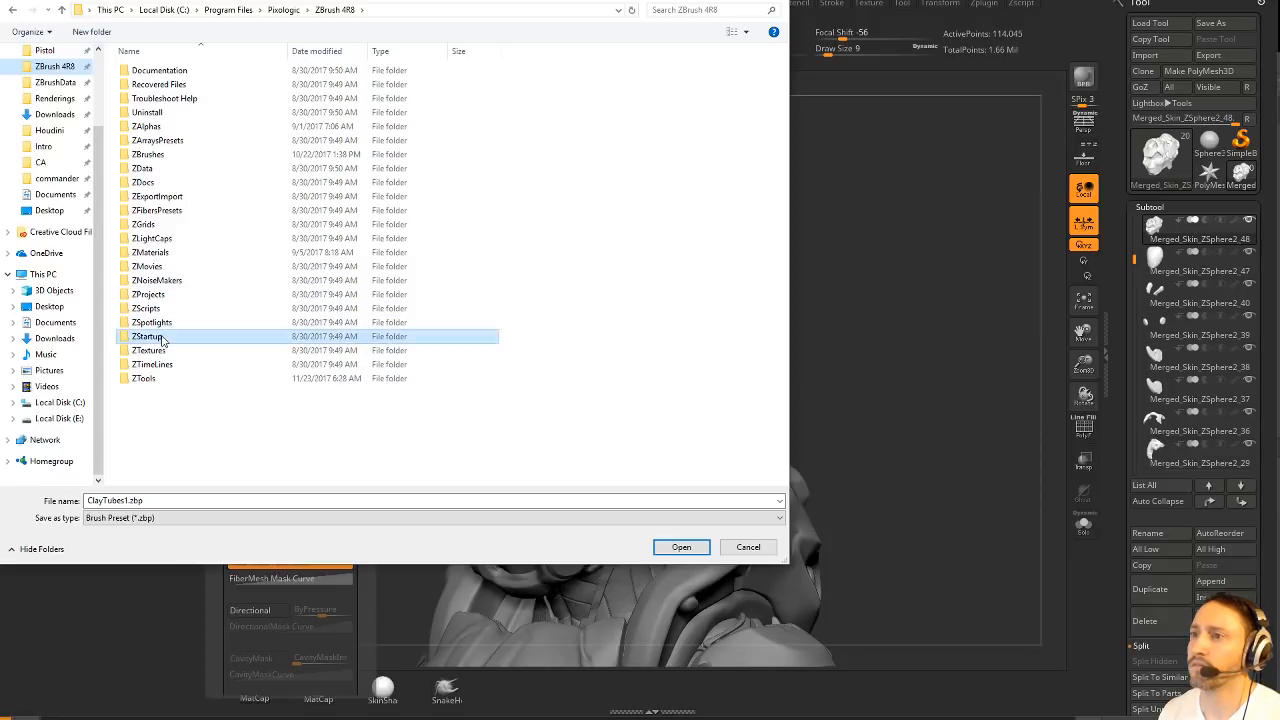
double_click(172, 337)
click(198, 86)
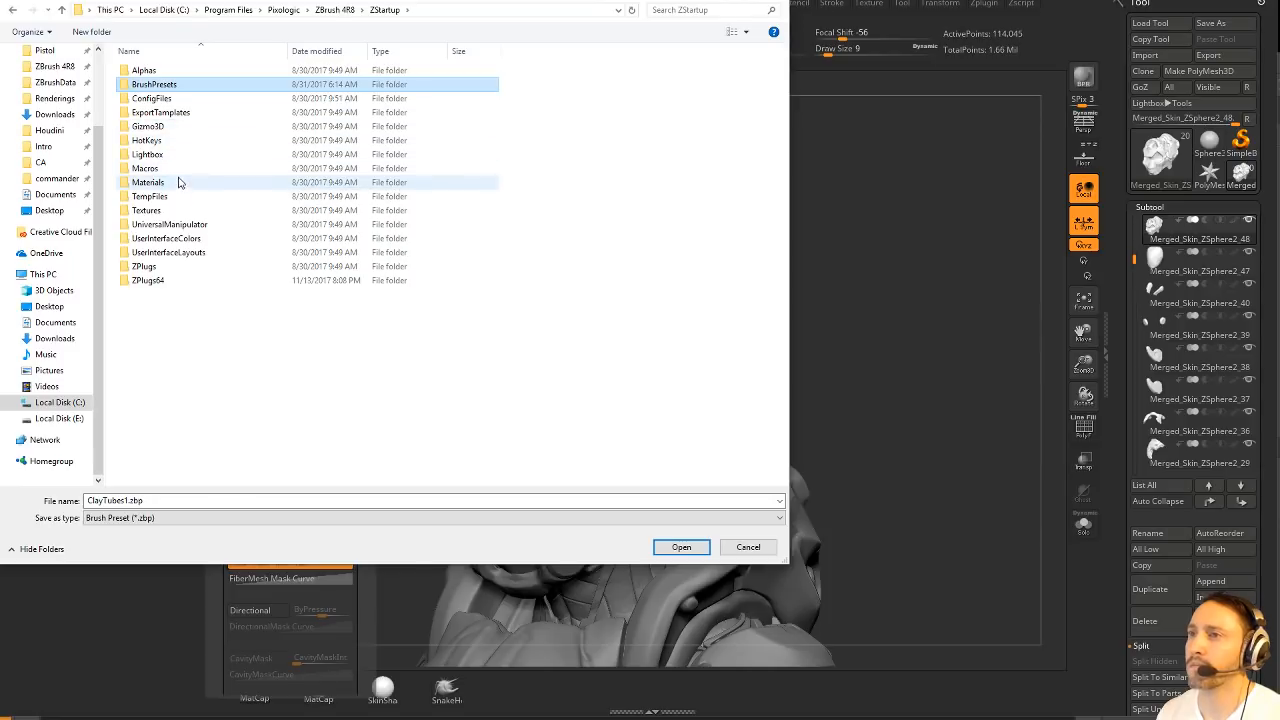
click(330, 10)
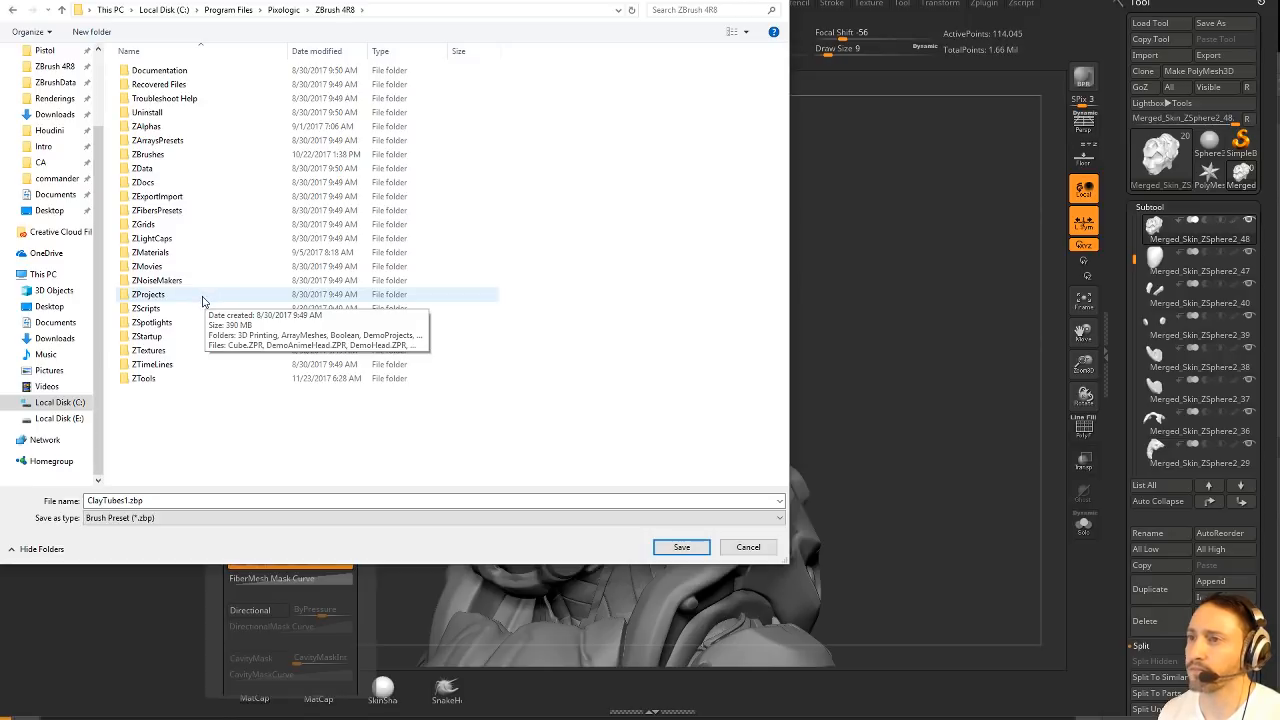
Save the brush as ClayTubes.ZBP in the BrushPresets folder under ZBrush 4R8's ZData, replacing the existing preset.
double_click(180, 167)
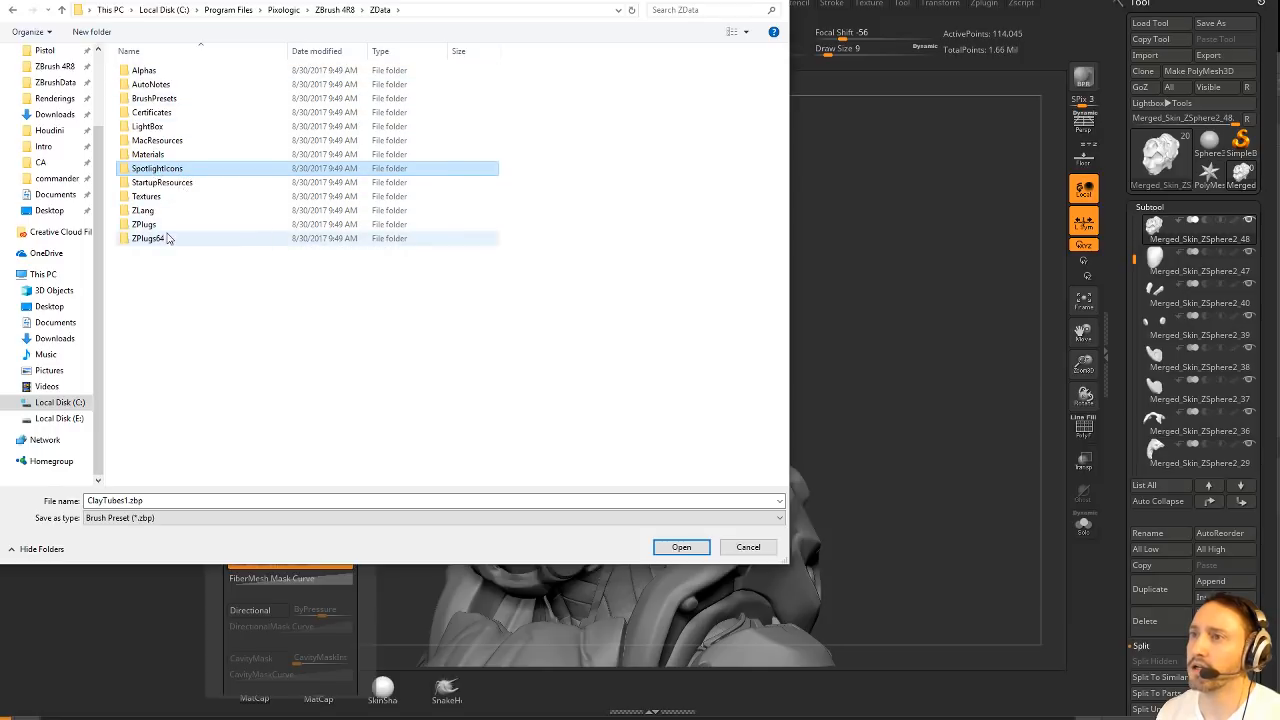
double_click(192, 99)
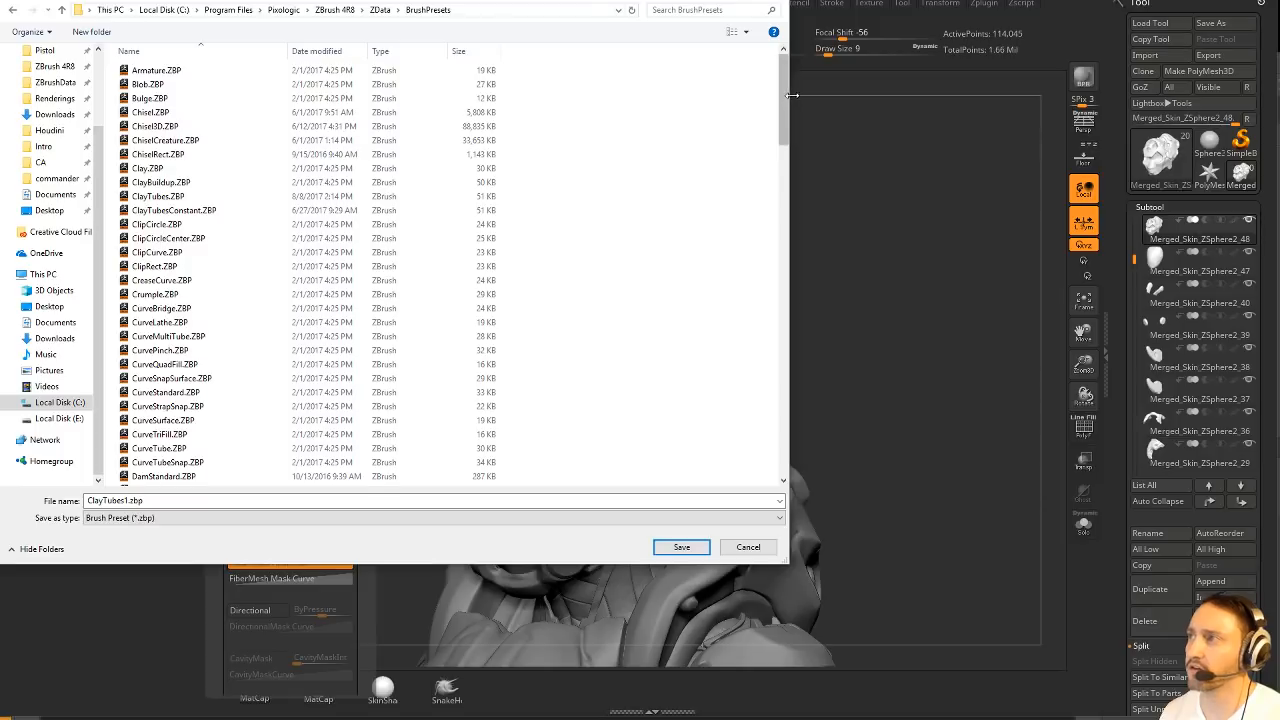
mouse_move(784, 95)
mouse_down()
mouse_move(784, 330)
mouse_move(777, 100)
mouse_up()
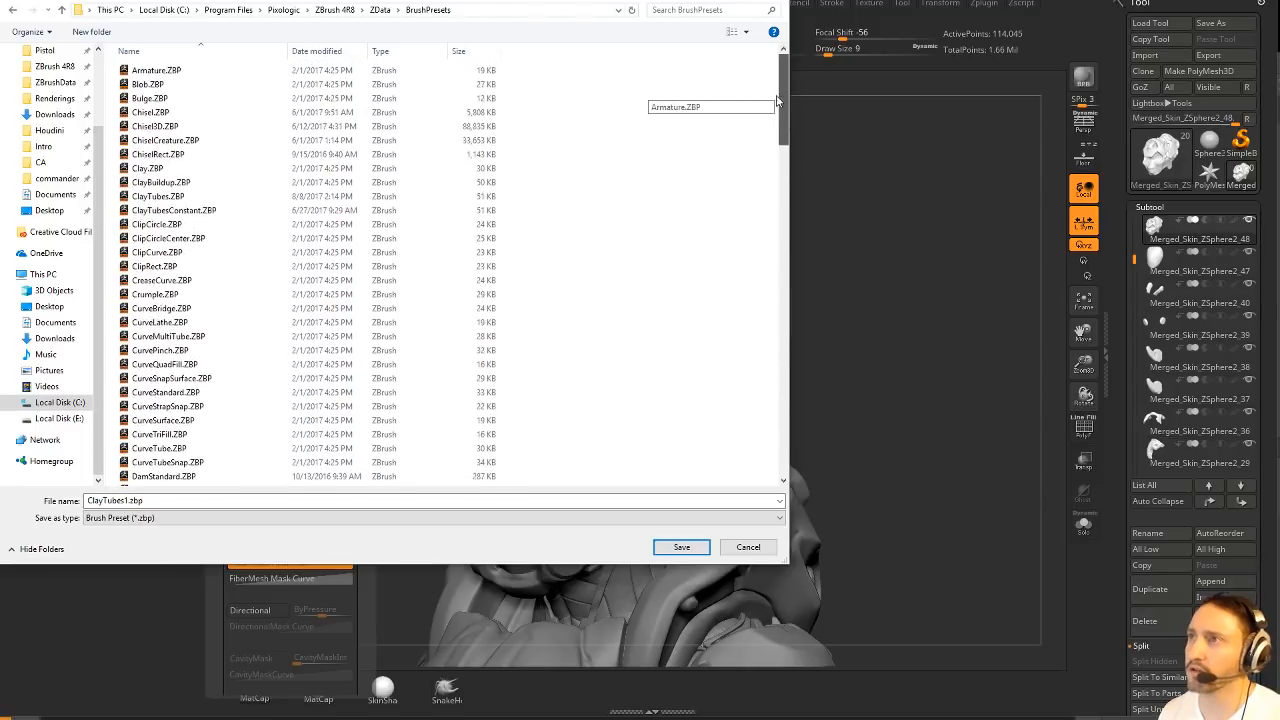
click(180, 197)
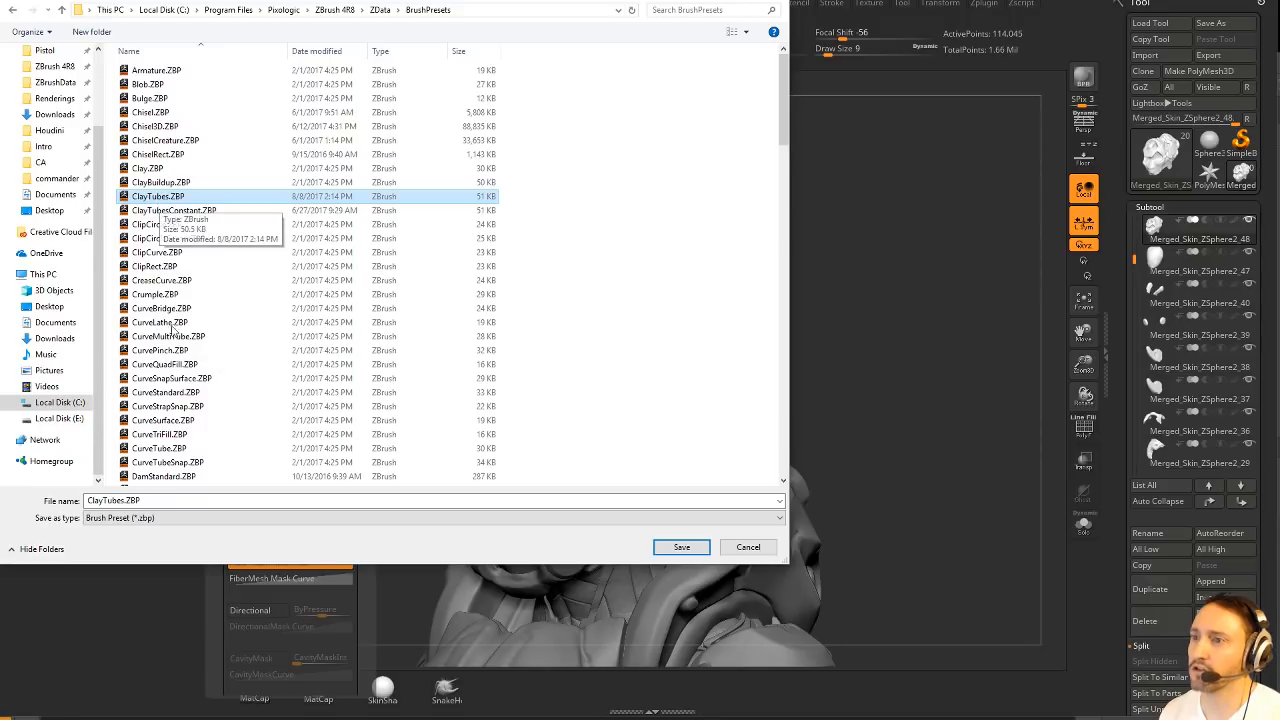
click(668, 547)
click(667, 360)
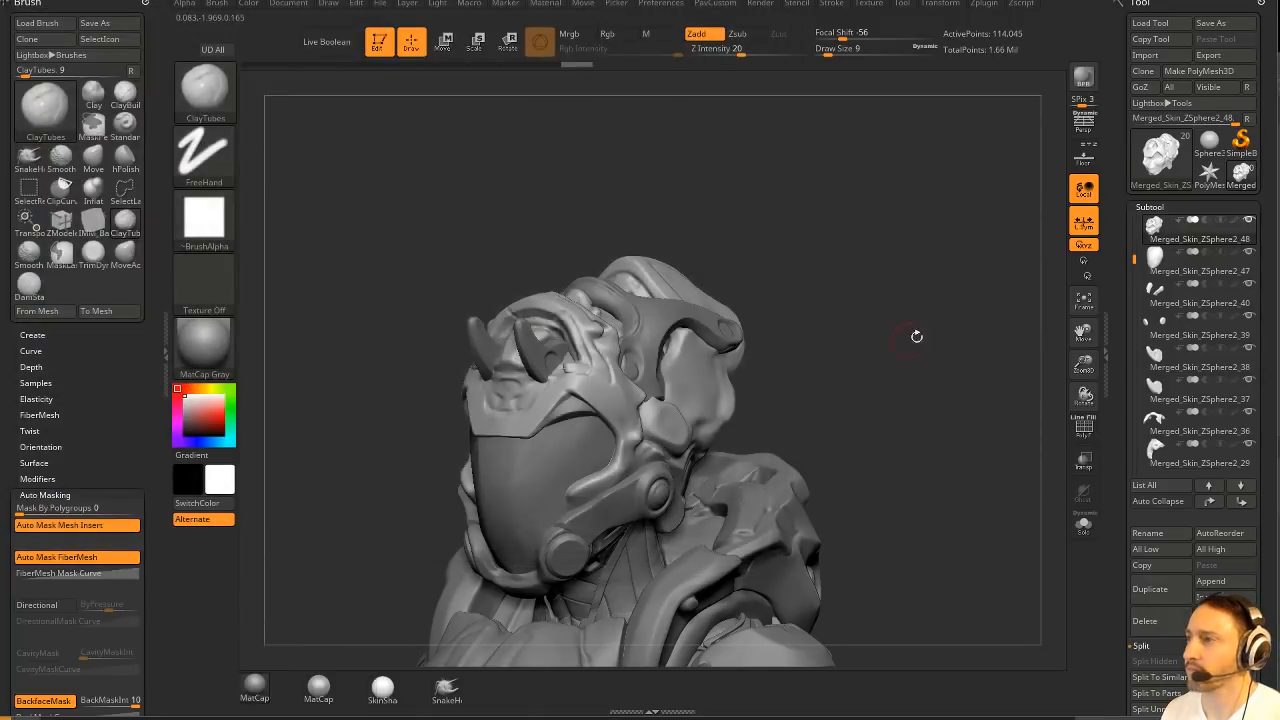
Turn the bust to a more frontal view, bring the helmet and shoulders into frame, and save the project.
drag(914, 334, 871, 297)
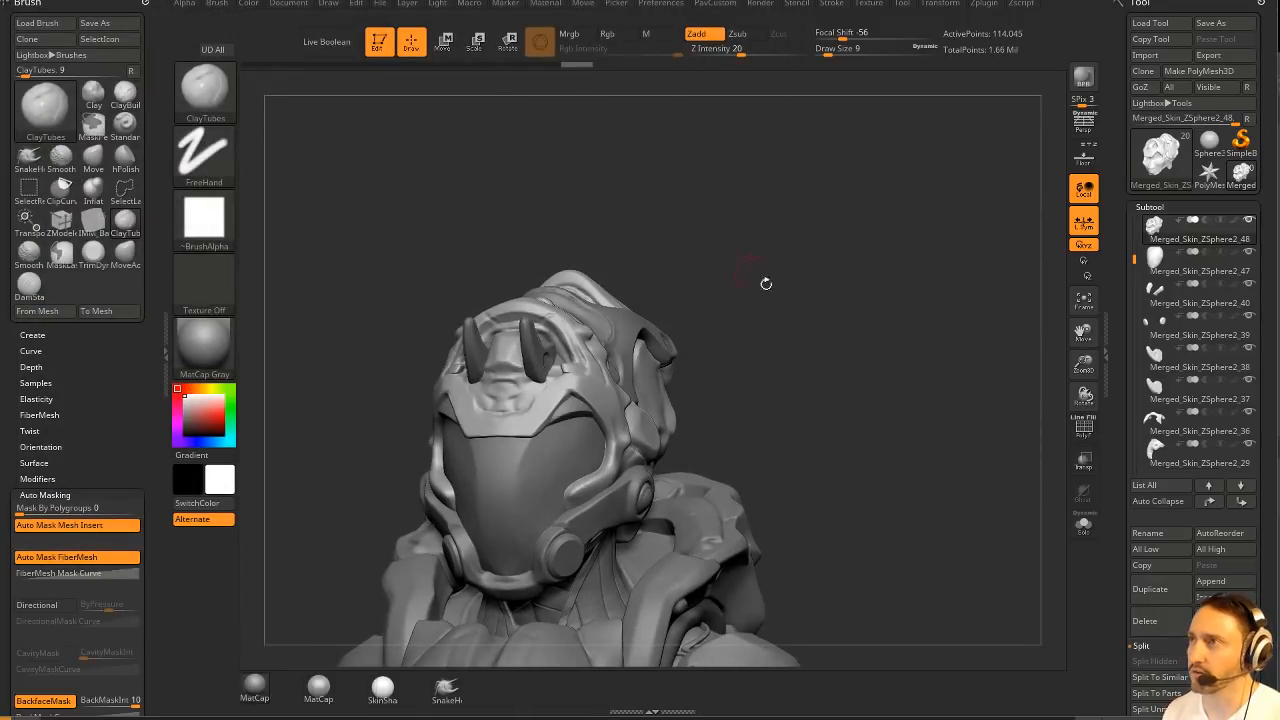
drag(766, 284, 799, 251)
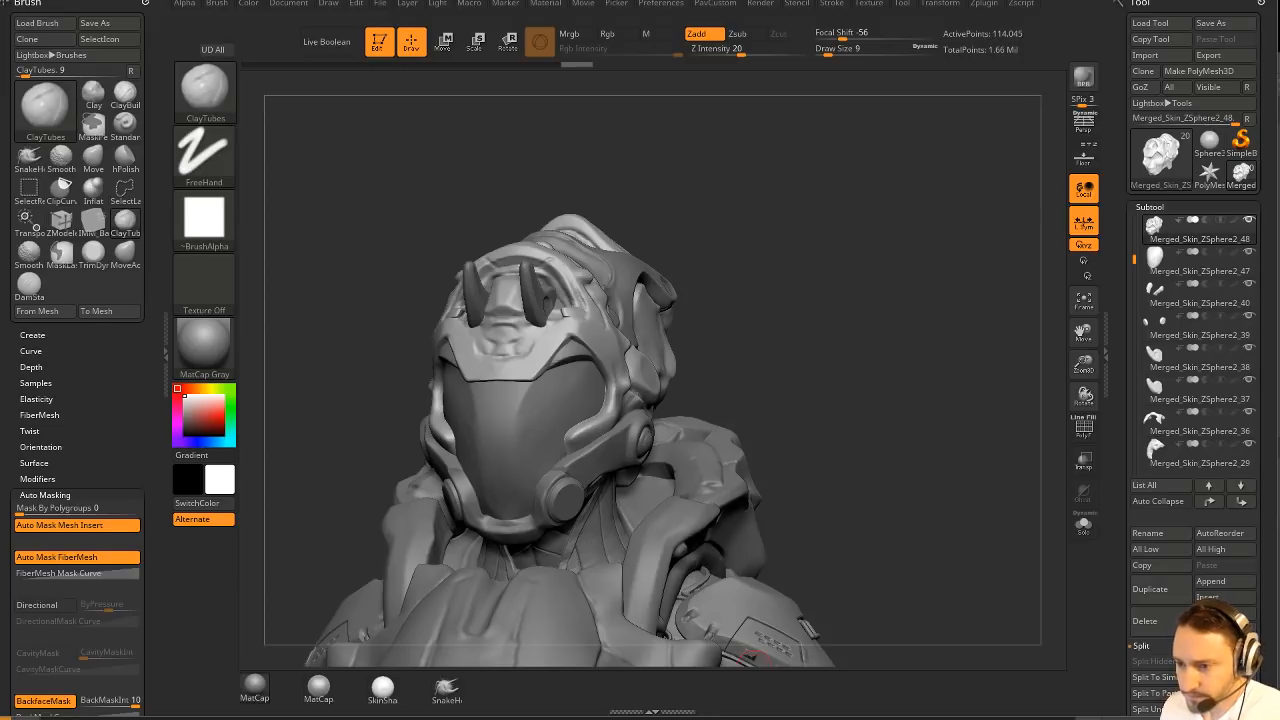
key(ctrl+s)
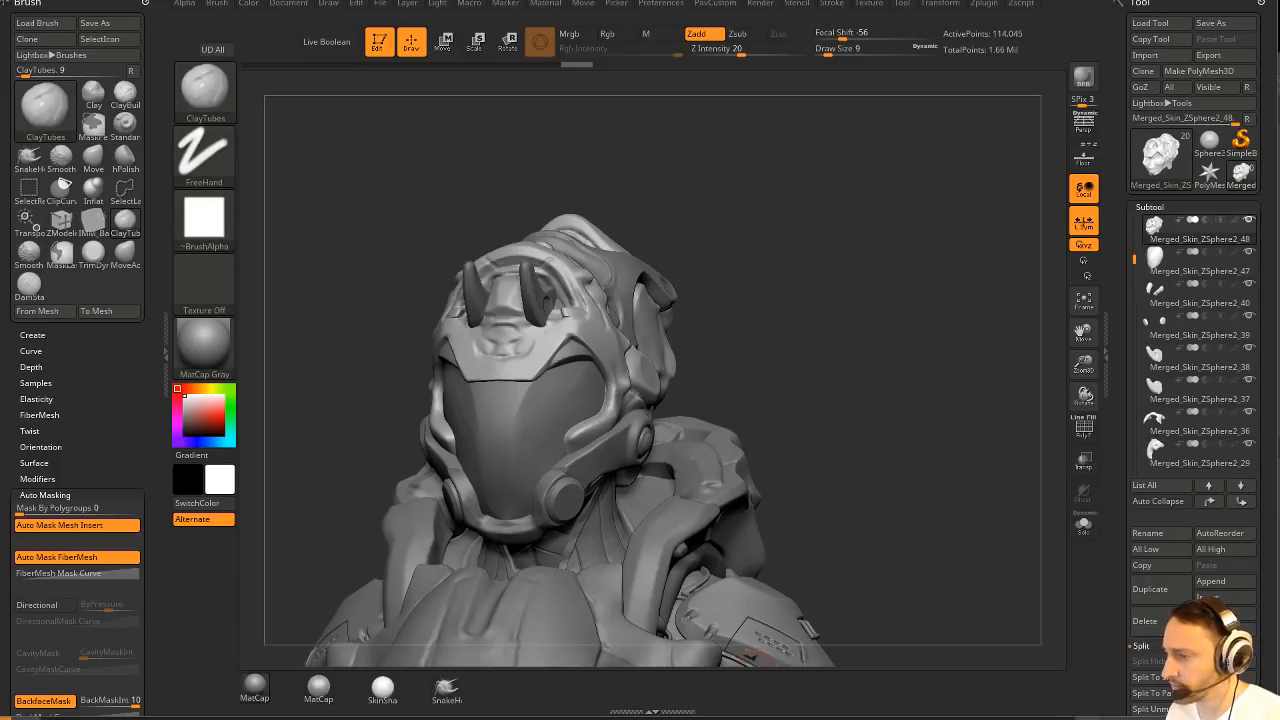
Switch to the browser and look through the Livestream Full Episodes playlist and Pixologic's workshop playlist on YouTube.
key(alt+Tab)
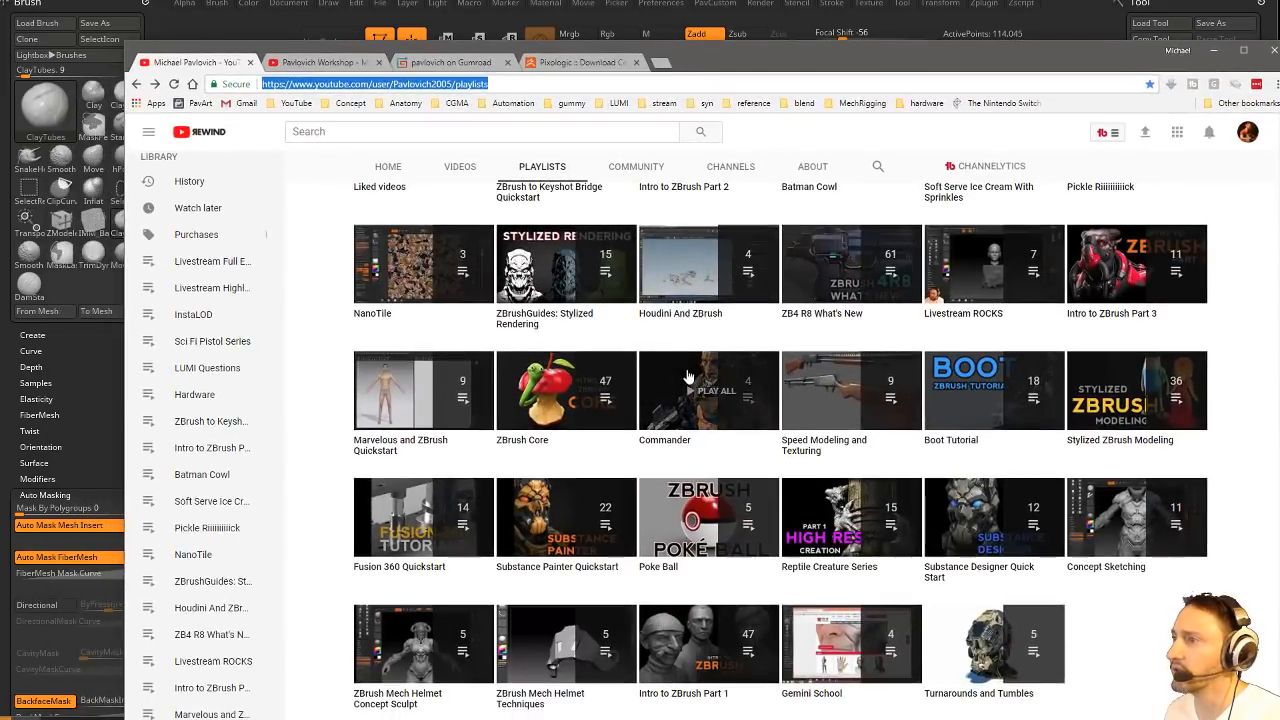
scroll(688, 376, up, 5)
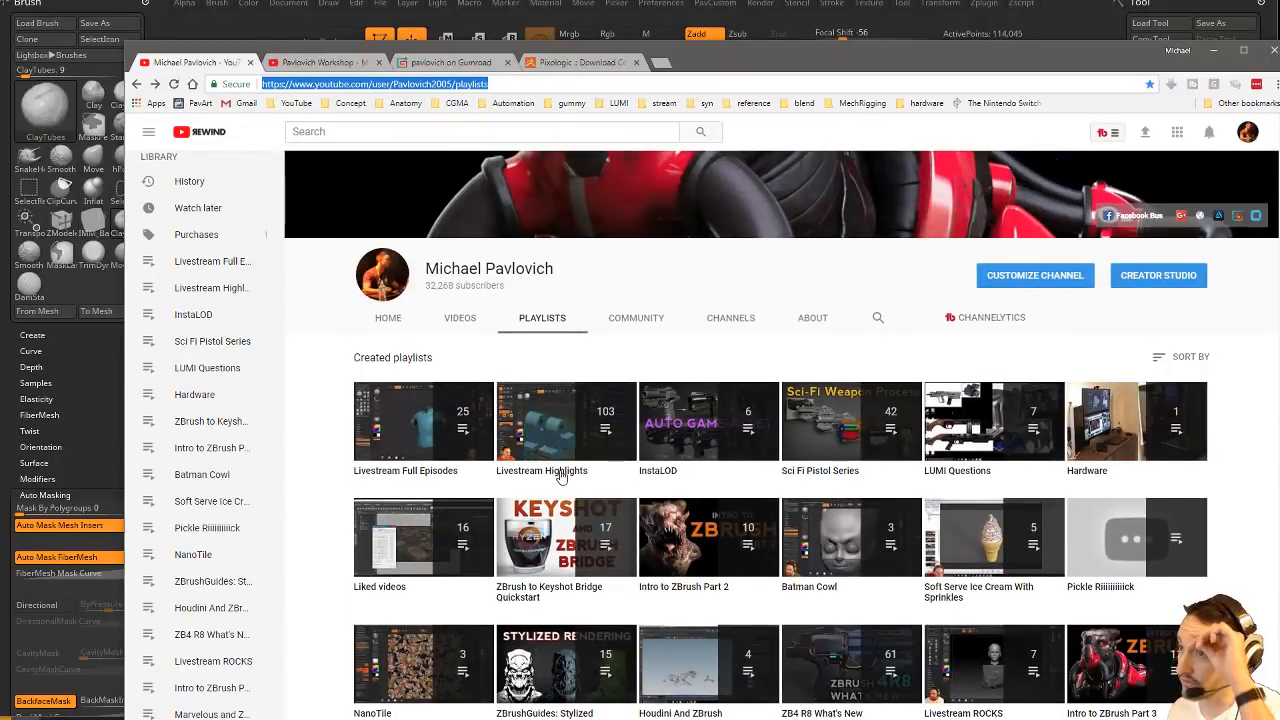
click(403, 478)
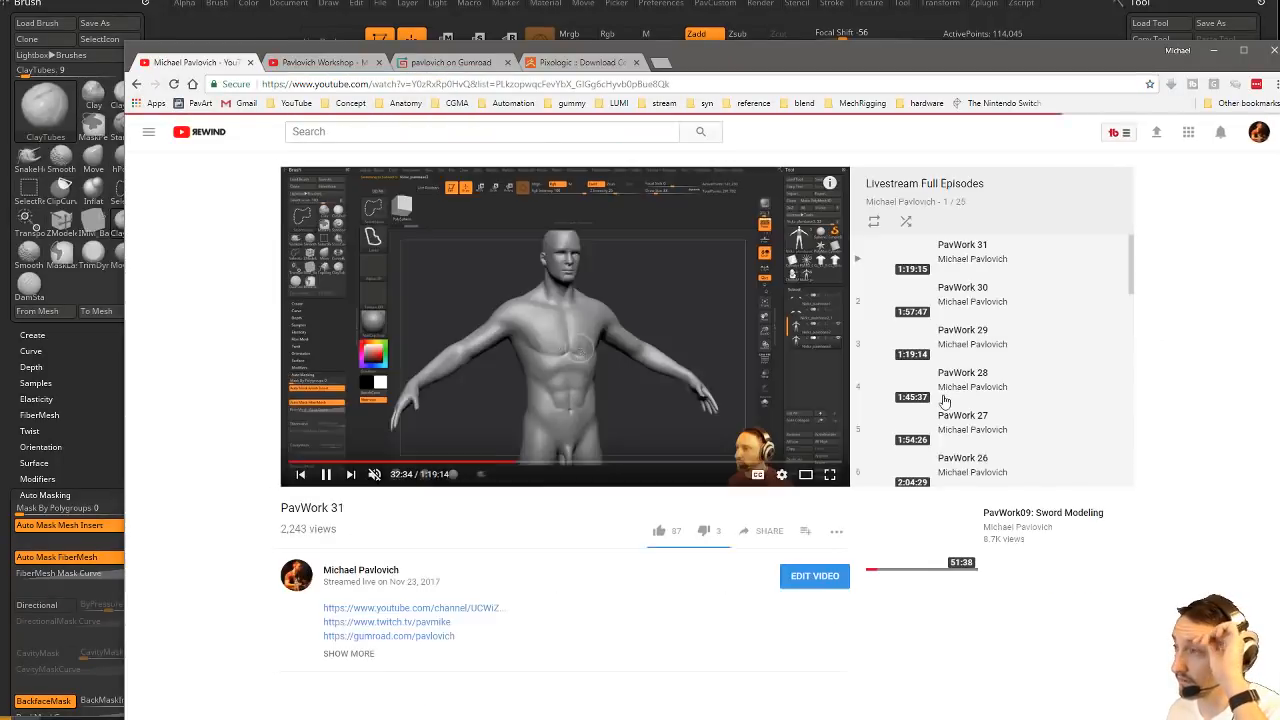
scroll(966, 320, down, 2)
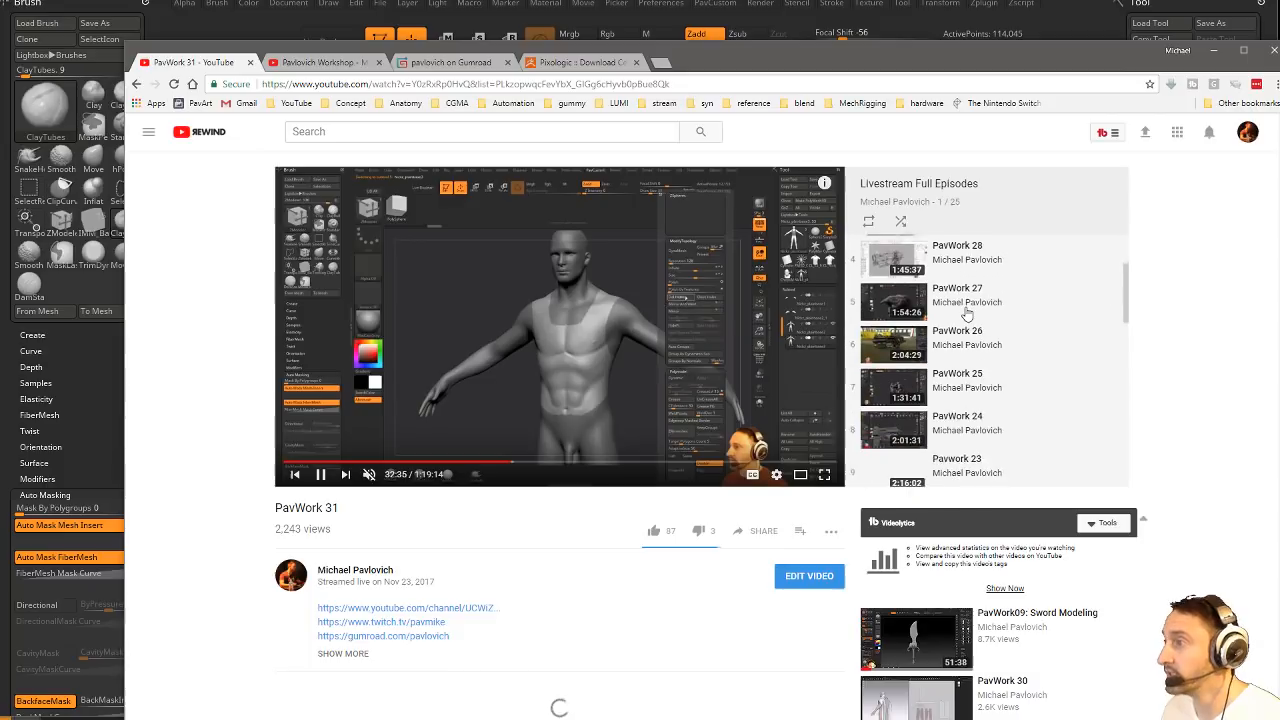
scroll(960, 300, up, 2)
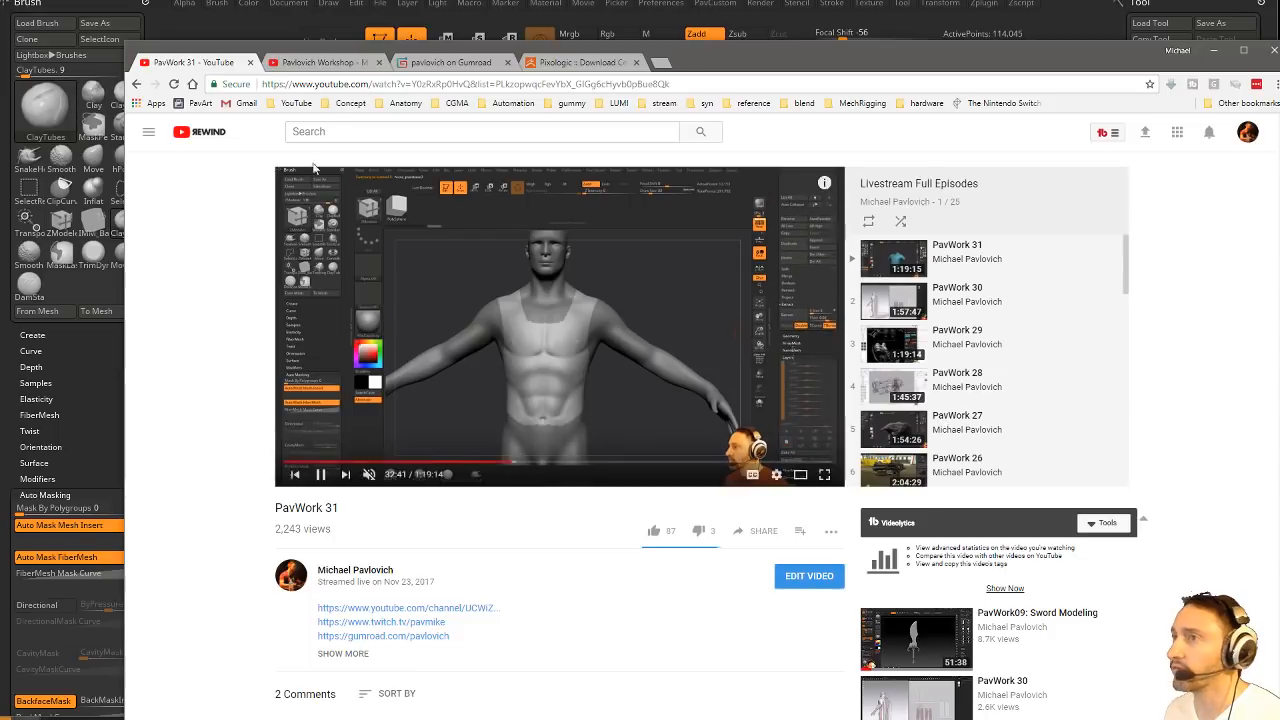
key(ctrl+Tab)
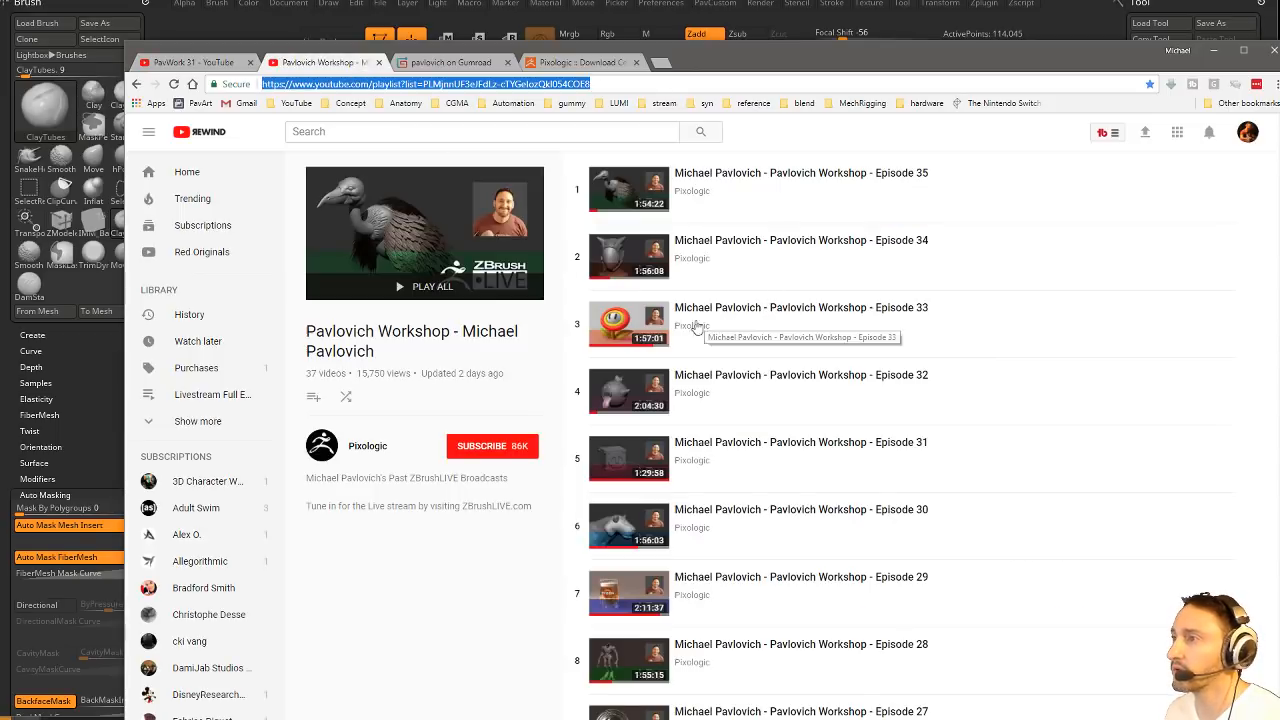
Skim the later parts of the PavWork 31 and PavWork 30 livestream videos.
click(217, 66)
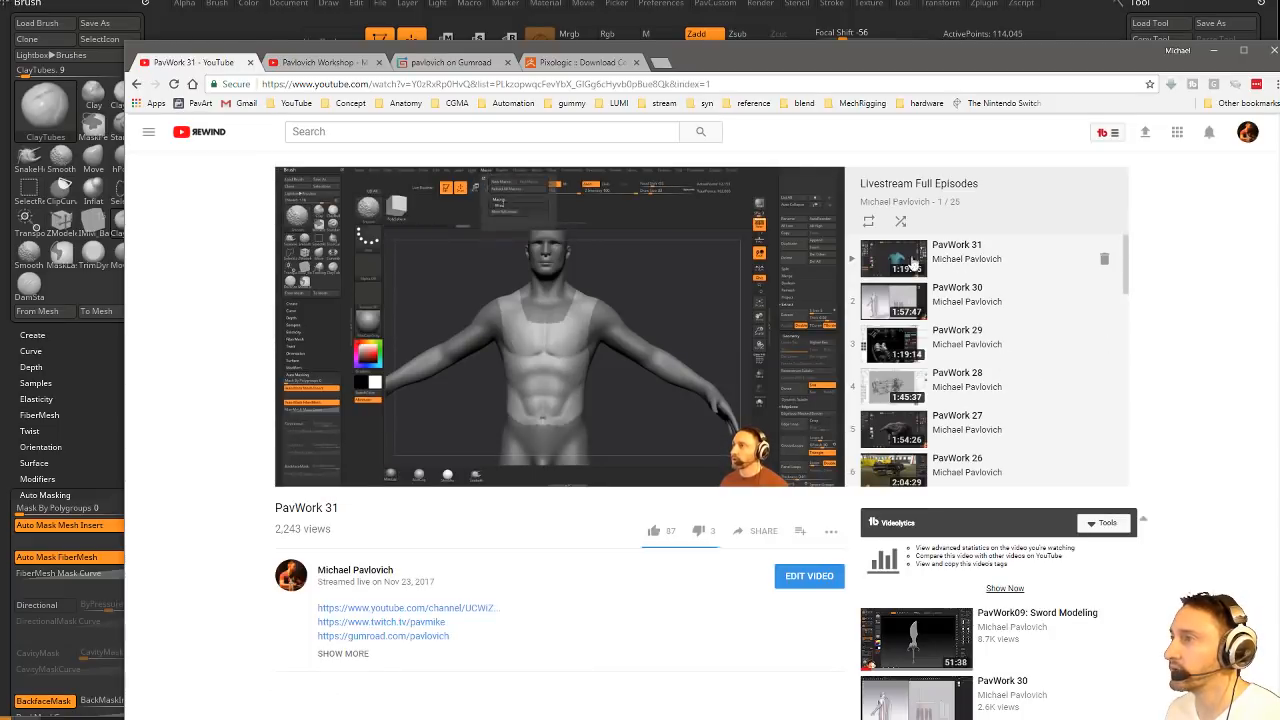
drag(728, 470, 795, 465)
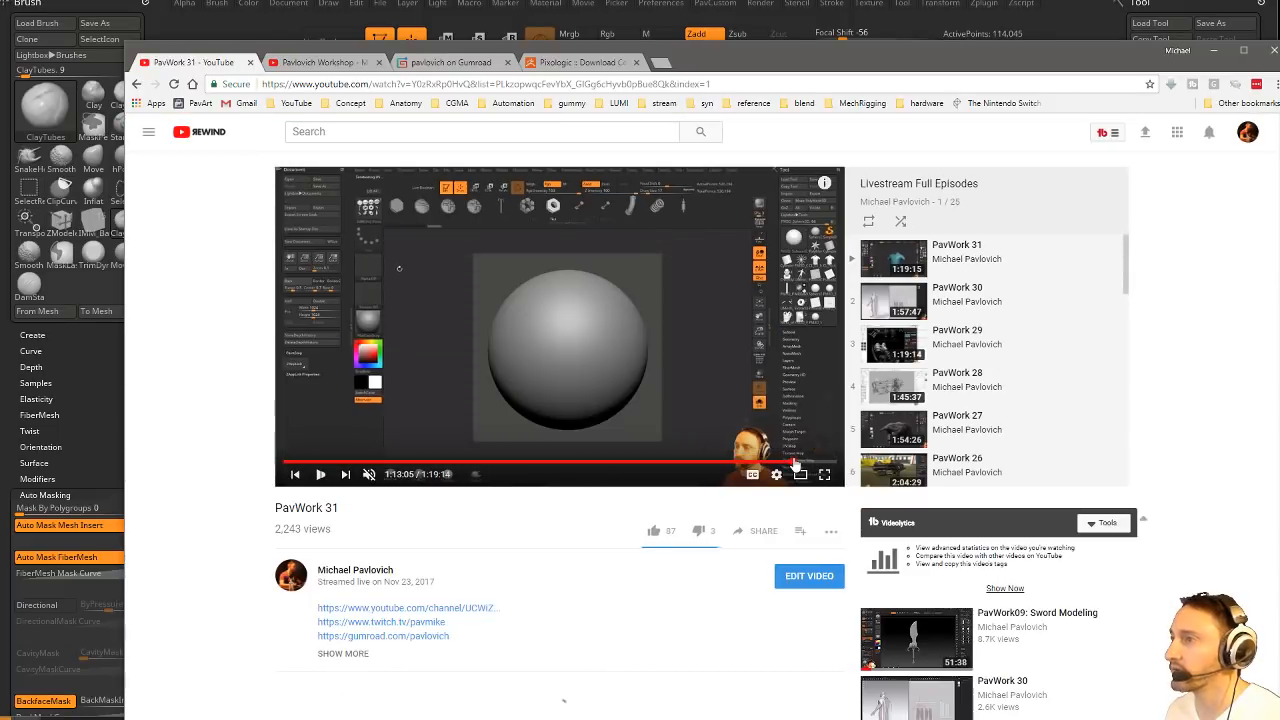
click(962, 297)
click(705, 463)
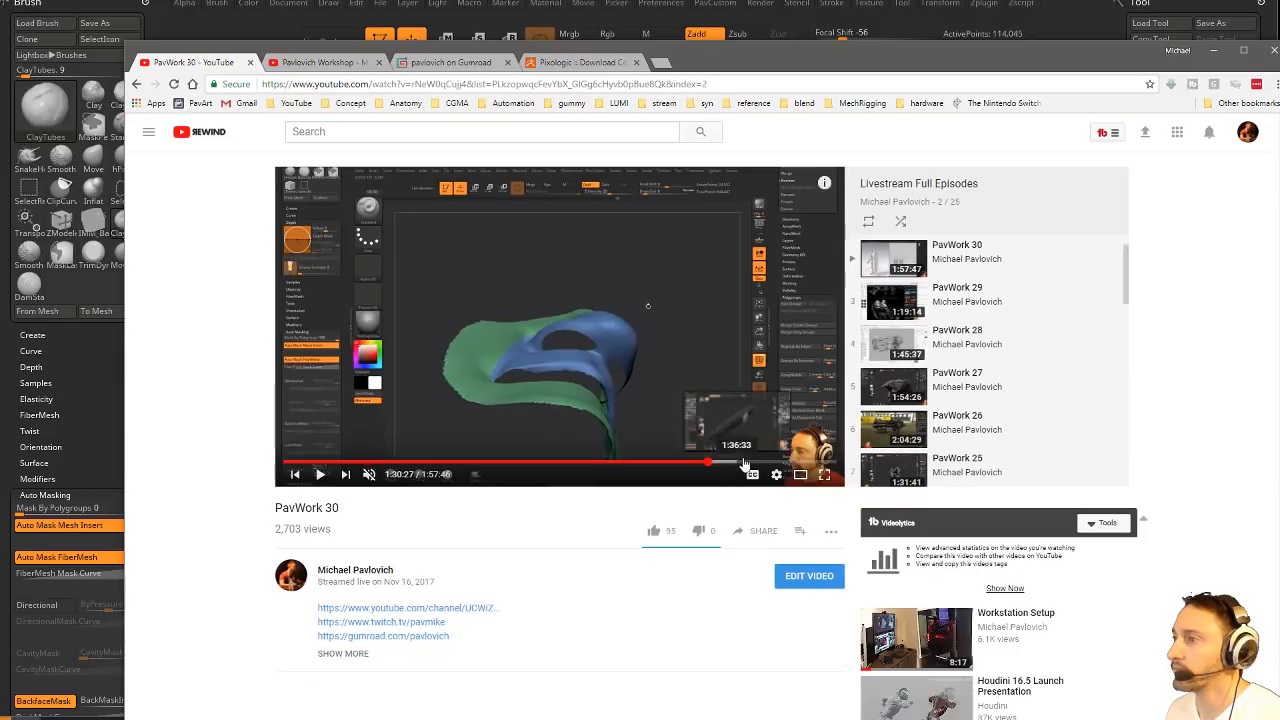
click(750, 463)
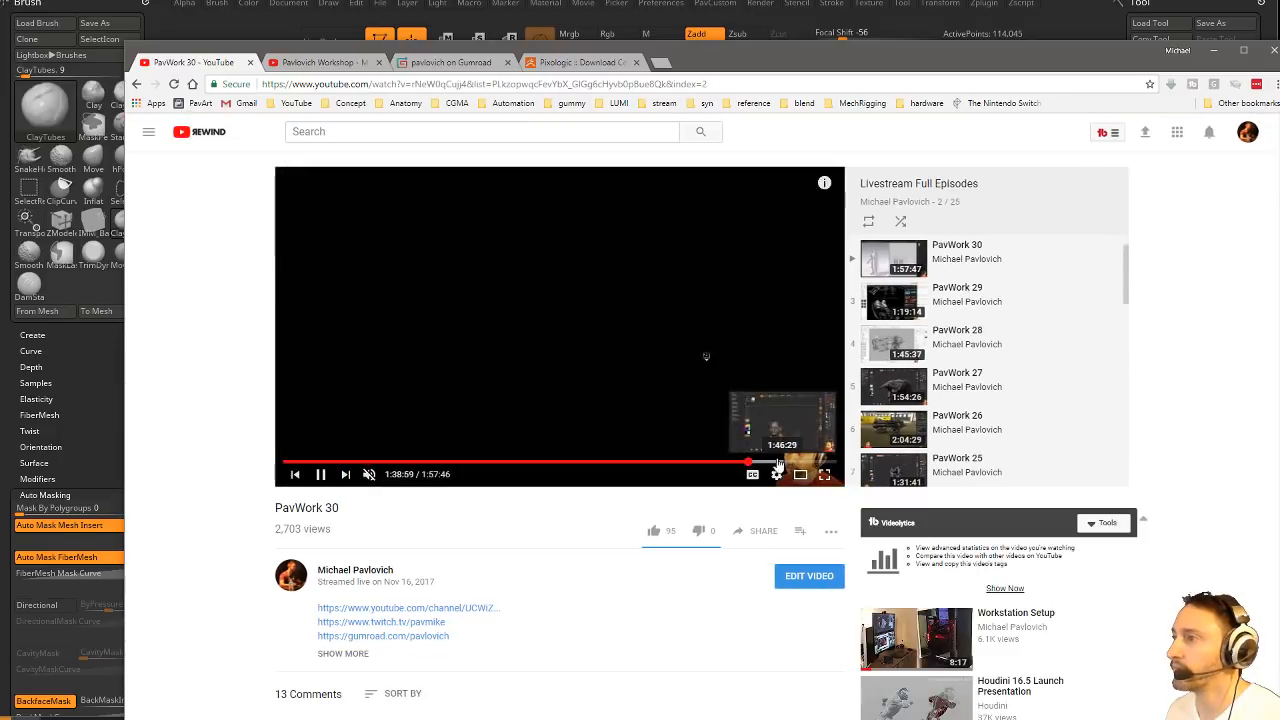
click(771, 463)
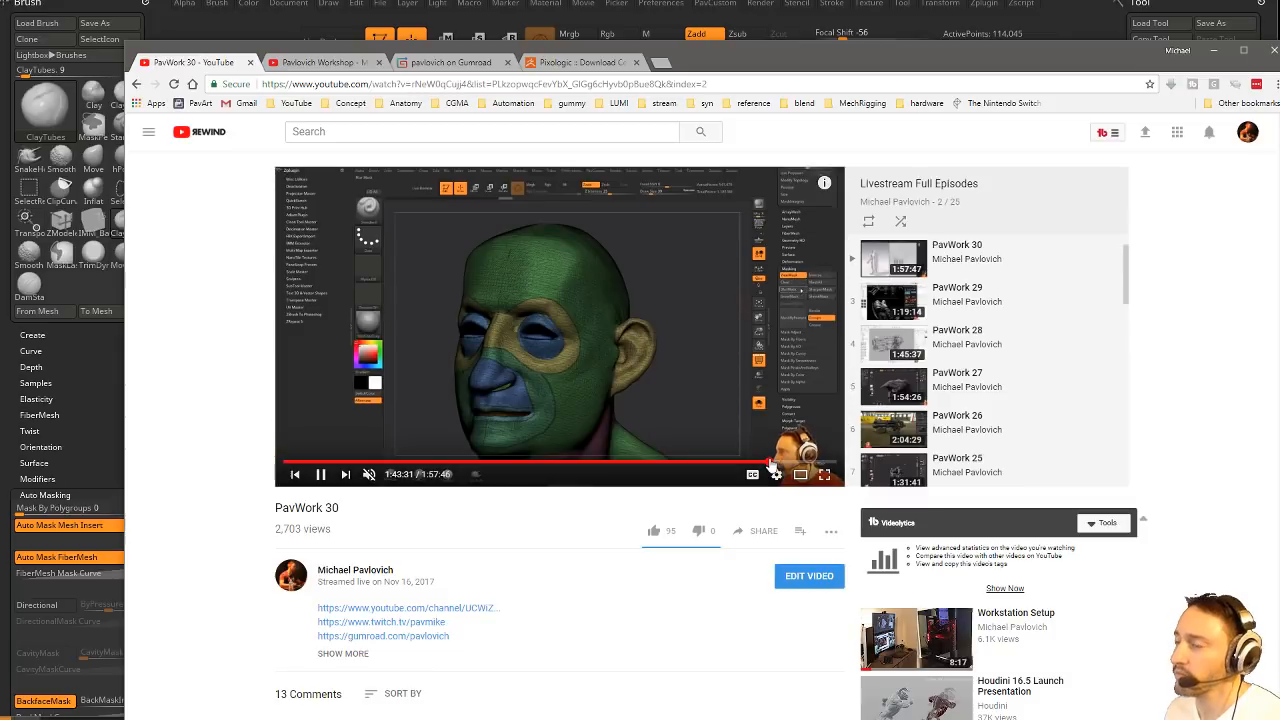
Search the web for "zbrush for illustrators" in a new tab and open the zbrushforillustrators.com result.
click(656, 62)
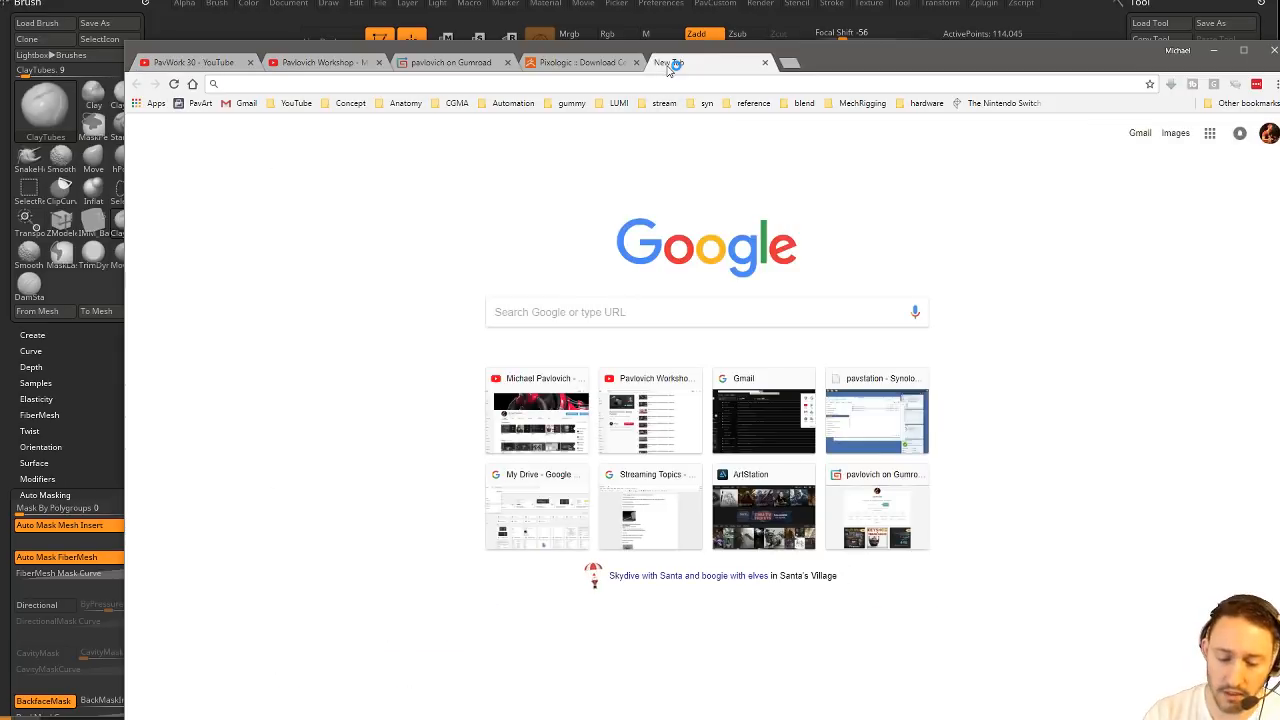
text(zbrush)
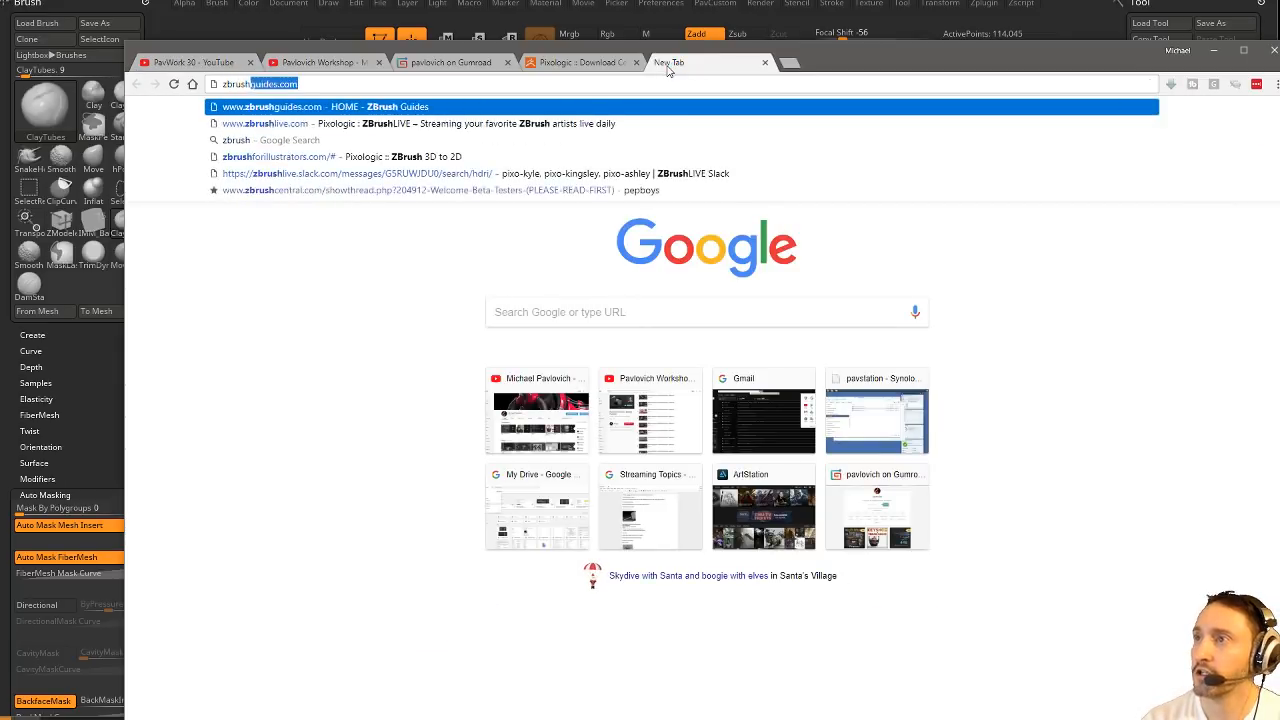
text( for illustrators)
key(Return)
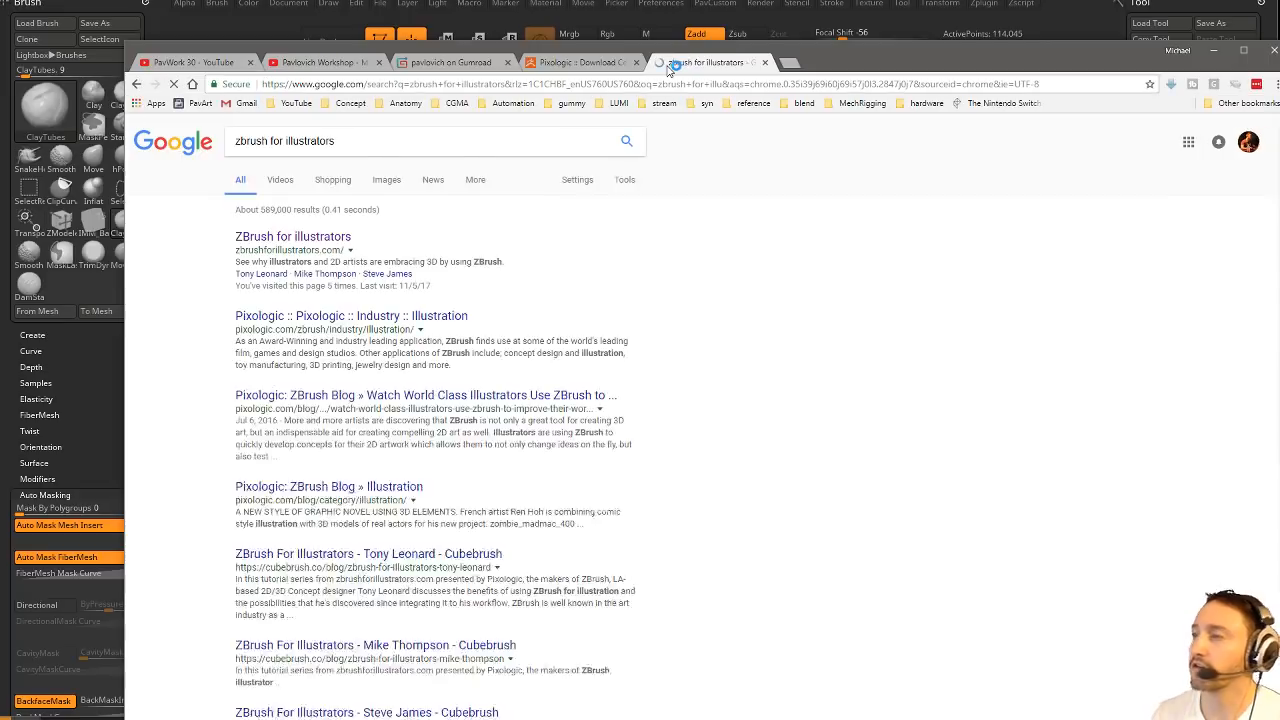
click(336, 240)
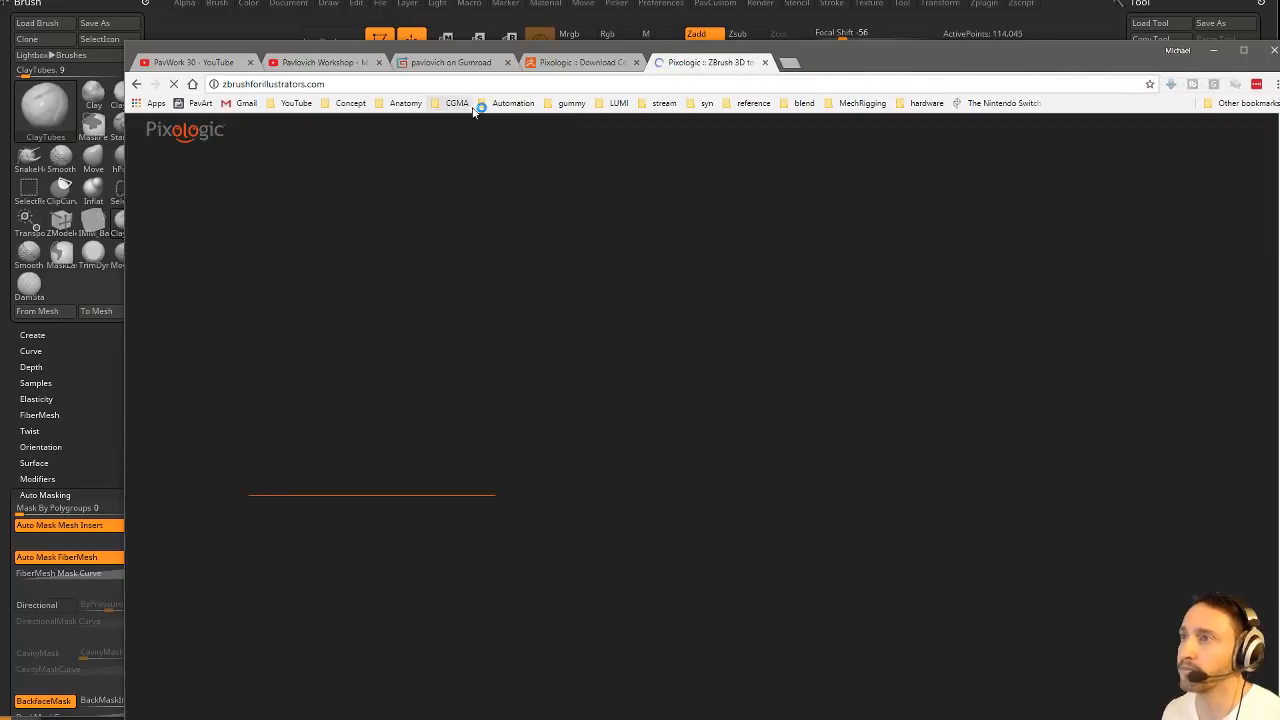
Open the Steve James 3D to 2D video on the illustrators site and copy the site's address.
scroll(534, 468, down, 12)
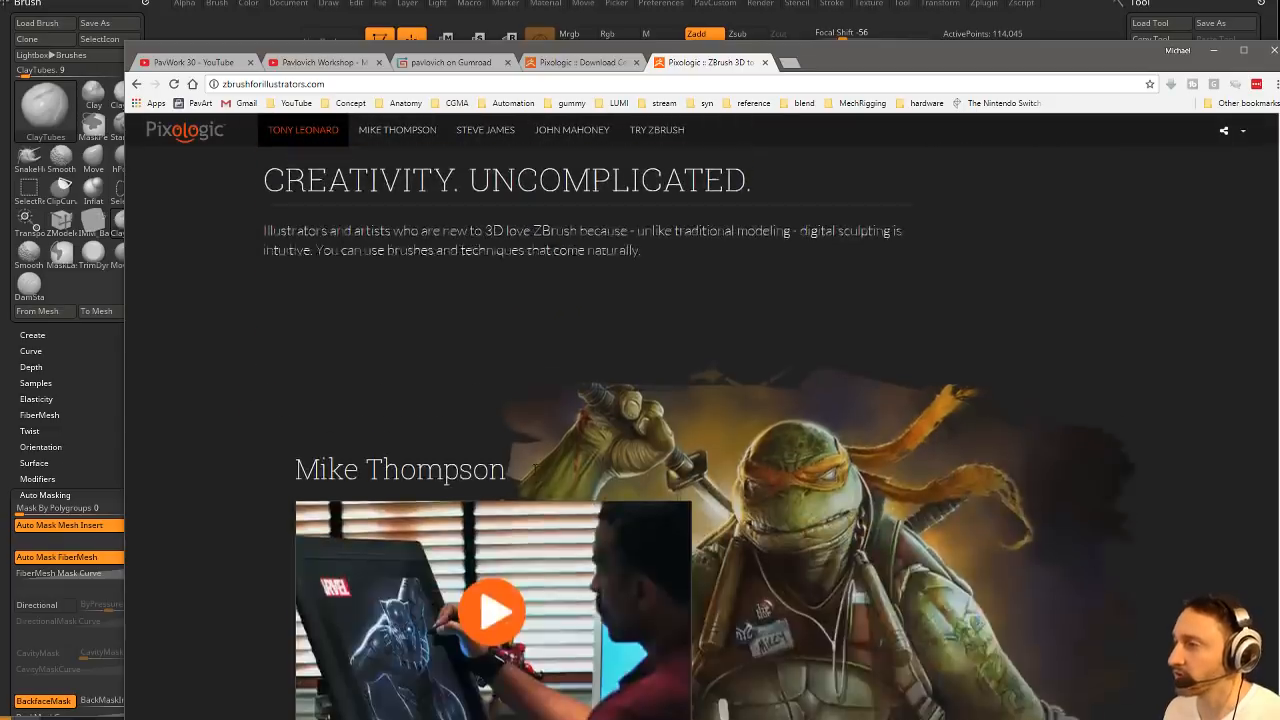
scroll(541, 467, down, 10)
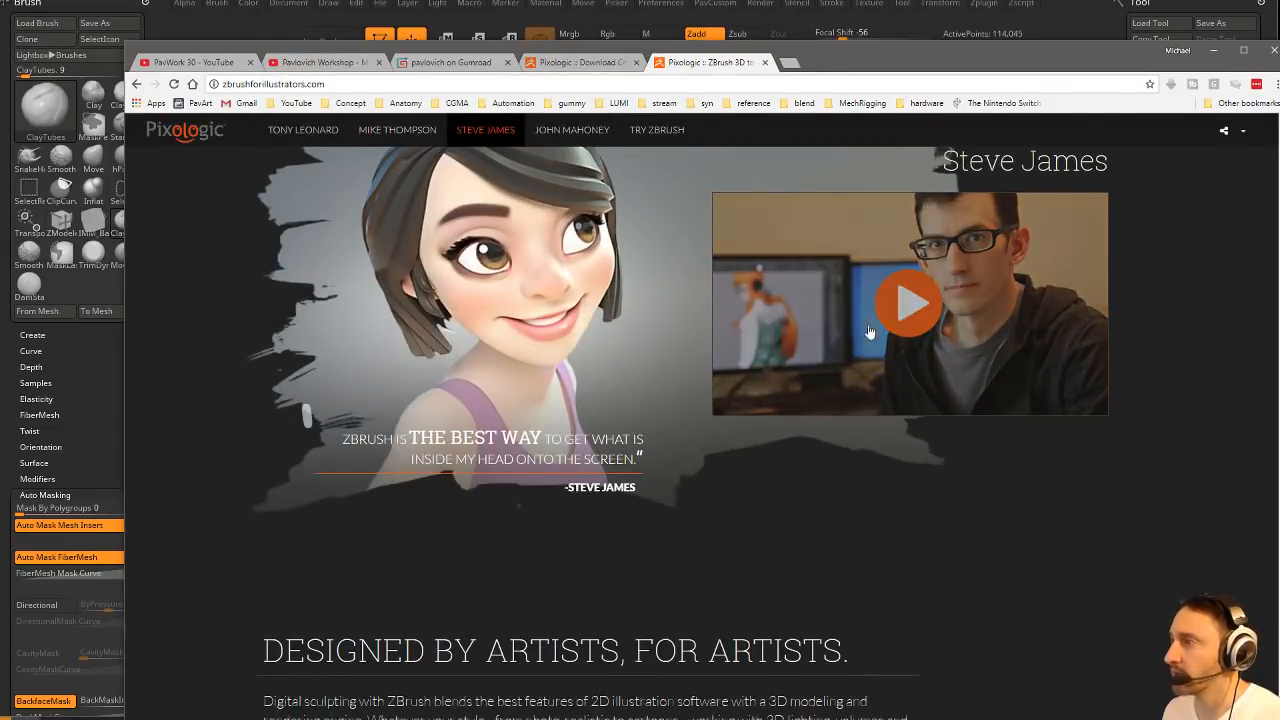
click(905, 298)
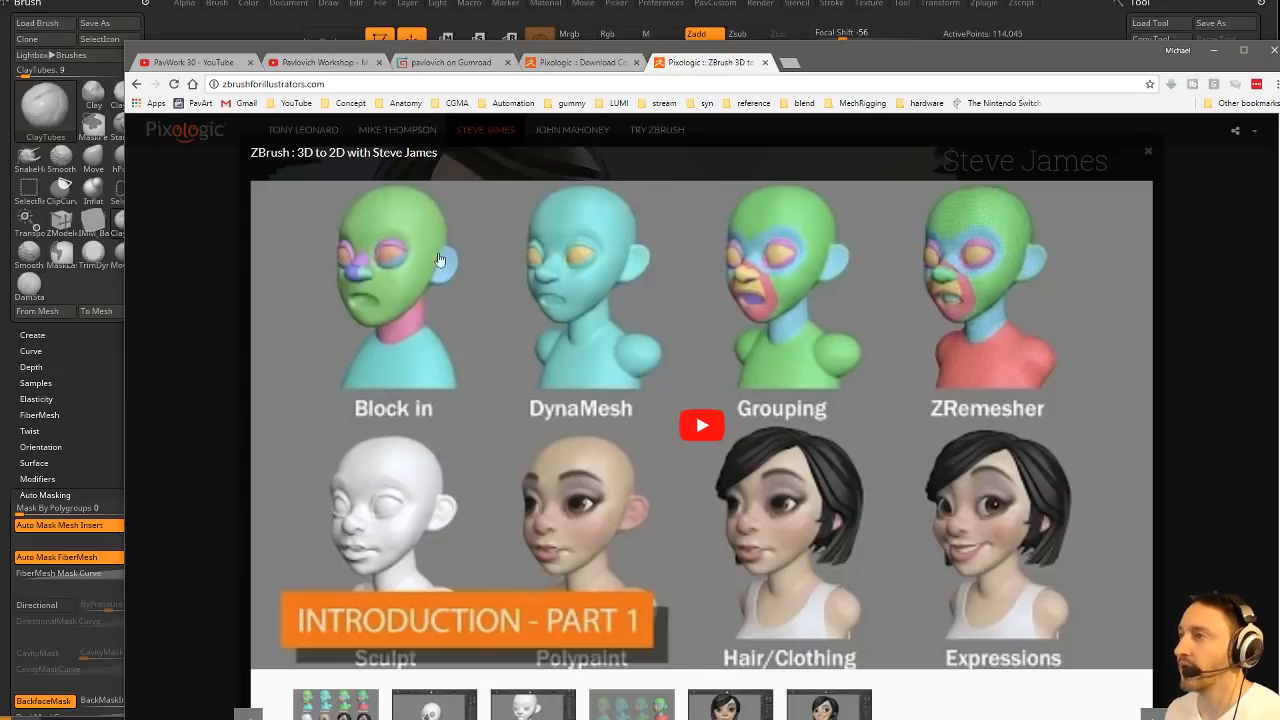
click(553, 87)
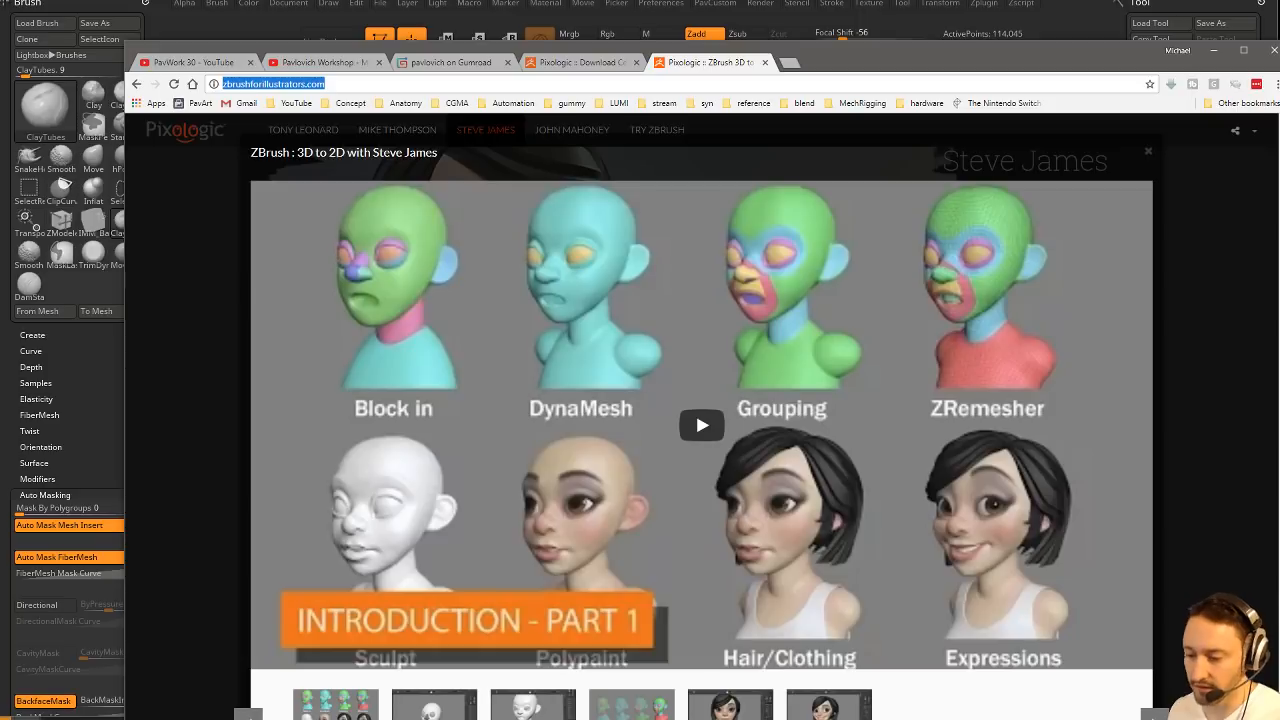
key(alt+Tab)
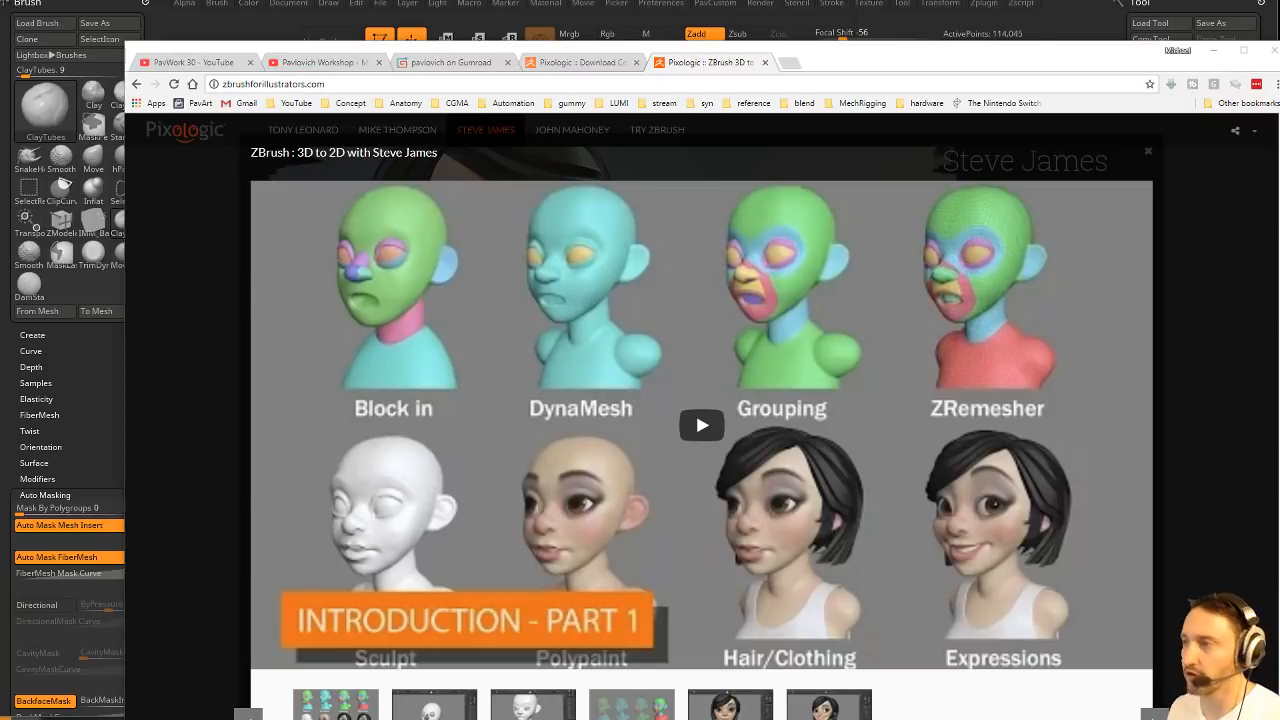
Return to the PavWork 30 video and skim its section between about 1:30:00 and 1:40:00.
click(306, 62)
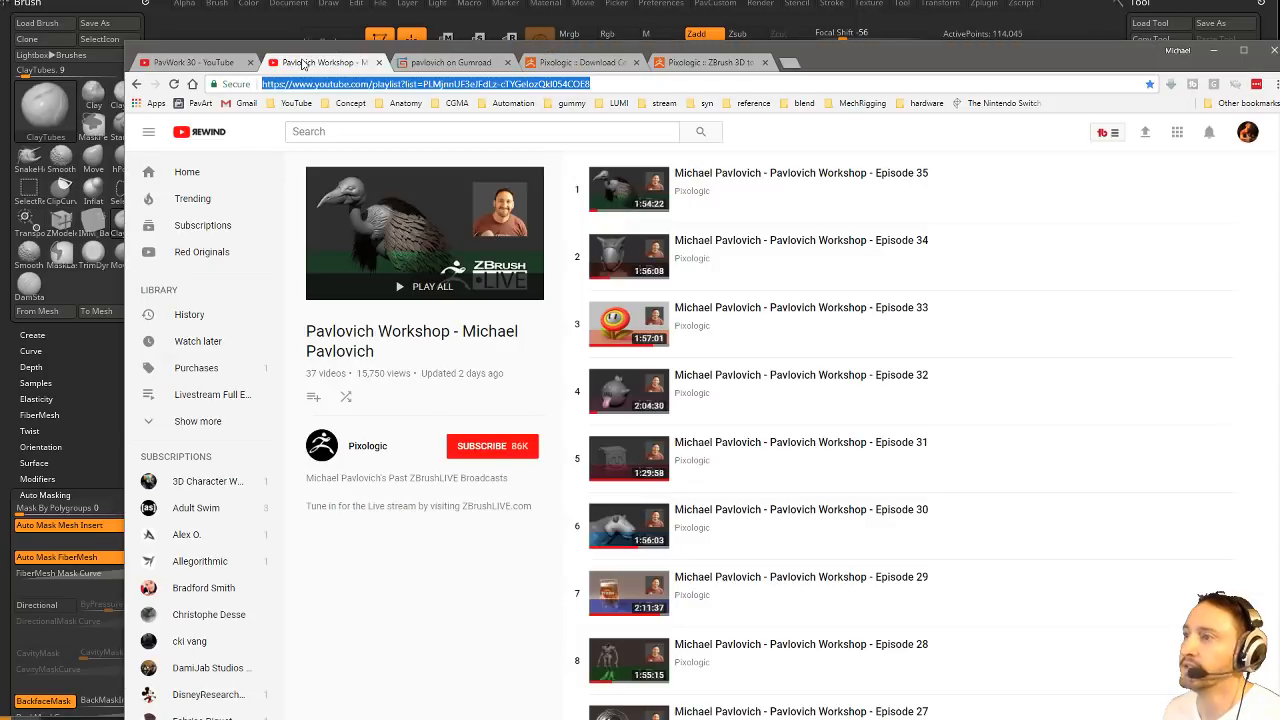
click(199, 64)
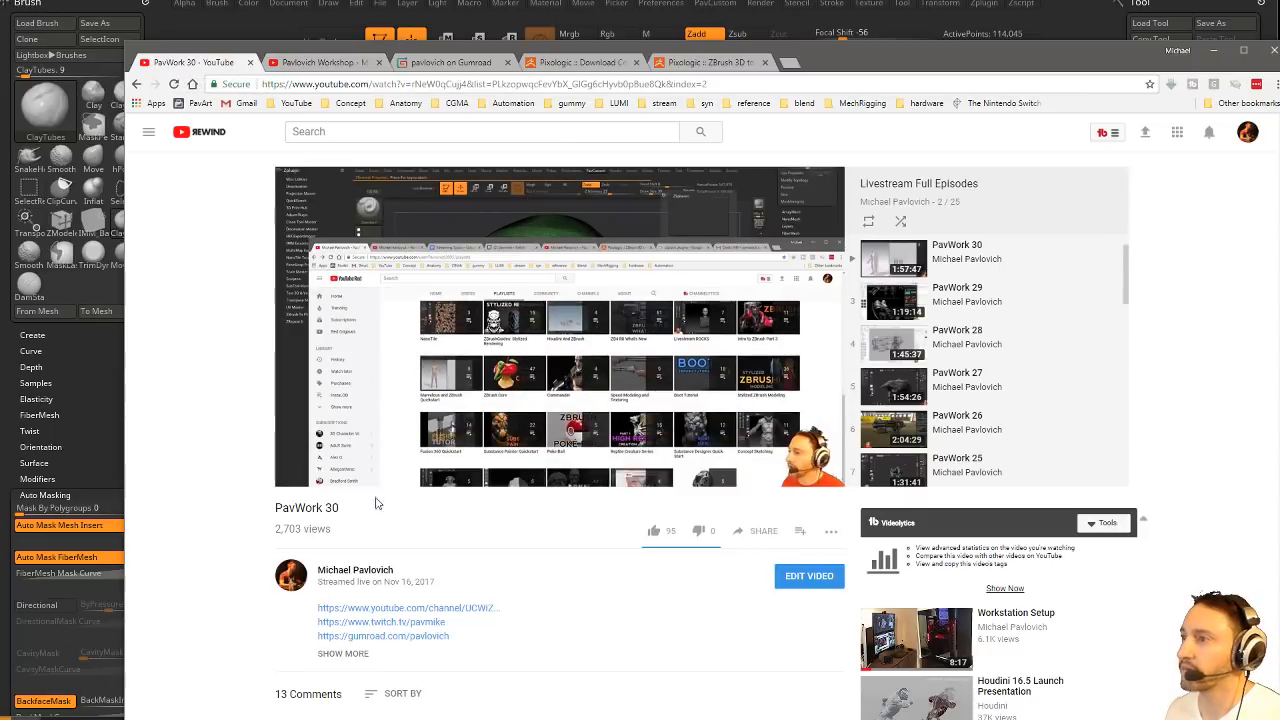
click(708, 463)
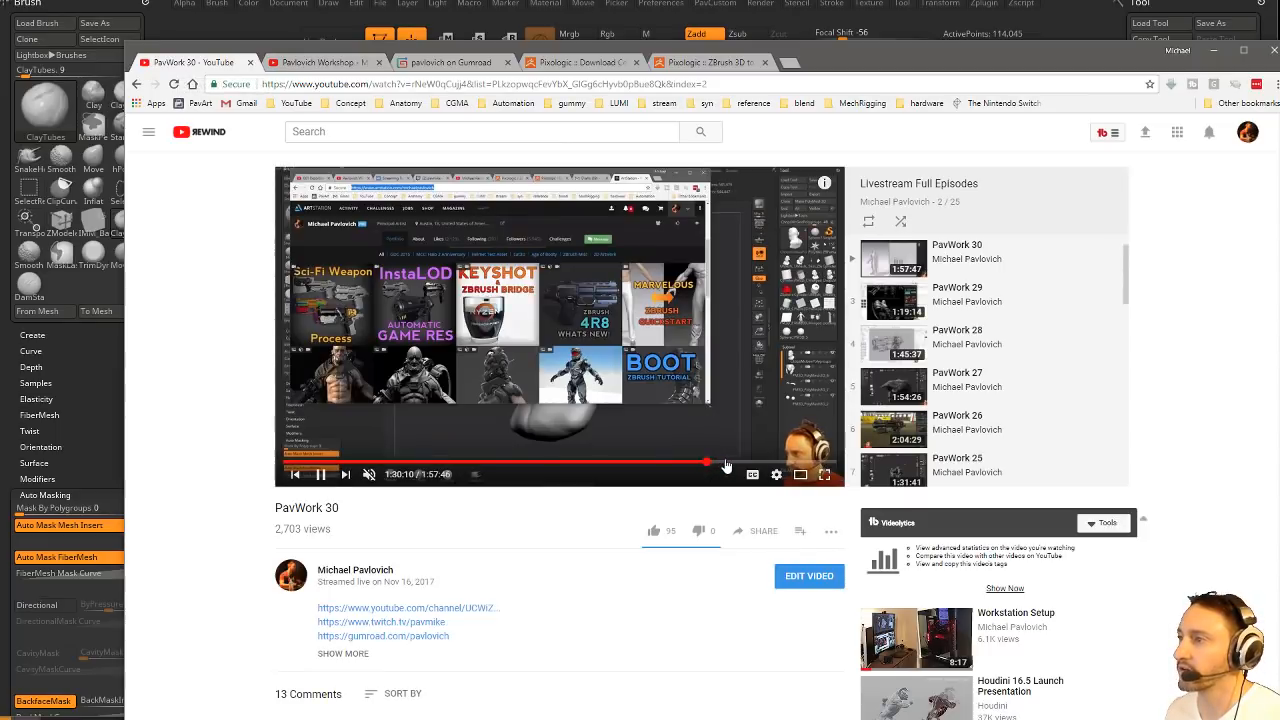
click(732, 464)
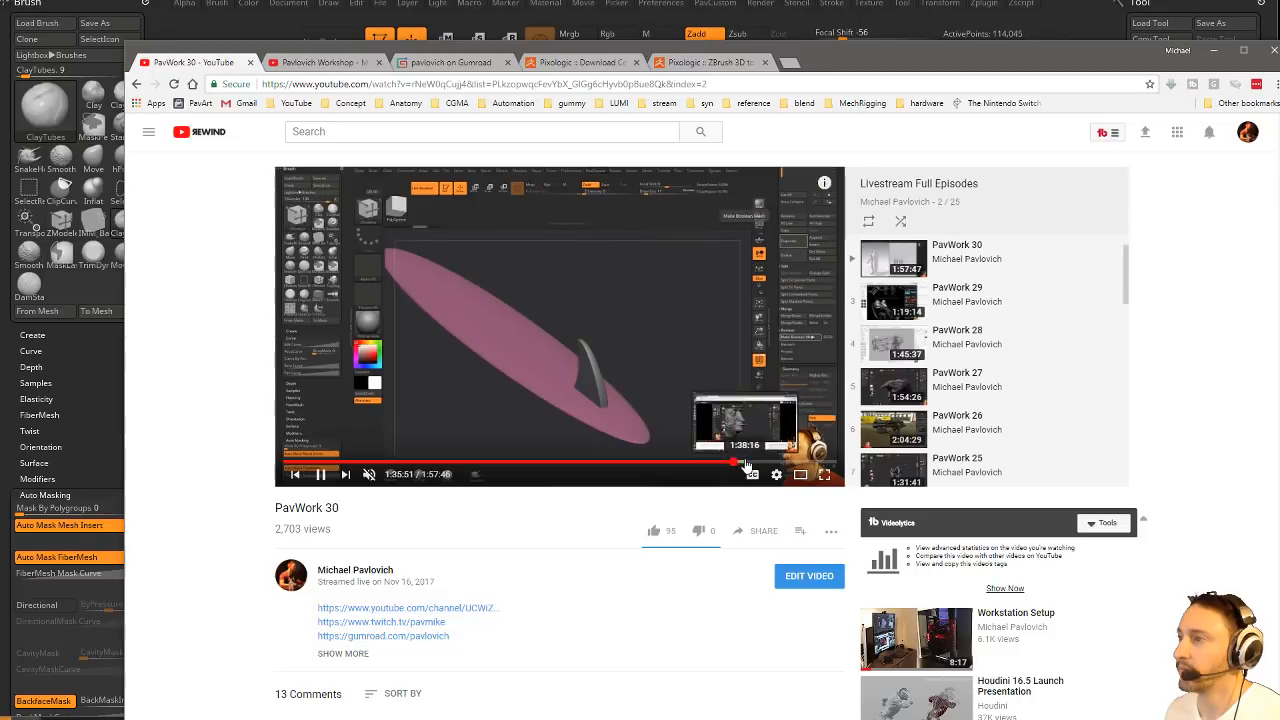
drag(745, 466, 758, 463)
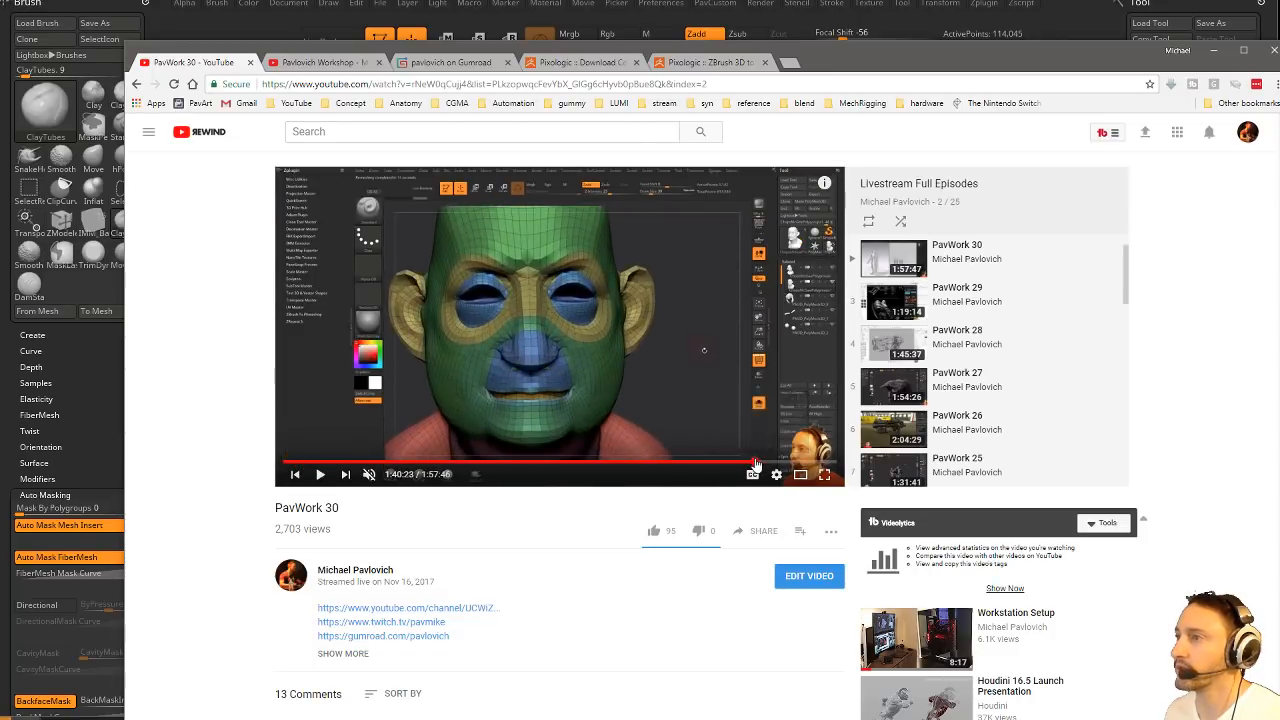
click(755, 466)
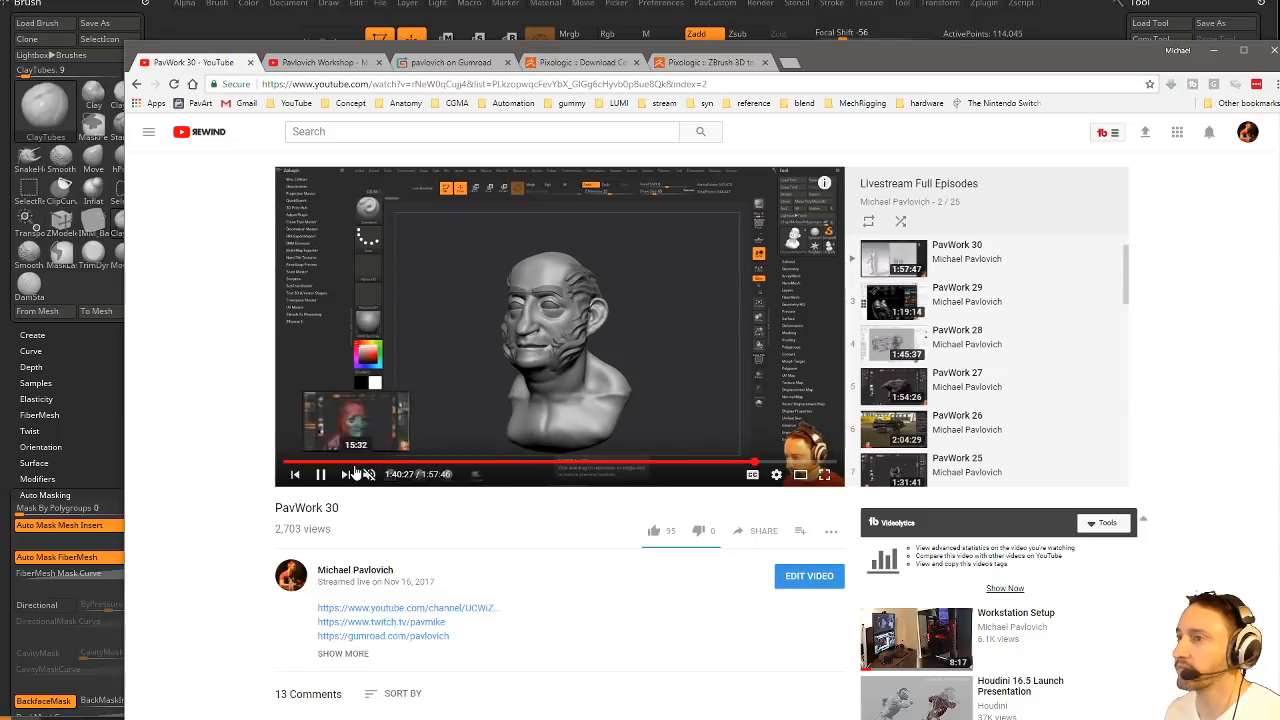
Rewind PavWork 30 to about the ten-minute mark and copy a share link that starts at 10:44.
click(353, 465)
drag(344, 473, 332, 468)
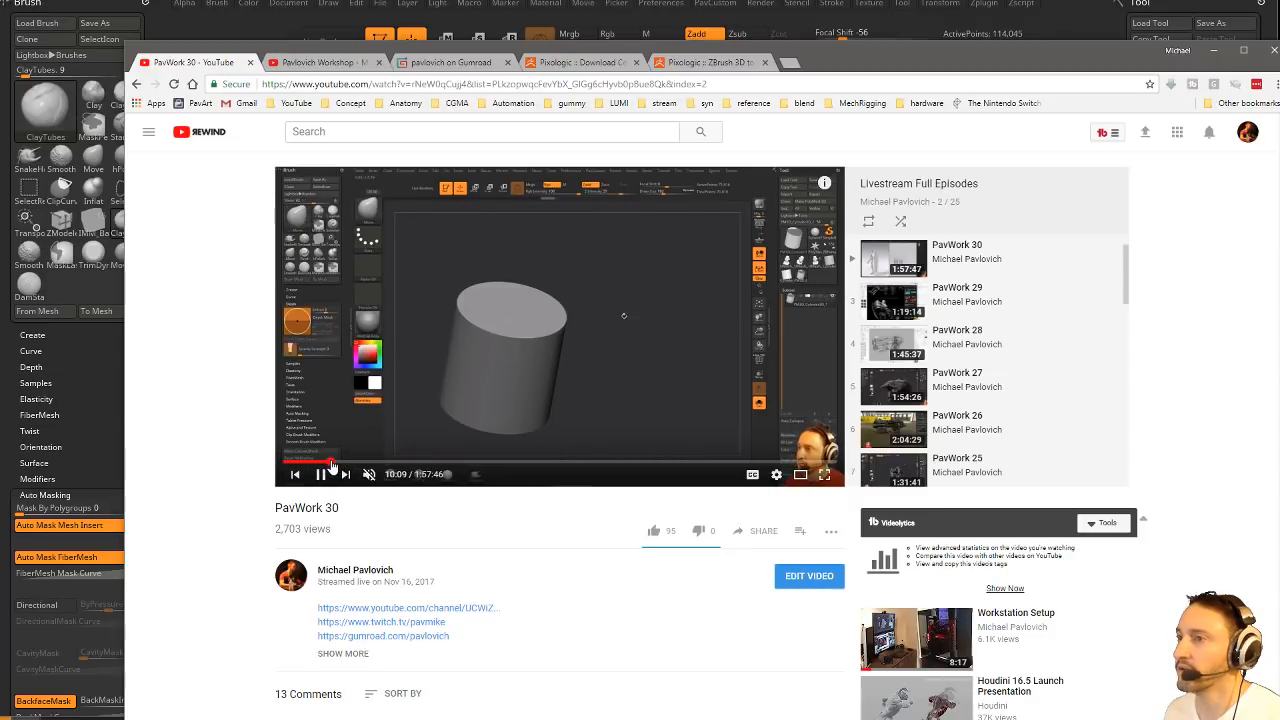
click(762, 531)
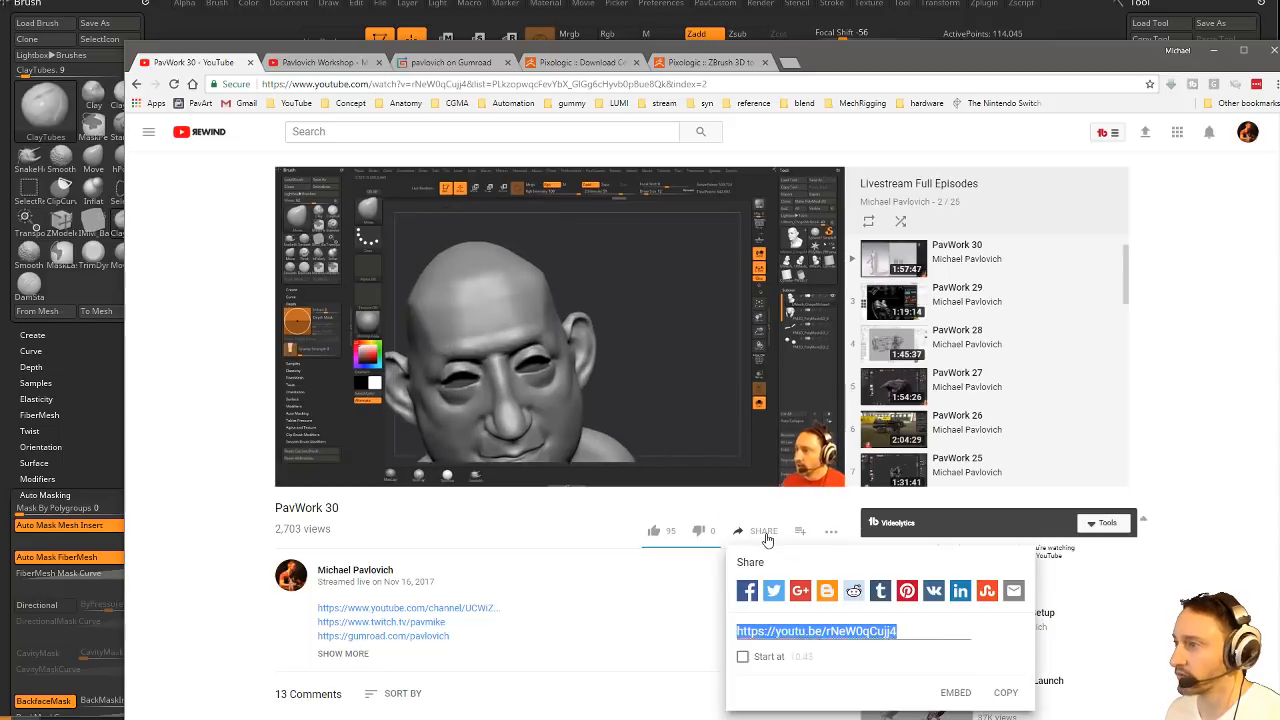
click(742, 657)
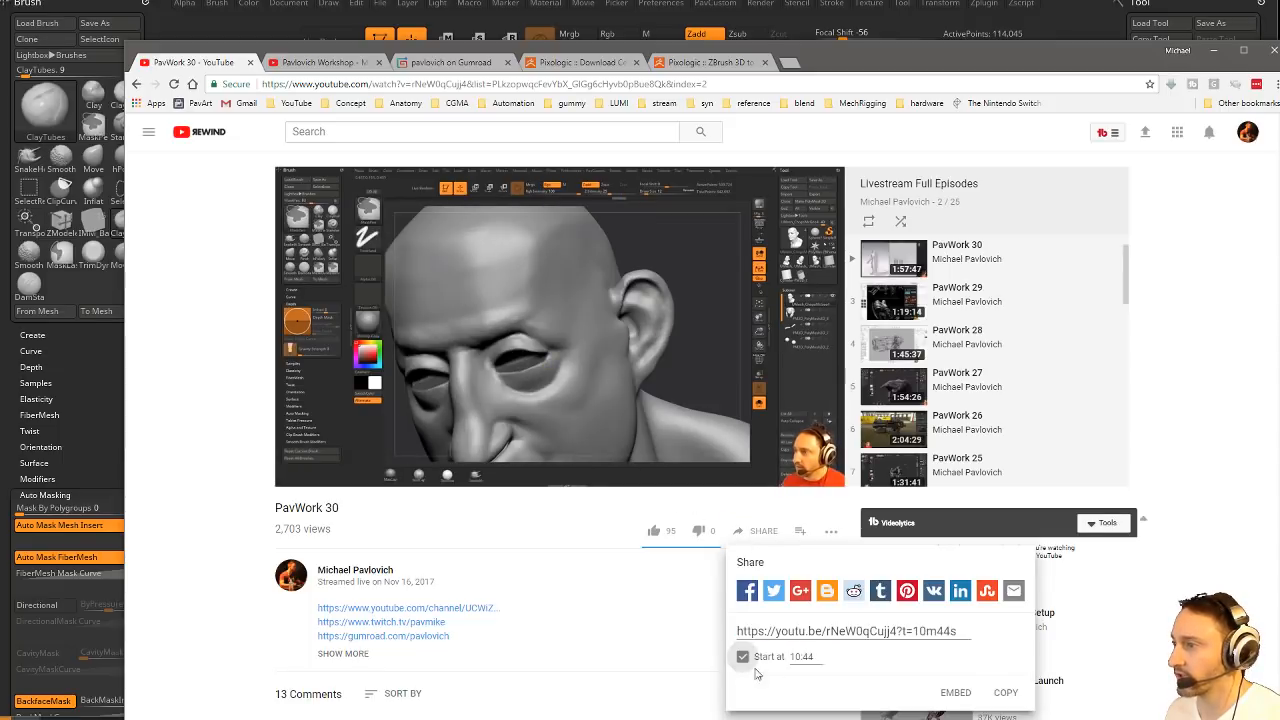
click(1006, 692)
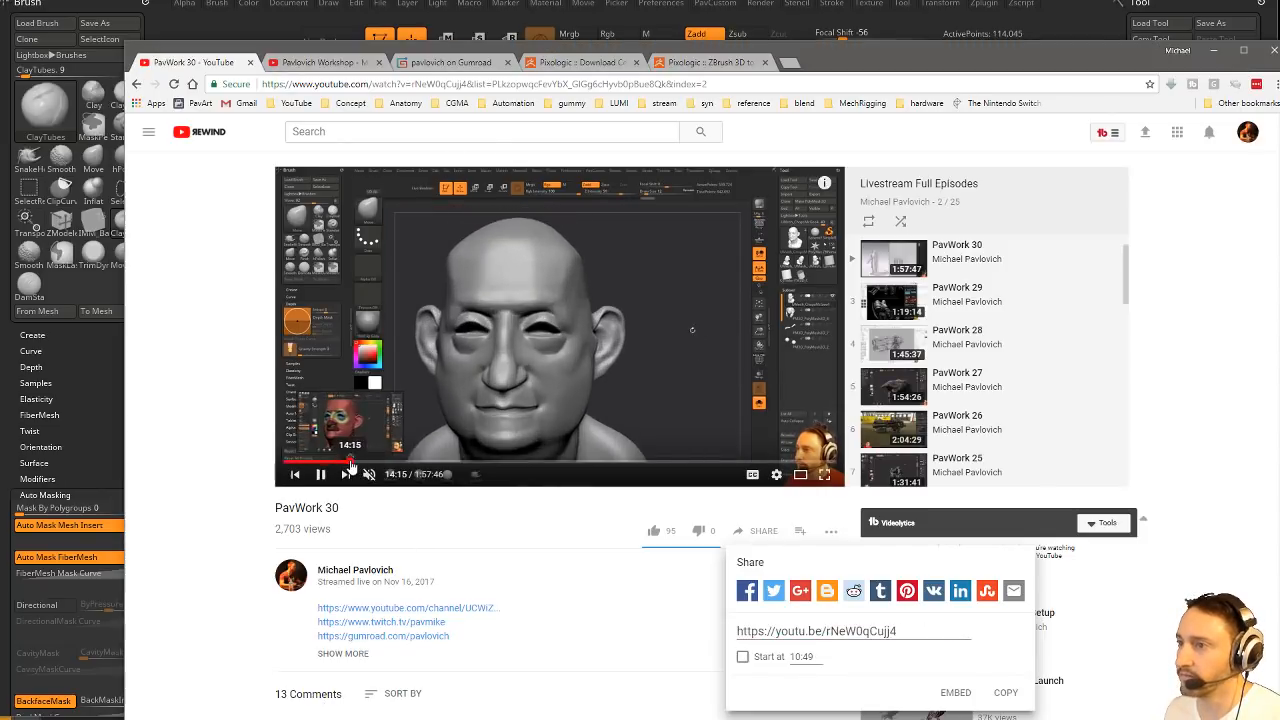
Skim PavWork 30 around the 19-minute mark and near its end, and switch back to ZBrush.
click(372, 462)
mouse_move(378, 465)
mouse_down()
mouse_move(427, 466)
mouse_move(375, 461)
mouse_up()
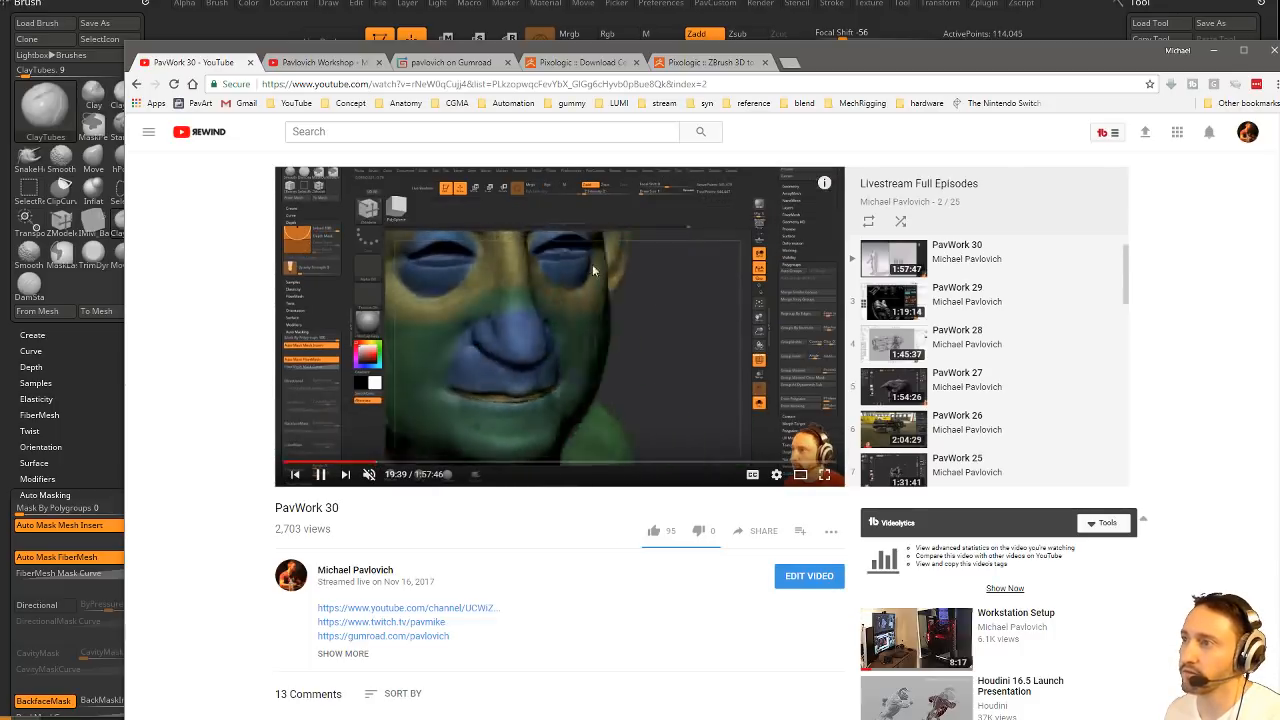
click(792, 466)
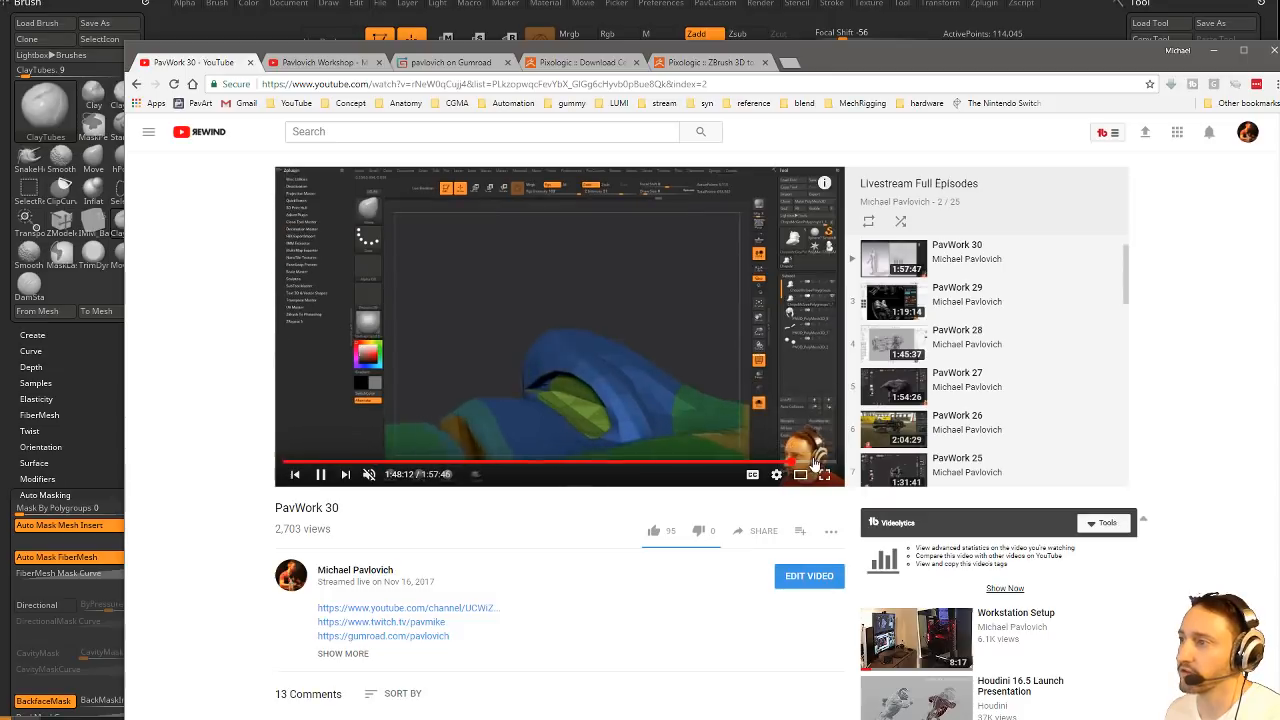
click(812, 466)
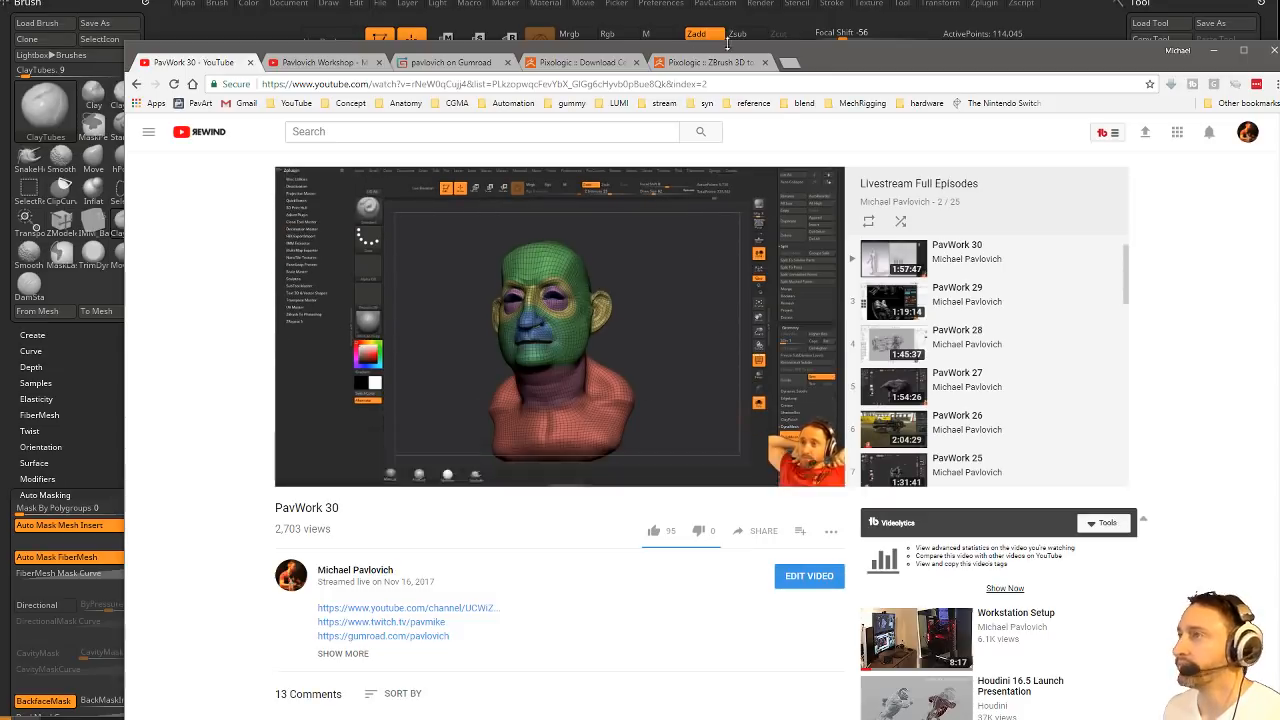
click(824, 22)
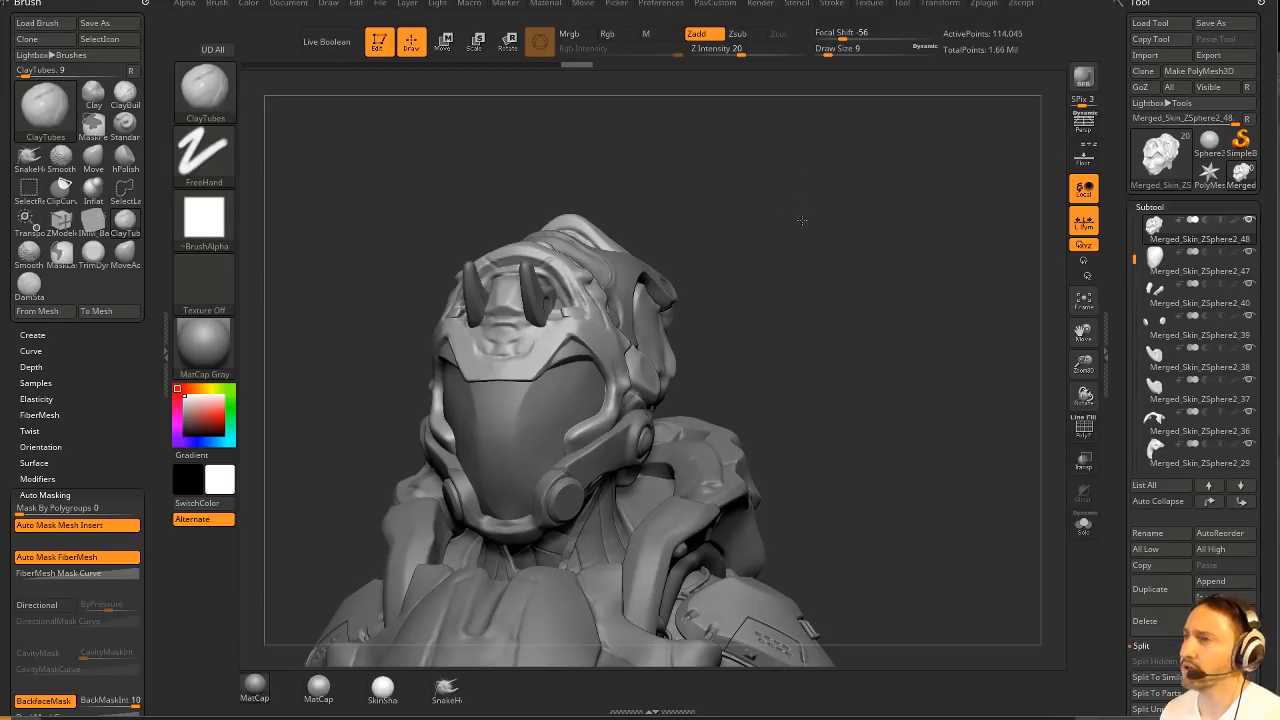
Try pulling the helmet's brow area with the Move brush at draw size 27 and backface masking on, and undo the pulls.
mouse_move(801, 220)
mouse_down()
mouse_move(871, 266)
mouse_move(674, 414)
mouse_up()
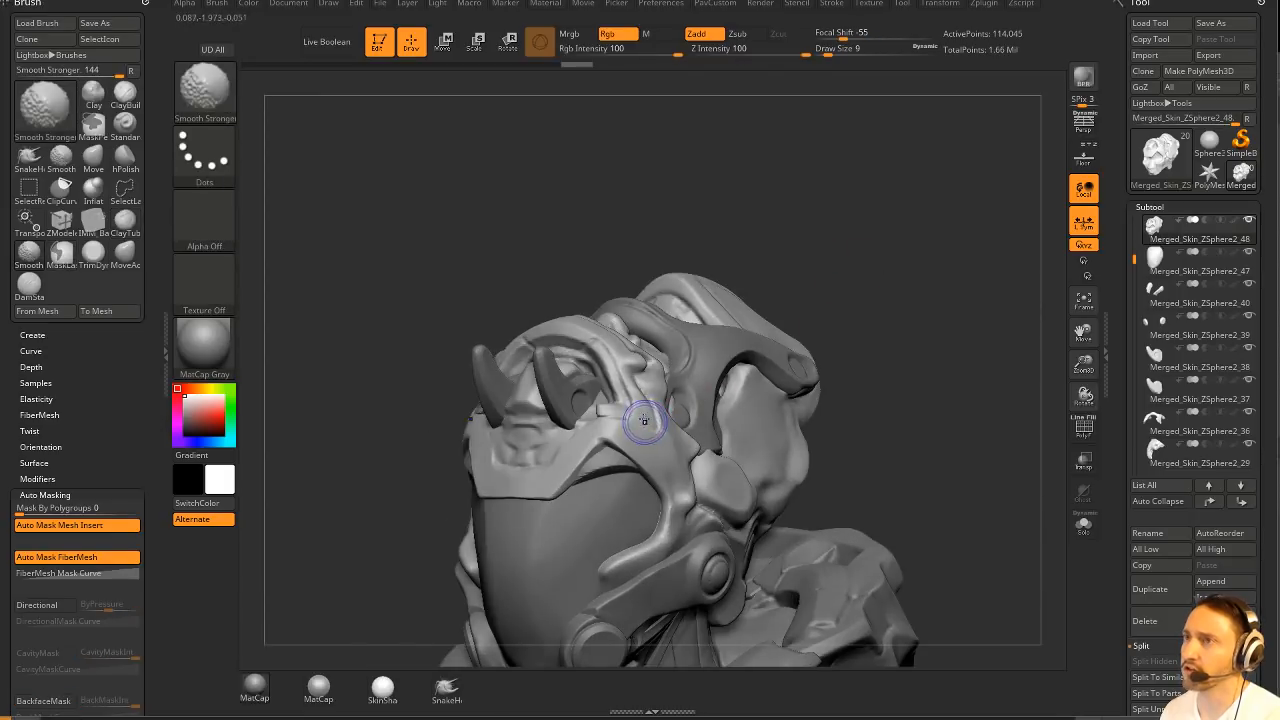
mouse_move(866, 277)
mouse_down()
mouse_move(843, 260)
mouse_move(611, 367)
mouse_move(629, 386)
mouse_move(612, 425)
mouse_up()
key(s)
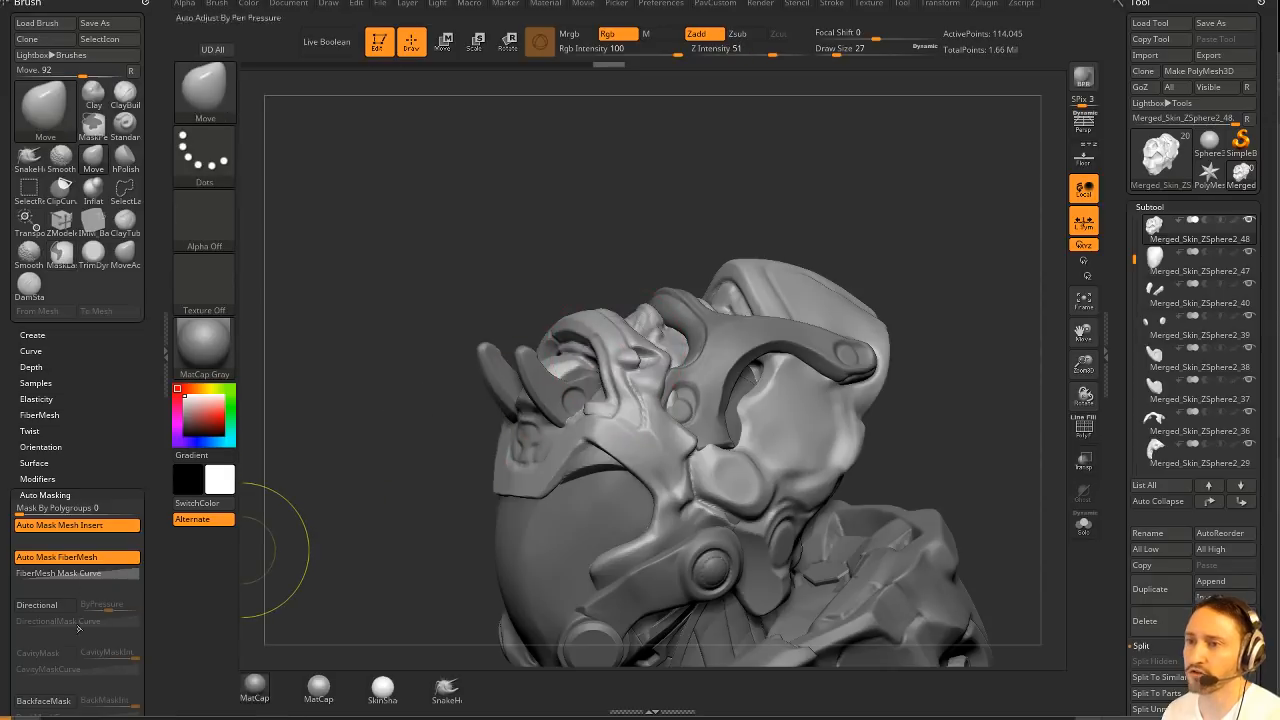
click(43, 700)
drag(320, 460, 410, 390)
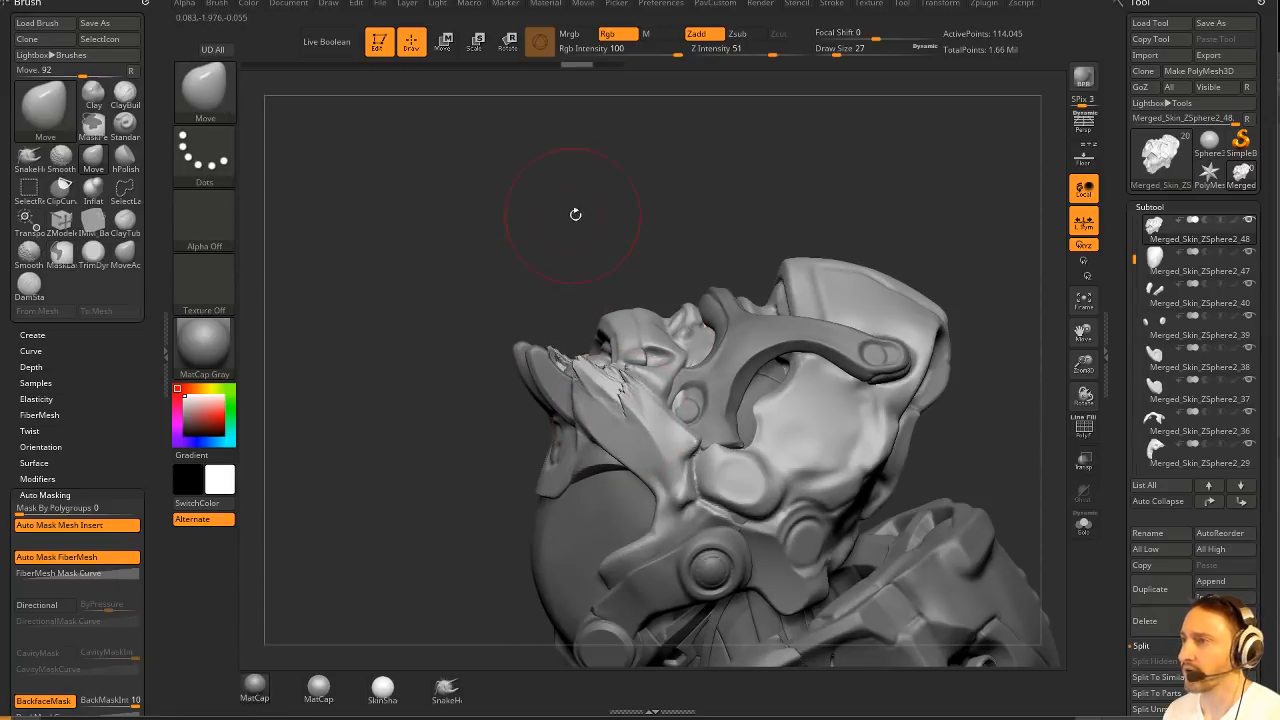
mouse_move(575, 214)
mouse_down()
mouse_move(672, 262)
mouse_move(706, 351)
mouse_move(886, 363)
mouse_move(800, 350)
mouse_up()
drag(612, 424, 580, 408)
drag(506, 317, 790, 350)
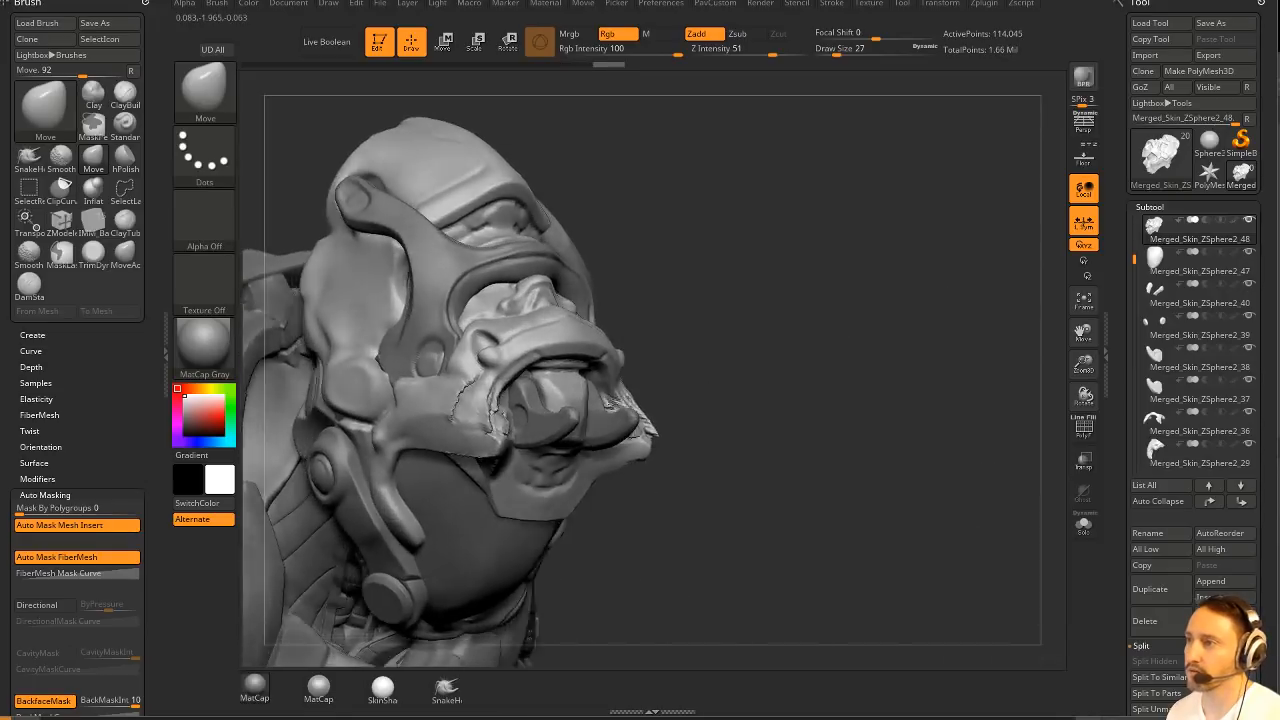
mouse_move(886, 384)
mouse_down()
mouse_move(862, 484)
mouse_move(791, 296)
mouse_move(898, 335)
mouse_move(806, 294)
mouse_move(873, 561)
mouse_move(886, 340)
mouse_move(906, 343)
mouse_move(862, 346)
mouse_up()
key(ctrl+z)
Set the Move brush's draw size to 3, turn off its backface masking and show the remaining auto masking options.
key(s)
click(853, 346)
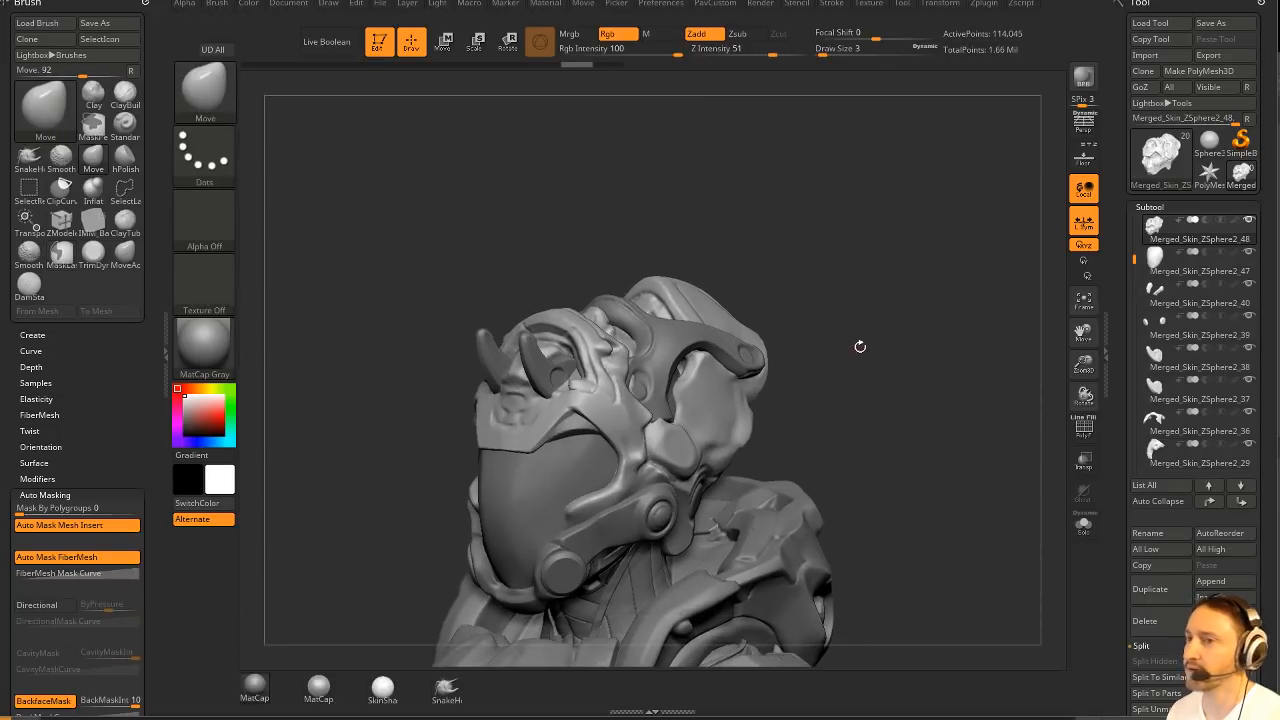
click(44, 700)
drag(160, 575, 170, 465)
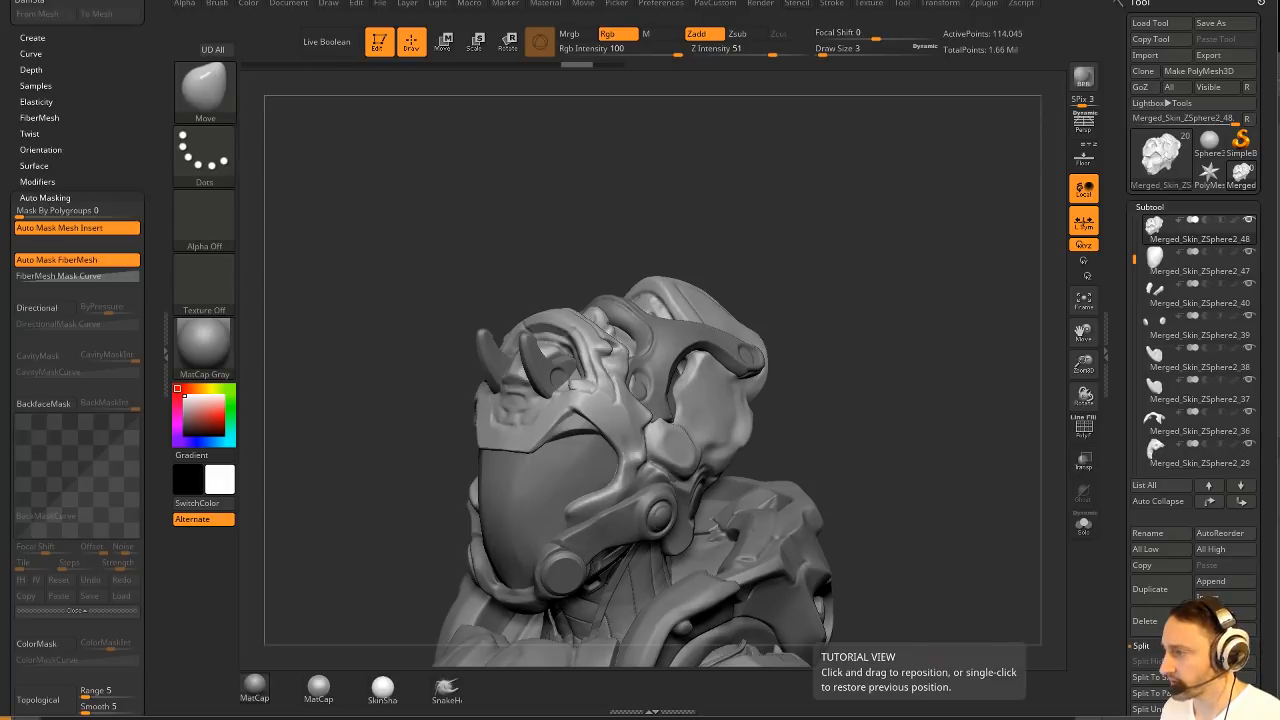
Switch to the browser, go back to the YouTube channel's playlists and open the Fusion 360 Quickstart playlist.
drag(950, 719, 889, 70)
click(174, 91)
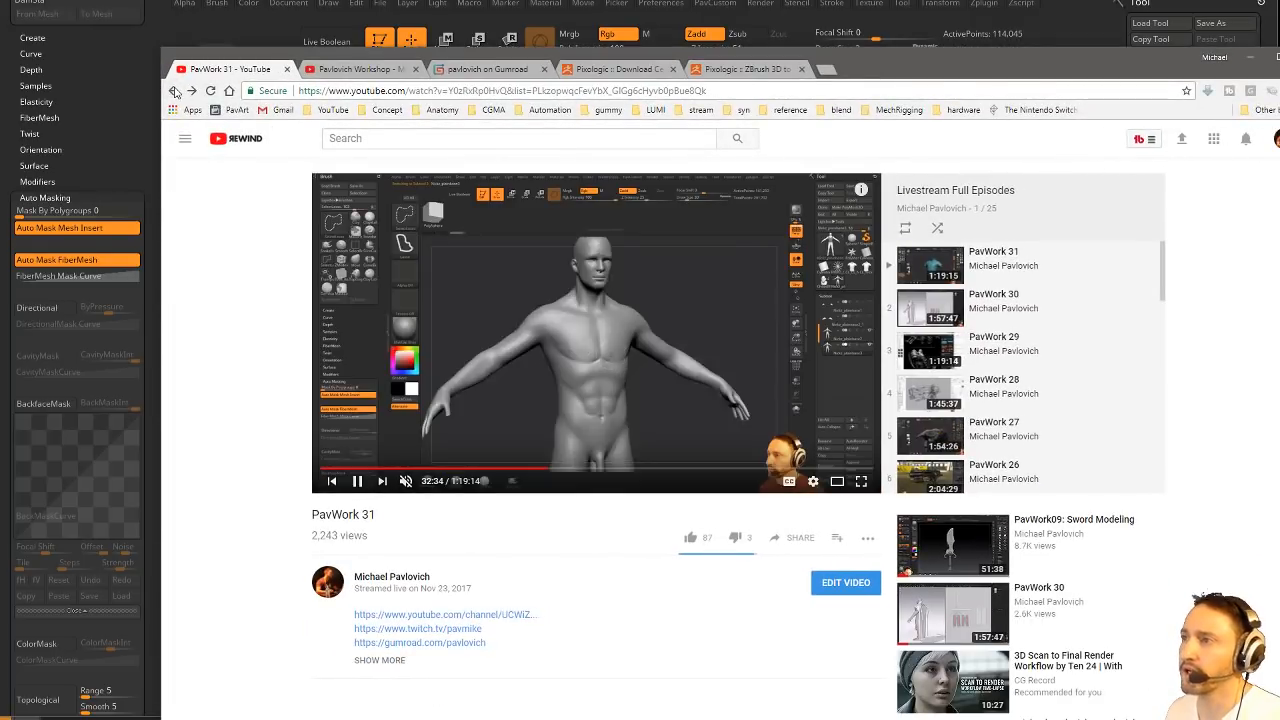
click(174, 91)
scroll(785, 507, down, 5)
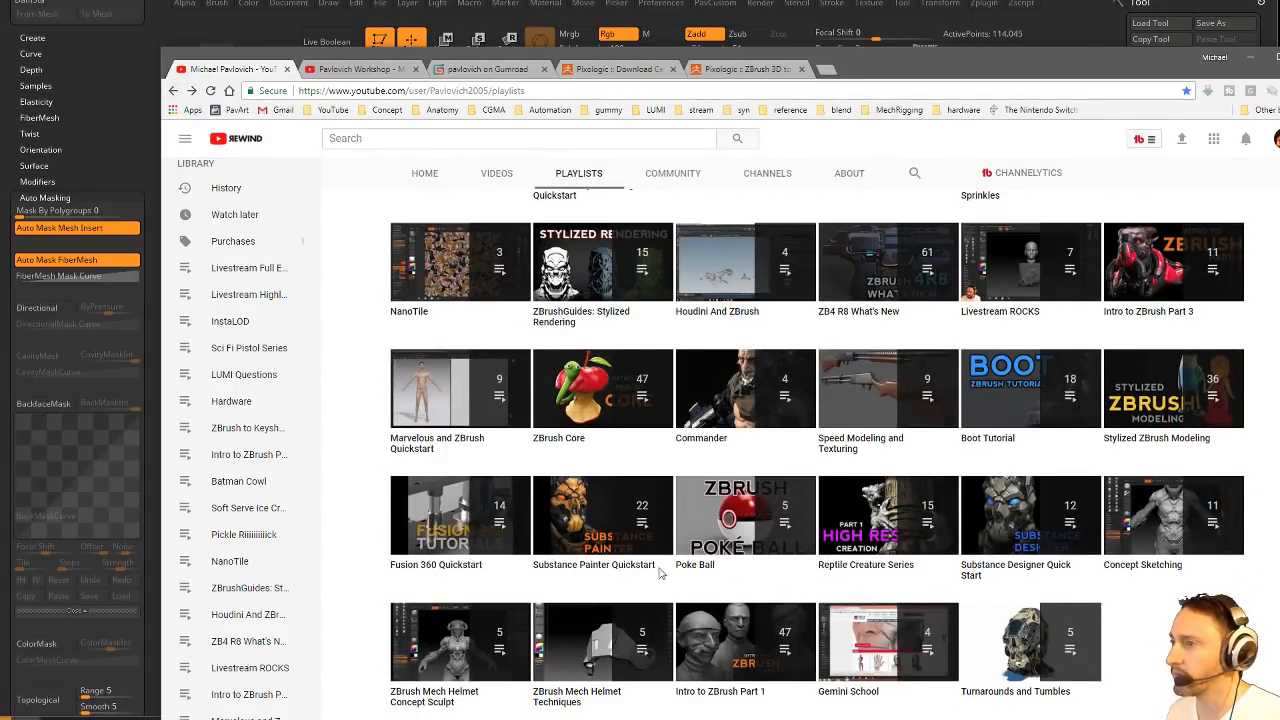
click(410, 563)
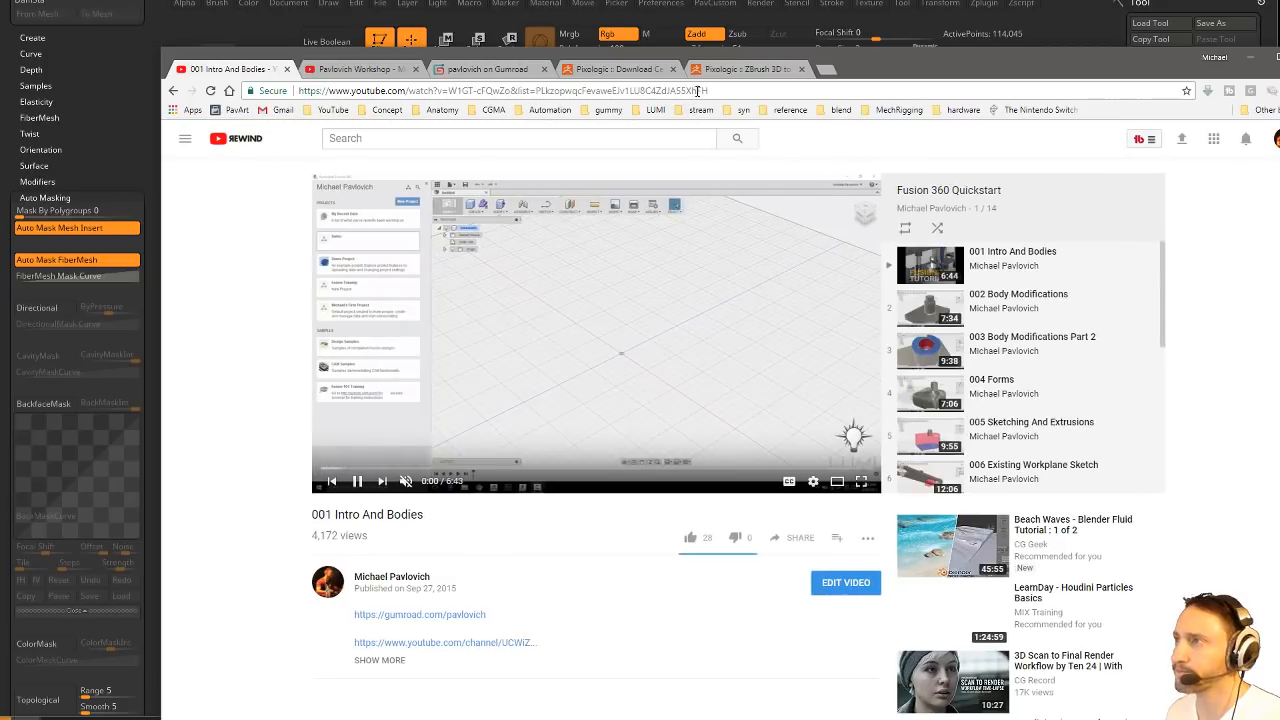
Copy the Fusion 360 Quickstart video's address and look through the playlist's remaining lessons.
click(697, 90)
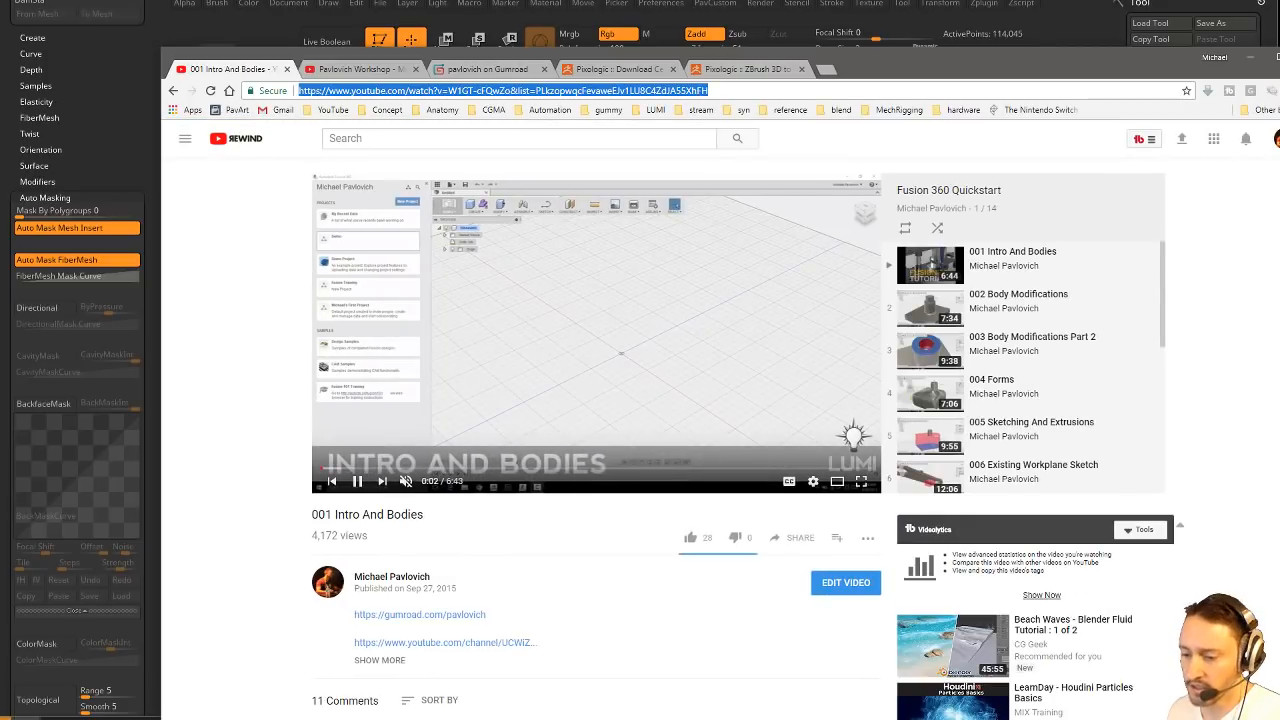
key(alt+Tab)
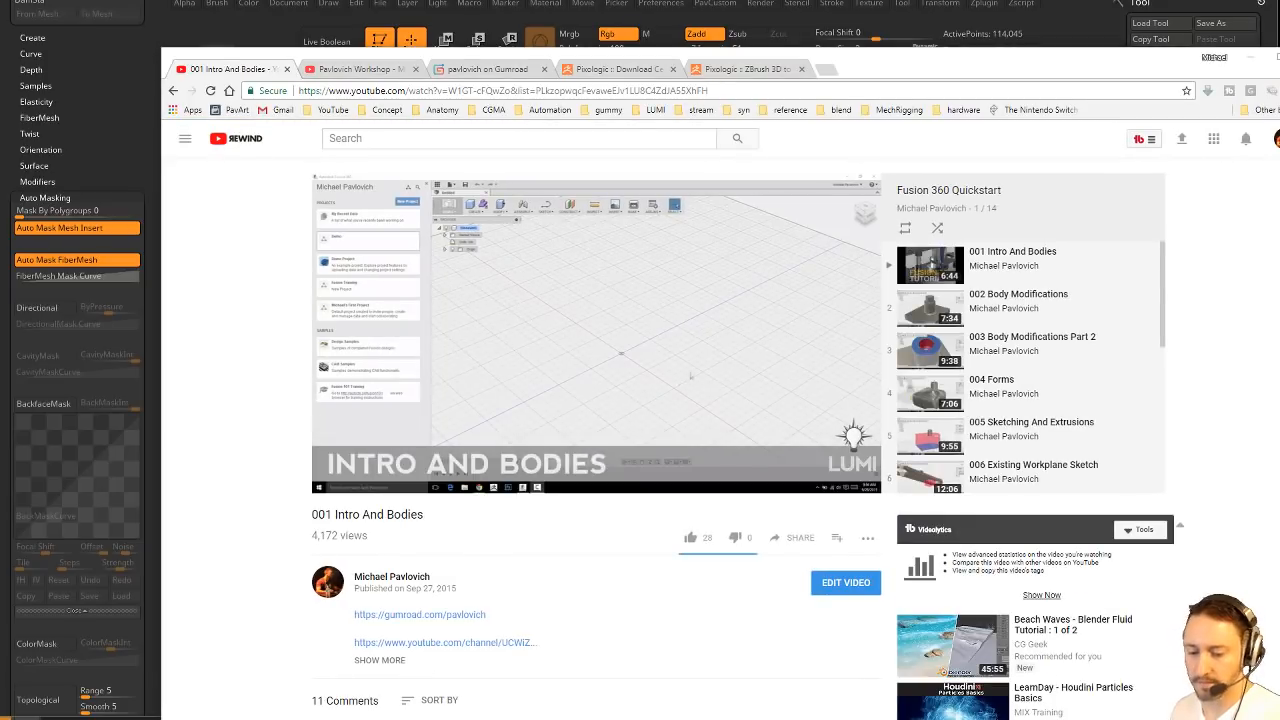
scroll(1137, 342, down, 5)
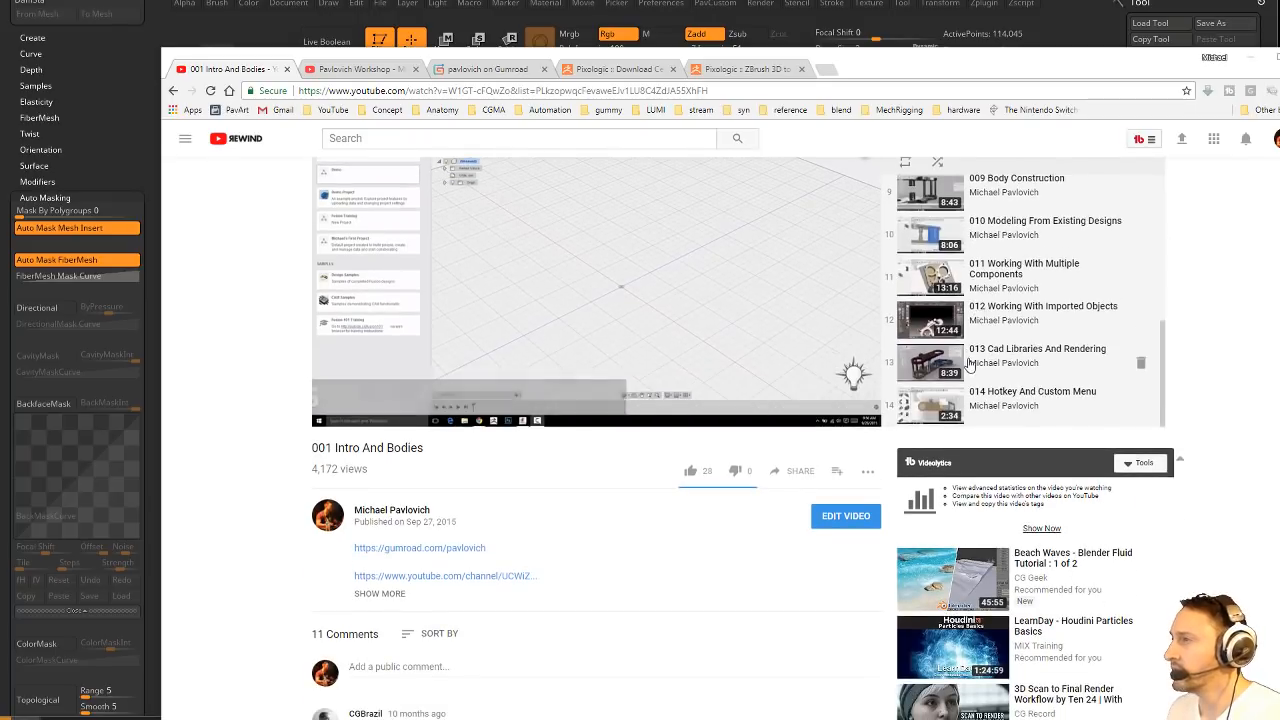
Open the playlist lesson "012 Working With Imported Objects" and skim through the video's imported-part and bracket modeling sections.
scroll(997, 353, up, 2)
scroll(997, 353, down, 2)
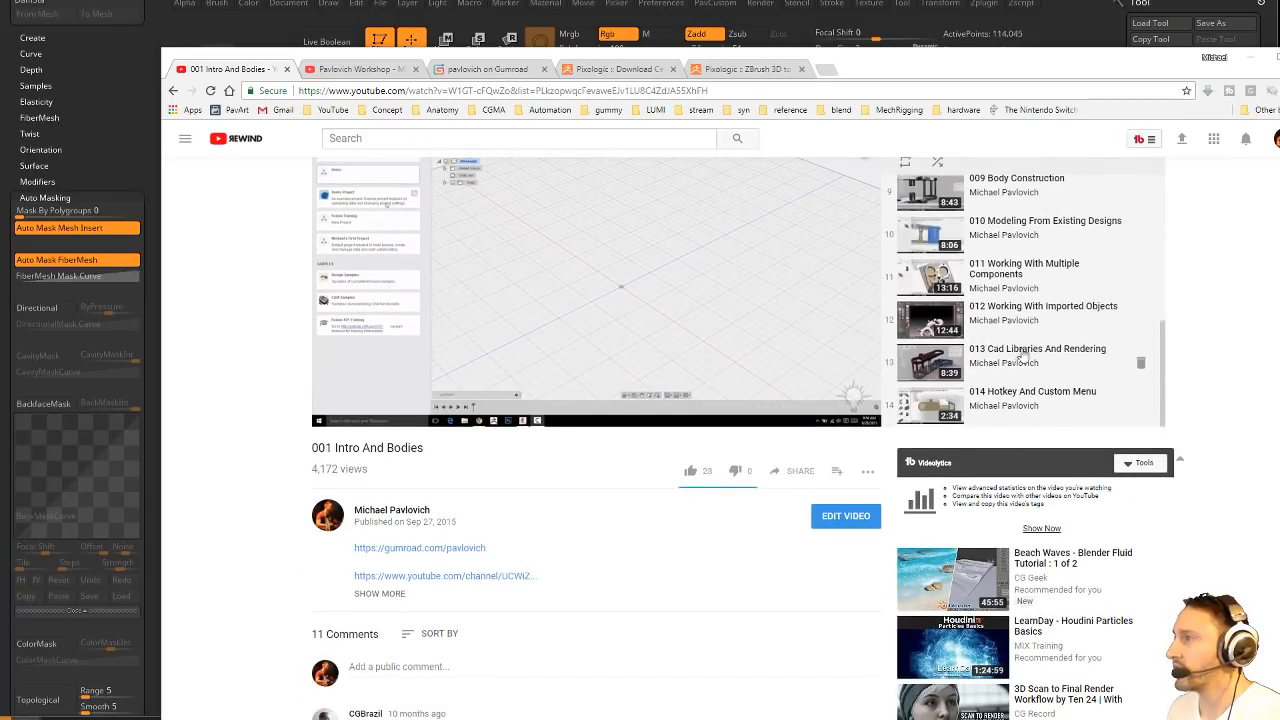
click(1045, 313)
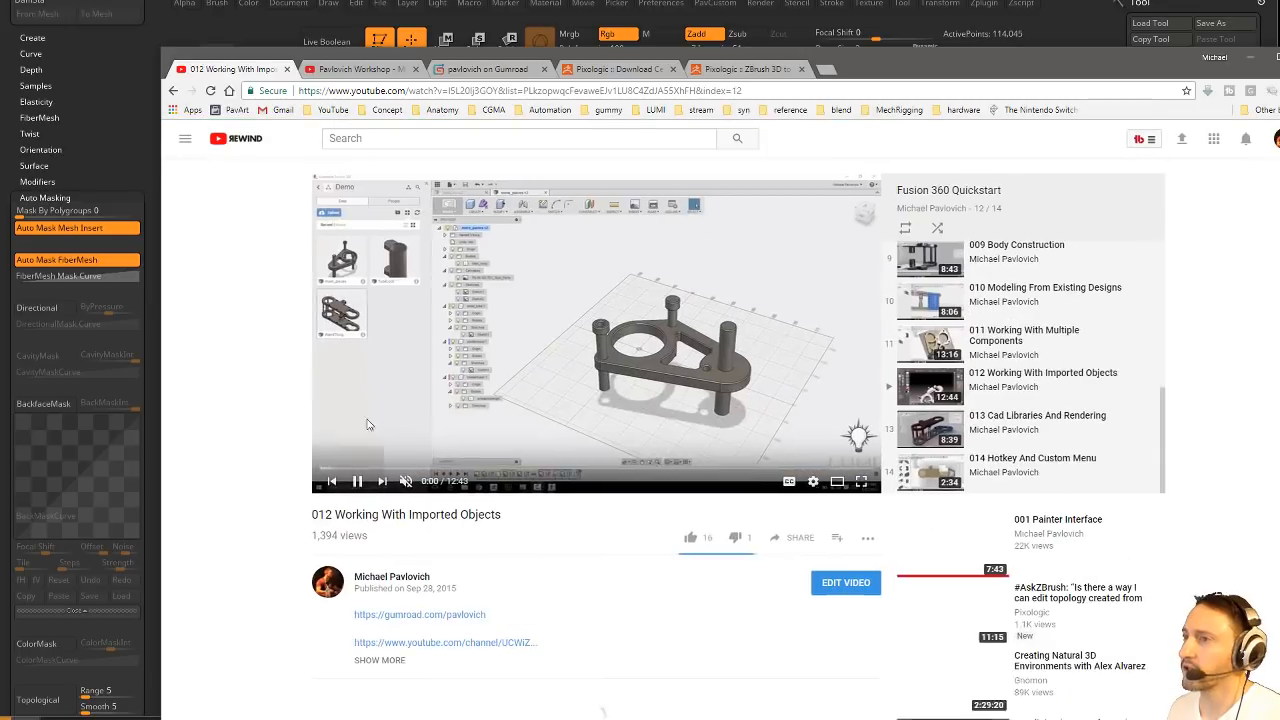
click(521, 468)
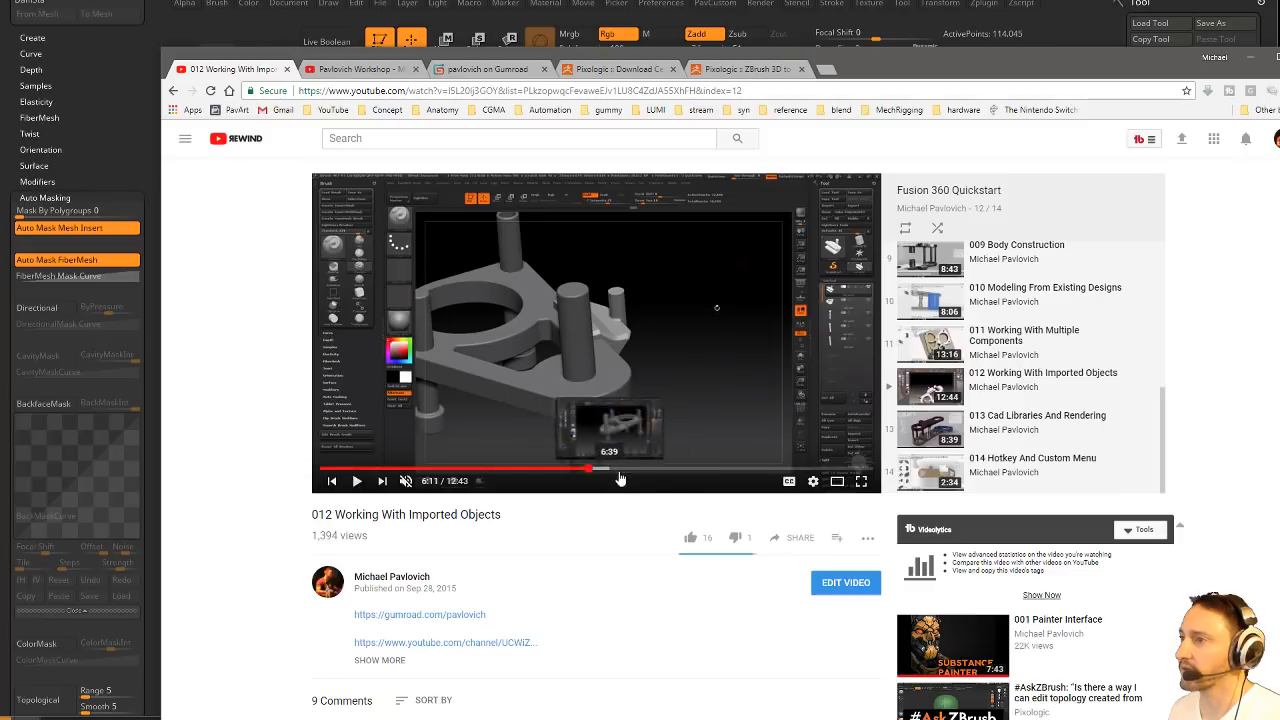
drag(674, 470, 816, 468)
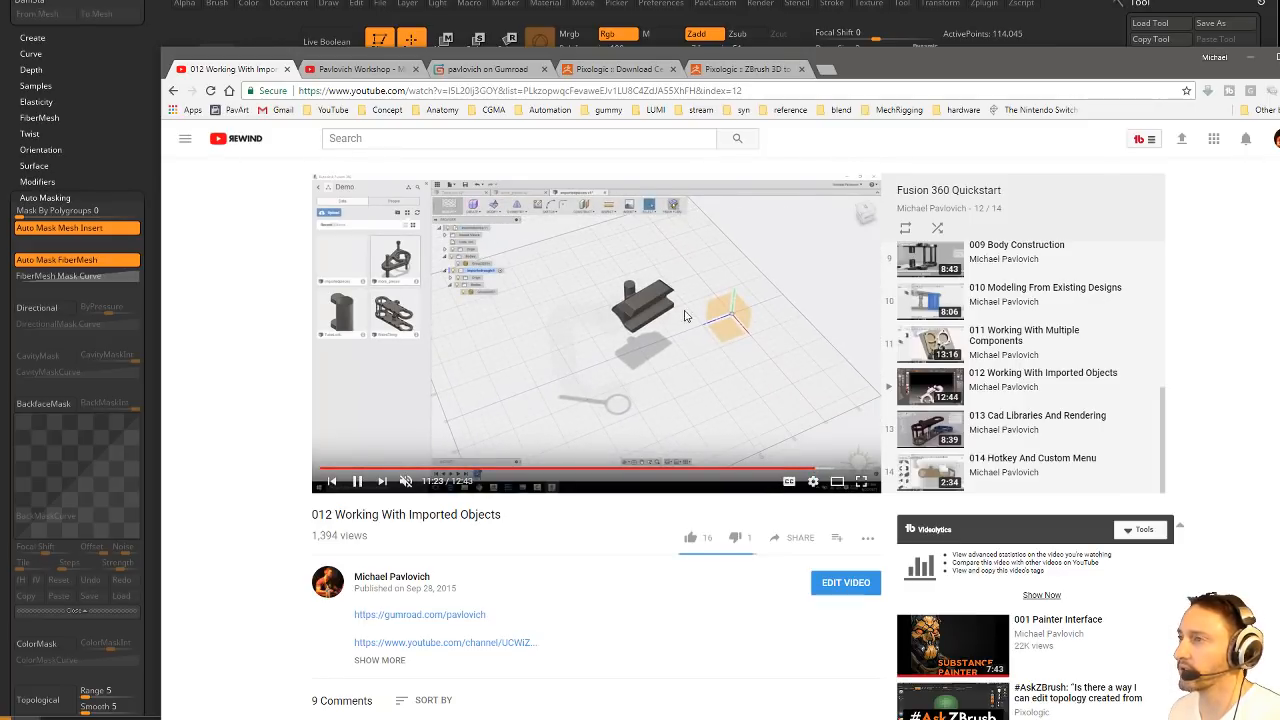
click(730, 469)
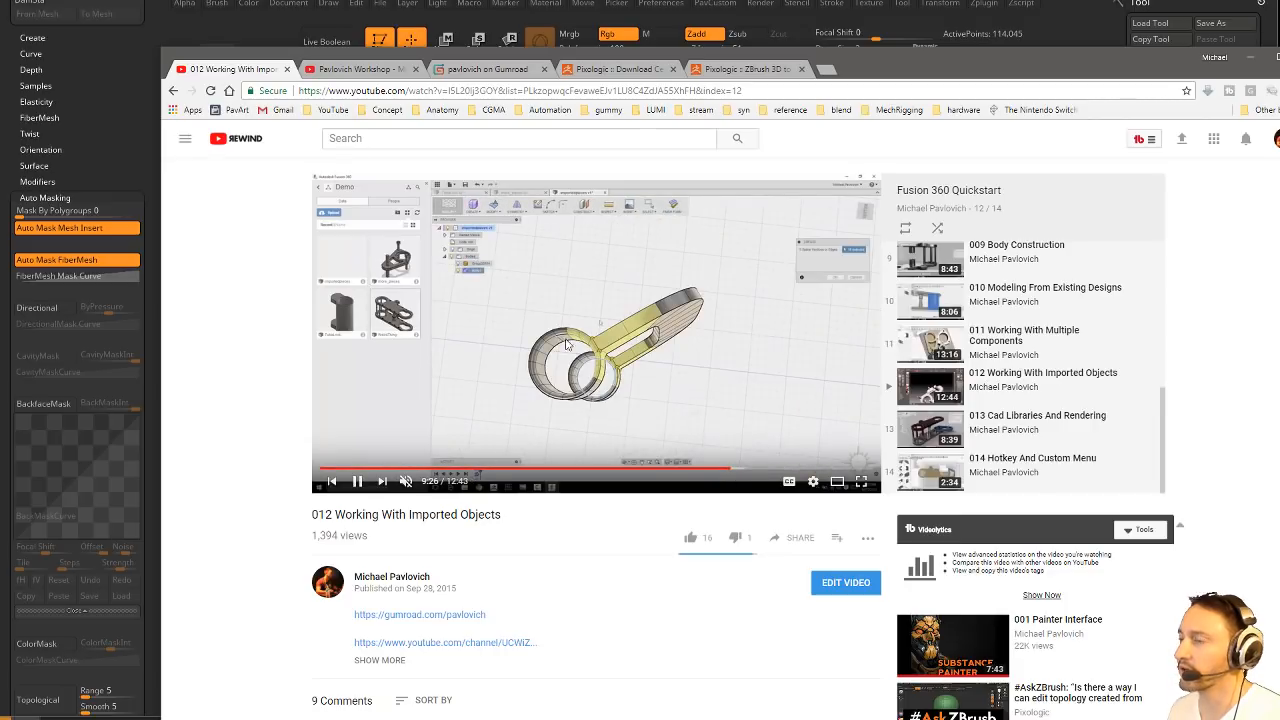
click(813, 469)
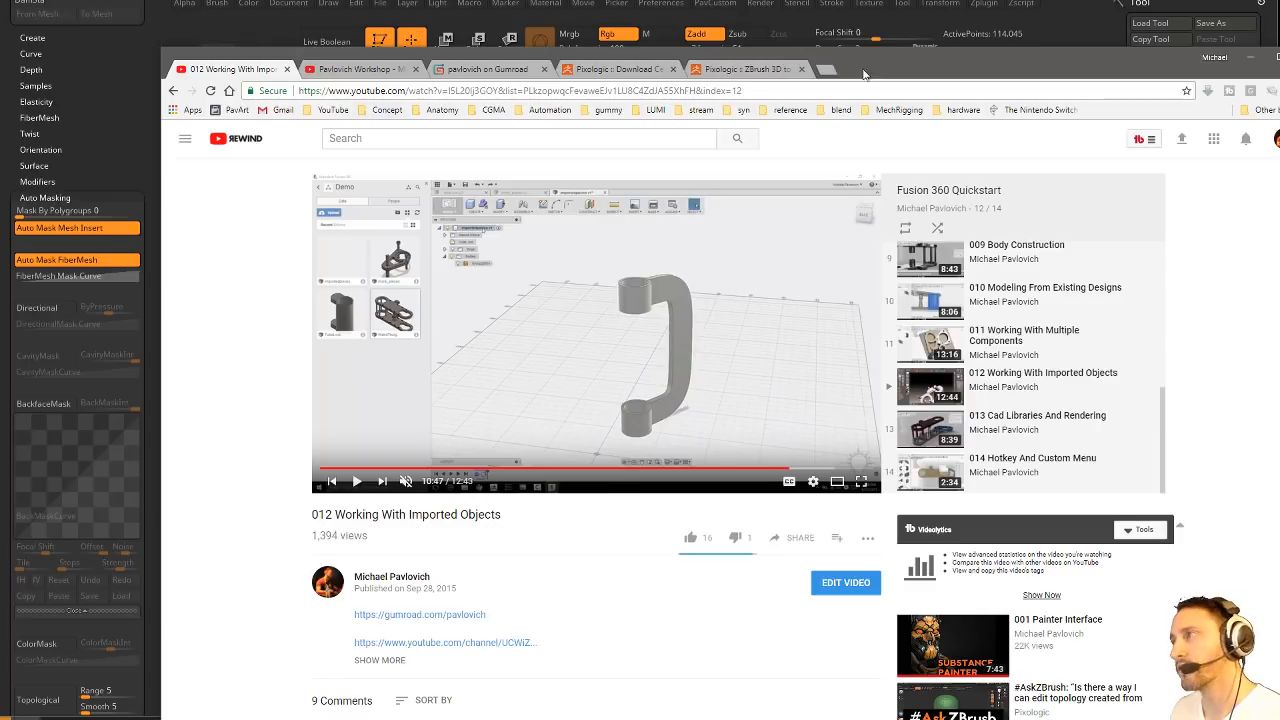
Switch back to ZBrush, quick-save the project and reframe the helmet bust.
key(alt+Tab)
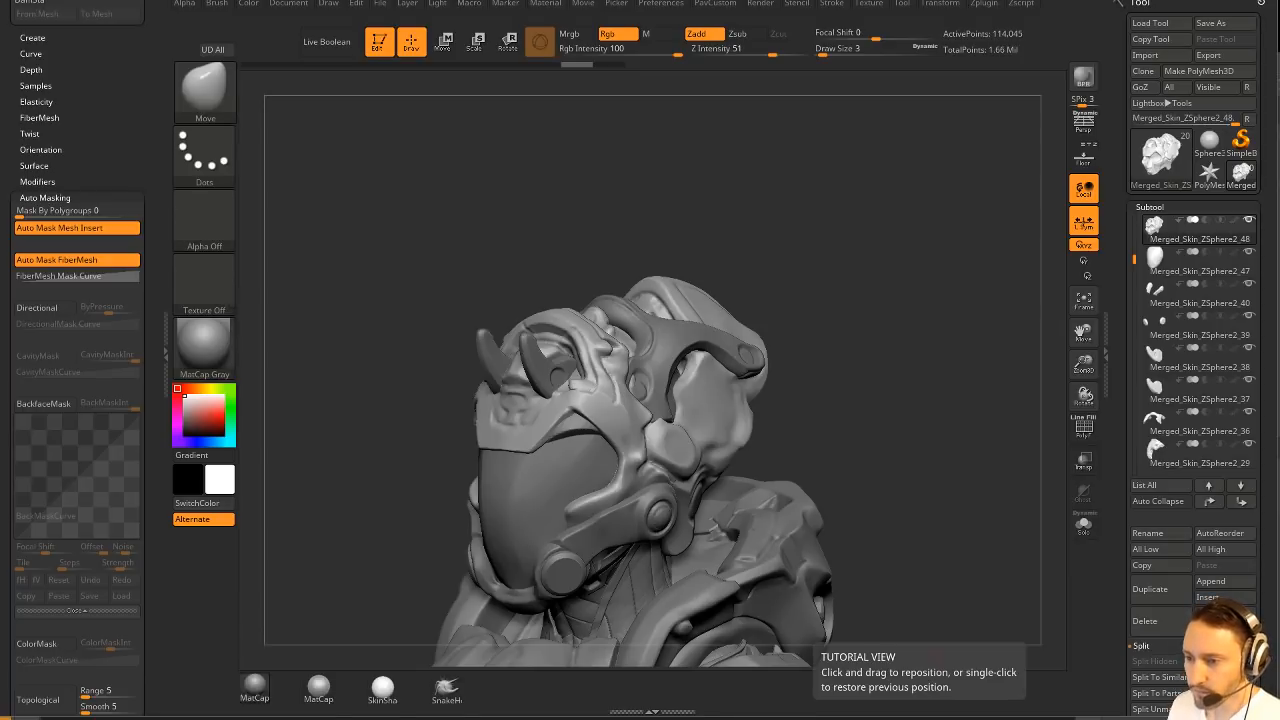
key(ctrl+s)
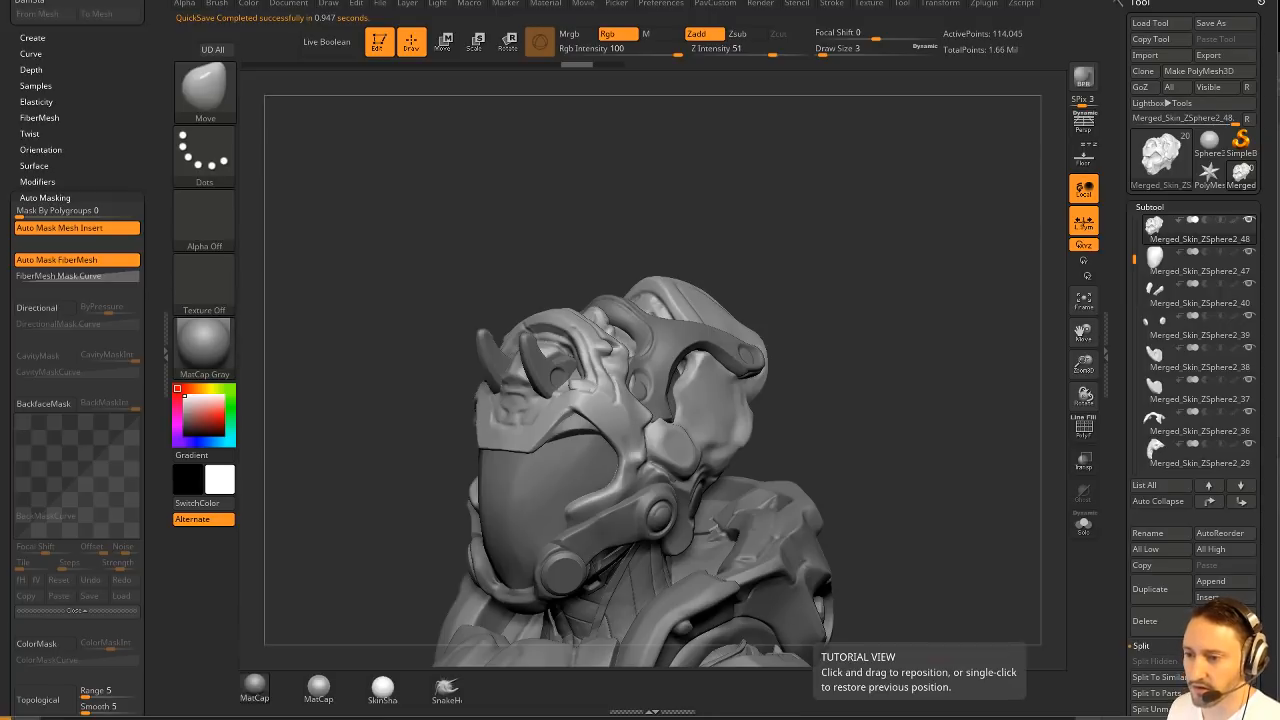
mouse_move(952, 413)
mouse_down()
mouse_move(888, 242)
mouse_move(960, 280)
mouse_move(929, 340)
mouse_up()
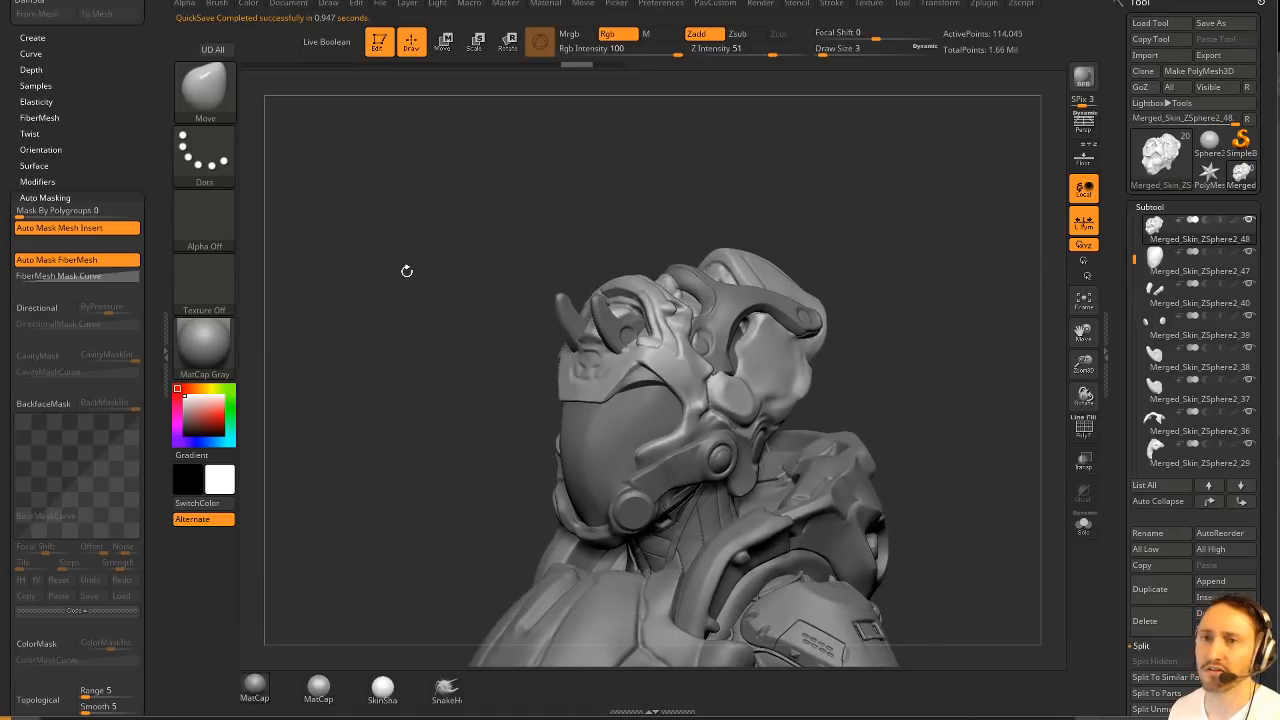
Bring the red-armored horned creature reference over the canvas, examine its mask, hoses and shoulder armor, shrink the image and move it away.
drag(1279, 375, 768, 524)
scroll(609, 335, up, 5)
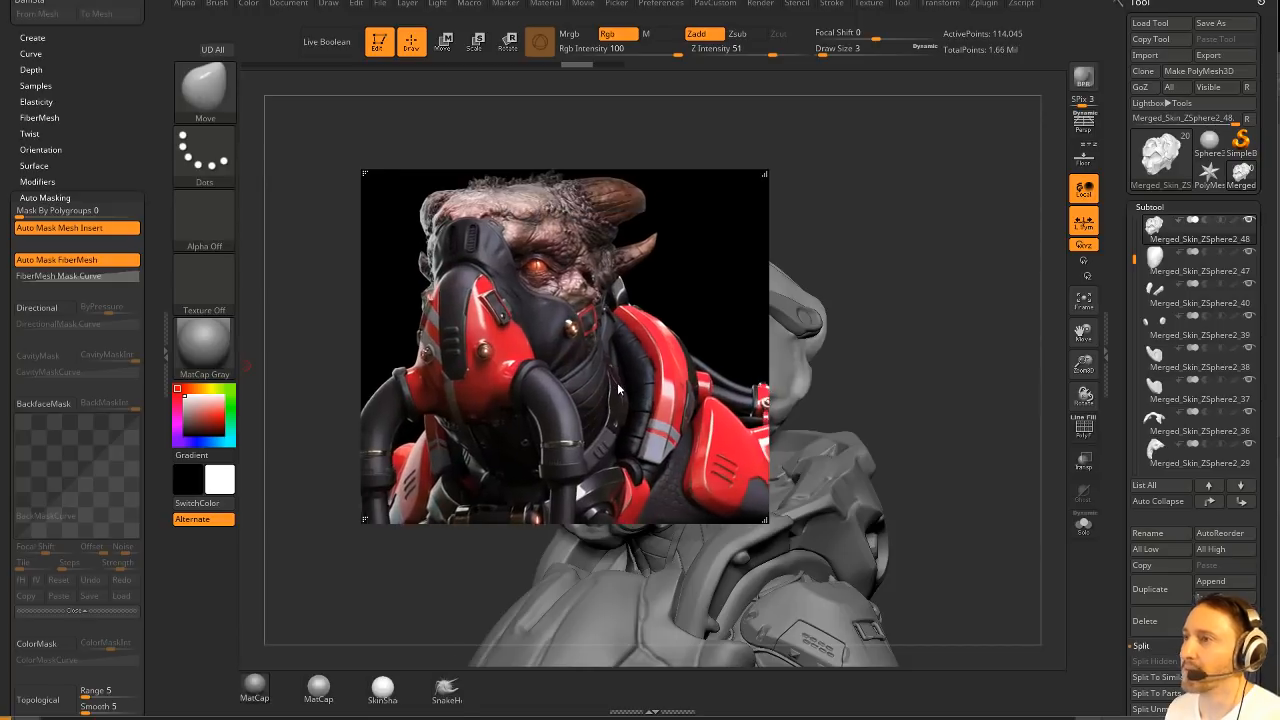
drag(617, 389, 590, 361)
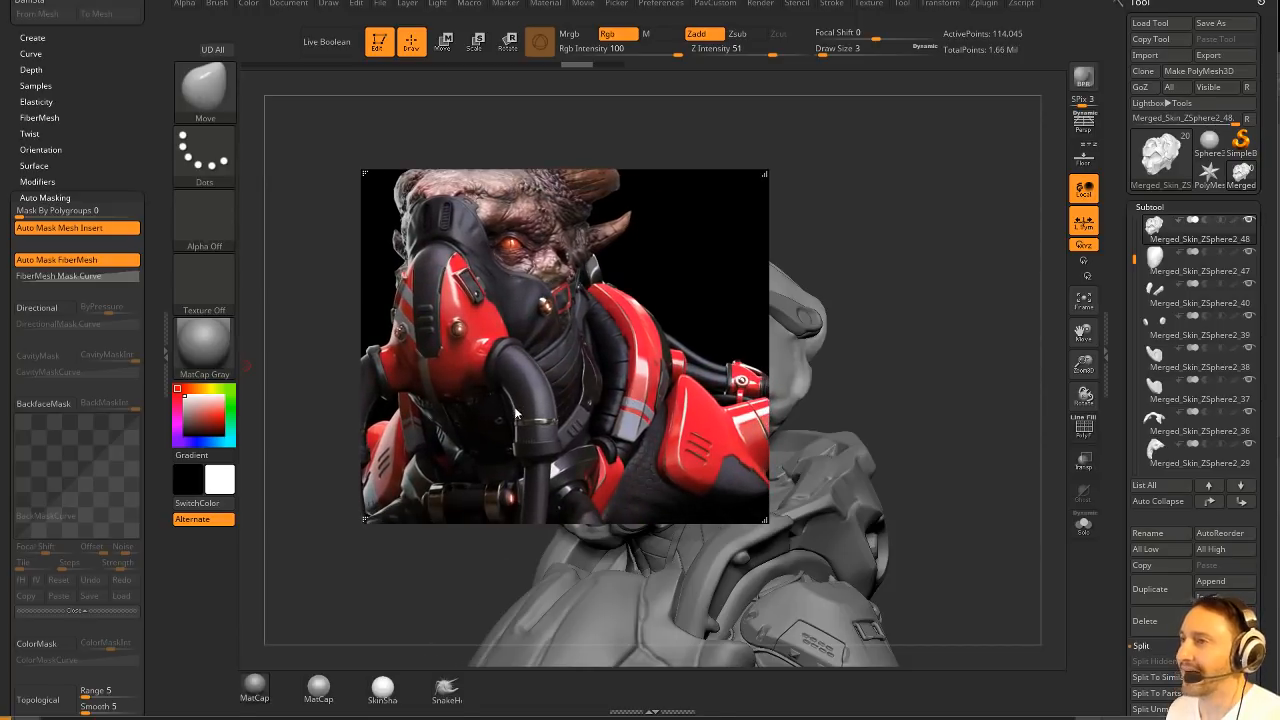
drag(516, 413, 555, 318)
scroll(549, 344, up, 3)
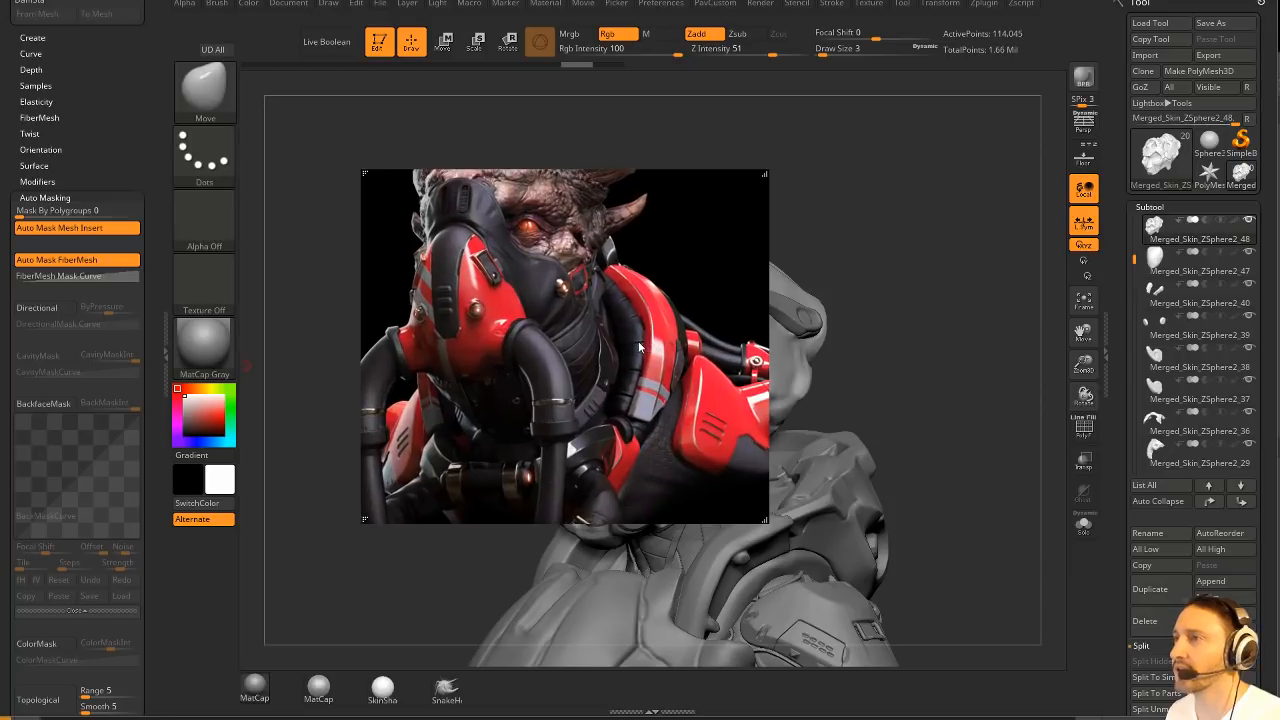
drag(769, 524, 701, 444)
middle_drag(611, 305, 571, 277)
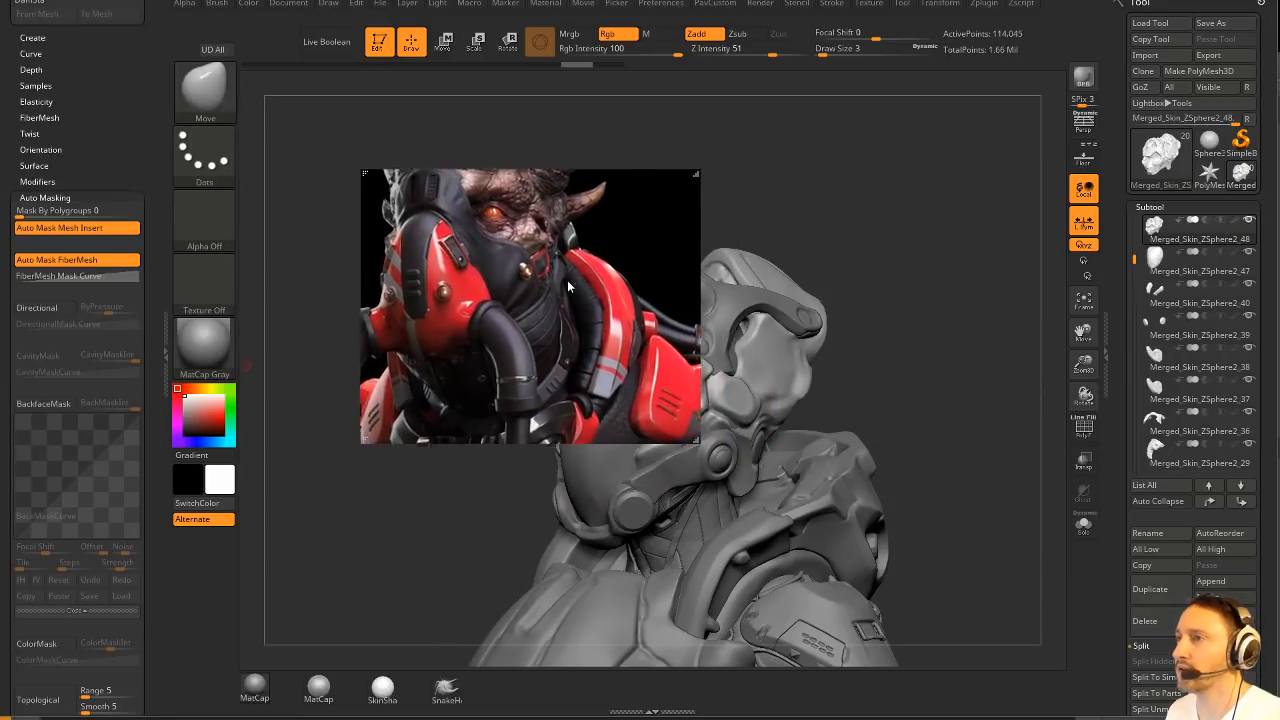
right_drag(589, 264, 0, 354)
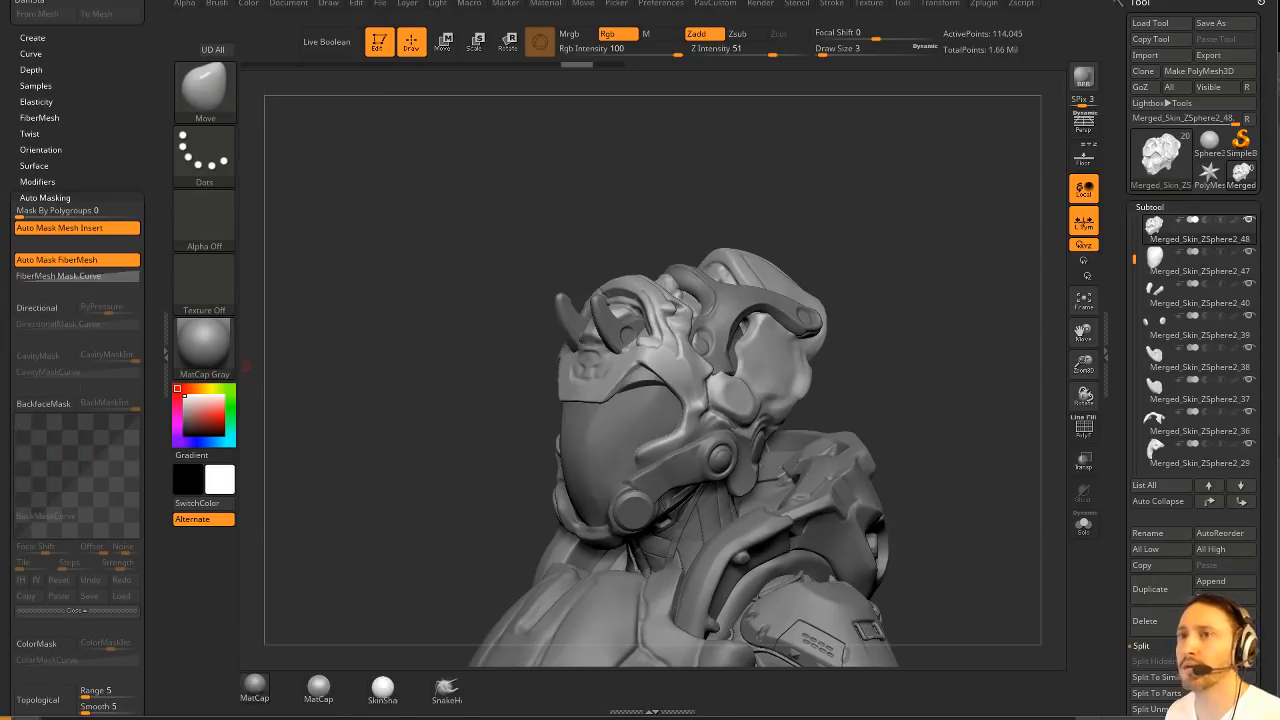
Switch to the hPolish brush, isolate the helmet subtool with Solo mode and set the draw size to 39.
mouse_move(886, 330)
mouse_down()
mouse_move(951, 224)
mouse_move(876, 259)
mouse_move(723, 401)
mouse_up()
key(1)
key(s)
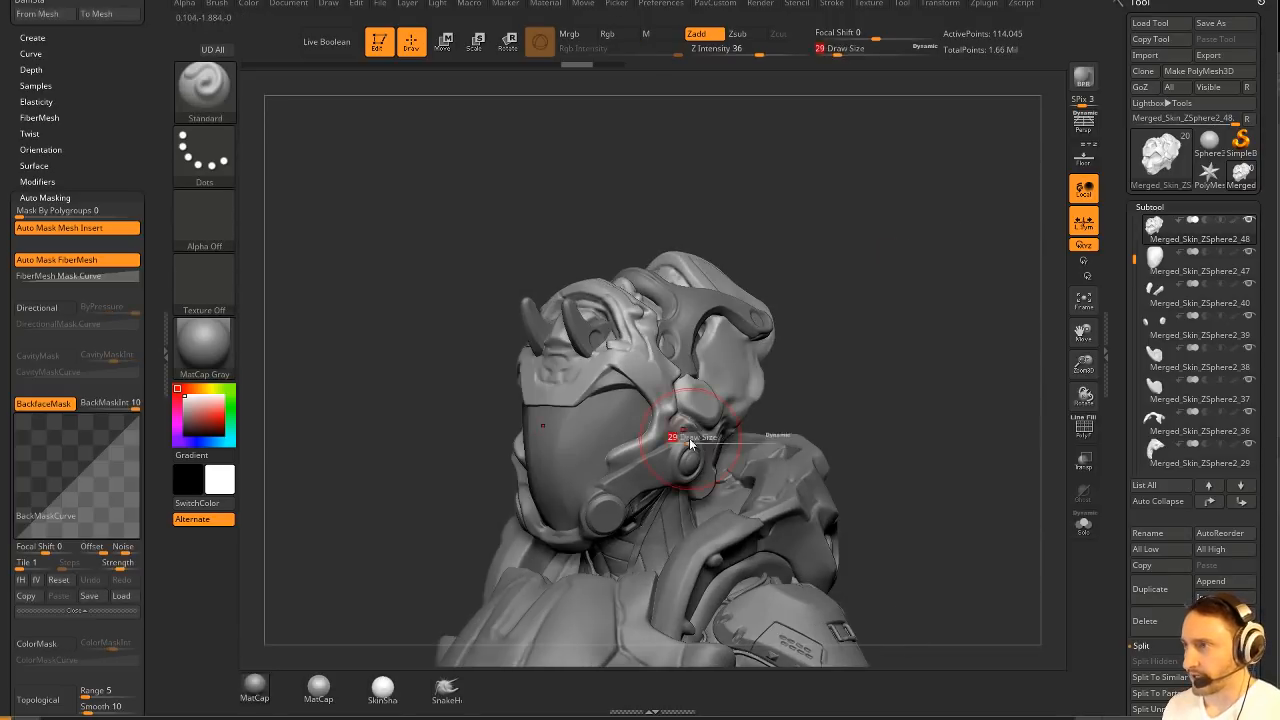
drag(686, 446, 675, 442)
drag(846, 354, 985, 392)
key(2)
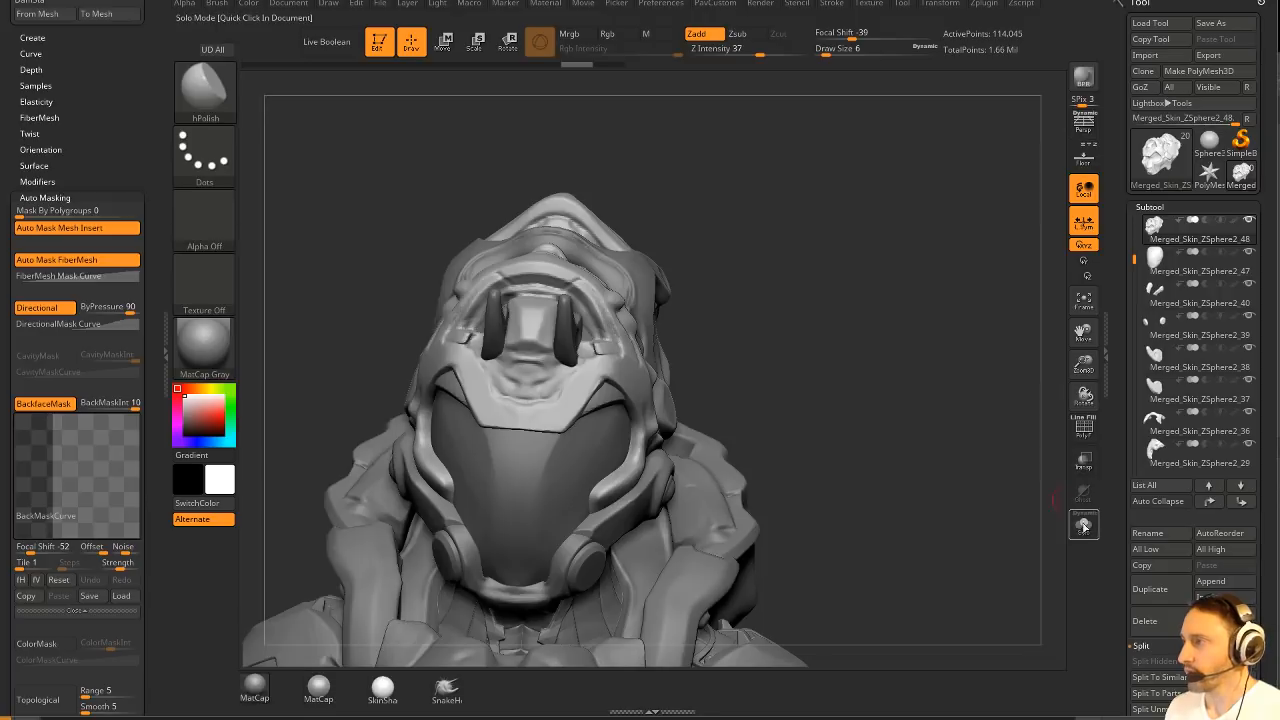
click(1084, 524)
alt+drag(887, 490, 915, 444)
key(s)
drag(645, 434, 658, 434)
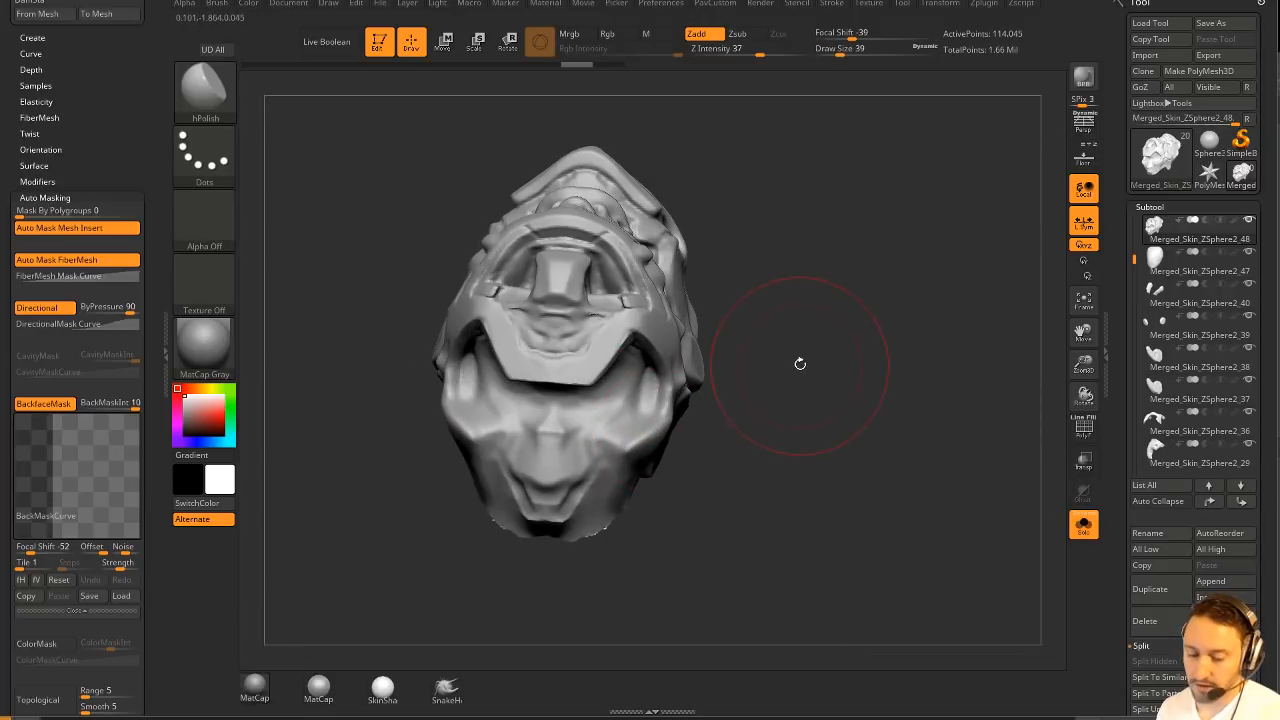
Polish the cheek surfaces below the helmet's brow with hPolish at draw sizes 22 and 12, and show all subtools again.
drag(800, 364, 818, 380)
key(s)
drag(638, 437, 631, 437)
drag(655, 393, 640, 422)
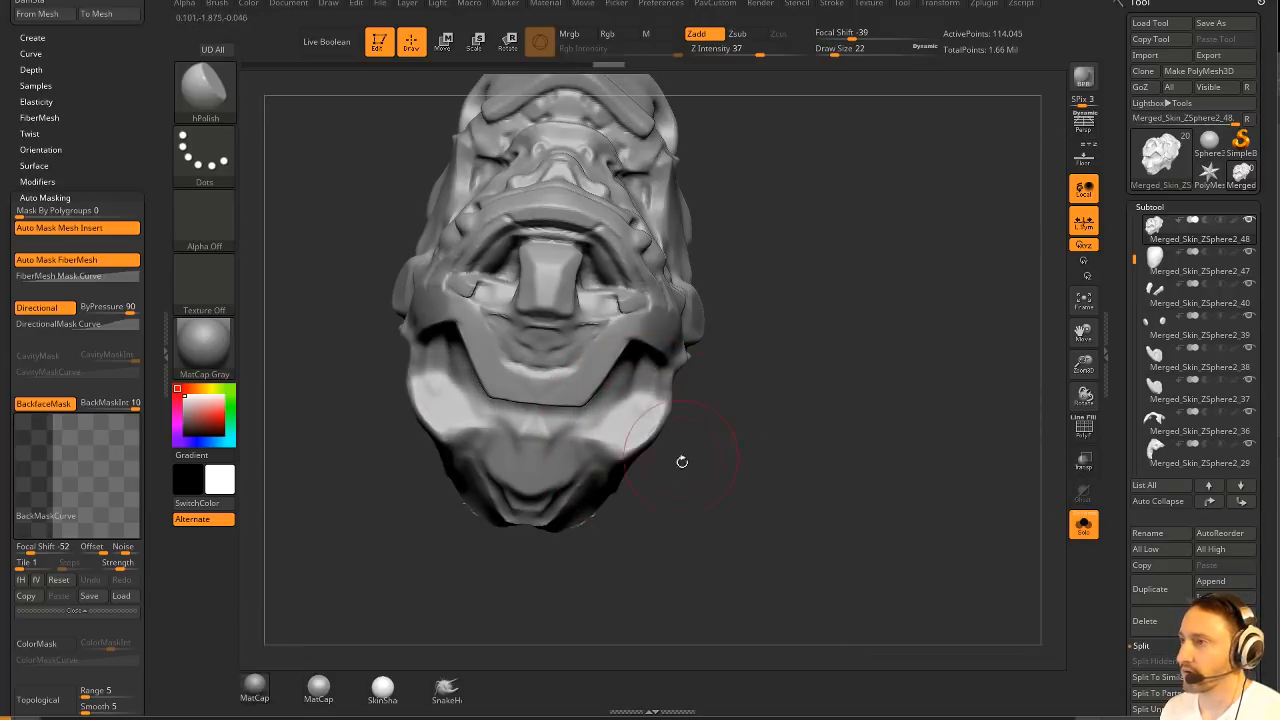
drag(682, 462, 686, 530)
mouse_move(591, 410)
mouse_down()
mouse_move(591, 440)
mouse_move(617, 445)
mouse_up()
drag(700, 470, 612, 463)
key(s)
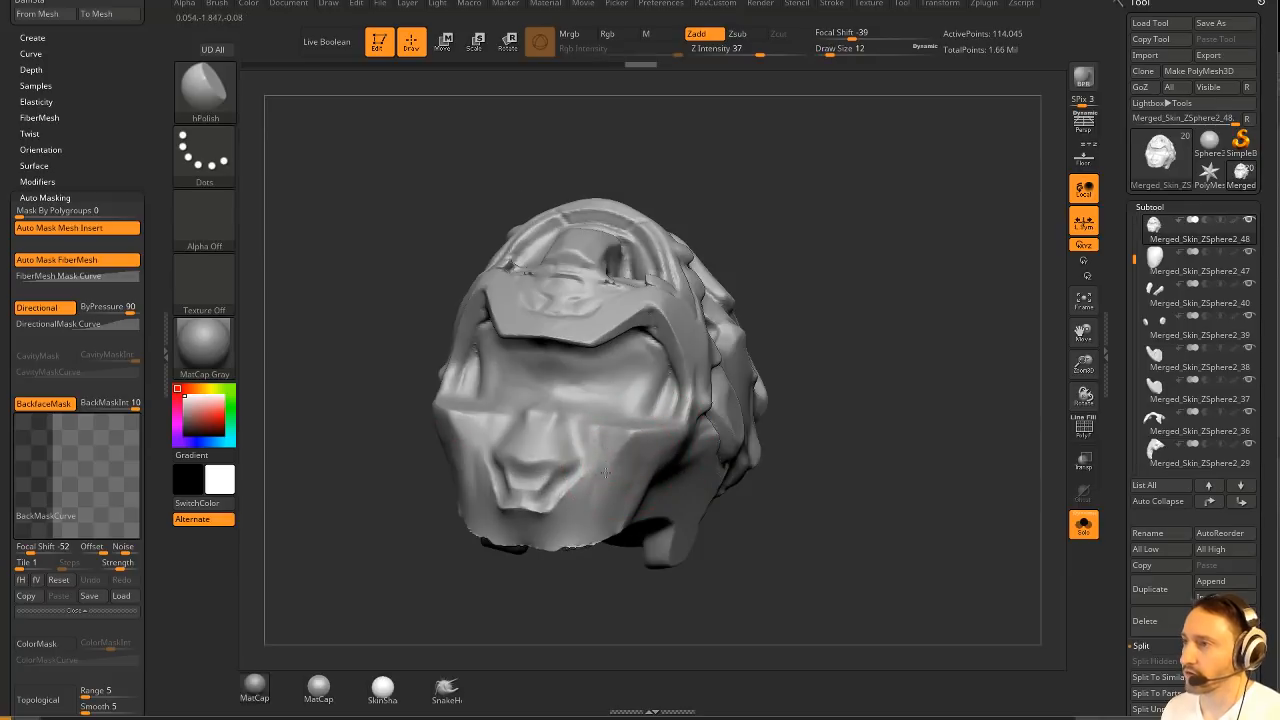
click(1084, 524)
alt+drag(894, 329, 683, 513)
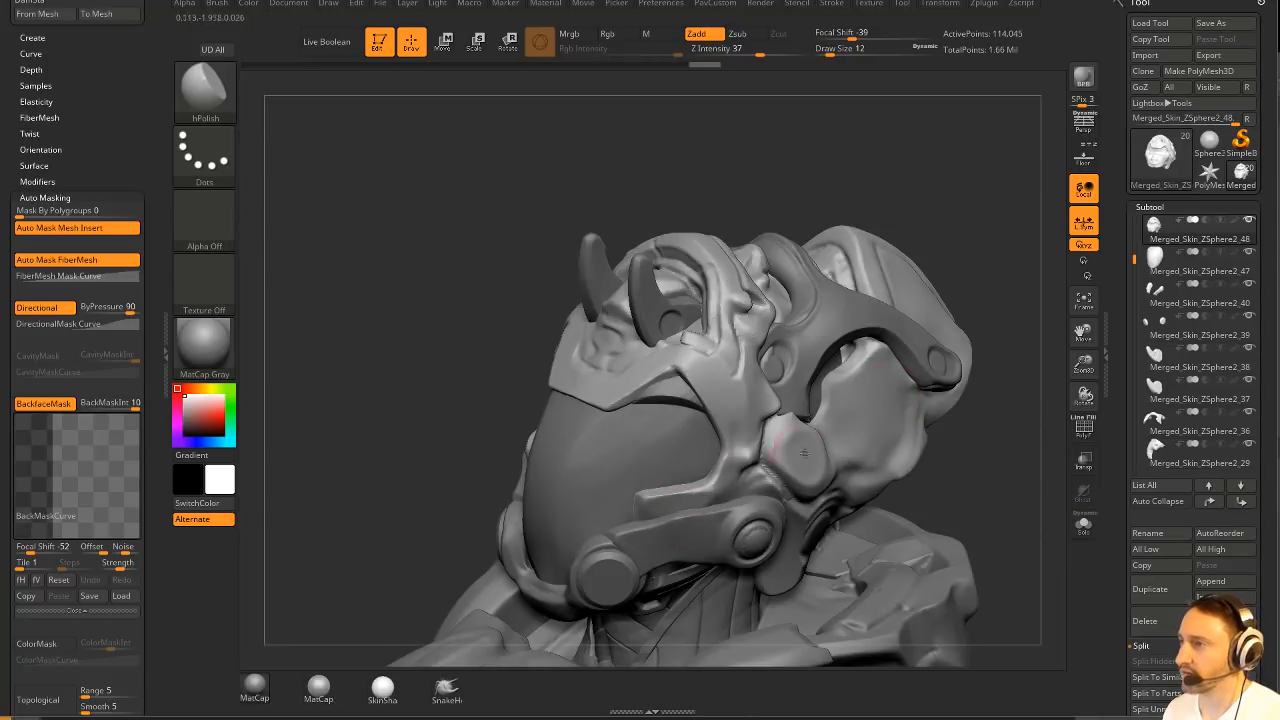
mouse_move(1000, 243)
mouse_down()
mouse_move(829, 249)
mouse_move(895, 250)
mouse_move(671, 416)
mouse_move(960, 300)
mouse_move(880, 291)
mouse_move(906, 243)
mouse_move(886, 243)
mouse_up()
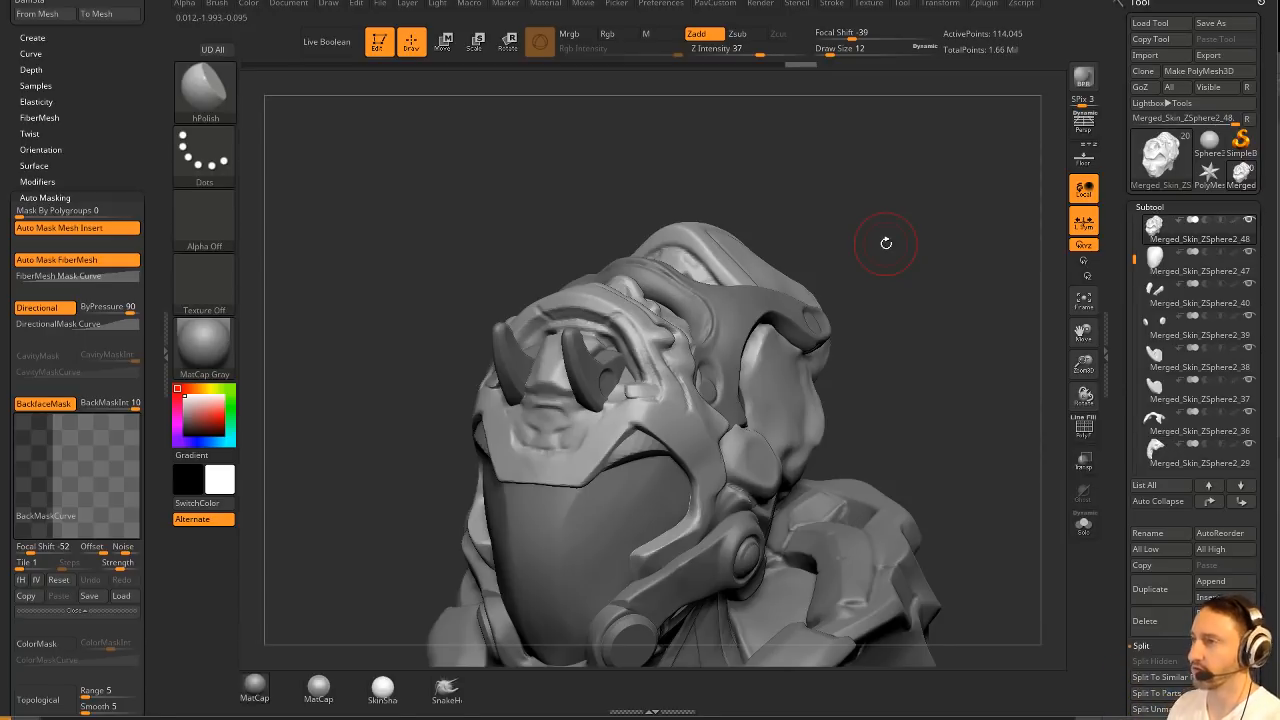
Switch to the TrimDynamic brush for the helmet's brow plate and set its draw size to 9.
drag(829, 260, 935, 286)
key(b)
key(t)
key(d)
mouse_move(845, 279)
mouse_down()
mouse_move(866, 297)
mouse_move(965, 305)
mouse_up()
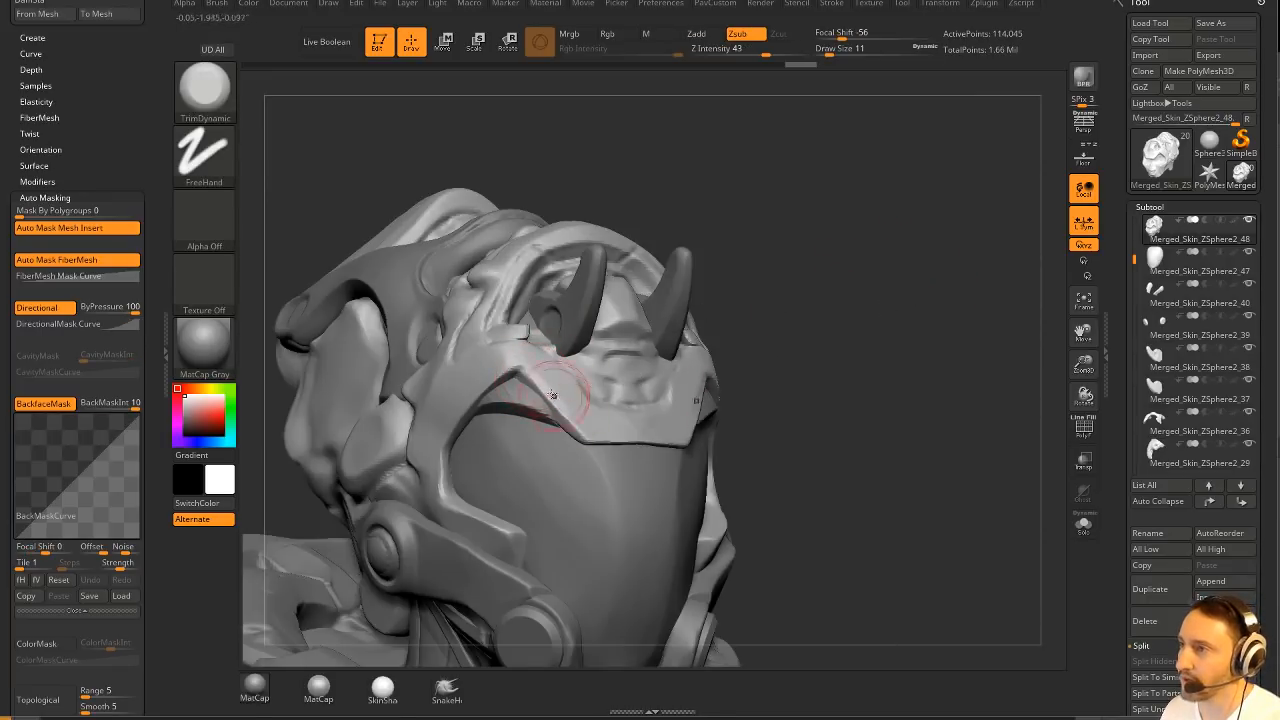
right_drag(656, 420, 609, 437)
key([)
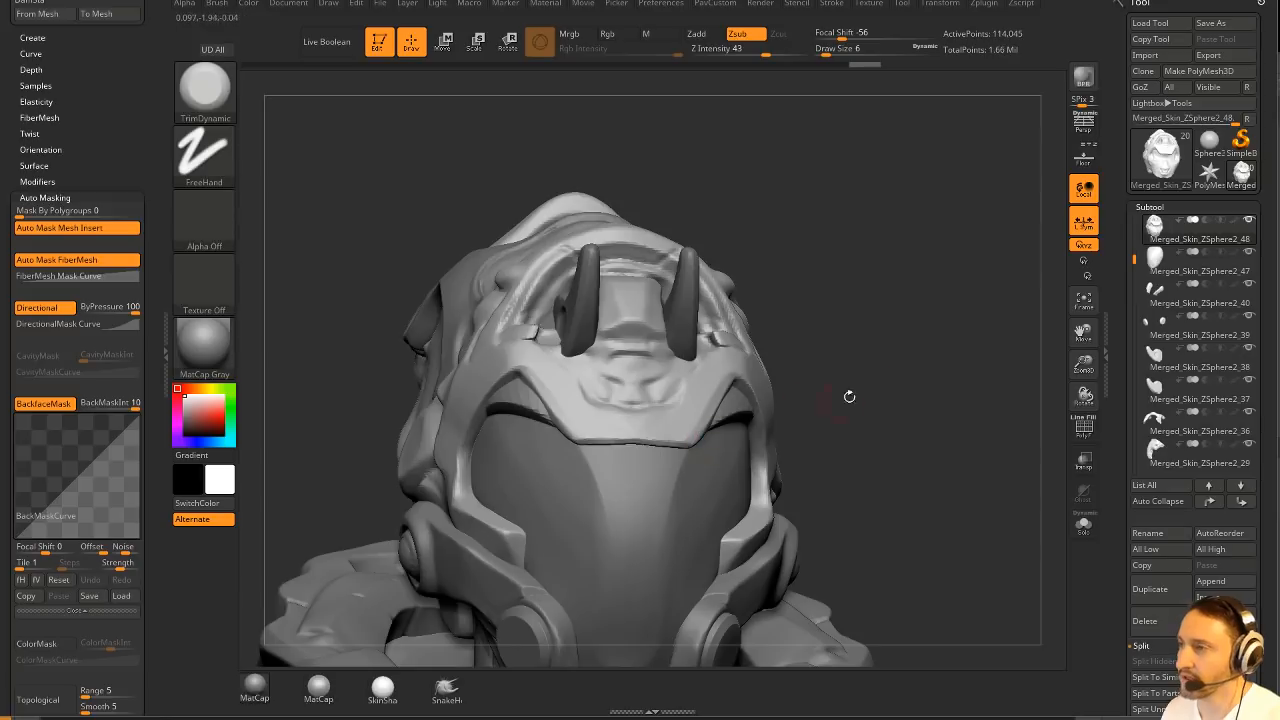
right_drag(849, 397, 828, 381)
key(])
Load the HS2_Vents brush from the LightBox brush library, choose the Skin_JRO_Vent79 shape and look over the other vent shapes.
right_drag(975, 250, 808, 310)
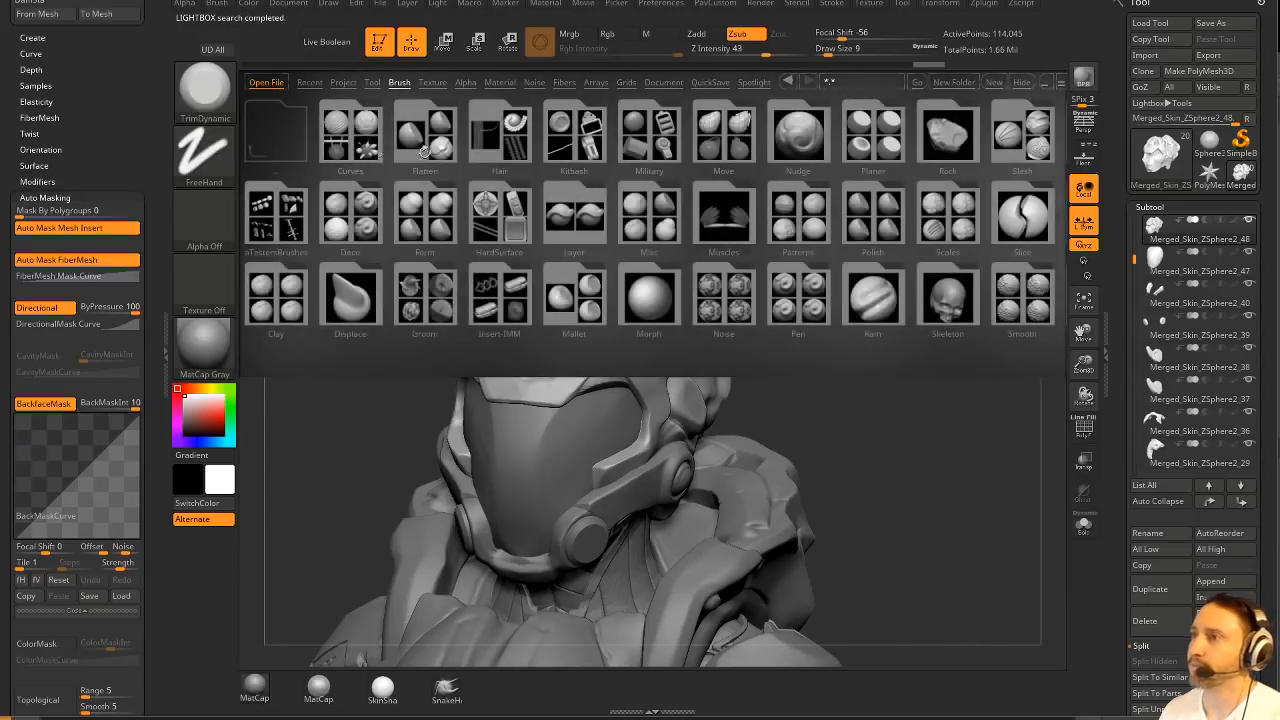
double_click(507, 224)
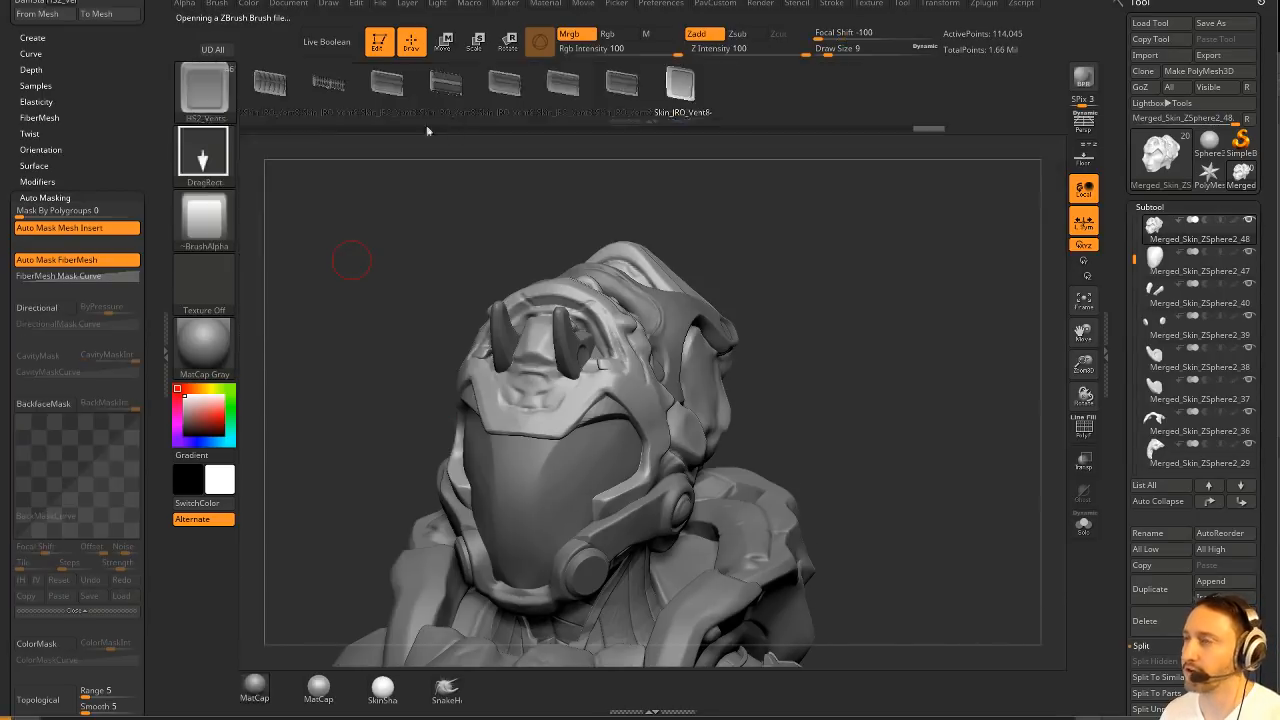
key(m)
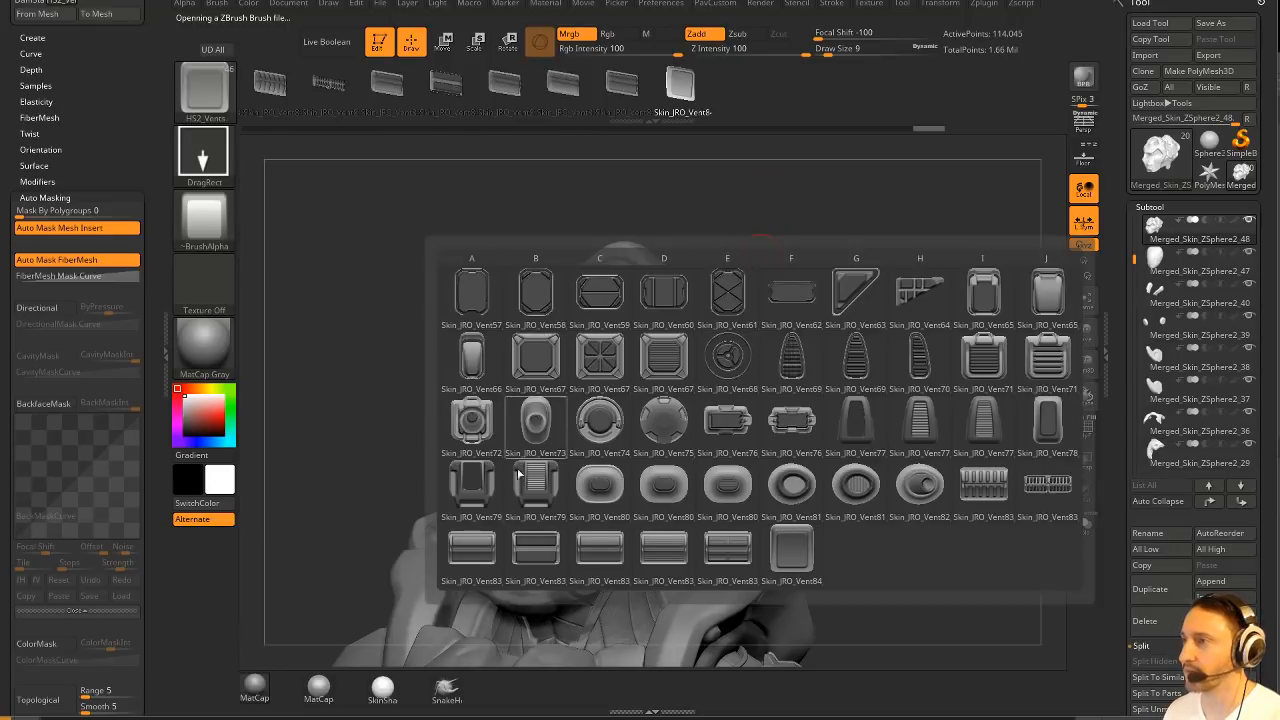
click(792, 485)
key(m)
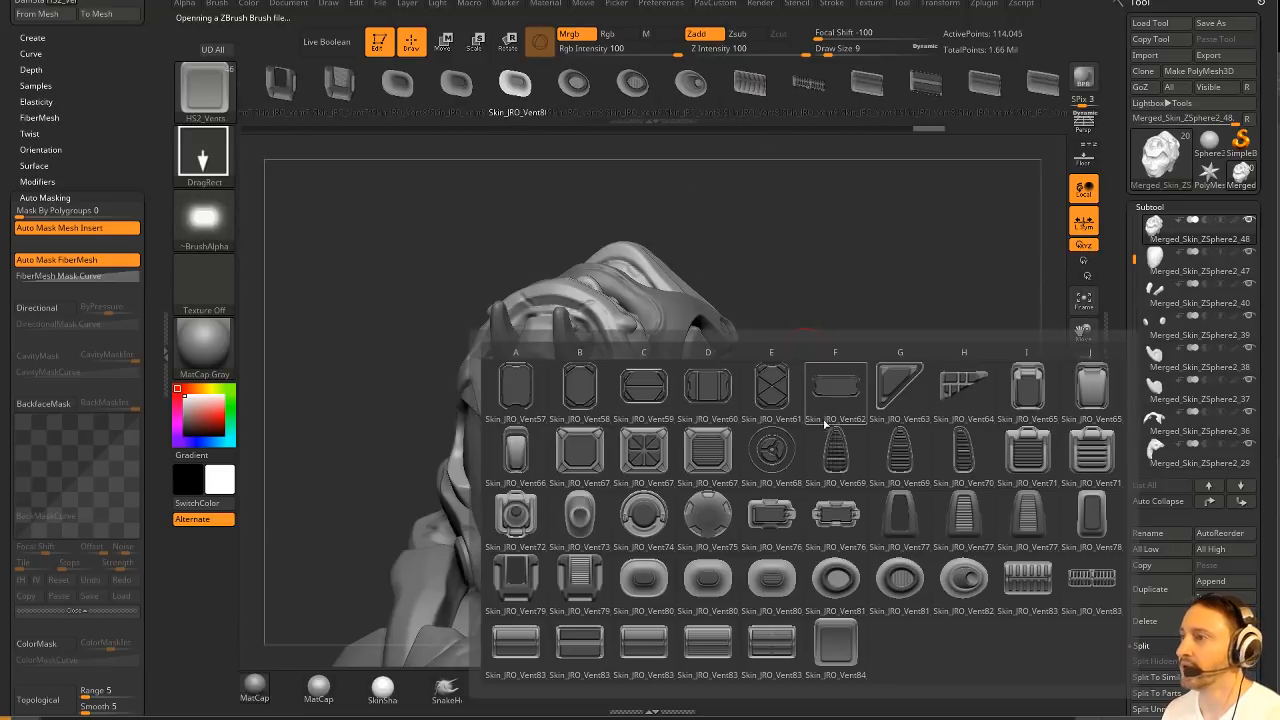
click(826, 424)
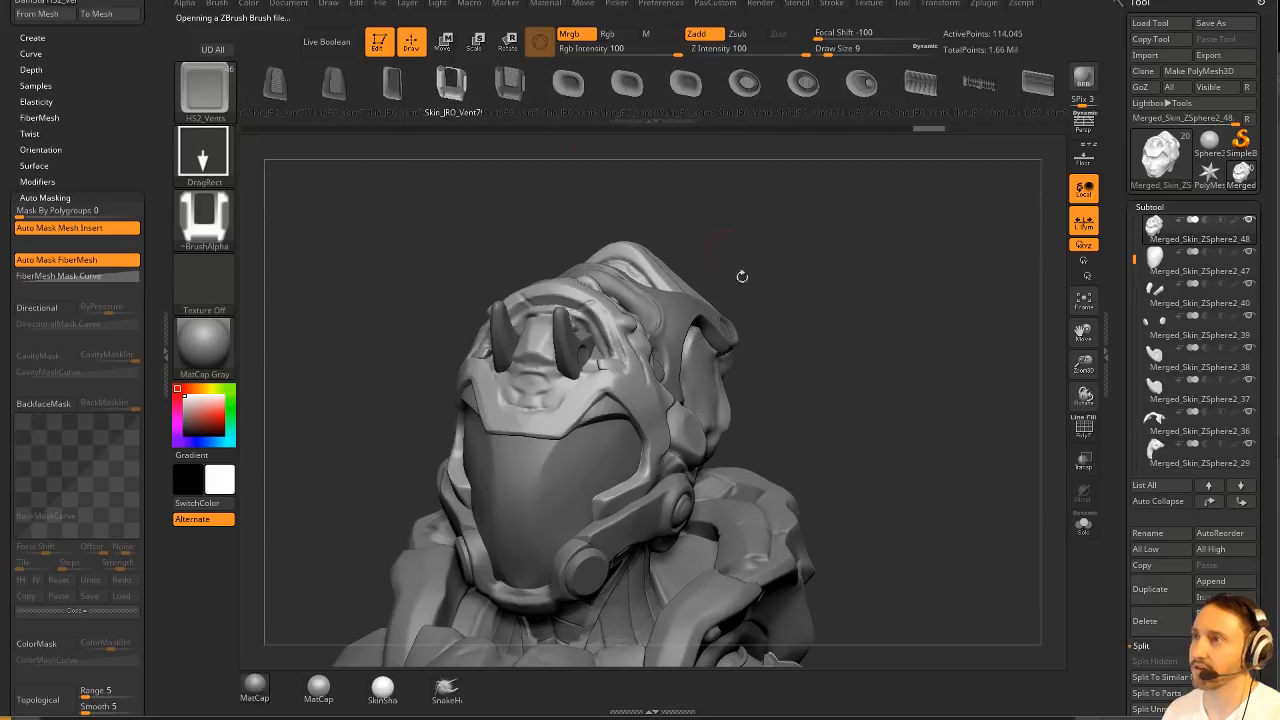
key(m)
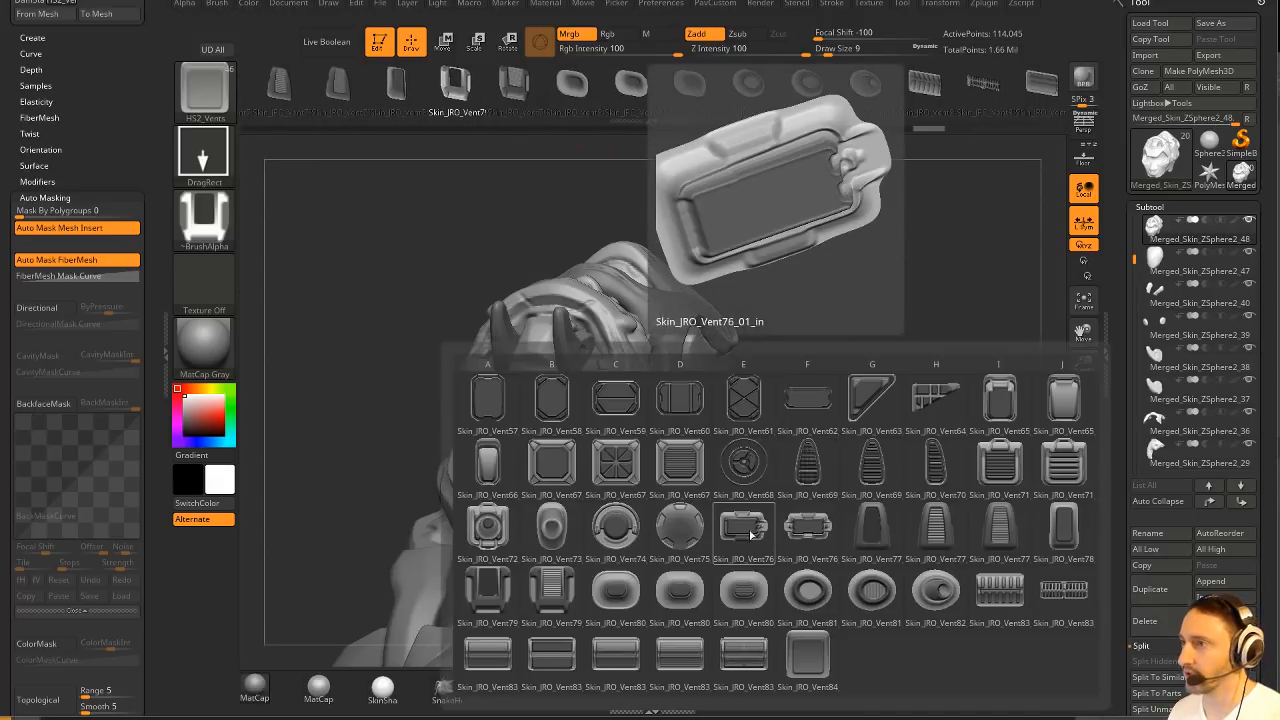
Try stamping the vent shape onto the helmet's side at draw size 41 and undo it.
drag(926, 403, 745, 400)
drag(815, 335, 922, 273)
key(ctrl+z)
Set the vents brush's Z intensity to 23 and turn on its backface masking.
drag(774, 48, 714, 48)
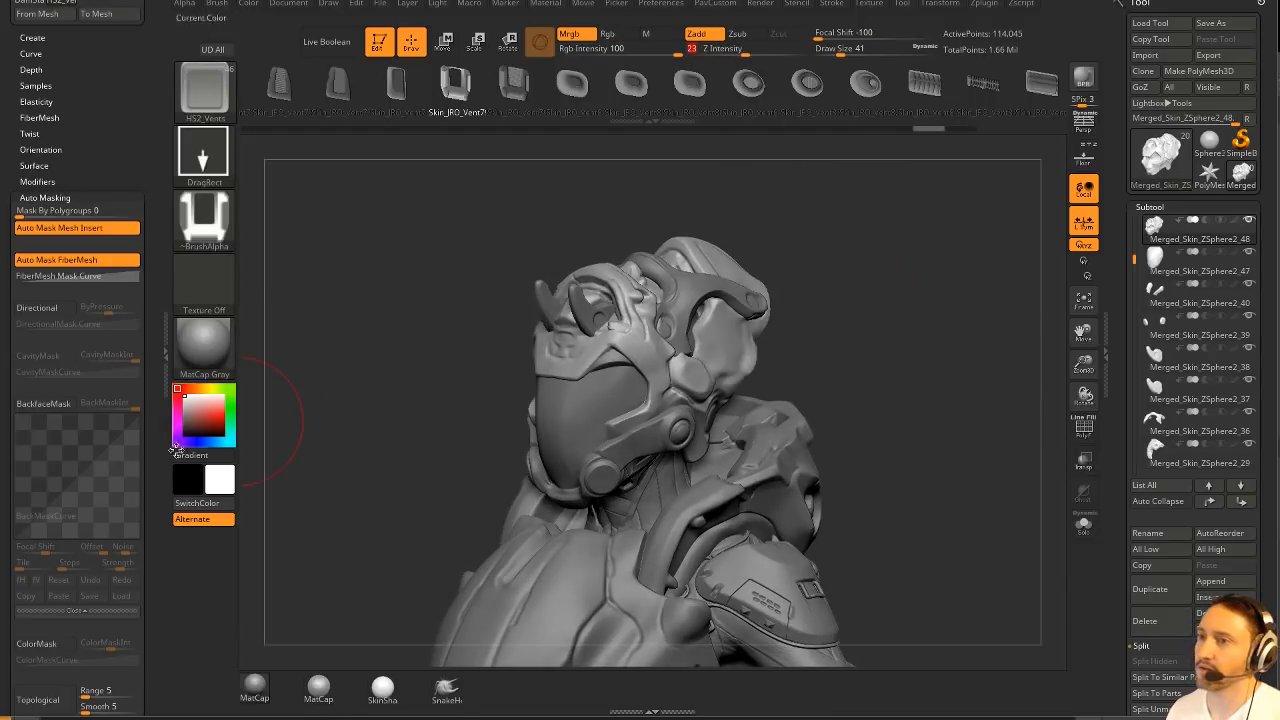
scroll(110, 340, down, 5)
scroll(116, 332, up, 4)
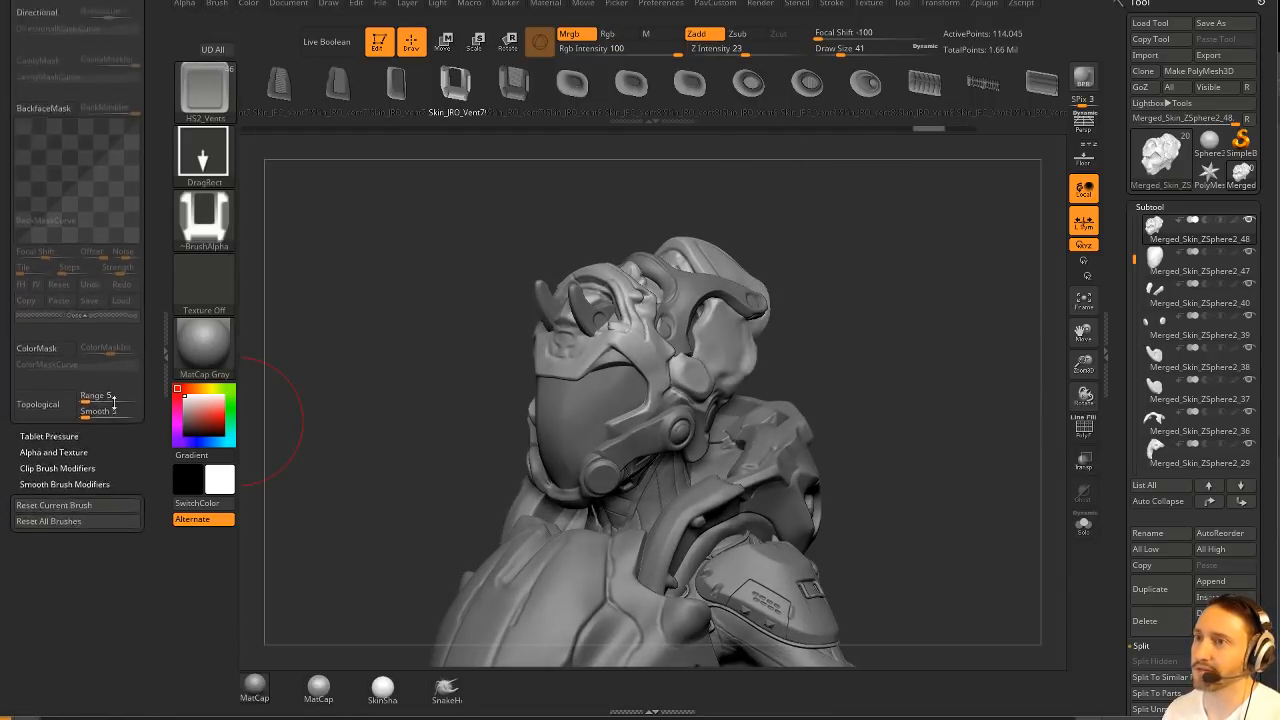
click(49, 328)
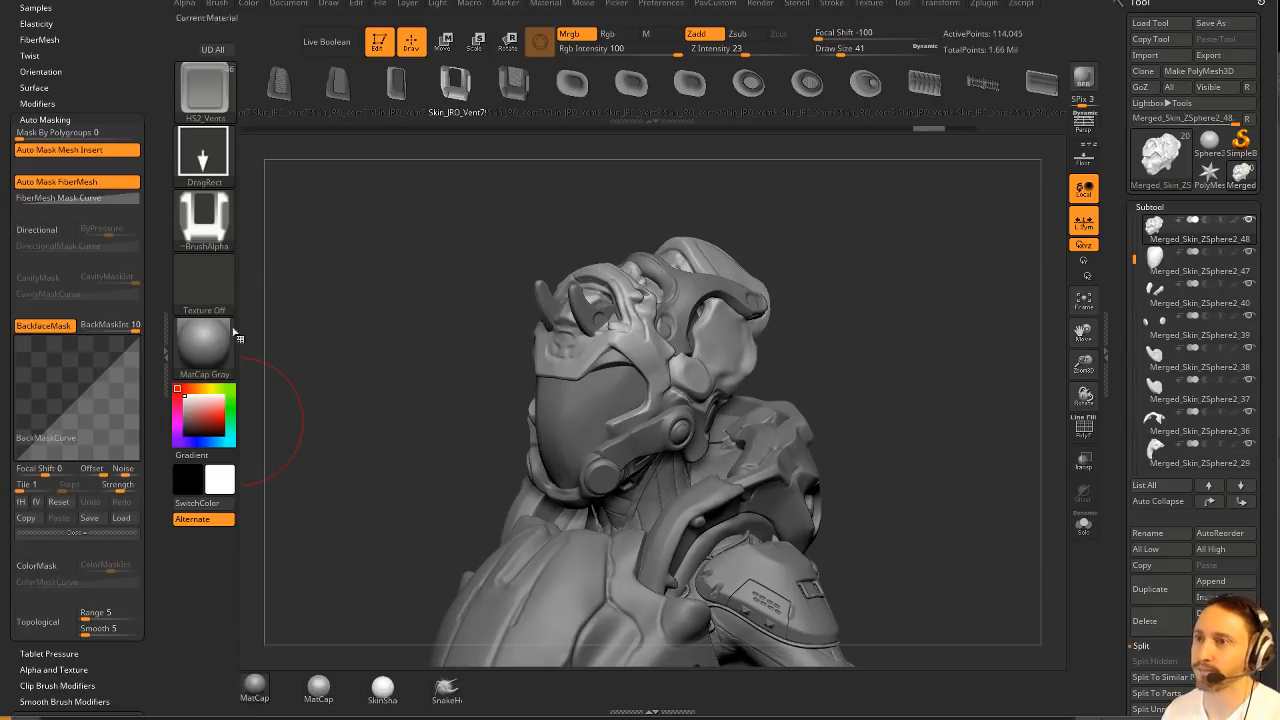
Try stamping the Skin_JRO_Vent79 shape onto the helmet's rear side panel at Z intensity 23 and 34.
right_drag(780, 366, 706, 369)
right_drag(834, 317, 800, 112)
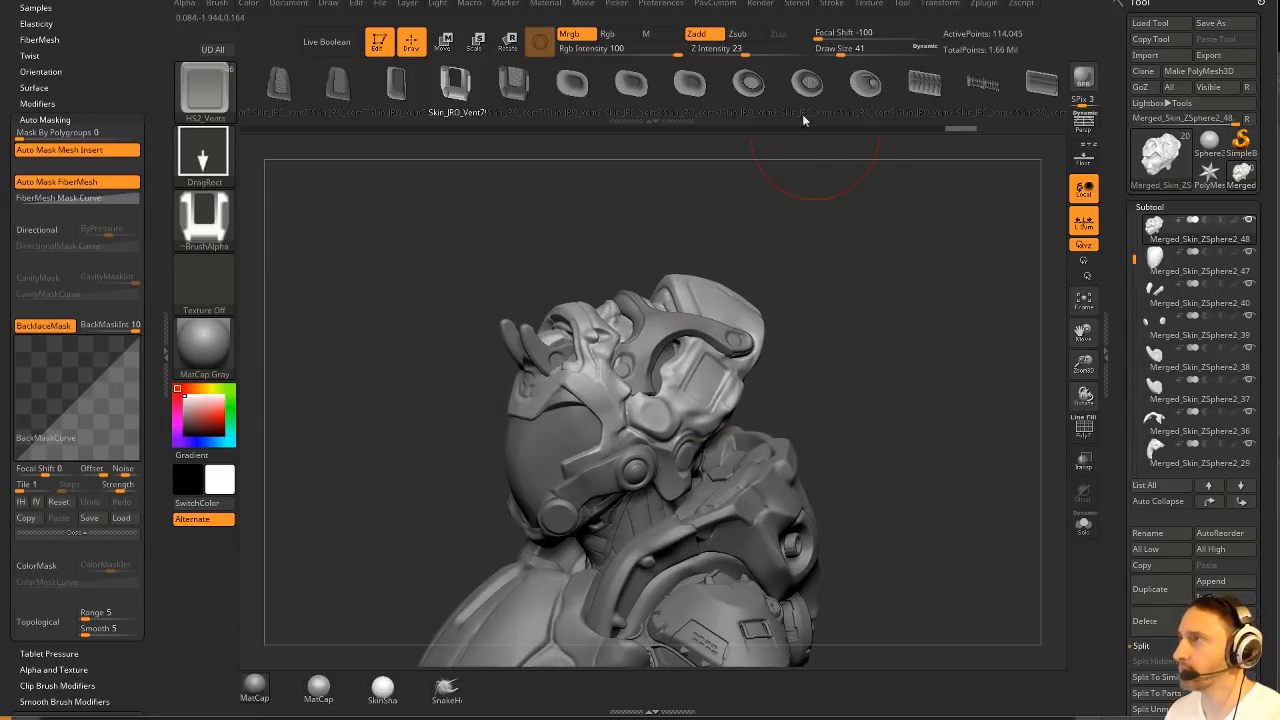
drag(839, 189, 862, 215)
drag(696, 390, 658, 432)
drag(887, 302, 714, 314)
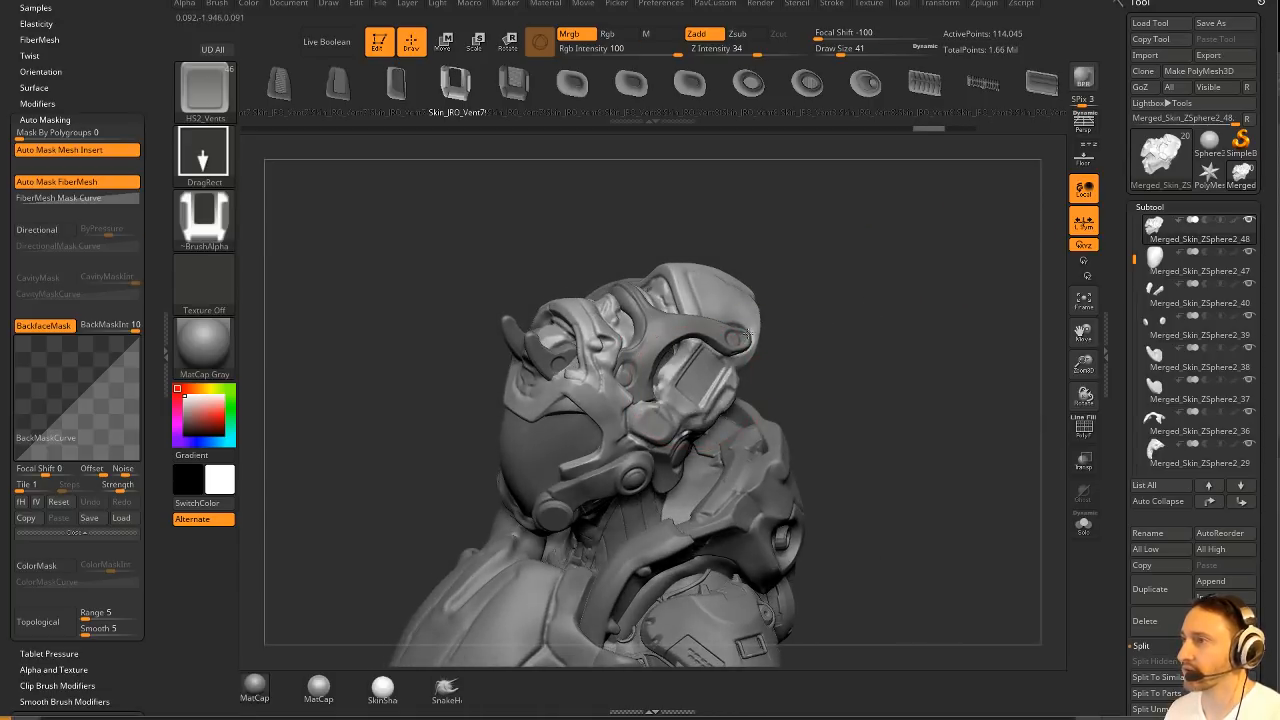
Try stamping the ring-shaped and the domed round vent shapes onto the helmet's rear side panel at Z intensity 34, then undo.
click(806, 84)
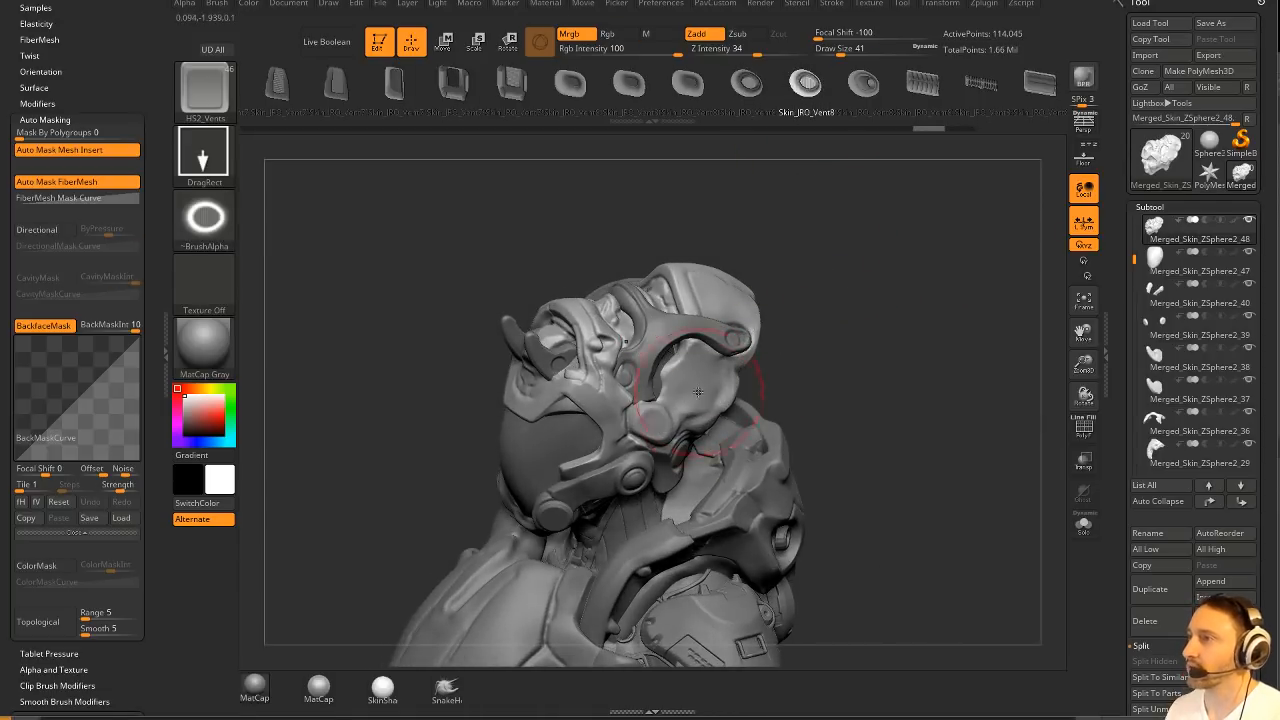
click(864, 84)
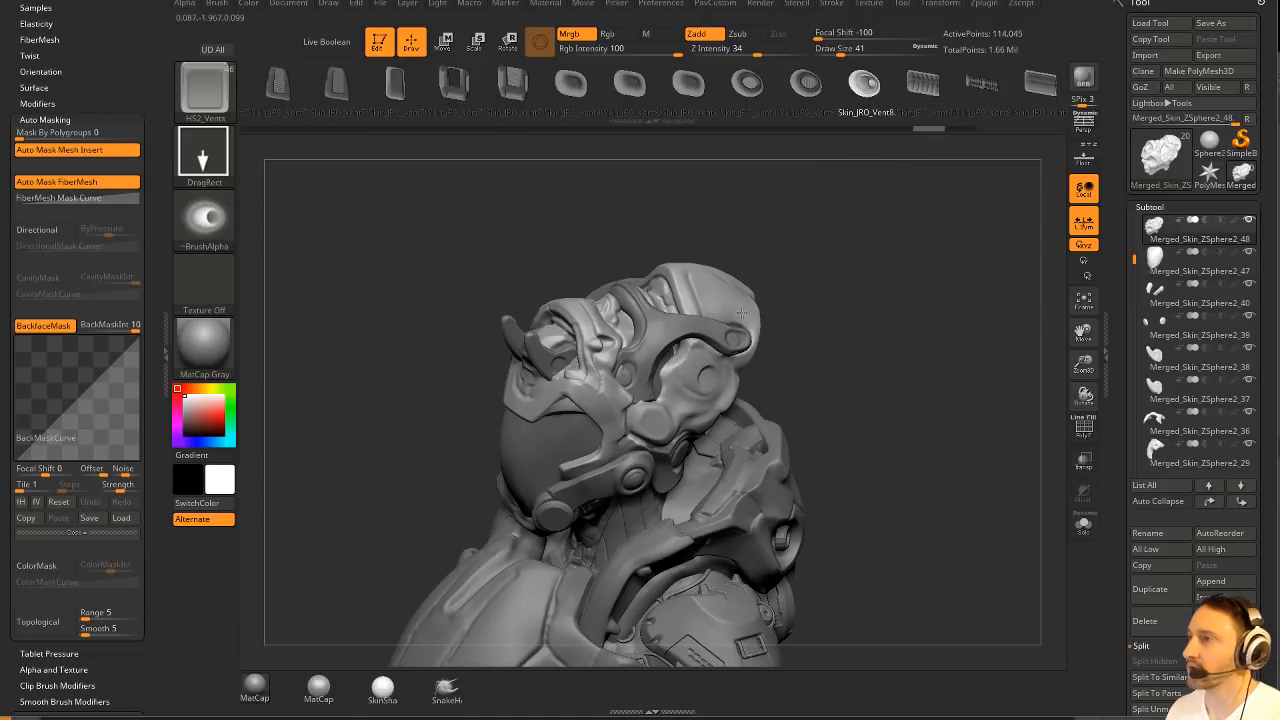
key(ctrl+z)
Try the domed round vent on the rear side panel at Z intensity 54 and draw size 16, undoing the stamps.
click(774, 49)
drag(703, 403, 736, 343)
mouse_move(920, 346)
mouse_down()
mouse_move(975, 324)
mouse_move(677, 403)
mouse_move(684, 450)
mouse_up()
key(s)
drag(852, 368, 820, 356)
key(ctrl+z)
drag(708, 377, 738, 338)
key(ctrl+z)
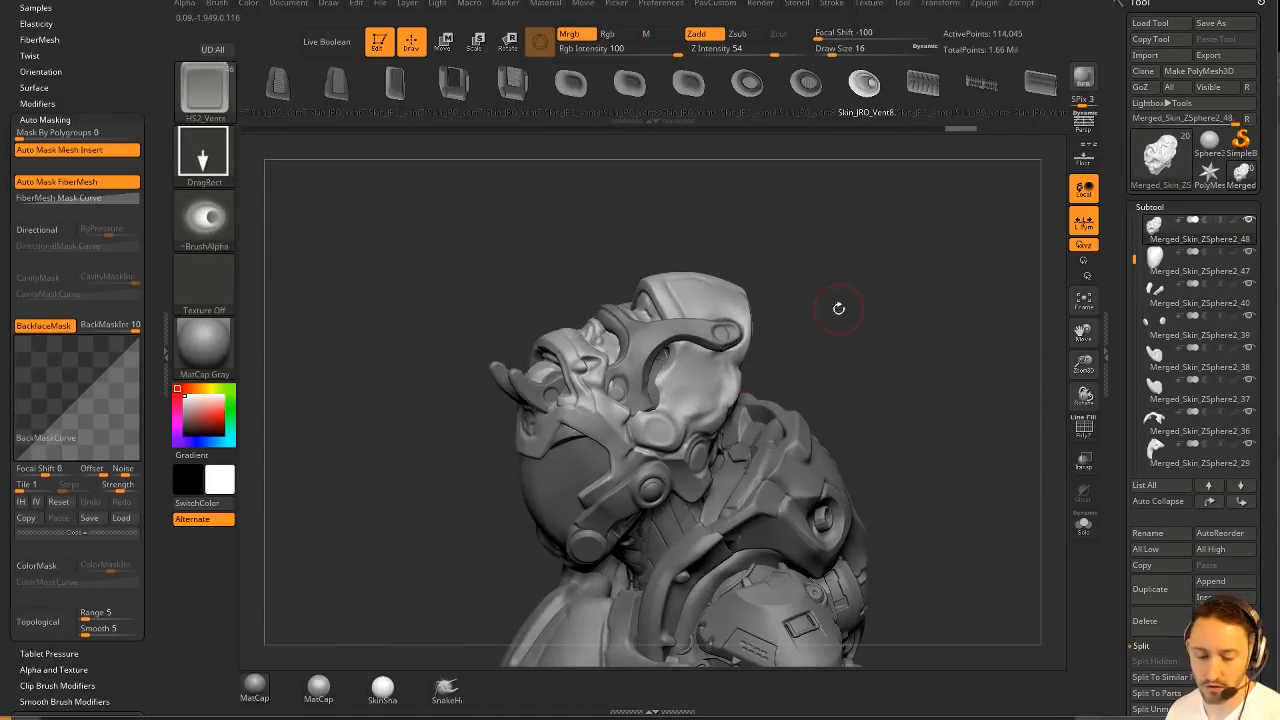
Choose the Latches_3 part from the IMM ModelKit brush and insert it on the helmet's side panel.
key(b)
key(i)
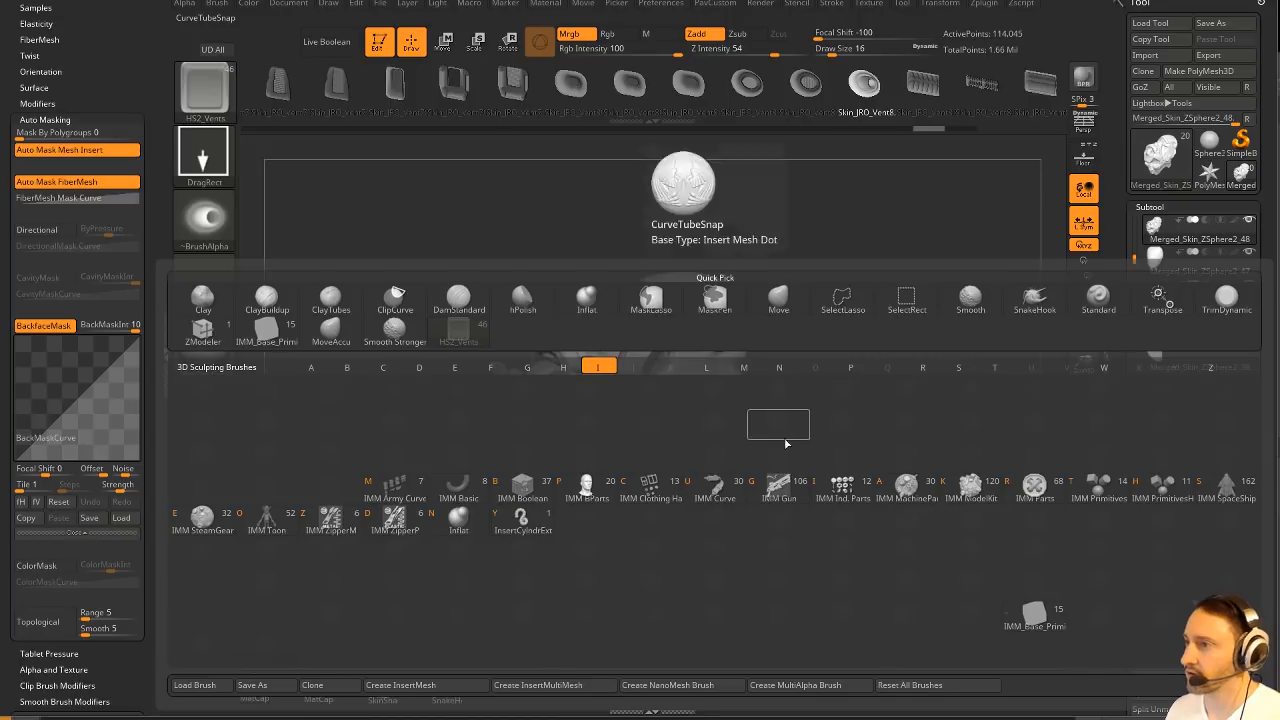
click(970, 487)
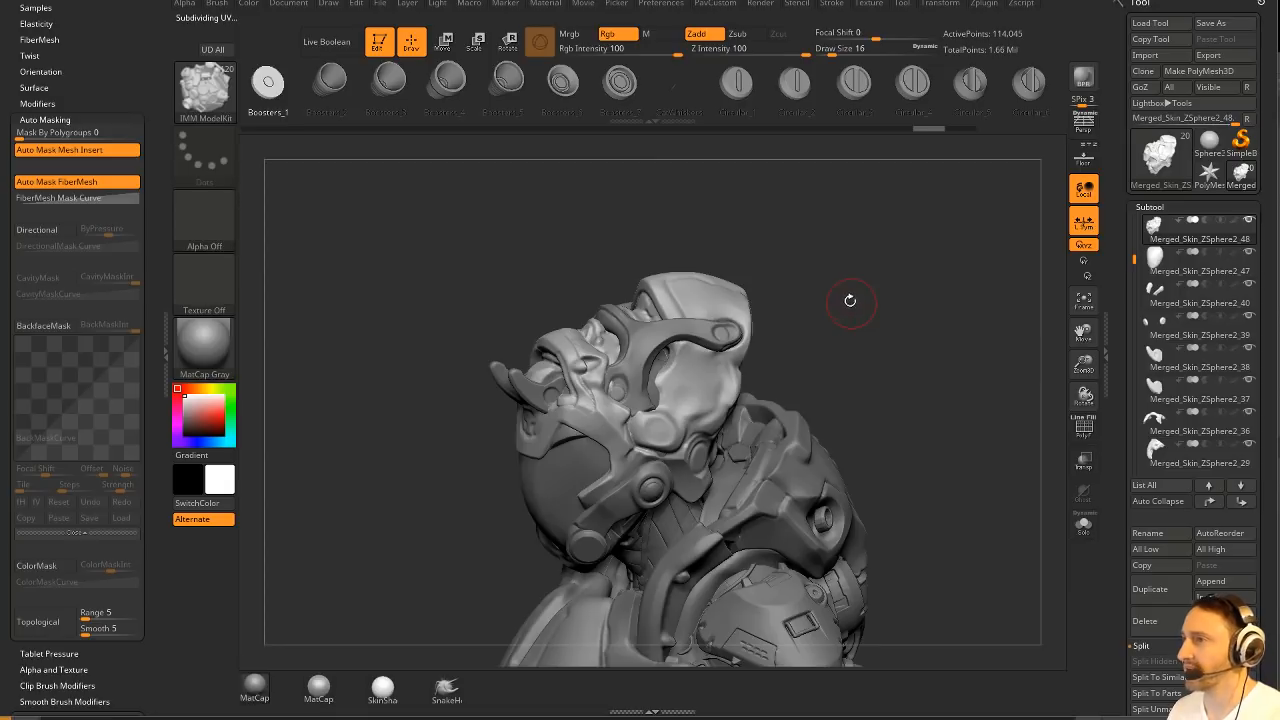
key(m)
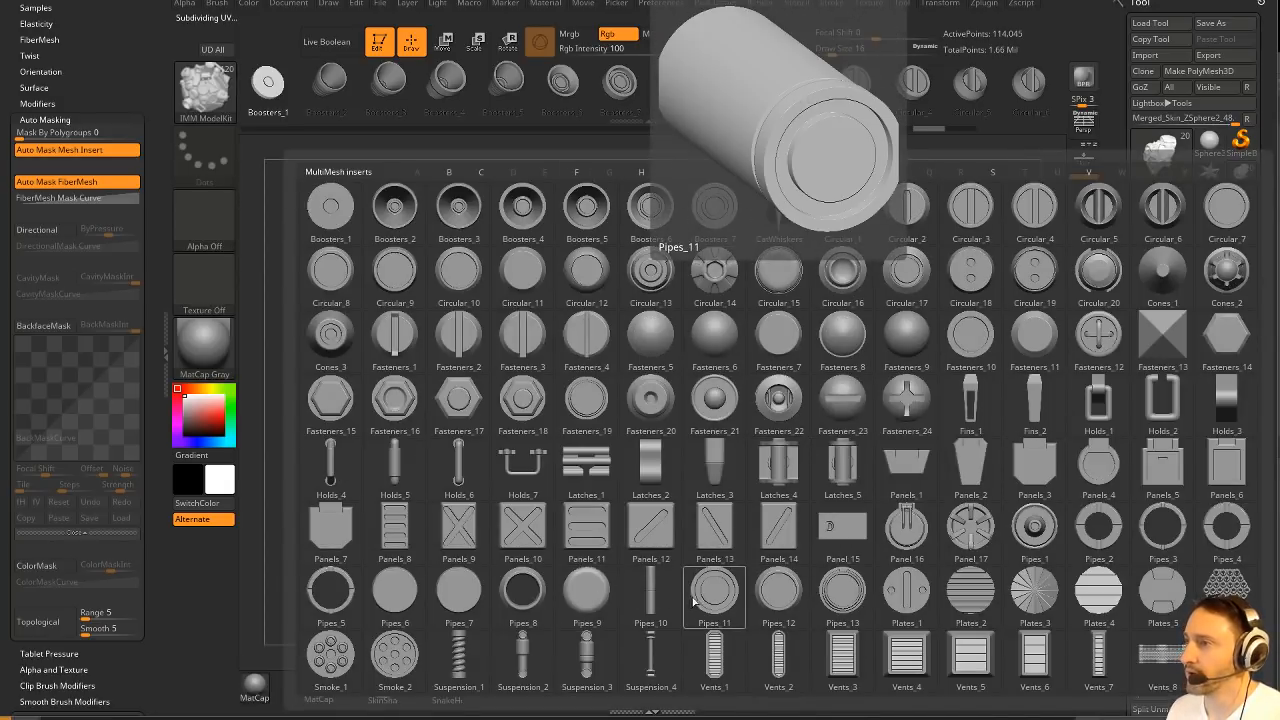
click(722, 450)
drag(689, 379, 672, 410)
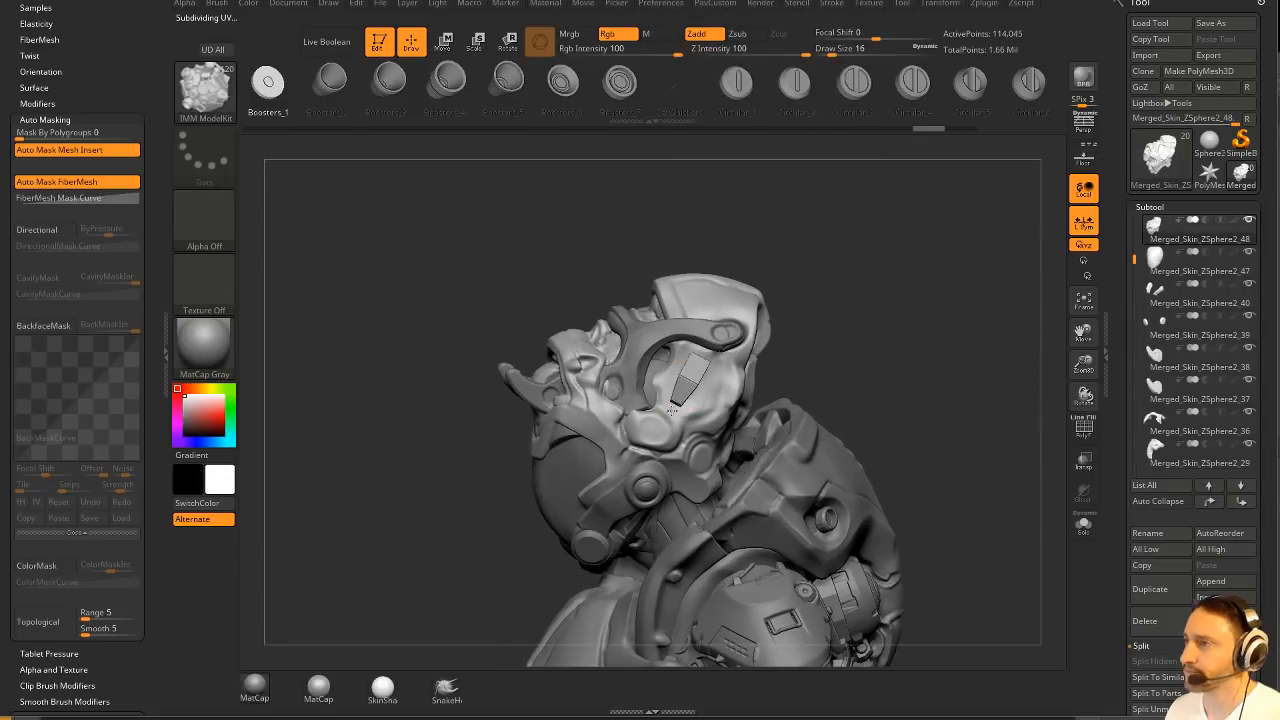
Split the newly inserted side fins into their own subtool and reposition them against the helmet's sides.
mouse_move(780, 350)
mouse_down()
mouse_move(794, 334)
mouse_move(893, 326)
mouse_up()
key(space)
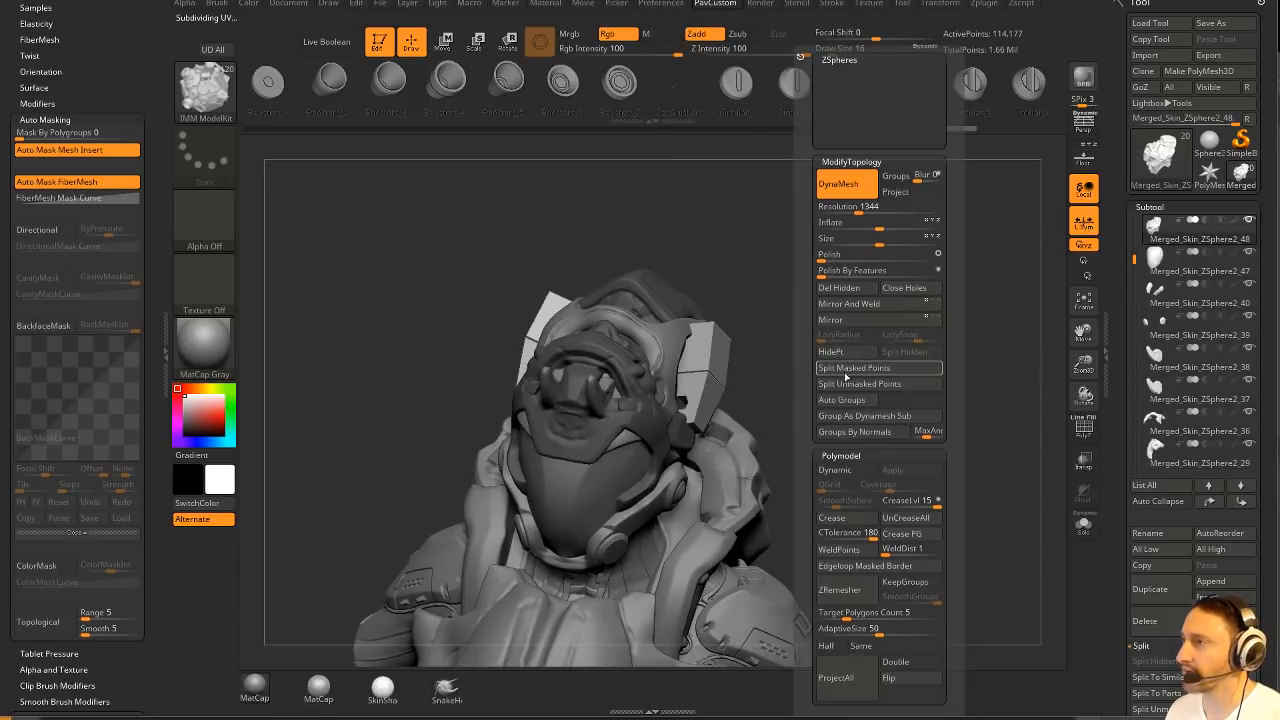
click(850, 371)
drag(843, 284, 680, 528)
key(w)
drag(750, 417, 738, 417)
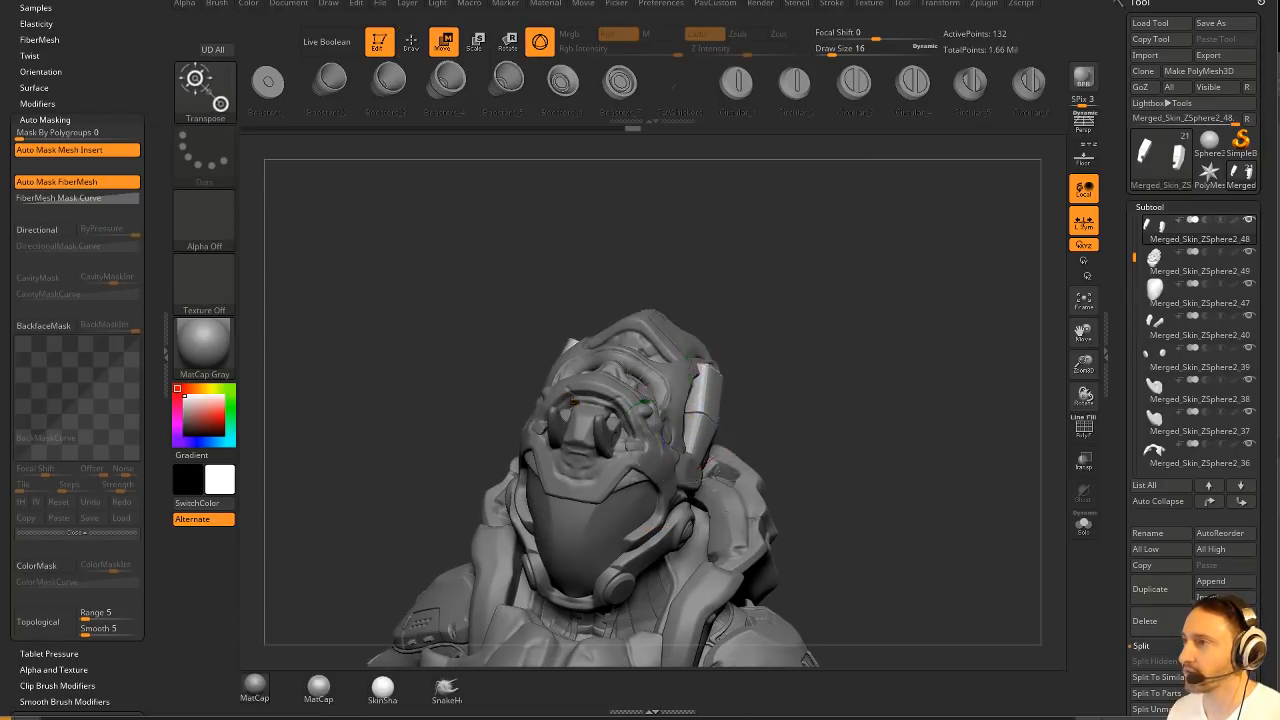
Rebuild the side fins' low-poly geometry as a denser mesh and clear any masking.
drag(950, 350, 848, 369)
key(q)
key(space)
click(894, 288)
mouse_move(846, 268)
ctrl+mouse_down()
mouse_move(917, 396)
mouse_move(903, 380)
ctrl+mouse_up()
key(space)
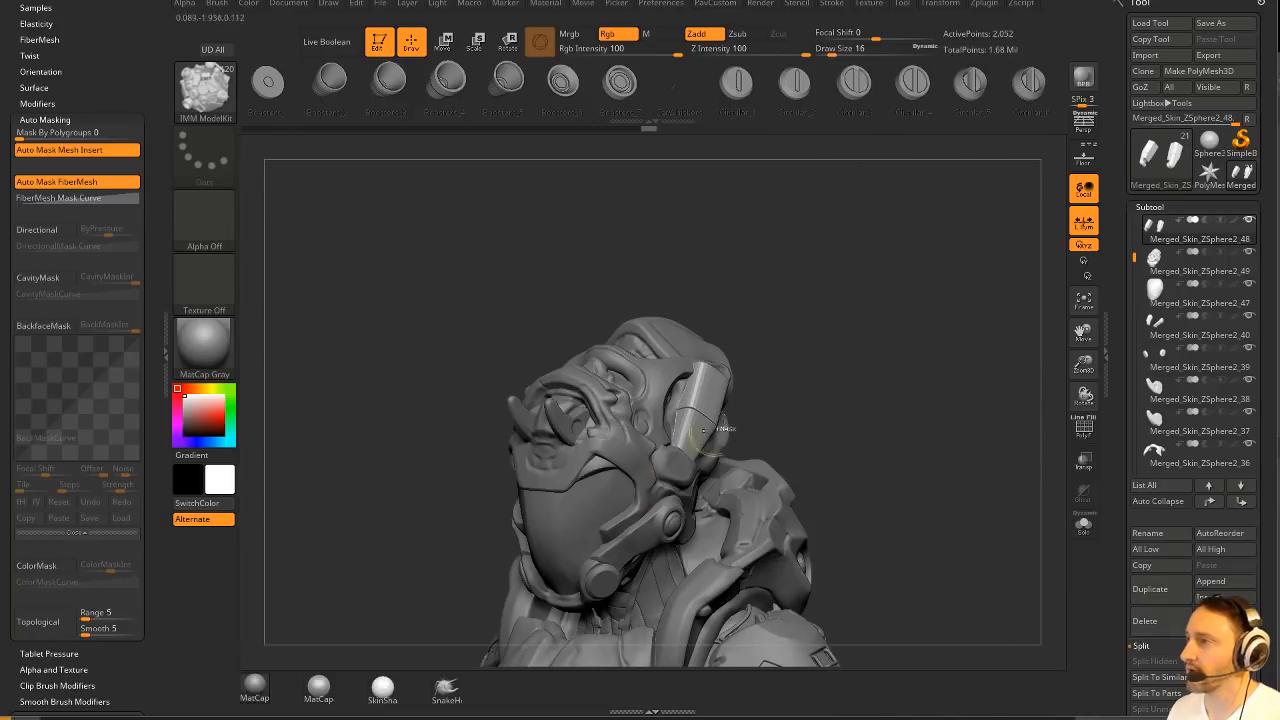
Move the side fins outward by about 0.025 and rotate them about 41 degrees in the side view.
drag(866, 343, 673, 378)
key(w)
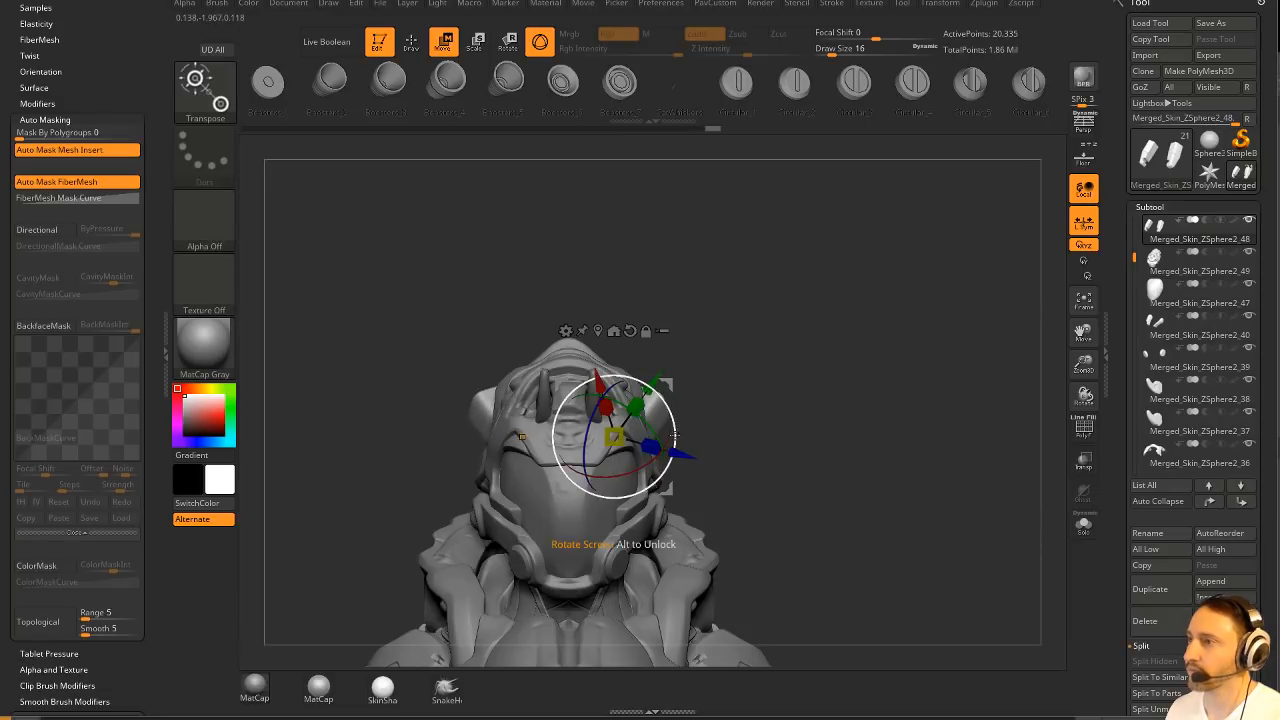
drag(664, 446, 663, 448)
drag(683, 414, 700, 411)
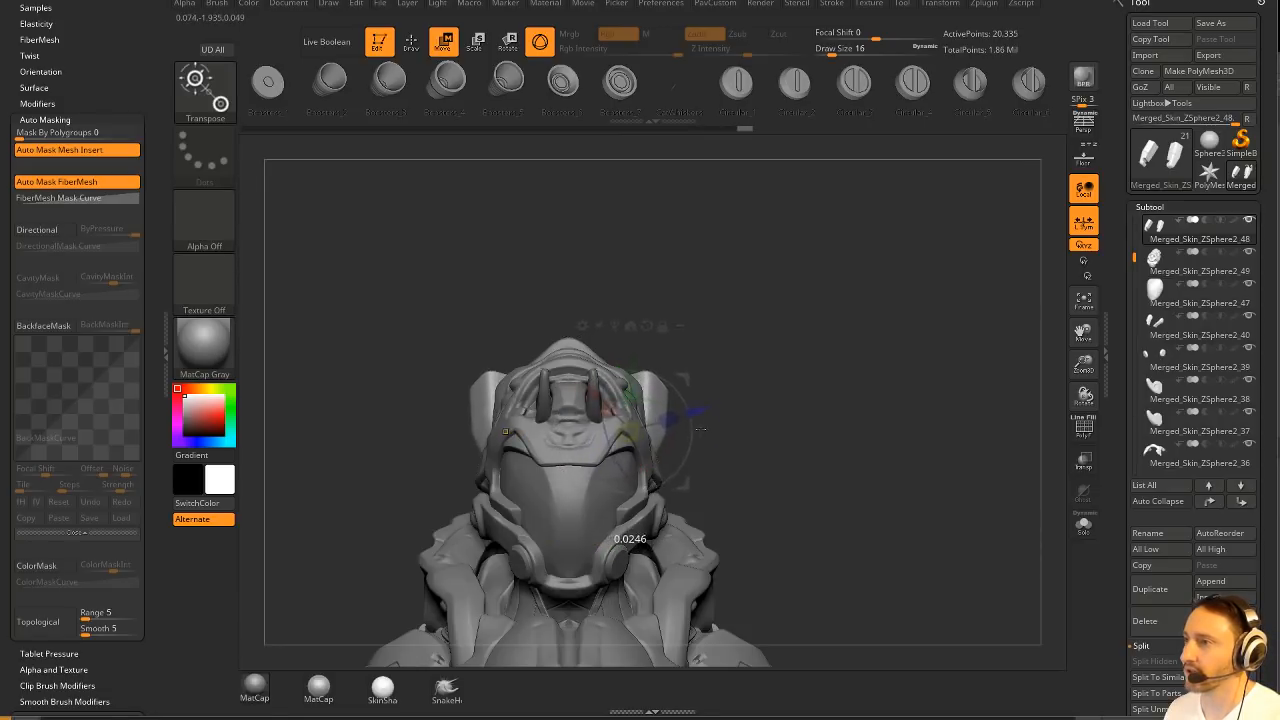
key(q)
drag(862, 374, 776, 376)
key(w)
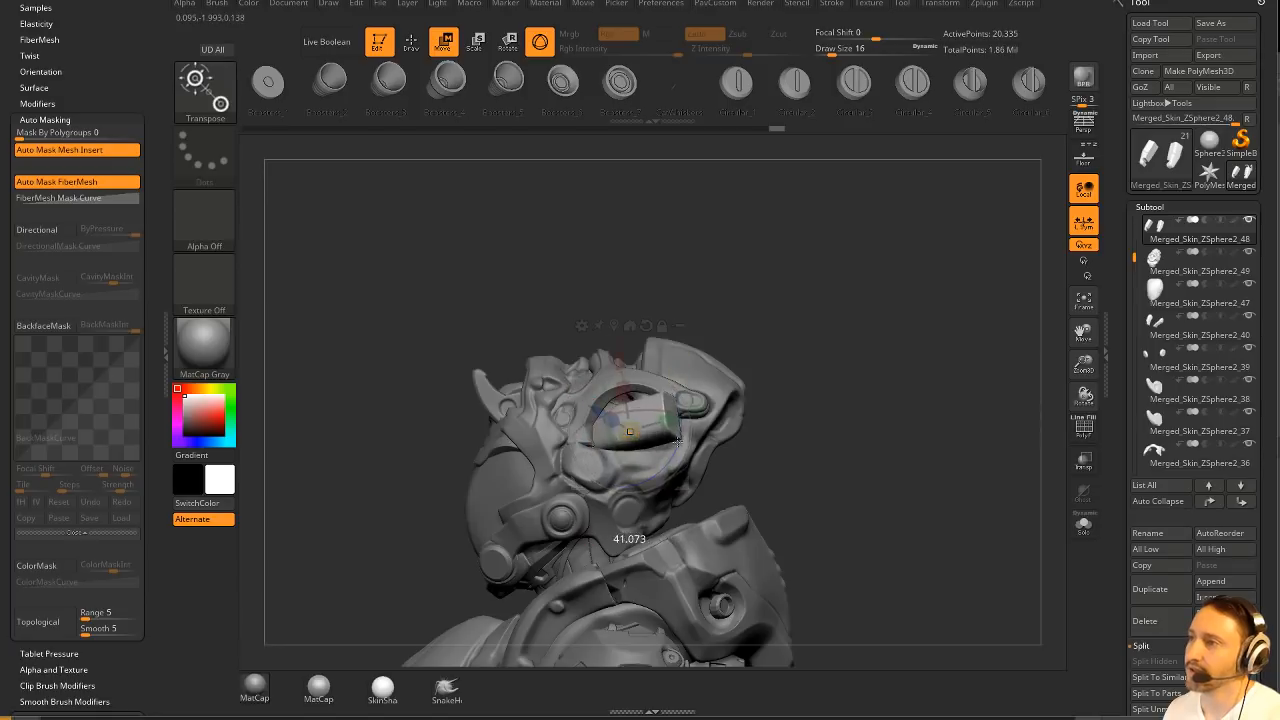
Enlarge the side fins slightly and adjust their placement from the rear and front views.
key(q)
drag(823, 349, 689, 424)
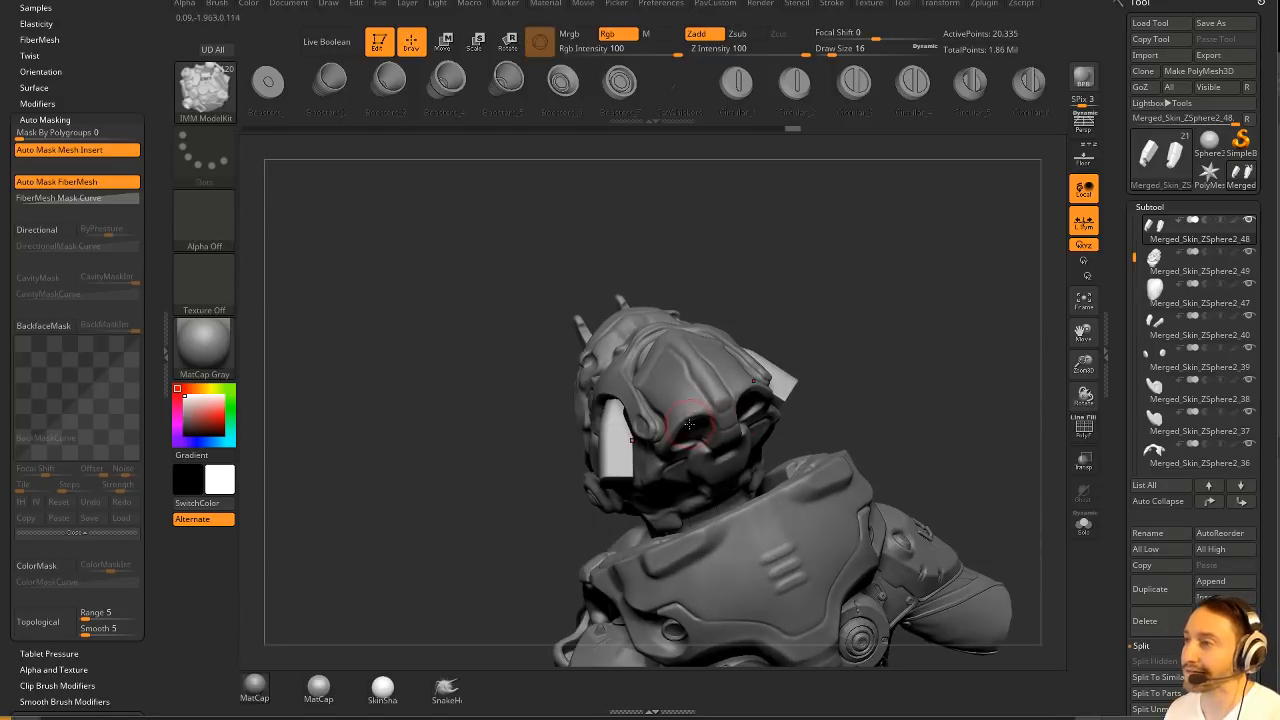
key(w)
key(q)
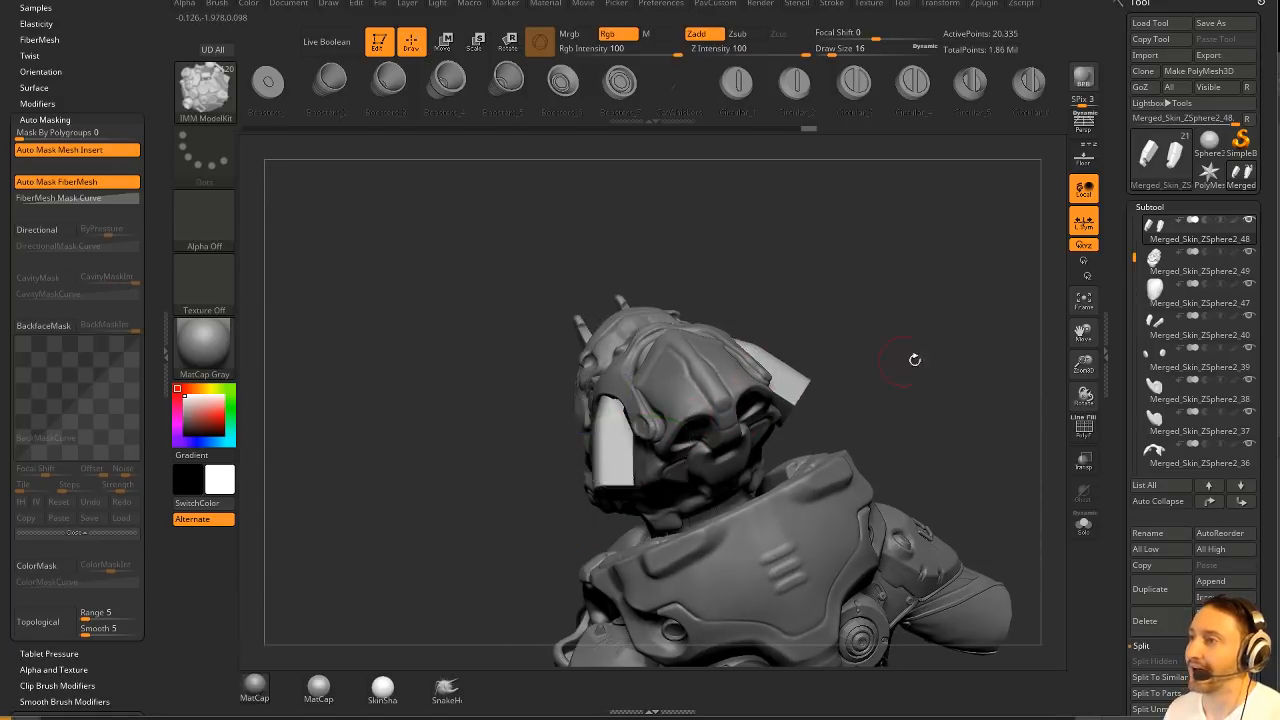
drag(914, 360, 780, 331)
key(w)
drag(660, 404, 651, 503)
key(q)
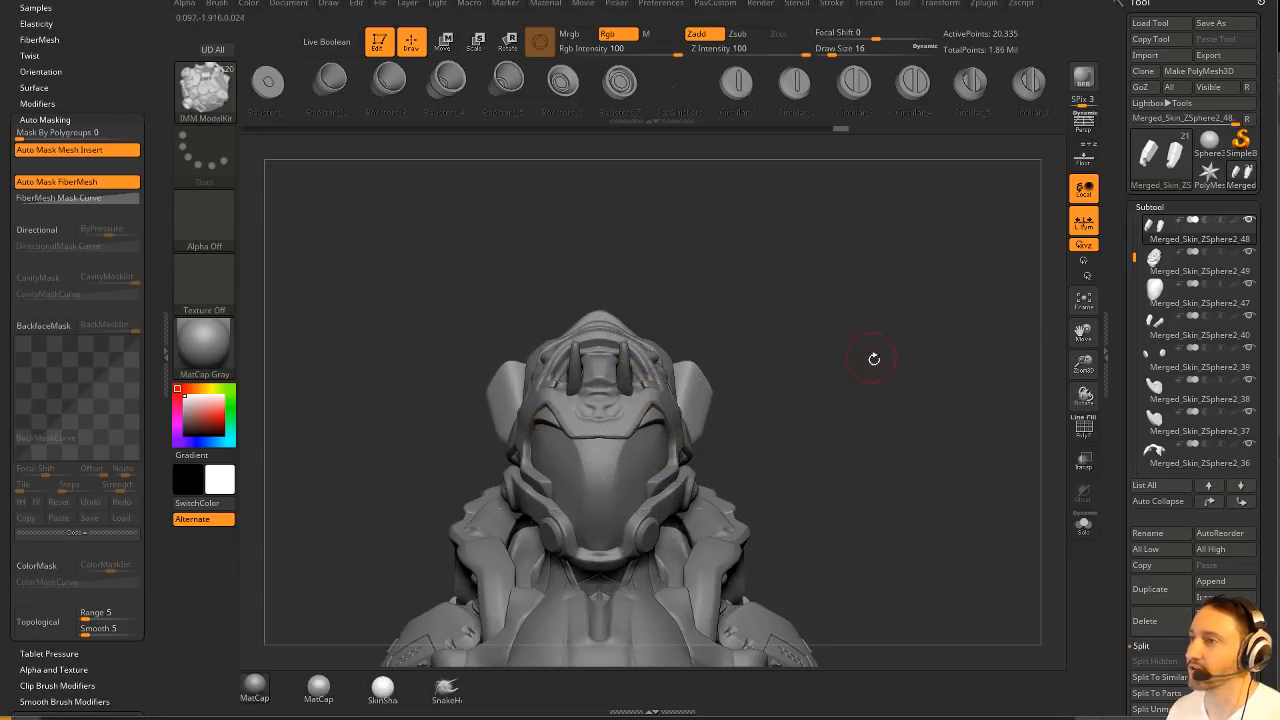
Reposition and tilt the side fins so they sweep up and back beside the top of the helmet.
mouse_move(874, 357)
mouse_down()
mouse_move(880, 277)
mouse_move(878, 297)
mouse_move(703, 412)
mouse_up()
key(w)
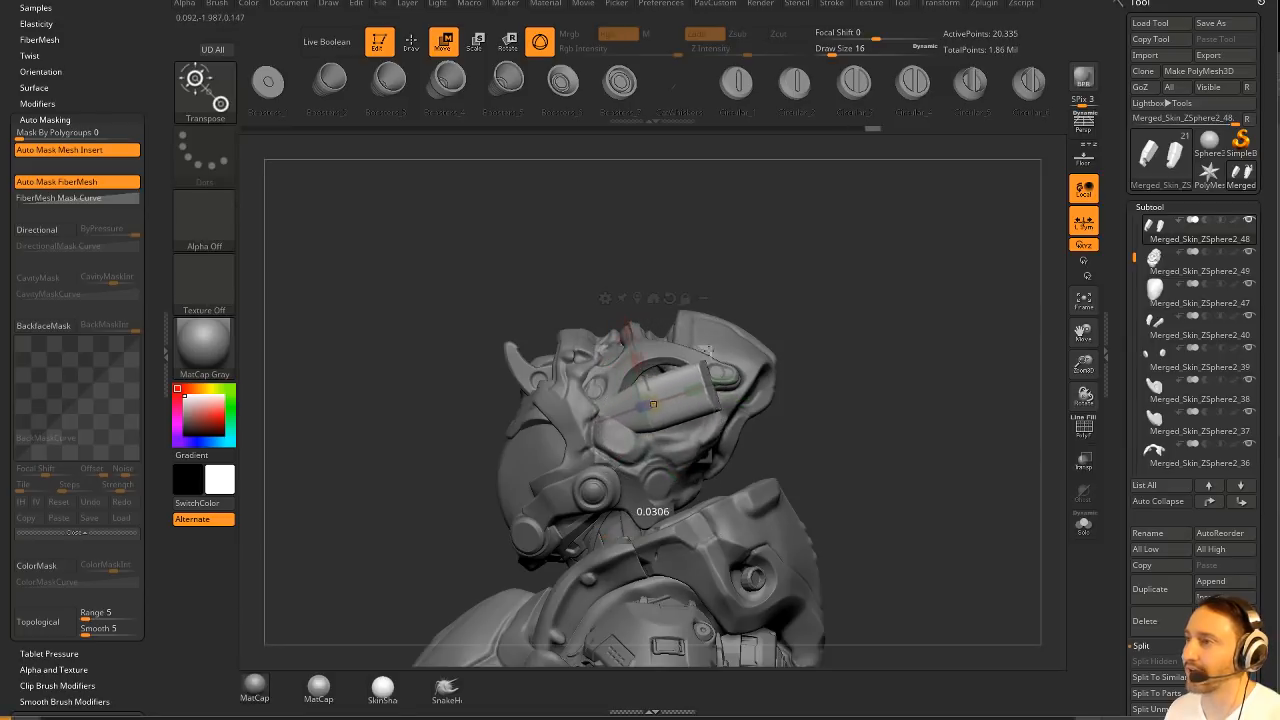
drag(800, 340, 679, 429)
drag(800, 350, 905, 300)
drag(703, 385, 692, 356)
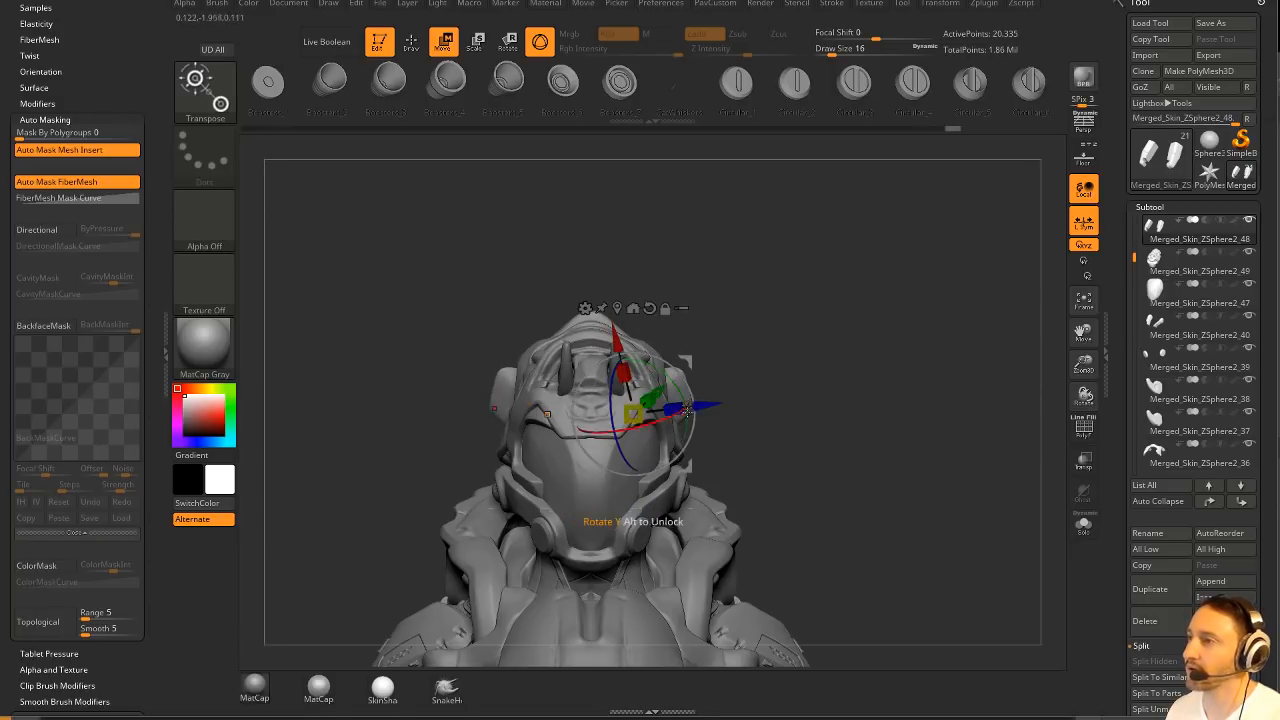
drag(678, 415, 679, 418)
drag(790, 360, 740, 378)
mouse_move(693, 358)
mouse_down()
mouse_move(808, 328)
mouse_move(742, 350)
mouse_move(650, 346)
mouse_up()
key(q)
drag(871, 323, 923, 334)
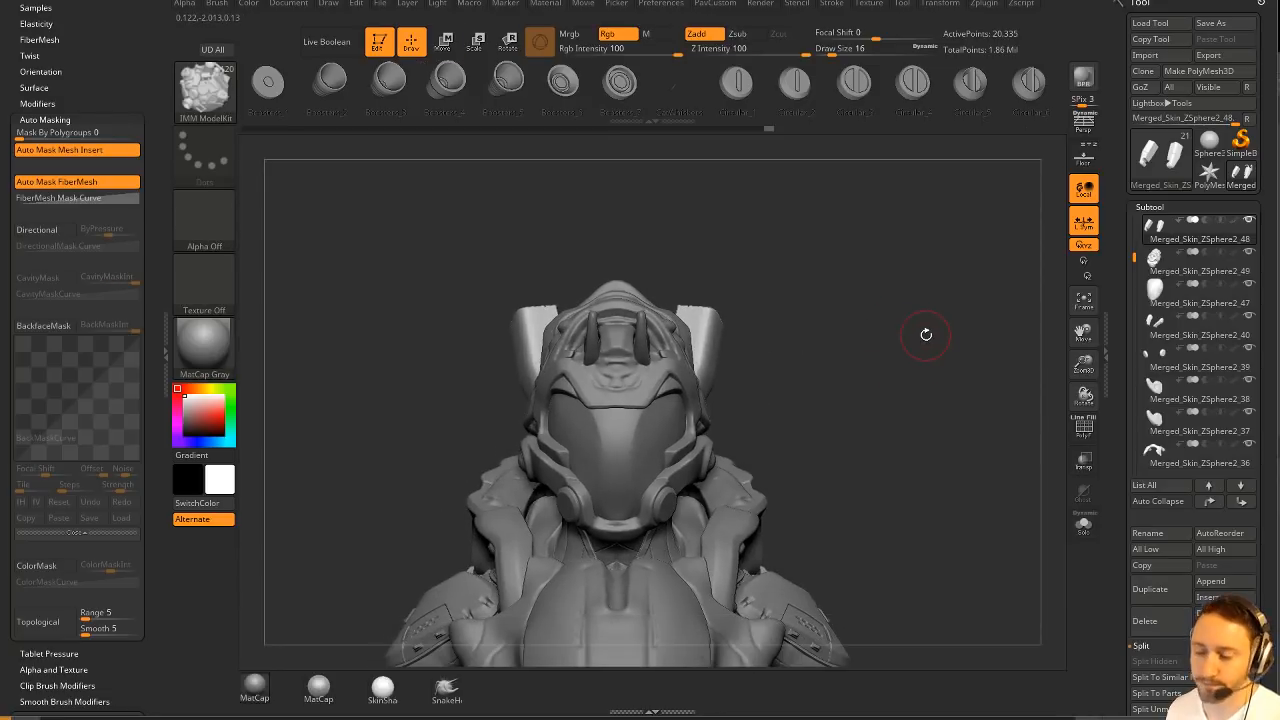
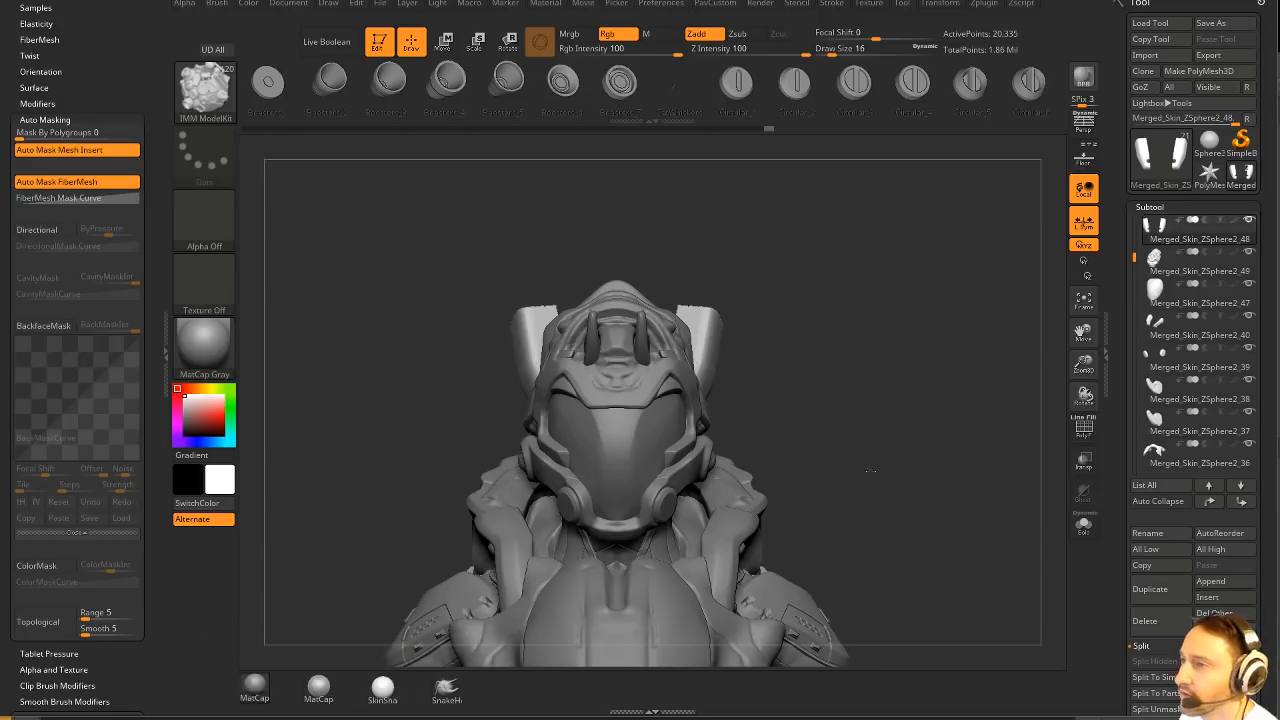
Switch to the Standard brush and set its draw size to 12.
drag(372, 640, 822, 584)
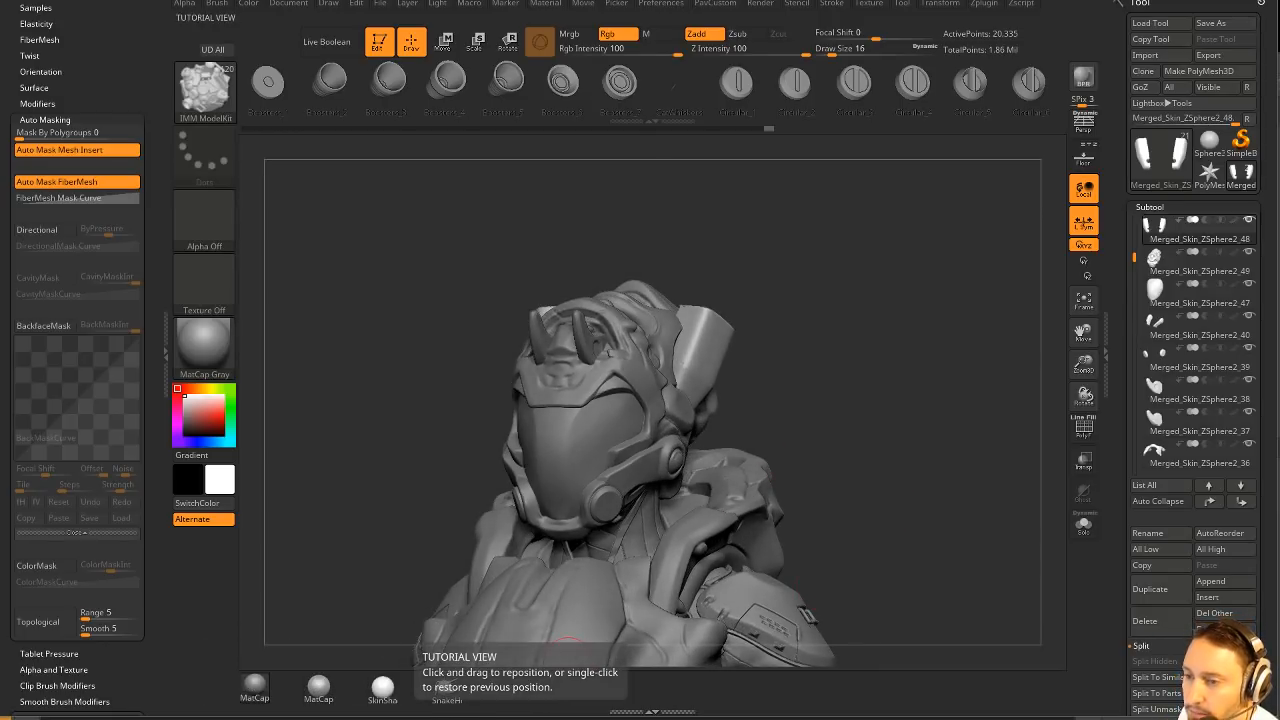
drag(874, 409, 878, 403)
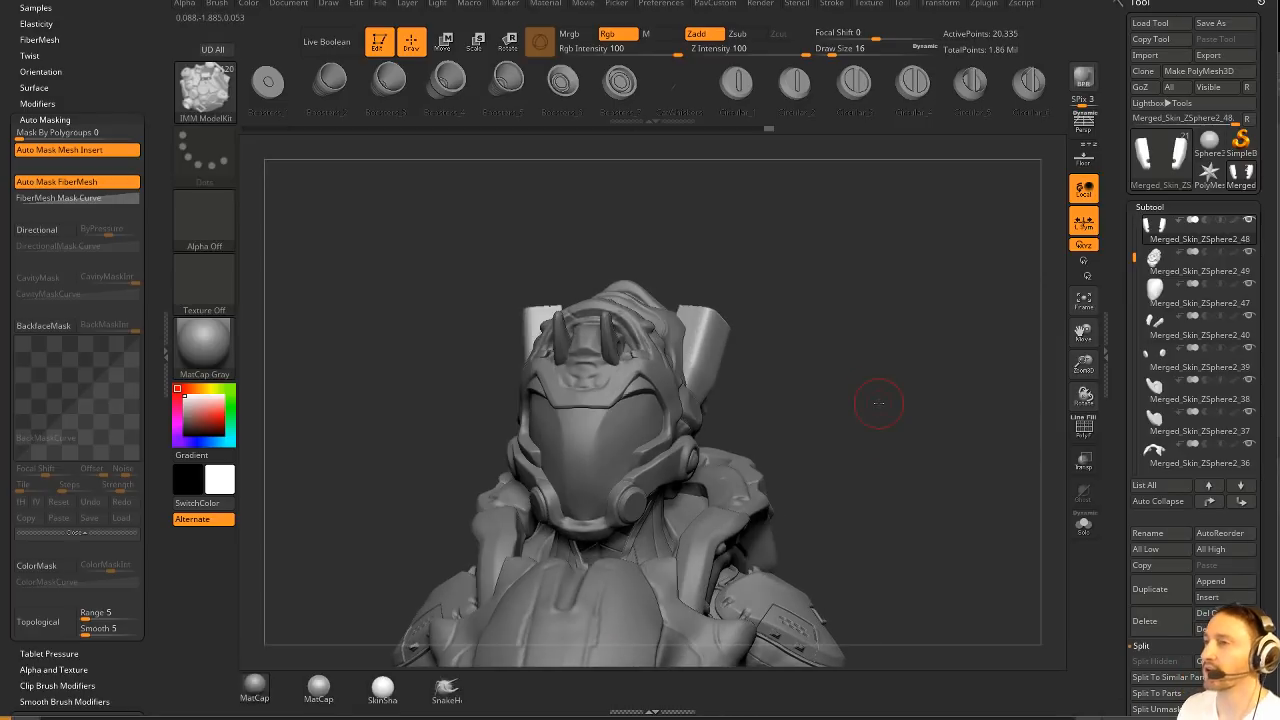
key(b)
key(s)
key(t)
key(s)
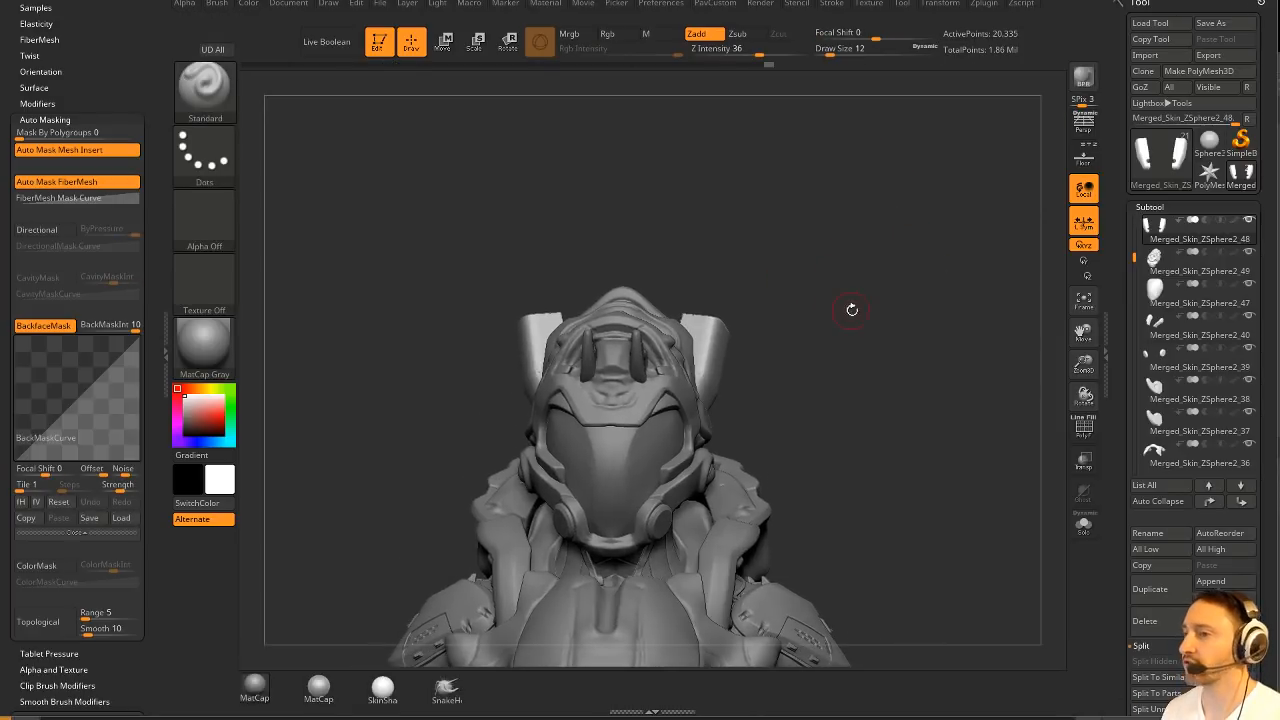
drag(844, 330, 822, 295)
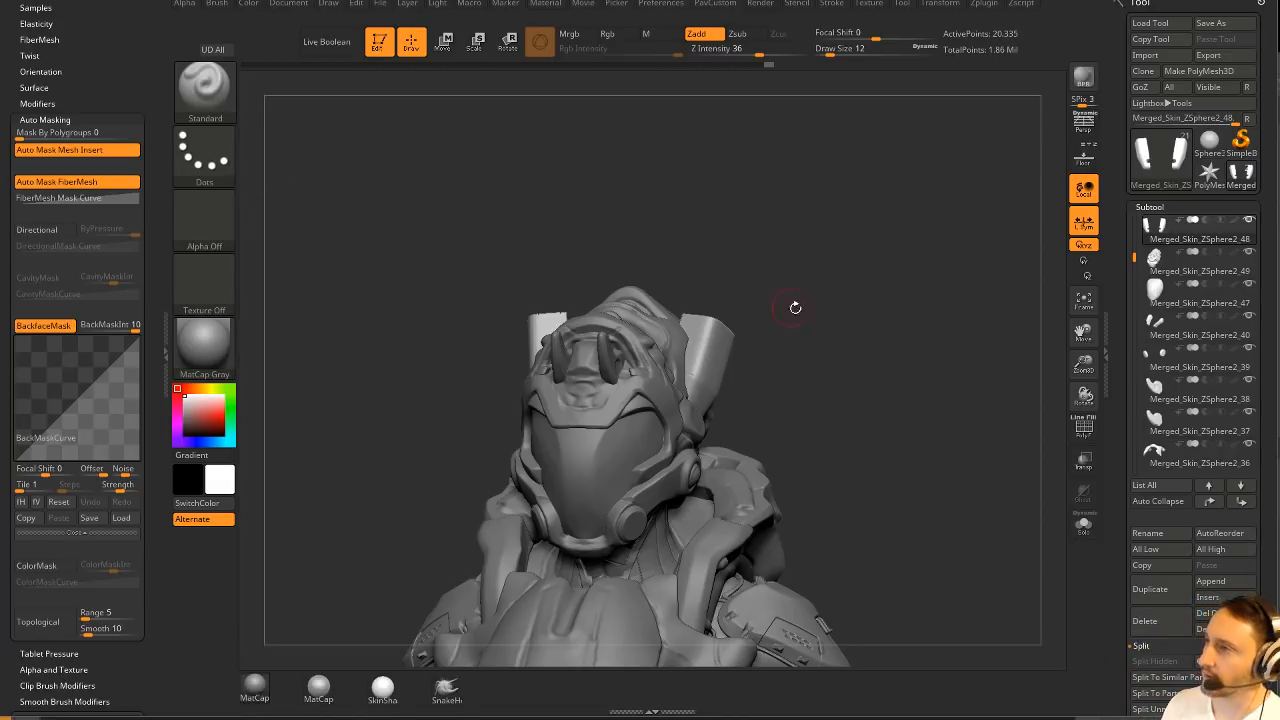
Select the helmet's curved side band beside the fins and reshape it using the Move brush at draw size 44.
mouse_move(795, 307)
mouse_down()
mouse_move(829, 280)
mouse_move(819, 268)
mouse_move(820, 286)
mouse_move(634, 408)
mouse_up()
key(w)
key(q)
alt+click(668, 378)
key(b)
key(m)
key(v)
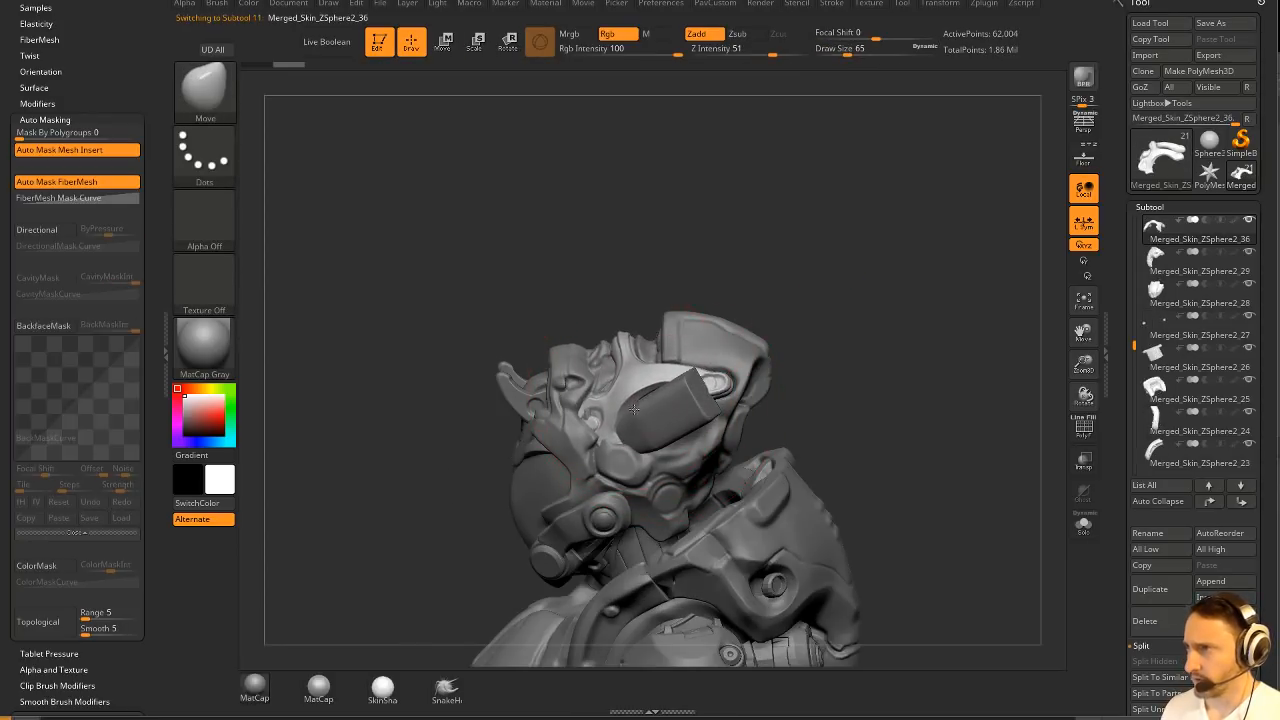
key(bracketleft)
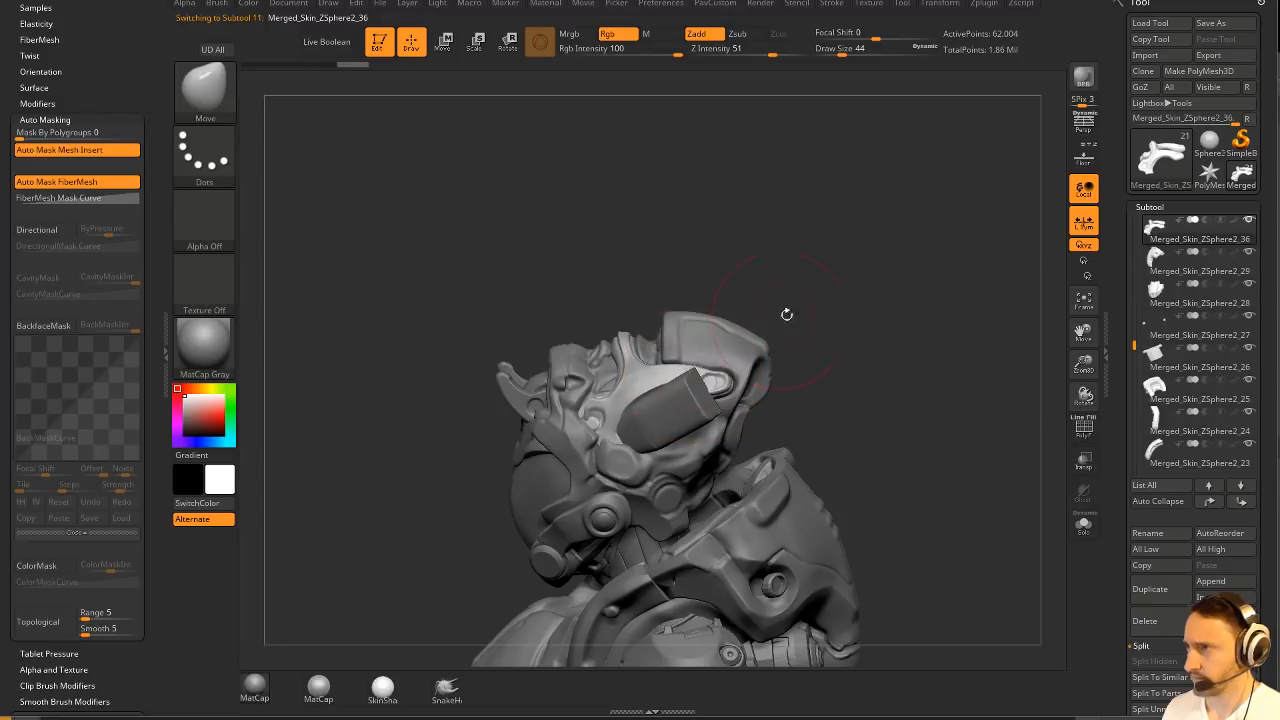
mouse_move(787, 314)
mouse_down()
mouse_move(900, 291)
mouse_move(863, 349)
mouse_move(813, 246)
mouse_move(680, 376)
mouse_up()
Reselect the side fins subtool and reshape the fins with the Move brush at draw size 68 and smaller.
key(b)
key(s)
key(t)
alt+click(786, 320)
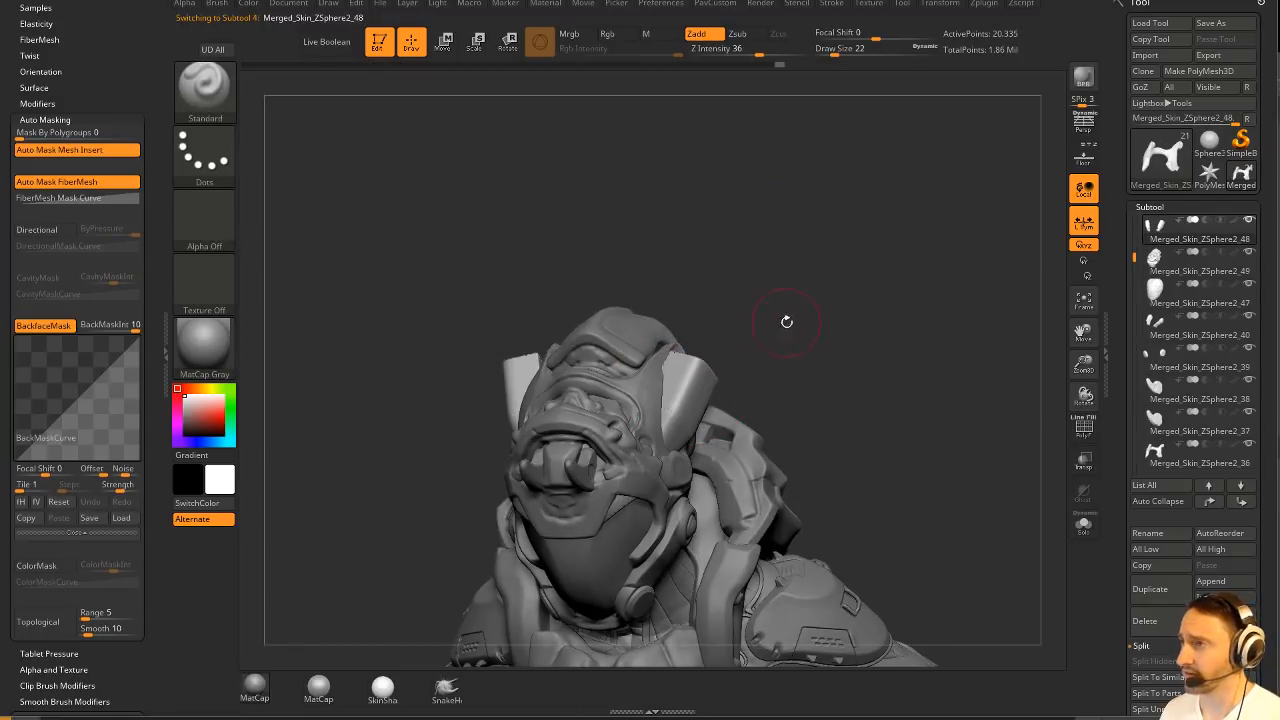
drag(786, 320, 657, 371)
key(s)
key(b)
key(m)
key(v)
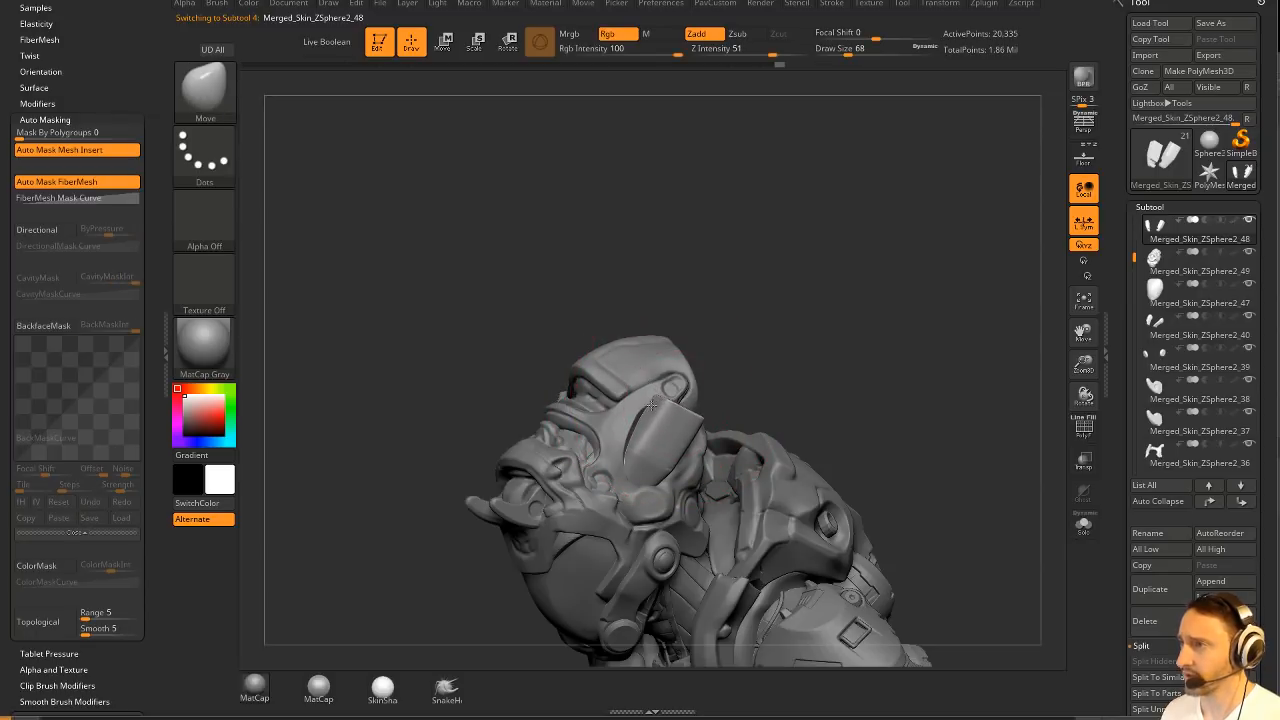
drag(784, 350, 689, 429)
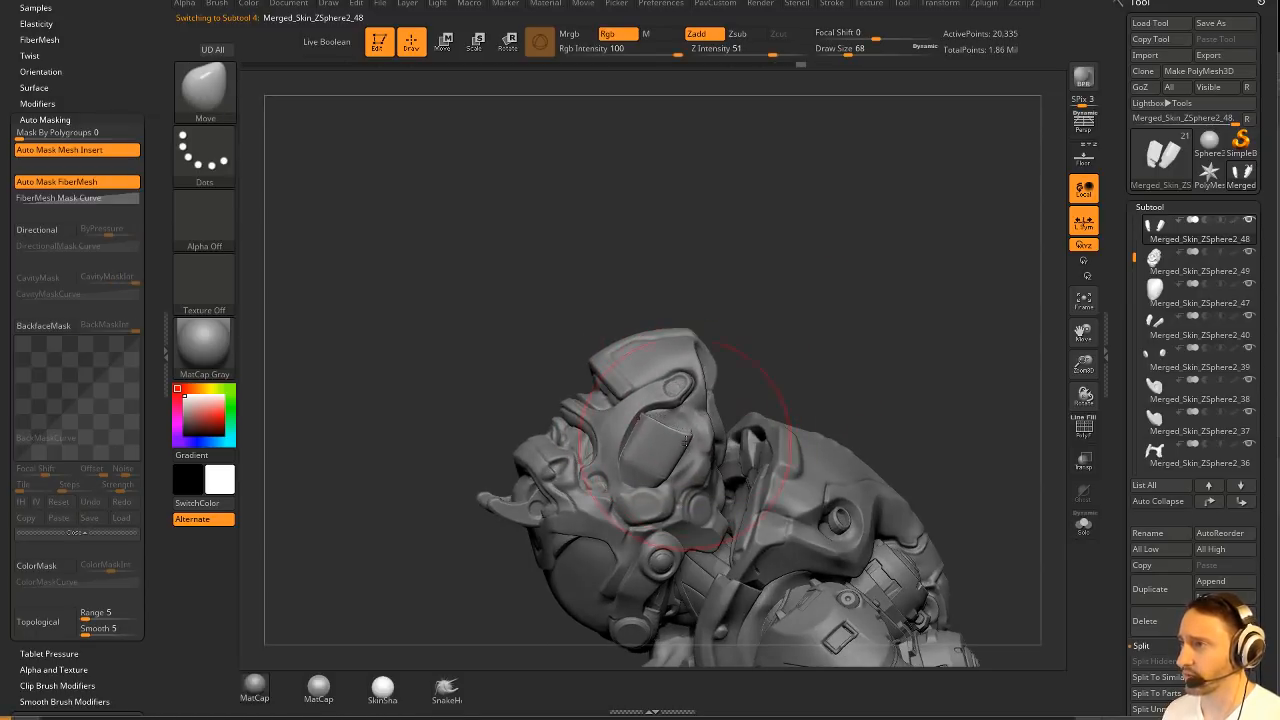
key(bracketleft)
drag(790, 350, 812, 338)
drag(830, 278, 675, 413)
Flatten the side fins' end faces with hPolish at draw size 46 and adjust the shape with the Move brush at size 39.
key(b)
key(h)
key(p)
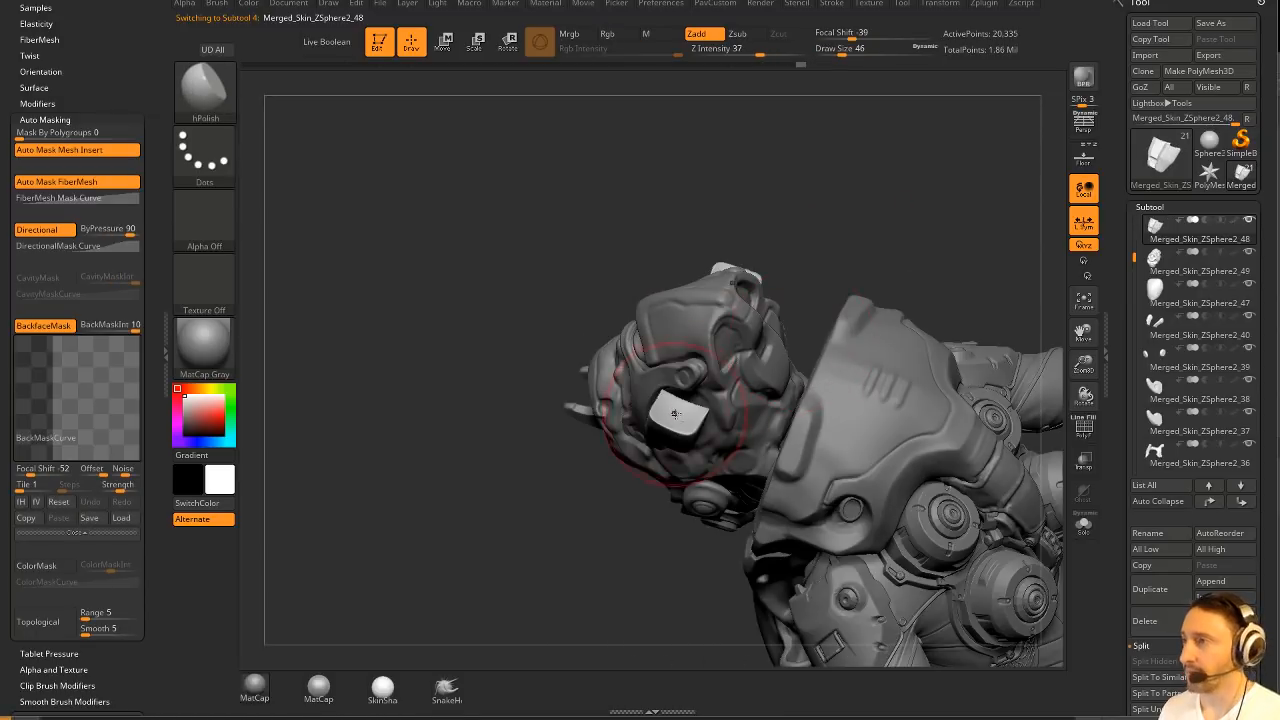
mouse_move(615, 484)
mouse_down()
mouse_move(808, 257)
mouse_move(829, 397)
mouse_move(872, 375)
mouse_move(794, 343)
mouse_move(700, 425)
mouse_move(745, 370)
mouse_move(718, 403)
mouse_up()
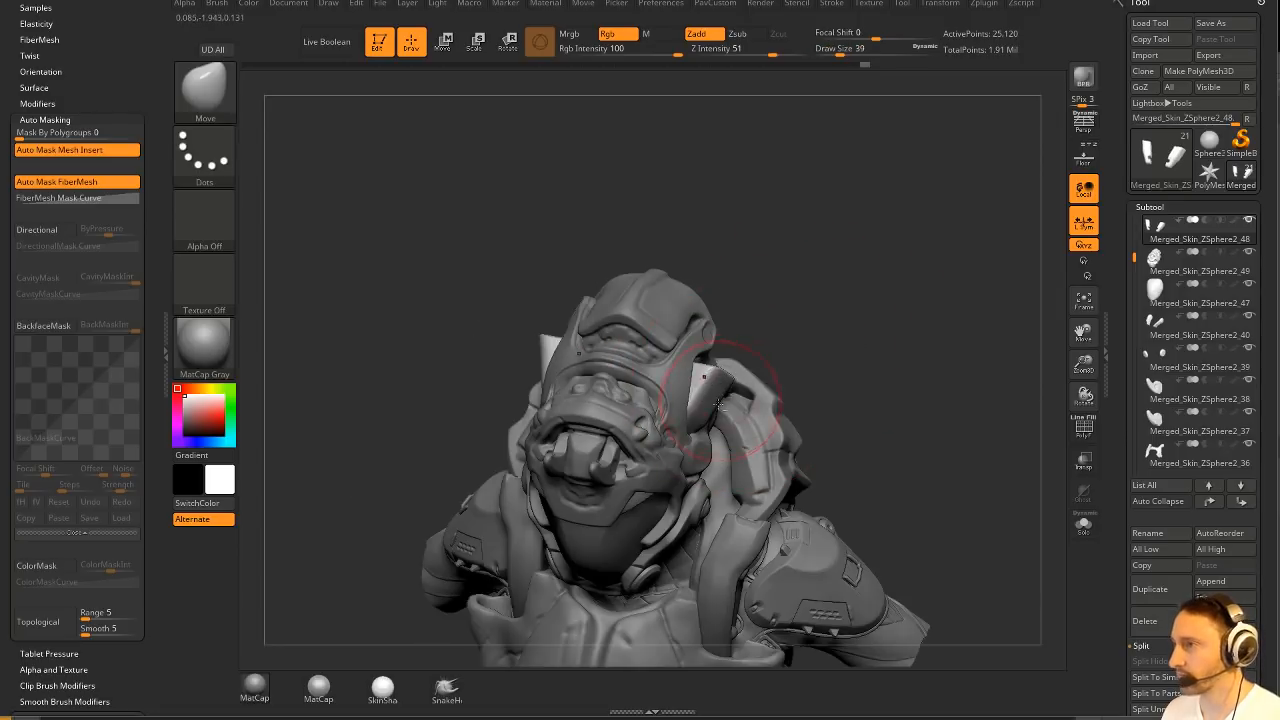
Select the front horns' subtool, Merged_Skin_ZSphere2_37, and move it to the top of the subtool list.
mouse_move(911, 364)
mouse_down()
mouse_move(886, 360)
mouse_move(886, 343)
mouse_move(844, 379)
mouse_up()
alt+click(814, 349)
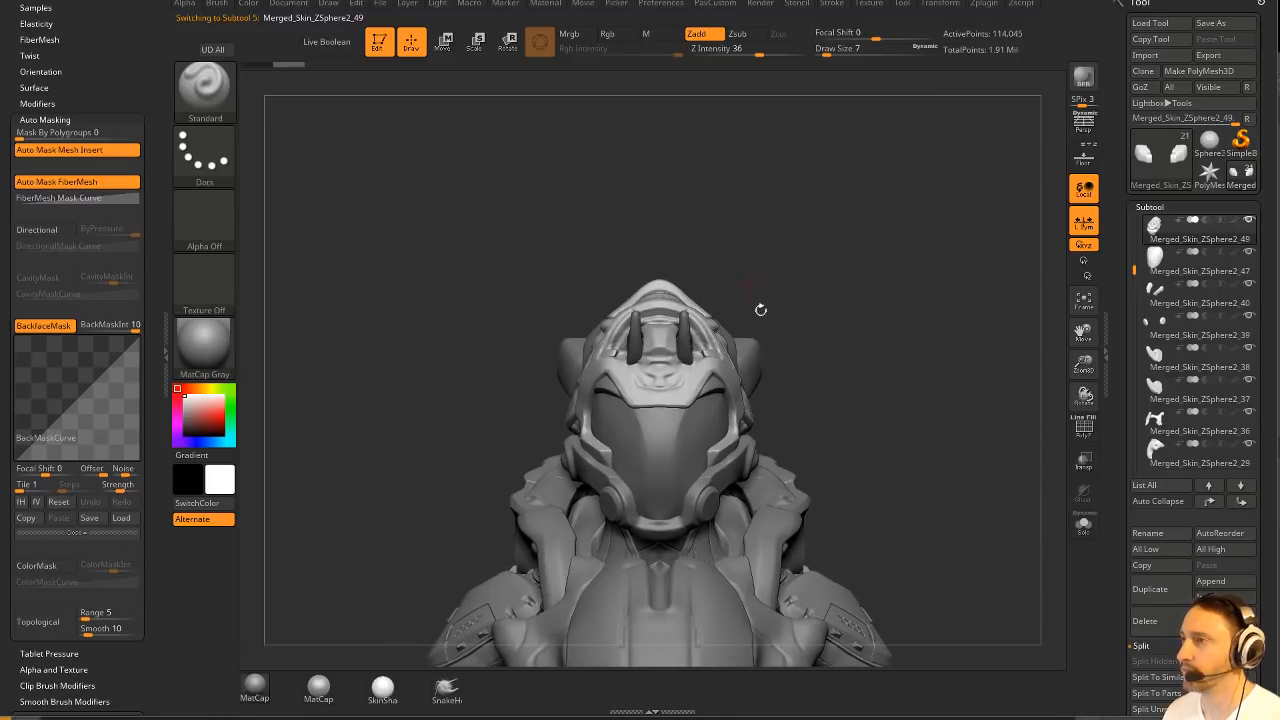
mouse_move(746, 275)
mouse_down()
mouse_move(845, 280)
mouse_move(857, 308)
mouse_move(815, 338)
mouse_move(869, 346)
mouse_up()
alt+click(748, 334)
shift+click(1210, 503)
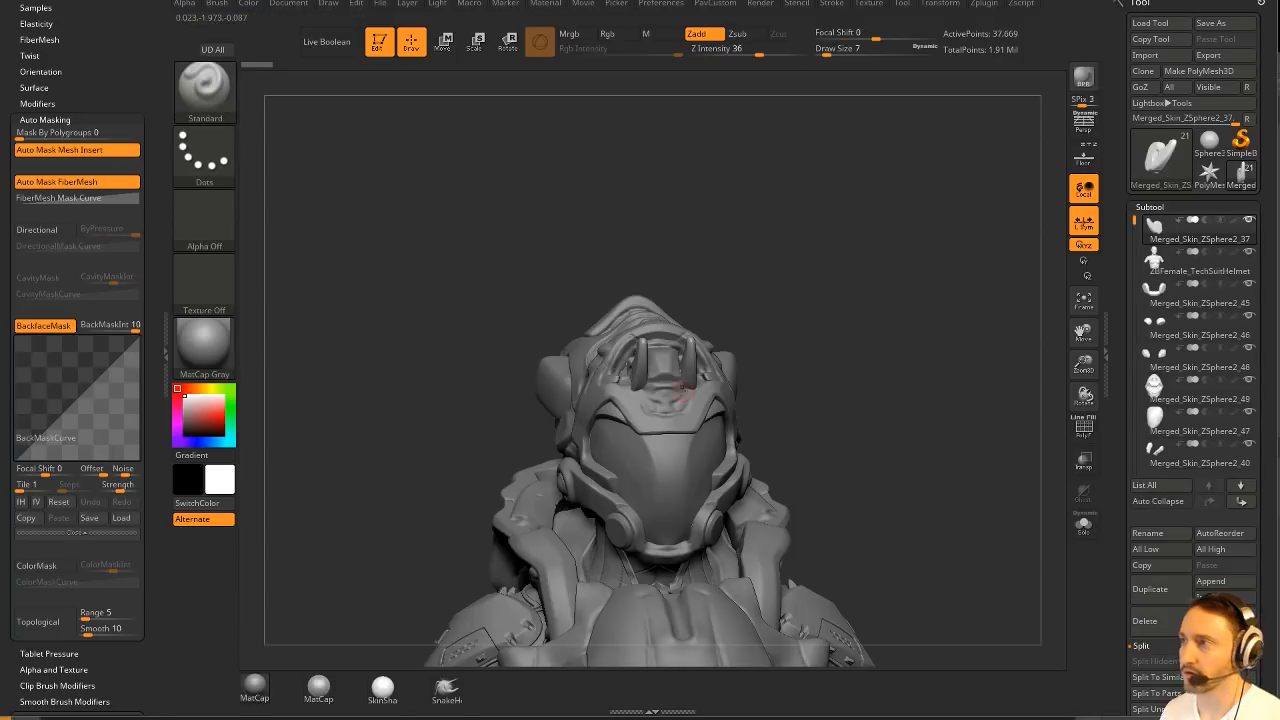
Move the two front horns farther apart by about 0.0185.
key(w)
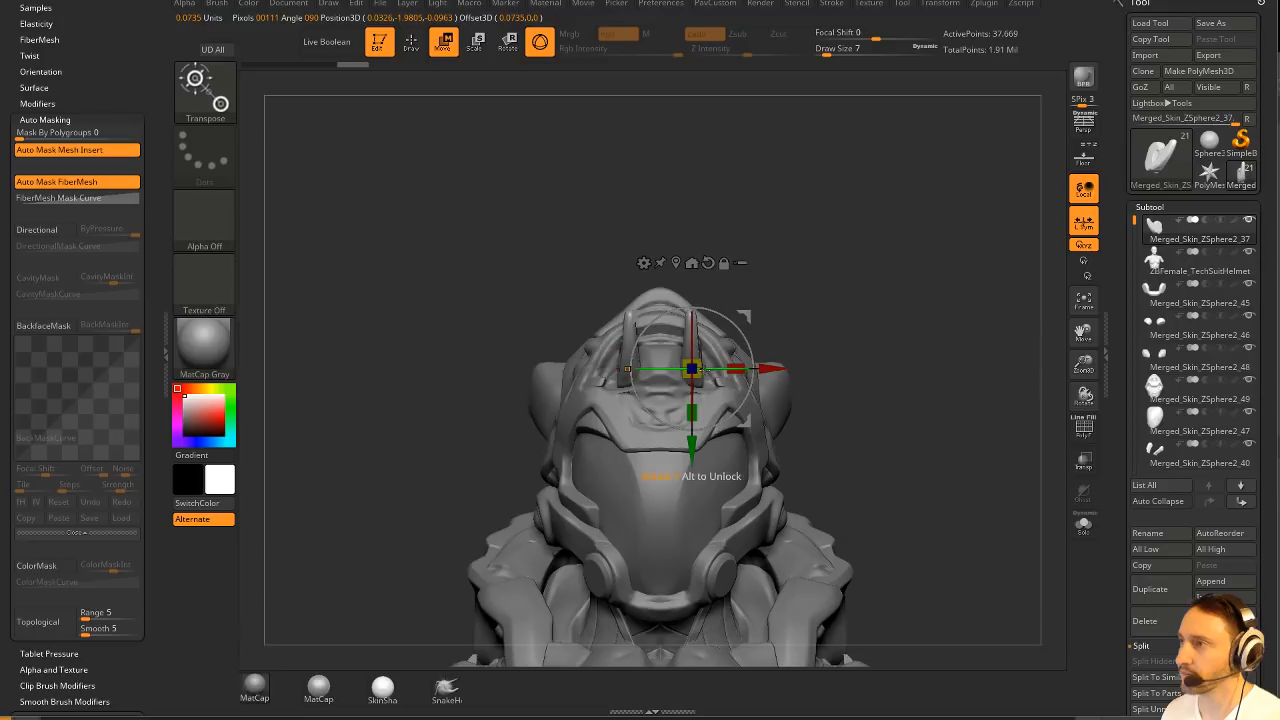
drag(708, 370, 735, 370)
drag(751, 314, 771, 313)
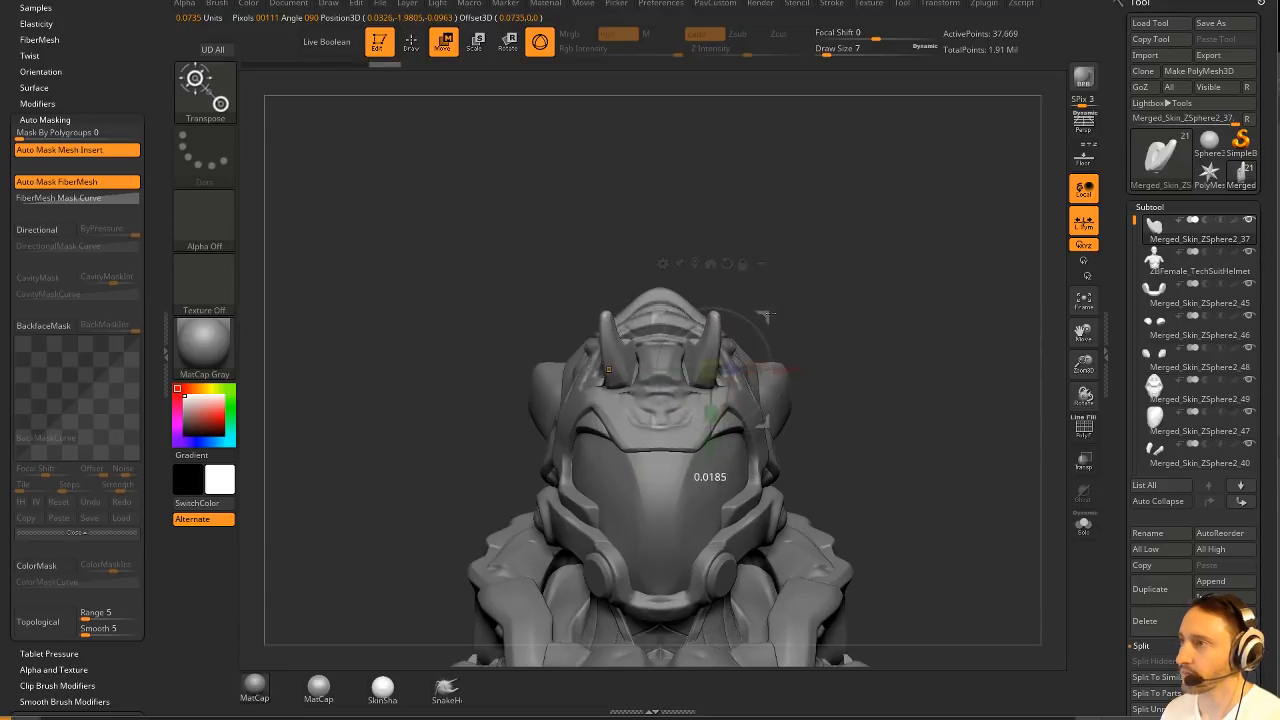
Rotate the two front horns in side view so their tips point toward the back of the helmet.
mouse_move(906, 291)
mouse_down()
mouse_move(829, 249)
mouse_move(909, 261)
mouse_move(790, 265)
mouse_up()
key(q)
key(w)
mouse_move(874, 343)
mouse_down()
mouse_move(877, 297)
mouse_move(862, 314)
mouse_move(879, 331)
mouse_move(900, 323)
mouse_move(803, 300)
mouse_up()
key(q)
key(w)
alt+drag(703, 358, 643, 356)
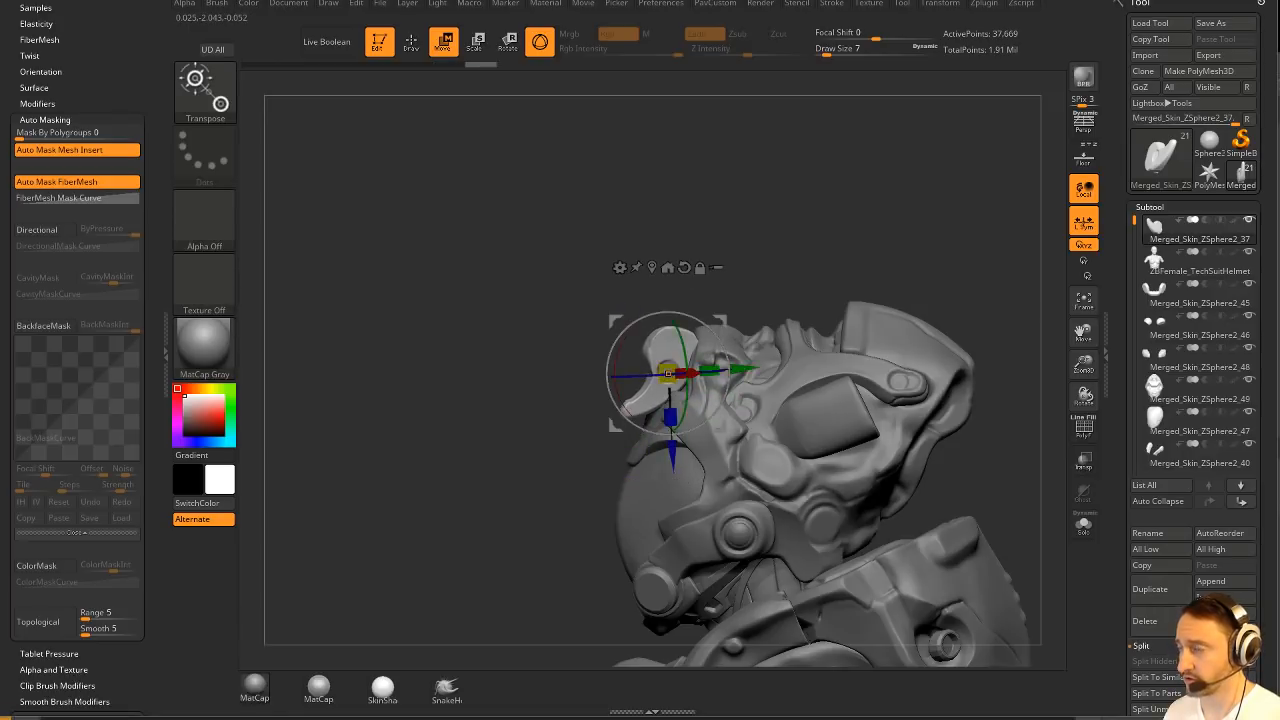
drag(700, 258, 748, 312)
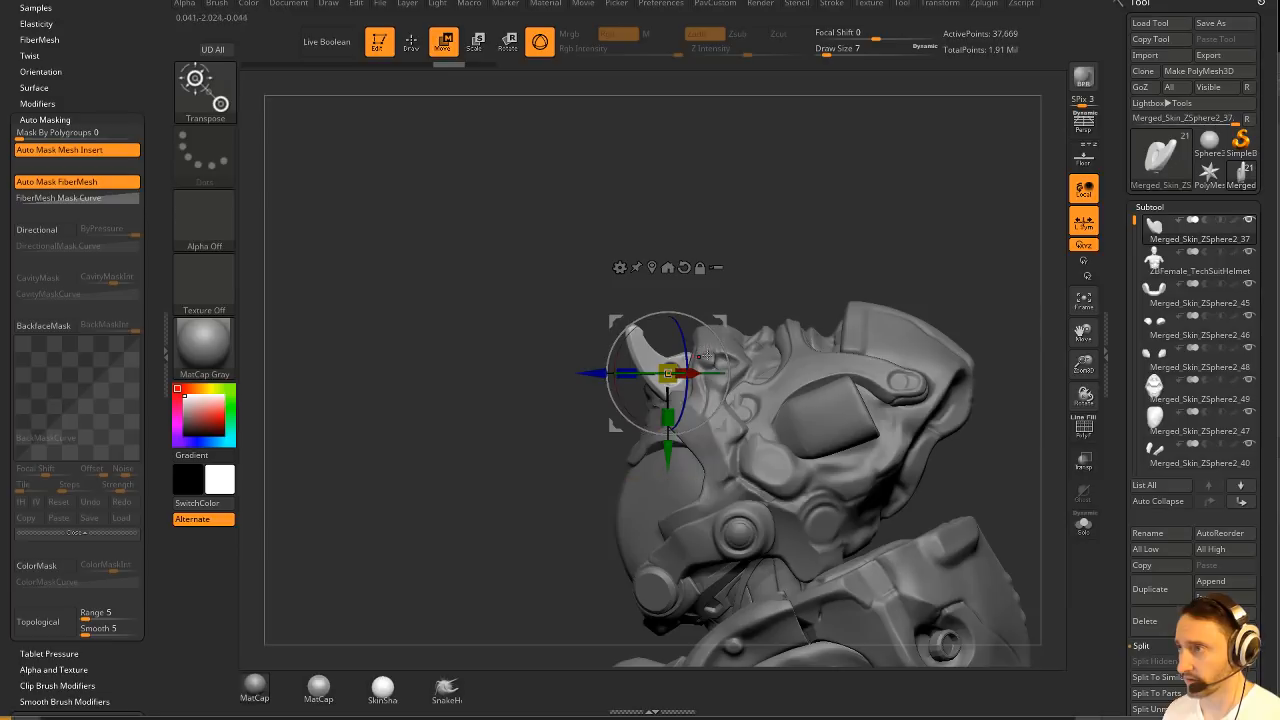
drag(705, 356, 690, 400)
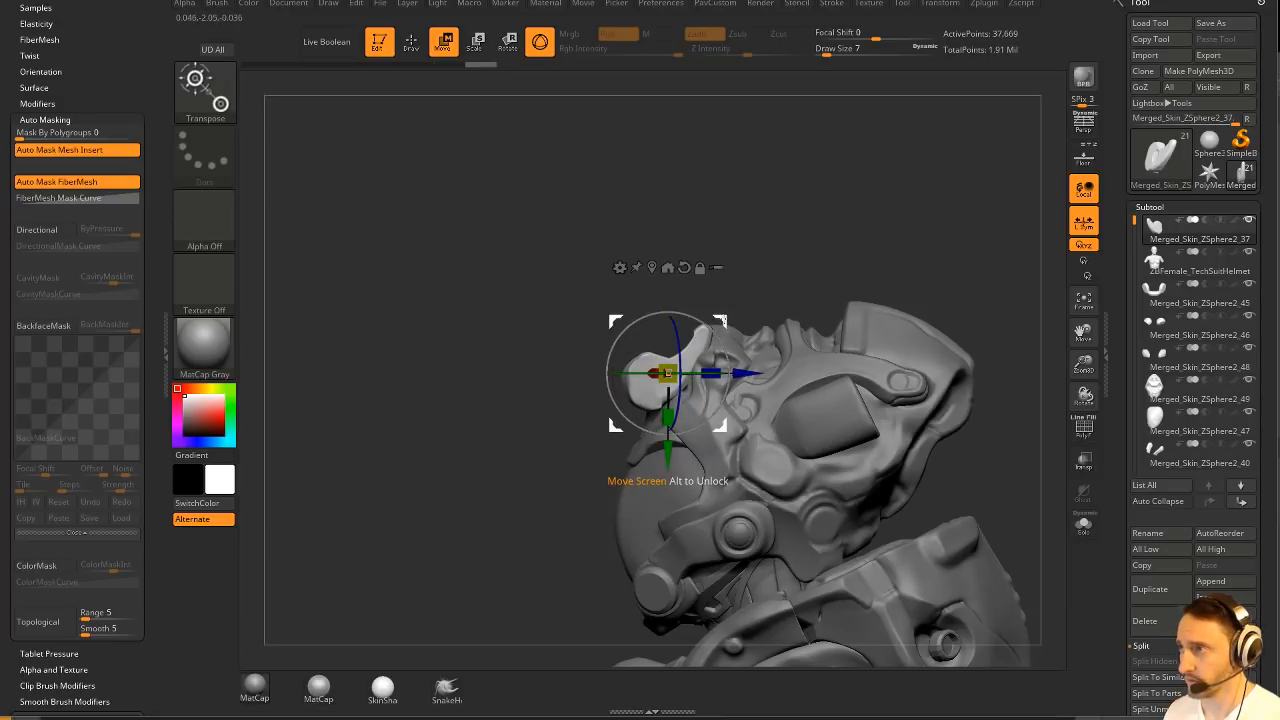
Move and tilt the two horns so they lie close along both sides of the helmet's forehead plate.
drag(648, 329, 800, 284)
drag(945, 254, 801, 282)
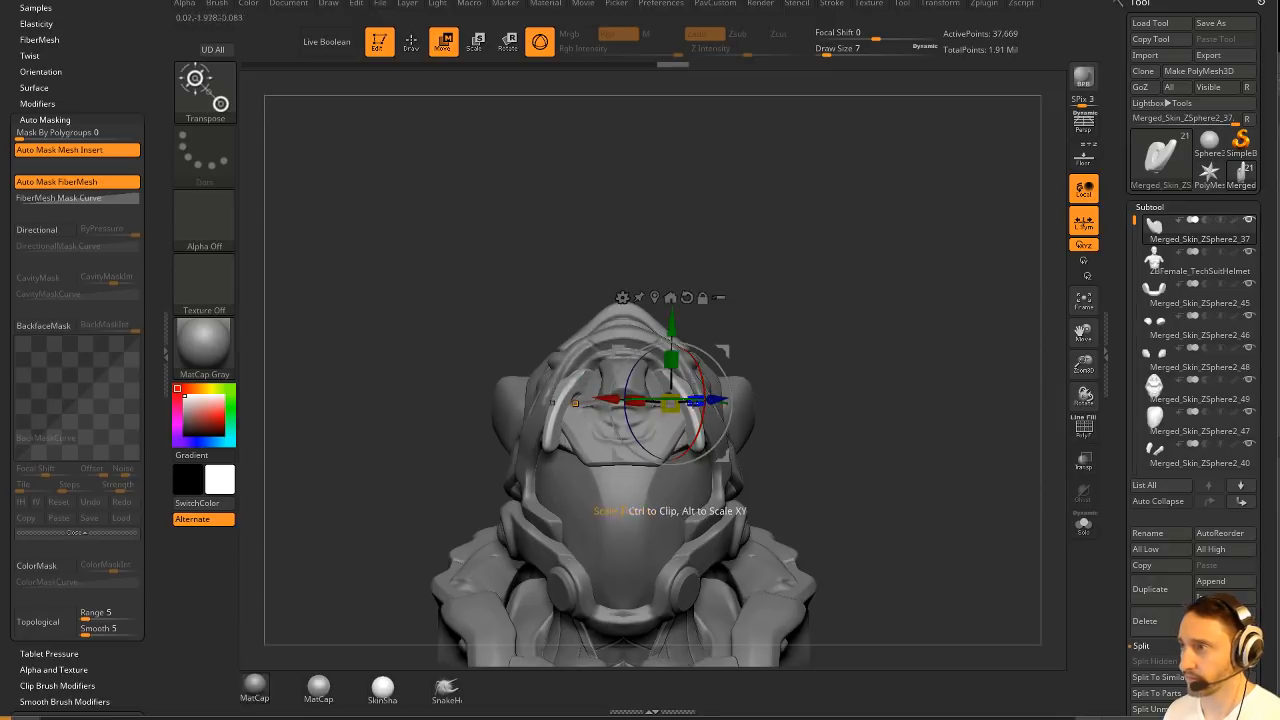
key(q)
mouse_move(837, 343)
mouse_down()
mouse_move(880, 337)
mouse_move(856, 318)
mouse_move(687, 380)
mouse_up()
key(w)
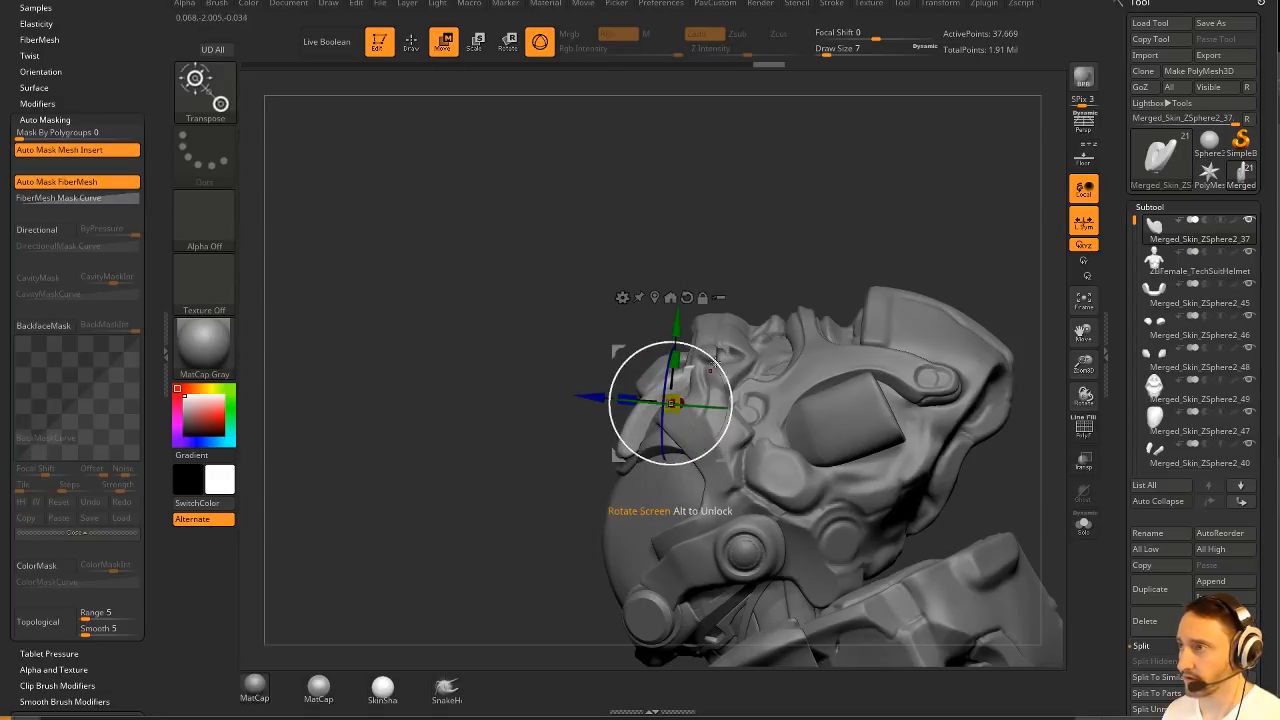
drag(712, 358, 672, 384)
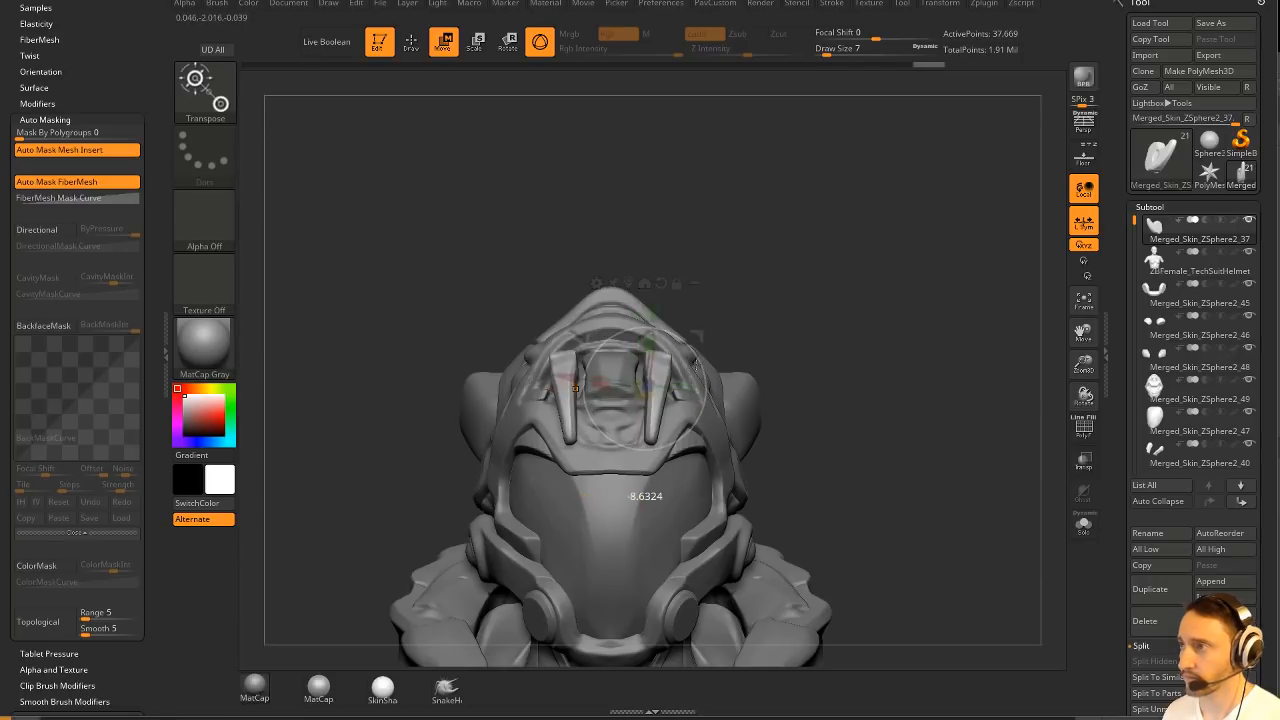
Rotate and reposition the mirrored horn pieces on the helmet's forehead with the gizmo.
key(q)
key(w)
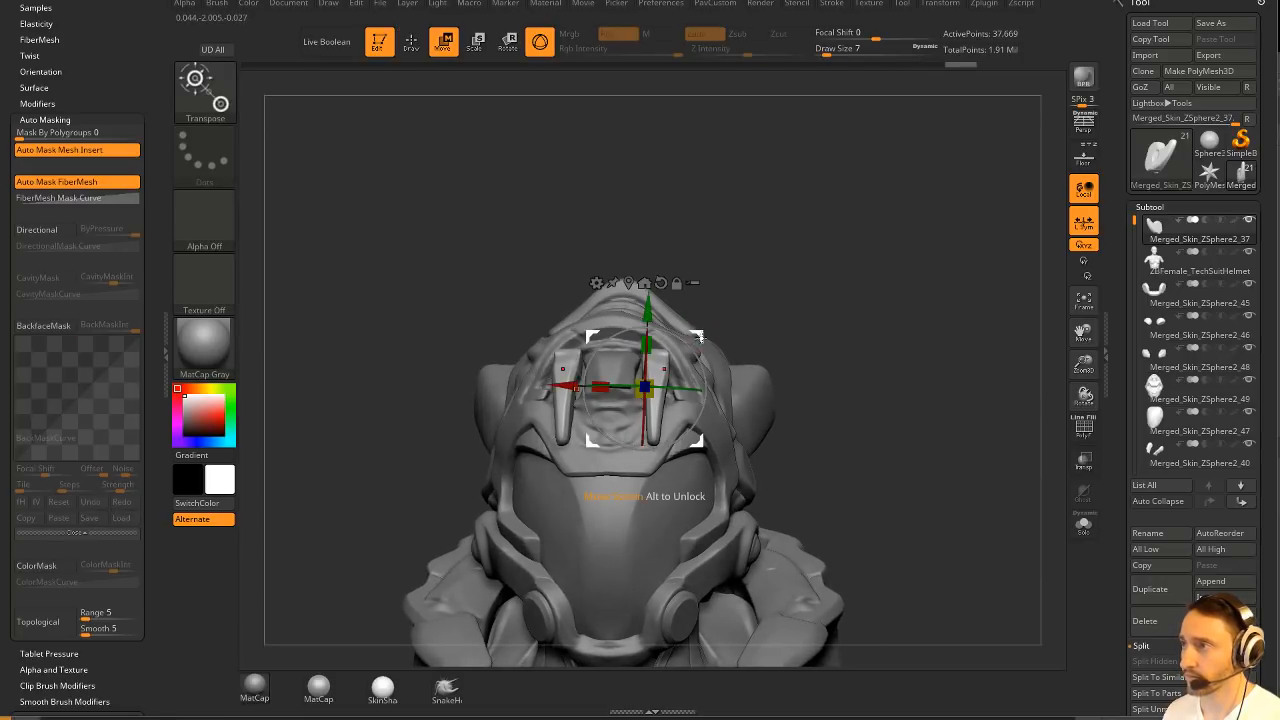
drag(698, 335, 691, 337)
key(q)
mouse_move(853, 318)
mouse_down()
mouse_move(870, 280)
mouse_move(920, 277)
mouse_up()
key(w)
mouse_move(681, 357)
mouse_down()
mouse_move(702, 331)
mouse_move(700, 394)
mouse_move(694, 368)
mouse_up()
key(q)
mouse_move(843, 249)
shift+mouse_down()
mouse_move(926, 283)
mouse_move(883, 277)
mouse_move(906, 229)
shift+mouse_up()
Undo the series of recent edits to the forehead horns, back to an earlier upright version.
key(ctrl)
key(ctrl+z)
key(ctrl+z)
key(ctrl+z)
key(ctrl+z)
key(ctrl+z)
key(ctrl+z)
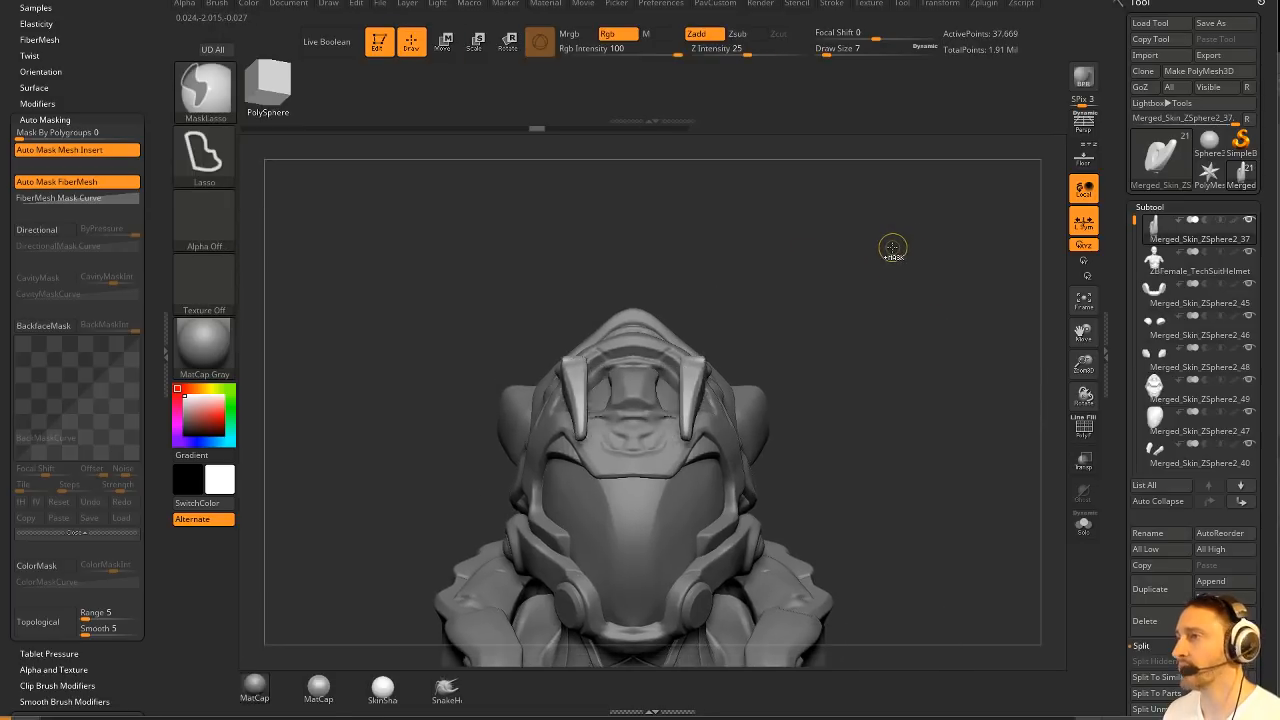
key(ctrl+z)
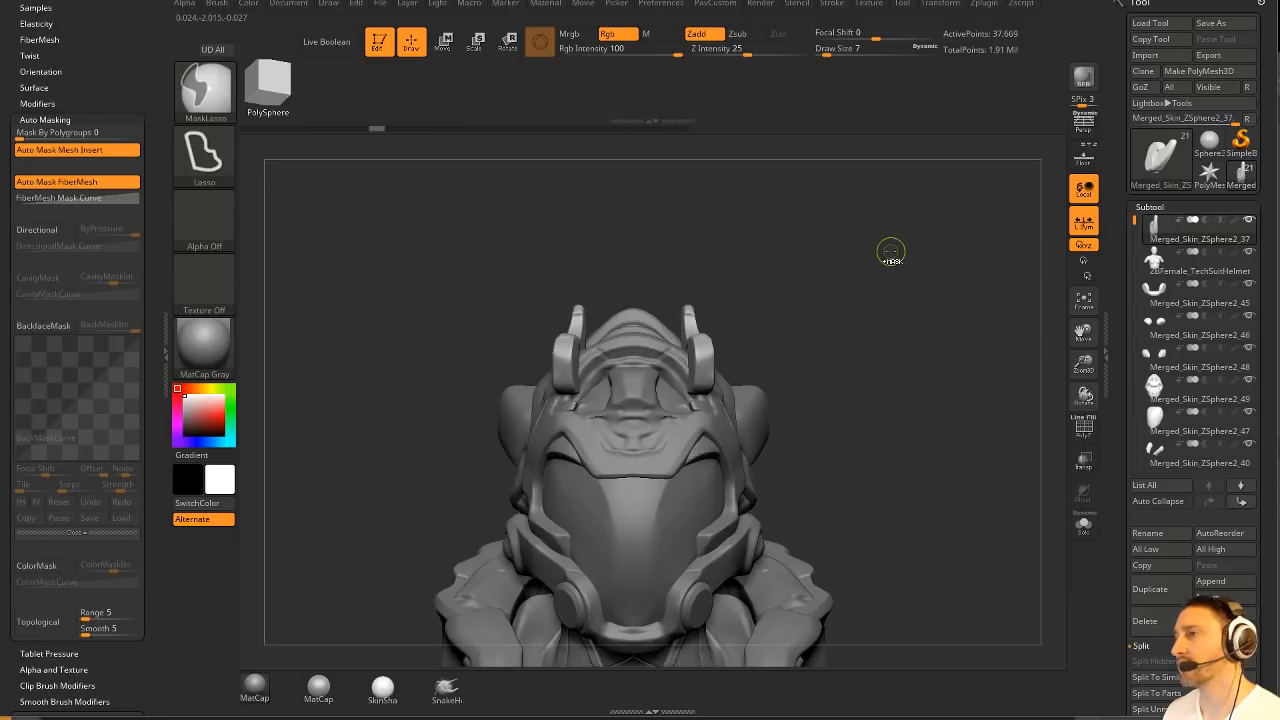
key(ctrl+z)
key(ctrl+z)
Rotate and move the mirrored horns inward on the forehead with their tips pointing upward.
mouse_move(903, 289)
mouse_down()
mouse_move(854, 273)
mouse_move(905, 281)
mouse_up()
key(w)
key(ctrl+shift+z)
key(ctrl+shift+z)
key(ctrl+shift+z)
key(ctrl+shift+z)
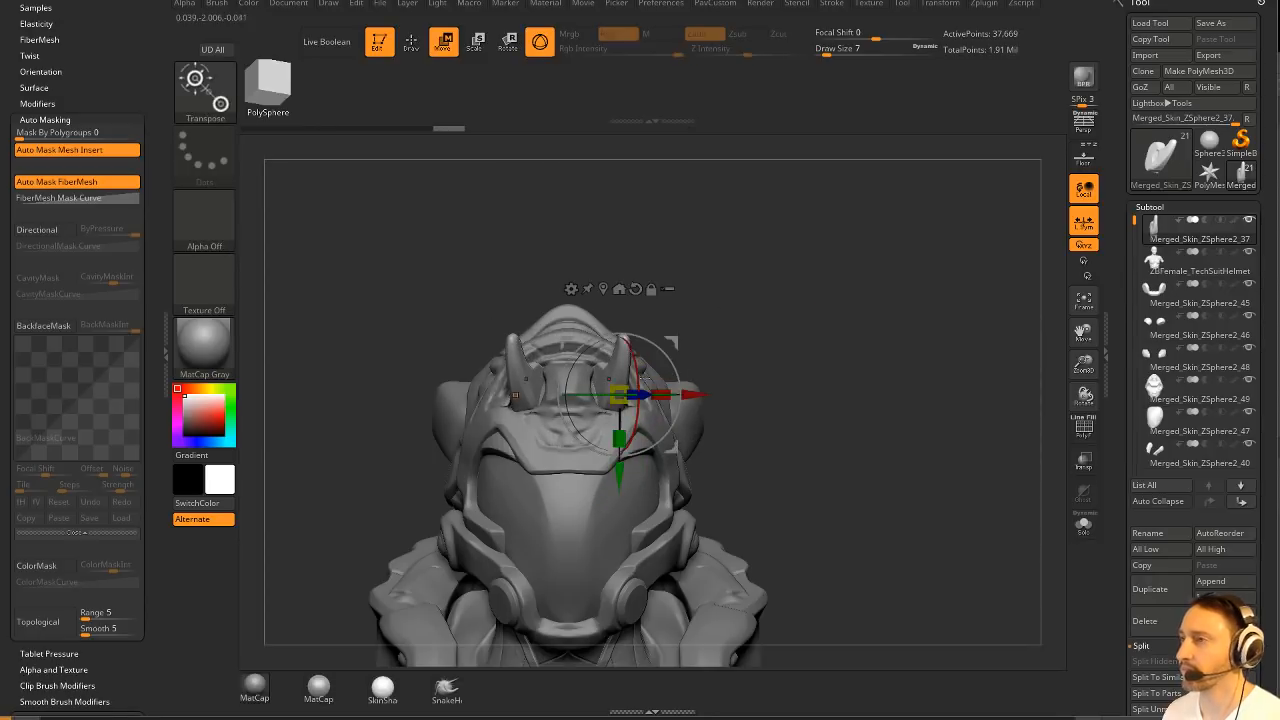
key(ctrl+shift+z)
key(ctrl+shift+z)
key(ctrl+shift+z)
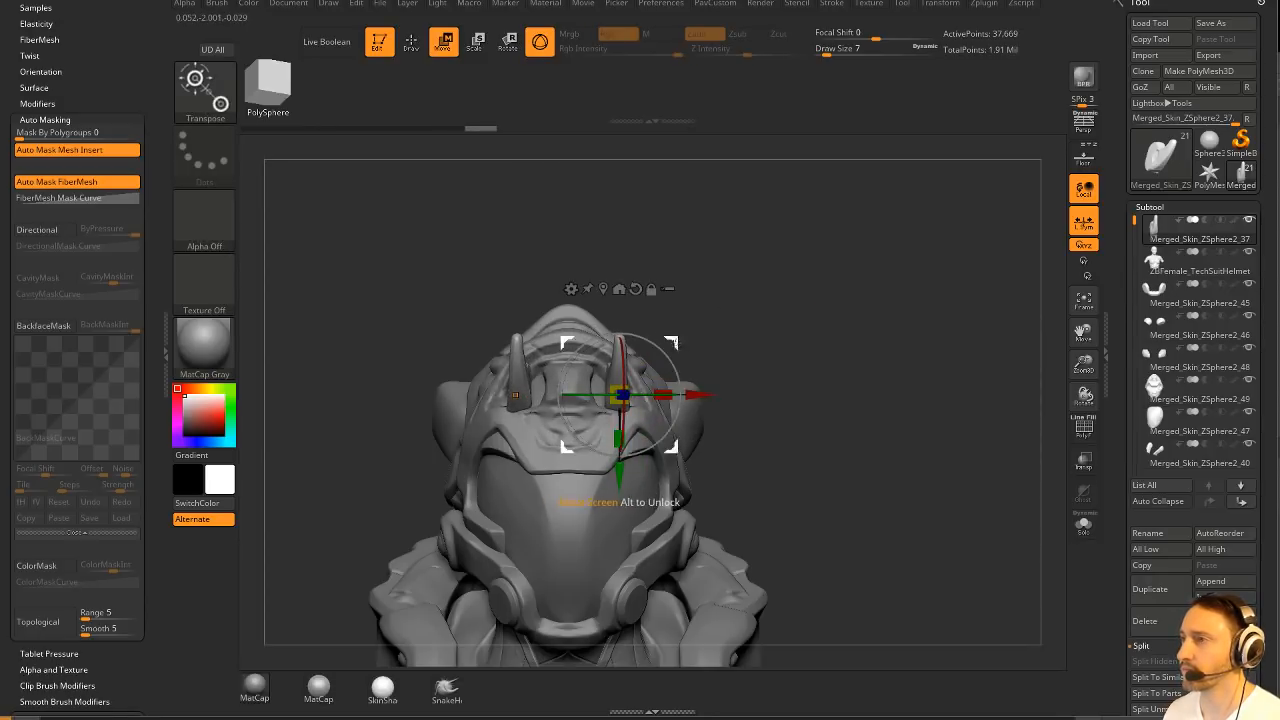
key(ctrl+shift+z)
key(ctrl+shift+z)
key(ctrl+shift+z)
key(ctrl+shift+z)
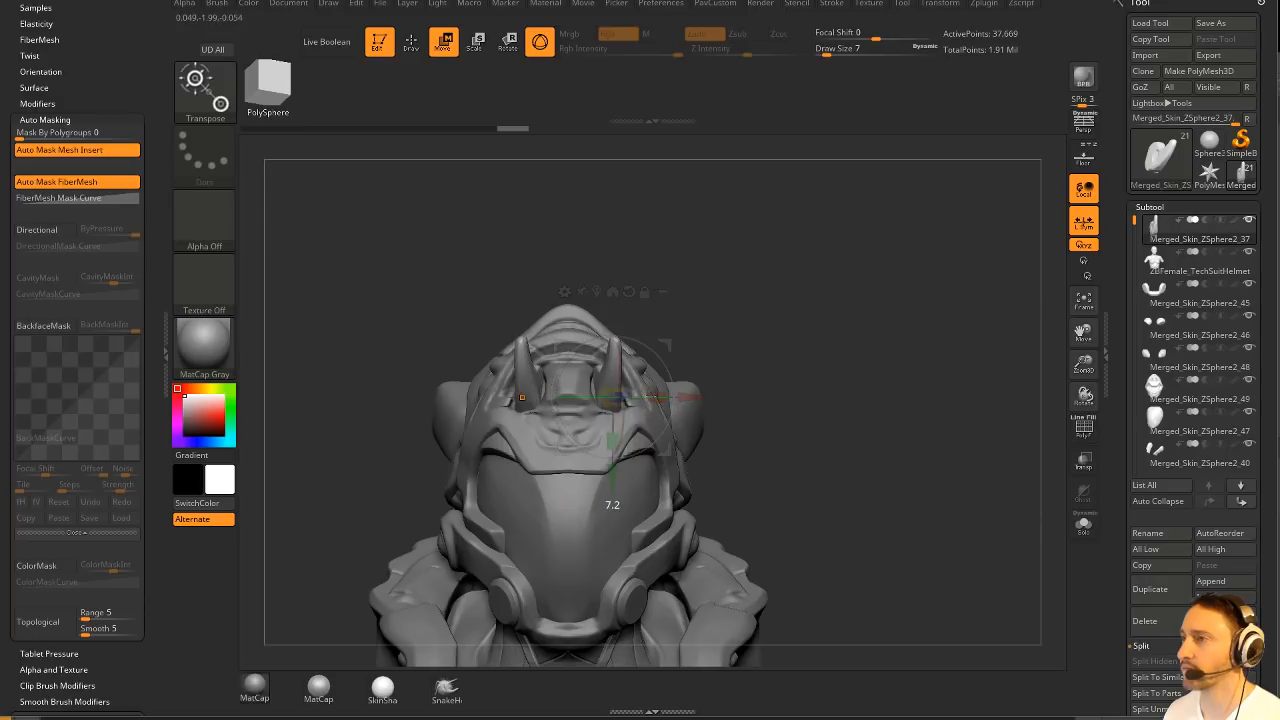
drag(857, 328, 781, 319)
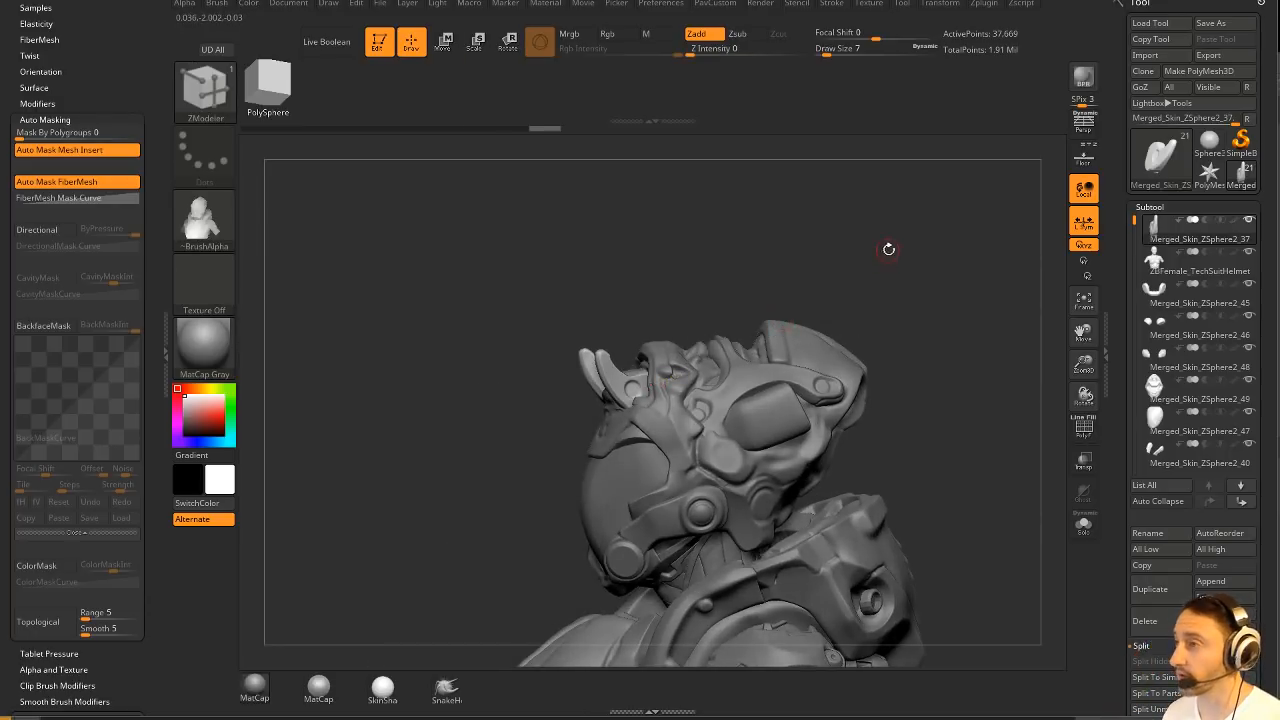
mouse_move(888, 250)
shift+mouse_down()
mouse_move(885, 335)
mouse_move(911, 368)
mouse_move(914, 340)
shift+mouse_up()
Switch to the Standard brush and make the helmet's visor the active subtool.
key(b)
key(s)
key(t)
key(s)
alt+click(630, 448)
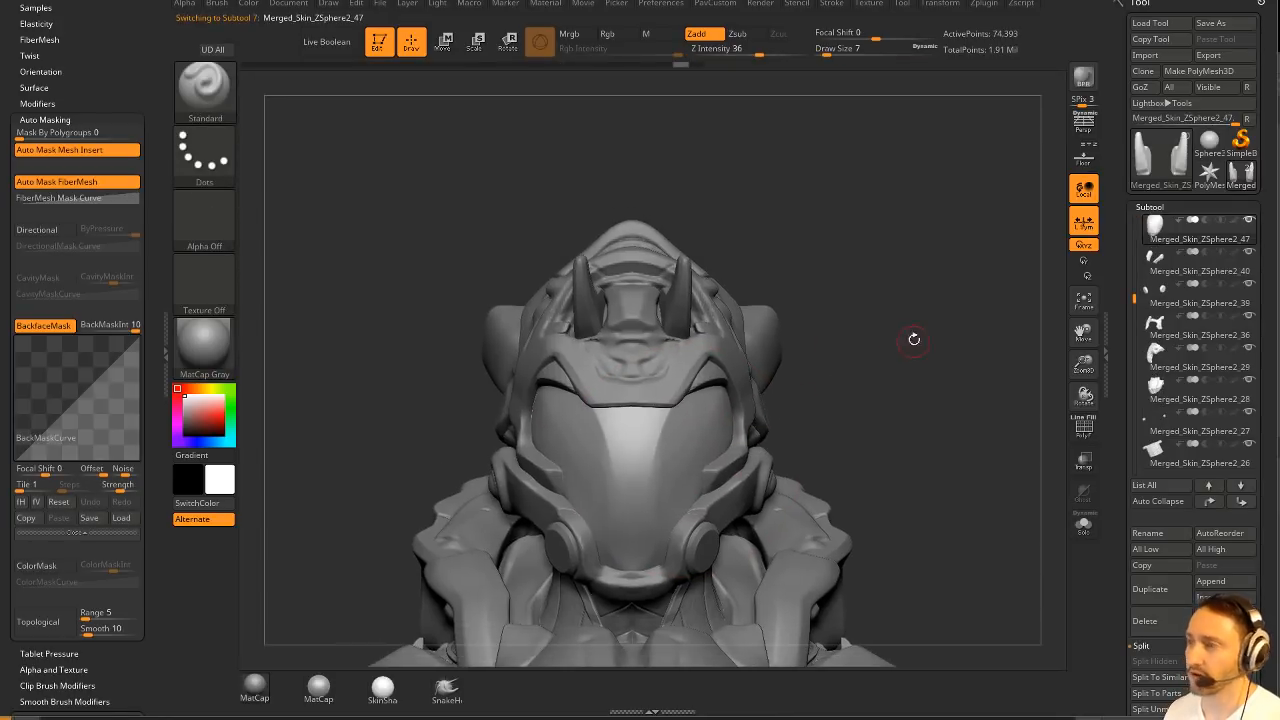
Choose the IMM base primitives insert brush and pick its Cylinder12 mesh.
key(b)
key(i)
key(p)
key(m)
key(a)
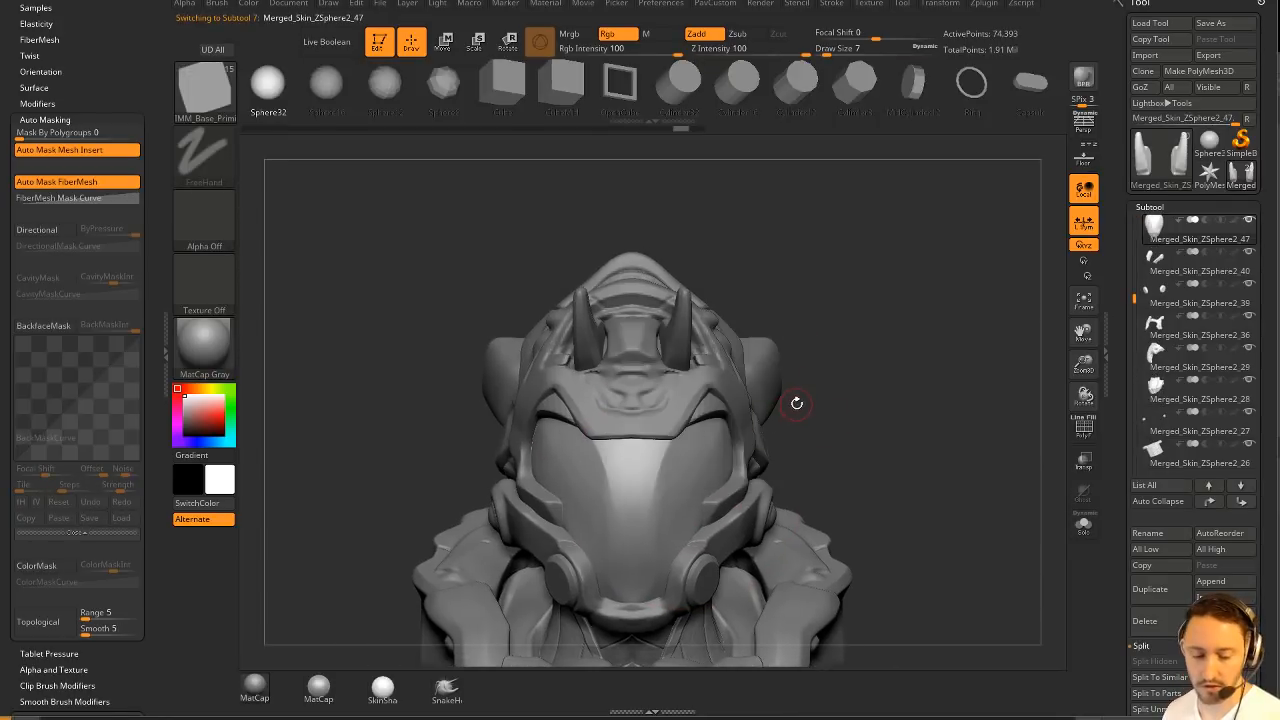
key(m)
click(634, 503)
Try to insert a Cylinder12 mesh on the visor surface twice, undoing each attempt.
drag(724, 458, 868, 487)
key(ctrl+z)
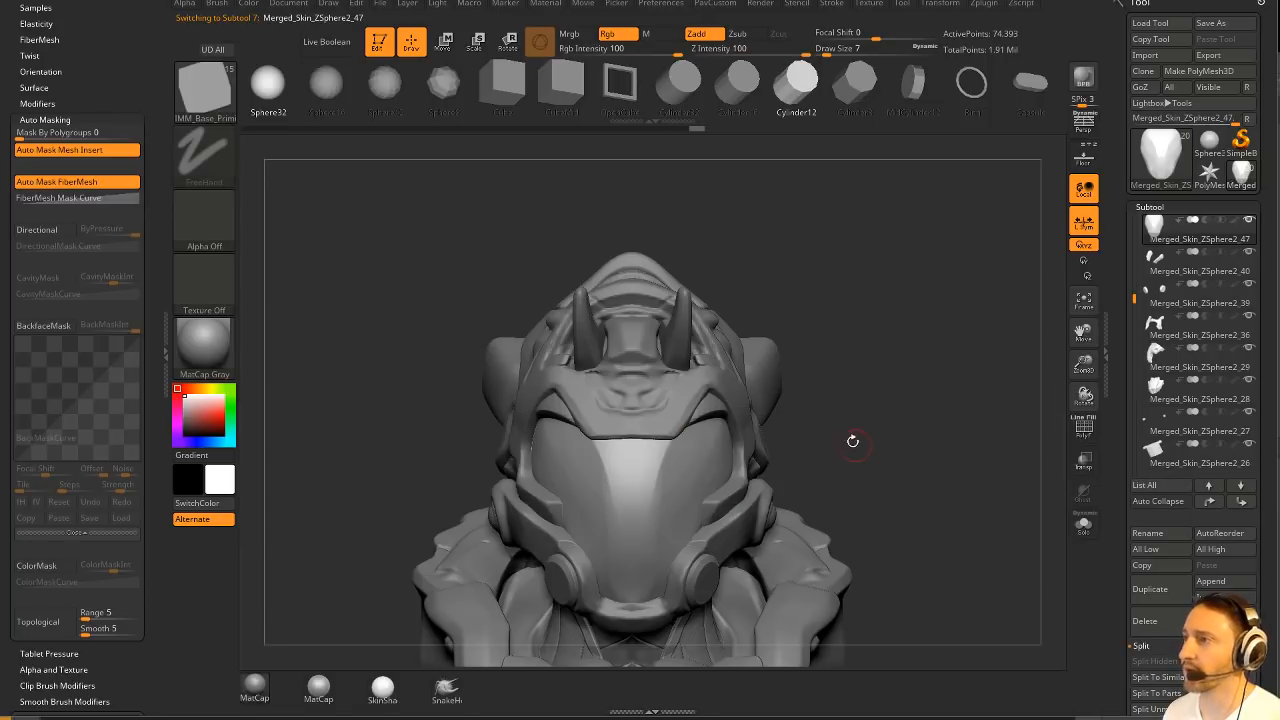
drag(711, 462, 746, 464)
key(ctrl+z)
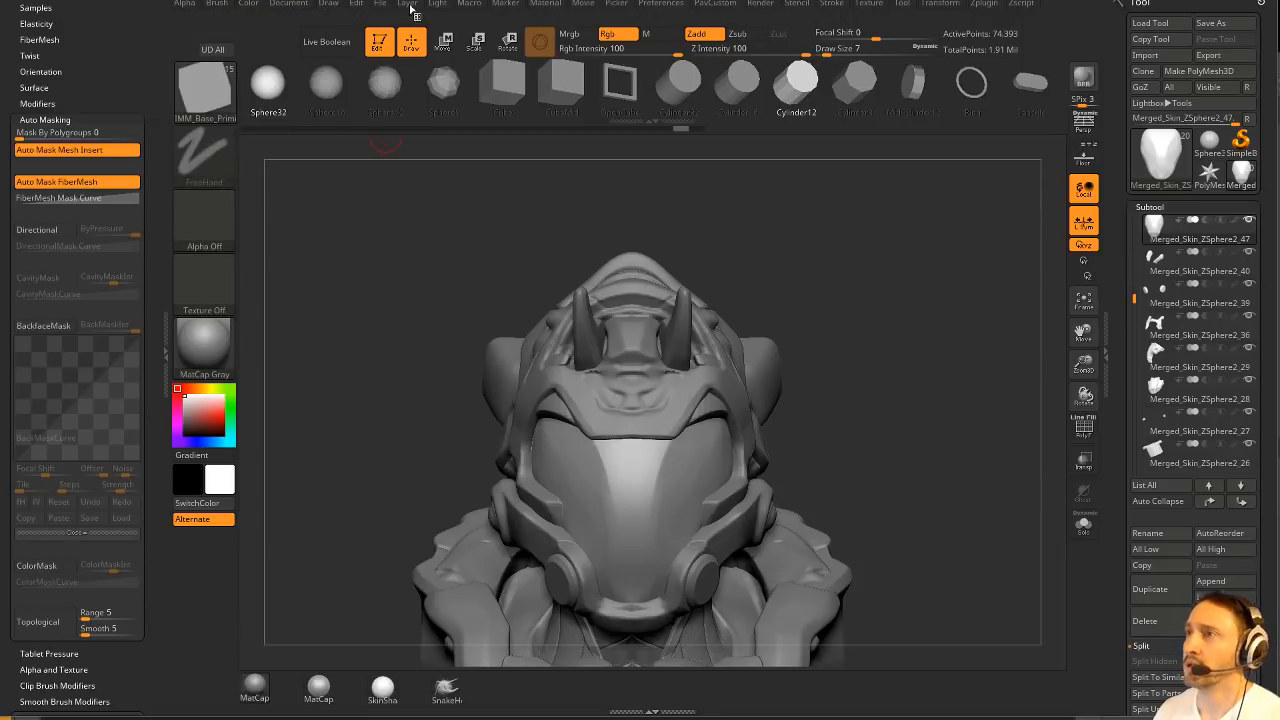
Set the Picker orientation to Once Ori and insert a mirrored pair of Cylinder12 meshes on the visor.
click(622, 5)
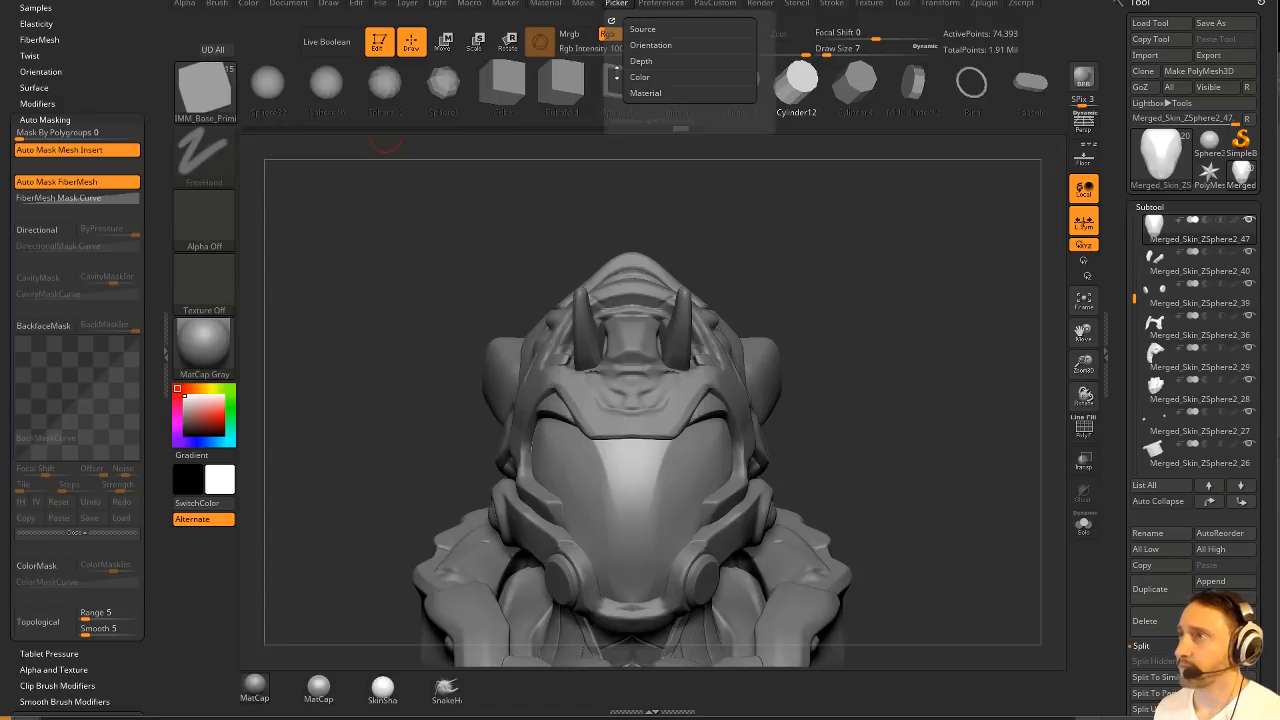
click(660, 45)
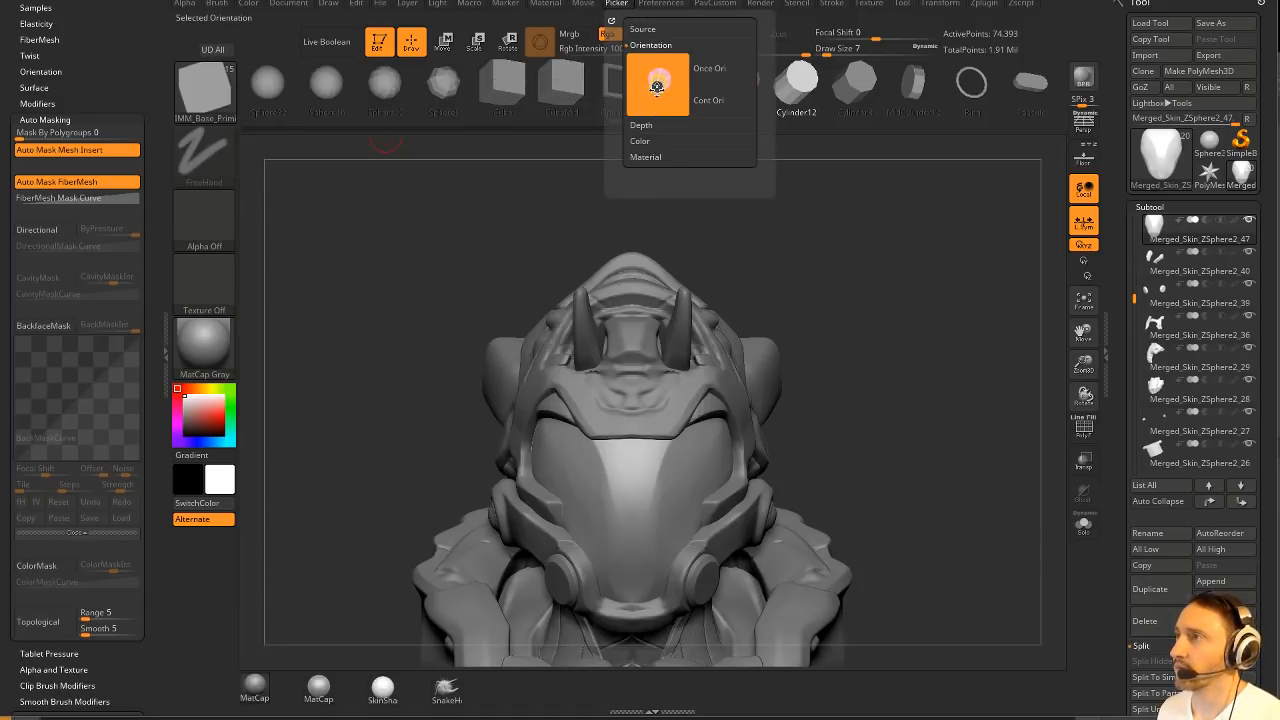
click(708, 72)
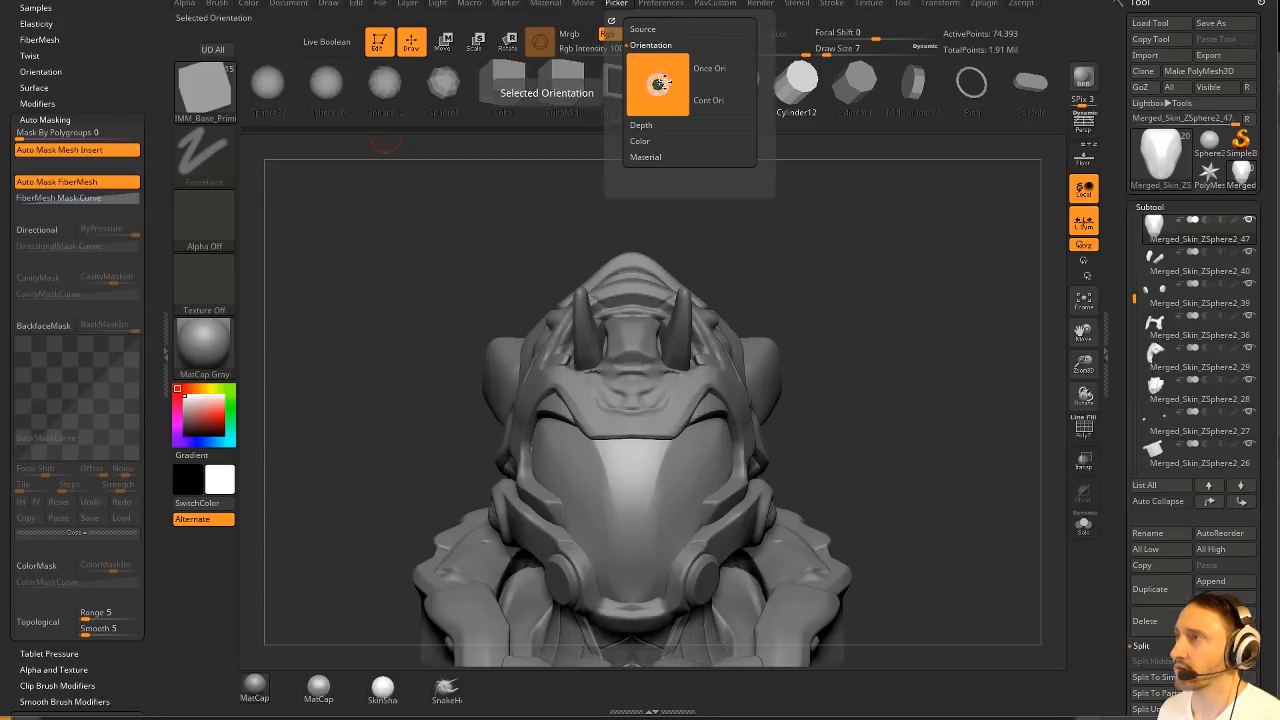
drag(790, 300, 684, 446)
Shift the inserted cylinders in depth along their length relative to the visor, working from the side view.
shift+drag(850, 395, 814, 357)
key(w)
drag(724, 358, 760, 358)
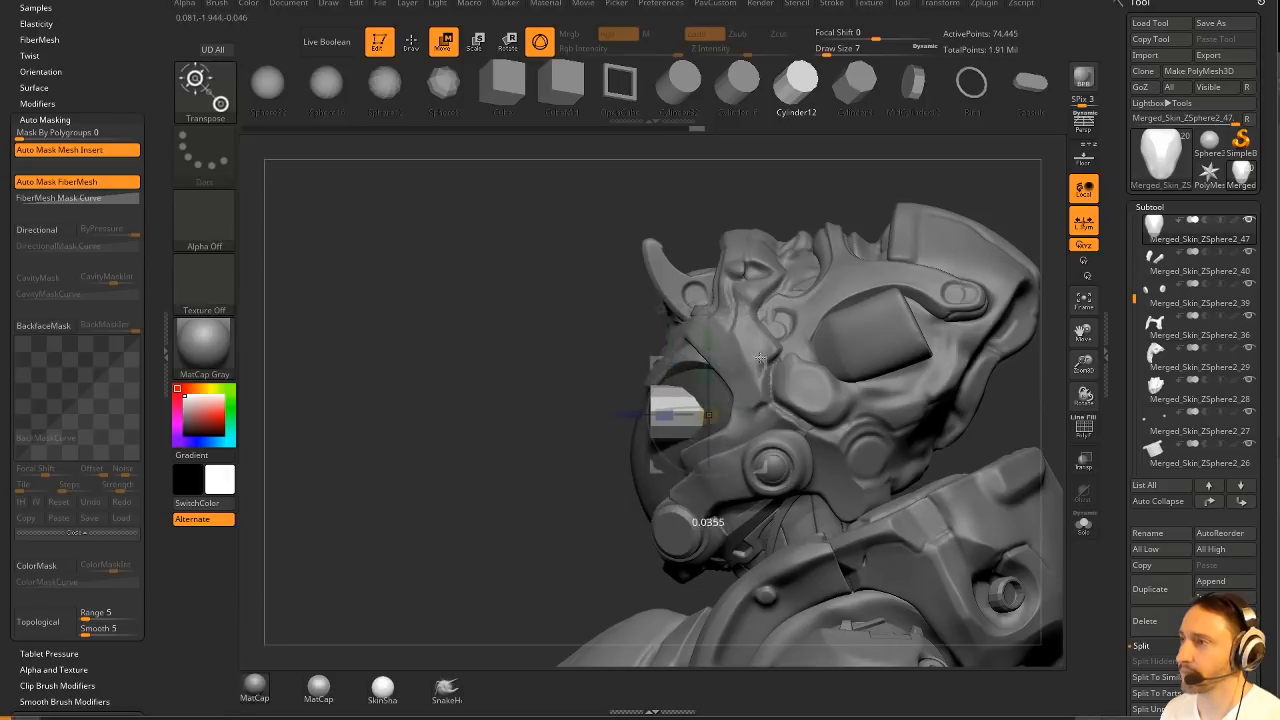
key(q)
Separate the inserted cylinders from the masked visor into their own subtool with Split Masked Points.
drag(532, 507, 650, 490)
key(2)
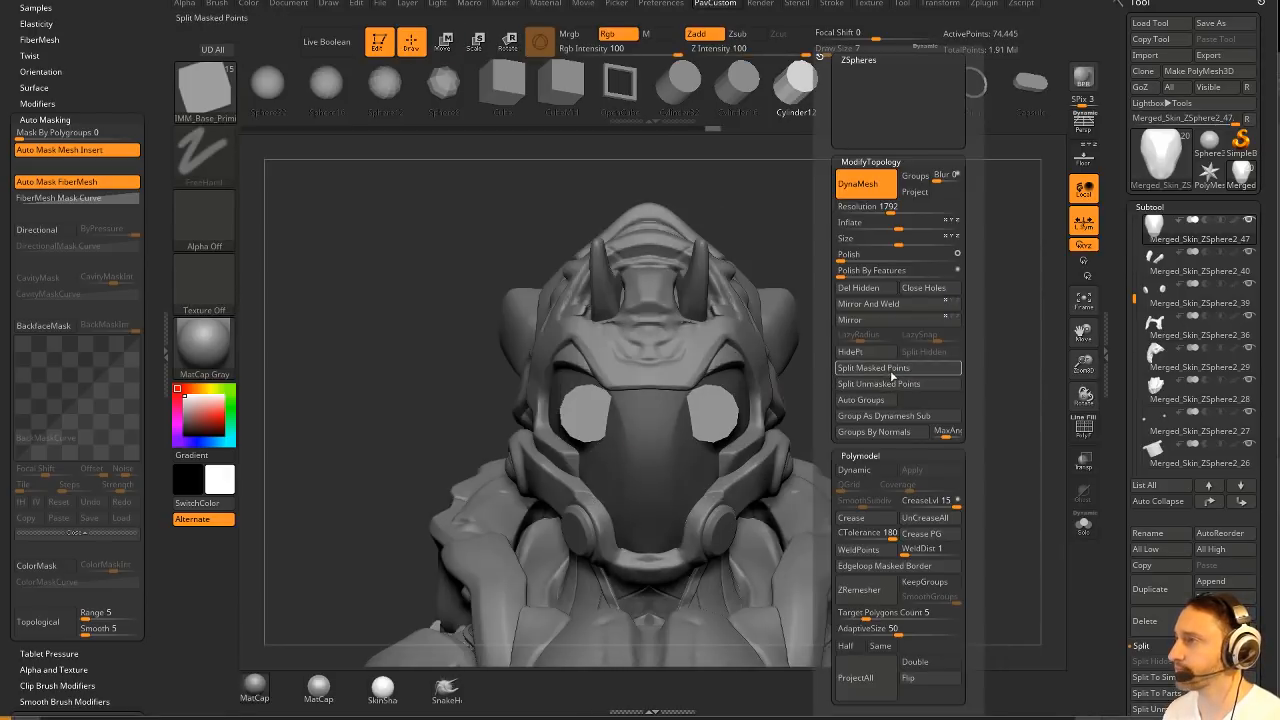
click(872, 367)
key(2)
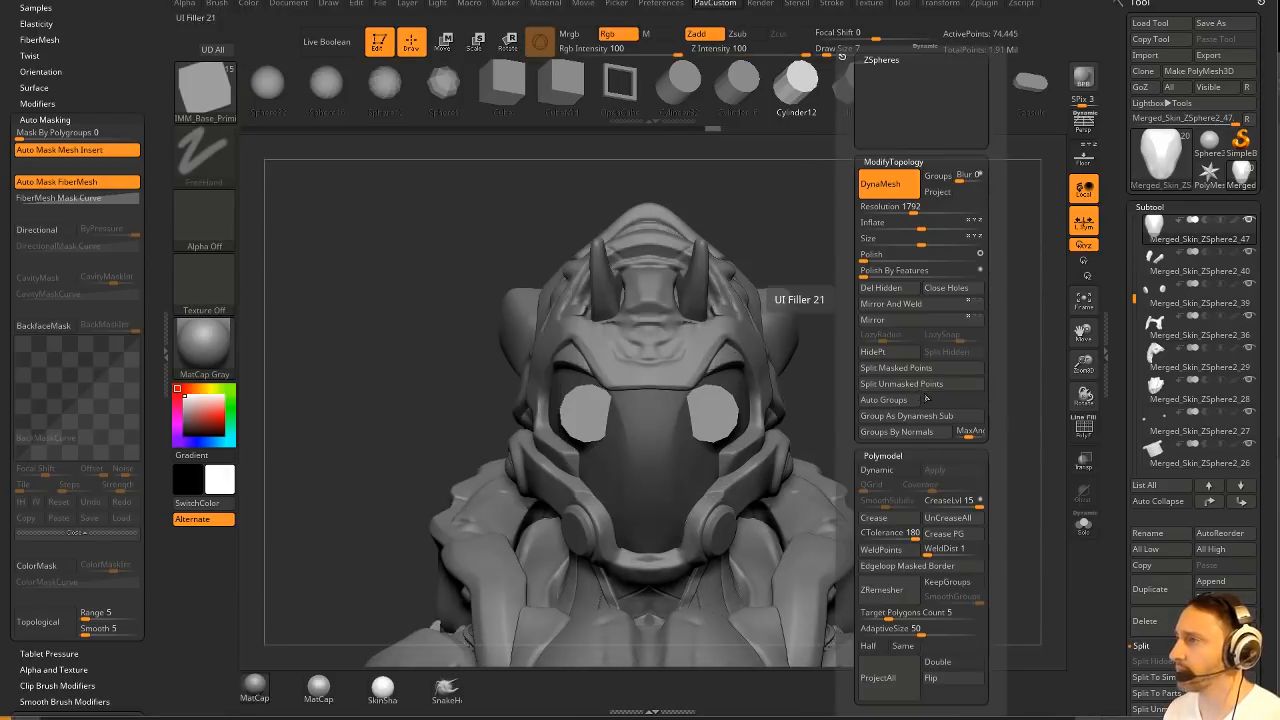
click(923, 370)
Move the mirrored cylinders backward and outward to the upper sides of the visor.
alt+drag(893, 323, 871, 341)
key(w)
mouse_move(743, 380)
mouse_down()
mouse_move(768, 375)
mouse_move(754, 370)
mouse_move(728, 444)
mouse_move(725, 326)
mouse_move(740, 417)
mouse_move(763, 390)
mouse_up()
drag(832, 363, 759, 384)
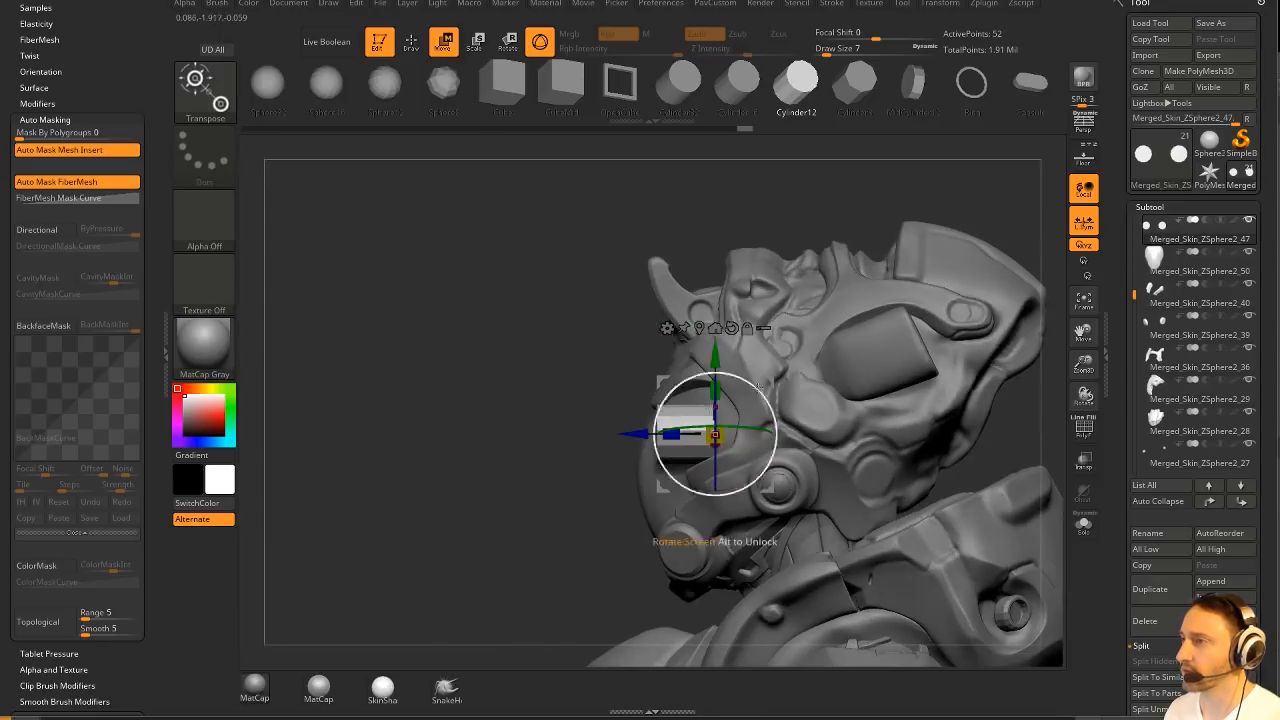
right_drag(690, 433, 810, 400)
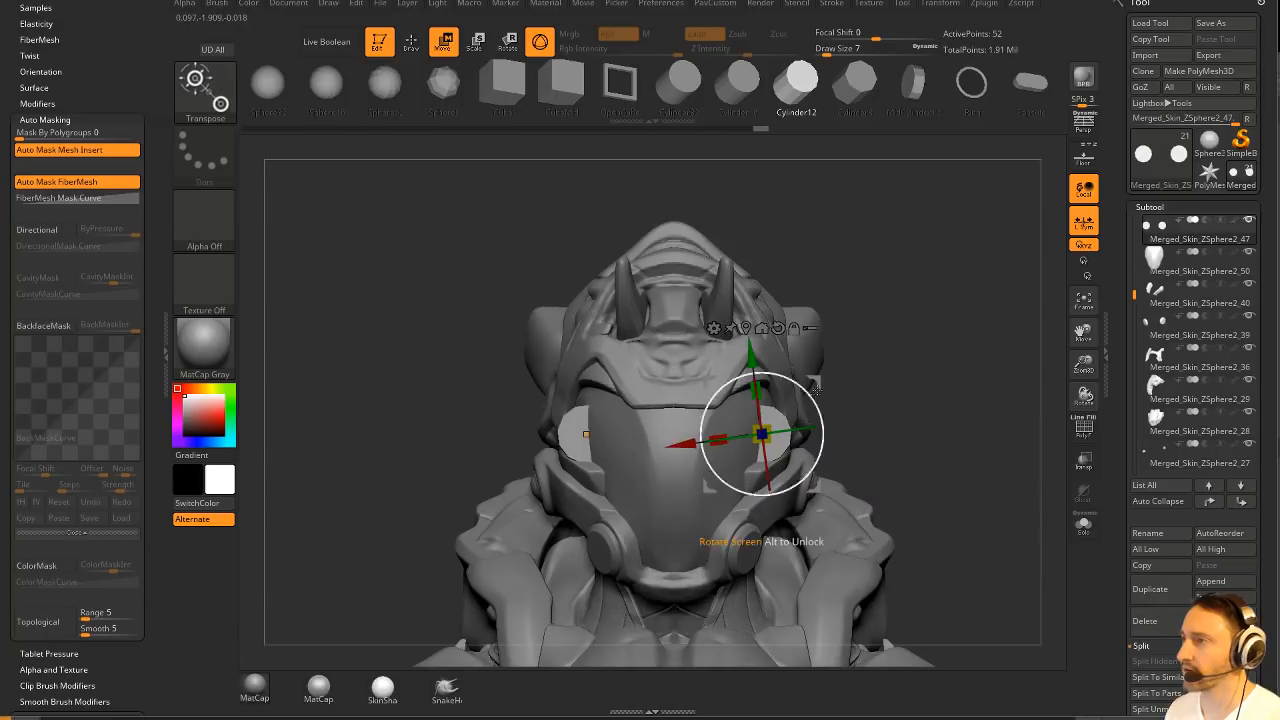
mouse_move(820, 378)
mouse_down()
mouse_move(854, 368)
mouse_move(843, 321)
mouse_move(849, 336)
mouse_up()
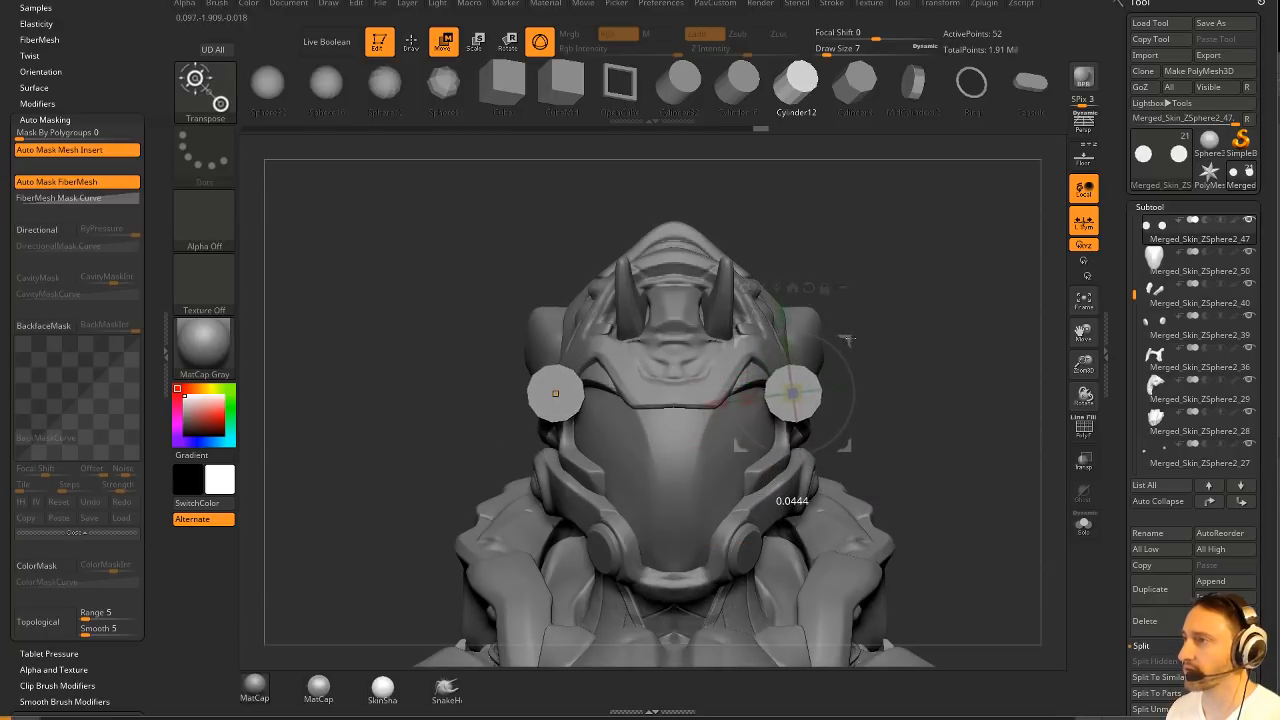
Turn on Dynamic subdivision for the mirrored cylinders.
key(q)
mouse_move(900, 350)
alt+right_down()
mouse_move(888, 340)
mouse_move(950, 370)
alt+right_up()
key(space)
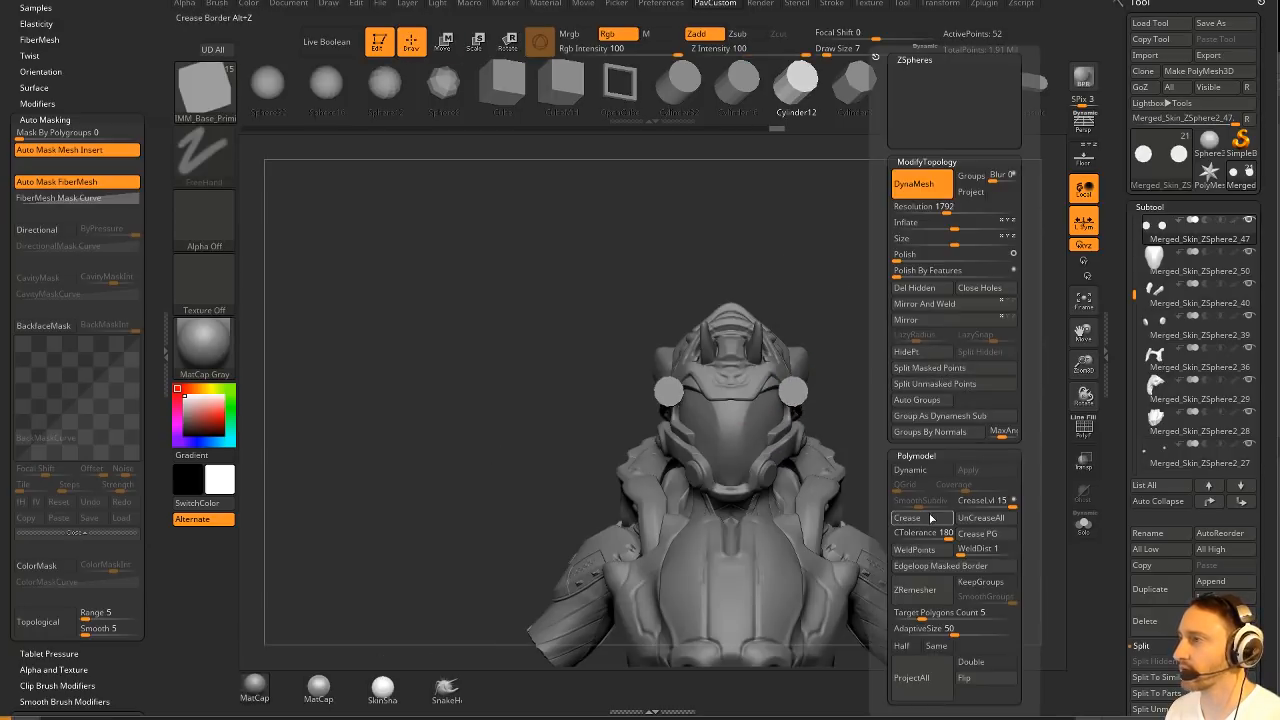
click(914, 471)
Reposition the mirrored cylinders beside the visor, just outside the helmet's cheek edges.
alt+right_drag(849, 409, 766, 427)
ctrl+right_drag(766, 427, 838, 448)
key(w)
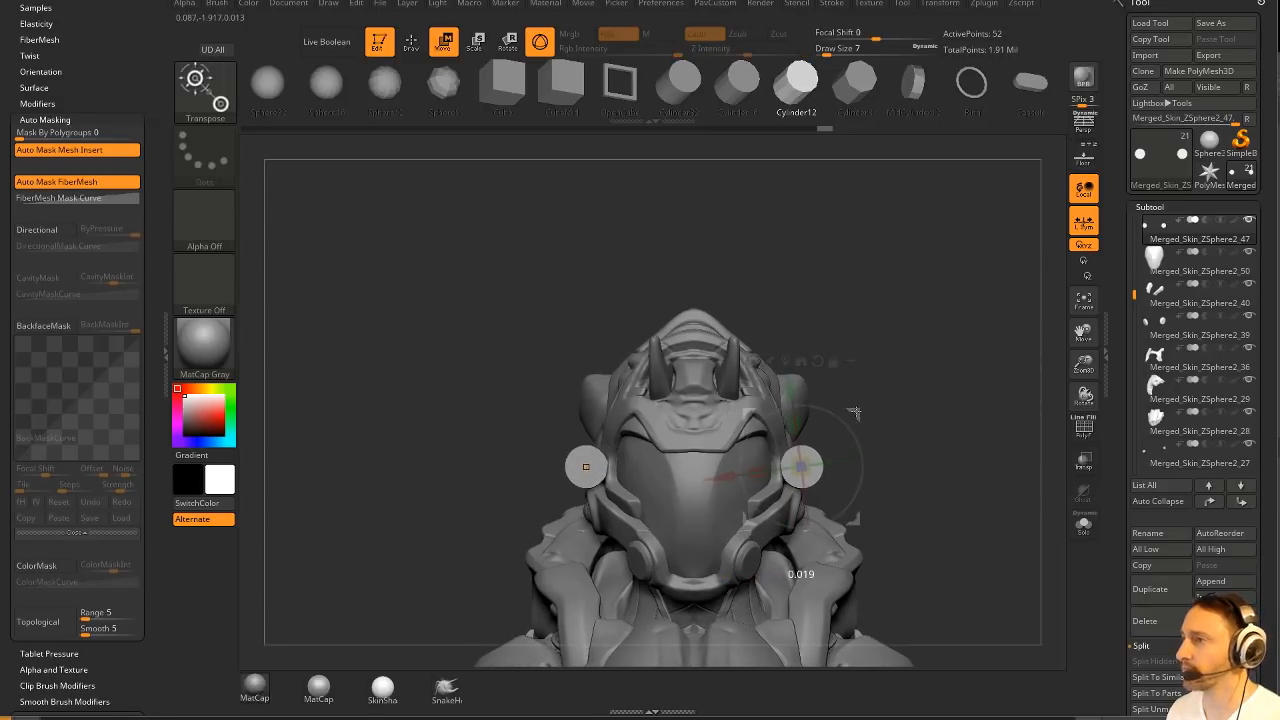
drag(844, 437, 829, 468)
mouse_move(945, 470)
ctrl+right_down()
mouse_move(954, 394)
mouse_move(932, 359)
mouse_move(962, 371)
mouse_move(960, 400)
mouse_move(986, 414)
mouse_move(925, 380)
ctrl+right_up()
key(q)
ctrl+right_drag(925, 380, 915, 420)
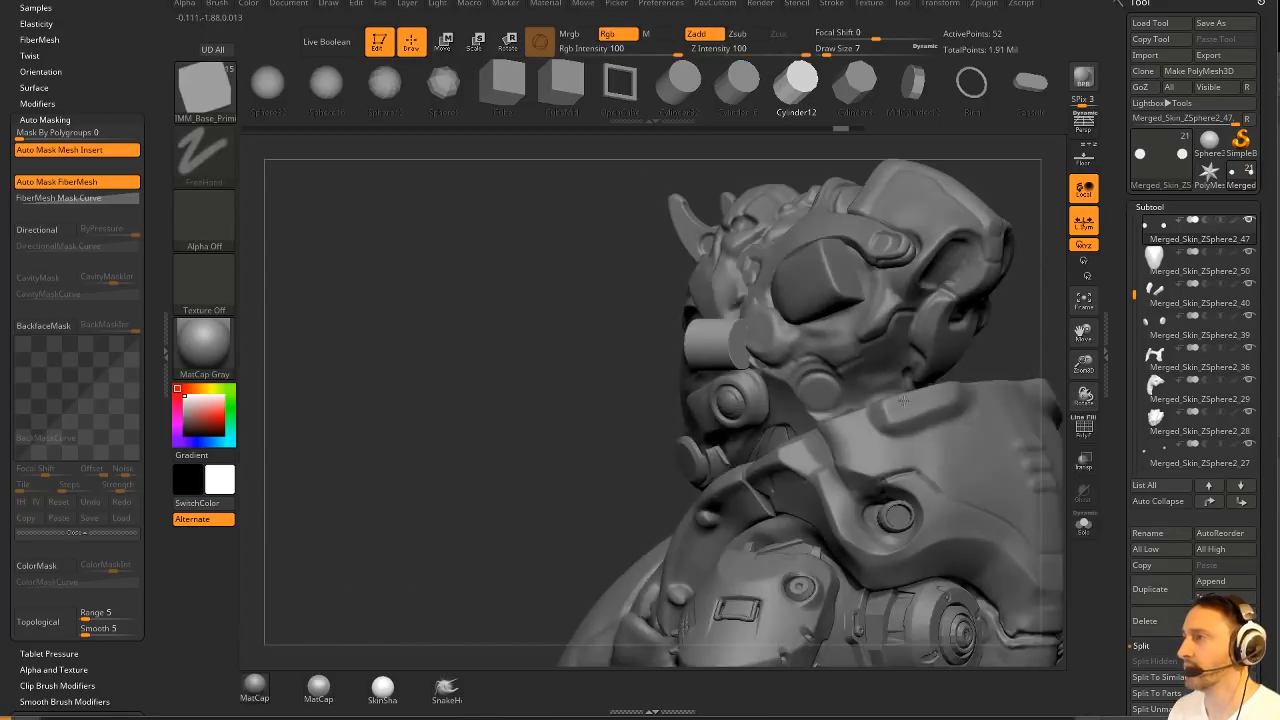
Isolate the cylinders in Solo mode and display their polygon wireframe.
click(1088, 529)
key(shift+f)
alt+right_drag(983, 386, 823, 474)
ctrl+right_drag(823, 474, 886, 560)
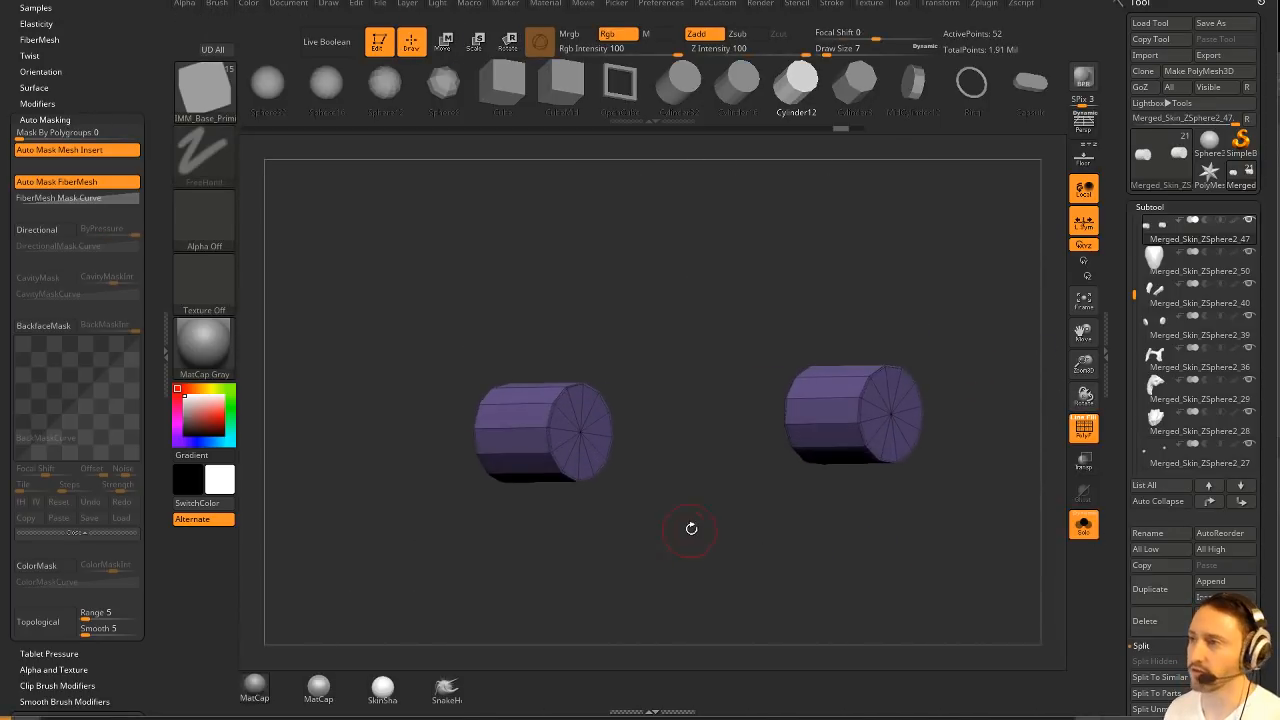
Select one end cap of each cylinder and invert the visibility so that only these caps are hidden.
right_drag(691, 529, 757, 540)
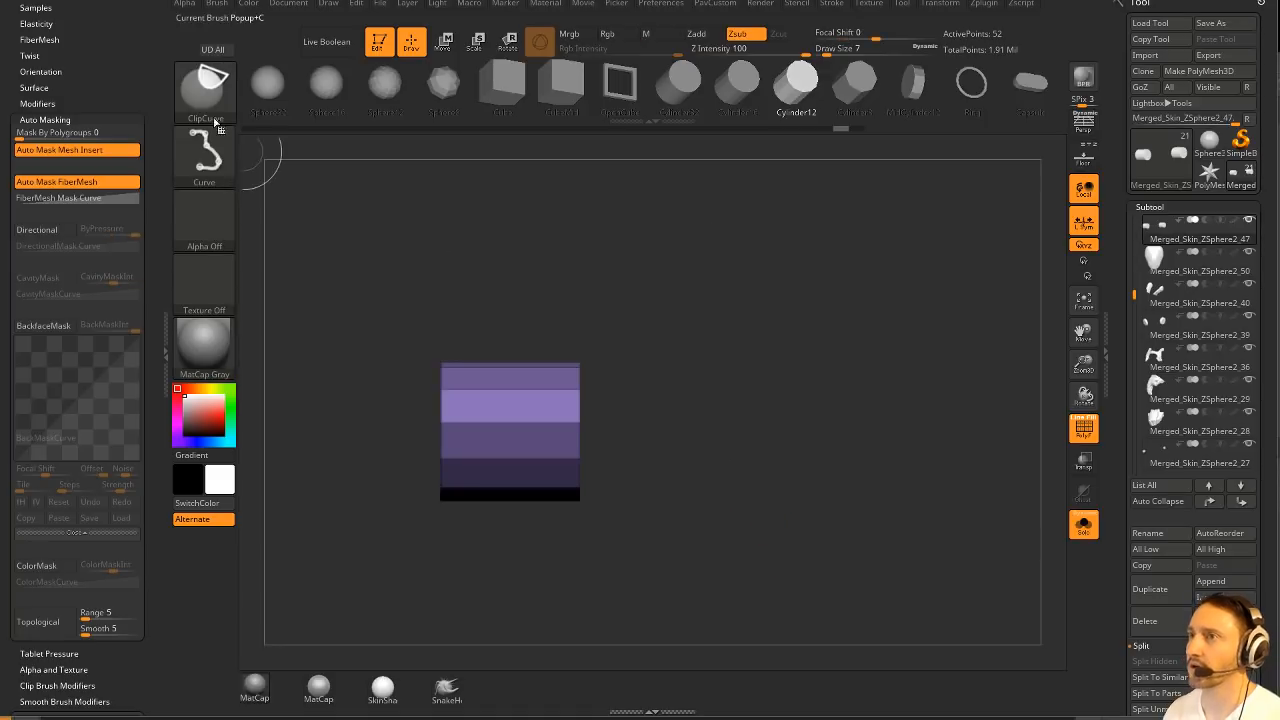
ctrl+shift+click(215, 122)
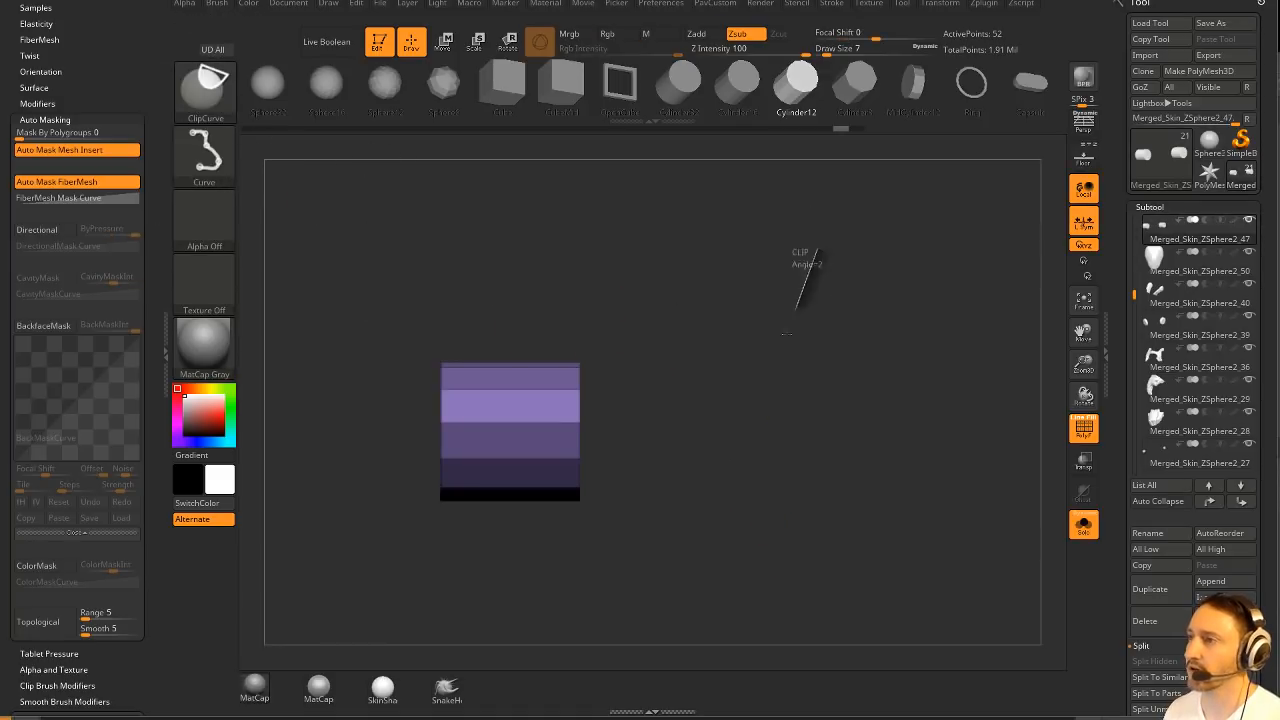
mouse_move(818, 248)
ctrl+shift+mouse_down()
mouse_move(666, 571)
mouse_move(570, 609)
ctrl+shift+mouse_up()
right_drag(868, 405, 808, 391)
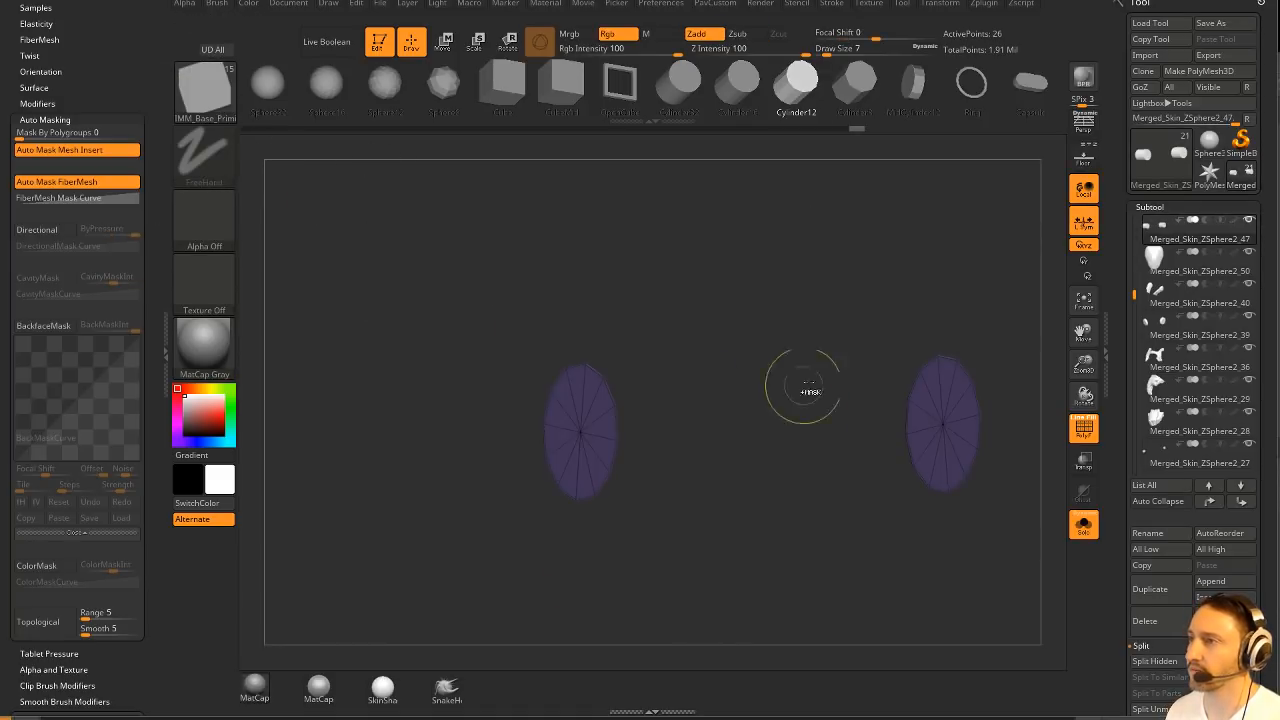
ctrl+shift+drag(857, 297, 862, 318)
Use the ZModeler brush on the open cylinders and set its alpha to Alpha Off.
right_drag(857, 348, 584, 392)
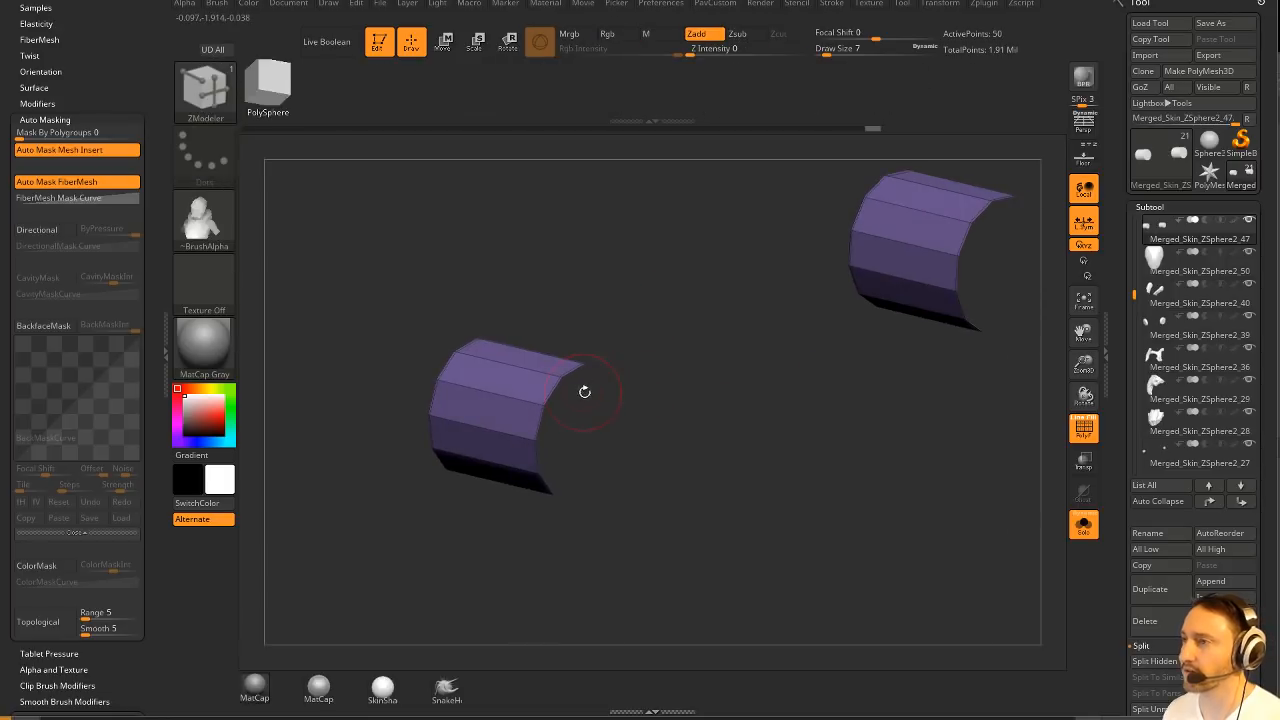
key(g)
click(626, 294)
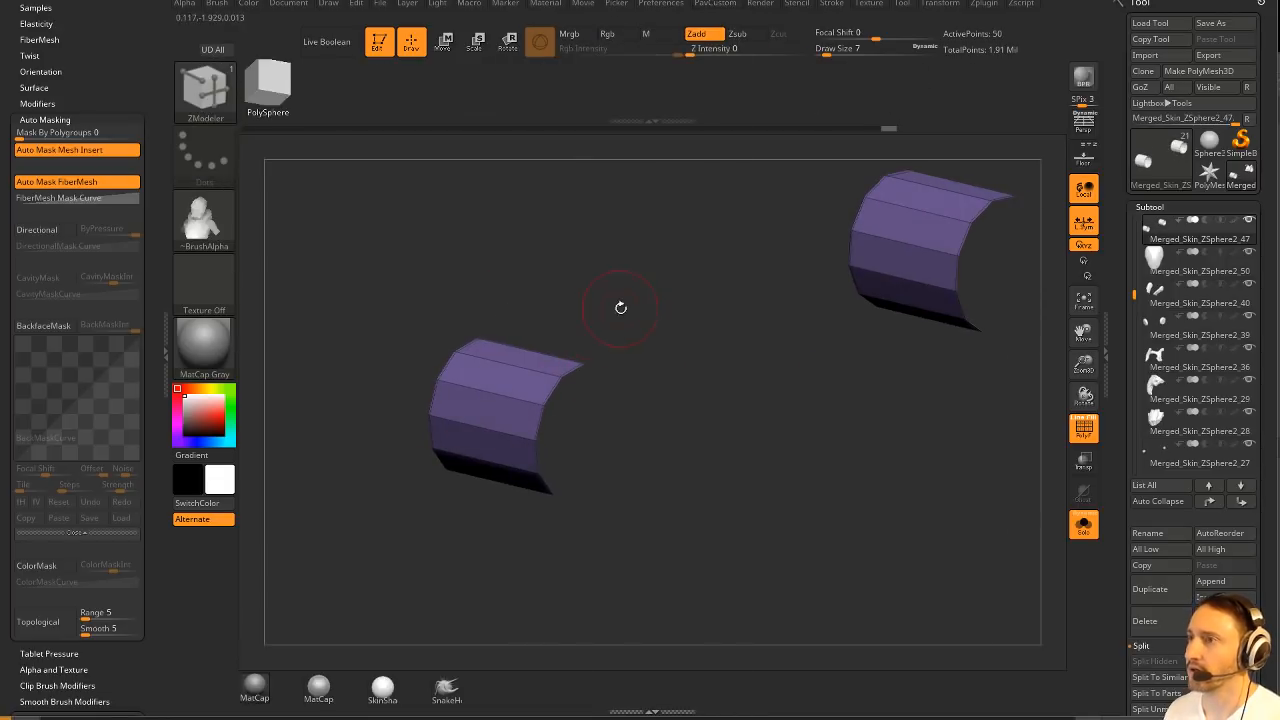
ctrl+right_drag(621, 306, 641, 388)
key(space)
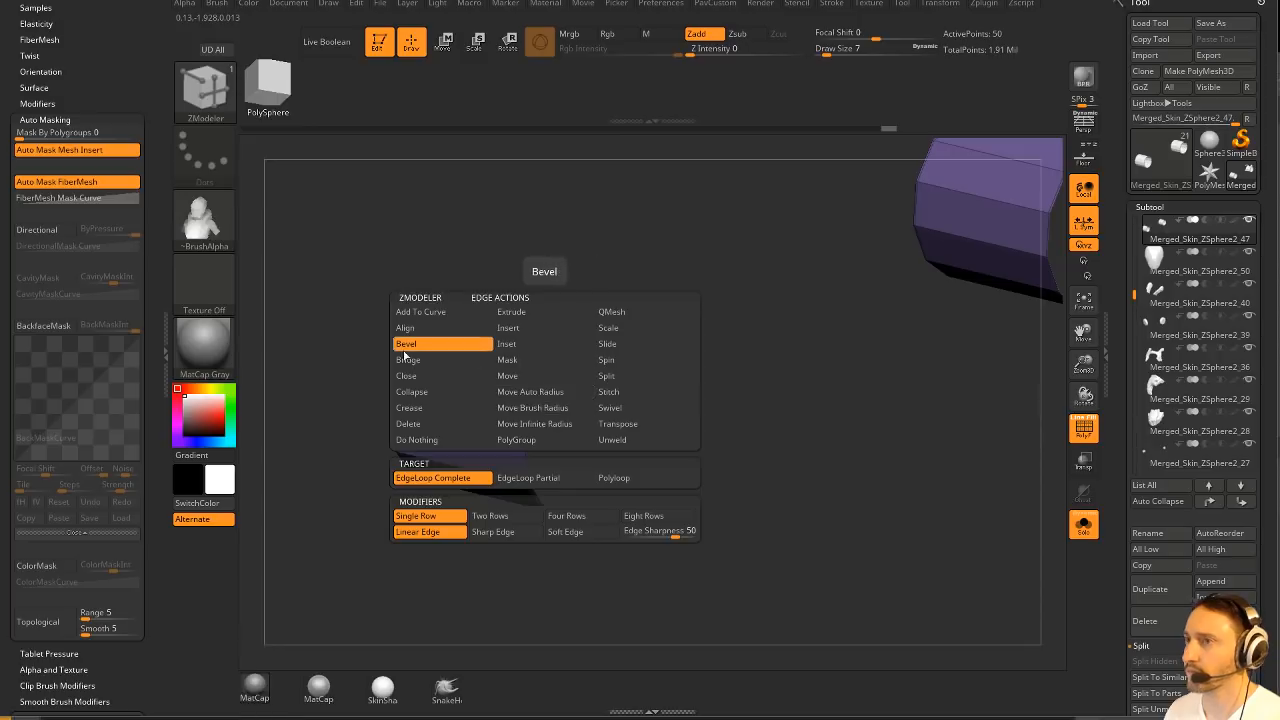
click(443, 311)
click(204, 220)
click(276, 228)
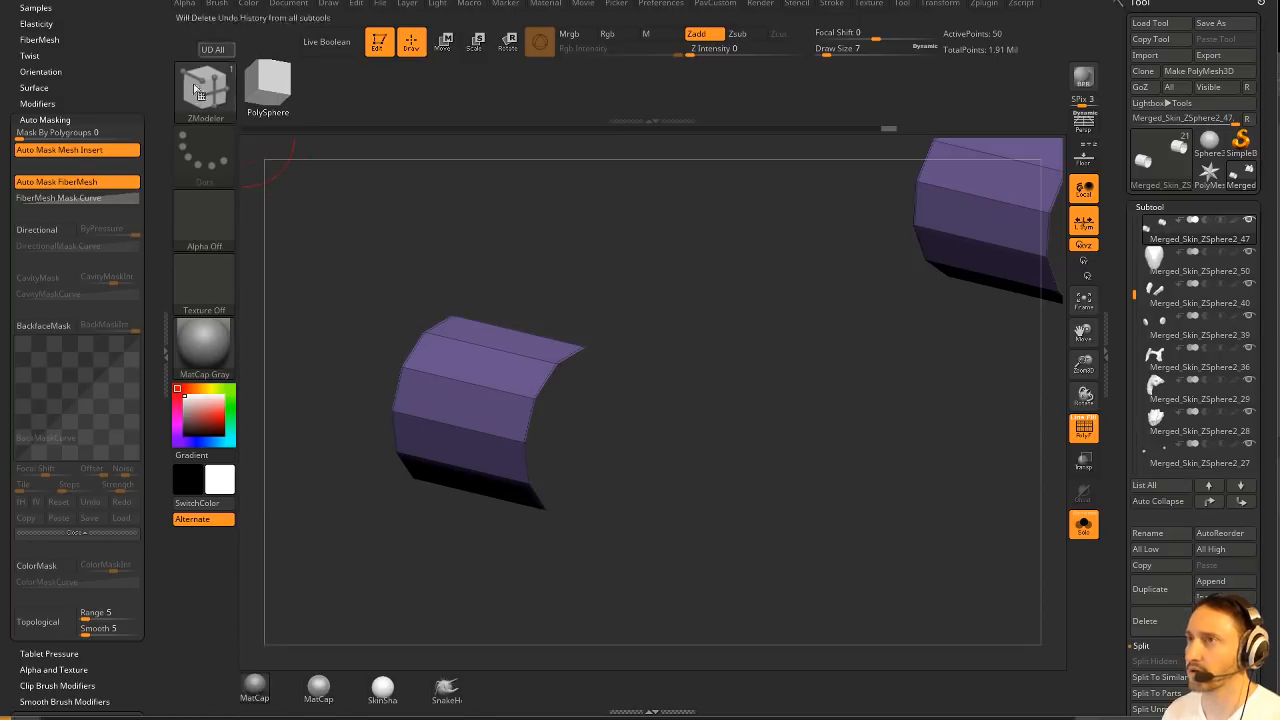
key(b)
key(z)
key(m)
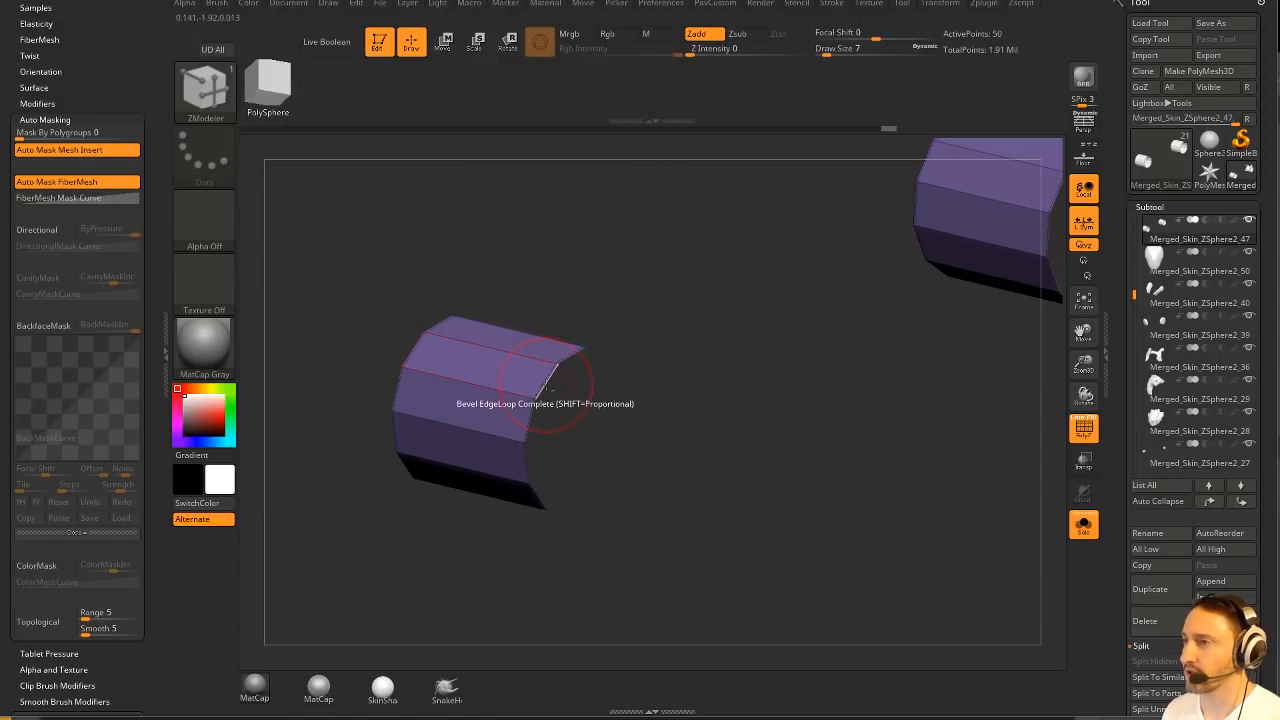
Close the open cylinder ends with rounded caps using a ZModeler edge action, and assign a single polygroup.
key(space)
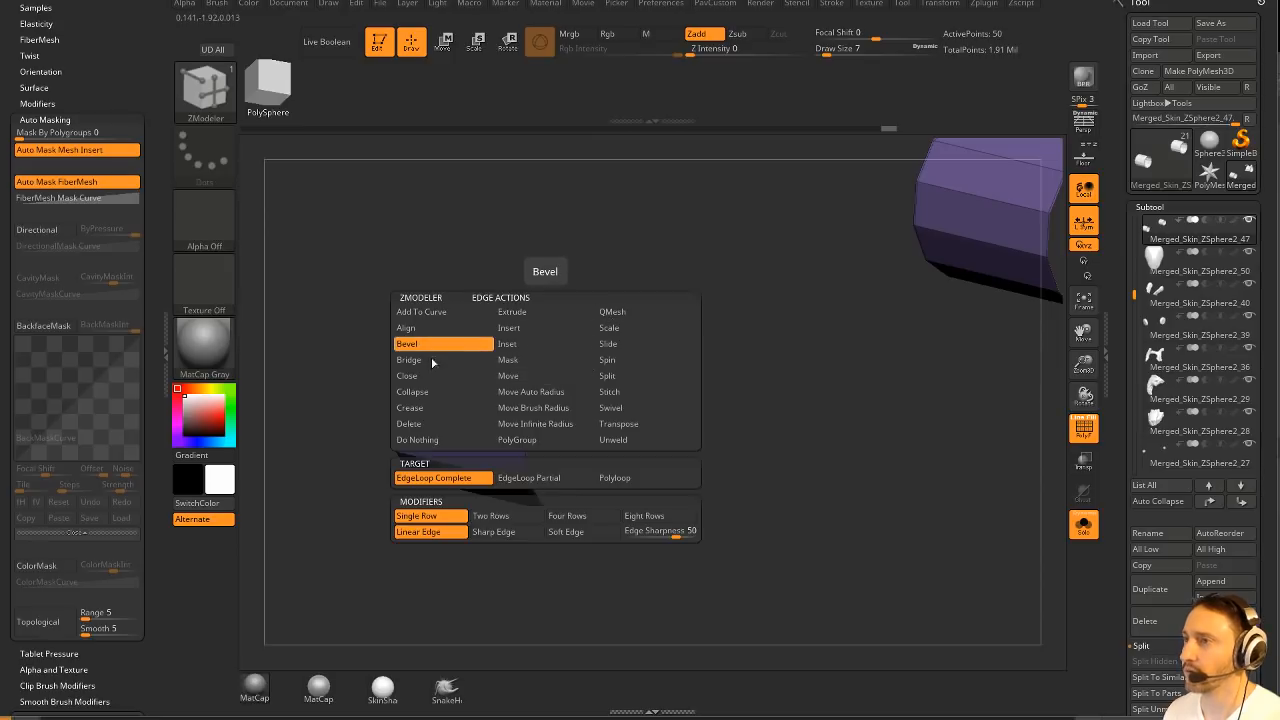
drag(534, 410, 777, 427)
key(ctrl+w)
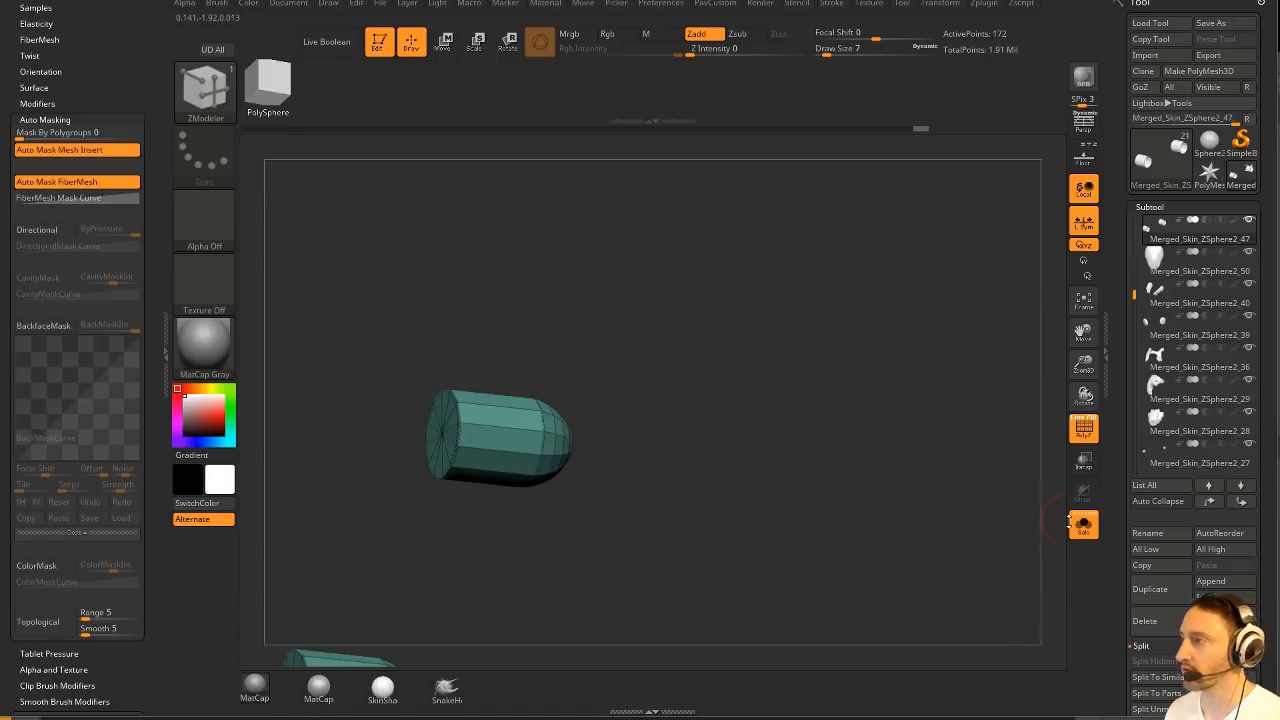
Leave Solo mode and hide the wireframe to show the cylinders with the full helmet.
click(1084, 524)
mouse_move(885, 265)
mouse_down()
mouse_move(877, 237)
mouse_move(914, 234)
mouse_move(1011, 400)
mouse_move(954, 368)
mouse_move(942, 322)
mouse_up()
key(shift+f)
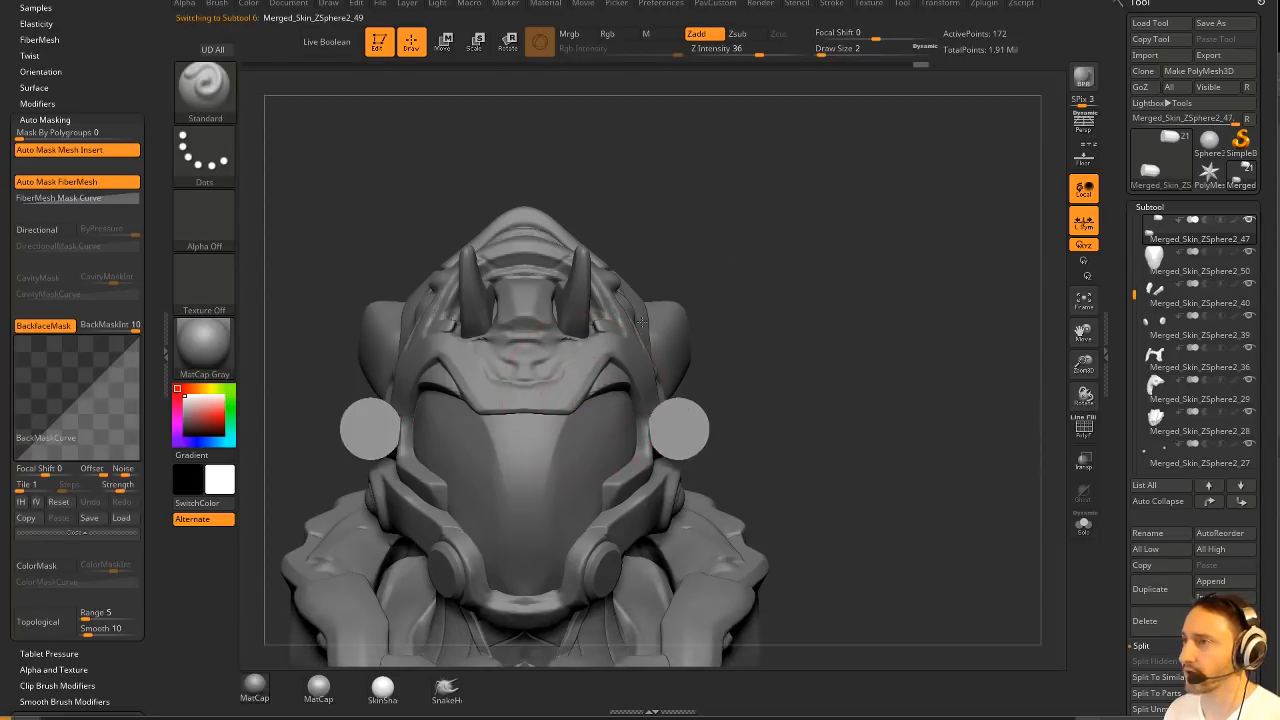
Hide the cylinder pair, make the helmet the active subtool and bring up the IMM primitives brush's mesh choices.
drag(894, 346, 702, 460)
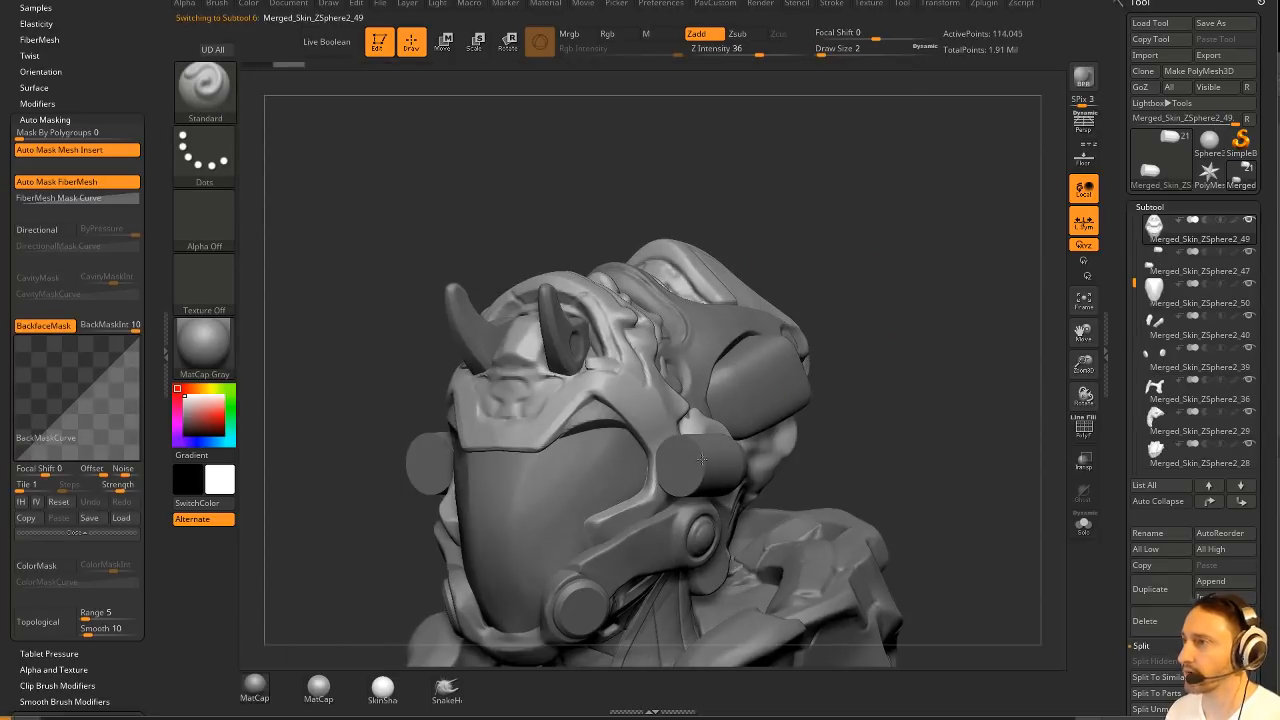
alt+click(702, 460)
alt+click(885, 300)
drag(885, 300, 917, 337)
drag(880, 416, 883, 314)
key(1)
key(m)
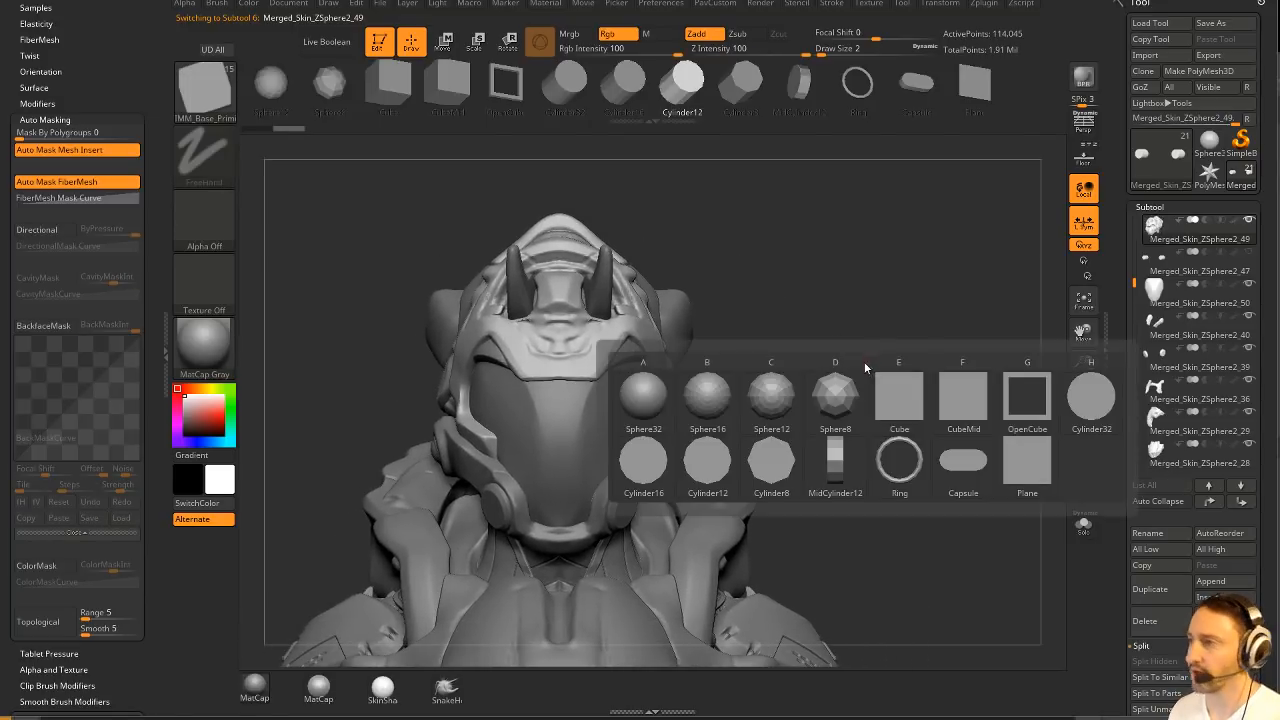
Isolate the helmet subtool in Solo mode to inspect it, and bring back the other parts.
click(1081, 520)
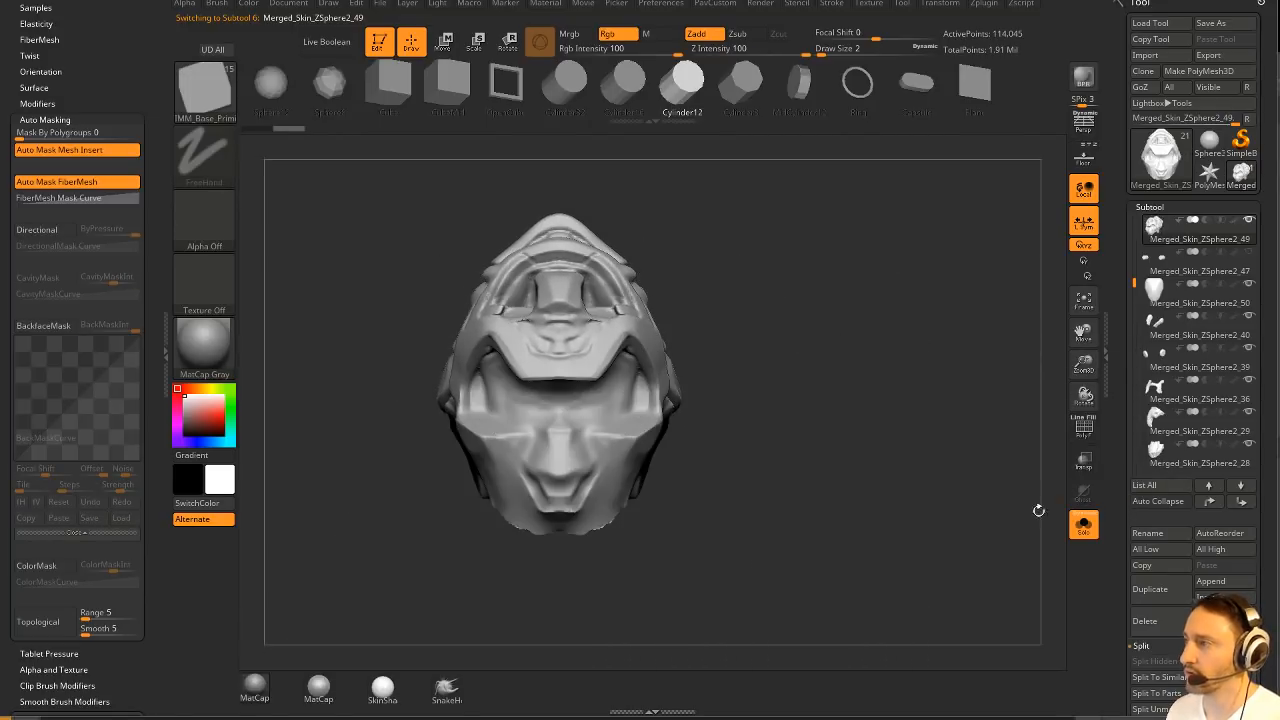
click(1083, 524)
click(1083, 524)
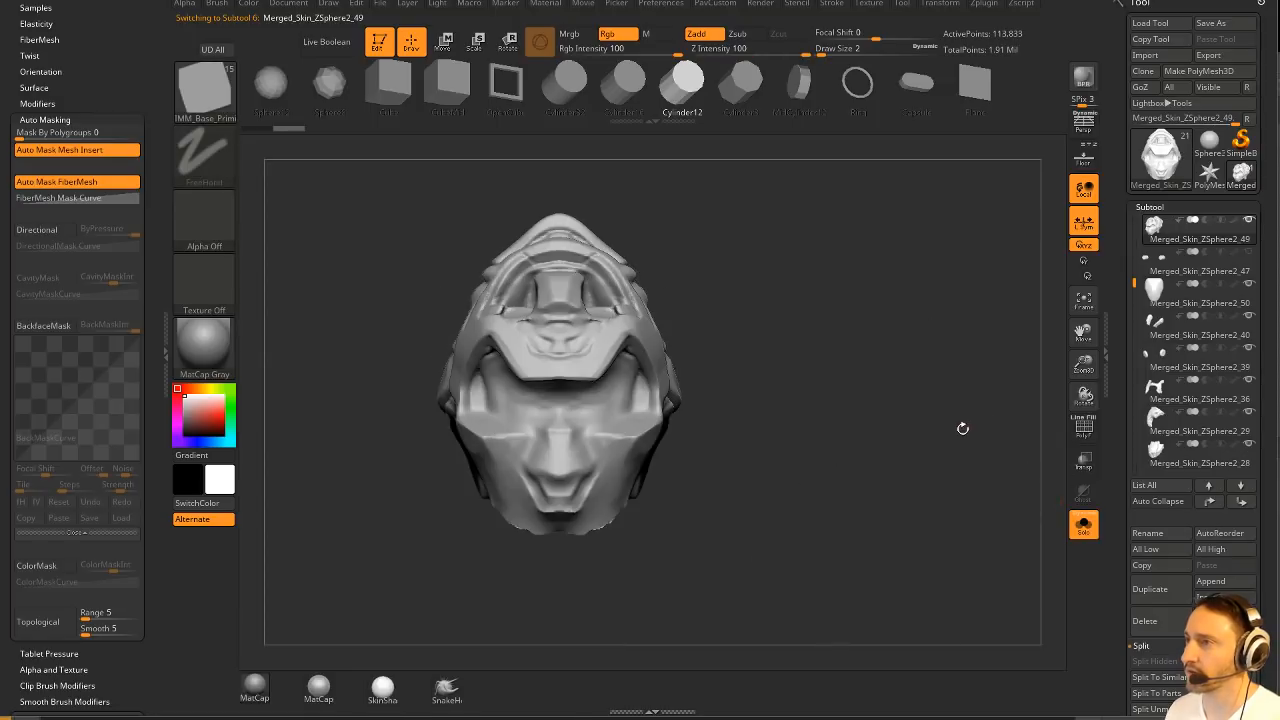
drag(960, 429, 1023, 447)
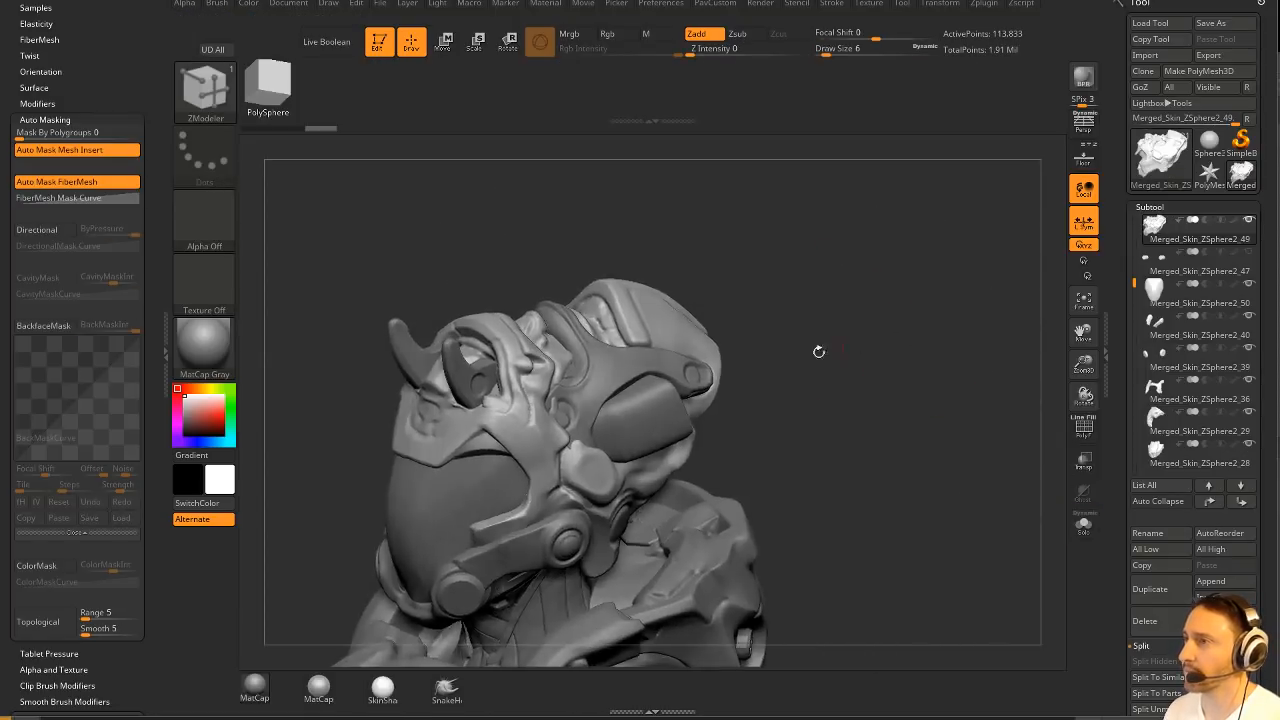
Select the strap piece on the helmet's side and adjust its round rear end with the Move brush.
alt+click(817, 351)
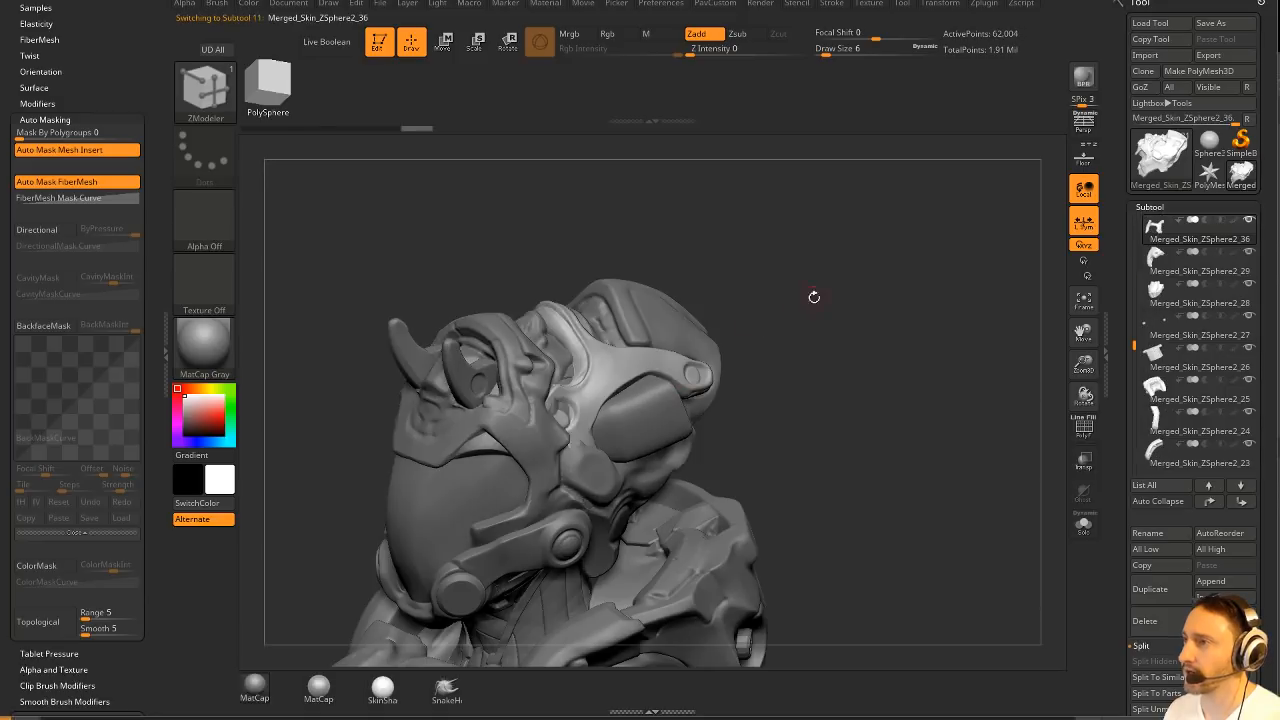
drag(817, 351, 638, 402)
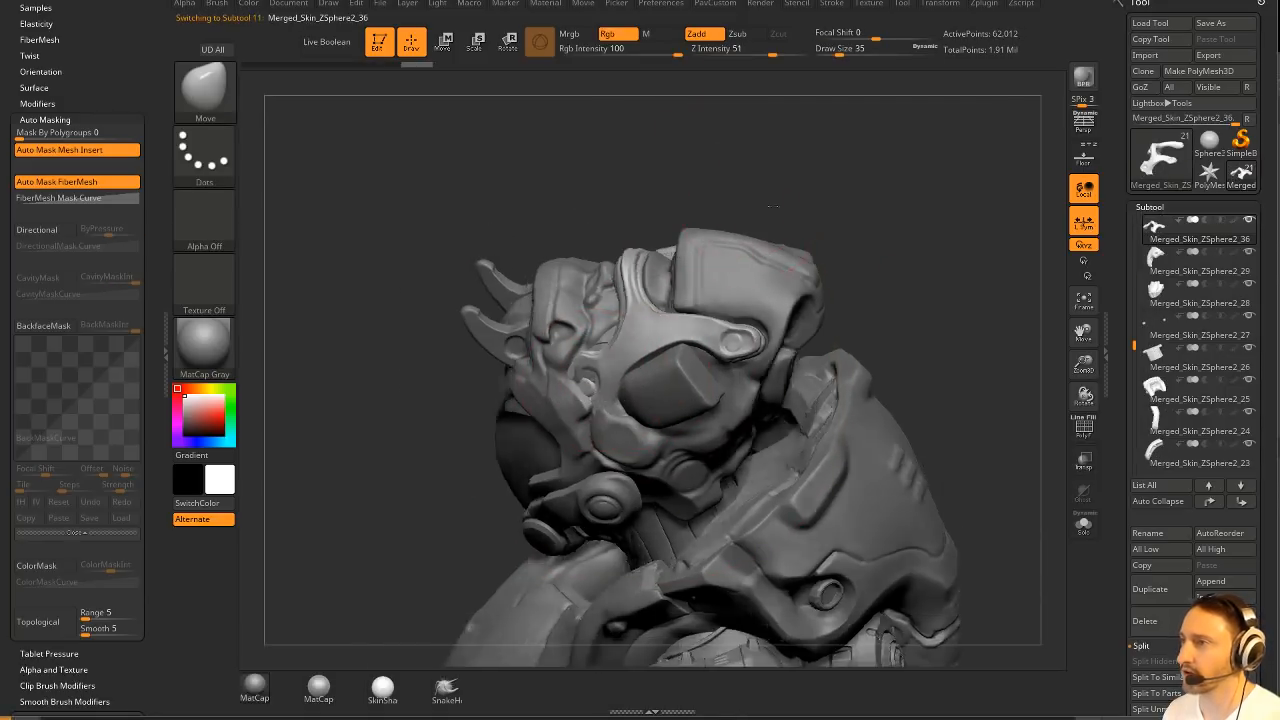
drag(760, 390, 597, 389)
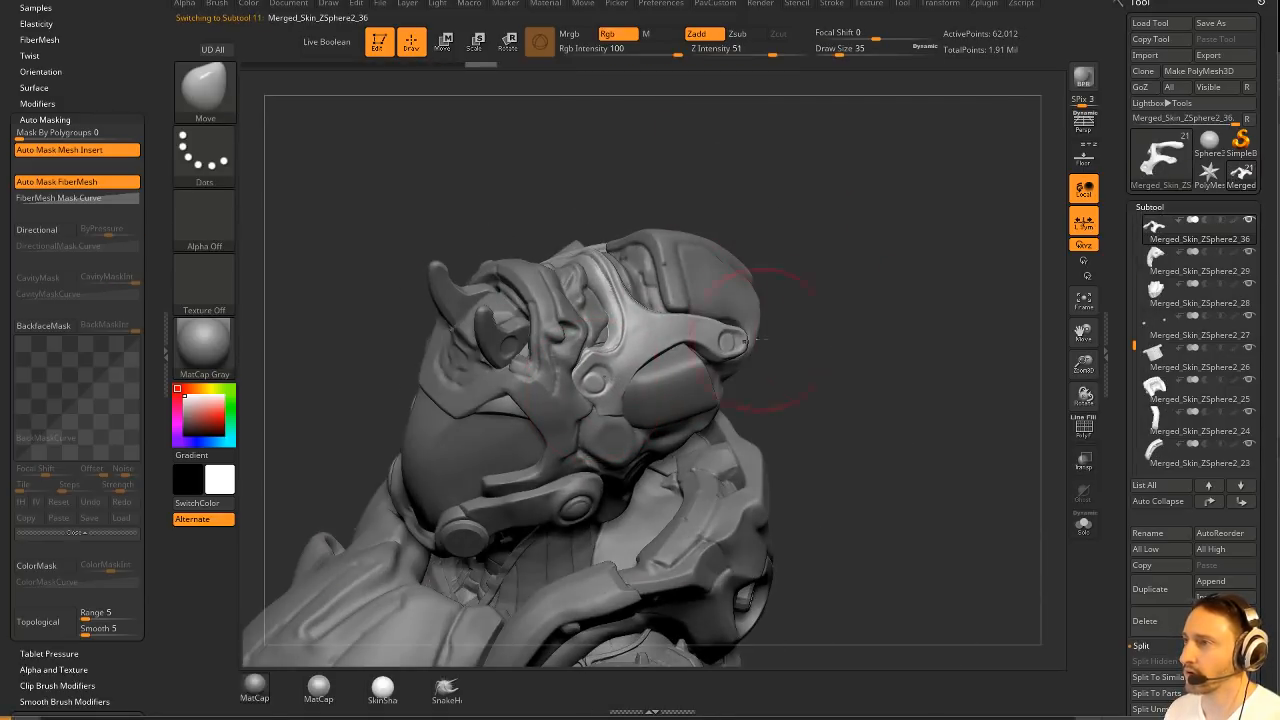
mouse_move(745, 340)
mouse_down()
mouse_move(740, 370)
mouse_move(720, 330)
mouse_move(735, 360)
mouse_move(731, 326)
mouse_up()
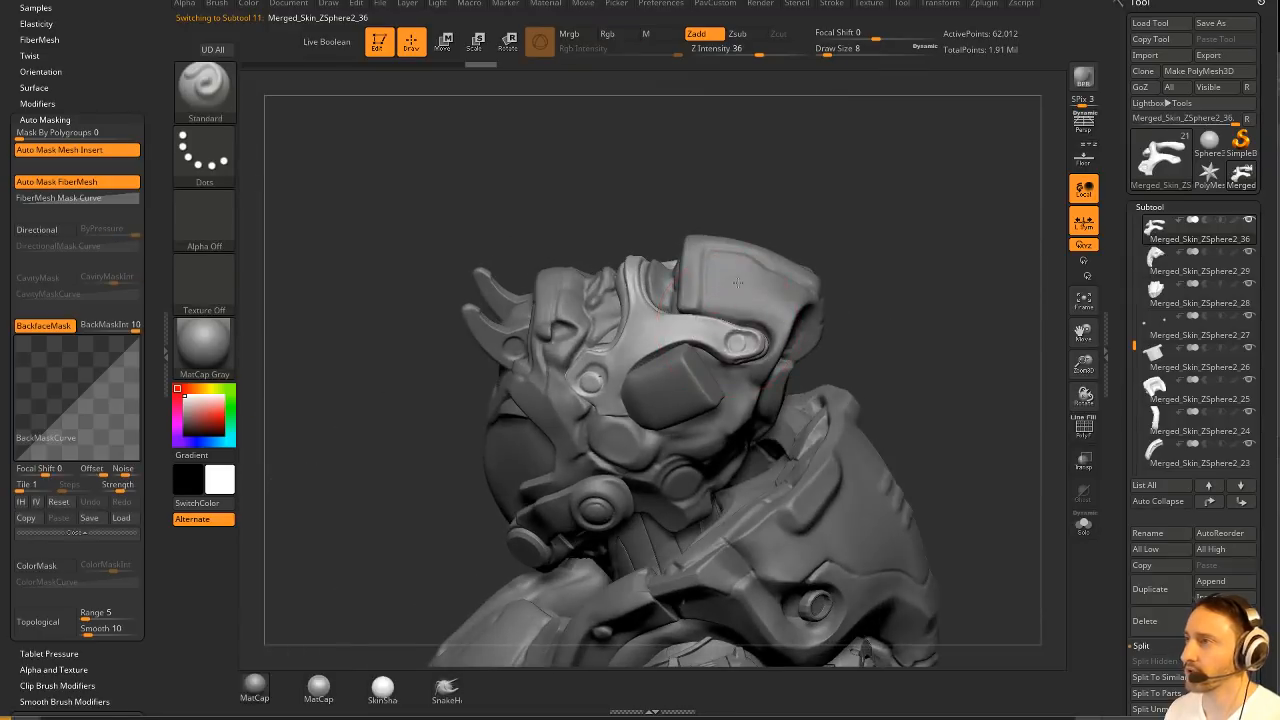
mouse_move(870, 240)
mouse_down()
mouse_move(900, 206)
mouse_move(929, 311)
mouse_move(886, 328)
mouse_move(903, 320)
mouse_move(926, 364)
mouse_move(943, 337)
mouse_move(869, 360)
mouse_up()
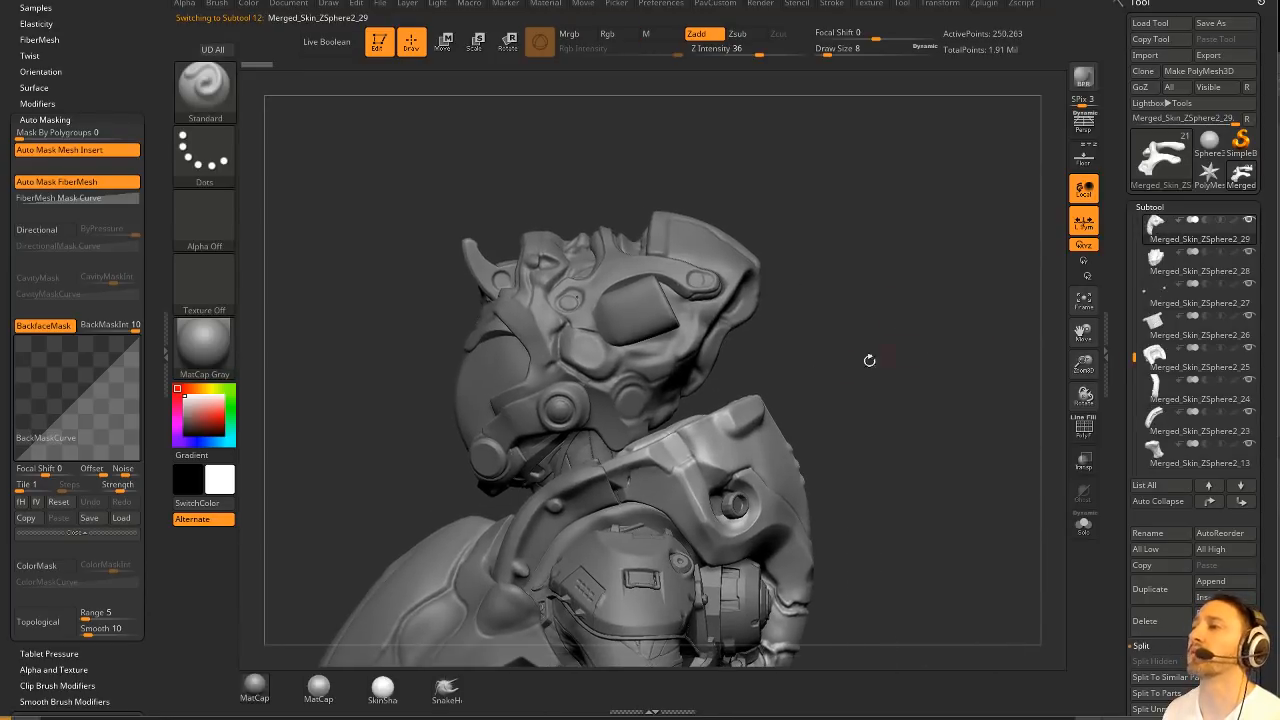
Load the ZModeler brush and examine the collar armor from the side and front, toggling its Solo display.
mouse_move(741, 384)
mouse_down()
mouse_move(897, 366)
mouse_move(777, 308)
mouse_up()
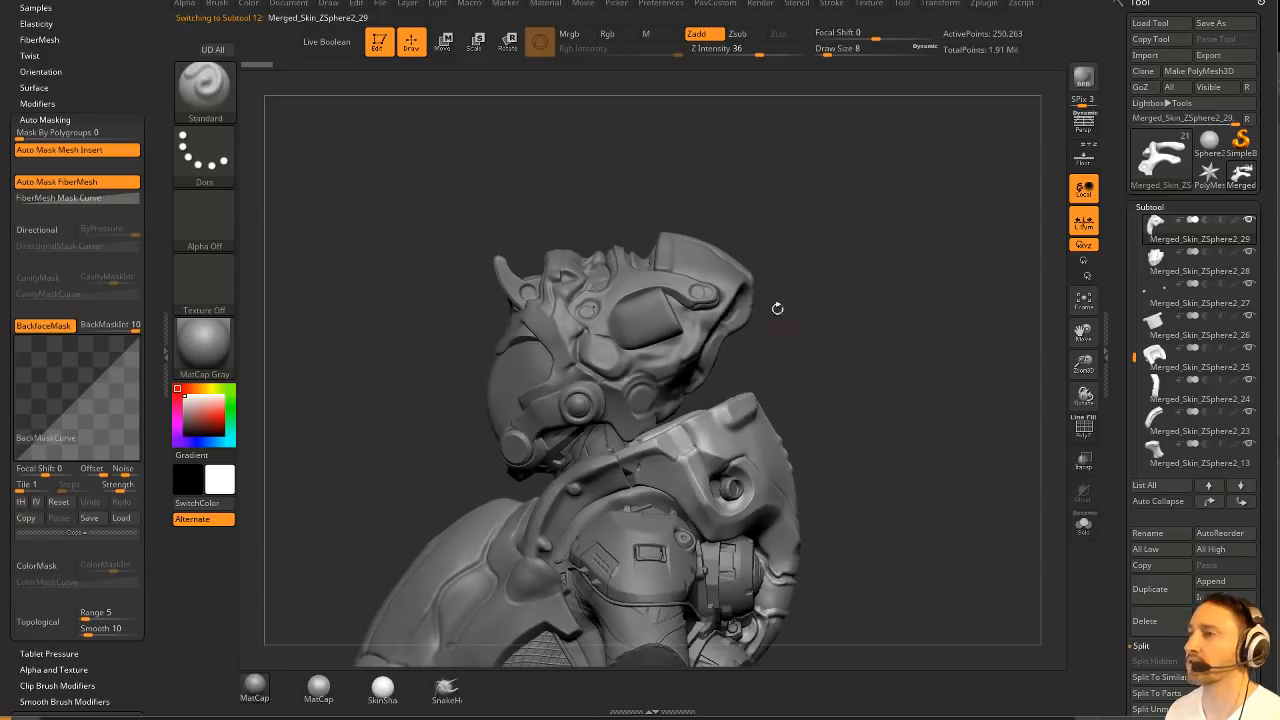
mouse_move(682, 400)
mouse_down()
mouse_move(891, 326)
mouse_move(883, 433)
mouse_move(912, 386)
mouse_up()
key(b)
key(z)
key(m)
drag(728, 428, 995, 408)
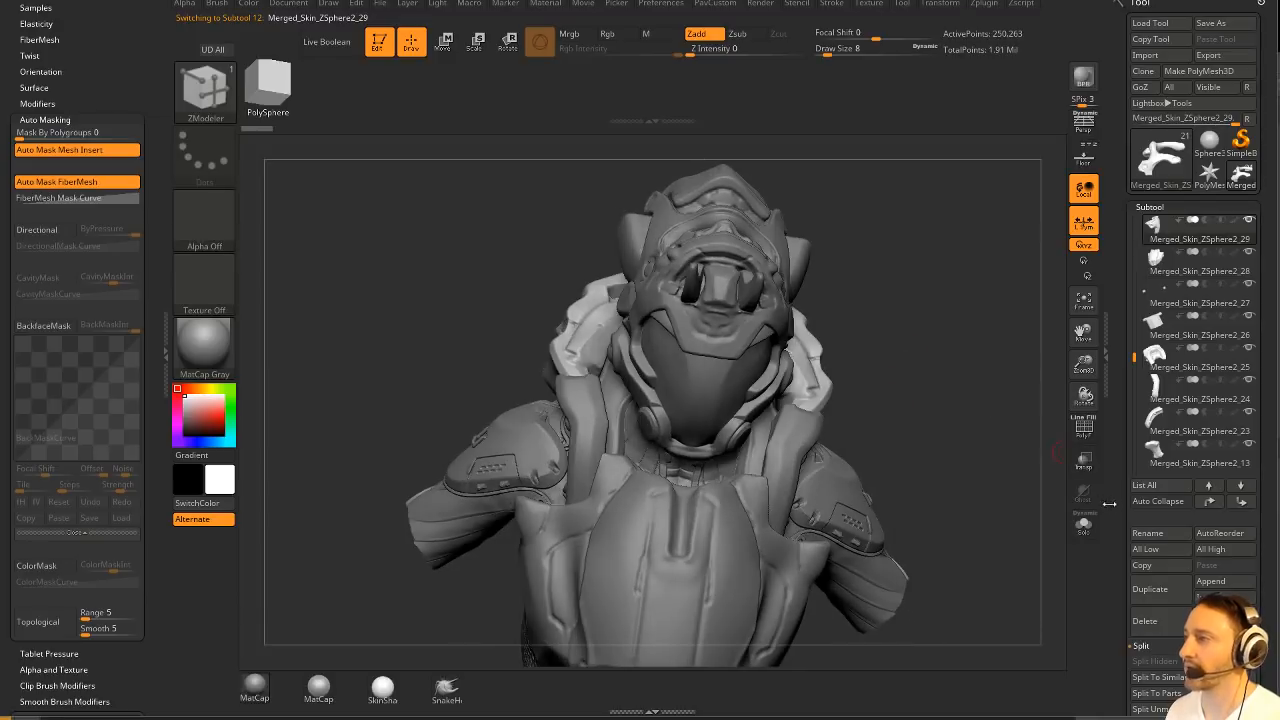
click(1083, 525)
click(1083, 525)
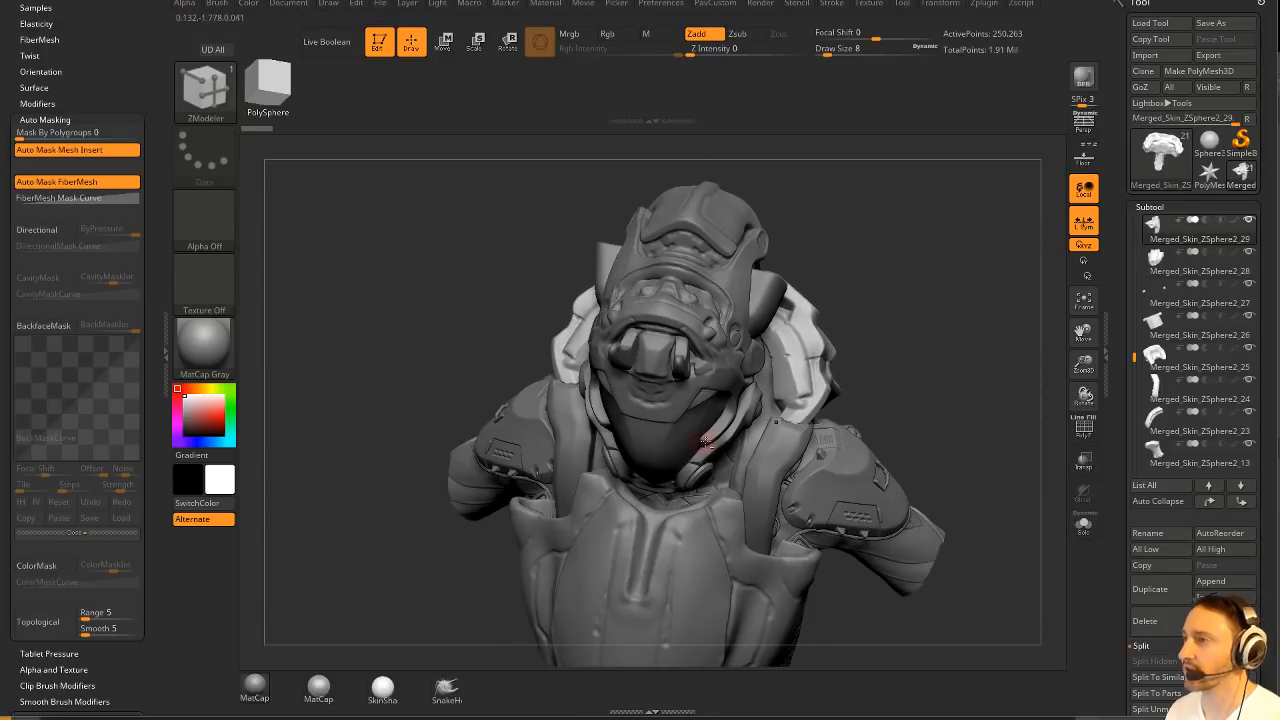
Isolate the arched piece behind the neck in Solo mode and choose the Clay brush with draw size 16.
alt+click(767, 408)
click(1083, 525)
drag(974, 463, 930, 390)
key(b)
key(c)
key(l)
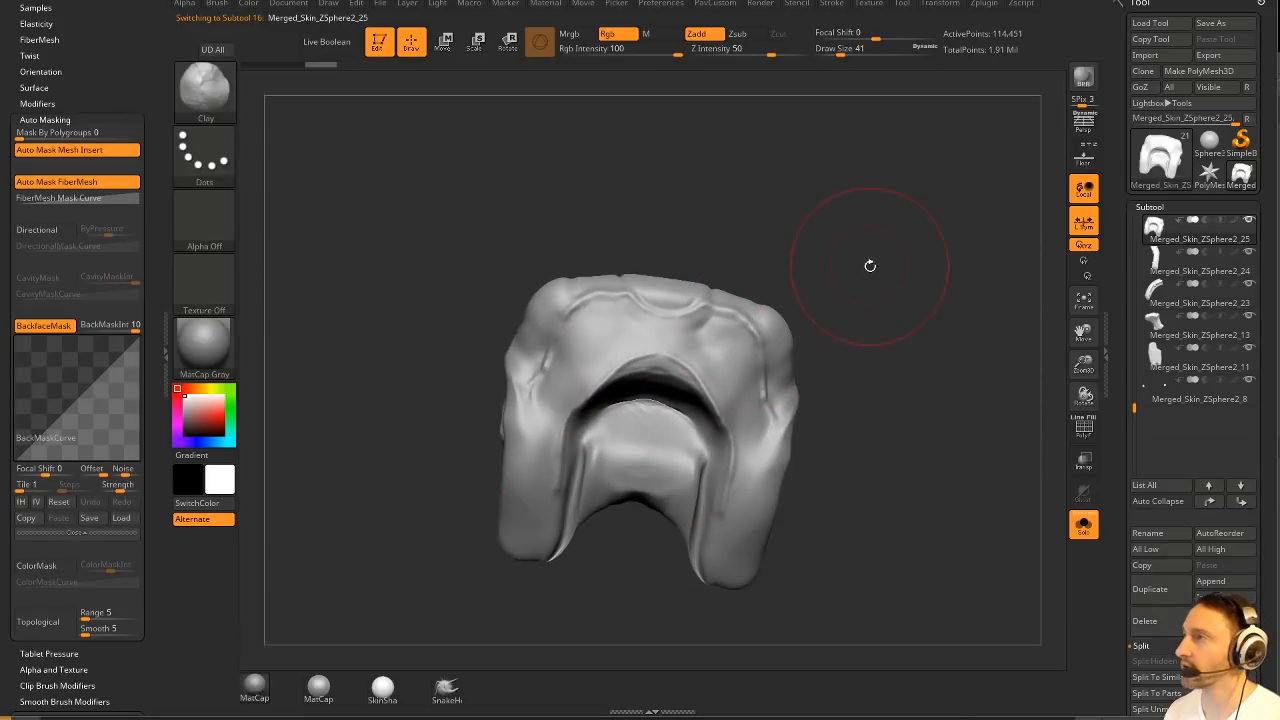
key(space)
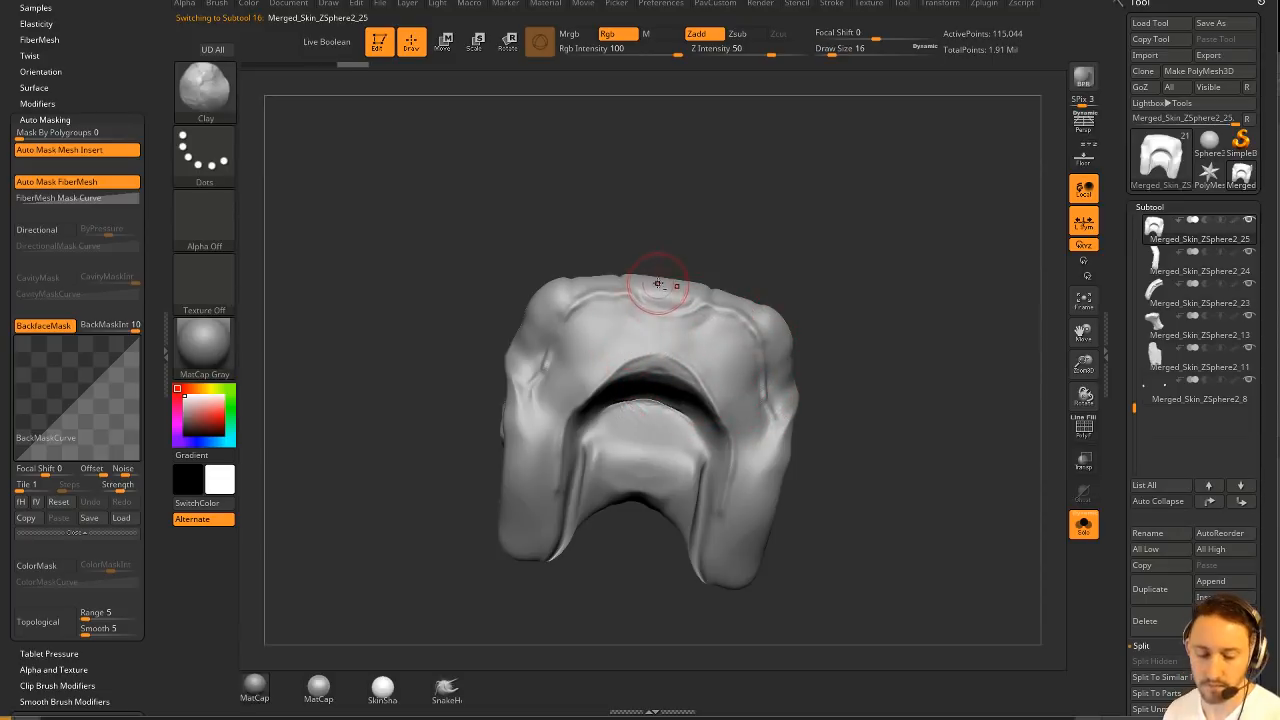
Choose the DamStandard brush, clear the arched piece's mask and rebuild its mesh with DynaMesh.
key(b)
key(d)
key(s)
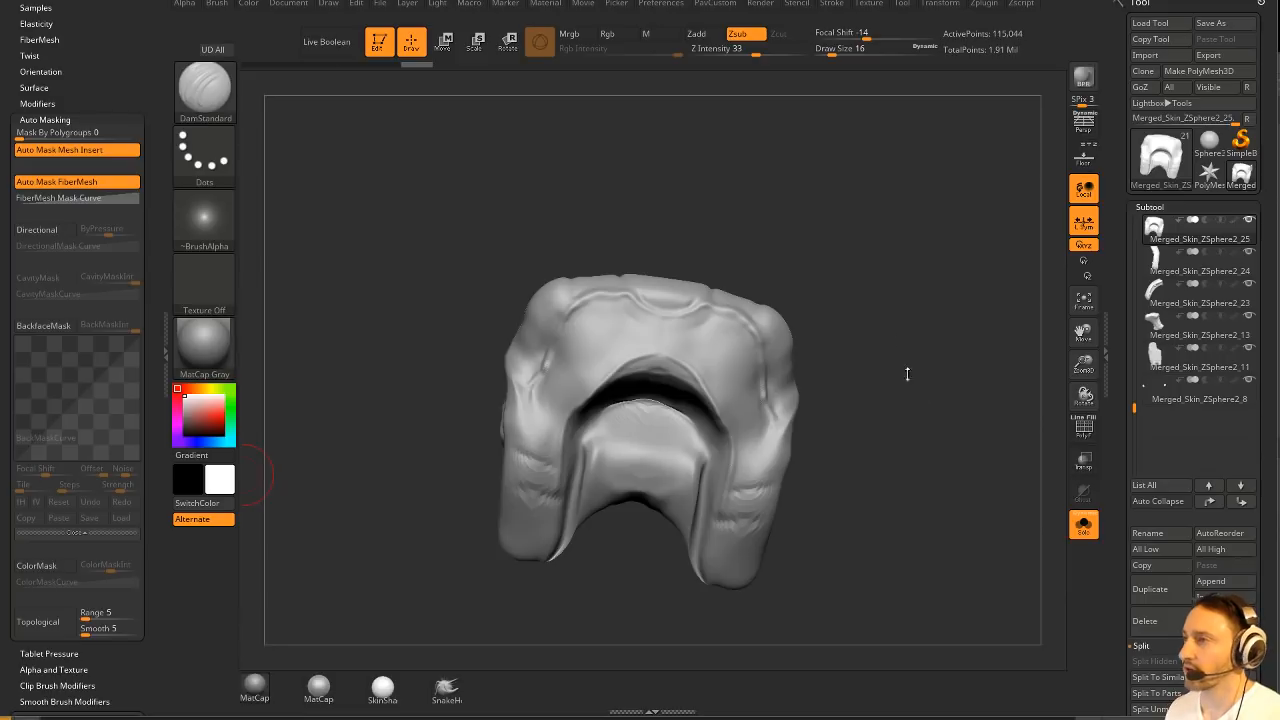
drag(907, 374, 911, 305)
ctrl+click(911, 305)
key(2)
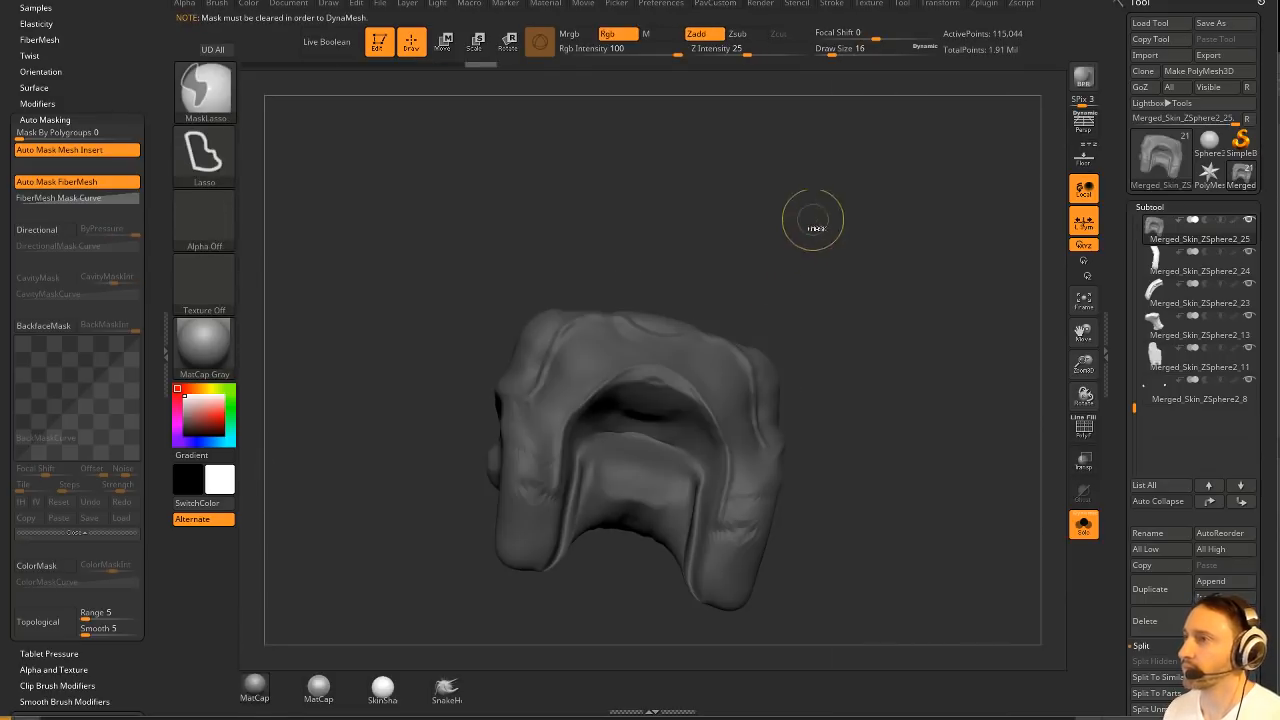
ctrl+drag(814, 220, 914, 303)
key(2)
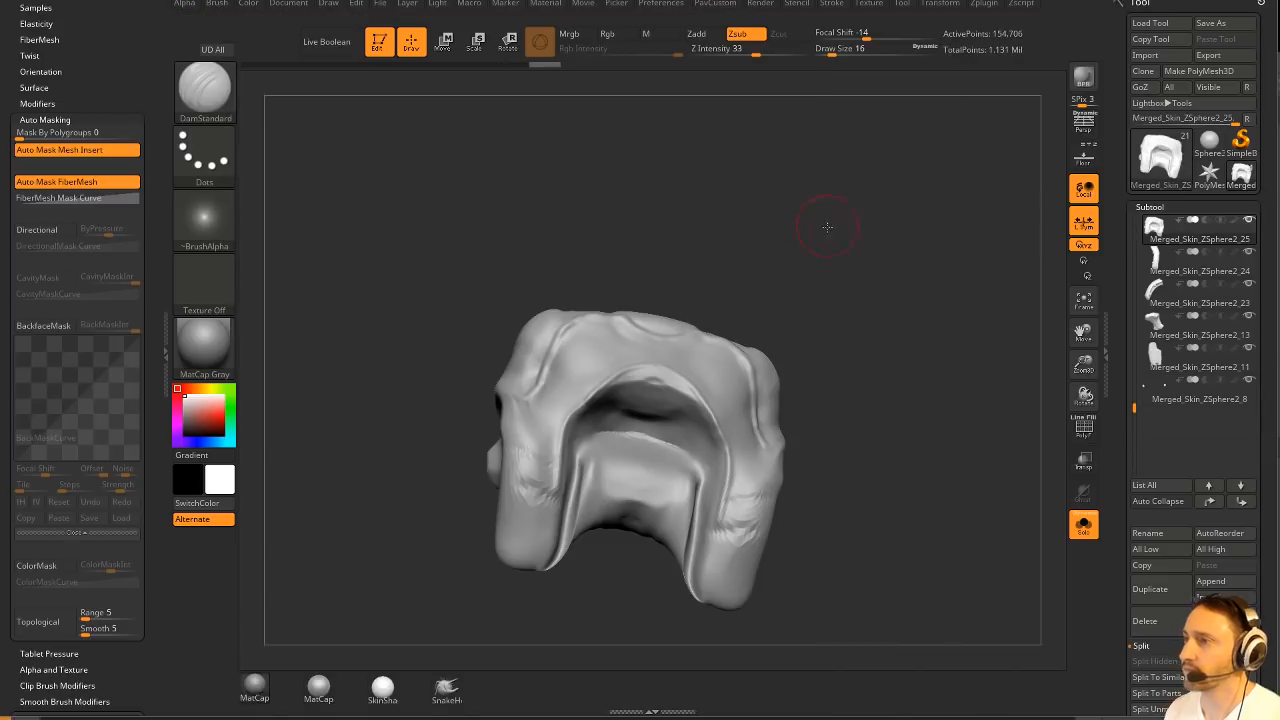
Smooth the rough marks on the arched piece's legs and carve mirrored crosswise grooves up both inner sides.
drag(828, 226, 812, 284)
mouse_move(532, 474)
shift+mouse_down()
mouse_move(549, 471)
mouse_move(558, 497)
shift+mouse_up()
drag(514, 453, 564, 471)
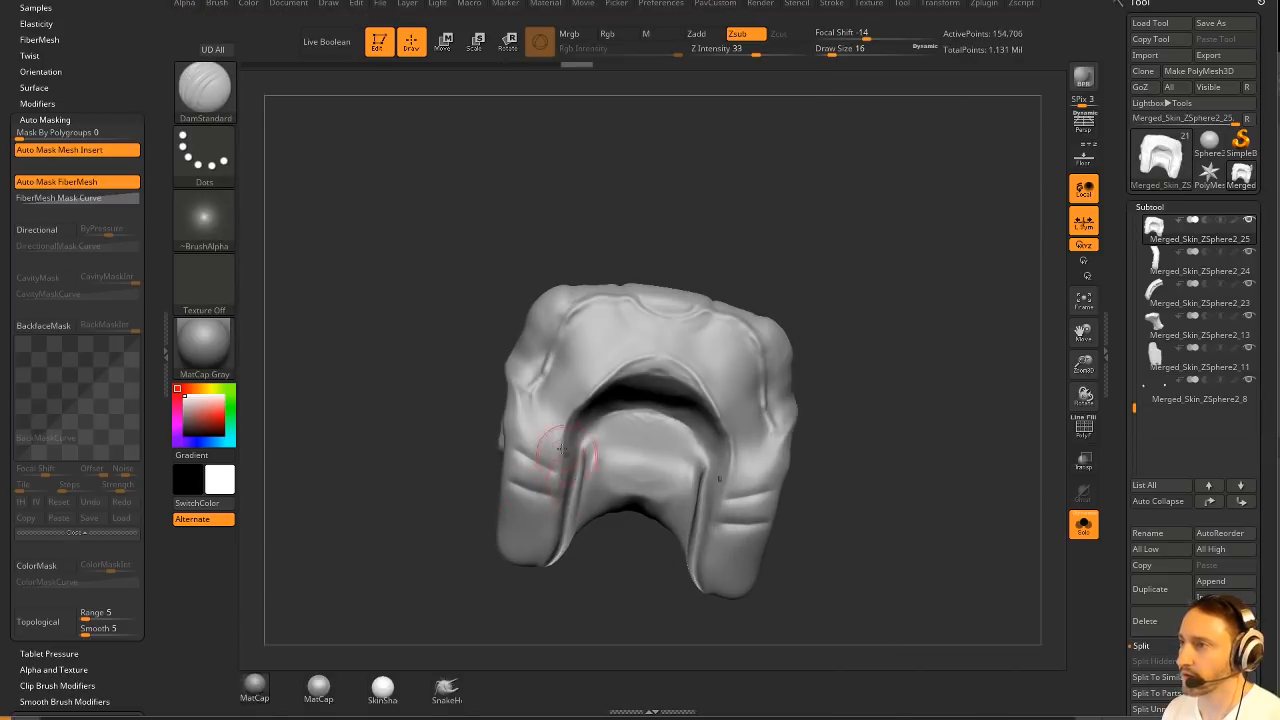
drag(520, 425, 565, 446)
drag(534, 390, 570, 420)
Carve radiating grooves across the top of the arch and continue the crosswise grooves down the lower legs.
drag(553, 370, 583, 407)
drag(578, 300, 618, 362)
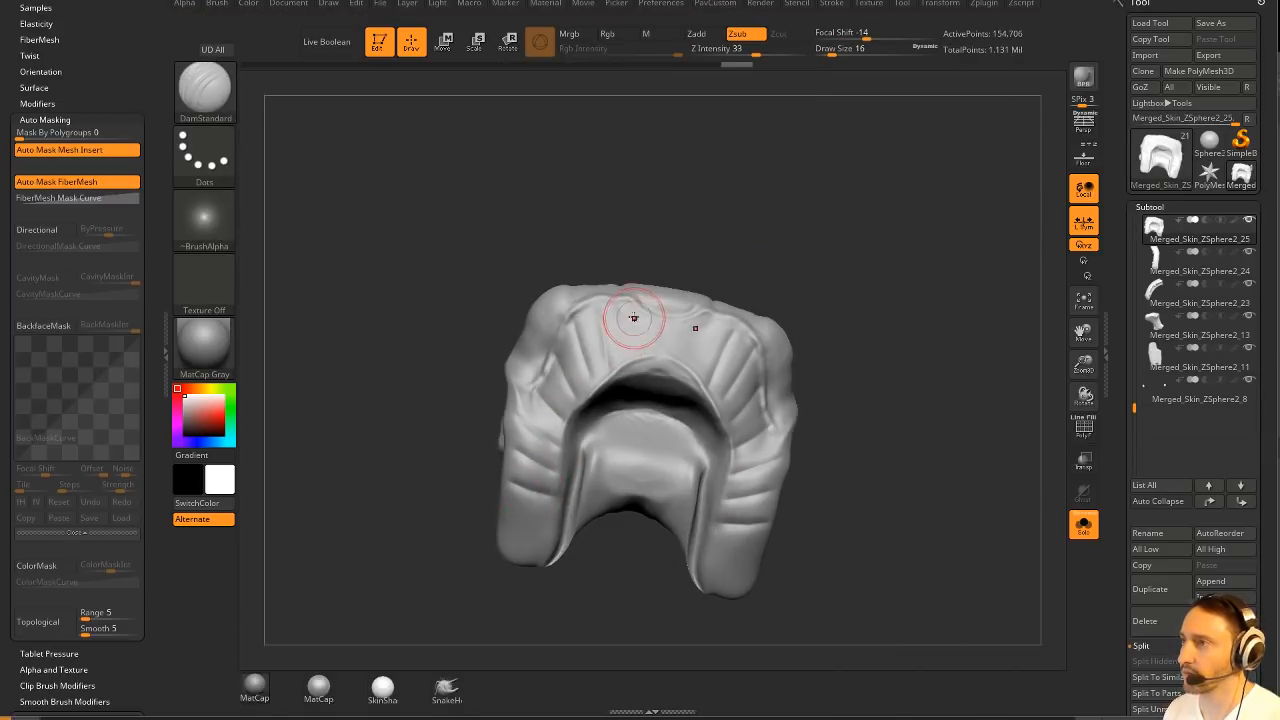
drag(634, 309, 652, 360)
drag(946, 408, 929, 400)
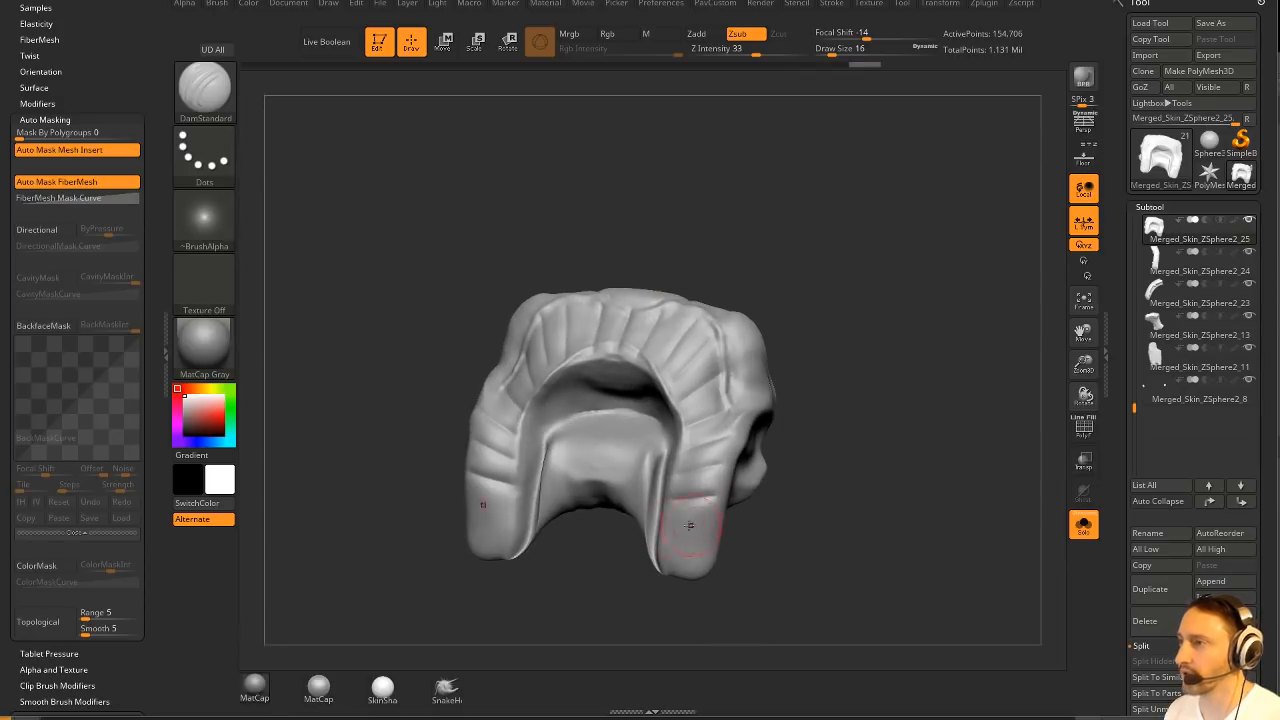
drag(852, 443, 791, 334)
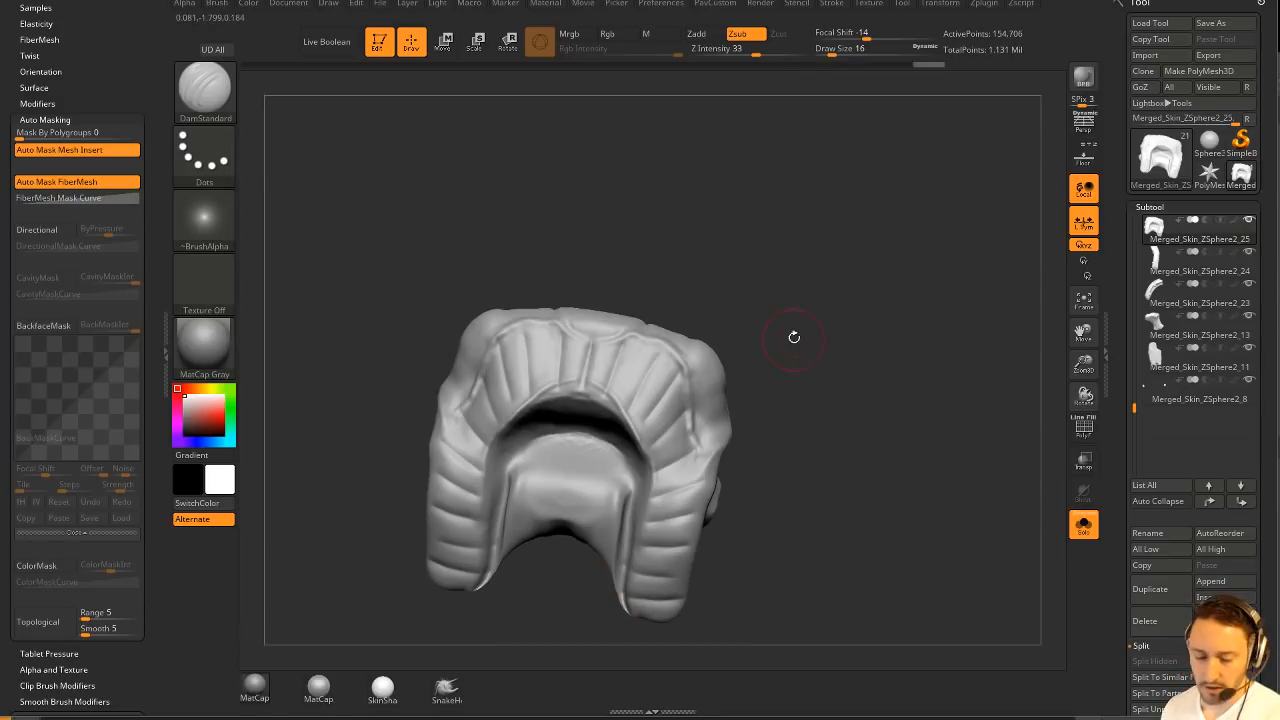
Choose the Clay brush and leave Solo mode to show the grooved piece with the whole bust.
key(b)
key(c)
key(l)
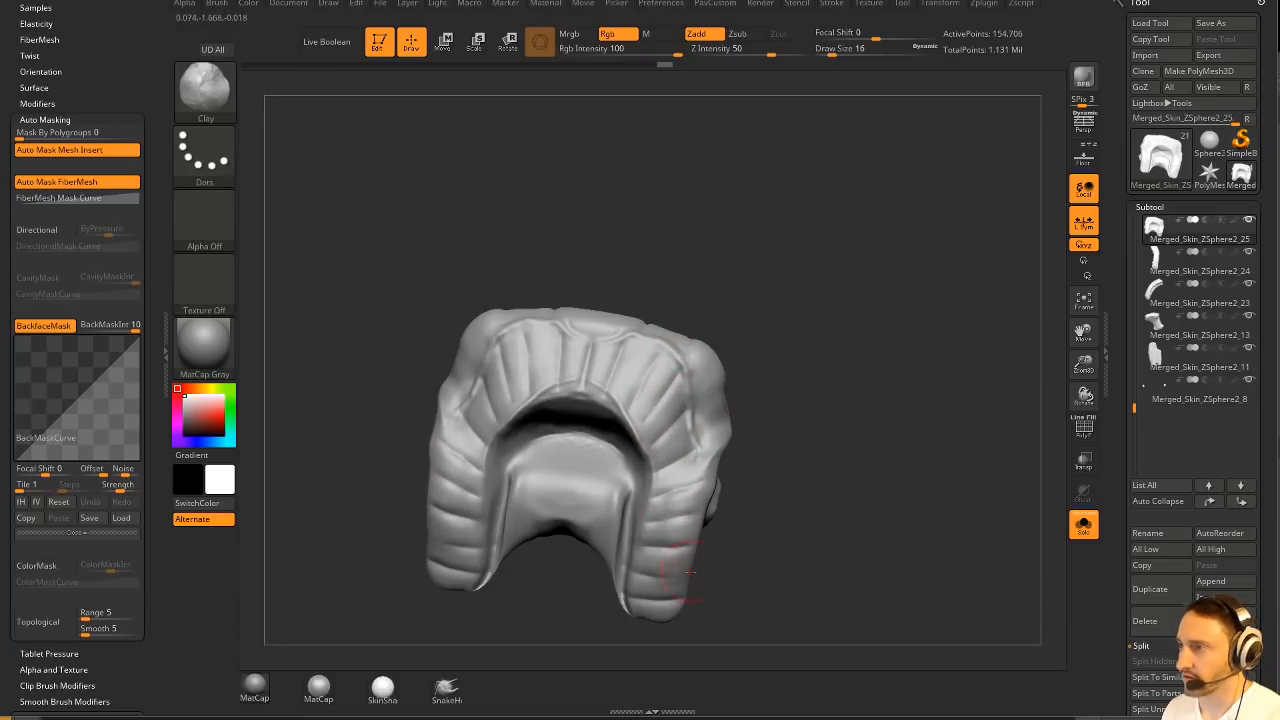
click(1084, 524)
mouse_move(930, 332)
mouse_down()
mouse_move(935, 269)
mouse_move(952, 303)
mouse_move(915, 310)
mouse_move(880, 360)
mouse_move(806, 360)
mouse_move(829, 352)
mouse_up()
Switch to the Standard brush and make the helmet the active subtool again.
key(b)
key(m)
key(v)
key(b)
key(s)
key(t)
alt+click(650, 392)
drag(905, 345, 700, 407)
alt+click(700, 407)
drag(868, 366, 810, 358)
alt+click(680, 312)
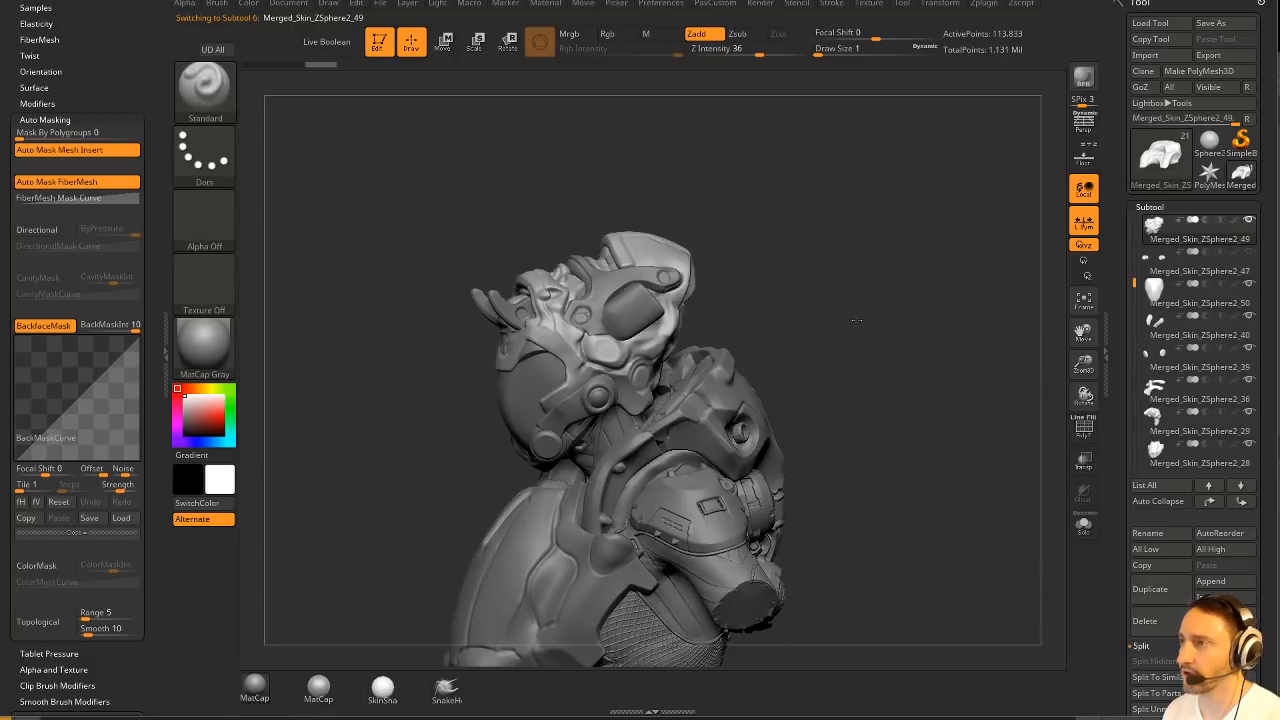
Examine the helmet and full bust from the side, three-quarter and front views.
drag(865, 318, 975, 314)
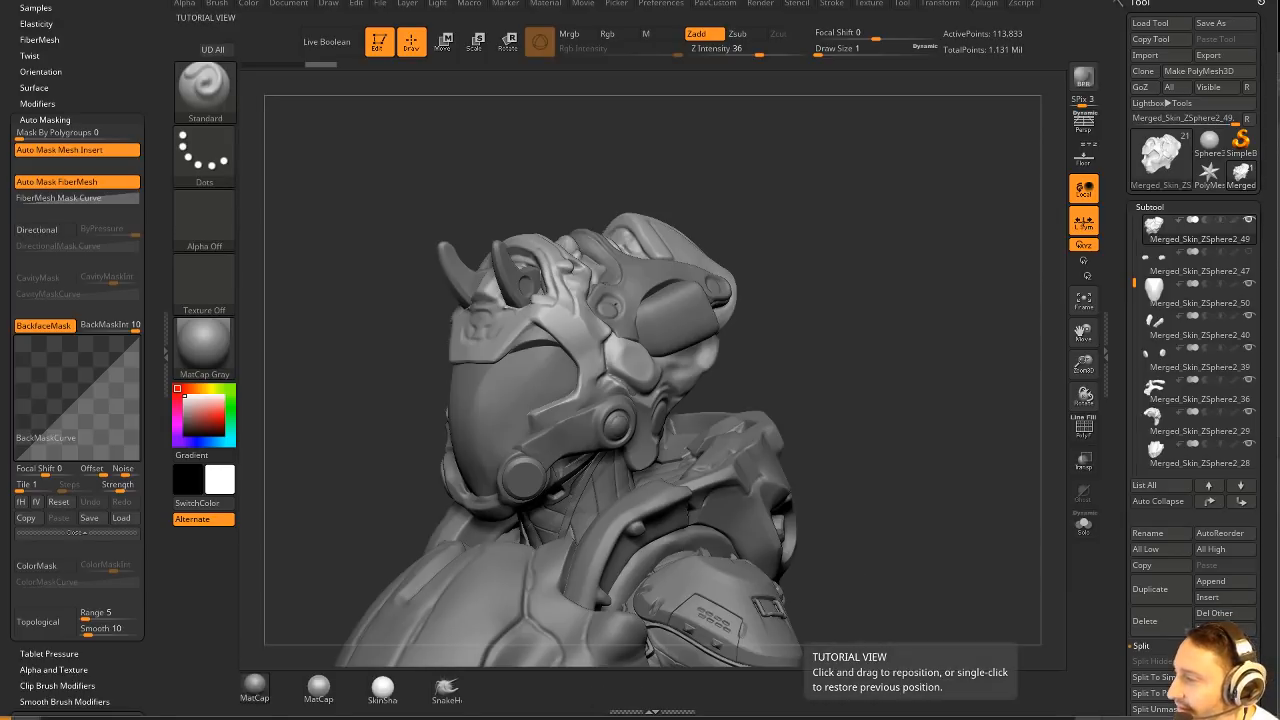
drag(834, 538, 826, 285)
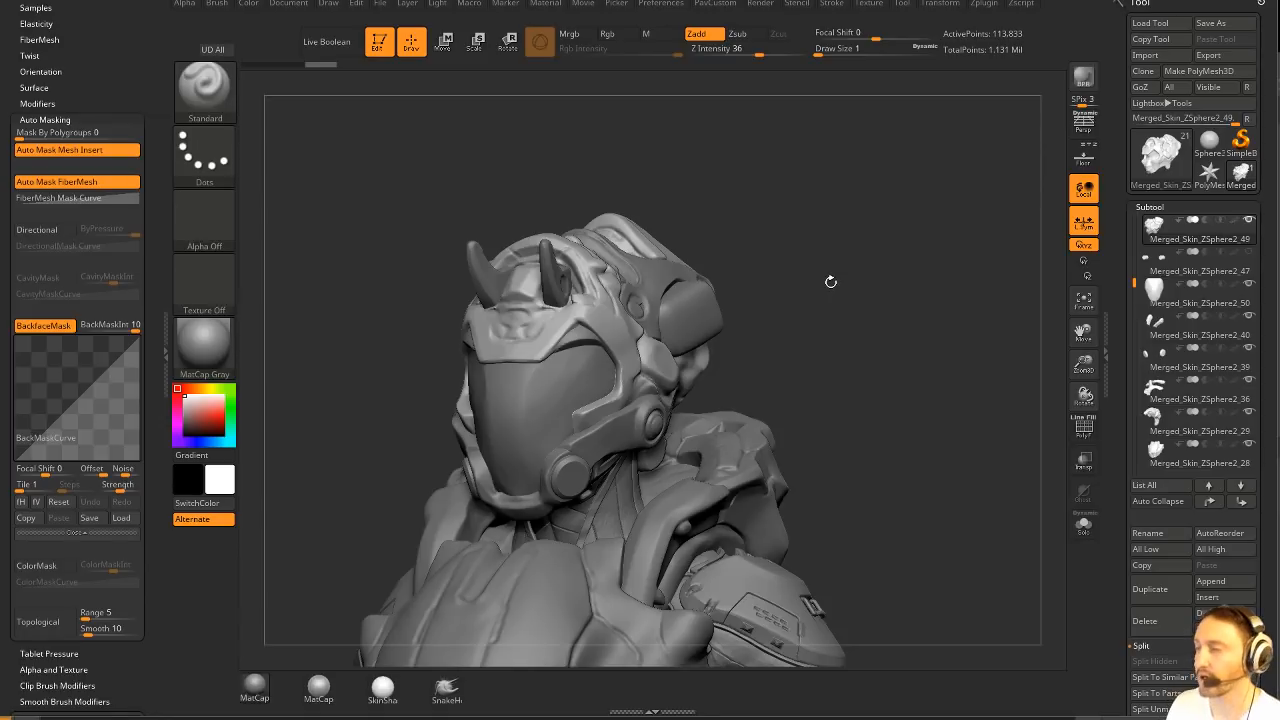
mouse_move(891, 367)
shift+mouse_down()
mouse_move(903, 365)
mouse_move(834, 331)
shift+mouse_up()
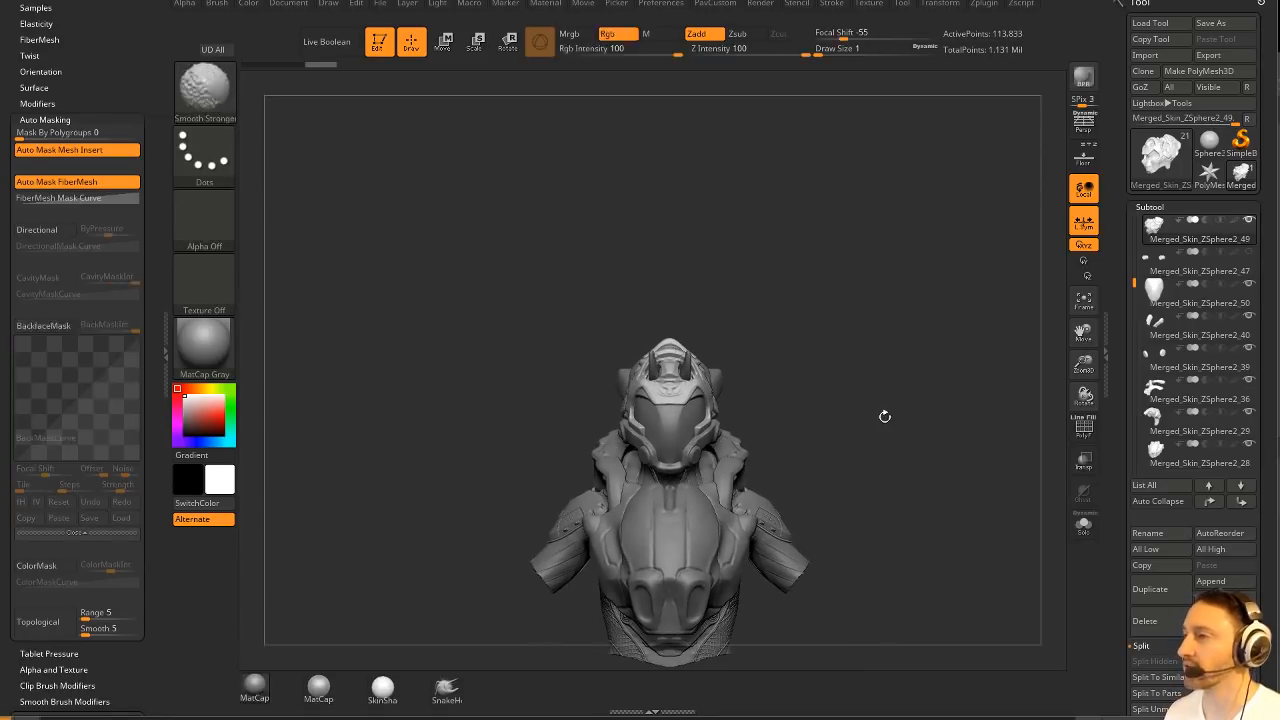
key(s)
mouse_move(876, 406)
mouse_down()
mouse_move(893, 348)
mouse_move(913, 408)
mouse_up()
drag(913, 408, 678, 436)
key(s)
Select the helmet's side strap, choose the hPolish brush with draw size 18, and isolate the strap in Solo mode.
alt+click(677, 400)
drag(868, 402, 859, 363)
key(2)
key(s)
click(618, 510)
key(b)
key(h)
key(p)
click(1083, 524)
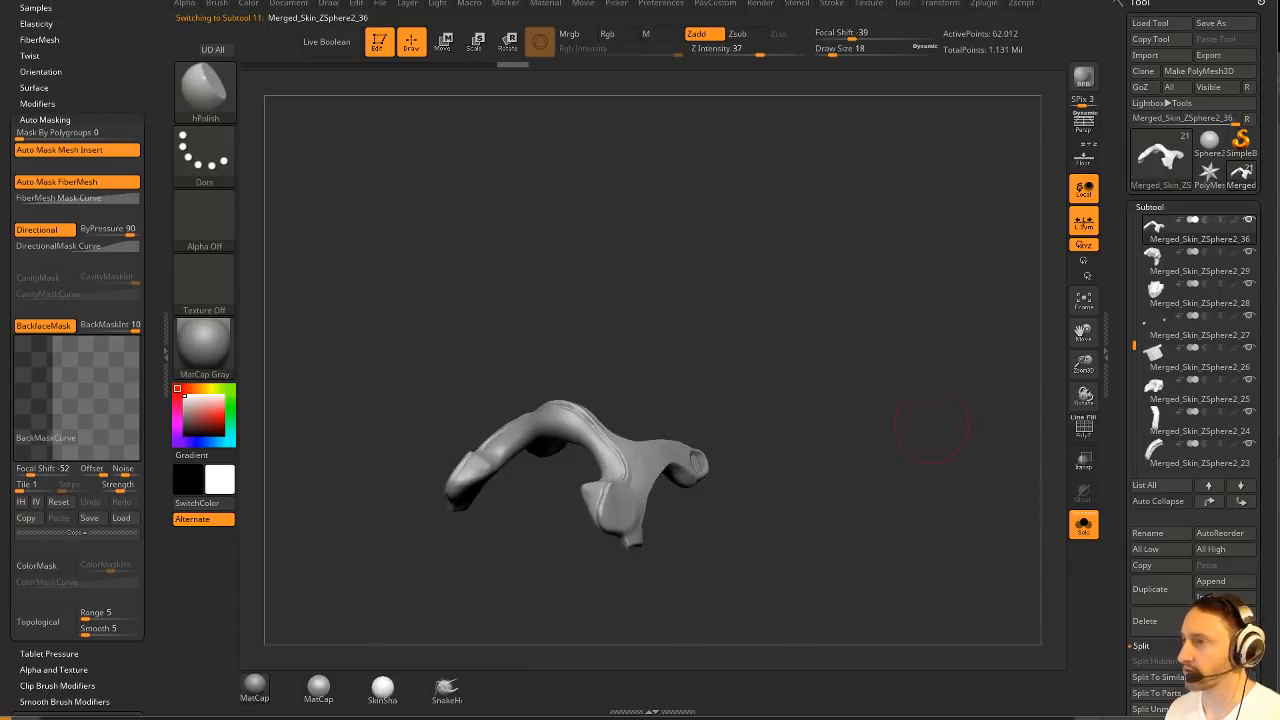
Rebuild the side strap with DynaMesh at a lower resolution and leave Solo mode.
drag(860, 334, 902, 304)
key(space)
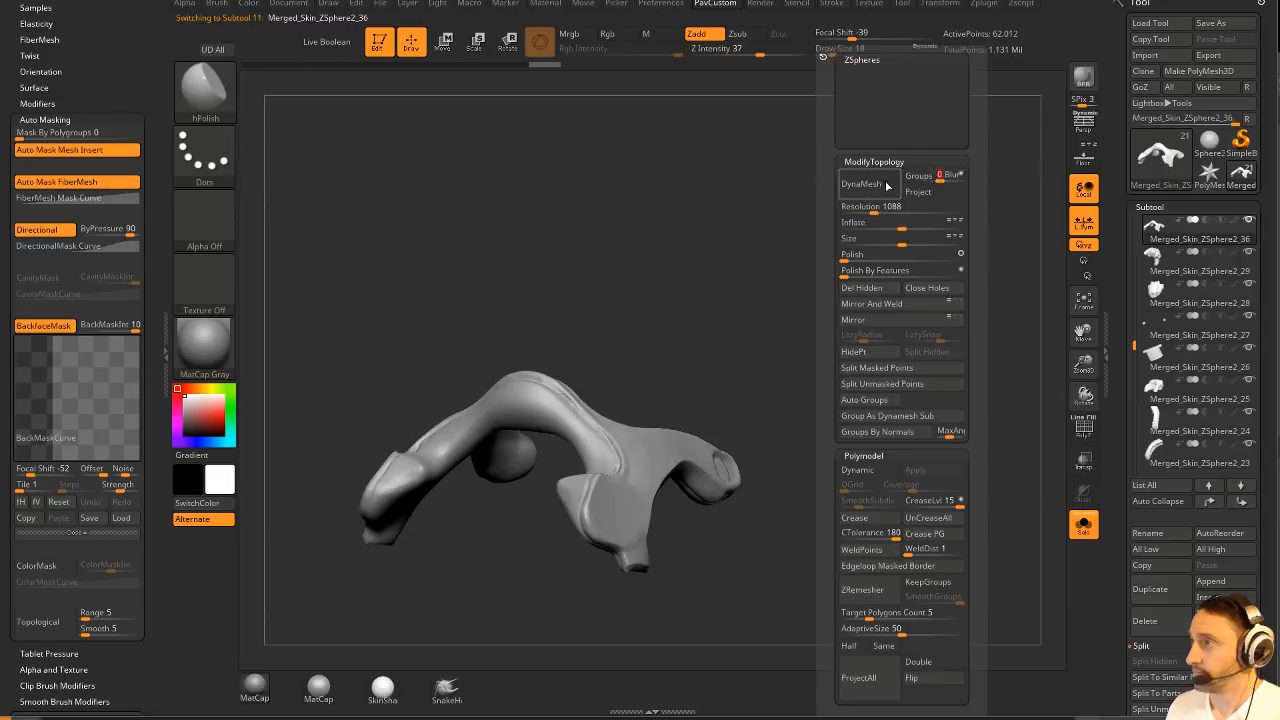
drag(814, 369, 846, 371)
key(space)
mouse_move(835, 211)
mouse_down()
mouse_move(800, 213)
mouse_move(858, 202)
mouse_up()
drag(863, 349, 1043, 529)
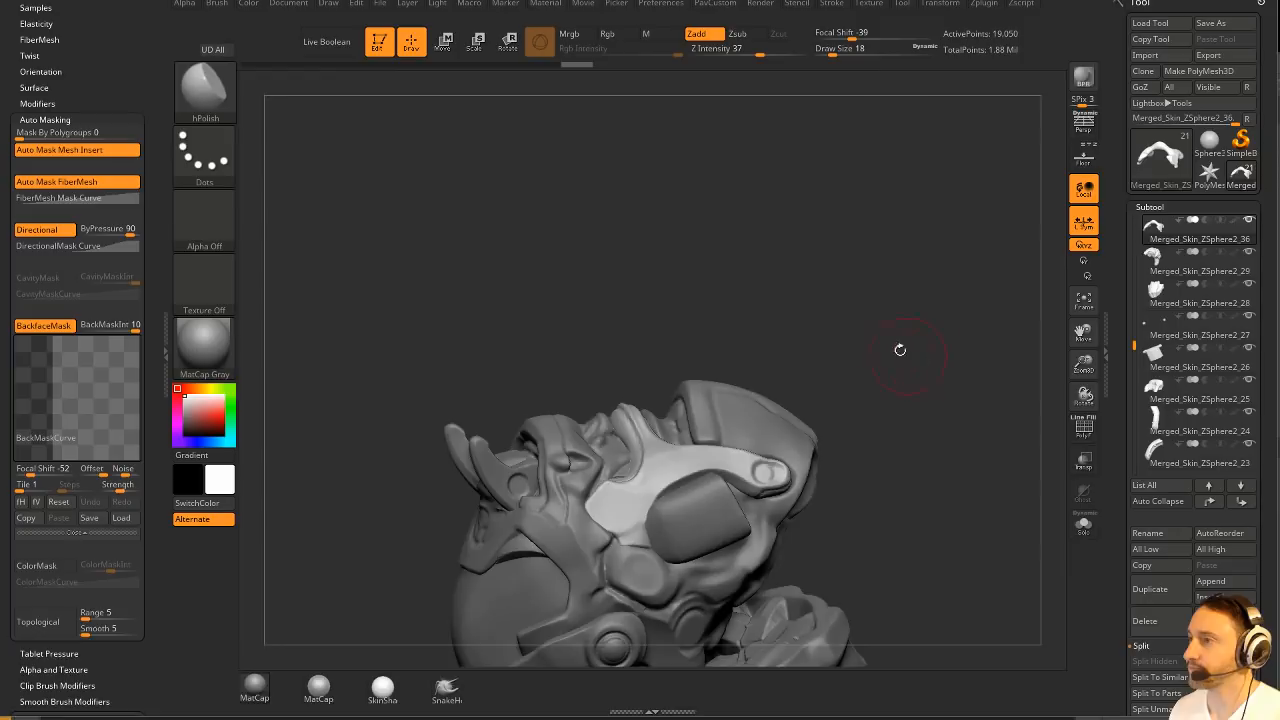
Select the helmet and flatten the relief on its forehead plate with hPolish at draw size 29.
drag(900, 350, 924, 341)
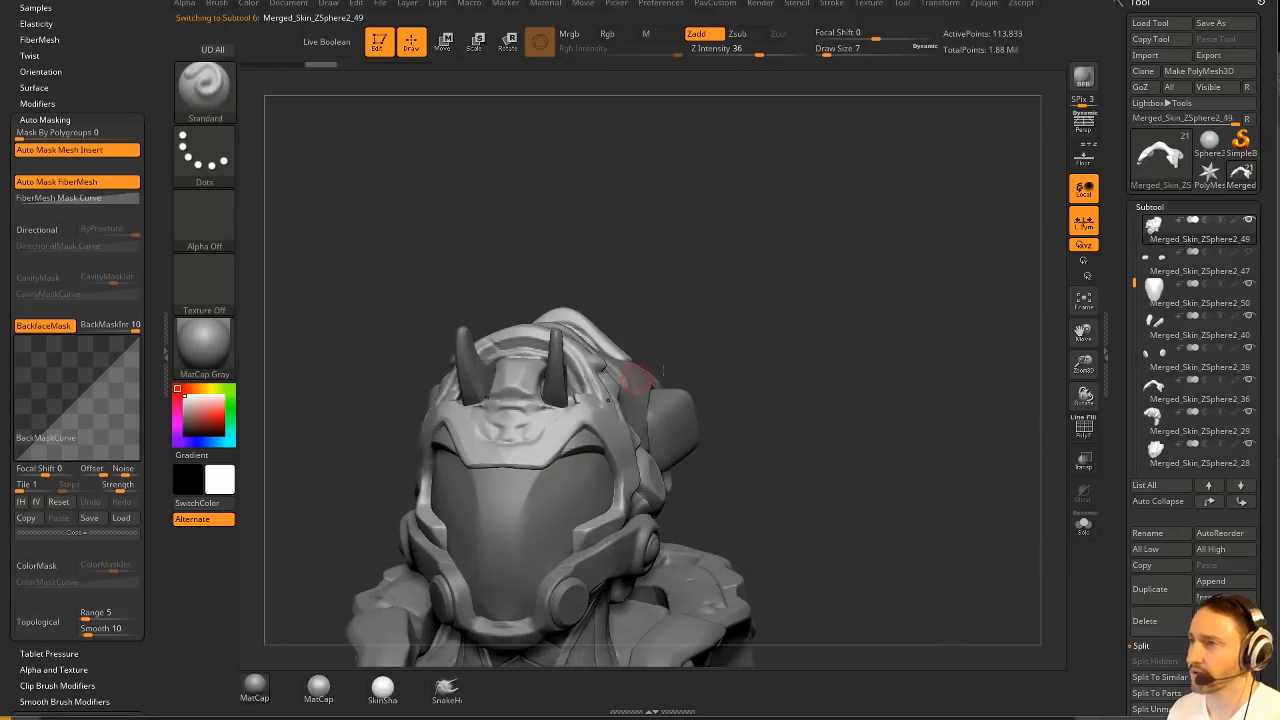
drag(880, 332, 891, 340)
key(b)
key(h)
key(p)
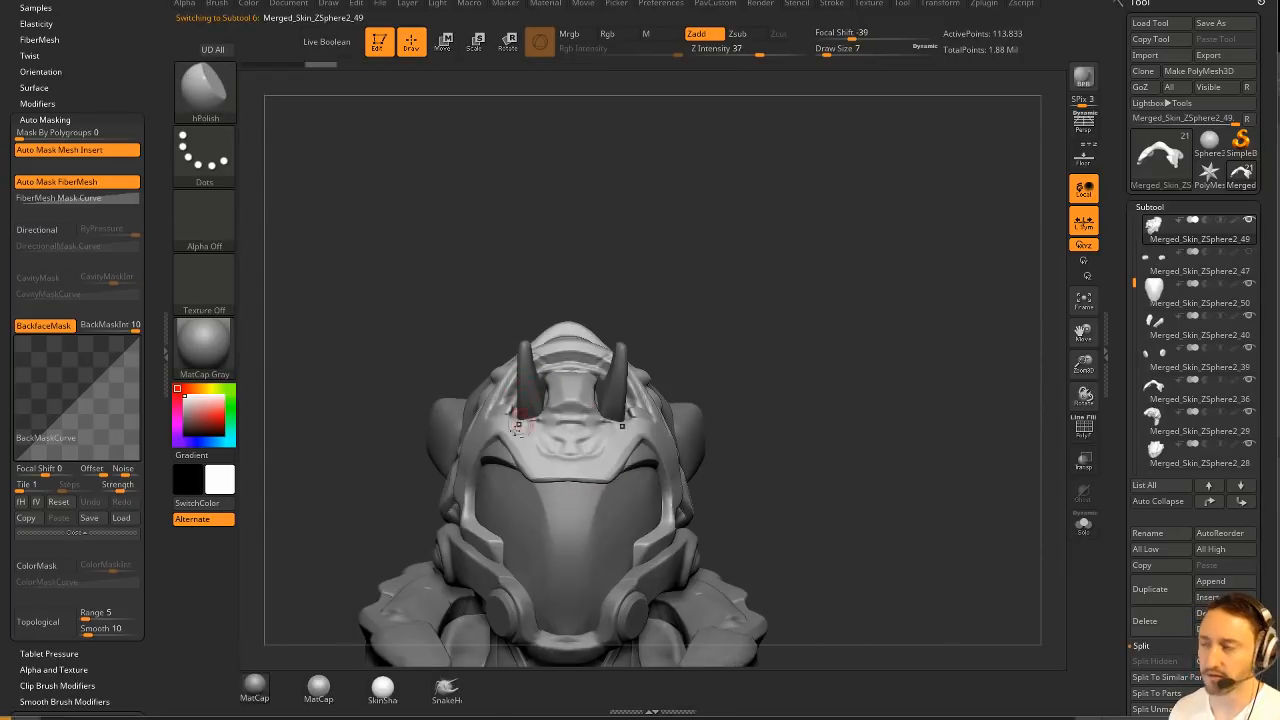
key(bracketright)
key(bracketright)
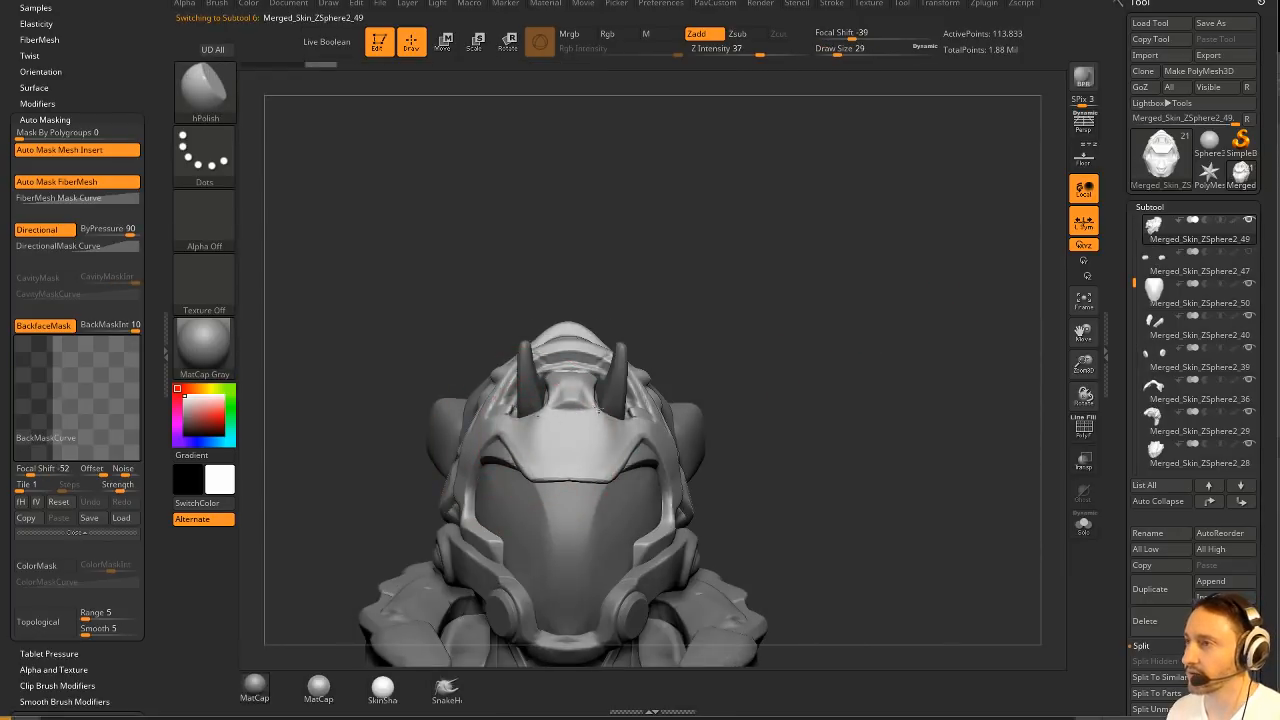
right_drag(600, 409, 569, 406)
Rebuild the helmet mesh with DynaMesh and polish the rear crest's surfaces flat with hPolish at draw size 20.
mouse_move(735, 326)
mouse_down()
mouse_move(850, 324)
mouse_move(726, 314)
mouse_move(771, 251)
mouse_move(834, 280)
mouse_move(912, 356)
mouse_move(651, 451)
mouse_move(664, 446)
mouse_up()
mouse_move(964, 369)
mouse_down()
mouse_move(1035, 378)
mouse_move(960, 371)
mouse_up()
ctrl+drag(898, 312, 932, 324)
mouse_move(935, 330)
mouse_down()
mouse_move(813, 355)
mouse_move(860, 335)
mouse_move(894, 351)
mouse_move(860, 380)
mouse_move(860, 263)
mouse_move(648, 422)
mouse_up()
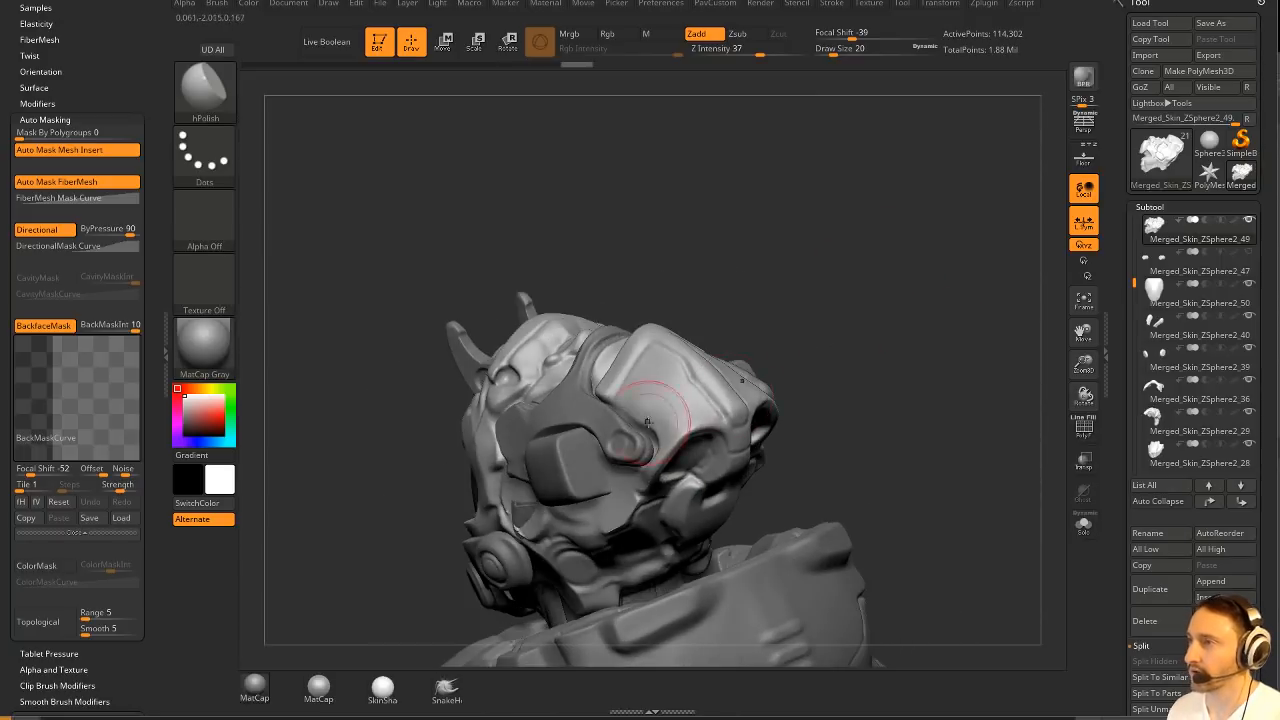
mouse_move(874, 335)
mouse_down()
mouse_move(846, 291)
mouse_move(920, 343)
mouse_move(671, 369)
mouse_up()
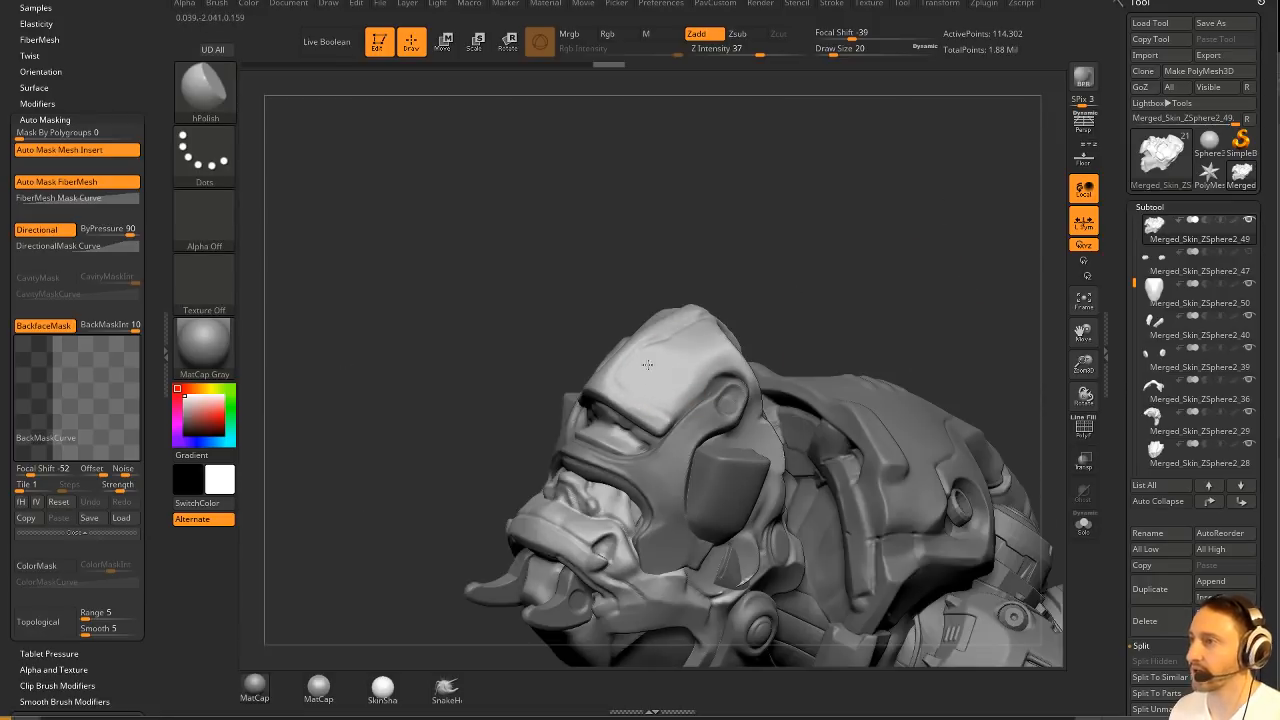
Reshape the edge of the helmet's large crest plate with the Move brush at draw size 22.
drag(655, 414, 595, 413)
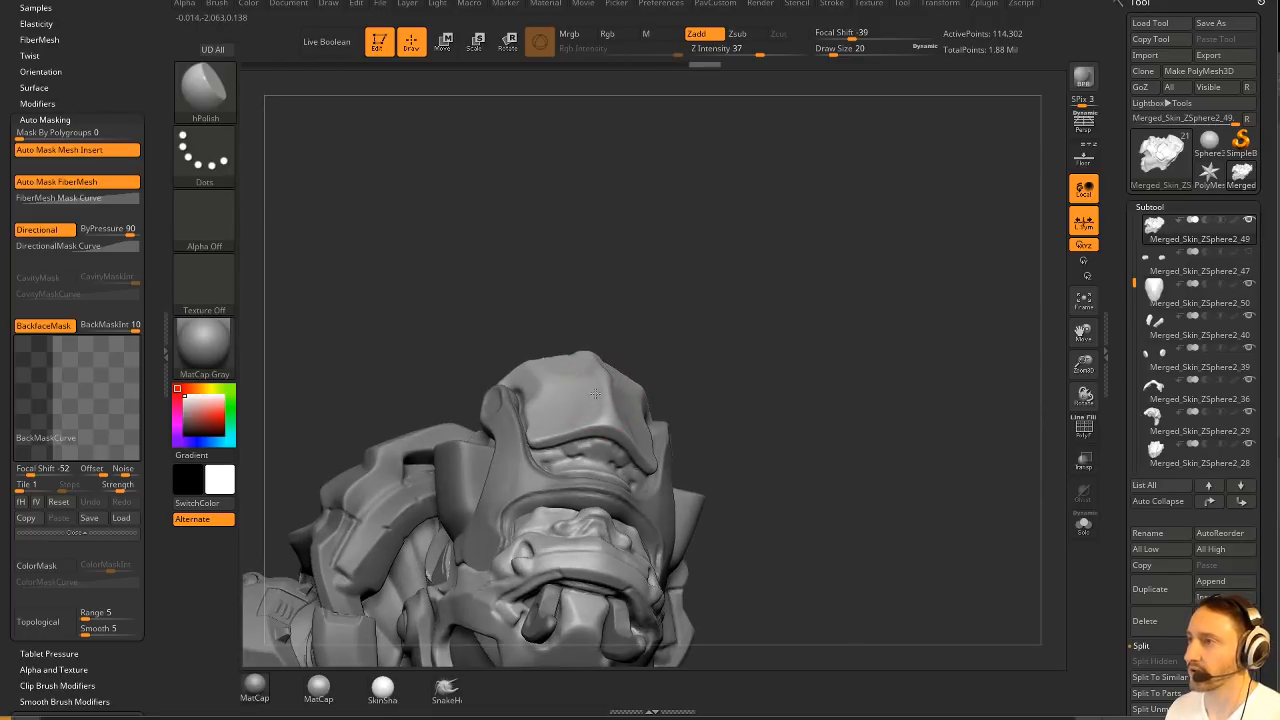
mouse_move(649, 293)
mouse_down()
mouse_move(671, 354)
mouse_move(871, 194)
mouse_up()
mouse_move(837, 297)
mouse_down()
mouse_move(800, 286)
mouse_move(632, 374)
mouse_move(652, 387)
mouse_up()
key(b)
key(m)
key(v)
key(s)
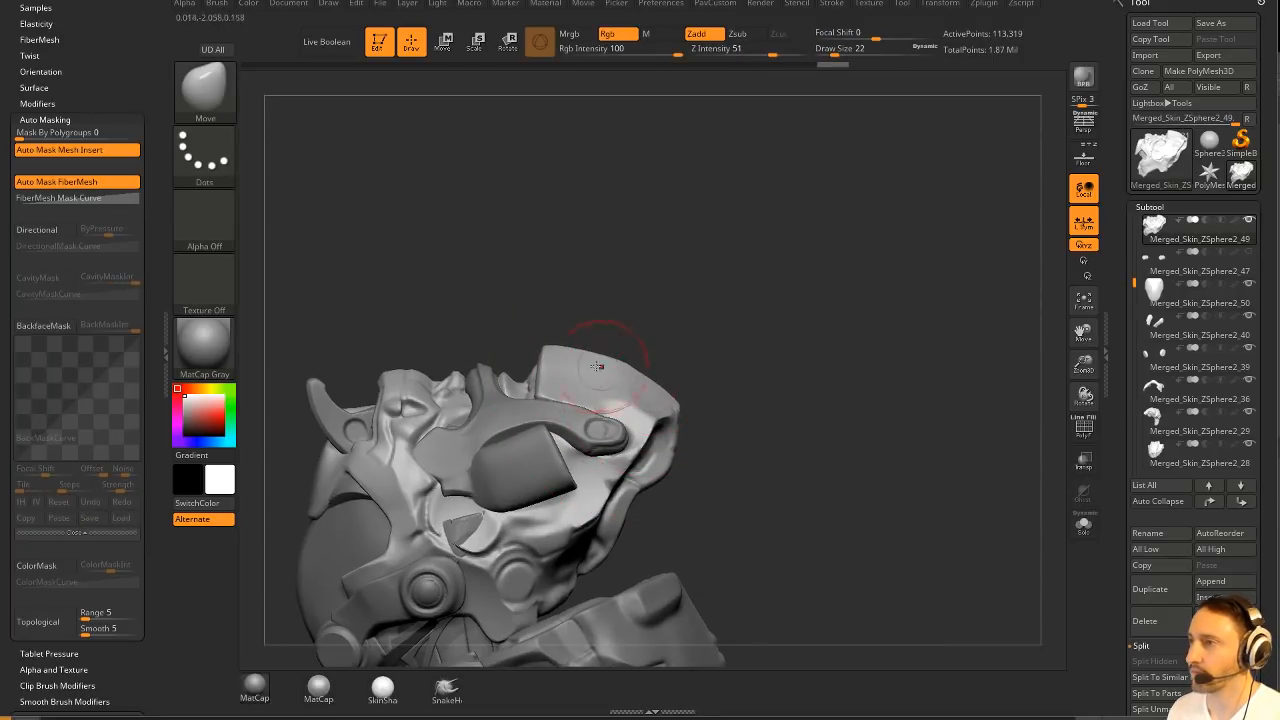
drag(807, 361, 762, 351)
Fill out the helmet's lower side with the Clay brush at draw size 22 and rebuild the mesh with DynaMesh.
key(b)
key(c)
key(l)
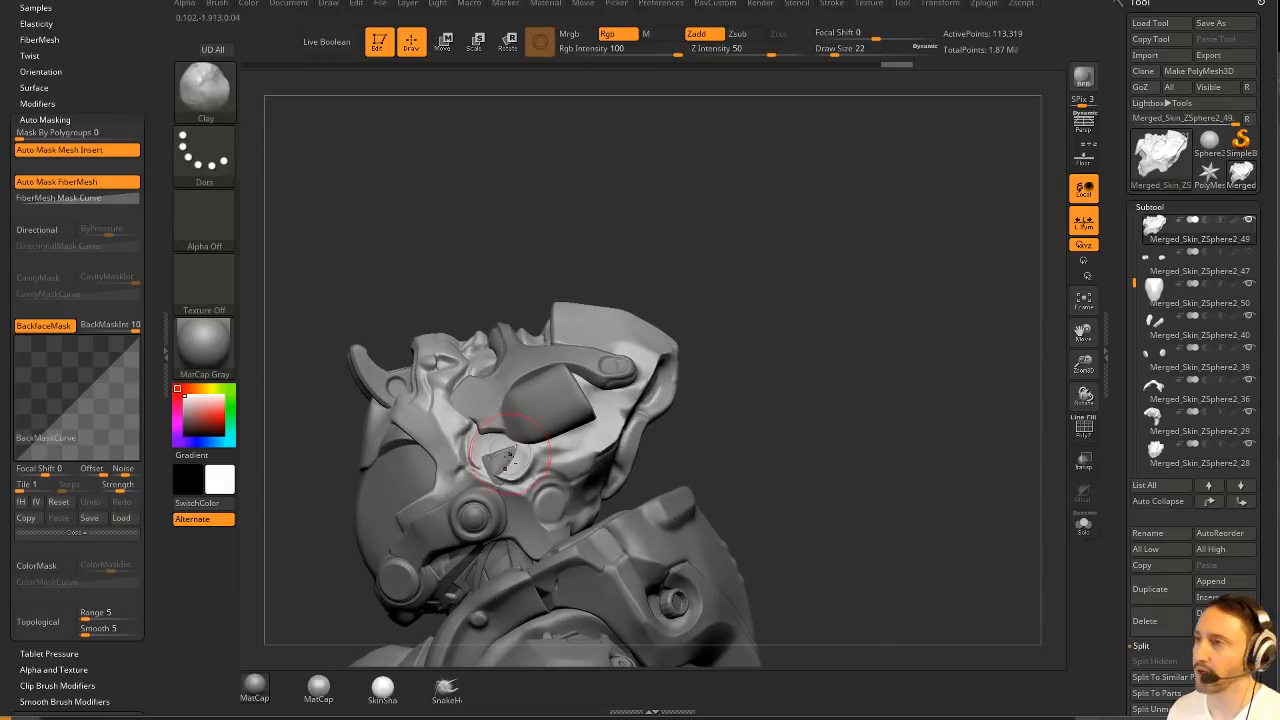
drag(486, 446, 540, 474)
mouse_move(760, 440)
mouse_down()
mouse_move(580, 447)
mouse_move(562, 472)
mouse_up()
drag(757, 345, 826, 343)
shift+drag(588, 427, 596, 408)
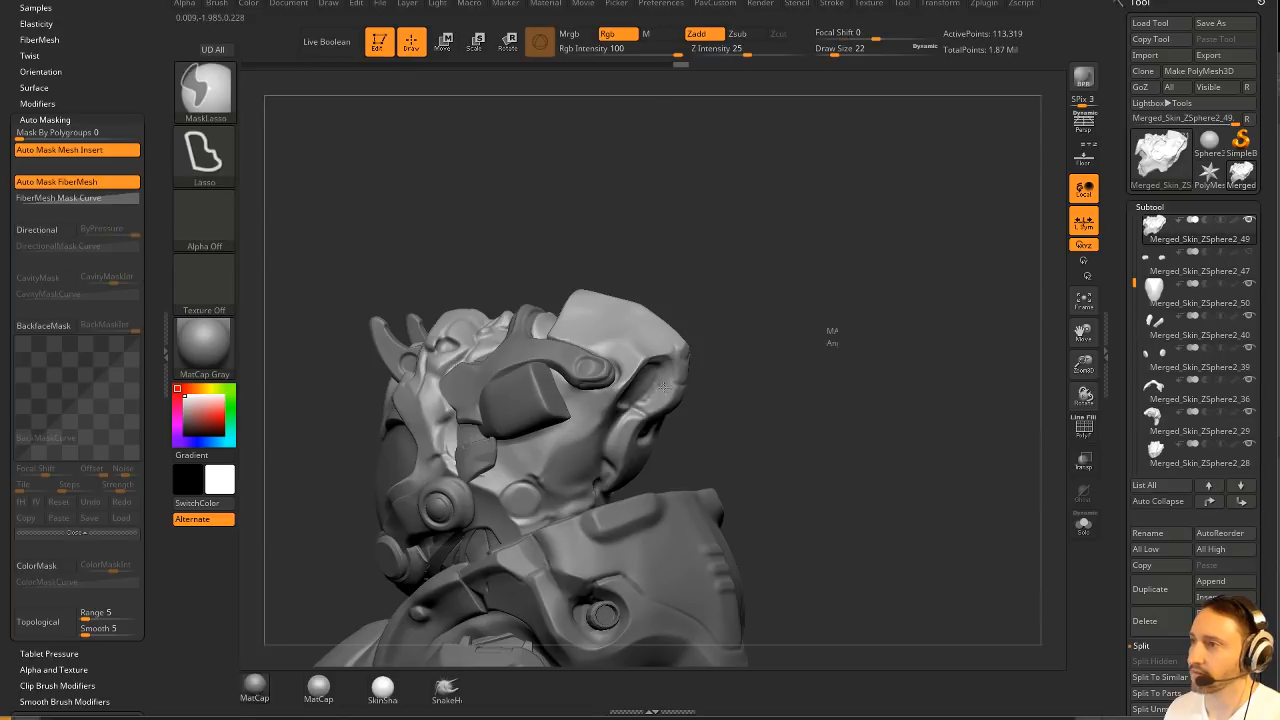
ctrl+drag(831, 331, 833, 343)
mouse_move(568, 428)
mouse_down()
mouse_move(500, 482)
mouse_move(527, 502)
mouse_up()
drag(800, 420, 705, 361)
drag(710, 429, 737, 414)
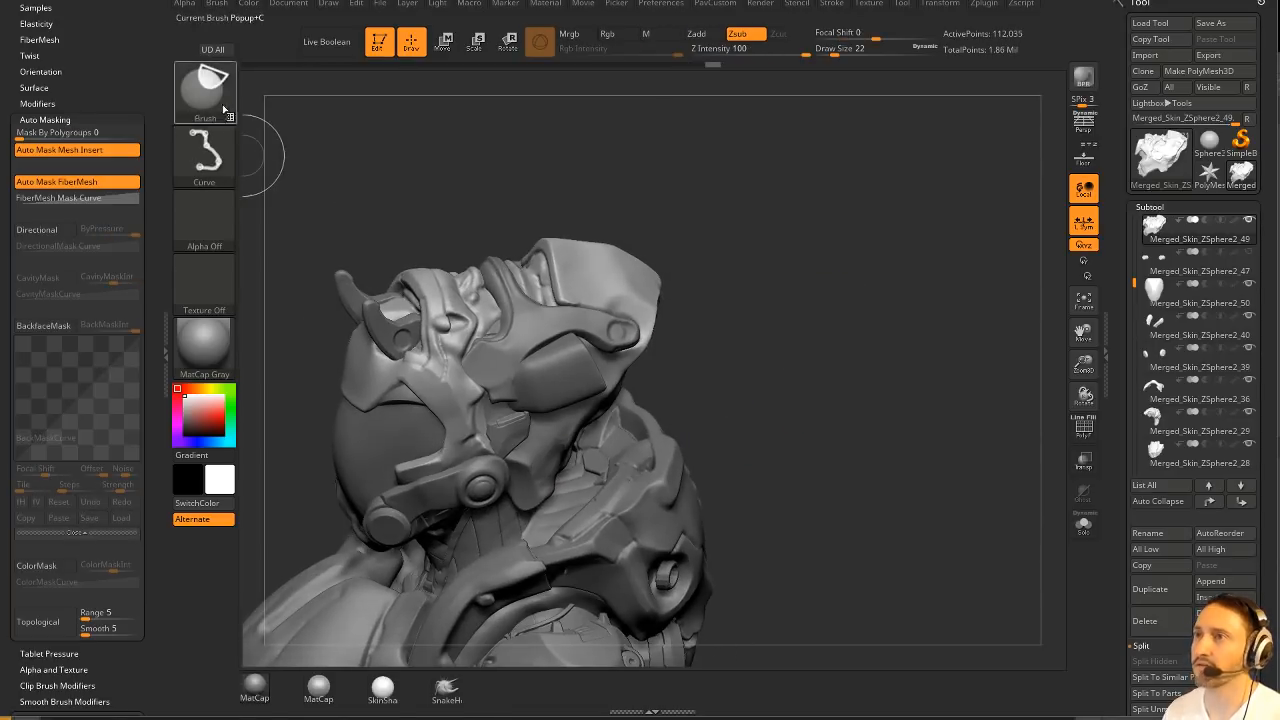
Cut away the helmet's lower edge above the neck by hiding it, deleting the hidden geometry and closing the hole.
key(ctrl+shift+b)
ctrl+shift+click(522, 163)
mouse_move(772, 486)
ctrl+alt+shift+mouse_down()
mouse_move(614, 433)
mouse_move(514, 452)
mouse_move(556, 518)
ctrl+alt+shift+mouse_up()
mouse_move(838, 357)
mouse_down()
mouse_move(851, 294)
mouse_move(862, 336)
mouse_up()
key(space)
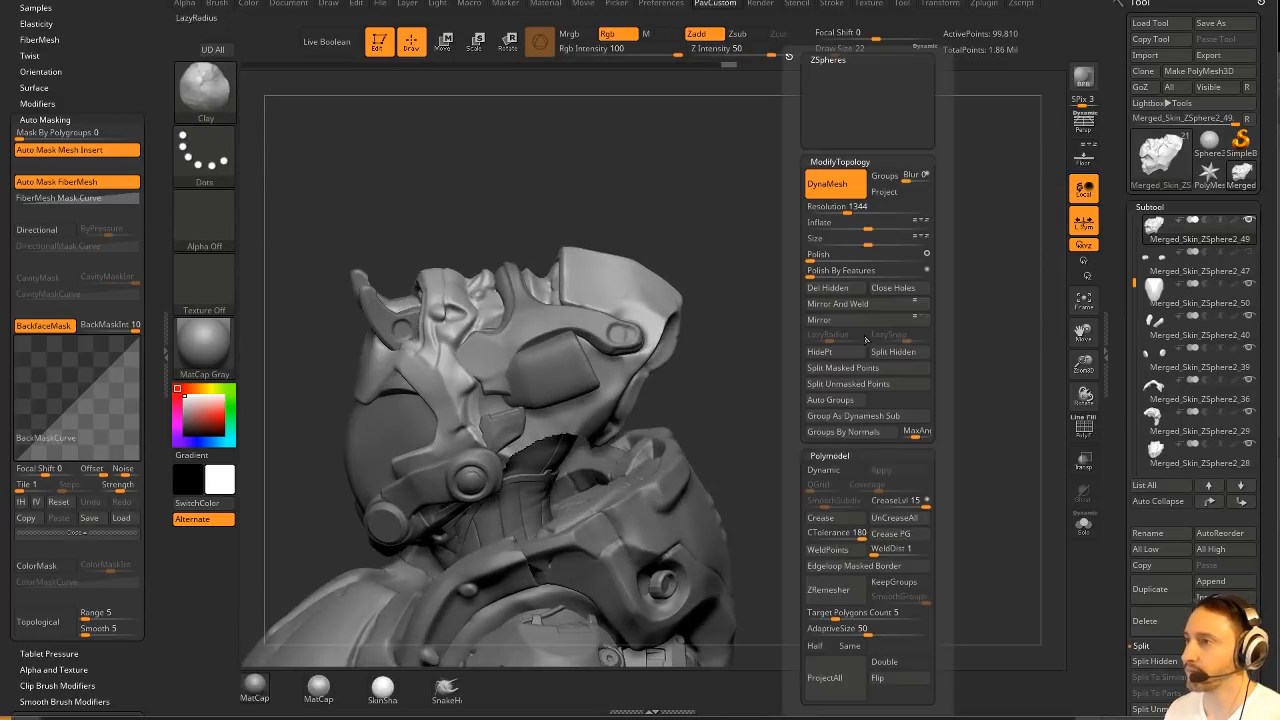
click(828, 288)
click(892, 288)
Smooth the helmet's trimmed lower side with the Smooth Stronger brush.
drag(770, 338, 740, 354)
shift+drag(590, 432, 520, 450)
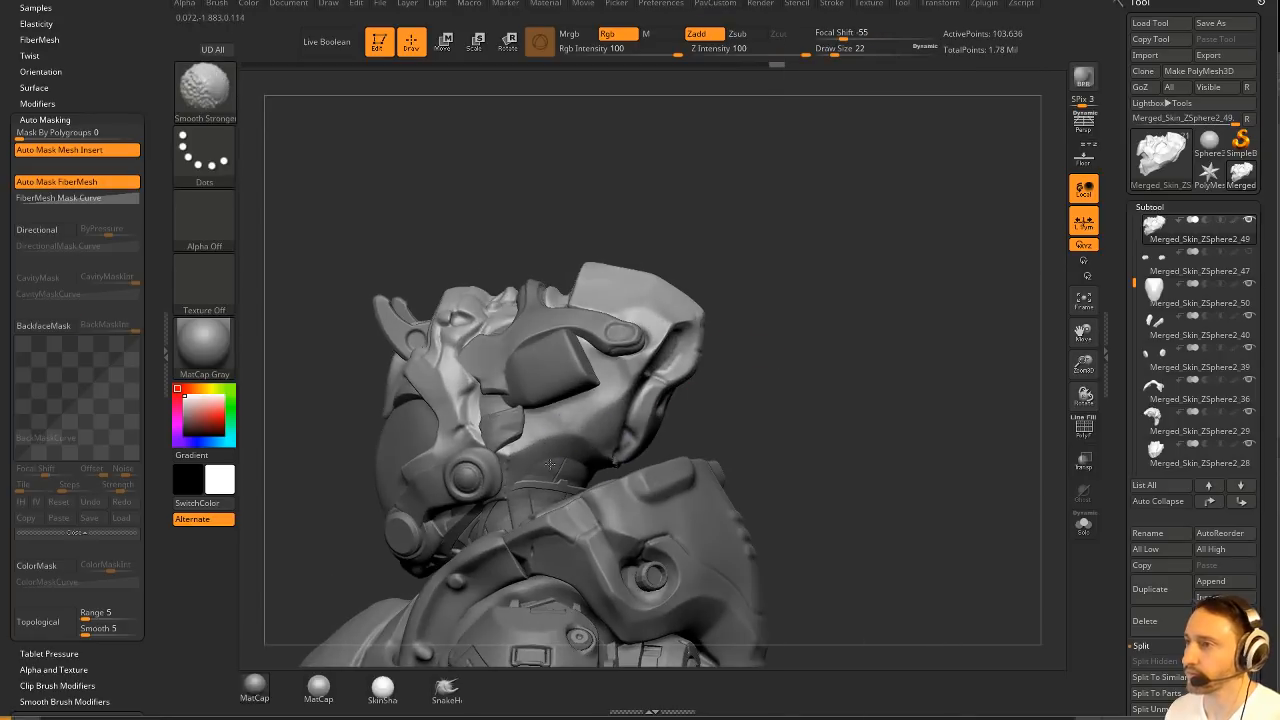
mouse_move(790, 365)
mouse_down()
mouse_move(847, 380)
mouse_move(846, 358)
mouse_up()
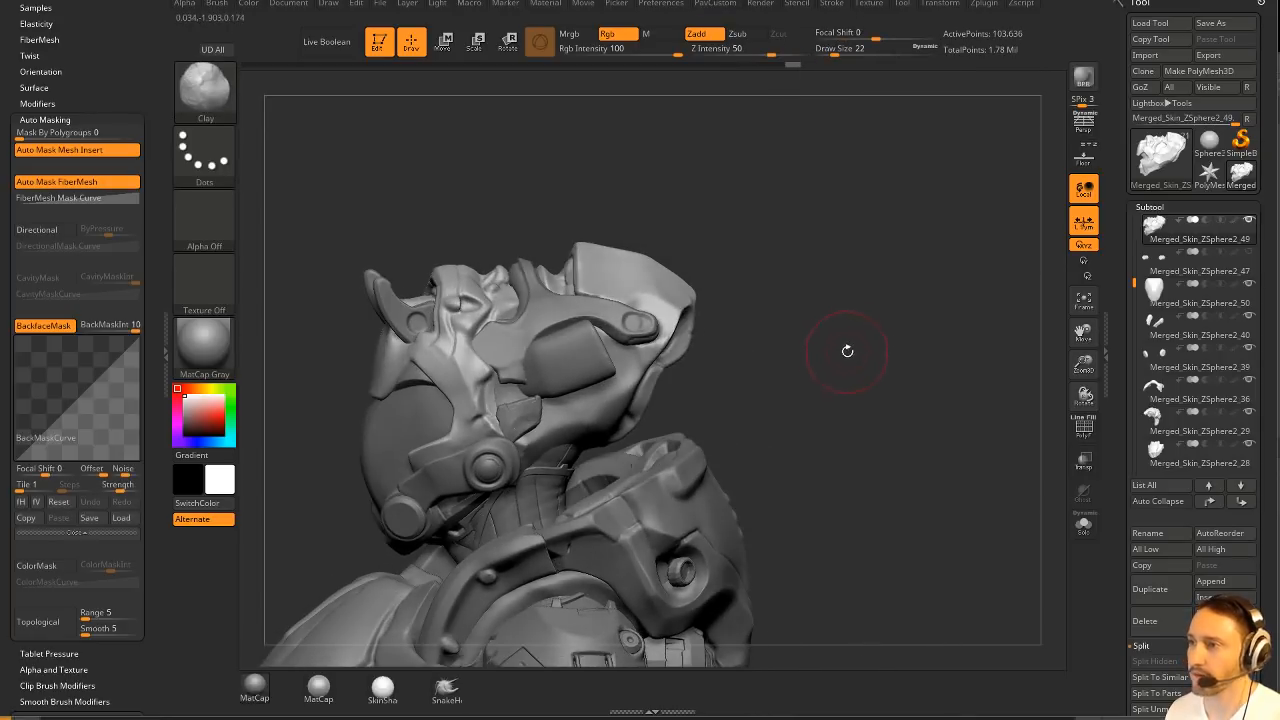
Insert a Cylinder12 primitive behind the helmet's lower edge and split it into its own subtool.
key(m)
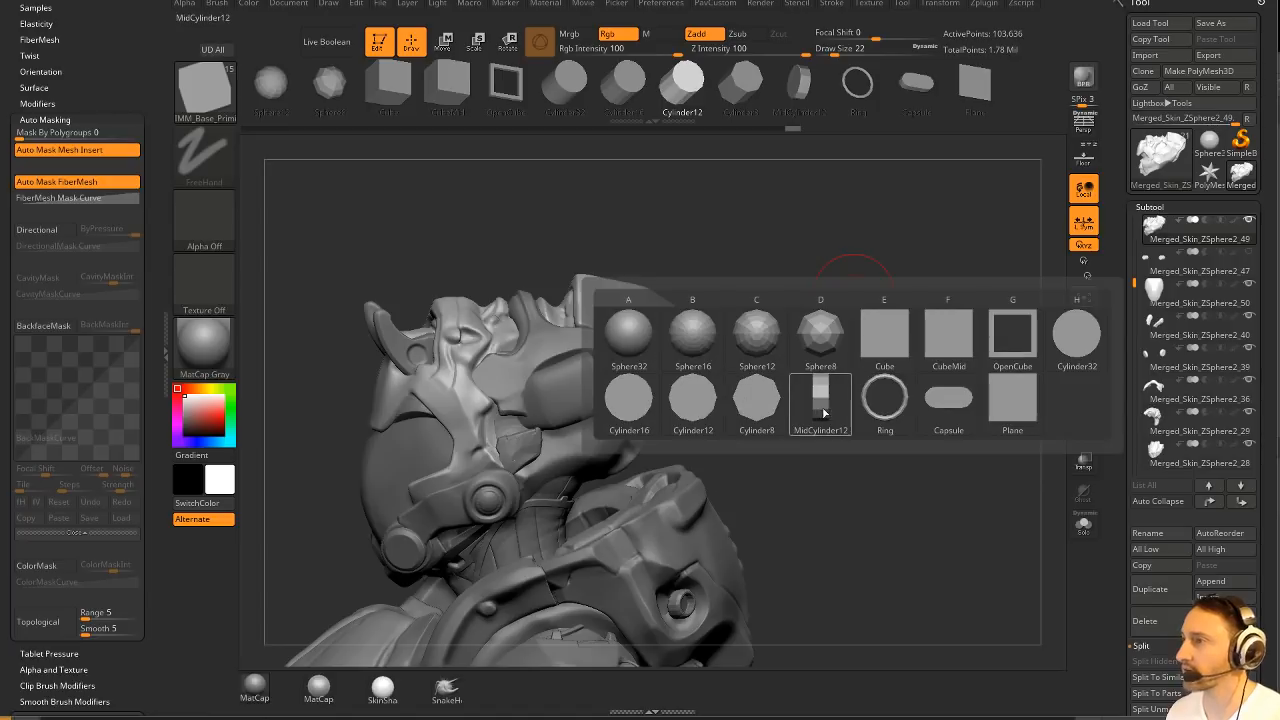
drag(850, 450, 803, 377)
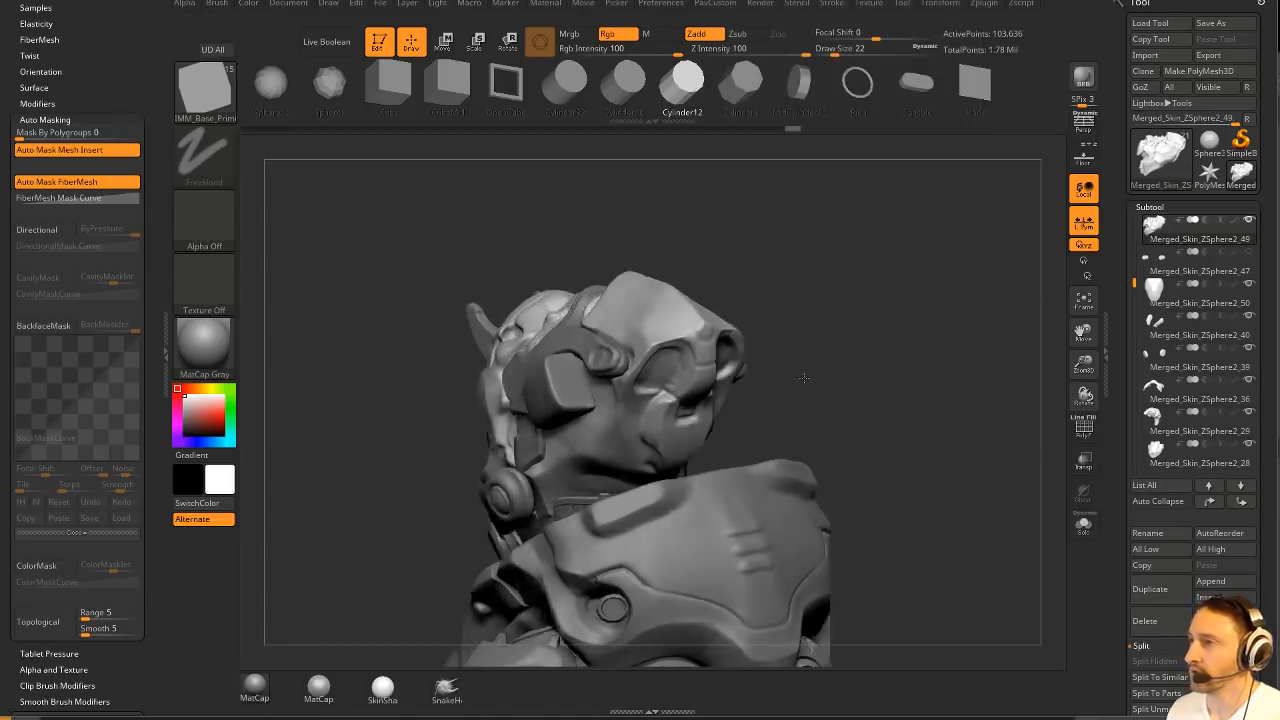
drag(688, 438, 725, 470)
drag(860, 420, 940, 405)
key(space)
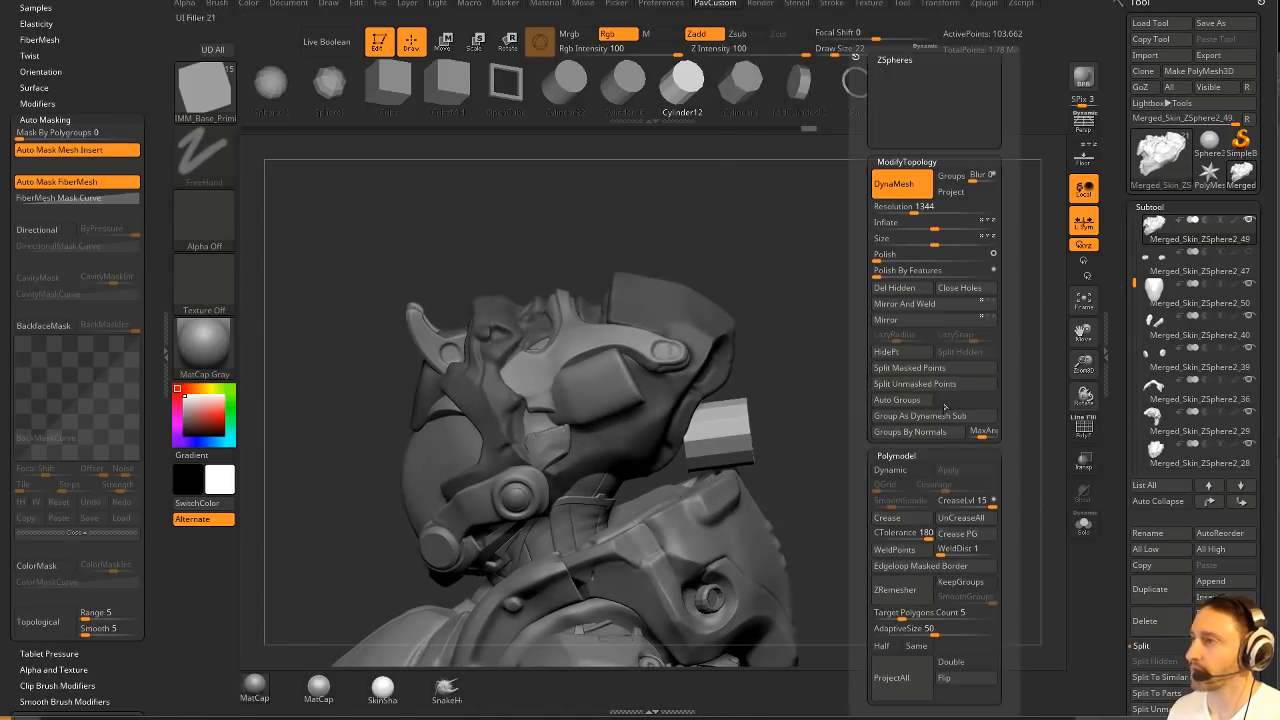
click(918, 372)
Move, tilt and resize the cylinder so it sits under the helmet as a collar around the neck.
key(w)
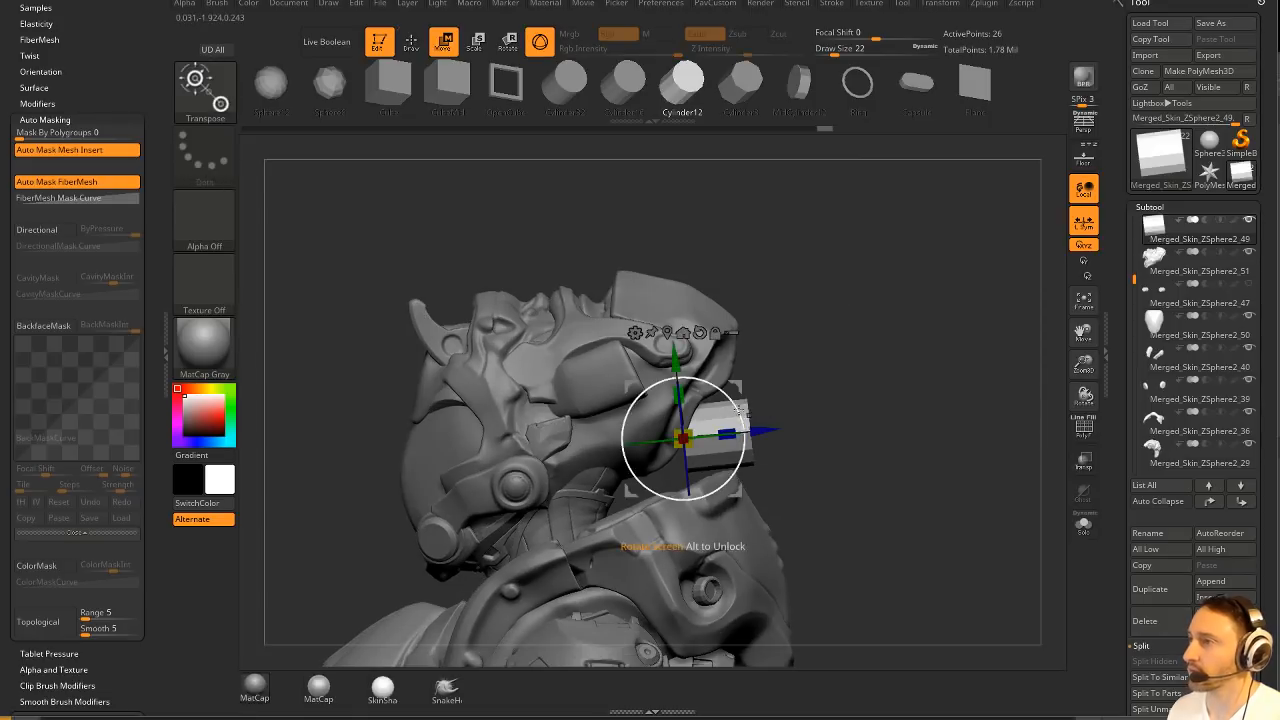
drag(680, 440, 692, 516)
drag(677, 443, 571, 516)
key(q)
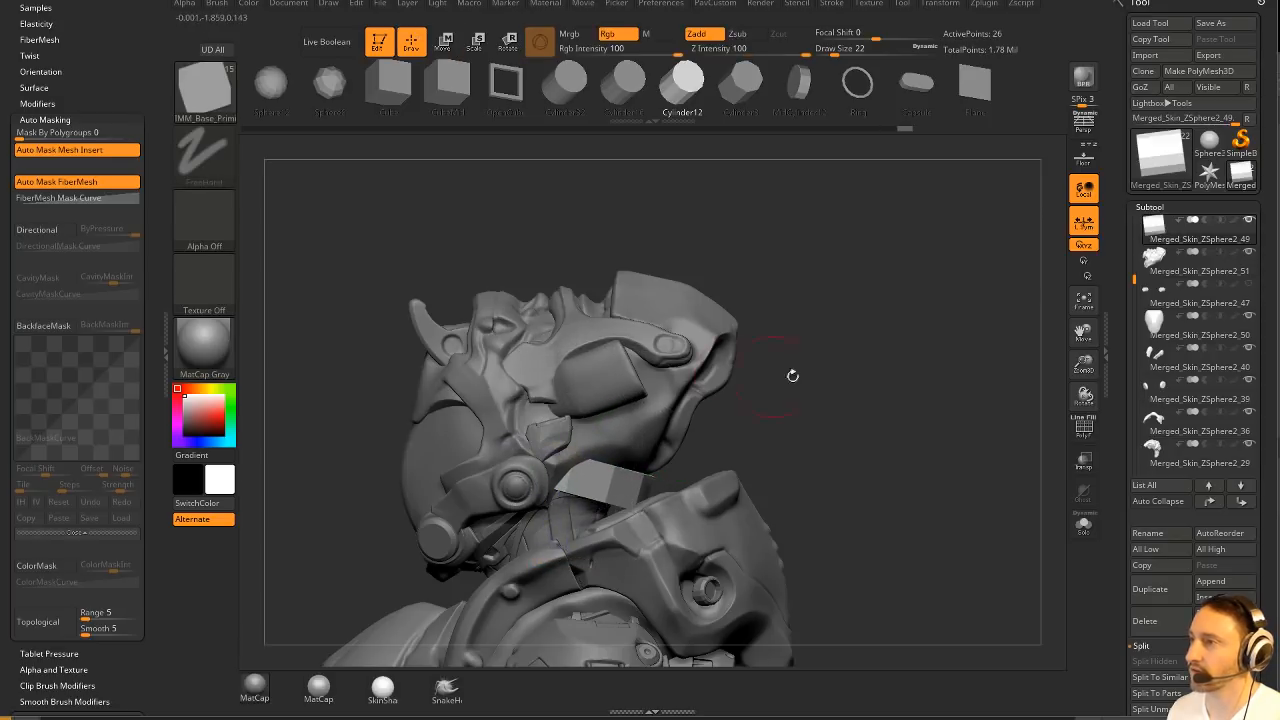
key(space)
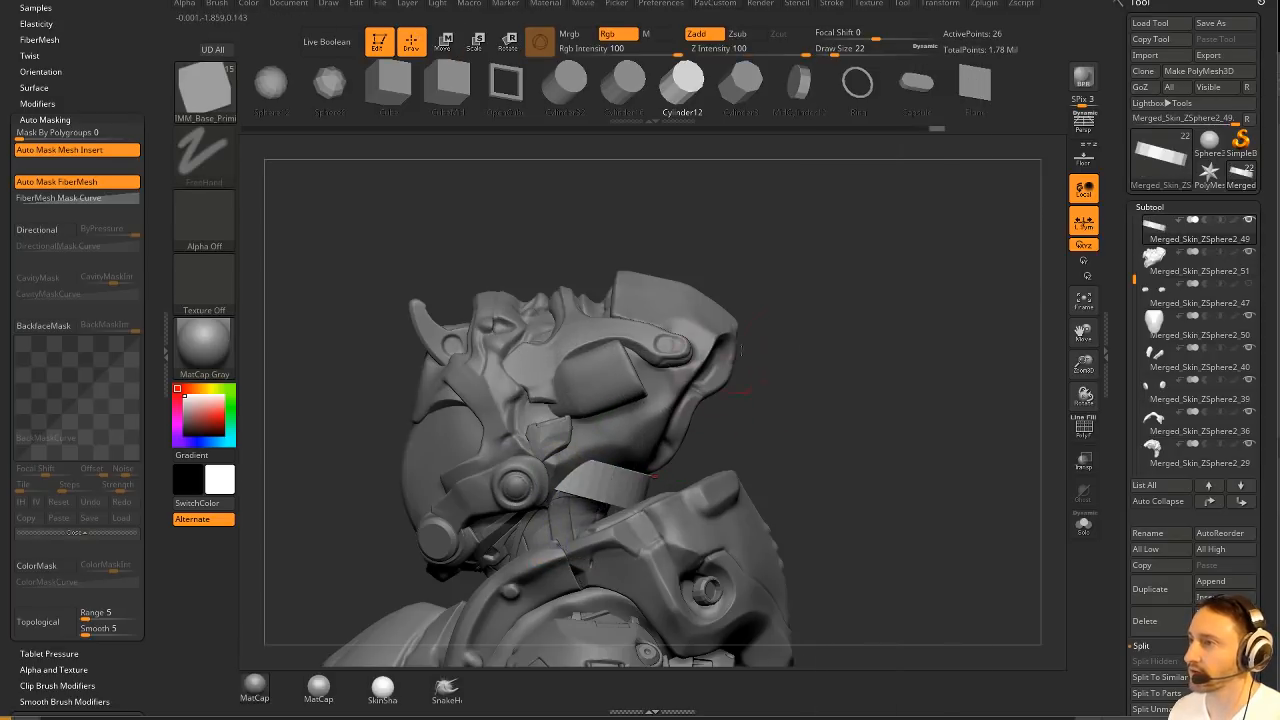
drag(830, 420, 749, 409)
key(w)
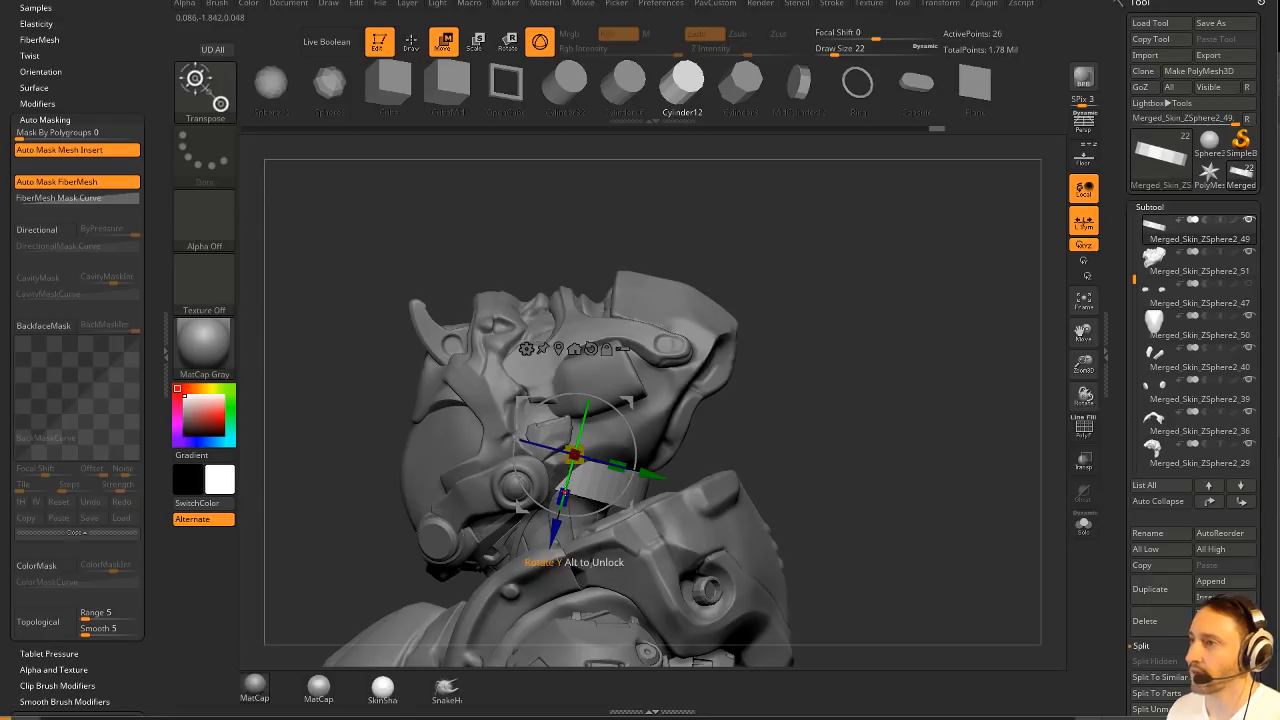
drag(630, 421, 621, 418)
key(q)
Select the helmet and polish its lower area just above the collar with the hPolish brush.
drag(757, 392, 878, 362)
alt+click(676, 420)
mouse_move(783, 396)
mouse_down()
mouse_move(637, 452)
mouse_move(656, 438)
mouse_up()
key(b)
key(s)
key(t)
key(b)
key(h)
key(p)
key(s)
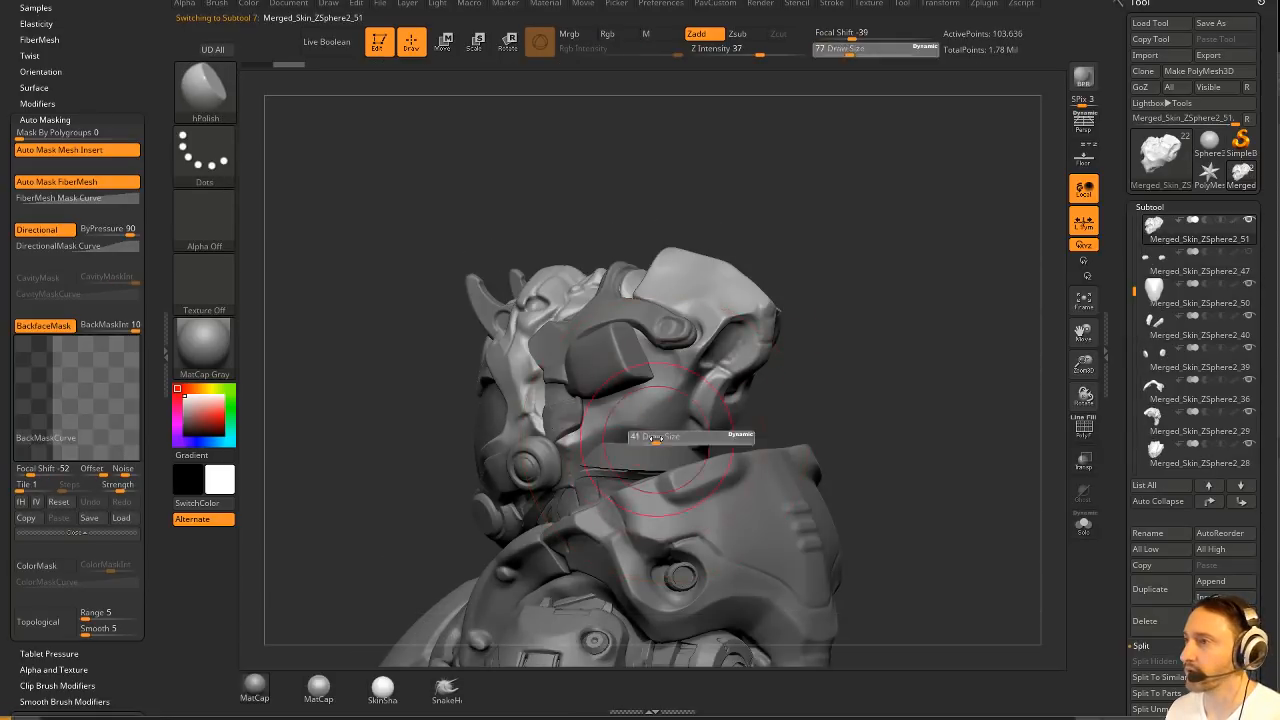
mouse_move(690, 378)
mouse_down()
mouse_move(900, 330)
mouse_move(869, 317)
mouse_move(808, 391)
mouse_move(694, 466)
mouse_move(643, 481)
mouse_up()
Adjust the helmet's lower edge with the Move brush and switch to the Standard brush at draw size 7.
key(s)
key(b)
key(m)
key(v)
key(s)
key(b)
key(s)
key(t)
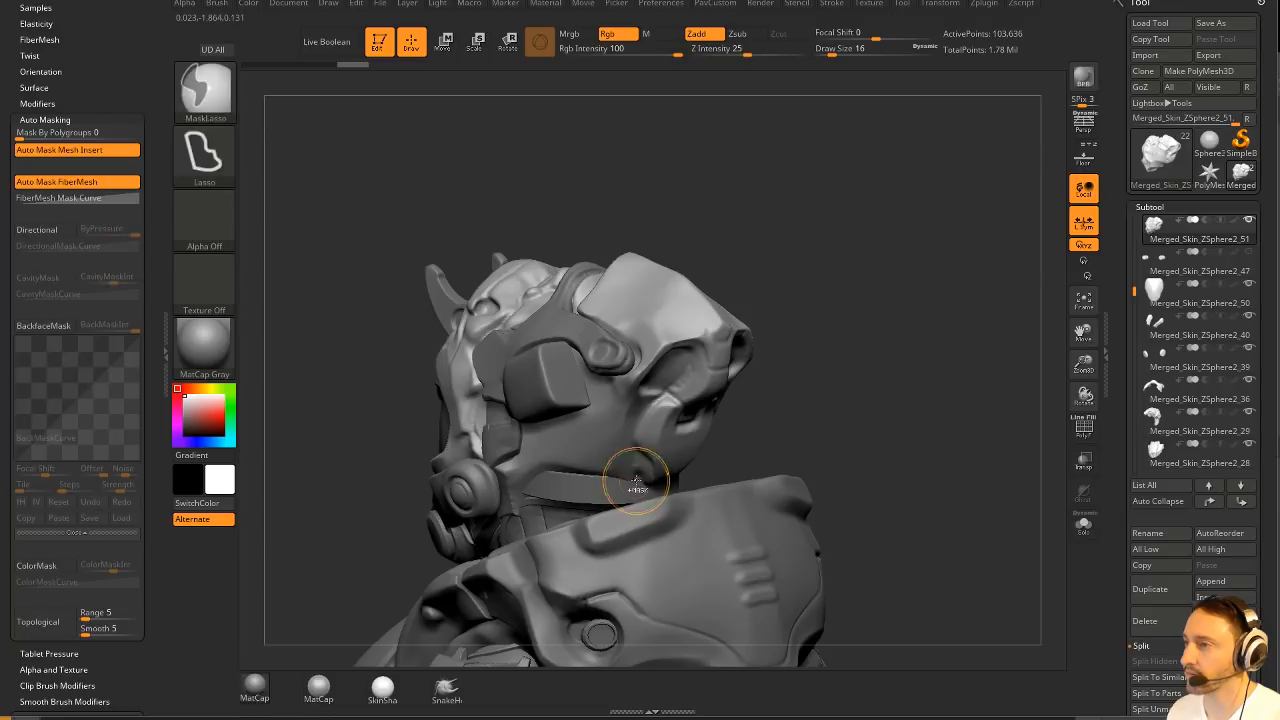
right_drag(595, 484, 681, 476)
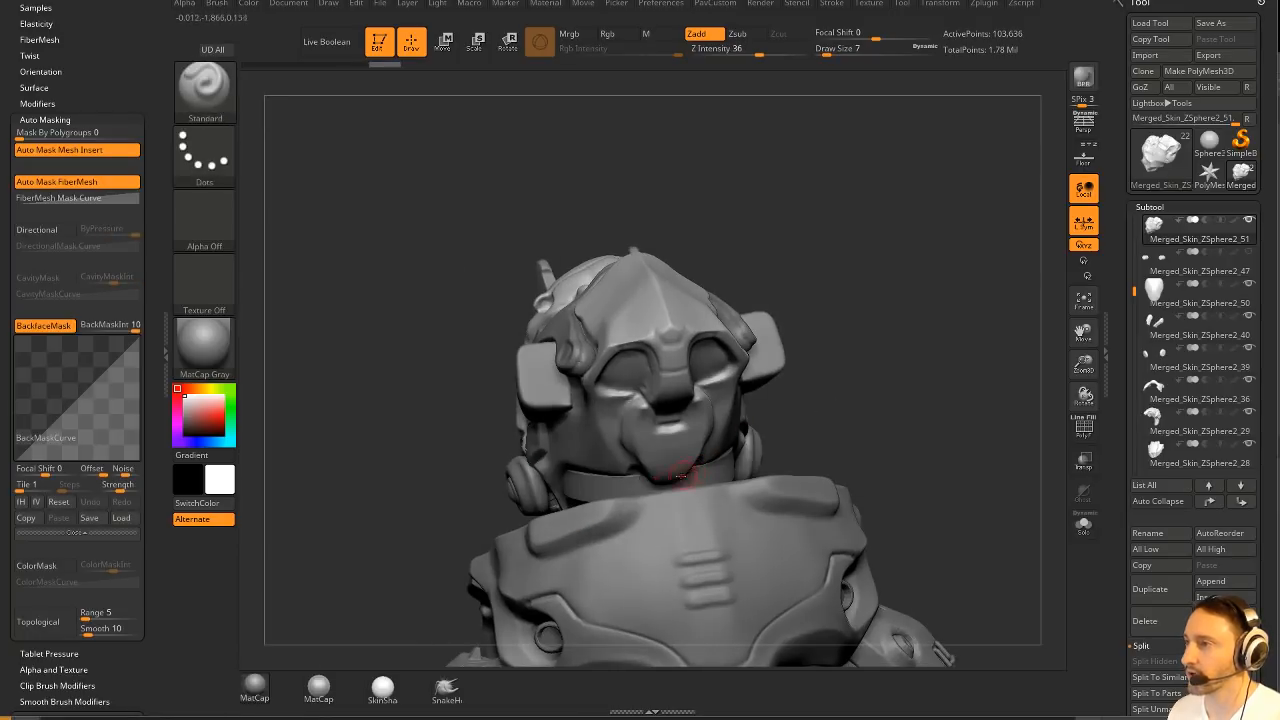
Hide the large armor plate behind the neck and the small angular block beneath it.
alt+click(753, 518)
click(1249, 220)
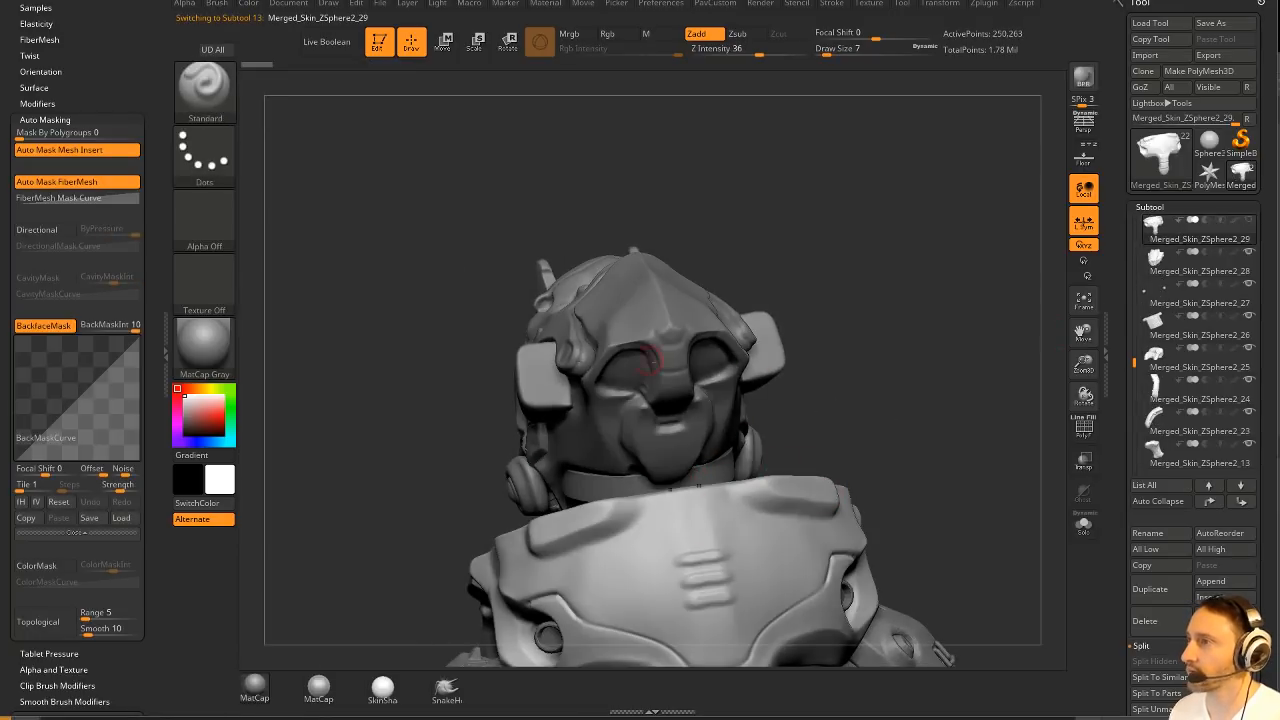
alt+click(652, 358)
right_drag(917, 397, 840, 424)
alt+click(662, 540)
right_drag(868, 485, 914, 524)
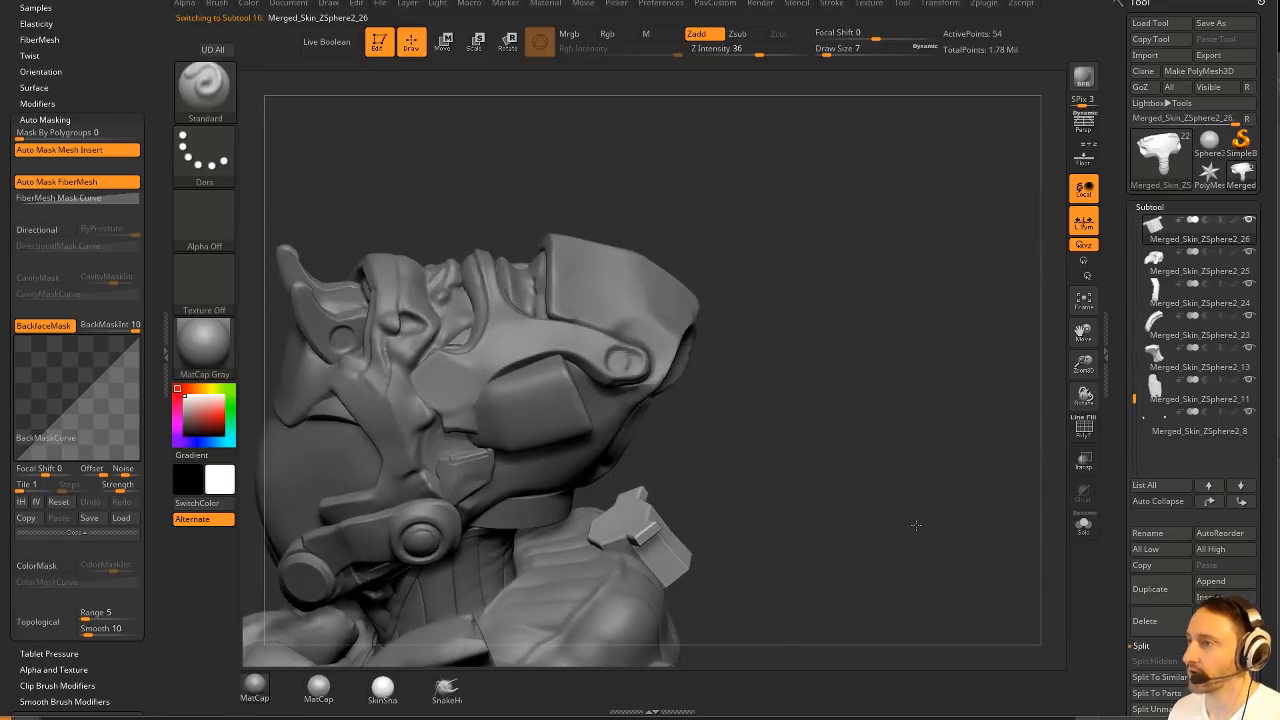
scroll(1185, 285, up, 4)
click(1195, 232)
right_drag(685, 342, 878, 357)
Select the helmet, mask it with MaskPen except for the tab below the two sockets, and move the tab down.
alt+click(722, 400)
right_drag(846, 406, 668, 446)
key(ctrl)
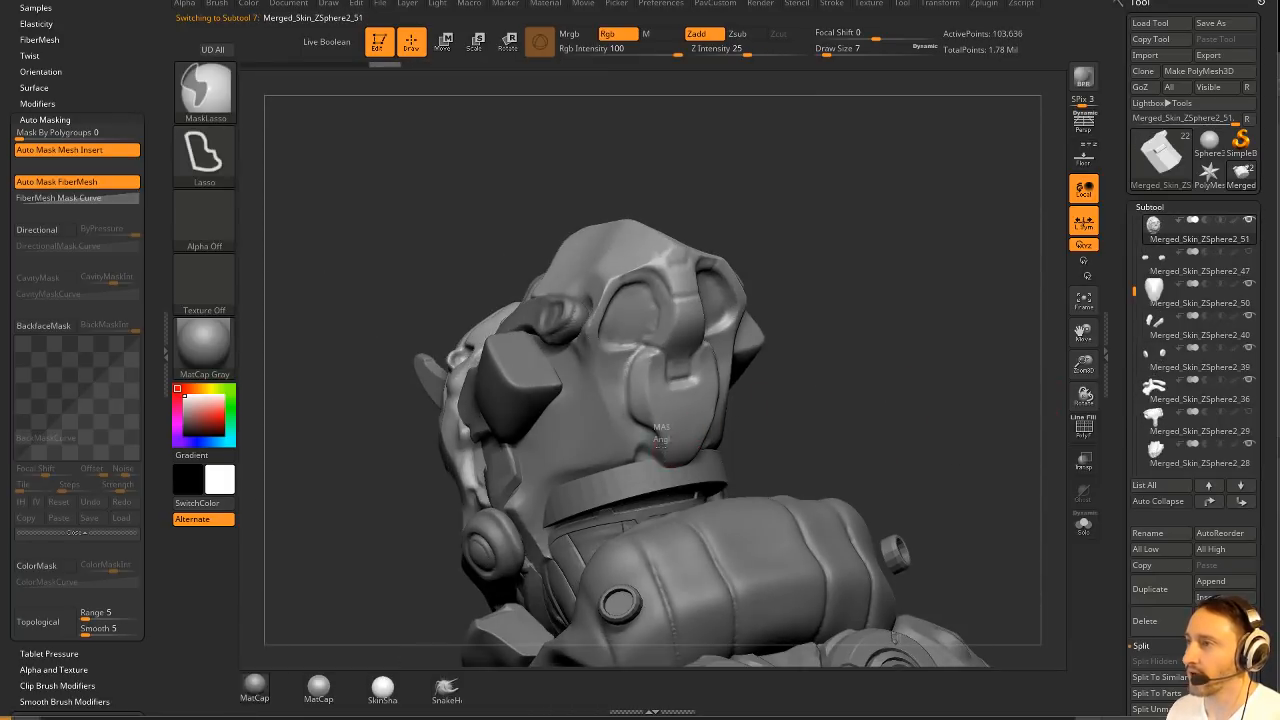
click(205, 90)
click(309, 134)
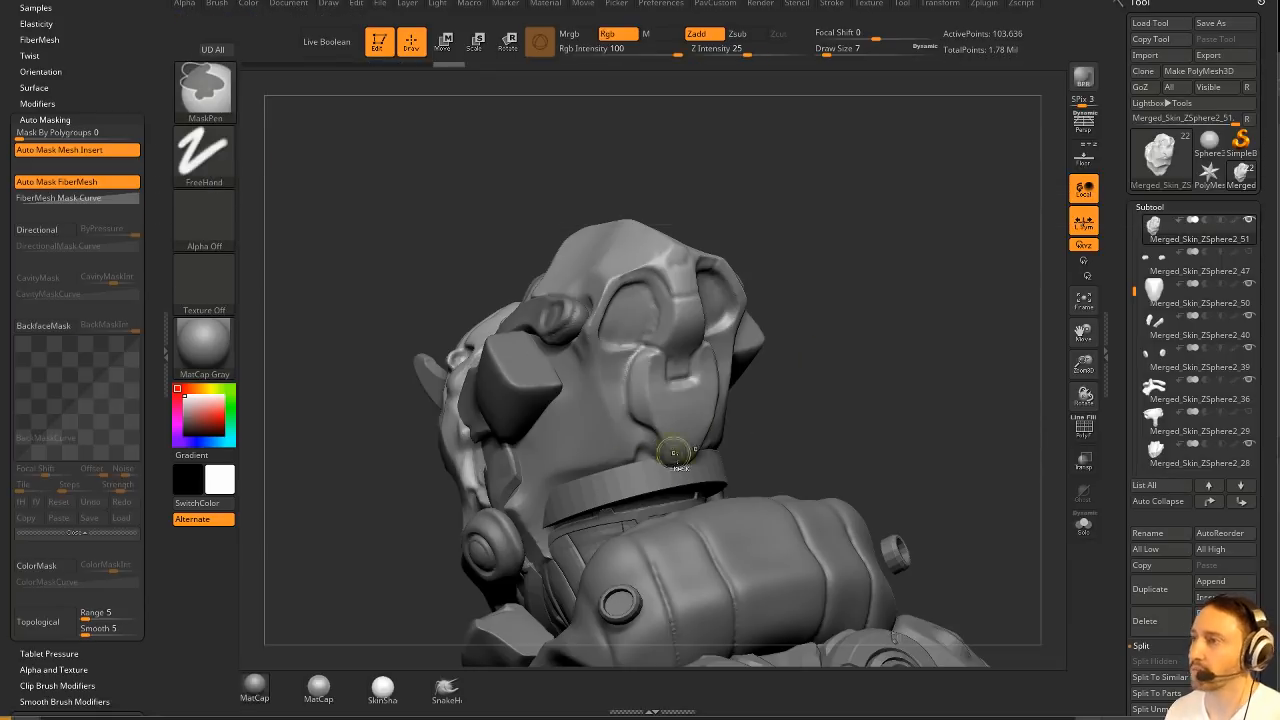
key(w)
mouse_move(674, 436)
right_down()
mouse_move(889, 357)
mouse_move(780, 380)
right_up()
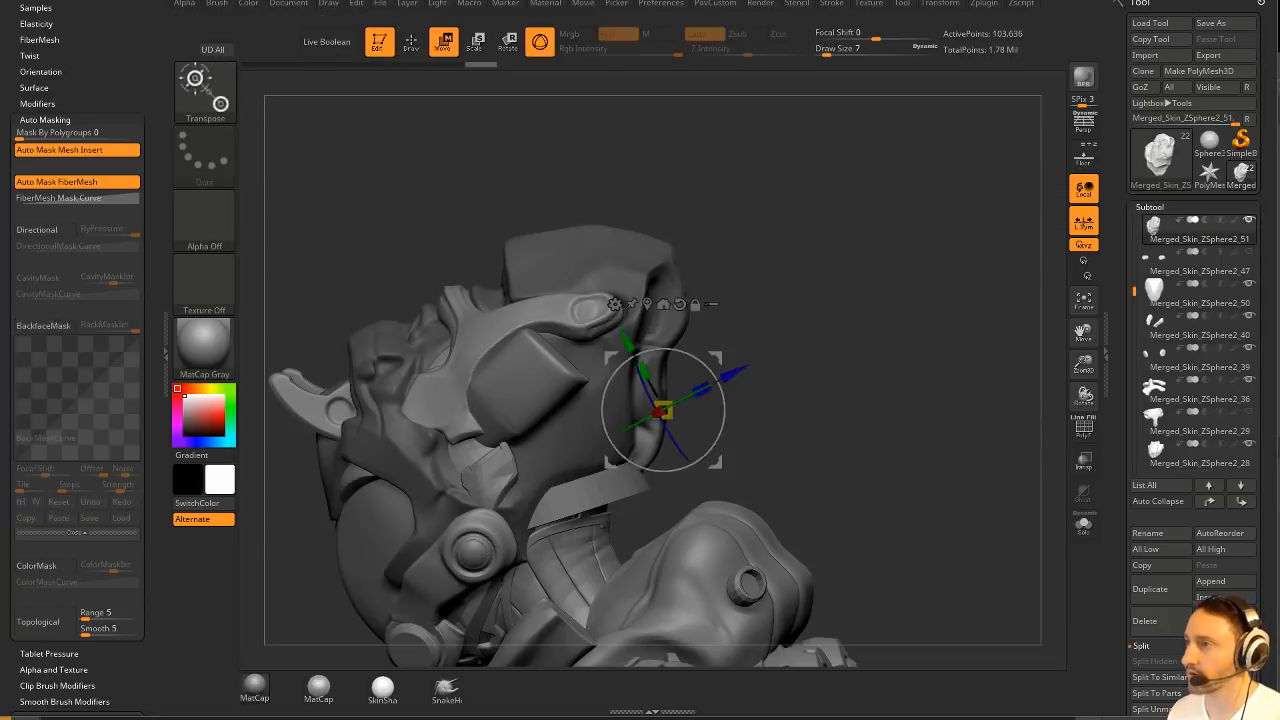
drag(716, 360, 717, 377)
key(q)
Lengthen the helmet's tab past the collar with the Move brush at draw size 22 and rebuild the mesh with DynaMesh.
key(s)
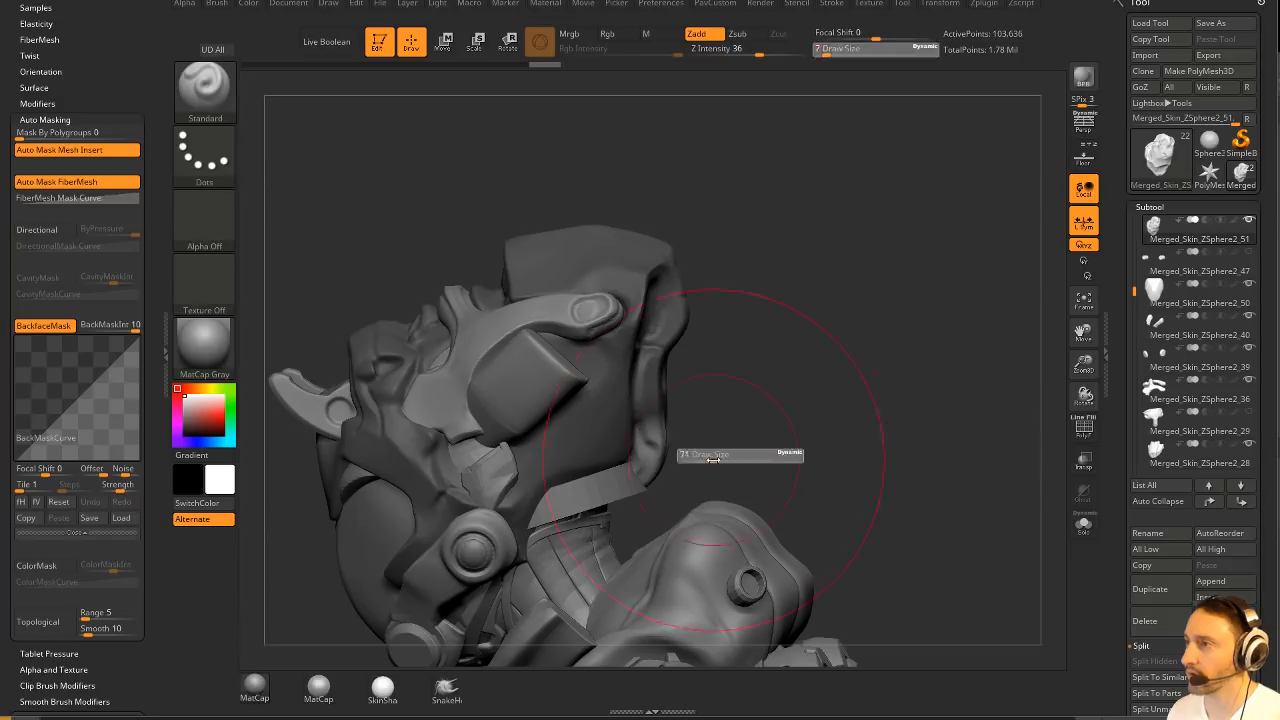
key(b)
key(m)
key(v)
right_drag(705, 457, 669, 471)
drag(669, 471, 655, 481)
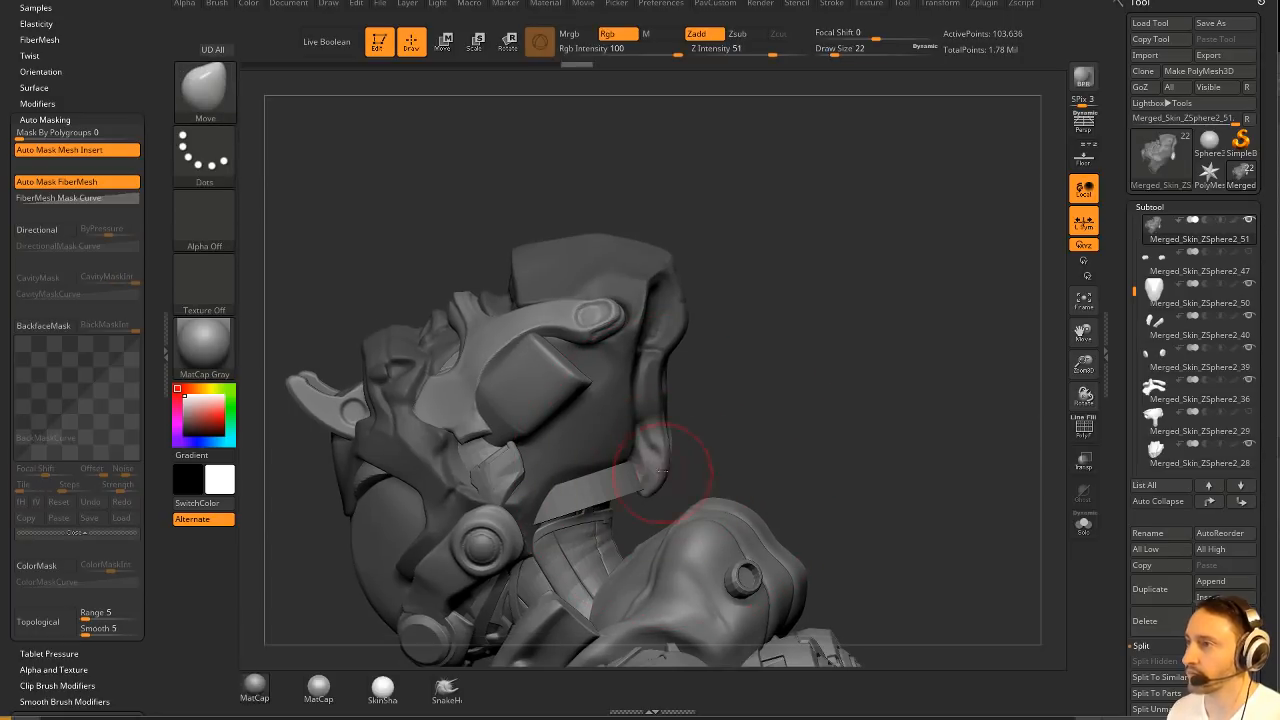
mouse_move(654, 453)
right_down()
mouse_move(857, 357)
mouse_move(857, 329)
right_up()
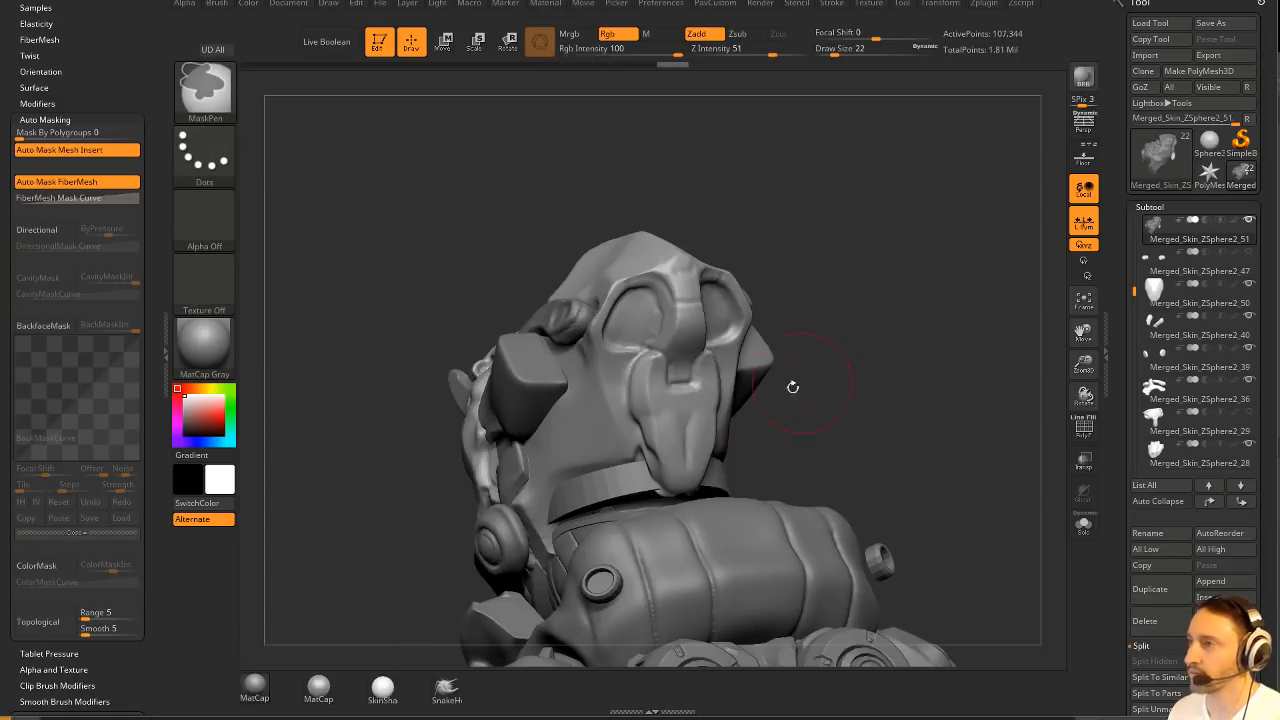
Flatten the surfaces of the helmet's lengthened tab with the hPolish brush at draw size 22.
key(b)
key(h)
key(p)
right_drag(687, 470, 749, 423)
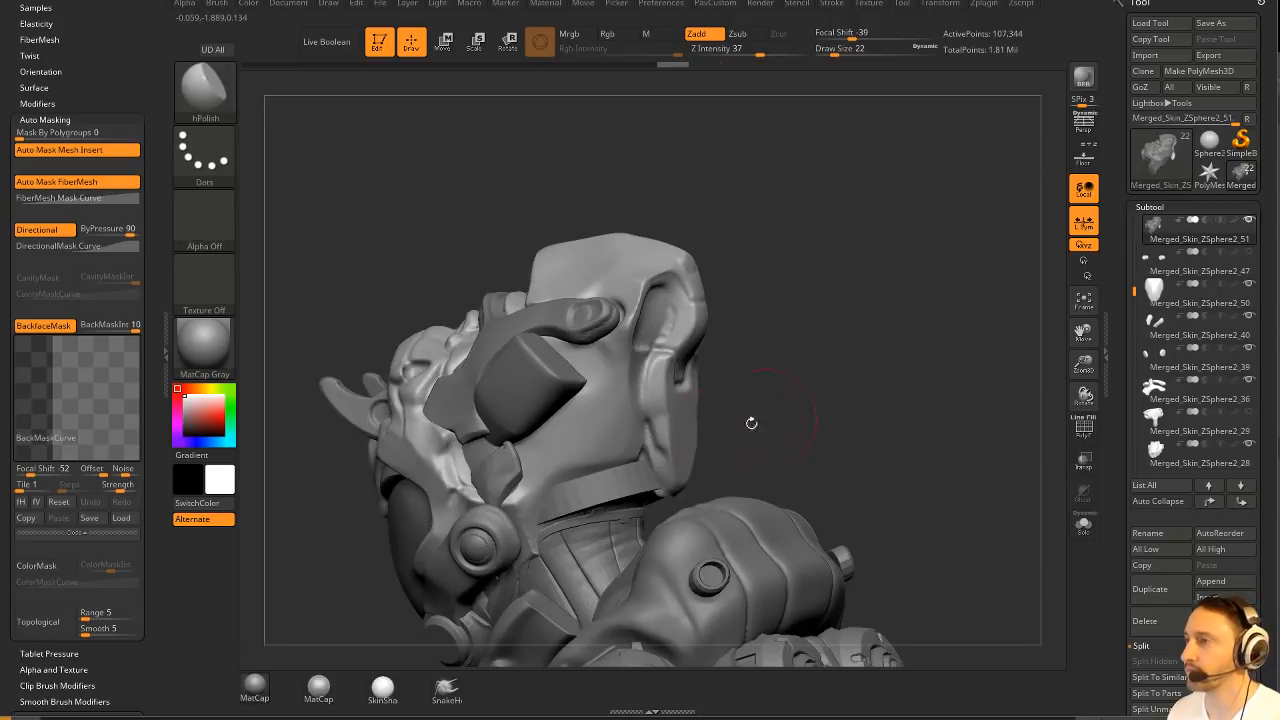
mouse_move(673, 458)
right_down()
mouse_move(810, 380)
mouse_move(946, 374)
mouse_move(844, 398)
mouse_move(838, 425)
right_up()
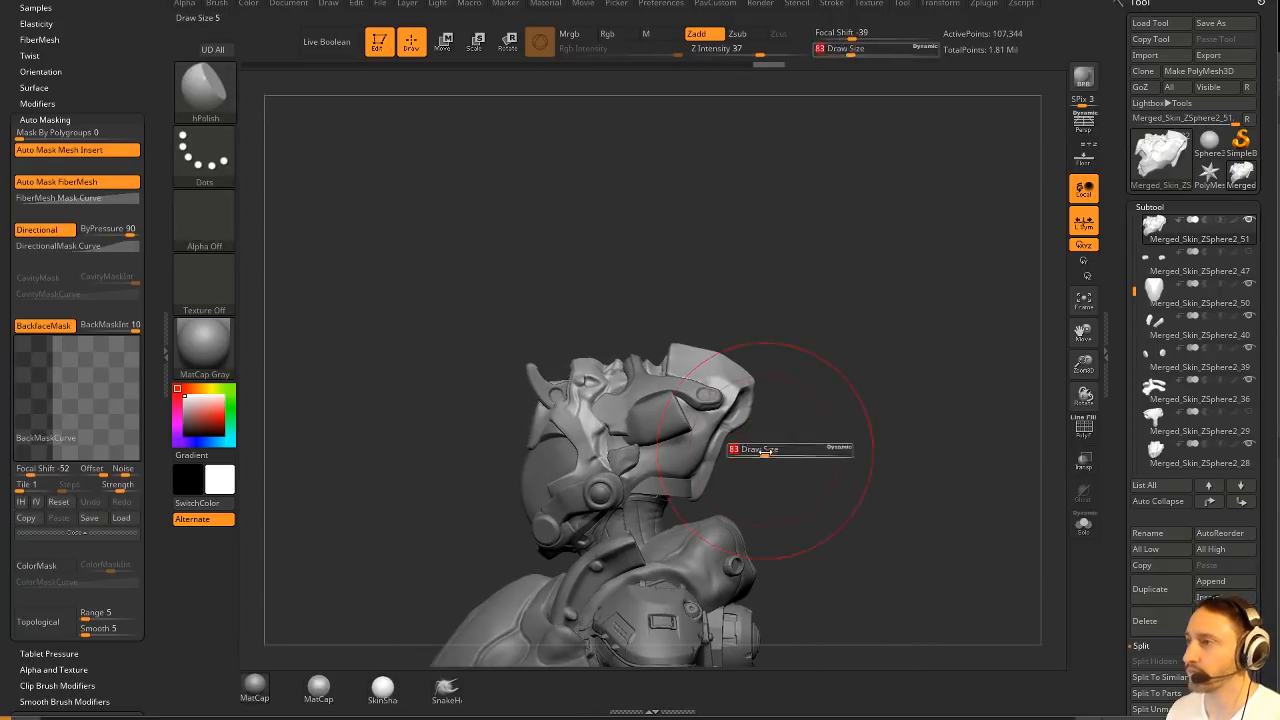
Adjust the helmet crest's silhouette with the Move brush at draw size 37, checking it against the whole bust.
key(b)
key(m)
key(v)
key(bracketleft)
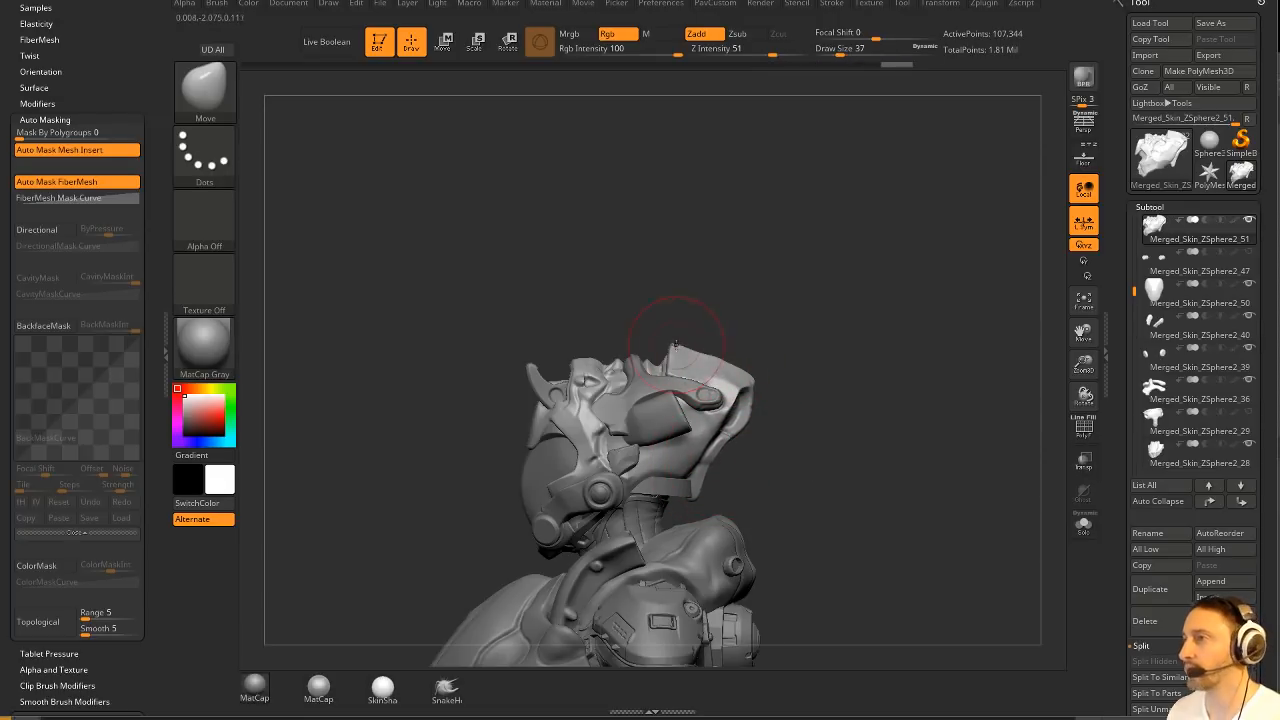
right_drag(855, 384, 788, 449)
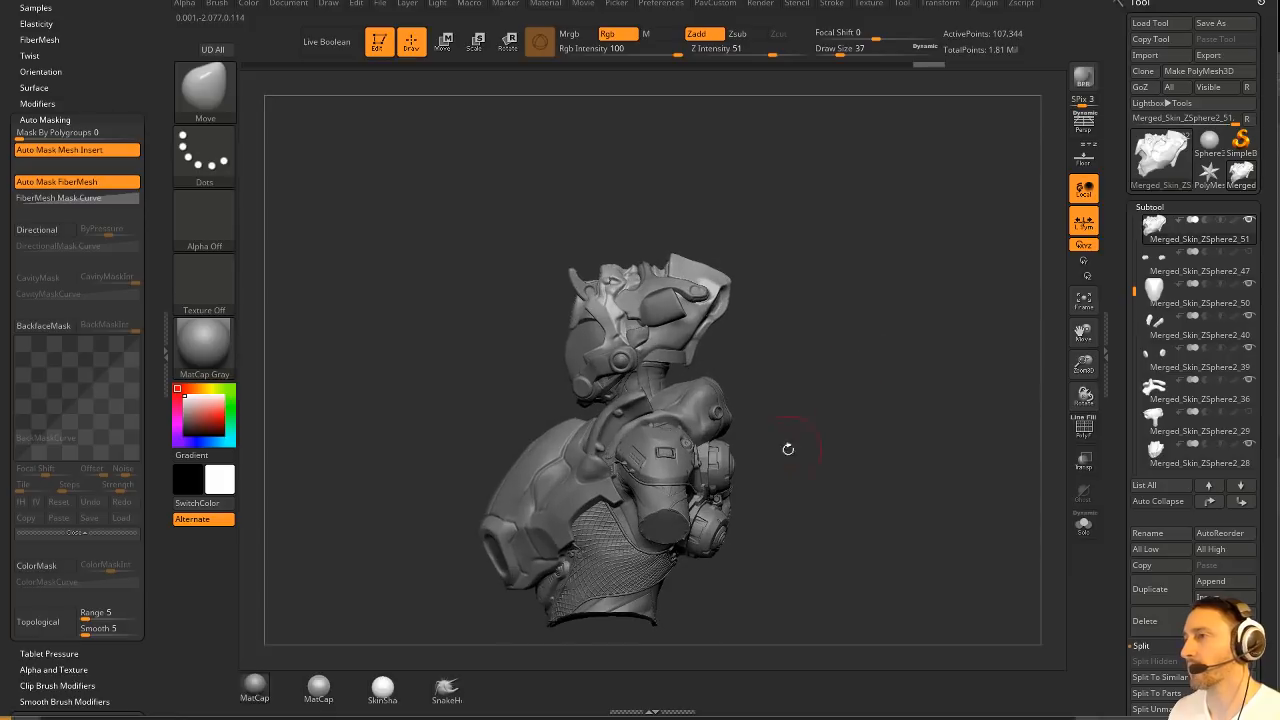
right_drag(910, 386, 933, 380)
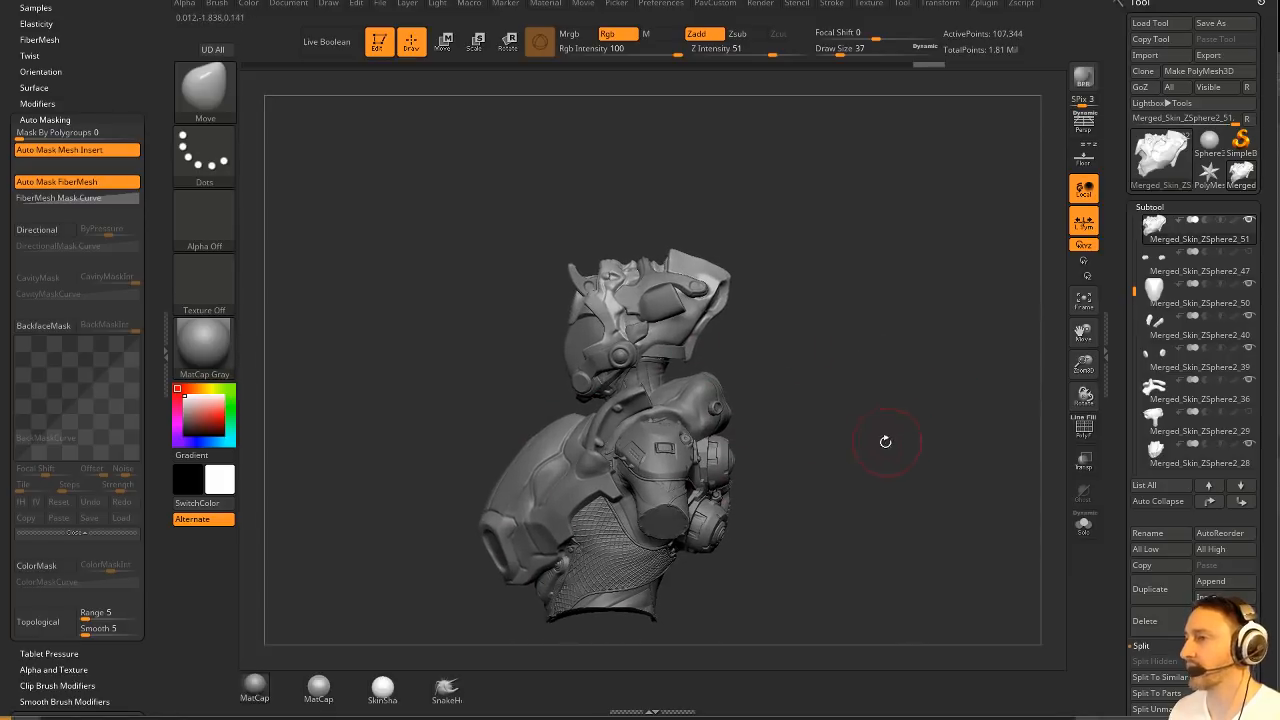
alt+right_drag(885, 441, 788, 384)
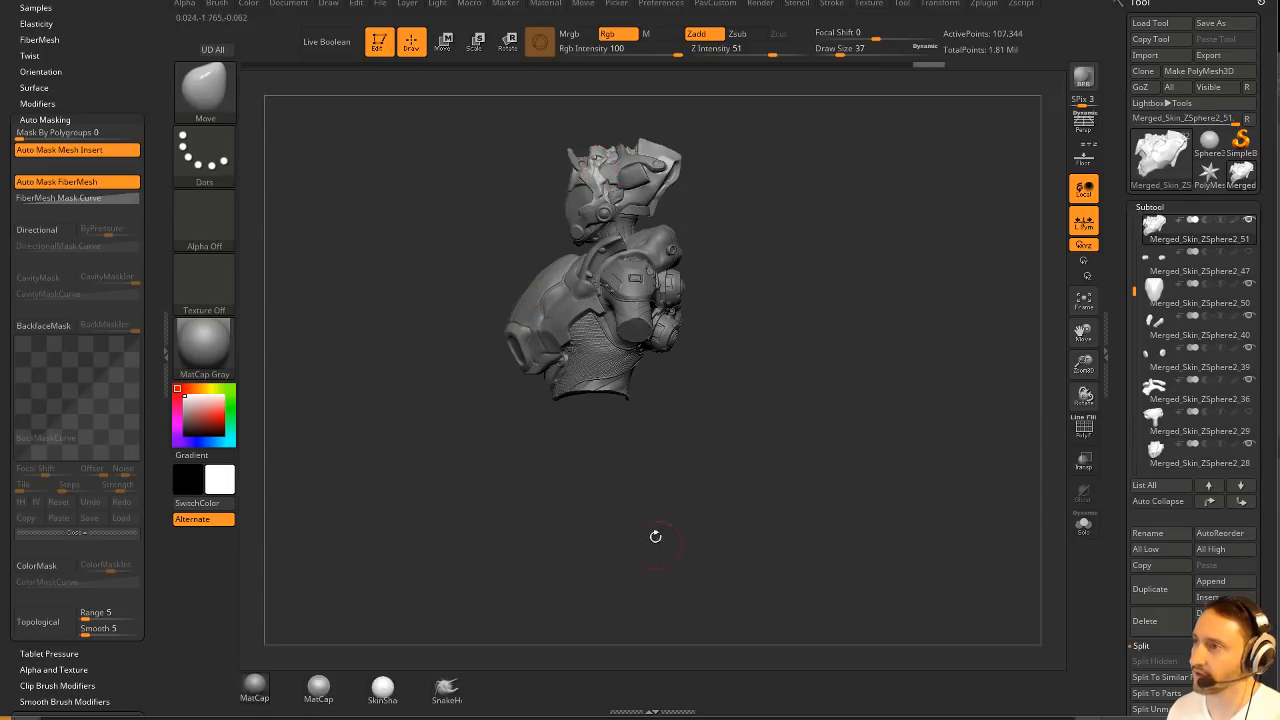
alt+drag(631, 516, 600, 381)
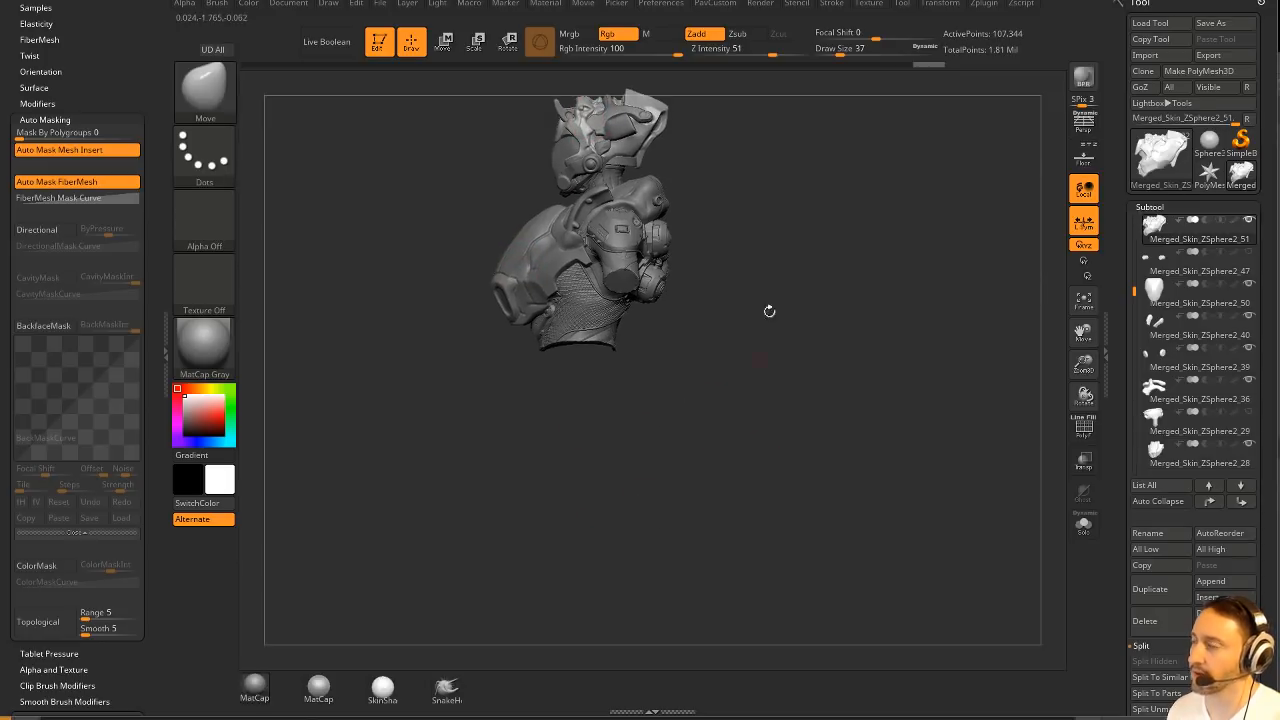
mouse_move(769, 311)
alt+mouse_down()
mouse_move(843, 394)
mouse_move(834, 340)
mouse_move(731, 414)
mouse_move(812, 356)
mouse_move(836, 358)
alt+mouse_up()
Reshape the helmet's lower tab near the collar with the Move brush at draw size 27.
key(b)
key(s)
key(t)
mouse_move(791, 403)
mouse_down()
mouse_move(742, 403)
mouse_move(810, 401)
mouse_move(753, 394)
mouse_up()
key(s)
key(b)
key(m)
key(v)
key(s)
drag(708, 452, 662, 480)
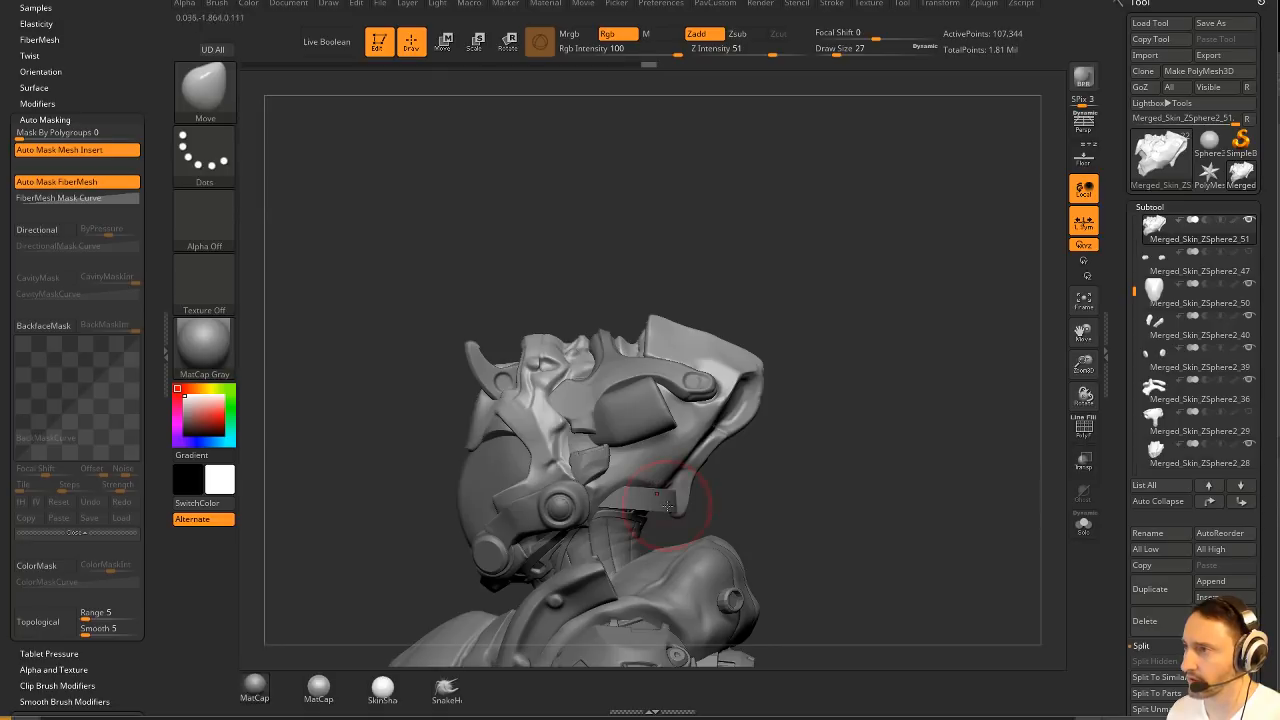
Select the cylinder collar under the helmet and nudge it slightly with the Move gizmo.
key(w)
click(658, 502)
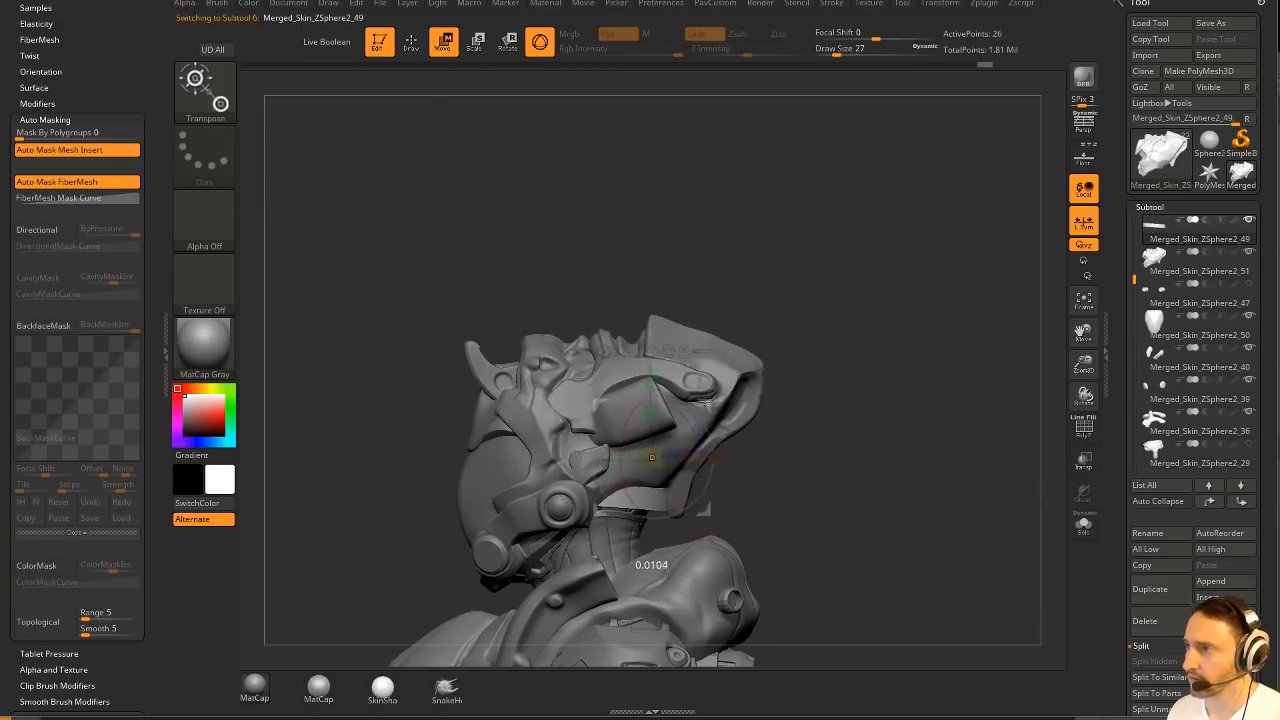
drag(697, 405, 705, 412)
key(q)
mouse_move(854, 390)
mouse_down()
mouse_move(800, 398)
mouse_move(870, 403)
mouse_move(837, 367)
mouse_up()
Trim the helmet's rear edge and its lower tab near the collar with ClipCurve cuts in side view.
key(b)
key(s)
key(t)
alt+click(738, 432)
alt+drag(808, 320, 814, 349)
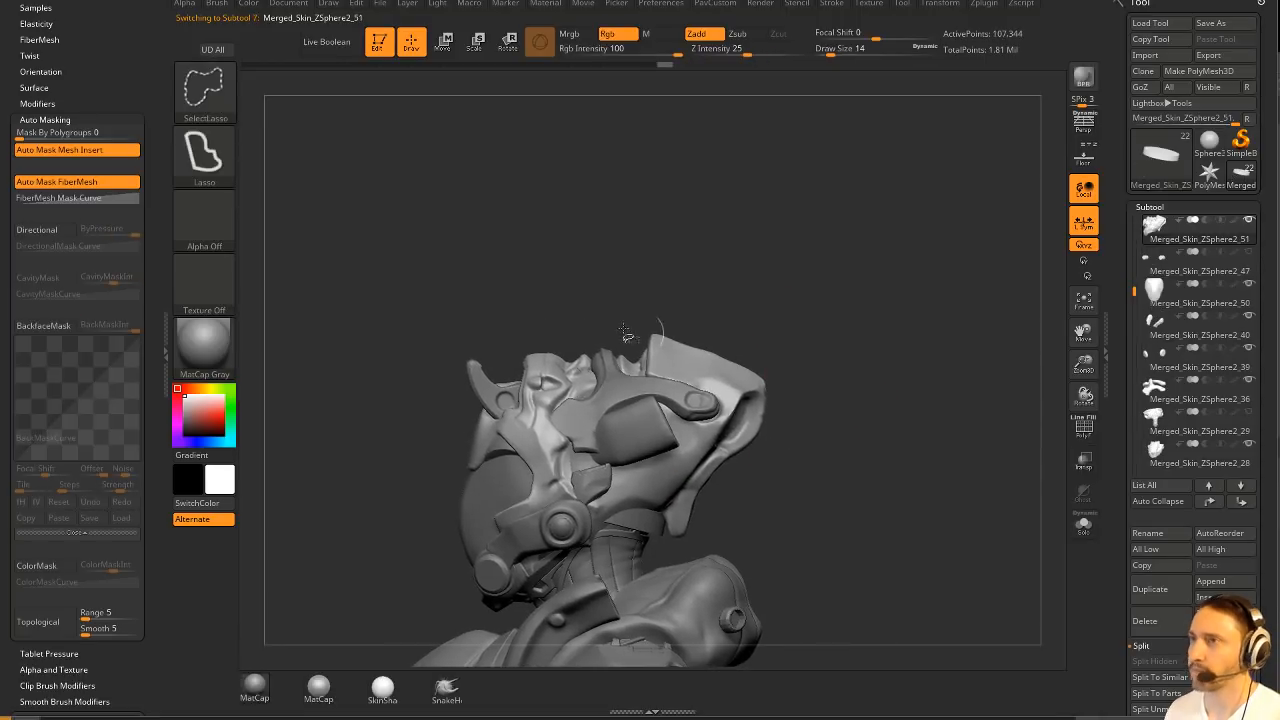
ctrl+shift+click(212, 98)
click(342, 165)
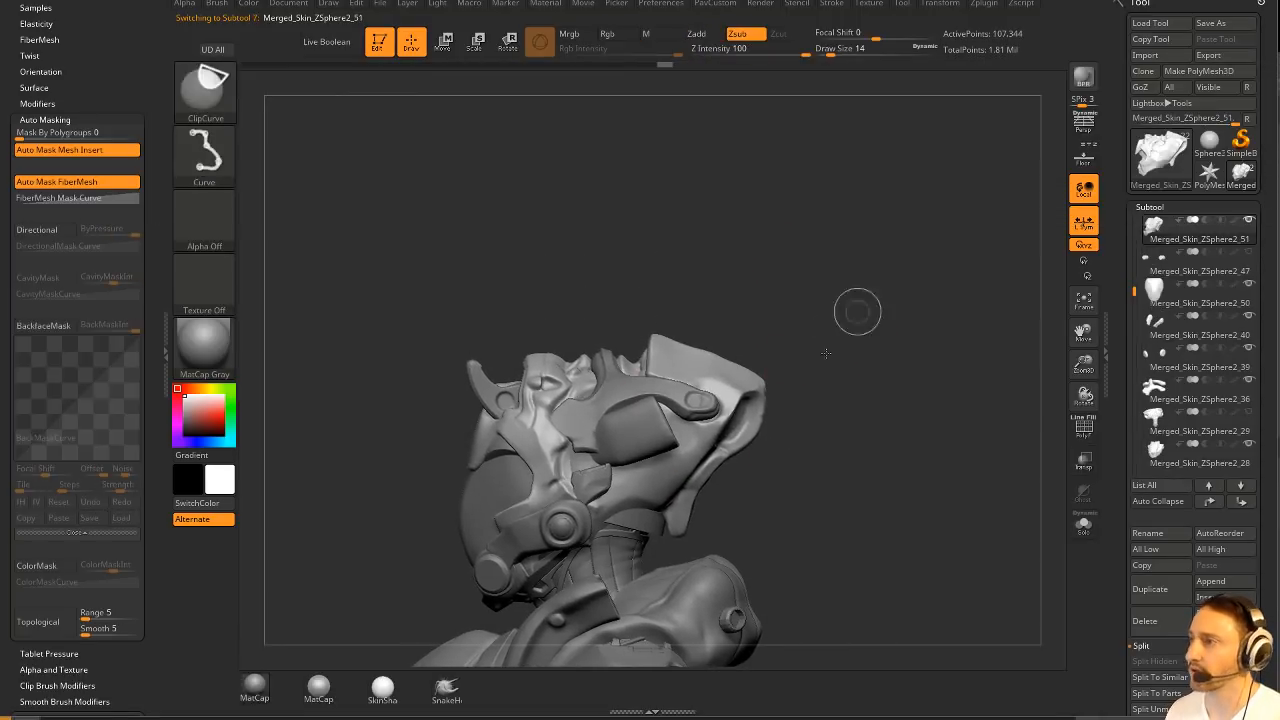
ctrl+shift+drag(740, 462, 800, 270)
ctrl+shift+drag(703, 476, 666, 545)
mouse_move(923, 400)
mouse_down()
mouse_move(885, 400)
mouse_move(918, 398)
mouse_up()
ctrl+shift+drag(732, 507, 642, 545)
Rebuild the clipped helmet mesh with DynaMesh and smooth its rear edge down to the lower tab.
mouse_move(843, 267)
ctrl+mouse_down()
mouse_move(895, 319)
mouse_move(843, 319)
ctrl+mouse_up()
drag(848, 328, 790, 338)
shift+drag(725, 410, 696, 520)
Clip the upper side of the helmet crest at a slant from the front and save the project.
mouse_move(835, 322)
mouse_down()
mouse_move(938, 344)
mouse_move(914, 331)
mouse_up()
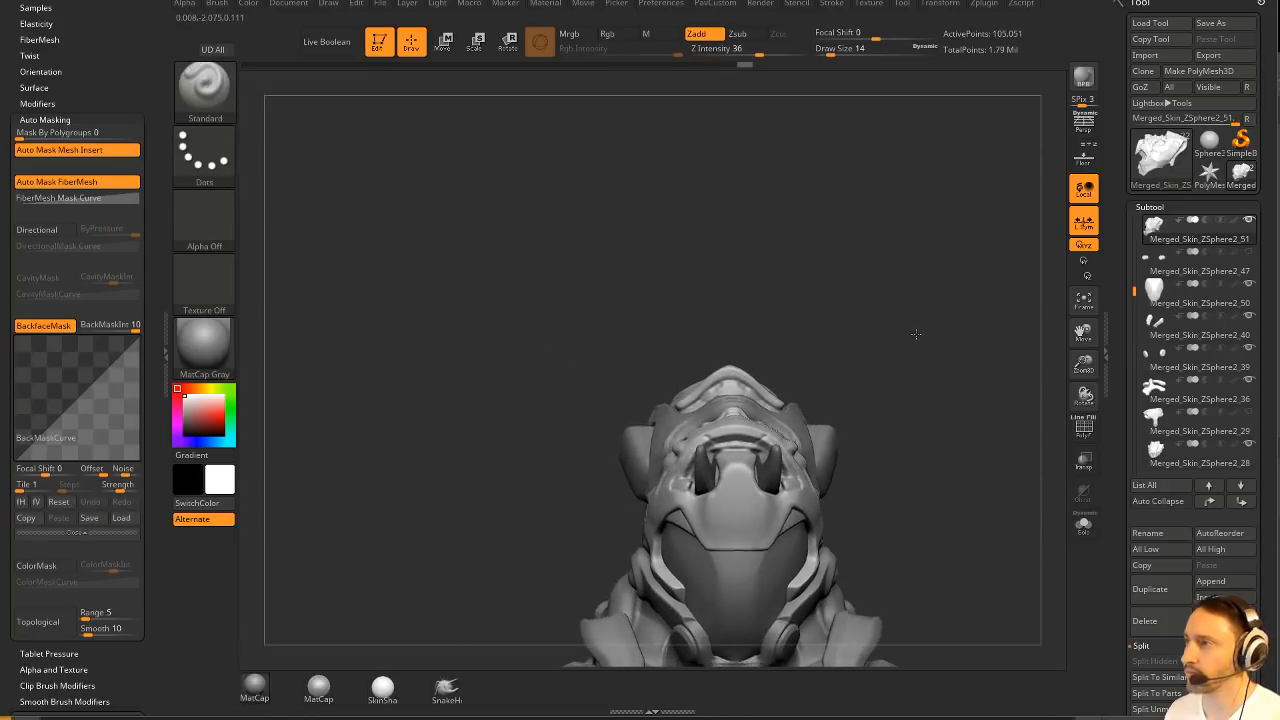
ctrl+shift+drag(690, 335, 802, 418)
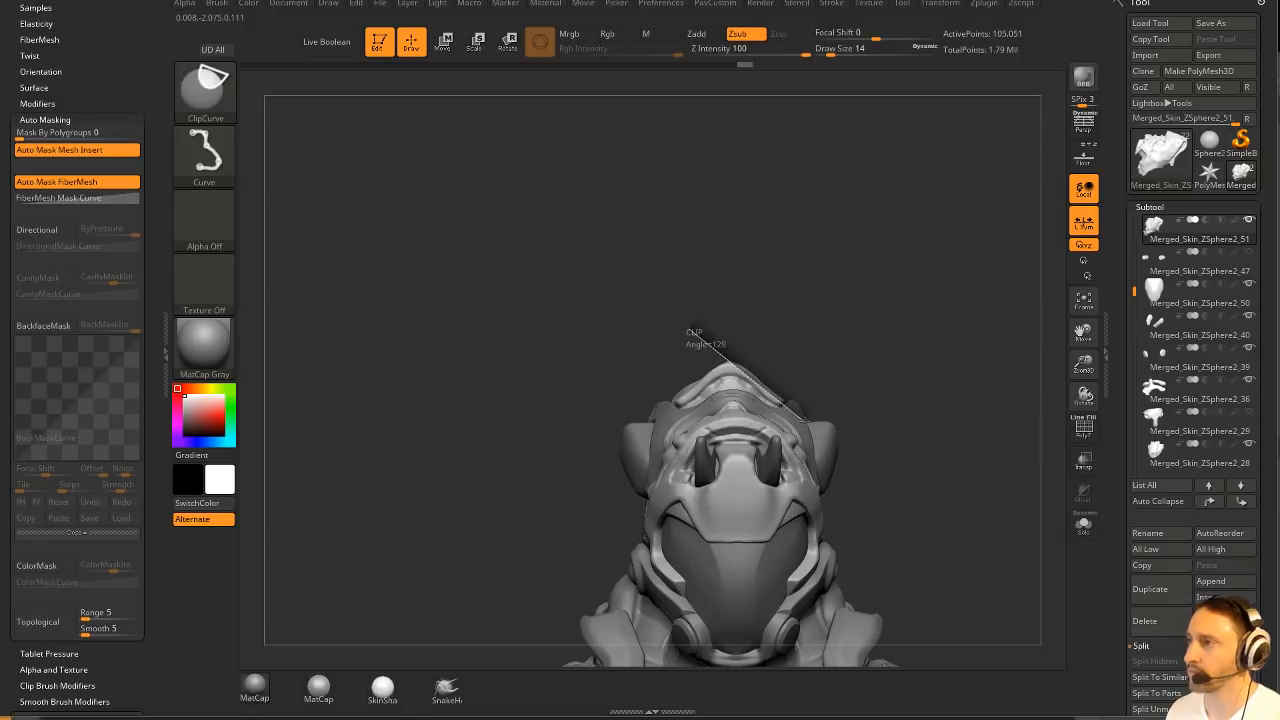
mouse_move(979, 381)
mouse_down()
mouse_move(870, 386)
mouse_move(929, 380)
mouse_move(925, 362)
mouse_move(952, 404)
mouse_move(928, 355)
mouse_up()
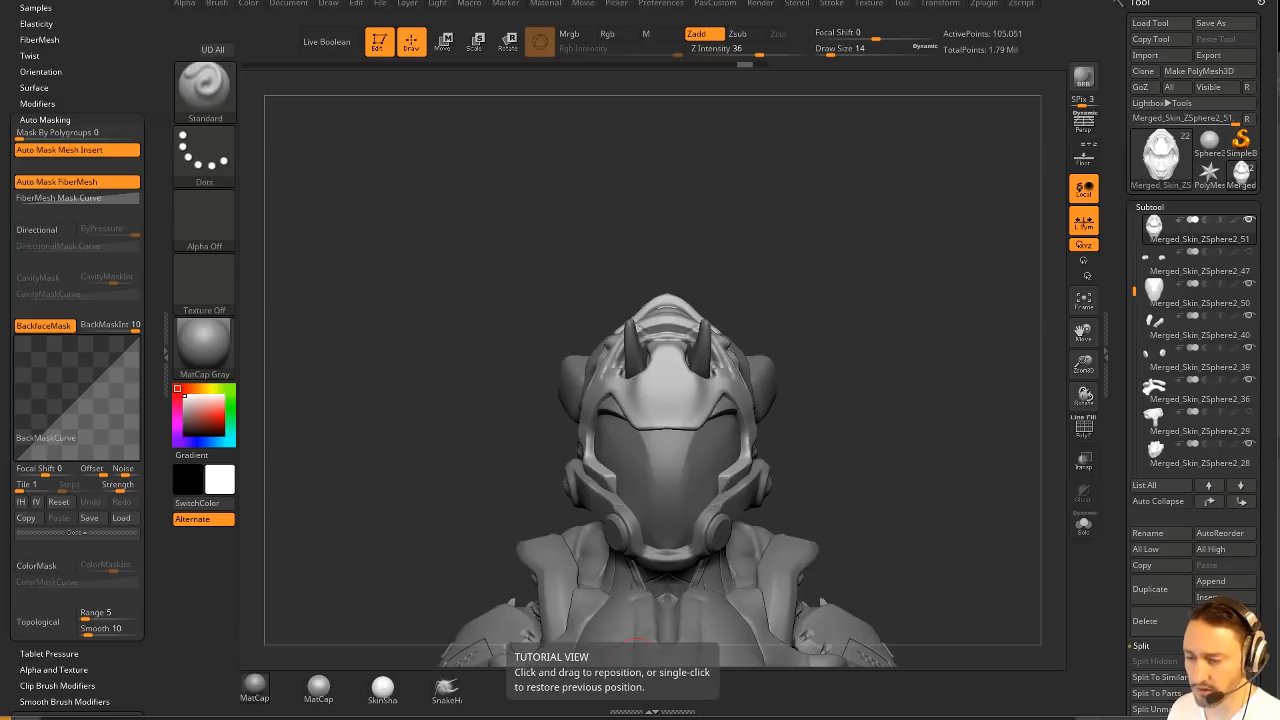
key(ctrl+s)
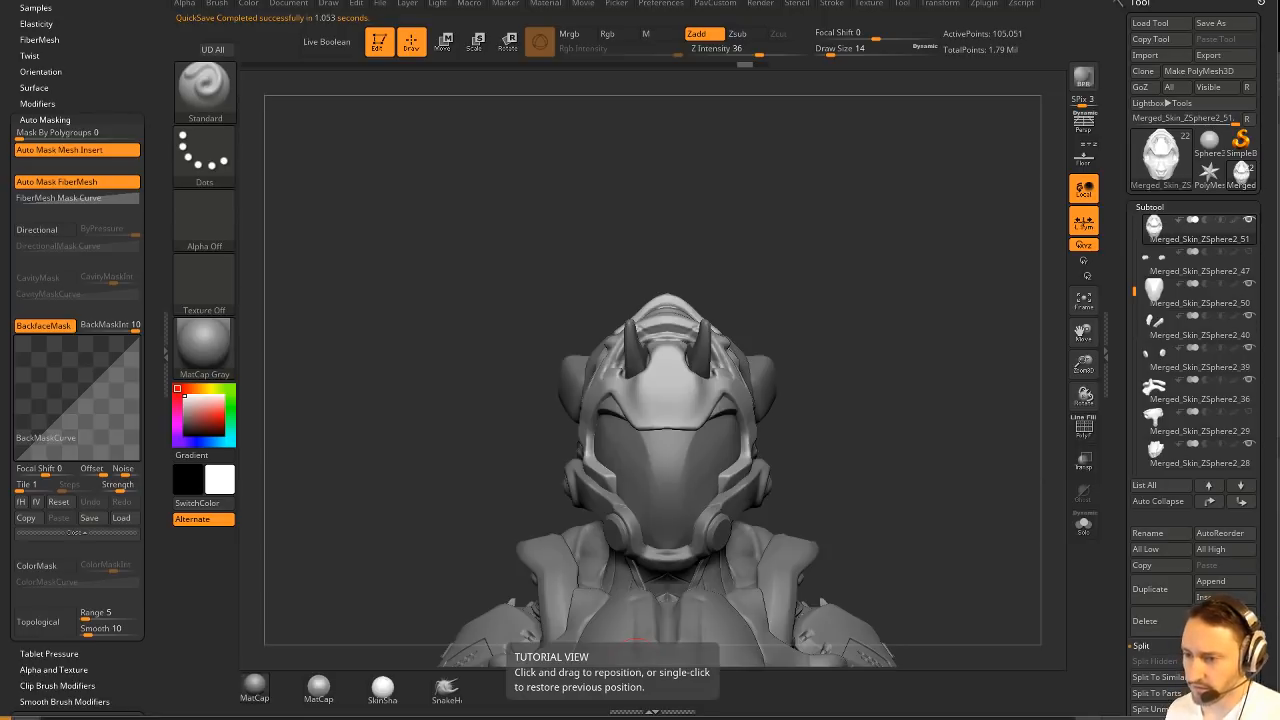
Try to draw a grid of crossing Topology brush curves over the helmet's lower side and neck at draw size 6.
mouse_move(897, 237)
mouse_down()
mouse_move(842, 303)
mouse_move(877, 308)
mouse_up()
key(s)
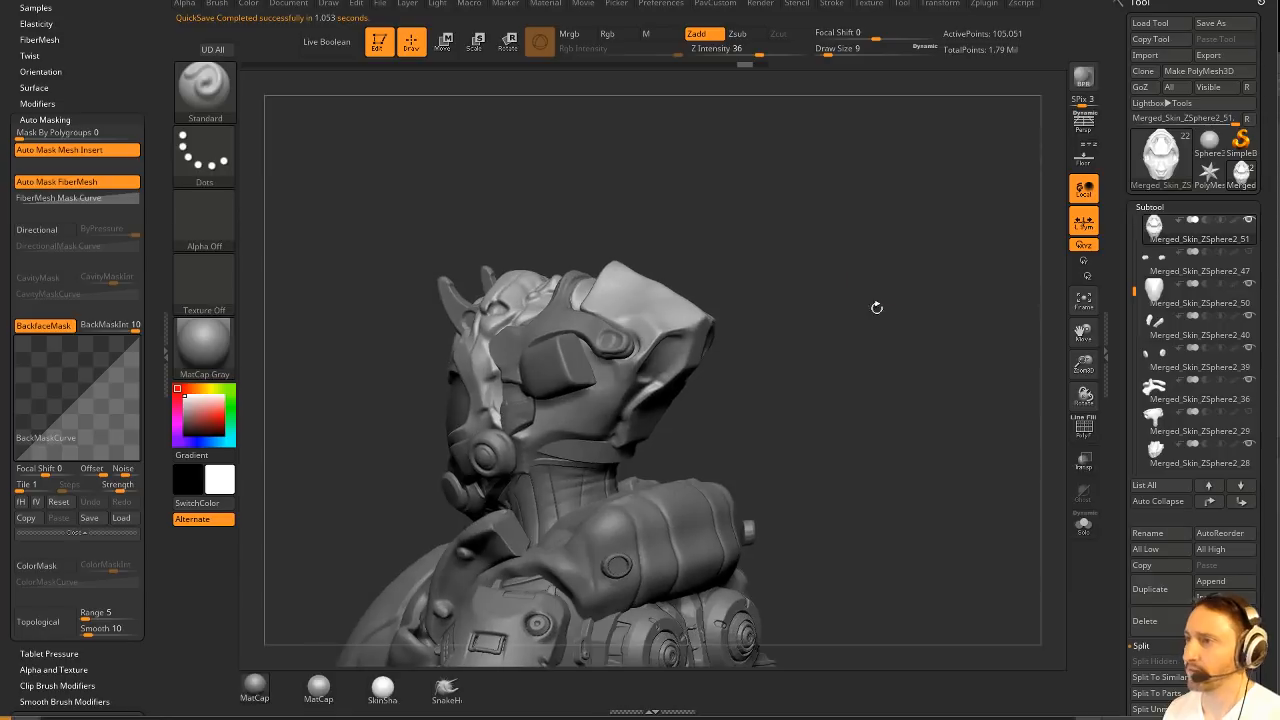
key(b)
key(t)
key(o)
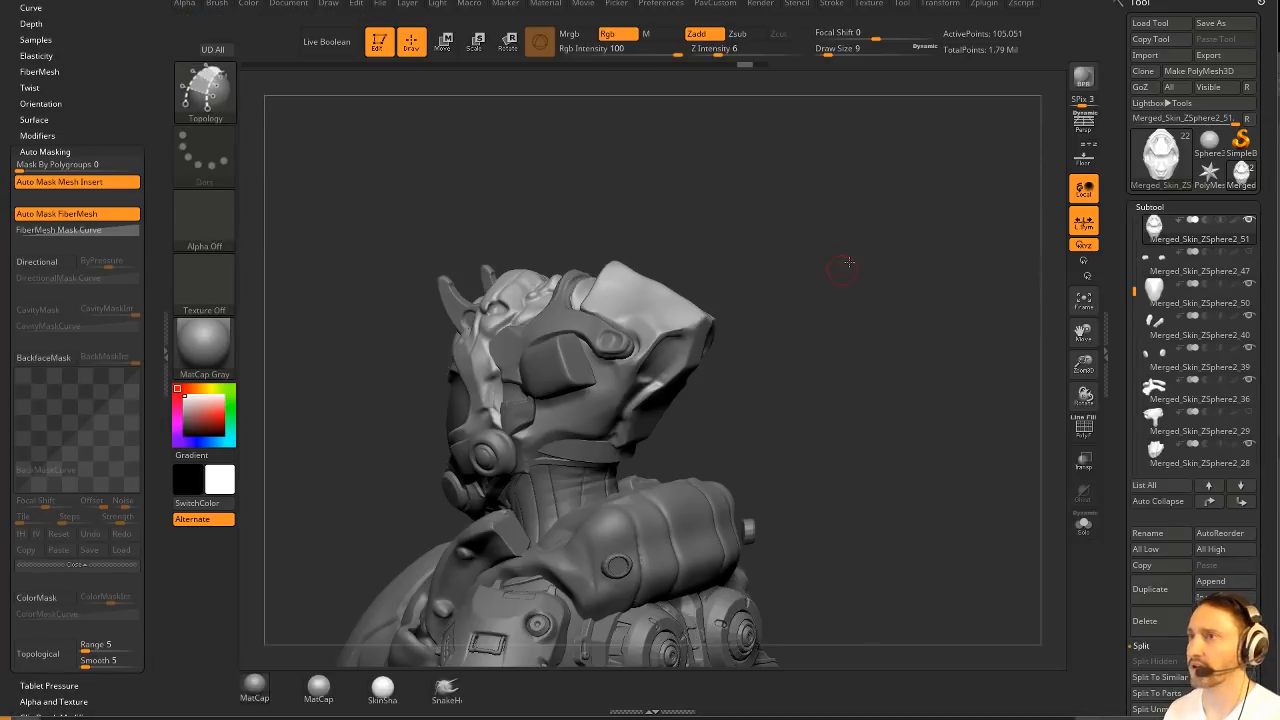
alt+drag(848, 262, 860, 300)
key(s)
drag(620, 460, 612, 458)
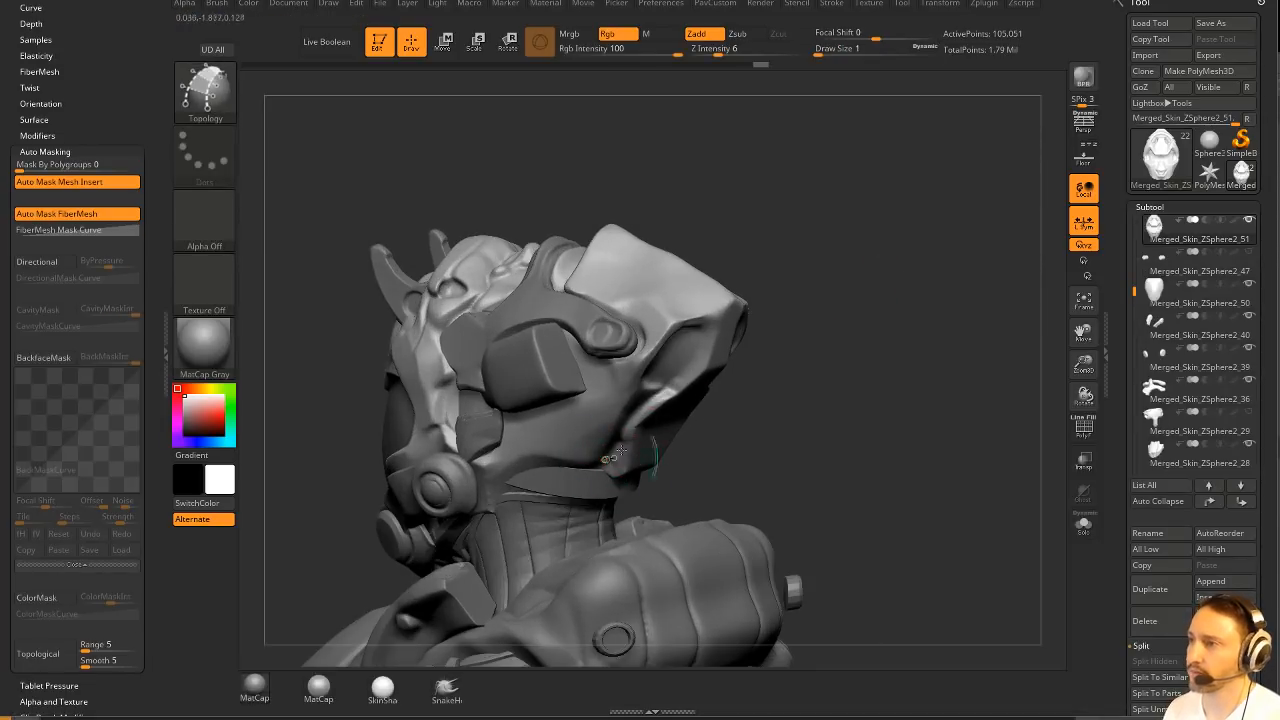
key(s)
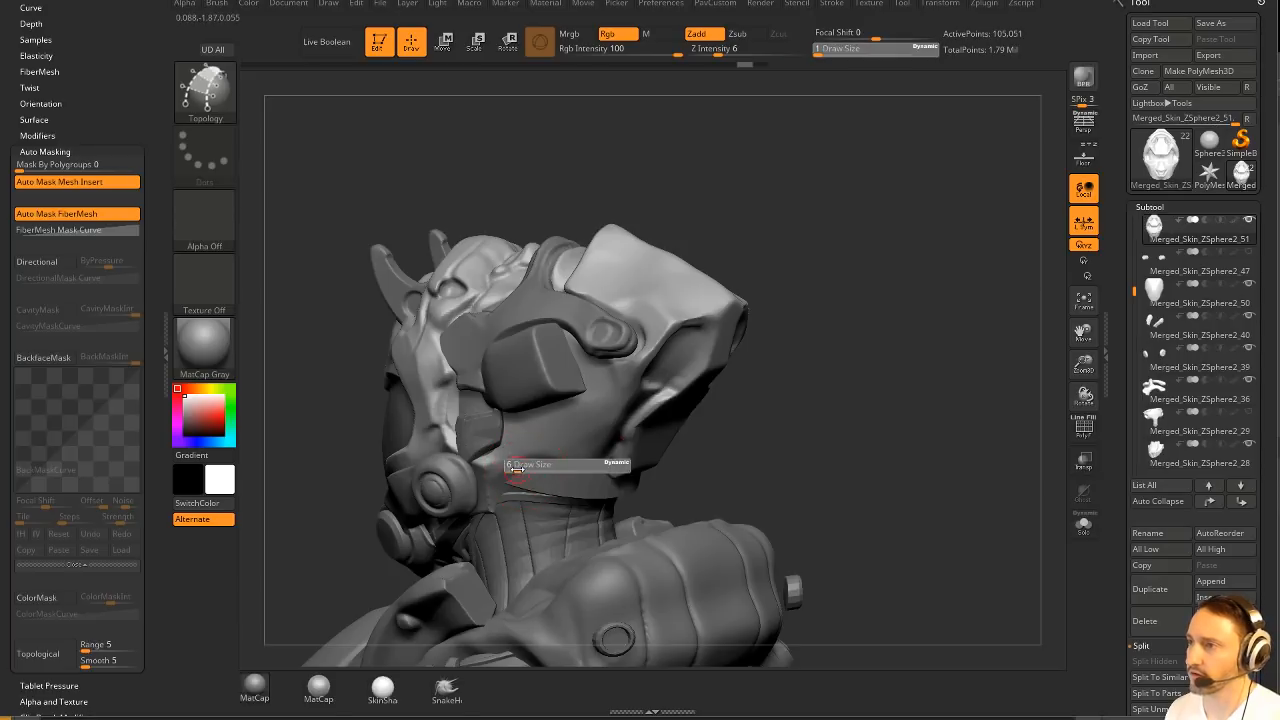
drag(509, 415, 502, 576)
drag(575, 418, 558, 563)
drag(466, 418, 641, 433)
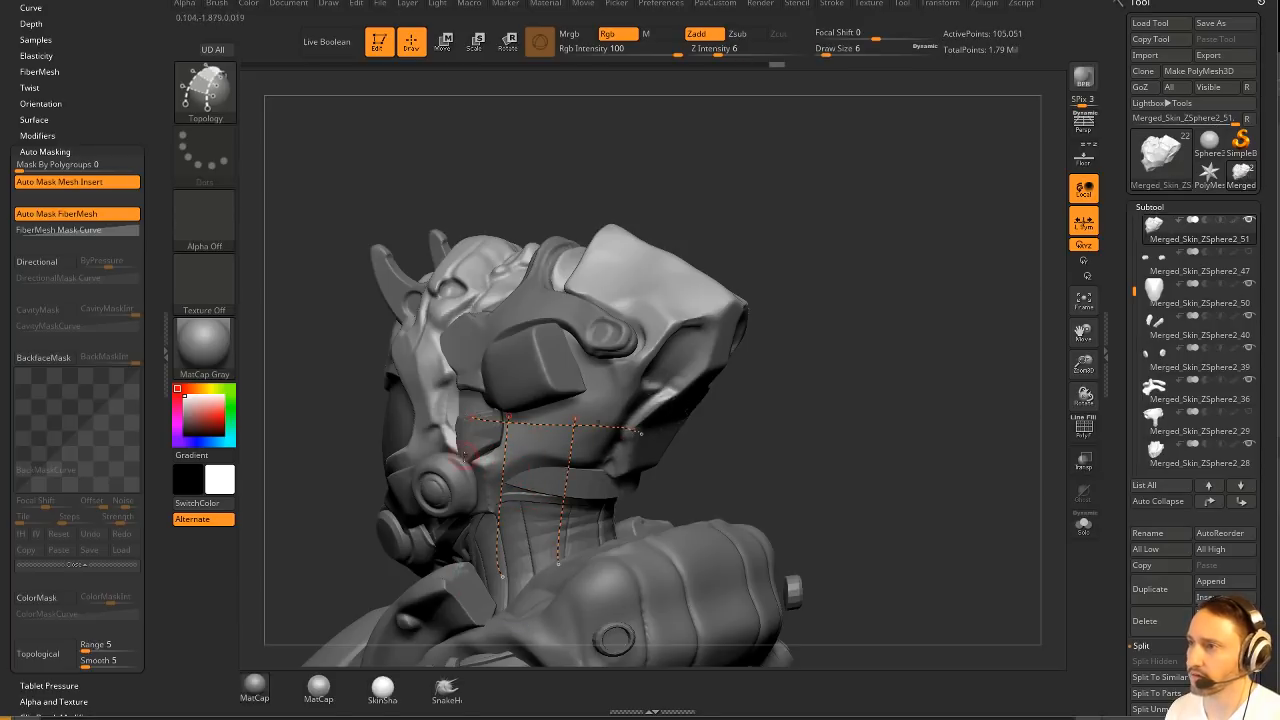
drag(464, 457, 618, 467)
drag(466, 503, 609, 507)
drag(460, 544, 584, 540)
mouse_move(813, 400)
mouse_down()
mouse_move(894, 402)
mouse_move(917, 383)
mouse_move(898, 301)
mouse_move(892, 340)
mouse_move(782, 355)
mouse_up()
Undo the topology curves drawn over the helmet side and neck.
key(ctrl+z)
key(ctrl+z)
key(ctrl+z)
key(ctrl+z)
key(ctrl+z)
key(ctrl+z)
Try to lay a strap patch over the side of the chest armor with crossing Topology brush curves.
key(s)
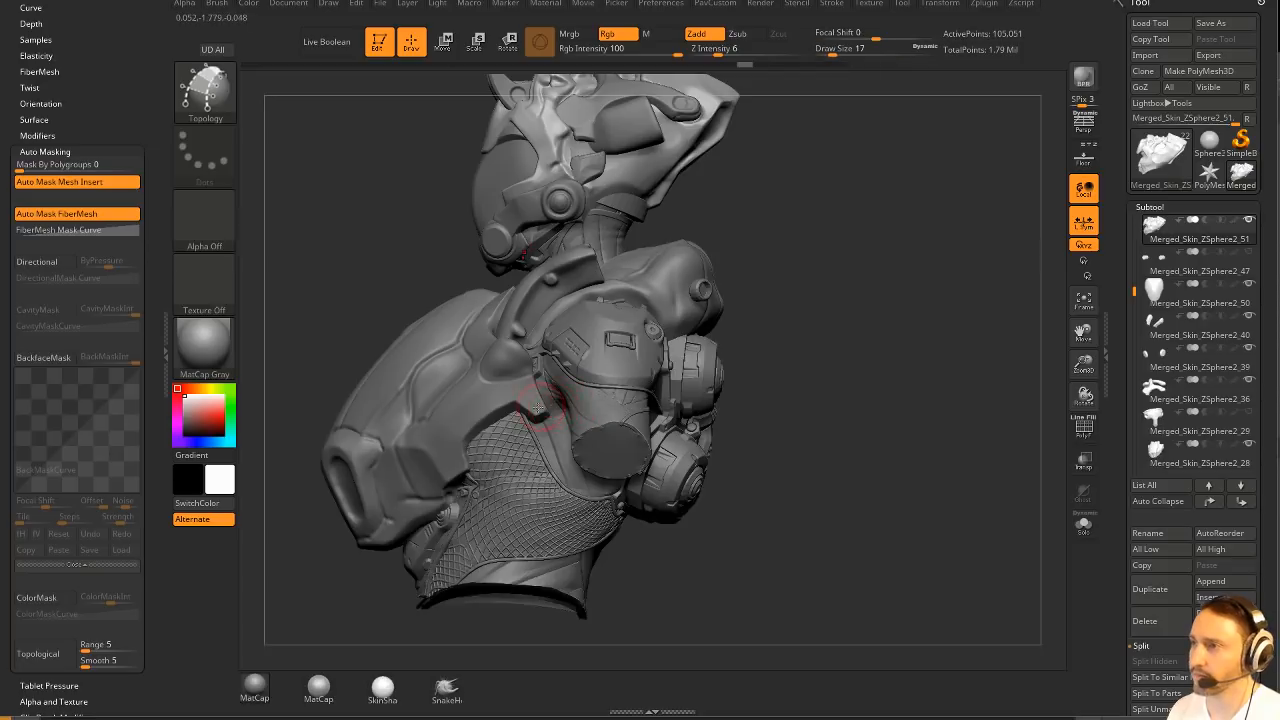
drag(502, 384, 575, 497)
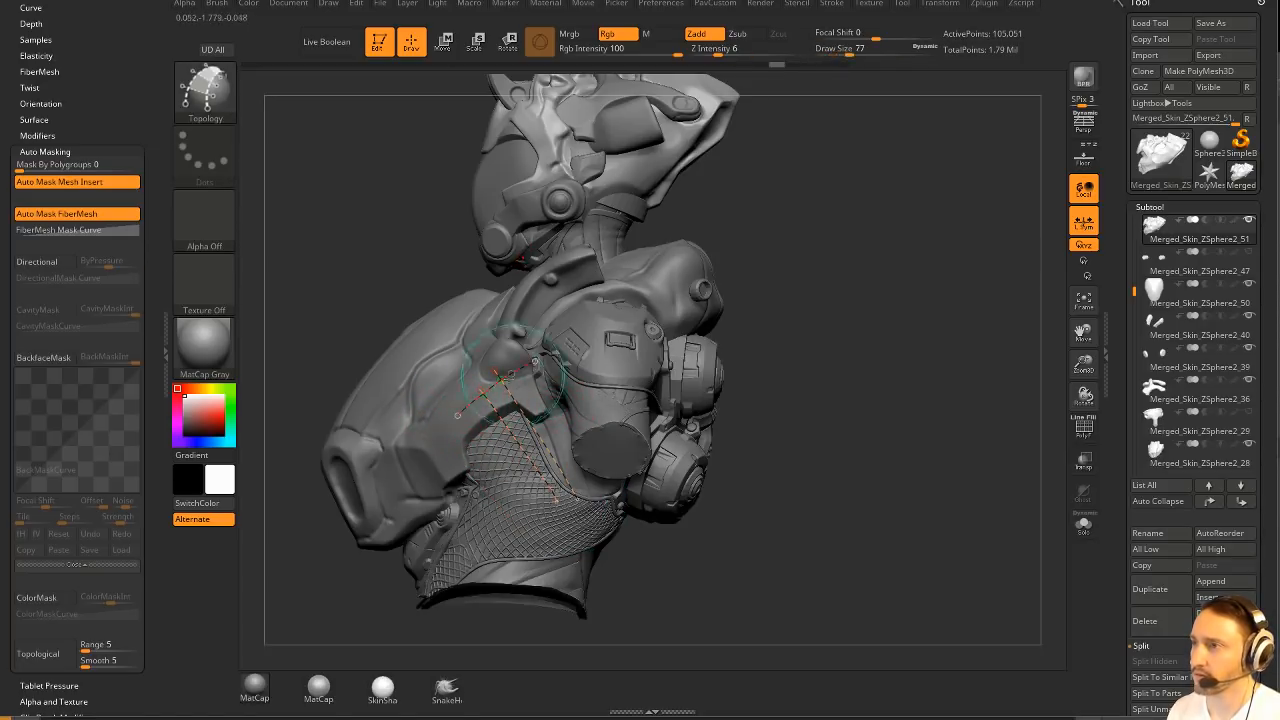
drag(460, 418, 550, 375)
drag(476, 446, 596, 413)
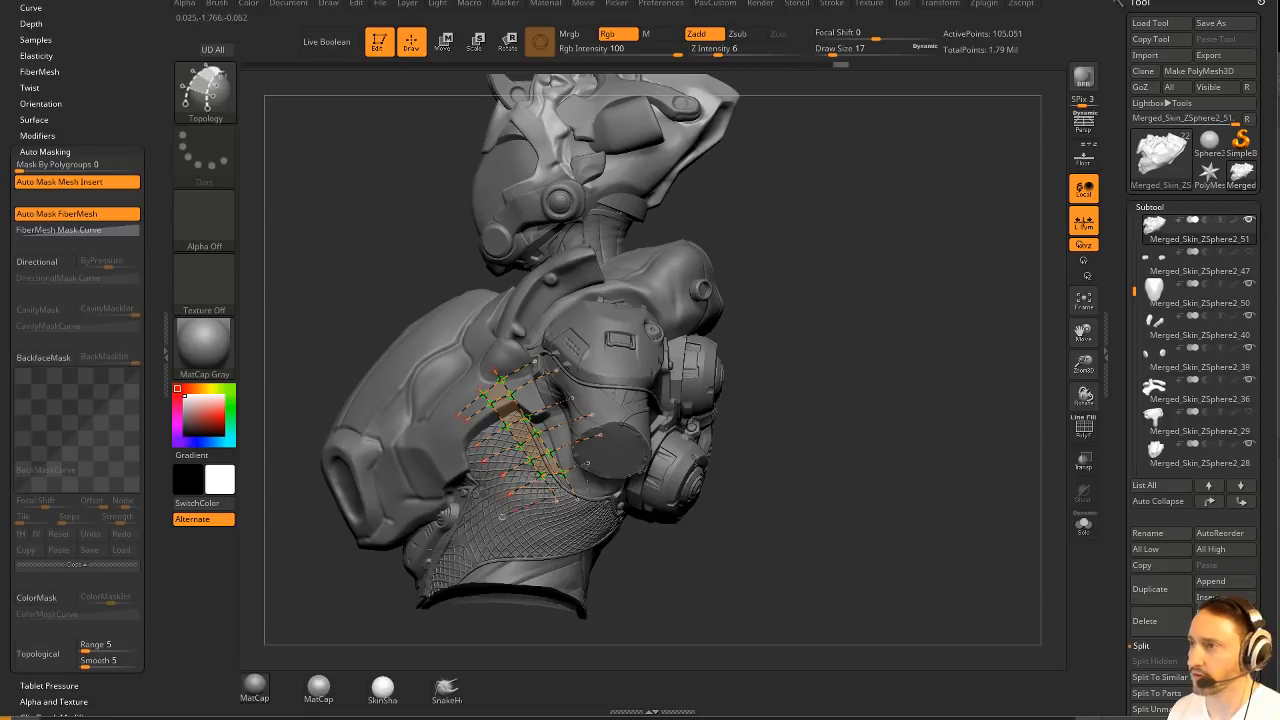
mouse_move(806, 410)
mouse_down()
mouse_move(943, 428)
mouse_move(871, 286)
mouse_move(1014, 391)
mouse_move(814, 337)
mouse_move(686, 366)
mouse_up()
click(605, 440)
Separate the trial topology patch from the helmet and delete it.
key(shift+q)
click(947, 383)
key(shift+f)
click(1165, 624)
Make the padded piece behind the neck active and choose the CurveStrapSnap brush at draw size 13.
alt+click(686, 366)
drag(852, 319, 913, 346)
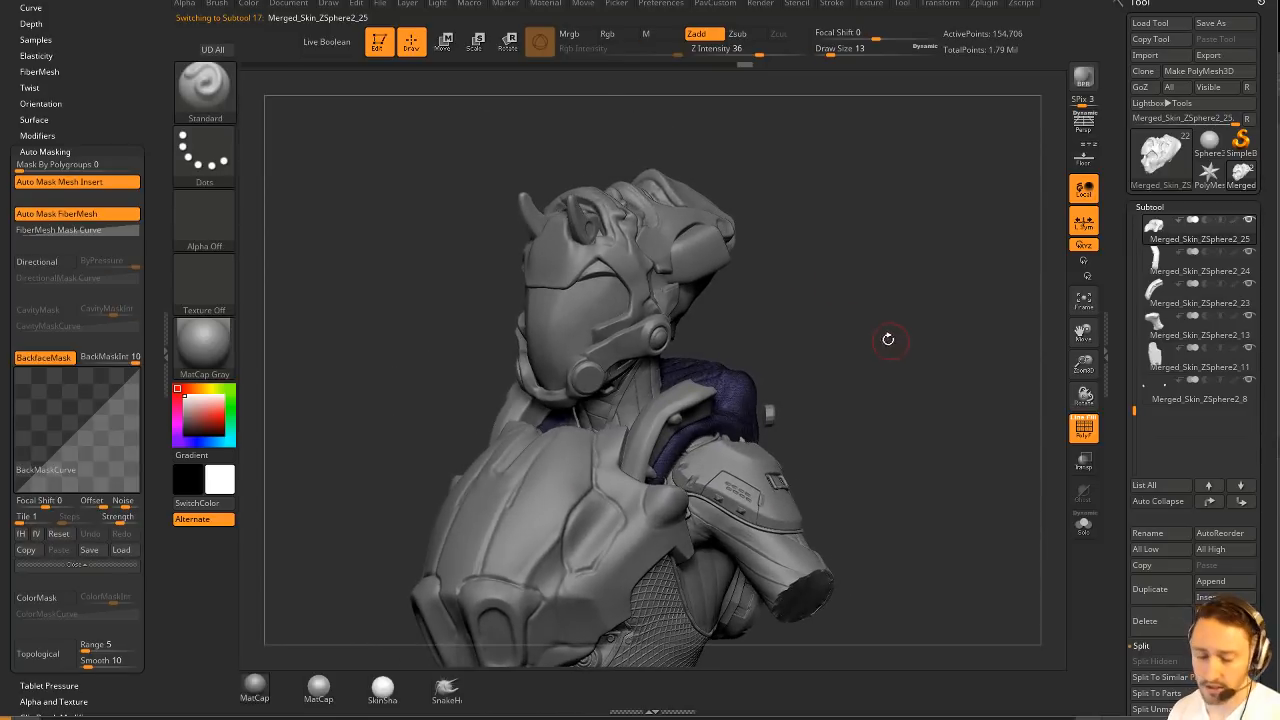
key(b)
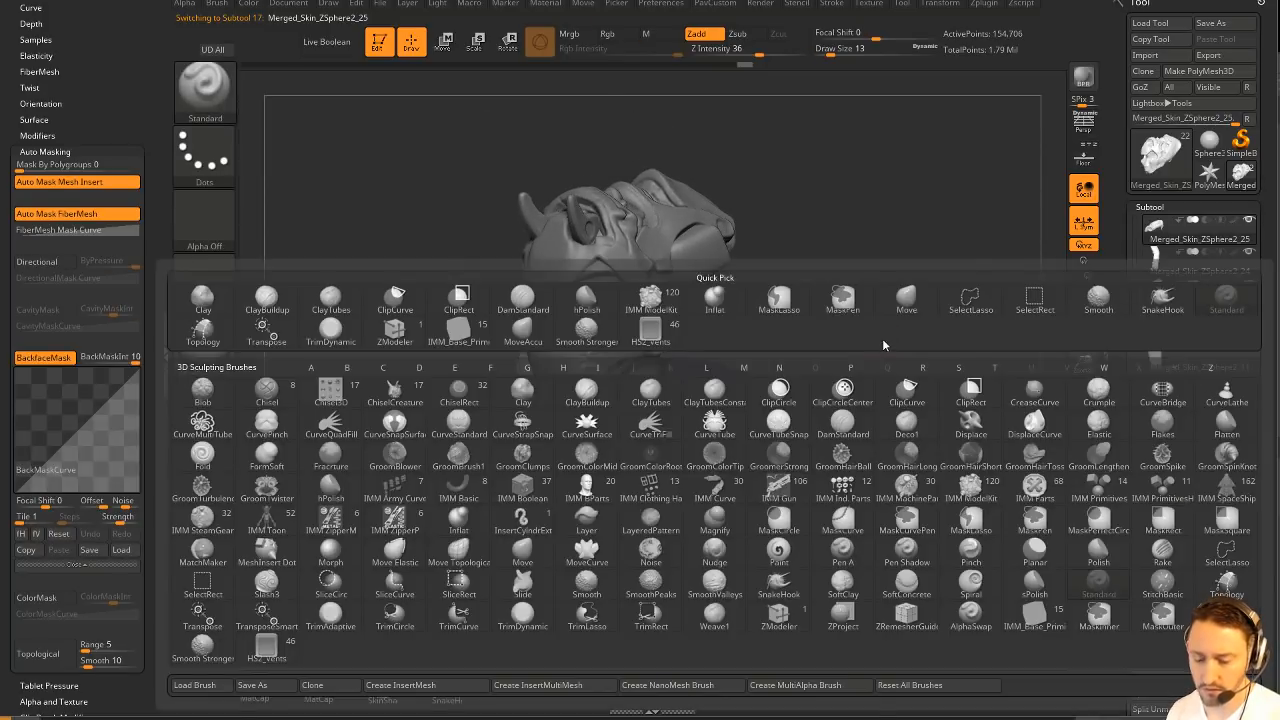
key(c)
click(522, 422)
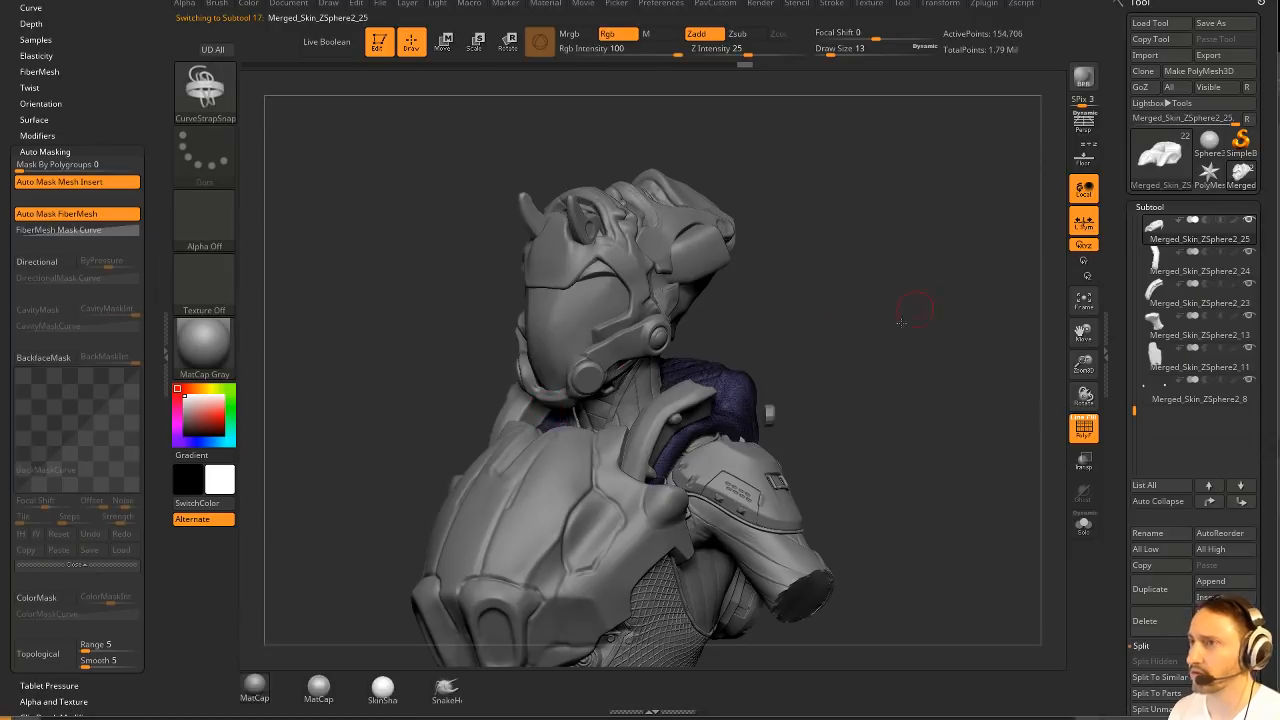
Try to draw a curved strap from the rear shoulder across the neck opening.
mouse_move(770, 412)
mouse_down()
mouse_move(744, 462)
mouse_move(573, 340)
mouse_move(543, 482)
mouse_up()
drag(720, 397, 943, 383)
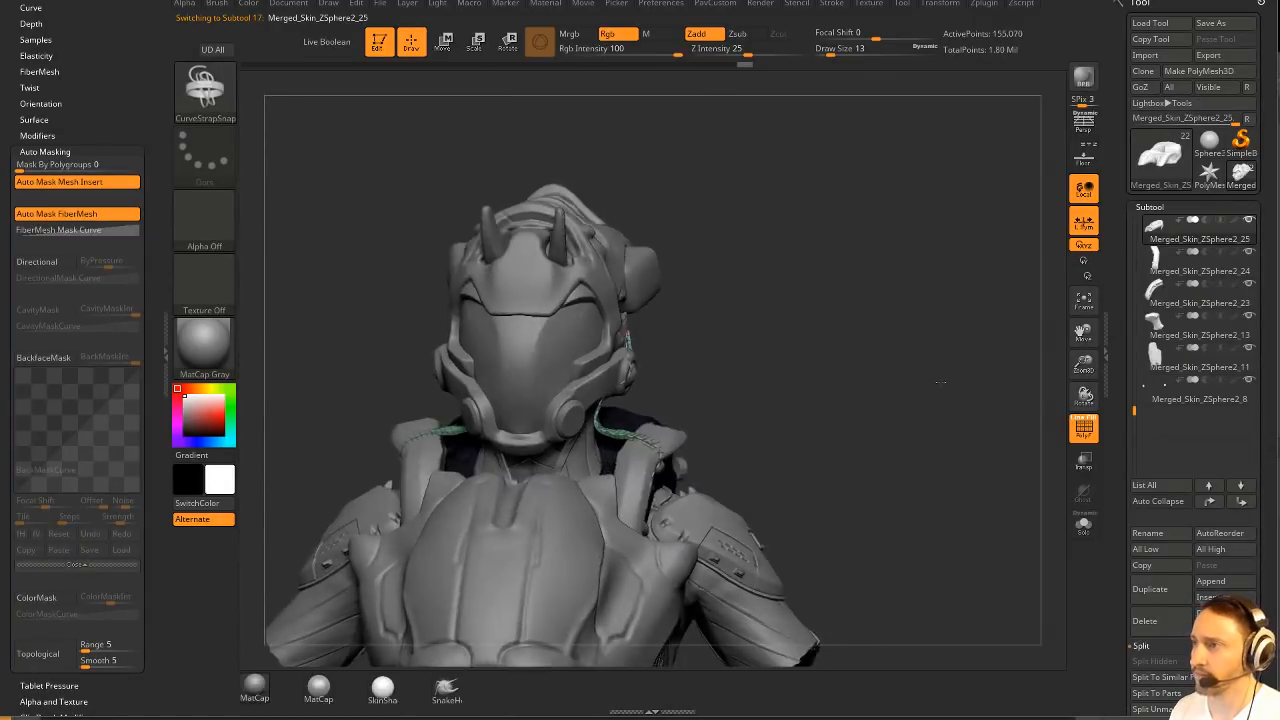
drag(800, 440, 733, 324)
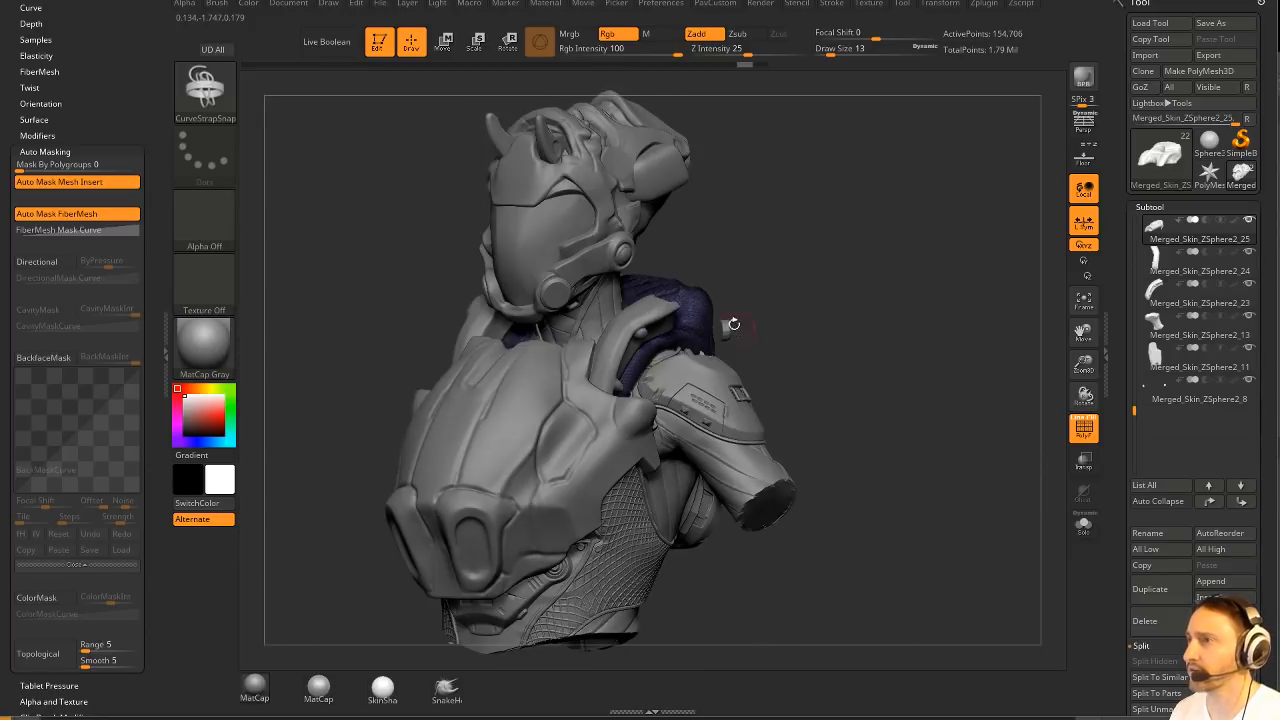
Draw mirrored straps from the helmet sides down over the chest to the waist and split them into their own subtool.
drag(583, 280, 648, 531)
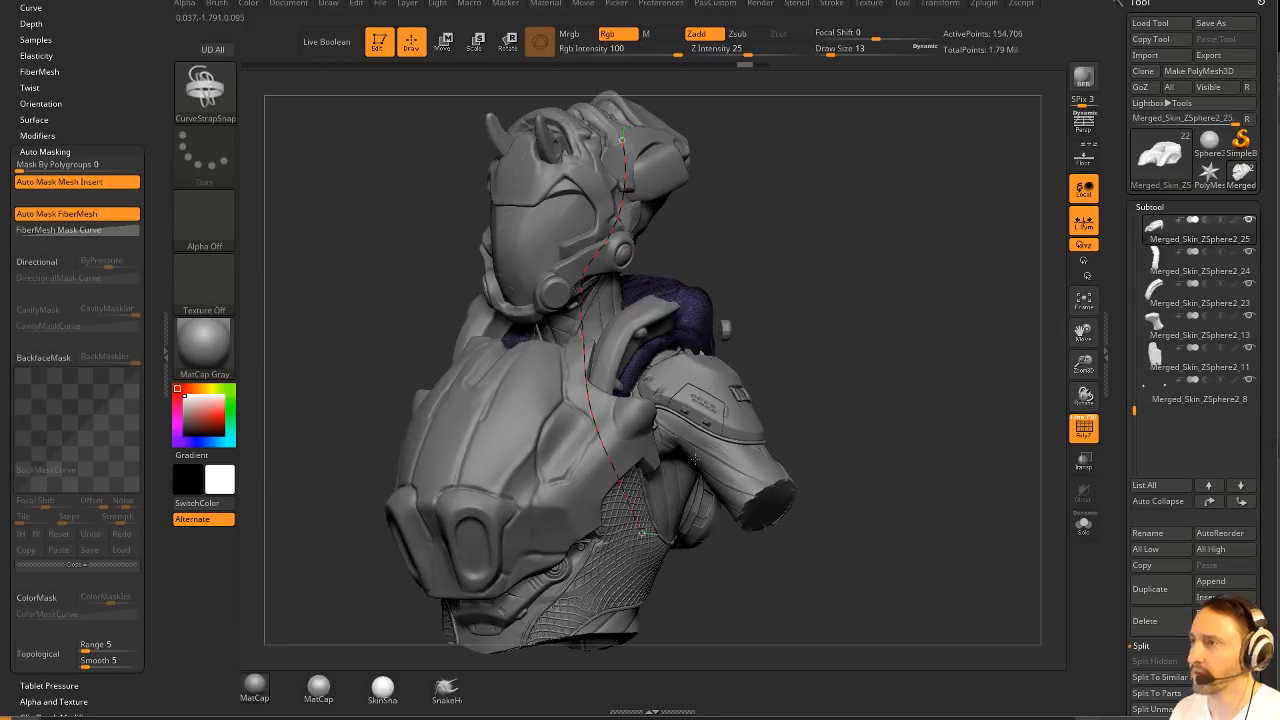
mouse_move(902, 316)
mouse_down()
mouse_move(955, 330)
mouse_move(934, 336)
mouse_up()
key(3)
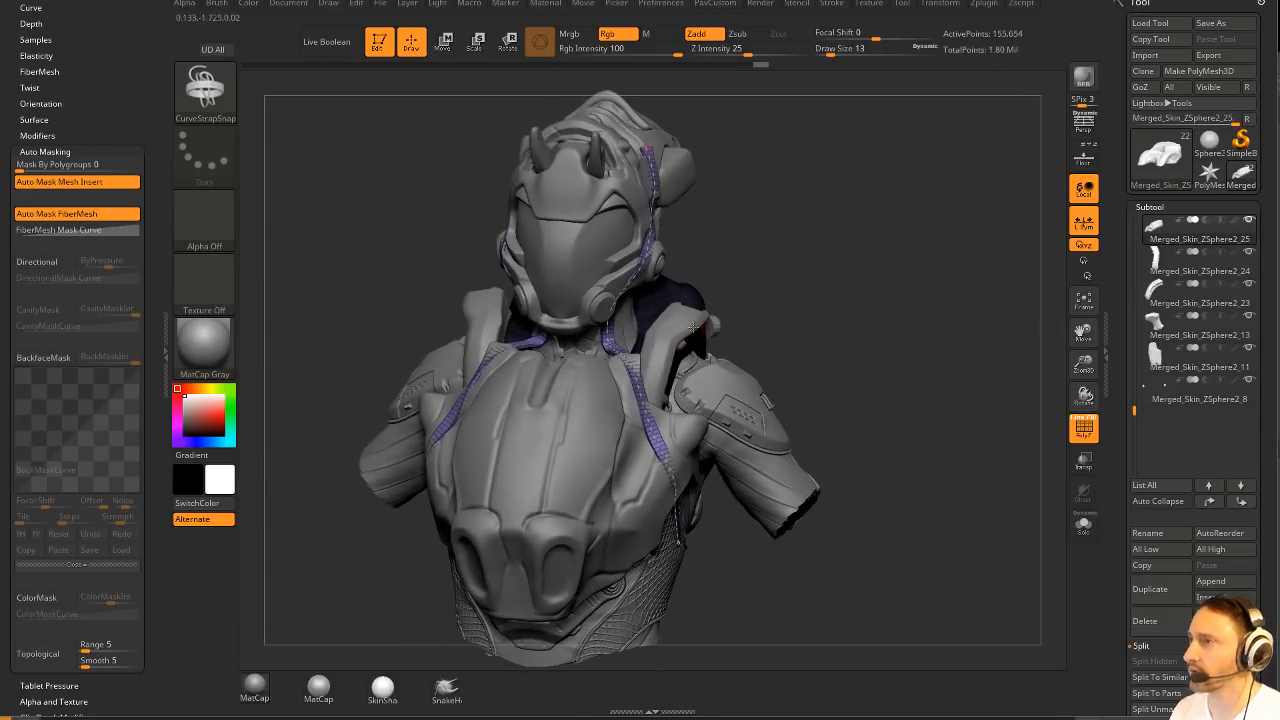
key(3)
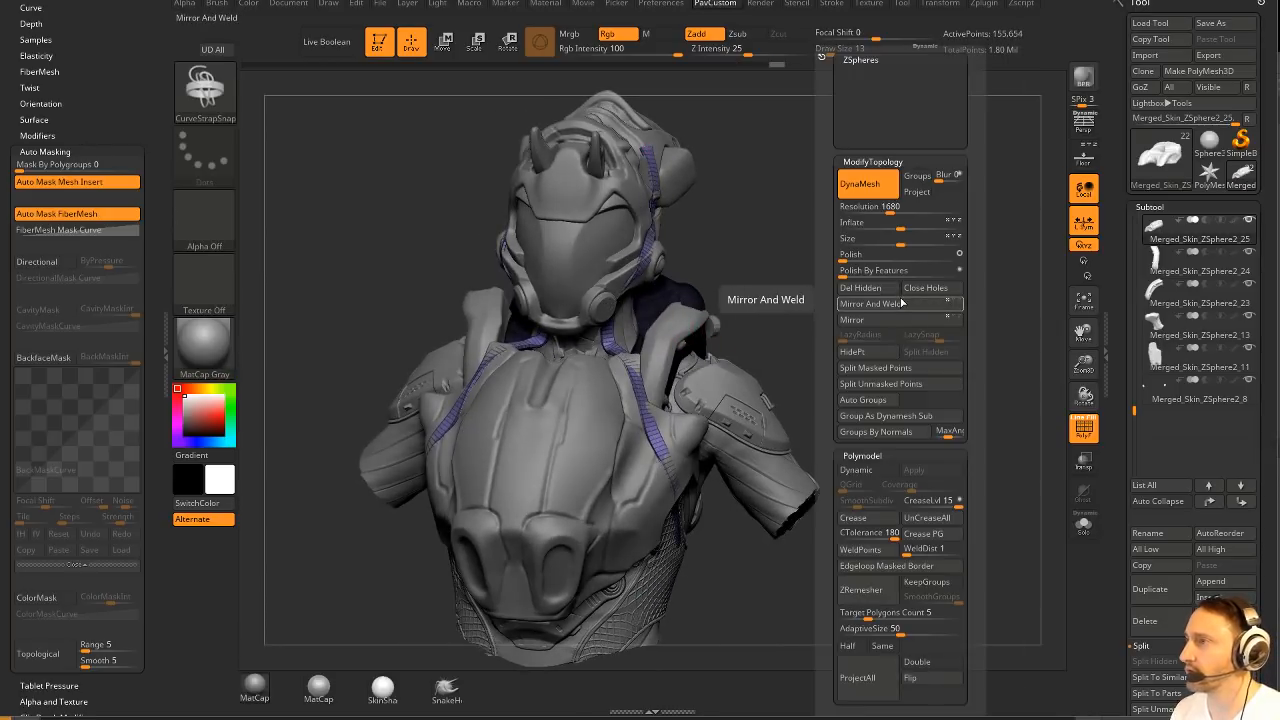
click(905, 385)
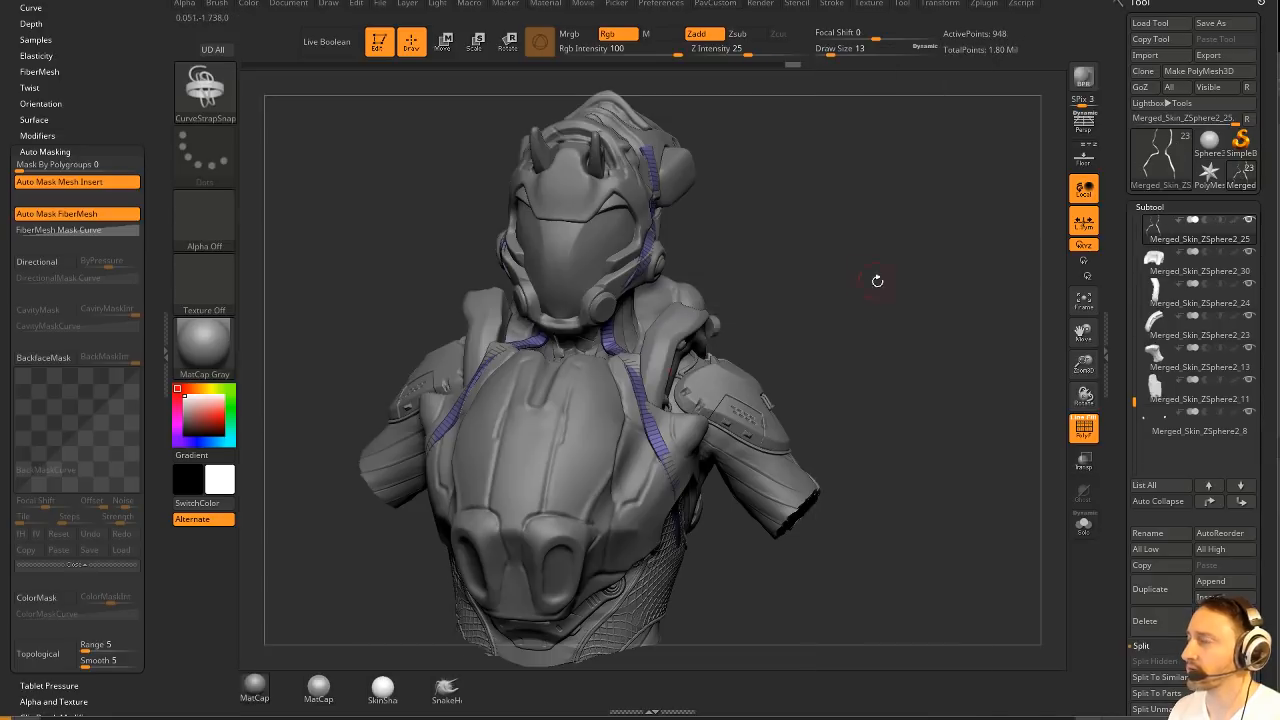
Turn the thin straps into thicker, denser bands with DynaMesh.
alt+drag(878, 281, 880, 319)
key(3)
mouse_move(885, 228)
mouse_down()
mouse_move(878, 272)
mouse_move(904, 285)
mouse_up()
key(3)
key(s)
Flatten the straps with the hPolish brush at draw size 94, rebuilding their mesh with DynaMesh between strokes.
drag(749, 351, 780, 323)
key(b)
key(h)
key(p)
key(shift+f)
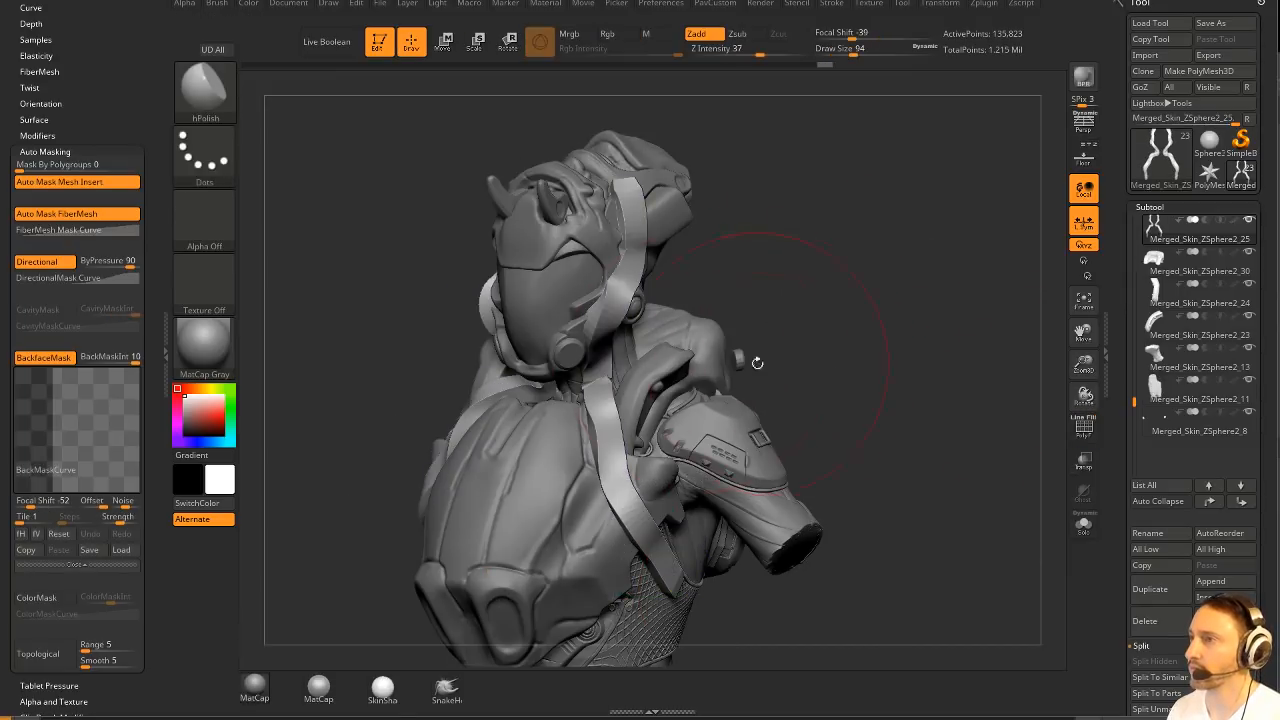
mouse_move(592, 357)
mouse_down()
mouse_move(597, 378)
mouse_move(614, 325)
mouse_move(617, 341)
mouse_up()
ctrl+drag(851, 237, 864, 321)
mouse_move(629, 304)
mouse_down()
mouse_move(600, 412)
mouse_move(612, 462)
mouse_up()
mouse_move(795, 300)
mouse_down()
mouse_move(860, 280)
mouse_move(850, 272)
mouse_up()
ctrl+drag(829, 278, 735, 305)
drag(250, 290, 530, 230)
Smooth the straps along the chest and beside the helmet with the Smooth Stronger brush.
shift+drag(610, 360, 585, 520)
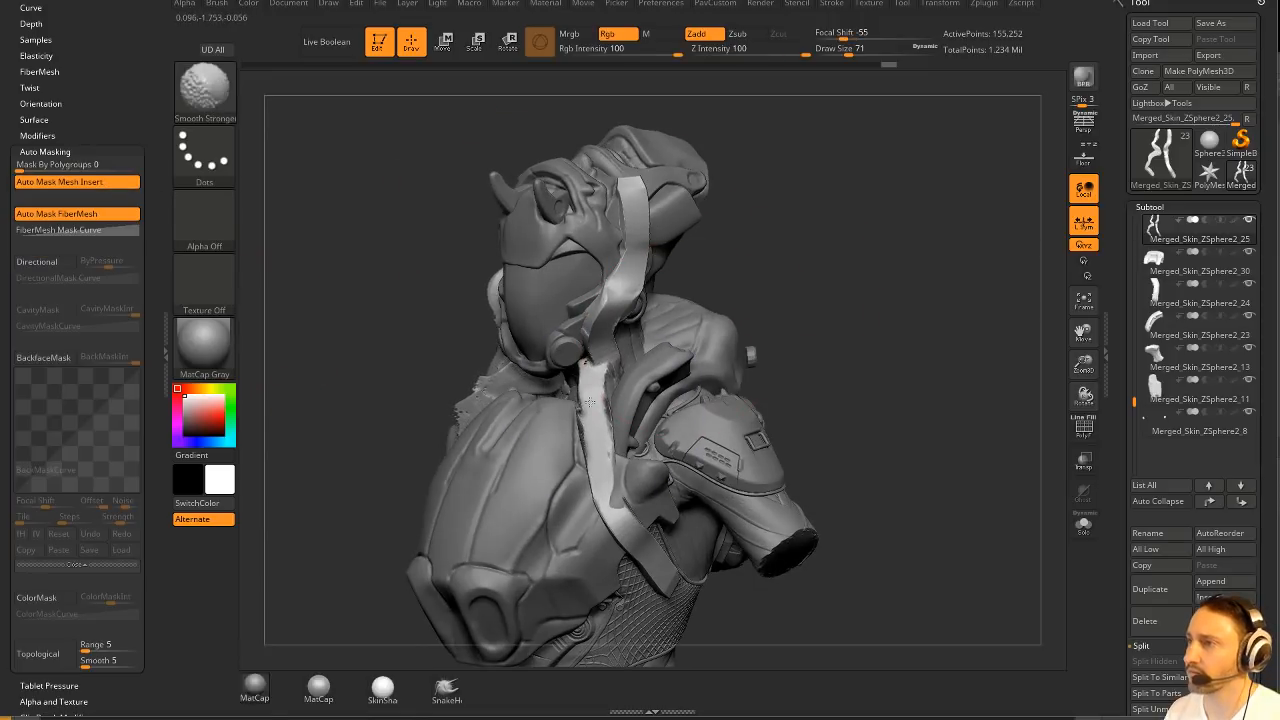
shift+drag(625, 240, 605, 300)
mouse_move(820, 266)
mouse_down()
mouse_move(893, 286)
mouse_move(614, 400)
mouse_up()
shift+drag(450, 460, 457, 300)
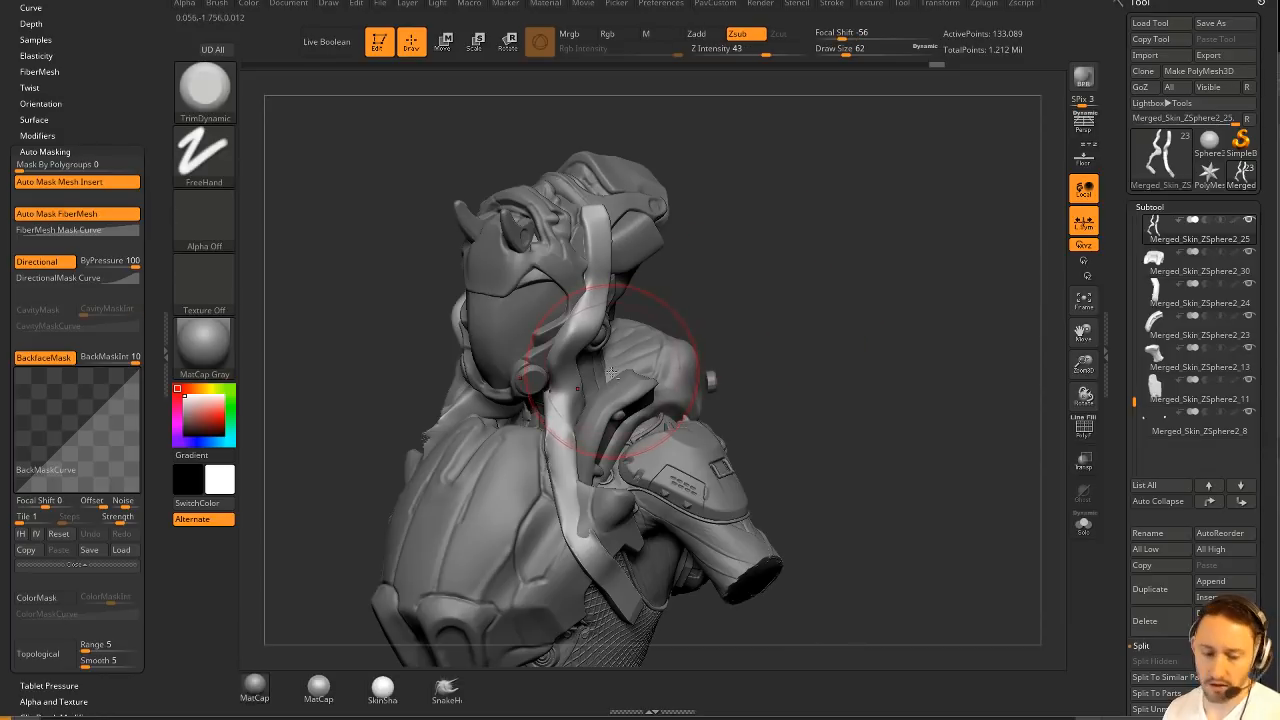
Build up the strap's surface from the helmet side down to the waist with the Clay brush at draw size 39.
key(b)
key(c)
key(l)
mouse_move(597, 276)
mouse_down()
mouse_move(560, 400)
mouse_move(563, 352)
mouse_move(530, 345)
mouse_move(565, 365)
mouse_move(562, 500)
mouse_move(590, 580)
mouse_up()
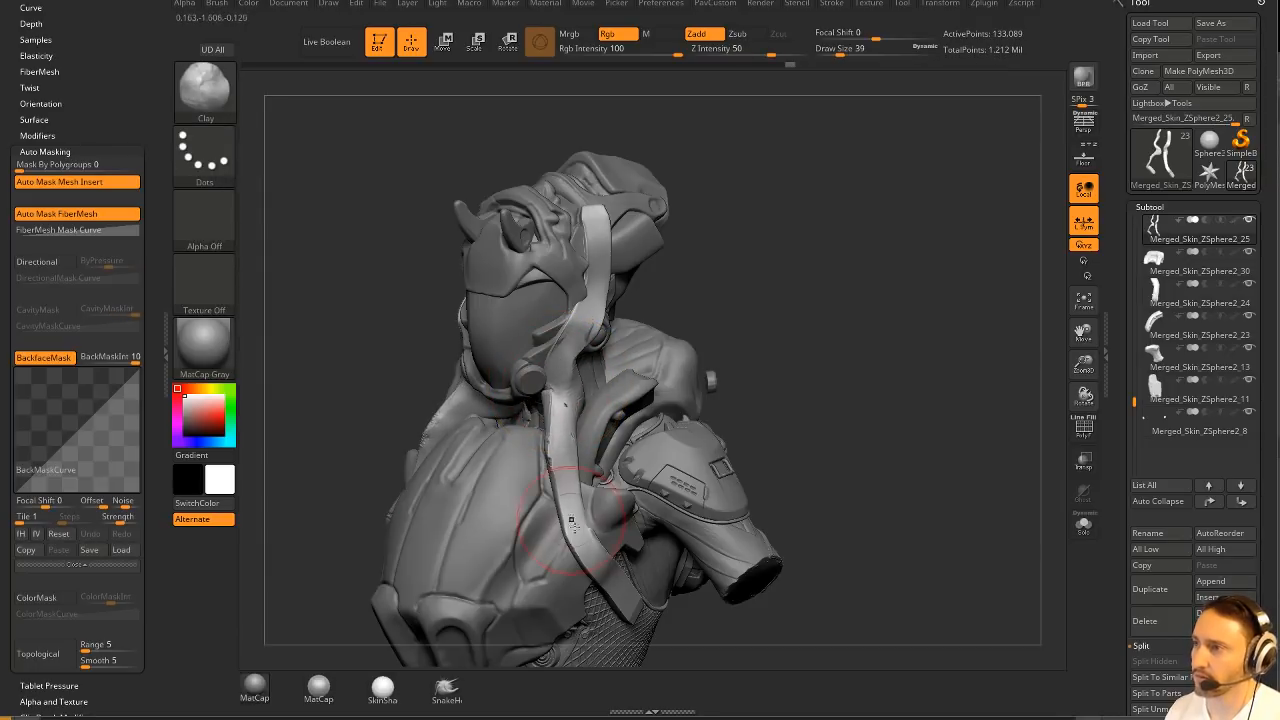
Polish the strap beside the helmet's jaw with the hPolish brush at draw size 39.
drag(798, 433, 900, 440)
key(b)
key(h)
key(p)
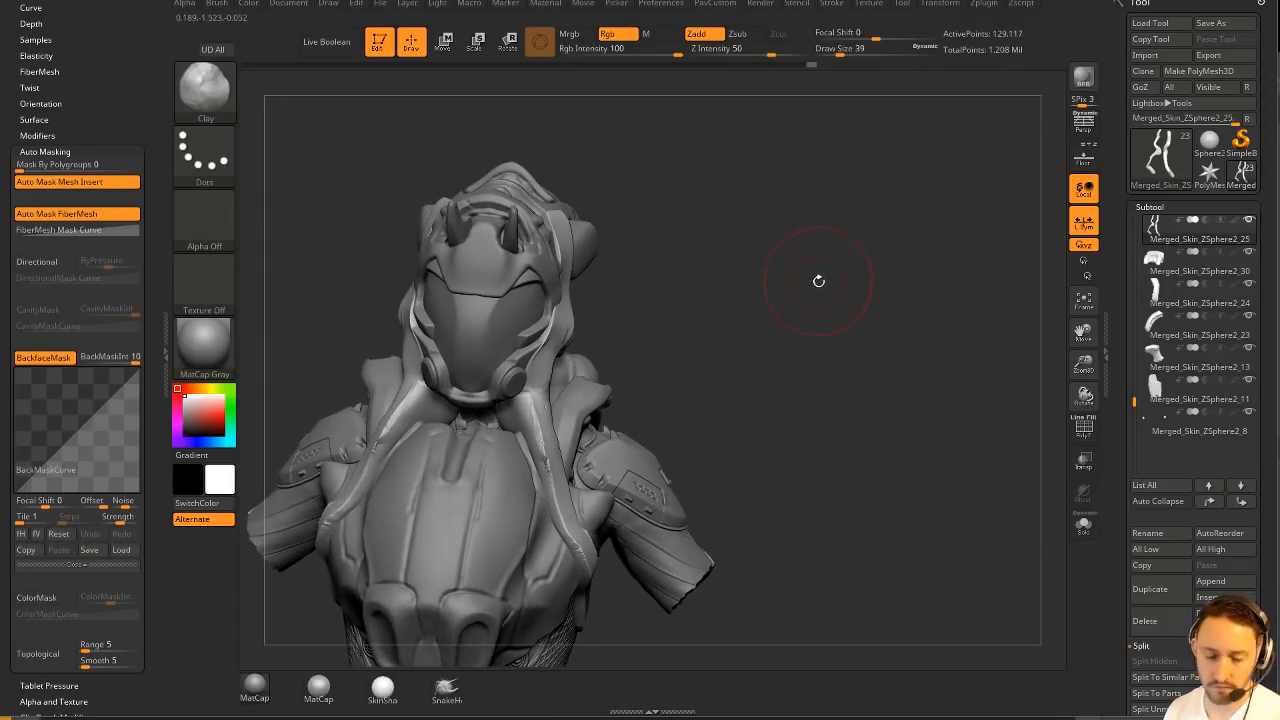
mouse_move(817, 280)
mouse_down()
mouse_move(616, 247)
mouse_move(582, 341)
mouse_up()
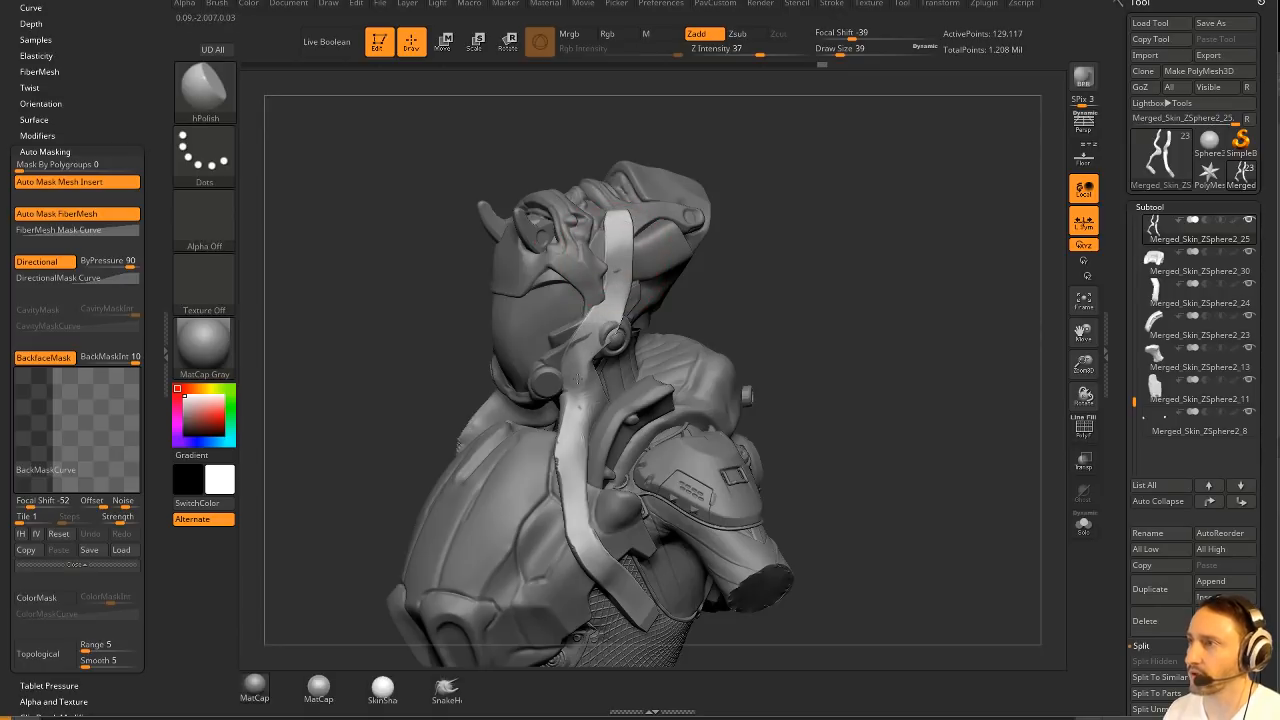
Flatten the strap's face over the neck and chest with the TrimDynamic brush at draw size 35.
drag(822, 372, 774, 330)
key(b)
key(t)
key(d)
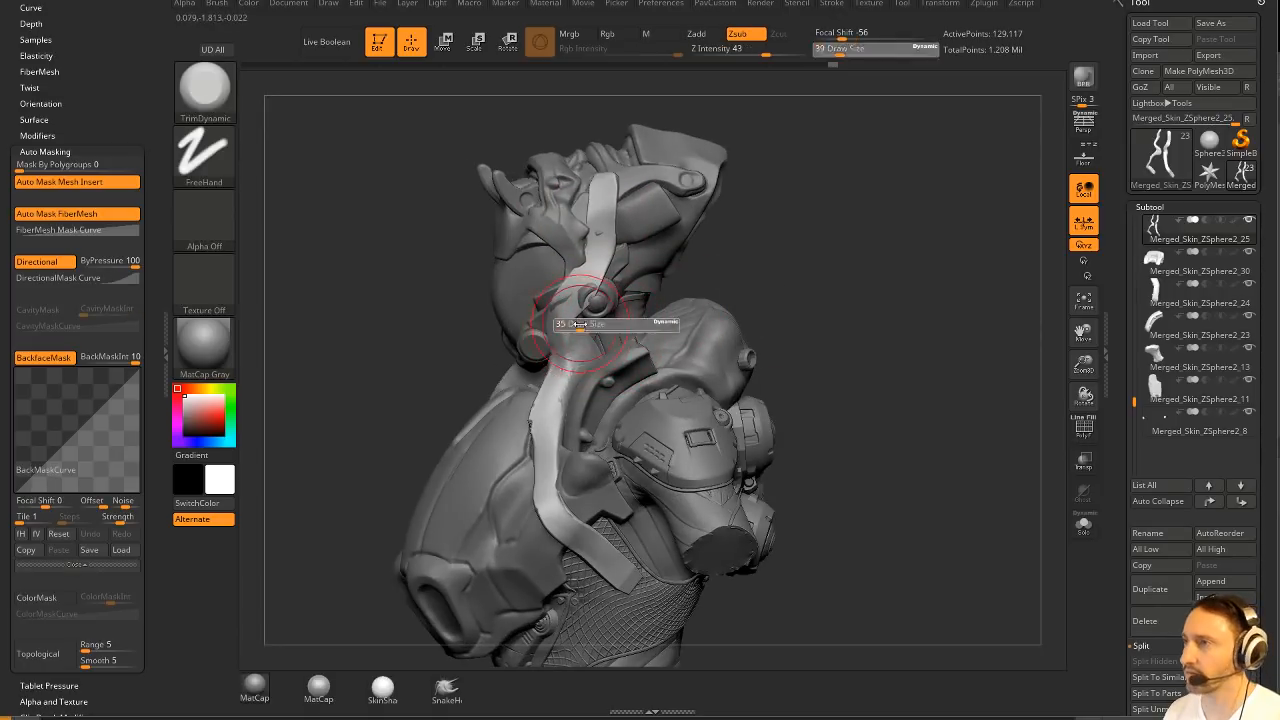
drag(850, 285, 837, 260)
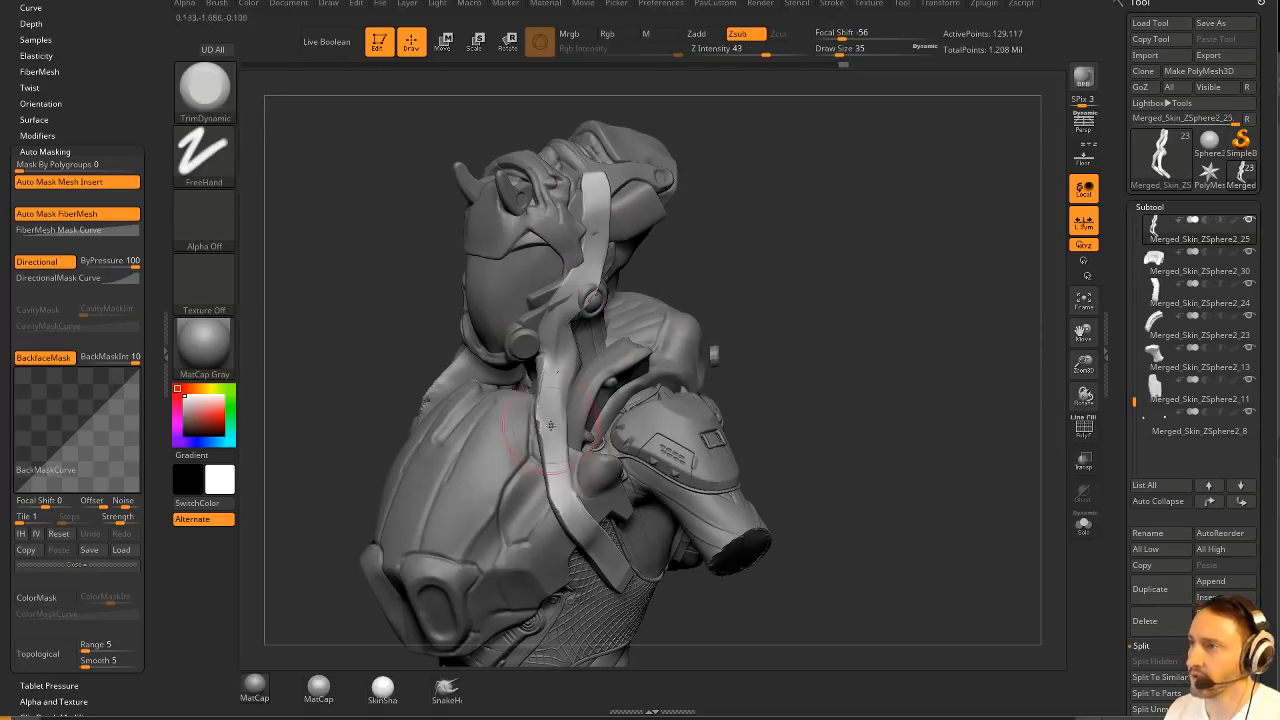
drag(862, 415, 835, 400)
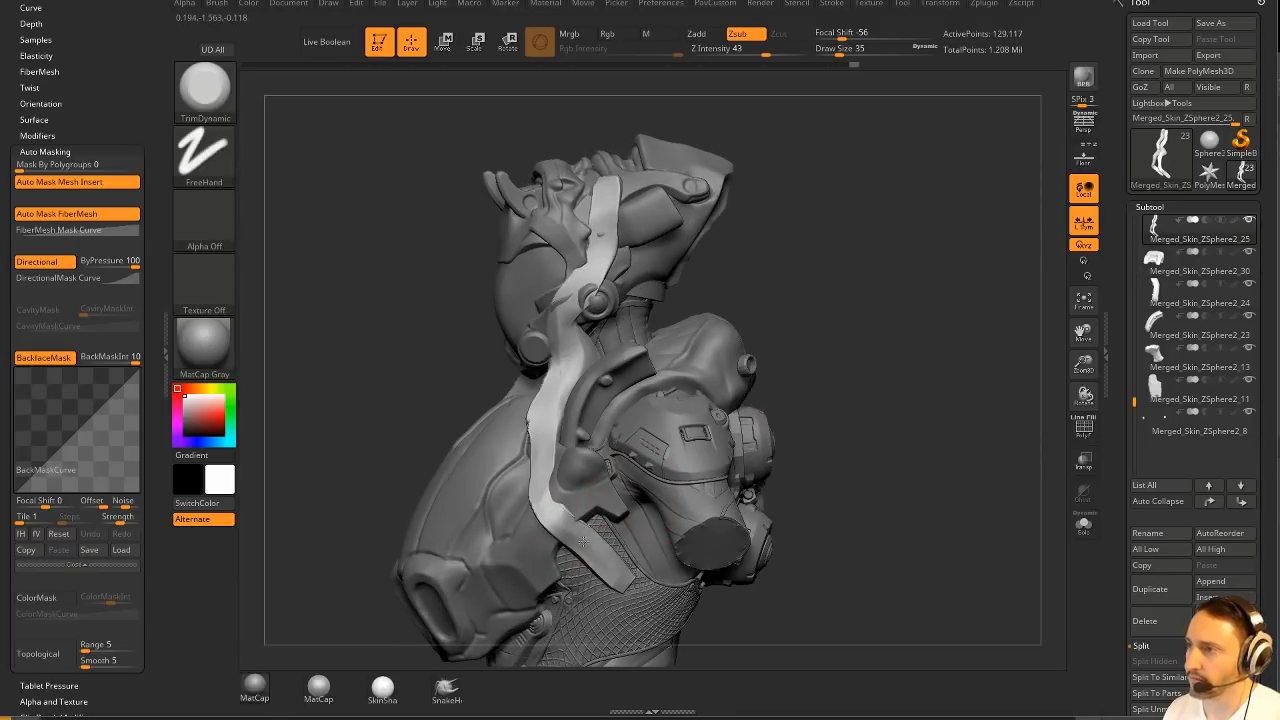
Pull the straps closer to the neck and chest armor with the Move brush at draw size 62.
drag(885, 330, 743, 352)
drag(532, 438, 539, 438)
key(b)
key(m)
key(v)
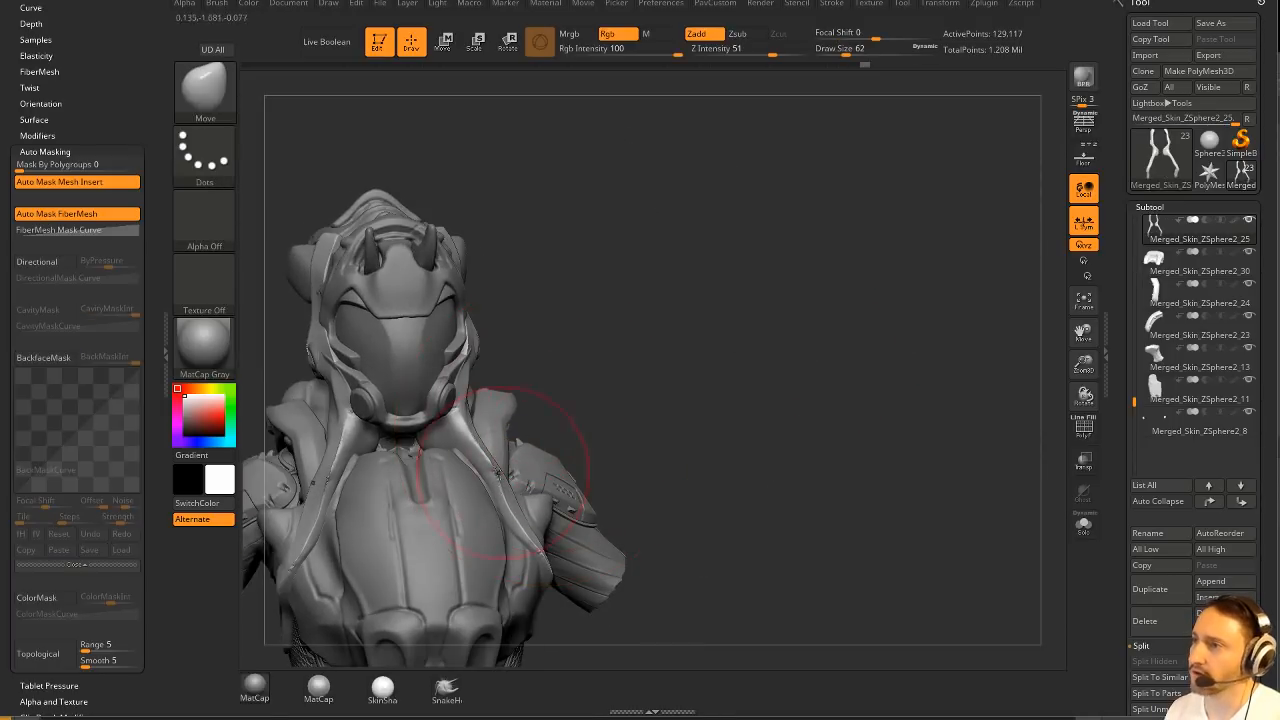
drag(494, 480, 485, 477)
drag(468, 425, 463, 425)
mouse_move(572, 368)
mouse_down()
mouse_move(508, 362)
mouse_move(634, 271)
mouse_up()
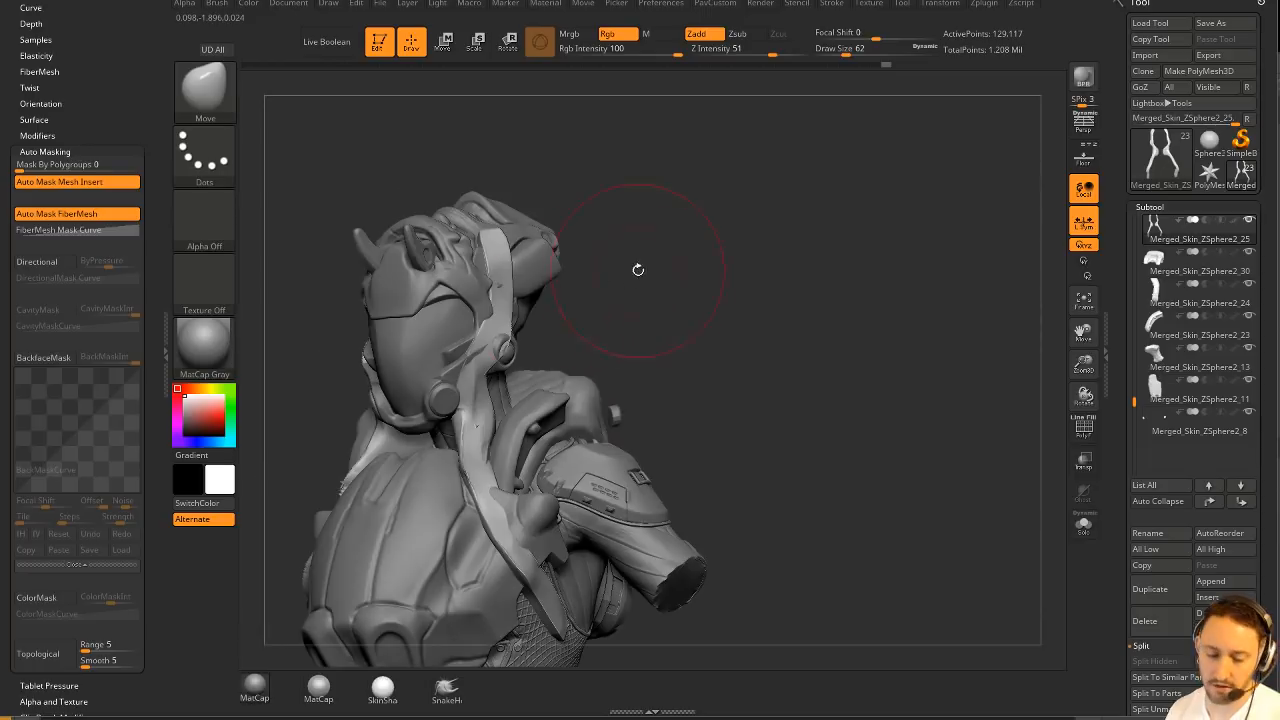
Polish the strap from the chest down to the waist with the hPolish brush at draw size 37.
key(b)
key(h)
key(p)
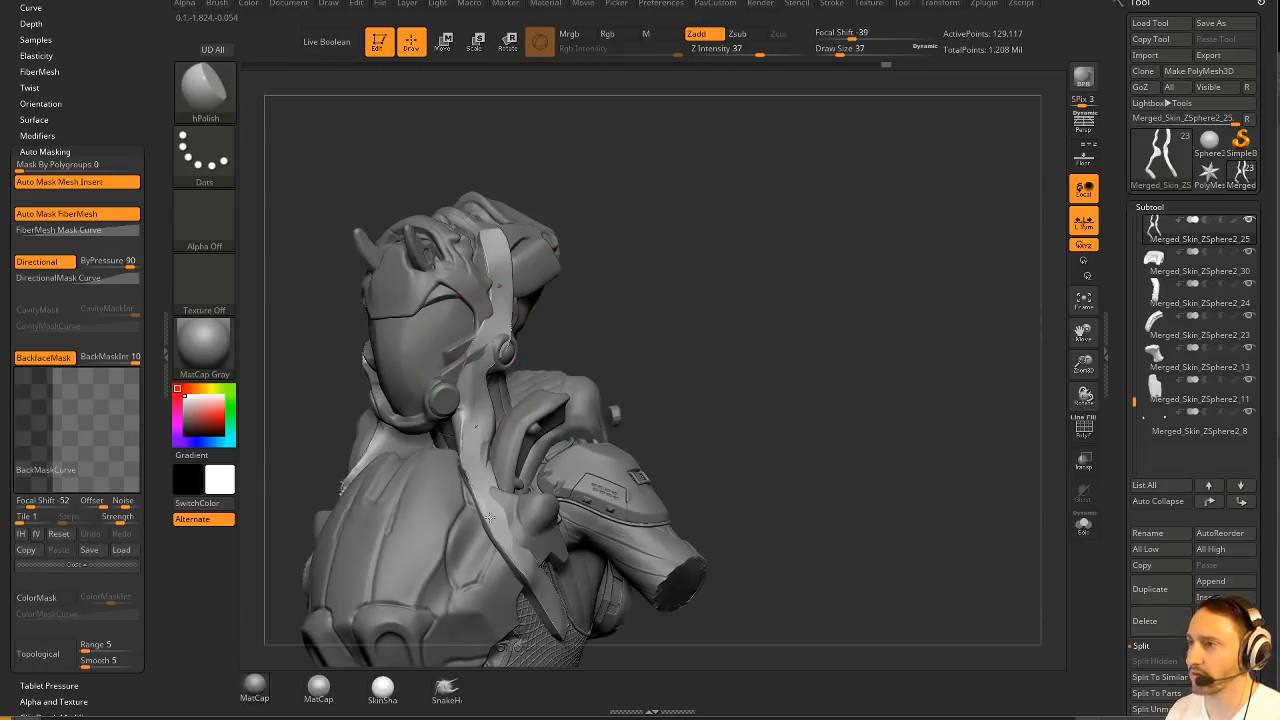
right_drag(490, 517, 436, 508)
drag(498, 556, 531, 625)
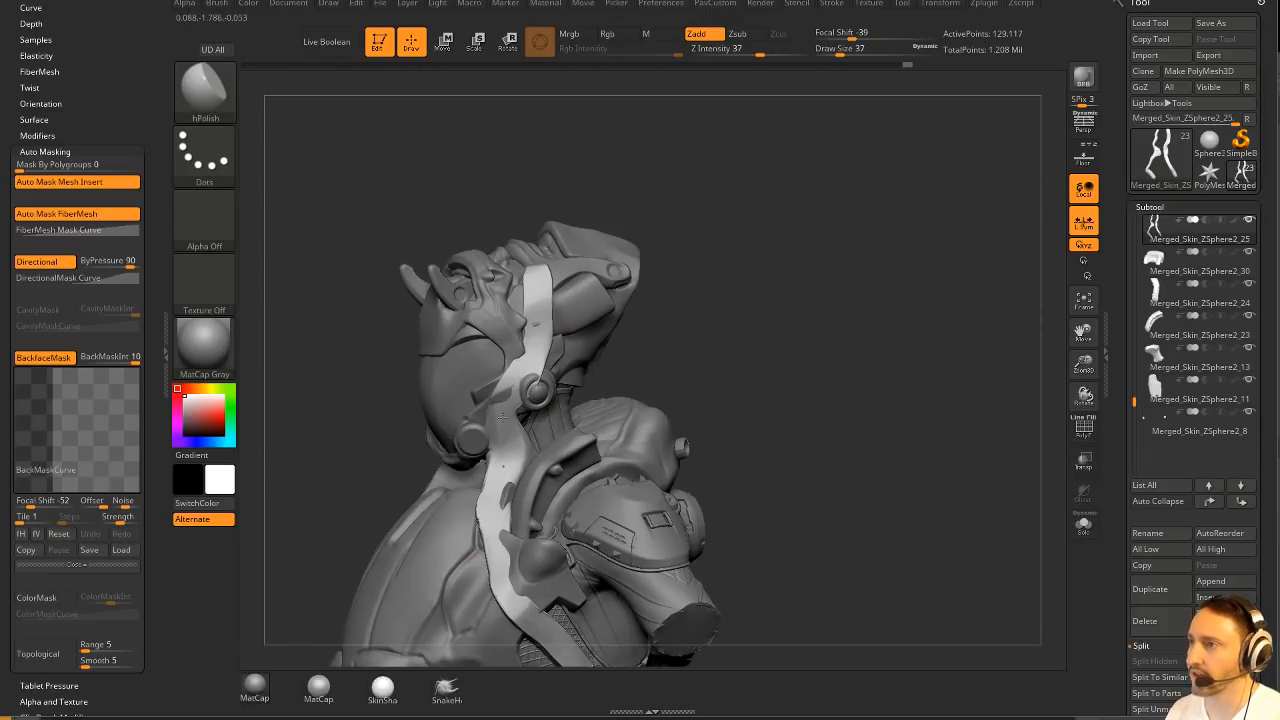
drag(631, 191, 815, 375)
key(ctrl)
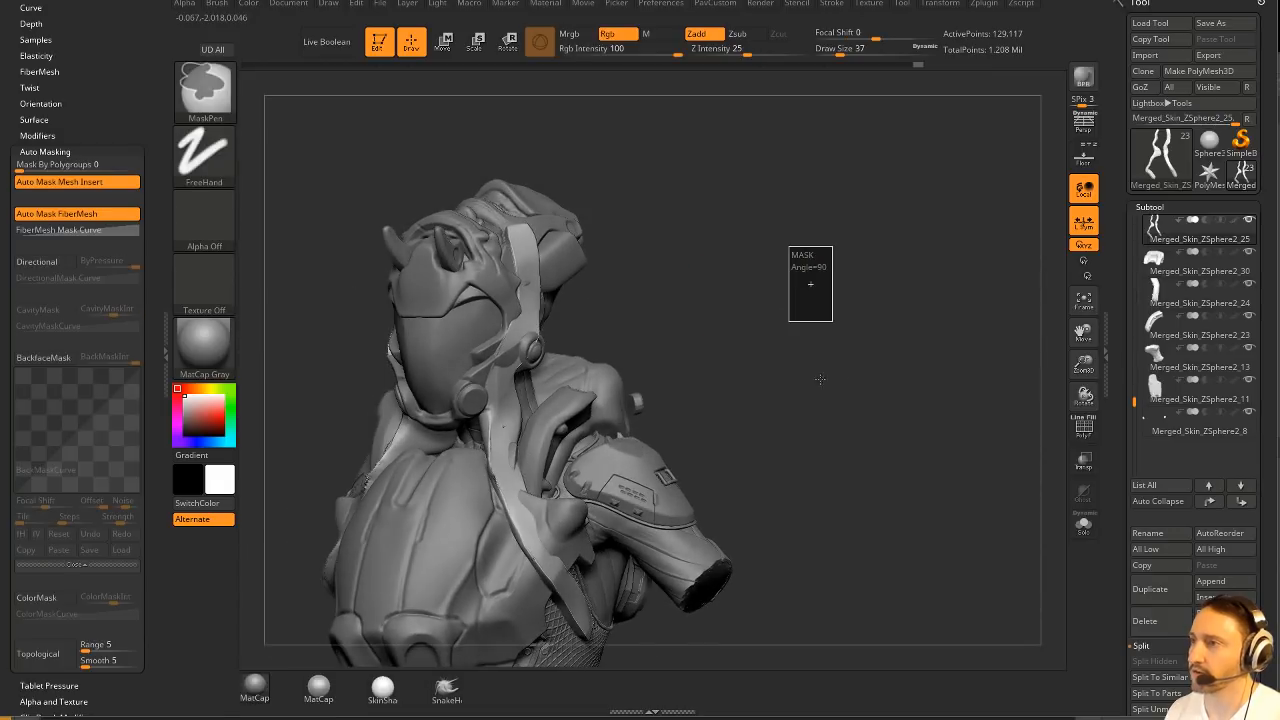
Isolate the straps and smooth the surface around their middle bend at draw size 11.
click(1083, 524)
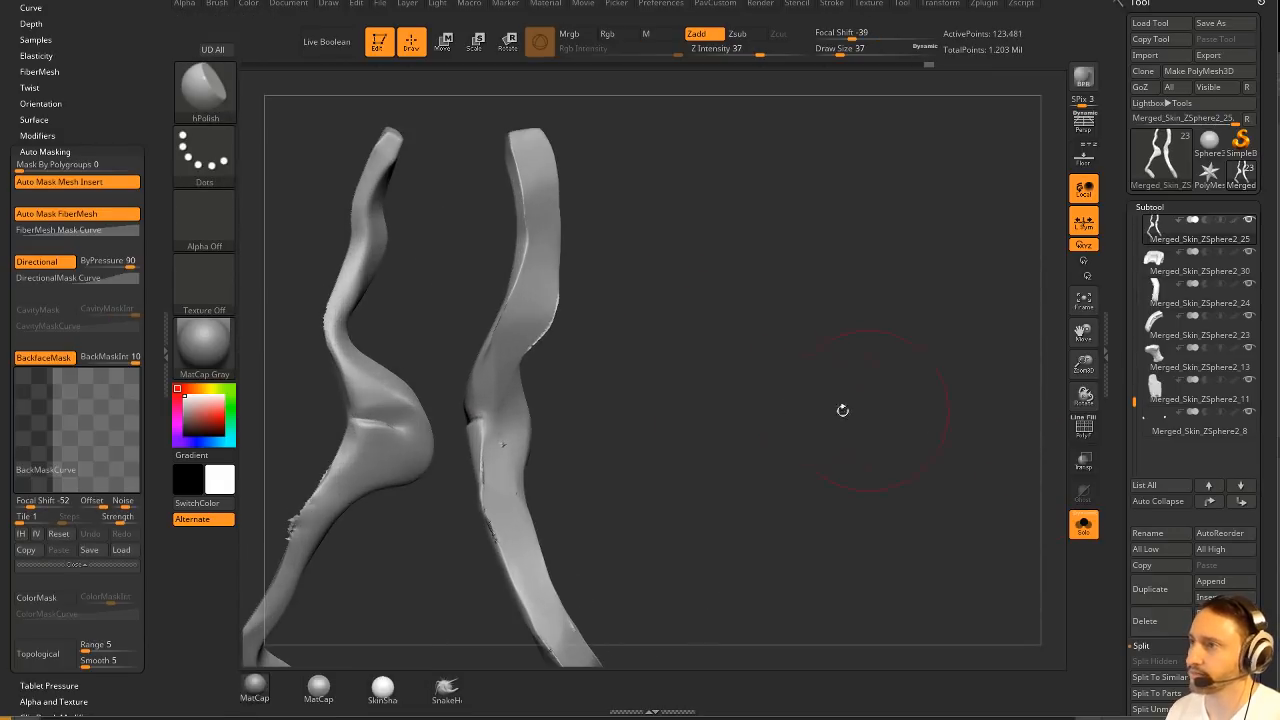
key(bracketleft)
key(bracketleft)
shift+drag(504, 434, 509, 505)
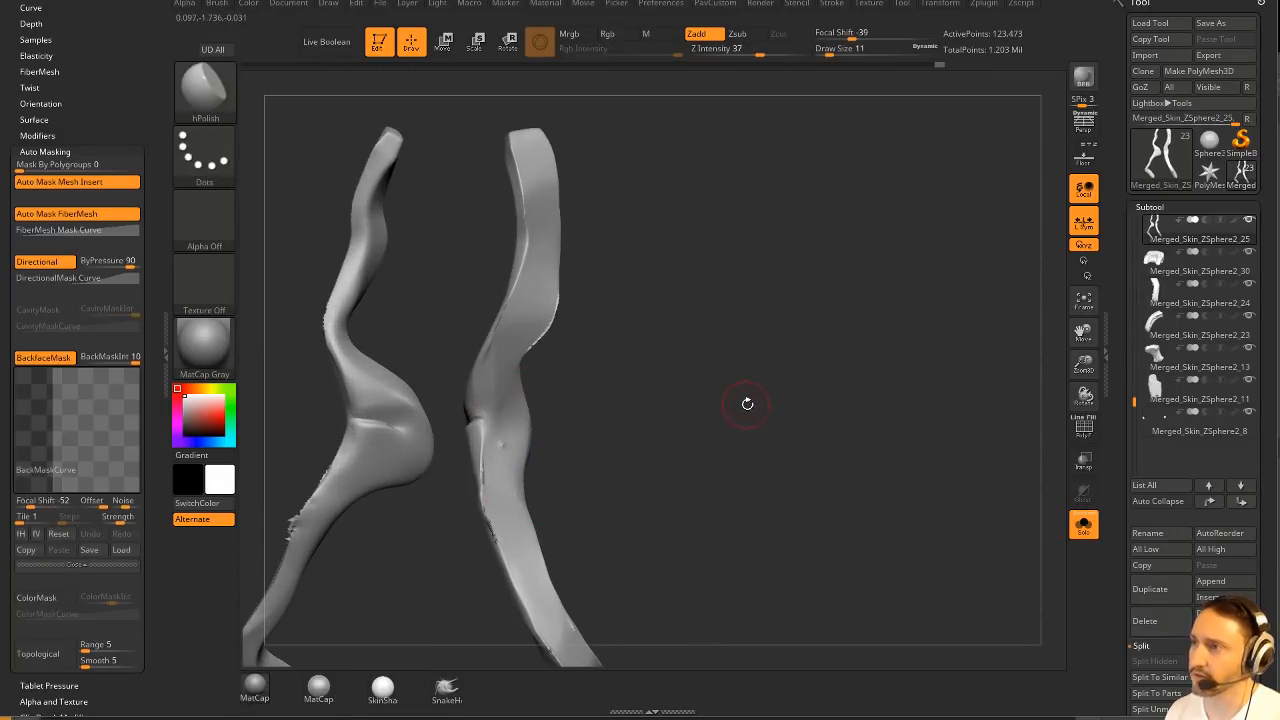
Draw a CurveStrapSnap strap at draw size 11 along the sculpted strap's outer face, from the upper end to the lower end.
key(b)
key(c)
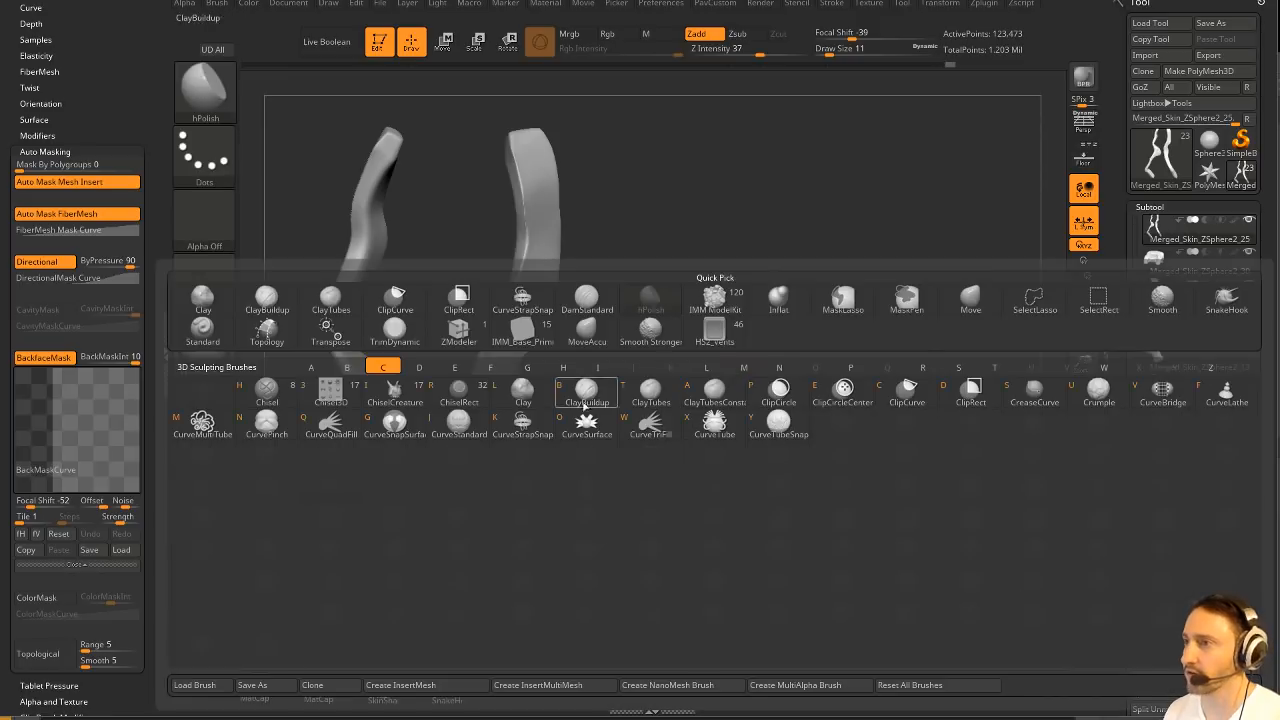
click(523, 417)
mouse_move(683, 349)
alt+mouse_down()
mouse_move(721, 303)
mouse_move(695, 273)
alt+mouse_up()
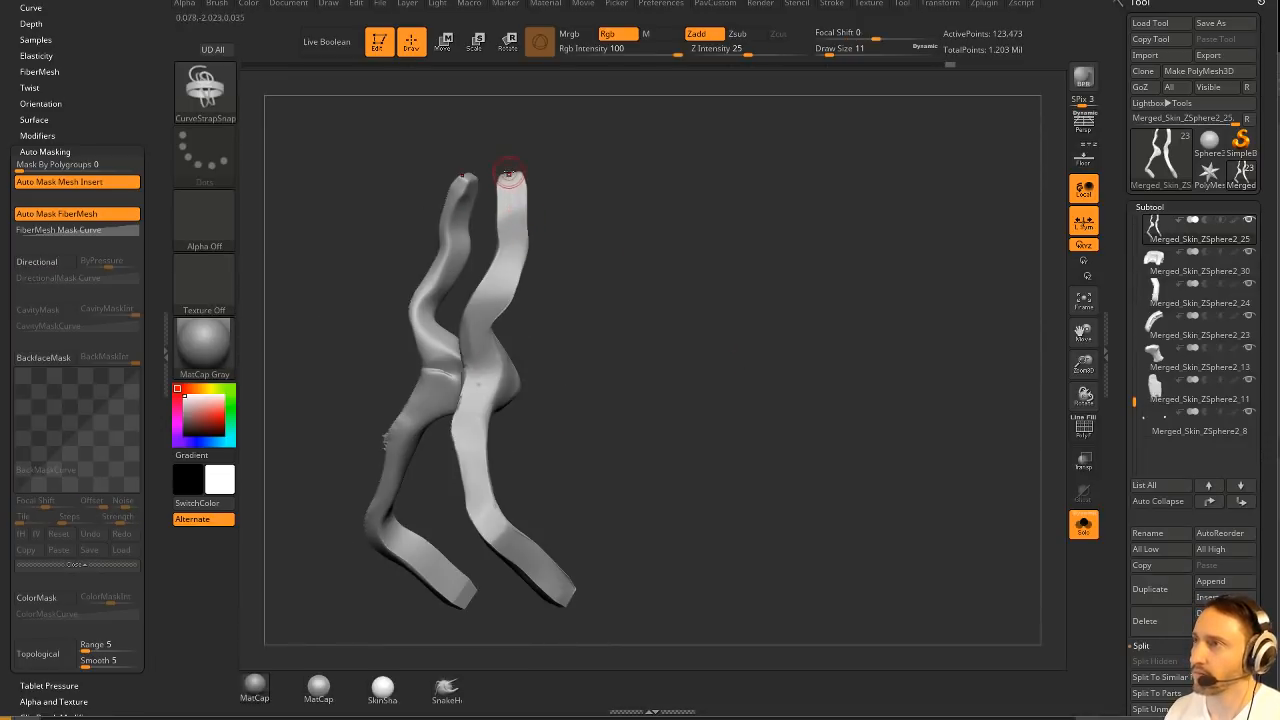
mouse_move(508, 175)
mouse_down()
mouse_move(510, 255)
mouse_move(484, 315)
mouse_up()
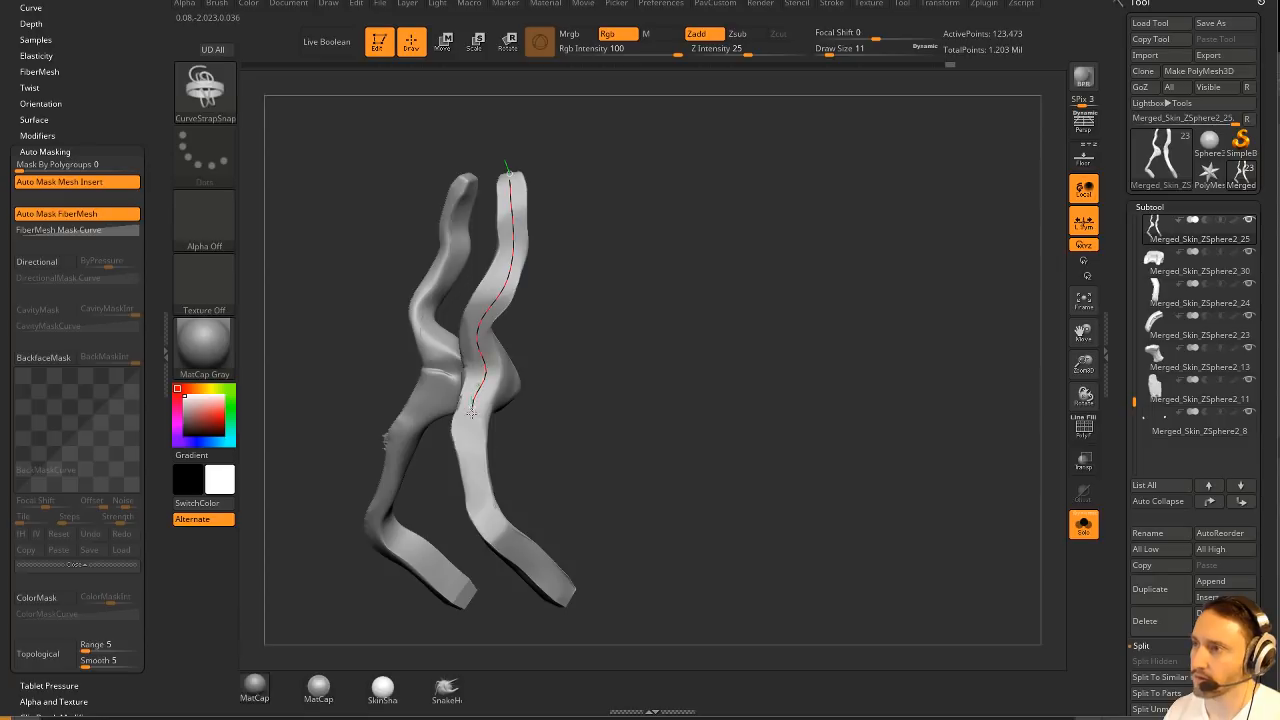
drag(471, 411, 480, 483)
drag(508, 540, 572, 602)
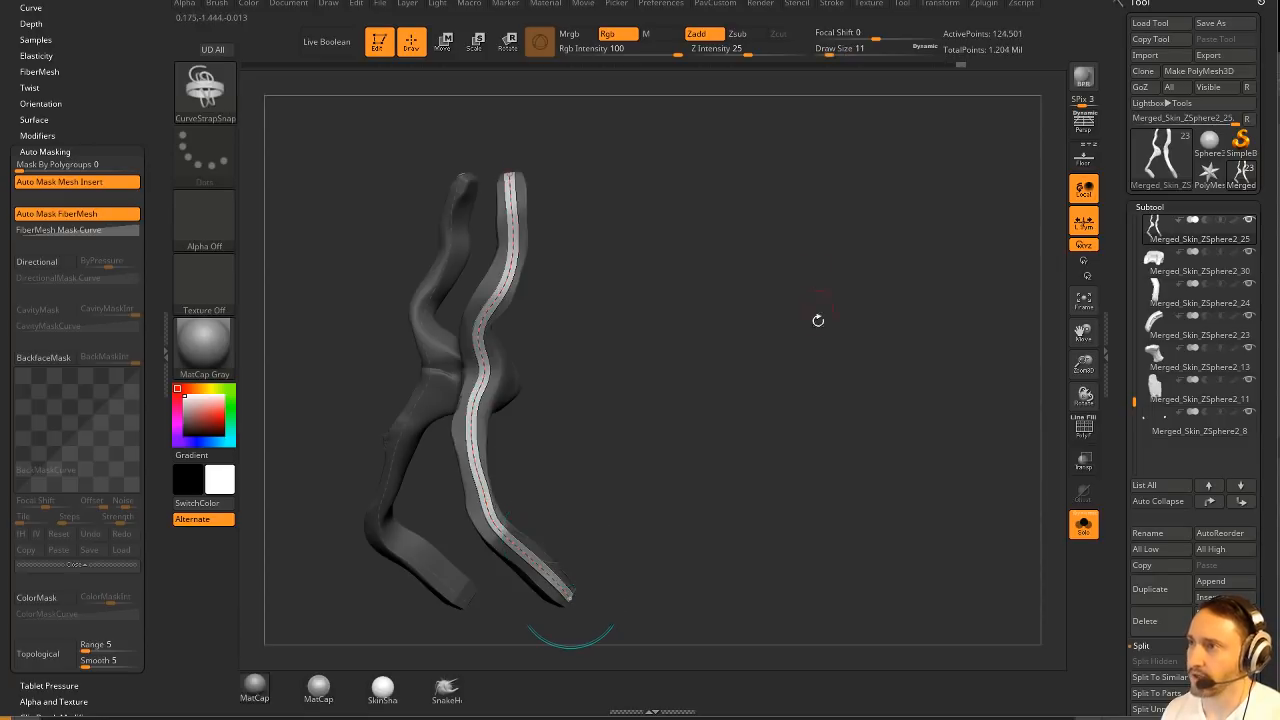
Widen the new curve strap to cover the sculpted strap's face by updating its curve with draw size 35.
drag(817, 320, 818, 383)
key(s)
click(528, 262)
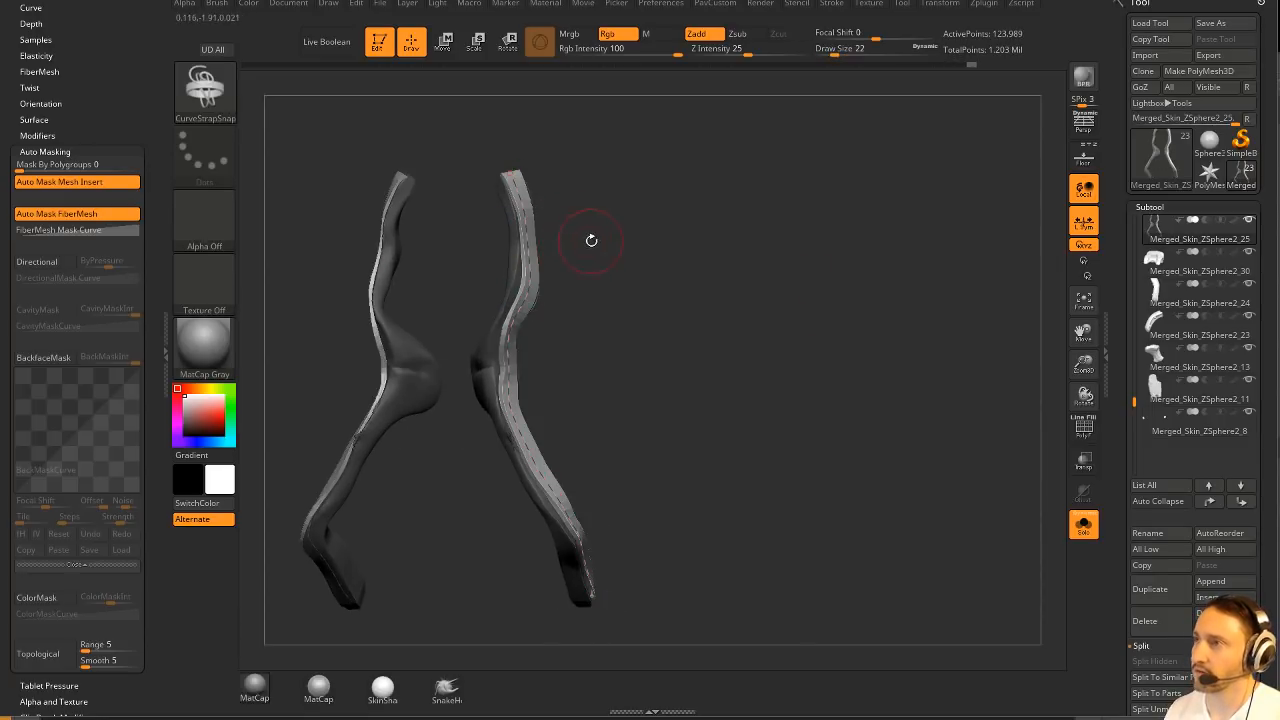
key(s)
drag(591, 240, 597, 240)
click(531, 264)
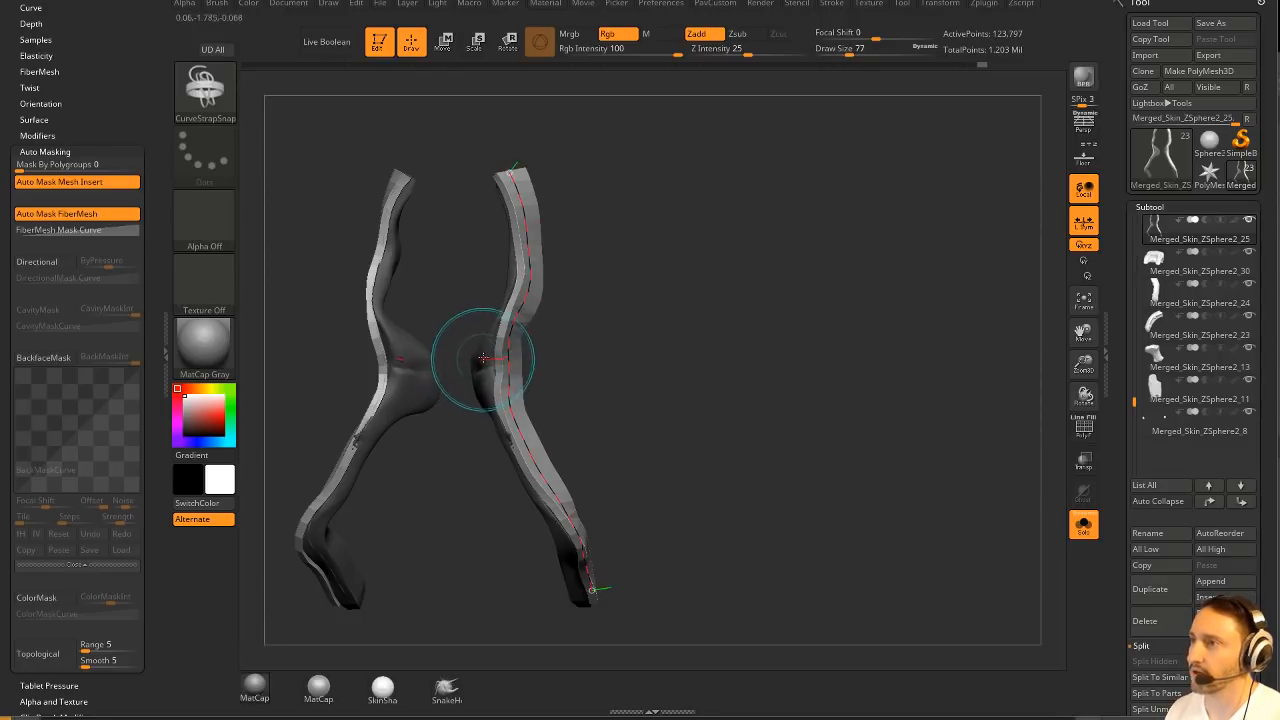
Release the curve and split the new strap mesh into its own subtool, with the Standard brush active.
click(832, 4)
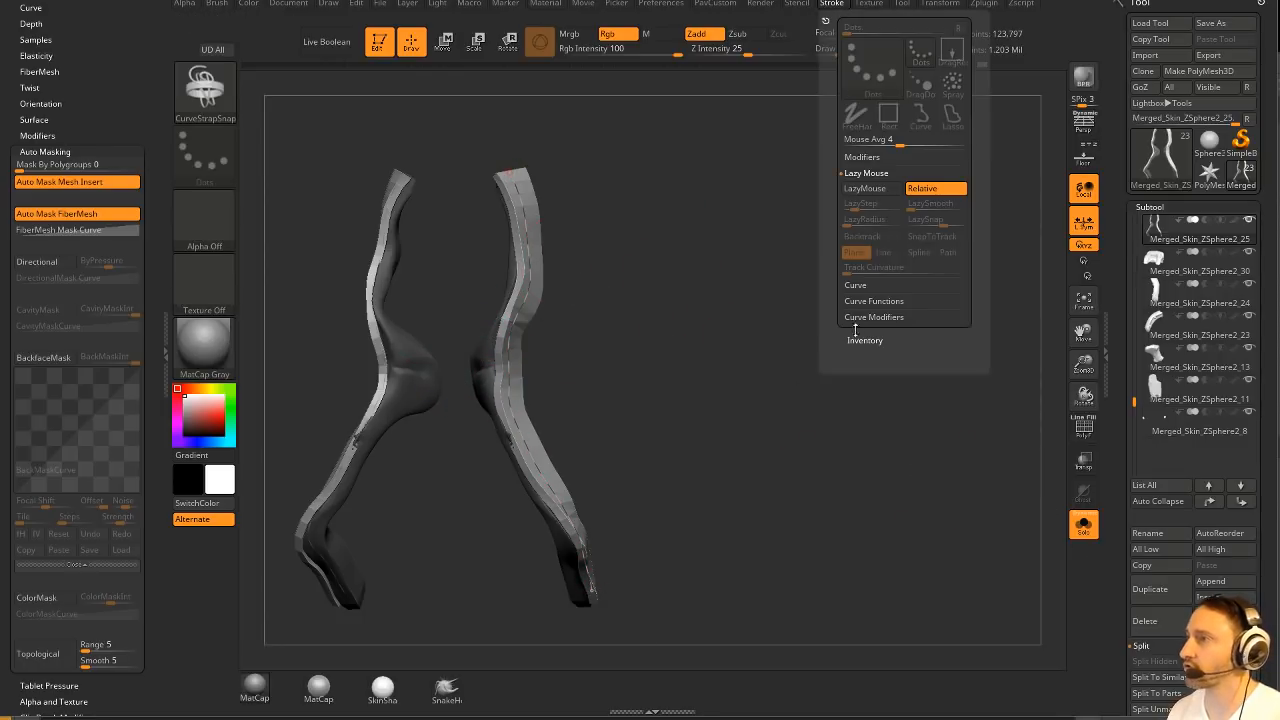
click(872, 301)
click(870, 414)
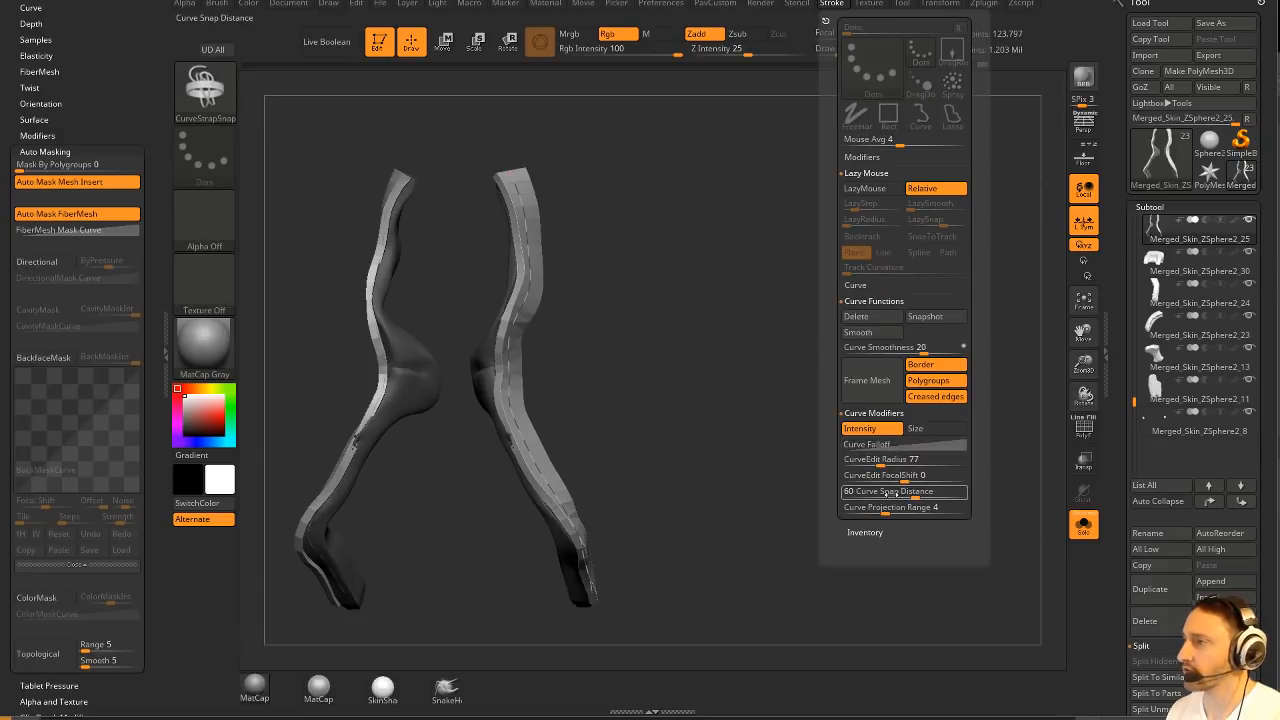
click(474, 372)
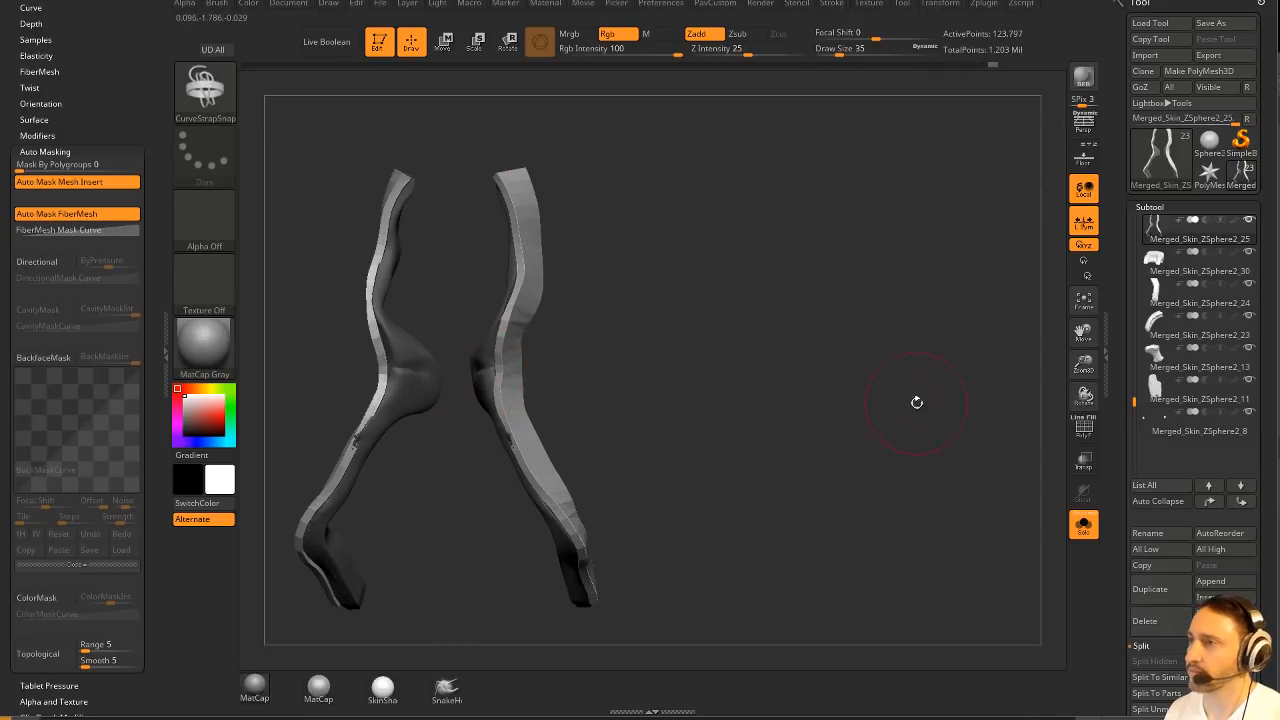
key(3)
click(929, 371)
key(b)
key(s)
key(t)
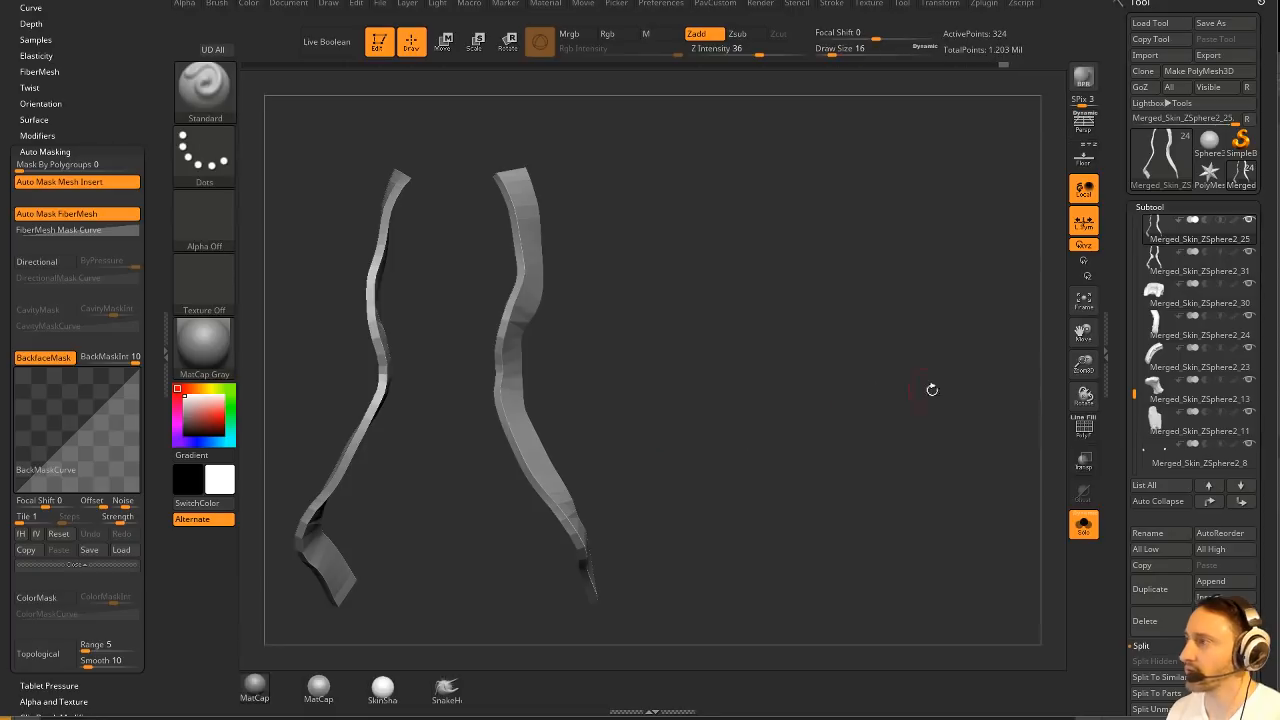
Delete the old sculpted straps subtool and show the whole bust again.
click(1241, 486)
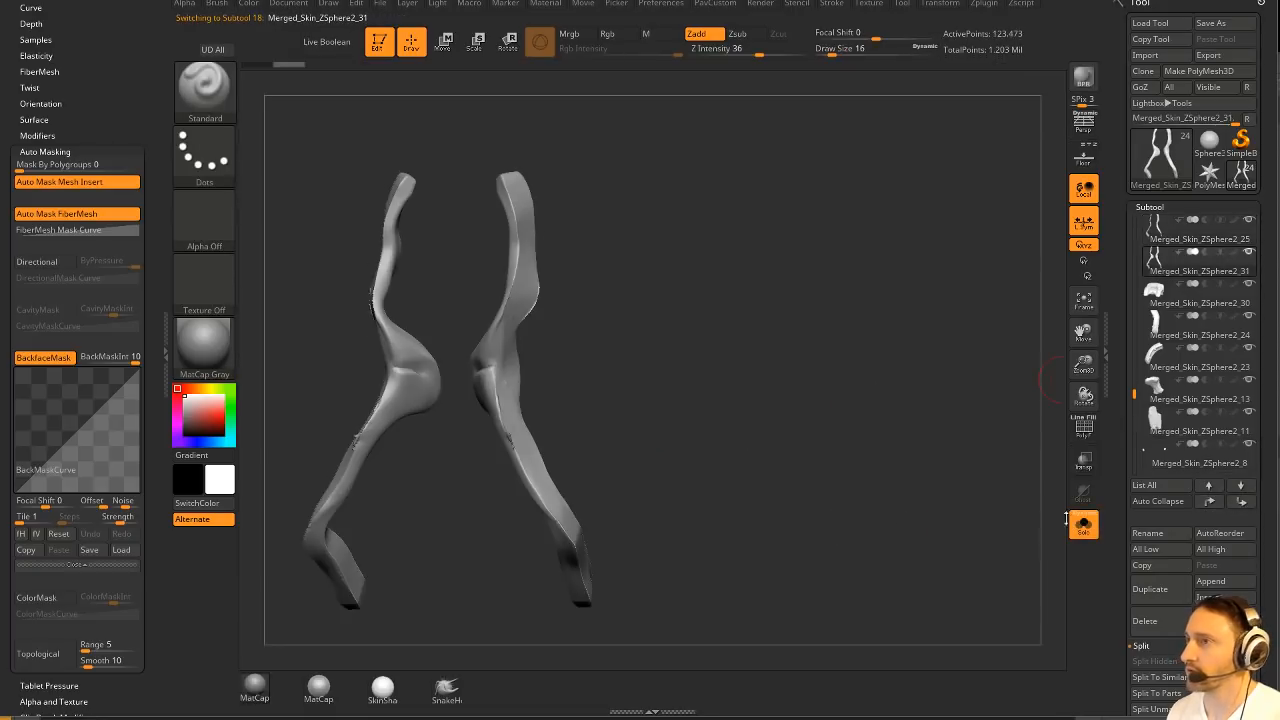
click(1158, 618)
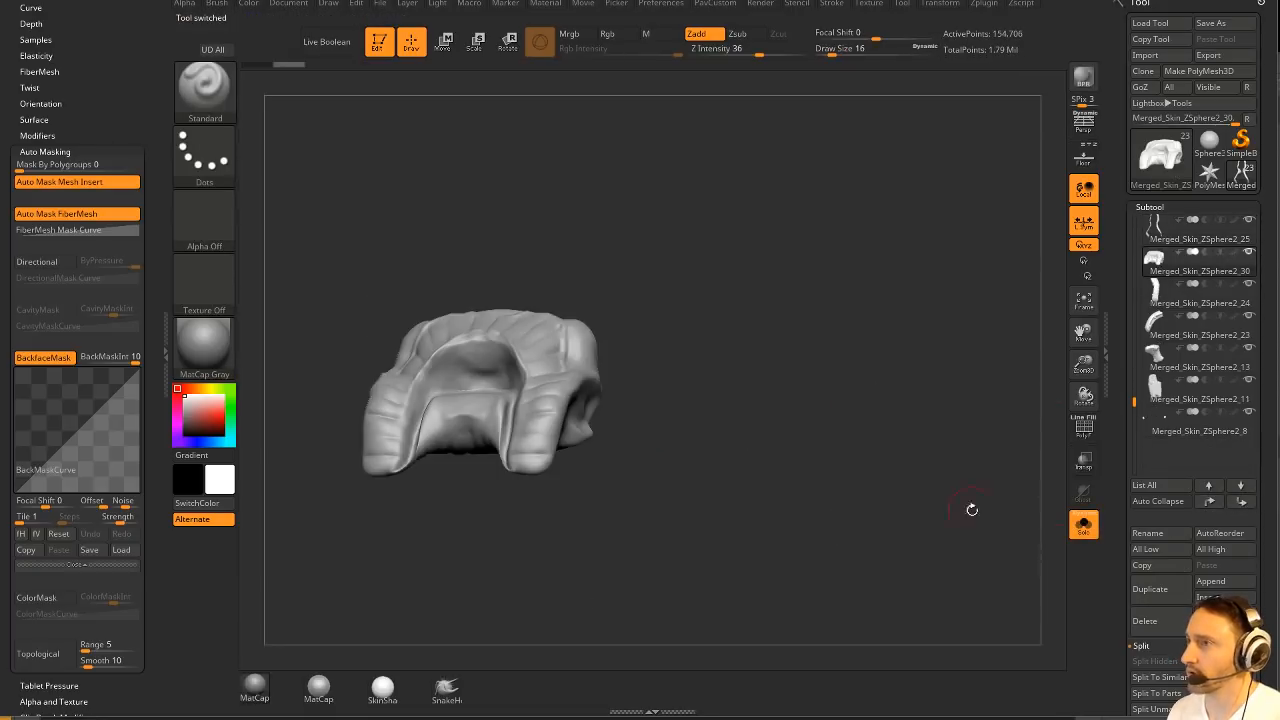
click(1083, 524)
Select the new thin straps on the bust and check their fit over the helmet and chest from several angles.
drag(864, 332, 514, 306)
alt+click(520, 287)
drag(747, 237, 803, 258)
drag(690, 303, 801, 305)
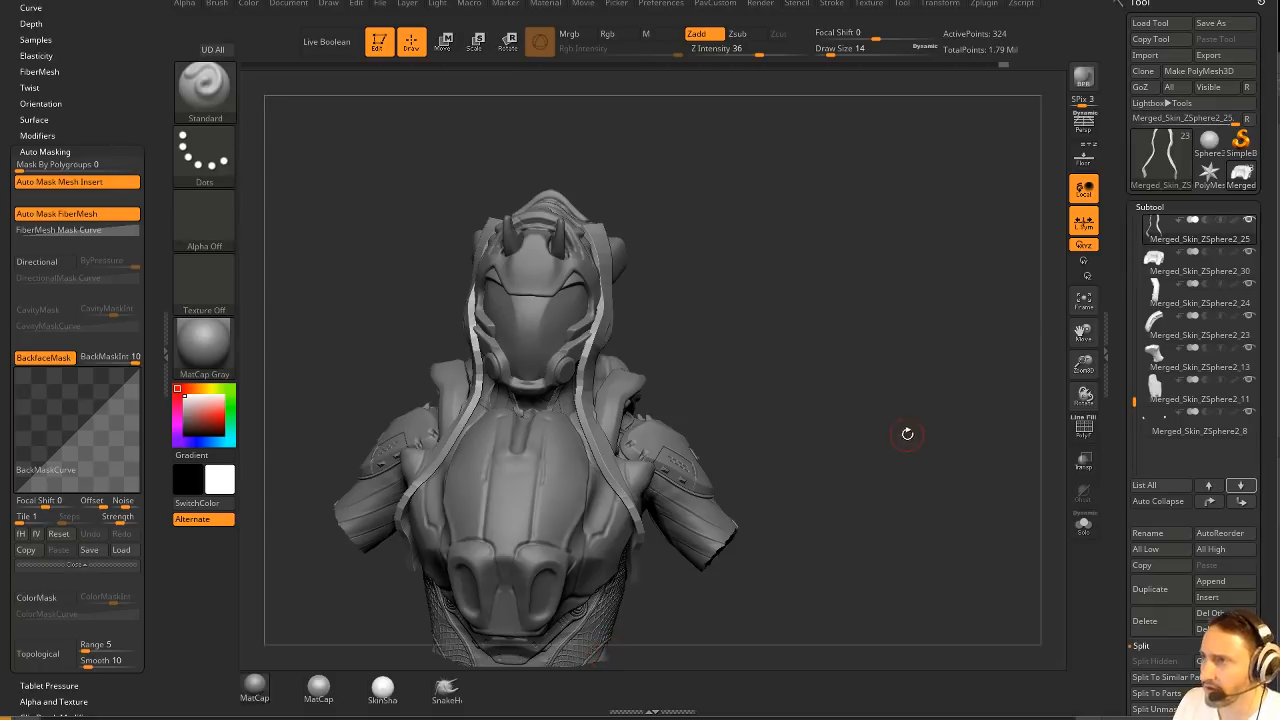
drag(907, 433, 990, 380)
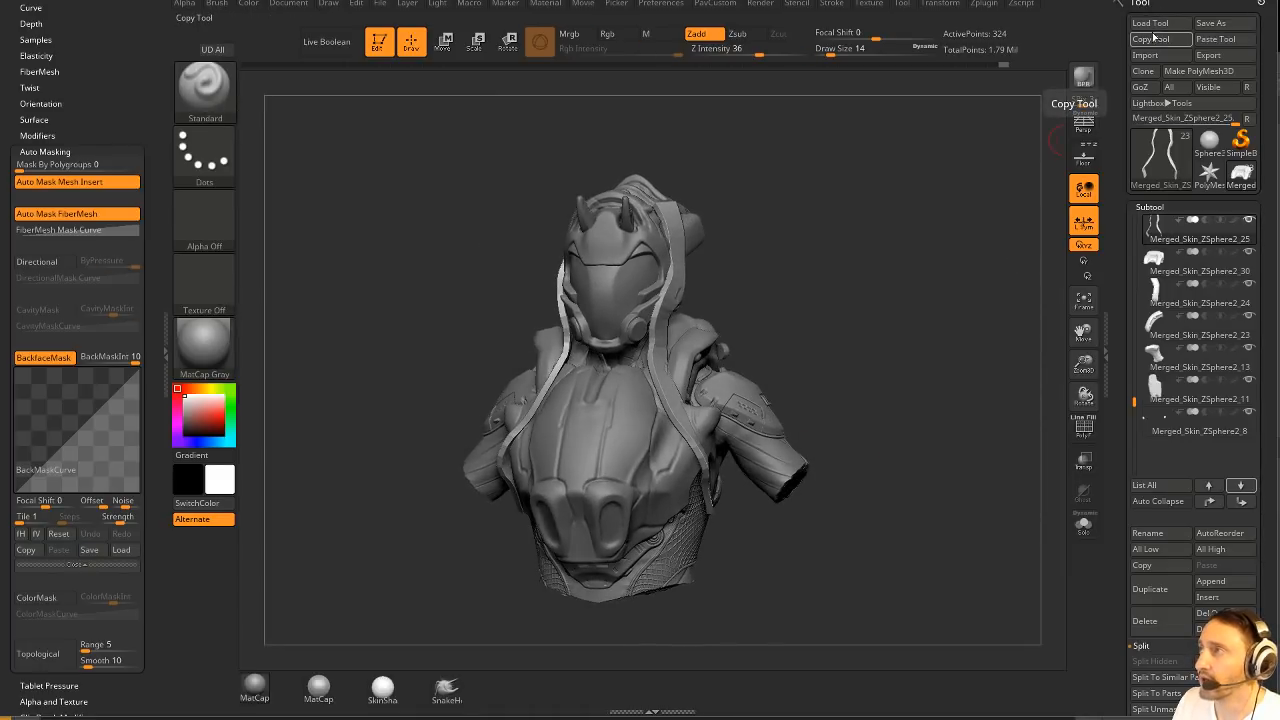
Load the merged eye room environment from its saved ZTool file.
click(1152, 23)
scroll(110, 190, up, 1)
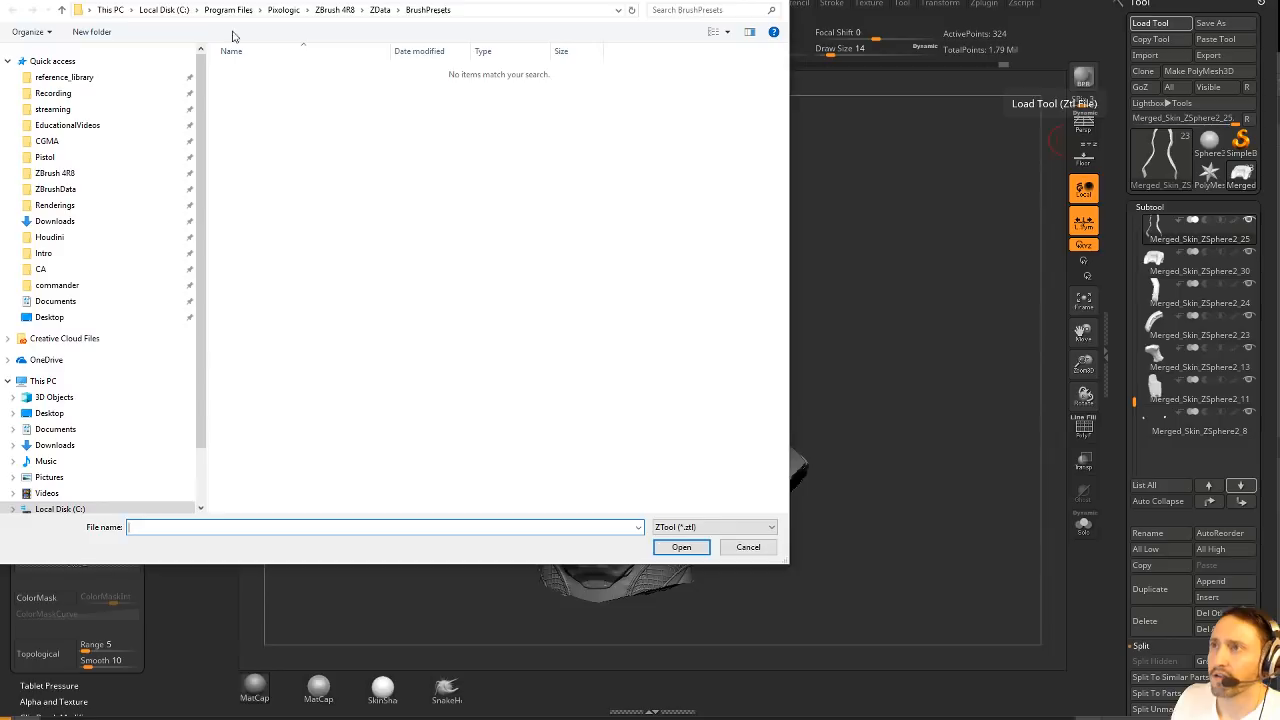
key(Escape)
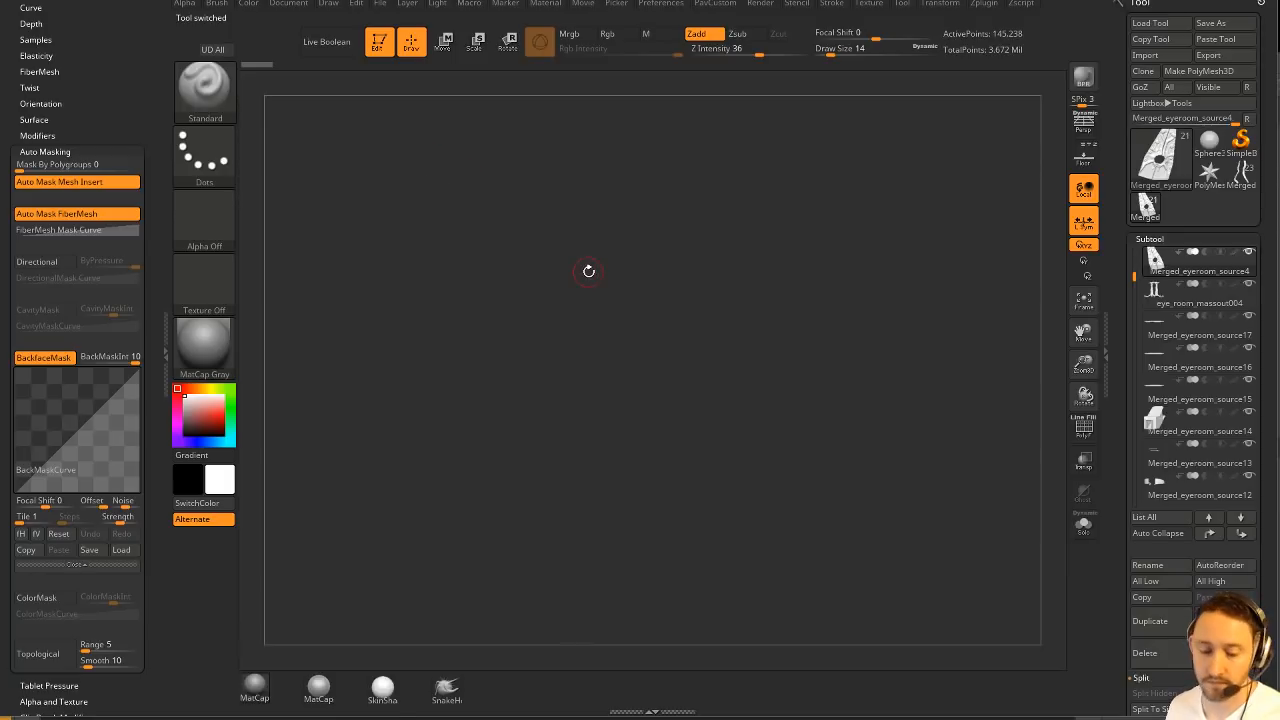
Examine the eye room's dome, wall and pillars, briefly isolating a selected piece.
drag(922, 337, 900, 265)
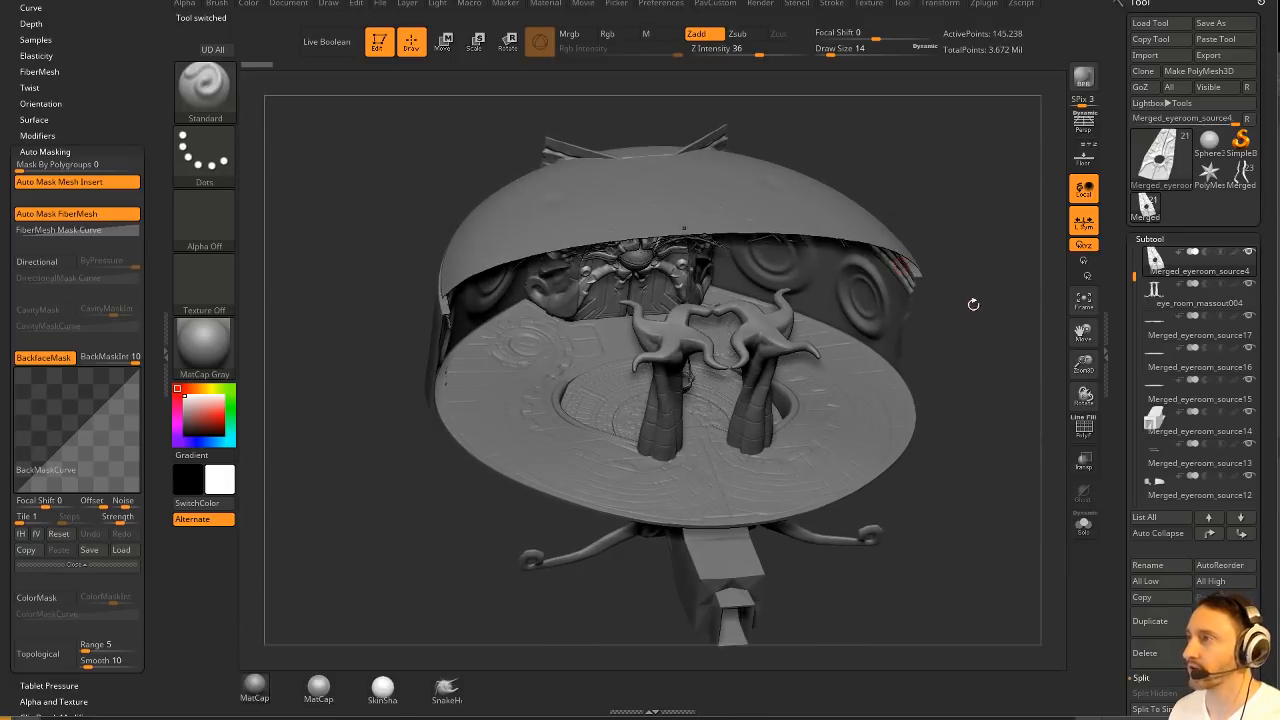
drag(973, 304, 900, 340)
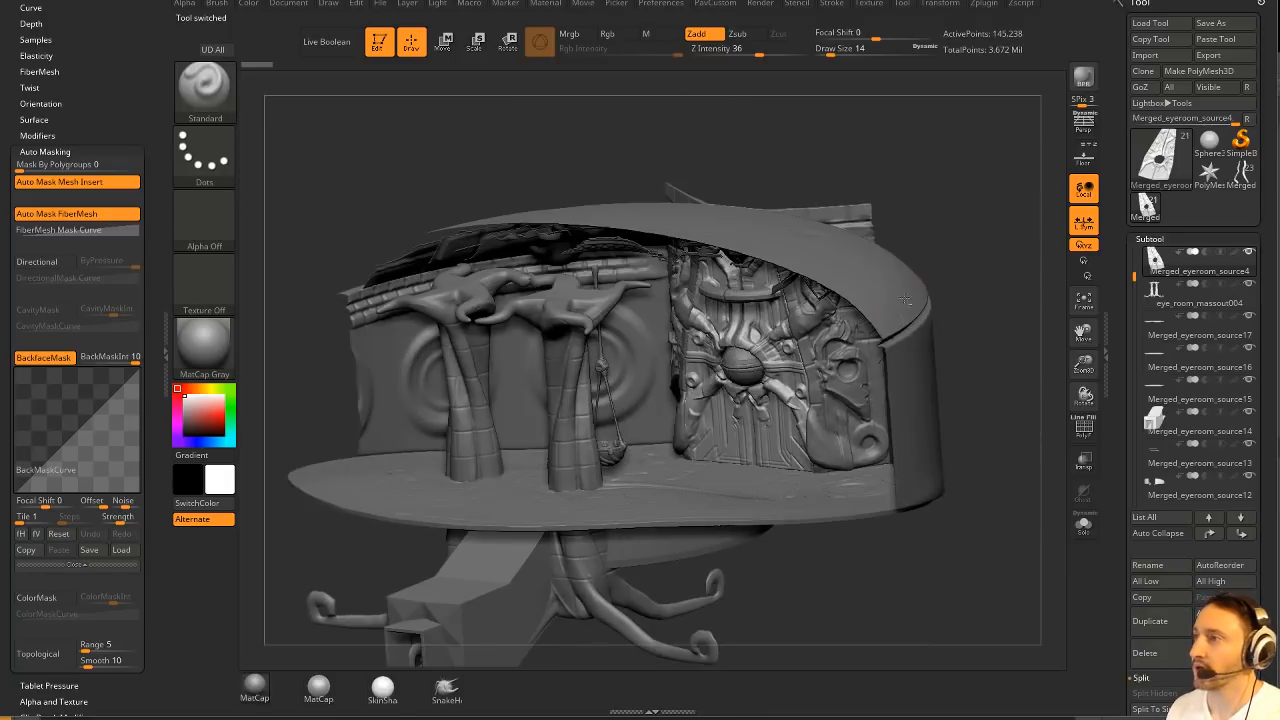
alt+click(887, 349)
mouse_move(994, 320)
mouse_down()
mouse_move(1009, 354)
mouse_move(1026, 346)
mouse_move(973, 270)
mouse_move(1029, 286)
mouse_move(980, 335)
mouse_move(991, 371)
mouse_move(987, 317)
mouse_up()
click(1083, 524)
click(1083, 524)
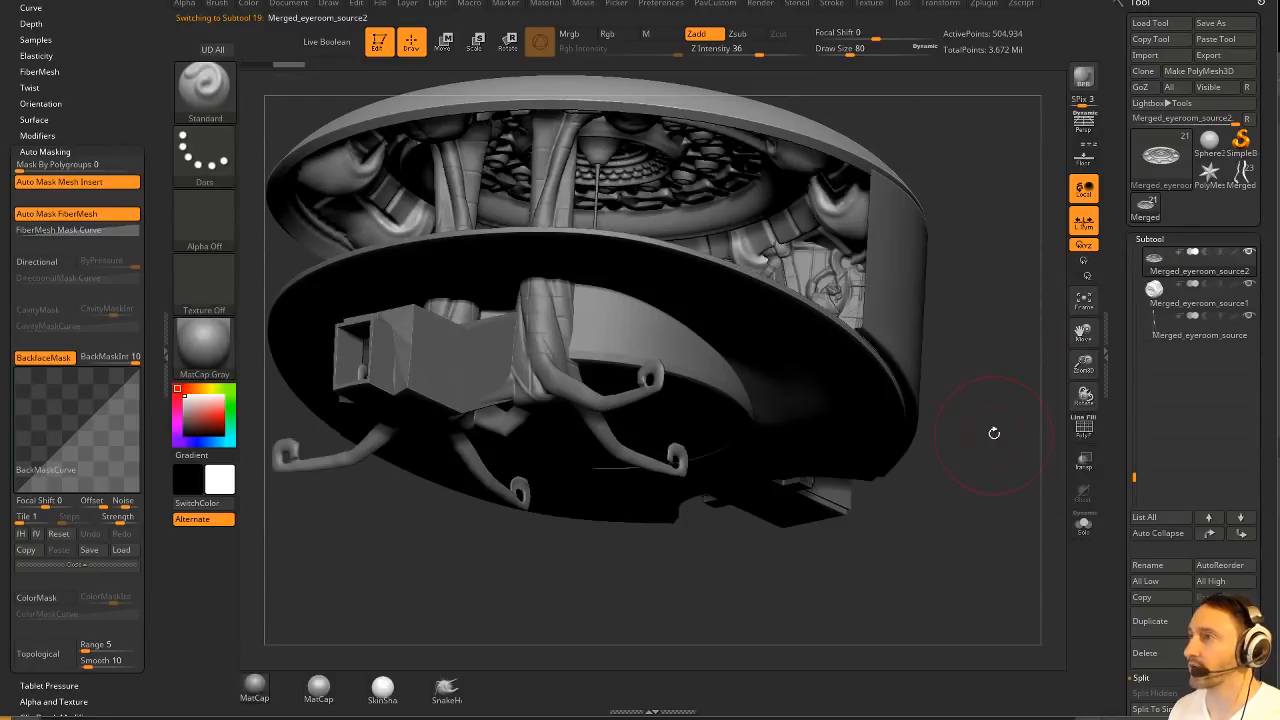
Examine the eye room's carved floor up close and select the inner floor ring piece.
drag(994, 432, 985, 380)
mouse_move(330, 228)
ctrl+shift+mouse_down()
mouse_move(377, 314)
mouse_move(677, 592)
mouse_move(306, 209)
mouse_move(651, 566)
mouse_move(660, 557)
ctrl+shift+mouse_up()
key(b)
key(s)
key(t)
drag(931, 277, 662, 108)
drag(465, 562, 751, 311)
alt+click(580, 436)
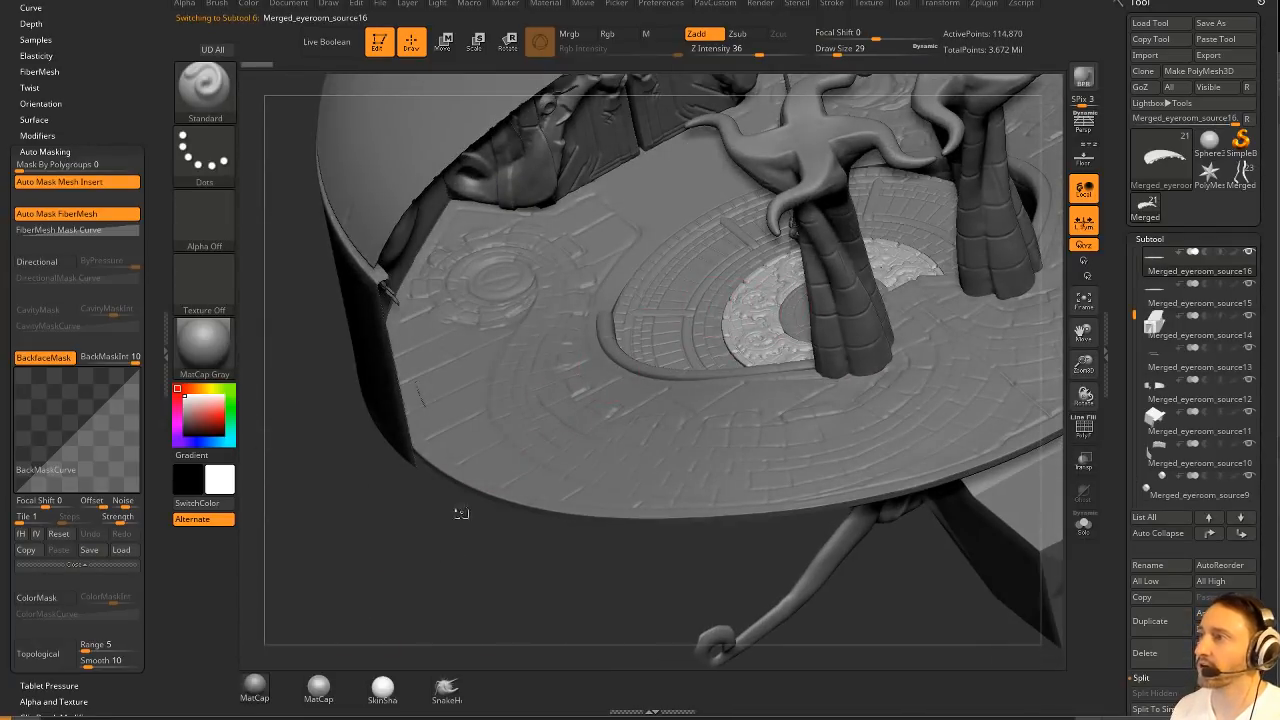
Dismiss the ZBrush crash notices and close the Photoshop window.
click(733, 400)
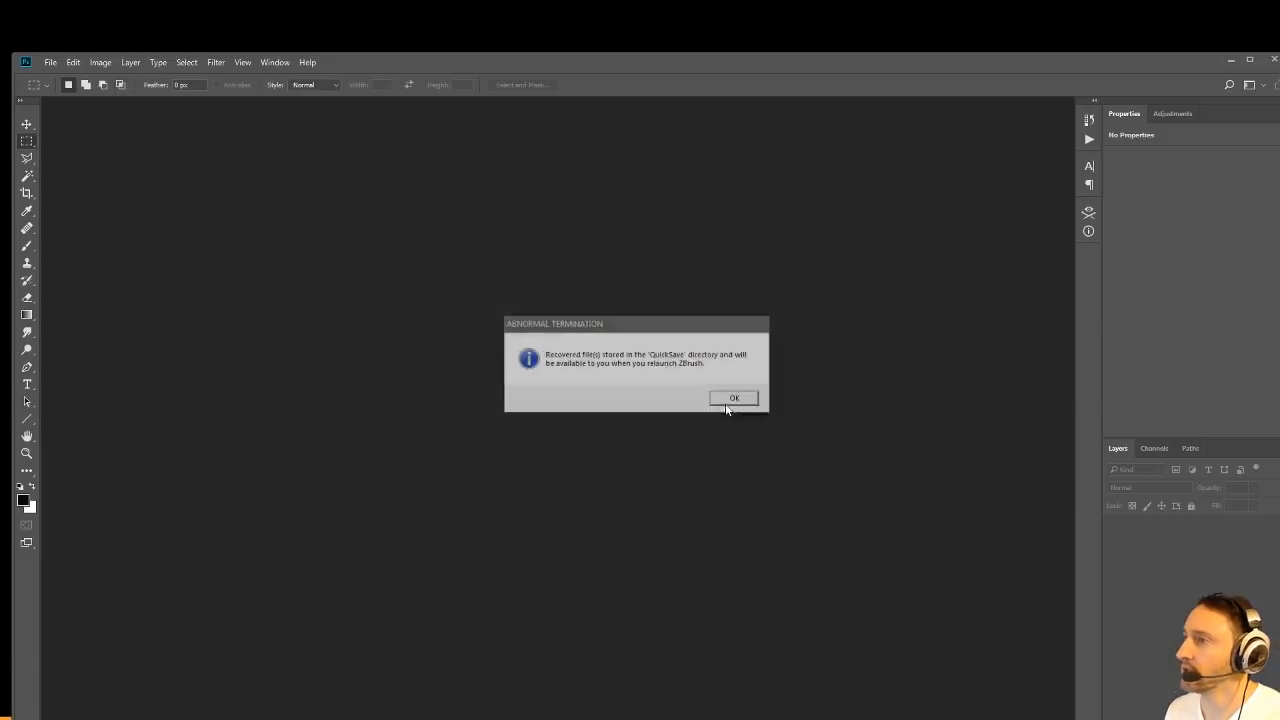
click(728, 399)
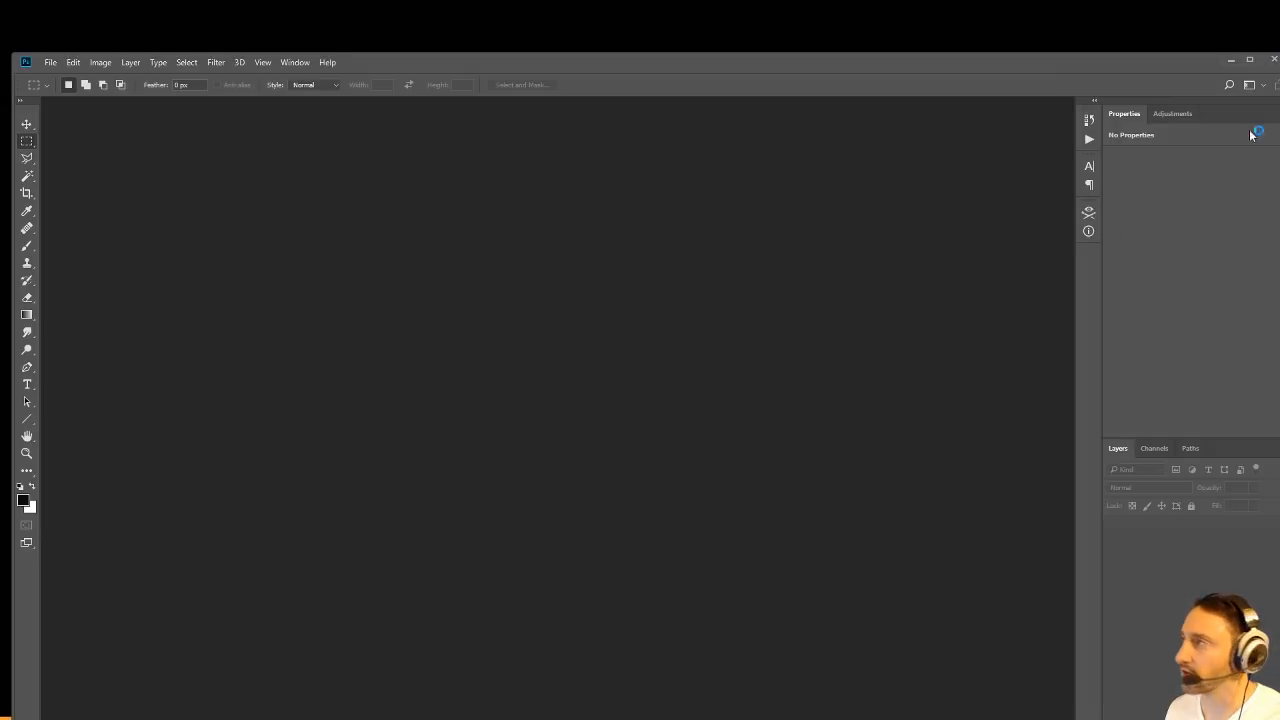
click(1273, 59)
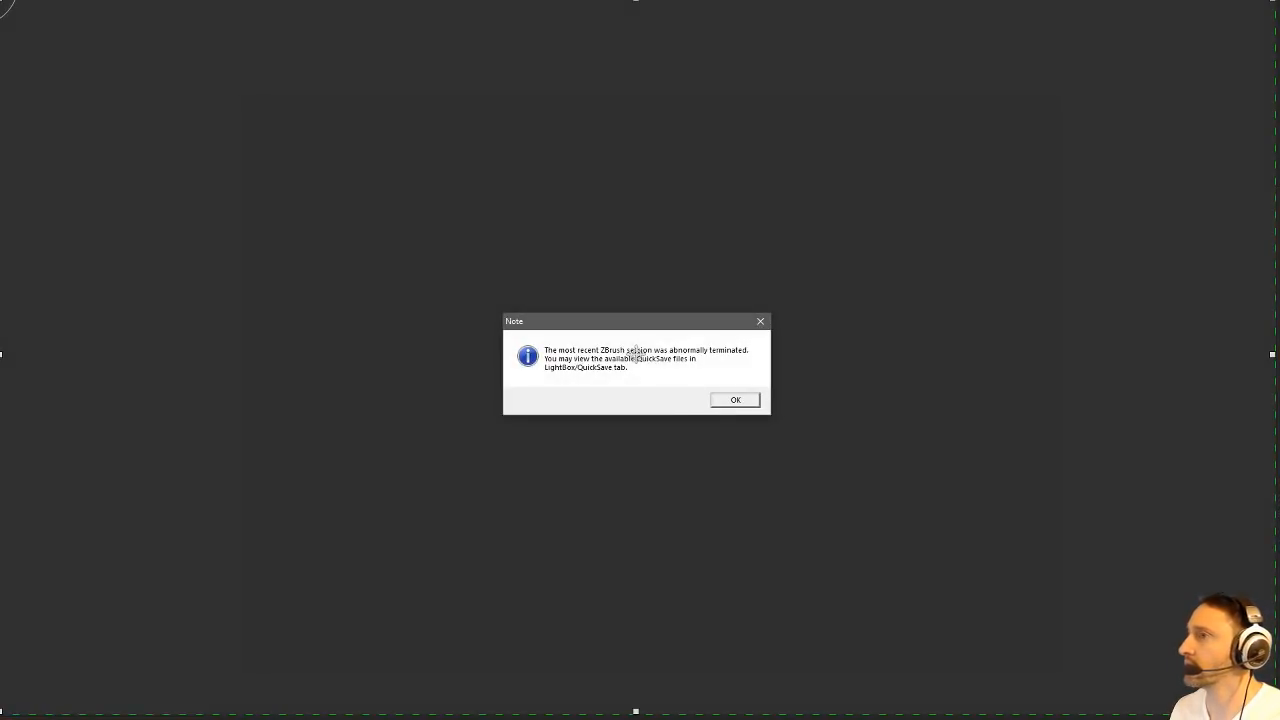
Acknowledge the restart note in the relaunched ZBrush and enlarge its window to fill the screen.
click(736, 399)
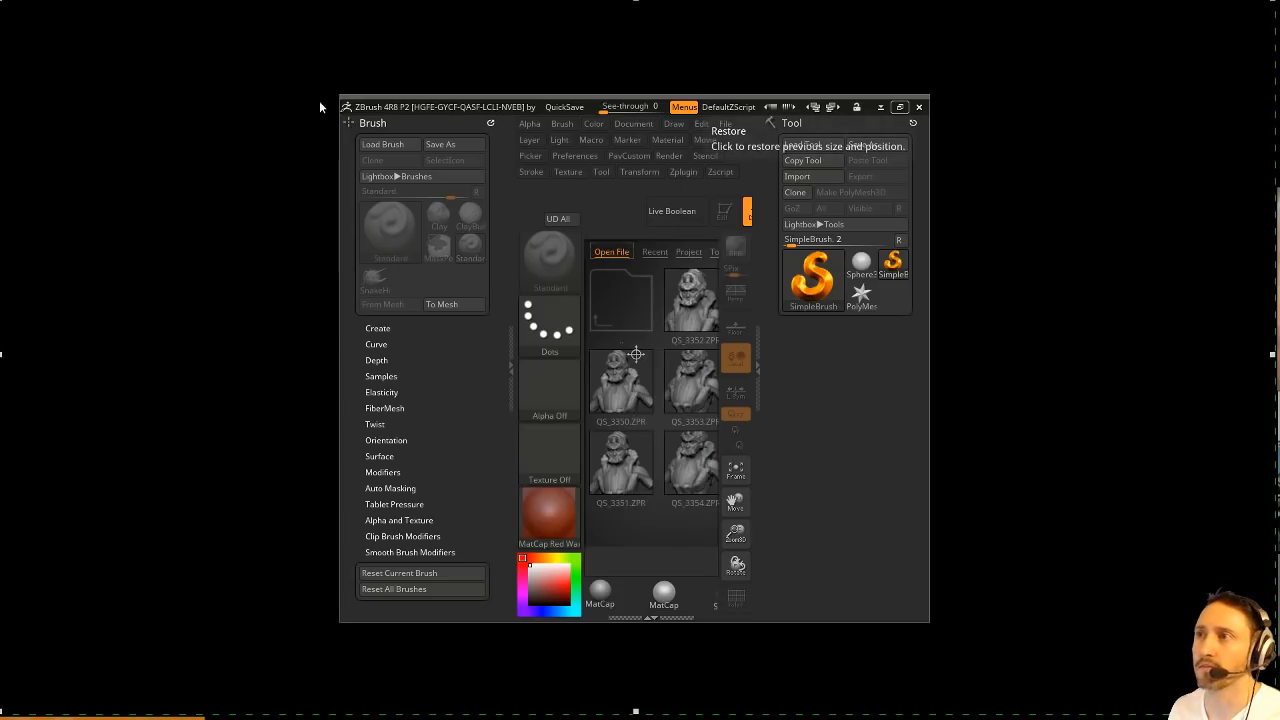
drag(340, 99, 0, 0)
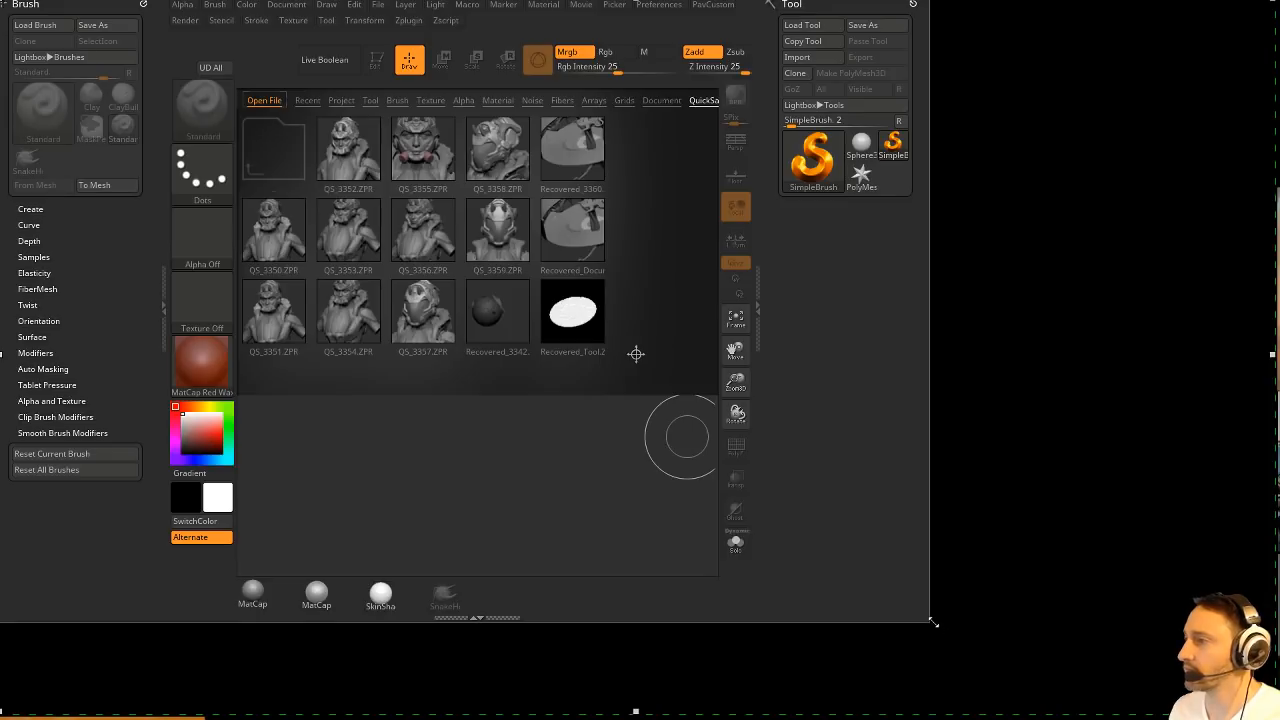
drag(933, 622, 1278, 718)
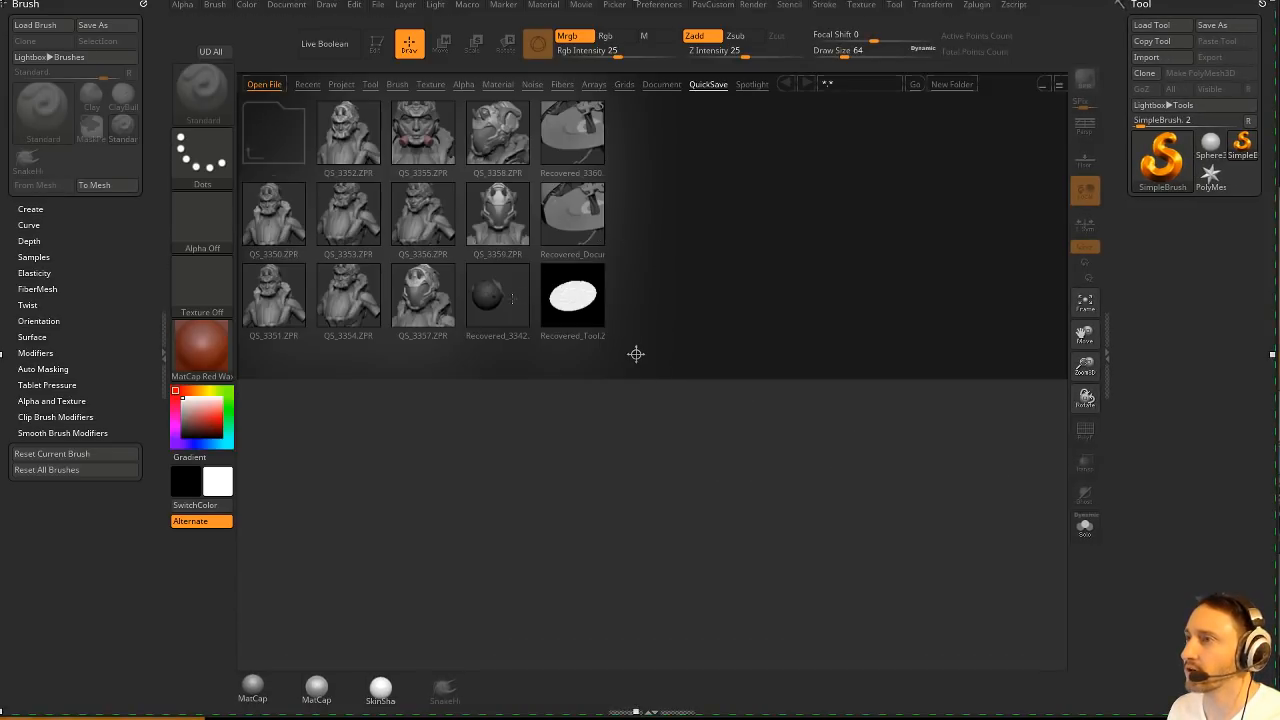
Open Recovered_Tool.ZTL from the QuickSave files and place it on the canvas for editing with the MatCap Gray material.
double_click(578, 297)
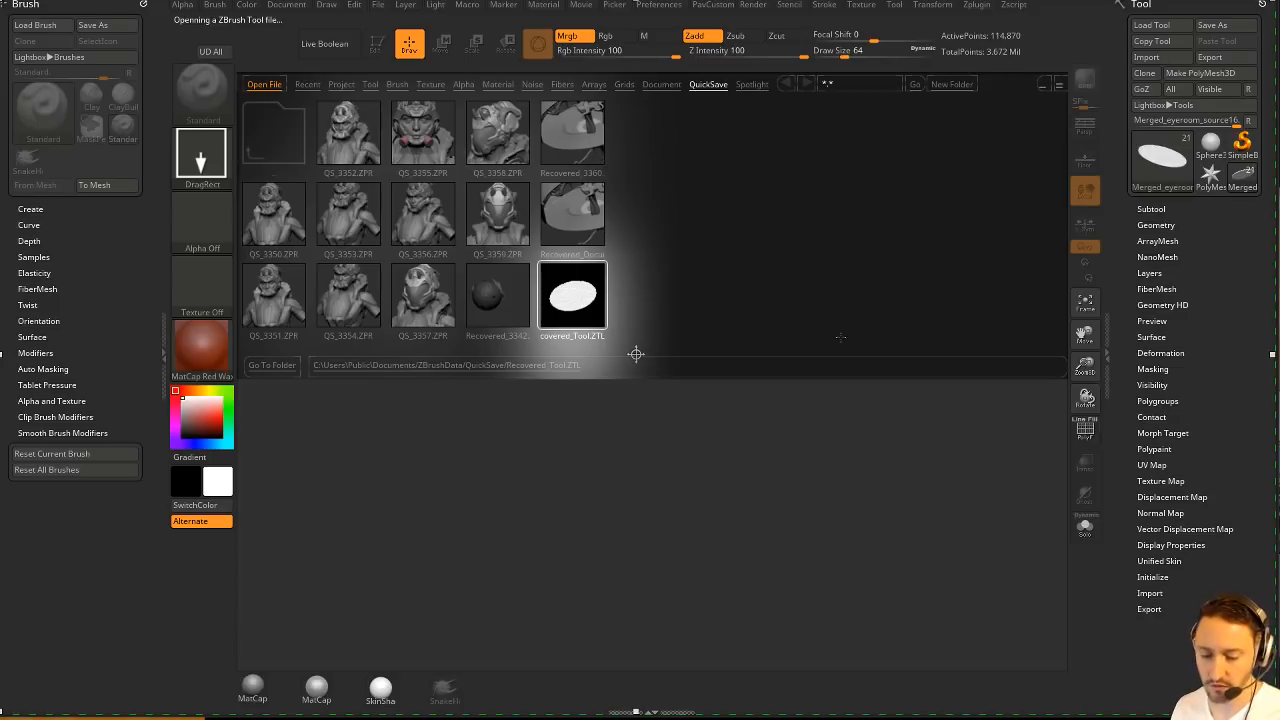
click(252, 688)
drag(771, 543, 1010, 169)
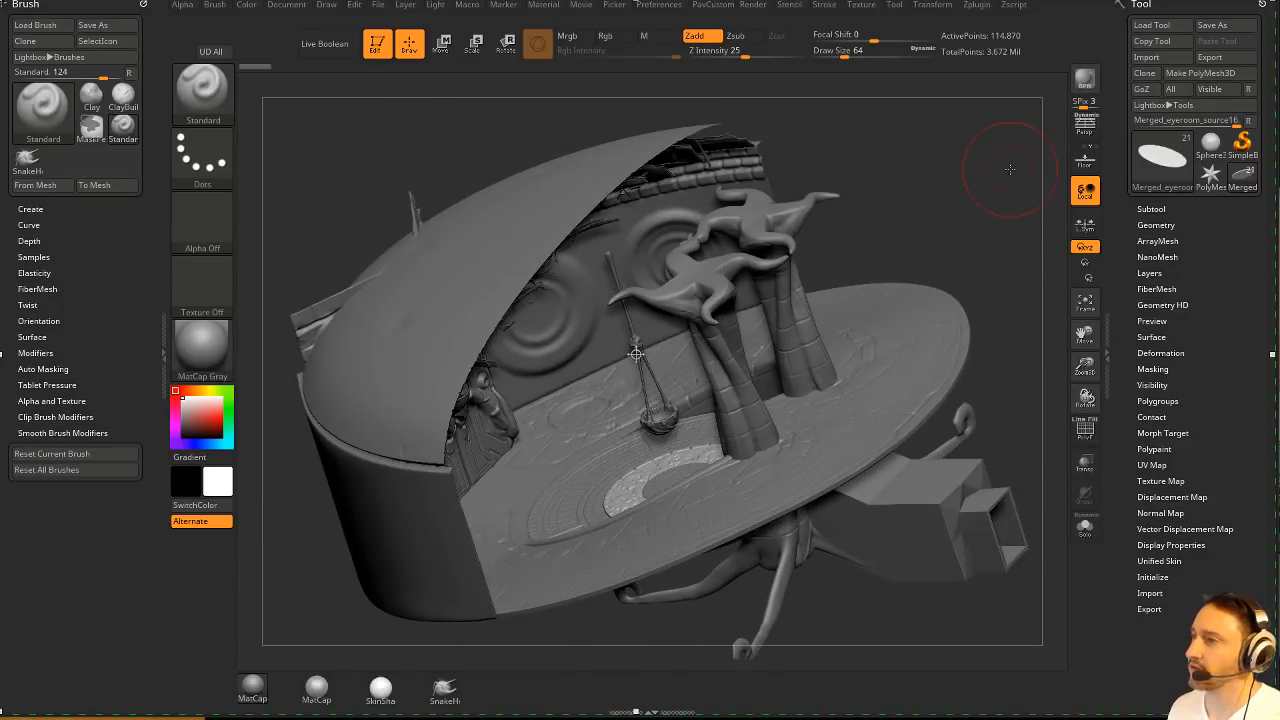
Set the draw size to 31 and examine the recovered room's pillars, hanging bowl and eye-shaped door, selecting individual pieces.
key(s)
mouse_move(940, 300)
mouse_down()
mouse_move(995, 206)
mouse_move(1010, 262)
mouse_up()
click(962, 258)
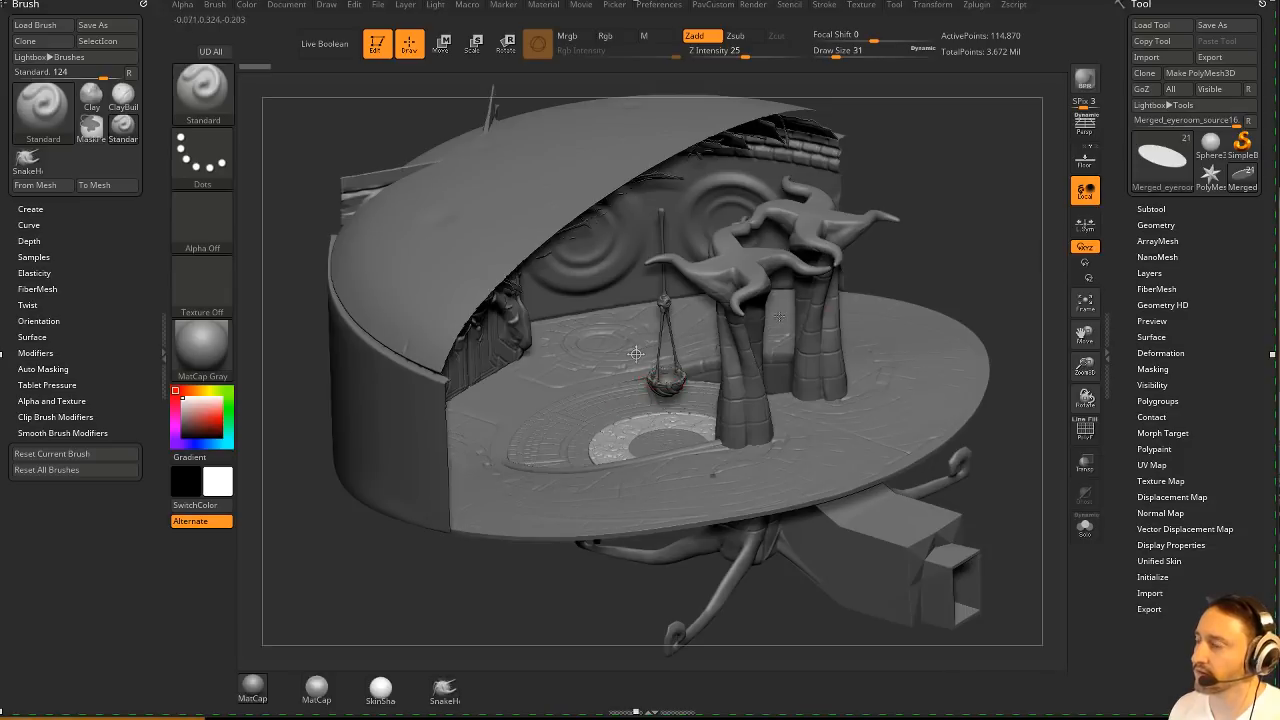
alt+click(635, 353)
drag(985, 295, 918, 185)
alt+click(584, 373)
drag(997, 253, 576, 425)
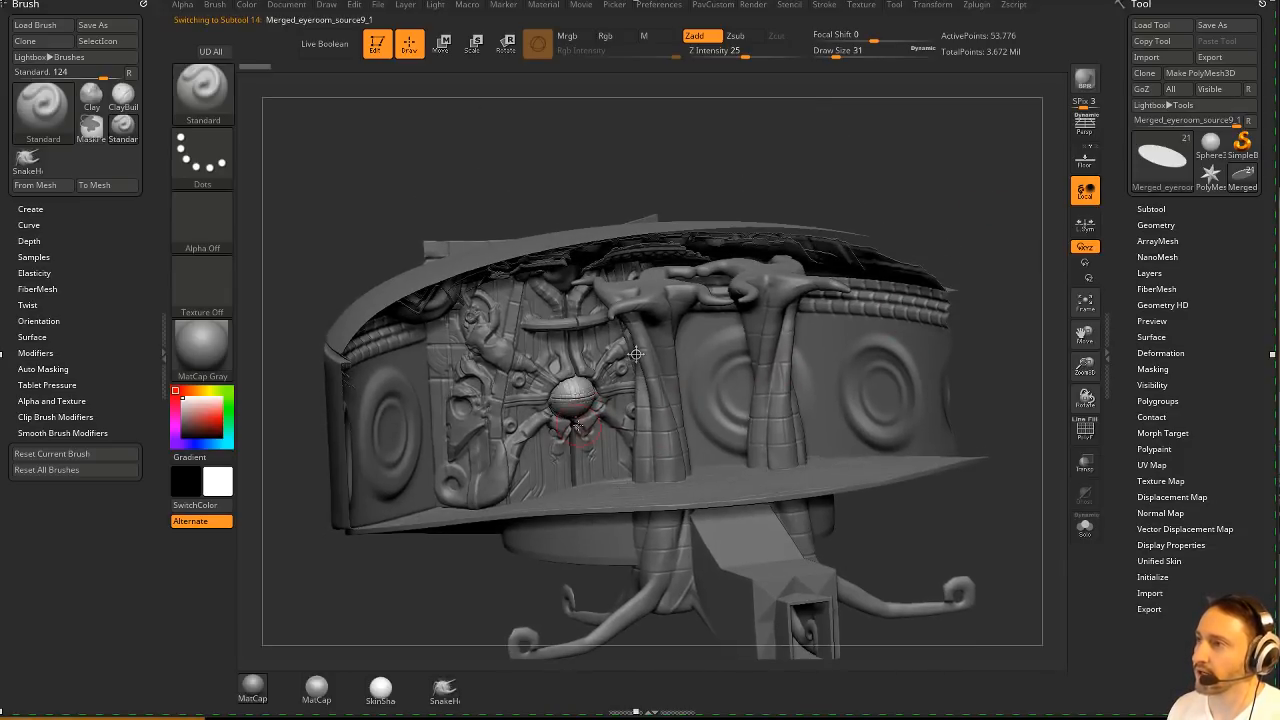
Isolate the eye door's central eyeball, inspect it around its move gizmo and show the whole room again.
key(w)
click(1085, 527)
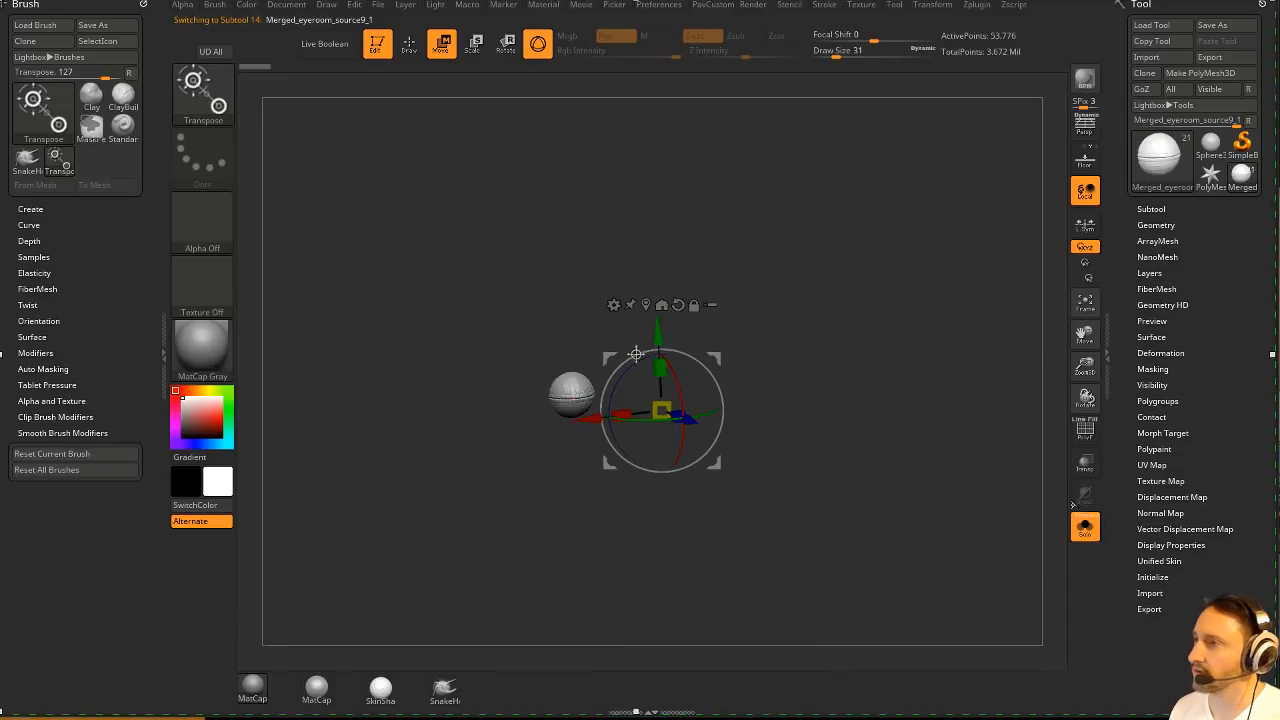
shift+drag(1021, 515, 1037, 480)
alt+drag(800, 340, 1046, 378)
drag(944, 346, 650, 415)
key(q)
click(1083, 527)
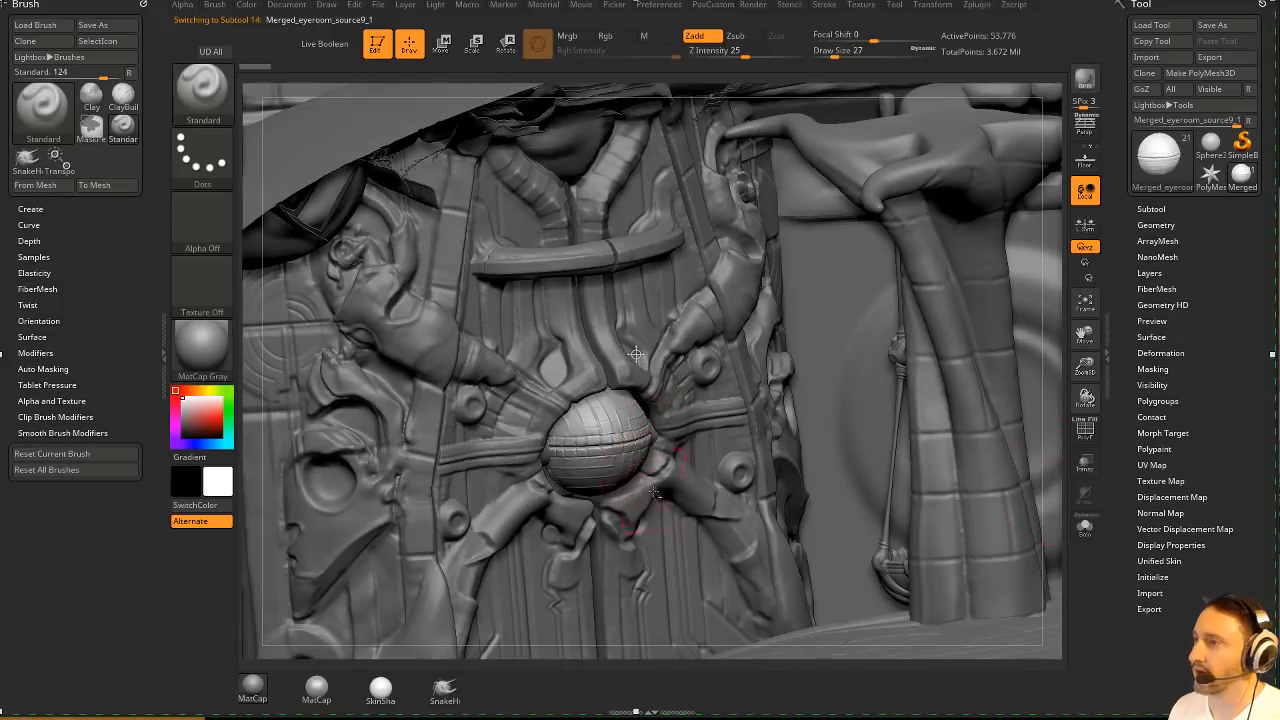
Isolate the two door halves, try sliding them apart from each other with the move gizmo, and undo the move.
alt+click(866, 420)
drag(1040, 430, 1066, 434)
click(1085, 527)
key(w)
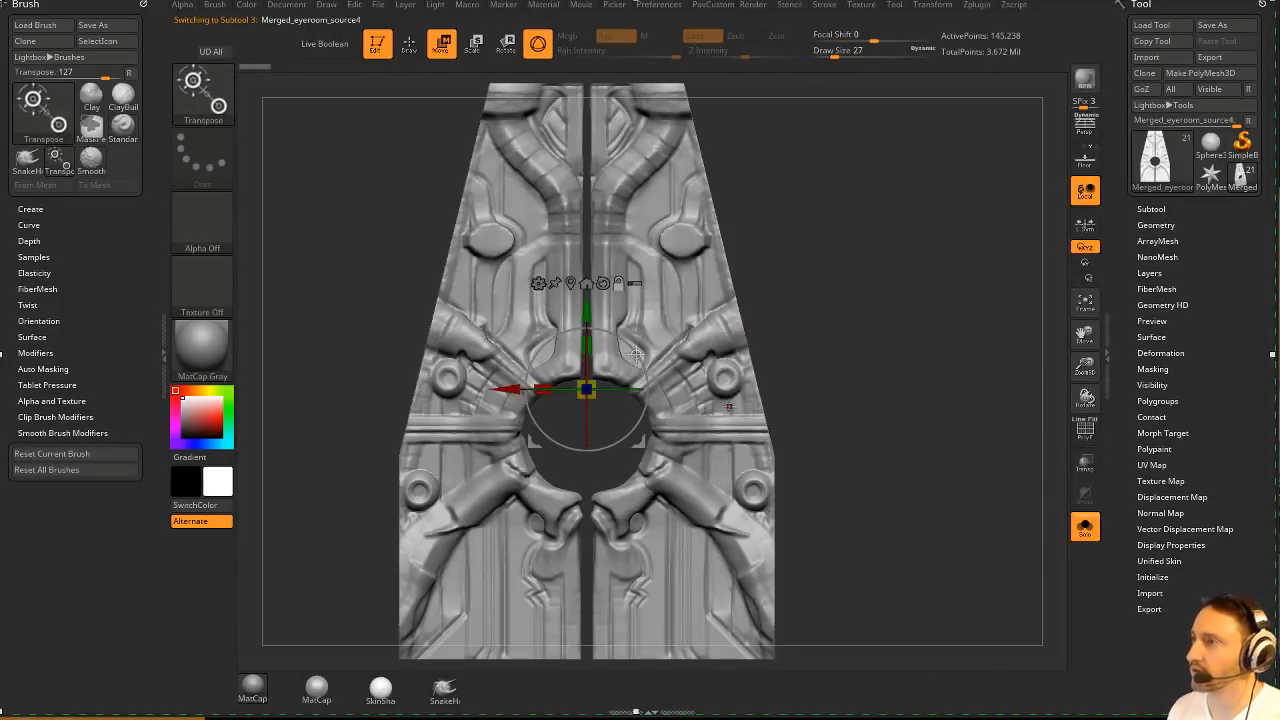
alt+click(729, 407)
drag(804, 407, 900, 408)
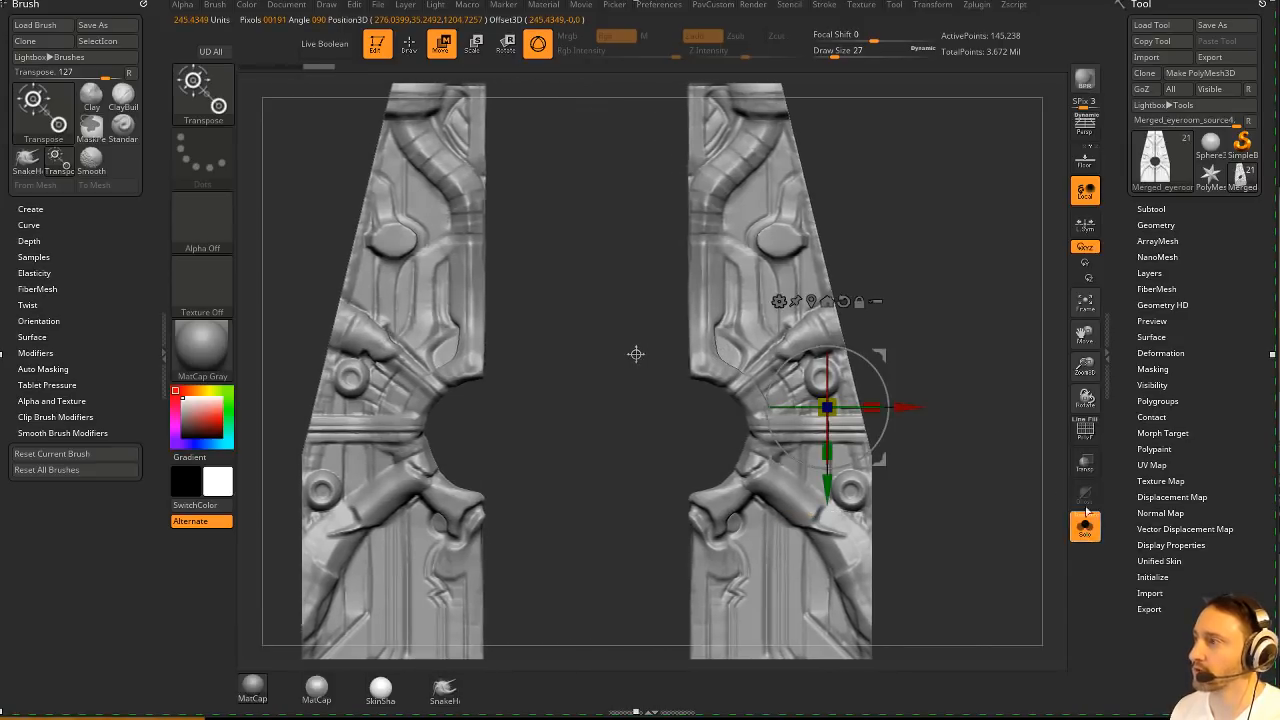
click(1085, 527)
key(ctrl+z)
key(q)
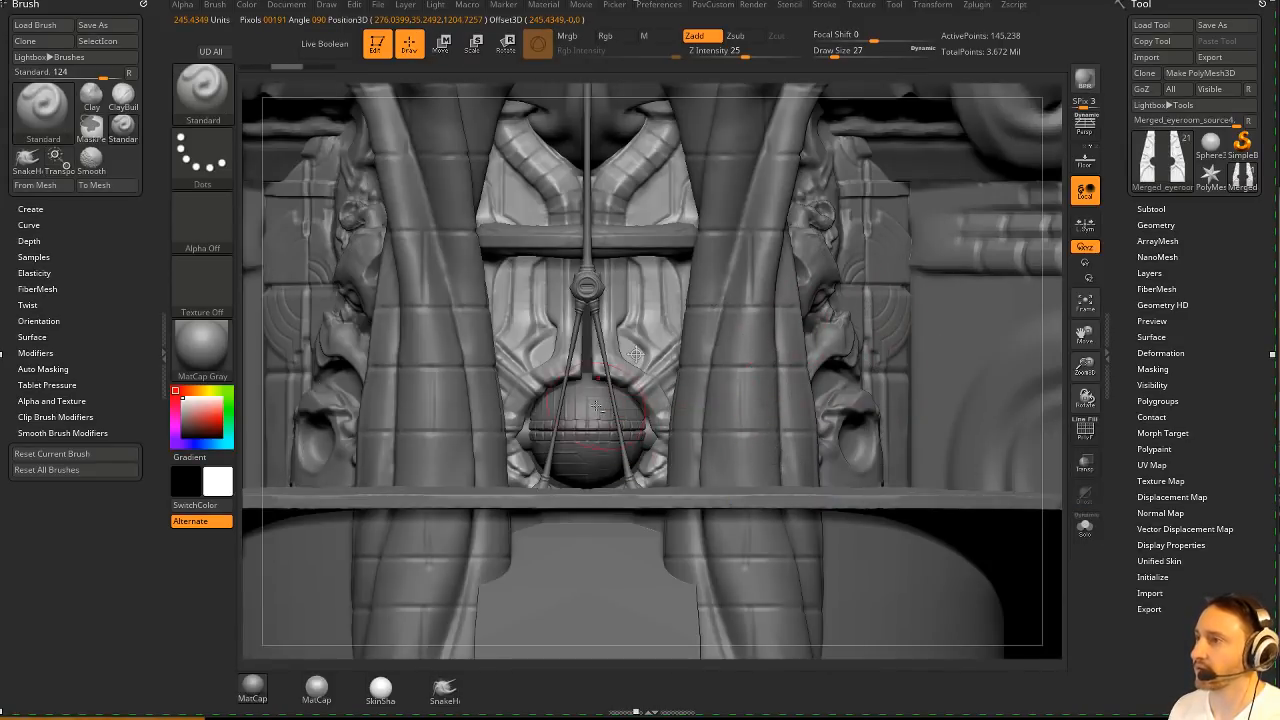
Select and isolate the door's eyeball once more, then examine the complete eye room from several sides and from below.
alt+click(596, 407)
click(1085, 527)
key(w)
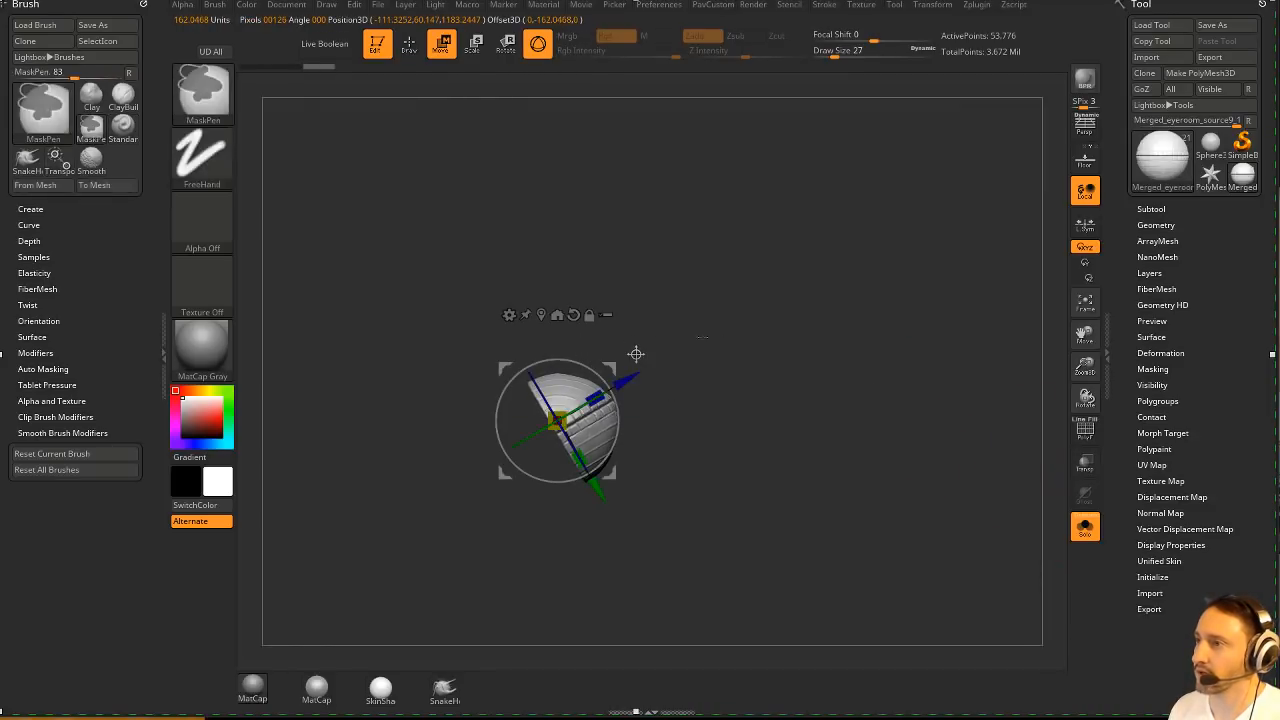
key(q)
click(1085, 527)
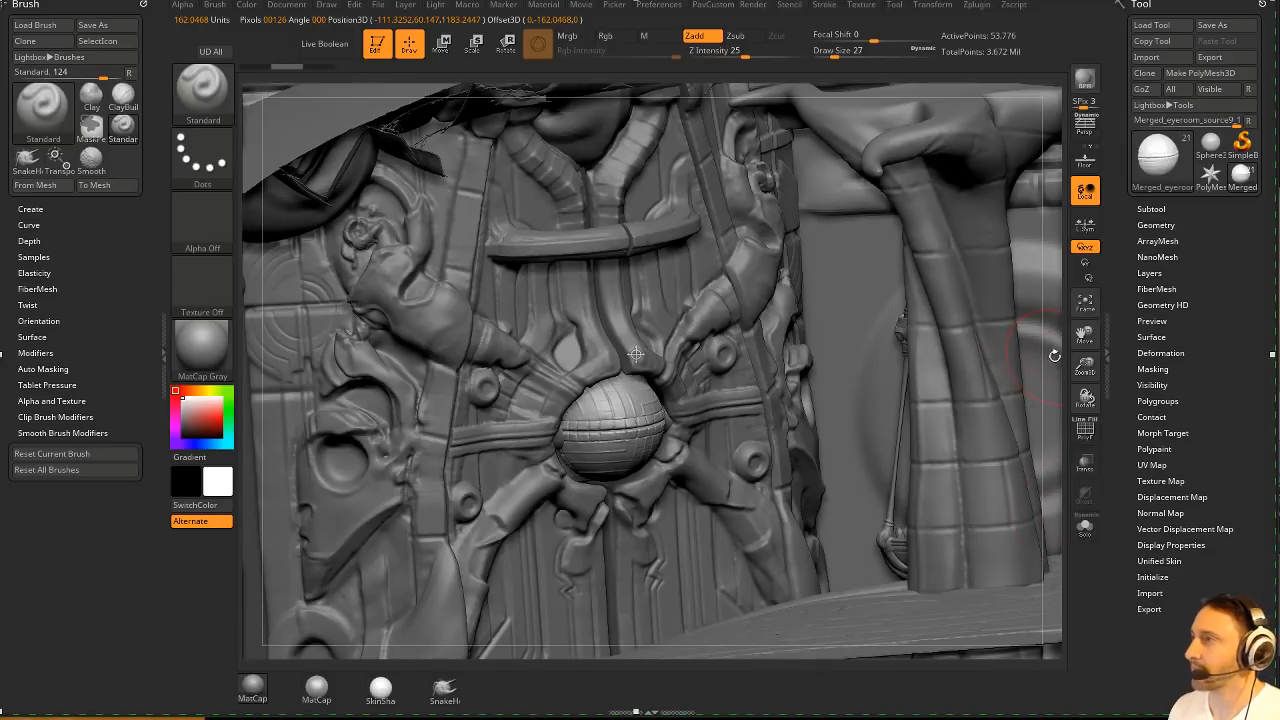
alt+drag(1055, 356, 950, 307)
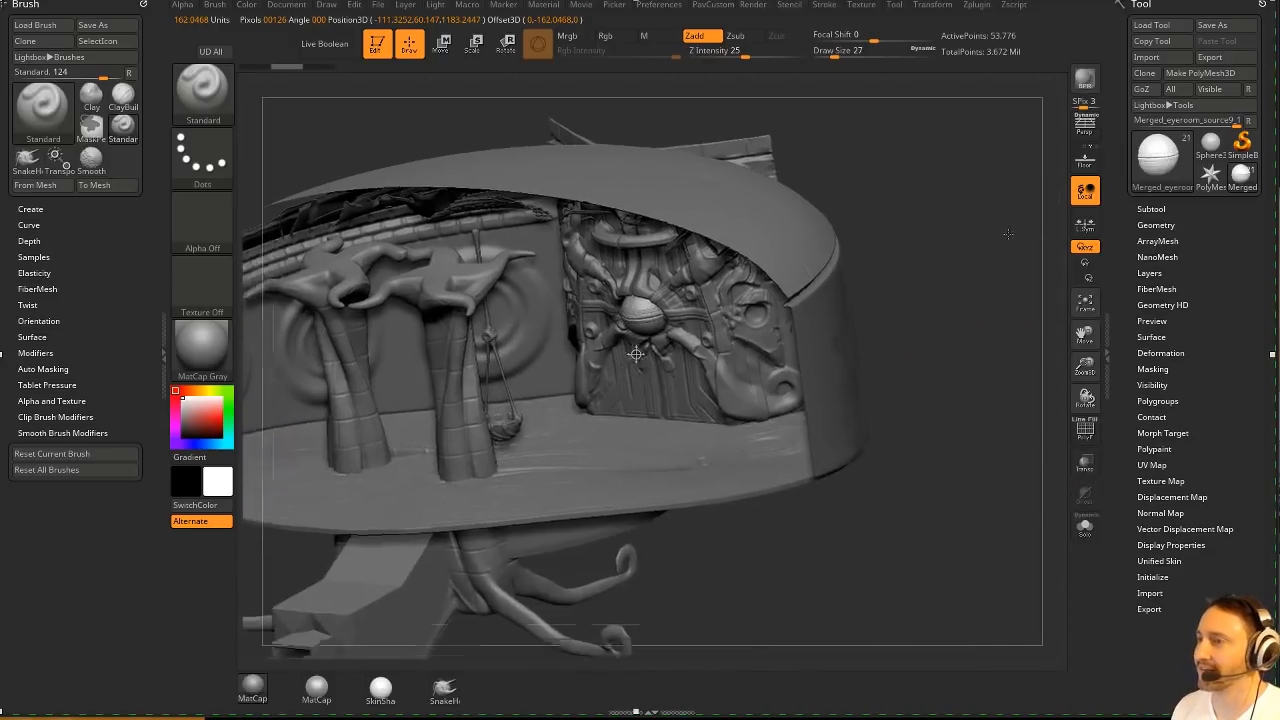
drag(1008, 233, 943, 423)
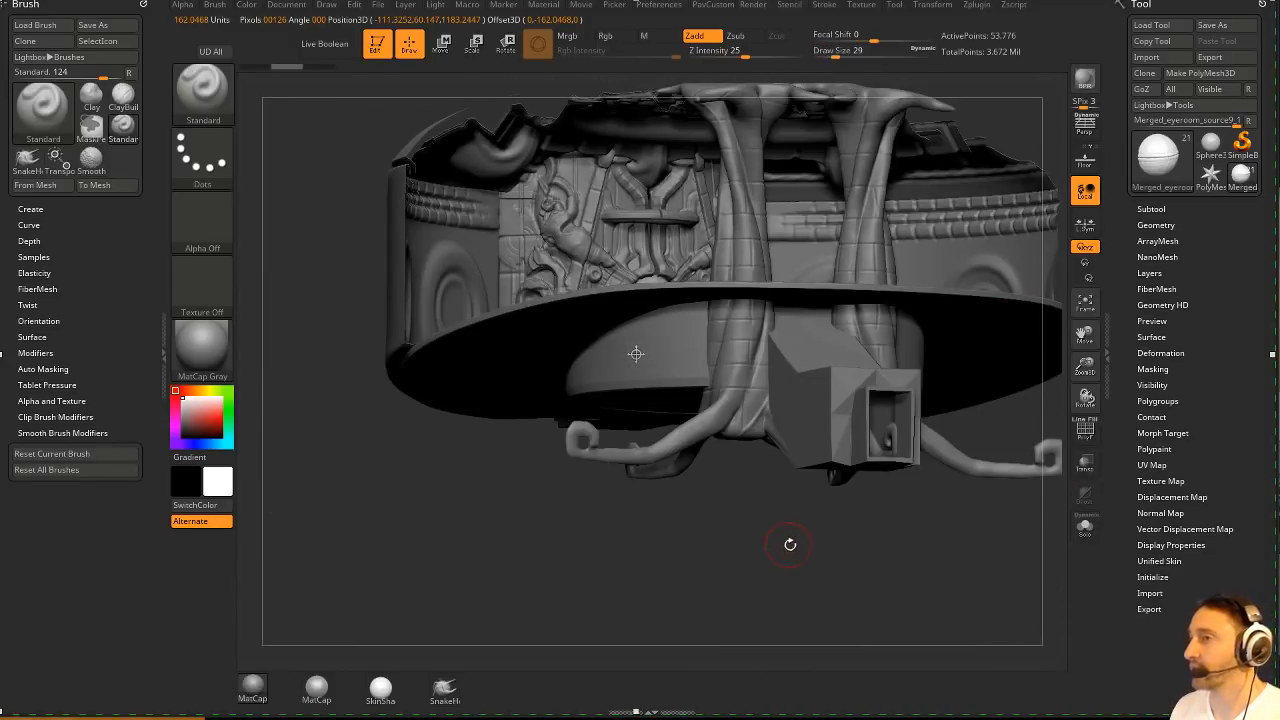
drag(790, 544, 1001, 318)
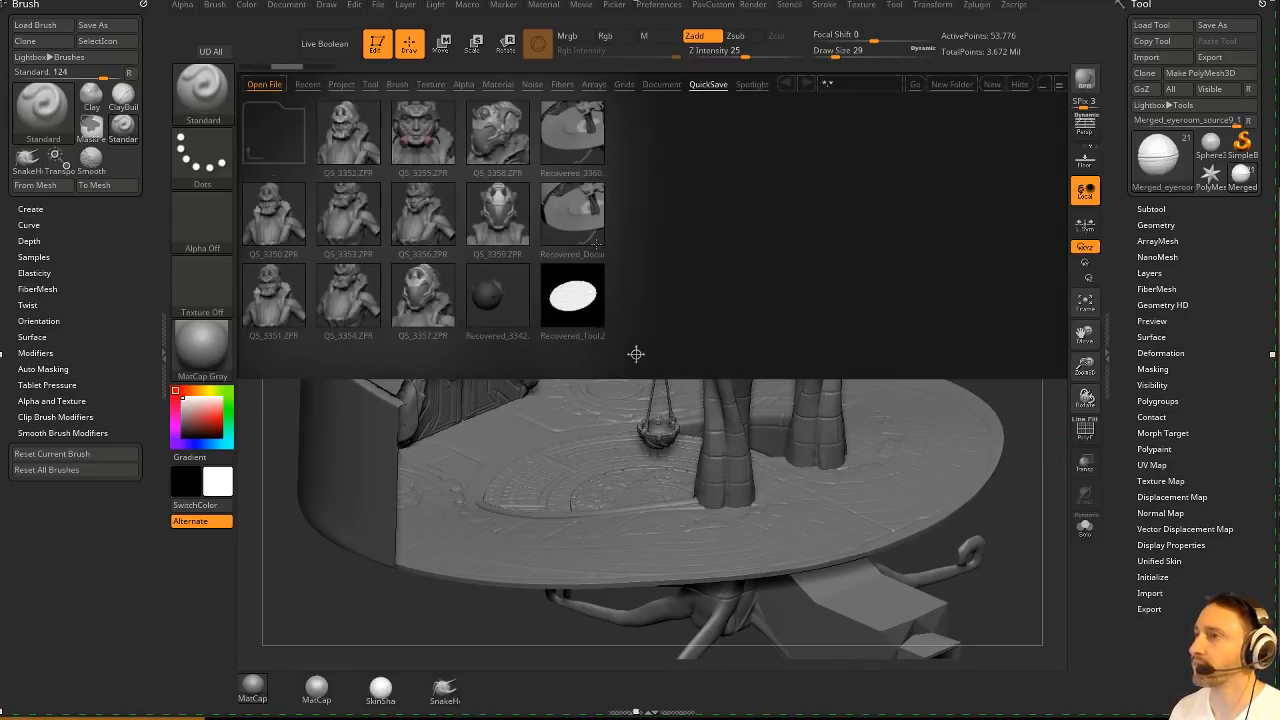
Restore the QS_3359.ZPR quick save, set the draw size to 12 and look over the helmeted bust.
double_click(498, 214)
click(677, 398)
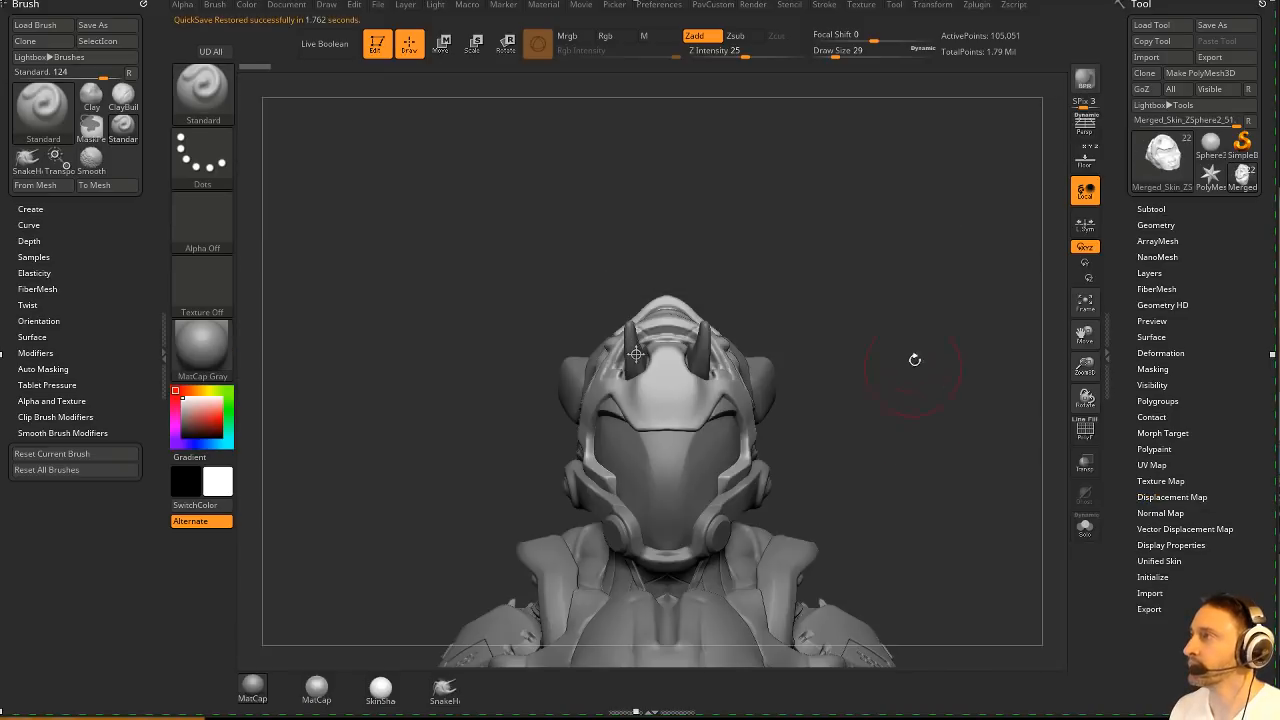
mouse_move(914, 358)
mouse_down()
mouse_move(946, 371)
mouse_move(890, 384)
mouse_up()
key(s)
drag(912, 385, 903, 385)
mouse_move(912, 384)
mouse_down()
mouse_move(926, 420)
mouse_move(943, 380)
mouse_move(870, 380)
mouse_move(950, 405)
mouse_move(917, 430)
mouse_up()
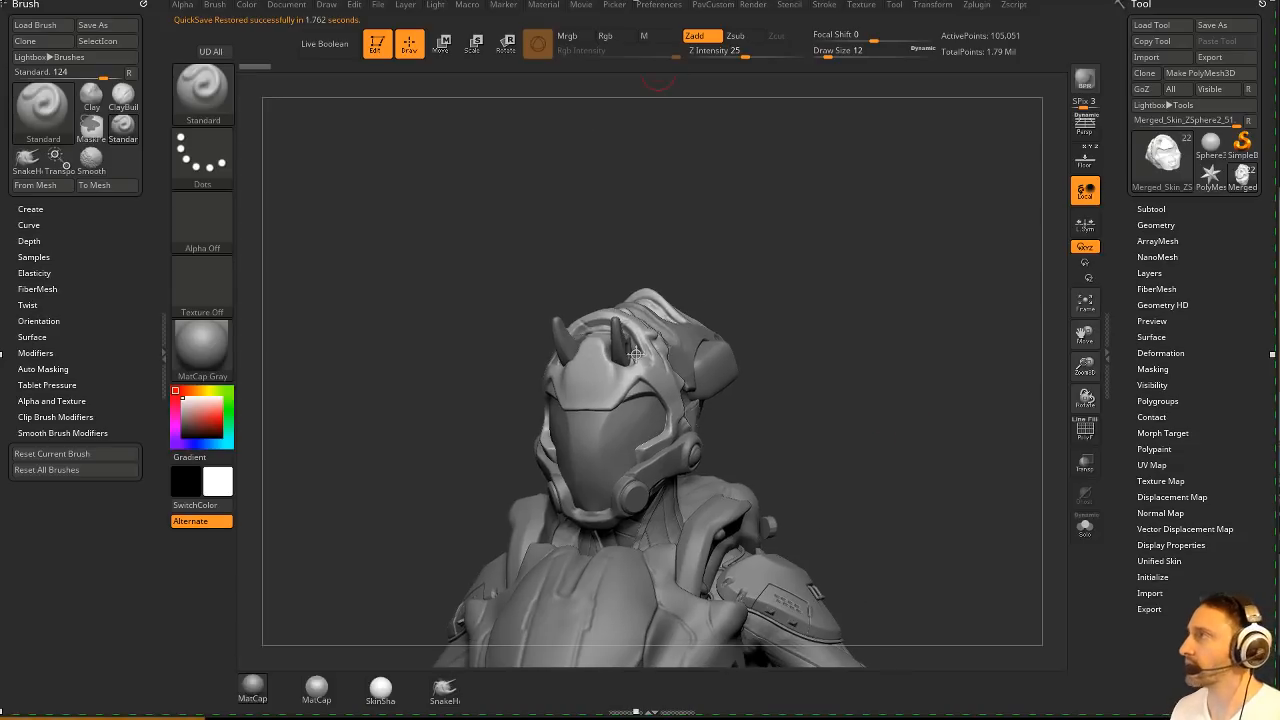
drag(851, 169, 812, 174)
Clear the bust from the canvas and place a PolyMesh3D star in edit mode.
click(377, 42)
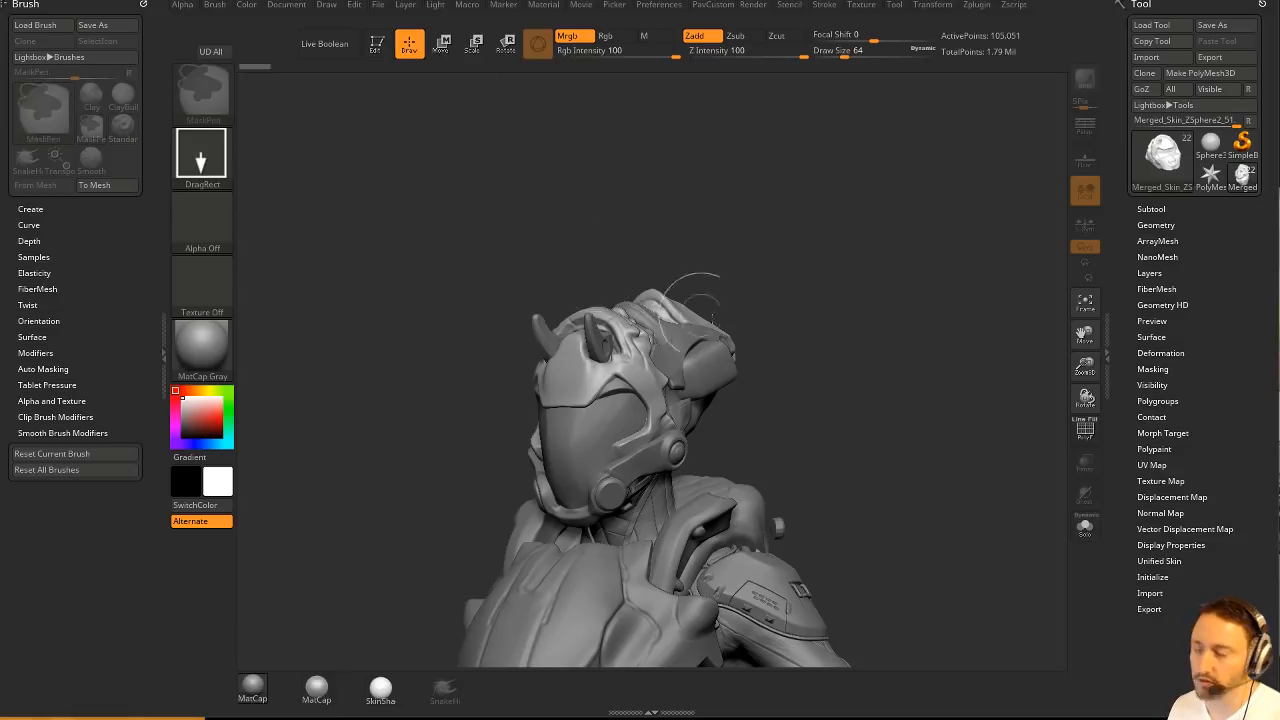
key(ctrl+n)
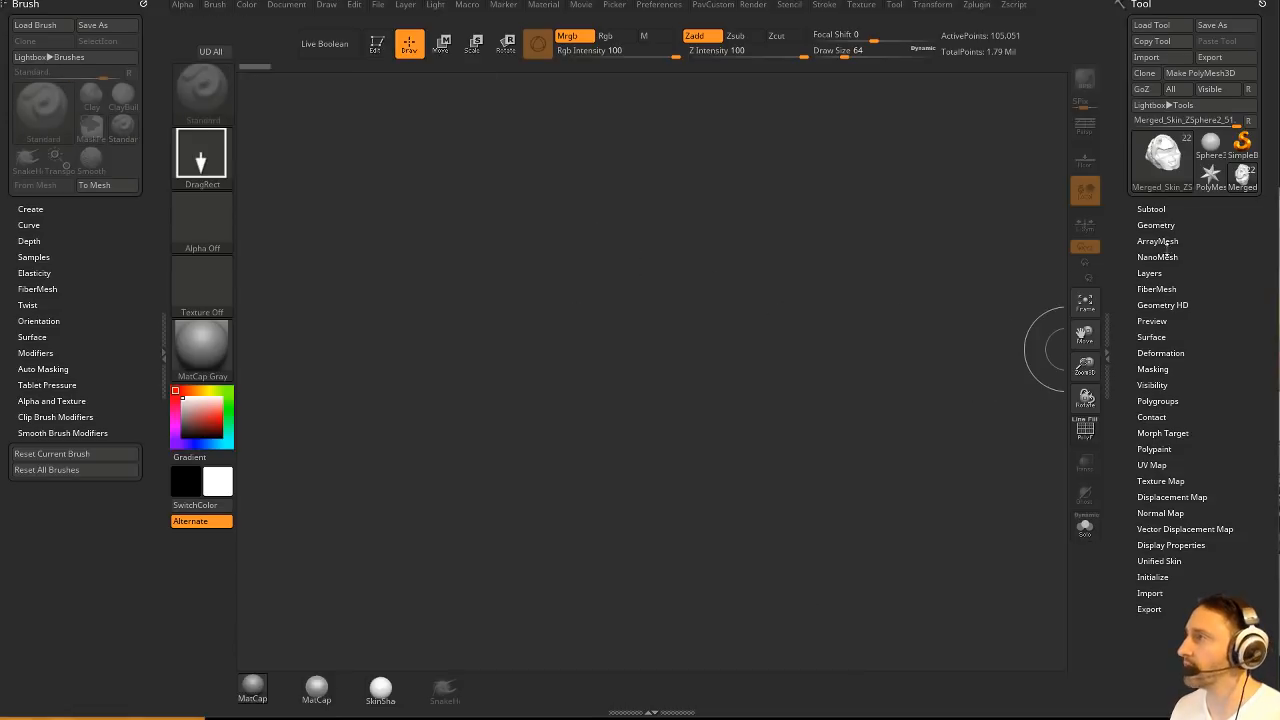
click(1209, 180)
drag(704, 346, 606, 335)
click(377, 44)
mouse_move(760, 270)
alt+mouse_down()
mouse_move(763, 207)
mouse_move(885, 247)
alt+mouse_up()
mouse_move(885, 247)
alt+mouse_down()
mouse_move(805, 314)
mouse_move(835, 309)
alt+mouse_up()
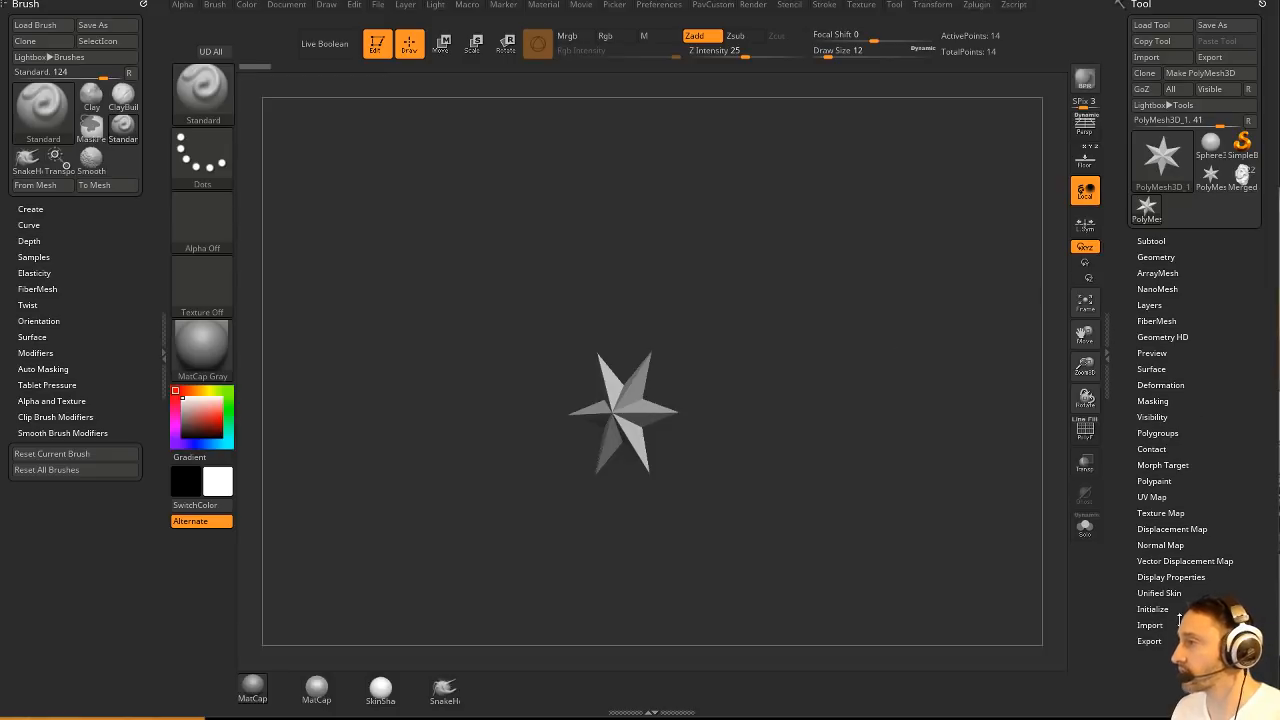
Initialize the star as a QCube, turn on the polyframe display and stretch the cube vertically into a long bar.
click(1147, 623)
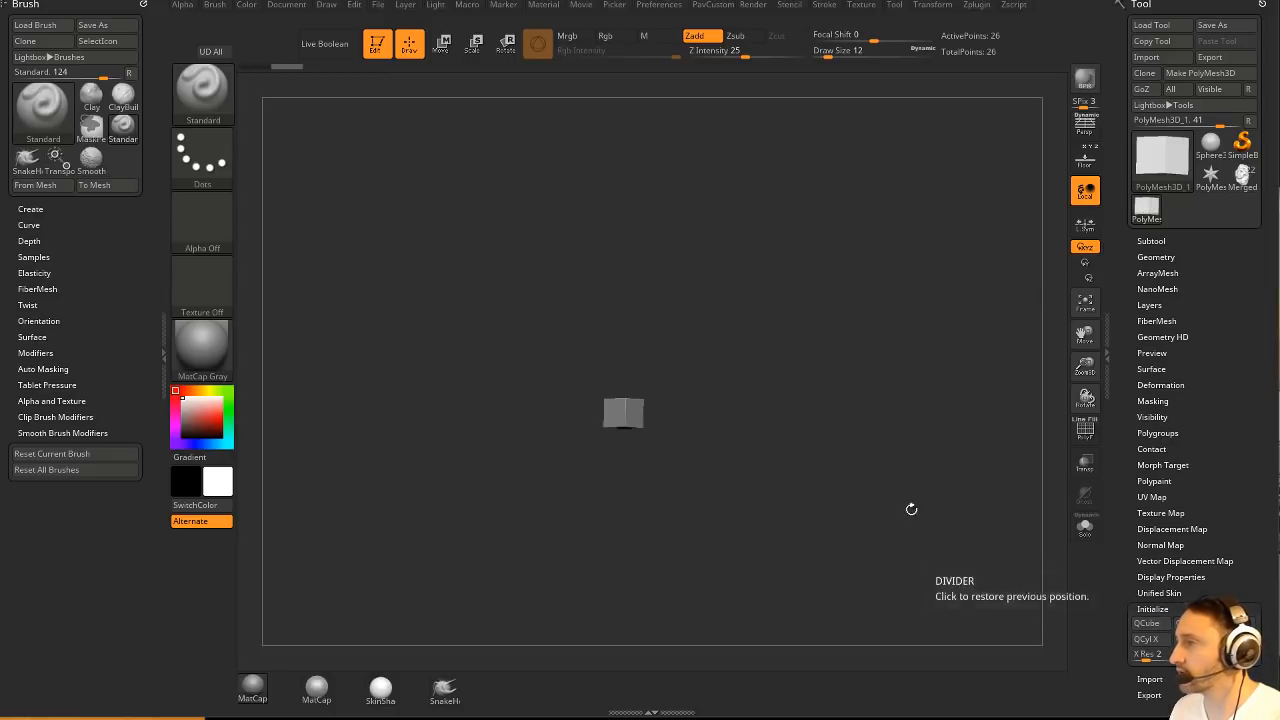
click(1085, 430)
key(w)
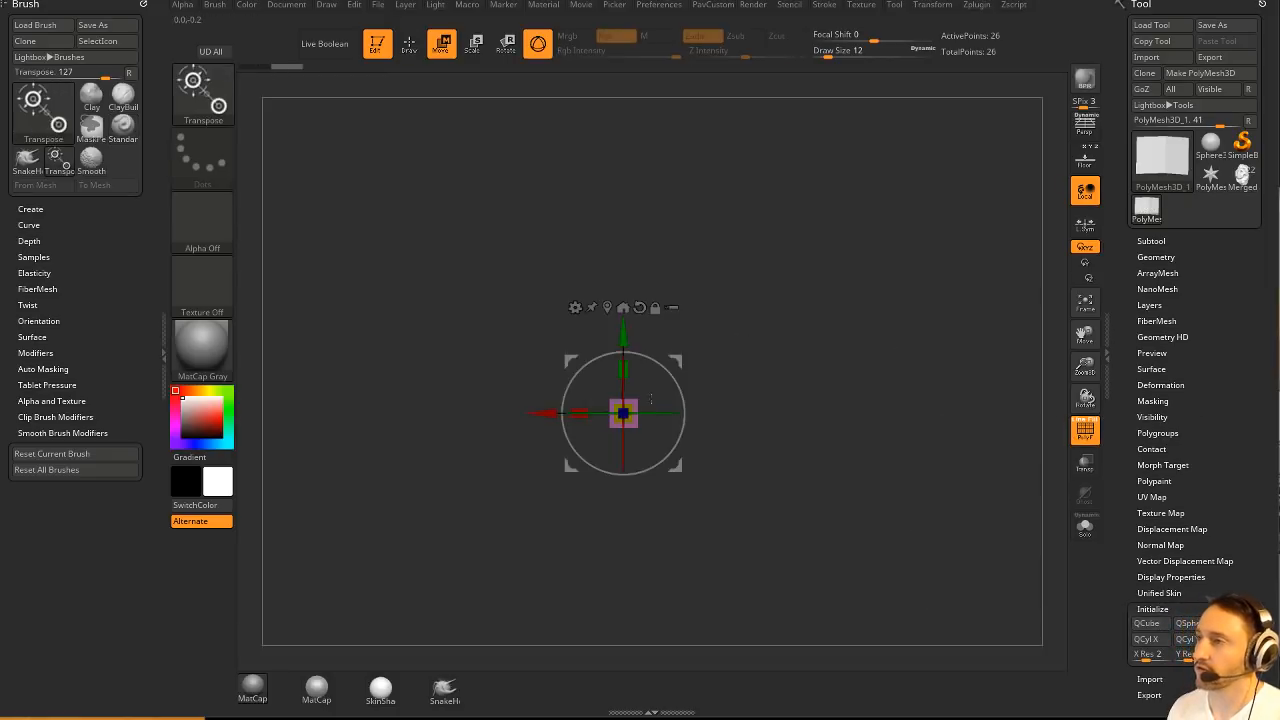
drag(626, 378, 628, 255)
key(q)
key(w)
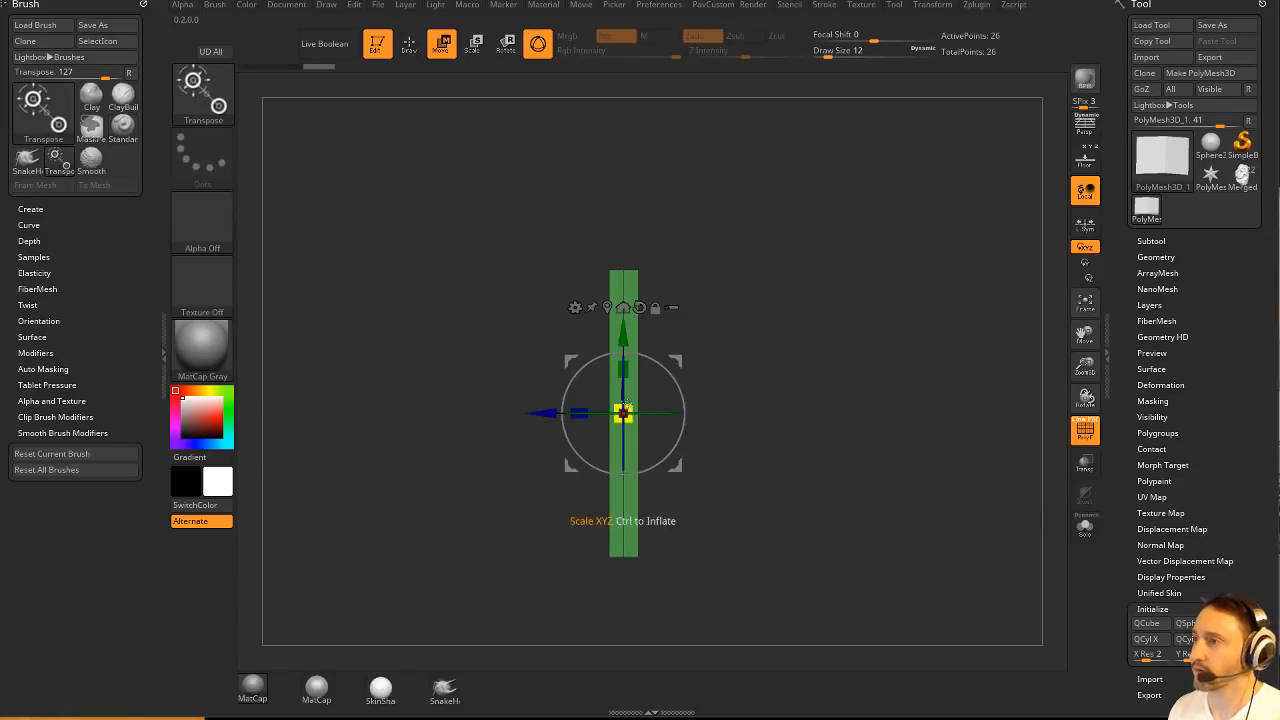
drag(681, 390, 684, 370)
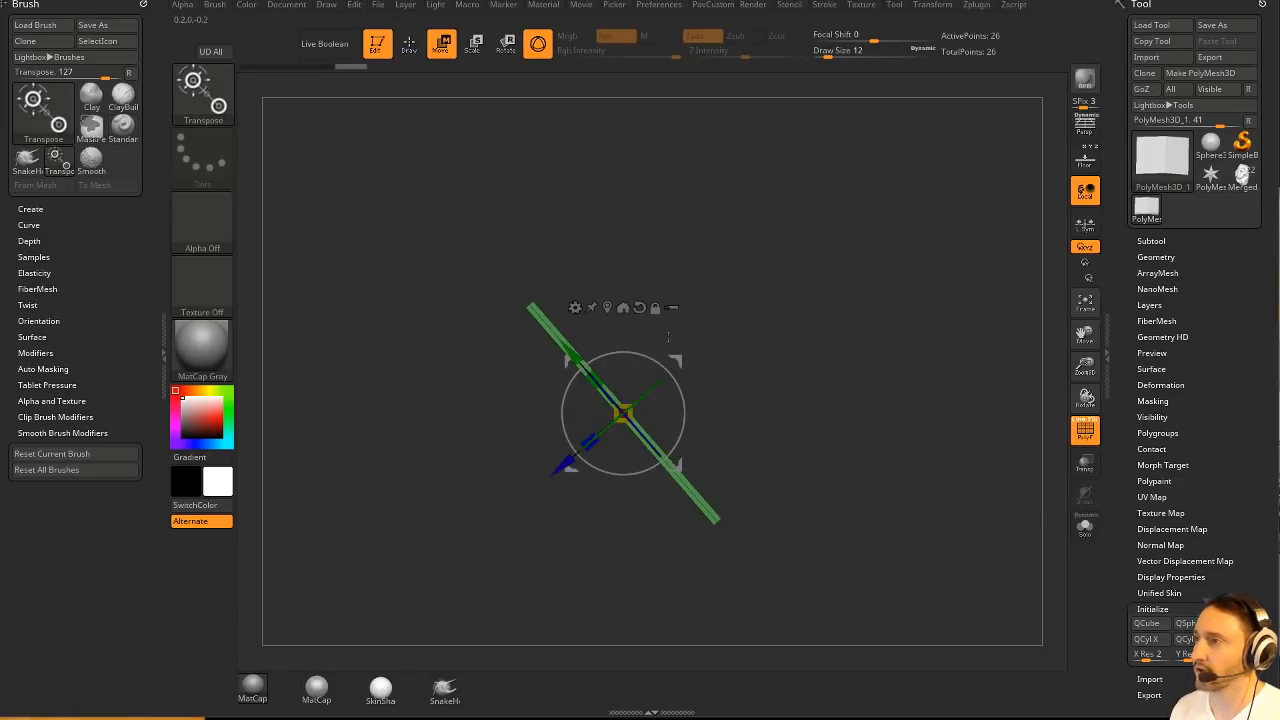
Choose the ZModeler brush, set the edge action to Insert with Multiple EdgeLoops, and apply it to the bar.
key(q)
mouse_move(871, 417)
mouse_down()
mouse_move(871, 400)
mouse_move(858, 411)
mouse_up()
key(b)
key(z)
key(m)
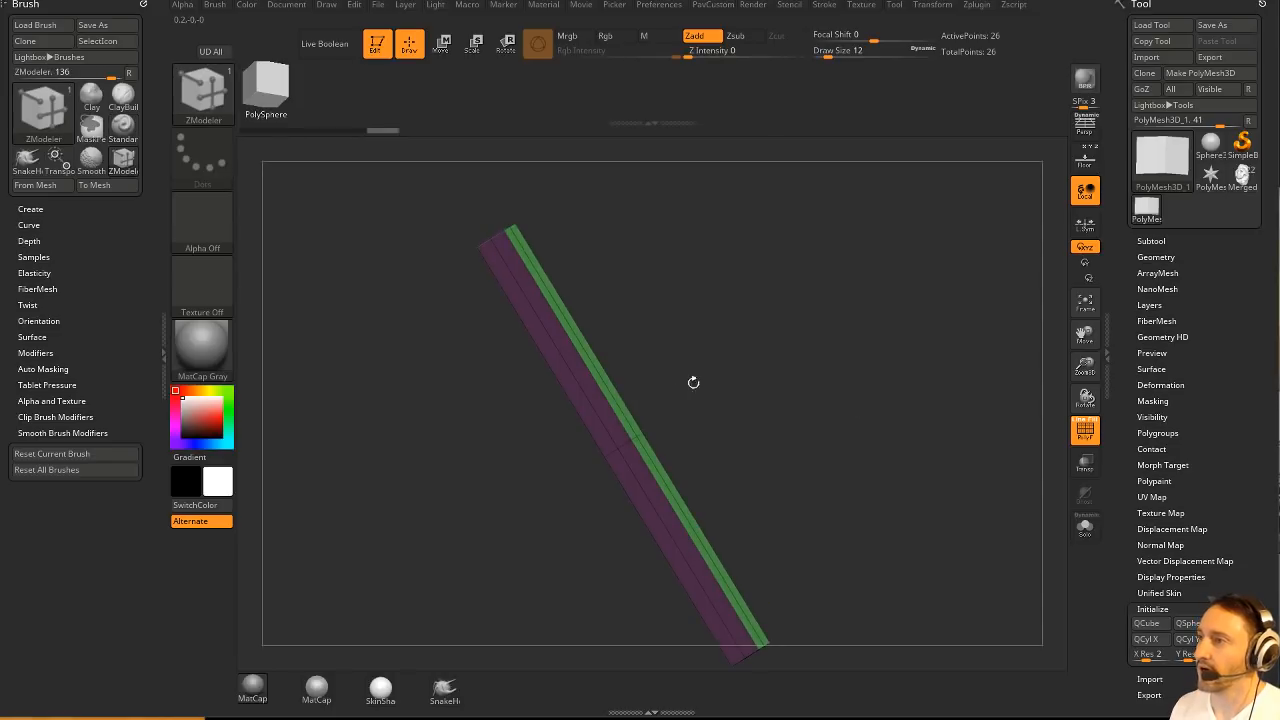
key(space)
click(511, 478)
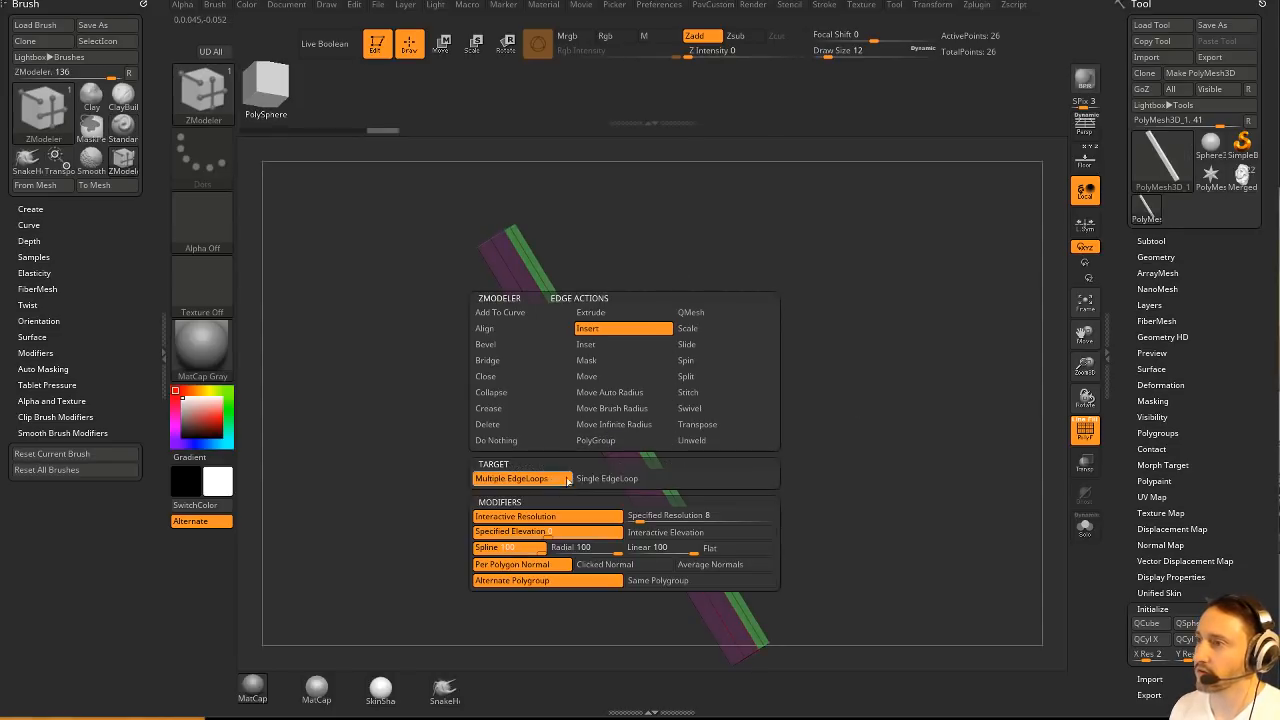
click(630, 443)
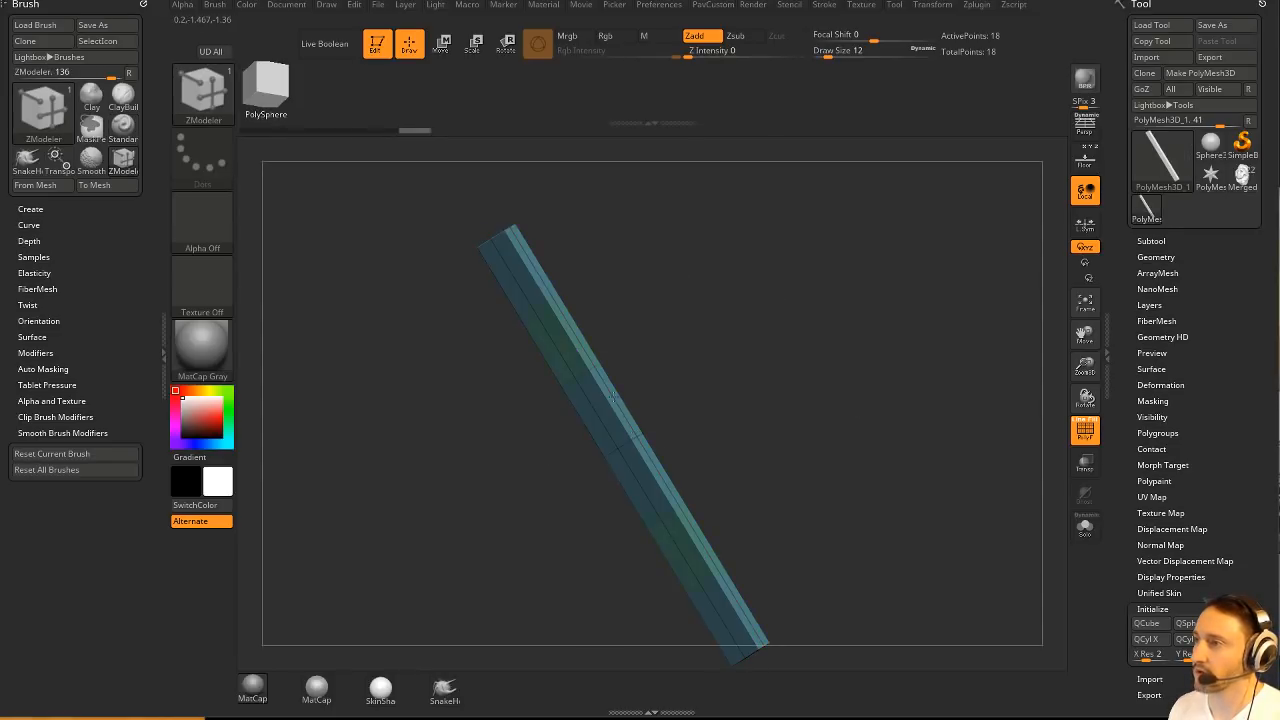
Make two copies of the segmented bar beside the original with the move gizmo and clear the mask.
drag(876, 339, 847, 380)
key(w)
shift+drag(792, 292, 840, 368)
drag(758, 426, 764, 458)
mouse_move(814, 397)
shift+mouse_down()
mouse_move(811, 383)
mouse_move(548, 395)
mouse_move(508, 440)
shift+mouse_up()
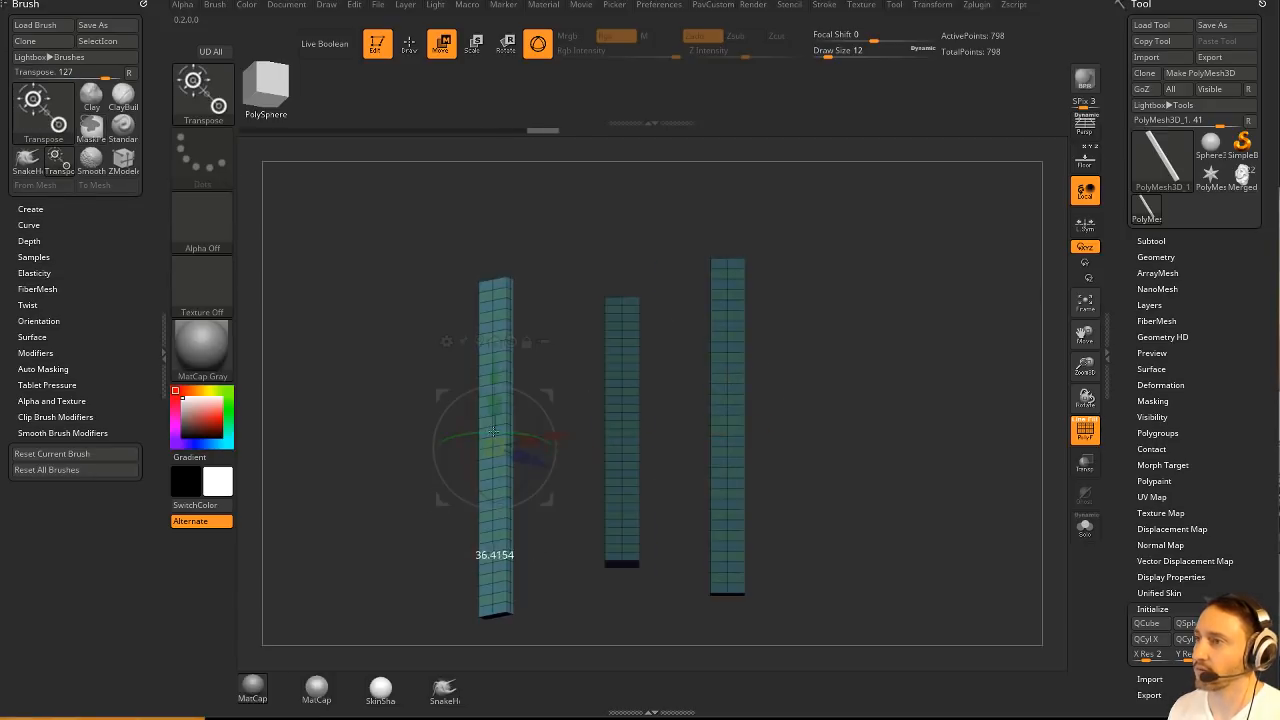
key(q)
ctrl+drag(838, 350, 868, 374)
Try a gizmo deformer on all three bars together and return to draw mode.
mouse_move(868, 374)
mouse_down()
mouse_move(886, 377)
mouse_move(896, 414)
mouse_move(839, 409)
mouse_move(832, 364)
mouse_move(823, 402)
mouse_move(803, 313)
mouse_move(846, 250)
mouse_move(572, 225)
mouse_up()
key(w)
click(503, 190)
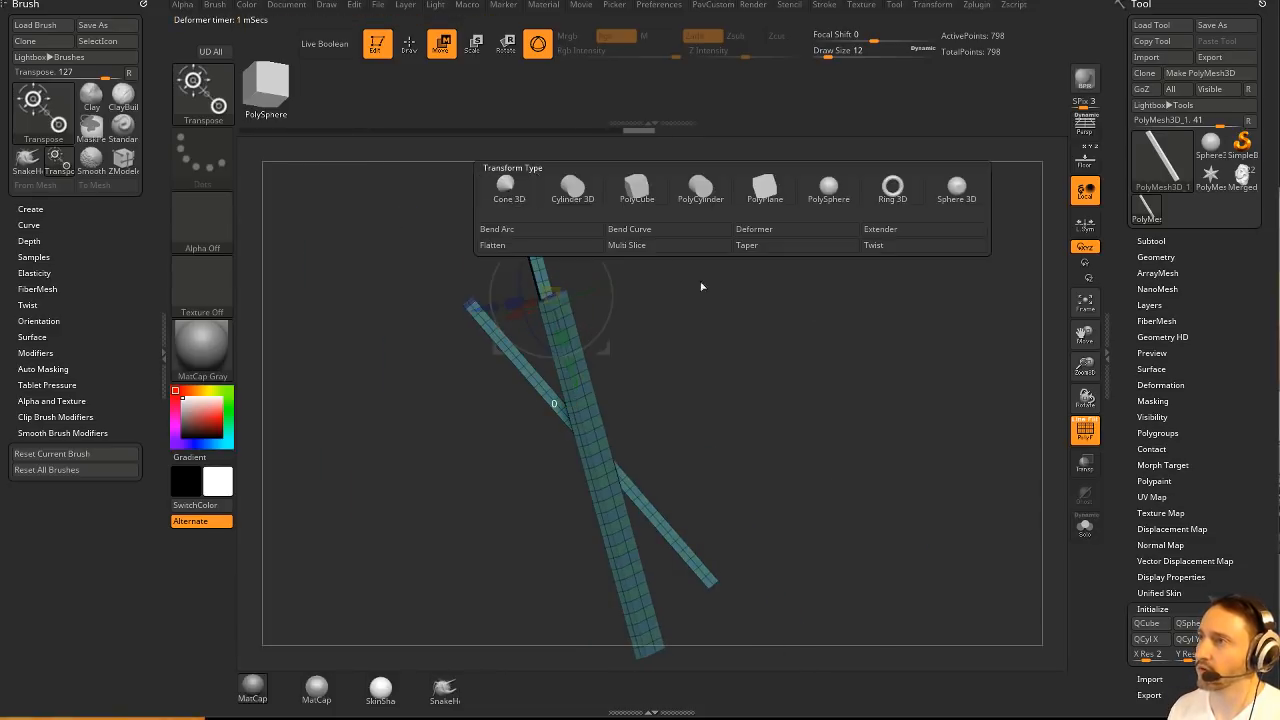
click(503, 190)
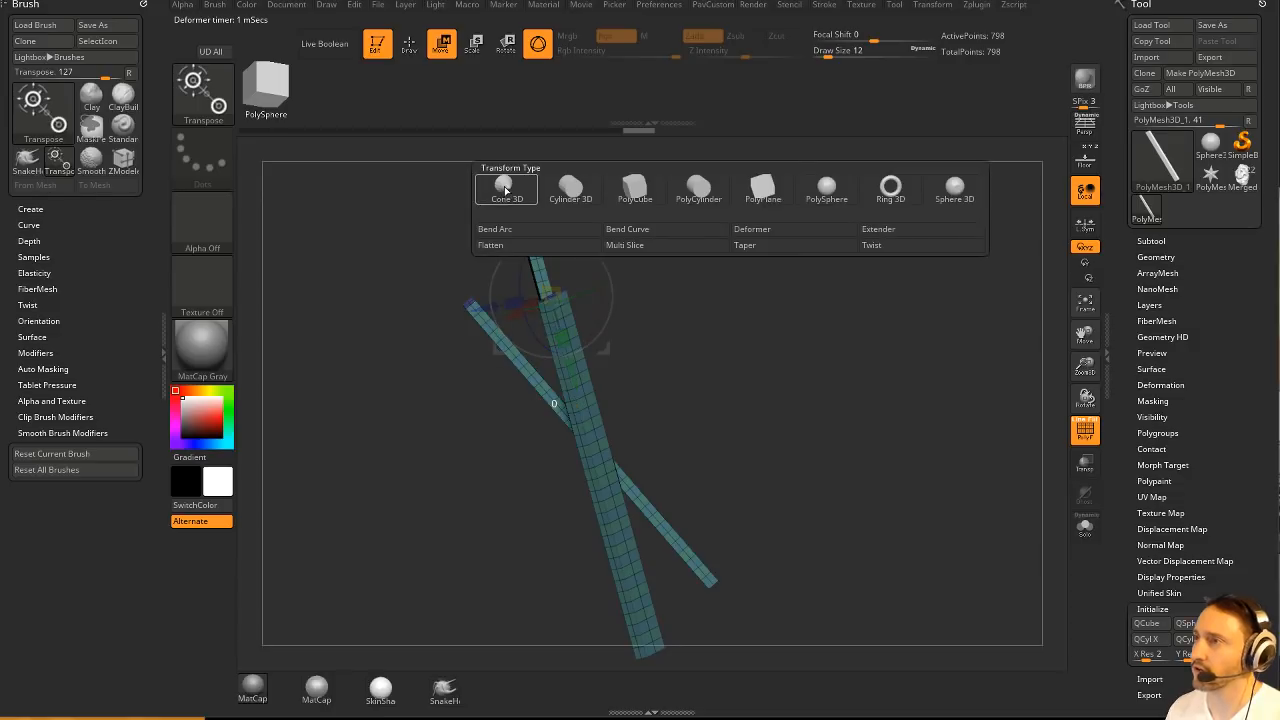
click(610, 247)
mouse_move(808, 392)
mouse_down()
mouse_move(858, 383)
mouse_move(975, 409)
mouse_move(937, 376)
mouse_up()
key(q)
key(3)
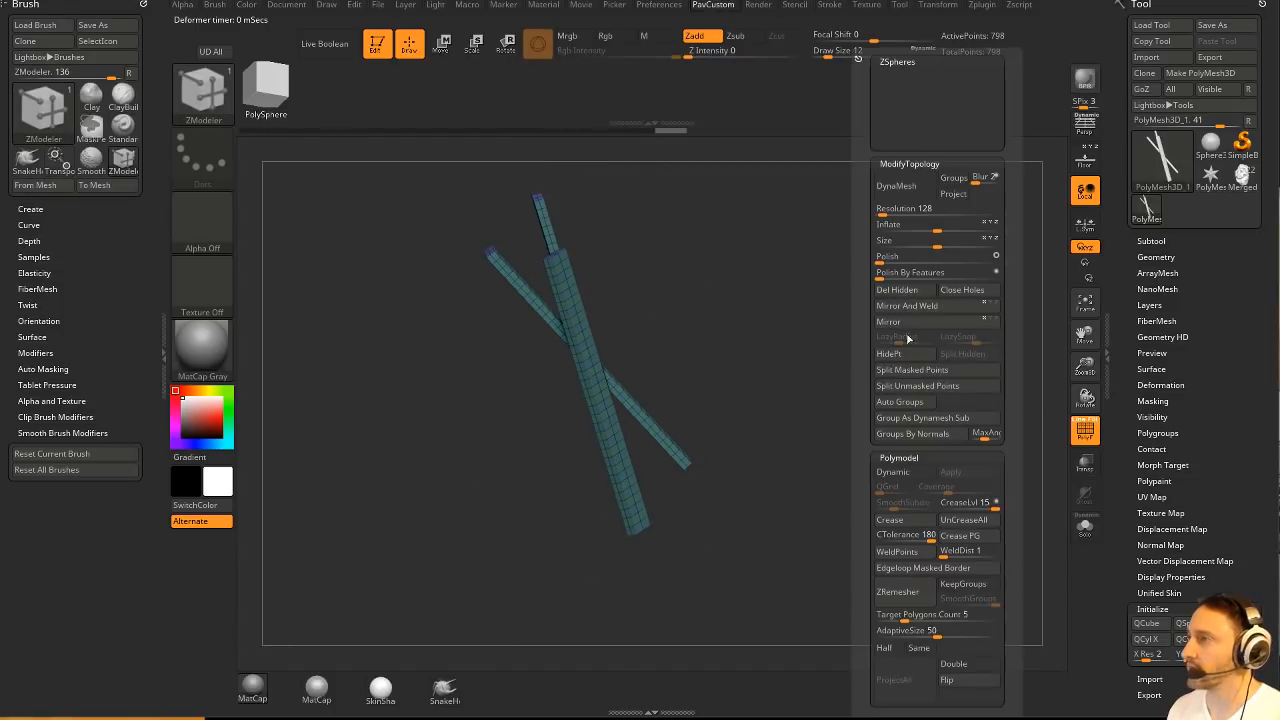
Assign auto groups to the three bars and split them into separate subtools with Split To Parts, always accepting the warning.
click(906, 402)
click(1151, 241)
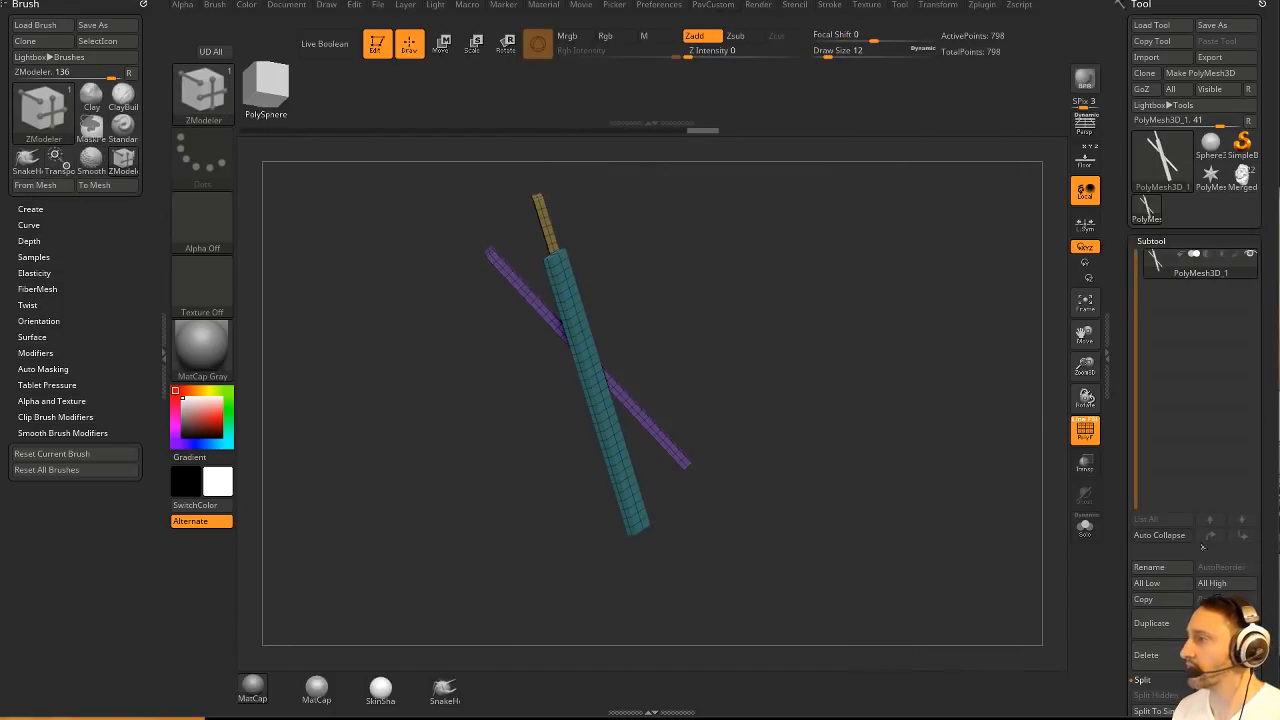
drag(1119, 565, 1117, 470)
click(1172, 470)
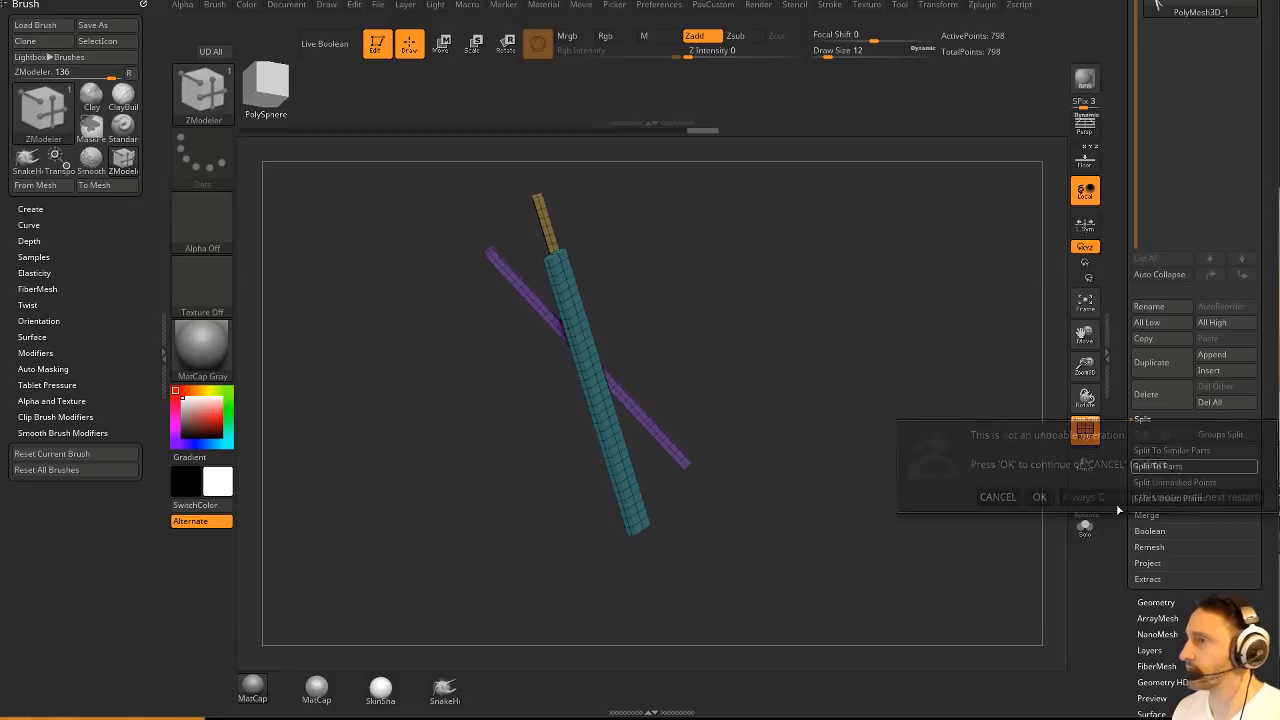
click(1160, 497)
Select one of the separated bars and apply the Bend Curve deformer to it.
drag(788, 306, 885, 400)
key(w)
alt+click(709, 360)
drag(770, 340, 989, 300)
alt+click(740, 357)
drag(984, 344, 890, 287)
drag(752, 298, 828, 312)
drag(850, 402, 800, 408)
click(577, 204)
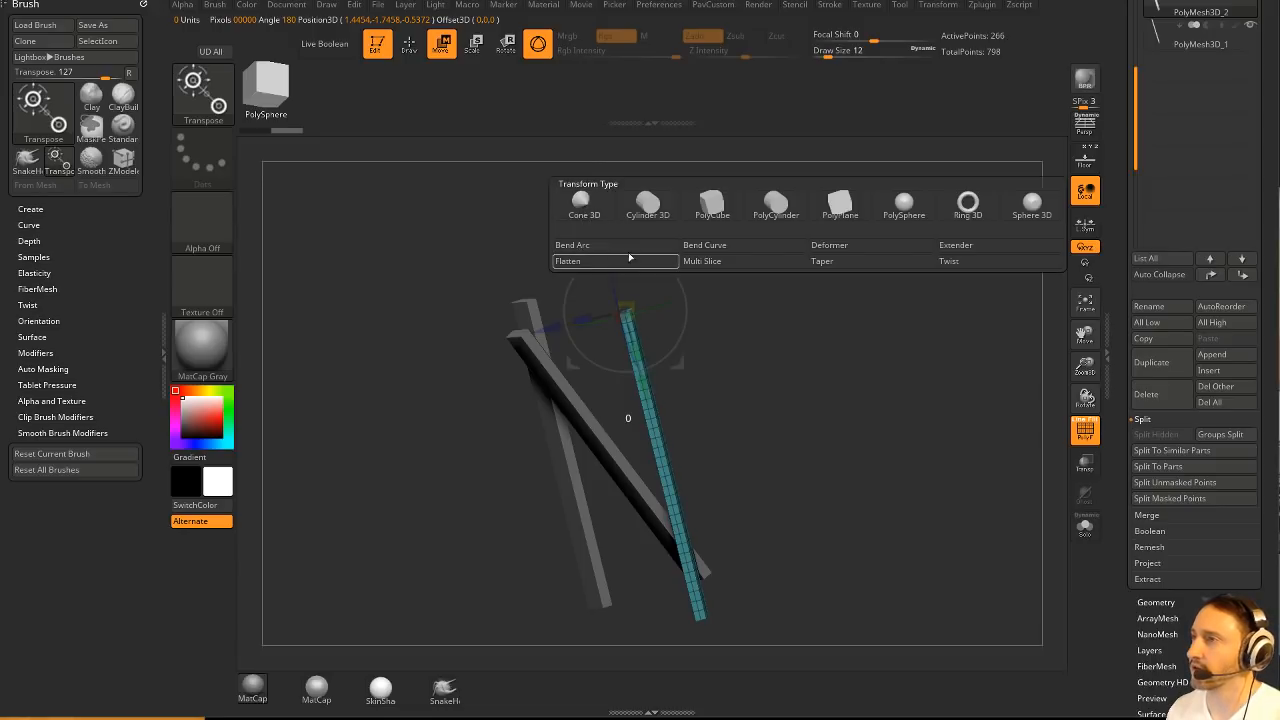
click(705, 245)
Add more Bend Curve control points along the bar and pull them to bend it into a wavy shape.
drag(686, 688, 675, 580)
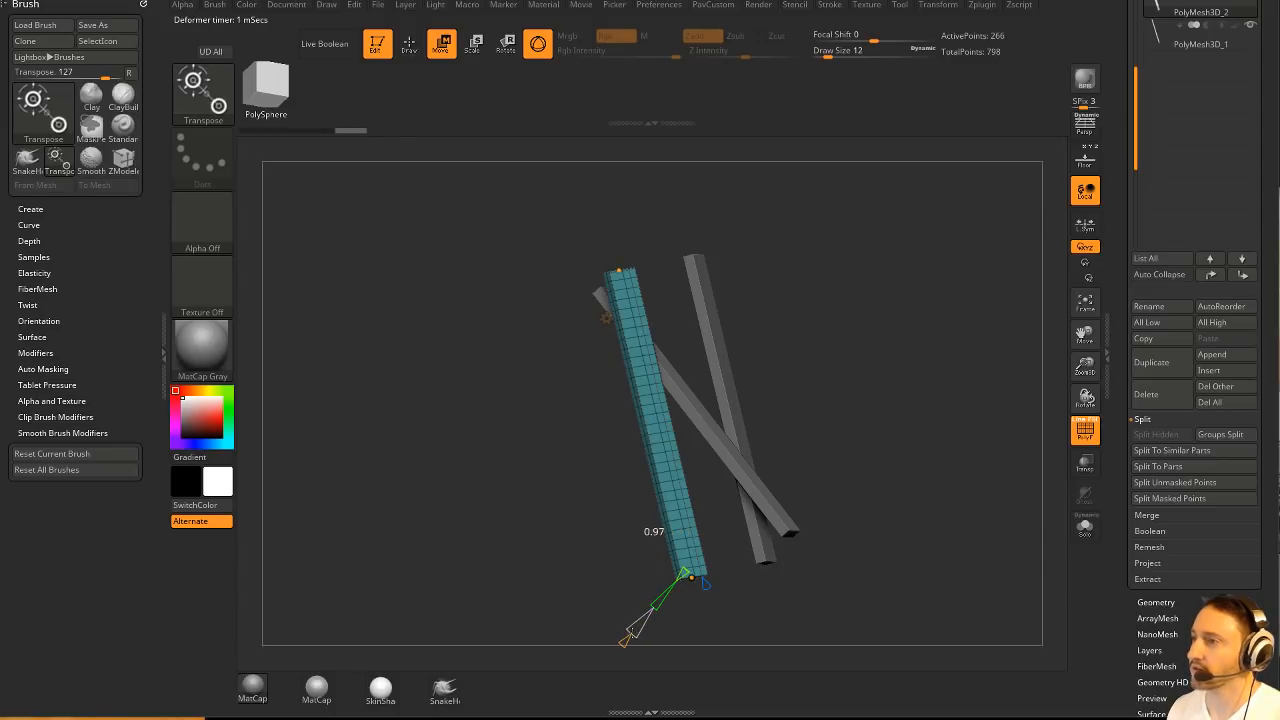
alt+drag(629, 627, 601, 580)
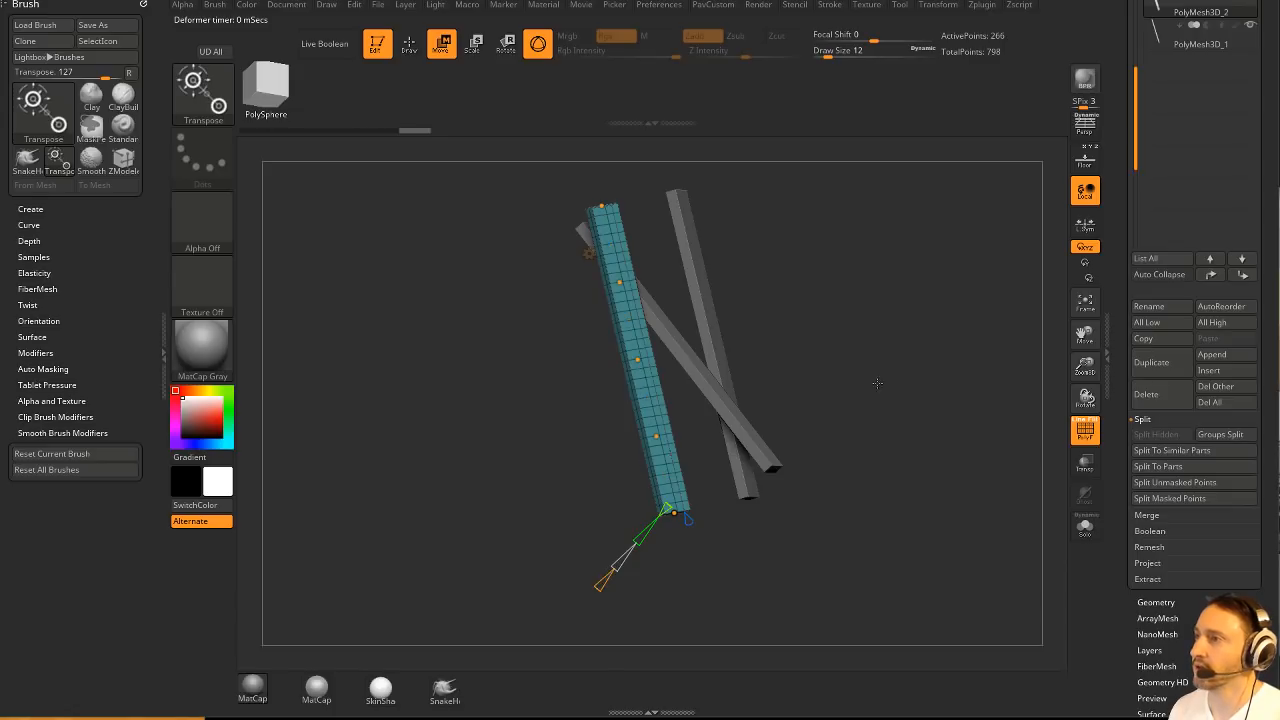
drag(877, 383, 850, 336)
drag(629, 300, 651, 325)
drag(653, 408, 641, 405)
drag(676, 485, 686, 474)
drag(697, 555, 642, 536)
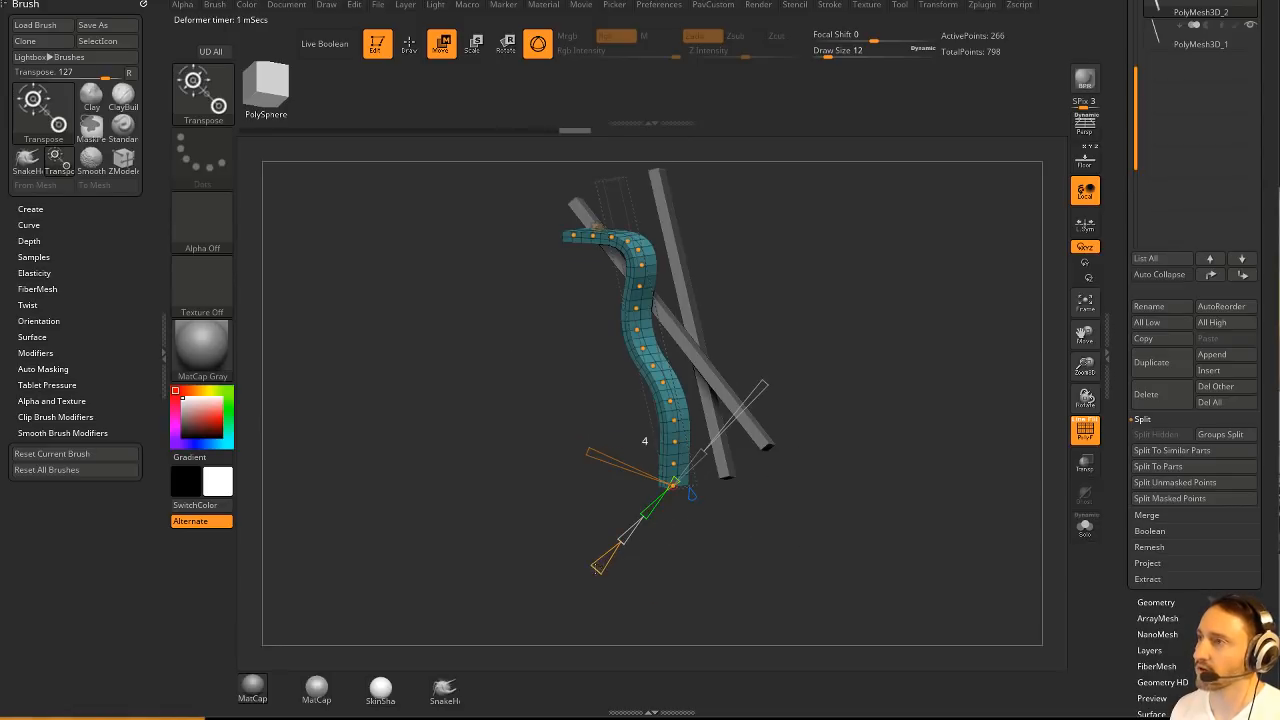
drag(864, 324, 667, 302)
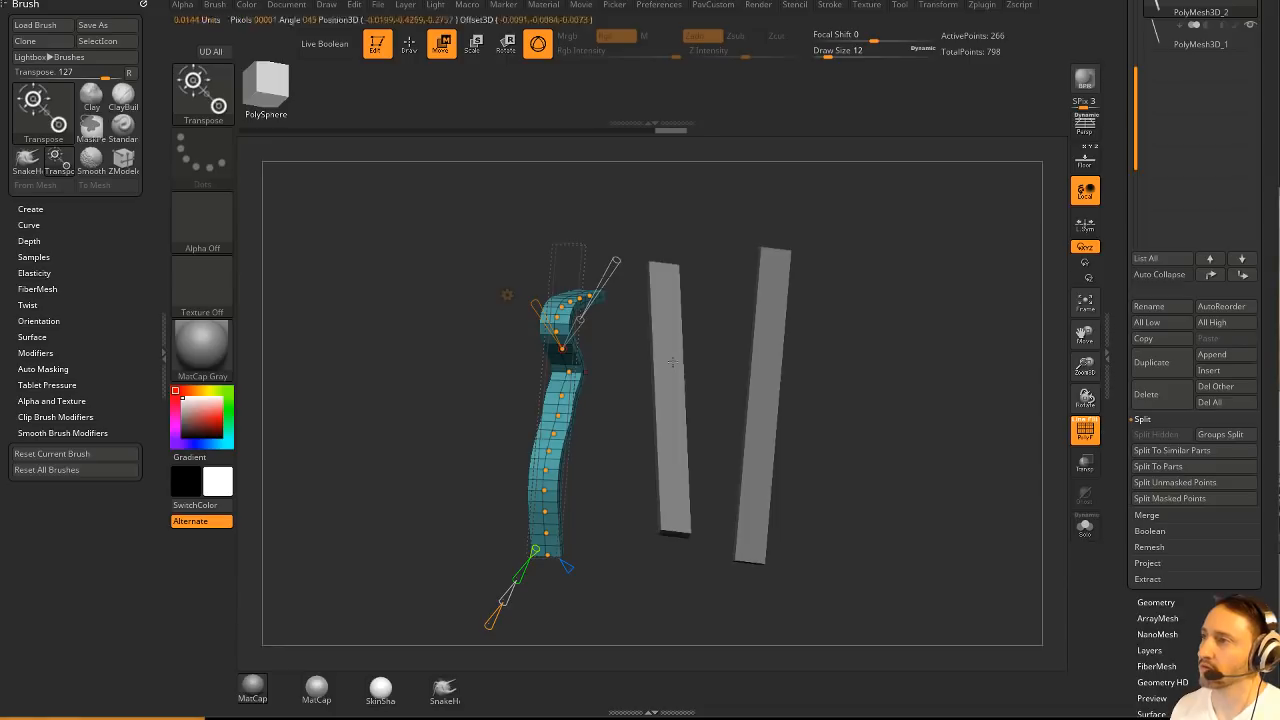
Select the neighbouring straight bar and apply the Bend Curve deformer to it as well.
drag(706, 372, 628, 250)
drag(745, 268, 794, 276)
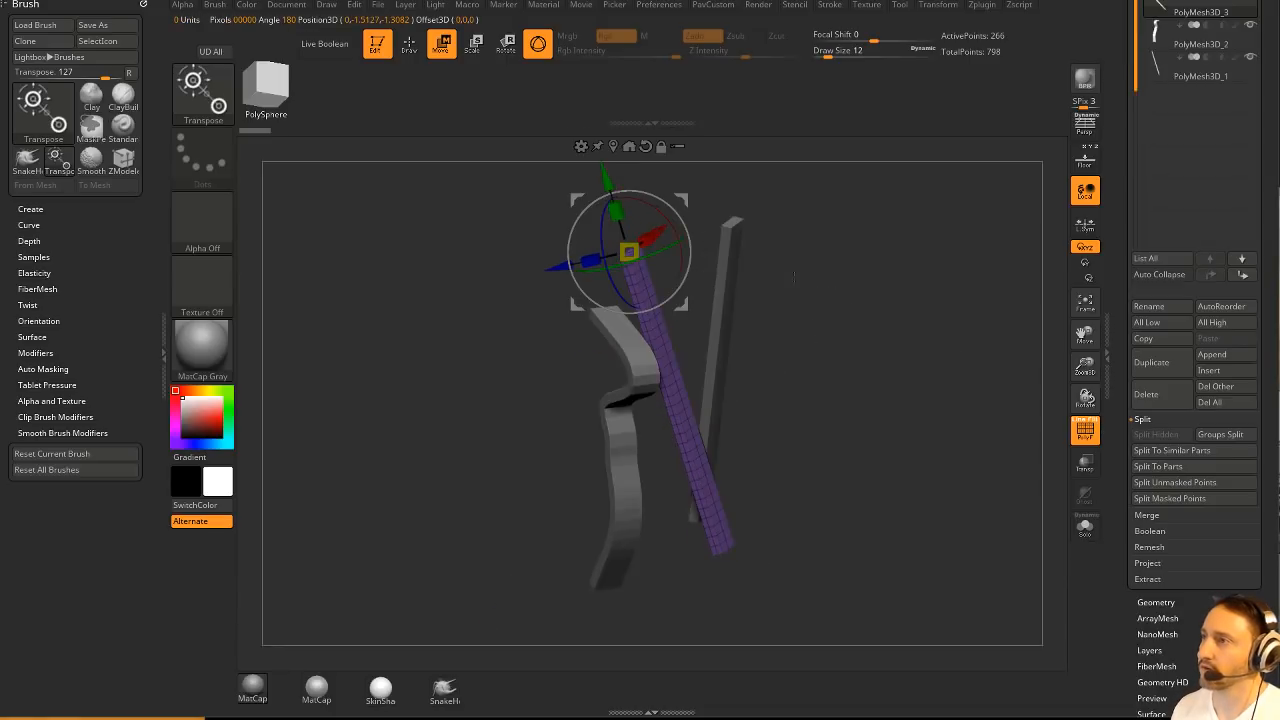
click(582, 146)
click(700, 188)
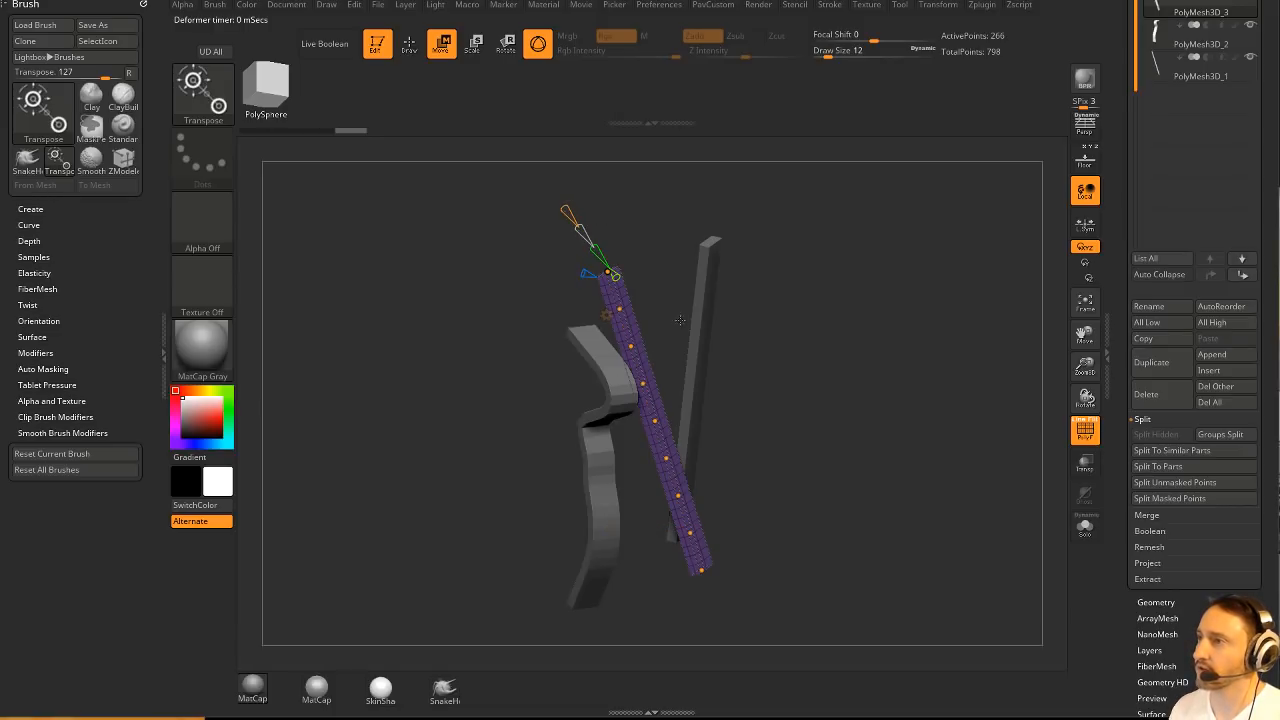
Pull several Bend Curve control points of the neighbouring bar sideways and in depth to bend it into a wavy shape.
right_drag(645, 384, 585, 384)
drag(643, 384, 647, 351)
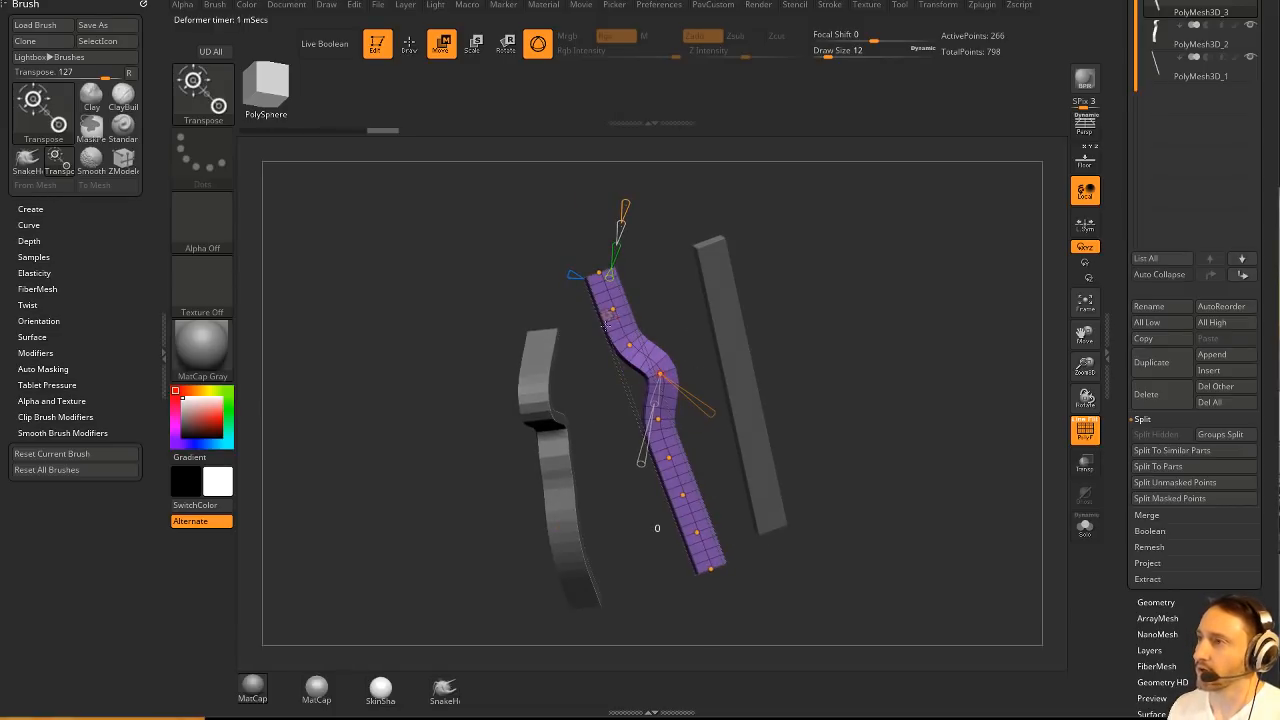
click(616, 317)
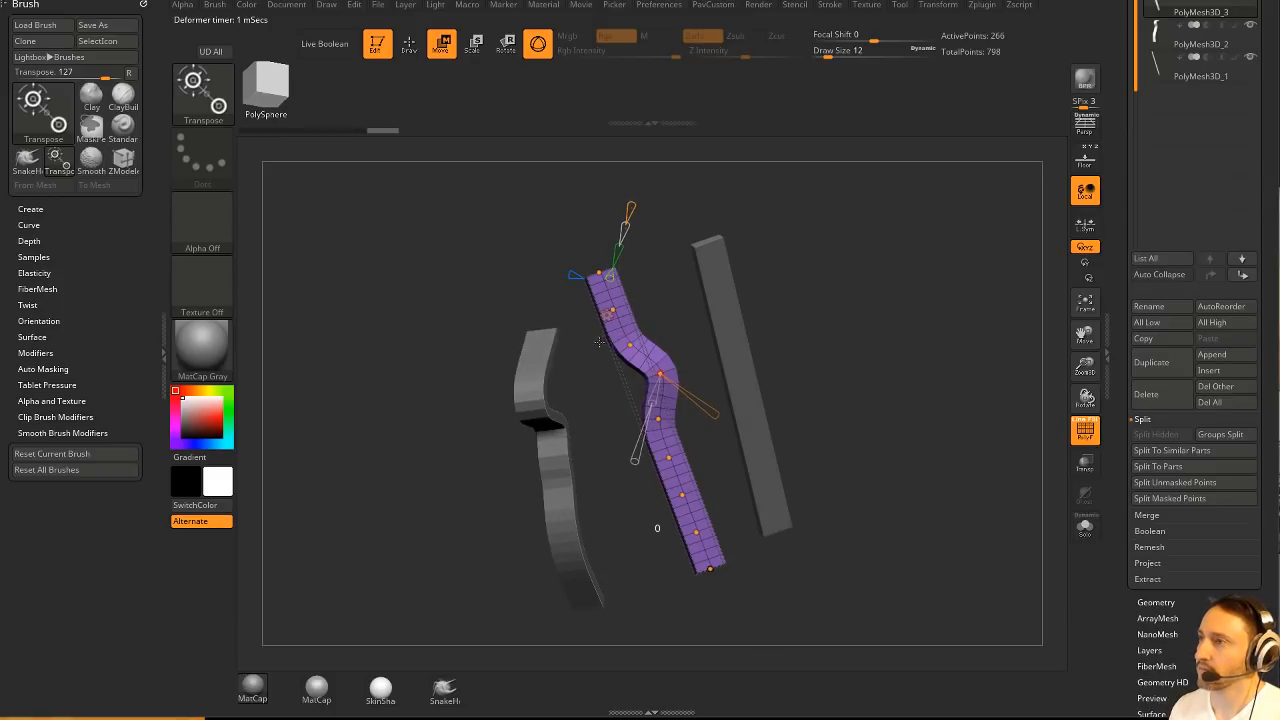
click(607, 316)
drag(613, 310, 587, 316)
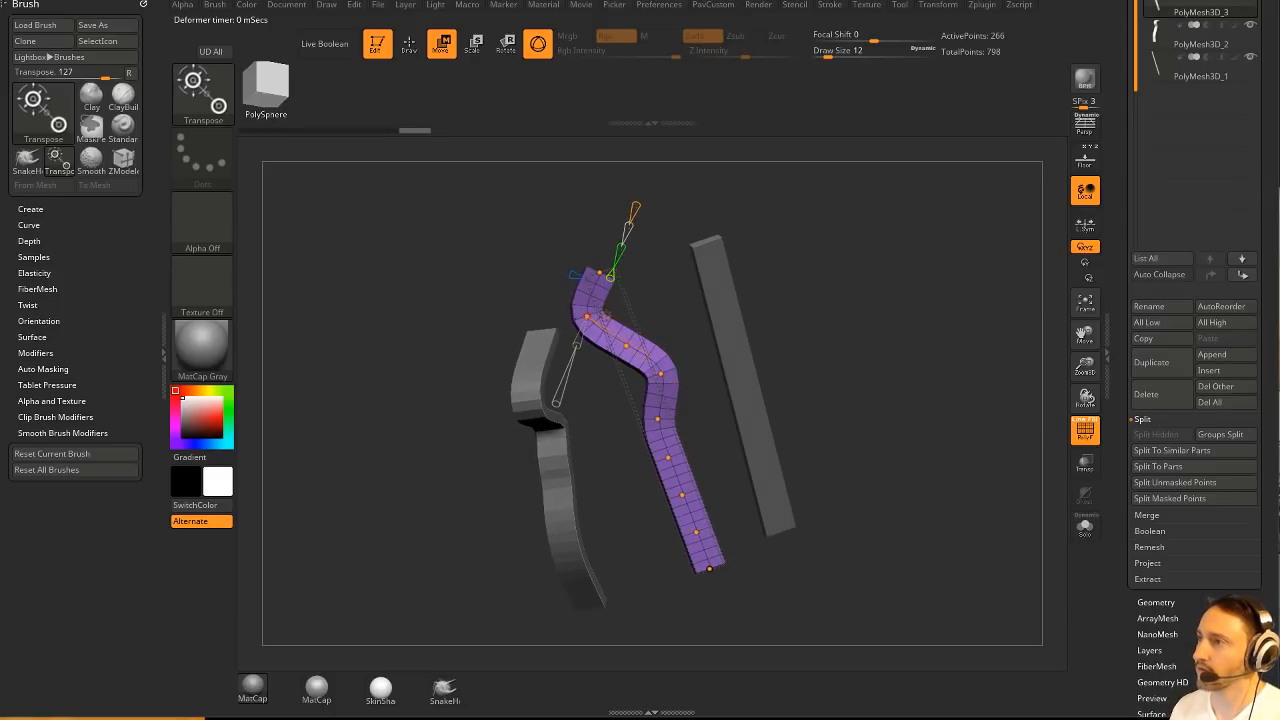
drag(668, 458, 686, 465)
drag(820, 470, 745, 475)
drag(667, 469, 694, 463)
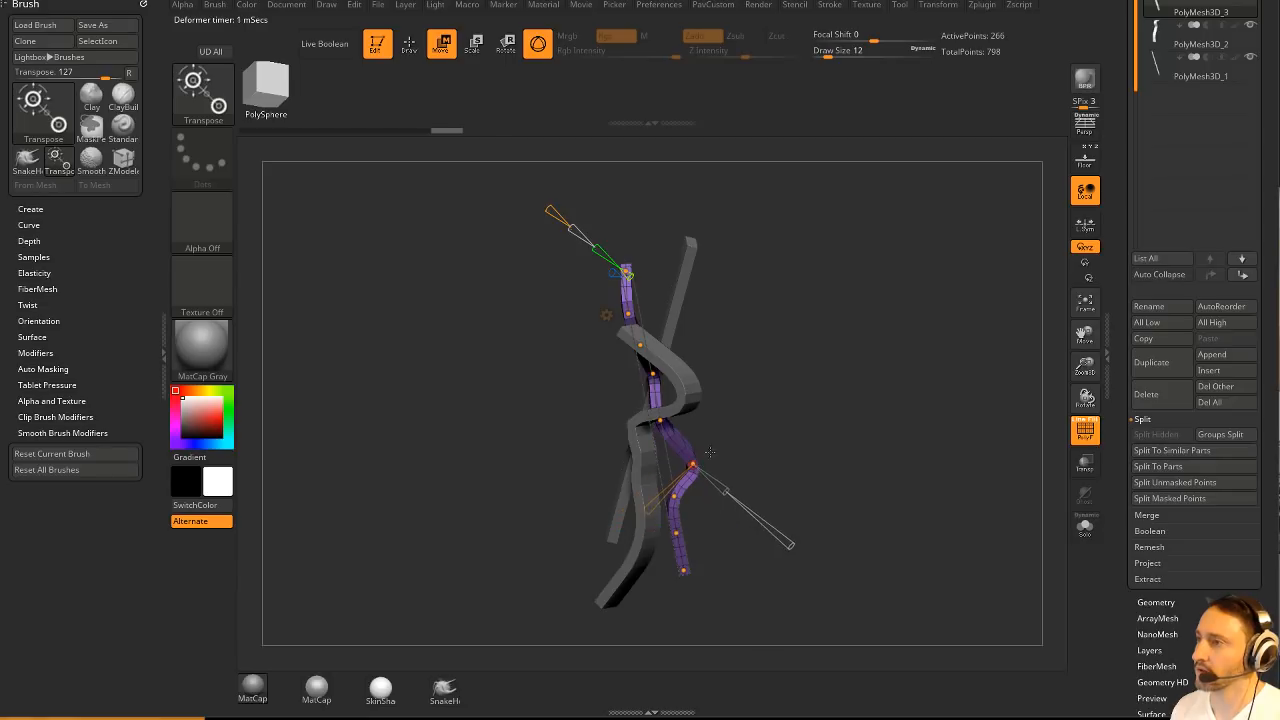
drag(745, 410, 793, 397)
Select the remaining straight bar and apply the Bend Curve deformer to it.
alt+click(663, 312)
drag(741, 283, 711, 224)
alt+click(664, 302)
click(616, 196)
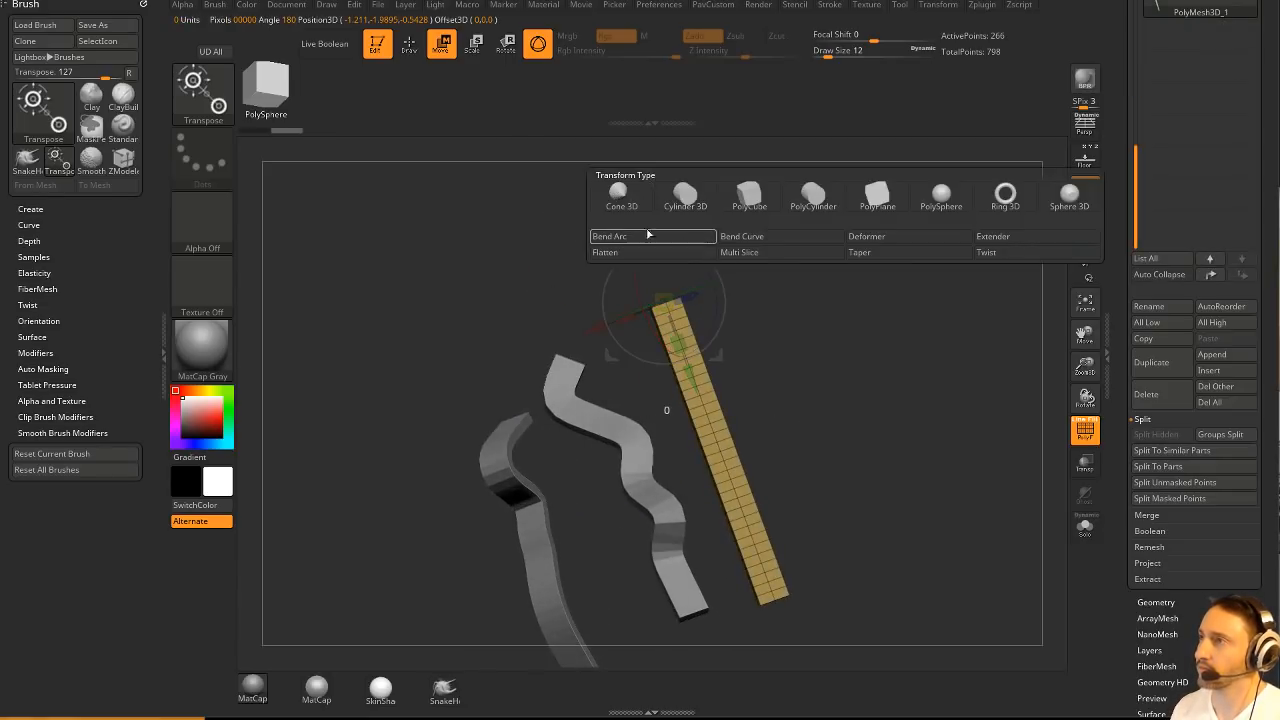
click(749, 238)
Bend the third bar into alternating waves by pulling its Bend Curve control points from different angles.
drag(845, 352, 752, 385)
drag(680, 425, 658, 412)
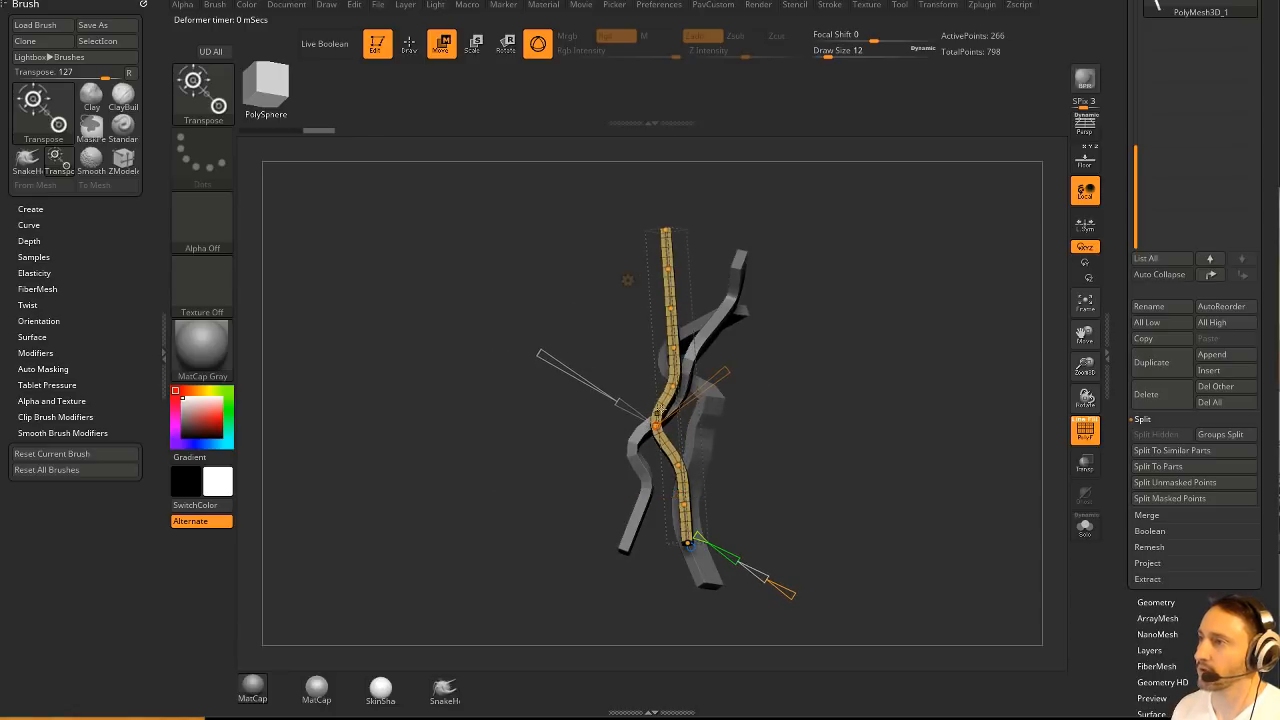
drag(673, 347, 703, 345)
drag(684, 504, 659, 503)
drag(800, 440, 695, 445)
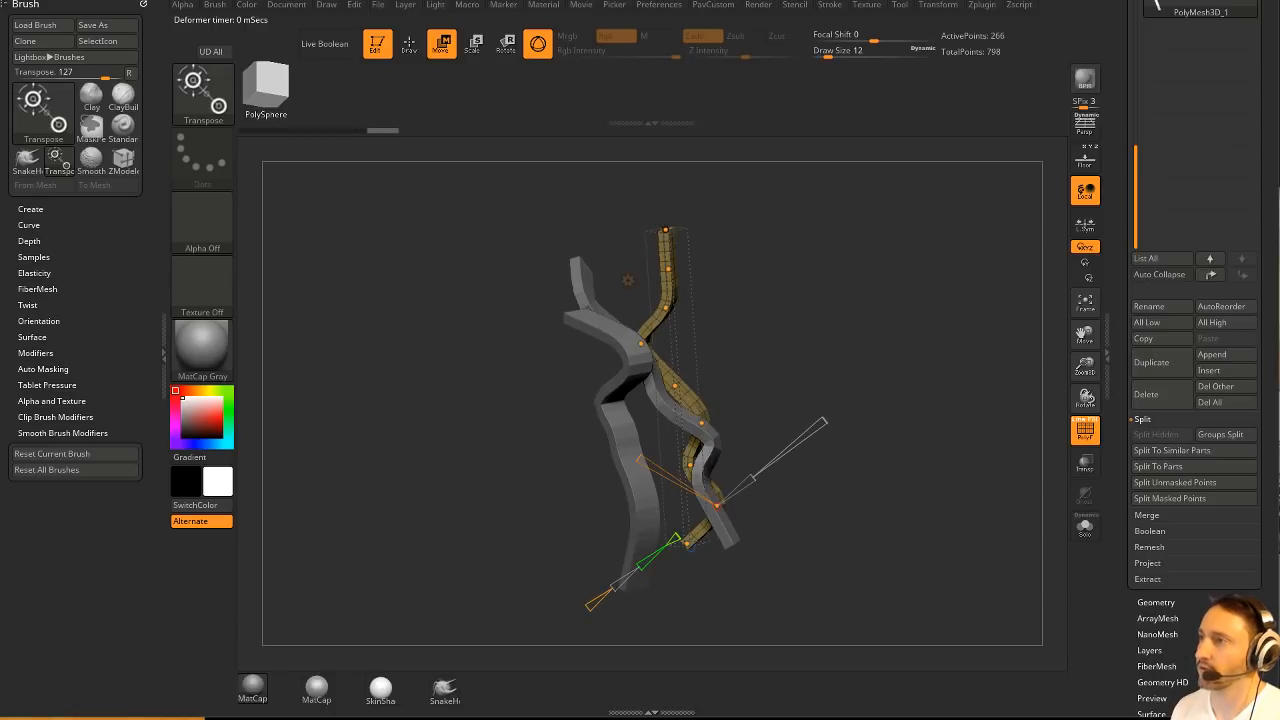
Select the first bent bar, reduce its Bend Curve control points and pull them into stronger waves.
alt+click(626, 361)
drag(626, 361, 541, 340)
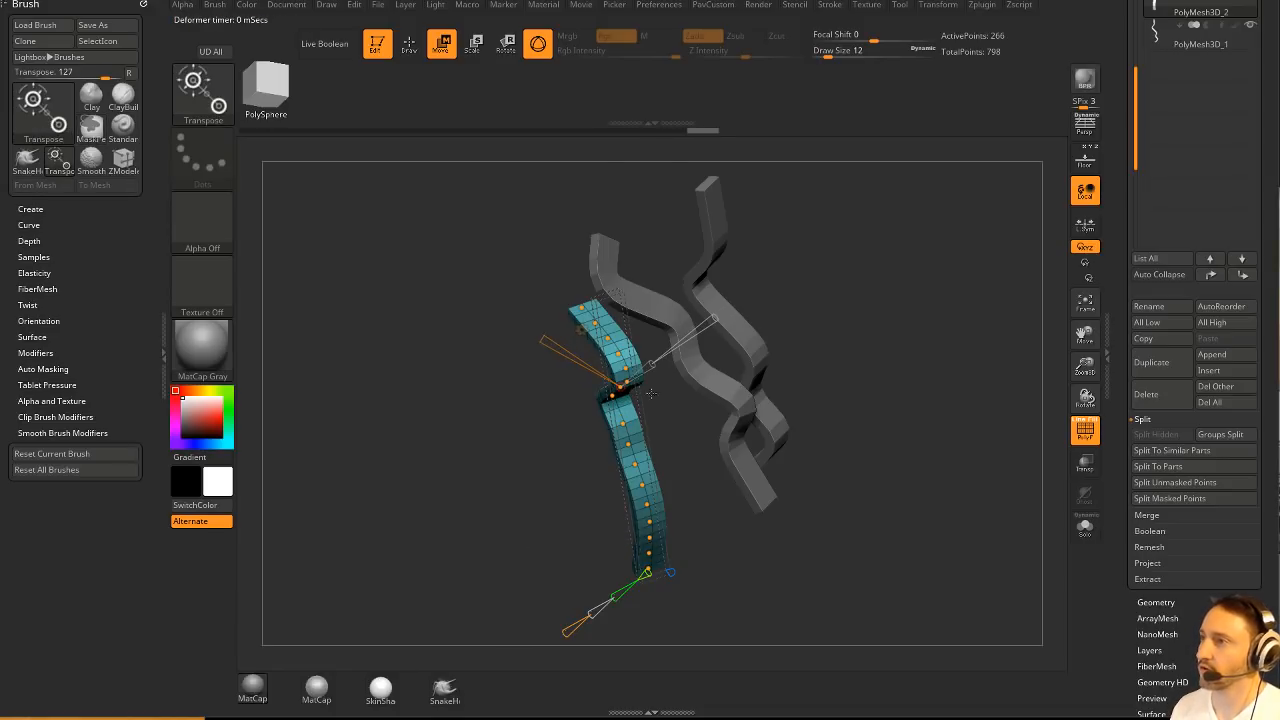
drag(653, 366, 714, 330)
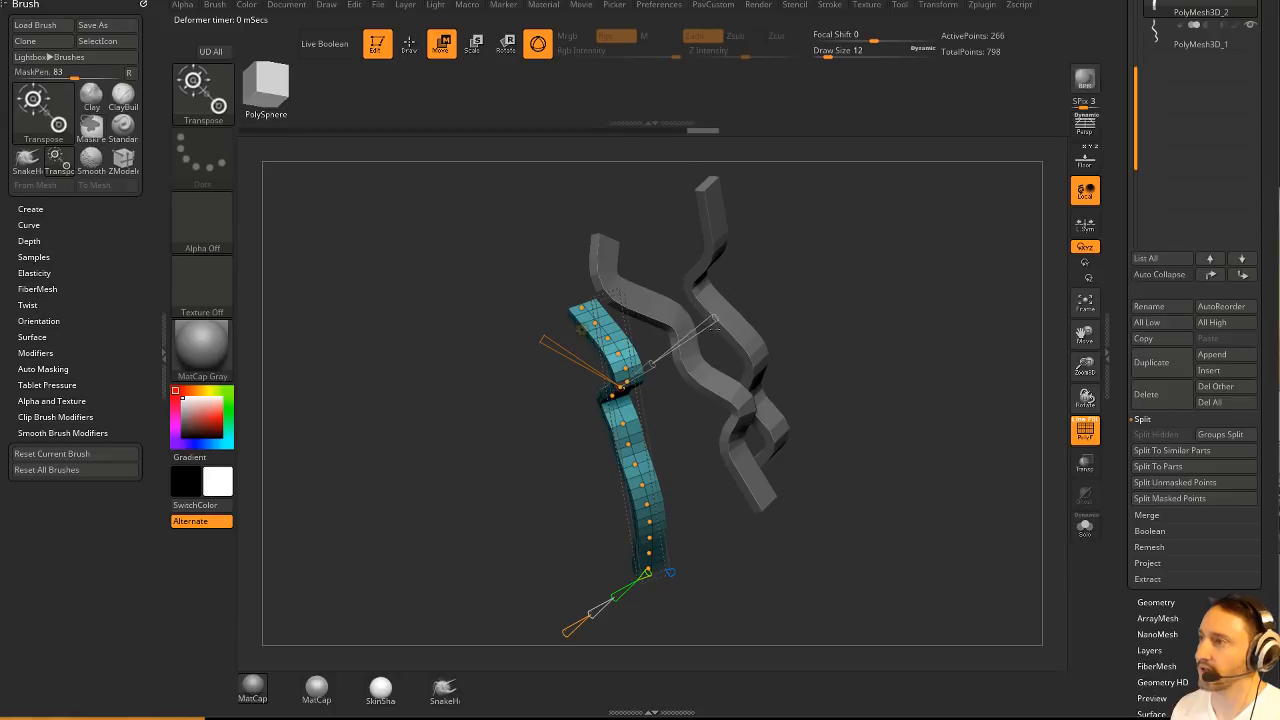
key(ctrl+z)
alt+drag(873, 366, 870, 297)
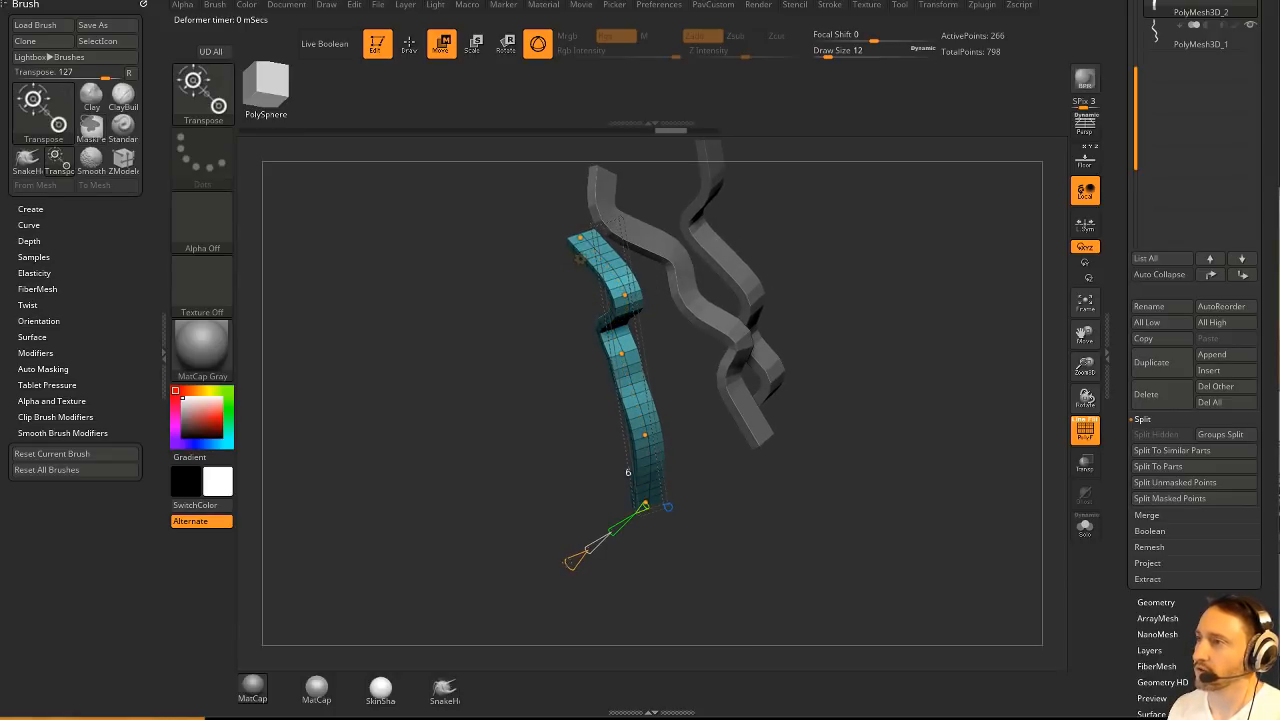
drag(620, 313, 618, 427)
key(ctrl+shift+z)
key(ctrl+shift+z)
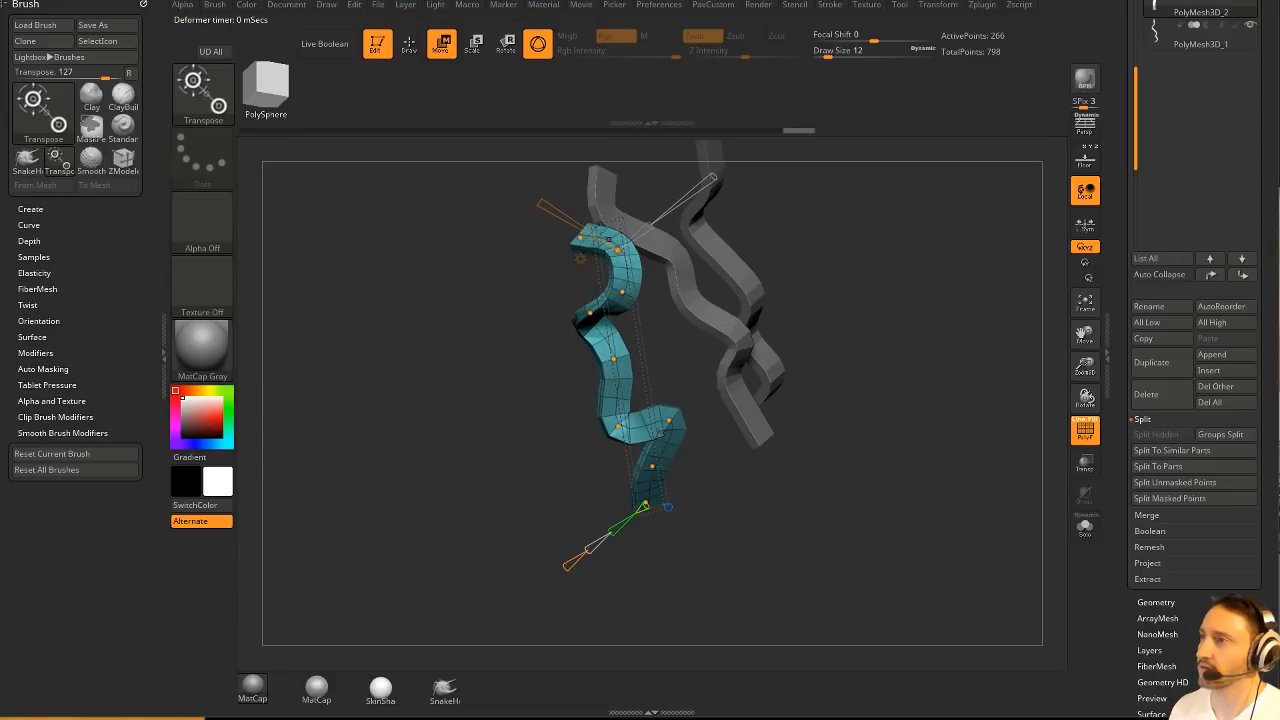
Switch the selection between the bent bars to inspect the Bend Curve controls on each subtool.
mouse_move(900, 248)
mouse_down()
mouse_move(943, 289)
mouse_move(878, 310)
mouse_up()
key(q)
key(w)
key(ctrl+z)
key(ctrl+z)
key(ctrl+z)
key(ctrl+z)
key(ctrl+z)
key(ctrl+z)
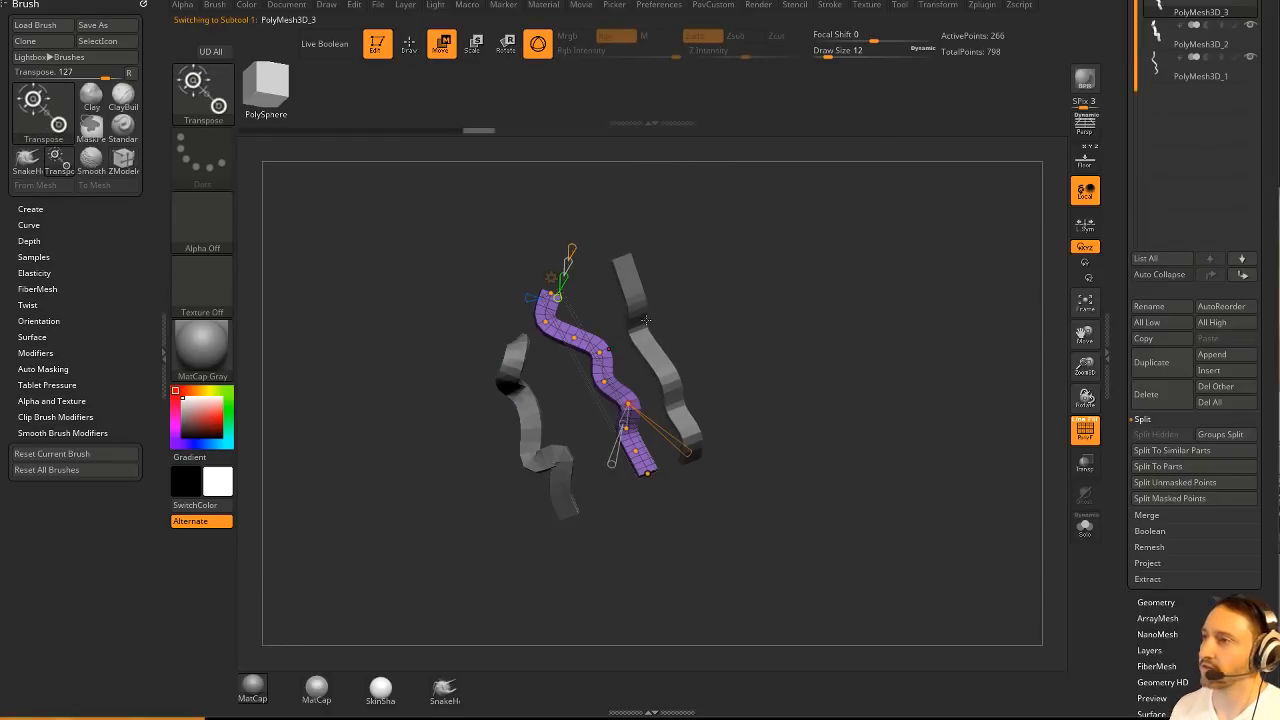
key(ctrl+z)
key(ctrl+z)
key(ctrl+z)
key(ctrl+z)
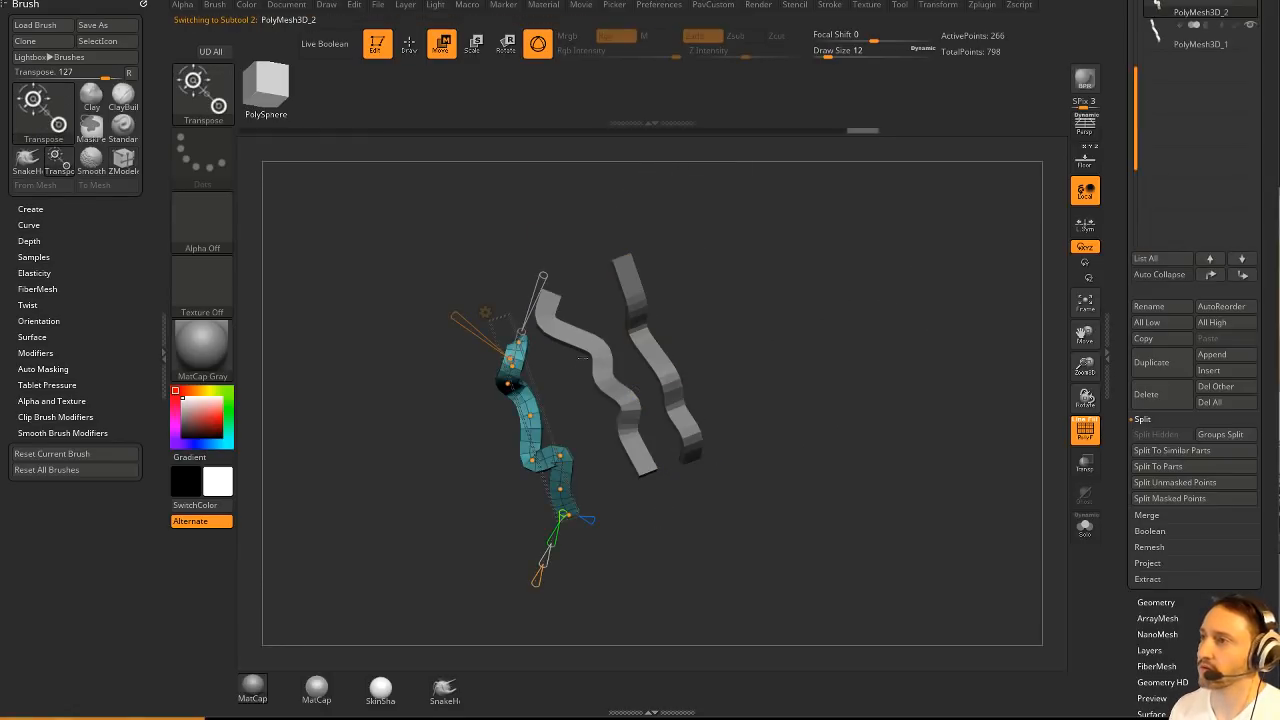
Accept the Bend Curve deformation on the third bar and apply a fresh Bend Curve to it.
click(607, 252)
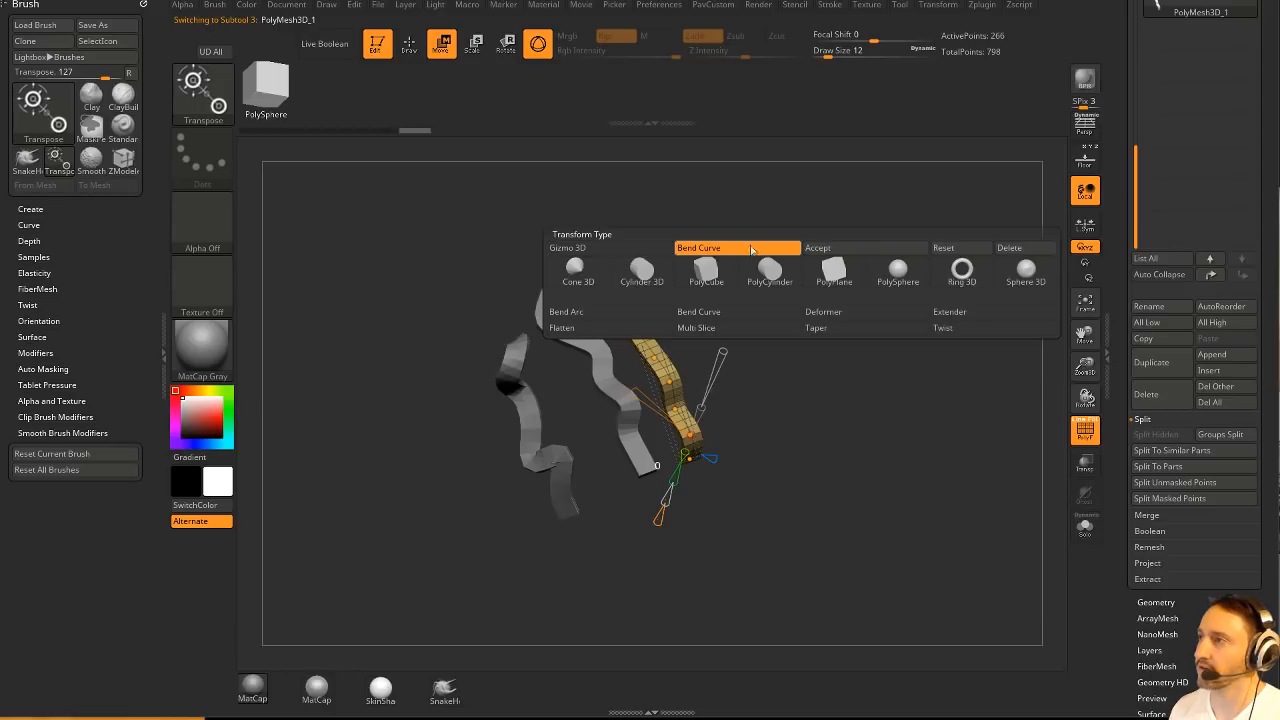
click(817, 248)
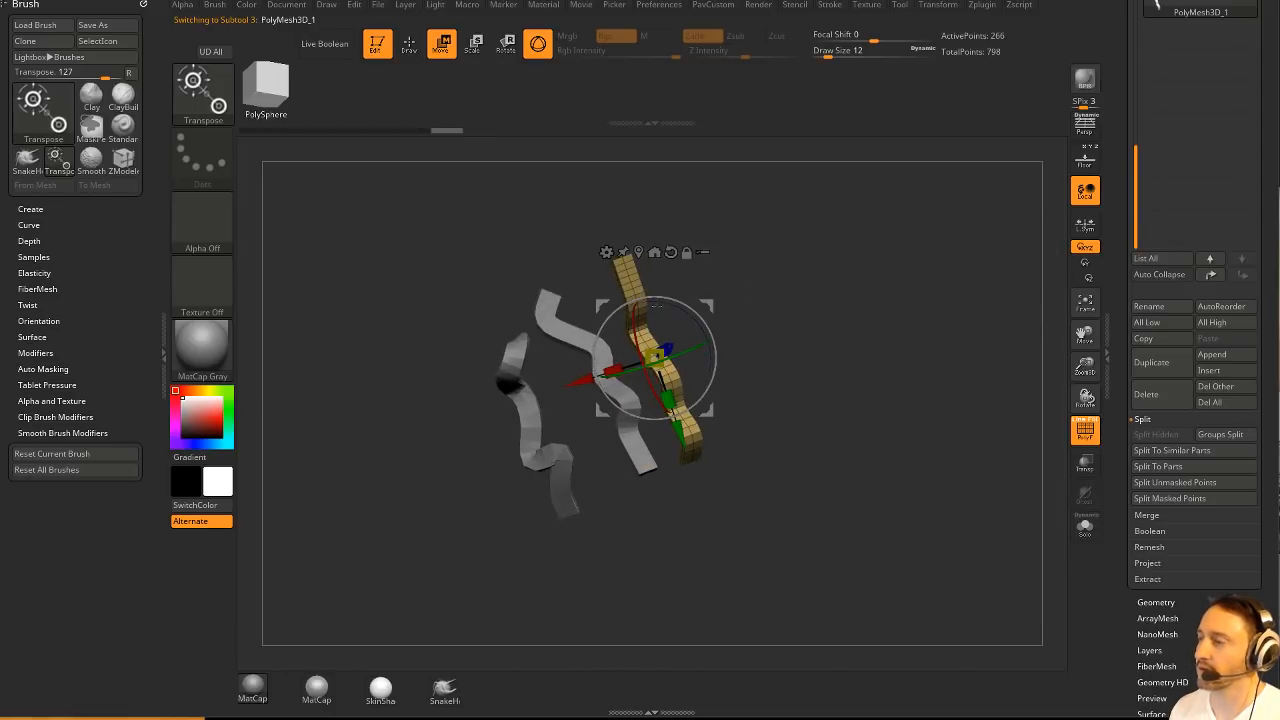
click(607, 252)
click(757, 290)
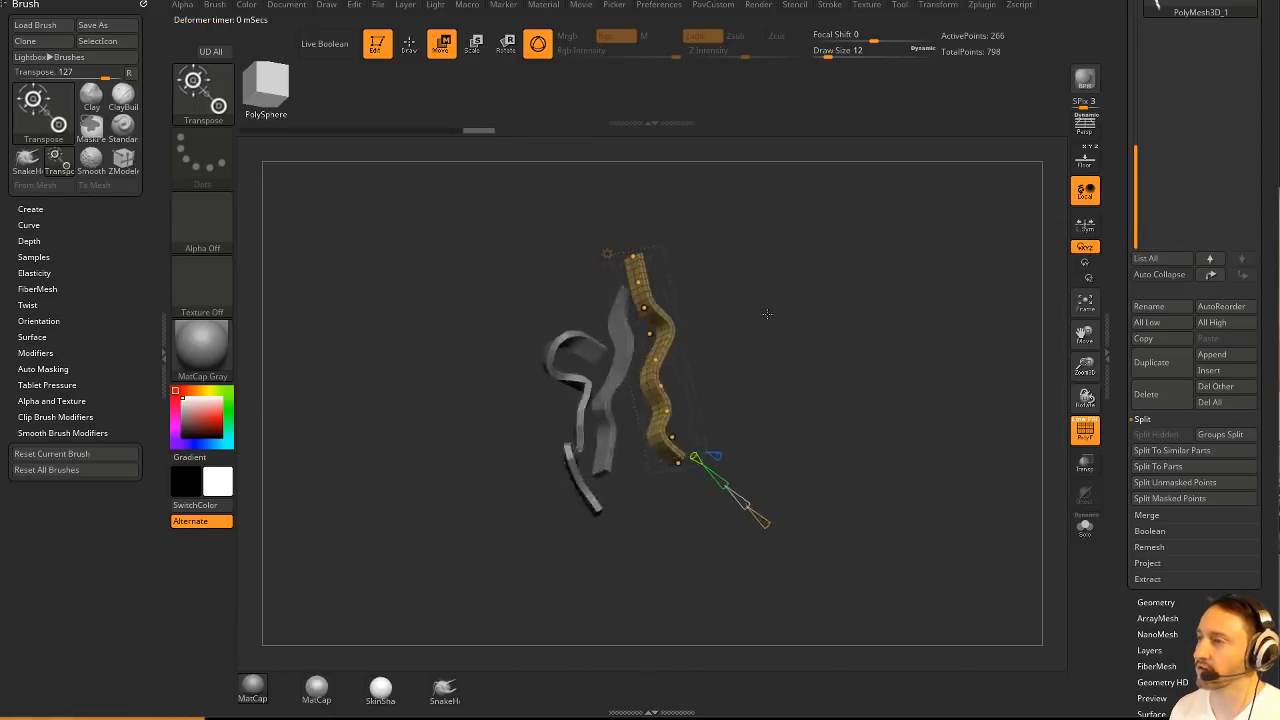
Pull the new Bend Curve control points along the third bar to deform its waves further.
mouse_move(767, 314)
mouse_down()
mouse_move(674, 332)
mouse_move(654, 305)
mouse_up()
drag(655, 386, 661, 388)
drag(651, 381, 657, 413)
drag(653, 438, 657, 435)
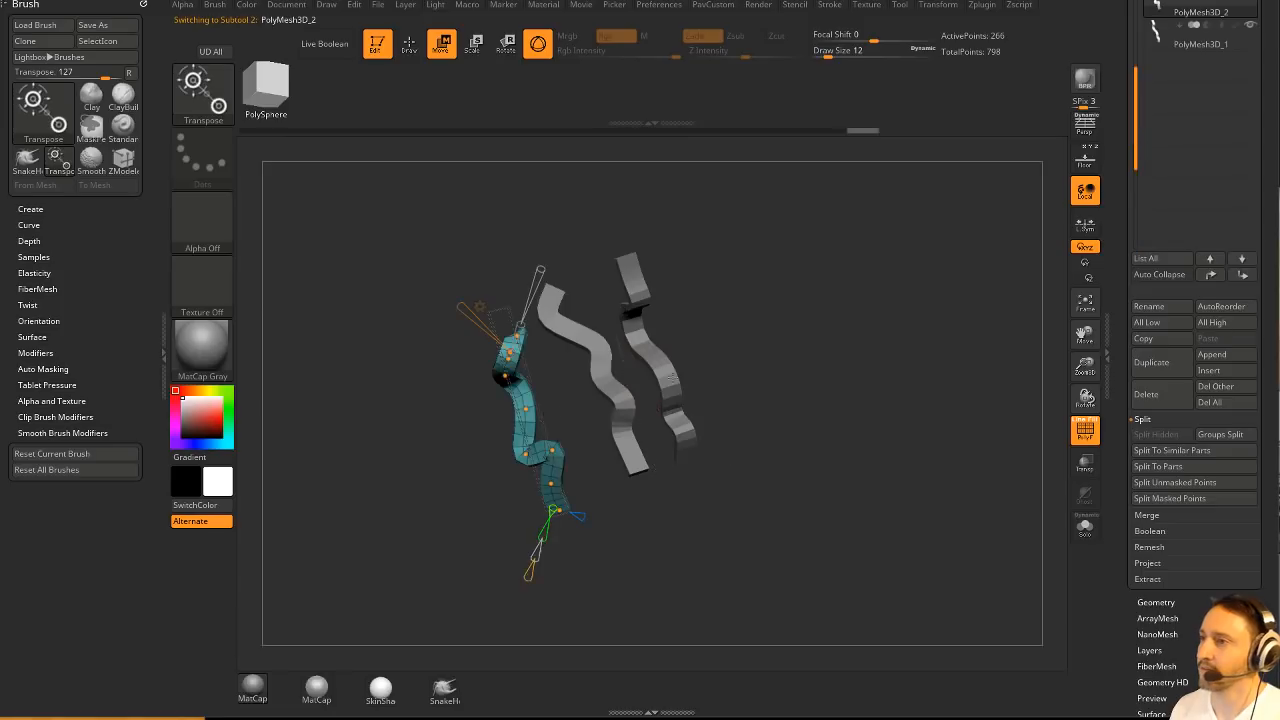
Select the first bar again, exaggerate its bends with the Bend Curve points and return to Draw mode.
drag(530, 555, 527, 515)
drag(514, 410, 546, 487)
alt+drag(682, 348, 725, 424)
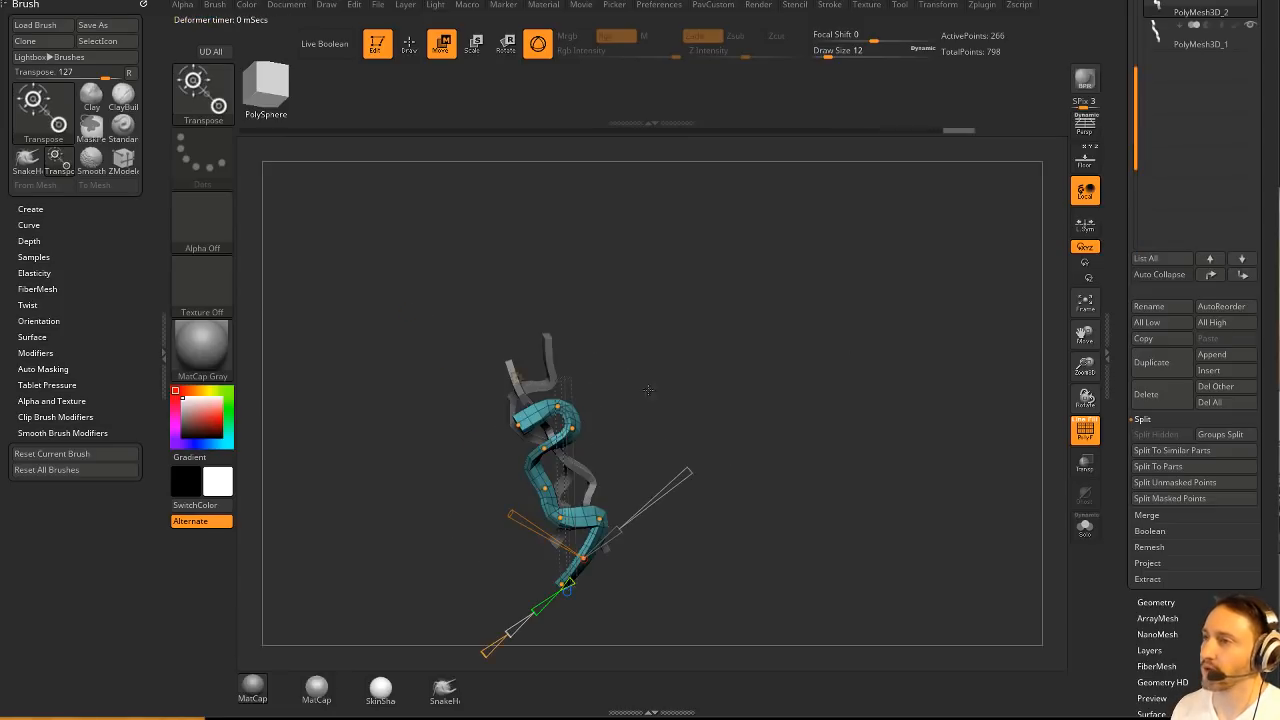
drag(523, 429, 506, 417)
key(q)
Load the HS_Connectors_Panels insert brush from Lightbox's HardSurface brush folder.
mouse_move(891, 357)
mouse_down()
mouse_move(823, 370)
mouse_move(900, 360)
mouse_move(828, 346)
mouse_up()
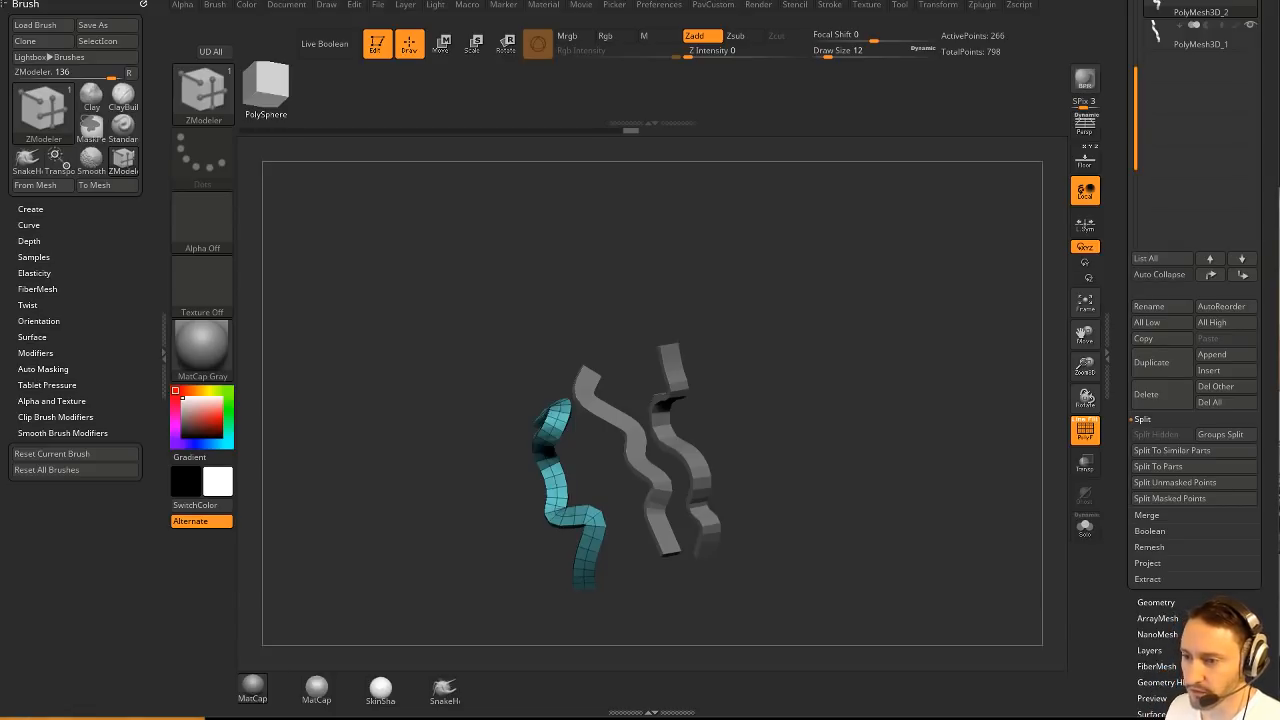
drag(740, 260, 686, 240)
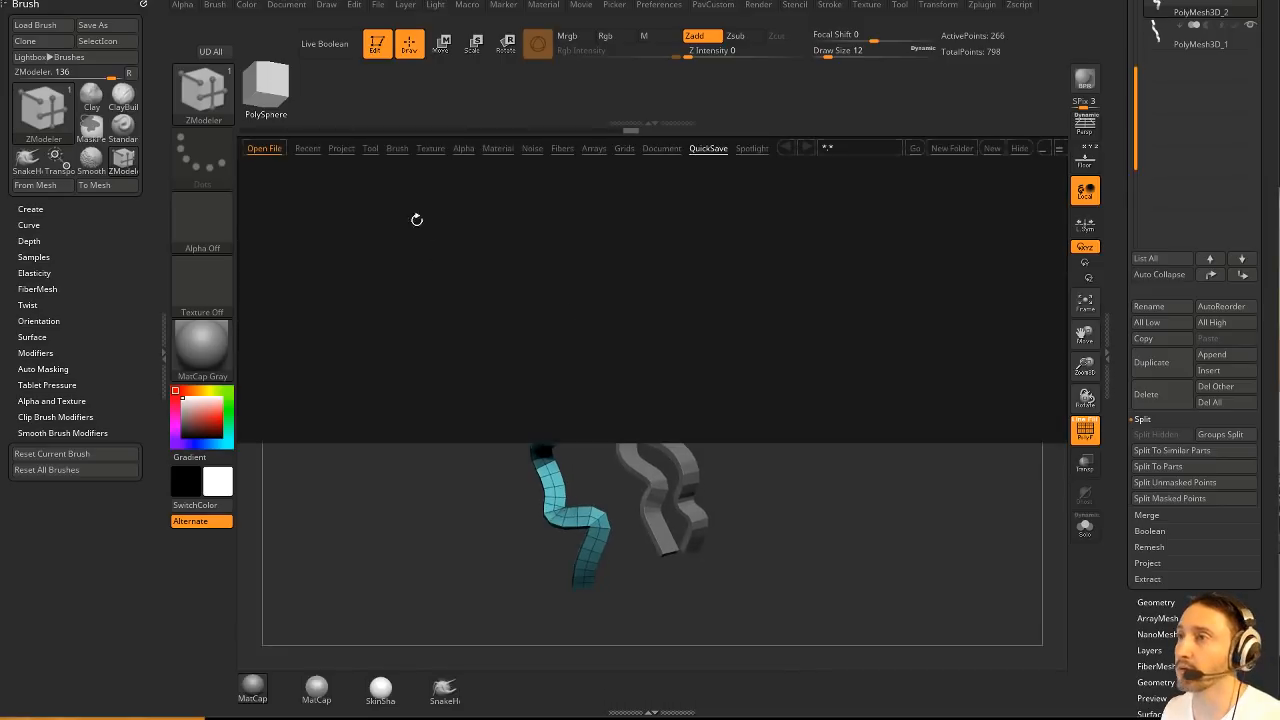
click(398, 149)
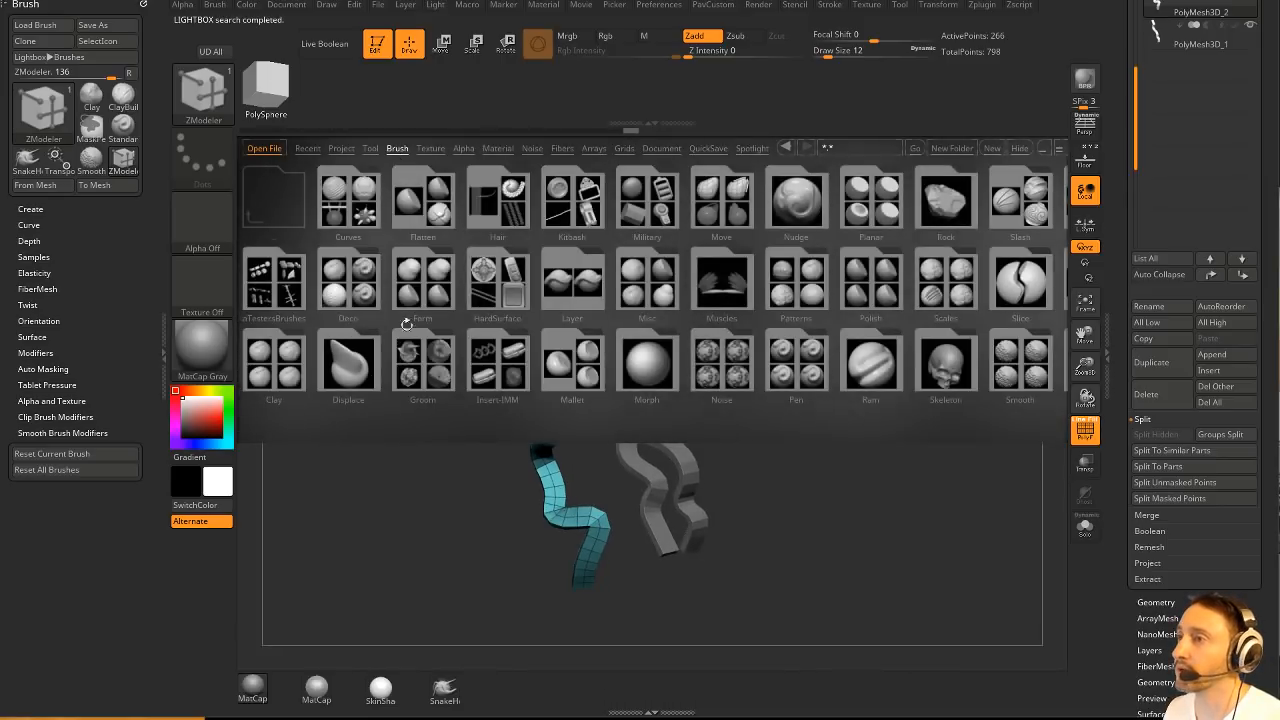
double_click(503, 298)
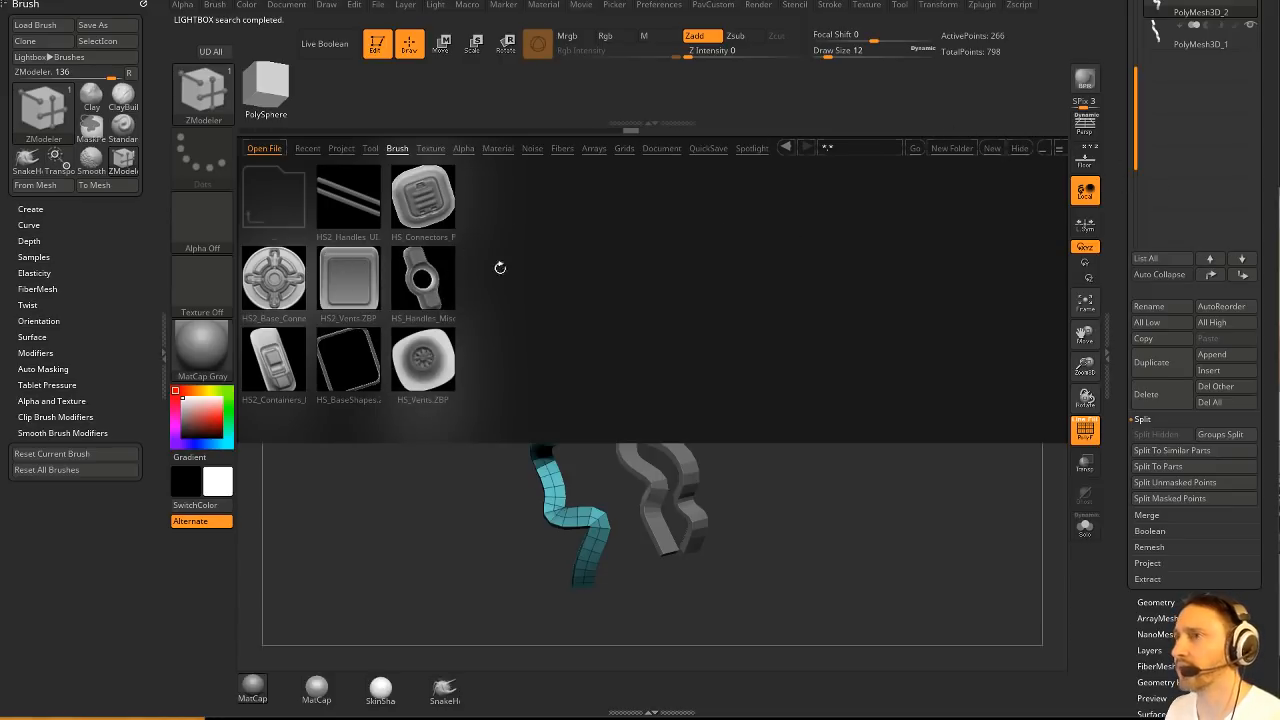
double_click(422, 193)
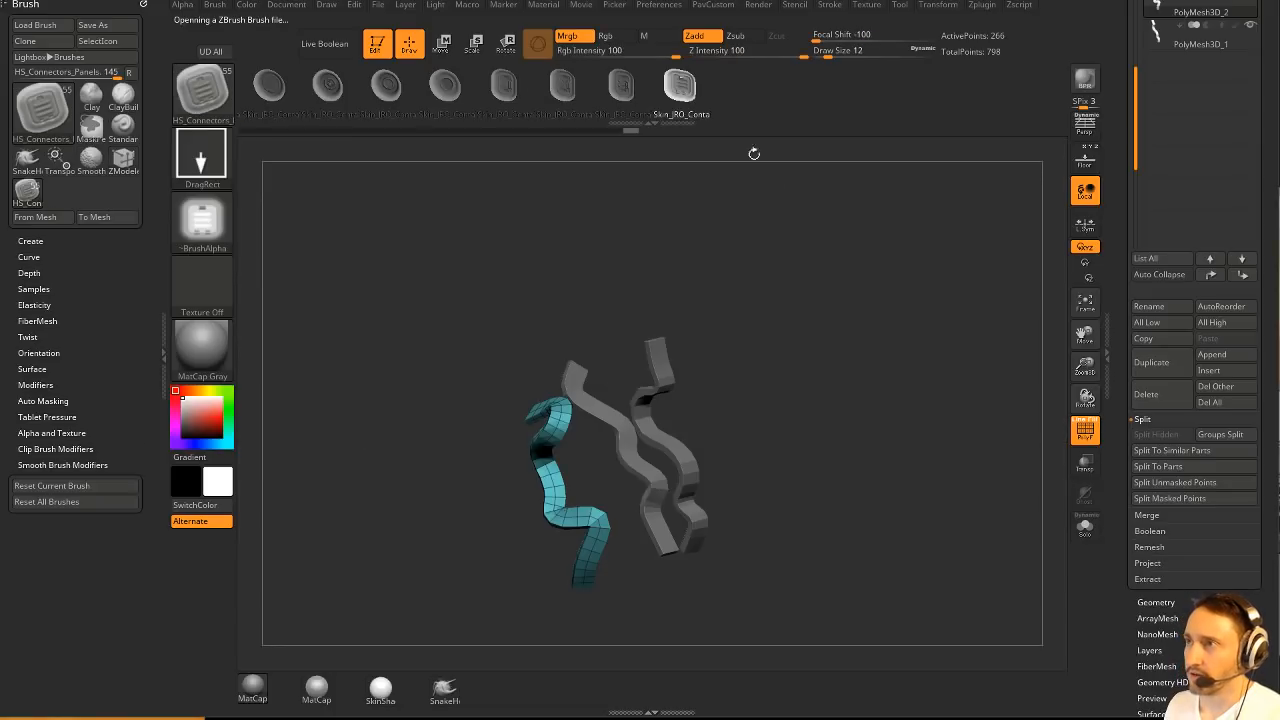
key(m)
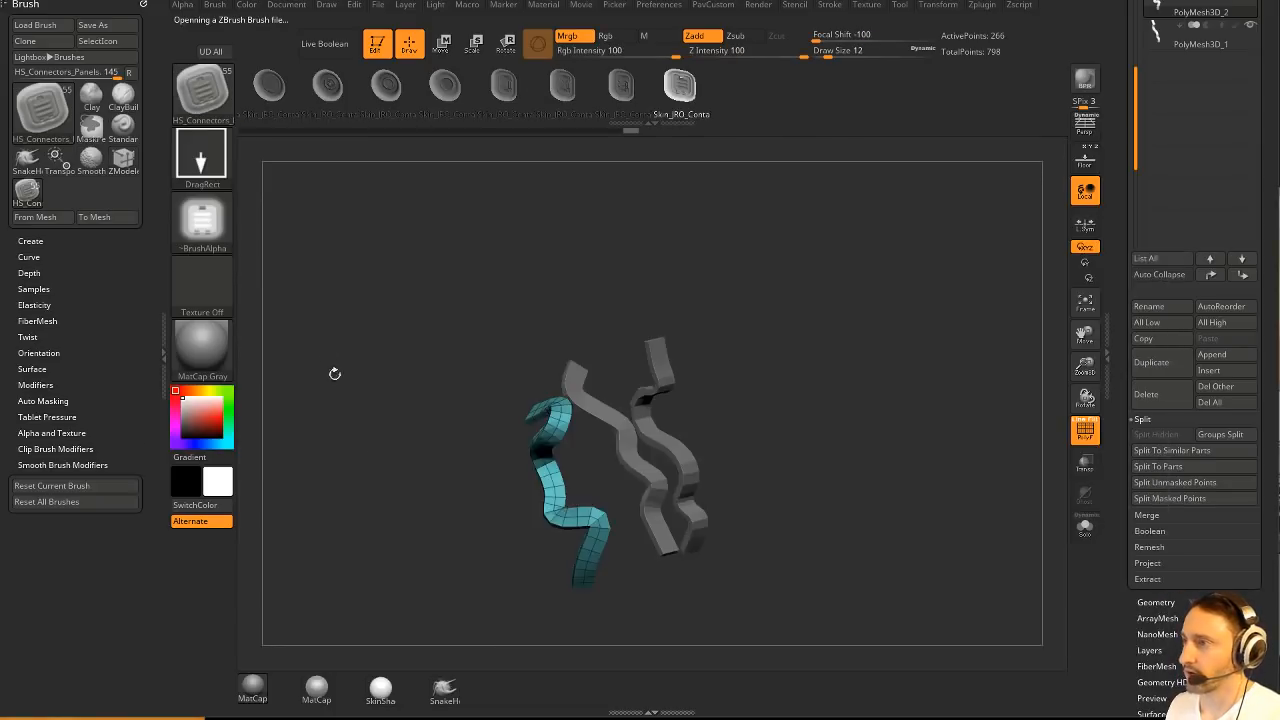
drag(335, 373, 380, 370)
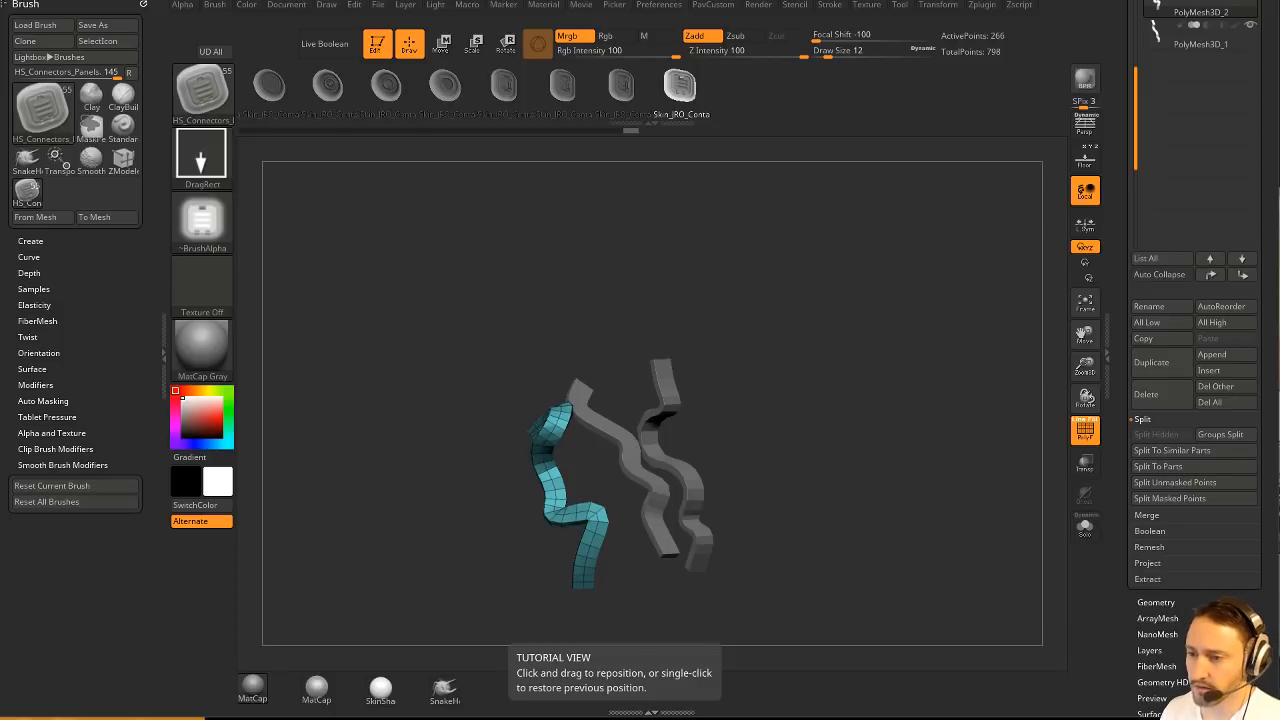
Switch the active tool to the merged armor bust, hide its polygon wireframe and turn it to a side view.
drag(803, 397, 1000, 270)
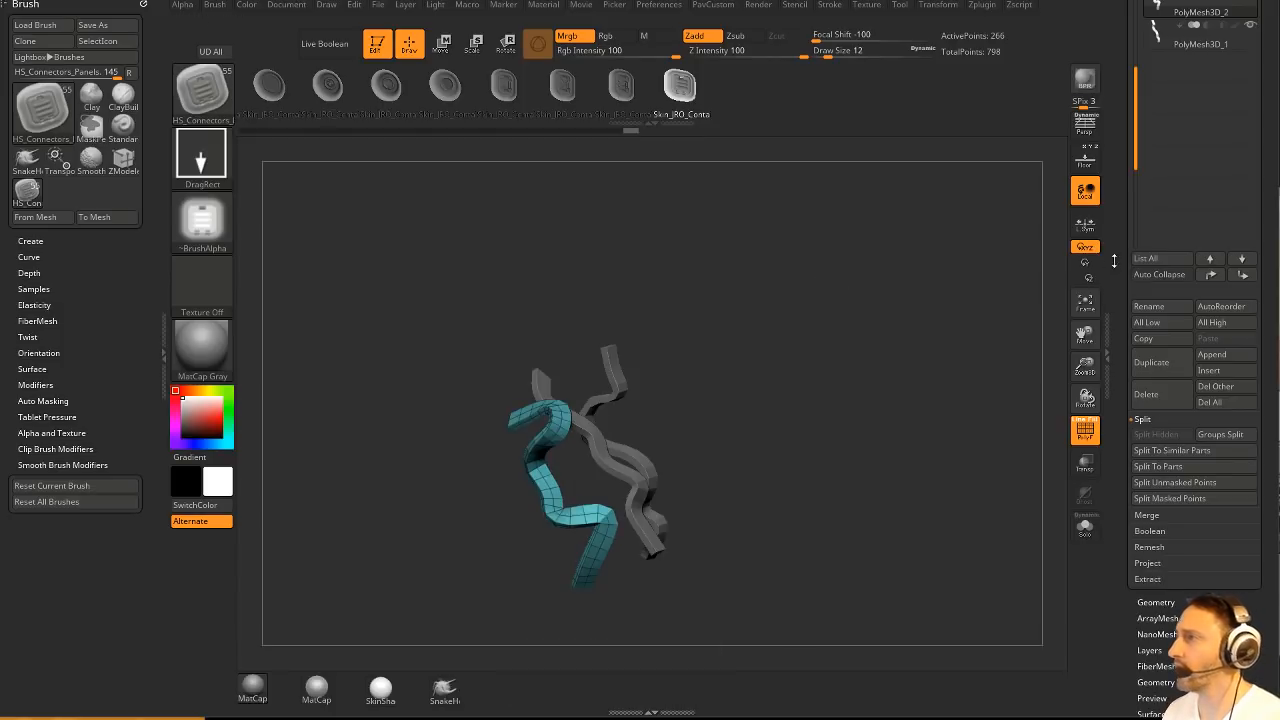
drag(1115, 262, 1153, 527)
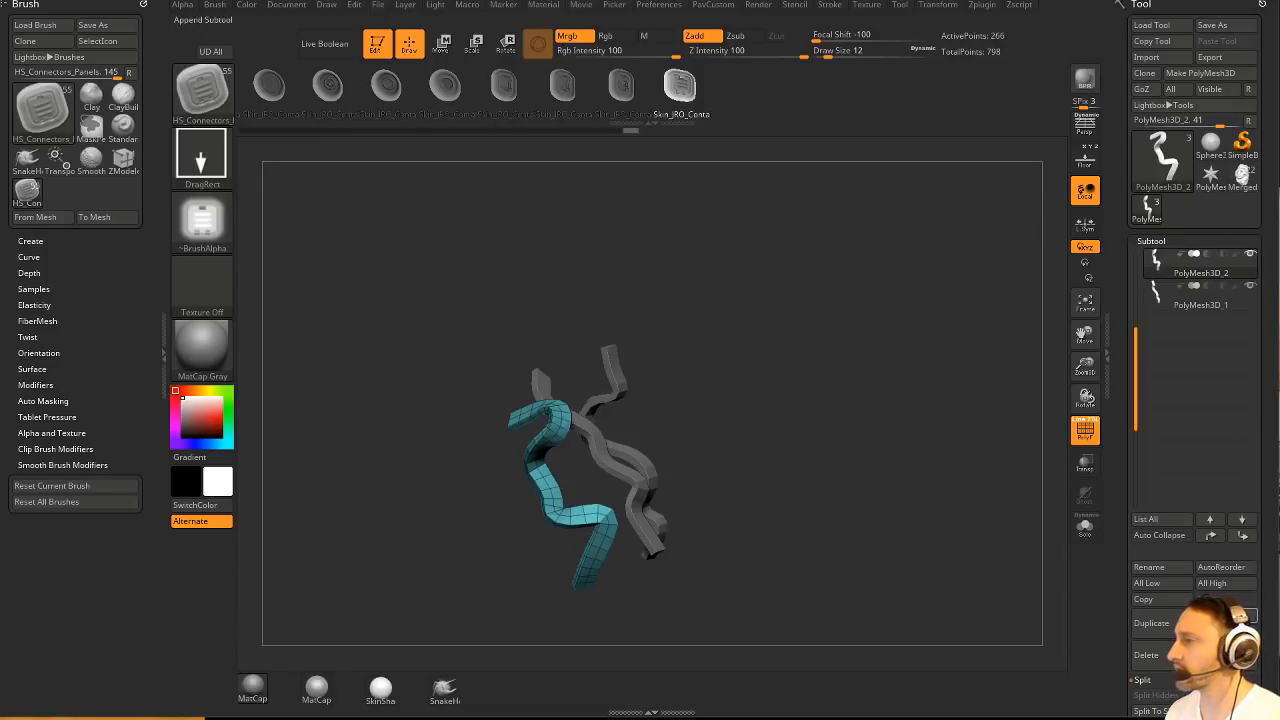
click(1232, 655)
click(1040, 688)
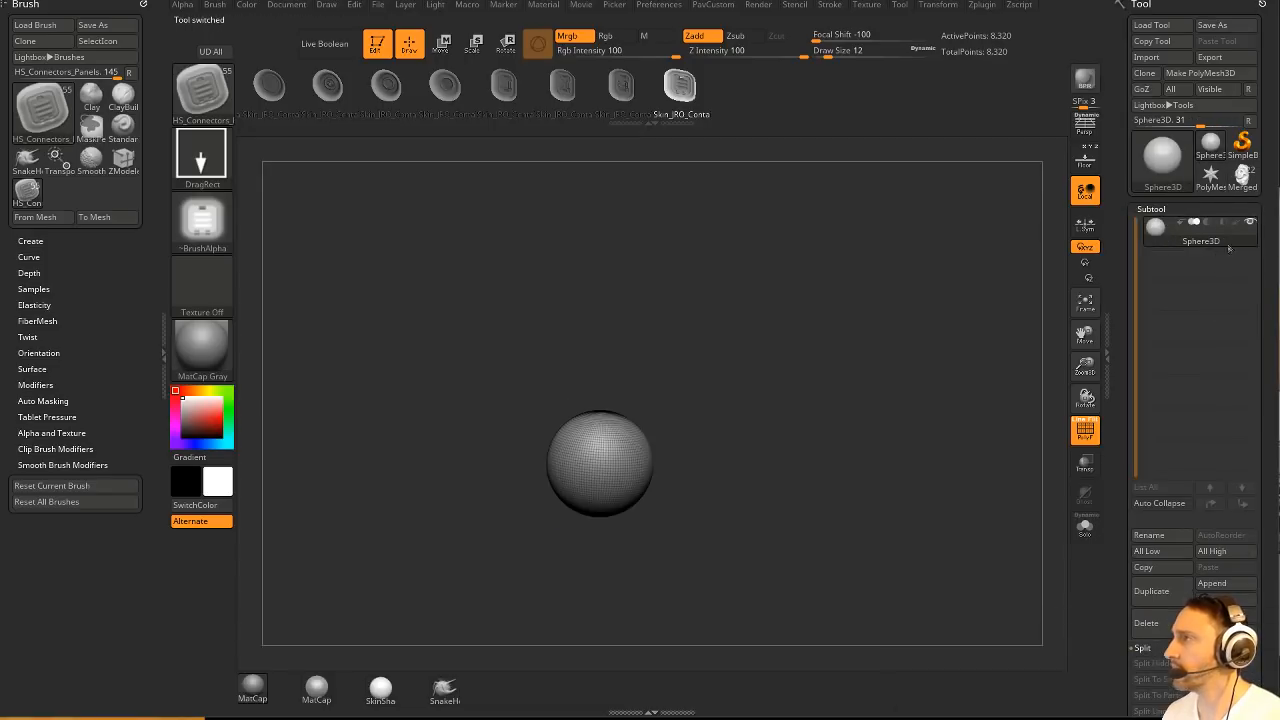
click(1238, 180)
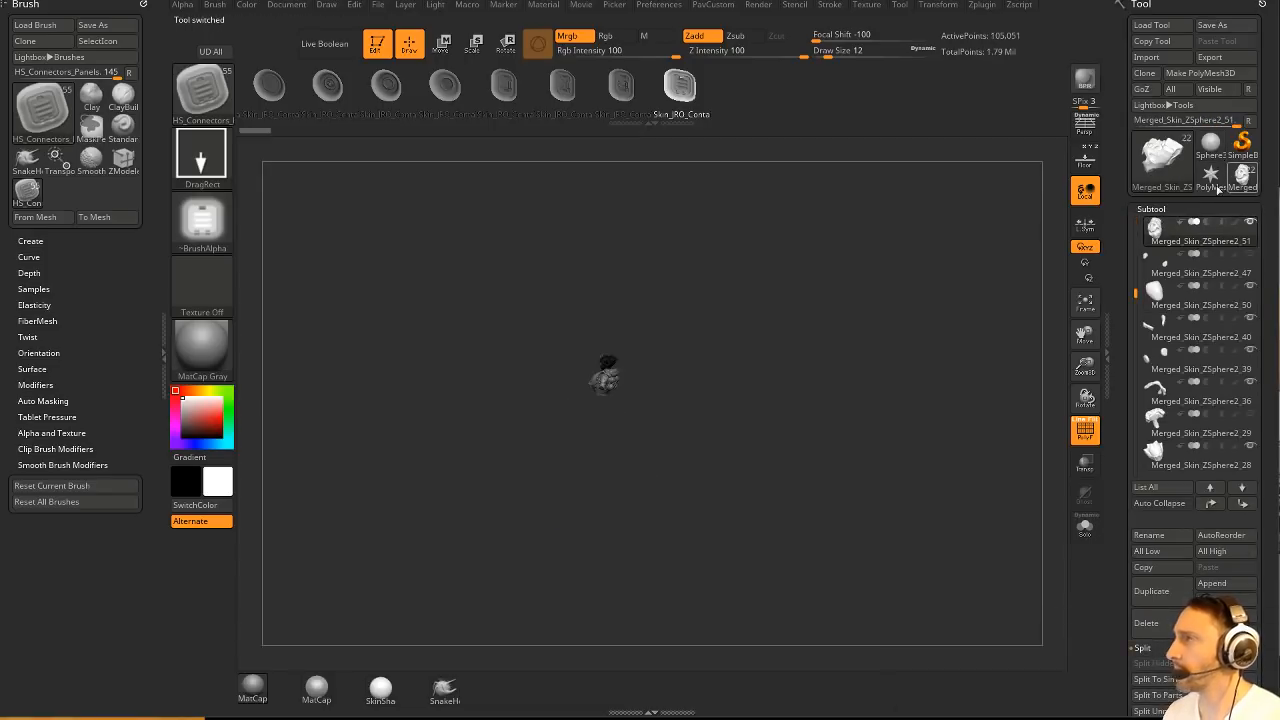
click(1085, 430)
click(1085, 430)
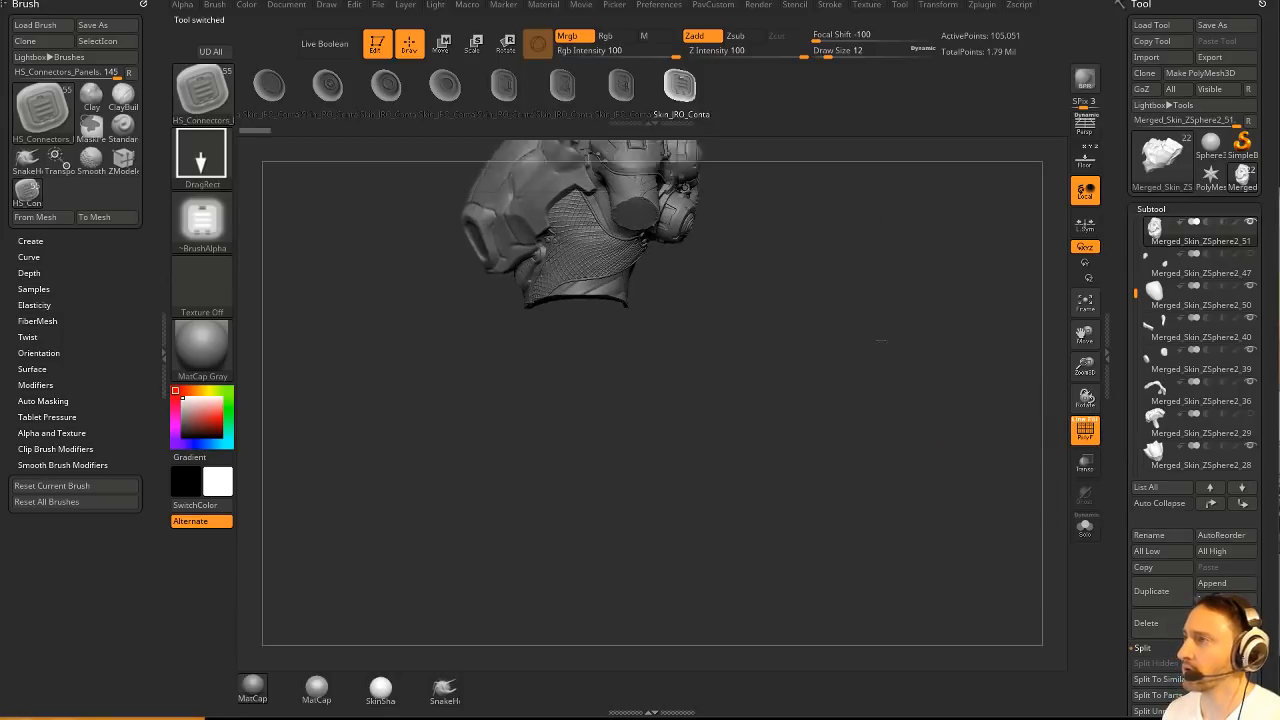
click(1085, 430)
mouse_move(892, 316)
mouse_down()
mouse_move(883, 286)
mouse_move(780, 337)
mouse_up()
Choose ClipCurve as the selection brush for cutting the bust.
key(ctrl+shift)
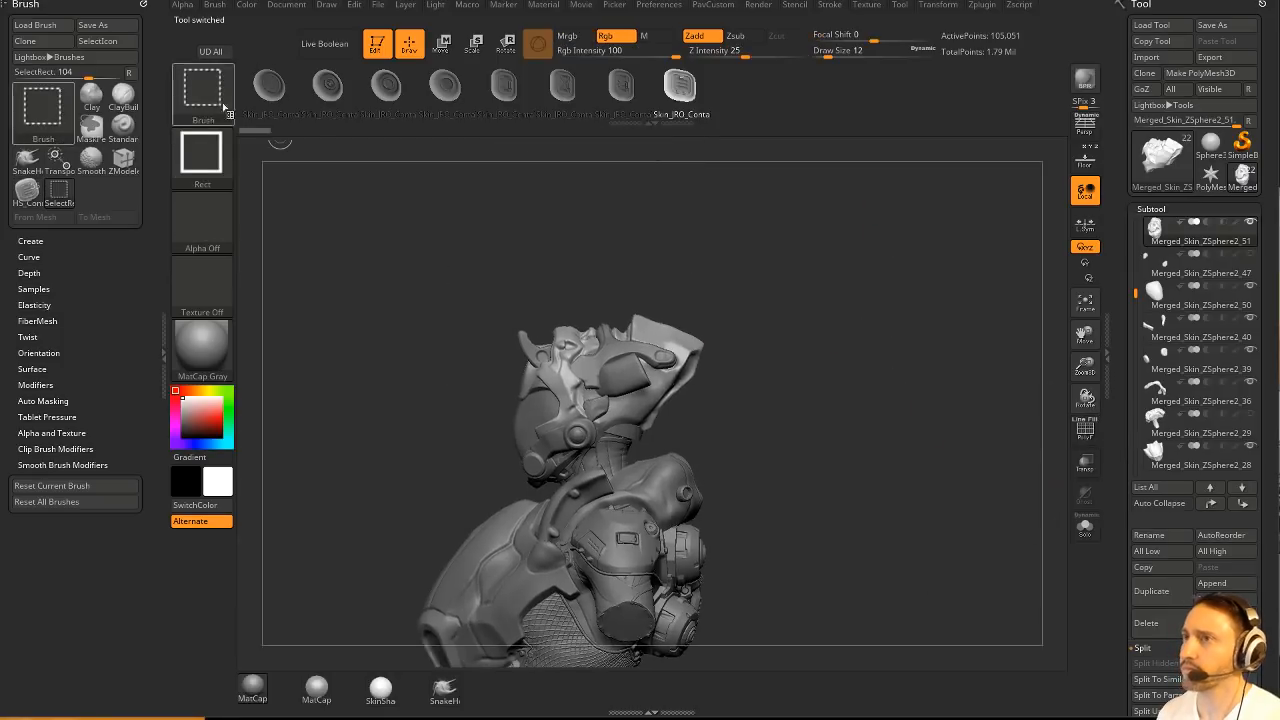
ctrl+shift+click(201, 93)
click(332, 165)
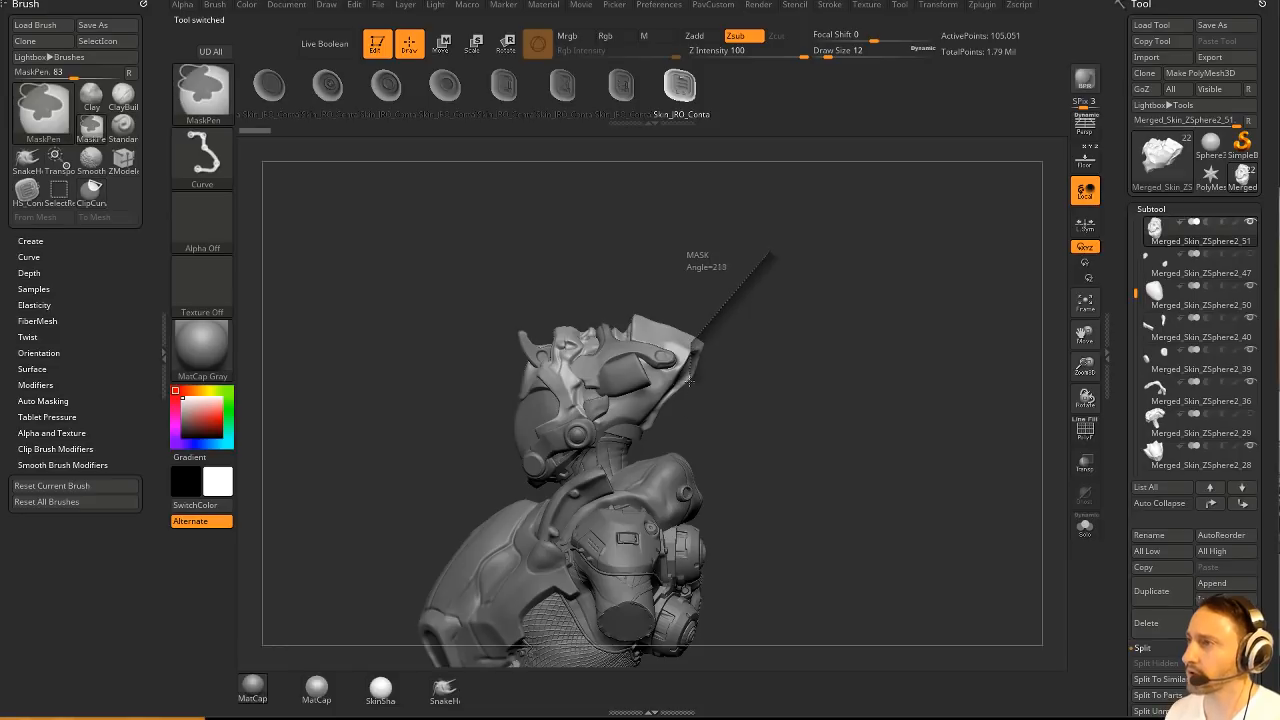
mouse_move(988, 440)
mouse_down()
mouse_move(954, 406)
mouse_move(985, 438)
mouse_up()
key(ctrl+shift)
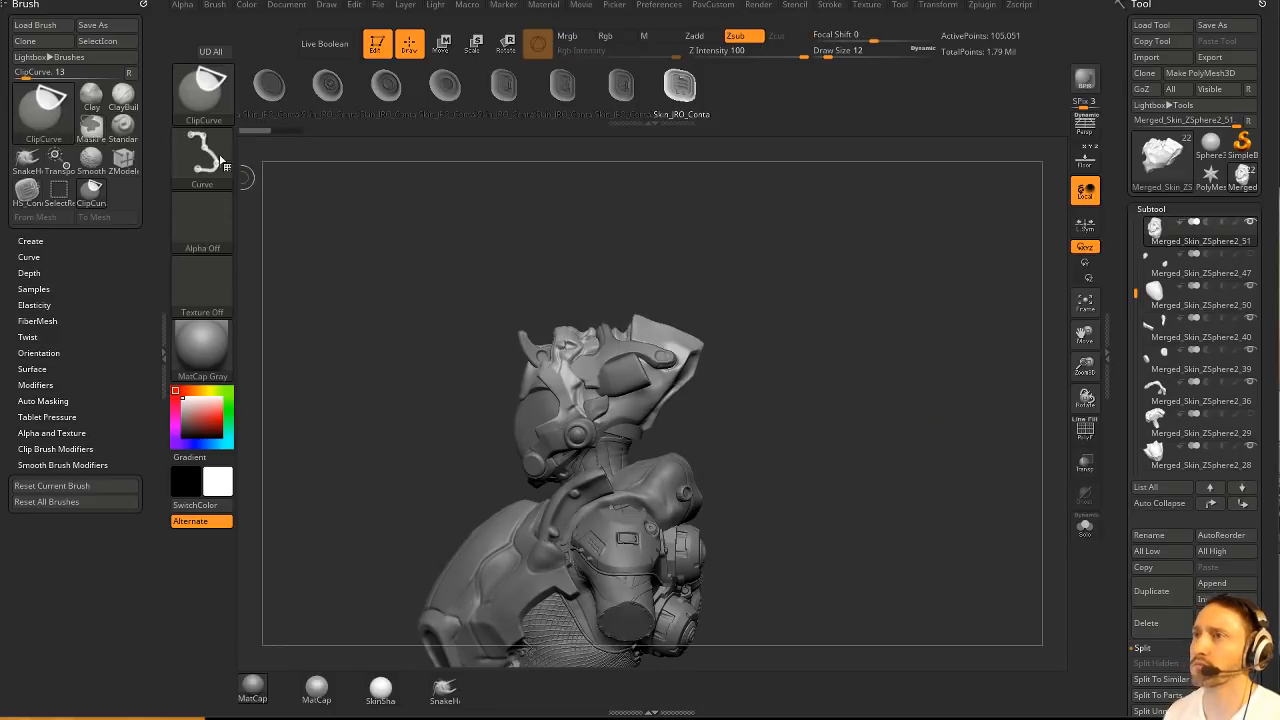
Try two ClipCurve cuts across the back of the helmet and undo each one.
ctrl+shift+drag(663, 240, 764, 530)
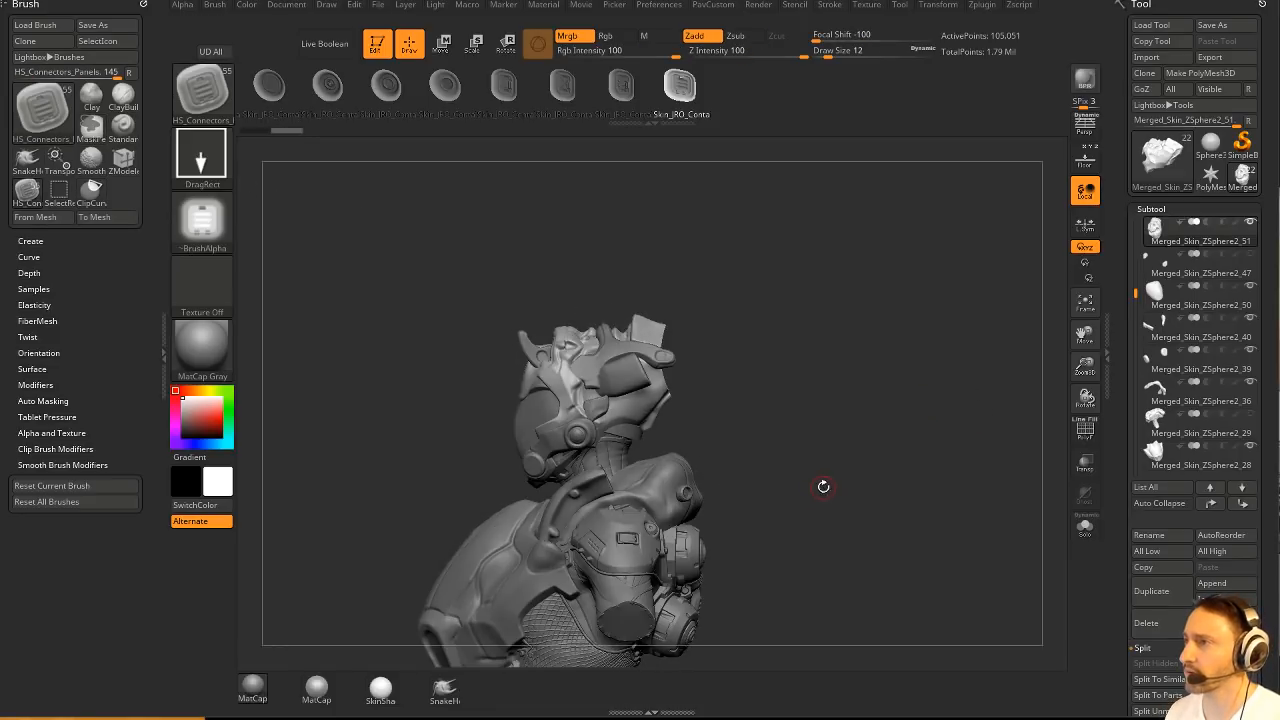
key(ctrl+z)
mouse_move(763, 271)
ctrl+shift+mouse_down()
mouse_move(652, 483)
mouse_move(621, 487)
ctrl+shift+mouse_up()
key(ctrl+z)
Use SelectLasso to hide the rear portion of the armor bust's helmet.
drag(863, 380, 881, 543)
ctrl+shift+click(202, 90)
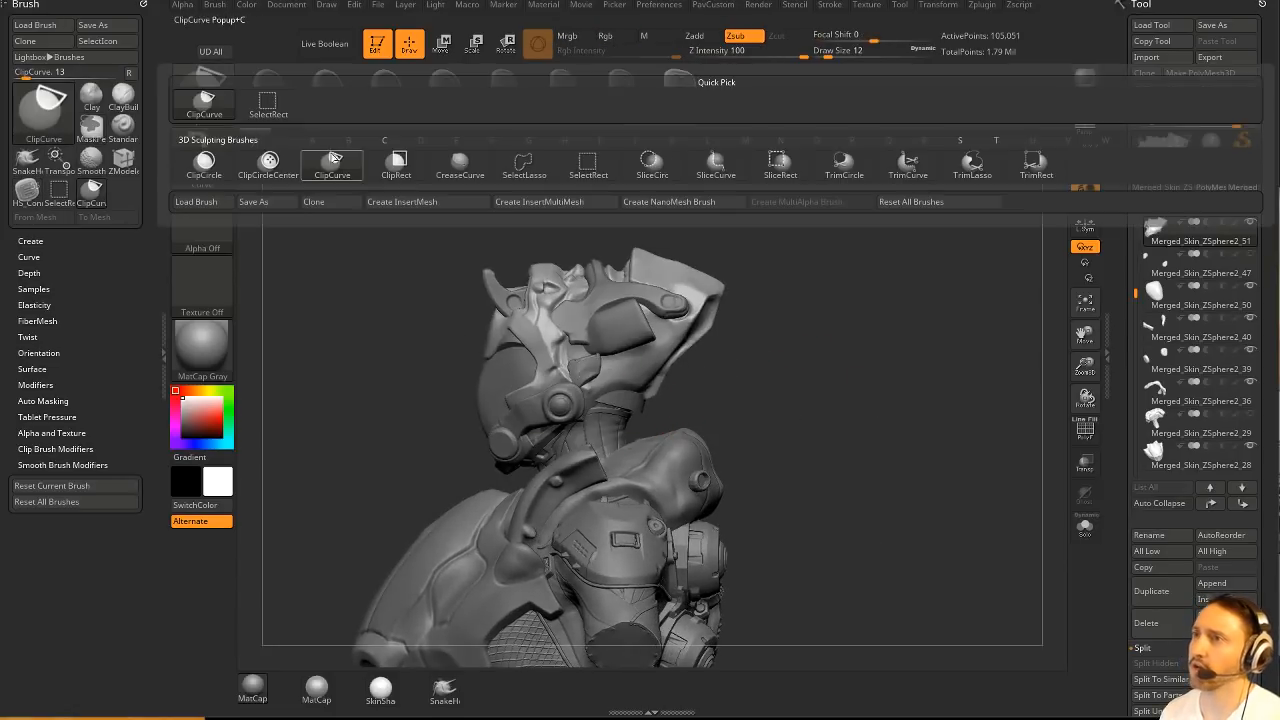
click(524, 166)
mouse_move(733, 345)
mouse_down()
mouse_move(793, 362)
mouse_move(758, 219)
mouse_move(693, 340)
mouse_up()
drag(1005, 367, 974, 360)
Delete the hidden part of the helmet, close the resulting holes, and undo the removal to restore the bust.
key(space)
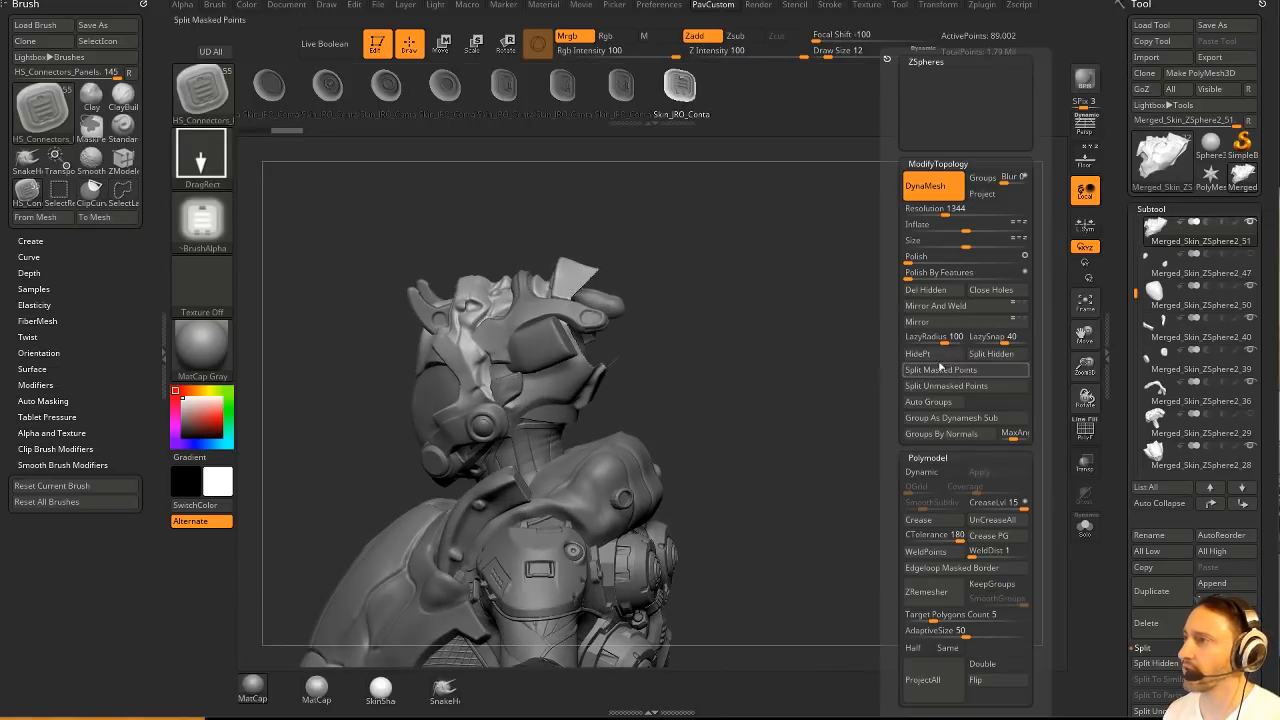
click(954, 289)
click(978, 290)
key(space)
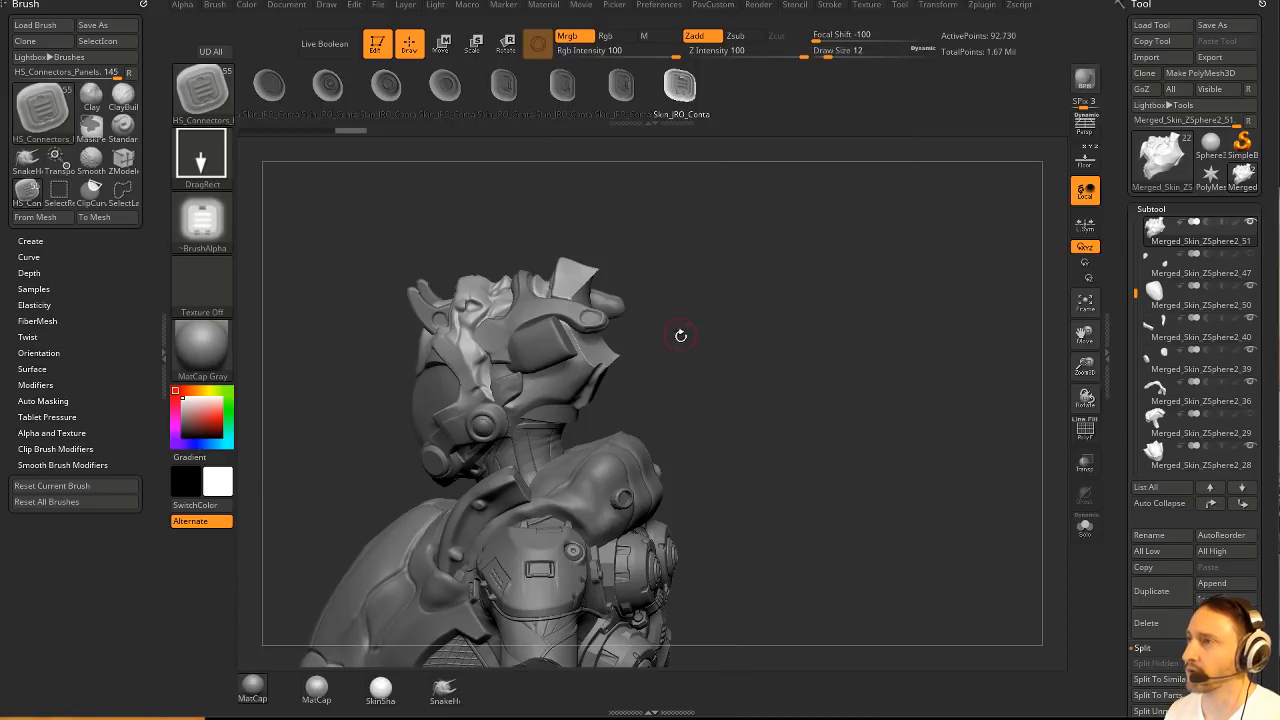
mouse_move(763, 337)
mouse_down()
mouse_move(674, 350)
mouse_move(889, 360)
mouse_up()
key(ctrl)
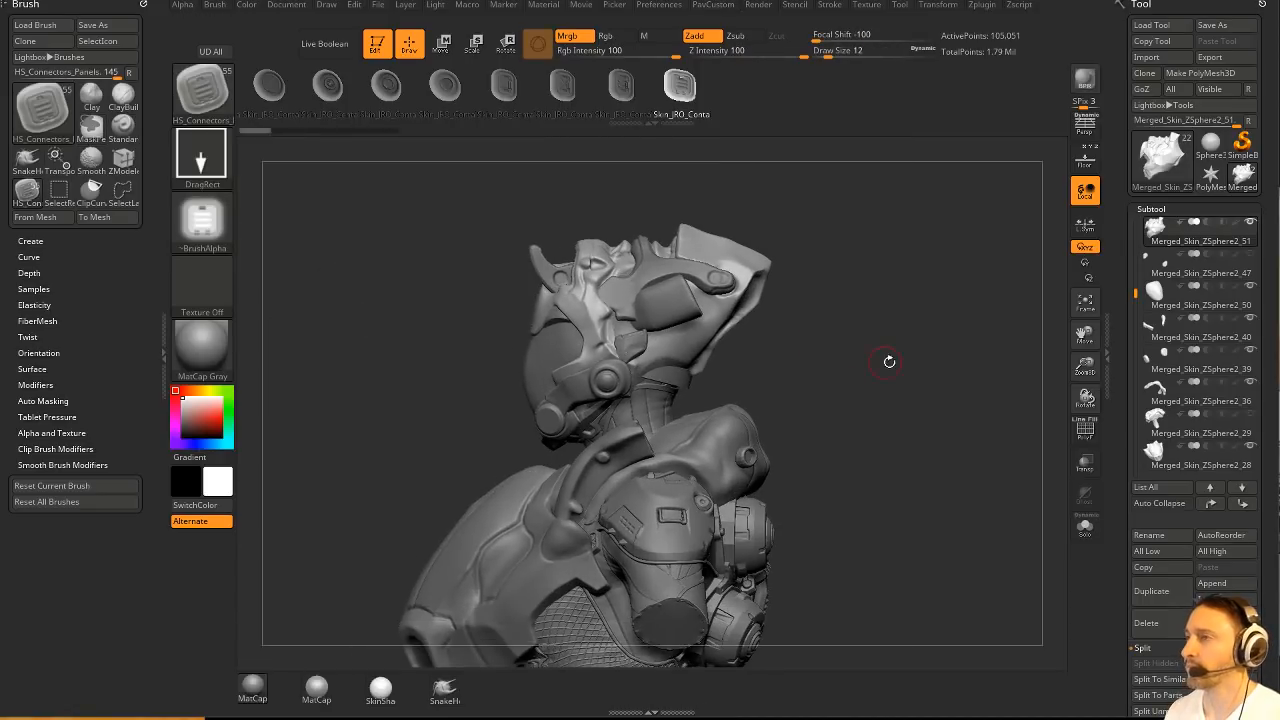
Choose TrimCurve as the selection brush for cutting the bust, keeping the polygon wireframe hidden.
click(1085, 432)
click(1085, 432)
key(ctrl+shift)
key(b)
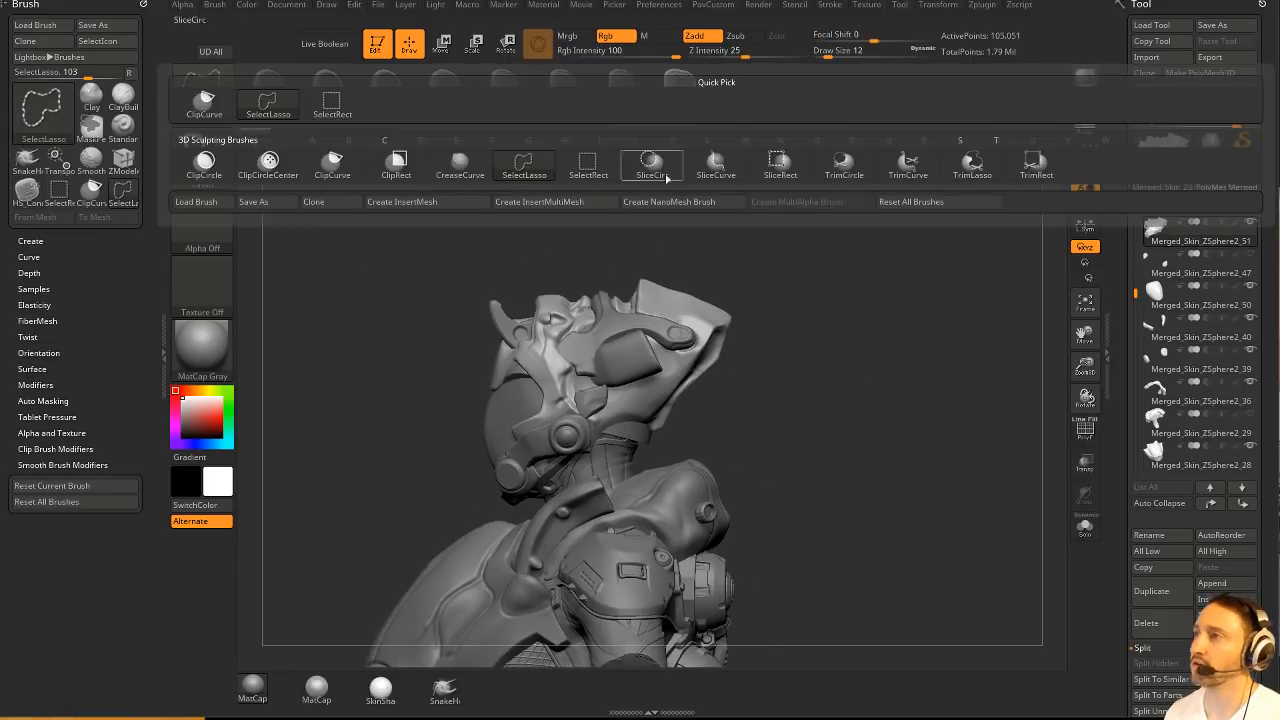
click(908, 165)
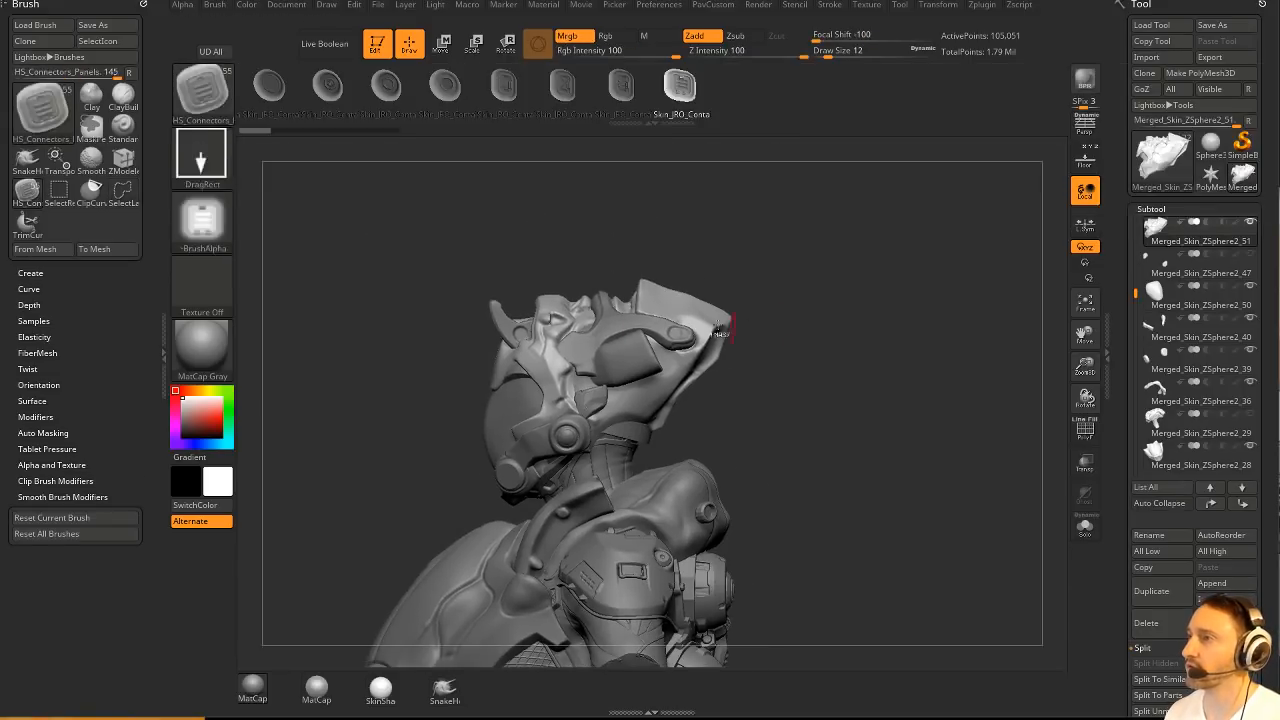
Try a TrimCurve cut down the back of the helmet, inspect the cut from behind and undo it.
ctrl+shift+drag(680, 240, 740, 498)
drag(966, 303, 1076, 405)
click(1085, 432)
click(1085, 432)
ctrl+shift+click(934, 386)
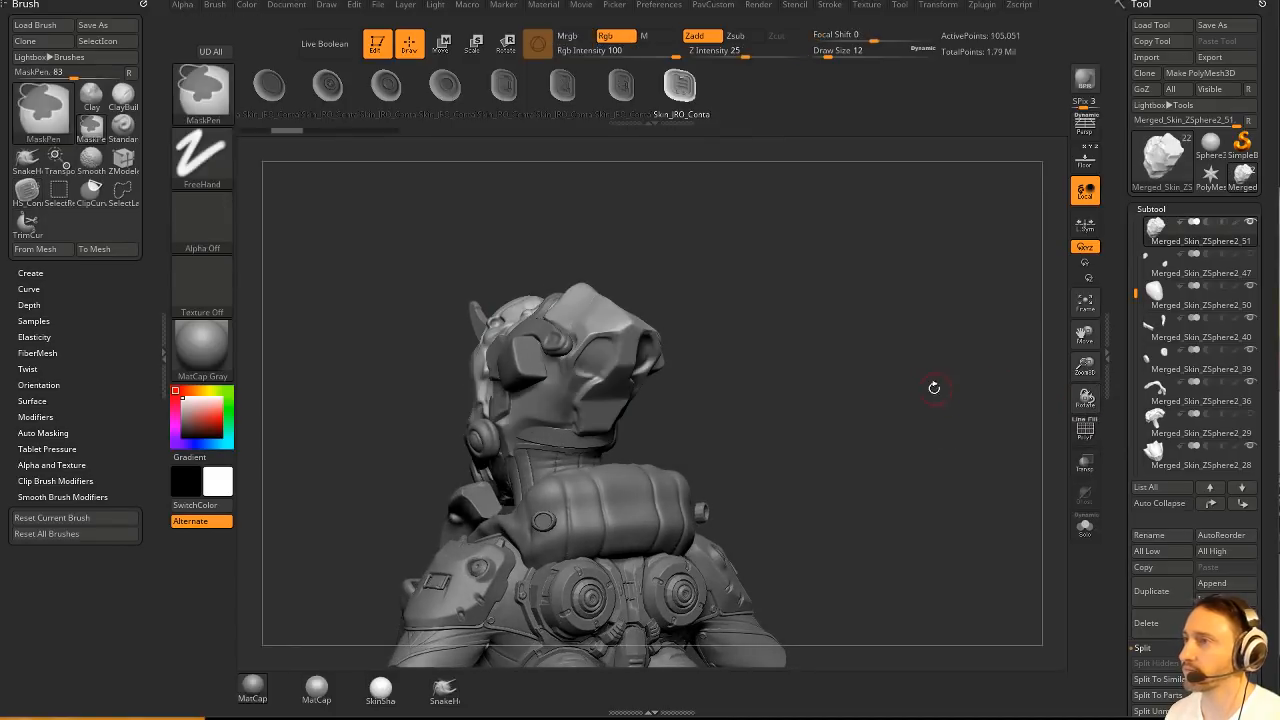
mouse_move(934, 386)
mouse_down()
mouse_move(966, 386)
mouse_move(1077, 337)
mouse_up()
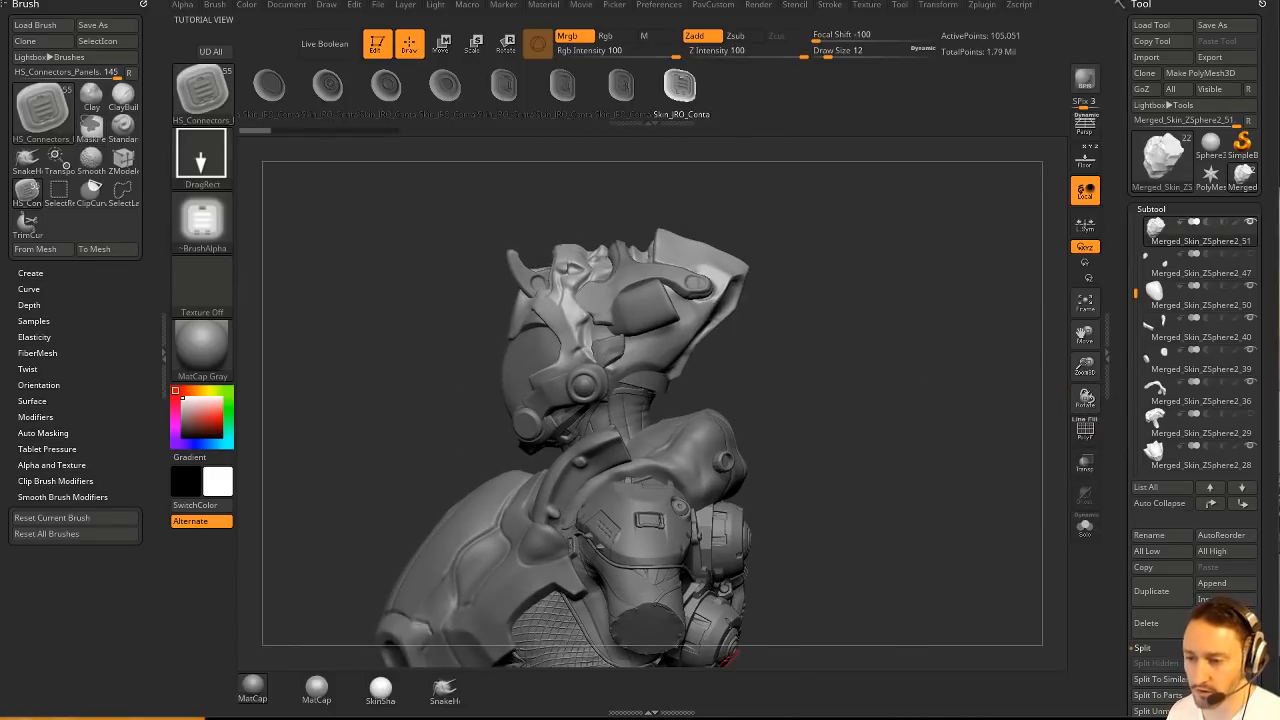
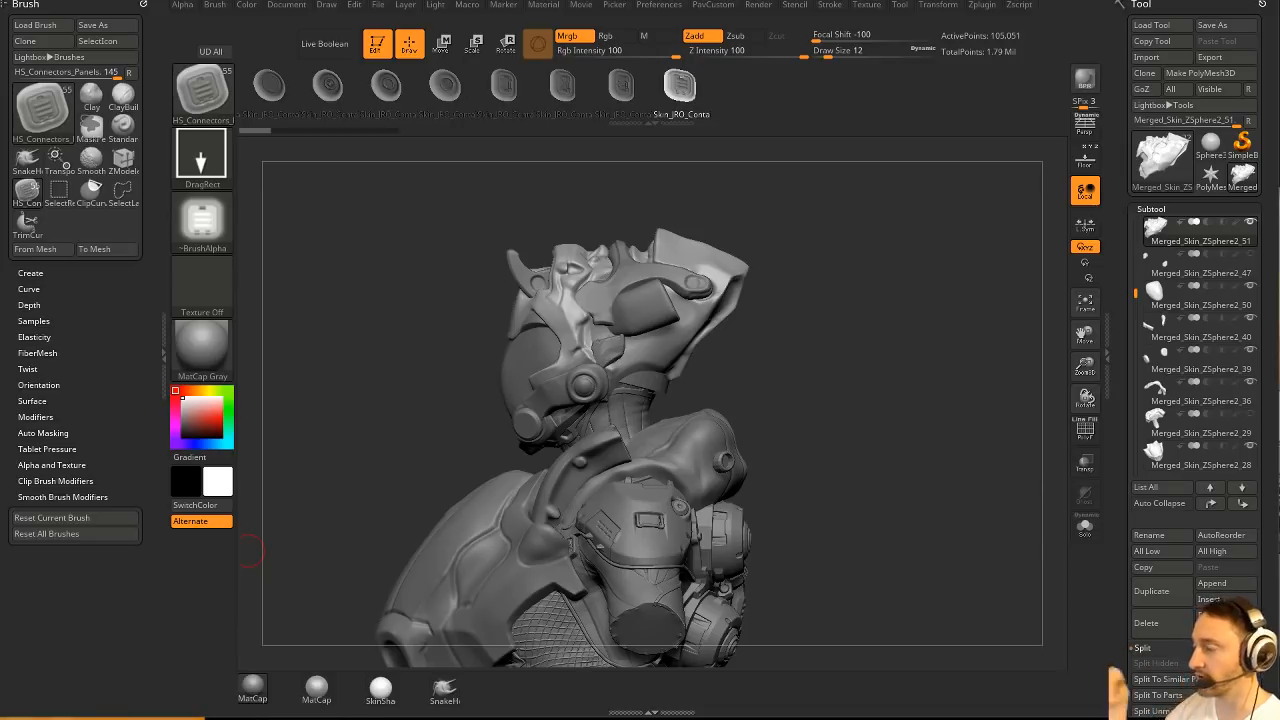
Quick-save the project.
key(ctrl+s)
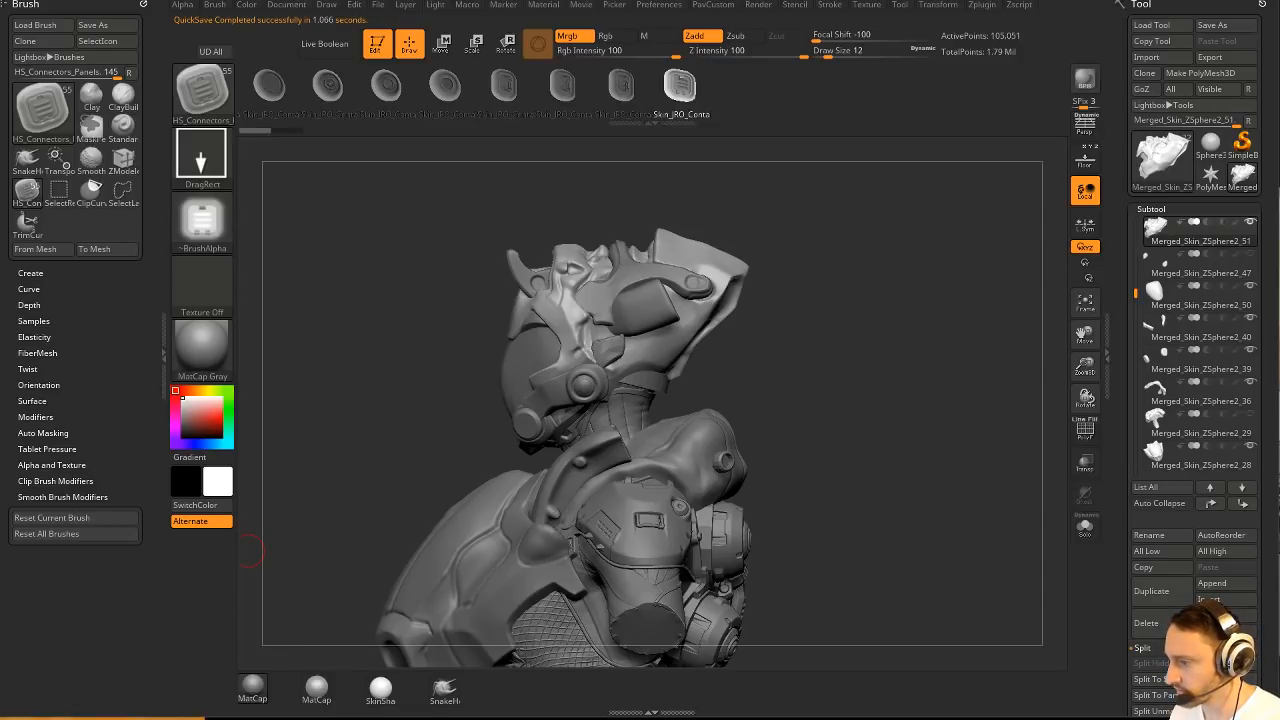
Switch to Chrome, return to the YouTube channel's playlists and open the Livestream Full Episodes playlist.
key(alt+Tab)
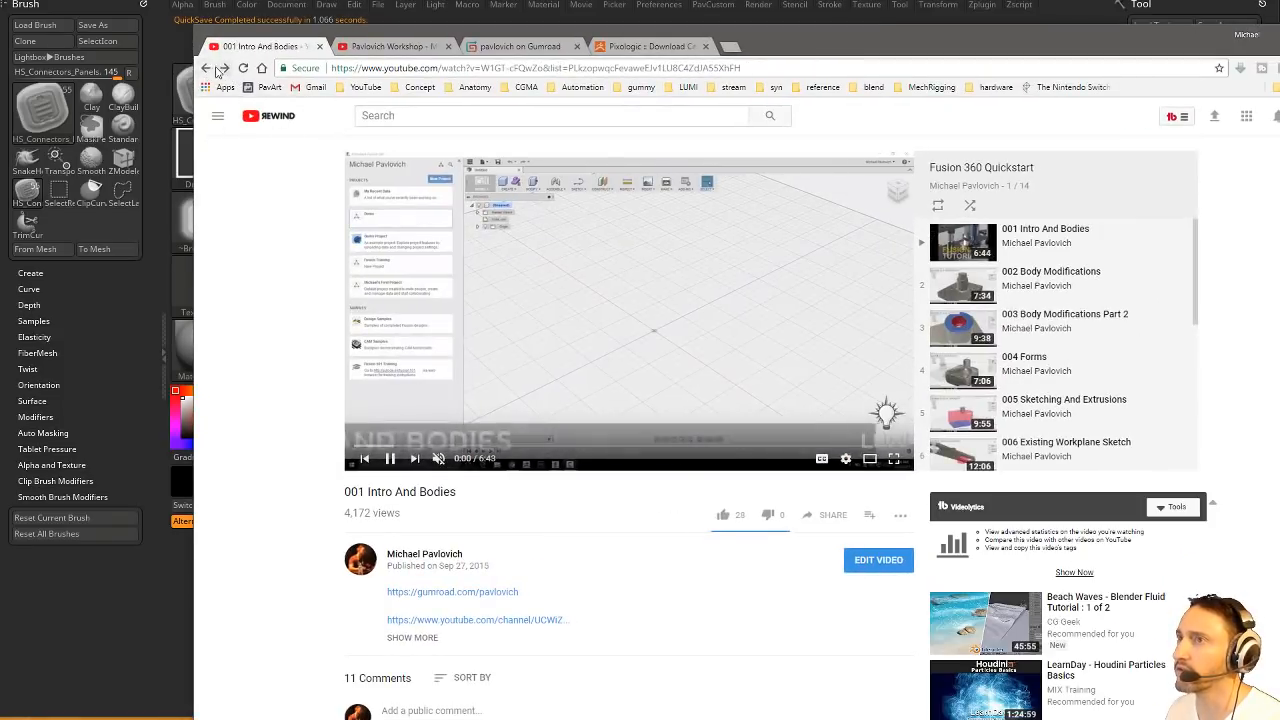
click(205, 67)
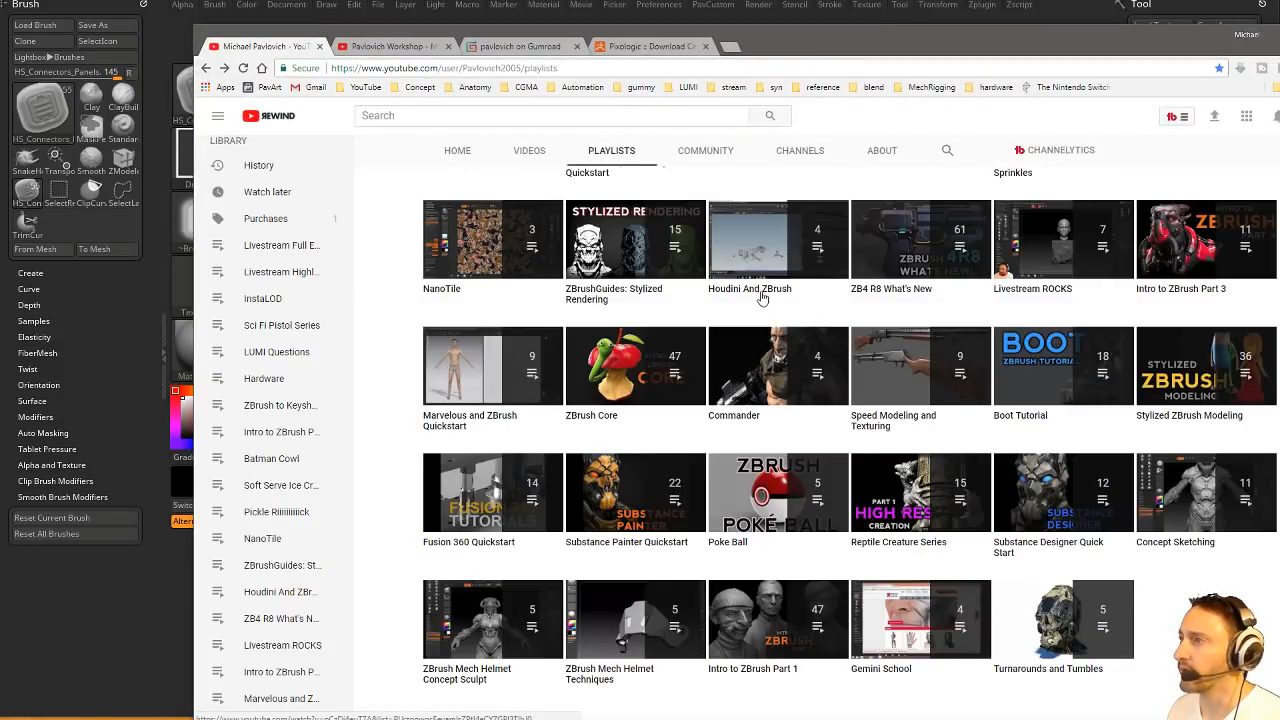
scroll(1006, 294, up, 3)
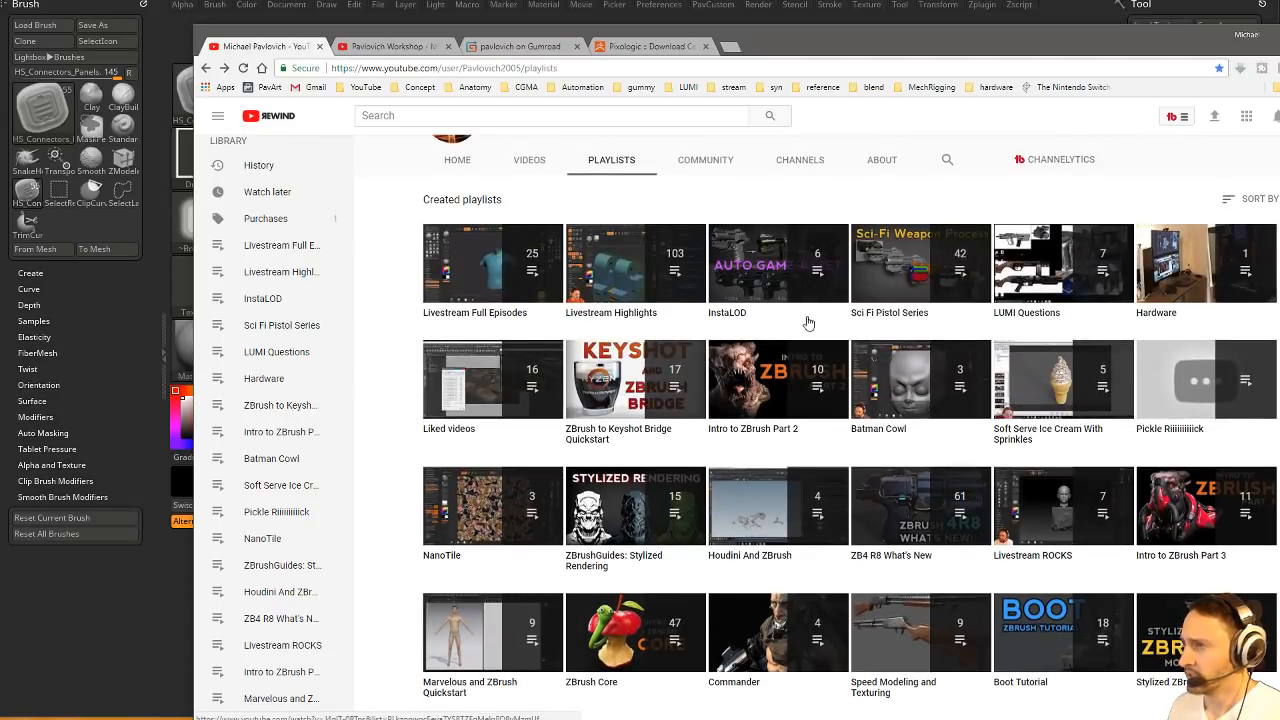
scroll(850, 330, up, 2)
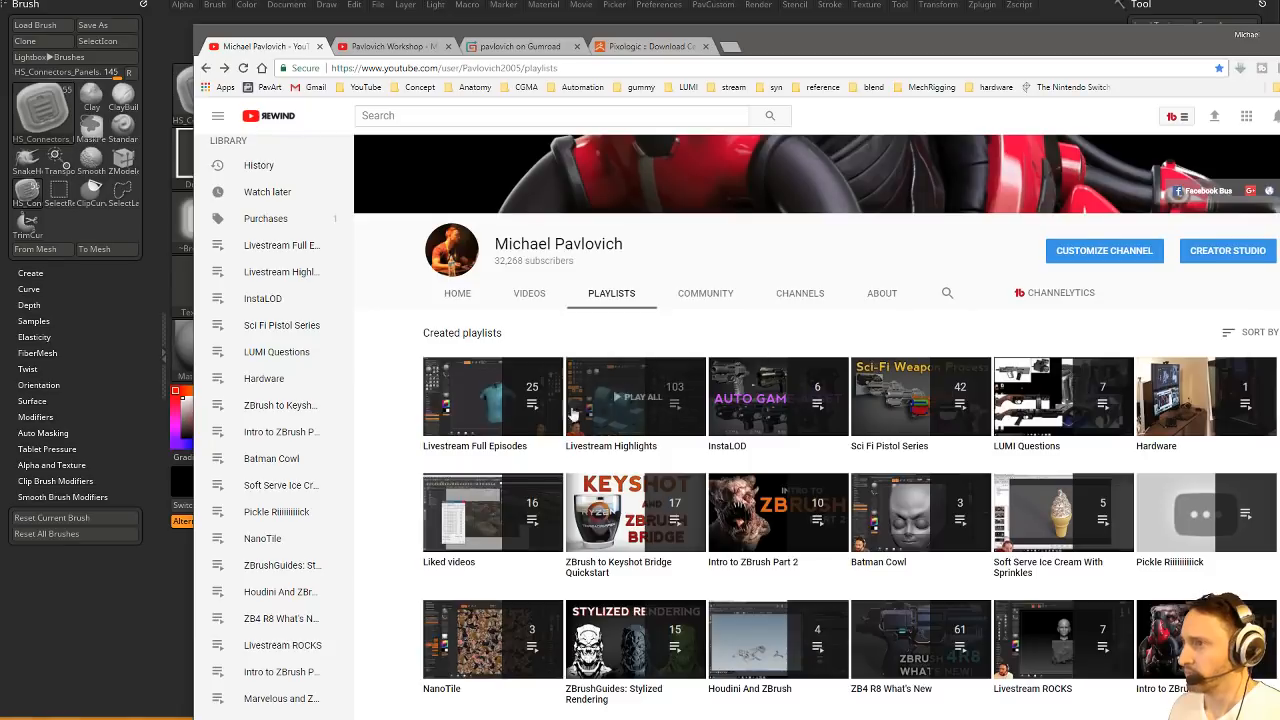
click(477, 447)
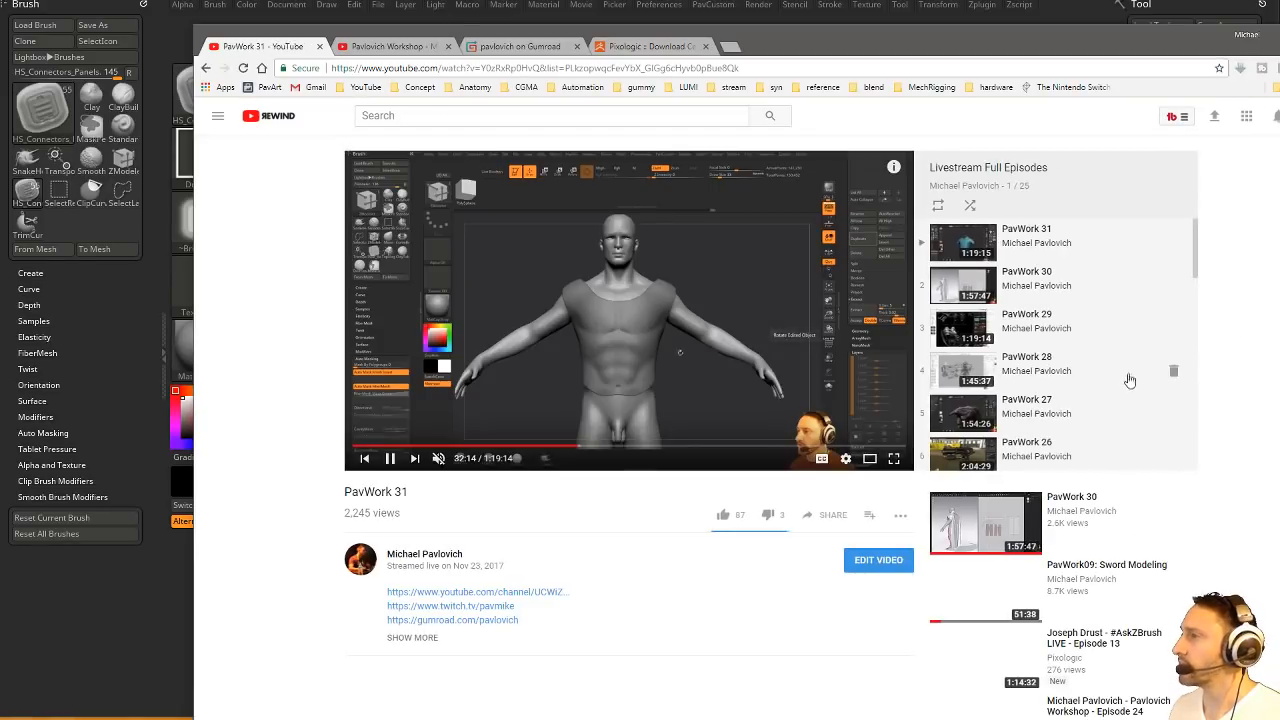
Open the PavWork 27 episode and seek to the eye wireframe section at about 52:55.
click(1027, 405)
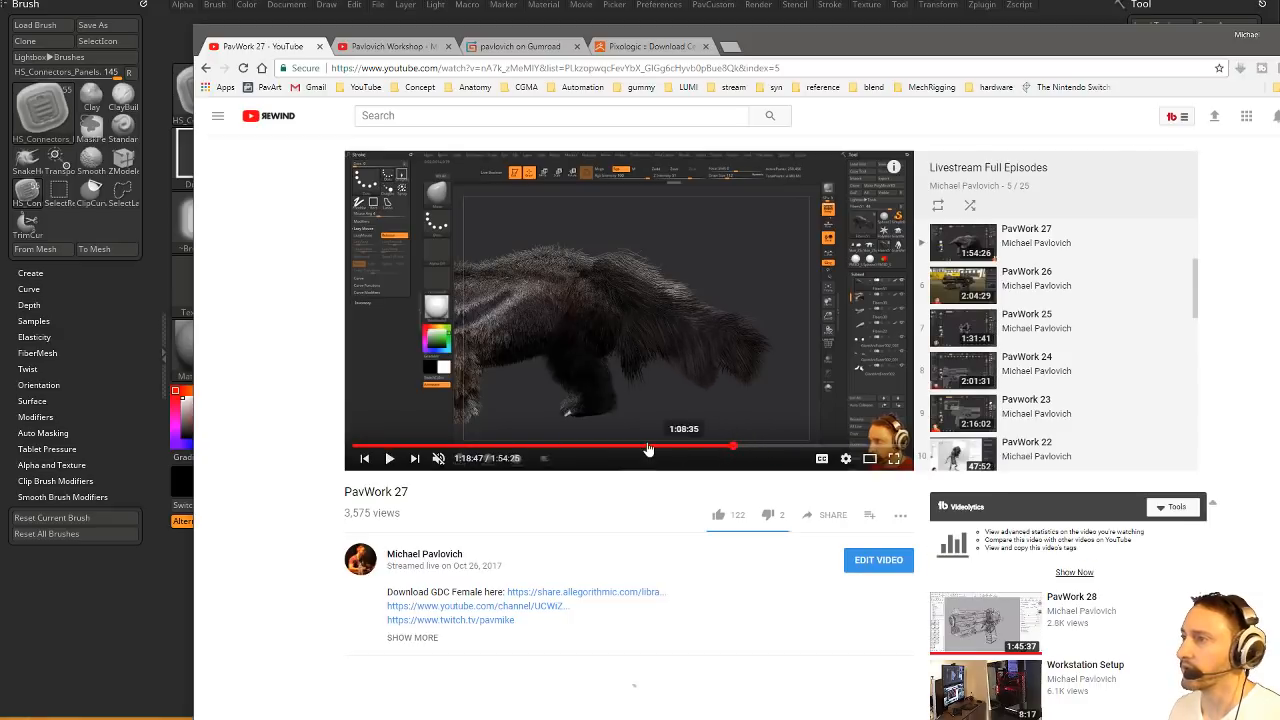
drag(659, 450, 596, 450)
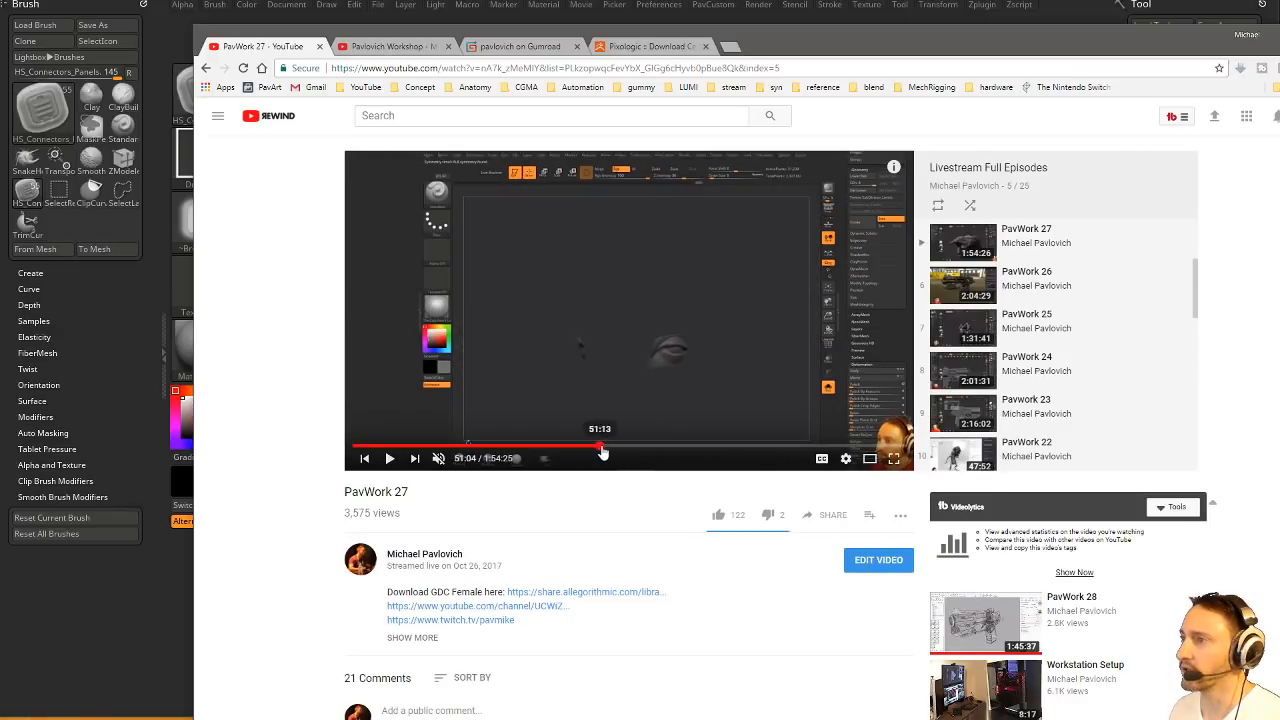
click(604, 452)
click(608, 451)
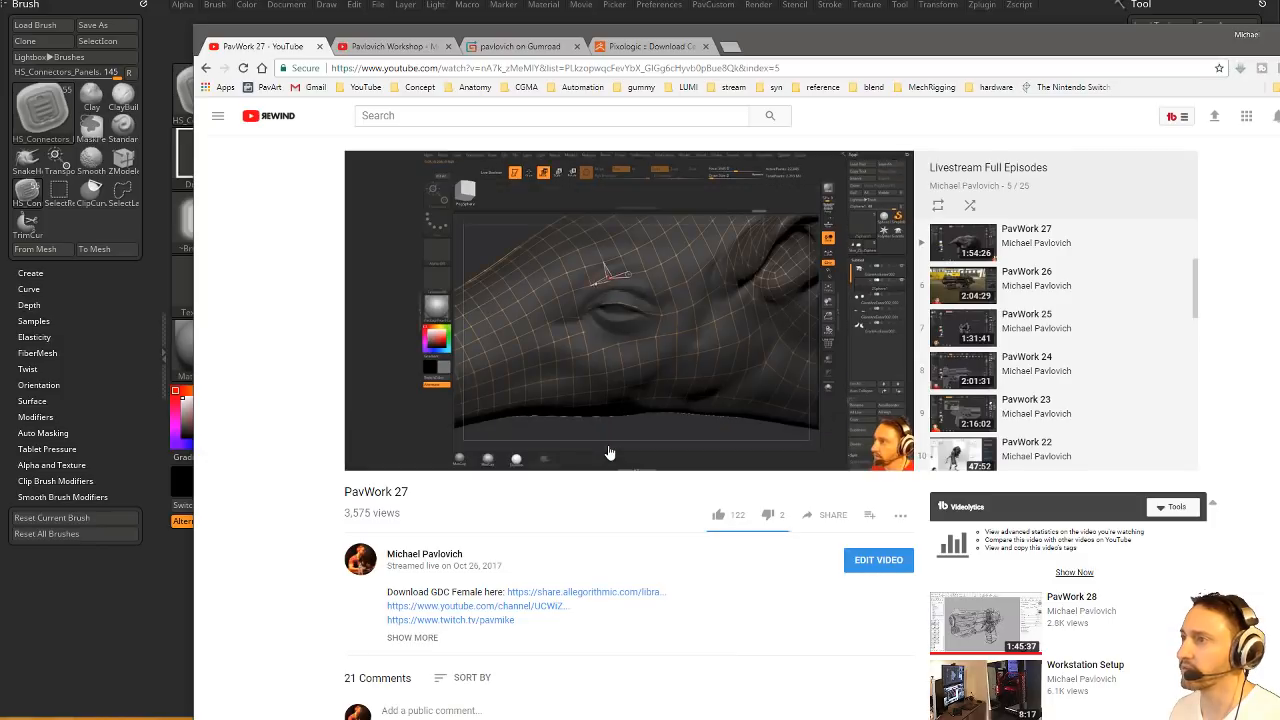
Copy the PavWork 27 share link with a start time at the current playback position, and switch back to ZBrush.
click(830, 515)
click(812, 640)
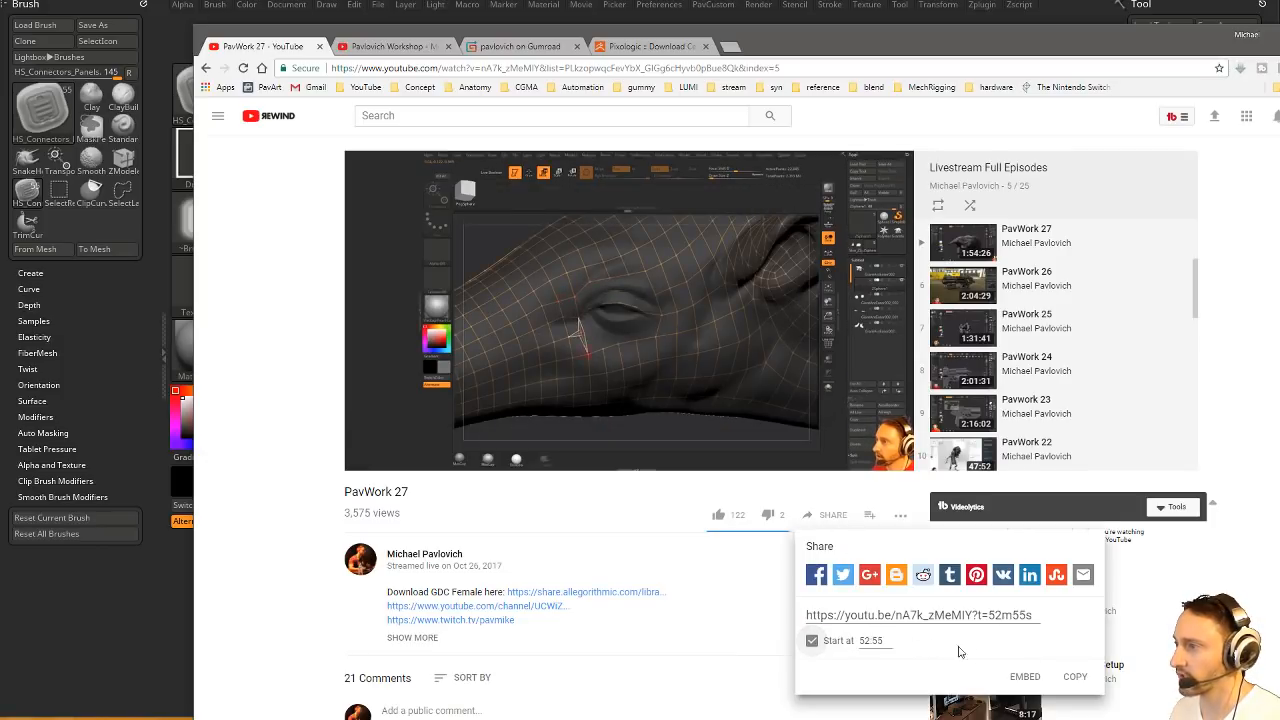
click(1075, 676)
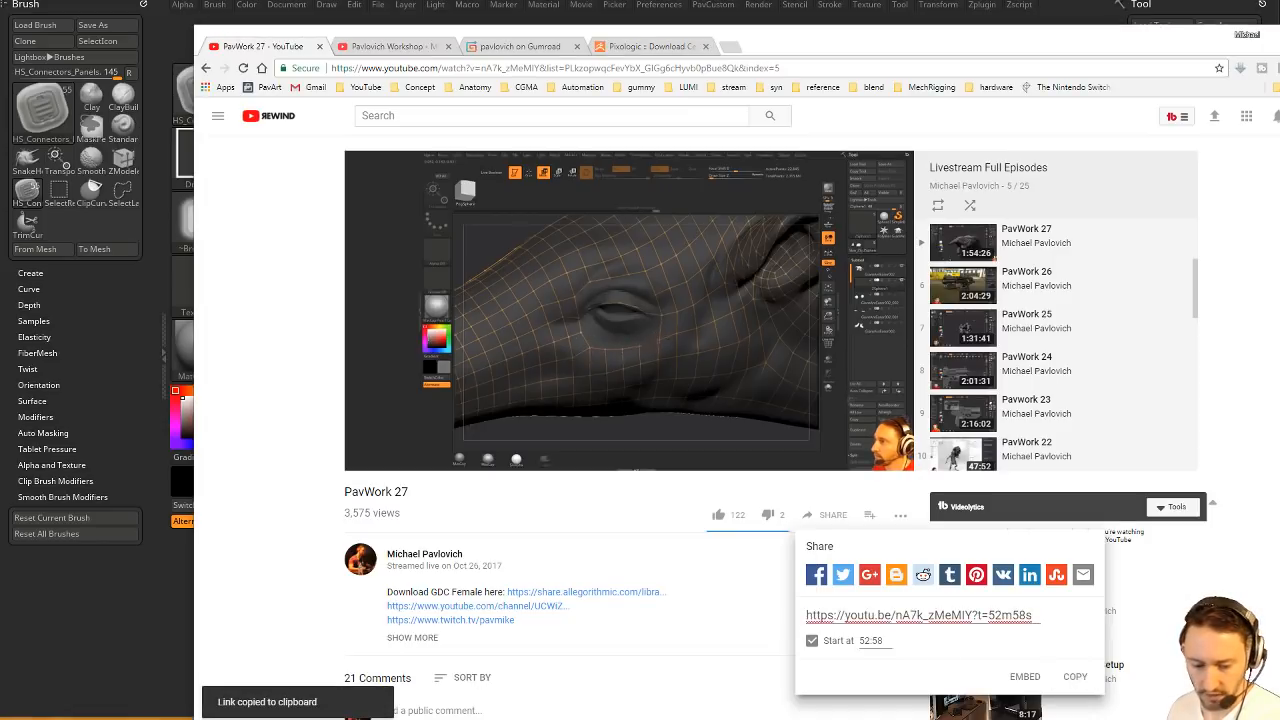
key(alt+Tab)
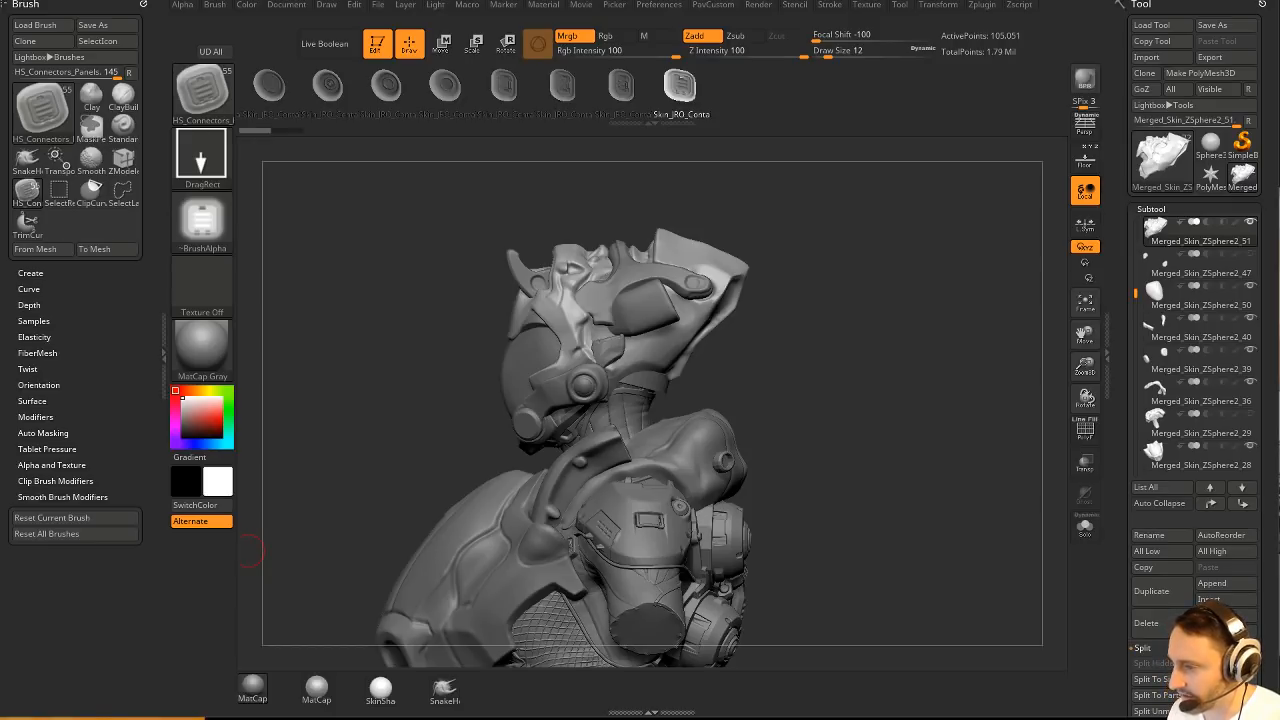
Bring up Chrome with the Google Images results for "28mm 3d printing" and look through the printed miniatures.
drag(950, 719, 973, 70)
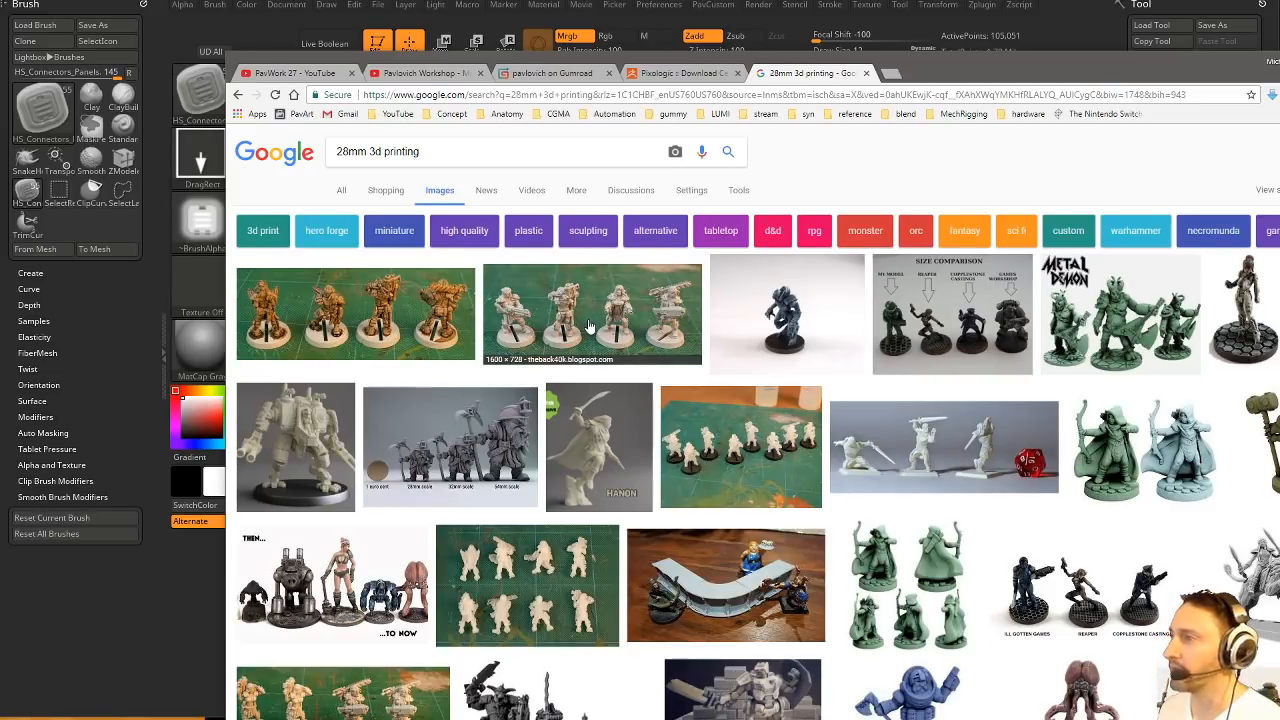
scroll(606, 492, down, 3)
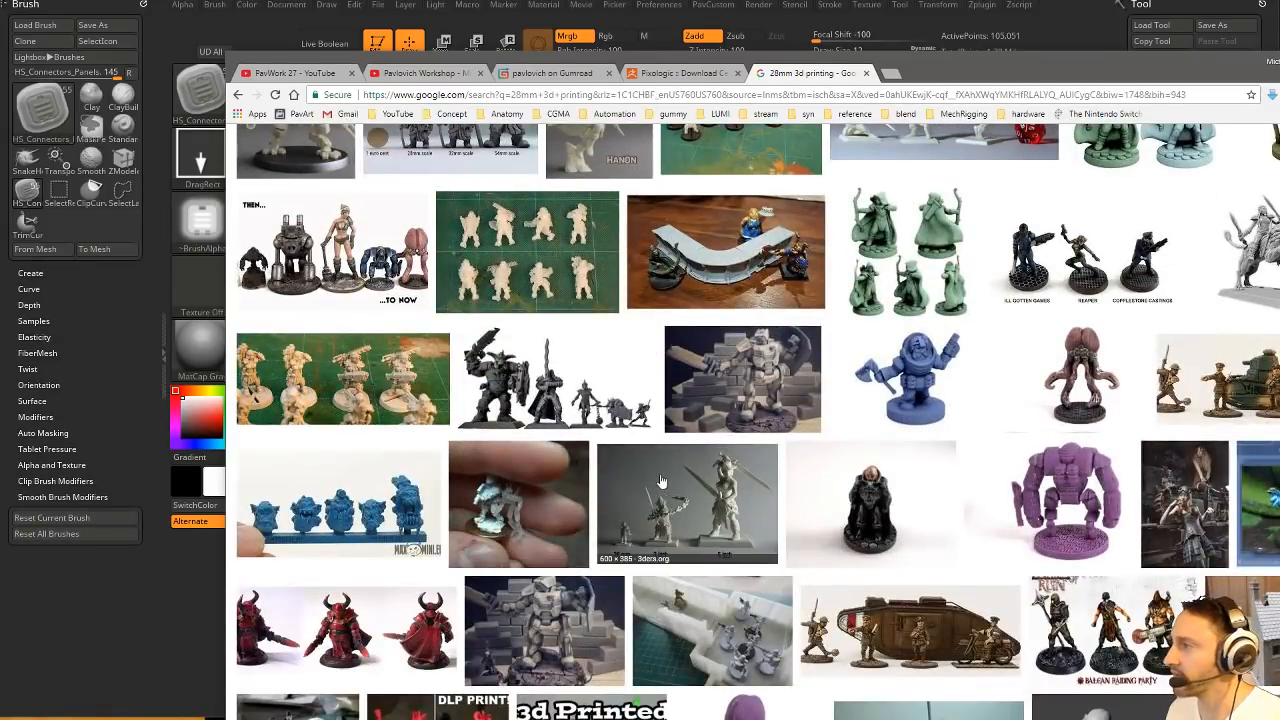
scroll(460, 430, down, 3)
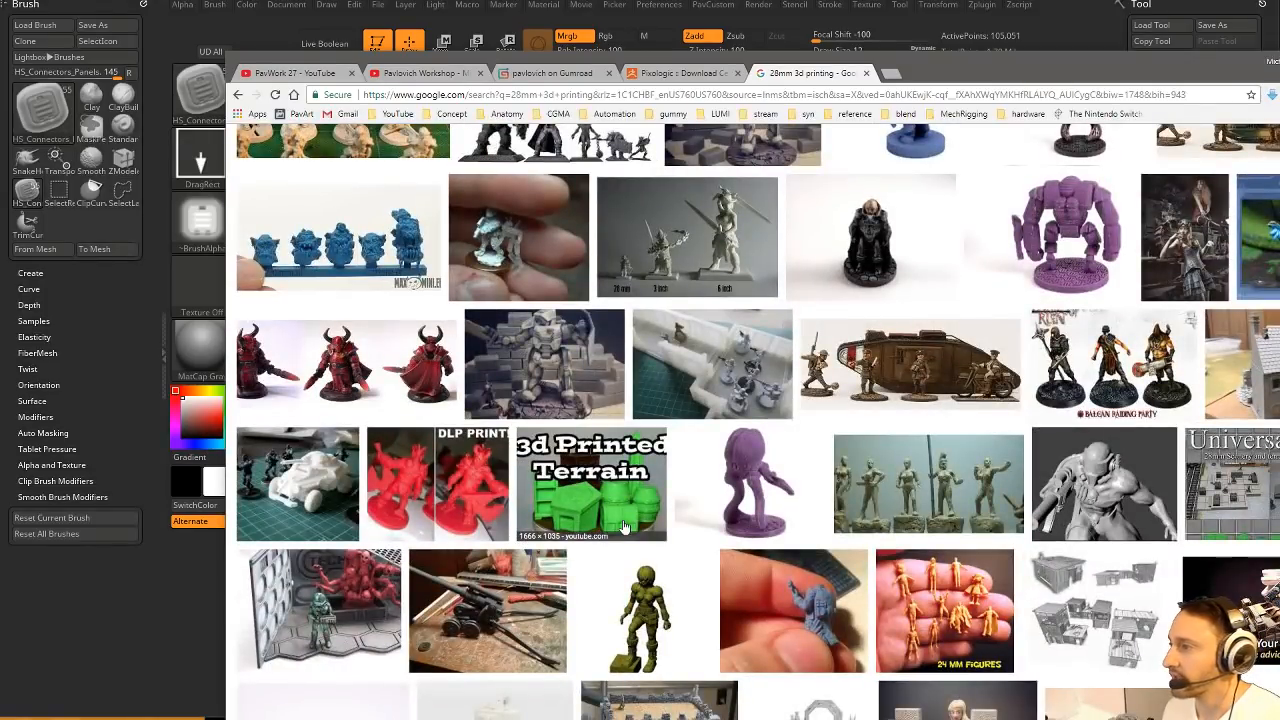
scroll(610, 540, up, 6)
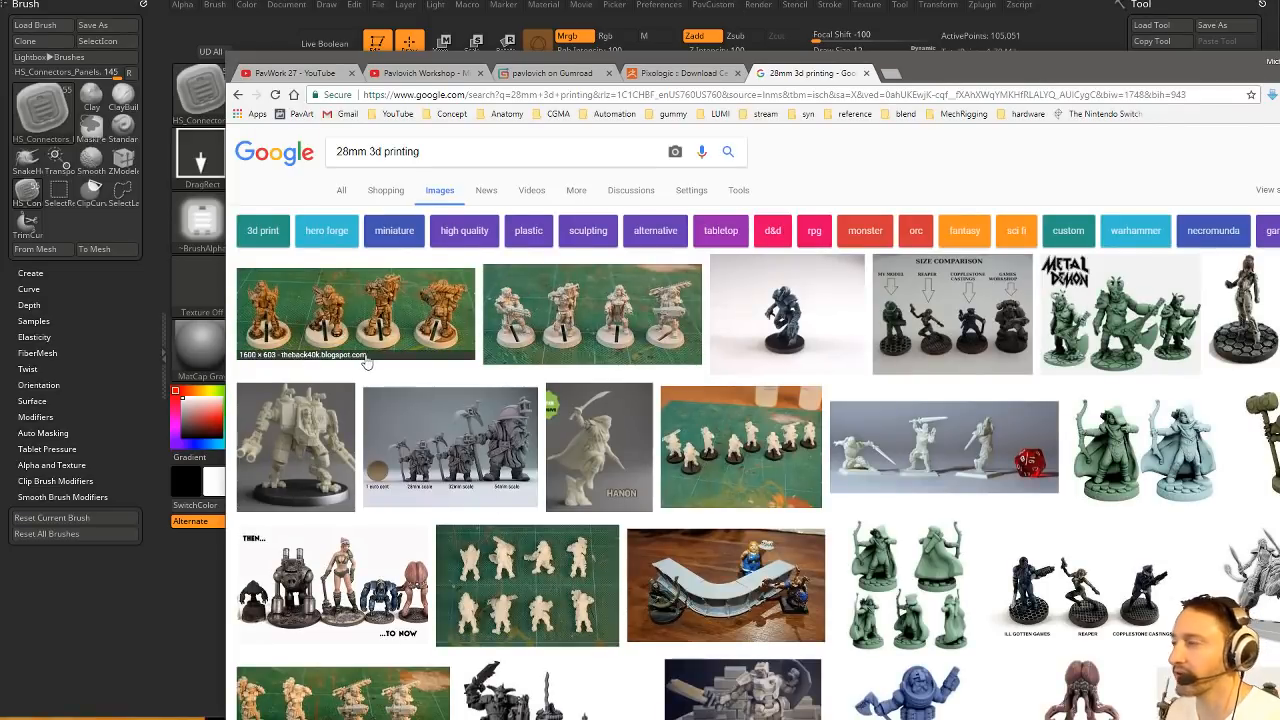
Compare enlarged previews of the four unpainted miniatures and the size comparison picture, and return to ZBrush.
click(633, 293)
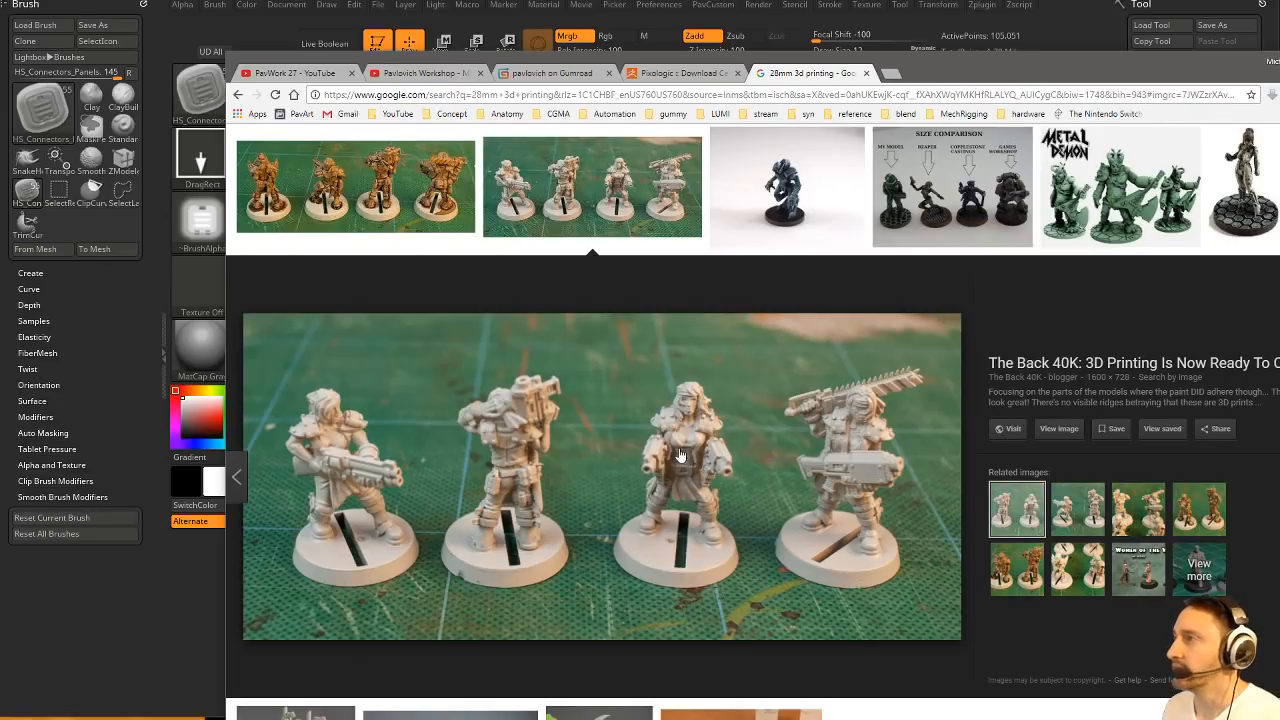
click(883, 212)
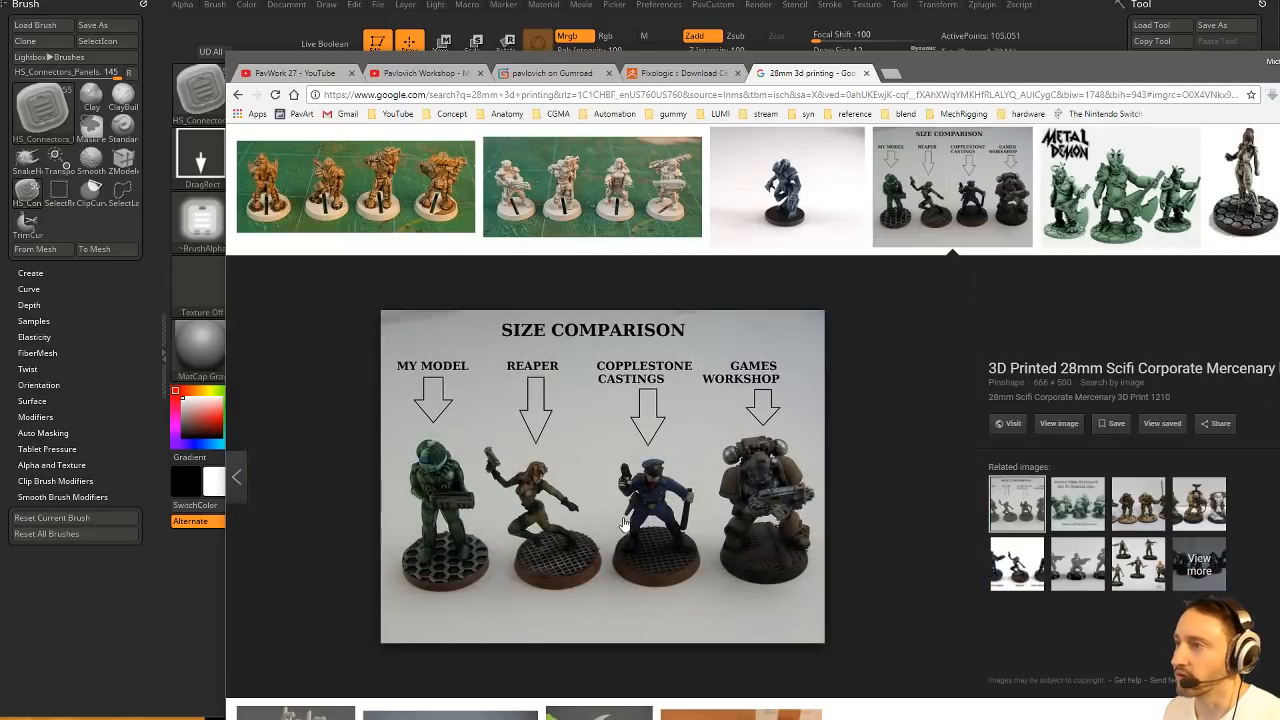
click(417, 197)
click(547, 185)
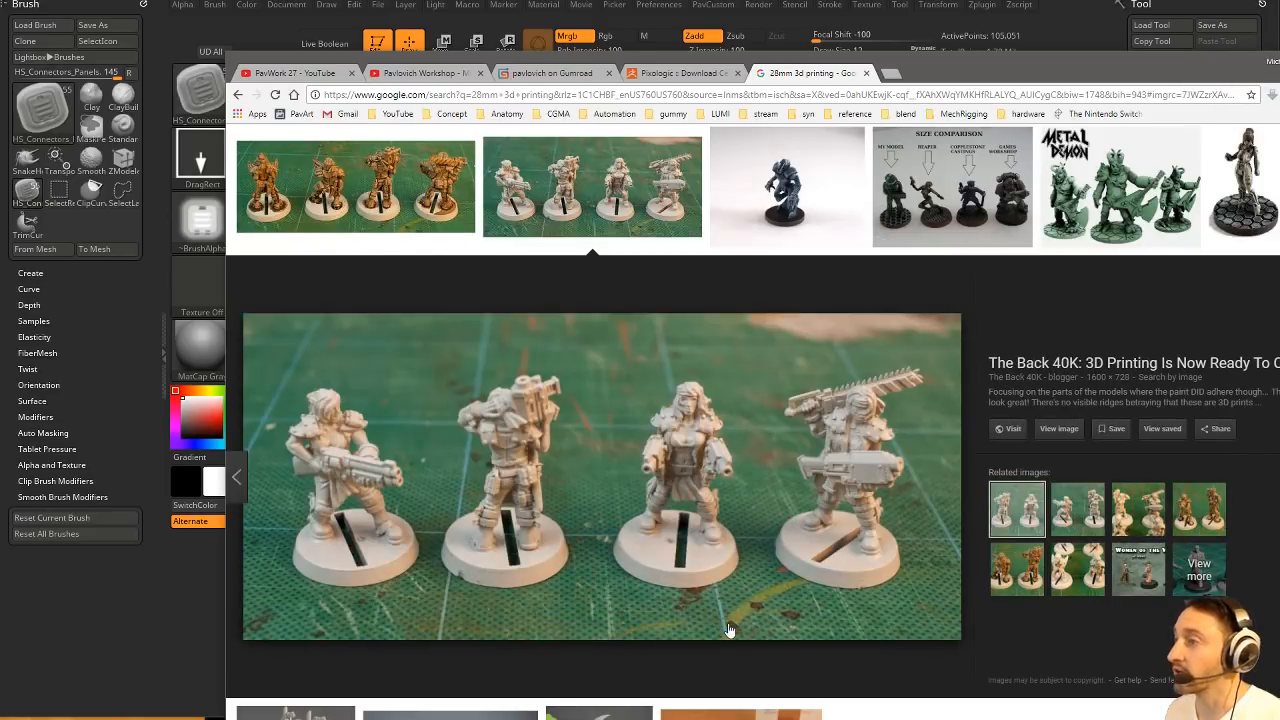
scroll(820, 570, down, 2)
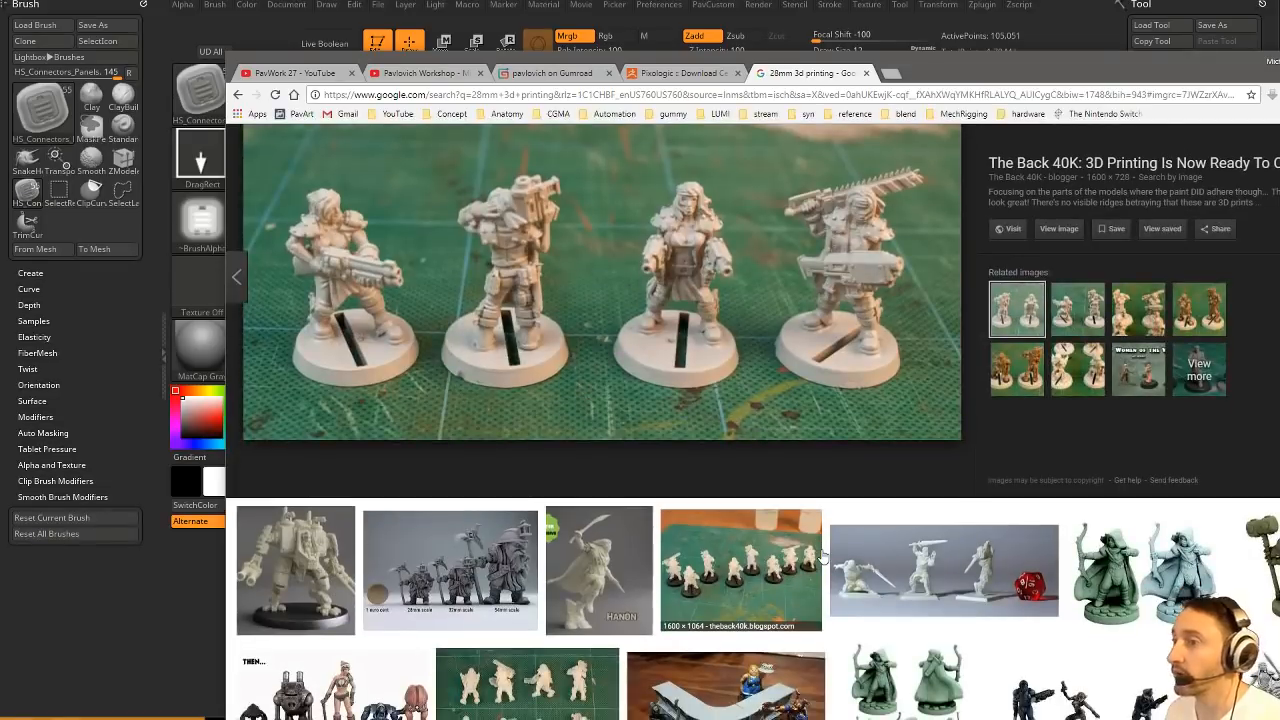
scroll(823, 556, down, 1)
scroll(816, 545, up, 4)
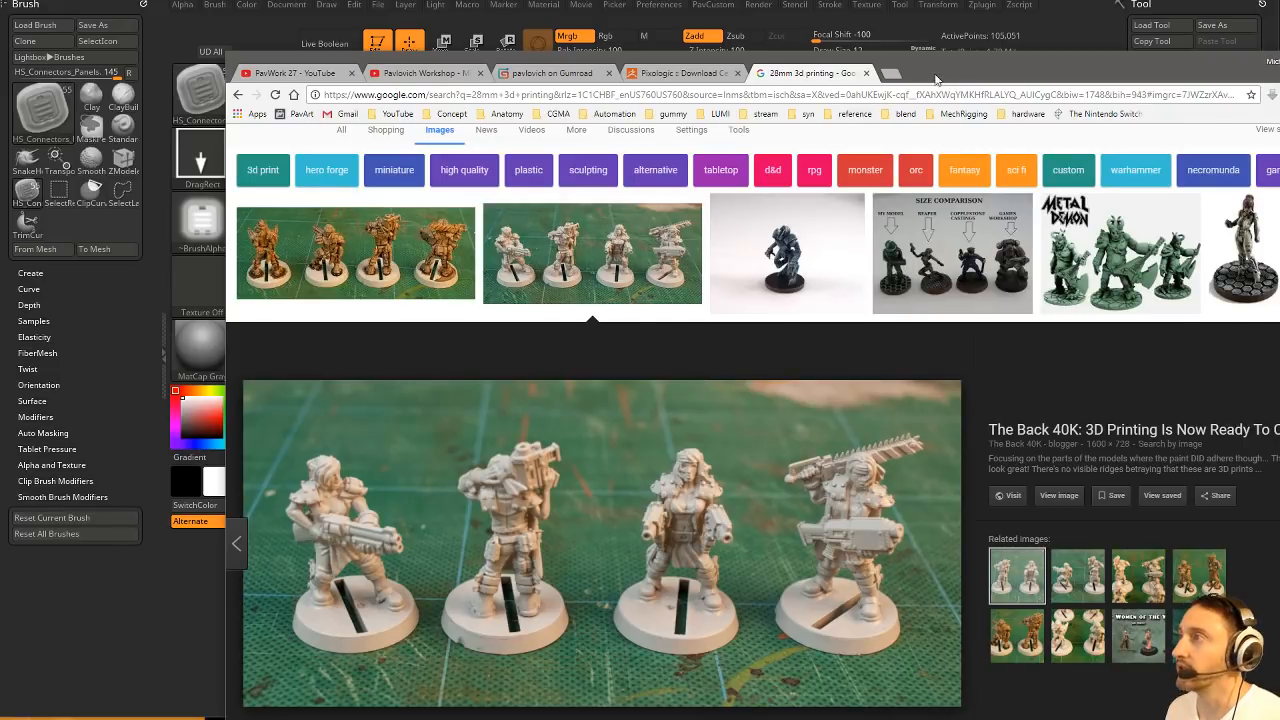
key(super+Down)
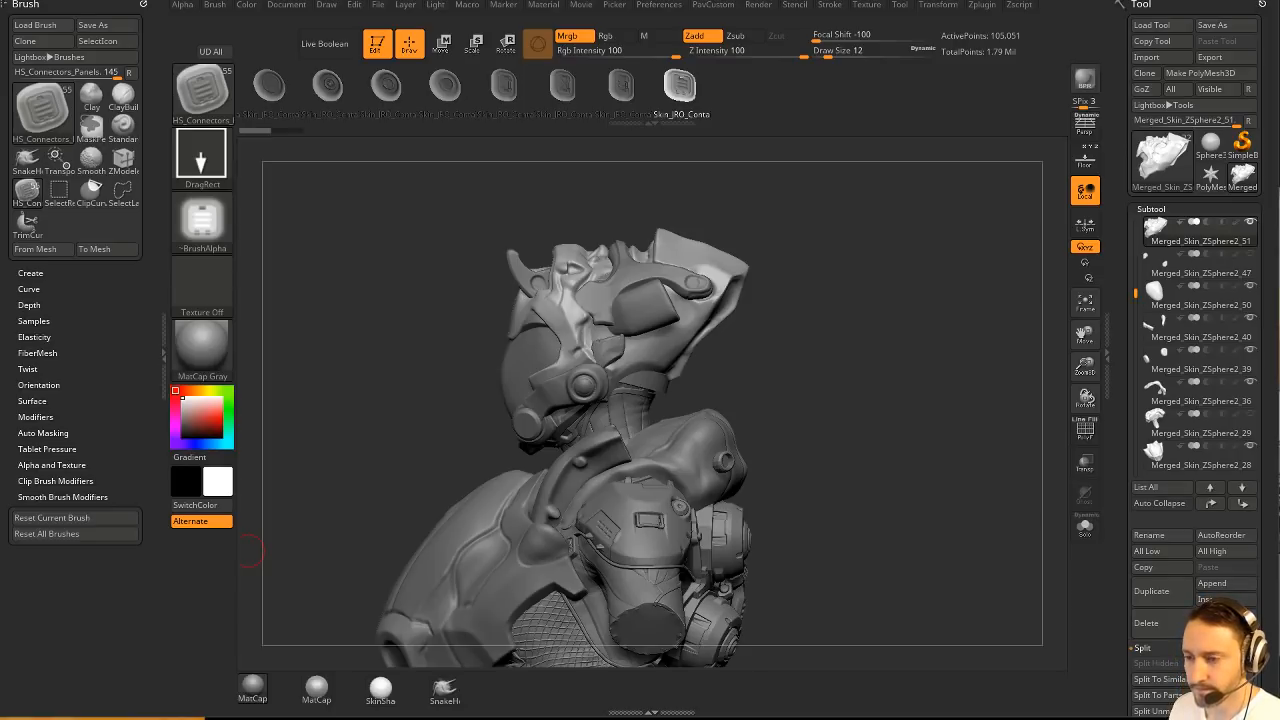
Switch to the YouTube playlists page in Chrome and copy the link address of the Intro to ZBrush Part 2 playlist.
ctrl+drag(923, 366, 897, 357)
key(space)
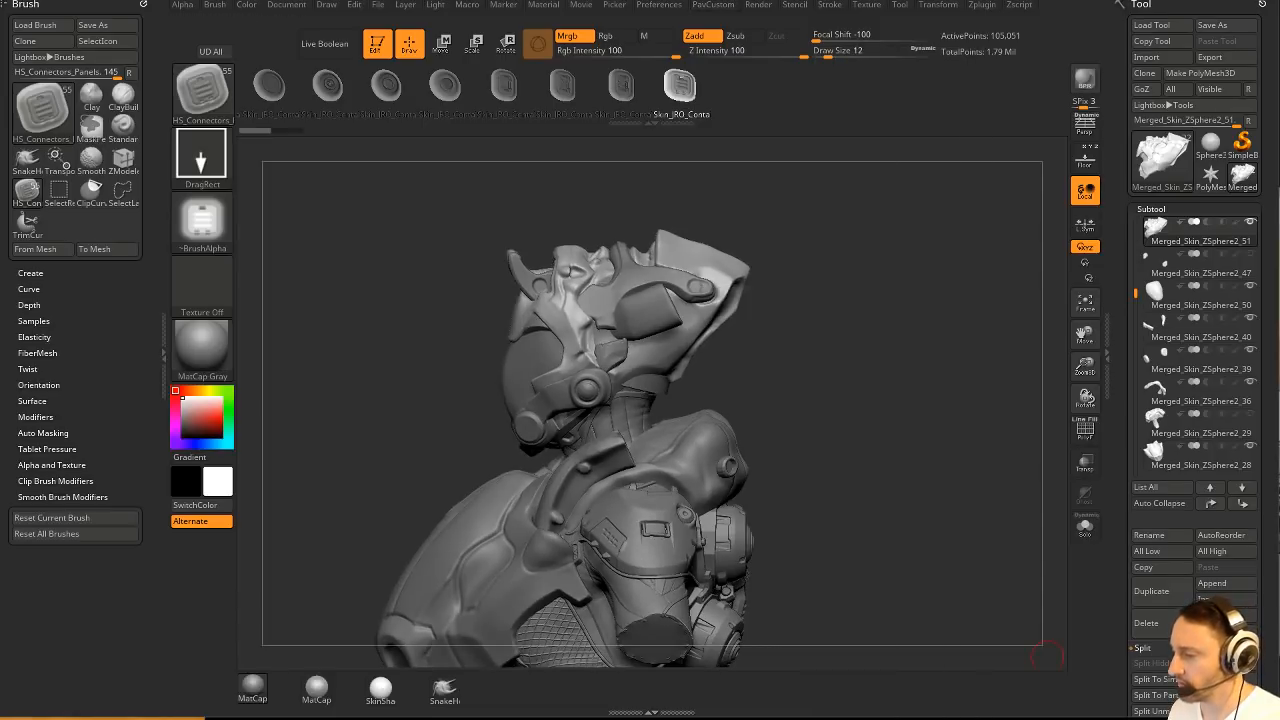
key(alt+Tab)
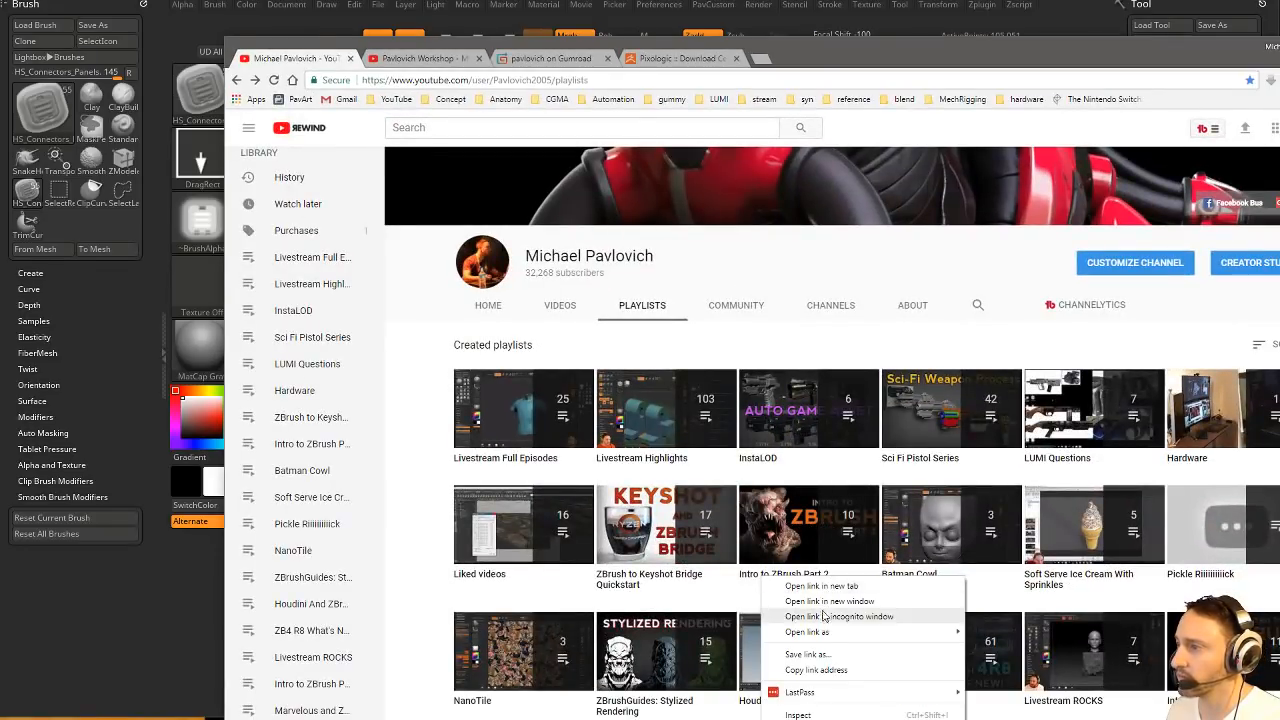
click(816, 670)
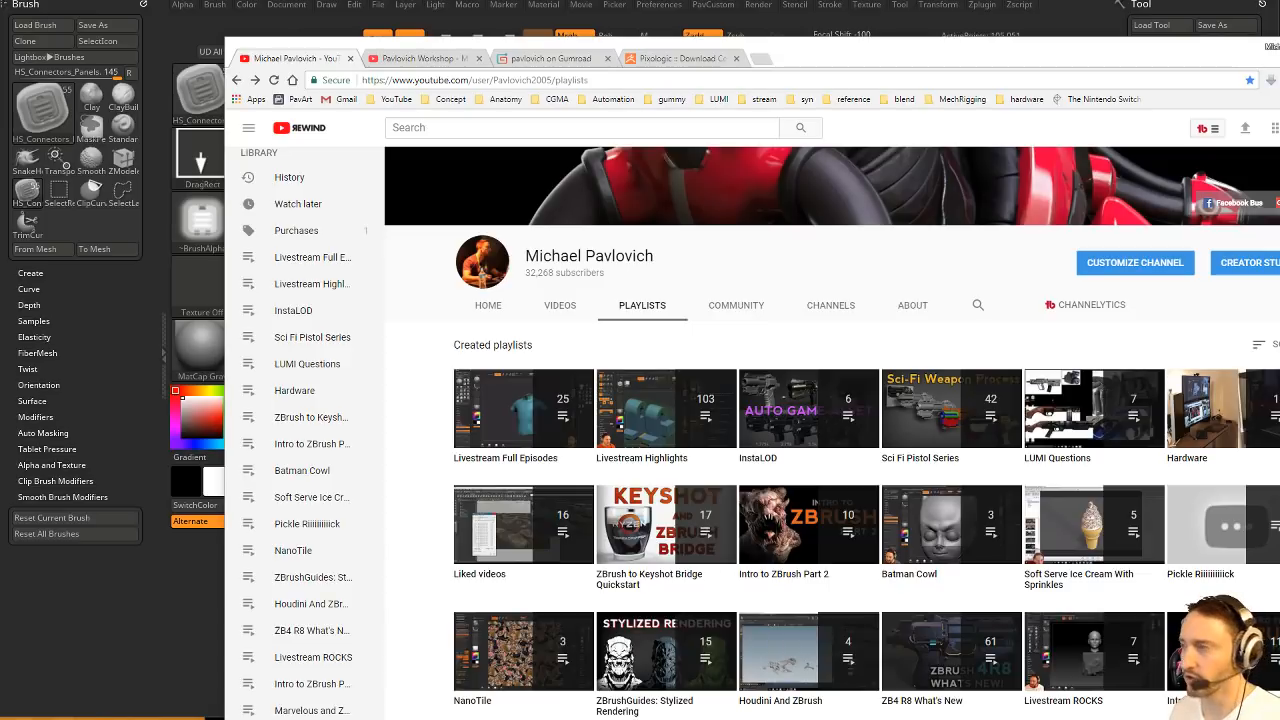
Bring up the Gumroad store page in Chrome and return to ZBrush.
click(551, 60)
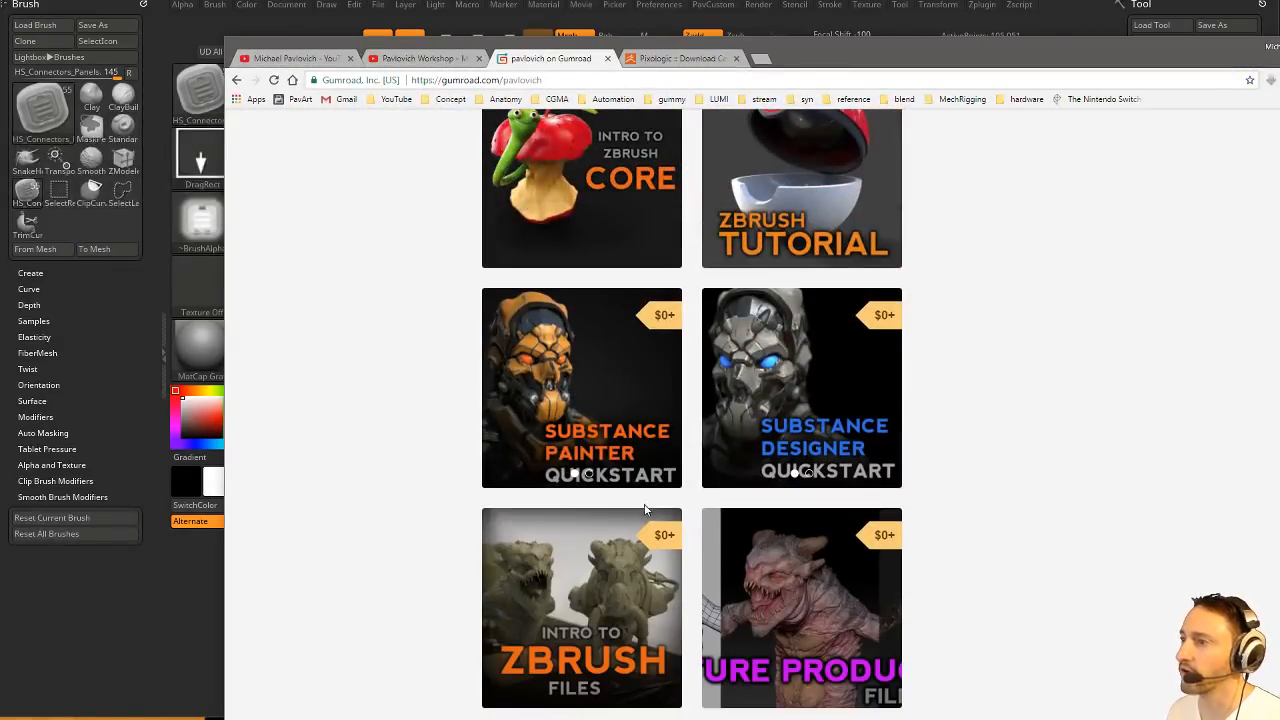
key(alt+Tab)
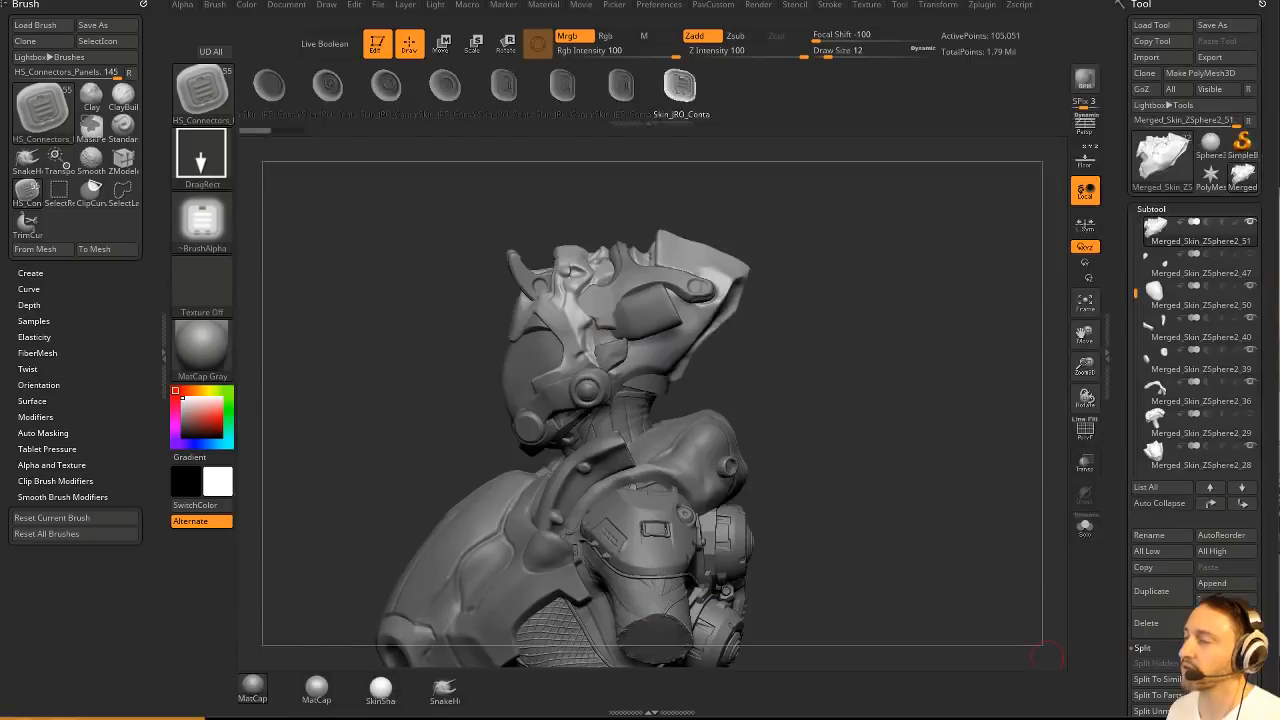
key(grave)
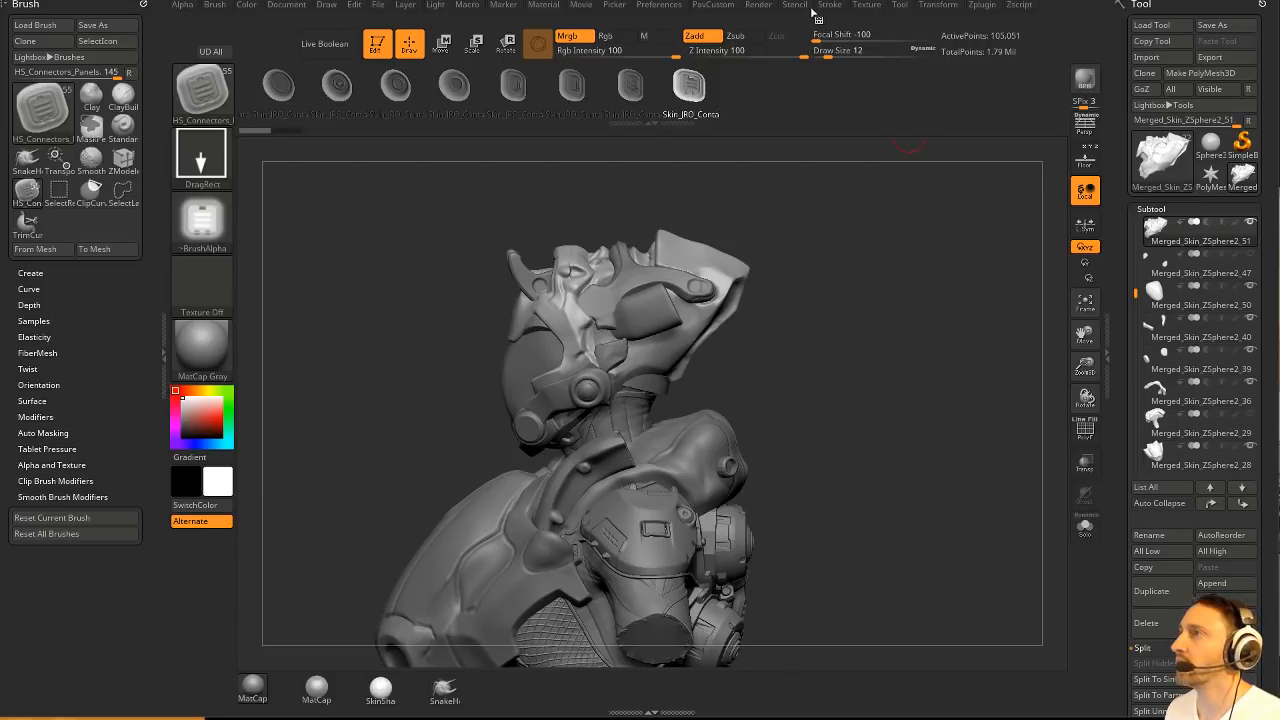
Show the Transpose Master plugin options and inspect the armor bust from several angles.
click(975, 5)
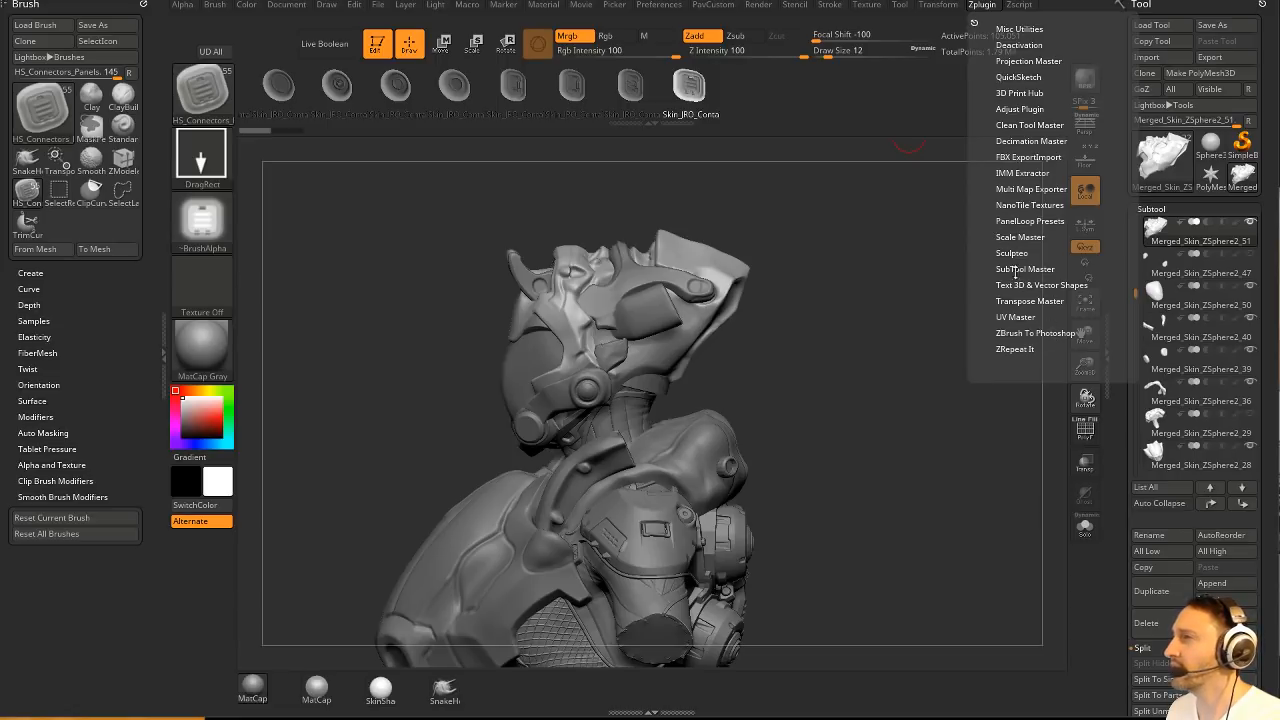
click(1025, 301)
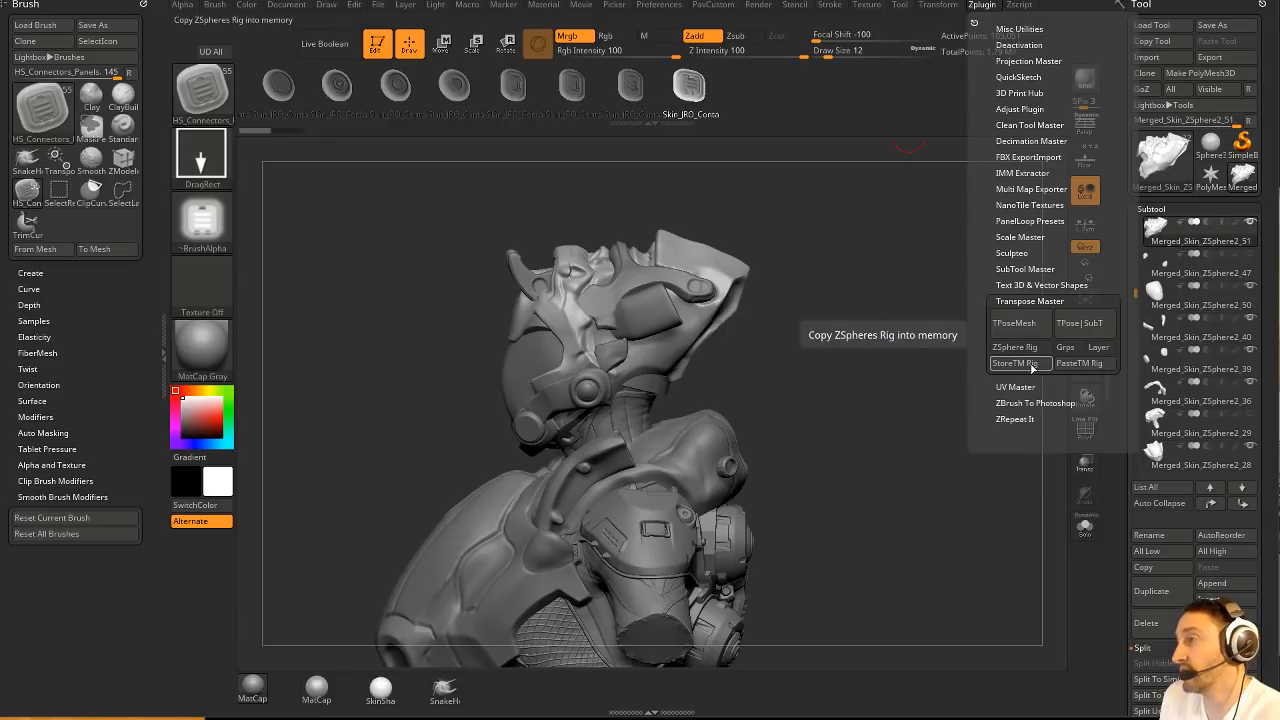
click(1015, 322)
drag(911, 266, 880, 270)
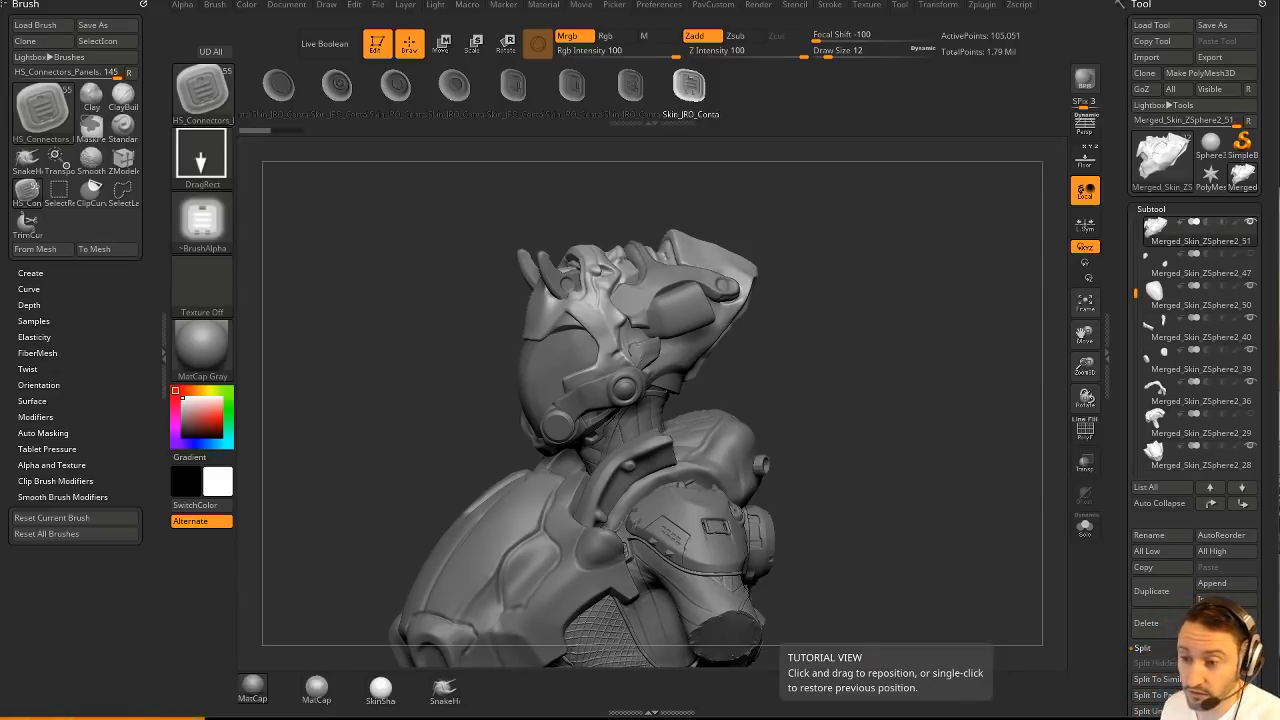
drag(871, 329, 848, 279)
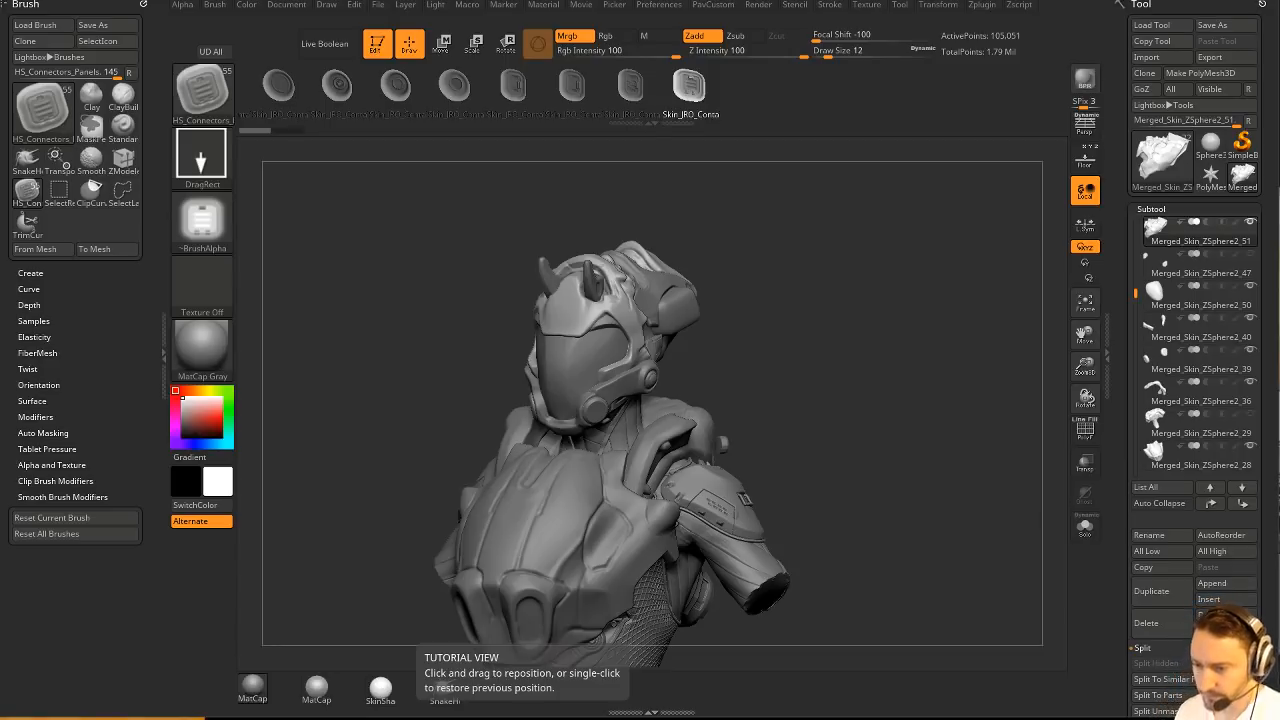
drag(805, 312, 923, 313)
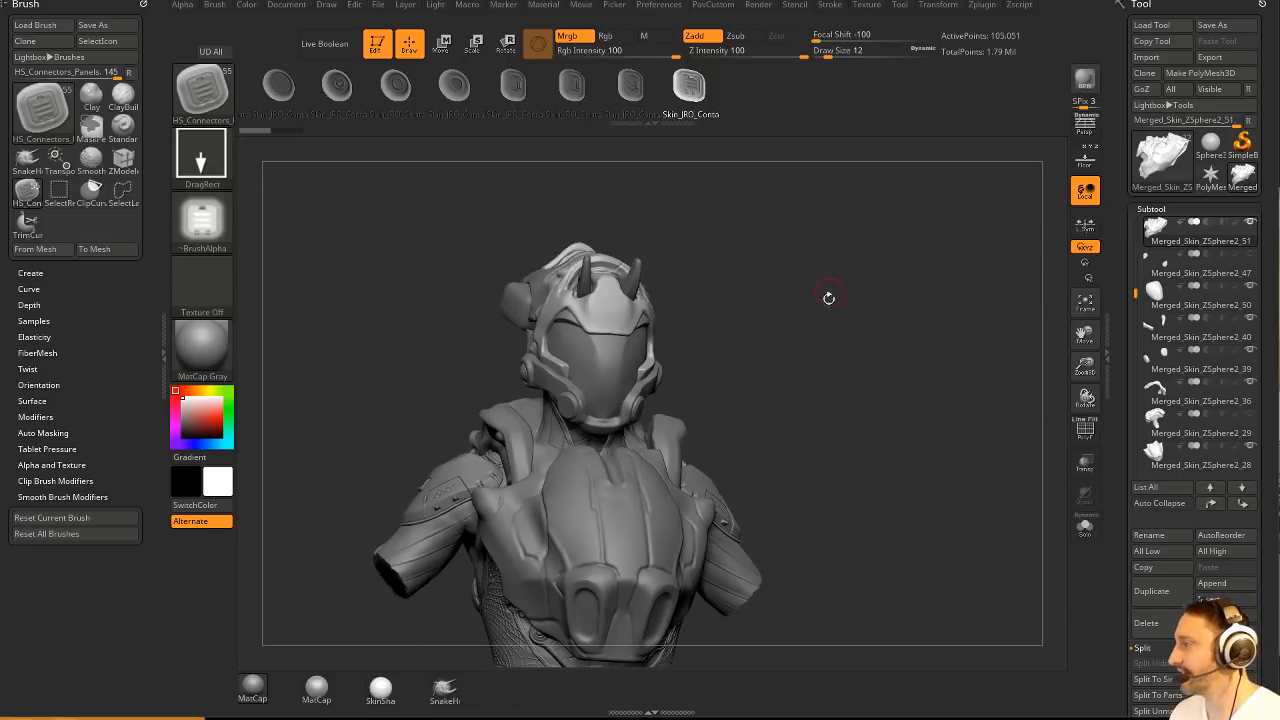
mouse_move(829, 298)
mouse_down()
mouse_move(840, 311)
mouse_move(890, 300)
mouse_move(931, 374)
mouse_move(828, 268)
mouse_up()
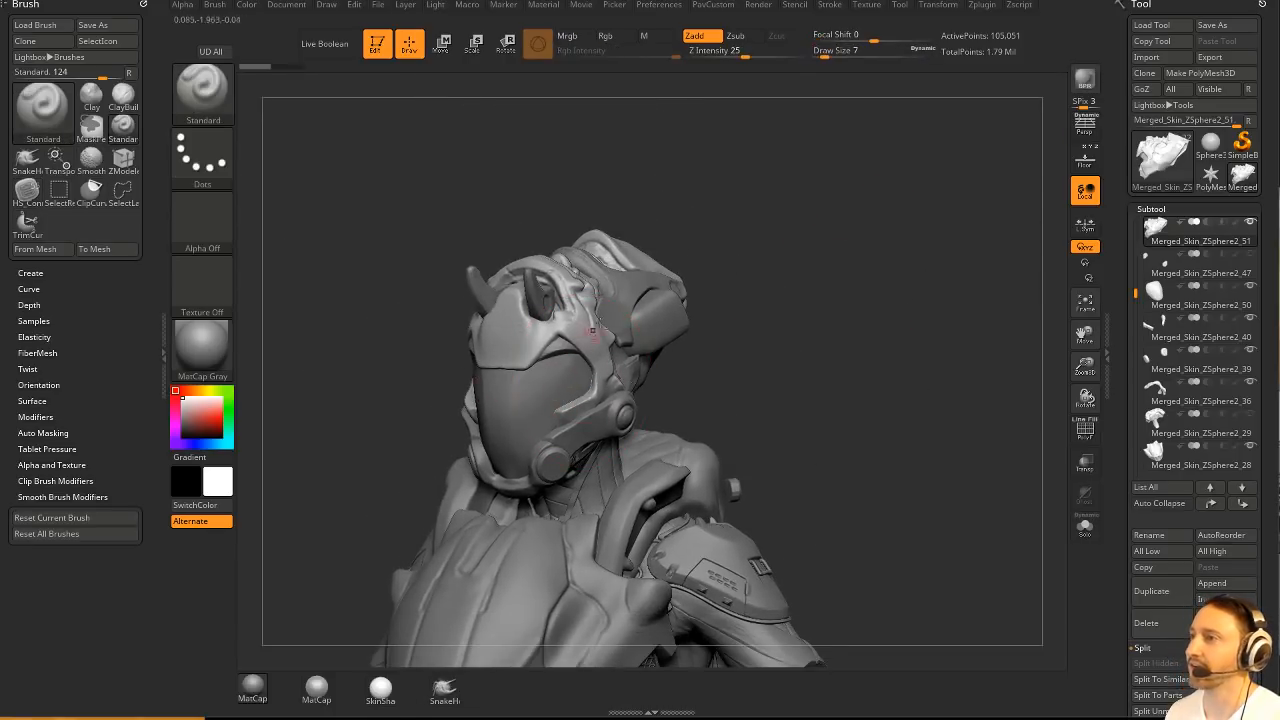
Make the chest plate the active subtool and equip the hPolish brush with a draw size of 90.
alt+click(500, 345)
mouse_move(880, 350)
mouse_down()
mouse_move(866, 400)
mouse_move(783, 359)
mouse_move(741, 377)
mouse_up()
alt+click(688, 412)
alt+drag(932, 459, 693, 420)
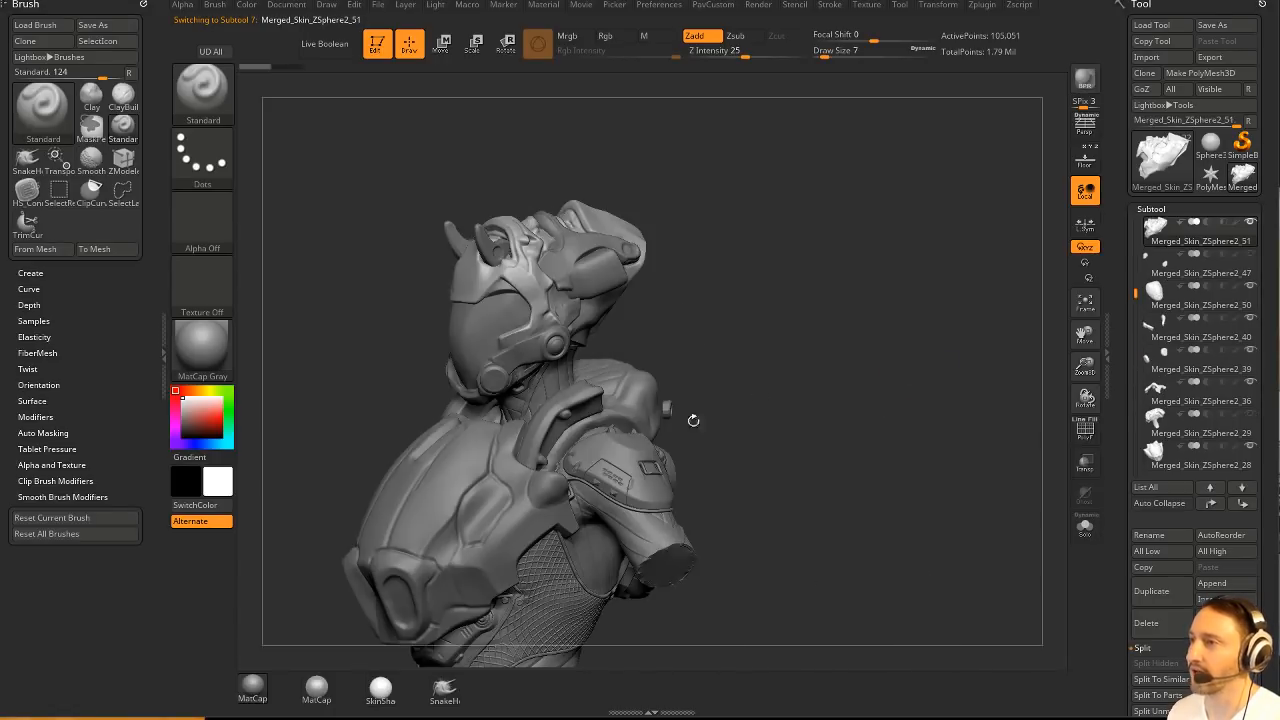
alt+click(582, 462)
drag(582, 462, 890, 400)
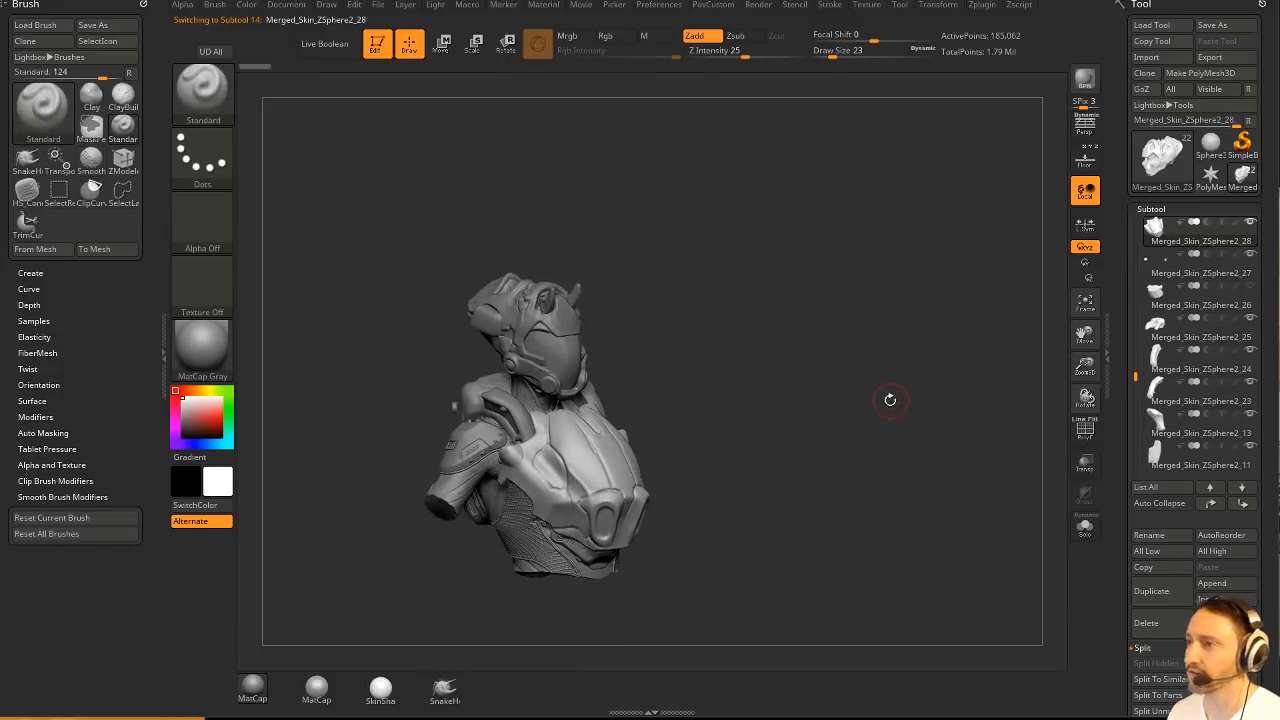
key(b)
key(h)
key(p)
mouse_move(804, 384)
alt+mouse_down()
mouse_move(820, 377)
mouse_move(806, 386)
alt+mouse_up()
key(s)
drag(568, 508, 586, 508)
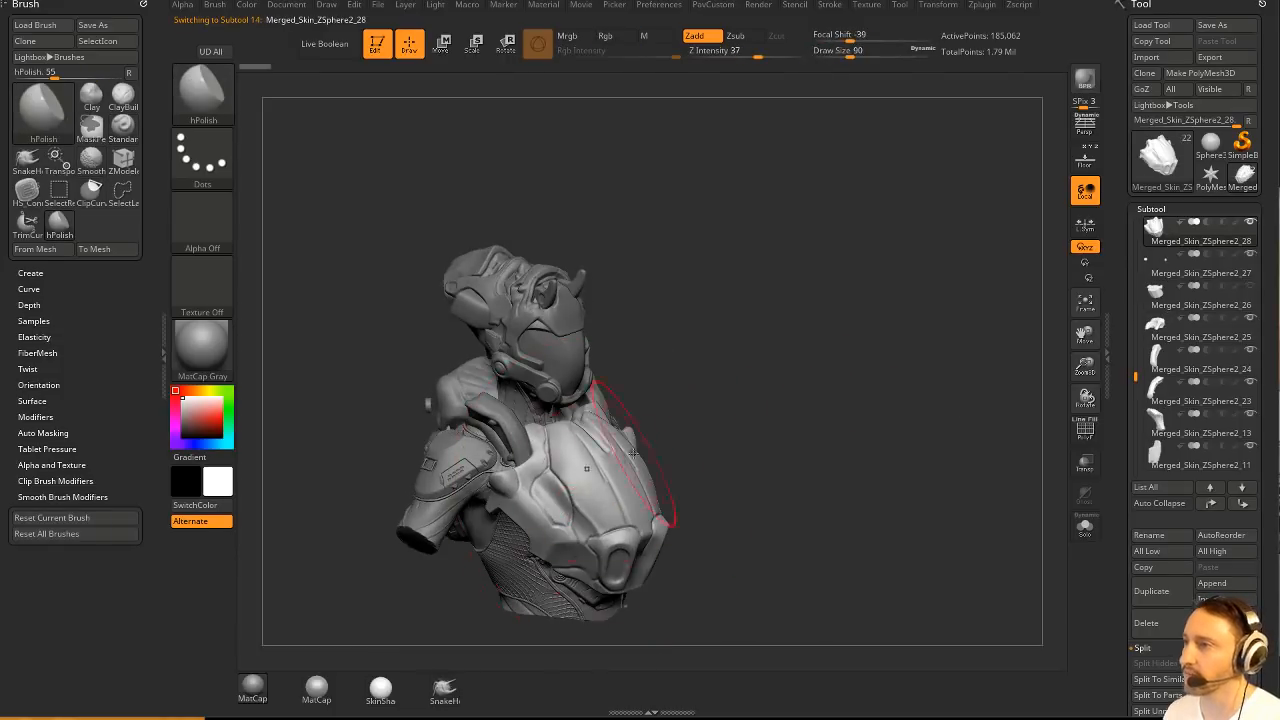
Rebuild the chest plate with DynaMesh at a newly entered resolution.
key(1)
click(758, 177)
text(0)
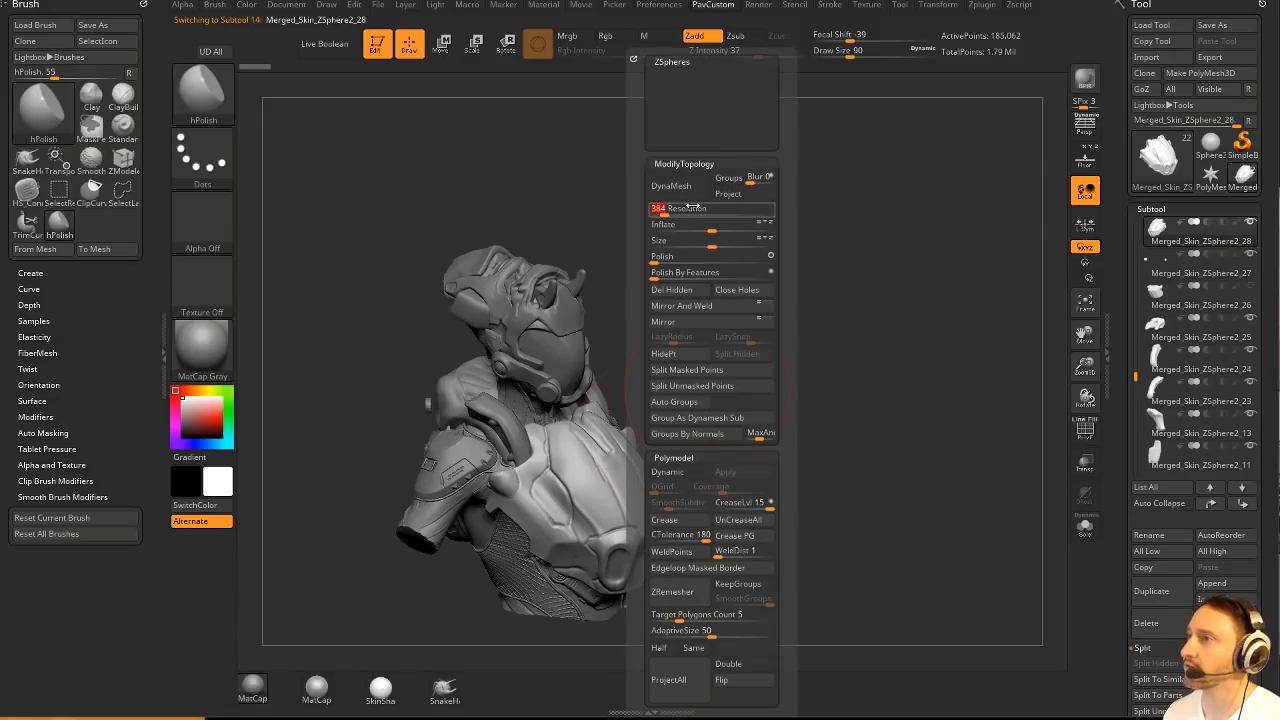
click(682, 190)
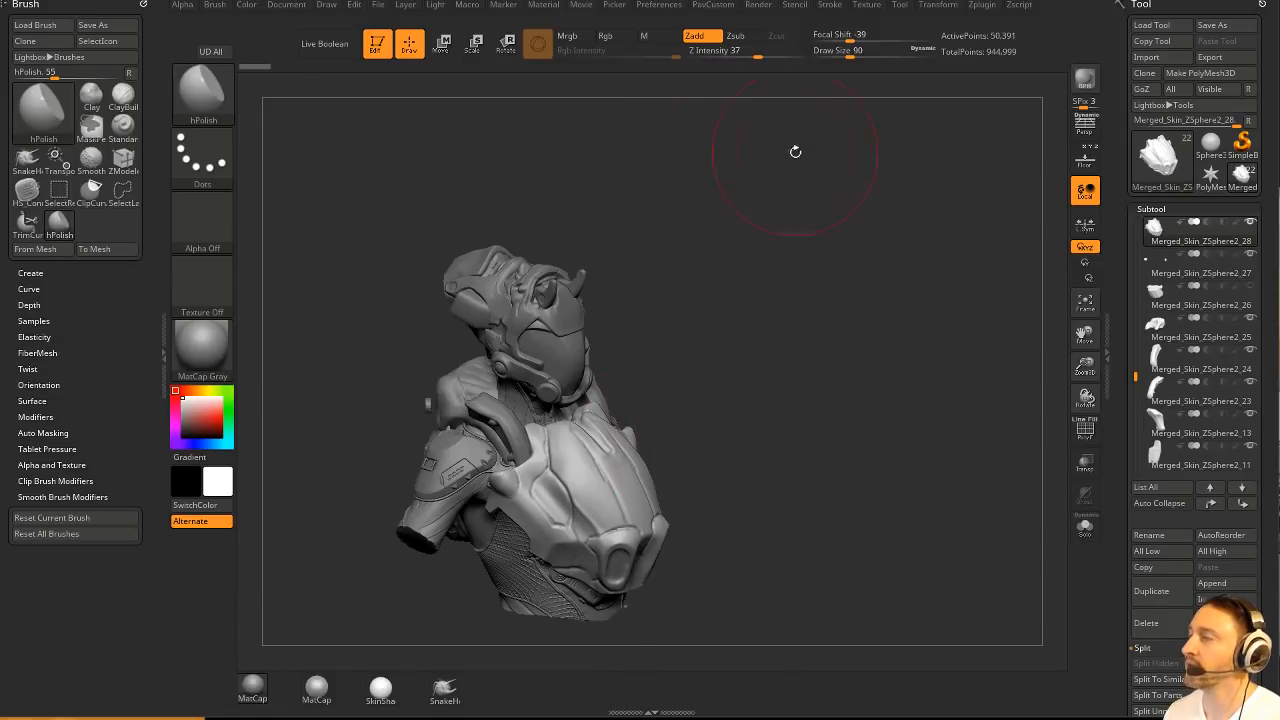
click(668, 5)
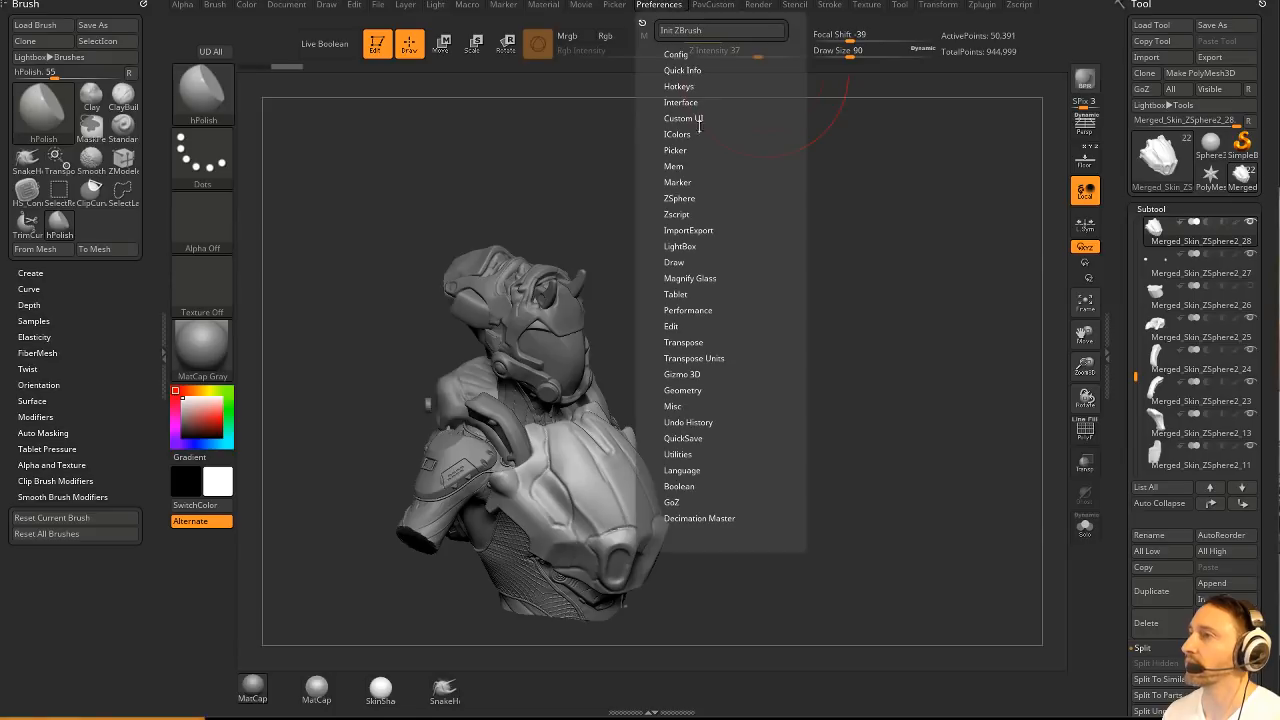
click(670, 326)
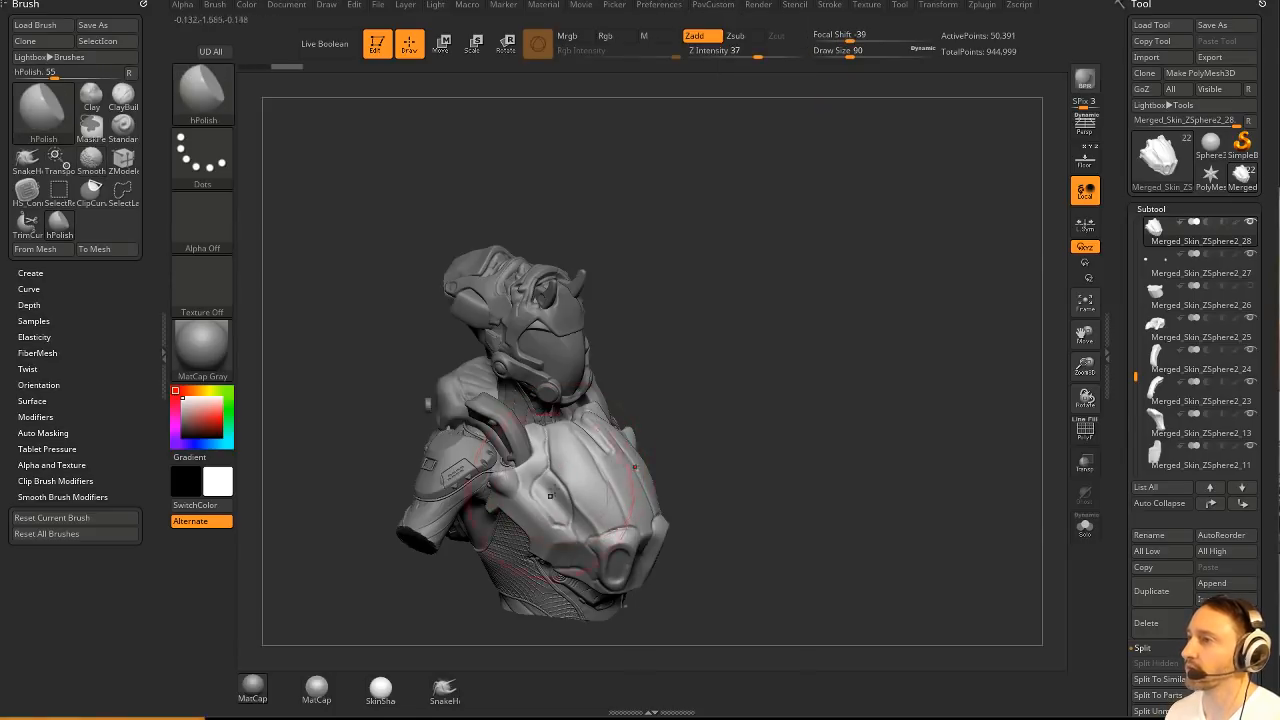
Flatten broad planes into the front of the chest plate with hPolish at a draw size of 59.
drag(716, 397, 703, 341)
key(s)
mouse_move(530, 452)
mouse_down()
mouse_move(510, 482)
mouse_move(508, 440)
mouse_up()
drag(734, 366, 652, 376)
key(s)
drag(555, 437, 553, 437)
drag(556, 412, 552, 472)
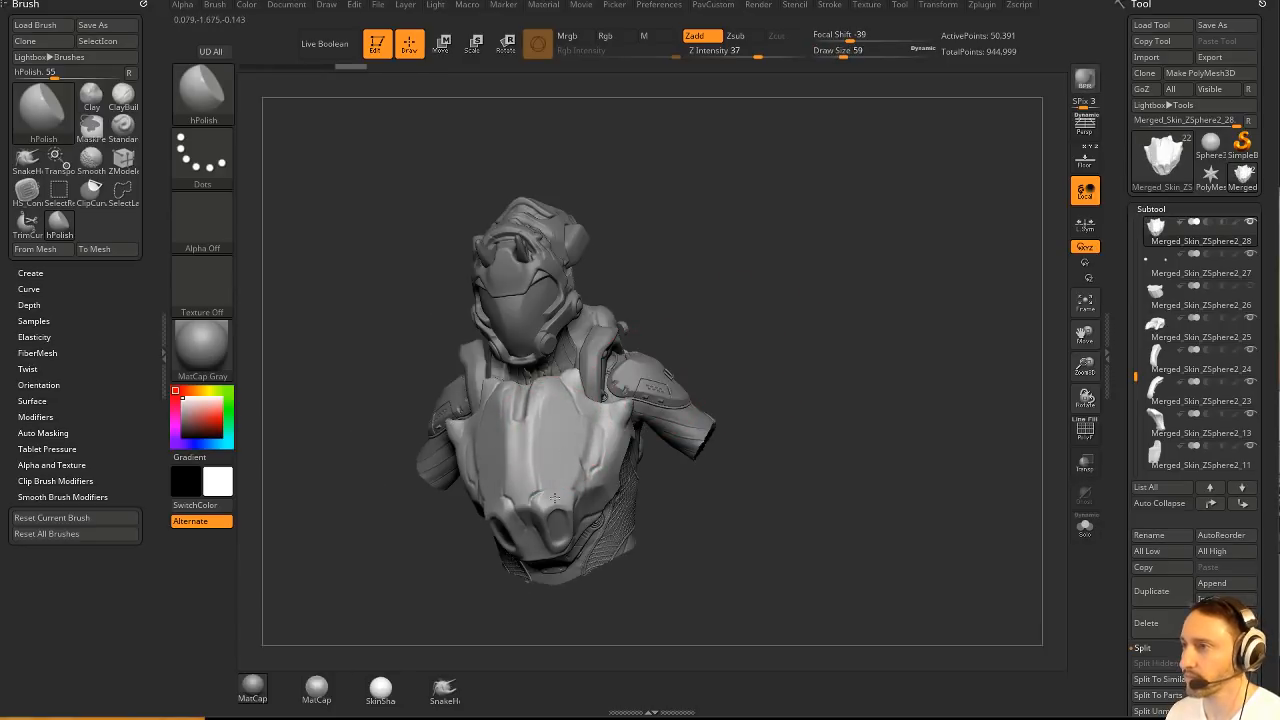
drag(680, 350, 797, 334)
drag(598, 392, 566, 482)
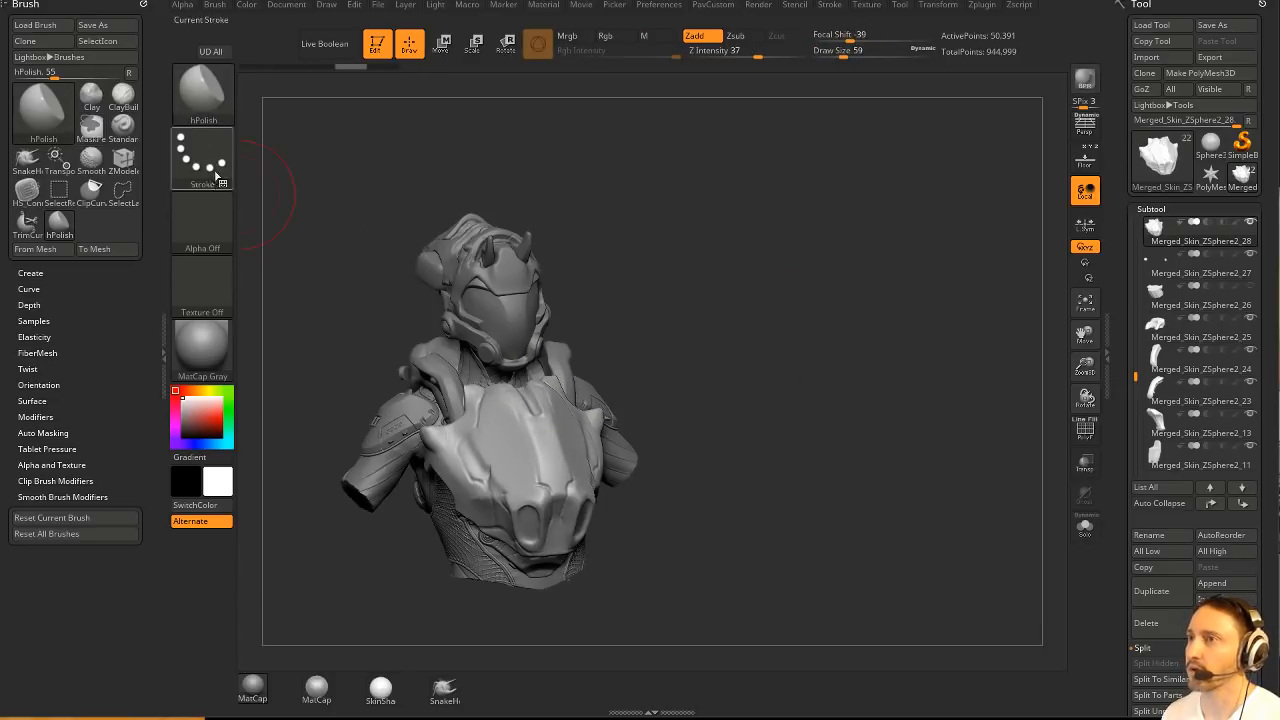
Give hPolish the square Alpha 28 and polish sharper planes down the front of the chest plate.
click(202, 160)
click(202, 222)
click(410, 229)
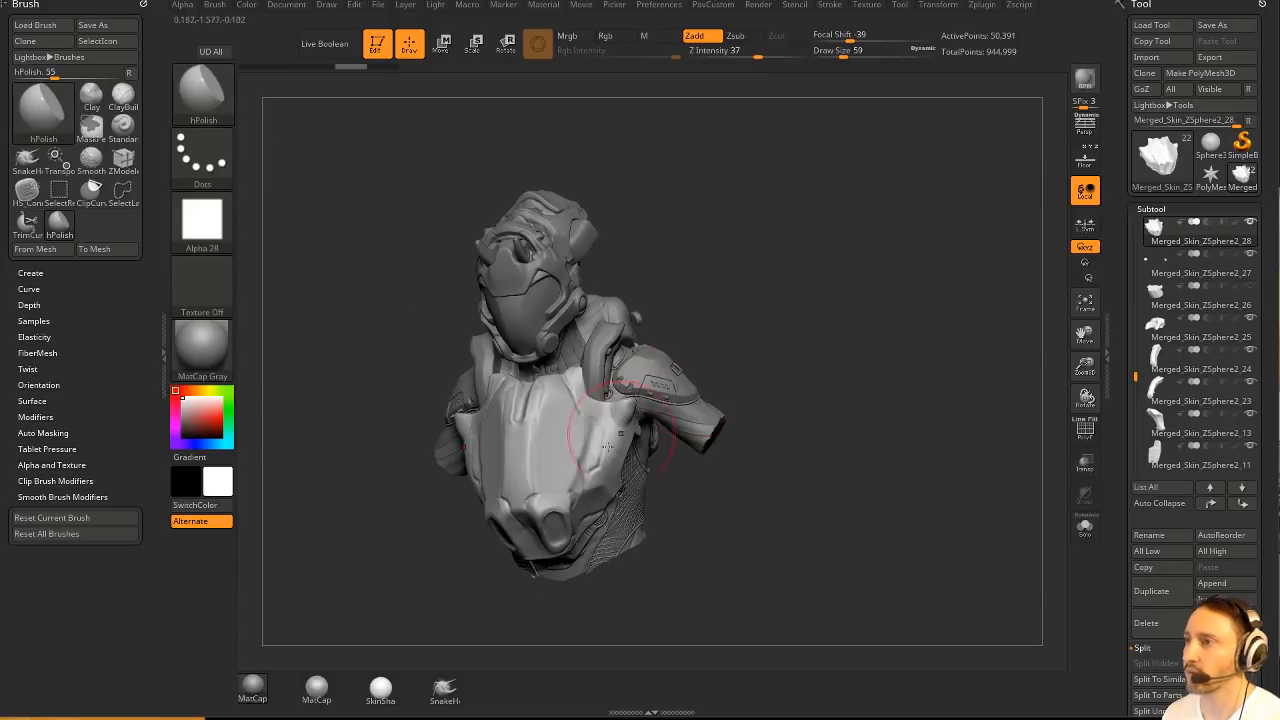
drag(517, 422, 532, 488)
drag(690, 480, 810, 470)
drag(521, 555, 524, 510)
mouse_move(766, 454)
mouse_down()
mouse_move(731, 426)
mouse_move(612, 432)
mouse_up()
drag(517, 470, 524, 505)
mouse_move(830, 356)
alt+mouse_down()
mouse_move(849, 423)
mouse_move(949, 375)
mouse_move(831, 403)
mouse_move(850, 340)
mouse_move(900, 354)
mouse_move(823, 354)
mouse_move(854, 397)
alt+mouse_up()
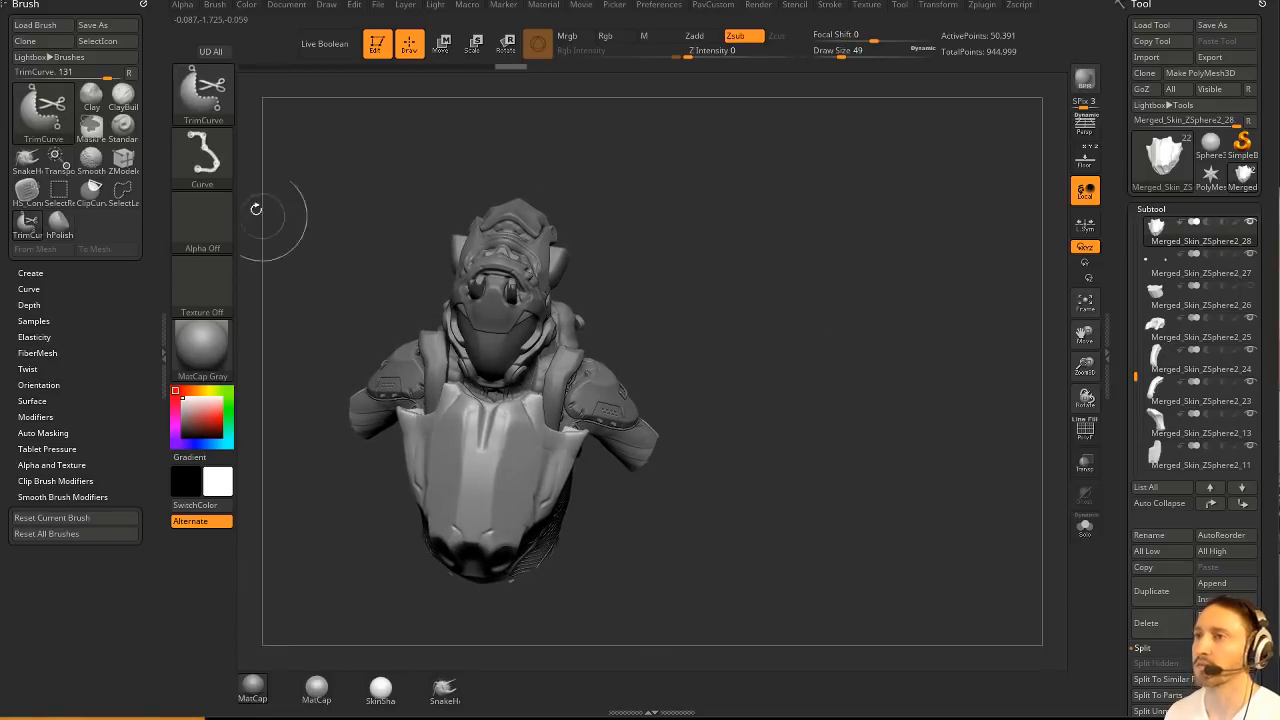
Choose a cutting brush and slice away the side wings of the chest plate from the front view.
ctrl+shift+click(206, 97)
click(331, 165)
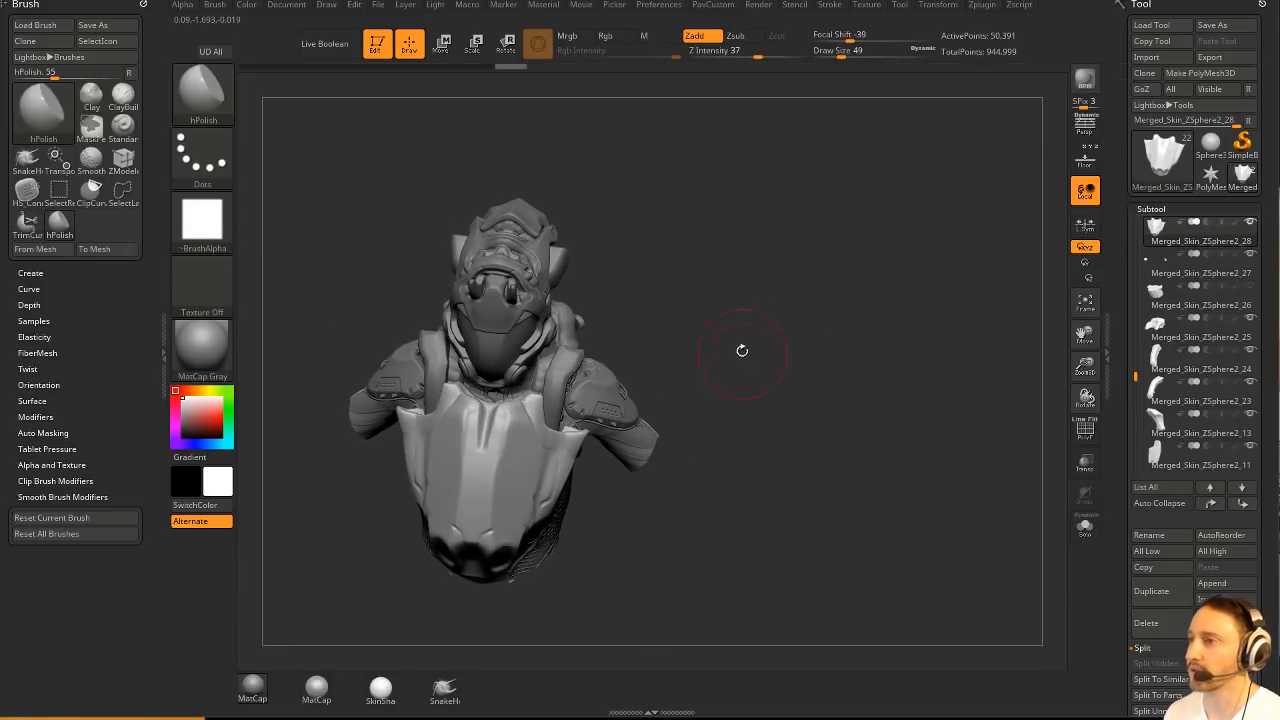
ctrl+shift+drag(736, 313, 553, 420)
ctrl+shift+drag(522, 590, 525, 600)
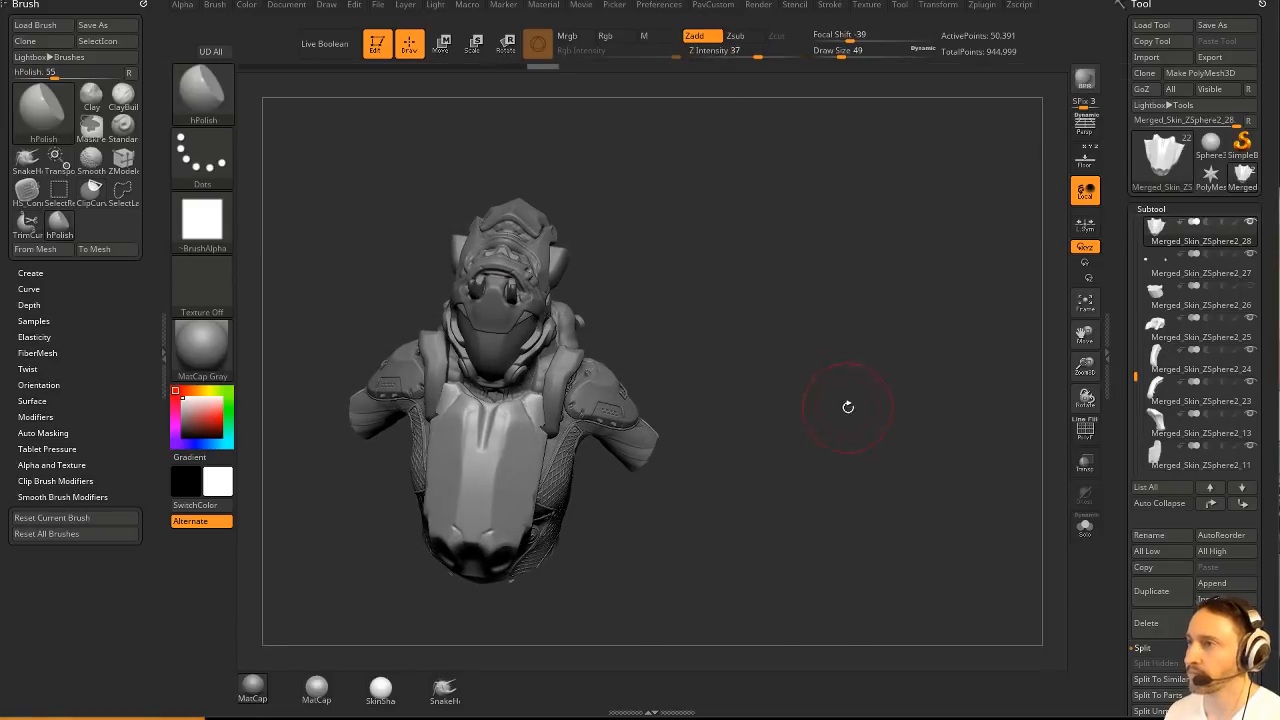
mouse_move(846, 403)
mouse_down()
mouse_move(829, 297)
mouse_move(831, 385)
mouse_up()
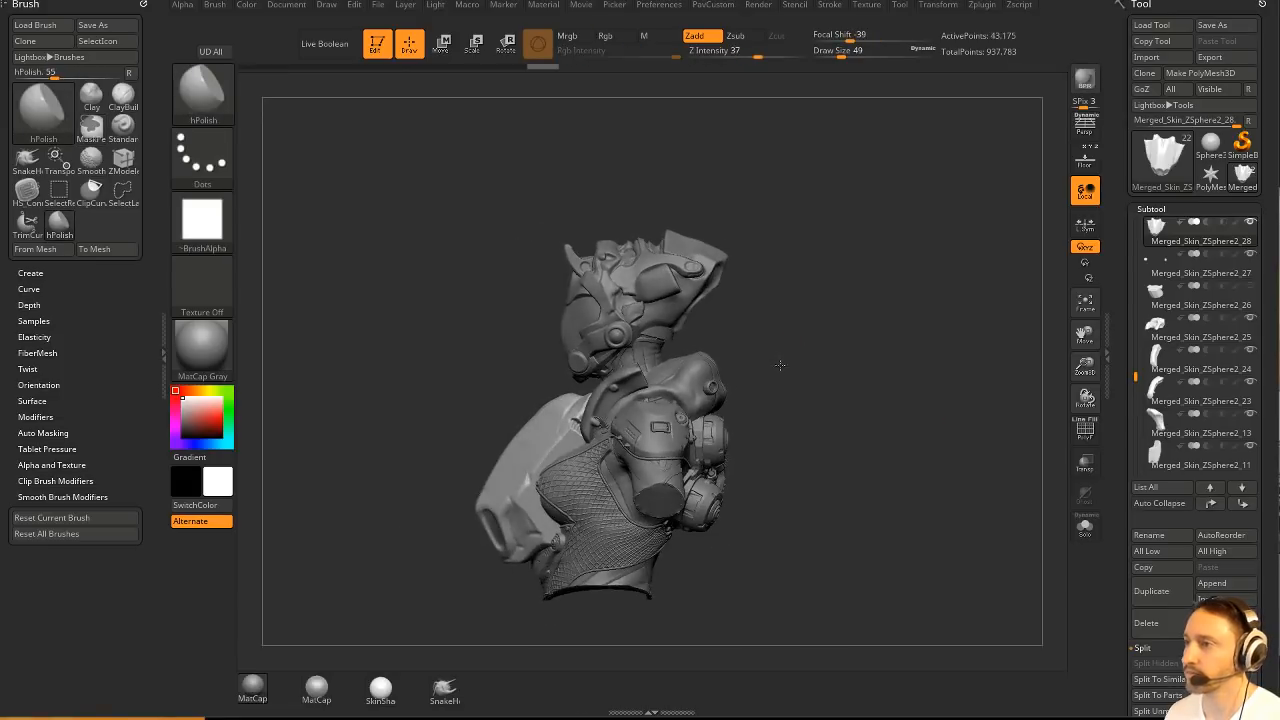
Cut diagonally across the chest plate from the side view, undo that cut and make it again.
mouse_move(755, 346)
ctrl+shift+mouse_down()
mouse_move(578, 428)
mouse_move(500, 534)
ctrl+shift+mouse_up()
mouse_move(910, 394)
mouse_down()
mouse_move(972, 396)
mouse_move(893, 400)
mouse_up()
key(ctrl+z)
mouse_move(852, 319)
ctrl+shift+mouse_down()
mouse_move(578, 422)
mouse_move(487, 568)
mouse_move(470, 625)
ctrl+shift+mouse_up()
mouse_move(840, 293)
mouse_down()
mouse_move(820, 358)
mouse_move(891, 380)
mouse_move(843, 371)
mouse_move(777, 258)
mouse_move(645, 384)
mouse_move(806, 380)
mouse_move(807, 336)
mouse_up()
Show the transform gizmo on the chest plate, apply the Taper deformer and close that deformer.
key(w)
key(y)
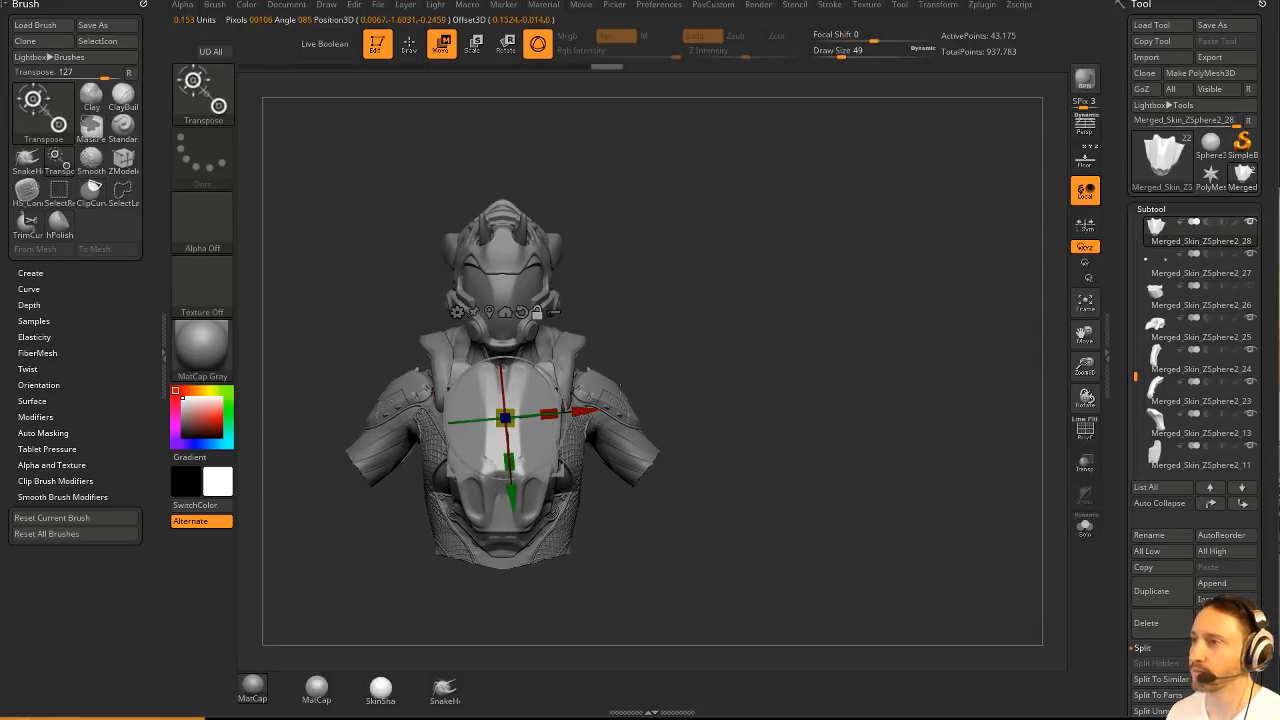
drag(500, 423, 591, 457)
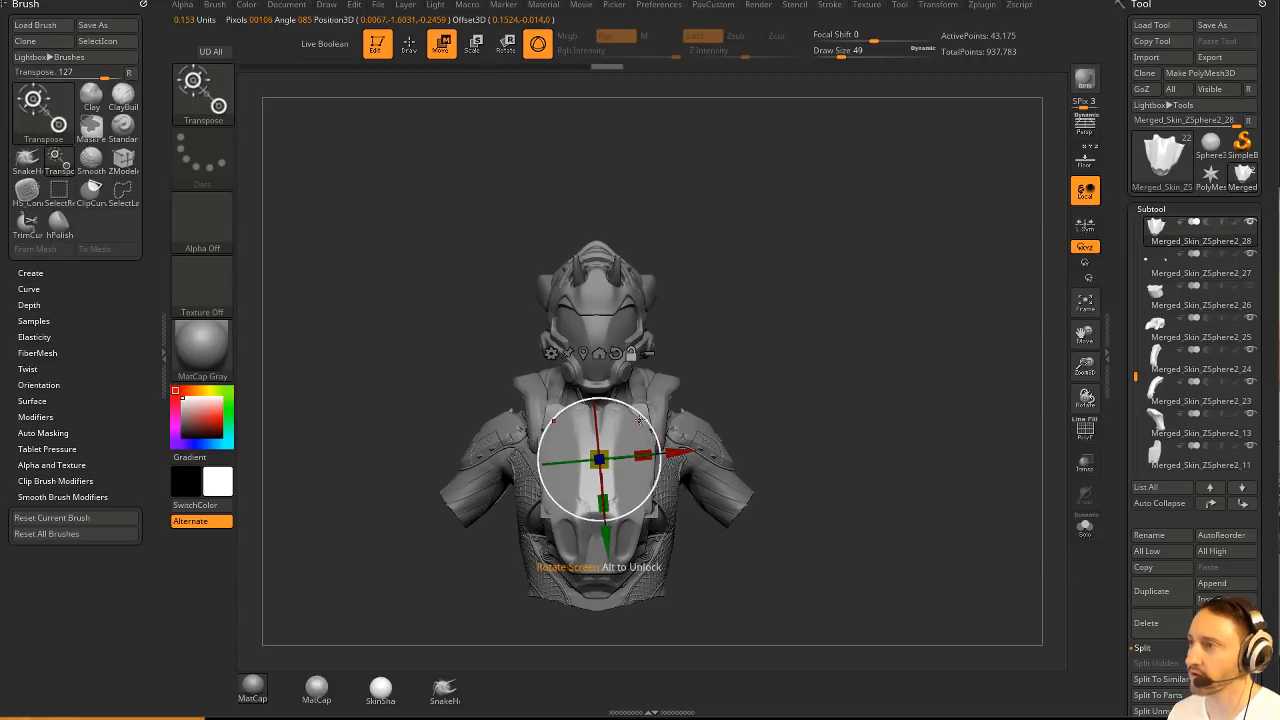
click(551, 353)
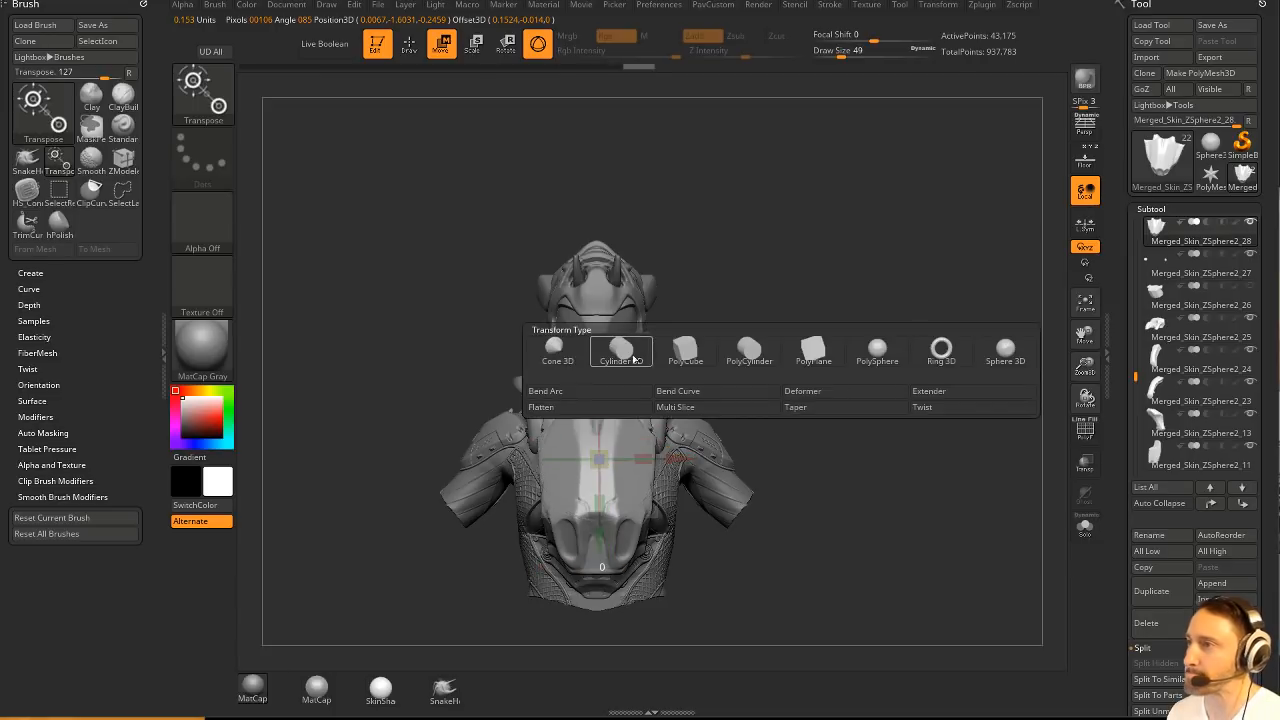
click(705, 406)
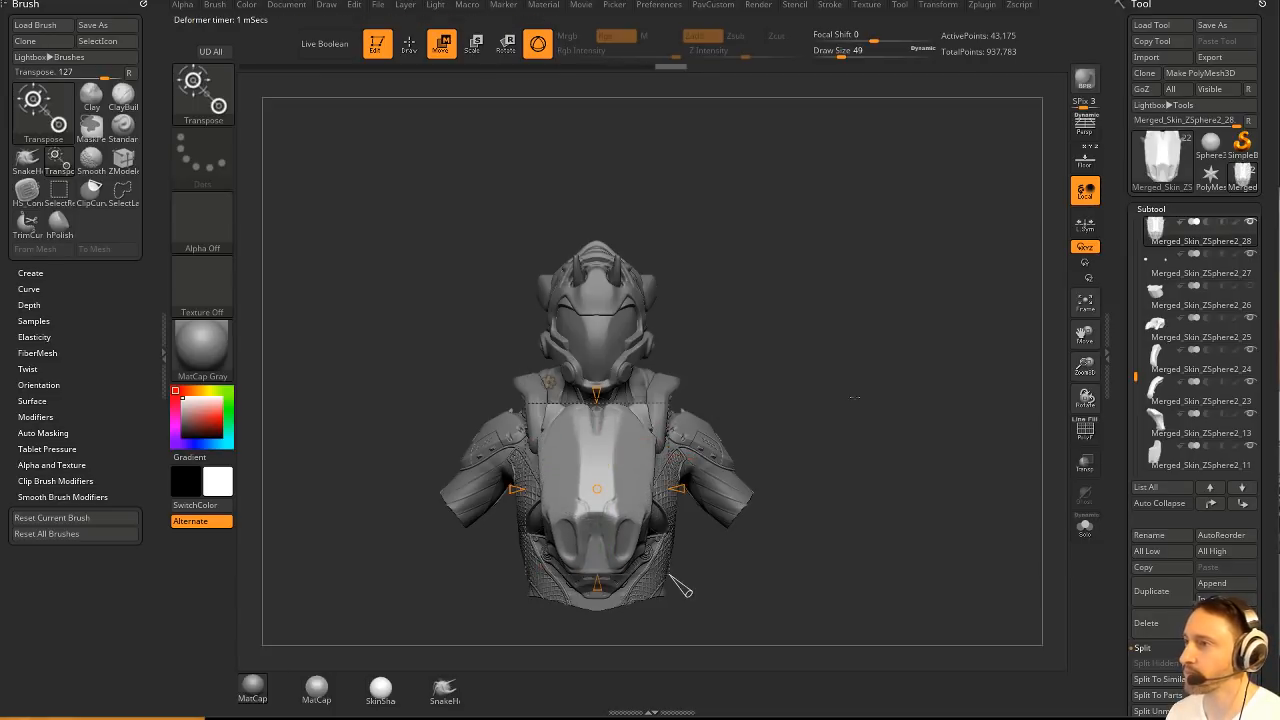
drag(668, 568, 445, 478)
click(474, 537)
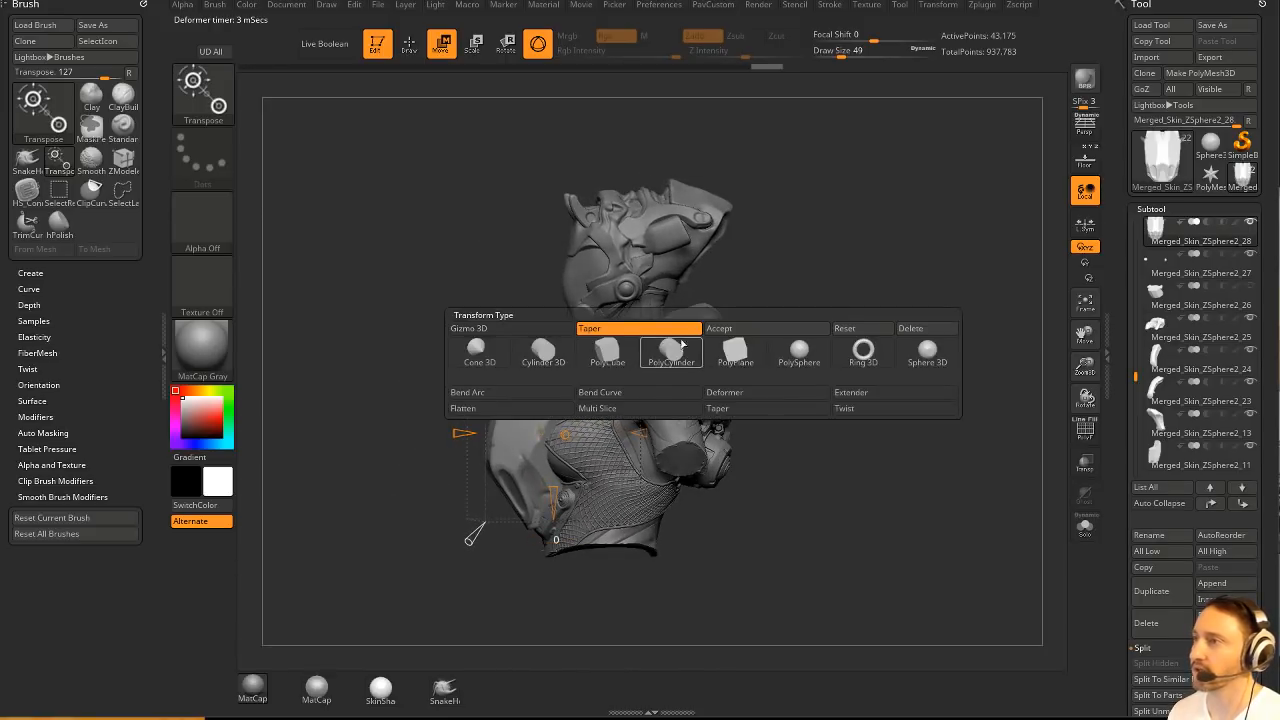
click(474, 537)
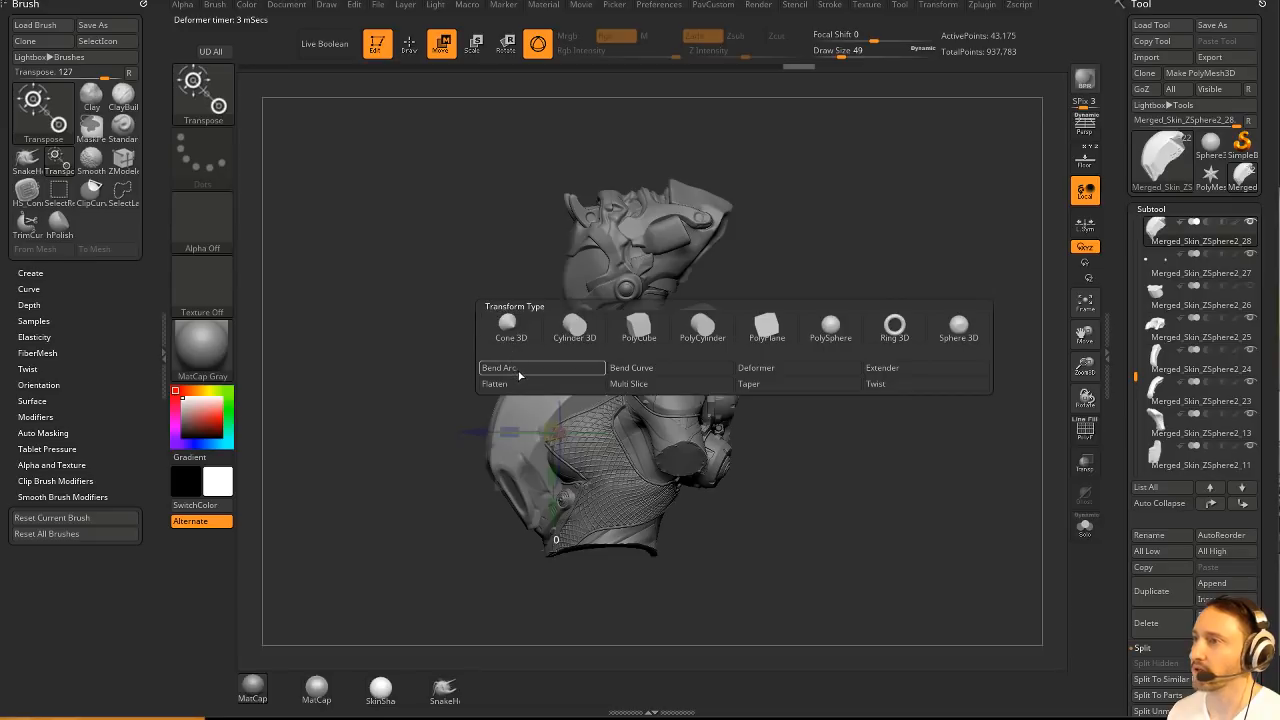
Bend the chest plate with the Bend Arc deformer in side view and return to draw mode.
click(500, 367)
click(480, 437)
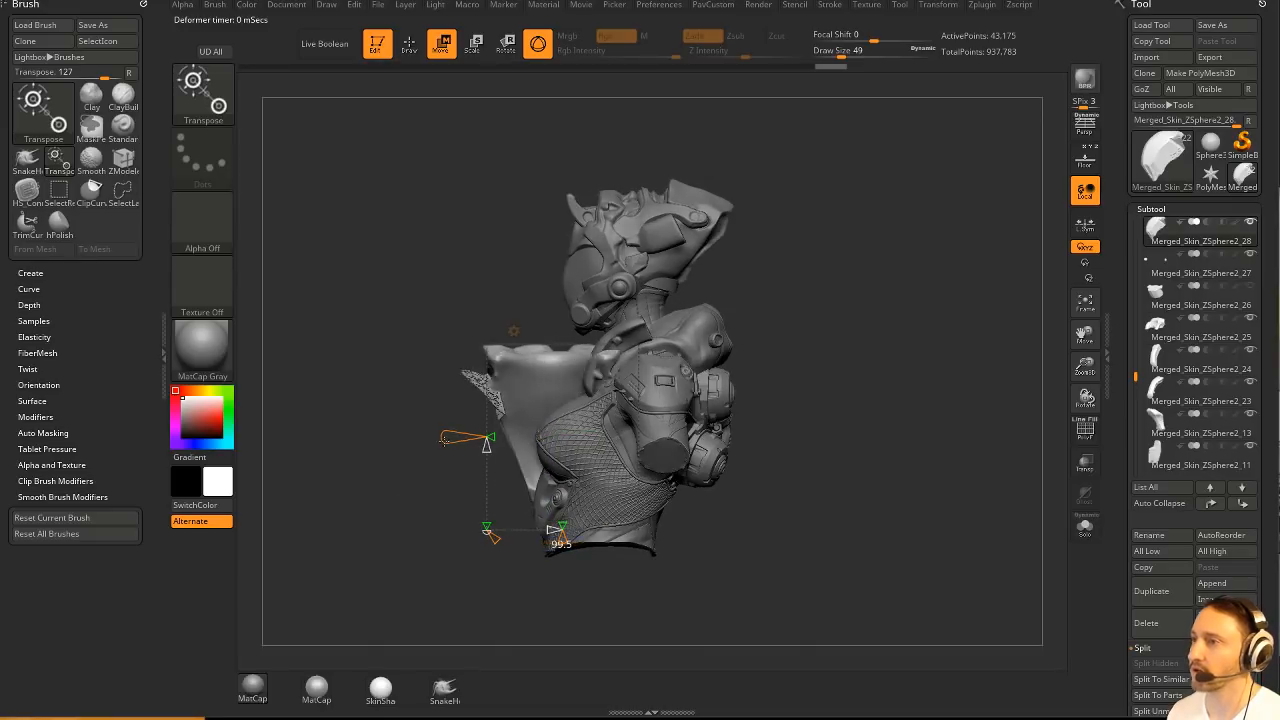
drag(489, 437, 467, 481)
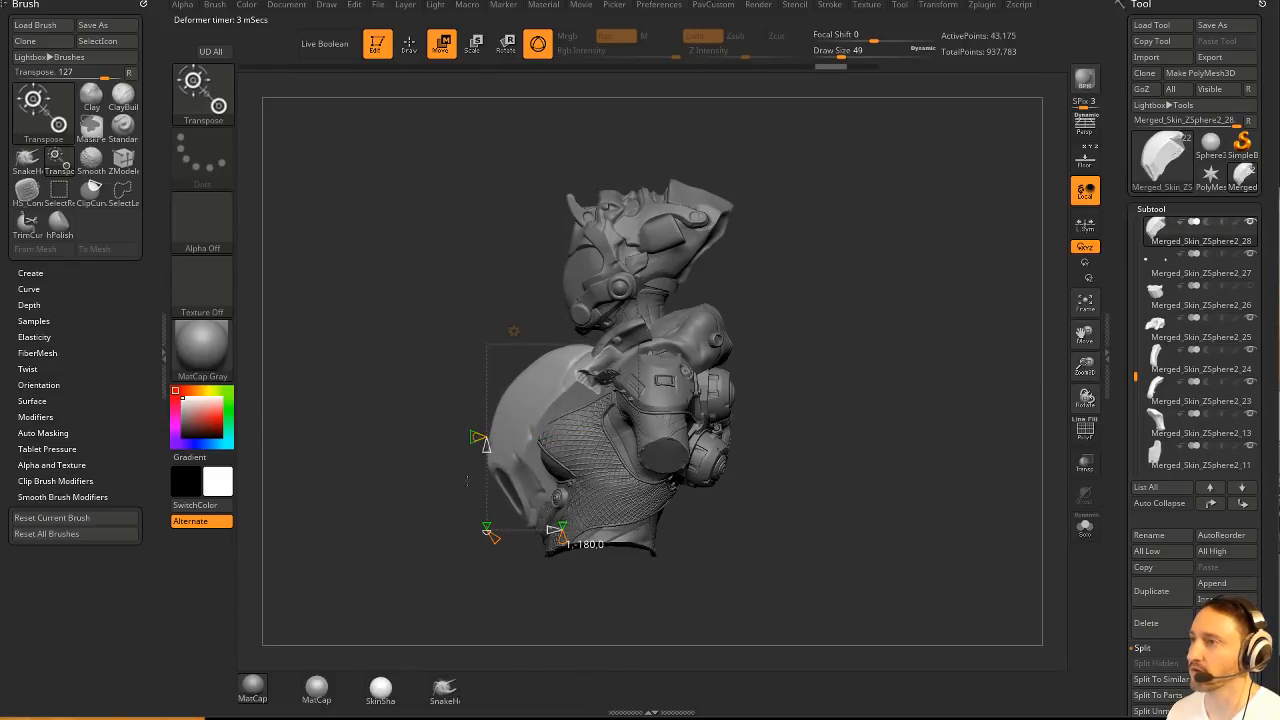
key(q)
drag(793, 360, 960, 355)
drag(700, 345, 777, 343)
key(w)
key(q)
mouse_move(860, 330)
mouse_down()
mouse_move(800, 320)
mouse_move(600, 345)
mouse_up()
Adjust the front silhouette of the chest plate with the Move brush, starting at a draw size of 128.
key(b)
key(m)
key(v)
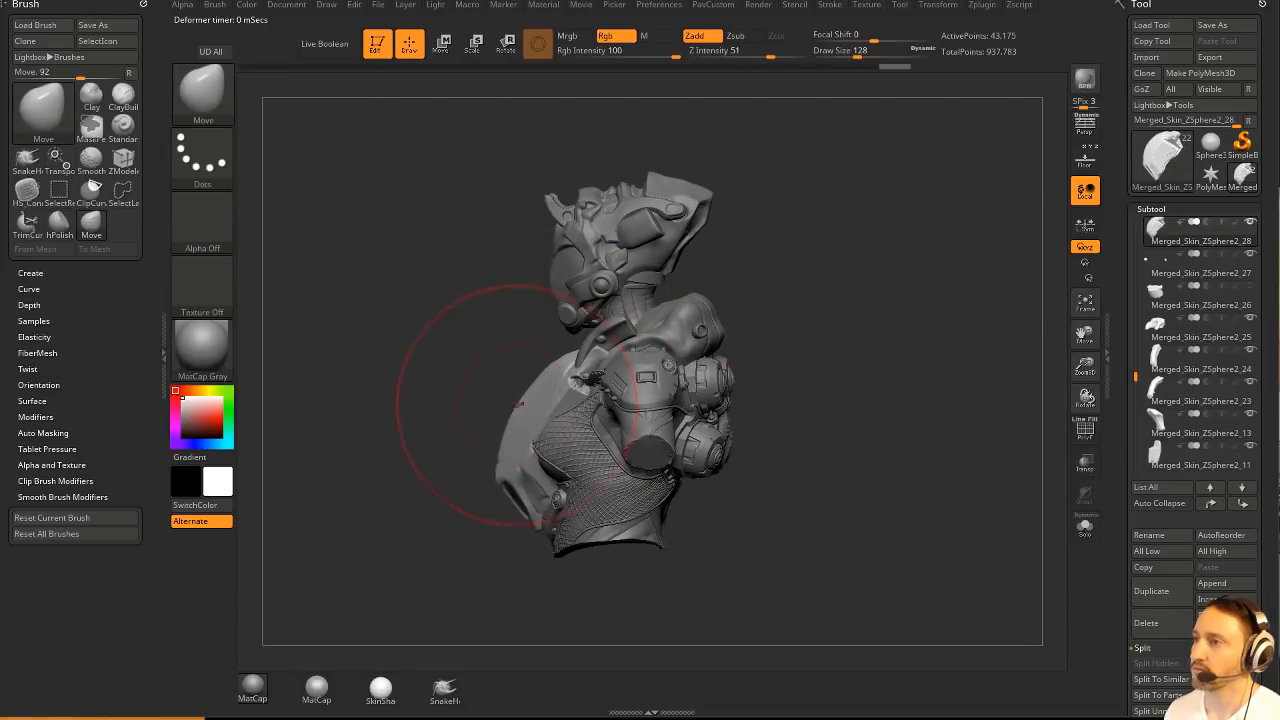
drag(511, 445, 496, 457)
key(s)
drag(504, 459, 496, 461)
mouse_move(700, 380)
mouse_down()
mouse_move(770, 358)
mouse_move(572, 395)
mouse_move(743, 114)
mouse_up()
key(b)
key(d)
key(s)
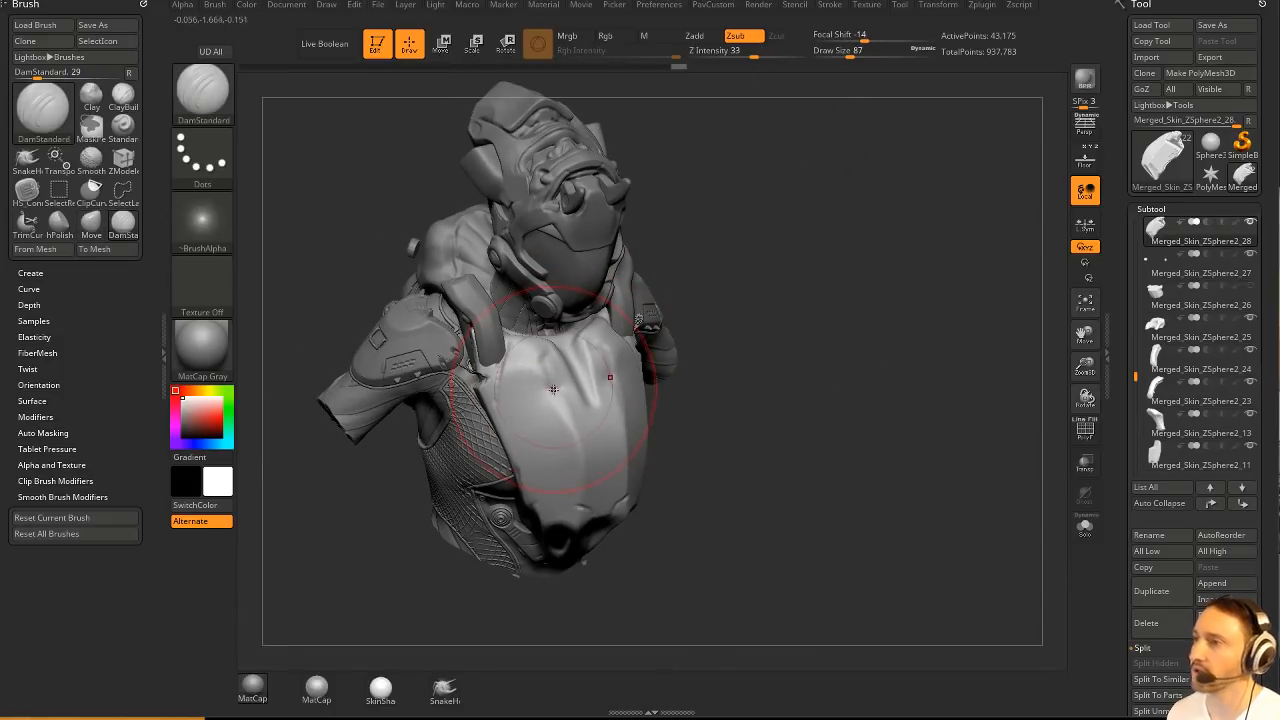
Sculpt the folds in the upper chest plate with the Standard brush, using draw sizes of 39, 13 and 12.
key(b)
key(s)
key(t)
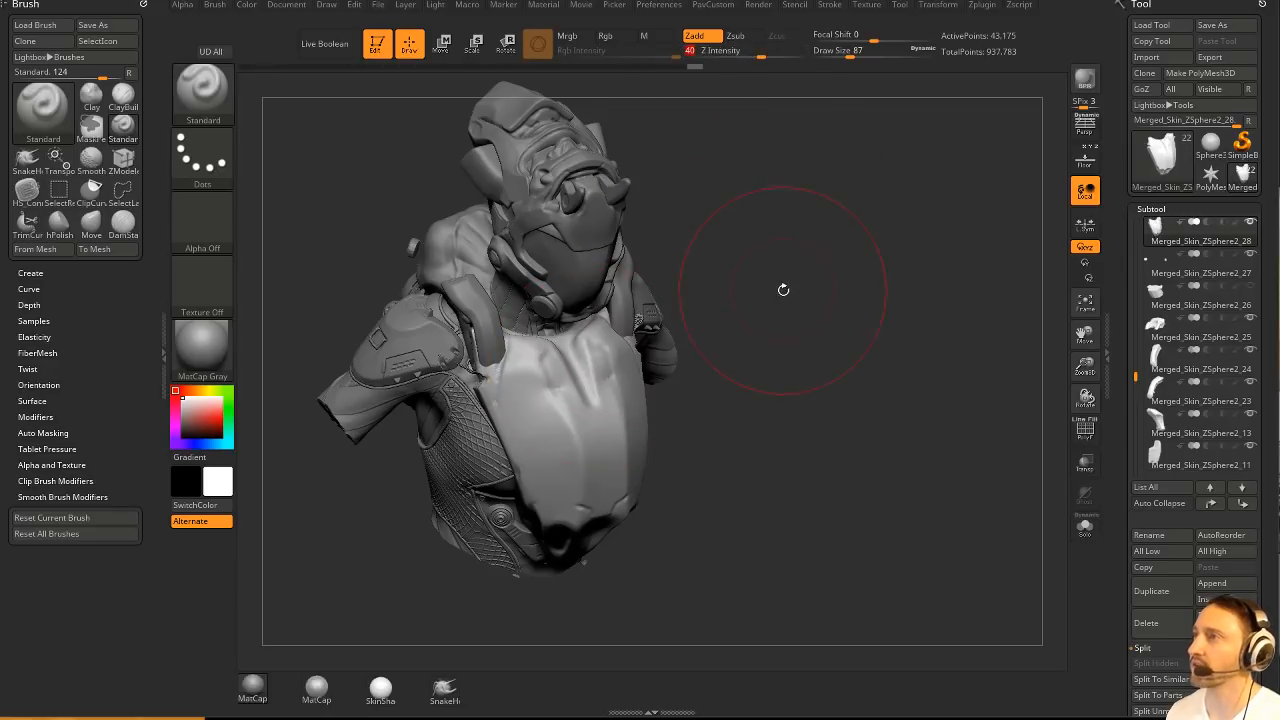
drag(771, 278, 536, 429)
drag(740, 350, 612, 370)
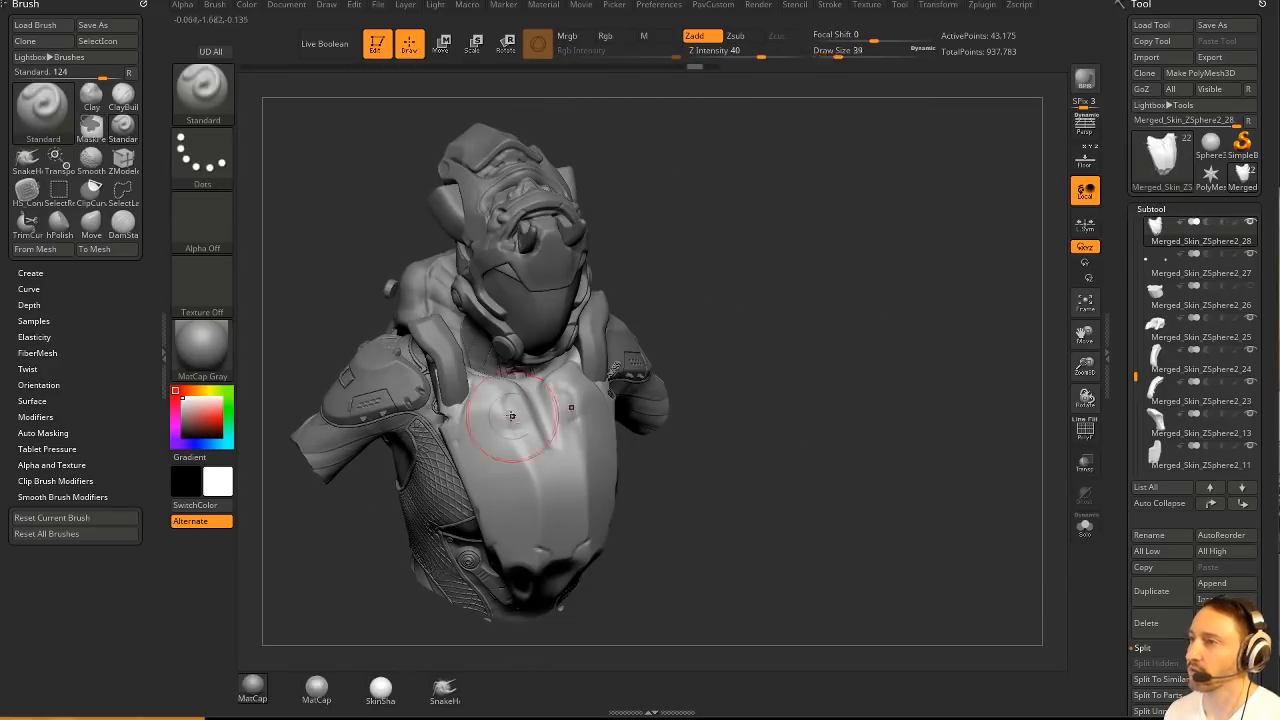
key(bracketright)
key(bracketright)
drag(766, 366, 591, 417)
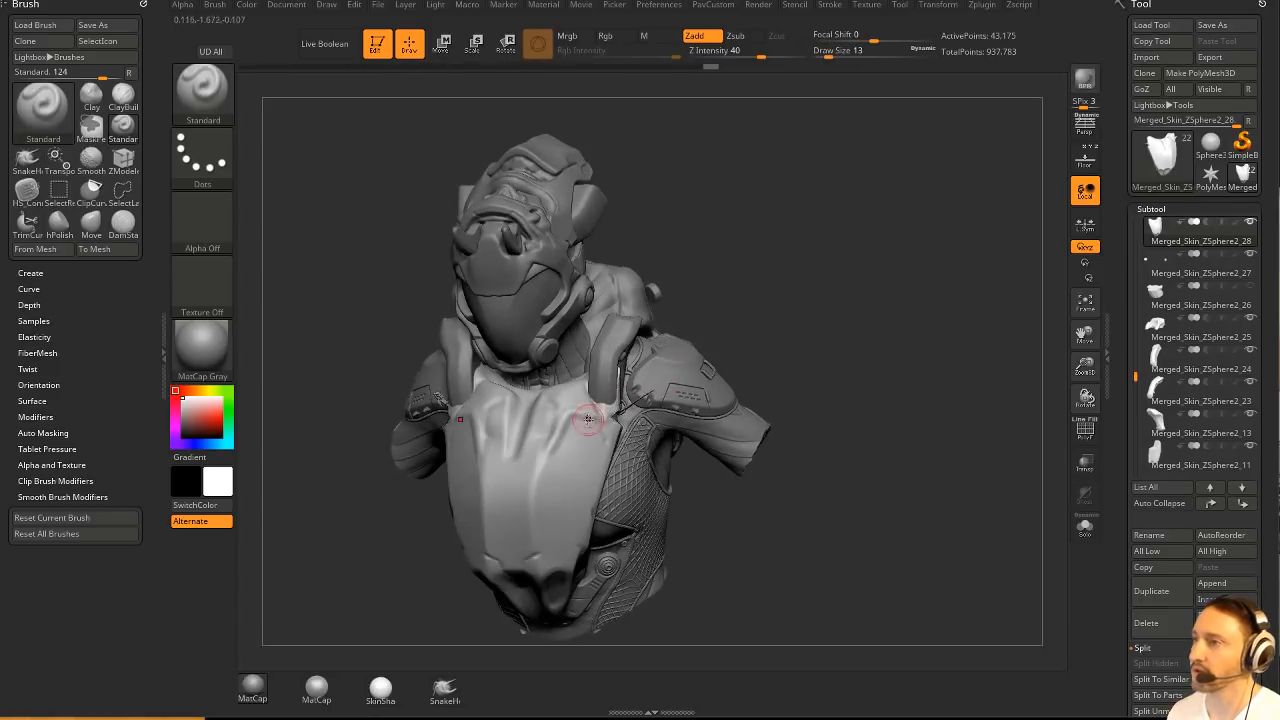
key(bracketleft)
mouse_move(765, 333)
mouse_down()
mouse_move(700, 345)
mouse_move(734, 356)
mouse_up()
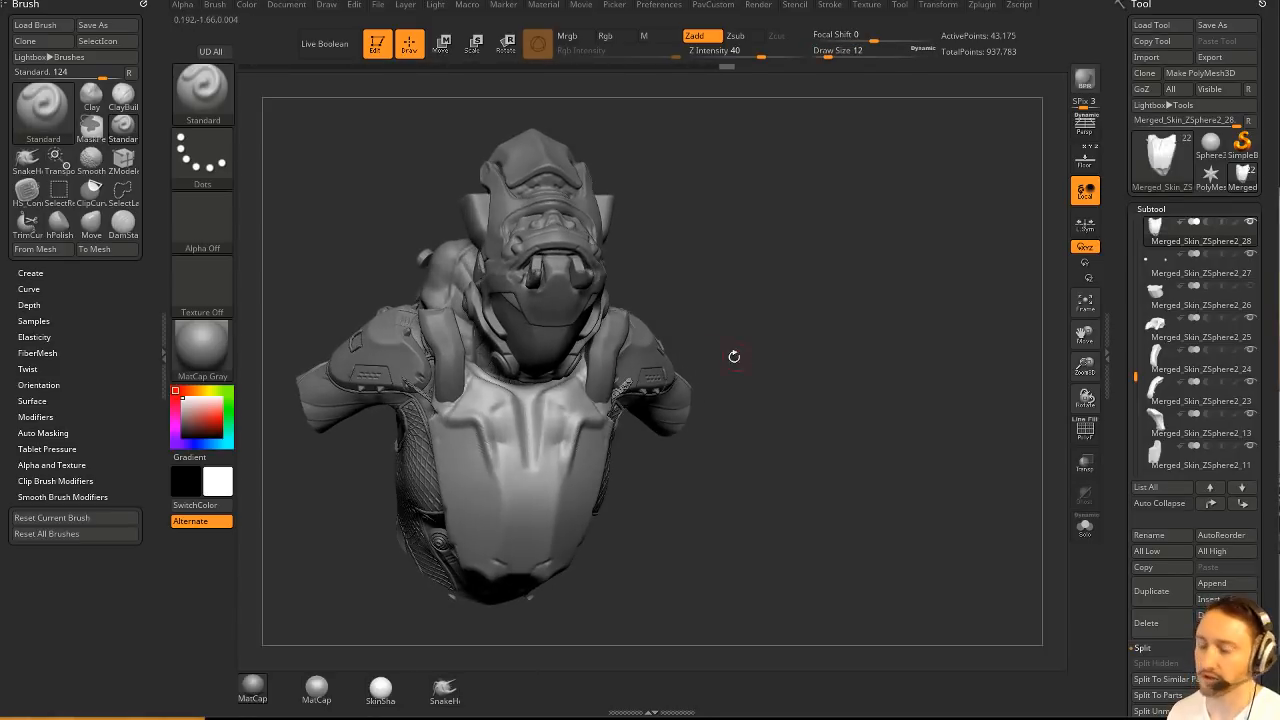
Build up the chest plate surface around the folds with the Clay brush at a draw size of 29.
key(b)
key(c)
key(l)
key(bracketright)
key(bracketright)
key(bracketright)
key(bracketleft)
key(bracketleft)
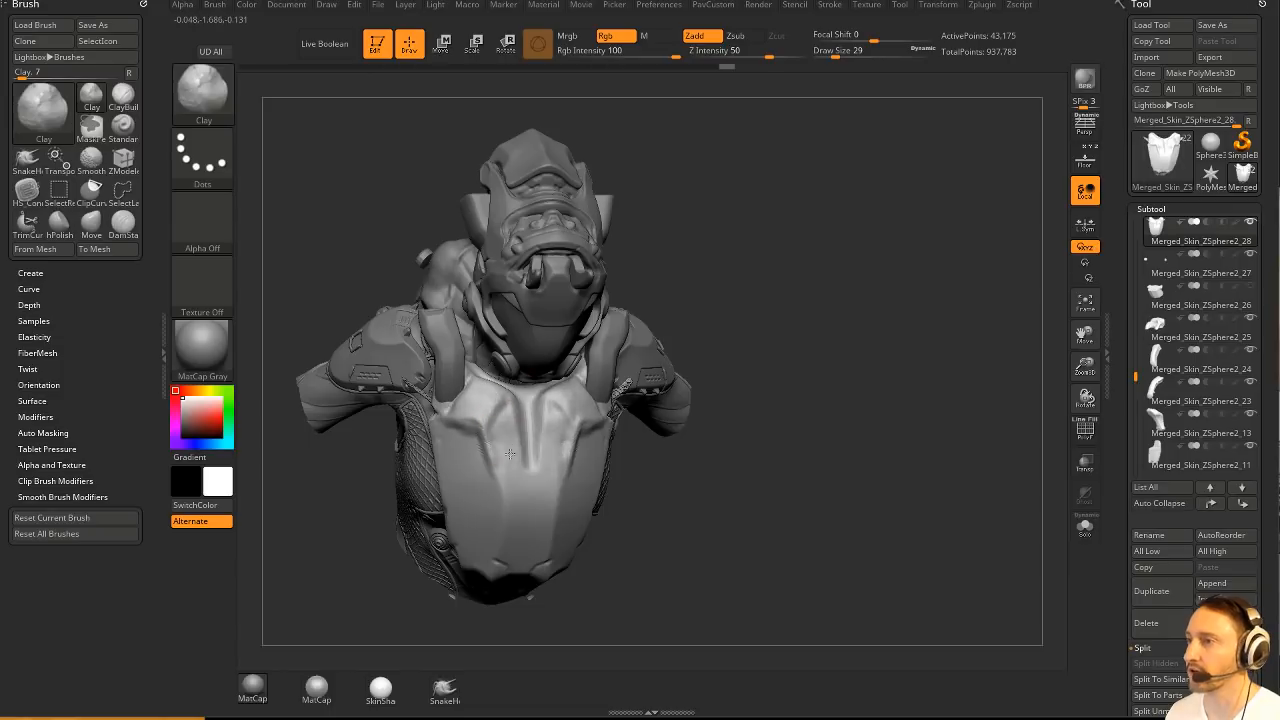
mouse_move(806, 389)
mouse_down()
mouse_move(771, 320)
mouse_move(764, 346)
mouse_move(720, 352)
mouse_up()
Flatten the upper and side planes of the chest plate with the hPolish brush at a draw size of 29.
key(b)
key(h)
key(p)
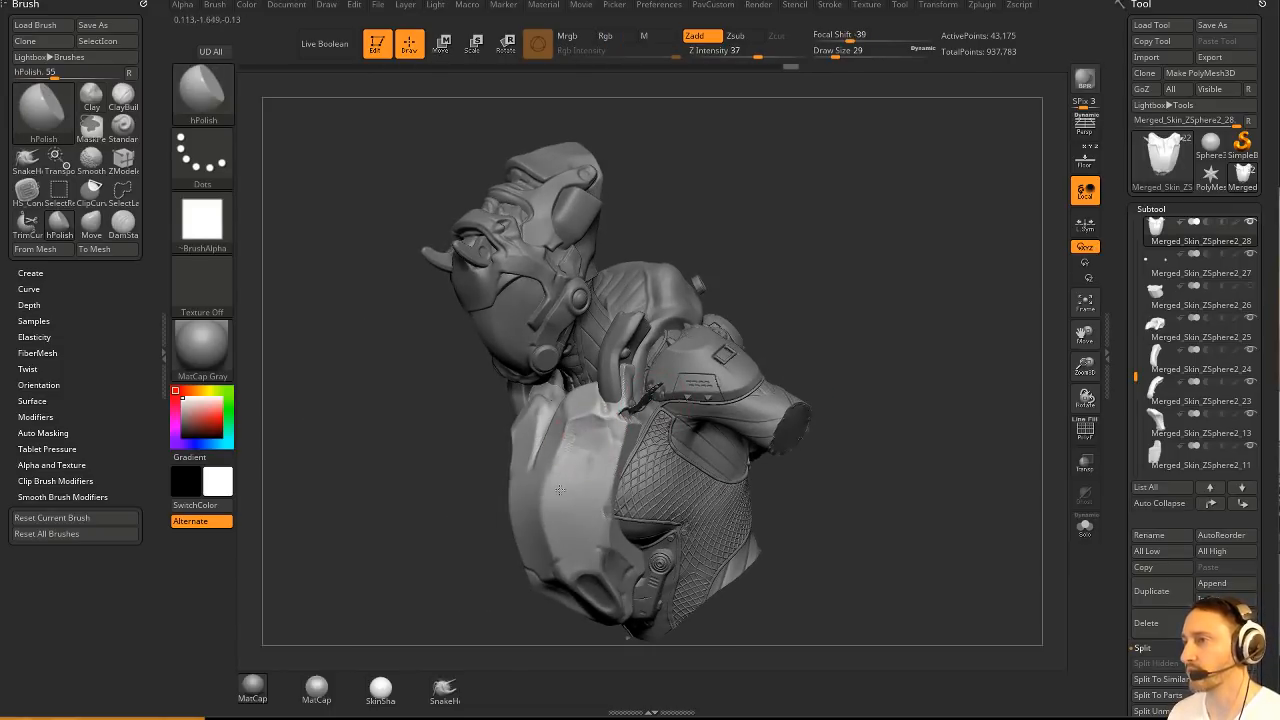
mouse_move(797, 333)
mouse_down()
mouse_move(640, 400)
mouse_move(490, 440)
mouse_up()
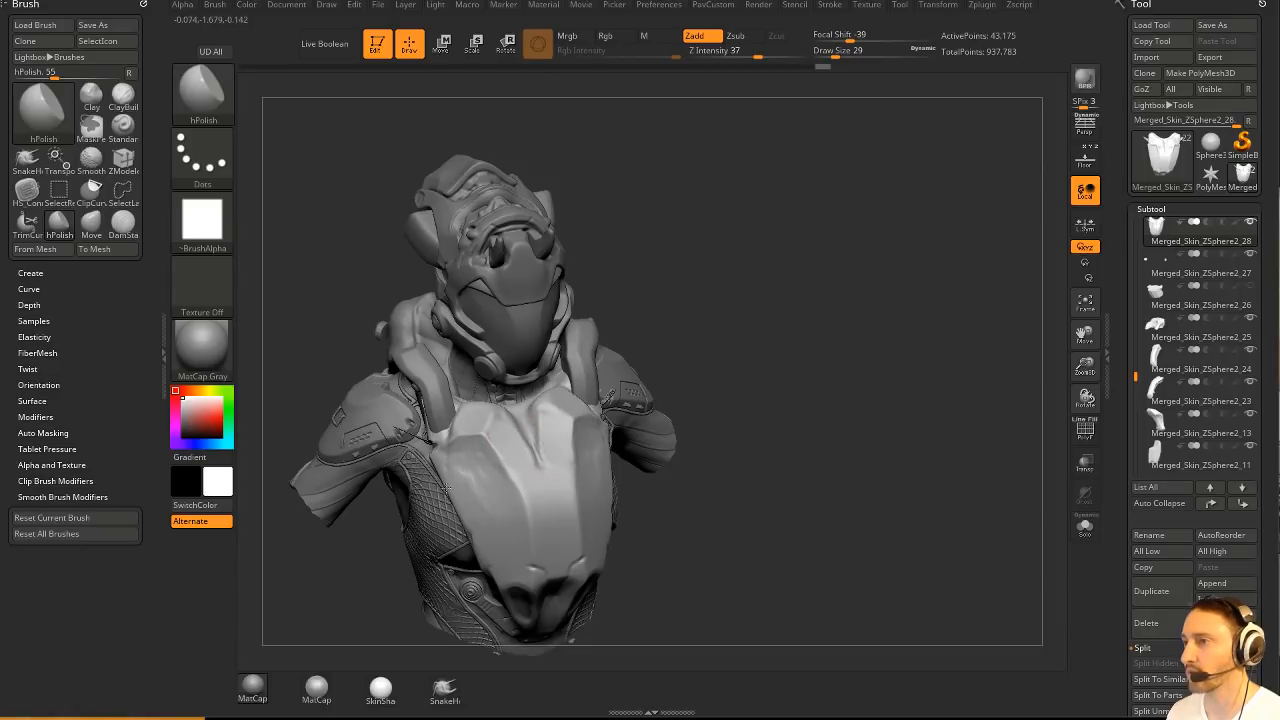
mouse_move(447, 488)
mouse_down()
mouse_move(746, 380)
mouse_move(757, 346)
mouse_move(808, 363)
mouse_up()
Clip the sides of the chest plate diagonally with the ClipCurve brush.
mouse_move(785, 281)
ctrl+shift+mouse_down()
mouse_move(580, 423)
mouse_move(795, 456)
ctrl+shift+mouse_up()
drag(861, 395, 854, 414)
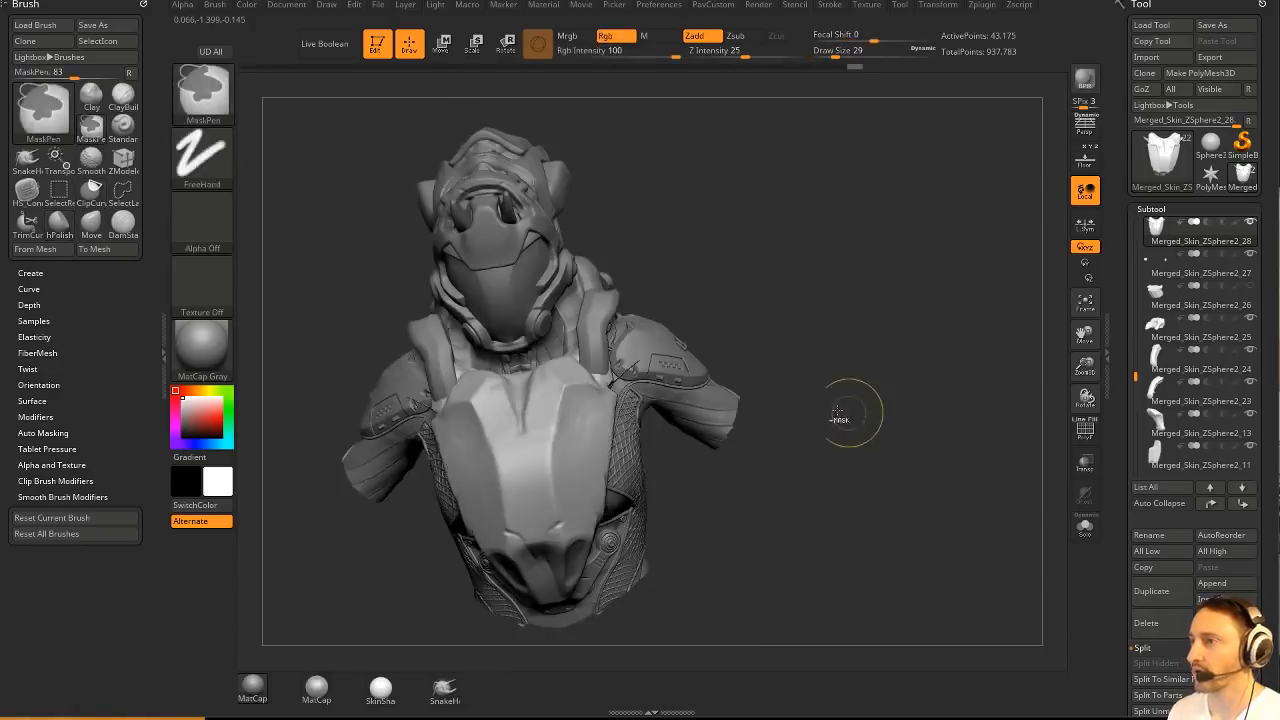
ctrl+shift+drag(797, 329, 628, 424)
ctrl+shift+drag(584, 506, 586, 508)
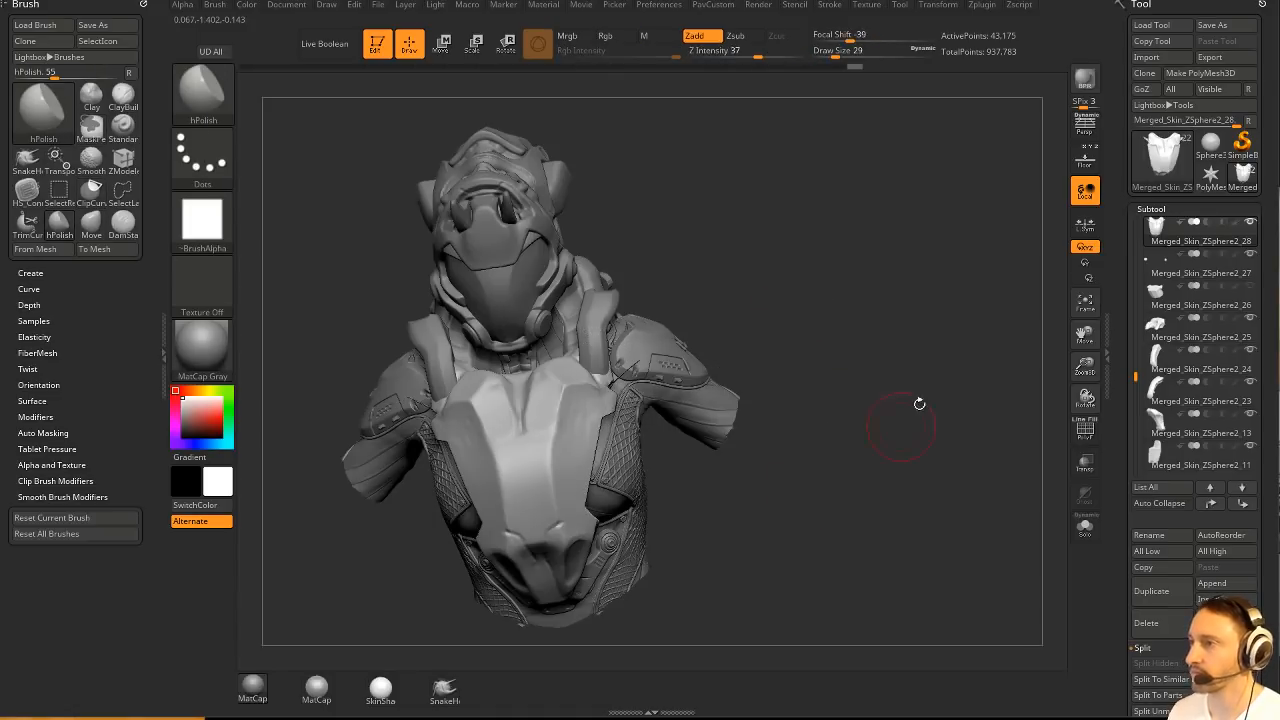
Clip the chest plate's sides again below the upper corners with ClipCurve and smooth the cut edges.
mouse_move(917, 394)
mouse_down()
mouse_move(974, 351)
mouse_move(957, 306)
mouse_move(863, 322)
mouse_up()
mouse_move(727, 375)
mouse_down()
mouse_move(751, 374)
mouse_move(590, 402)
mouse_up()
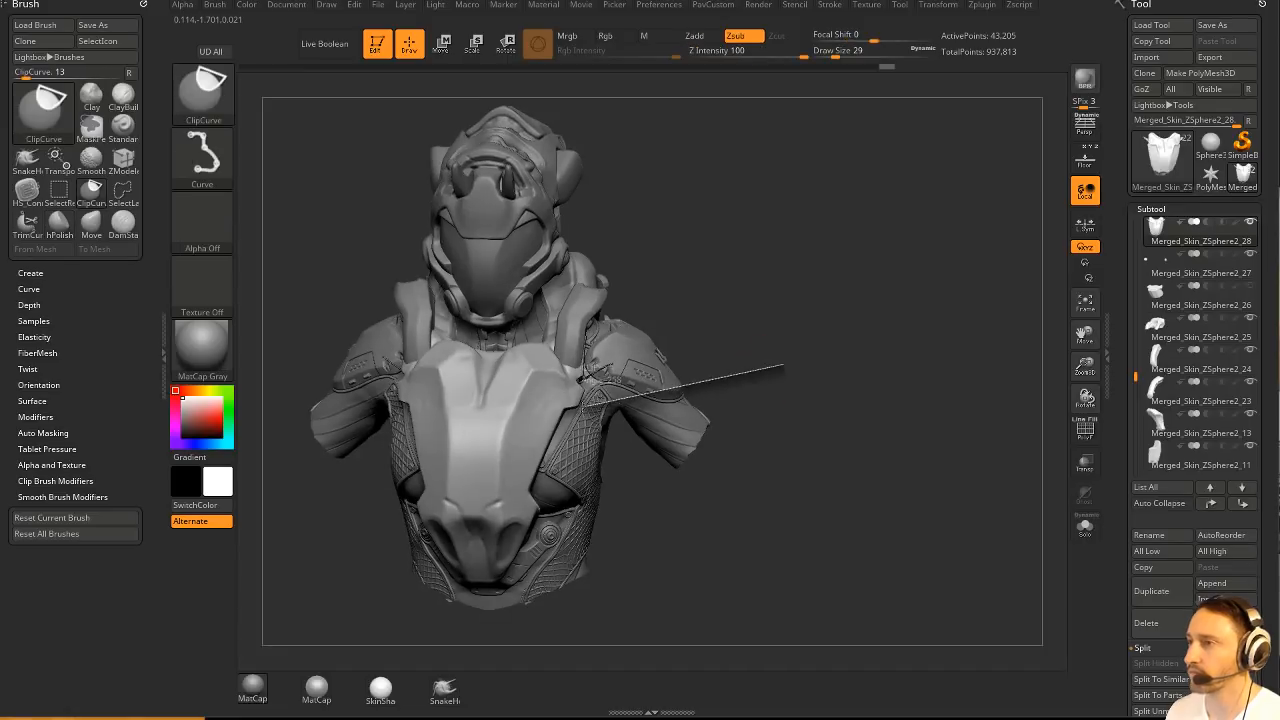
ctrl+shift+drag(515, 482, 515, 484)
mouse_move(866, 423)
mouse_down()
mouse_move(856, 323)
mouse_move(833, 442)
mouse_move(850, 430)
mouse_up()
mouse_move(586, 440)
shift+mouse_down()
mouse_move(548, 490)
mouse_move(590, 435)
shift+mouse_up()
mouse_move(871, 361)
mouse_down()
mouse_move(900, 362)
mouse_move(680, 430)
mouse_up()
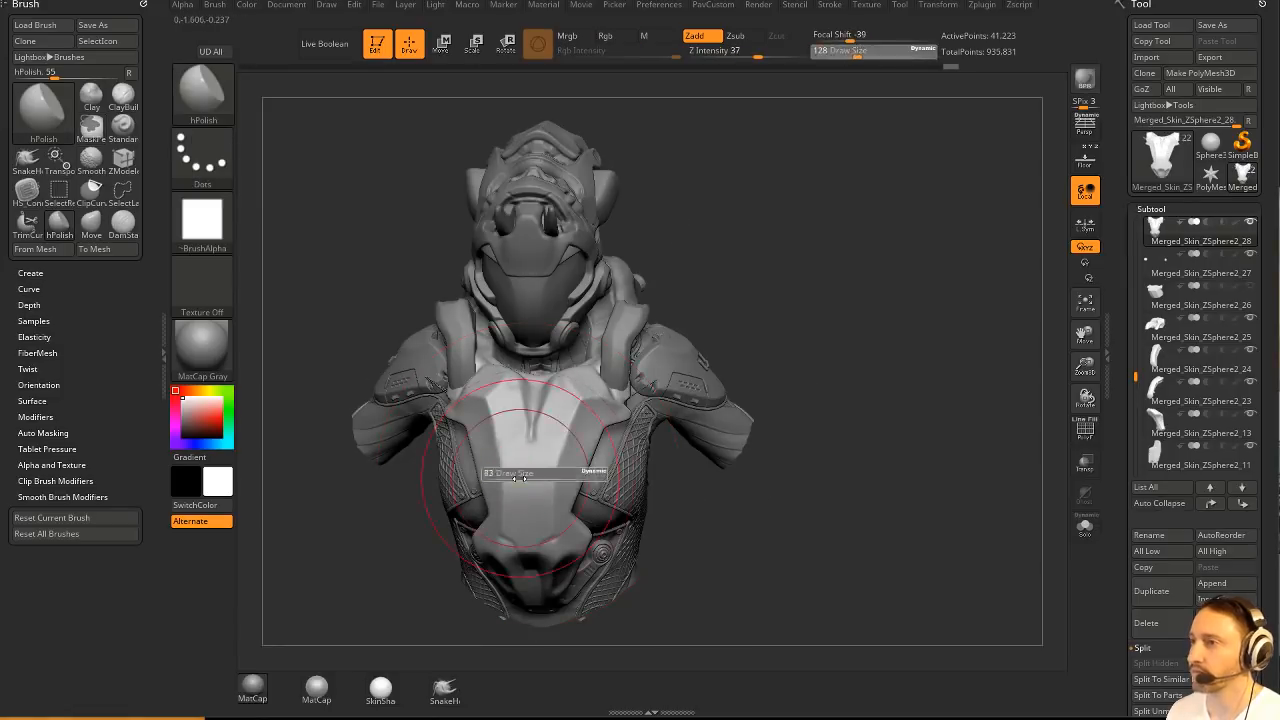
Reshape the chest plate's contours with the Move brush and with MoveAccu at draw sizes of 44 and 31.
key(b)
key(m)
key(v)
mouse_move(800, 315)
mouse_down()
mouse_move(845, 385)
mouse_move(786, 326)
mouse_up()
key(s)
click(611, 515)
key(b)
key(m)
key(a)
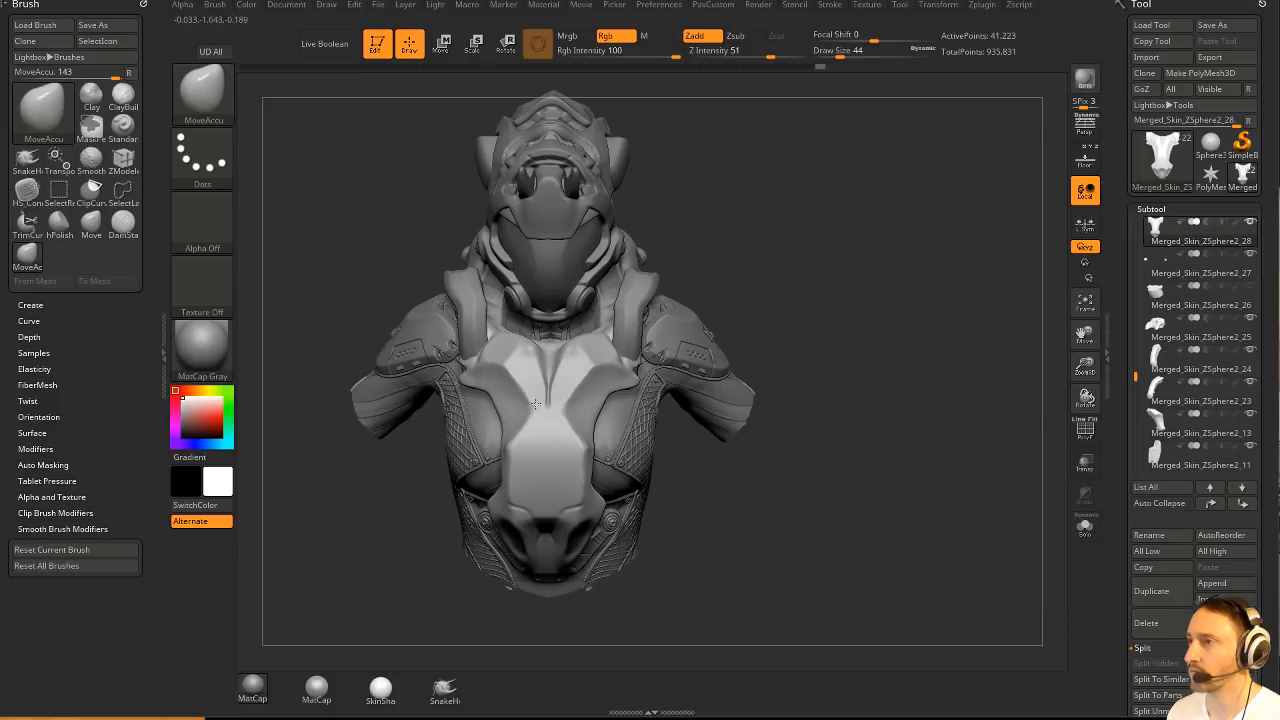
drag(821, 330, 794, 342)
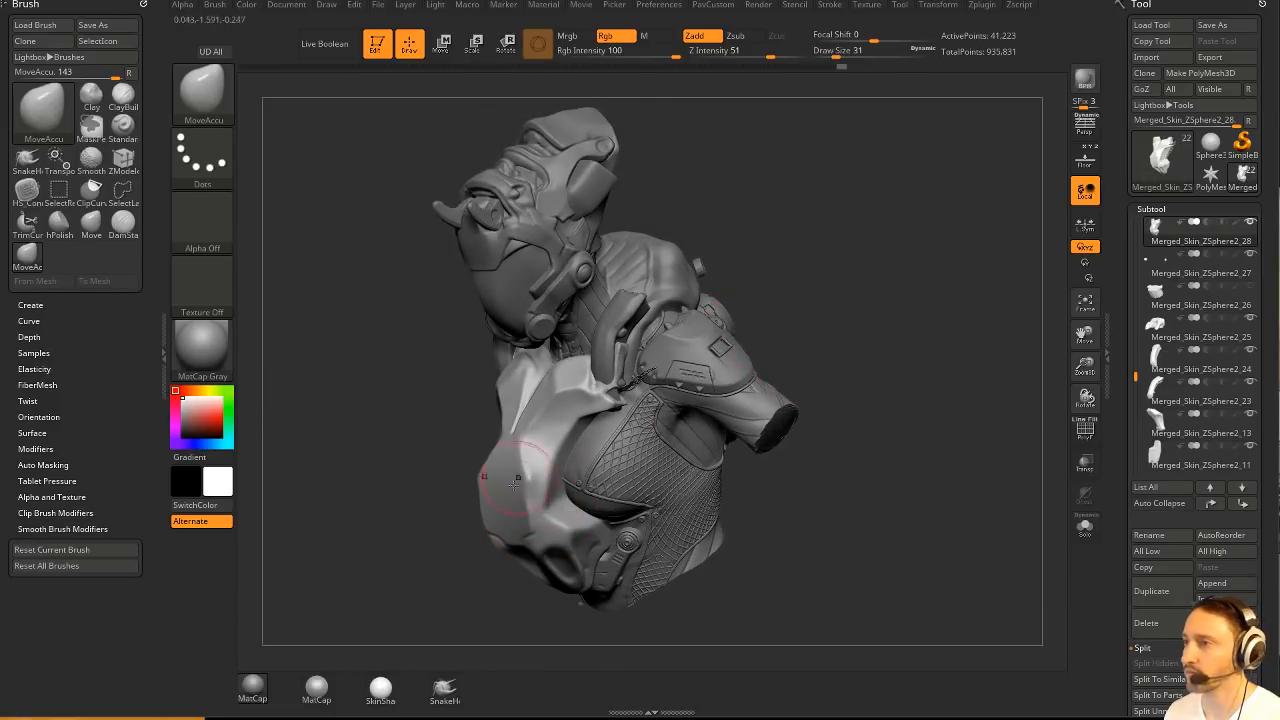
drag(513, 481, 756, 249)
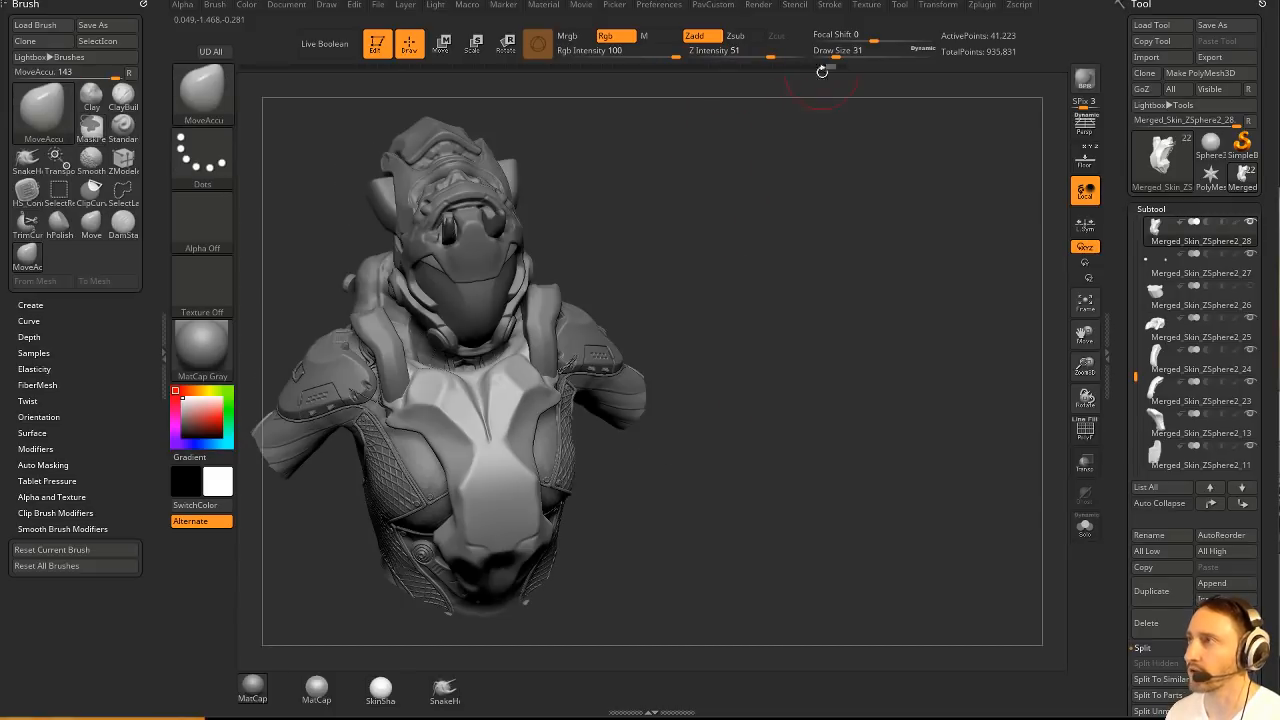
Return the chest plate to its version before the side cuts in the undo history and accept discarding the newer entries.
drag(802, 70, 463, 113)
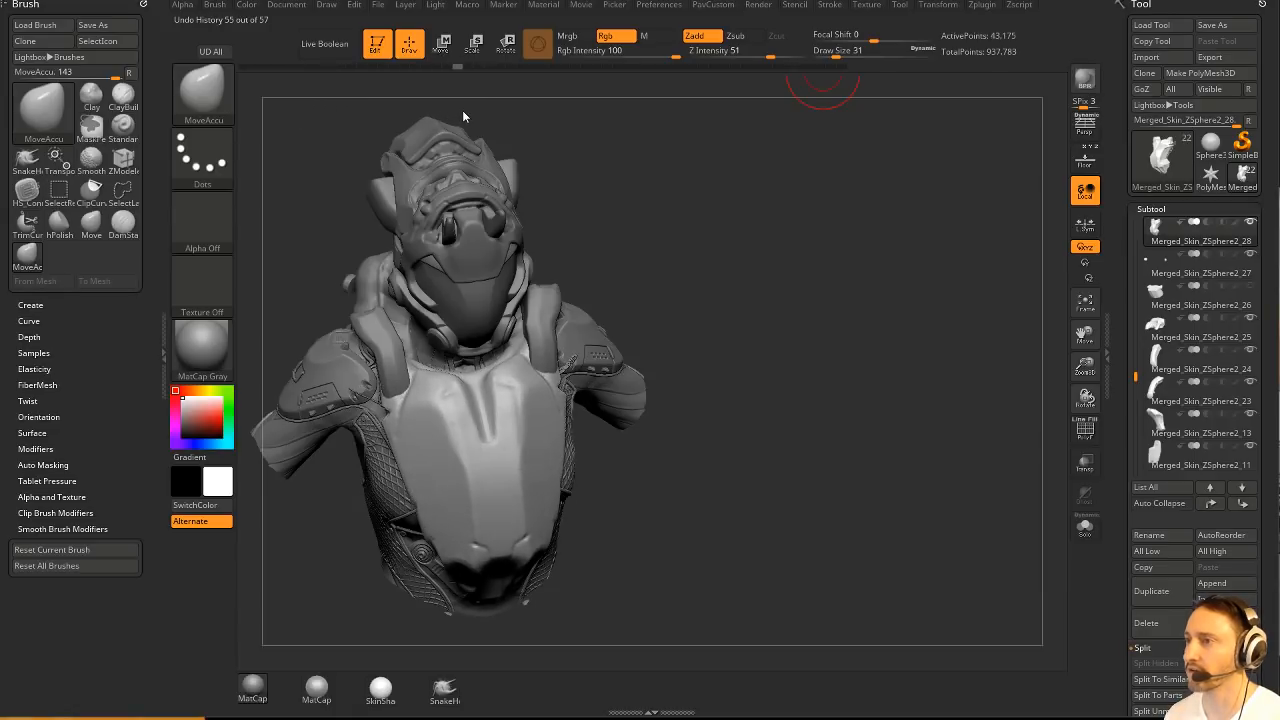
mouse_move(662, 274)
mouse_down()
mouse_move(780, 350)
mouse_move(846, 374)
mouse_move(831, 337)
mouse_up()
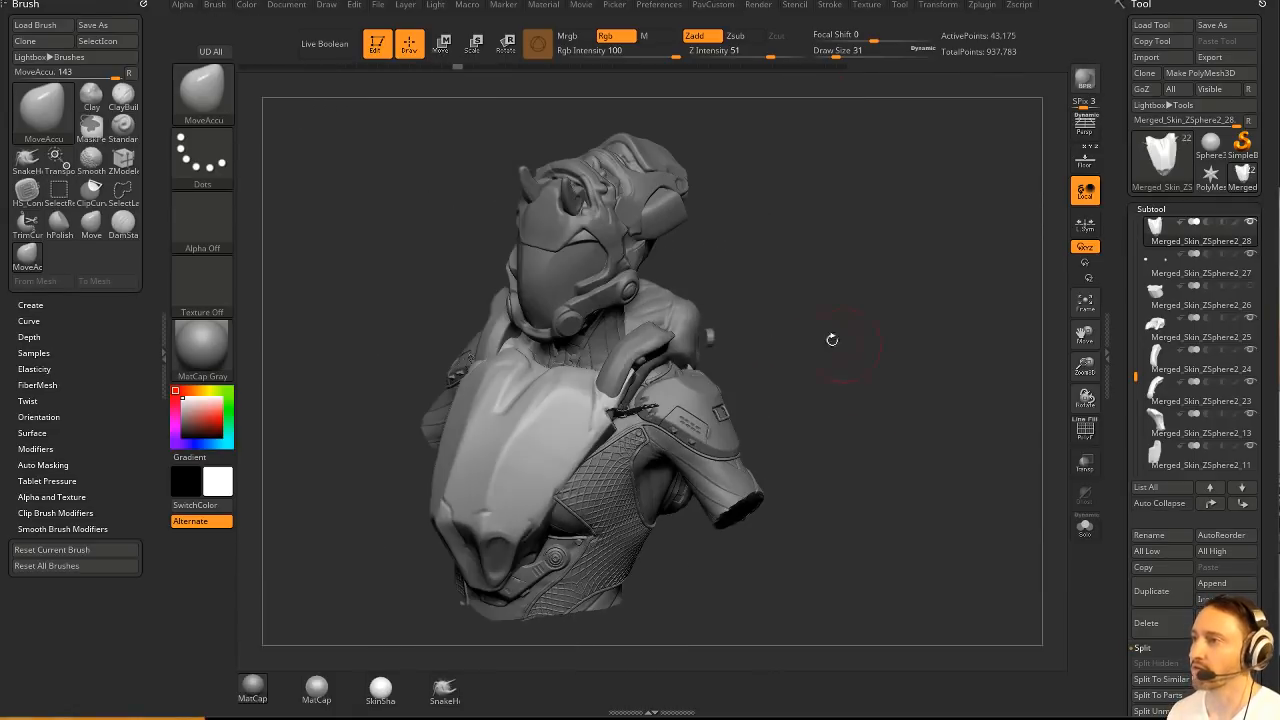
key(ctrl)
ctrl+click(817, 332)
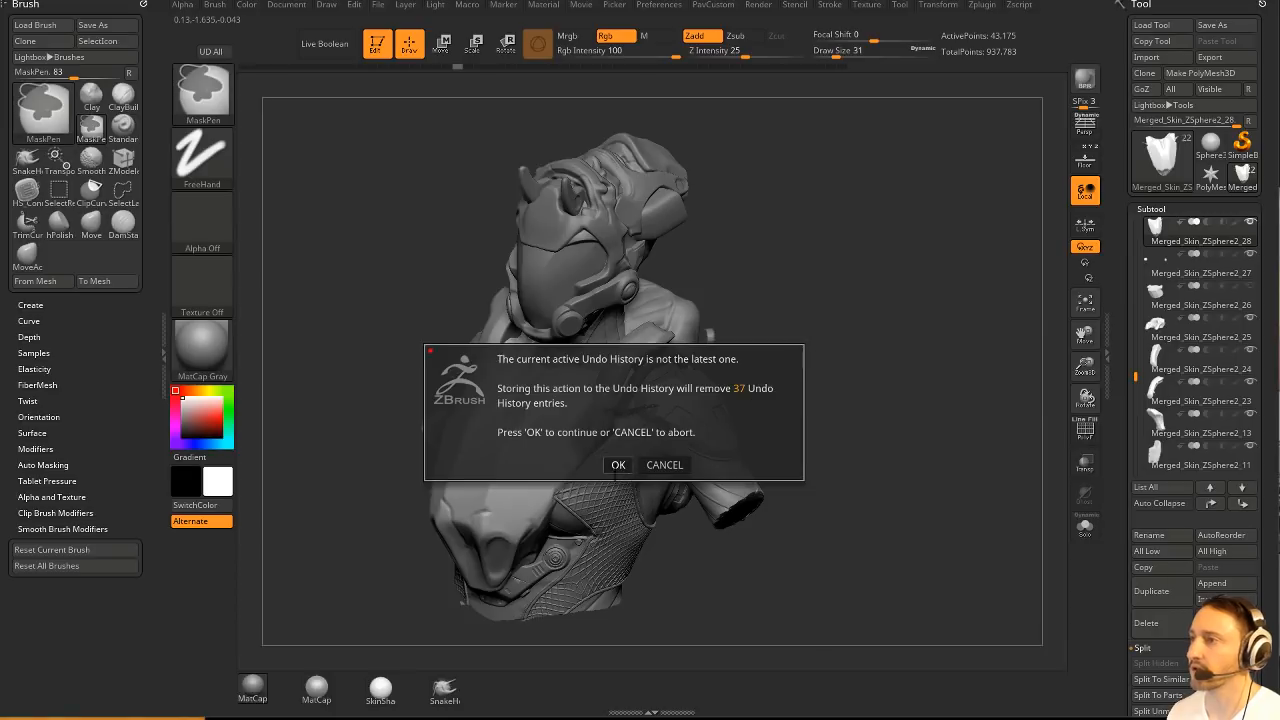
click(617, 467)
Show the transform gizmo on the chest plate in front view and close the active deformer.
drag(765, 388, 866, 363)
key(w)
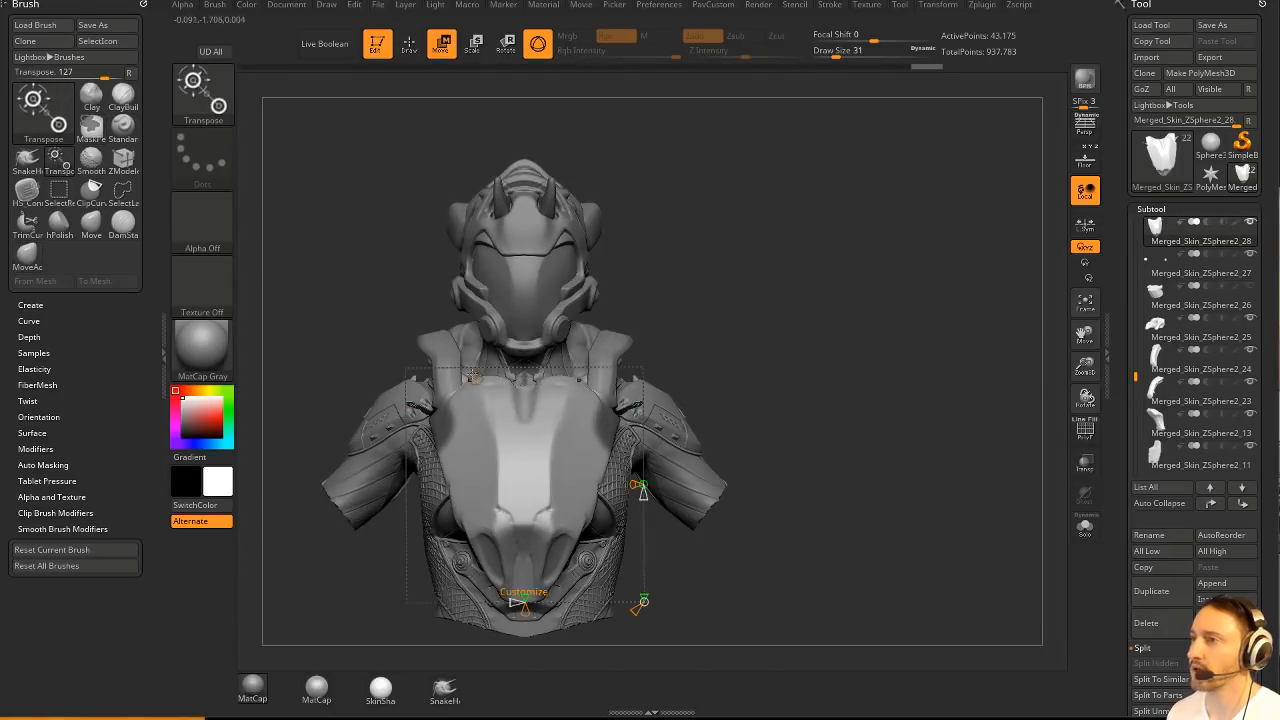
click(473, 377)
click(514, 377)
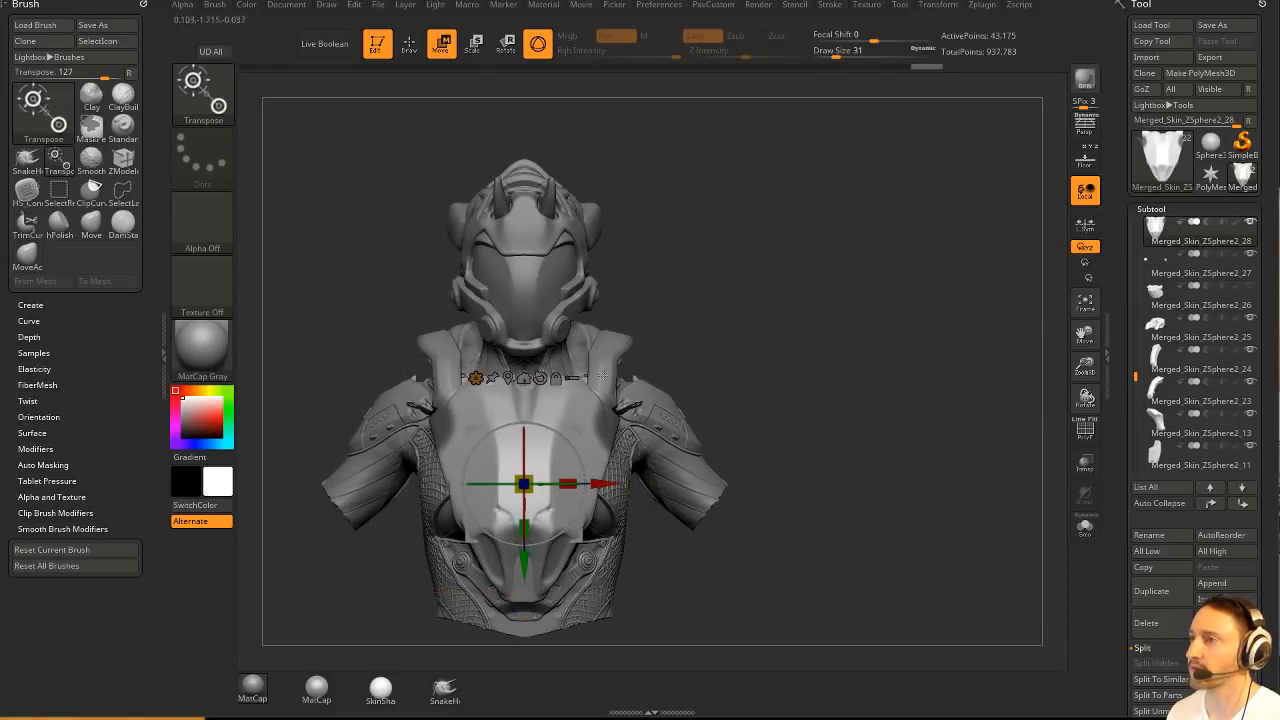
Move the unmasked upper side corners of the chest plate outward with the gizmo, undoing one attempt and repeating it.
alt+click(609, 420)
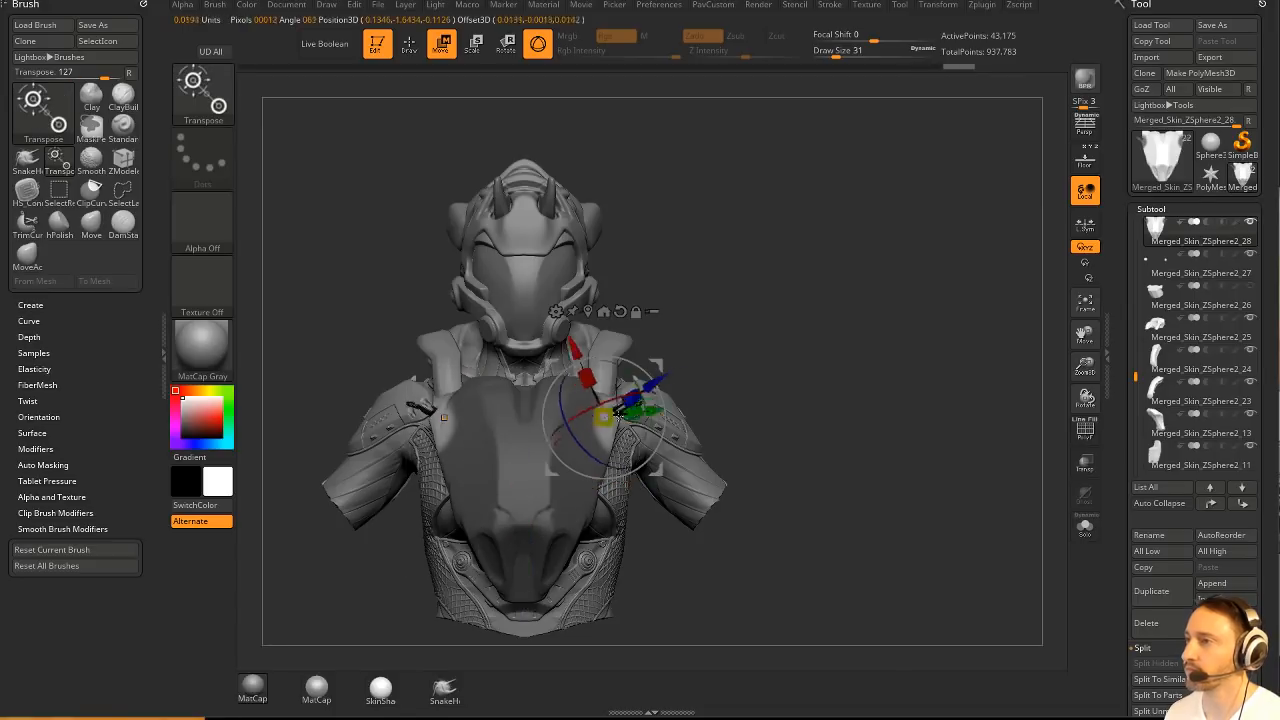
drag(686, 365, 683, 390)
drag(910, 365, 975, 346)
key(ctrl+z)
drag(694, 383, 691, 384)
Return to draw mode, clear the mask and remesh the chest plate with DynaMesh.
key(q)
mouse_move(865, 337)
mouse_down()
mouse_move(824, 329)
mouse_move(862, 380)
mouse_up()
ctrl+shift+drag(758, 247, 631, 361)
ctrl+shift+drag(658, 455, 662, 463)
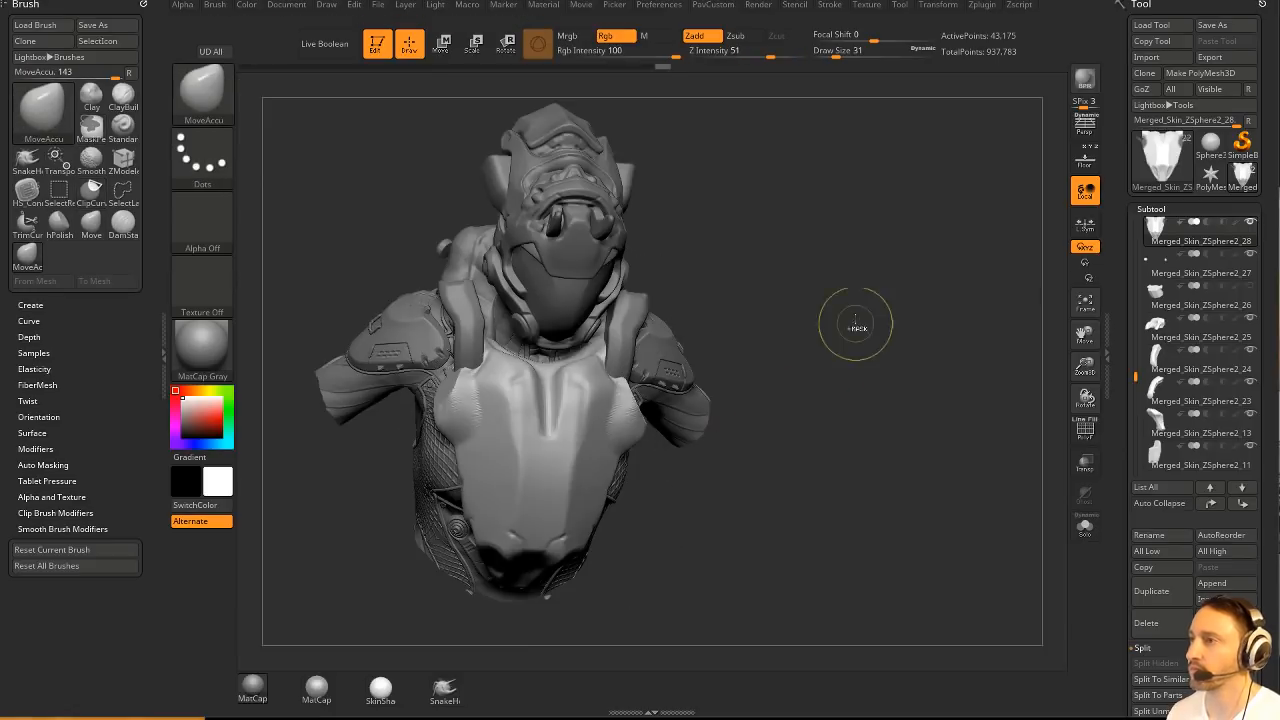
drag(877, 350, 812, 372)
Smooth the bulging upper side corners of the chest plate and adjust the Standard brush's draw size.
shift+drag(646, 357, 652, 375)
mouse_move(882, 382)
mouse_down()
mouse_move(890, 348)
mouse_move(957, 309)
mouse_move(1002, 318)
mouse_up()
shift+drag(586, 386, 580, 400)
mouse_move(860, 286)
mouse_down()
mouse_move(864, 321)
mouse_move(780, 318)
mouse_up()
key(1)
key(s)
drag(650, 374, 643, 374)
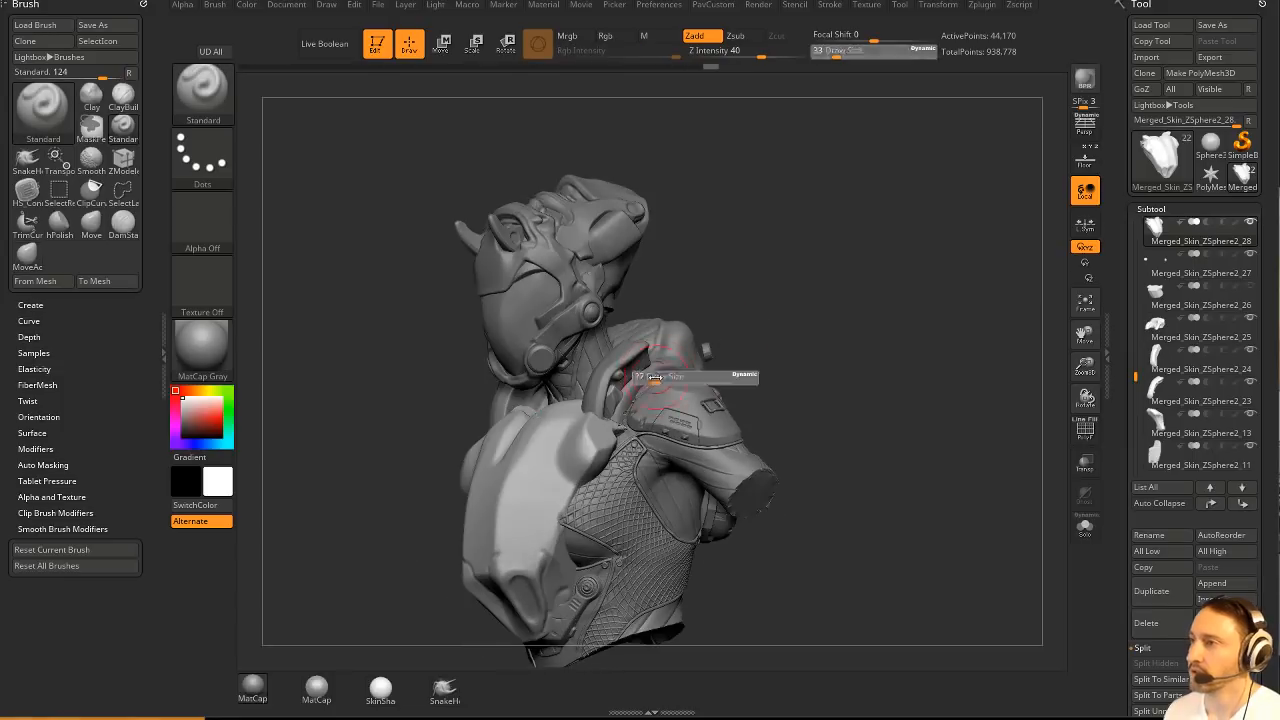
Select the rear helmet plate, Merged_Skin_ZSphere2_51, and reshape it with the Move brush at a draw size of 27.
alt+click(660, 366)
mouse_move(868, 318)
mouse_down()
mouse_move(854, 323)
mouse_move(917, 334)
mouse_move(875, 301)
mouse_move(843, 320)
mouse_move(865, 336)
mouse_move(846, 343)
mouse_move(923, 343)
mouse_move(871, 347)
mouse_move(911, 369)
mouse_move(923, 349)
mouse_up()
drag(677, 243, 627, 240)
alt+click(652, 232)
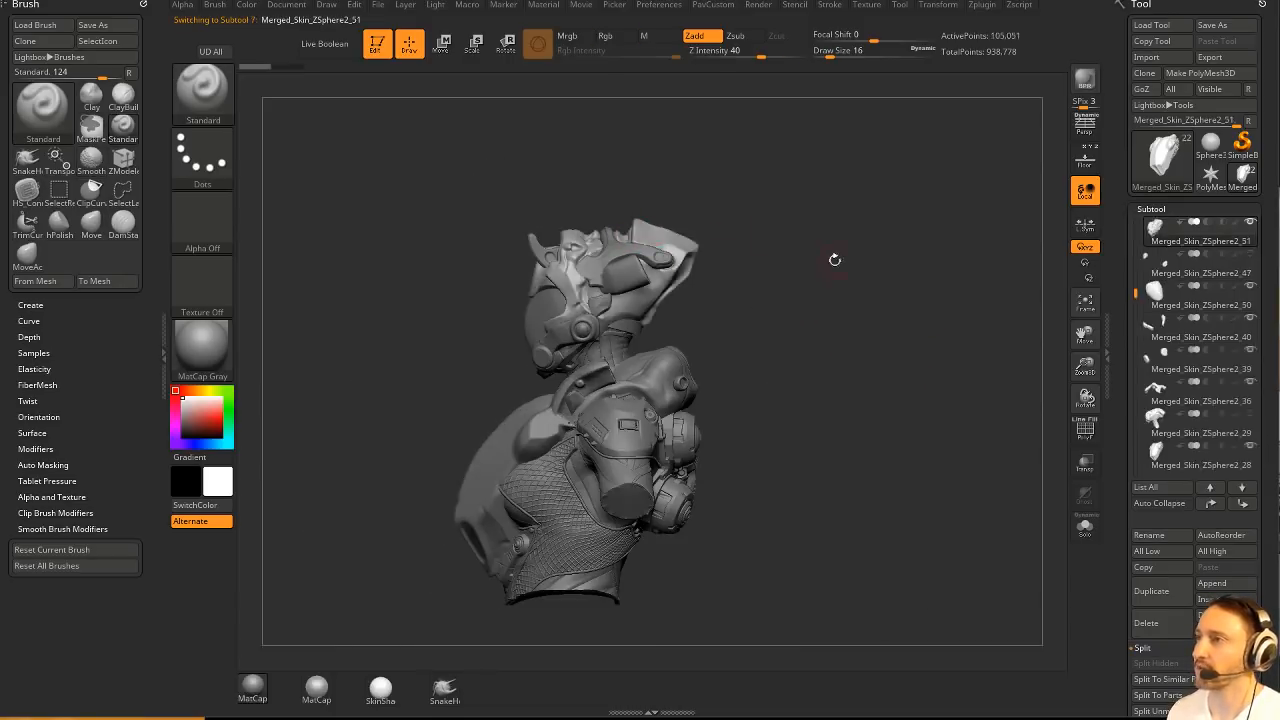
mouse_move(706, 220)
alt+mouse_down()
mouse_move(691, 206)
mouse_move(734, 337)
mouse_move(709, 410)
alt+mouse_up()
key(s)
click(648, 320)
key(b)
key(m)
key(v)
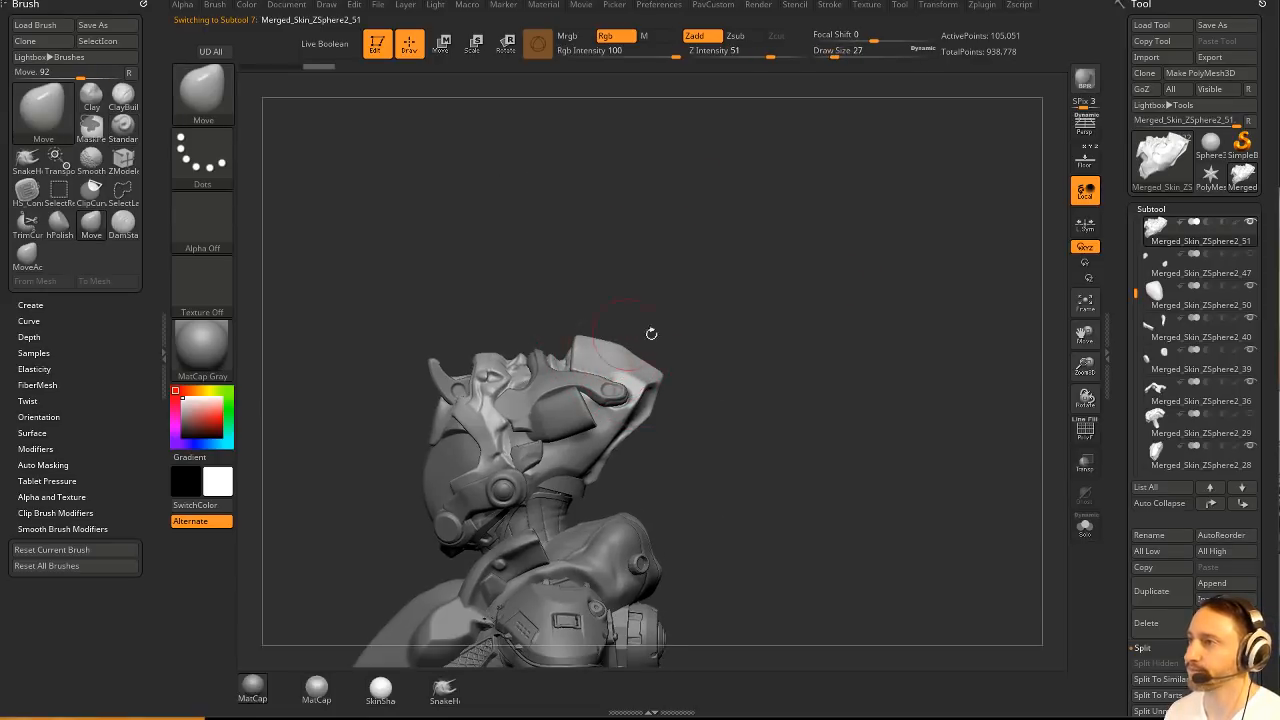
alt+drag(651, 334, 755, 288)
Select the shoulder strap Merged_Skin_ZSphere2_23 and reposition it with the transform gizmo from the side and front views.
alt+click(549, 374)
key(w)
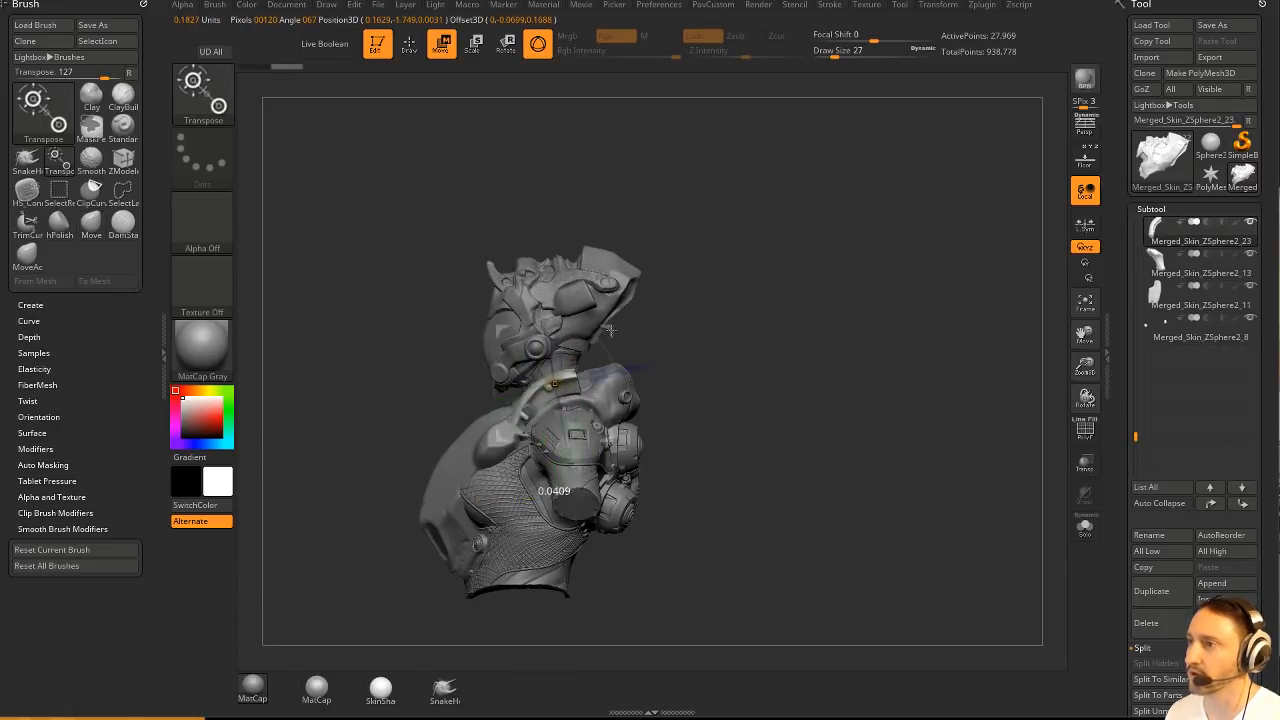
key(q)
drag(685, 388, 798, 404)
key(w)
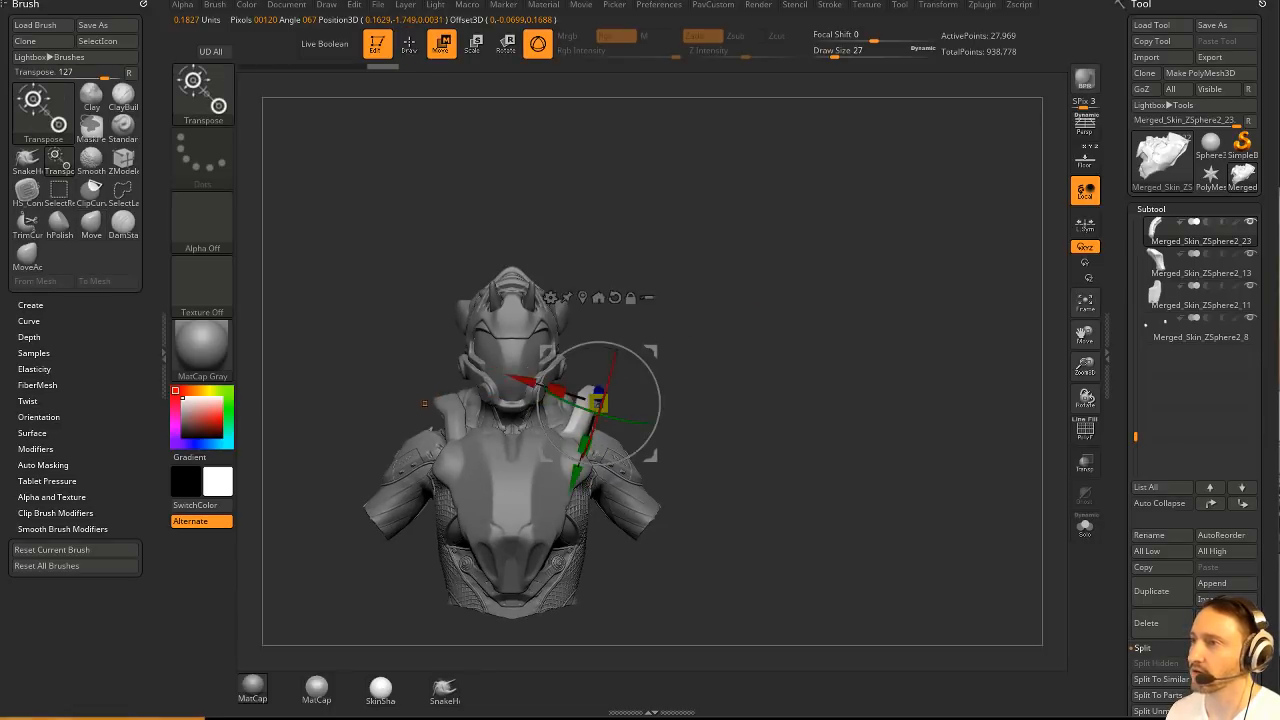
key(q)
Delete the opposite shoulder strap, Merged_Skin_ZSphere2_24, and mirror the remaining strap to that side.
alt+click(450, 408)
click(1146, 622)
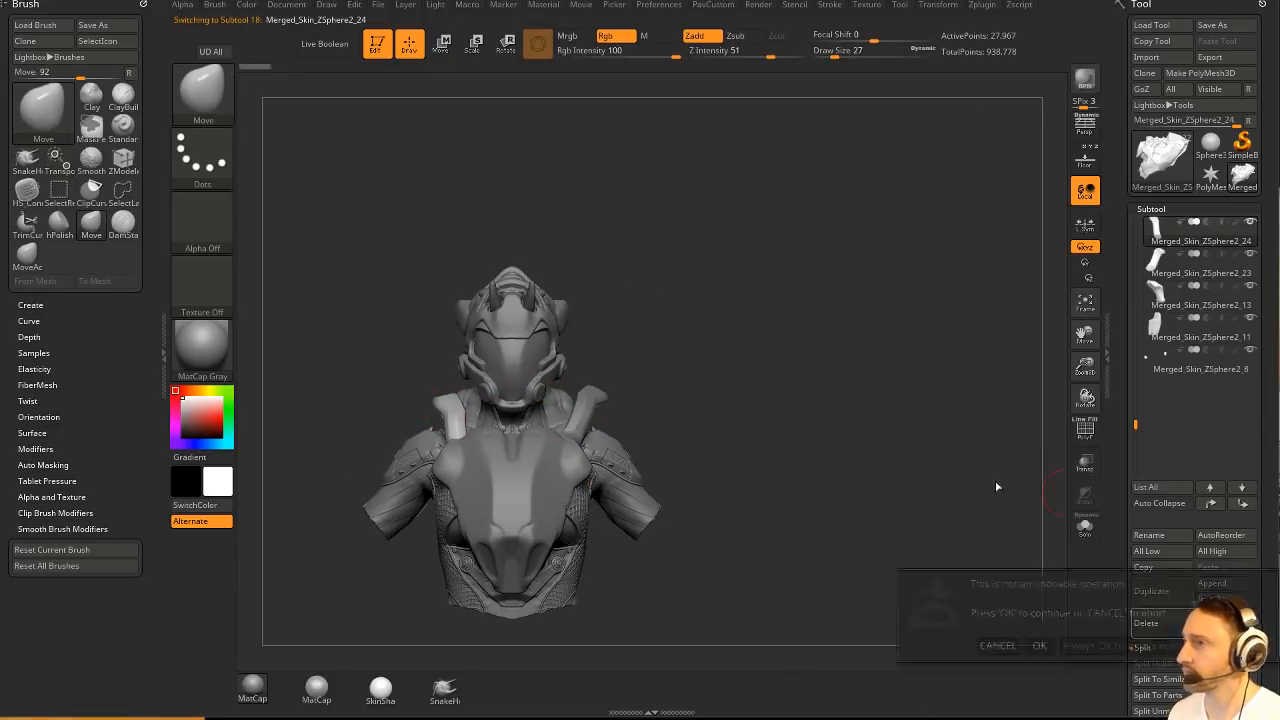
click(1039, 645)
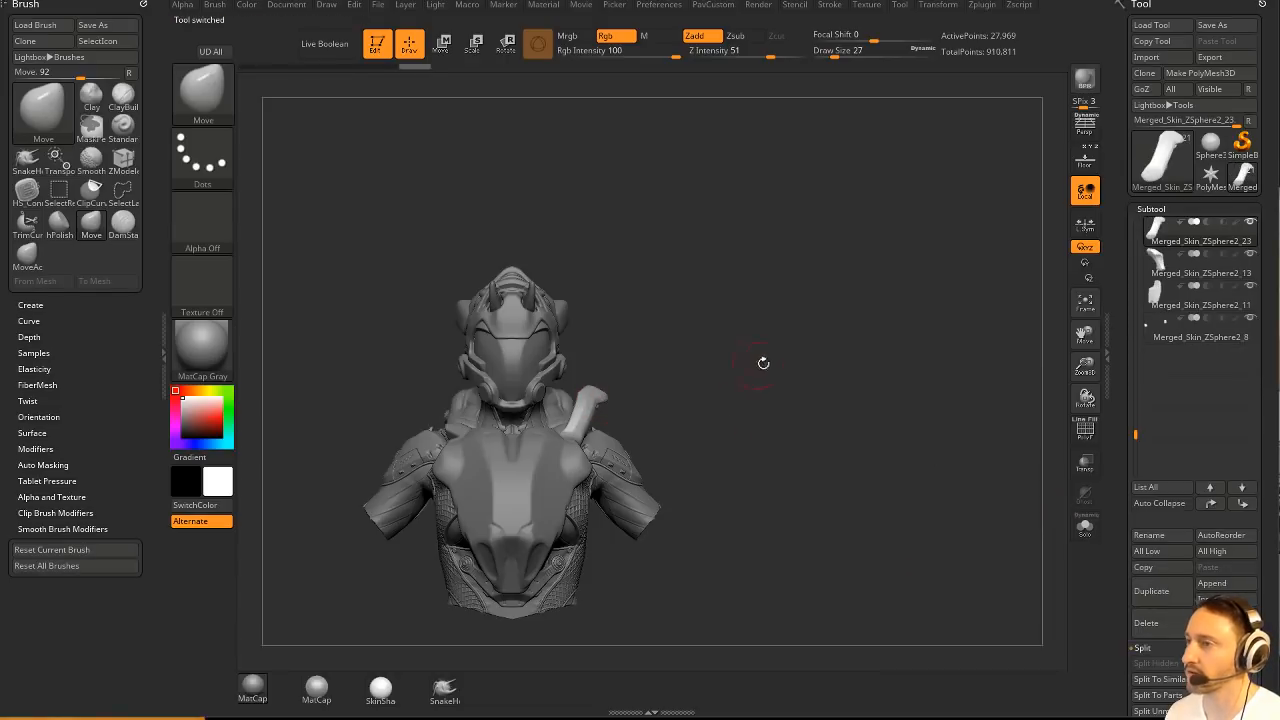
key(grave)
click(747, 322)
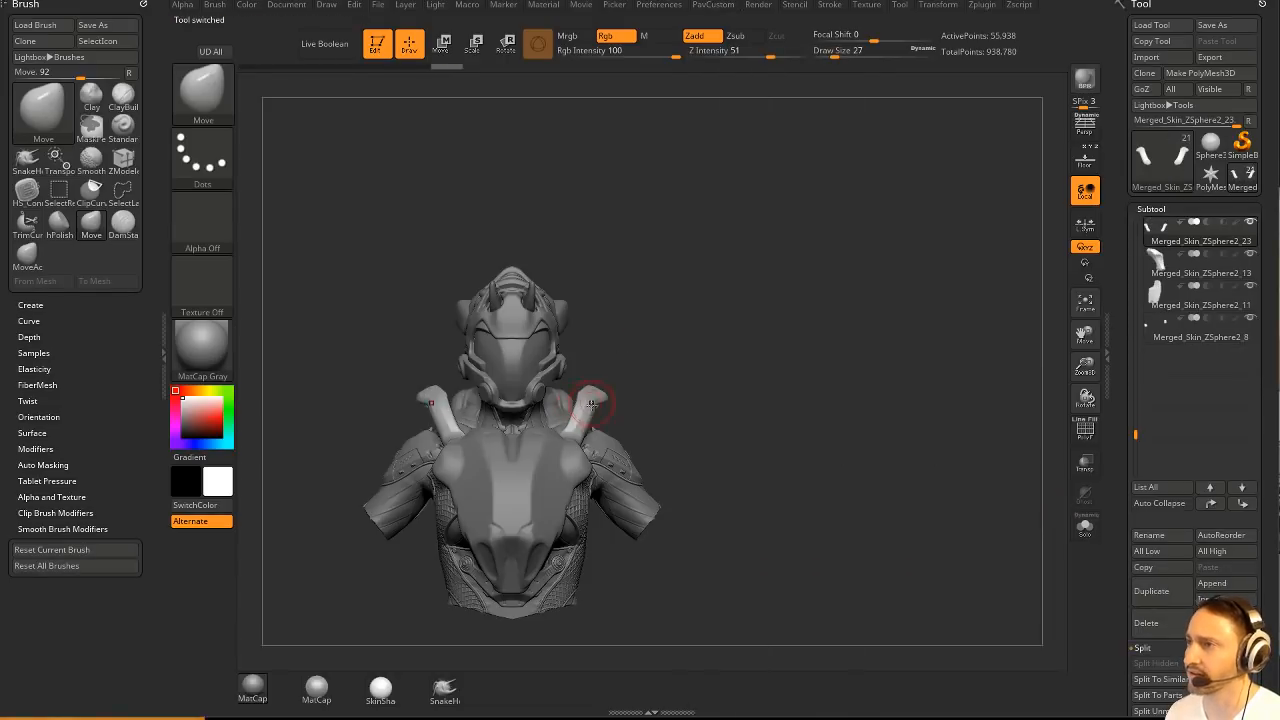
Move and rotate the mirrored shoulder straps with the transform gizmo to fit them over the shoulders.
drag(757, 314, 812, 280)
key(w)
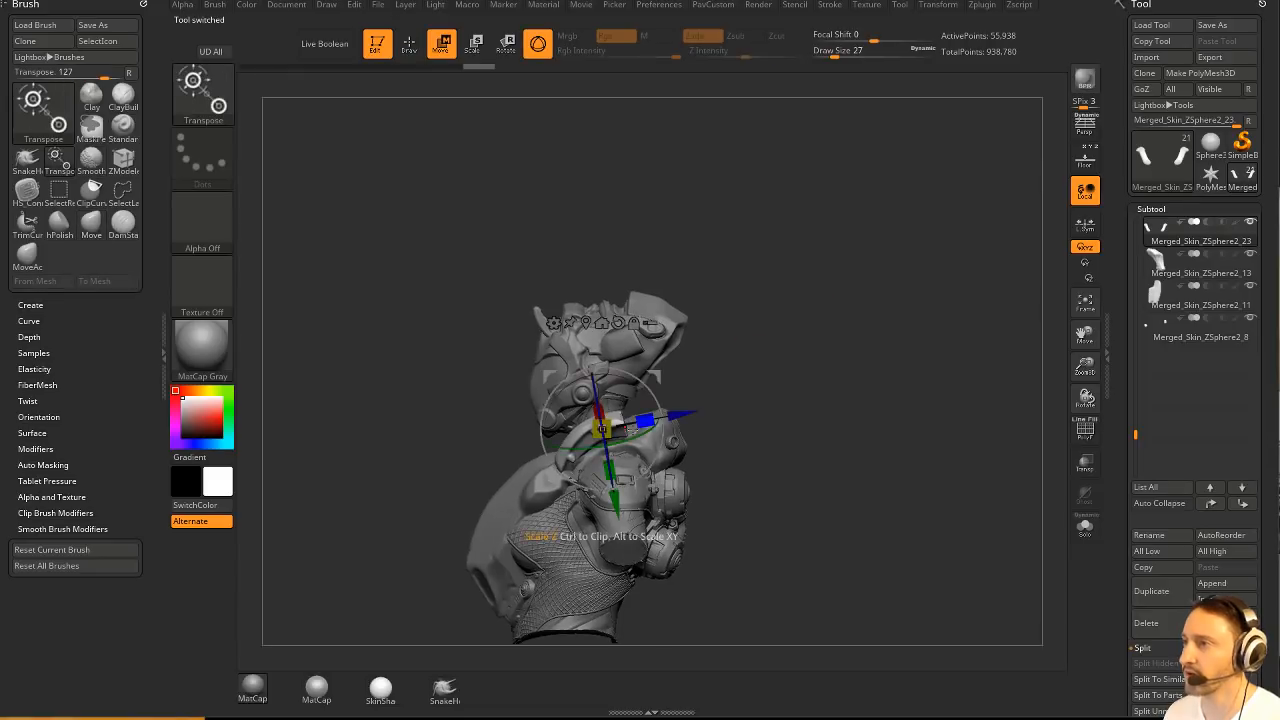
drag(645, 385, 814, 368)
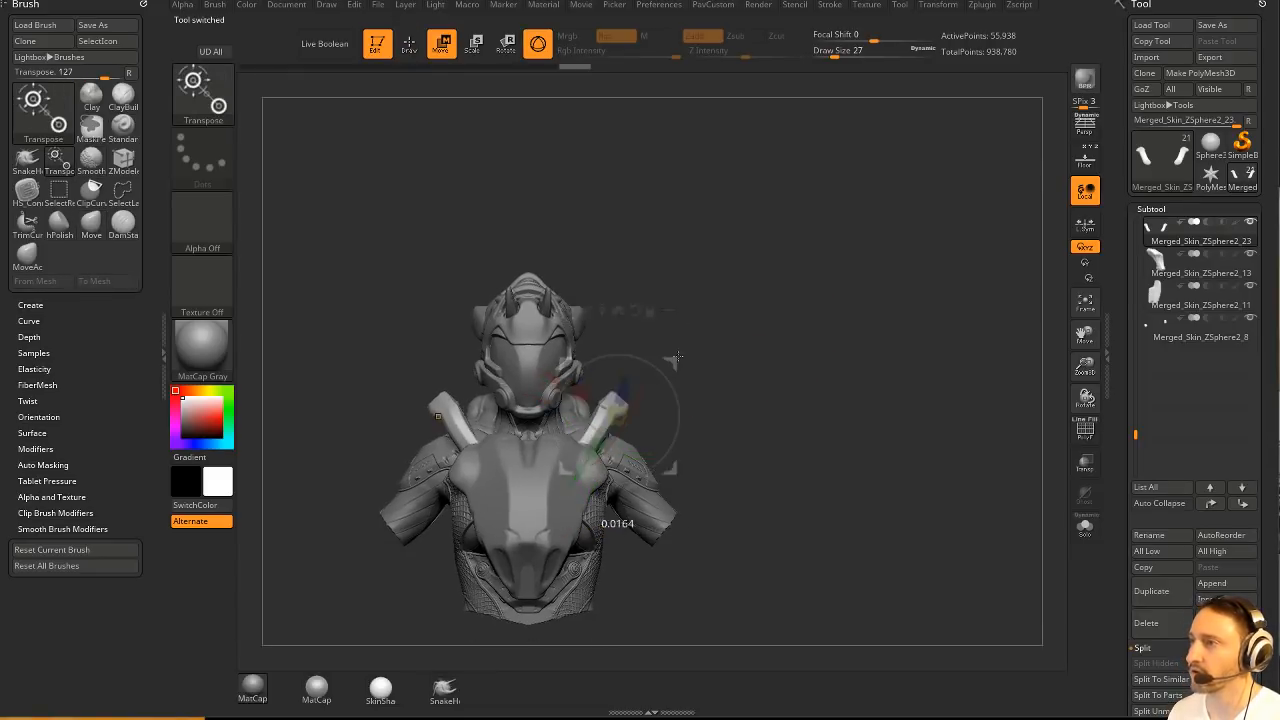
key(q)
drag(814, 371, 645, 380)
key(w)
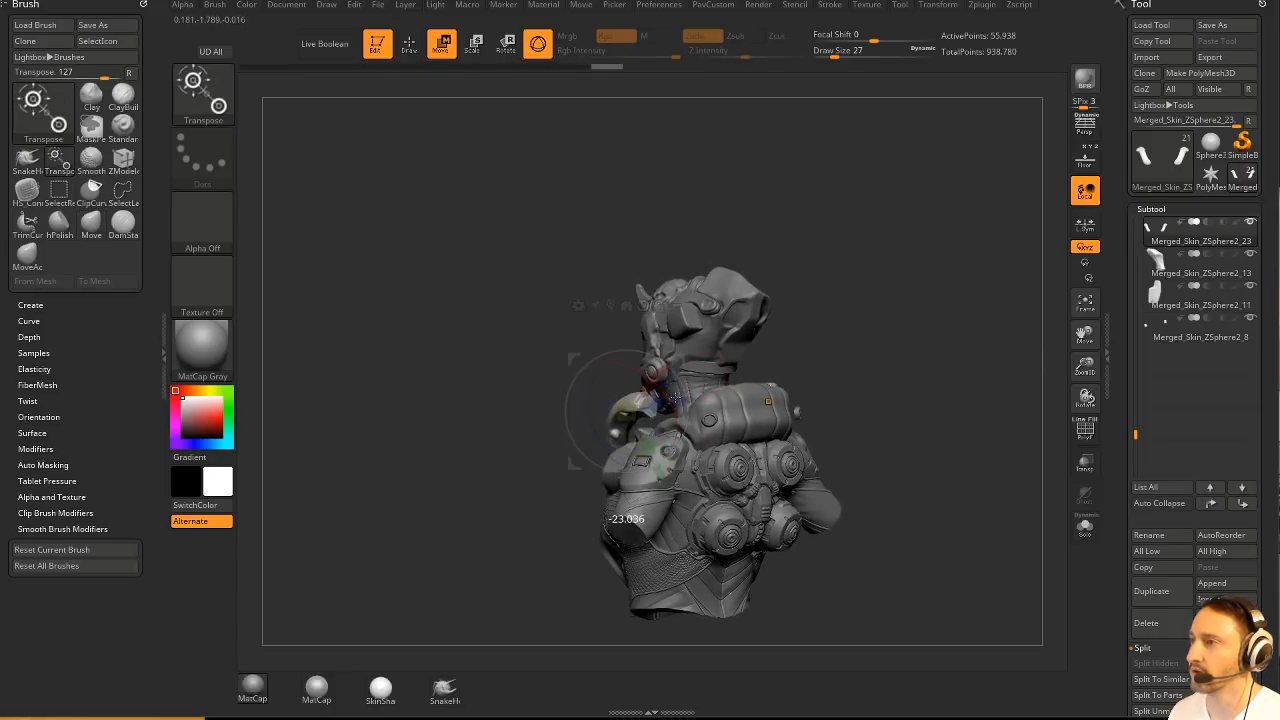
key(q)
Select the chest plate Merged_Skin_ZSphere2_28 and sculpt its side edge near the shoulder strap with the Clay brush at draw size 16.
mouse_move(790, 345)
mouse_down()
mouse_move(903, 320)
mouse_move(786, 374)
mouse_move(758, 402)
mouse_move(829, 409)
mouse_move(757, 435)
mouse_move(680, 425)
mouse_move(757, 387)
mouse_up()
alt+click(540, 470)
drag(754, 343, 705, 375)
key(b)
key(c)
key(l)
key(bracketleft)
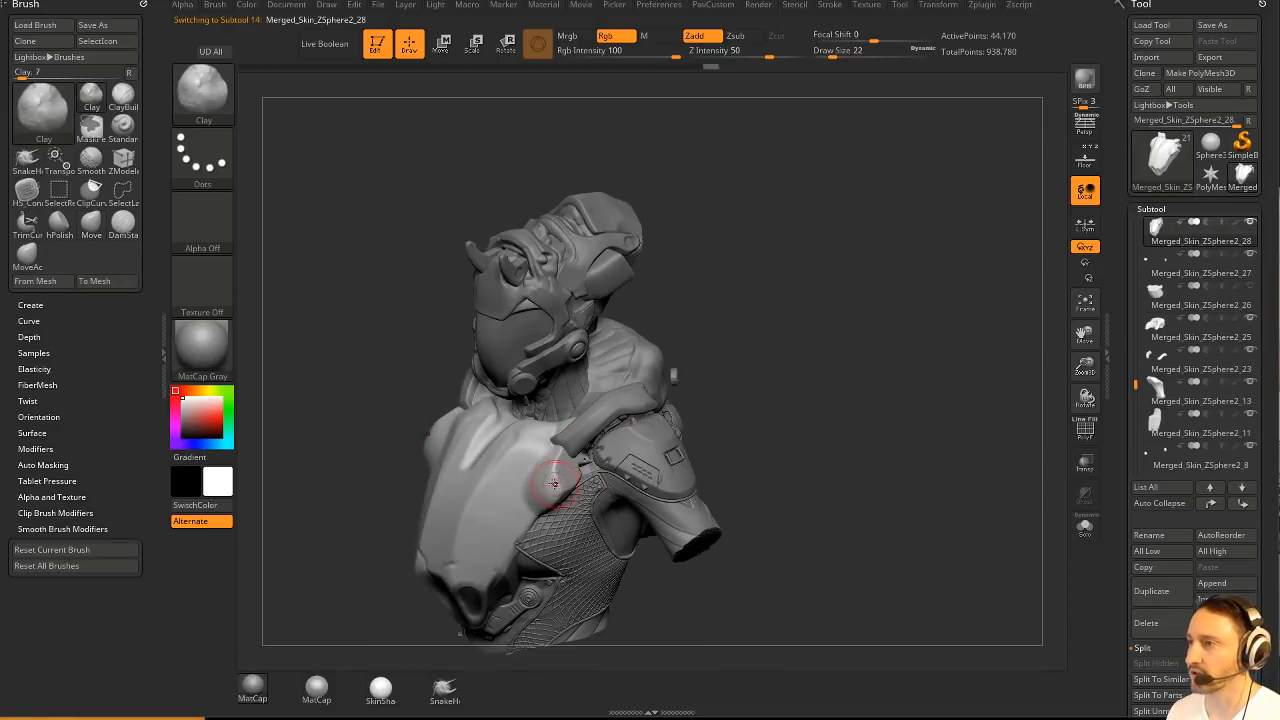
key(s)
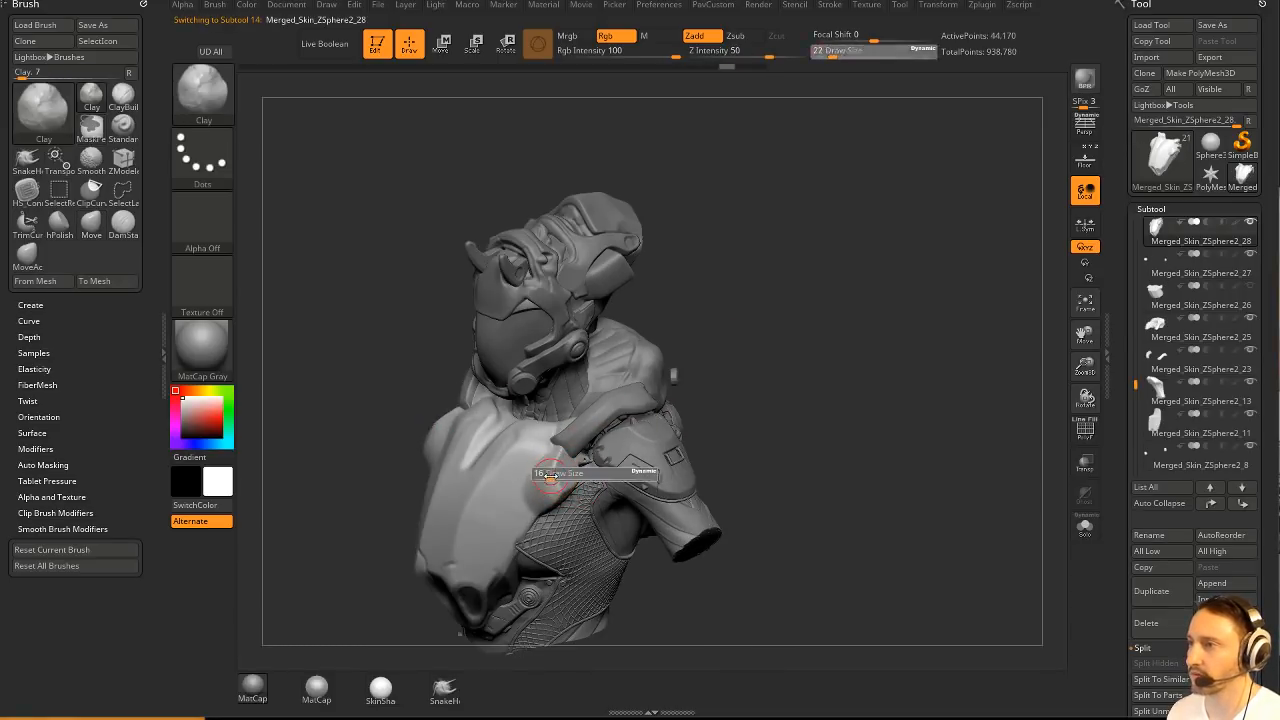
drag(727, 371, 668, 392)
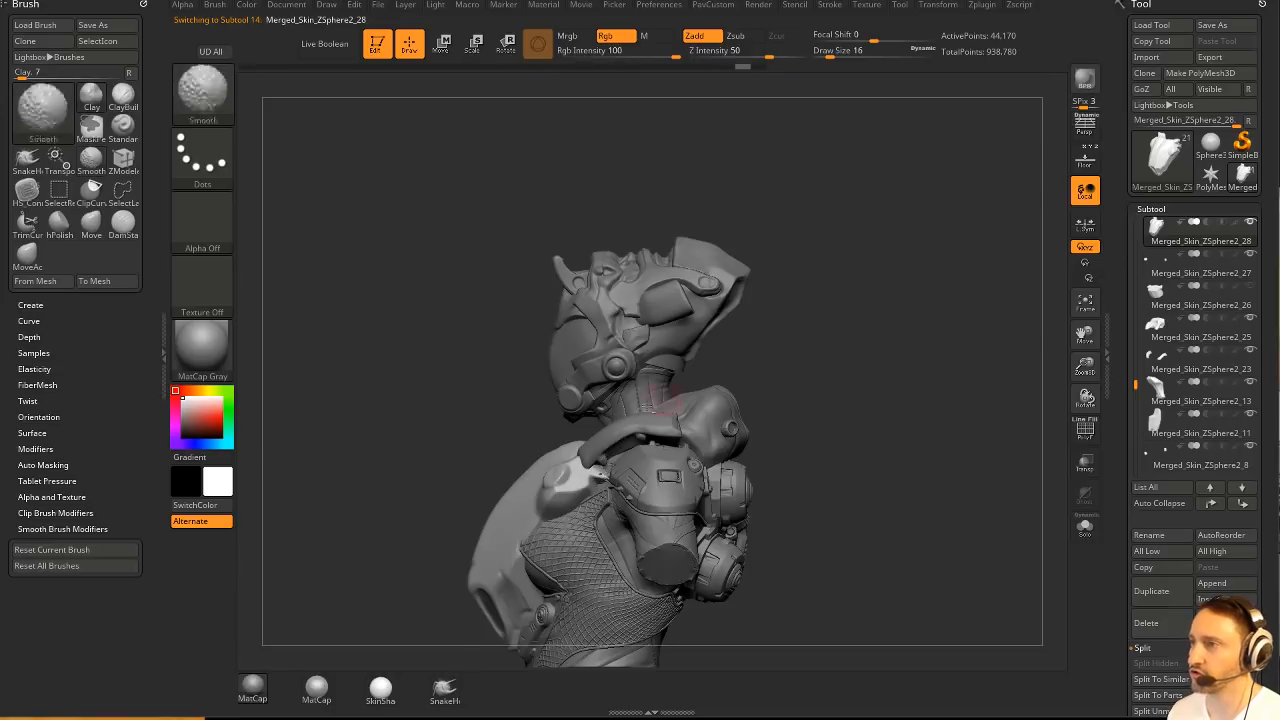
Select the shoulder straps Merged_Skin_ZSphere2_23 and reposition them over the chest plate's upper edge with the transform gizmo.
alt+click(620, 436)
key(w)
alt+click(582, 459)
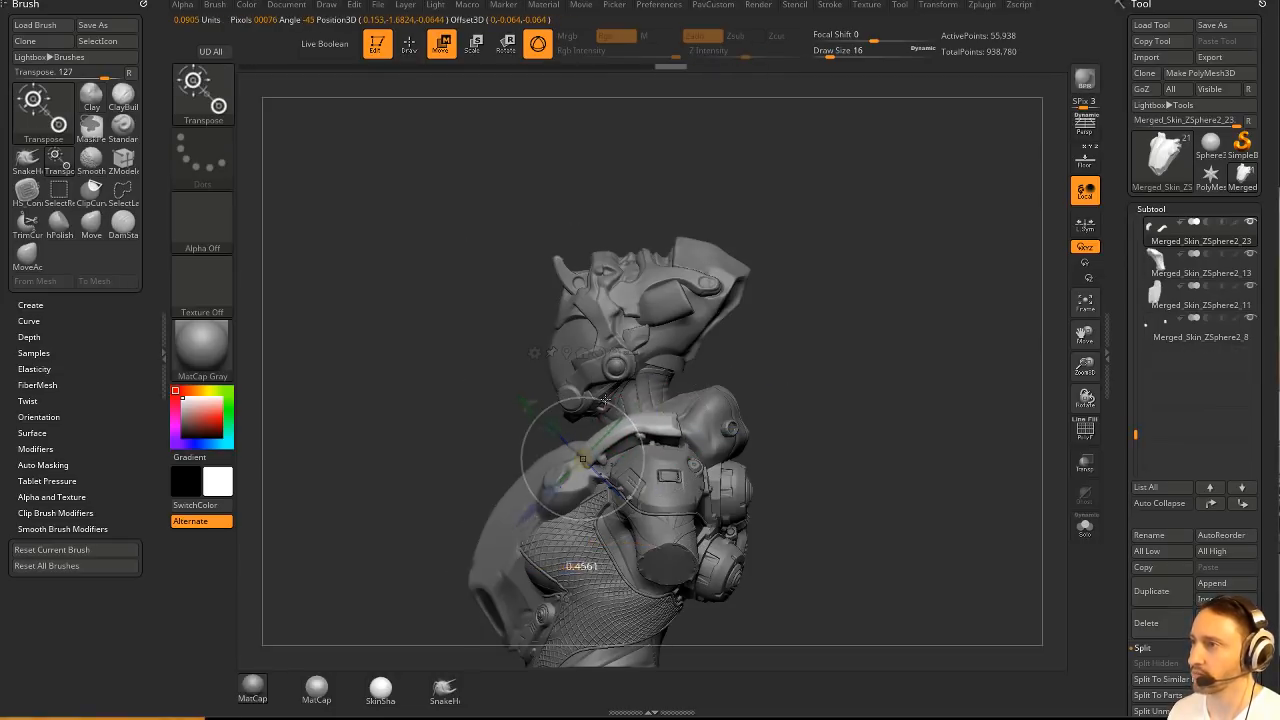
mouse_move(765, 424)
mouse_down()
mouse_move(369, 423)
mouse_move(790, 426)
mouse_move(775, 430)
mouse_up()
Isolate the collar piece Merged_Skin_ZSphere2_25 to check it and bring the surrounding armor back into view.
alt+click(738, 424)
key(q)
click(1251, 223)
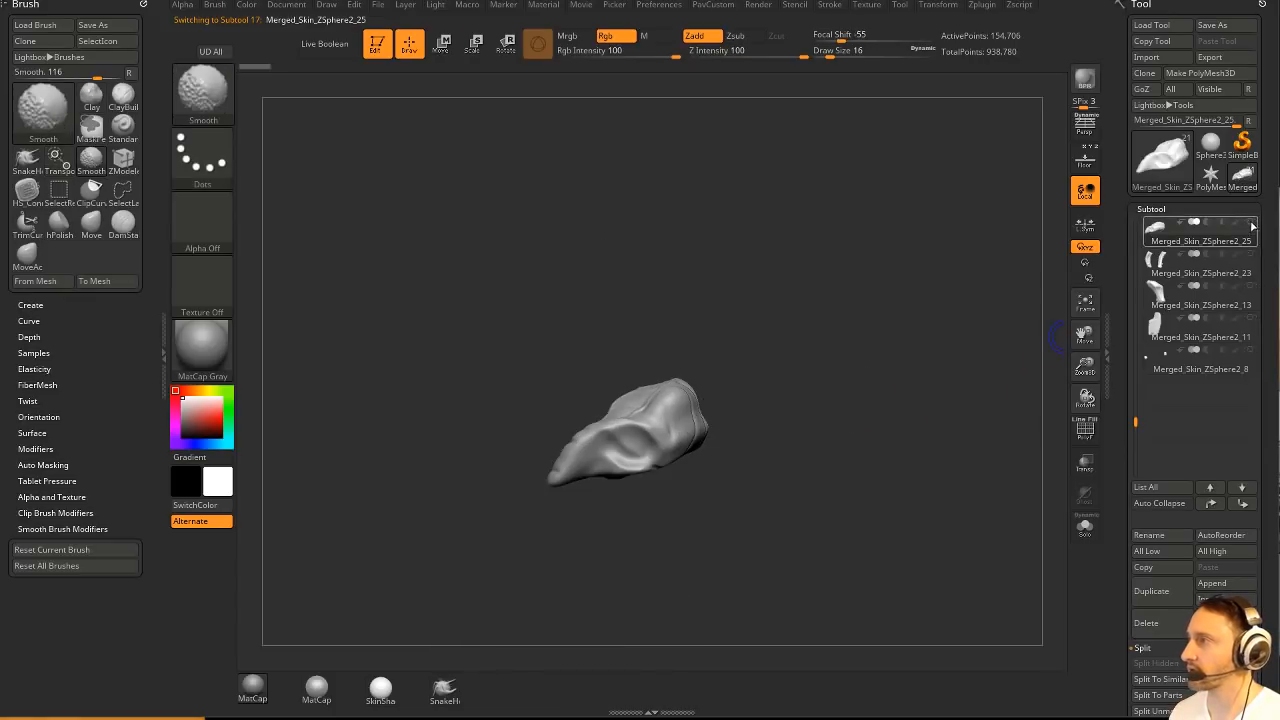
click(1251, 223)
Select the upper back plate Merged_Skin_ZSphere2_29 and tilt it away from the back with the transform gizmo.
alt+click(708, 394)
drag(829, 361, 720, 421)
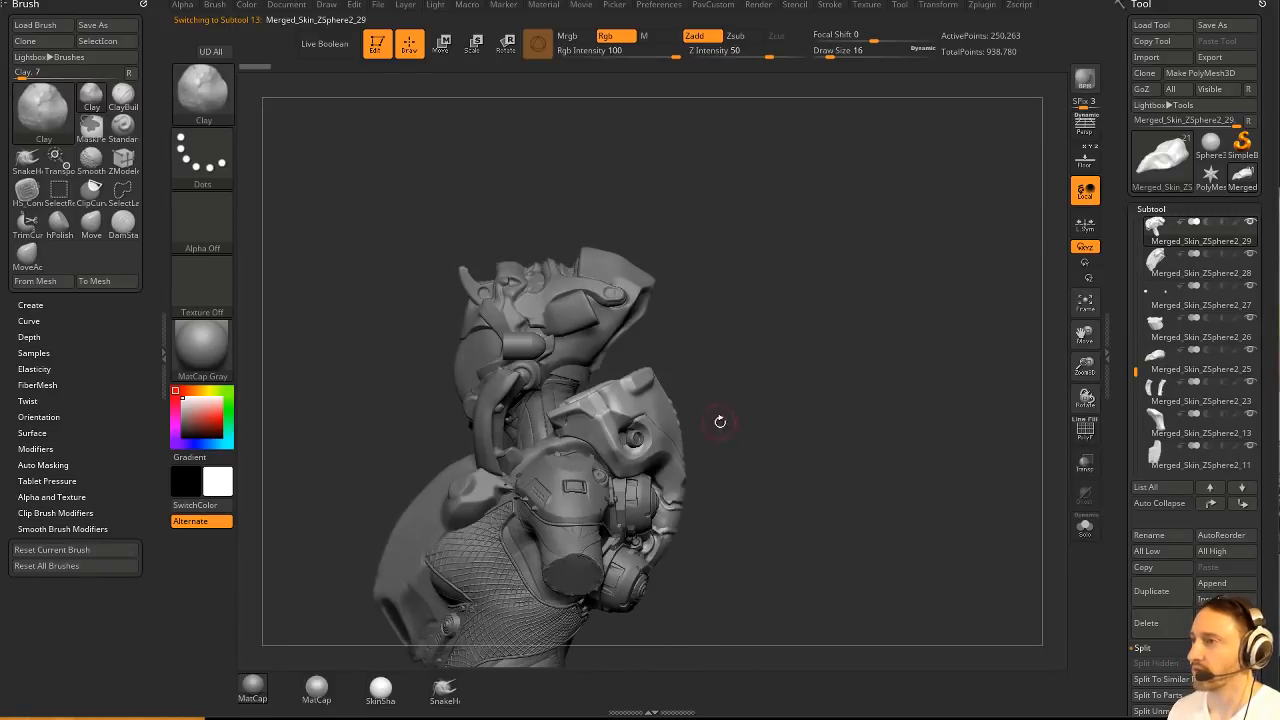
key(w)
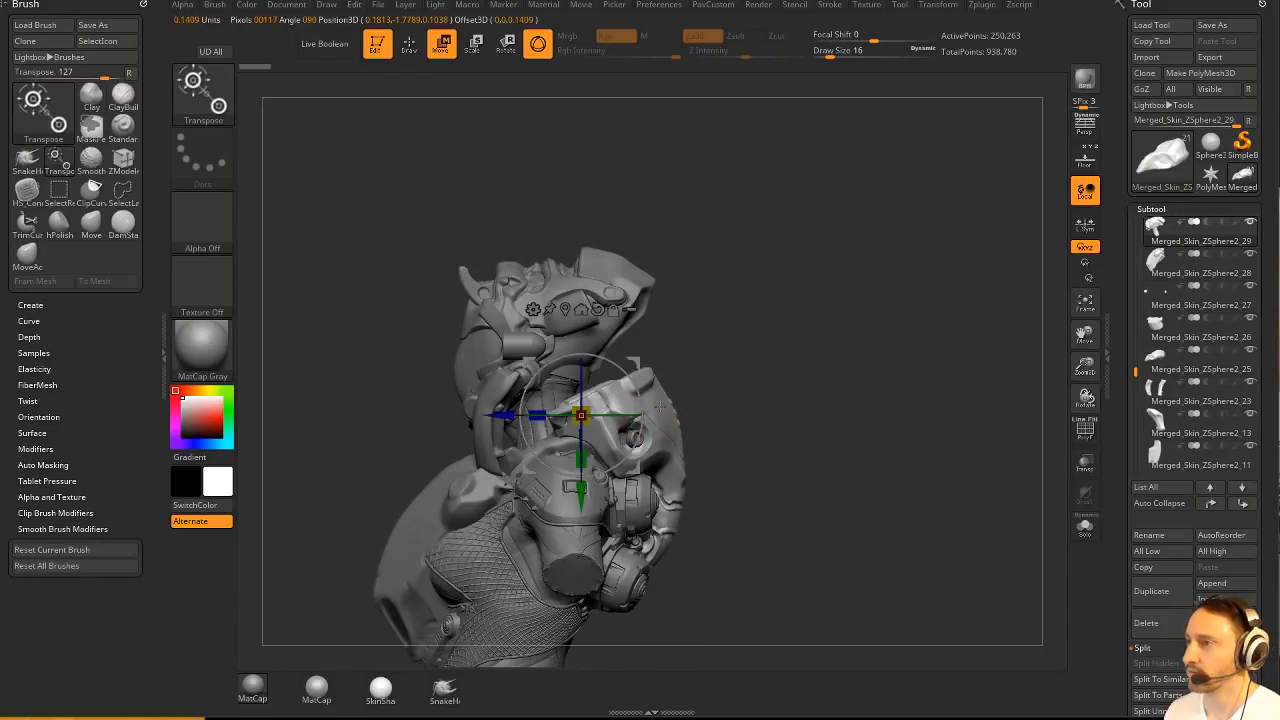
mouse_move(636, 405)
mouse_down()
mouse_move(622, 347)
mouse_move(760, 400)
mouse_move(922, 395)
mouse_up()
key(q)
key(ctrl+z)
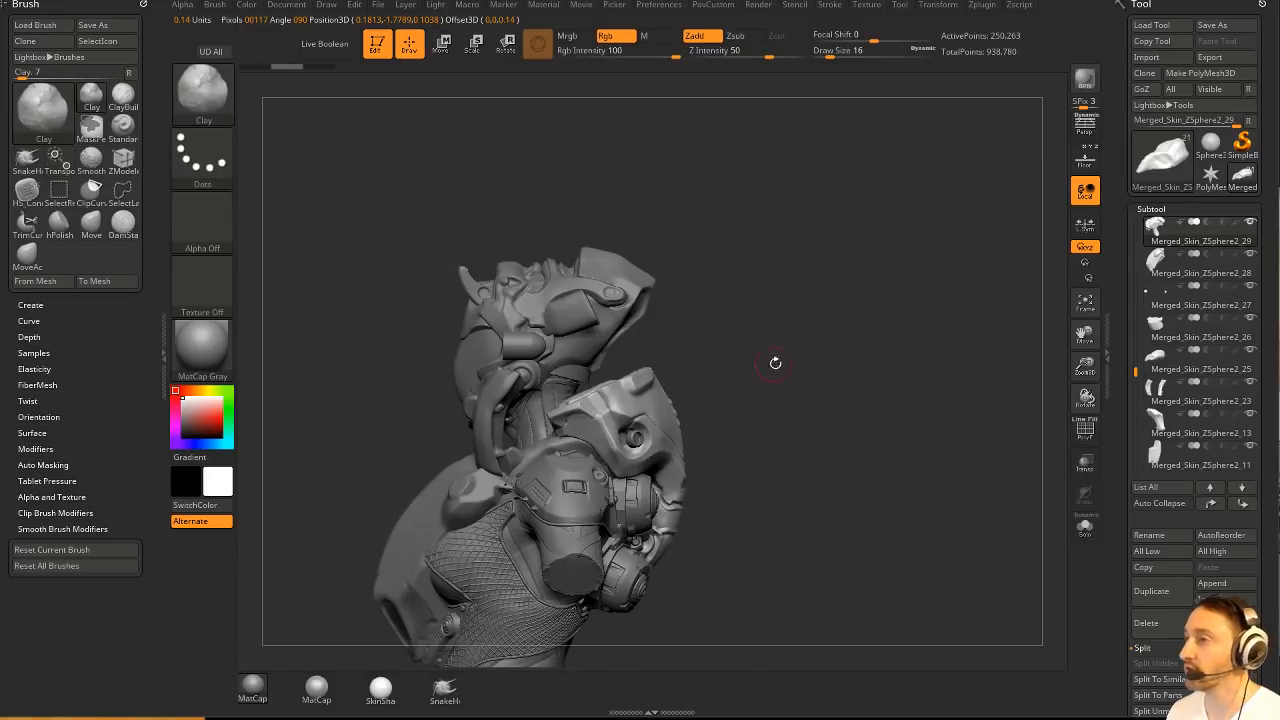
key(w)
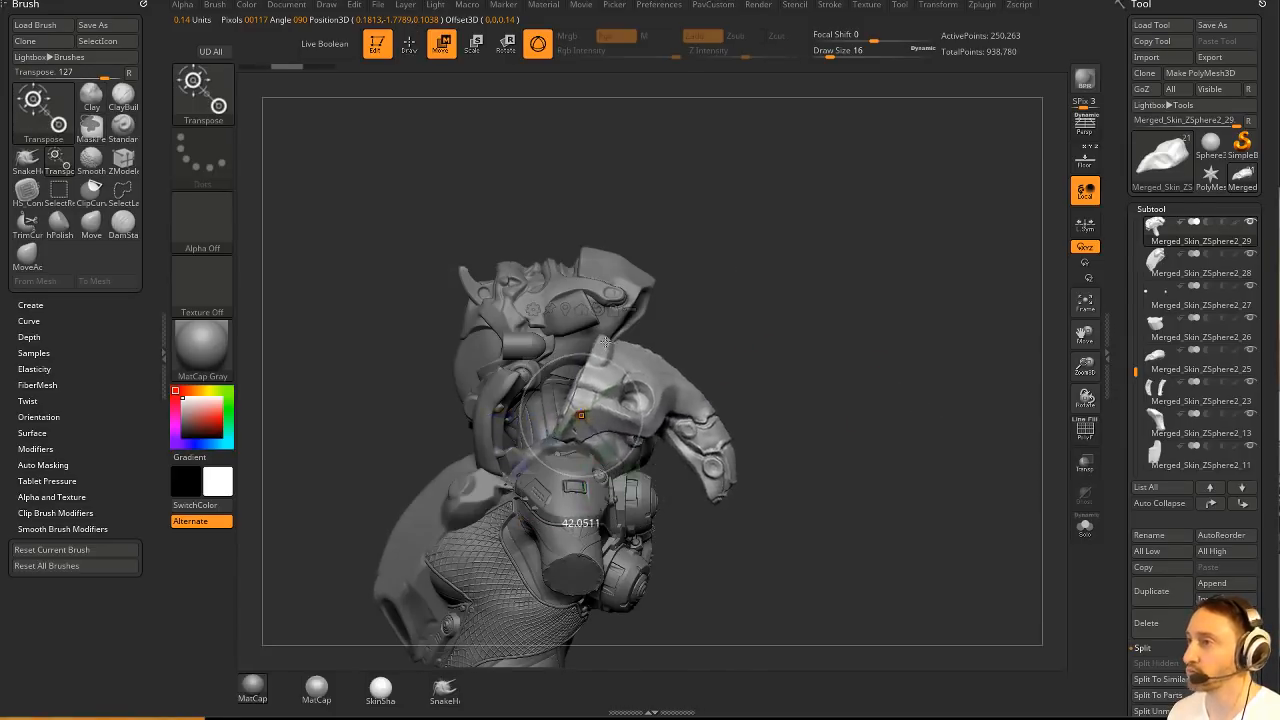
key(q)
Clip the back plate's upper edge symmetrically behind the neck with a ClipCurve cut from the rear view.
drag(846, 297, 896, 290)
mouse_move(622, 408)
mouse_down()
mouse_move(797, 286)
mouse_move(860, 360)
mouse_up()
key(ctrl+shift)
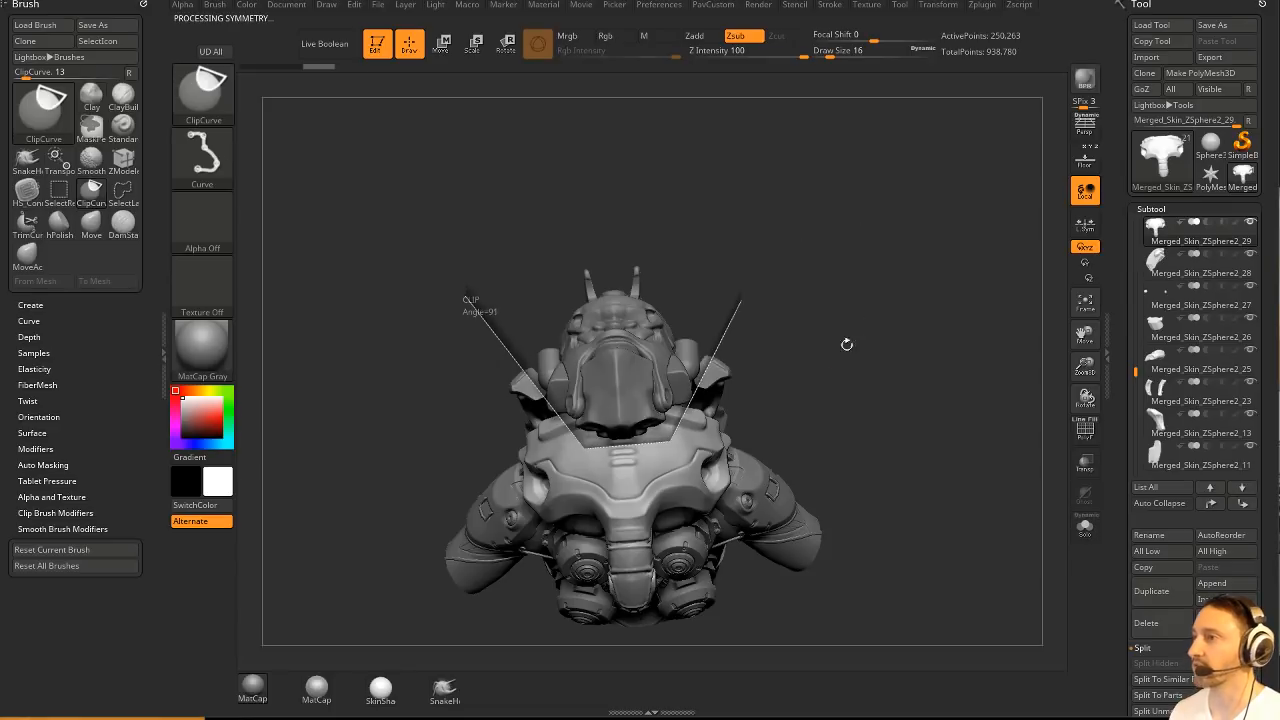
mouse_move(851, 400)
mouse_down()
mouse_move(907, 342)
mouse_move(877, 333)
mouse_up()
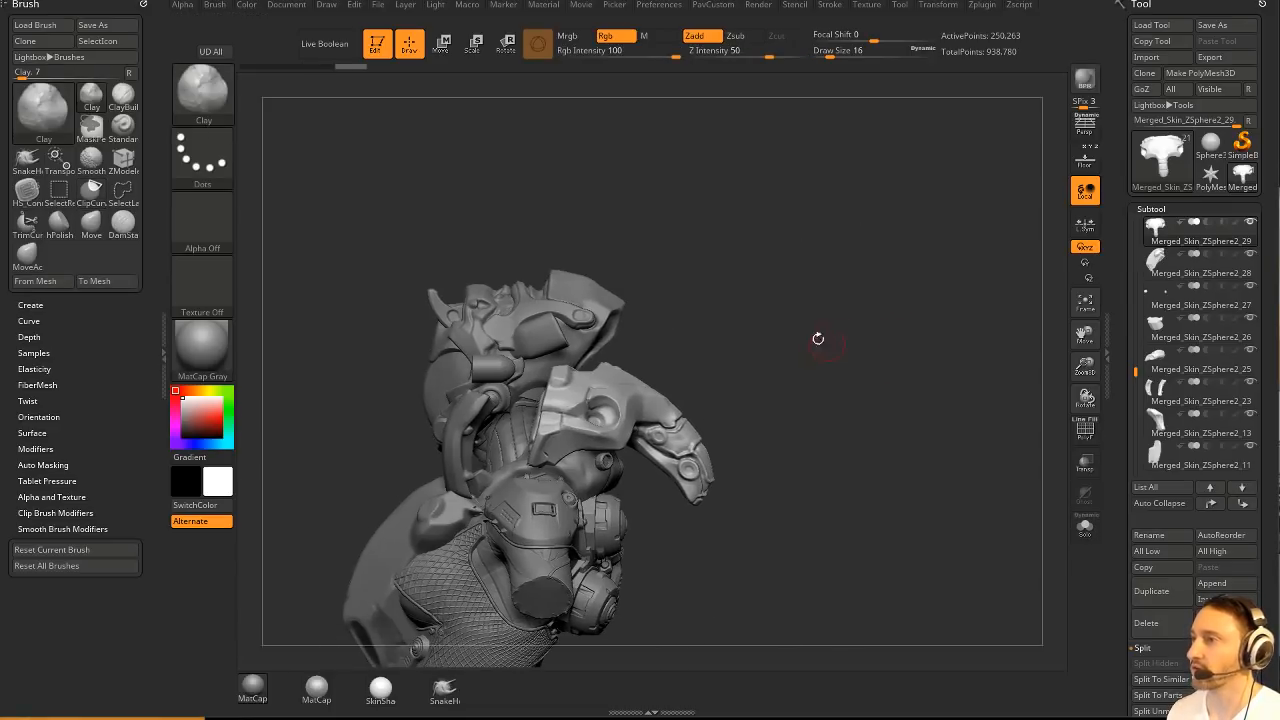
Rotate the back plate down about 55 degrees against the back with the gizmo and switch to the Standard brush.
key(w)
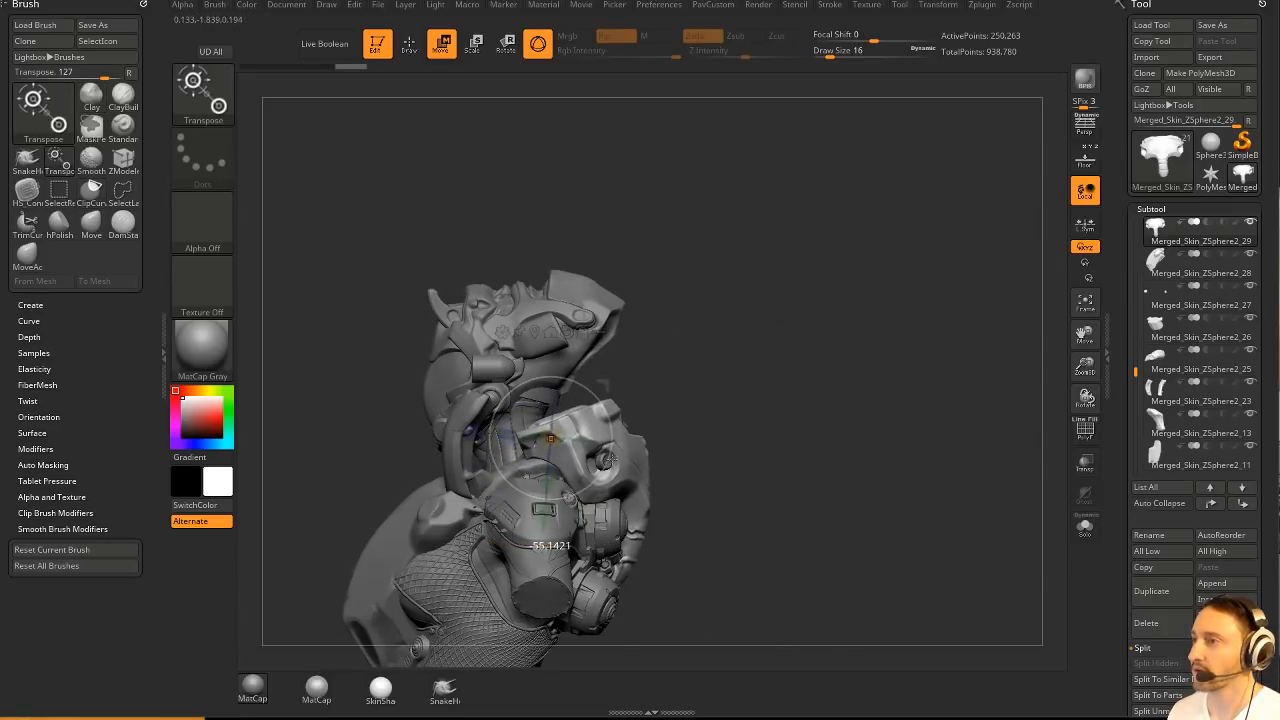
key(q)
mouse_move(643, 428)
mouse_down()
mouse_move(891, 371)
mouse_move(817, 304)
mouse_up()
key(b)
key(s)
key(t)
drag(780, 363, 620, 424)
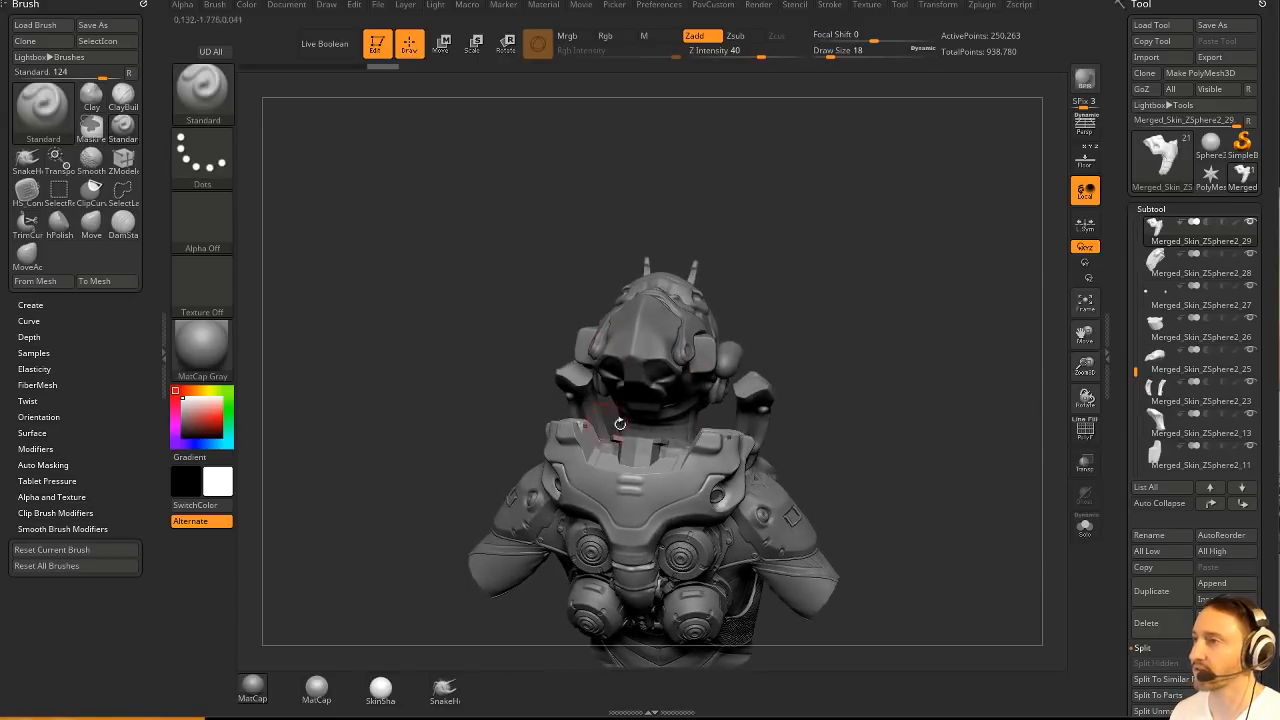
Select the subtool Merged_Skin_ZSphere2_26 behind the neck and delete it.
alt+click(631, 461)
drag(857, 429, 698, 431)
click(1146, 622)
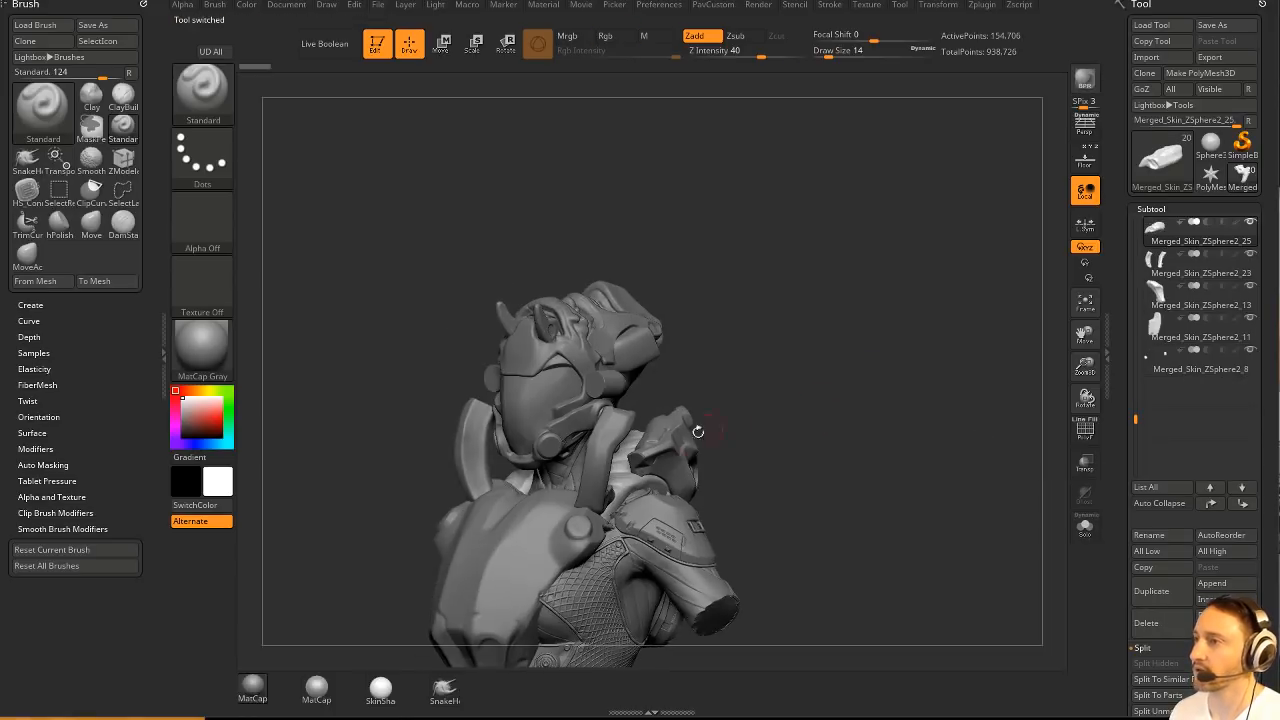
Select the chest plate Merged_Skin_ZSphere2_28 and try ClipCurve cuts on its upper edge from the front and side views.
alt+click(685, 416)
drag(771, 400, 890, 366)
alt+click(557, 352)
key(ctrl+shift)
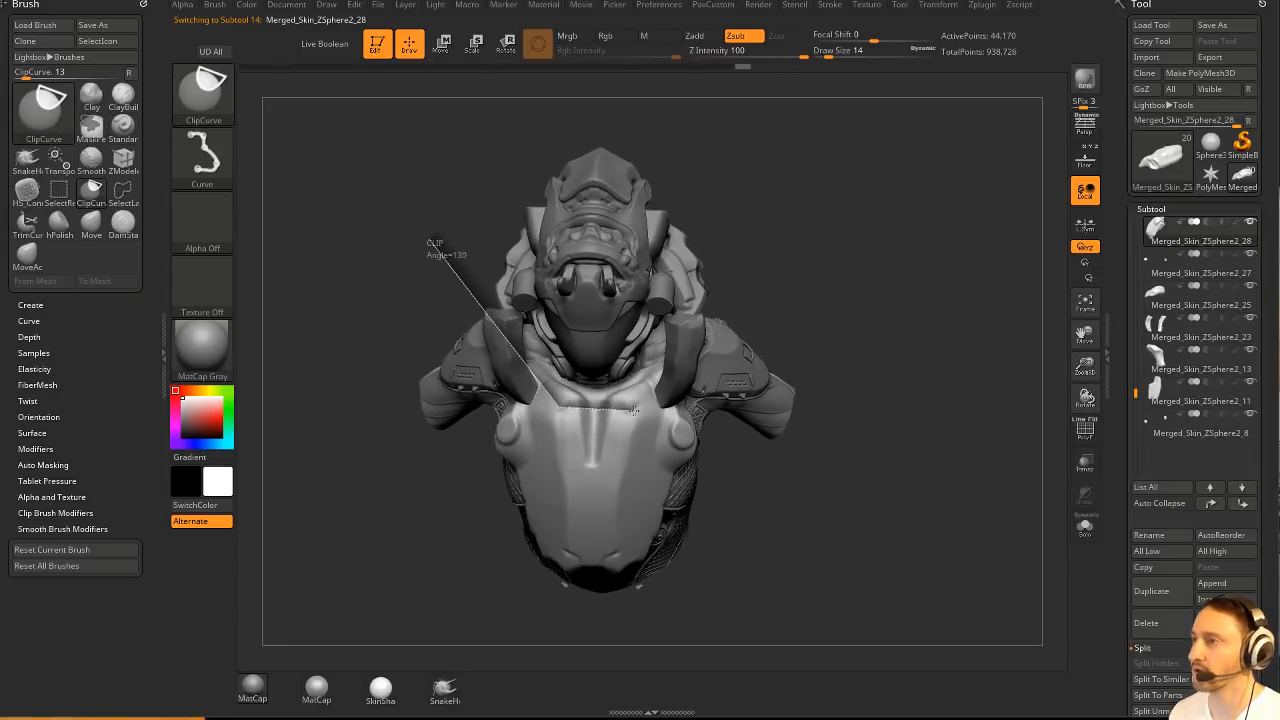
drag(978, 396, 890, 322)
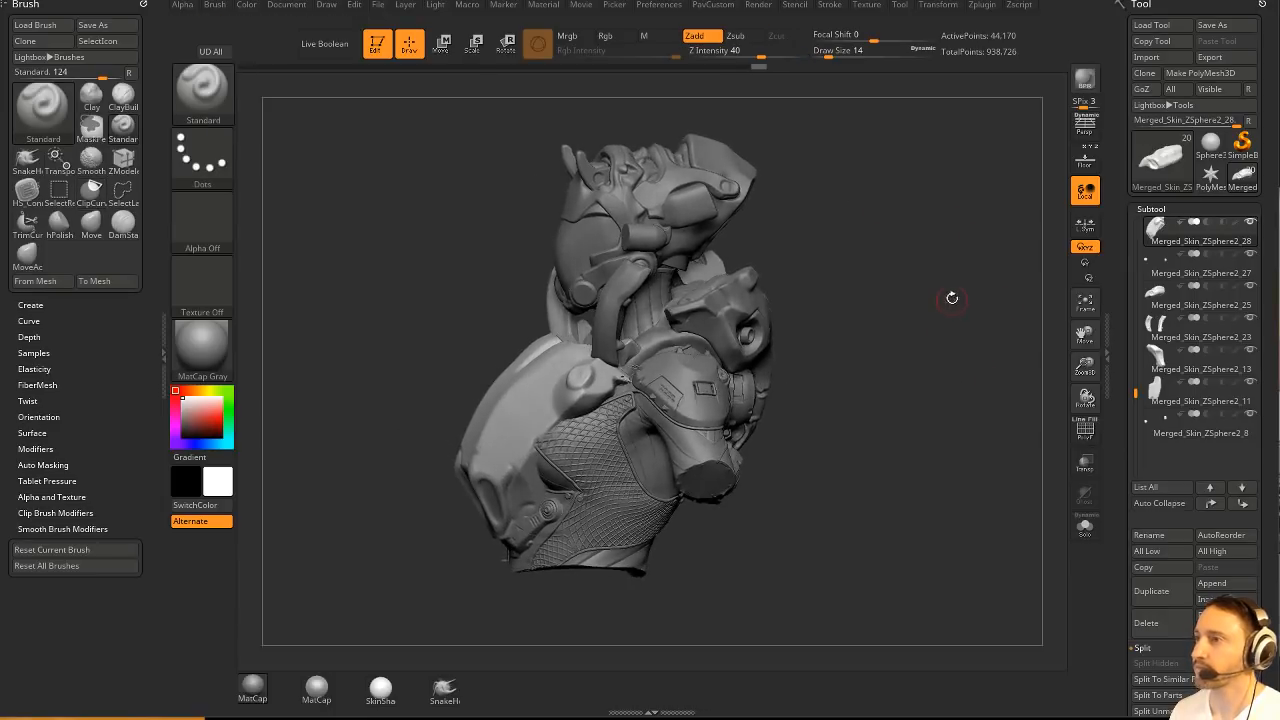
drag(930, 274, 915, 268)
key(ctrl+shift)
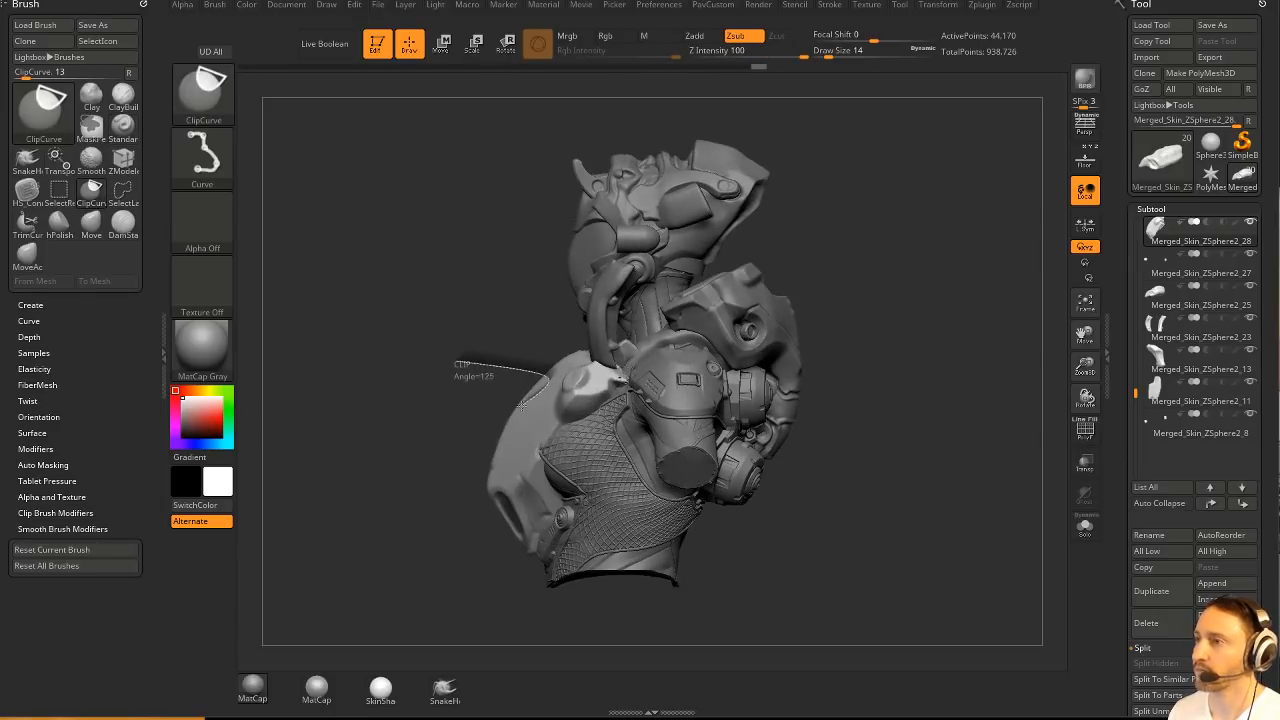
ctrl+shift+drag(615, 285, 616, 283)
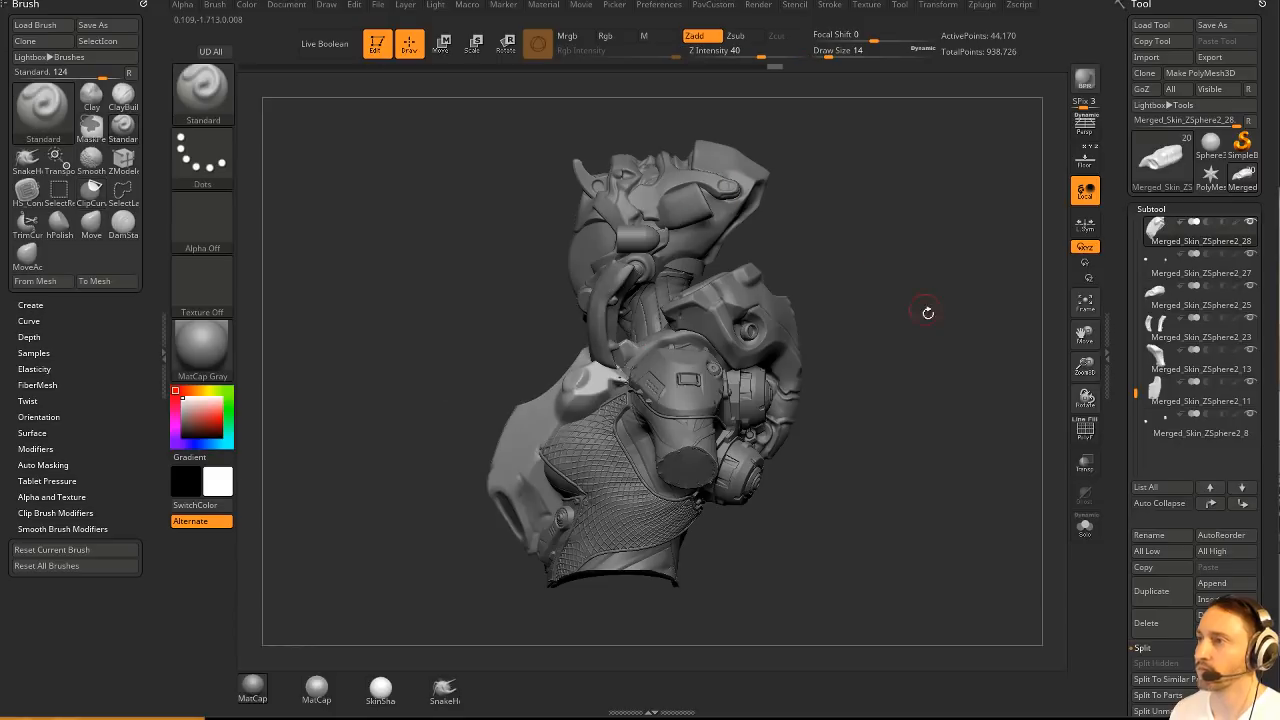
Cut a straight-sided, flat-bottomed neck notch into the chest plate's upper edge with ClipCurve from the front view.
mouse_move(928, 312)
mouse_down()
mouse_move(982, 307)
mouse_move(961, 339)
mouse_move(932, 342)
mouse_move(945, 348)
mouse_move(936, 356)
mouse_up()
ctrl+shift+drag(490, 260, 555, 425)
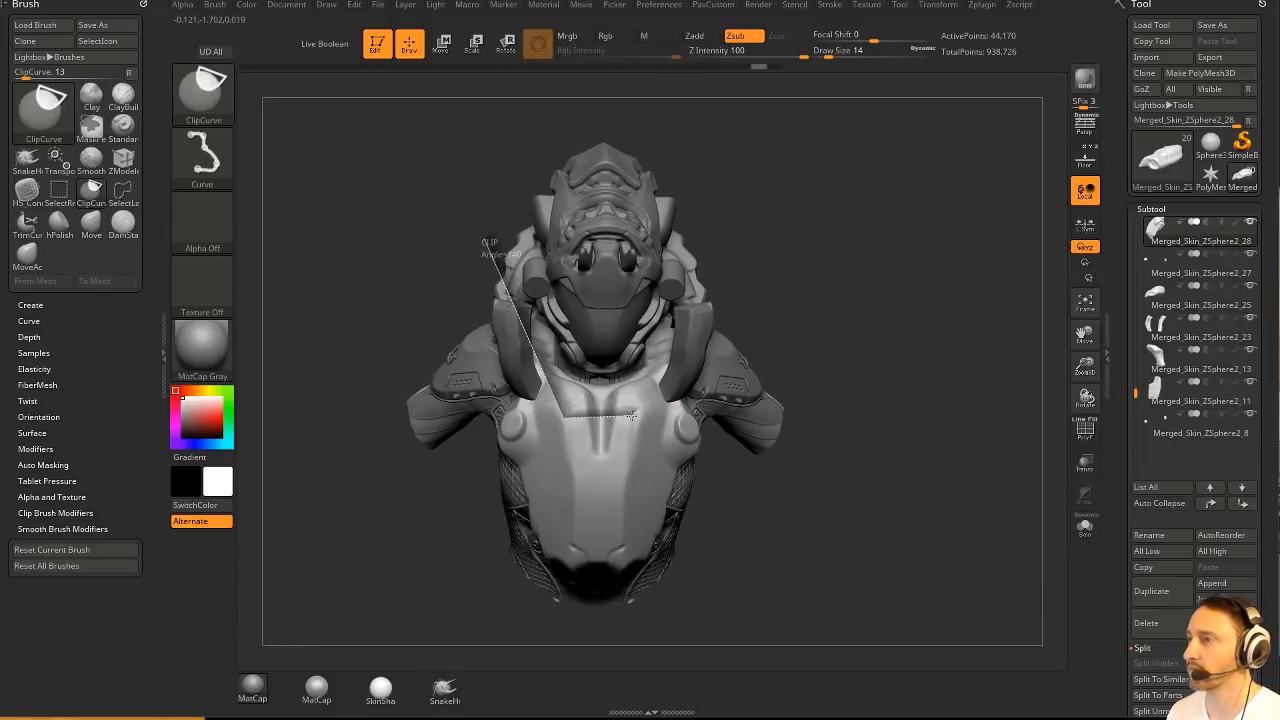
ctrl+shift+drag(636, 406, 640, 406)
mouse_move(907, 280)
mouse_down()
mouse_move(894, 340)
mouse_move(932, 282)
mouse_move(880, 287)
mouse_up()
ctrl+shift+drag(788, 322, 863, 269)
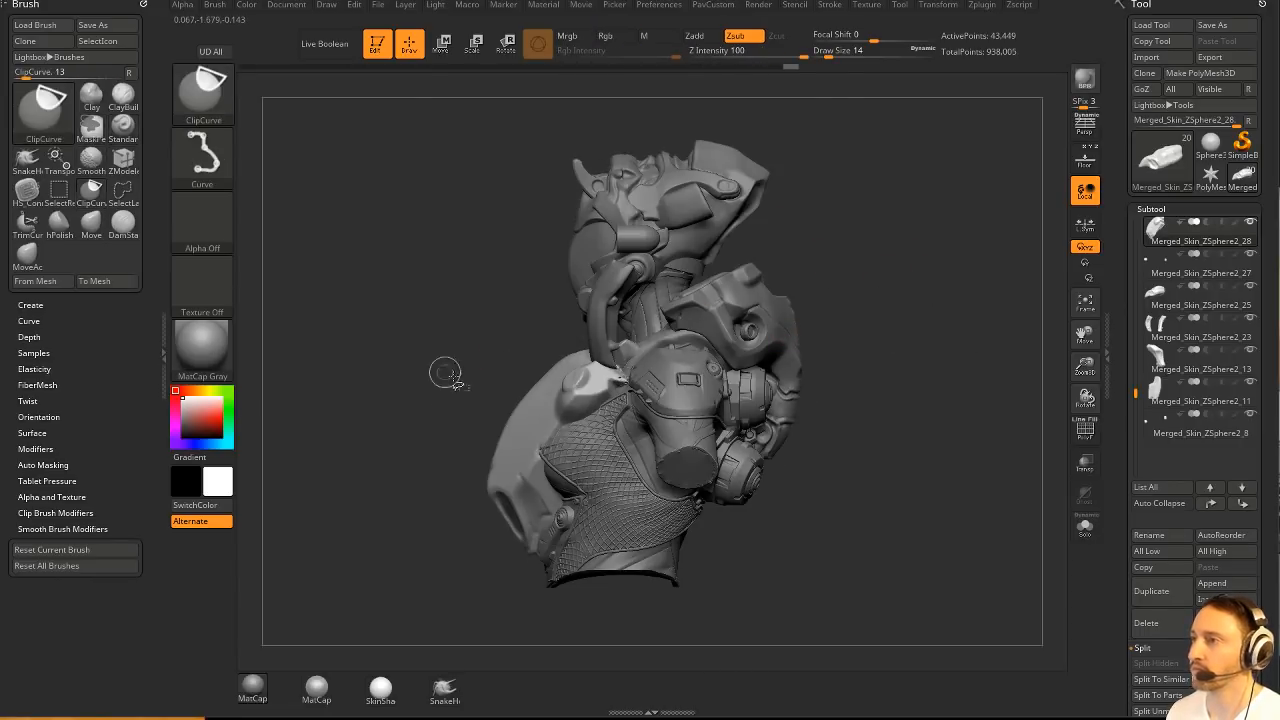
mouse_move(954, 252)
mouse_down()
mouse_move(980, 300)
mouse_move(971, 308)
mouse_move(960, 255)
mouse_up()
mouse_move(479, 288)
ctrl+shift+mouse_down()
mouse_move(585, 432)
mouse_move(650, 432)
ctrl+shift+mouse_up()
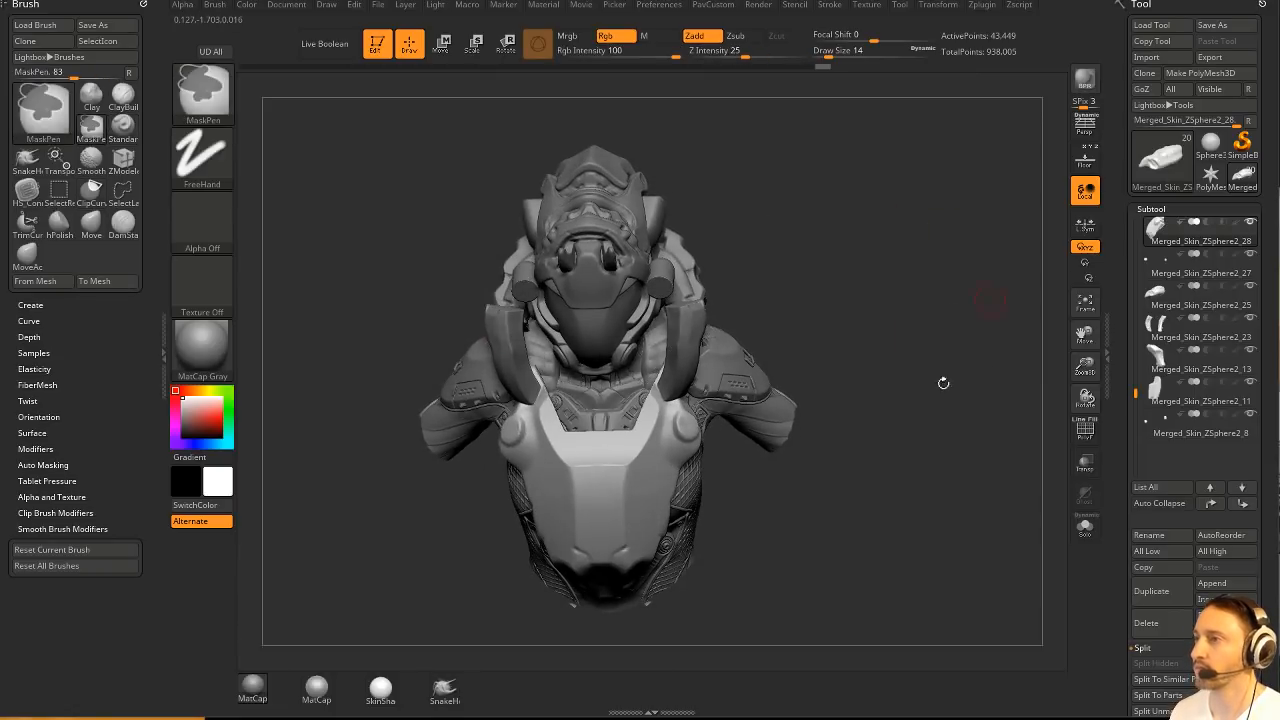
Make further ClipCurve cuts along the chest plate's edges from the front and three-quarter views.
mouse_move(943, 380)
mouse_down()
mouse_move(960, 314)
mouse_move(910, 350)
mouse_move(863, 343)
mouse_up()
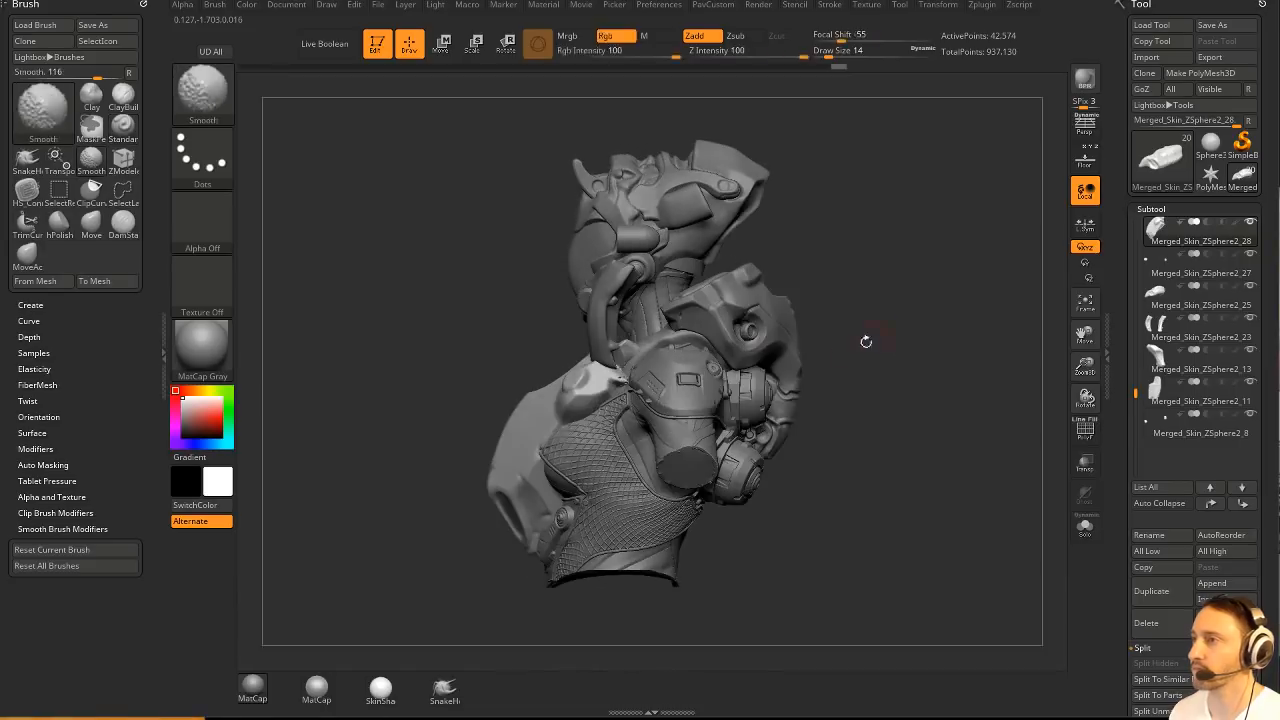
ctrl+shift+drag(495, 270, 745, 456)
drag(857, 400, 806, 234)
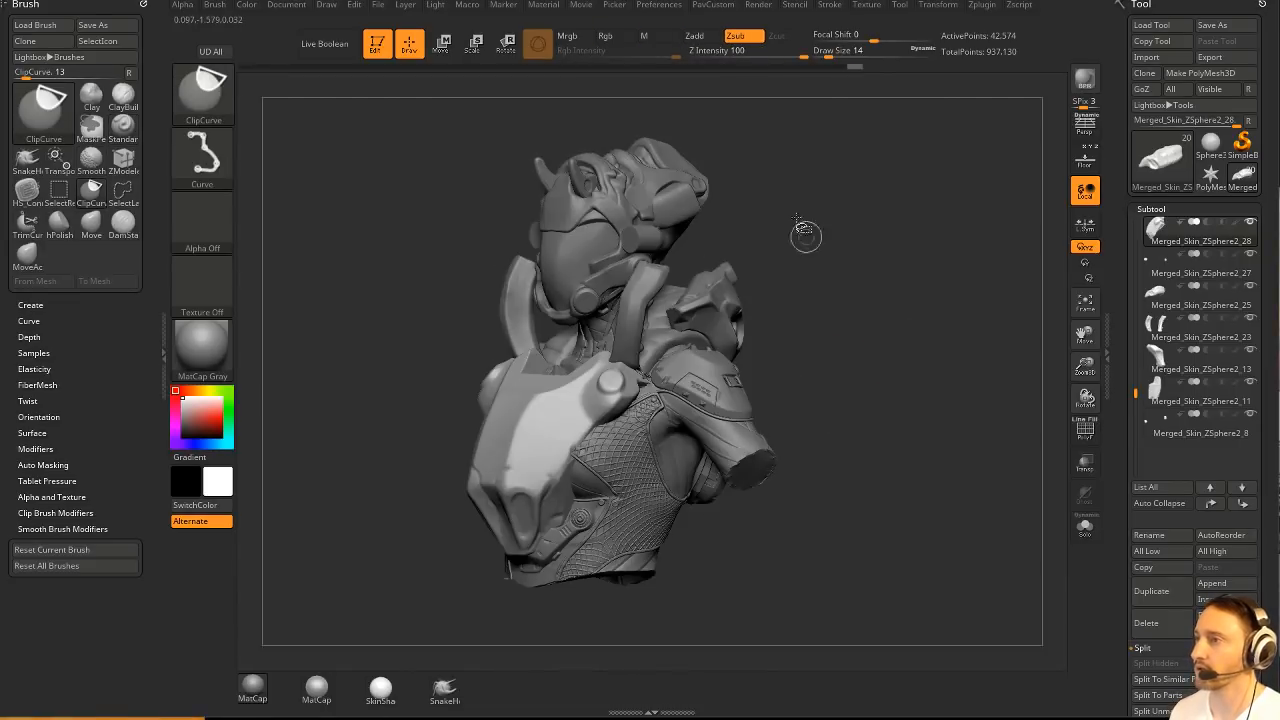
ctrl+shift+drag(622, 456, 623, 456)
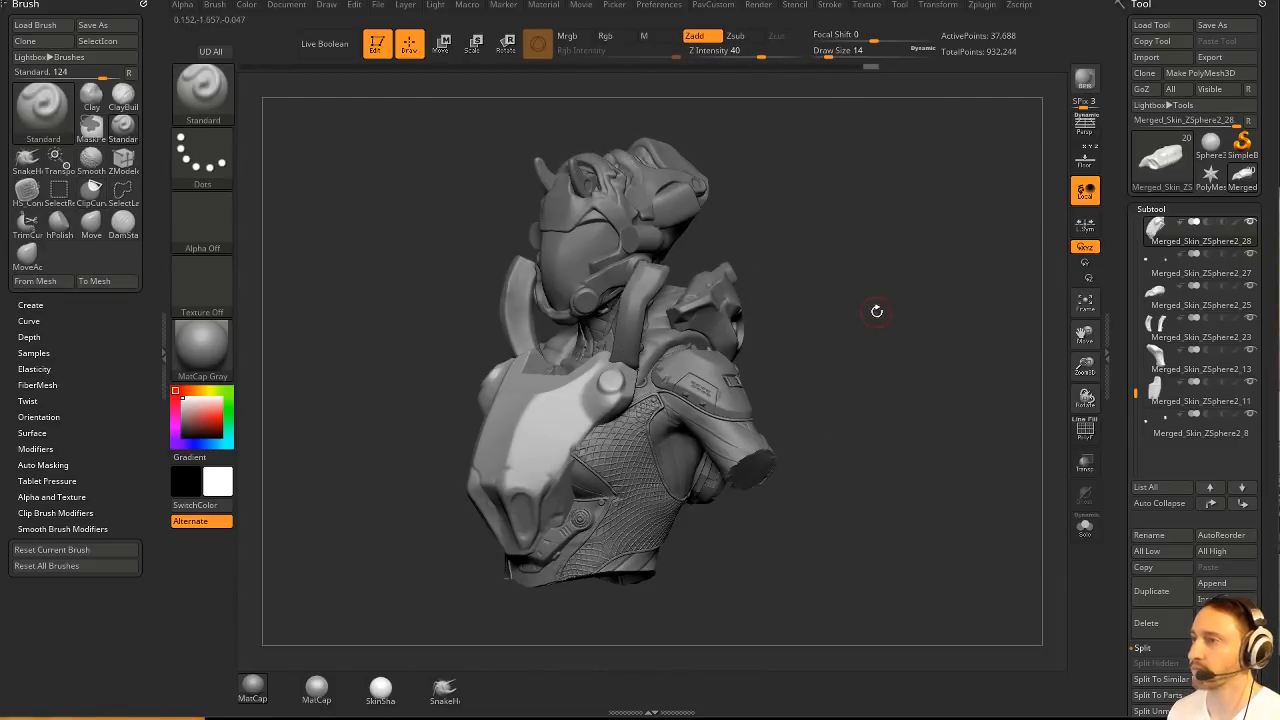
mouse_move(877, 309)
mouse_down()
mouse_move(926, 311)
mouse_move(862, 322)
mouse_move(883, 337)
mouse_move(870, 340)
mouse_up()
Select the upper back plate Merged_Skin_ZSphere2_29, reshape it with the Move brush at draw size 172 and adjust it with the transform gizmo.
key(s)
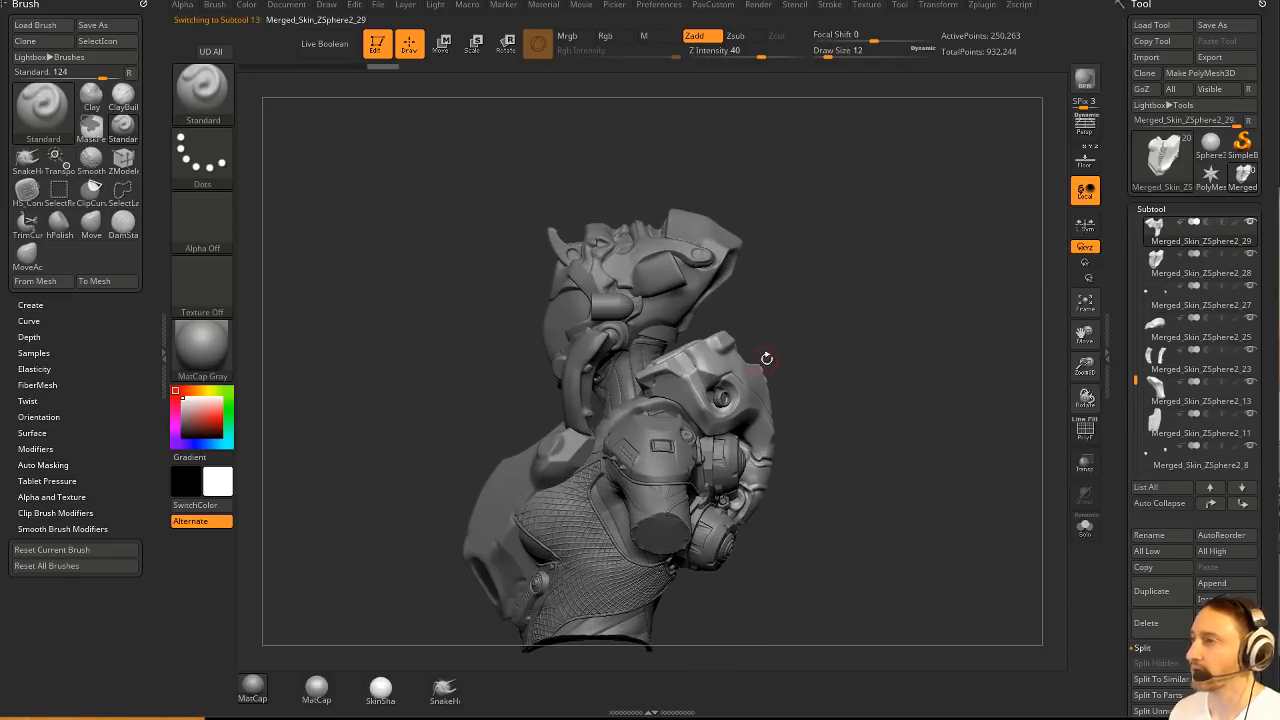
key(s)
drag(766, 350, 800, 346)
key(b)
key(m)
key(v)
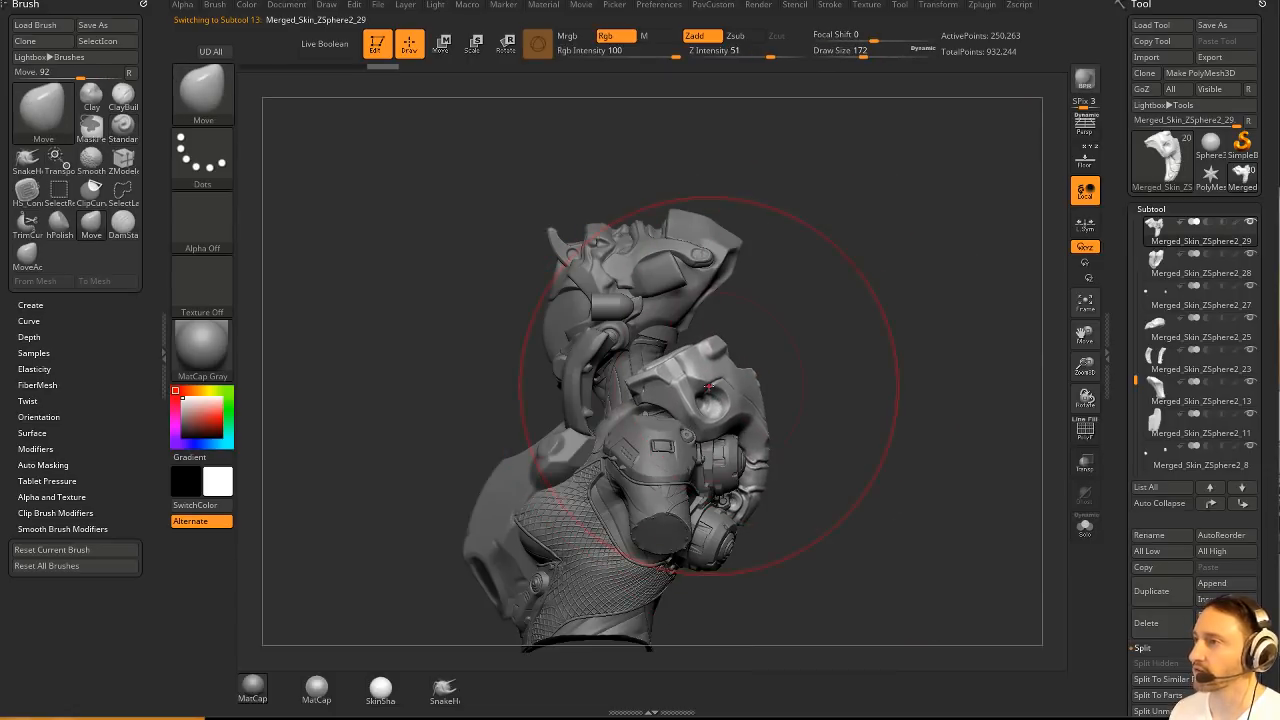
key(w)
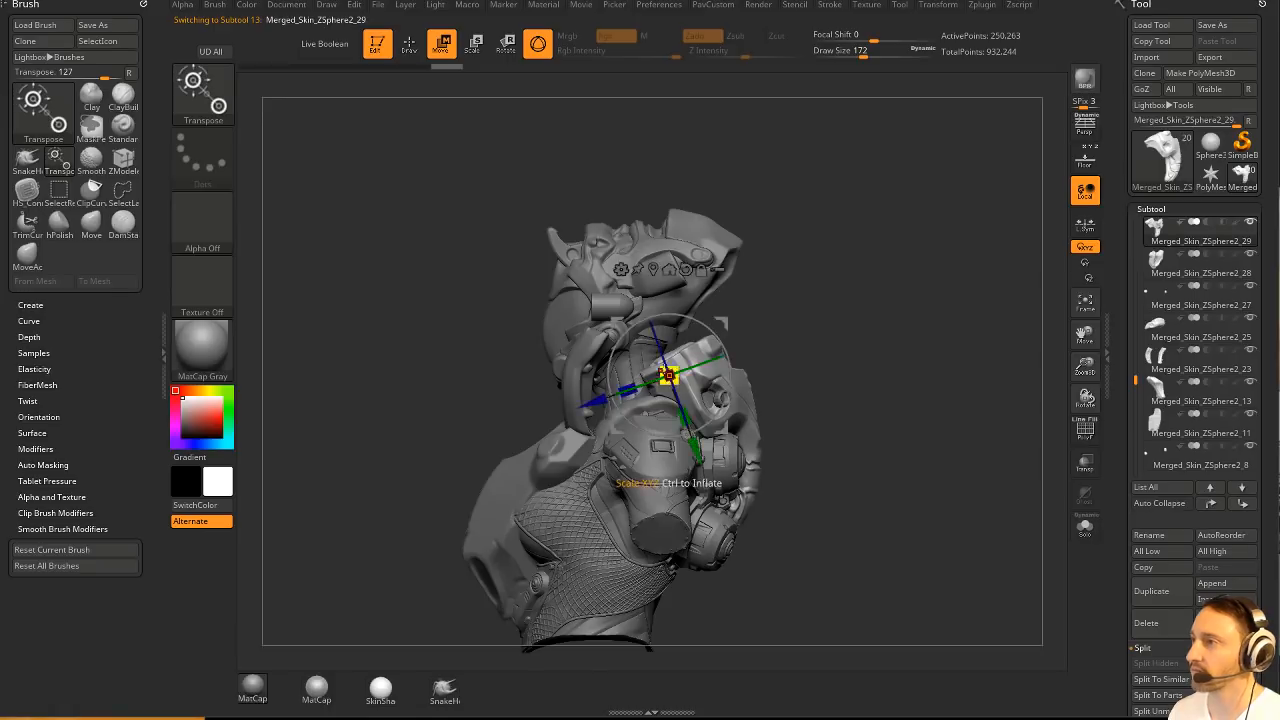
key(q)
Select the small detail pieces Merged_Skin_ZSphere2_27 on the upper back plate and delete them.
drag(721, 322, 777, 373)
alt+click(726, 399)
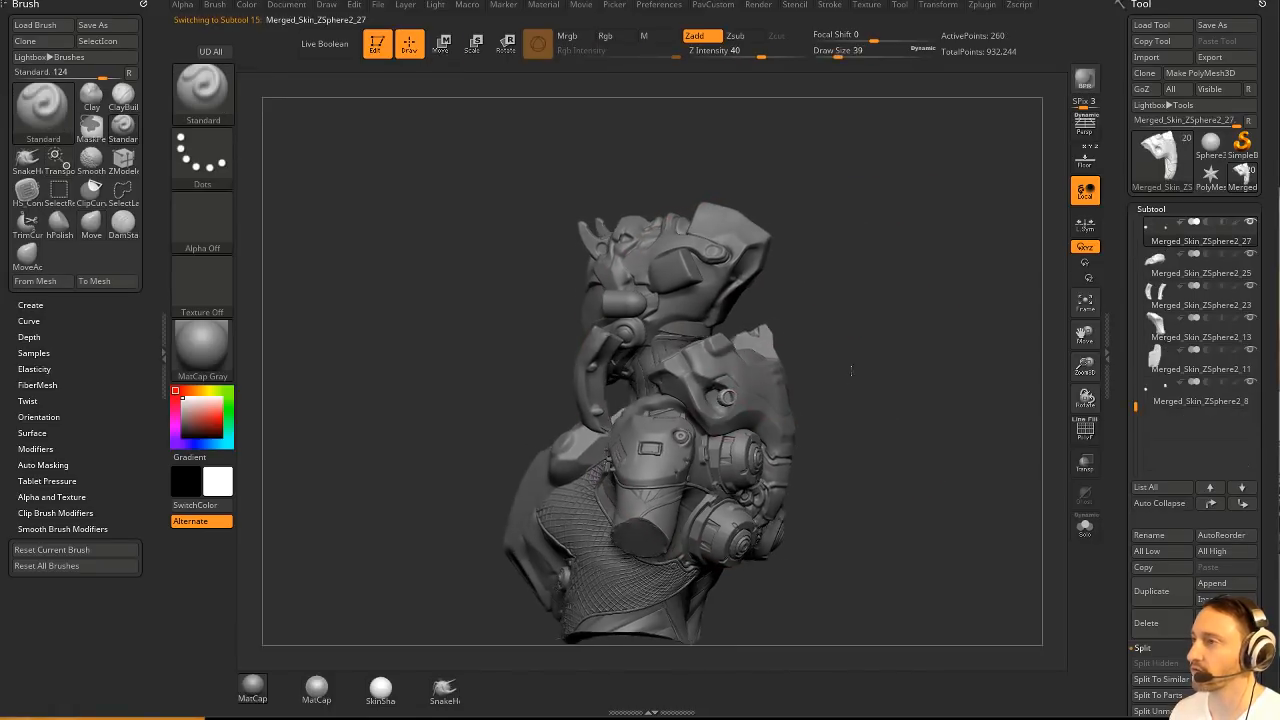
click(1144, 623)
Pull the collar piece Merged_Skin_ZSphere2_25 into a better fit around the neck and shoulders with the Move brush at draw size 90.
mouse_move(863, 341)
mouse_down()
mouse_move(817, 368)
mouse_move(934, 375)
mouse_move(840, 408)
mouse_up()
key(b)
key(m)
key(v)
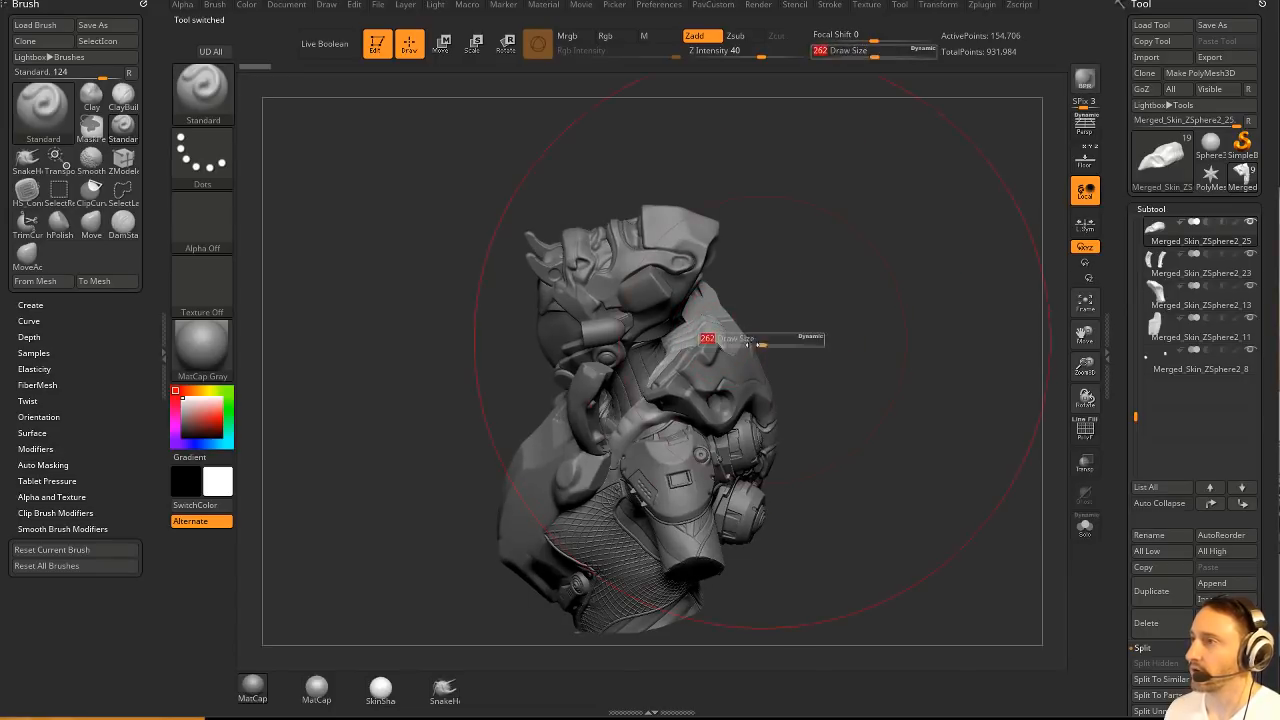
mouse_move(806, 354)
mouse_down()
mouse_move(790, 395)
mouse_move(906, 386)
mouse_move(911, 454)
mouse_move(891, 397)
mouse_move(880, 400)
mouse_up()
key(s)
click(603, 447)
mouse_move(775, 400)
mouse_down()
mouse_move(877, 416)
mouse_move(872, 450)
mouse_up()
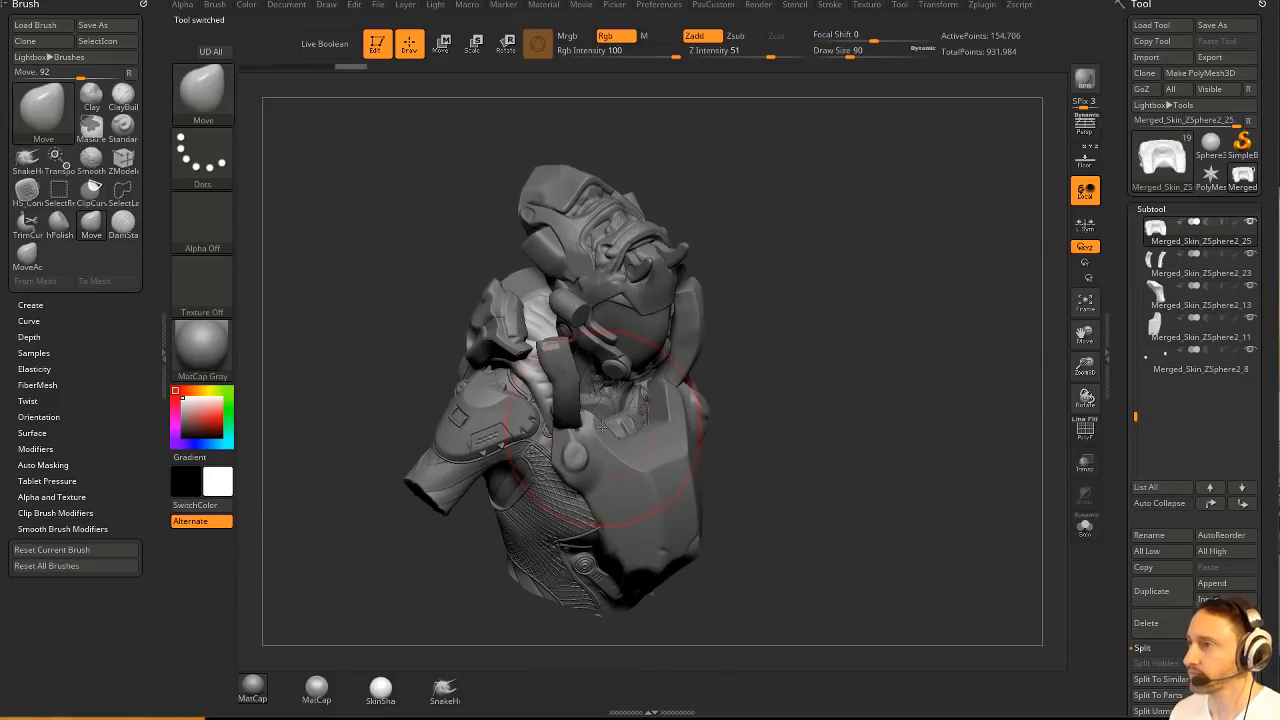
drag(638, 426, 655, 420)
drag(926, 434, 630, 425)
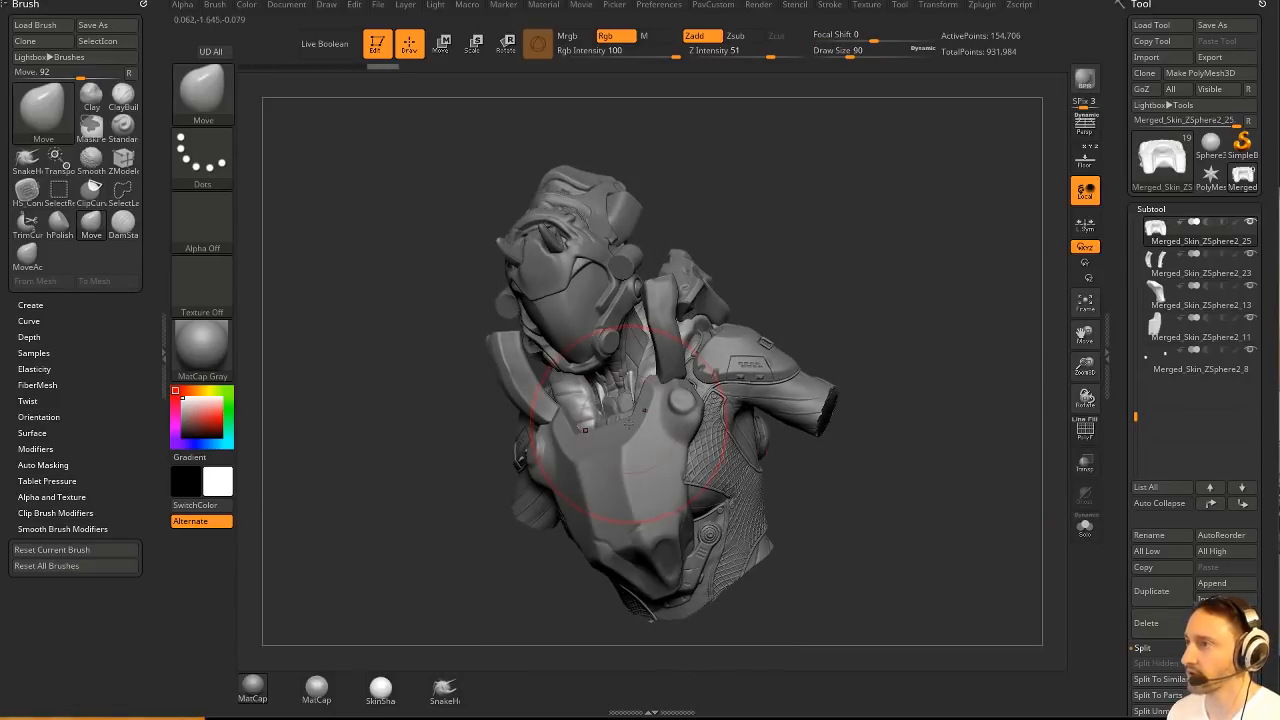
Inspect the collar's open front in solo mode, restore the full bust and enable ghost transparency.
click(1085, 527)
drag(1045, 455, 1042, 514)
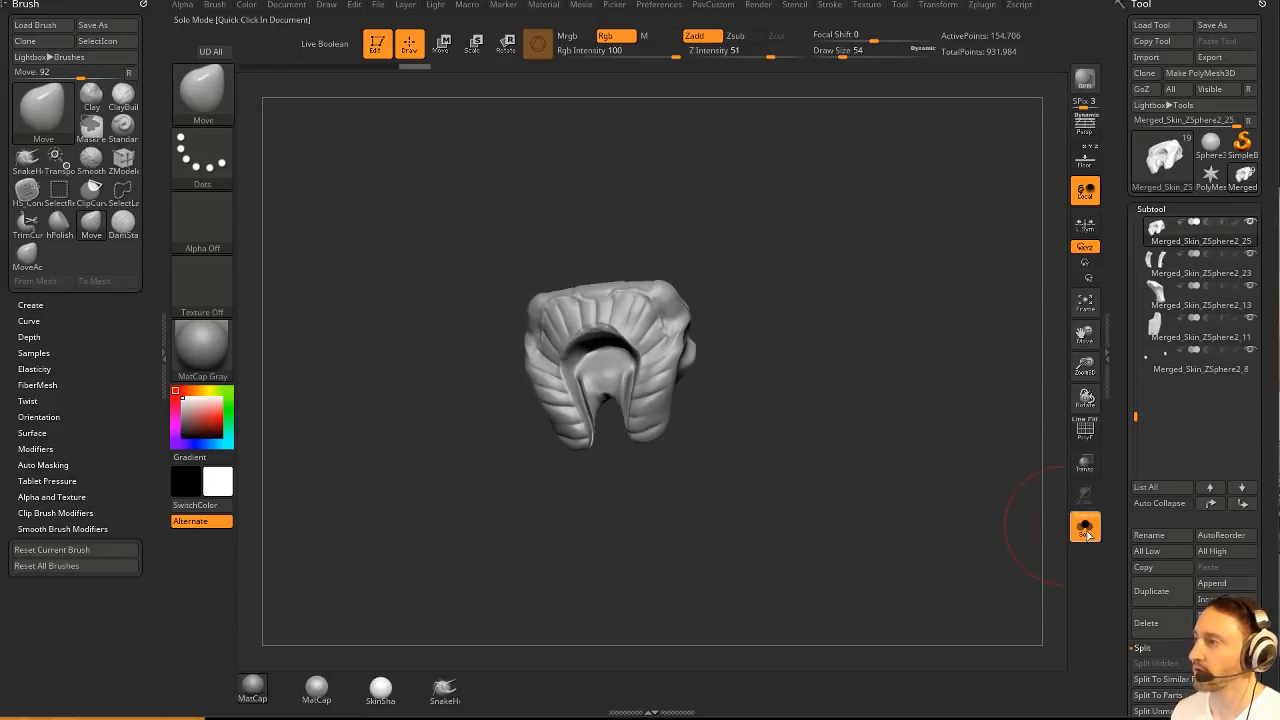
click(1085, 527)
click(1084, 467)
drag(908, 478, 636, 463)
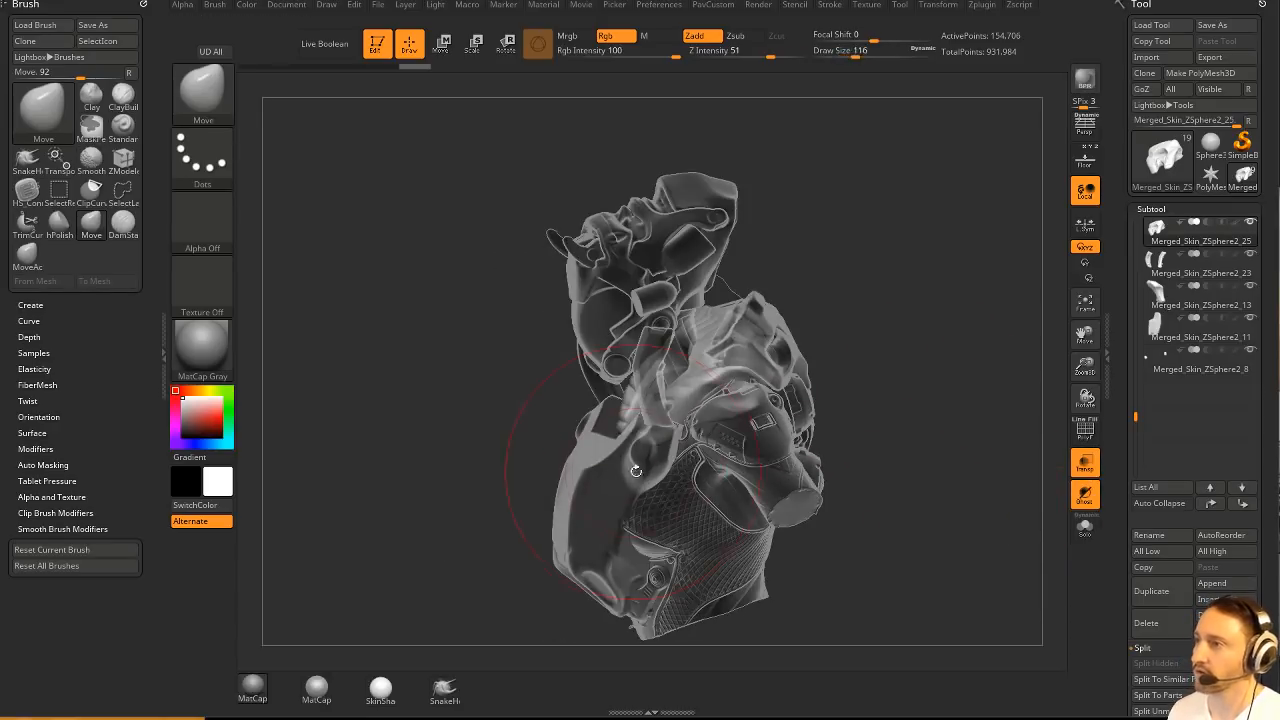
mouse_move(868, 466)
mouse_down()
mouse_move(622, 473)
mouse_move(640, 455)
mouse_move(611, 490)
mouse_move(922, 389)
mouse_move(902, 413)
mouse_move(834, 414)
mouse_move(780, 436)
mouse_up()
Mask the collar around its front ends and stretch an end toward the centre about 0.126 units with the gizmo.
key(ctrl)
ctrl+click(908, 420)
key(w)
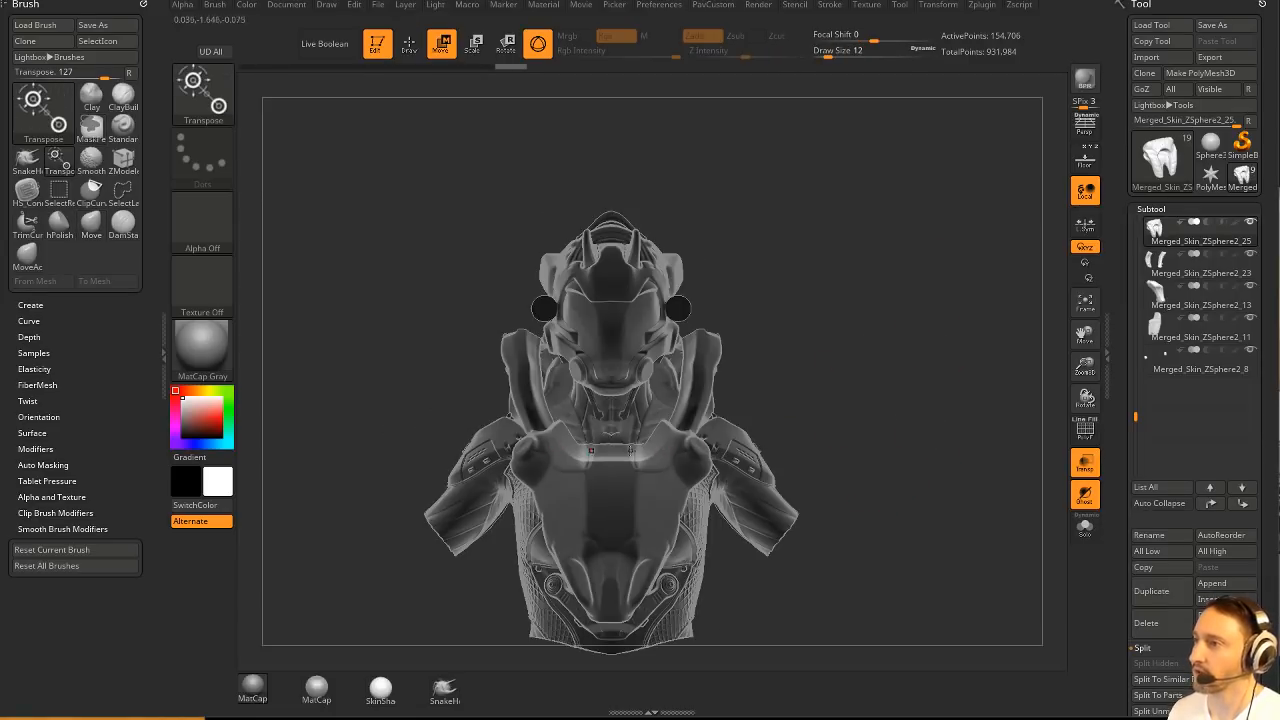
mouse_move(652, 417)
mouse_down()
mouse_move(698, 438)
mouse_move(722, 416)
mouse_move(690, 416)
mouse_up()
Clear the mask, re-DynaMesh the collar to fuse its front ends, and isolate it in solo mode.
ctrl+drag(880, 352, 918, 398)
ctrl+drag(925, 343, 966, 405)
key(q)
click(1086, 528)
mouse_move(903, 378)
mouse_down()
mouse_move(955, 443)
mouse_move(922, 452)
mouse_move(826, 431)
mouse_up()
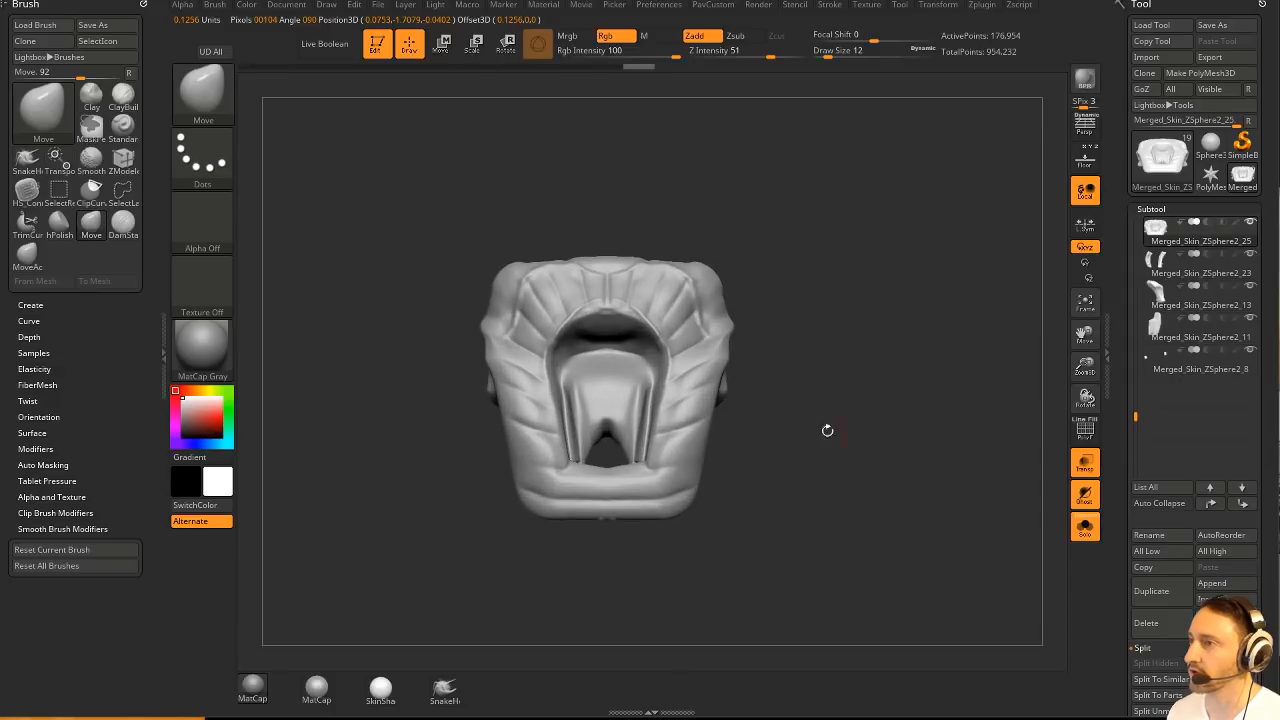
Smooth the surface along the collar's fused front band.
shift+drag(568, 491, 549, 494)
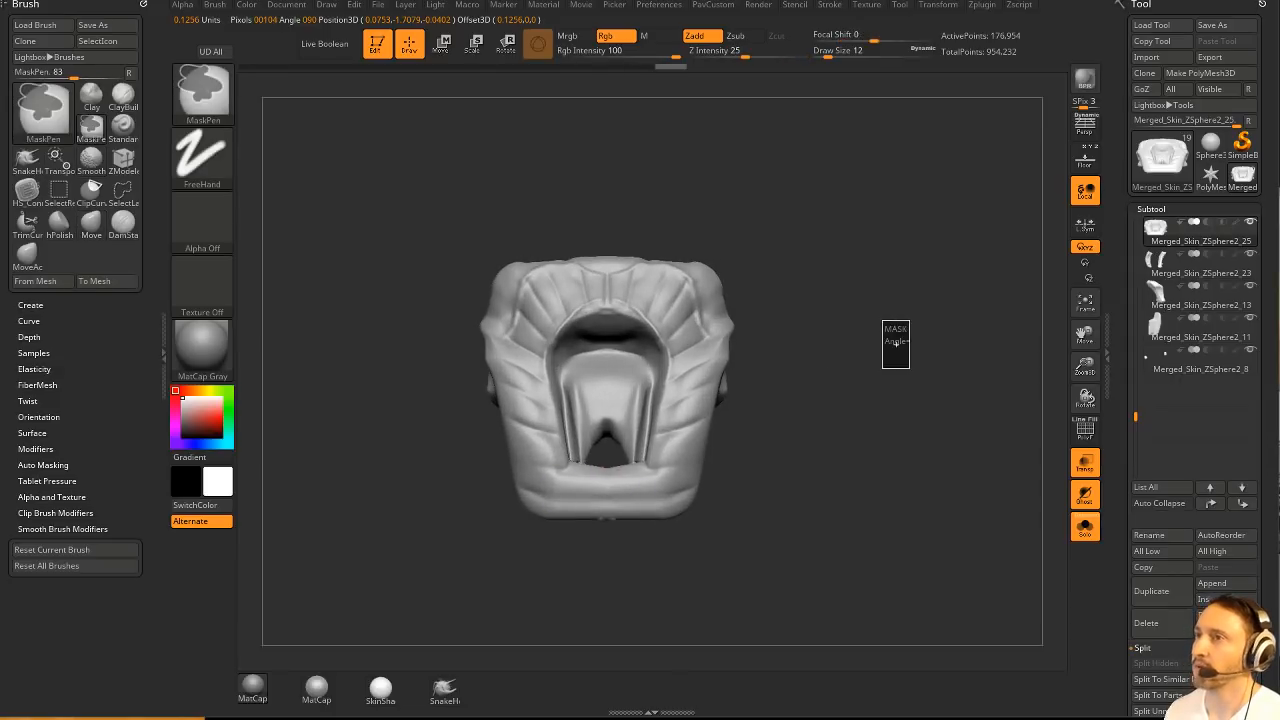
click(205, 92)
key(m)
key(v)
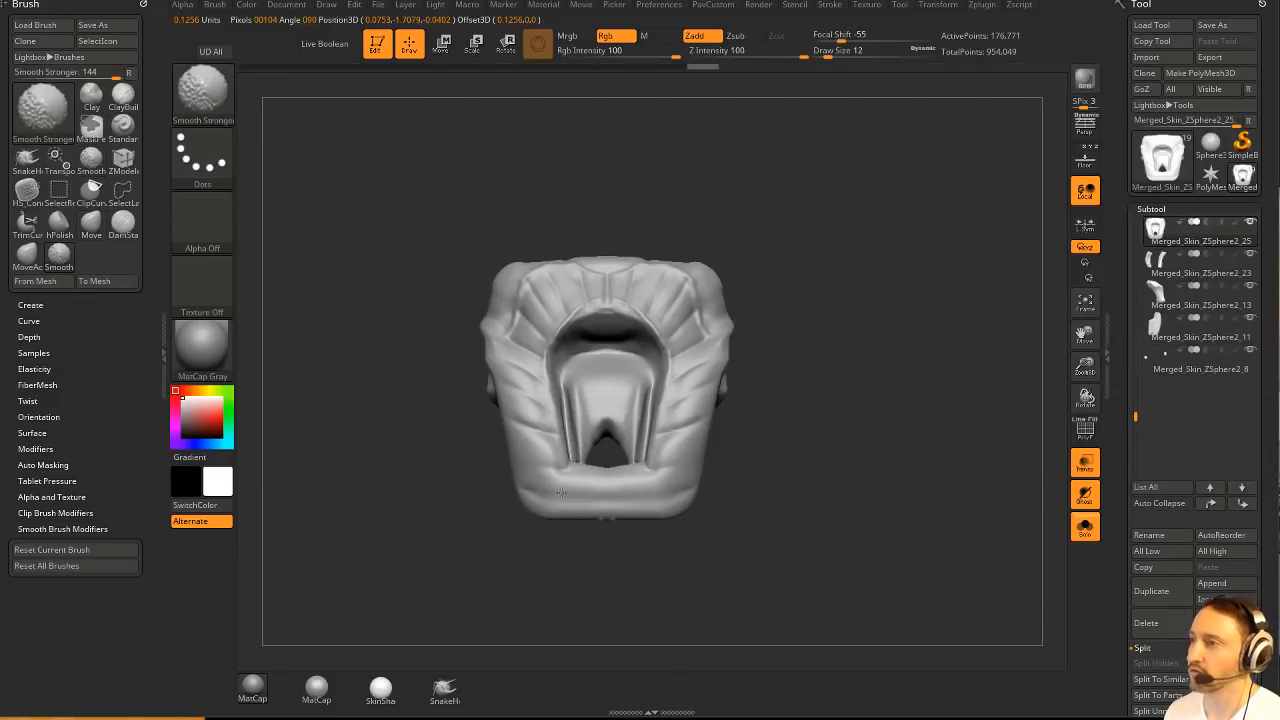
Carve crease lines across the collar's side and front band with the DamStandard brush at draw size 12.
key(b)
key(d)
key(s)
drag(775, 375, 798, 390)
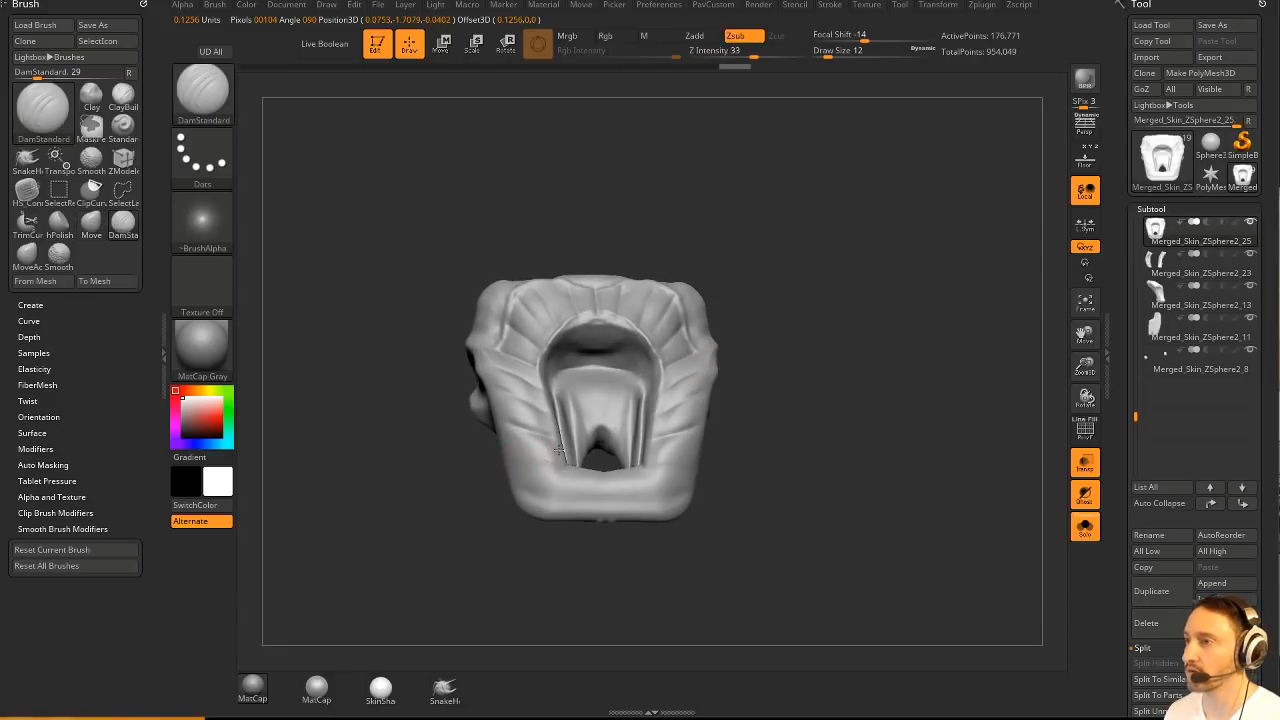
drag(505, 449, 560, 460)
mouse_move(538, 504)
mouse_down()
mouse_move(568, 474)
mouse_move(597, 516)
mouse_up()
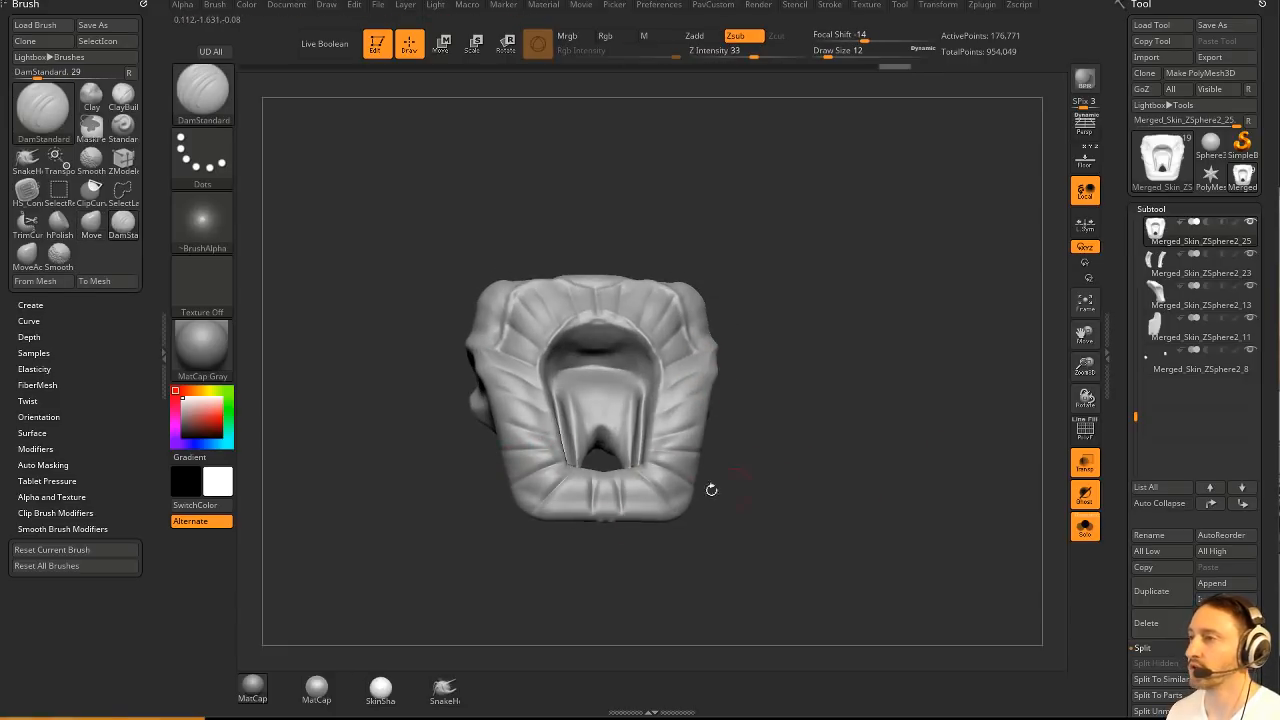
Restore the full bust with transparency off and flatten the collar's side with the hPolish brush at draw size 46.
click(1085, 527)
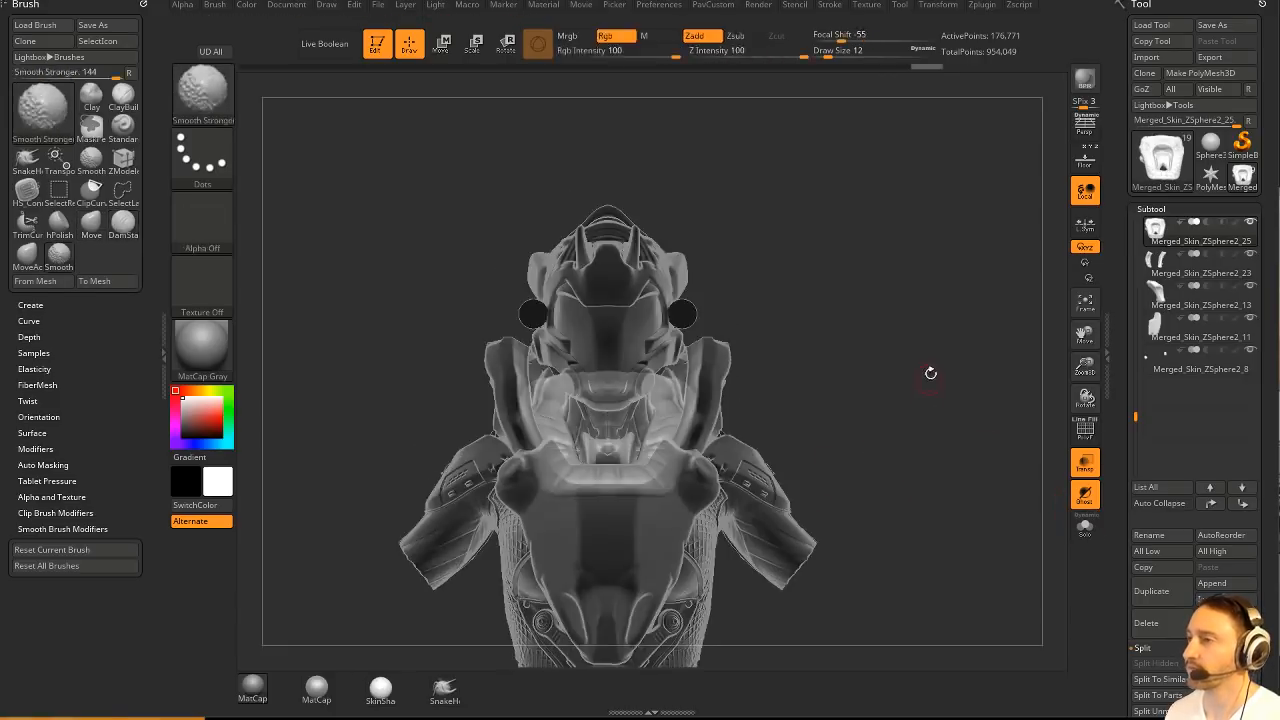
click(1081, 459)
mouse_move(990, 400)
mouse_down()
mouse_move(959, 371)
mouse_move(890, 430)
mouse_move(916, 404)
mouse_move(820, 370)
mouse_move(770, 381)
mouse_move(829, 380)
mouse_move(871, 403)
mouse_move(865, 377)
mouse_move(623, 434)
mouse_move(646, 449)
mouse_up()
key(b)
key(h)
key(p)
mouse_move(776, 374)
mouse_down()
mouse_move(838, 378)
mouse_move(826, 397)
mouse_move(782, 388)
mouse_up()
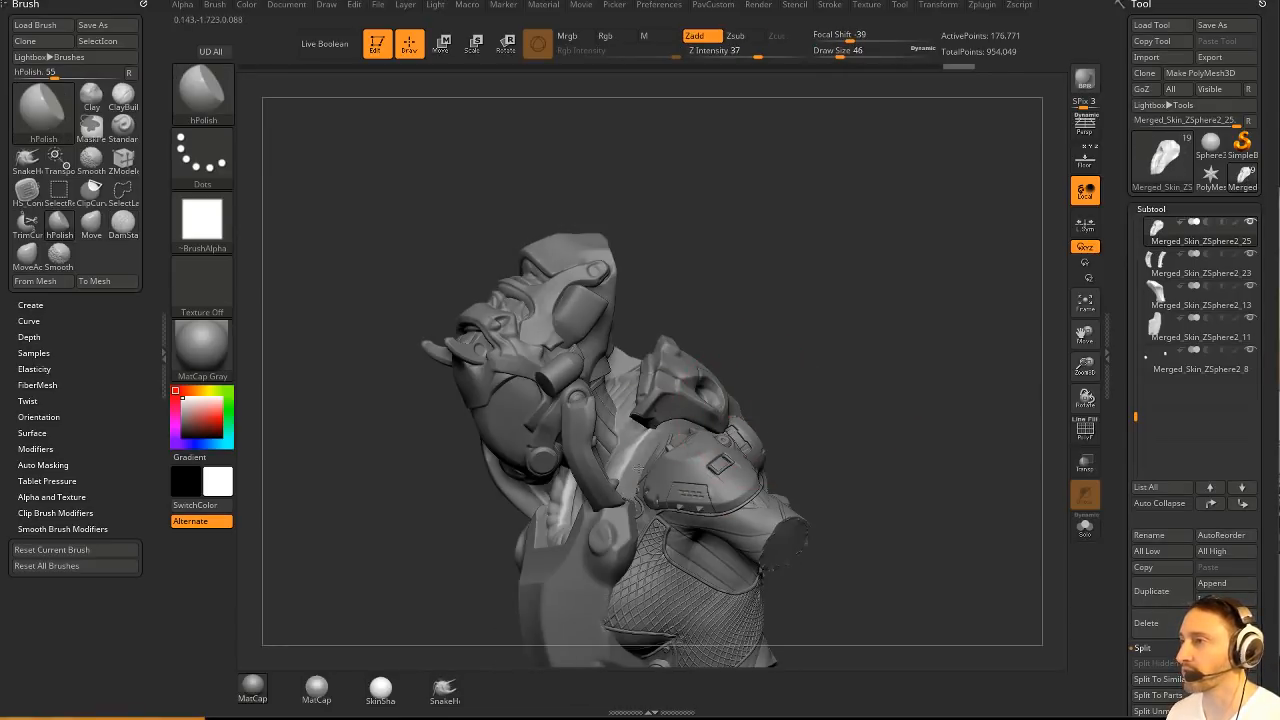
drag(639, 468, 600, 500)
Make the curved tube Merged_Skin_ZSphere2_23 beside the neck active and rotate it toward the shoulder with the gizmo.
mouse_move(808, 388)
mouse_down()
mouse_move(869, 383)
mouse_move(840, 335)
mouse_up()
key(b)
key(s)
key(t)
alt+click(700, 383)
mouse_move(745, 382)
mouse_down()
mouse_move(803, 374)
mouse_move(811, 340)
mouse_up()
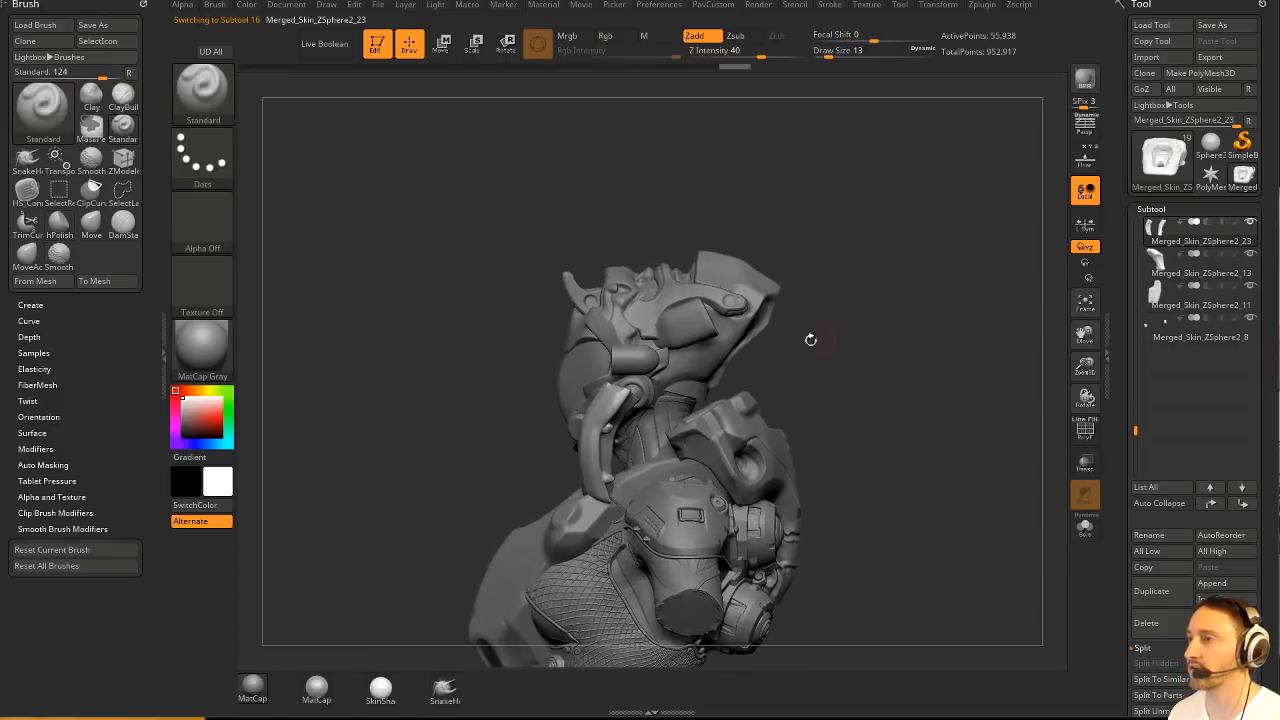
key(w)
drag(645, 460, 642, 456)
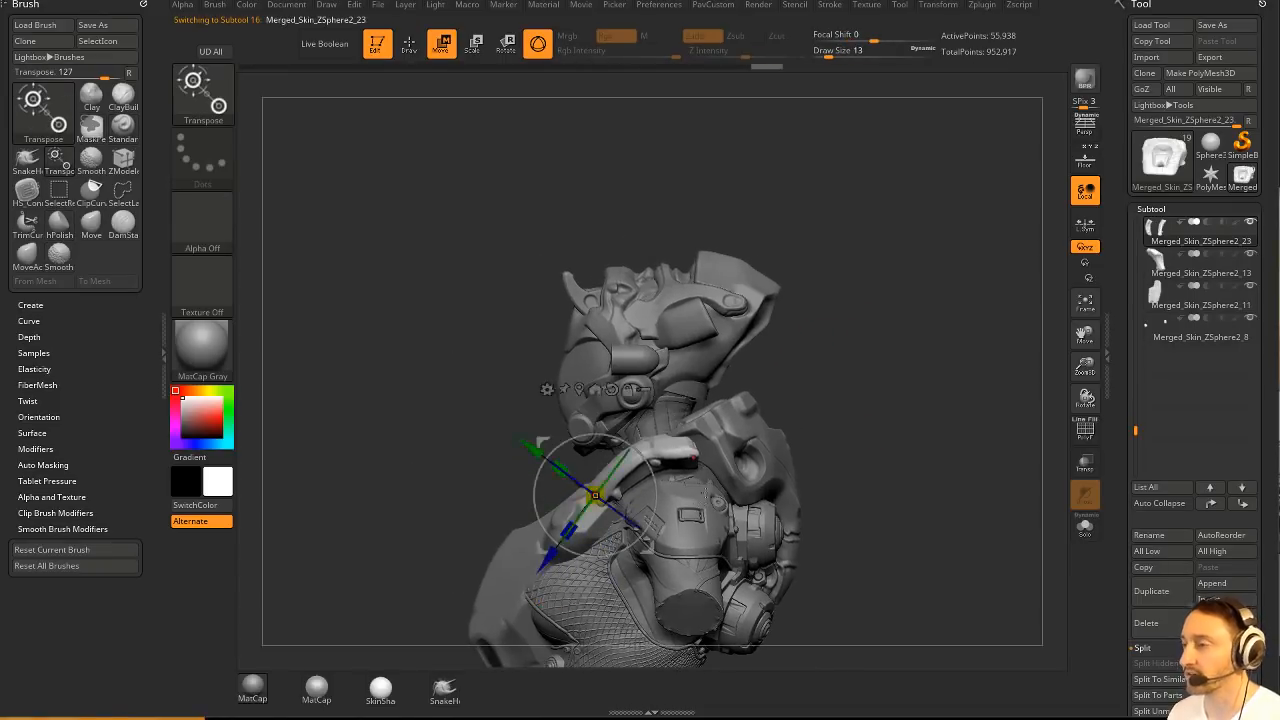
Adjust the placement and tilt of the curved shoulder straps with the Transpose gizmo, checking from front and side views.
key(q)
drag(796, 397, 884, 430)
drag(676, 387, 740, 414)
key(w)
drag(655, 460, 645, 455)
key(q)
mouse_move(794, 346)
mouse_down()
mouse_move(799, 371)
mouse_move(772, 408)
mouse_move(790, 355)
mouse_up()
key(w)
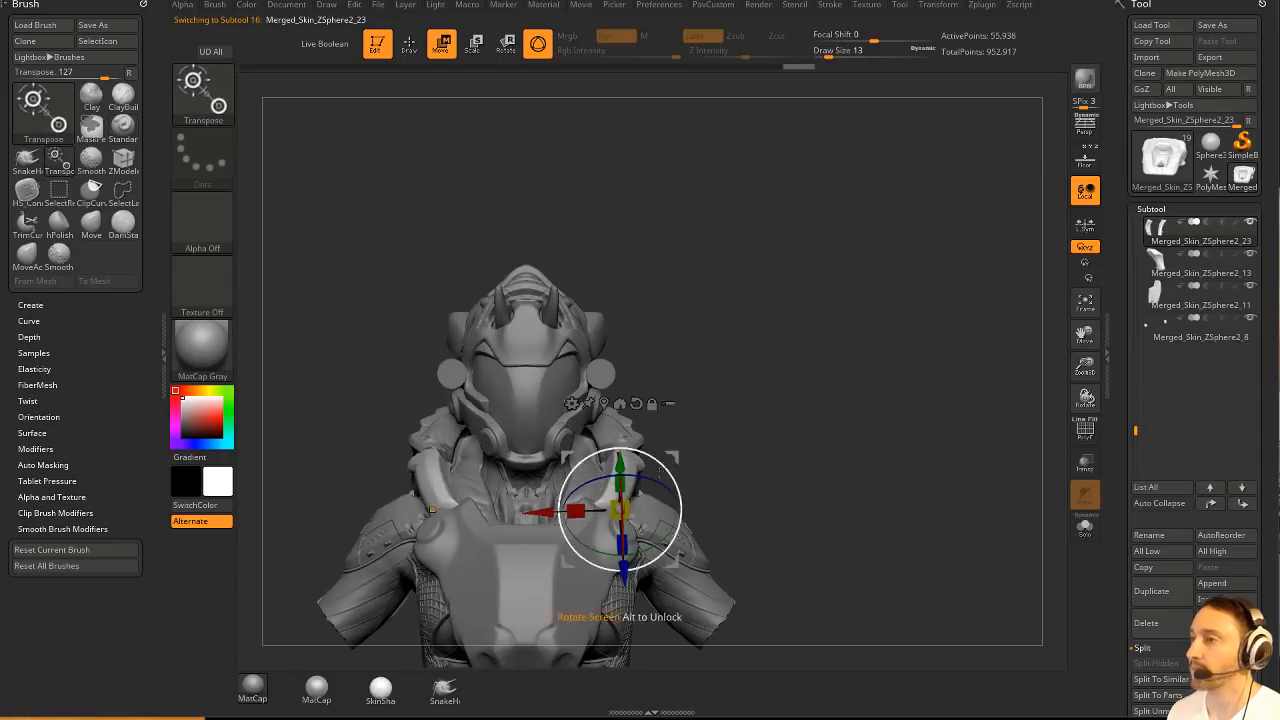
click(574, 404)
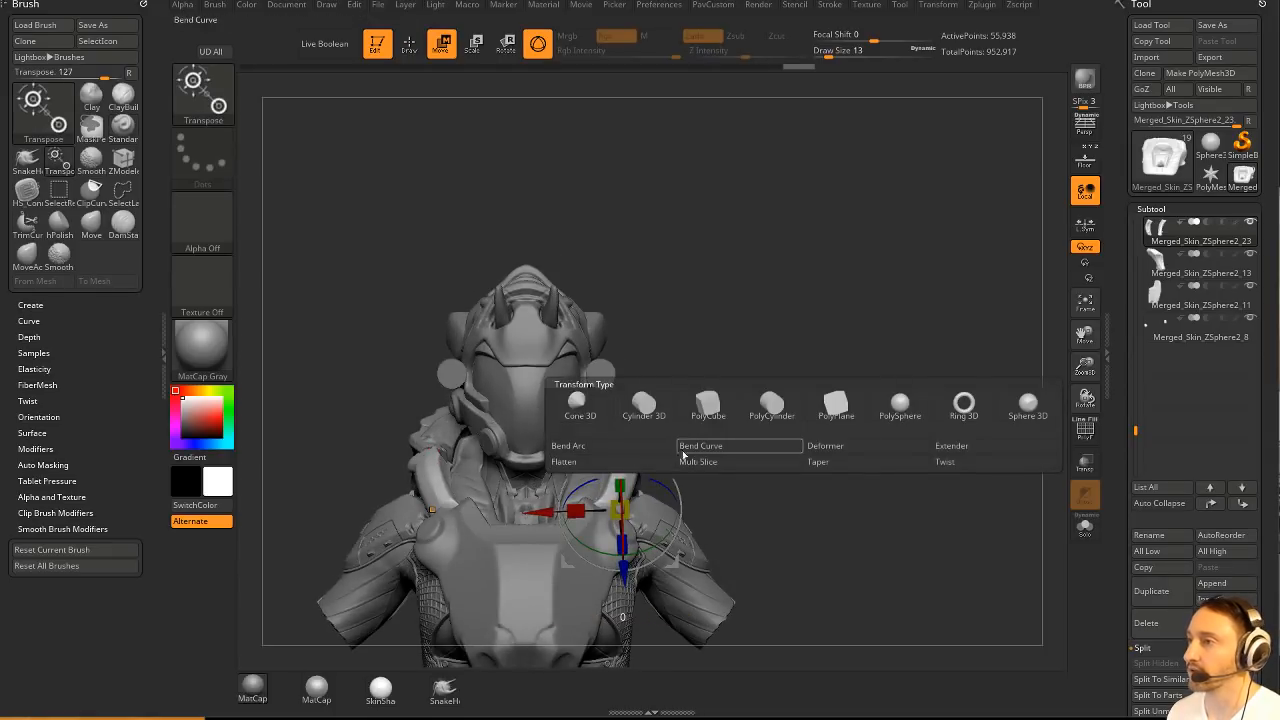
drag(657, 472, 651, 433)
Reshape the curved shoulder straps with the Move brush, reducing the draw size to 37.
key(q)
drag(799, 404, 696, 380)
key(b)
key(m)
key(v)
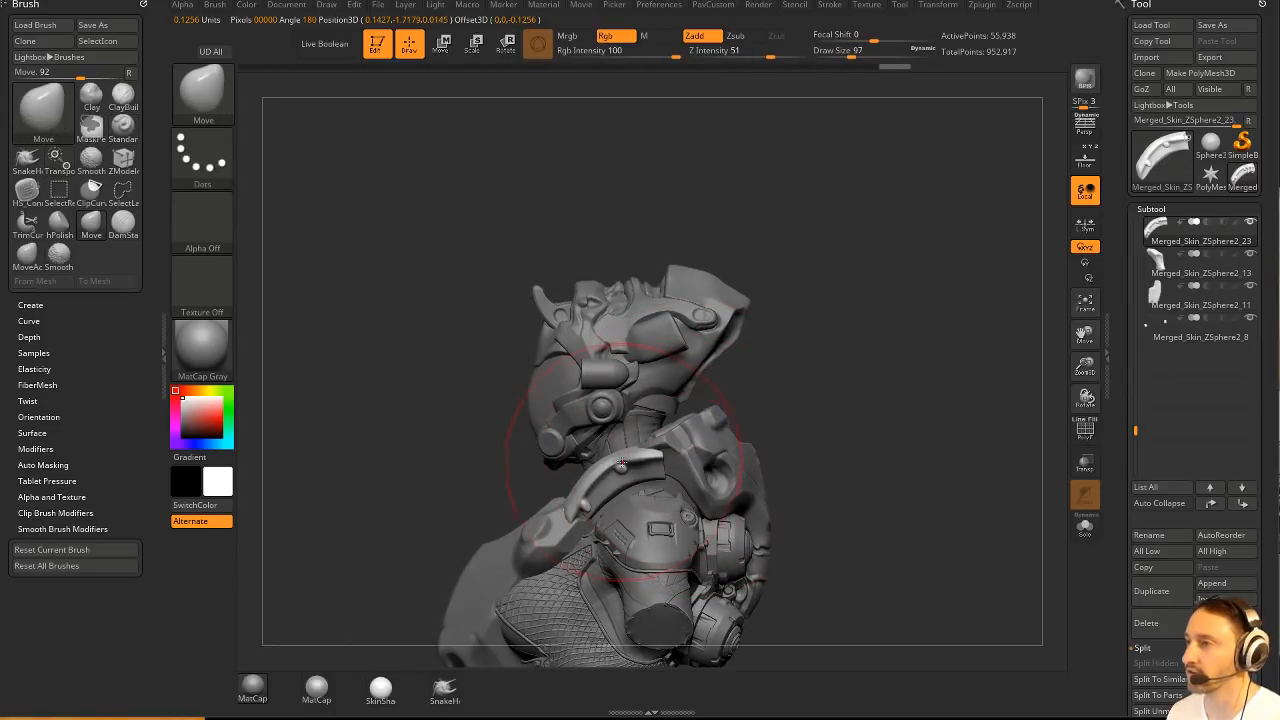
key(s)
drag(592, 502, 597, 499)
mouse_move(815, 385)
mouse_down()
mouse_move(837, 391)
mouse_move(778, 412)
mouse_up()
key(s)
mouse_move(778, 415)
mouse_down()
mouse_move(763, 414)
mouse_move(752, 443)
mouse_move(723, 410)
mouse_up()
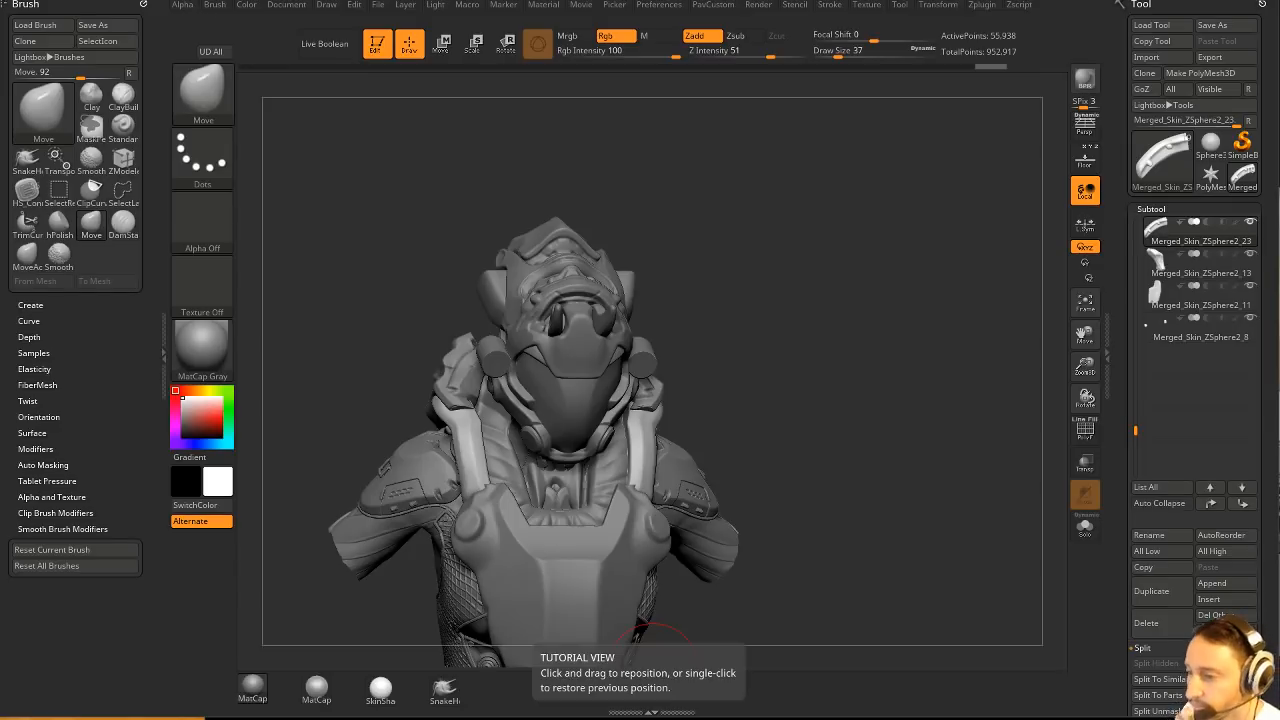
Switch to the Chrome browser, open the BoardGameGeek page for Battle Masters and view its game board photo.
key(alt+Tab)
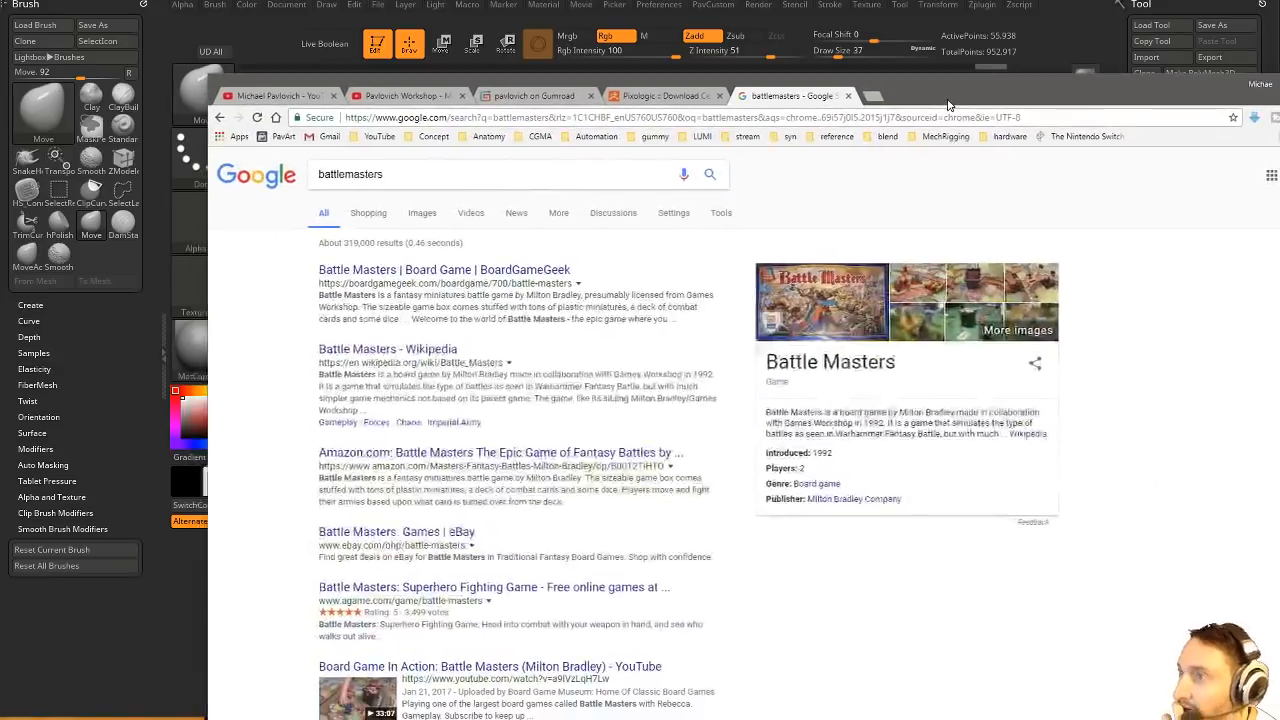
click(444, 272)
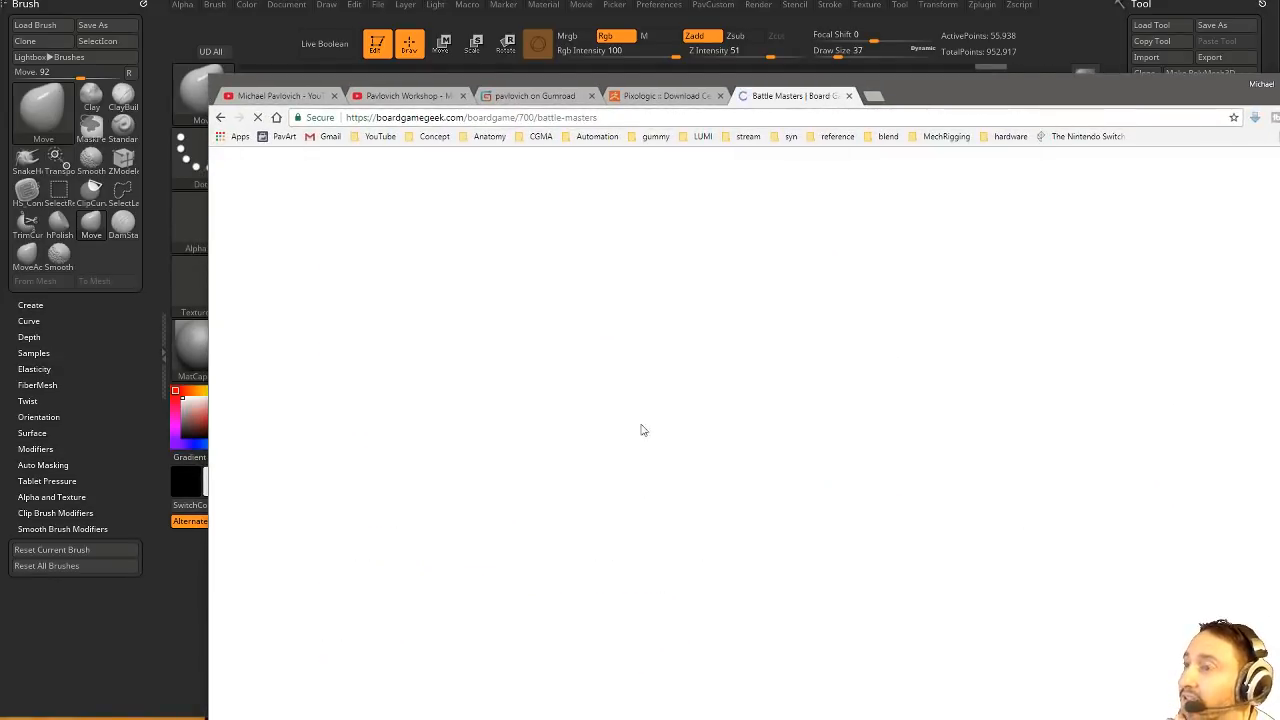
scroll(636, 396, down, 2)
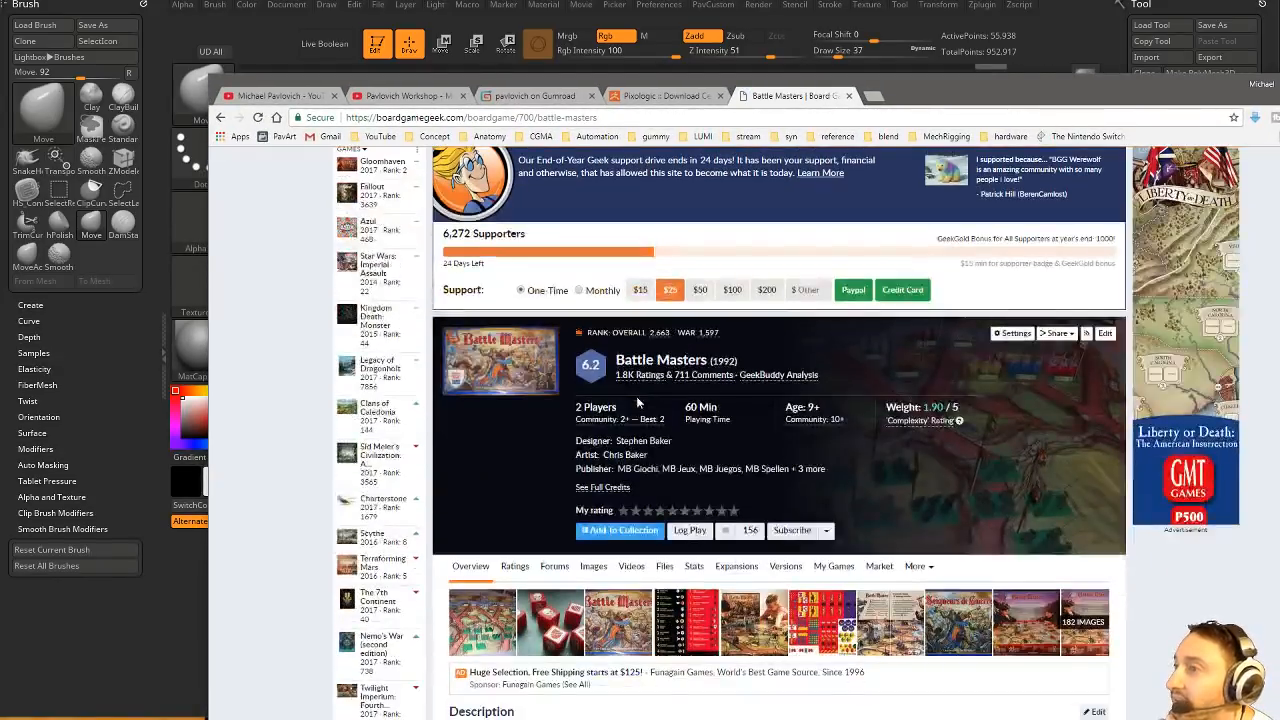
scroll(508, 440, down, 2)
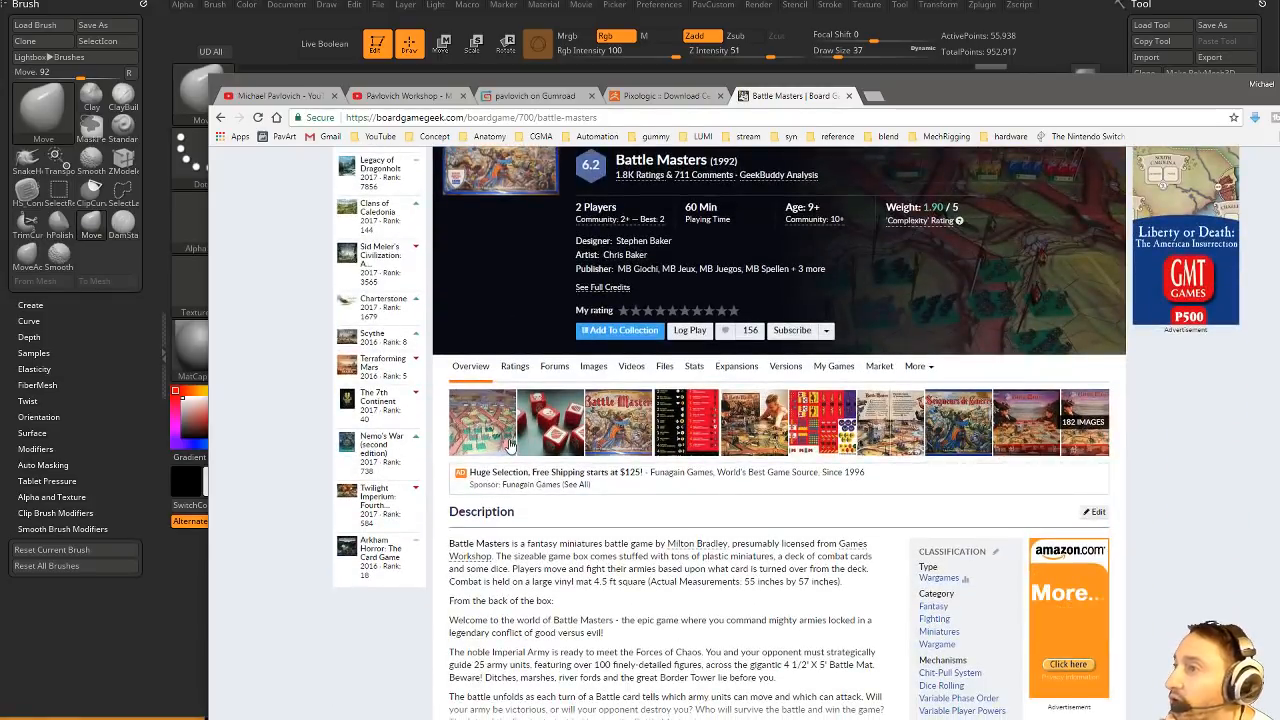
click(494, 428)
scroll(494, 428, down, 3)
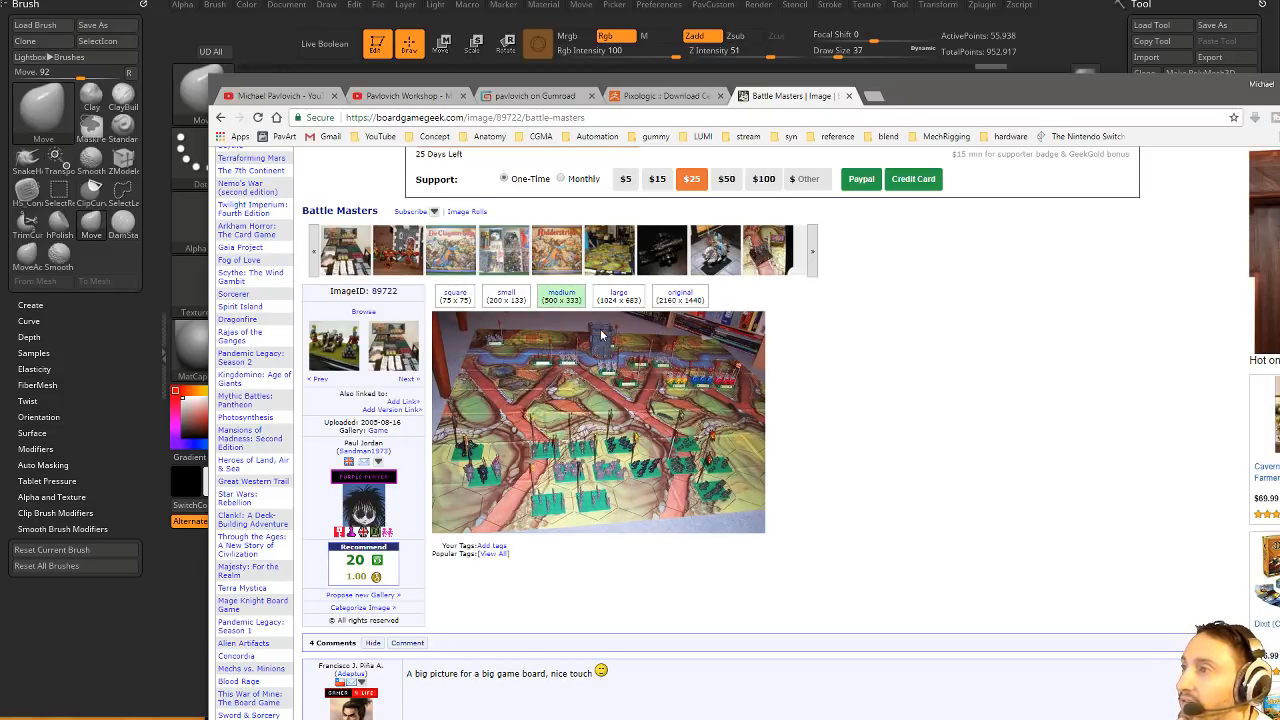
Return to the battlemasters search, show its image results and enlarge the customized game photo with the castle tower.
click(221, 117)
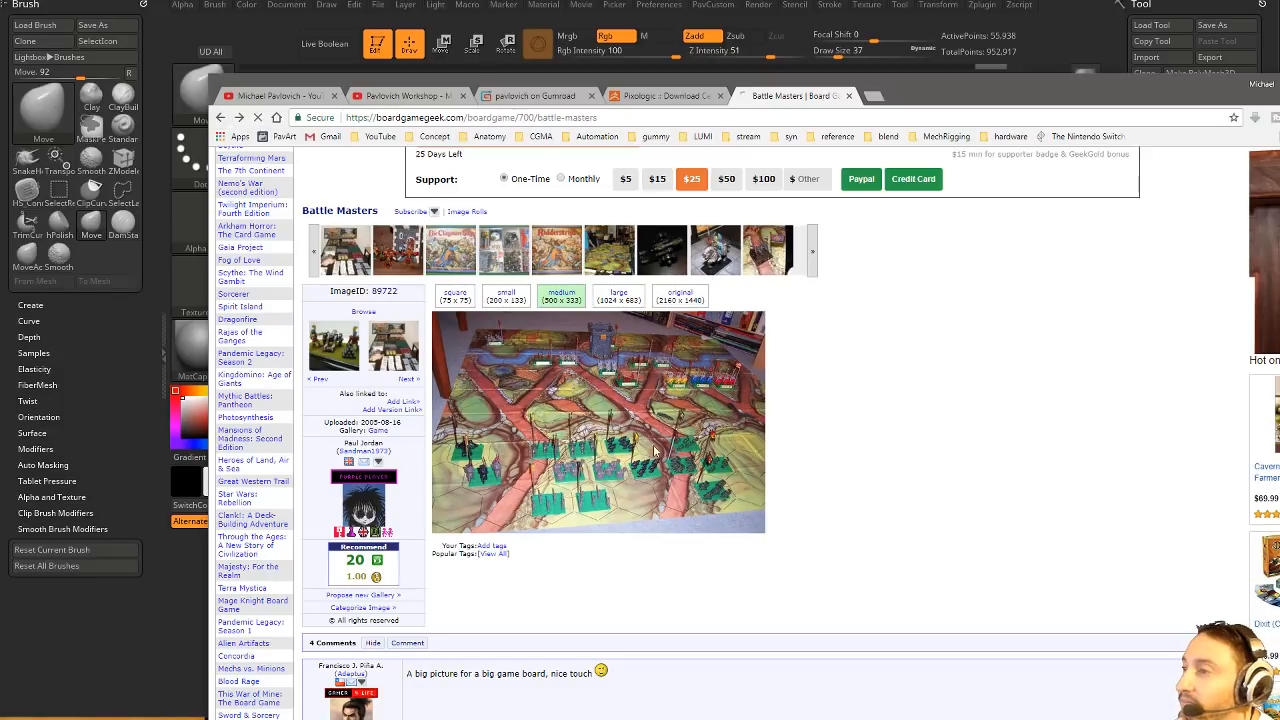
click(221, 117)
click(221, 117)
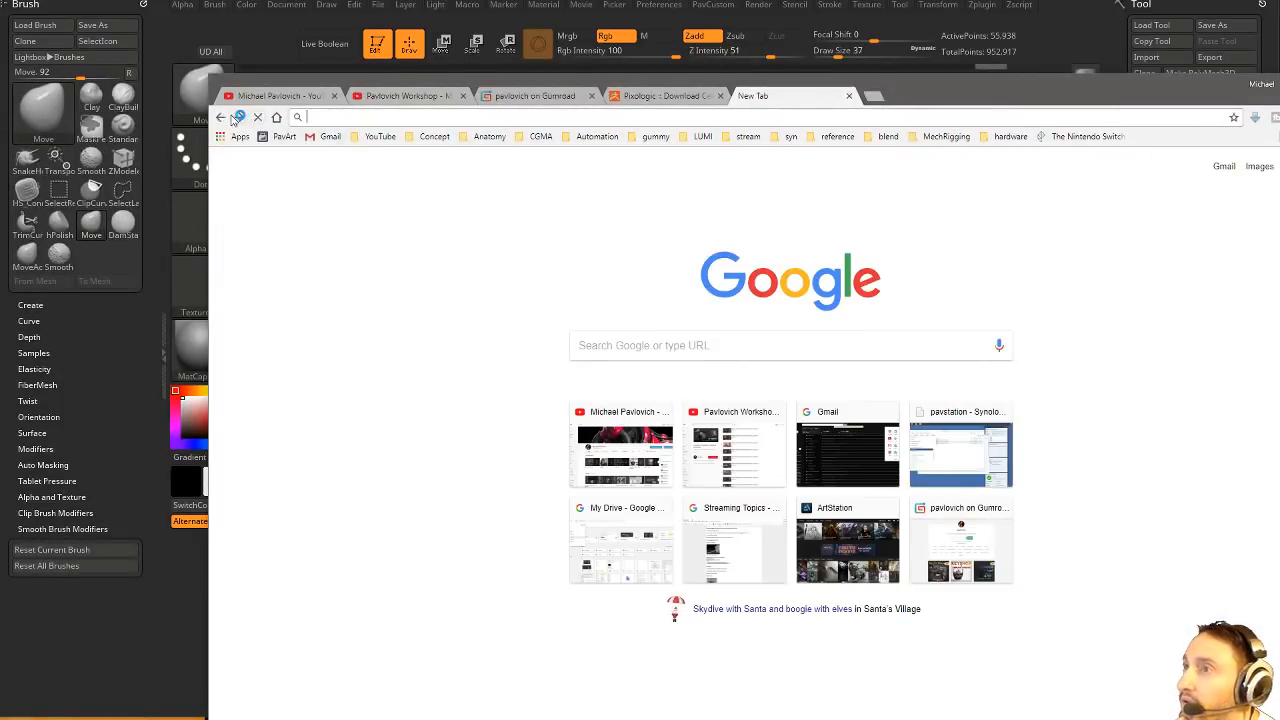
click(239, 117)
click(420, 213)
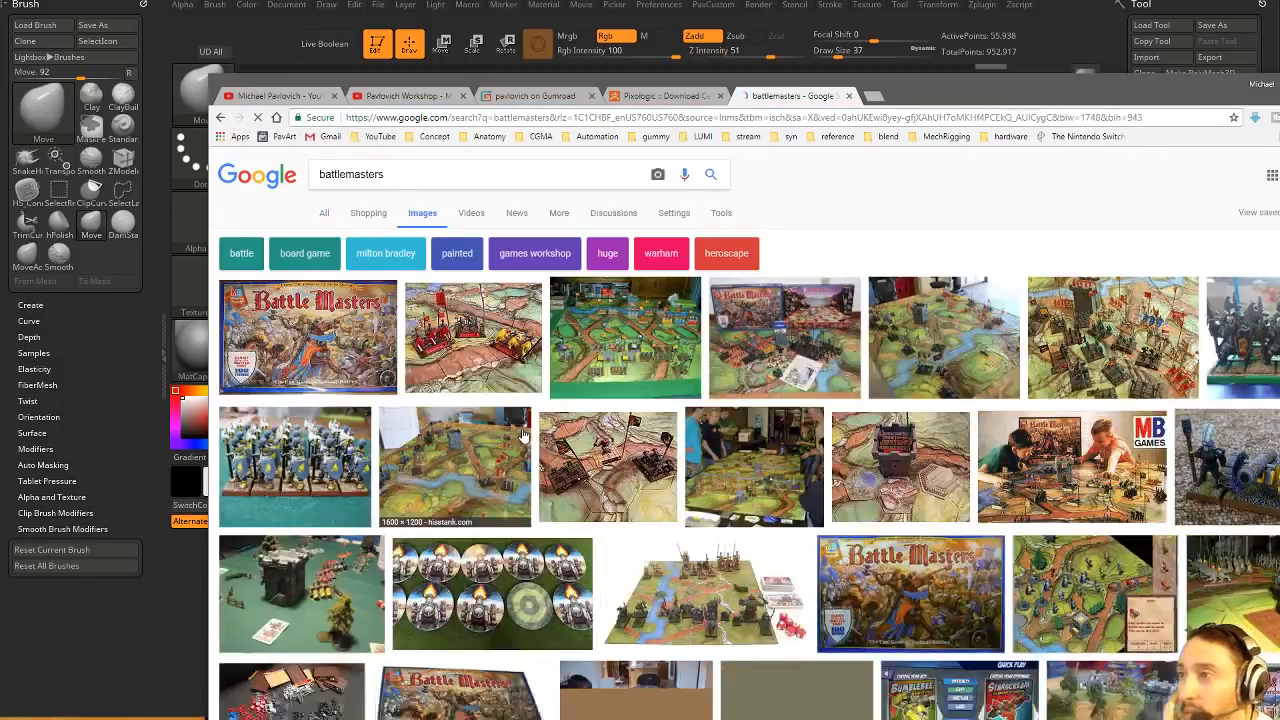
scroll(308, 470, down, 3)
click(308, 470)
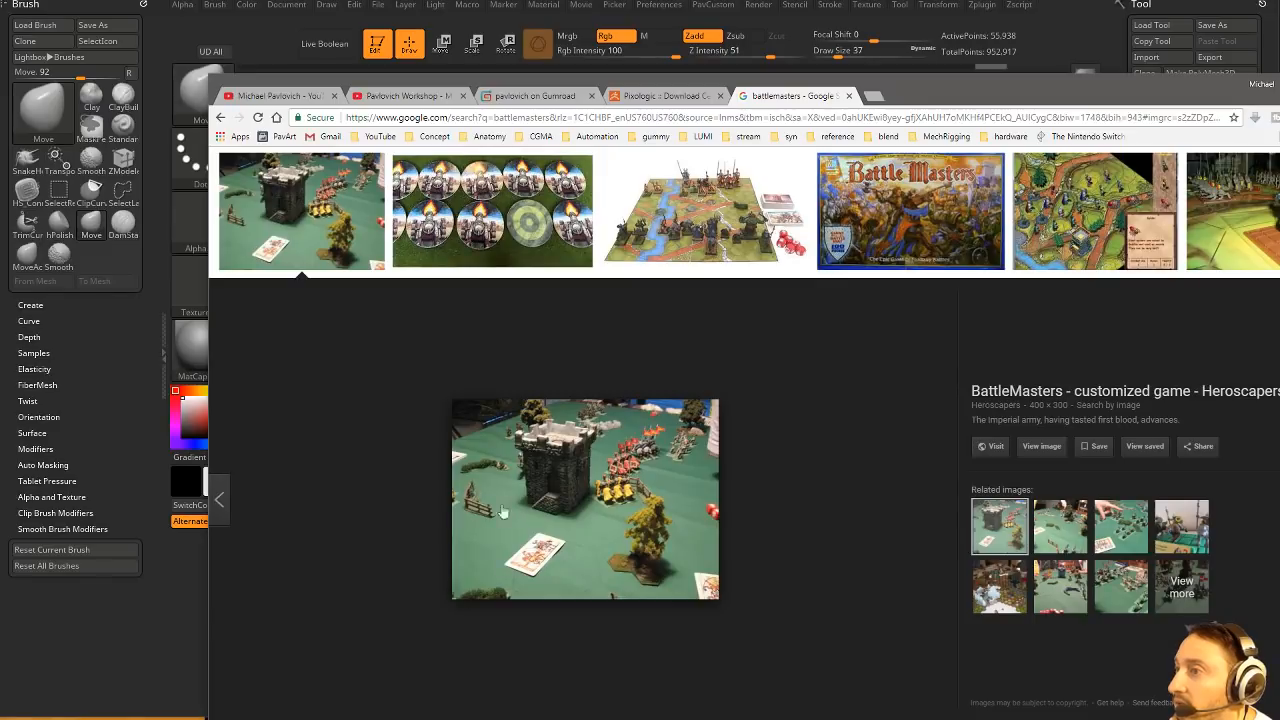
Examine Battle Masters photos of the ogre miniature, the game board battles and the customized dragon and tower setup.
scroll(621, 494, up, 3)
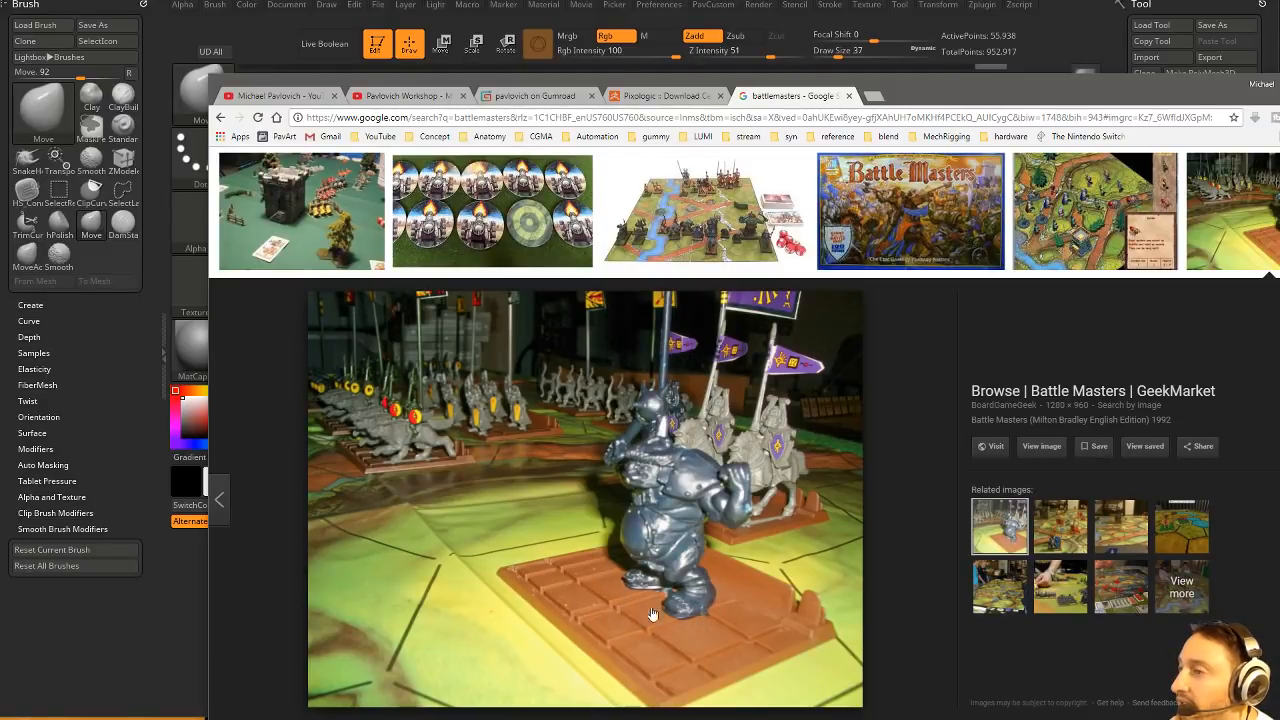
click(1060, 538)
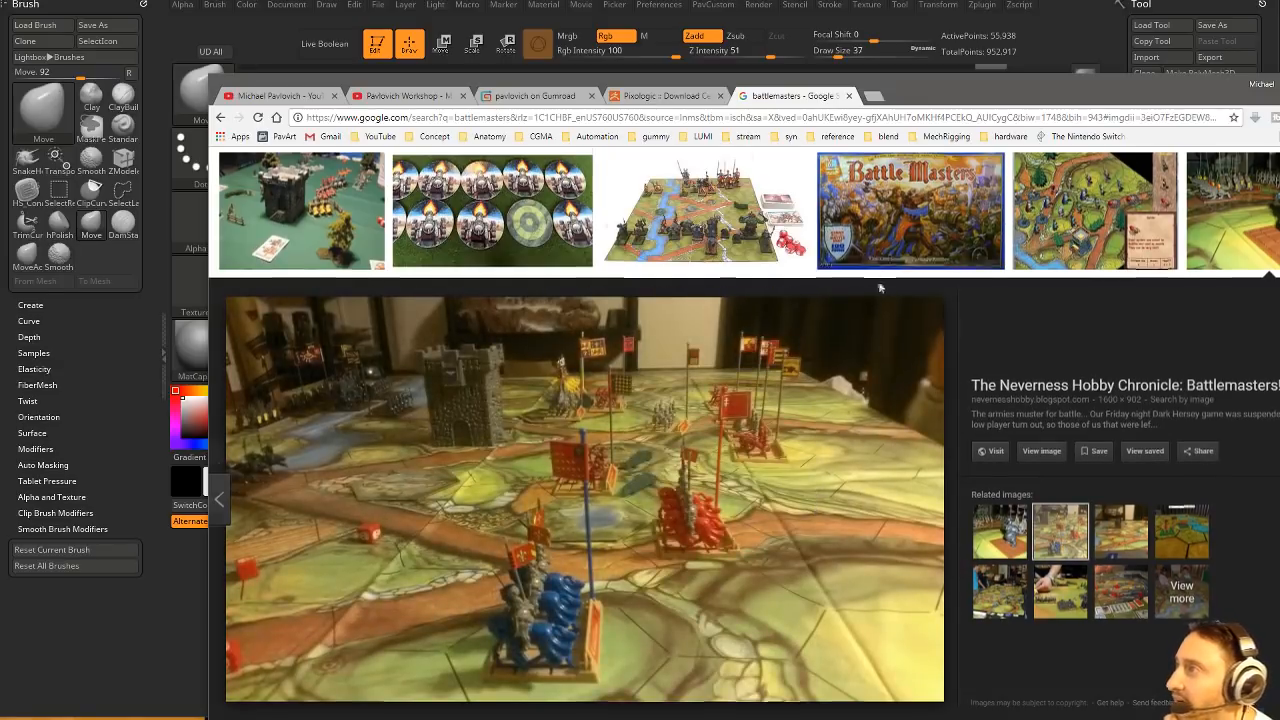
scroll(877, 300, down, 5)
click(295, 345)
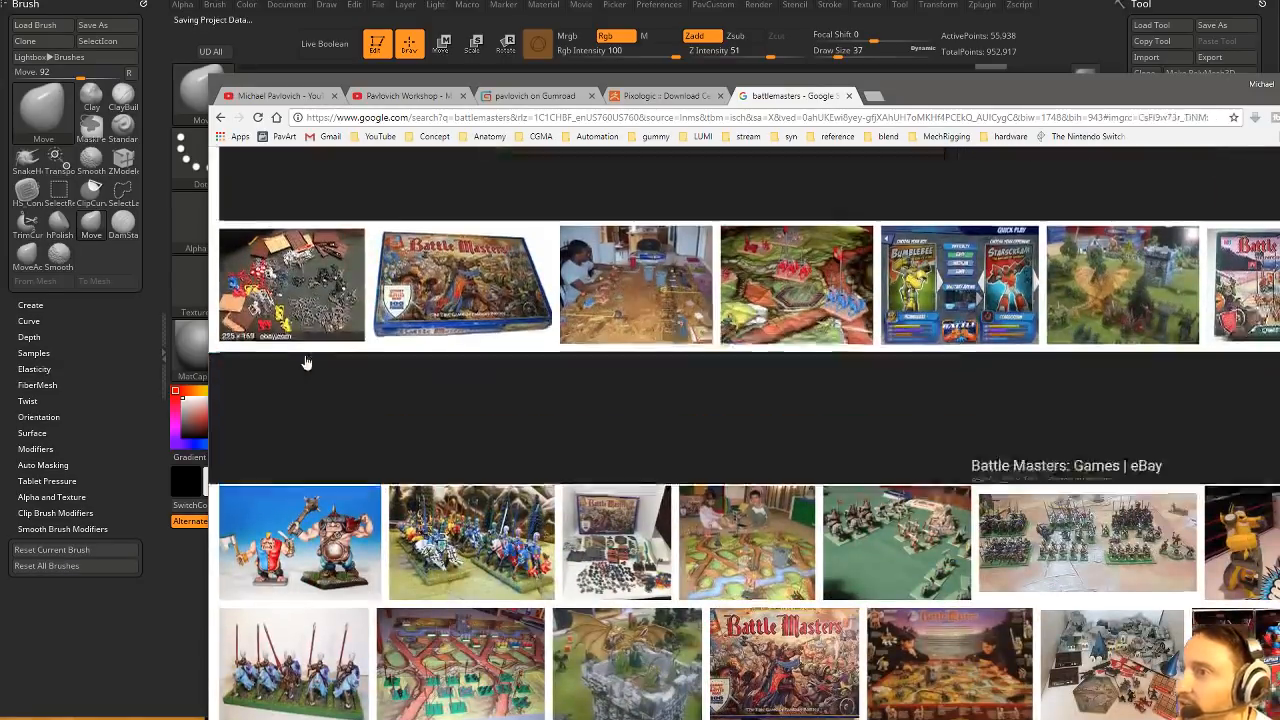
click(545, 240)
click(617, 225)
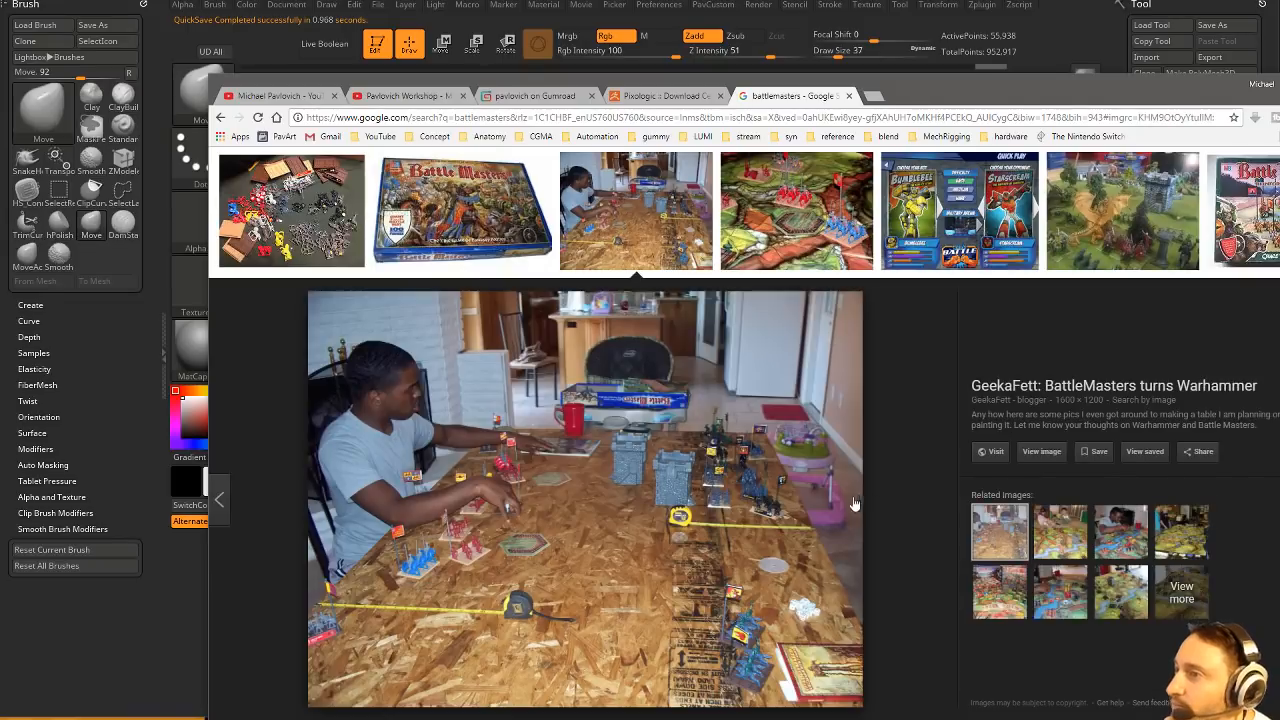
click(862, 226)
click(1121, 227)
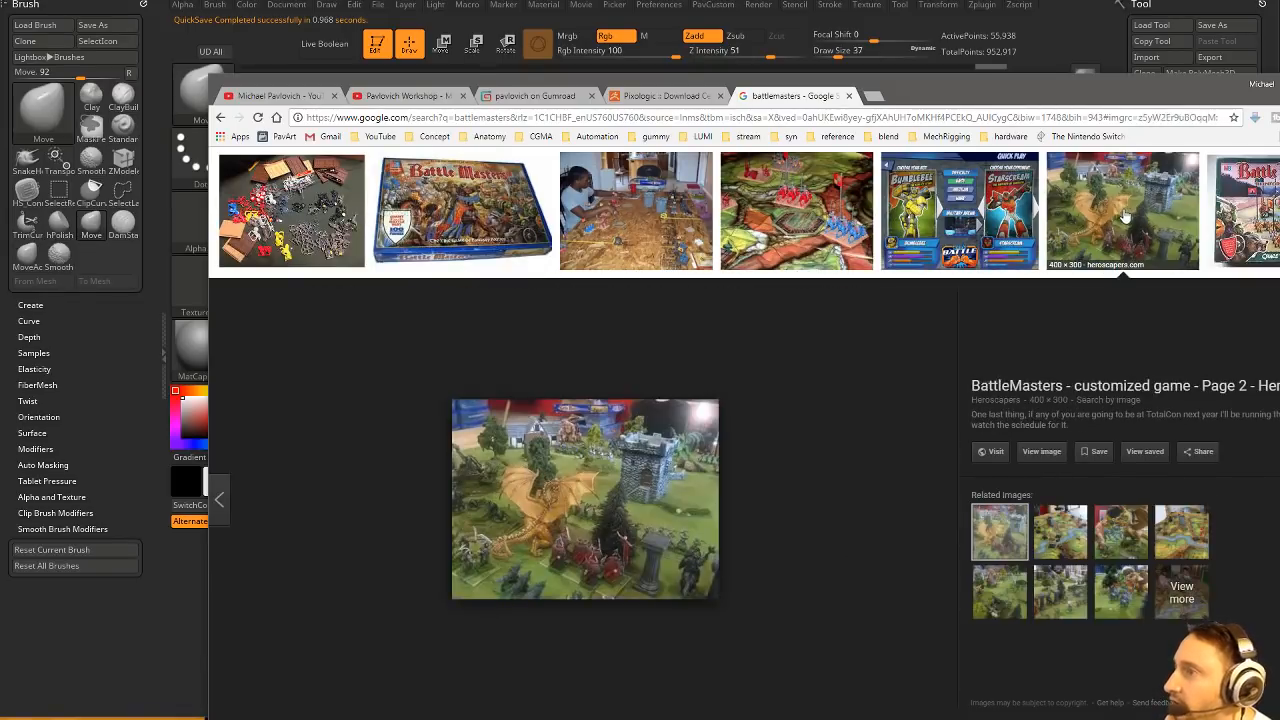
Examine the painted Battle Masters knights, the customized game's green battlefield and the complete painted army among the image results.
scroll(853, 585, down, 4)
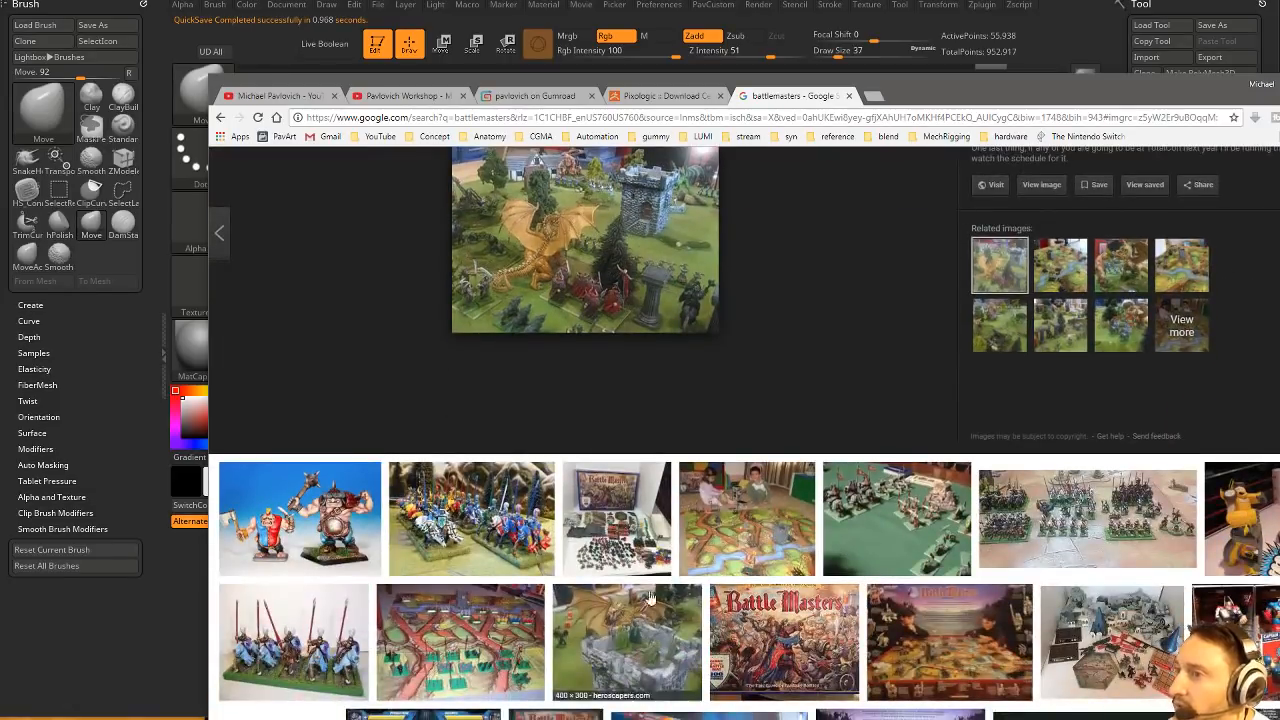
click(326, 644)
scroll(651, 640, up, 3)
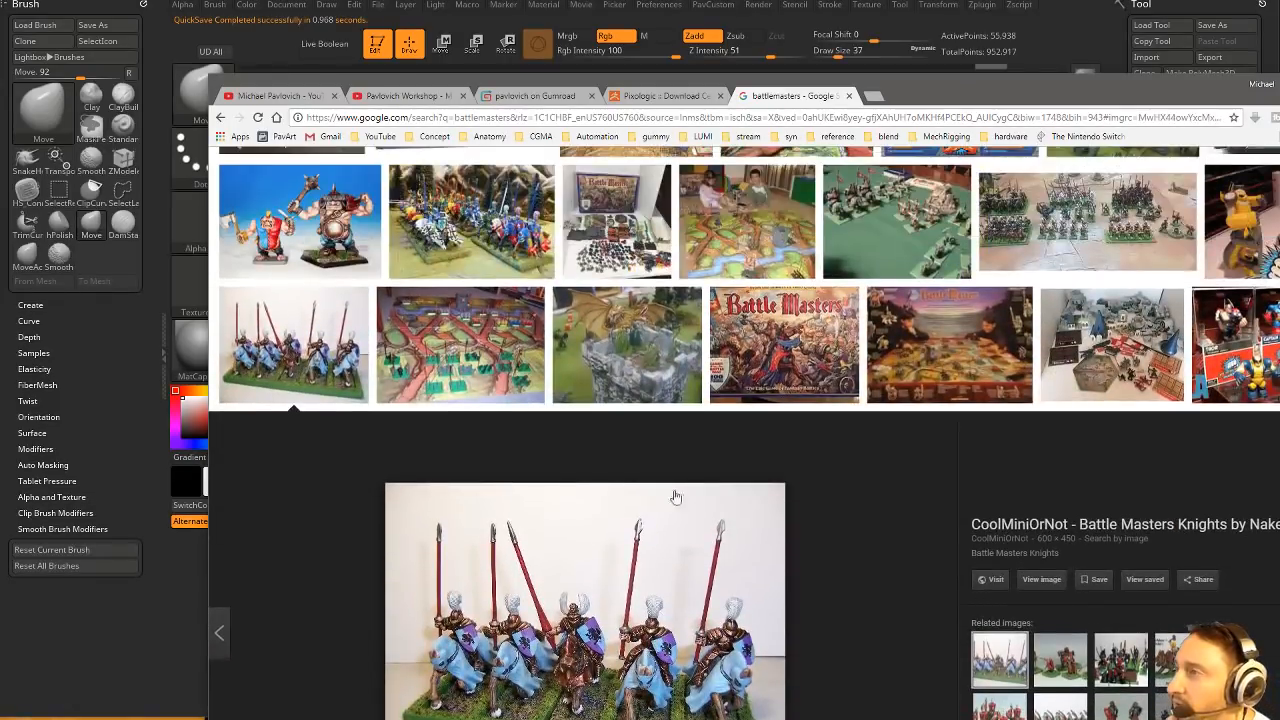
click(795, 225)
click(830, 225)
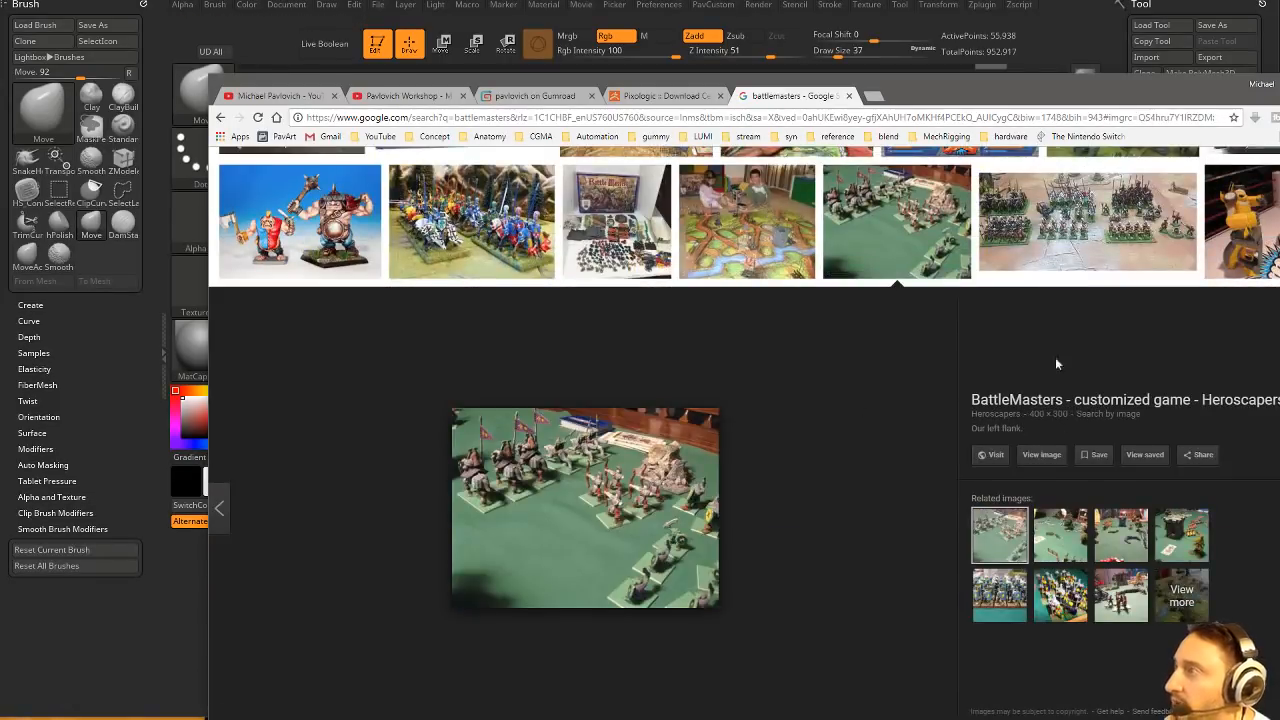
click(1082, 245)
scroll(731, 561, down, 3)
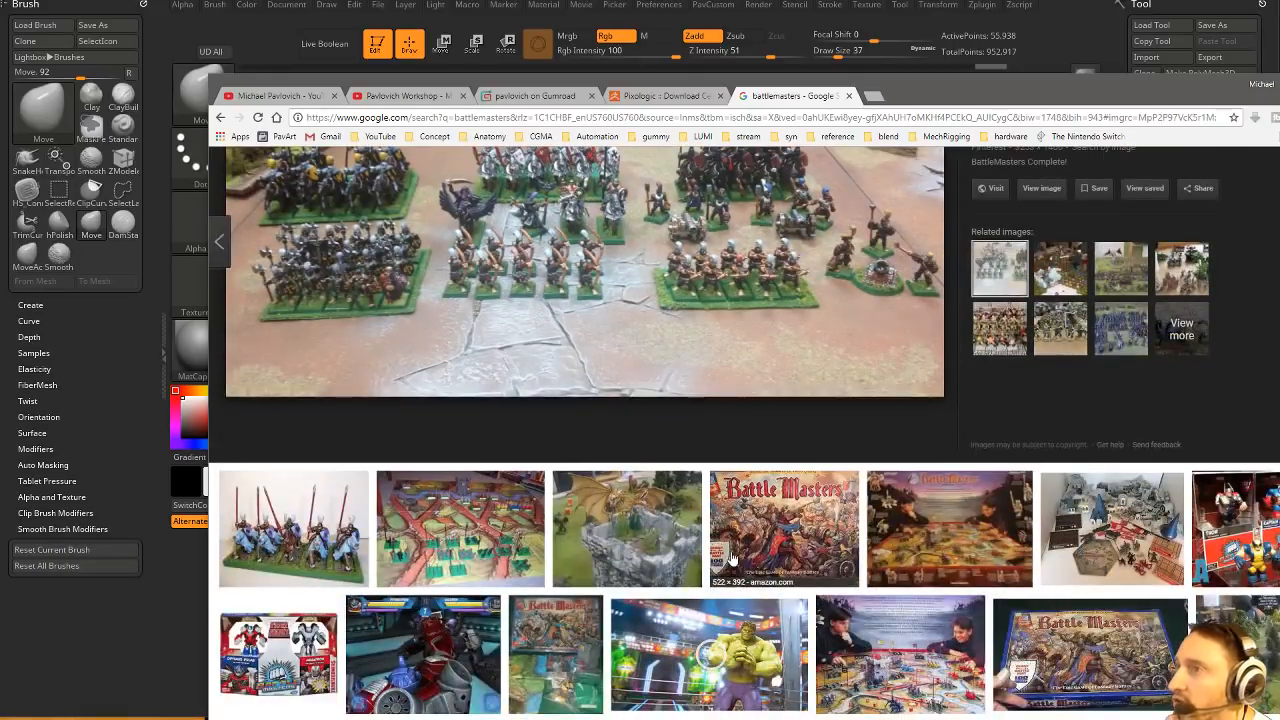
scroll(732, 550, up, 1)
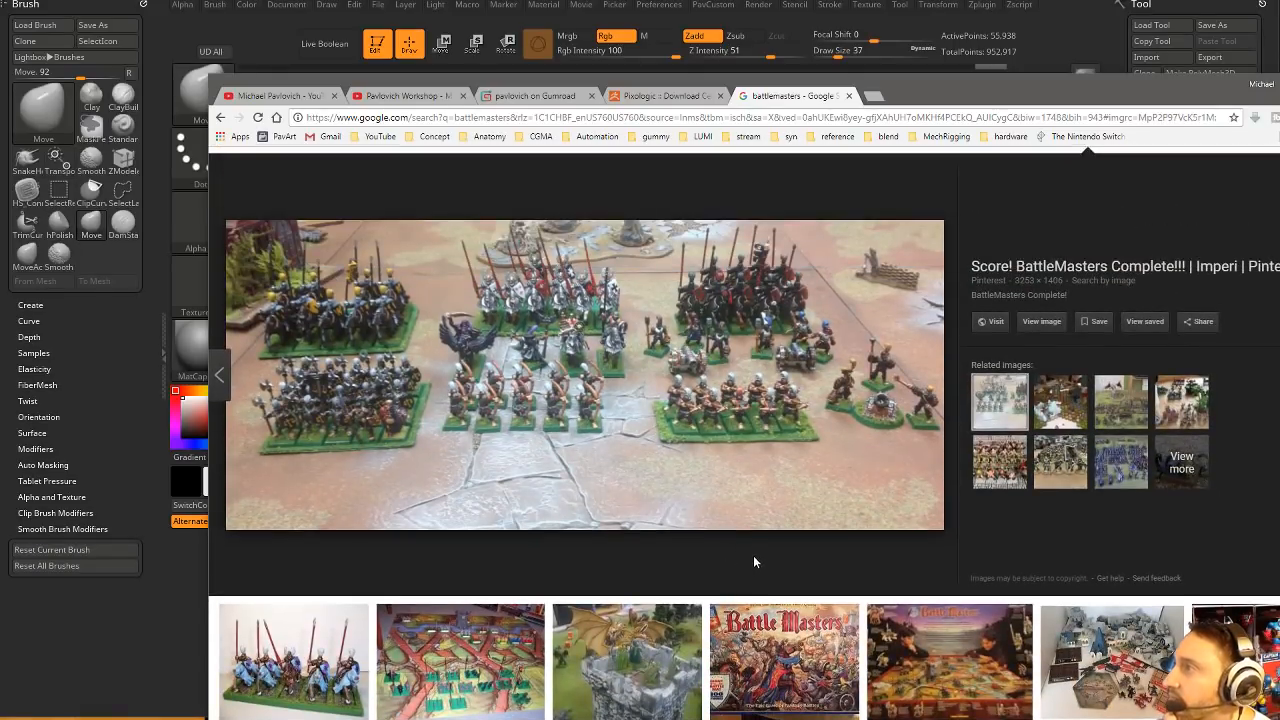
View the related Heroscape game and HeroQuest miniatures images, and switch back to ZBrush.
click(1060, 415)
click(1079, 413)
click(1079, 413)
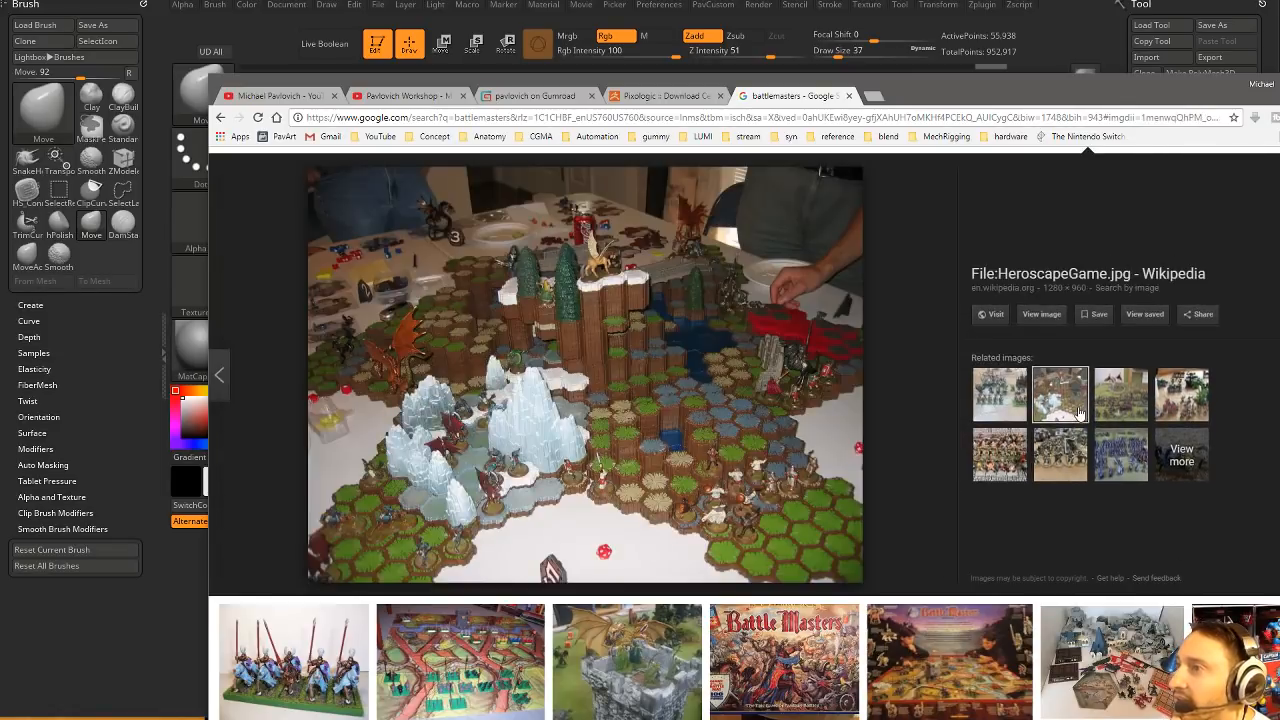
click(1010, 455)
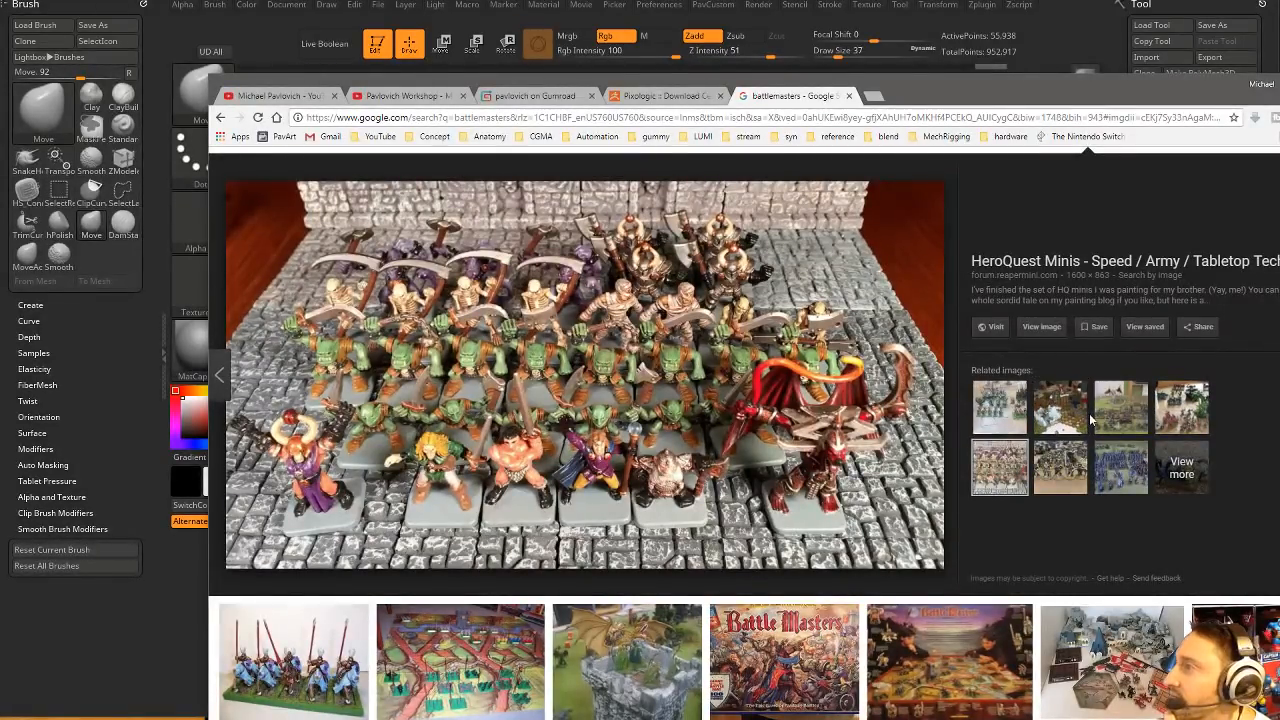
key(Escape)
key(alt+Tab)
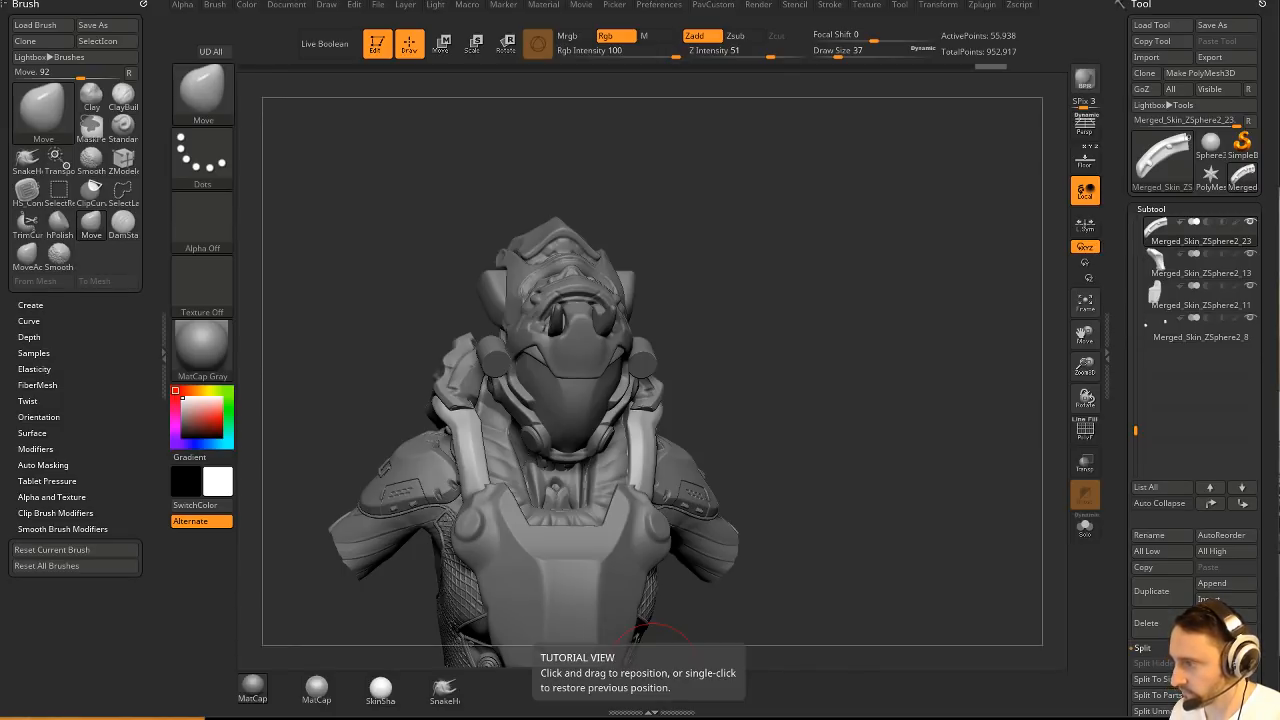
Bring up the Gumroad page for the Dam_Standard_02 brush in Chrome and download the brush.
drag(921, 719, 931, 27)
scroll(507, 466, down, 2)
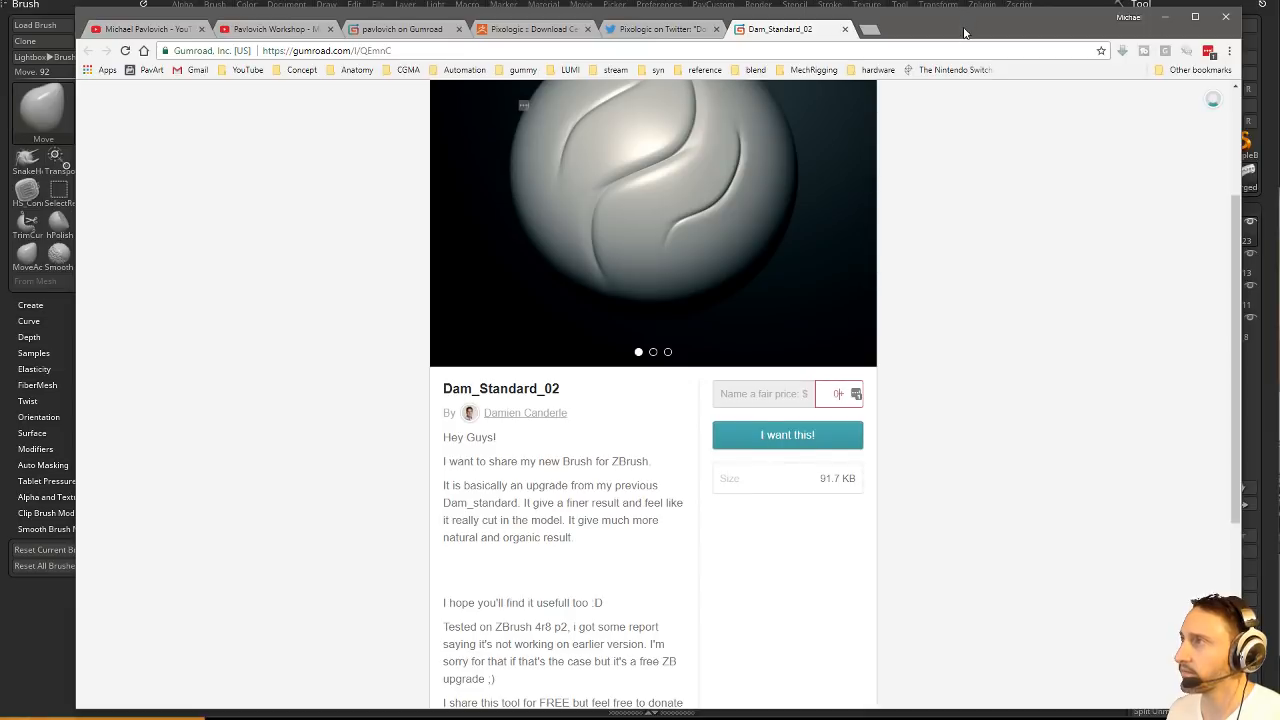
drag(966, 33, 1062, 719)
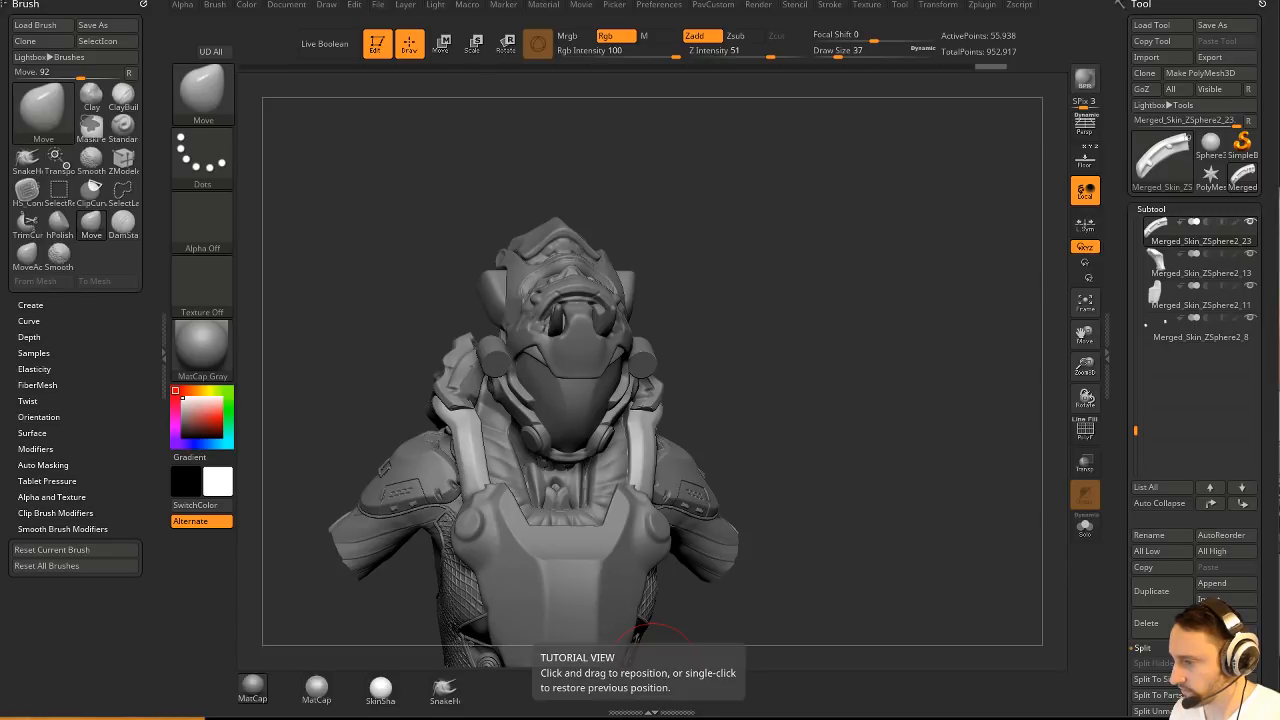
drag(1065, 719, 960, 50)
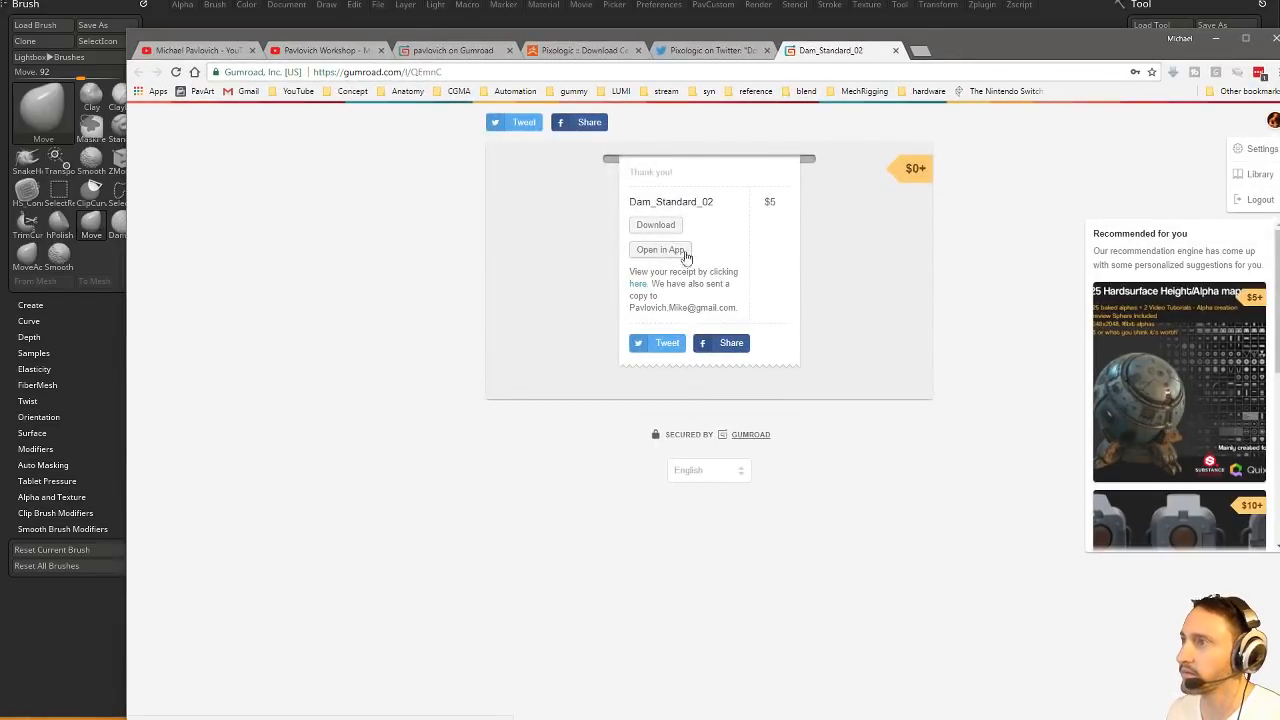
click(656, 226)
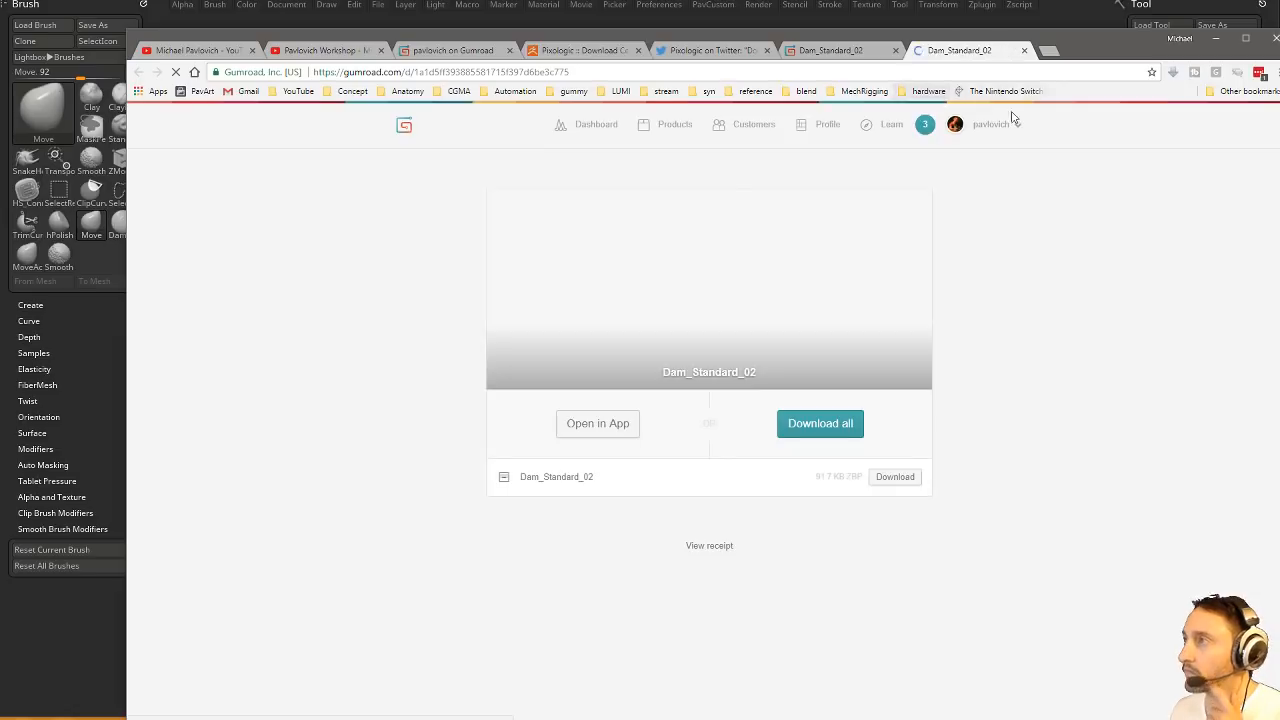
drag(1084, 41, 1100, 719)
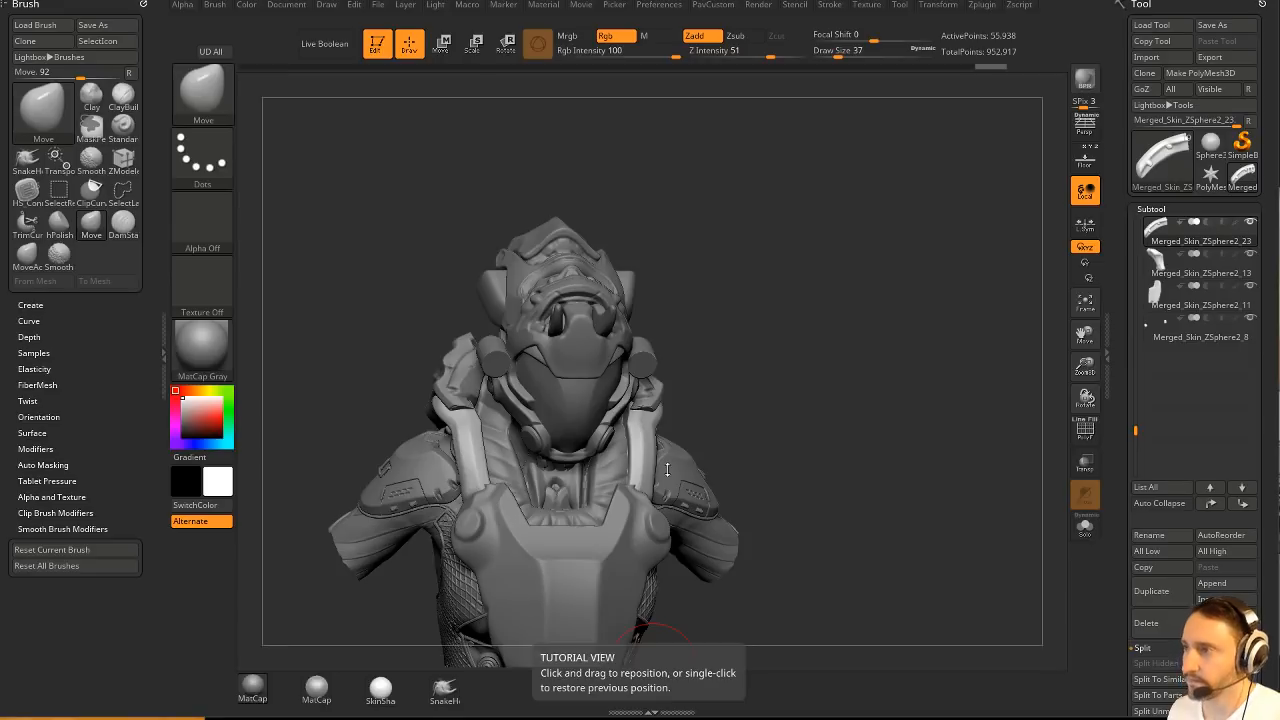
Select Dam_Standard_02.ZBP in the Downloads folder and position its window over the ZBrush workspace.
drag(155, 19, 149, 201)
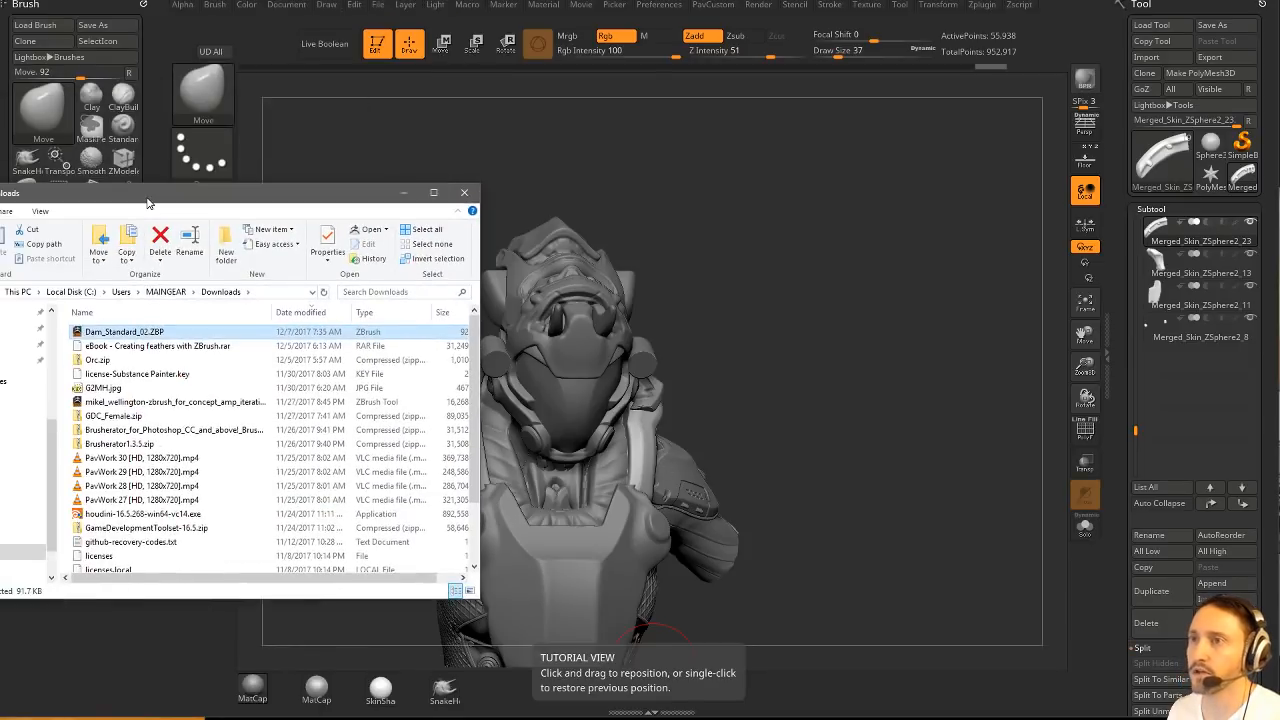
click(140, 332)
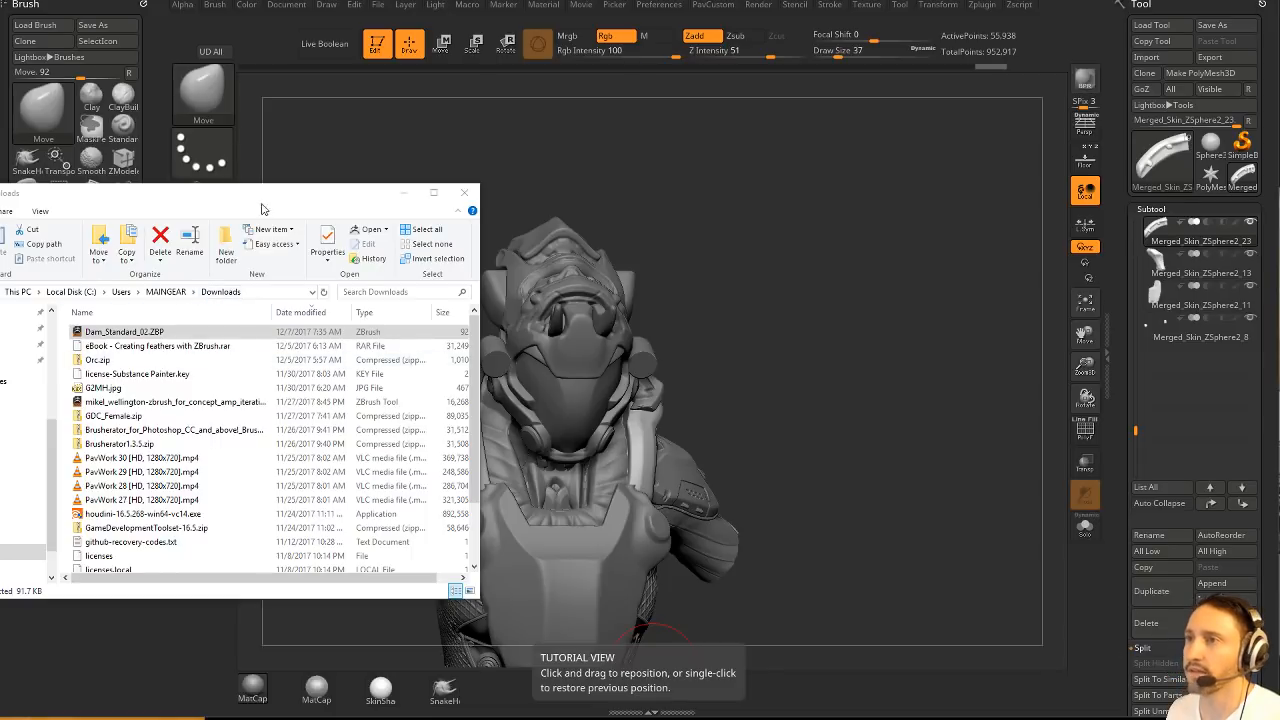
drag(263, 198, 590, 144)
Open a second File Explorer window on the ZBrush 4R8 installation's ZStartup\BrushPresets folder.
key(super+e)
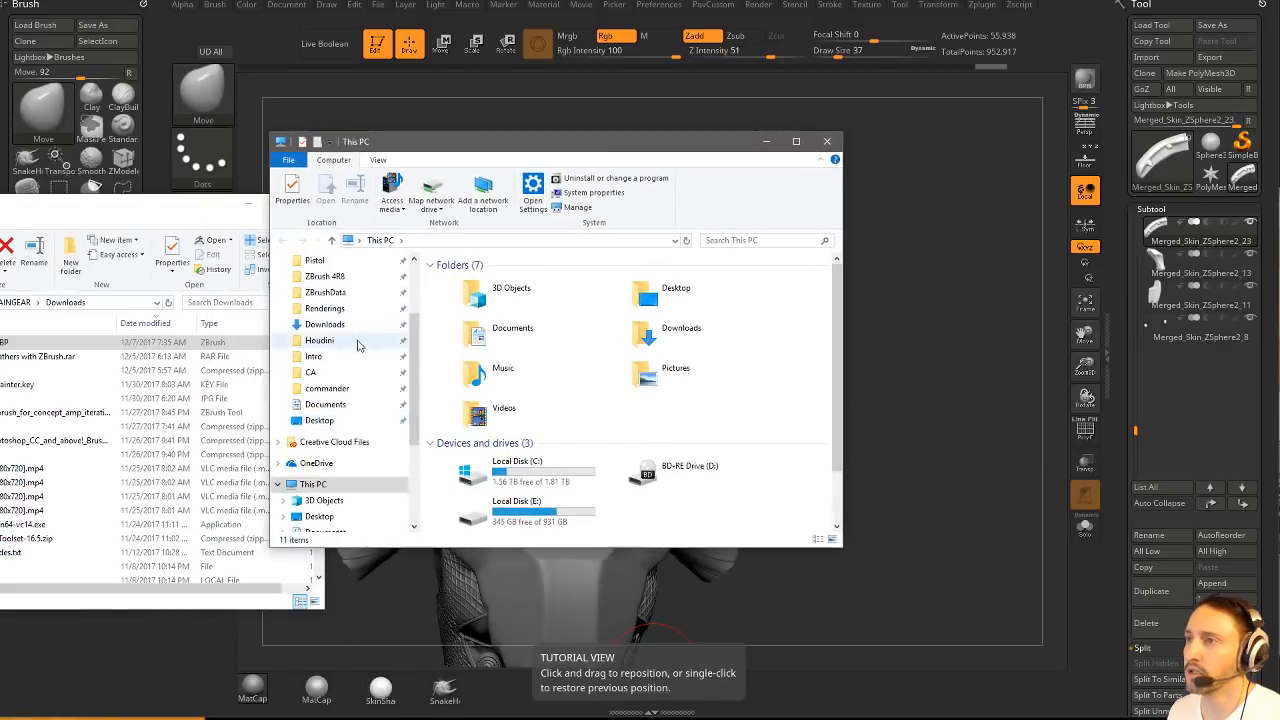
scroll(358, 345, up, 2)
click(325, 356)
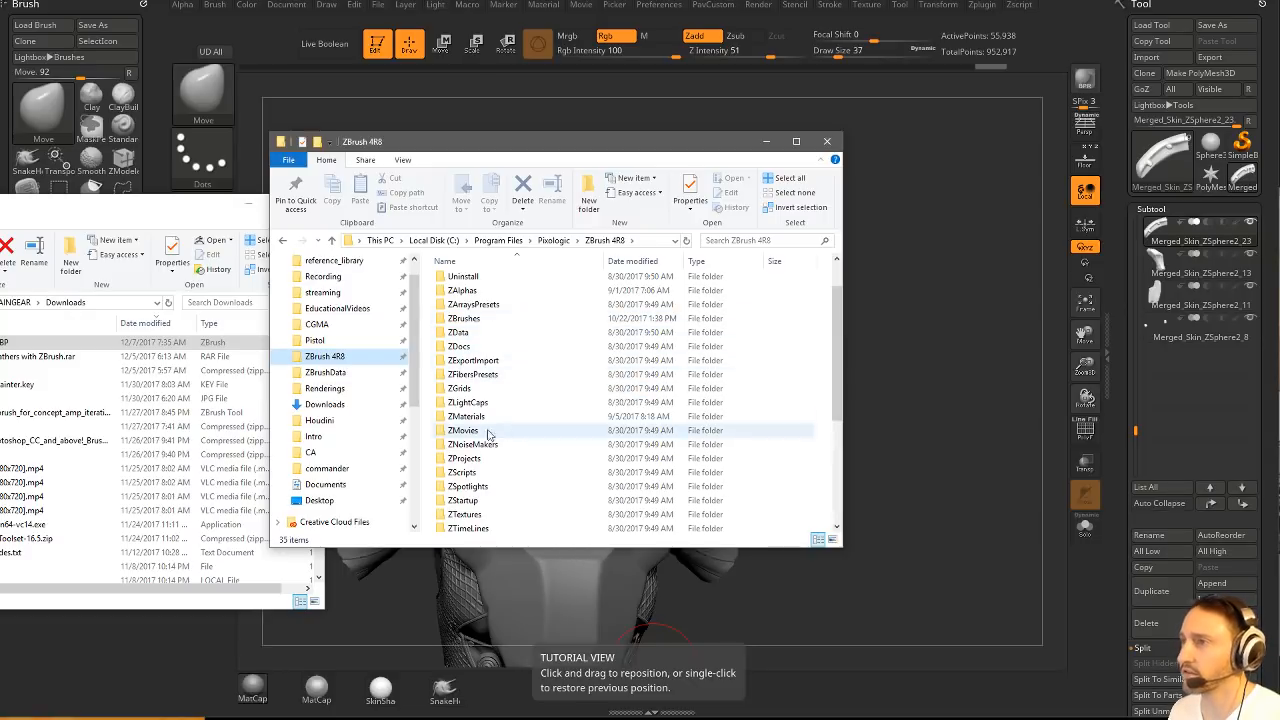
drag(533, 147, 608, 114)
scroll(575, 373, down, 3)
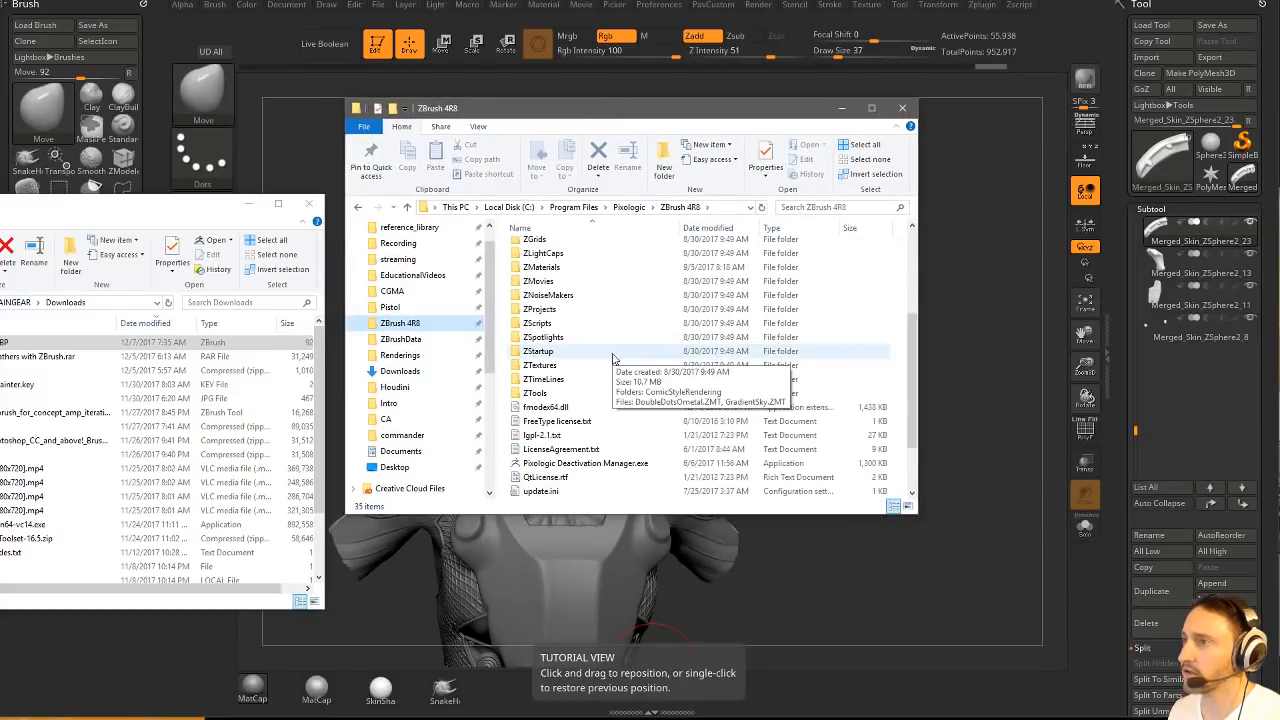
double_click(565, 351)
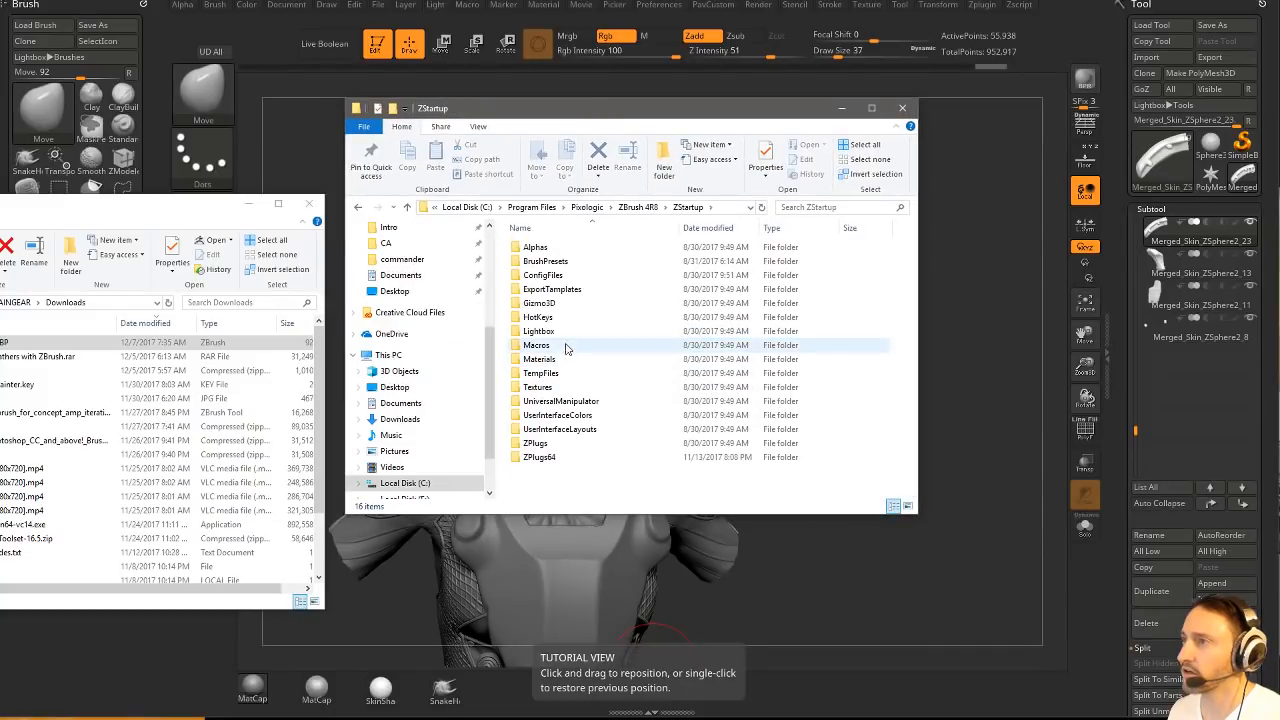
double_click(572, 264)
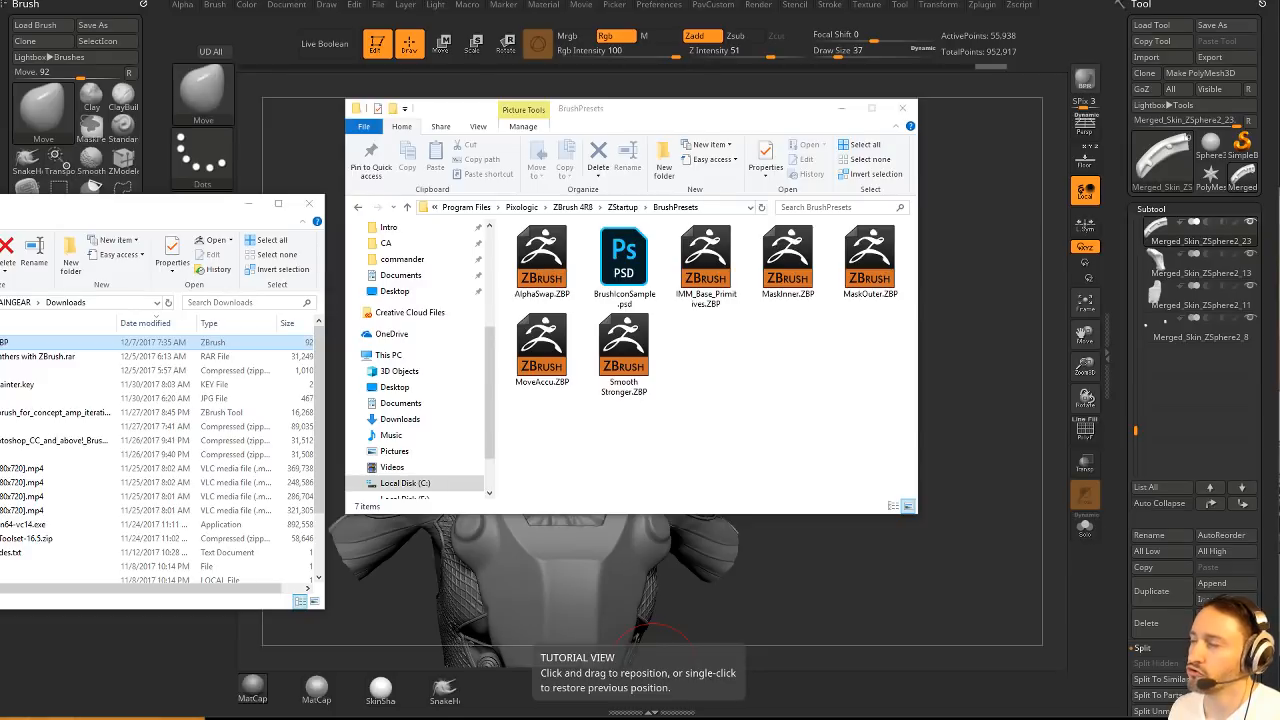
Copy Dam_Standard_02.ZBP from Downloads into the BrushPresets folder and close both File Explorer windows.
mouse_move(60, 342)
right_down()
mouse_move(814, 386)
mouse_move(798, 414)
right_up()
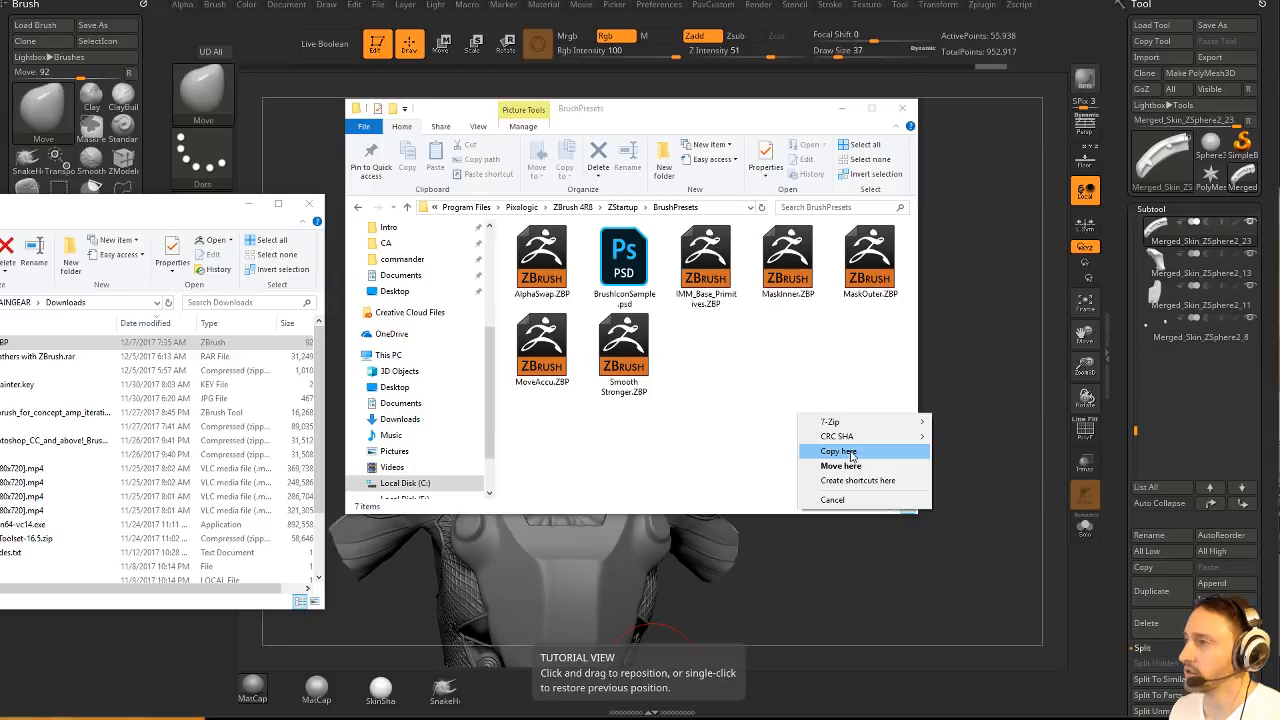
click(840, 451)
click(309, 204)
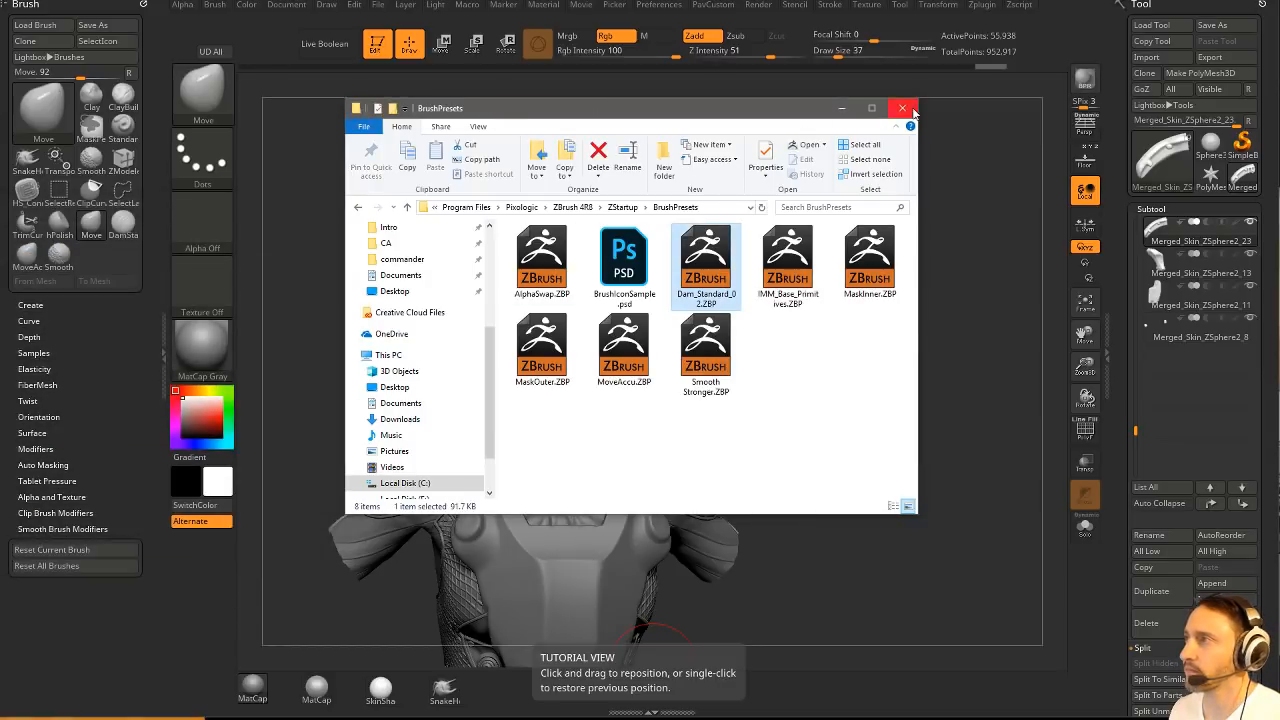
click(902, 107)
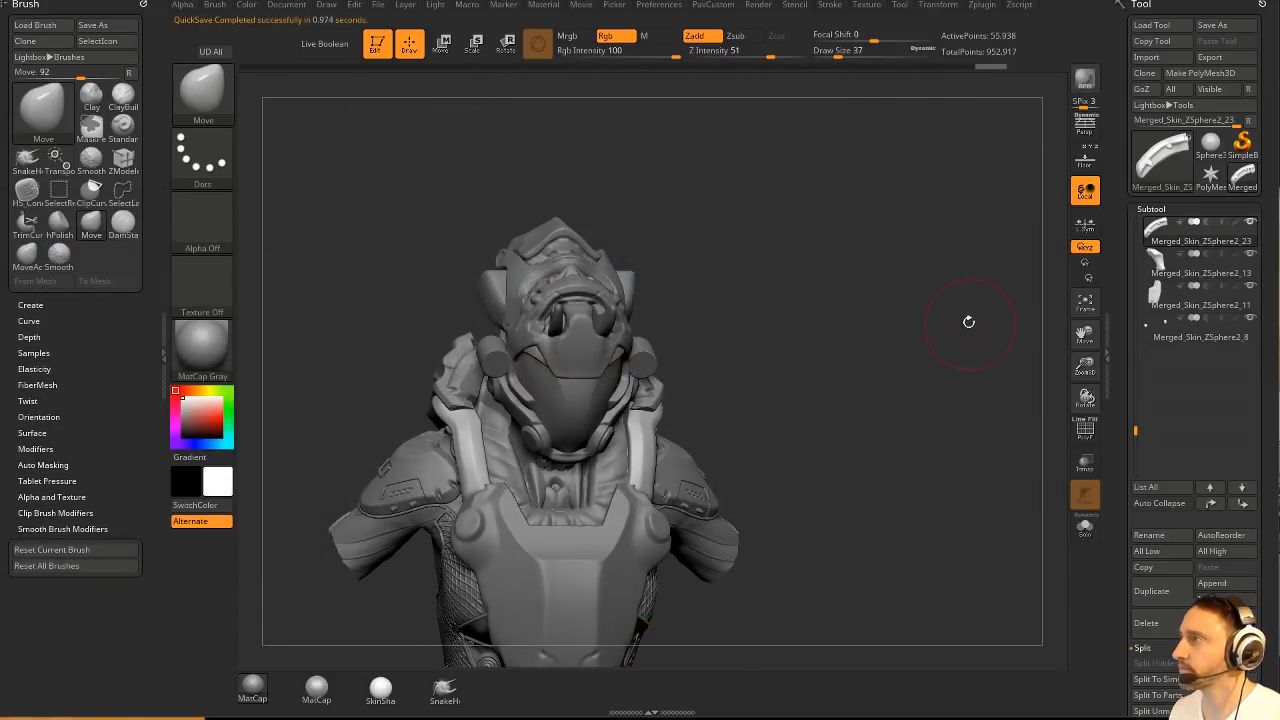
Close ZBrush and relaunch it to load the newly installed brush preset.
click(1119, 4)
click(665, 400)
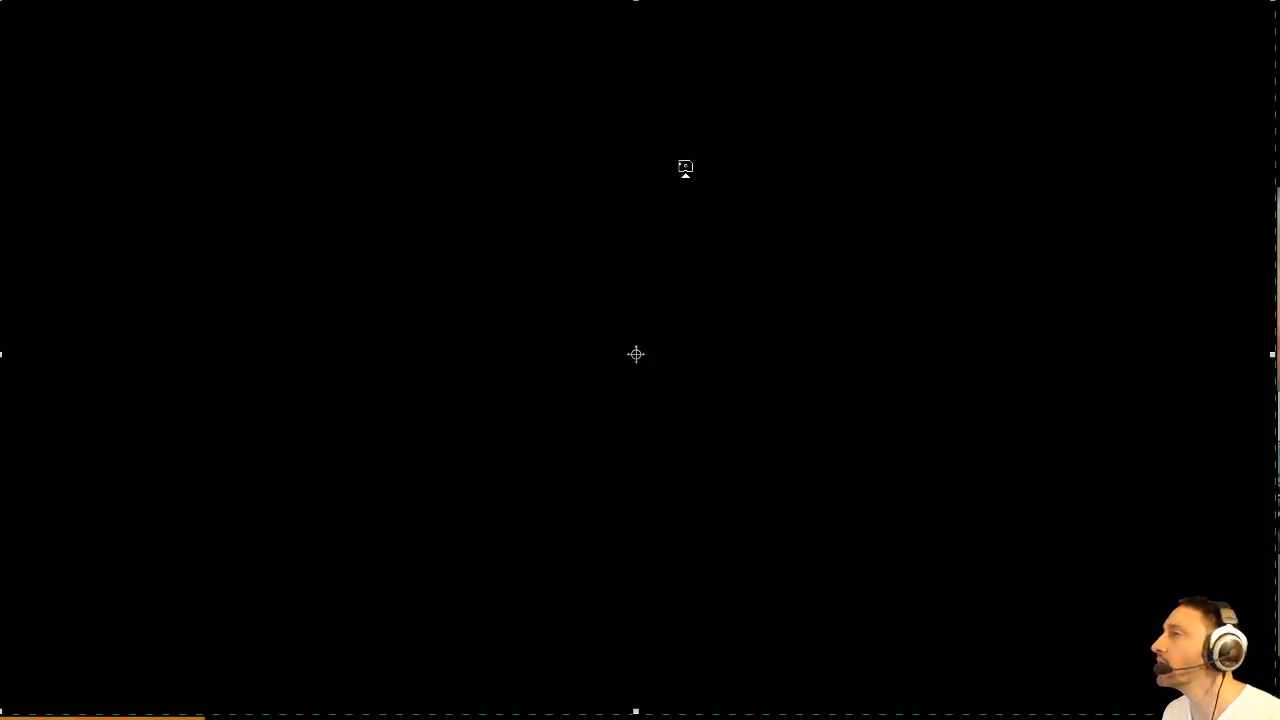
click(839, 466)
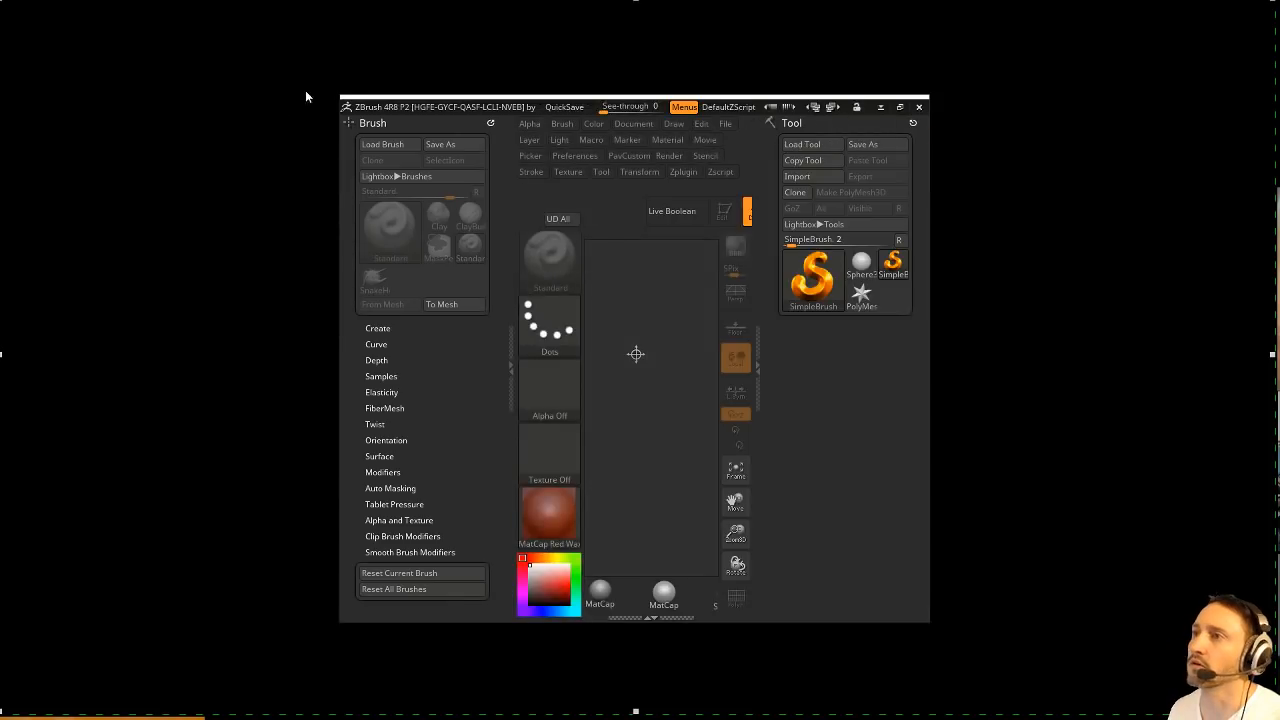
Reposition and enlarge the ZBrush window to fill the screen, and hide Lightbox.
drag(341, 96, 0, 0)
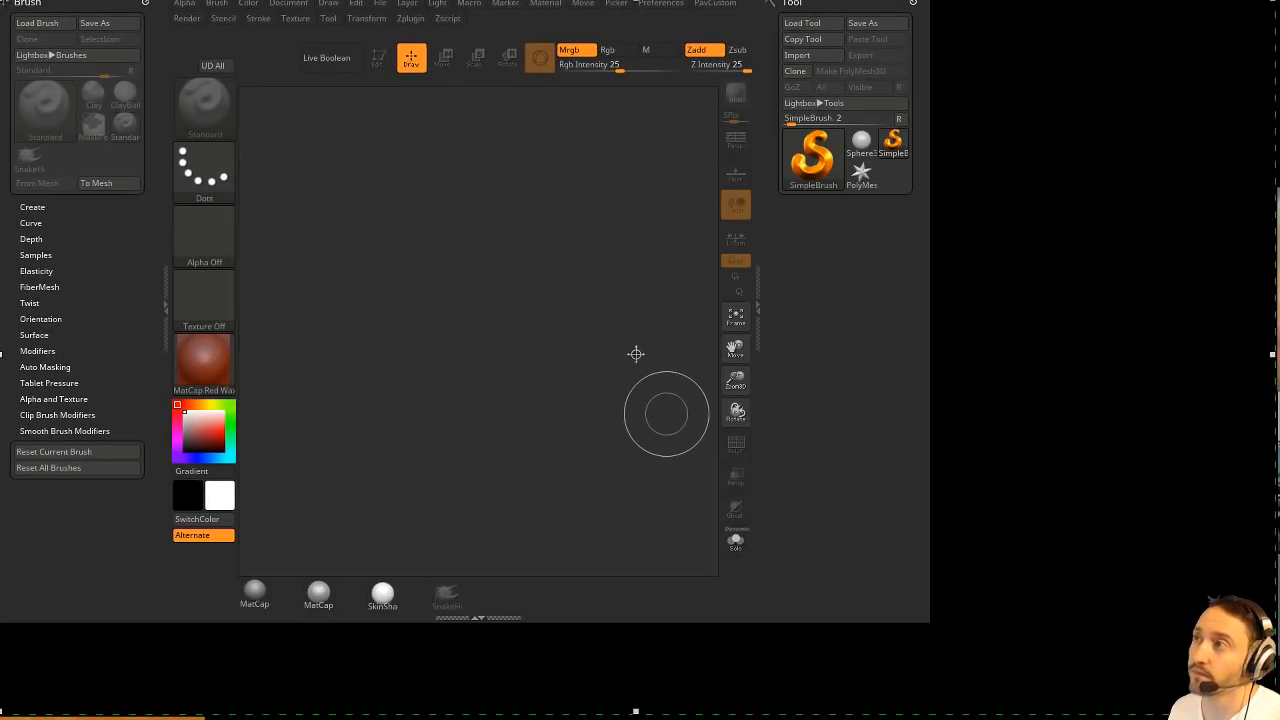
key(comma)
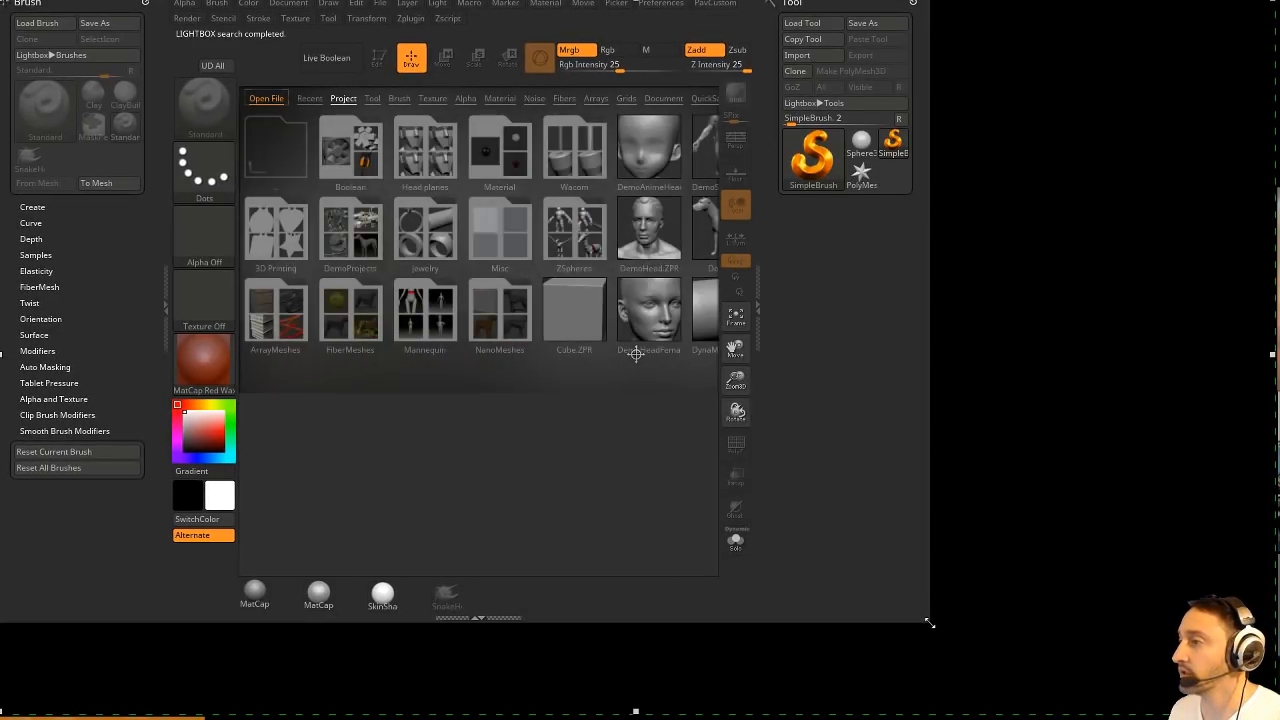
drag(929, 623, 1275, 715)
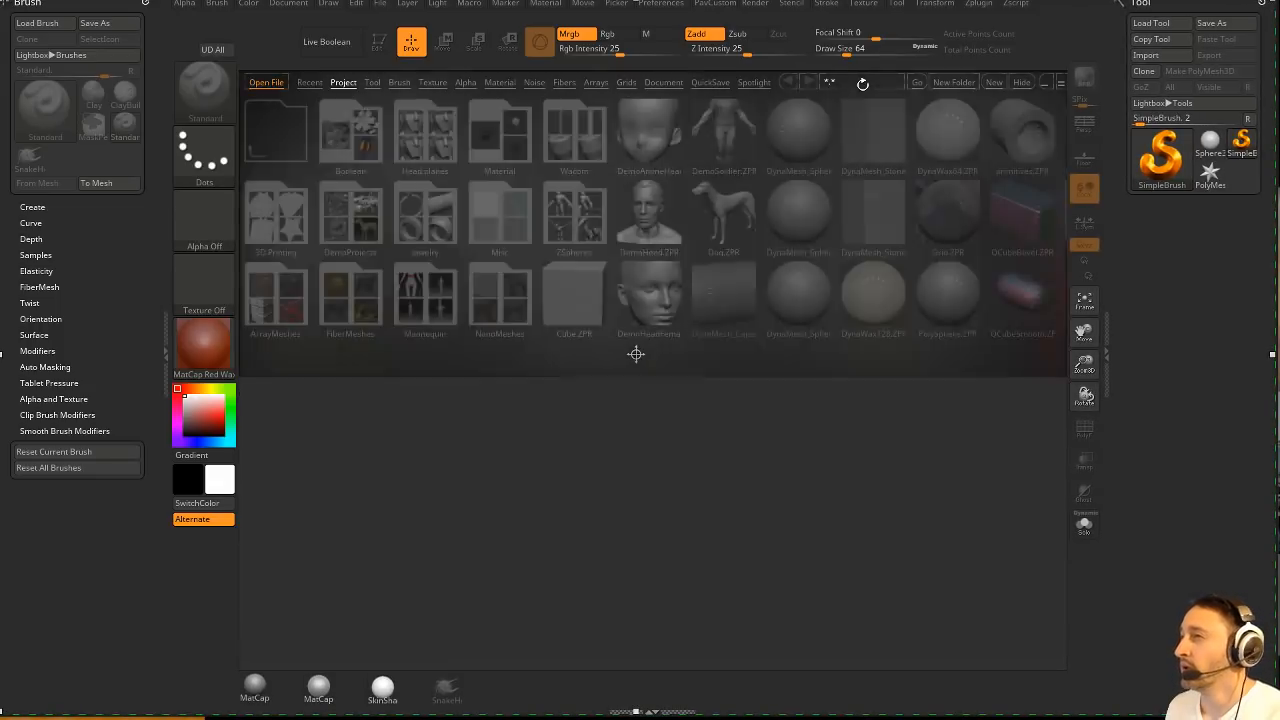
key(comma)
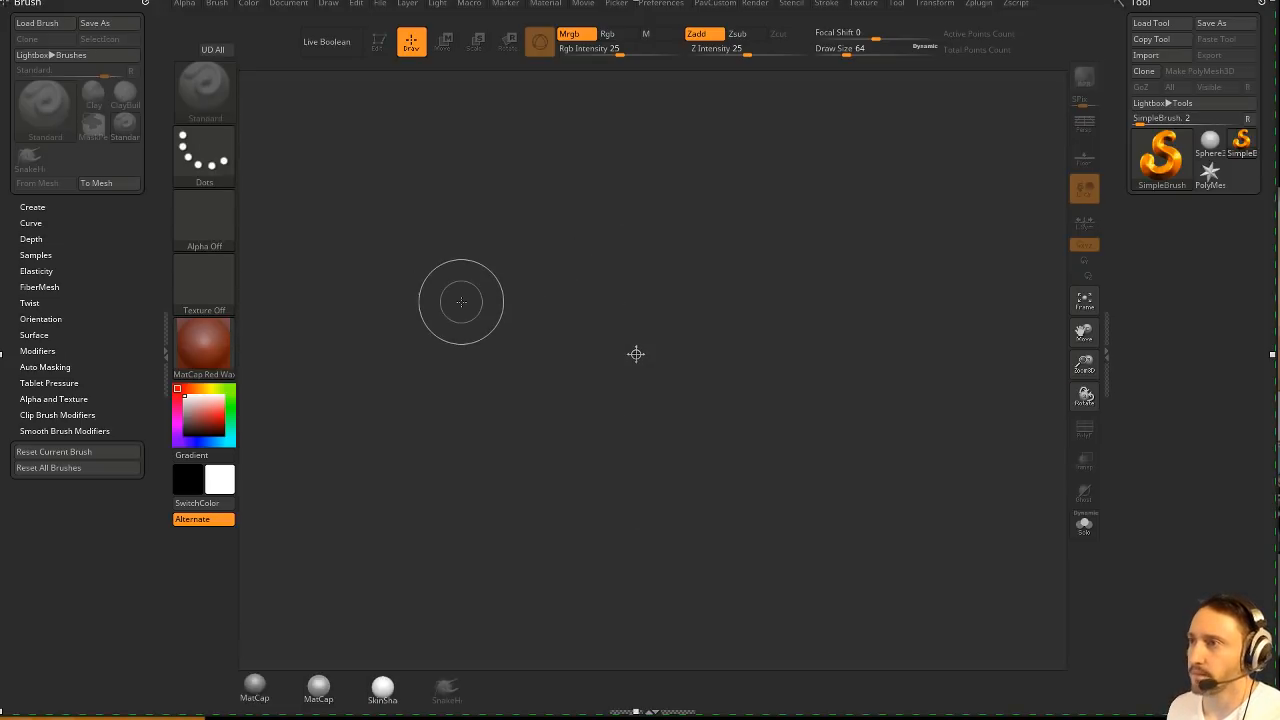
Draw a PolyMesh3D star on the canvas in Edit mode, framed and using the MatCap Gray material.
click(1210, 172)
drag(835, 235, 1042, 273)
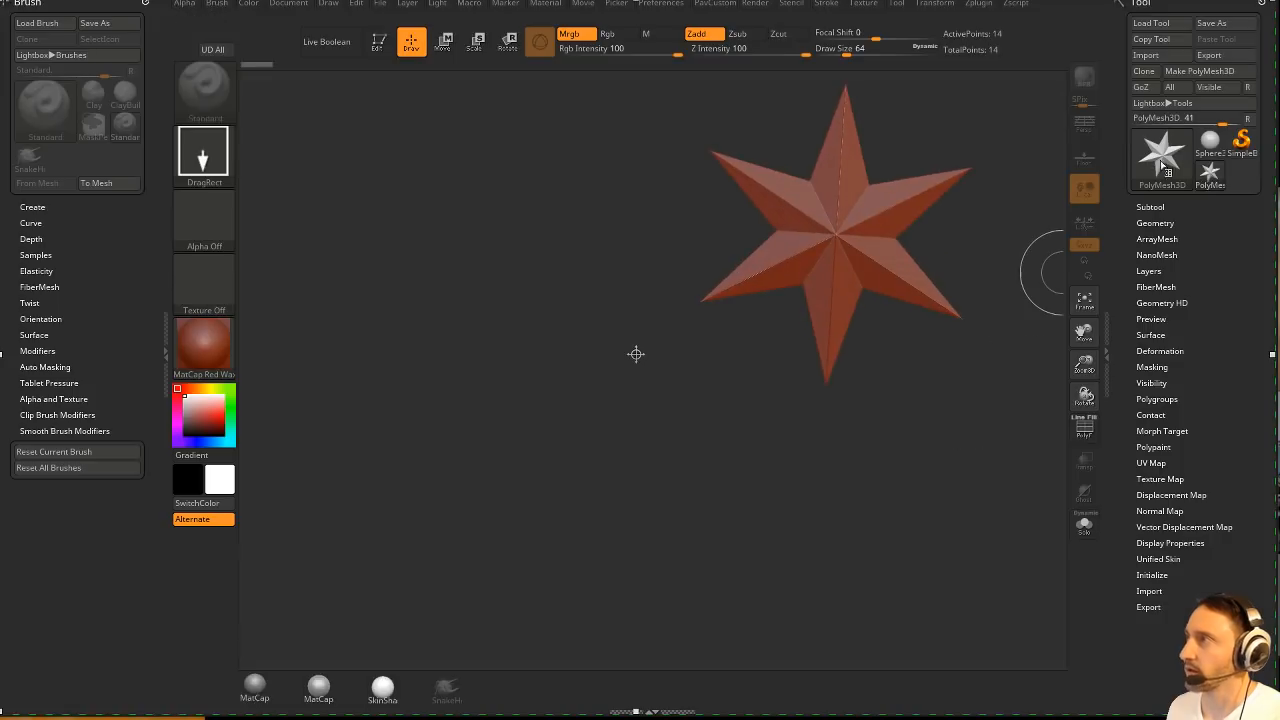
click(254, 686)
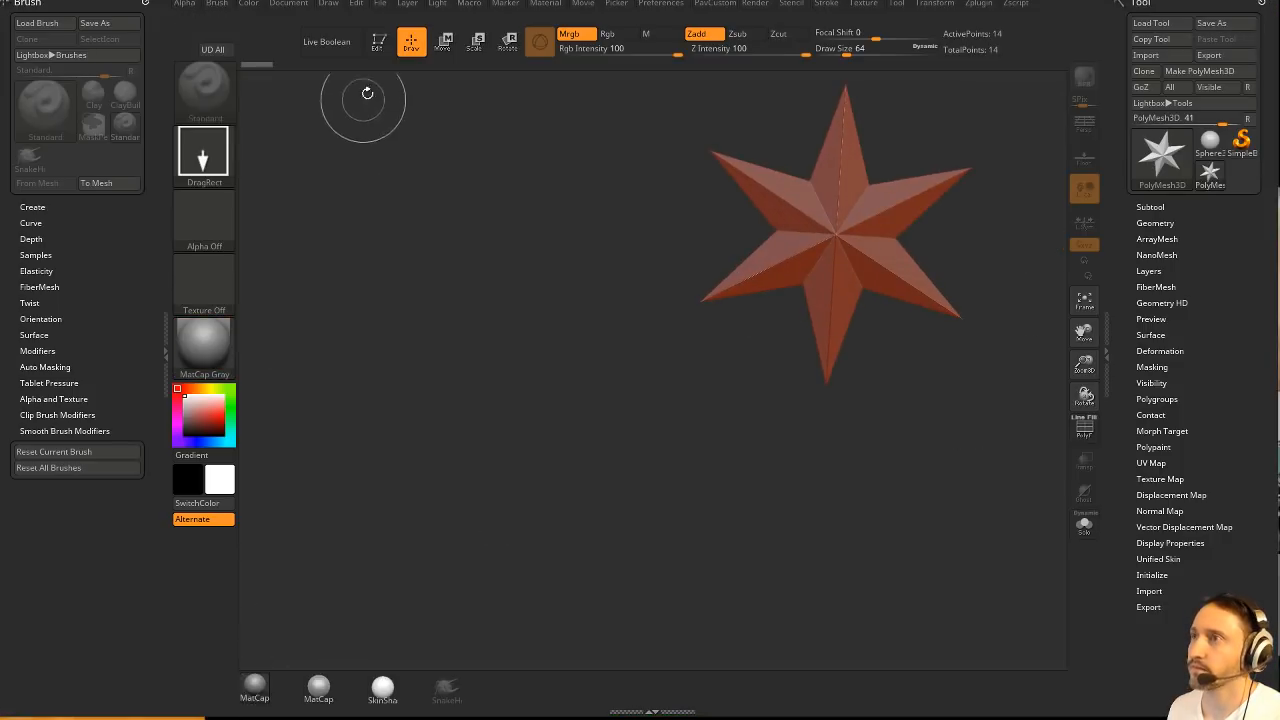
key(t)
key(f)
Find the Dam_Standard_02 brush and assign it the hotkey D, accepting the reassignment of the existing hotkey.
key(b)
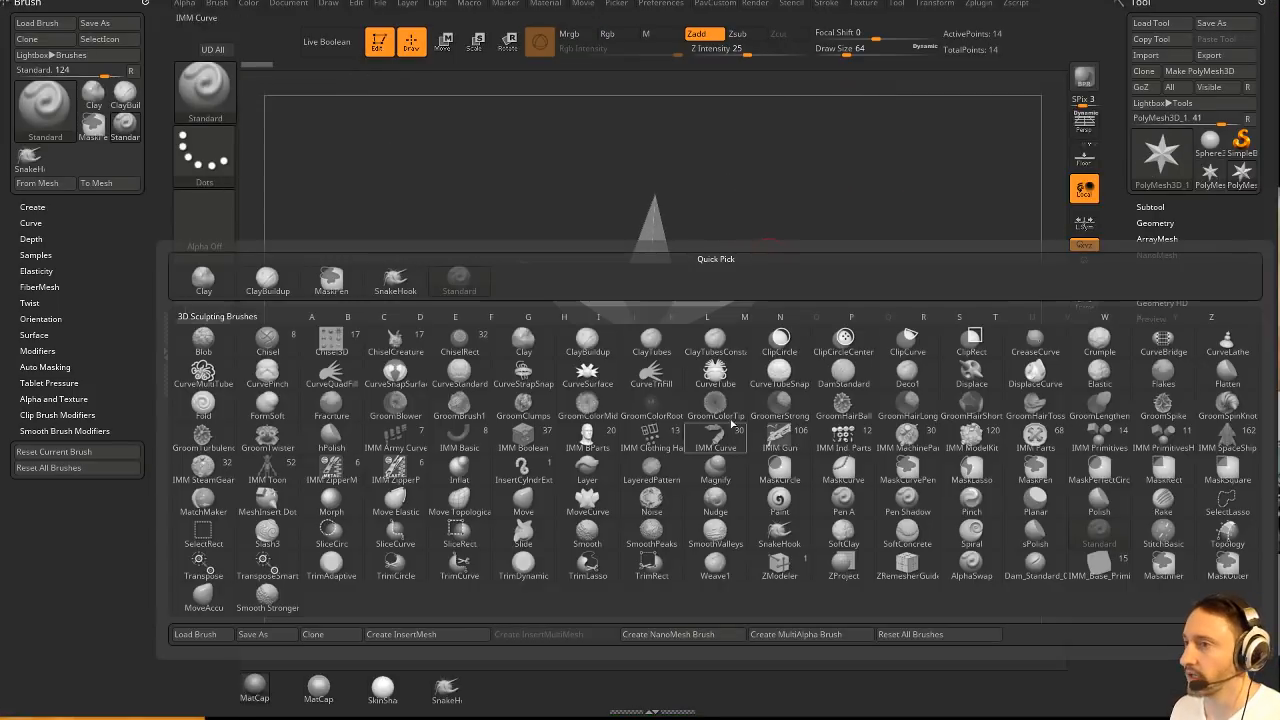
key(d)
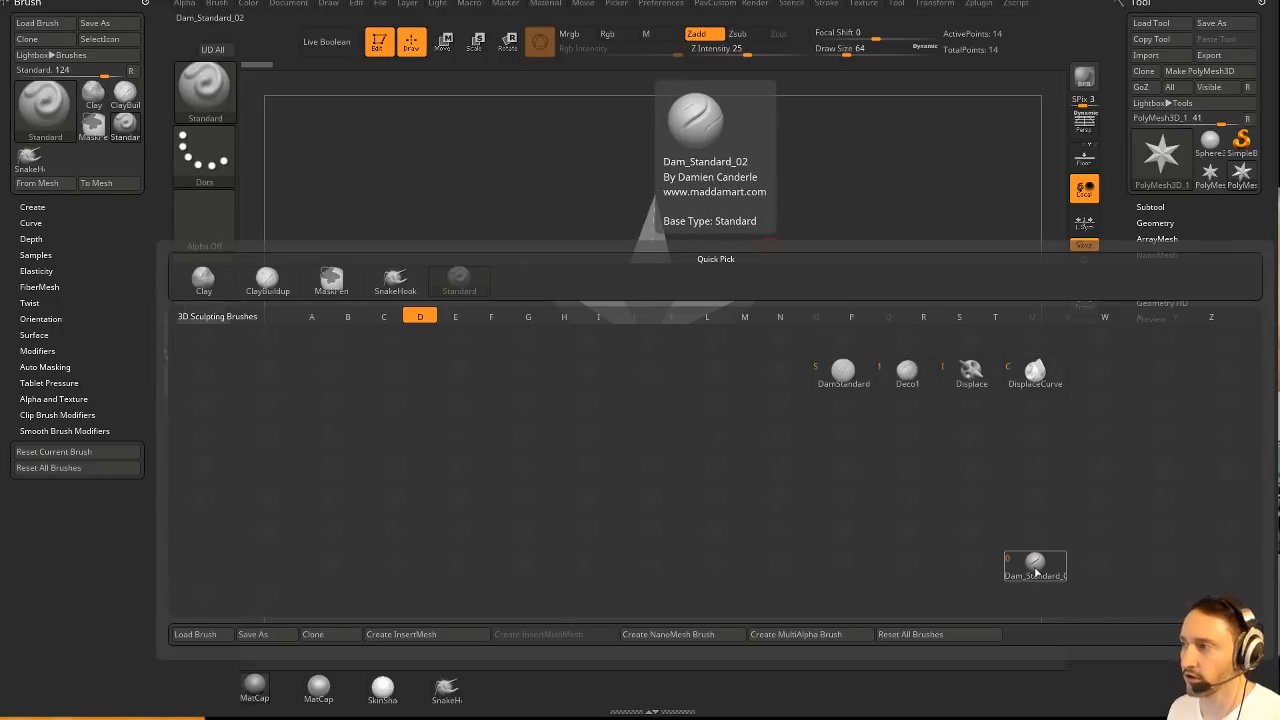
key(b)
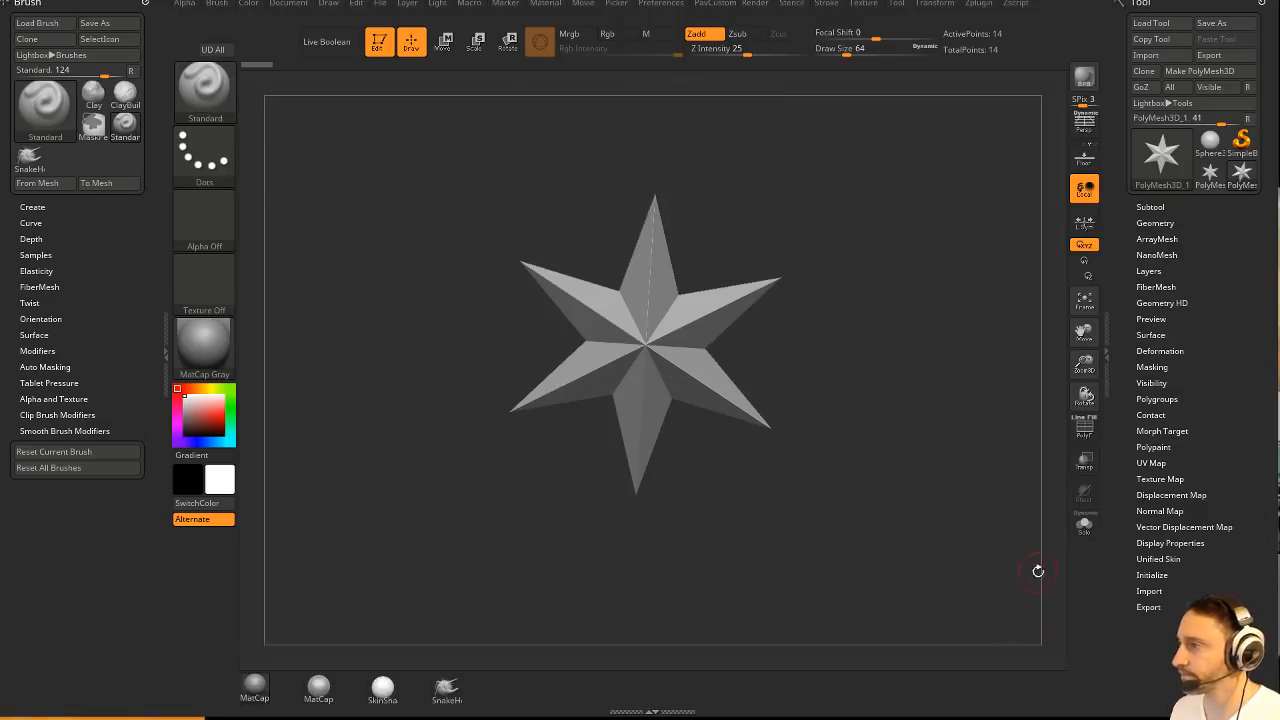
key(b)
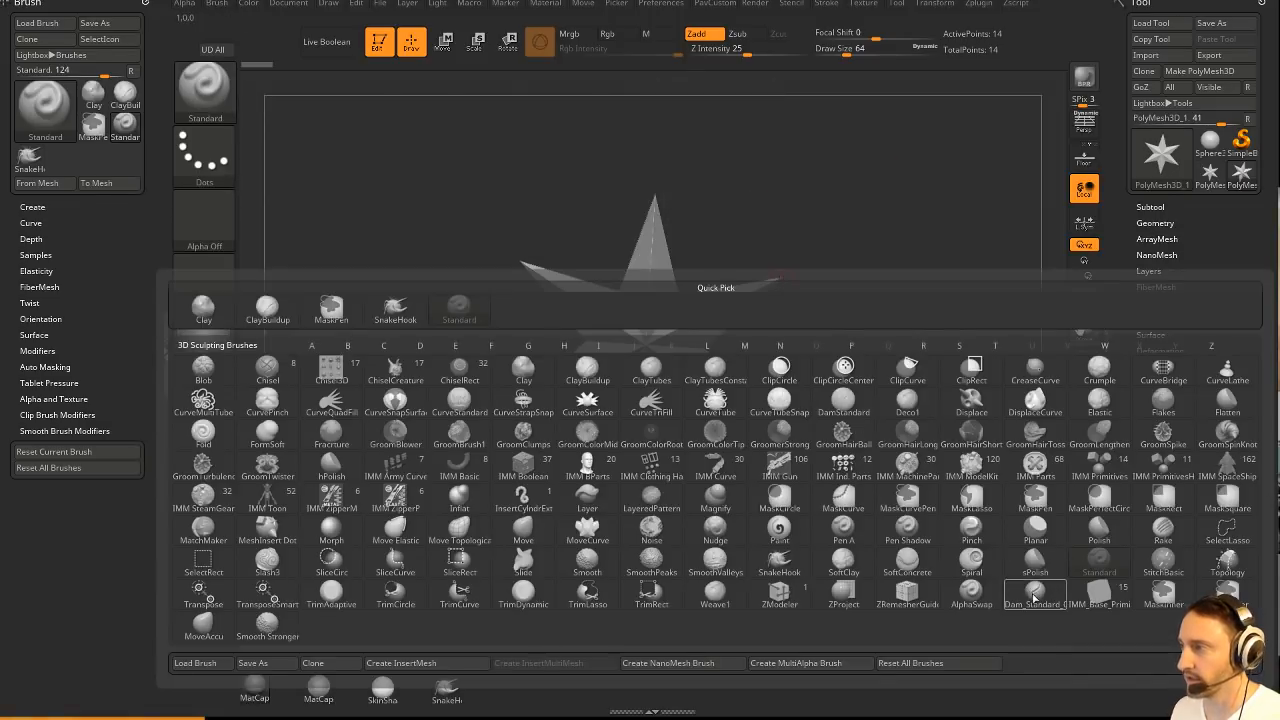
ctrl+alt+click(1036, 597)
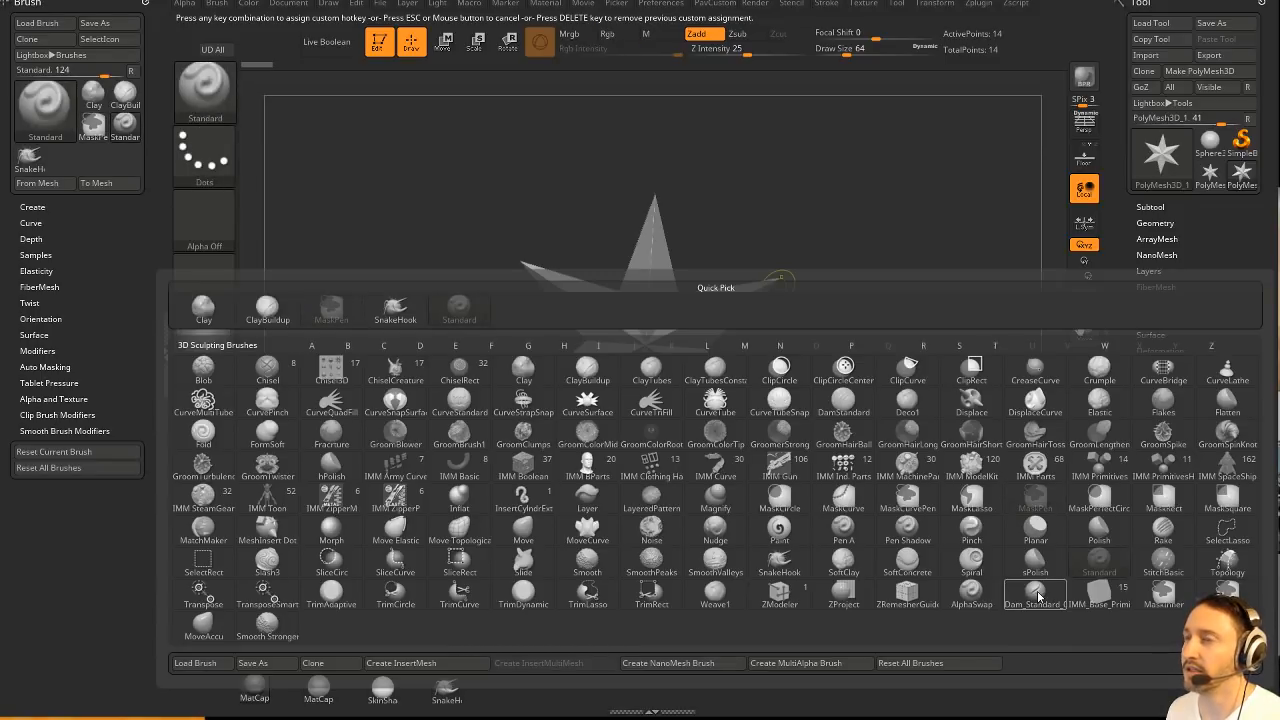
key(d)
click(677, 399)
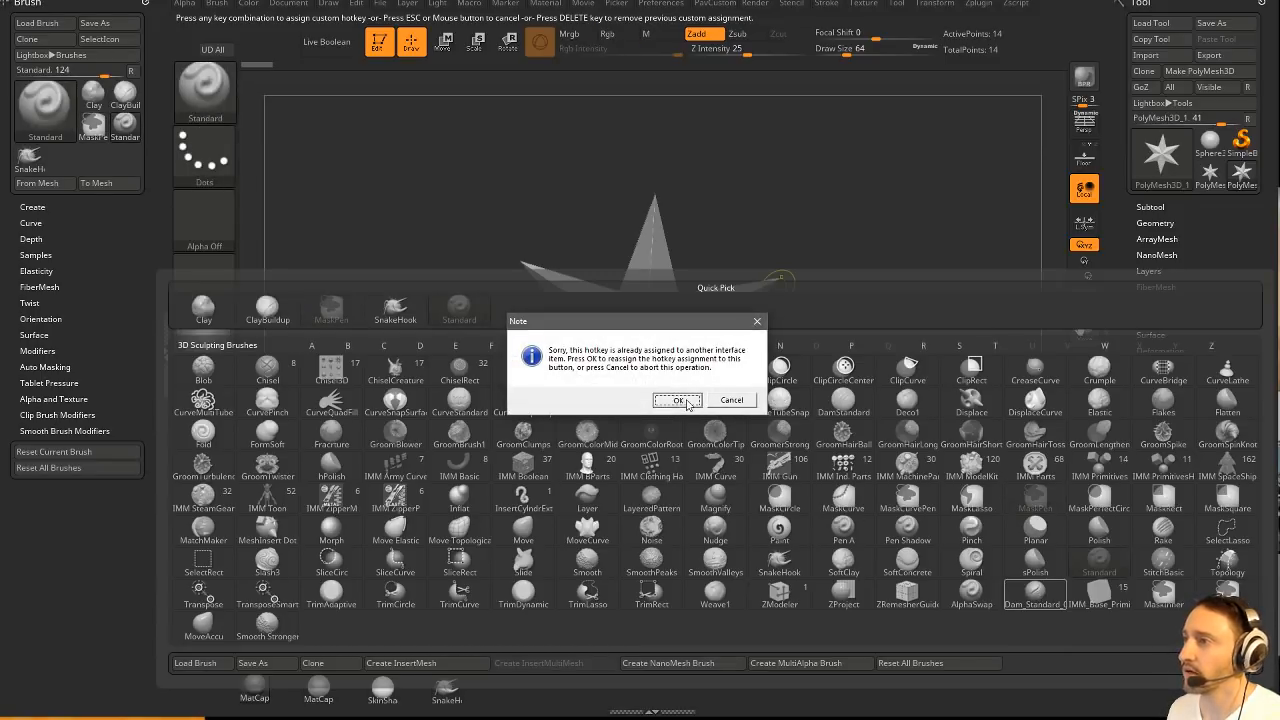
Replace the star with the Sphere3D tool and adjust the brush draw size.
key(d)
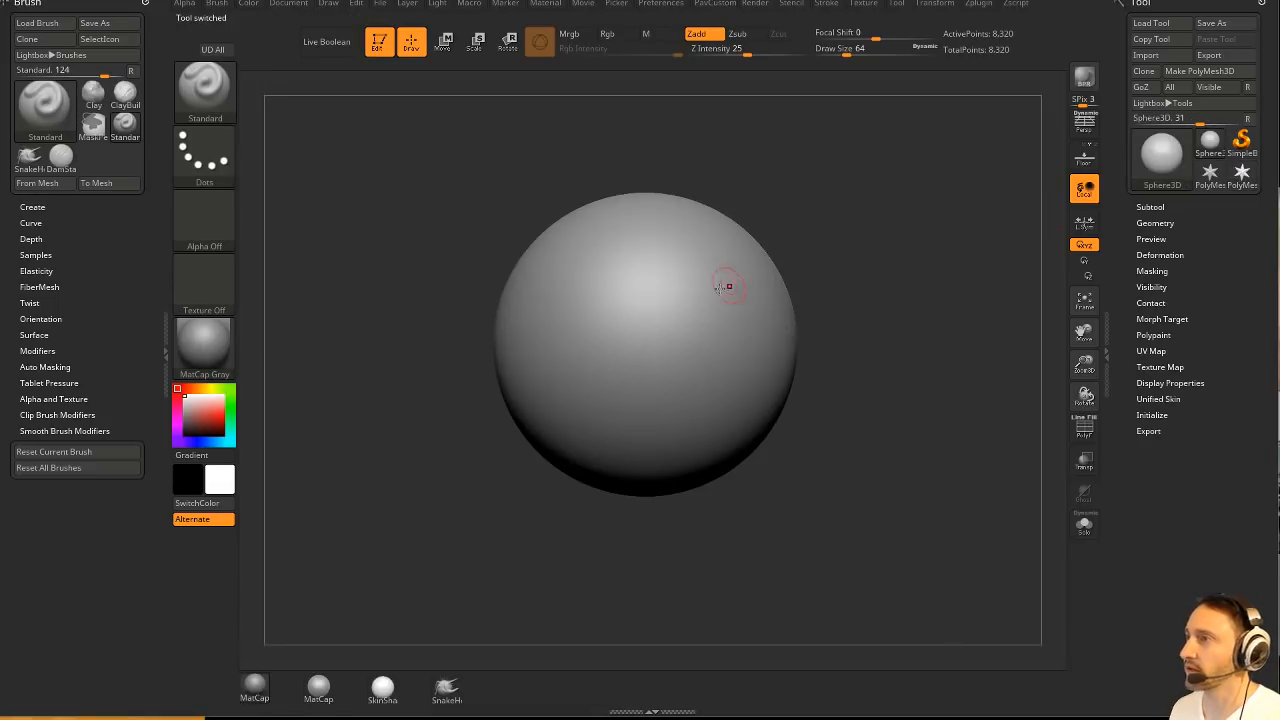
key(])
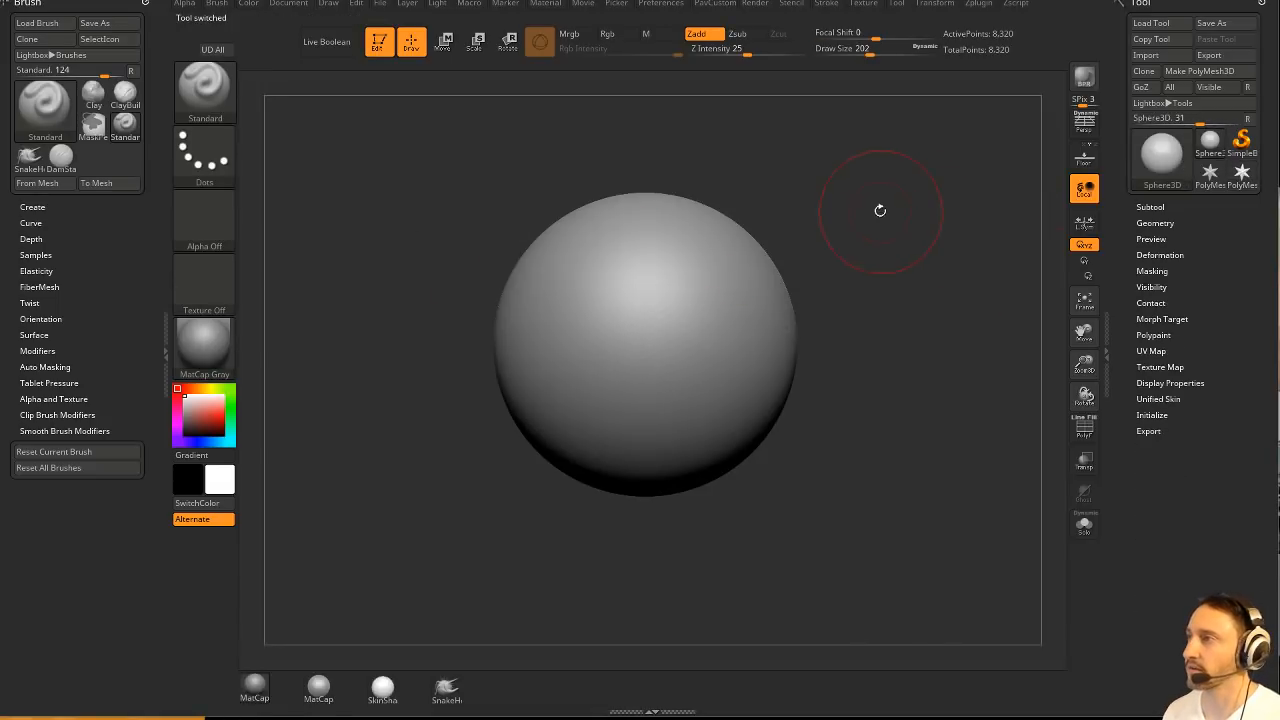
key(s)
mouse_move(885, 208)
mouse_down()
mouse_move(856, 208)
mouse_move(786, 266)
mouse_up()
key(b)
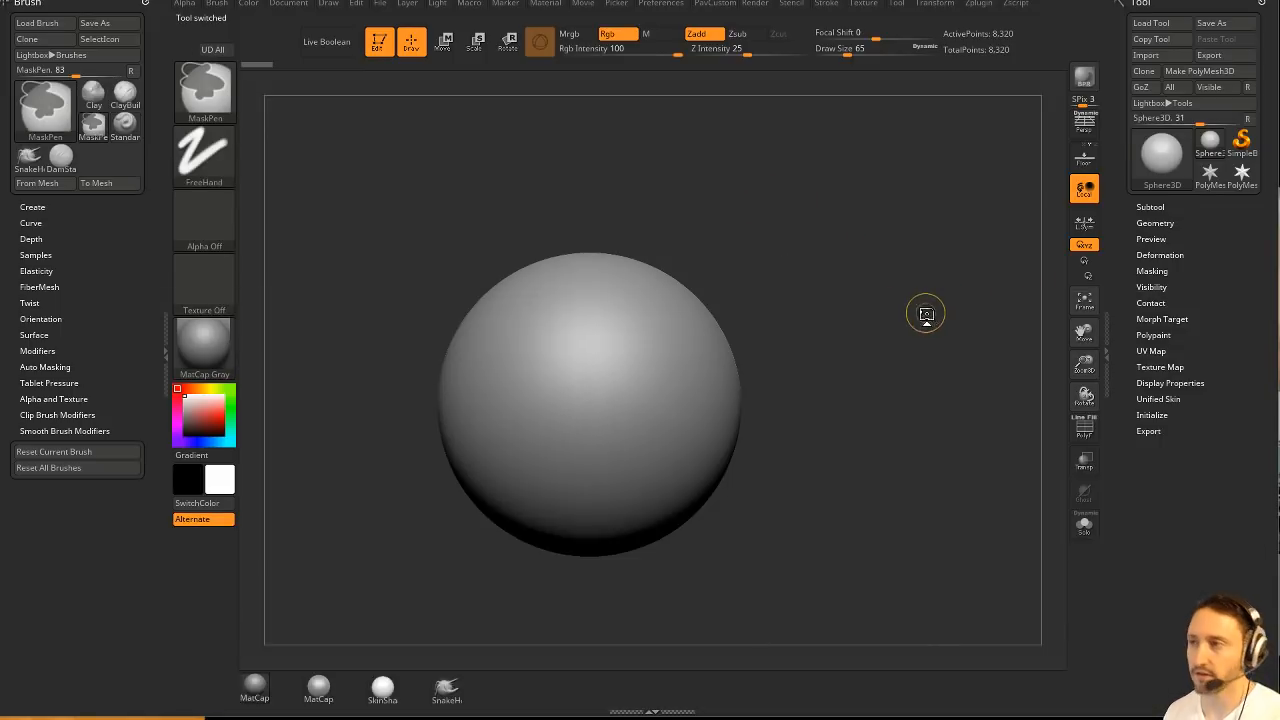
Subdivide the Sphere3D primitive twice and try to sculpt a stroke down its front with draw size 212.
key(ctrl+d)
key(ctrl+d)
key(s)
click(603, 385)
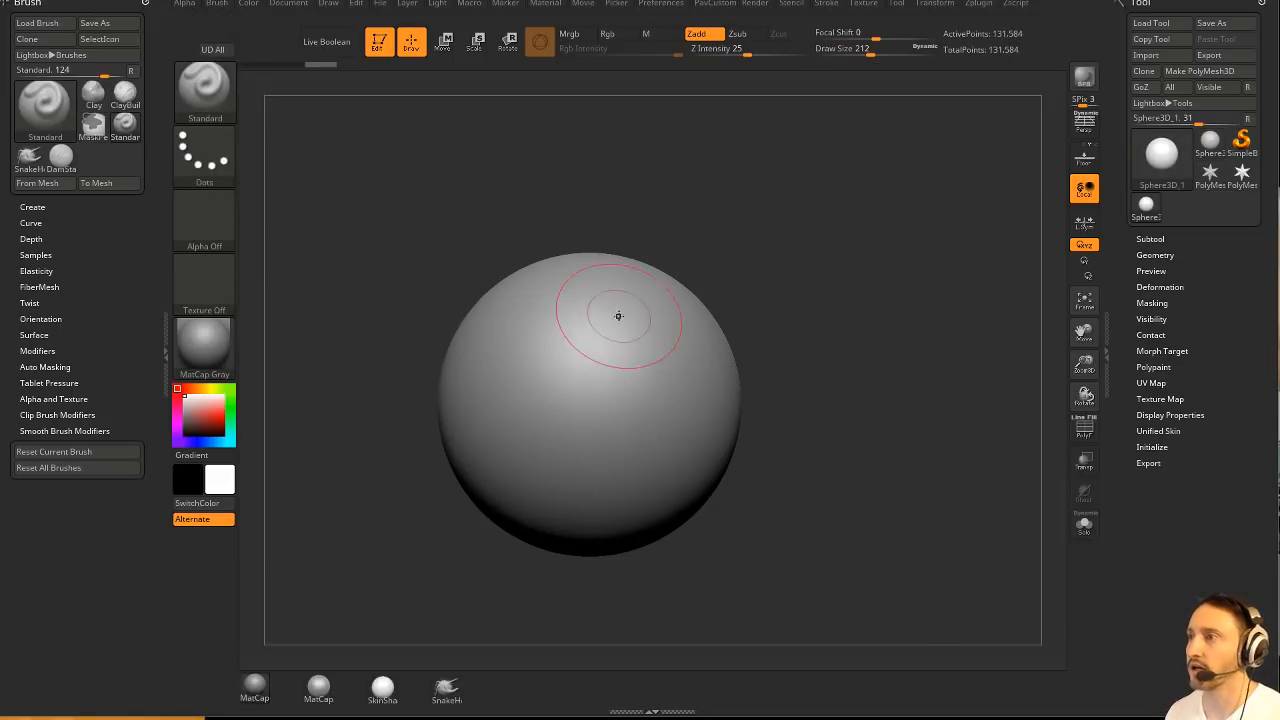
drag(618, 315, 589, 449)
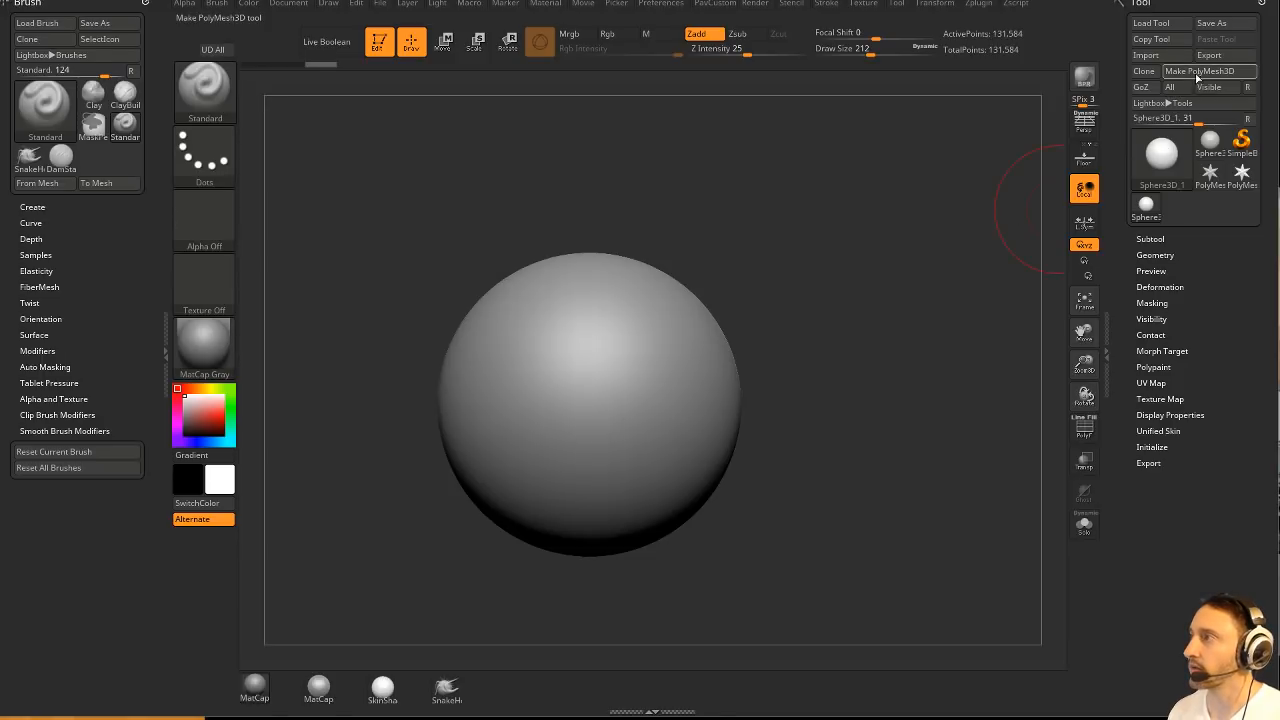
Delete the subdivided sphere from the subtool list and confirm the deletion.
shift+click(1163, 240)
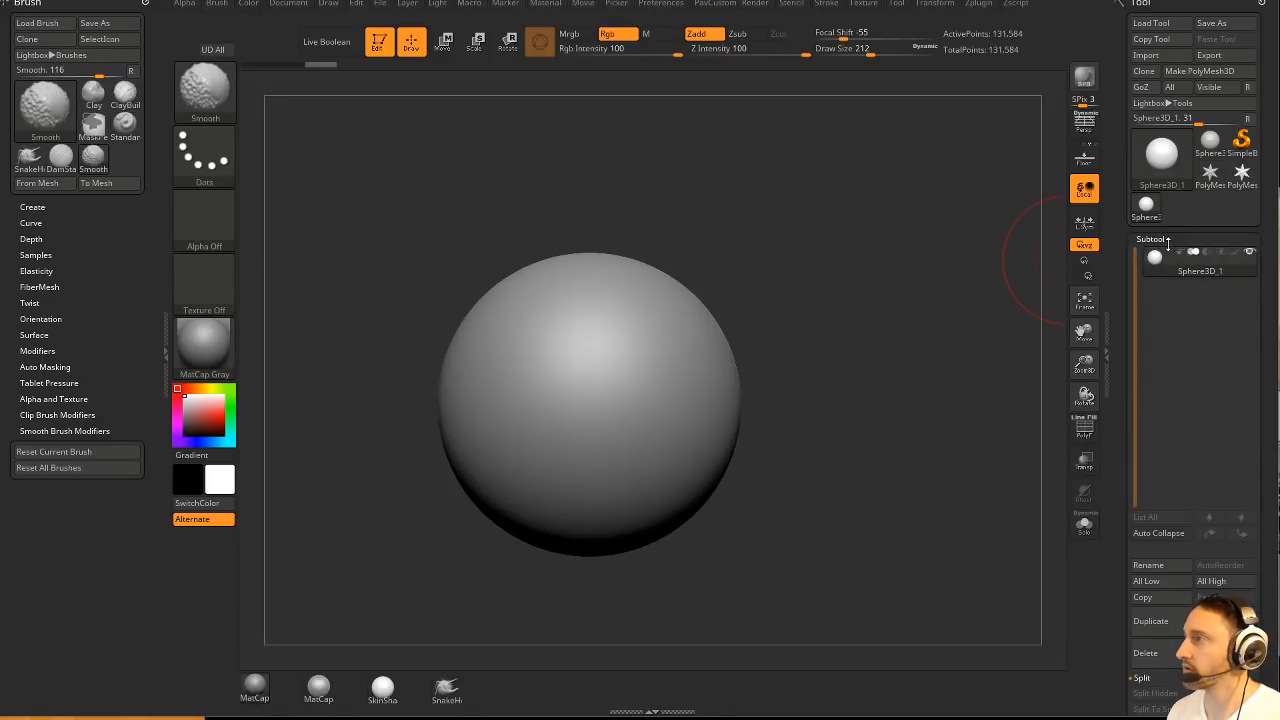
shift+click(1173, 238)
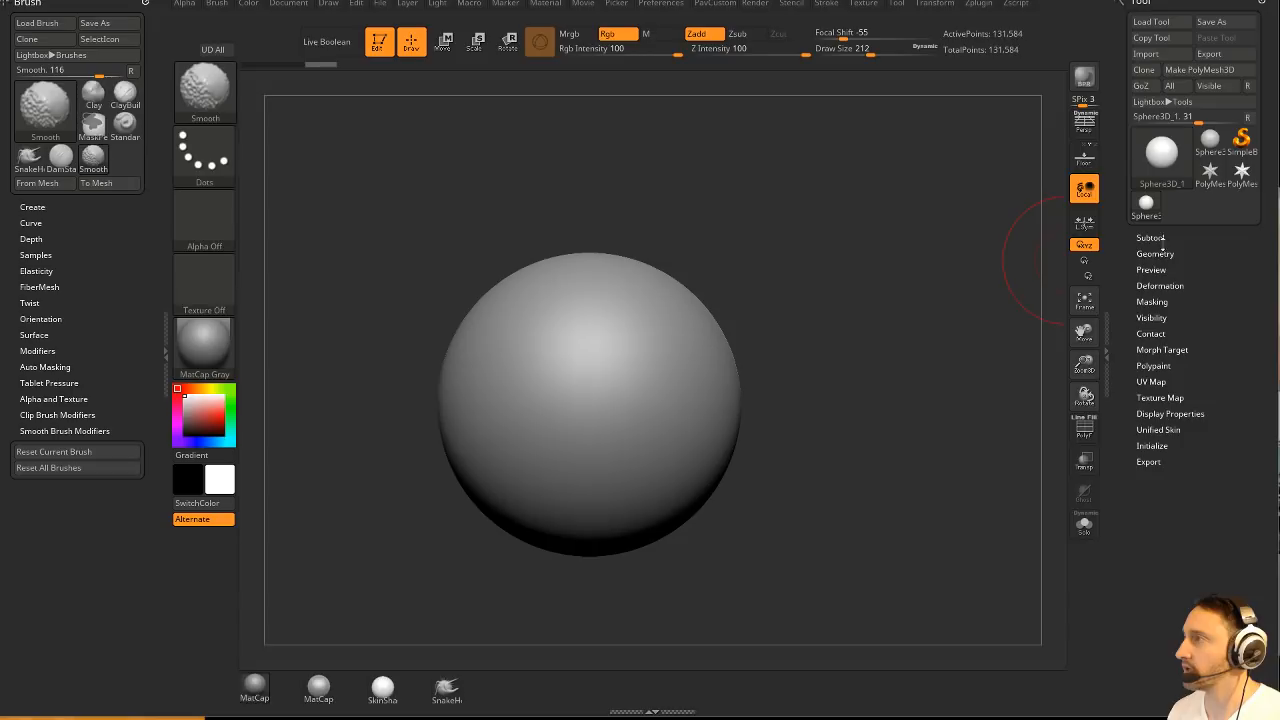
click(1160, 238)
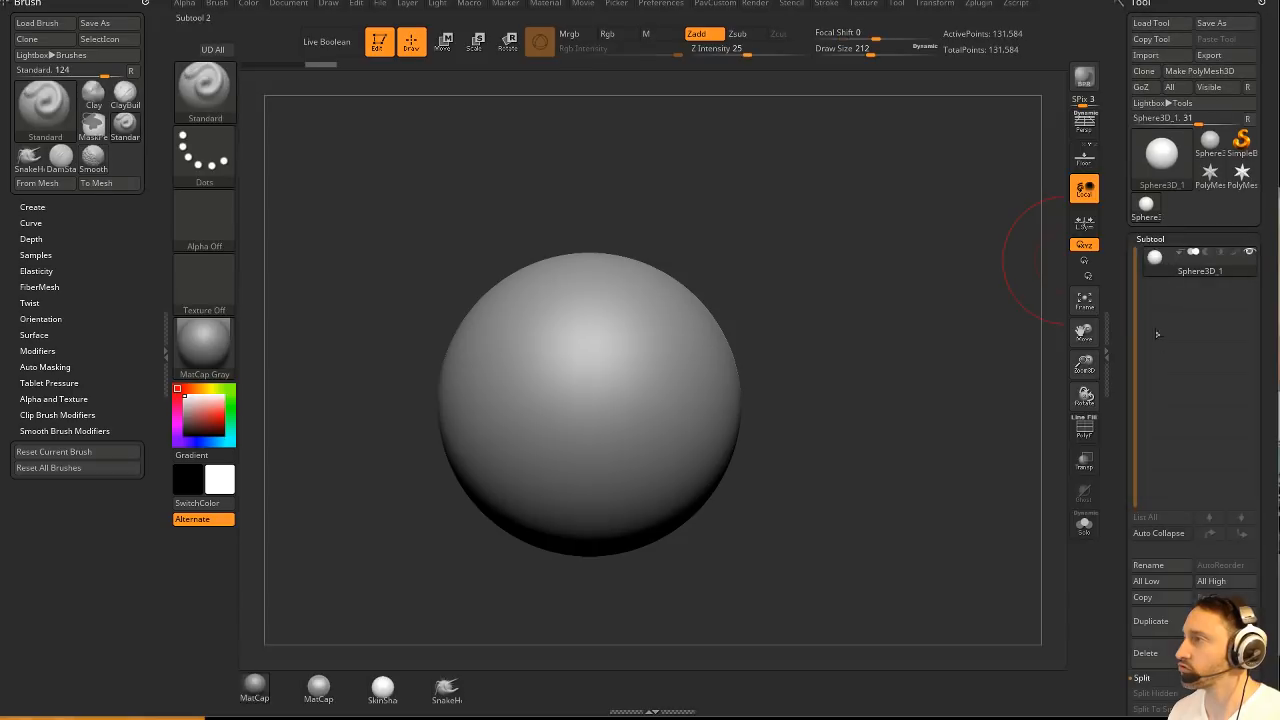
click(1145, 653)
click(1040, 675)
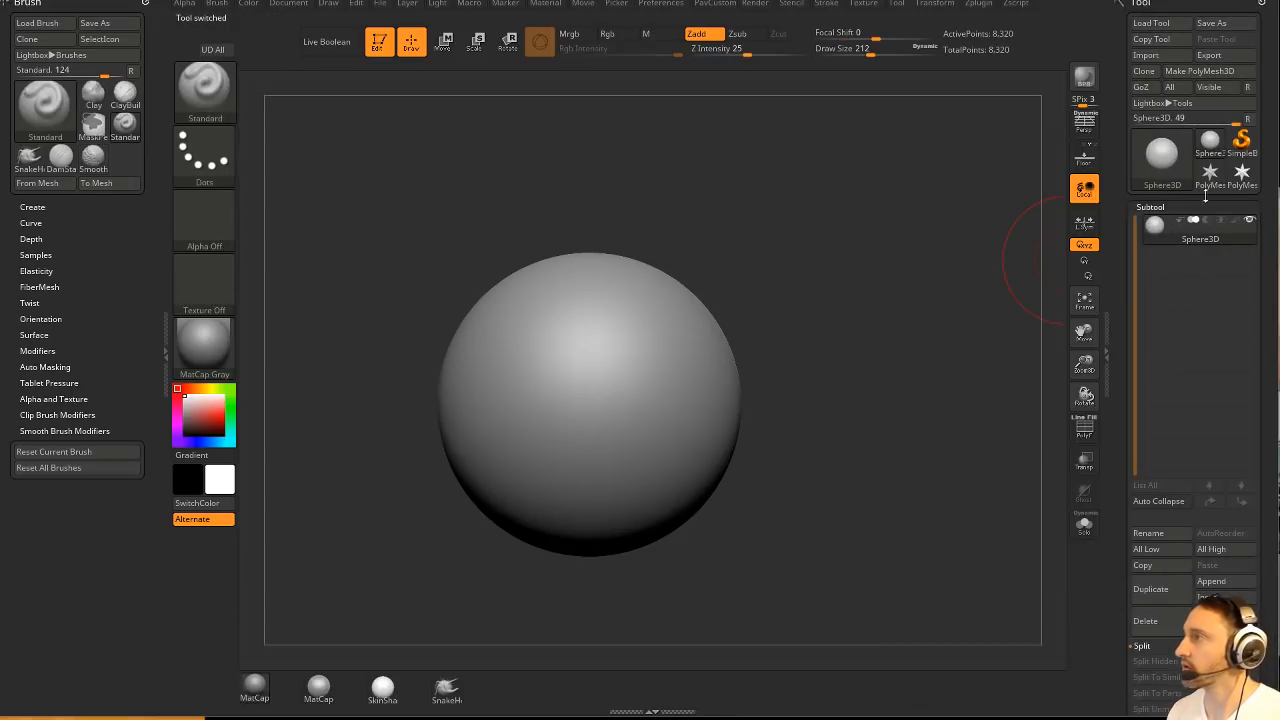
Convert the Sphere3D primitive to a PolyMesh3D and subdivide it twice, with the brush draw size at about 192.
scroll(1148, 385, down, 1)
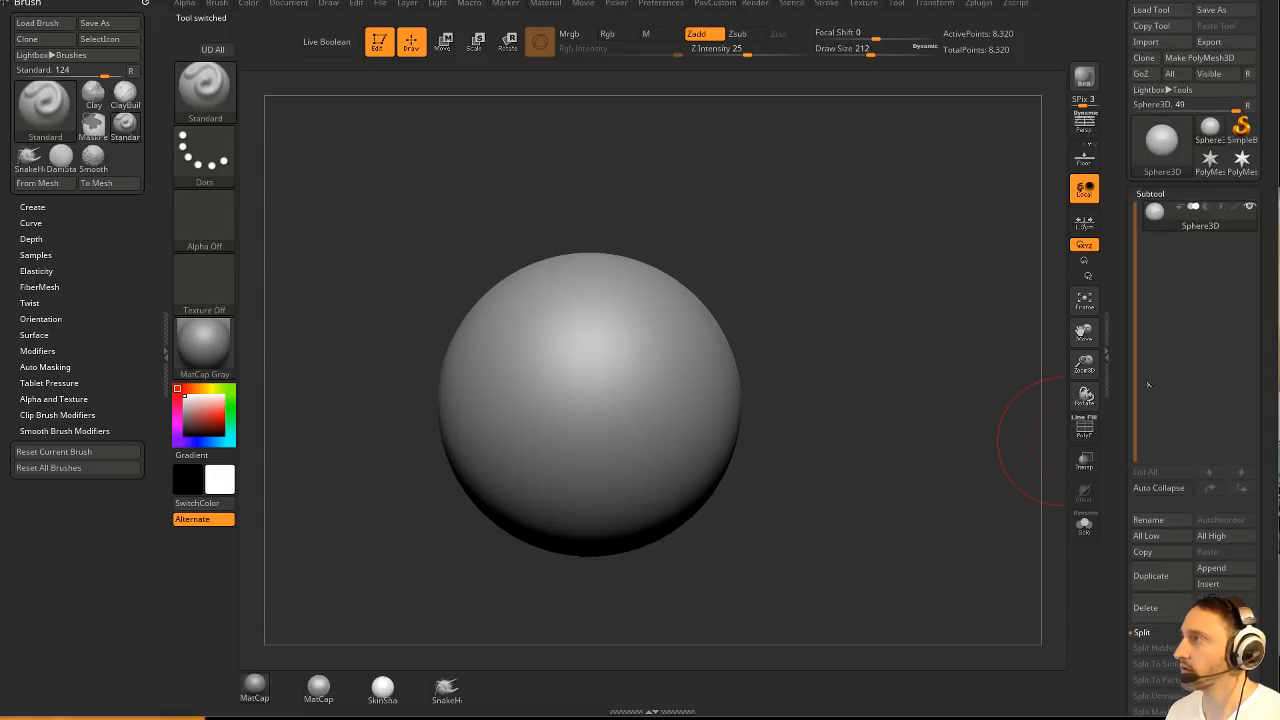
click(1186, 59)
key(ctrl+d)
key(ctrl+d)
key(s)
drag(640, 357, 637, 357)
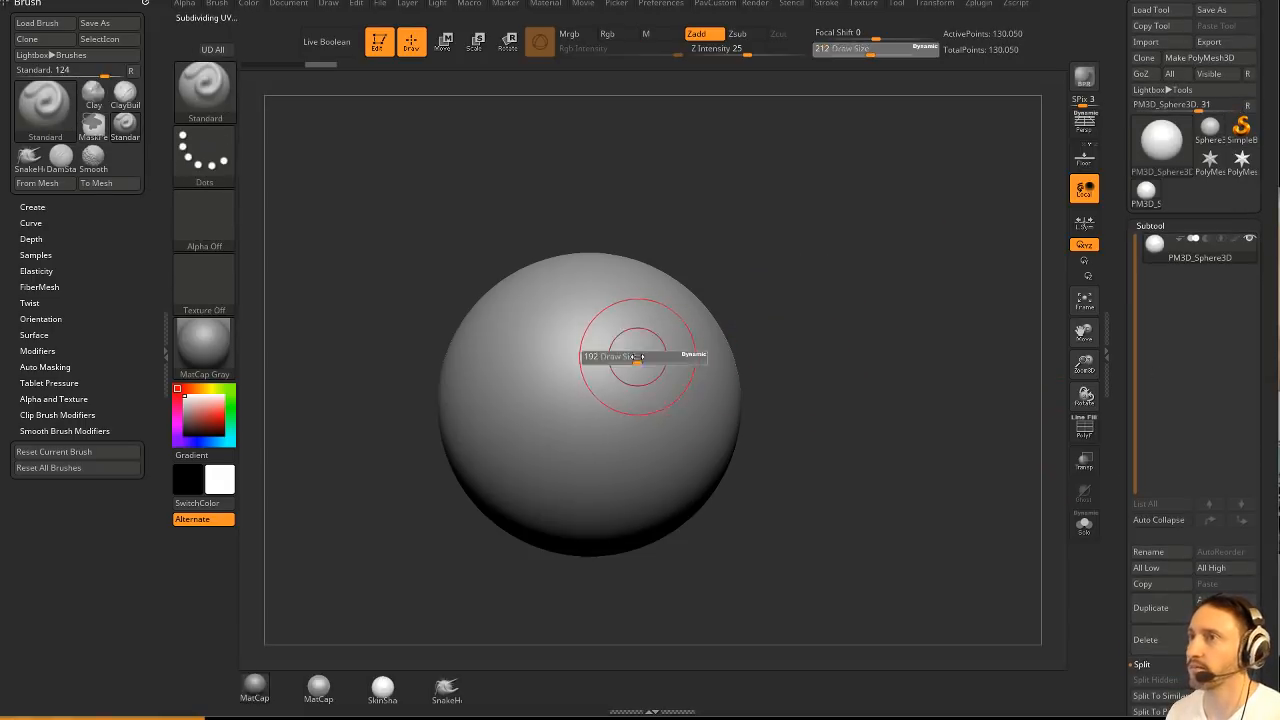
Sculpt two overlapping strokes down the front of the sphere with the Standard brush to raise a curved ridge.
drag(650, 295, 592, 468)
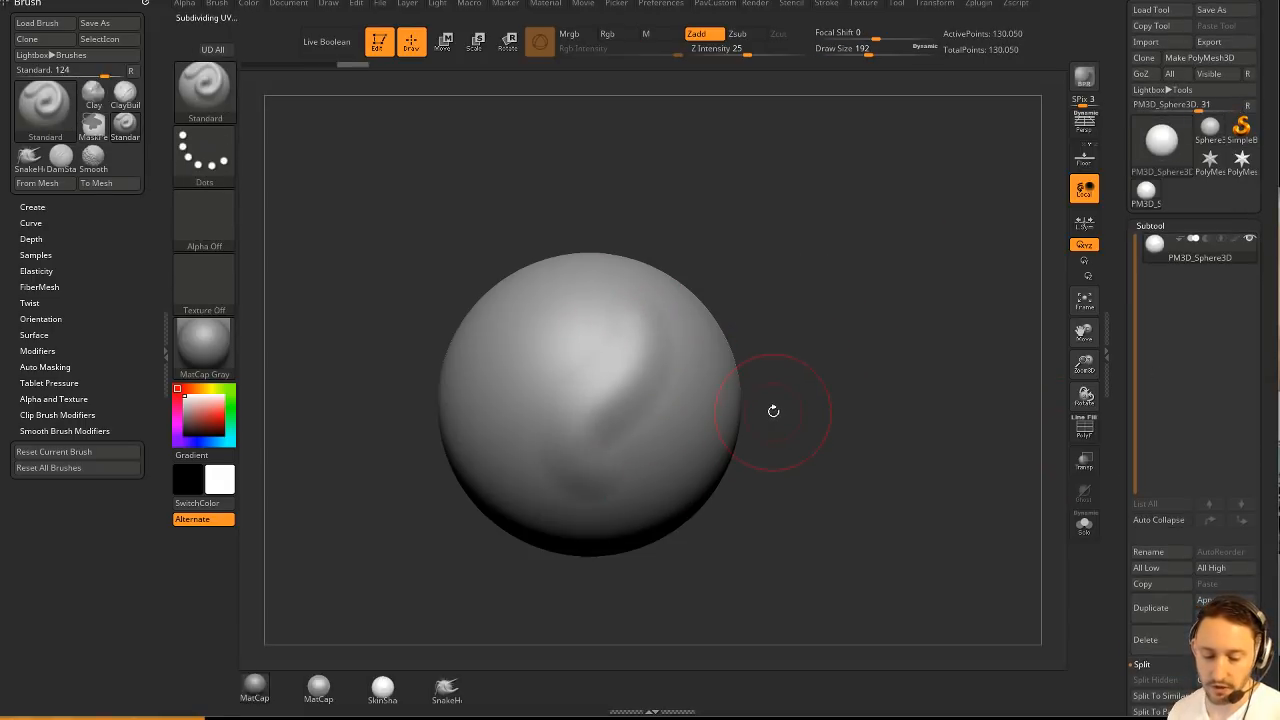
mouse_move(640, 295)
mouse_down()
mouse_move(614, 323)
mouse_move(575, 485)
mouse_up()
Switch to the Dam_Standard_02 brush, reduce its draw size to 140 and carve a crease along the raised ridge.
key(b)
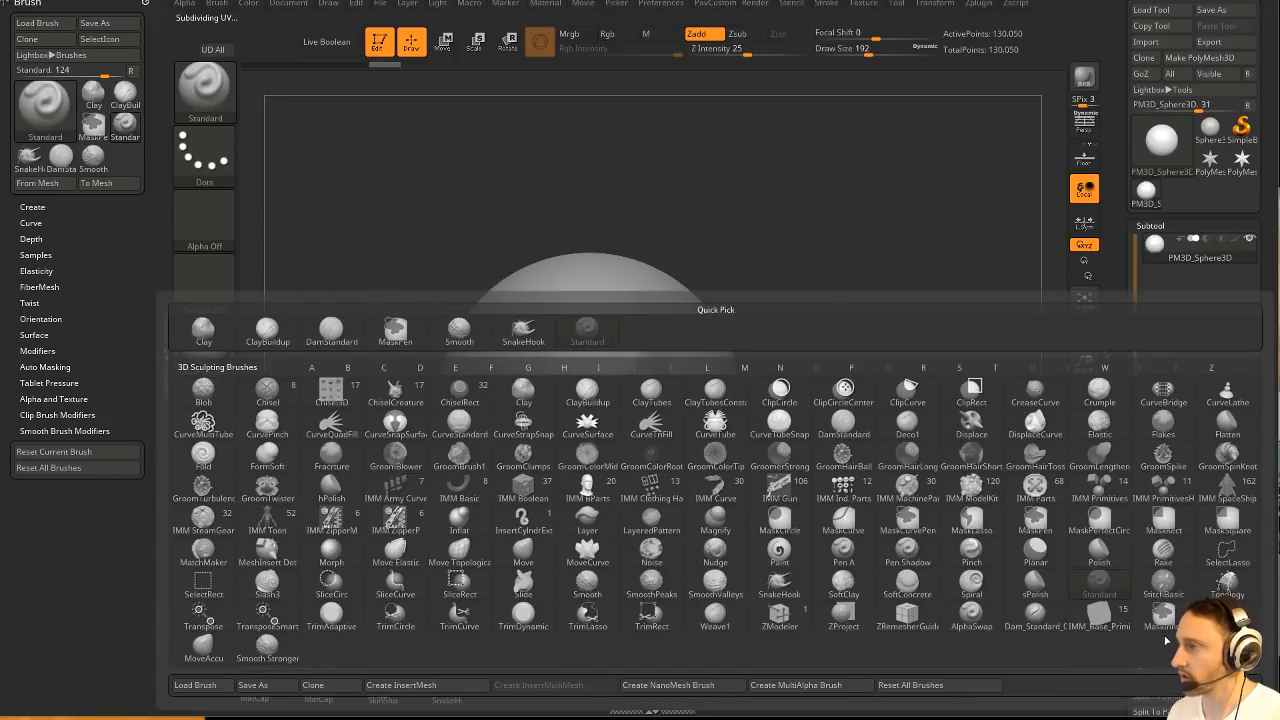
click(1035, 612)
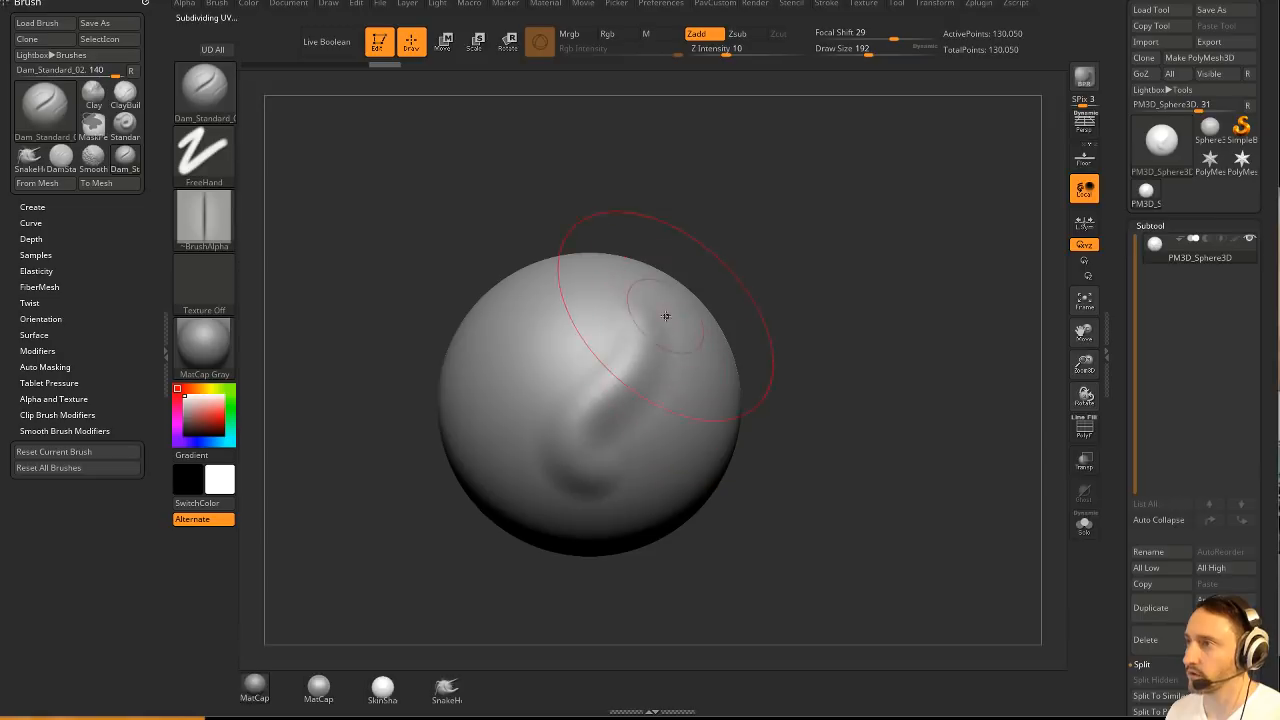
mouse_move(666, 318)
mouse_down()
mouse_move(650, 398)
mouse_move(598, 432)
mouse_up()
drag(838, 371, 802, 365)
key(bracketleft)
mouse_move(672, 342)
mouse_down()
mouse_move(632, 409)
mouse_move(597, 432)
mouse_up()
Deepen the crease with more strokes, undo the last one and recarve it down past the crease's lower end.
alt+drag(803, 352, 760, 378)
mouse_move(626, 354)
mouse_down()
mouse_move(629, 397)
mouse_move(571, 454)
mouse_up()
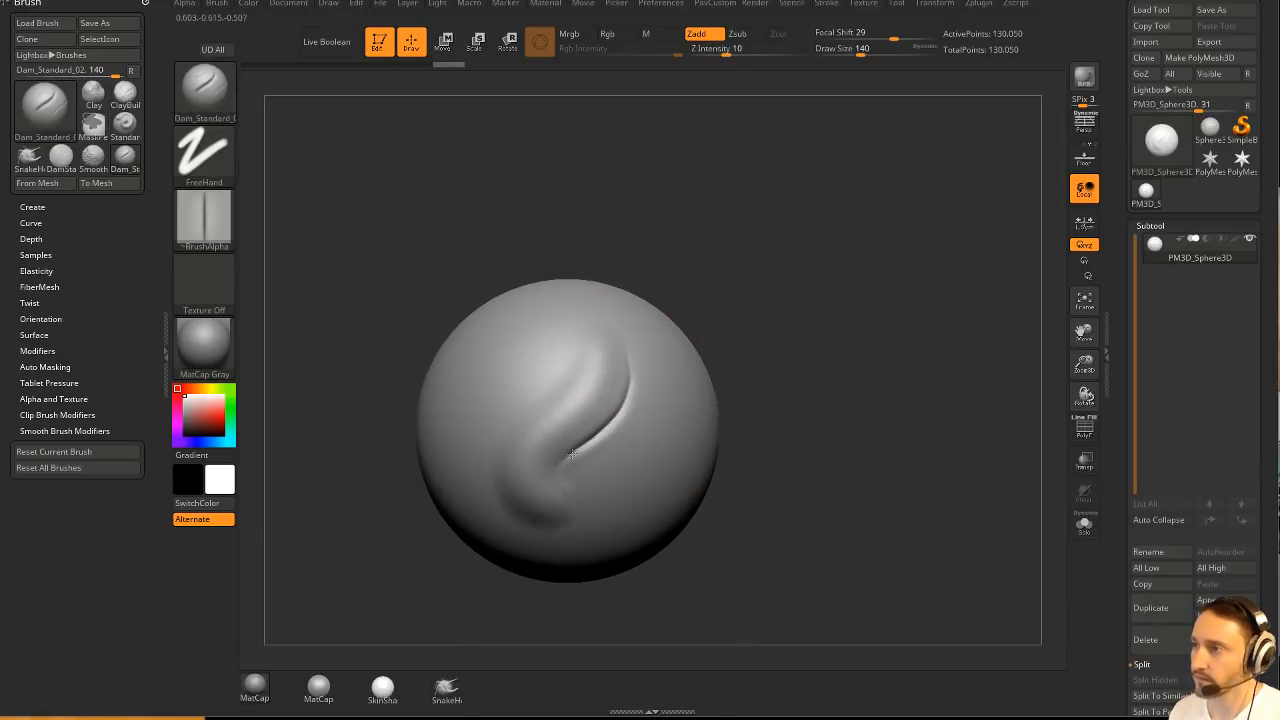
mouse_move(622, 318)
mouse_down()
mouse_move(618, 412)
mouse_move(564, 458)
mouse_up()
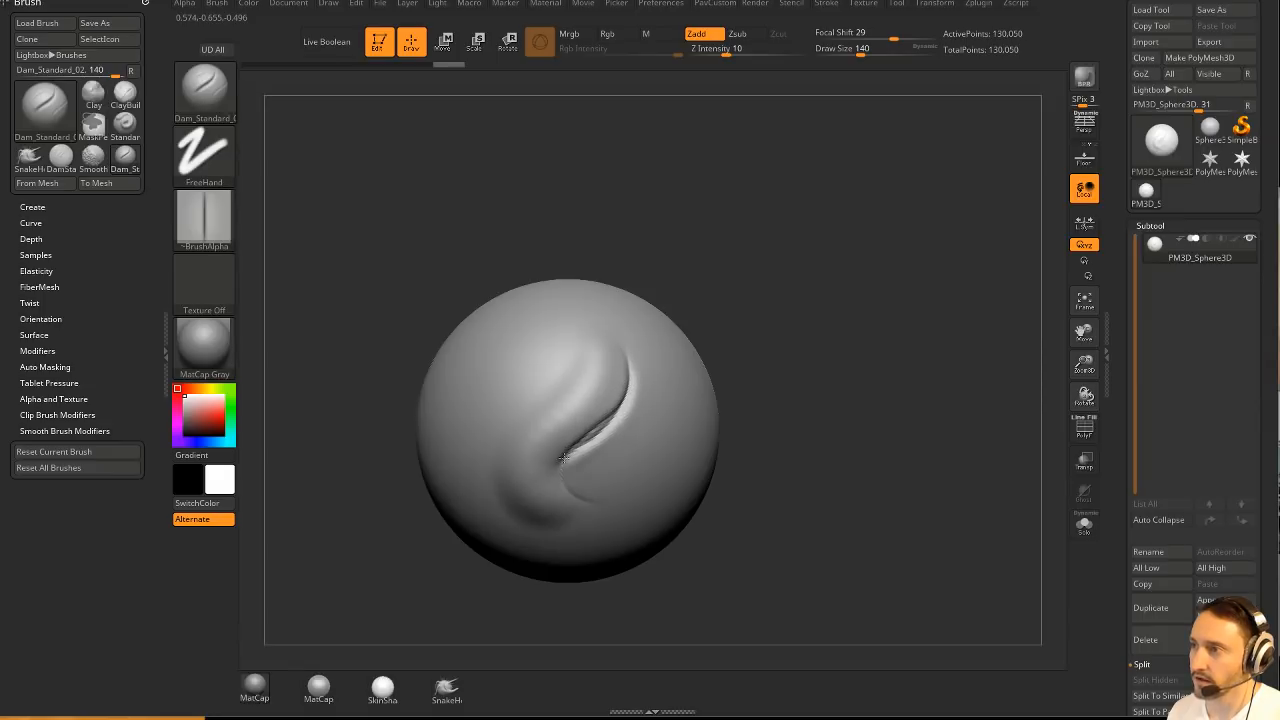
key(ctrl+z)
drag(622, 335, 596, 500)
Reduce the draw size to 65 and carve a finer stroke along the existing crease.
key(space)
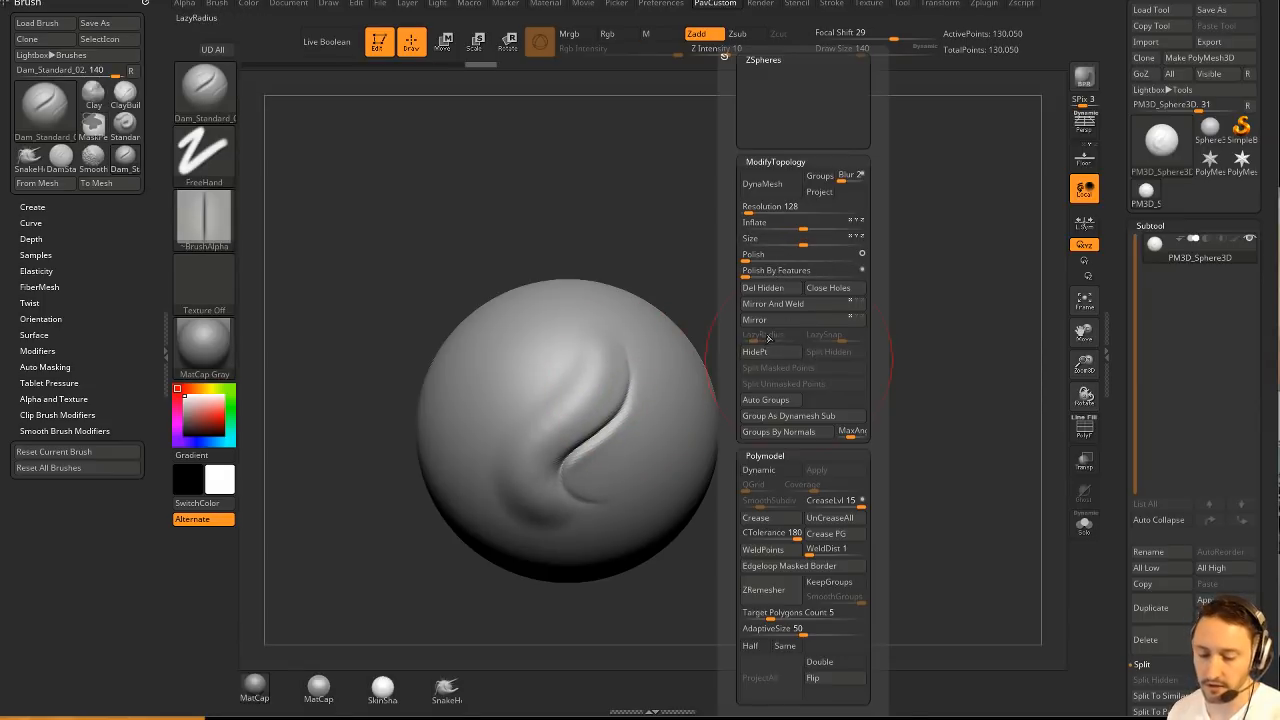
key(l)
key(bracketleft)
drag(724, 369, 692, 372)
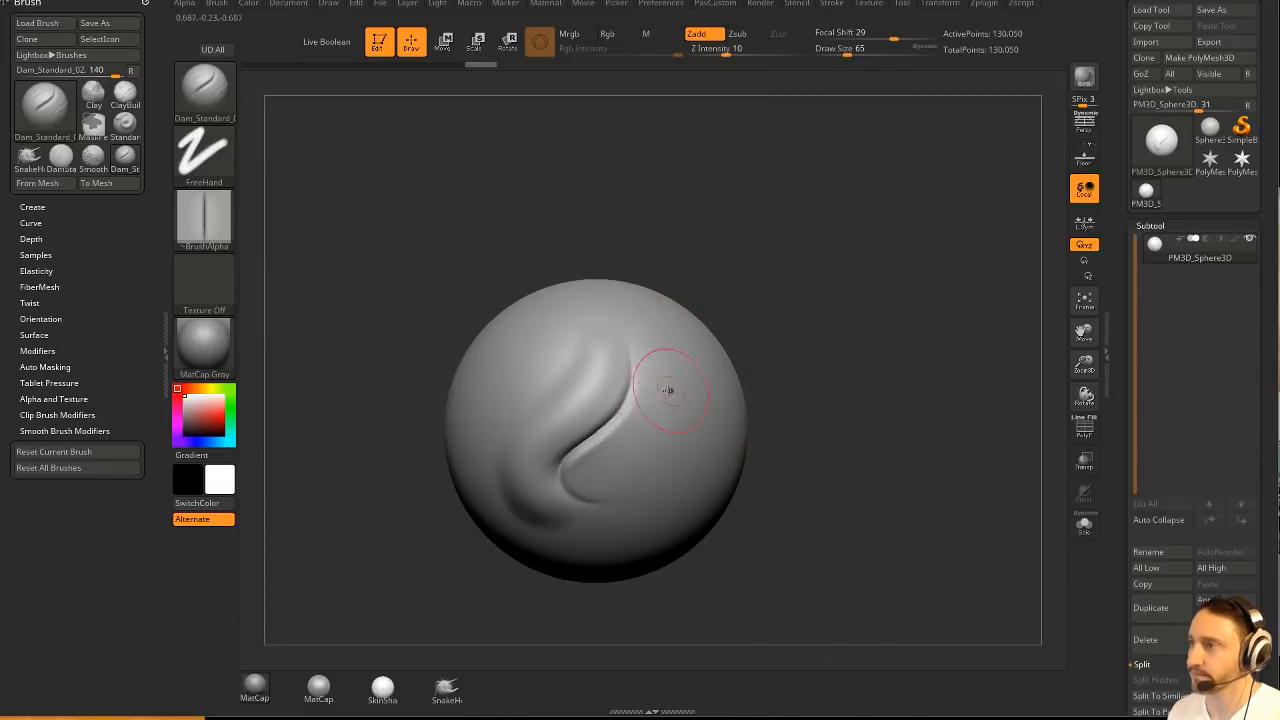
mouse_move(619, 334)
mouse_down()
mouse_move(628, 362)
mouse_move(565, 457)
mouse_up()
Set the draw size to 108, sharpen the crease from its upper end to its lower hook and undo the last stroke.
key(bracketright)
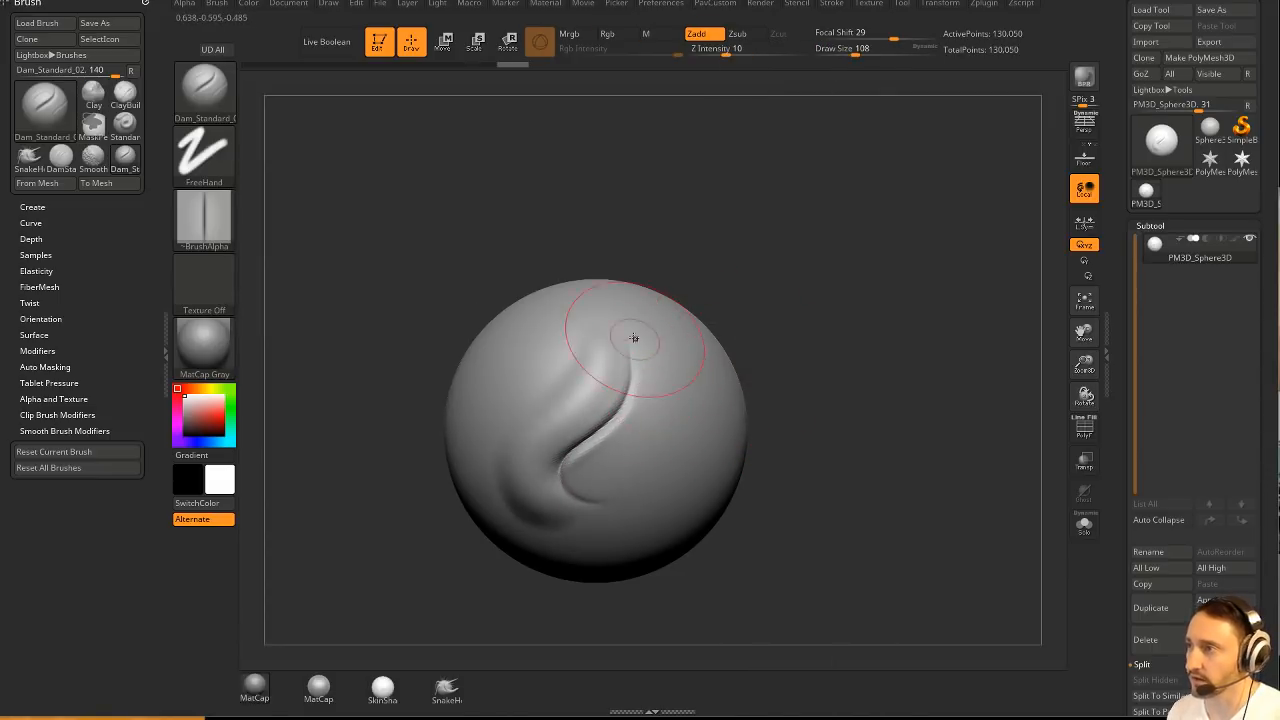
drag(629, 343, 603, 425)
drag(551, 482, 576, 498)
drag(778, 378, 797, 346)
mouse_move(664, 344)
mouse_down()
mouse_move(666, 382)
mouse_move(592, 483)
mouse_up()
key(ctrl+z)
drag(872, 300, 903, 322)
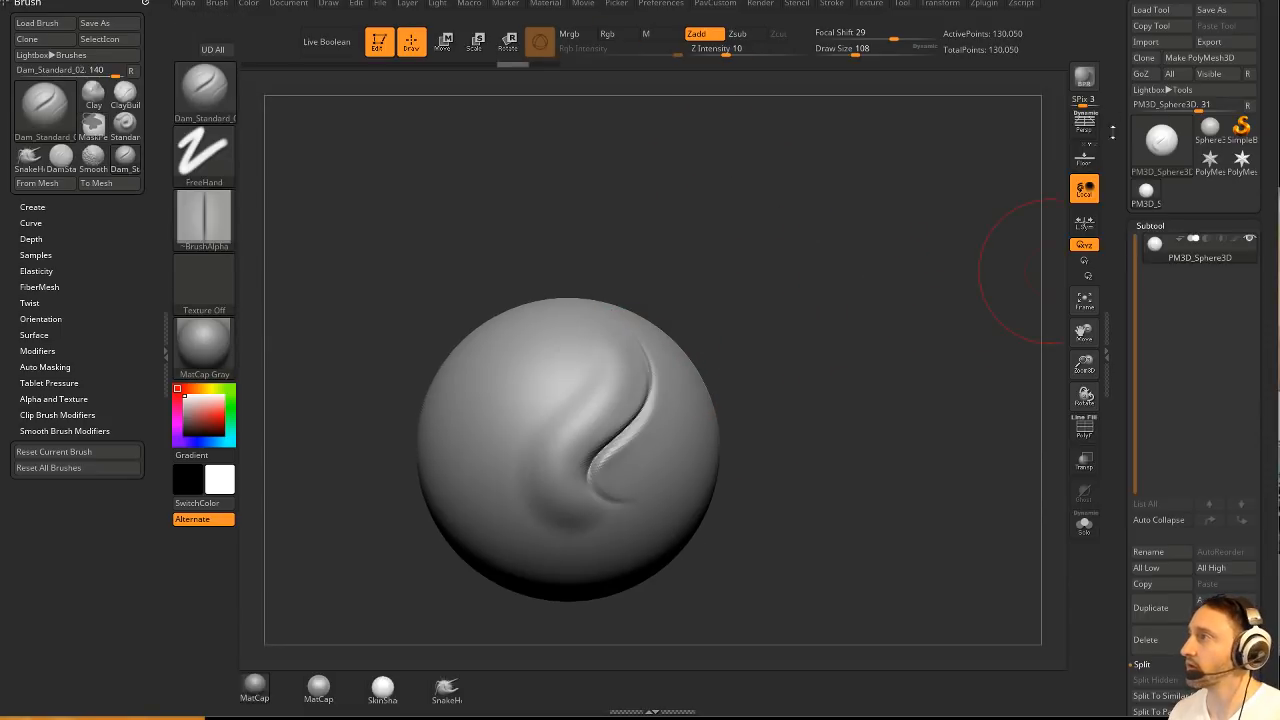
Reopen the bust project QS_3363.ZPR from the QuickSave files, discarding the changes to the test sphere.
key(comma)
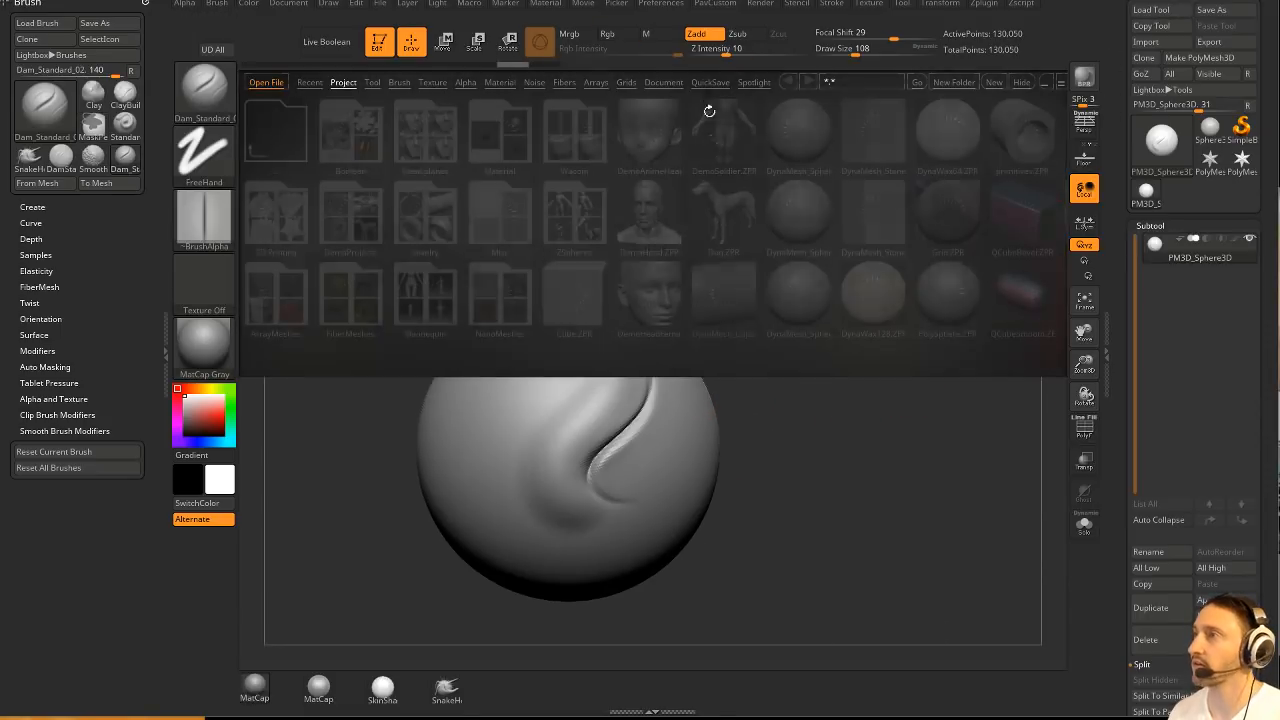
click(704, 83)
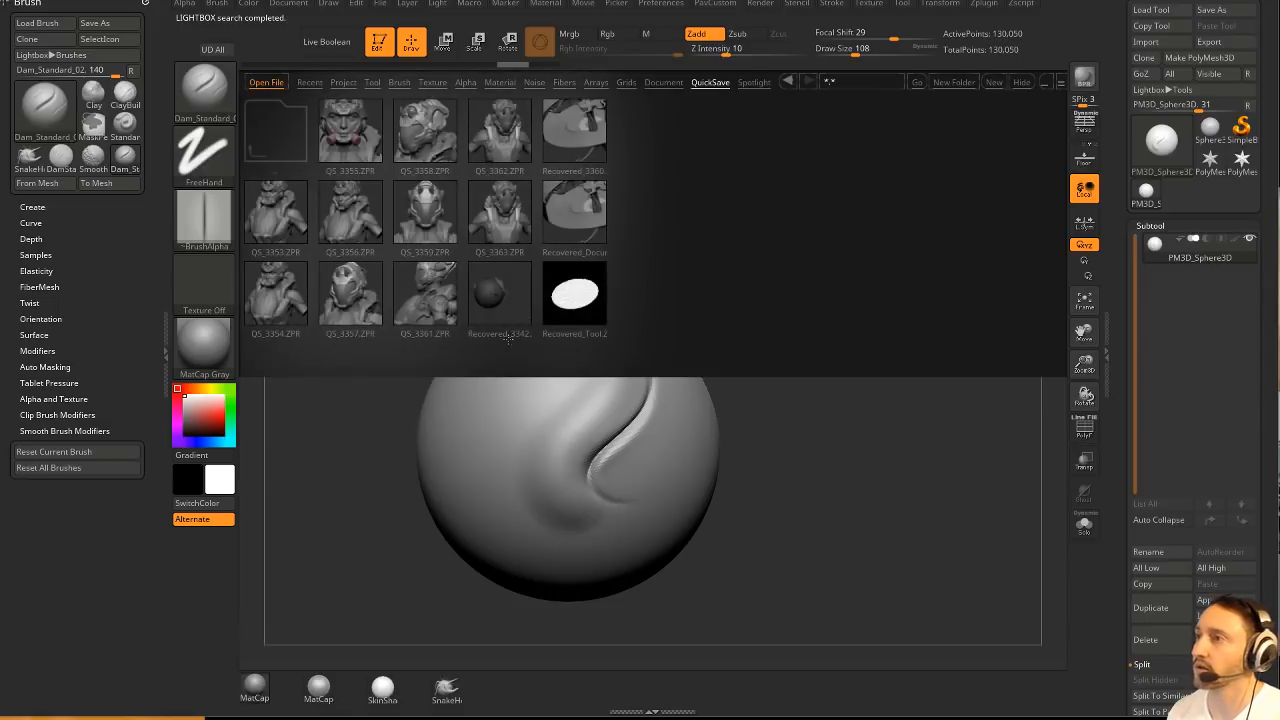
double_click(505, 224)
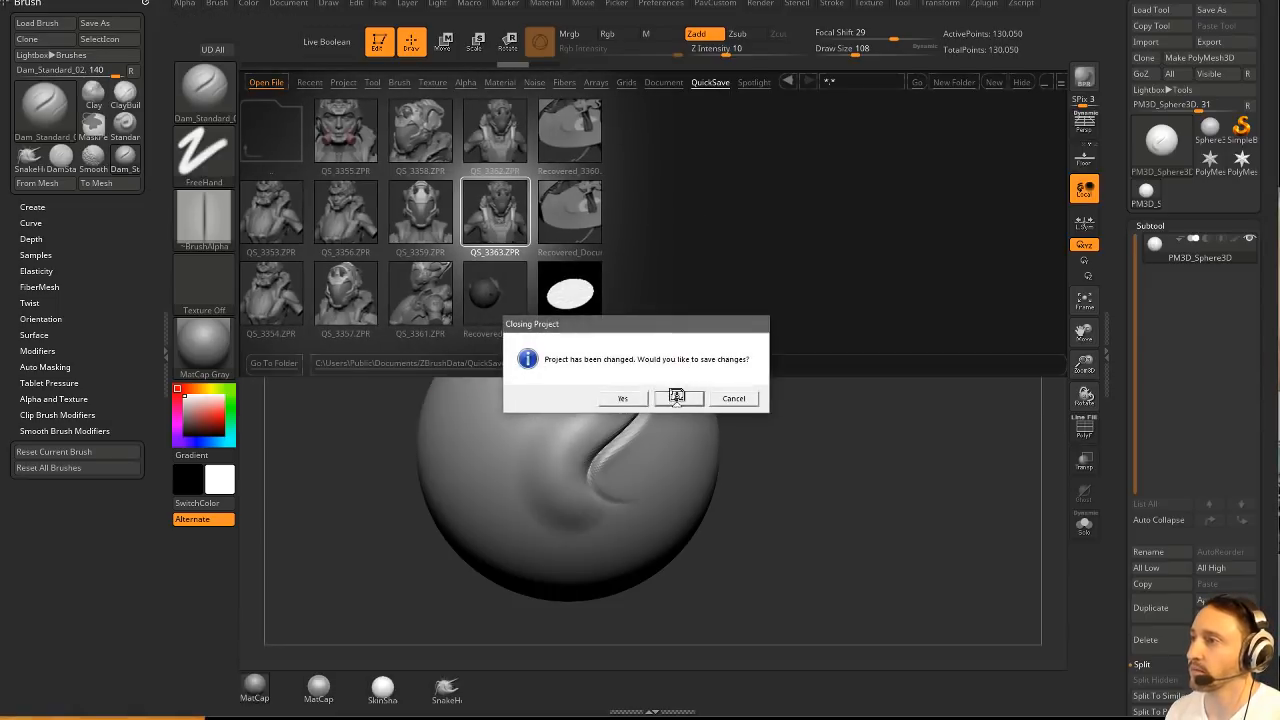
click(677, 398)
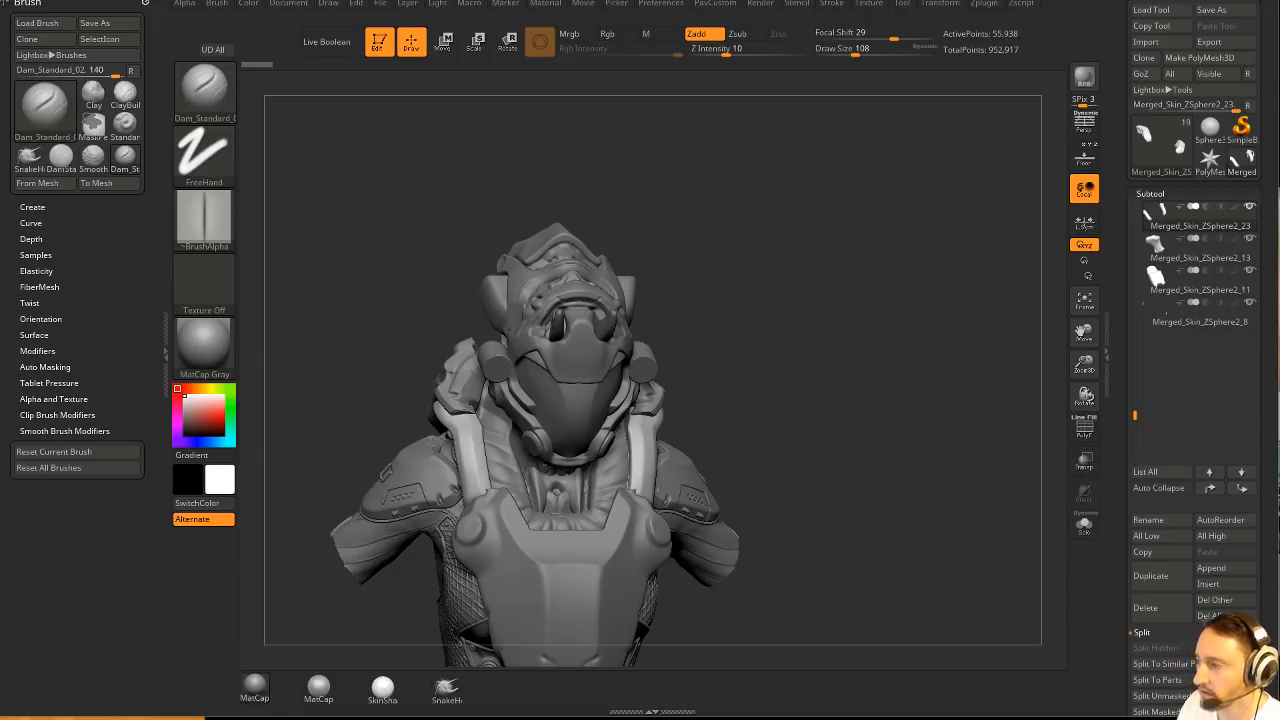
Switch to the web browser, show the Dam_Standard_02 brush page on Gumroad and select its address.
drag(1145, 715, 1134, 124)
click(551, 205)
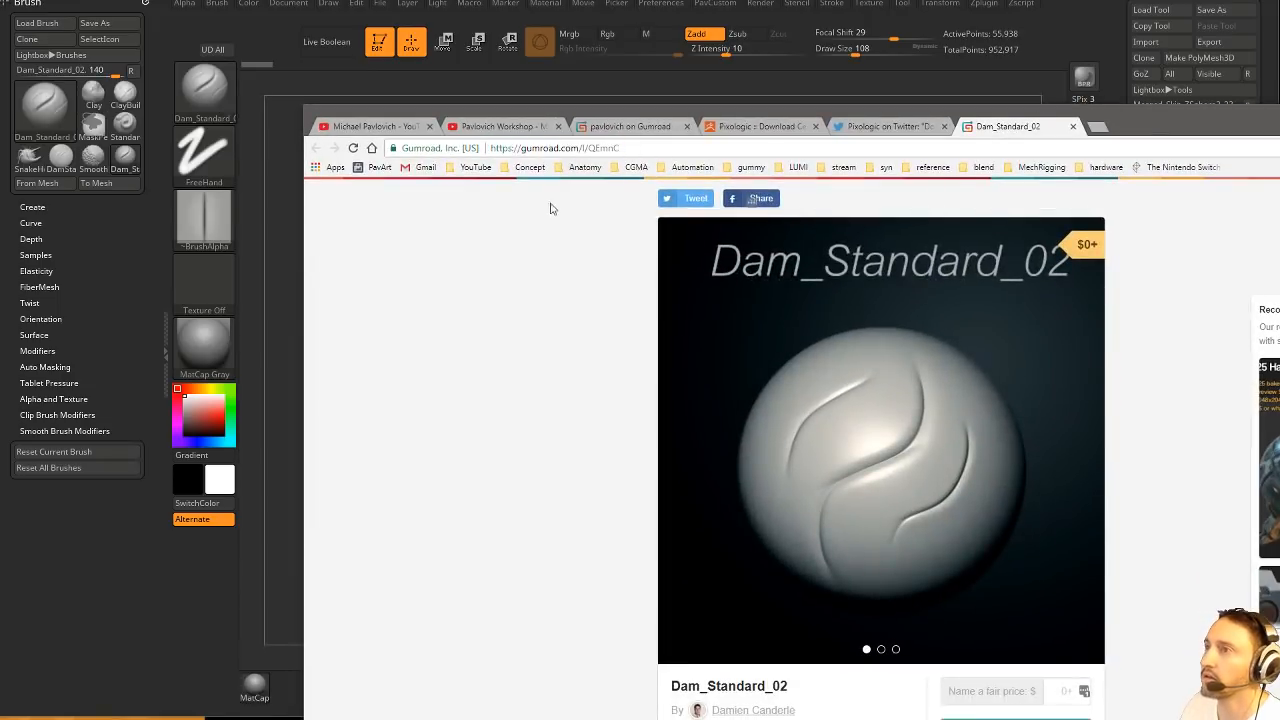
click(640, 148)
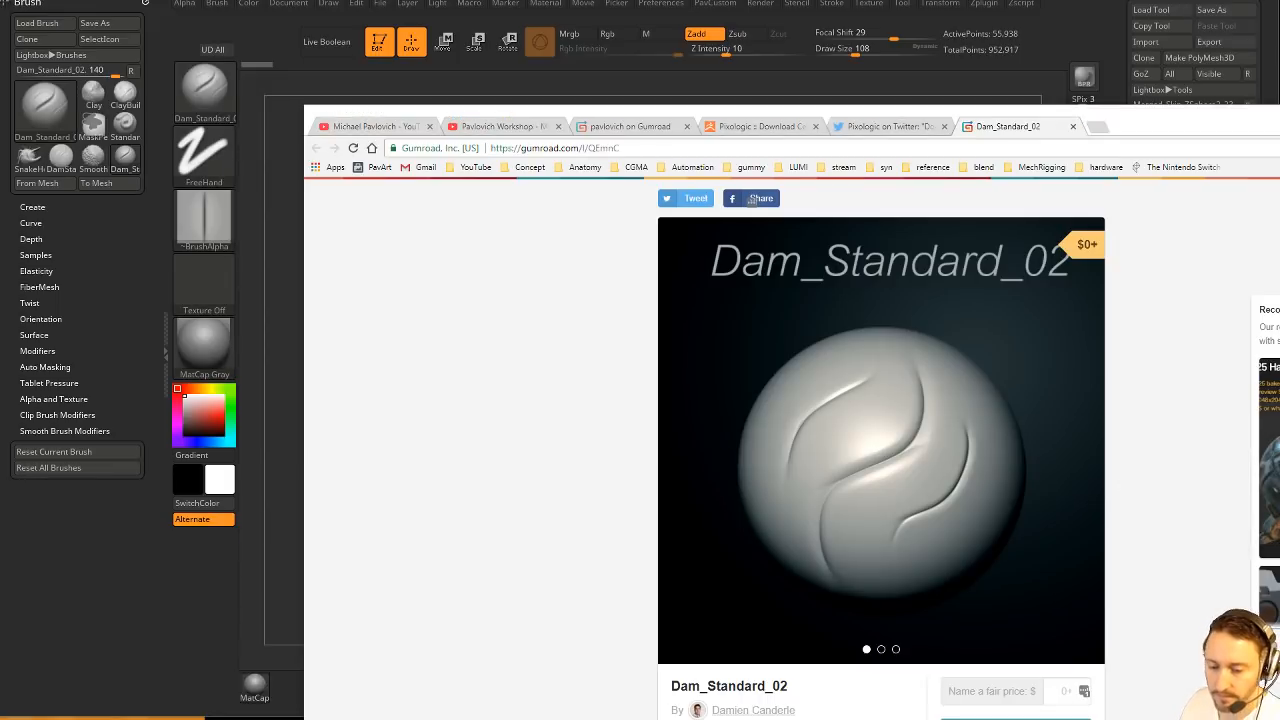
Open the recommended 325 Hardsurface Height/Alpha maps page, select its address and close the page.
click(1270, 458)
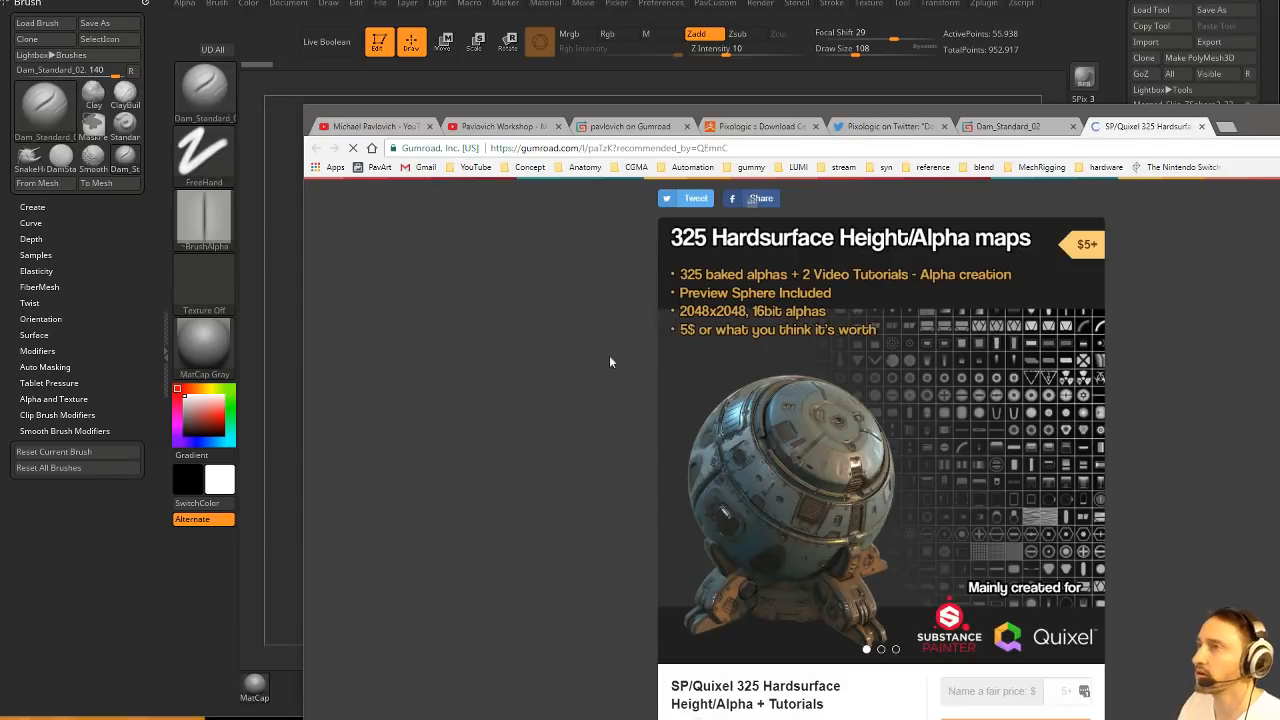
click(766, 144)
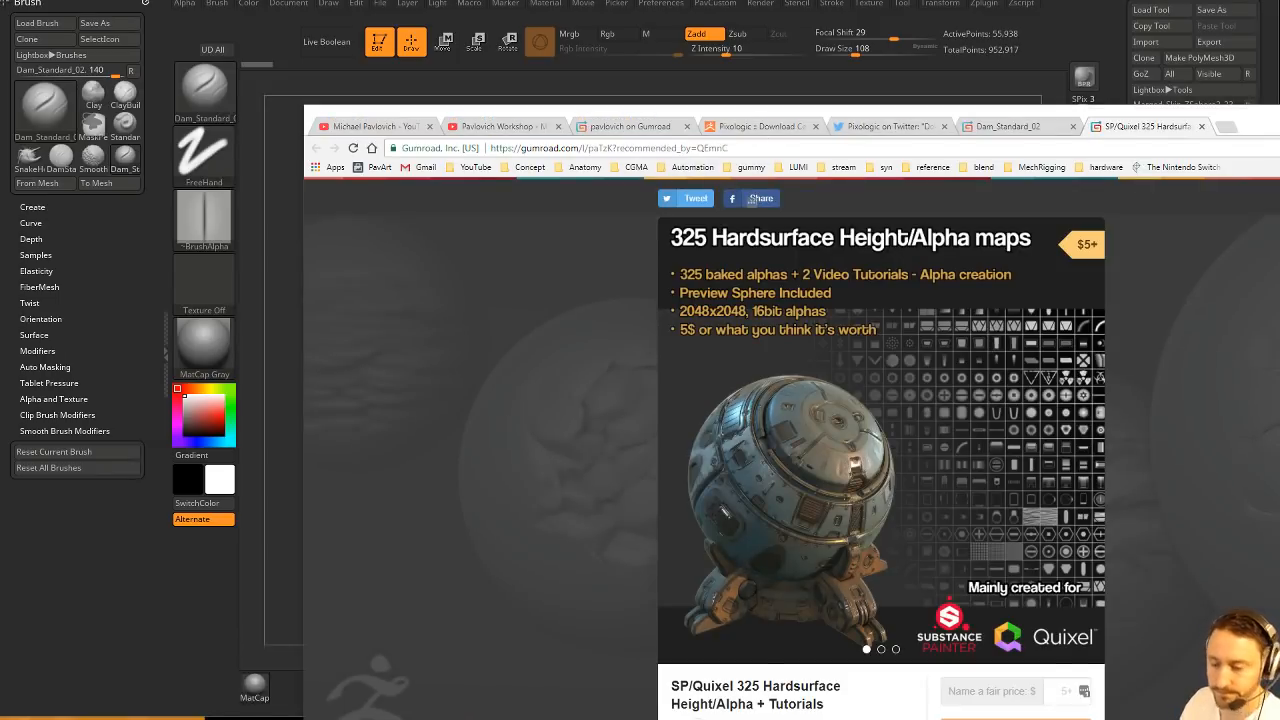
click(1201, 126)
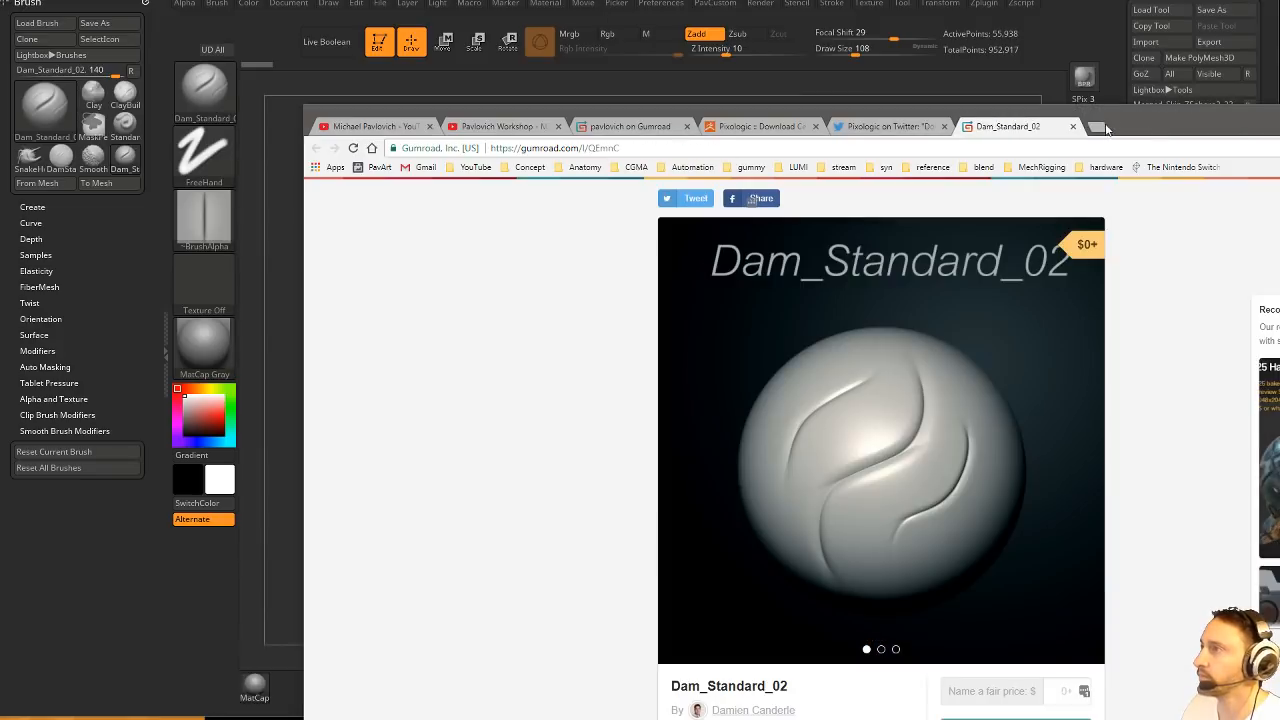
Close the Dam_Standard_02 page and the Pixologic Twitter page in the browser.
click(1070, 130)
key(alt+Tab)
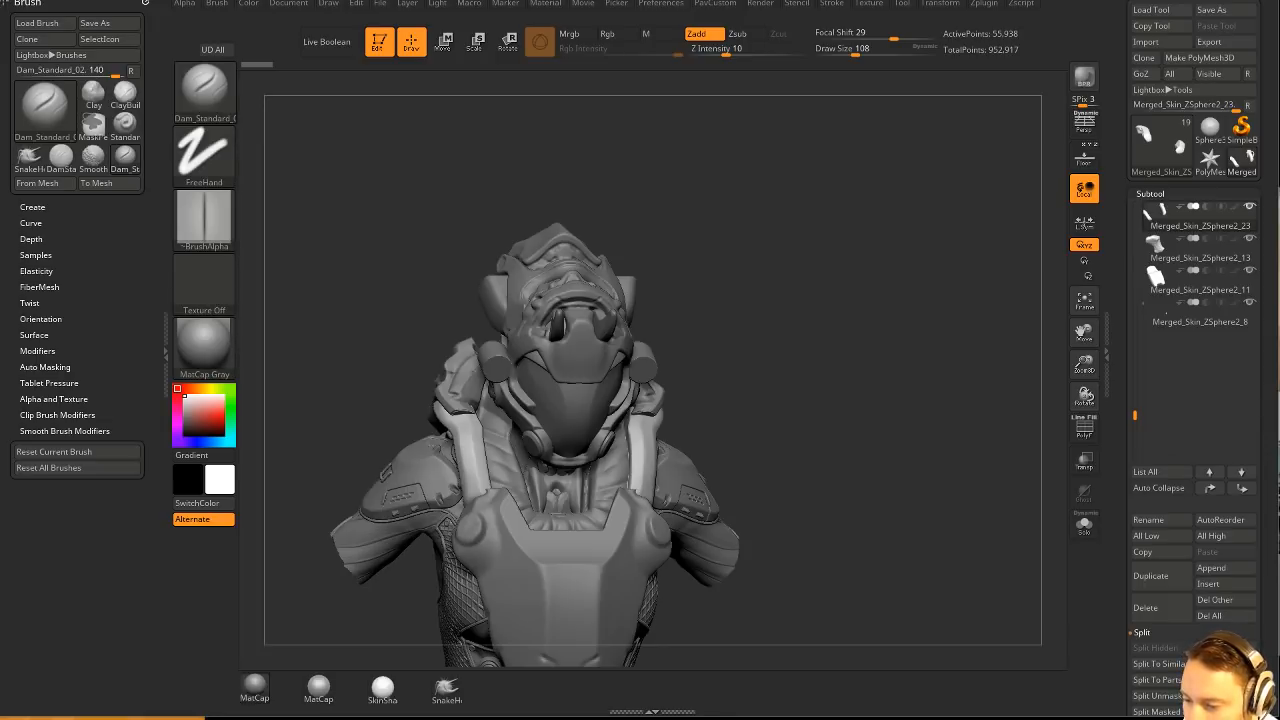
drag(1279, 92, 1010, 82)
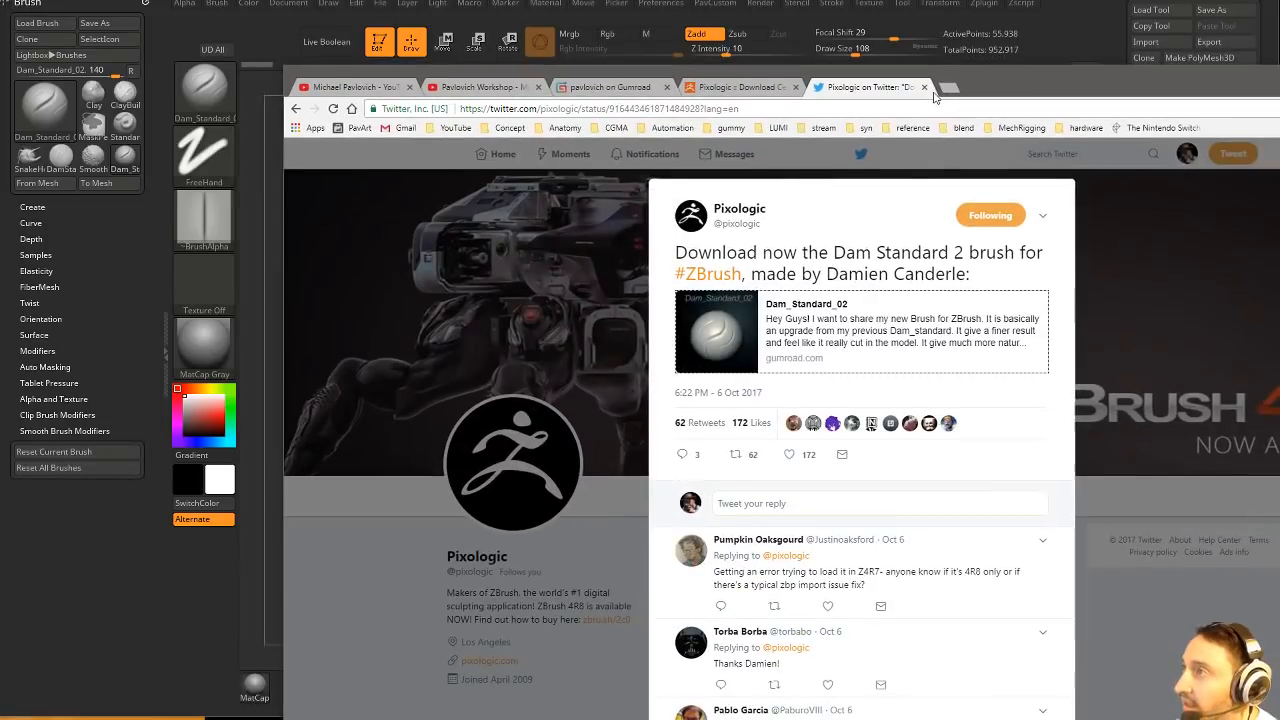
click(923, 87)
Open the 012 Mug Model video from the ZBrush to Keyshot Bridge Quickstart playlist on YouTube and select its address.
click(363, 86)
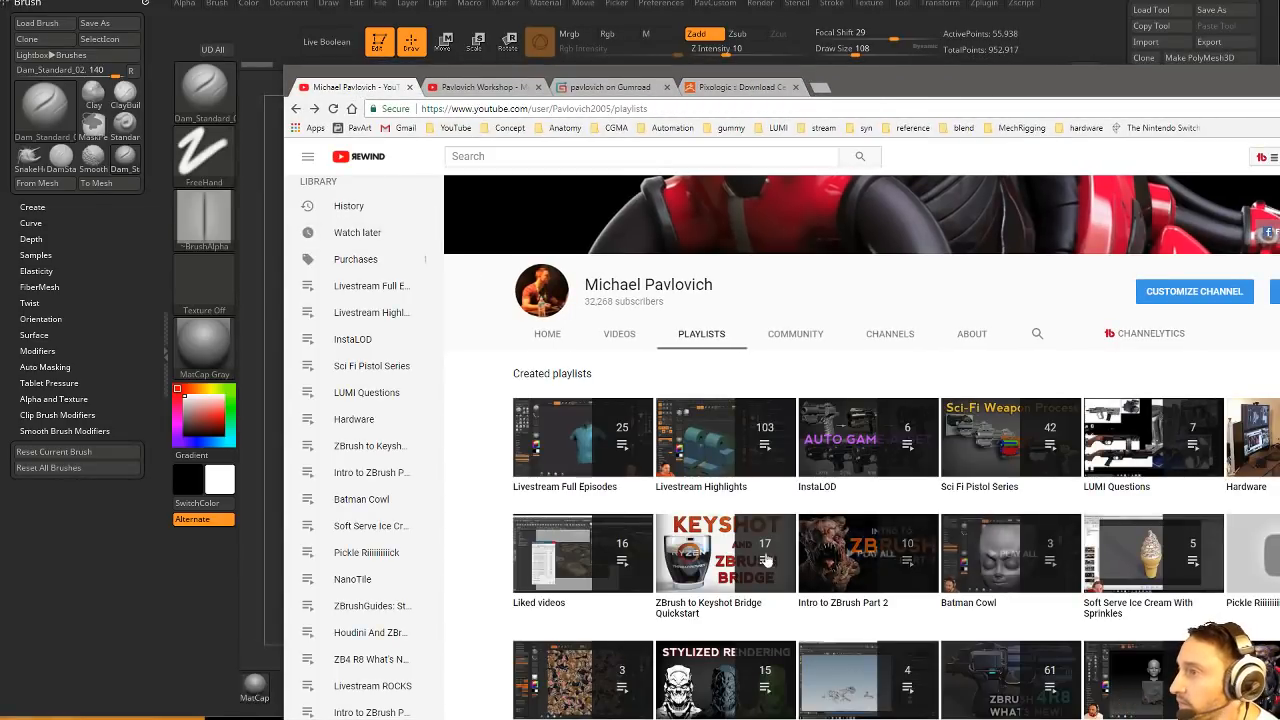
click(727, 537)
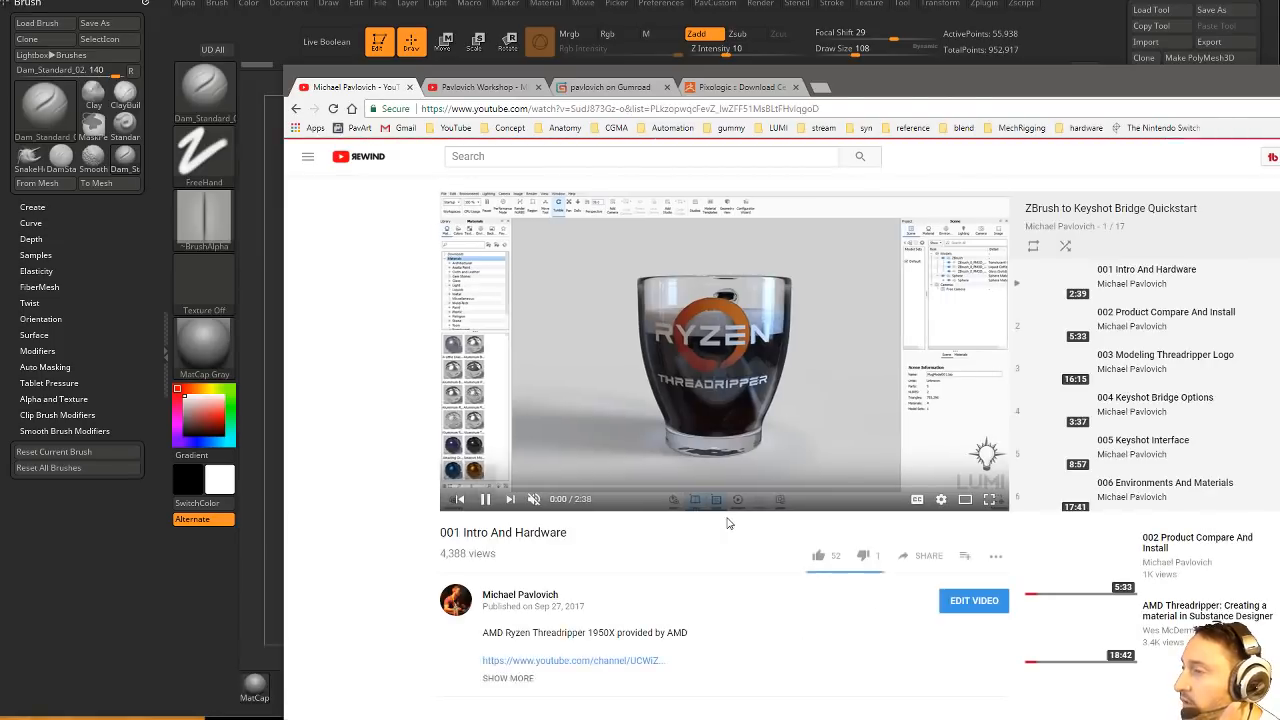
scroll(1143, 320, down, 2)
scroll(1143, 320, down, 5)
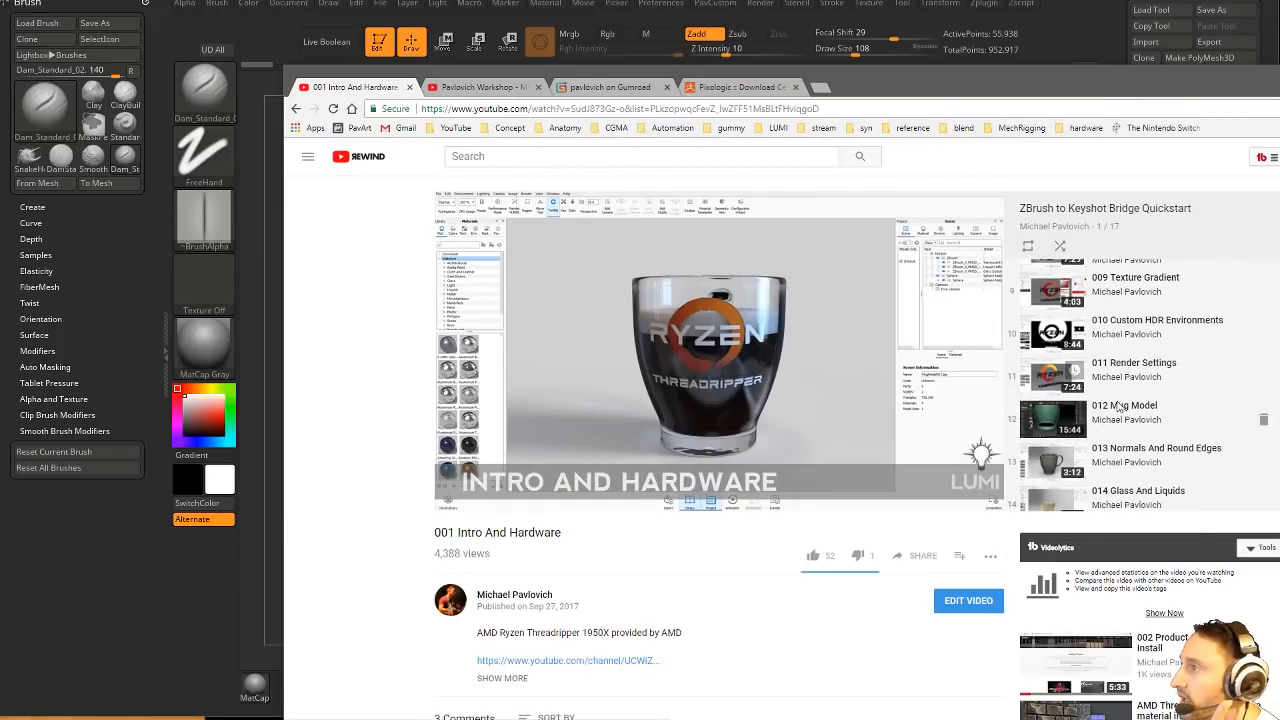
click(1110, 410)
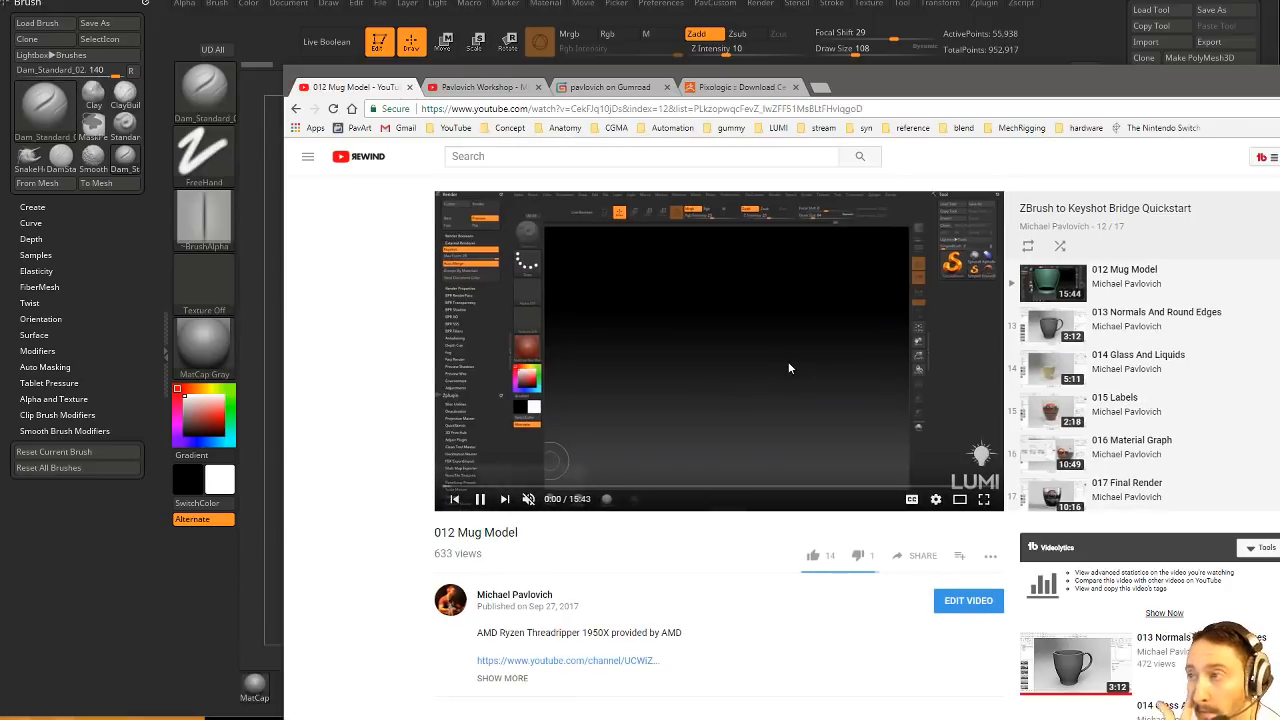
click(884, 106)
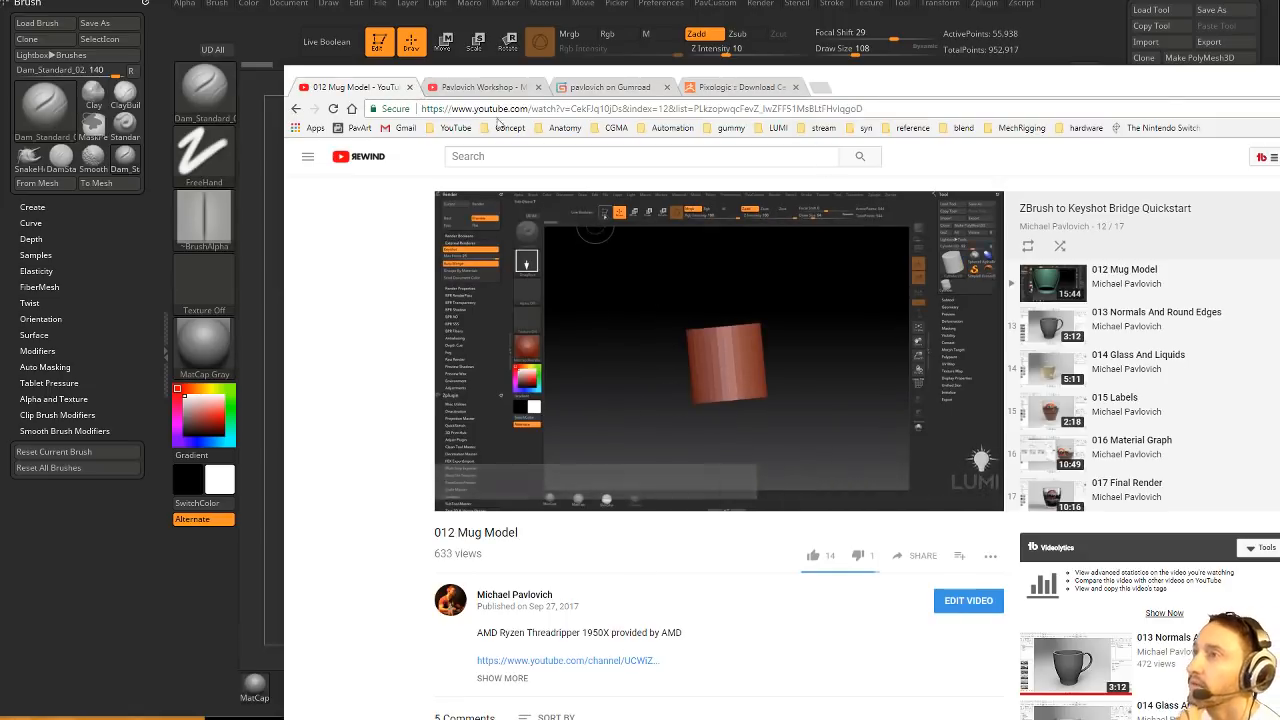
Open Episode 29 from the Pavlovich Workshop playlist on YouTube.
click(740, 87)
click(510, 87)
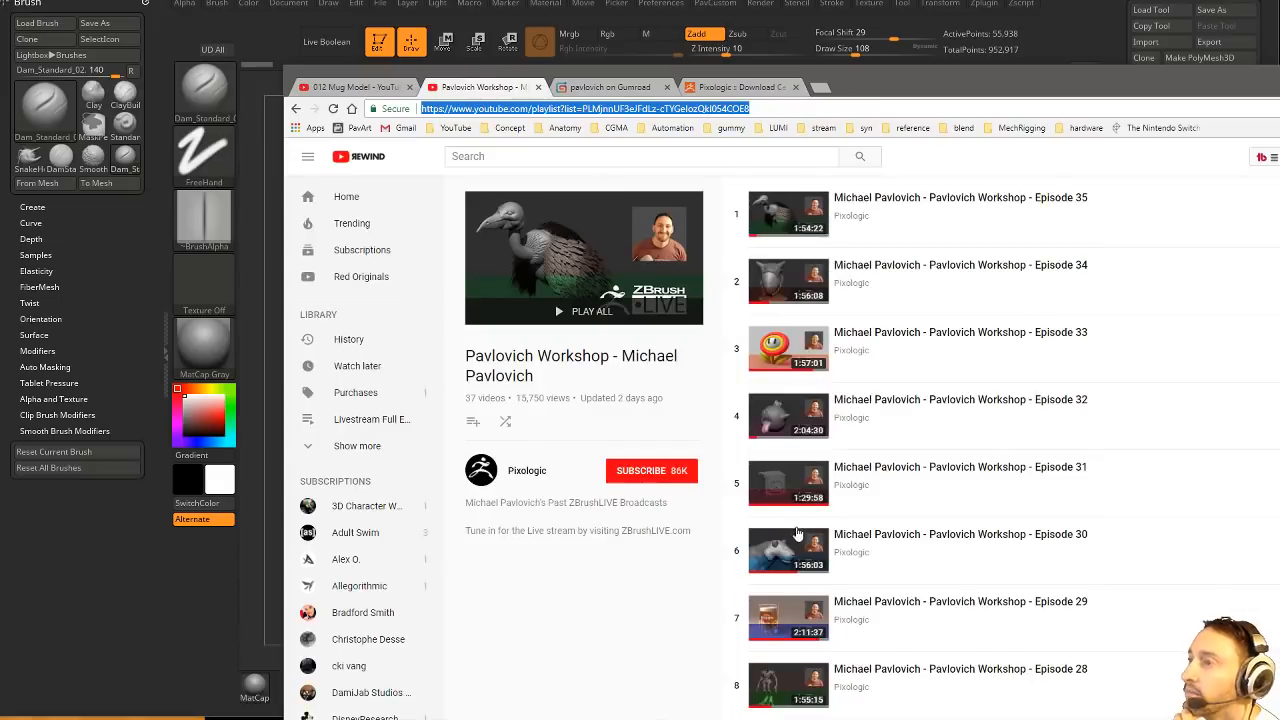
scroll(872, 390, down, 2)
click(872, 398)
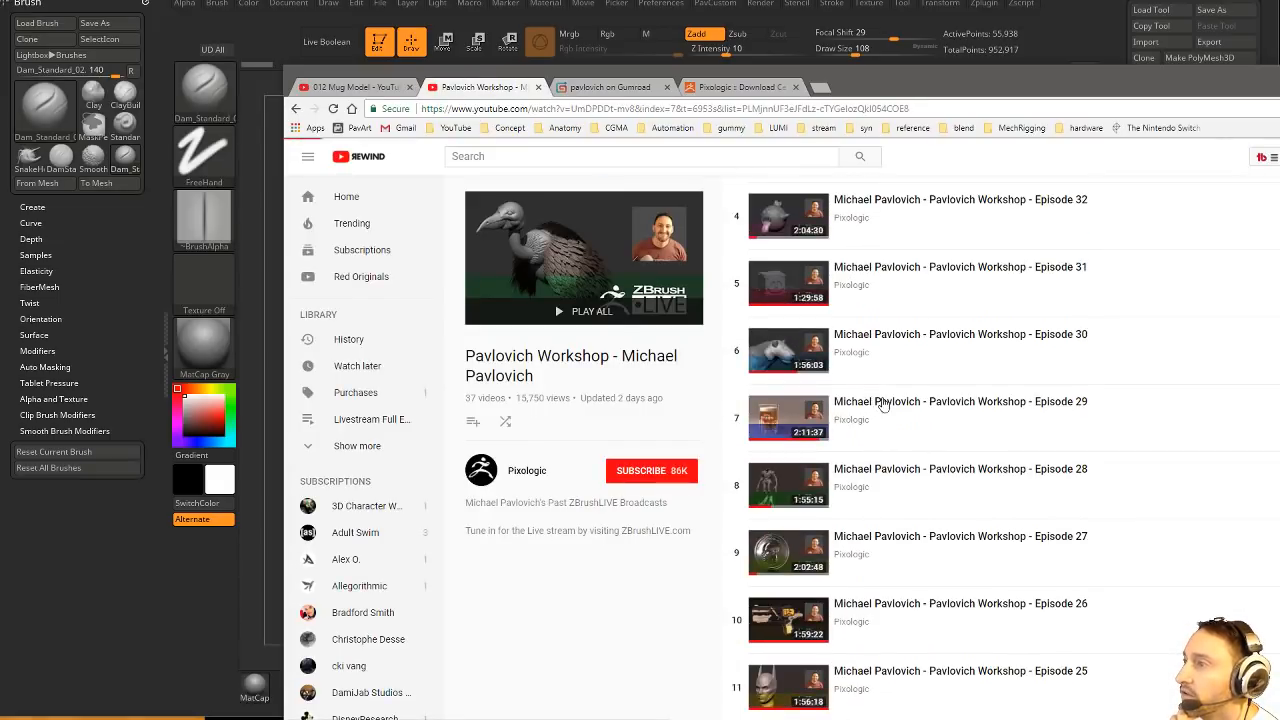
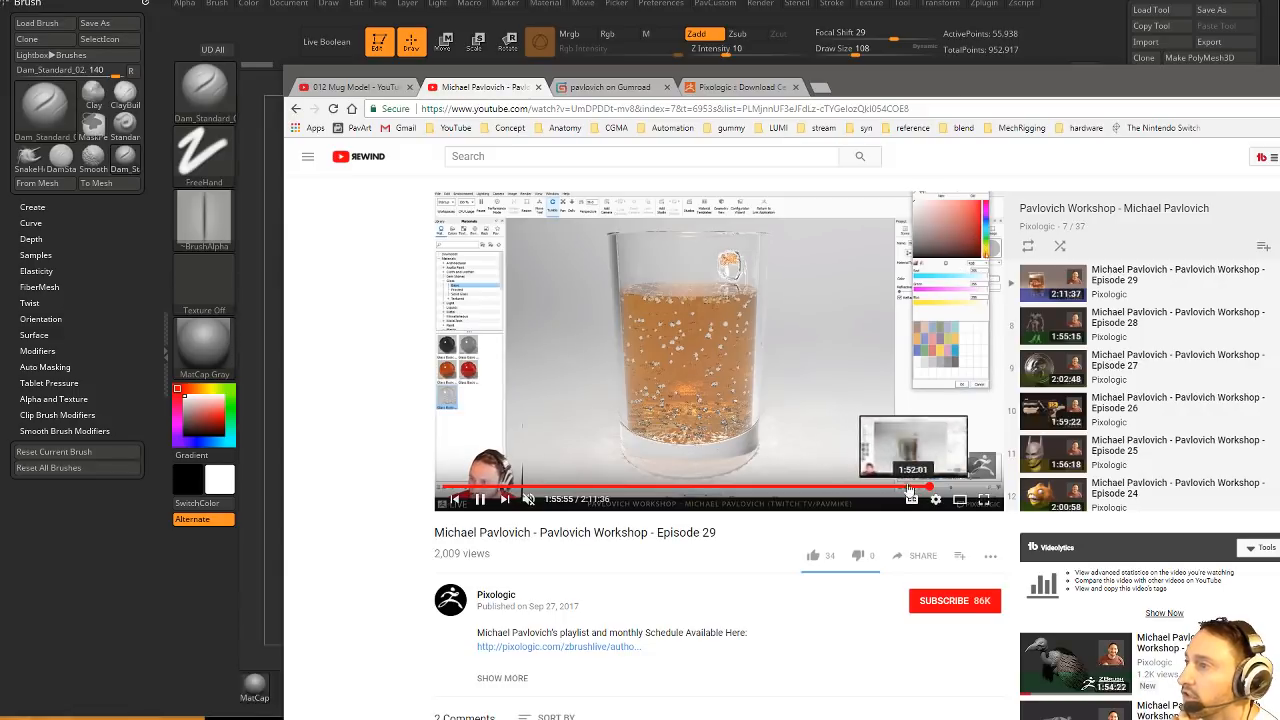
Seek Episode 29 back to the cylinder modeling part, copy a share link starting at 1:38:18 and clear the start-time option.
click(886, 488)
click(857, 488)
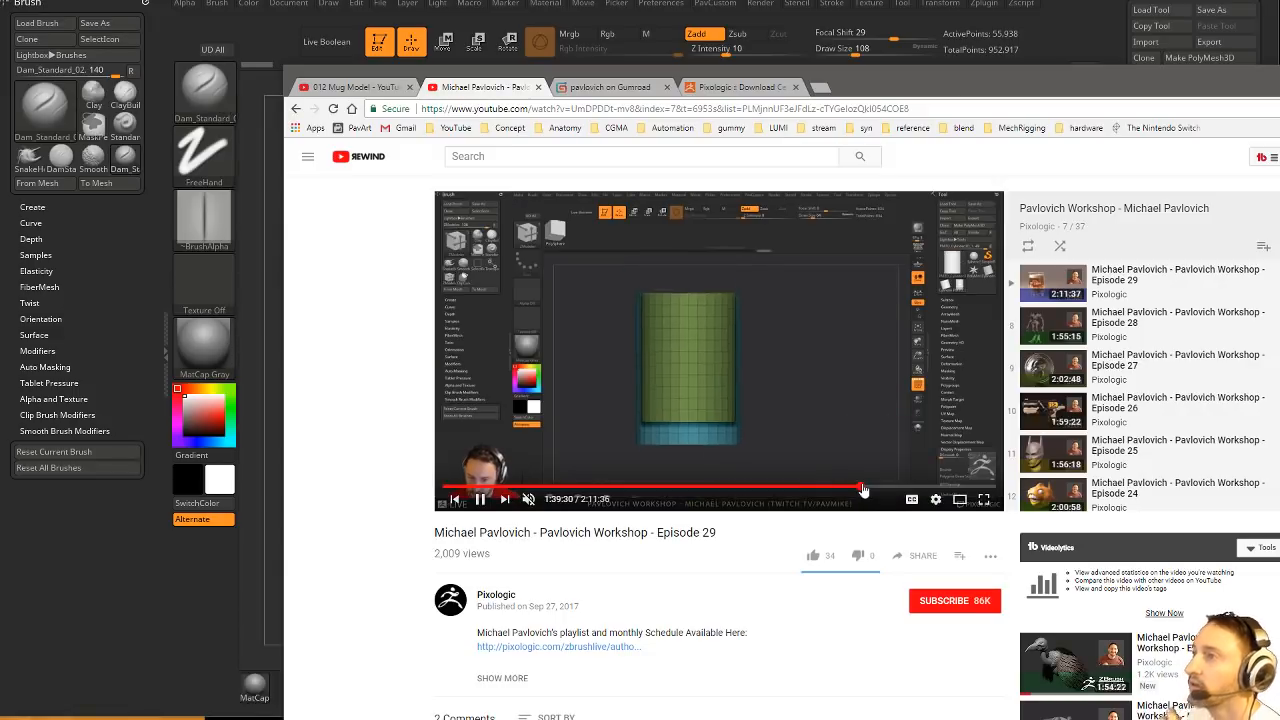
click(855, 488)
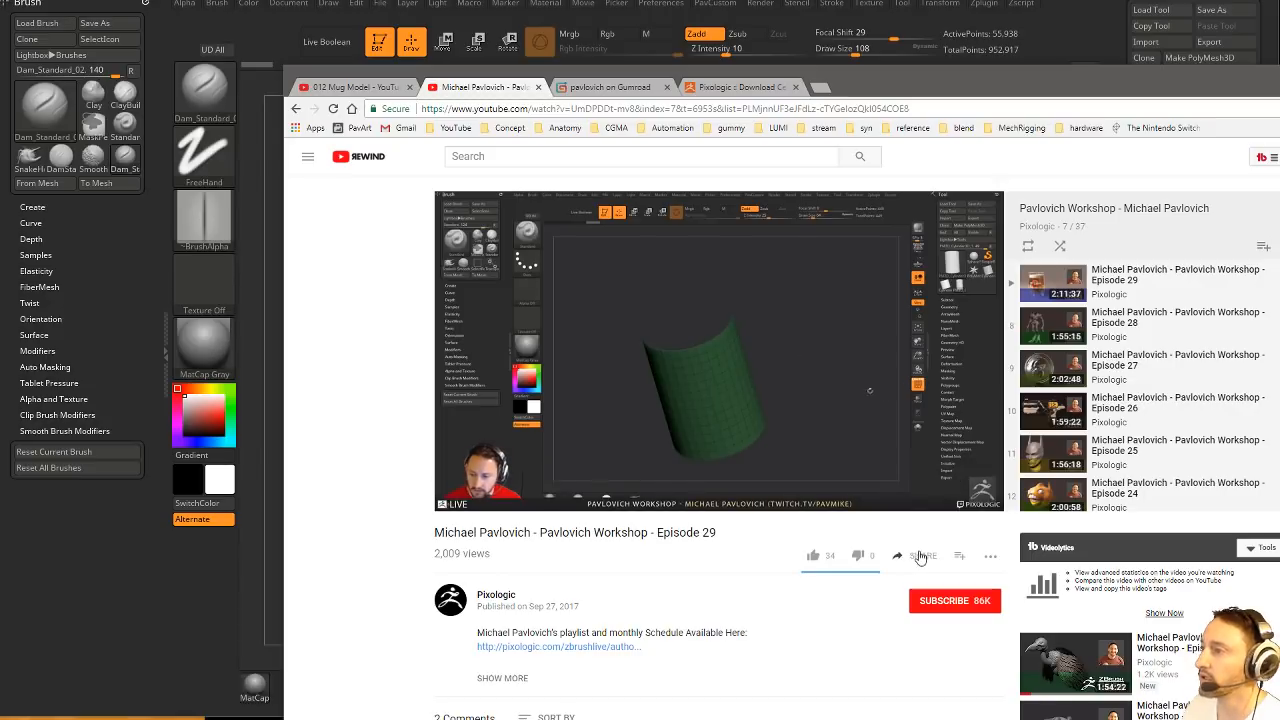
click(920, 556)
click(959, 654)
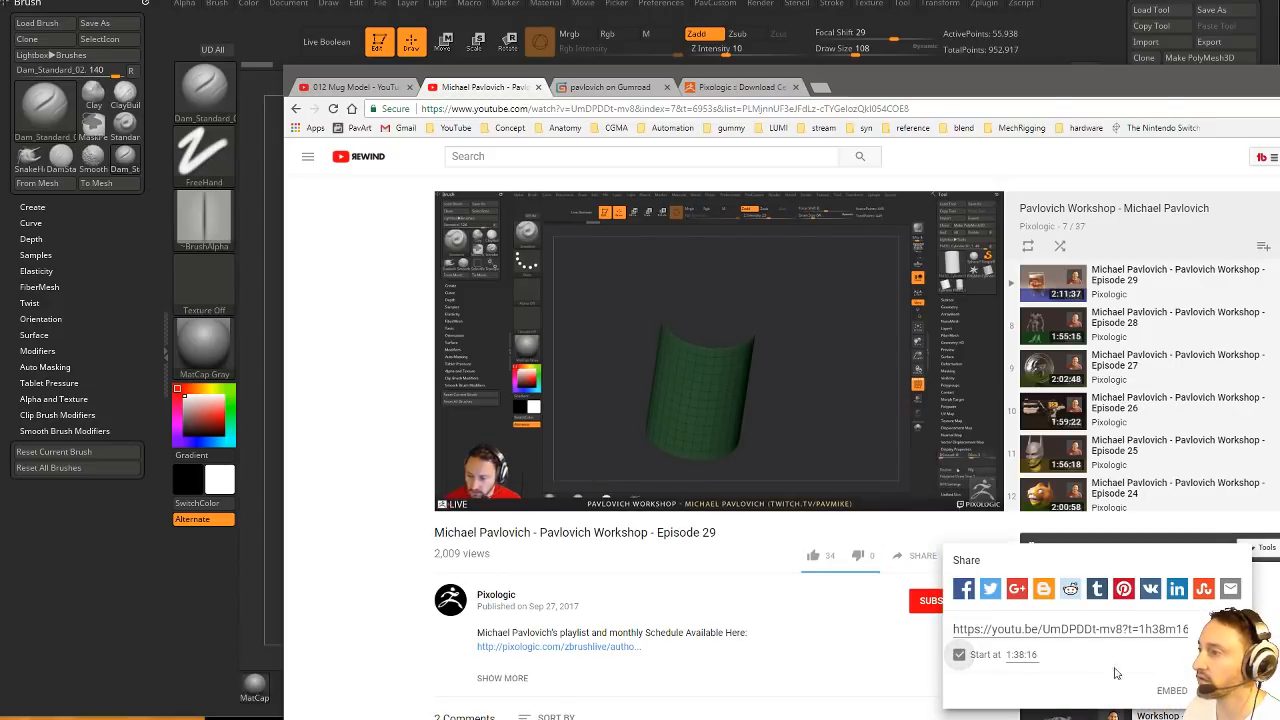
key(ctrl+c)
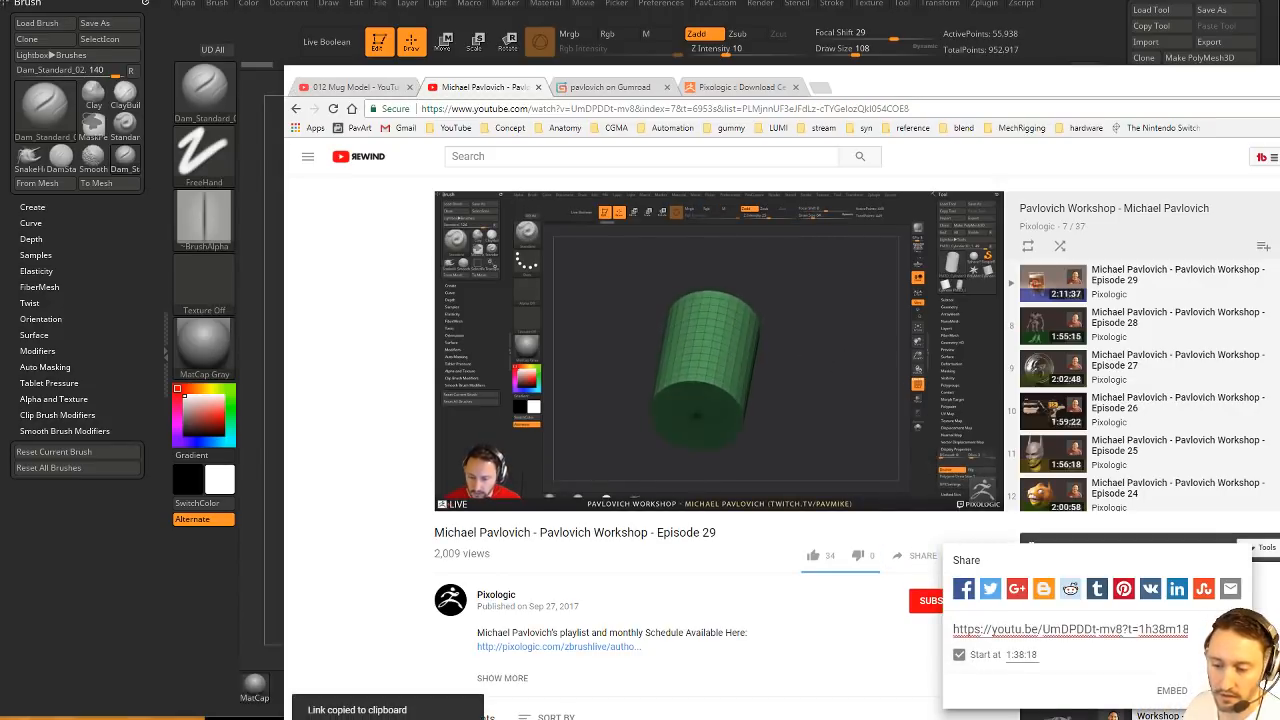
click(959, 654)
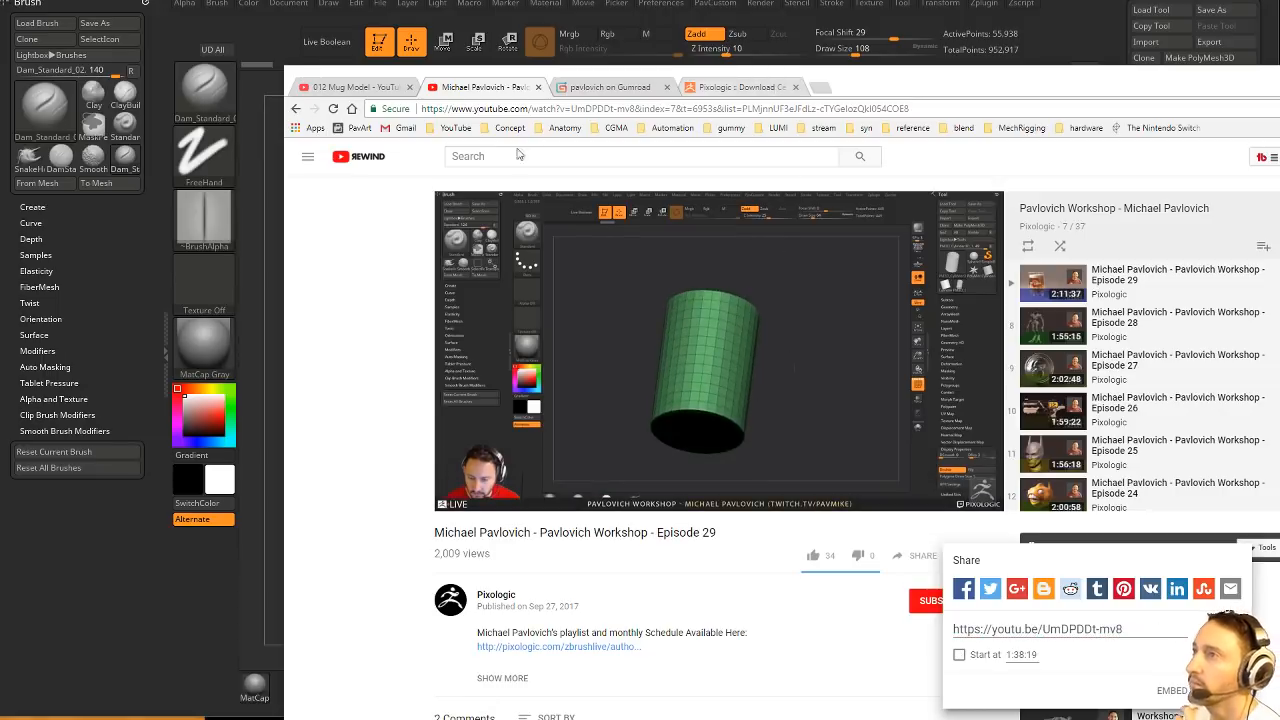
Return to the Pavlovich Workshop playlist page and take the Mug Model page back to the 001 Intro And Hardware video.
click(296, 109)
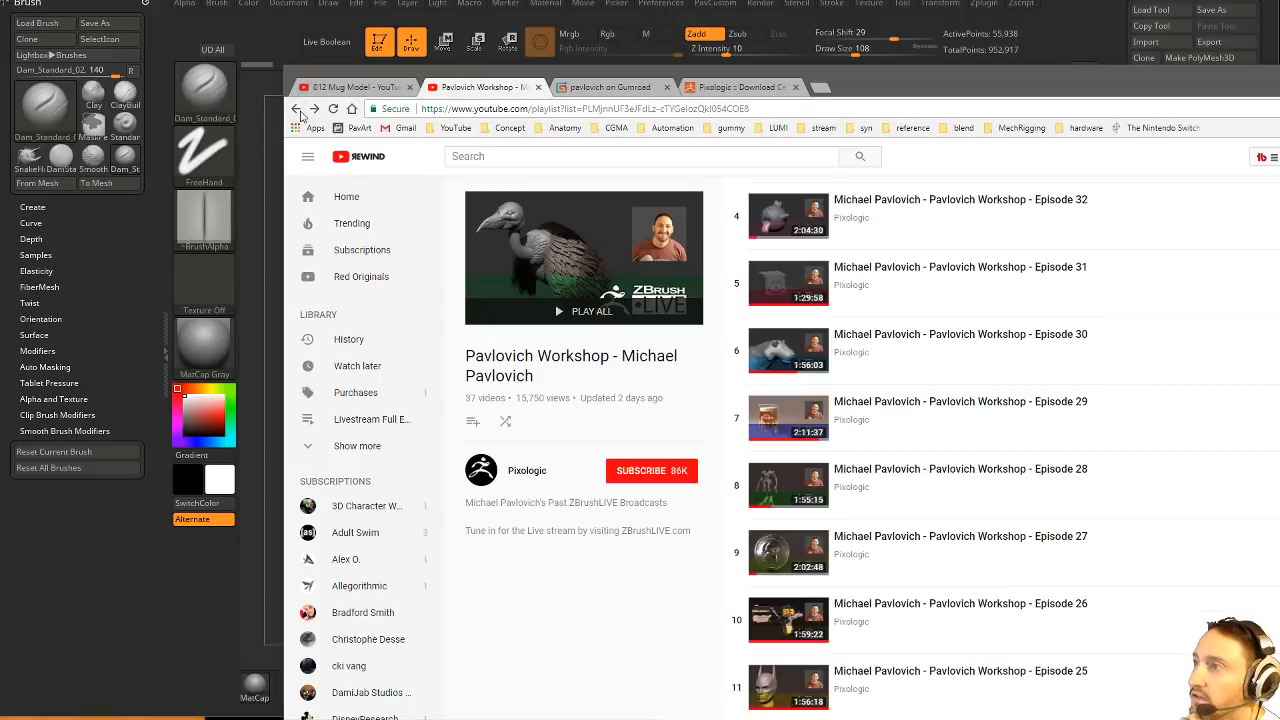
click(330, 86)
key(alt+Left)
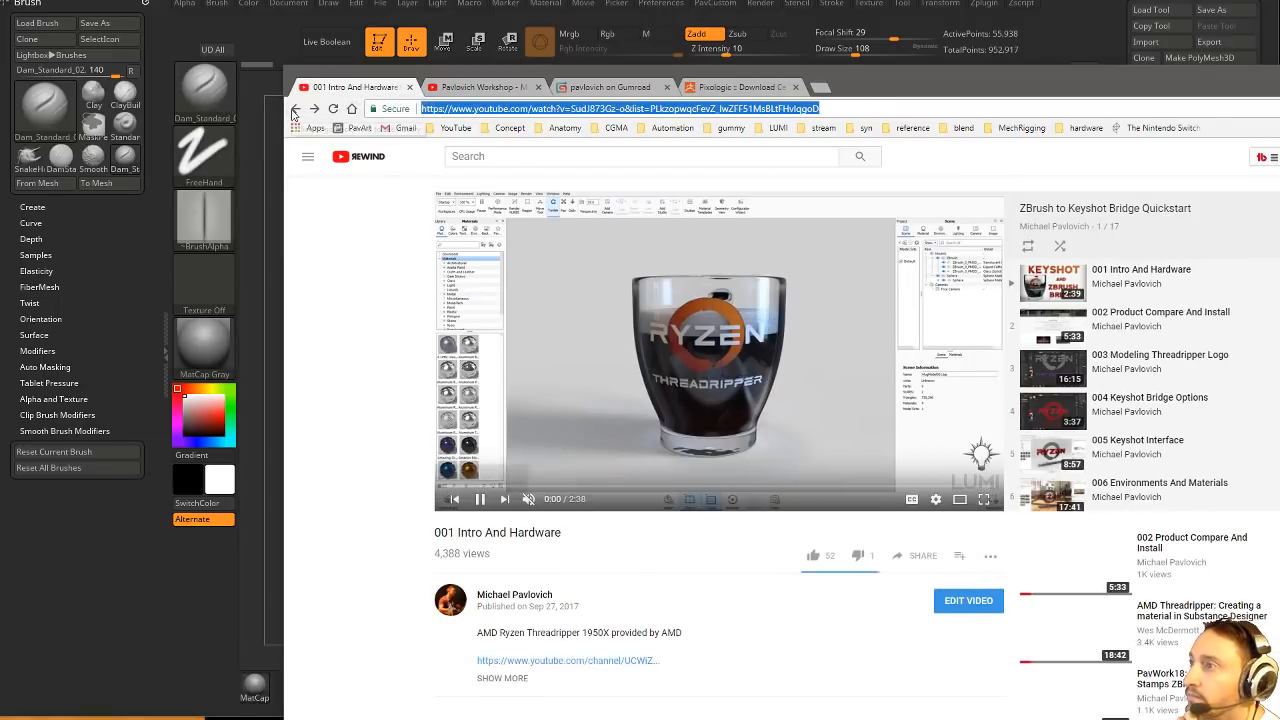
Take the YouTube page back one entry and switch to the bust project in ZBrush.
key(alt+Left)
key(alt+Tab)
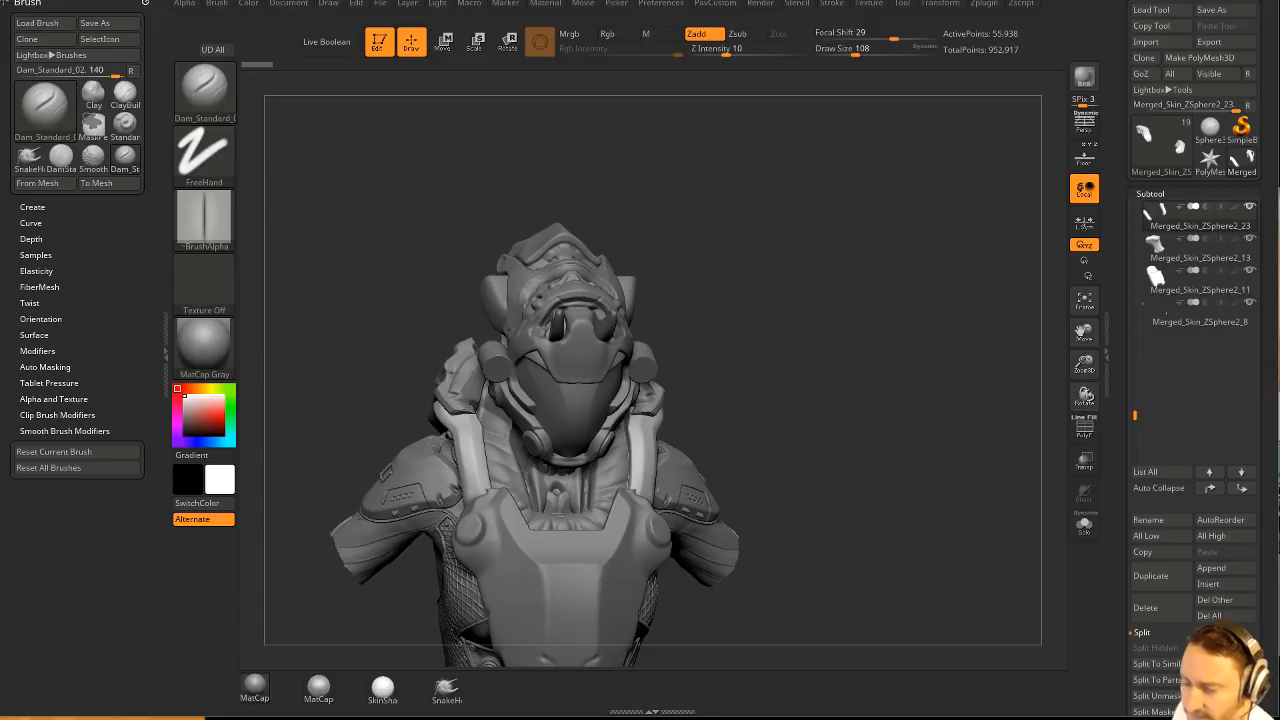
drag(953, 334, 904, 295)
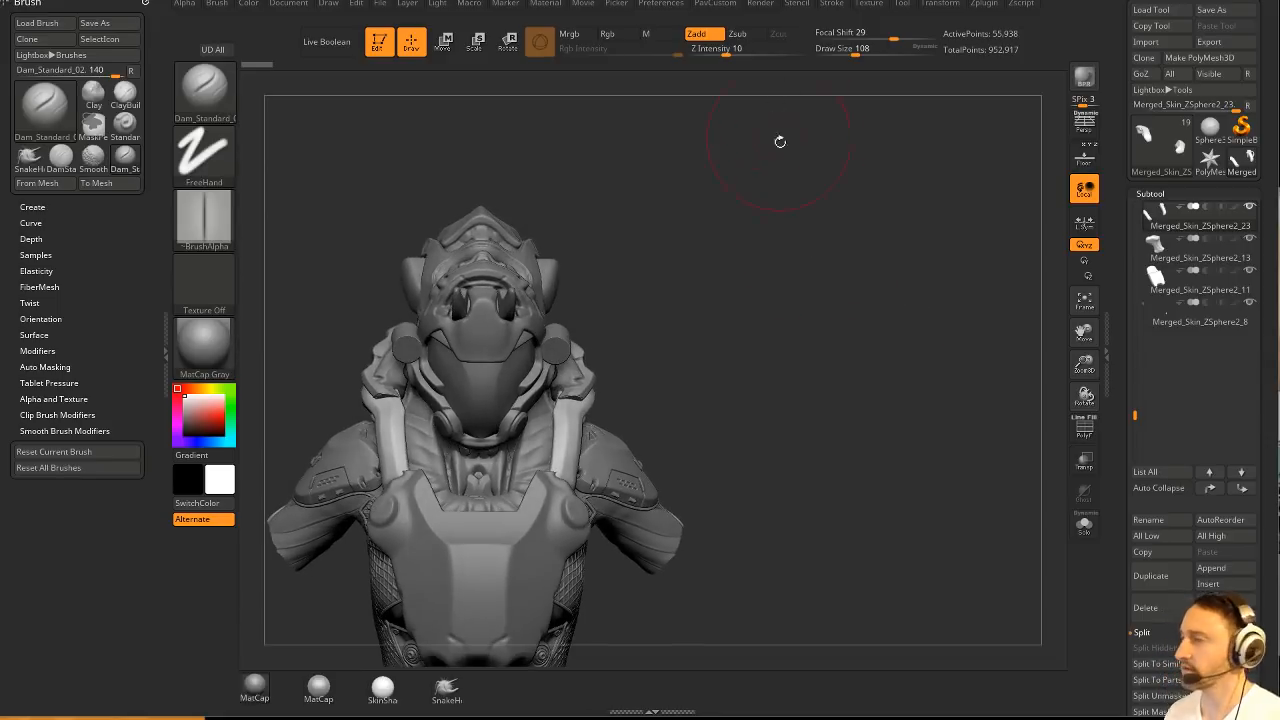
mouse_move(780, 141)
mouse_down()
mouse_move(715, 265)
mouse_move(851, 307)
mouse_up()
Change to the Standard brush and delete the subtool with the helmet's round ear discs.
key(1)
key(s)
drag(808, 370, 850, 296)
key(s)
drag(618, 393, 587, 383)
alt+click(640, 290)
mouse_move(784, 258)
mouse_down()
mouse_move(860, 303)
mouse_move(730, 320)
mouse_move(657, 312)
mouse_up()
alt+click(674, 334)
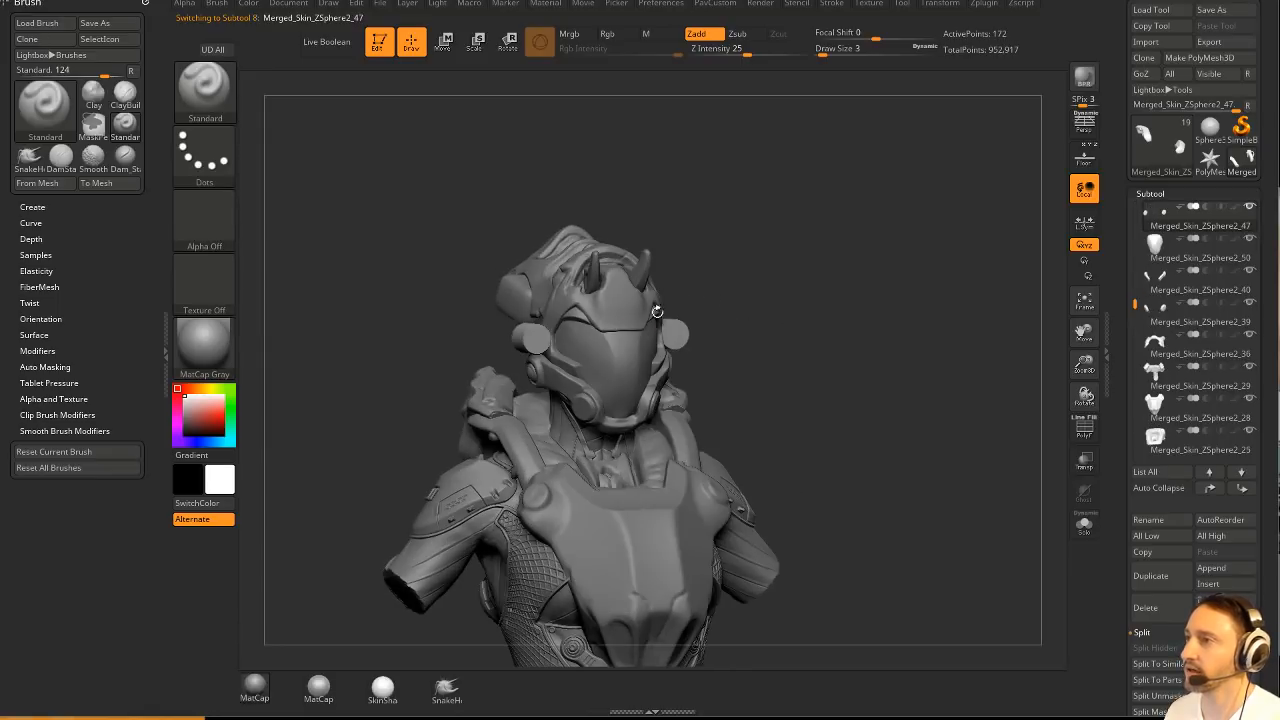
key(Down)
mouse_move(920, 333)
mouse_down()
mouse_move(855, 325)
mouse_move(922, 332)
mouse_up()
Select the shoulder strap subtool and choose the Move brush with a draw size of 120.
key(s)
drag(669, 443, 675, 438)
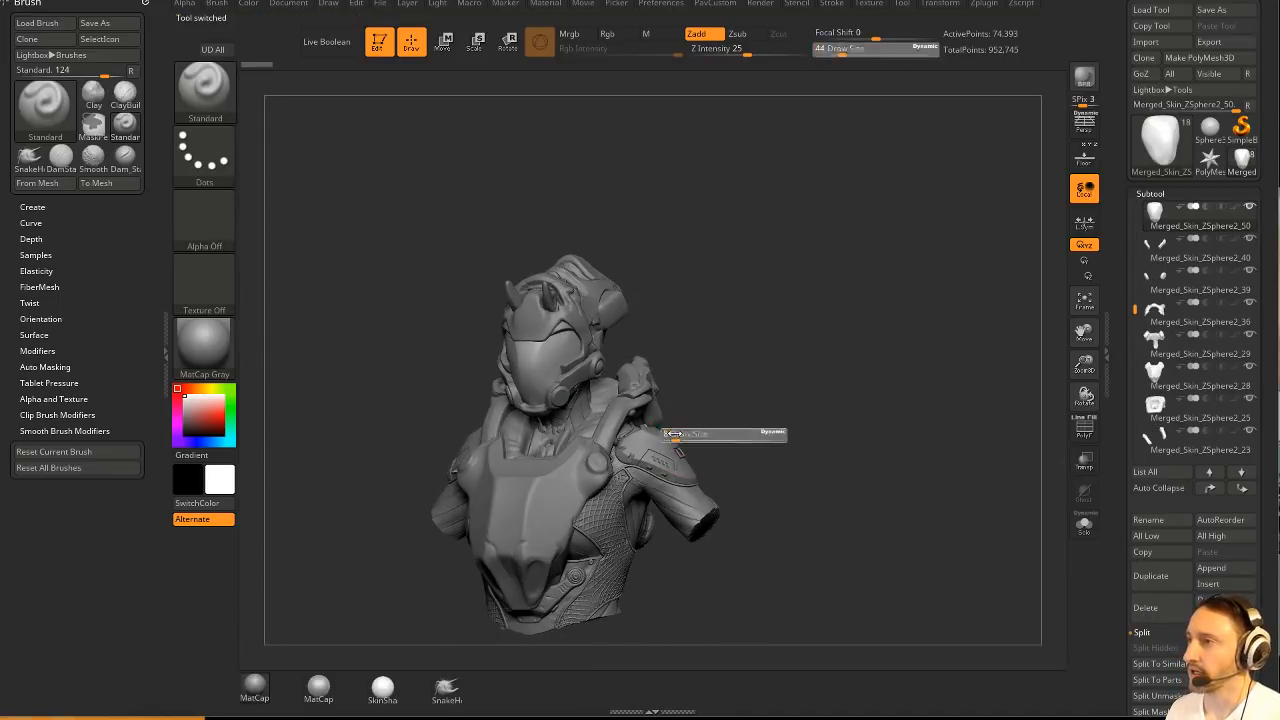
alt+click(616, 417)
mouse_move(821, 376)
mouse_down()
mouse_move(887, 327)
mouse_move(918, 354)
mouse_move(800, 350)
mouse_up()
key(s)
drag(627, 351, 659, 352)
key(b)
key(m)
key(v)
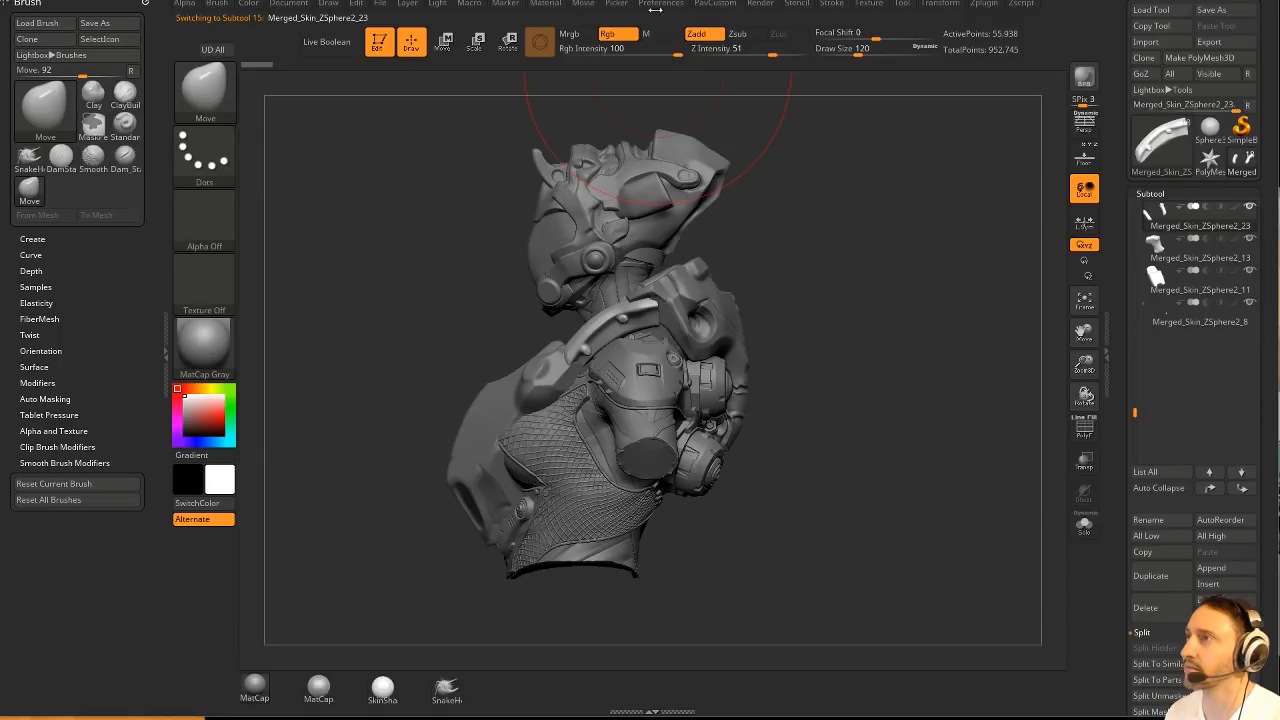
Open the Edit preferences that hold the cursor colour and cursor alignment options.
click(660, 3)
key(shift)
click(690, 356)
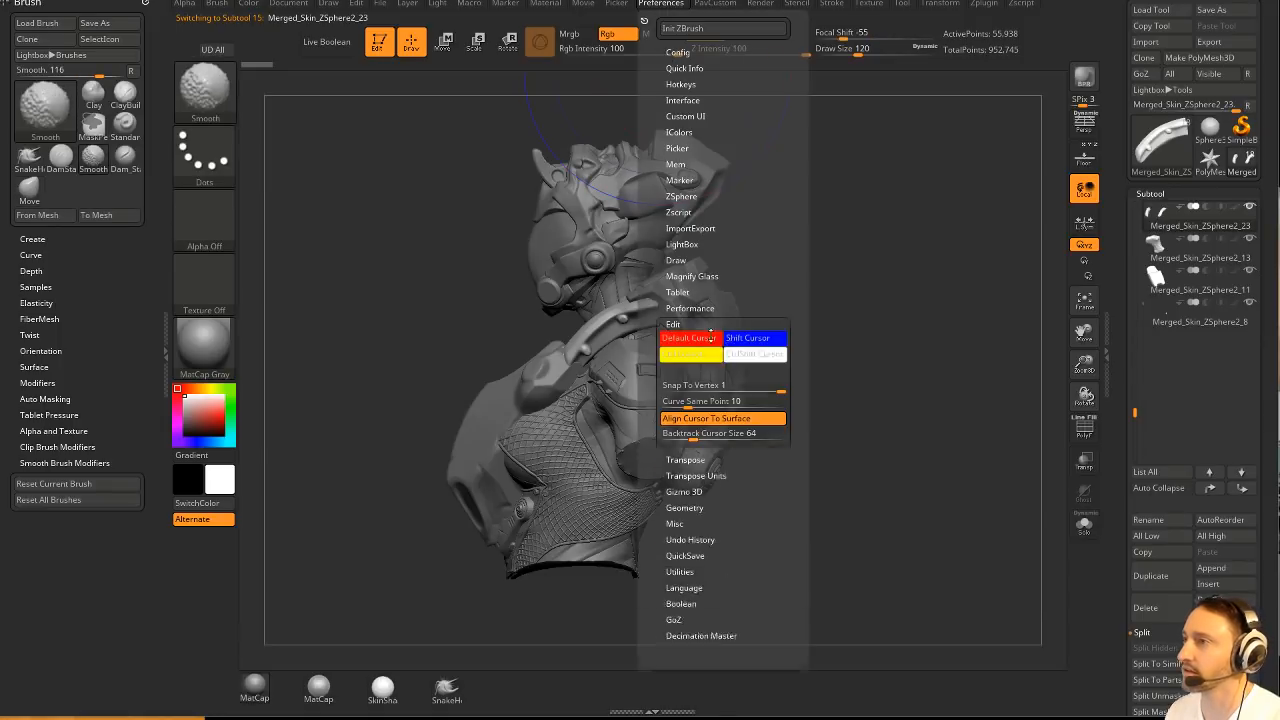
Reshape the shoulder strap with the Move brush at a draw size of 83.
drag(620, 318, 588, 342)
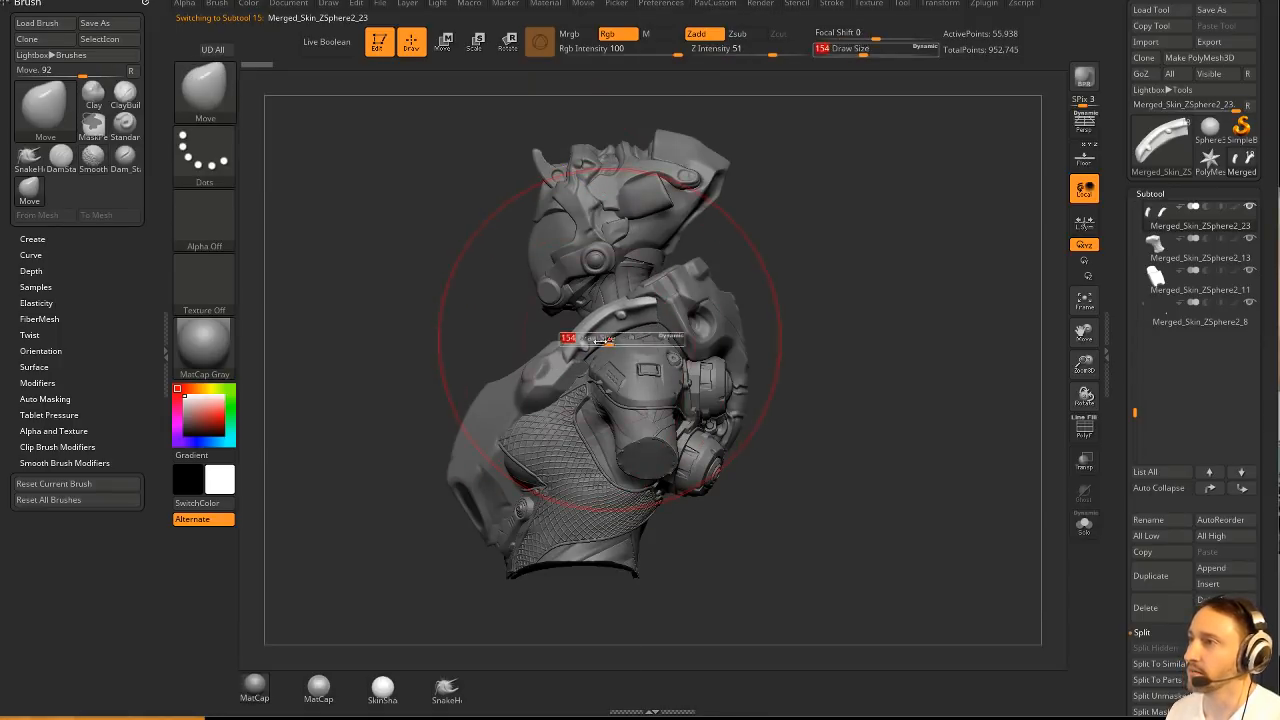
key([)
key([)
key([)
mouse_move(610, 300)
mouse_down()
mouse_move(580, 312)
mouse_move(605, 328)
mouse_up()
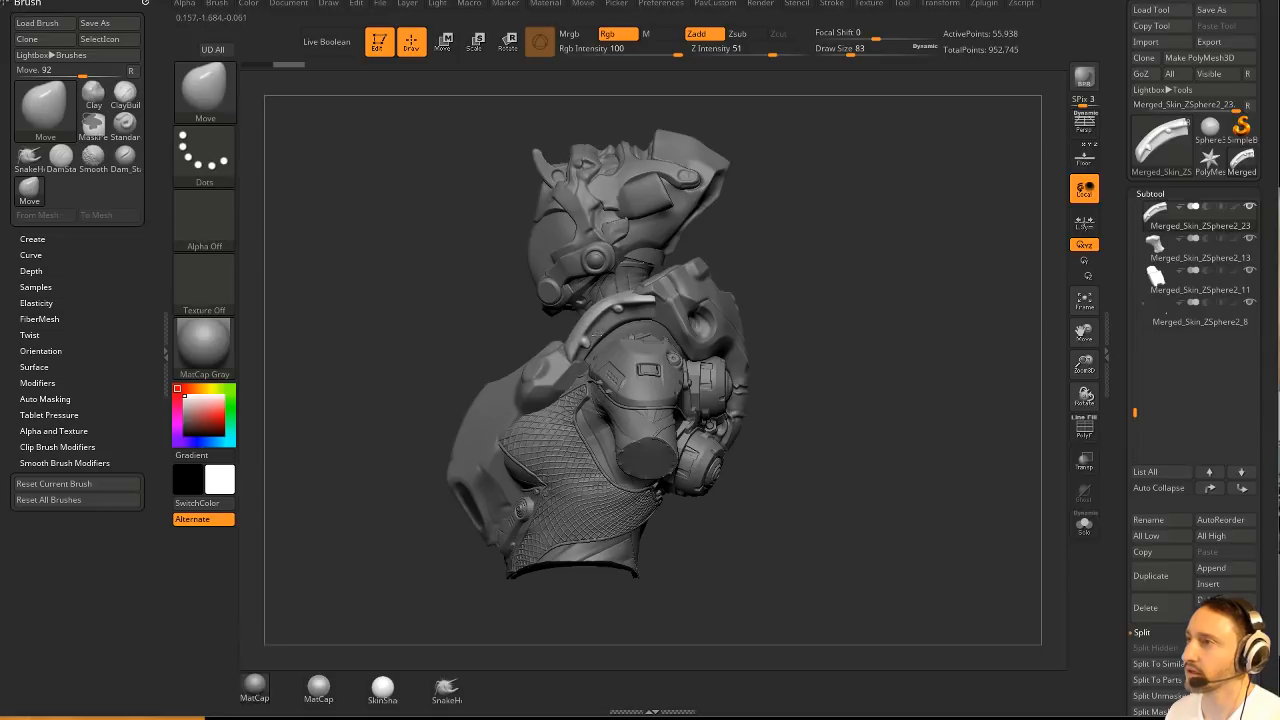
Select the front chest plate subtool and return to the Move brush.
alt+click(685, 338)
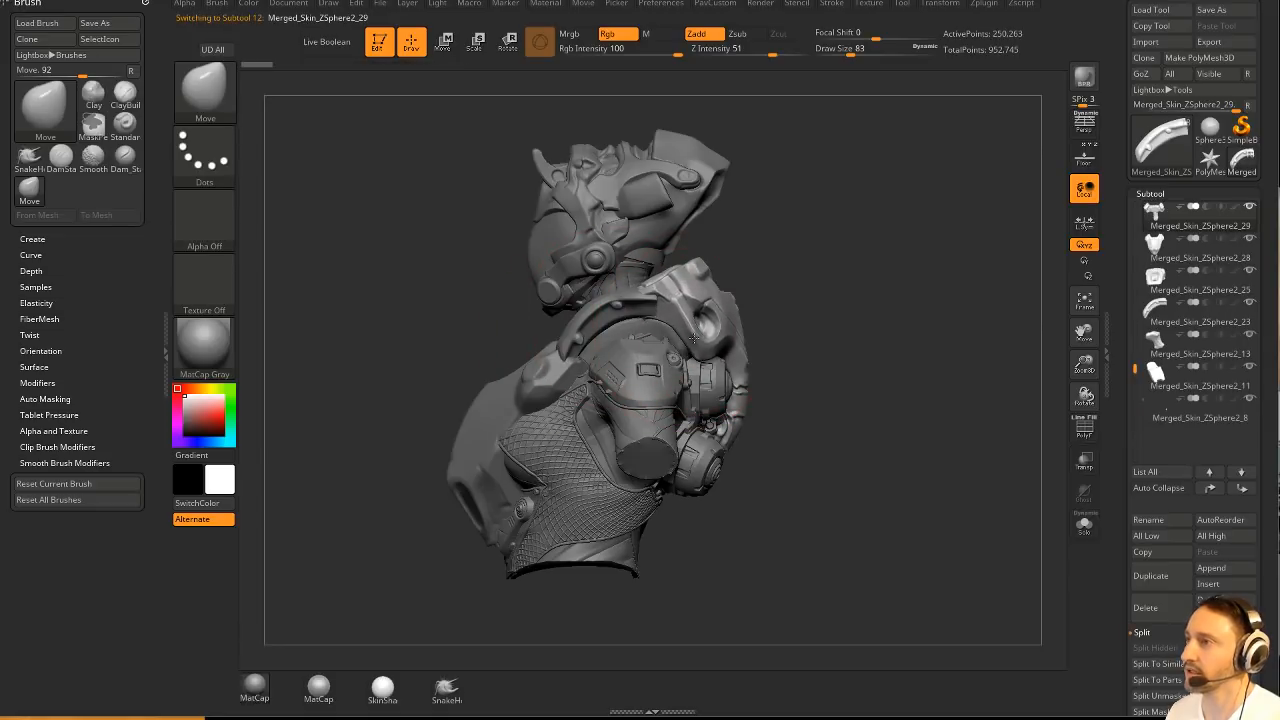
alt+click(530, 368)
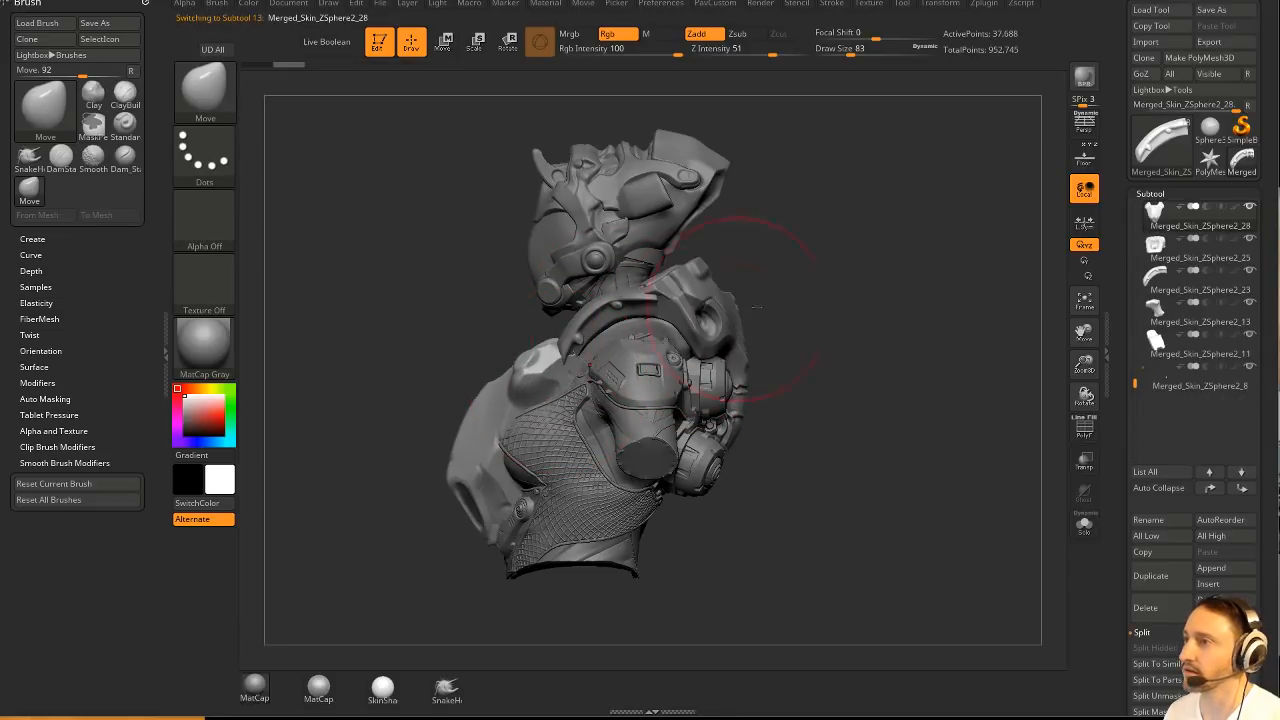
ctrl+shift+click(643, 285)
ctrl+shift+click(643, 285)
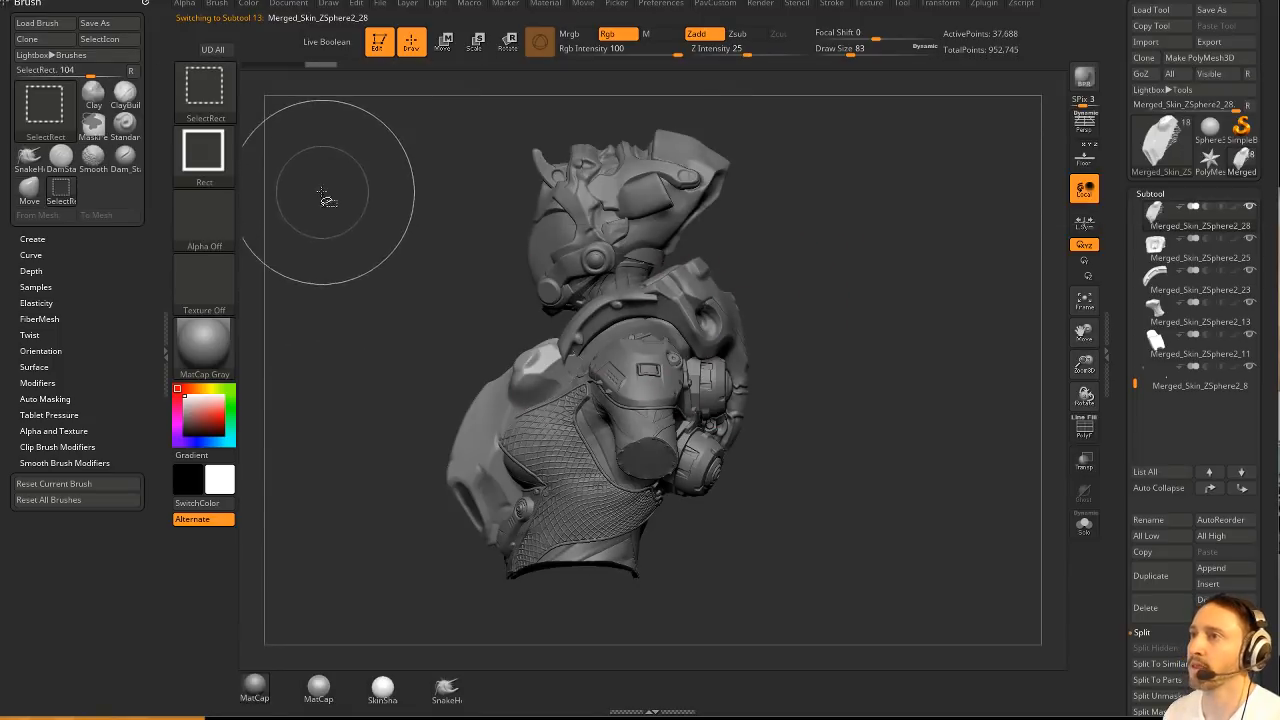
key(b)
key(m)
key(v)
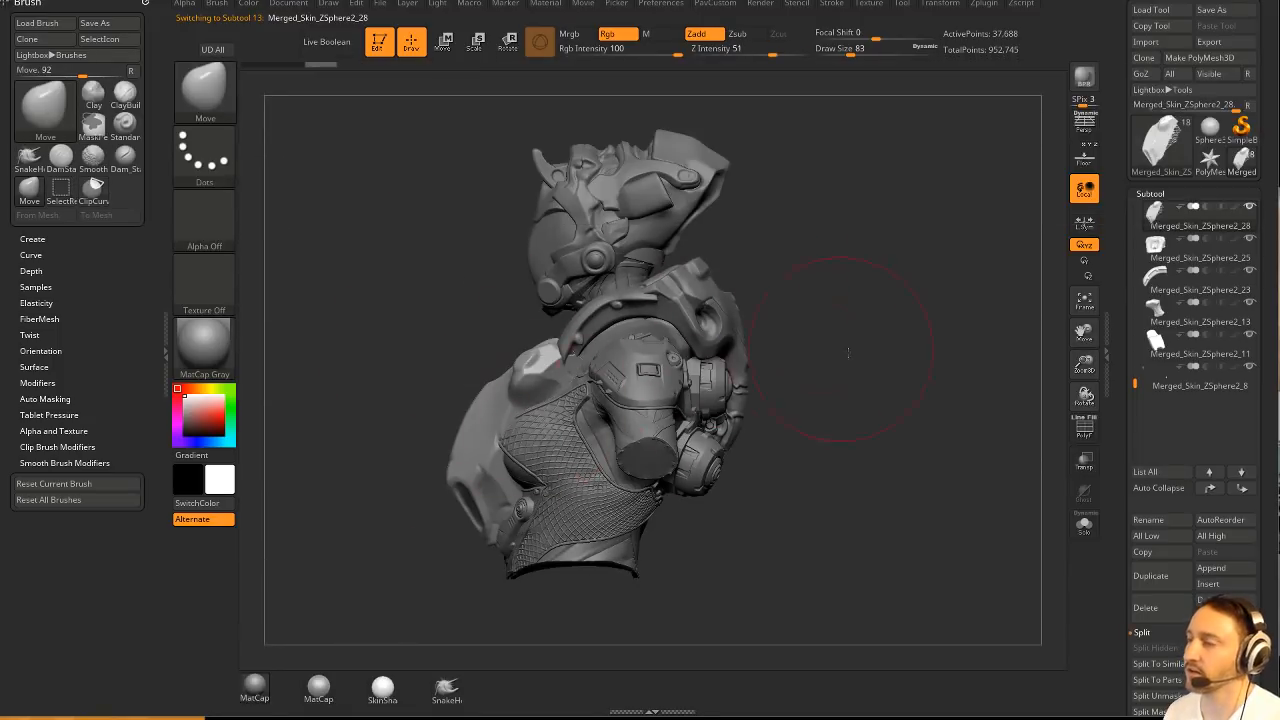
mouse_move(848, 352)
mouse_down()
mouse_move(523, 455)
mouse_move(560, 470)
mouse_move(537, 482)
mouse_up()
Change to the Standard brush and duplicate the tech suit body subtool.
key(b)
key(s)
key(t)
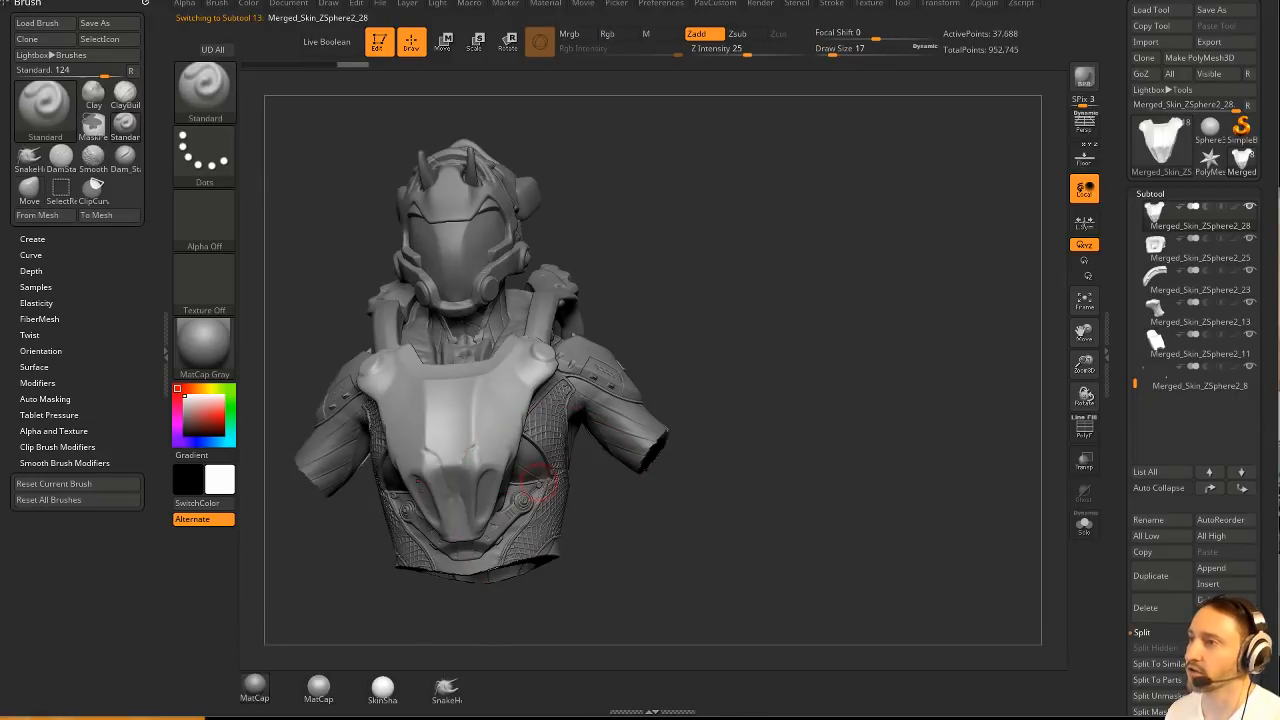
alt+click(537, 482)
drag(783, 405, 994, 403)
click(1152, 578)
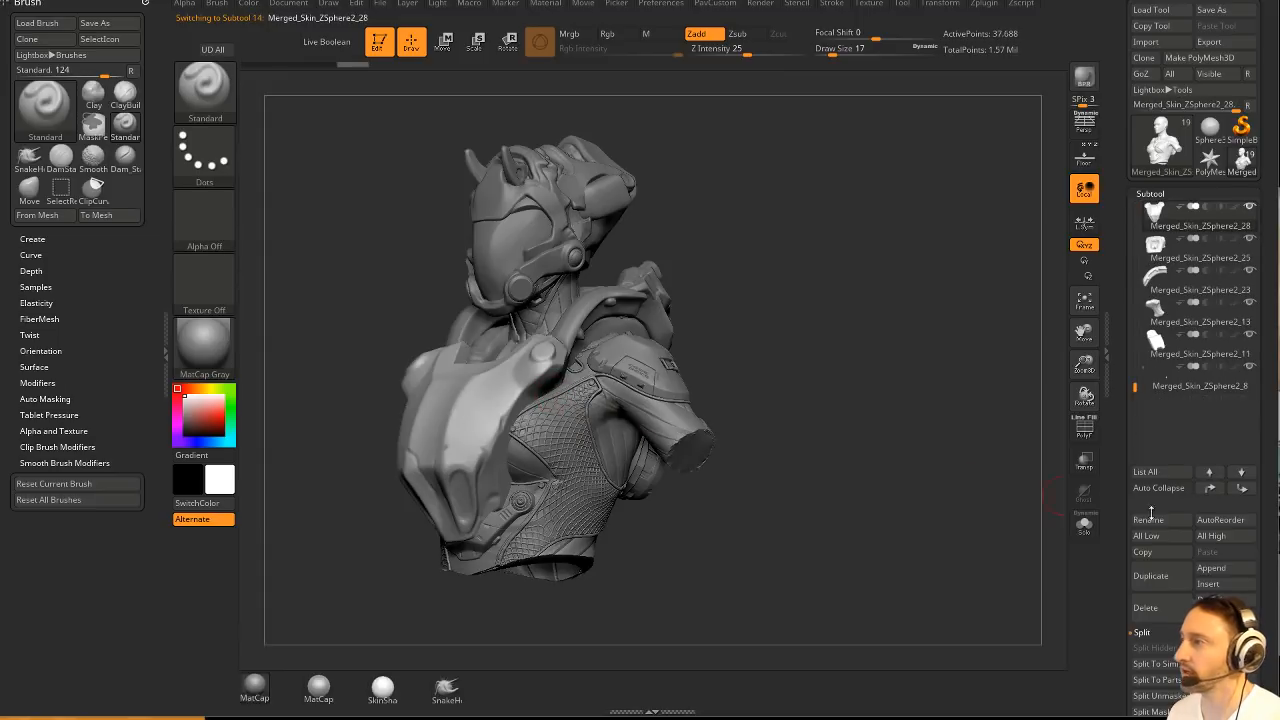
Put the chest plate at the start of the subtool list and show only it and the duplicated body, ZBFemale_TechSuitHelmet1.
shift+click(1250, 208)
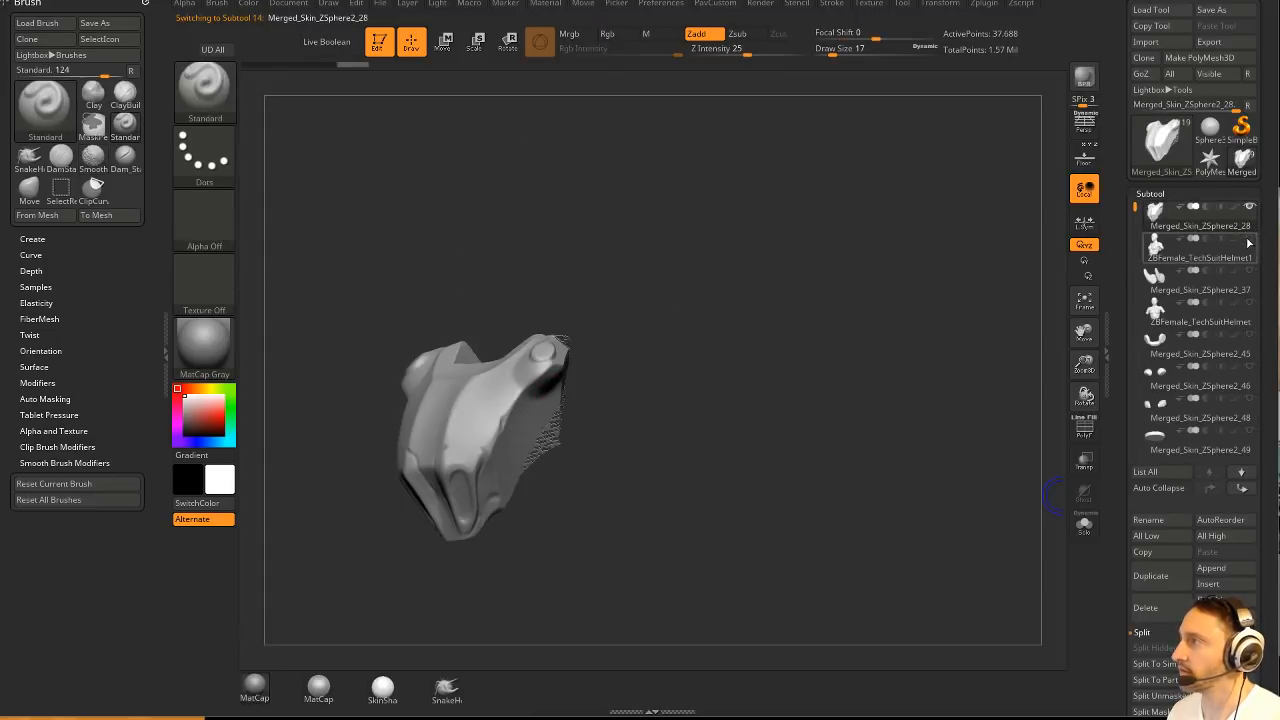
click(1250, 240)
drag(1030, 337, 952, 388)
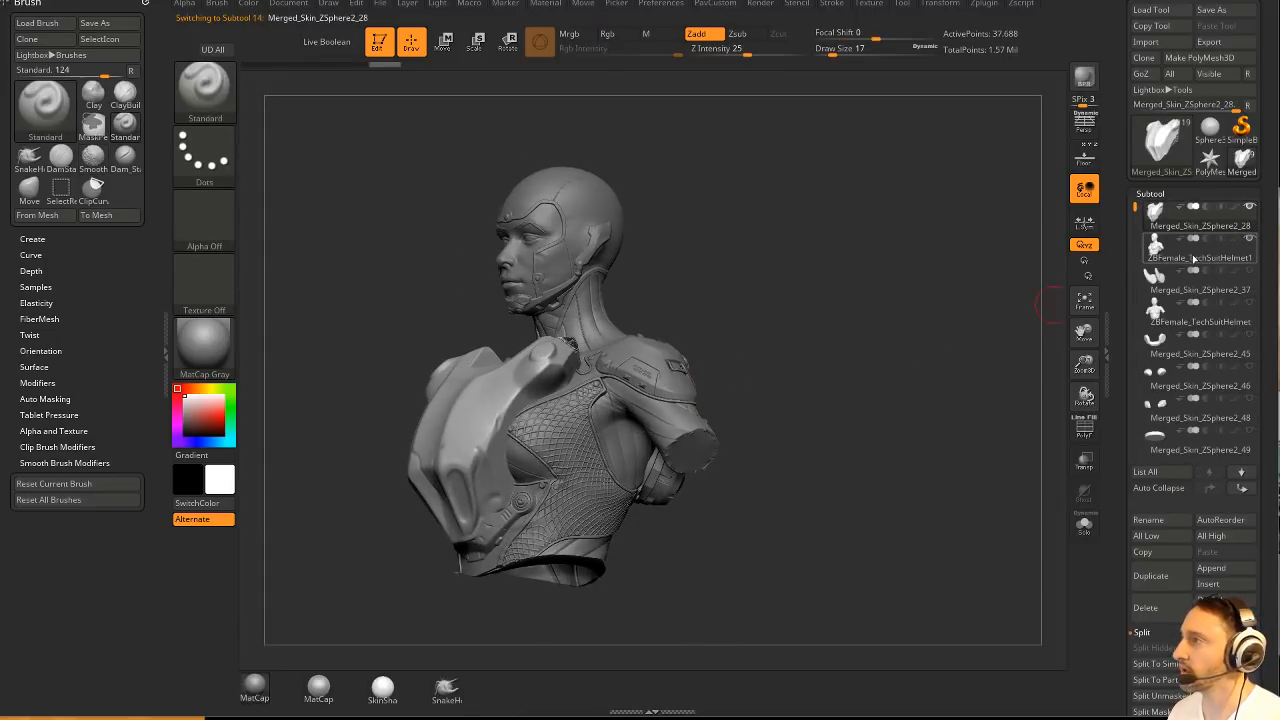
Set the duplicated body to subtract from the chest plate and preview the cut with Live Boolean.
click(326, 41)
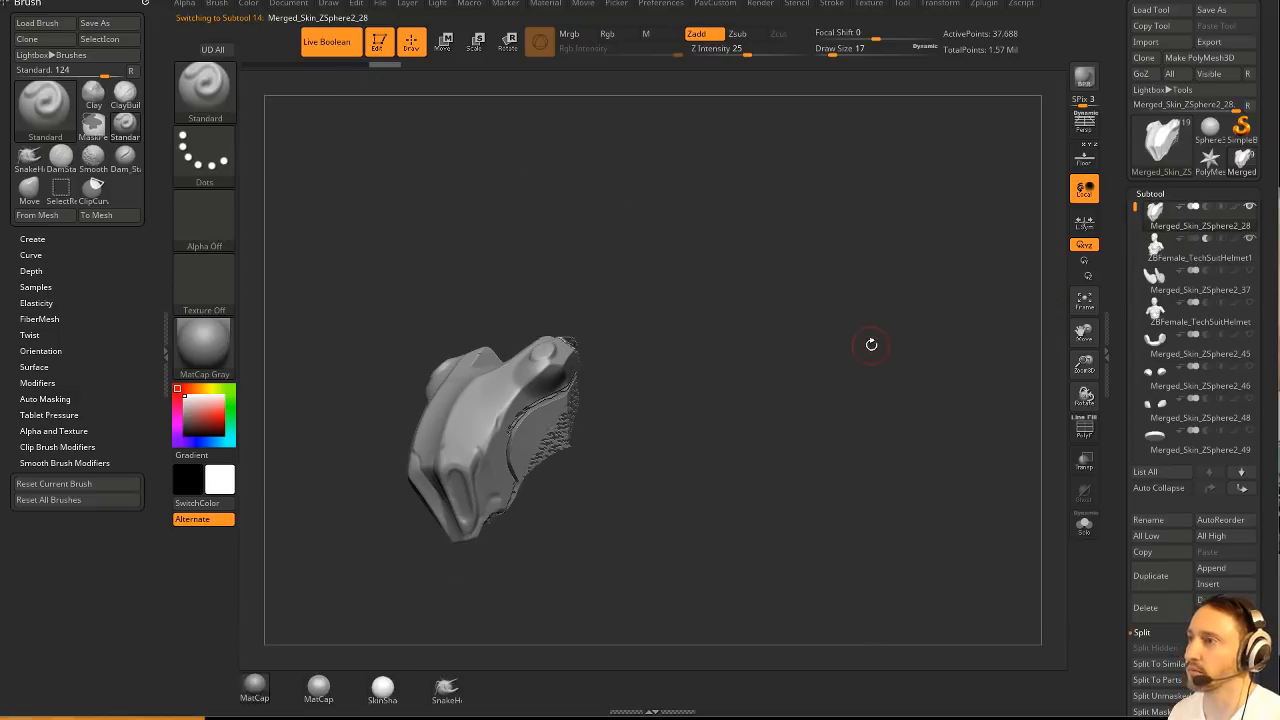
mouse_move(871, 343)
mouse_down()
mouse_move(688, 408)
mouse_move(848, 350)
mouse_up()
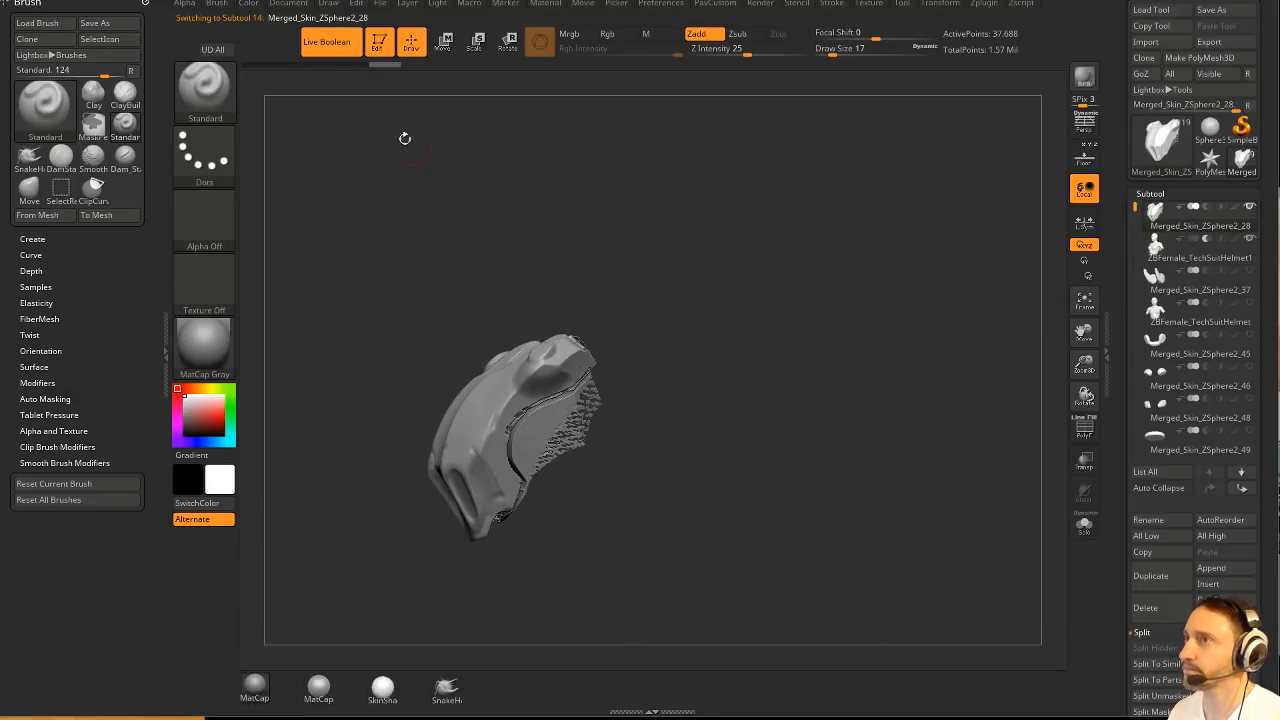
click(345, 47)
click(342, 44)
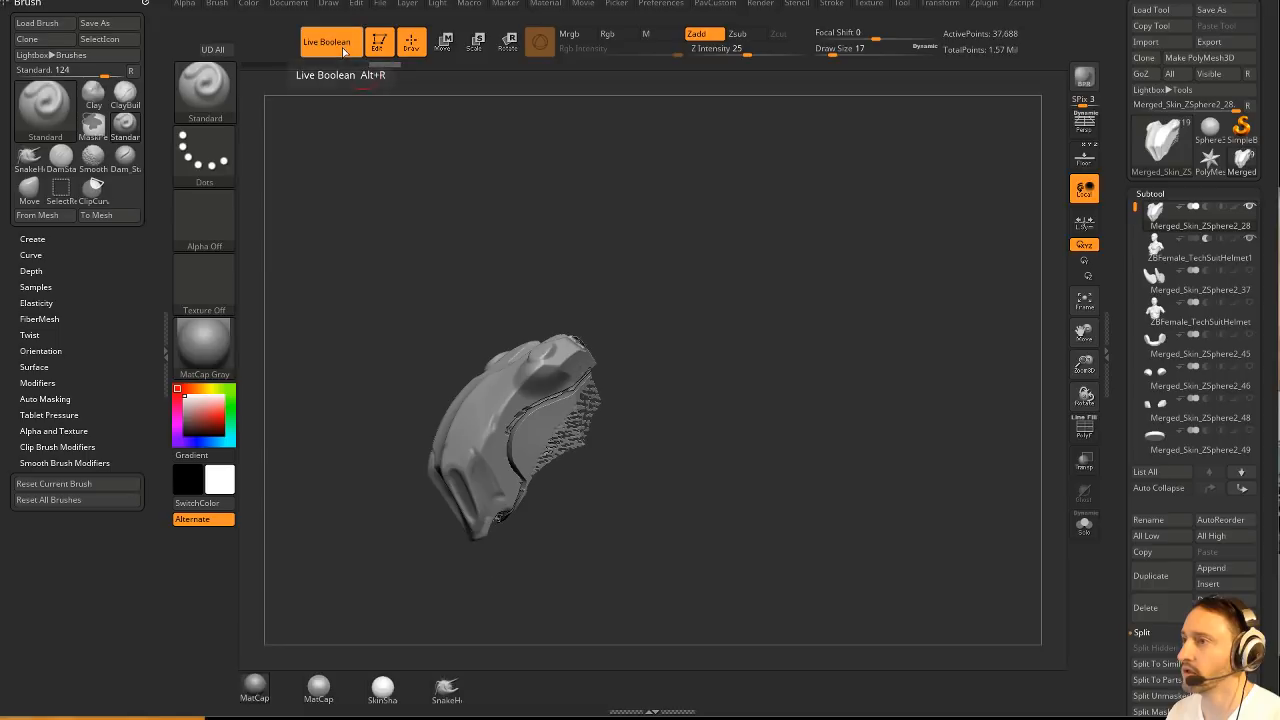
drag(880, 300, 637, 411)
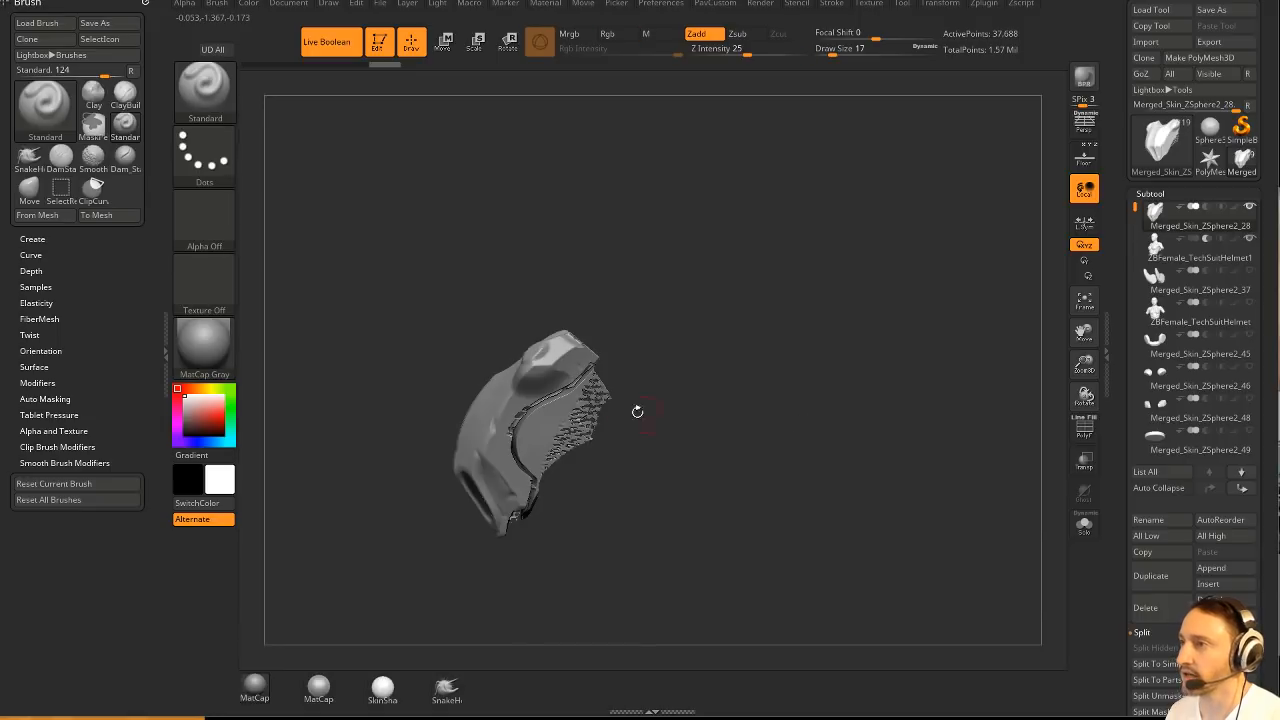
drag(525, 483, 717, 445)
Try to make a boolean mesh from the chest plate and the body, and switch to the generated UMain_Merged_Skin tool.
scroll(1152, 424, down, 5)
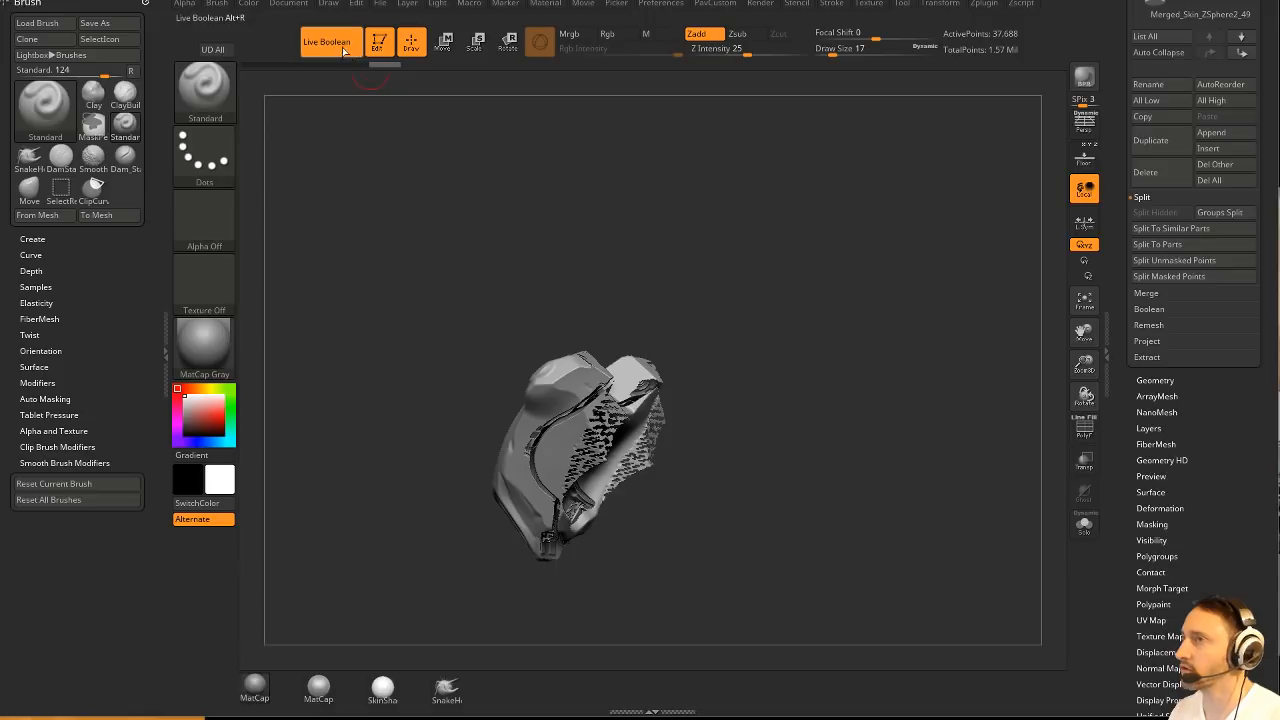
scroll(1192, 213, up, 5)
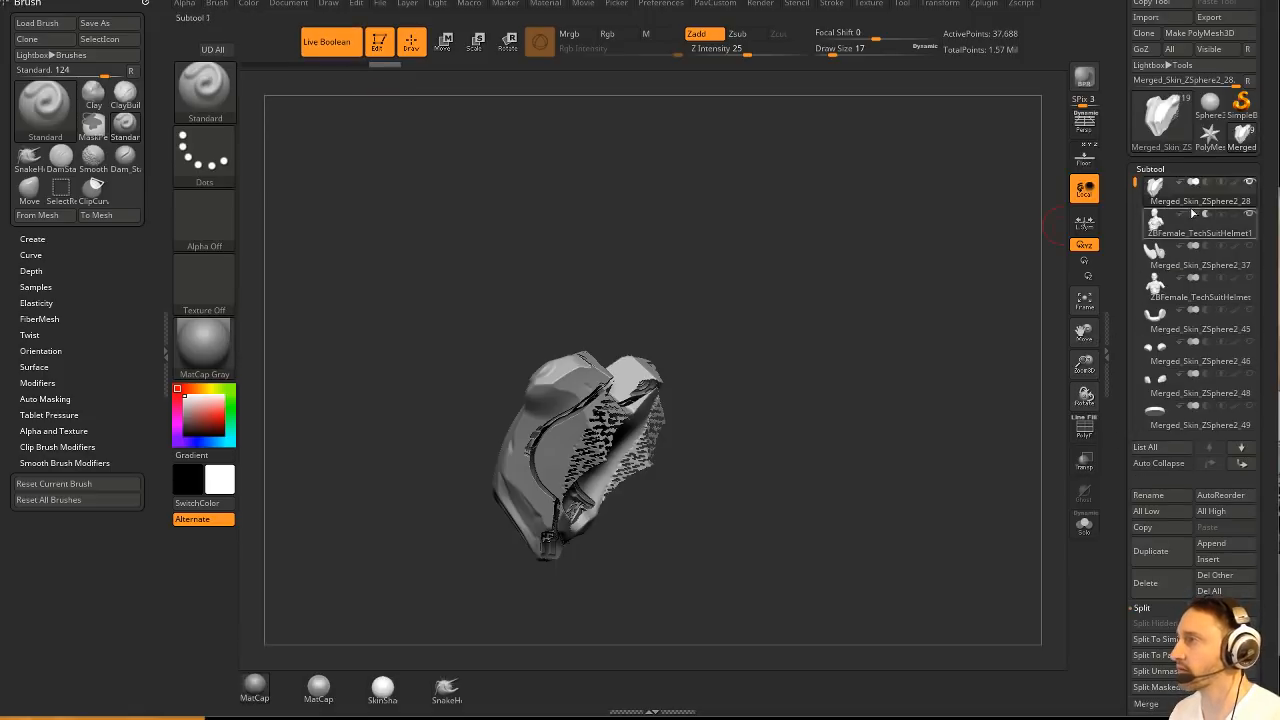
scroll(1134, 341, down, 5)
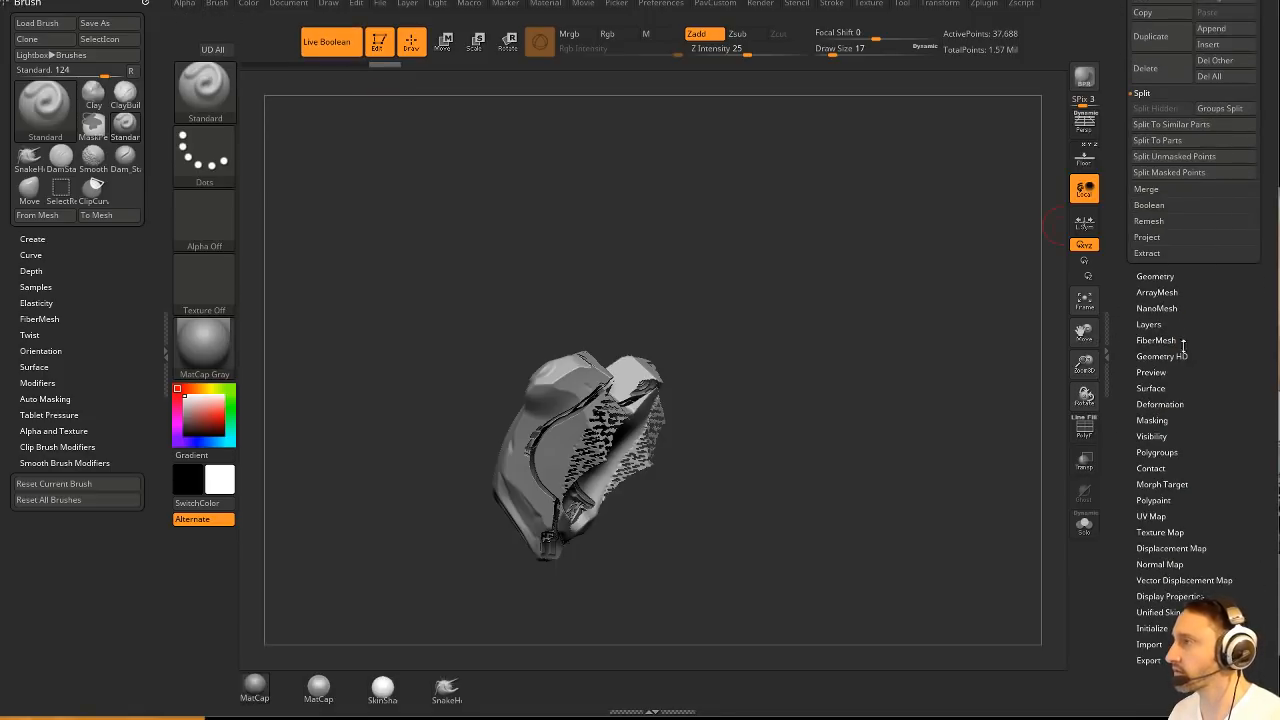
drag(1024, 410, 960, 455)
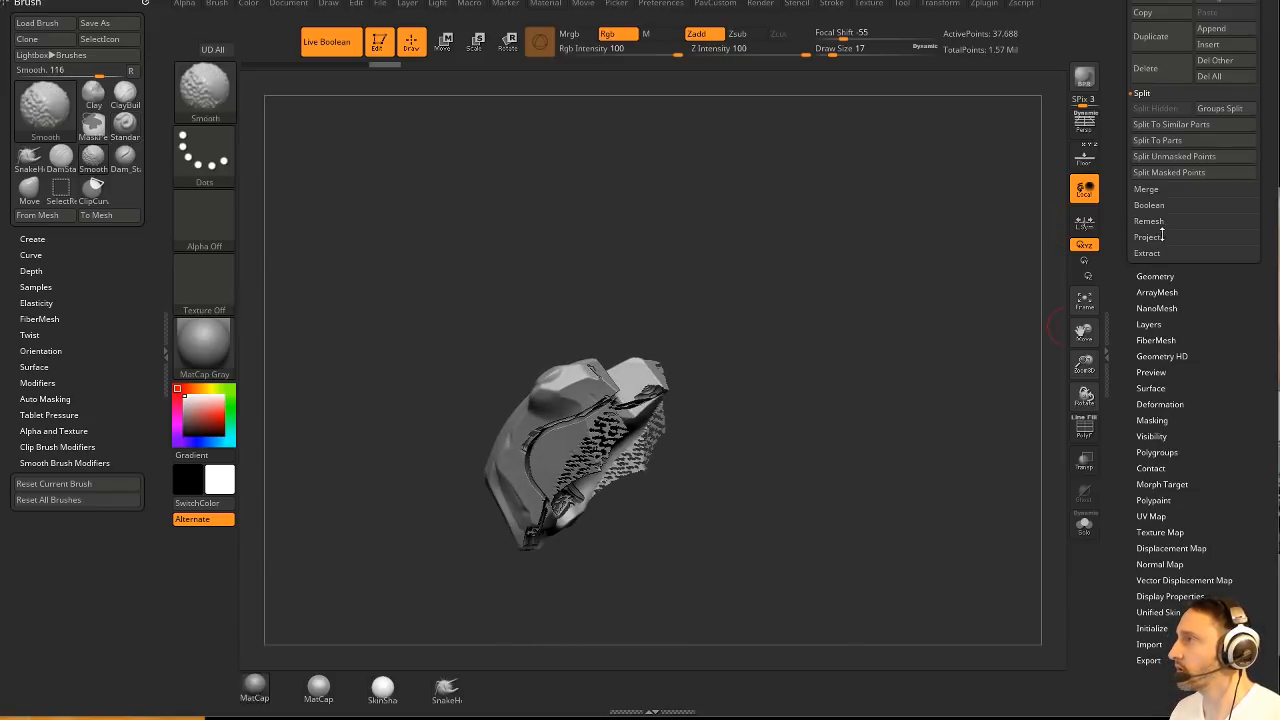
click(1150, 205)
click(1181, 221)
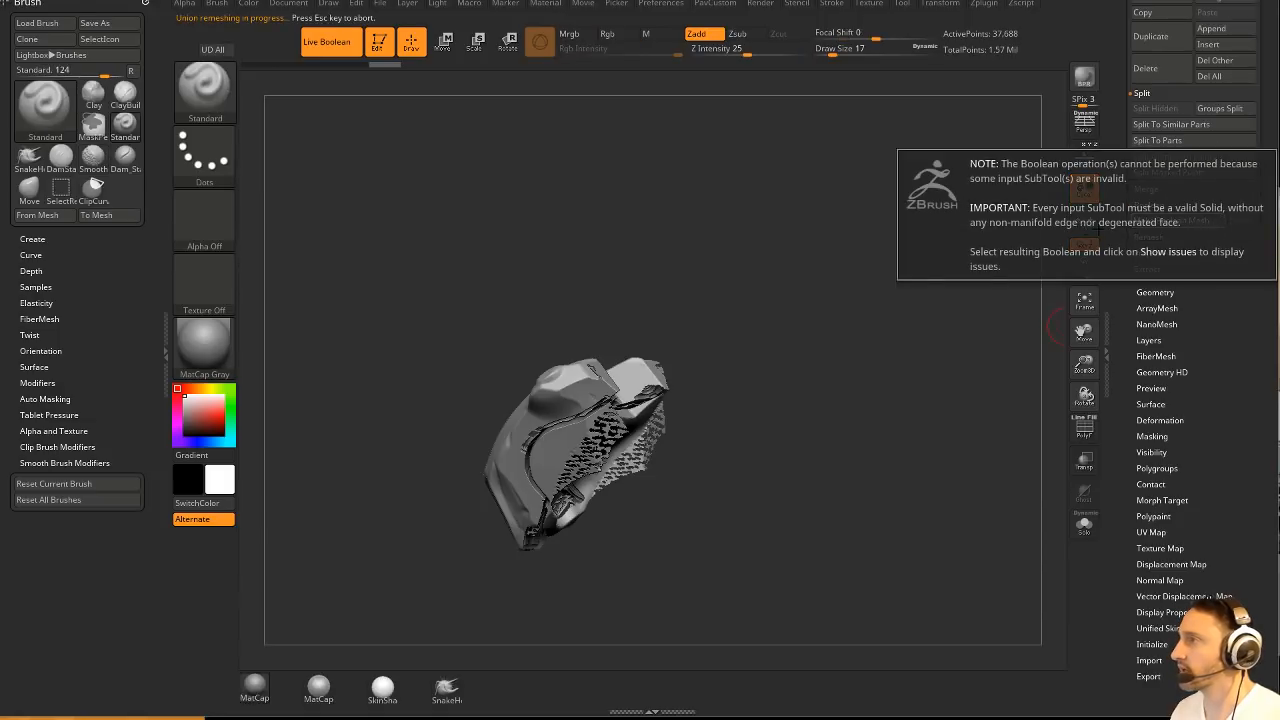
scroll(1117, 487, up, 10)
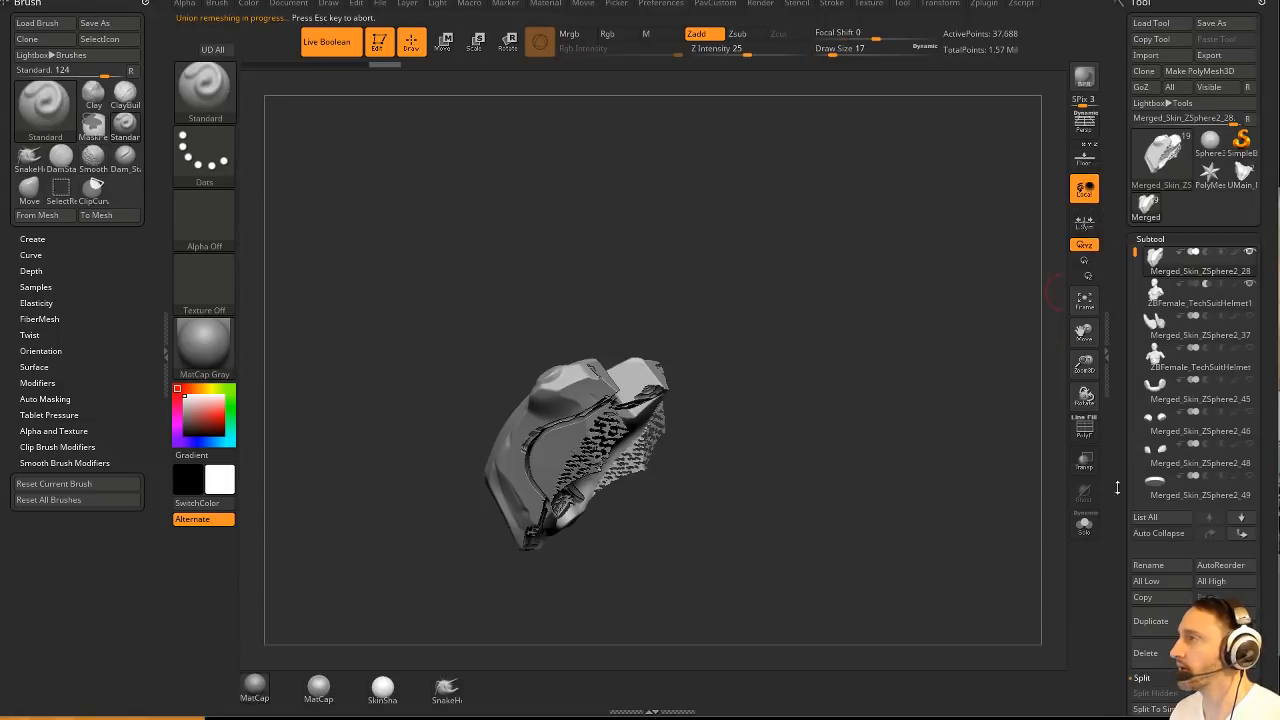
click(1240, 178)
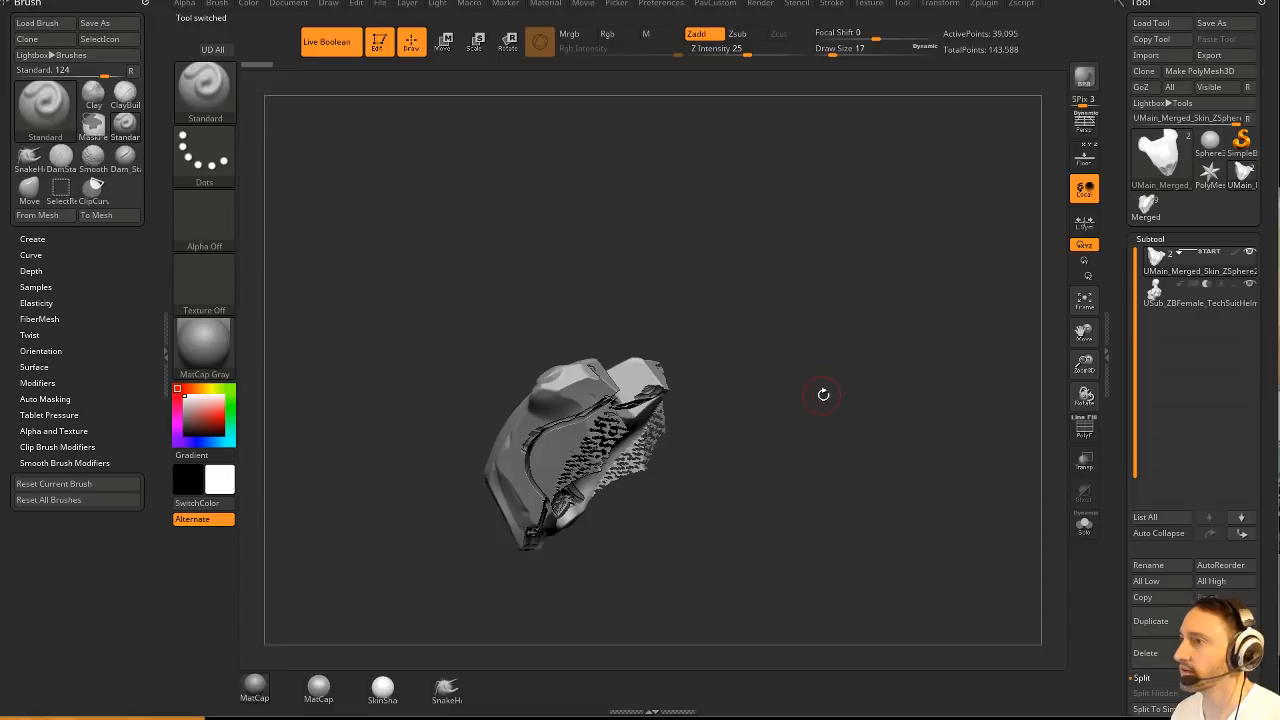
Hide part of the chest plate mesh around its ragged inner edge with the SelectLasso brush.
key(ctrl+shift)
click(205, 92)
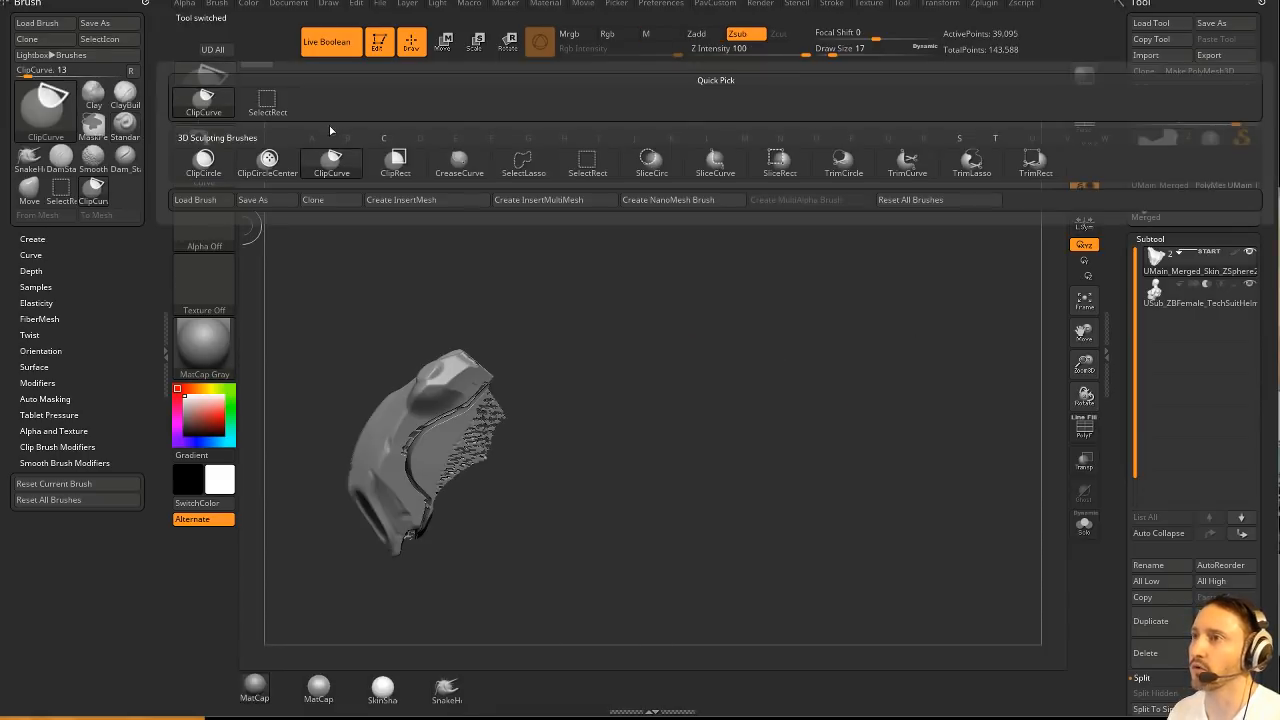
ctrl+shift+click(511, 172)
alt+drag(533, 332, 678, 308)
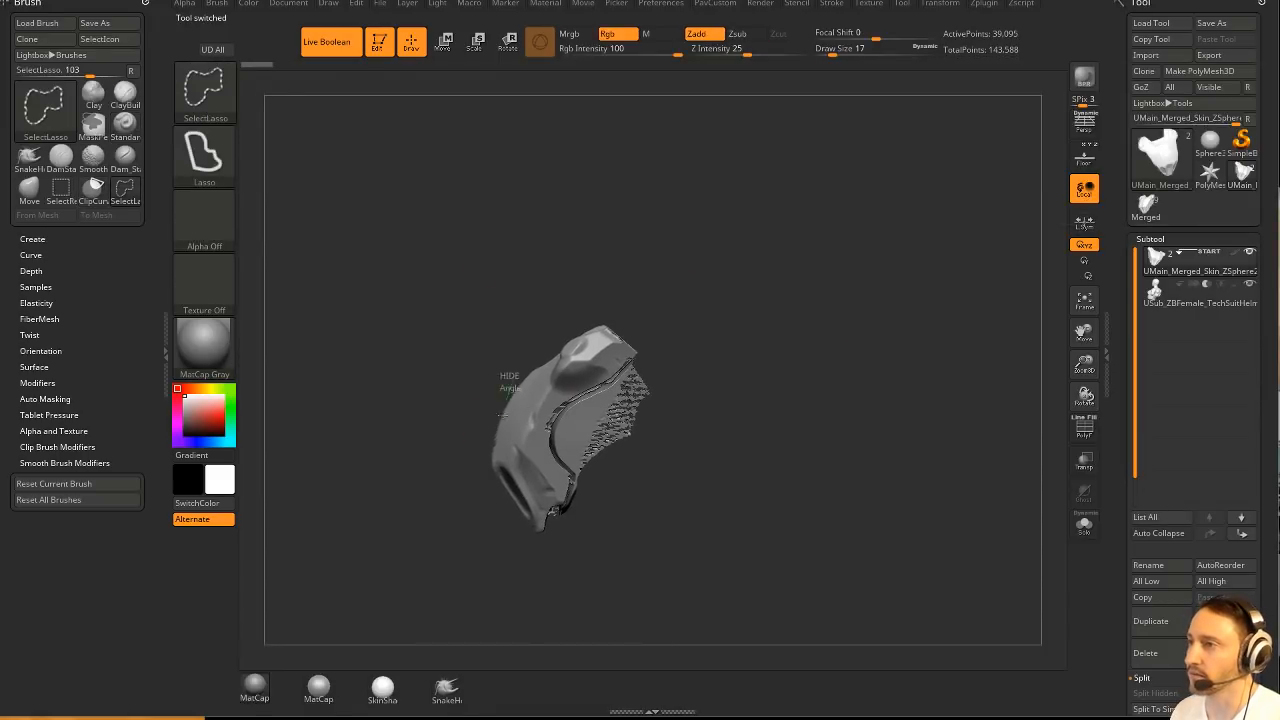
ctrl+shift+click(514, 394)
ctrl+shift+click(853, 315)
mouse_move(847, 329)
mouse_down()
mouse_move(820, 323)
mouse_move(909, 309)
mouse_move(976, 257)
mouse_move(930, 445)
mouse_move(1025, 316)
mouse_up()
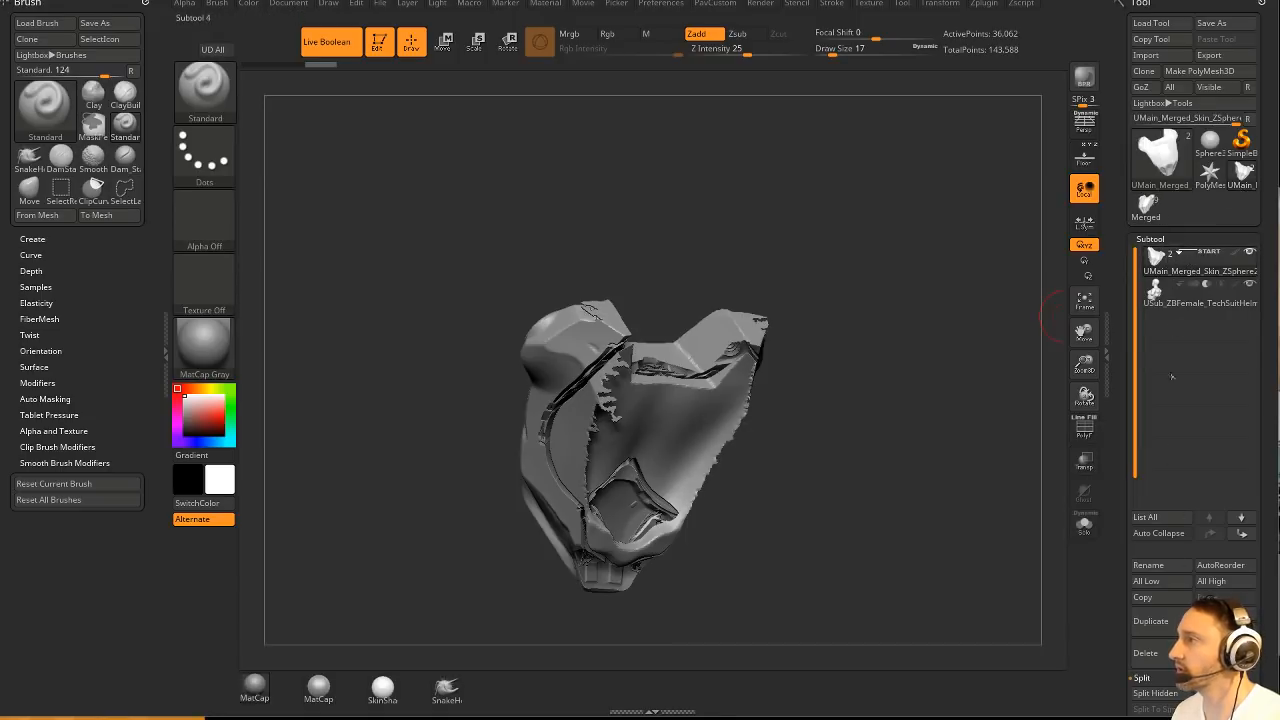
Select the subtracted tech suit body, raise the DynaMesh resolution and apply DynaMesh to it.
drag(914, 352, 1045, 575)
alt+drag(1045, 575, 1059, 408)
key(space)
alt+drag(866, 230, 826, 390)
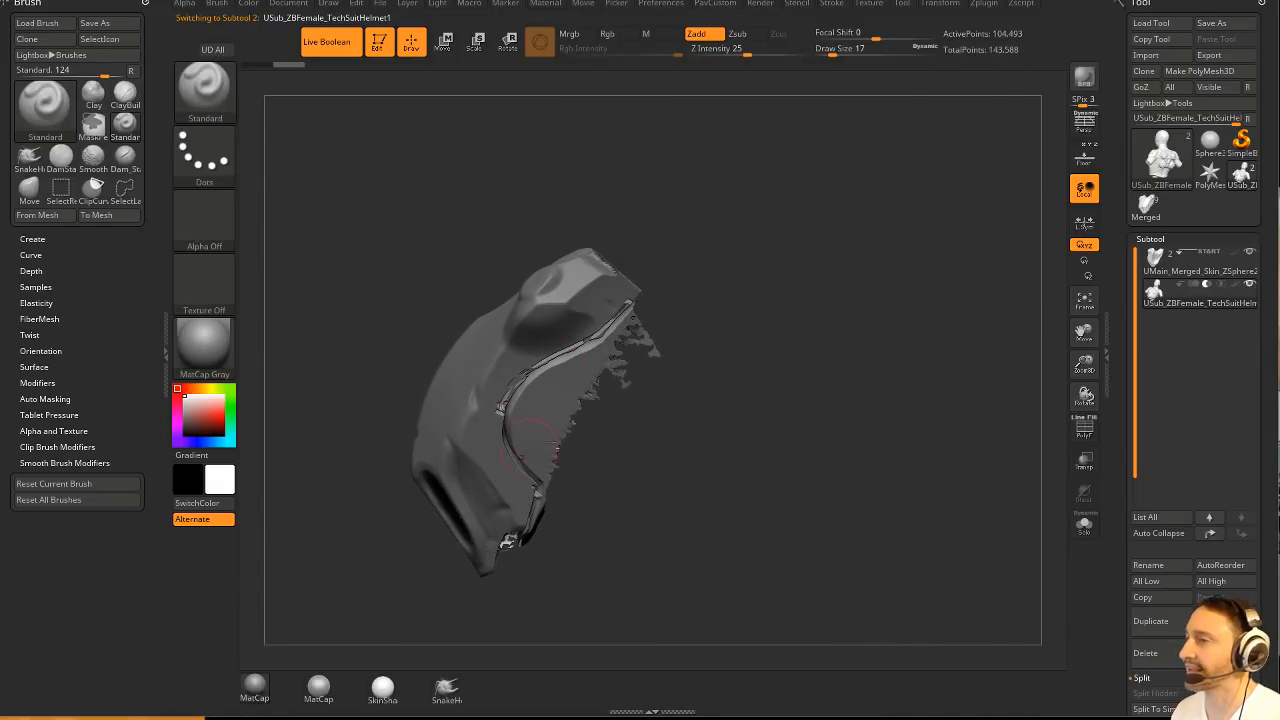
key(space)
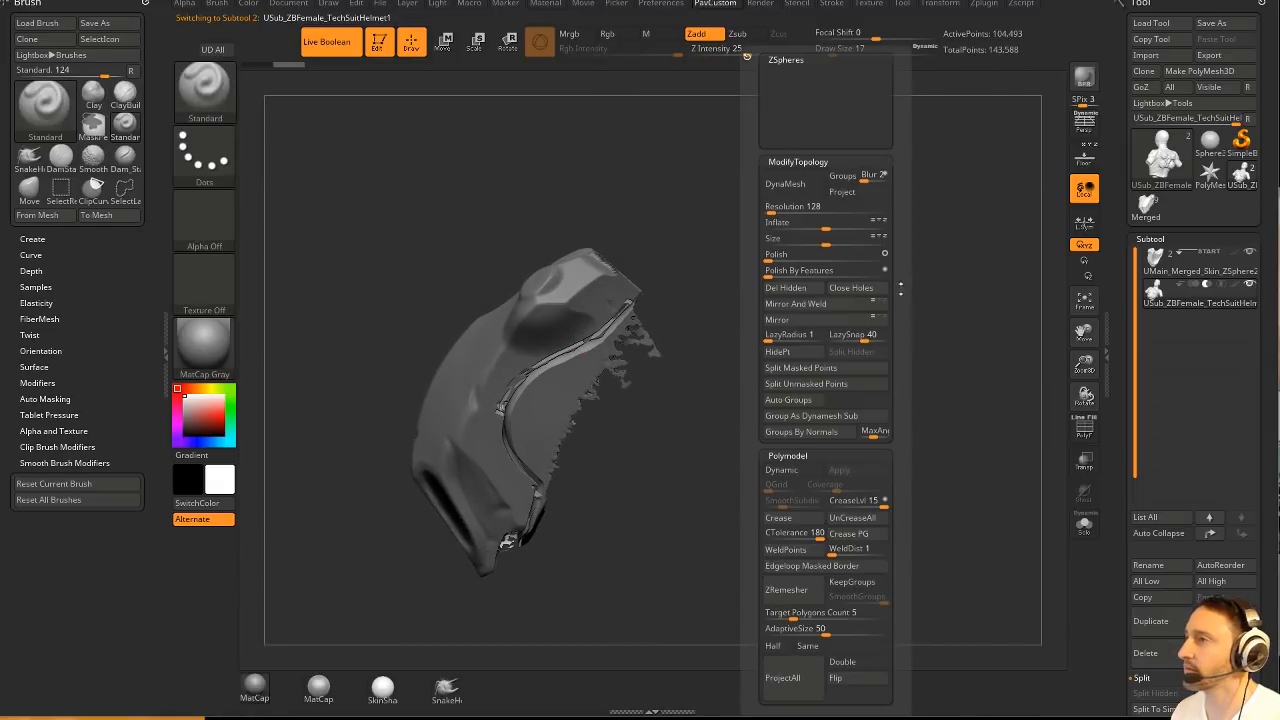
drag(843, 205, 885, 196)
click(802, 186)
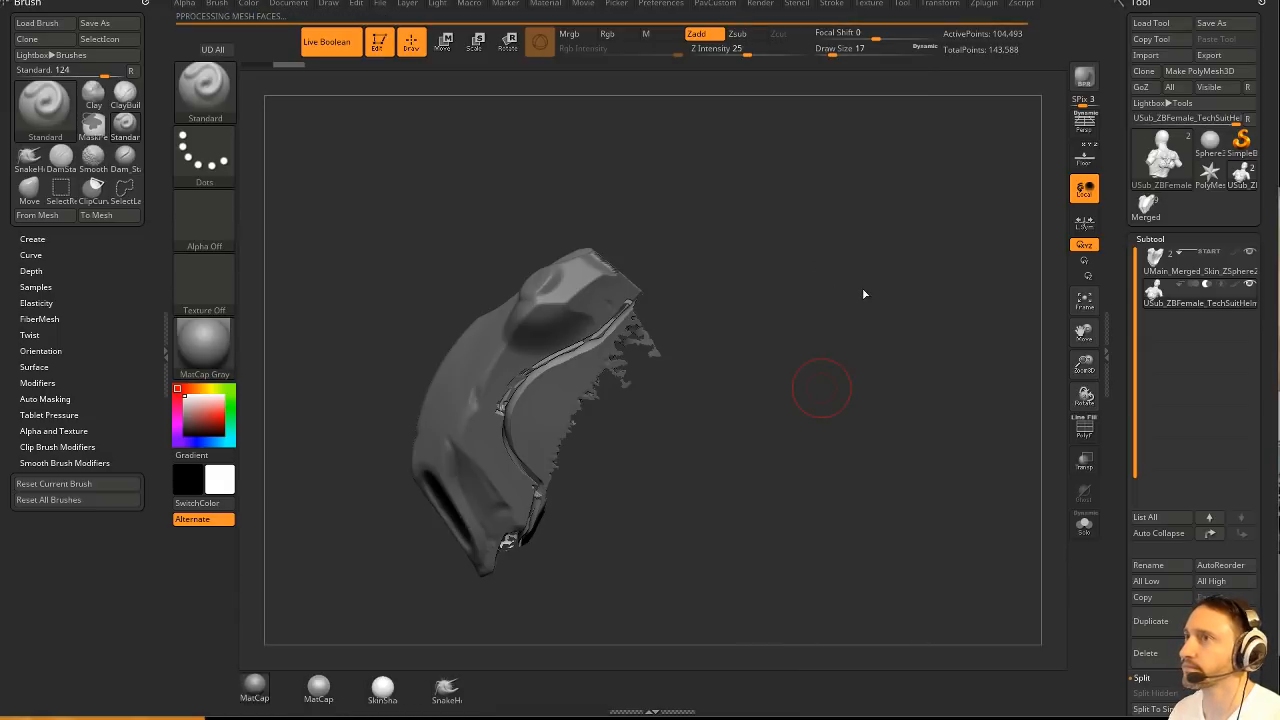
Isolate the remeshed tech suit body in Solo mode and check it from the side.
drag(861, 285, 1069, 267)
click(1085, 525)
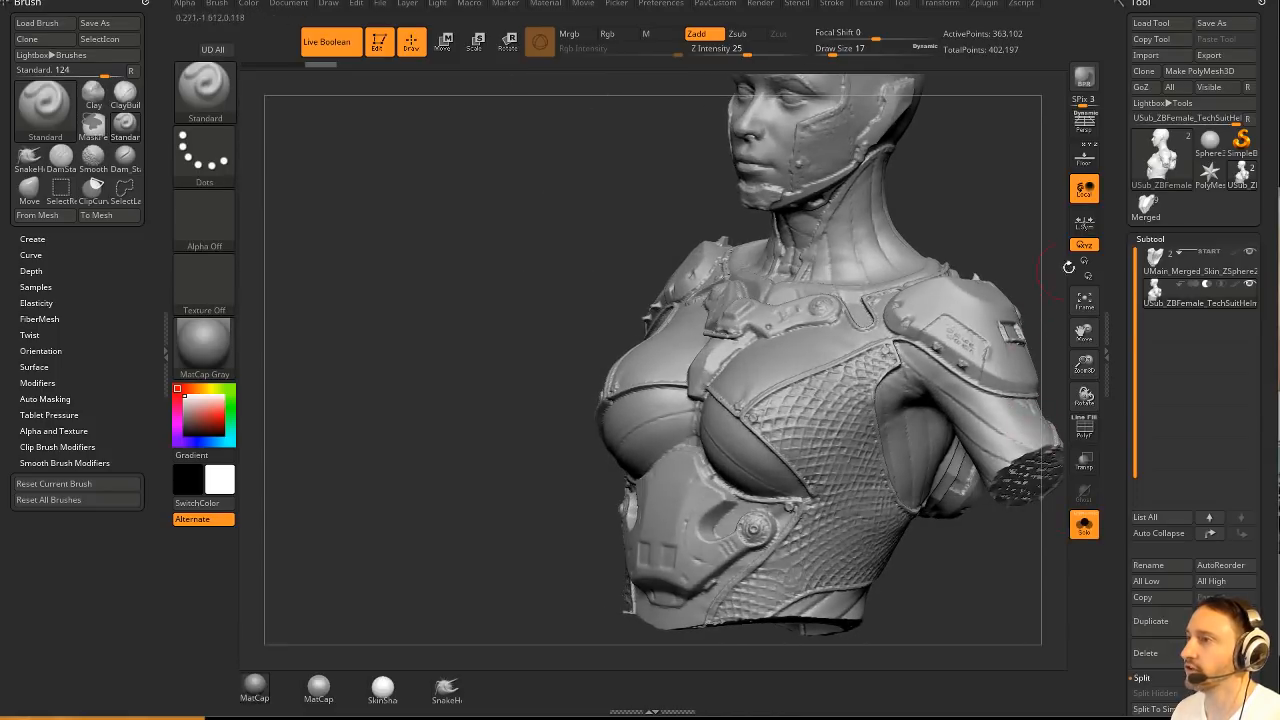
alt+drag(1013, 222, 1050, 305)
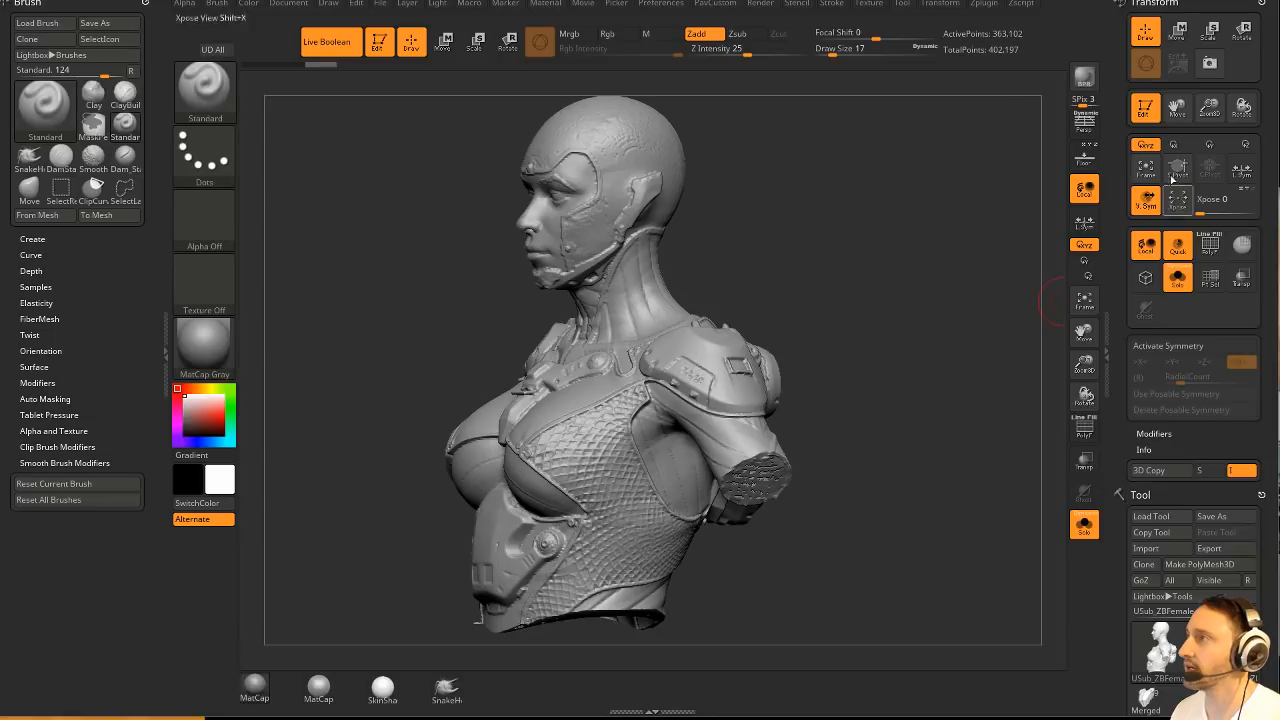
Lower the DynaMesh resolution of the tech suit body to 384 and remesh it.
click(1257, 6)
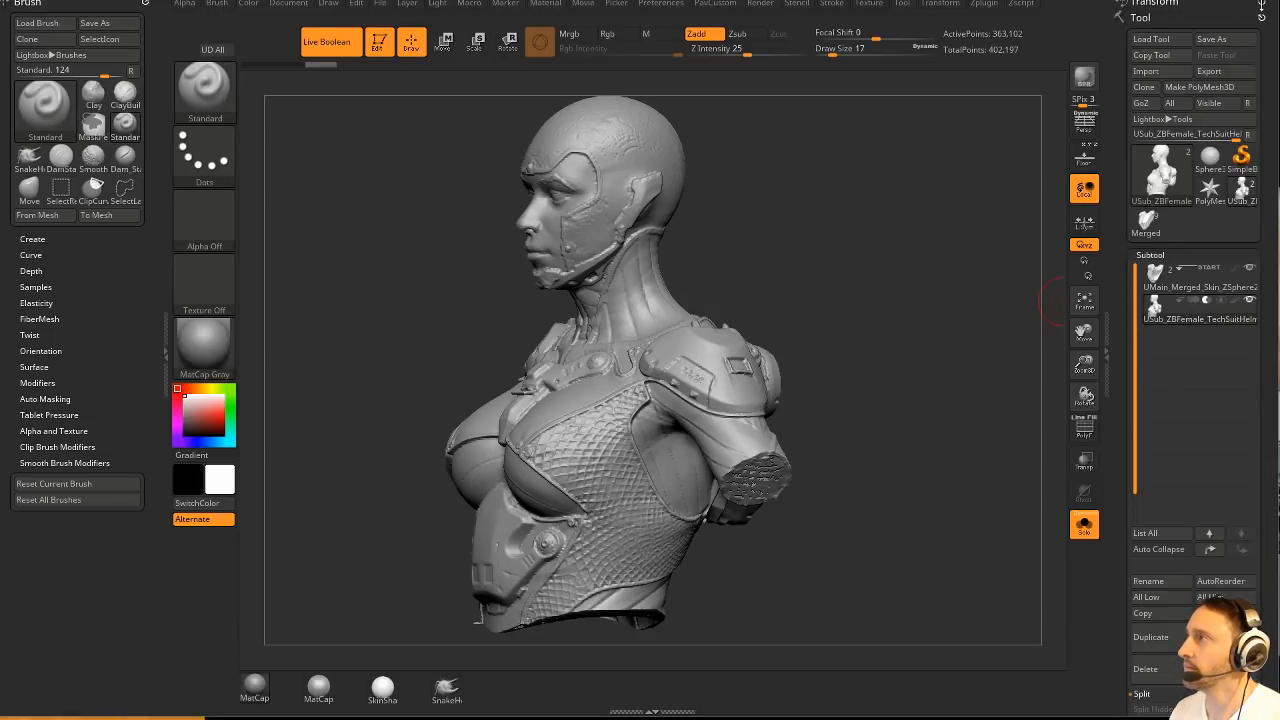
click(1254, 5)
click(1261, 4)
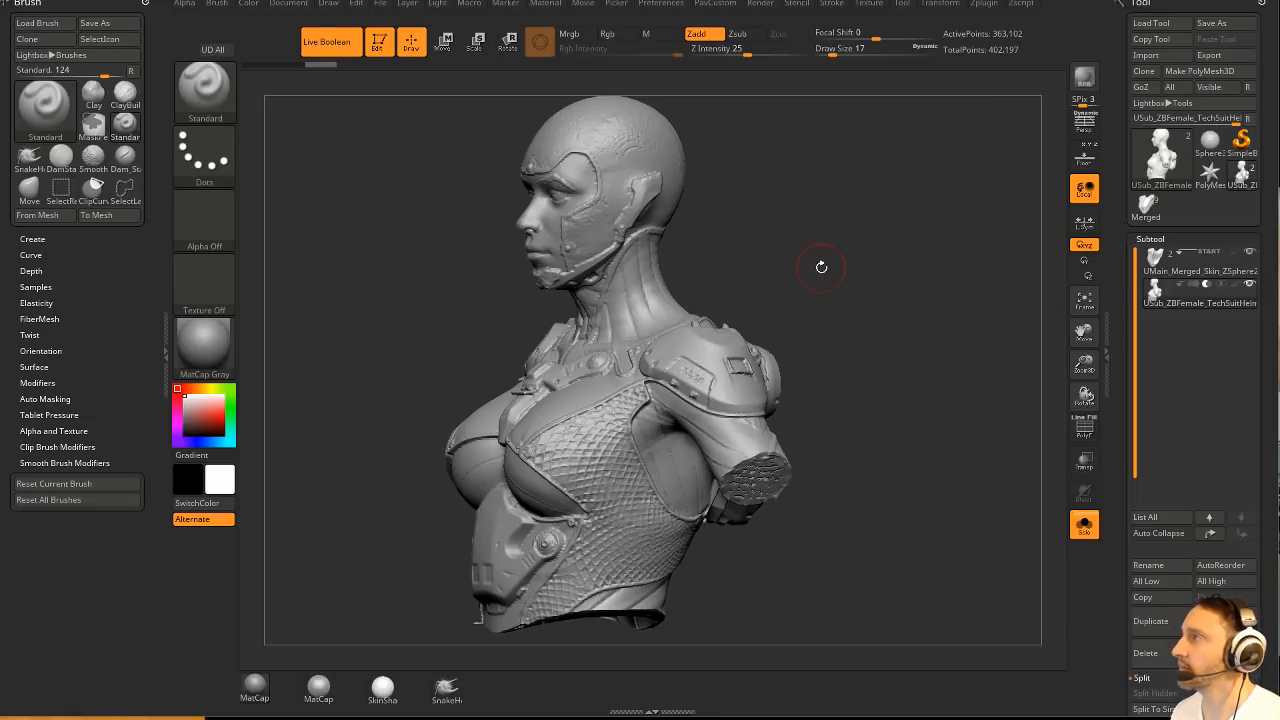
key(2)
drag(917, 220, 868, 209)
ctrl+drag(828, 153, 883, 300)
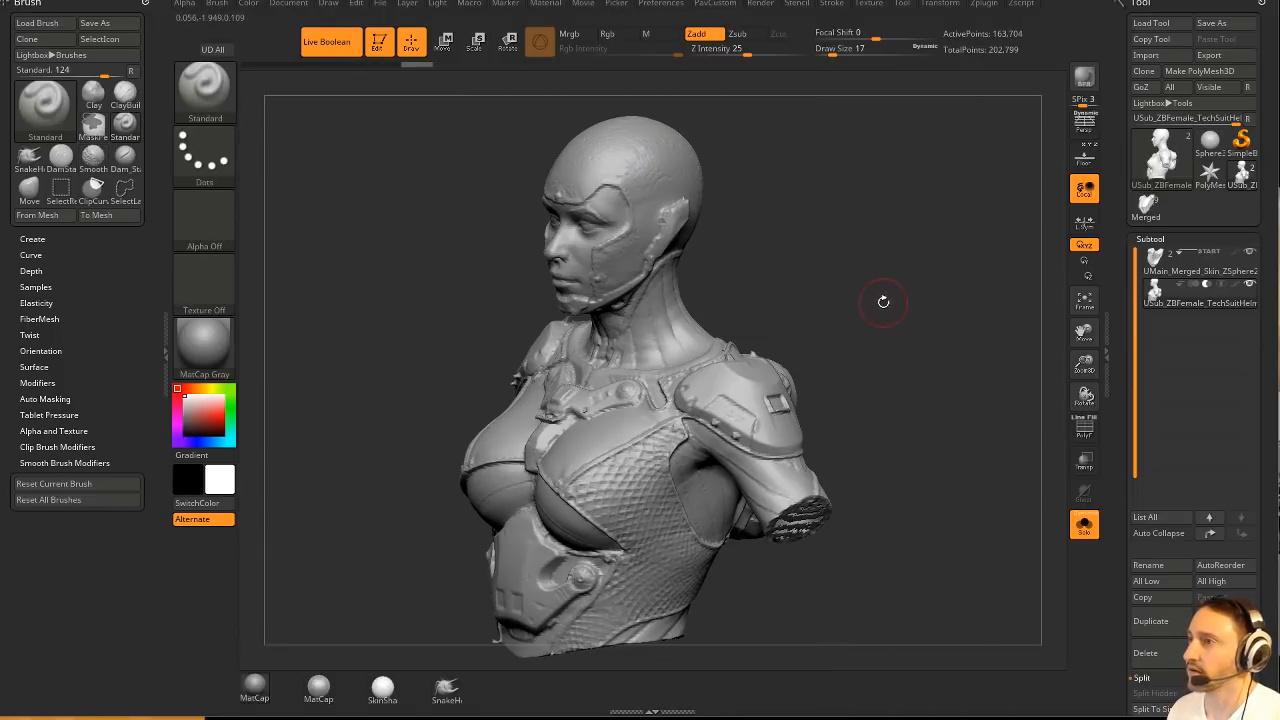
key(2)
drag(776, 209, 765, 209)
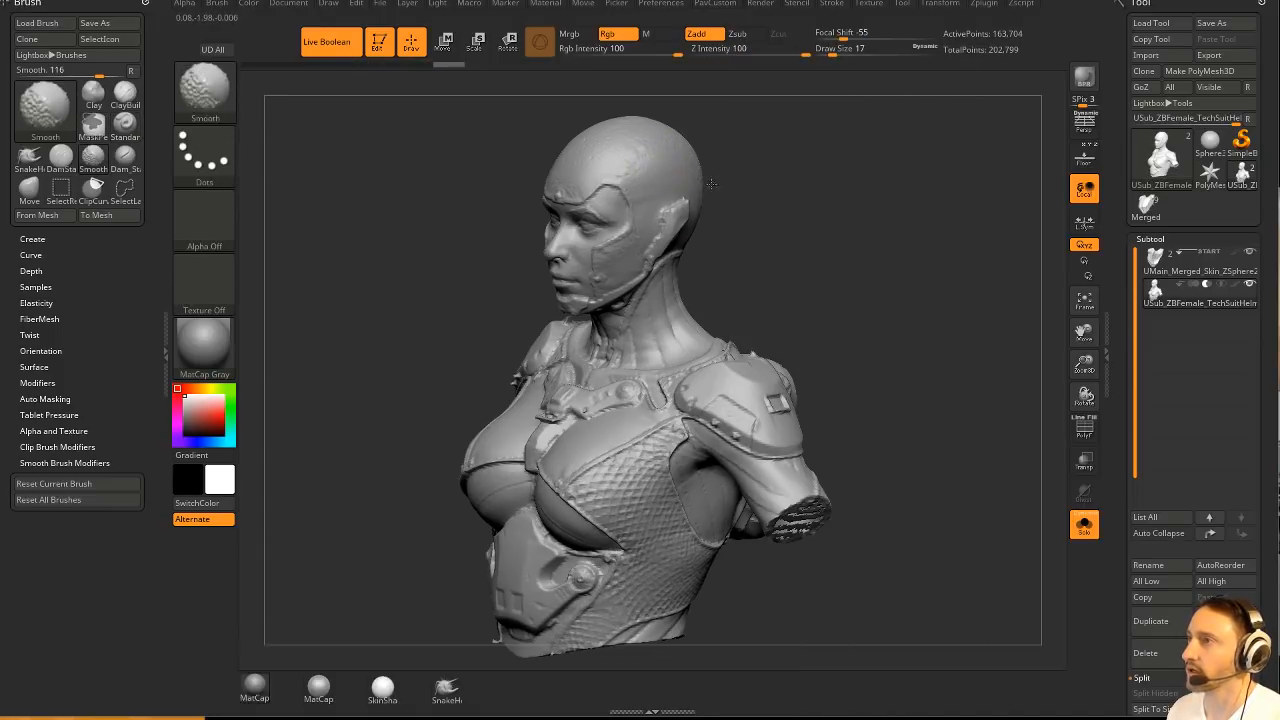
ctrl+drag(847, 148, 915, 262)
mouse_move(960, 363)
mouse_down()
mouse_move(924, 273)
mouse_move(932, 224)
mouse_move(916, 149)
mouse_move(928, 215)
mouse_move(916, 273)
mouse_move(953, 397)
mouse_move(971, 294)
mouse_move(886, 271)
mouse_move(932, 302)
mouse_move(923, 394)
mouse_move(940, 338)
mouse_move(1003, 354)
mouse_move(897, 380)
mouse_move(903, 394)
mouse_move(909, 380)
mouse_move(959, 370)
mouse_up()
Leave Solo mode and try to make a boolean mesh from the chest plate and the simplified body.
click(1086, 532)
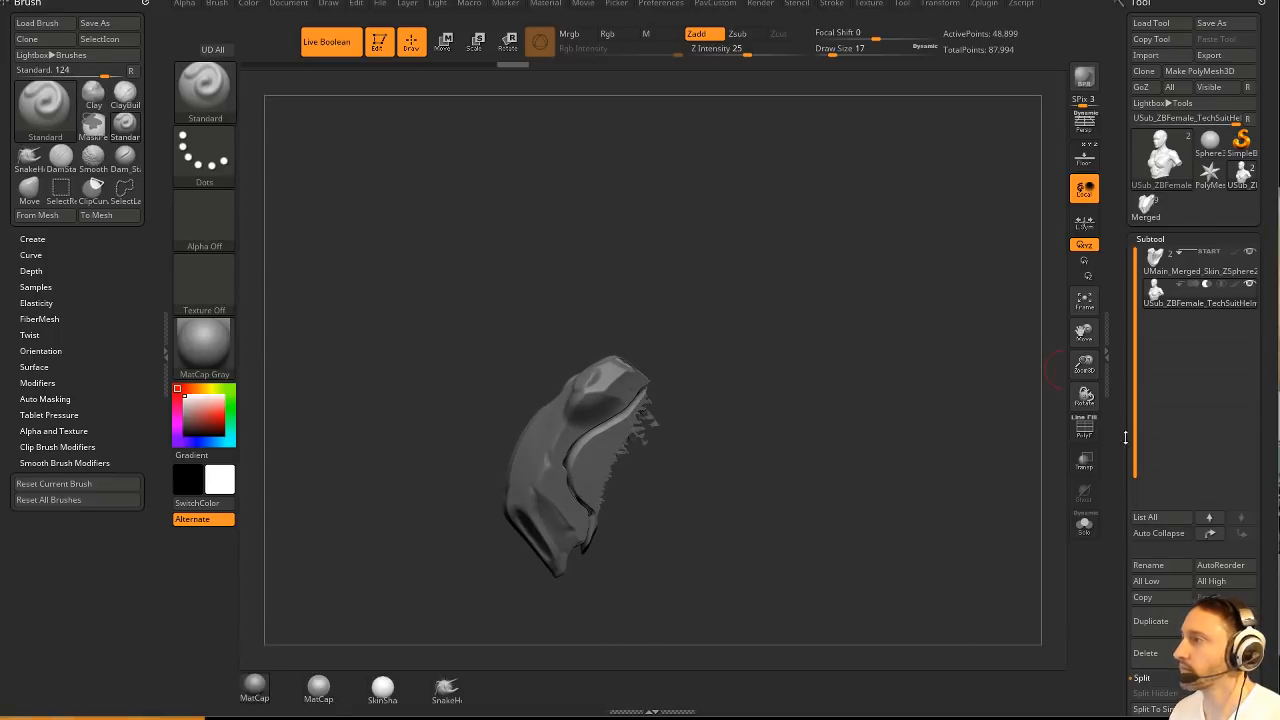
scroll(1140, 430, down, 8)
click(1167, 383)
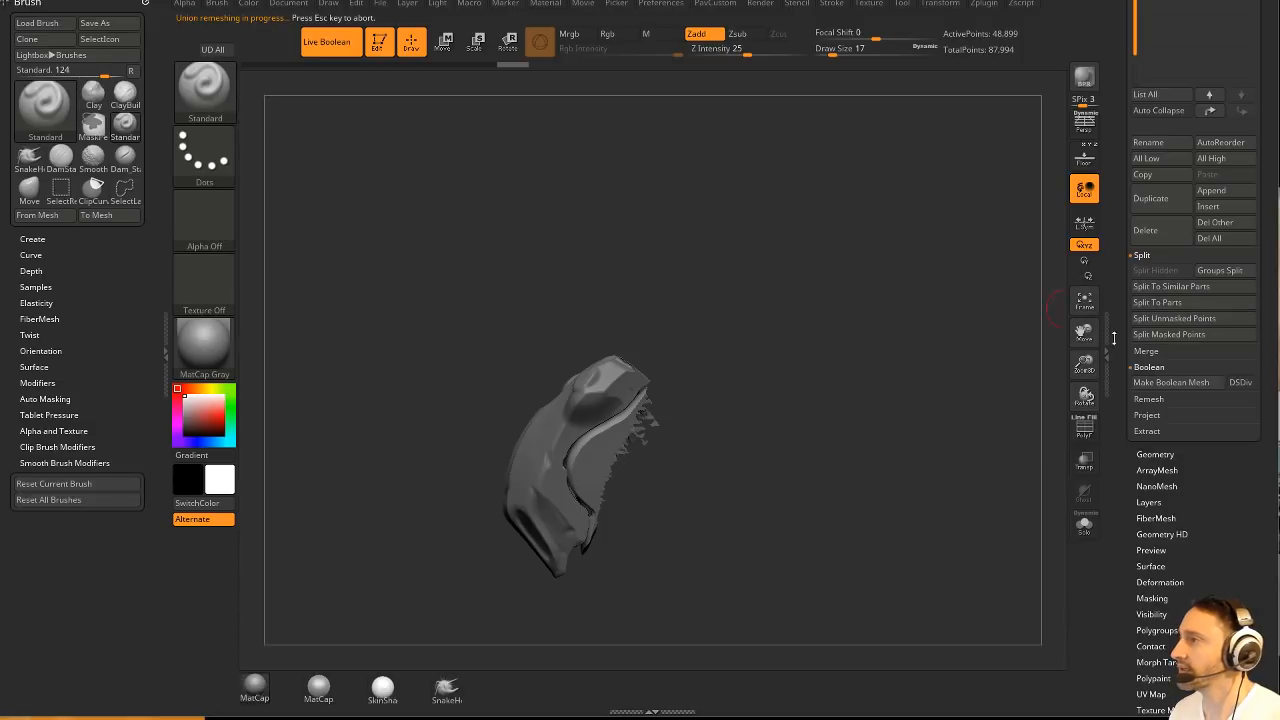
scroll(1131, 471, up, 8)
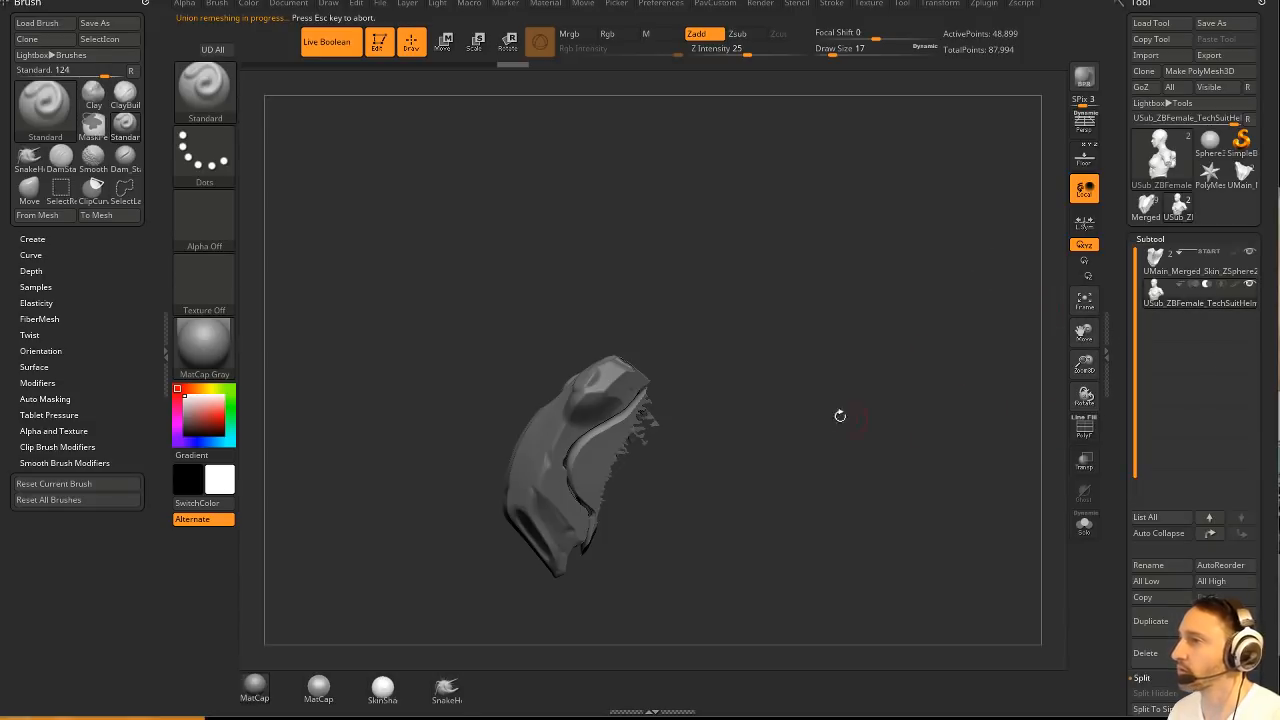
Isolate the tech suit body and insert a Sphere32 primitive at the open underside of the torso.
drag(840, 416, 895, 425)
click(1085, 529)
alt+drag(1042, 500, 986, 449)
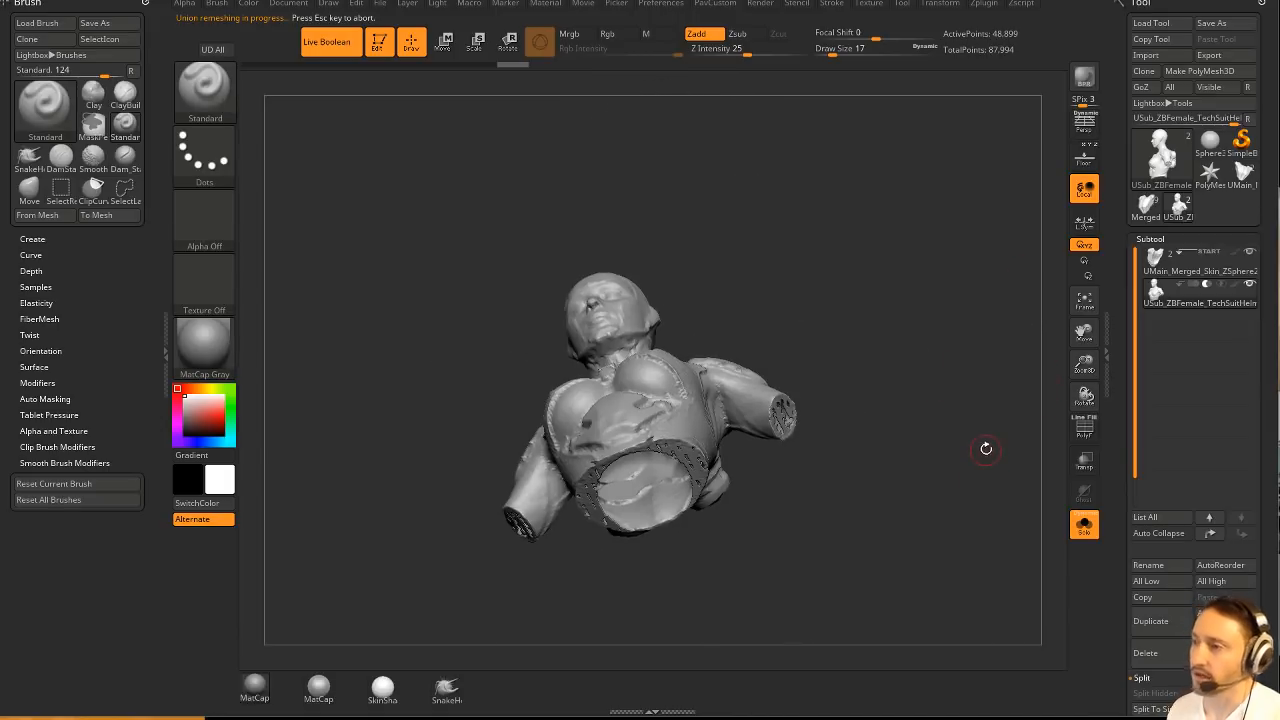
key(m)
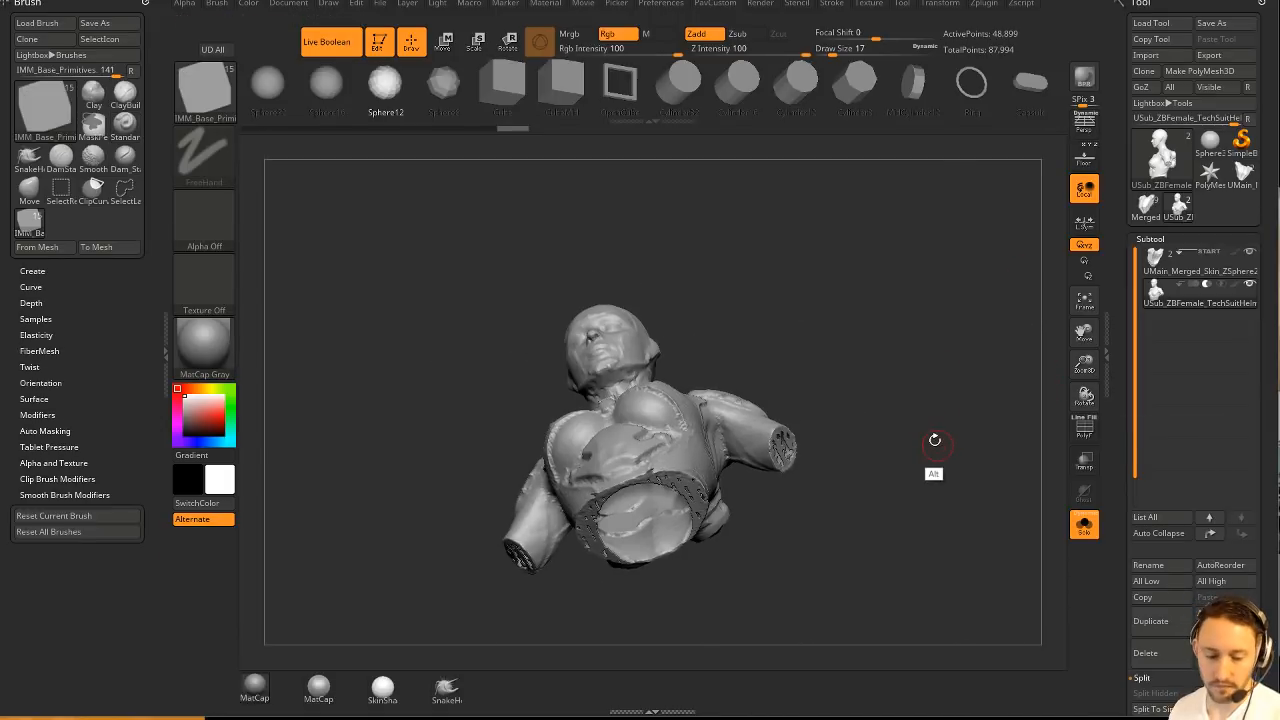
drag(925, 401, 932, 405)
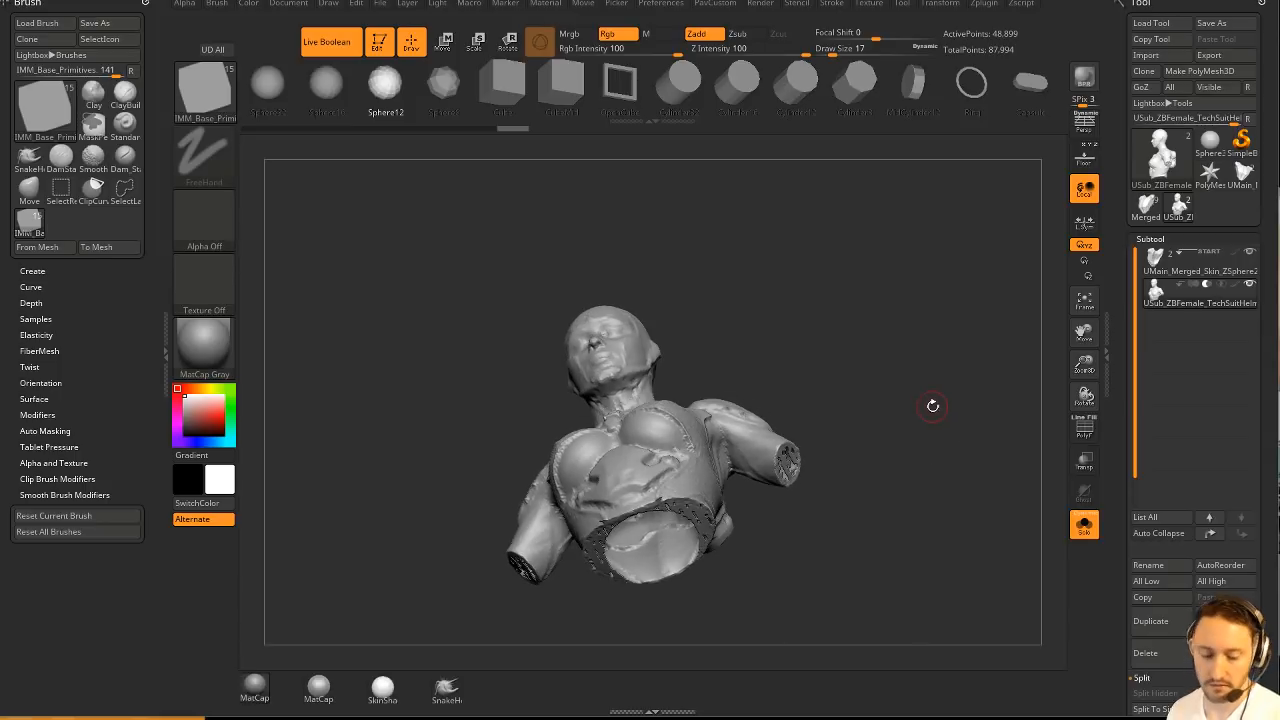
key(m)
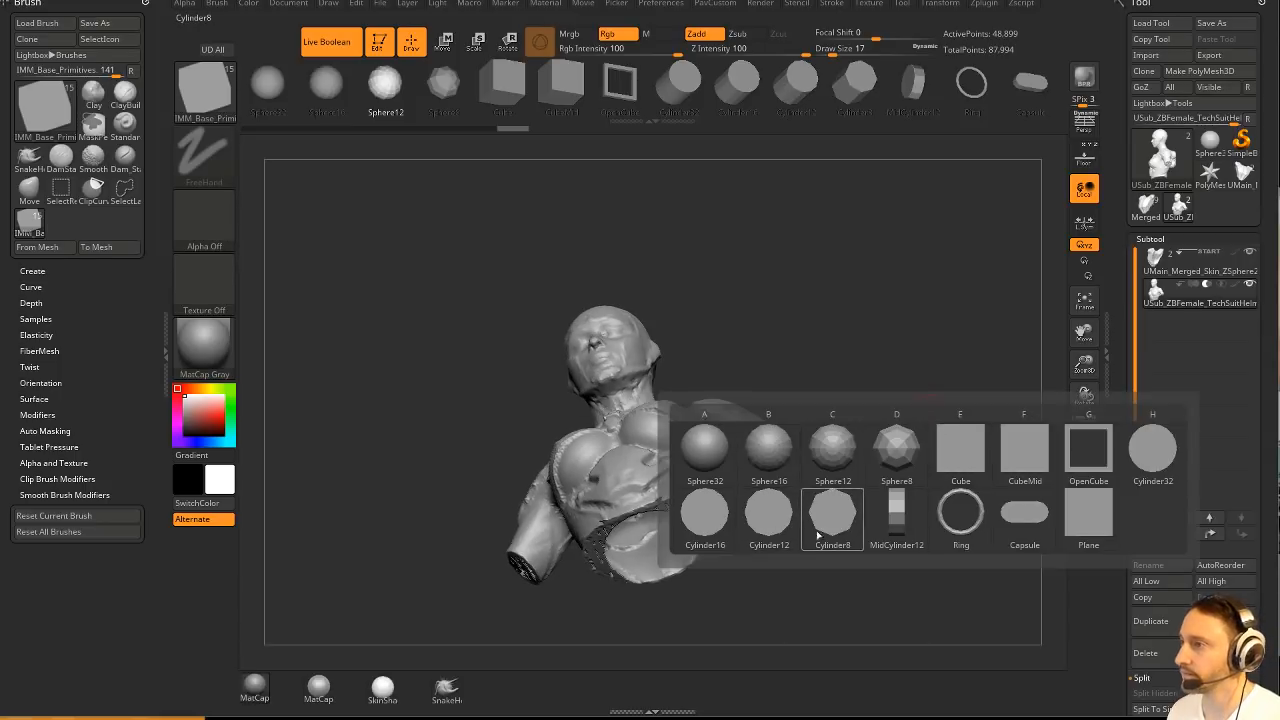
click(718, 447)
alt+drag(882, 433, 896, 342)
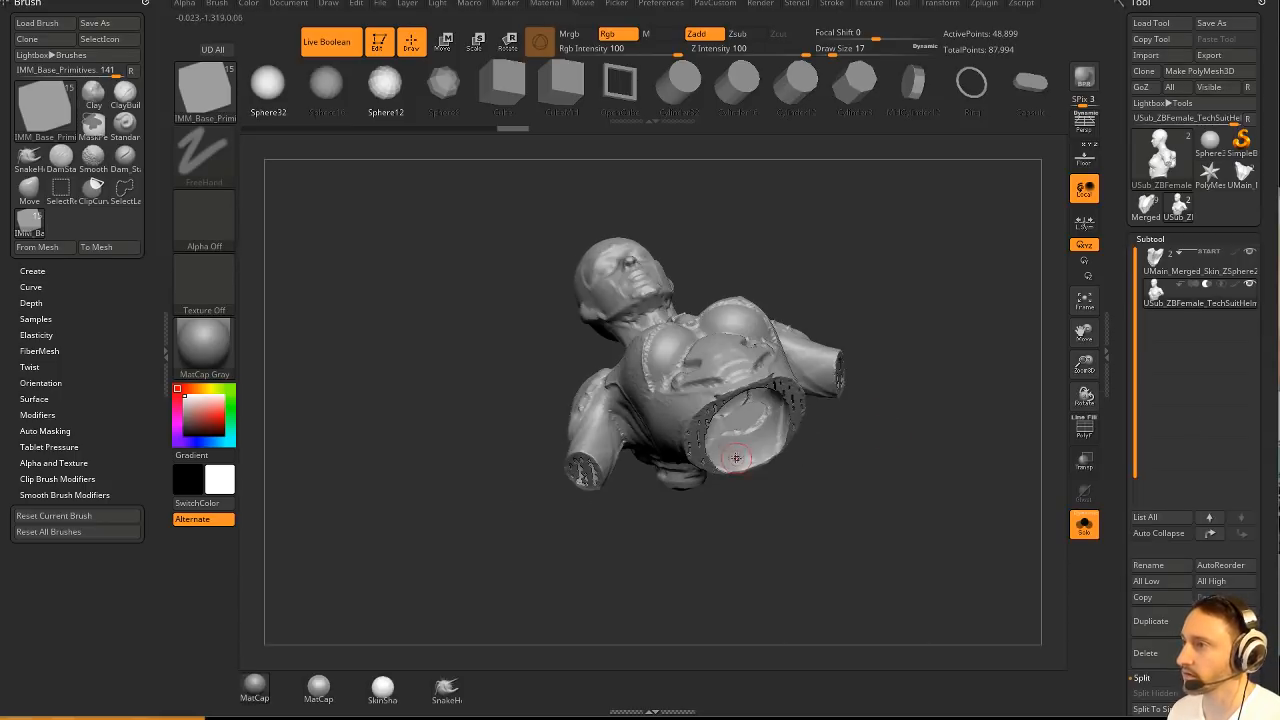
drag(736, 459, 784, 438)
shift+drag(917, 391, 877, 449)
Move the sphere over the torso's open lower end, reset the gizmo orientation and stretch the sphere sideways.
key(w)
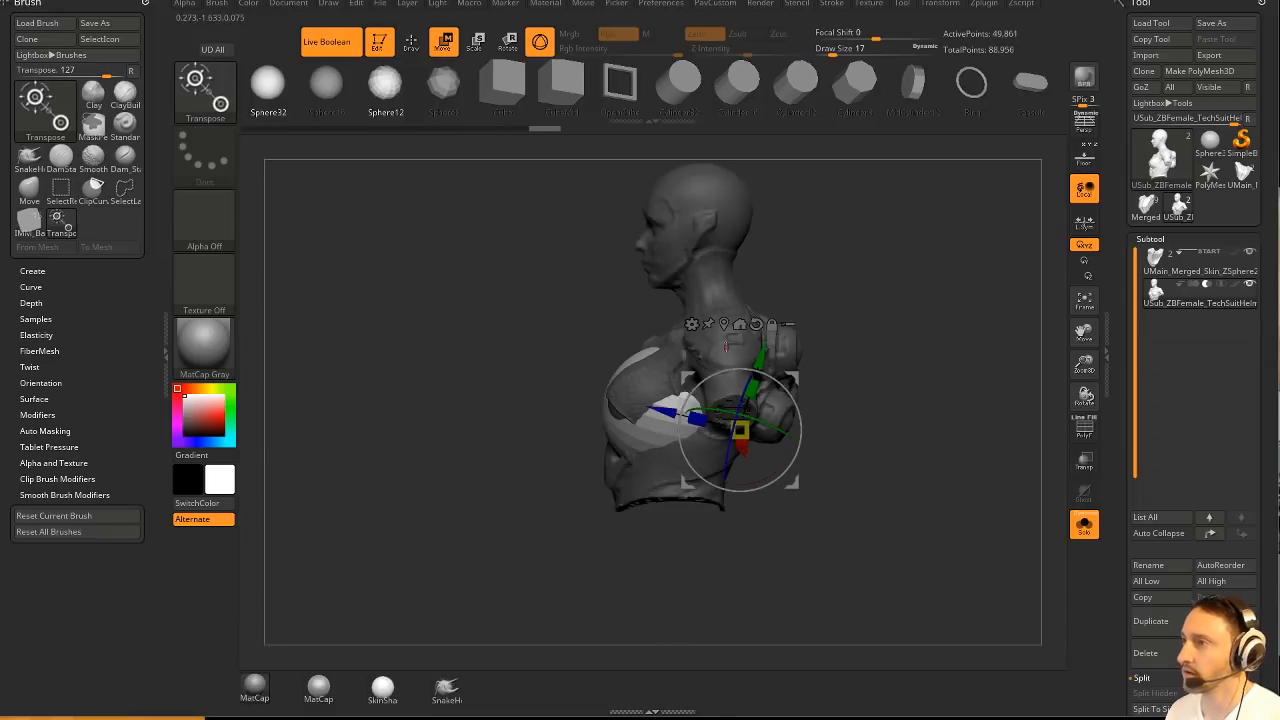
drag(796, 383, 791, 502)
shift+drag(868, 497, 950, 500)
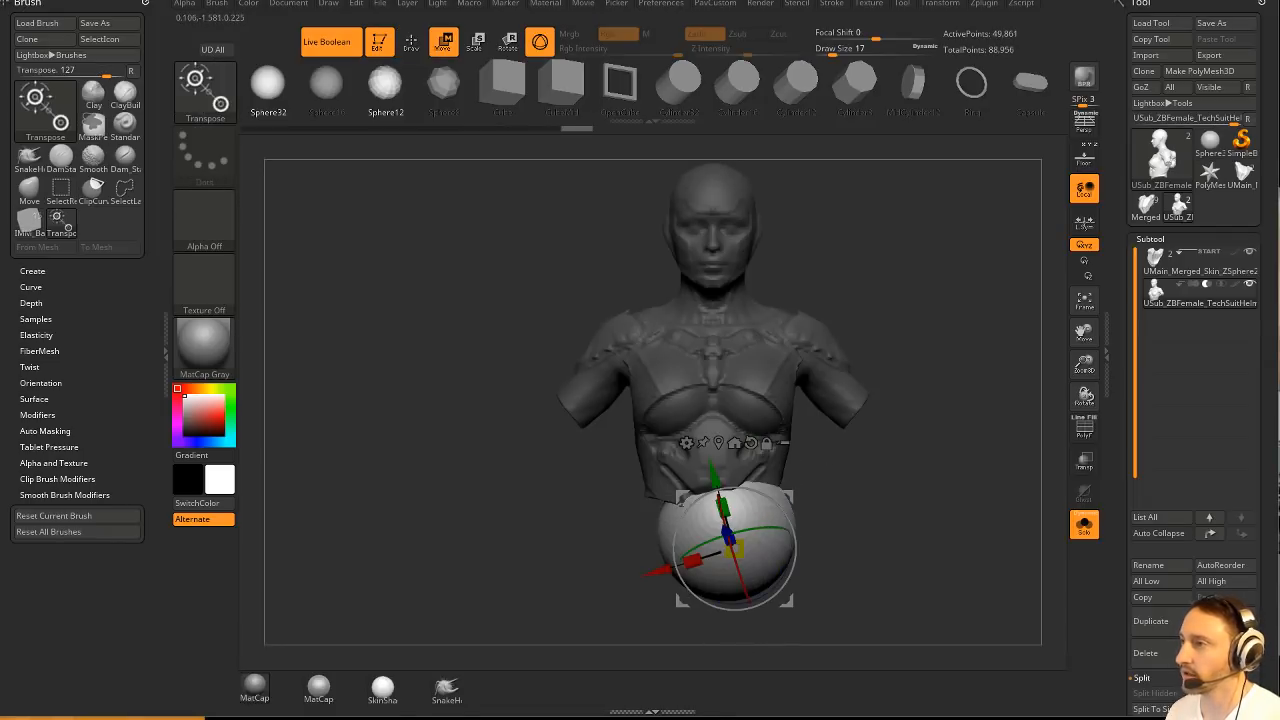
drag(775, 527, 734, 540)
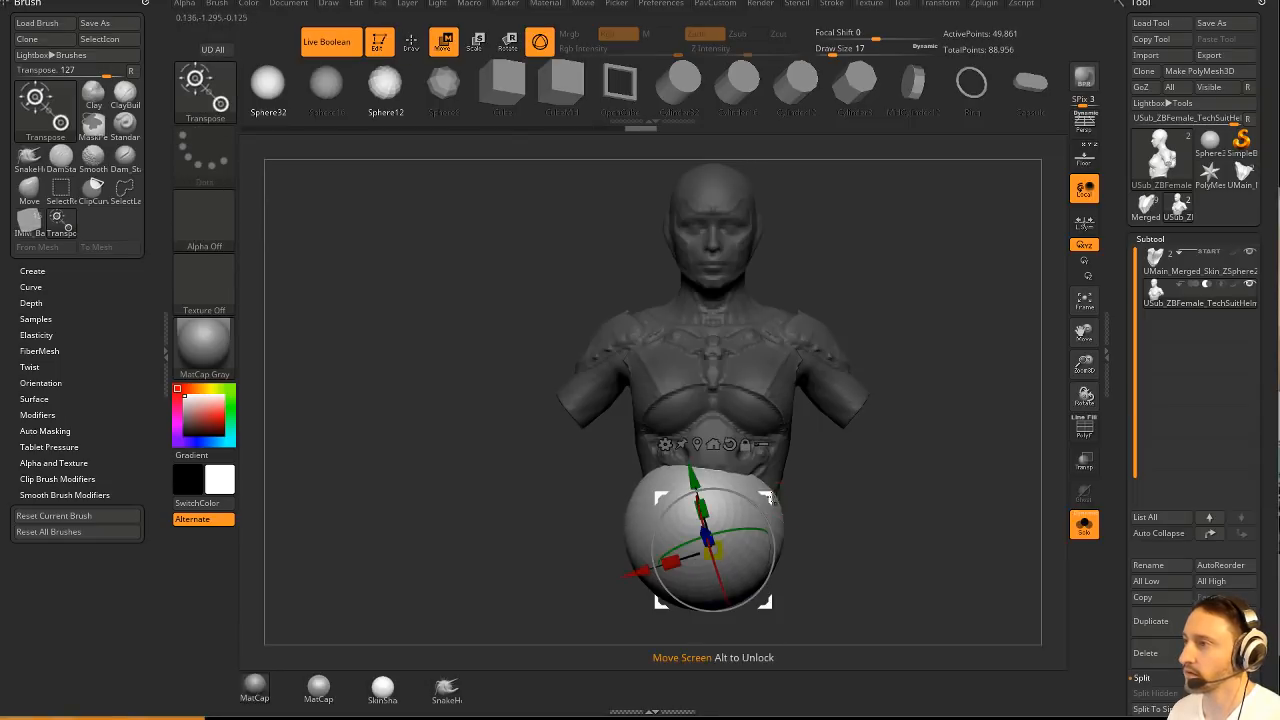
drag(771, 498, 776, 514)
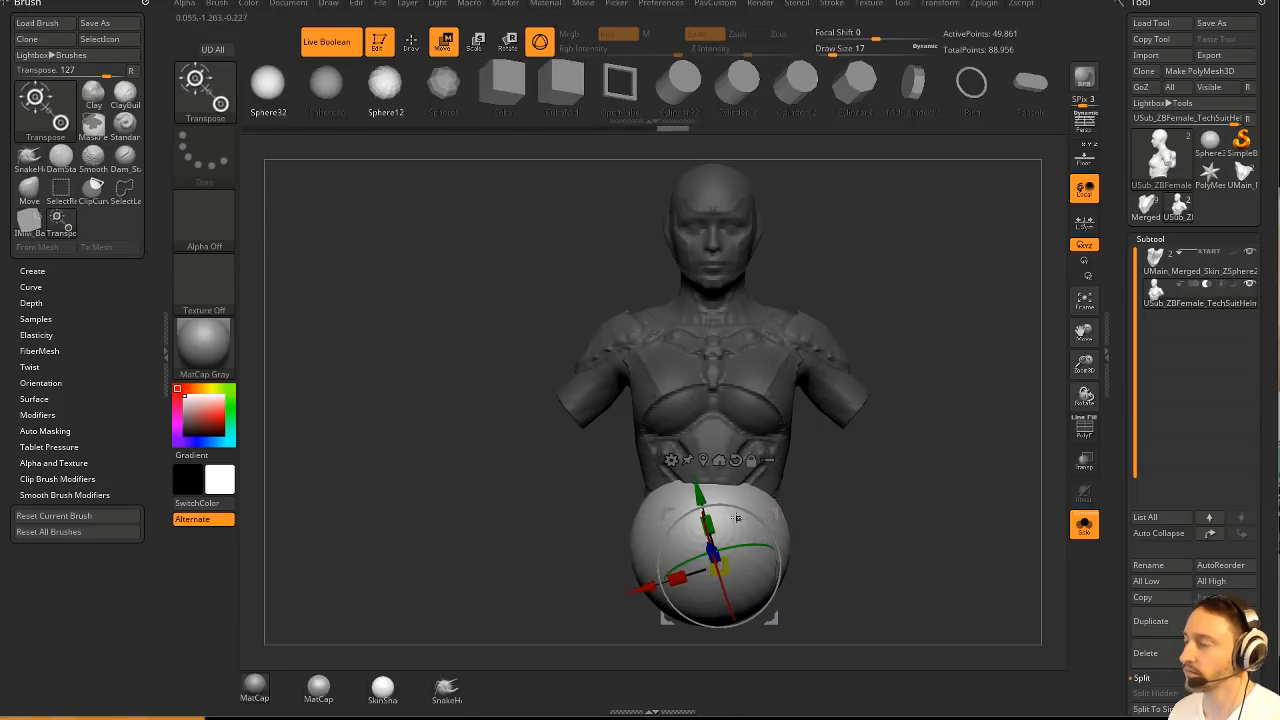
drag(707, 458, 718, 506)
click(725, 441)
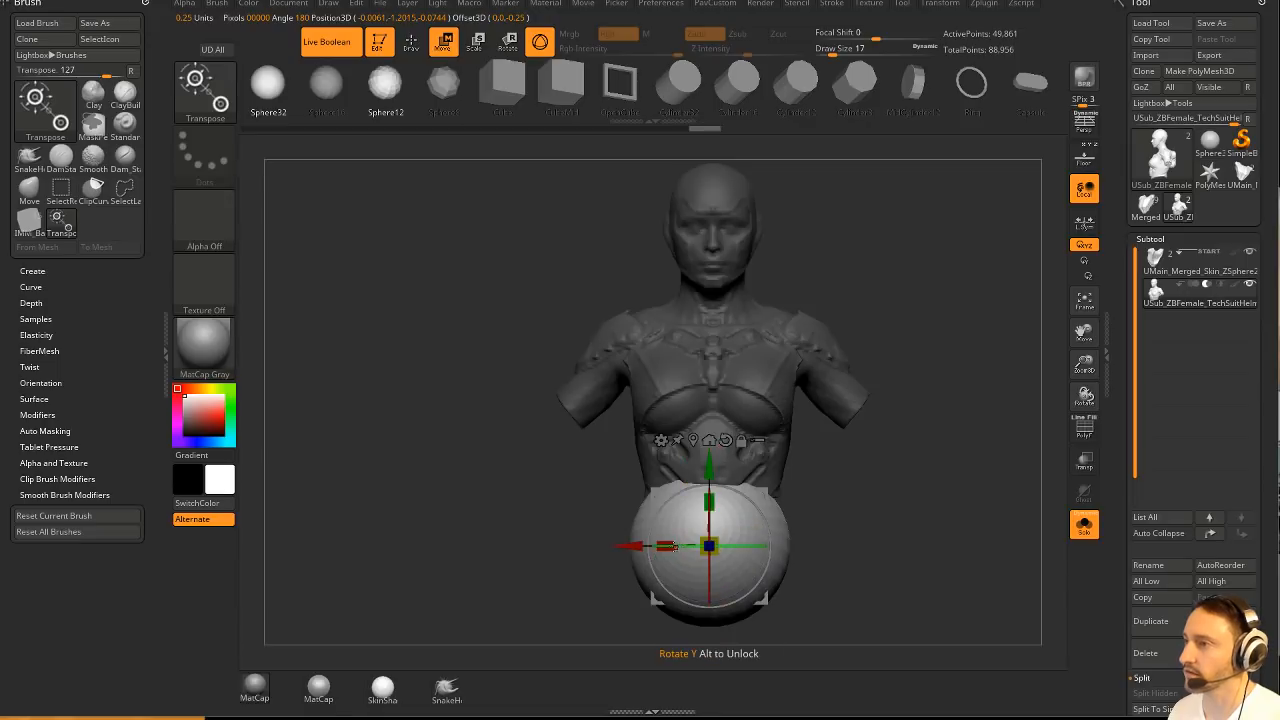
drag(665, 545, 625, 546)
Duplicate the stretched sphere and place the copy over the open end of one arm.
ctrl+drag(764, 487, 975, 350)
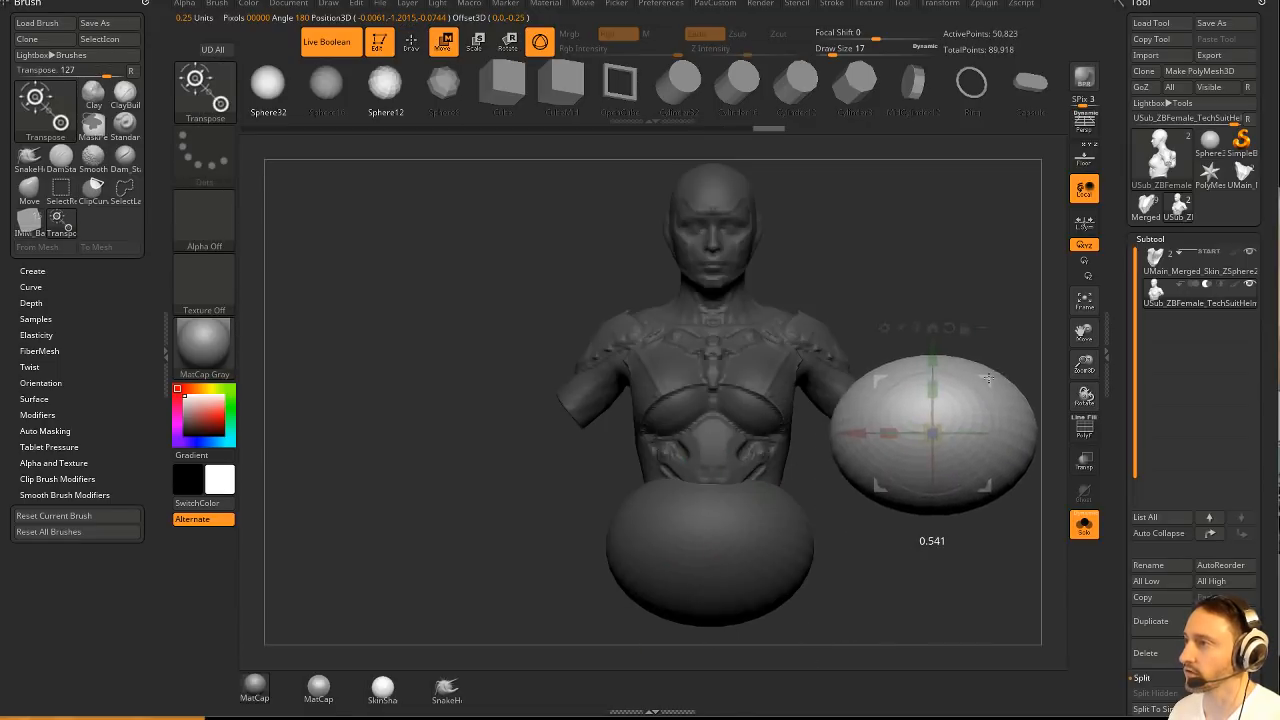
drag(1010, 300, 932, 425)
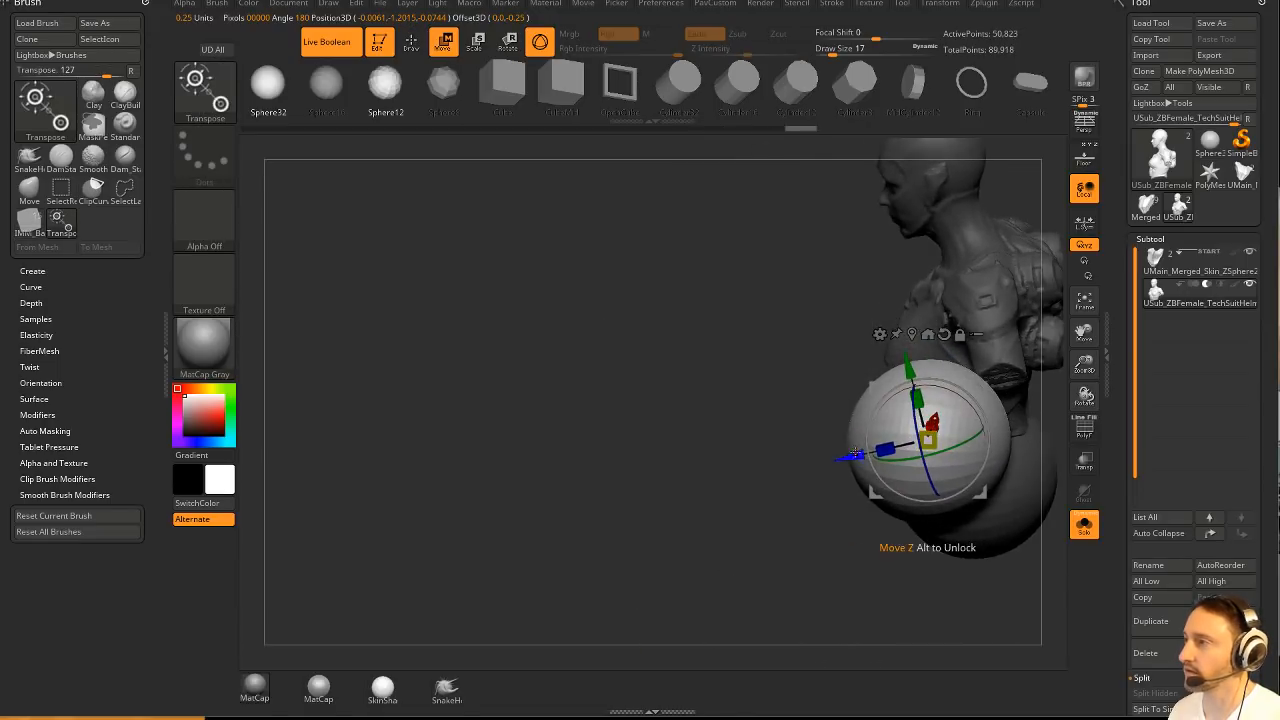
mouse_move(856, 453)
mouse_down()
mouse_move(900, 430)
mouse_move(948, 352)
mouse_up()
Mirror and weld the arm sphere to the other arm, clear the mask and fuse everything with DynaMesh.
key(q)
key(space)
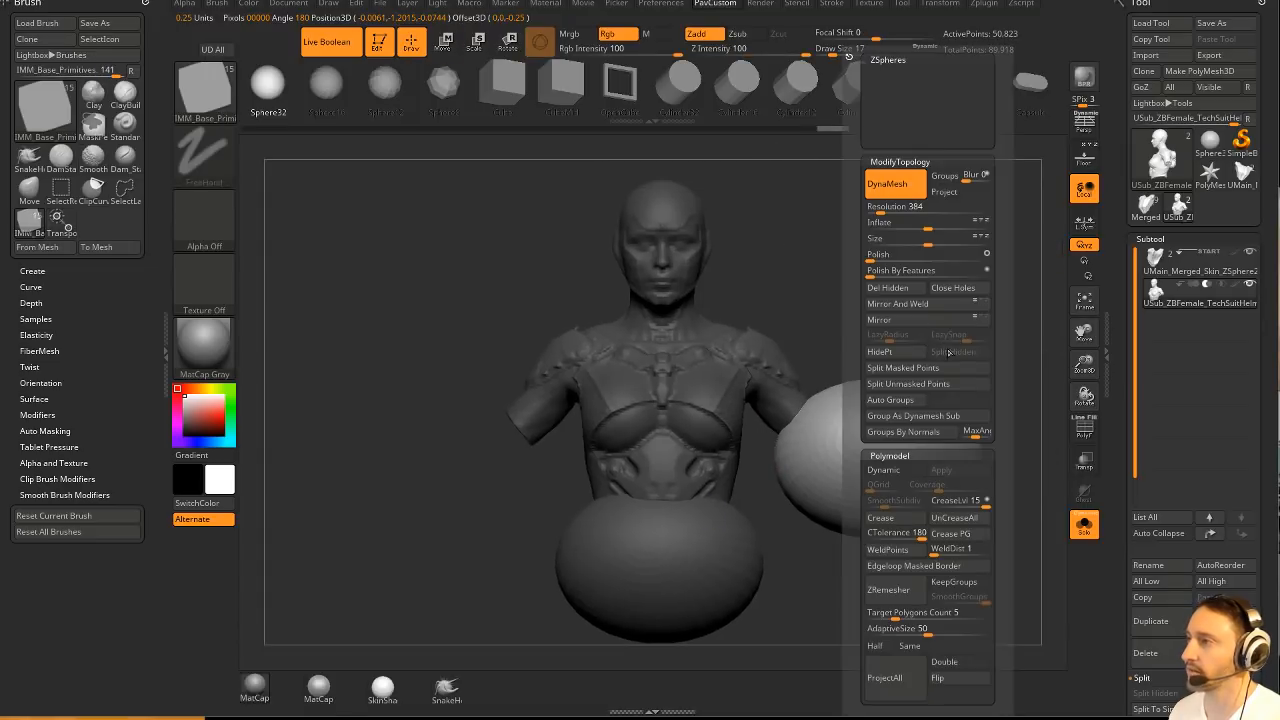
click(879, 319)
click(897, 303)
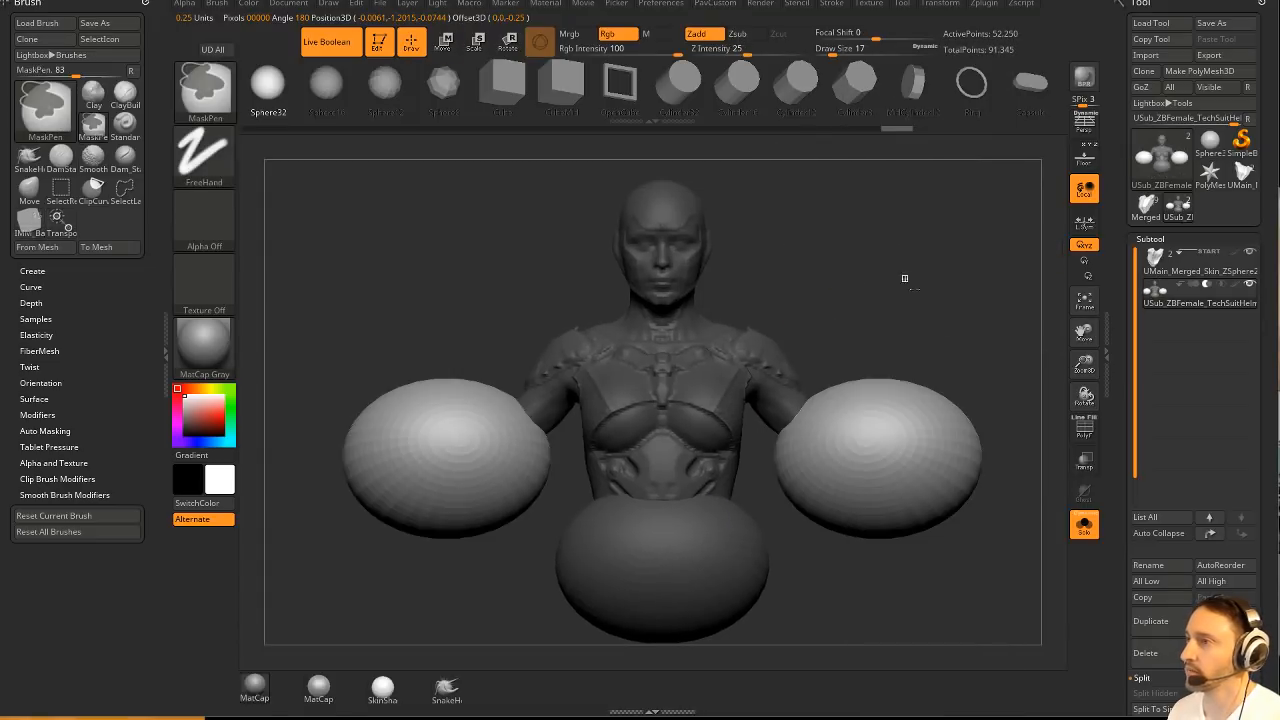
ctrl+click(990, 260)
mouse_move(963, 289)
mouse_down()
mouse_move(920, 317)
mouse_move(955, 308)
mouse_move(965, 341)
mouse_move(1026, 266)
mouse_move(996, 313)
mouse_up()
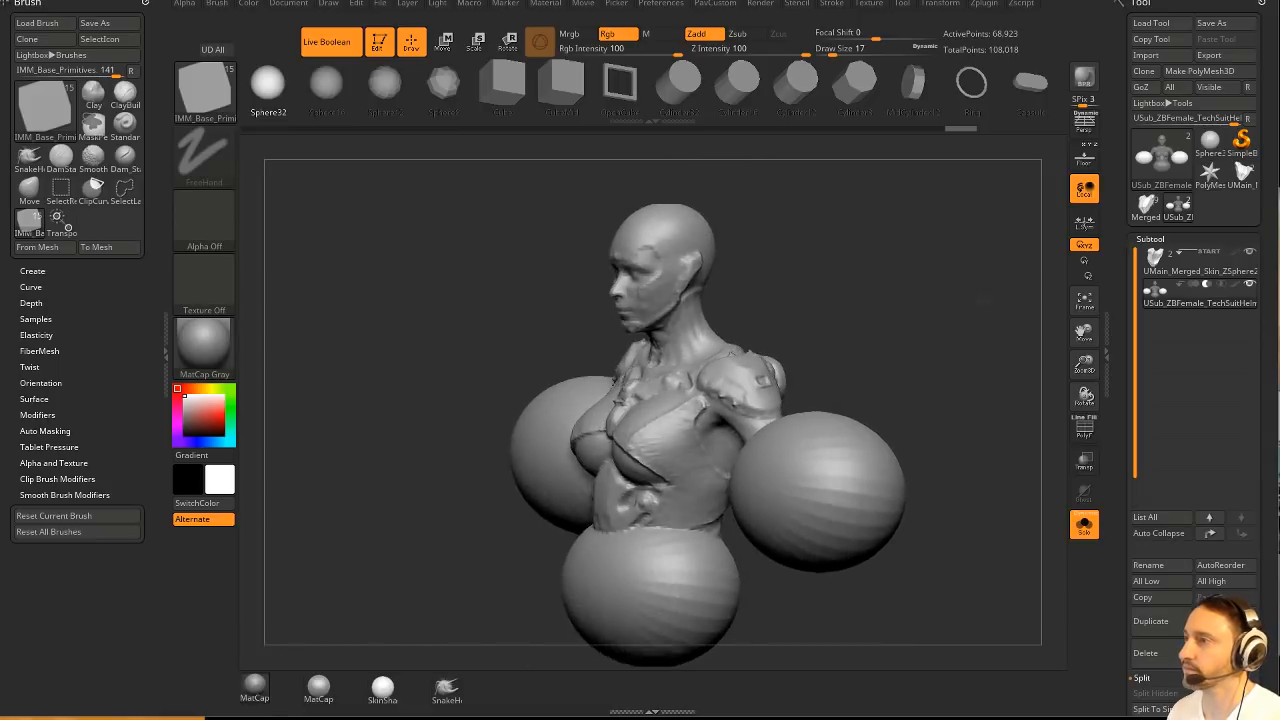
Leave Solo mode and check the chest plate's Live Boolean cut from different angles.
click(1084, 521)
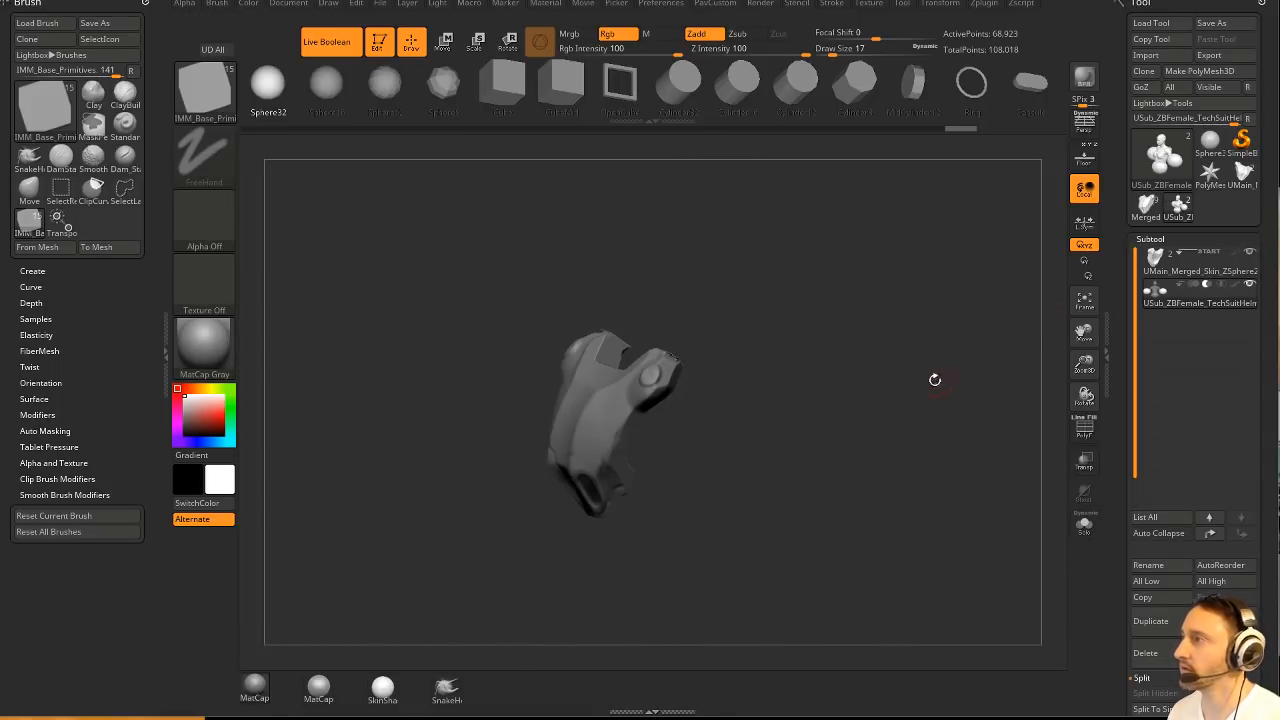
drag(931, 374, 1066, 409)
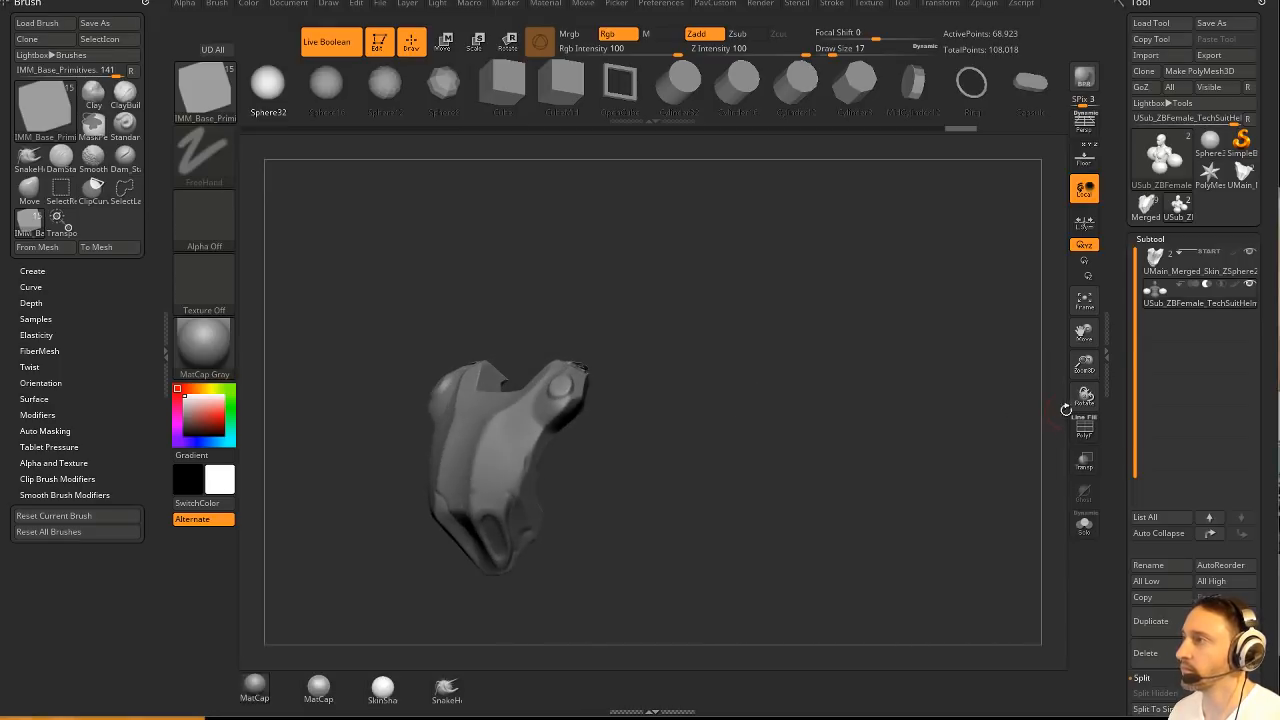
click(1186, 264)
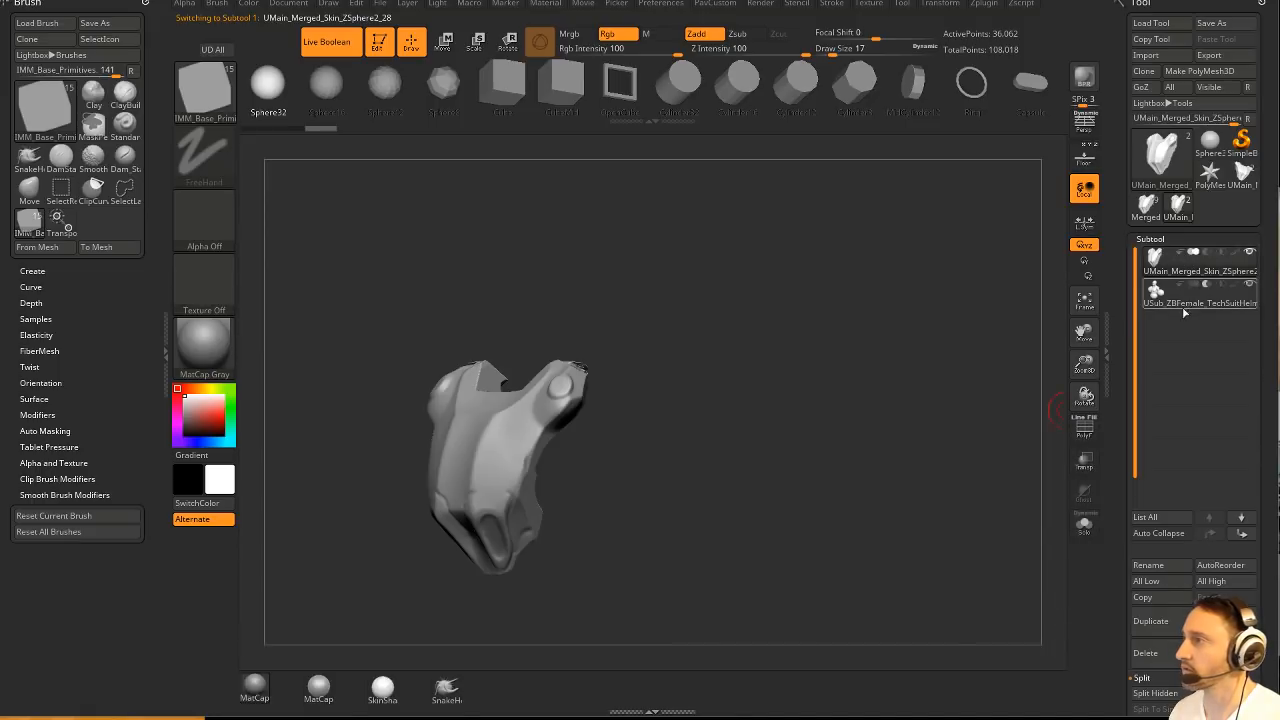
click(1185, 312)
drag(880, 420, 1053, 374)
Make a boolean mesh from the chest plate and the closed body, and switch to the generated UMesh_Merged_Skin tool.
scroll(1190, 380, down, 6)
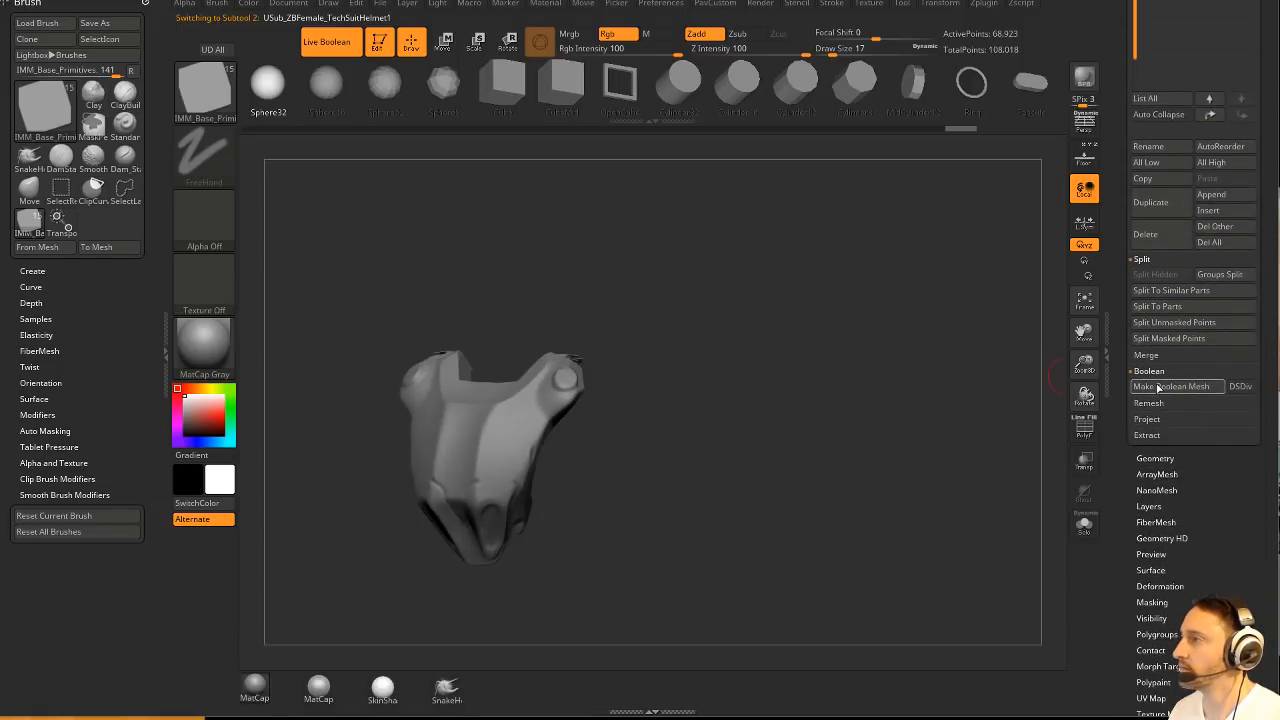
click(1158, 388)
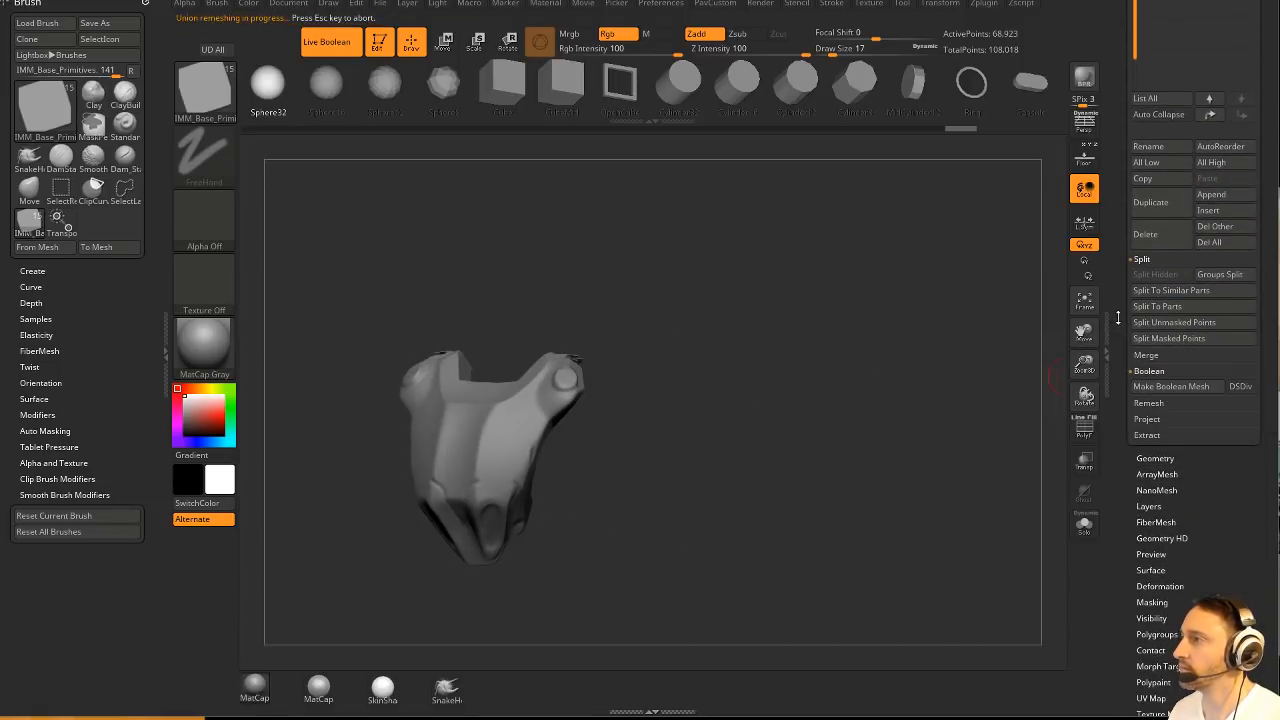
click(1176, 203)
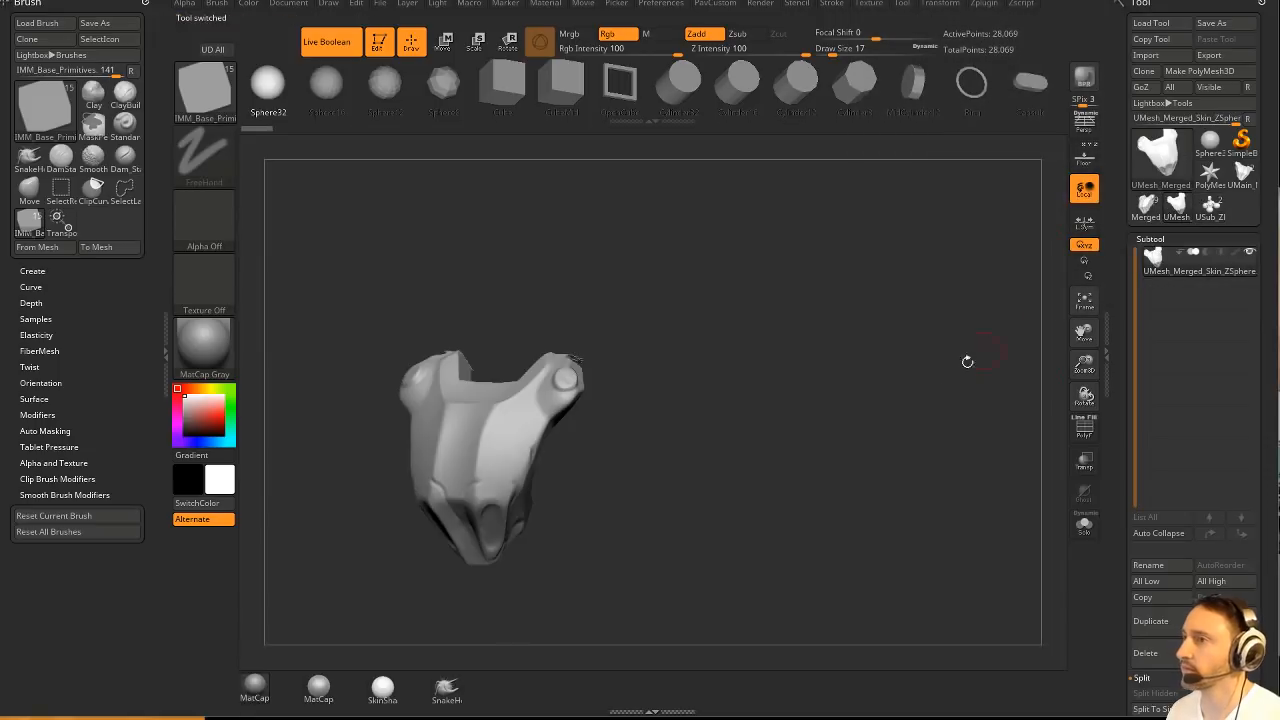
drag(966, 360, 945, 455)
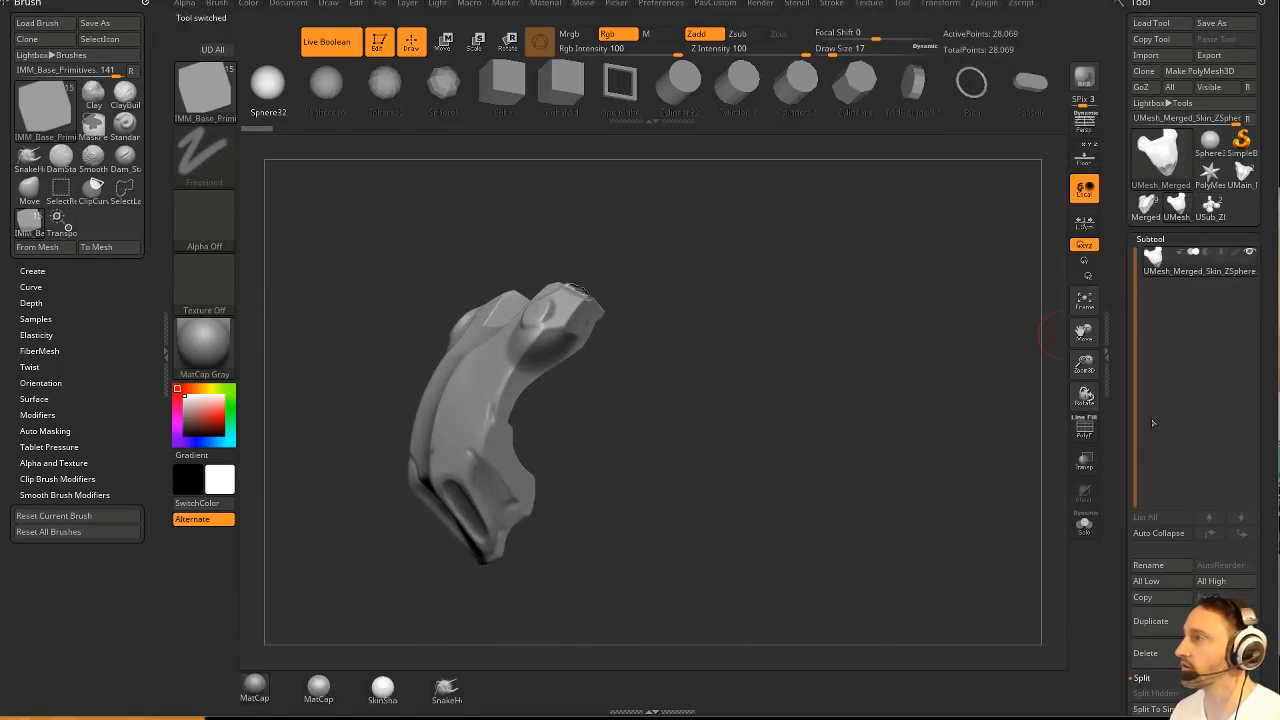
Switch to the USub_ZBFemale_TechSuitHelmet1 working tool and delete all of its subtools.
click(1210, 210)
click(1219, 533)
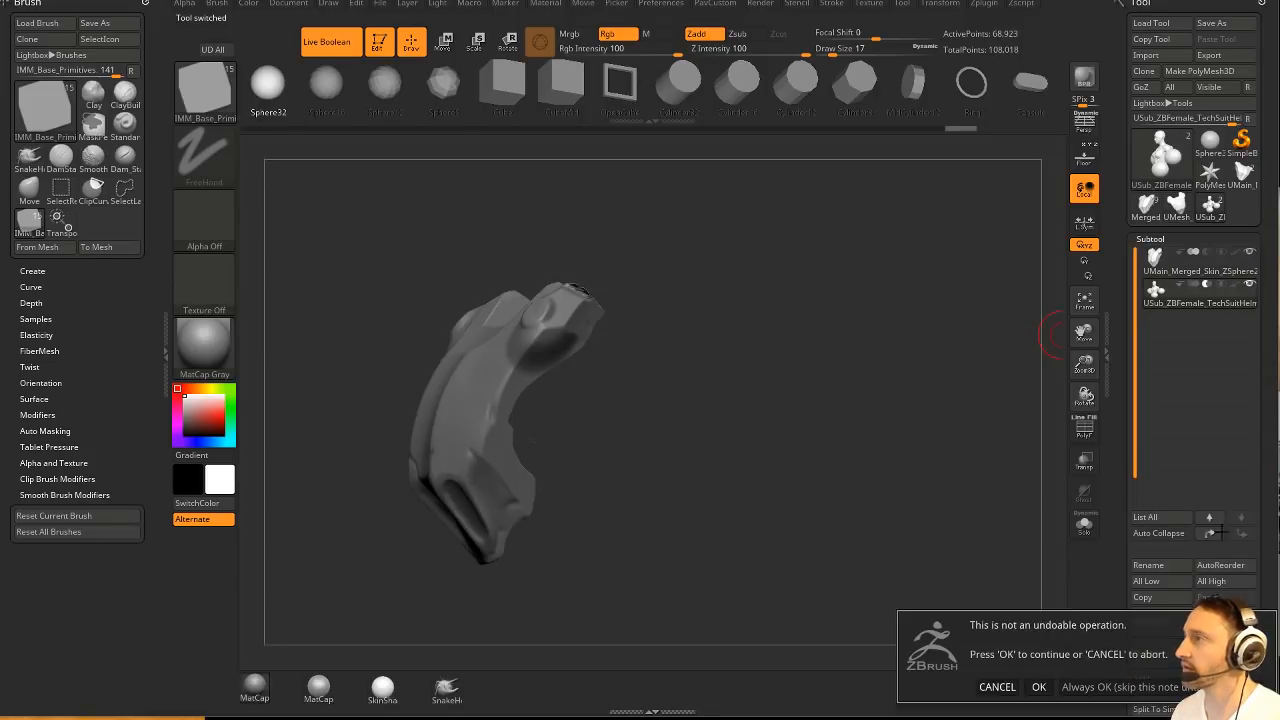
click(1117, 687)
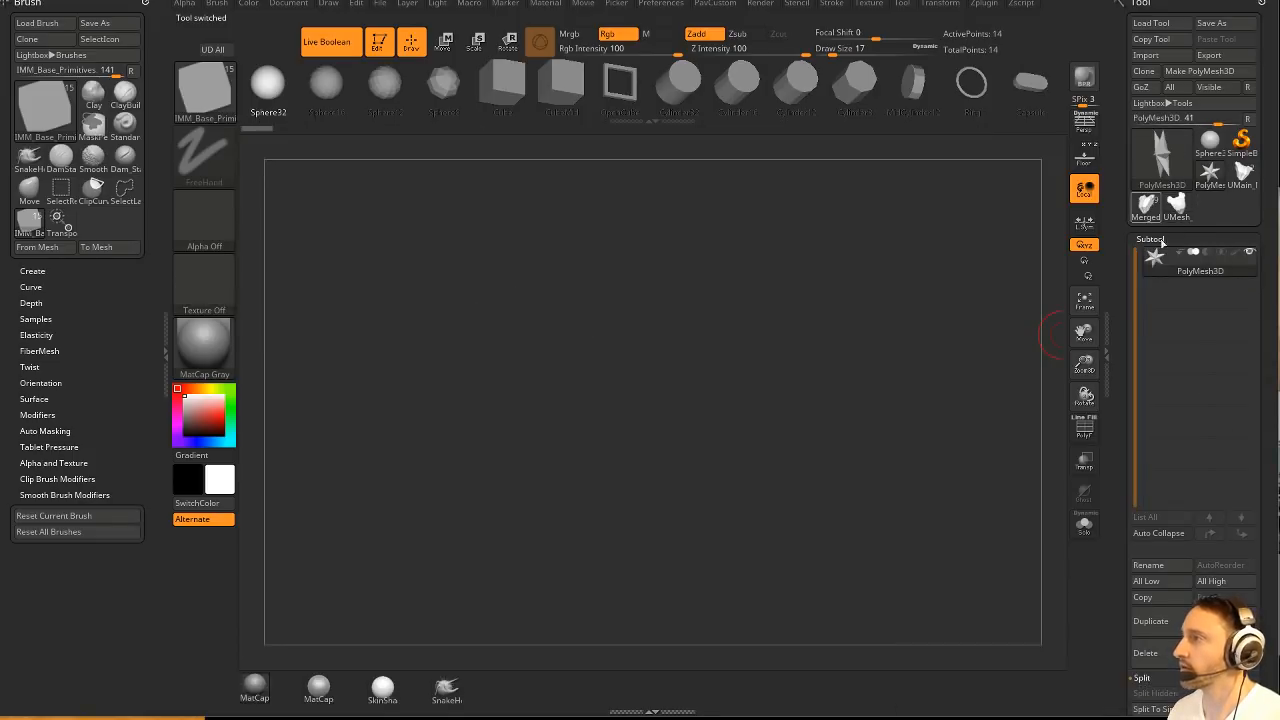
Insert the UMesh_Merged_Skin chest plate into the full Merged_Skin tool, and delete the original chest plate and ZBFemale_TechSuitHelmet1.
click(1148, 205)
click(1220, 613)
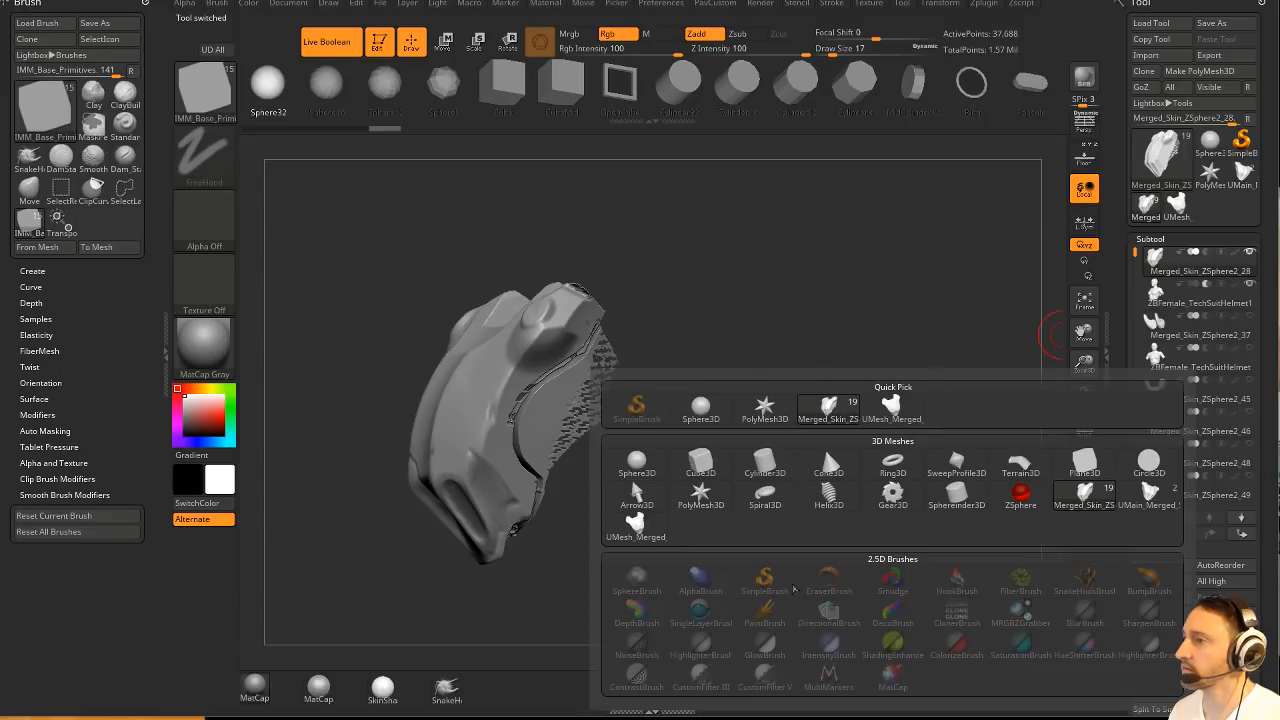
click(636, 524)
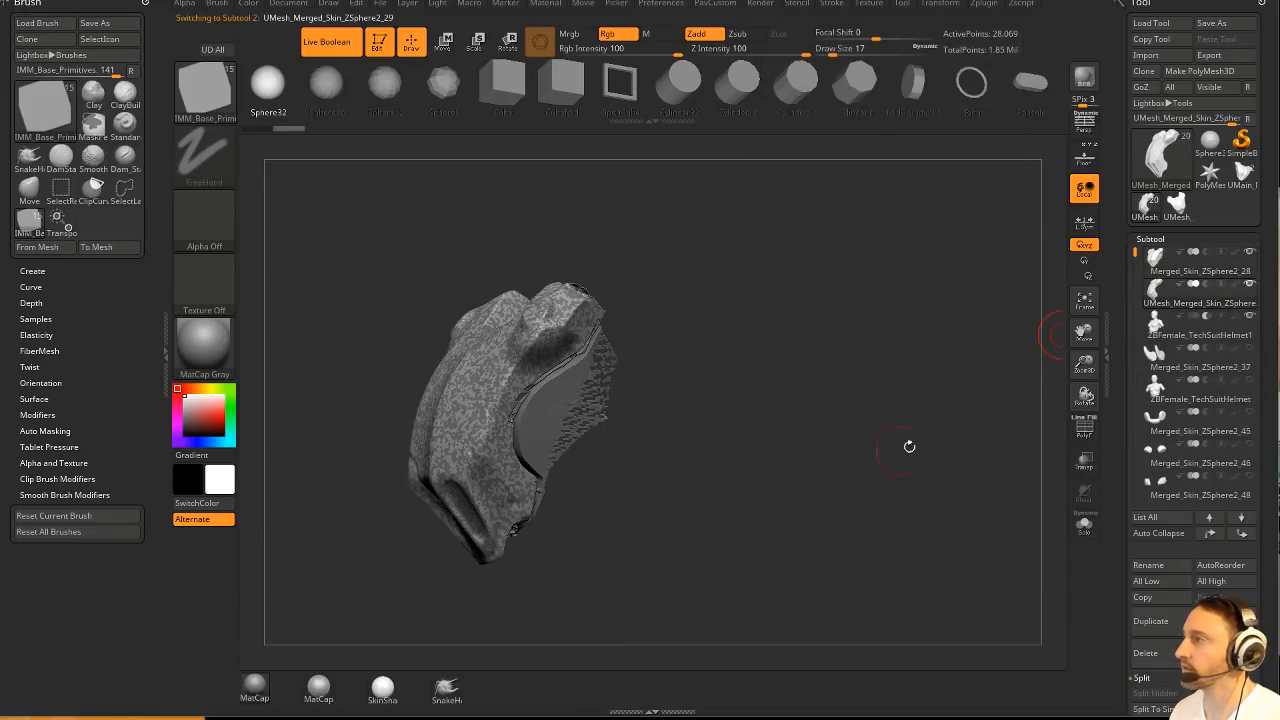
click(1155, 358)
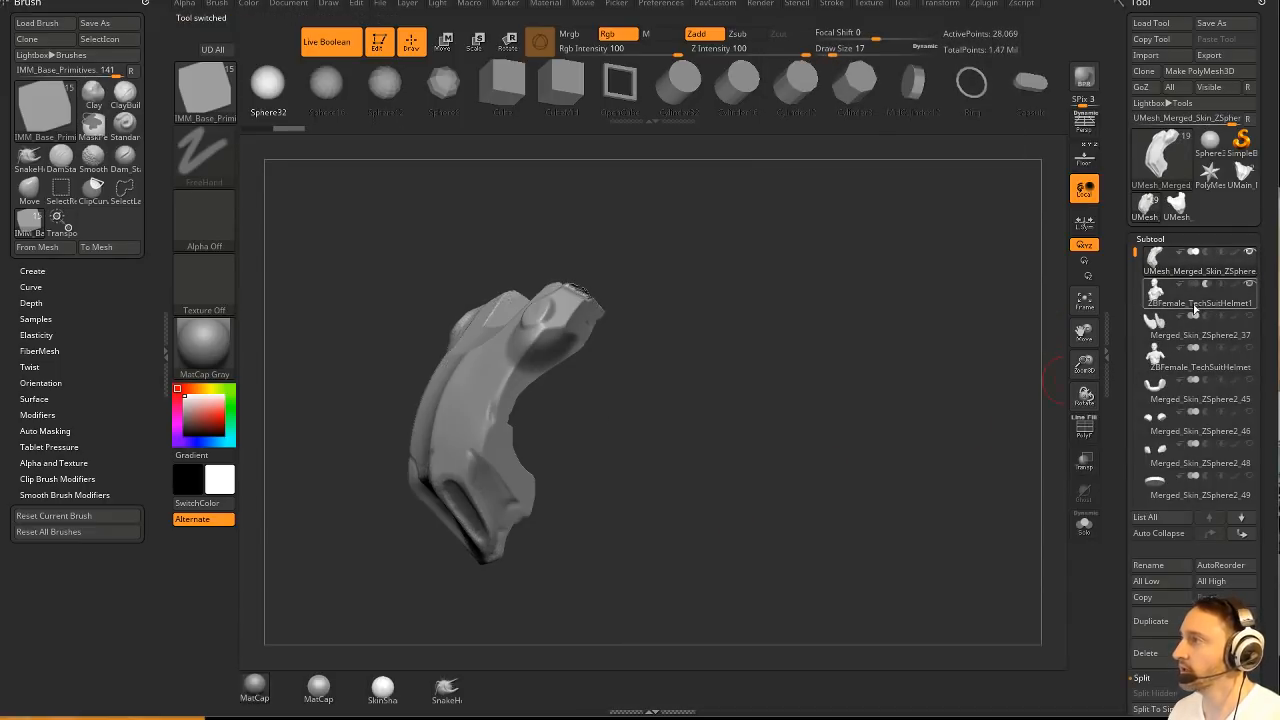
click(1147, 654)
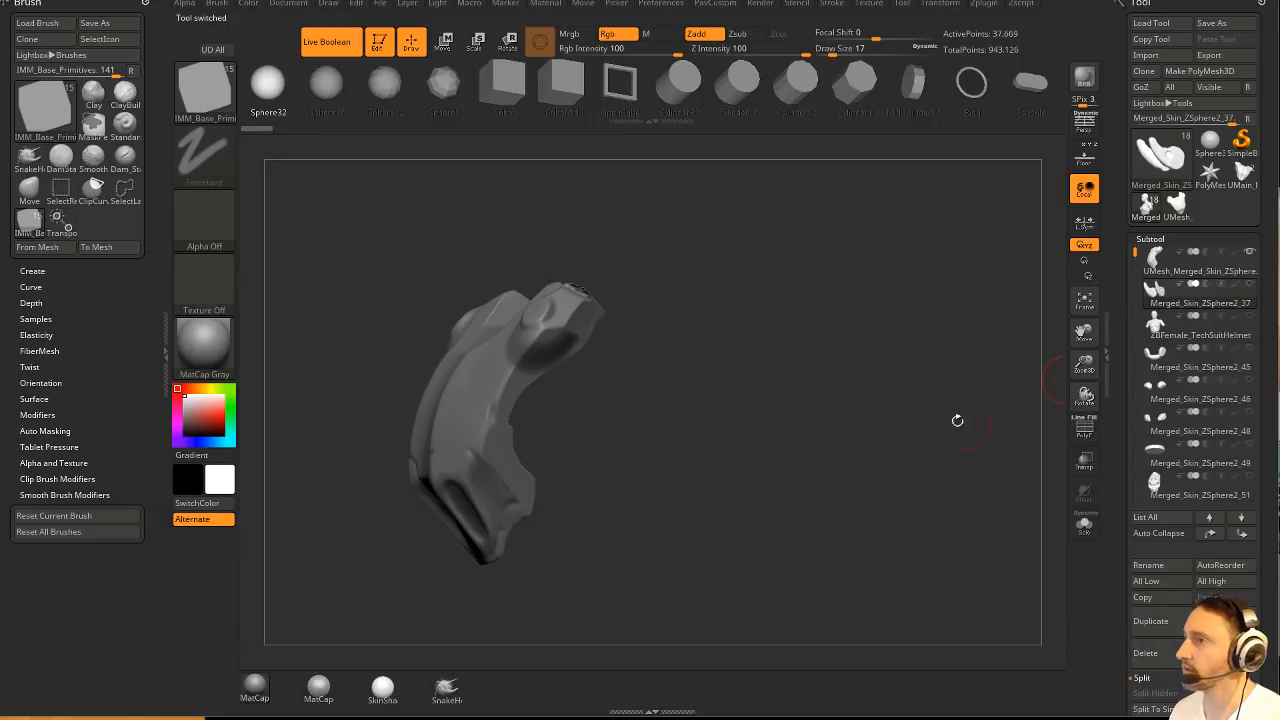
Isolate the UMesh_Merged_Skin chest plate and trim the ragged ends of its shoulder straps with the ClipCurve brush.
click(1185, 262)
mouse_move(955, 456)
mouse_down()
mouse_move(966, 423)
mouse_move(934, 366)
mouse_move(731, 365)
mouse_up()
key(ctrl+shift)
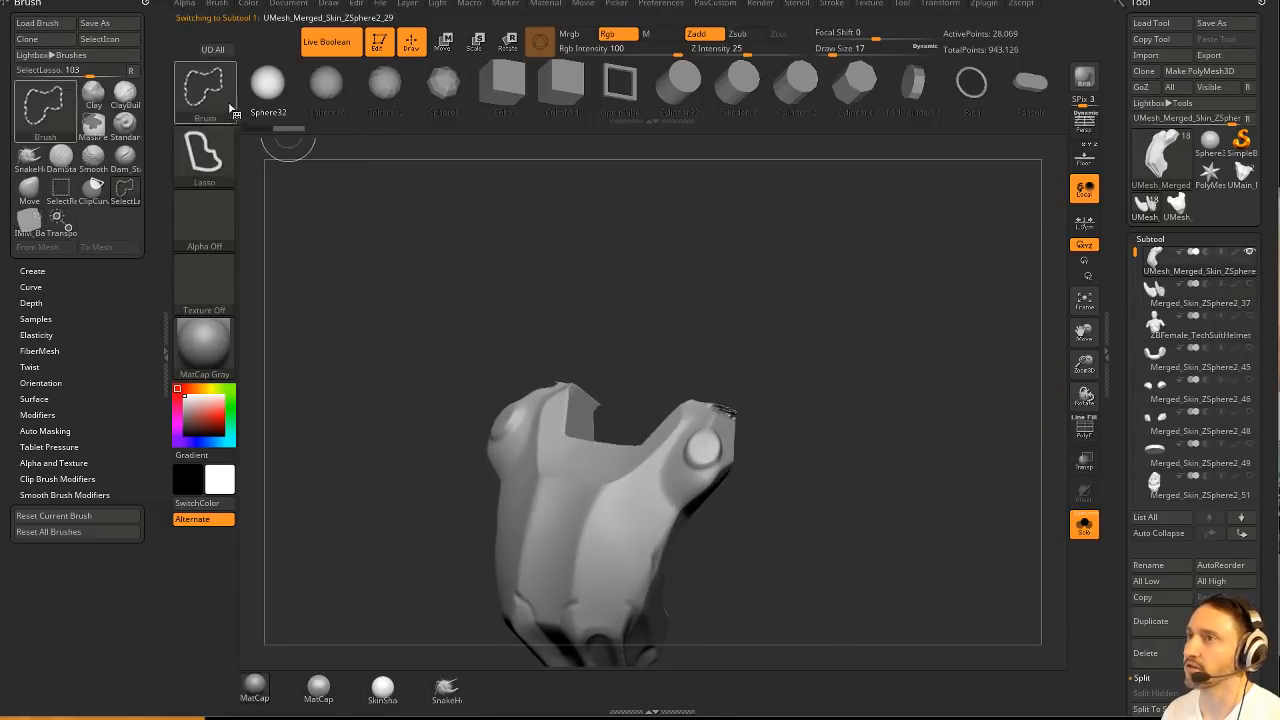
key(b)
key(i)
key(m)
ctrl+shift+click(797, 379)
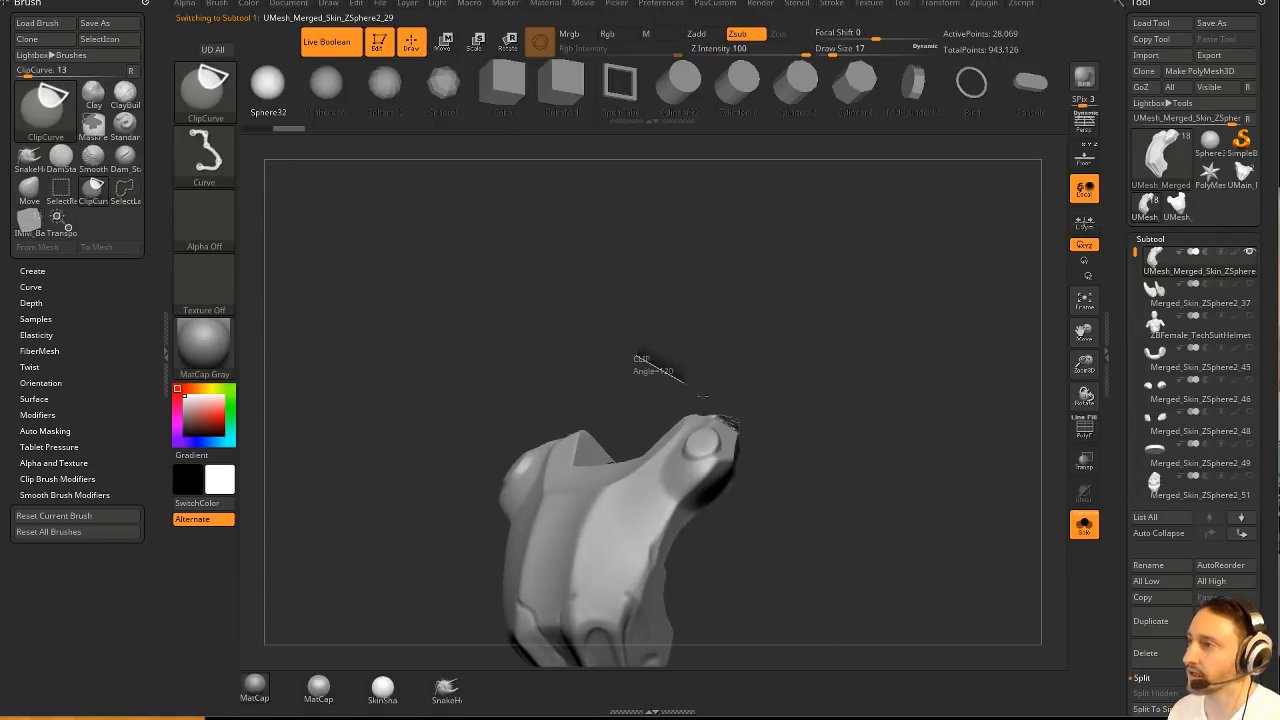
mouse_move(649, 360)
ctrl+shift+mouse_down()
mouse_move(829, 491)
mouse_move(840, 470)
mouse_move(923, 449)
mouse_move(862, 398)
ctrl+shift+mouse_up()
key(g)
click(861, 322)
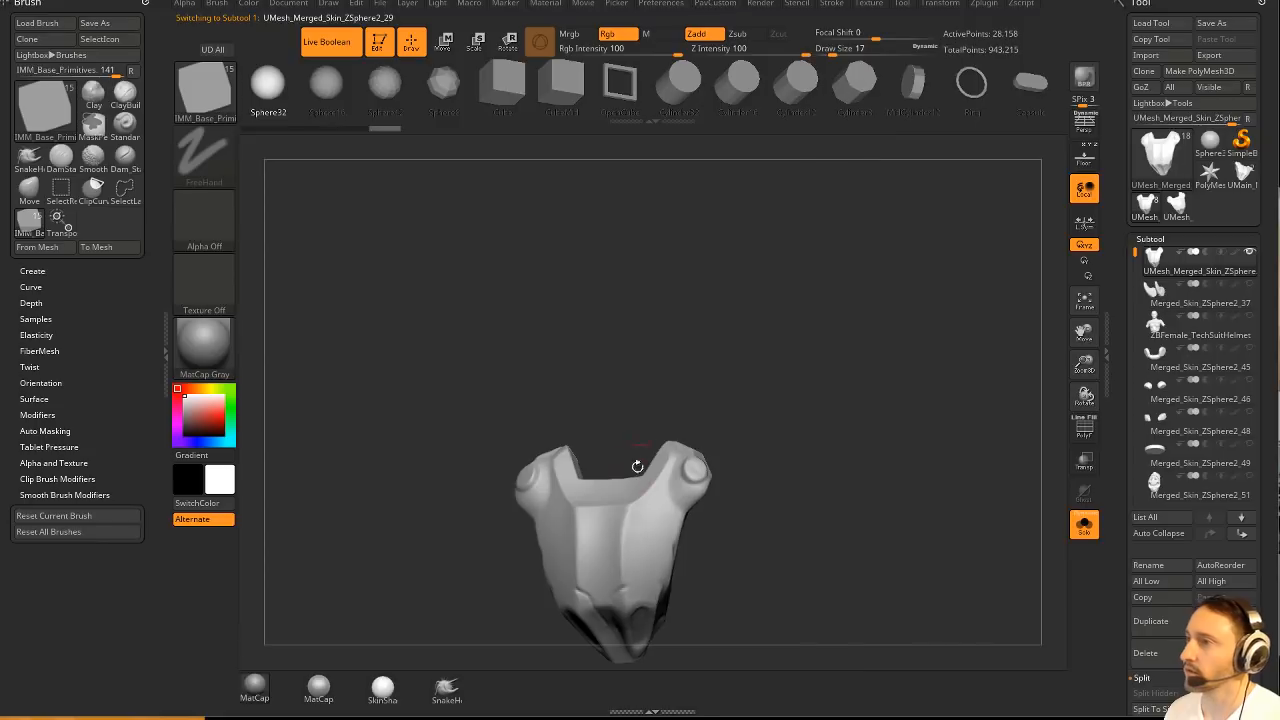
DynaMesh the chest plate at resolution 128 and bring the rest of the bust back into view.
key(g)
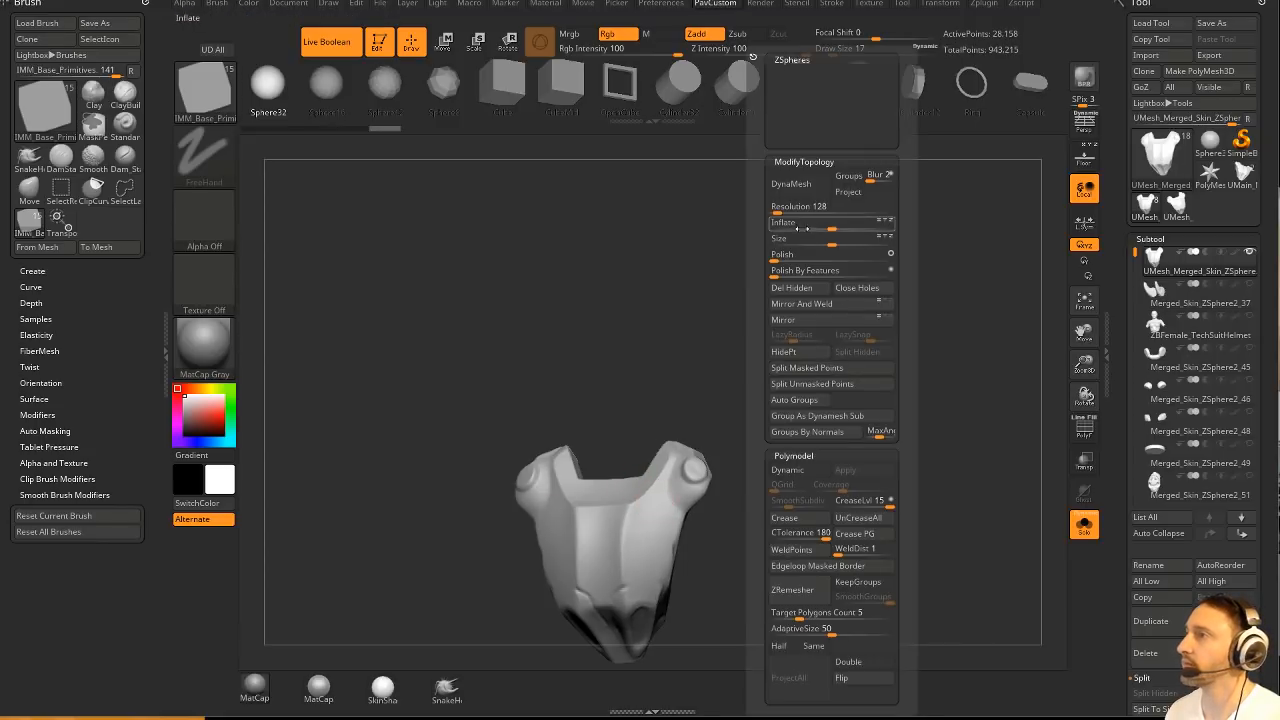
click(815, 185)
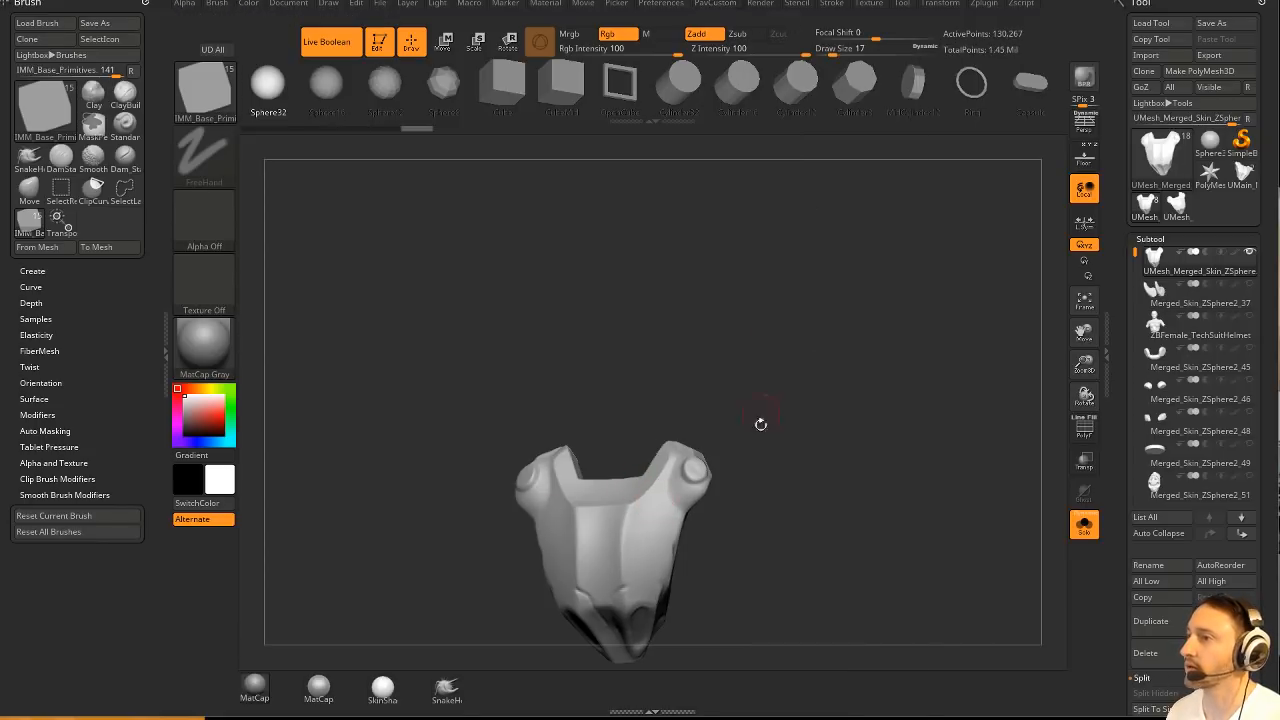
drag(761, 425, 1051, 511)
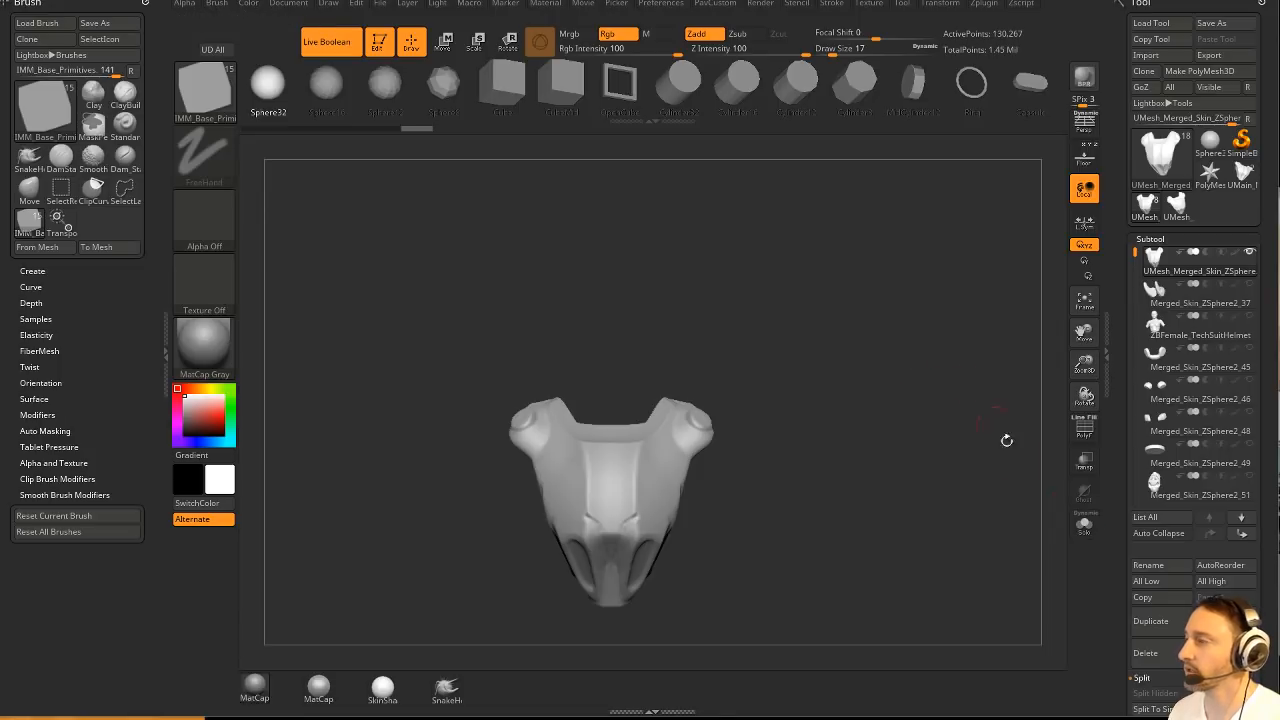
drag(1027, 455, 960, 360)
key(shift)
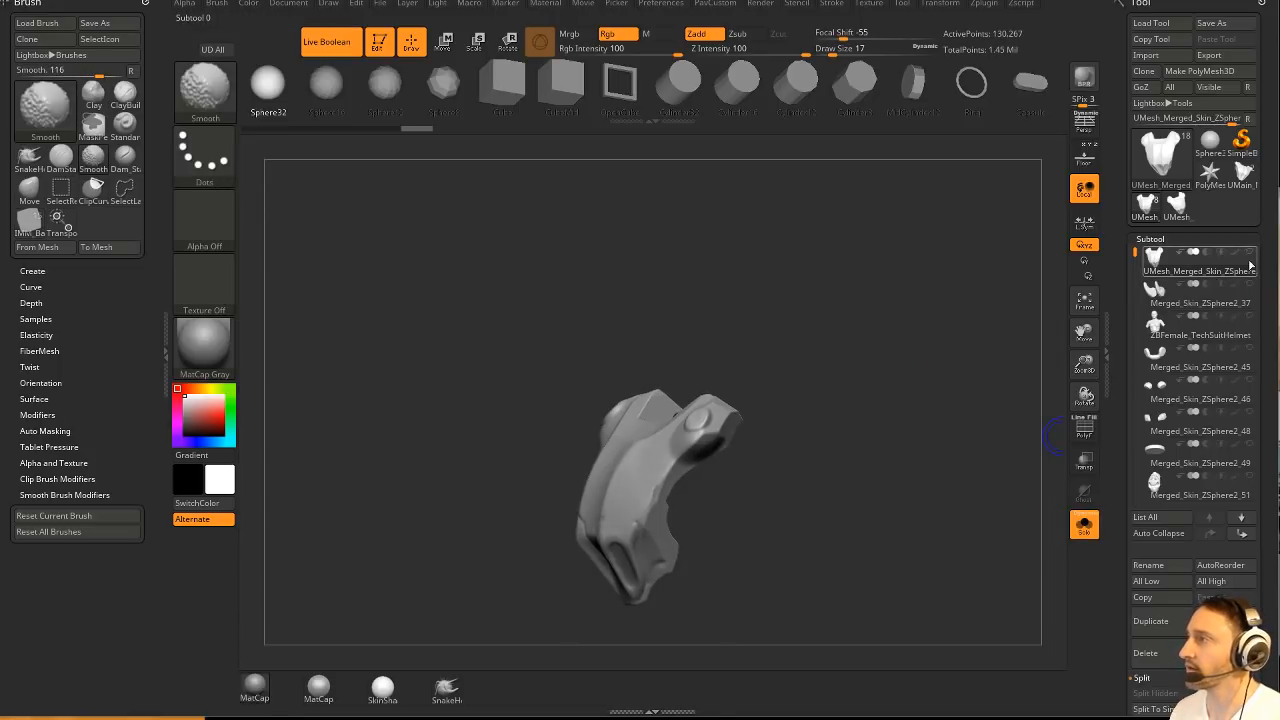
click(1084, 524)
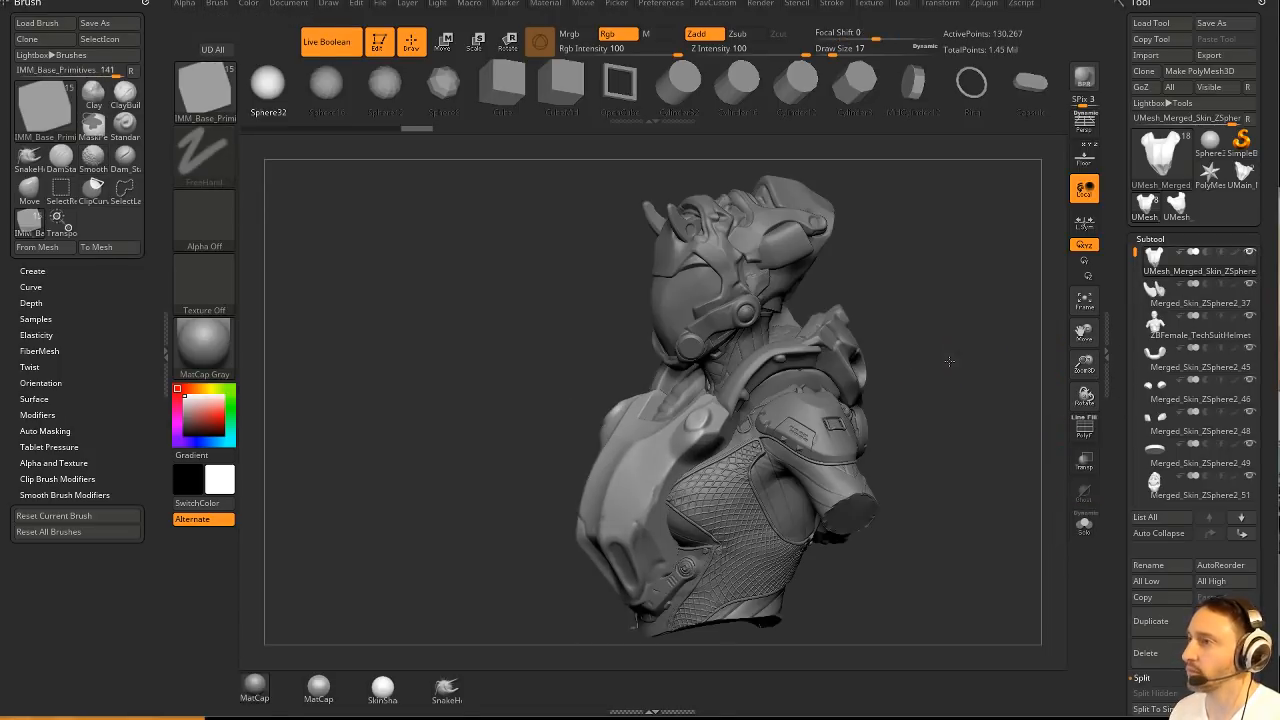
Switch to the Move brush for the chest plate, undo the last stroke, and set the draw size to 39.
drag(992, 380, 946, 379)
mouse_move(945, 375)
mouse_down()
mouse_move(663, 492)
mouse_move(693, 463)
mouse_up()
key(b)
key(m)
key(v)
key(ctrl+z)
key(s)
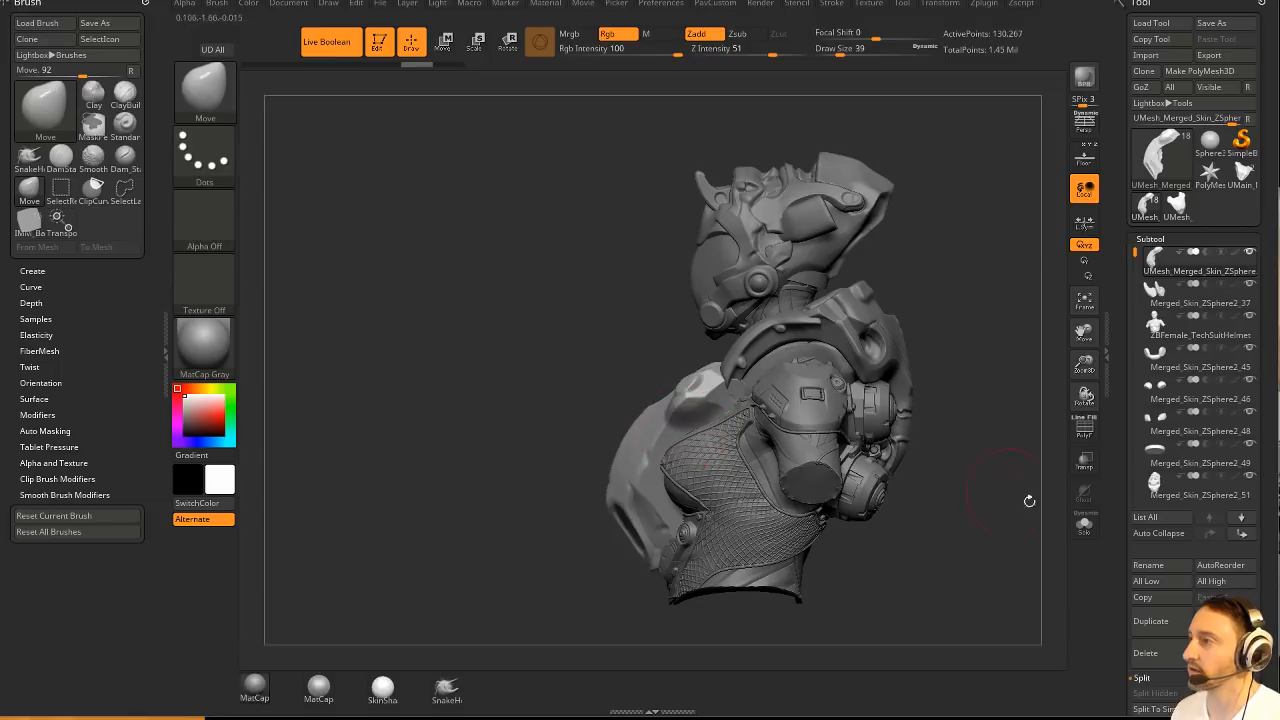
Smooth the inner surface of the isolated chest plate with the Smooth Stronger brush and rebuild its DynaMesh.
click(1084, 524)
drag(996, 490, 925, 450)
key(shift)
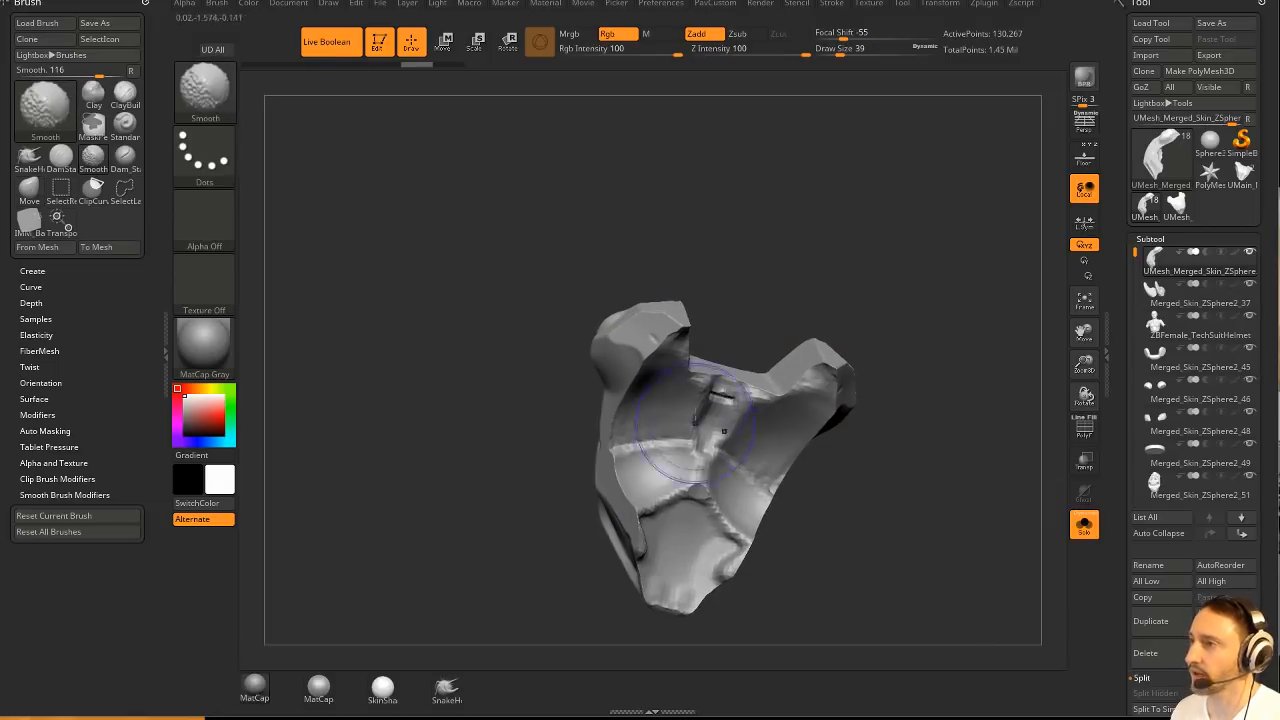
key(b)
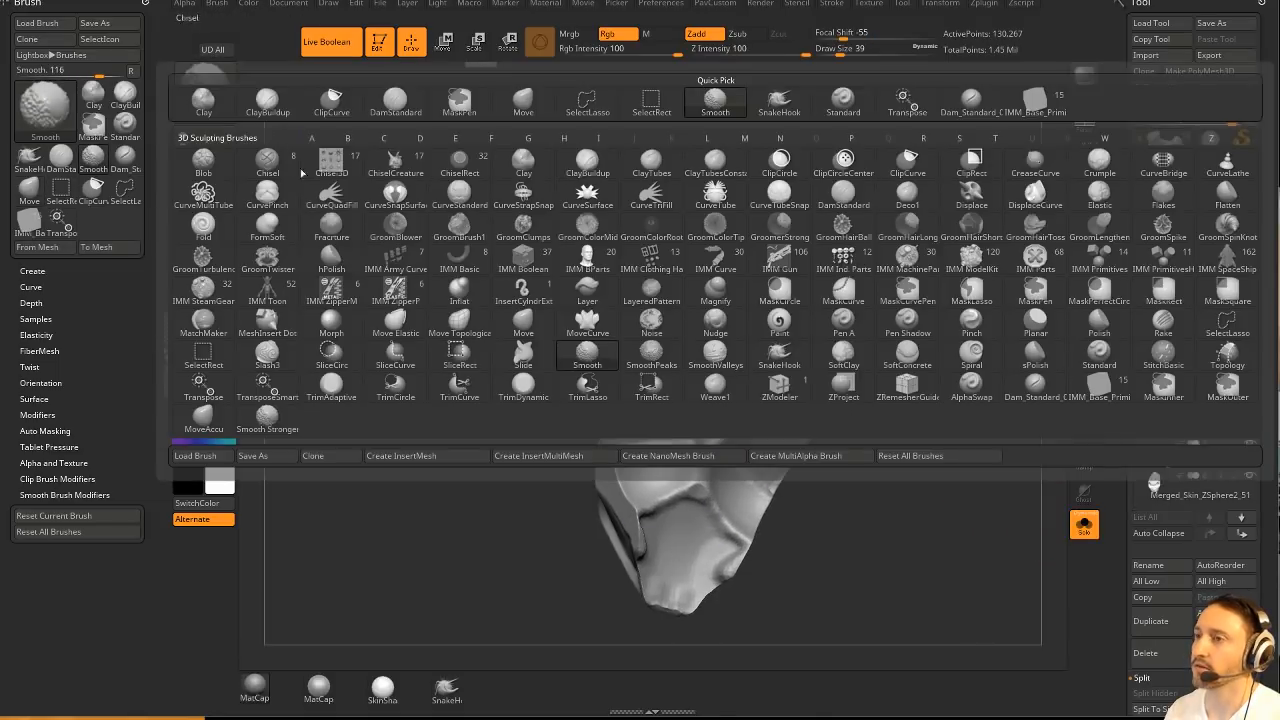
click(207, 417)
key(ctrl)
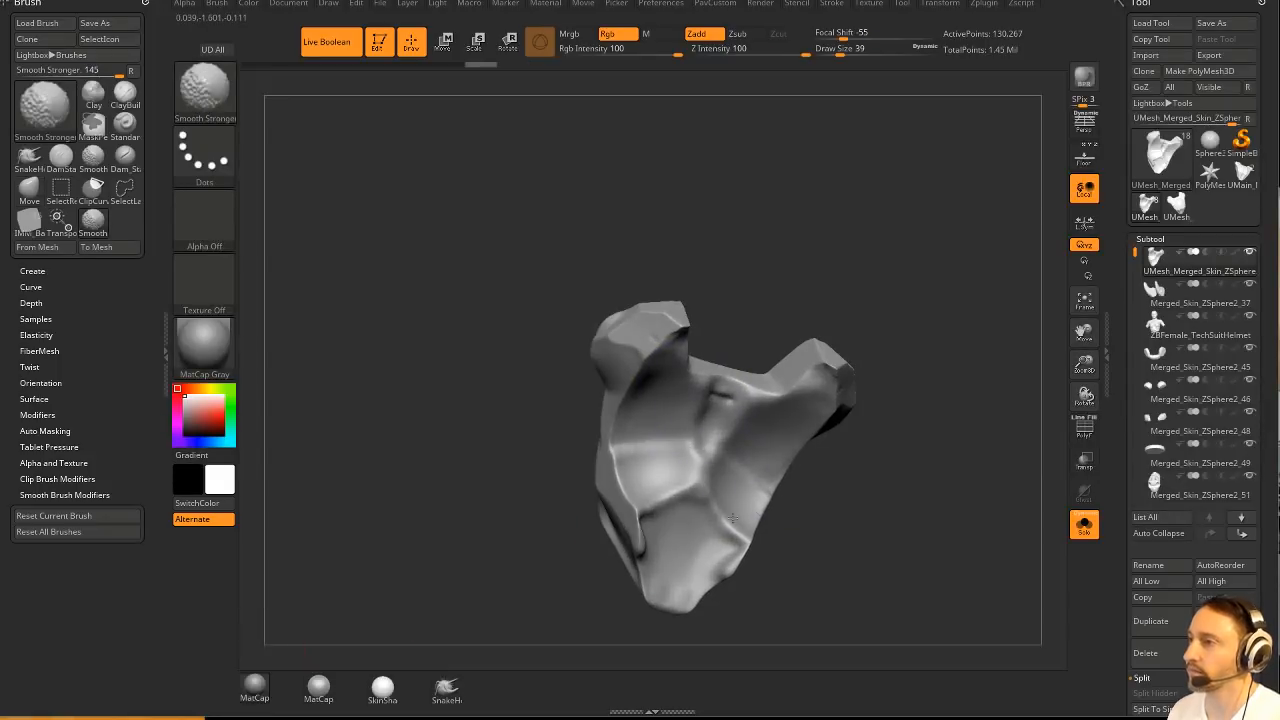
ctrl+drag(952, 453, 952, 465)
alt+drag(952, 465, 946, 430)
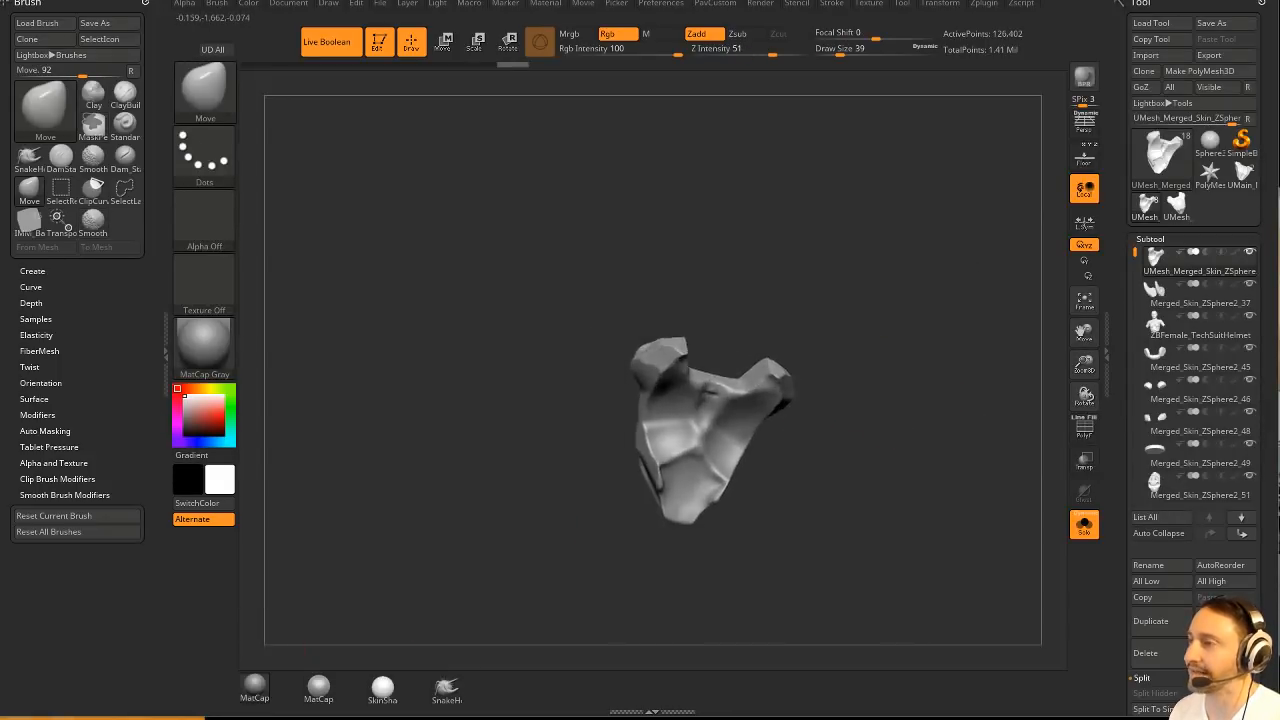
Show the full bust and reshape the chest plate's shoulder straps with the MoveAccu brush at draw size 51.
mouse_move(670, 397)
mouse_down()
mouse_move(951, 451)
mouse_move(837, 486)
mouse_move(858, 466)
mouse_move(1080, 523)
mouse_up()
click(1084, 524)
mouse_move(940, 314)
mouse_down()
mouse_move(912, 352)
mouse_move(995, 375)
mouse_move(993, 391)
mouse_move(974, 354)
mouse_move(900, 358)
mouse_up()
key(2)
key(s)
click(654, 449)
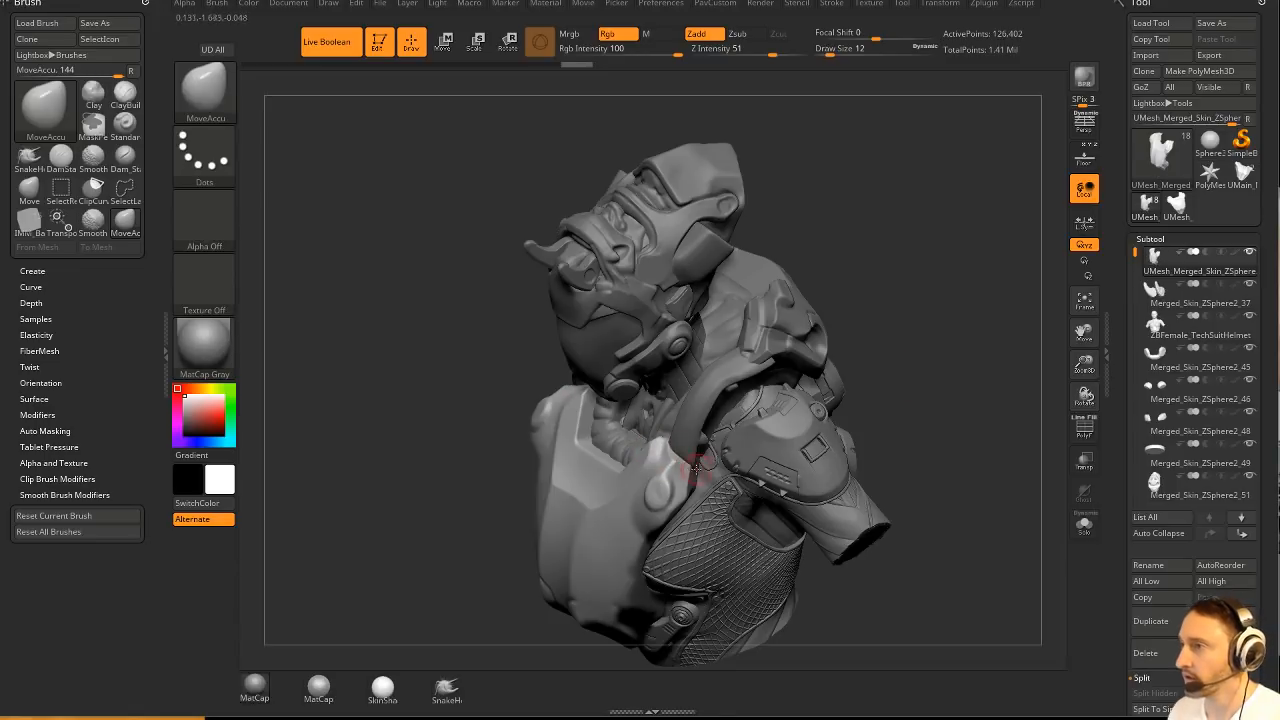
key(s)
mouse_move(701, 464)
mouse_down()
mouse_move(726, 465)
mouse_move(676, 464)
mouse_up()
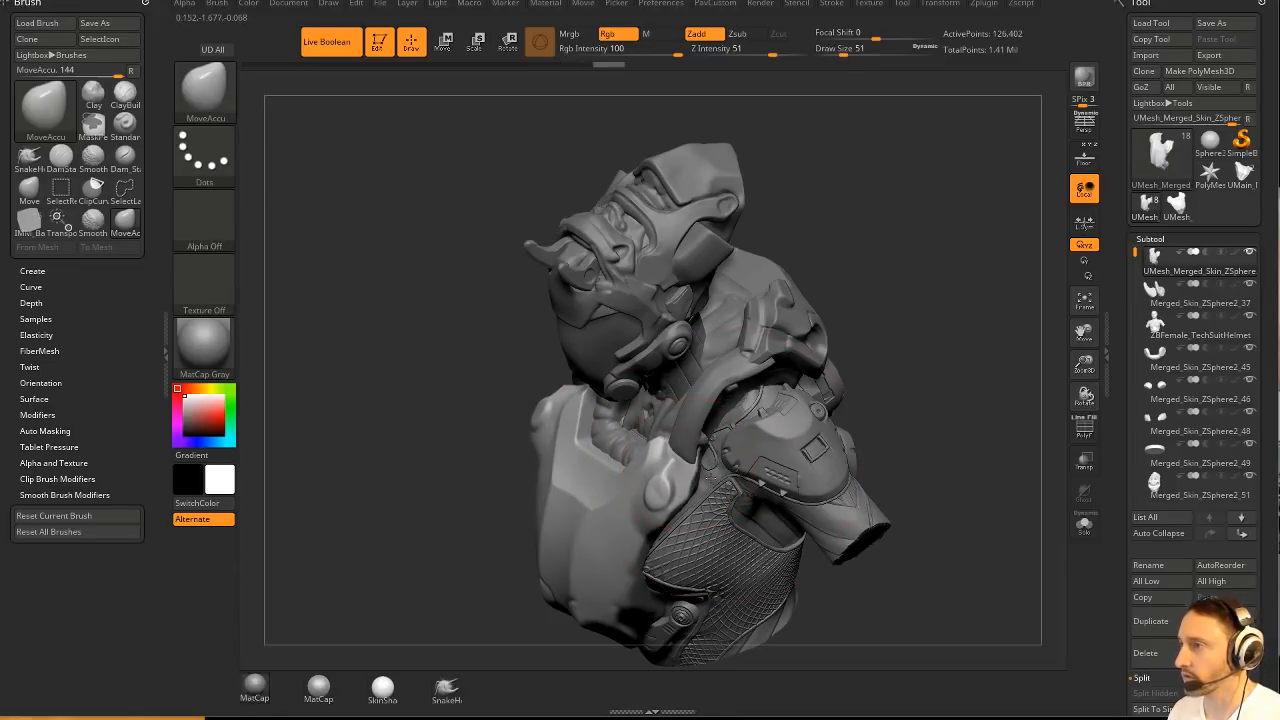
mouse_move(670, 449)
mouse_down()
mouse_move(909, 340)
mouse_move(860, 380)
mouse_move(708, 399)
mouse_move(686, 460)
mouse_move(669, 443)
mouse_up()
Sharpen the edges around the chest plate's neckline with the Dam_Standard_02 brush at draw size 39.
mouse_move(922, 433)
mouse_down()
mouse_move(843, 395)
mouse_move(968, 378)
mouse_move(957, 371)
mouse_move(921, 369)
mouse_move(954, 417)
mouse_move(940, 385)
mouse_up()
key(b)
key(d)
key(s)
drag(637, 449, 592, 449)
drag(900, 380, 905, 470)
key(s)
drag(608, 457, 611, 457)
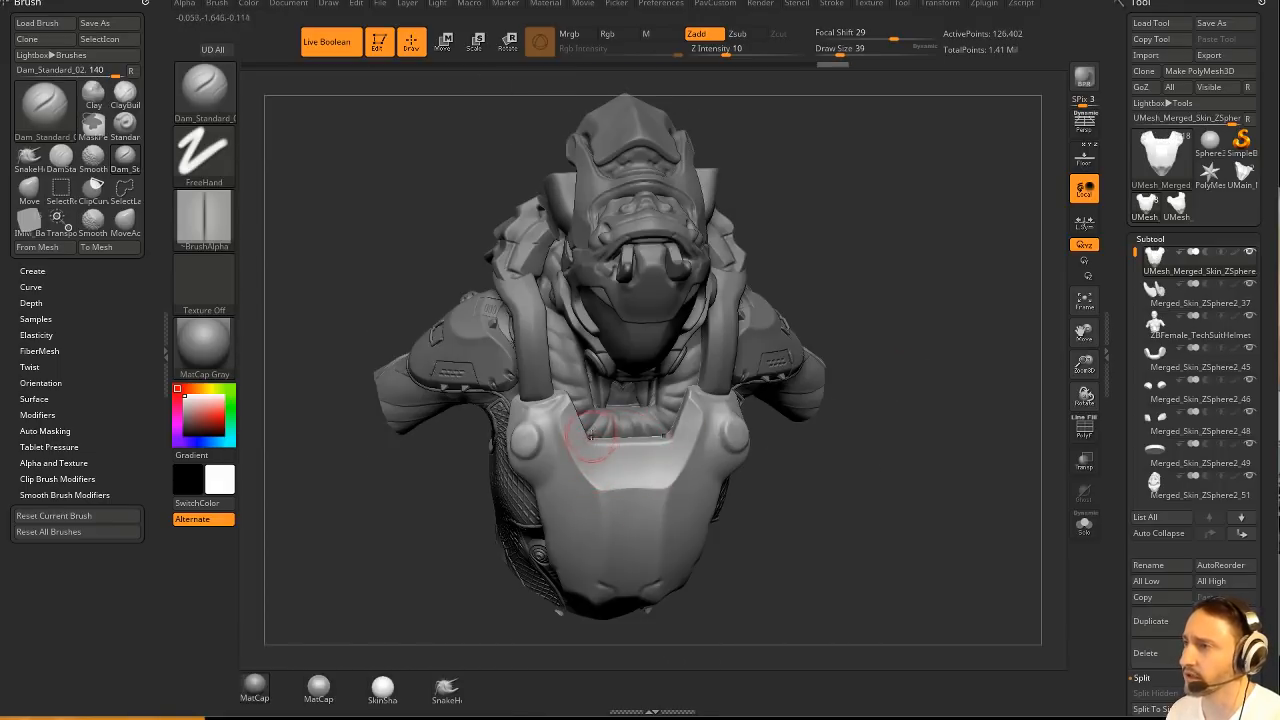
drag(832, 436, 804, 408)
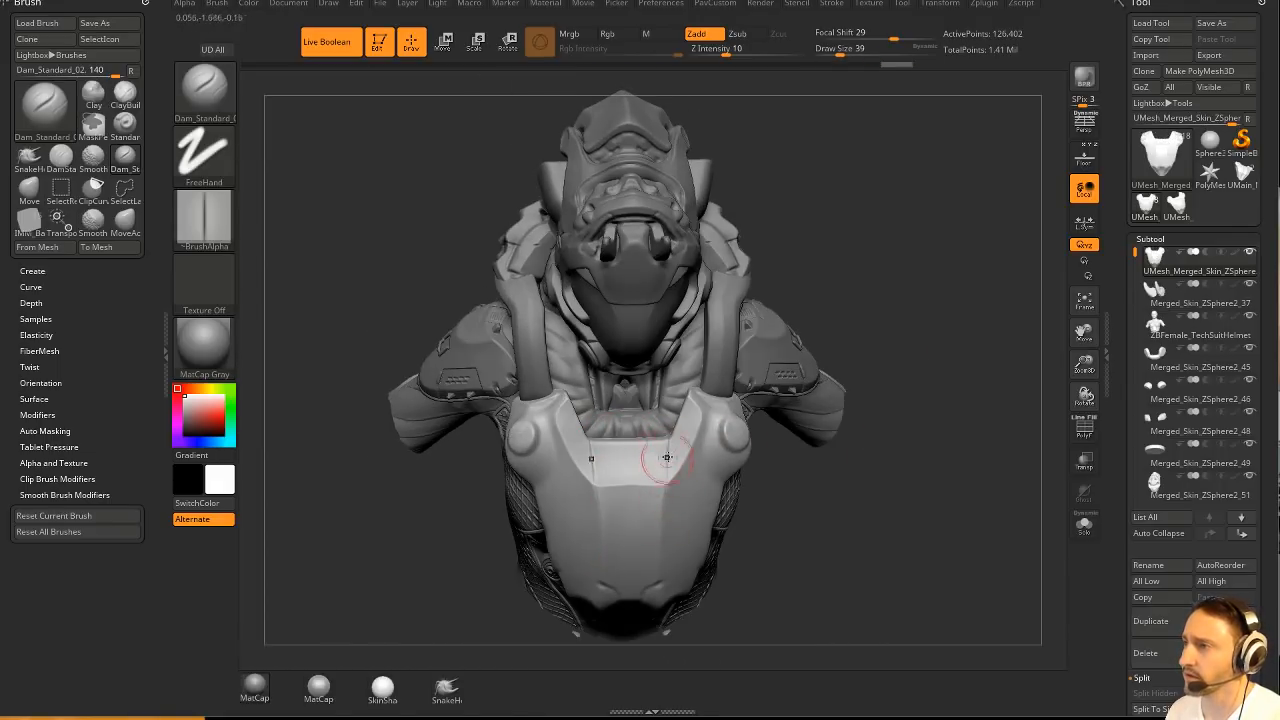
Define the vertical side edges of the collar's front panel with Dam_Standard_02 at draw size 59.
key(s)
drag(667, 496, 673, 496)
drag(668, 486, 668, 441)
drag(848, 456, 780, 379)
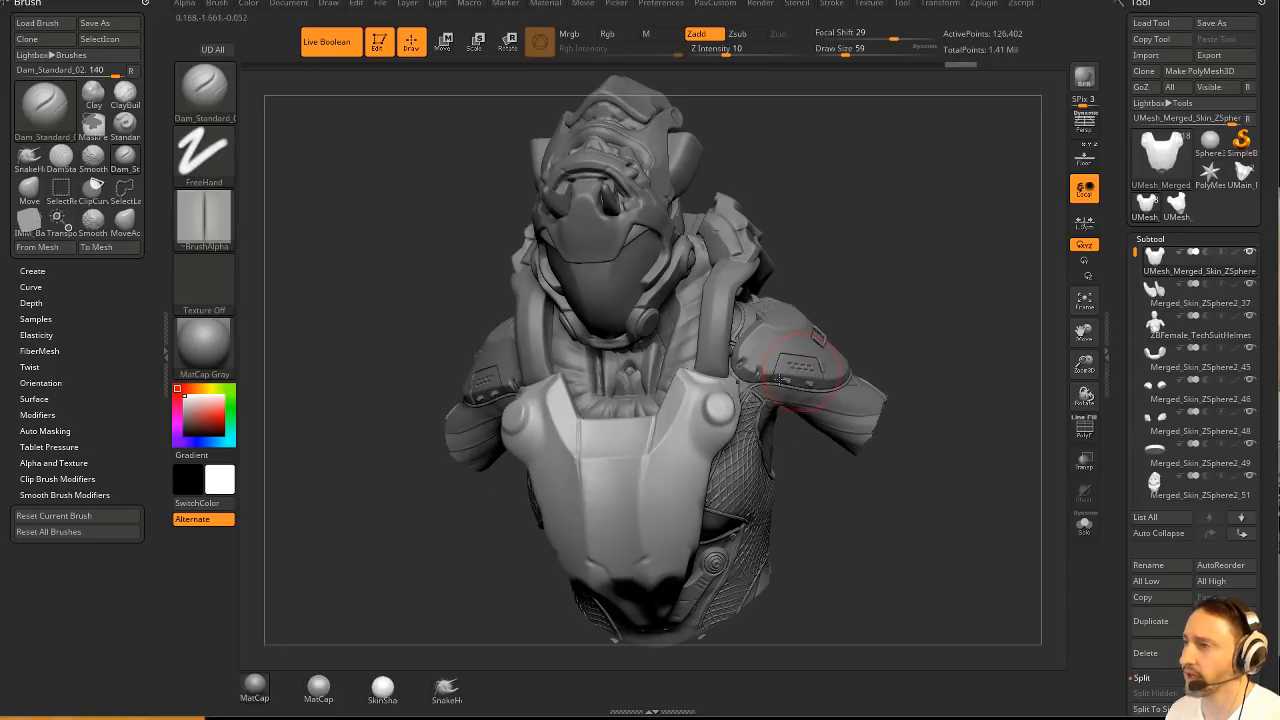
drag(645, 487, 650, 430)
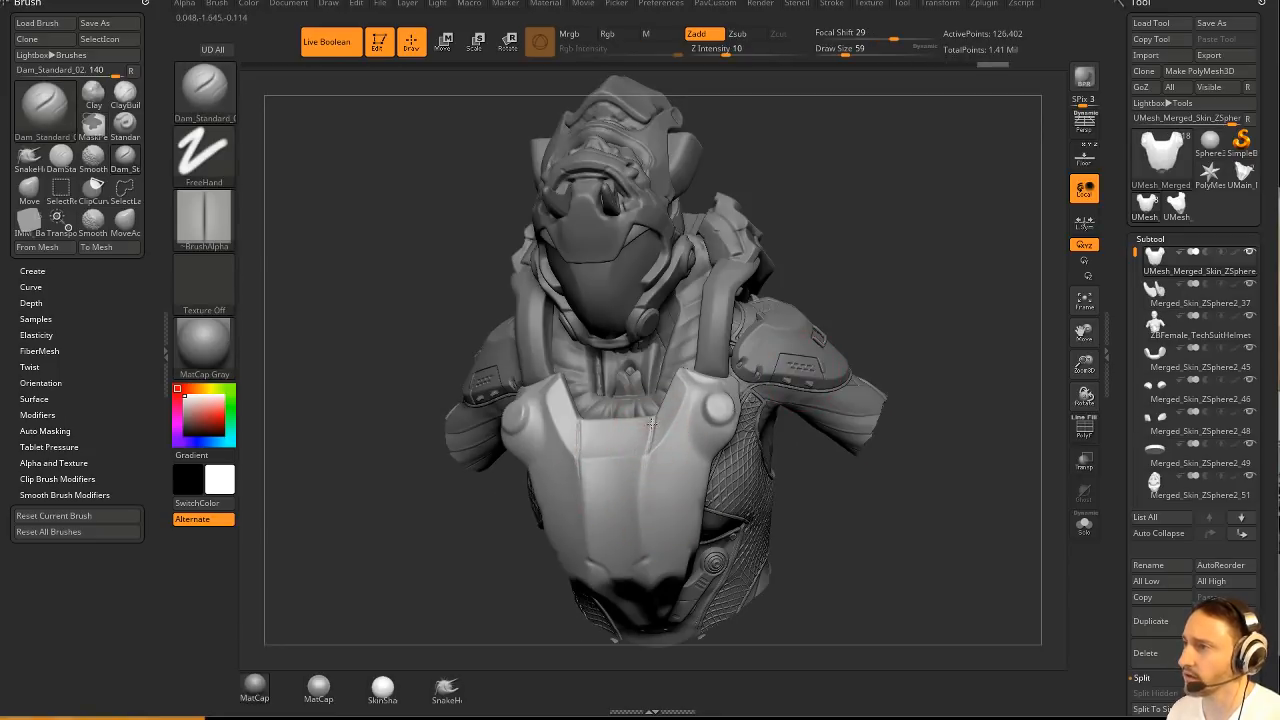
Sharpen the chest plate's long front ridges and lower panel edges with Dam_Standard_02, working from both sides.
mouse_move(902, 497)
mouse_down()
mouse_move(978, 451)
mouse_move(850, 430)
mouse_up()
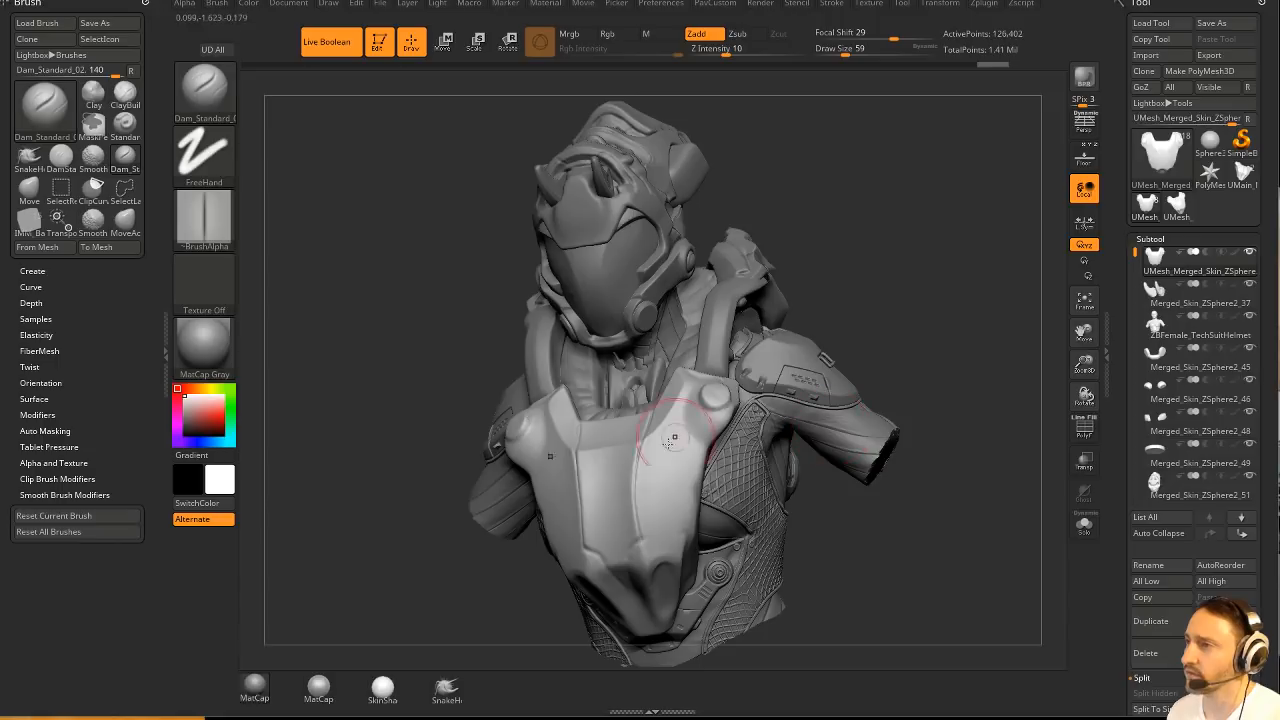
drag(641, 590, 662, 600)
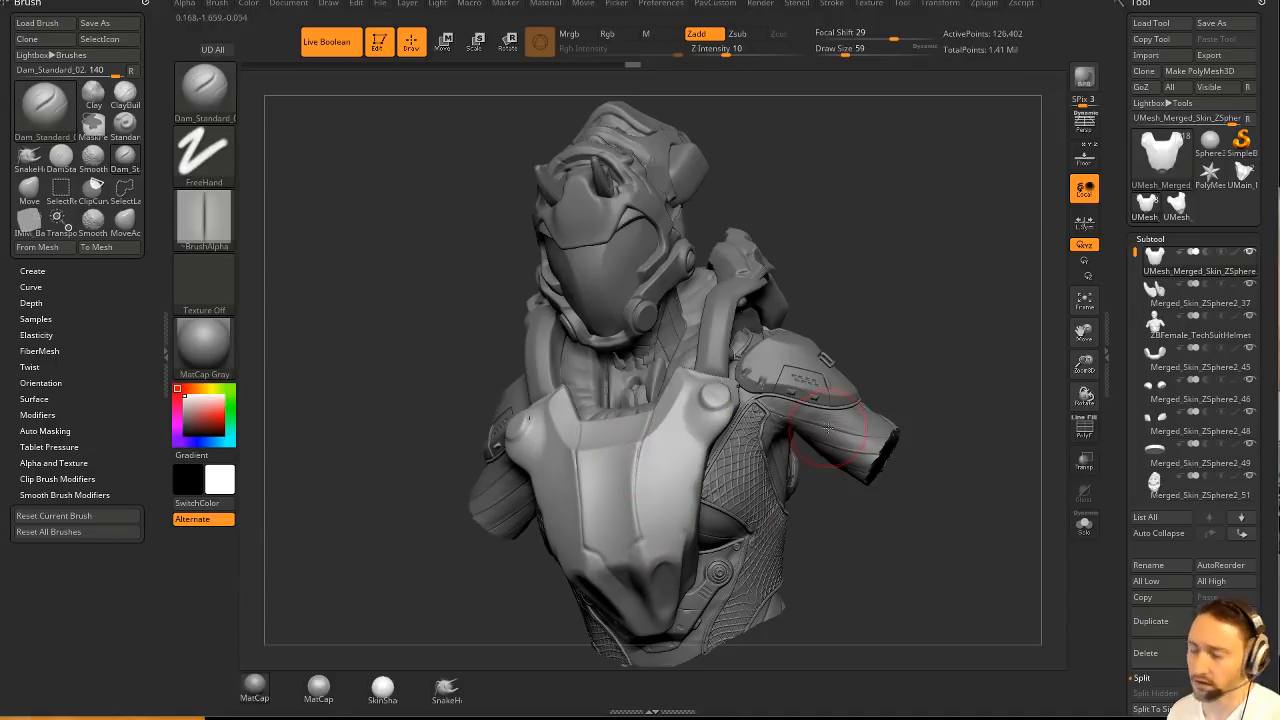
drag(928, 338, 530, 400)
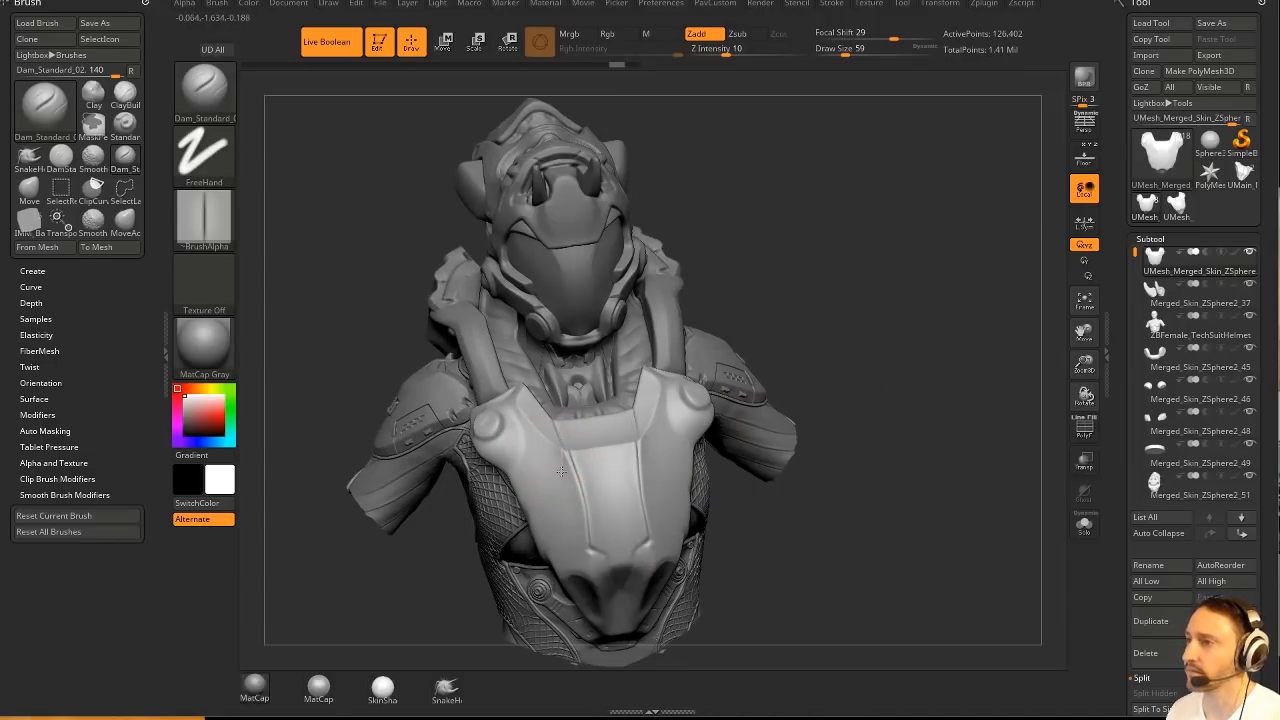
drag(763, 450, 571, 457)
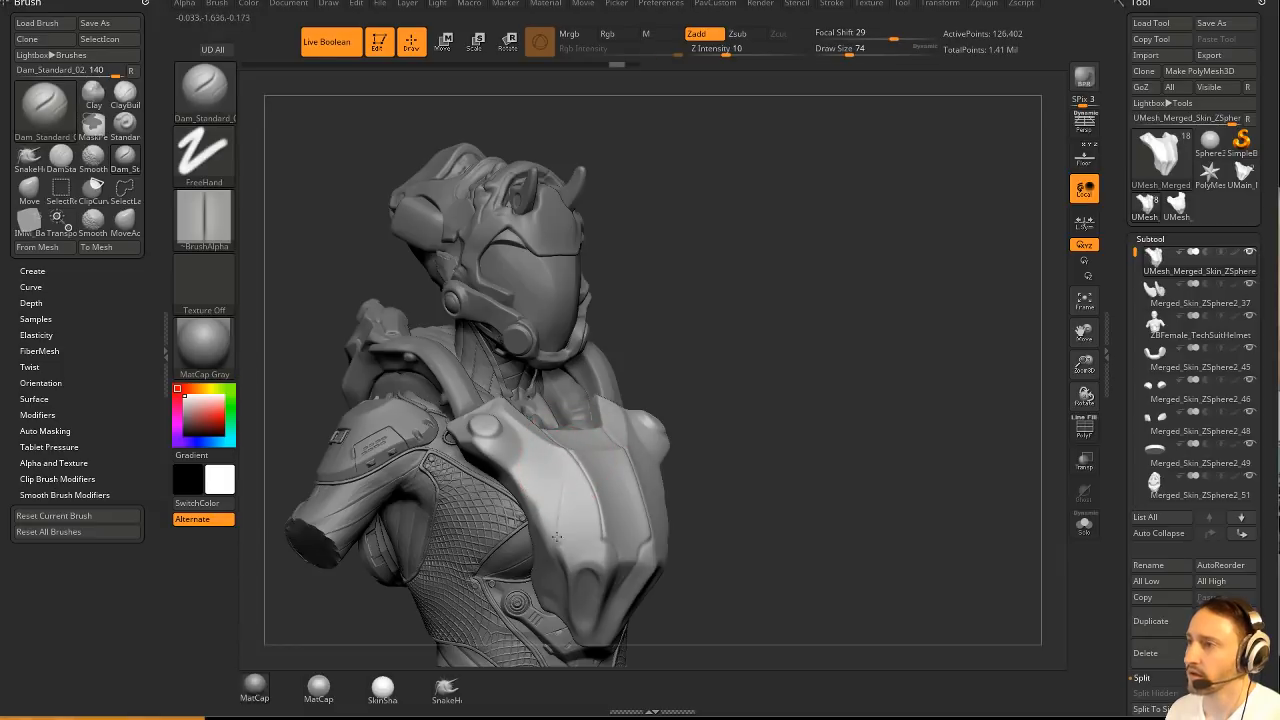
drag(909, 386, 643, 457)
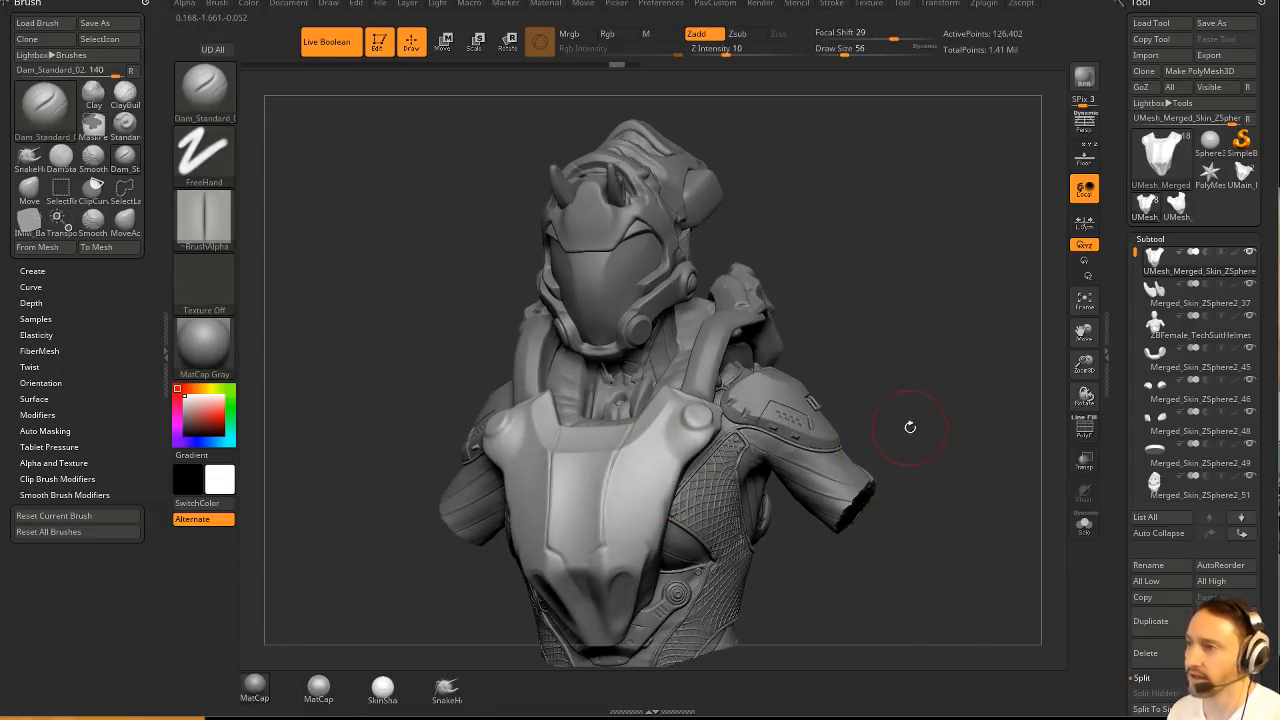
Try carving a groove down the side of the chest plate with the DamStandard brush at draw size 14.
key(b)
key(d)
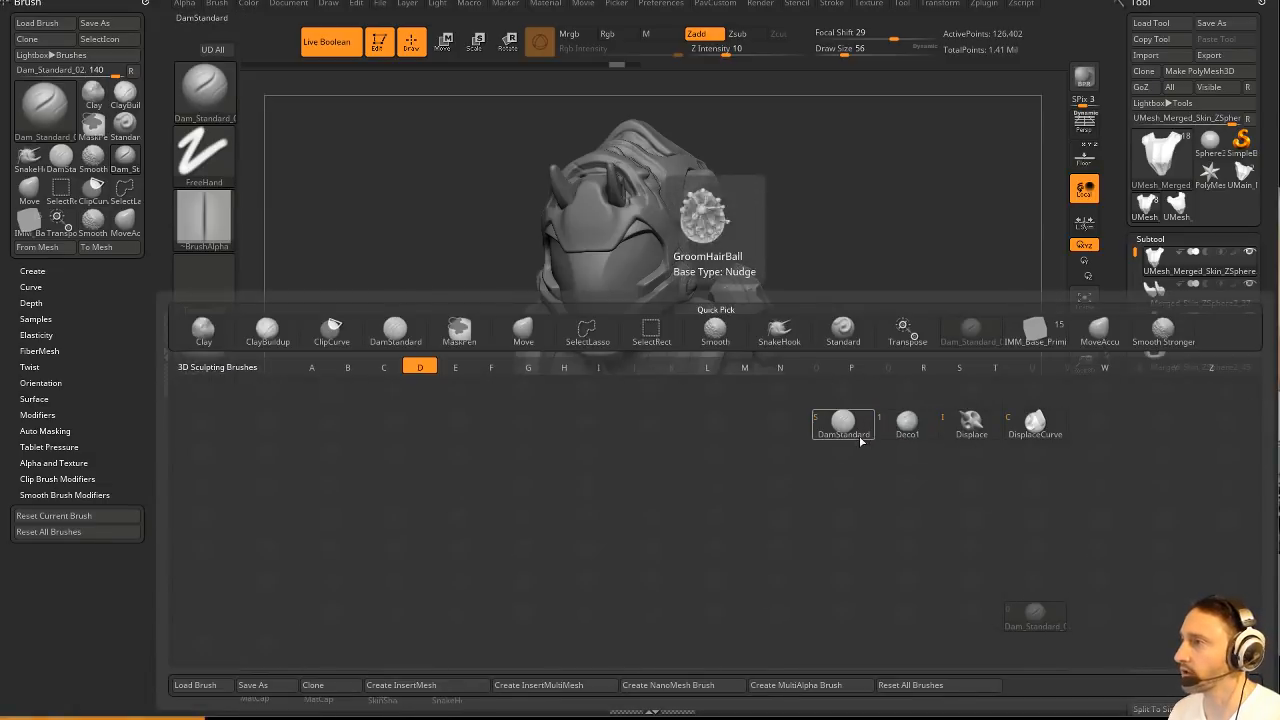
click(848, 426)
drag(918, 298, 858, 400)
key(s)
mouse_move(714, 506)
mouse_down()
mouse_move(602, 540)
mouse_move(582, 574)
mouse_up()
mouse_move(904, 384)
alt+mouse_down()
mouse_move(898, 334)
mouse_move(945, 340)
alt+mouse_up()
shift+drag(614, 451, 596, 500)
mouse_move(638, 406)
mouse_down()
mouse_move(608, 448)
mouse_move(579, 550)
mouse_up()
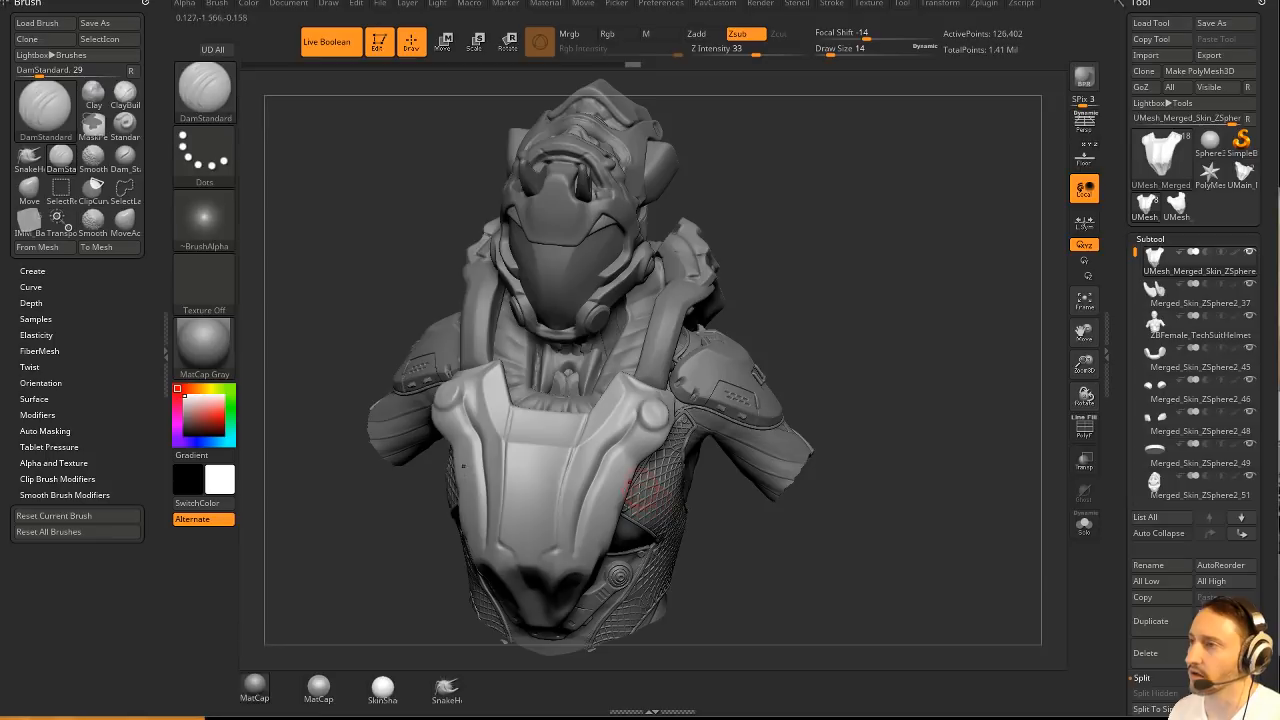
key(ctrl+z)
drag(634, 428, 590, 541)
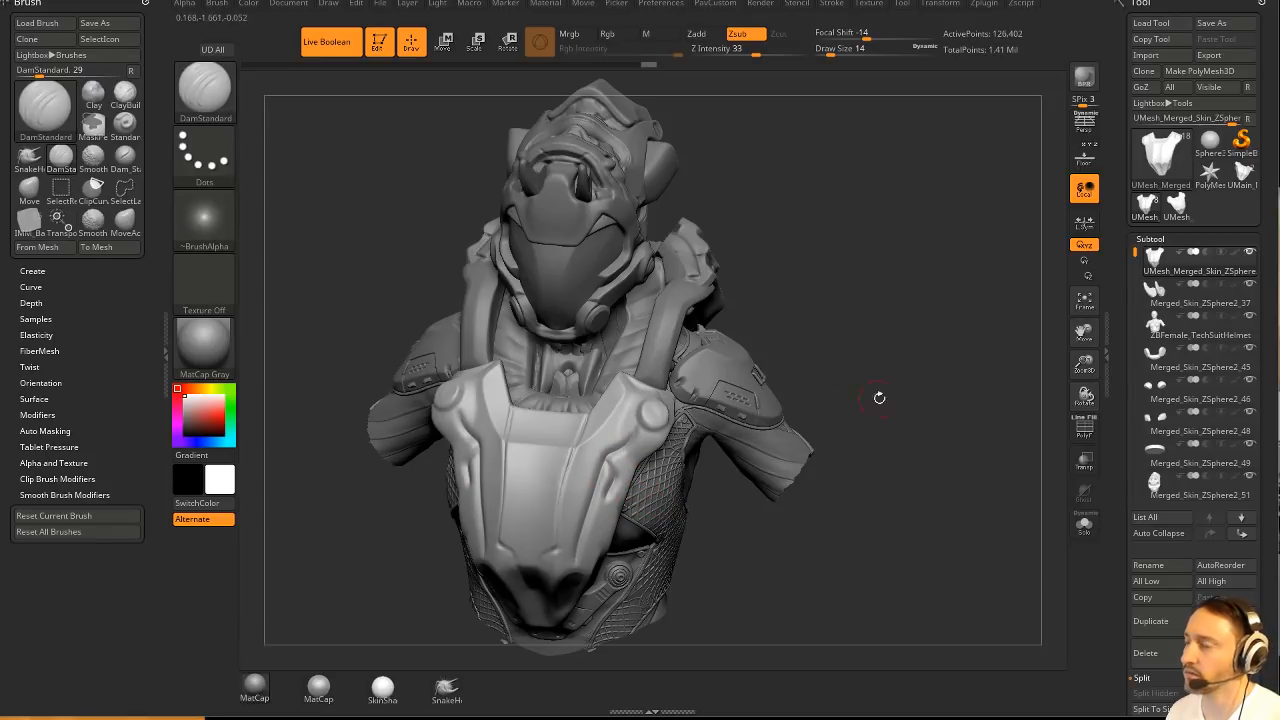
mouse_move(877, 397)
mouse_down()
mouse_move(874, 380)
mouse_move(871, 391)
mouse_up()
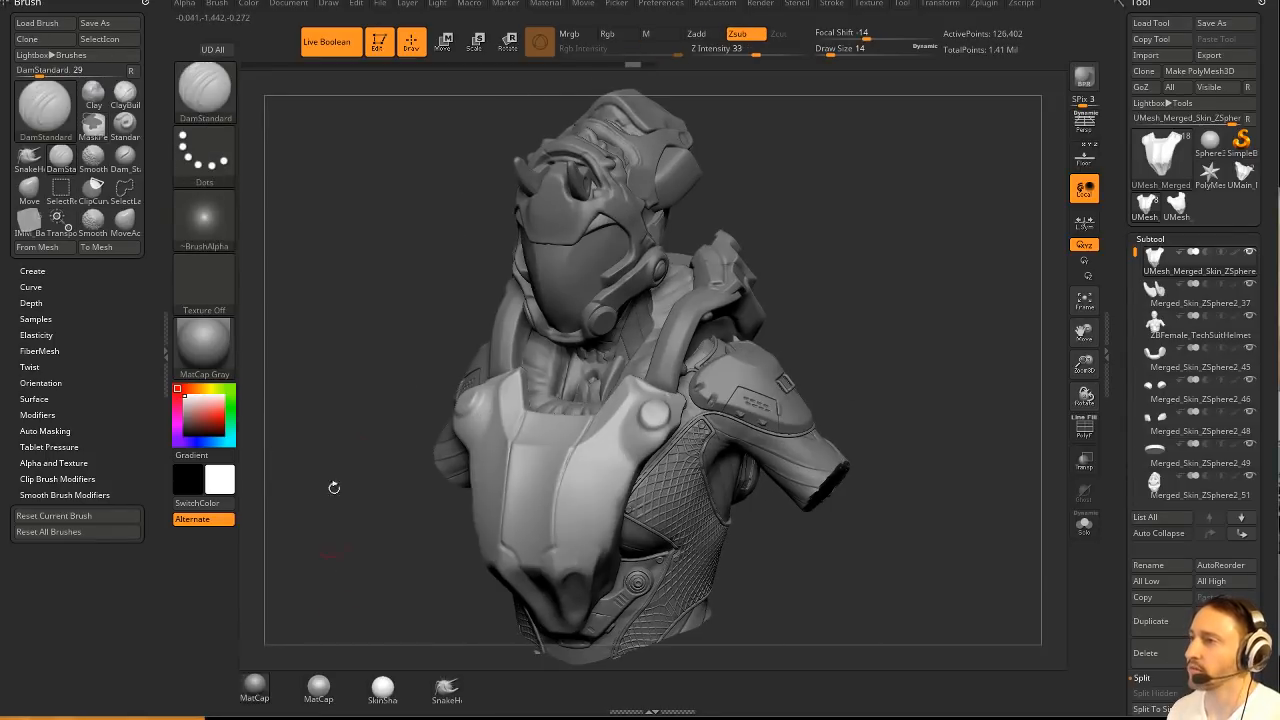
Compare the stroke settings of the DamStandard and Dam_Standard_02 brushes, including Lazy Mouse.
click(829, 6)
key(2)
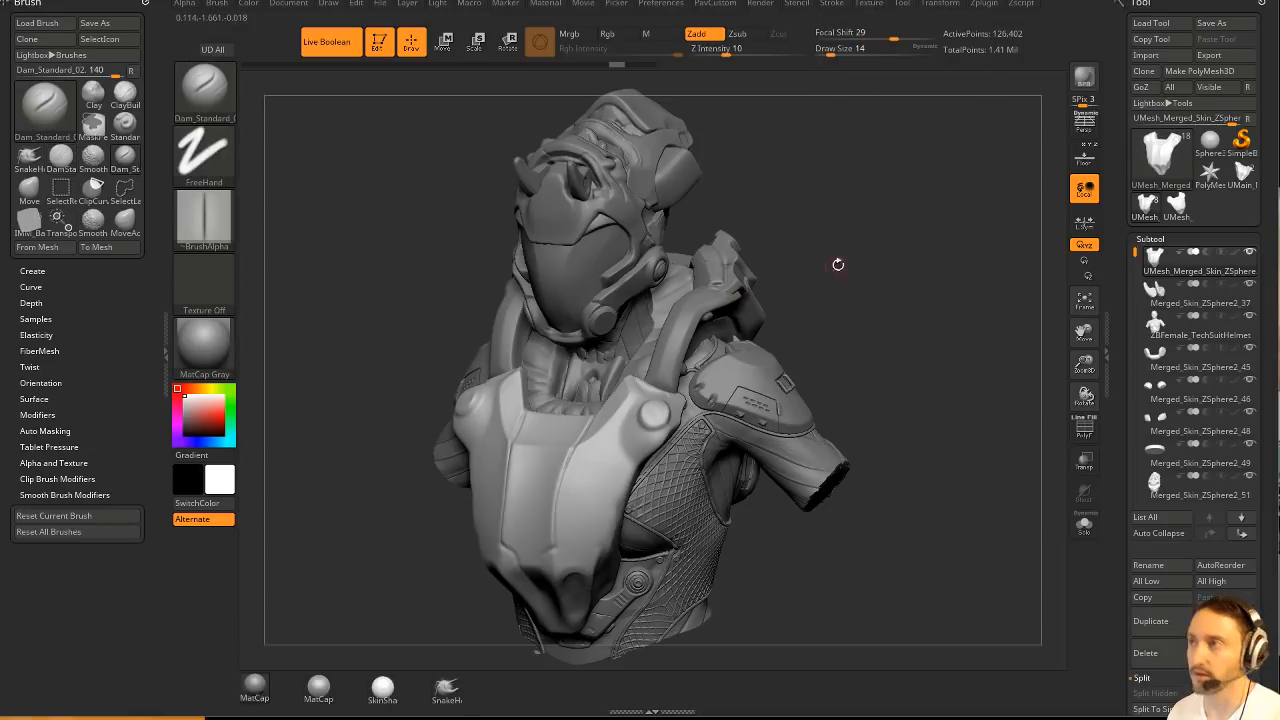
click(831, 5)
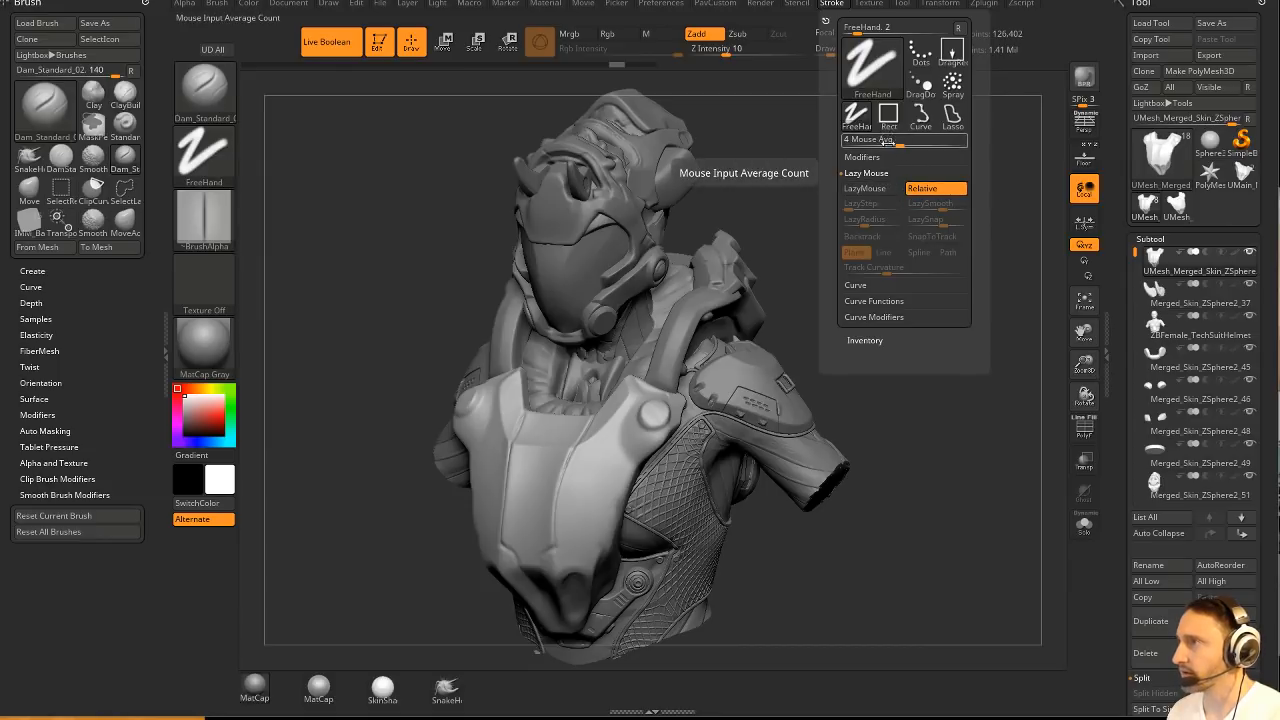
drag(345, 365, 545, 406)
mouse_move(860, 390)
mouse_down()
mouse_move(881, 341)
mouse_move(856, 340)
mouse_up()
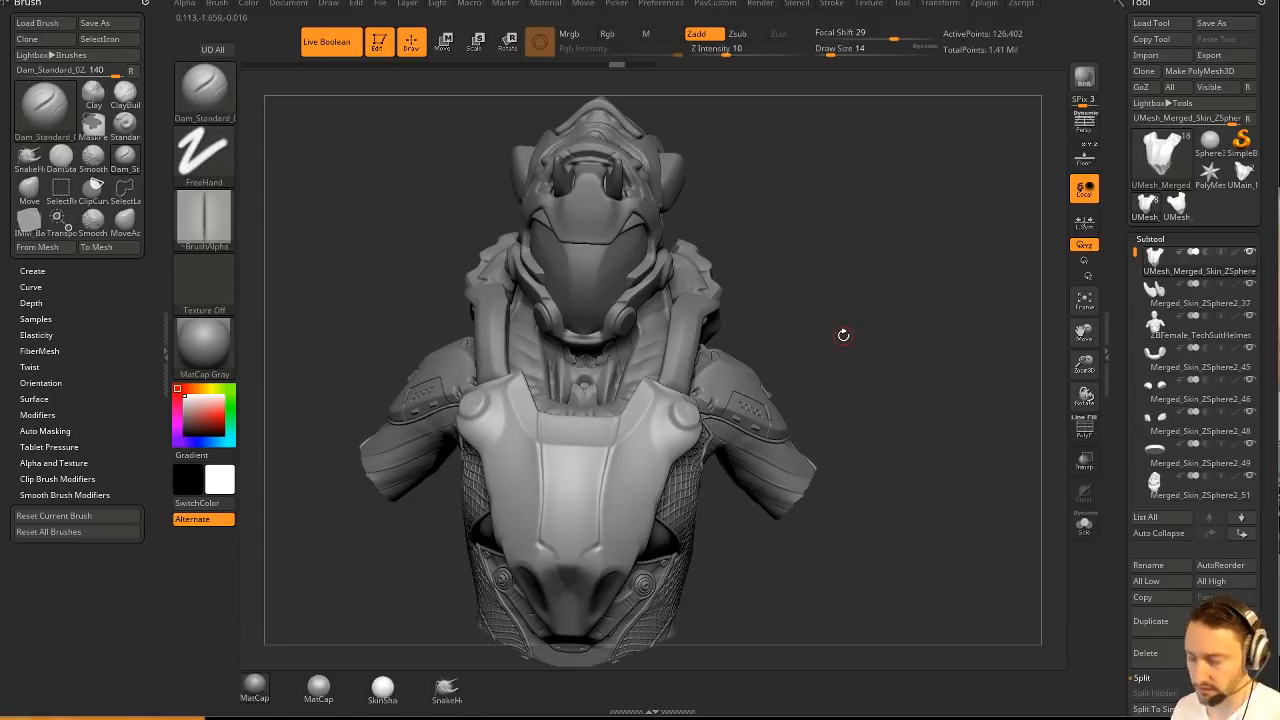
Assign the custom hotkey 1 to the DamStandard brush, overriding the existing assignment.
key(b)
click(204, 87)
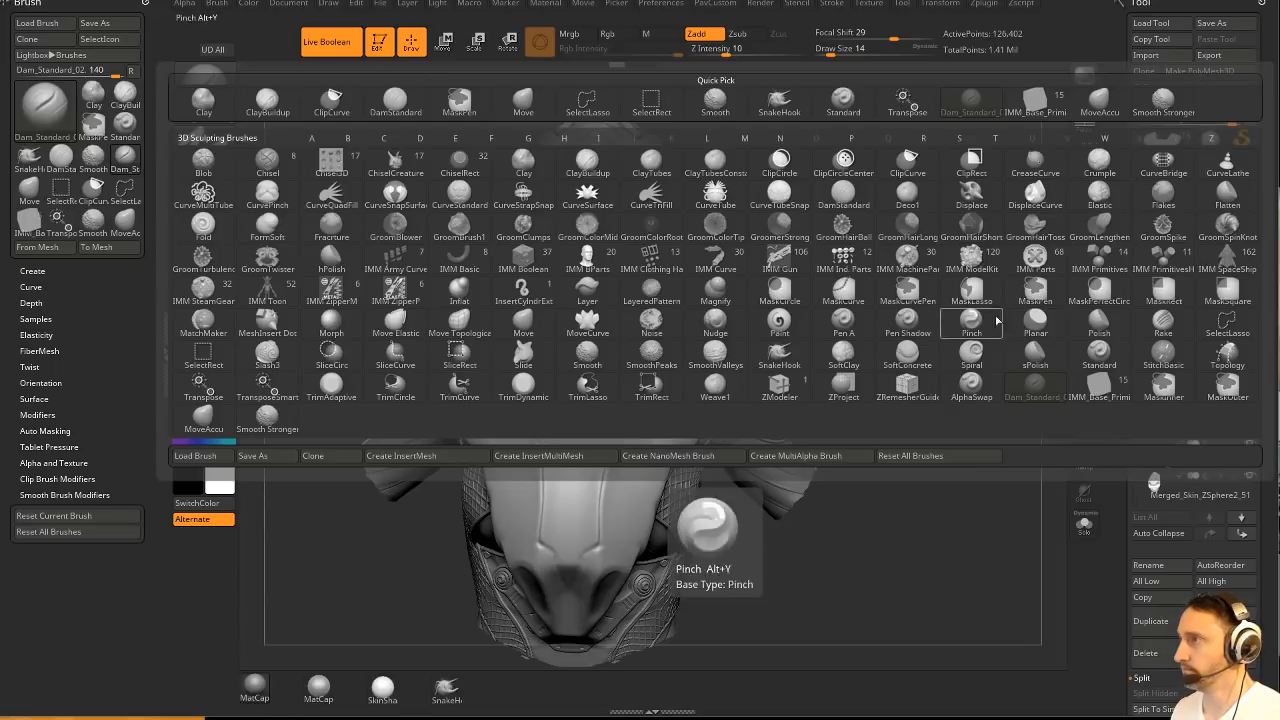
ctrl+alt+click(846, 197)
key(1)
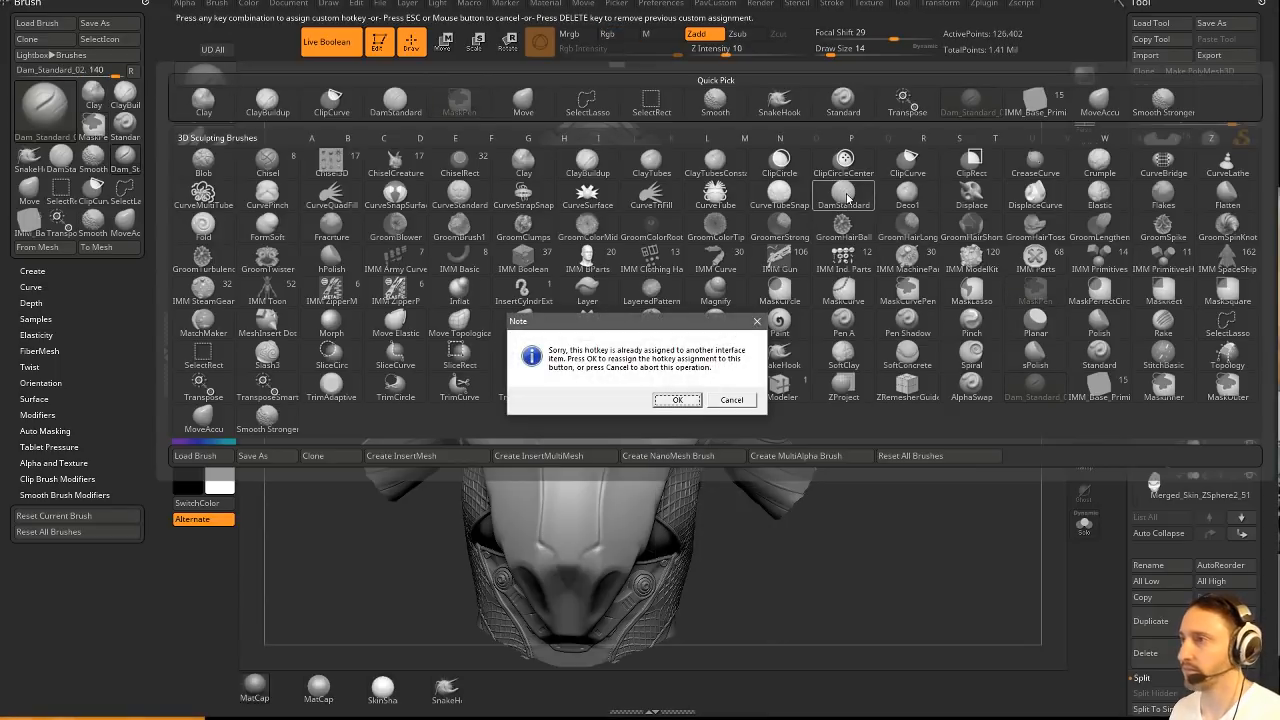
click(686, 400)
Try carving a groove on the chest plate's side panel with the large DamStandard brush and undo the stroke.
drag(986, 297, 990, 261)
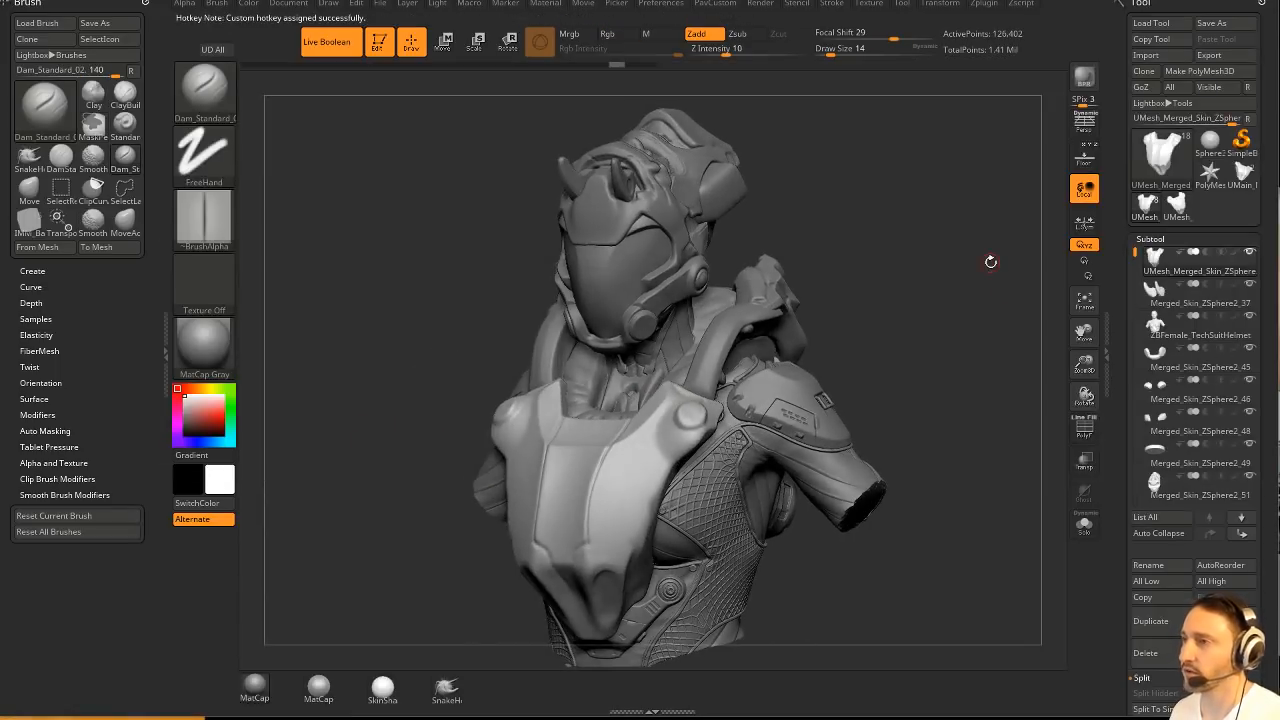
key(1)
mouse_move(924, 333)
alt+mouse_down()
mouse_move(914, 303)
mouse_move(912, 328)
alt+mouse_up()
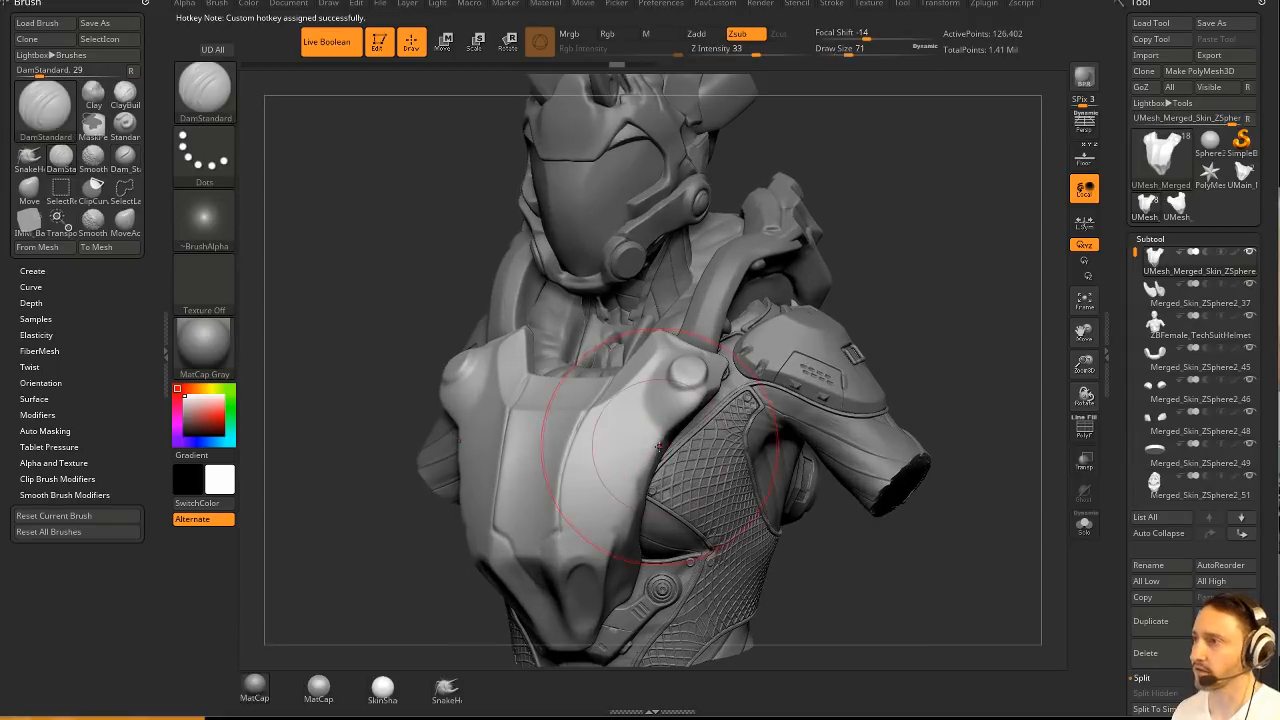
drag(600, 394, 578, 460)
drag(852, 275, 880, 329)
key(ctrl+z)
Try short grooves across the chest plate's side panel with DamStandard at draw size 13.
drag(610, 374, 580, 468)
key(s)
drag(576, 474, 576, 474)
drag(597, 399, 573, 473)
drag(573, 467, 609, 484)
drag(858, 400, 852, 352)
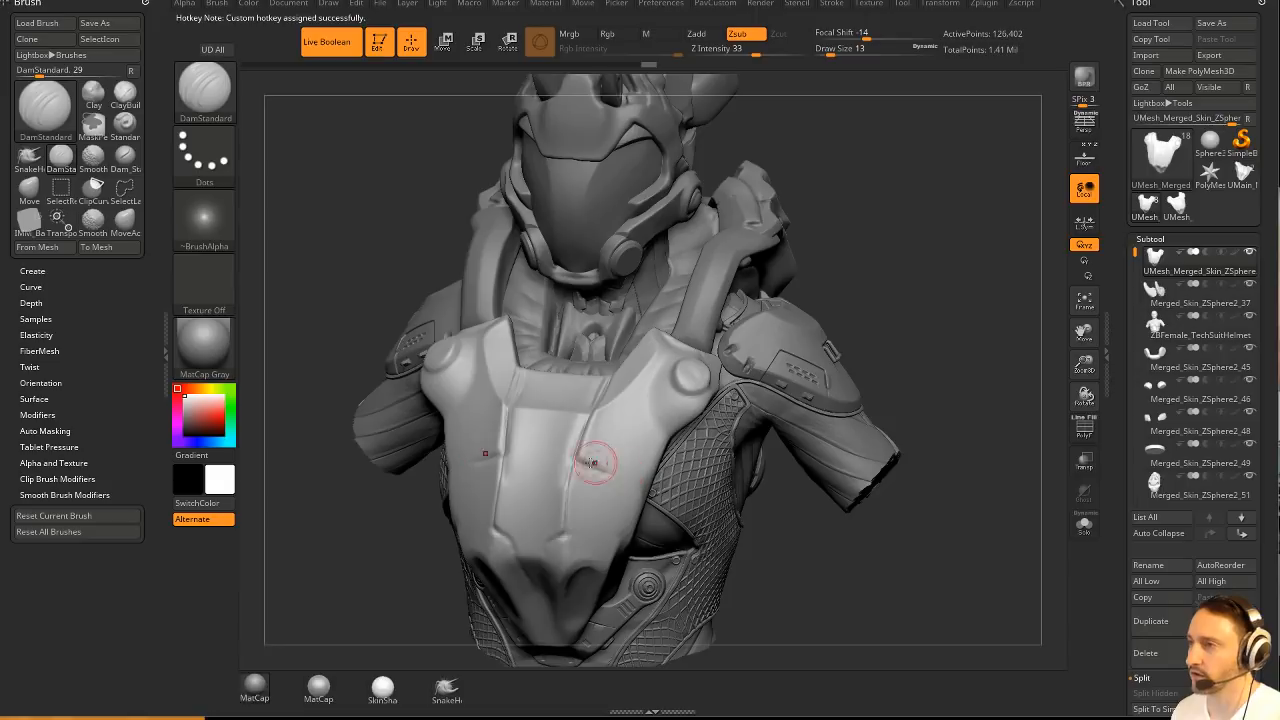
drag(577, 457, 629, 477)
drag(862, 420, 812, 424)
drag(642, 476, 655, 479)
mouse_move(900, 312)
mouse_down()
mouse_move(994, 286)
mouse_move(930, 352)
mouse_up()
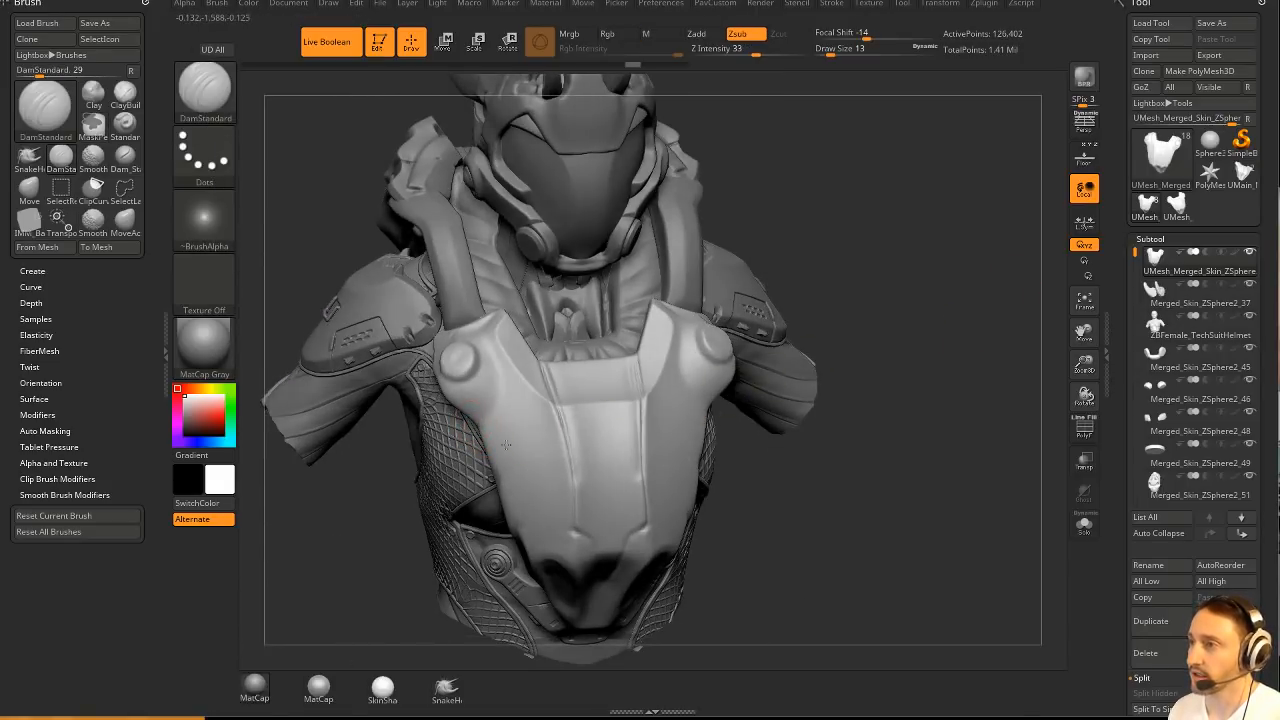
Carve angled panel-line grooves down both sides of the chest plate with DamStandard at draw size 11.
mouse_move(915, 399)
mouse_down()
mouse_move(666, 437)
mouse_move(645, 496)
mouse_up()
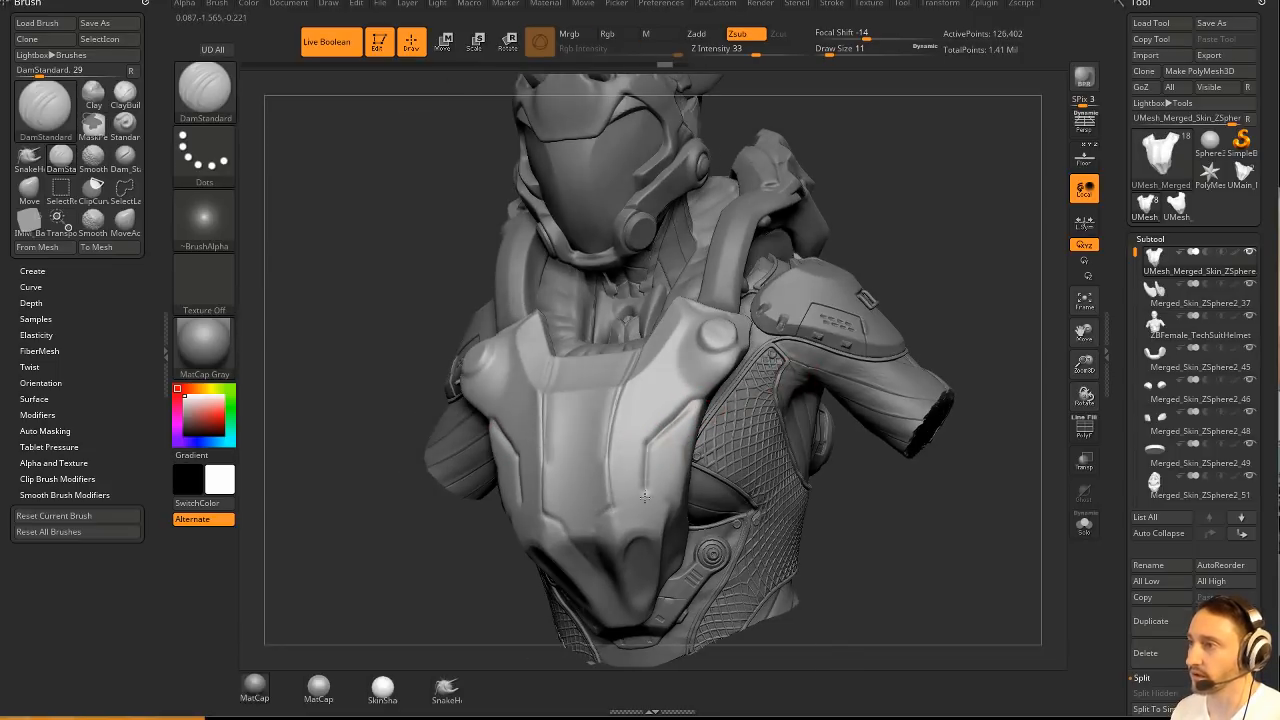
mouse_move(940, 467)
mouse_down()
mouse_move(657, 497)
mouse_move(758, 484)
mouse_up()
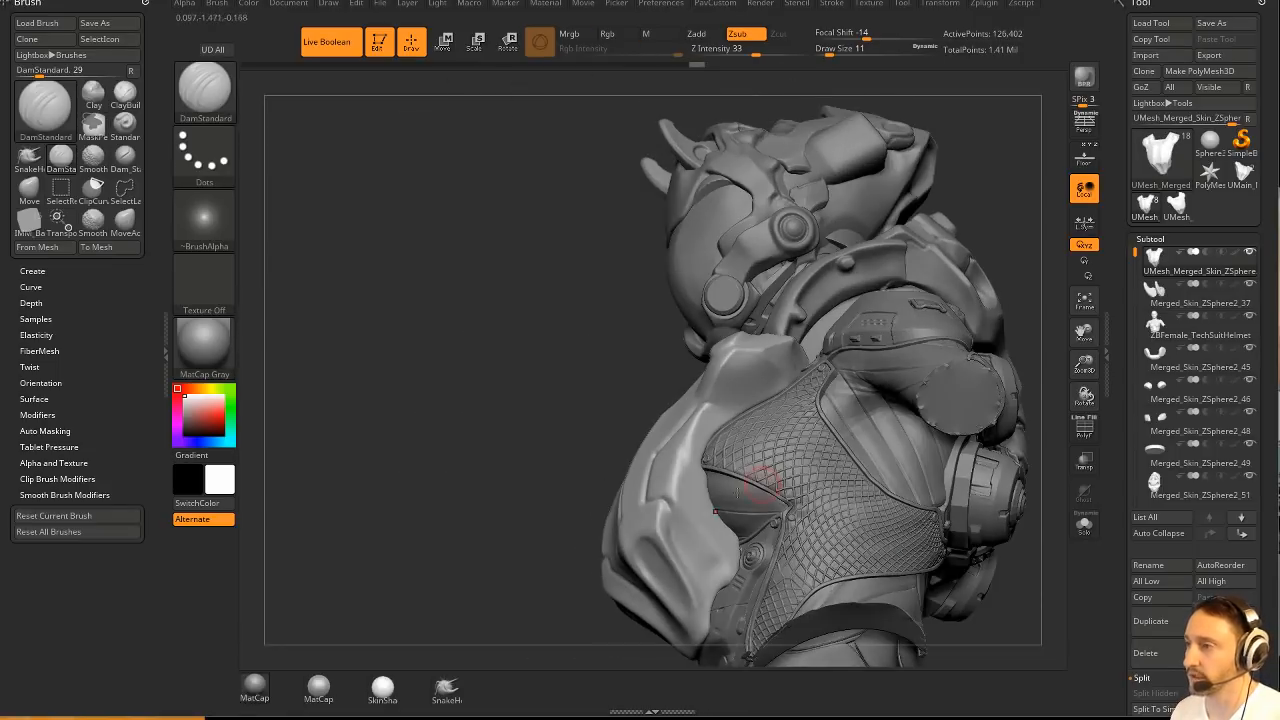
mouse_move(553, 650)
mouse_down()
mouse_move(674, 625)
mouse_move(570, 507)
mouse_up()
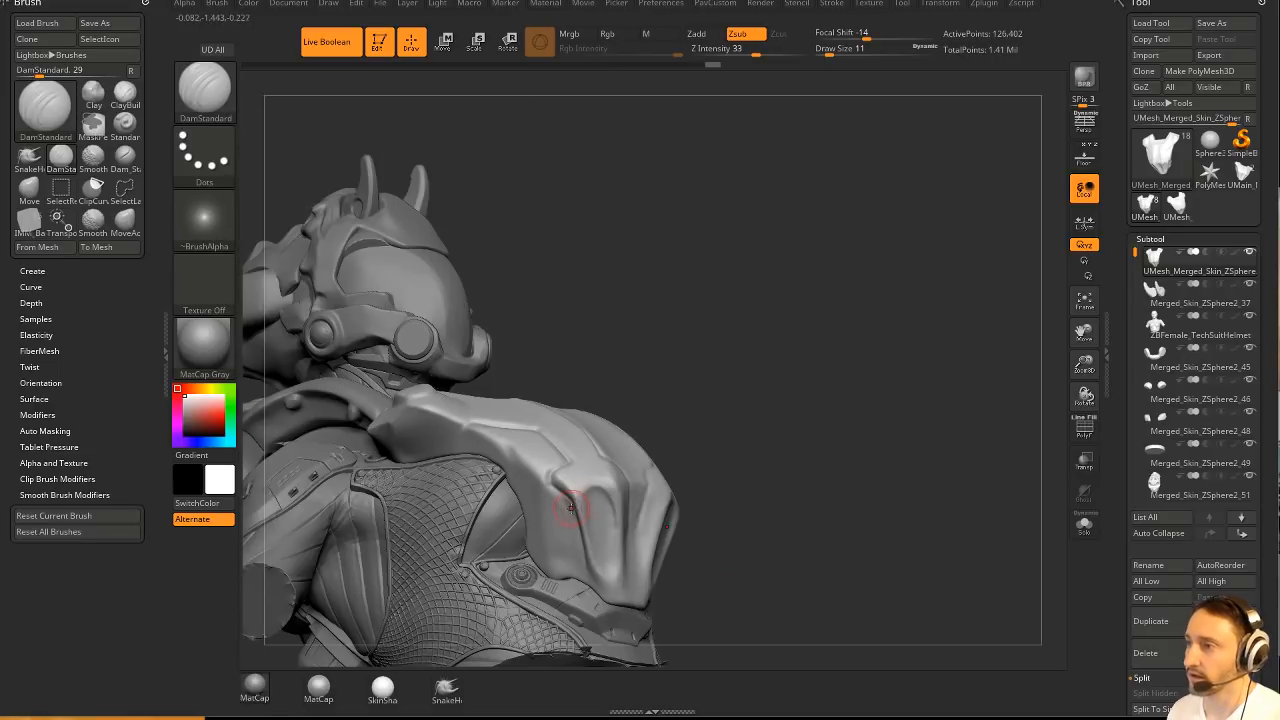
mouse_move(577, 580)
mouse_down()
mouse_move(798, 510)
mouse_move(787, 270)
mouse_move(980, 366)
mouse_move(987, 385)
mouse_move(946, 373)
mouse_up()
Polish the chest plate's side panels with hPolish at draw size 22 and update its DynaMesh.
key(b)
key(h)
key(p)
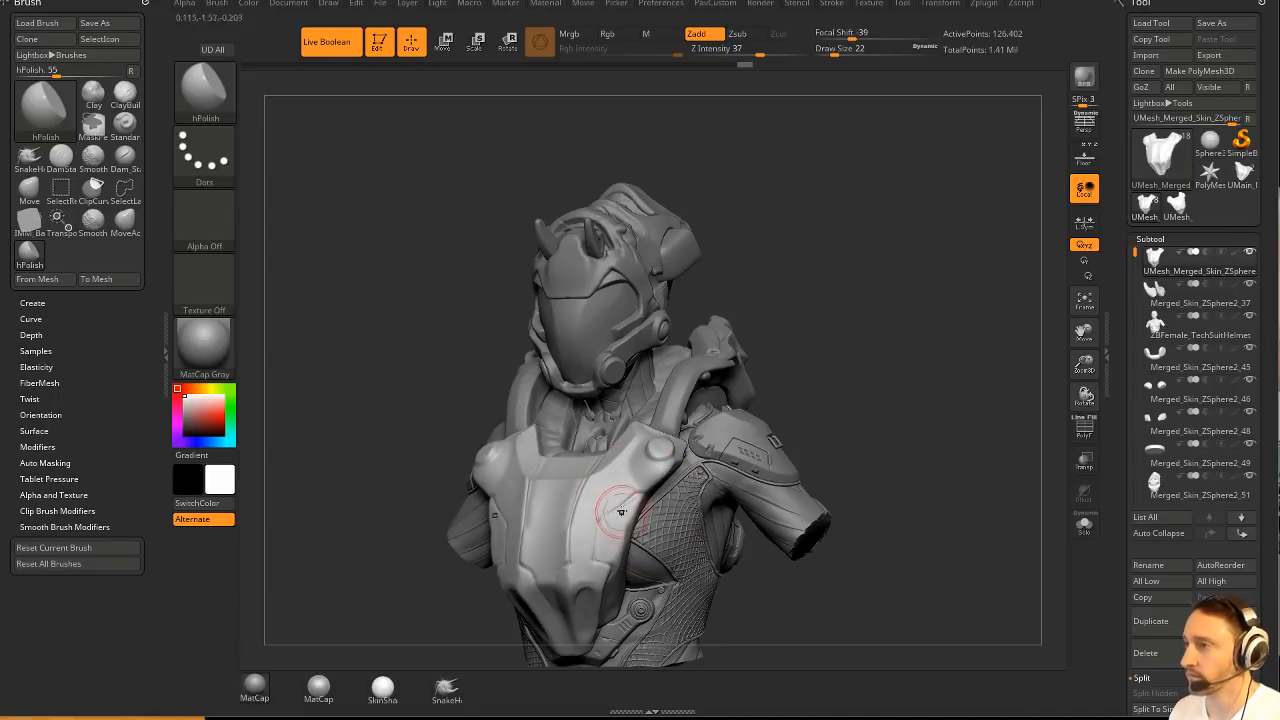
mouse_move(907, 359)
ctrl+mouse_down()
mouse_move(938, 407)
mouse_move(954, 380)
mouse_move(930, 360)
ctrl+mouse_up()
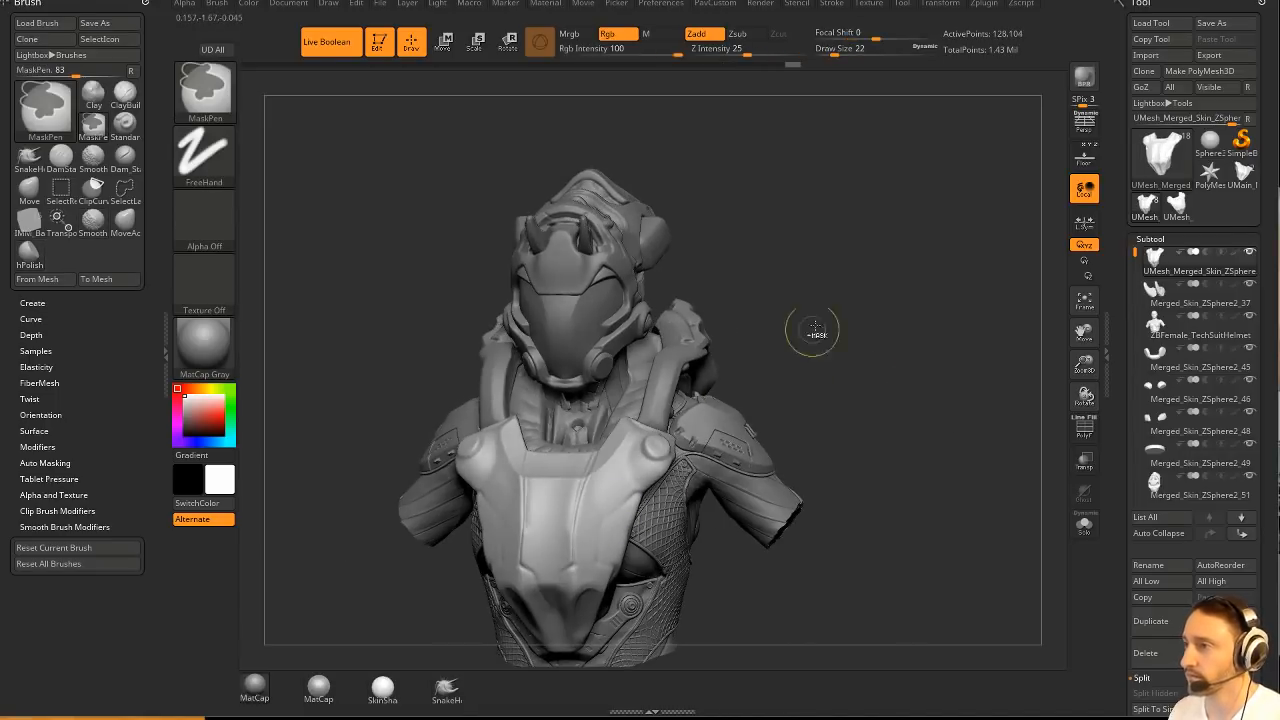
Examine the full-body ZBFemaleArmor figure and its separate armor subtools from the front, side and back.
drag(917, 449, 946, 357)
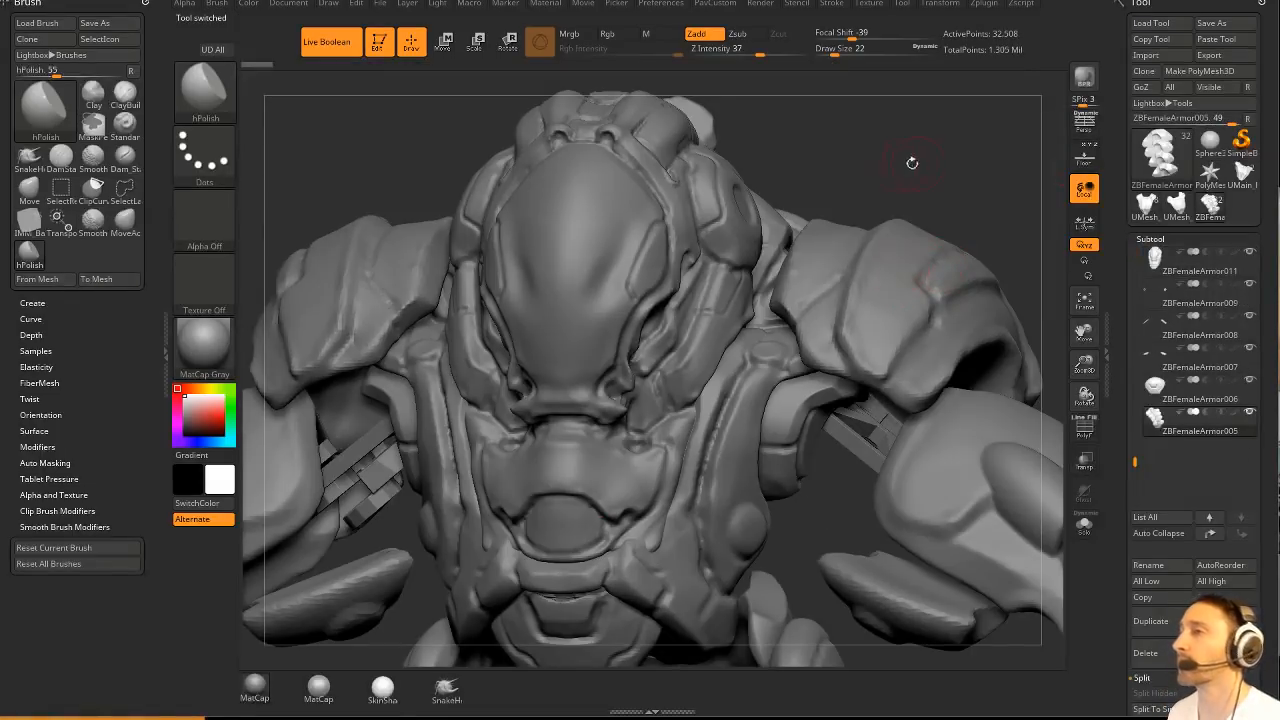
alt+drag(912, 162, 955, 240)
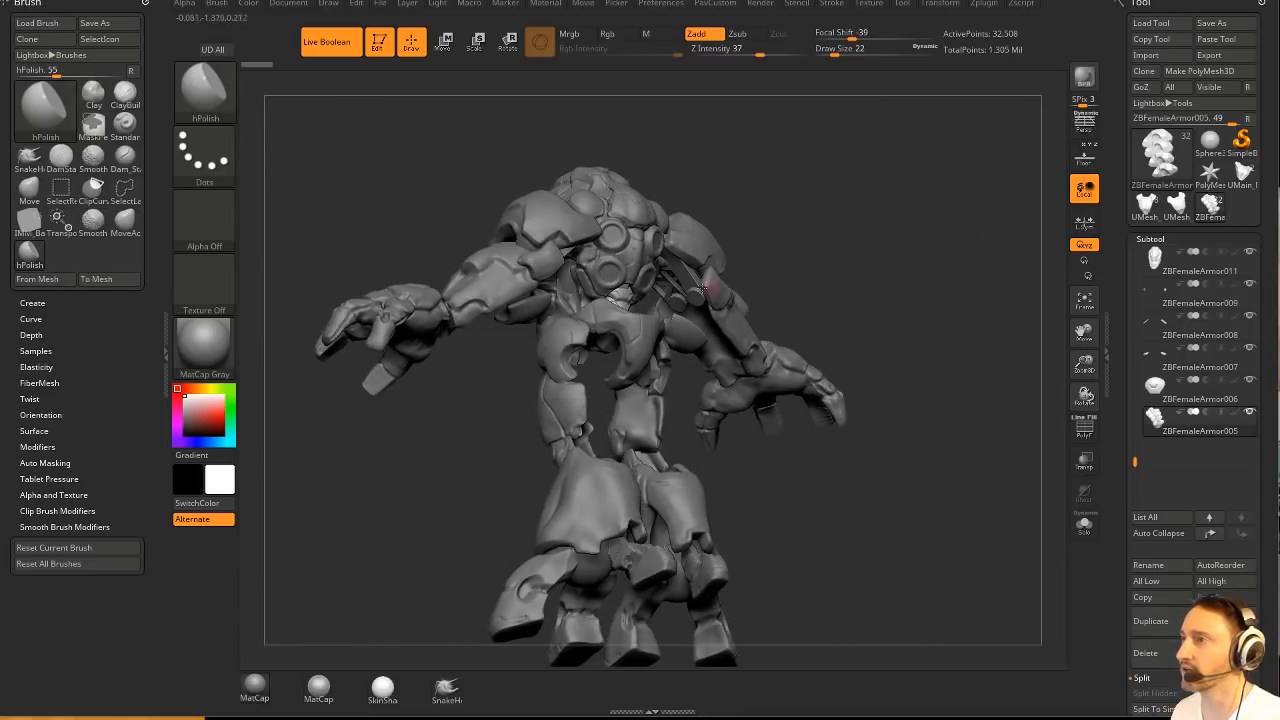
alt+click(708, 287)
drag(934, 180, 640, 232)
alt+click(640, 232)
drag(771, 228, 888, 198)
key(w)
click(690, 205)
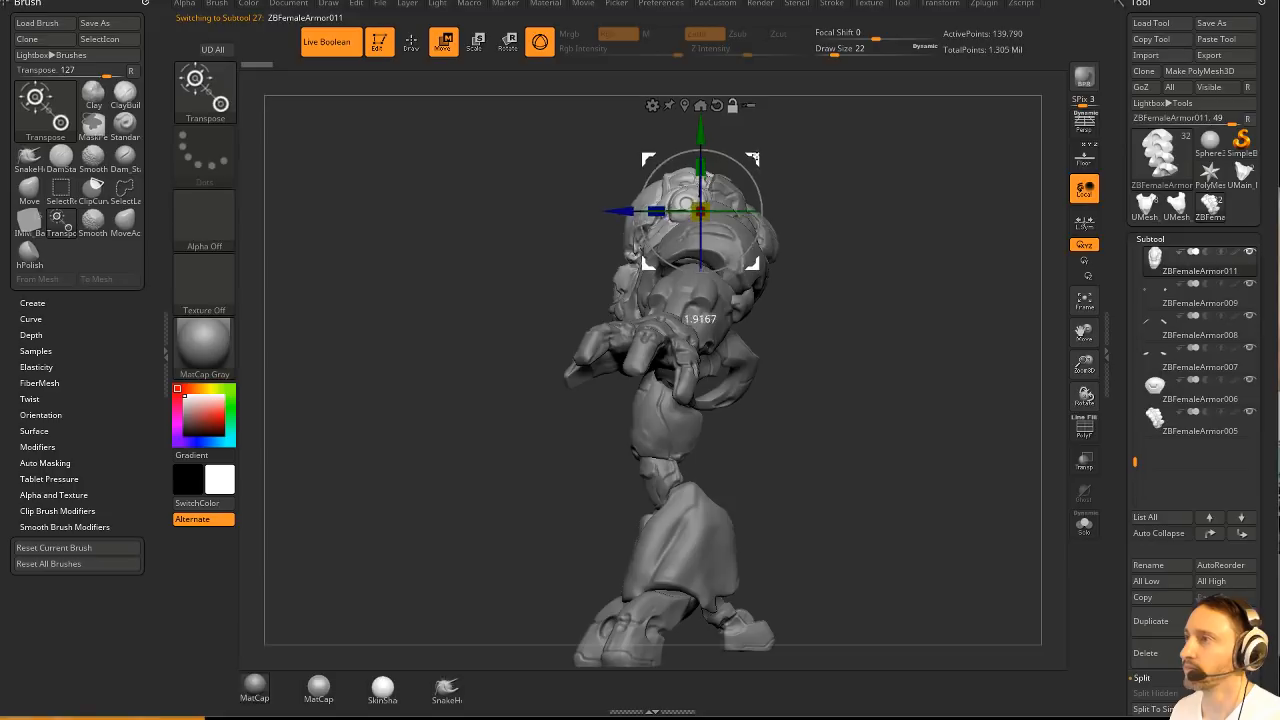
mouse_move(735, 168)
mouse_down()
mouse_move(857, 277)
mouse_move(1014, 277)
mouse_move(941, 287)
mouse_move(1014, 207)
mouse_move(1100, 210)
mouse_move(946, 222)
mouse_move(917, 210)
mouse_up()
key(q)
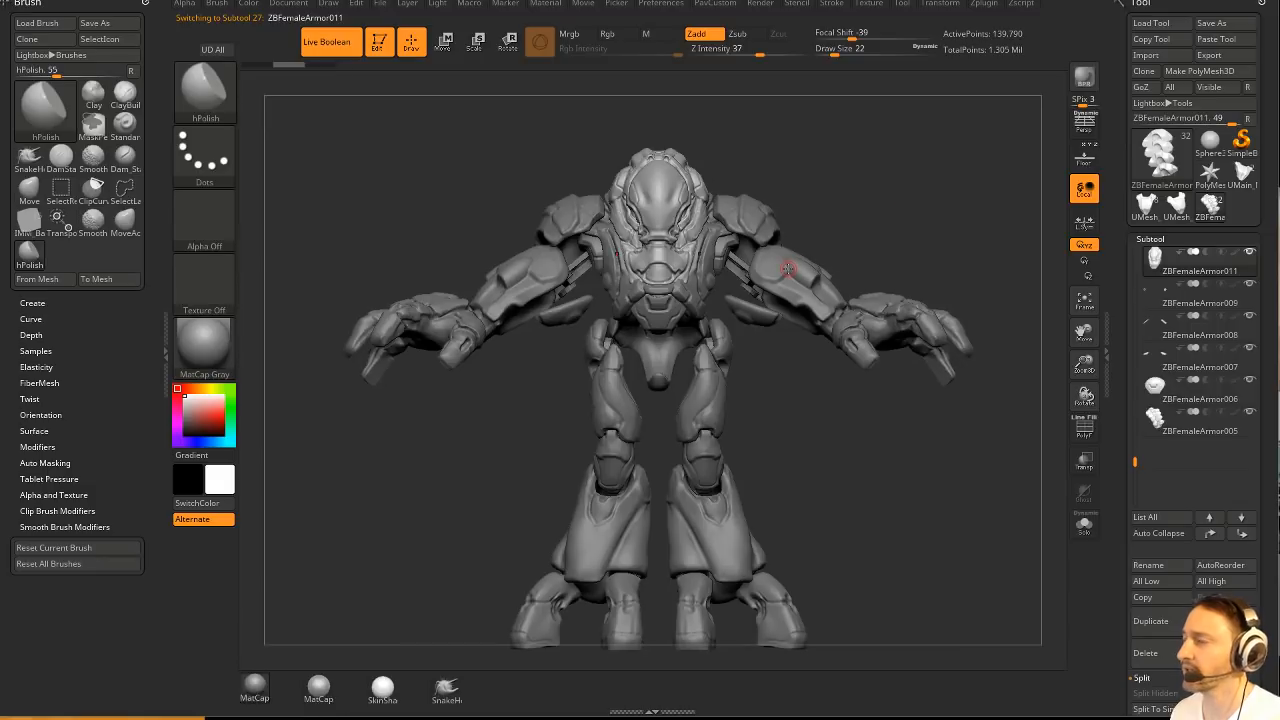
Select the Standard brush with draw size 41 and view the full-body armor at an angle.
mouse_move(862, 153)
mouse_down()
mouse_move(852, 206)
mouse_move(871, 217)
mouse_move(859, 216)
mouse_up()
key(b)
key(s)
key(t)
key(s)
mouse_move(859, 216)
mouse_down()
mouse_move(809, 231)
mouse_move(868, 242)
mouse_move(823, 251)
mouse_move(914, 259)
mouse_move(889, 194)
mouse_move(1055, 183)
mouse_up()
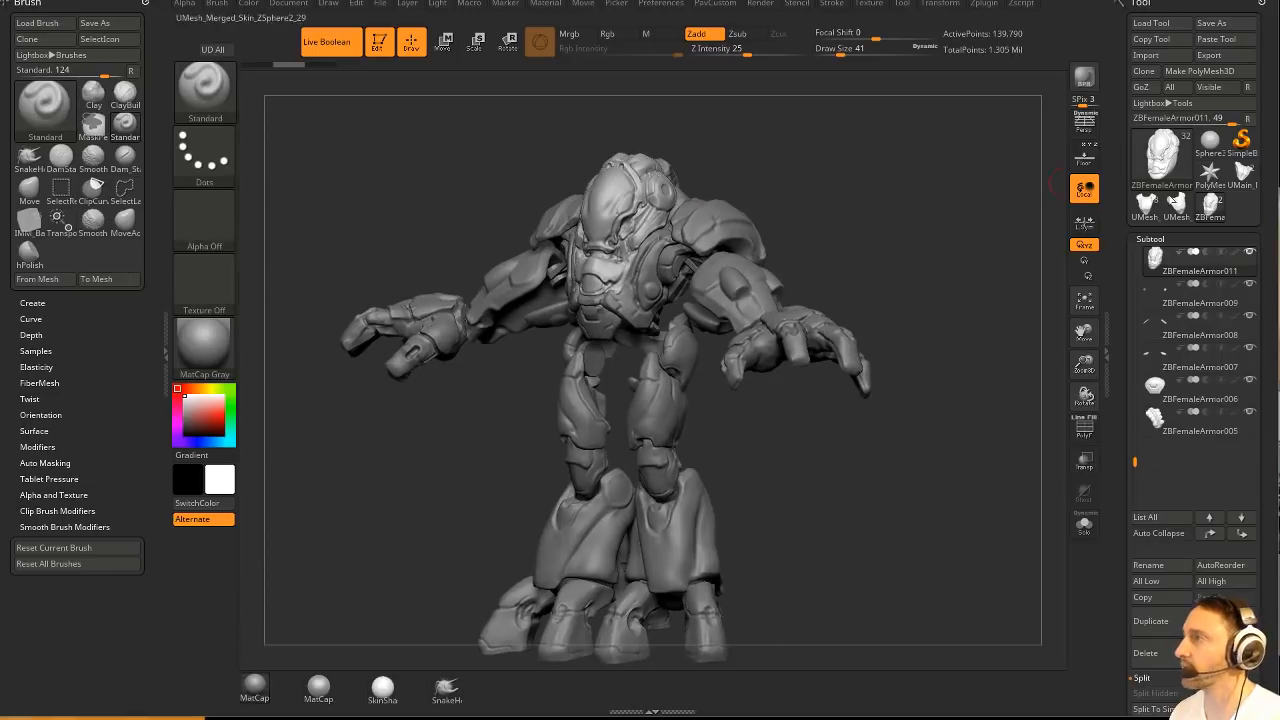
Remove the leftover UMain_Merged_Skin and single-subtool UMesh_Merged_Skin tools and return to the full armored bust.
click(1173, 212)
click(1151, 208)
click(1241, 181)
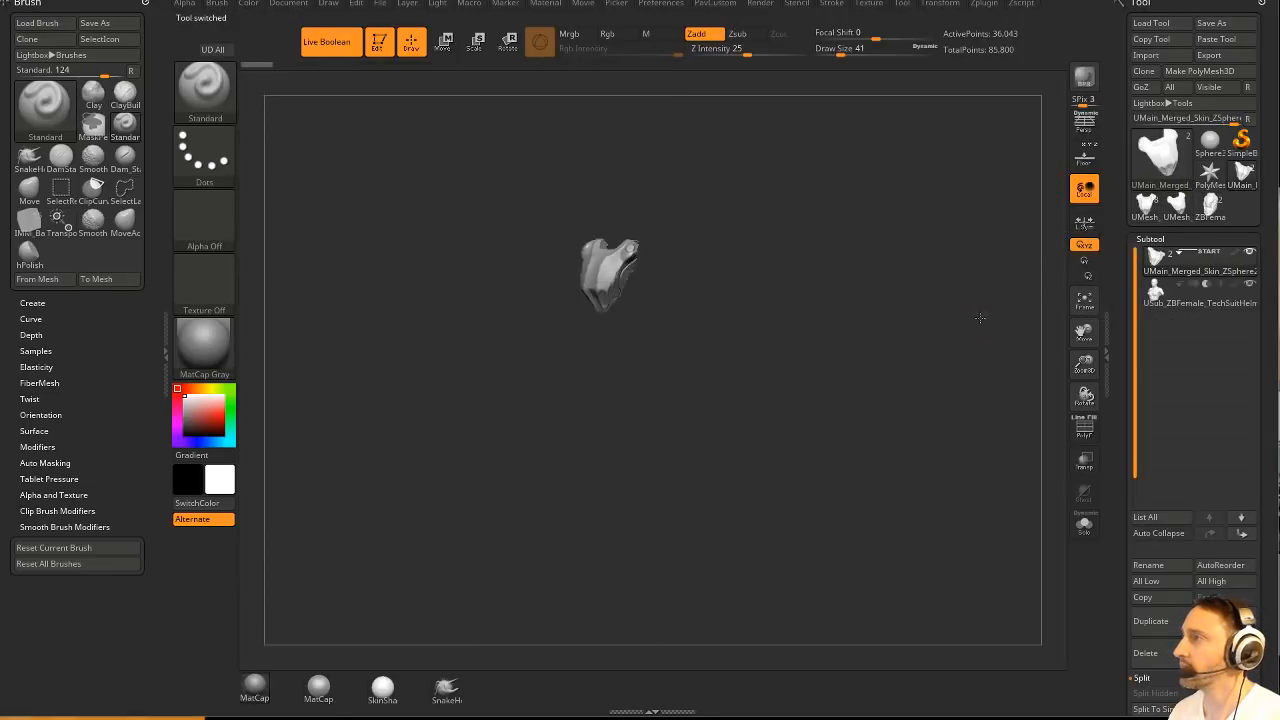
click(1210, 172)
click(1242, 176)
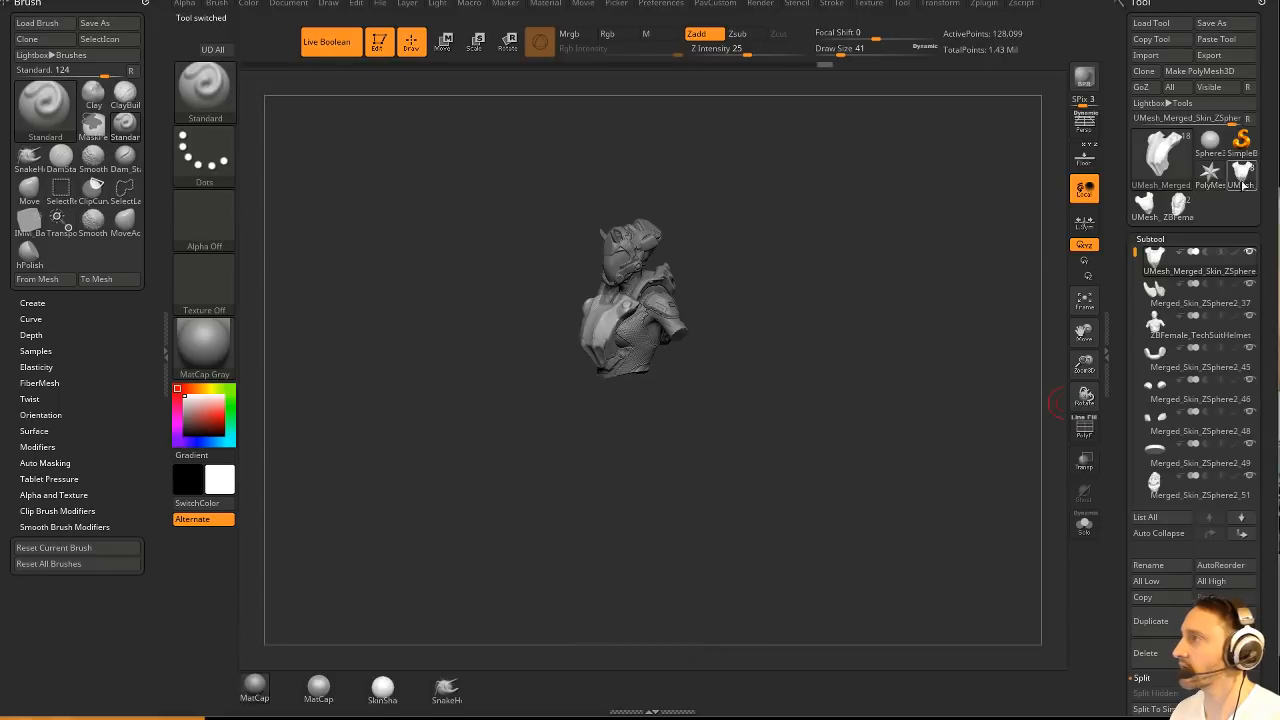
click(1143, 208)
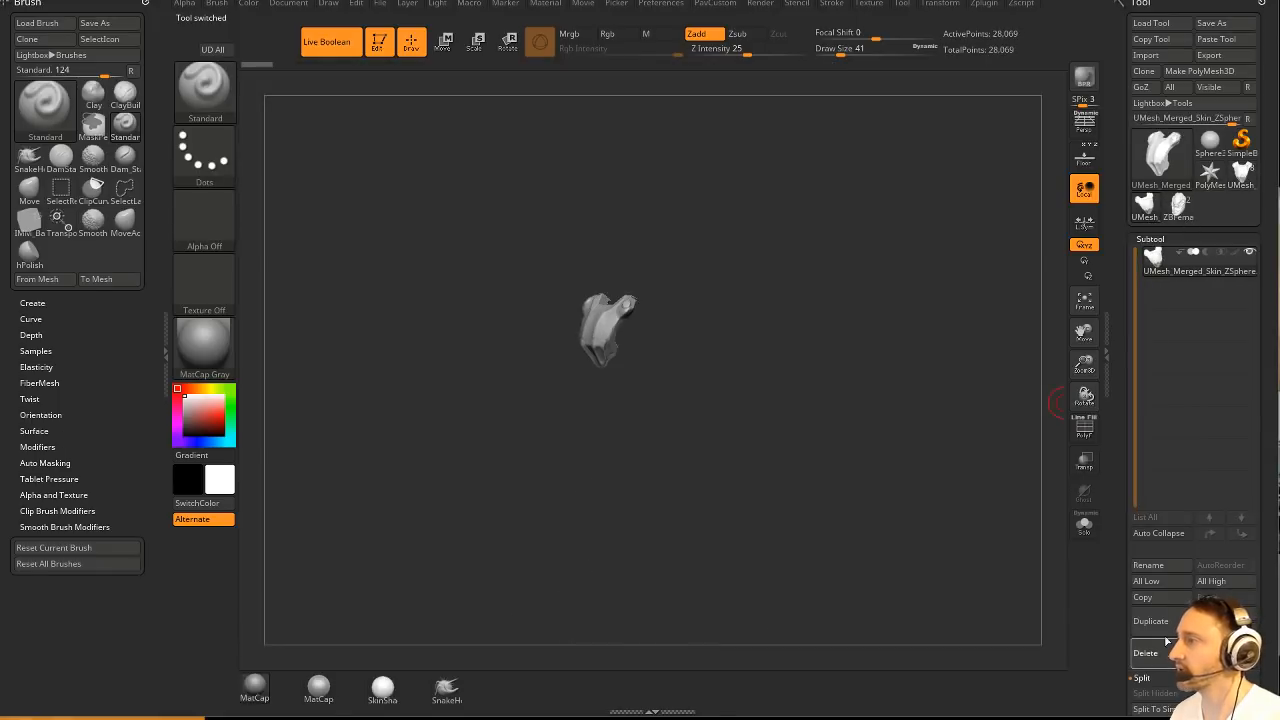
click(1210, 172)
click(1150, 207)
mouse_move(976, 467)
mouse_down()
mouse_move(1011, 451)
mouse_move(976, 446)
mouse_up()
click(1242, 178)
drag(896, 328, 986, 513)
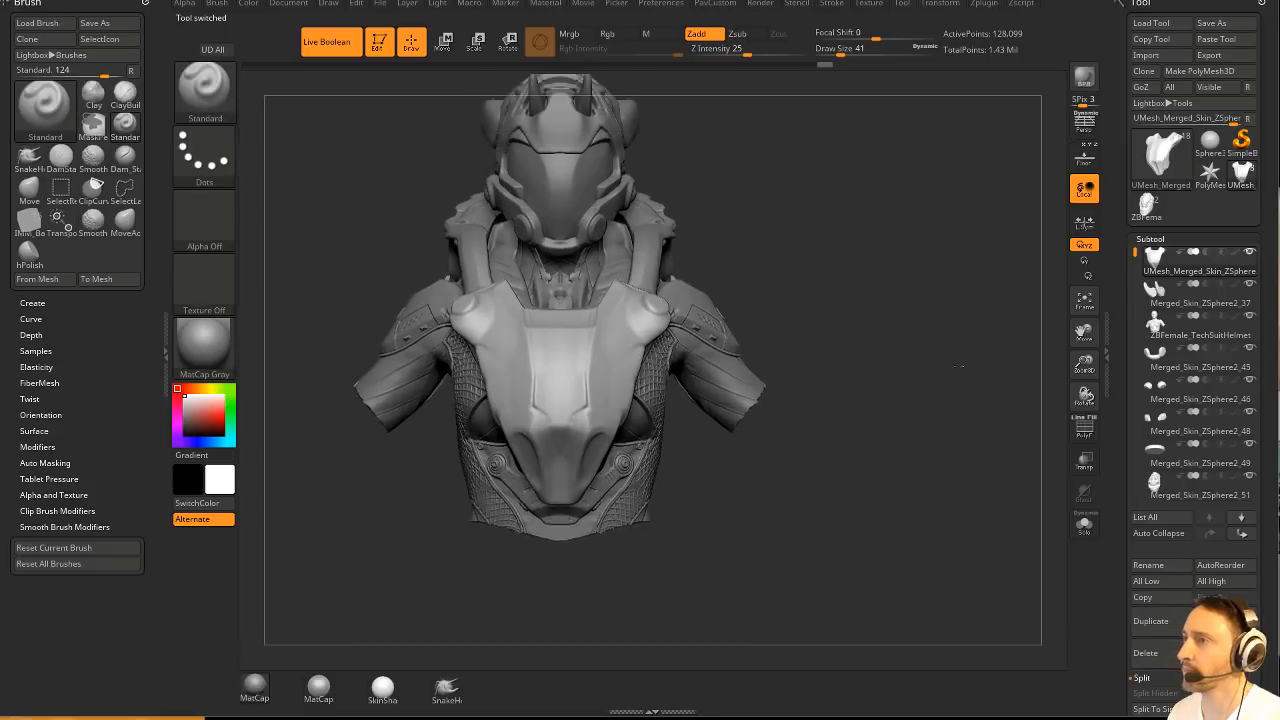
Select the upper back armor piece and reshape it with the Move brush at draw size 35.
drag(972, 376, 794, 356)
alt+click(684, 313)
alt+click(794, 356)
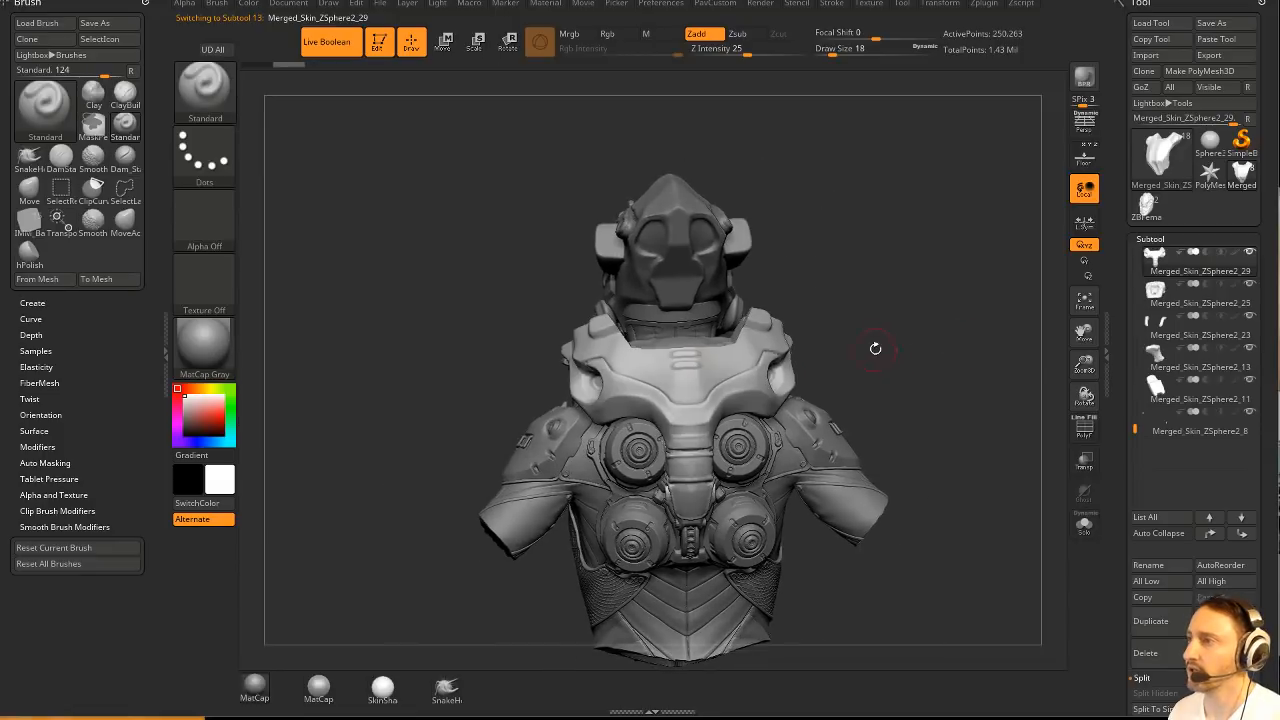
mouse_move(875, 348)
alt+mouse_down()
mouse_move(902, 318)
mouse_move(891, 346)
mouse_move(815, 319)
alt+mouse_up()
key(bracketright)
key(bracketright)
key(bracketright)
key(b)
key(m)
key(v)
drag(676, 418, 678, 440)
key(bracketleft)
key(bracketleft)
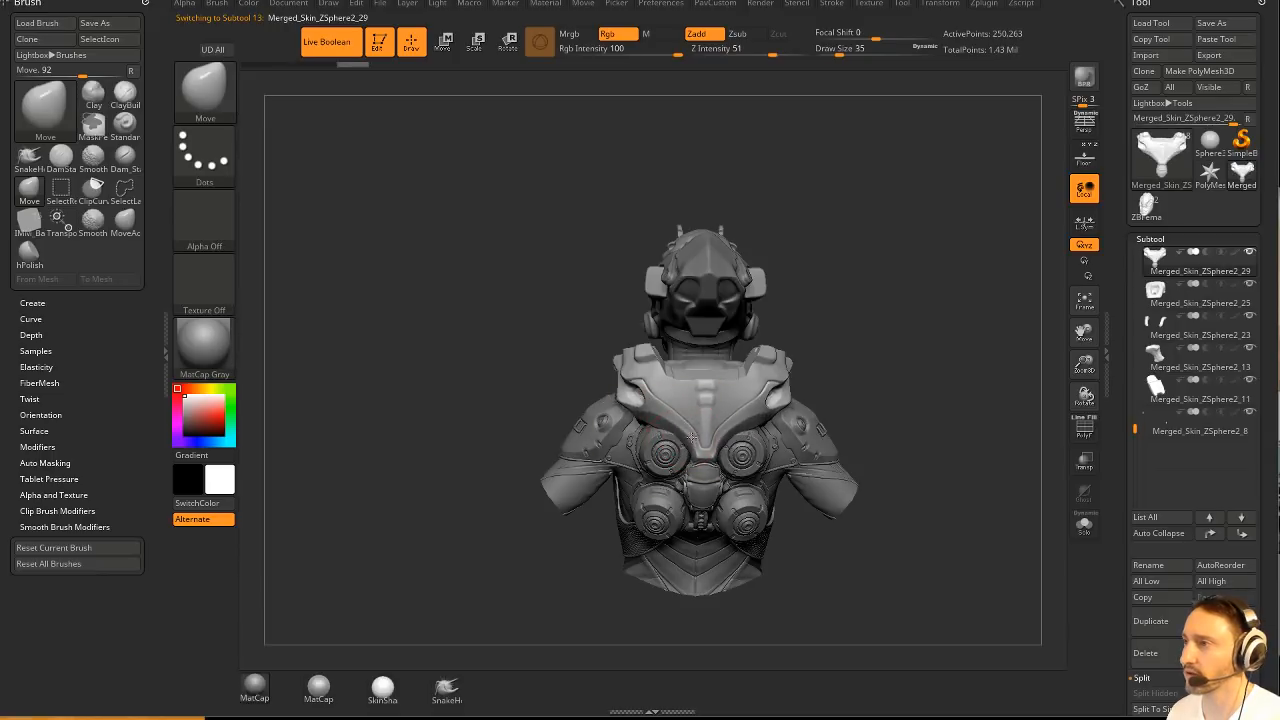
drag(876, 393, 765, 405)
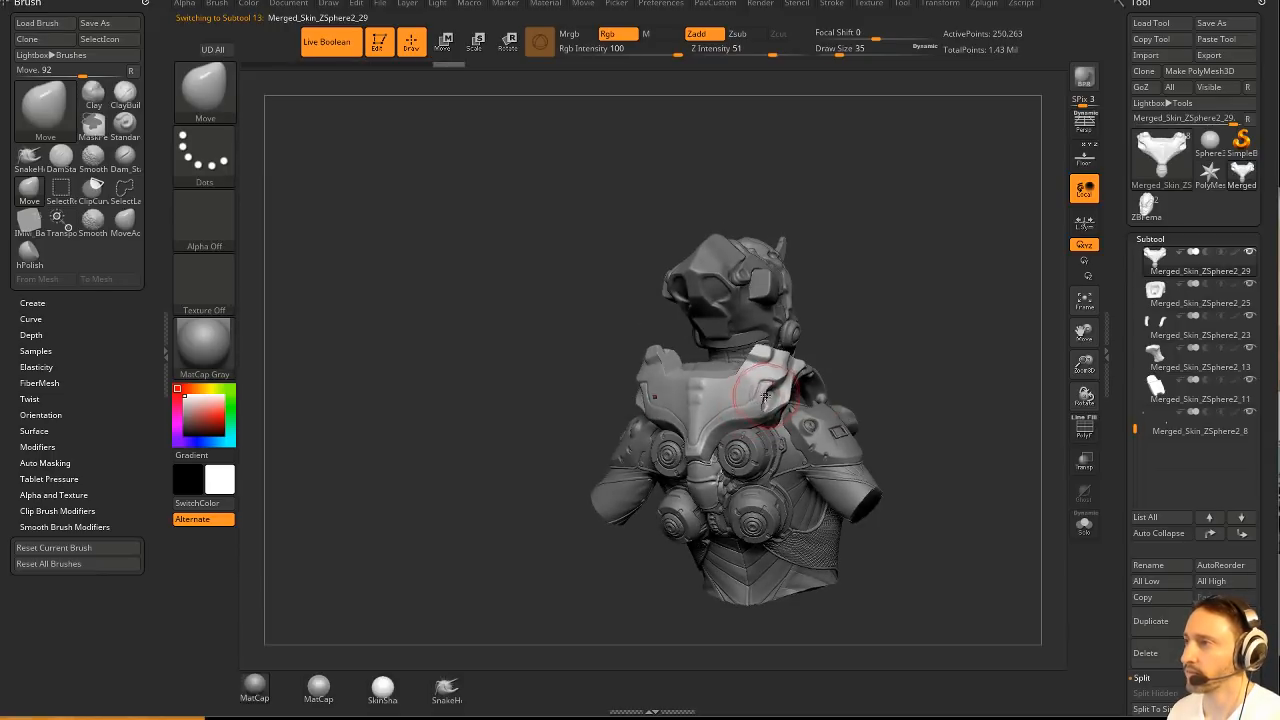
drag(974, 343, 926, 323)
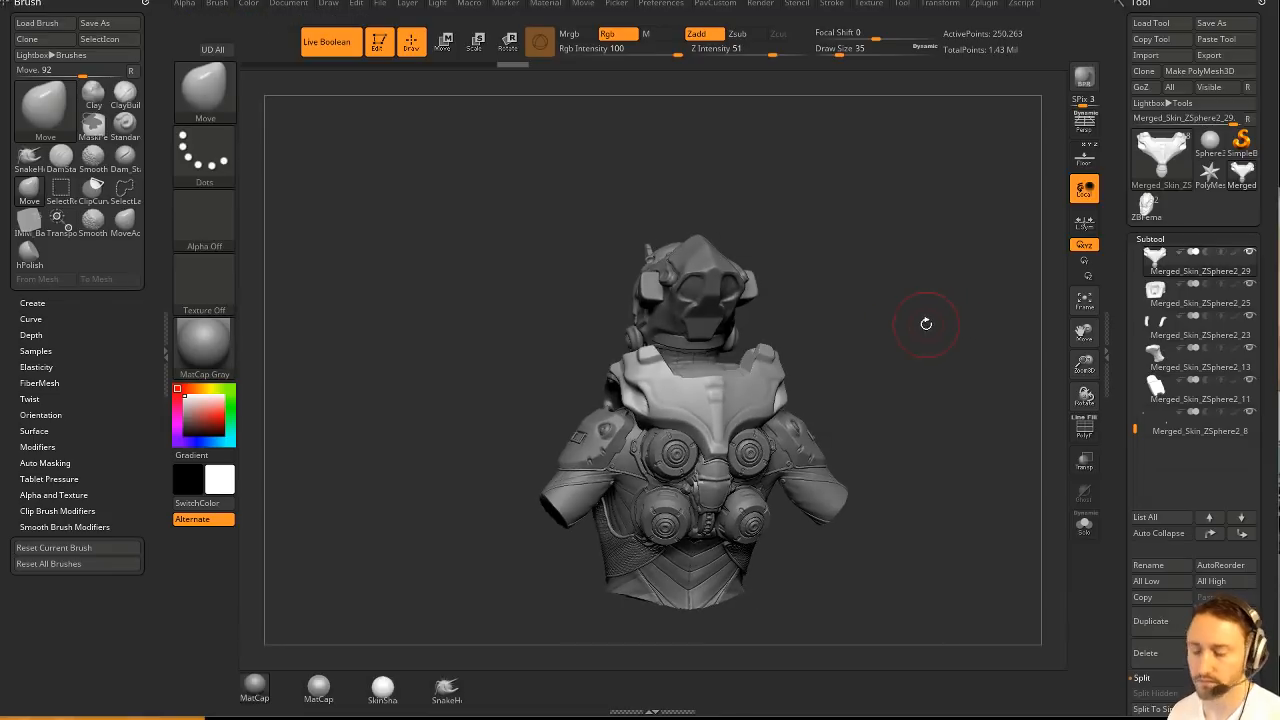
Lower the DynaMesh resolution and blur and remesh the upper back armor piece.
key(grave)
click(886, 207)
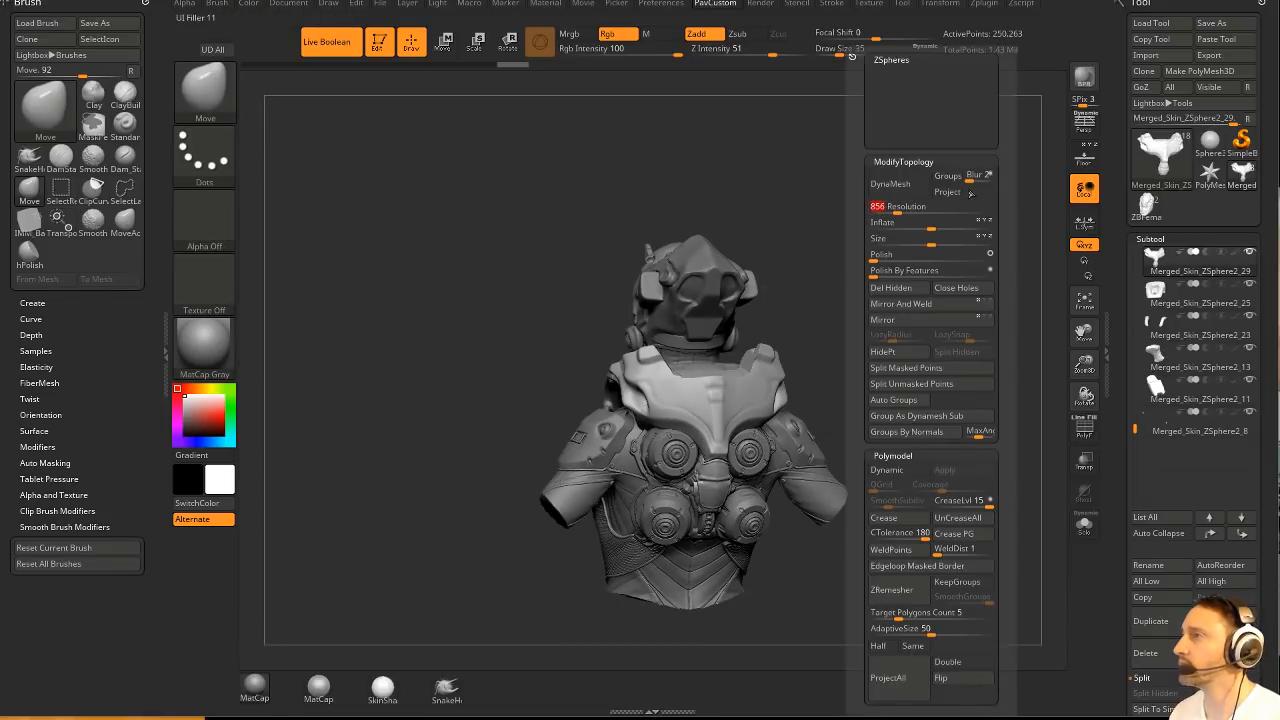
drag(978, 178, 959, 178)
mouse_move(853, 334)
mouse_down()
mouse_move(880, 306)
mouse_move(764, 311)
mouse_up()
Flatten the side faces of the upper back armor piece with TrimDynamic at draw size 35.
key(b)
key(t)
key(d)
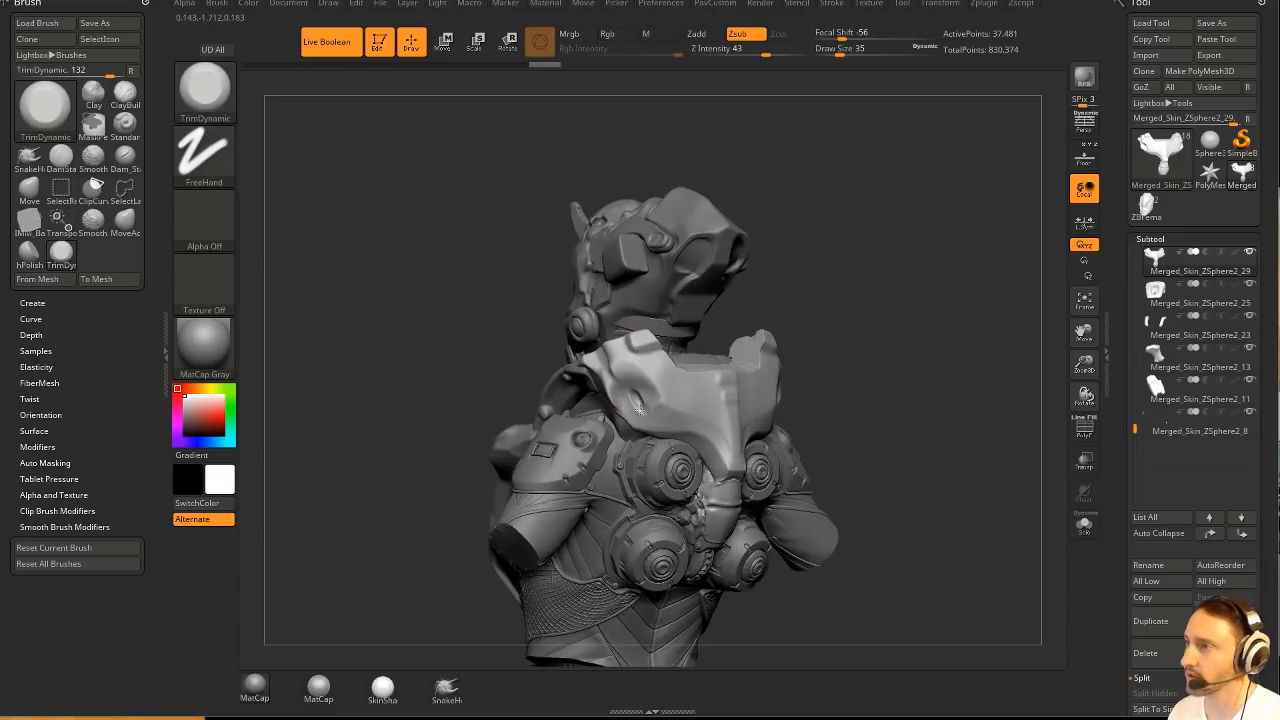
drag(640, 410, 637, 398)
drag(776, 322, 741, 329)
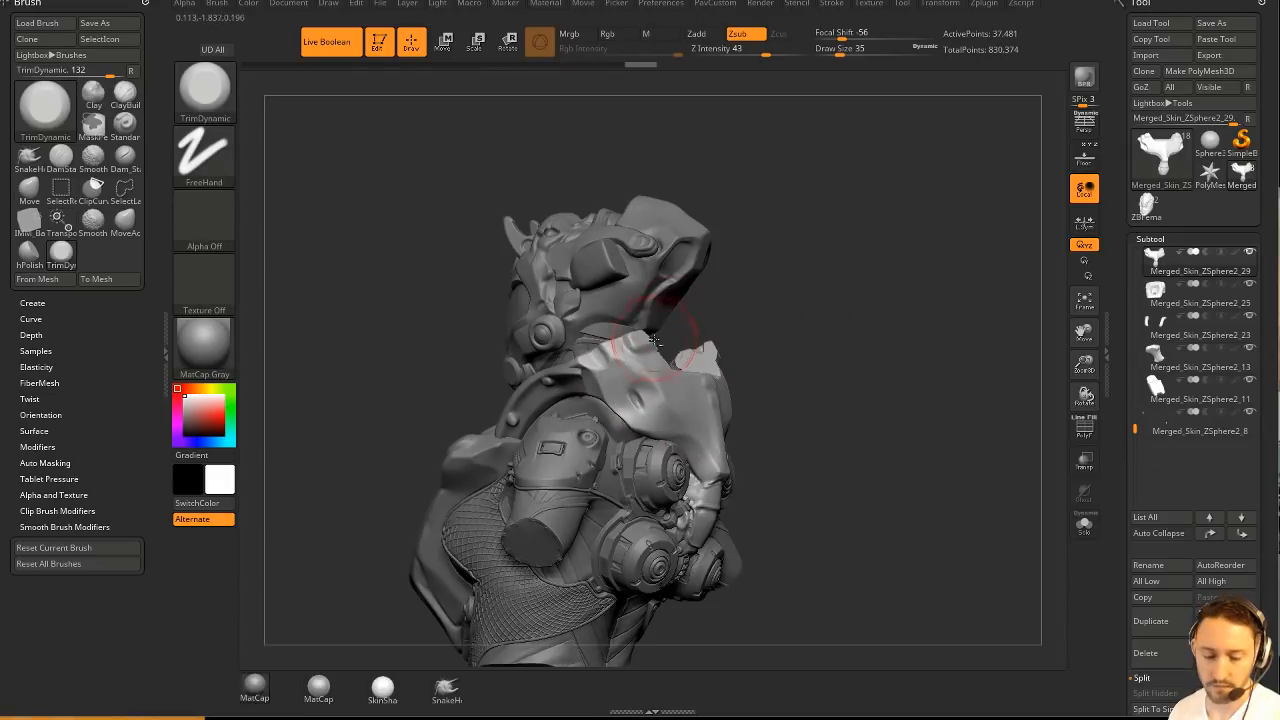
Polish the side planes of the upper back armor piece with hPolish at draw size 46.
key(b)
key(h)
key(p)
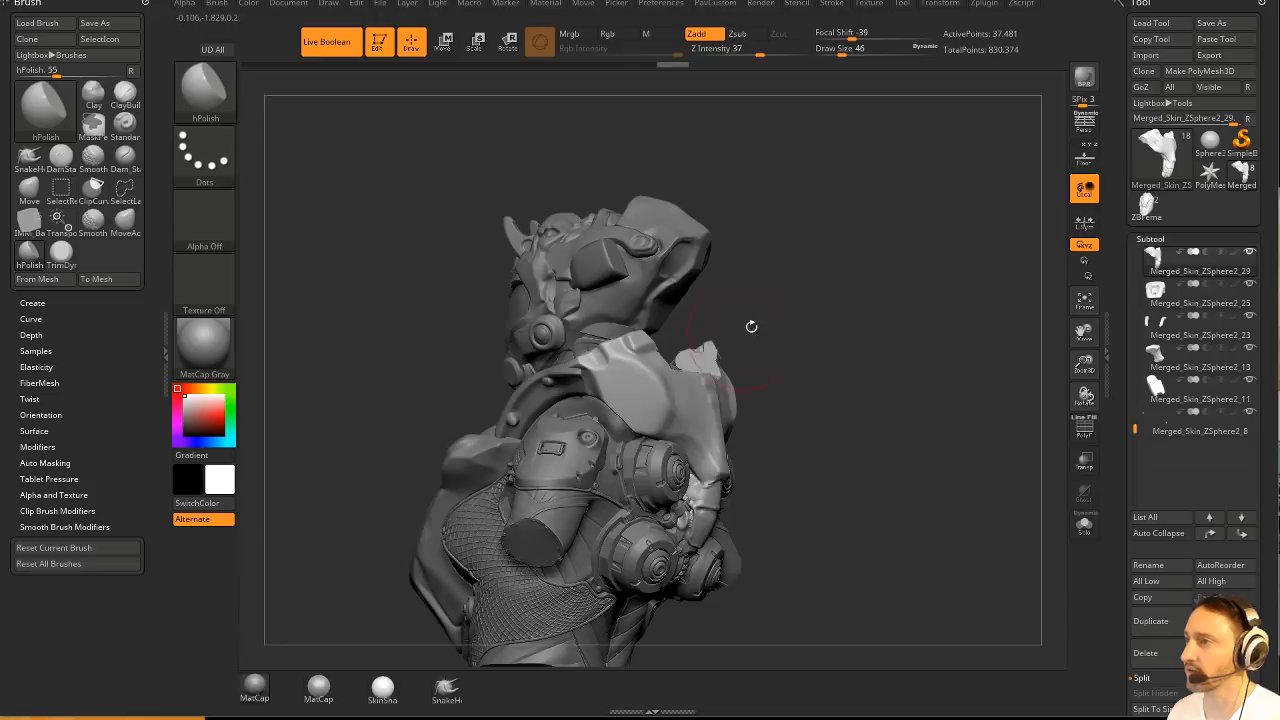
drag(751, 326, 643, 383)
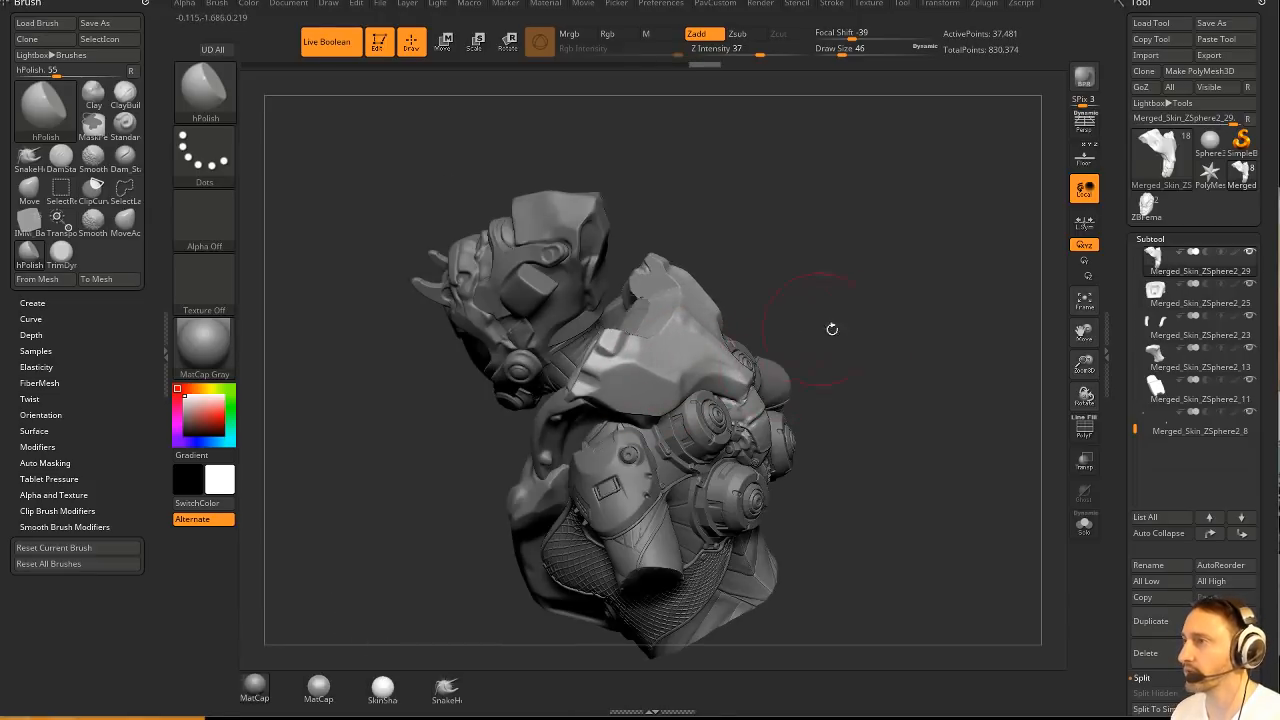
Cut back the lower edge of the upper back armor piece into a cleaner, more angular outline.
drag(832, 329, 706, 337)
mouse_move(835, 256)
mouse_down()
mouse_move(666, 422)
mouse_move(914, 223)
mouse_move(719, 385)
mouse_move(894, 280)
mouse_move(880, 330)
mouse_move(904, 374)
mouse_move(832, 428)
mouse_move(805, 425)
mouse_up()
drag(858, 290, 862, 370)
mouse_move(885, 410)
ctrl+shift+mouse_down()
mouse_move(721, 434)
mouse_move(689, 496)
ctrl+shift+mouse_up()
drag(863, 409, 786, 402)
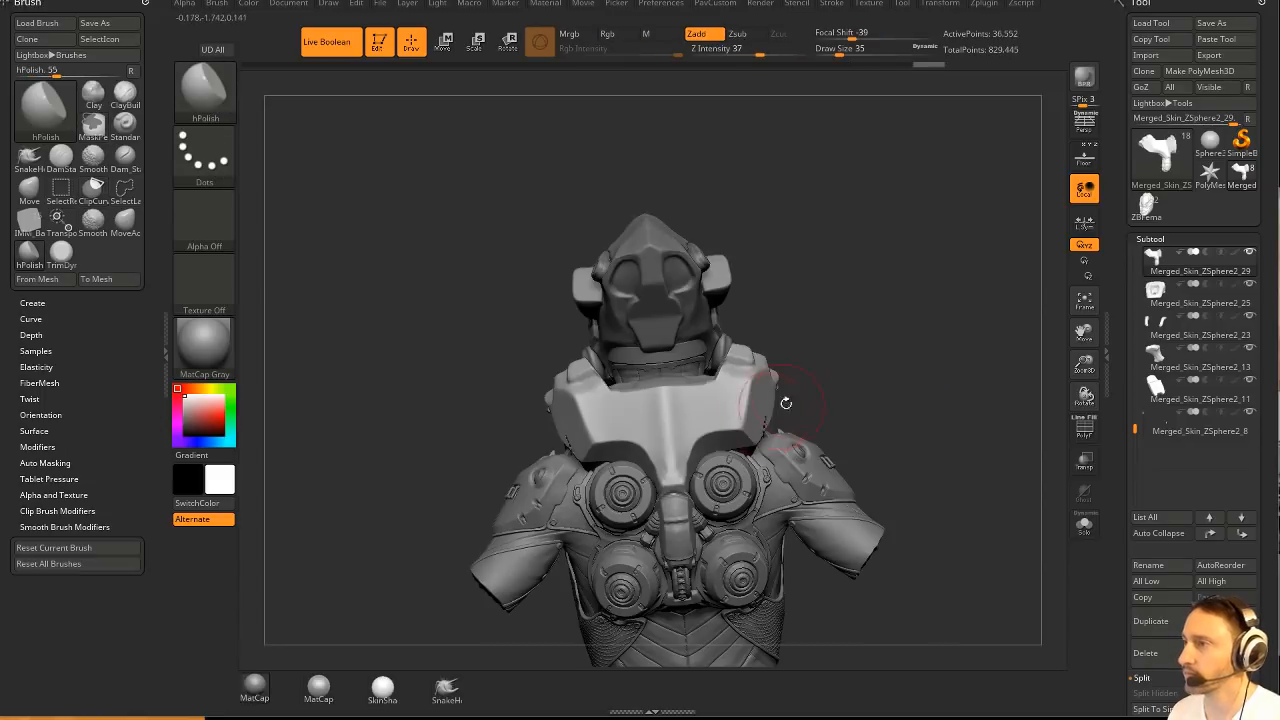
Switch to TrimDynamic and reduce its draw size to 29 for trimming the back armor piece.
key(b)
key(t)
key(d)
drag(925, 388, 869, 408)
key(s)
click(868, 408)
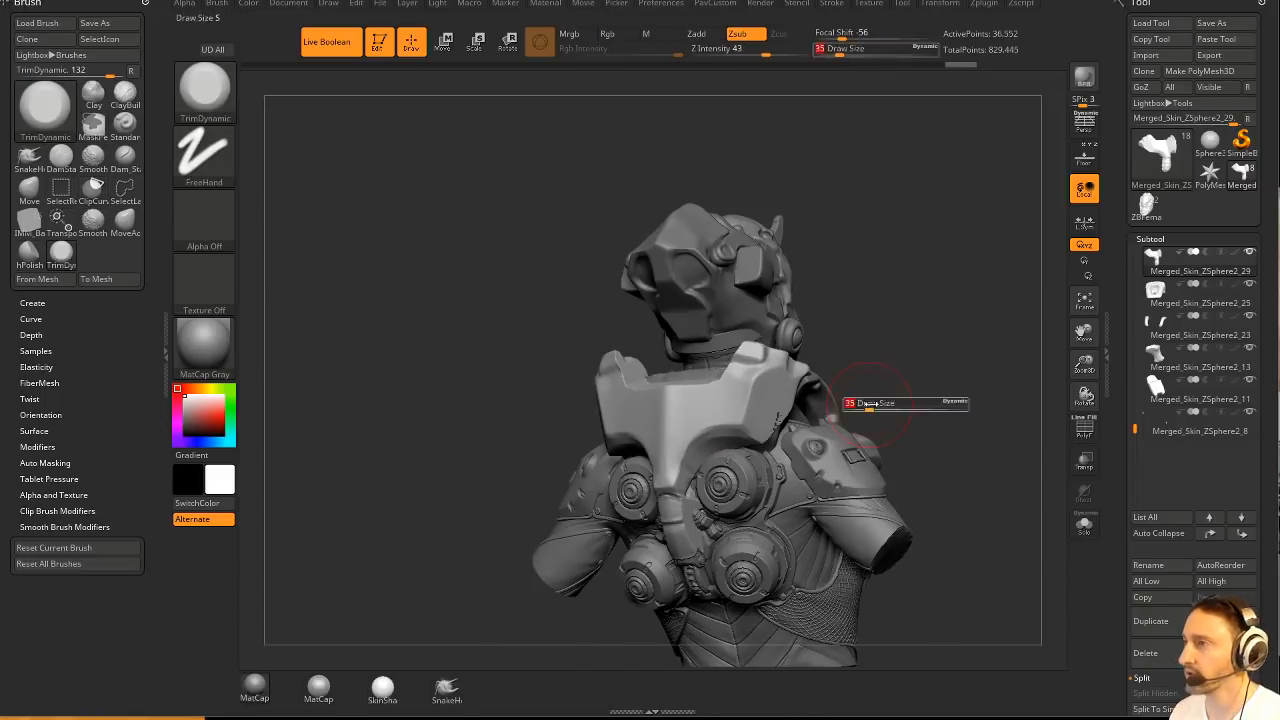
Isolate the back armor piece, hide its unwanted polygons with SelectLasso and delete them.
click(1084, 524)
mouse_move(968, 429)
mouse_down()
mouse_move(900, 411)
mouse_move(949, 354)
mouse_move(945, 395)
mouse_up()
ctrl+shift+click(229, 109)
click(267, 102)
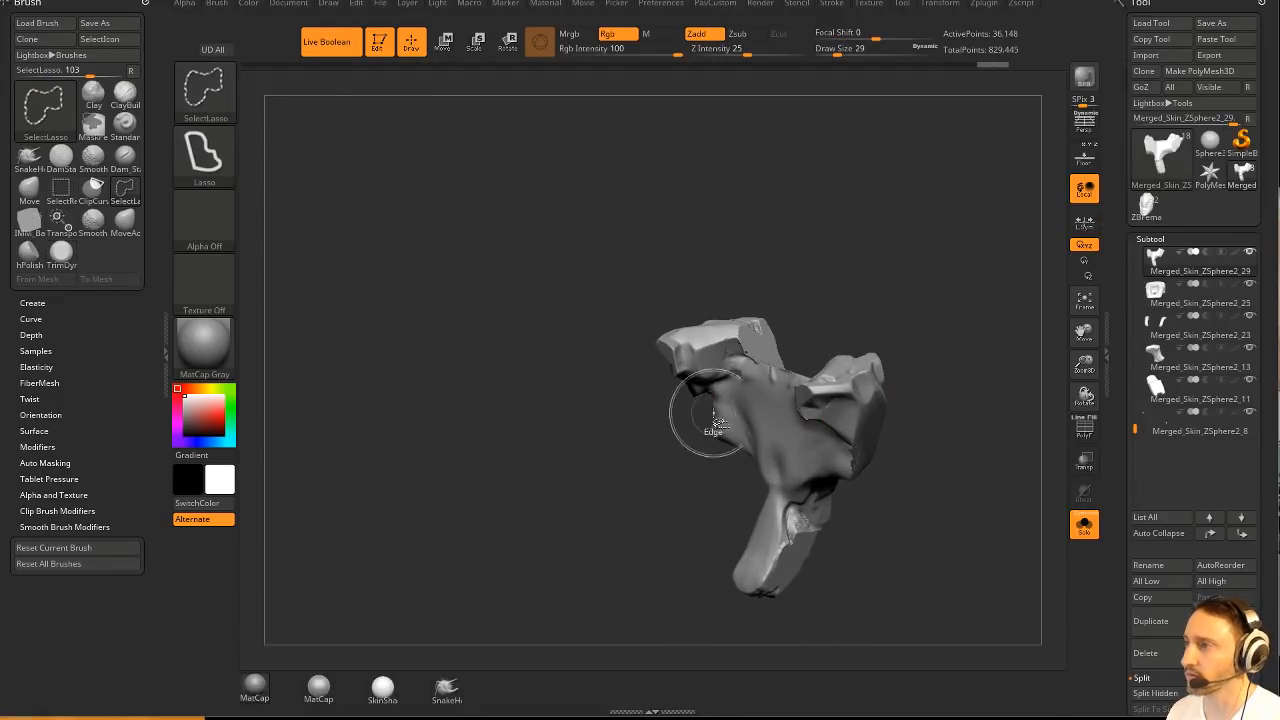
key(space)
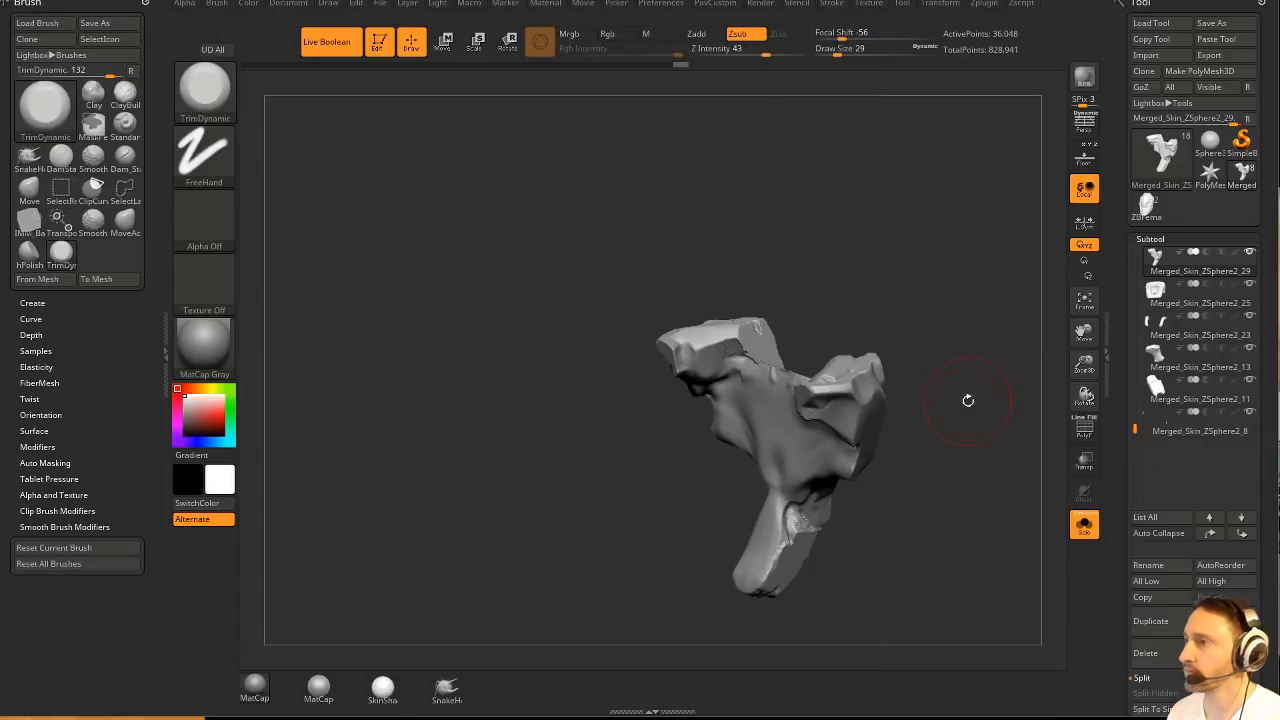
Smooth the inner surface of the back armor piece and show the rest of the bust again.
drag(968, 400, 905, 404)
shift+drag(820, 414, 804, 392)
drag(915, 440, 990, 470)
click(1084, 522)
Rotate the upper back armor piece in side view to adjust its tilt against the back.
drag(905, 350, 852, 373)
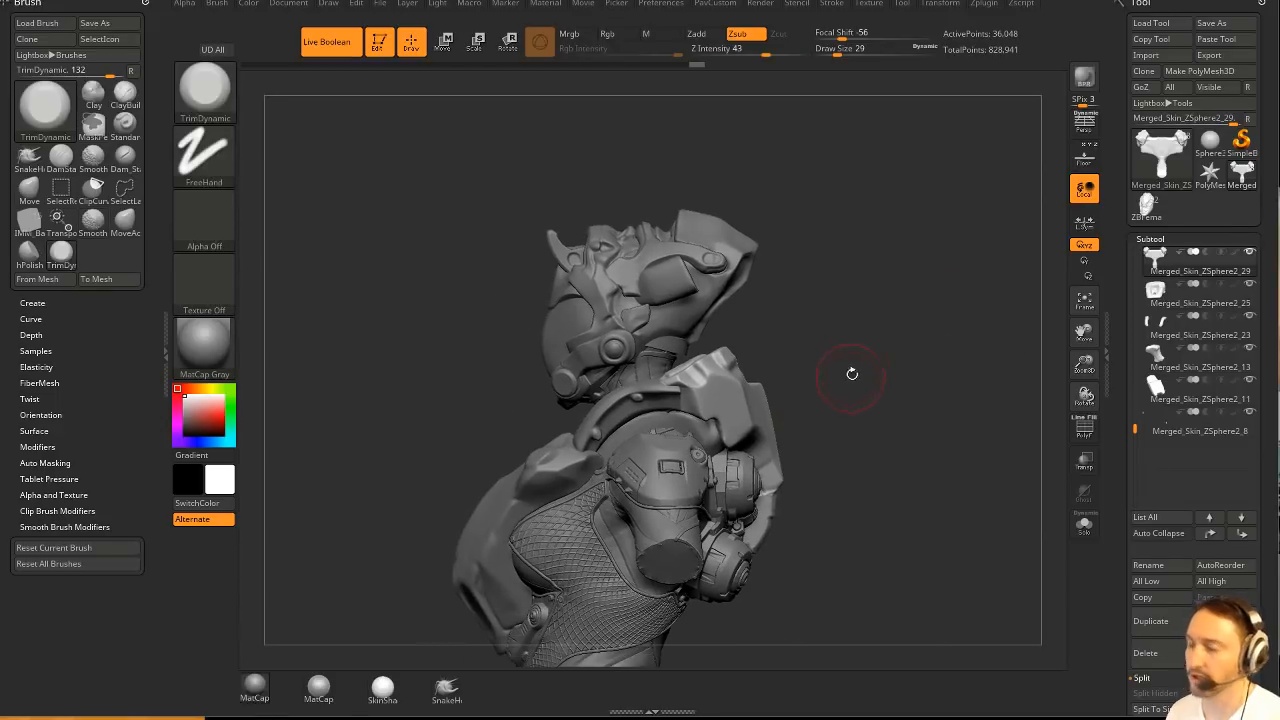
key(r)
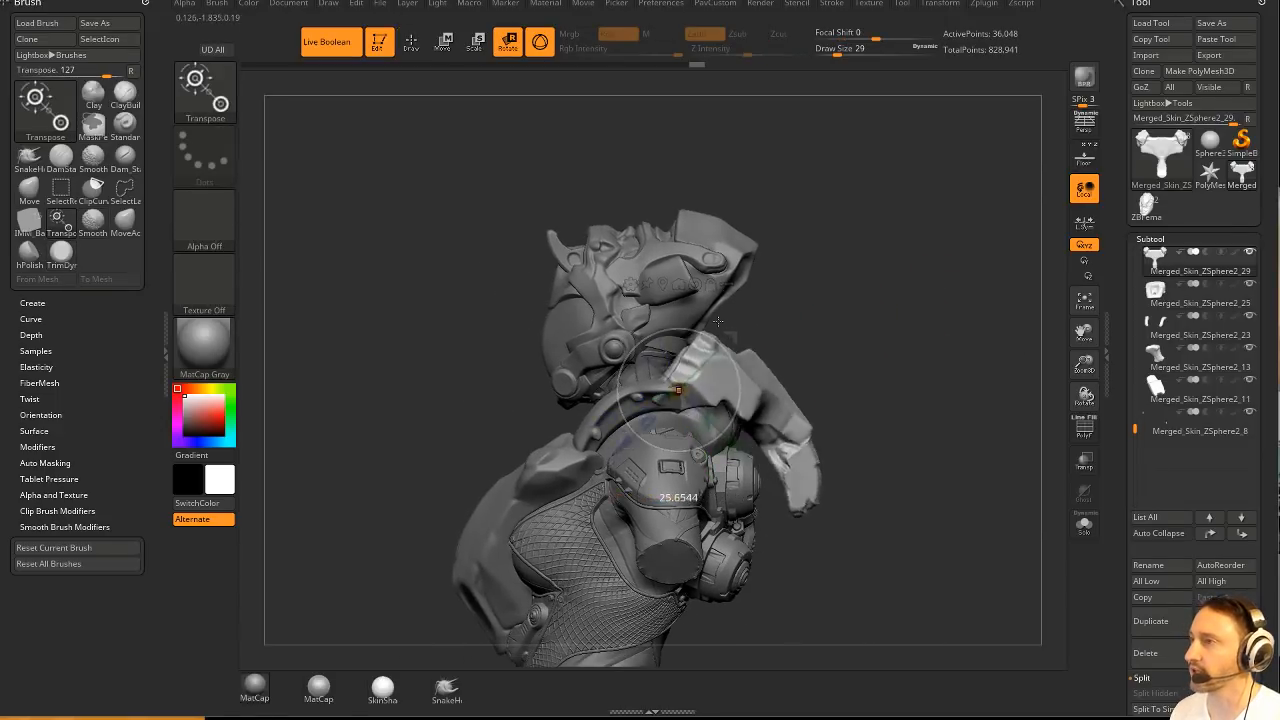
drag(718, 321, 686, 311)
drag(898, 262, 965, 290)
Try to reposition the chest plate in side view using a pivot at its lower tip.
alt+click(620, 422)
drag(890, 338, 914, 160)
key(f)
key(w)
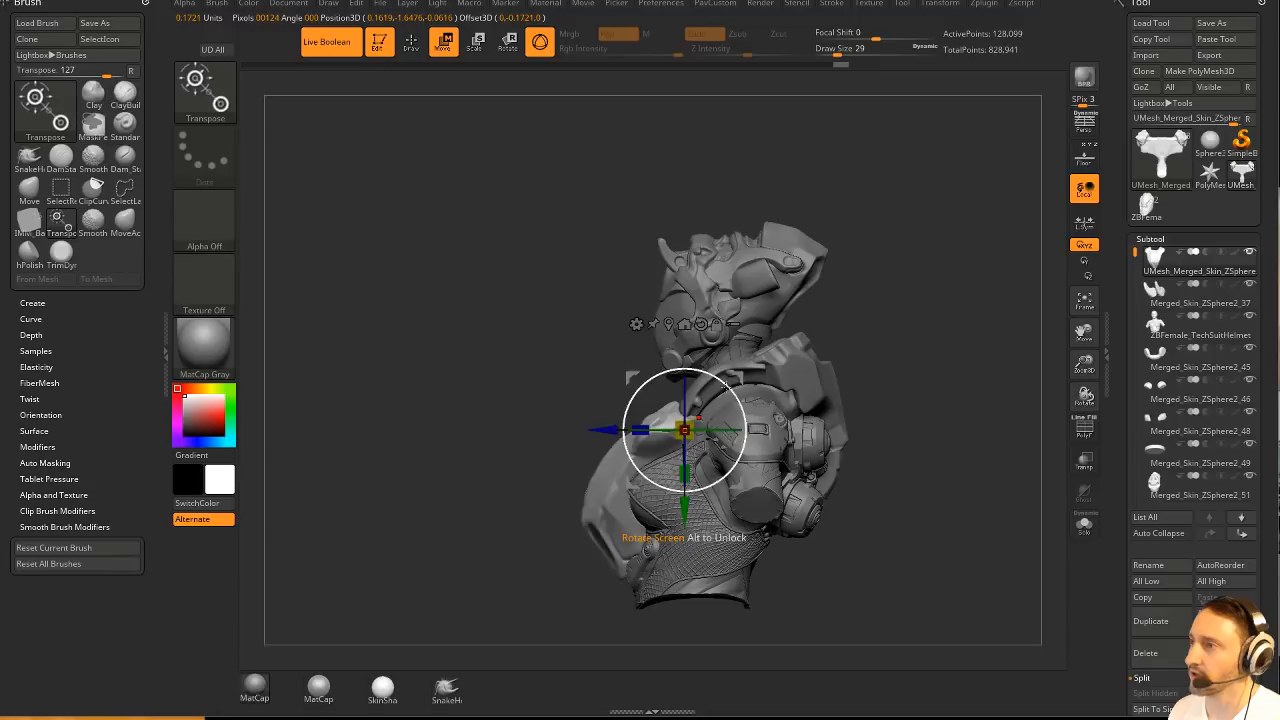
mouse_move(837, 398)
mouse_down()
mouse_move(1000, 377)
mouse_move(844, 387)
mouse_up()
key(ctrl+z)
click(628, 558)
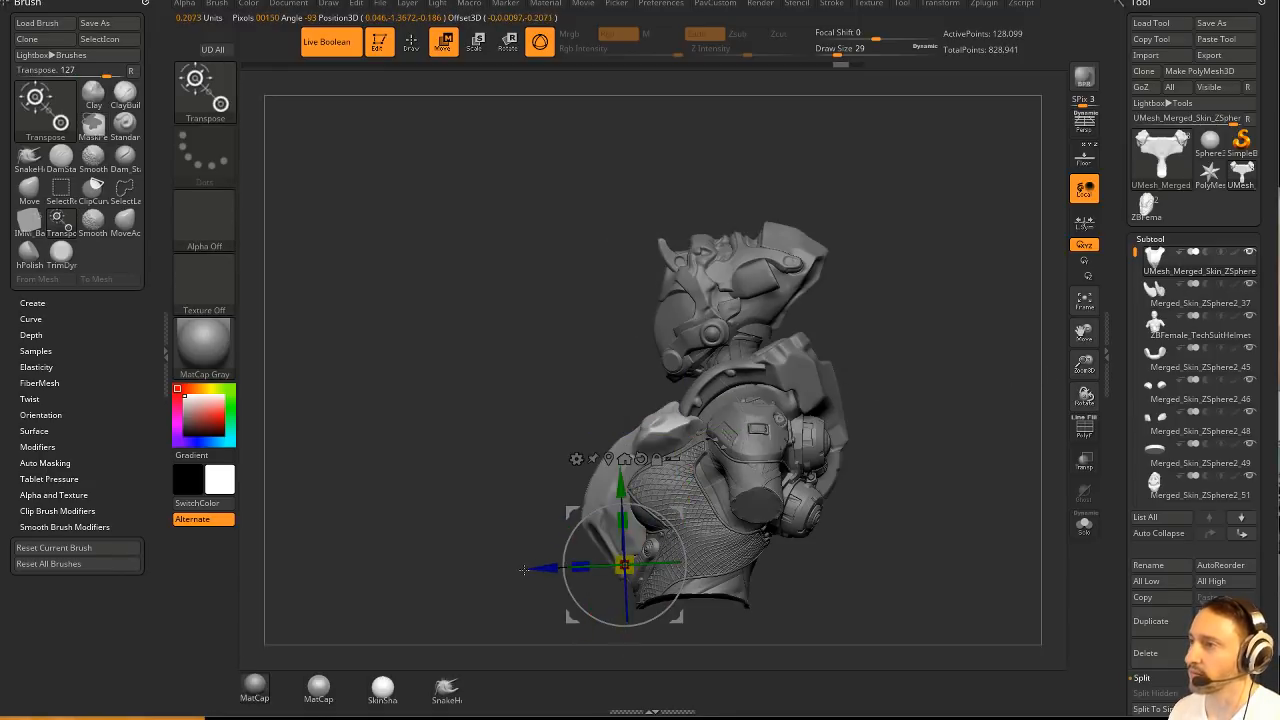
drag(860, 402, 911, 383)
key(ctrl+z)
key(ctrl+z)
drag(702, 480, 690, 470)
Insert a small MidCylinder12 primitive at the centre of the chest plate's lower tip.
key(q)
mouse_move(924, 457)
mouse_down()
mouse_move(866, 457)
mouse_move(645, 510)
mouse_up()
key(i)
mouse_move(870, 447)
alt+mouse_down()
mouse_move(880, 457)
mouse_move(883, 413)
alt+mouse_up()
key(m)
click(855, 560)
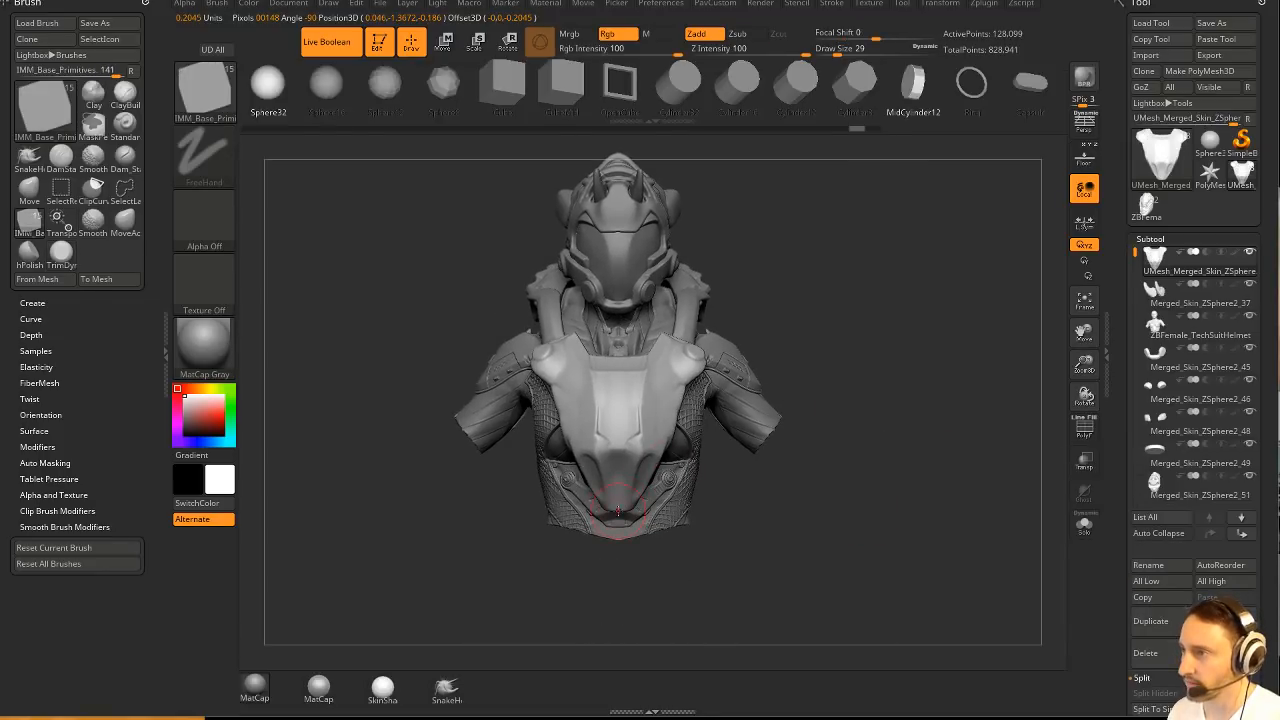
drag(618, 522, 618, 522)
Position the inserted cylinder in side view and split it from the chest plate into its own subtool.
shift+drag(888, 500, 791, 484)
key(w)
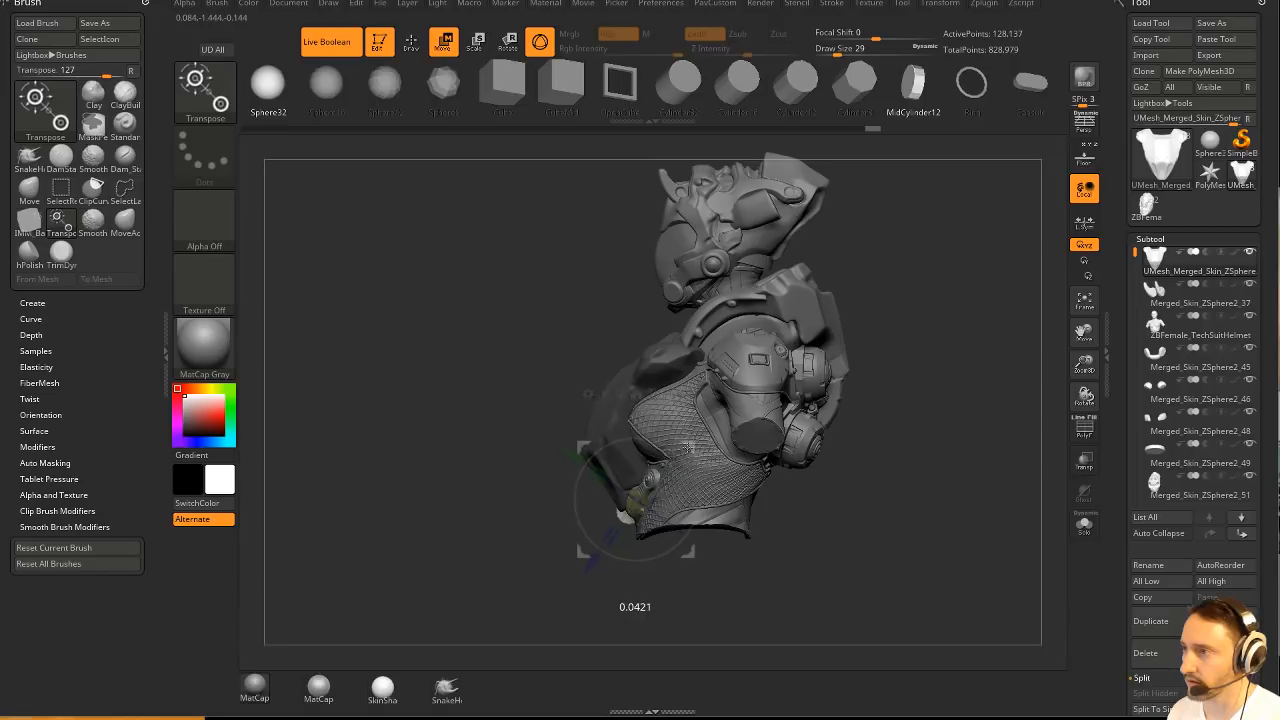
key(q)
key(2)
click(670, 367)
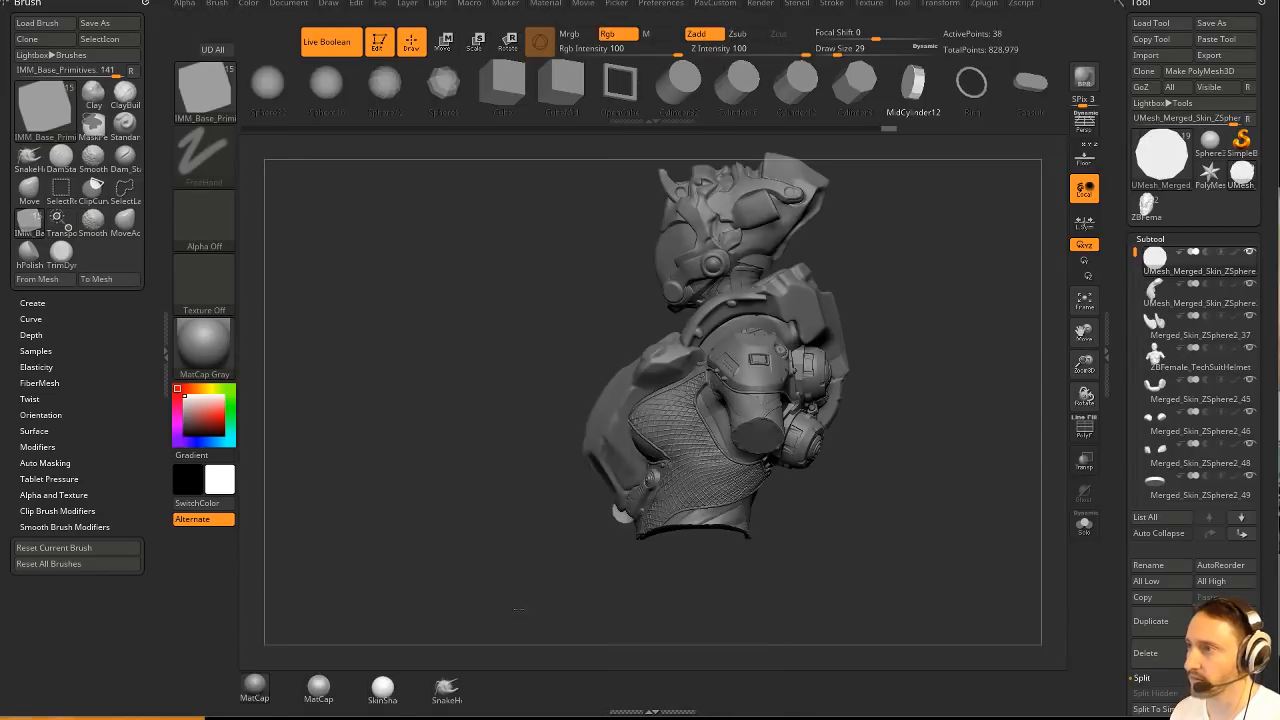
Adjust the cylinder below the chest plate and check its fit from the front and side.
shift+drag(520, 609, 612, 600)
key(w)
key(q)
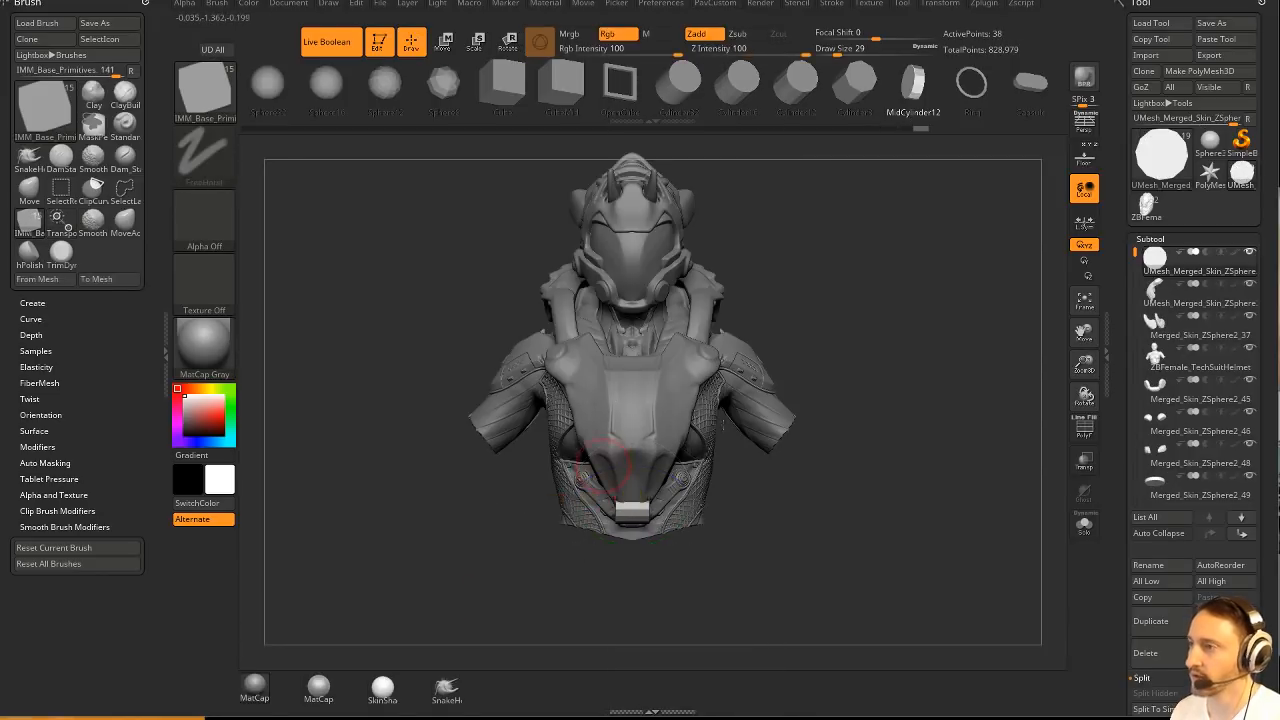
mouse_move(1014, 350)
mouse_down()
mouse_move(971, 346)
mouse_move(926, 415)
mouse_move(1060, 402)
mouse_move(980, 409)
mouse_move(934, 394)
mouse_move(967, 457)
mouse_move(869, 405)
mouse_up()
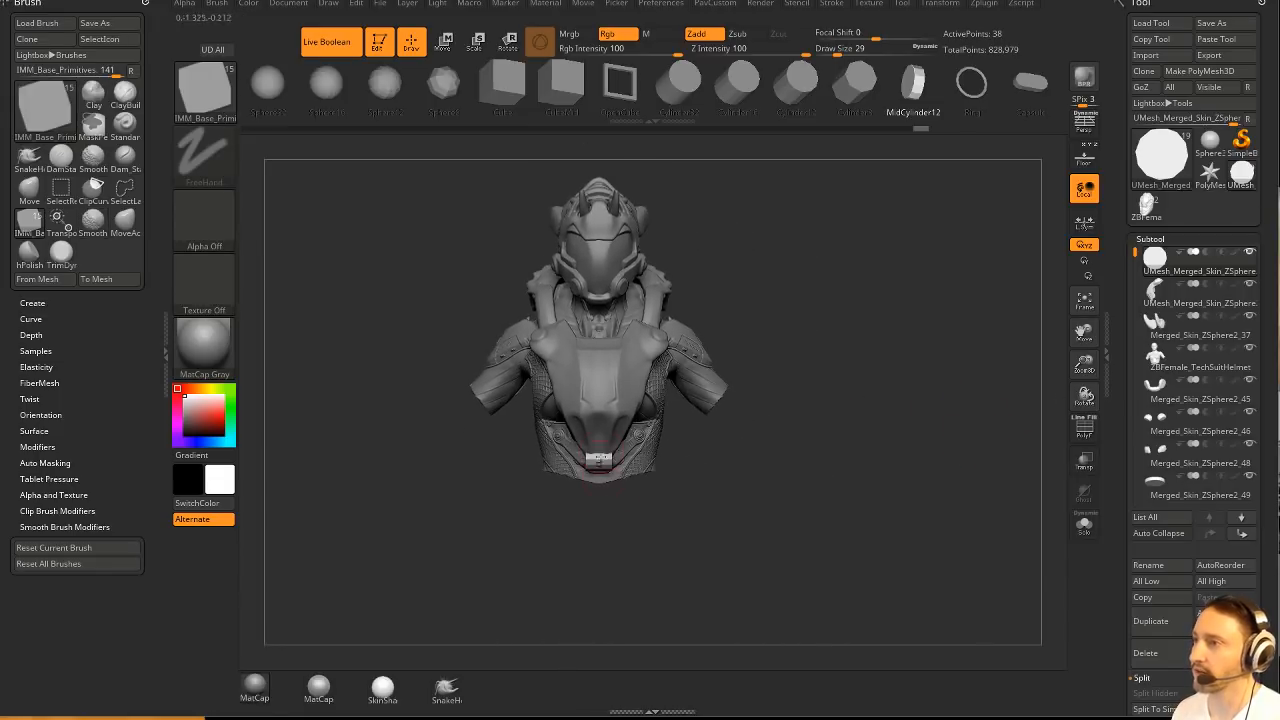
mouse_move(602, 460)
mouse_down()
mouse_move(746, 466)
mouse_move(926, 370)
mouse_move(593, 425)
mouse_up()
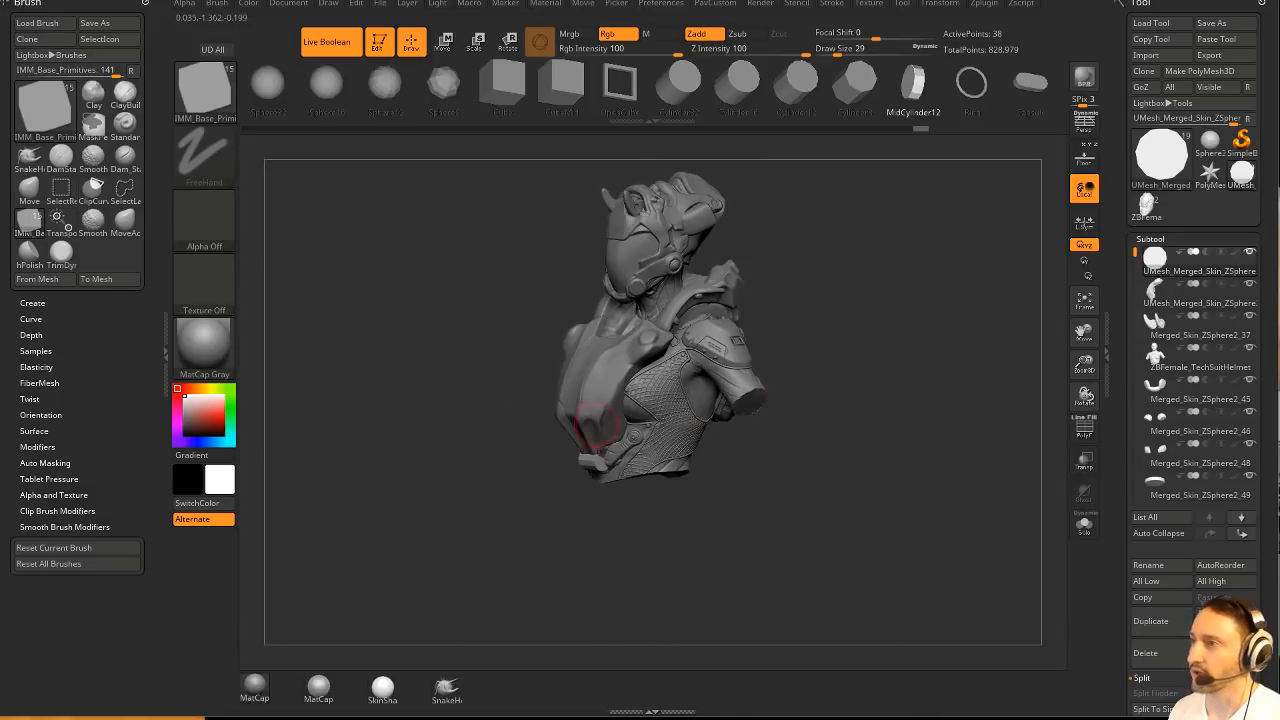
mouse_move(806, 420)
mouse_down()
mouse_move(846, 446)
mouse_move(909, 386)
mouse_move(943, 381)
mouse_move(840, 395)
mouse_move(800, 382)
mouse_up()
Try swinging the upper back armor piece up and outward from its shoulder end.
alt+click(618, 425)
key(1)
mouse_move(880, 412)
mouse_down()
mouse_move(835, 401)
mouse_move(888, 397)
mouse_move(863, 372)
mouse_move(892, 385)
mouse_up()
alt+click(757, 389)
key(w)
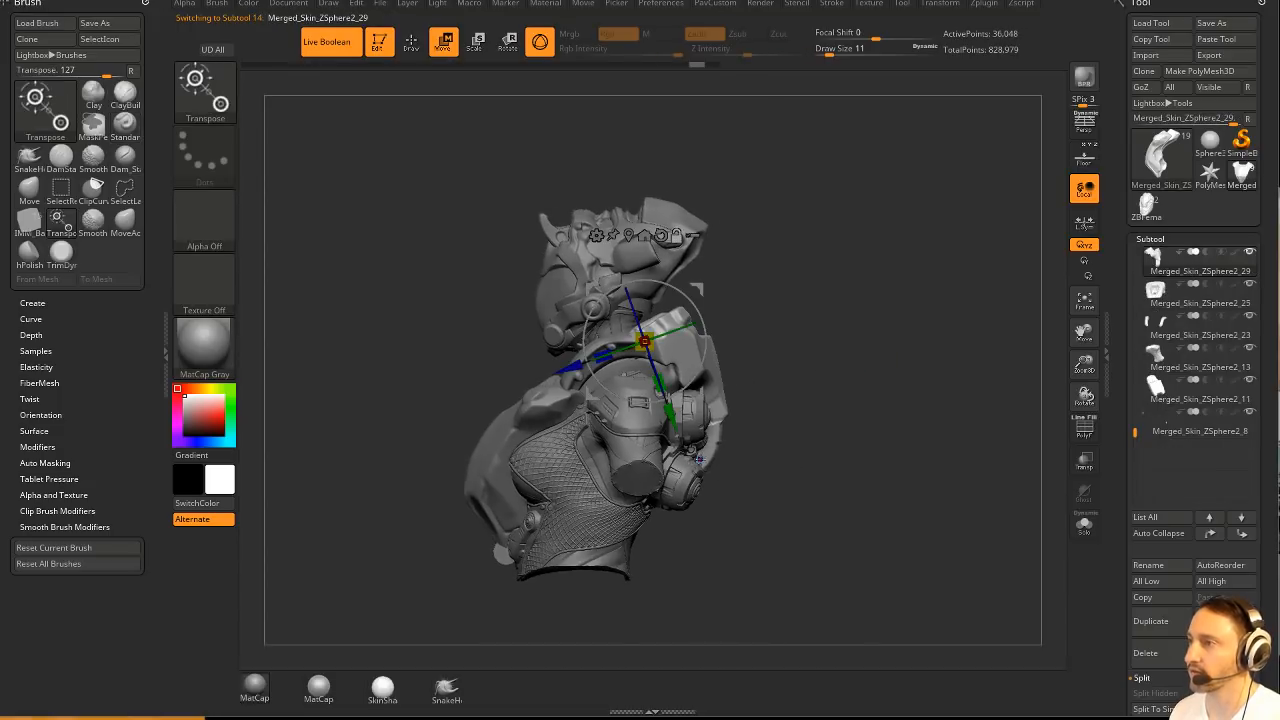
click(698, 458)
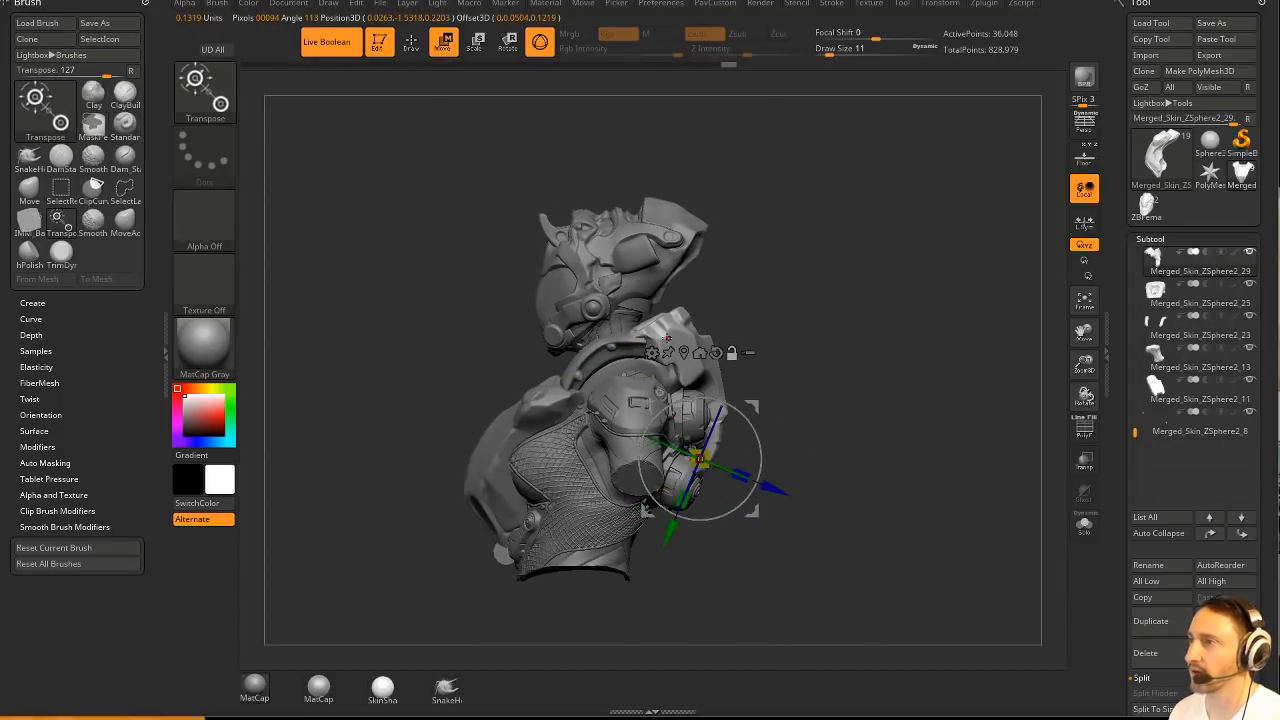
click(649, 335)
key(q)
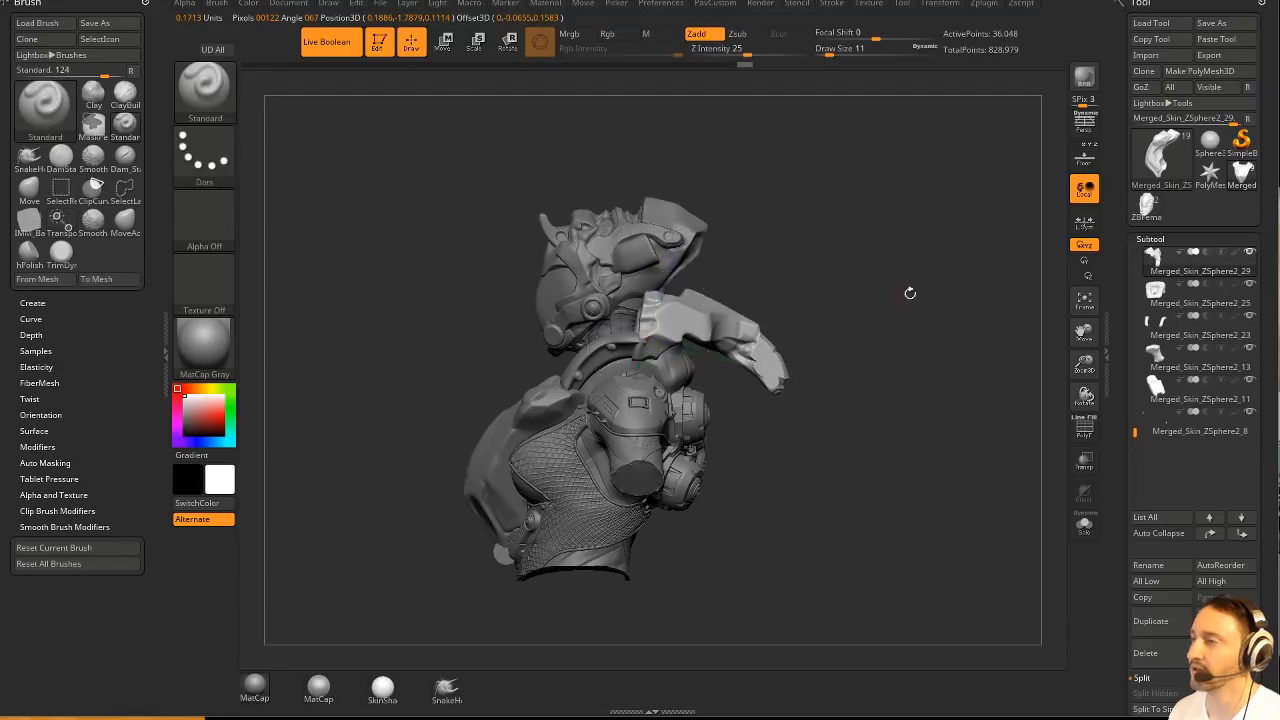
mouse_move(909, 291)
mouse_down()
mouse_move(865, 335)
mouse_move(940, 320)
mouse_move(895, 323)
mouse_move(948, 376)
mouse_up()
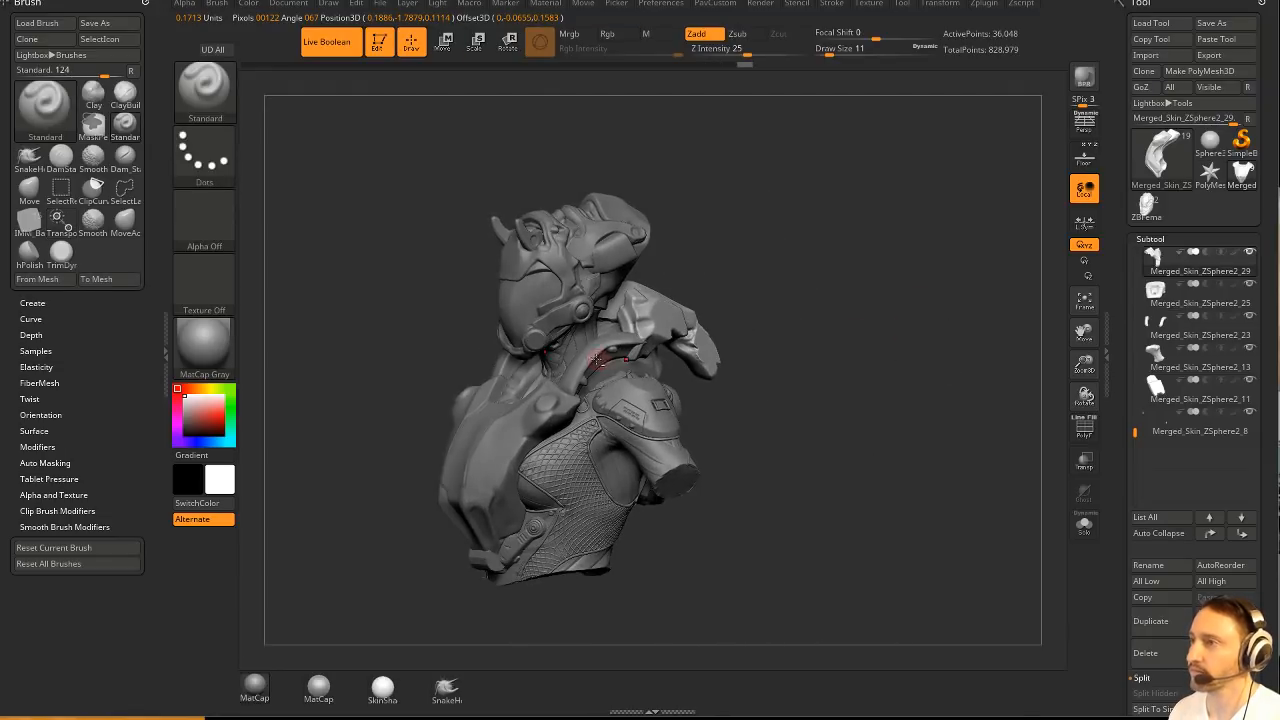
Try to shift the curved collar piece above the shoulder.
alt+click(597, 360)
right_drag(599, 360, 674, 334)
key(w)
drag(650, 316, 541, 323)
key(q)
mouse_move(552, 322)
right_down()
mouse_move(679, 487)
mouse_move(910, 314)
mouse_move(841, 316)
right_up()
key(ctrl)
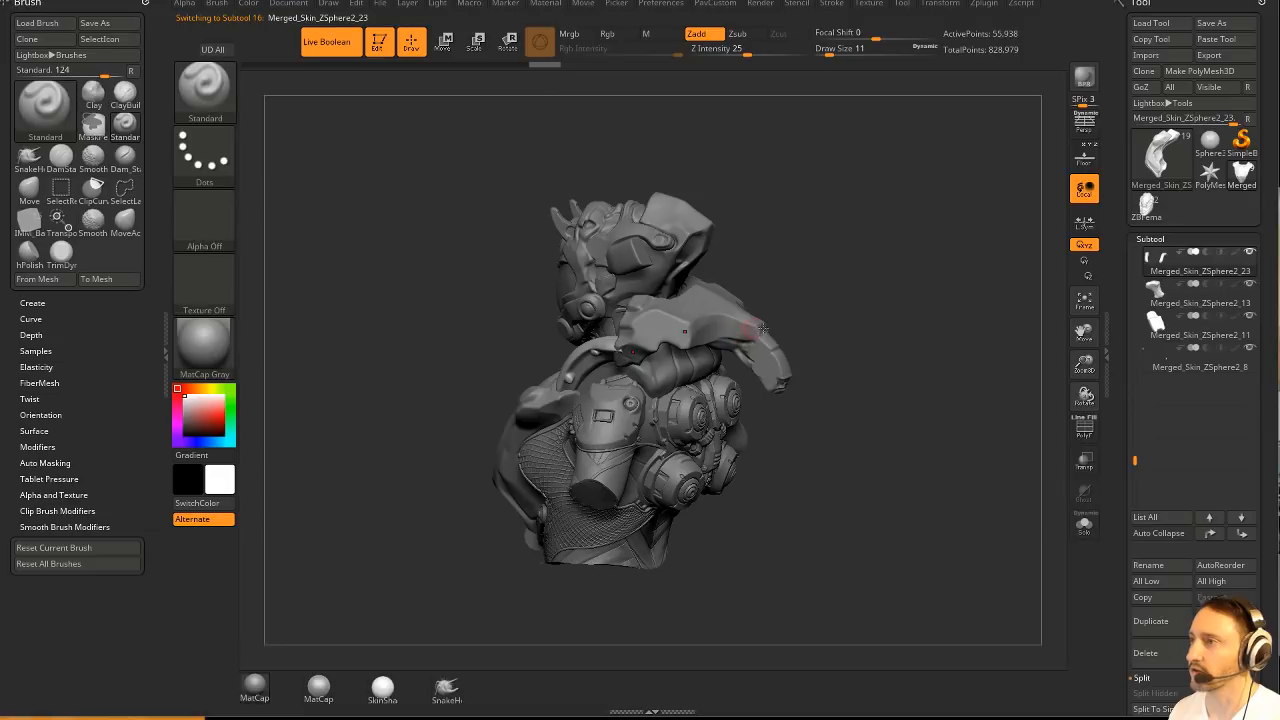
Undo the collar piece shift and the rotation of the upper back armor piece.
key(ctrl+z)
alt+click(764, 337)
key(ctrl+z)
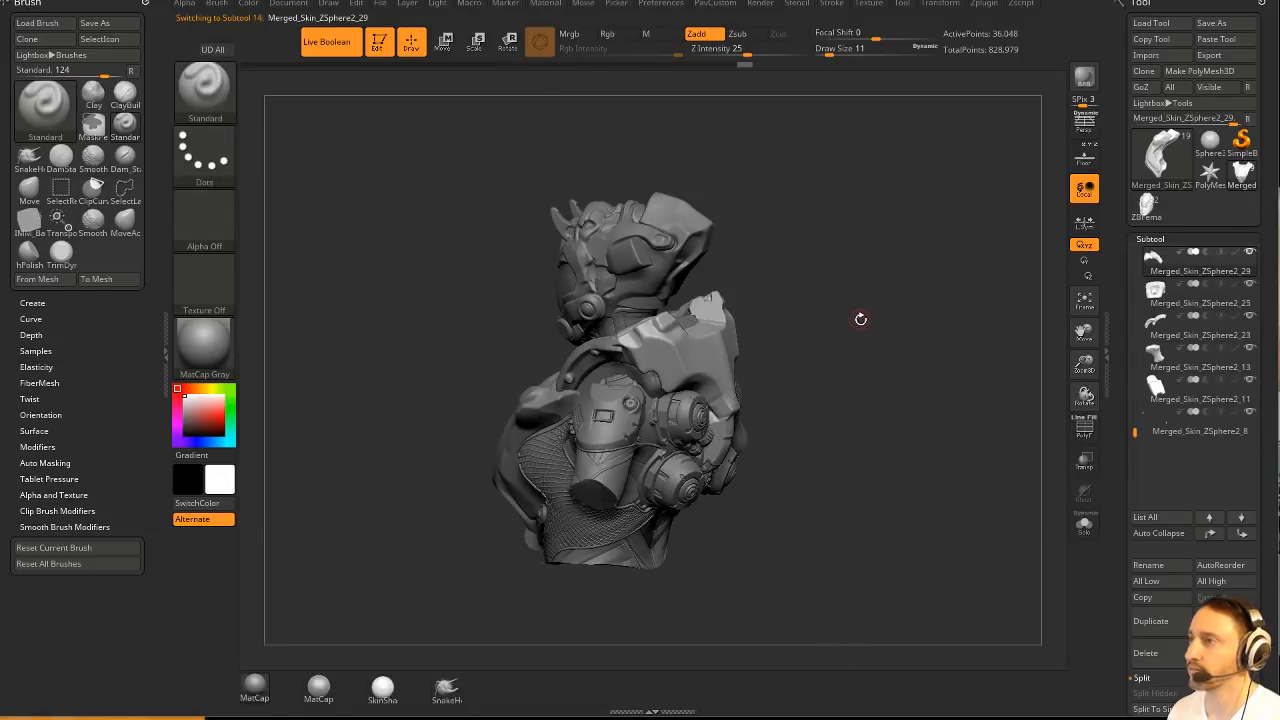
Select the helmet visor subtool and switch to the hPolish brush at draw size 22.
mouse_move(860, 318)
right_down()
mouse_move(886, 357)
mouse_move(890, 430)
right_up()
key(s)
drag(730, 344, 735, 344)
alt+click(702, 326)
mouse_move(845, 324)
alt+right_down()
mouse_move(831, 286)
mouse_move(934, 309)
mouse_move(866, 319)
mouse_move(851, 286)
mouse_move(912, 371)
mouse_move(897, 377)
mouse_move(847, 275)
alt+right_up()
alt+click(642, 407)
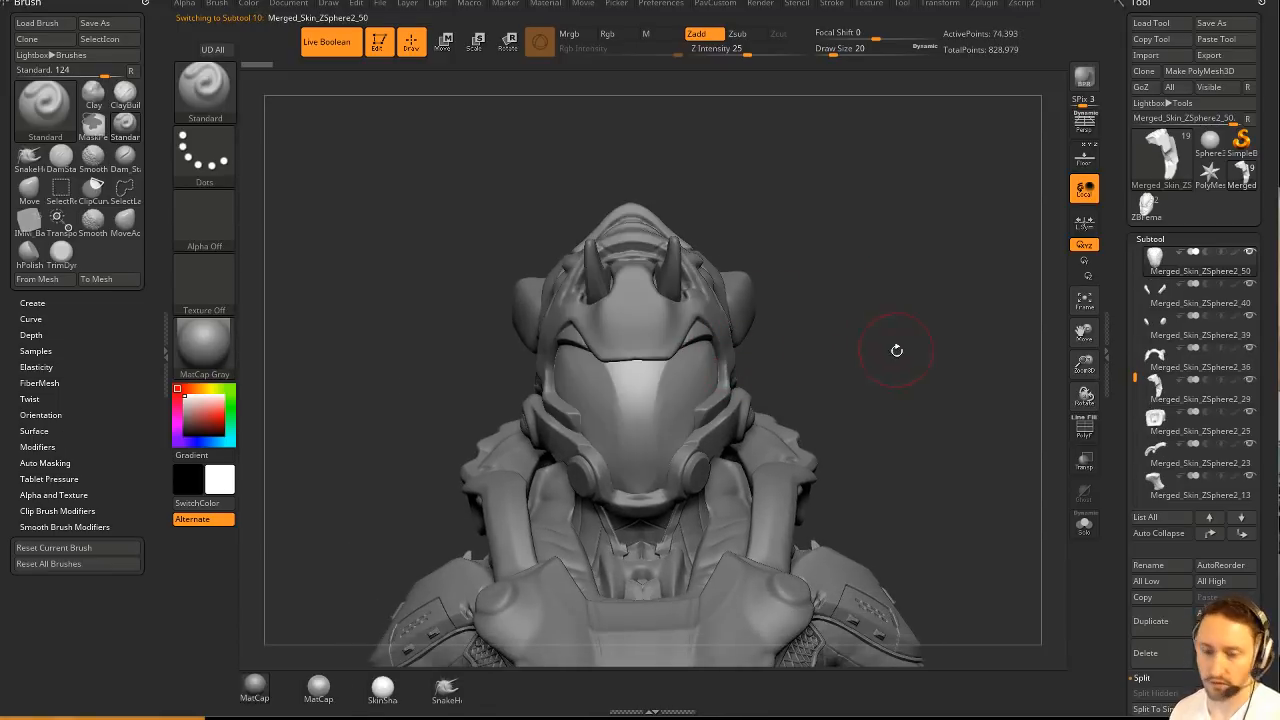
mouse_move(896, 351)
alt+right_down()
mouse_move(870, 318)
mouse_move(772, 302)
alt+right_up()
key(b)
key(h)
key(p)
key(s)
Polish the helmet visor's surface from both sides and the front.
click(702, 375)
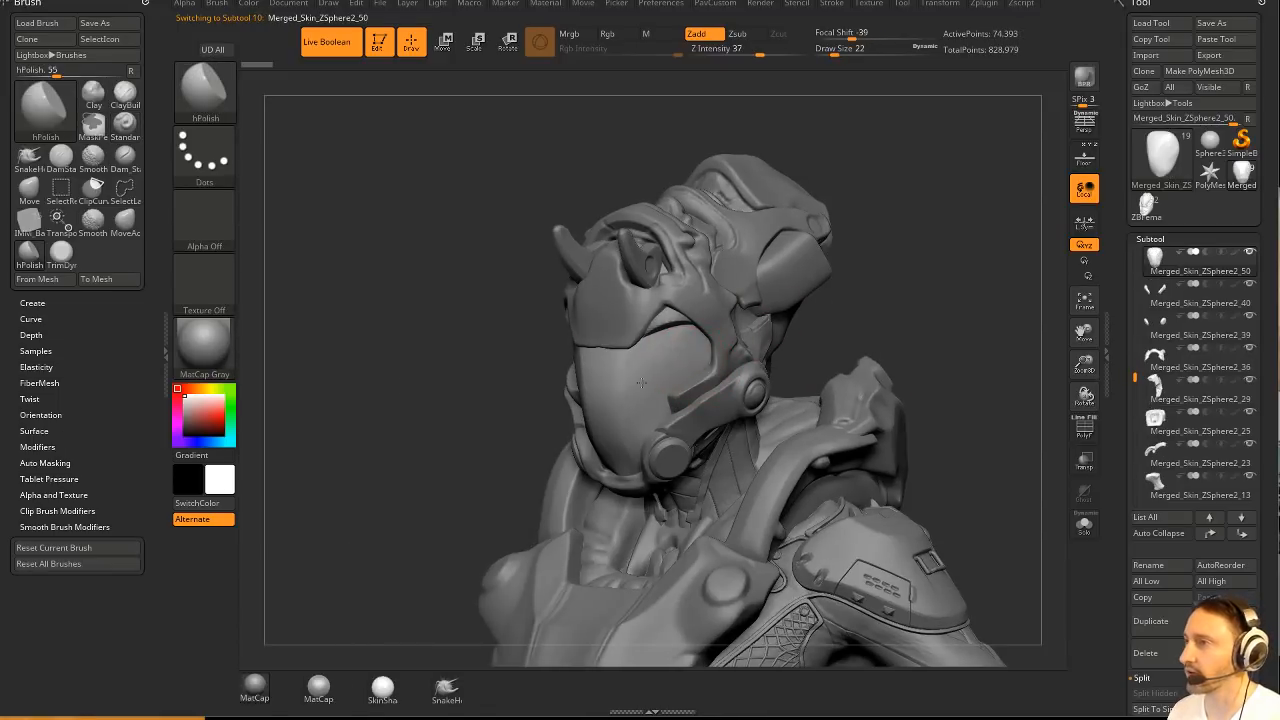
right_drag(906, 352, 923, 329)
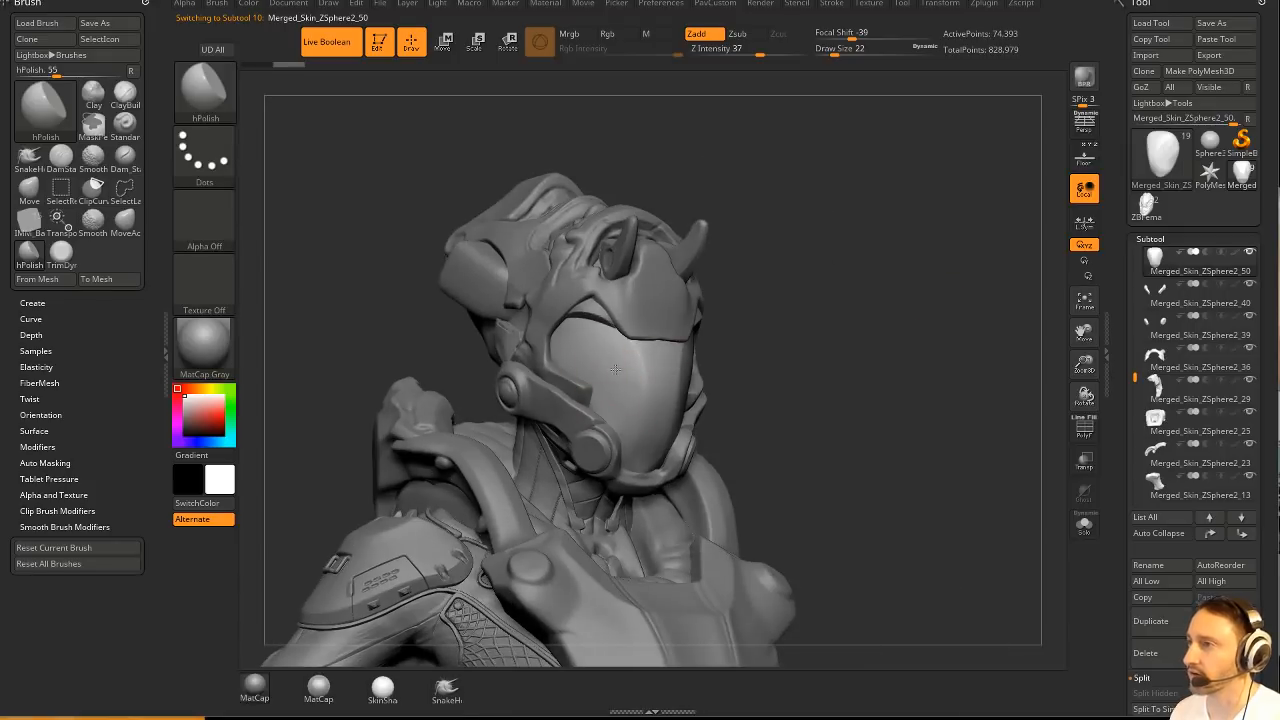
right_drag(739, 356, 775, 345)
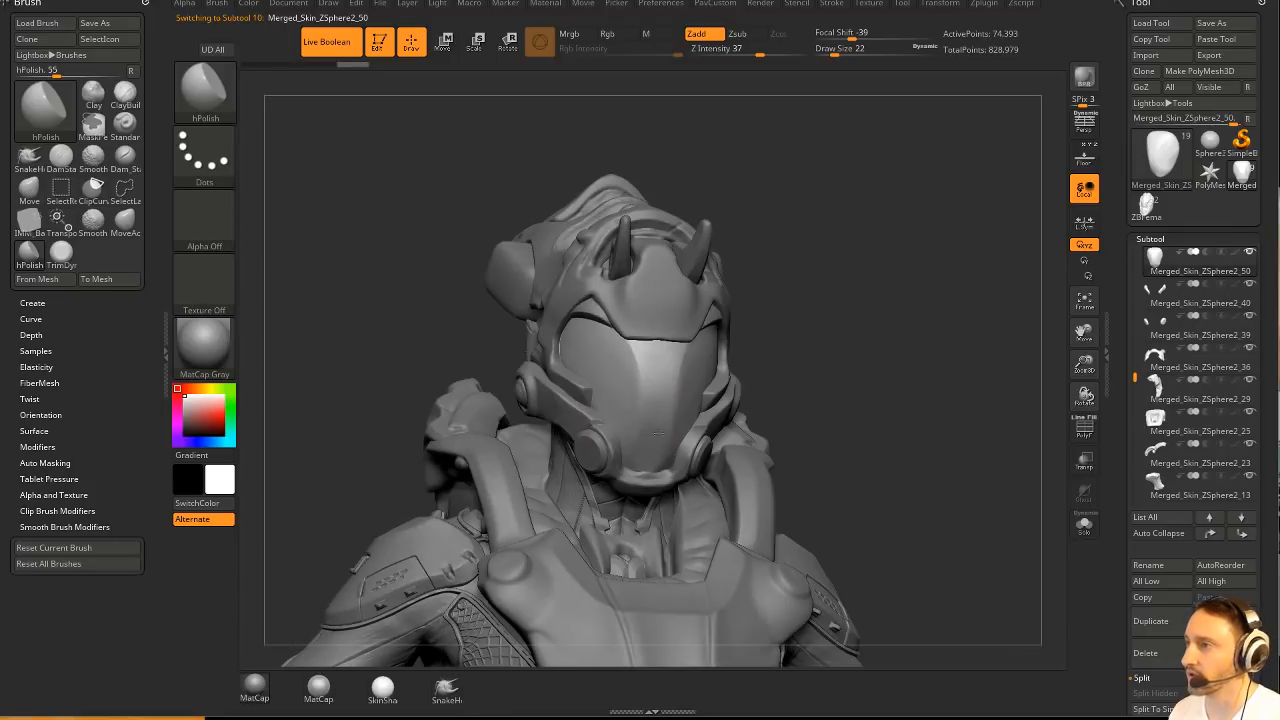
right_drag(657, 433, 693, 376)
mouse_move(958, 293)
right_down()
mouse_move(663, 265)
mouse_move(663, 394)
right_up()
Push the small insert at the visor's upper corner into place with the Move brush at draw size 23.
alt+click(663, 265)
alt+click(660, 390)
key(b)
key(m)
key(v)
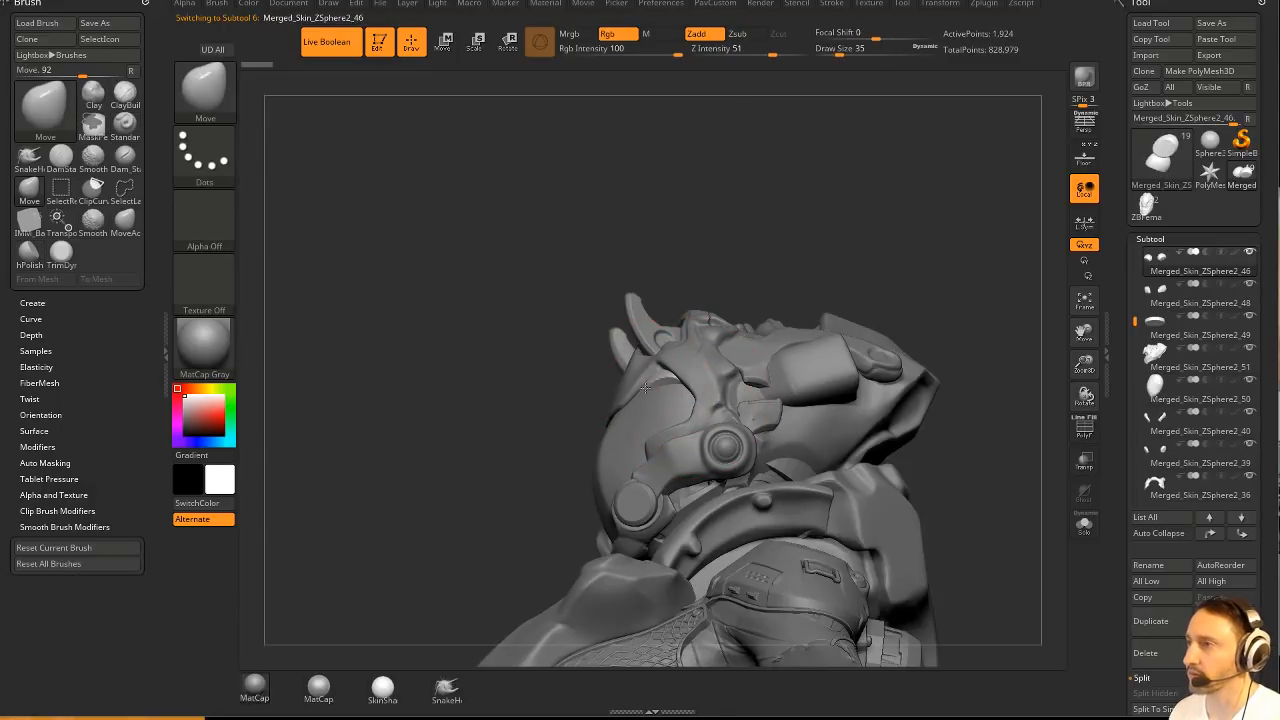
click(646, 393)
key(bracketleft)
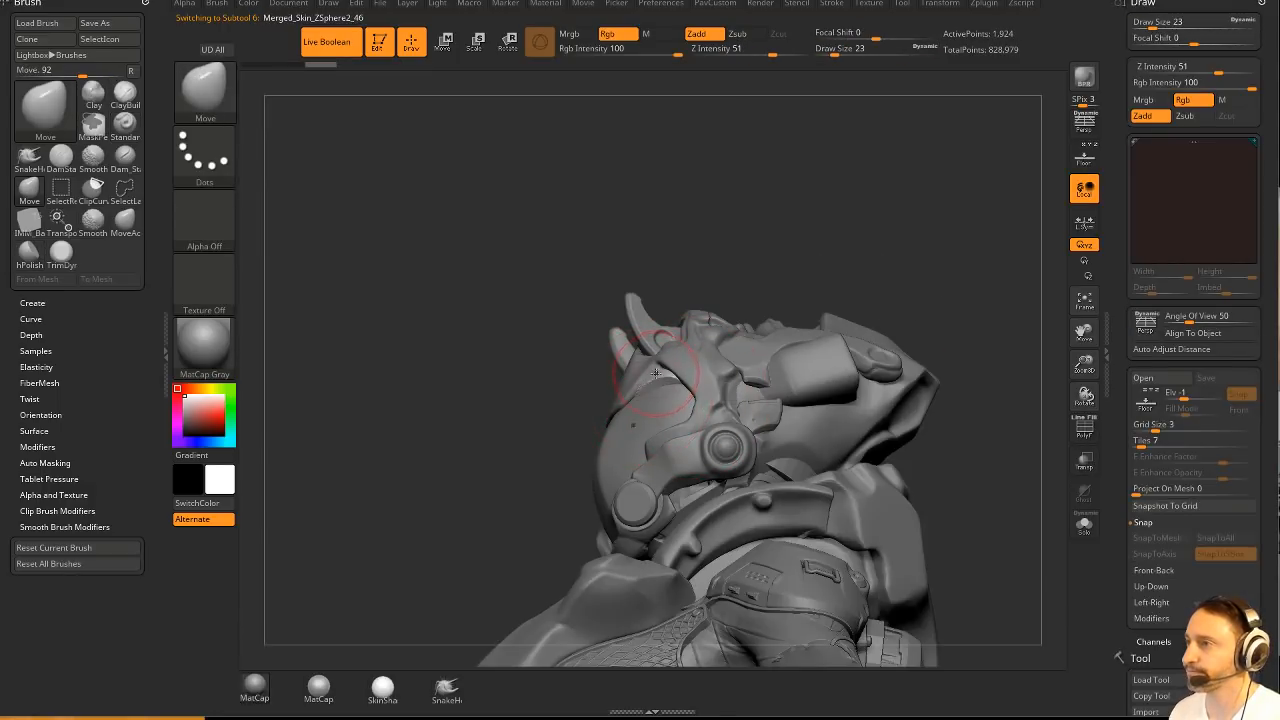
click(1248, 6)
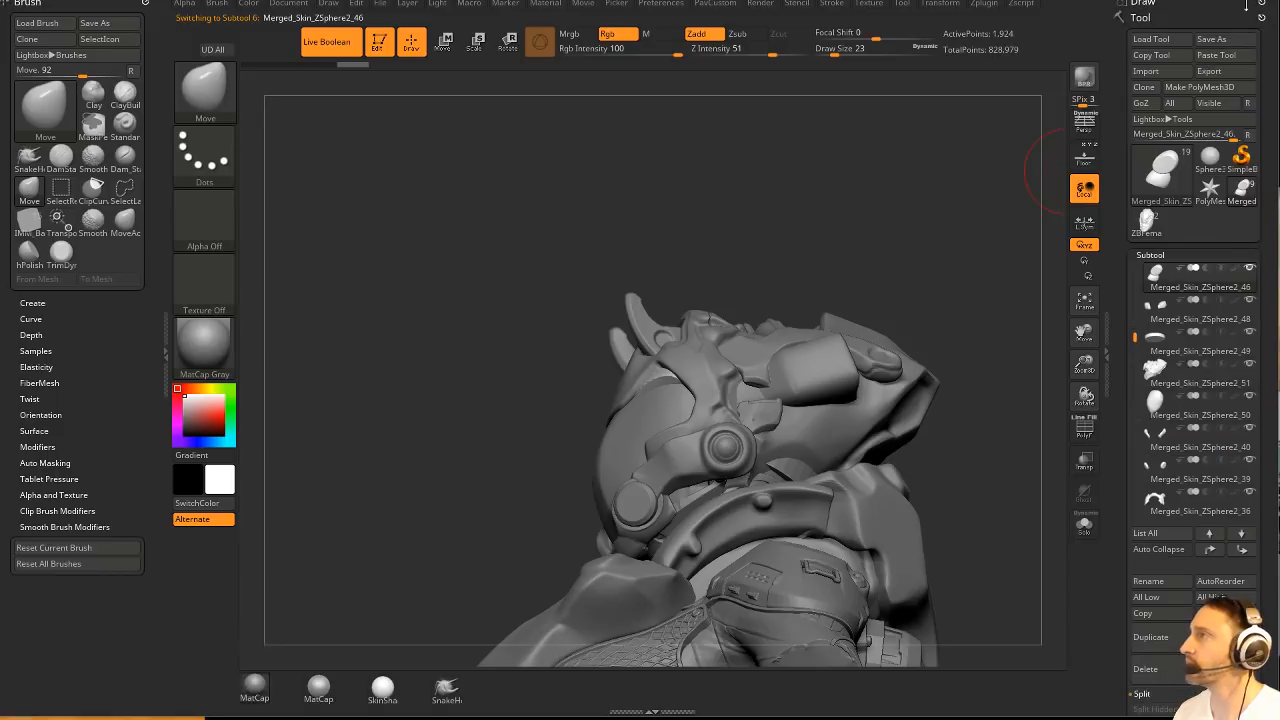
Select the curved band on the back of the helmet and adjust it with the Move brush at draw size 37.
mouse_move(905, 350)
mouse_down()
mouse_move(934, 360)
mouse_move(855, 343)
mouse_move(946, 277)
mouse_move(620, 300)
mouse_up()
alt+click(934, 360)
alt+click(685, 385)
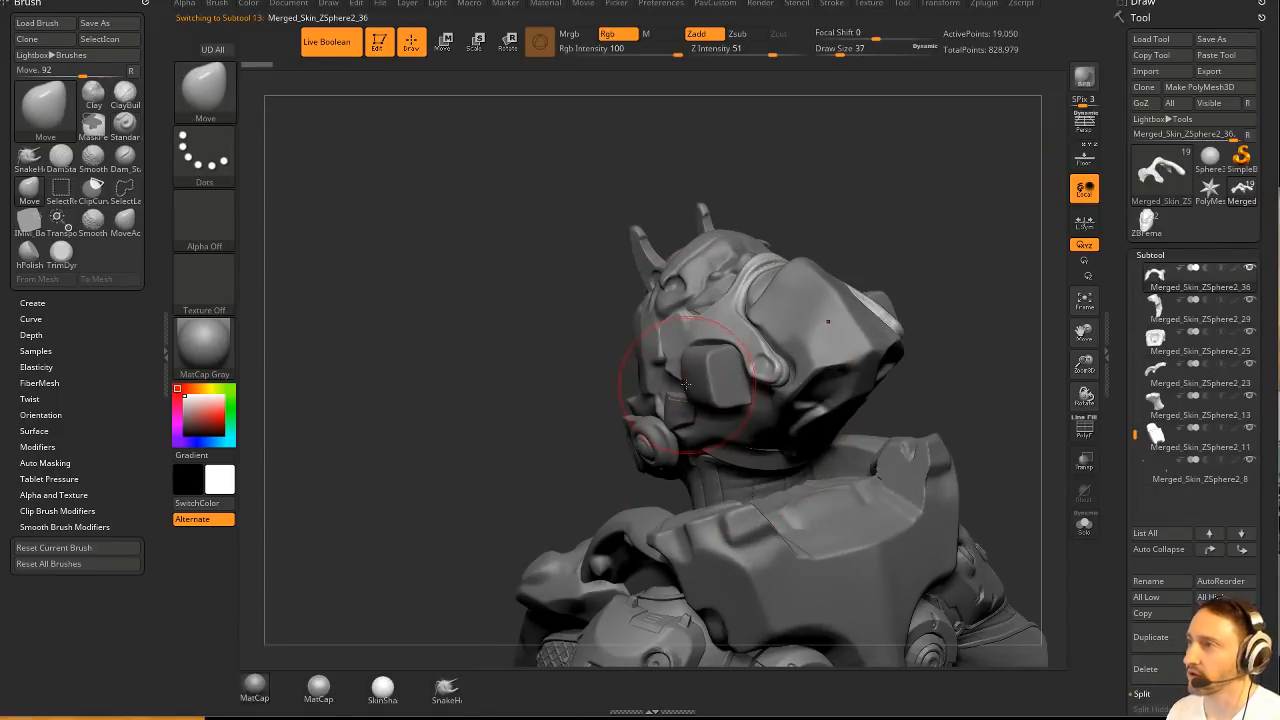
mouse_move(660, 378)
mouse_down()
mouse_move(943, 251)
mouse_move(698, 335)
mouse_up()
Switch to TrimDynamic at draw size 6 and select the ZBFemale_TechSuitHelmet subtool beneath the helmet's side plates.
key(b)
key(t)
key(d)
drag(960, 320, 712, 403)
alt+click(712, 403)
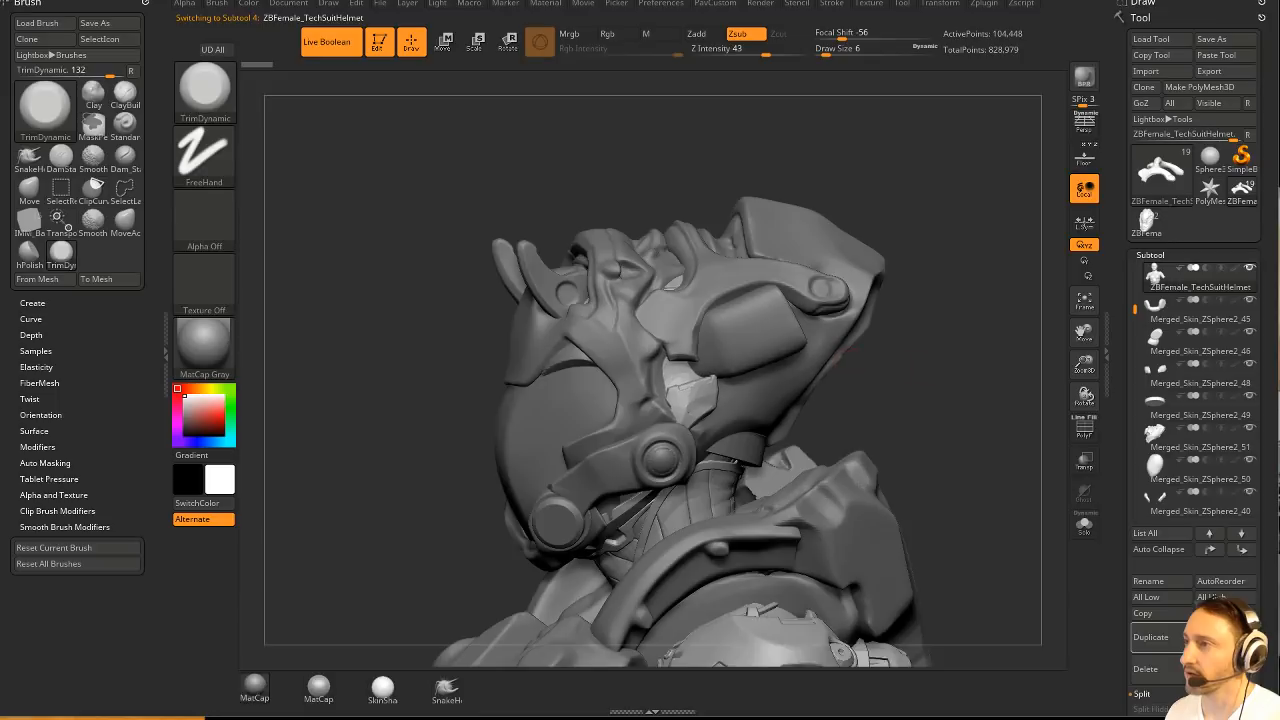
mouse_move(900, 380)
mouse_down()
mouse_move(923, 371)
mouse_move(883, 381)
mouse_move(956, 290)
mouse_move(901, 376)
mouse_move(950, 380)
mouse_move(860, 410)
mouse_up()
Select the helmet's jaw guard pieces and adjust them with the Move brush at draw size 68.
alt+click(901, 376)
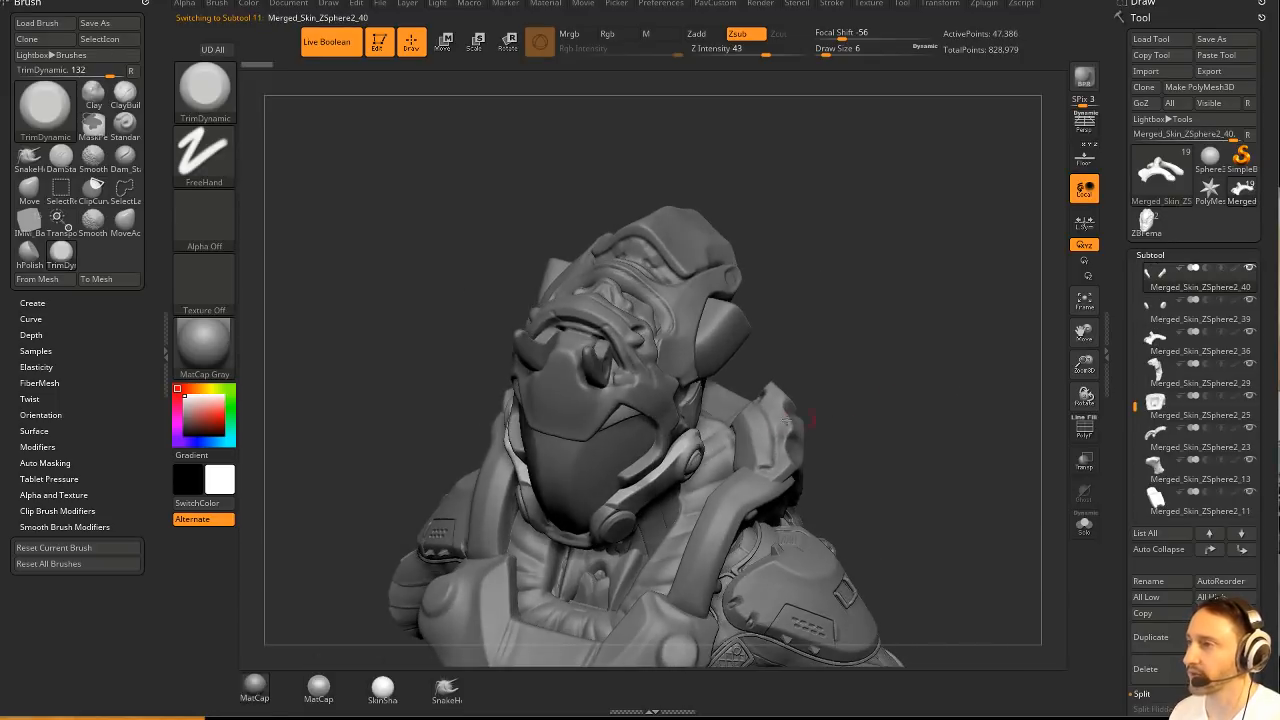
key(b)
key(m)
key(v)
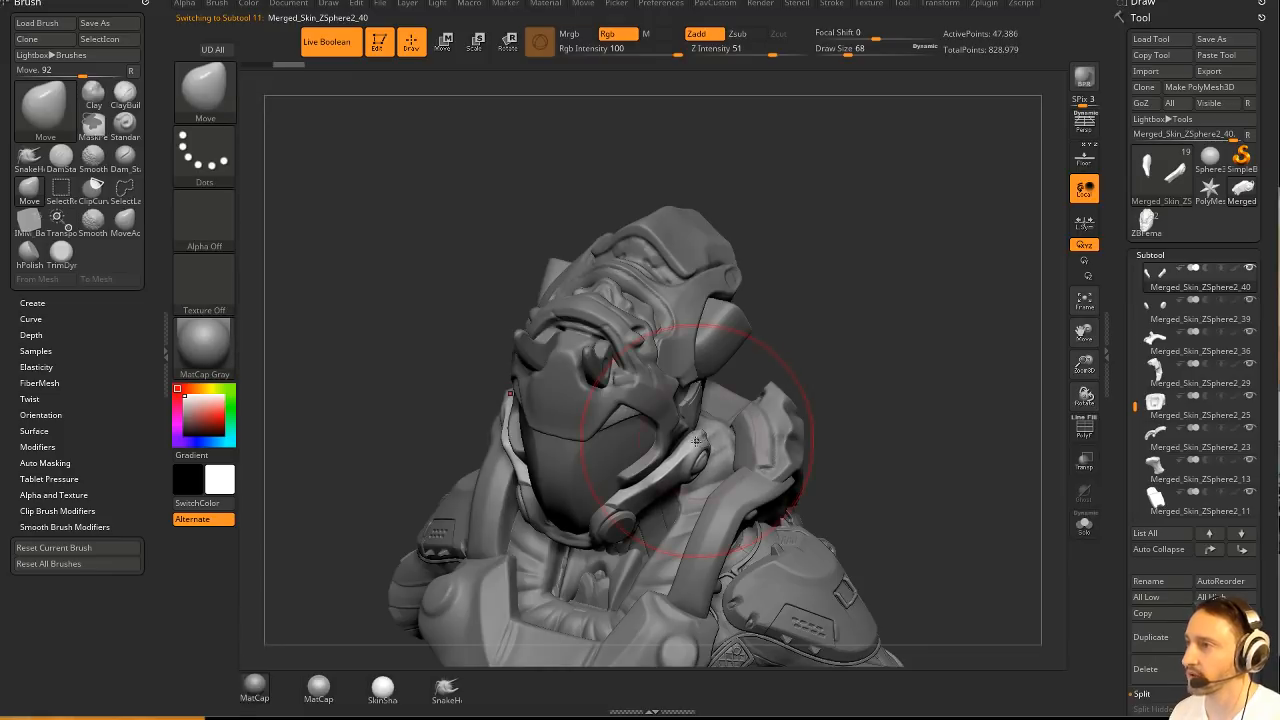
Select the outer helmet shell and adjust its frame beside the visor with the Move brush at draw size 20.
key(b)
key(s)
key(t)
alt+click(696, 440)
drag(809, 400, 870, 369)
key(b)
key(m)
key(v)
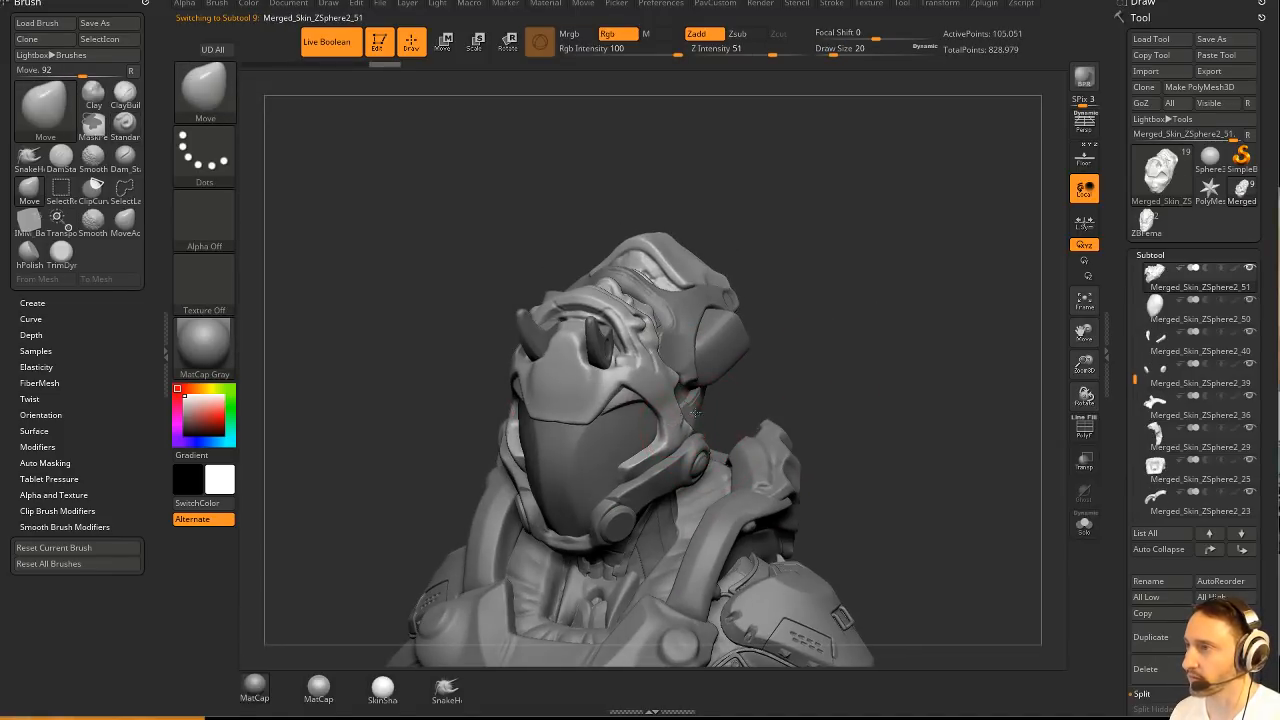
mouse_move(694, 412)
right_down()
mouse_move(686, 429)
mouse_move(775, 348)
mouse_move(708, 400)
mouse_move(693, 437)
right_up()
key(s)
Polish the helmet shell's frame around the visor with the hPolish brush at draw size 22.
key(b)
key(h)
key(p)
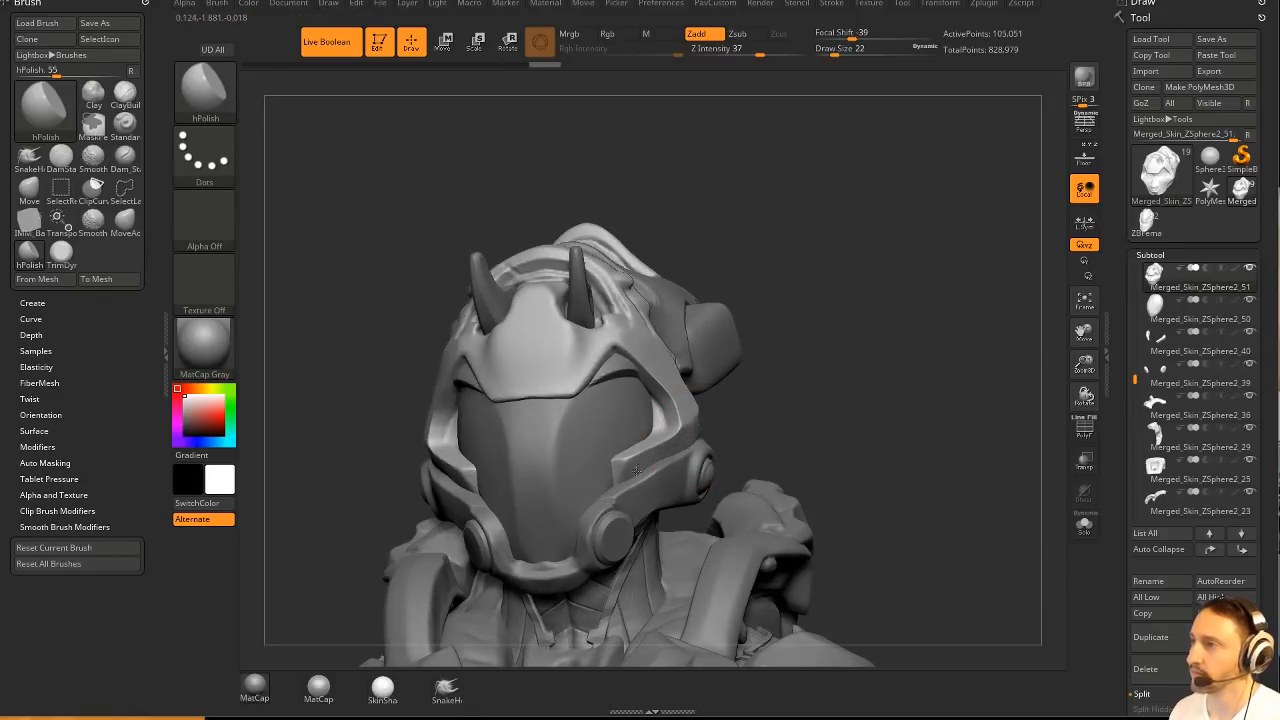
right_drag(636, 470, 758, 359)
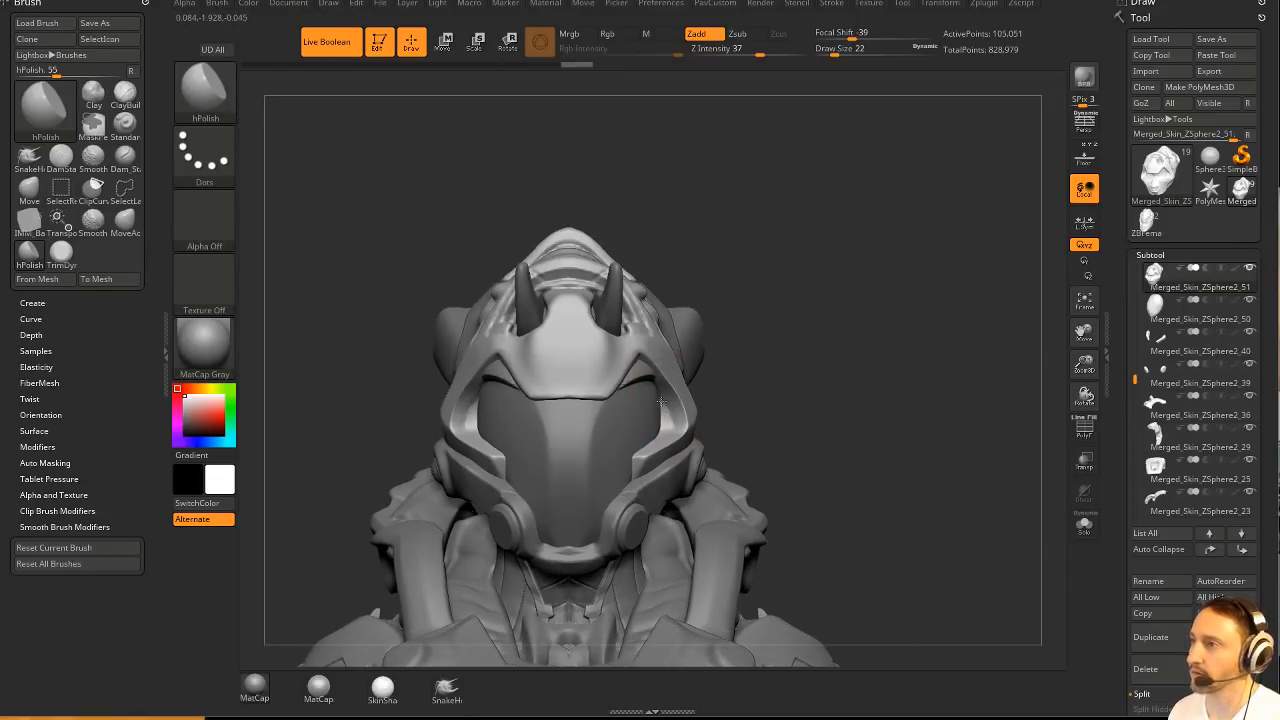
alt+drag(843, 316, 887, 354)
Load the commander_weapon insert mesh brush from the Lightbox brush library.
key(b)
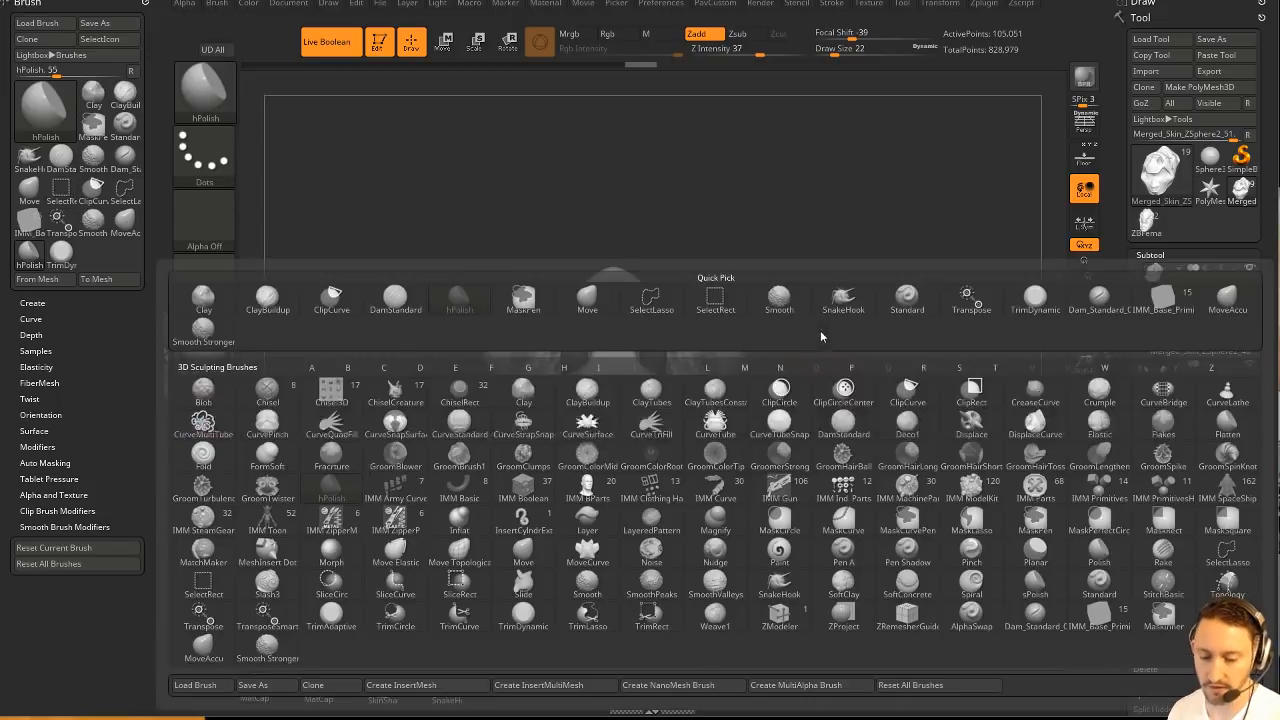
key(i)
mouse_move(415, 496)
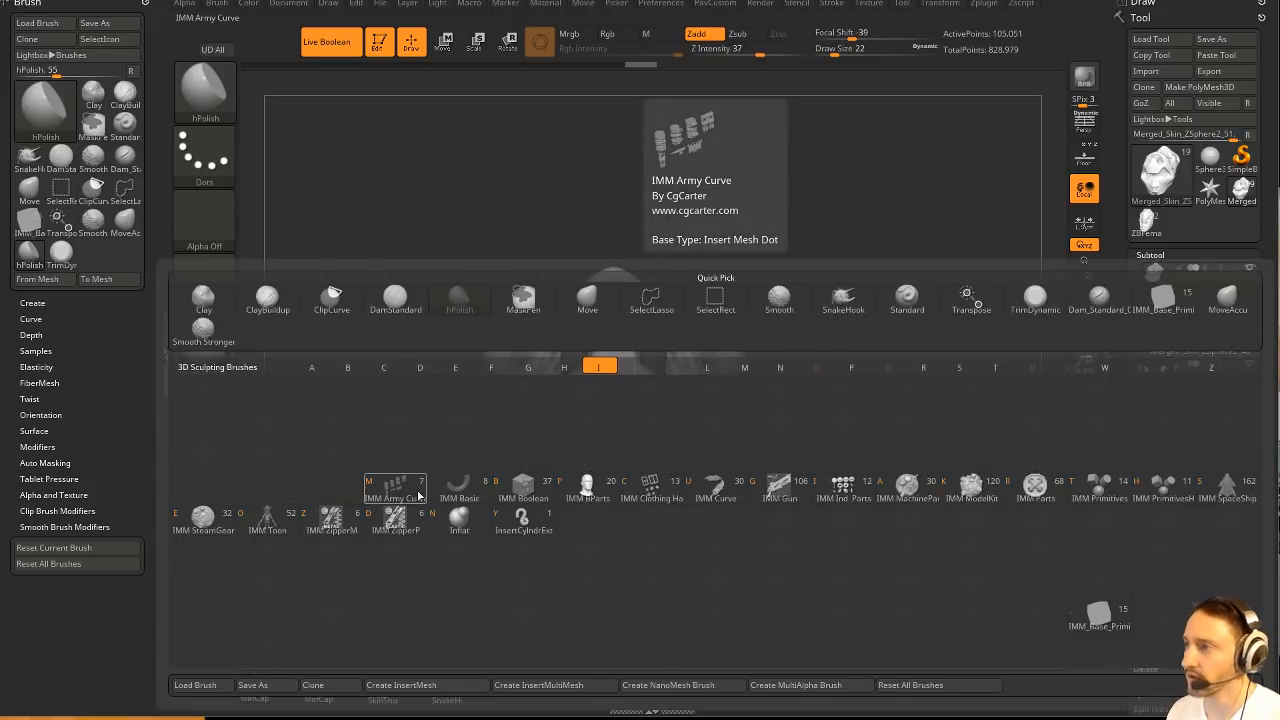
key(comma)
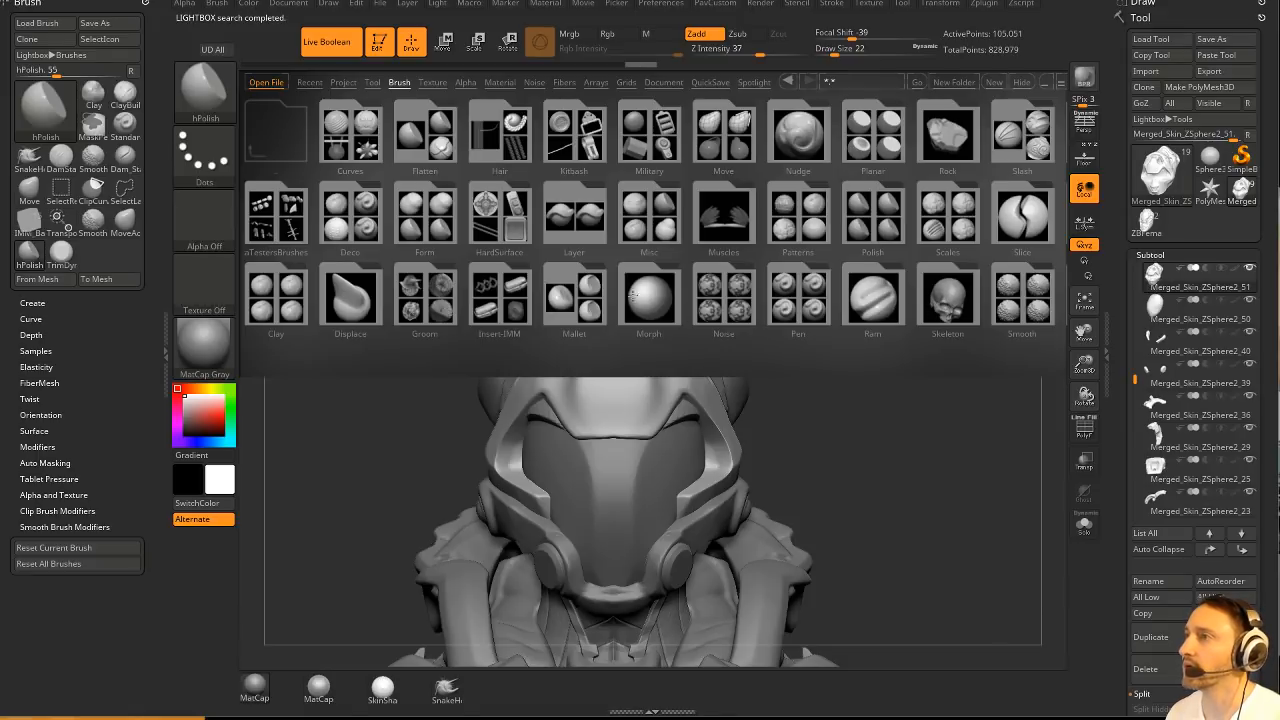
double_click(652, 172)
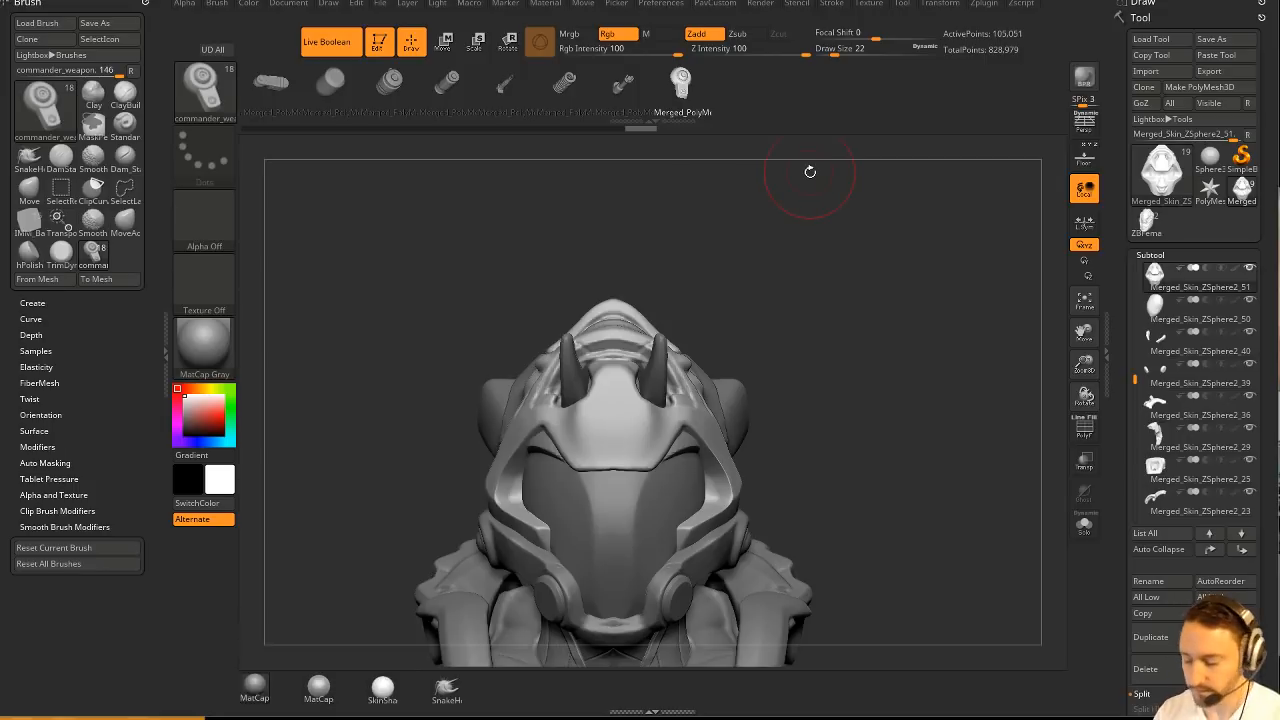
Insert the round joint part from the commander_weapon brush symmetrically onto the sides of the helmet.
drag(810, 172, 829, 294)
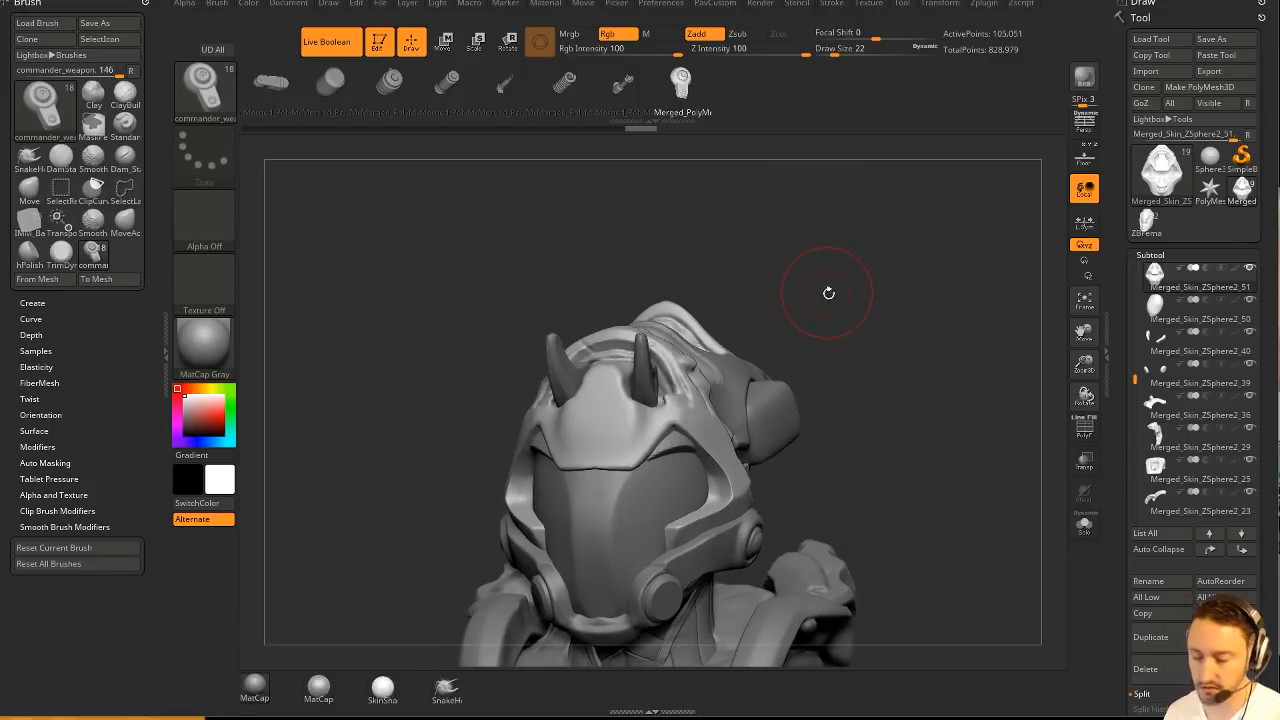
key(m)
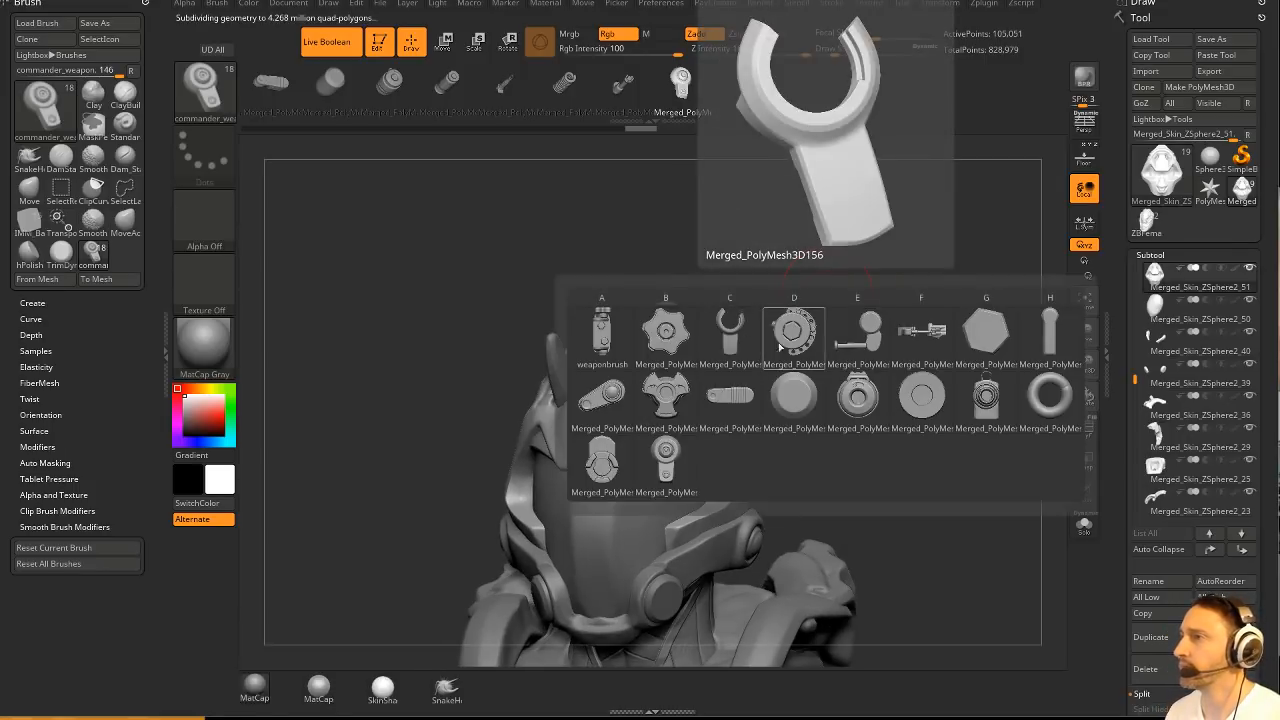
mouse_move(862, 401)
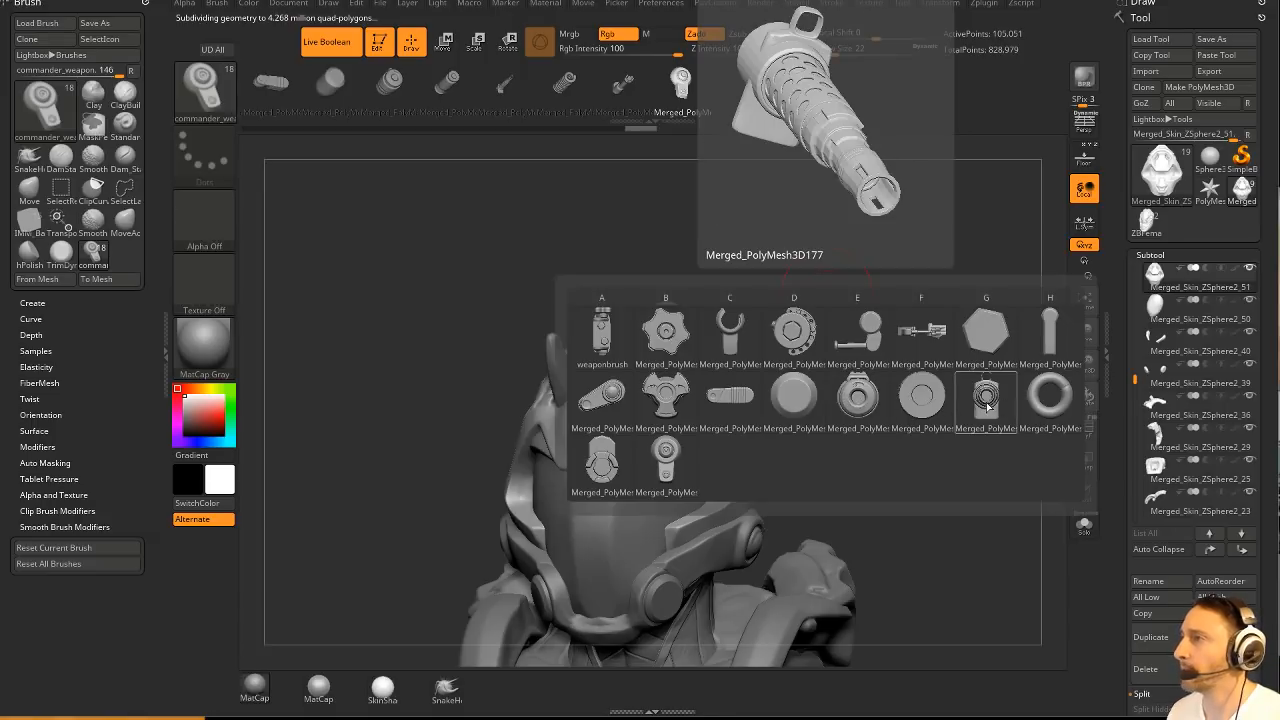
click(665, 460)
drag(665, 460, 860, 345)
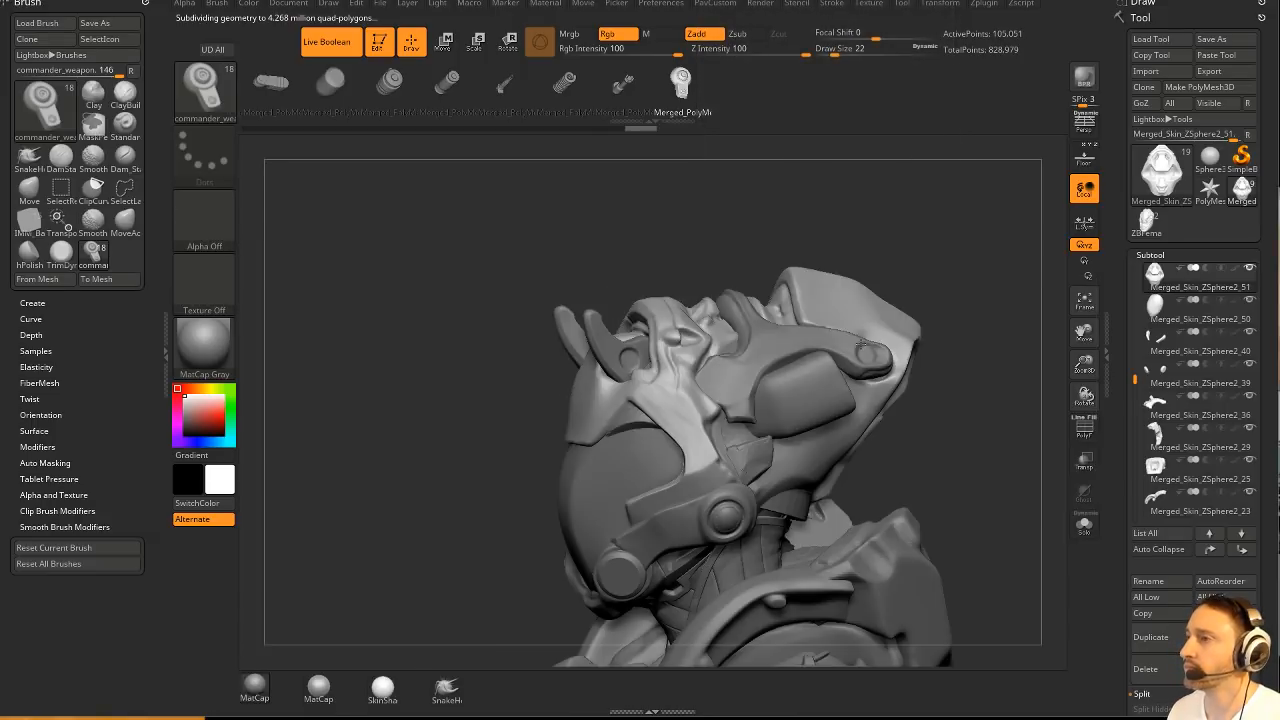
drag(667, 397, 814, 337)
Reposition the inserted joint parts against the helmet's sides and adjust them with the Move brush at draw size 44.
key(w)
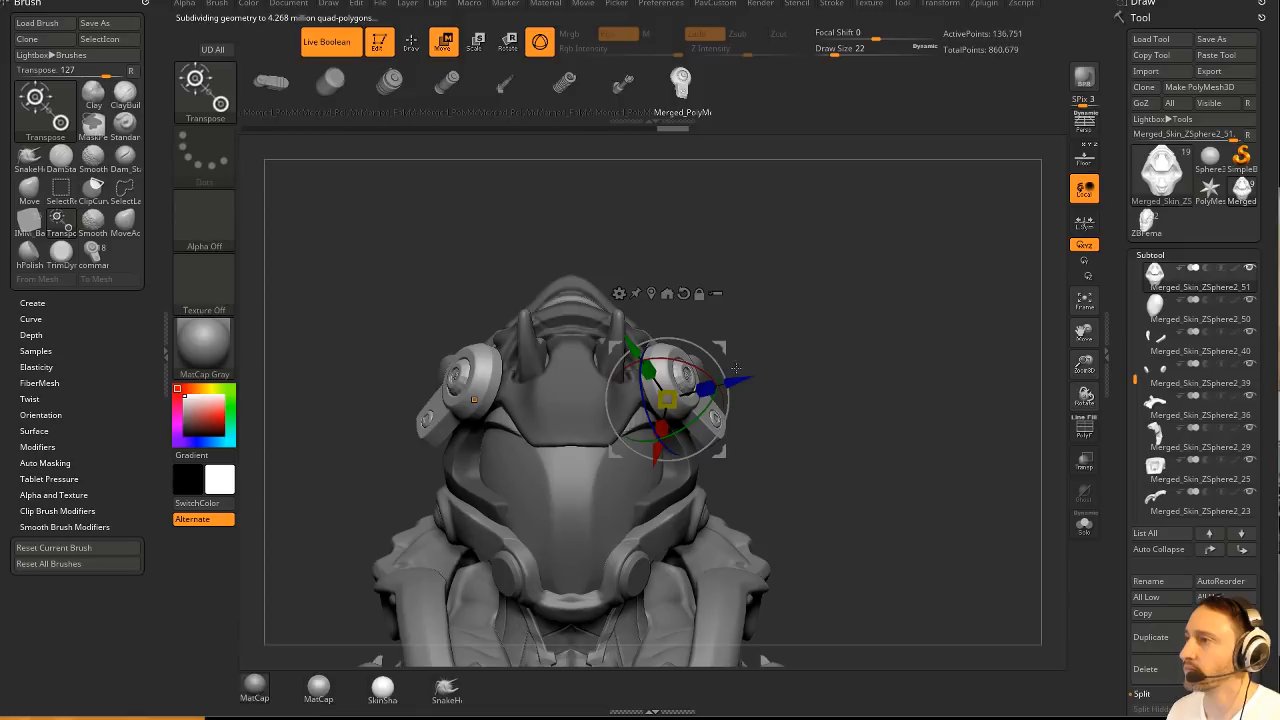
drag(724, 372, 715, 395)
mouse_move(687, 378)
mouse_down()
mouse_move(684, 395)
mouse_move(700, 373)
mouse_up()
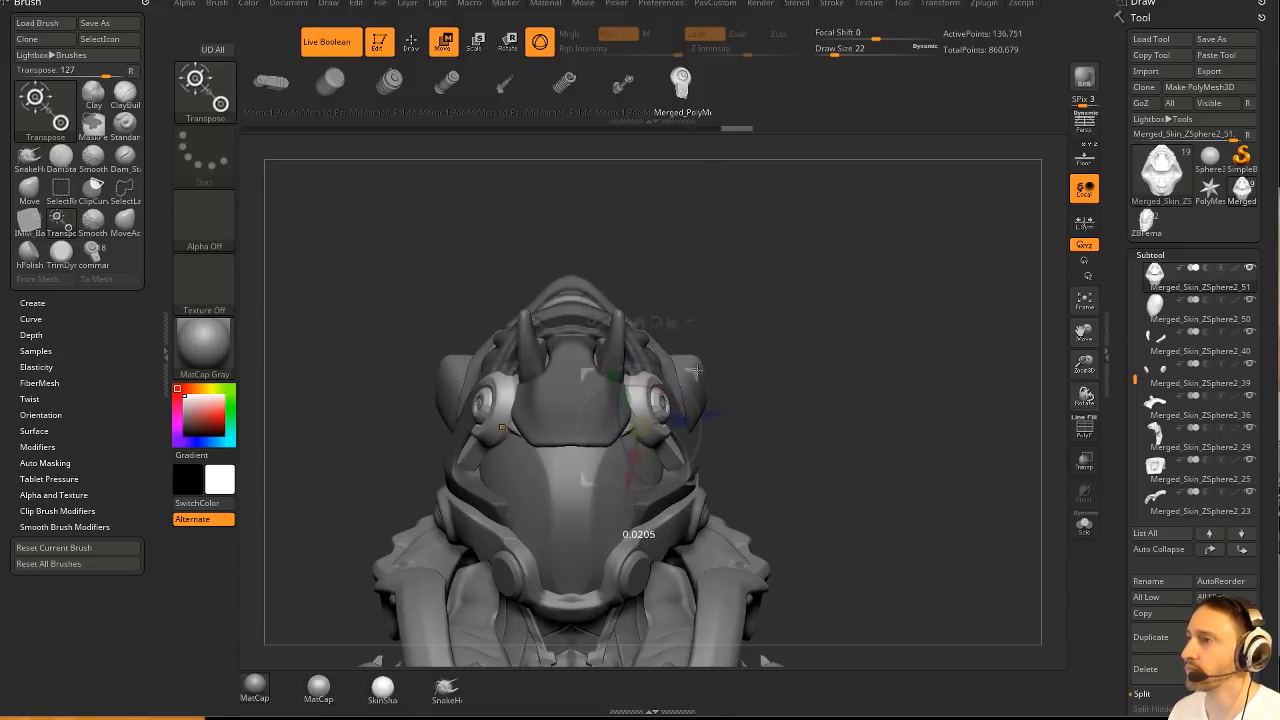
drag(829, 343, 683, 397)
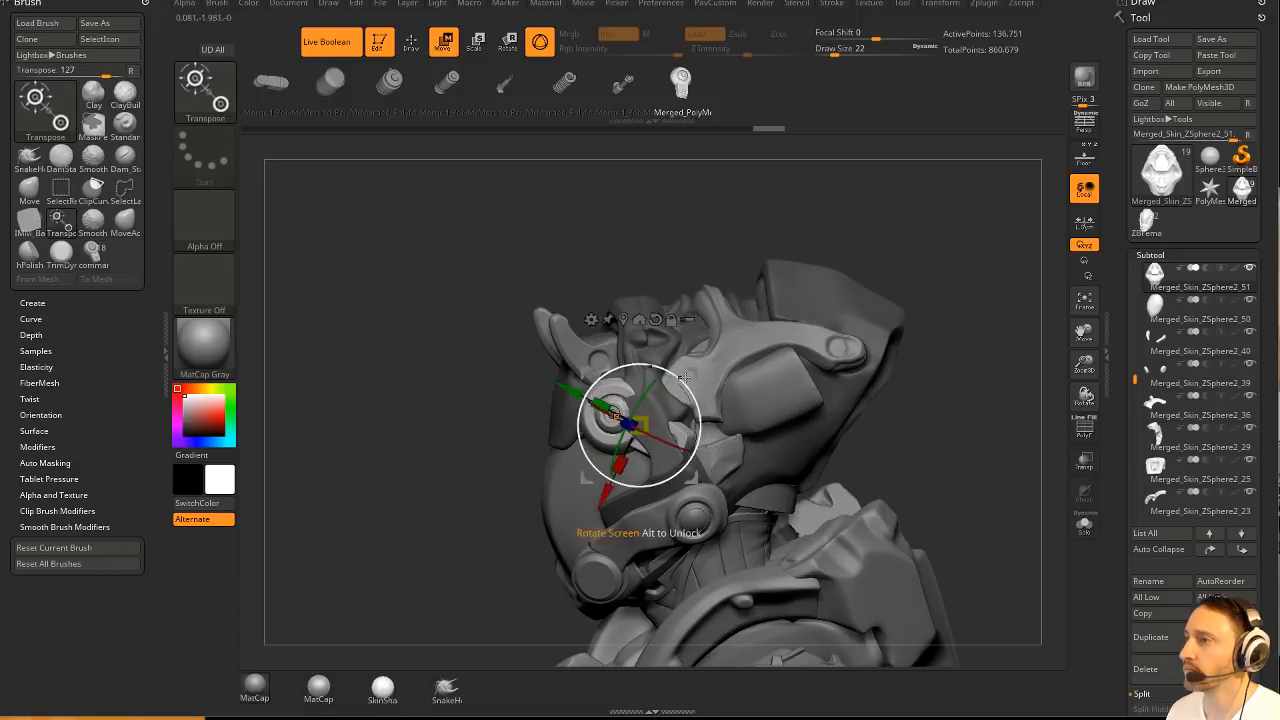
key(q)
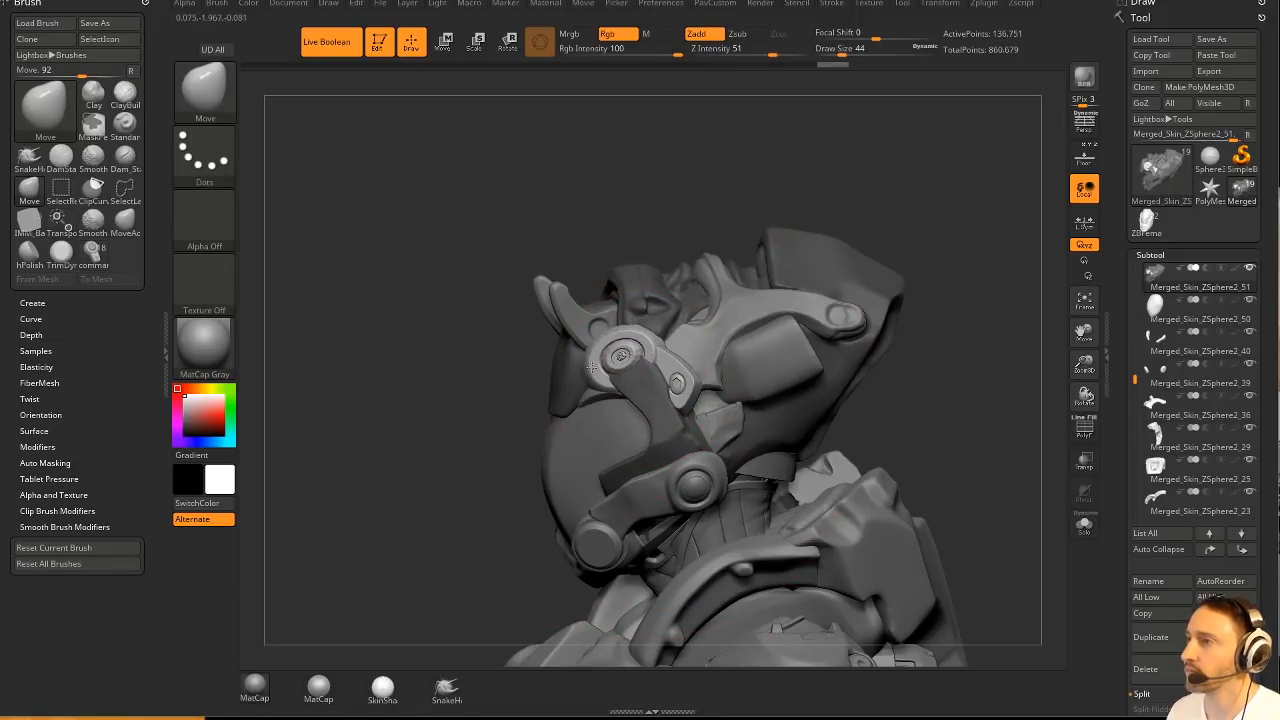
drag(500, 388, 640, 382)
mouse_move(640, 378)
mouse_down()
mouse_move(593, 340)
mouse_move(597, 366)
mouse_move(607, 362)
mouse_up()
mouse_move(788, 306)
mouse_down()
mouse_move(825, 342)
mouse_move(740, 360)
mouse_move(806, 312)
mouse_move(938, 320)
mouse_up()
Split the inserted joint parts off the helmet shell and delete them.
key(space)
click(800, 368)
key(w)
key(q)
click(1145, 670)
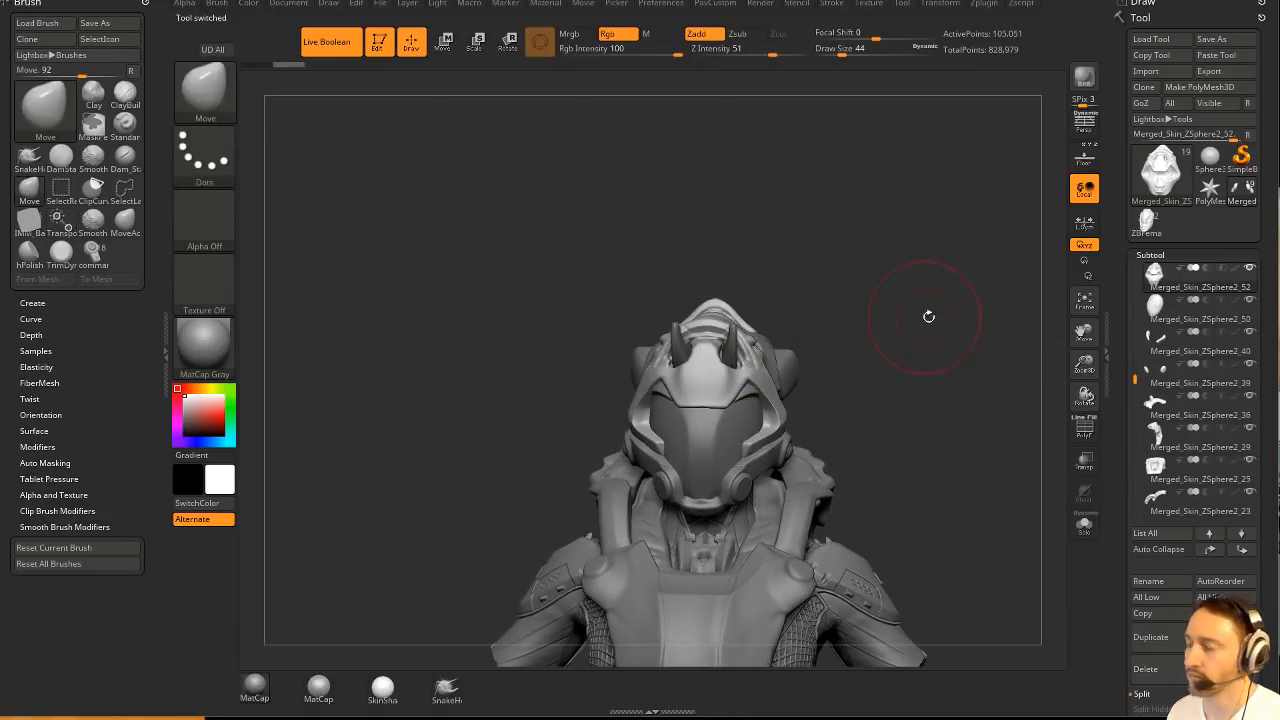
Adjust the helmet shell's frame beside the visor with the Move brush at draw size 25.
mouse_move(904, 372)
alt+mouse_down()
mouse_move(936, 314)
mouse_move(914, 312)
alt+mouse_up()
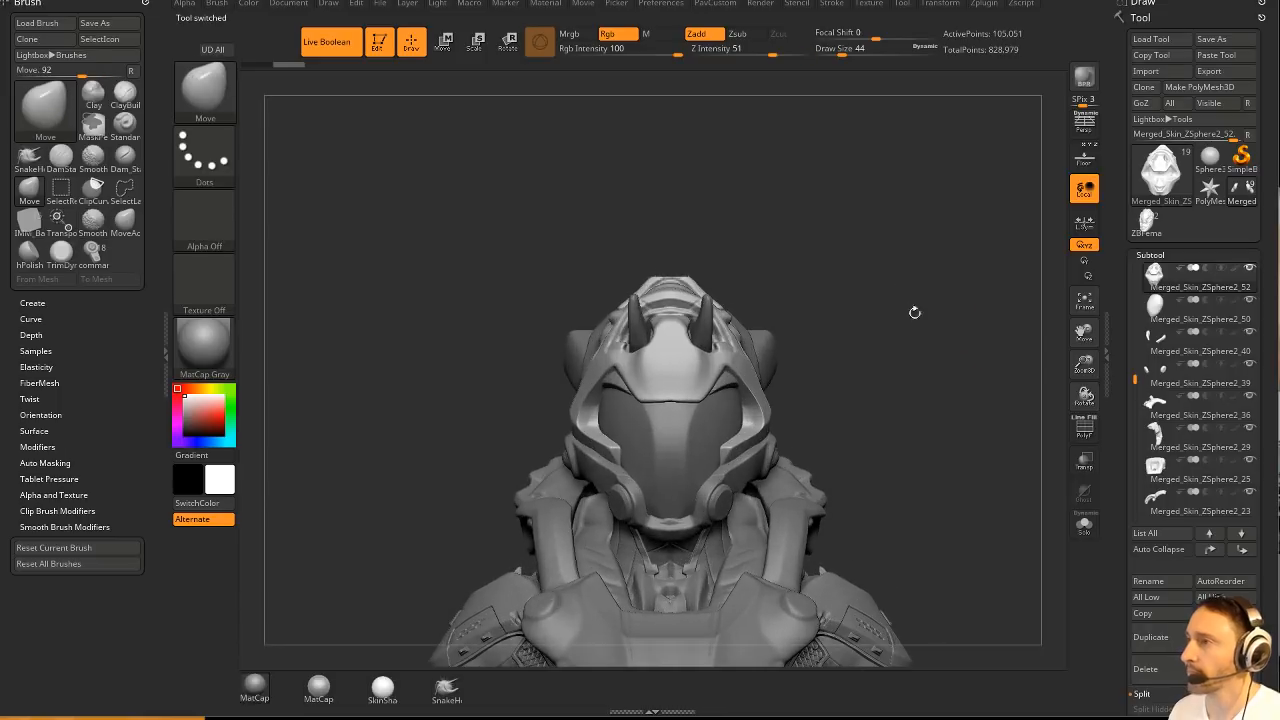
key(s)
drag(812, 396, 764, 417)
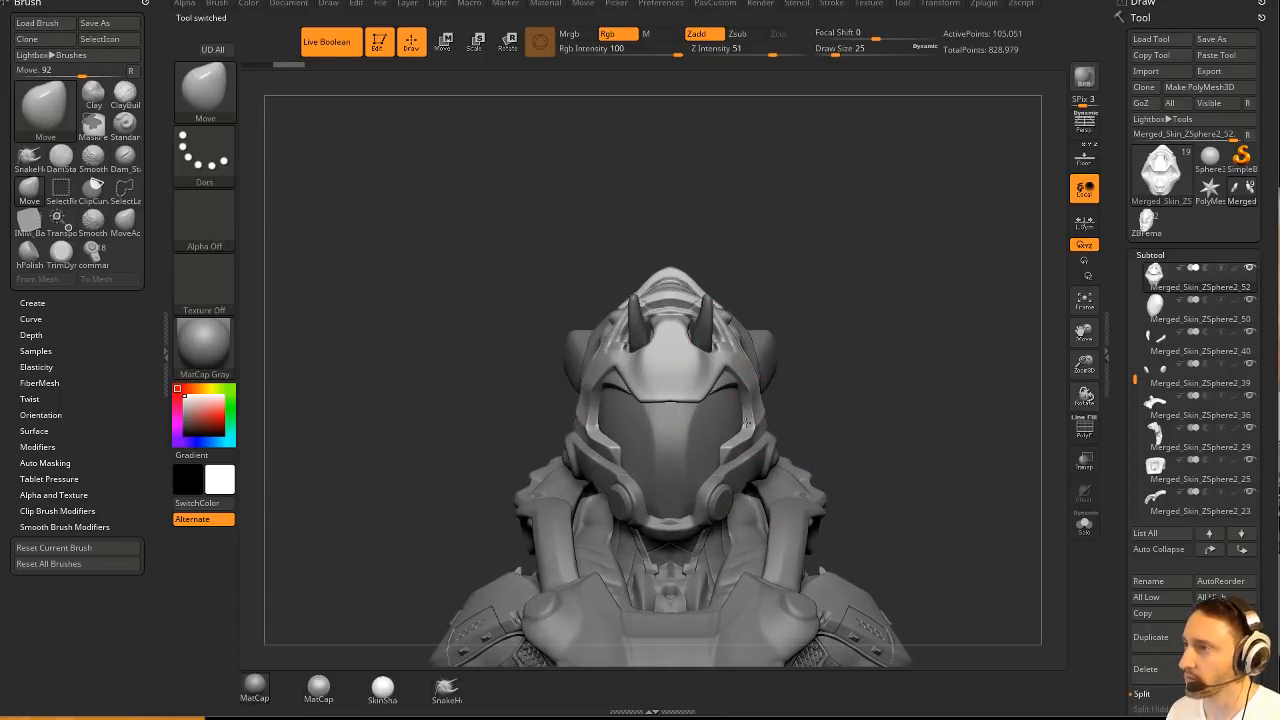
Polish the helmet shell's side and frame around the visor with the hPolish brush at draw size 29.
key(b)
key(h)
key(p)
mouse_move(900, 357)
mouse_down()
mouse_move(681, 440)
mouse_move(668, 414)
mouse_up()
drag(886, 386, 898, 430)
key(s)
drag(666, 437, 669, 438)
drag(673, 444, 679, 430)
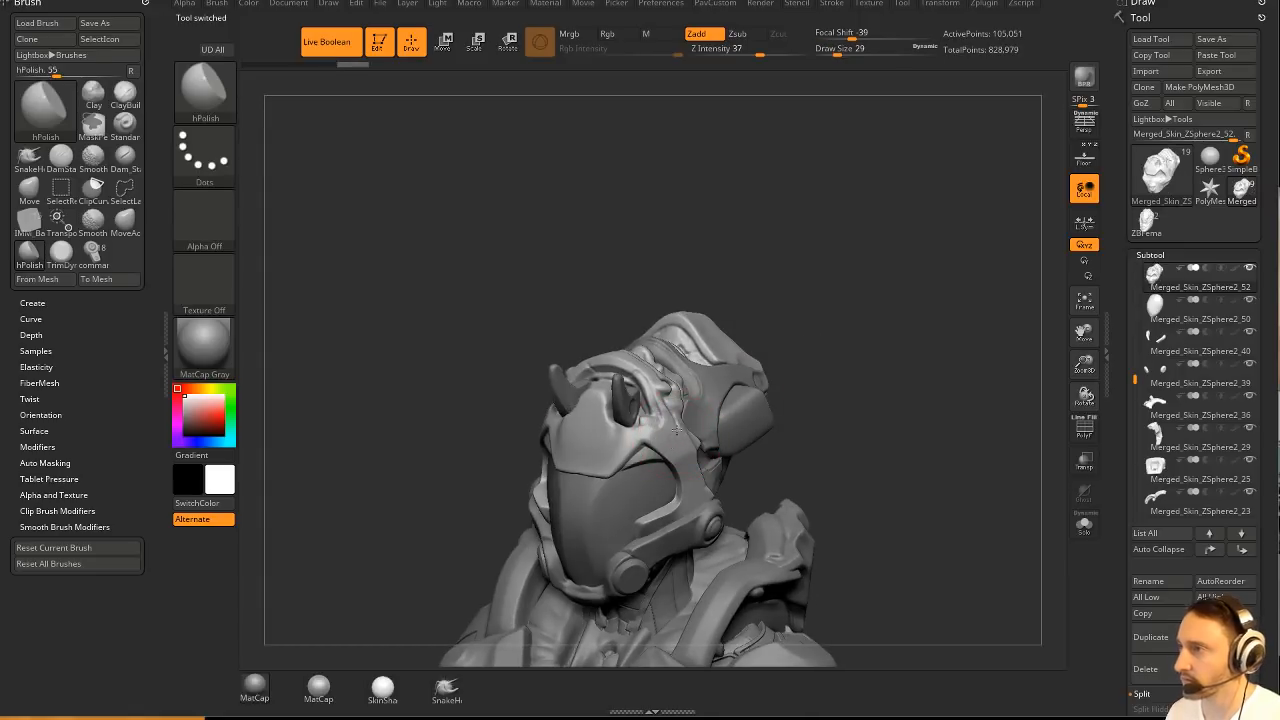
mouse_move(815, 388)
mouse_down()
mouse_move(920, 385)
mouse_move(905, 425)
mouse_up()
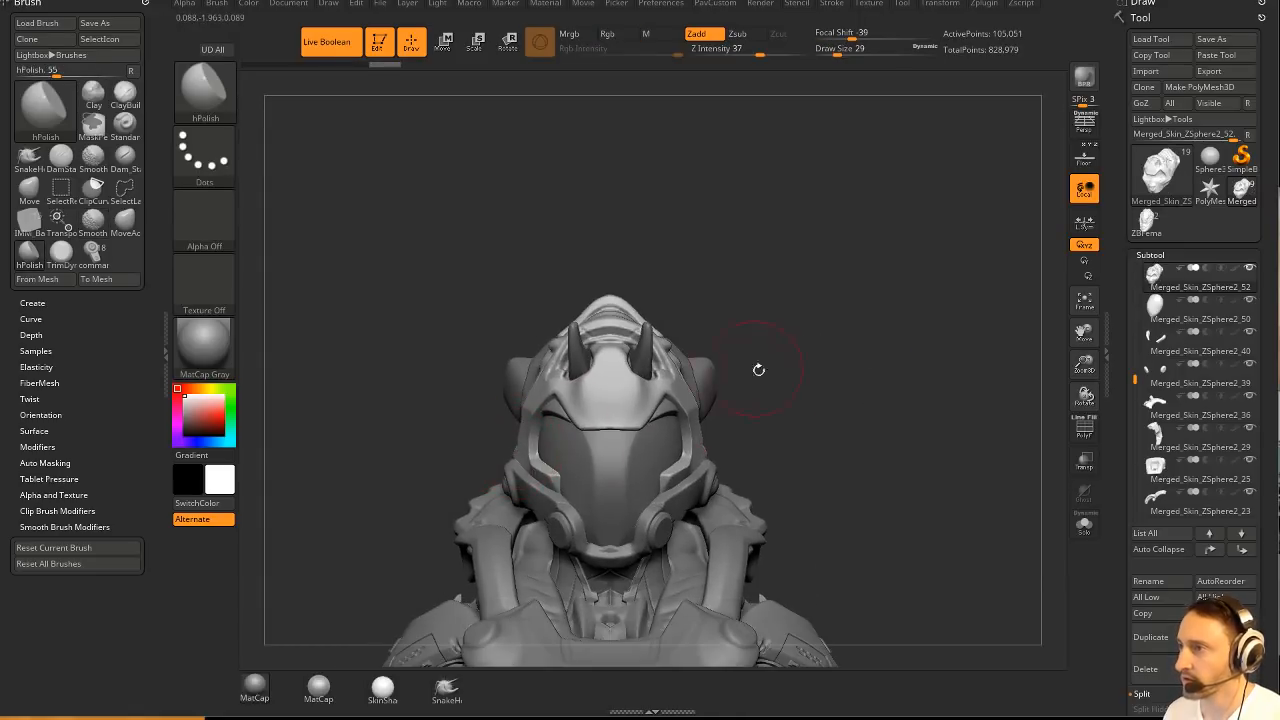
mouse_move(759, 369)
mouse_down()
mouse_move(820, 343)
mouse_move(497, 434)
mouse_up()
key(s)
drag(506, 441, 514, 451)
Select the outer helmet shell and split it into separate rear and front subtools.
mouse_move(626, 351)
mouse_down()
mouse_move(914, 337)
mouse_move(894, 346)
mouse_move(850, 320)
mouse_move(841, 373)
mouse_move(826, 363)
mouse_move(862, 352)
mouse_move(790, 378)
mouse_move(862, 367)
mouse_move(846, 357)
mouse_up()
drag(688, 372, 800, 372)
key(b)
key(s)
key(t)
drag(684, 352, 616, 434)
key(s)
alt+click(602, 380)
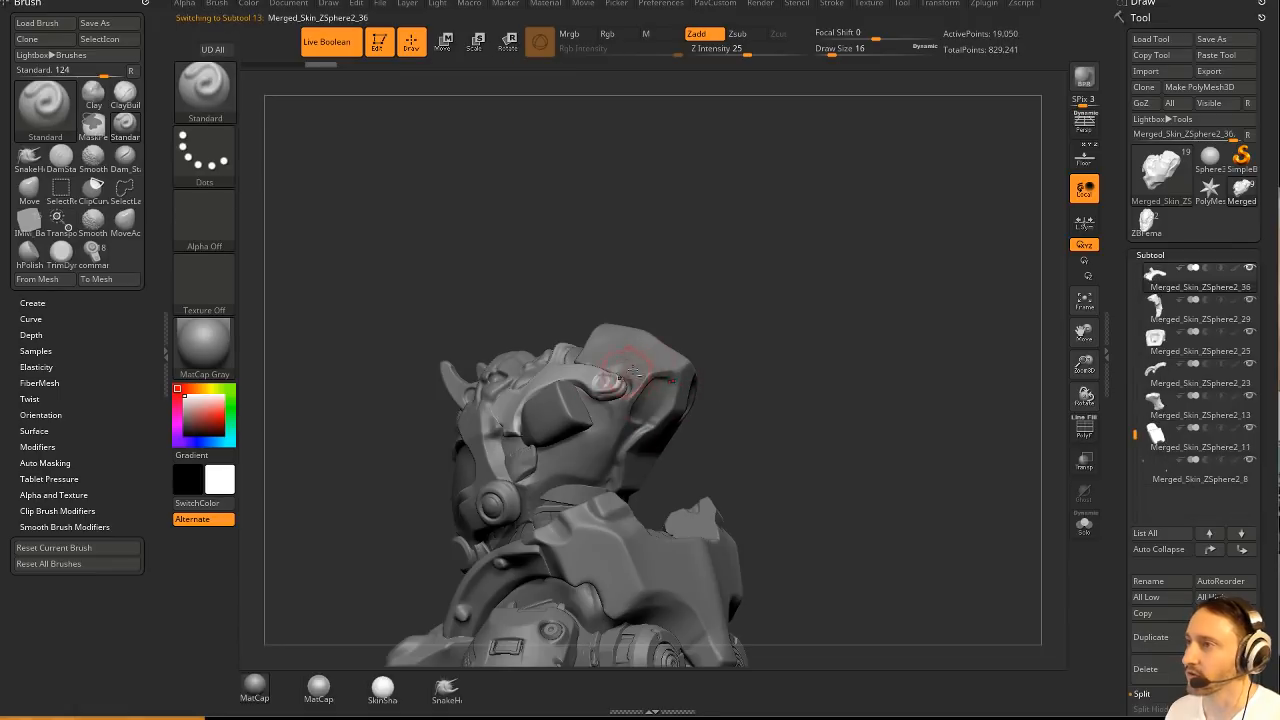
alt+click(642, 372)
mouse_move(734, 374)
mouse_down()
mouse_move(788, 382)
mouse_move(756, 371)
mouse_move(752, 390)
mouse_move(764, 362)
mouse_move(537, 284)
mouse_move(503, 406)
mouse_move(522, 464)
mouse_move(632, 546)
mouse_move(650, 543)
mouse_up()
ctrl+shift+click(205, 90)
key(grave)
click(933, 351)
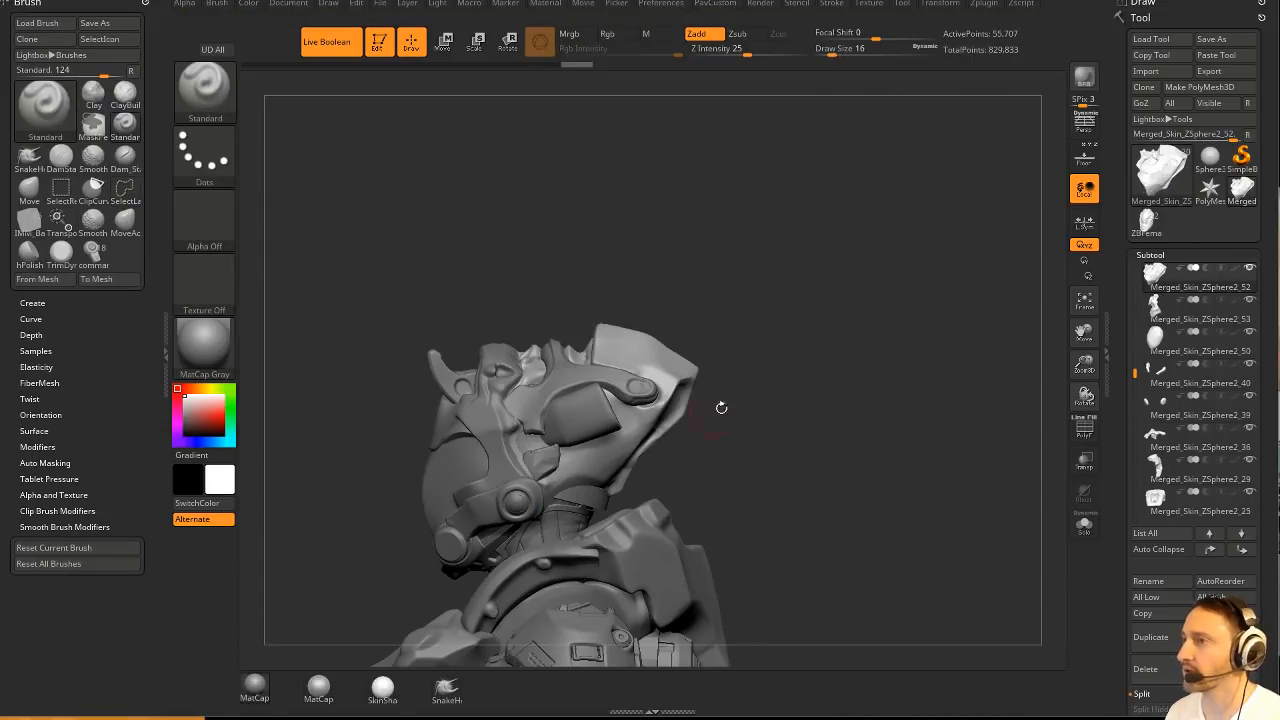
Close the holes of the rear helmet piece and isolate it in Solo mode.
key(grave)
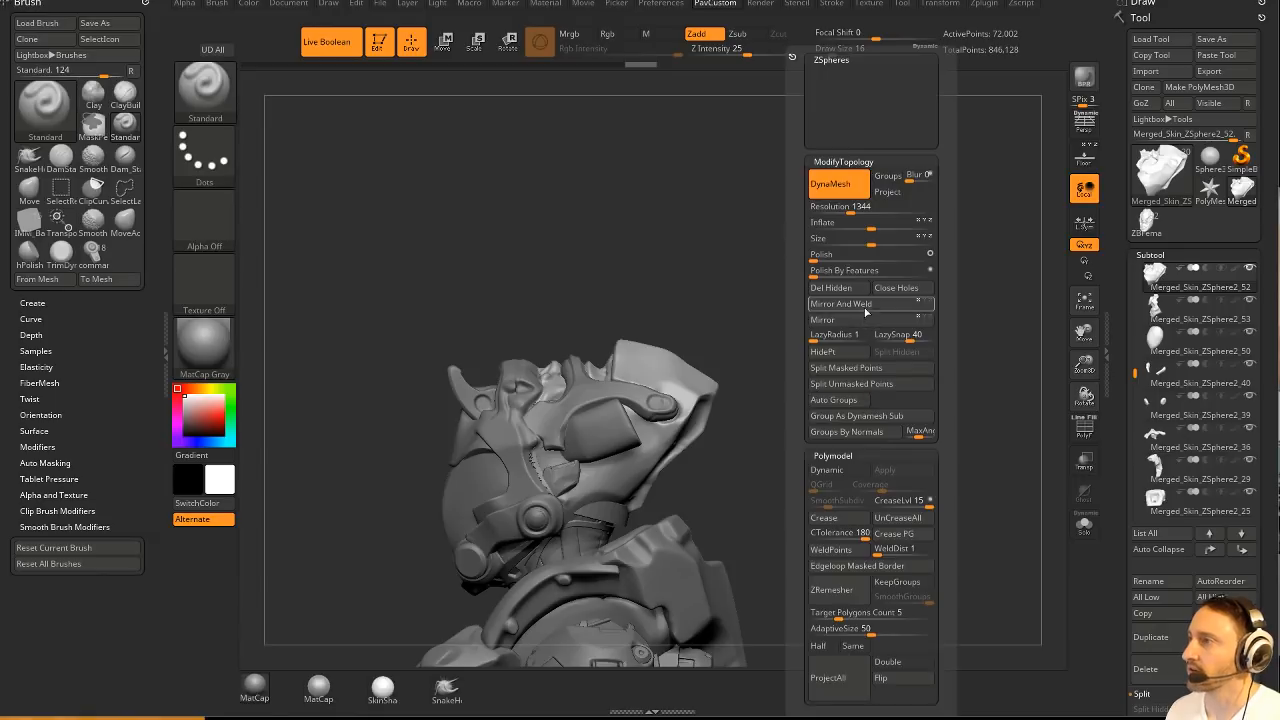
click(896, 289)
click(1083, 525)
Smooth the rear helmet piece's cut surface and edges, remeshing it with DynaMesh.
drag(862, 440, 931, 426)
shift+drag(592, 402, 604, 463)
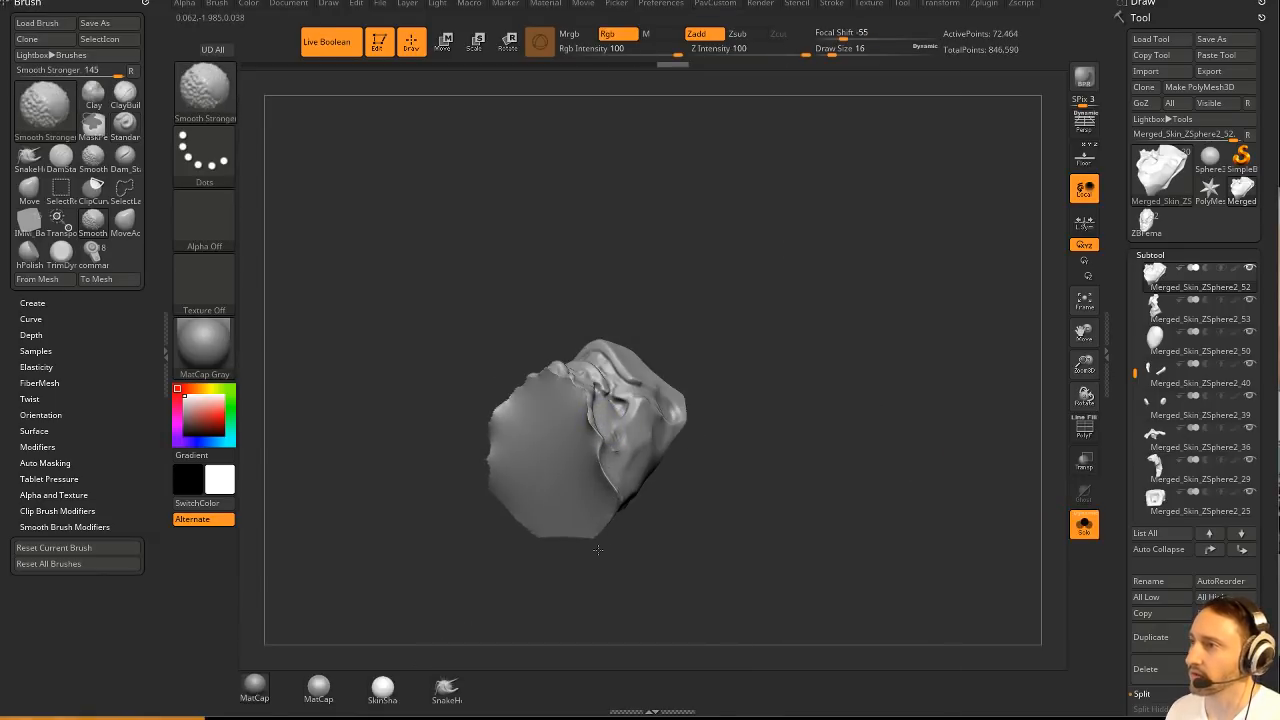
ctrl+drag(869, 325, 918, 397)
shift+drag(562, 367, 549, 373)
ctrl+drag(798, 378, 823, 450)
drag(929, 405, 1000, 440)
click(1083, 525)
drag(981, 383, 945, 395)
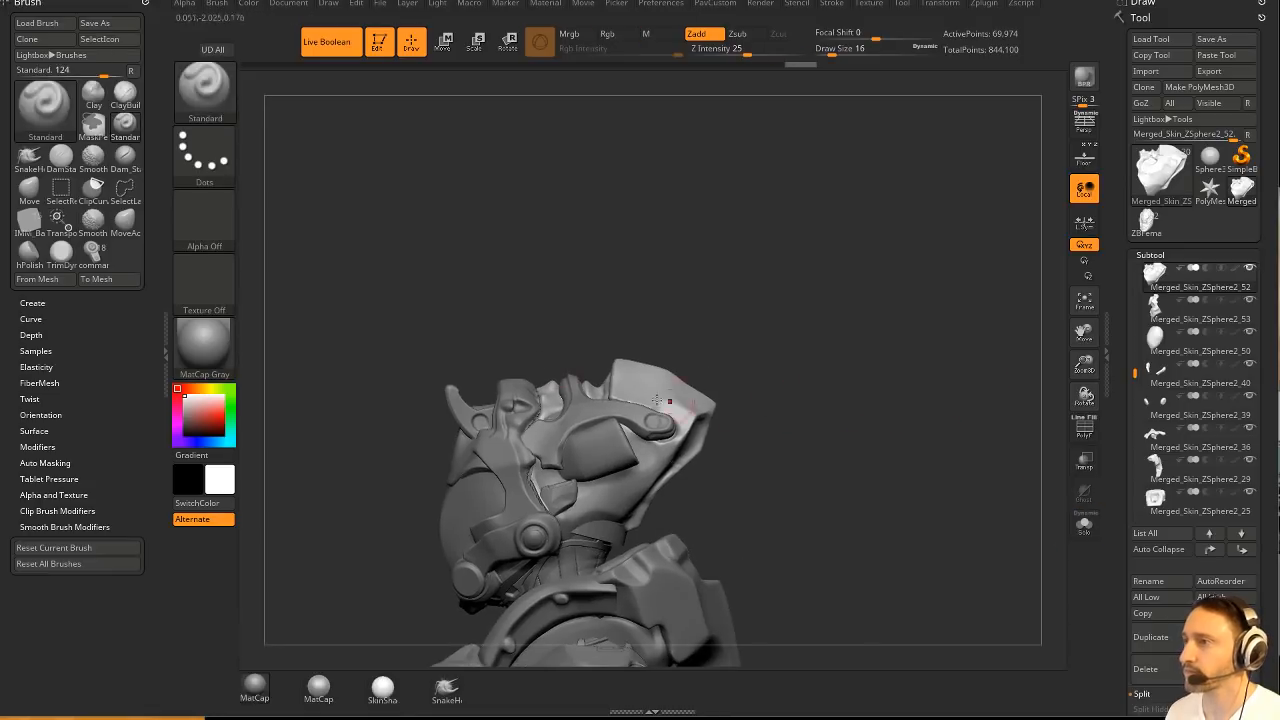
Clip the front of the rear helmet piece with ClipCurve and remesh it with DynaMesh.
ctrl+shift+click(230, 119)
ctrl+shift+click(330, 162)
mouse_move(361, 508)
ctrl+shift+mouse_down()
mouse_move(597, 421)
mouse_move(621, 277)
ctrl+shift+mouse_up()
drag(826, 326, 885, 312)
ctrl+drag(875, 300, 933, 377)
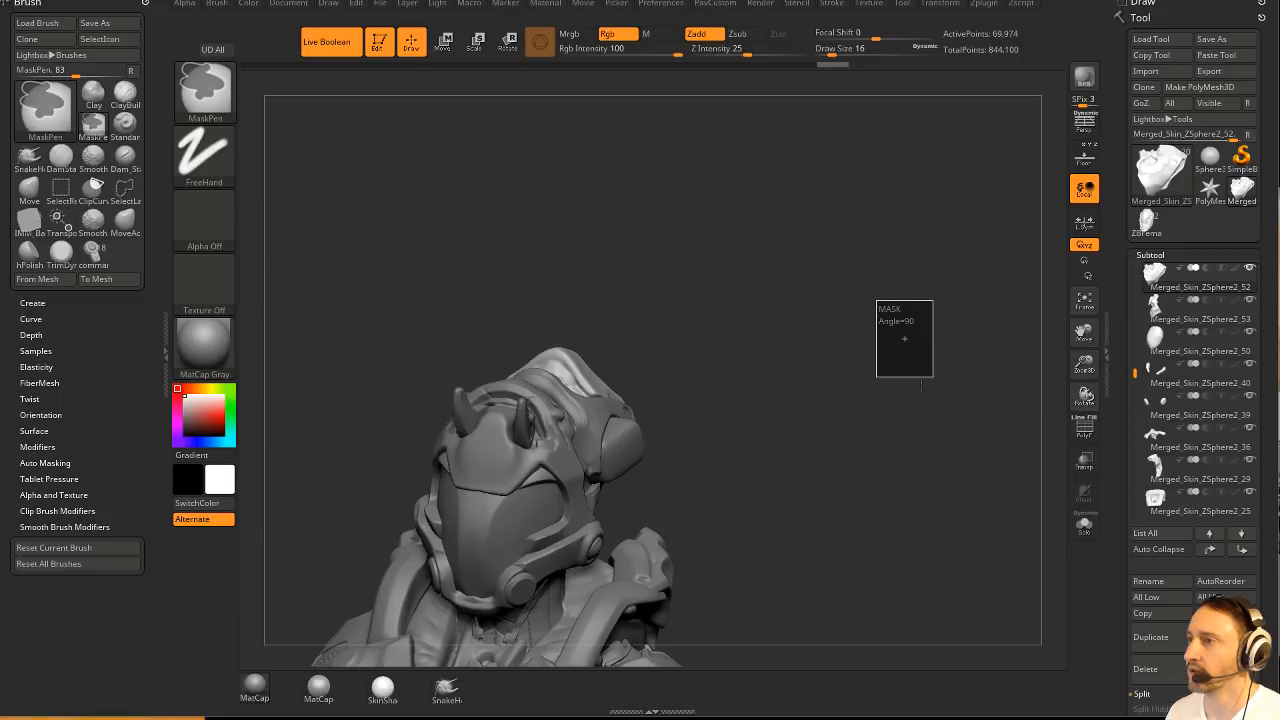
Slice the front helmet shell across below its crown with SliceCurve and remesh it with DynaMesh.
mouse_move(773, 278)
mouse_down()
mouse_move(836, 398)
mouse_move(630, 551)
mouse_move(684, 499)
mouse_move(769, 288)
mouse_move(702, 311)
mouse_move(701, 325)
mouse_move(803, 323)
mouse_move(740, 342)
mouse_move(690, 314)
mouse_up()
alt+click(530, 390)
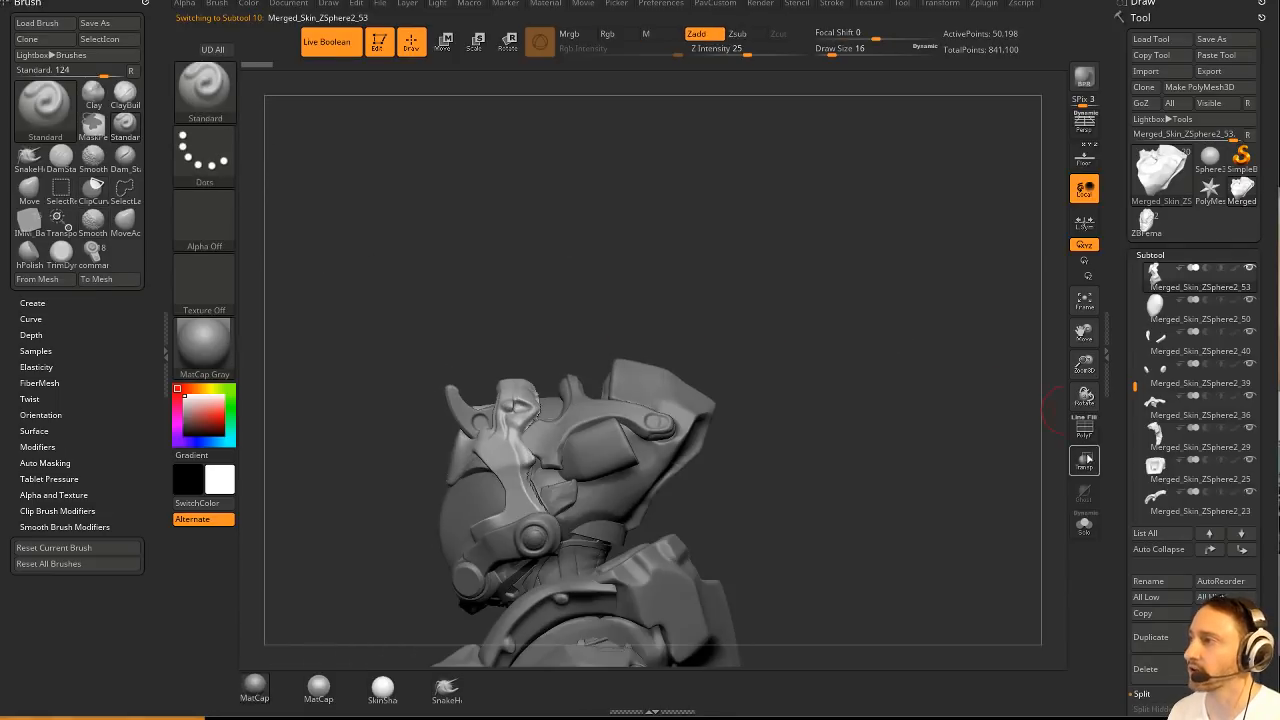
key(shift+f)
key(ctrl+shift+b)
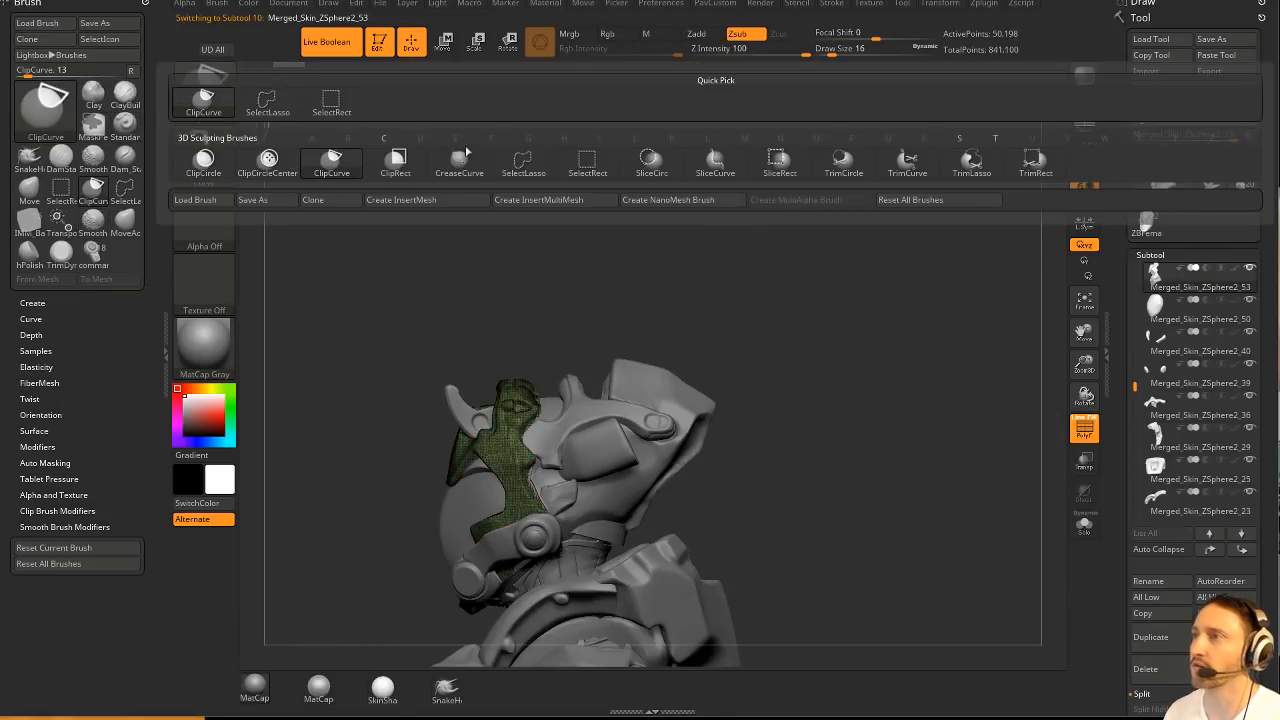
click(715, 160)
mouse_move(325, 352)
ctrl+shift+mouse_down()
mouse_move(903, 500)
mouse_move(912, 534)
ctrl+shift+mouse_up()
drag(780, 320, 837, 354)
key(space)
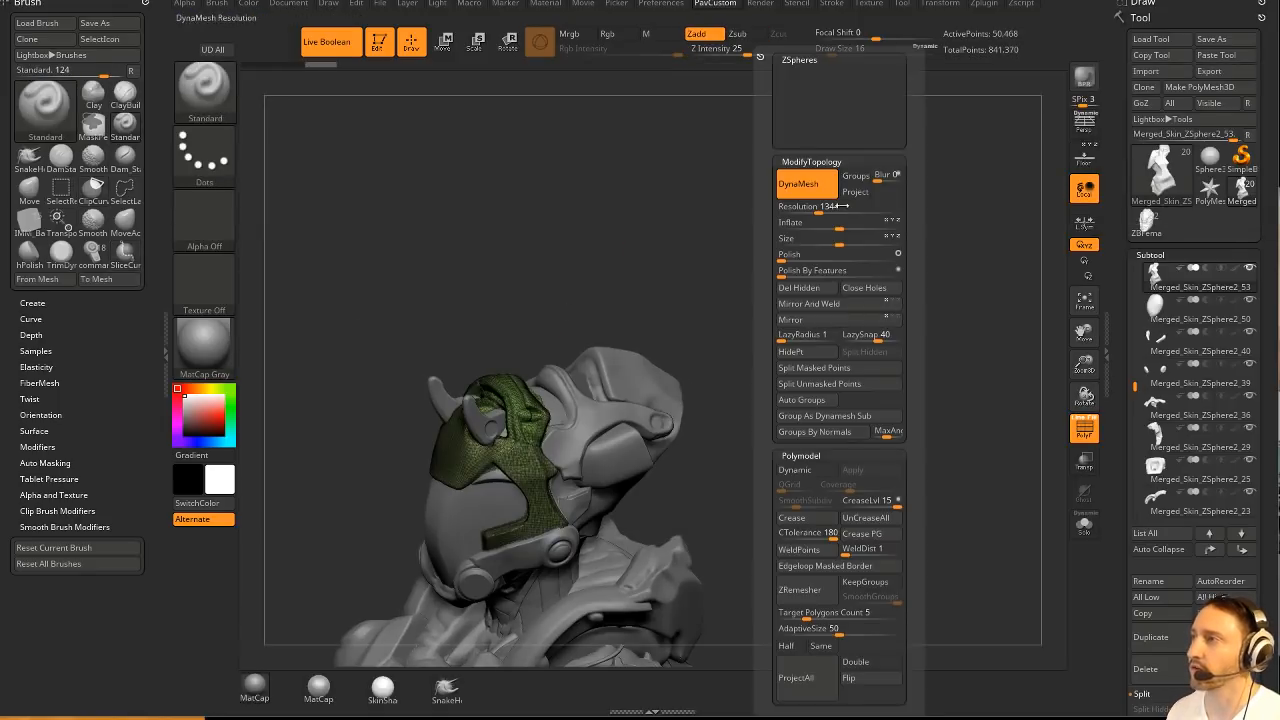
ctrl+drag(783, 191, 830, 265)
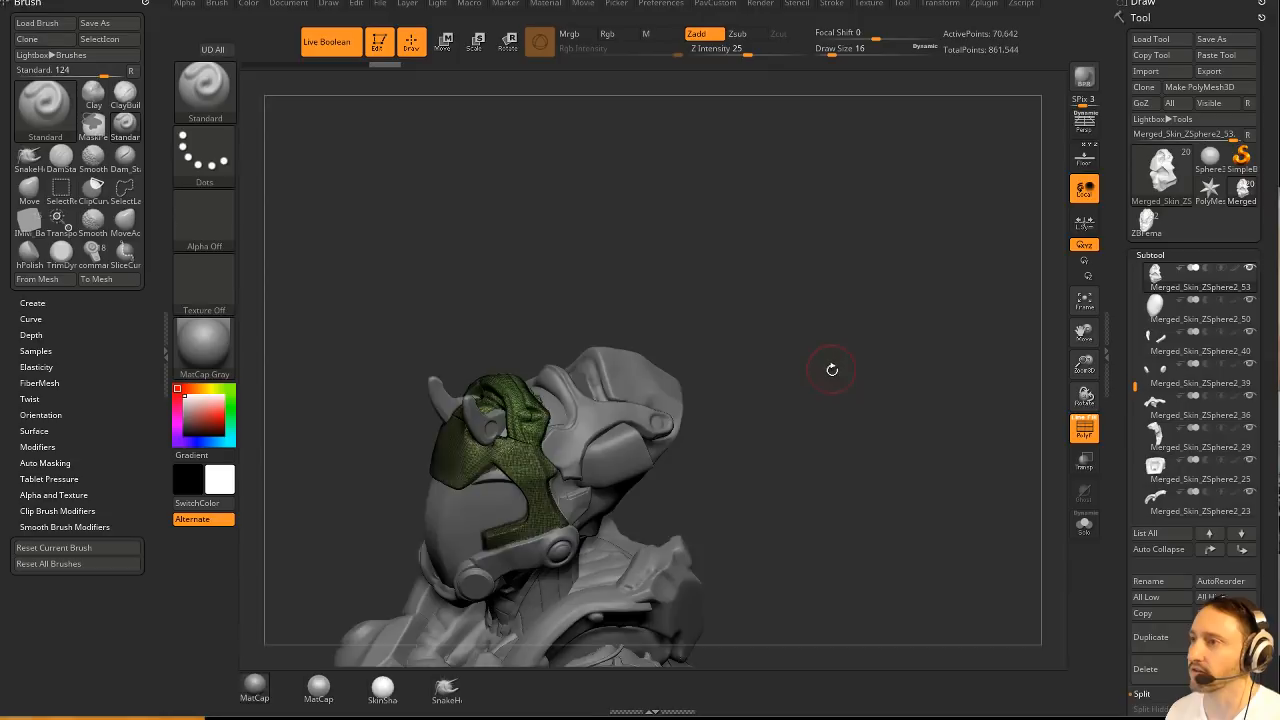
Isolate the front shell's crown section, slice it again with SliceCurve, and remesh the whole shell with DynaMesh.
drag(831, 369, 1076, 464)
click(1084, 524)
drag(957, 440, 849, 431)
ctrl+shift+click(532, 404)
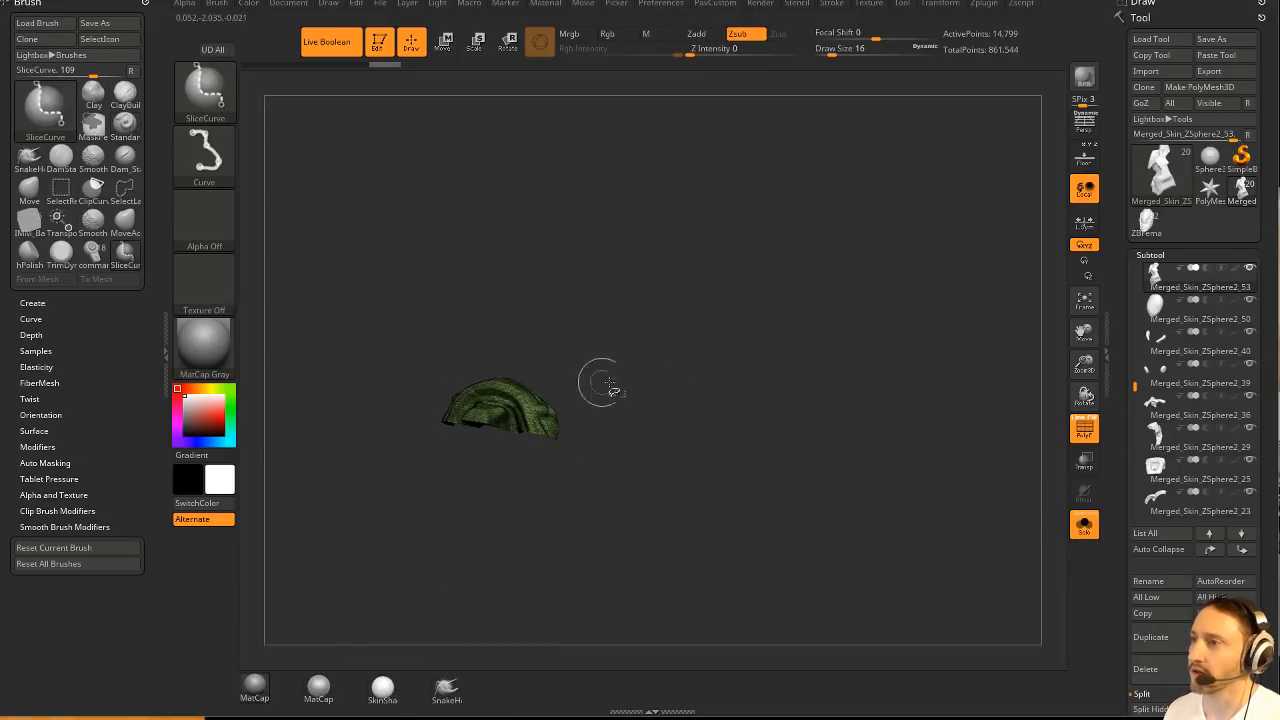
mouse_move(612, 391)
shift+mouse_down()
mouse_move(659, 349)
mouse_move(620, 411)
shift+mouse_up()
ctrl+shift+drag(500, 547, 533, 229)
drag(800, 375, 840, 400)
ctrl+shift+click(829, 362)
ctrl+drag(860, 283, 901, 372)
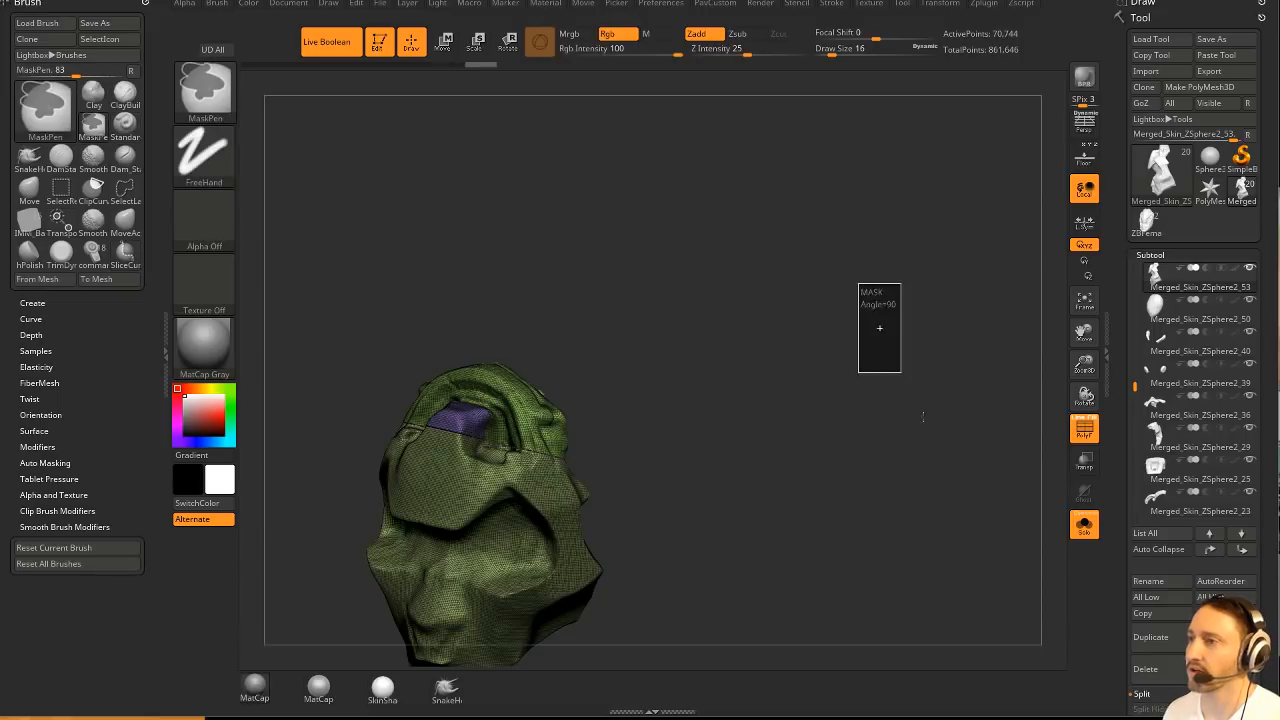
Isolate the crown section, turn off DynaMesh Groups, and split the hidden part into a separate subtool.
mouse_move(819, 293)
mouse_down()
mouse_move(825, 350)
mouse_move(790, 352)
mouse_move(766, 280)
mouse_move(865, 337)
mouse_move(814, 366)
mouse_move(903, 367)
mouse_move(888, 345)
mouse_move(851, 337)
mouse_up()
ctrl+shift+click(562, 405)
ctrl+shift+click(820, 365)
ctrl+shift+click(530, 431)
key(2)
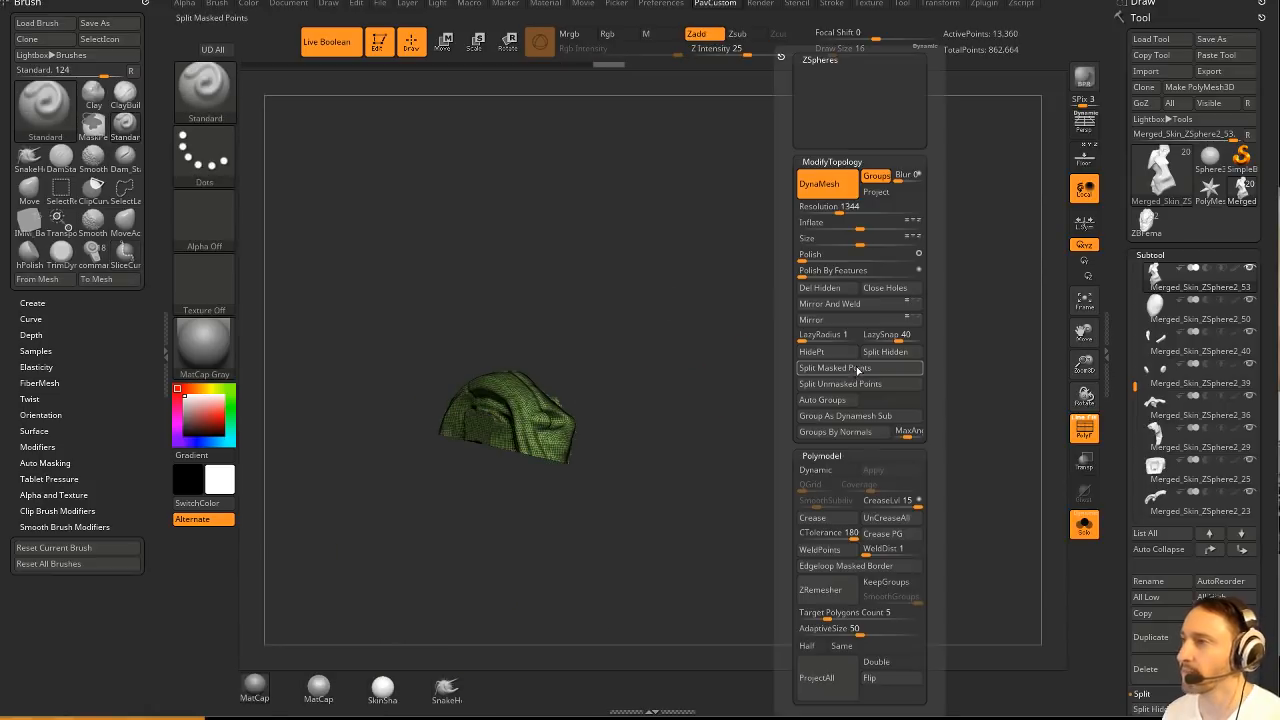
click(875, 178)
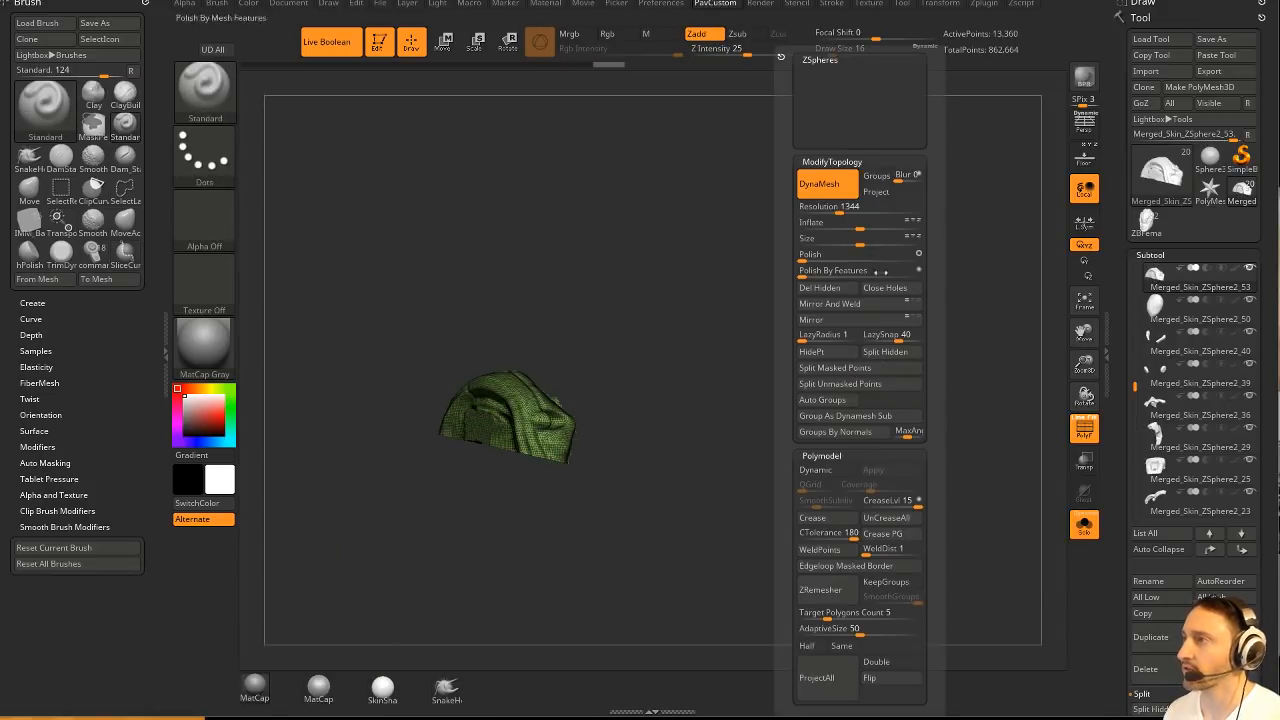
click(885, 352)
Select the front helmet piece around the visor and remesh it with DynaMesh without Groups.
alt+click(467, 455)
drag(860, 380, 915, 438)
click(1085, 429)
key(grave)
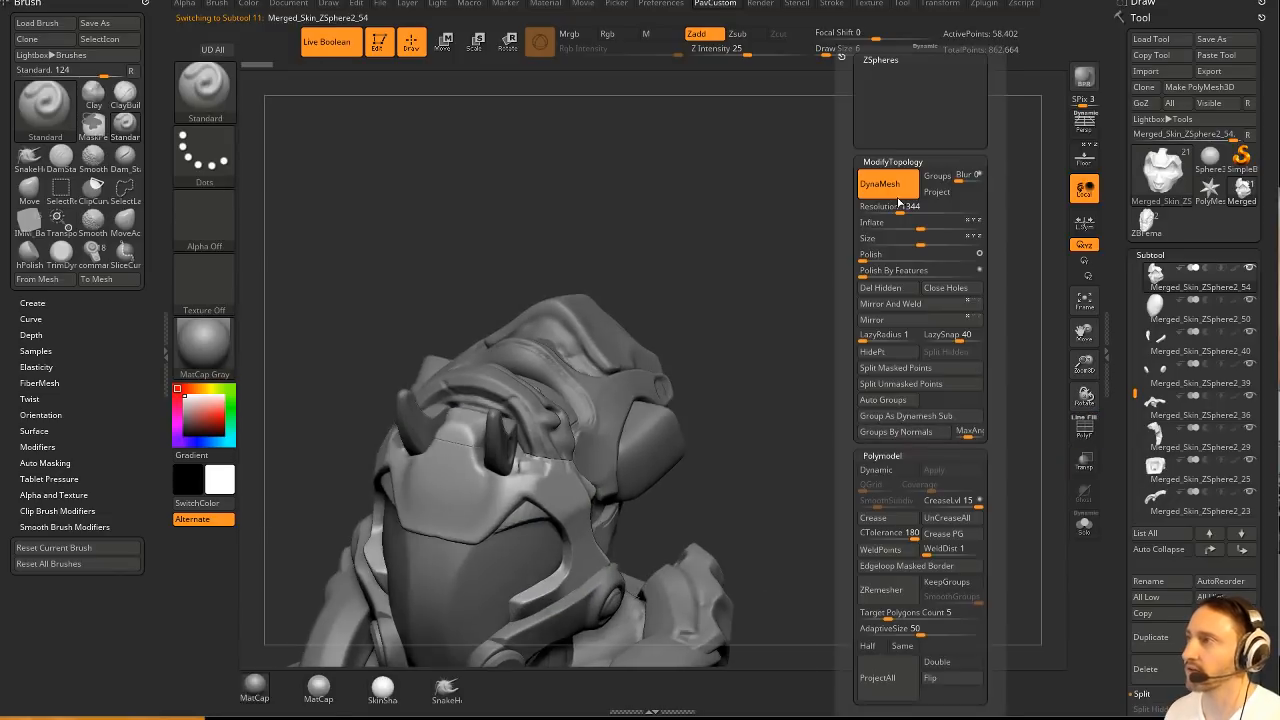
click(937, 177)
ctrl+drag(824, 234, 894, 318)
Select the crown section and trim its rear and upper edges with ClipCurve.
mouse_move(763, 406)
mouse_down()
mouse_move(868, 403)
mouse_move(775, 396)
mouse_up()
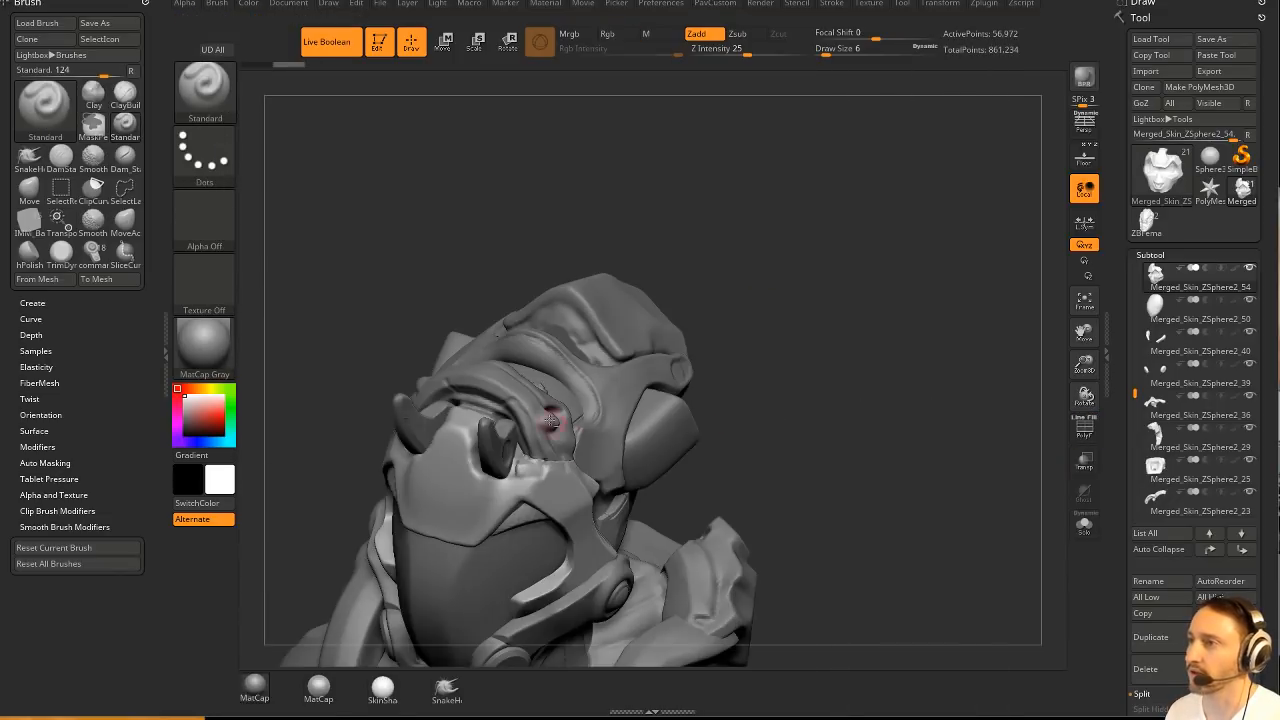
alt+click(551, 419)
mouse_move(860, 370)
mouse_down()
mouse_move(923, 326)
mouse_move(839, 324)
mouse_move(868, 331)
mouse_move(848, 343)
mouse_up()
ctrl+shift+click(210, 108)
click(332, 165)
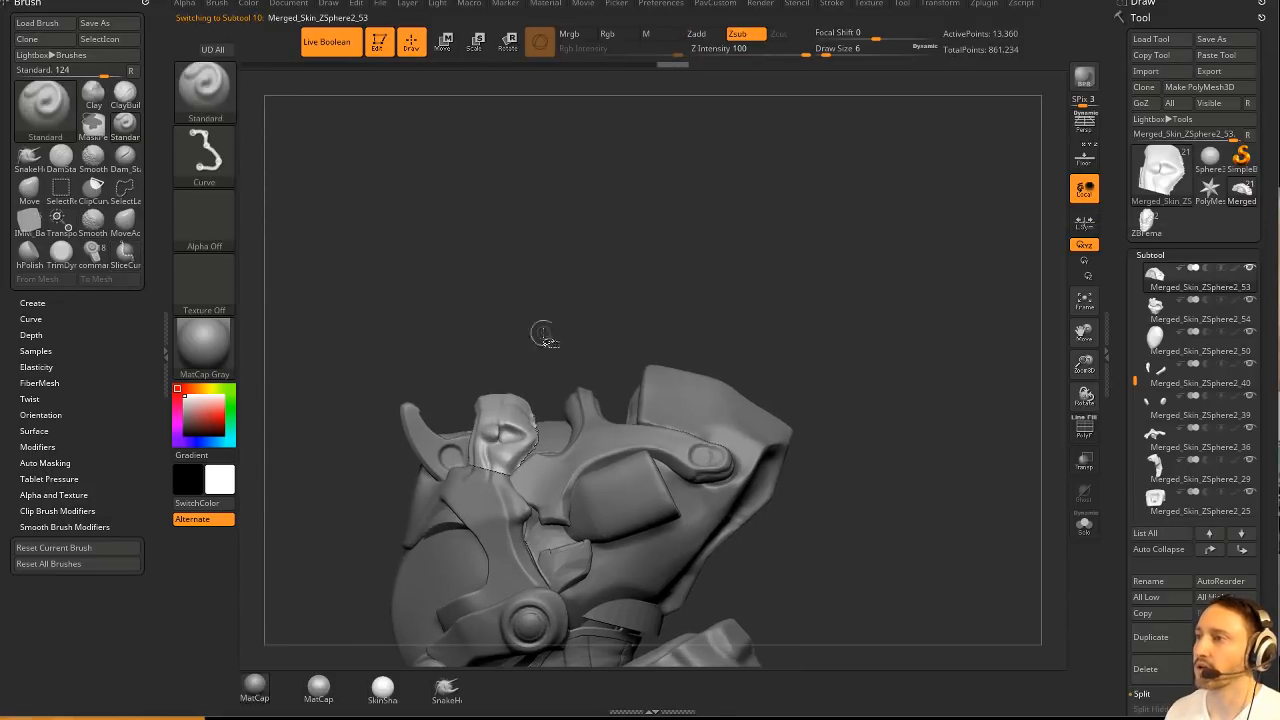
mouse_move(555, 237)
ctrl+shift+mouse_down()
mouse_move(527, 560)
mouse_move(560, 545)
ctrl+shift+mouse_up()
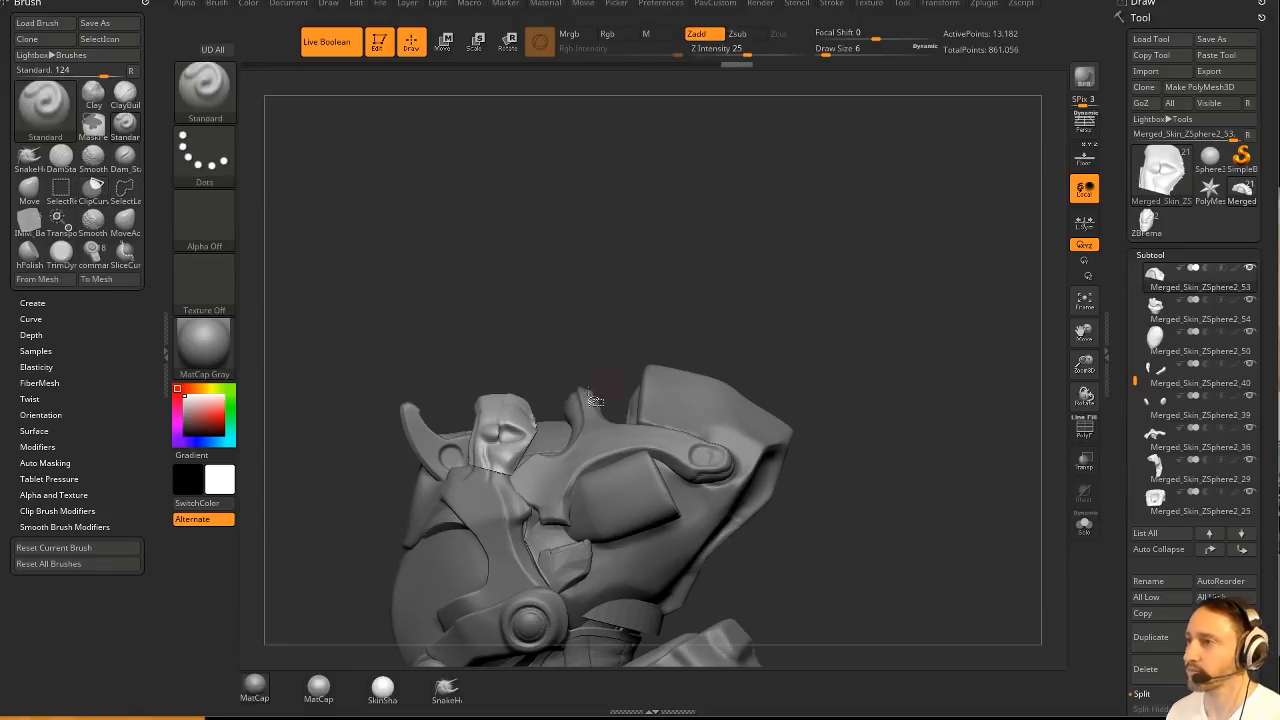
ctrl+shift+drag(506, 298, 516, 314)
Reposition the crown section closer to the rear helmet shell with the transform tool.
mouse_move(791, 257)
mouse_down()
mouse_move(763, 314)
mouse_move(851, 309)
mouse_move(548, 405)
mouse_move(576, 382)
mouse_move(534, 488)
mouse_up()
key(w)
click(535, 418)
drag(588, 366, 594, 370)
key(q)
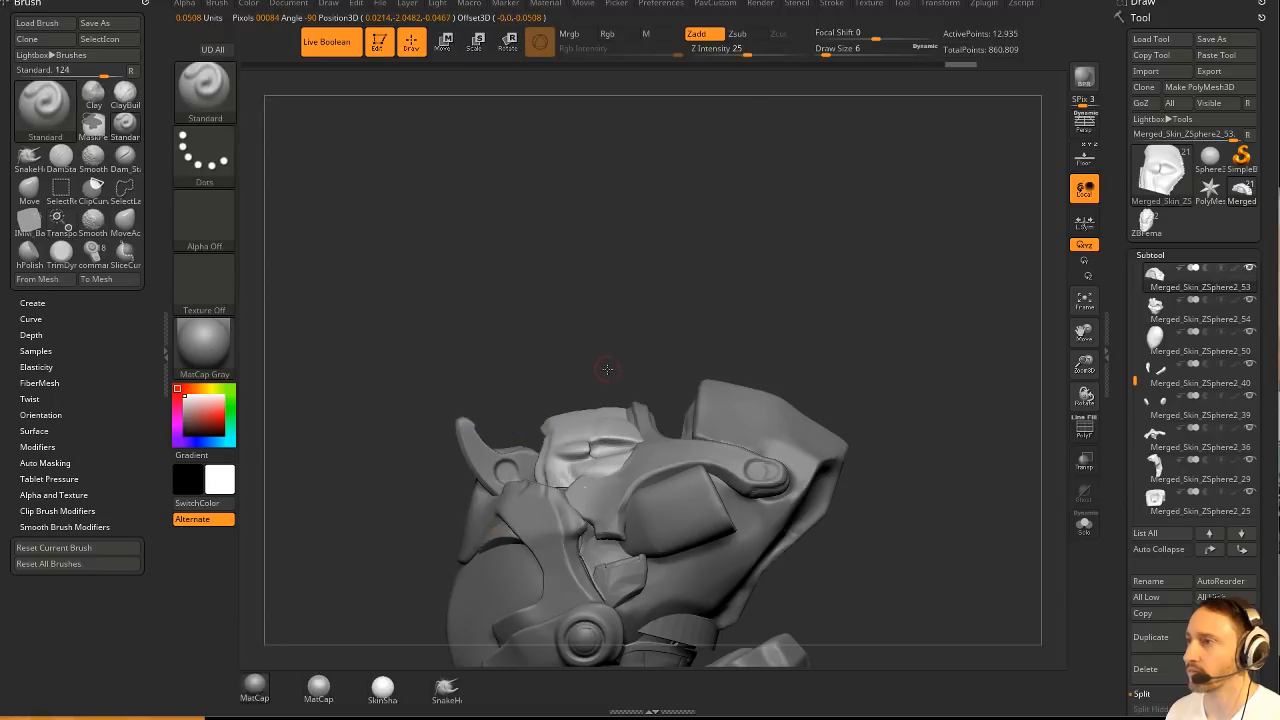
key(w)
key(q)
Shape the sides of the crown section with the Move brush at draw size 56.
mouse_move(611, 291)
mouse_down()
mouse_move(806, 303)
mouse_move(648, 430)
mouse_up()
key(b)
key(m)
key(v)
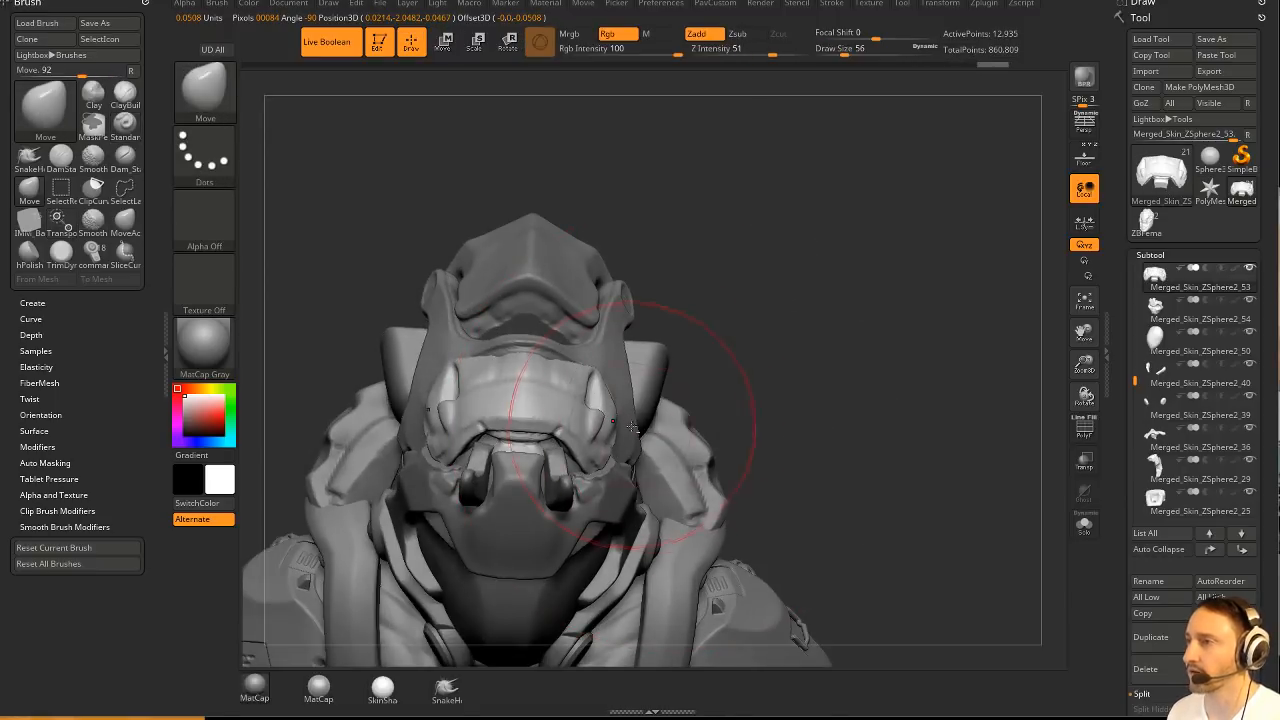
mouse_move(600, 395)
mouse_down()
mouse_move(737, 356)
mouse_move(590, 400)
mouse_move(555, 350)
mouse_move(820, 277)
mouse_move(608, 367)
mouse_up()
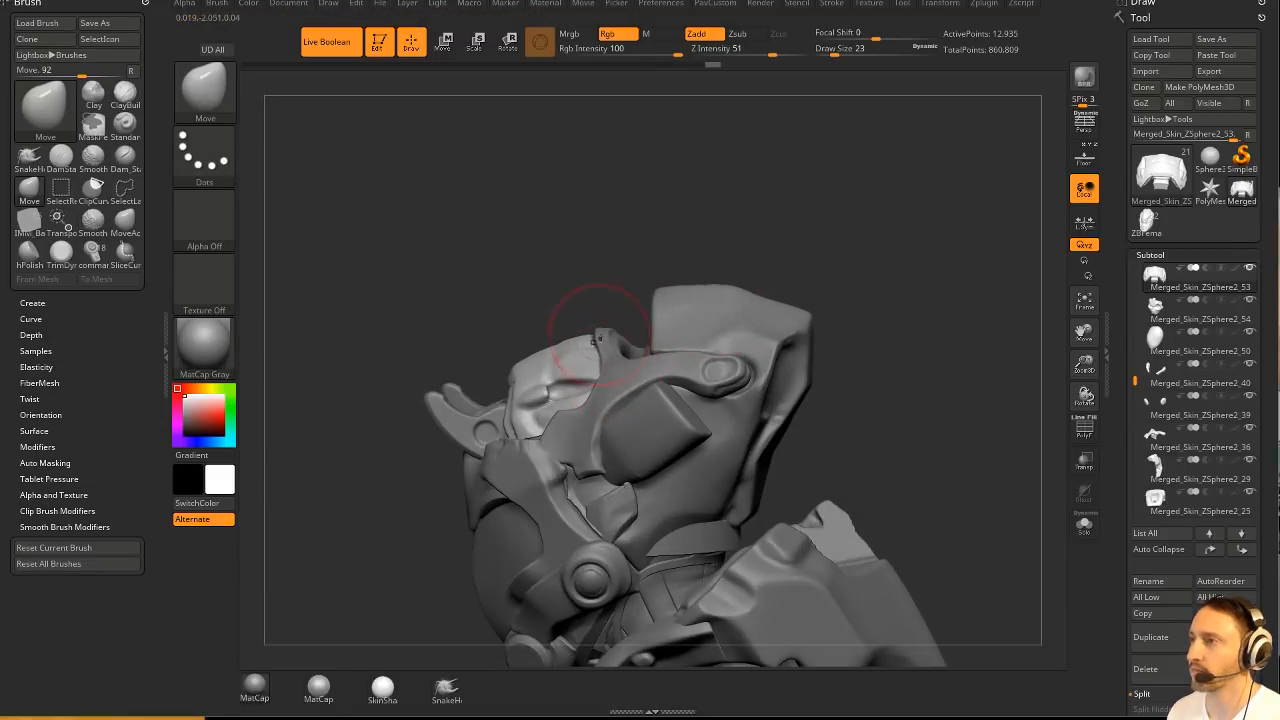
Select the rear helmet shell piece and polish its surface with the hPolish brush at draw size 51.
alt+click(607, 332)
key(b)
key(s)
key(t)
mouse_move(800, 300)
mouse_down()
mouse_move(851, 320)
mouse_move(816, 324)
mouse_up()
key(b)
key(h)
key(p)
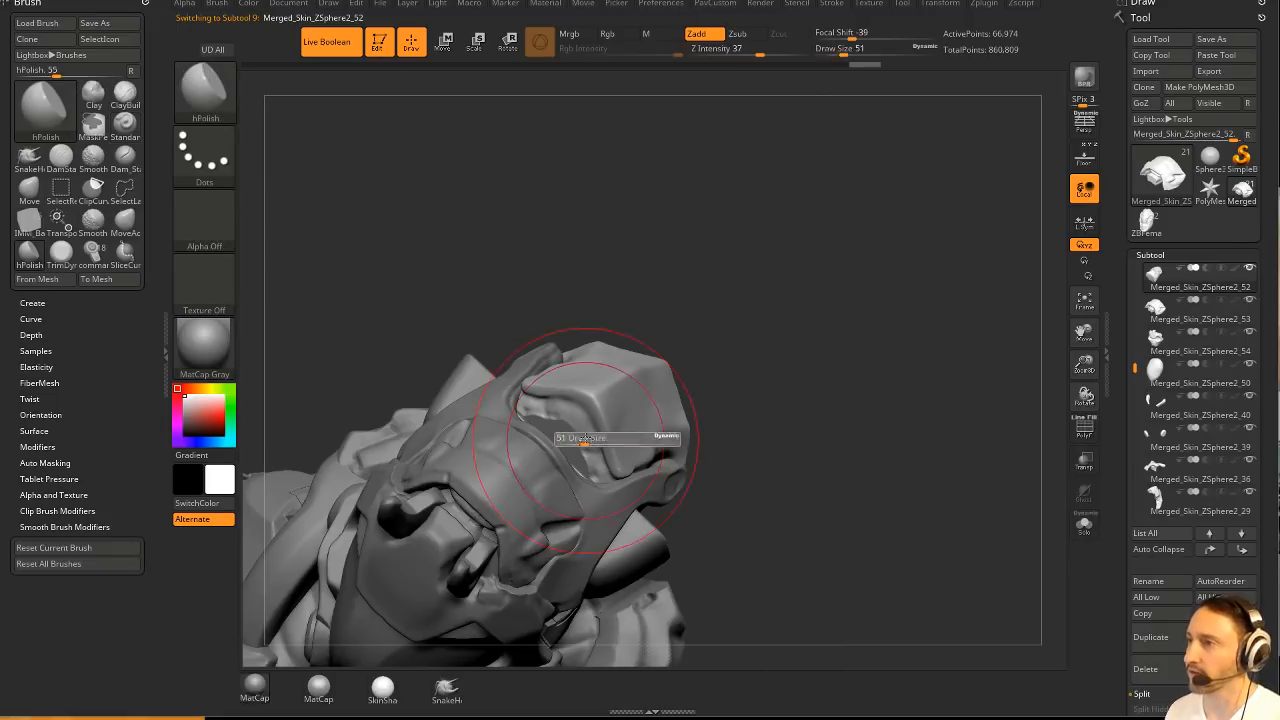
mouse_move(767, 385)
mouse_down()
mouse_move(700, 400)
mouse_move(615, 505)
mouse_move(736, 388)
mouse_up()
key(b)
key(s)
key(t)
mouse_move(546, 384)
mouse_down()
mouse_move(820, 283)
mouse_move(809, 277)
mouse_move(654, 398)
mouse_move(694, 326)
mouse_move(729, 306)
mouse_move(776, 352)
mouse_move(833, 364)
mouse_move(811, 306)
mouse_up()
Select the base helmet head mesh and insert a primitive on top of it with the IMM Base Primitives brush.
alt+click(562, 362)
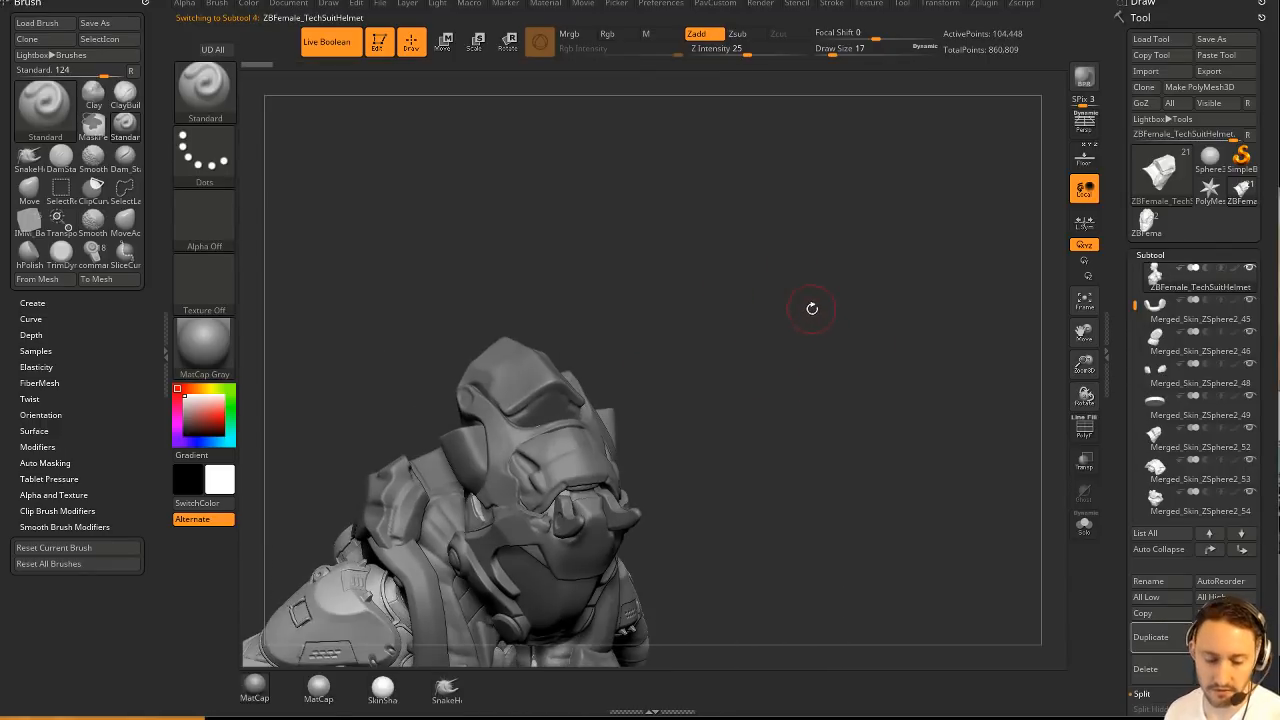
key(b)
key(i)
key(p)
key(m)
click(652, 350)
mouse_move(663, 346)
mouse_down()
mouse_move(571, 448)
mouse_move(808, 306)
mouse_move(622, 398)
mouse_up()
Reposition the inserted primitive between the front and rear helmet shells with the gizmo, using transparency to see inside.
key(w)
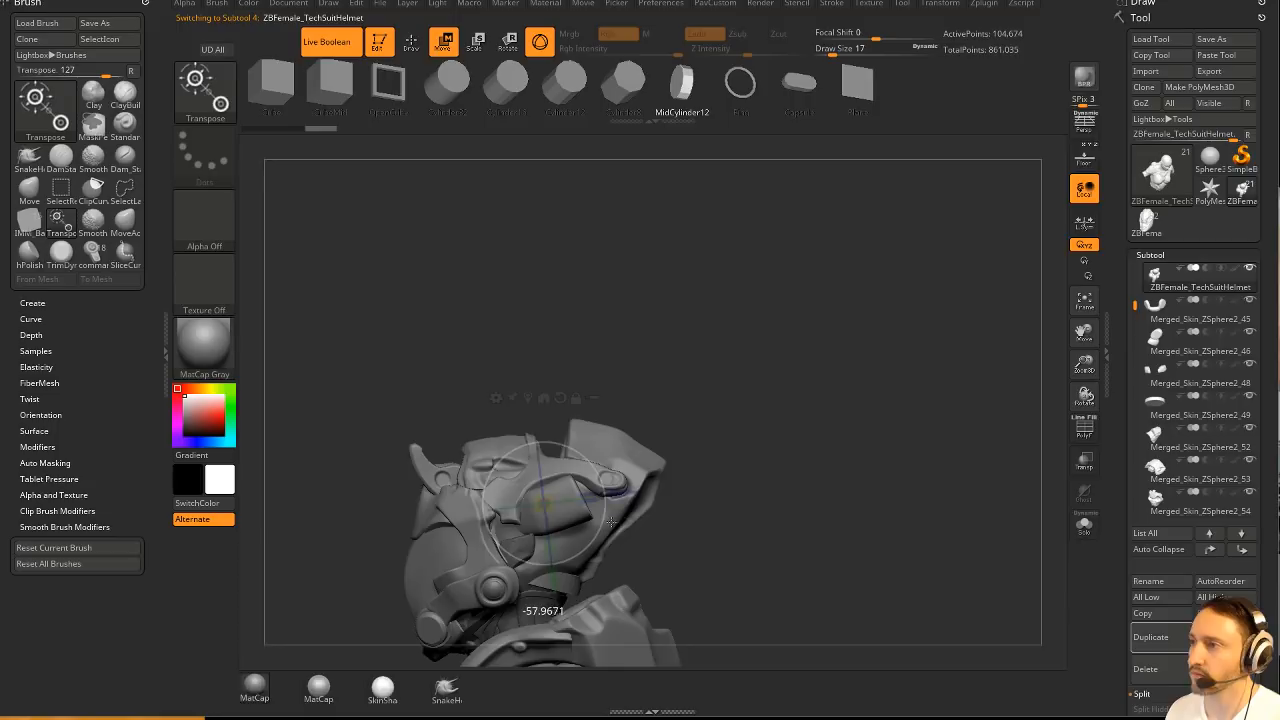
click(1086, 461)
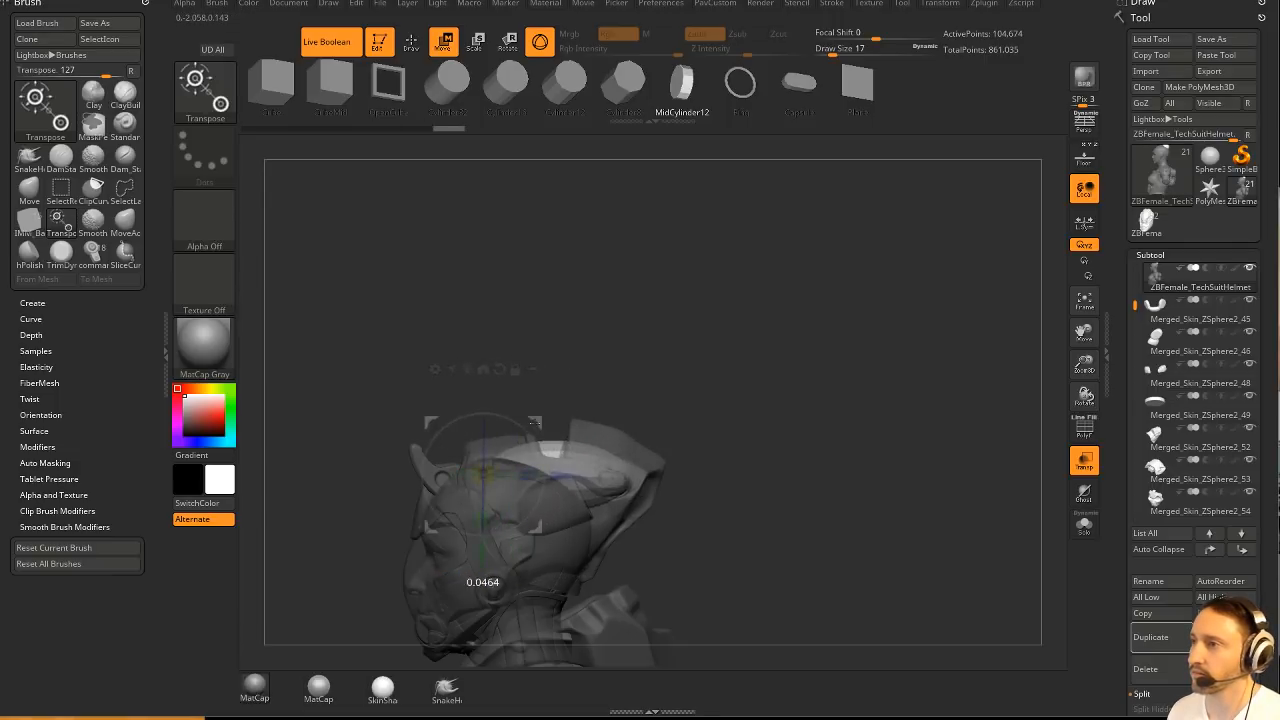
drag(638, 375, 712, 430)
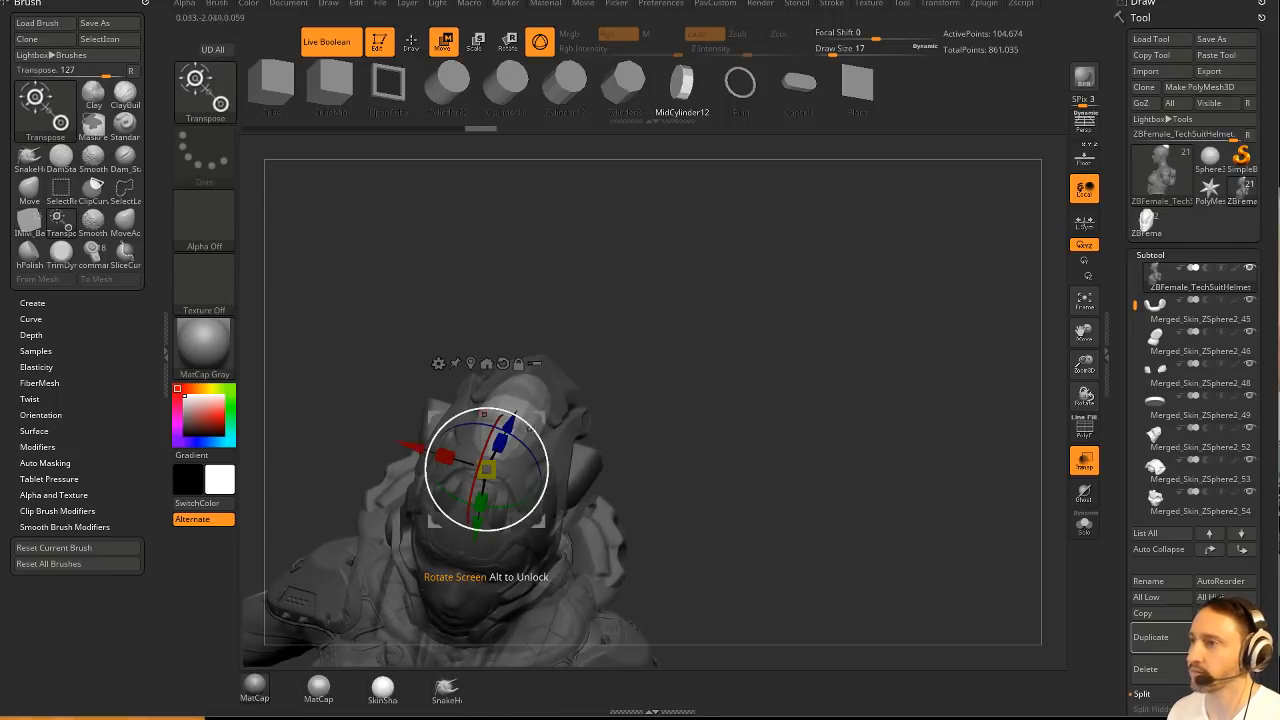
drag(441, 456, 424, 446)
key(q)
click(1084, 460)
Split the inserted primitive into its own subtool with Split Masked Points and smooth it with dynamic subdivision.
mouse_move(880, 418)
mouse_down()
mouse_move(840, 374)
mouse_move(880, 409)
mouse_up()
key(grave)
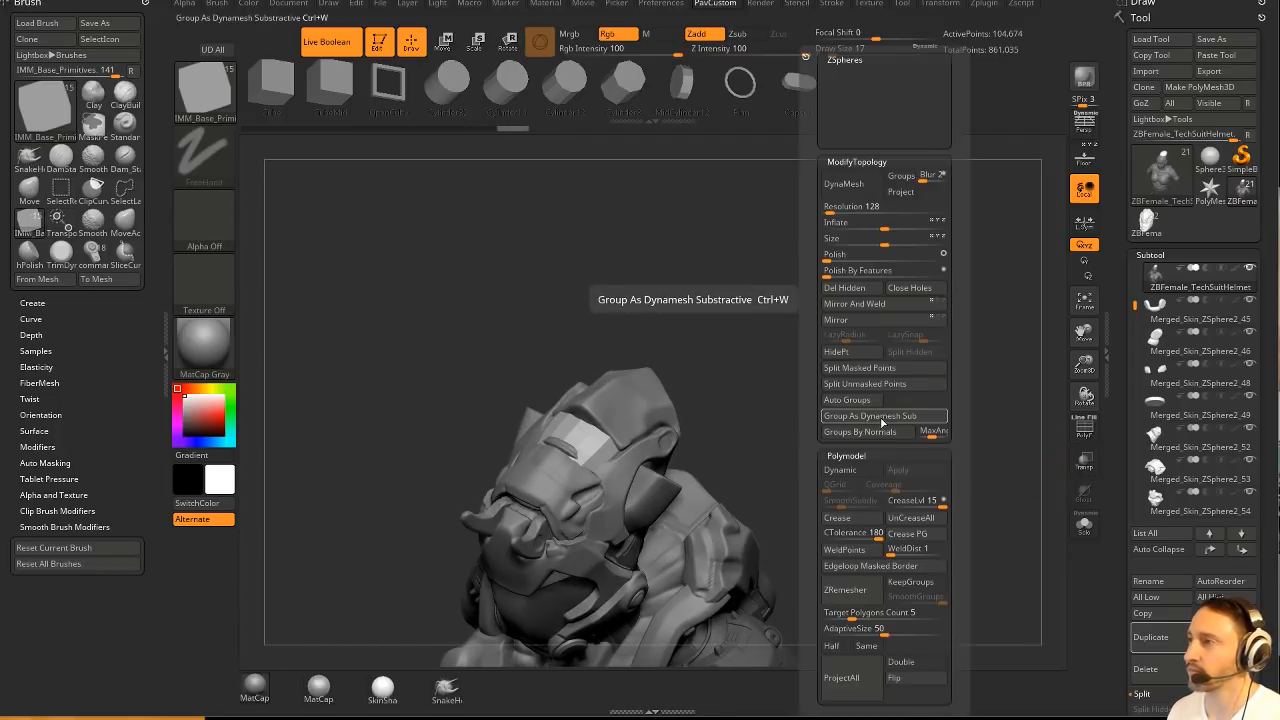
click(855, 367)
drag(723, 449, 688, 423)
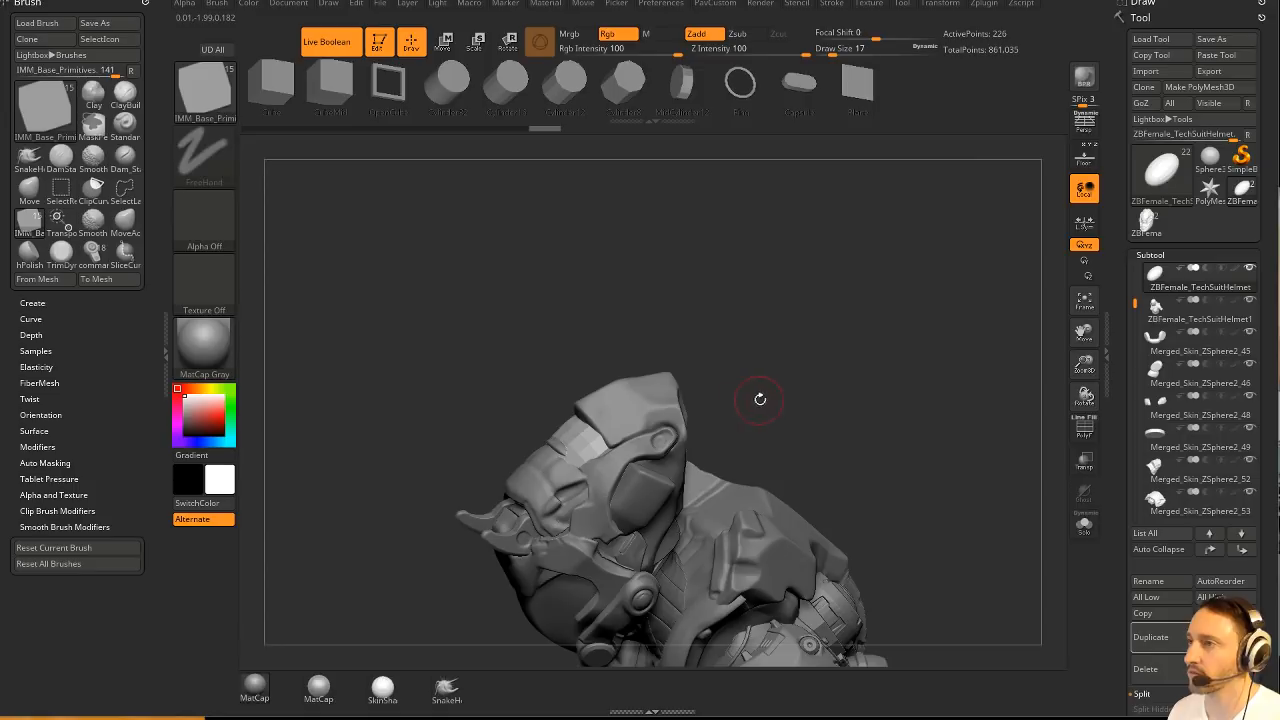
key(d)
click(704, 224)
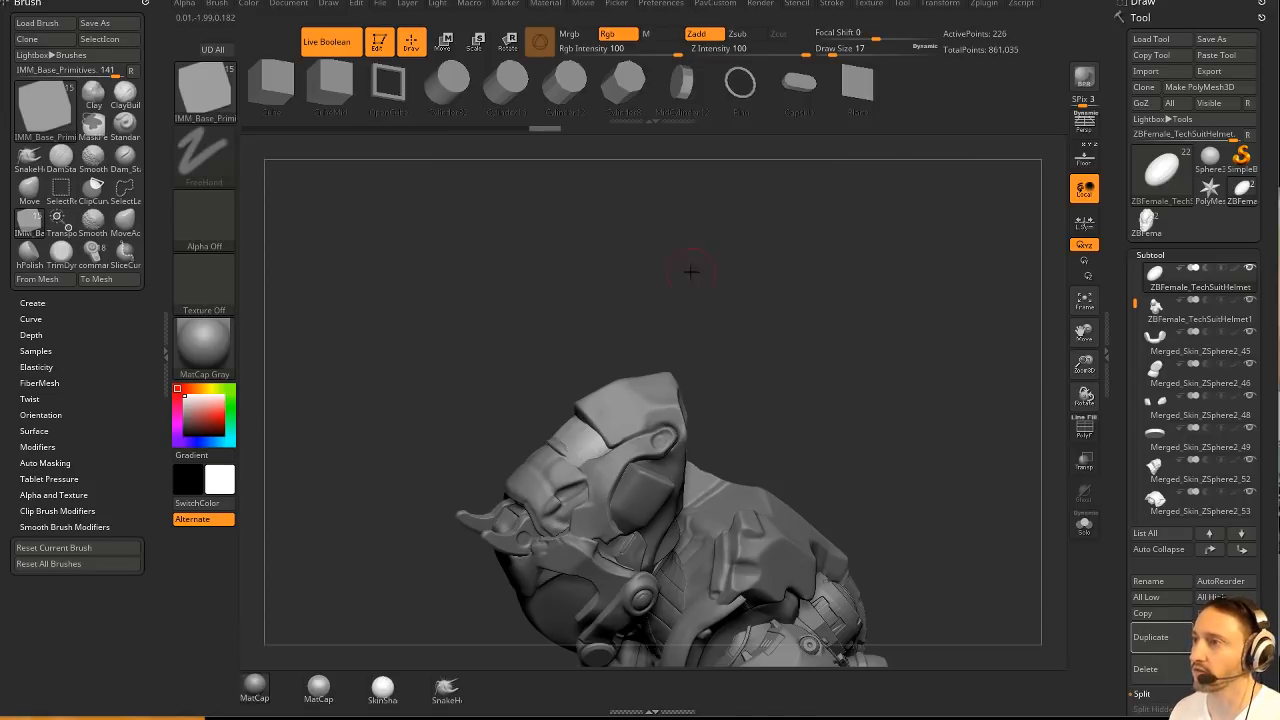
Shape the new crown filler piece to fit beneath the surrounding helmet plates with the Move brush at draw size 44.
mouse_move(716, 384)
mouse_down()
mouse_move(758, 402)
mouse_move(782, 342)
mouse_up()
key(s)
drag(562, 466, 578, 467)
key(b)
key(m)
key(v)
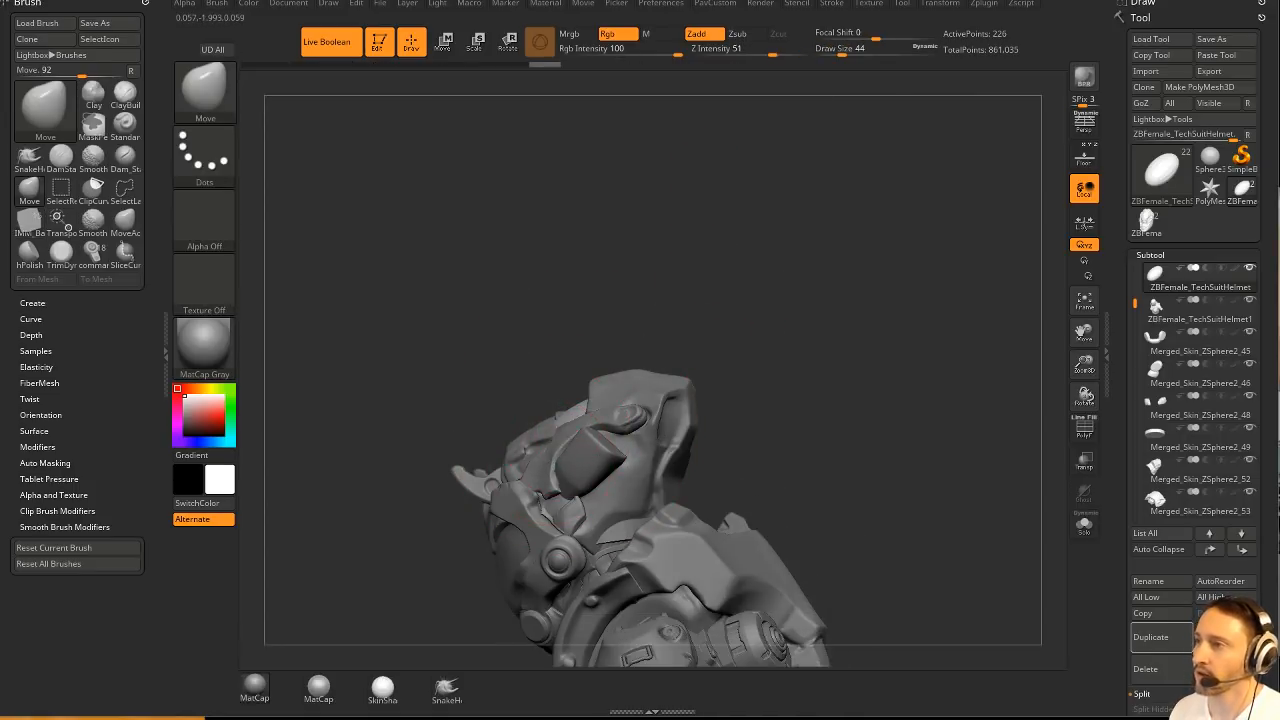
drag(575, 413, 549, 384)
key(b)
key(s)
key(t)
mouse_move(701, 367)
mouse_down()
mouse_move(744, 369)
mouse_move(805, 341)
mouse_up()
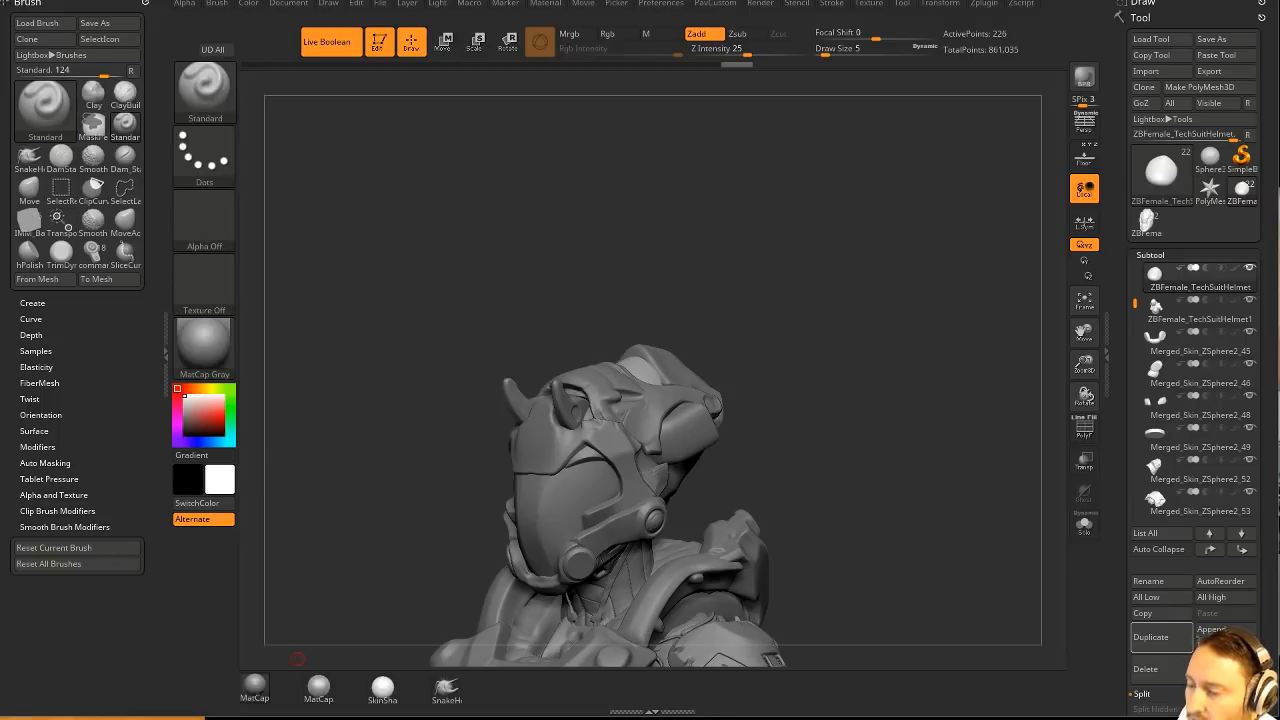
Look through the Deformation options and the Edit and Draw preferences.
drag(1116, 405, 1136, 245)
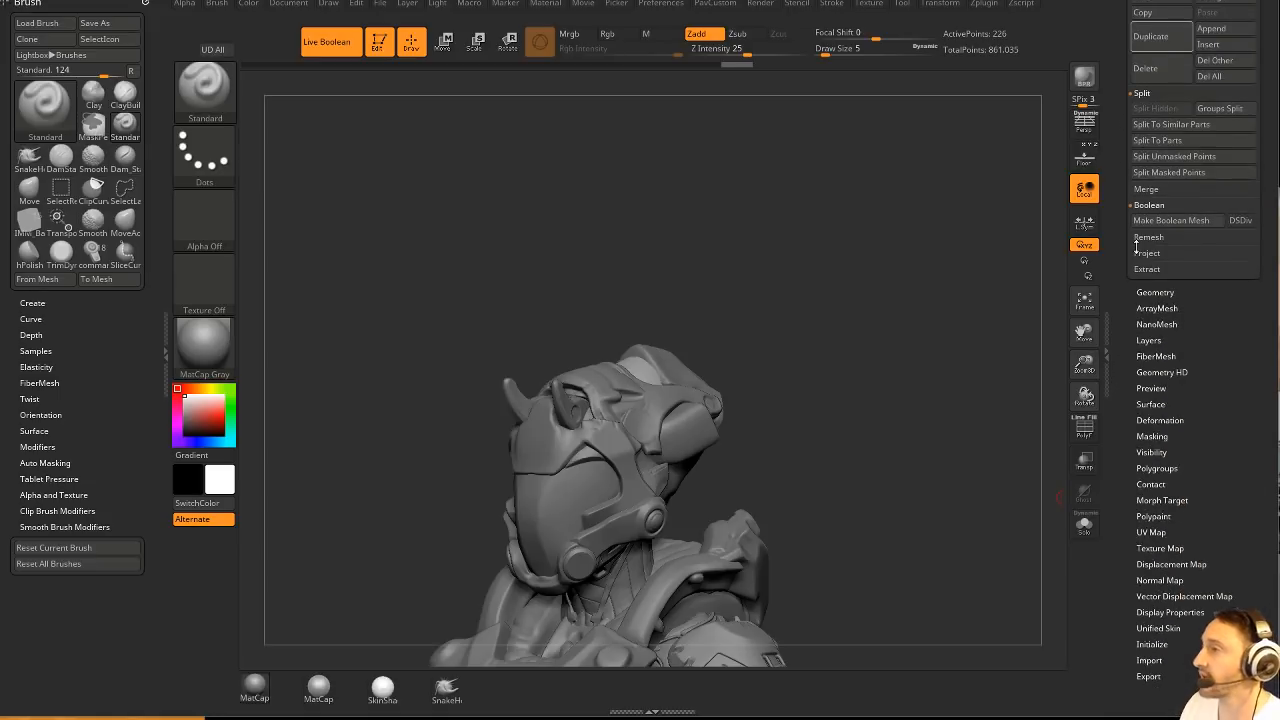
click(1156, 419)
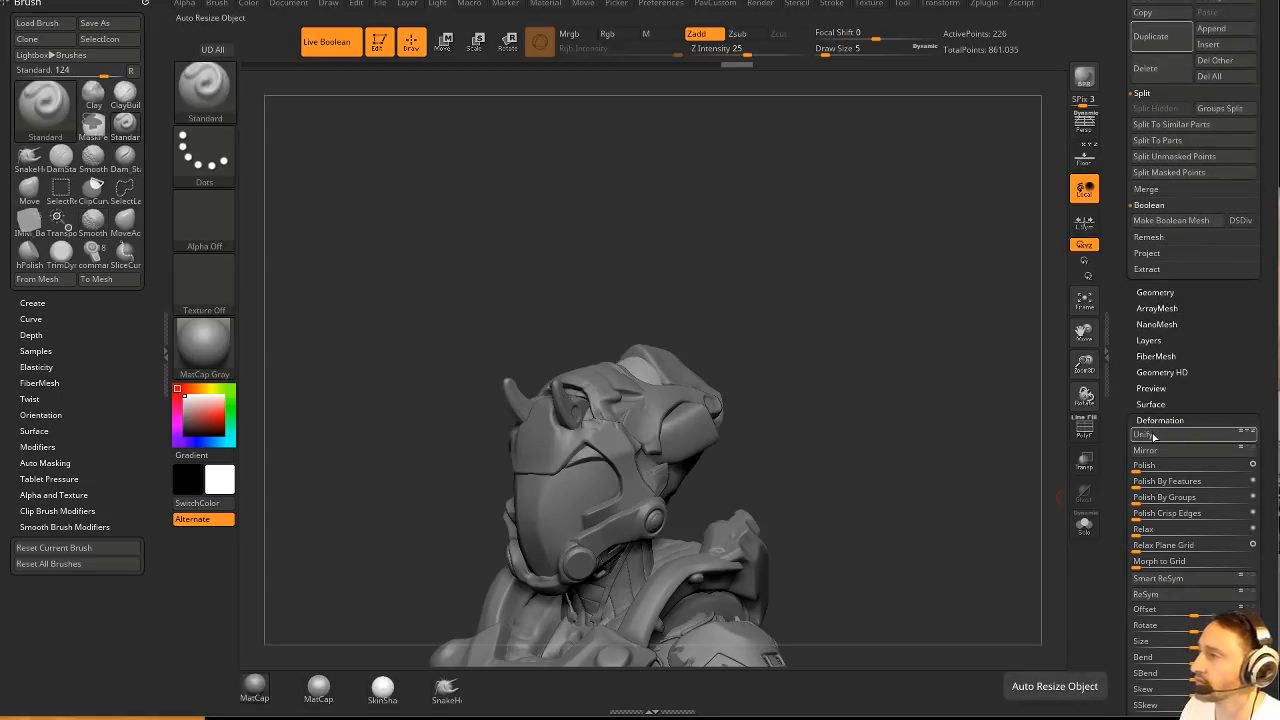
scroll(1140, 330, up, 10)
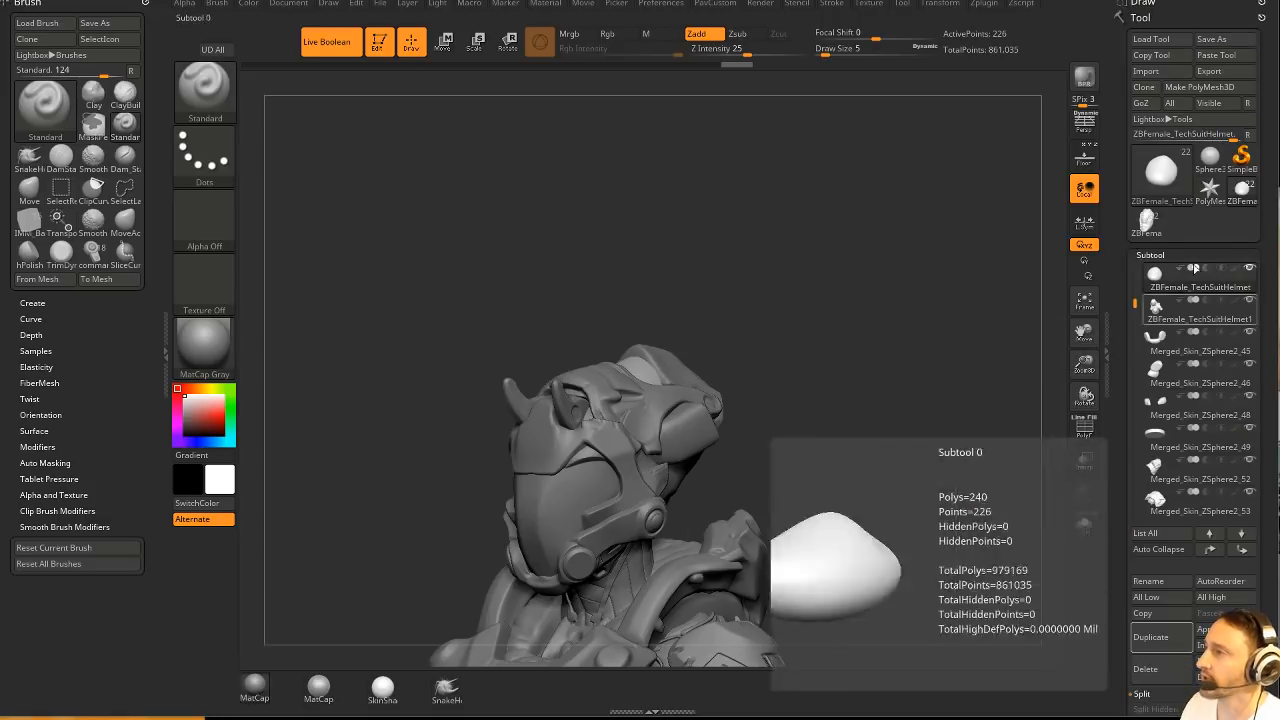
scroll(1133, 285, down, 8)
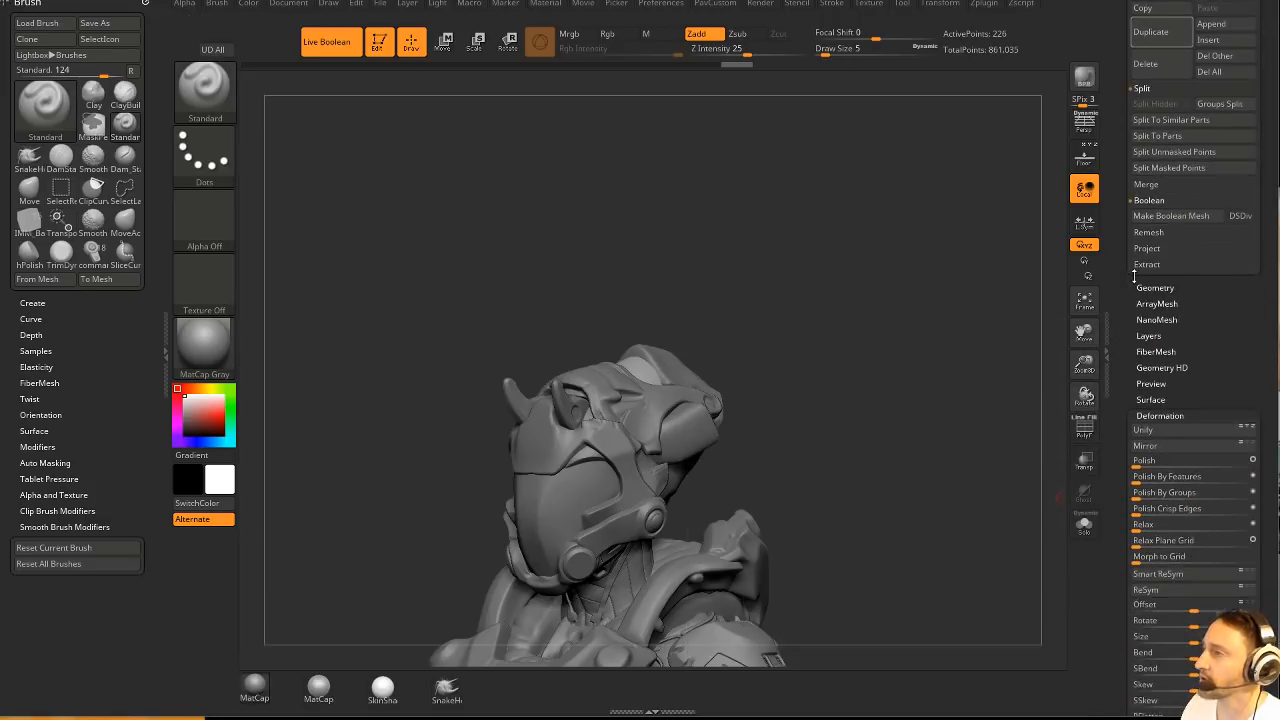
scroll(1128, 280, down, 5)
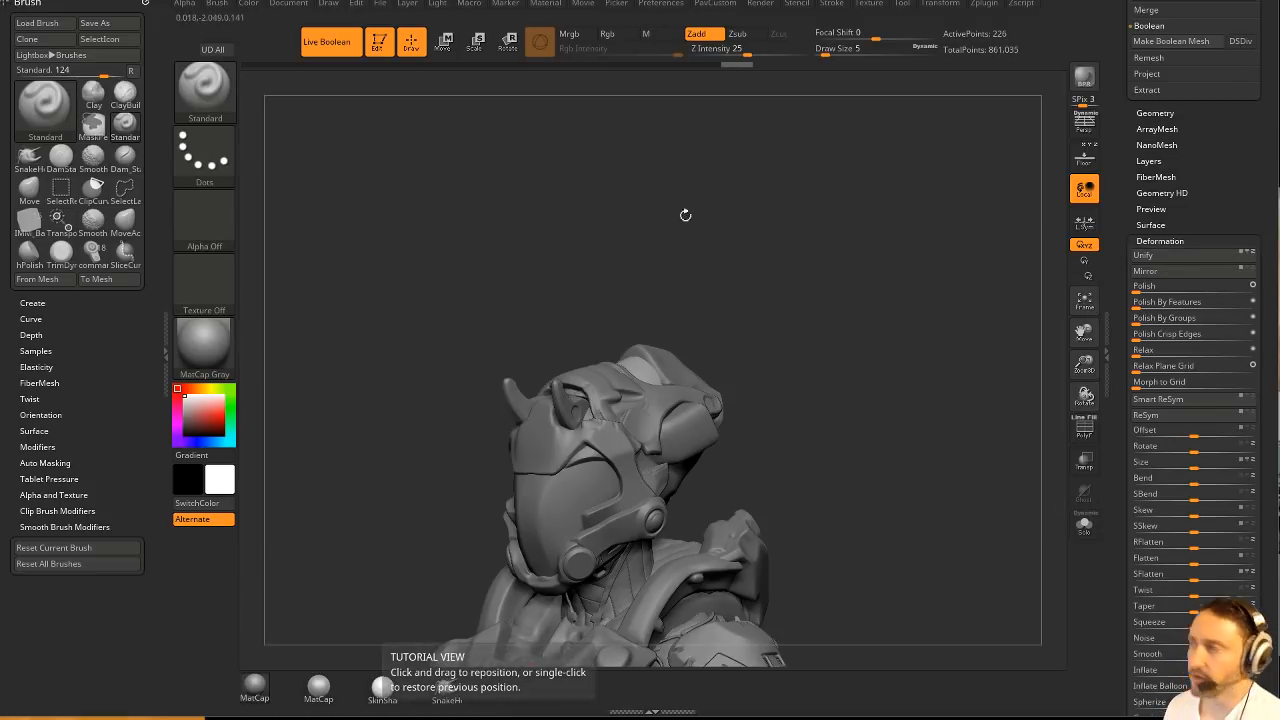
click(662, 4)
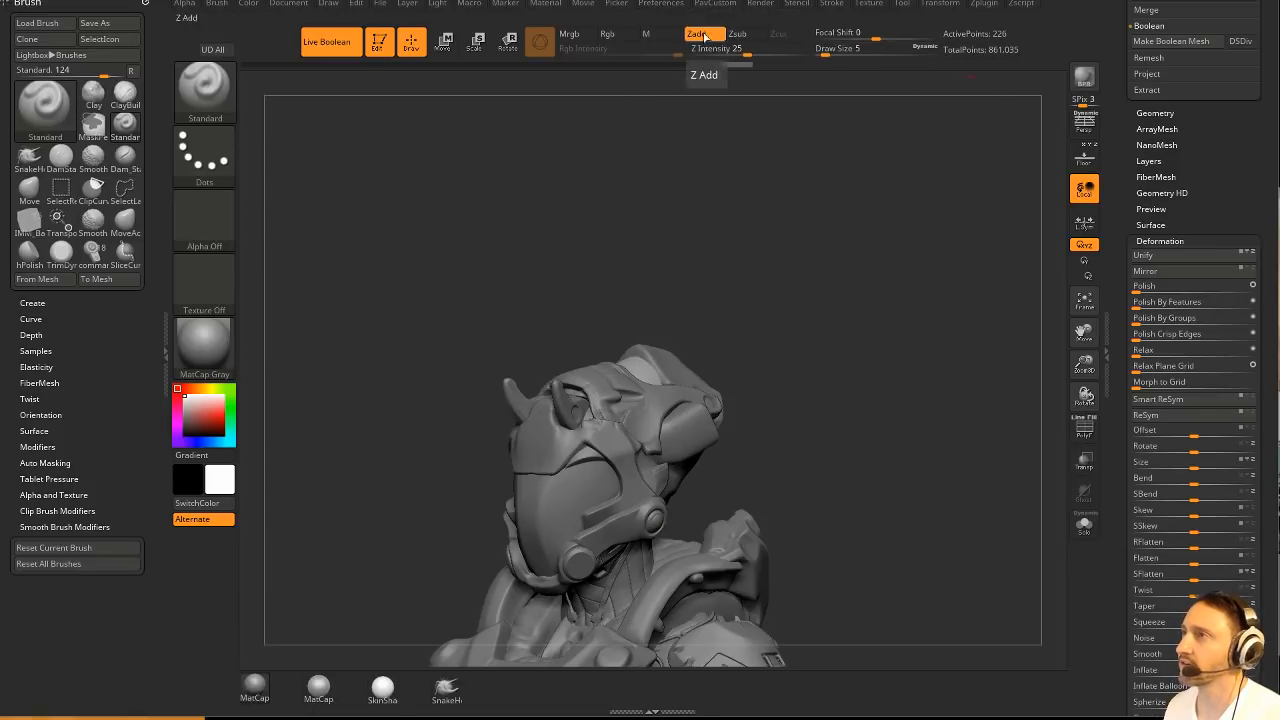
click(662, 4)
key(shift)
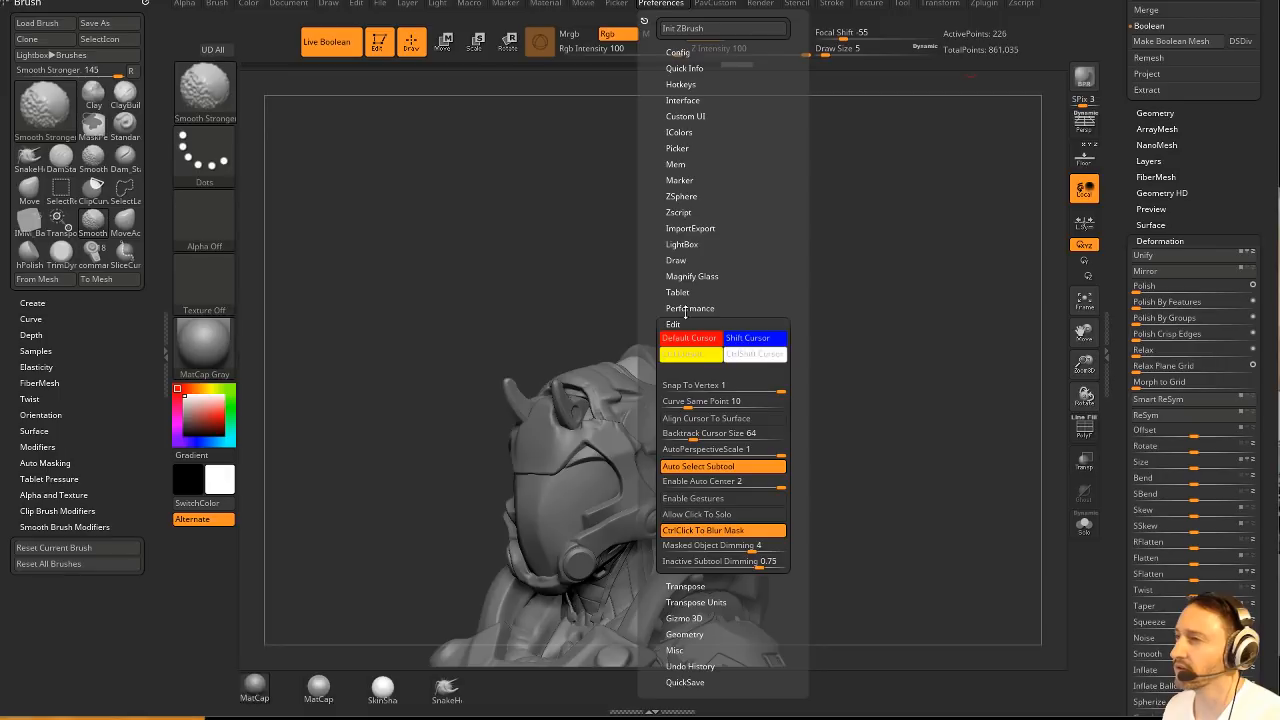
click(675, 323)
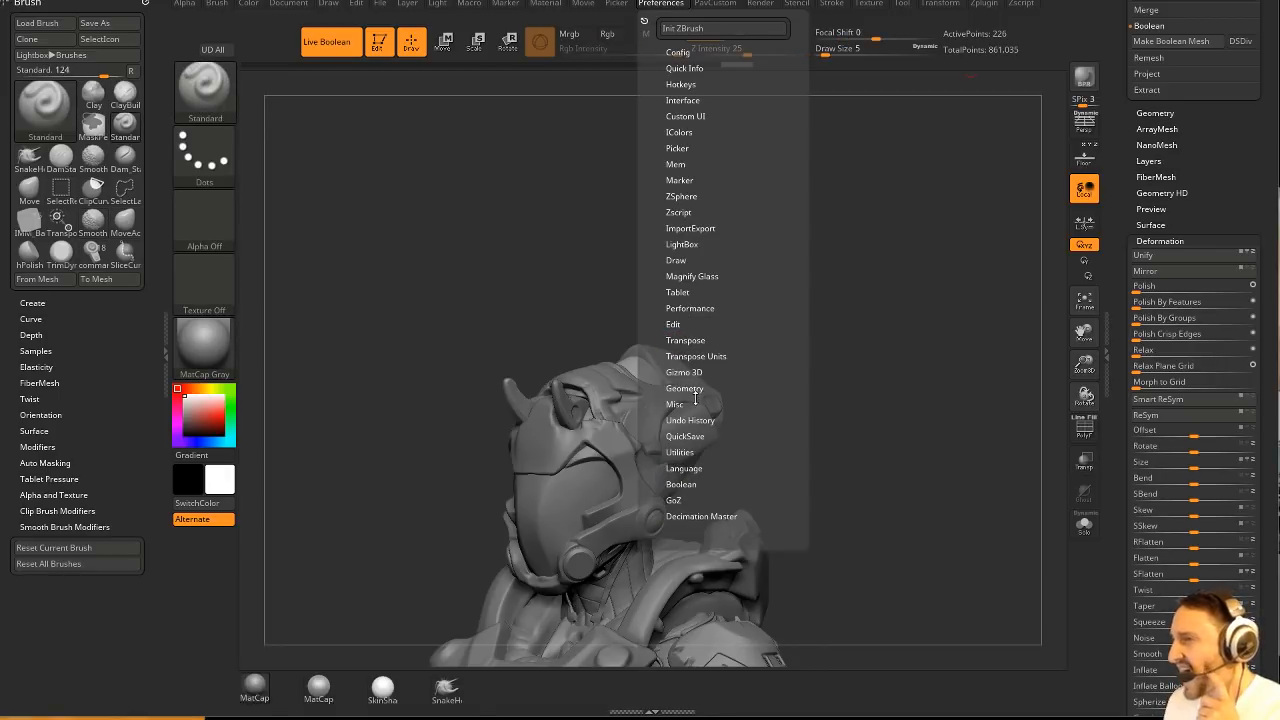
click(684, 260)
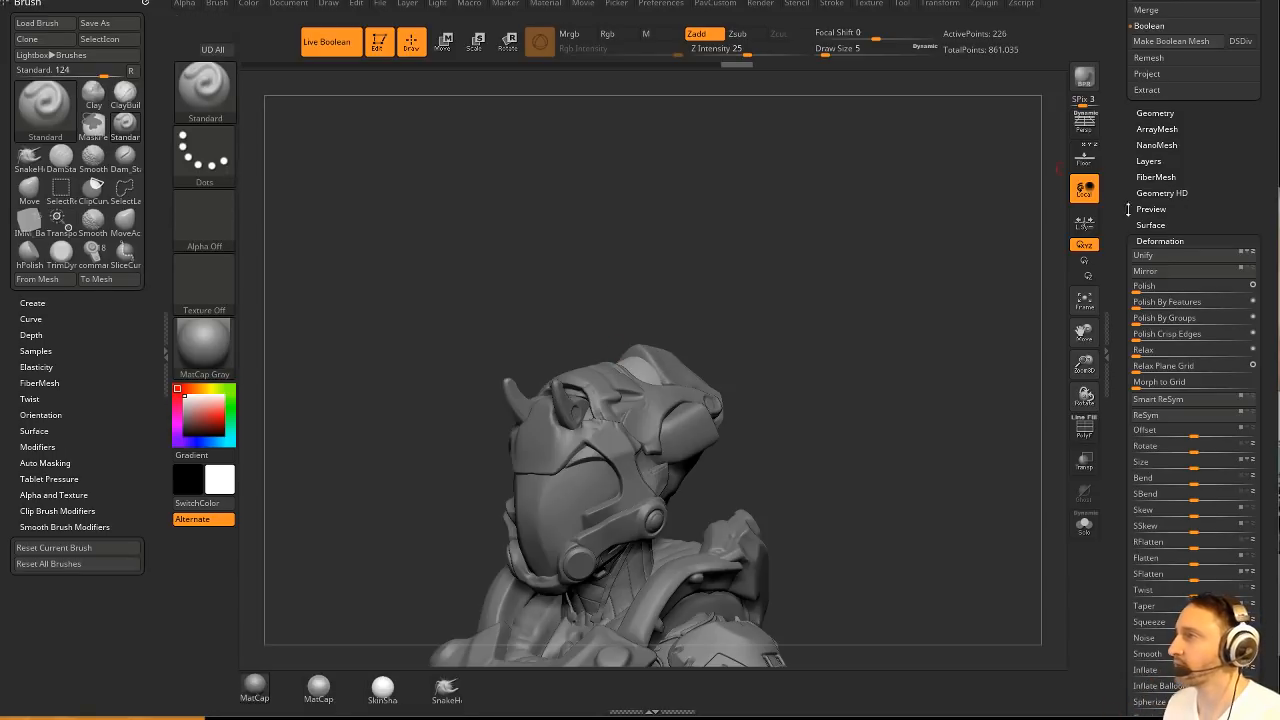
drag(1114, 184, 1128, 388)
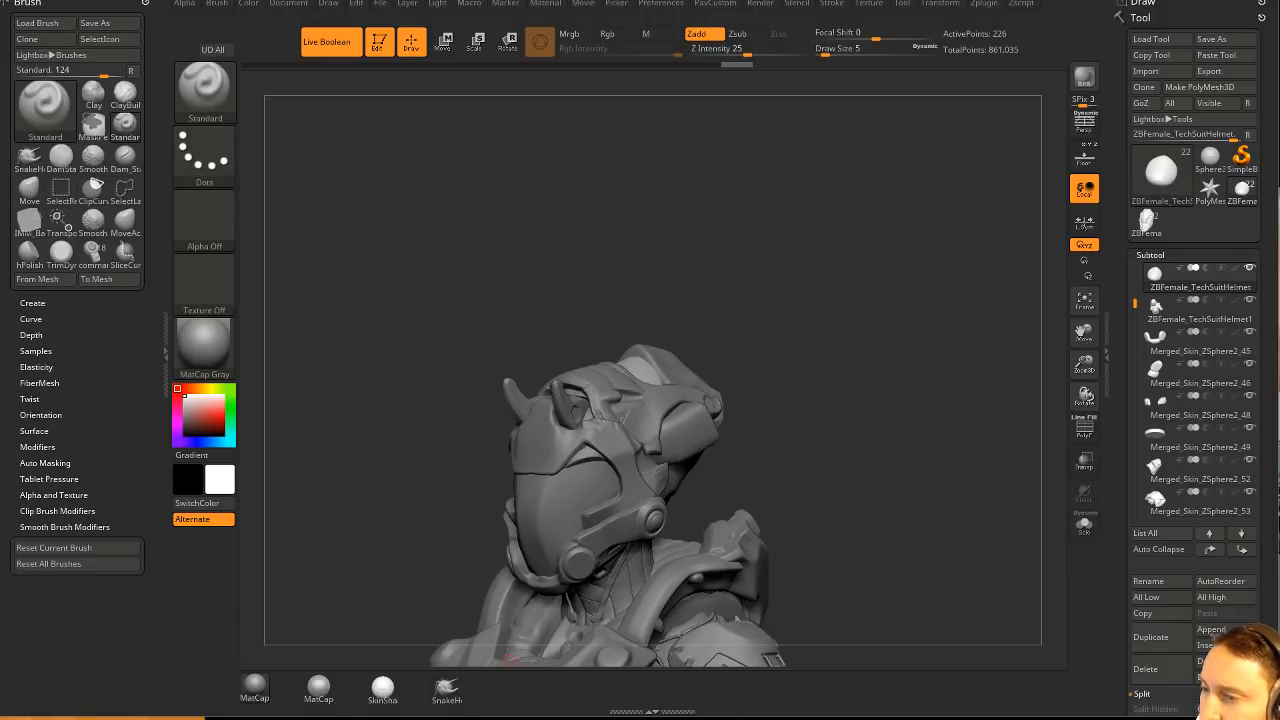
Set the draw size to 37 and turn off the Live Boolean preview.
drag(732, 523, 846, 398)
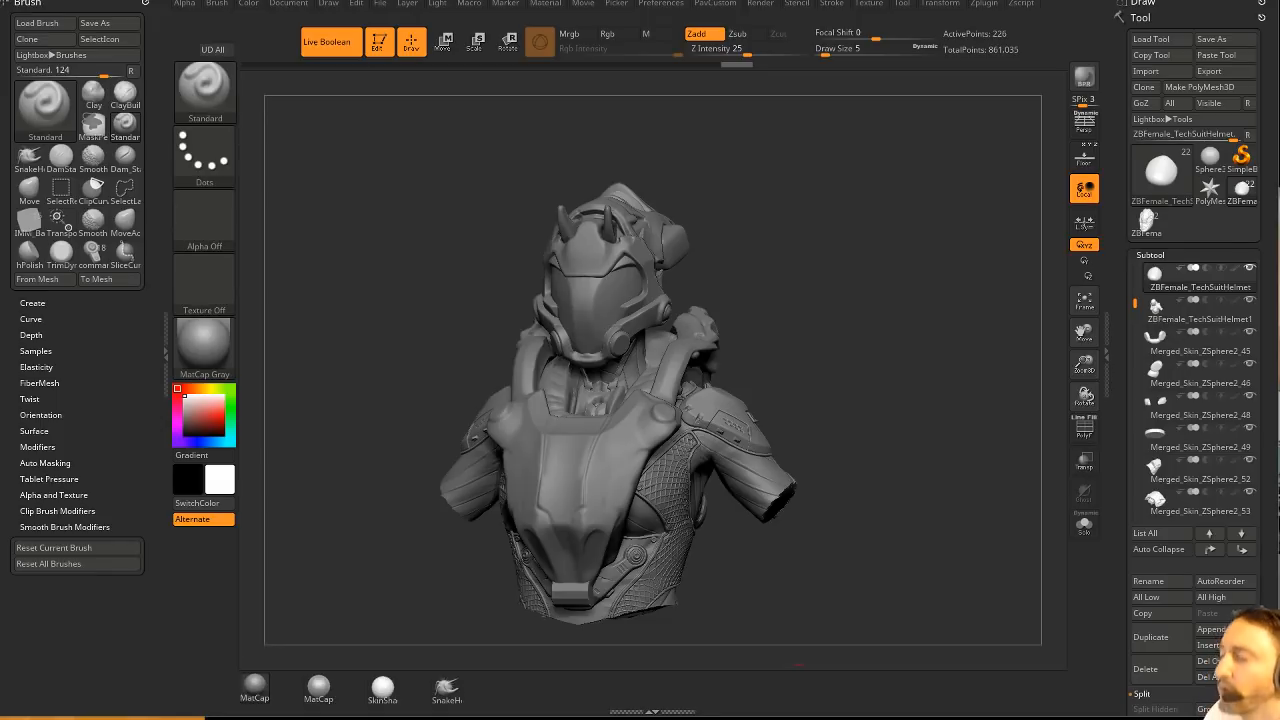
mouse_move(788, 279)
mouse_down()
mouse_move(792, 304)
mouse_move(812, 300)
mouse_up()
key(bracketright)
key(bracketleft)
click(330, 41)
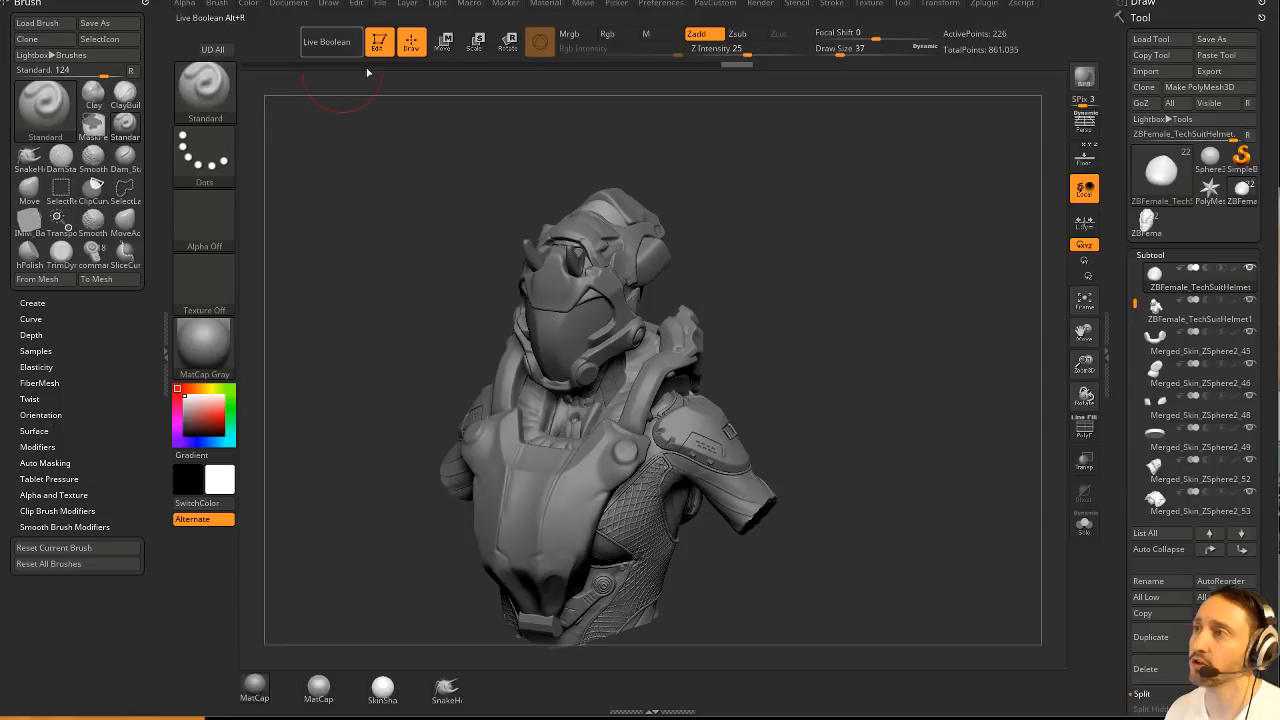
Switch to a Cube3D tool with its polyframe shown, convert it to a PolyMesh3D and snap it to a straight-on view.
click(1175, 178)
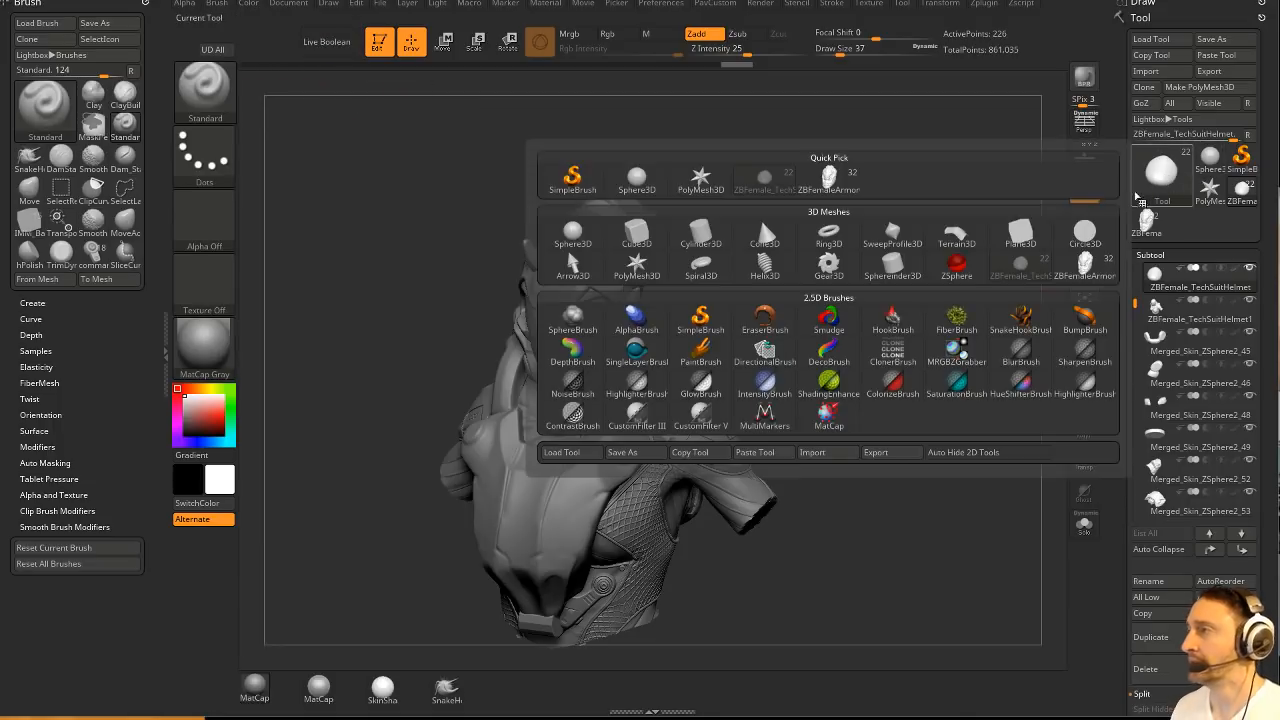
click(660, 212)
click(1084, 428)
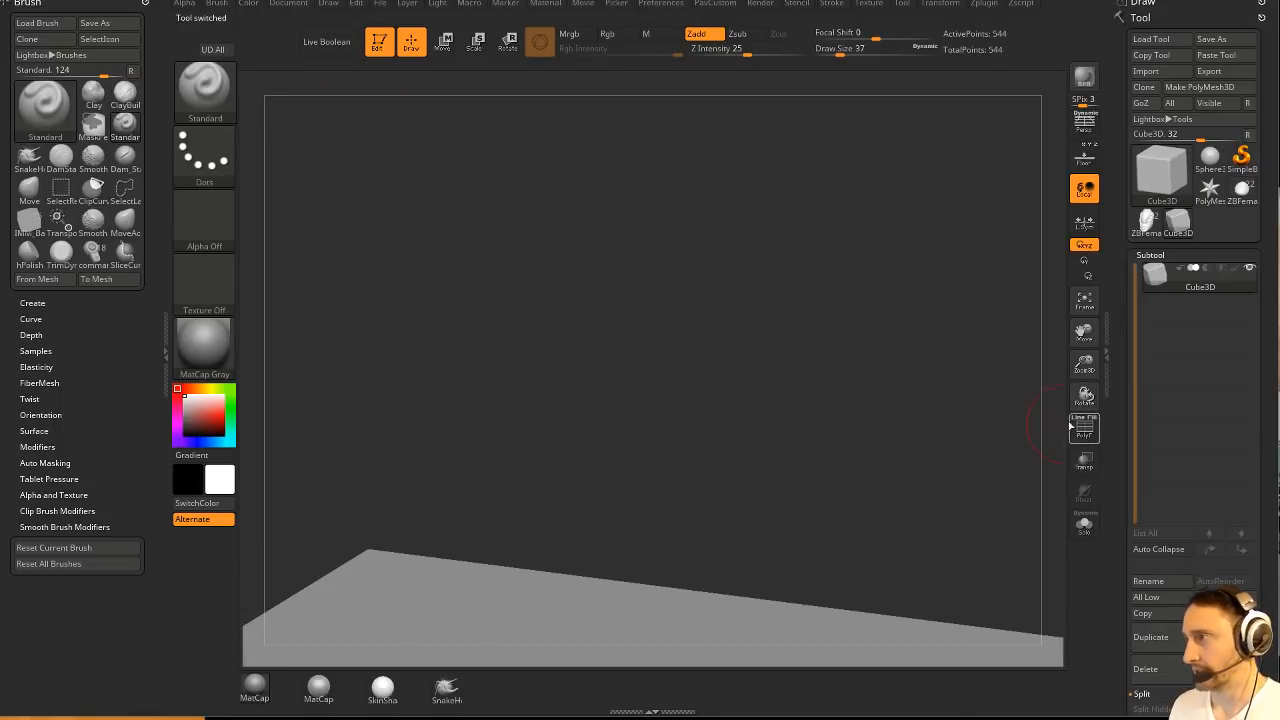
mouse_move(966, 408)
mouse_down()
mouse_move(871, 337)
mouse_move(909, 181)
mouse_move(900, 146)
mouse_up()
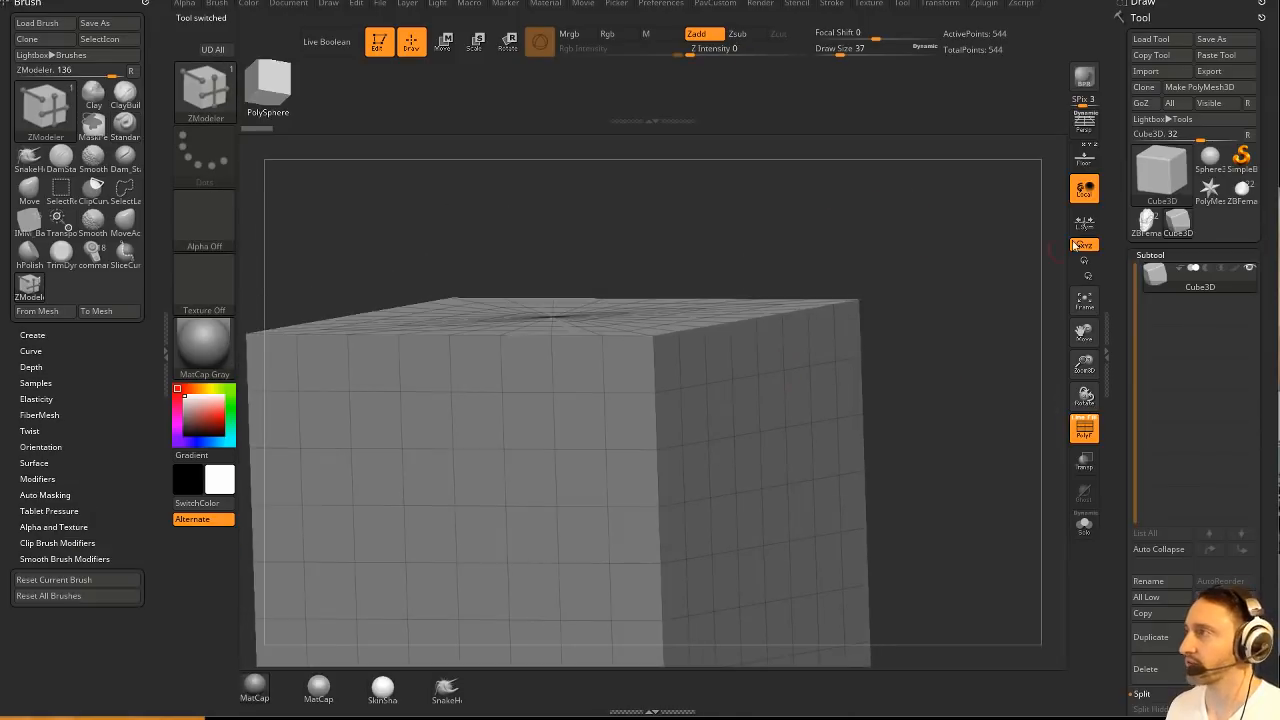
click(1212, 87)
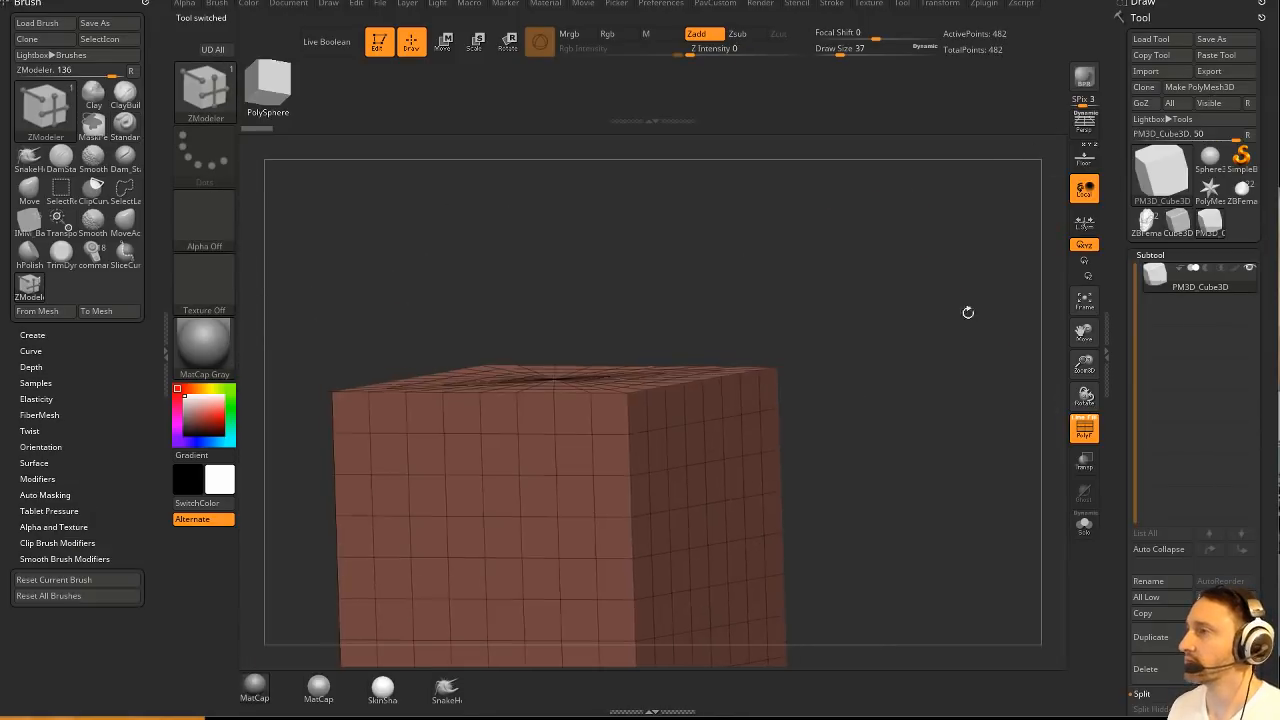
shift+drag(966, 309, 983, 269)
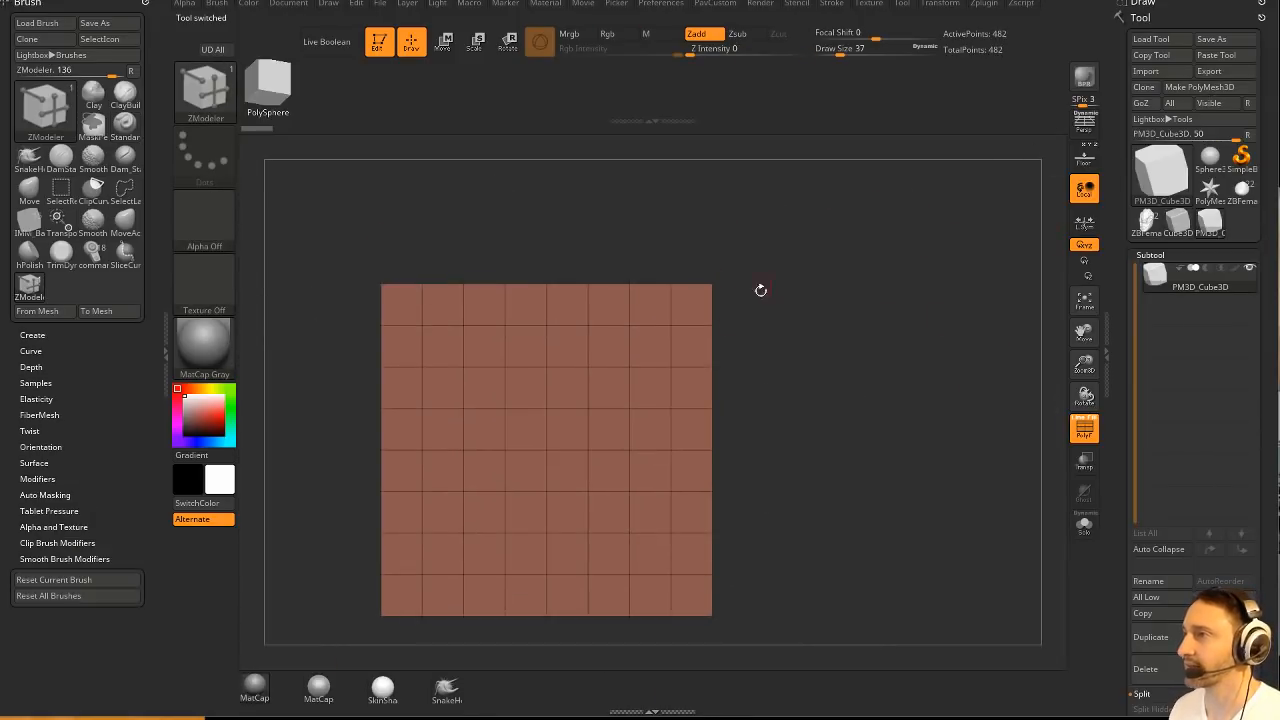
Switch from the gizmo to the transpose line and draw a horizontal line about 1.06 units long from the cube's side edge.
key(w)
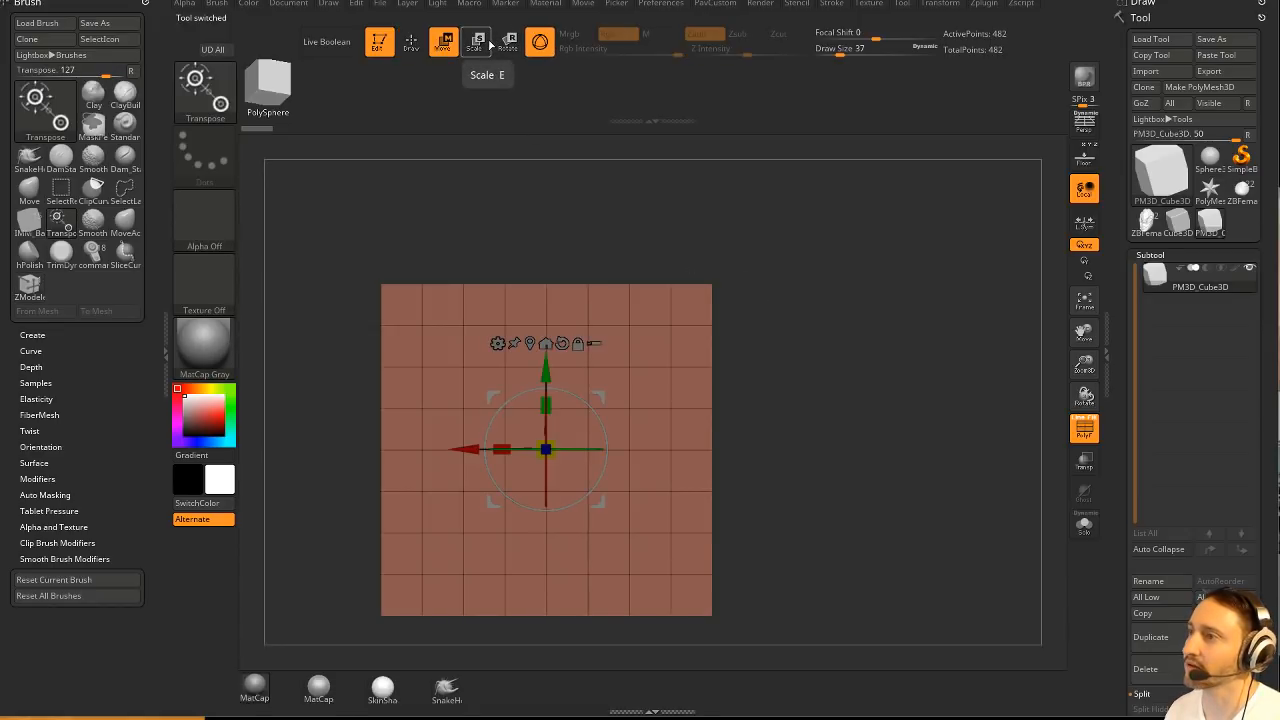
click(539, 41)
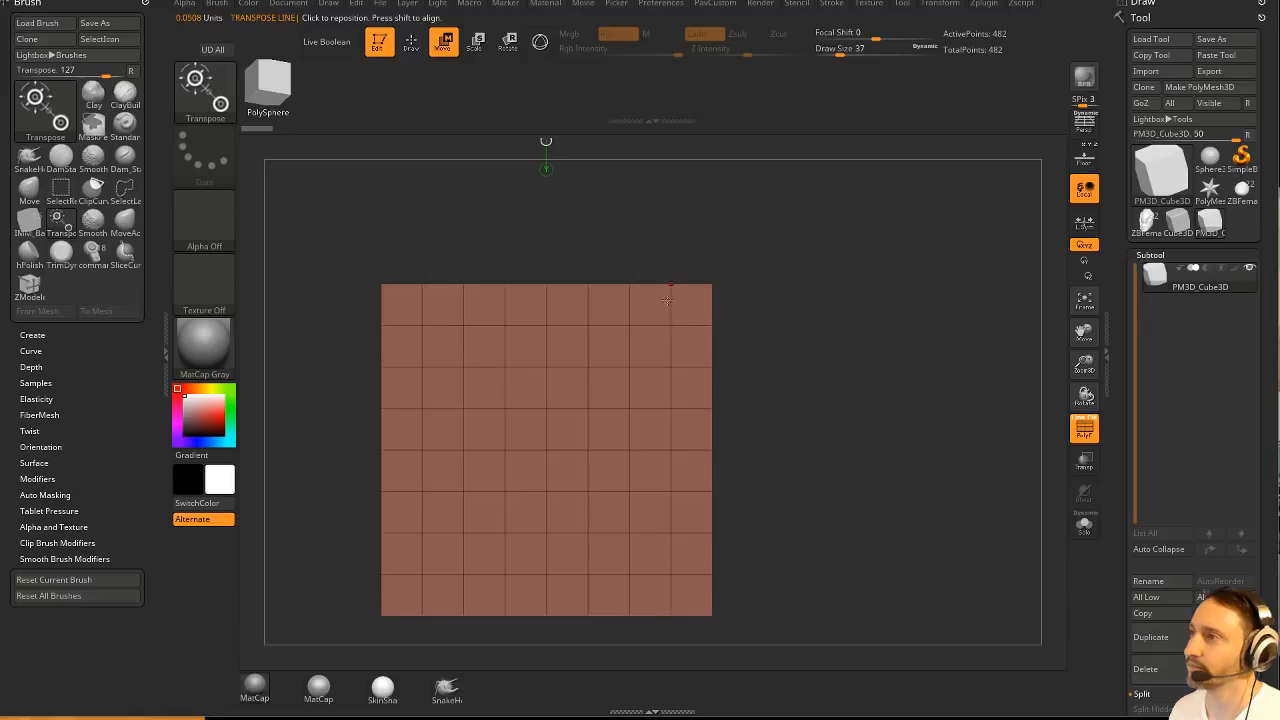
drag(670, 285, 848, 284)
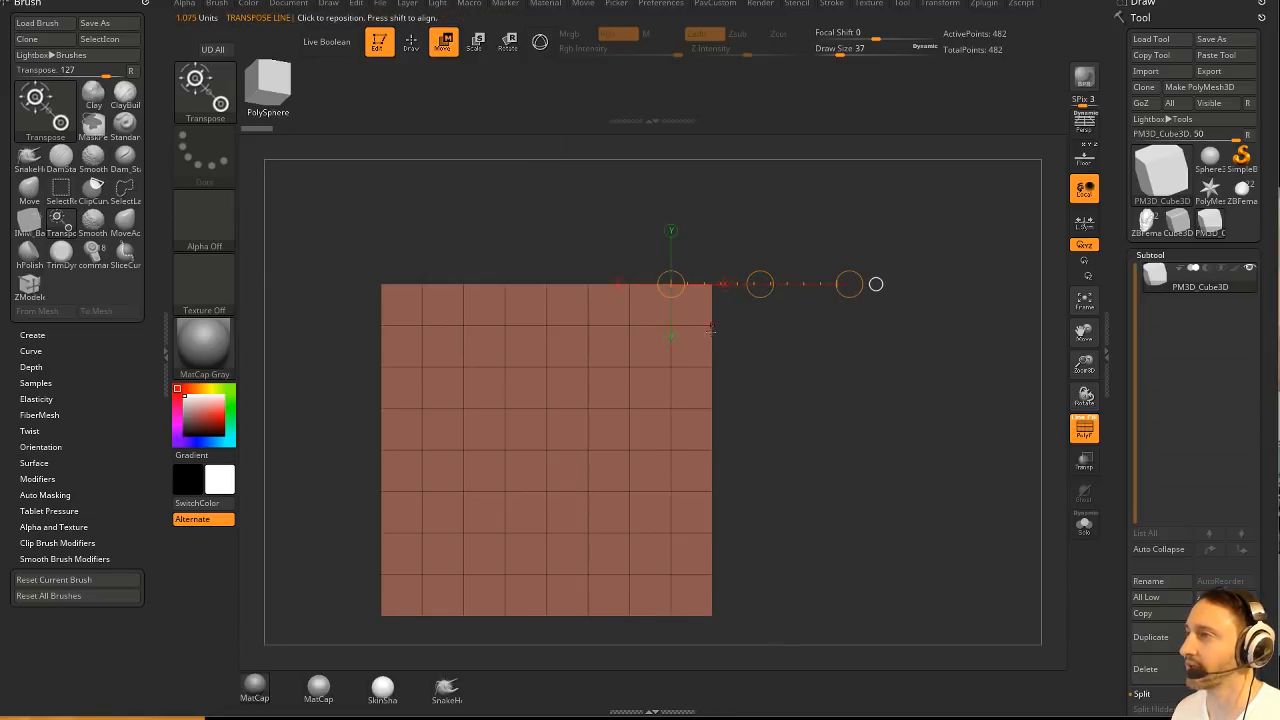
shift+drag(712, 326, 889, 326)
alt+drag(818, 396, 776, 391)
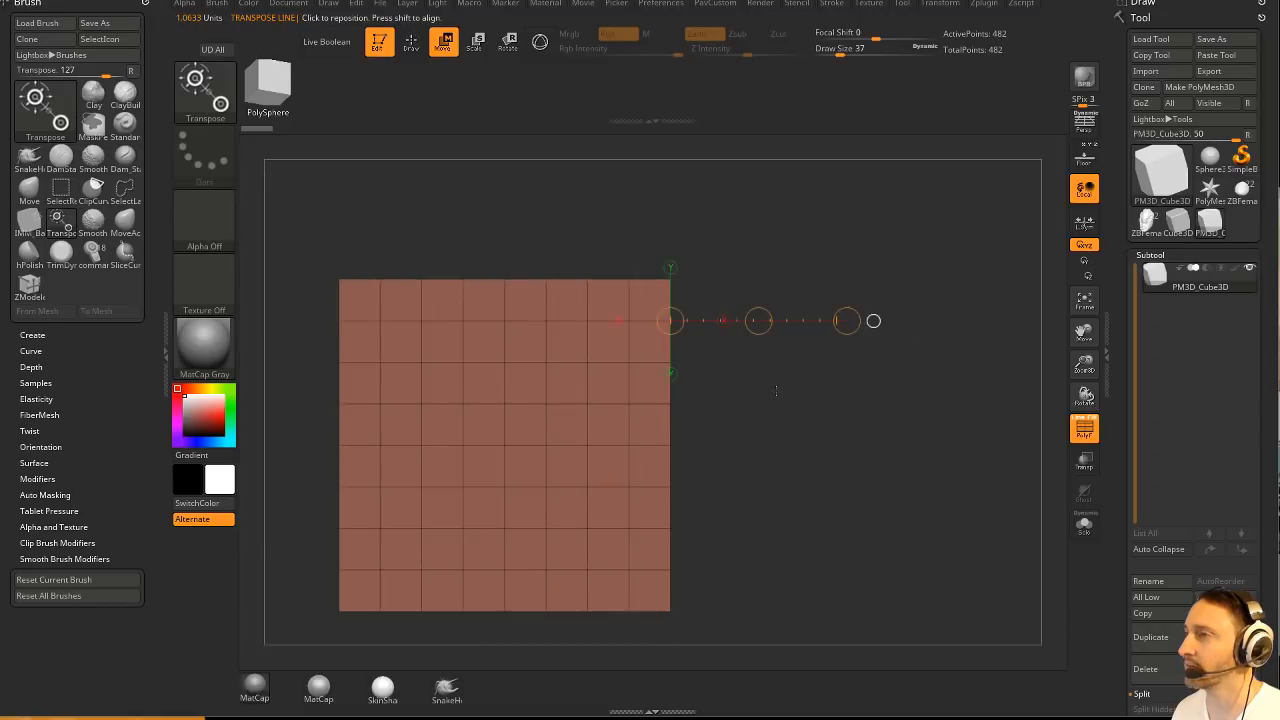
Check the Transpose Units preferences and draw a horizontal transpose line about 1.56 units long from the middle of the cube's side edge.
click(661, 6)
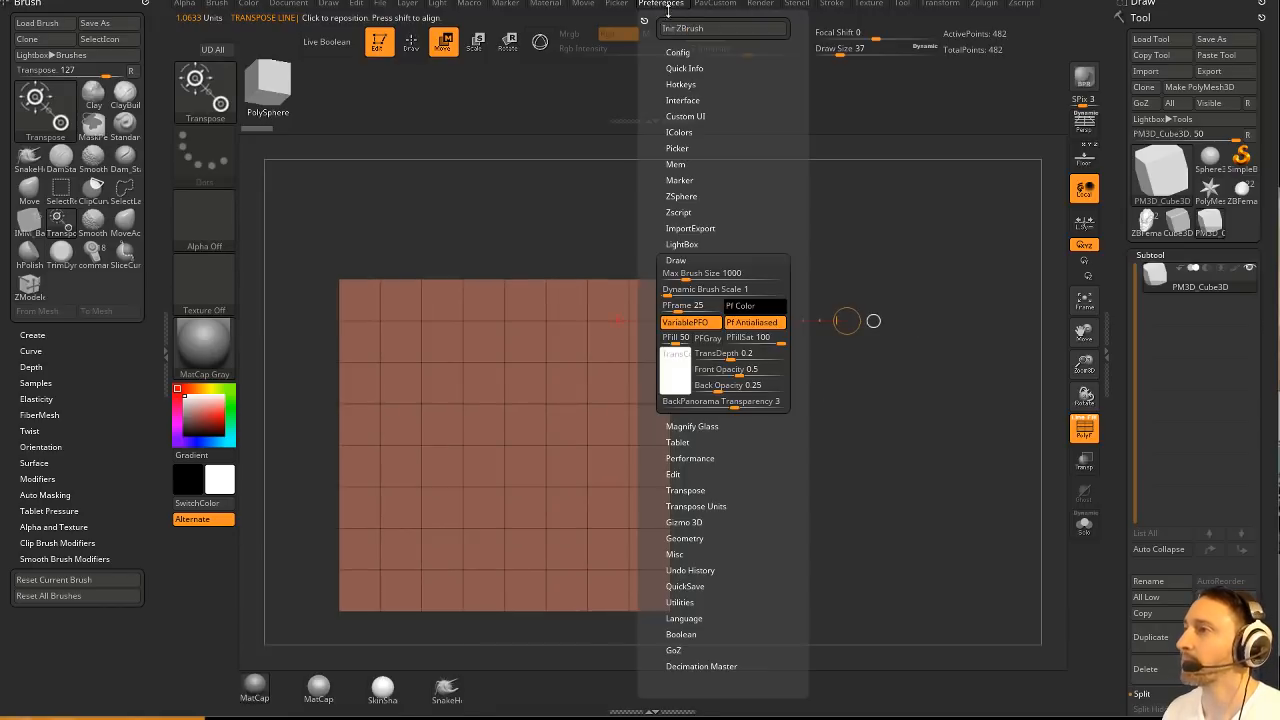
click(689, 259)
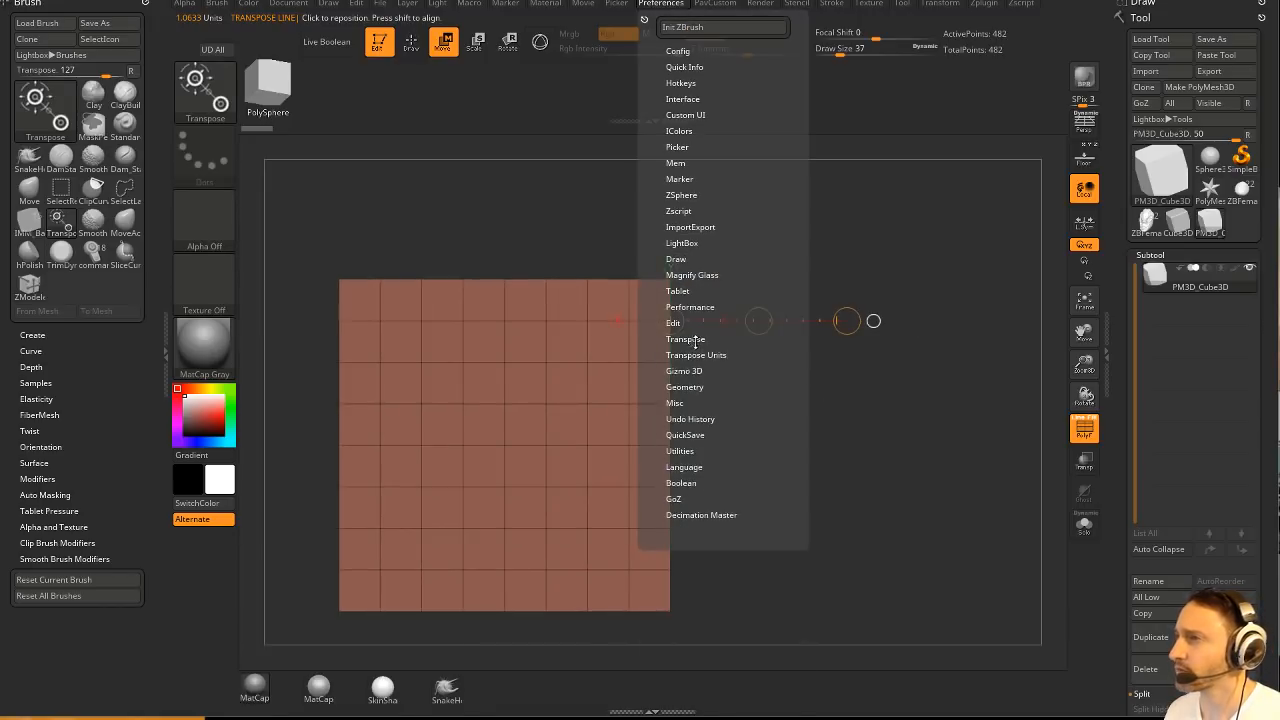
click(692, 338)
click(692, 338)
click(691, 354)
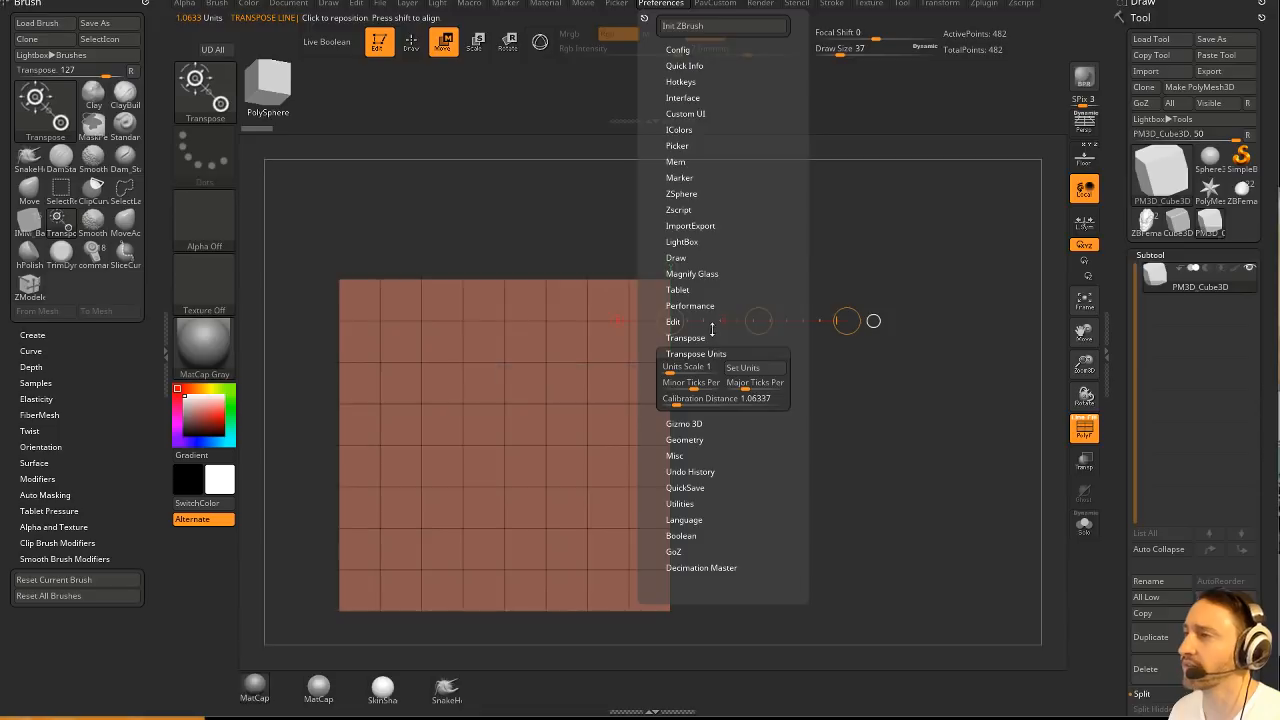
shift+drag(670, 403, 929, 404)
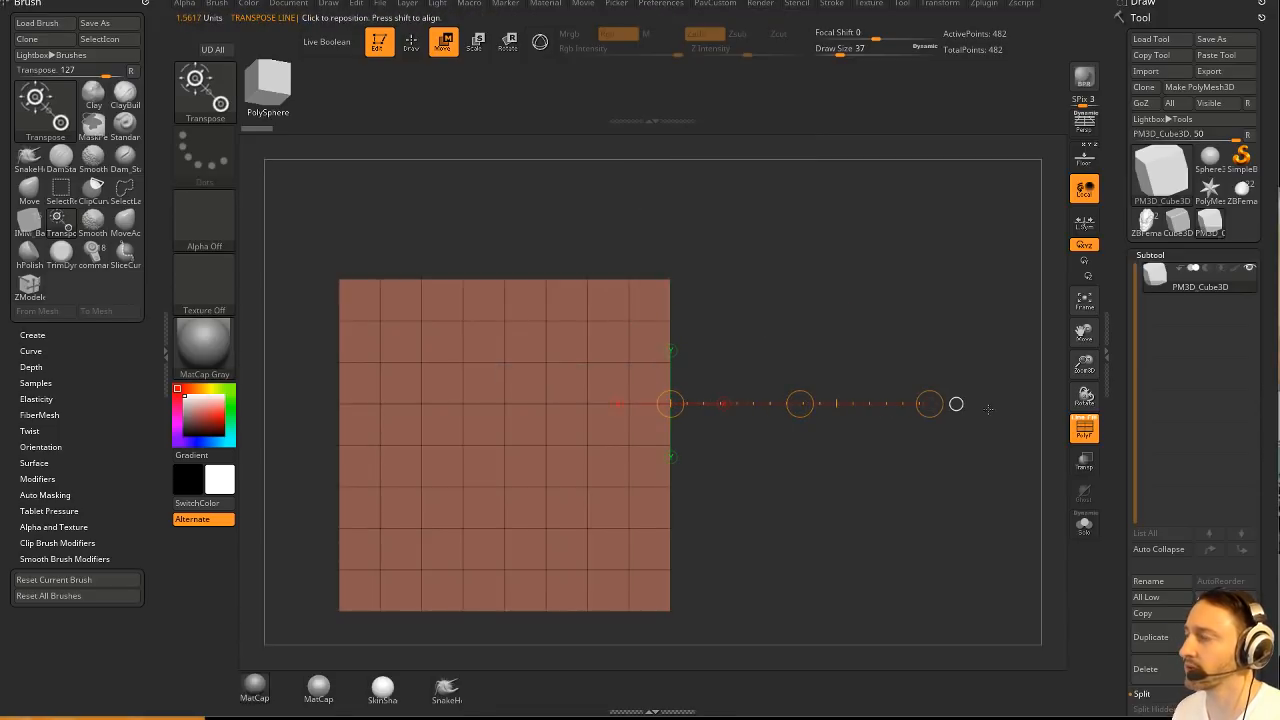
Draw a horizontal transpose line about 1.38 units long from the grid vertex just inside the cube's upper corner.
shift+drag(628, 321, 851, 317)
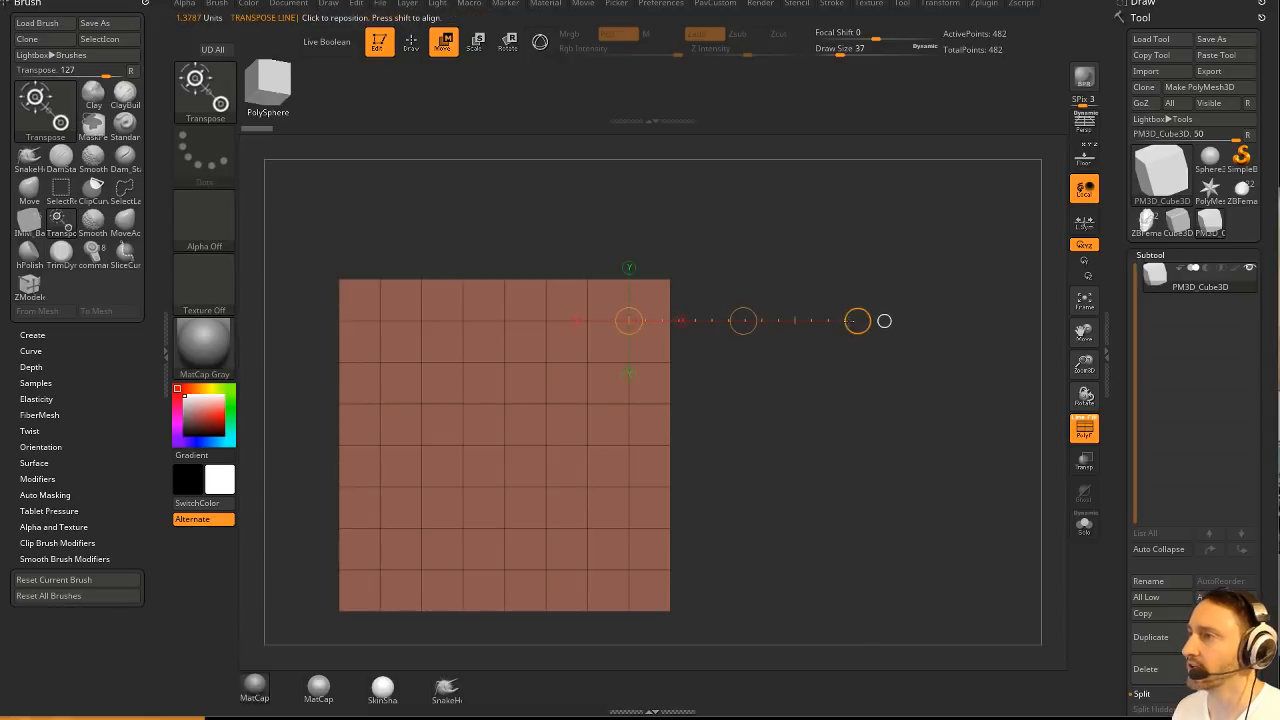
key(q)
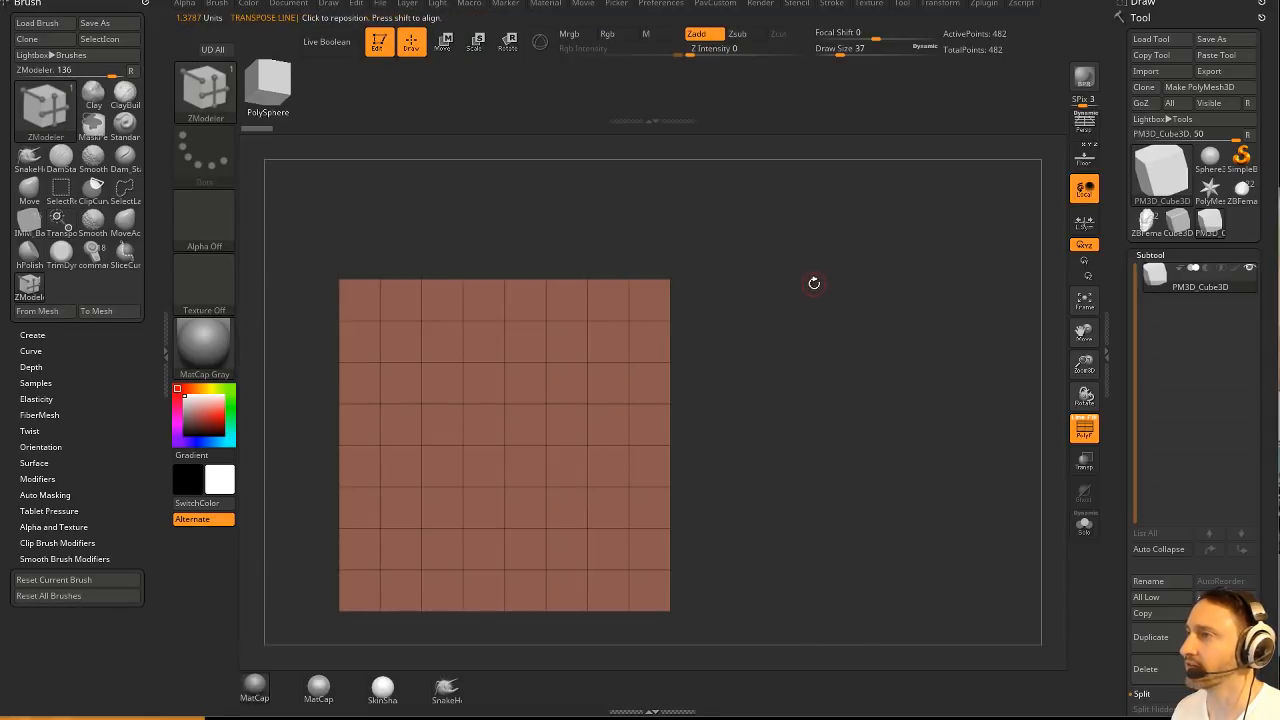
key(s)
key(w)
mouse_move(880, 322)
mouse_down()
mouse_move(846, 337)
mouse_move(664, 322)
mouse_move(610, 335)
mouse_move(645, 344)
mouse_up()
Extrude the uppermost corner polygon of the cube's side face outward with the ZModeler brush's QMesh action.
key(q)
key(b)
key(z)
key(m)
shift+drag(877, 306, 877, 309)
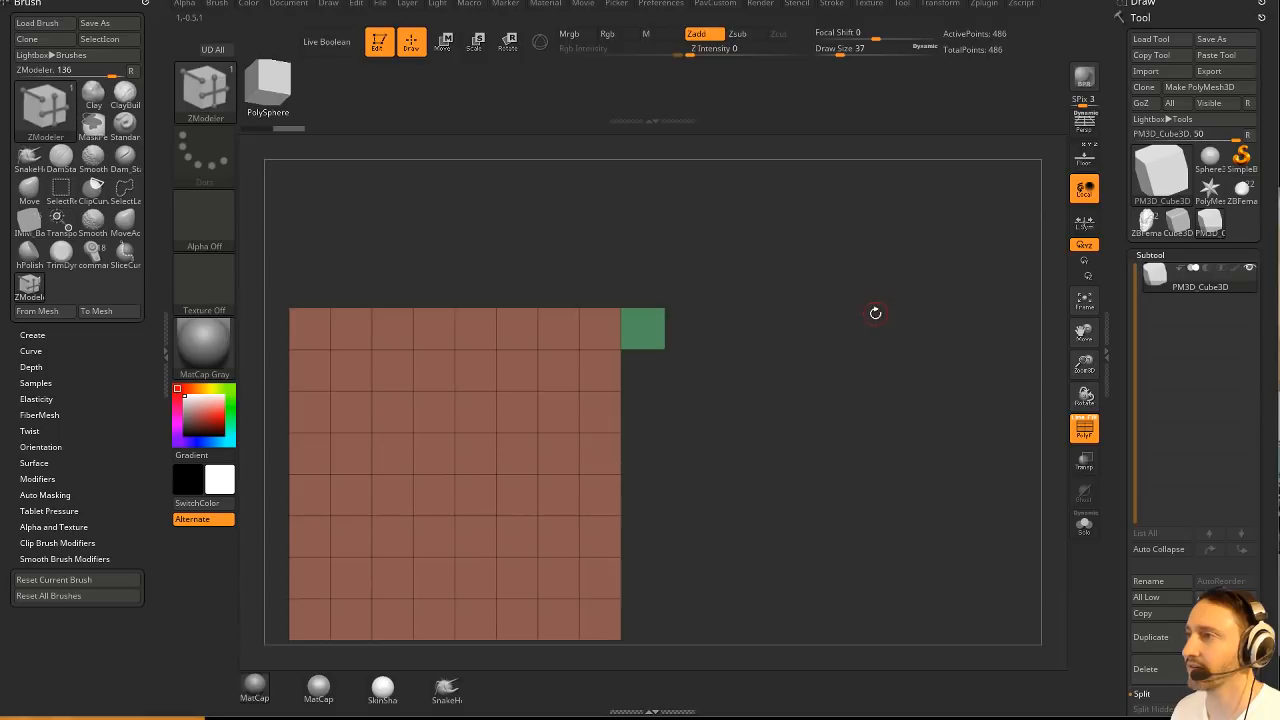
Mask the cube except for the extruded corner block and shorten that block with the transpose line.
key(w)
alt+drag(690, 312, 731, 374)
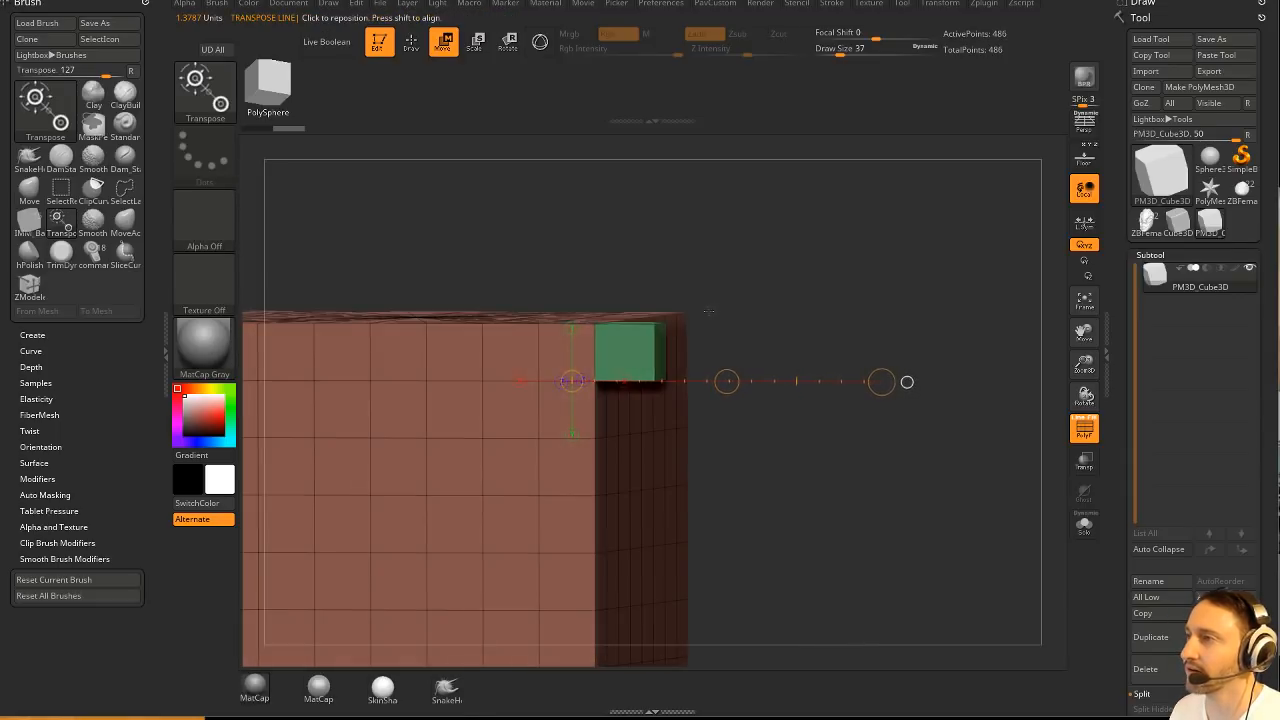
ctrl+drag(706, 263, 654, 420)
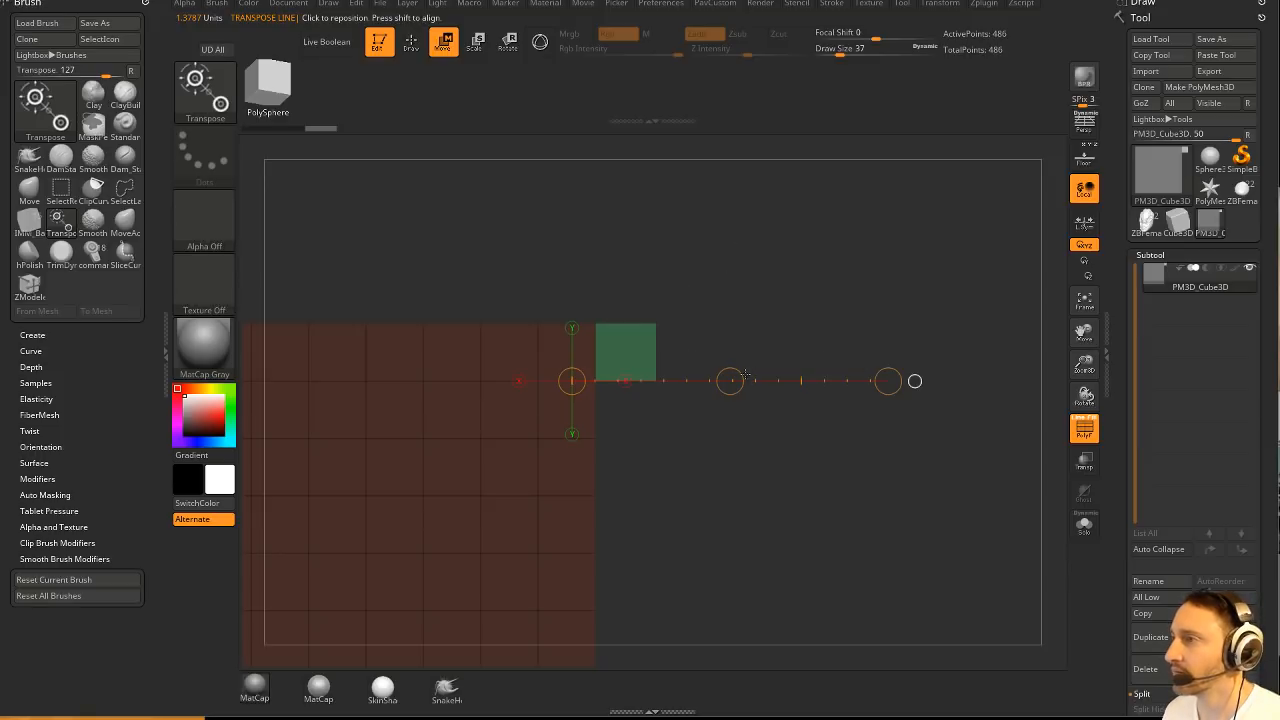
drag(742, 376, 633, 388)
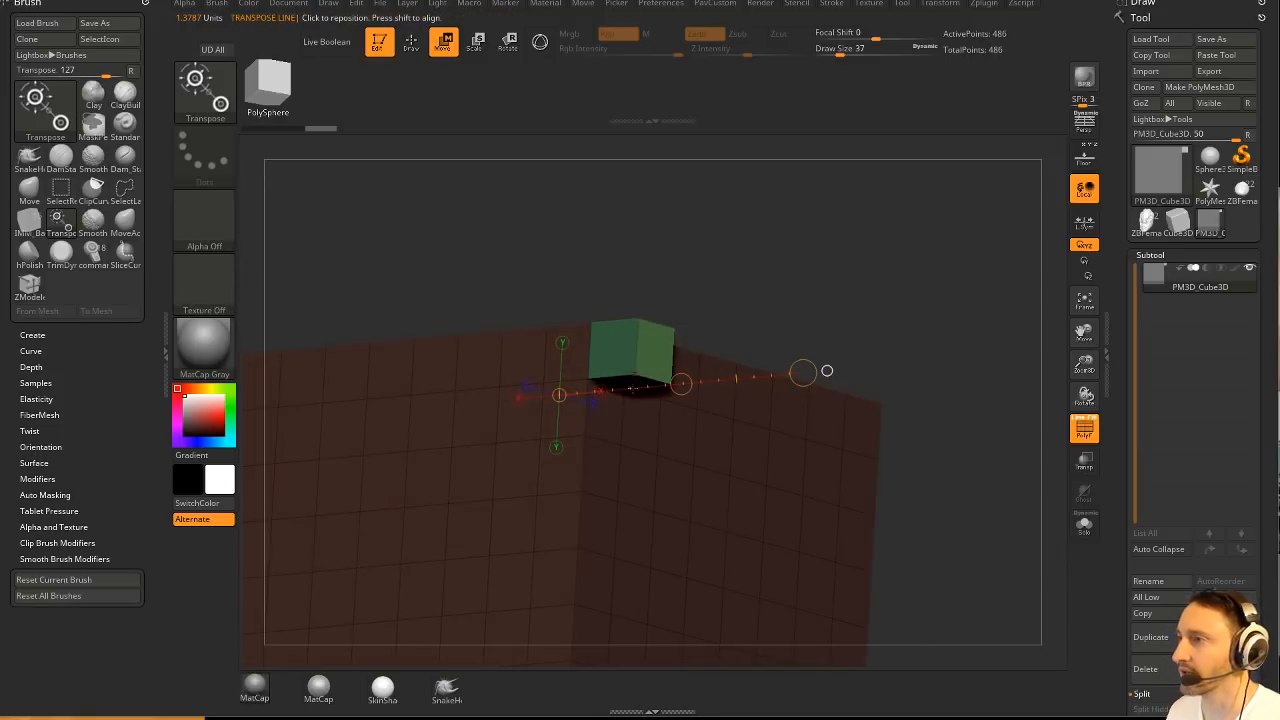
mouse_move(826, 371)
mouse_down()
mouse_move(711, 426)
mouse_move(737, 434)
mouse_move(648, 425)
mouse_move(656, 380)
mouse_move(714, 382)
mouse_up()
key(q)
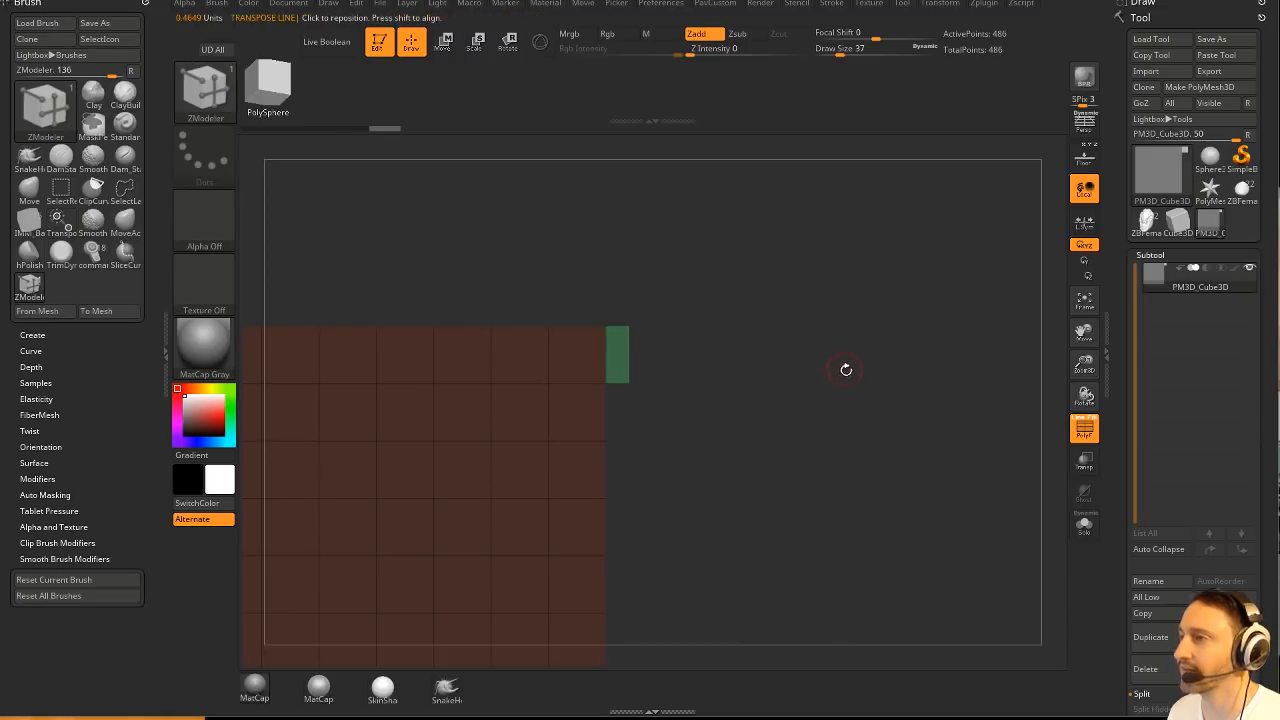
Clear the mask from the cube and inspect the shortened block from several sides.
drag(846, 370, 710, 366)
alt+drag(920, 285, 865, 300)
drag(842, 384, 884, 326)
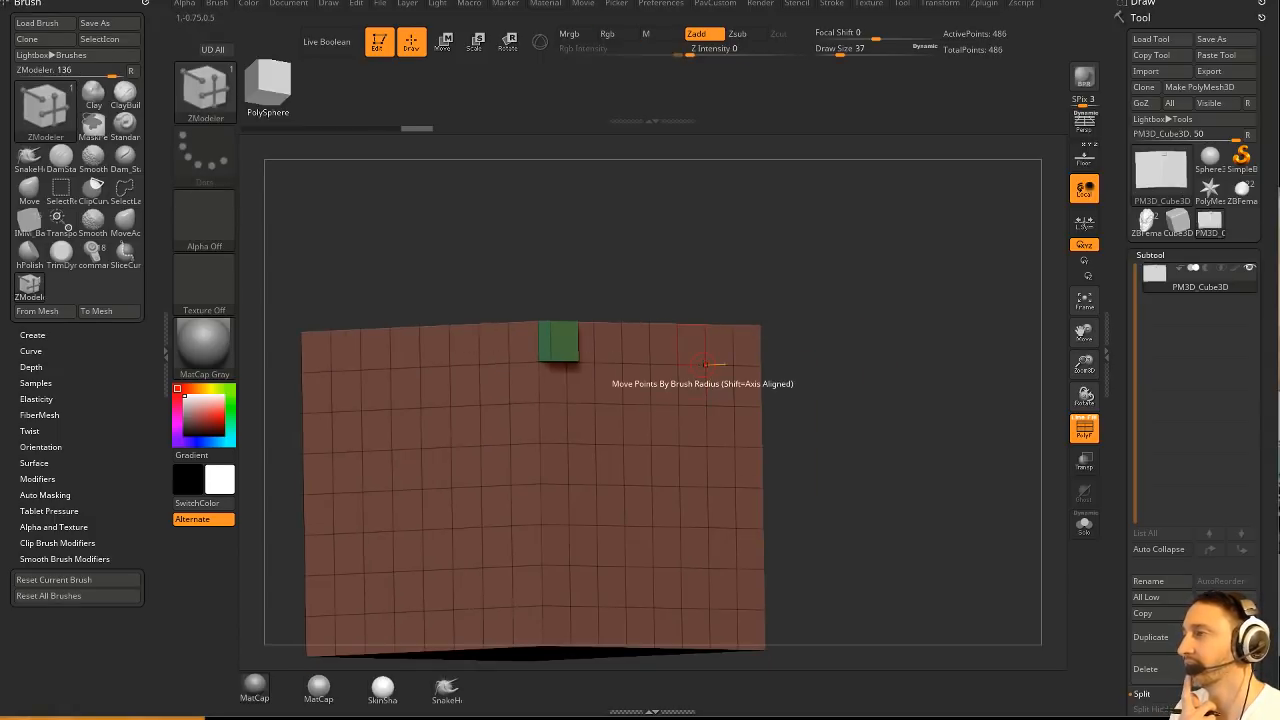
drag(869, 249, 448, 160)
alt+drag(774, 286, 856, 330)
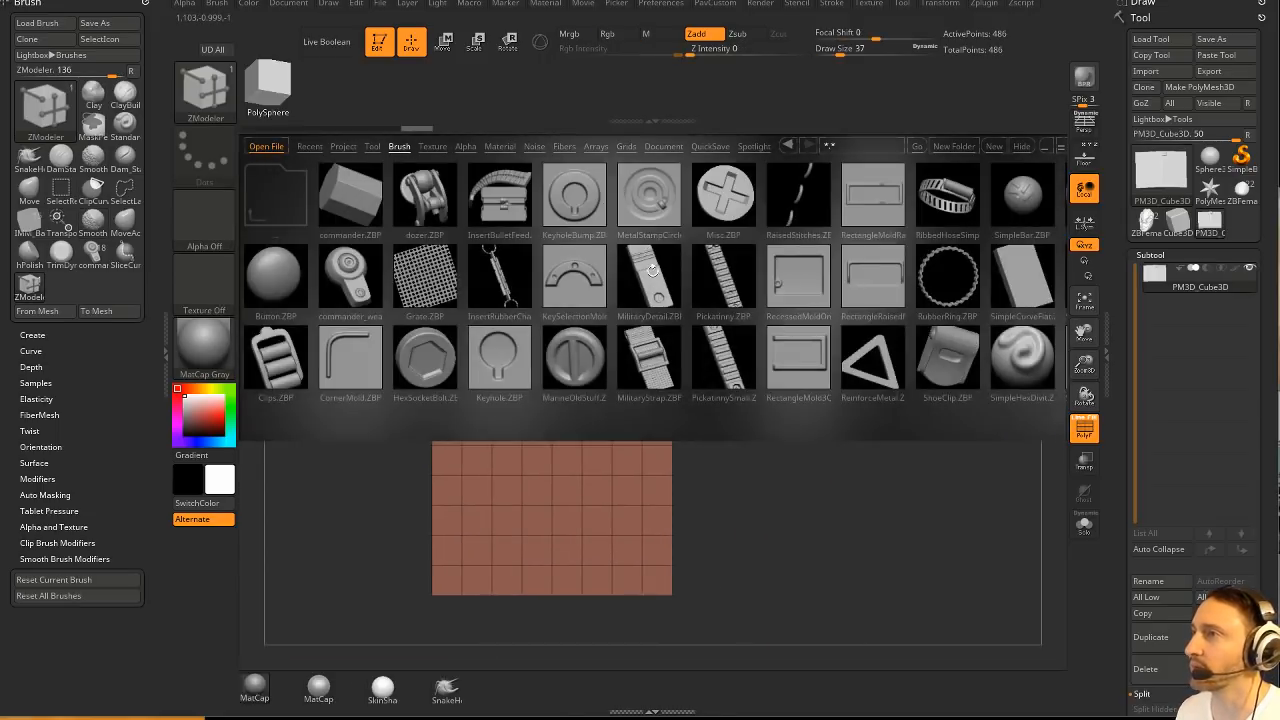
Load the Heads.ZTL tool from the Lightbox tool library, hide its polyframe and close Lightbox.
click(372, 147)
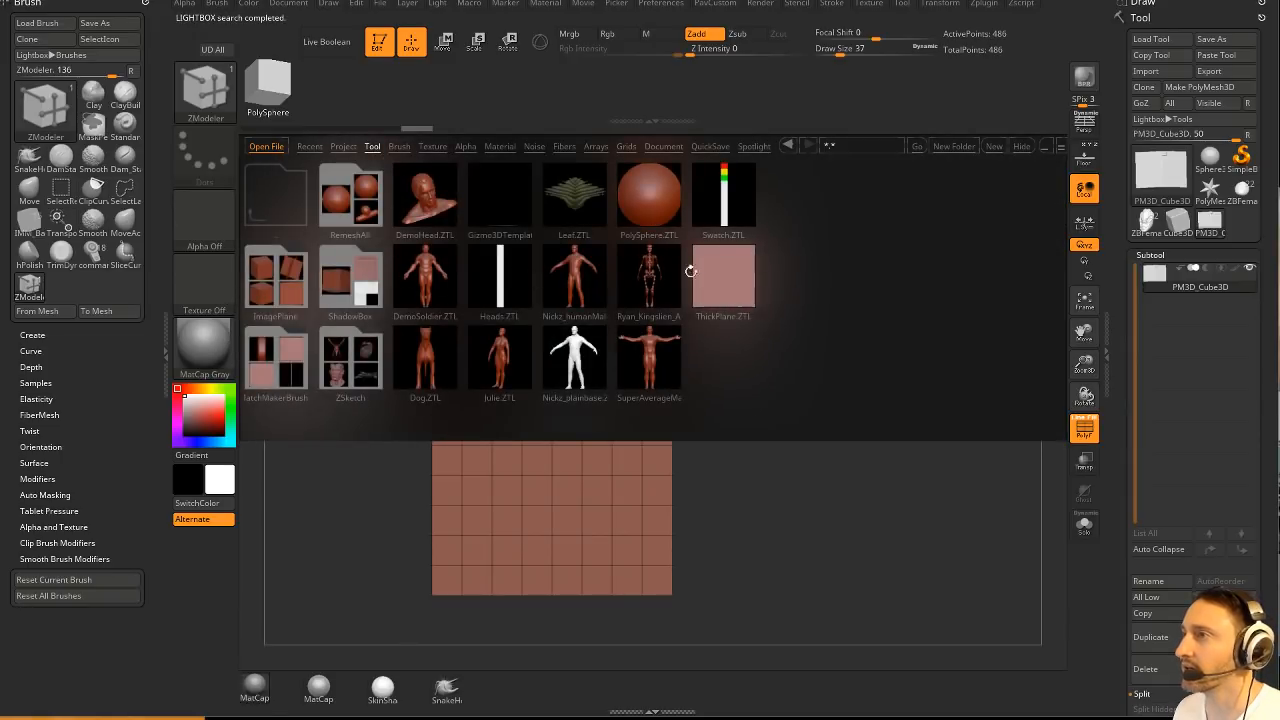
click(1020, 146)
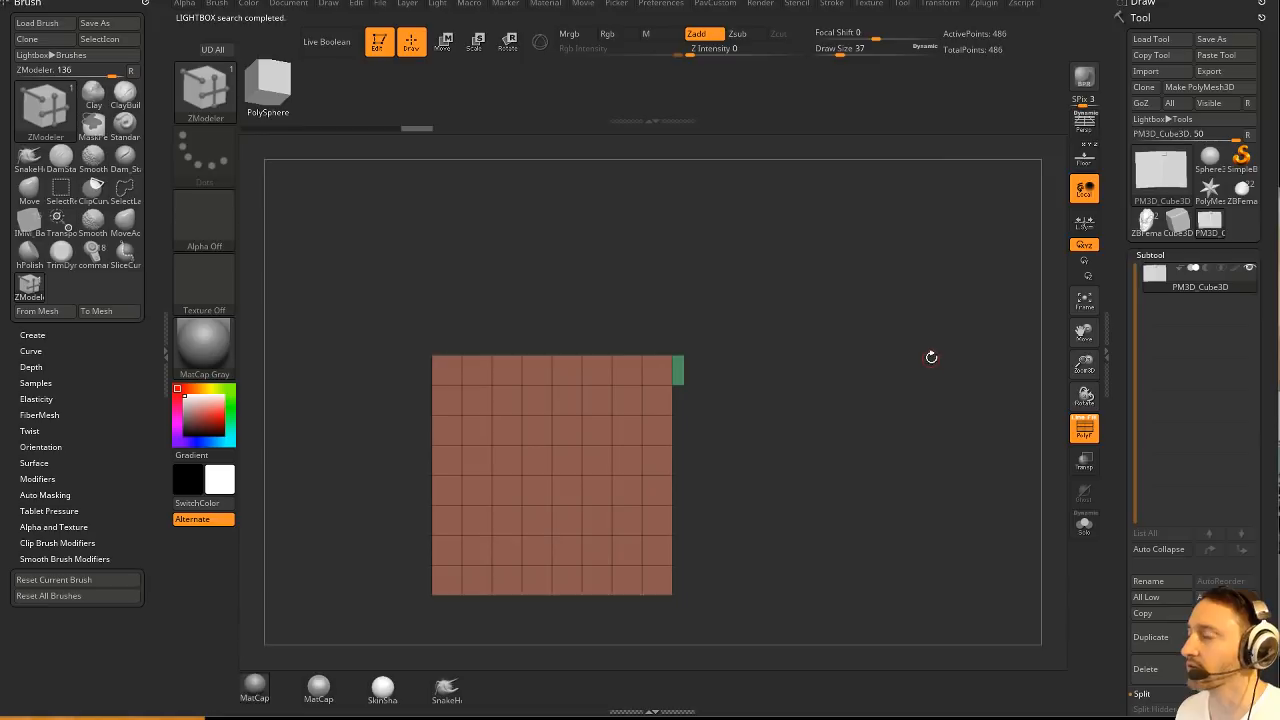
drag(633, 303, 849, 343)
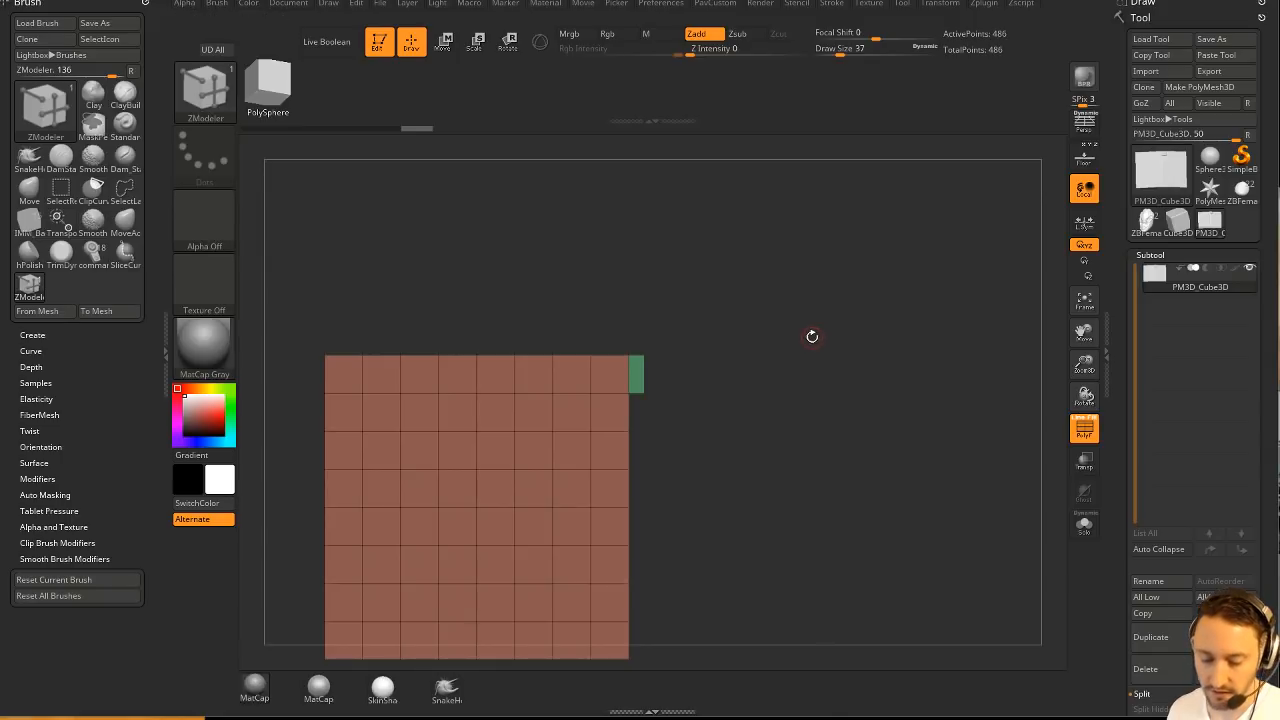
double_click(510, 278)
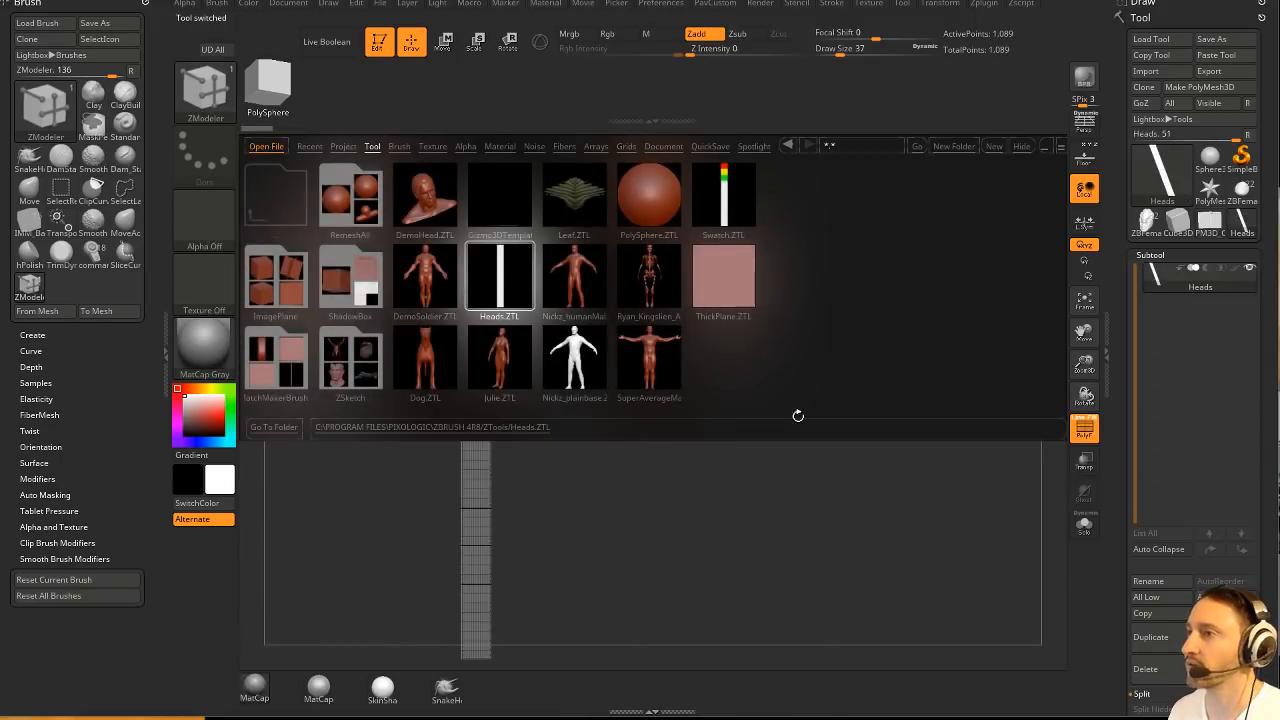
drag(792, 490, 1120, 380)
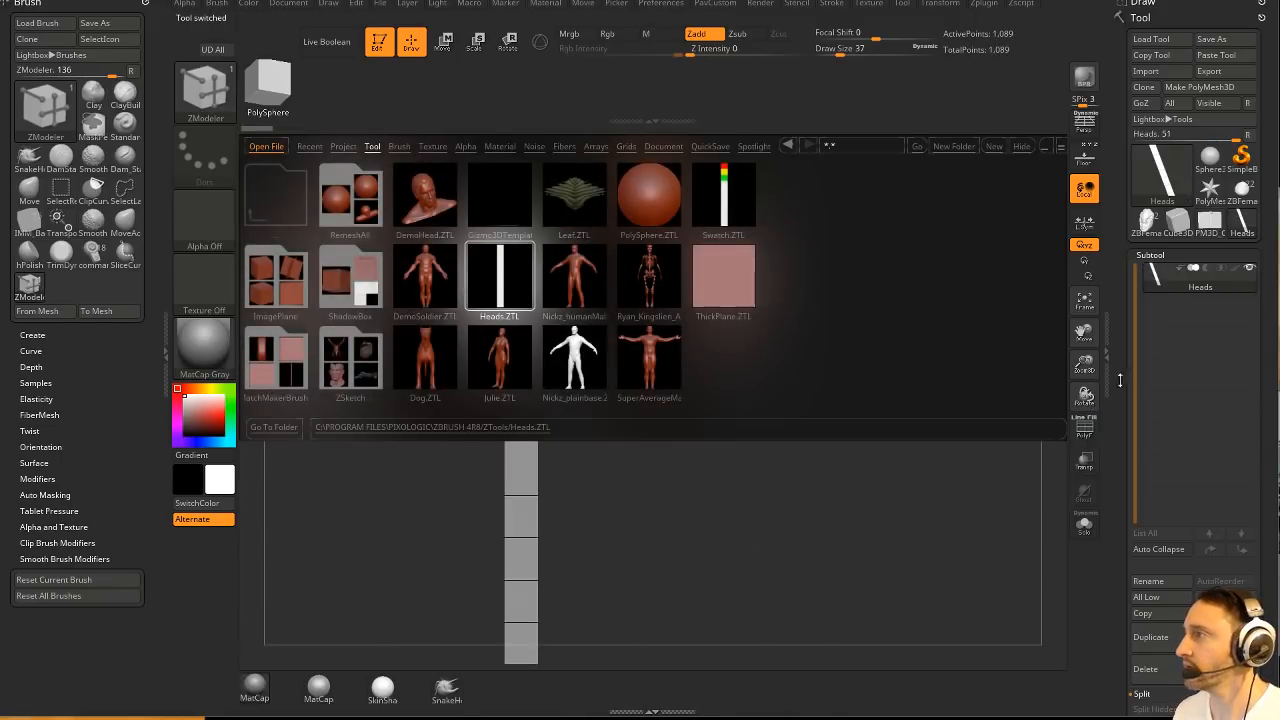
click(1021, 146)
Return to the PM3D_Cube3D tool and add the Heads tool to it as a subtool.
click(1180, 226)
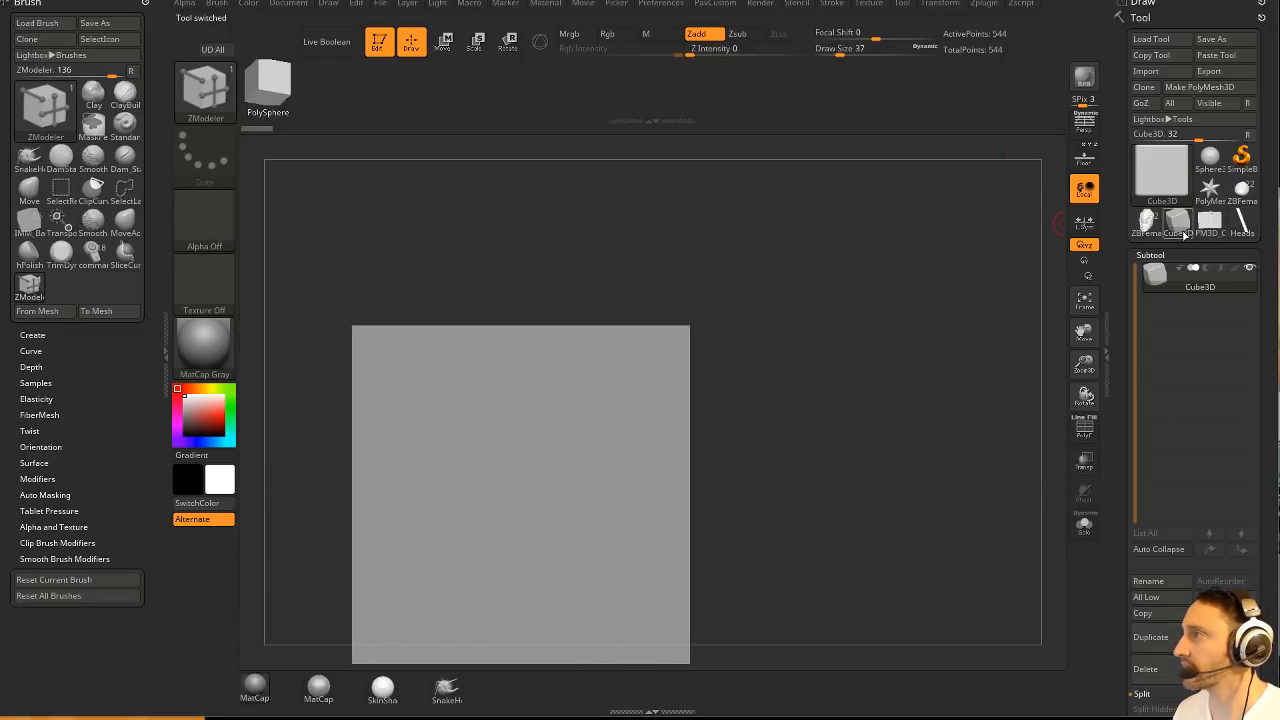
click(1238, 226)
click(1190, 228)
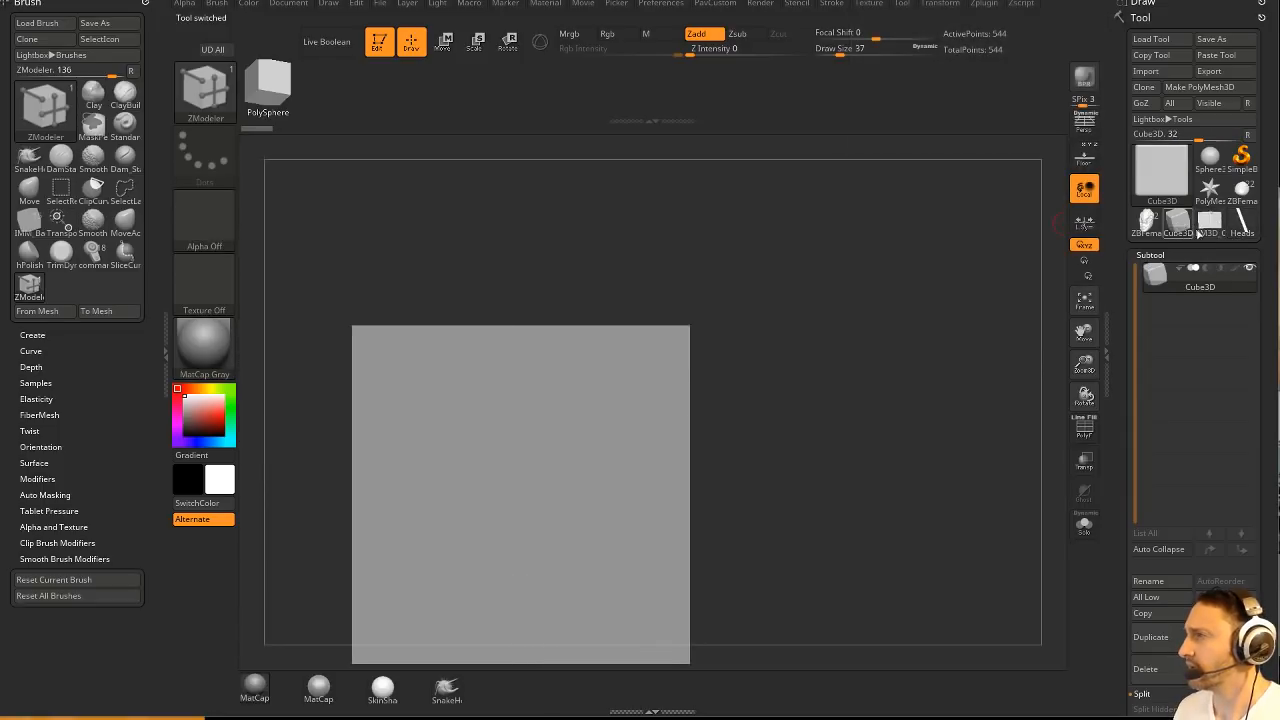
click(1208, 226)
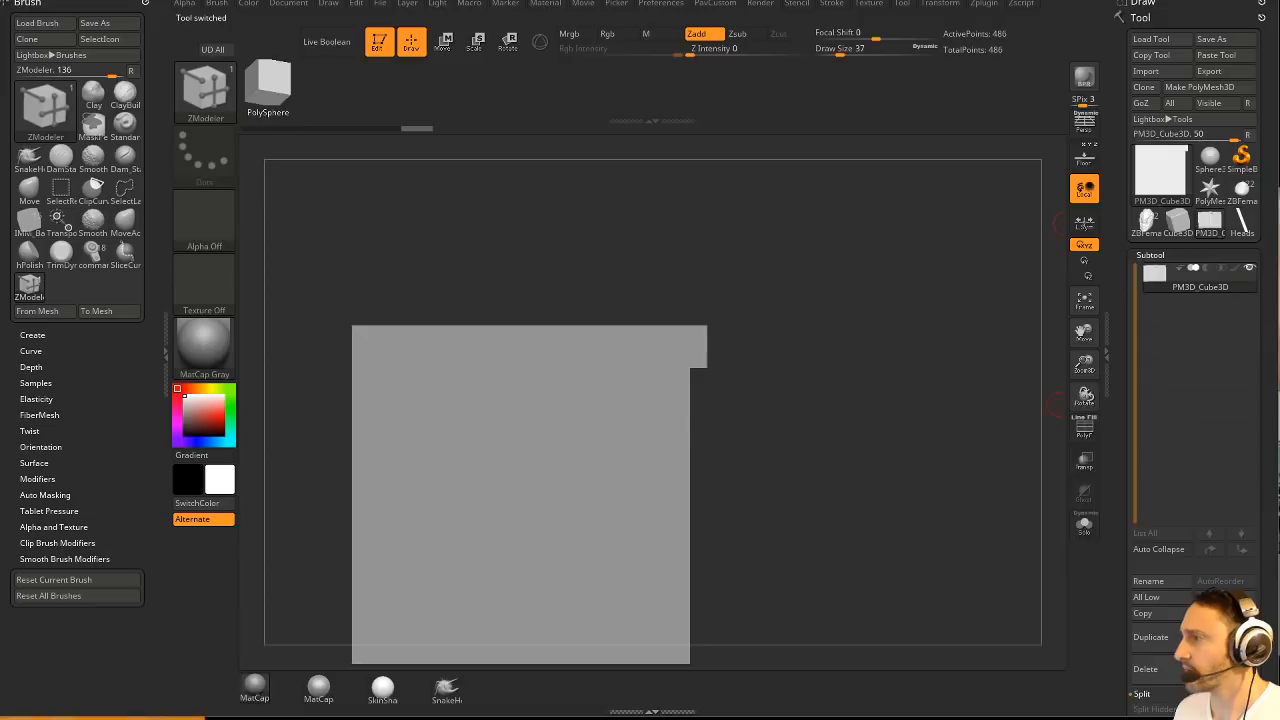
click(1215, 637)
click(785, 481)
shift+drag(868, 398, 958, 402)
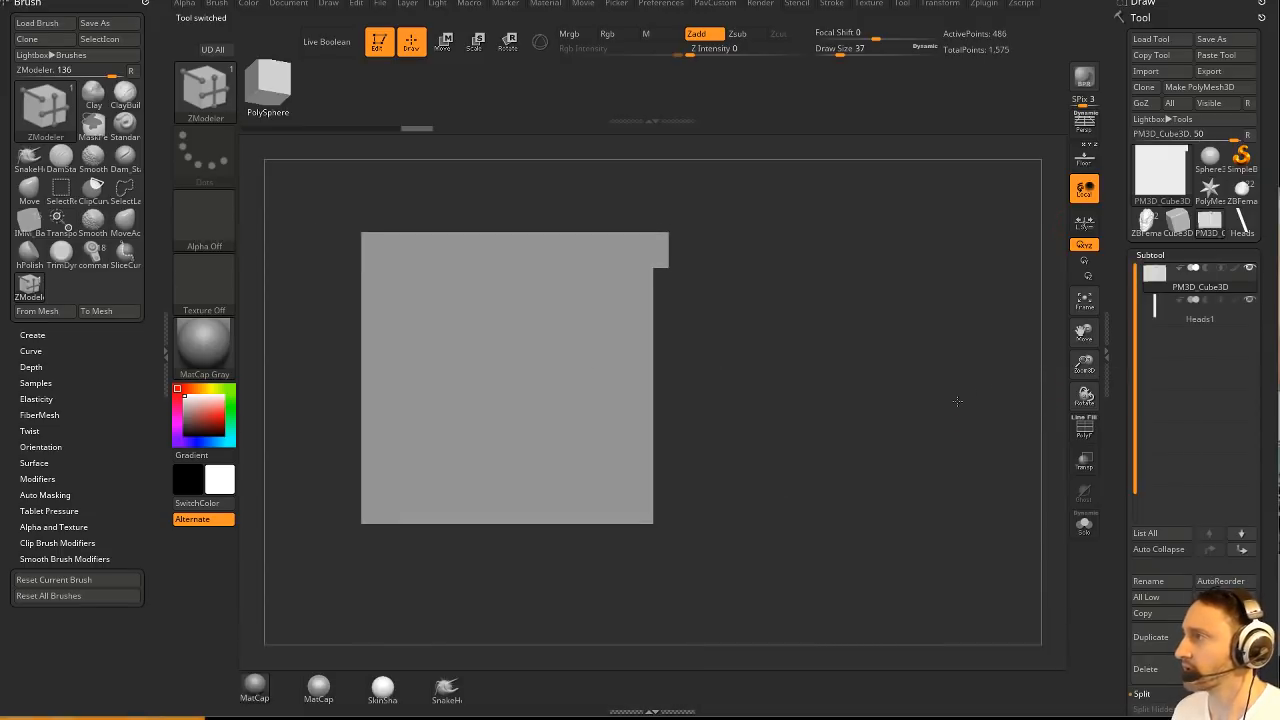
Select the Heads1 subtool, make the cube transparent around it and switch from the transpose line to the gizmo.
click(1200, 319)
alt+drag(955, 312, 1049, 457)
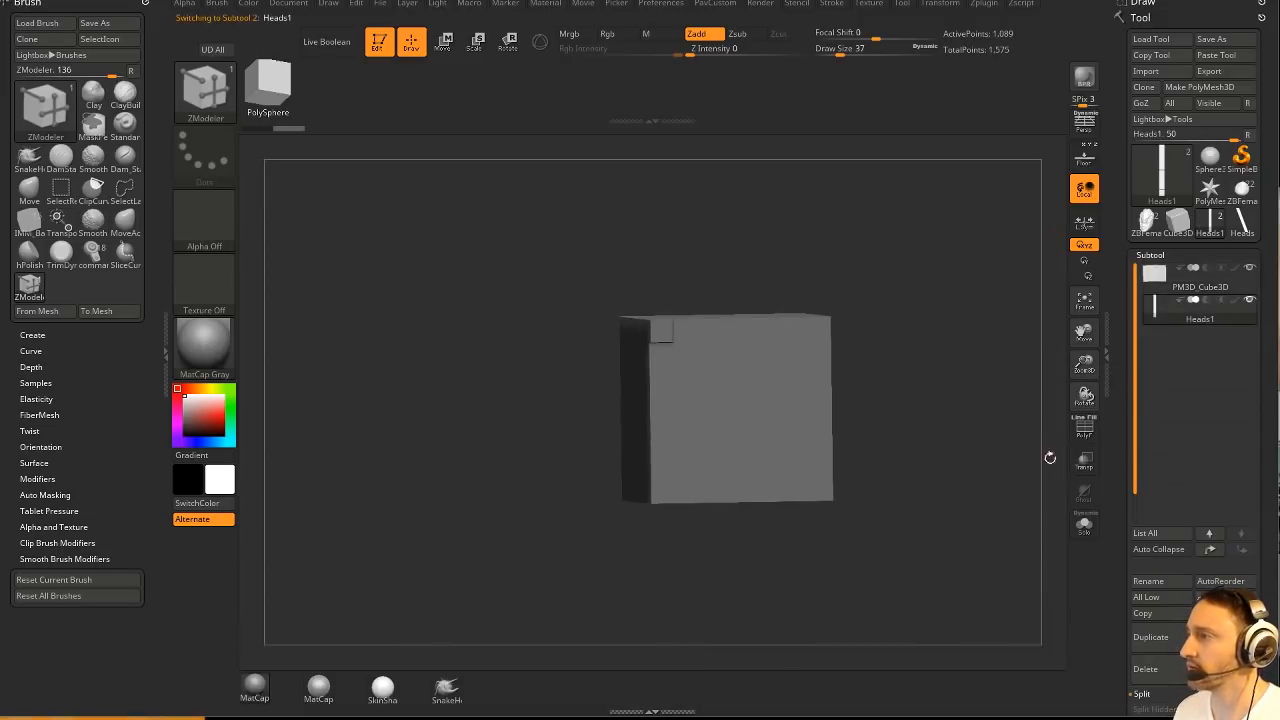
key(grave)
drag(1182, 500, 1186, 287)
key(shift)
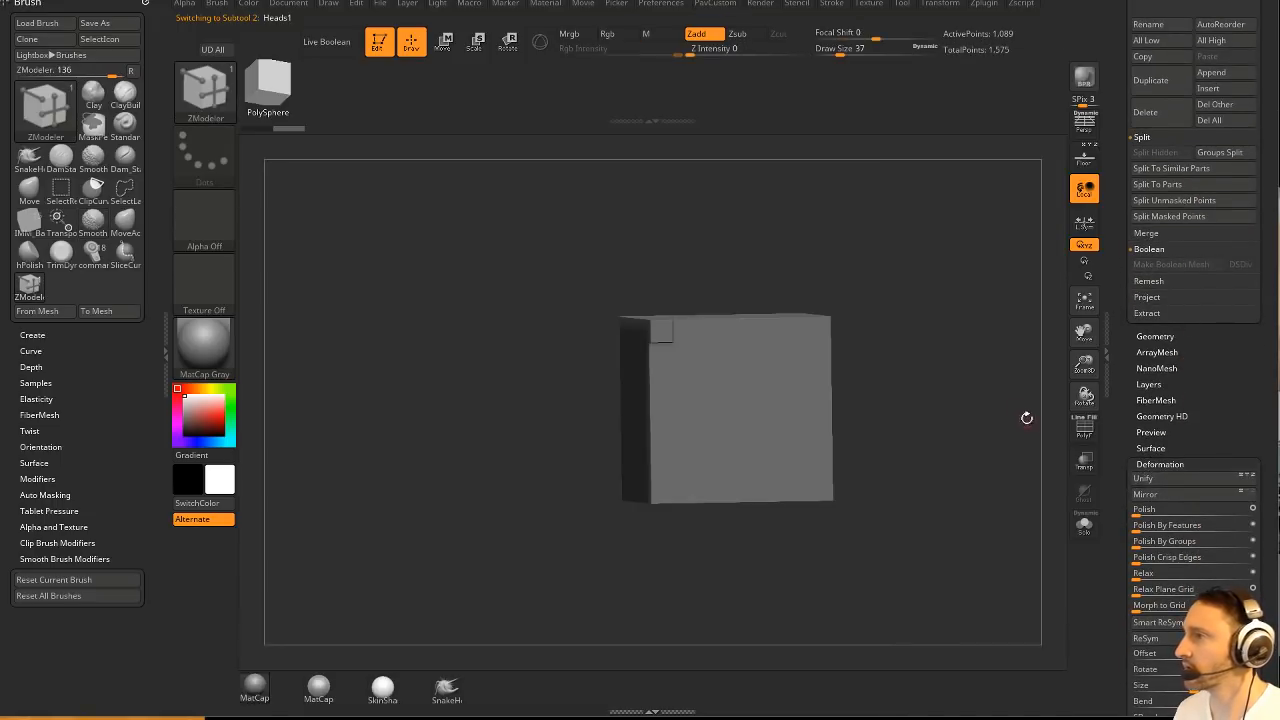
mouse_move(1027, 417)
alt+mouse_down()
mouse_move(981, 449)
mouse_move(938, 434)
alt+mouse_up()
click(1084, 461)
key(w)
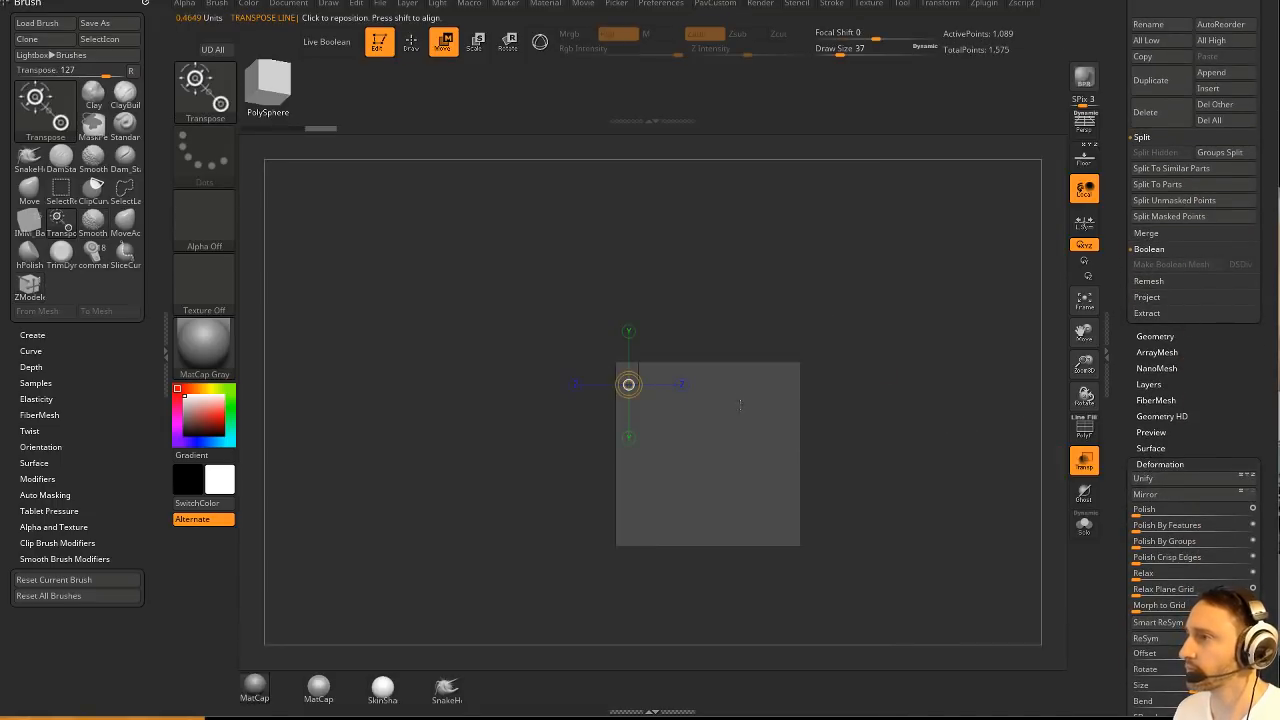
shift+drag(846, 380, 925, 380)
key(y)
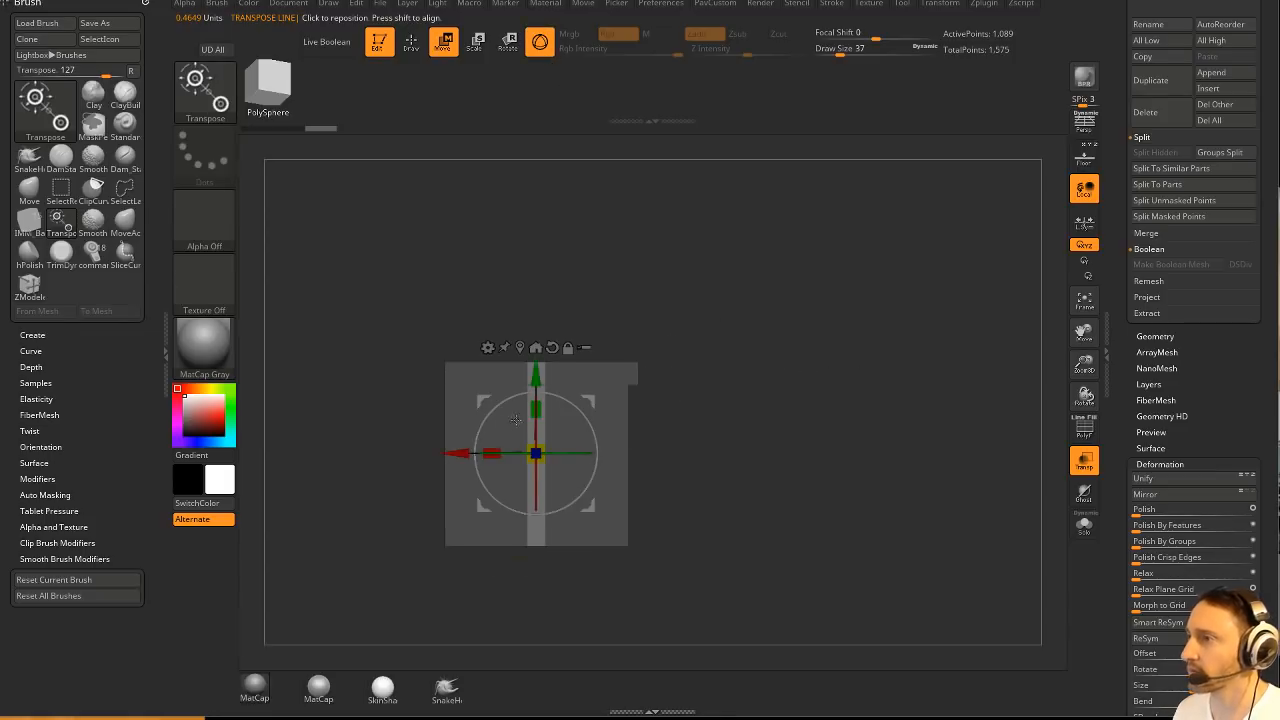
Rotate the Heads strip to horizontal and move it beside the cube's side face, just below the corner block.
drag(485, 452, 651, 392)
alt+drag(882, 418, 914, 551)
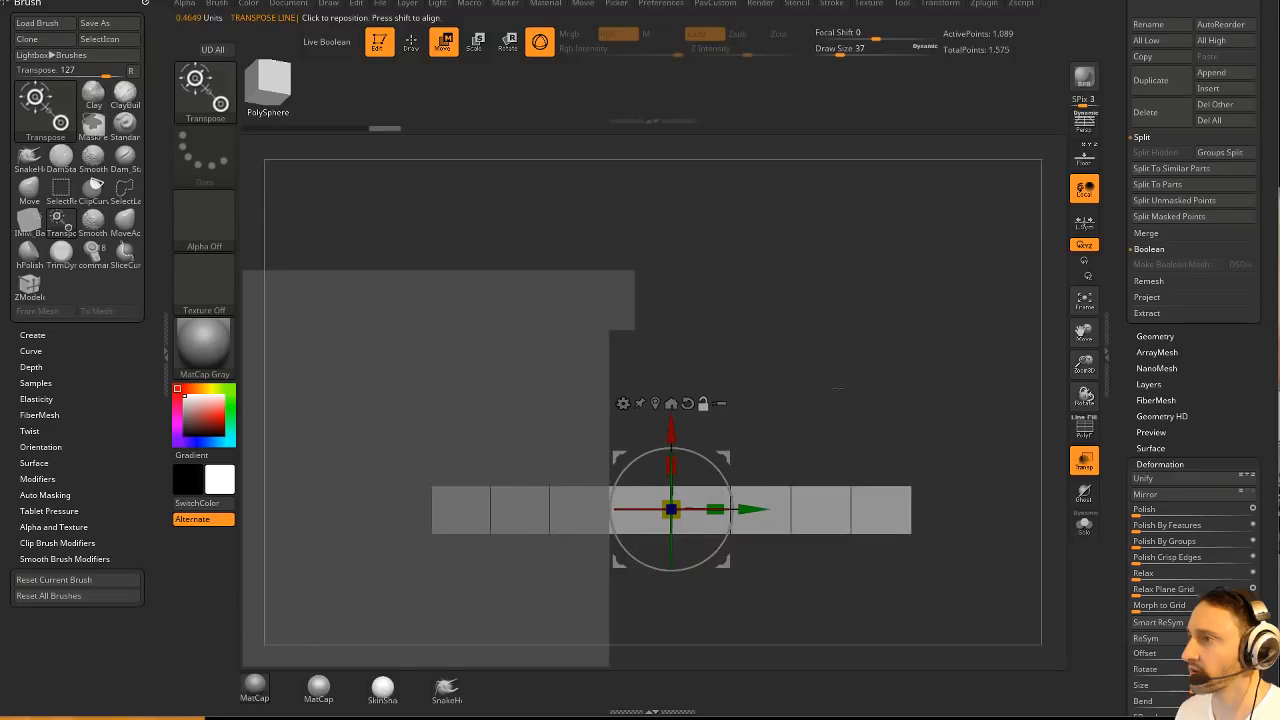
mouse_move(727, 450)
mouse_down()
mouse_move(750, 449)
mouse_move(769, 280)
mouse_move(788, 300)
mouse_move(819, 298)
mouse_move(776, 311)
mouse_move(856, 319)
mouse_up()
key(q)
Select the cube subtool, turn off transparency and show its polyframe.
alt+click(604, 334)
click(1084, 460)
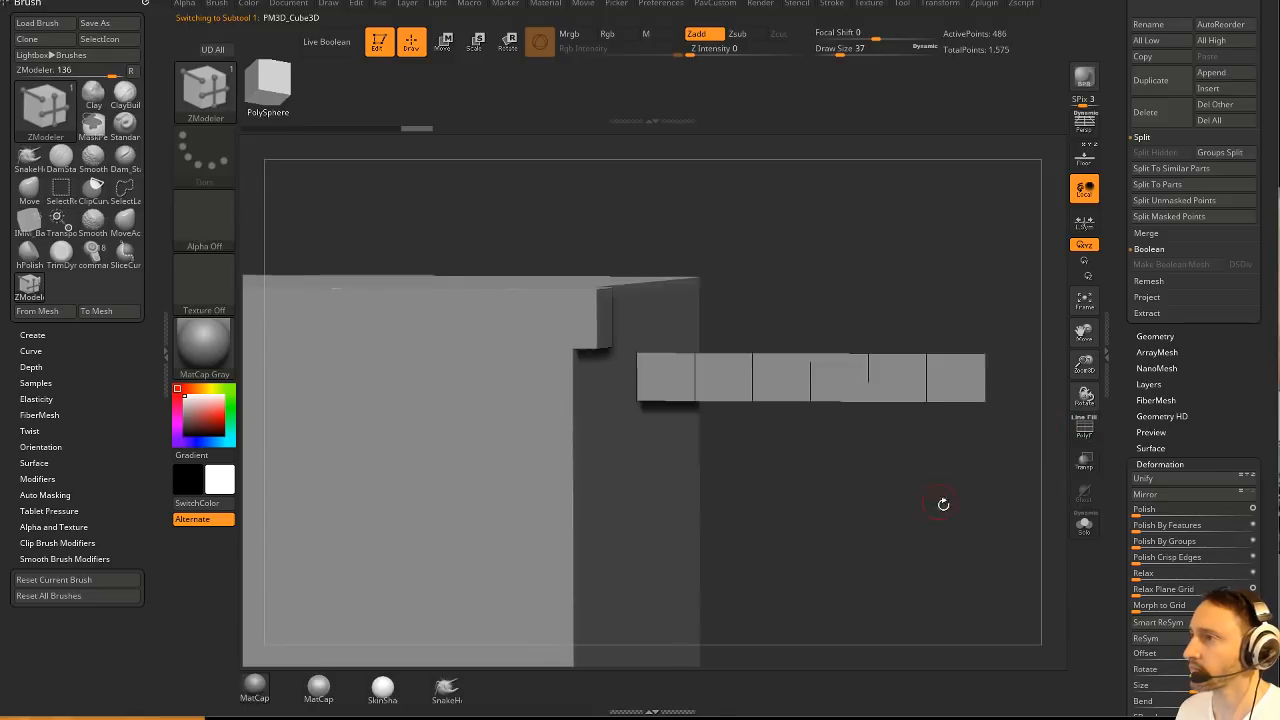
drag(943, 506, 706, 434)
click(1084, 430)
drag(962, 434, 934, 446)
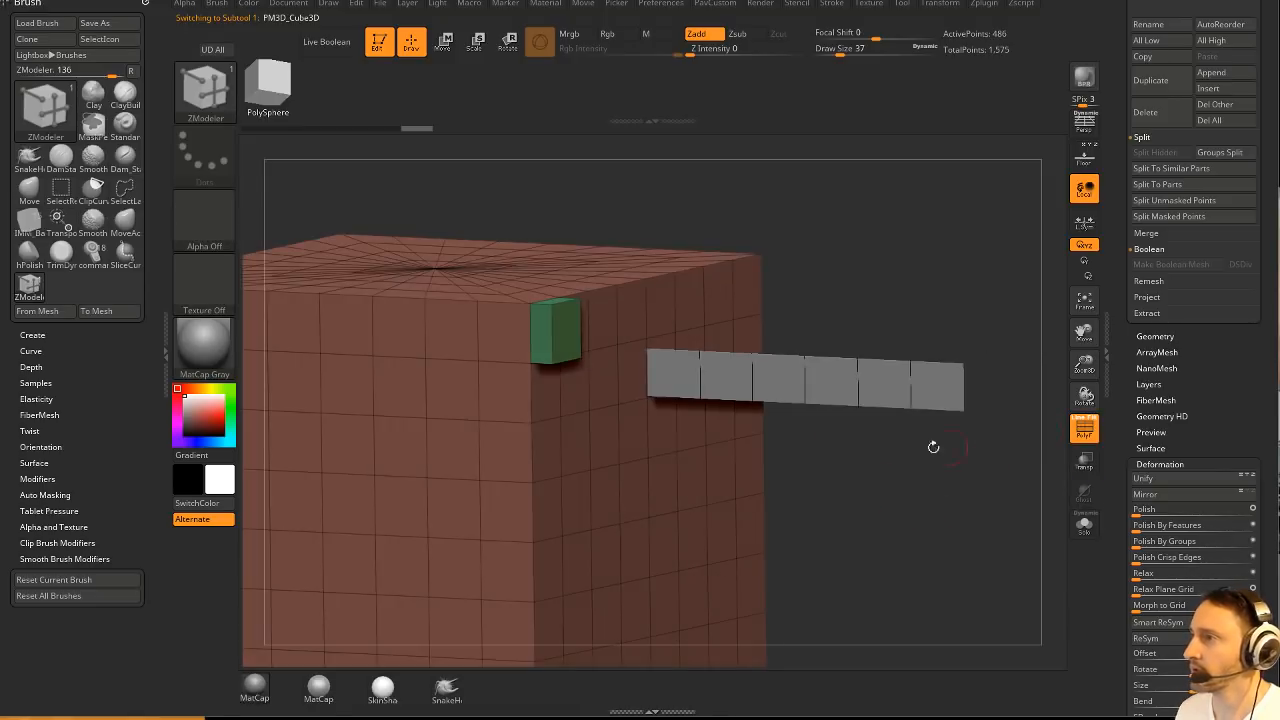
Extrude a second polygon outward on the cube's side face with QMesh, just below the Heads strip, and compare their depths.
drag(636, 436, 643, 440)
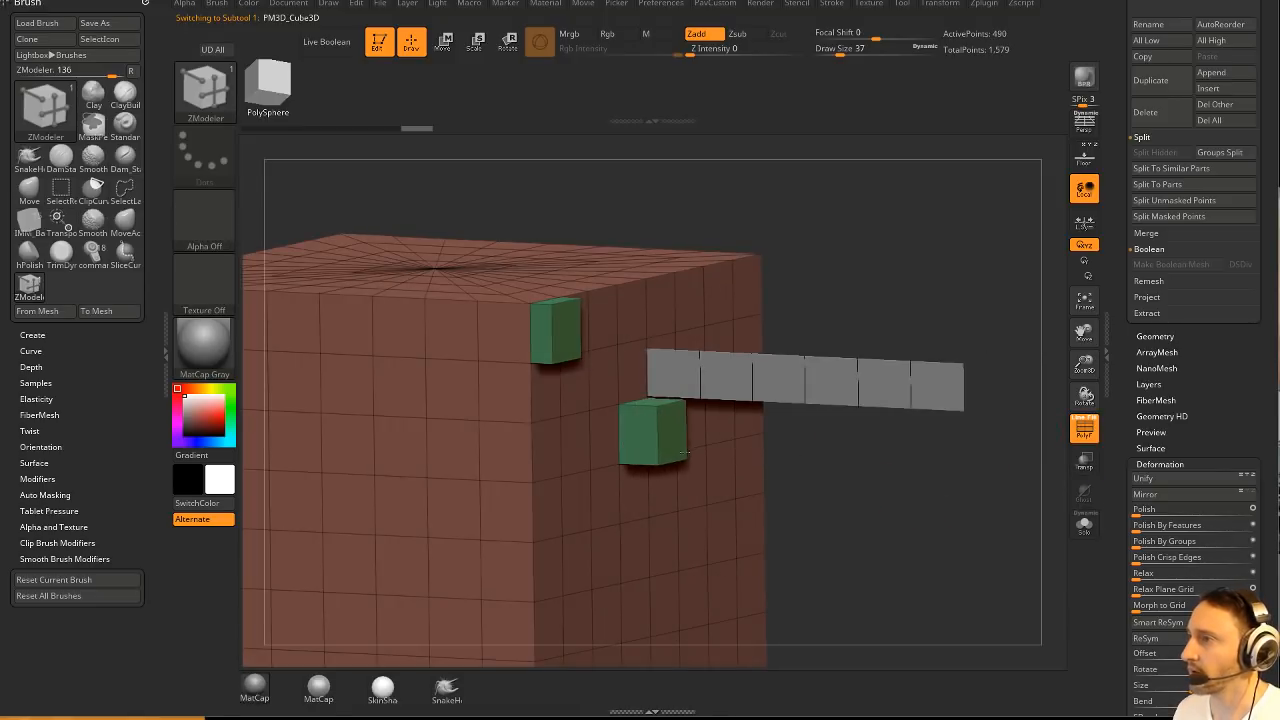
shift+drag(846, 482, 696, 442)
key(ctrl+z)
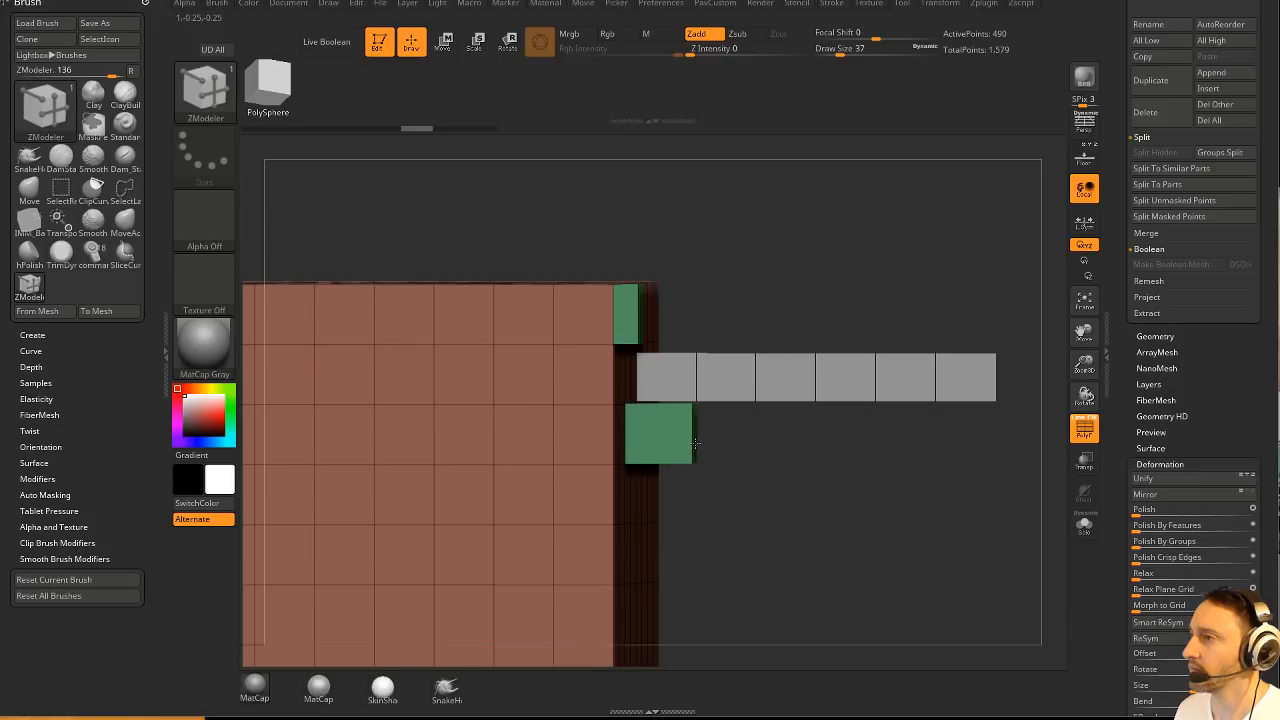
alt+drag(784, 490, 793, 448)
drag(793, 448, 724, 466)
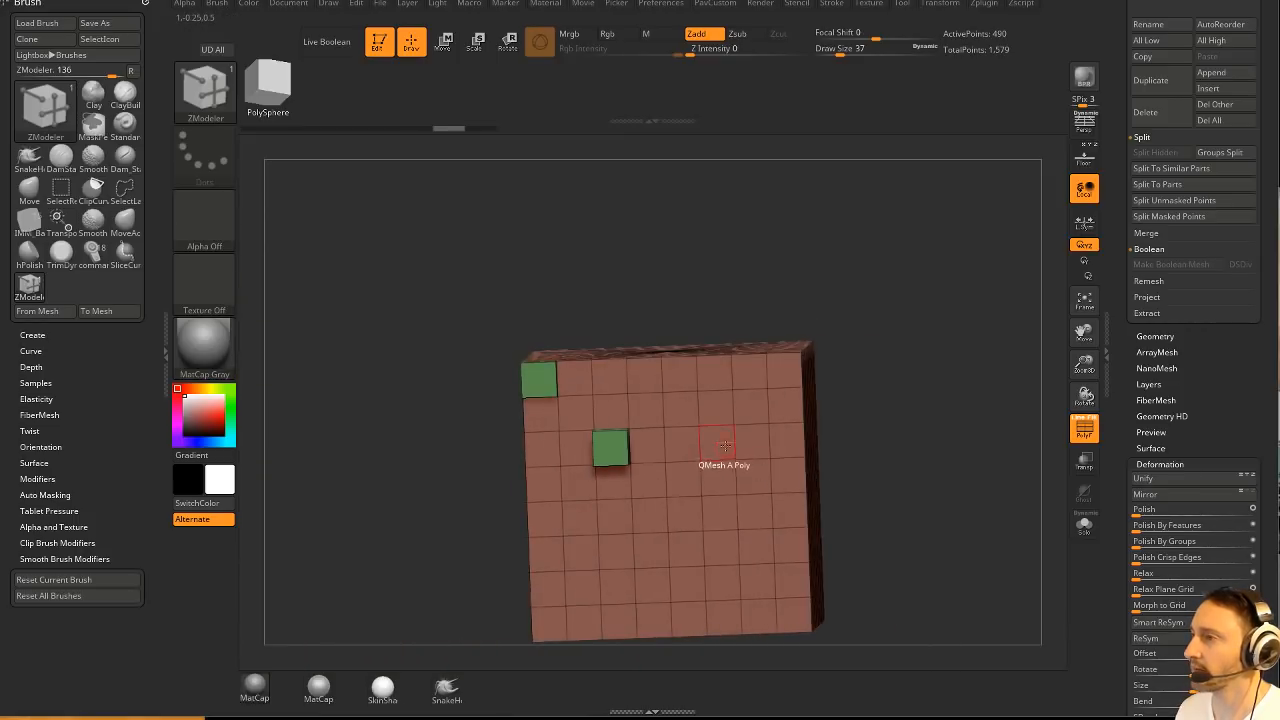
Repeat the same QMesh extrusion on five more scattered polygons of the cube's side face.
click(747, 446)
click(716, 481)
click(649, 550)
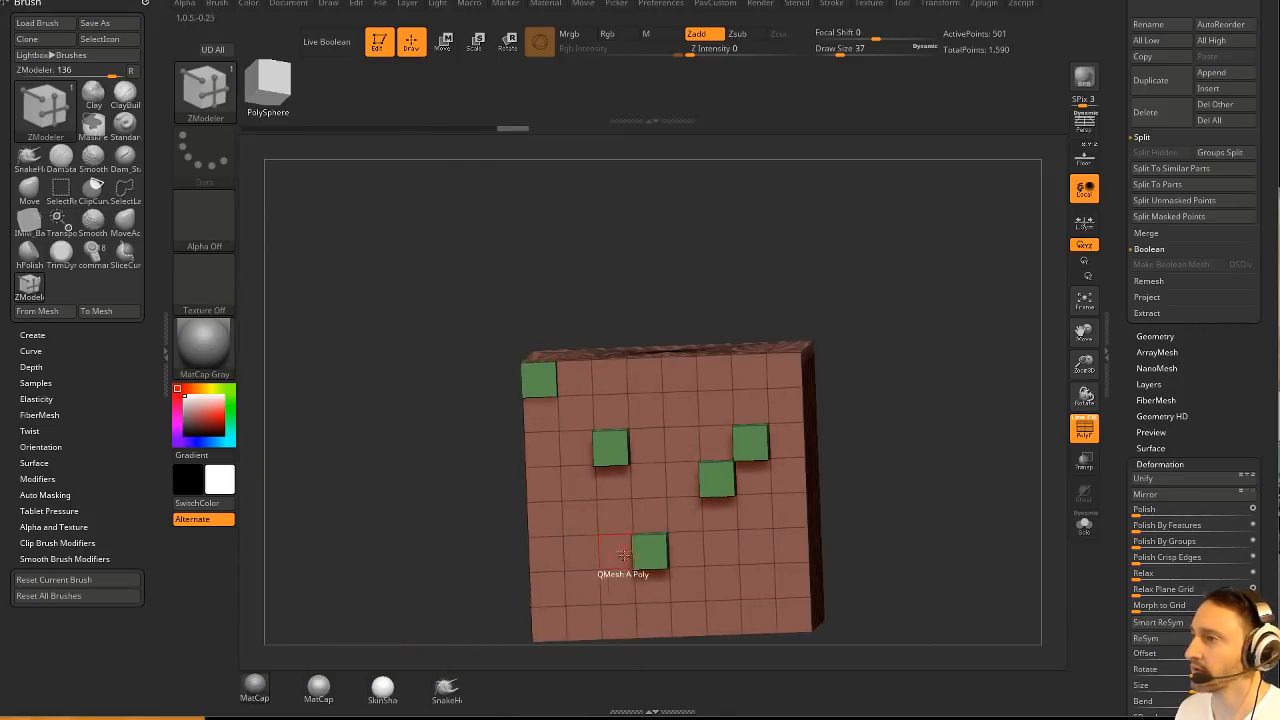
click(579, 553)
click(543, 519)
Check the alignment and step size options of the ZModeler QMesh polygon action and review the extruded blocks on the cube.
drag(886, 388, 912, 385)
key(3)
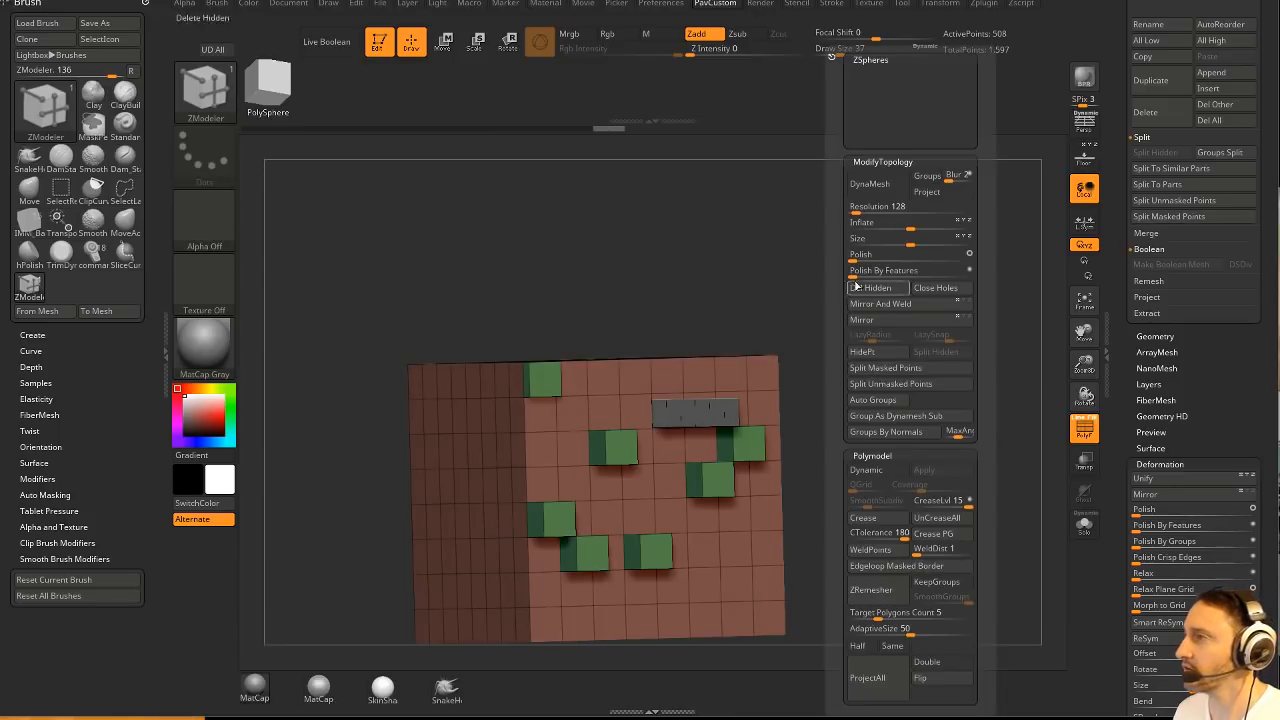
key(3)
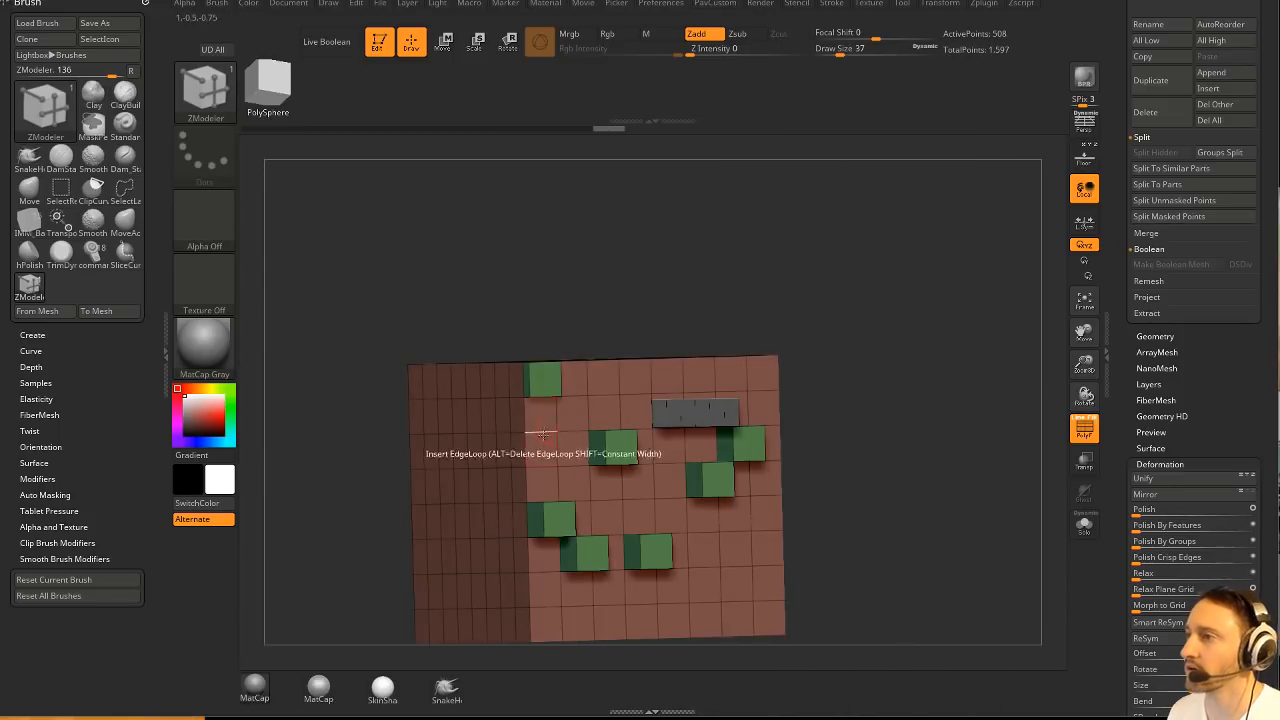
key(space)
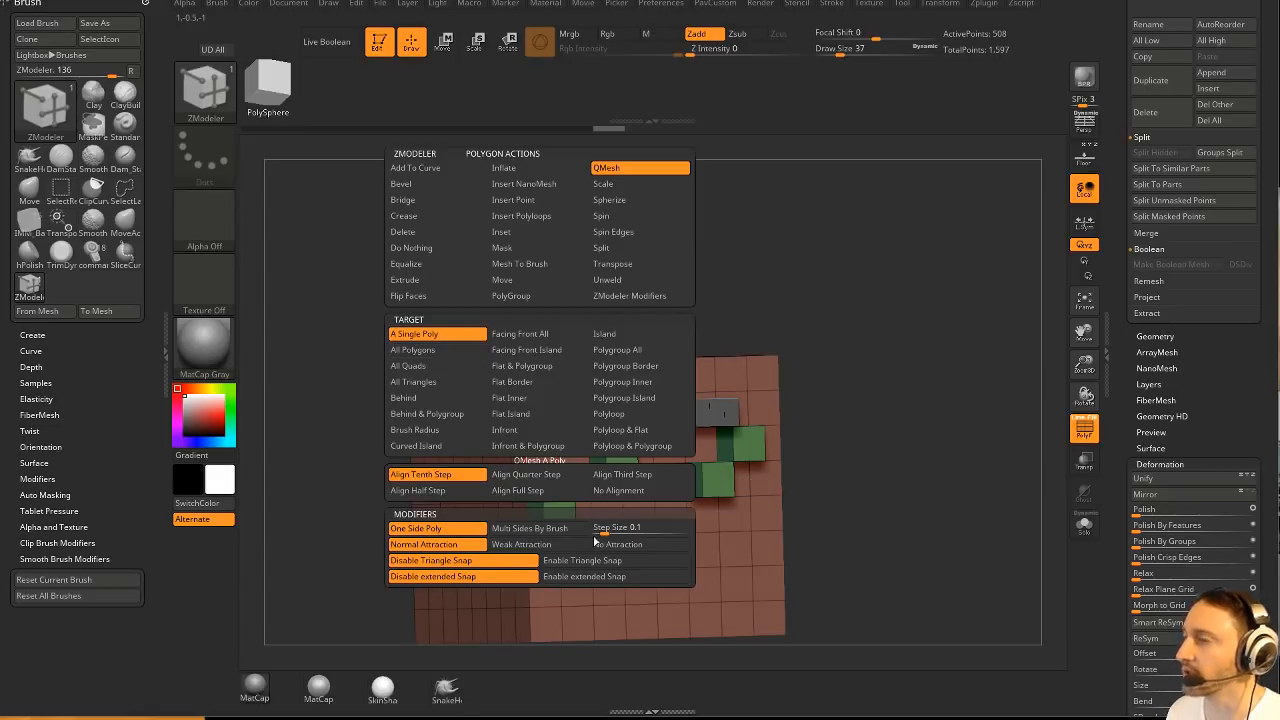
drag(857, 271, 872, 309)
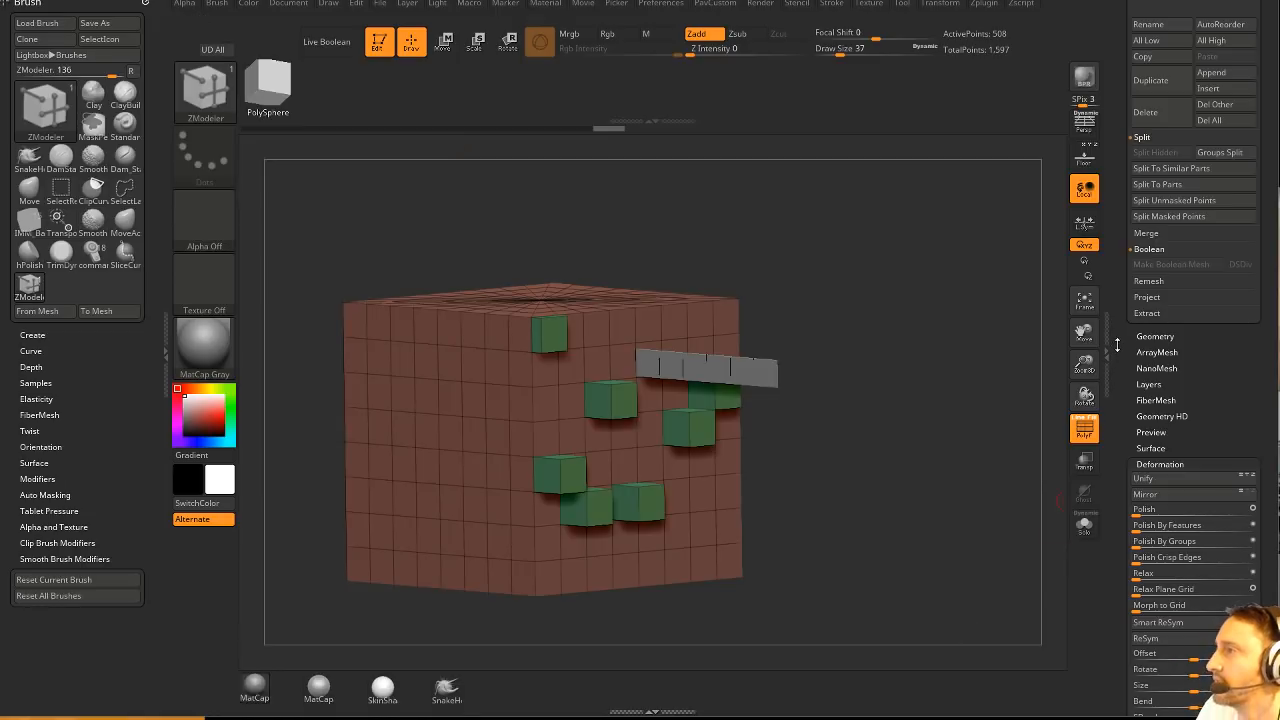
scroll(1127, 610, up, 5)
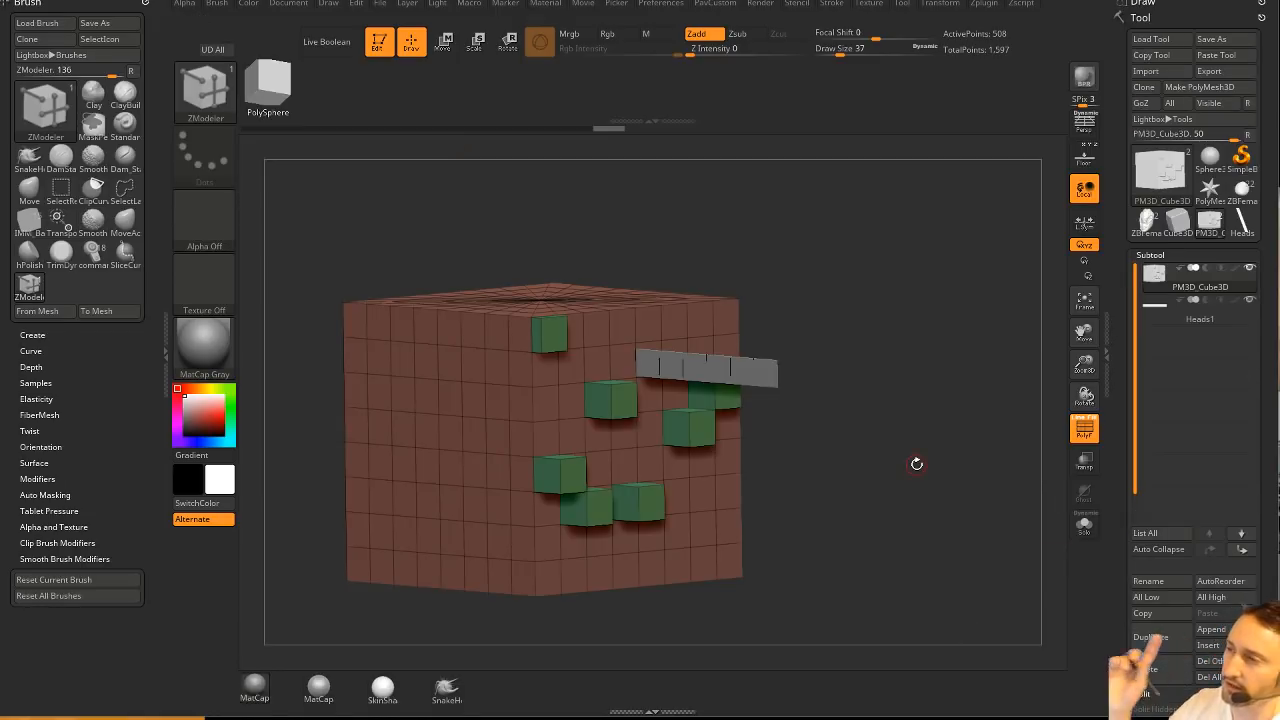
shift+drag(873, 286, 1058, 272)
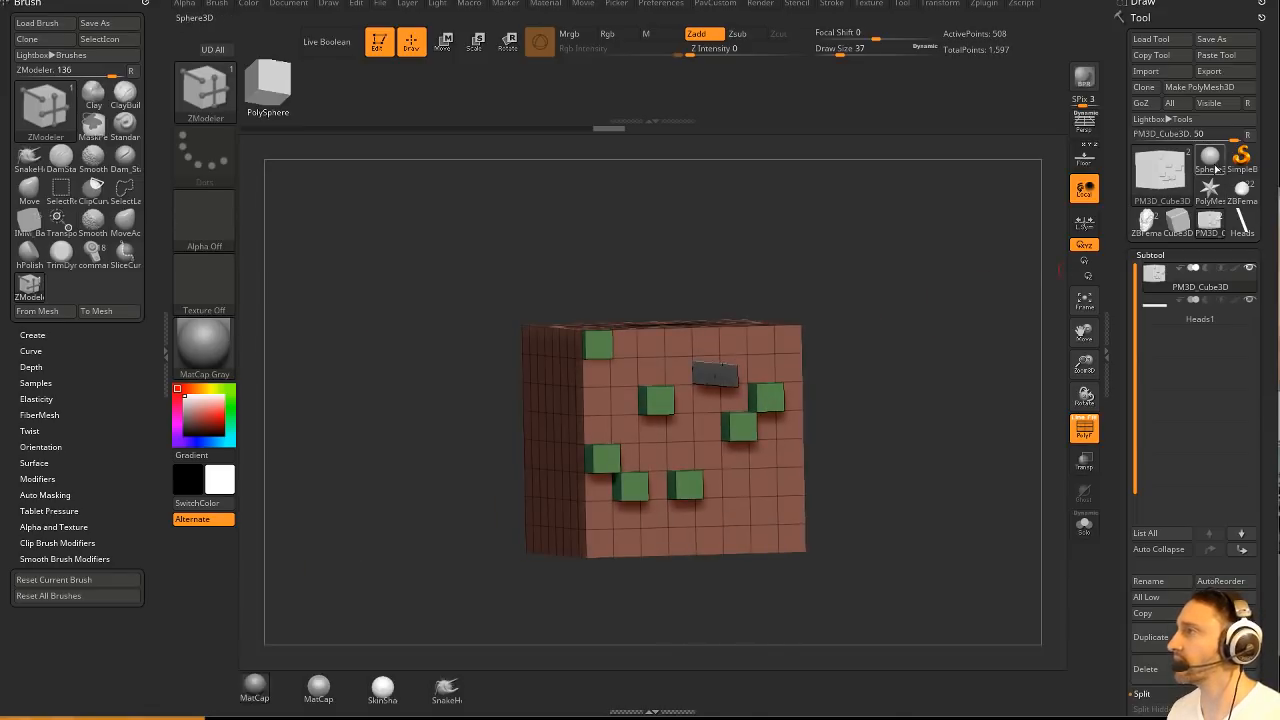
Switch to the Sphere3D tool, convert it to a PolyMesh3D and stretch it vertically into an egg shape.
click(1212, 160)
key(w)
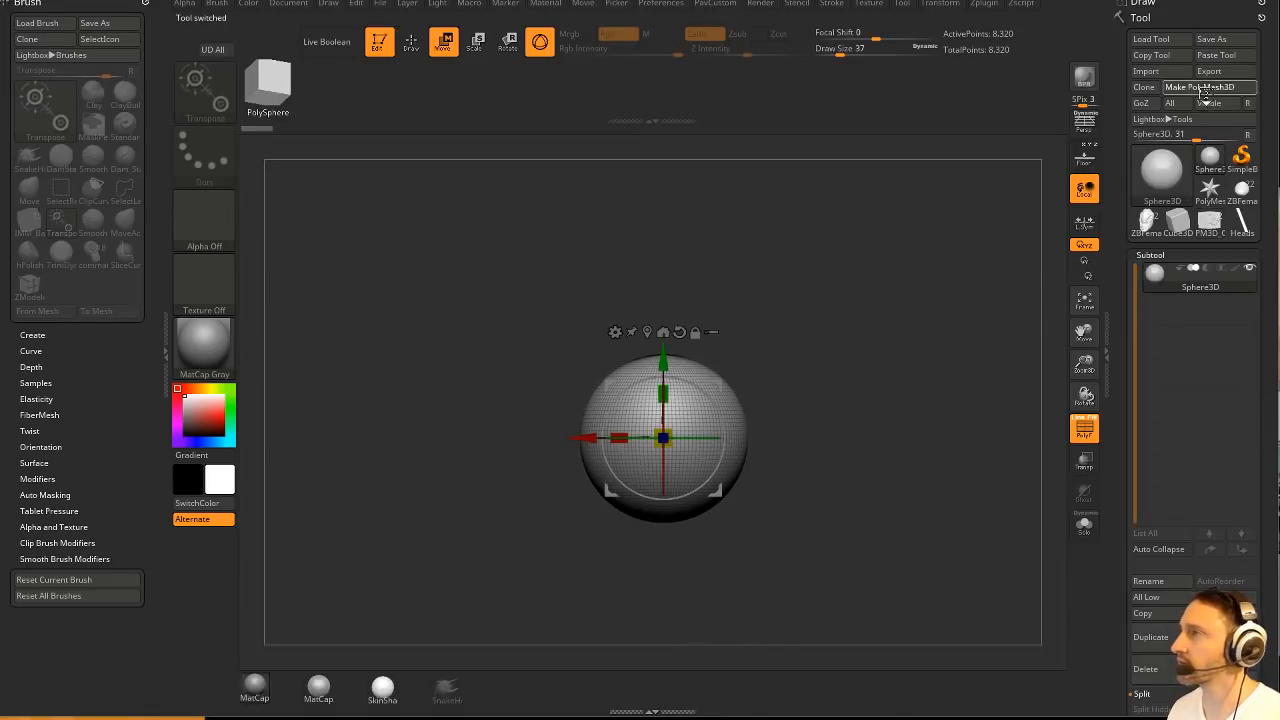
click(1199, 87)
drag(663, 386, 663, 345)
key(q)
mouse_move(820, 341)
mouse_down()
mouse_move(914, 372)
mouse_move(866, 389)
mouse_up()
shift+drag(866, 389, 861, 380)
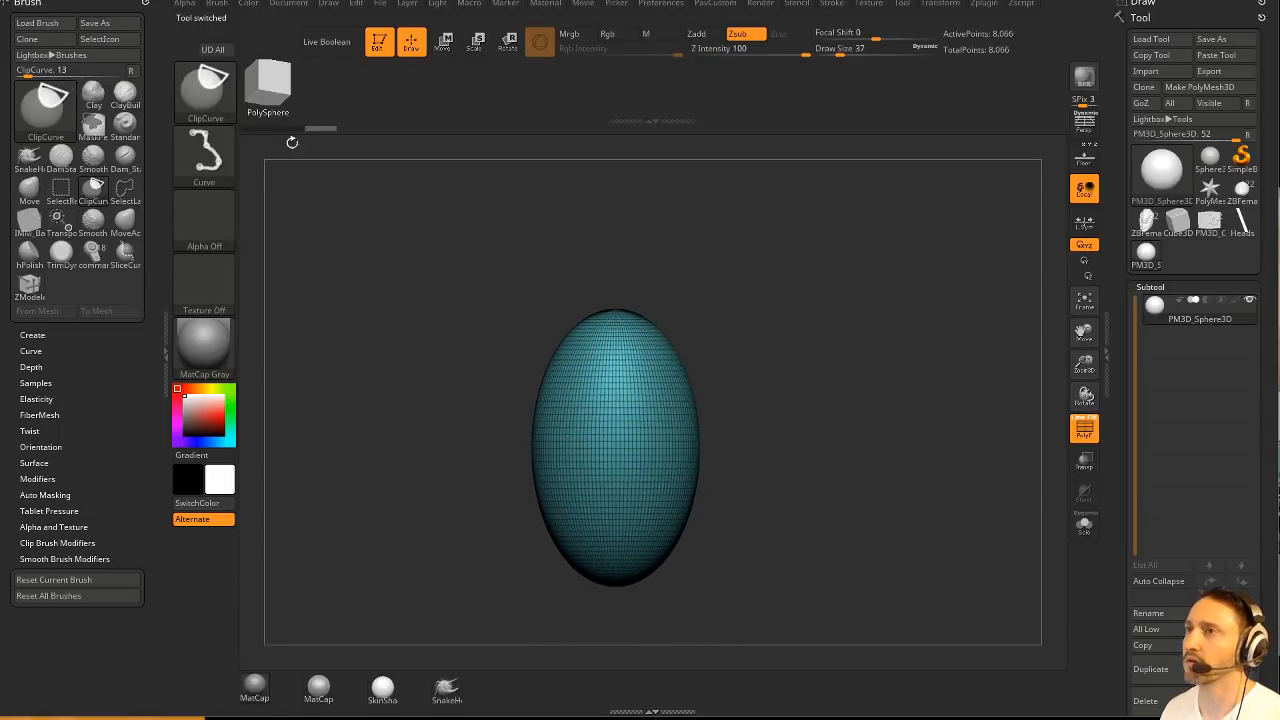
Slice the egg diagonally across its middle with the SliceCurve brush into two polygroups.
ctrl+shift+click(208, 94)
ctrl+shift+click(393, 112)
drag(429, 425, 826, 410)
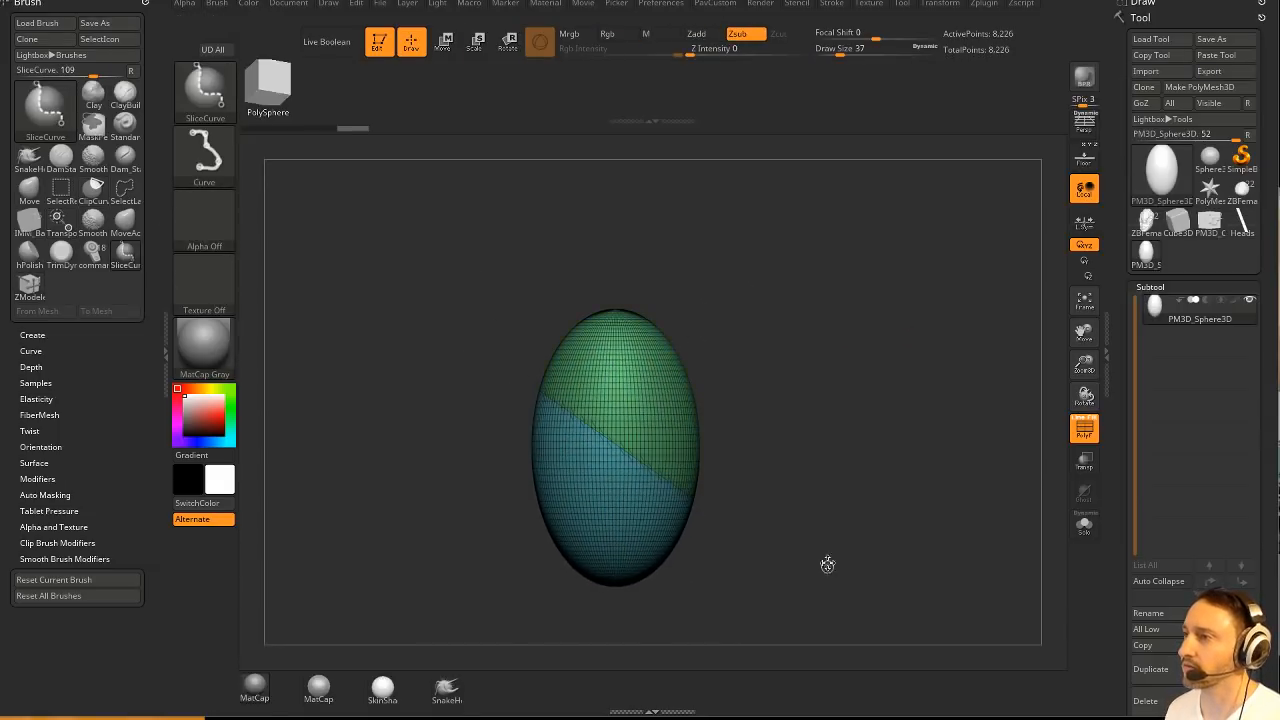
key(b)
key(z)
key(m)
key(b)
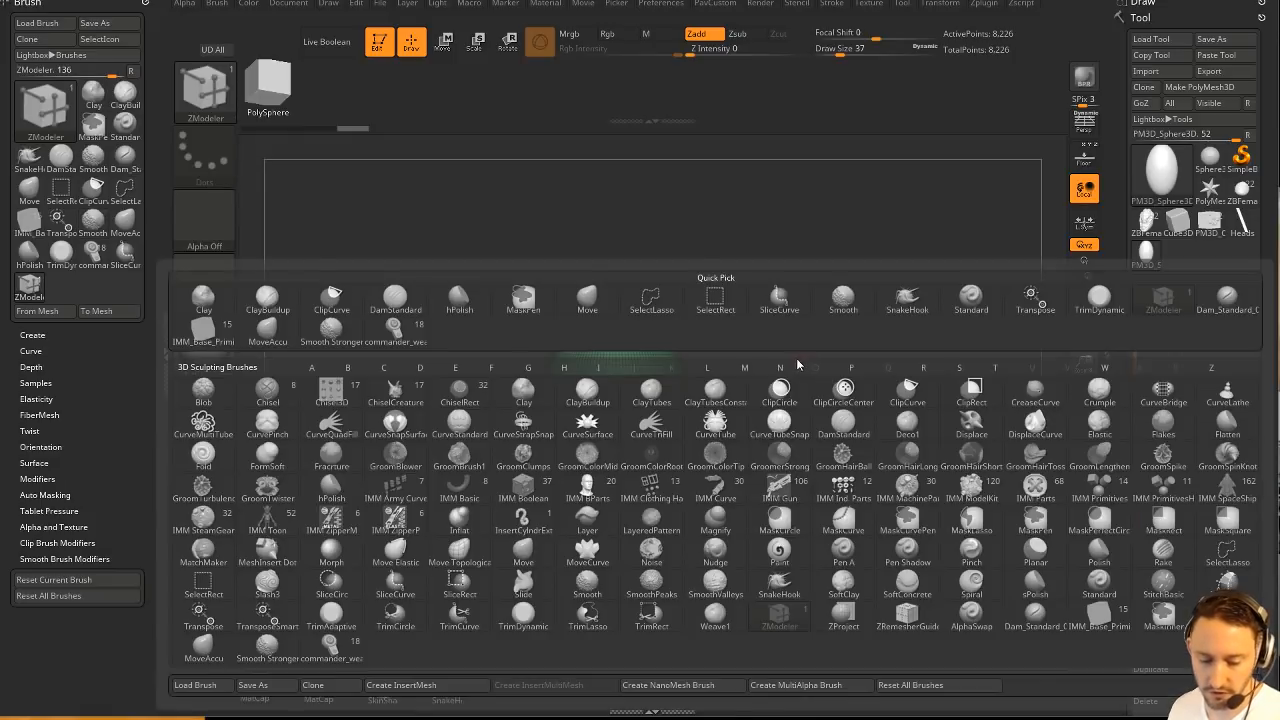
key(c)
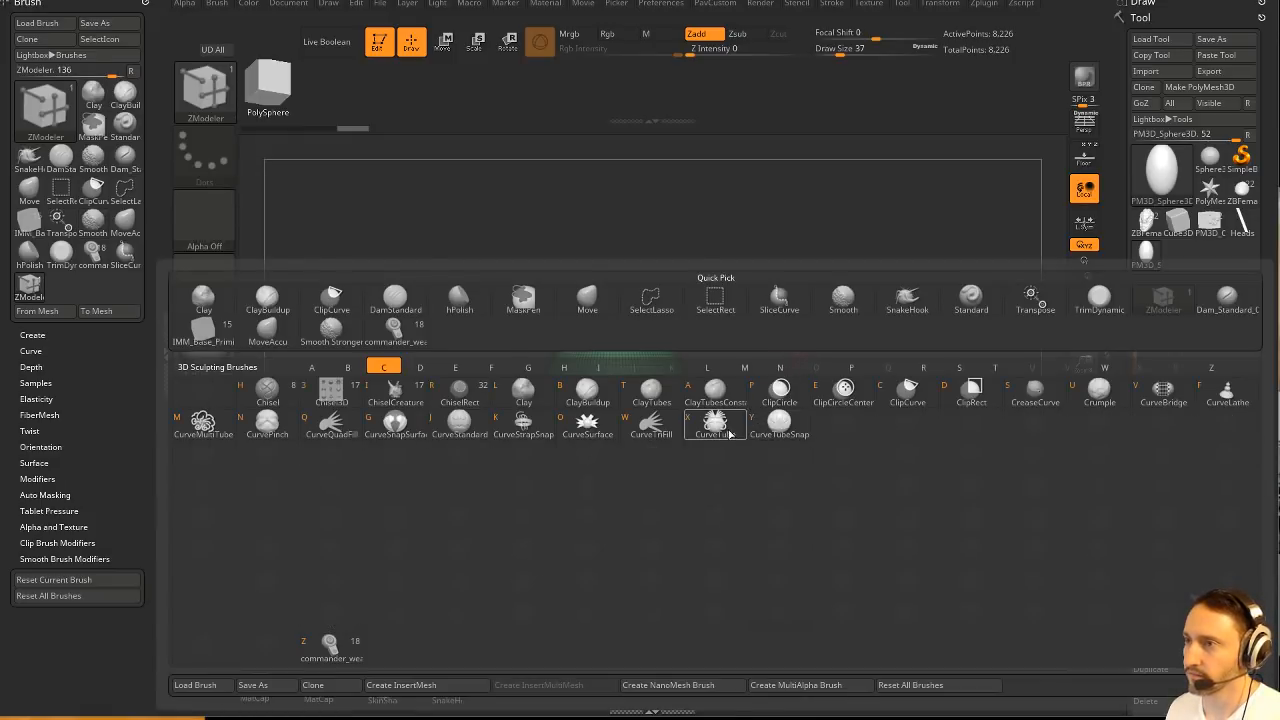
Choose the Bullets mesh of the IMM Army Curve brush and place a curve around the border between the egg's two polygroups.
key(b)
key(i)
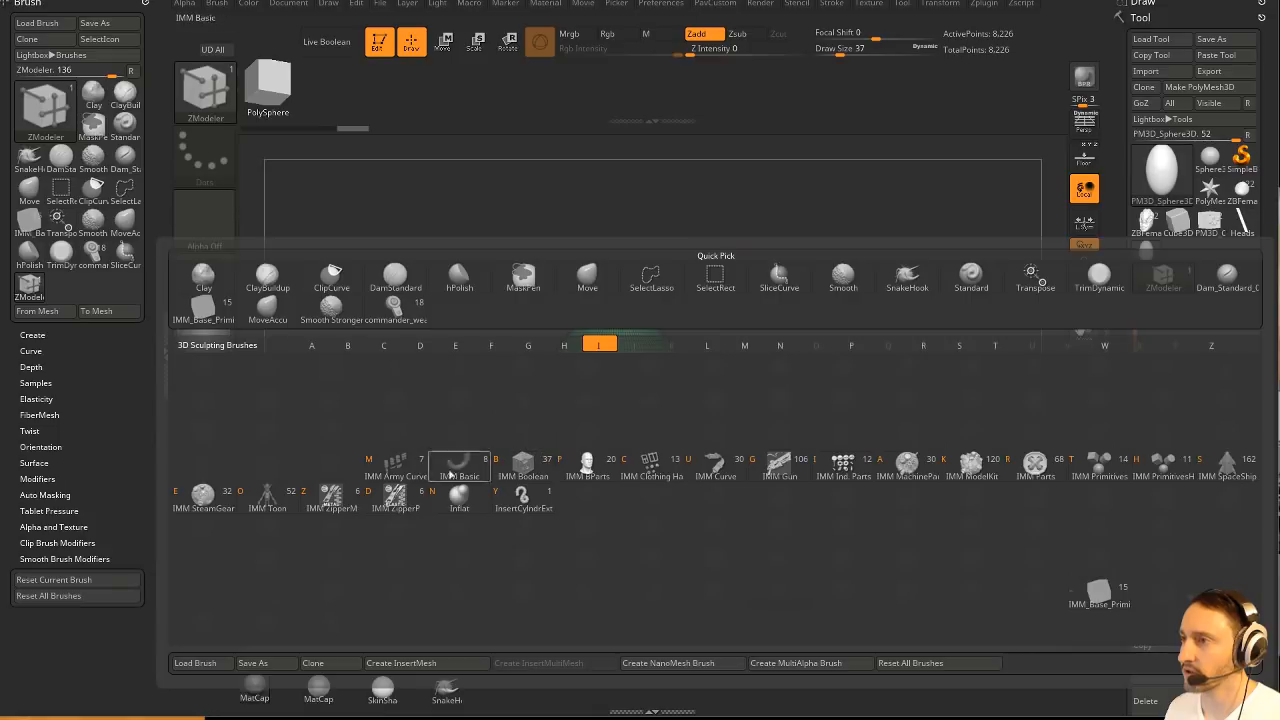
click(397, 466)
key(m)
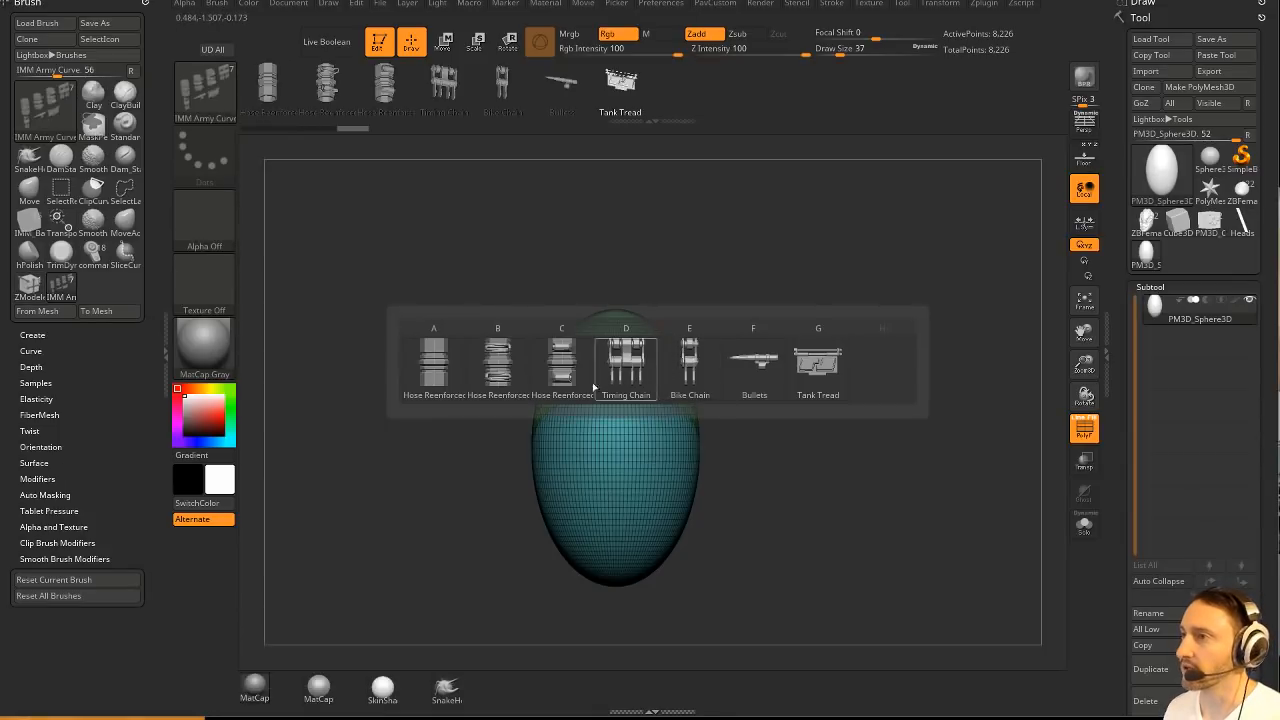
click(753, 366)
drag(597, 430, 678, 415)
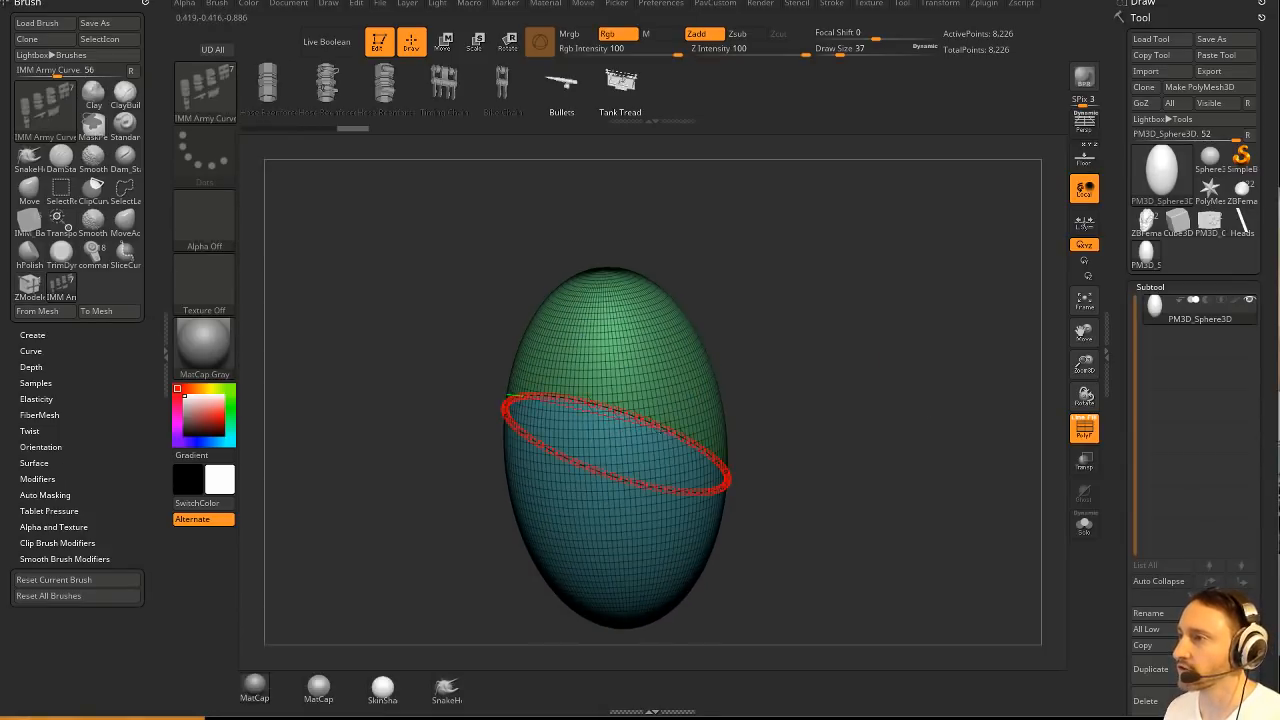
Generate the bullet belt along the curve at draw size 87 and split it from the egg into its own subtool, with the polyframe hidden.
drag(900, 409, 700, 363)
click(631, 342)
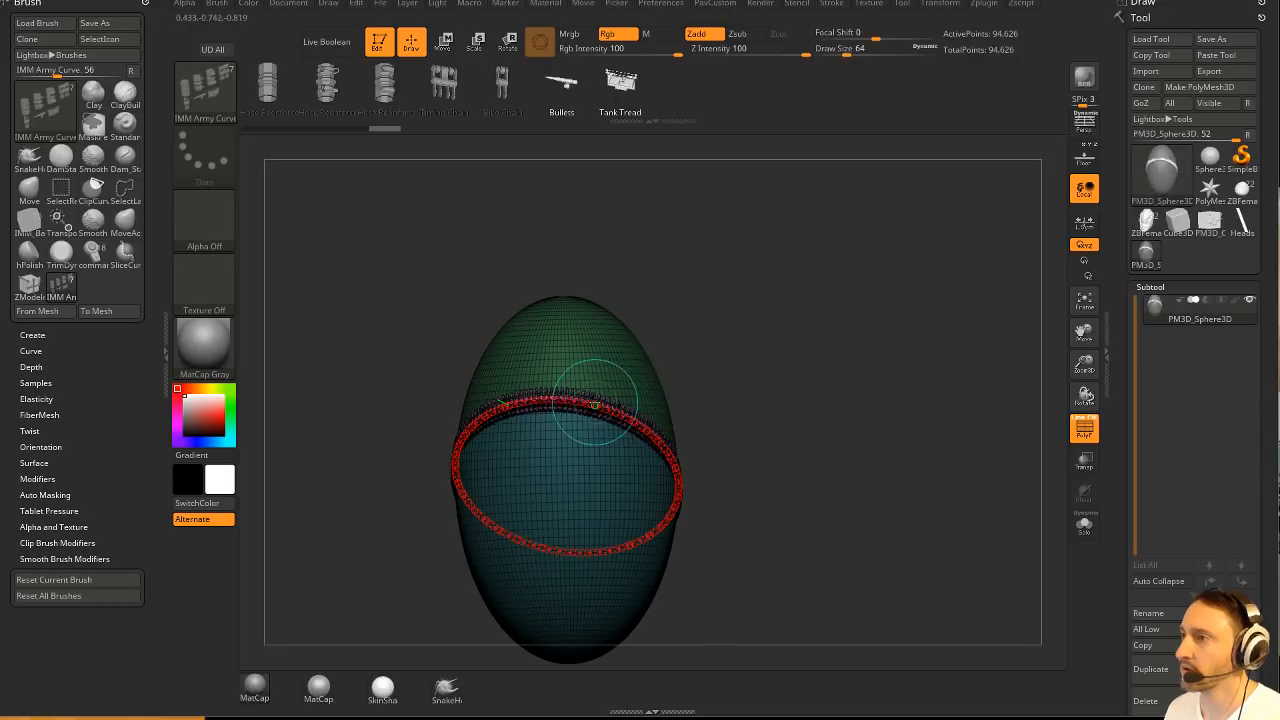
key(shift+f)
drag(1035, 392, 929, 400)
key(space)
click(948, 372)
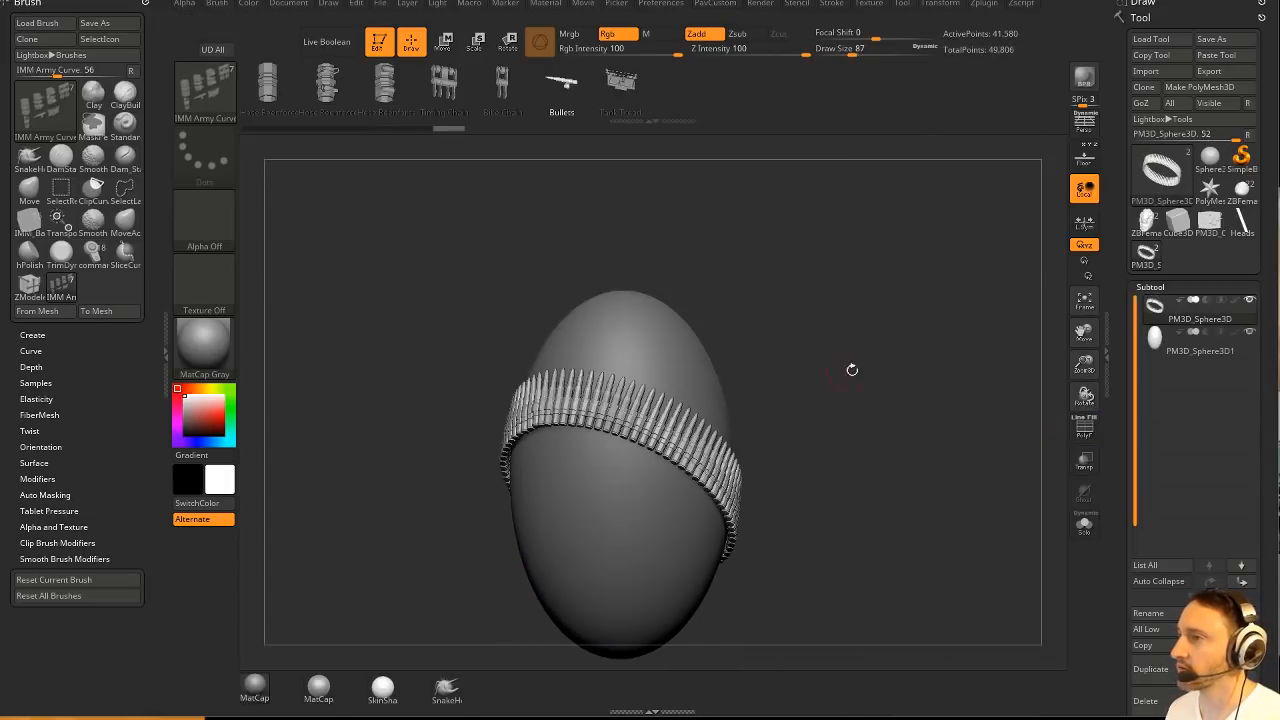
Review the bullet belt around the egg and save the project.
drag(851, 369, 987, 369)
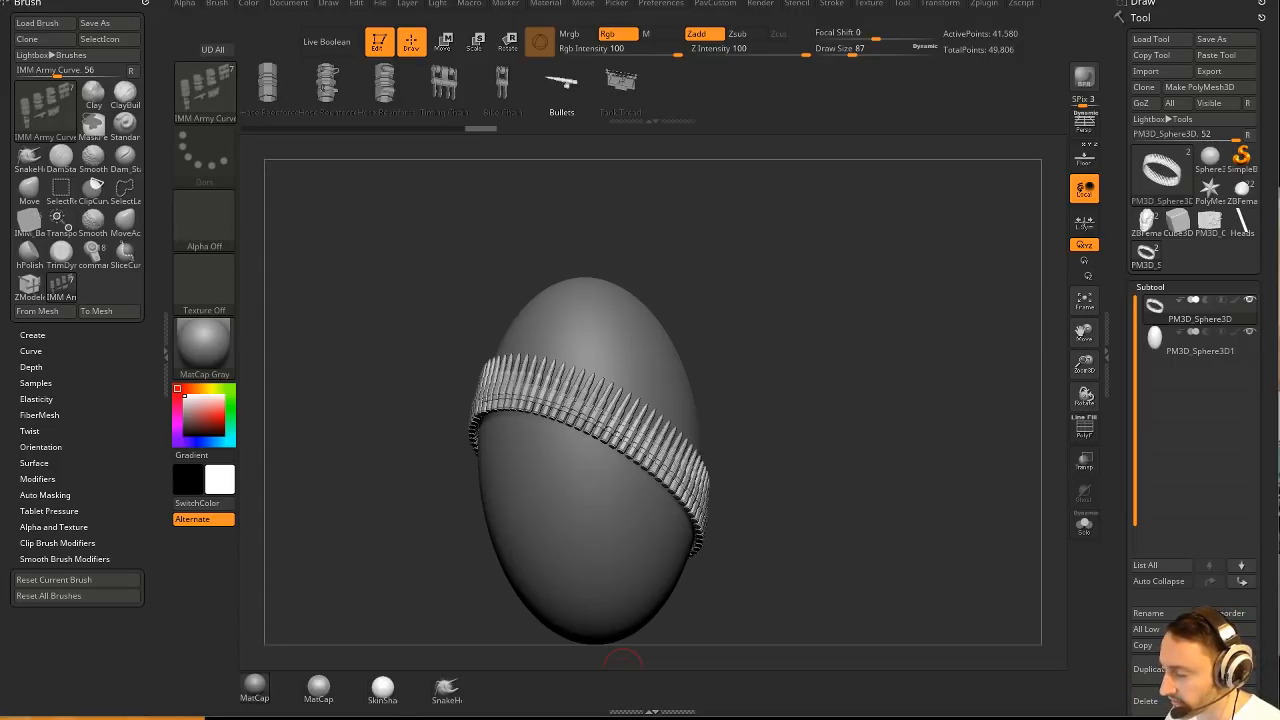
key(ctrl+s)
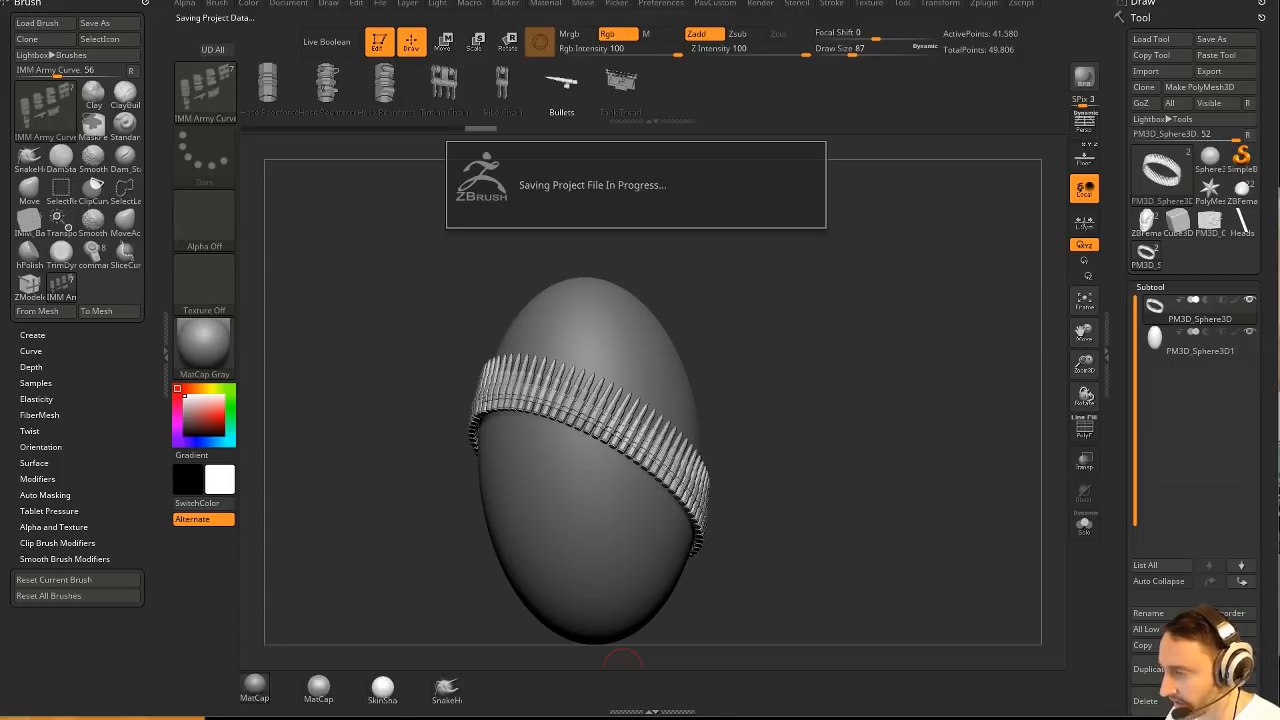